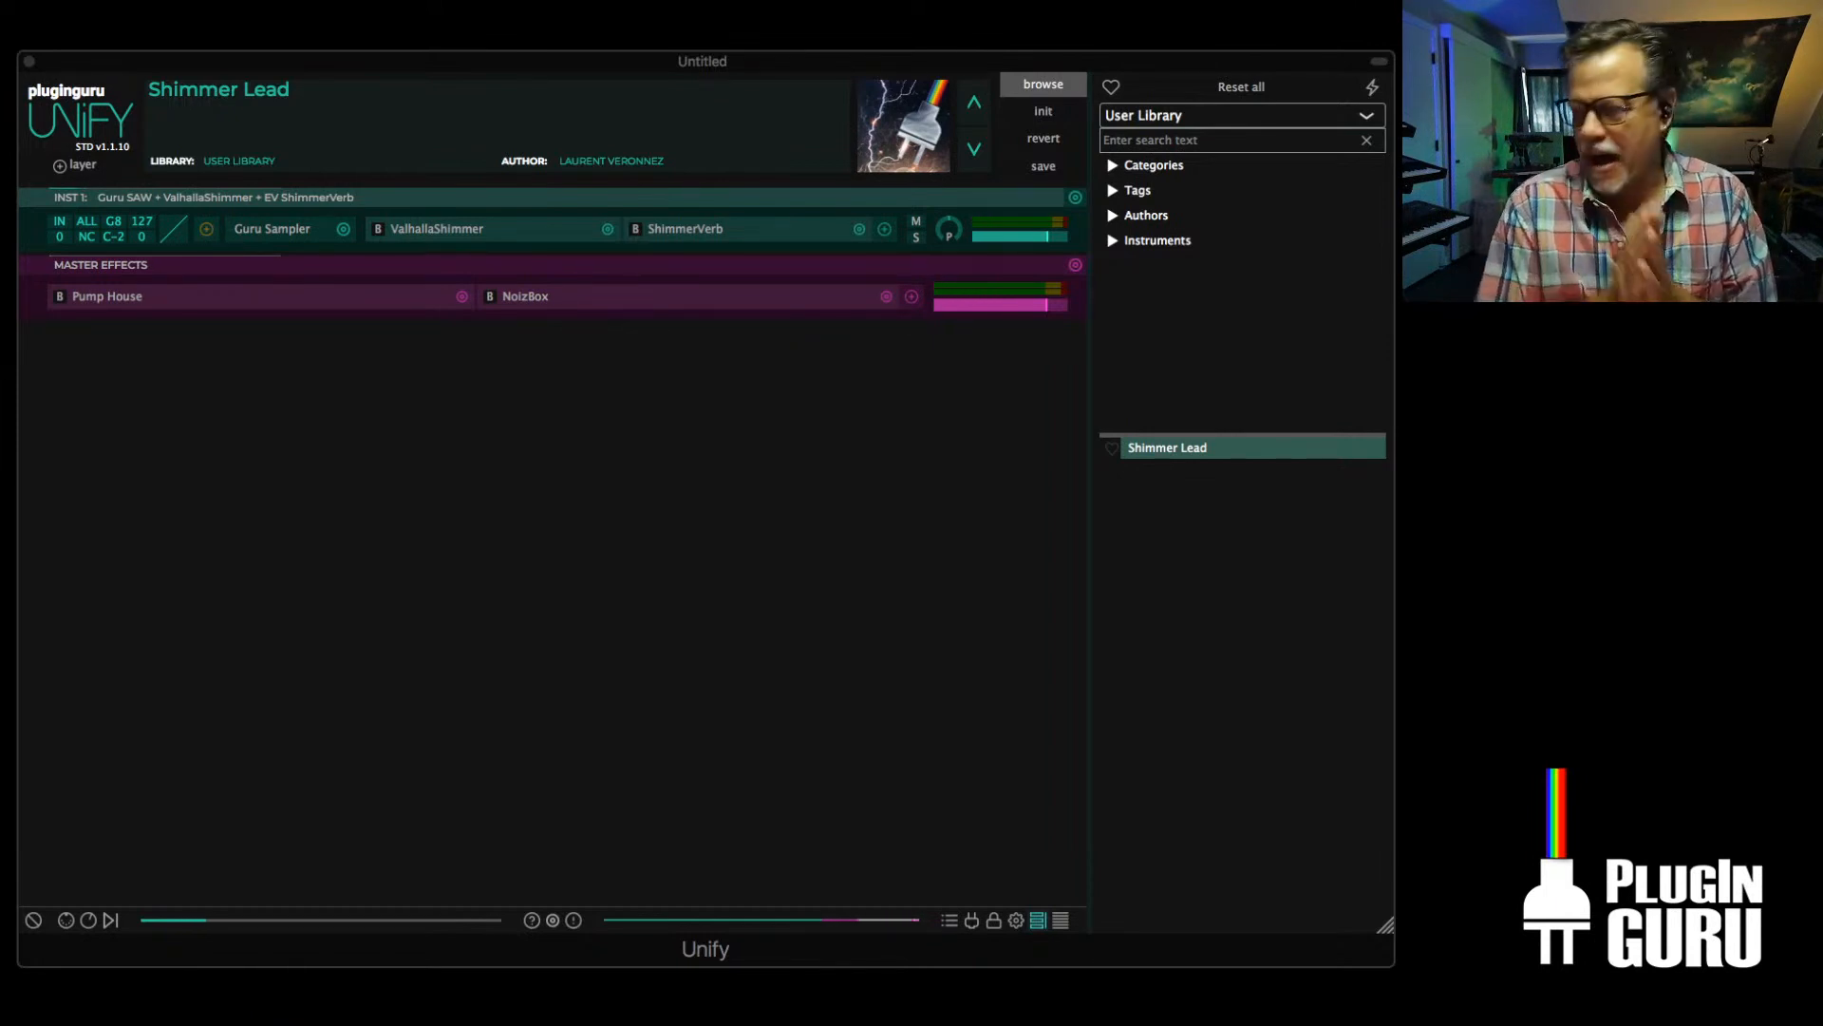
pyautogui.press('super+Tab')
pyautogui.press('super+Tab')
pyautogui.press('super+Tab')
pyautogui.press('super+Tab')
pyautogui.press('super+Tab')
pyautogui.press('super+Tab')
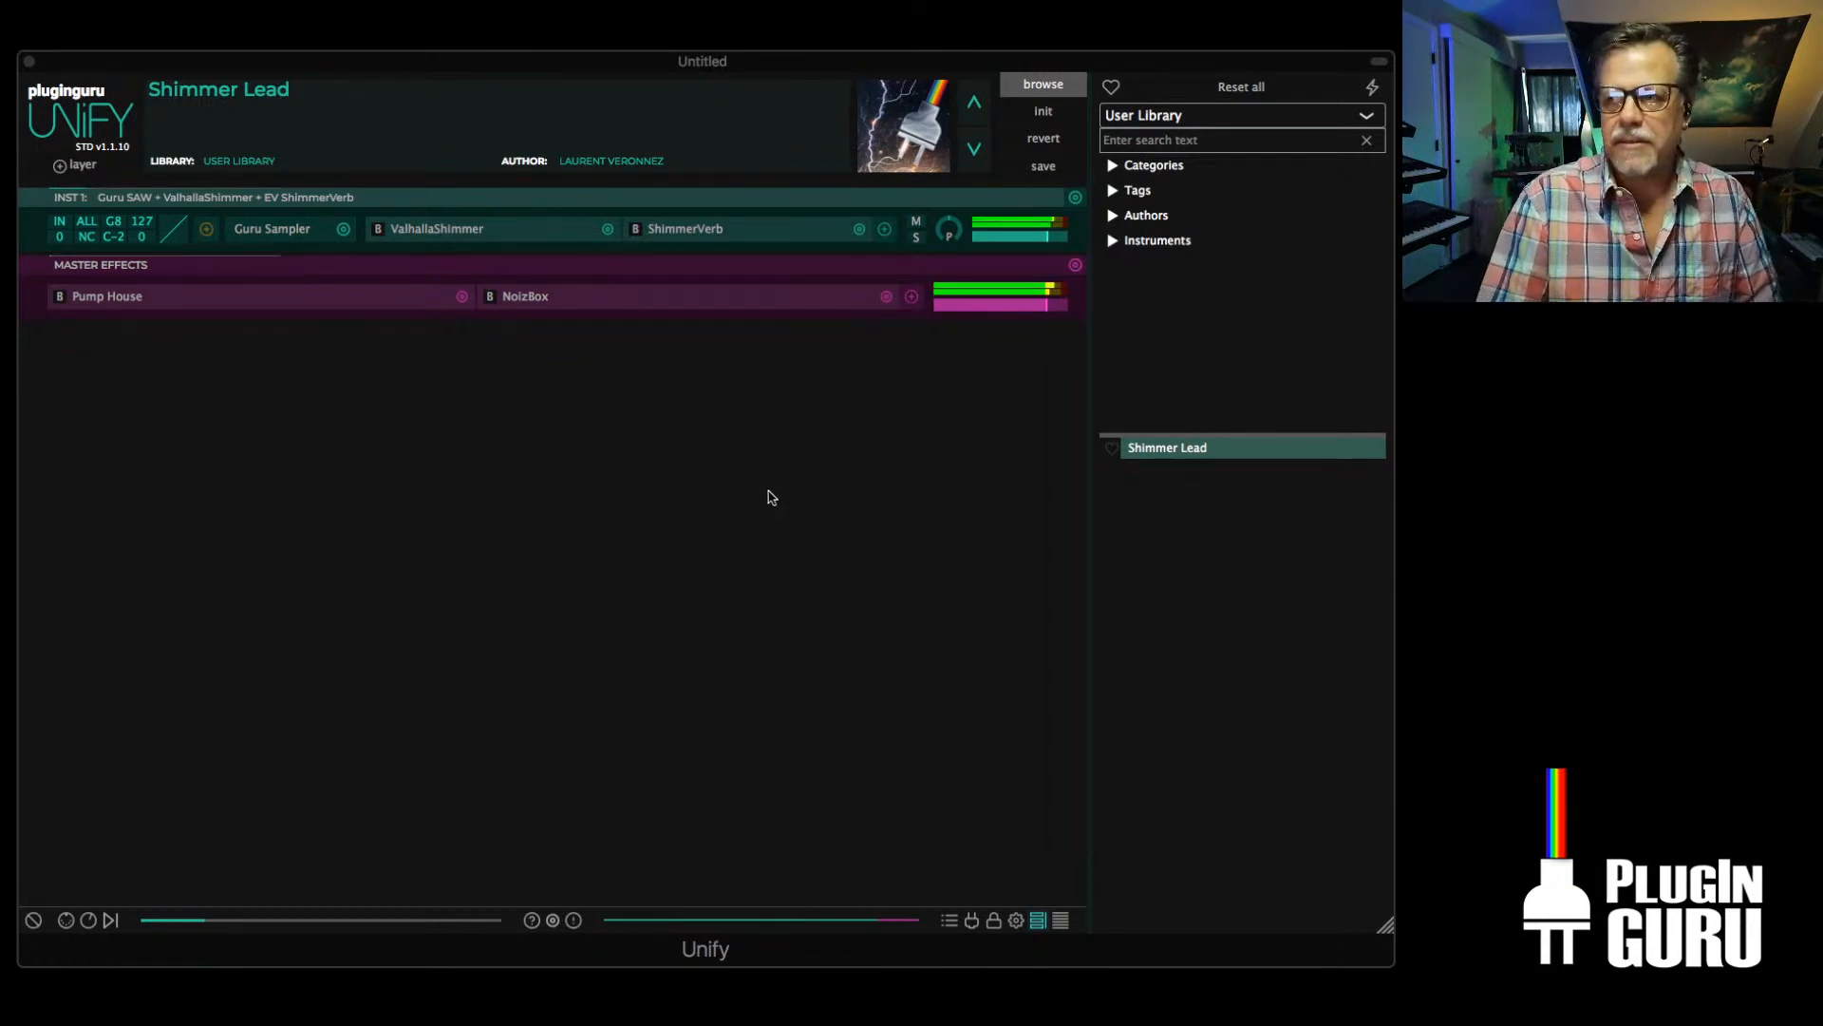
pyautogui.press('super+Tab')
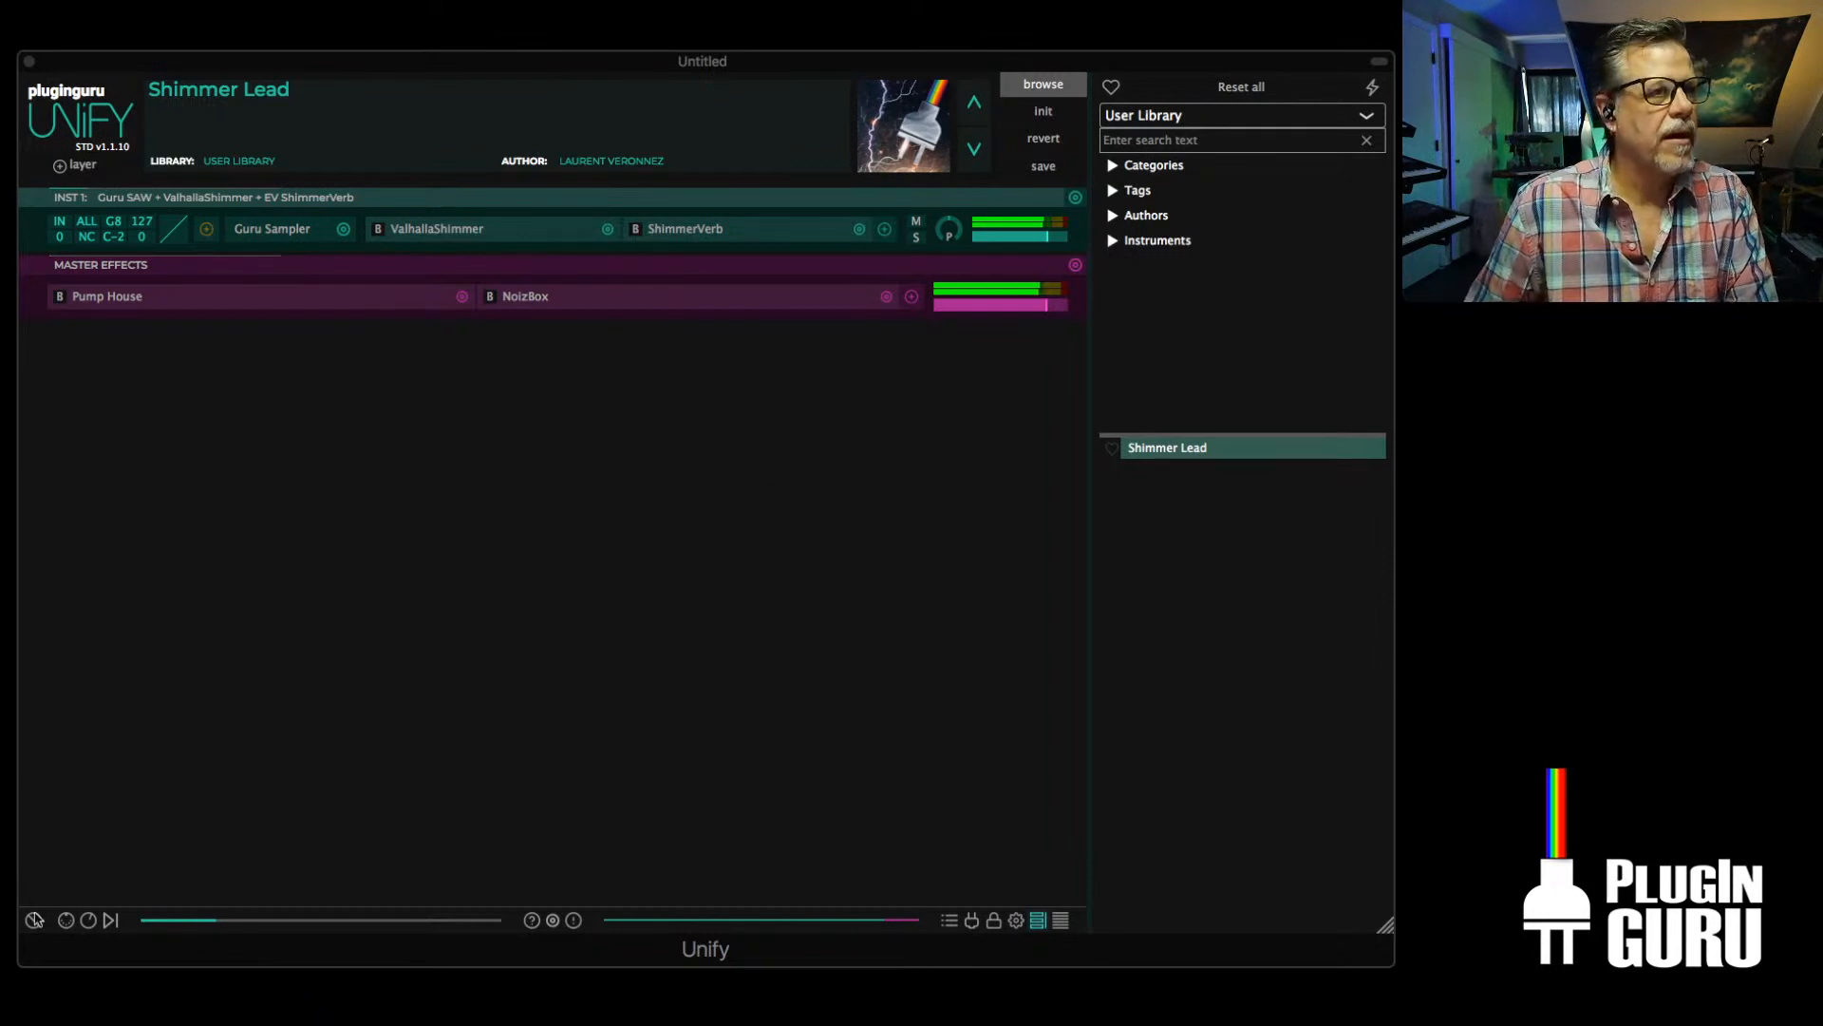
# Show the macro knobs, turn up VGOD MODE and fine-tune the INST 1 layer level
pyautogui.click(82, 927)
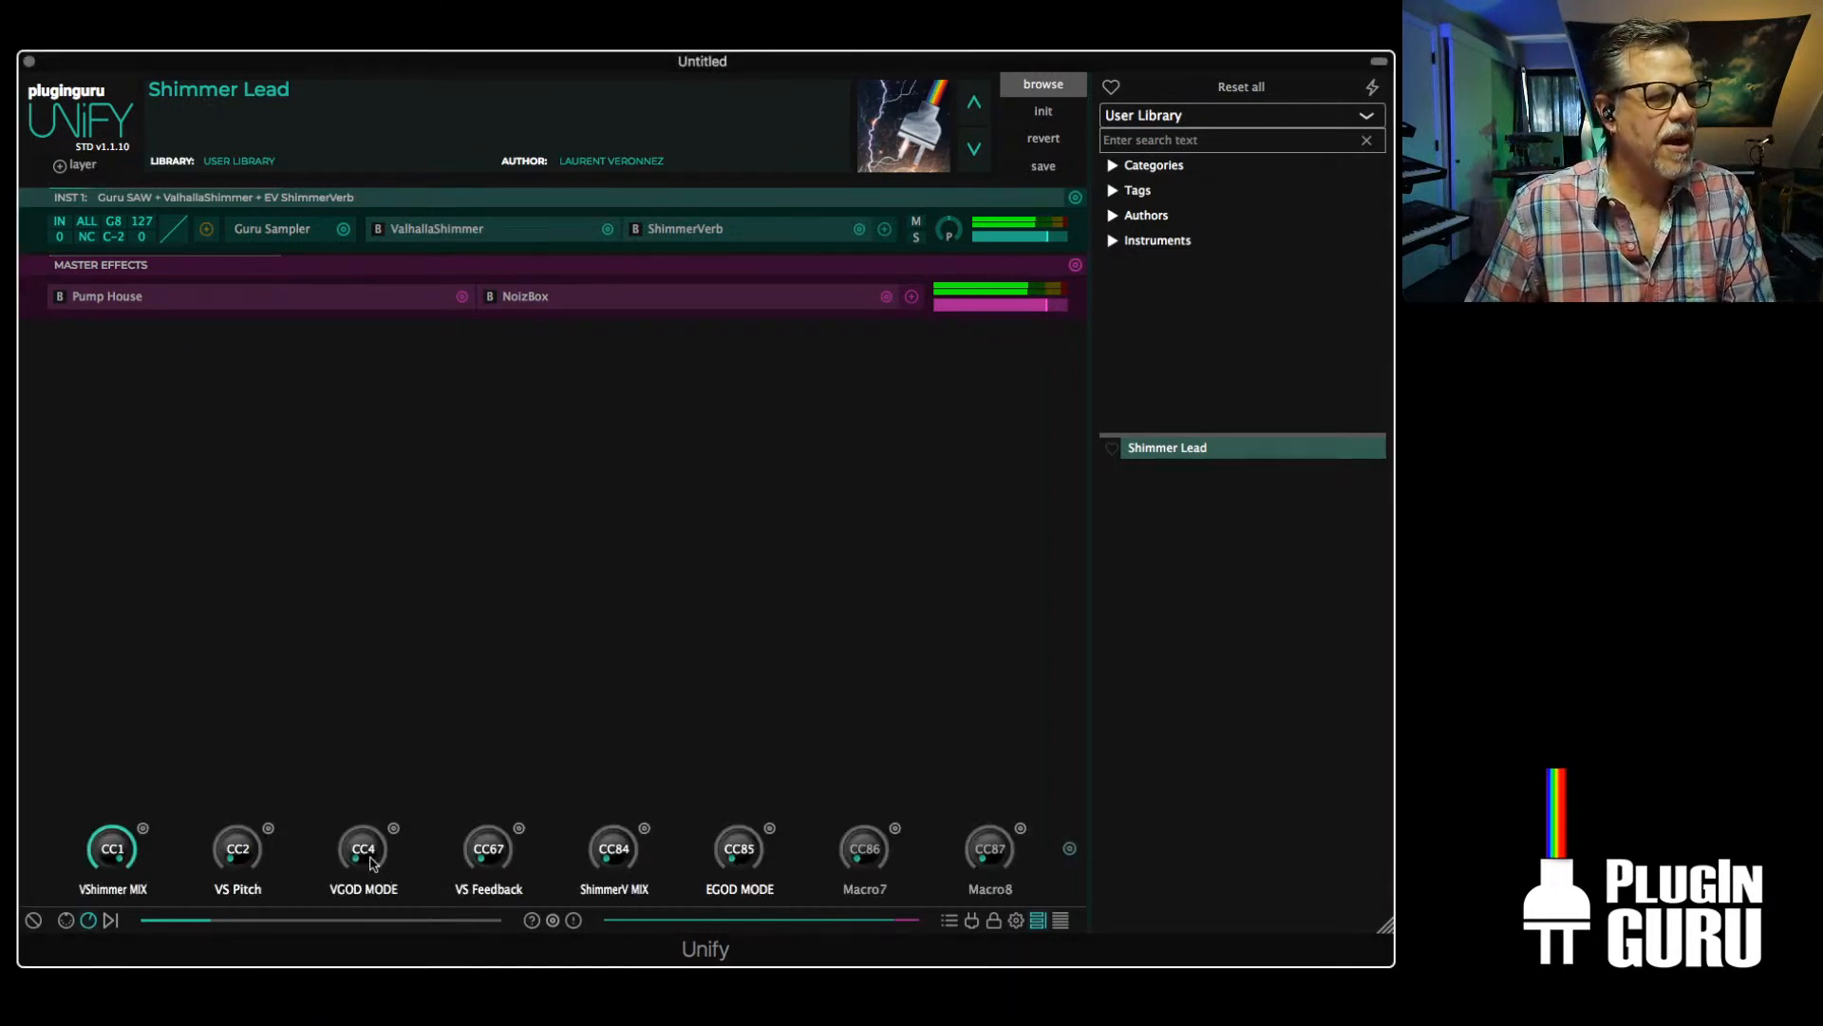
pyautogui.moveTo(373, 859); pyautogui.dragTo(386, 753)
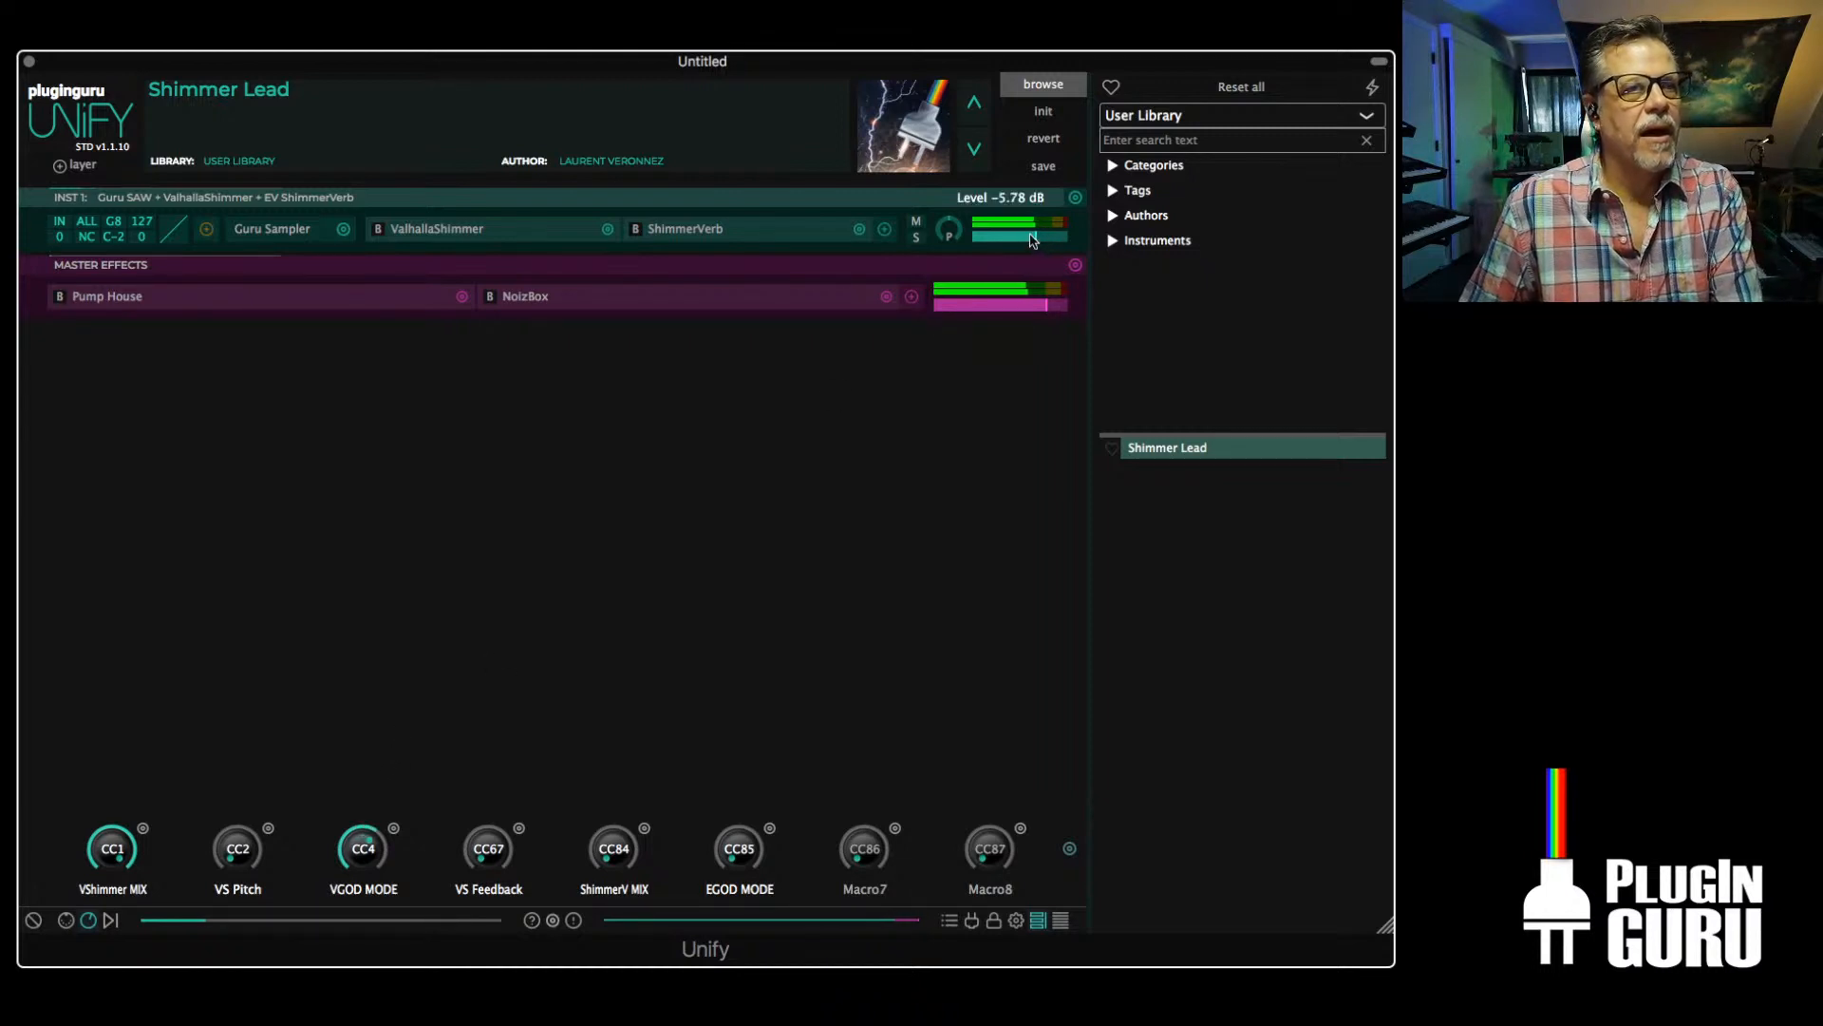
pyautogui.moveTo(1032, 238); pyautogui.dragTo(1044, 236)
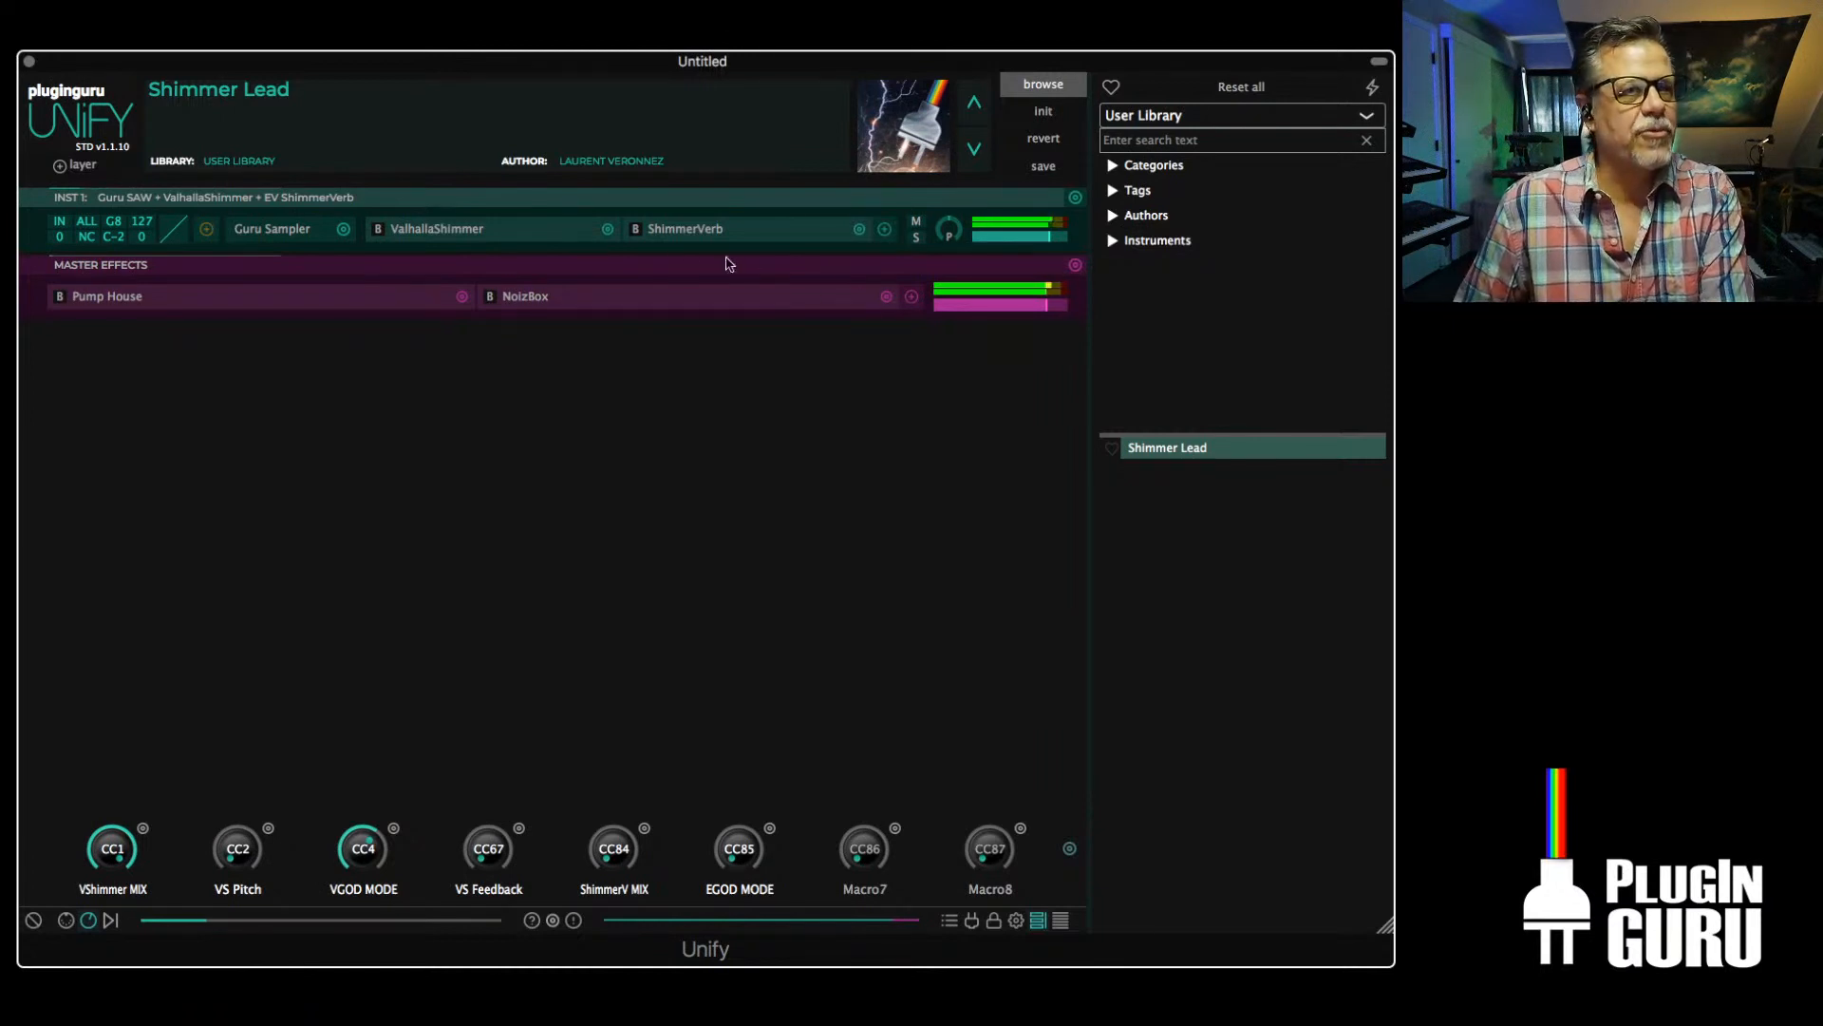
# Bypass ShimmerVerb on the INST 1 layer and raise ValhallaShimmer's feedback to 1.000
pyautogui.click(635, 229)
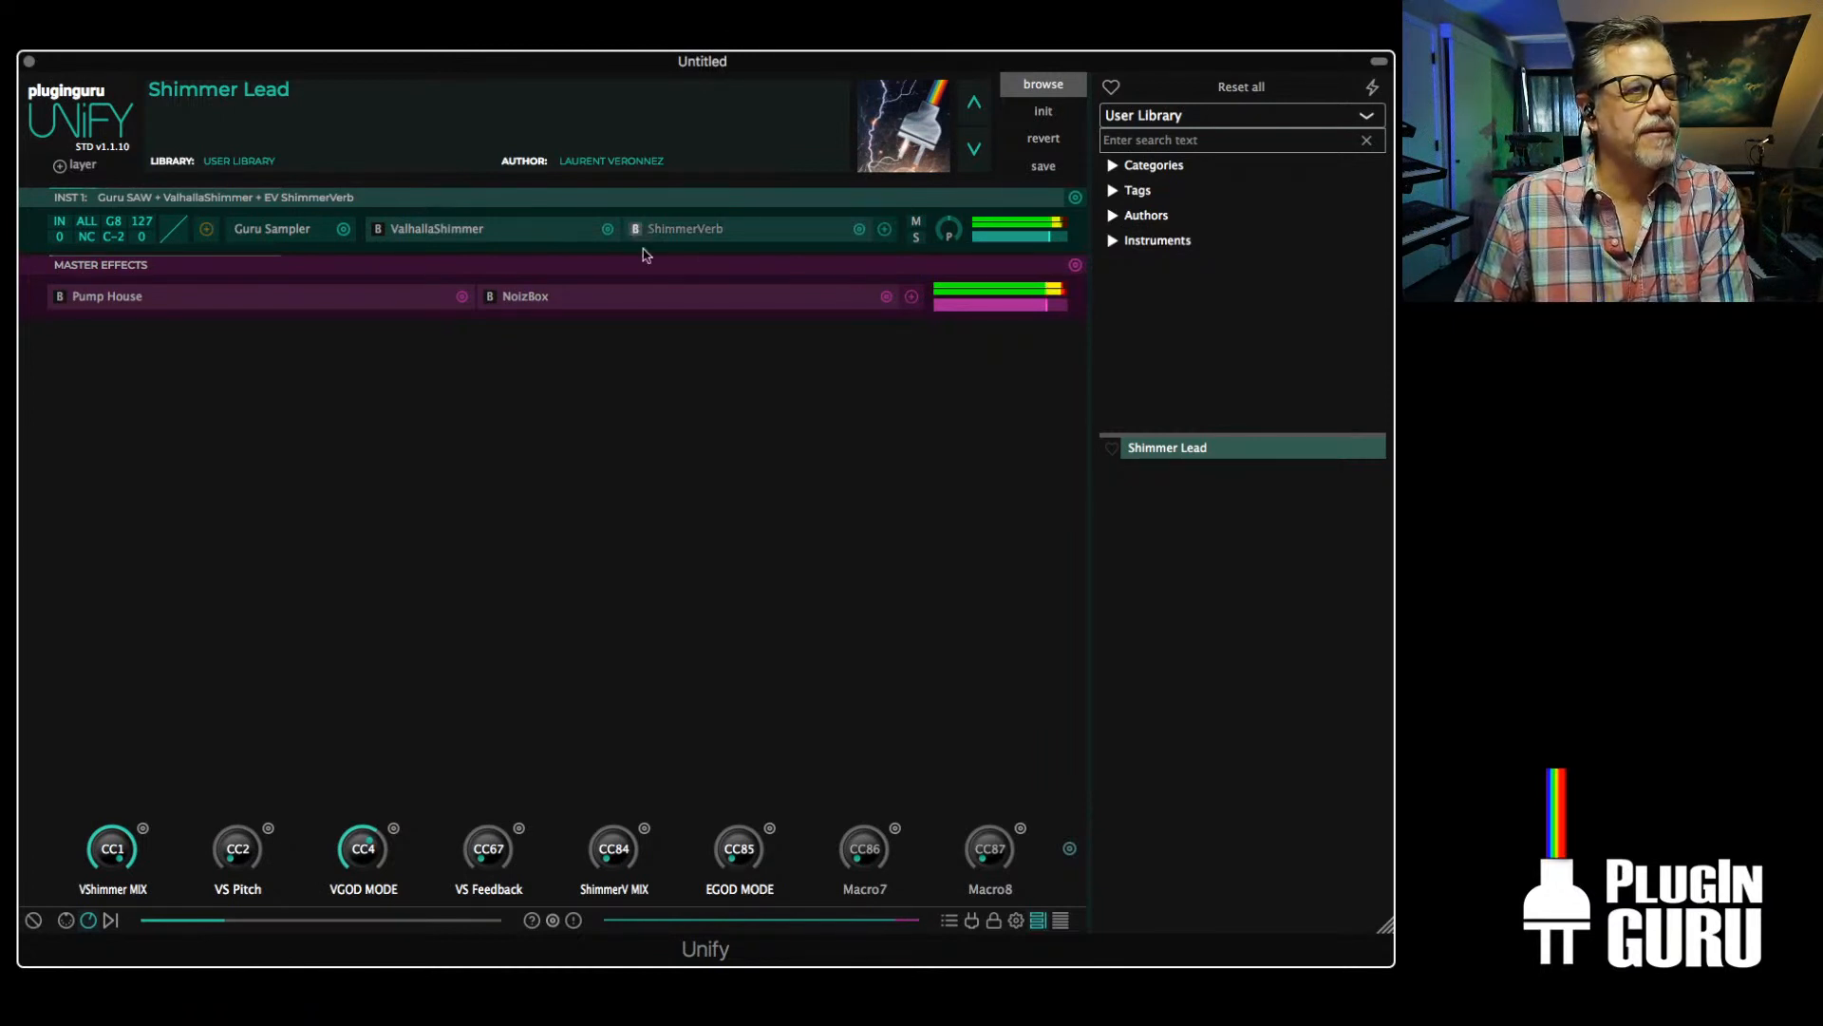
pyautogui.click(419, 231)
pyautogui.moveTo(361, 245); pyautogui.dragTo(377, 171)
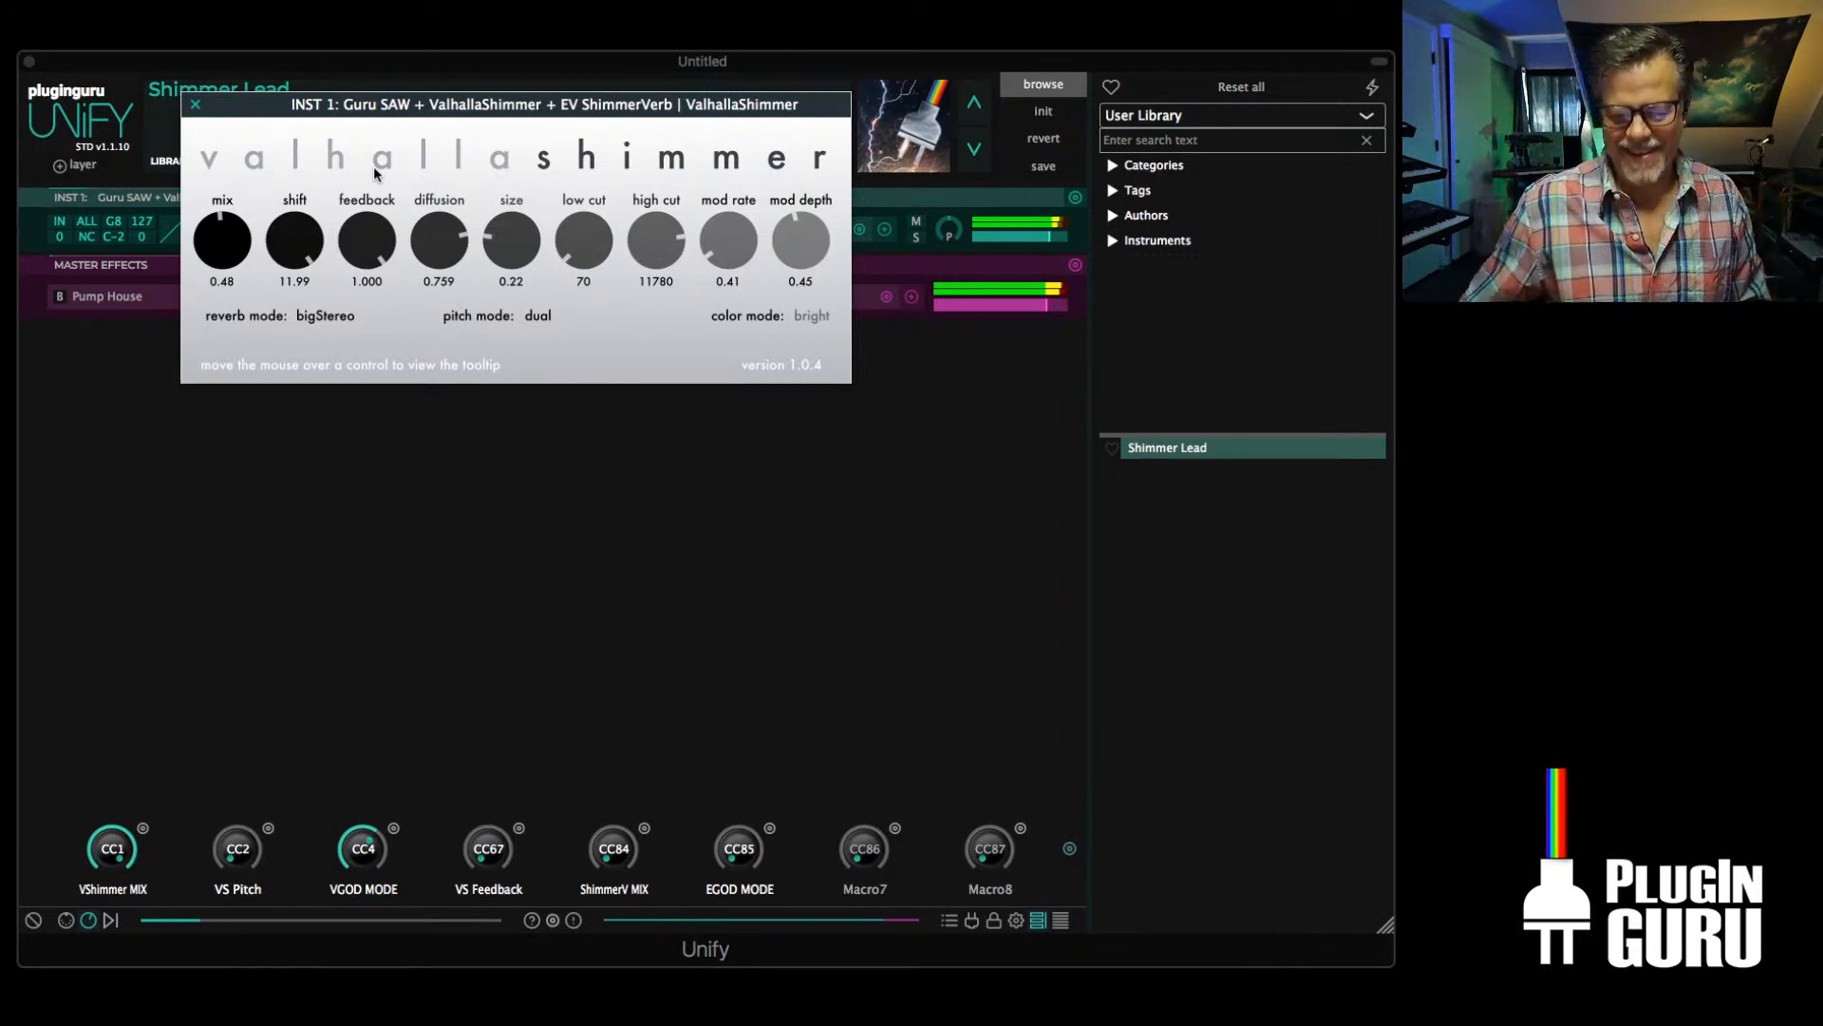
# Set ValhallaShimmer's shift to 4.02, feedback to 0.644 and diffusion to 0.272
pyautogui.moveTo(385, 242); pyautogui.dragTo(359, 360)
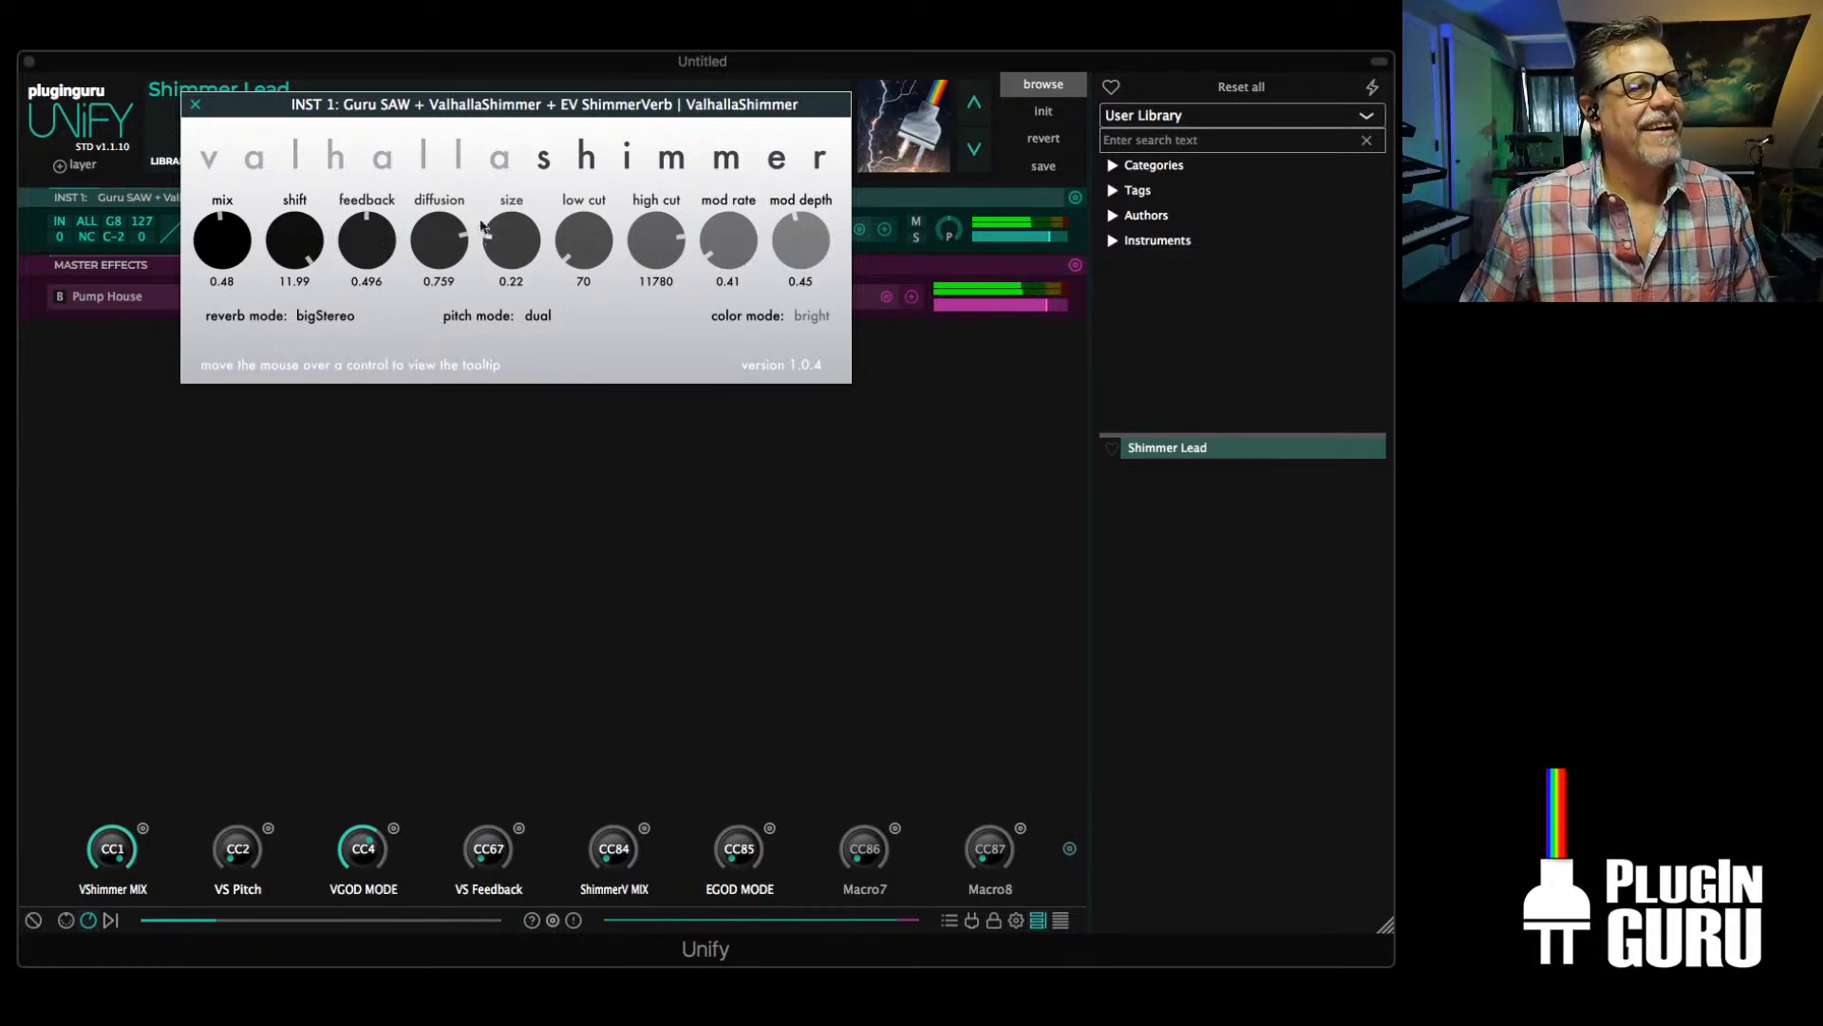
pyautogui.moveTo(448, 250); pyautogui.dragTo(428, 365)
pyautogui.moveTo(369, 245); pyautogui.dragTo(297, 353)
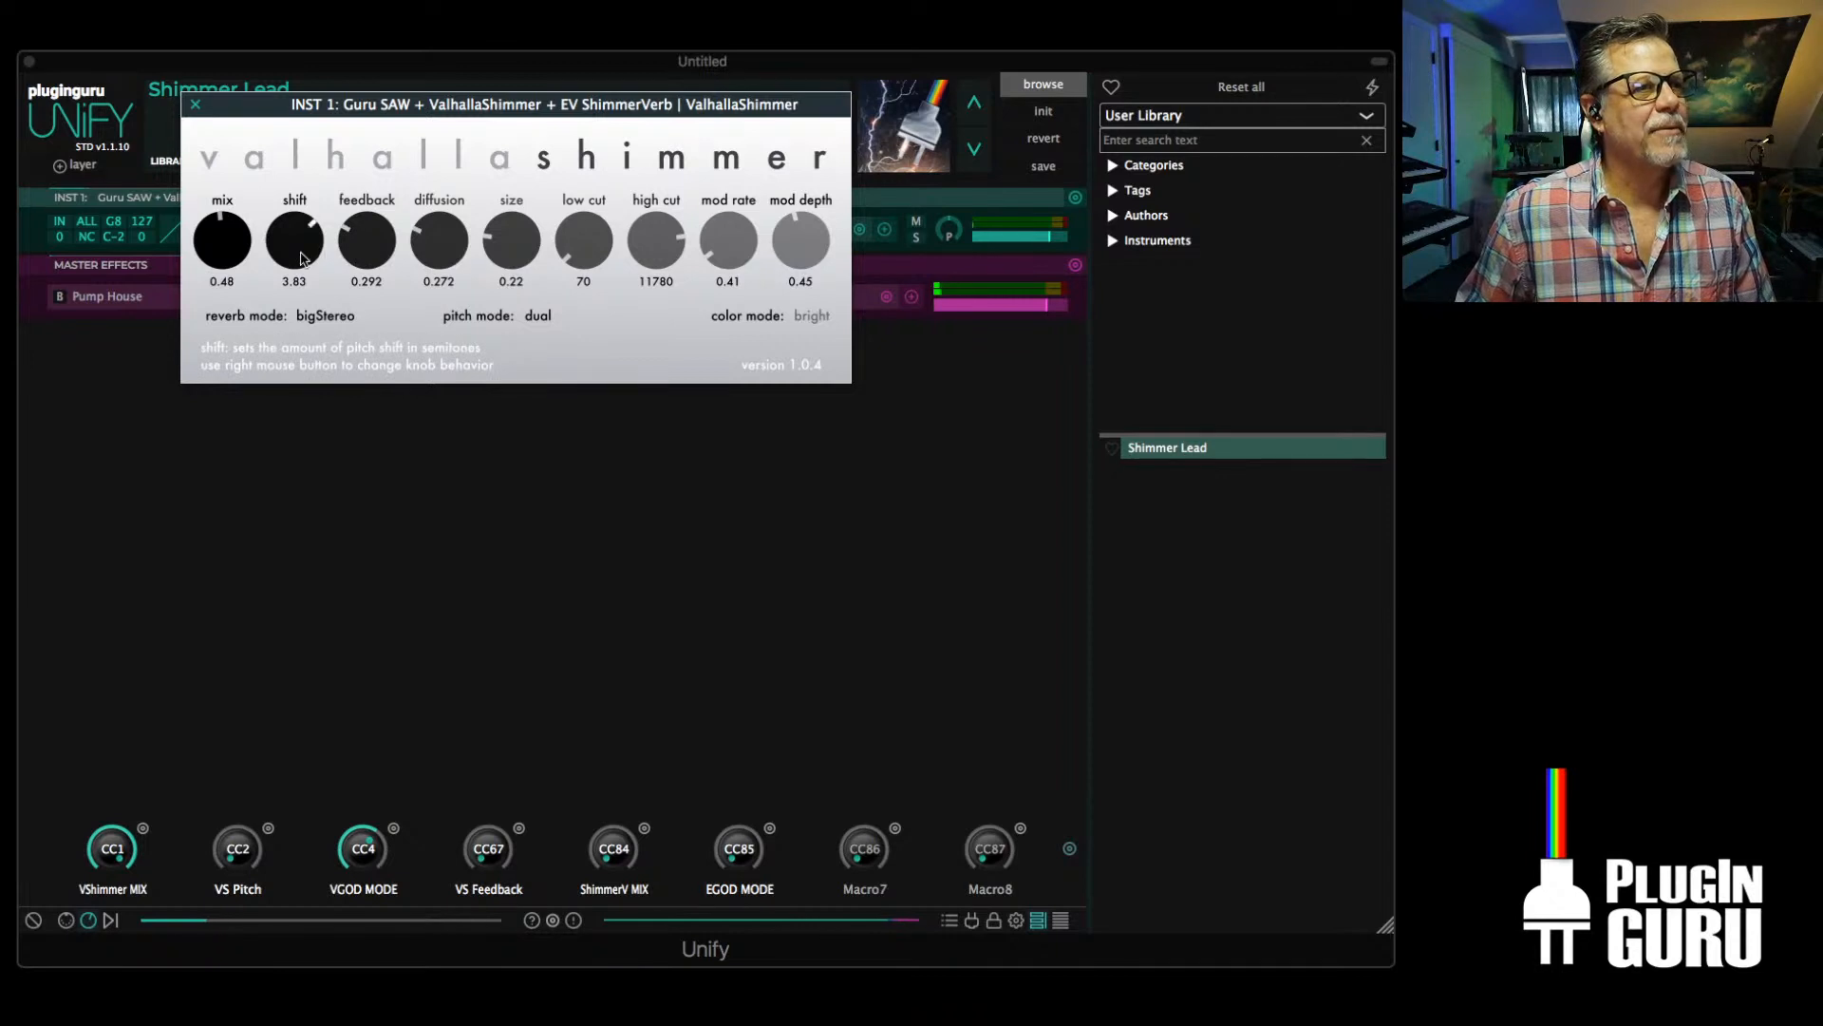
pyautogui.moveTo(302, 258); pyautogui.dragTo(400, 167)
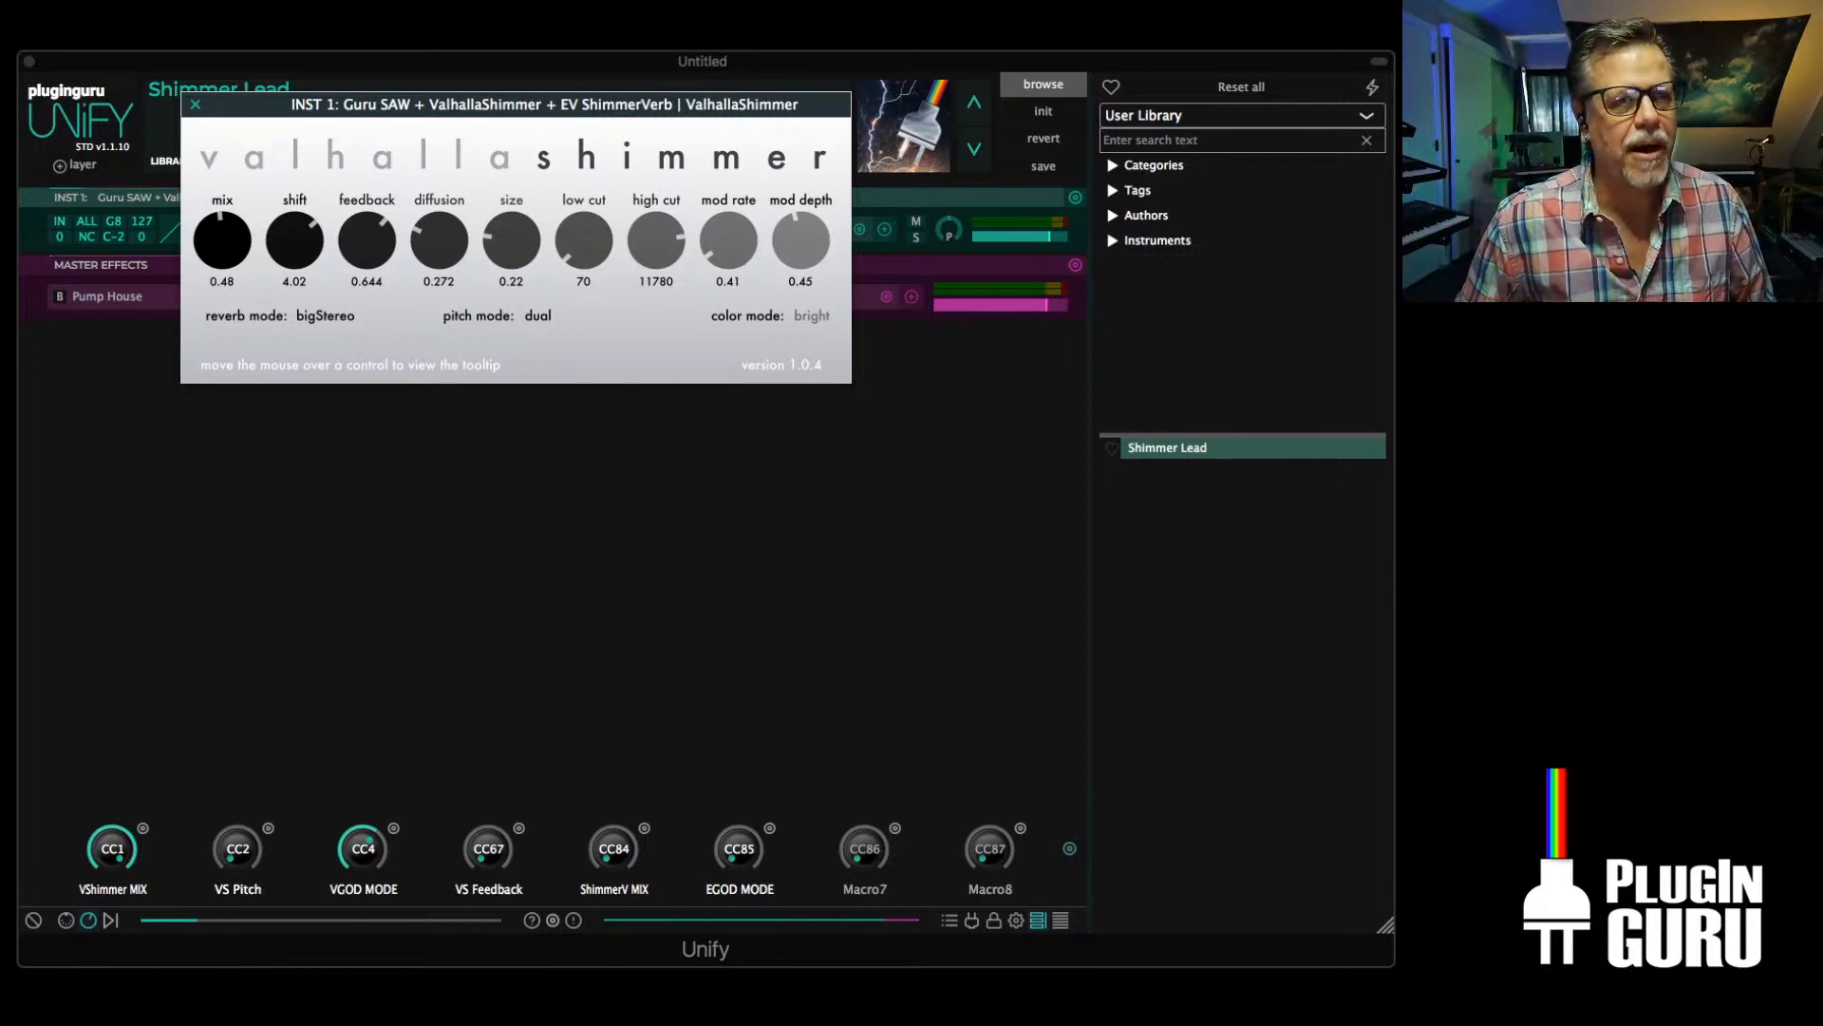
# Quit the Messages application running in the background
pyautogui.press('super+Tab')
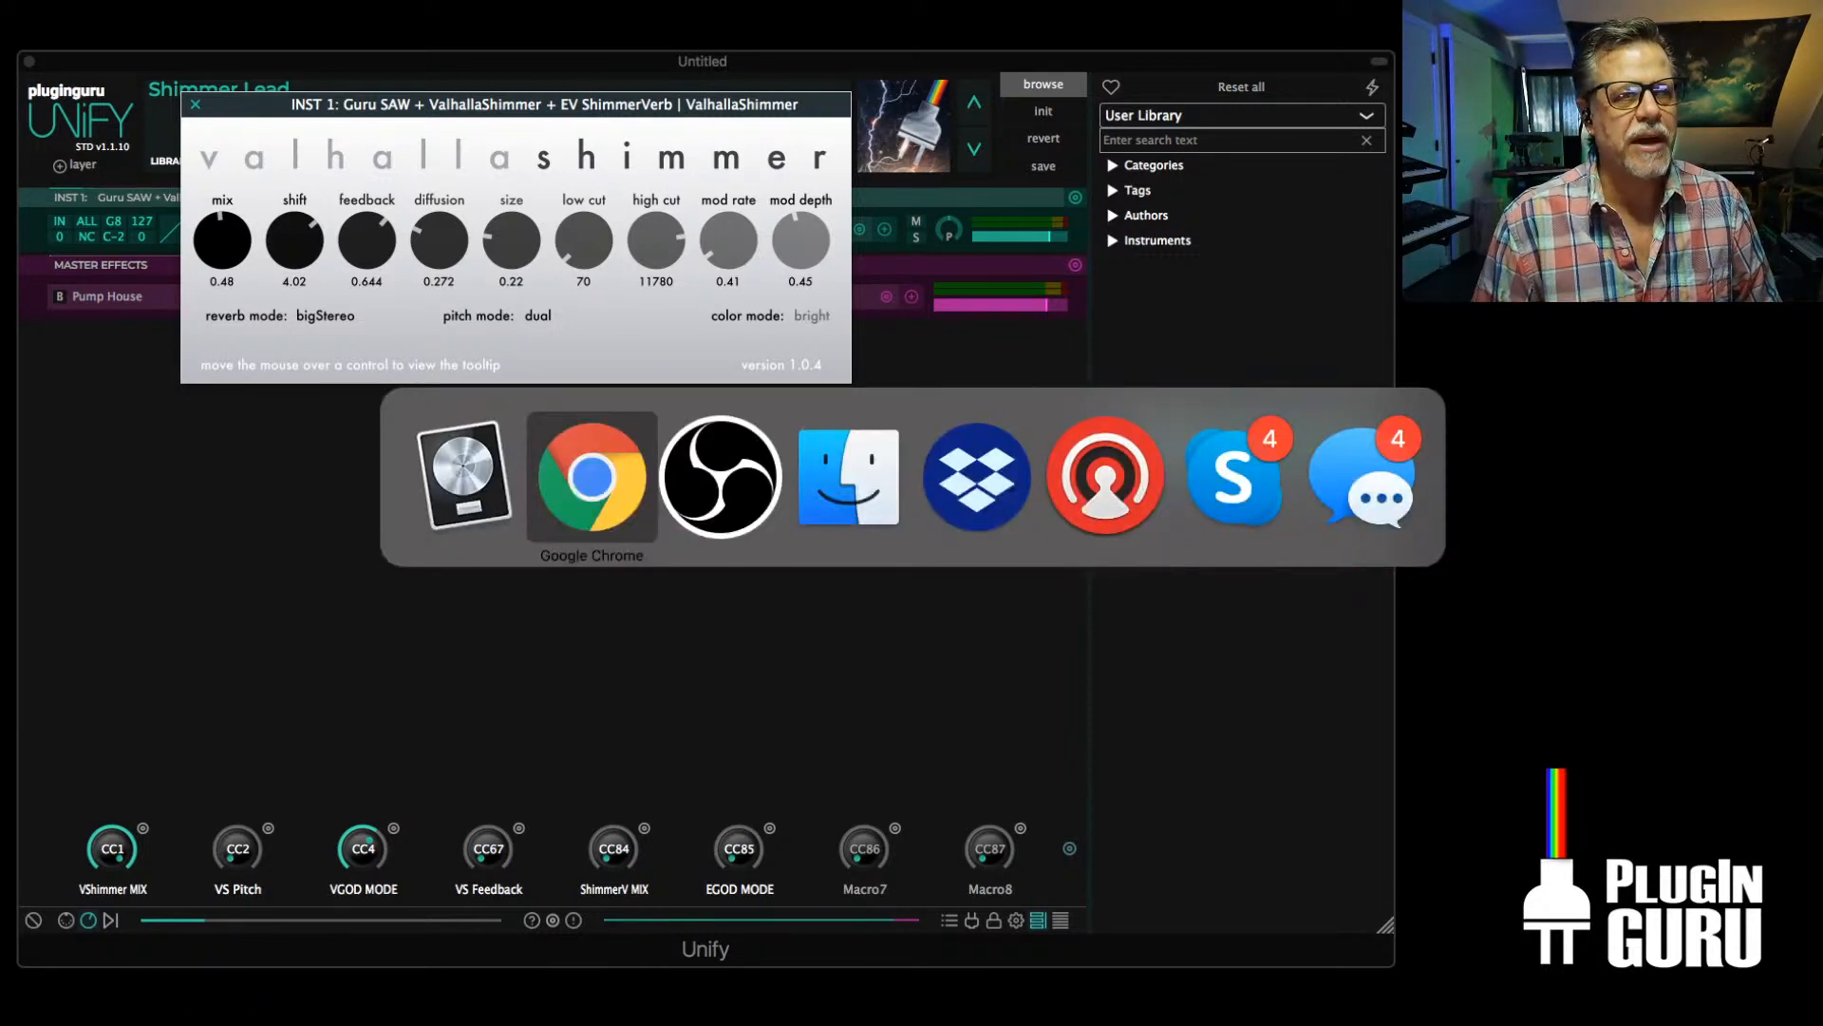
pyautogui.press('super+Tab')
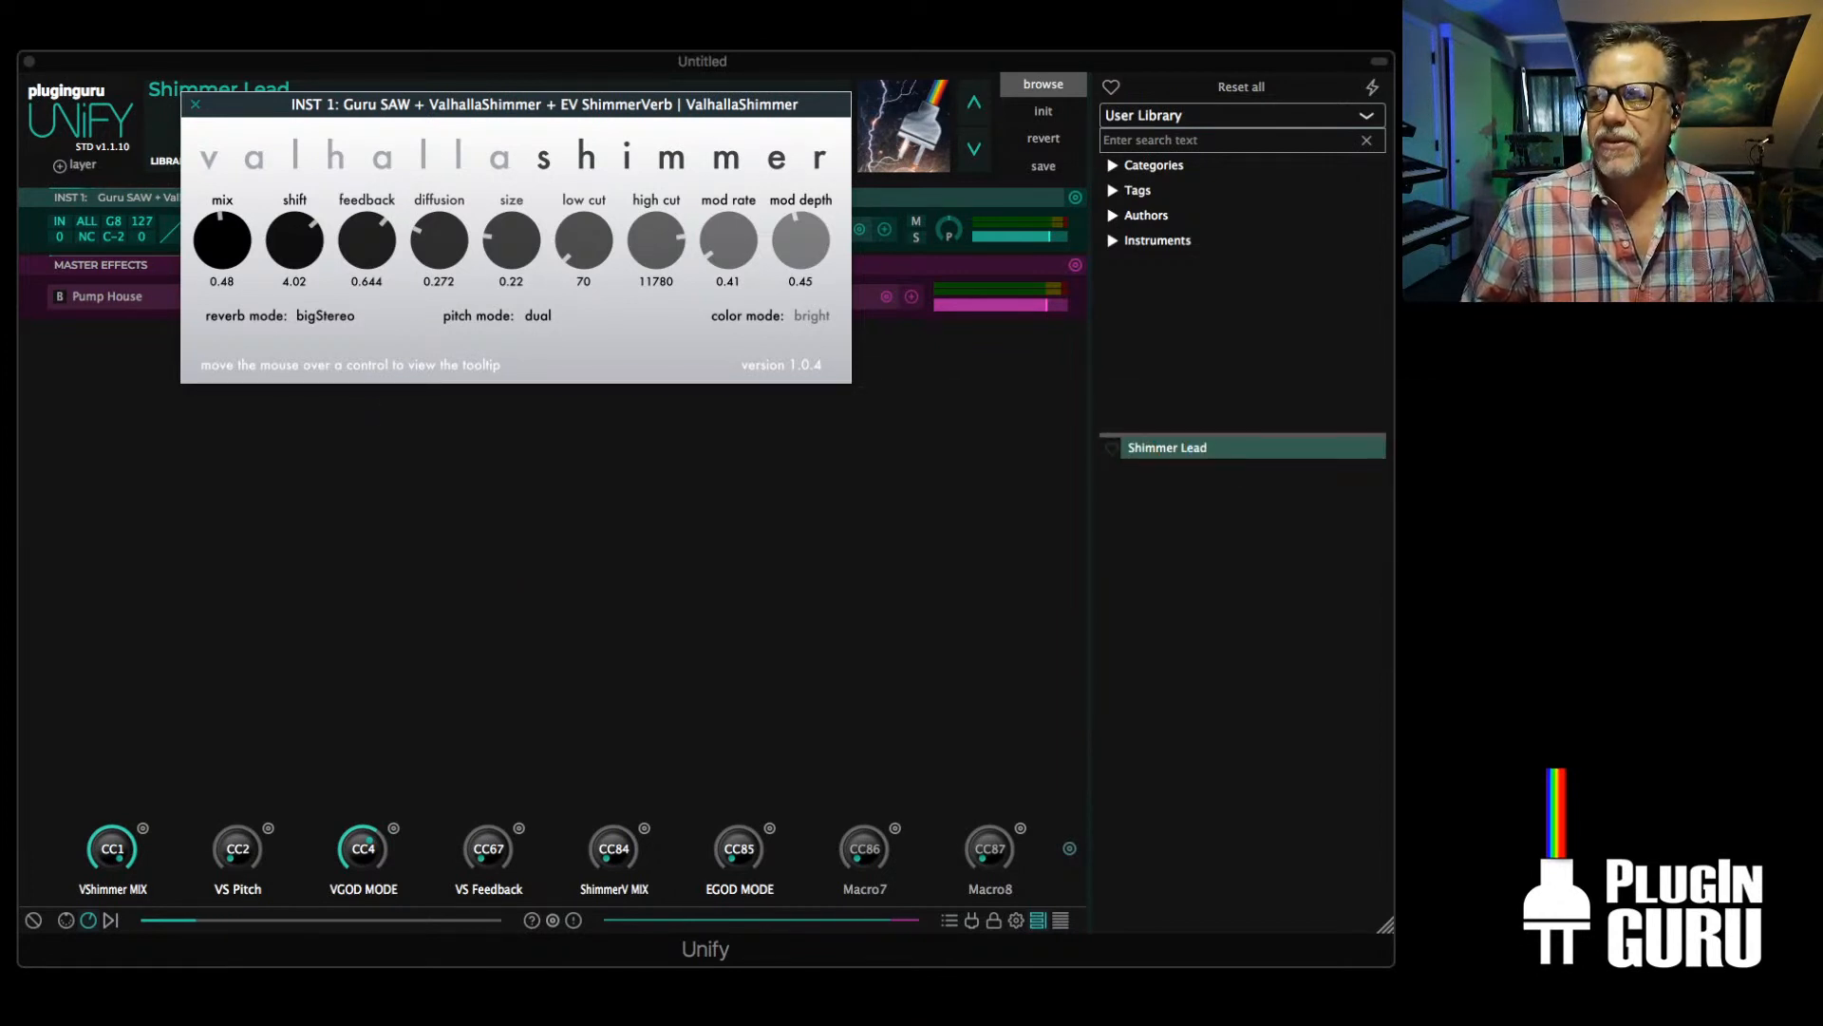
pyautogui.press('super+Tab')
pyautogui.press('super+Tab')
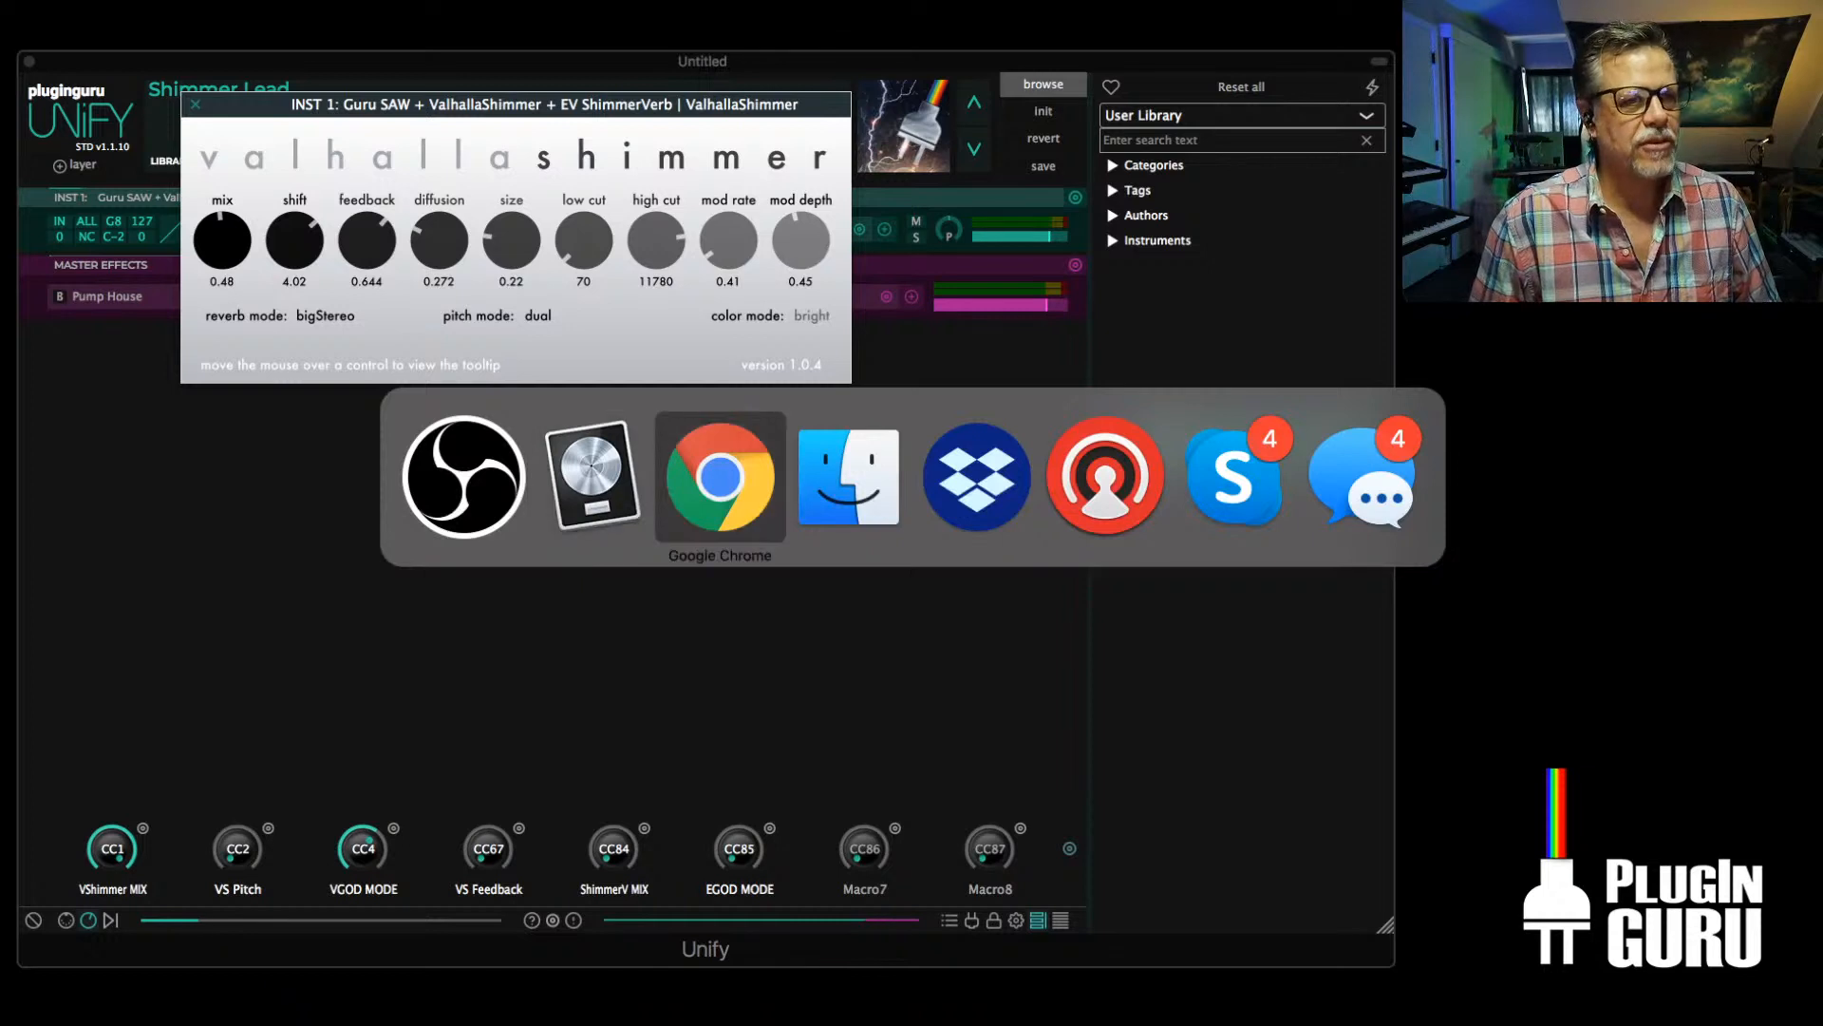
pyautogui.press('super+Tab')
pyautogui.press('super+Tab')
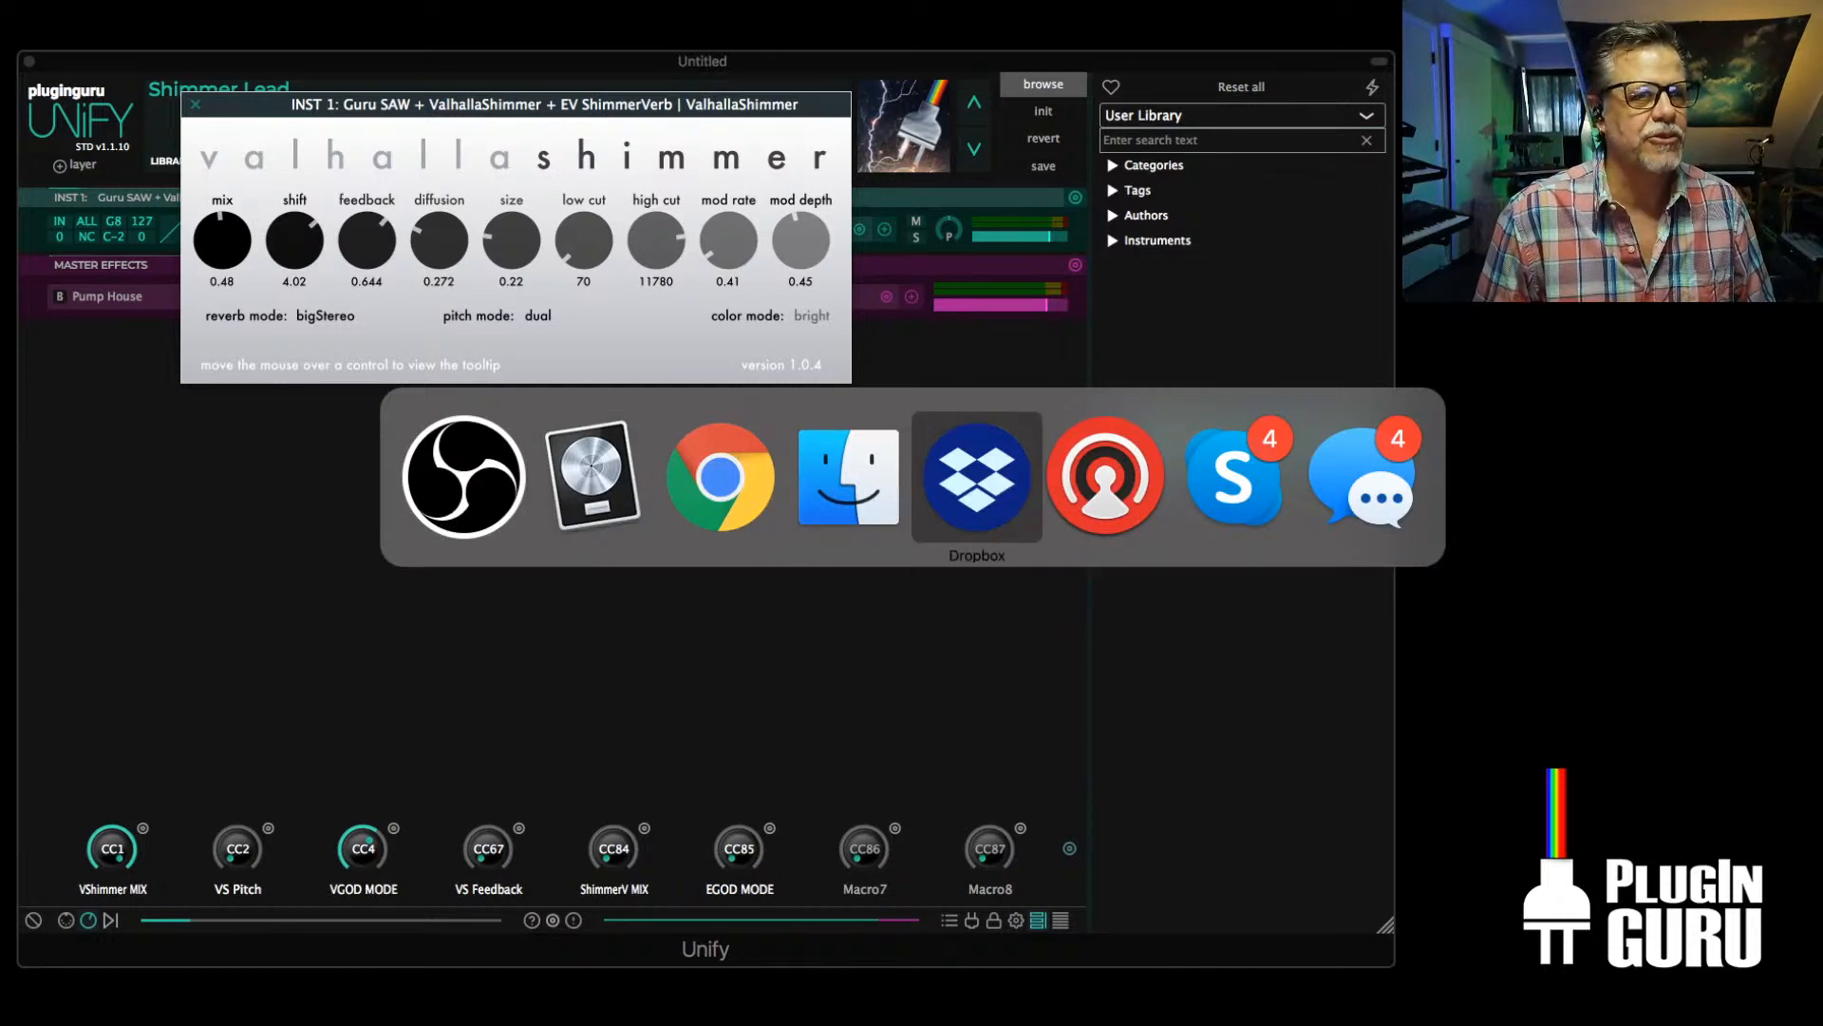
pyautogui.press('super+Tab')
pyautogui.press('super+Tab')
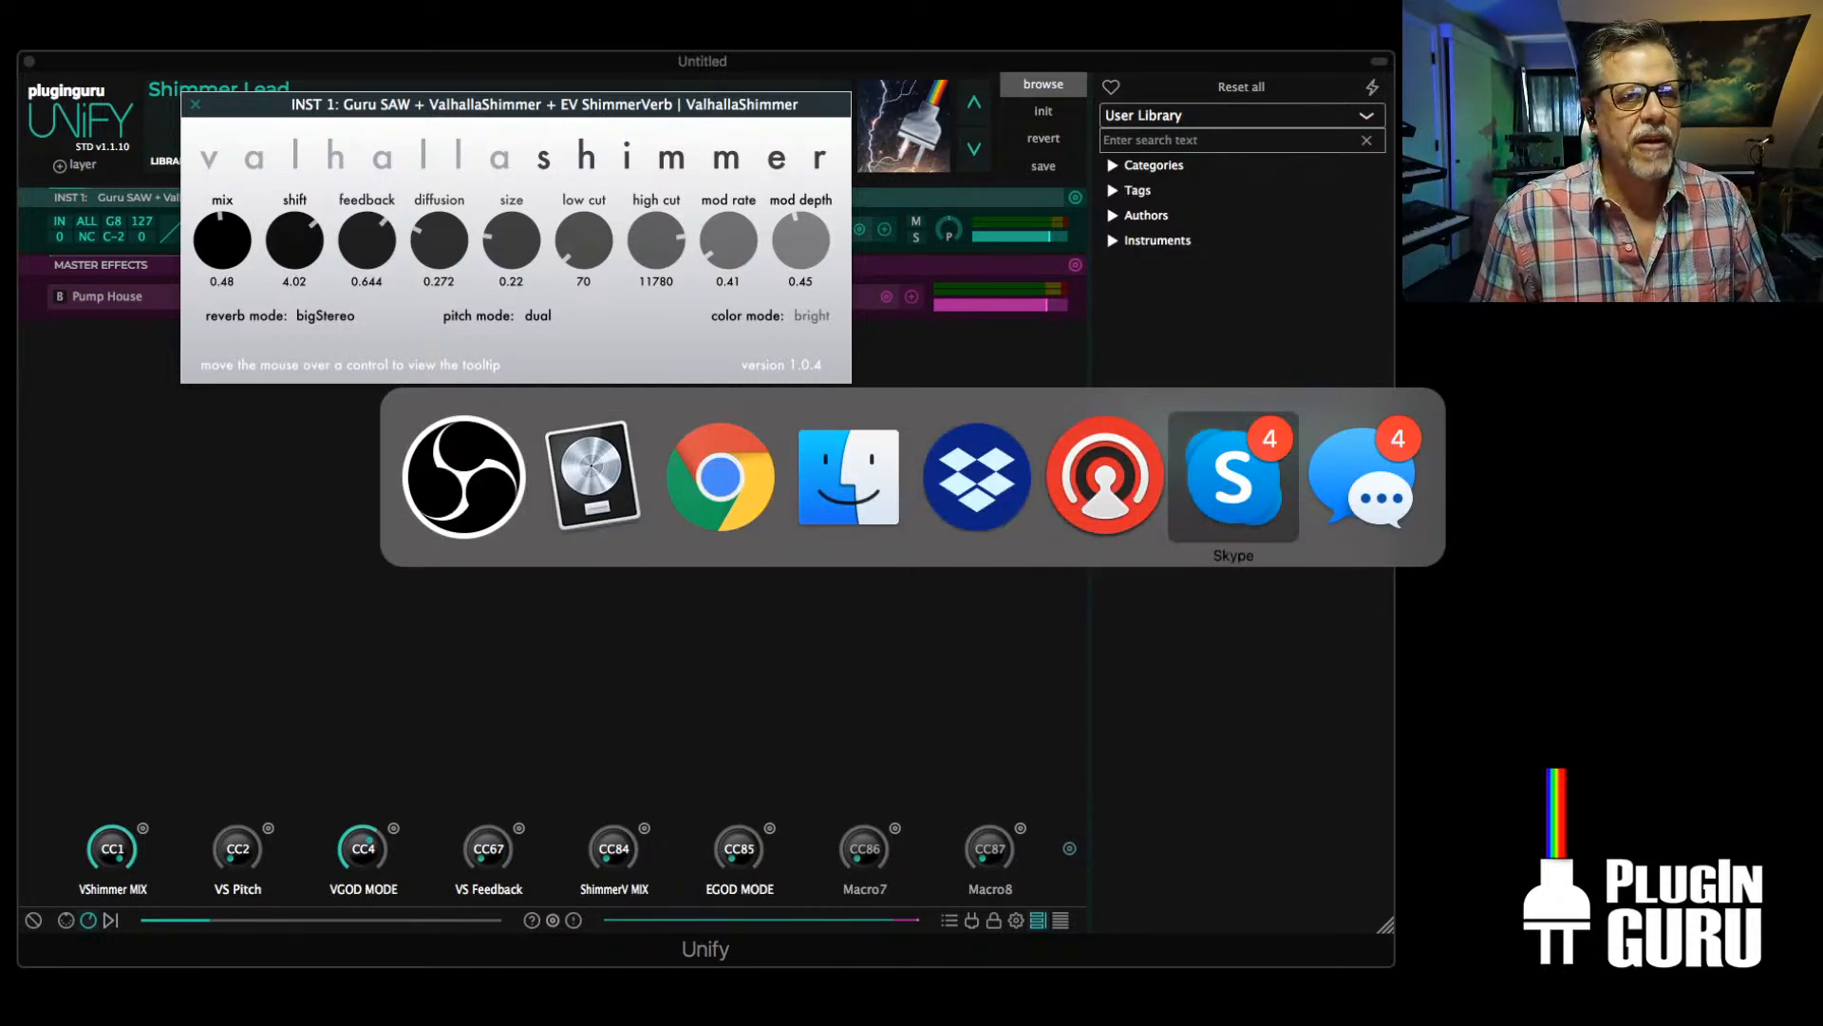
pyautogui.press('super+Tab')
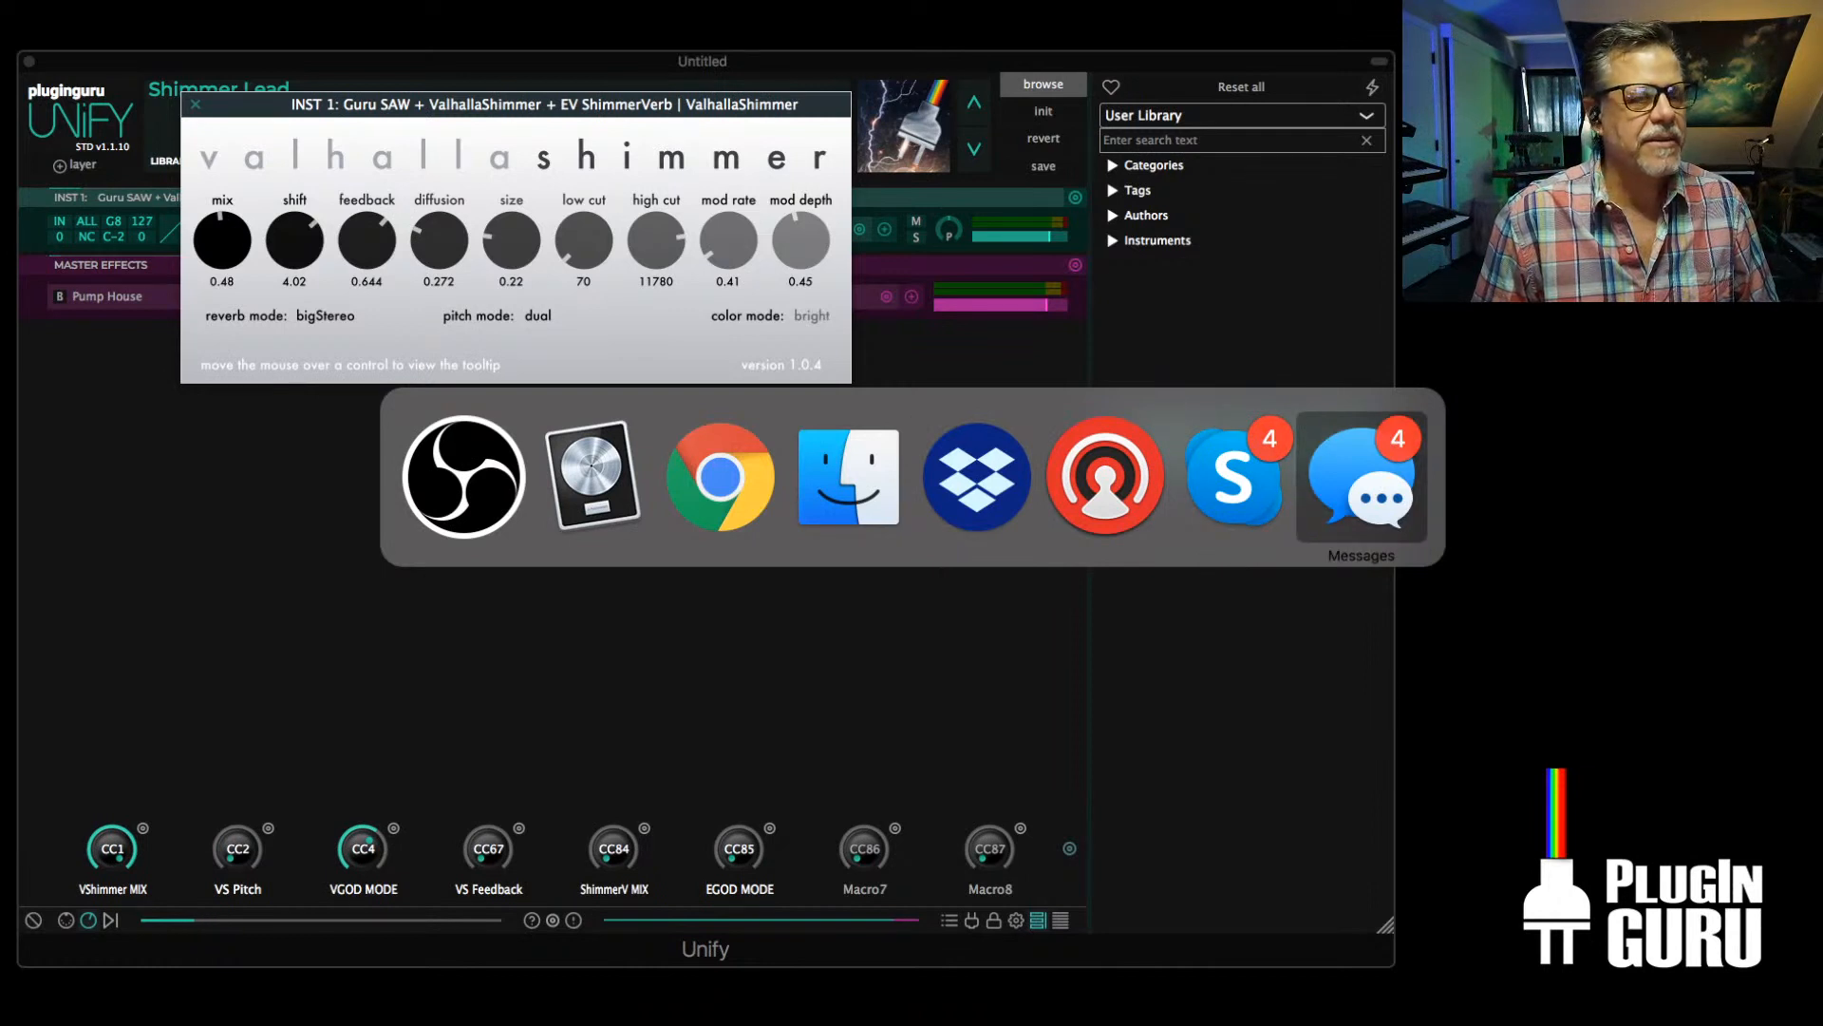
pyautogui.press('super+q')
pyautogui.press('super+Tab')
pyautogui.press('super+Tab')
pyautogui.press('super+Tab')
pyautogui.press('super+Tab')
pyautogui.press('super+Tab')
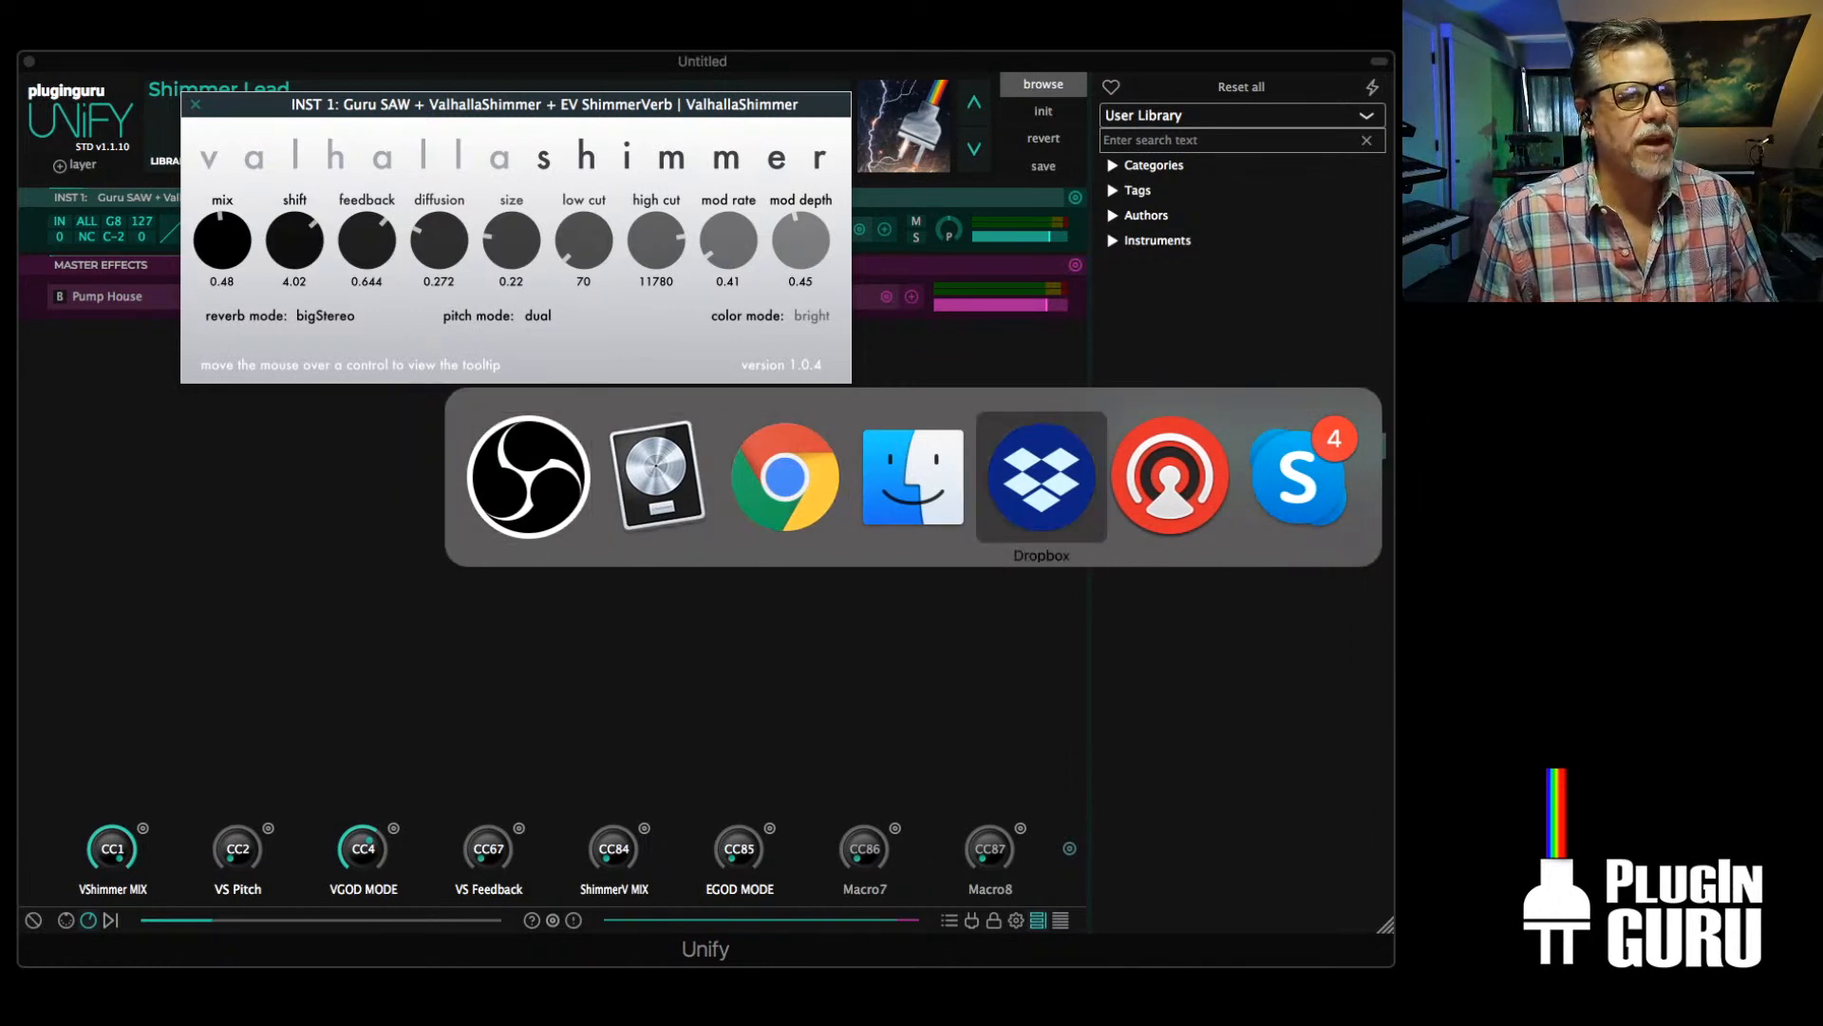
pyautogui.press('super+Tab')
pyautogui.press('super+Tab')
pyautogui.press('super+Tab')
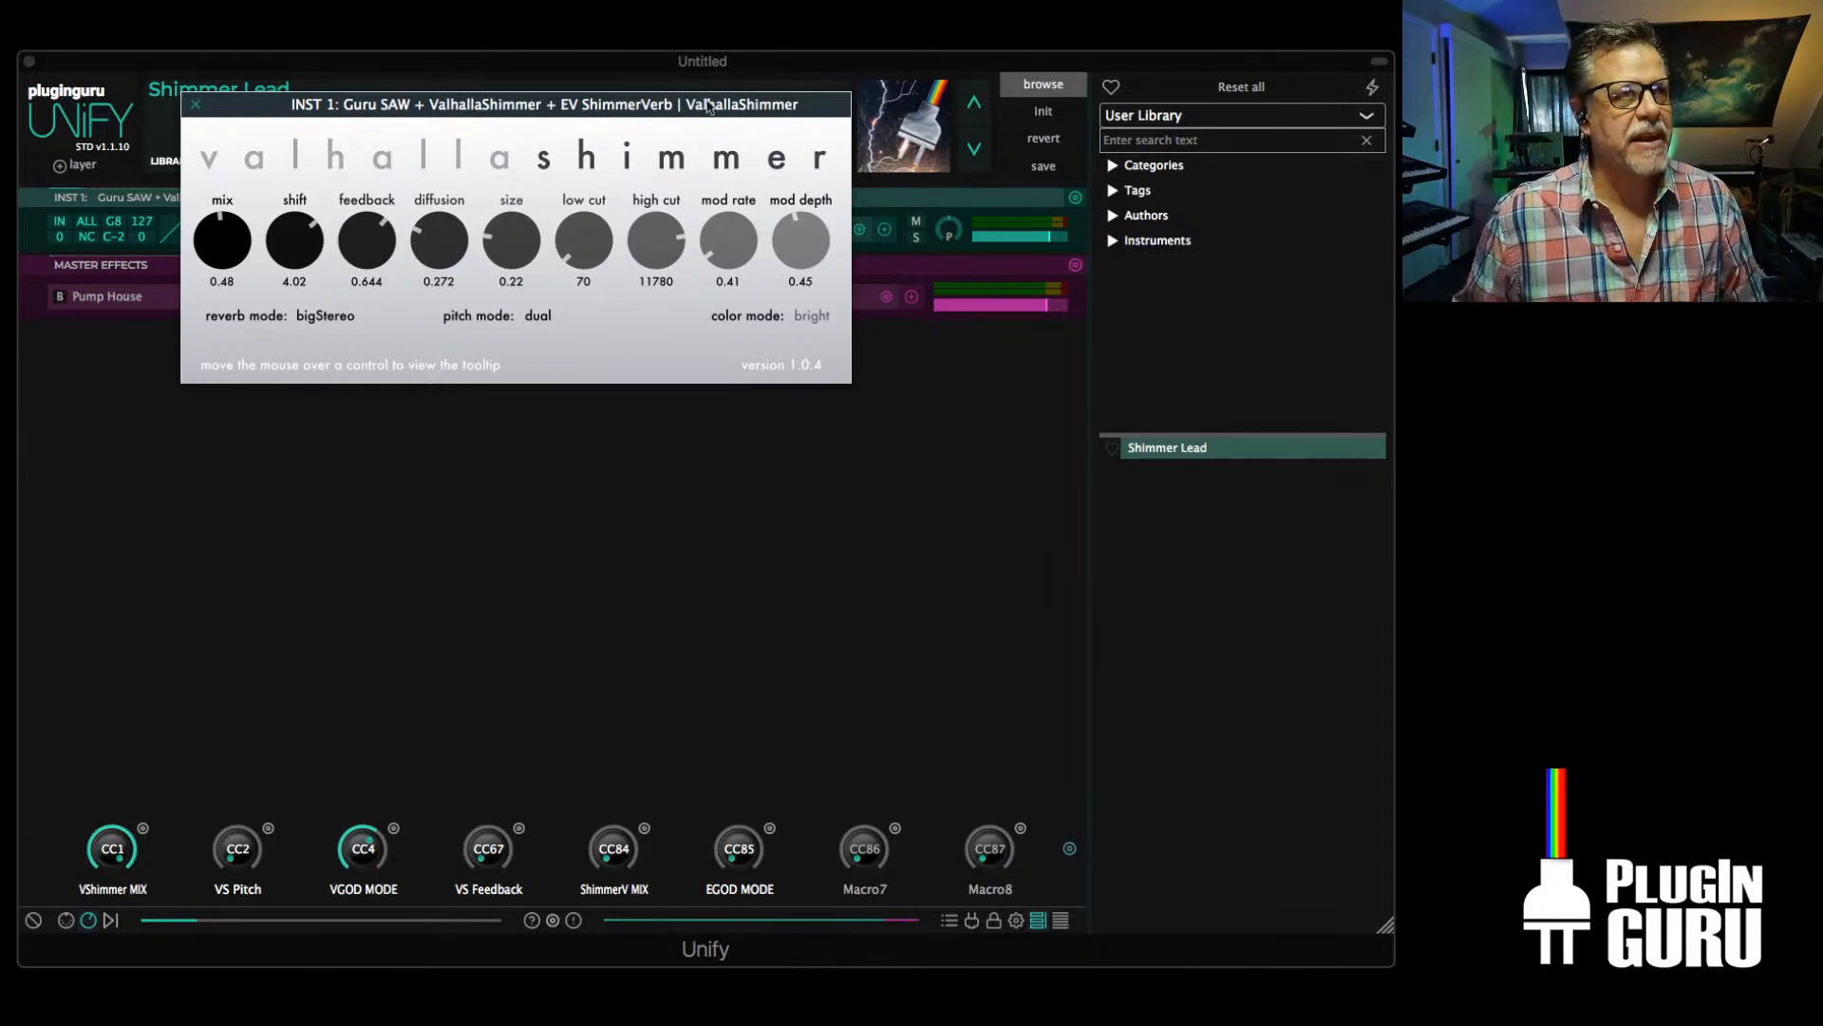
# Close the ValhallaShimmer editor and bypass that effect on the INST 1 layer
pyautogui.click(195, 104)
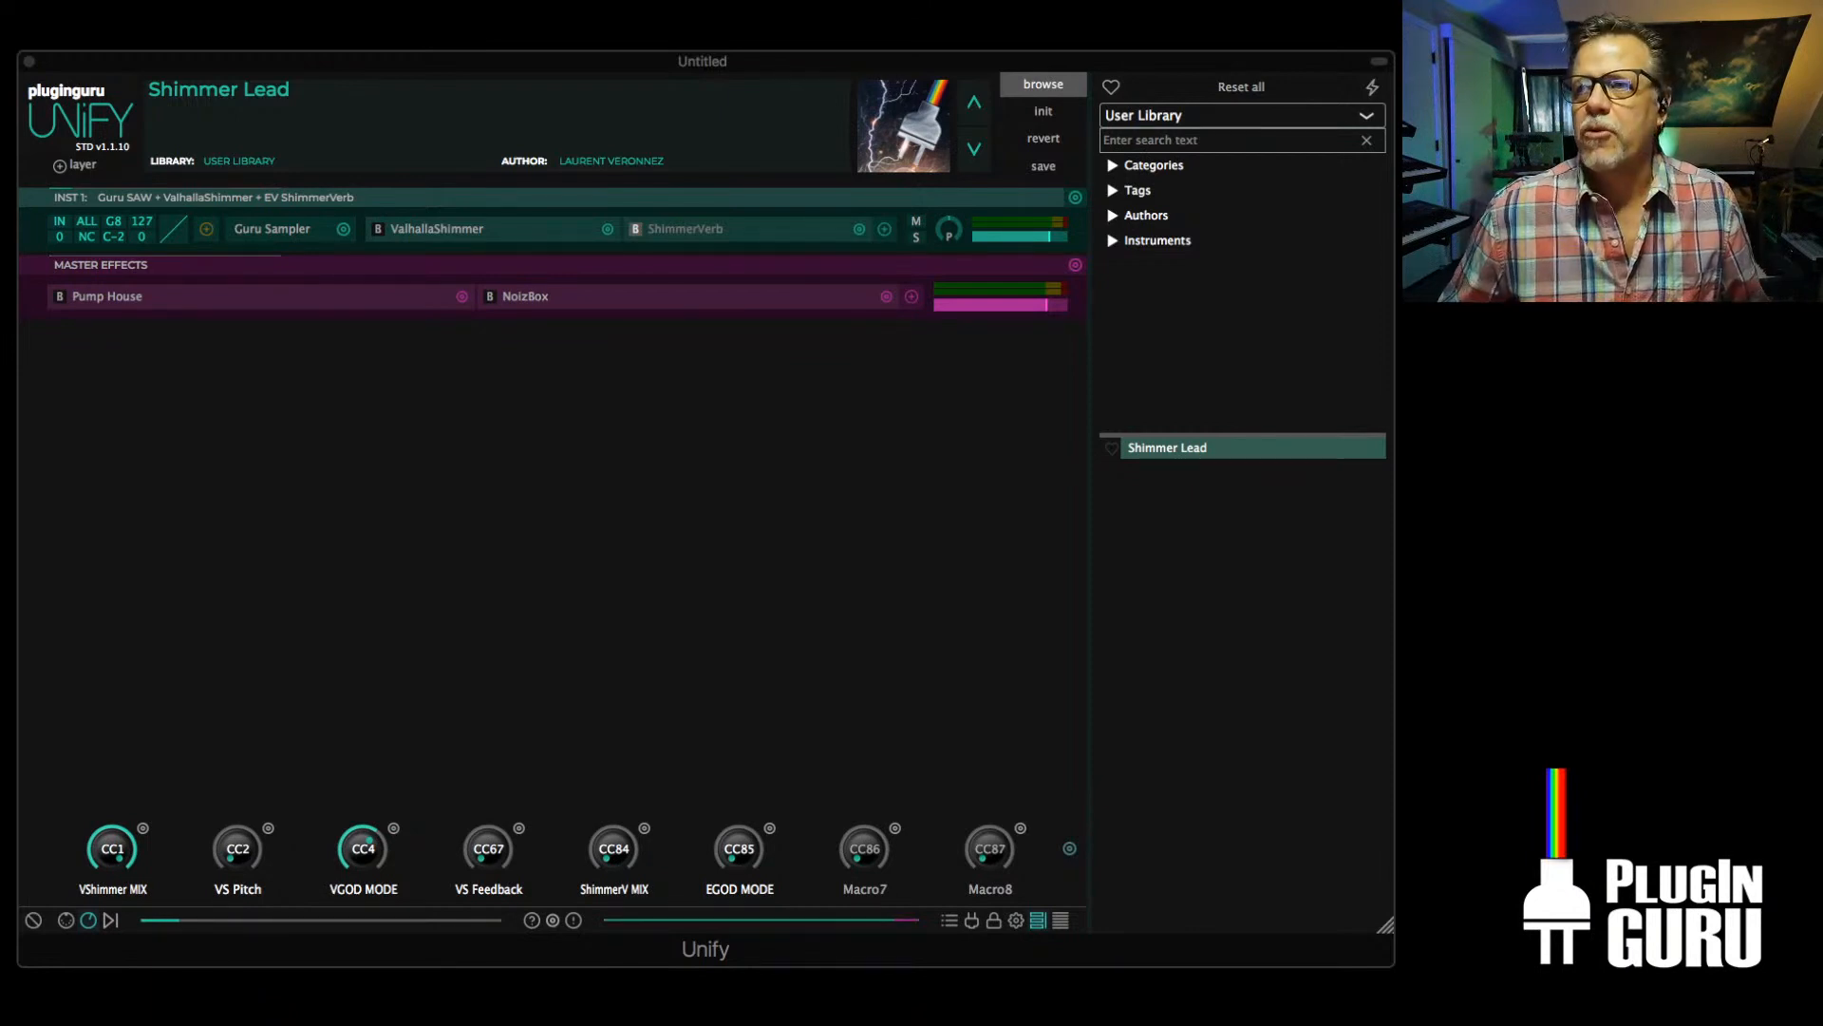
pyautogui.press('super+Tab')
pyautogui.press('super+Tab')
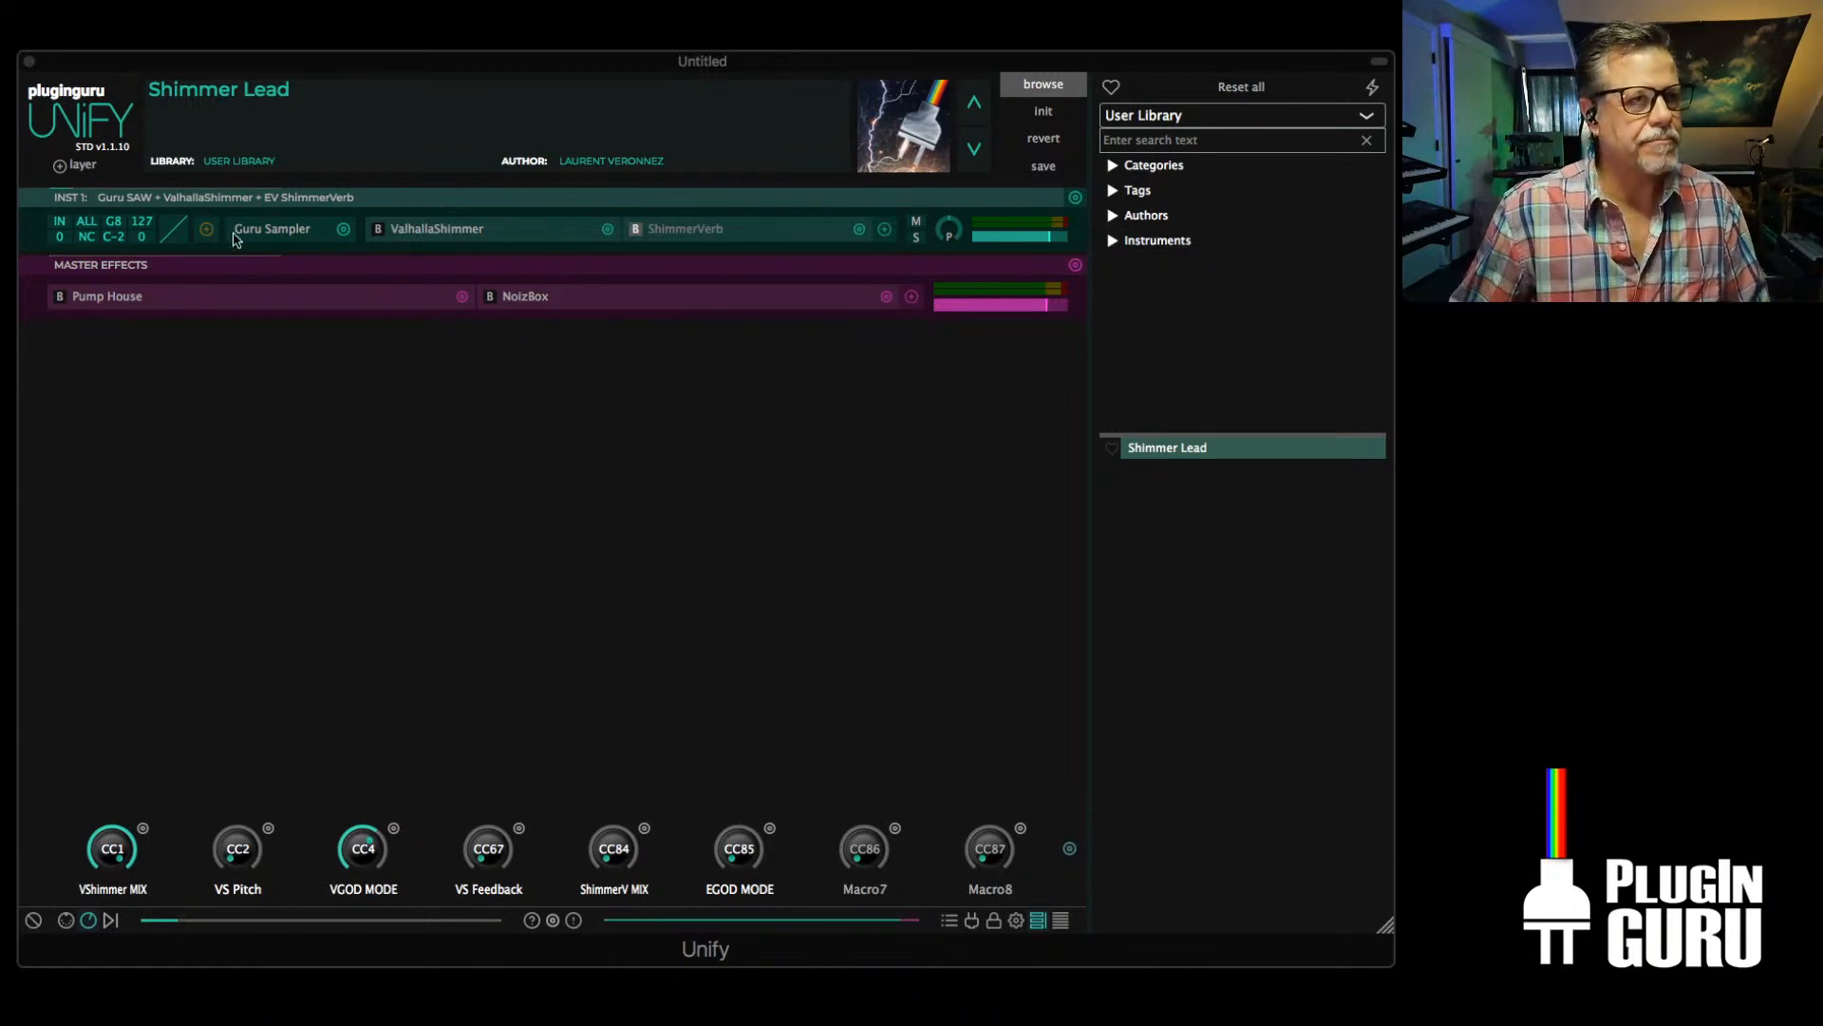
pyautogui.click(378, 229)
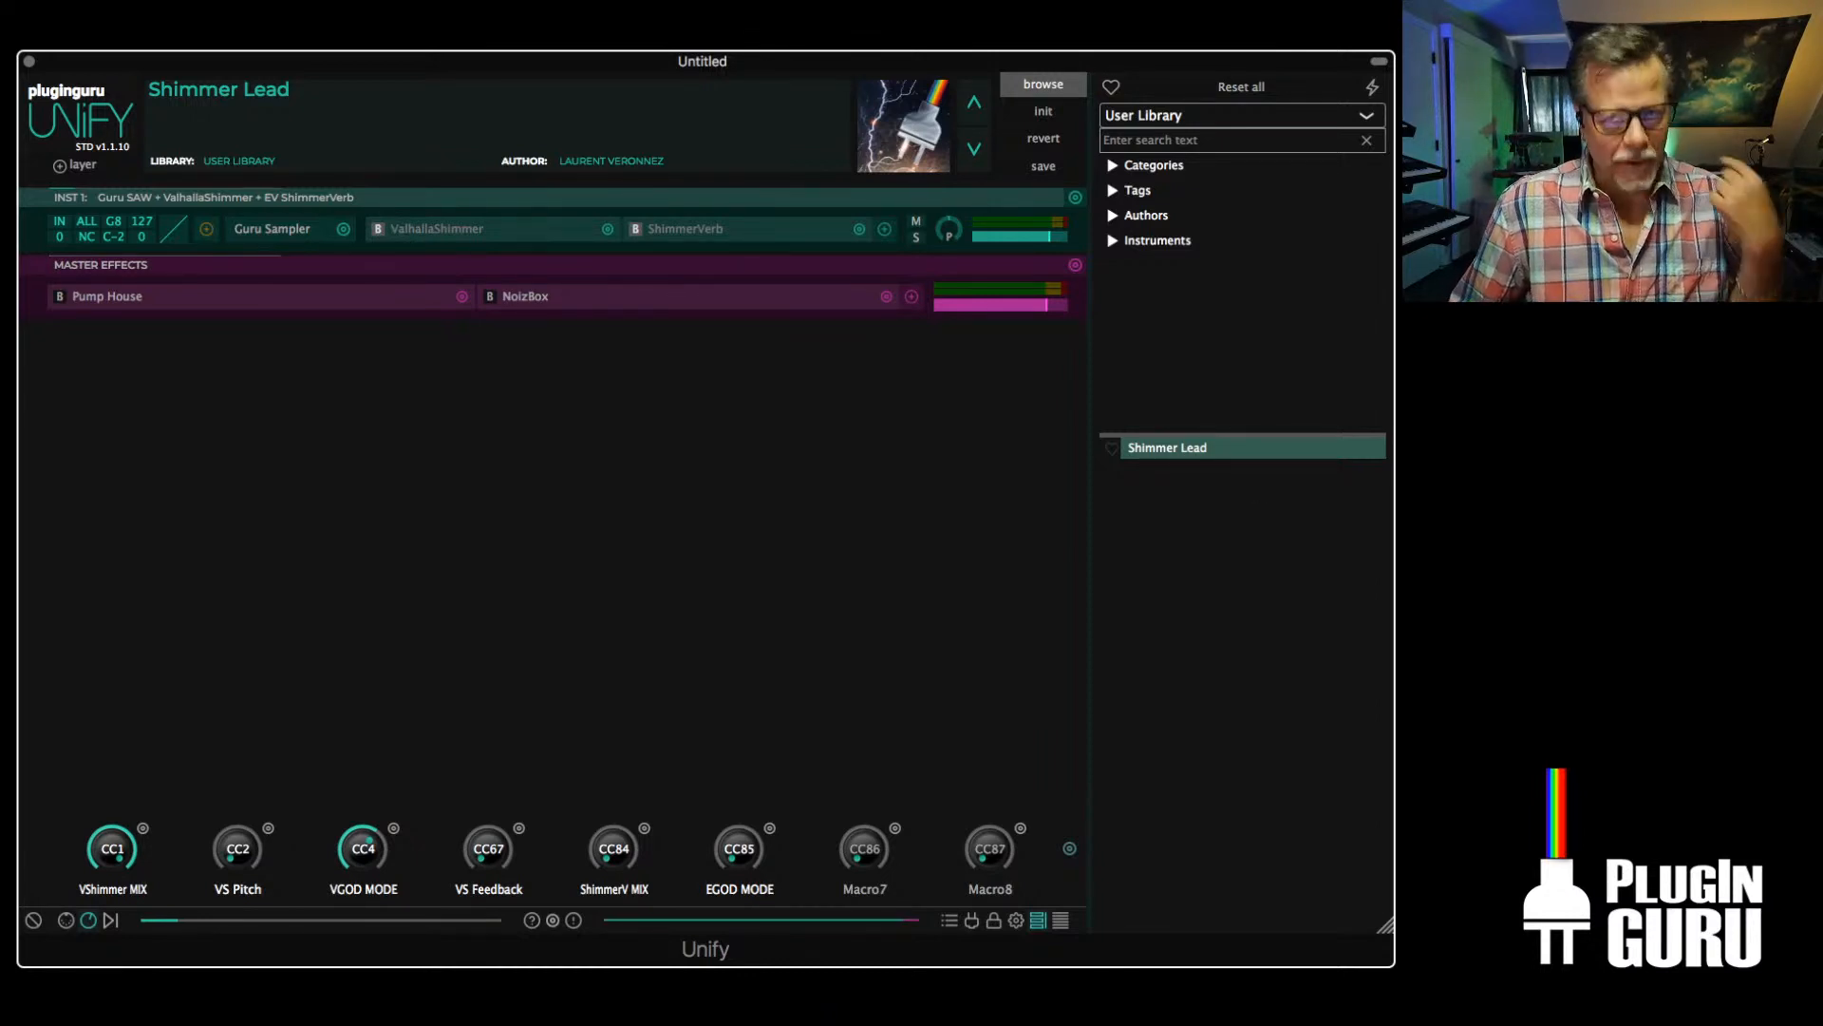
# Bring up the Brusfri noise reducer for the Wide Voice-Over channel, enable it and relearn its noise profile
pyautogui.press('super+Tab')
pyautogui.press('super+Tab')
pyautogui.press('super+Tab')
pyautogui.press('super+Tab')
pyautogui.press('super+Tab')
pyautogui.press('super+Tab')
pyautogui.press('super+Tab')
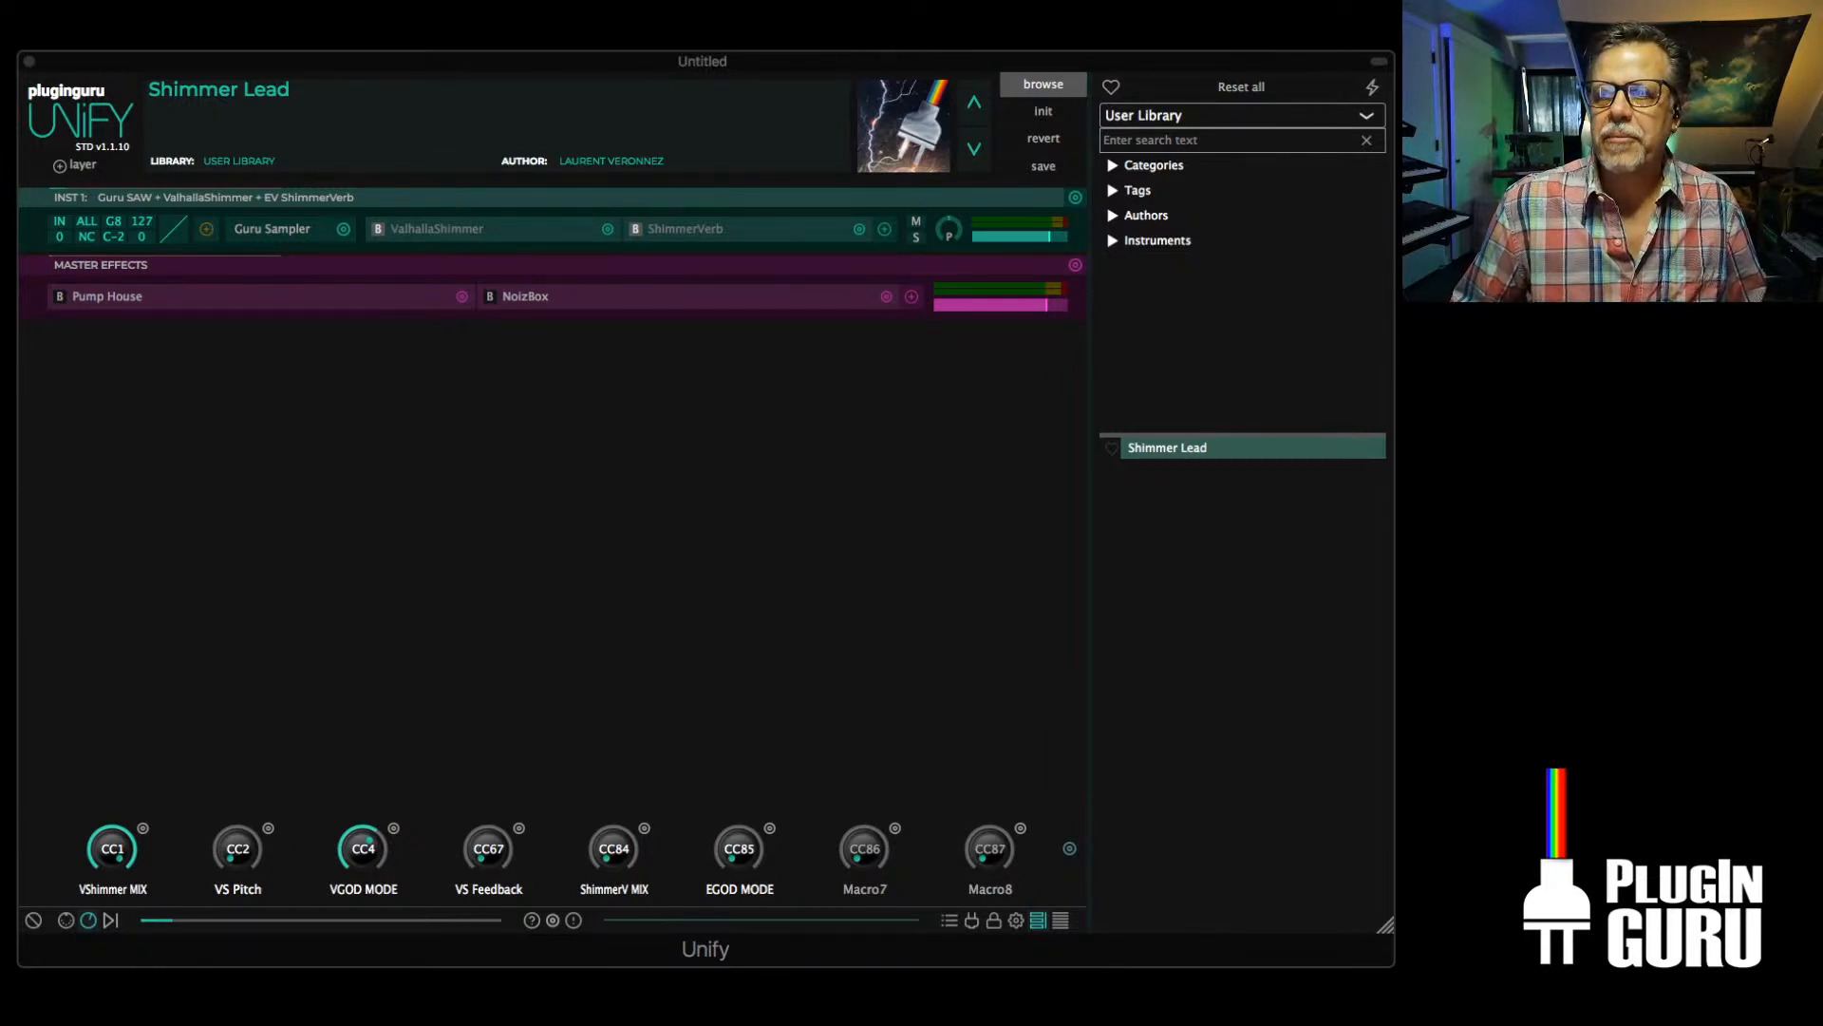
pyautogui.moveTo(1818, 109); pyautogui.dragTo(764, 244)
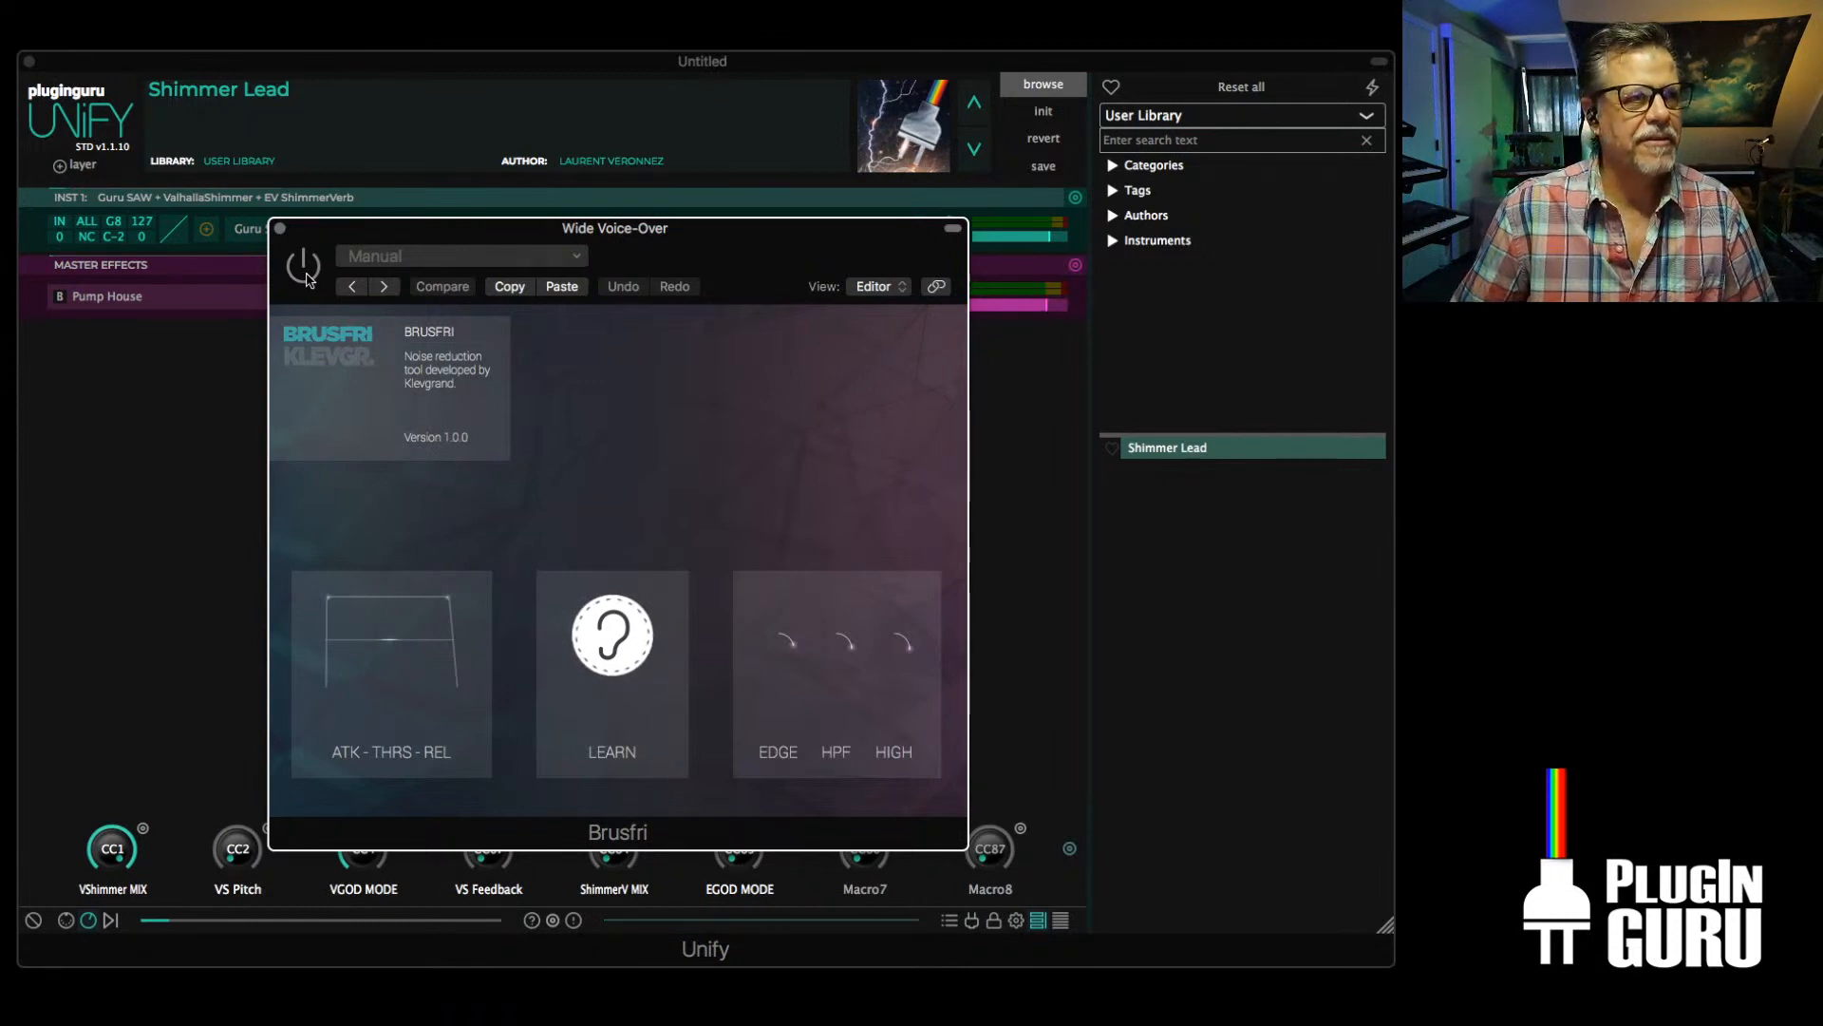
pyautogui.click(593, 636)
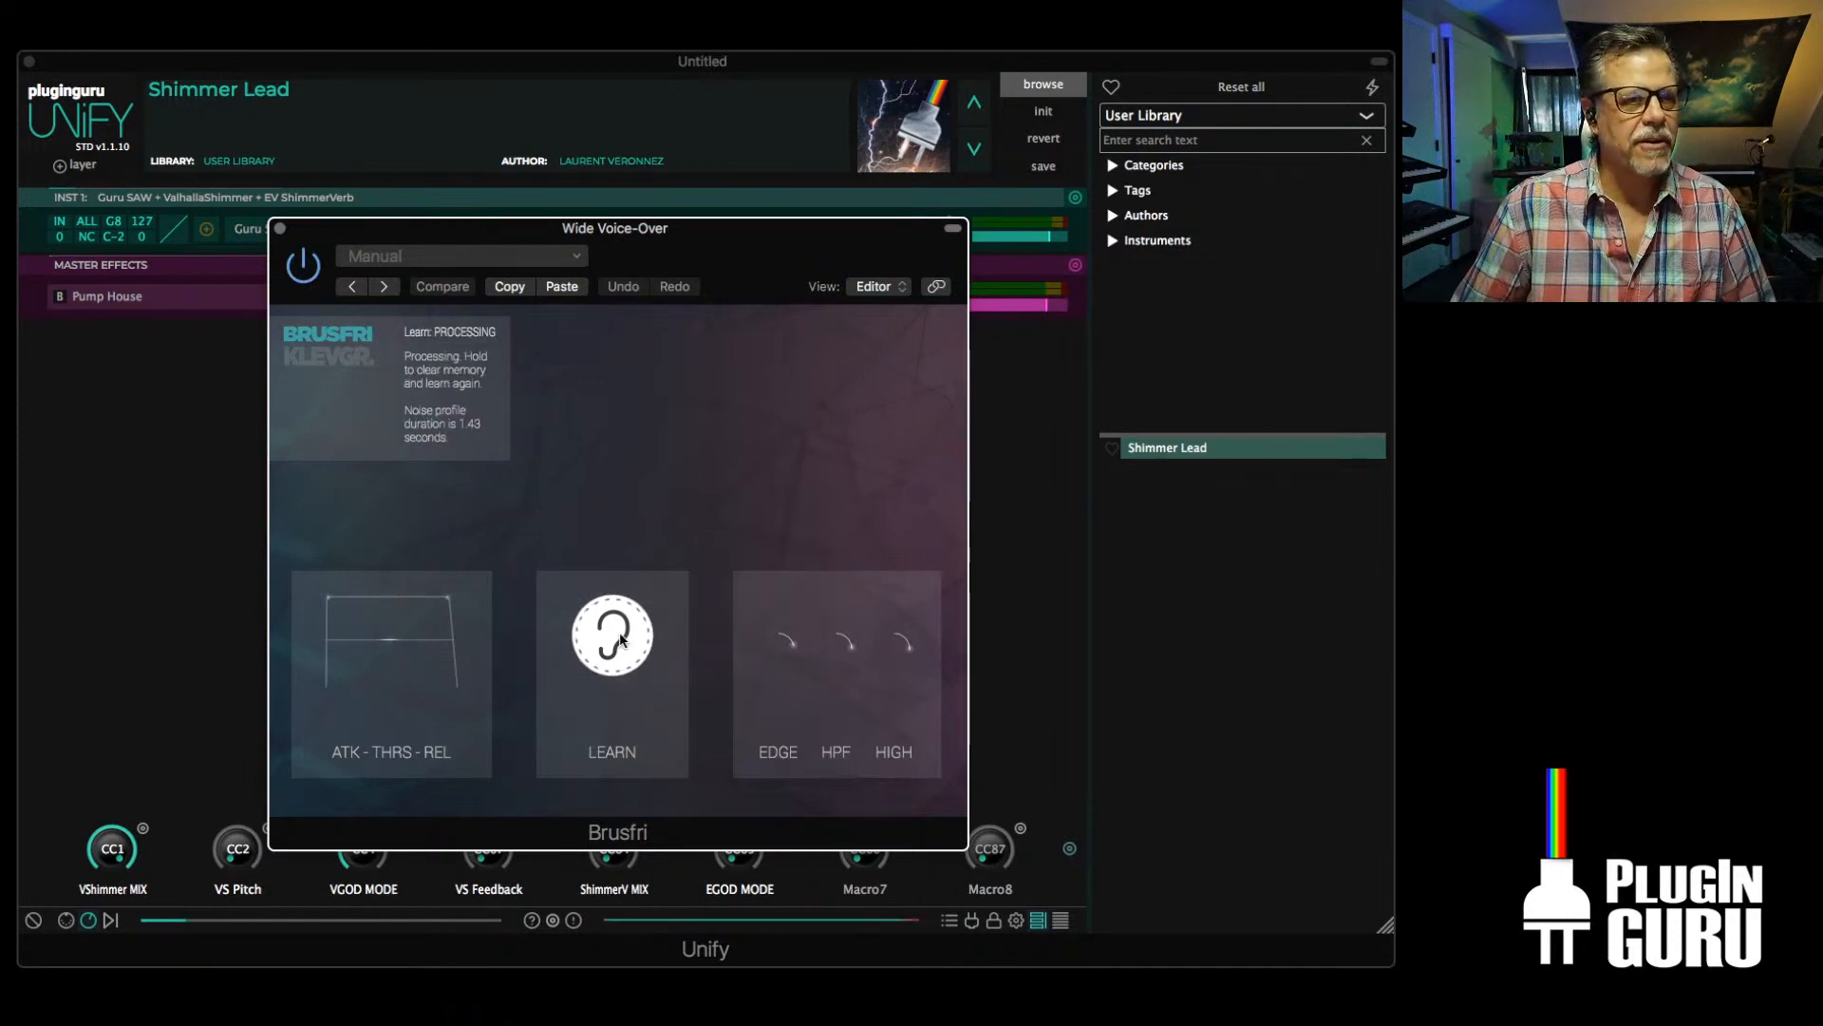
pyautogui.moveTo(622, 639); pyautogui.dragTo(622, 639)
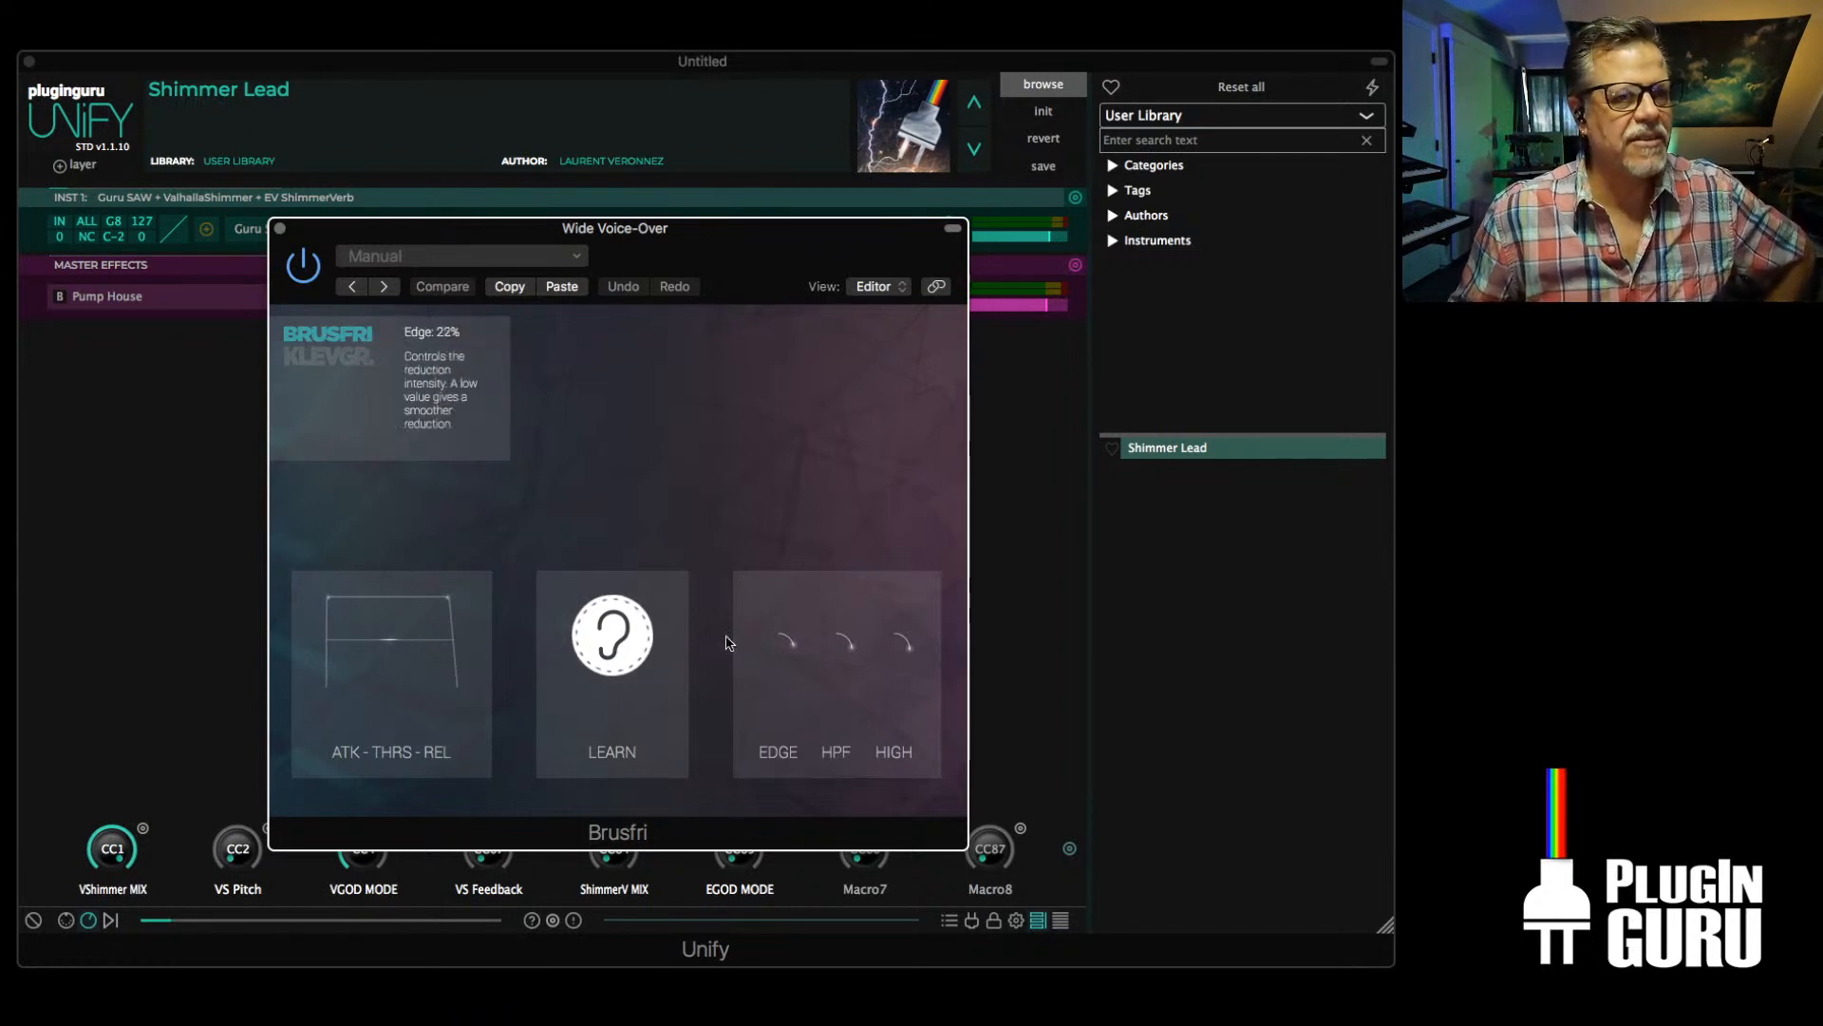
# Set Brusfri's threshold to -13% and close its plug-in window
pyautogui.moveTo(380, 650)
pyautogui.mouseDown()
pyautogui.moveTo(380, 702)
pyautogui.moveTo(405, 596)
pyautogui.moveTo(399, 647)
pyautogui.mouseUp()
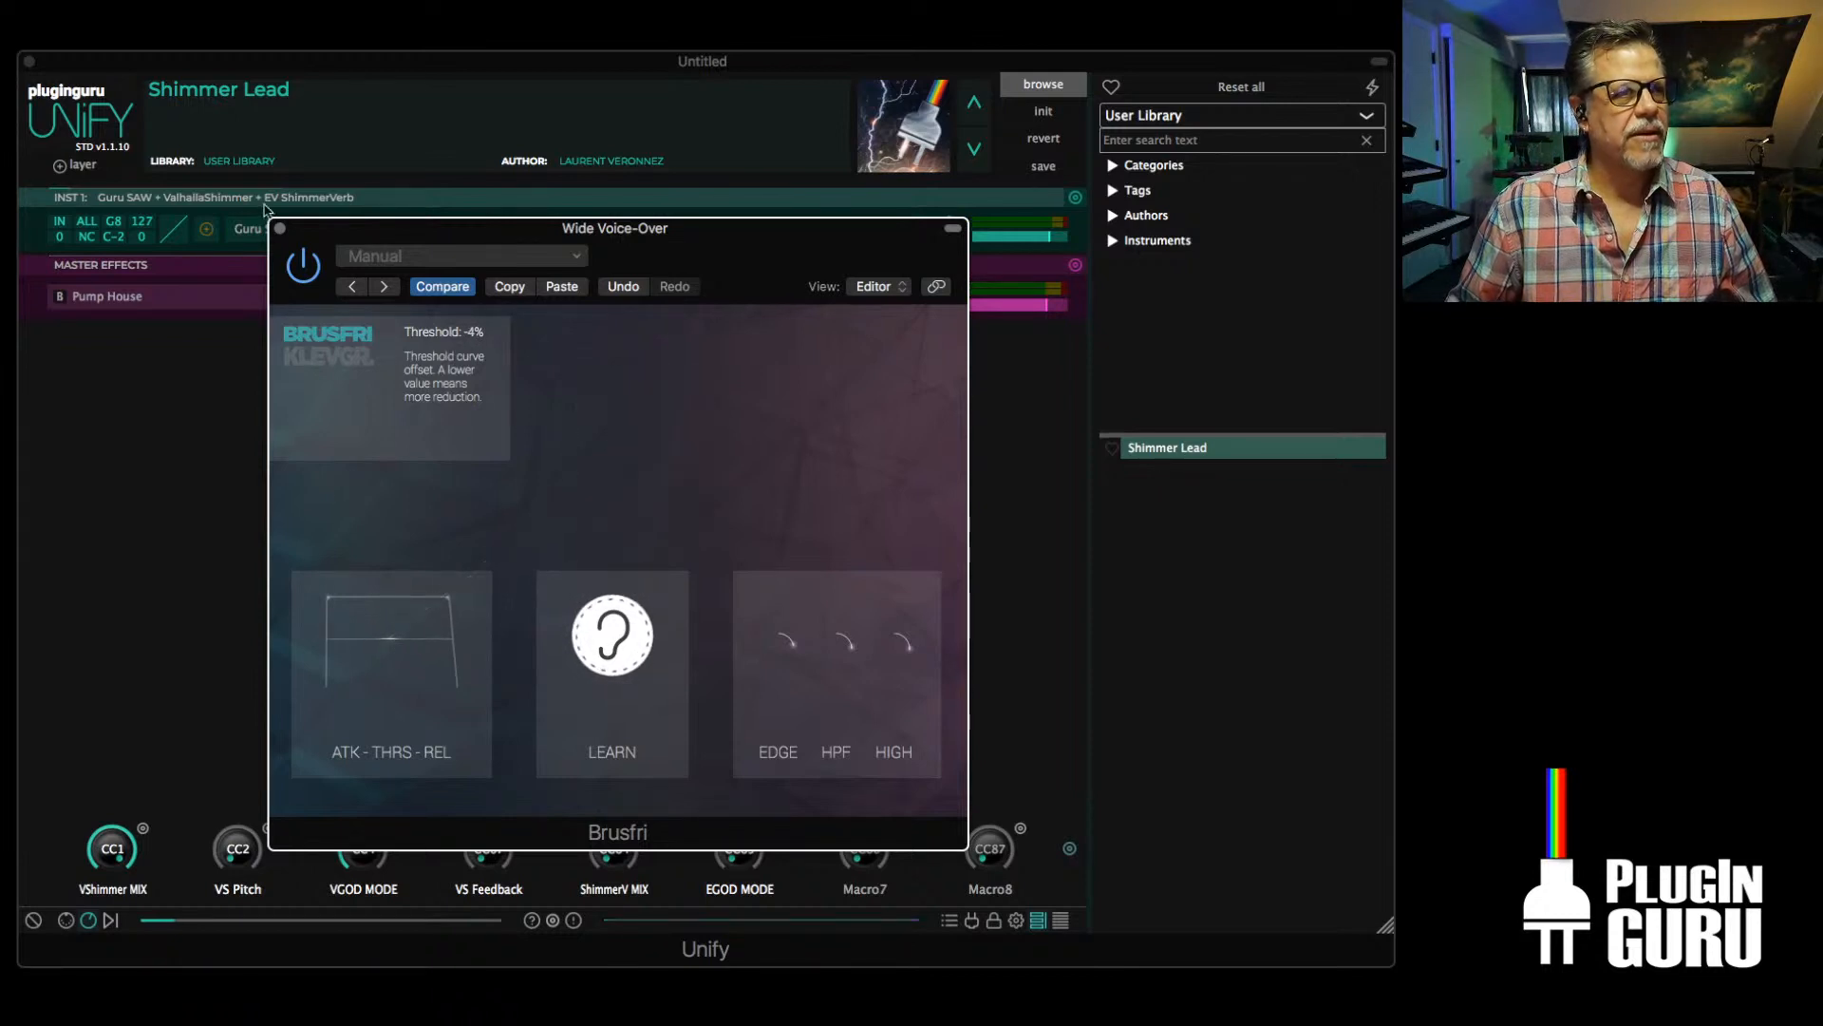
pyautogui.moveTo(385, 642); pyautogui.dragTo(387, 653)
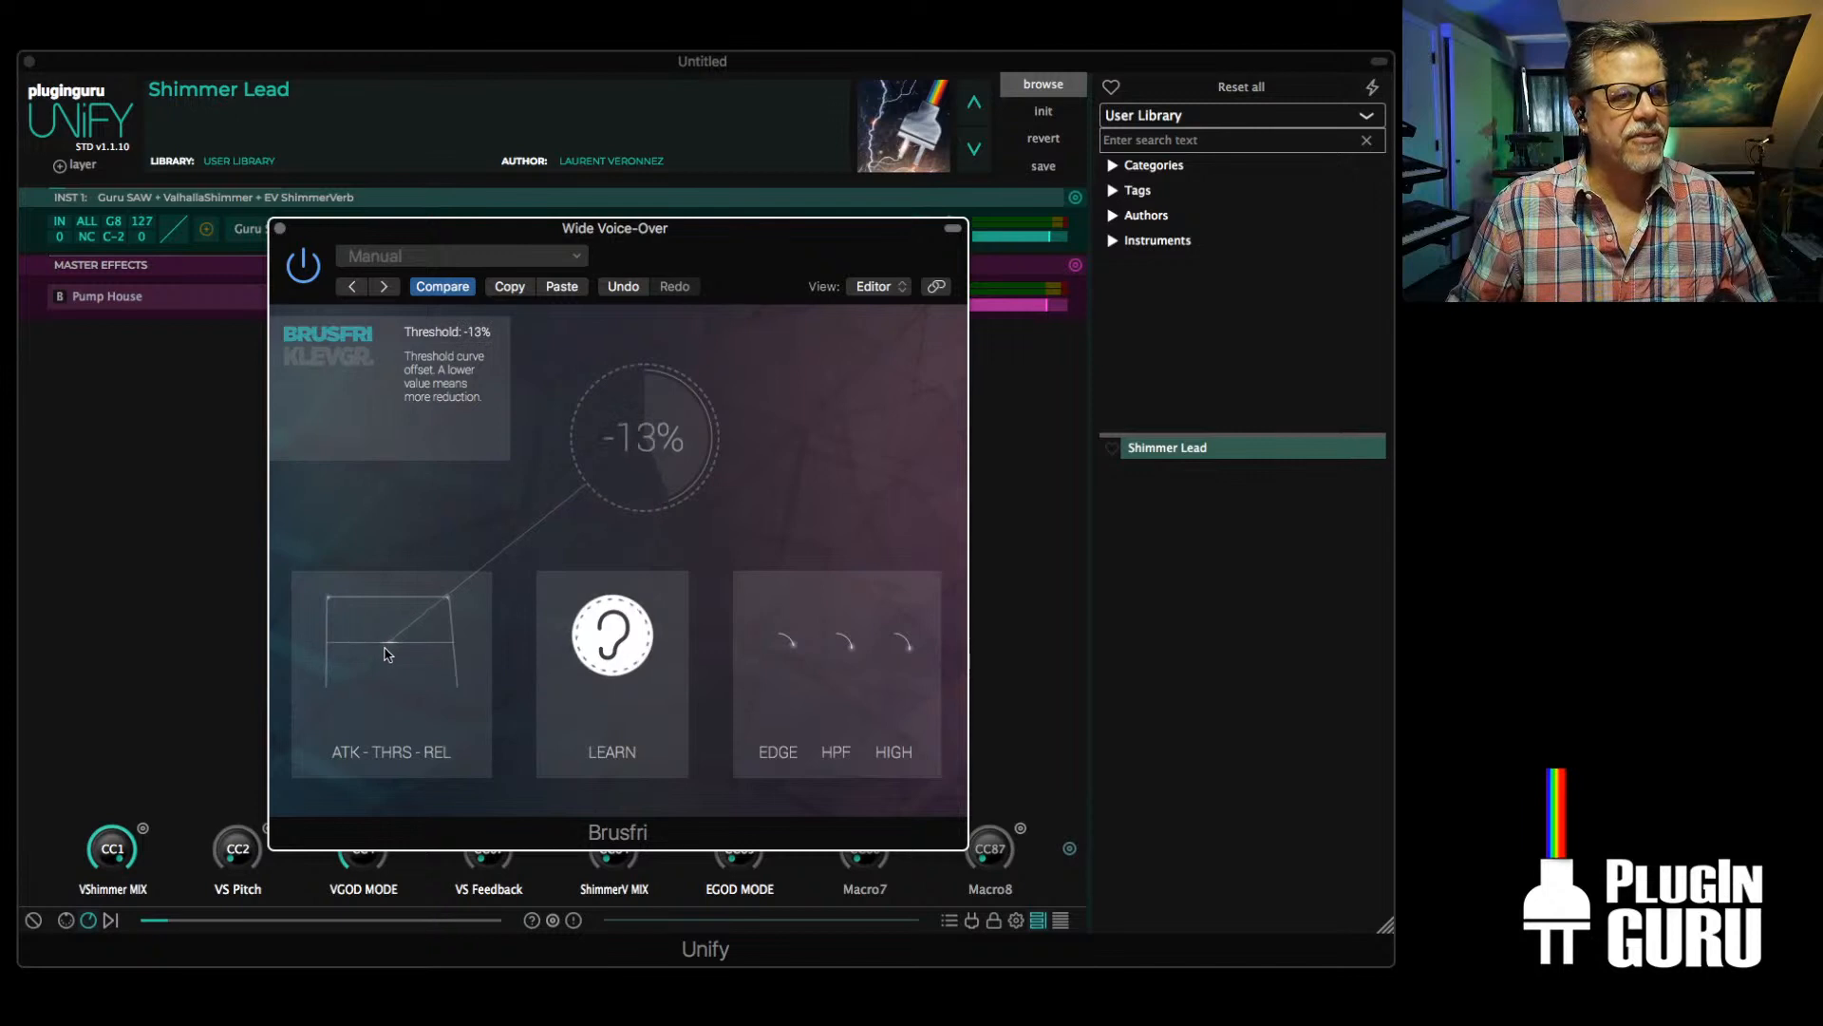
pyautogui.click(279, 228)
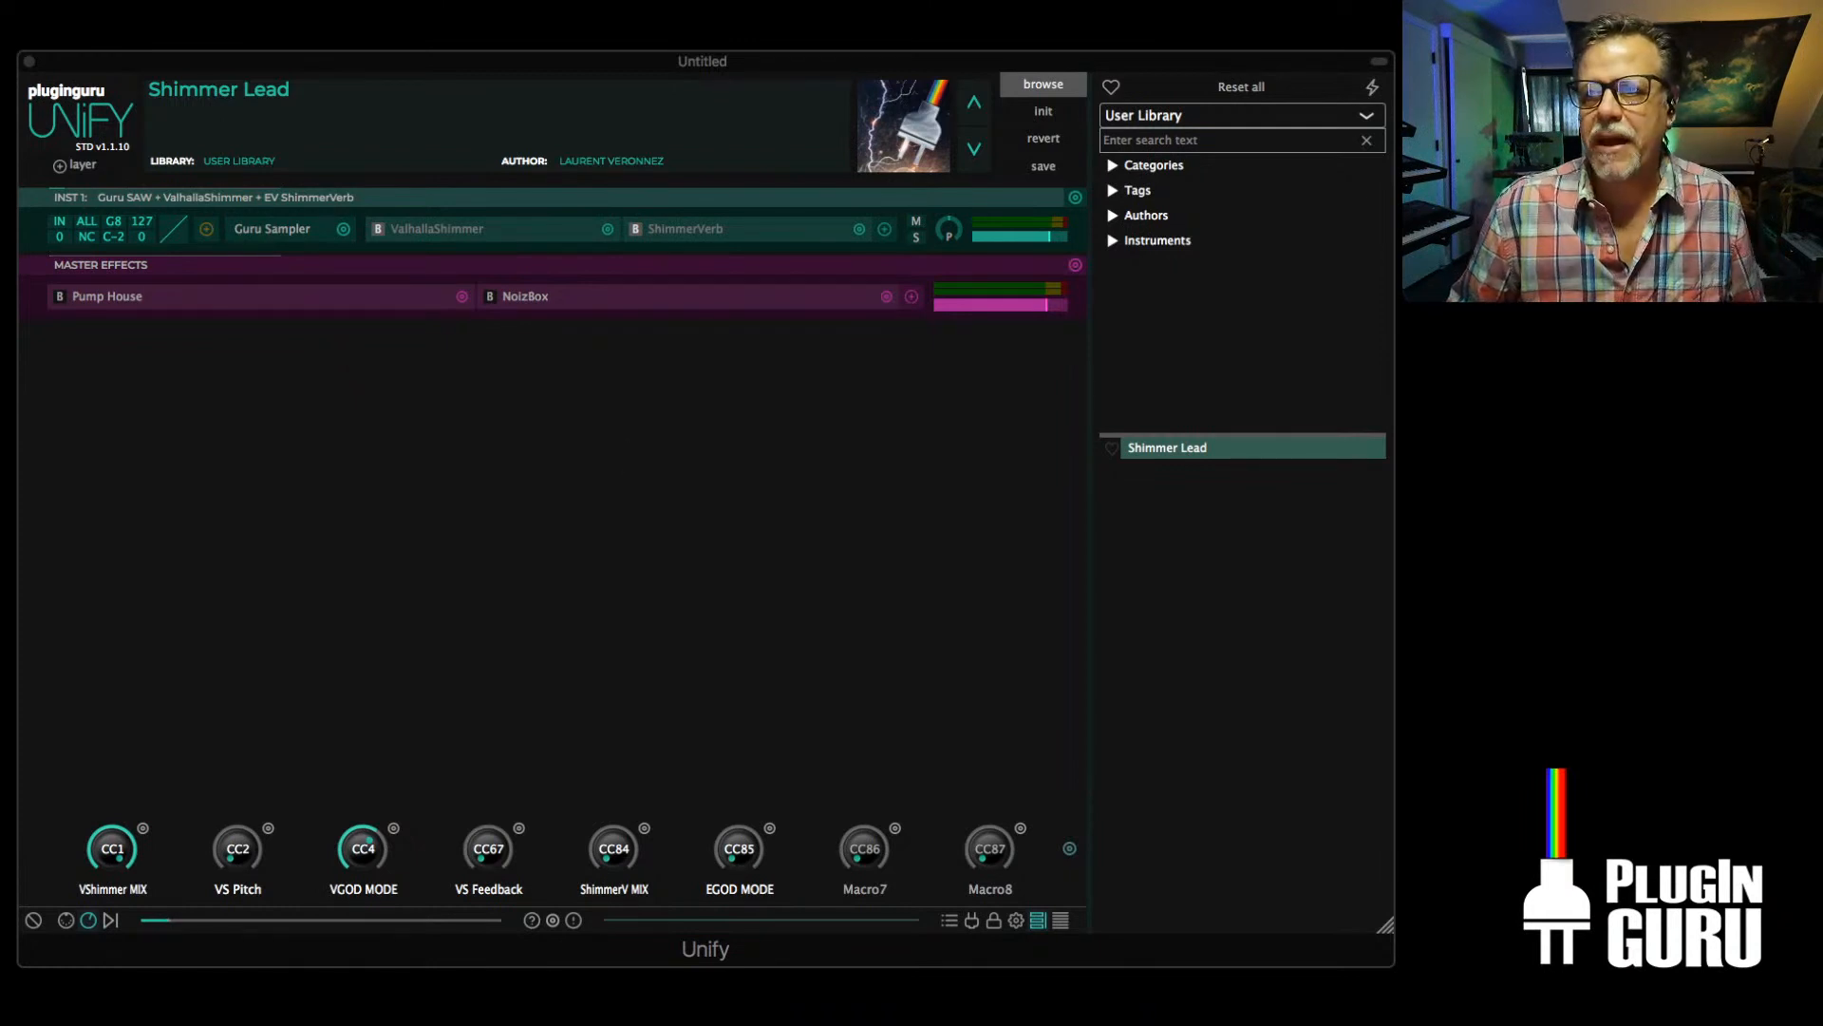
pyautogui.press('super+Tab')
pyautogui.press('super+Tab')
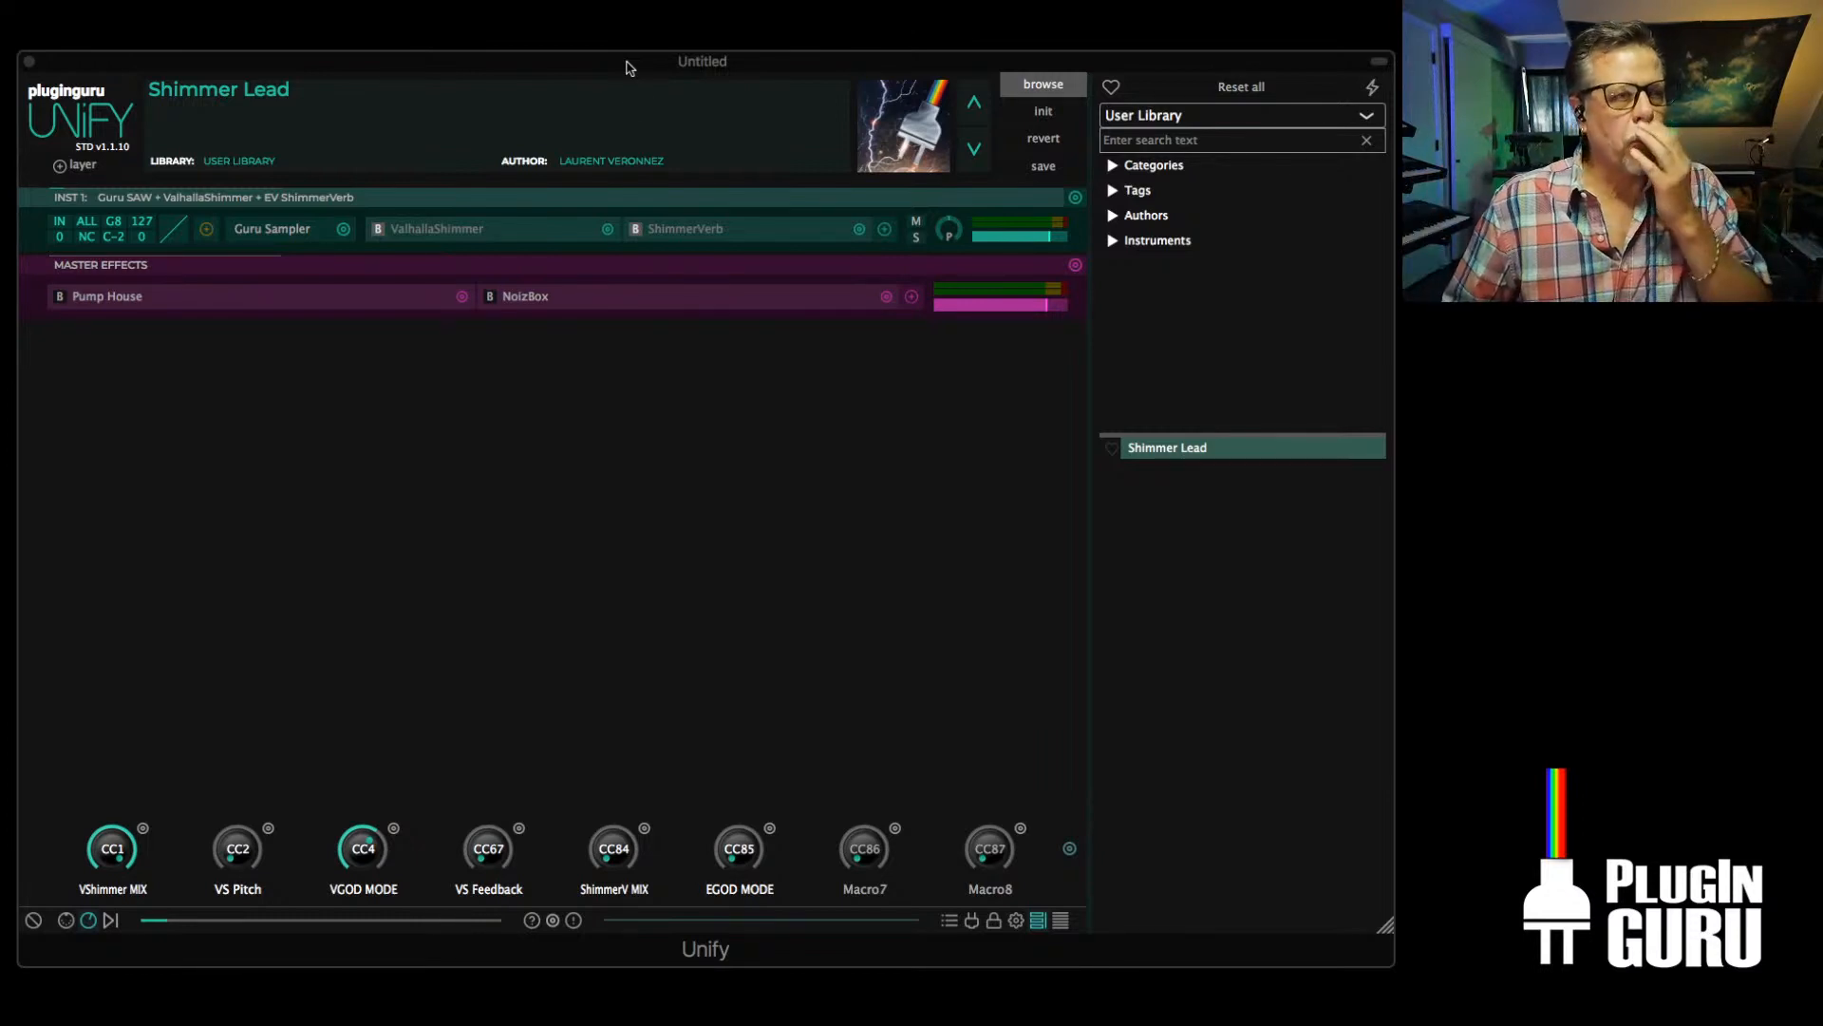
pyautogui.click(884, 230)
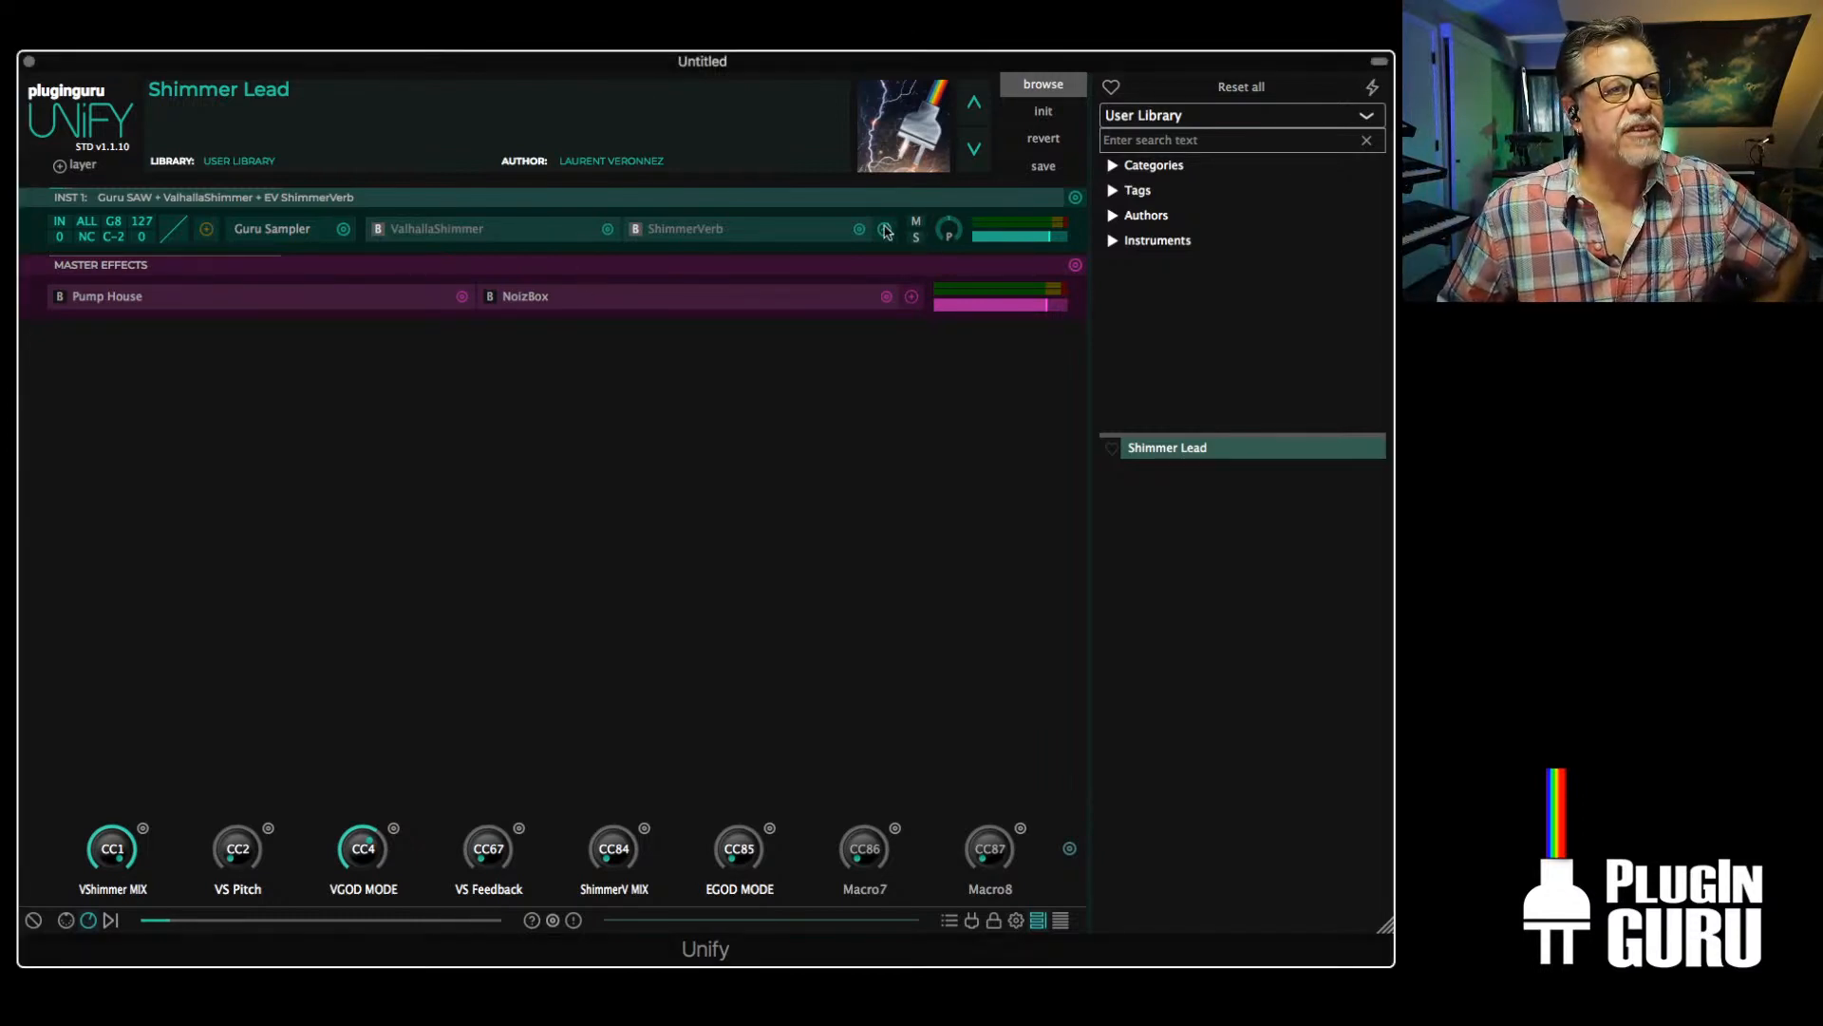
pyautogui.moveTo(953, 350)
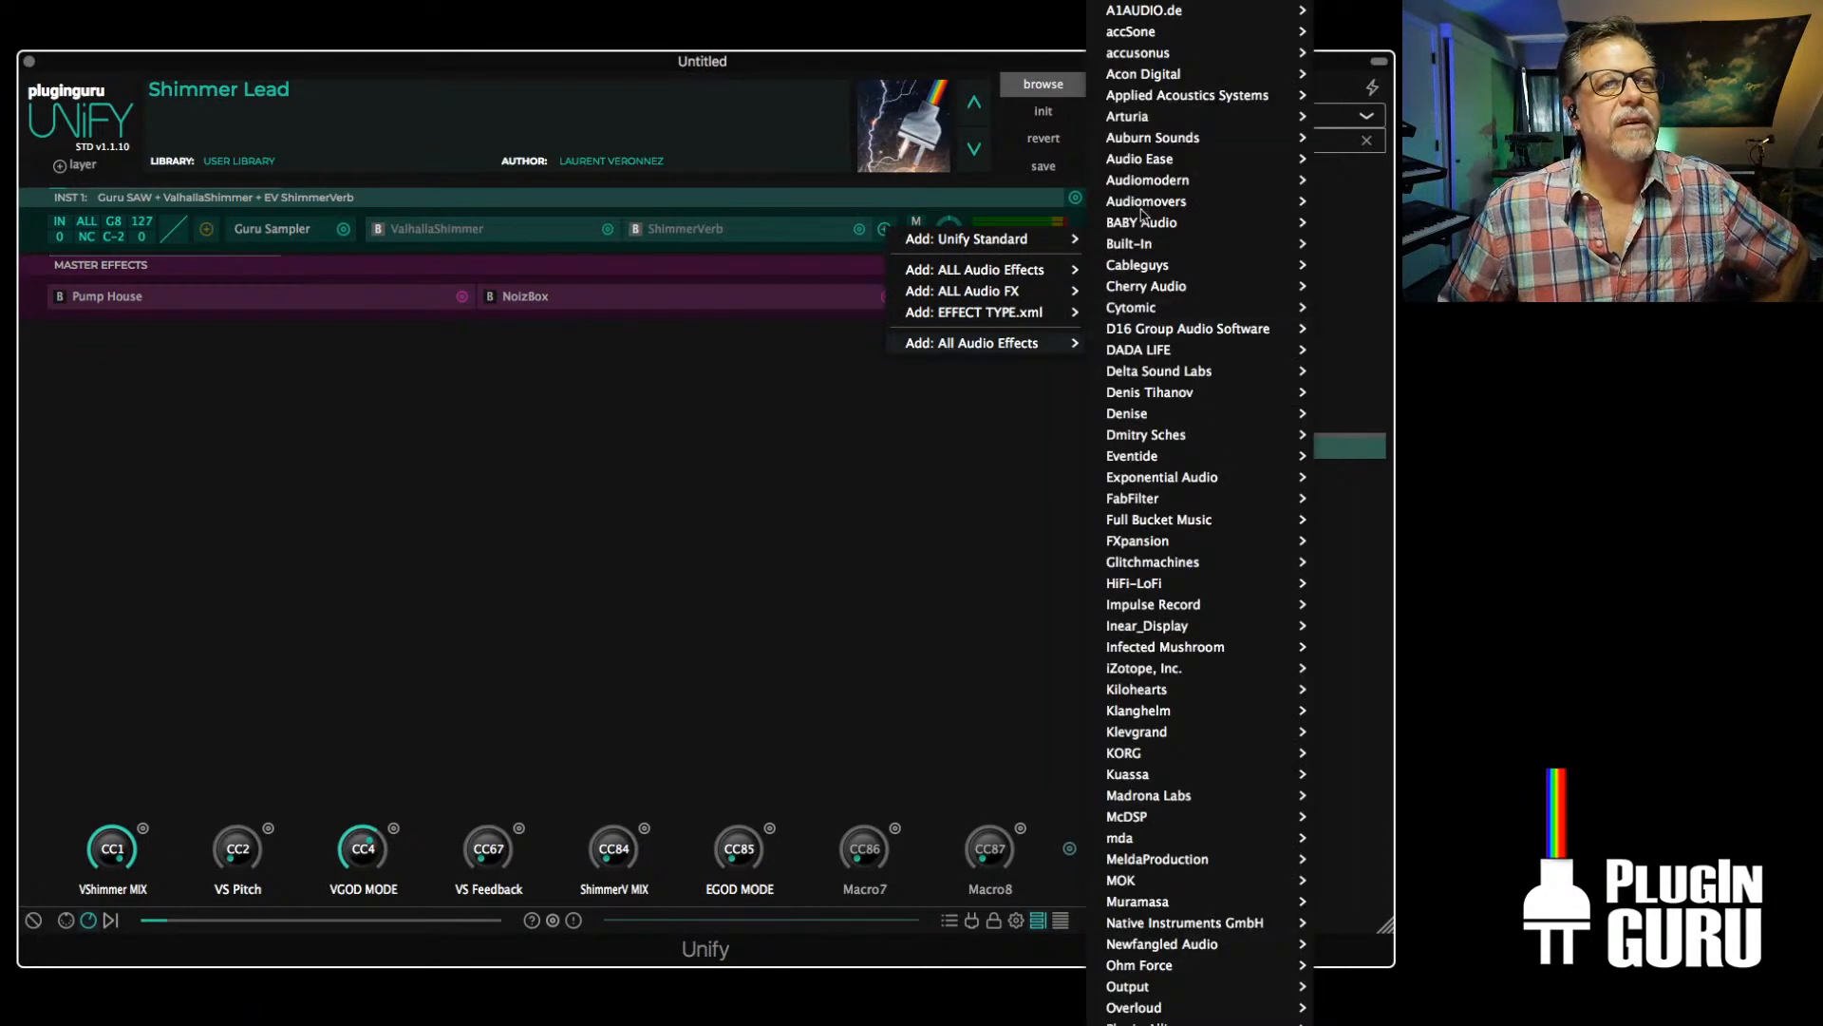
pyautogui.click(943, 593)
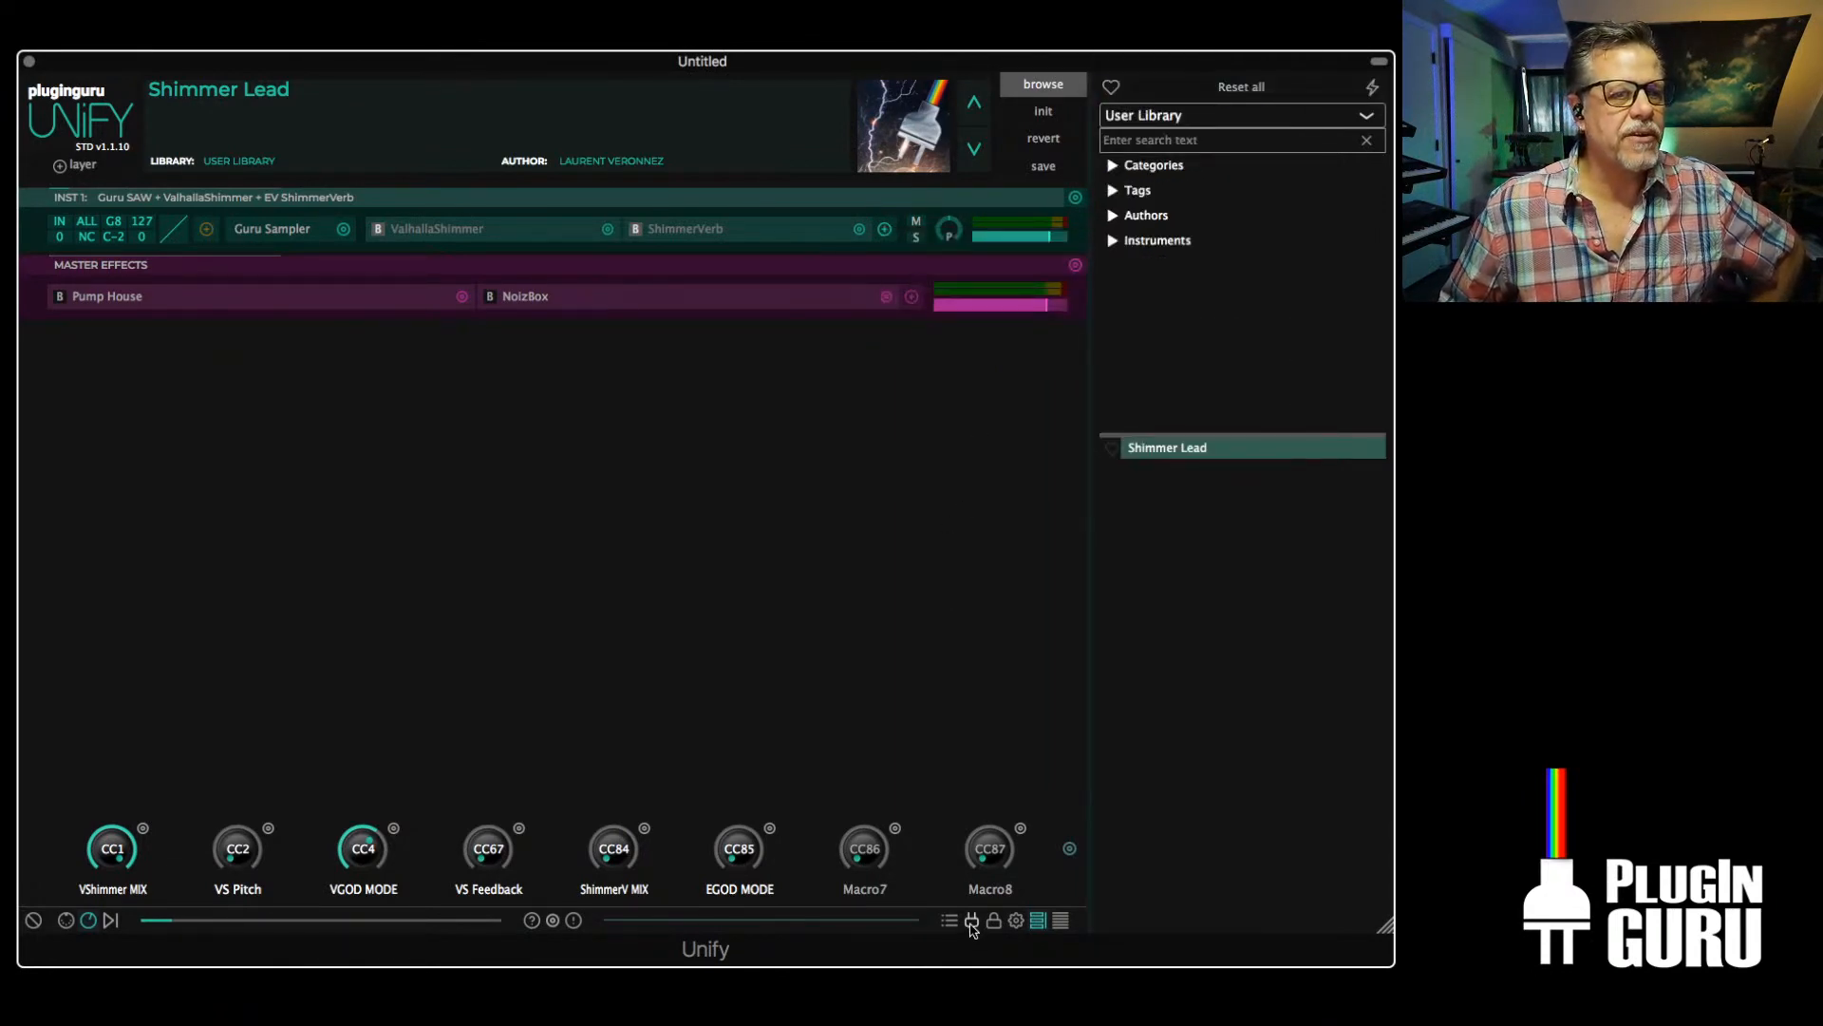
# Open the known plug-ins list and scan the default folders for new or updated VST plug-ins
pyautogui.click(974, 921)
pyautogui.click(71, 887)
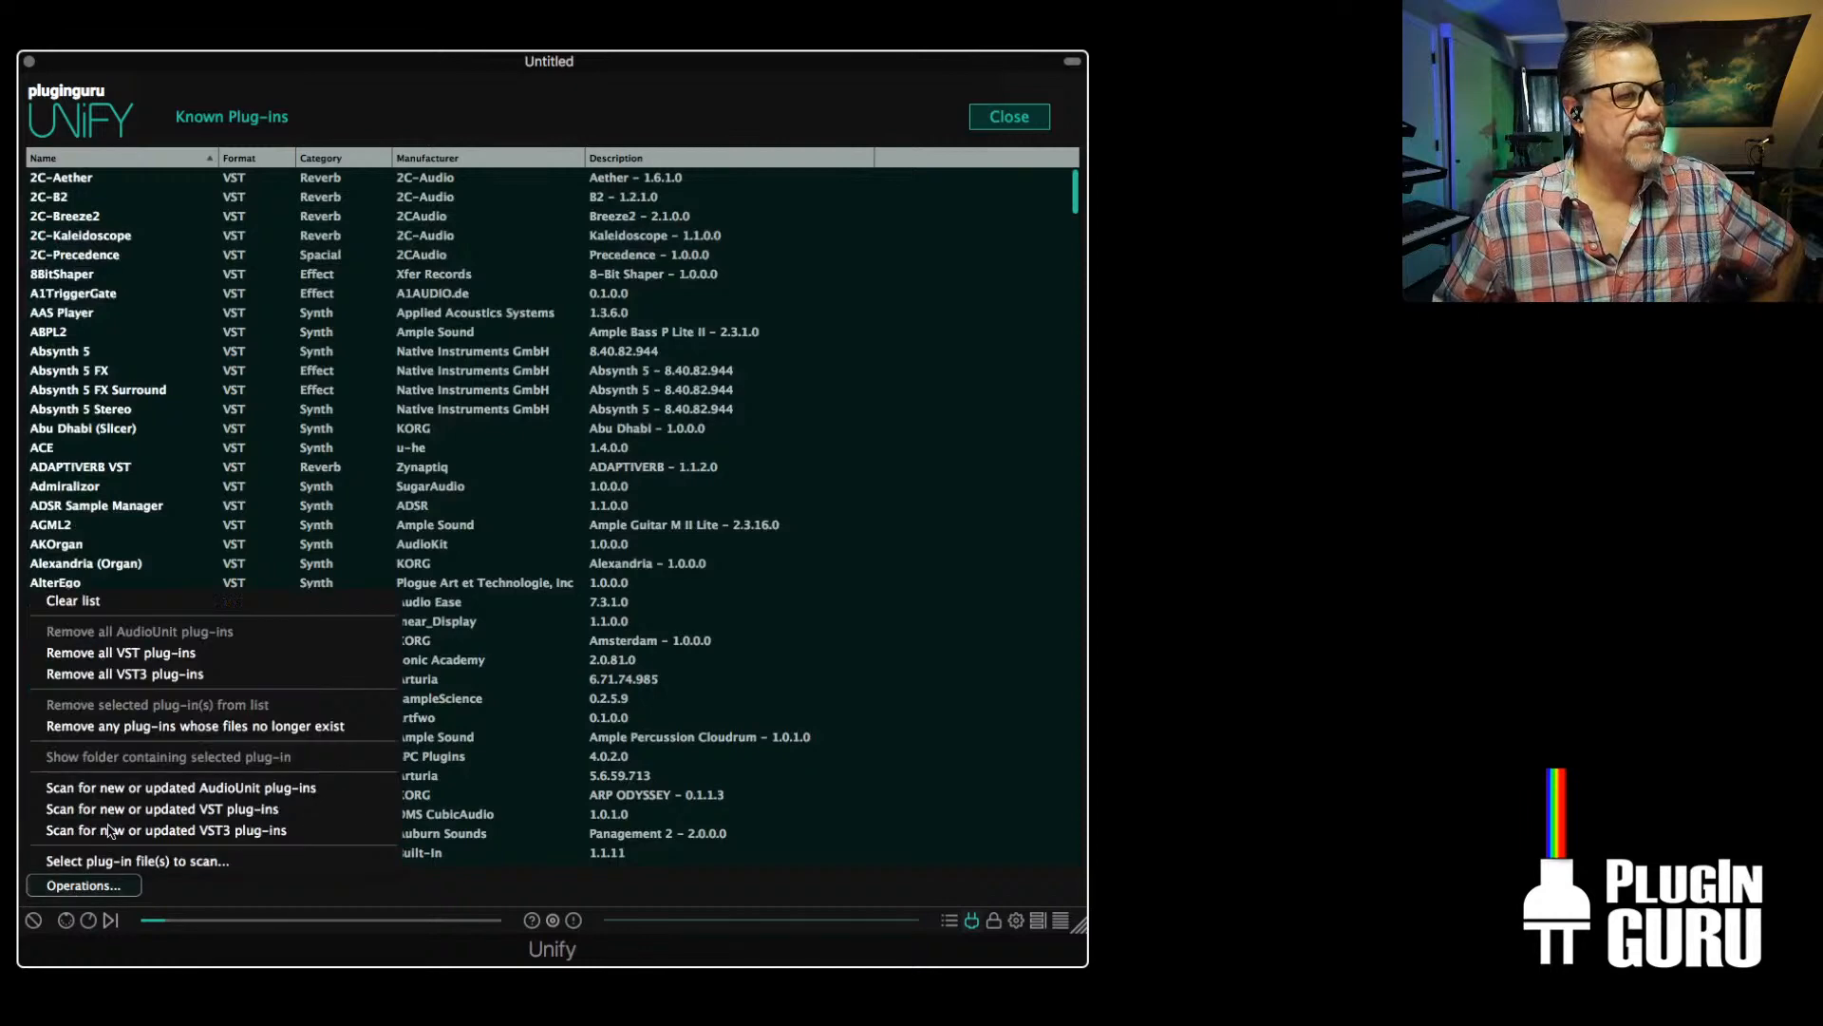
pyautogui.click(126, 812)
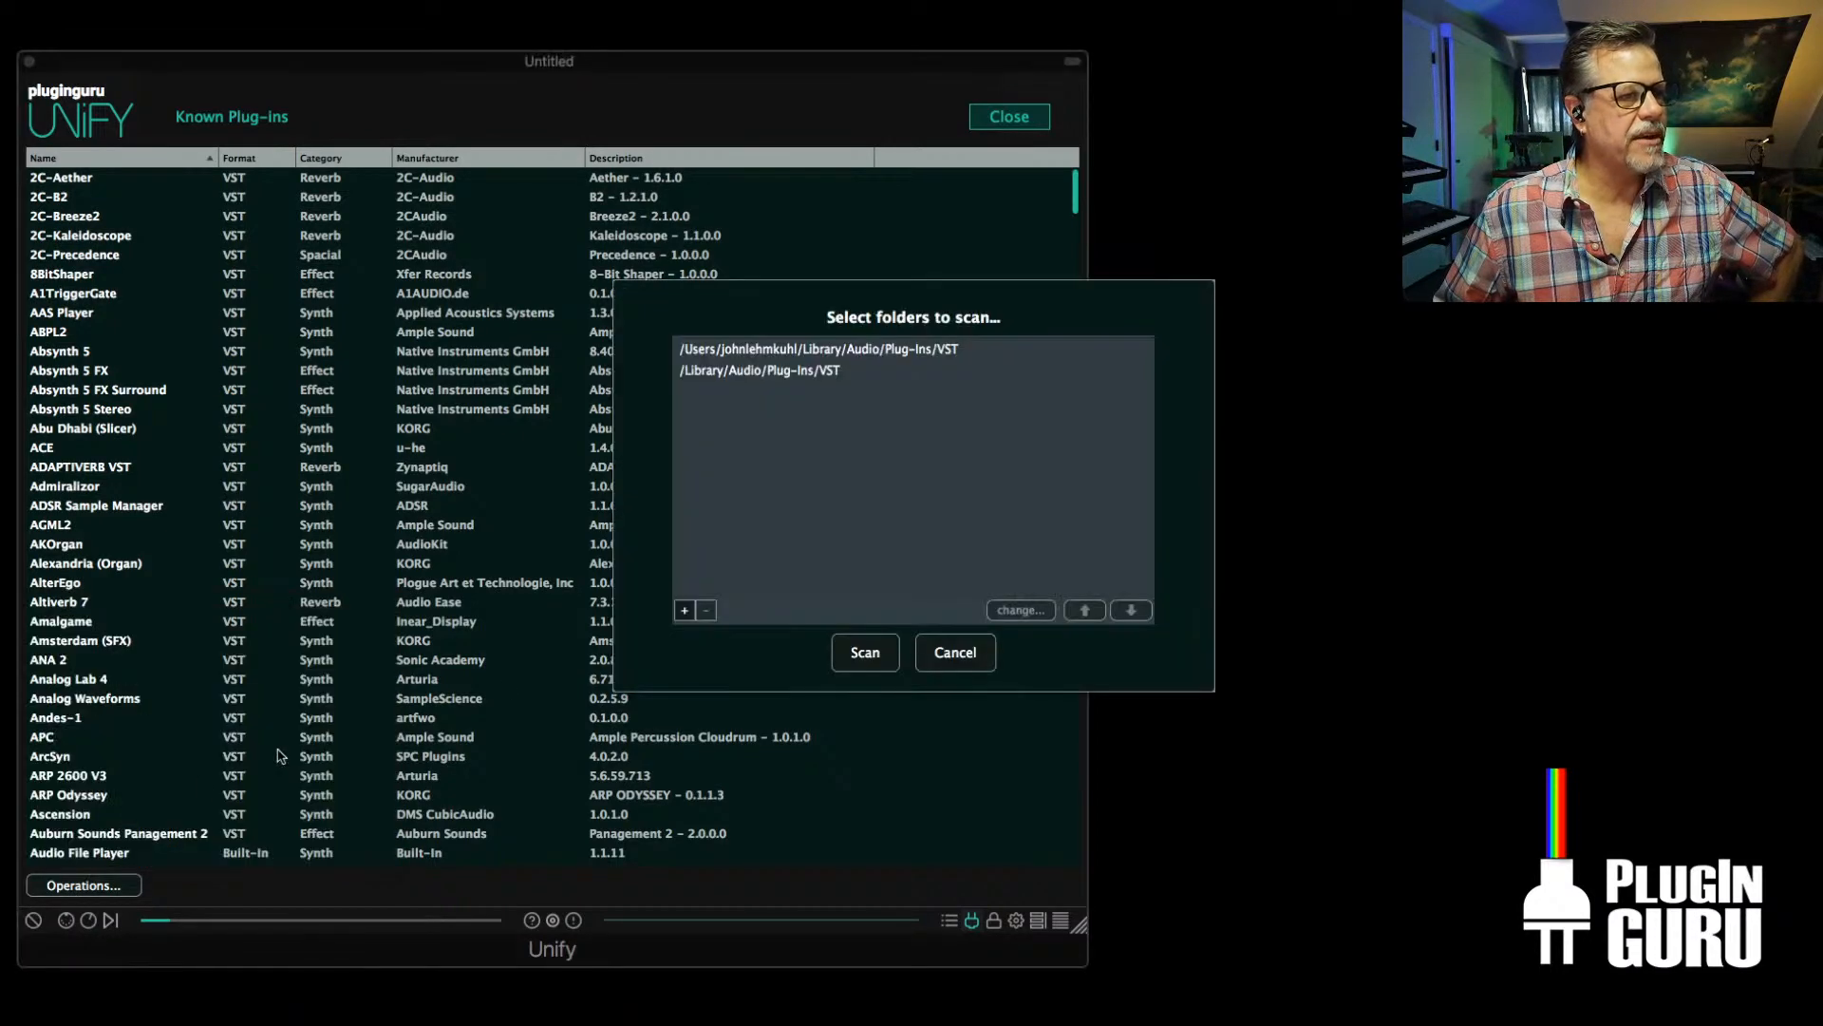
pyautogui.click(840, 643)
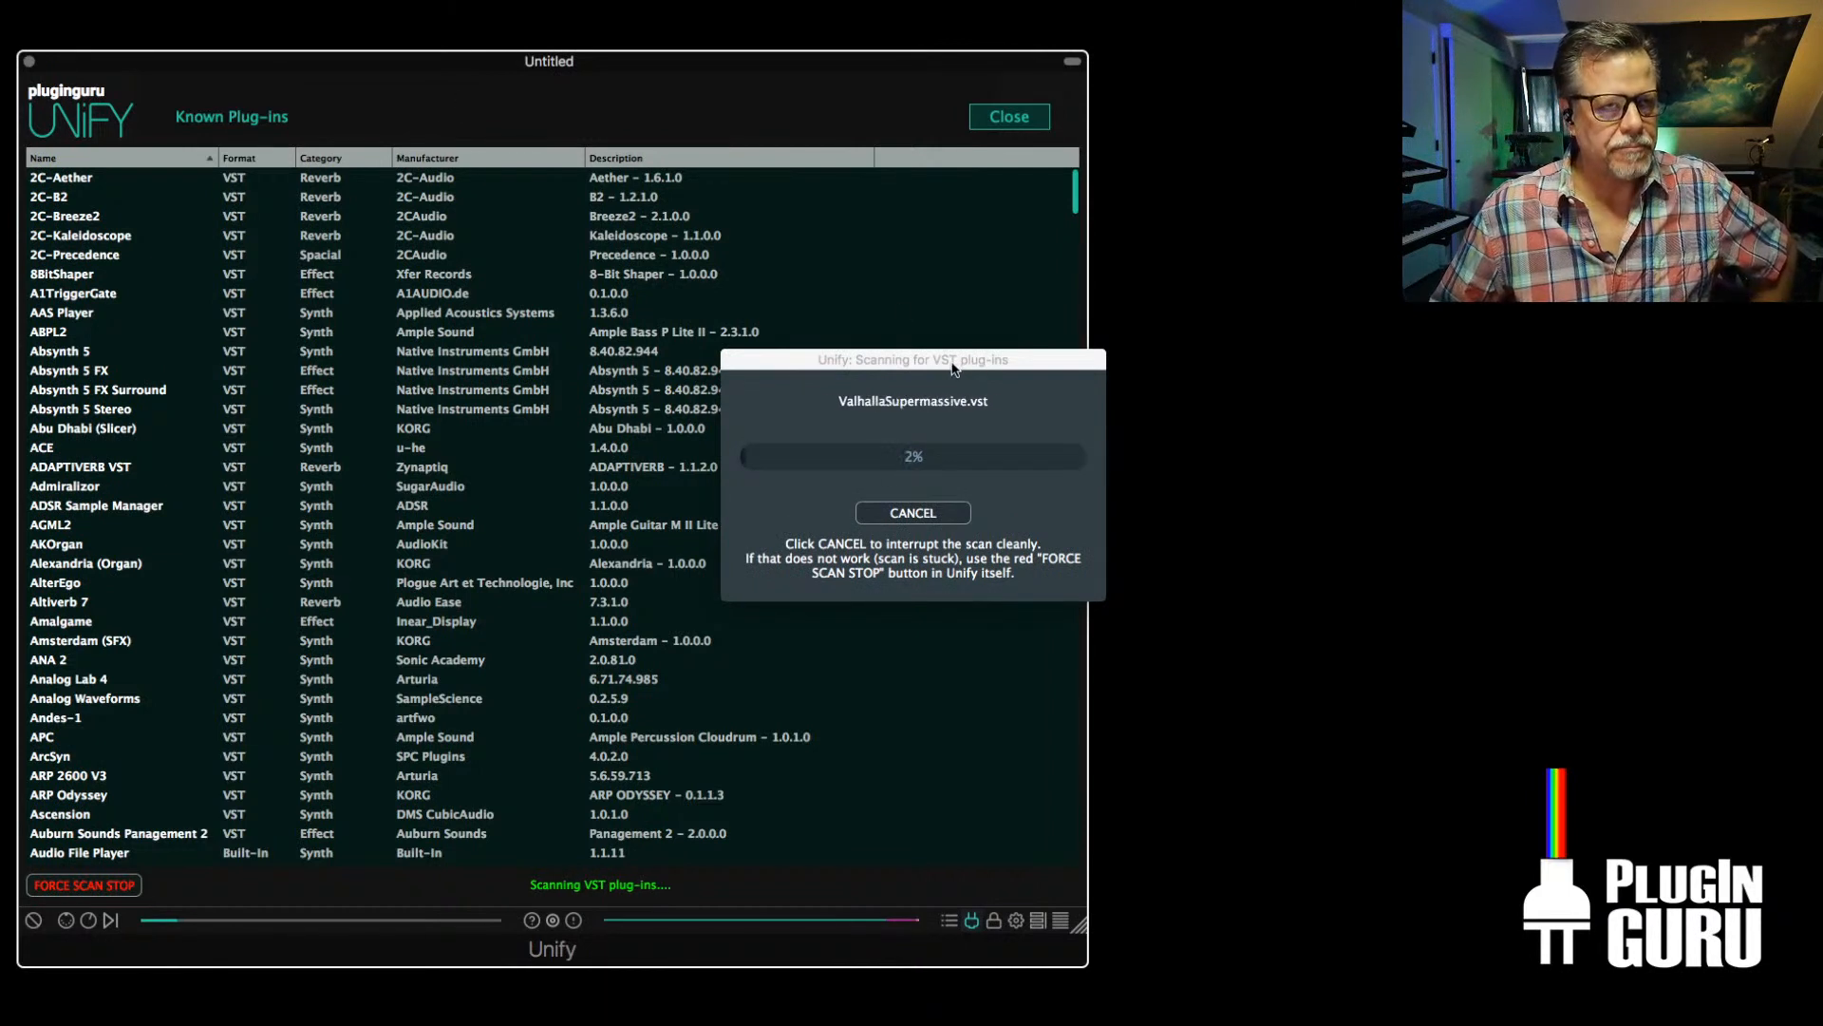
# Move the VST scan progress window aside and reposition the browser window so the Audiority home page can be read
pyautogui.moveTo(953, 363); pyautogui.dragTo(259, 0)
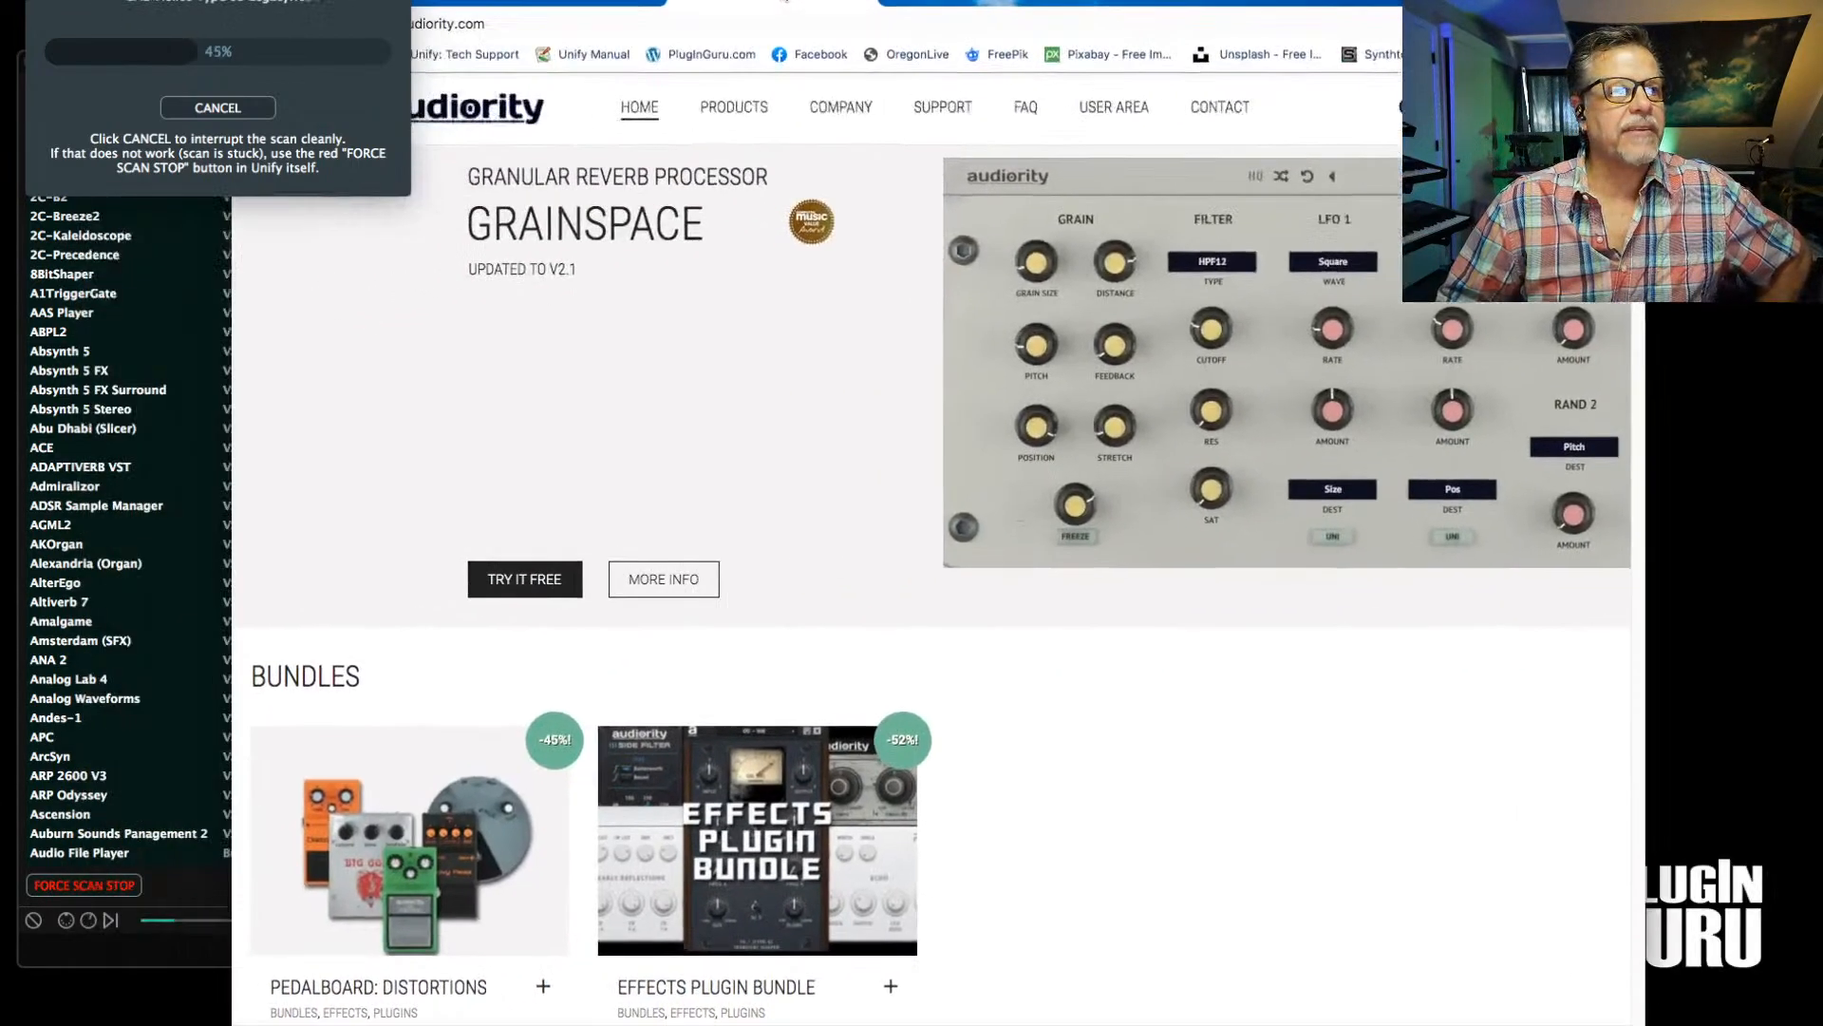
pyautogui.moveTo(785, 1); pyautogui.dragTo(467, 0)
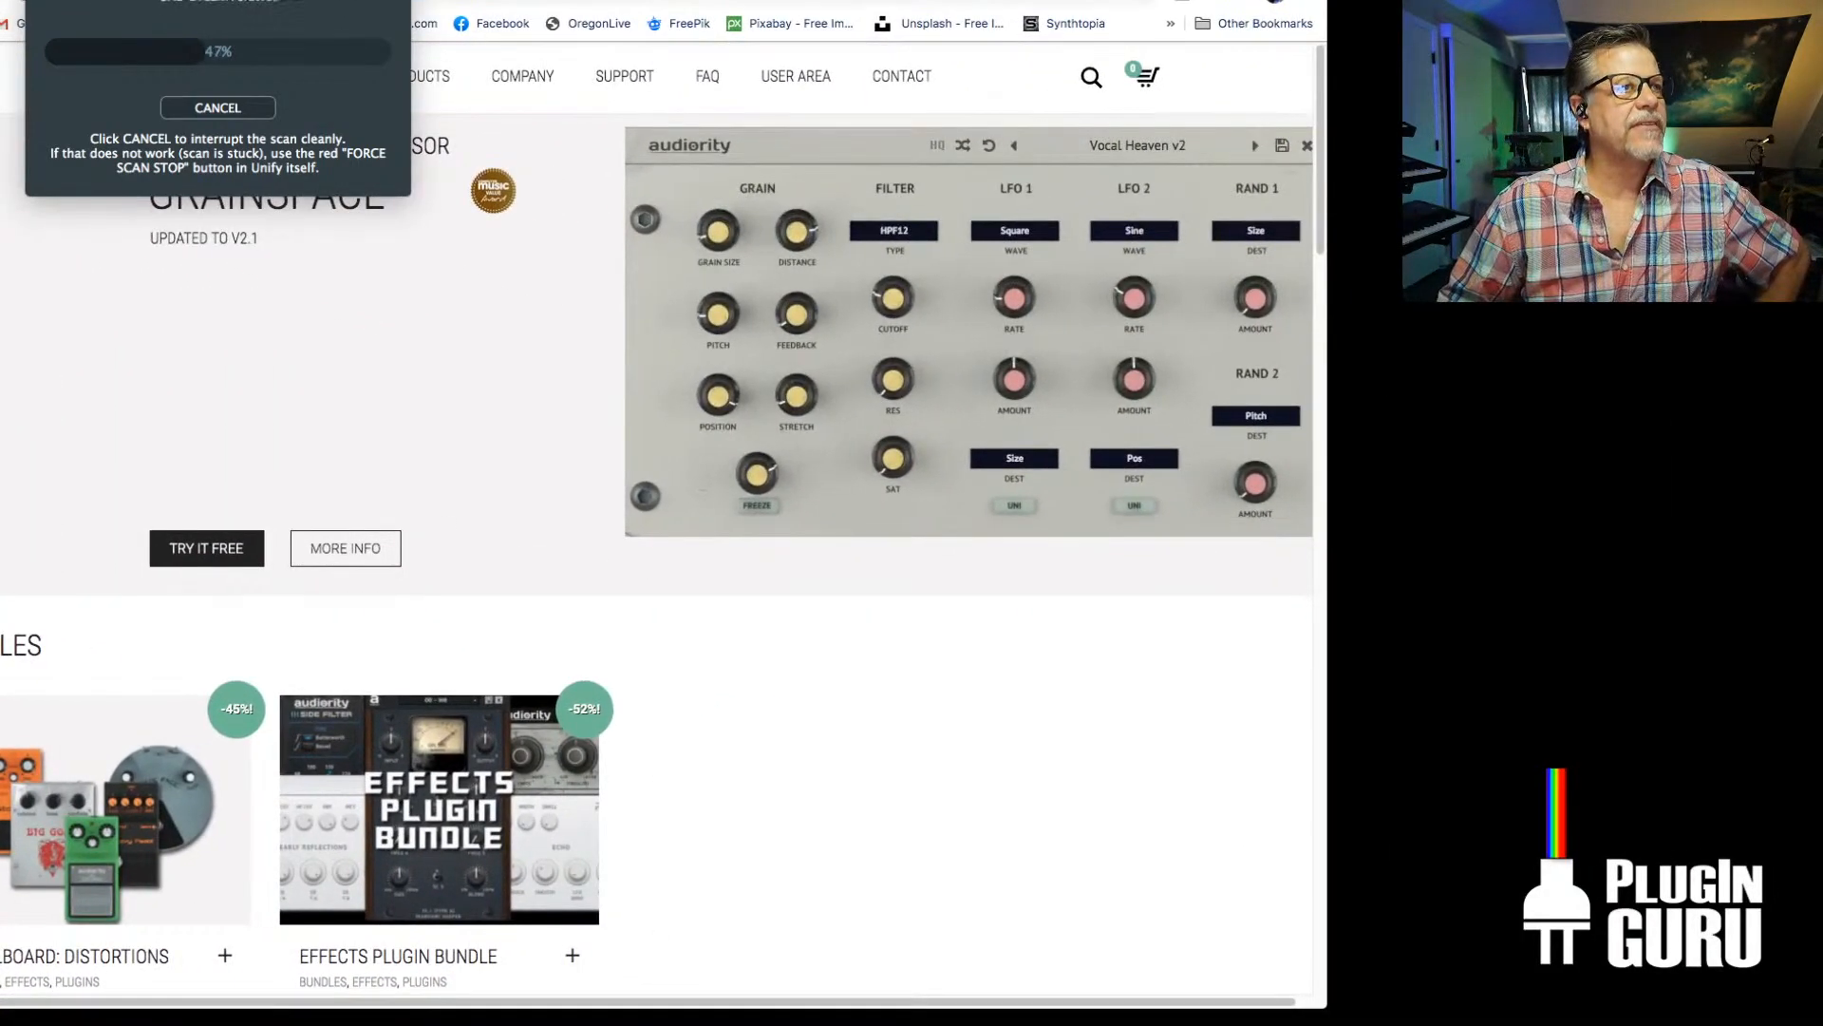
pyautogui.moveTo(194, 43); pyautogui.dragTo(315, 57)
pyautogui.click(779, 2)
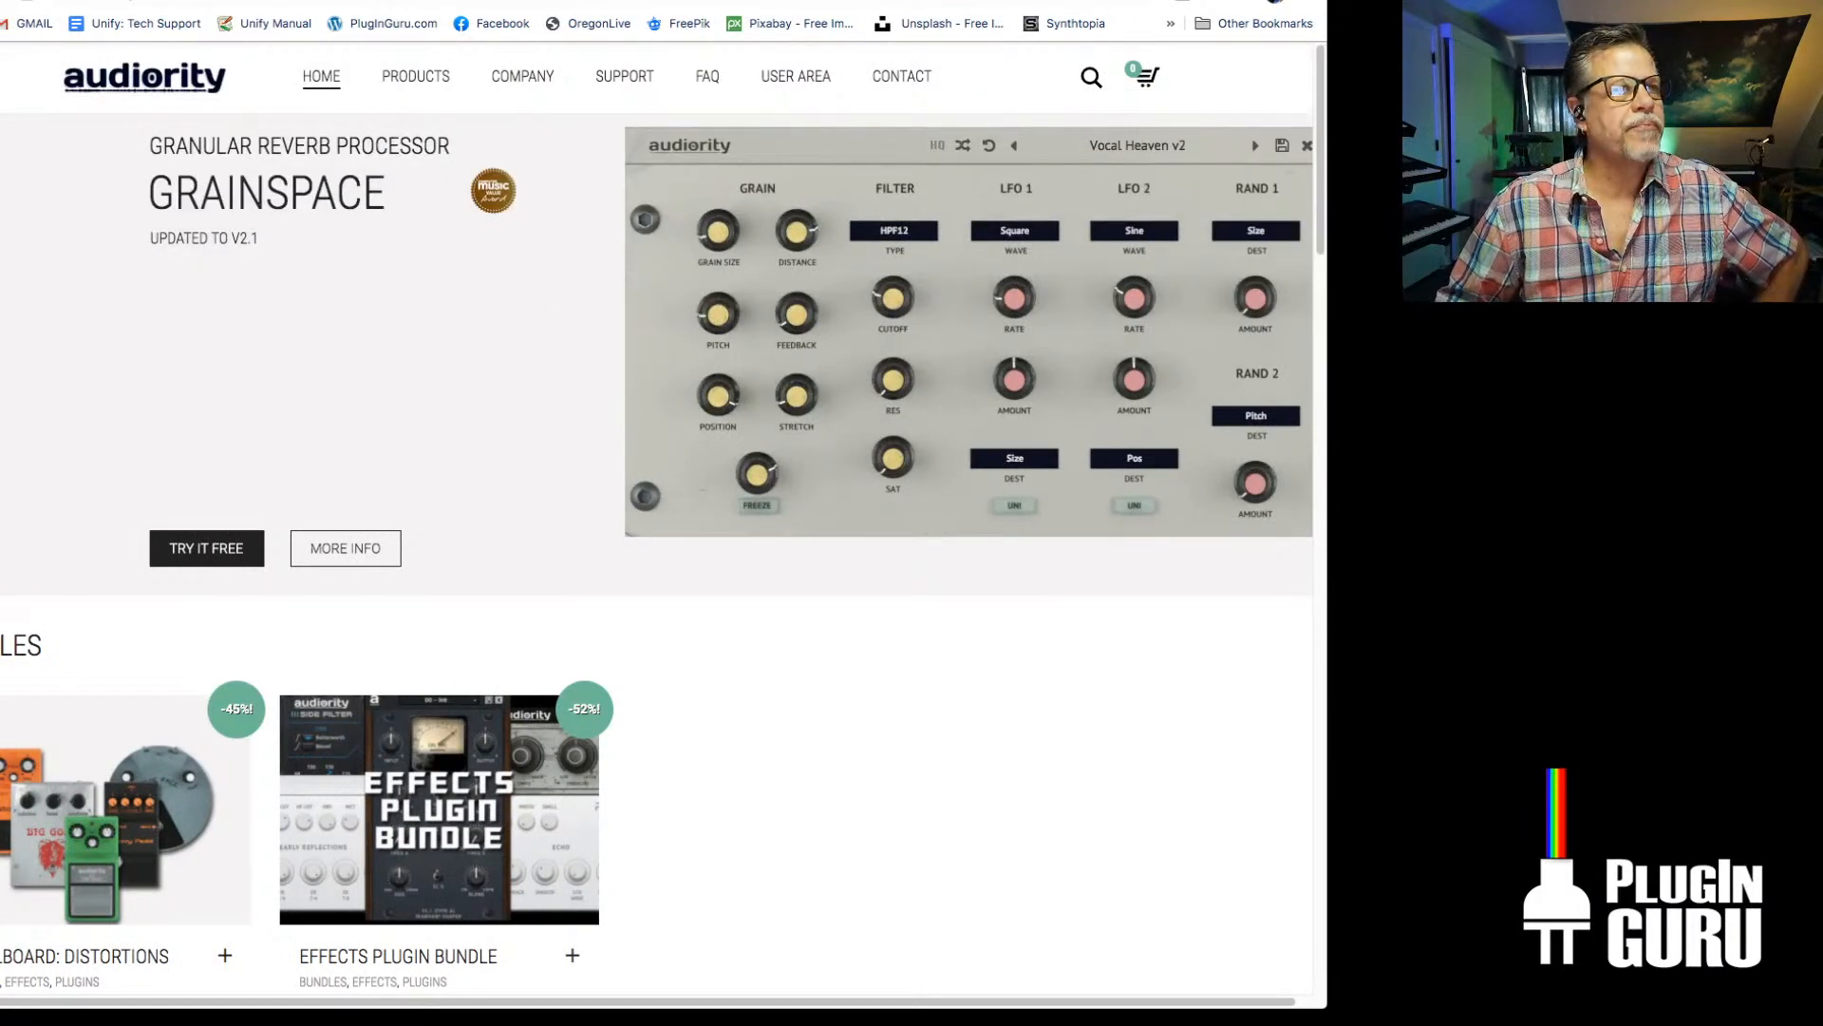
pyautogui.moveTo(779, 2); pyautogui.dragTo(868, 7)
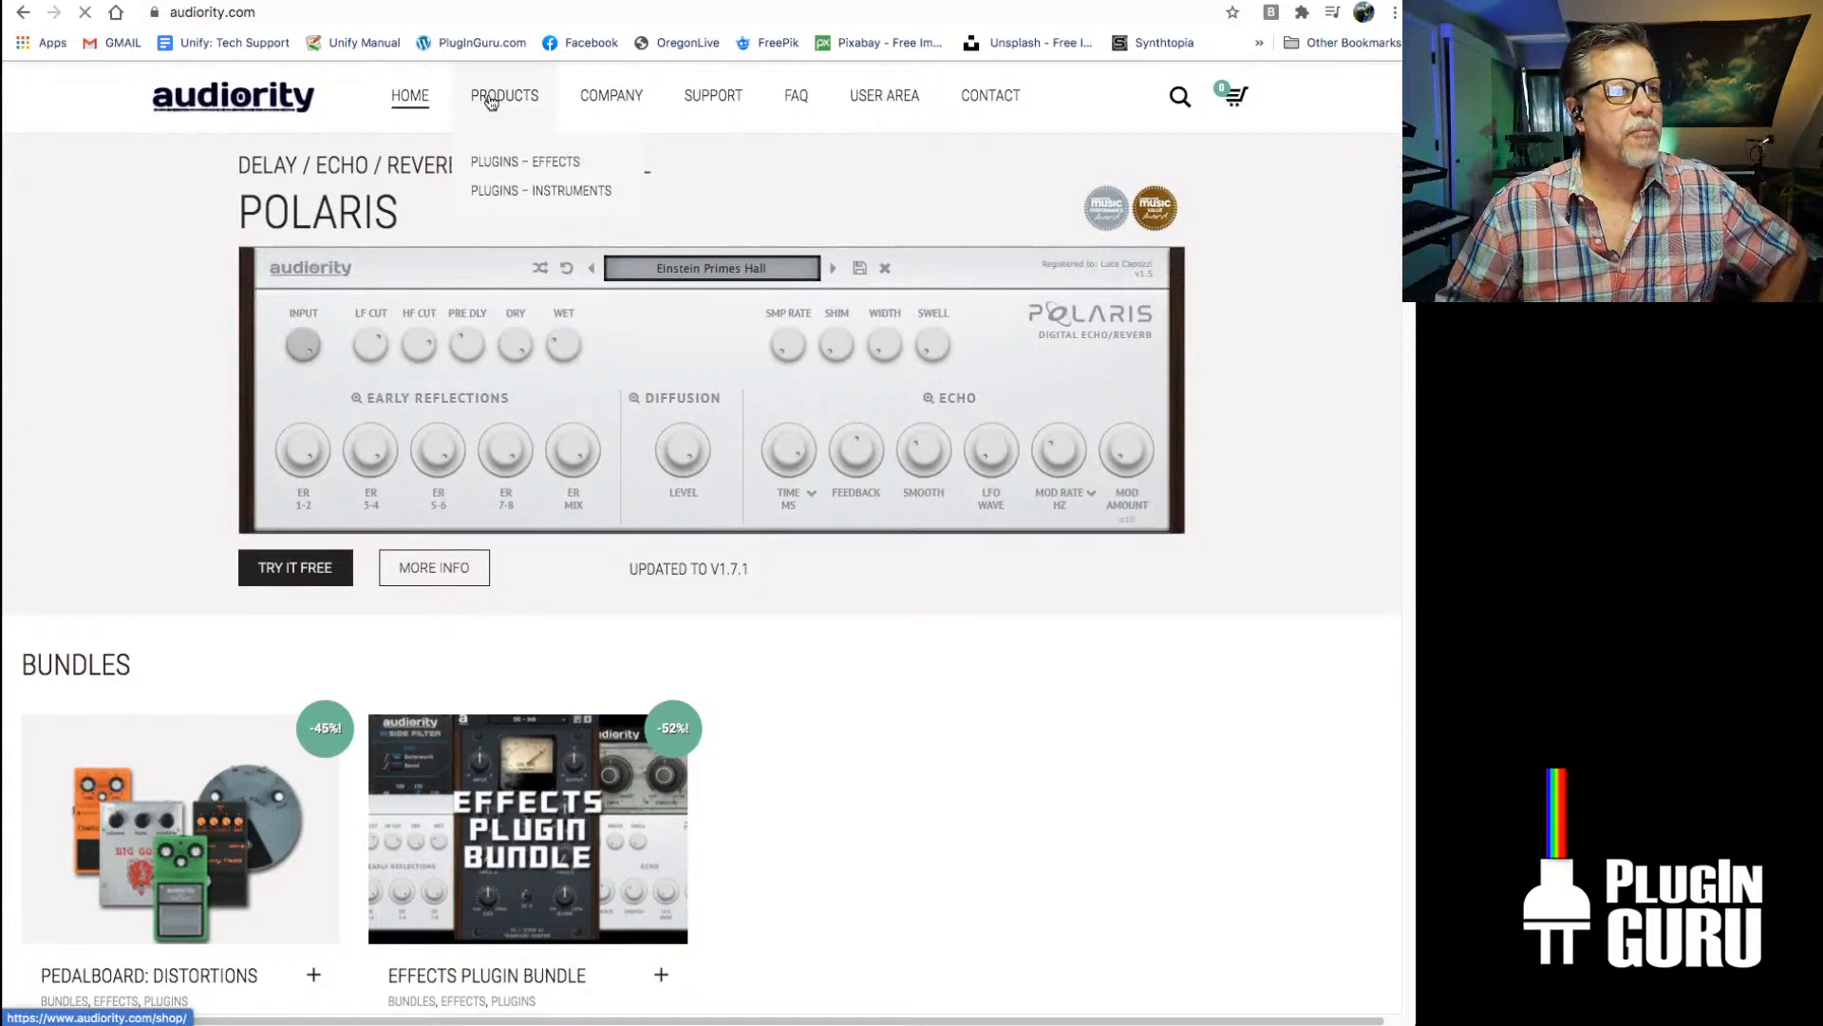
# Open the Products shop page on the Audiority site and look through the listed plug-ins
pyautogui.click(519, 107)
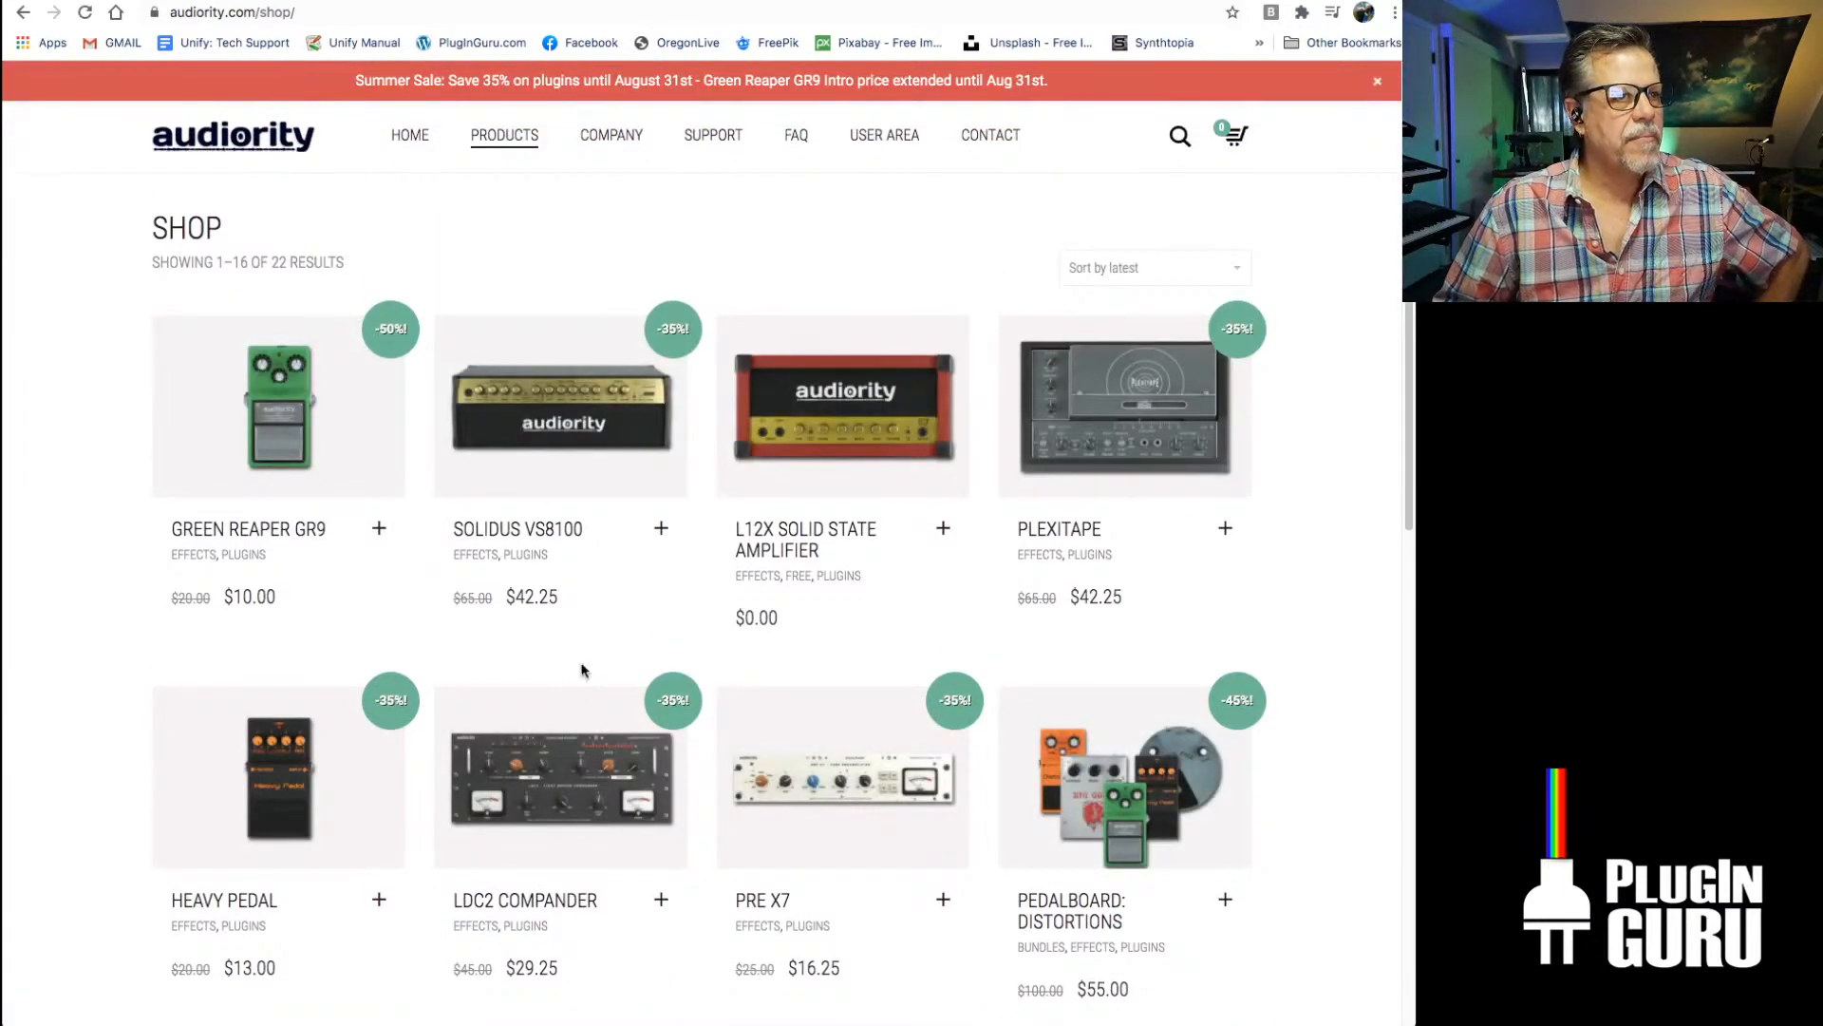
pyautogui.scroll(-1, 608, 655)
pyautogui.scroll(-10, 608, 653)
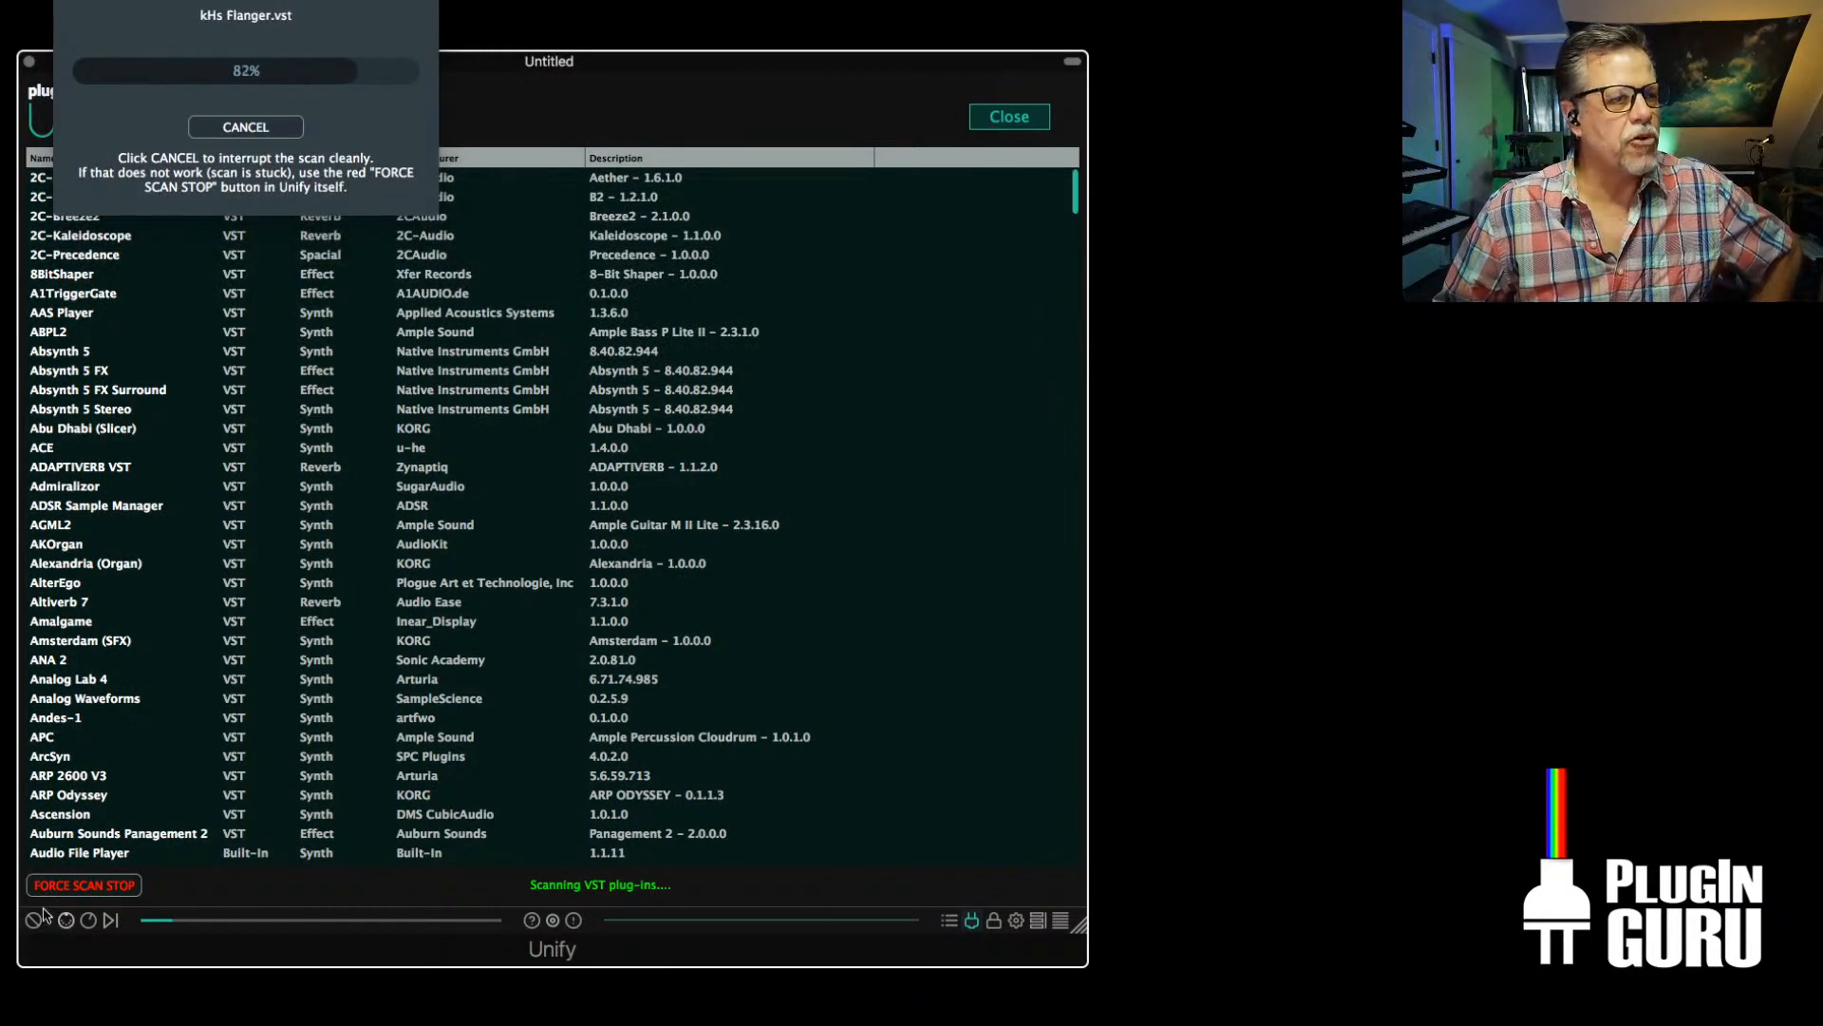
# Return to Unify, close the known plug-ins list and take ValhallaShimmer out of bypass on the INST 1 layer
pyautogui.click(1008, 116)
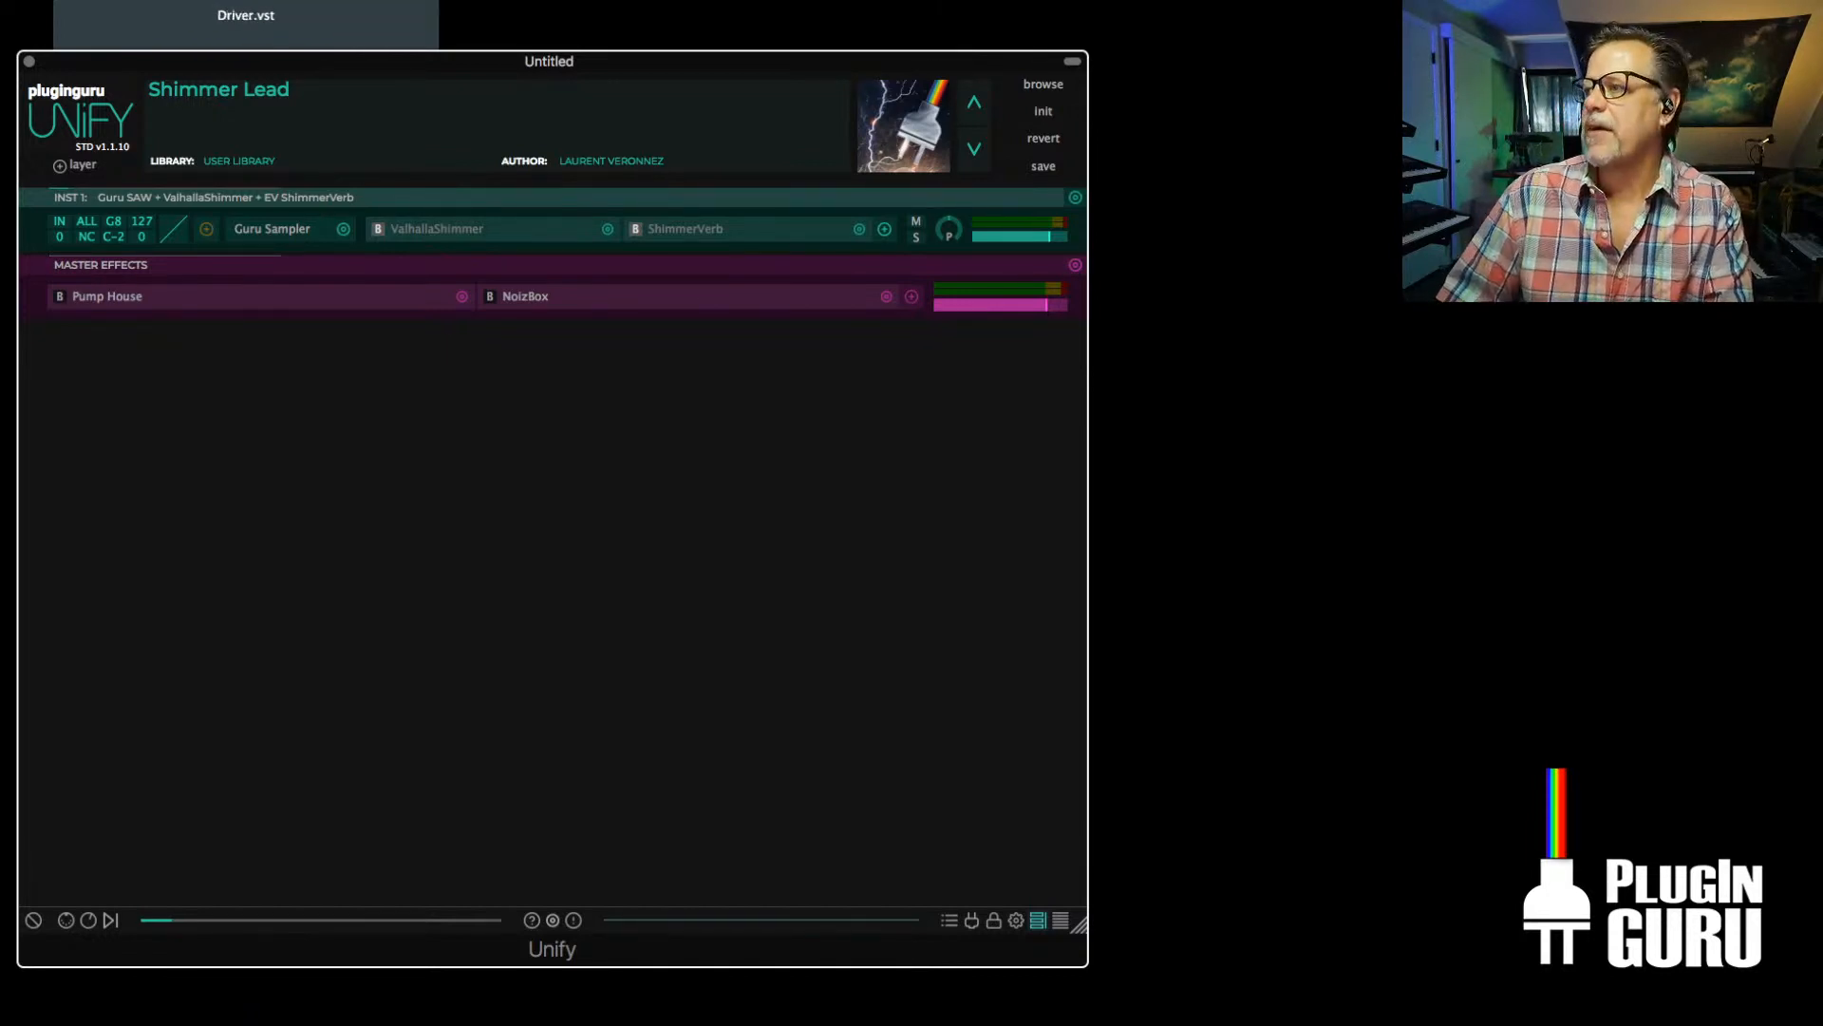
pyautogui.press('super+Tab')
pyautogui.press('super+shift+Tab')
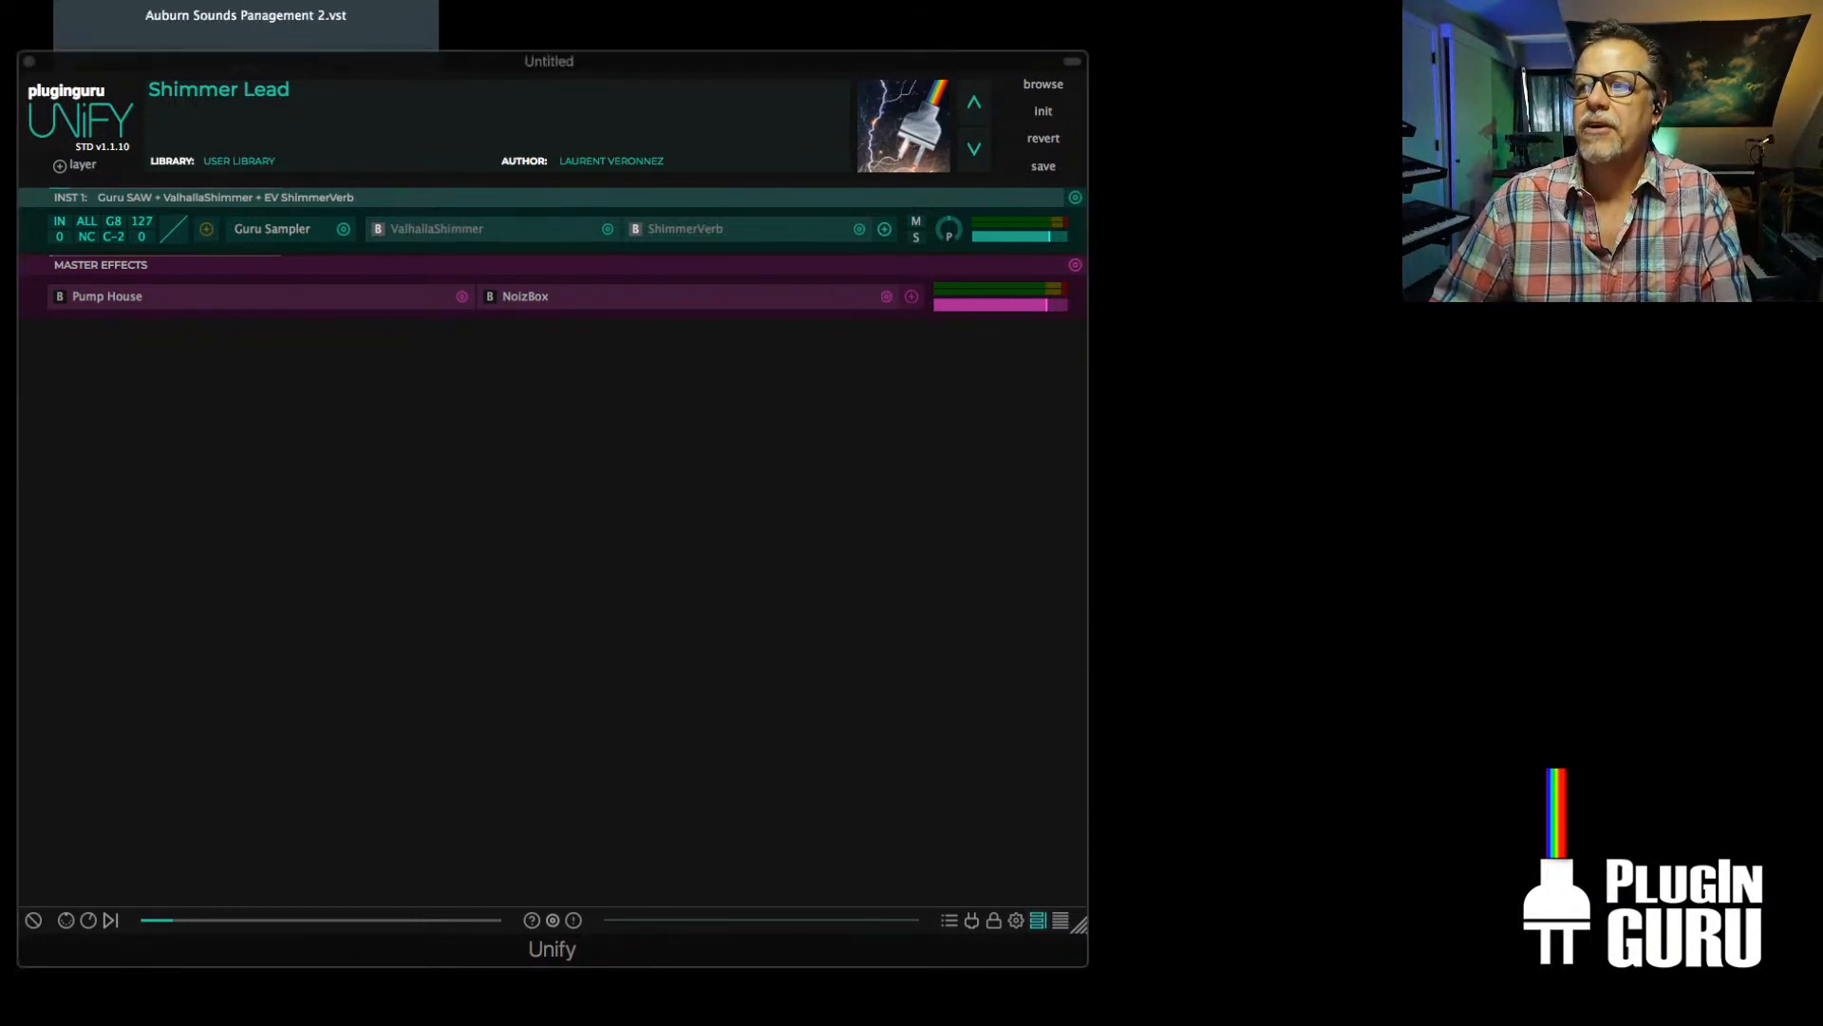
pyautogui.click(378, 230)
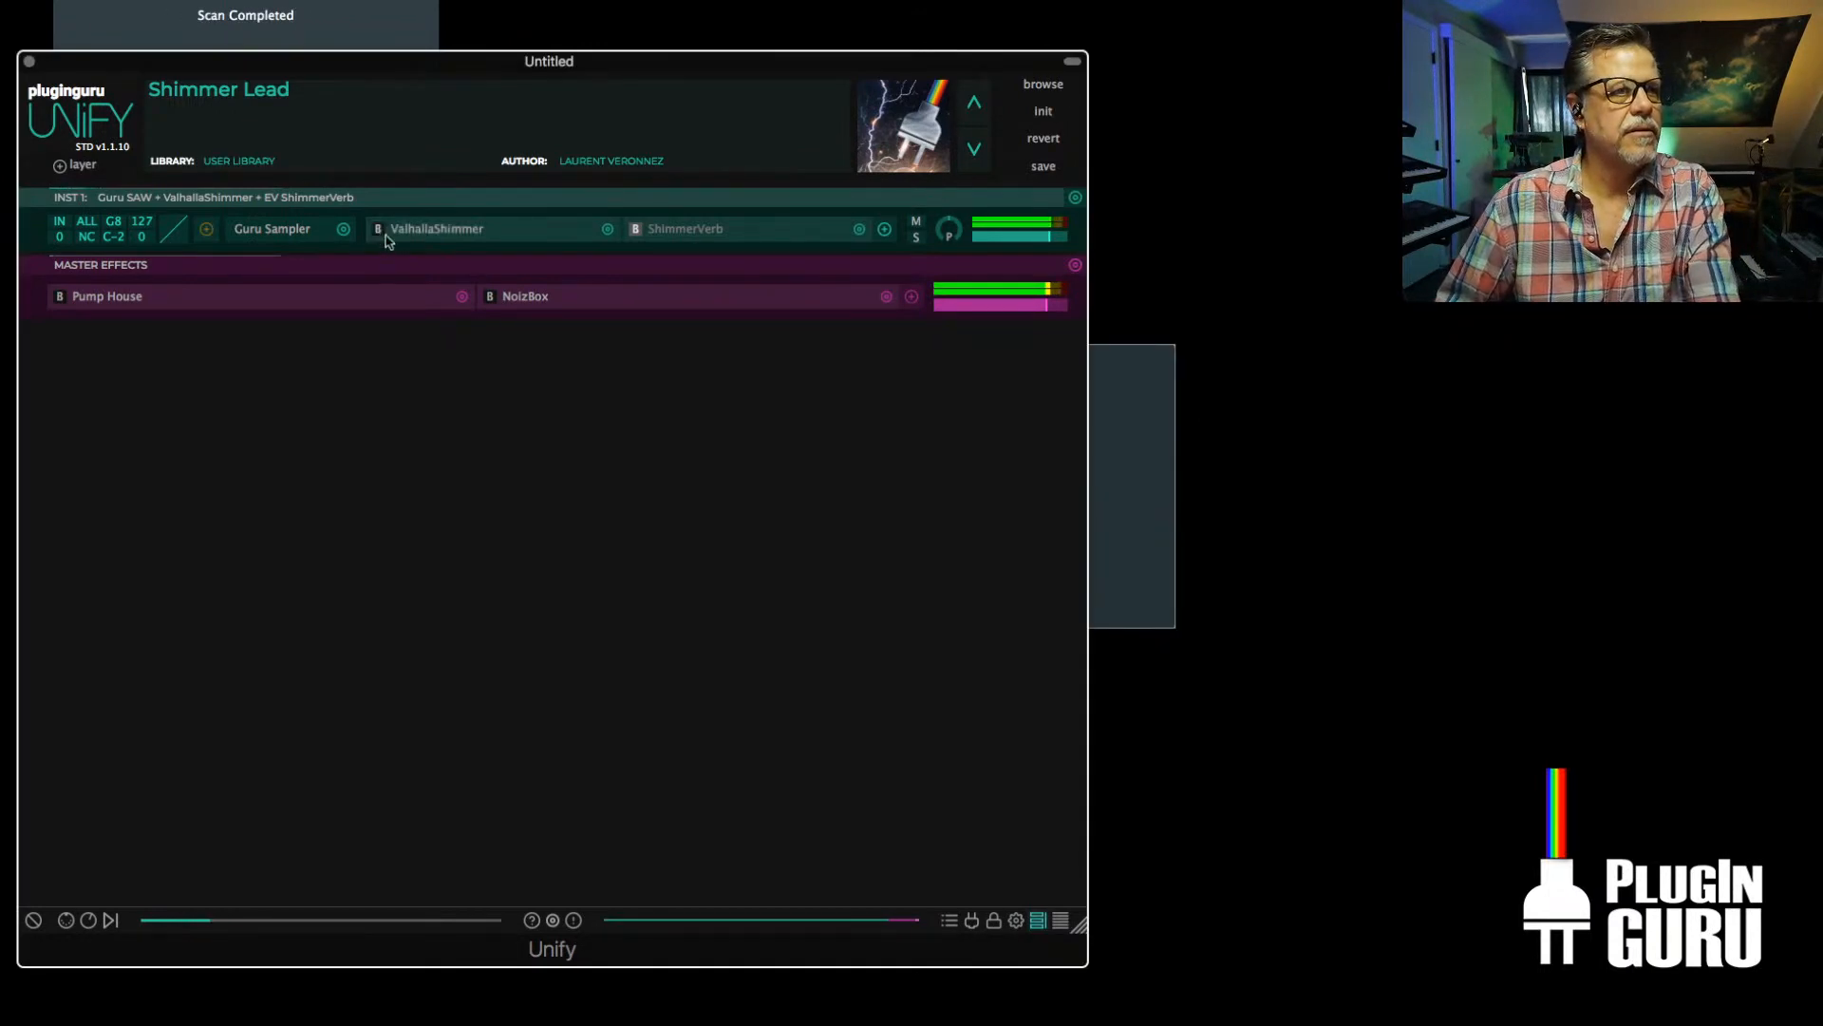
# Dismiss the scan report and check the manufacturers offered under All Audio Effects for INST 1 for the Audiority plug-in
pyautogui.click(1139, 389)
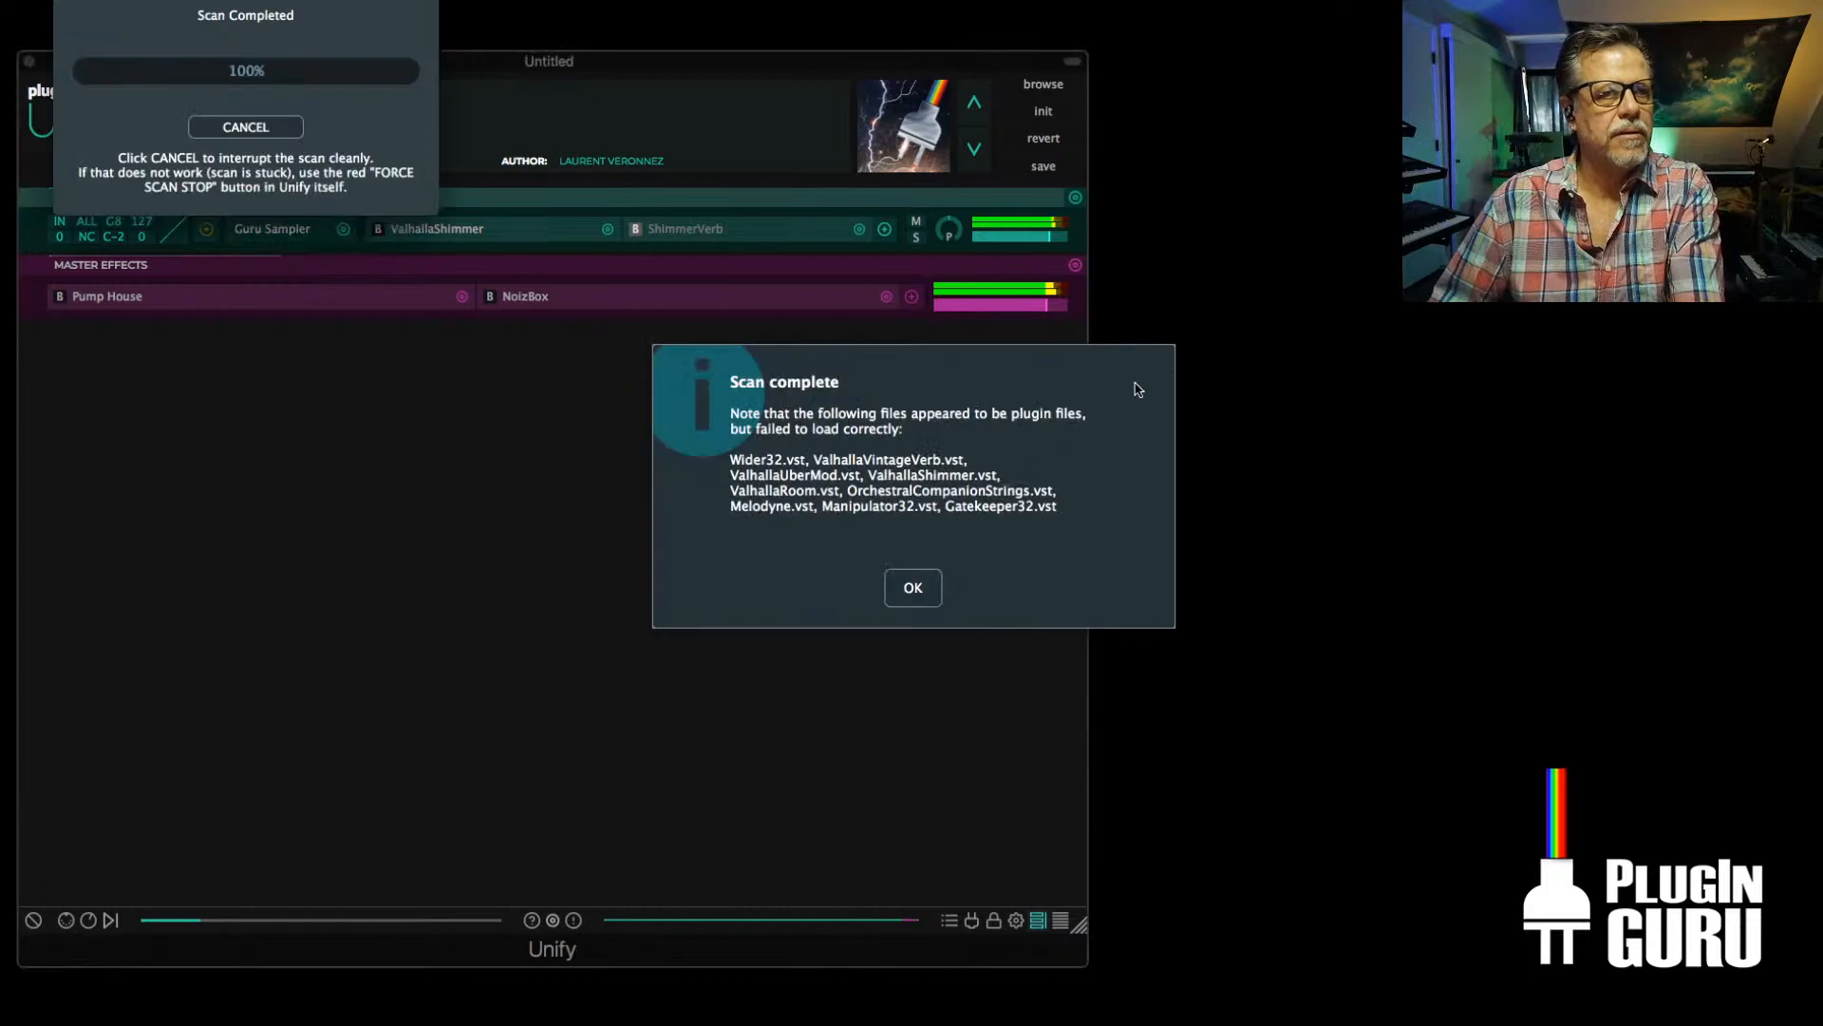
pyautogui.click(915, 590)
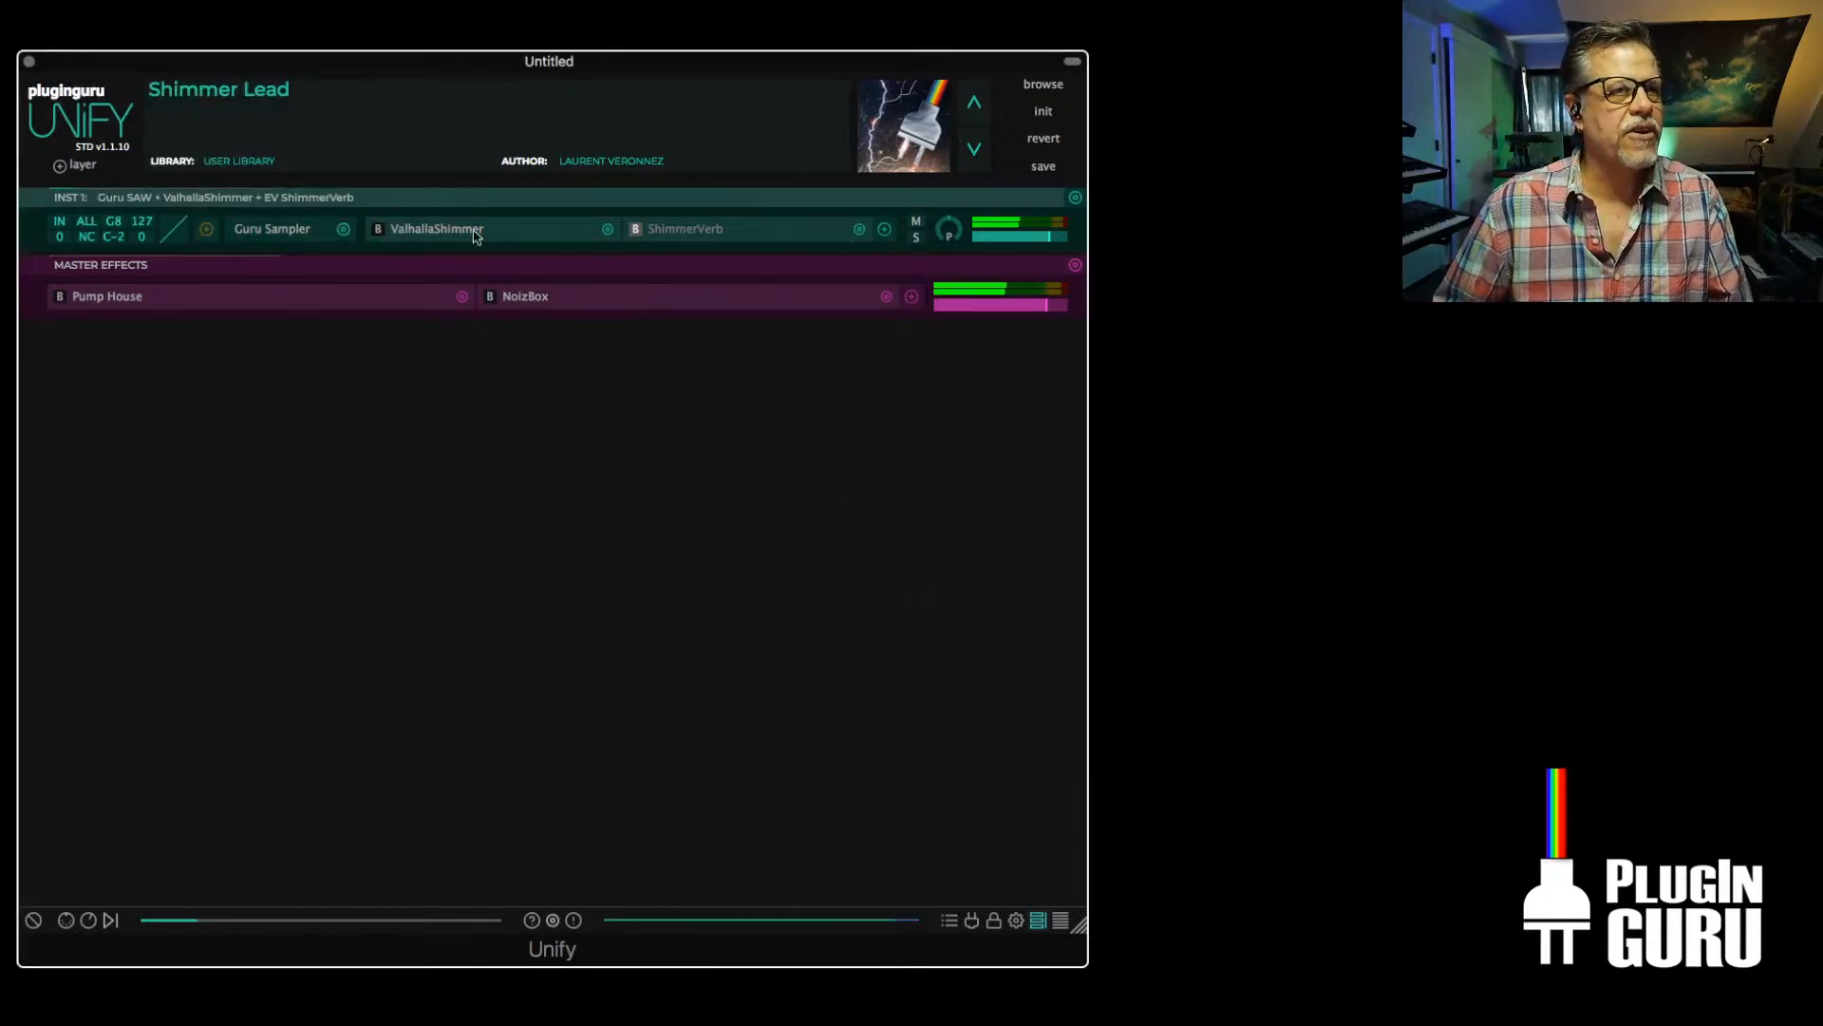
pyautogui.click(885, 230)
pyautogui.moveTo(999, 353)
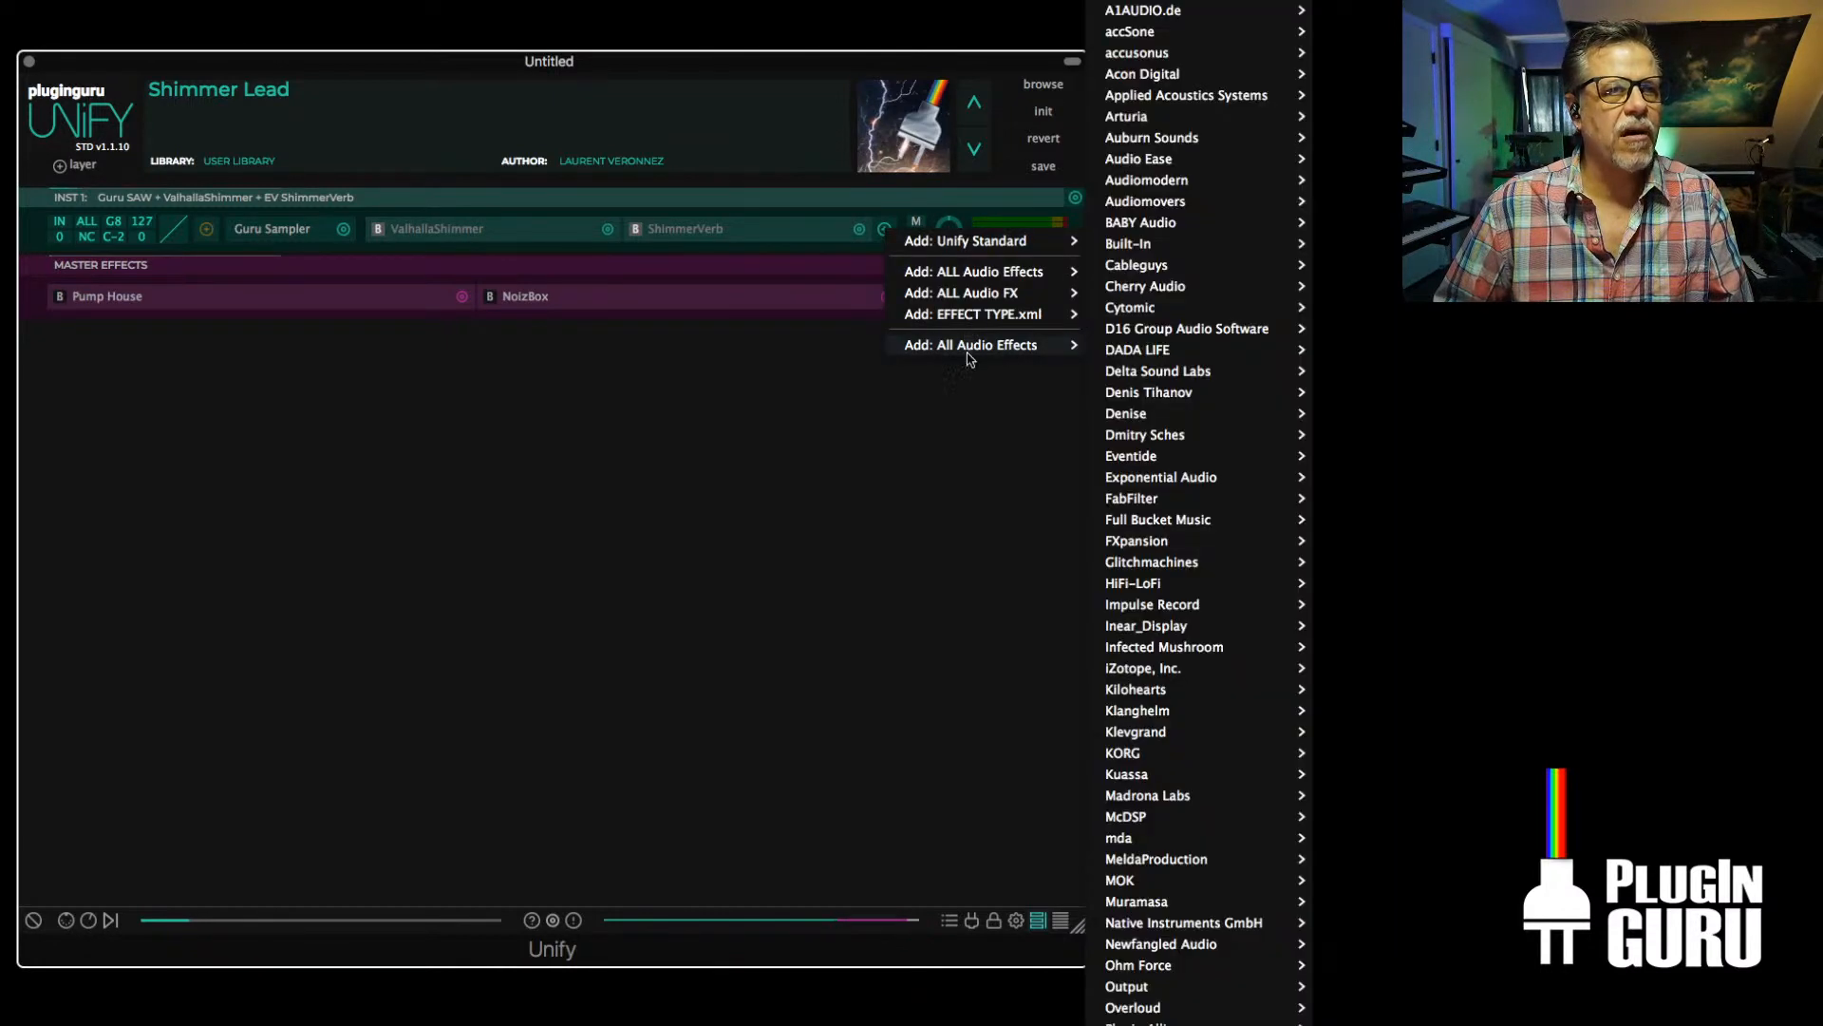
pyautogui.moveTo(1146, 211)
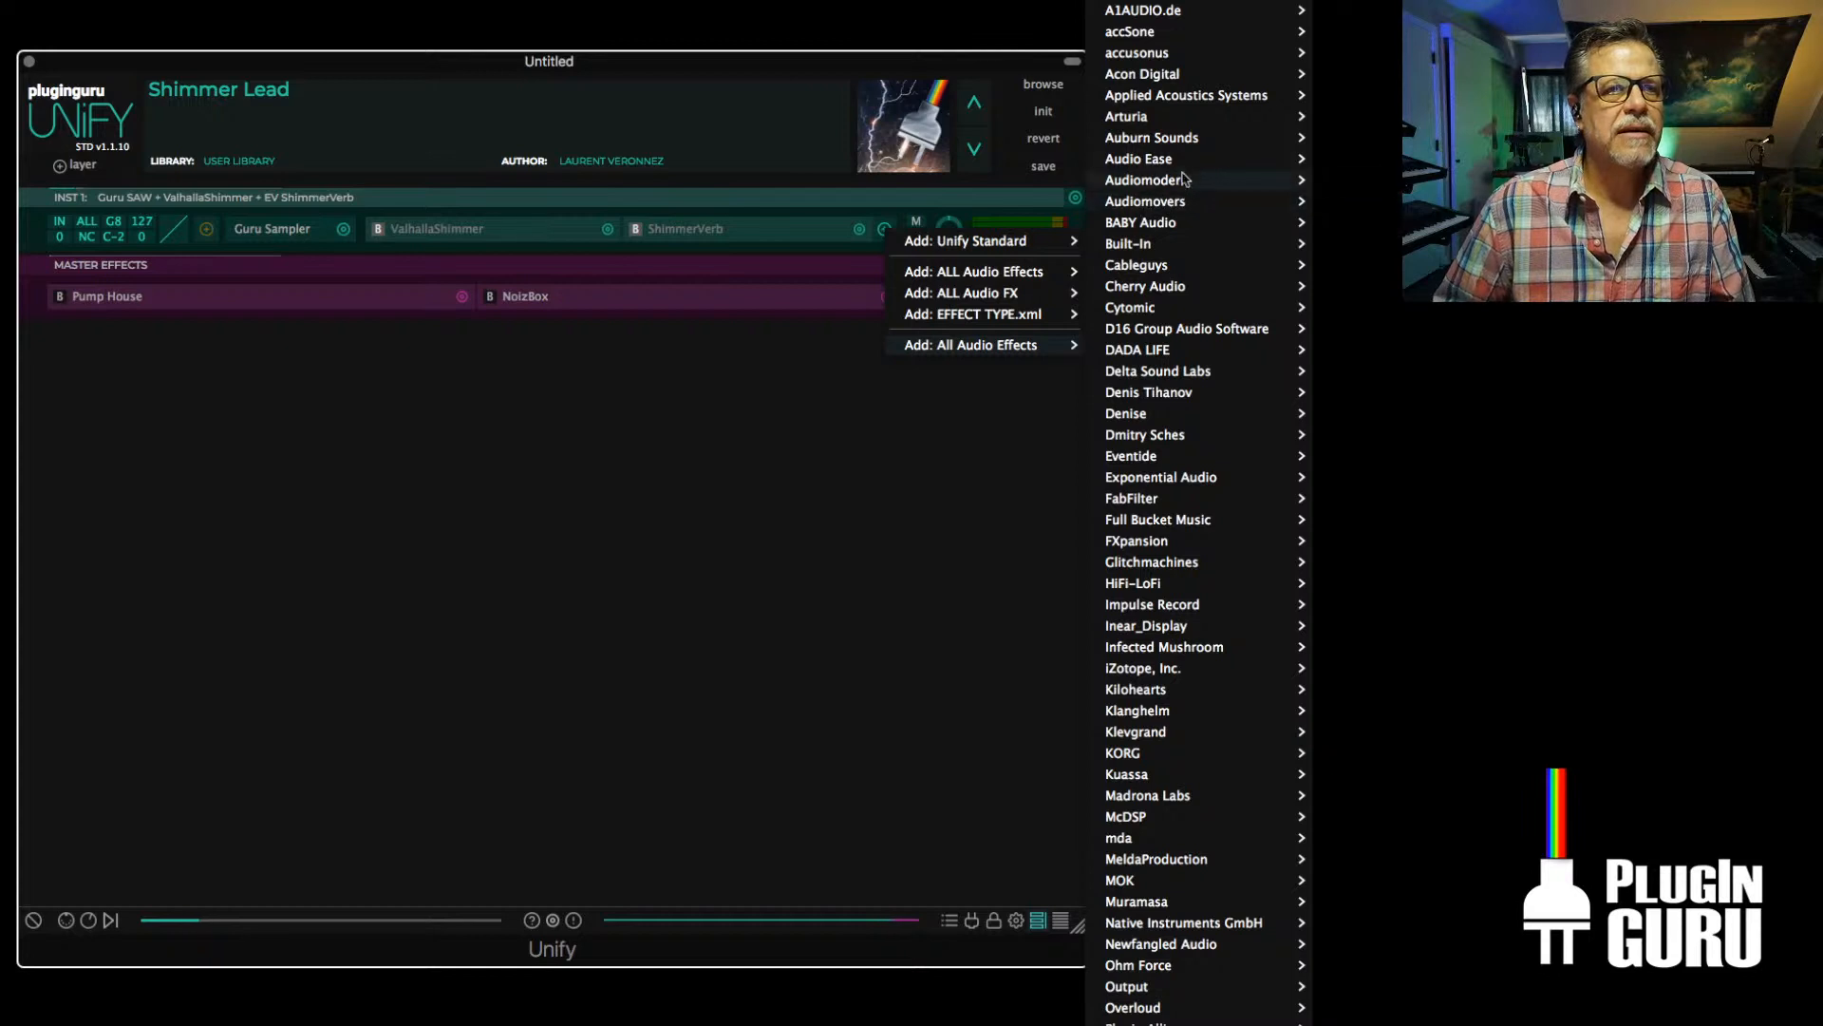
pyautogui.moveTo(1186, 81)
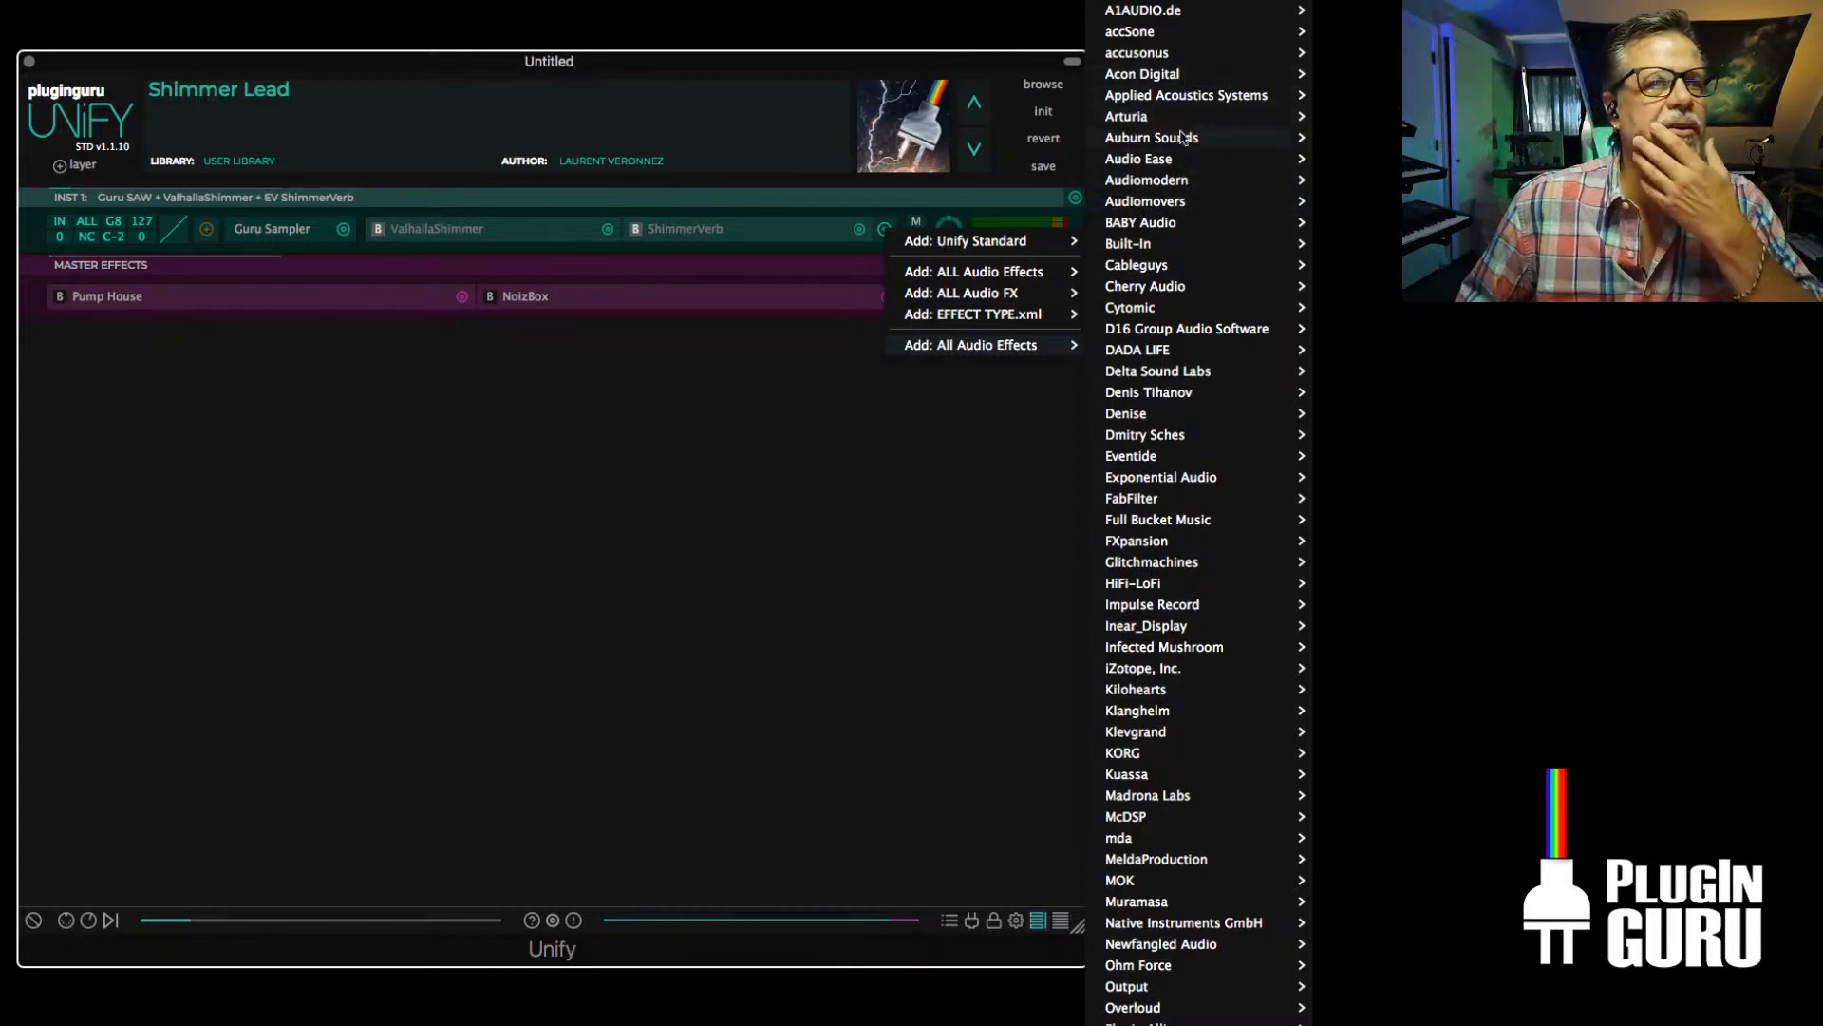
pyautogui.moveTo(1167, 246)
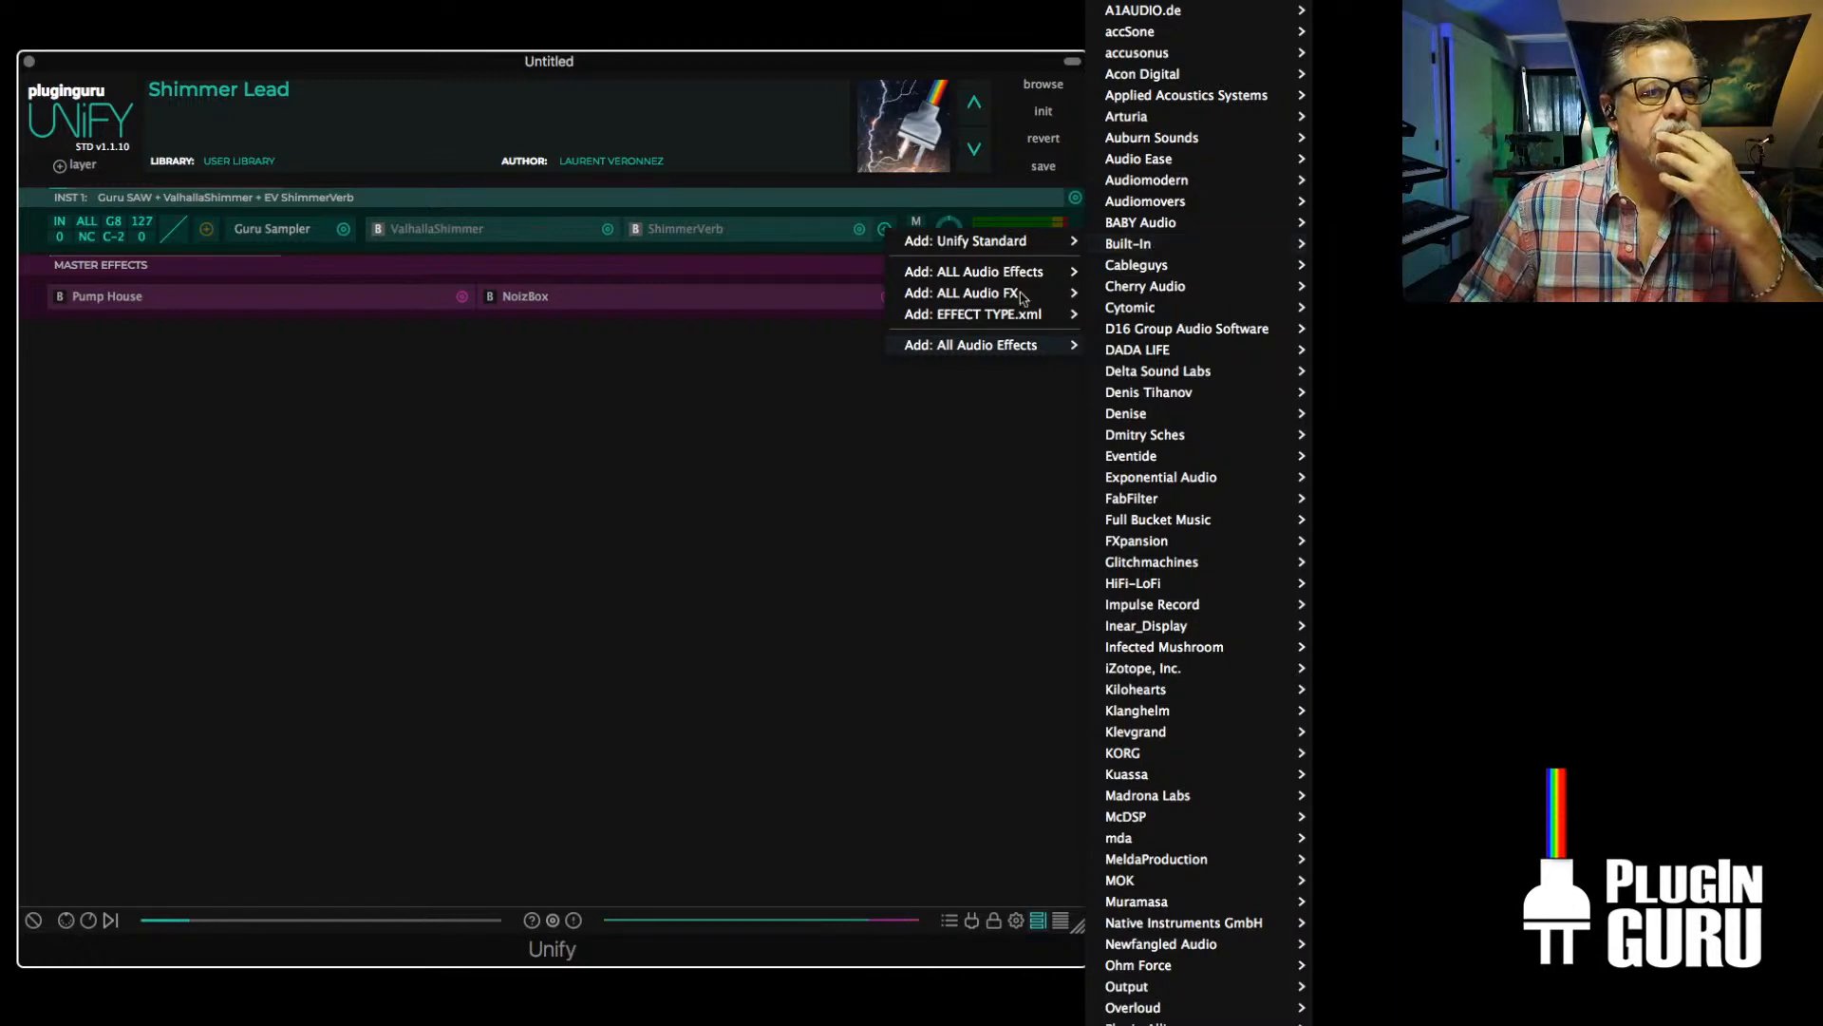
pyautogui.click(220, 356)
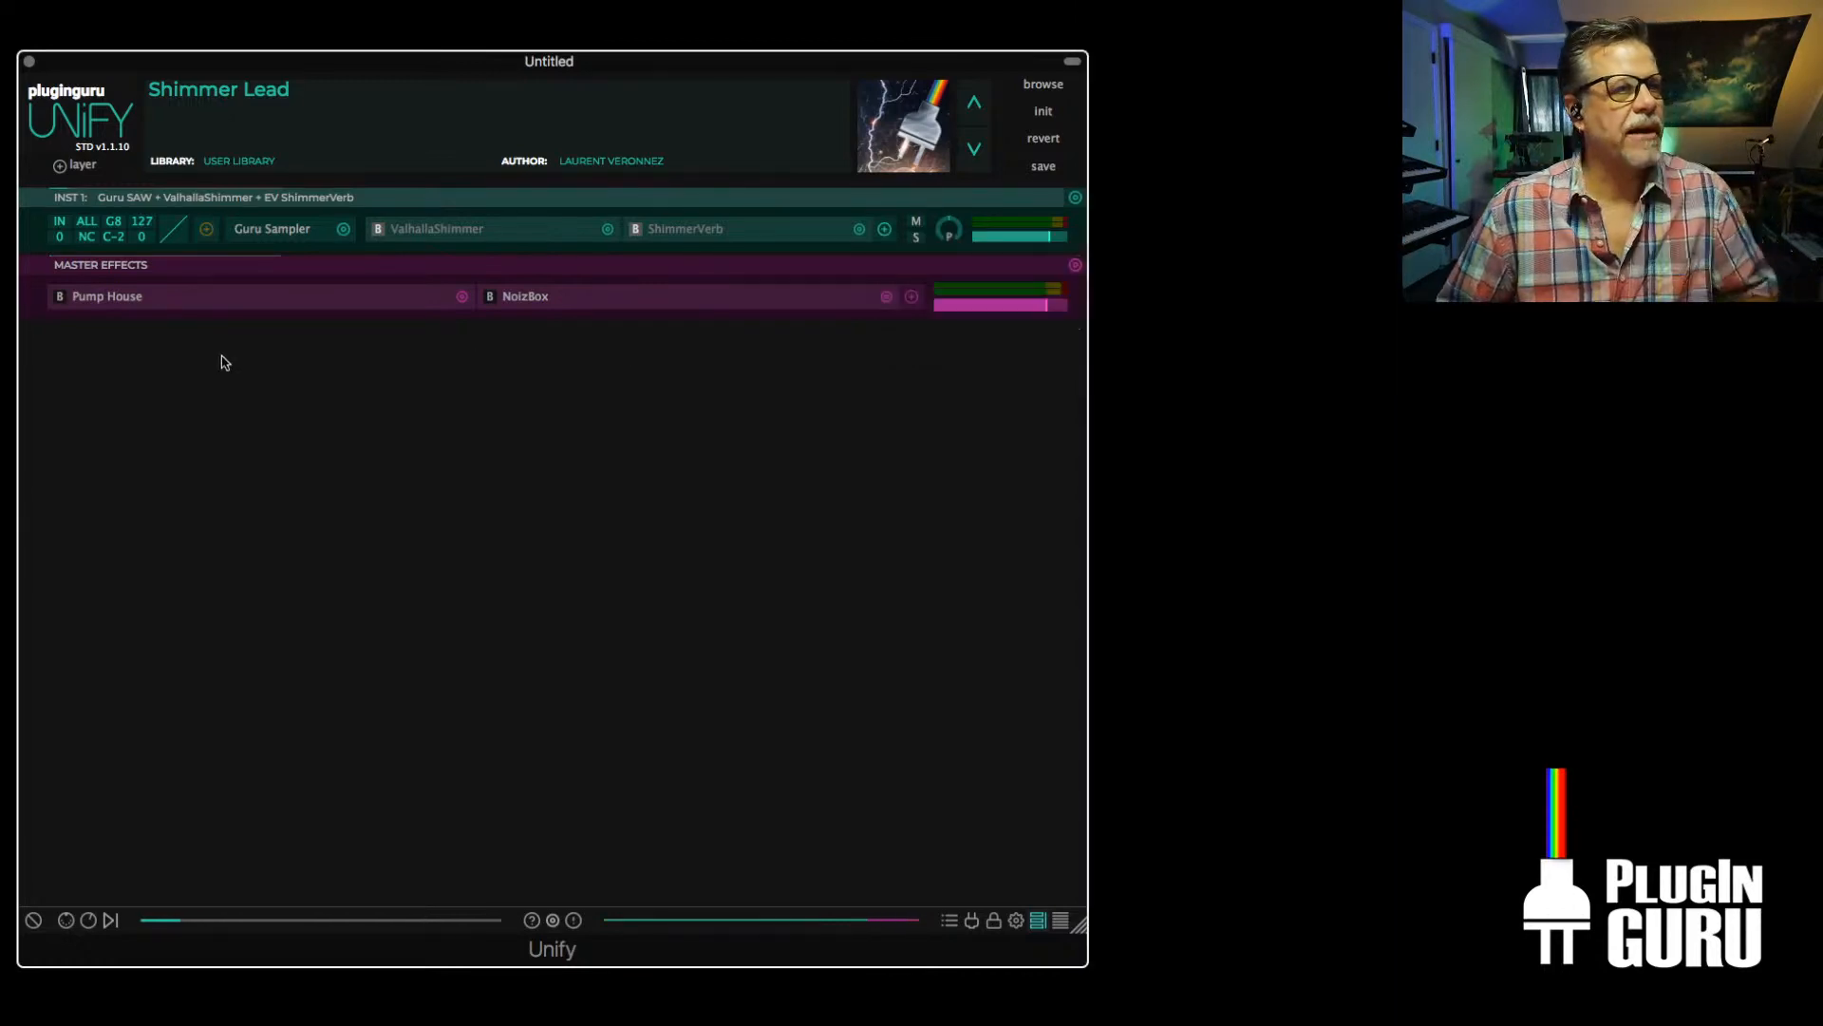
# From the known plug-ins list, start selecting plug-in files to scan and look for Audiority in the VST folder
pyautogui.click(971, 920)
pyautogui.click(53, 893)
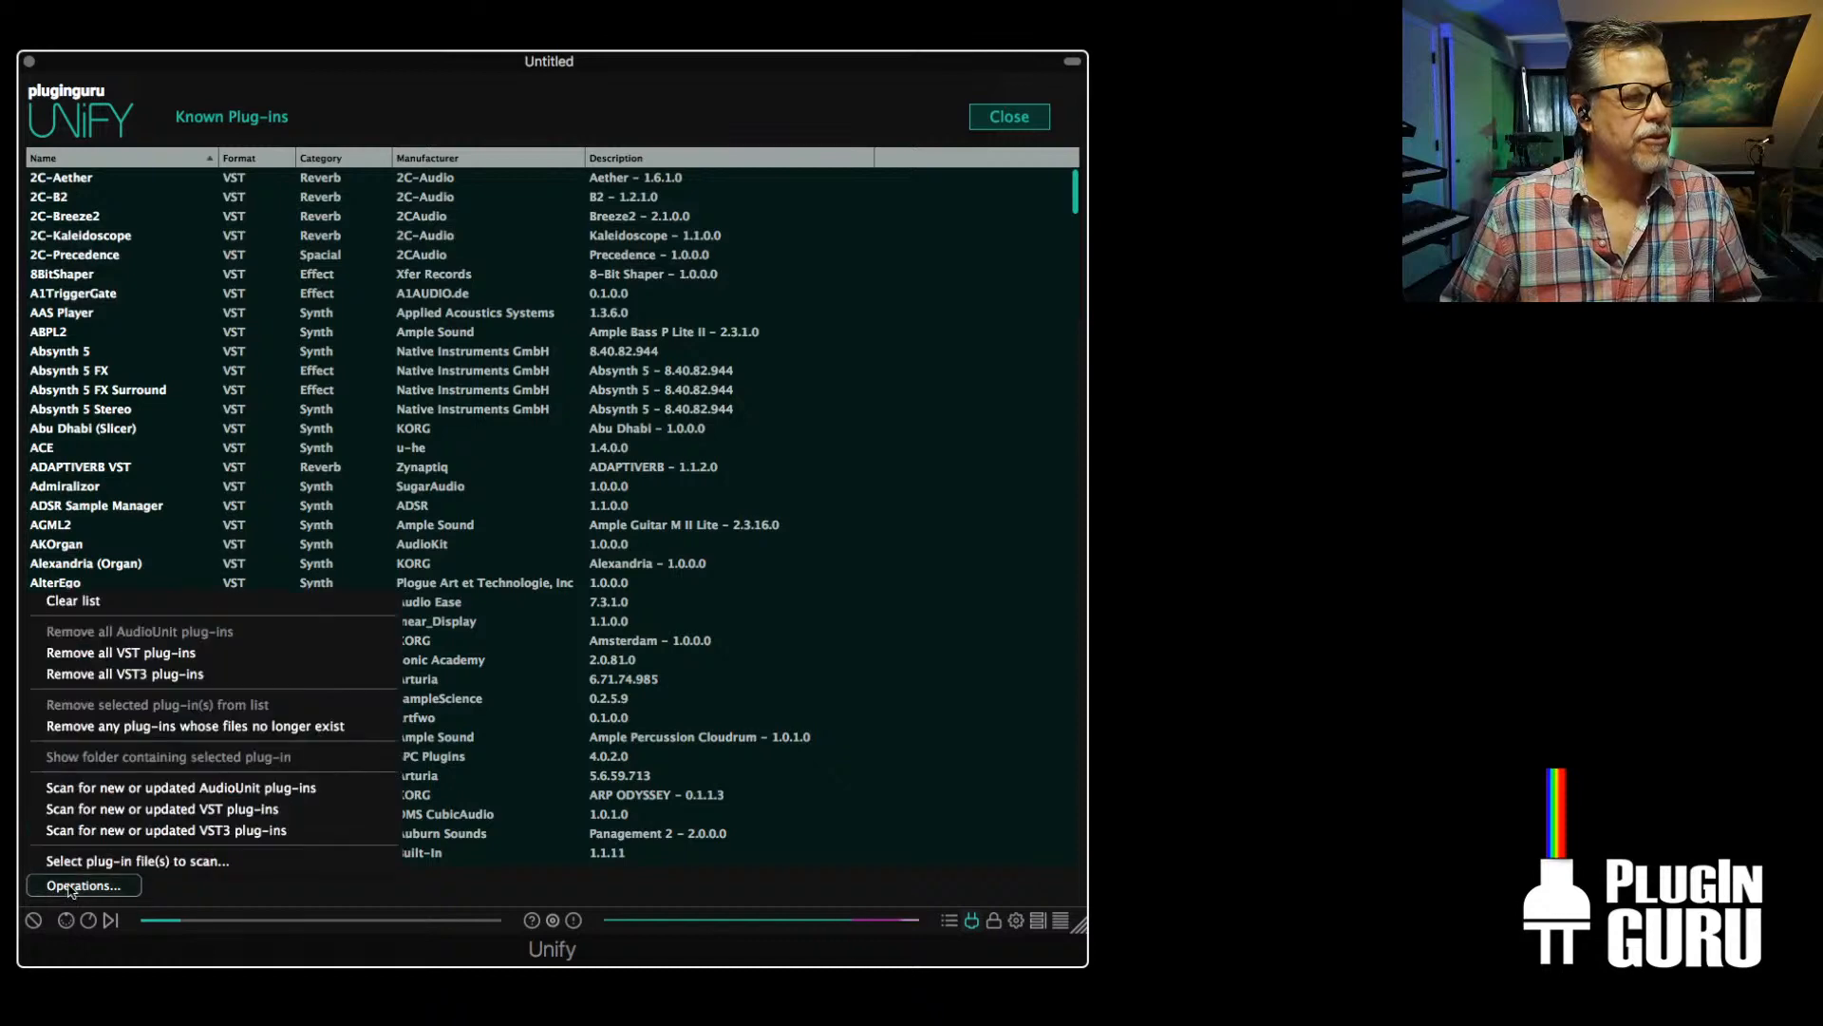
pyautogui.click(182, 860)
pyautogui.click(450, 298)
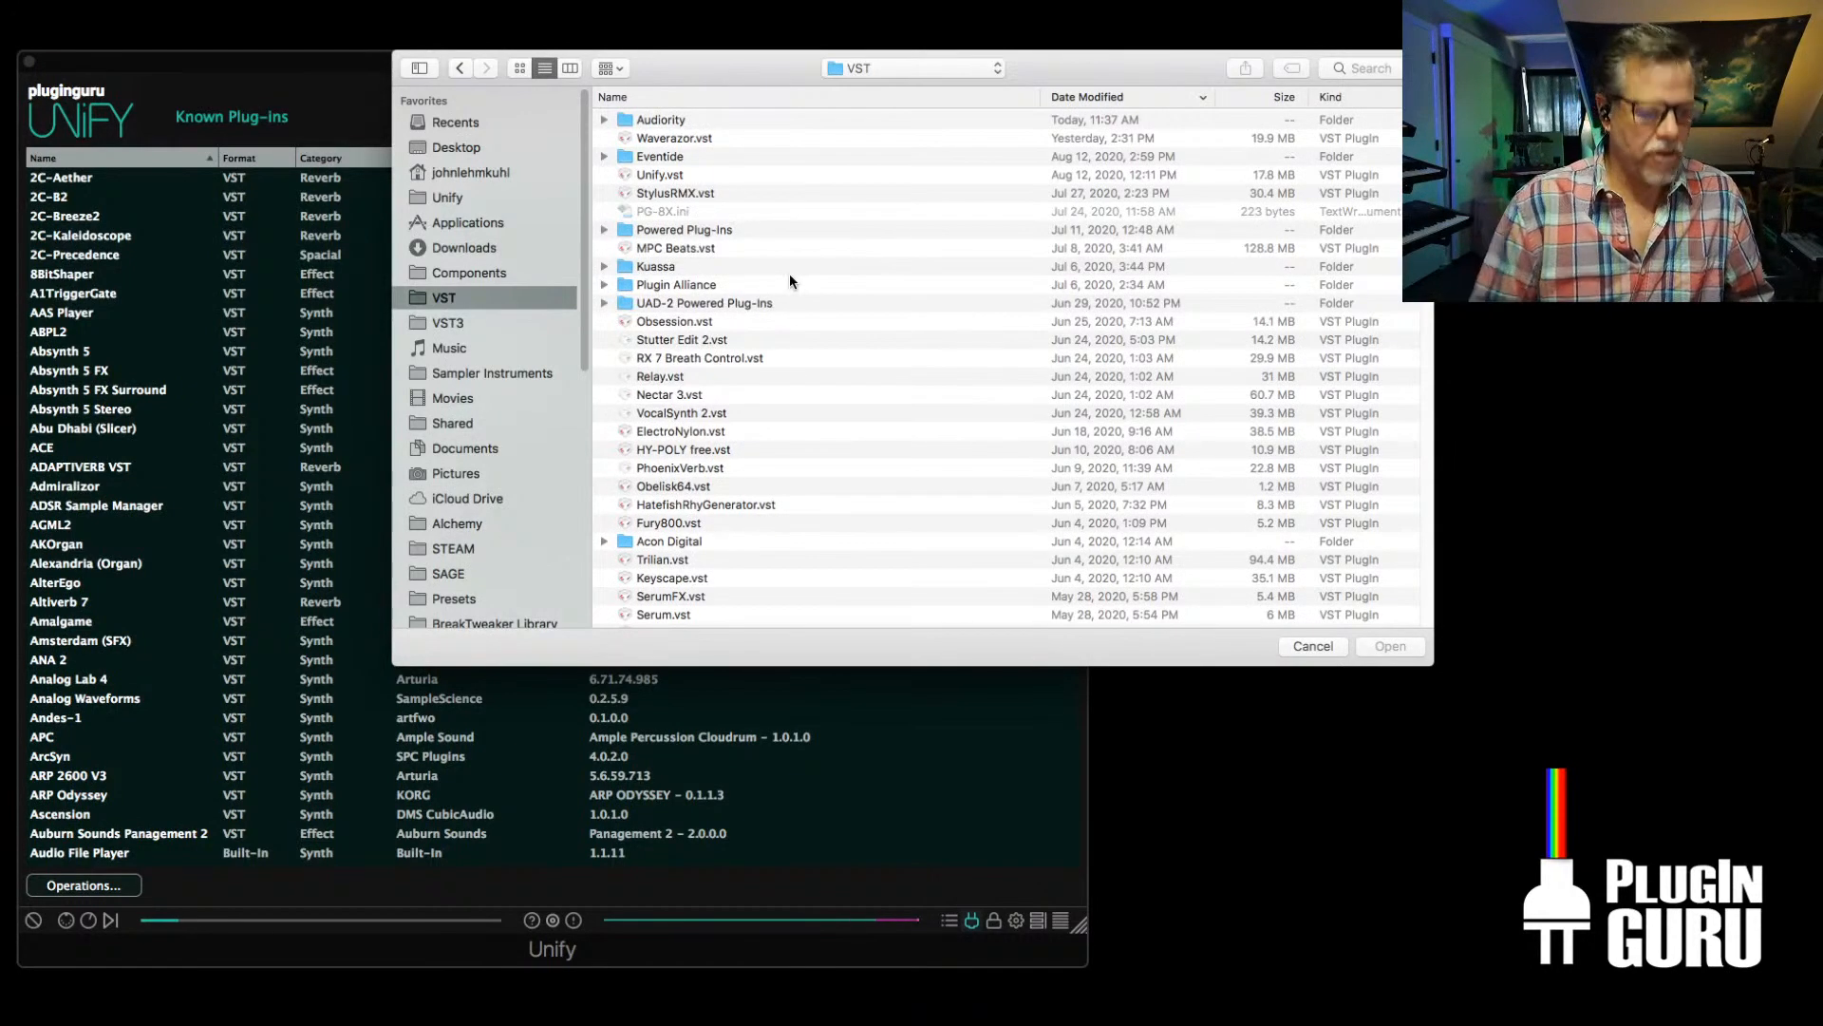
pyautogui.write('aud')
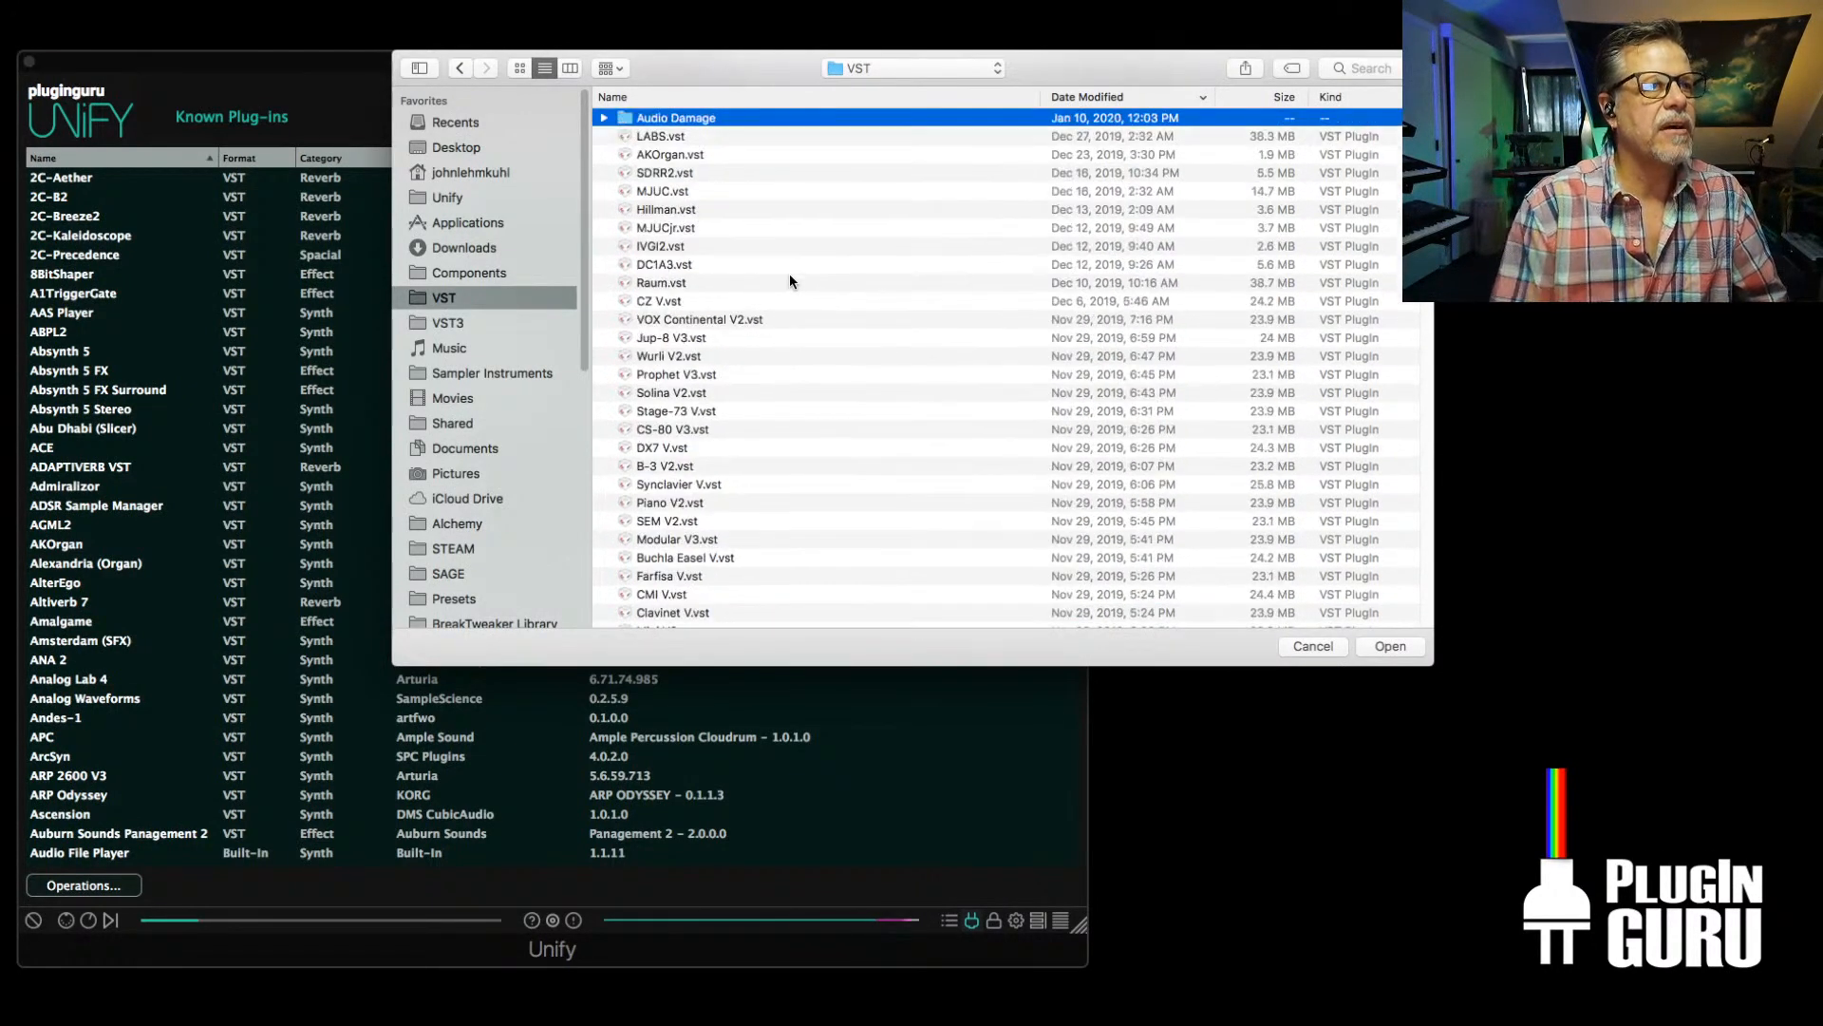
pyautogui.scroll(5, 688, 186)
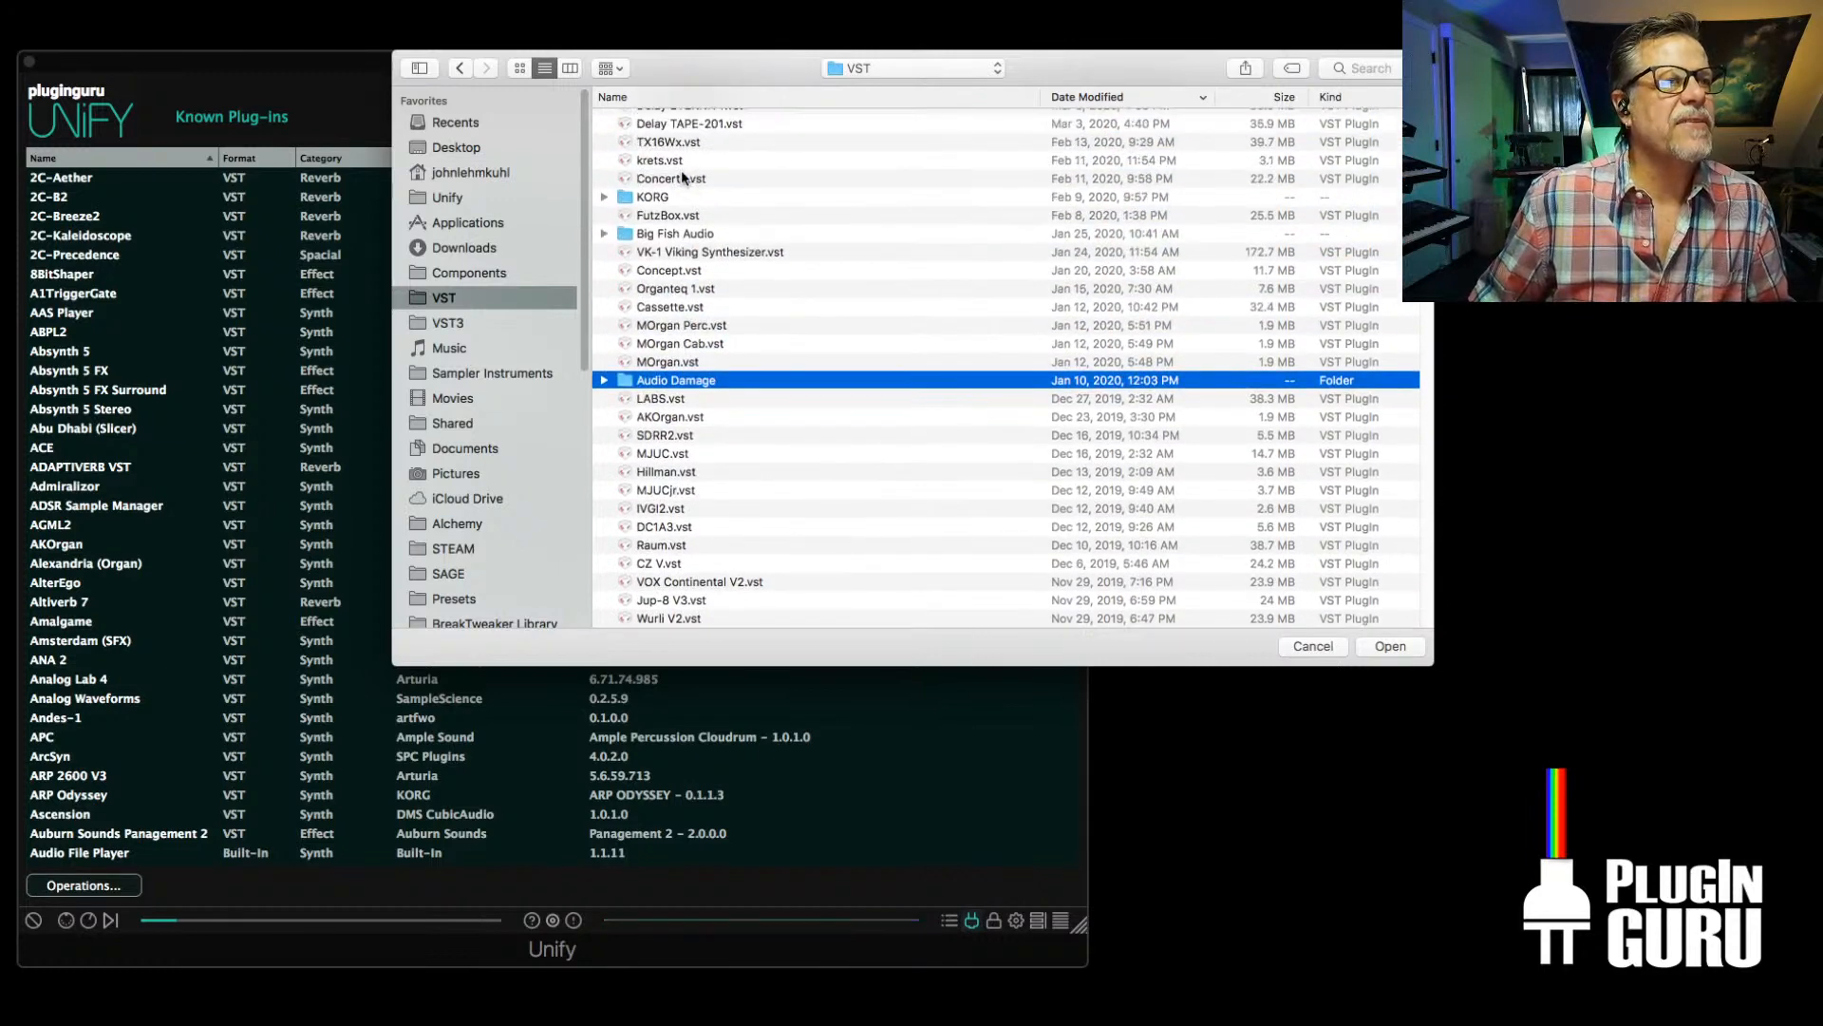
# Browse to the Audiority folder inside the VST3 plug-ins folder and choose Polaris.vst3 to scan
pyautogui.click(873, 69)
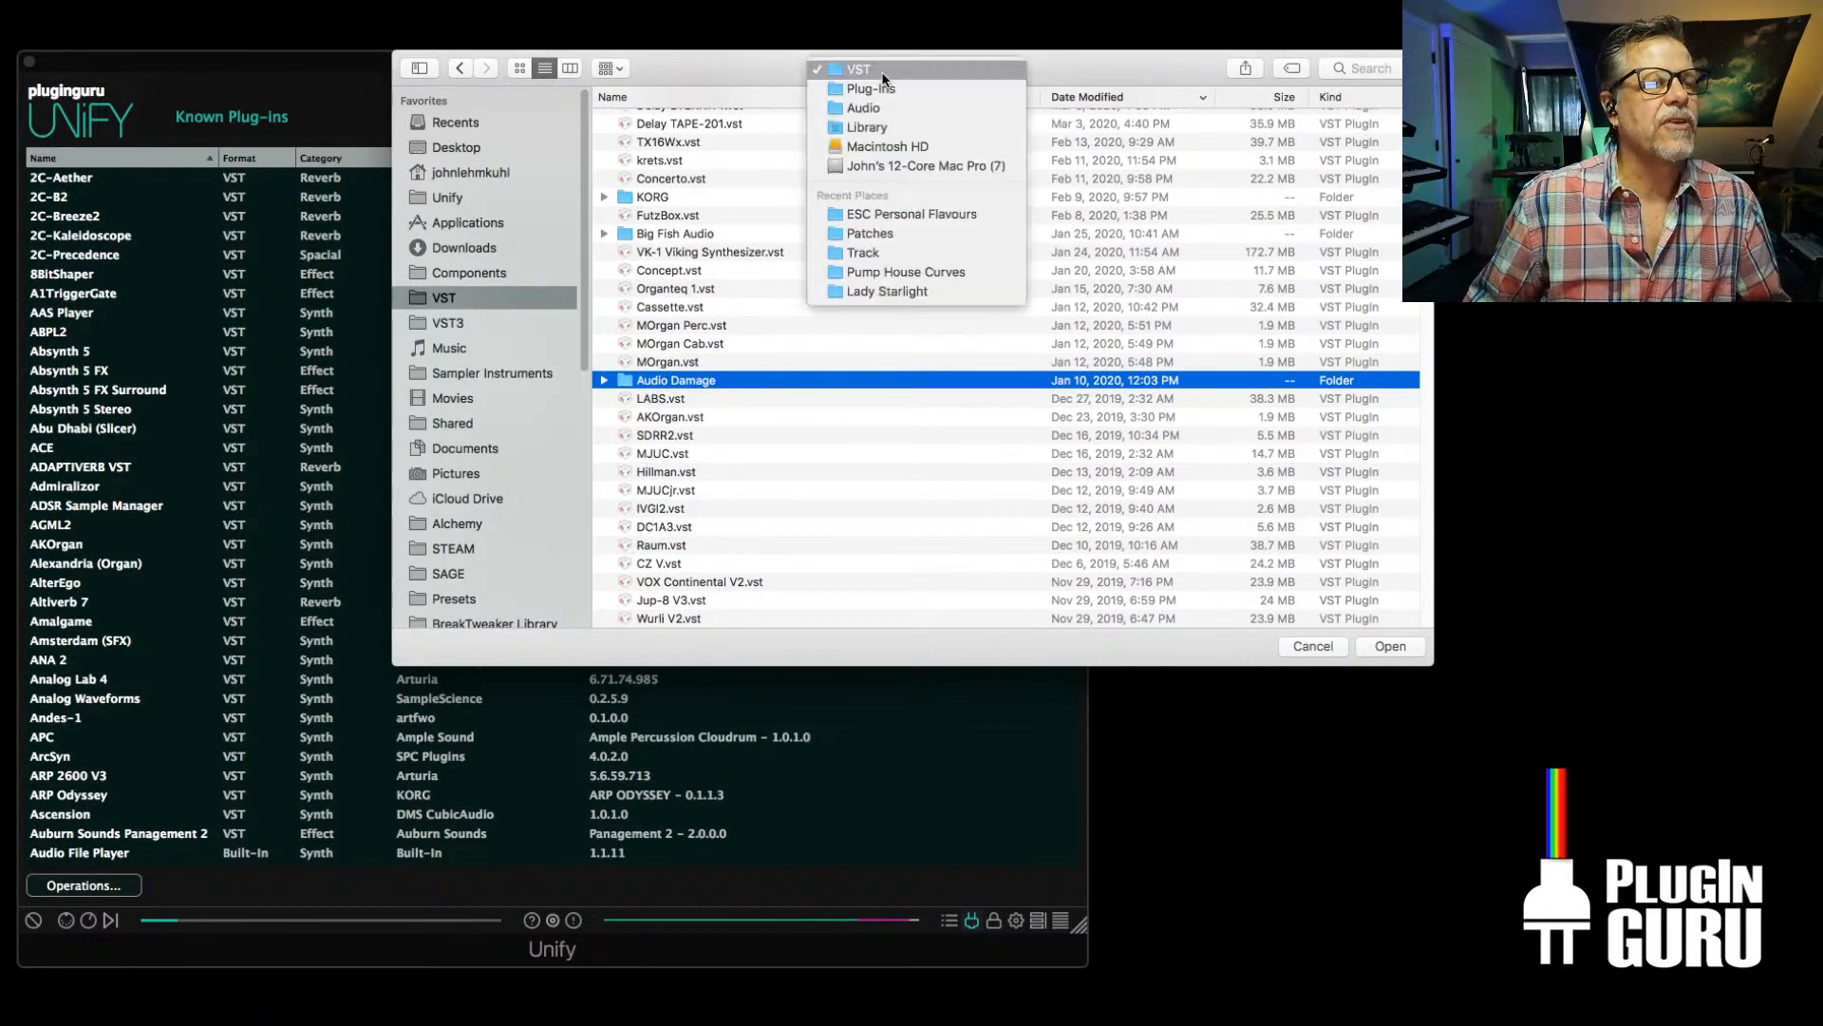
pyautogui.click(875, 90)
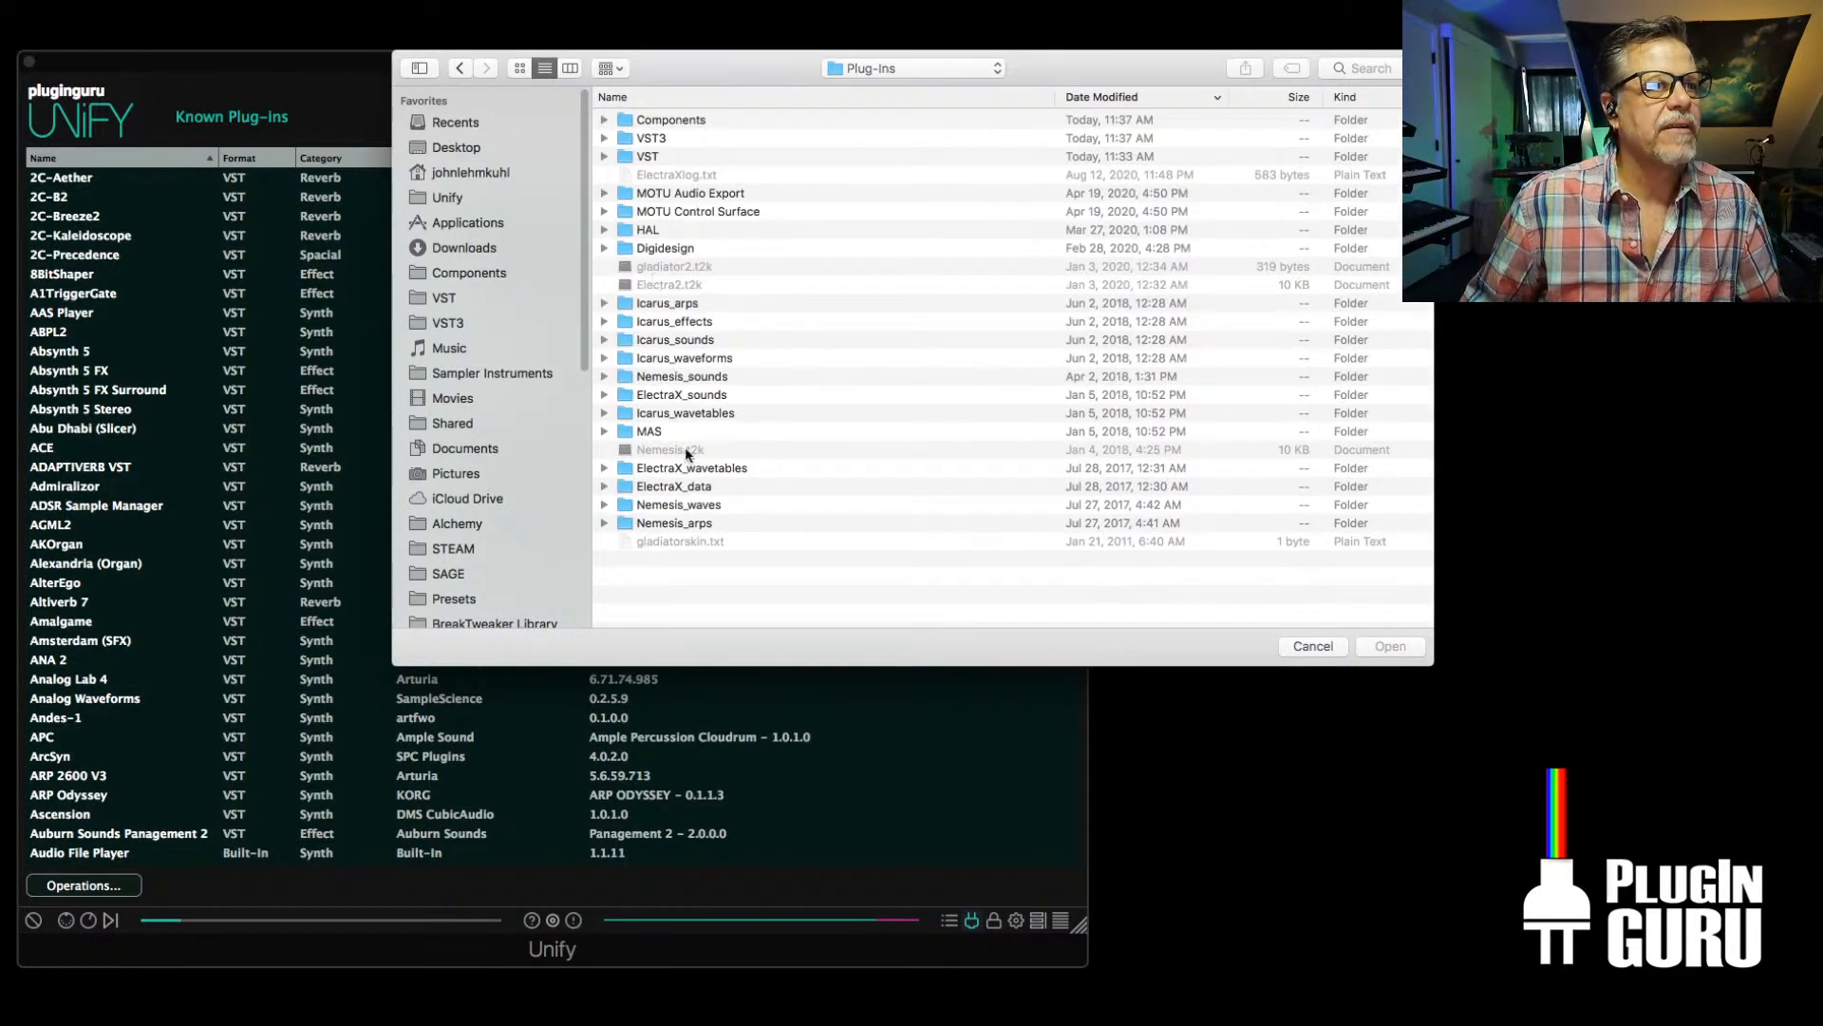
pyautogui.doubleClick(656, 138)
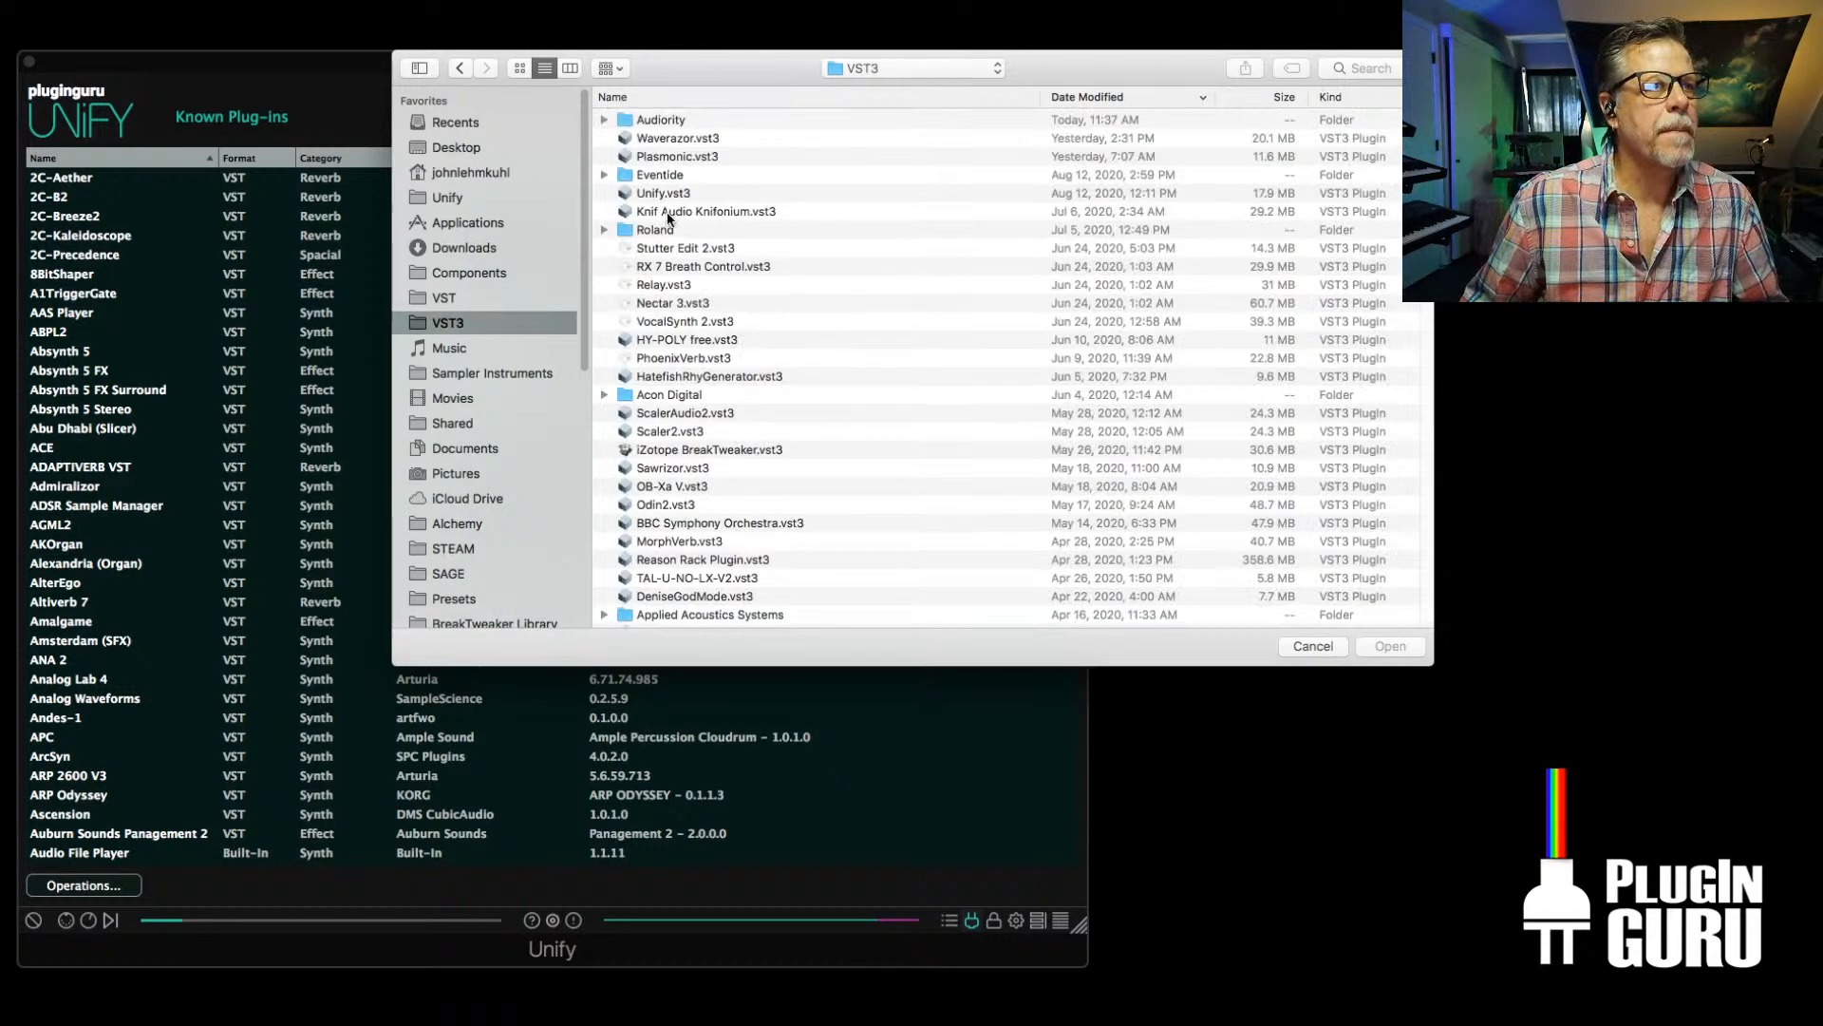
pyautogui.click(603, 117)
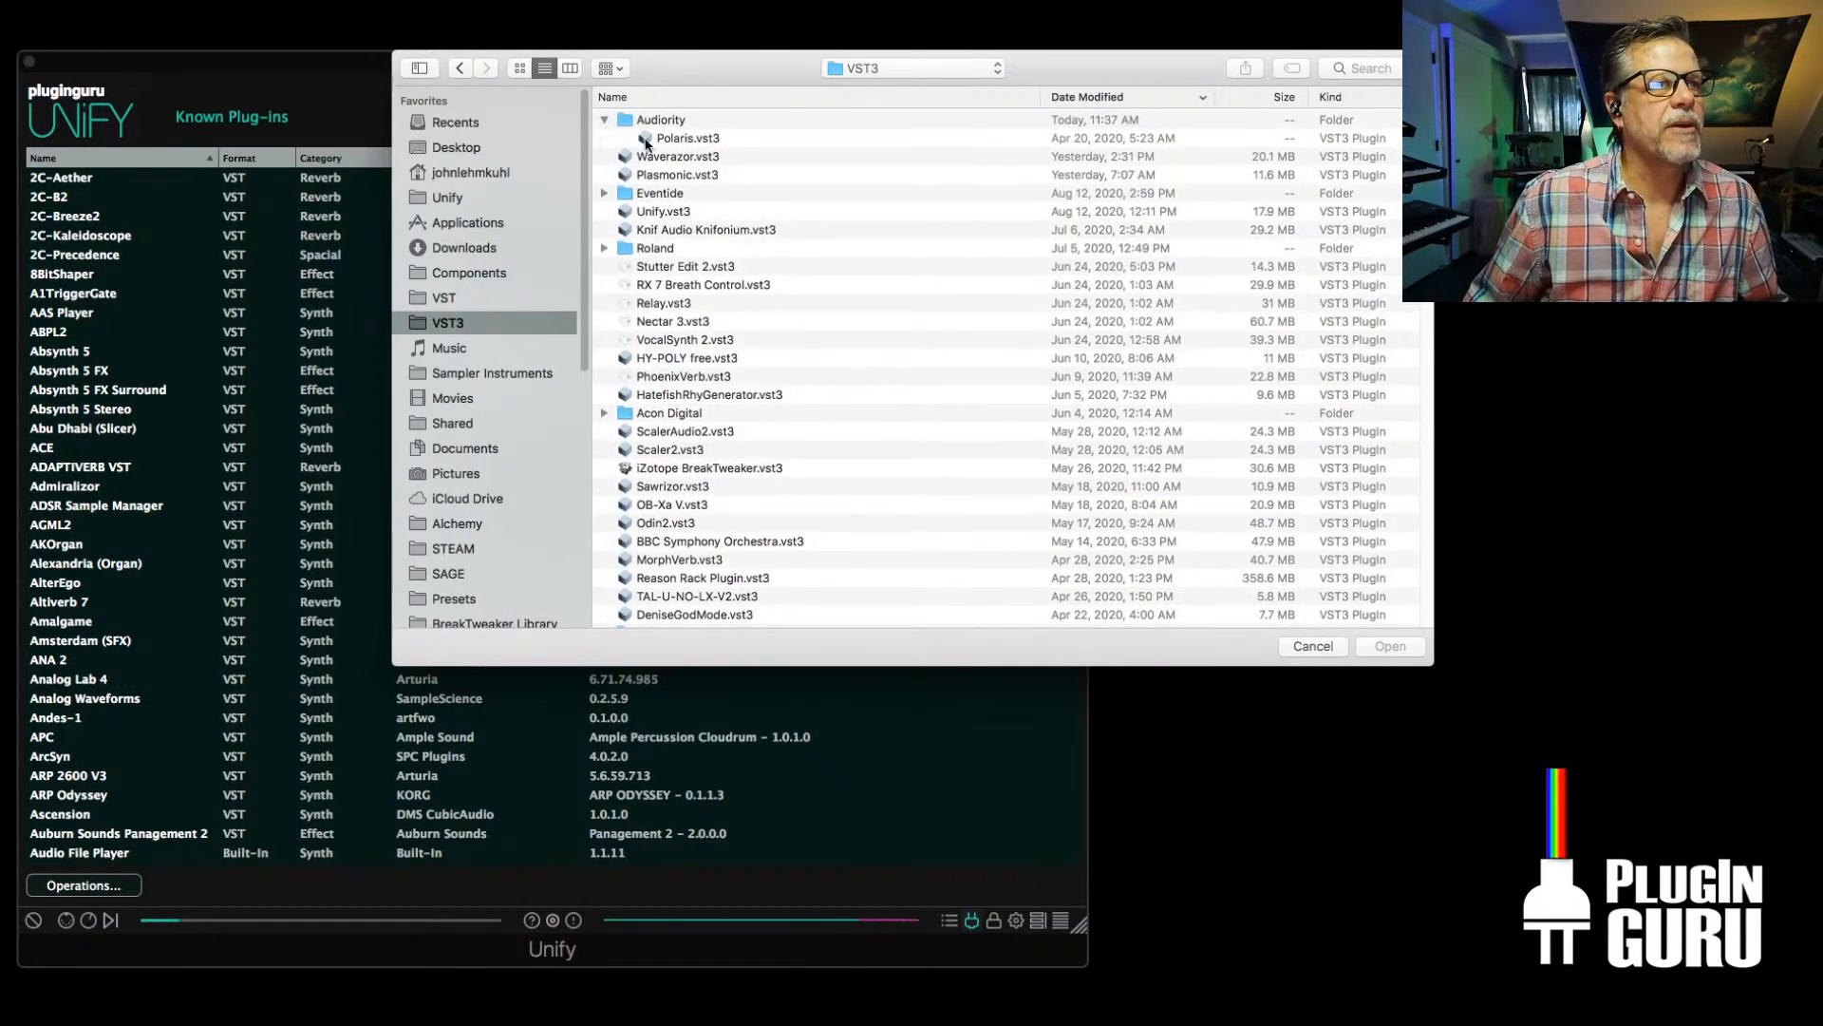
pyautogui.click(646, 138)
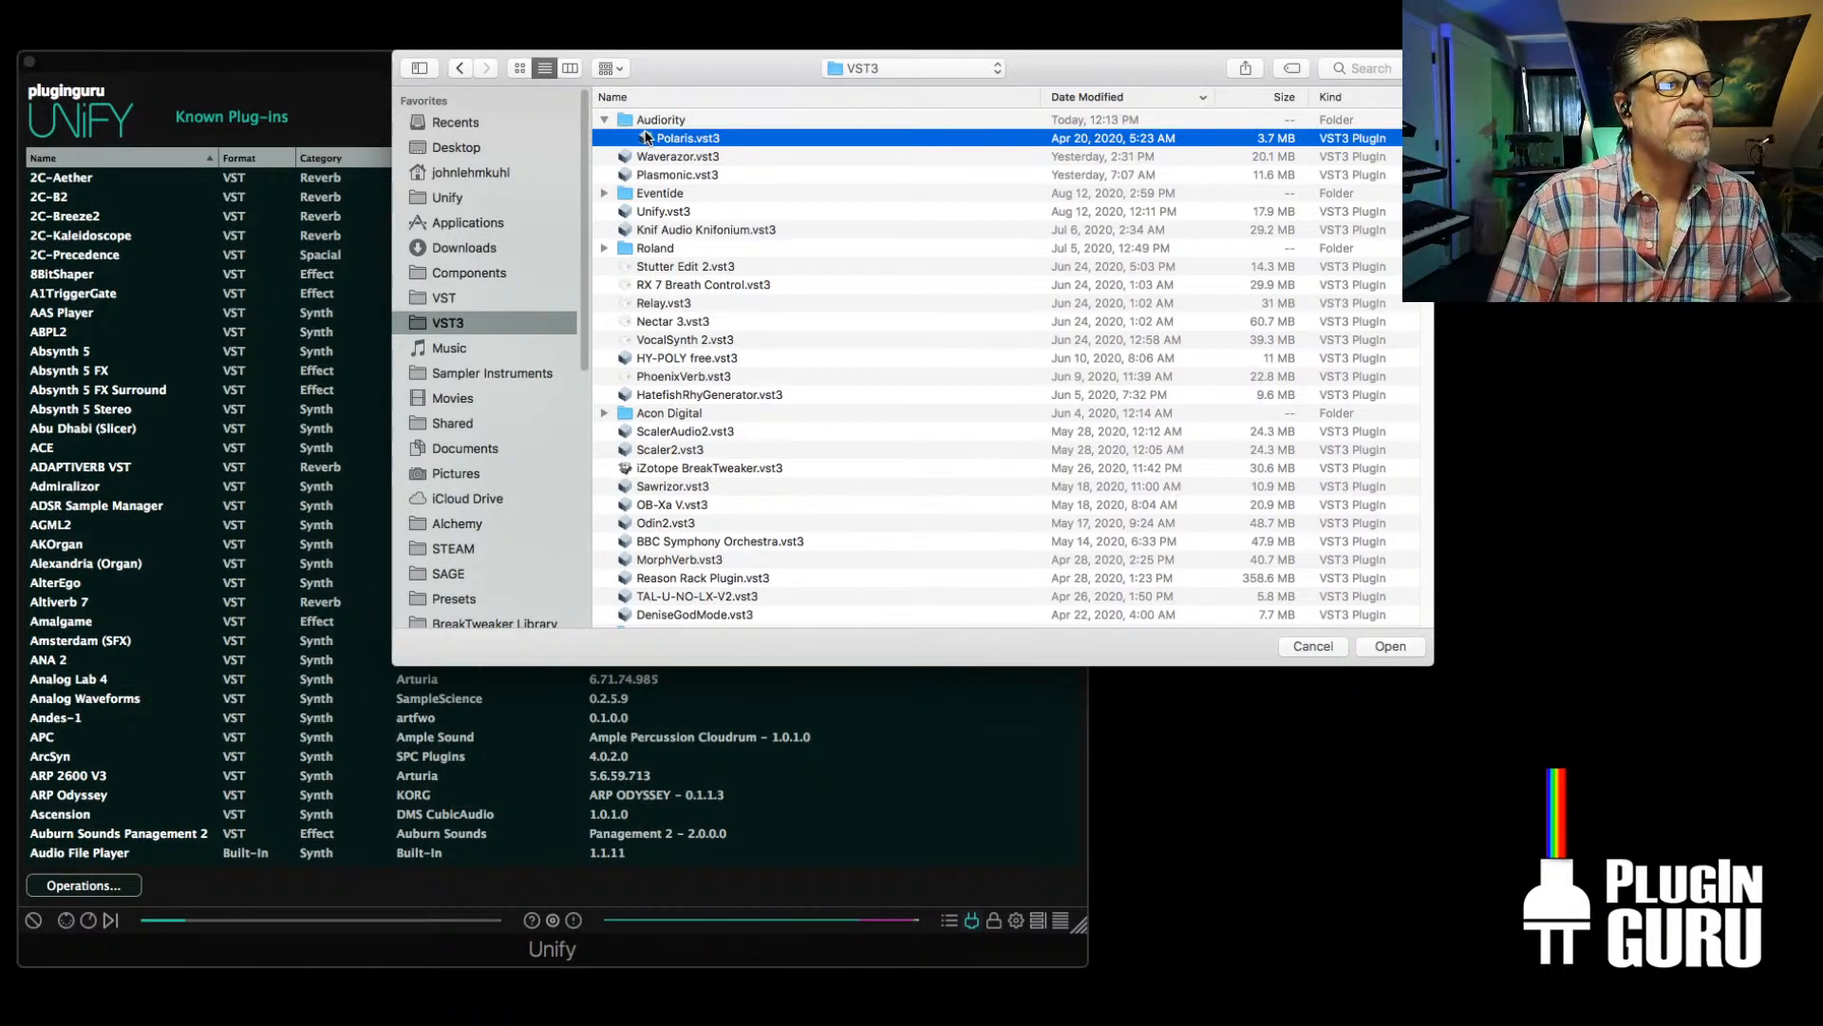
pyautogui.doubleClick(645, 138)
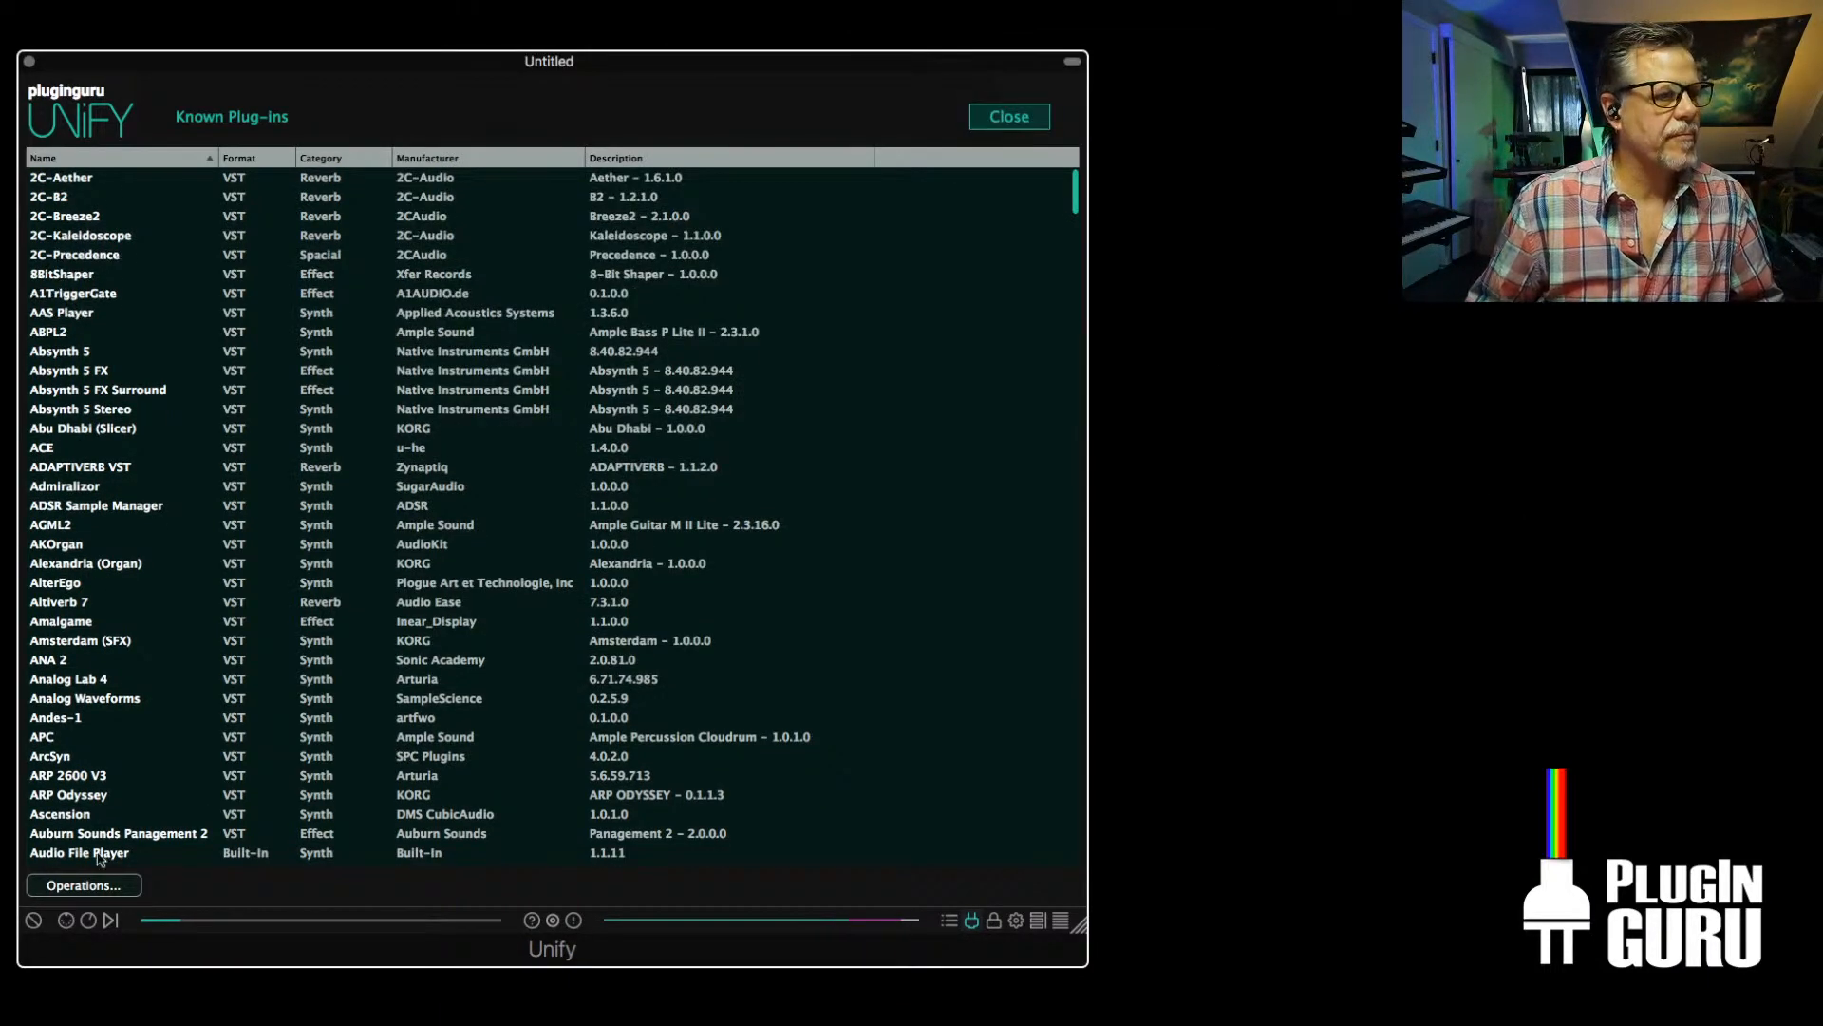
# Reopen the plug-in file selection for scanning and look through the contents of the VST3 folder
pyautogui.click(95, 886)
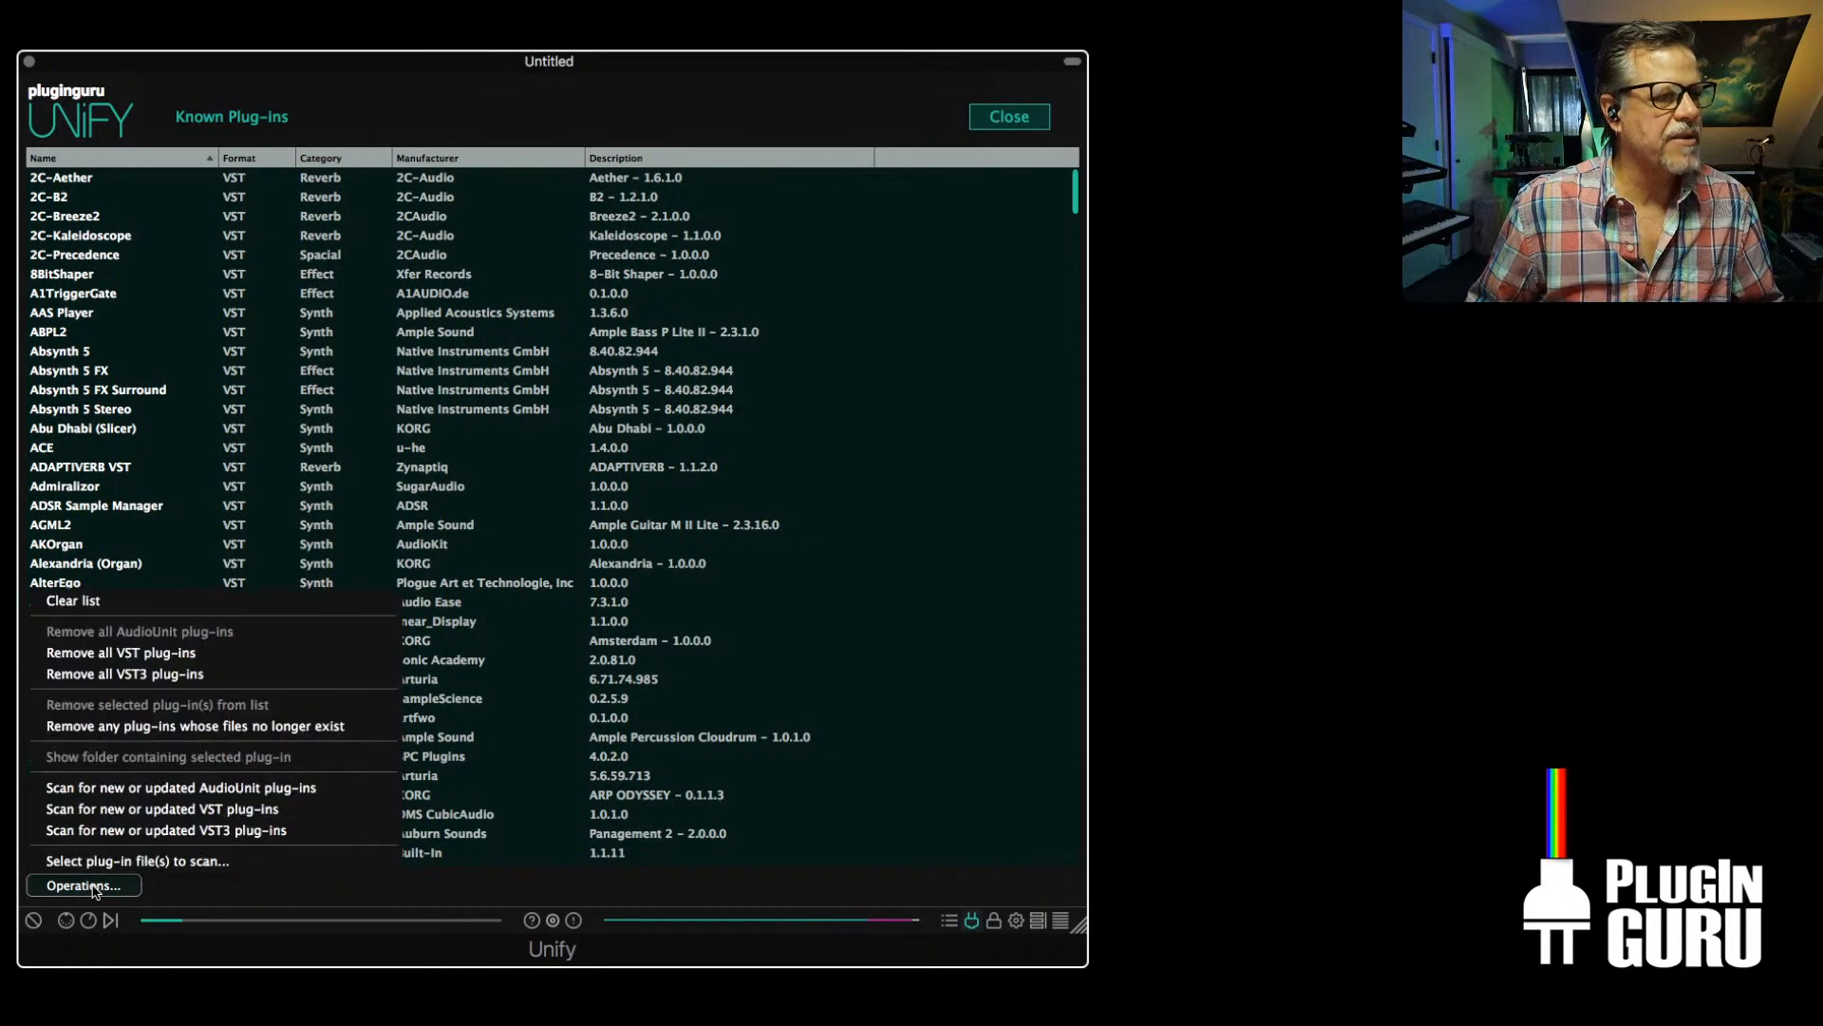
pyautogui.click(144, 861)
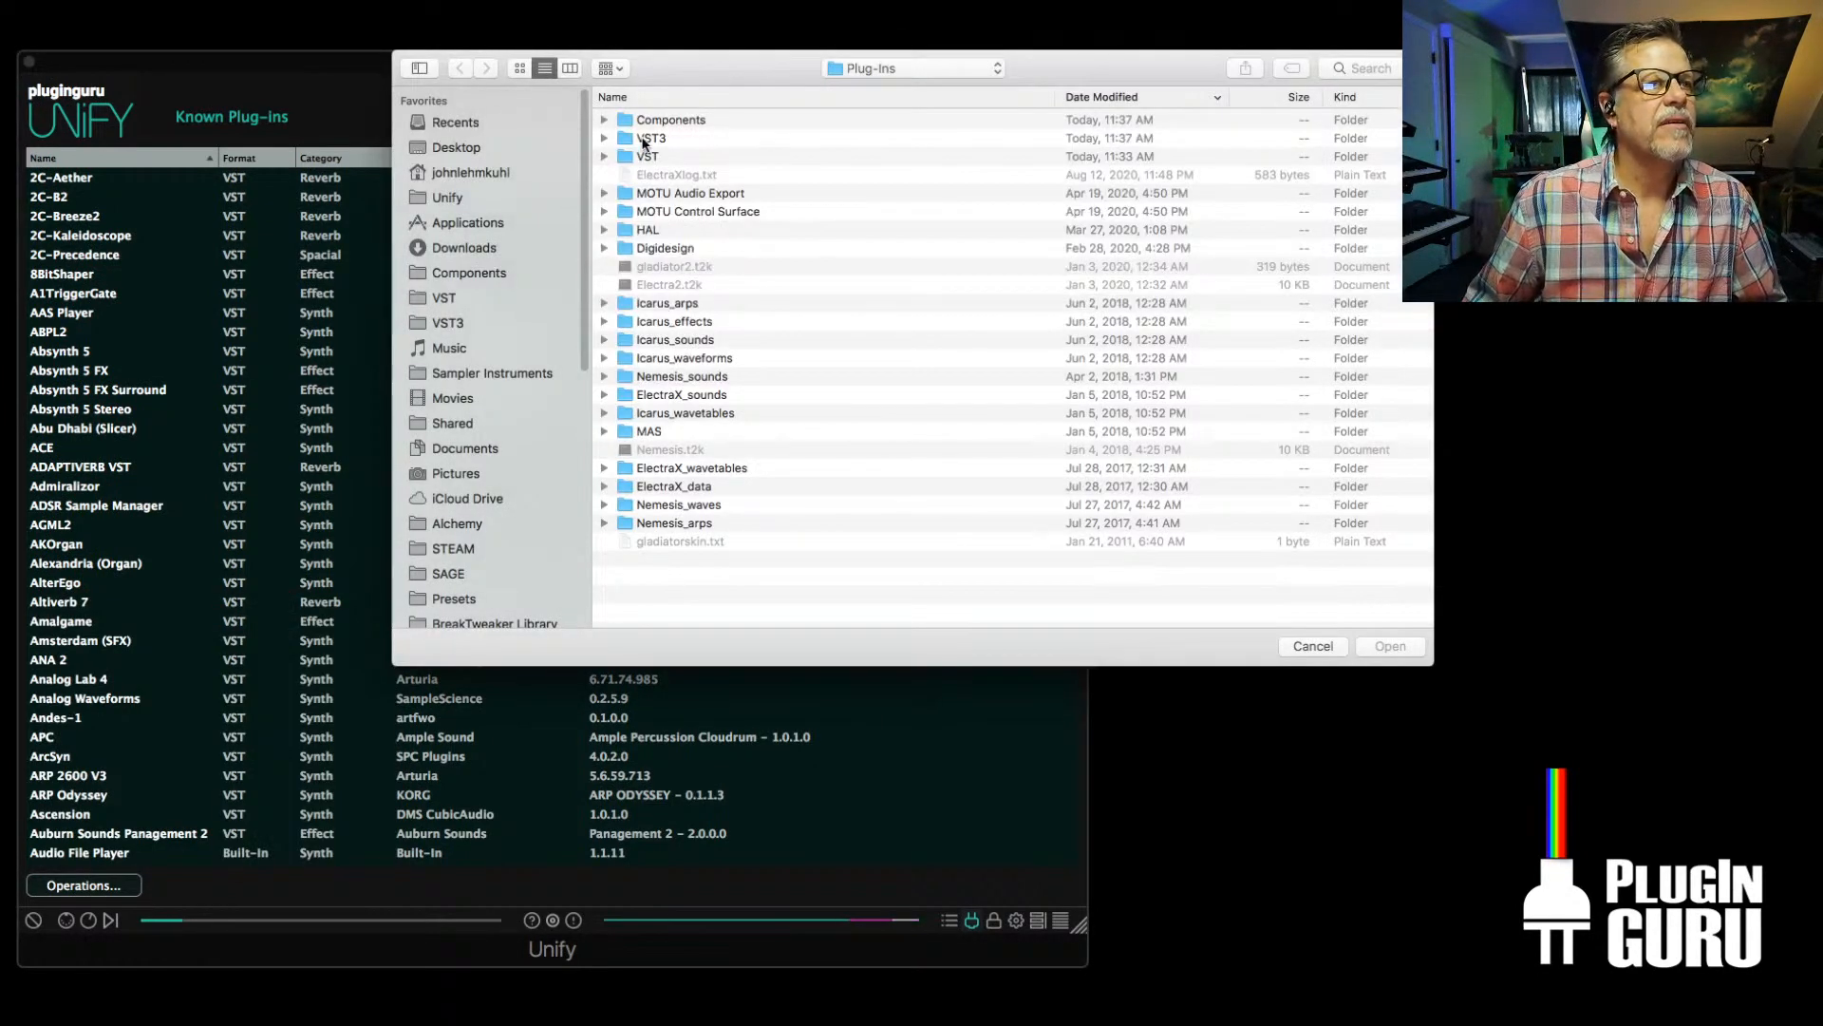
pyautogui.doubleClick(645, 139)
pyautogui.press('z')
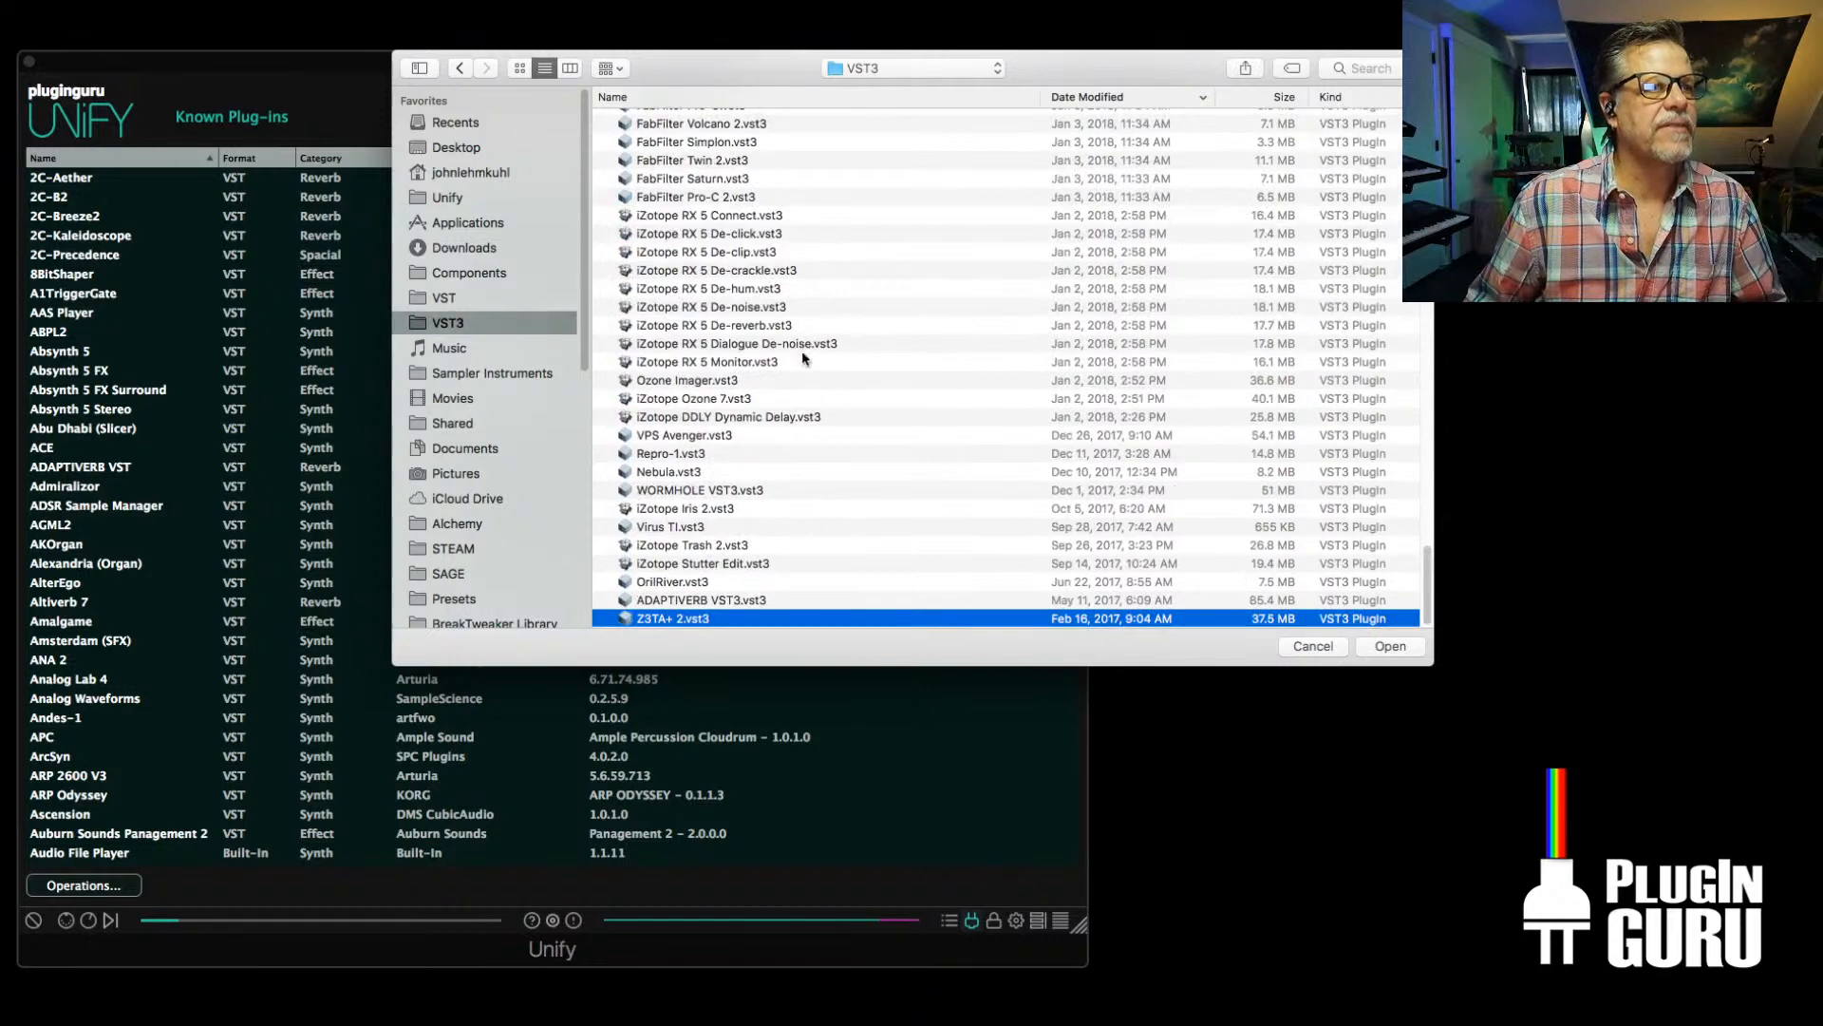
pyautogui.scroll(2, 720, 399)
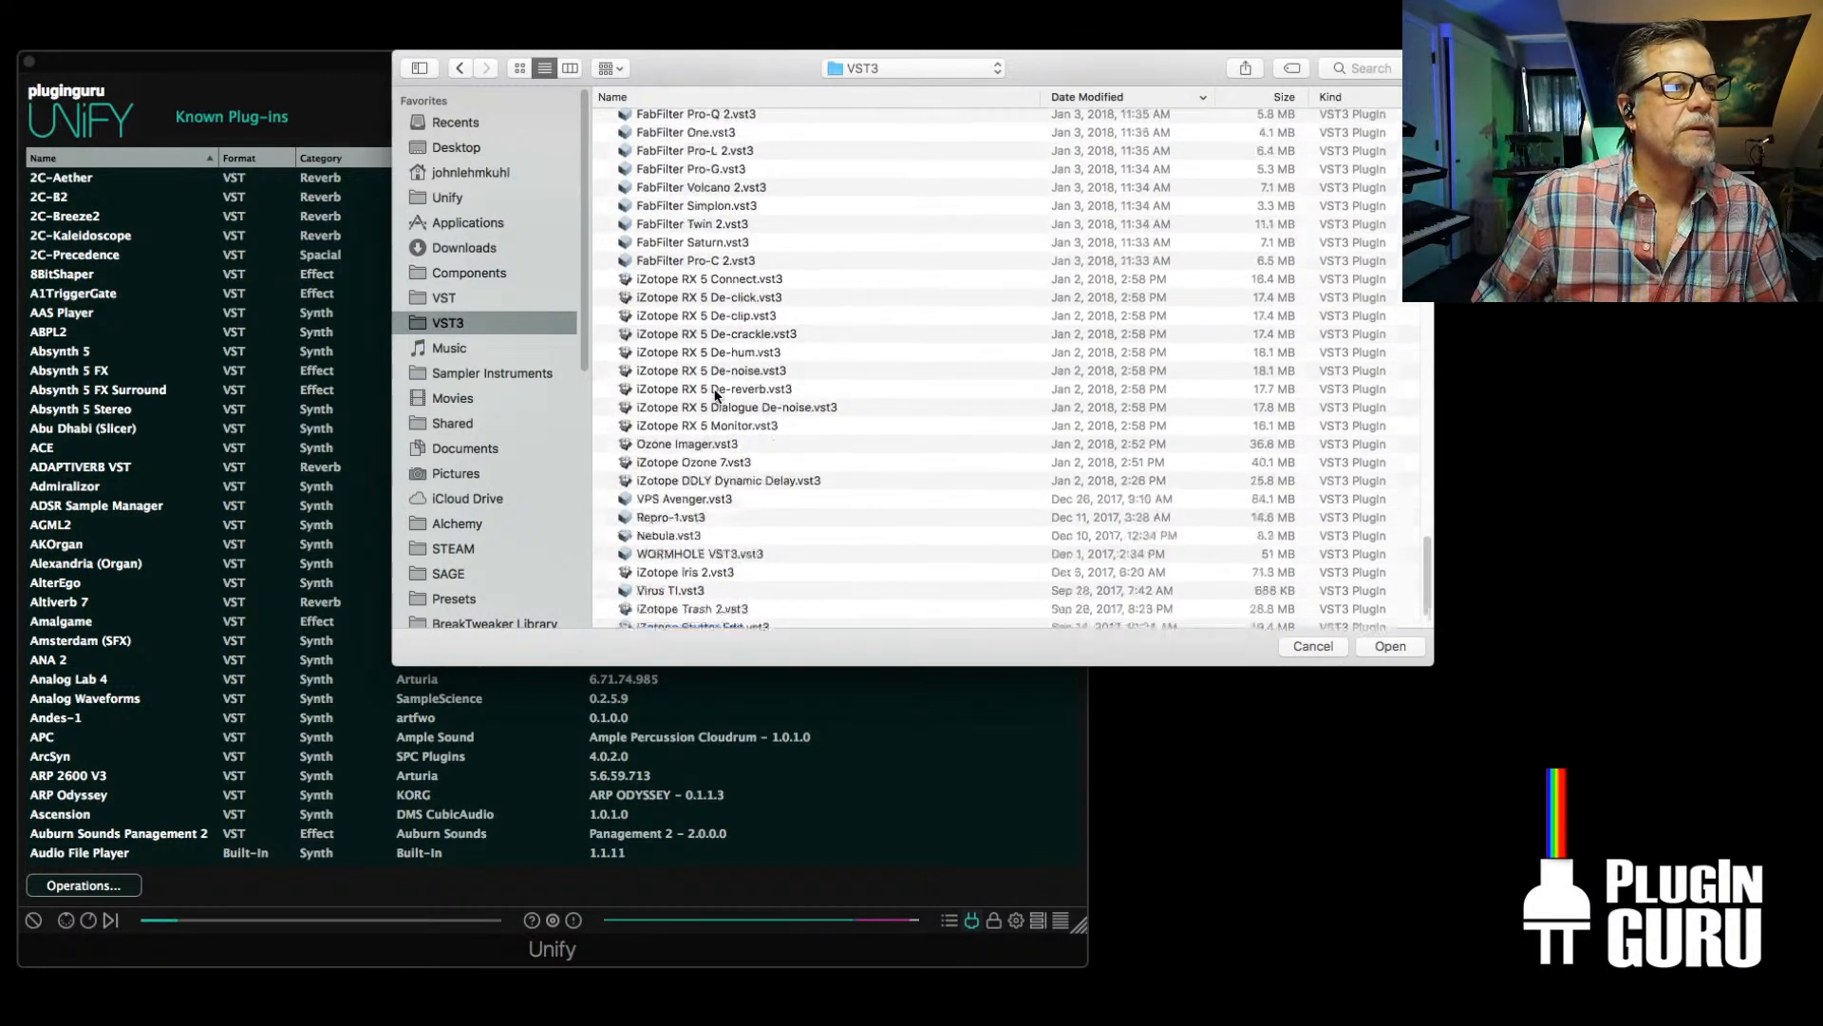
pyautogui.scroll(20, 716, 395)
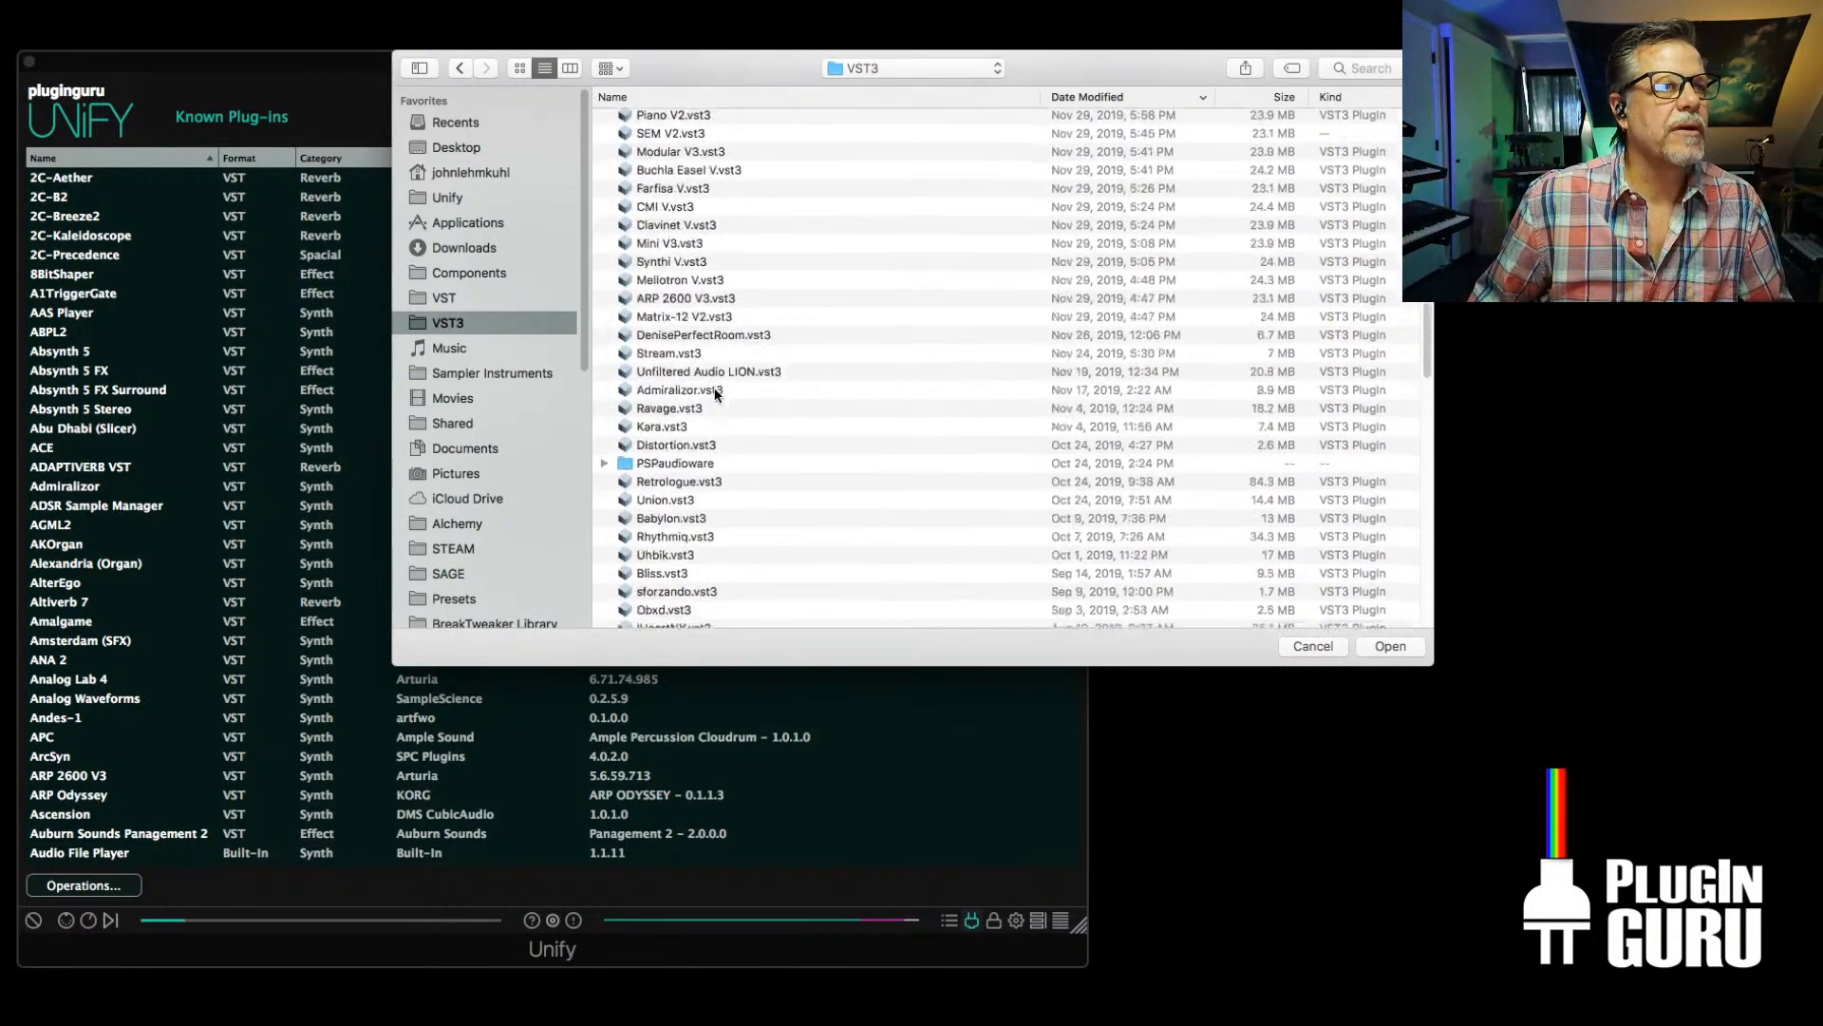
pyautogui.scroll(6, 715, 395)
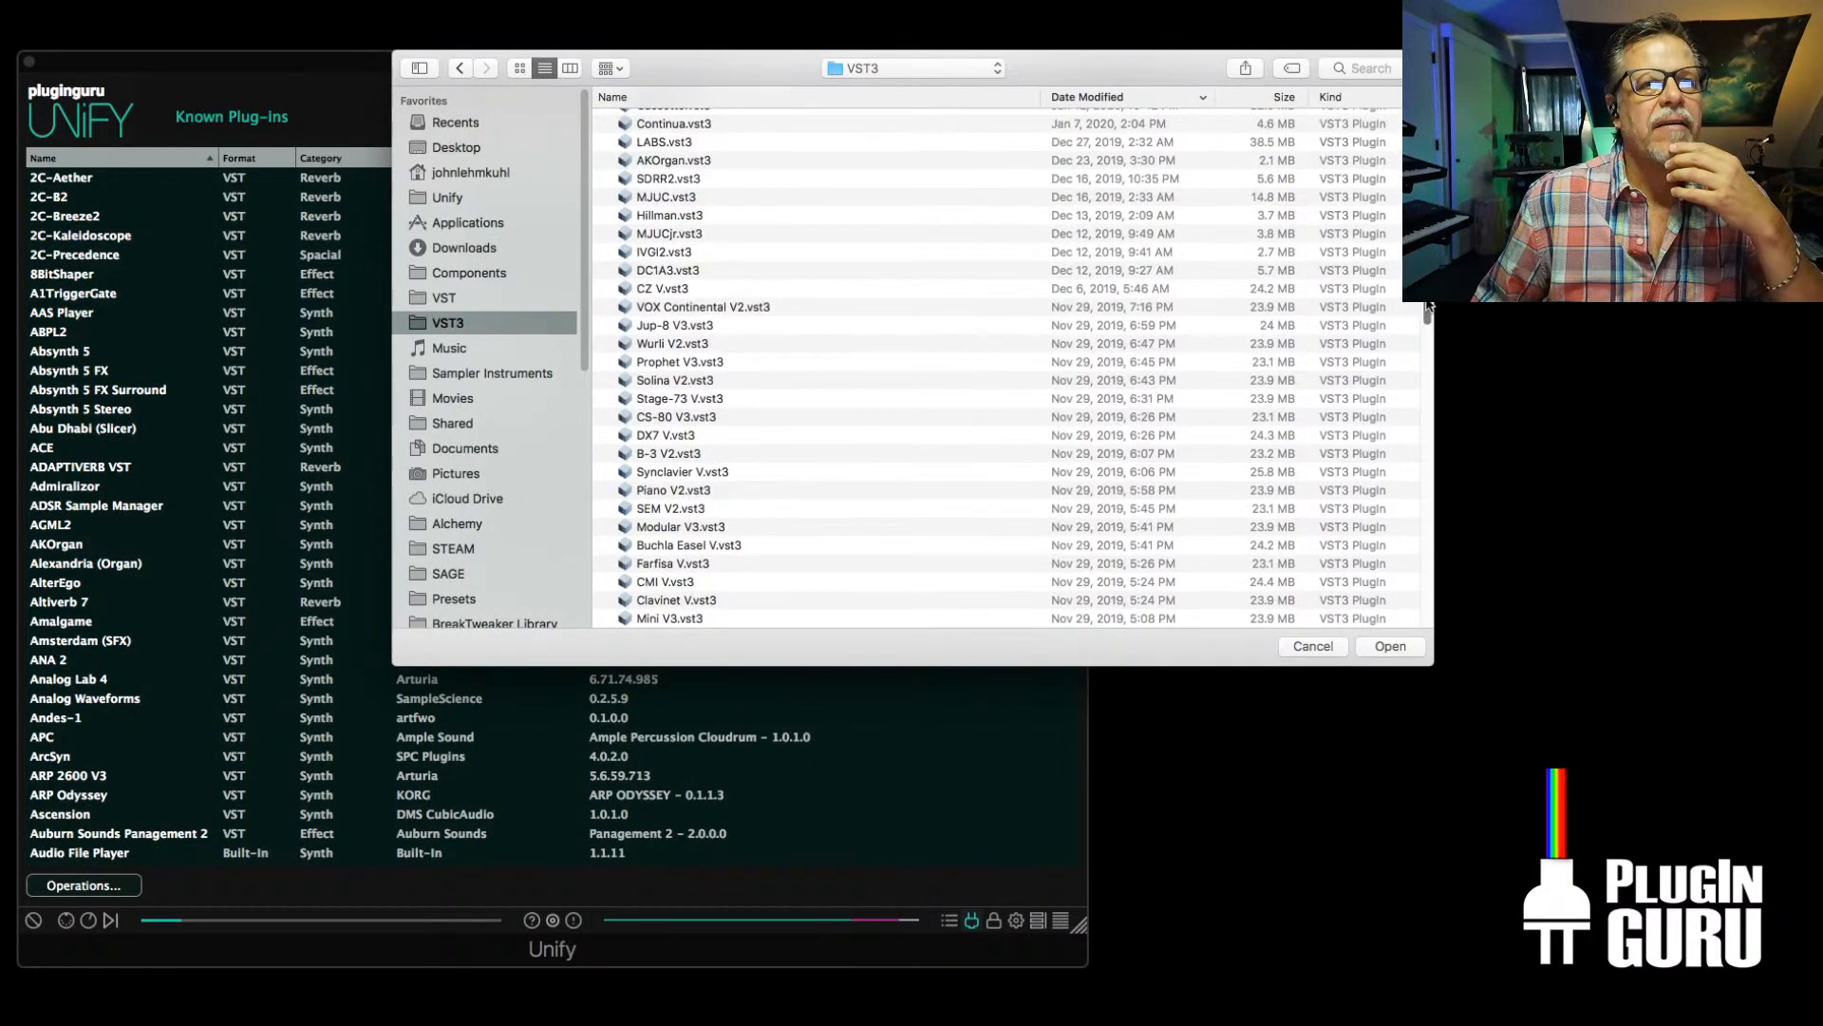
# Look through the VST3 folder sorted by name, then choose XenoVerb.component from the Components folder to scan
pyautogui.click(771, 98)
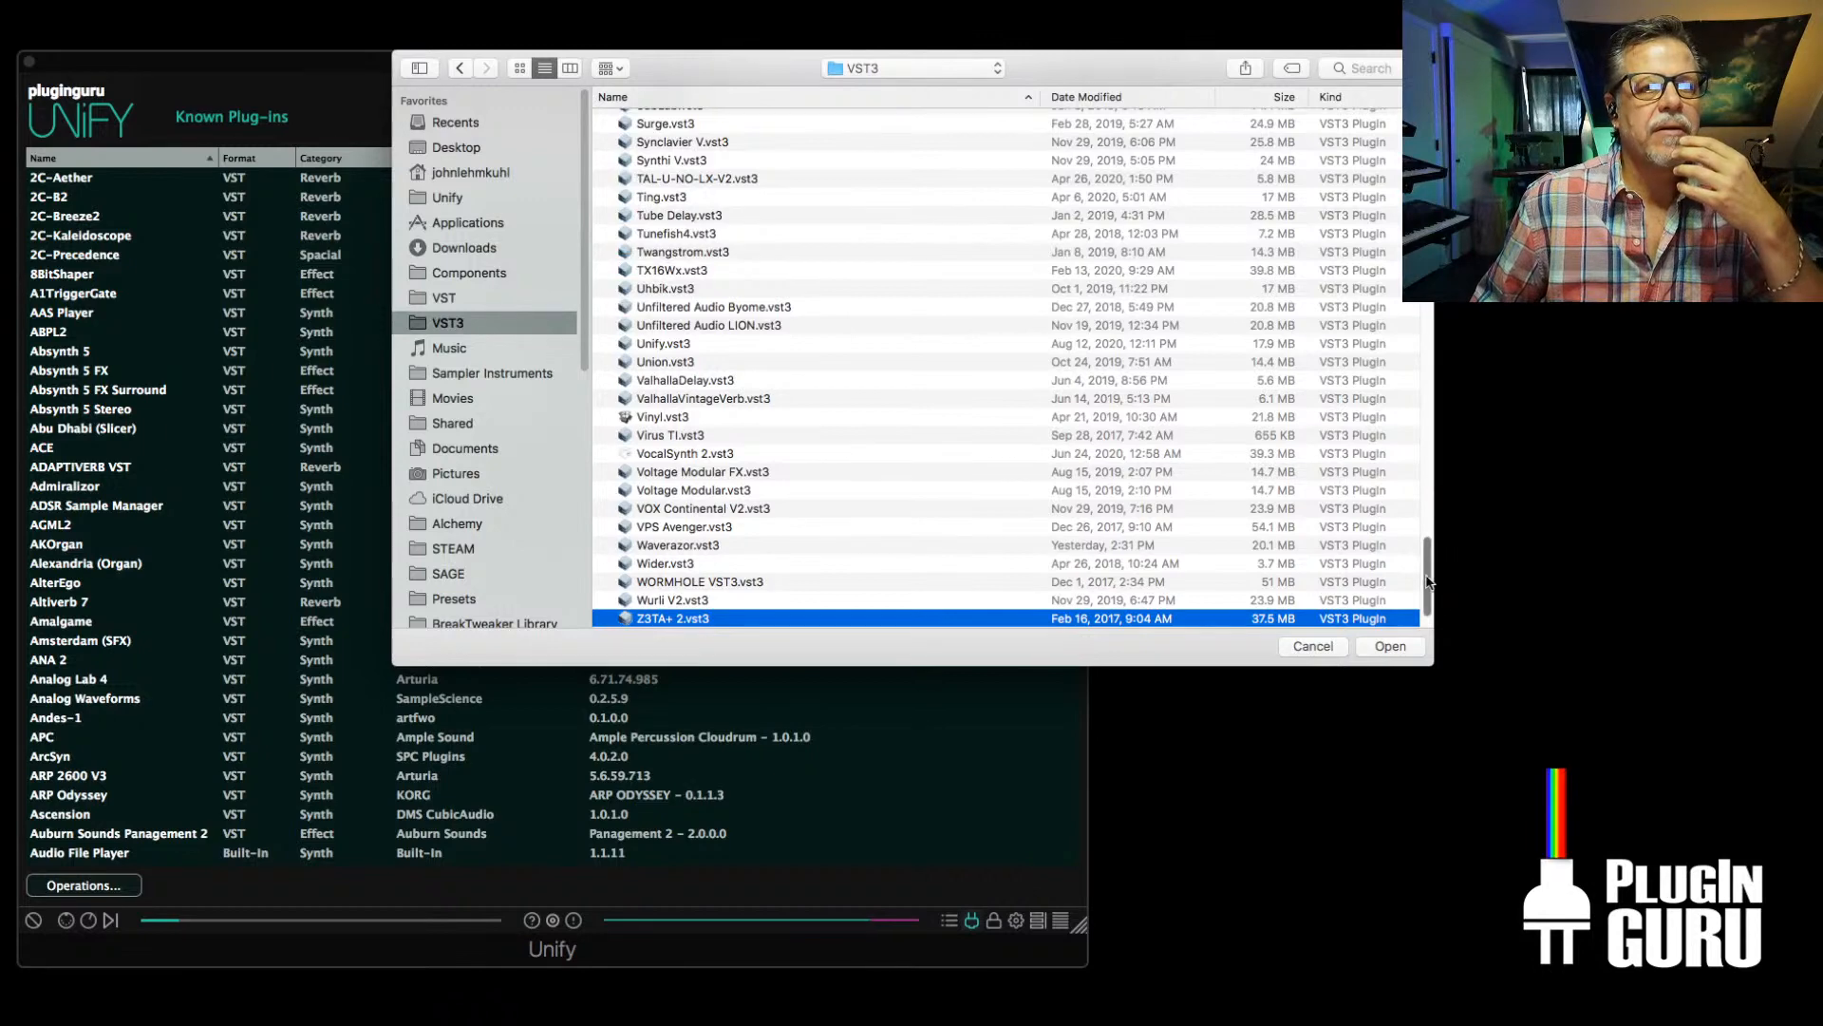
pyautogui.moveTo(1427, 581); pyautogui.dragTo(1415, 114)
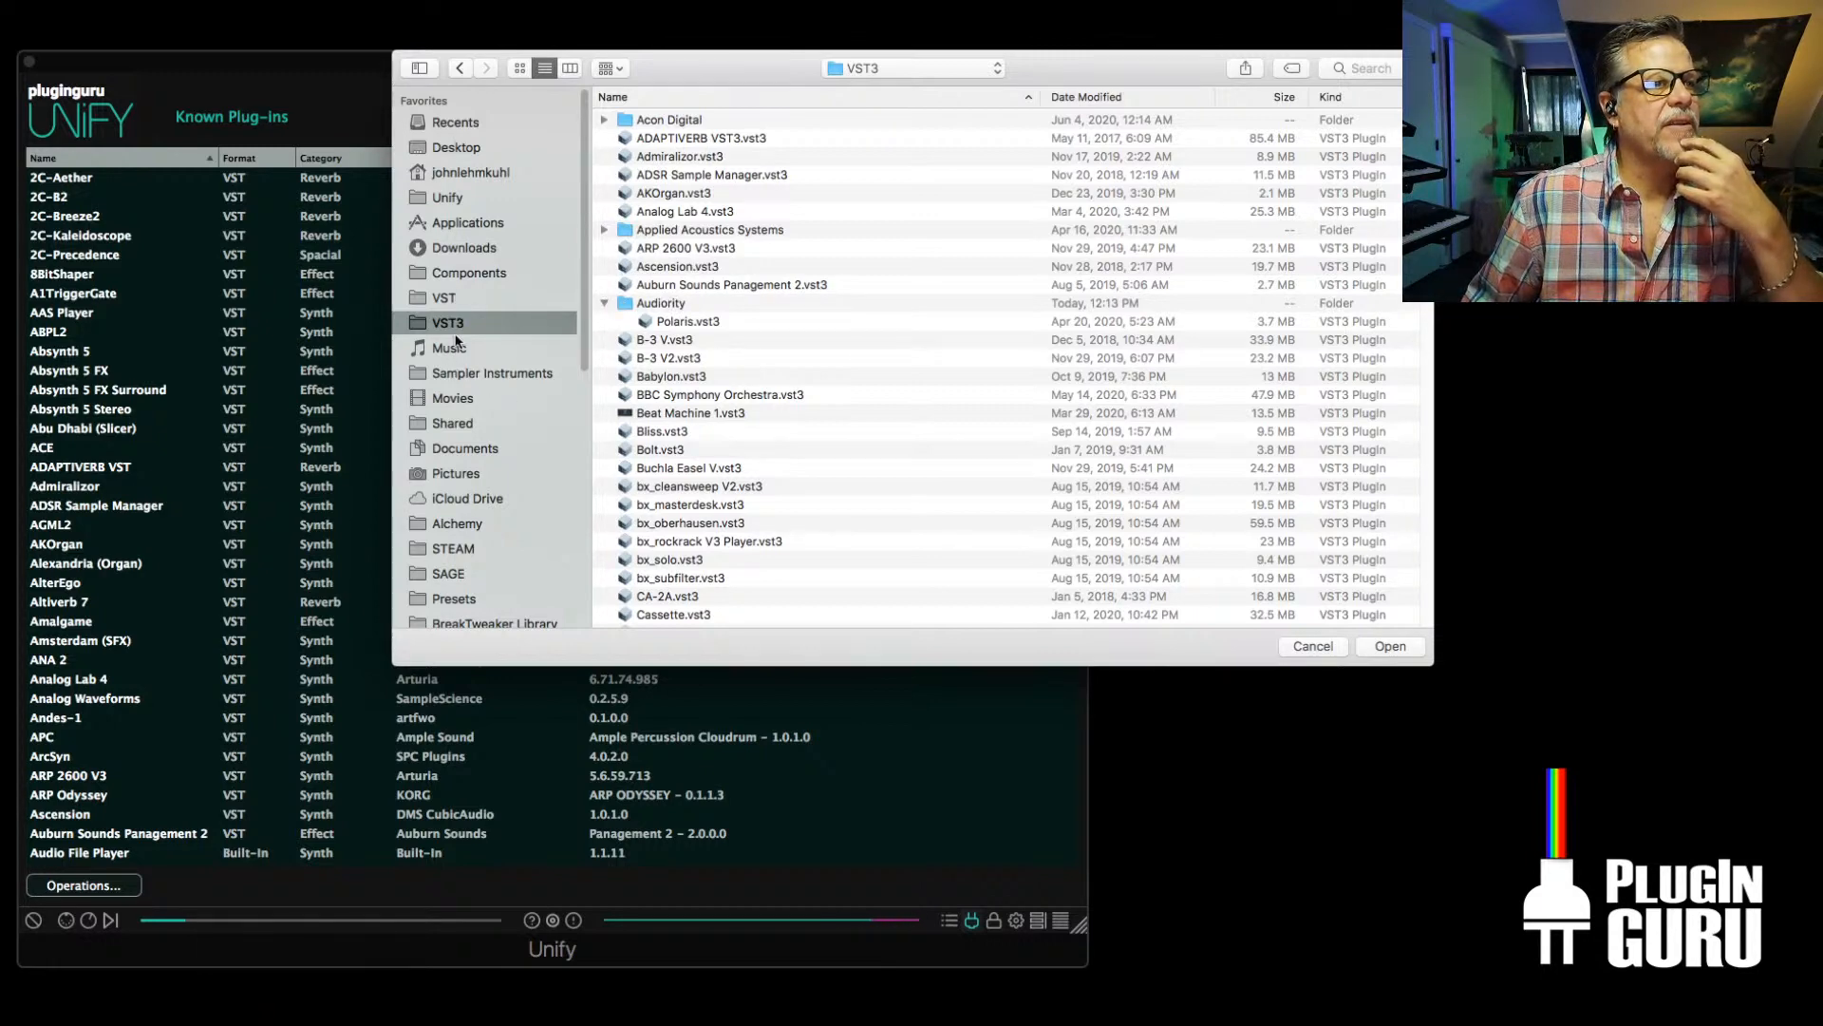
pyautogui.click(466, 273)
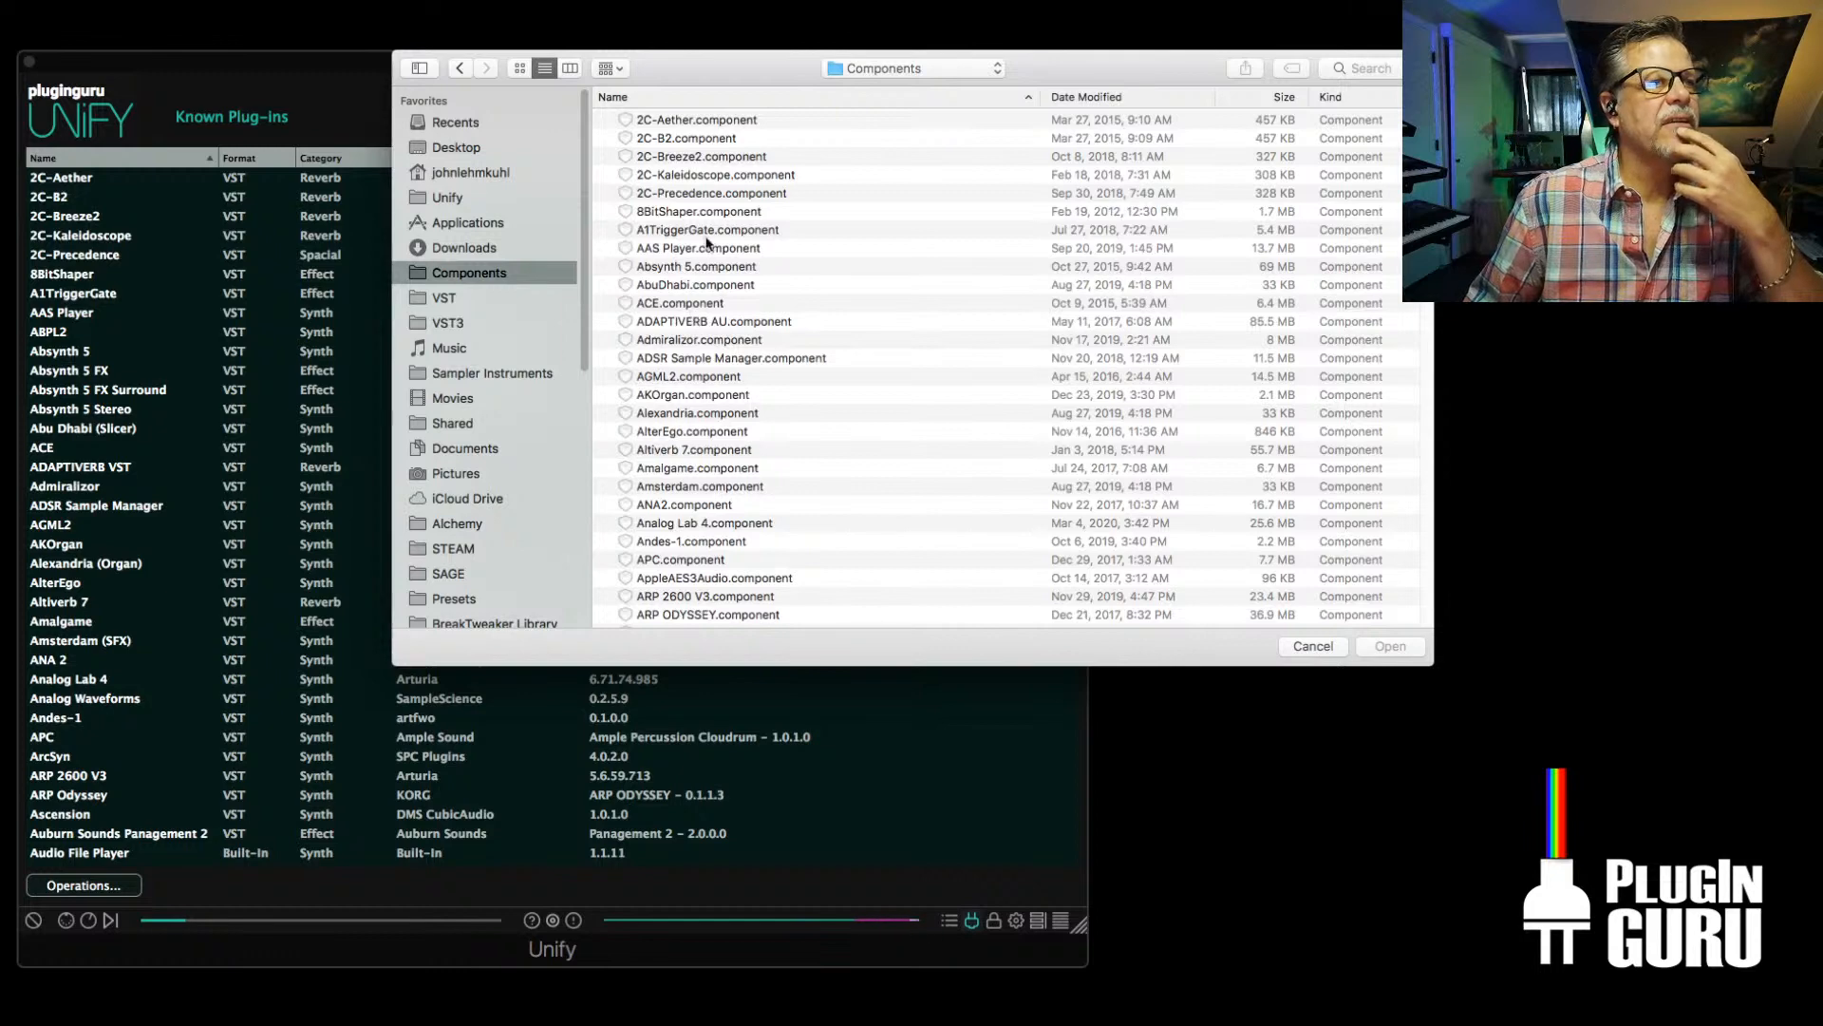
pyautogui.scroll(-5, 708, 243)
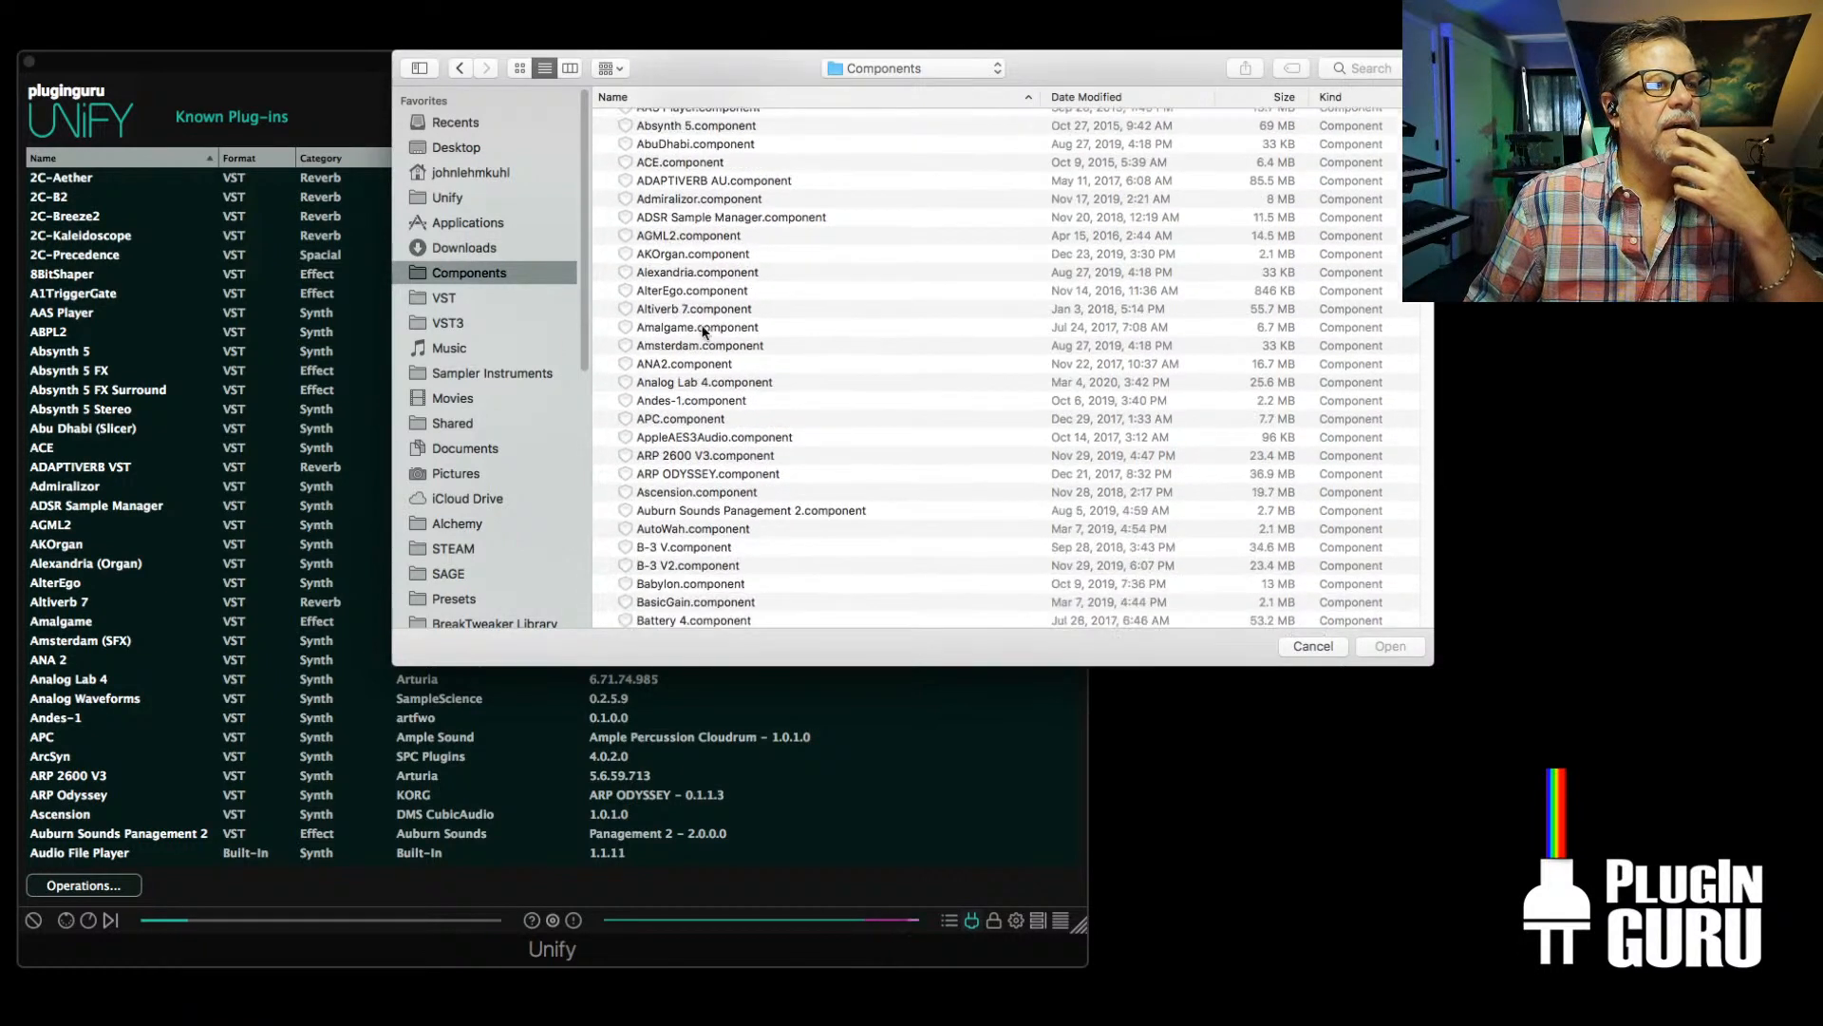
pyautogui.scroll(-2, 700, 333)
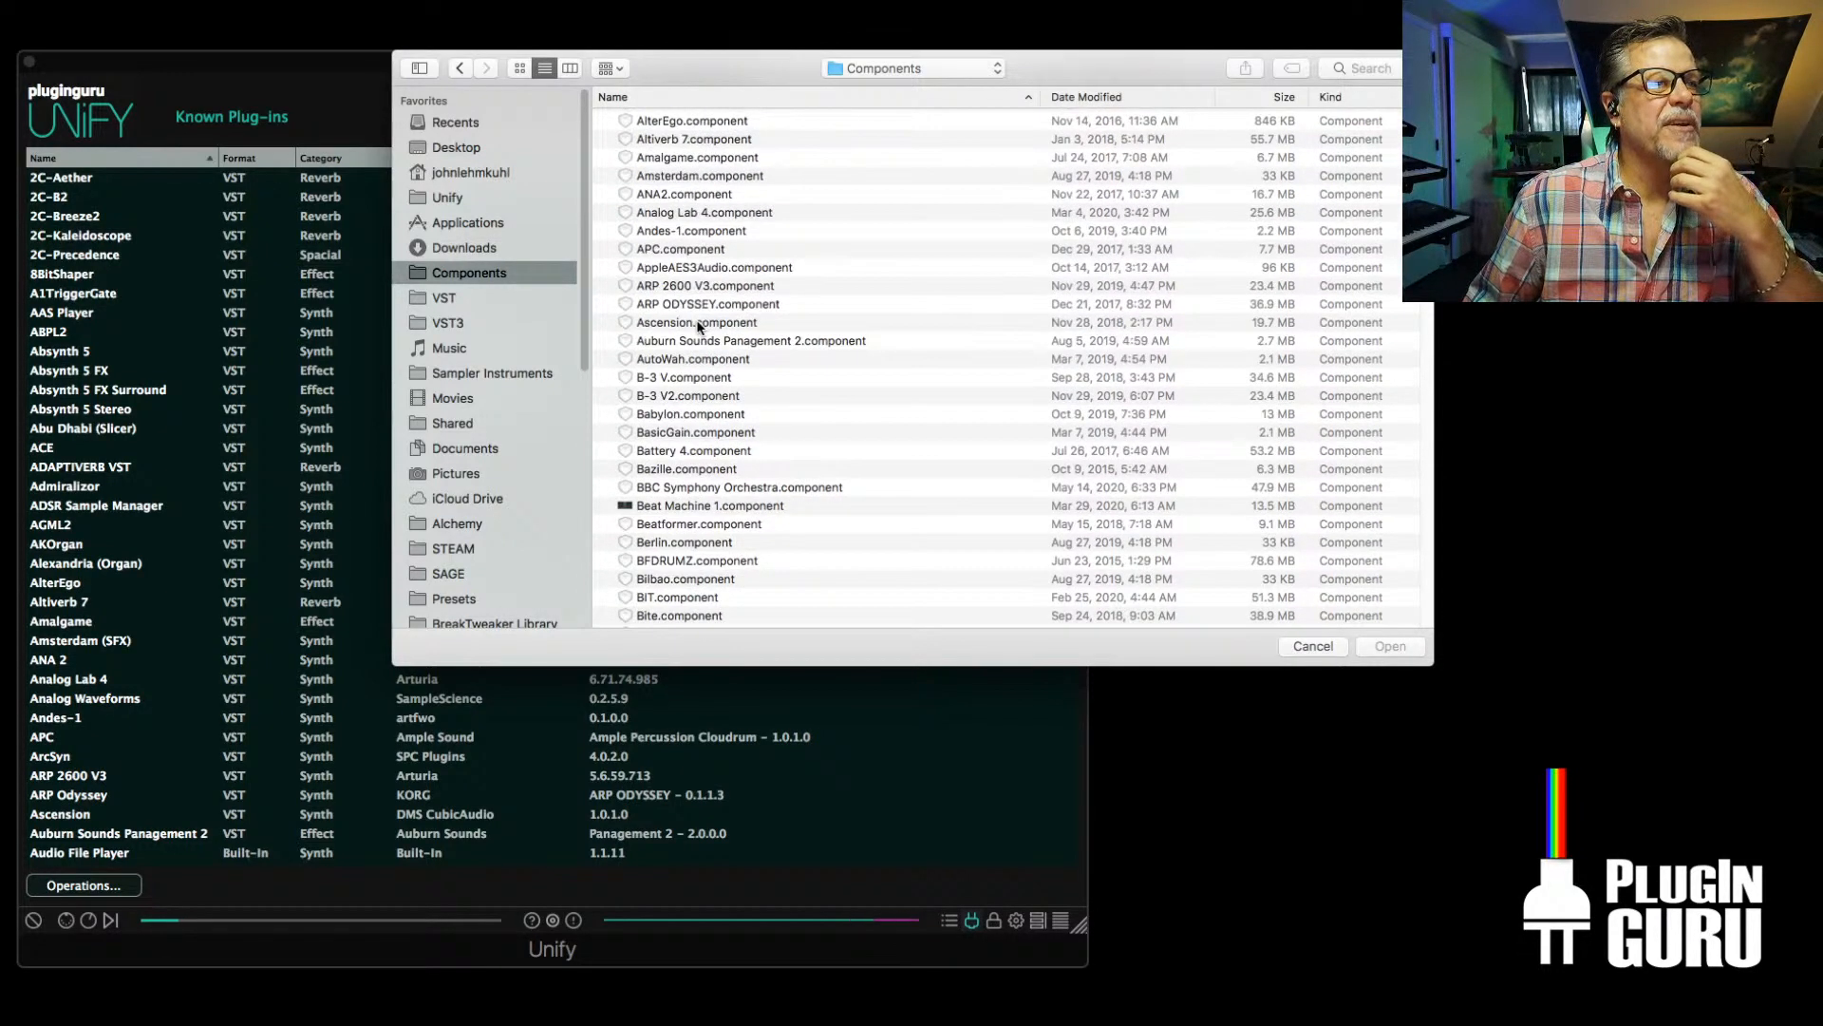
pyautogui.press('x')
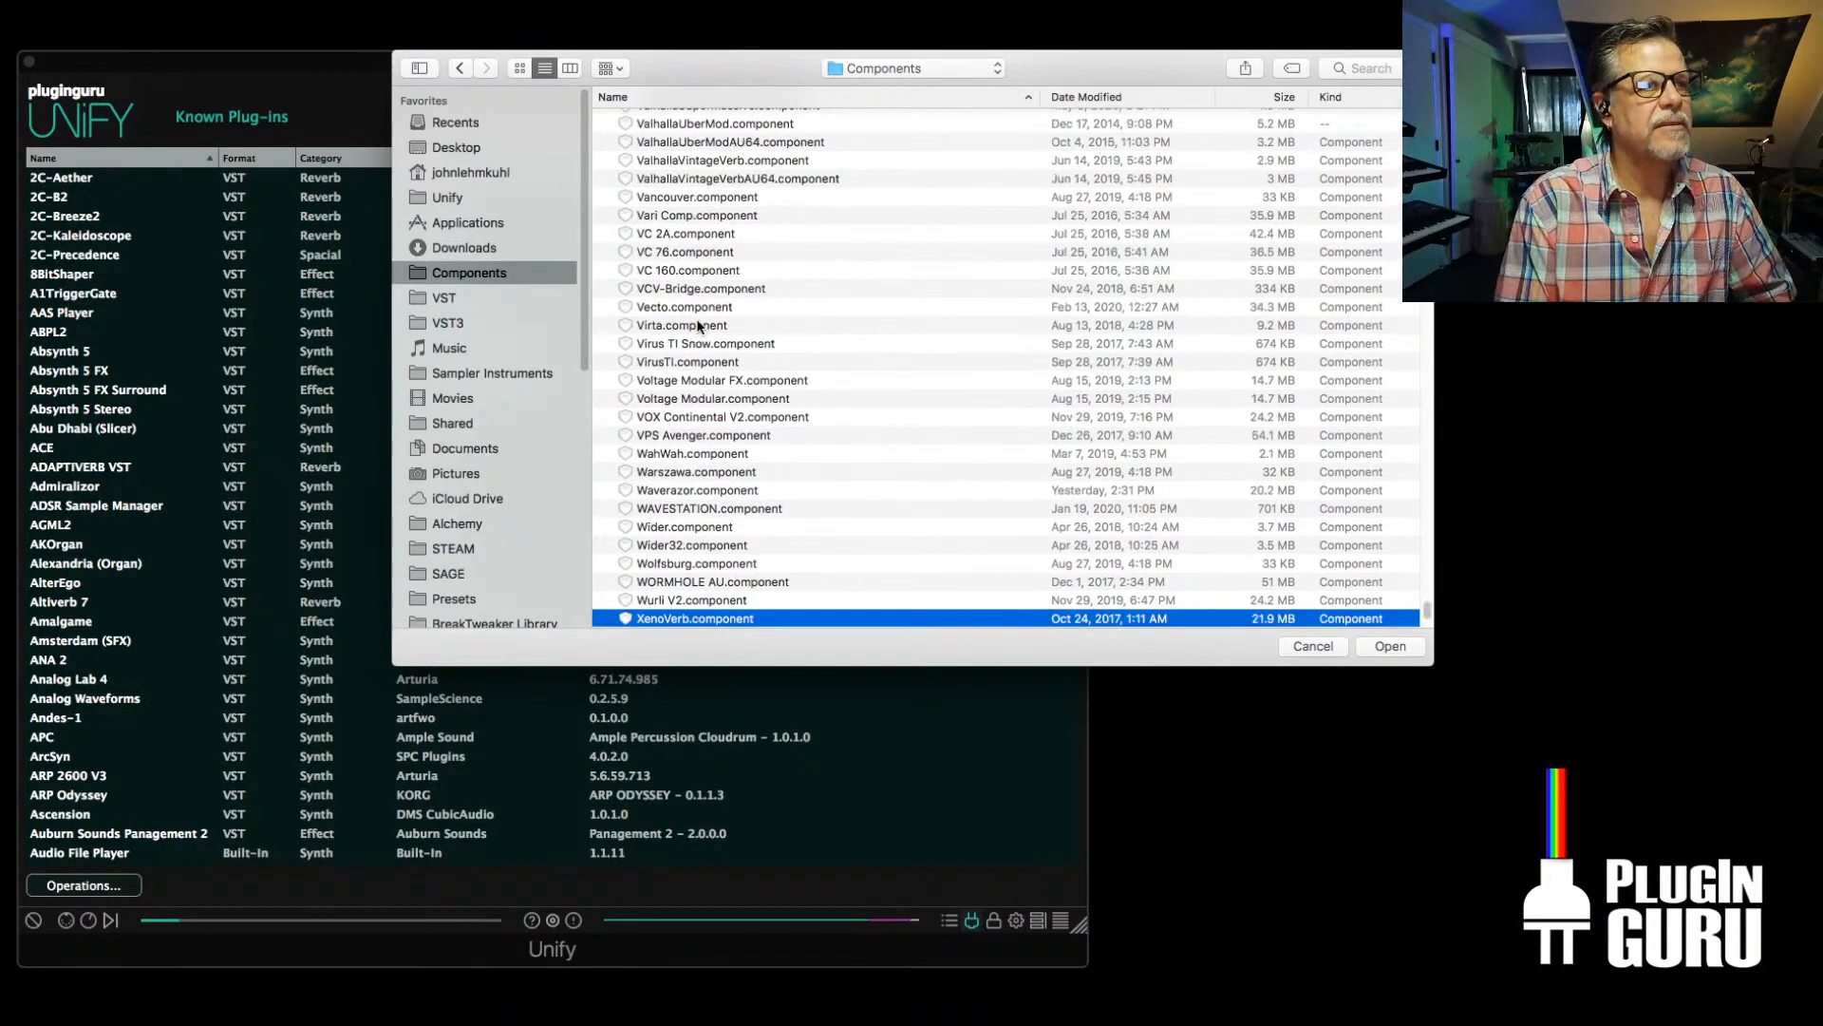
pyautogui.press('Return')
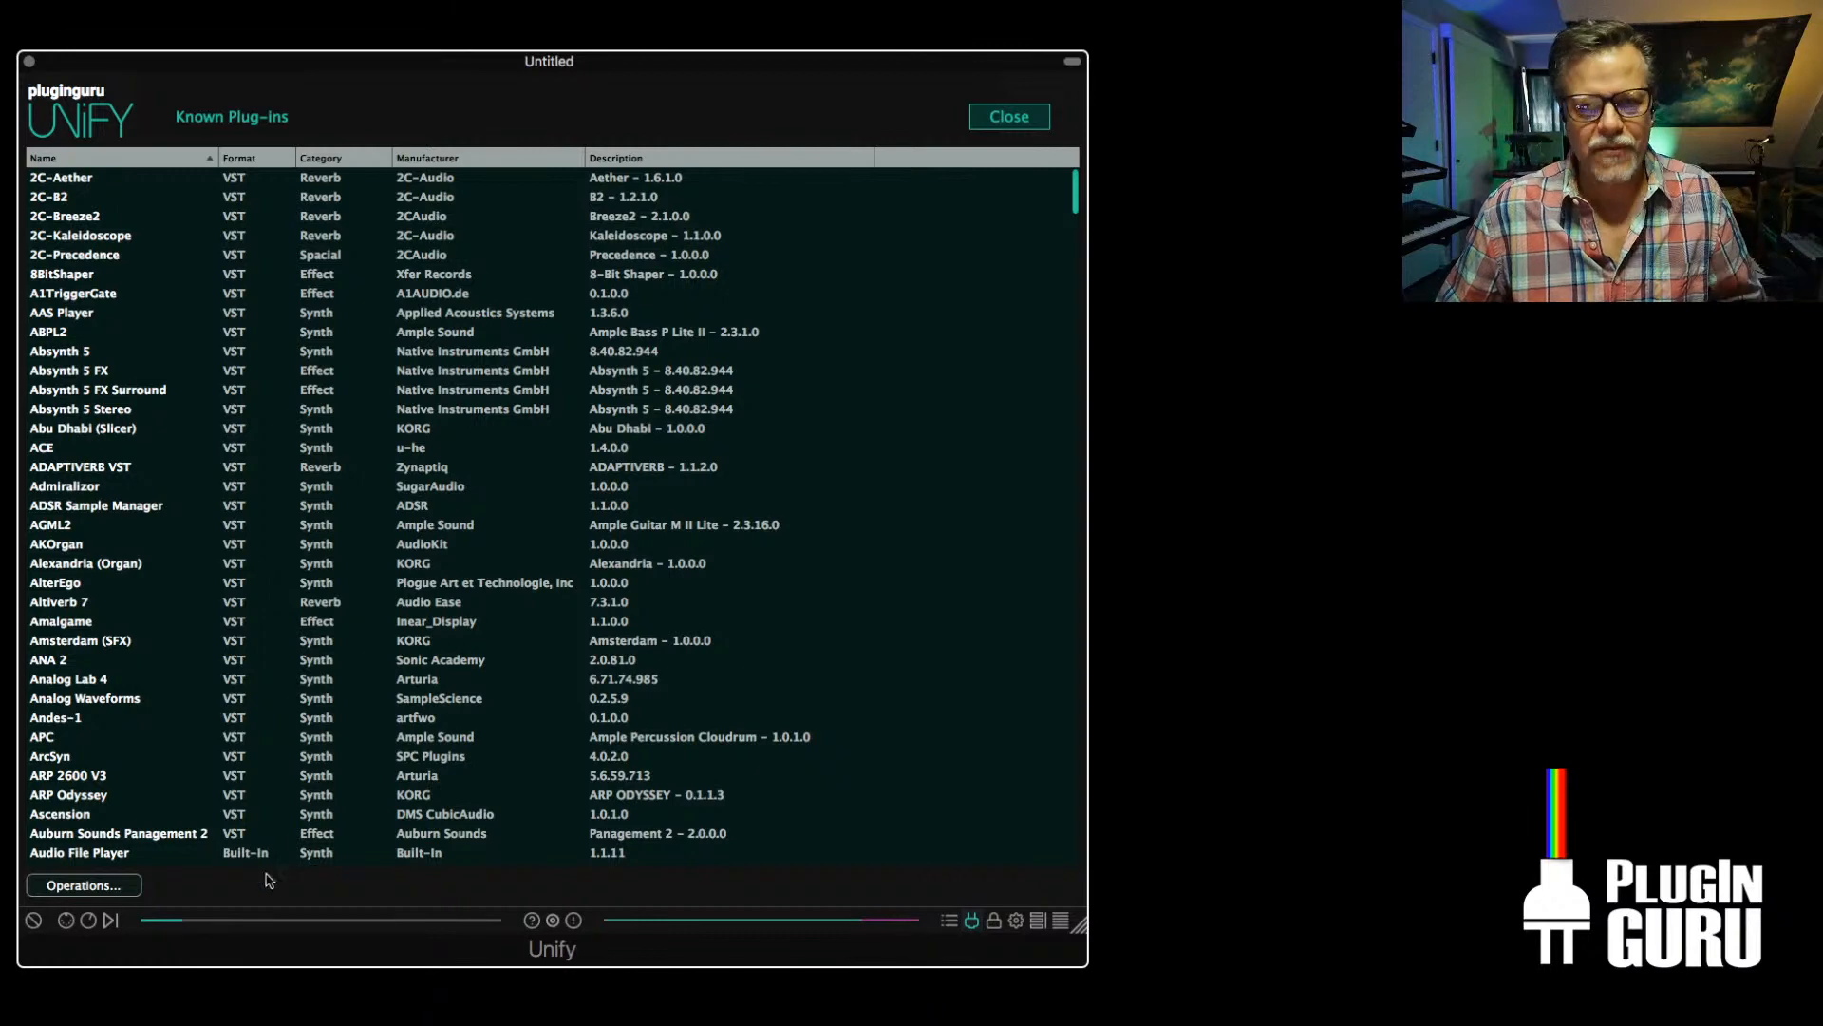
# Close the known plug-ins list and add Audiority's XenoVerb (VST) after ShimmerVerb on INST 1
pyautogui.click(110, 888)
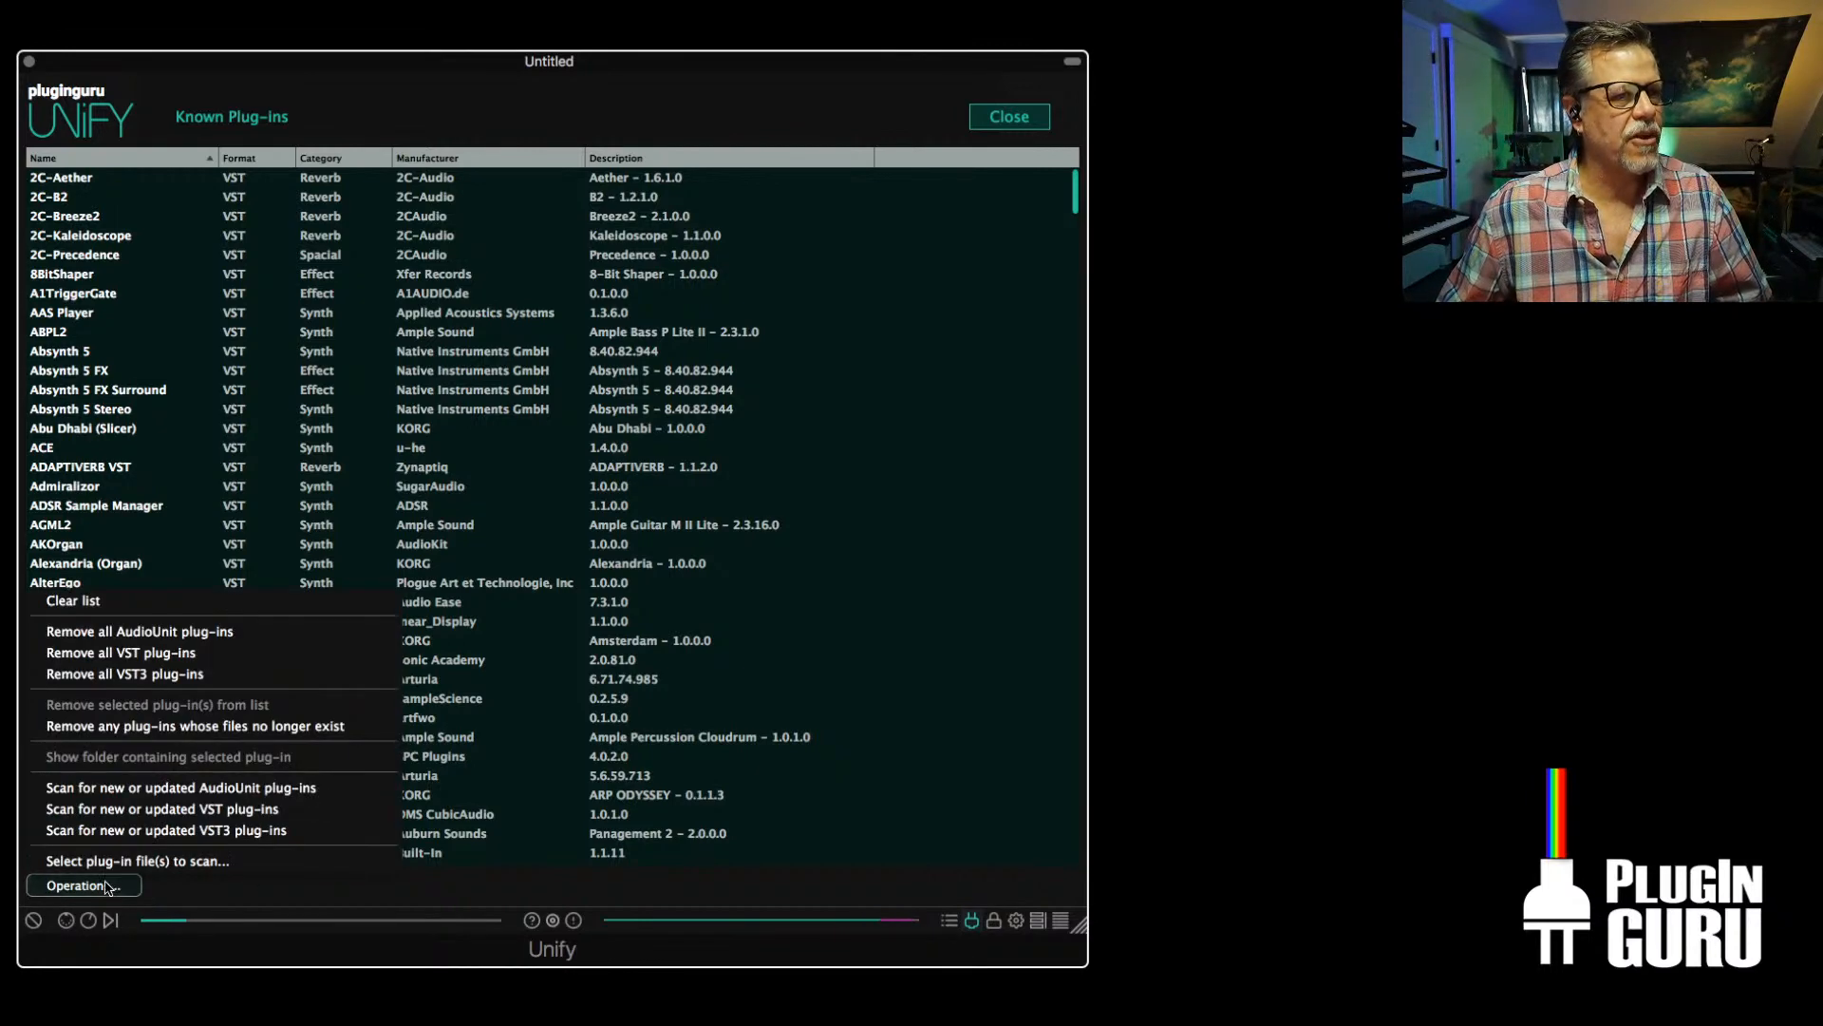
pyautogui.click(802, 718)
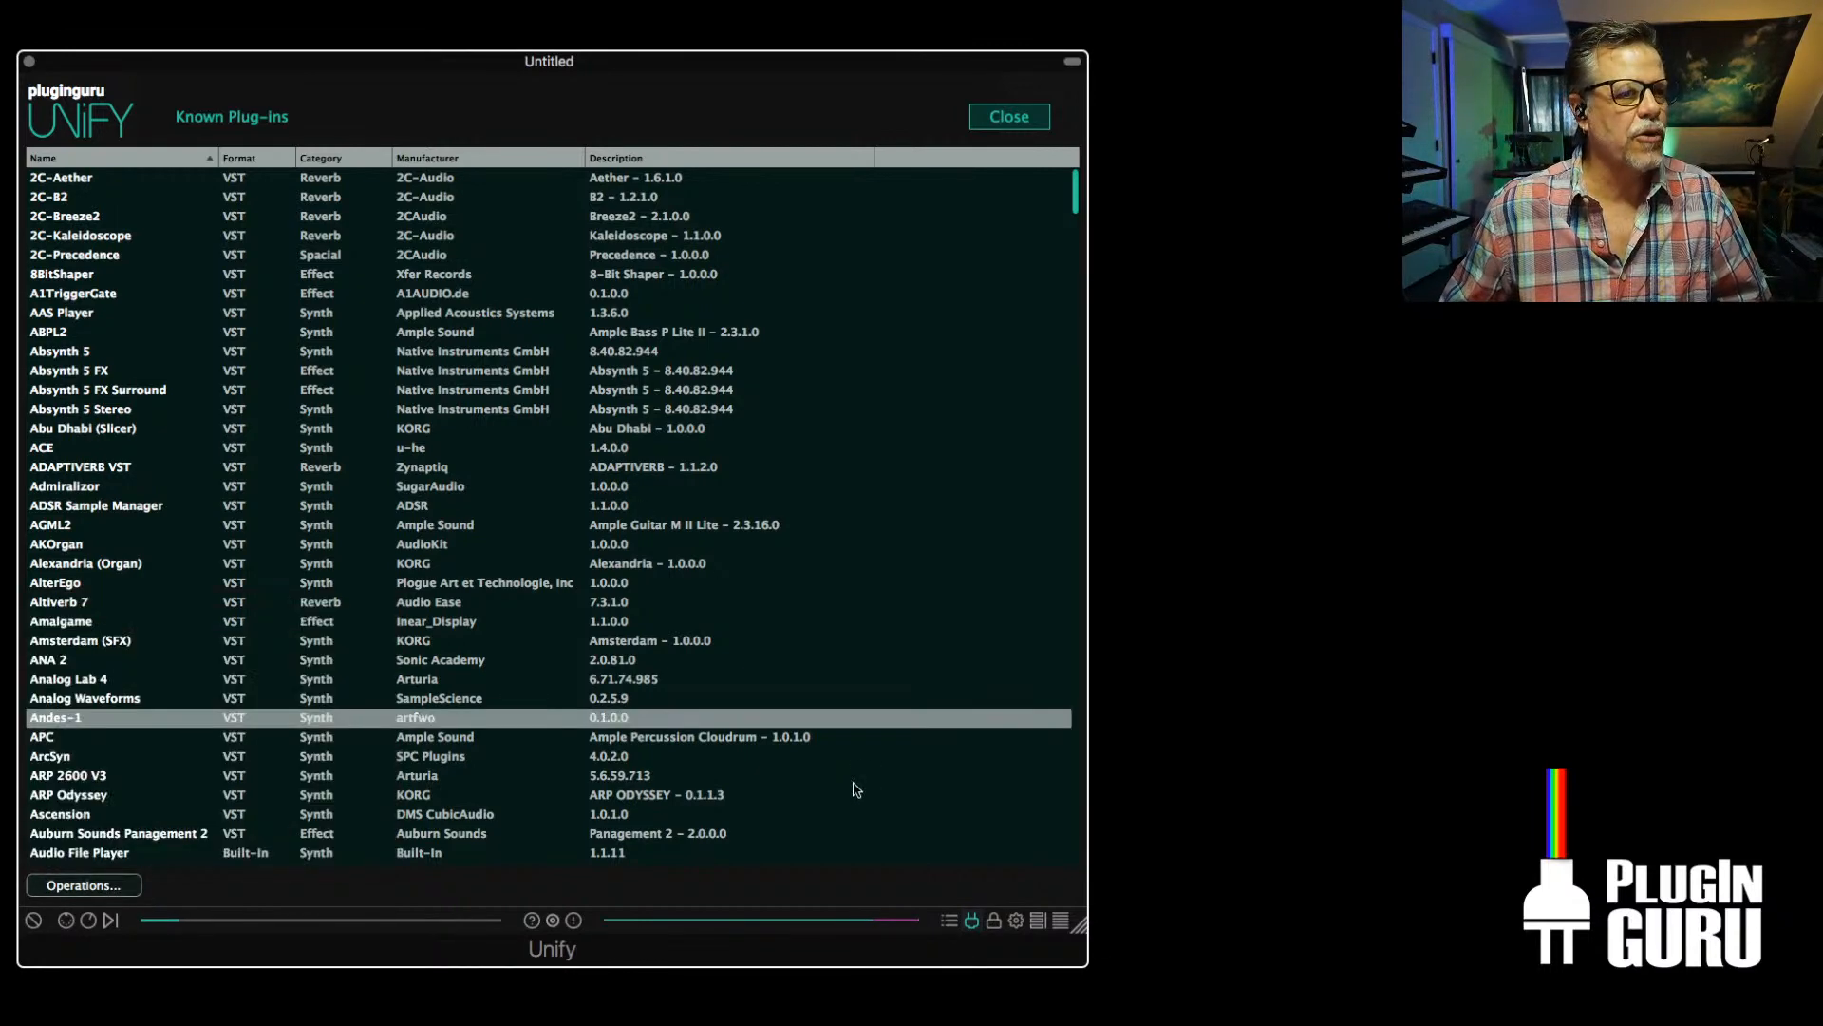
pyautogui.click(1010, 116)
pyautogui.click(889, 230)
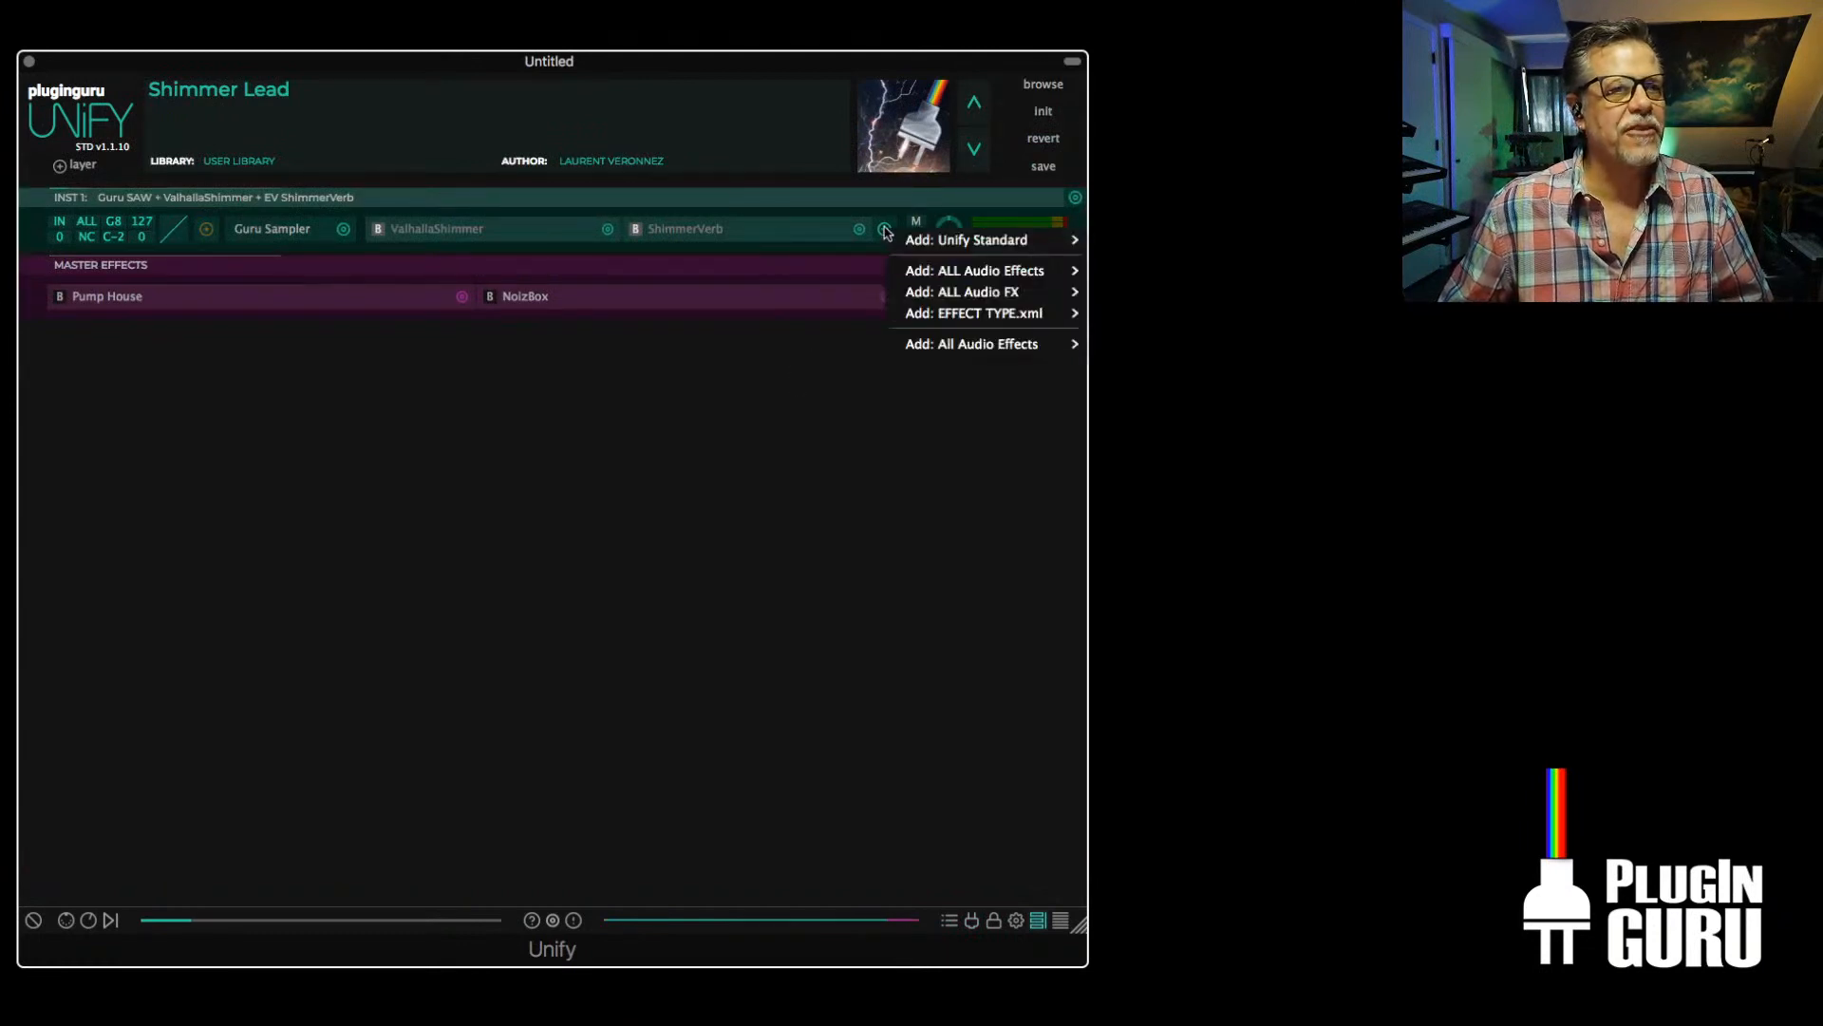
pyautogui.moveTo(958, 342)
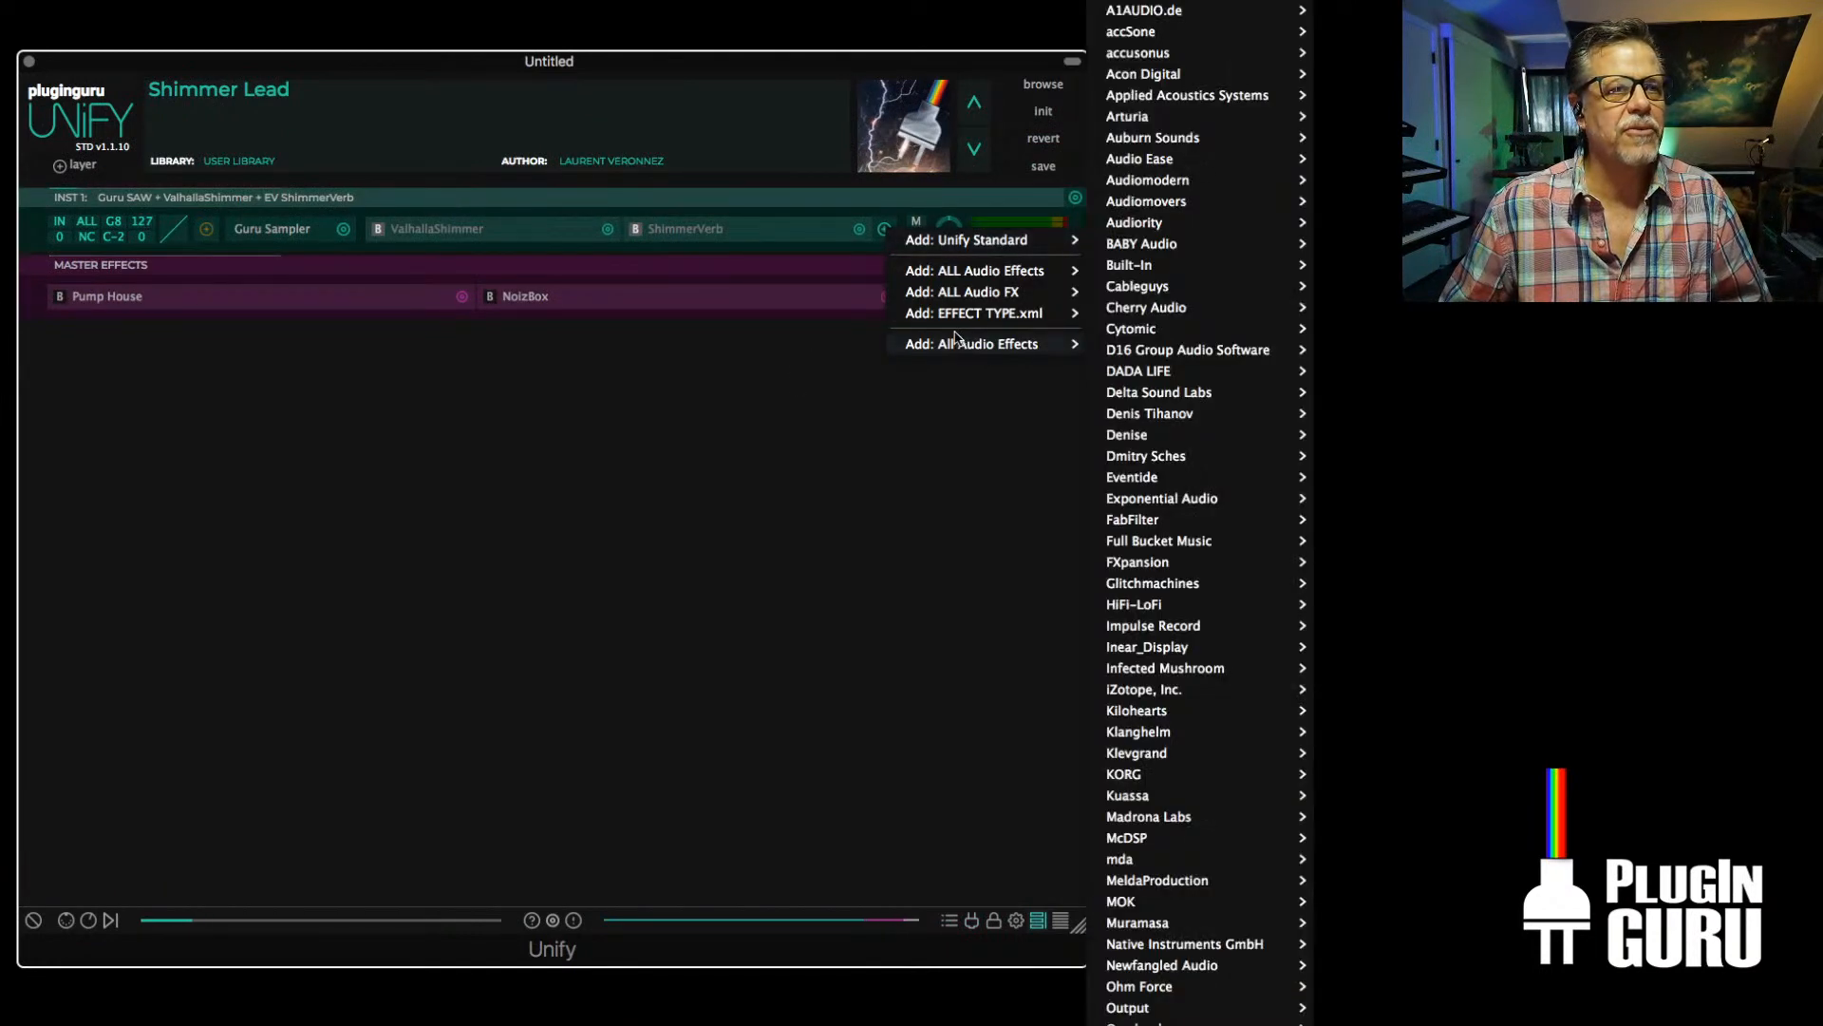
pyautogui.moveTo(1152, 199)
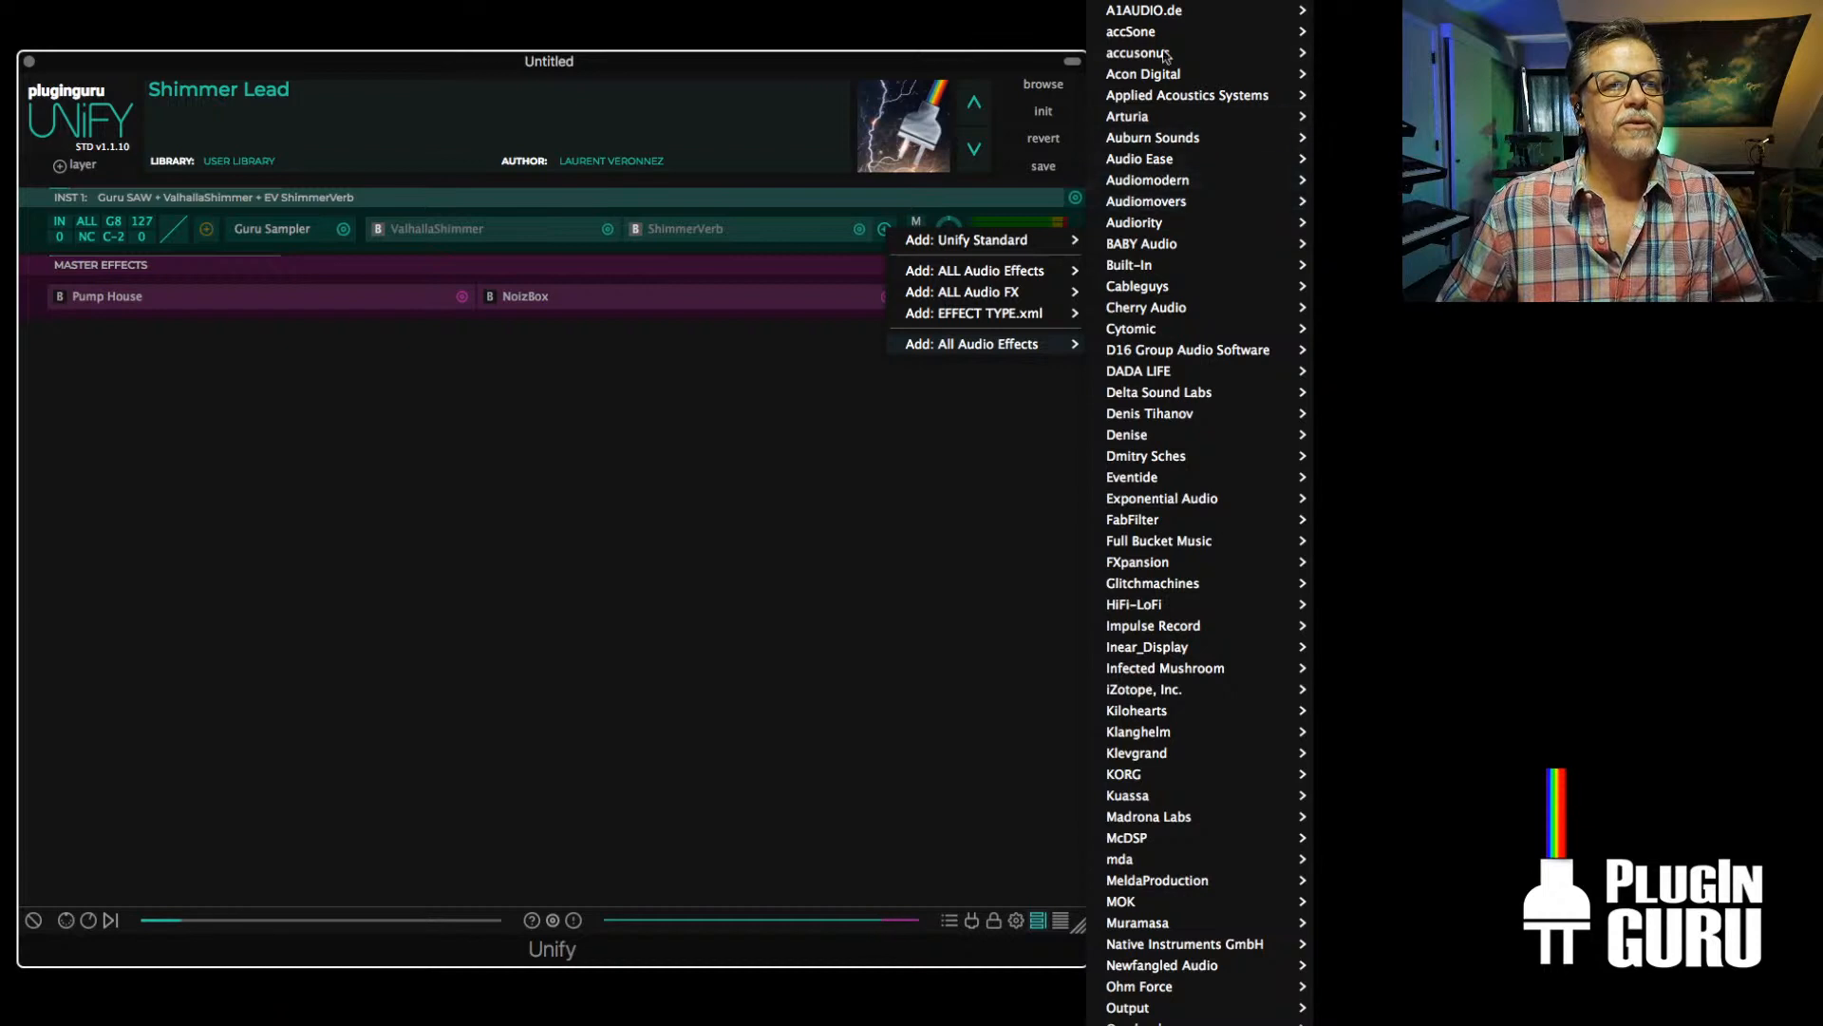
pyautogui.moveTo(1145, 224)
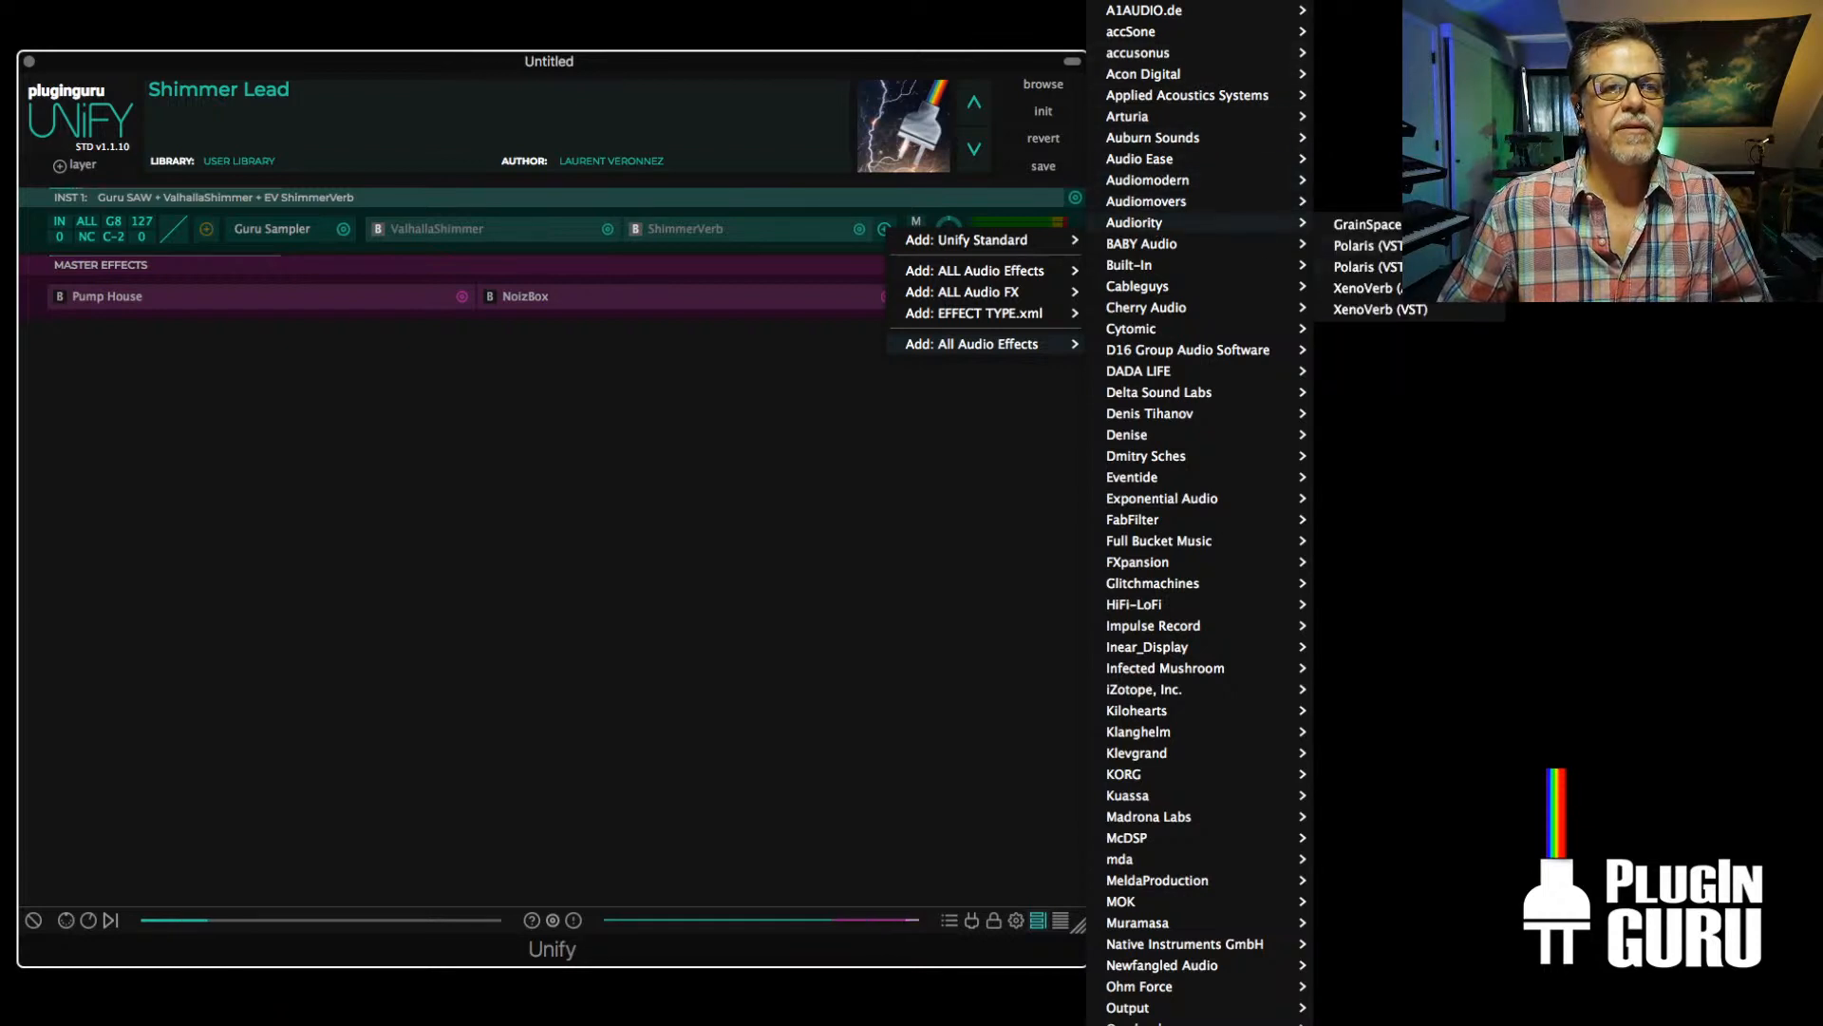
pyautogui.click(1370, 310)
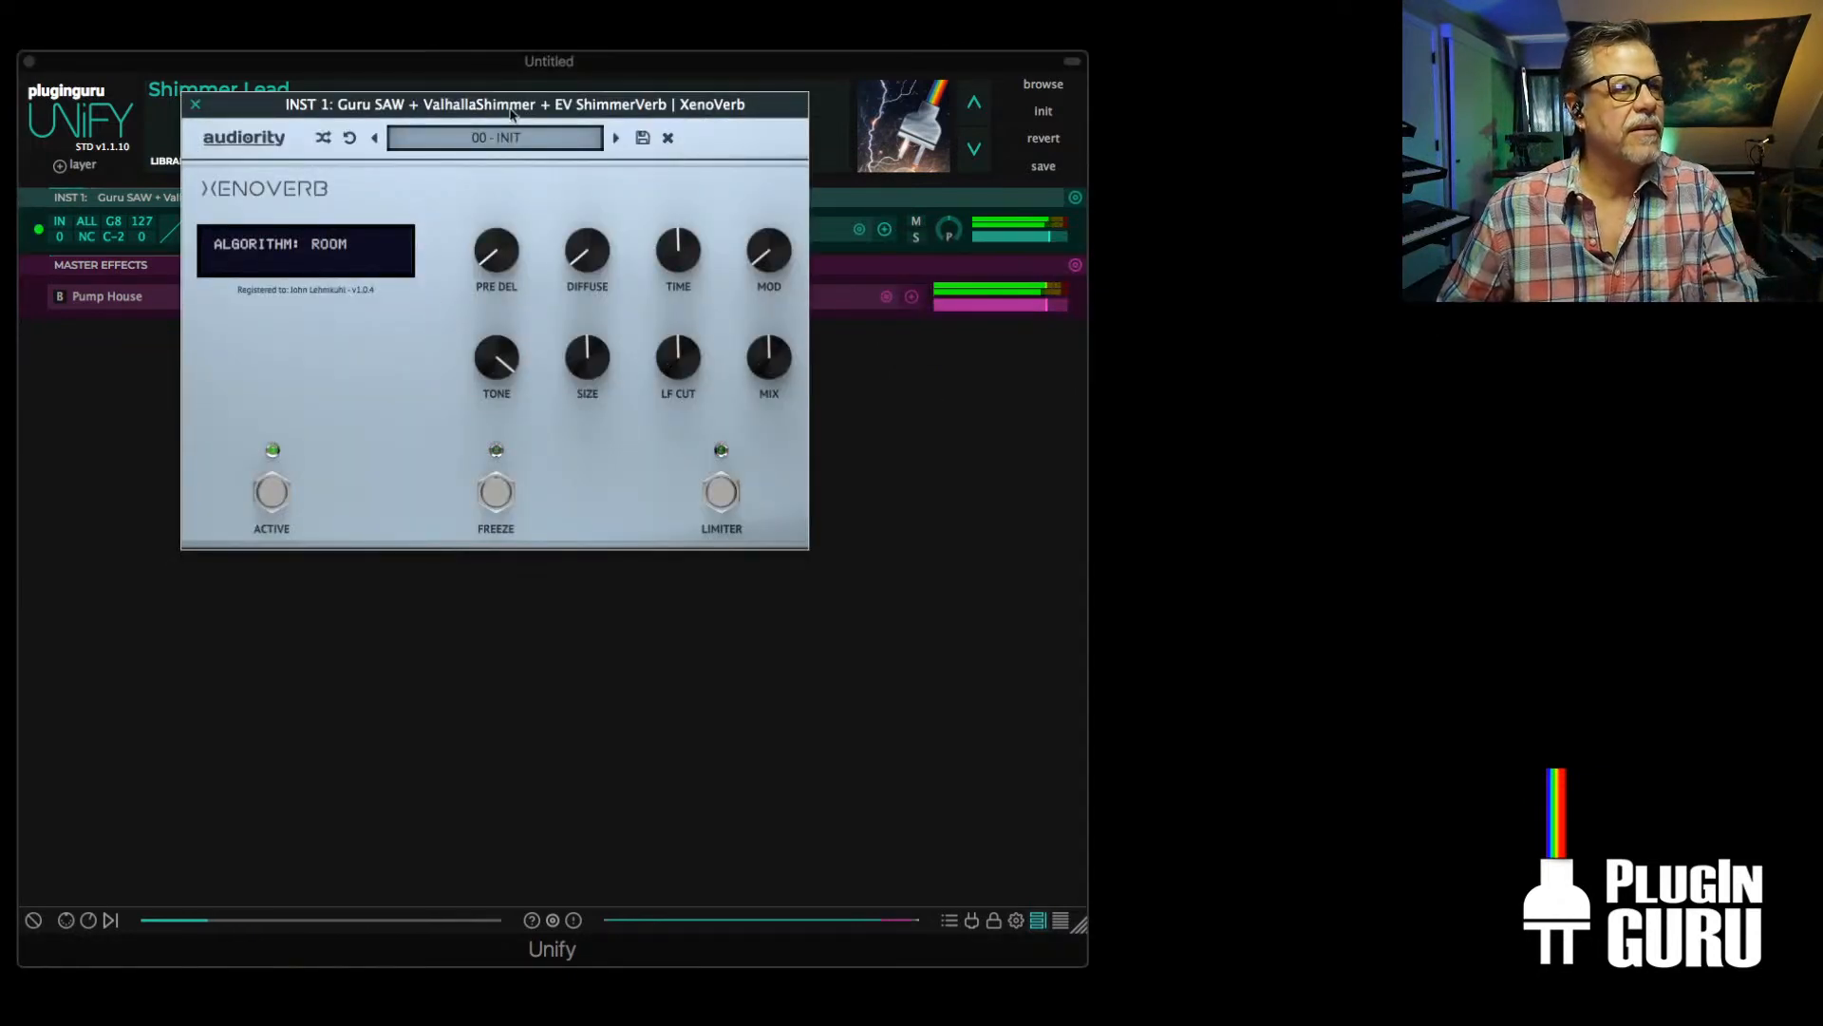
# Audition XenoVerb's room presets and the factory shimmer preset Above and Below JS, ending on Becoming Air
pyautogui.click(612, 139)
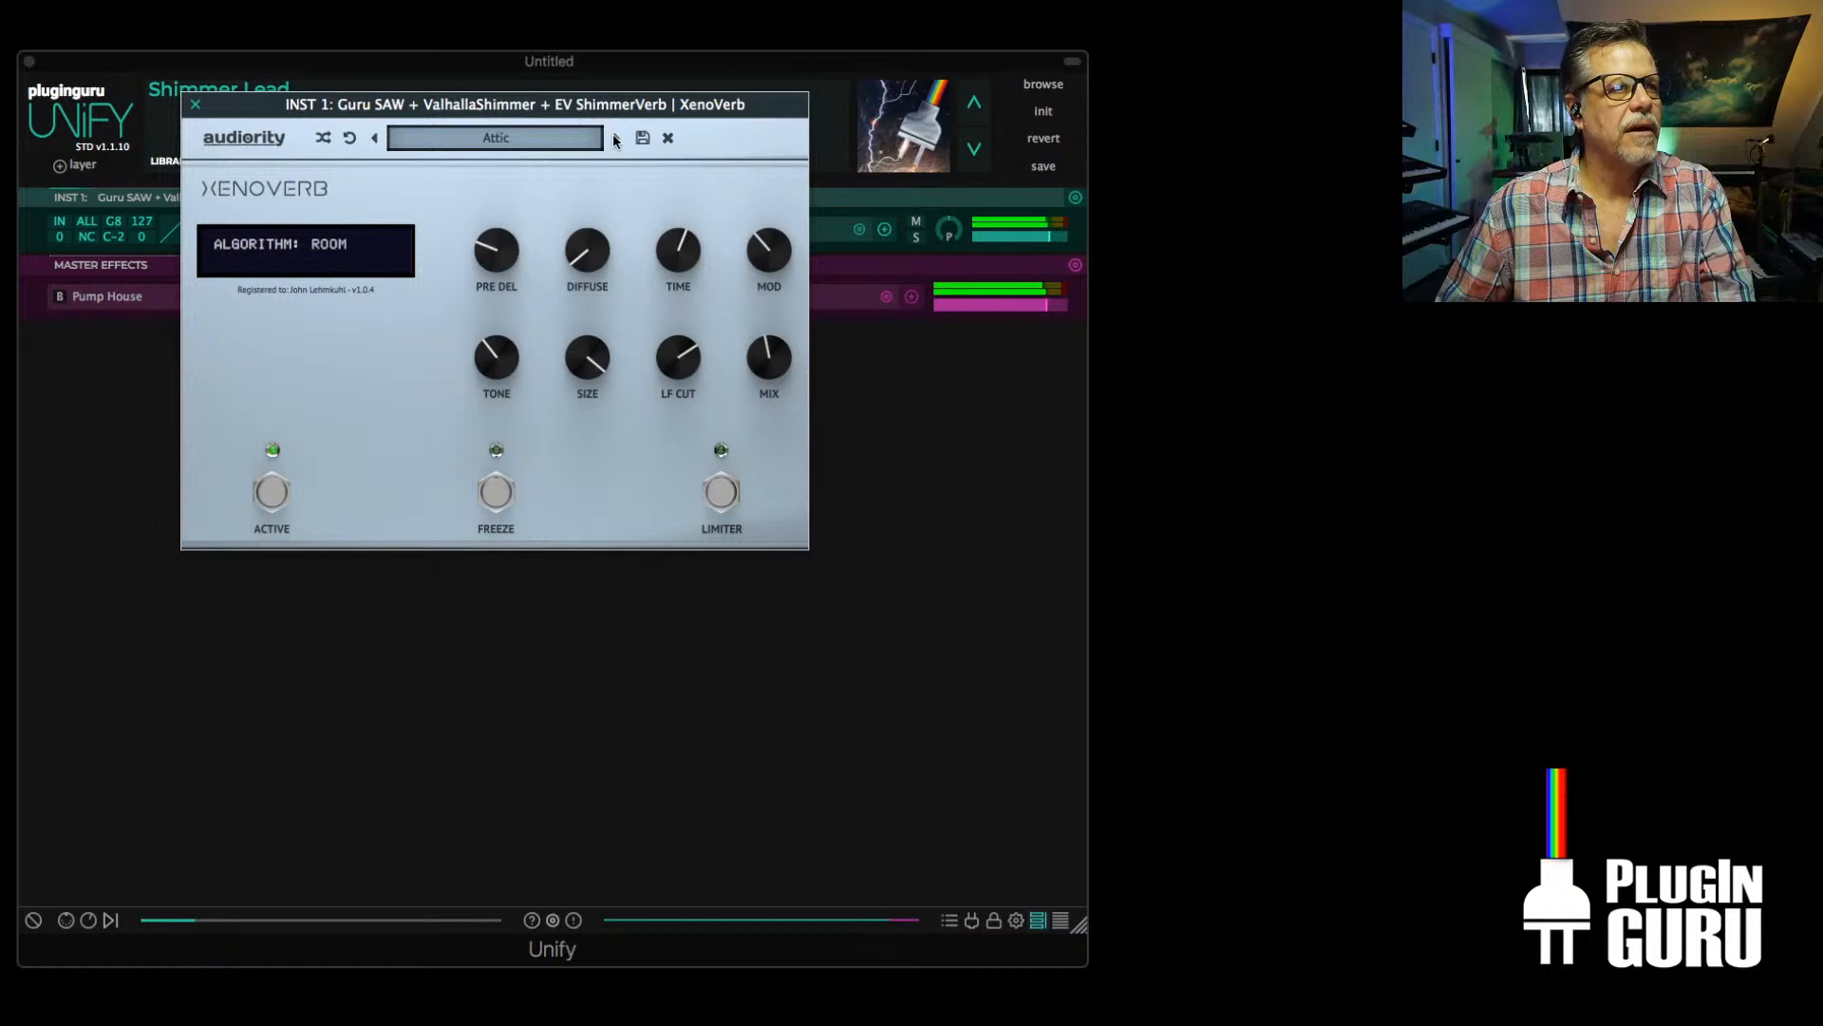
pyautogui.click(614, 139)
pyautogui.click(614, 138)
pyautogui.click(489, 138)
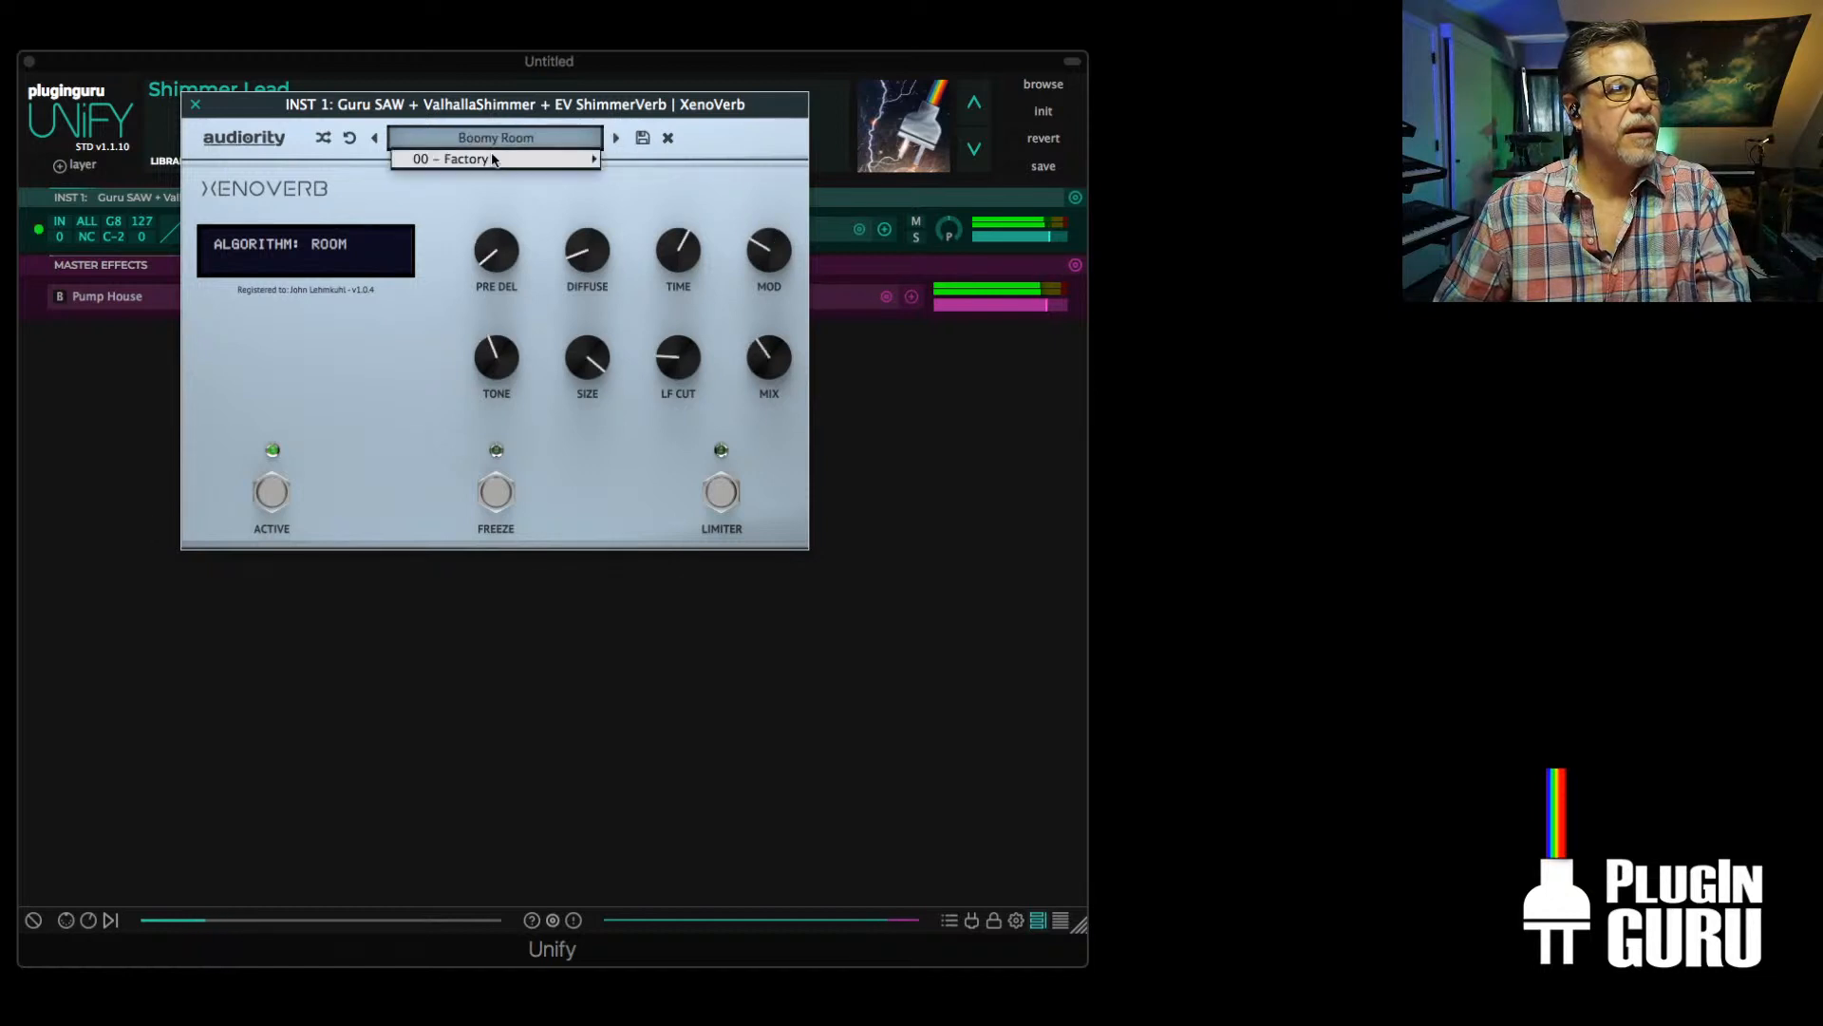
pyautogui.moveTo(493, 159)
pyautogui.moveTo(677, 316)
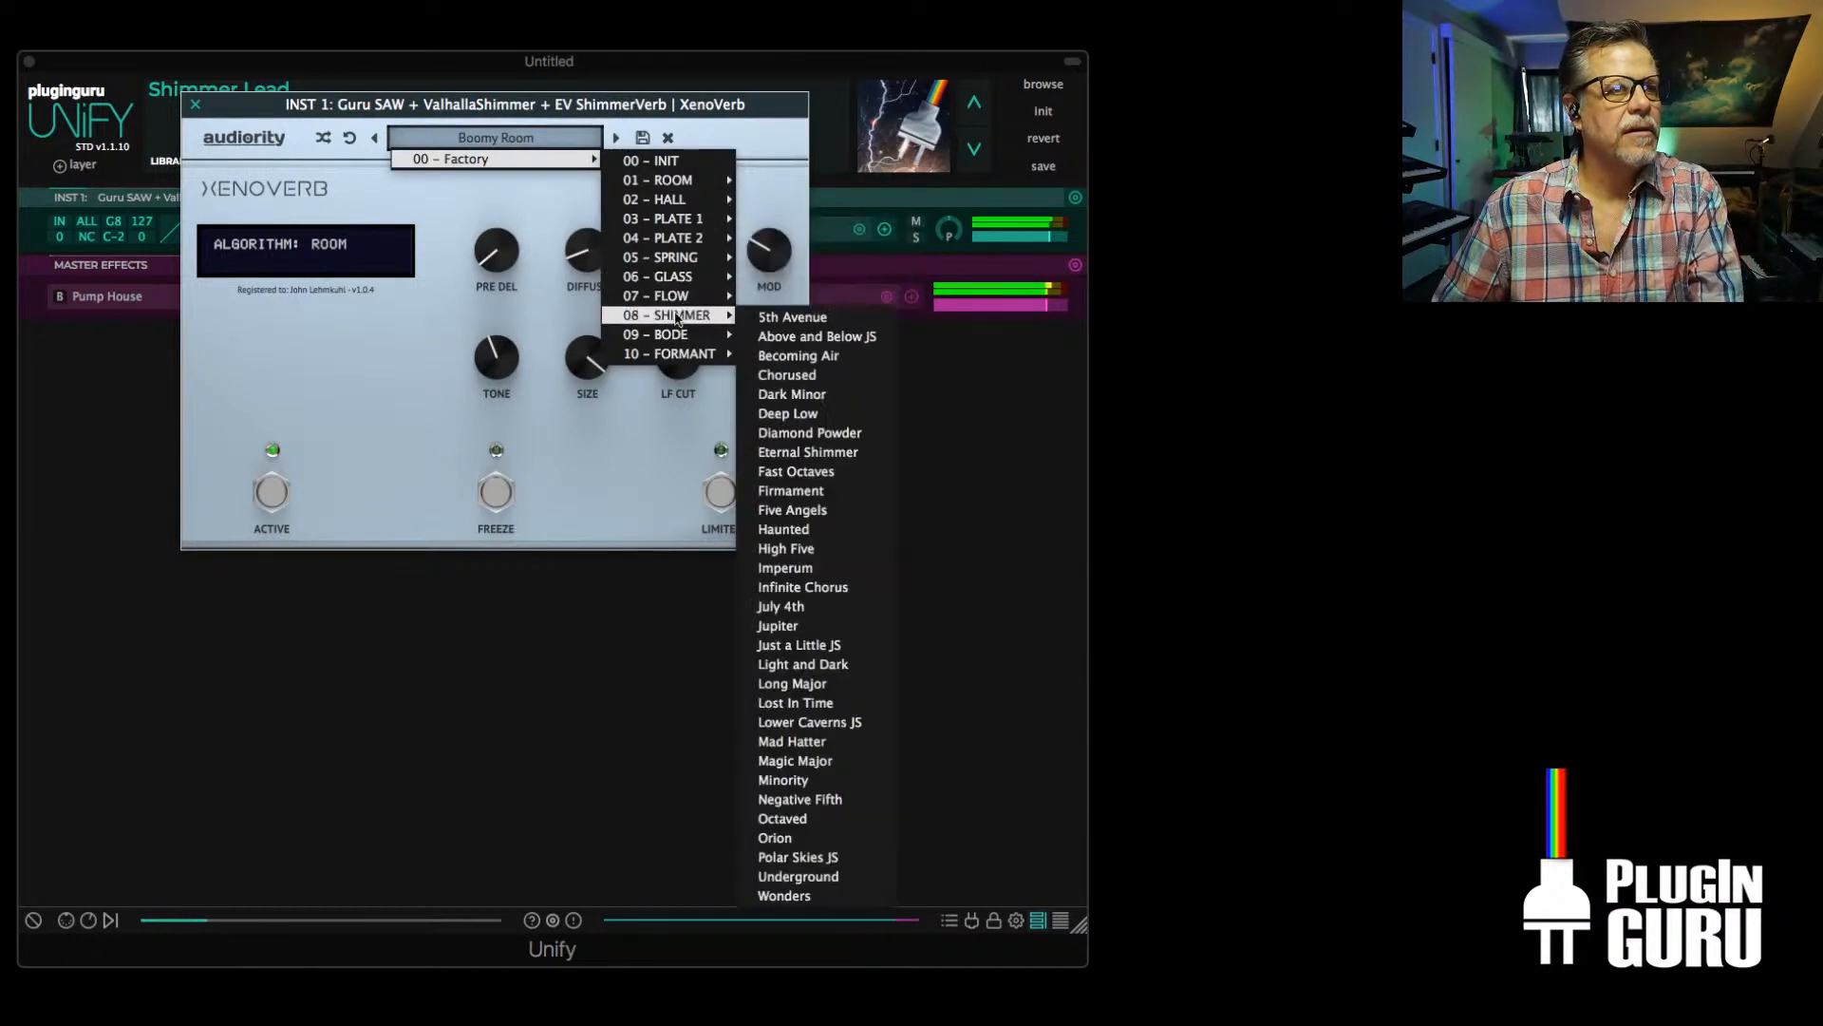
pyautogui.click(823, 338)
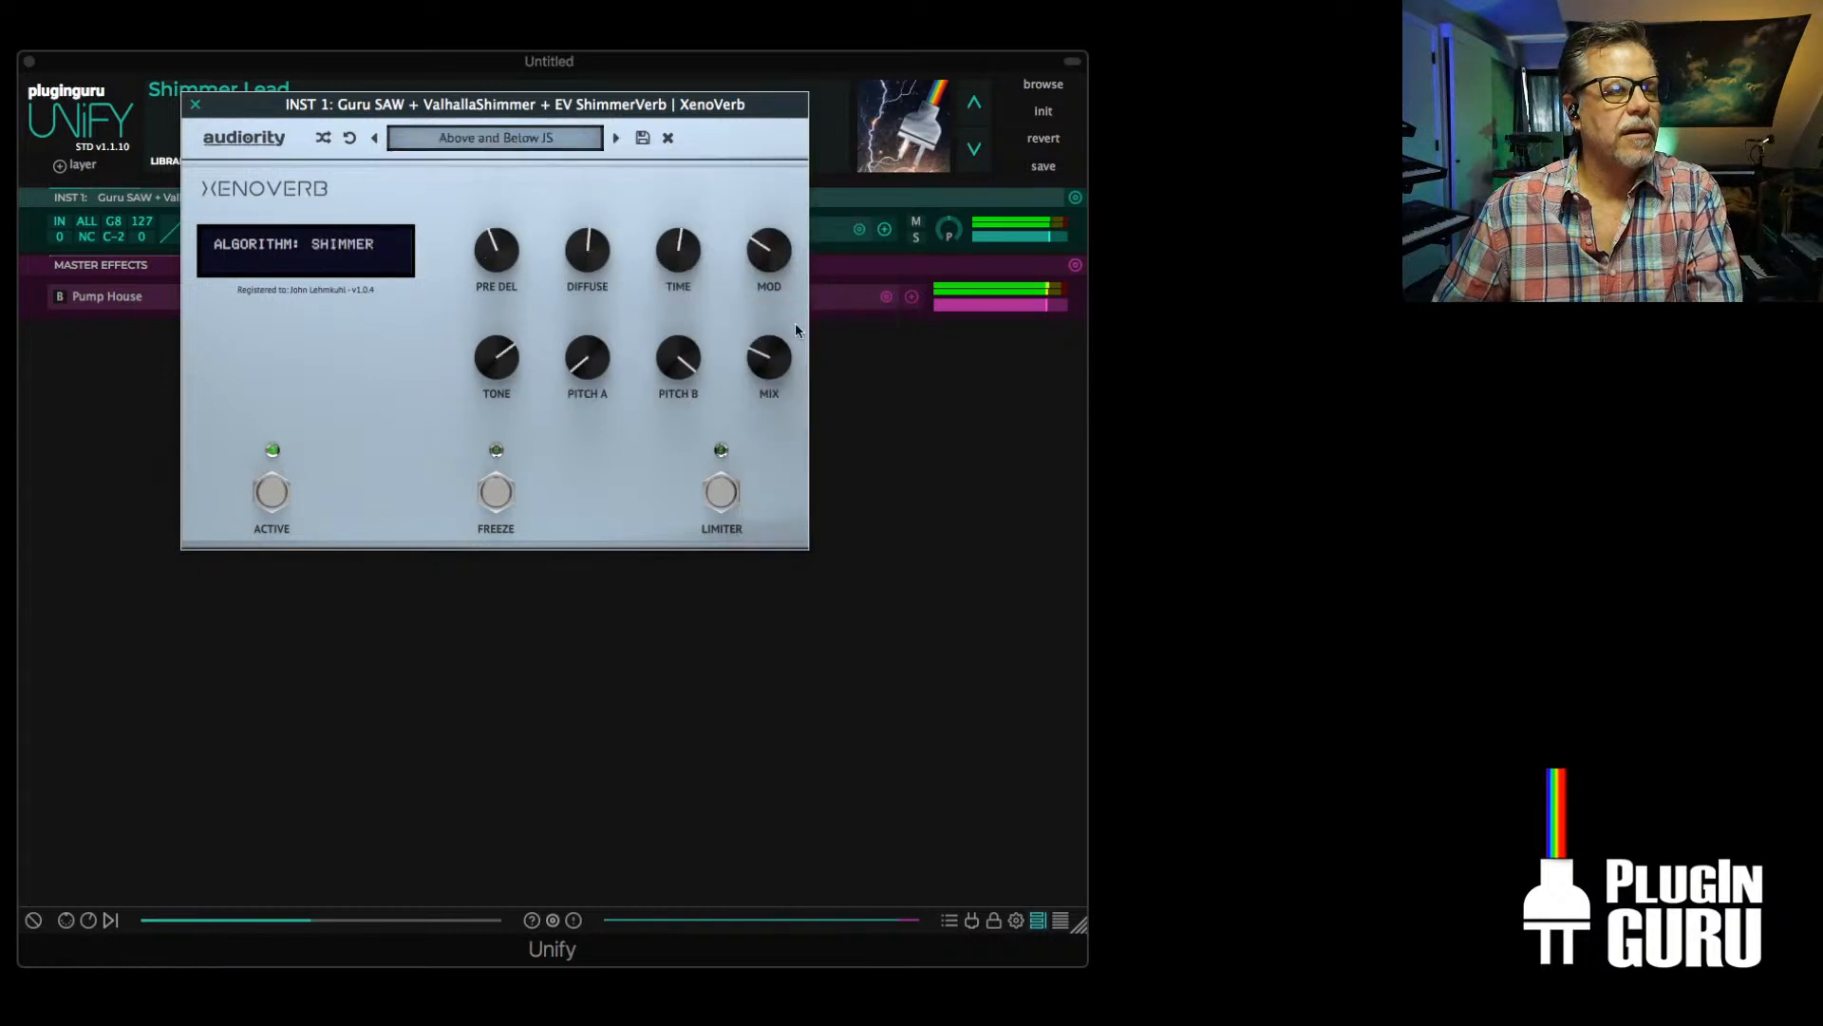
pyautogui.click(617, 137)
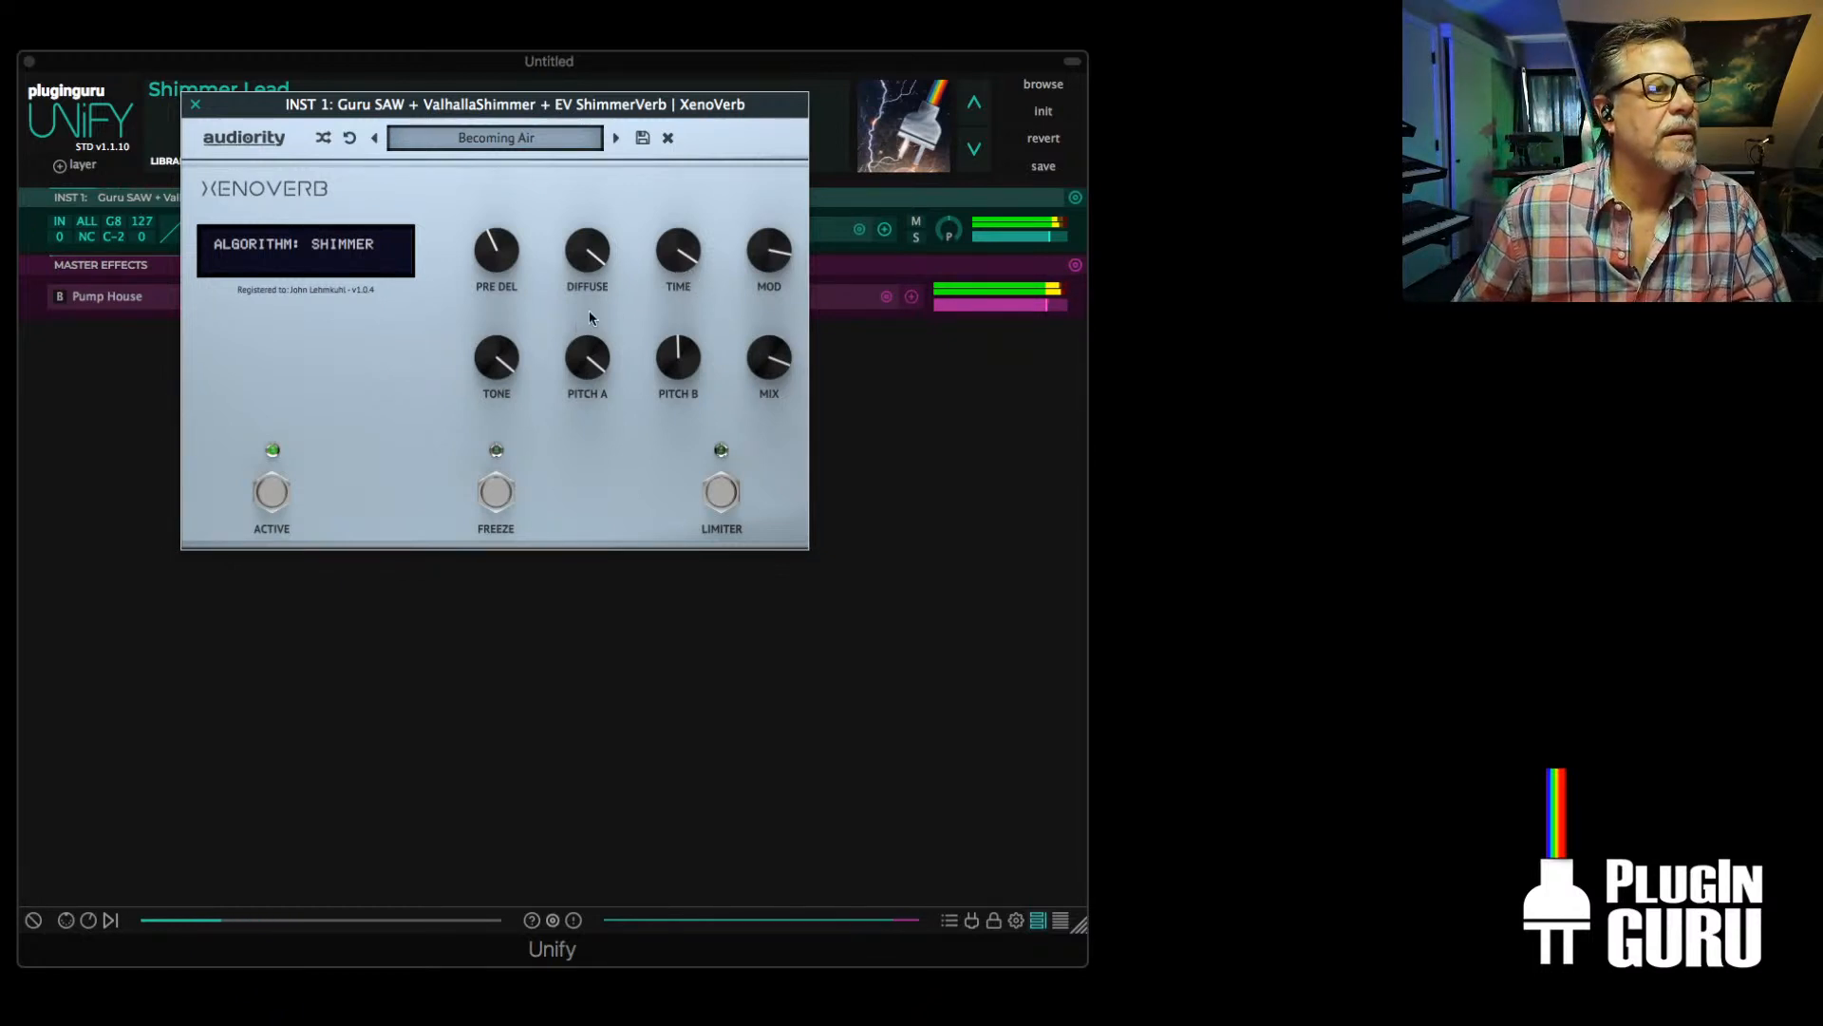
# Try XenoVerb's Pitch B at 24 ST, settle on 12 ST, set Time to 72 %, and close the plug-in window
pyautogui.moveTo(661, 366); pyautogui.dragTo(691, 312)
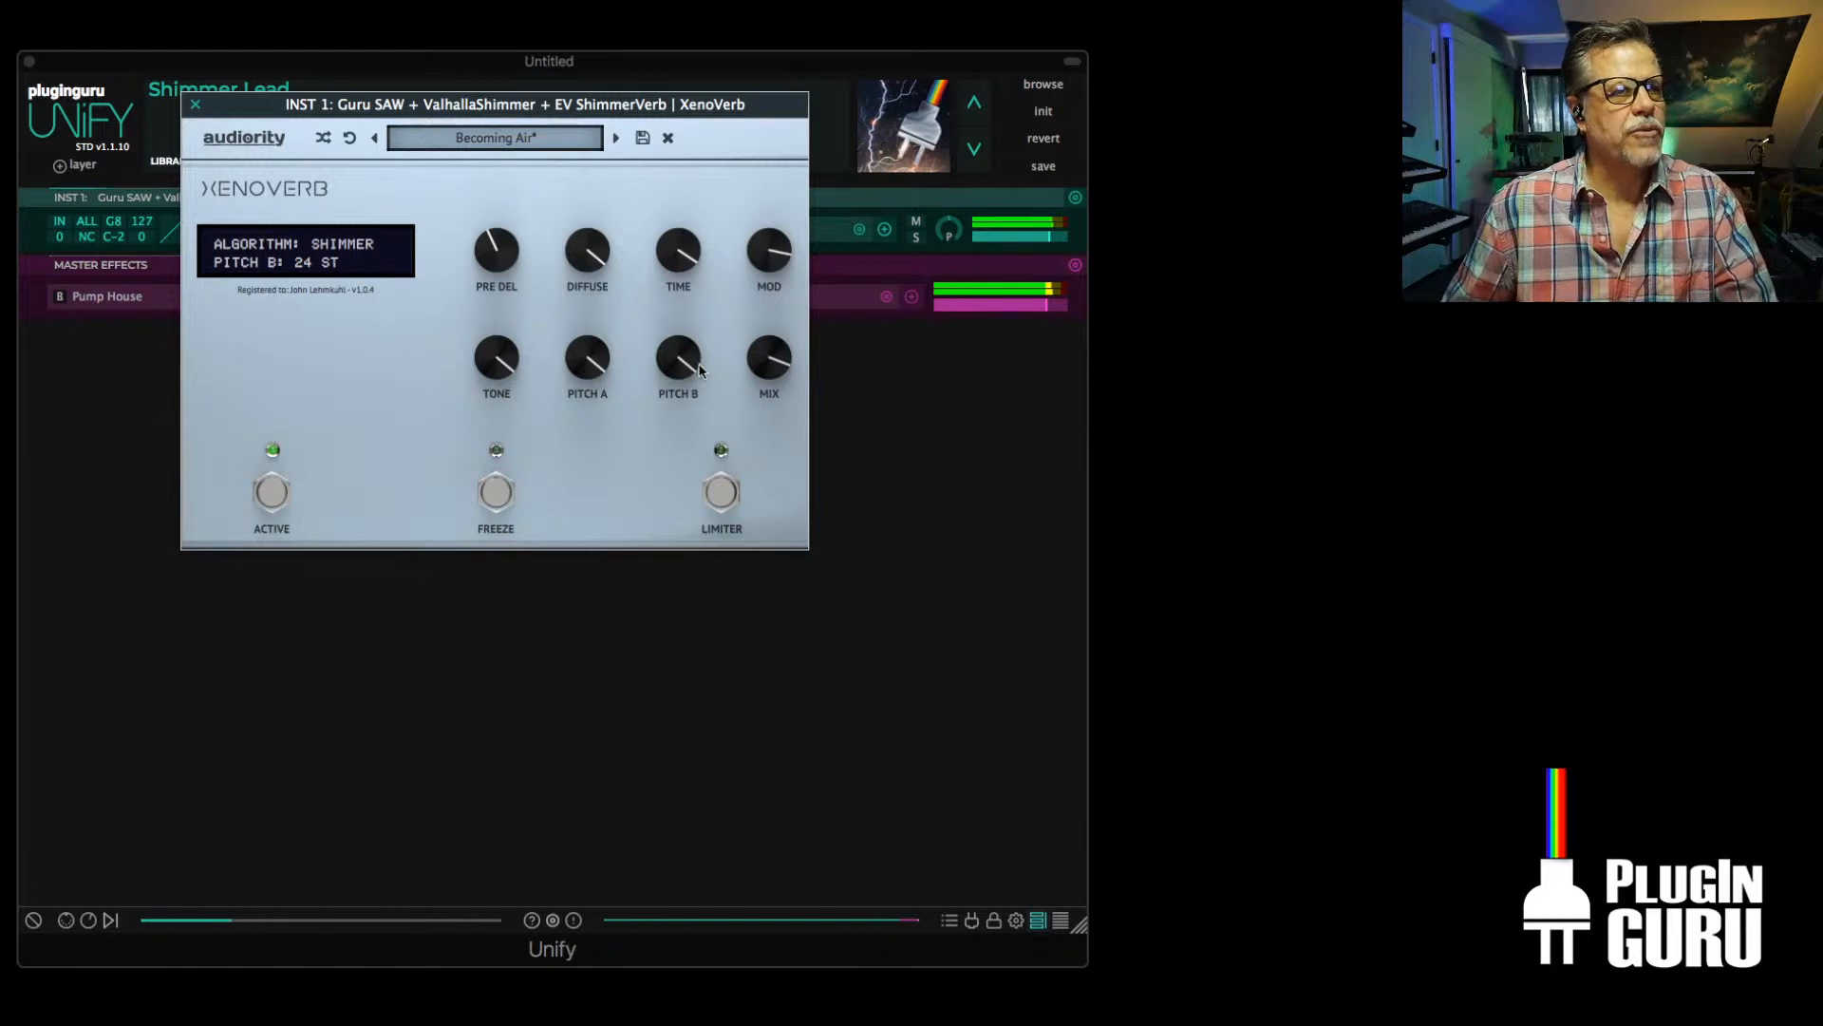
pyautogui.moveTo(691, 369); pyautogui.dragTo(682, 427)
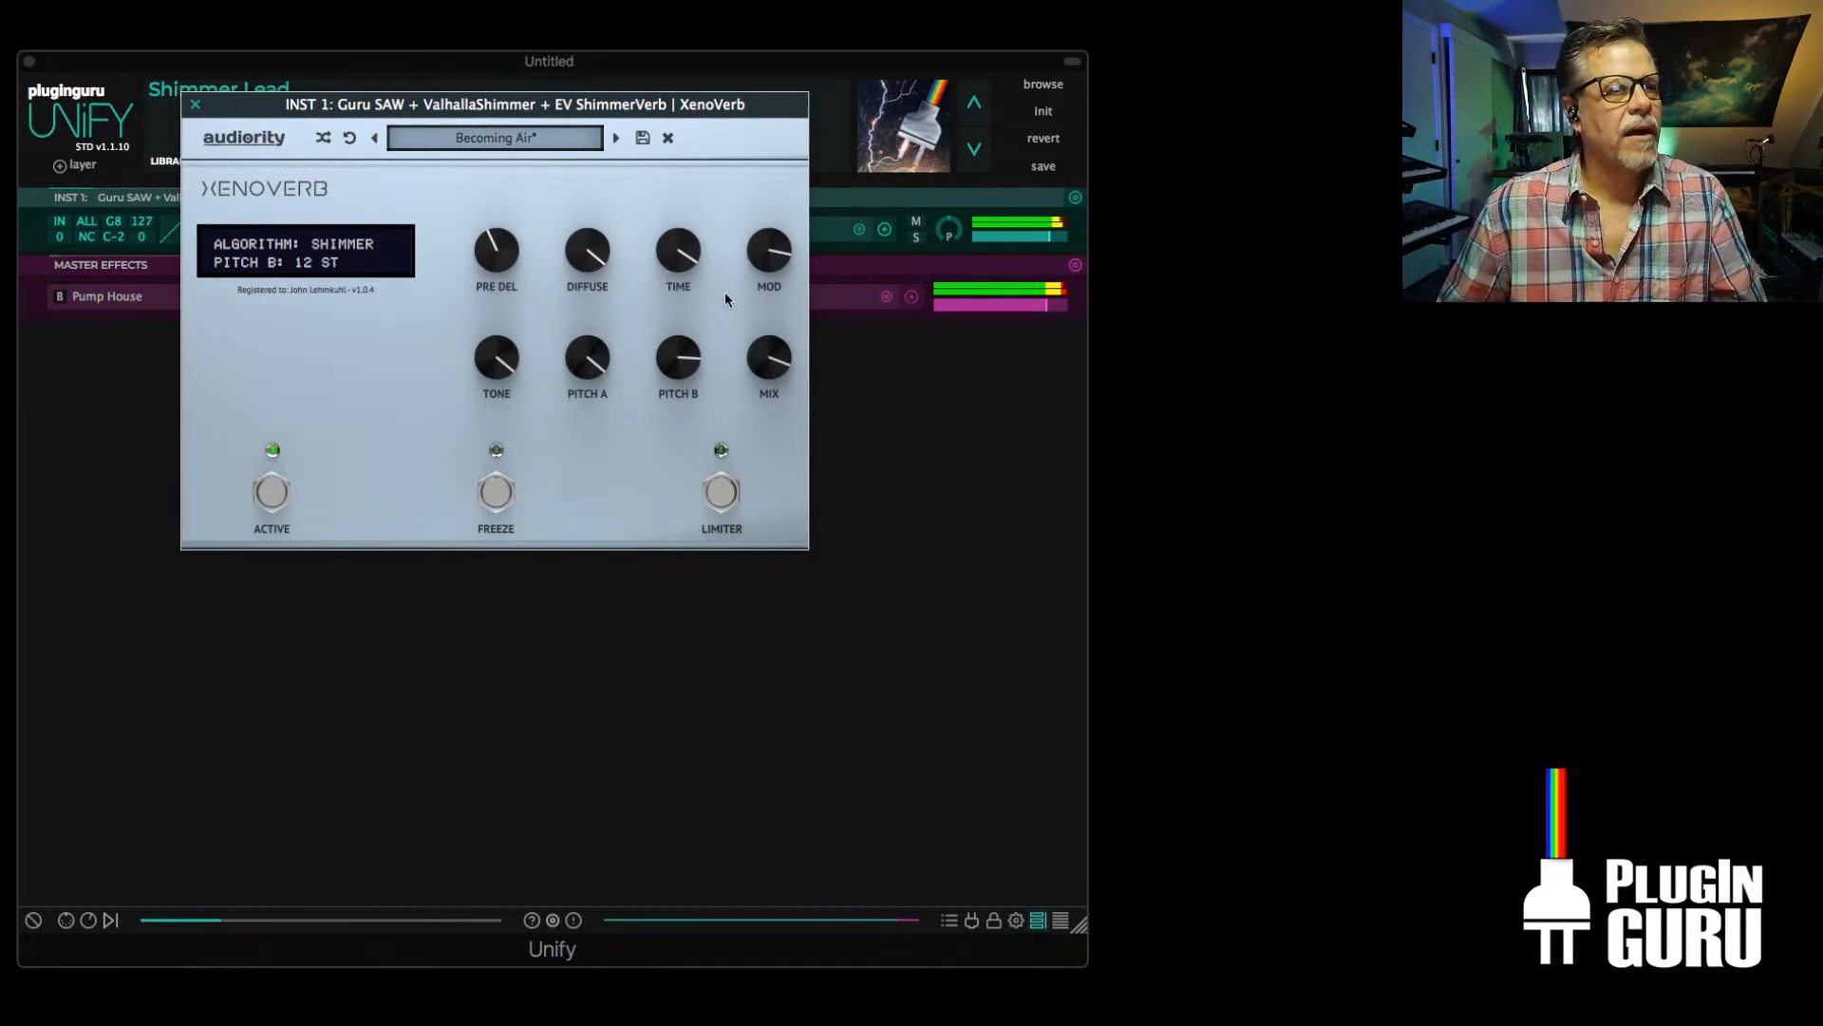
pyautogui.moveTo(688, 260); pyautogui.dragTo(686, 273)
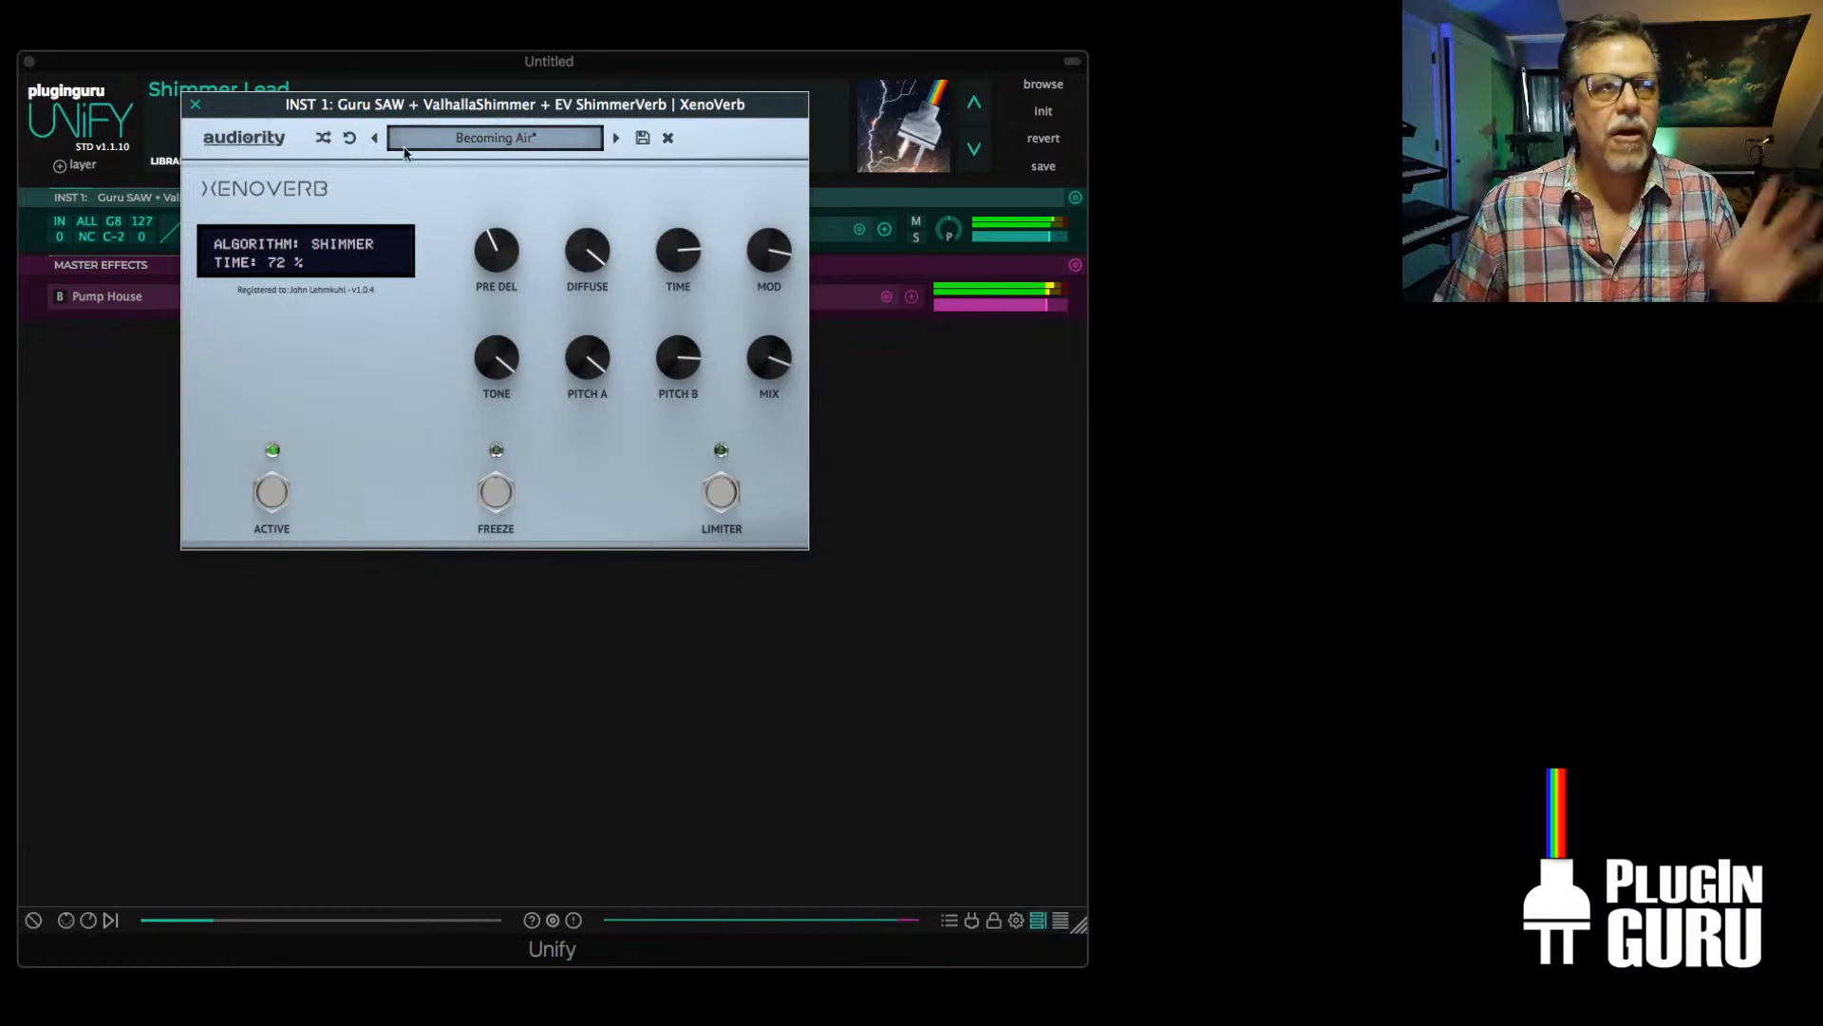
pyautogui.click(192, 105)
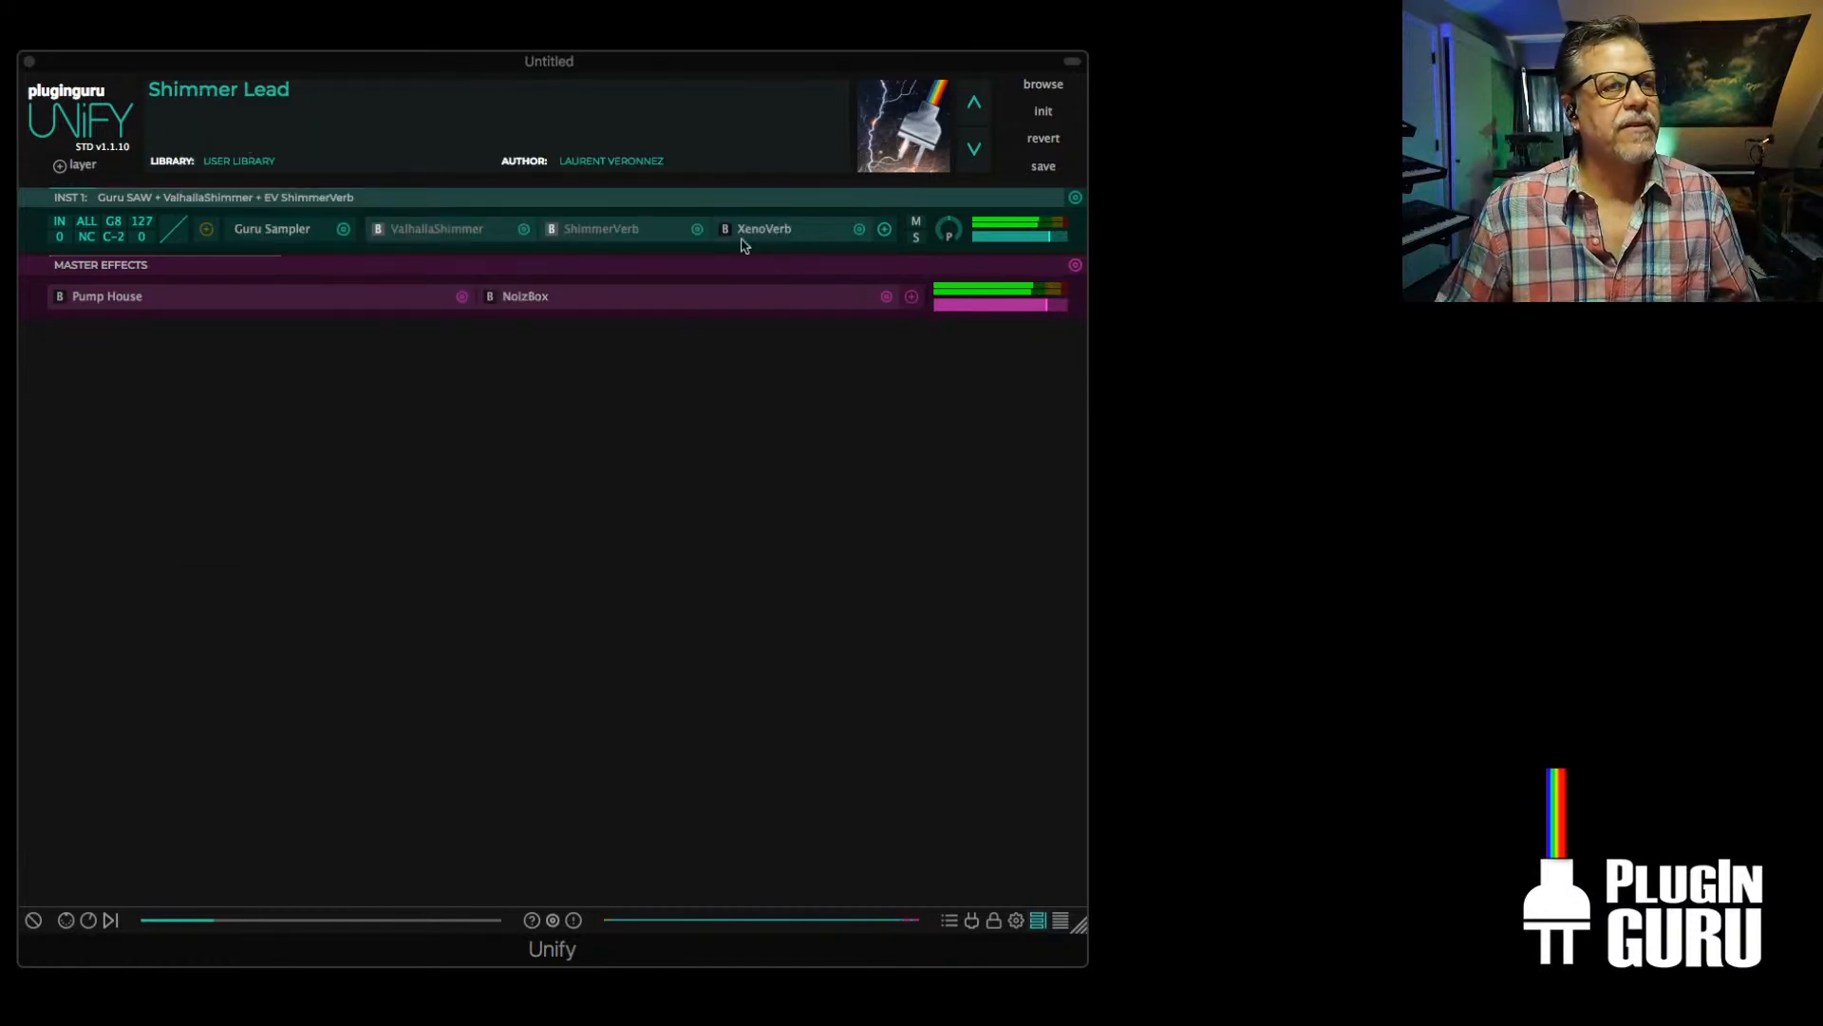
# Switch INST 1 from XenoVerb to ShimmerVerb, turn off its Freeze, and set pitch A to 1199c and pitch B to 1209c
pyautogui.click(604, 228)
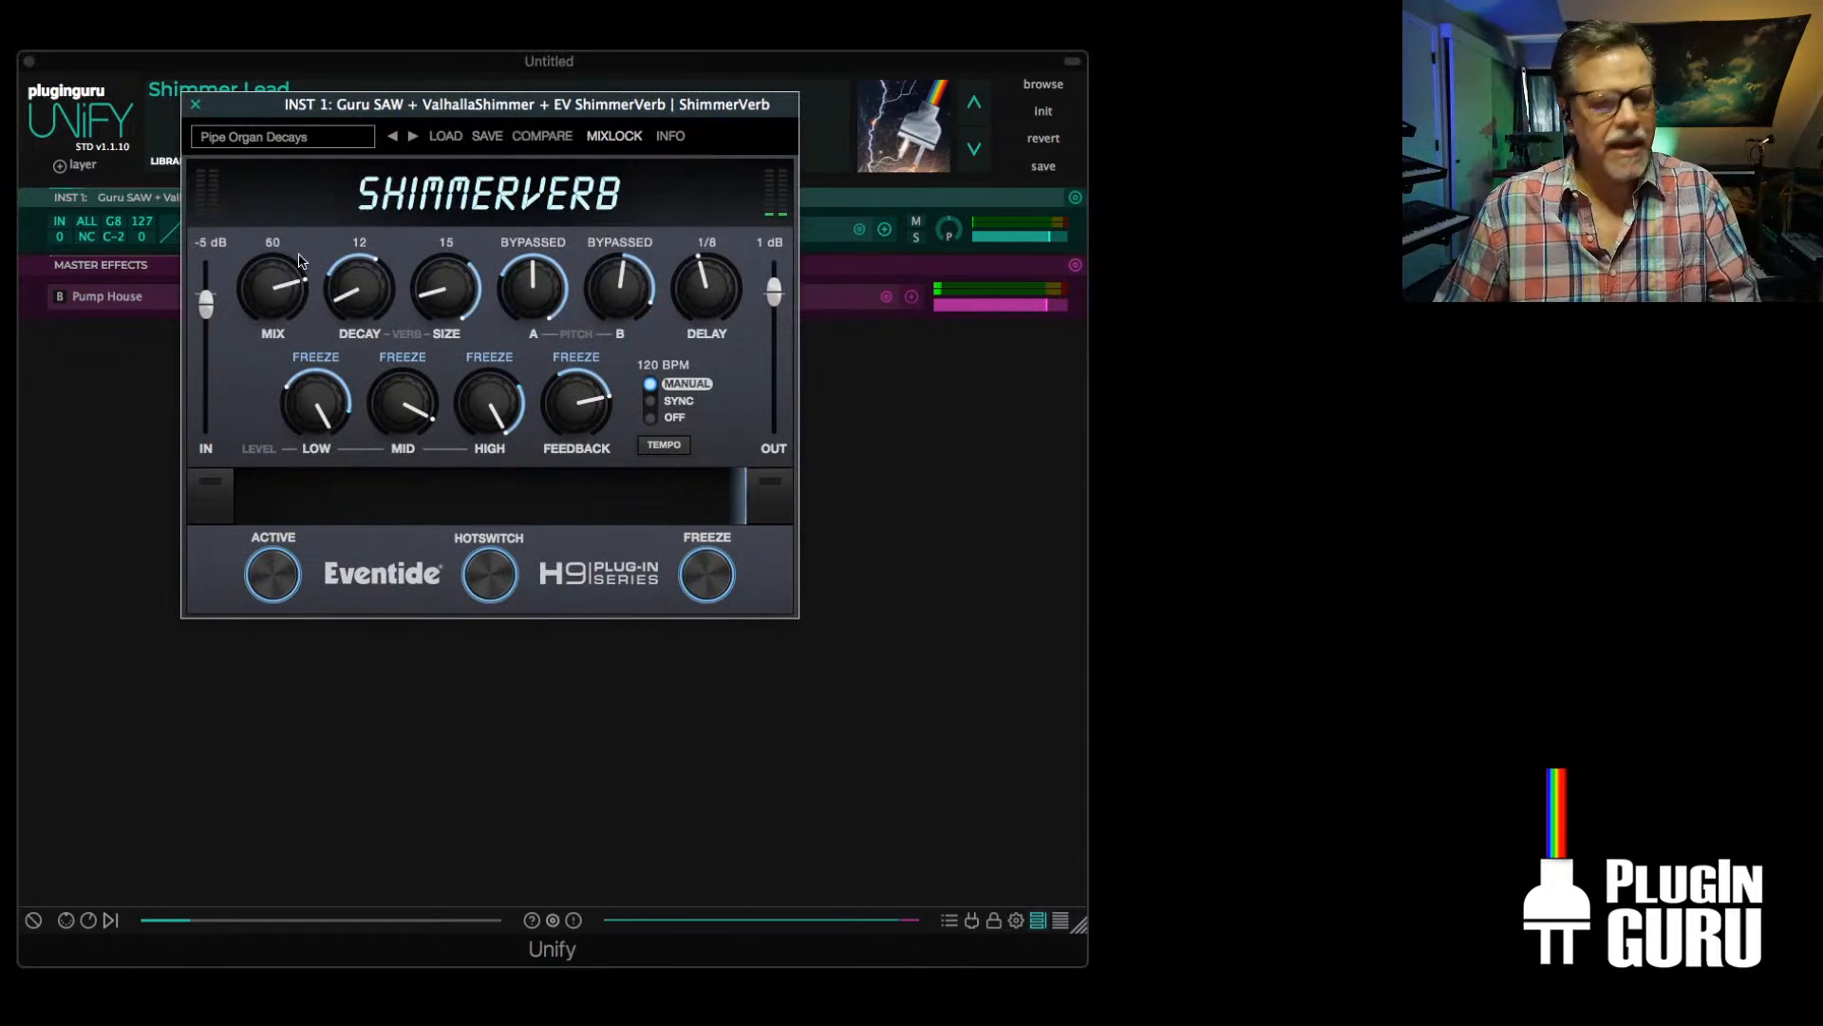
pyautogui.moveTo(300, 260); pyautogui.dragTo(300, 257)
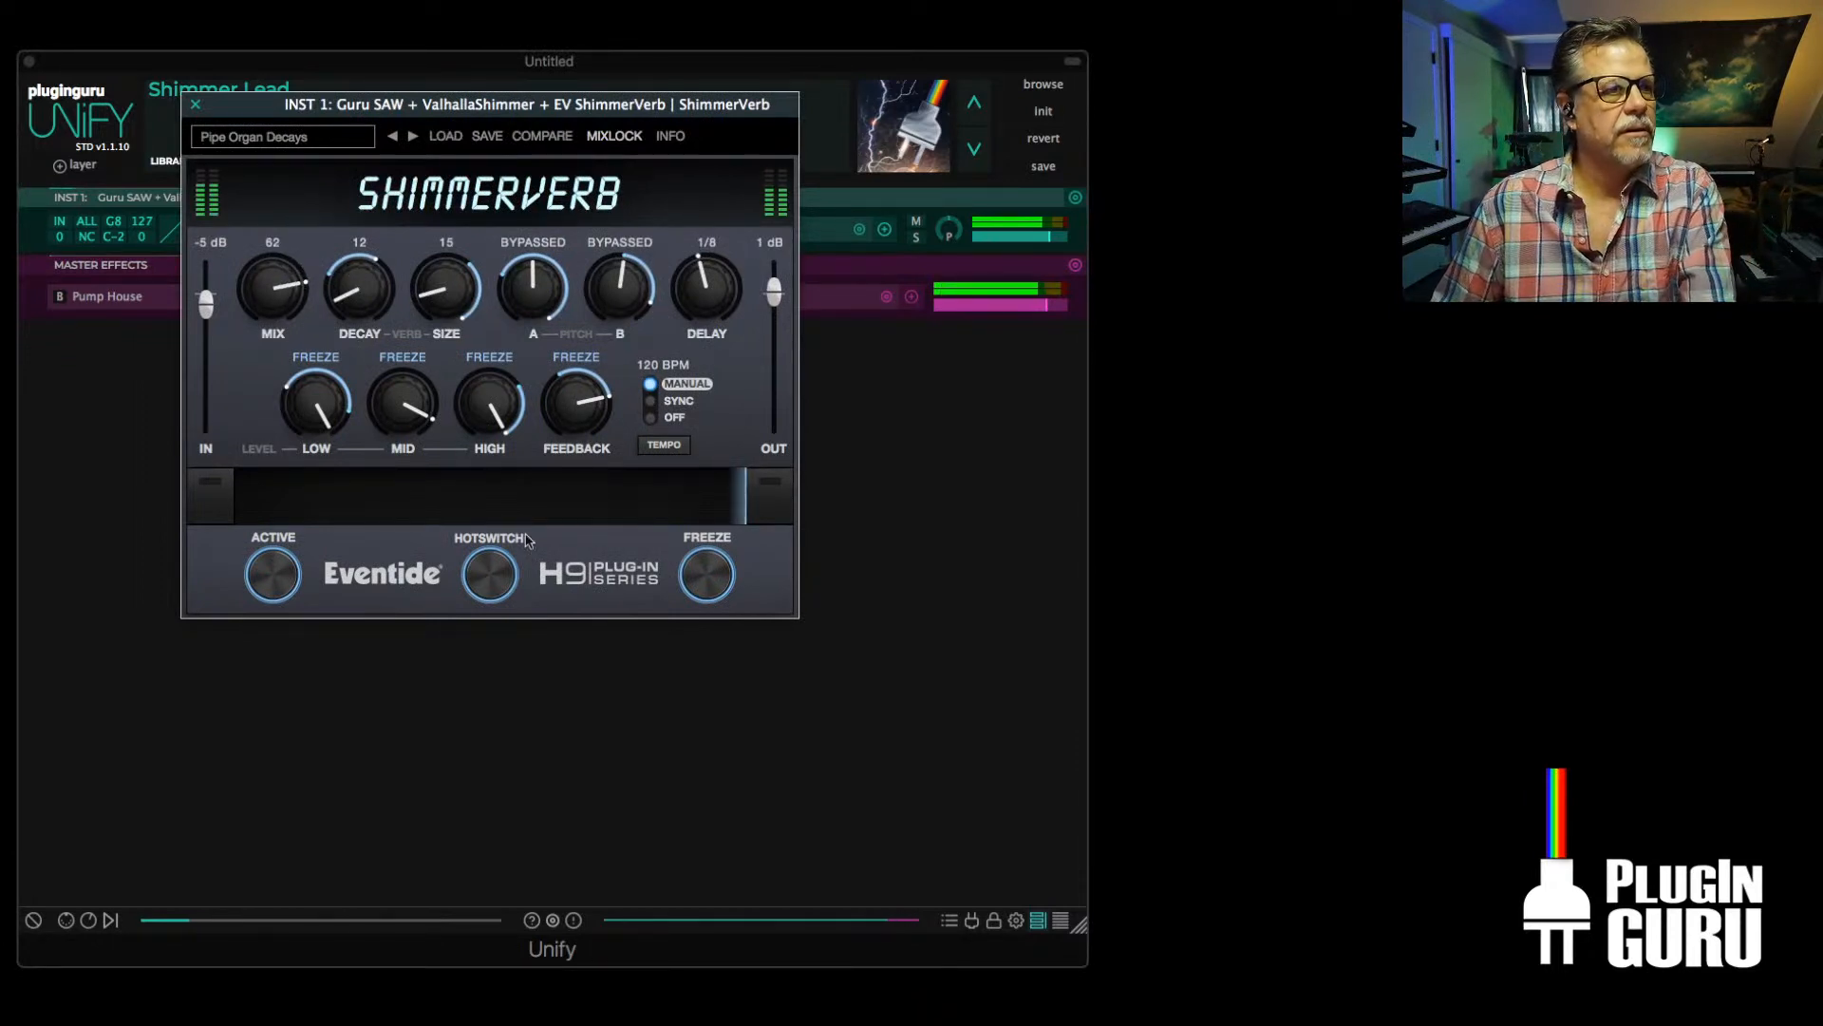
pyautogui.click(714, 578)
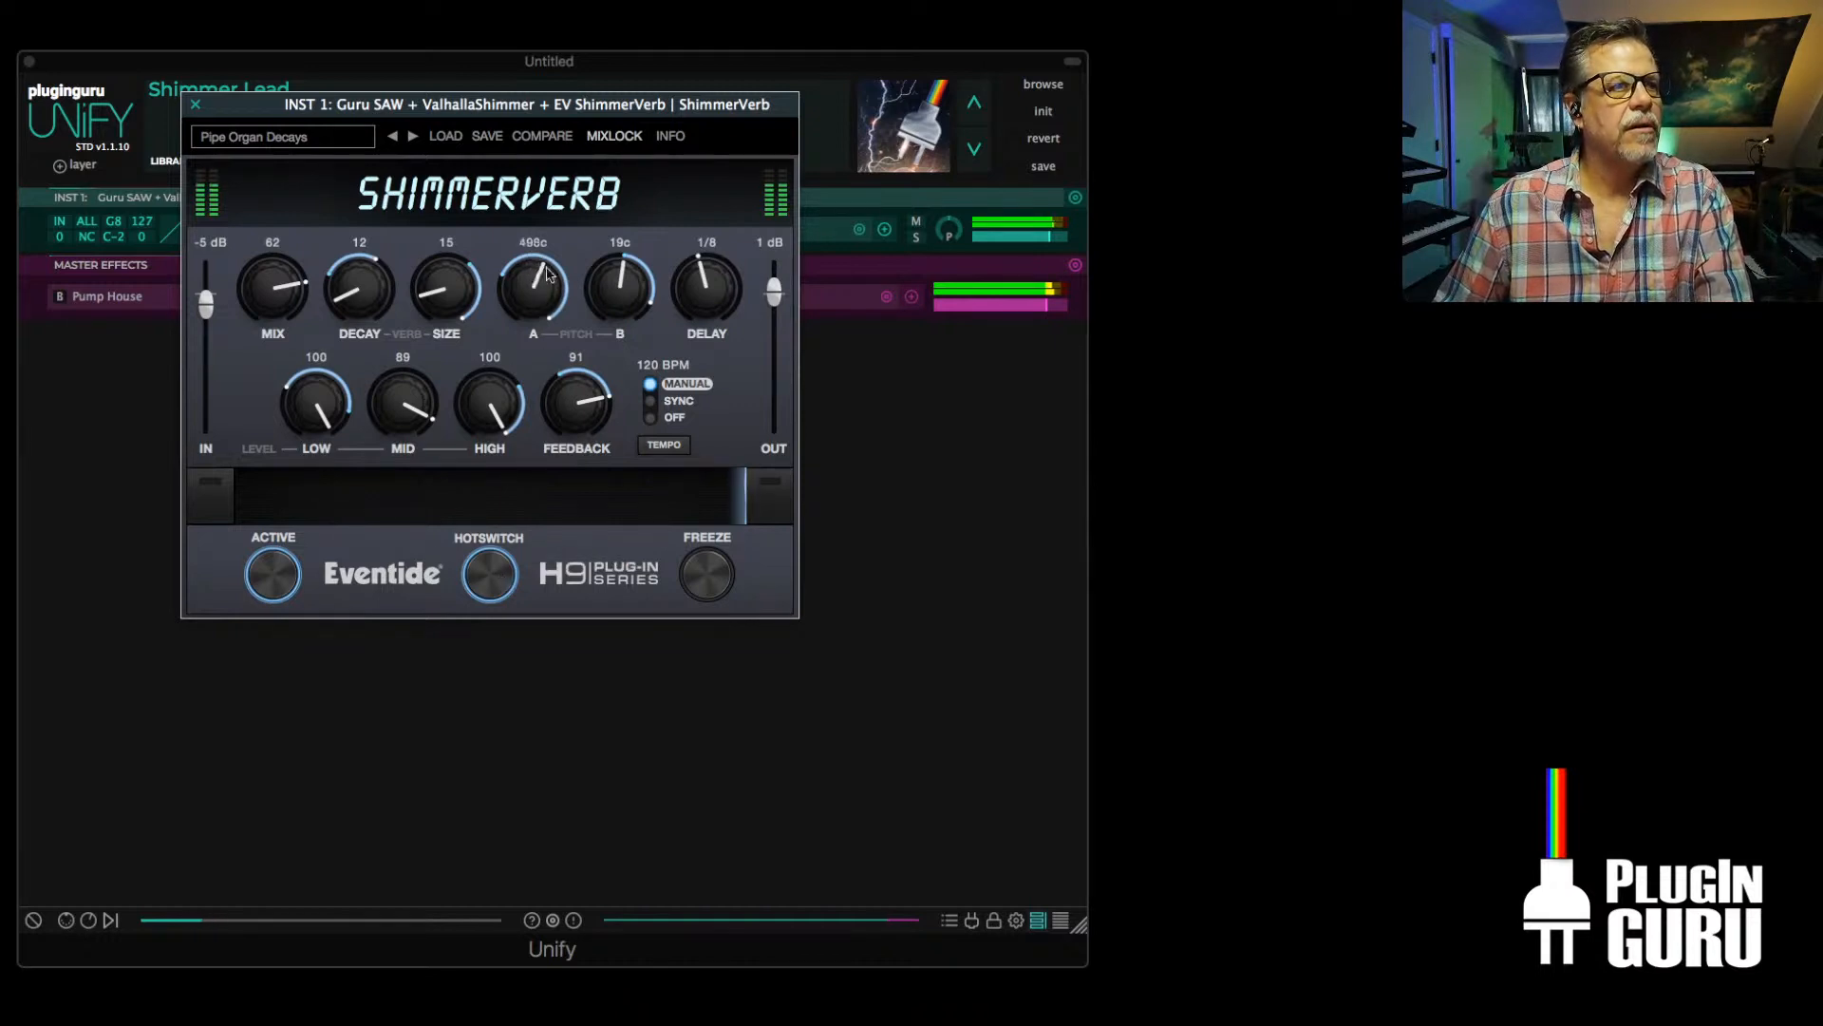
pyautogui.moveTo(540, 275); pyautogui.dragTo(619, 206)
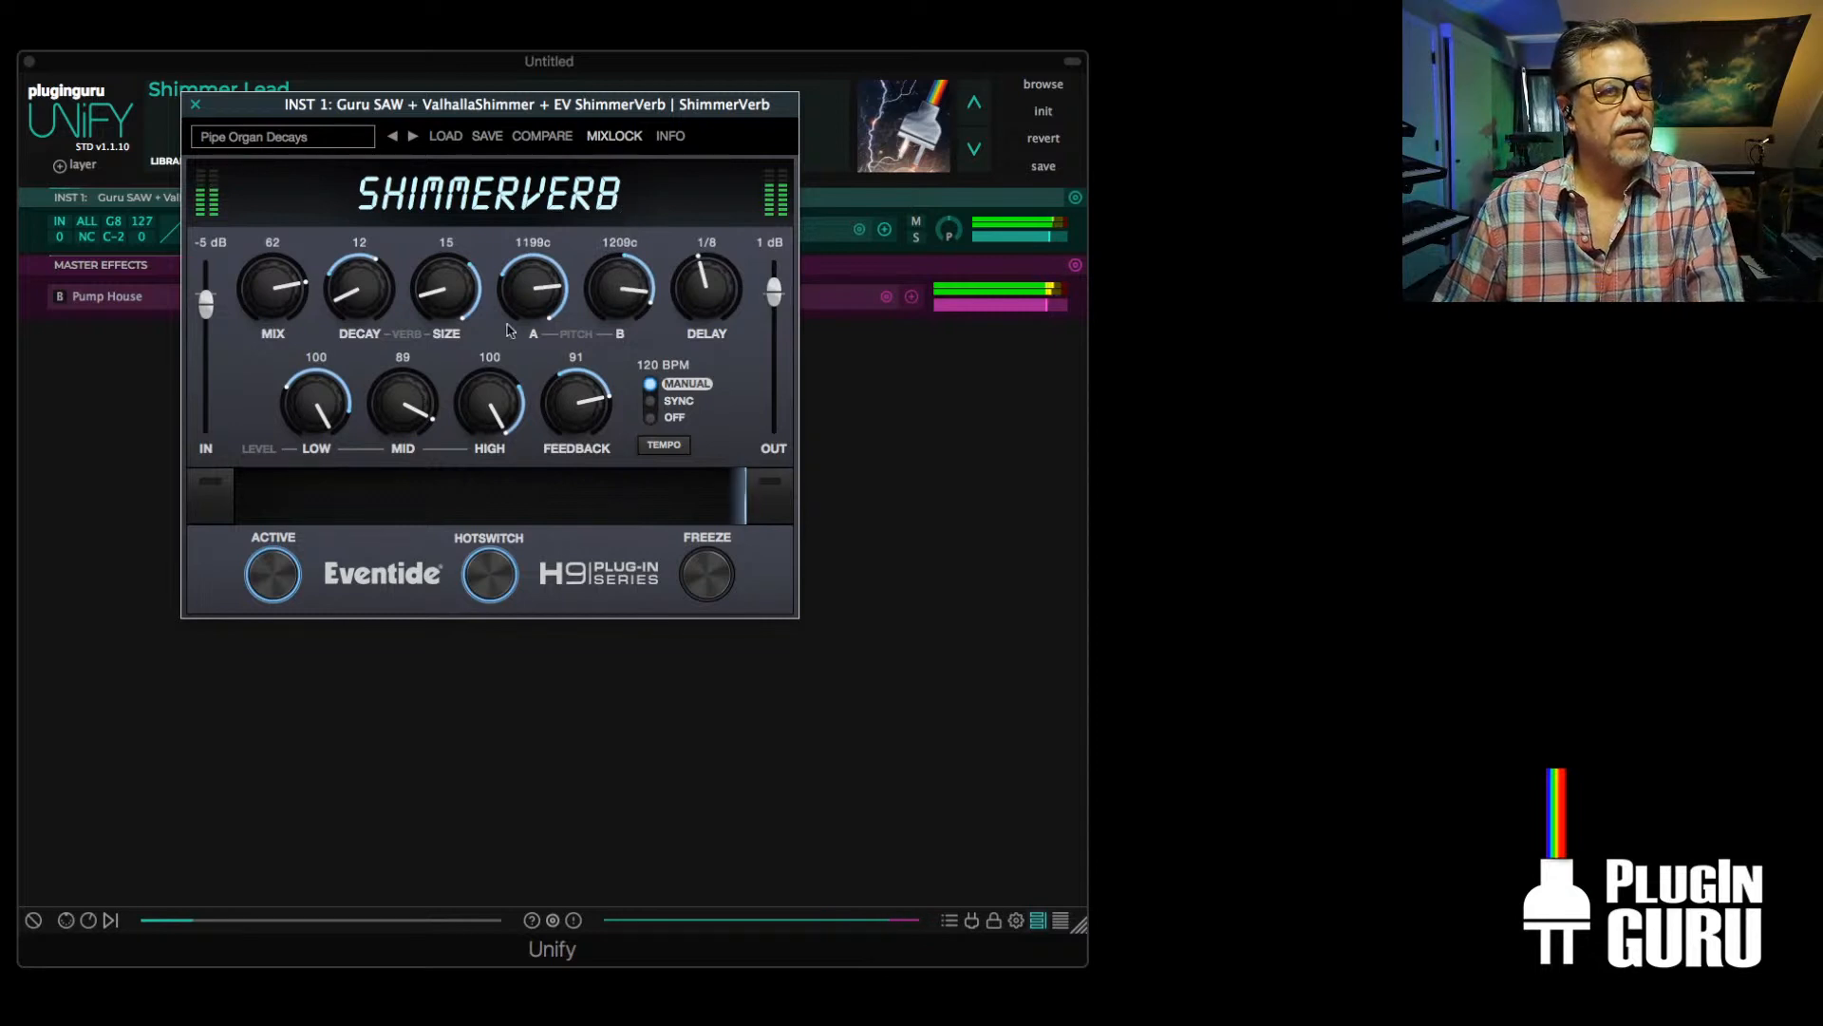
# Set ShimmerVerb's Decay to 46, Size to 76, Feedback to 94 and Mix to 64, and close its window
pyautogui.moveTo(381, 291); pyautogui.dragTo(399, 214)
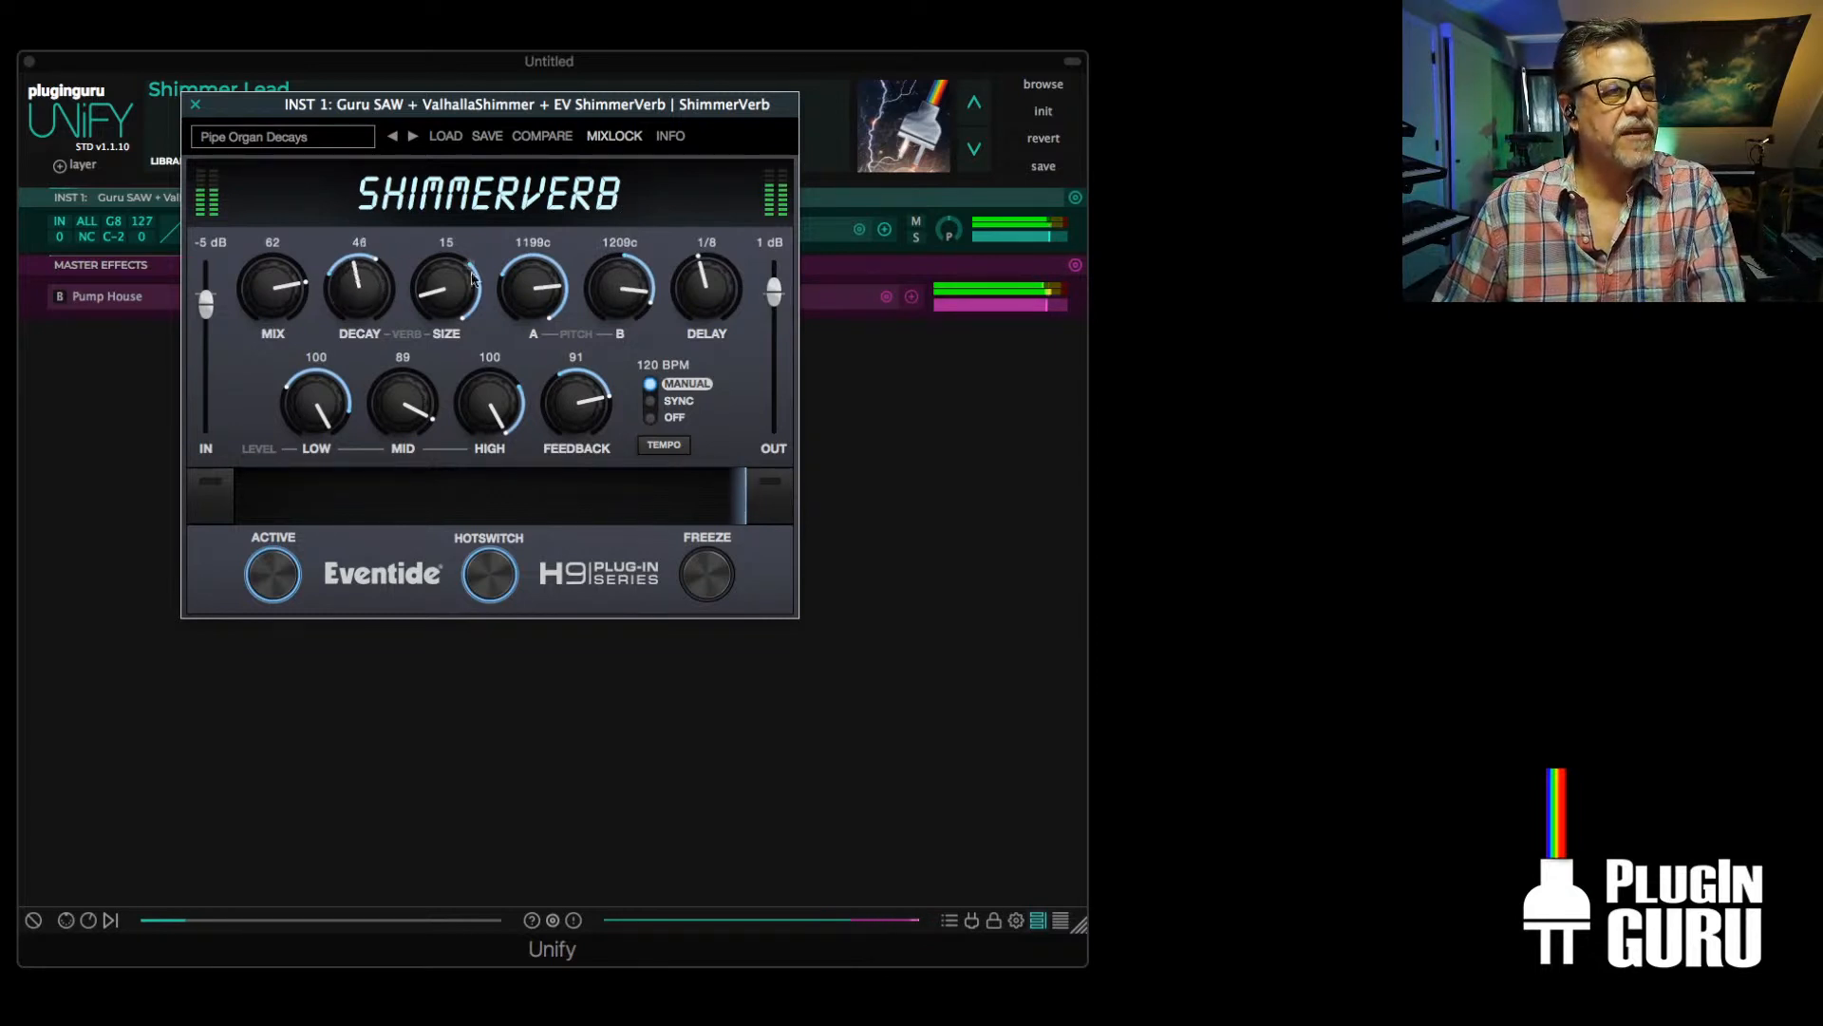
pyautogui.moveTo(465, 301); pyautogui.dragTo(498, 133)
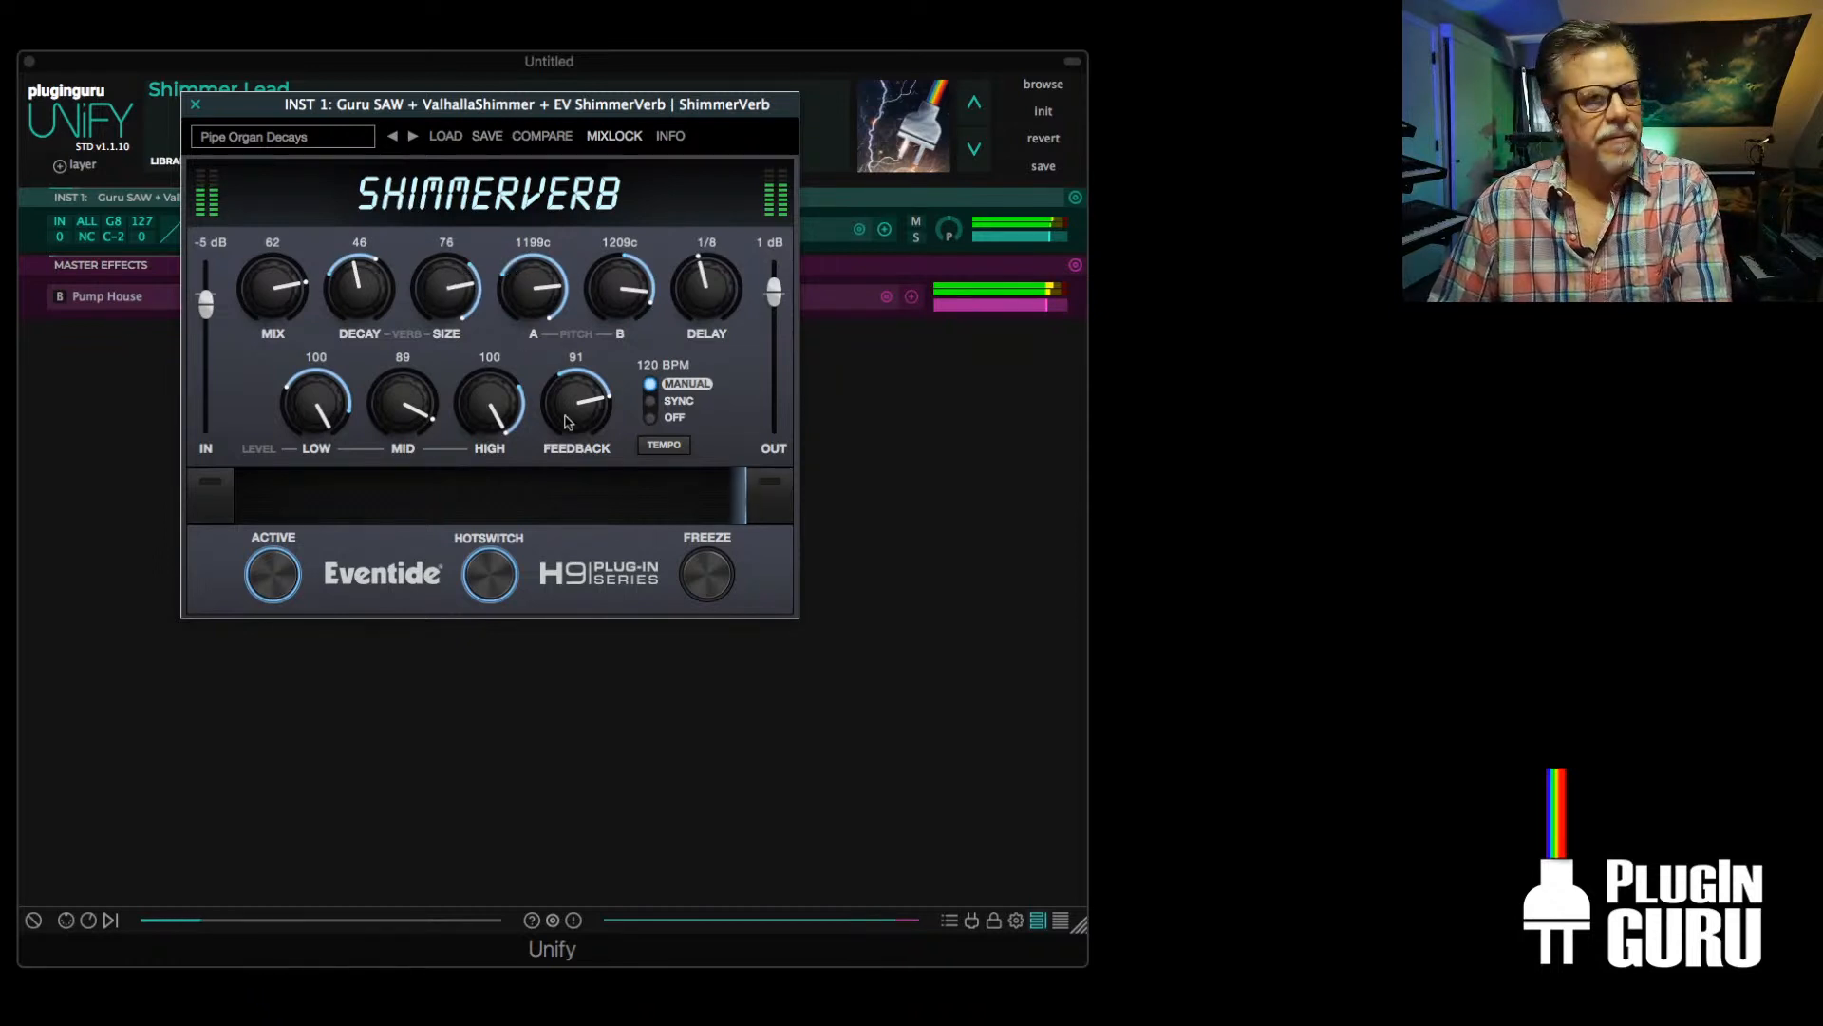
pyautogui.moveTo(568, 424); pyautogui.dragTo(566, 407)
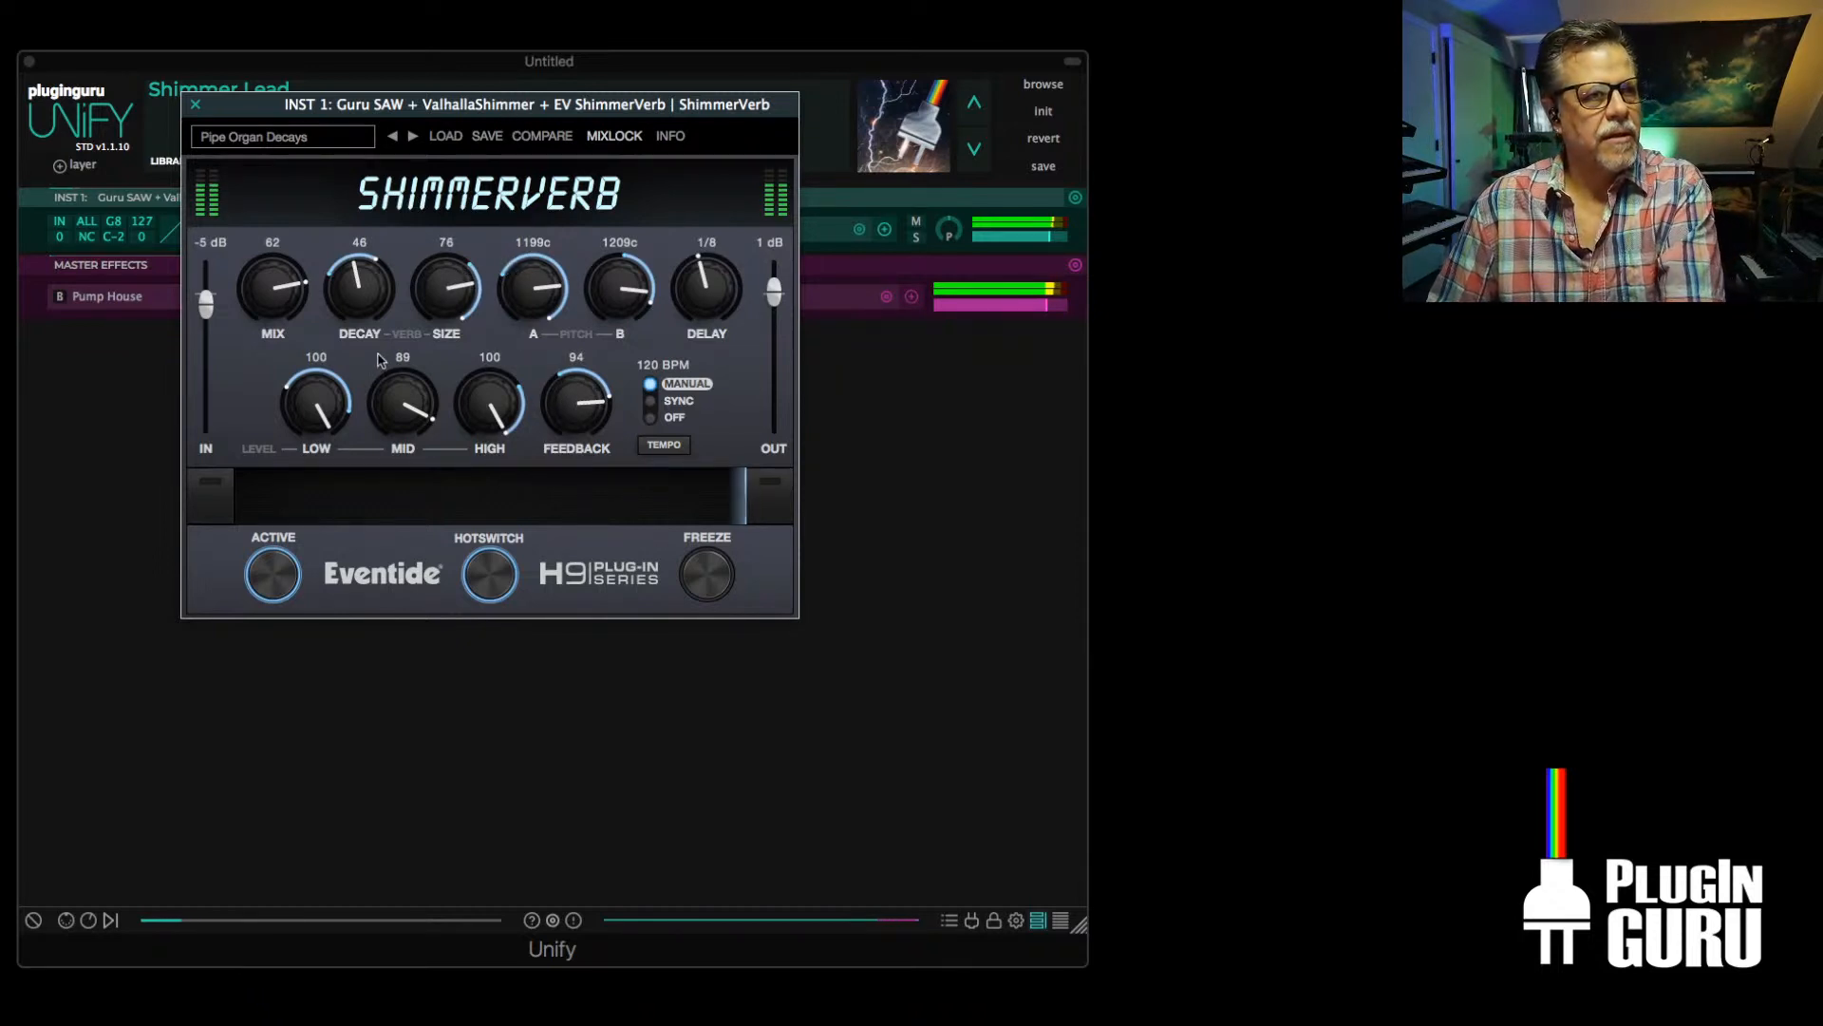
pyautogui.moveTo(304, 296); pyautogui.dragTo(302, 294)
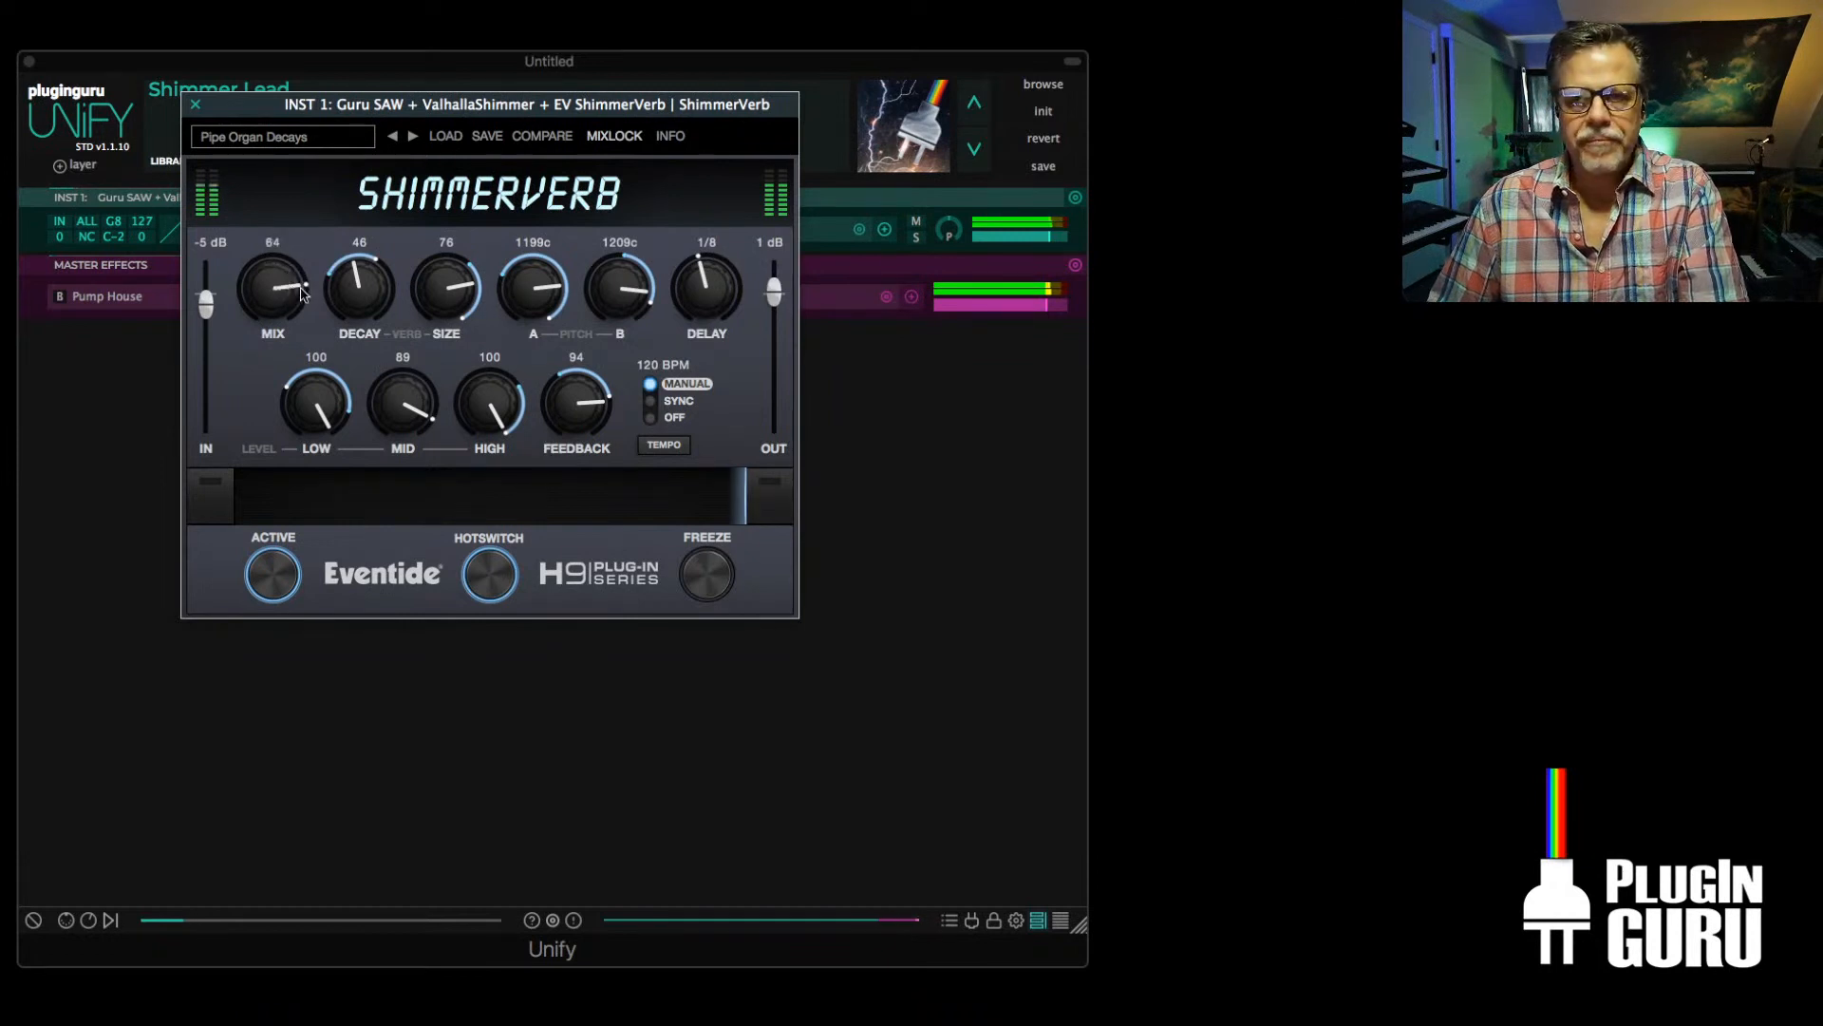
pyautogui.click(196, 105)
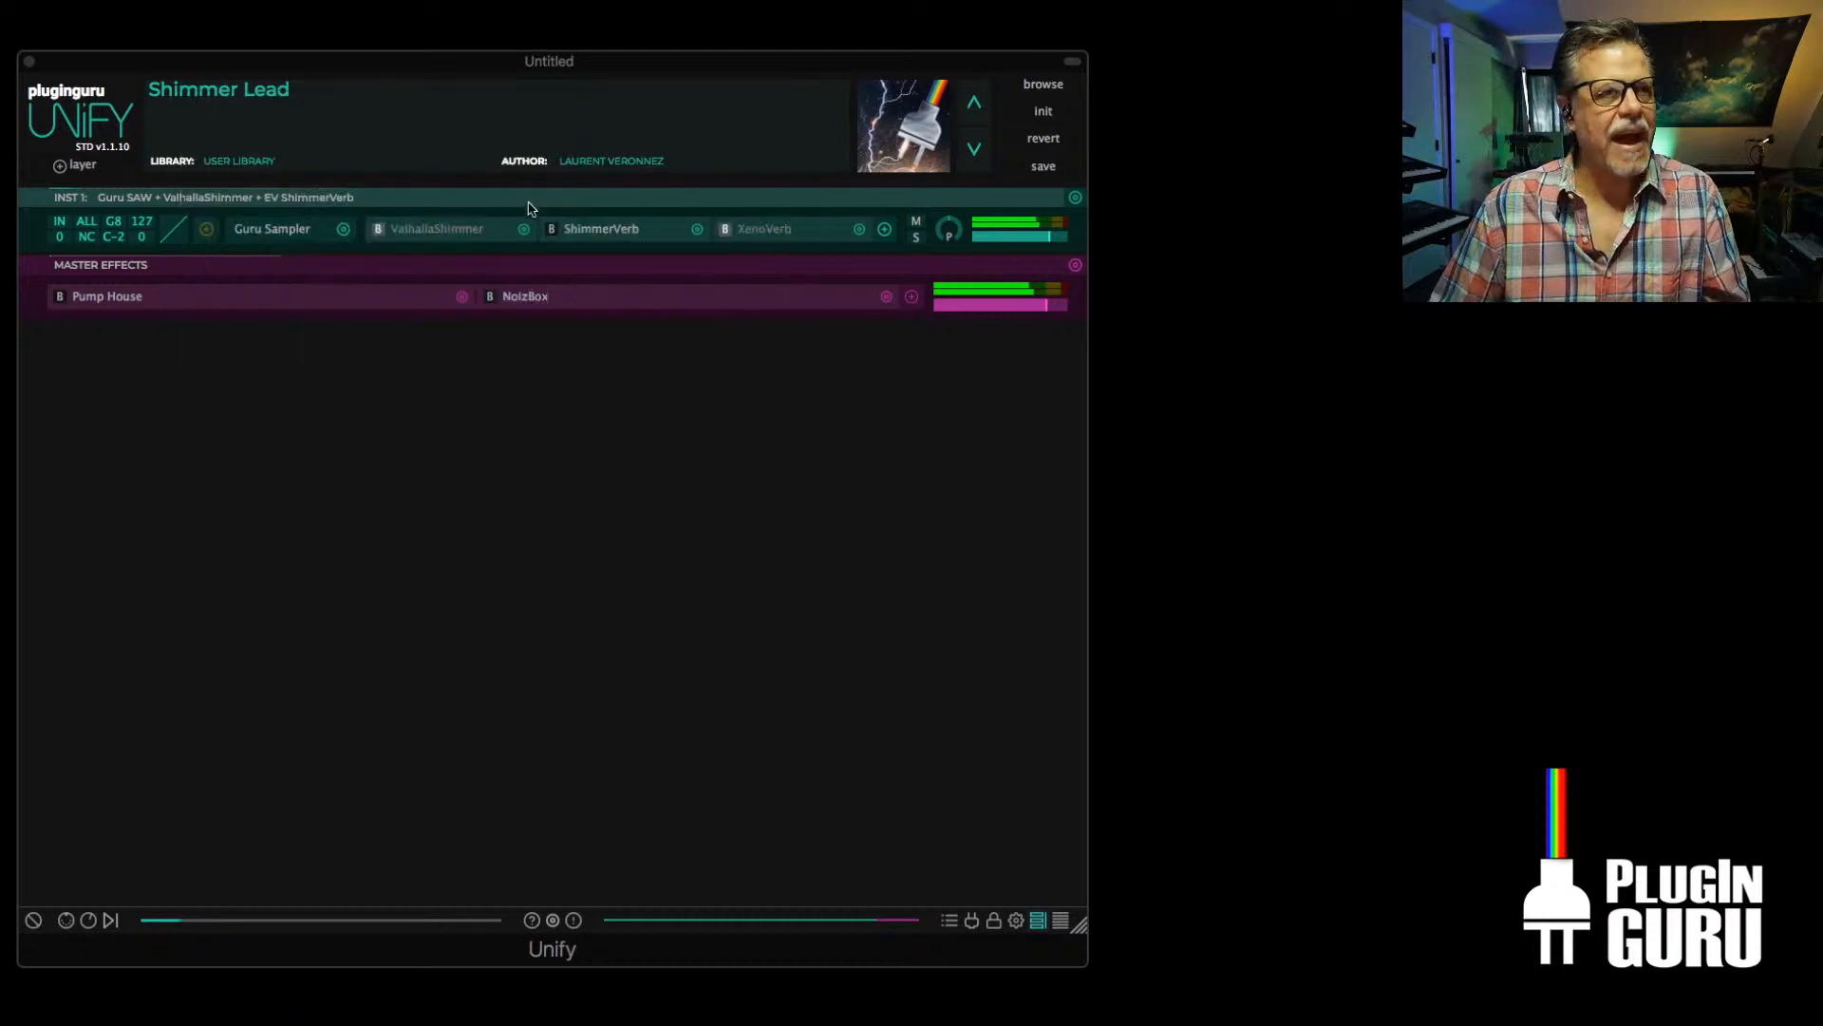
# Open ValhallaShimmer on INST 1 and set its shift to 12.00 and feedback to 0.784
pyautogui.doubleClick(423, 234)
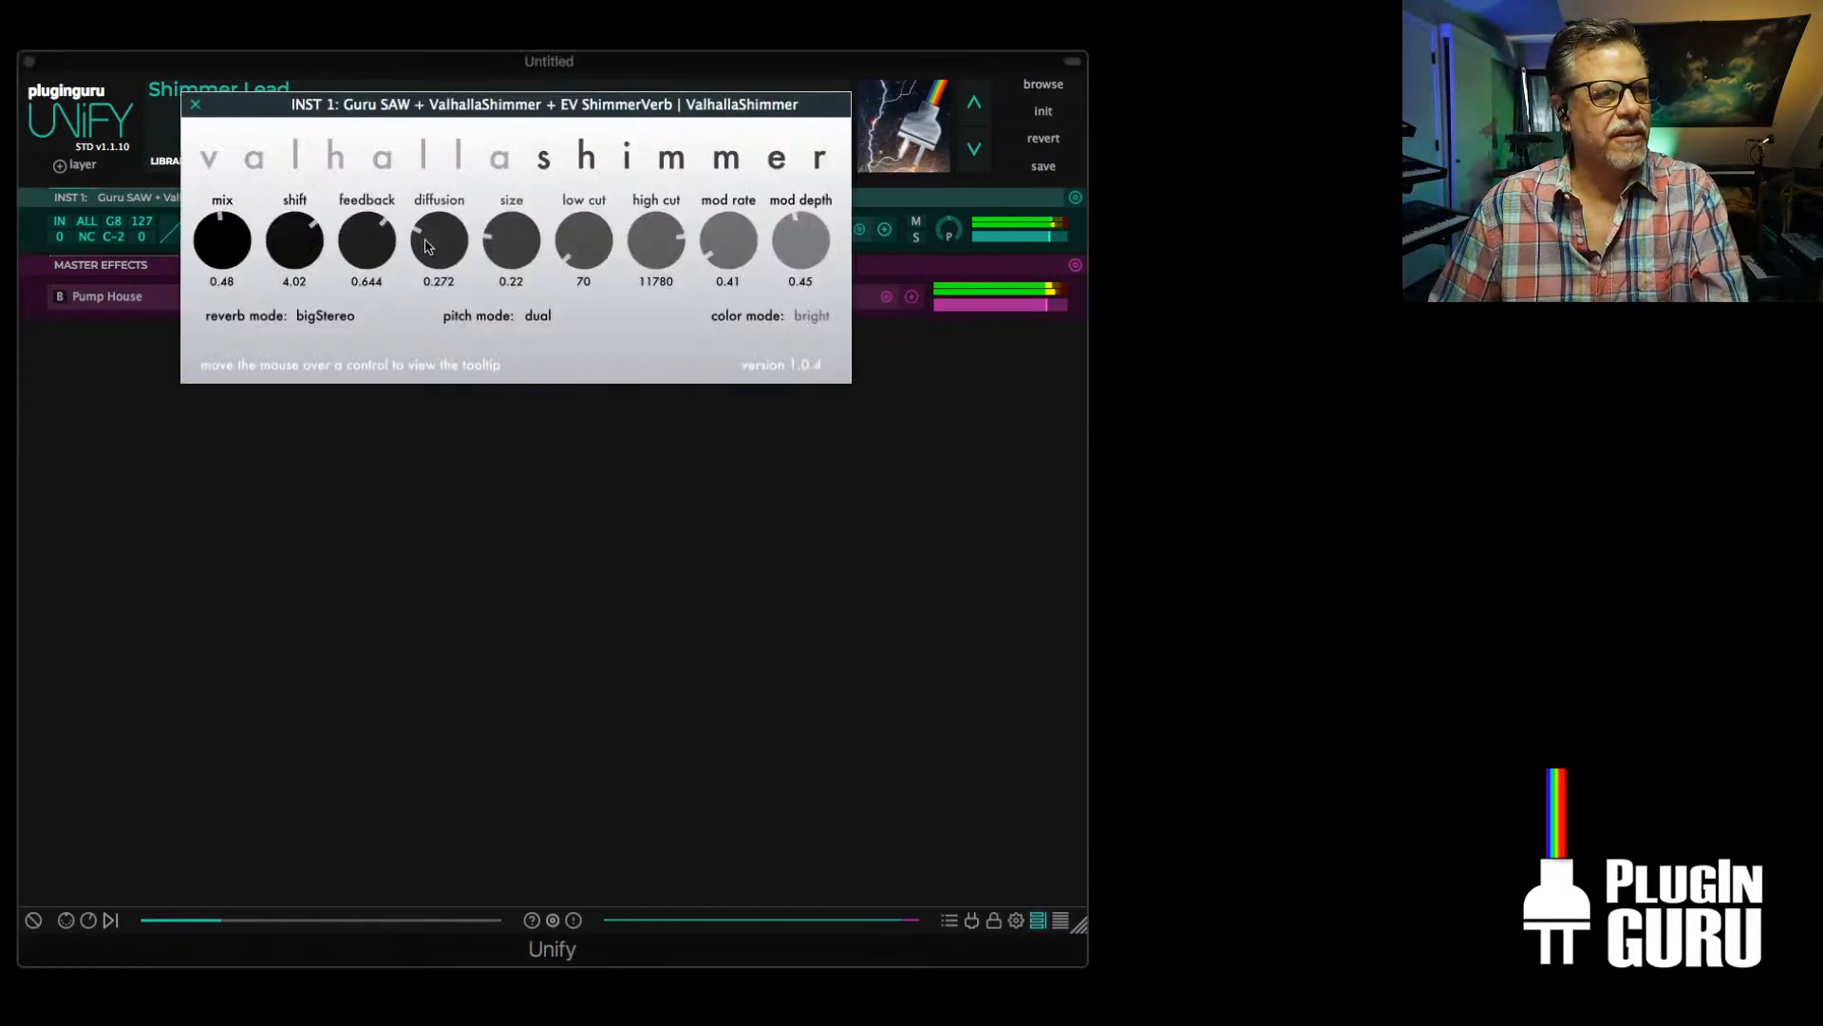
pyautogui.moveTo(384, 254); pyautogui.dragTo(400, 143)
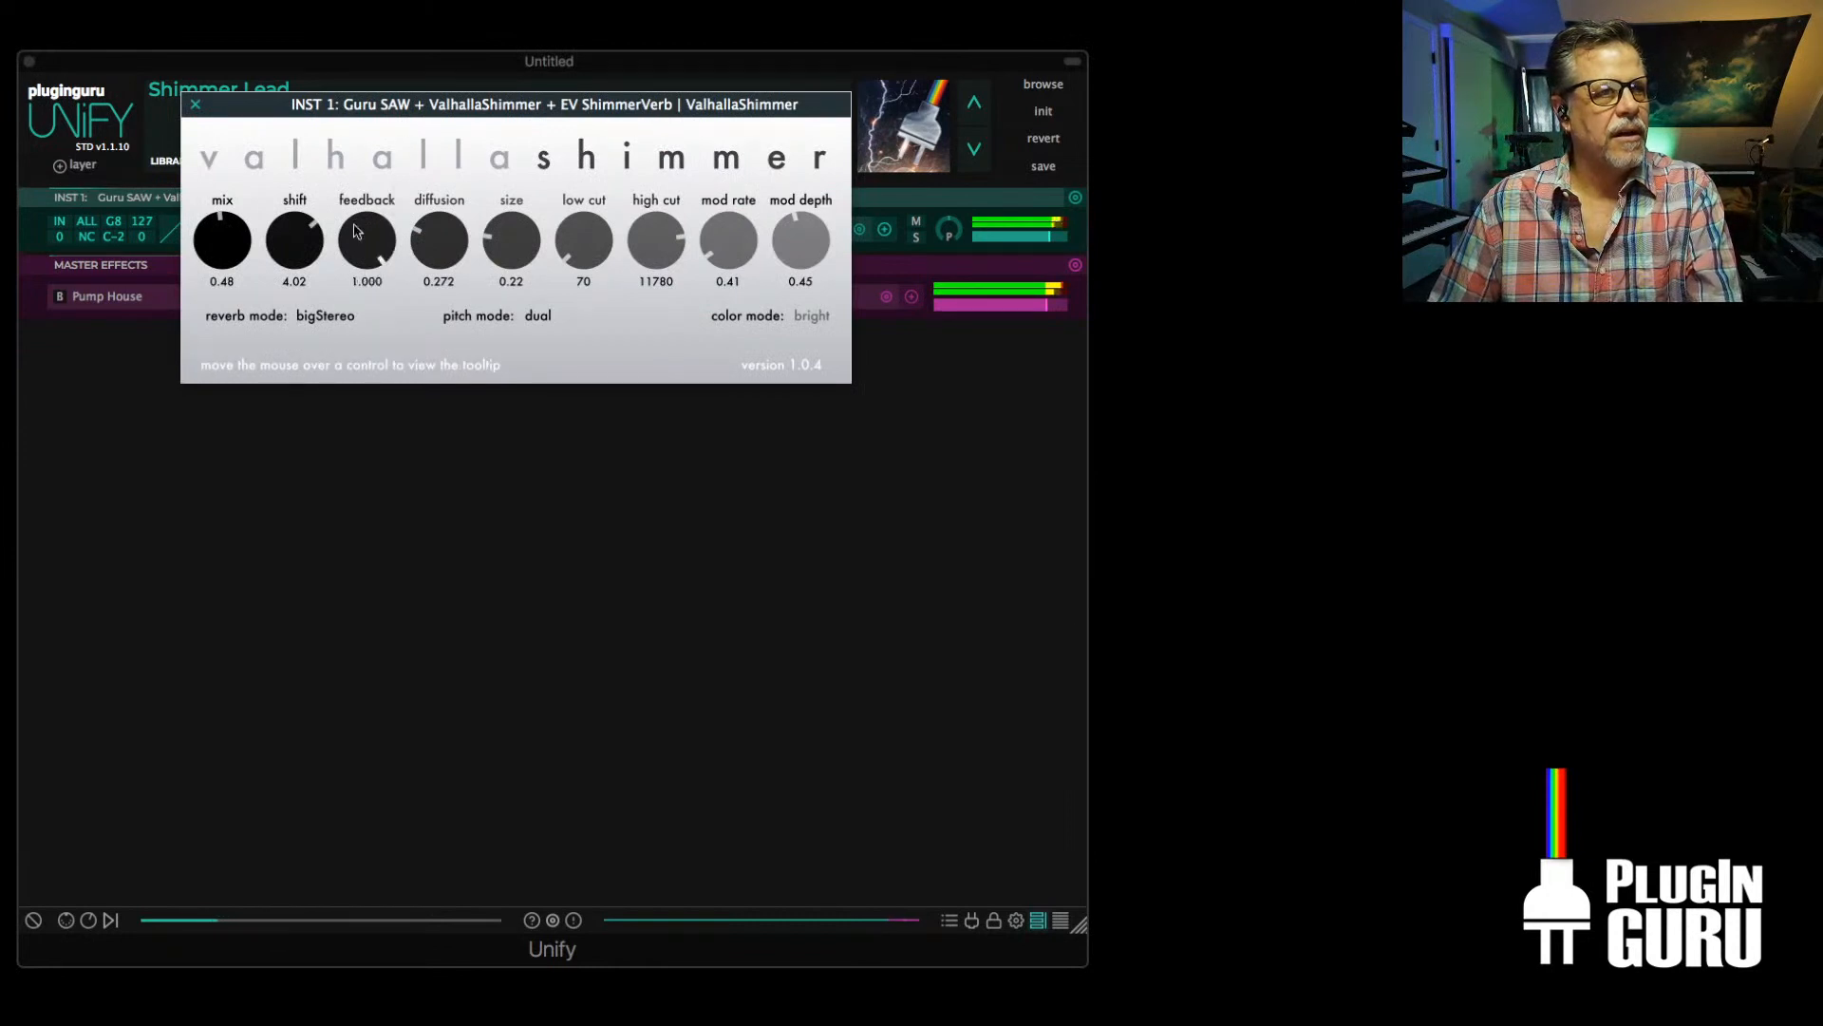
pyautogui.moveTo(304, 238); pyautogui.dragTo(310, 142)
pyautogui.moveTo(379, 248); pyautogui.dragTo(373, 294)
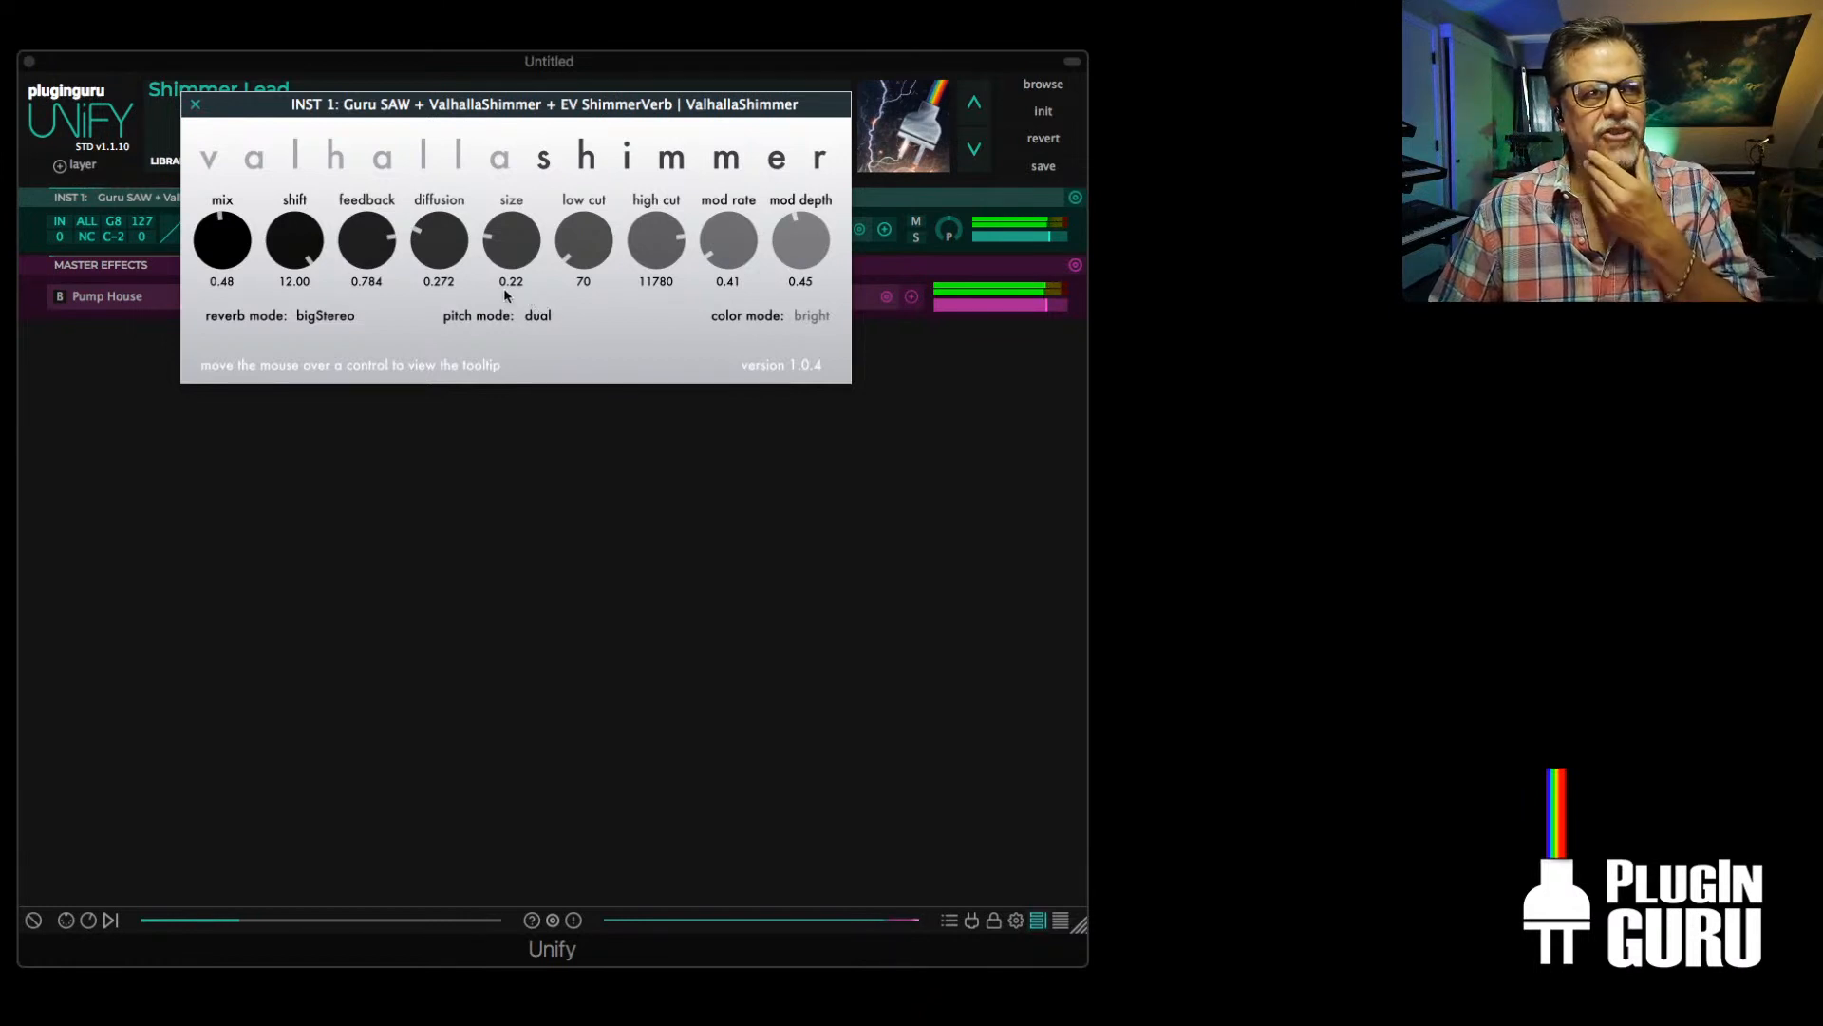
# Set ValhallaShimmer's pitch mode to bypass, mod depth to 0.00, size to 0.00 and diffusion to 0.767
pyautogui.click(554, 317)
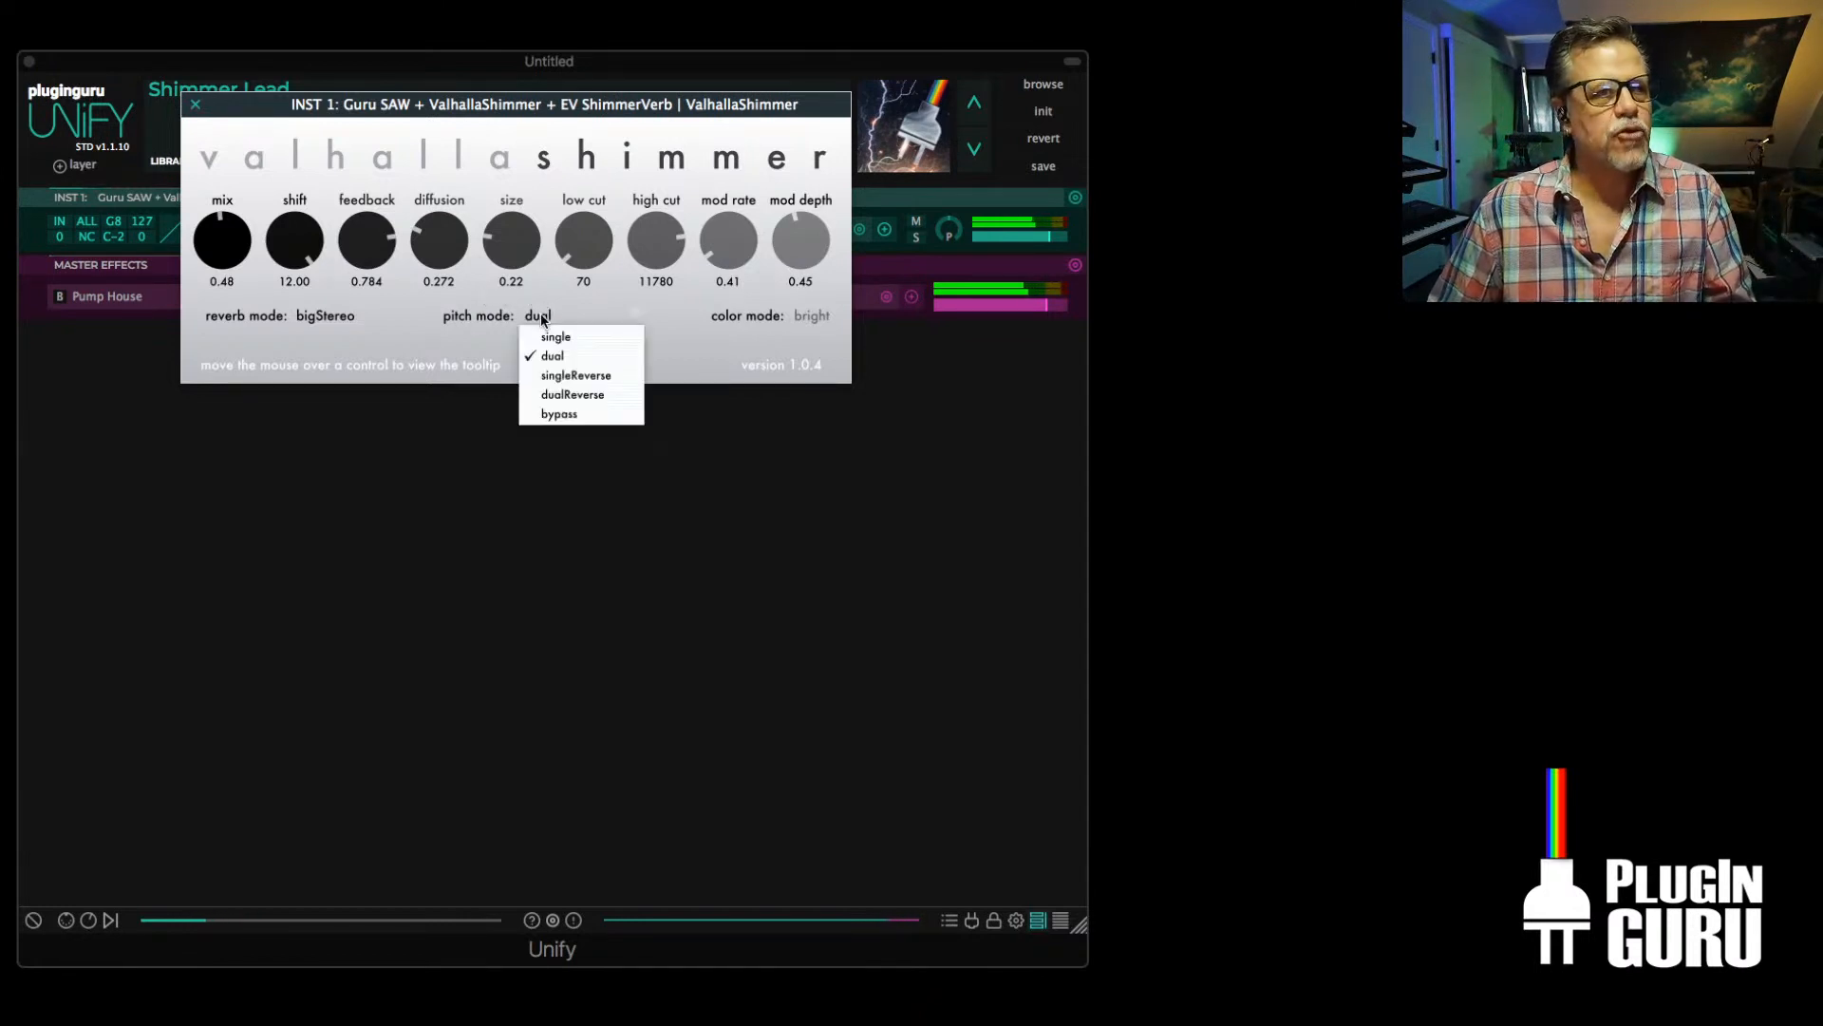
pyautogui.click(567, 416)
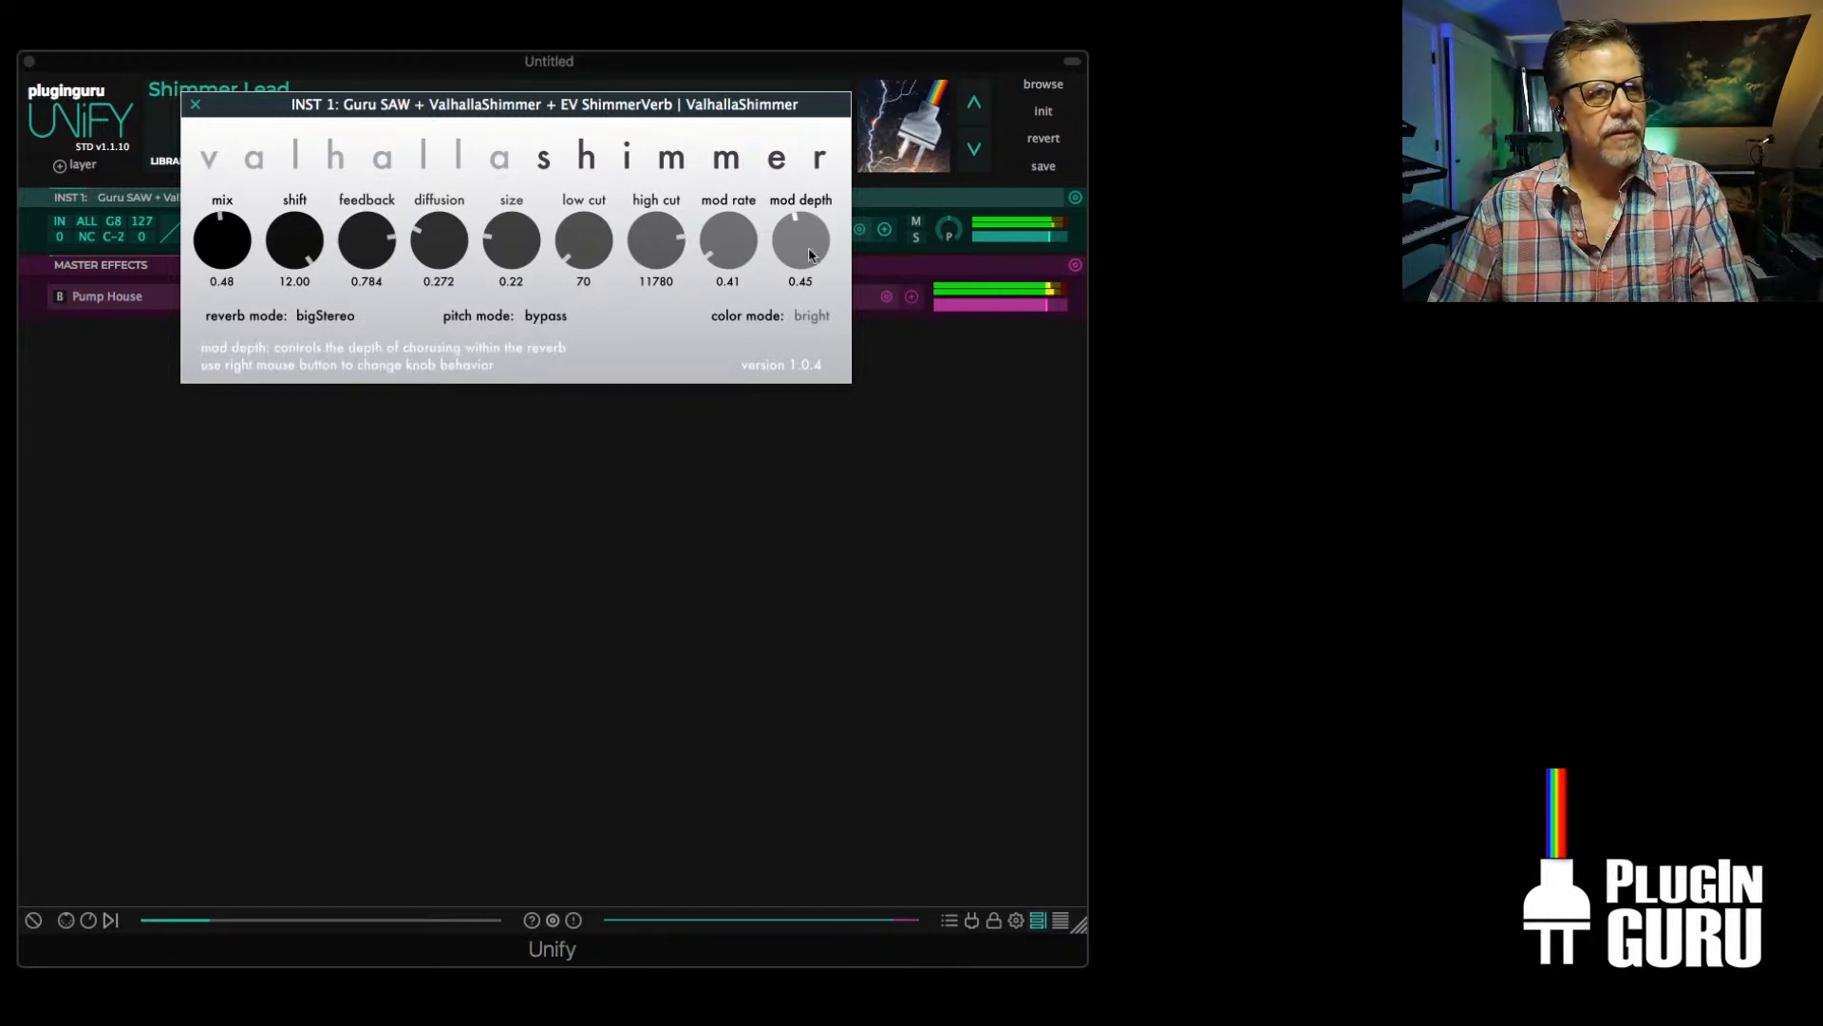
pyautogui.moveTo(807, 248); pyautogui.dragTo(794, 365)
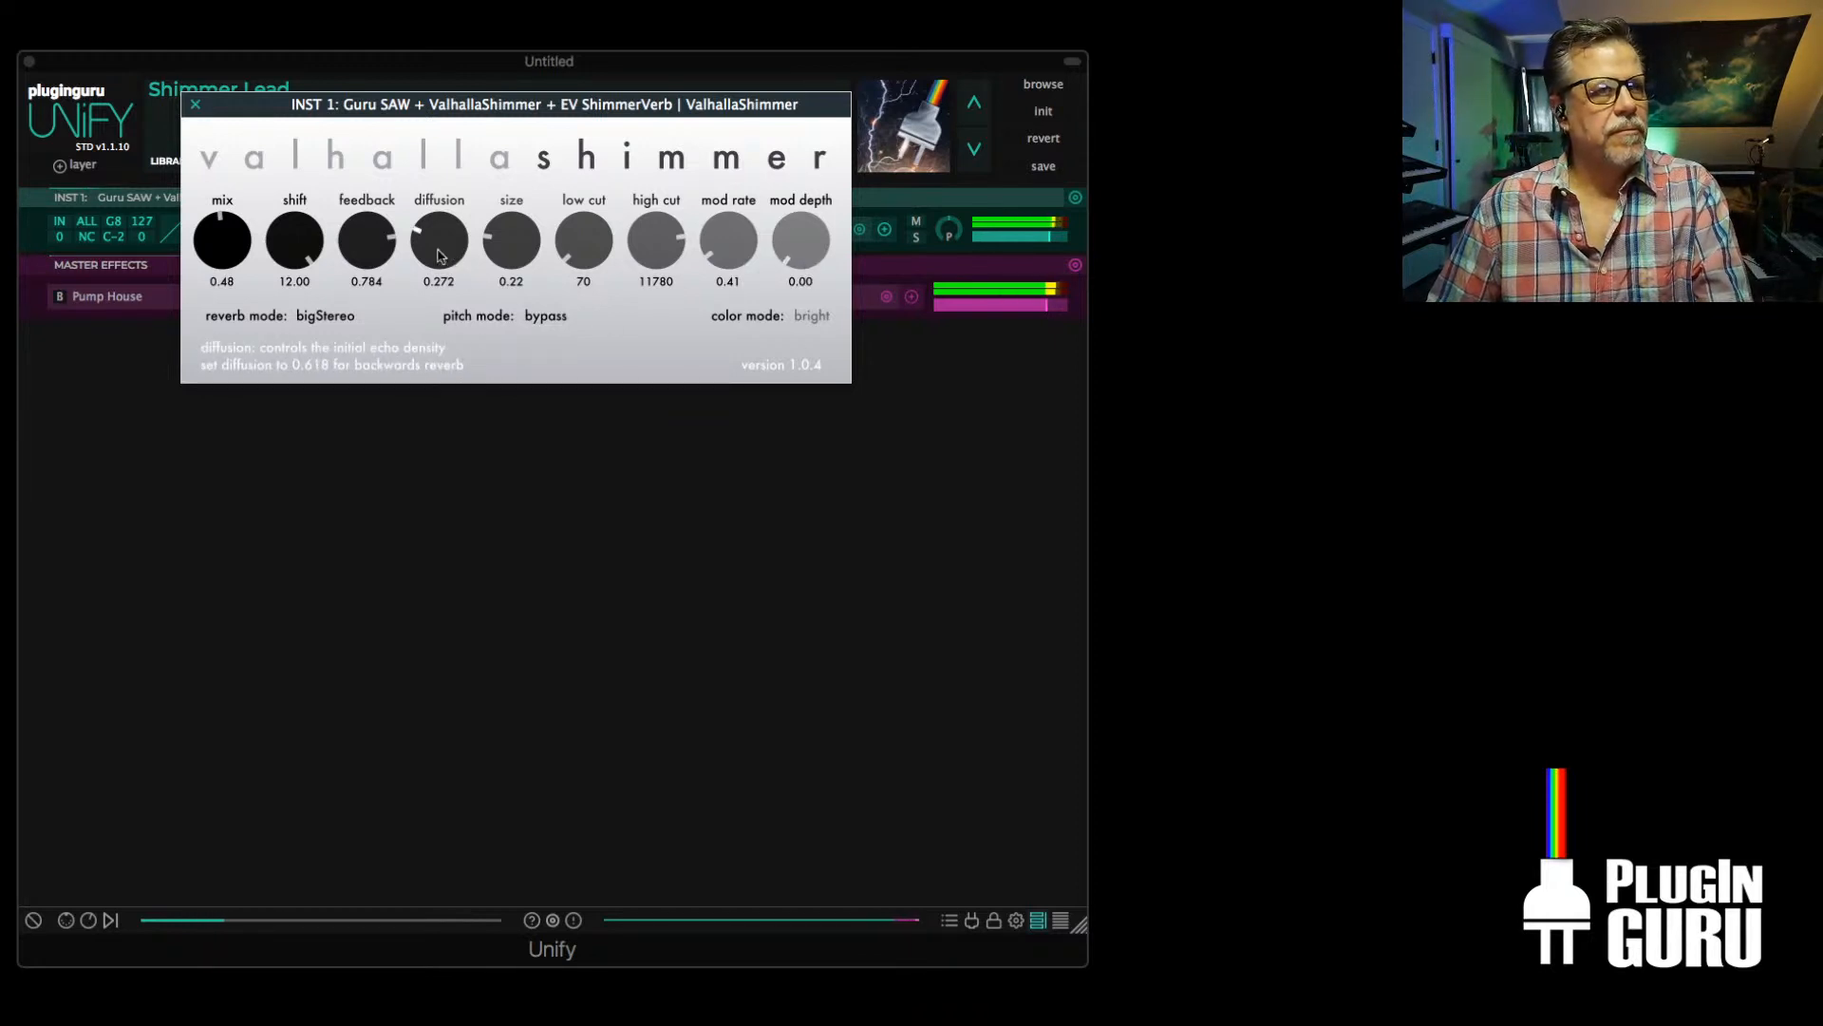
pyautogui.moveTo(437, 245); pyautogui.dragTo(536, 142)
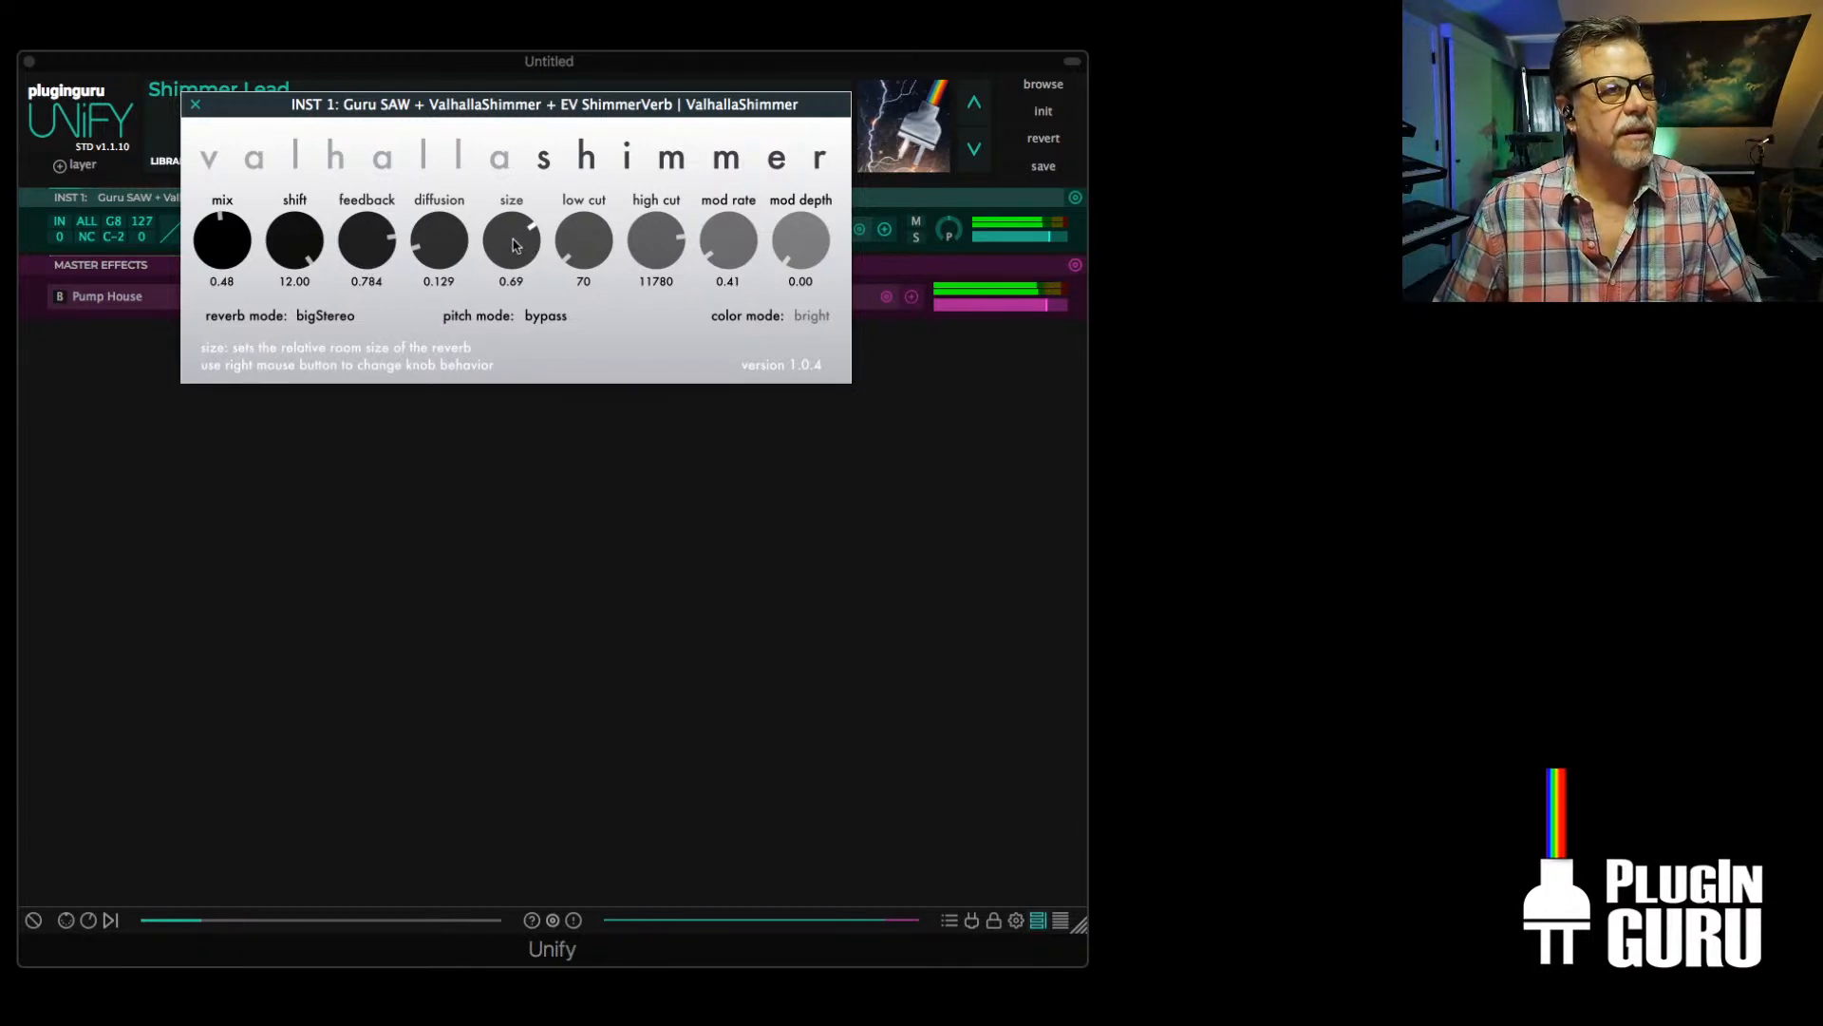
pyautogui.moveTo(517, 239); pyautogui.dragTo(510, 421)
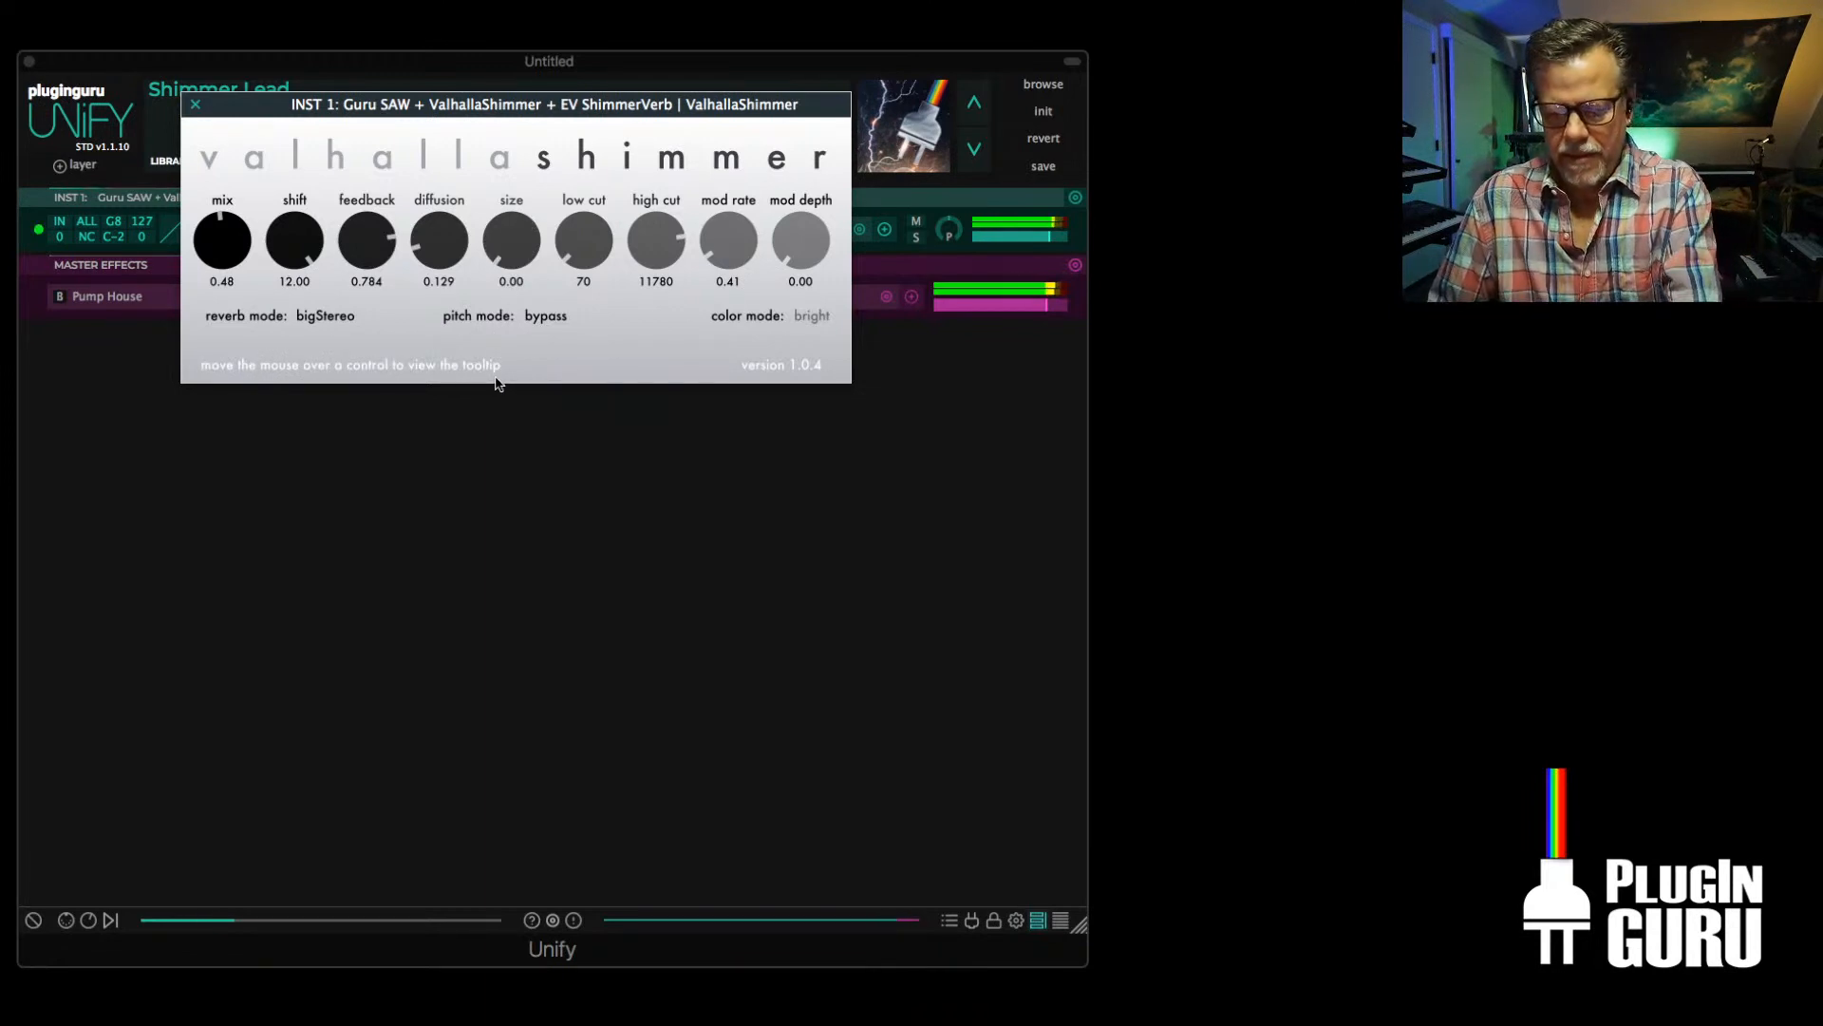
pyautogui.moveTo(438, 240); pyautogui.dragTo(464, 92)
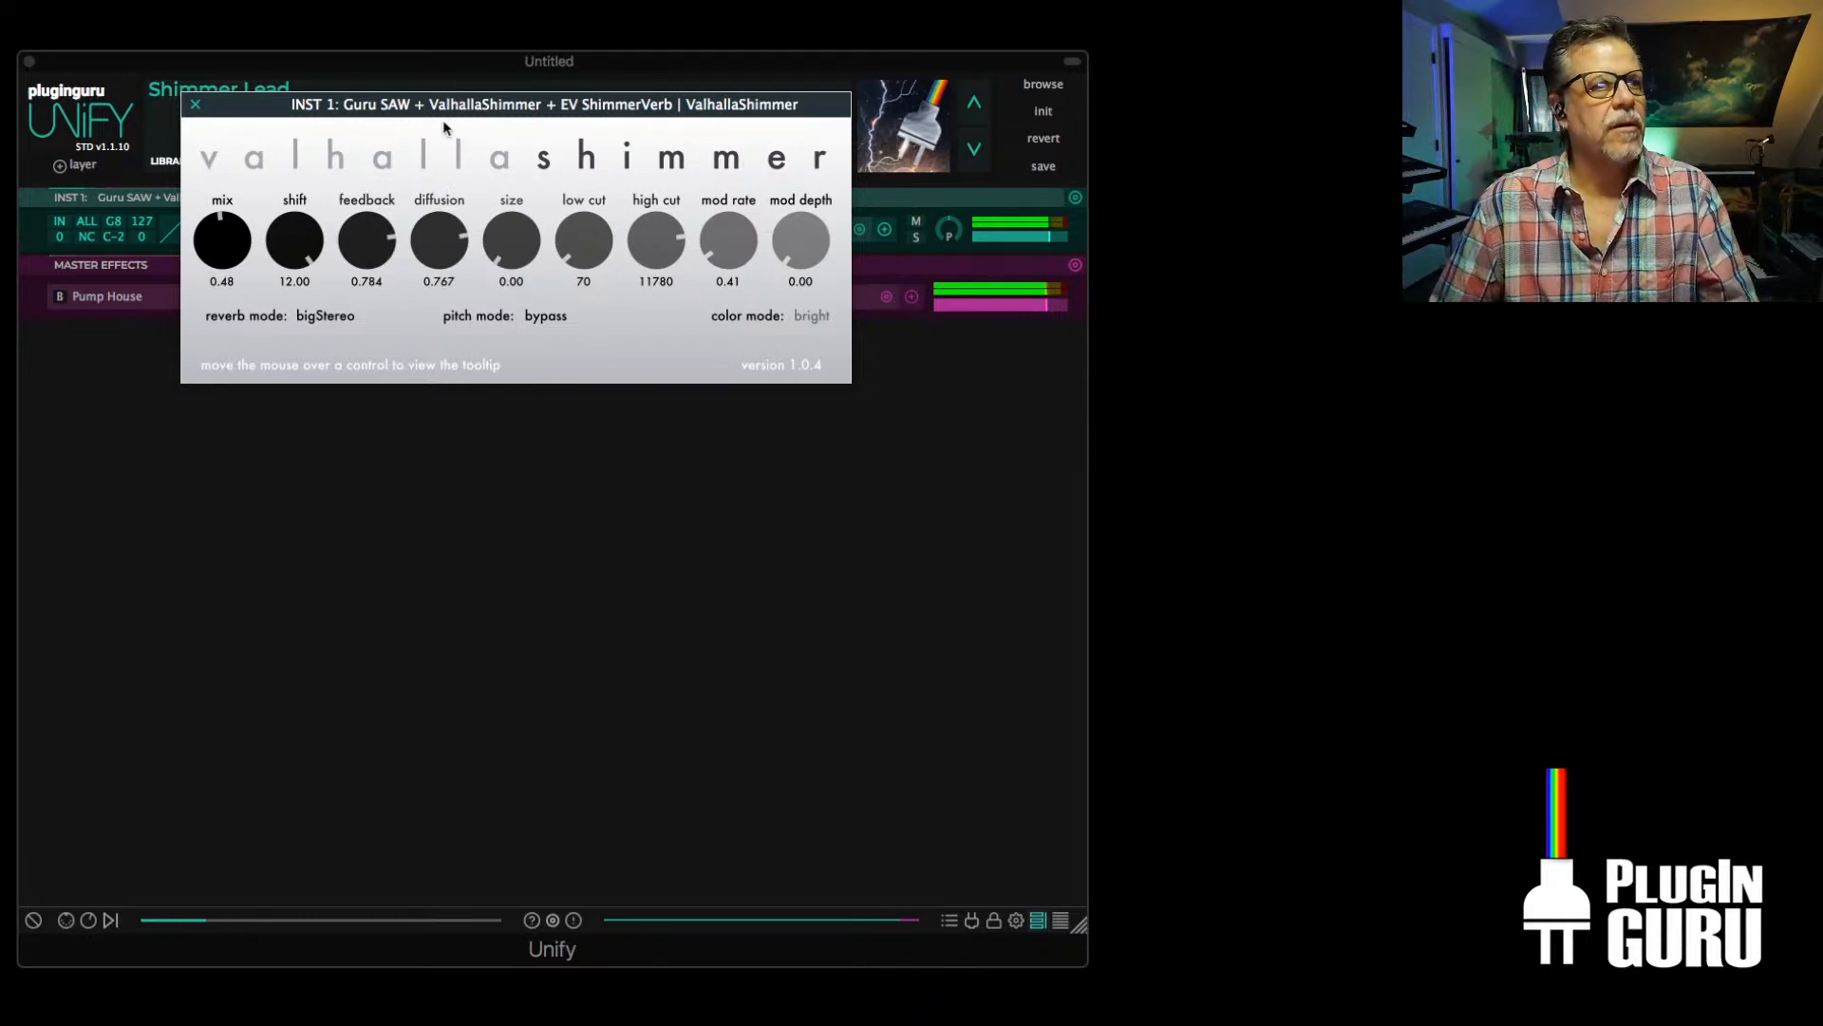
# Change the Guru Sampler's waveform on INST 1 to OSC-DSP - SAW and close its window
pyautogui.moveTo(442, 120); pyautogui.dragTo(835, 346)
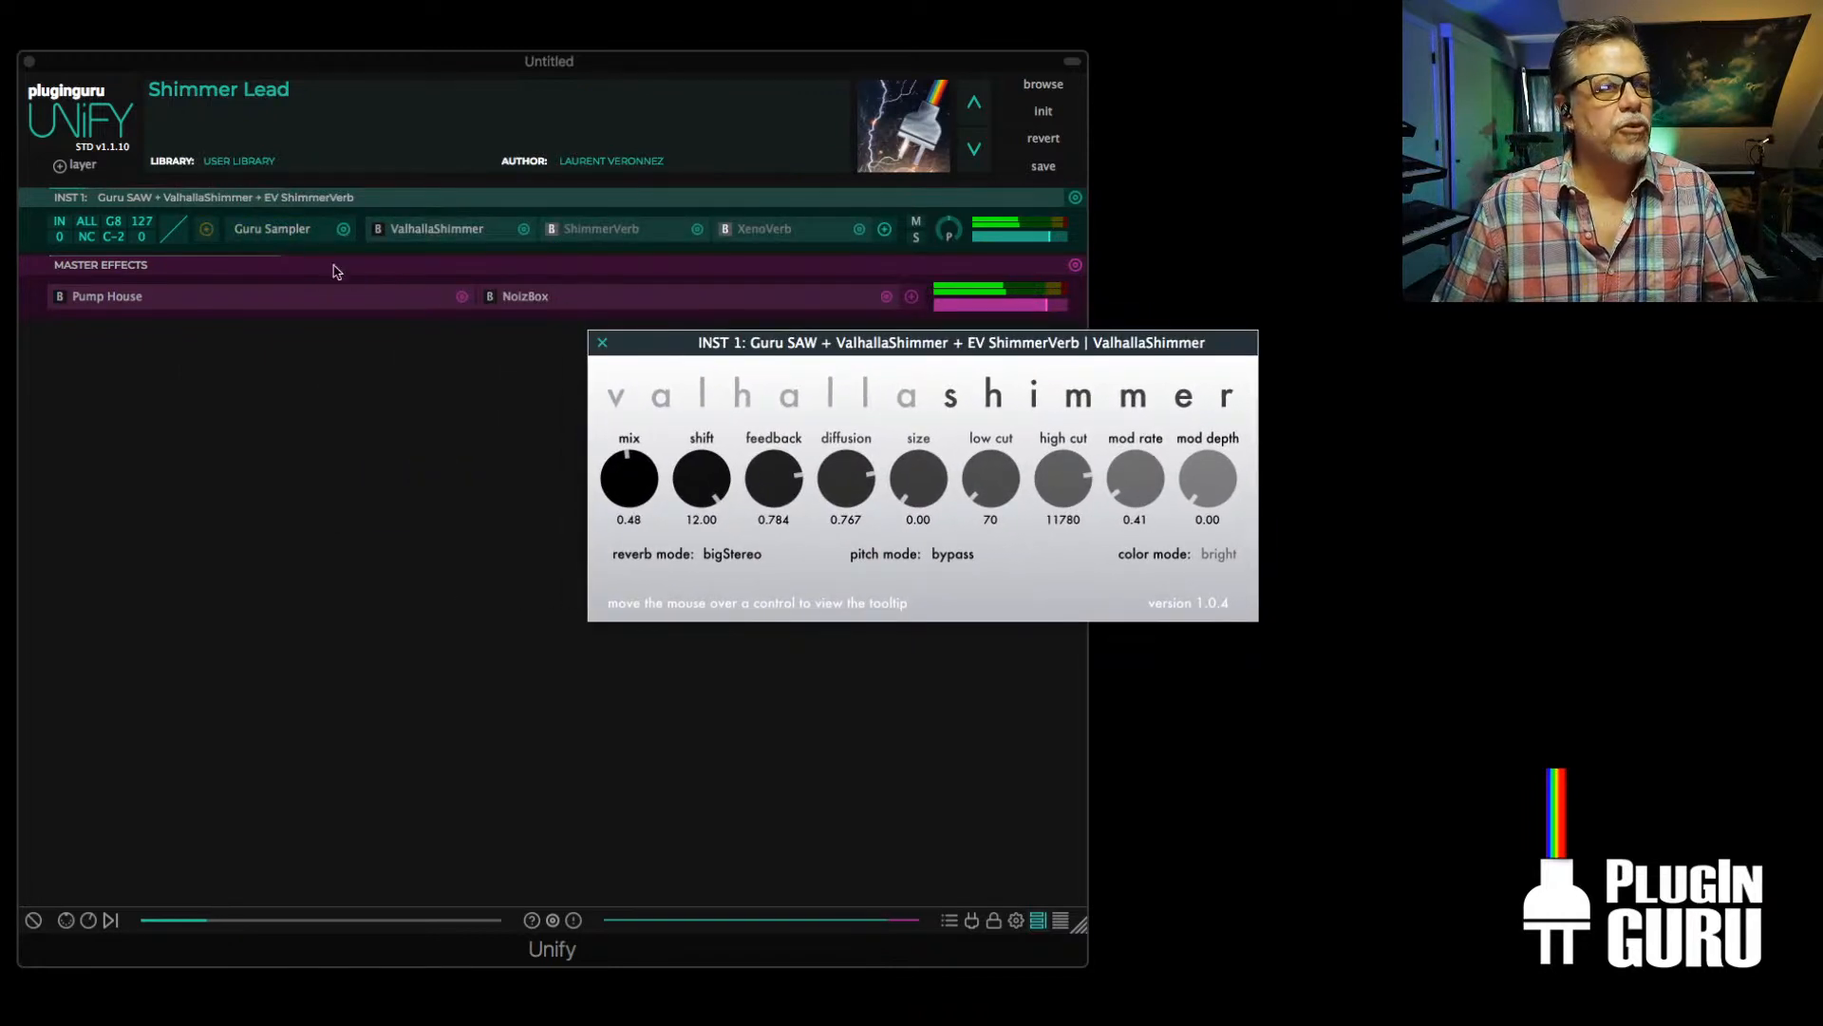
pyautogui.doubleClick(257, 233)
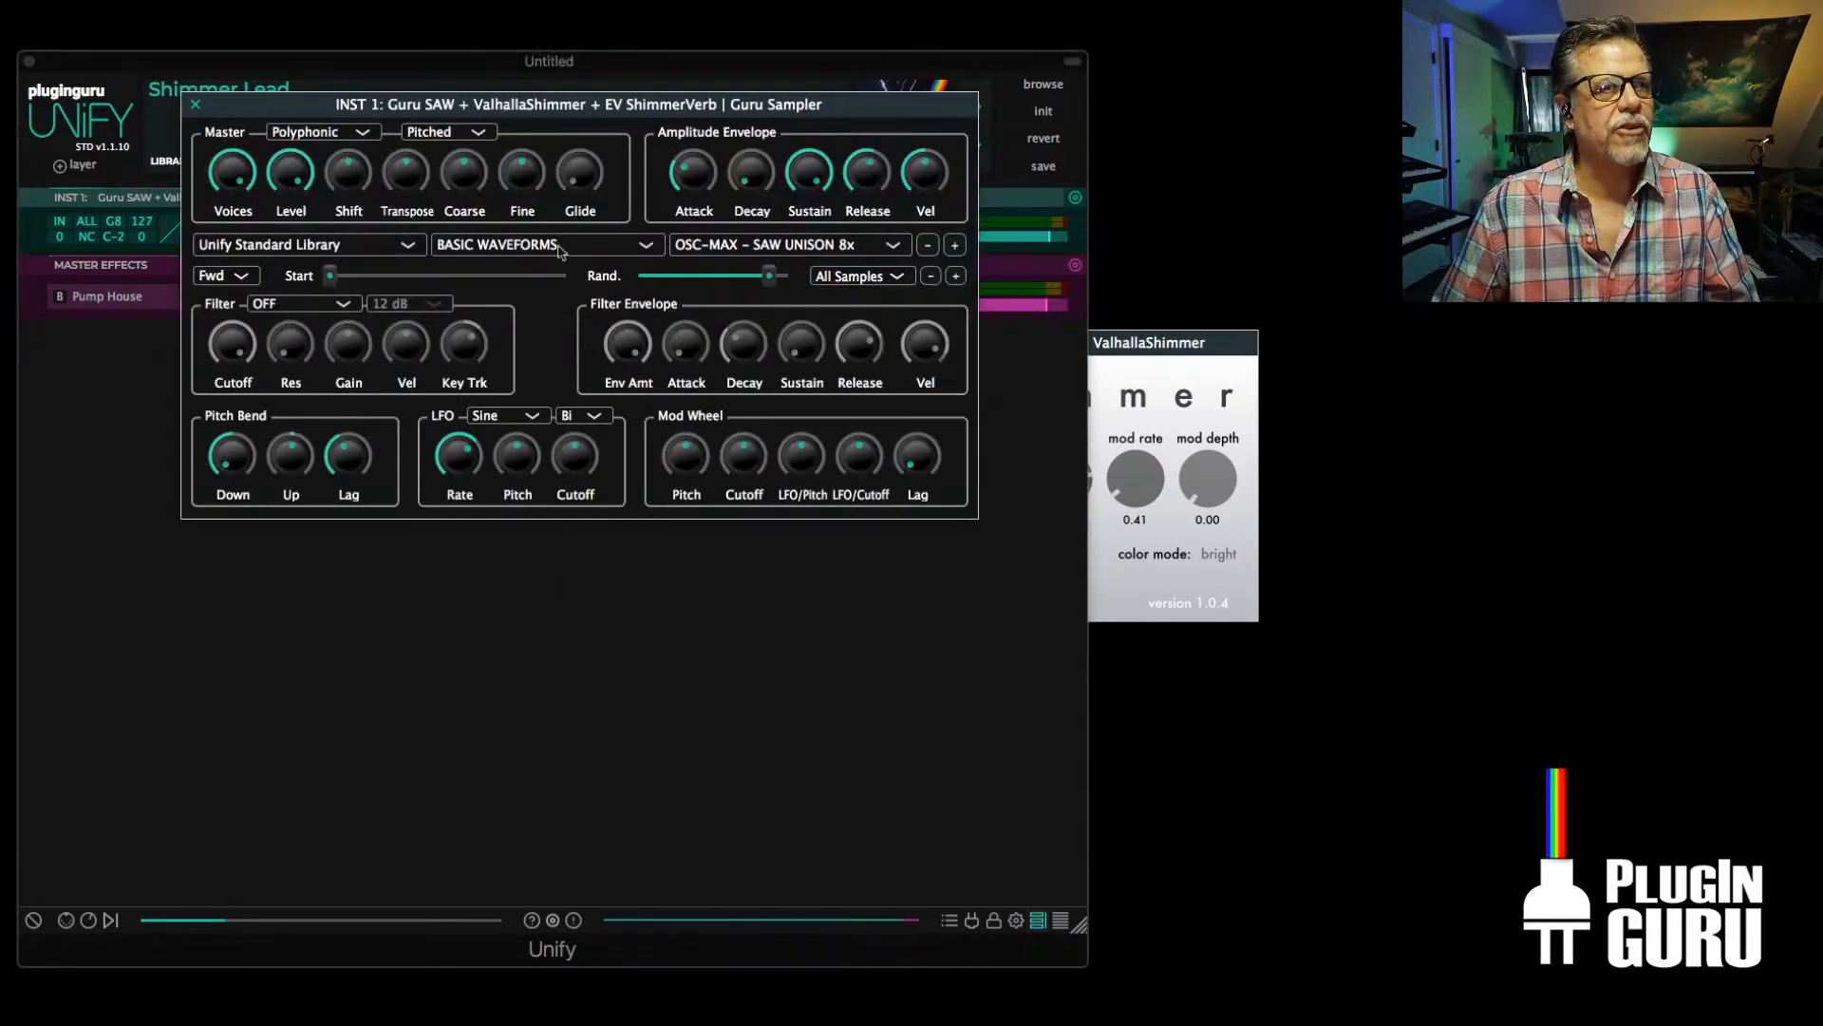
pyautogui.click(767, 249)
pyautogui.click(774, 271)
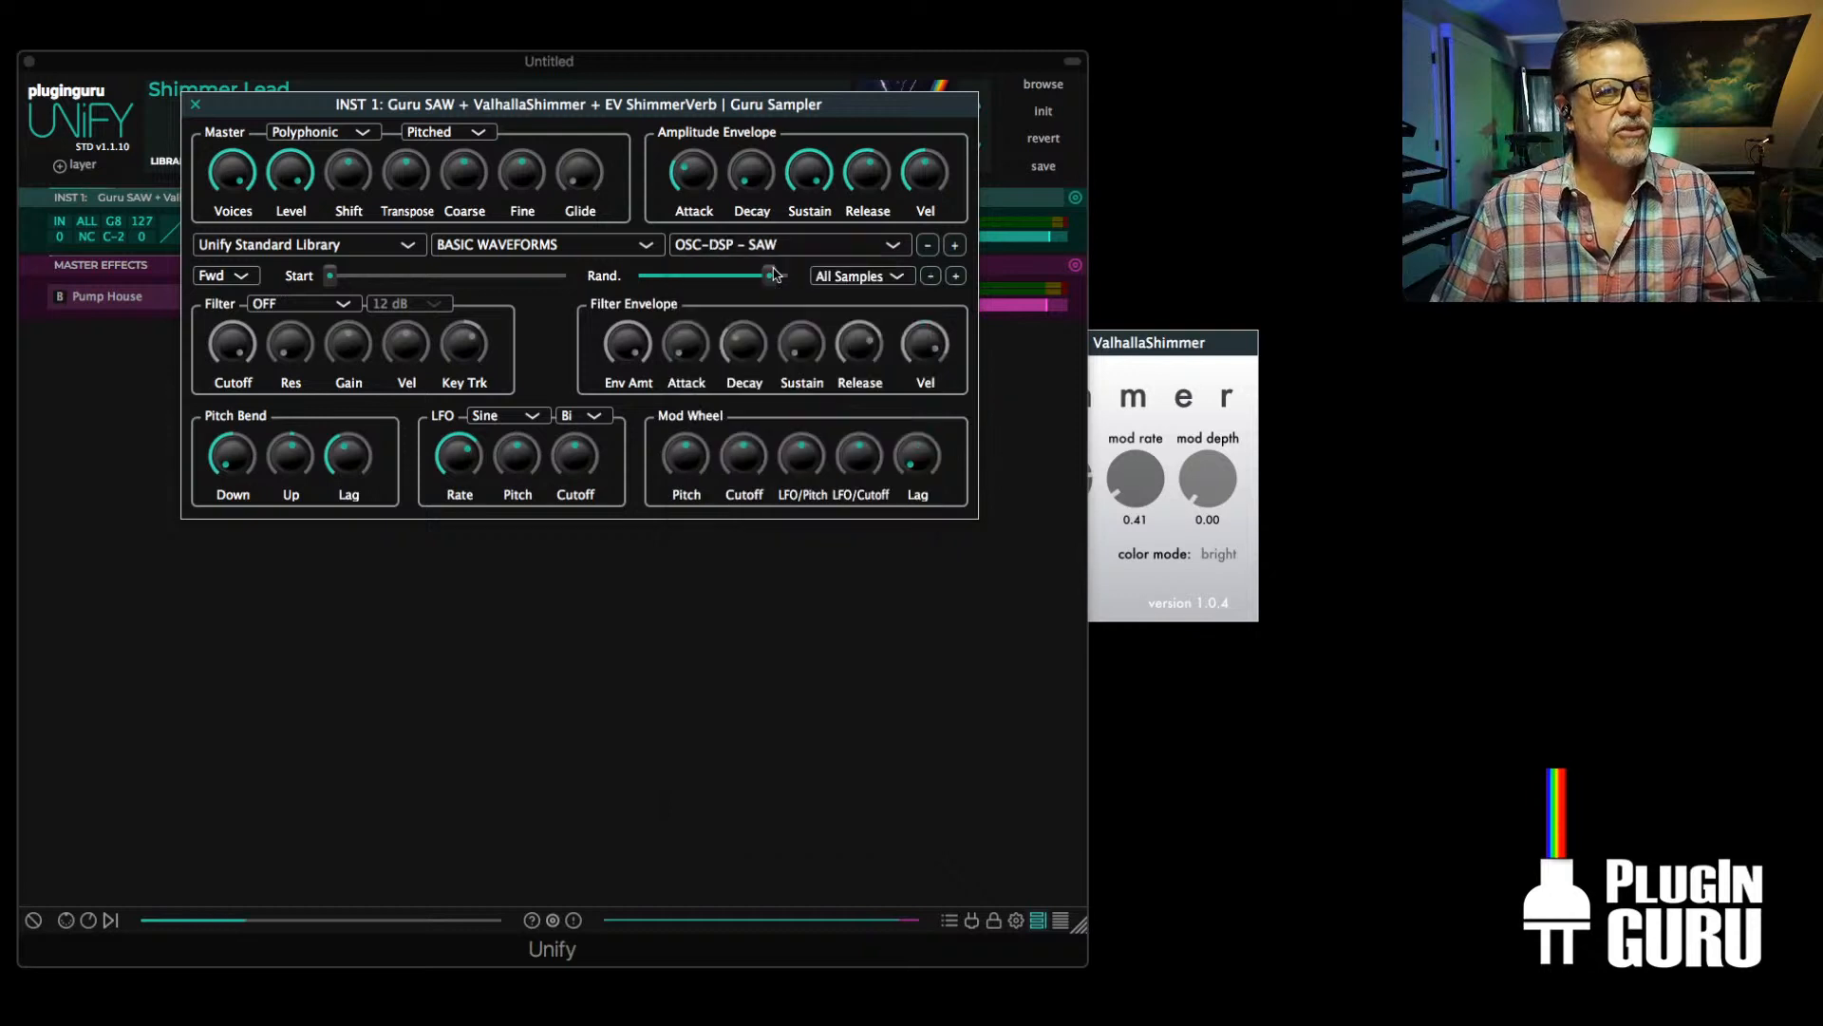
pyautogui.click(196, 105)
# Try various modulation speeds and depths in ValhallaShimmer, settling on mod rate 1.26 and mod depth 0.44
pyautogui.moveTo(916, 344); pyautogui.dragTo(727, 268)
pyautogui.moveTo(1025, 397); pyautogui.dragTo(1047, 464)
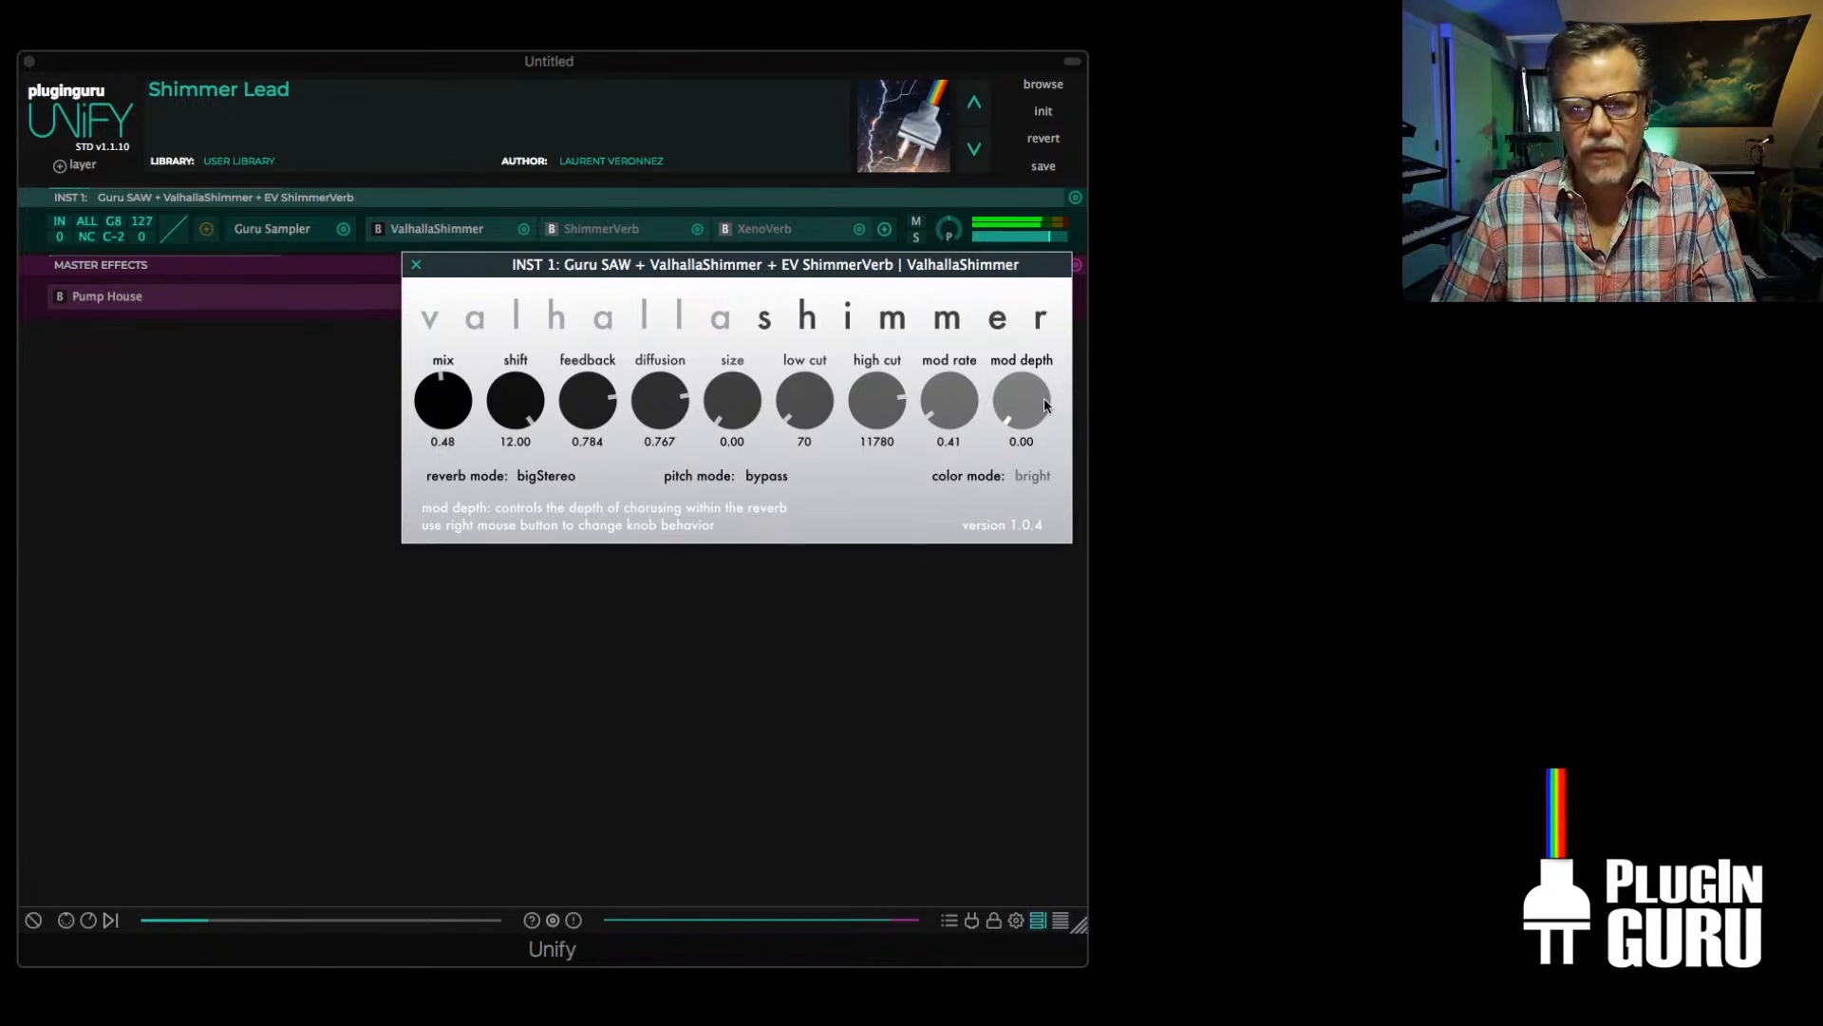
pyautogui.moveTo(1045, 399); pyautogui.dragTo(1029, 337)
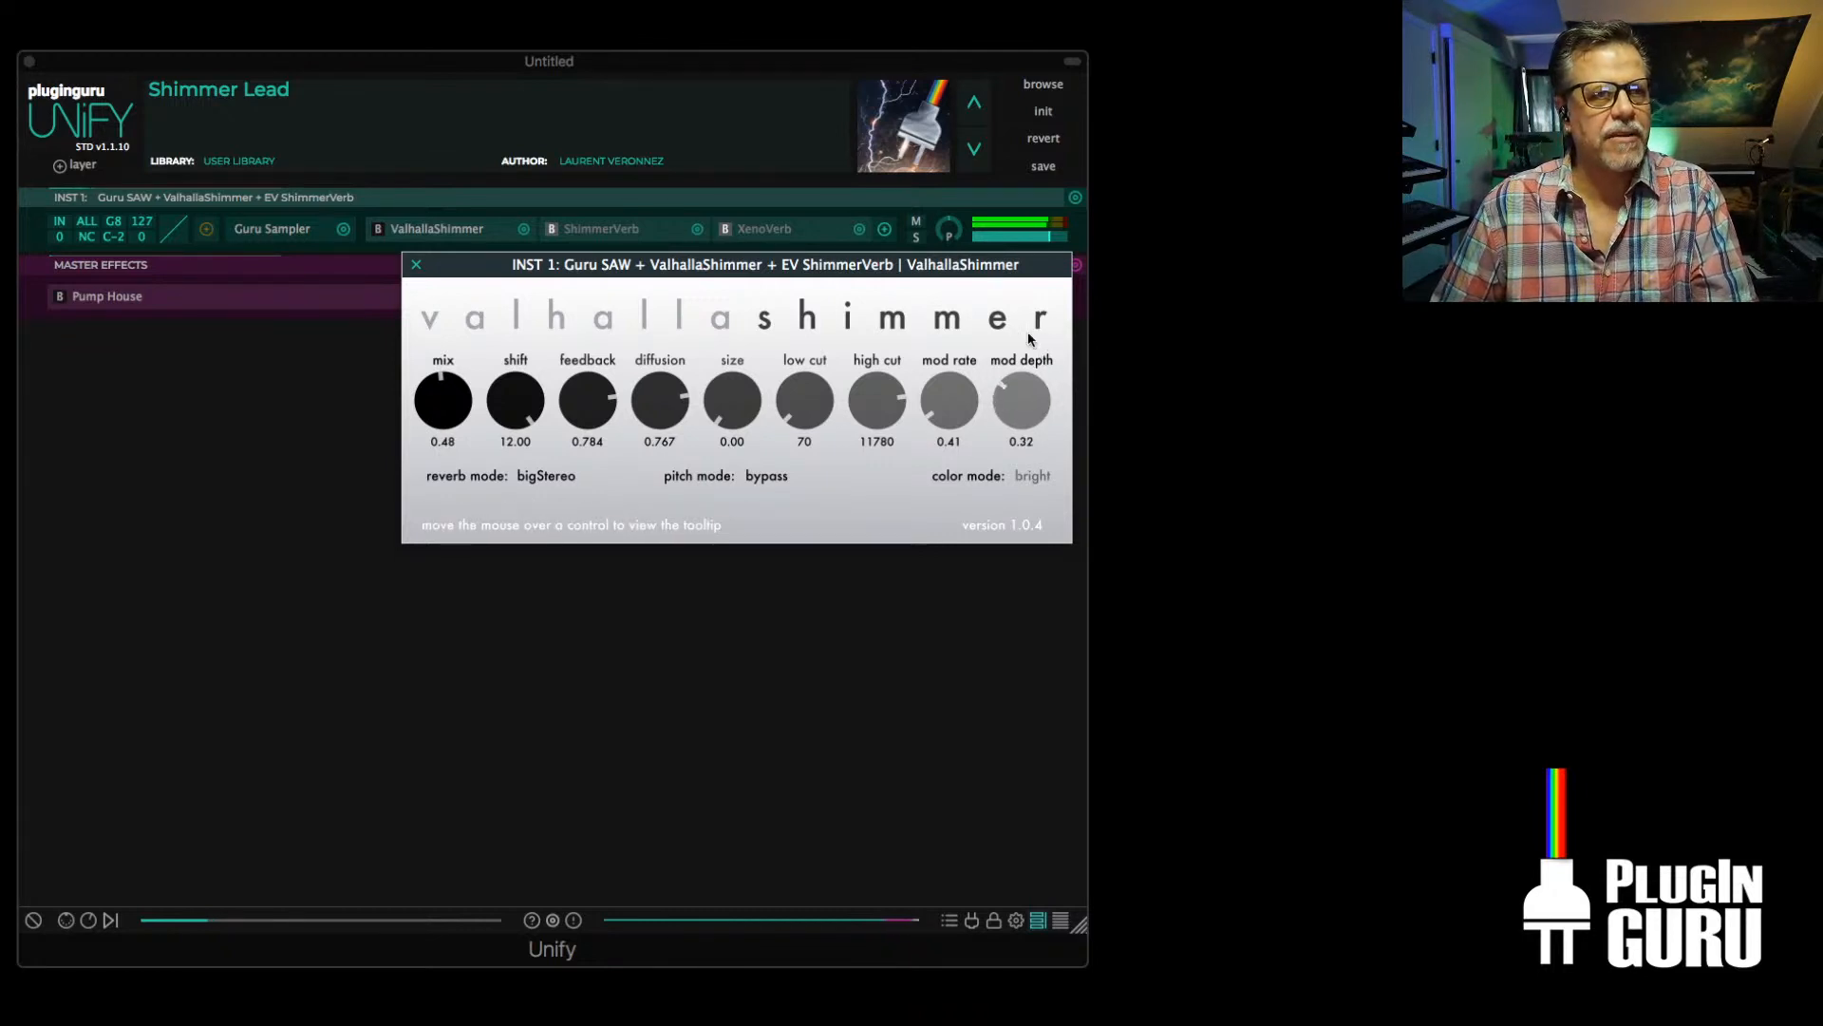
pyautogui.moveTo(940, 379); pyautogui.dragTo(986, 236)
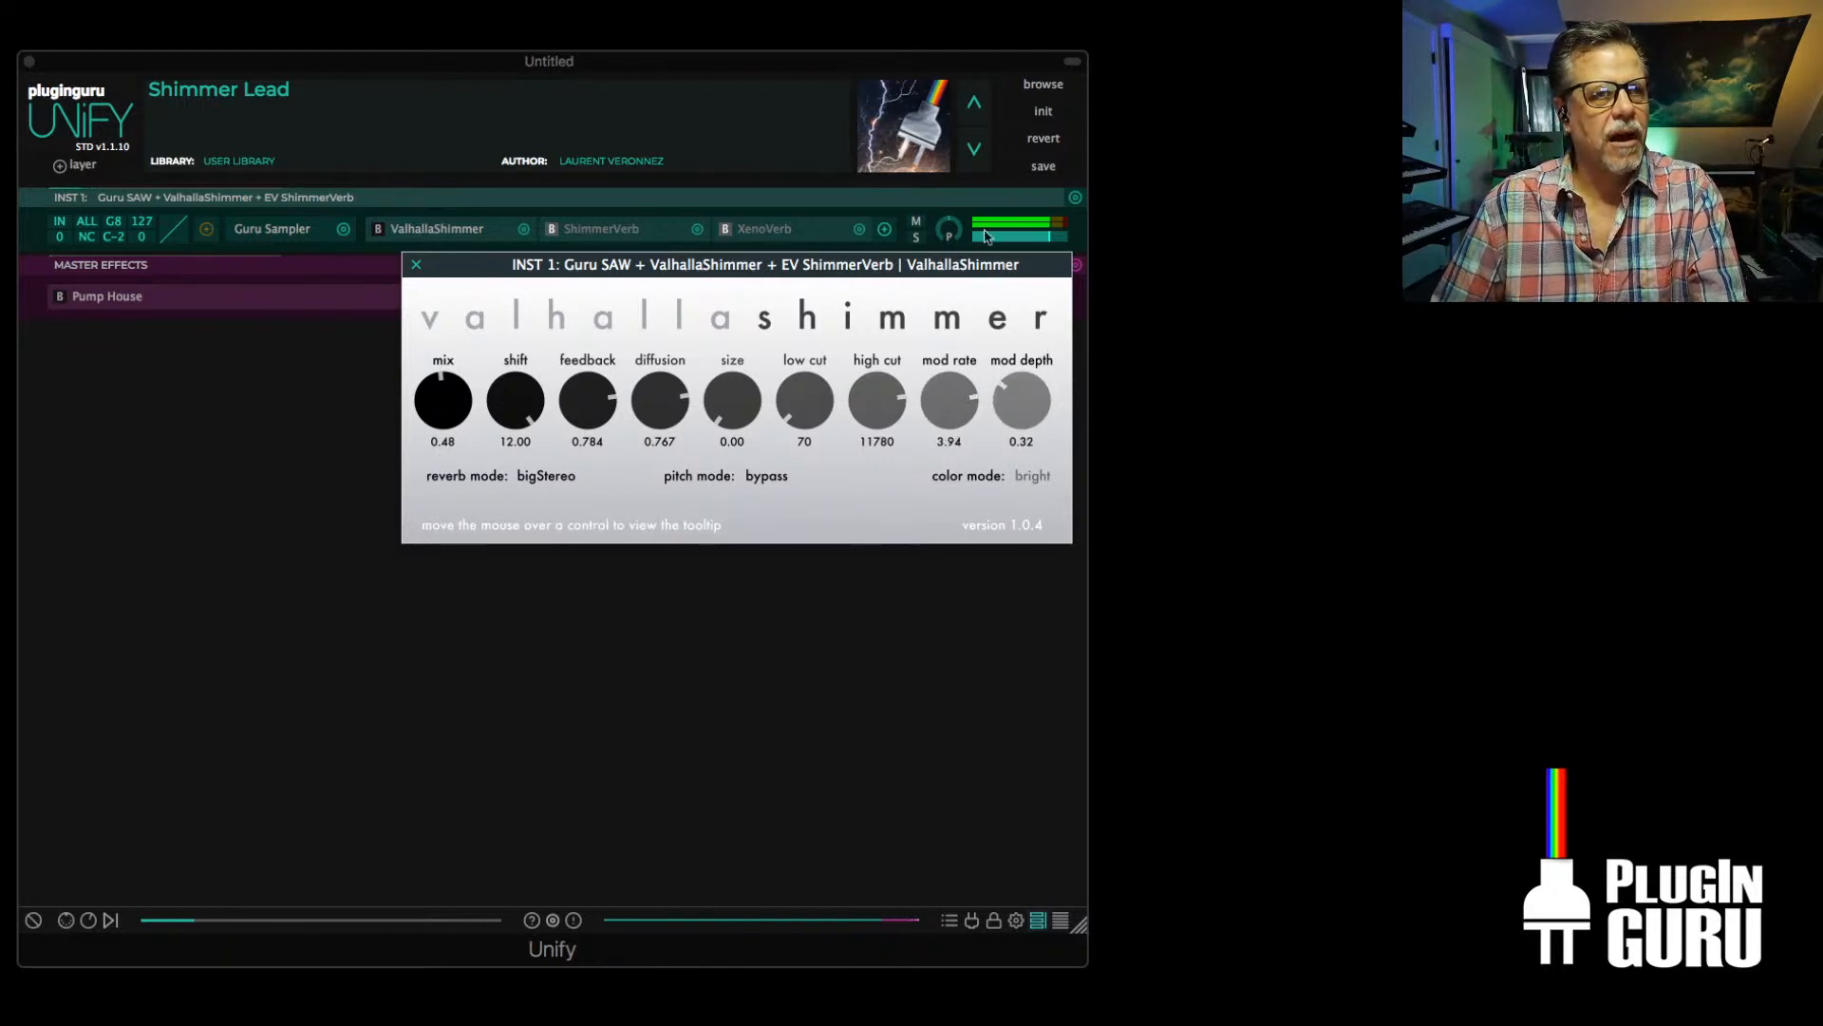
pyautogui.moveTo(1022, 394); pyautogui.dragTo(1063, 297)
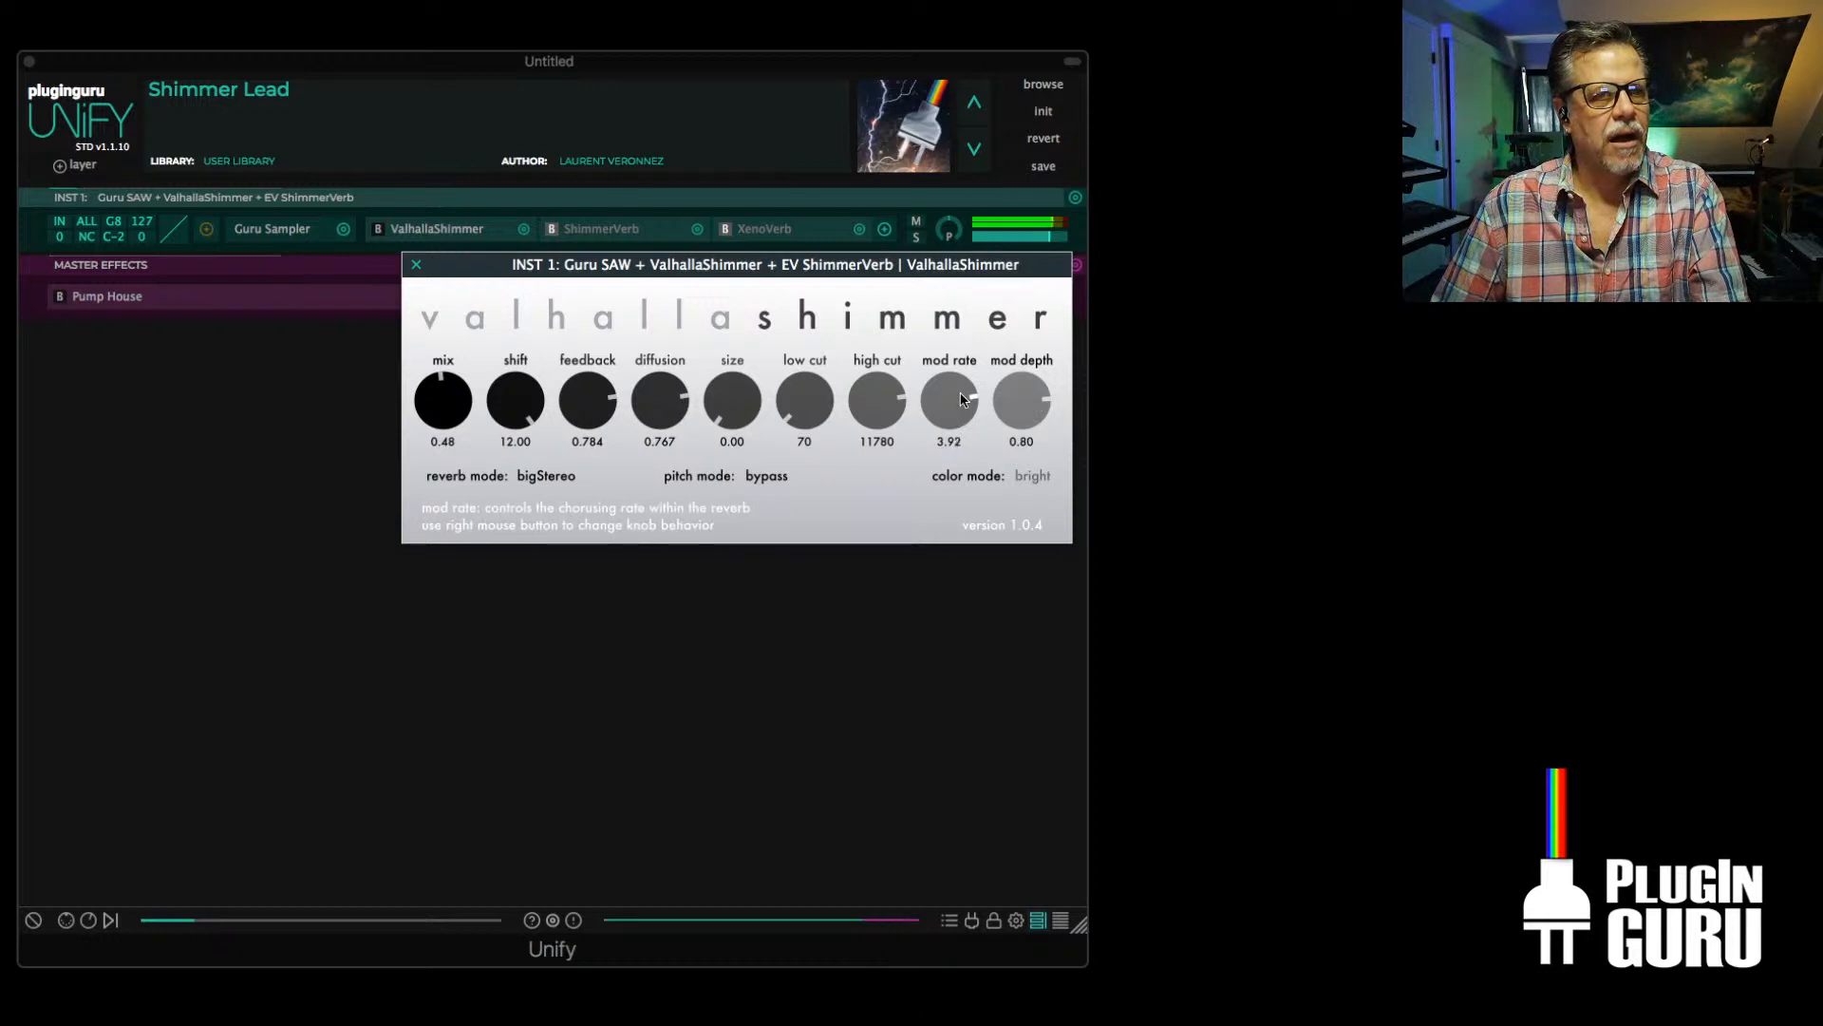
pyautogui.moveTo(961, 399); pyautogui.dragTo(969, 581)
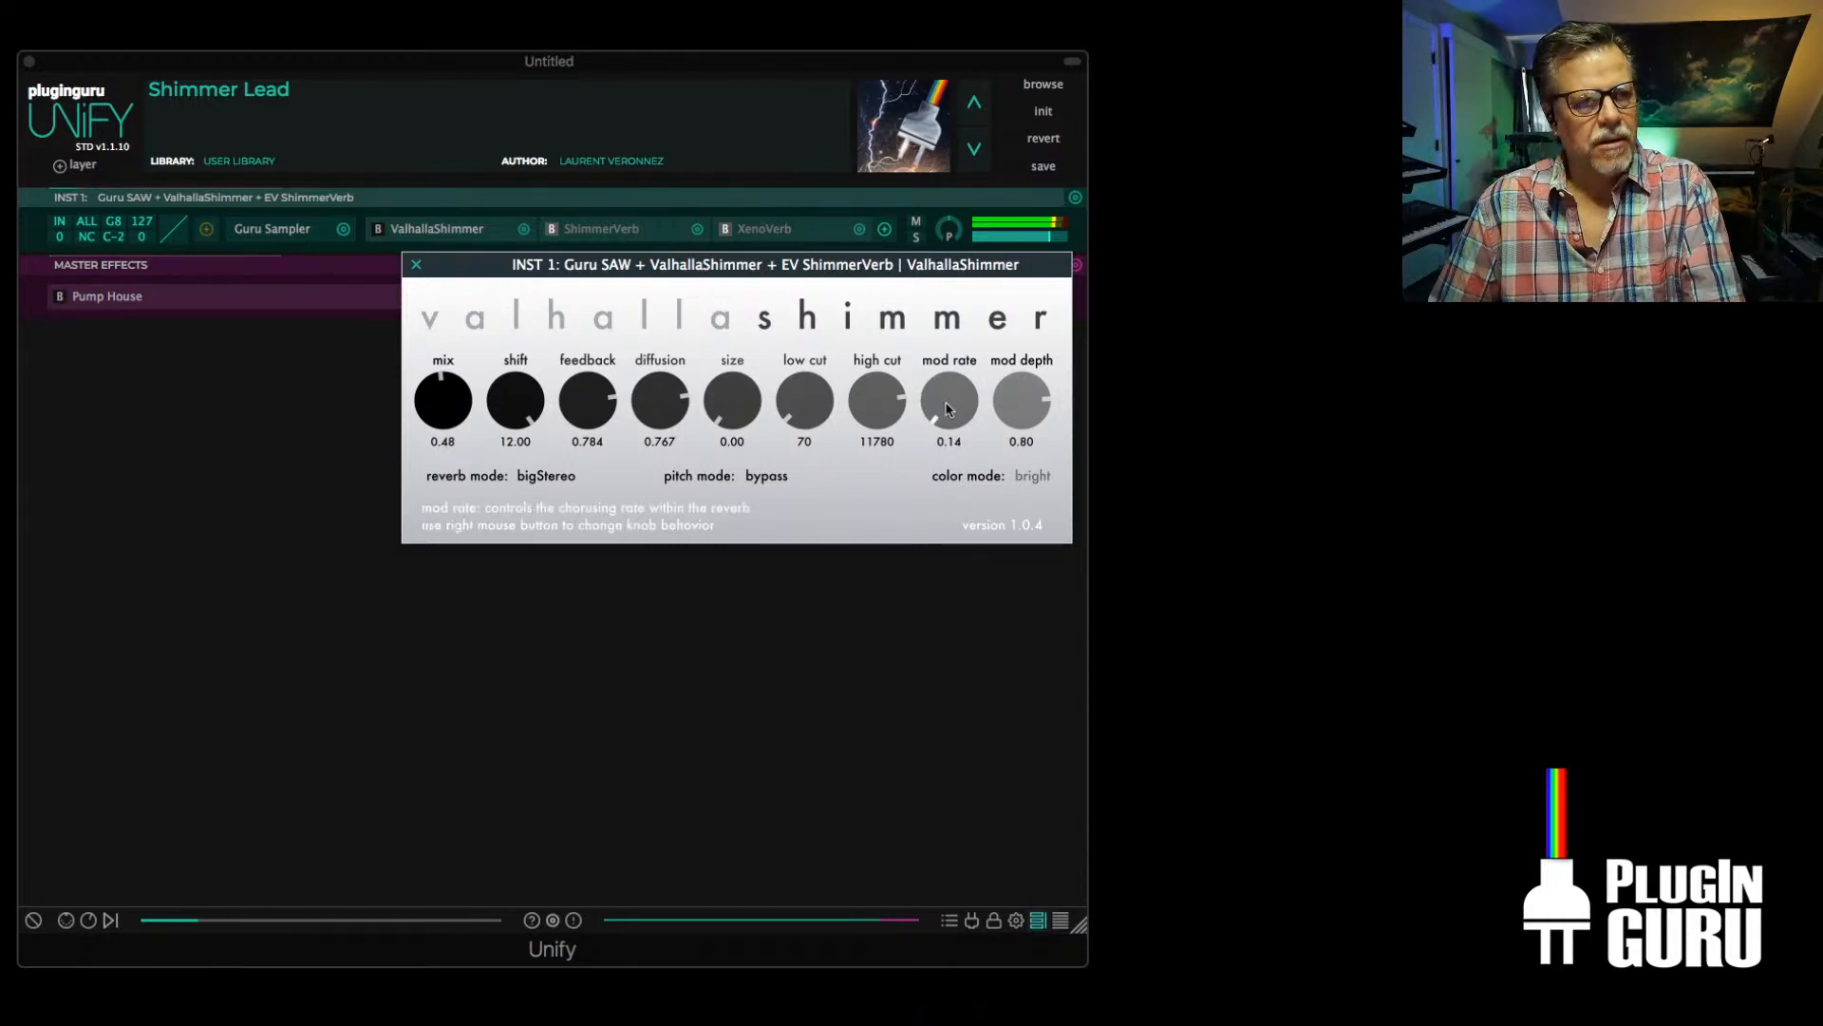
pyautogui.moveTo(951, 414); pyautogui.dragTo(950, 384)
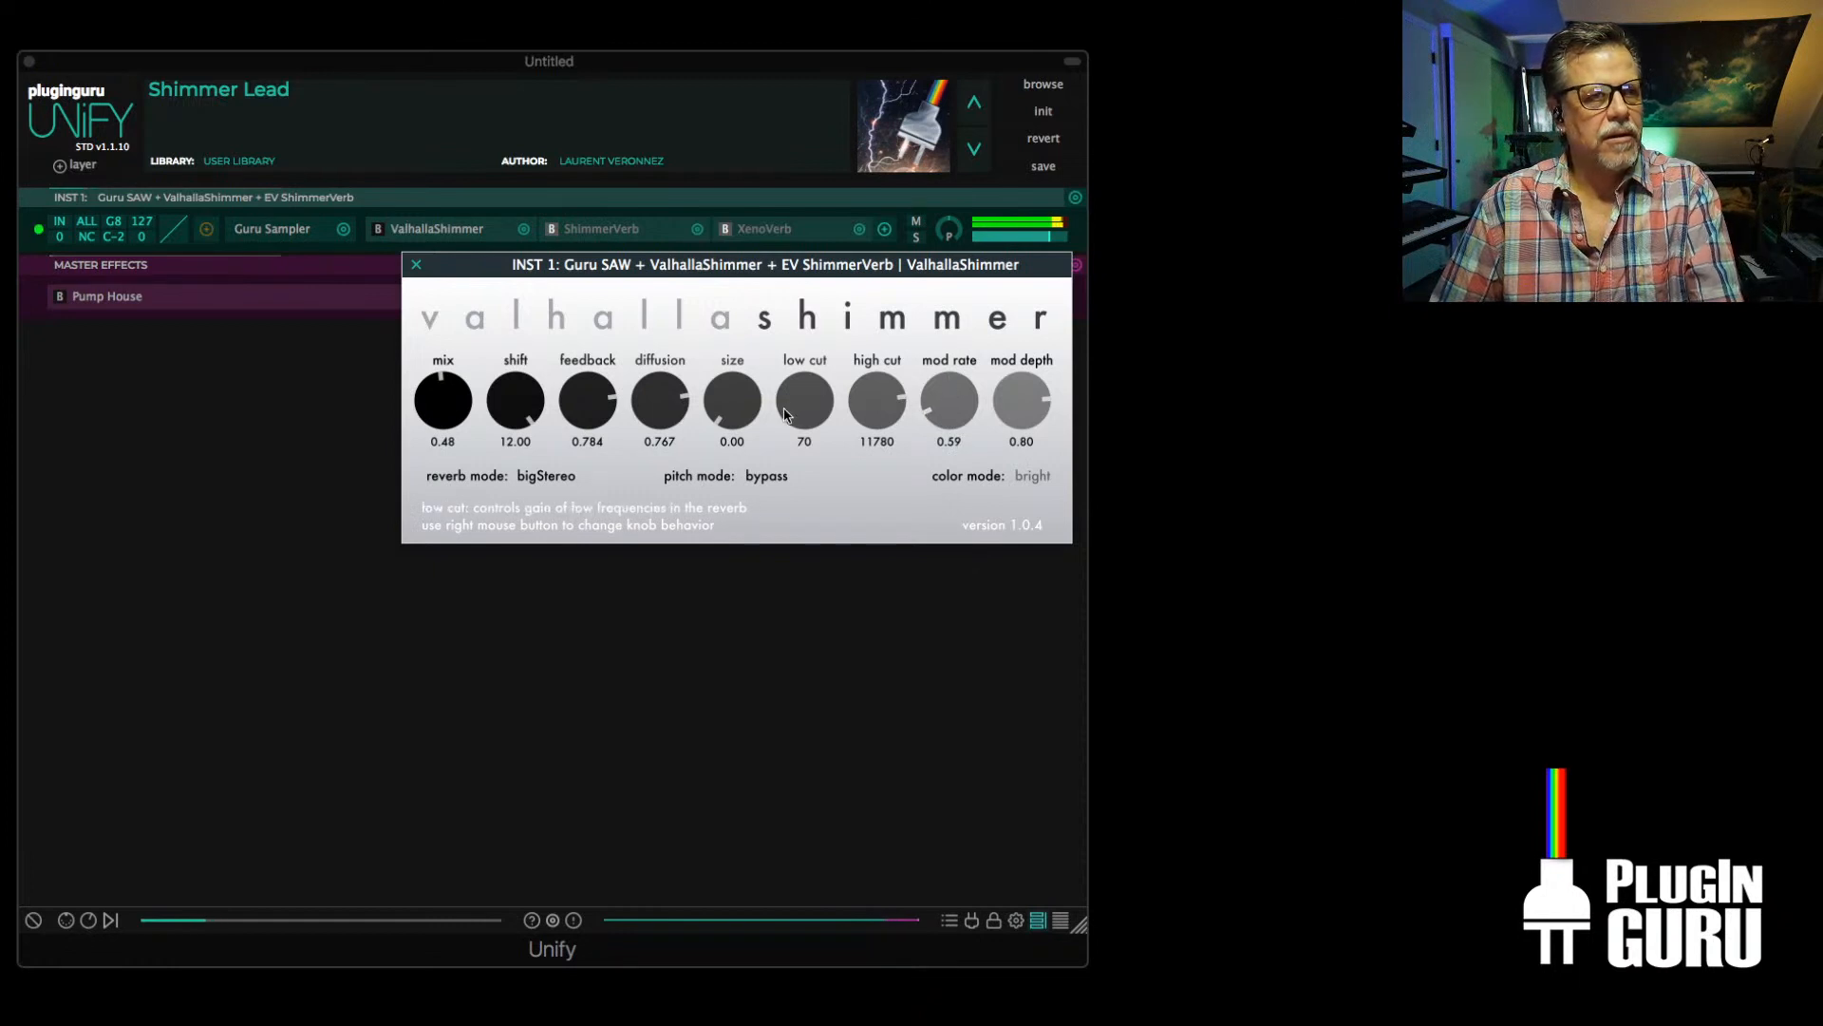
pyautogui.moveTo(1022, 399); pyautogui.dragTo(1004, 486)
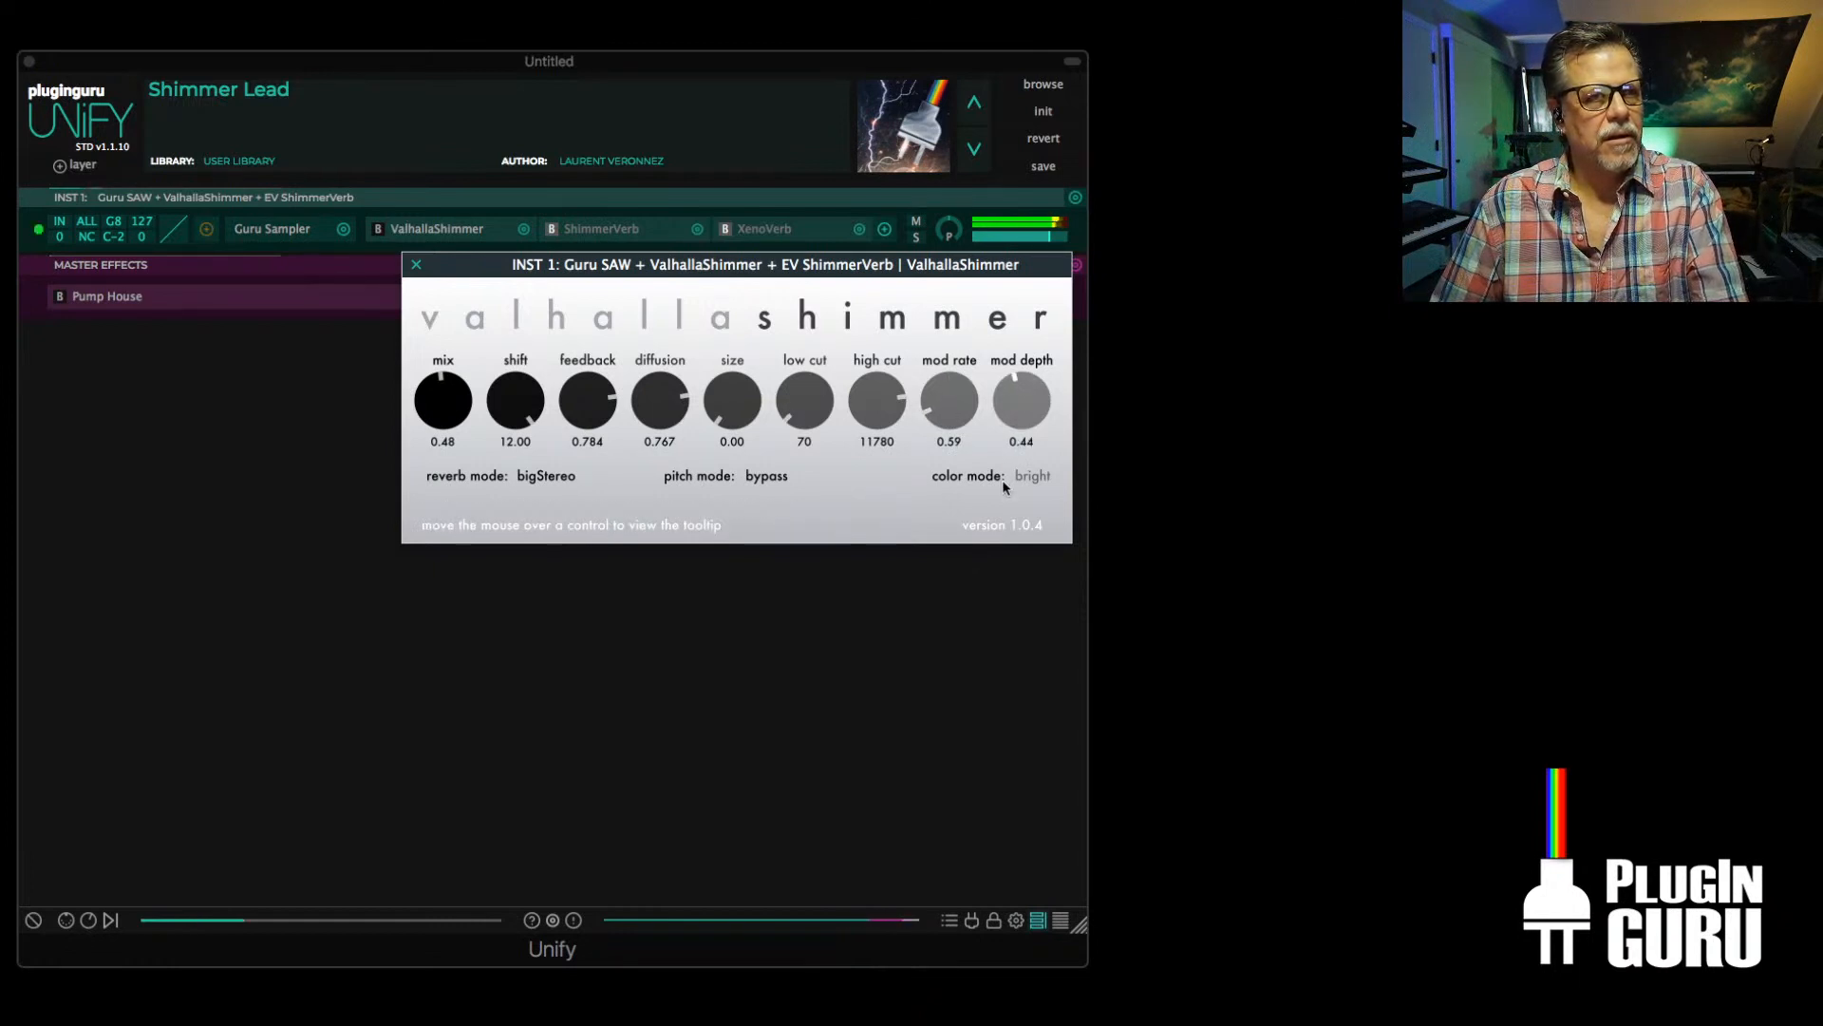
pyautogui.moveTo(954, 416); pyautogui.dragTo(950, 372)
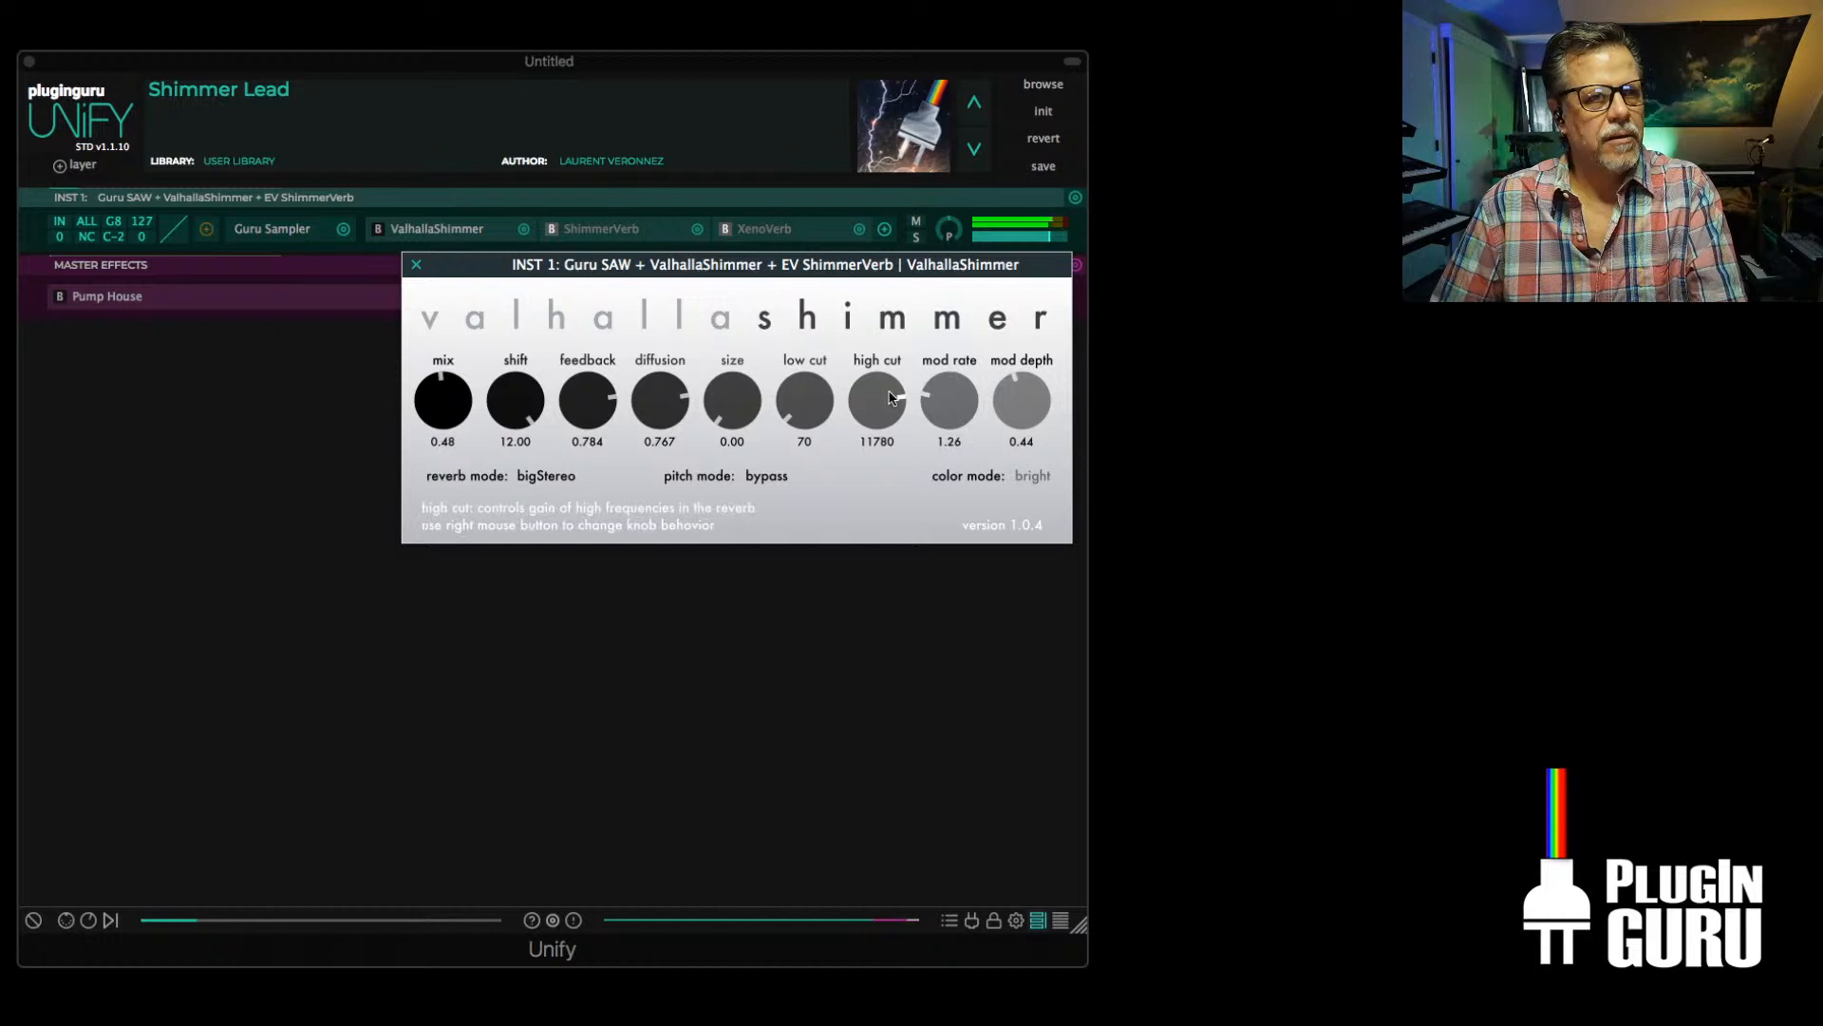
# Set ValhallaShimmer's size to 0.44, diffusion to 0.470 and mix to 0.54, and close its window
pyautogui.moveTo(719, 429); pyautogui.dragTo(658, 465)
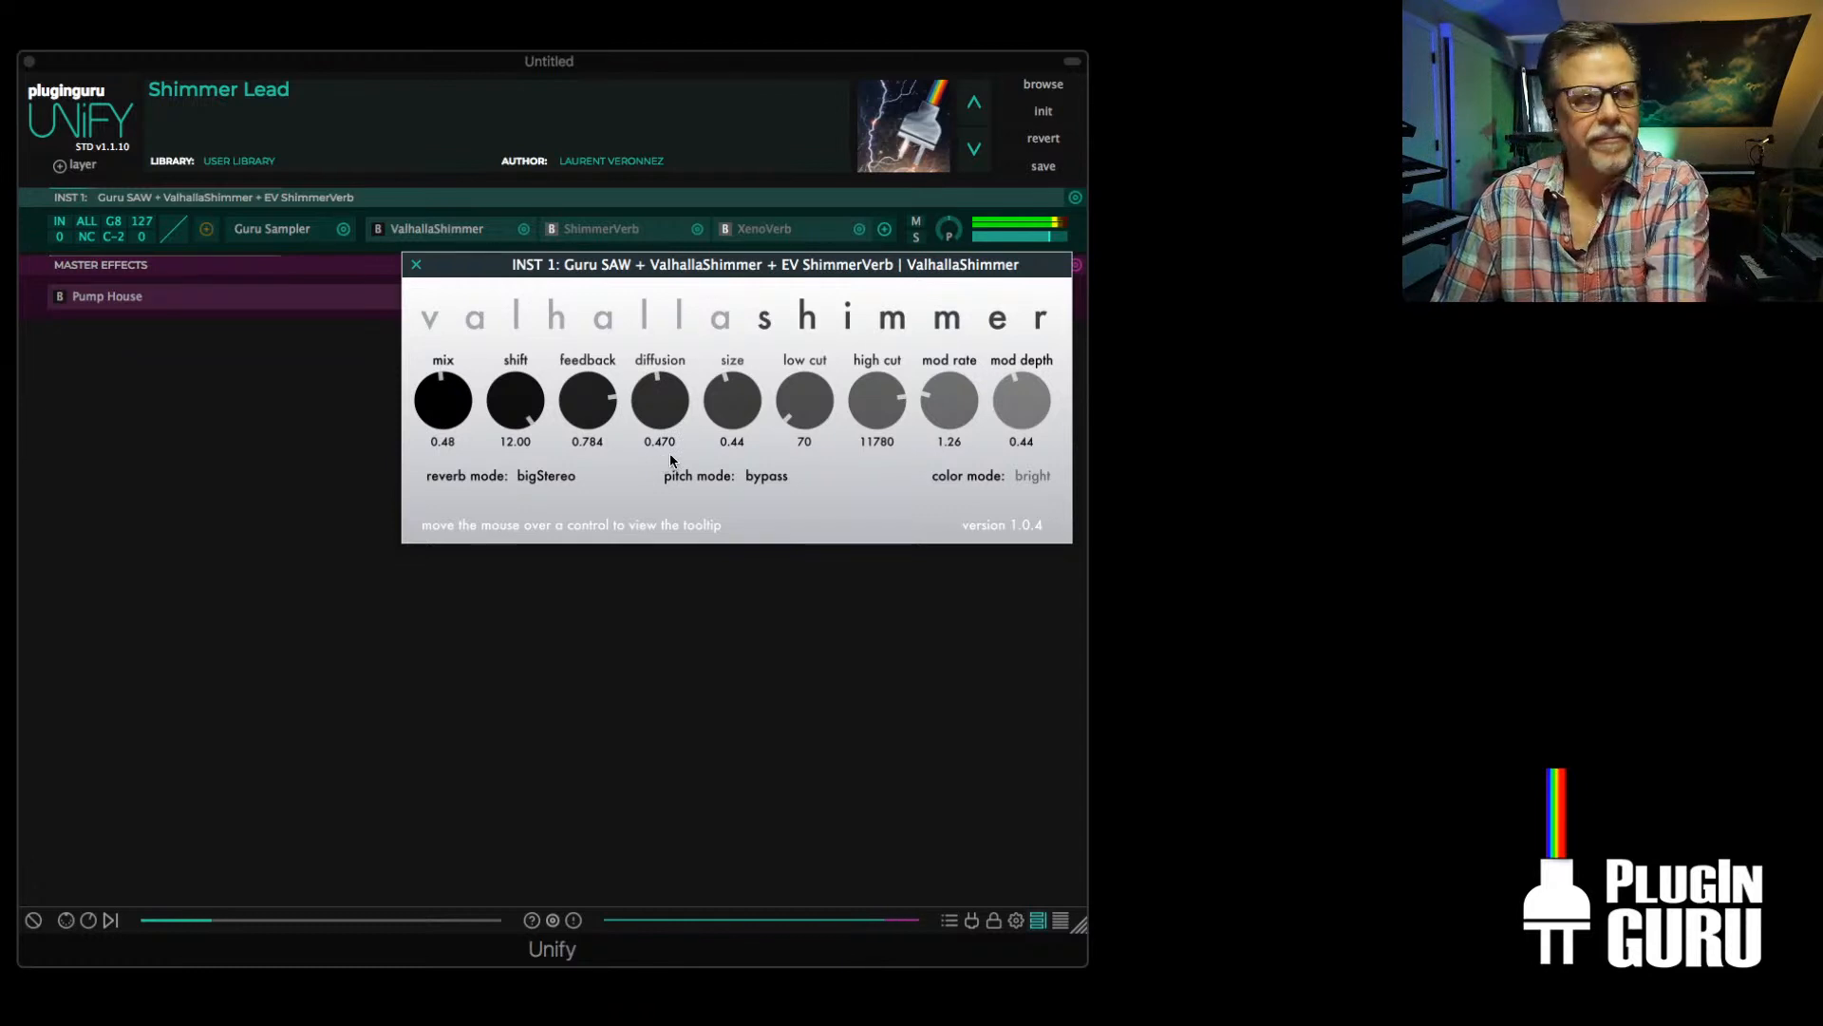
pyautogui.moveTo(443, 398); pyautogui.dragTo(464, 281)
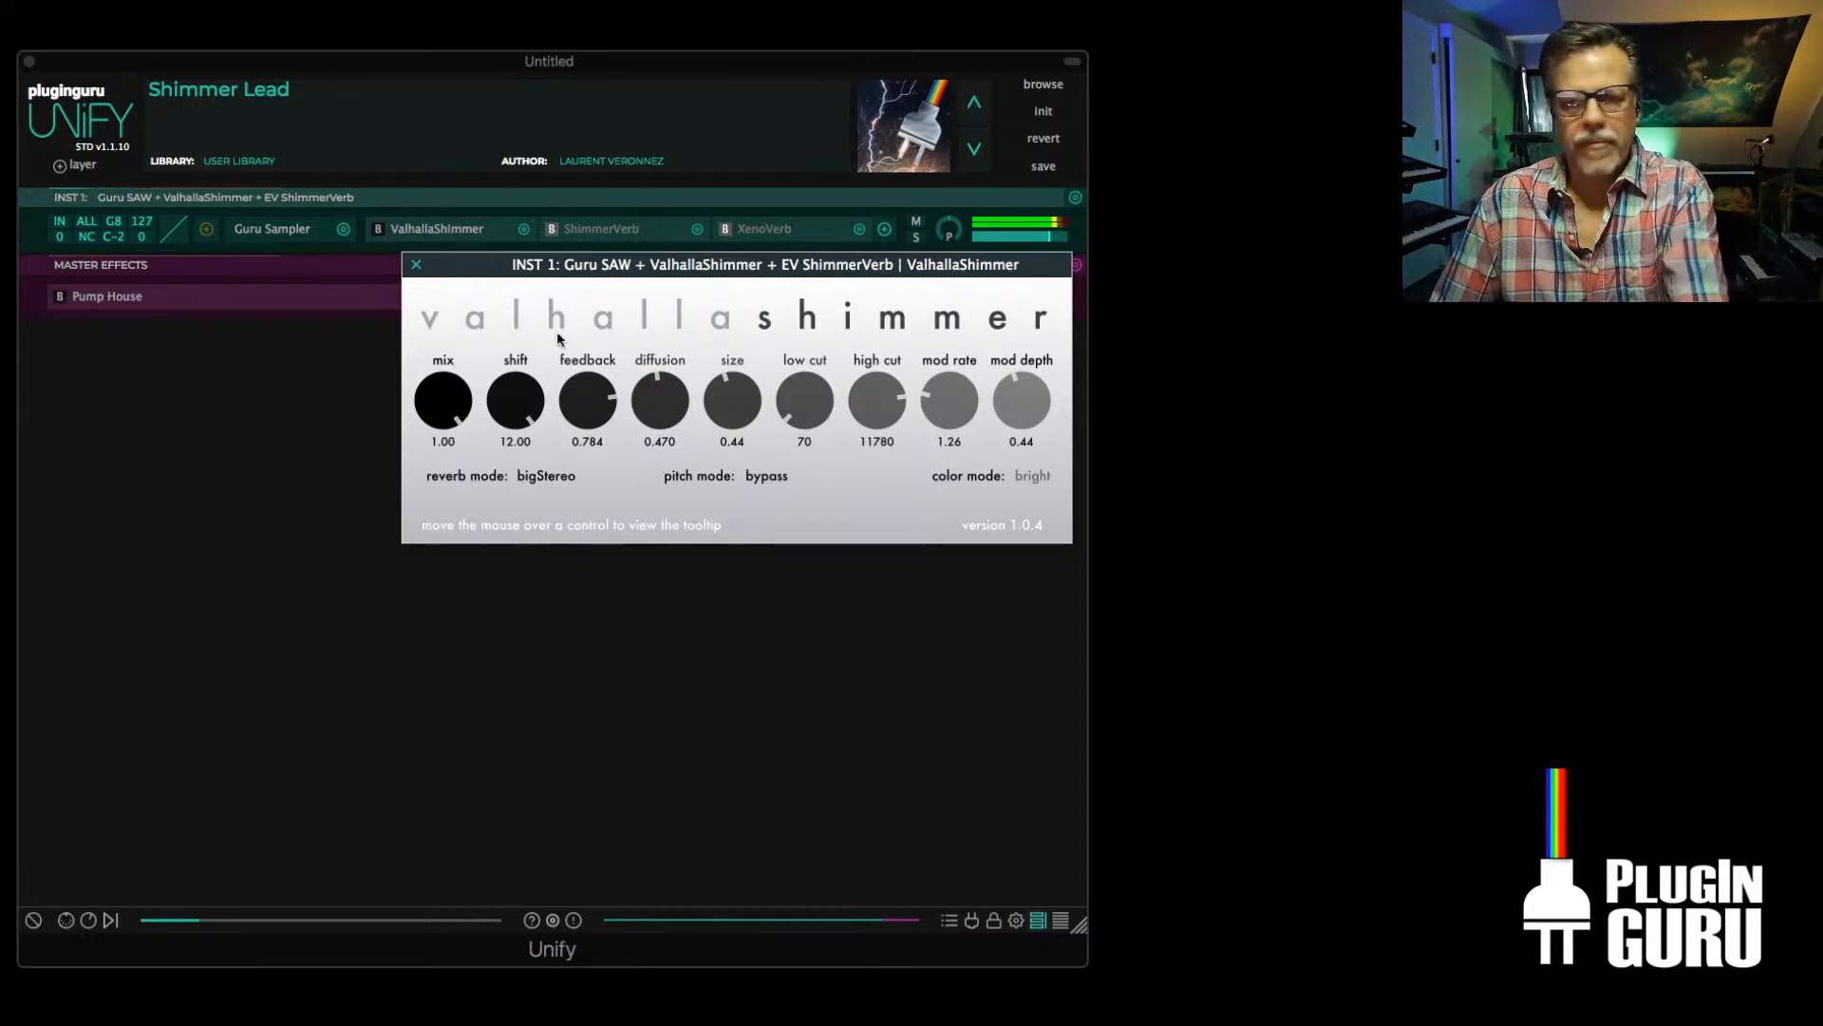
pyautogui.moveTo(440, 388); pyautogui.dragTo(429, 490)
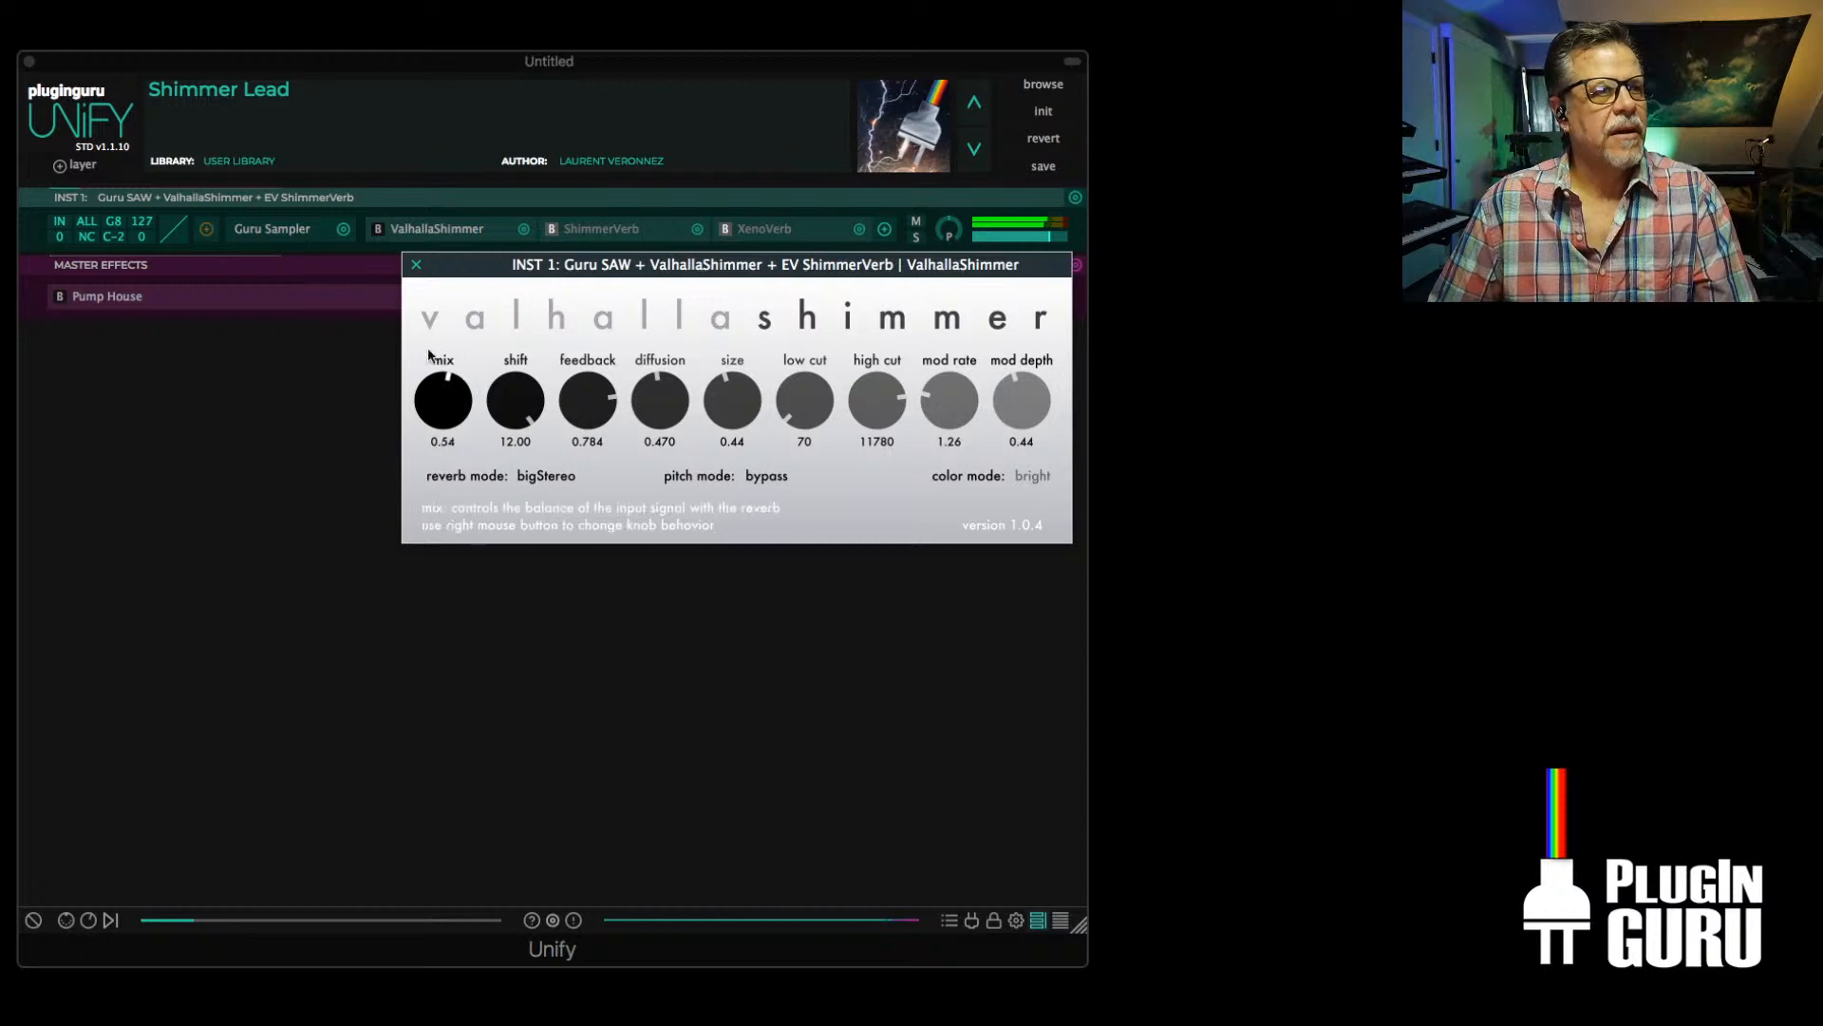
pyautogui.click(416, 264)
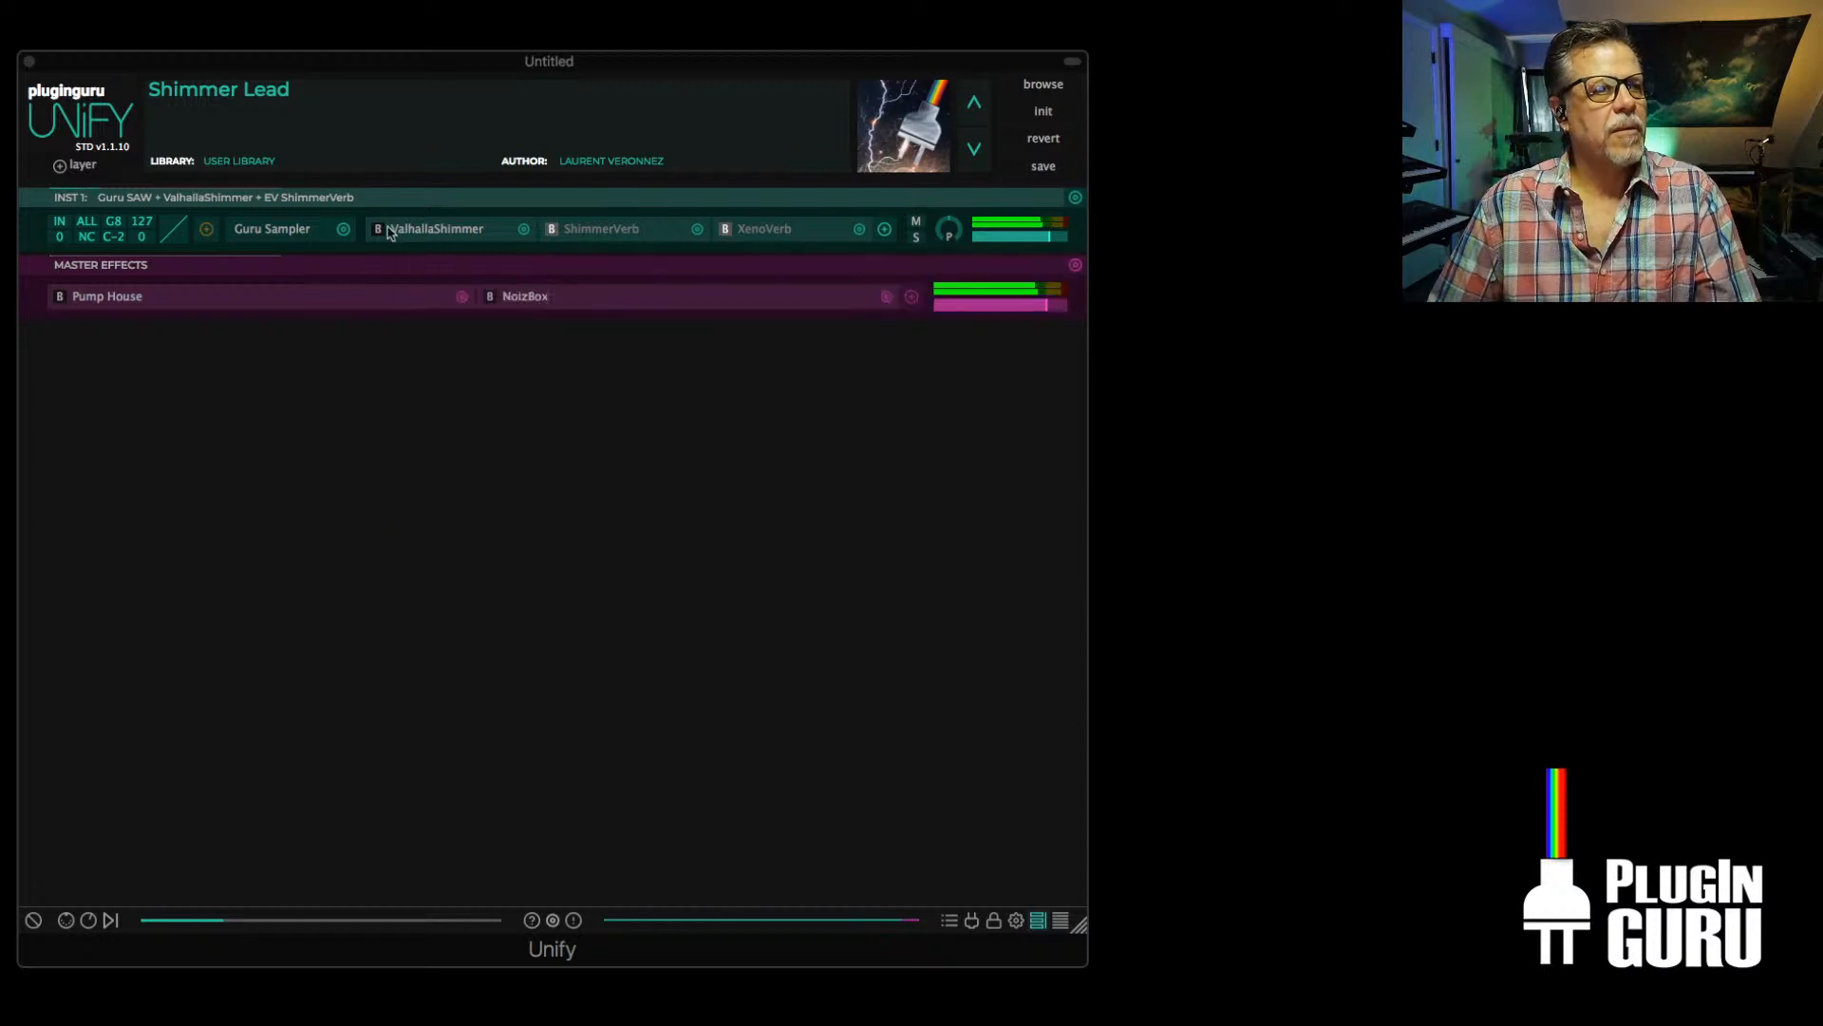
# Switch INST 1 to XenoVerb, set its pre-delay to minimum, MOD to 100 % and TONE to 4167 Hz, and adjust diffusion and both pitches
pyautogui.click(755, 235)
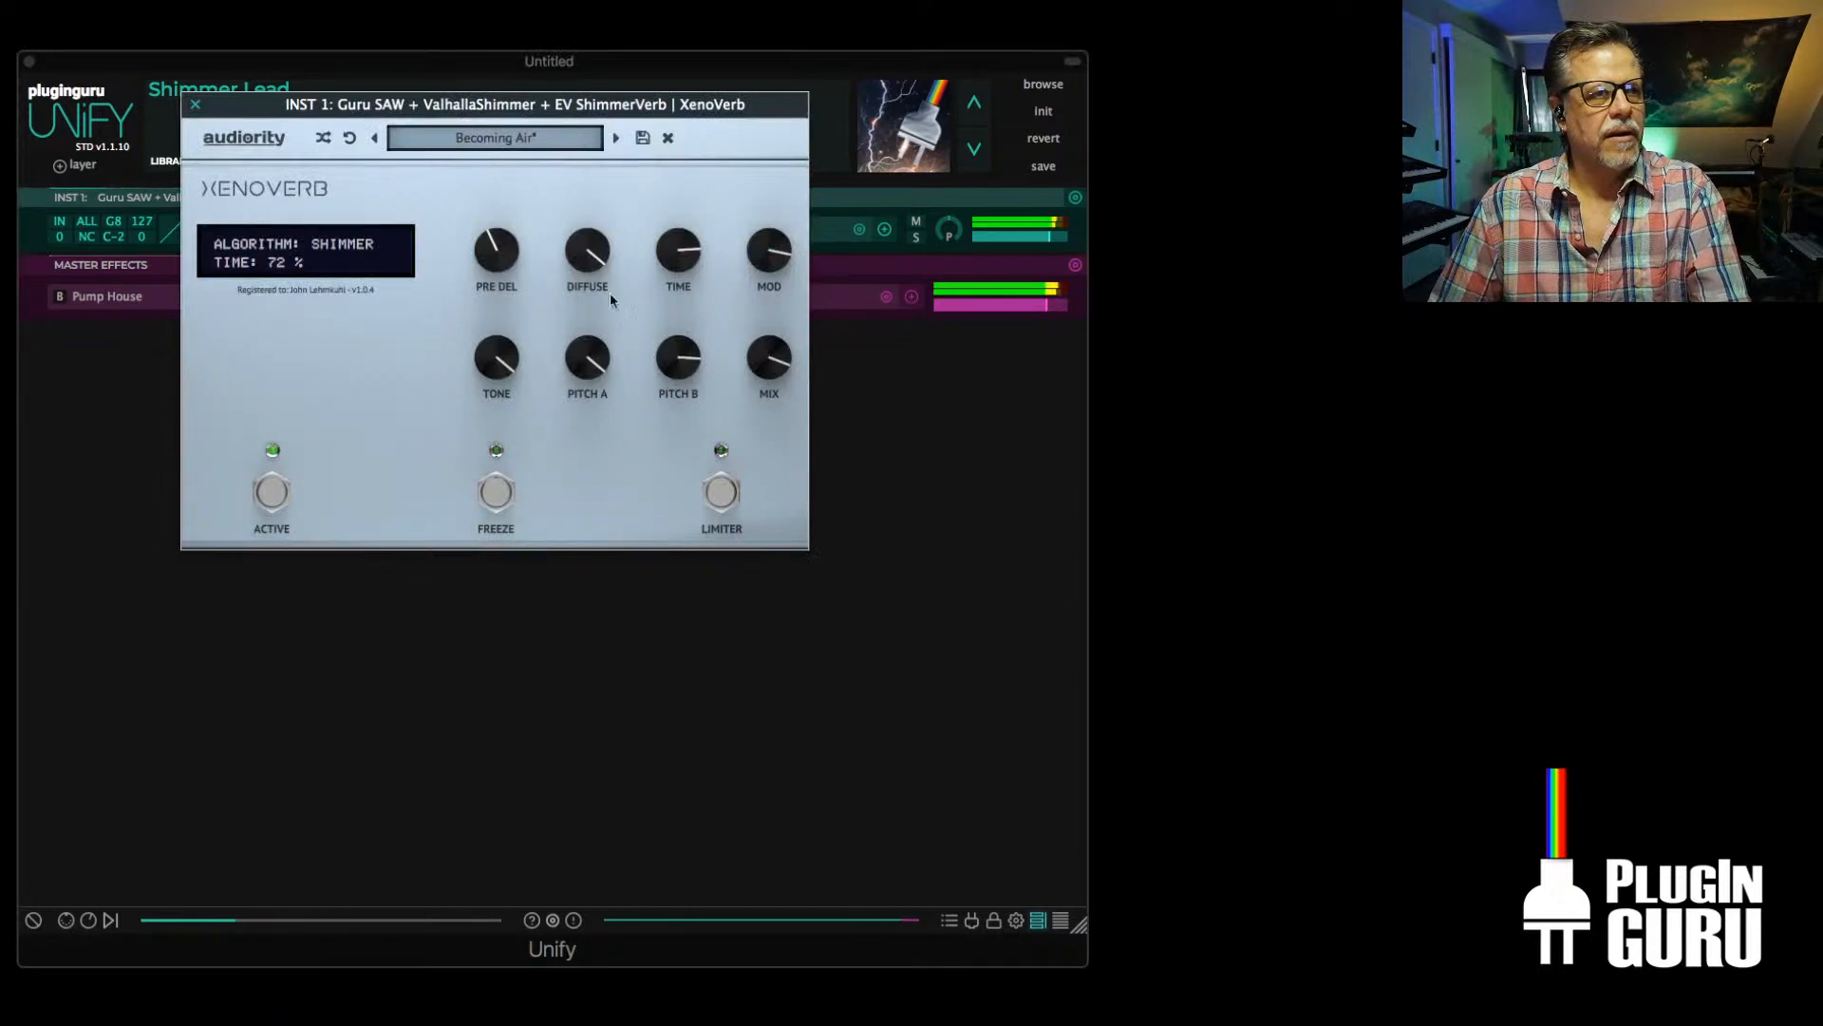
pyautogui.moveTo(591, 263)
pyautogui.moveTo(497, 252); pyautogui.dragTo(520, 478)
pyautogui.moveTo(755, 277); pyautogui.dragTo(784, 351)
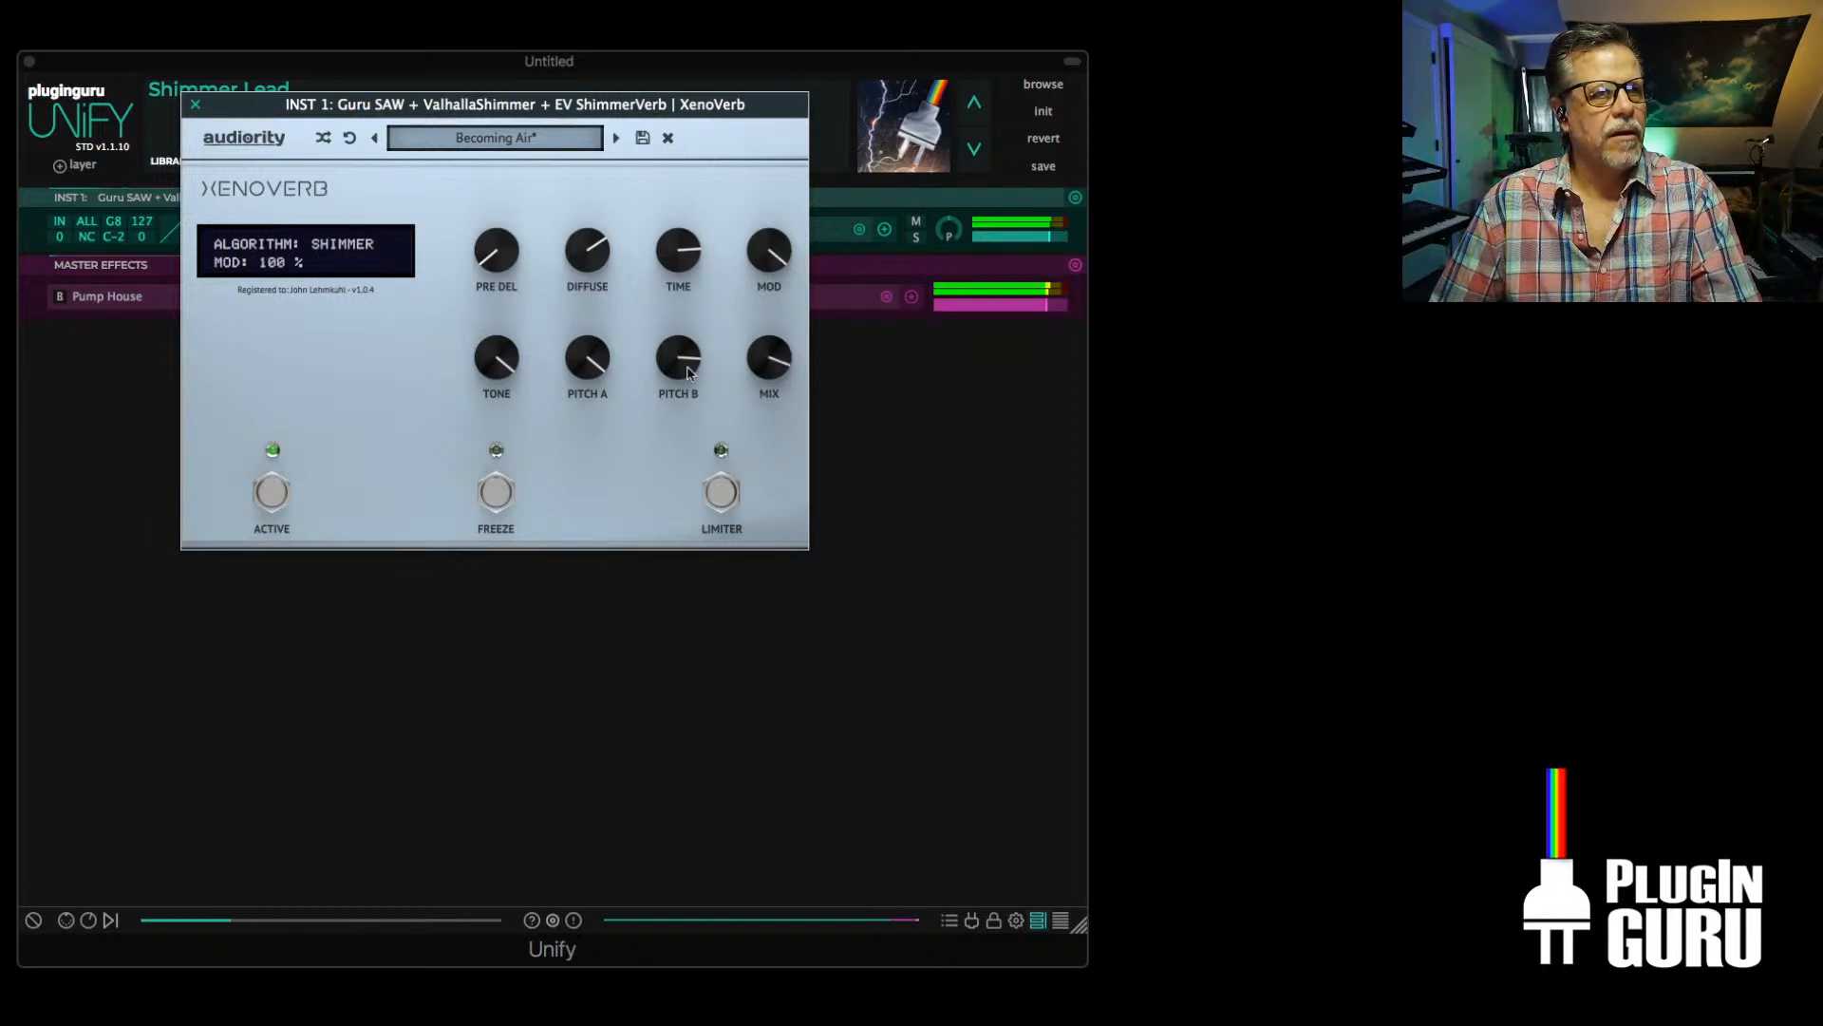
pyautogui.moveTo(664, 367); pyautogui.dragTo(678, 318)
pyautogui.moveTo(588, 359); pyautogui.dragTo(564, 424)
pyautogui.moveTo(497, 357); pyautogui.dragTo(495, 490)
# Load the factory HALL preset Absorbent Hall in XenoVerb
pyautogui.click(556, 138)
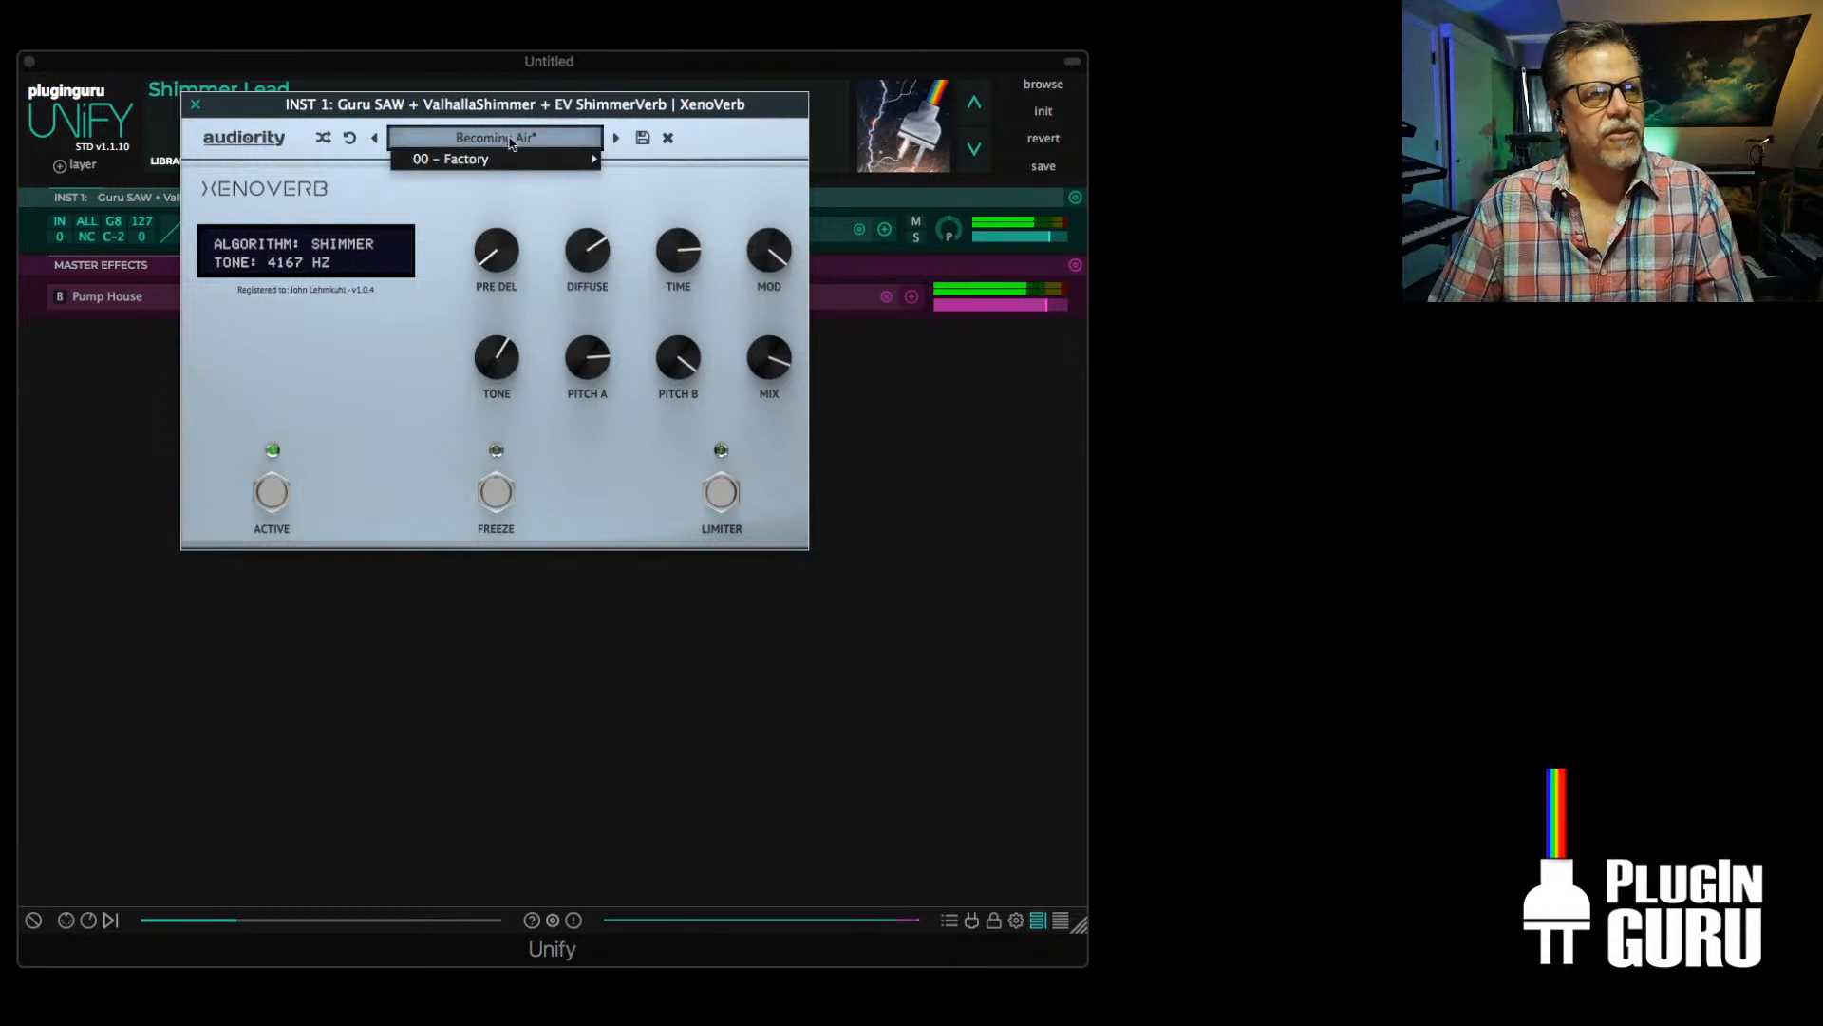
pyautogui.moveTo(570, 158)
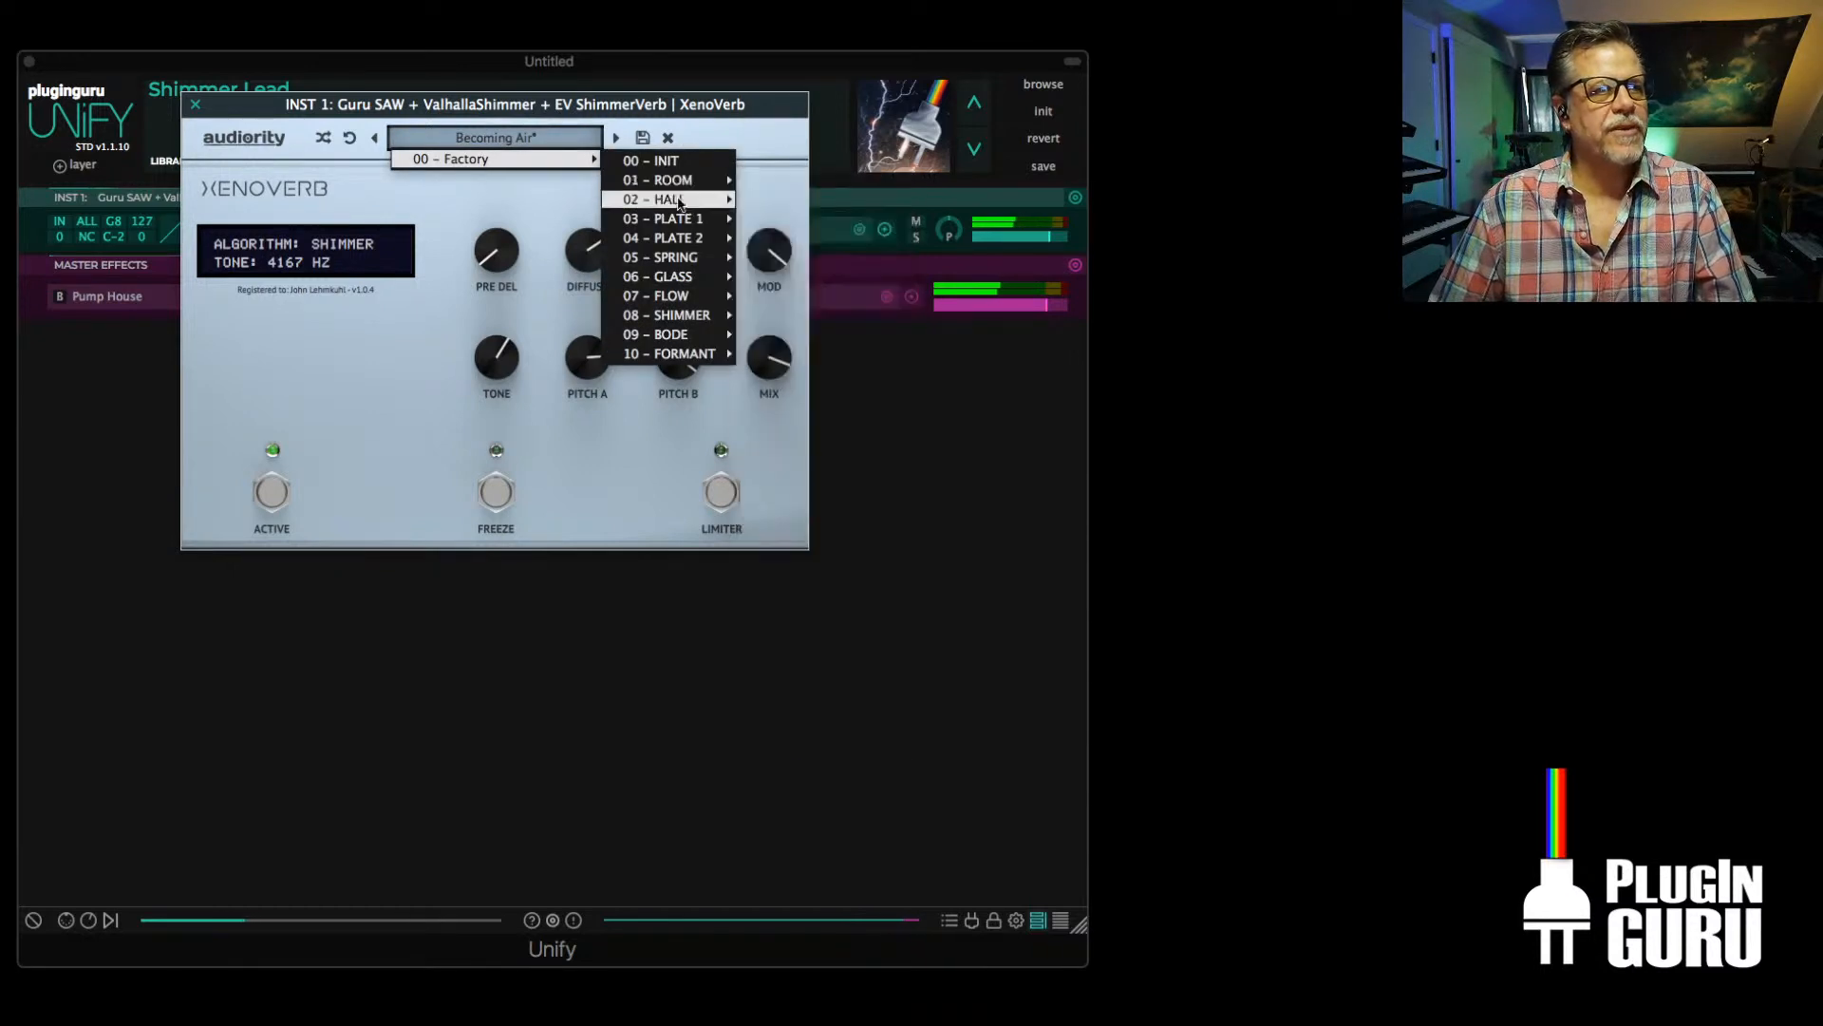
pyautogui.moveTo(675, 199)
pyautogui.click(790, 200)
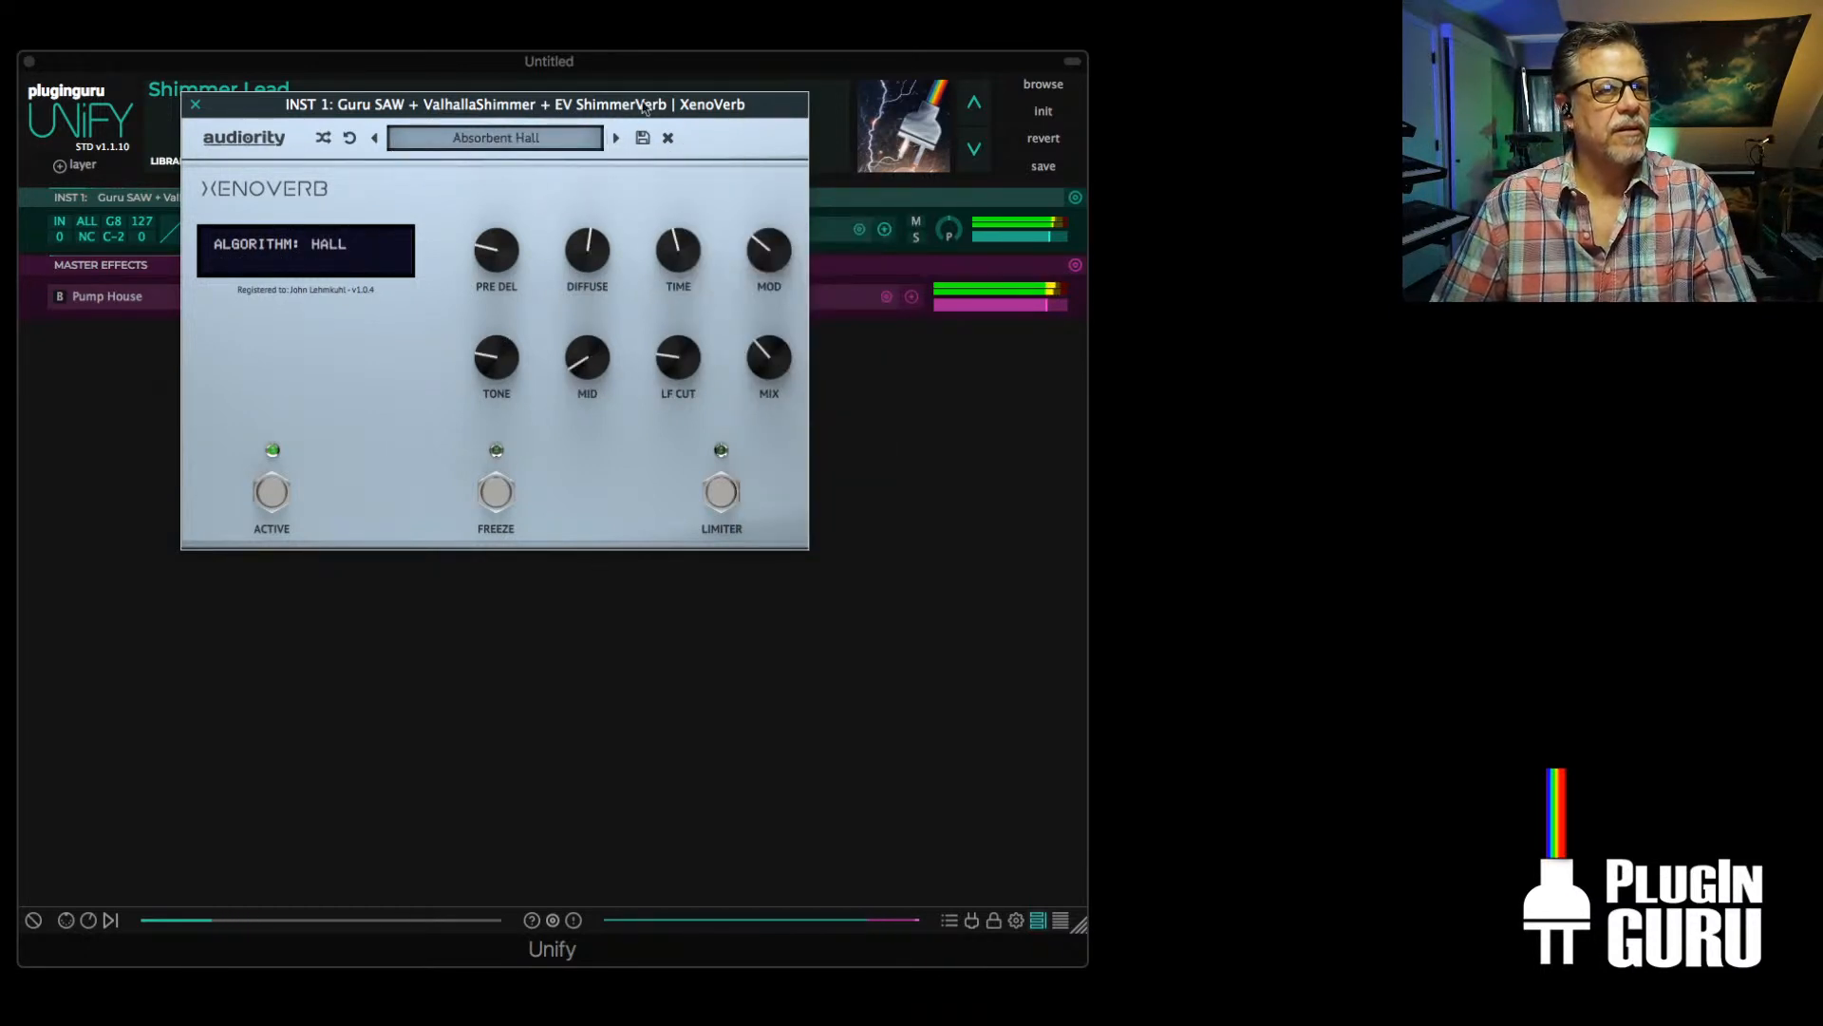
# Set the Guru Sampler's amplitude attack to minimum and shorten its amplitude release
pyautogui.moveTo(430, 104); pyautogui.dragTo(1137, 335)
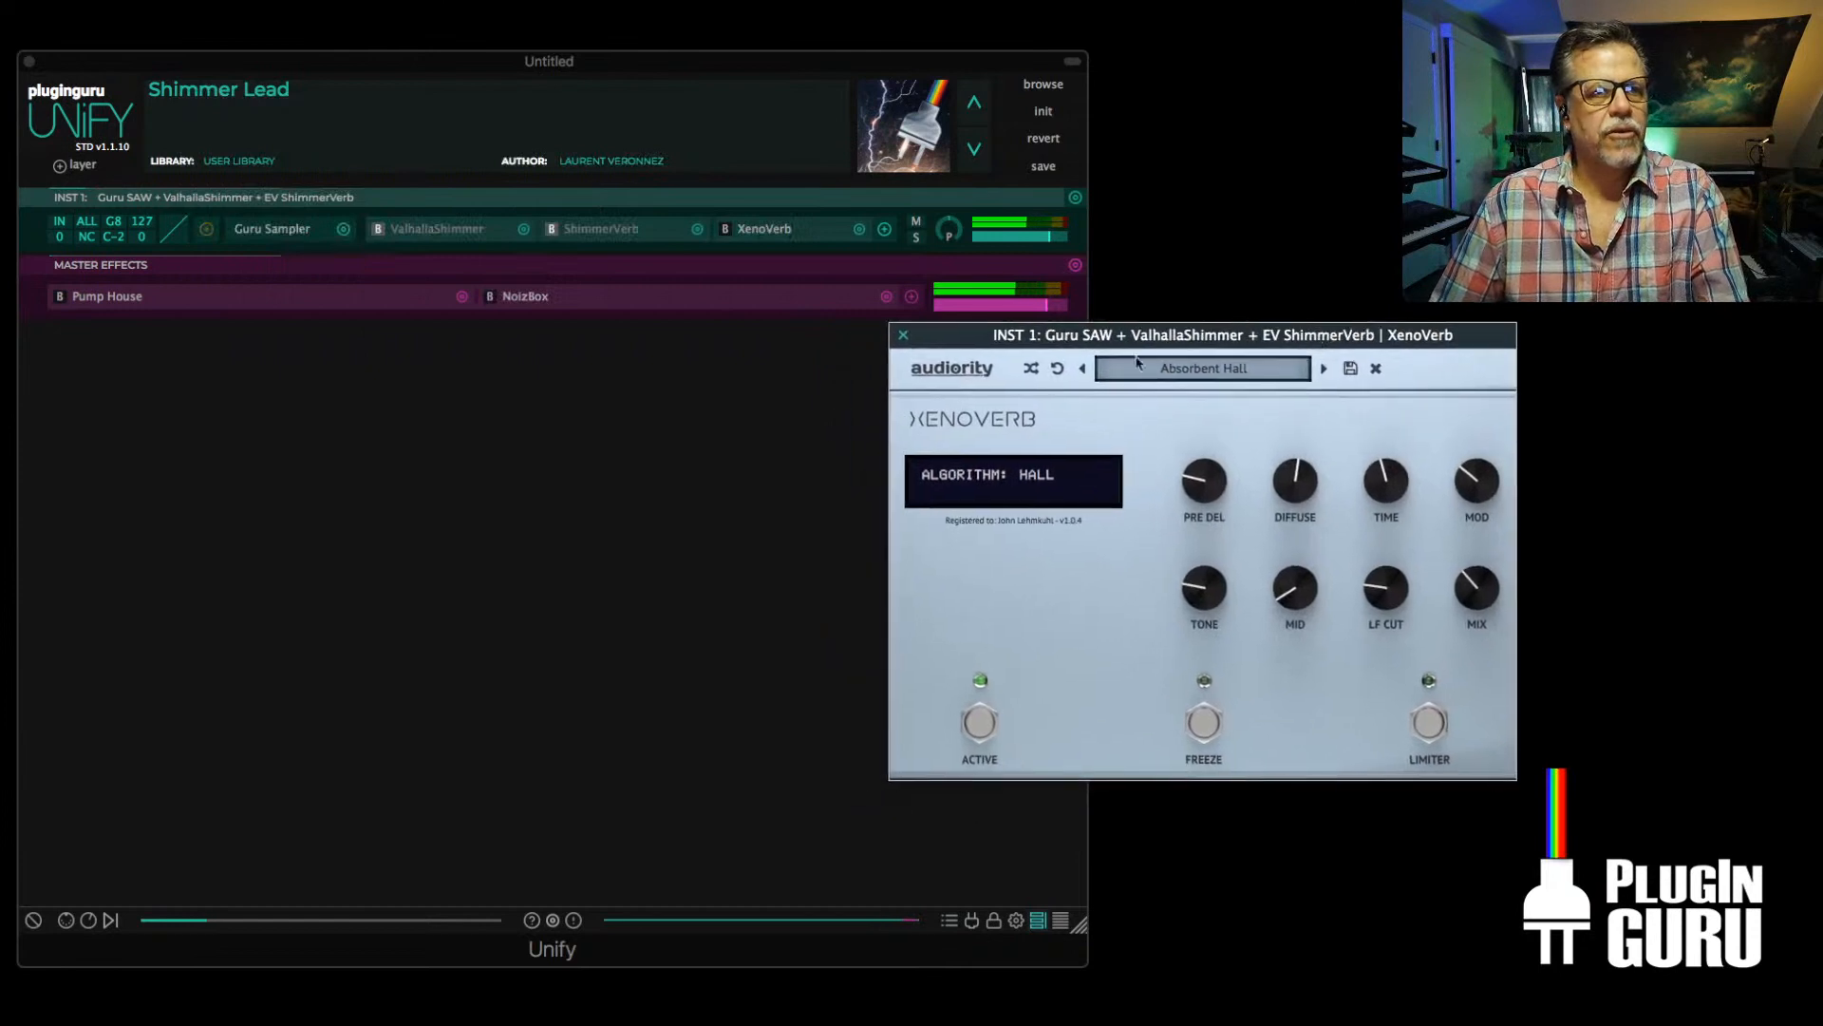
pyautogui.click(278, 230)
pyautogui.moveTo(685, 177); pyautogui.dragTo(681, 318)
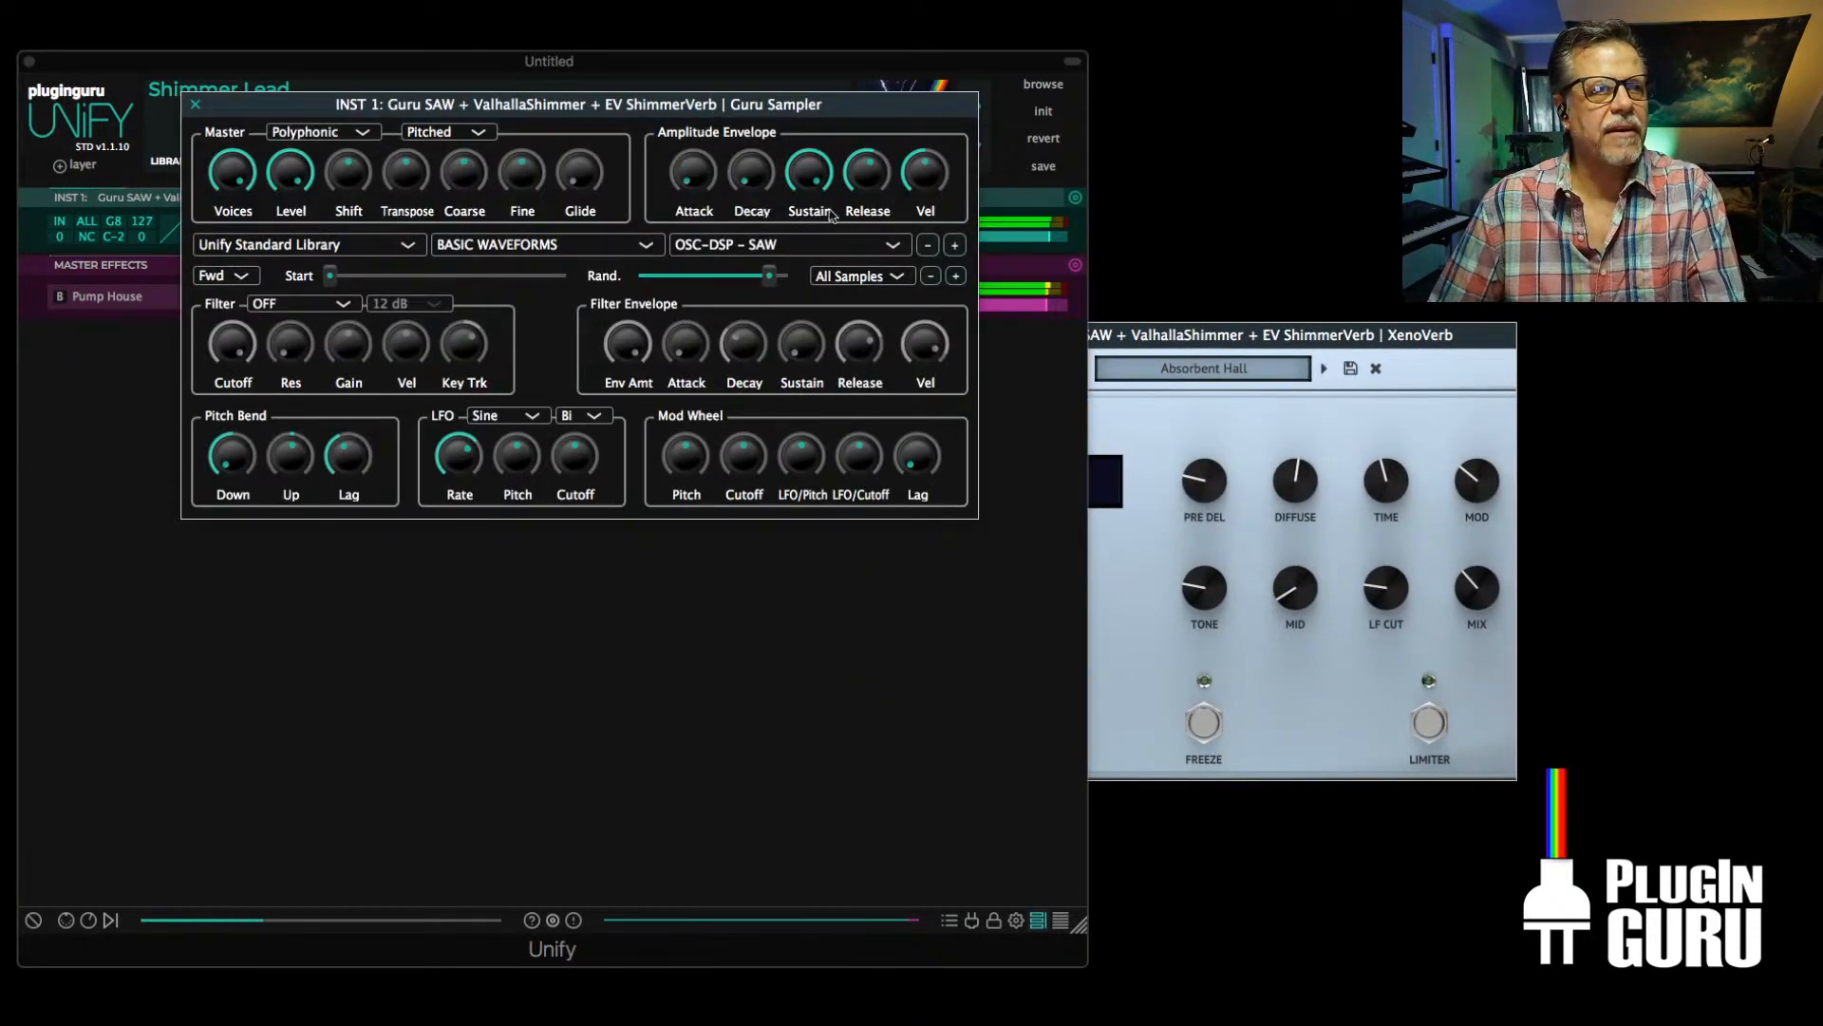
pyautogui.moveTo(875, 171); pyautogui.dragTo(876, 229)
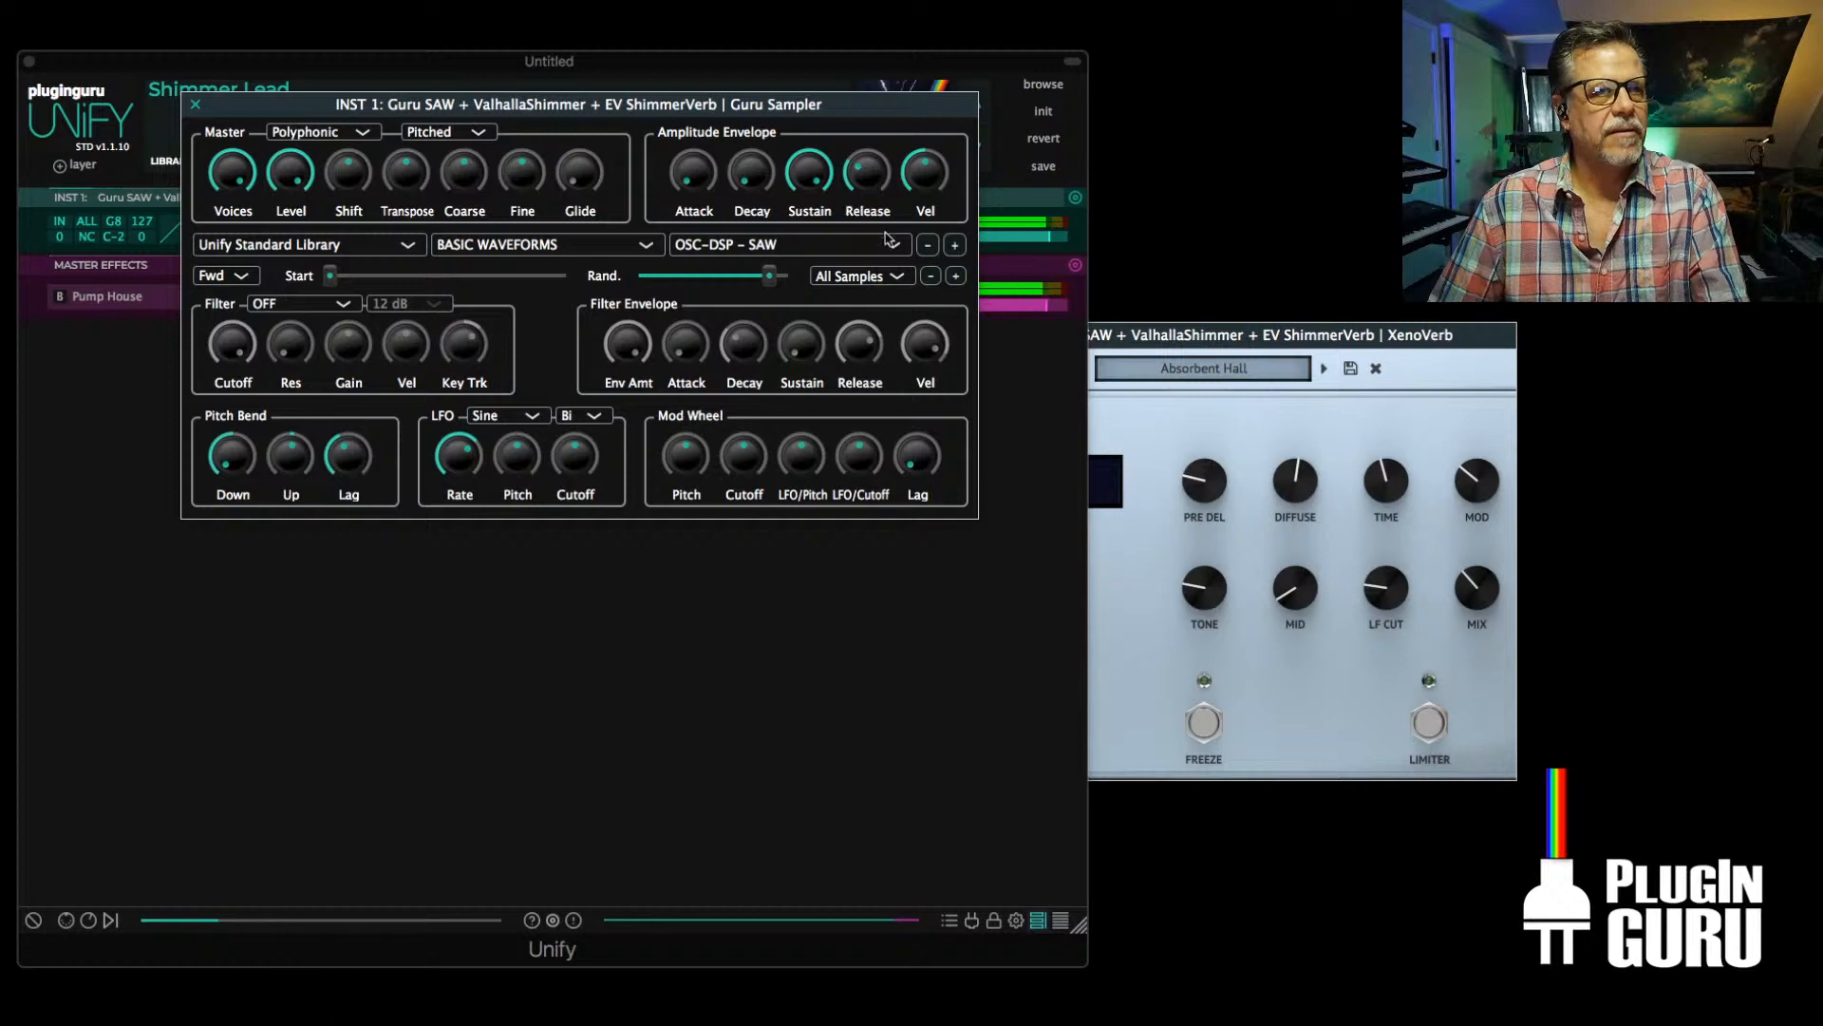
# Raise XenoVerb's Mix to 78 % on Absorbent Hall, and step through the hall presets to Big Hall JS
pyautogui.moveTo(1283, 324); pyautogui.dragTo(589, 131)
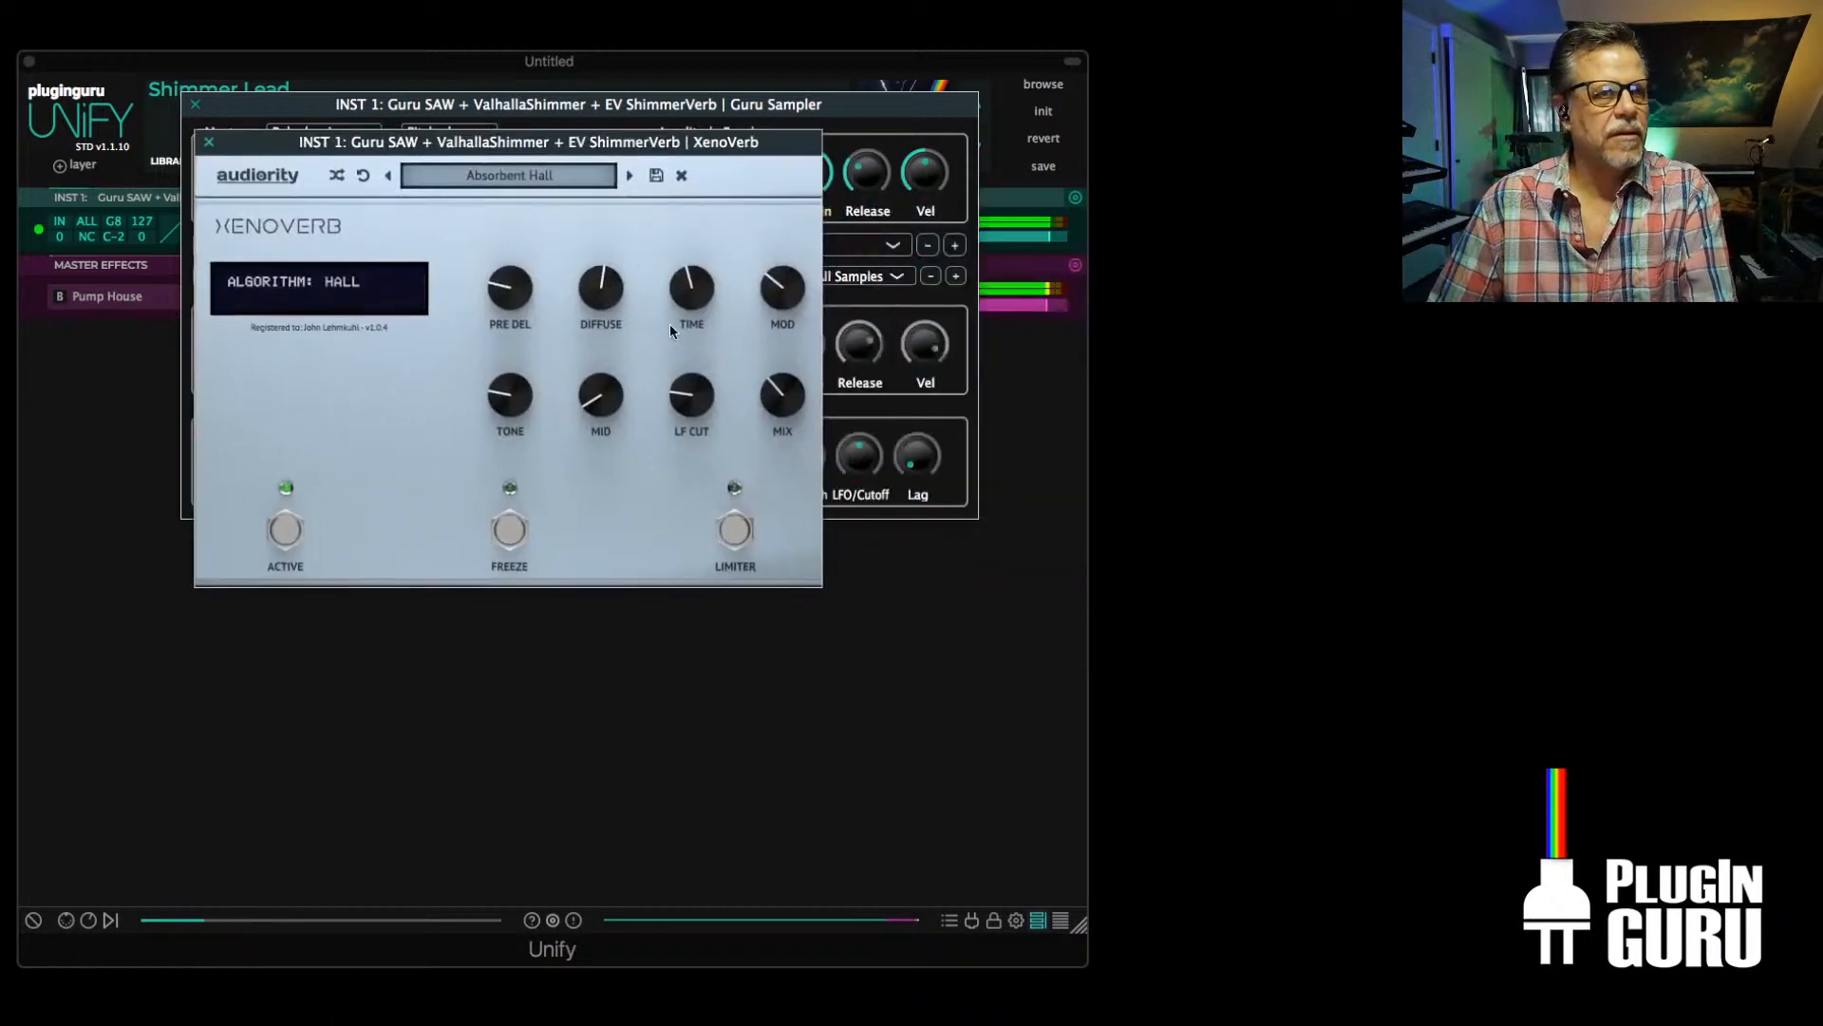
pyautogui.moveTo(795, 422); pyautogui.dragTo(806, 310)
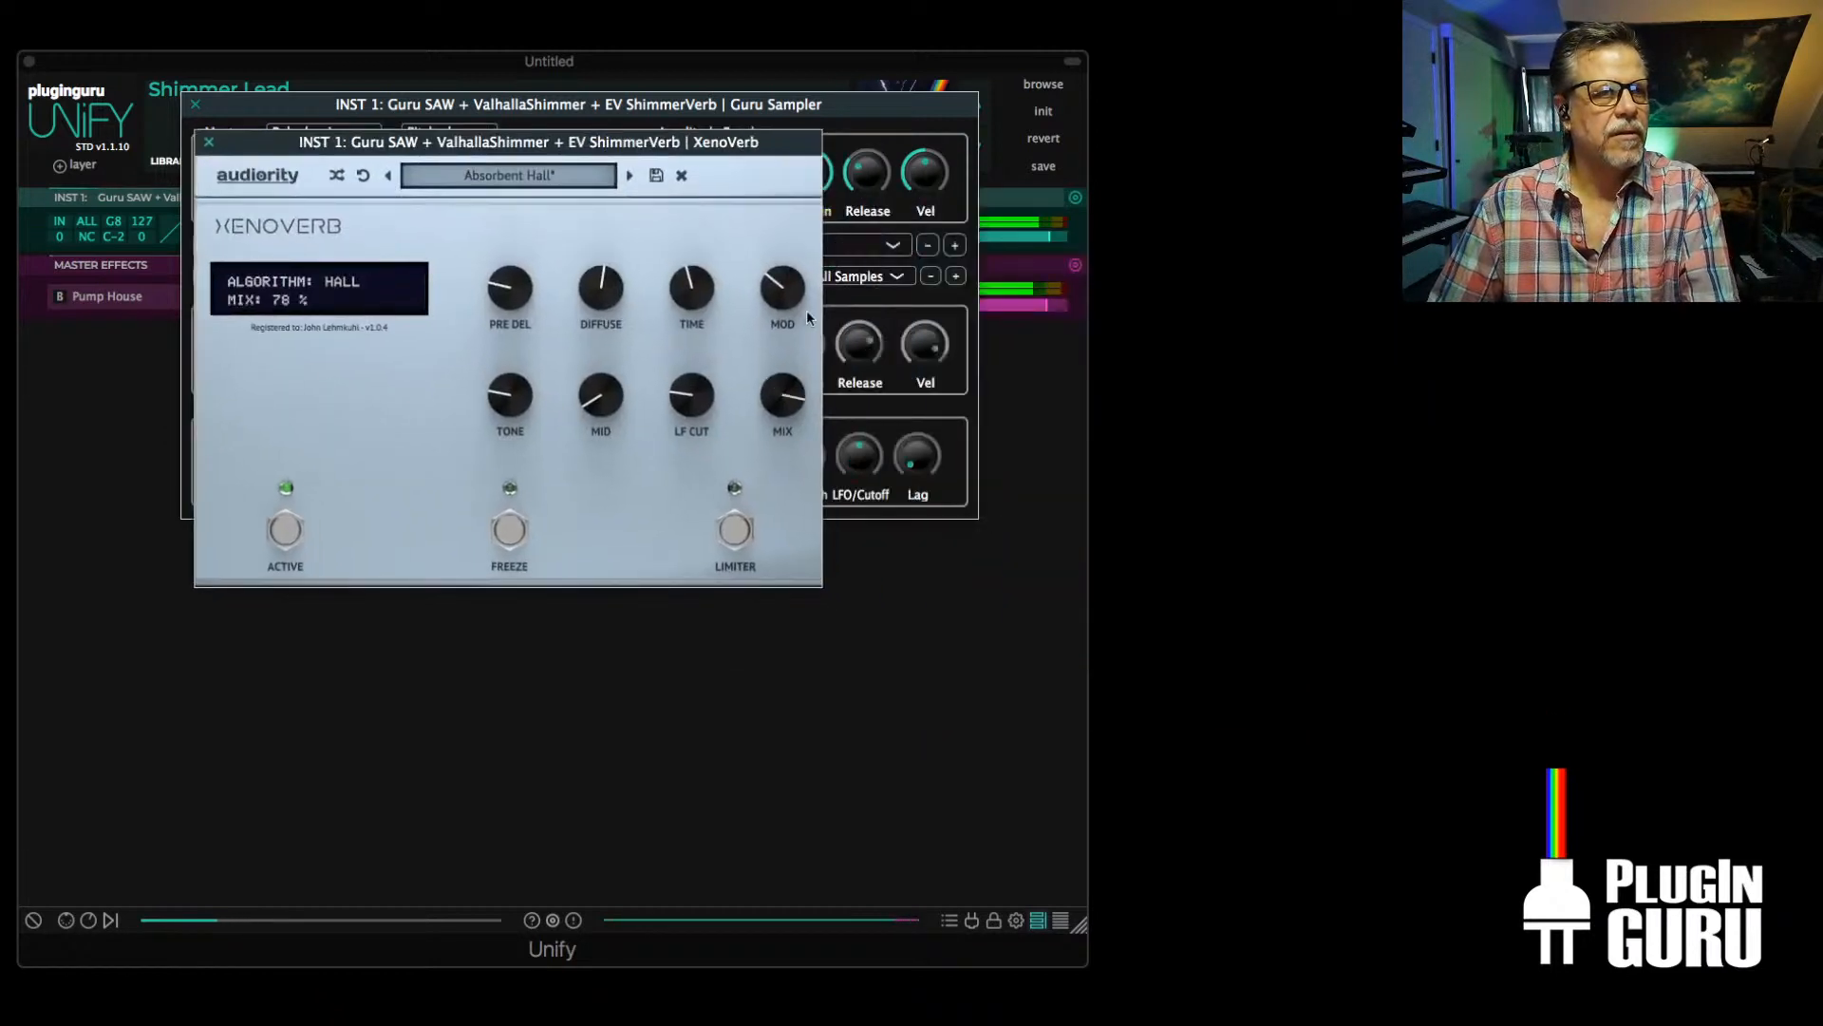
pyautogui.click(630, 175)
pyautogui.click(629, 176)
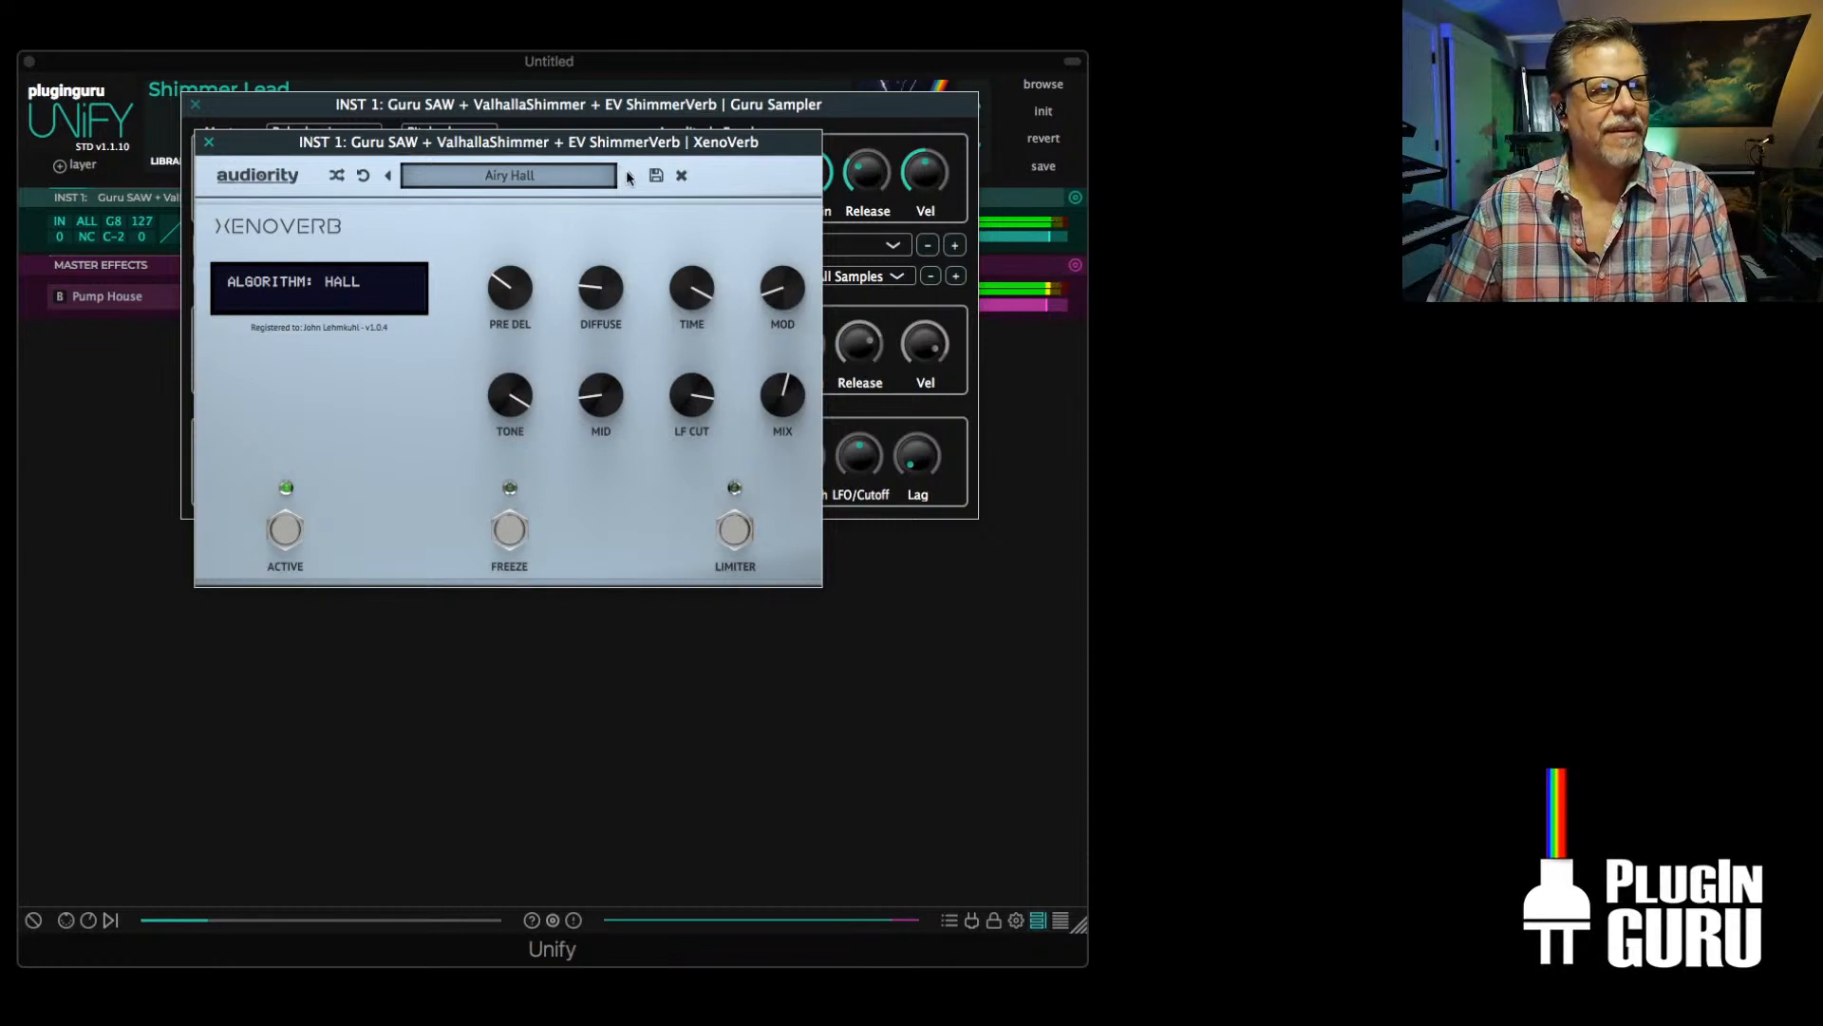
pyautogui.click(629, 177)
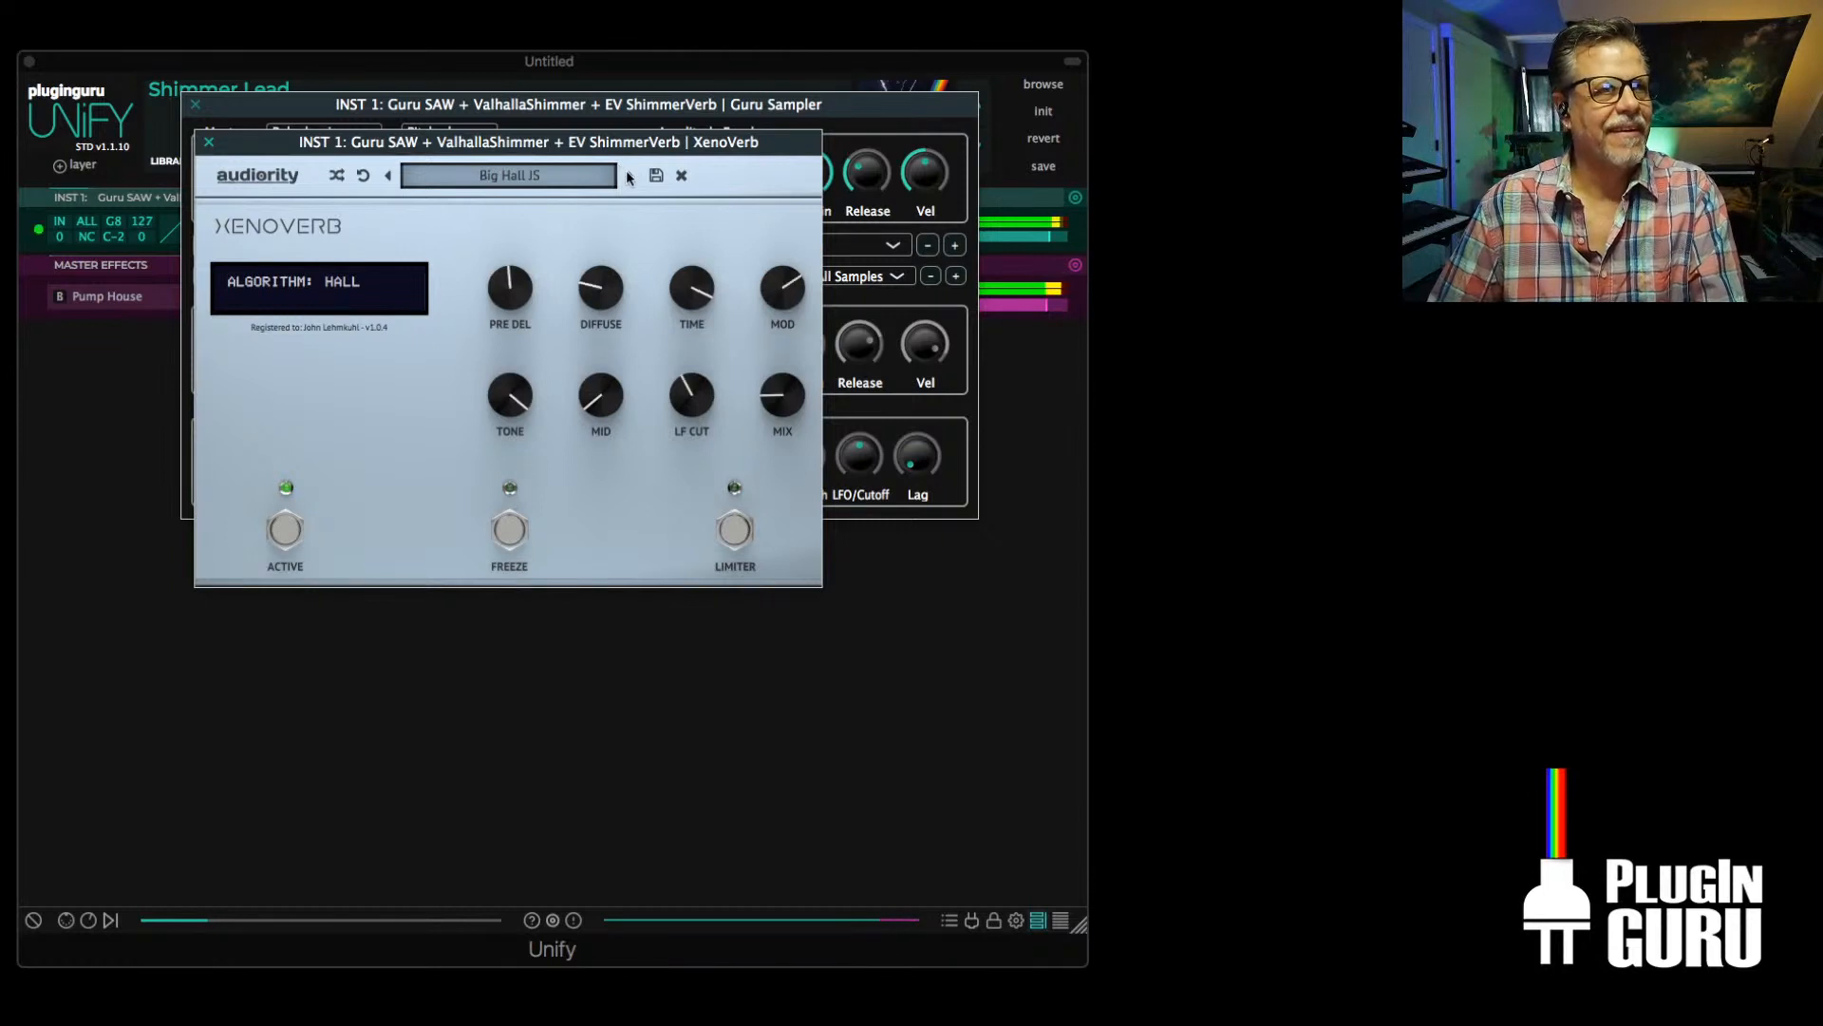
# Load the factory BODE preset Creeper in XenoVerb
pyautogui.click(514, 179)
pyautogui.moveTo(509, 197)
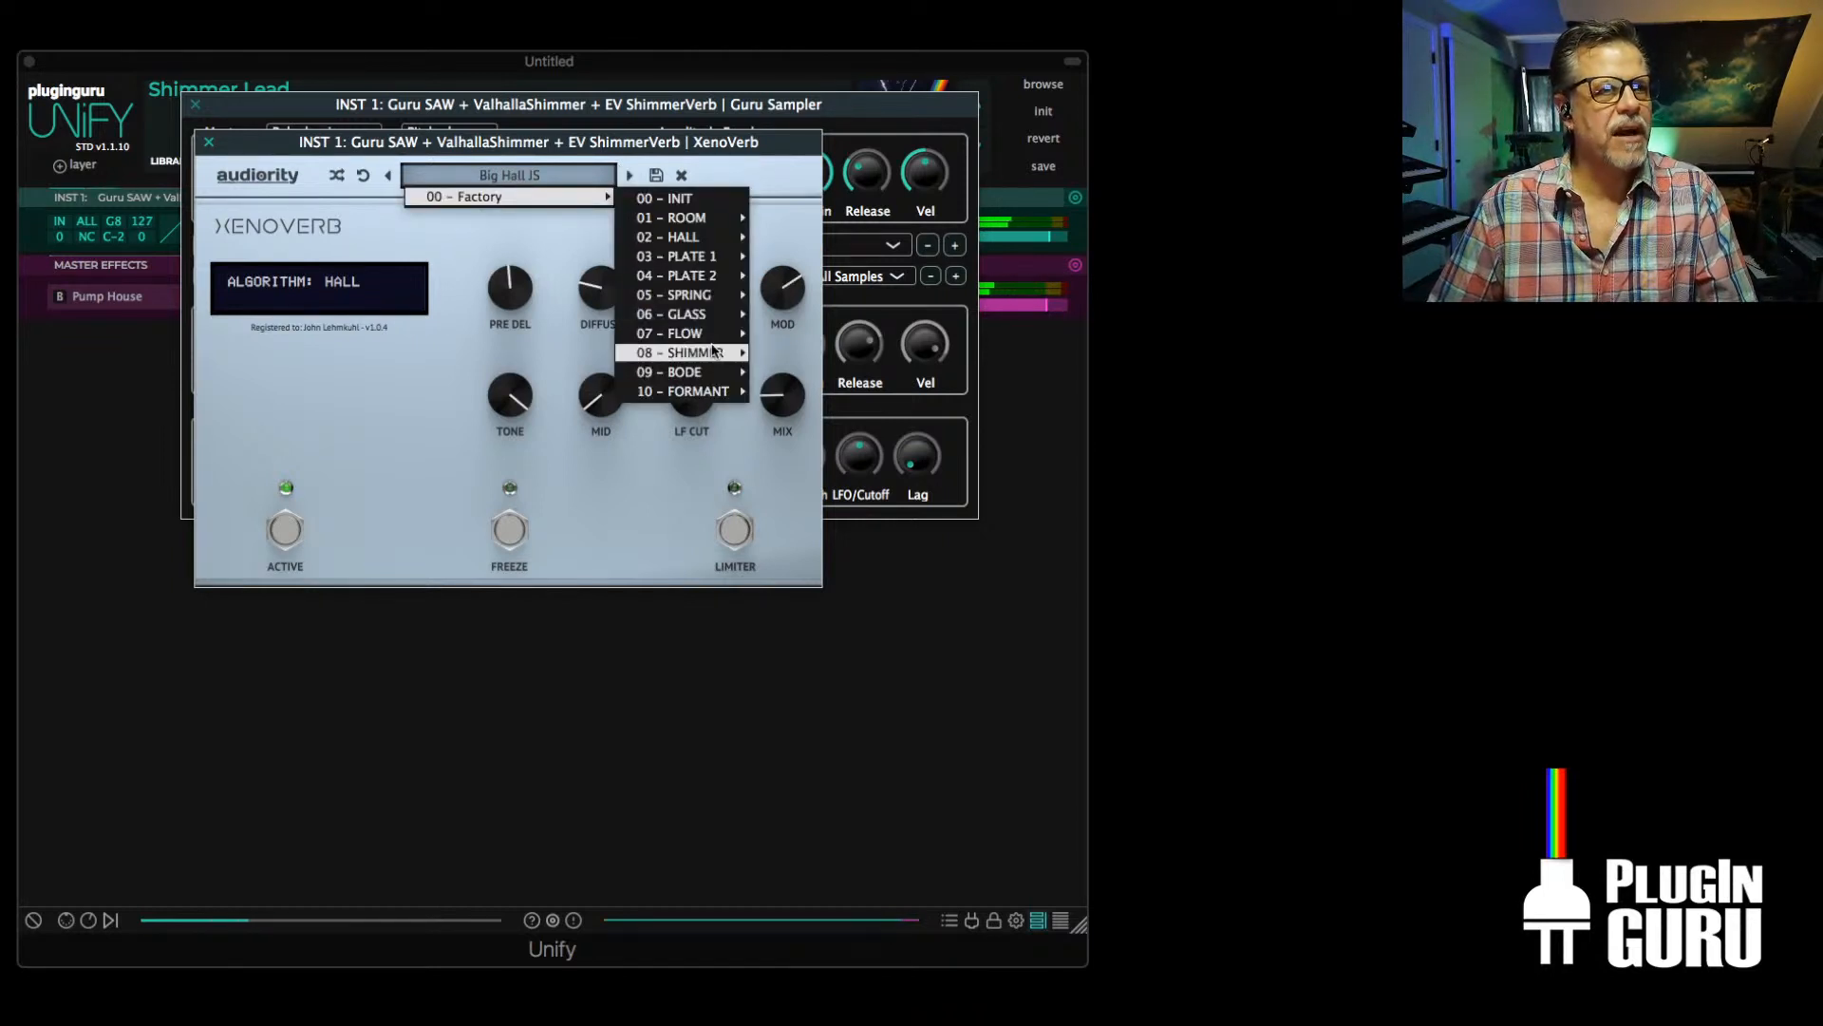
pyautogui.moveTo(707, 372)
pyautogui.click(805, 391)
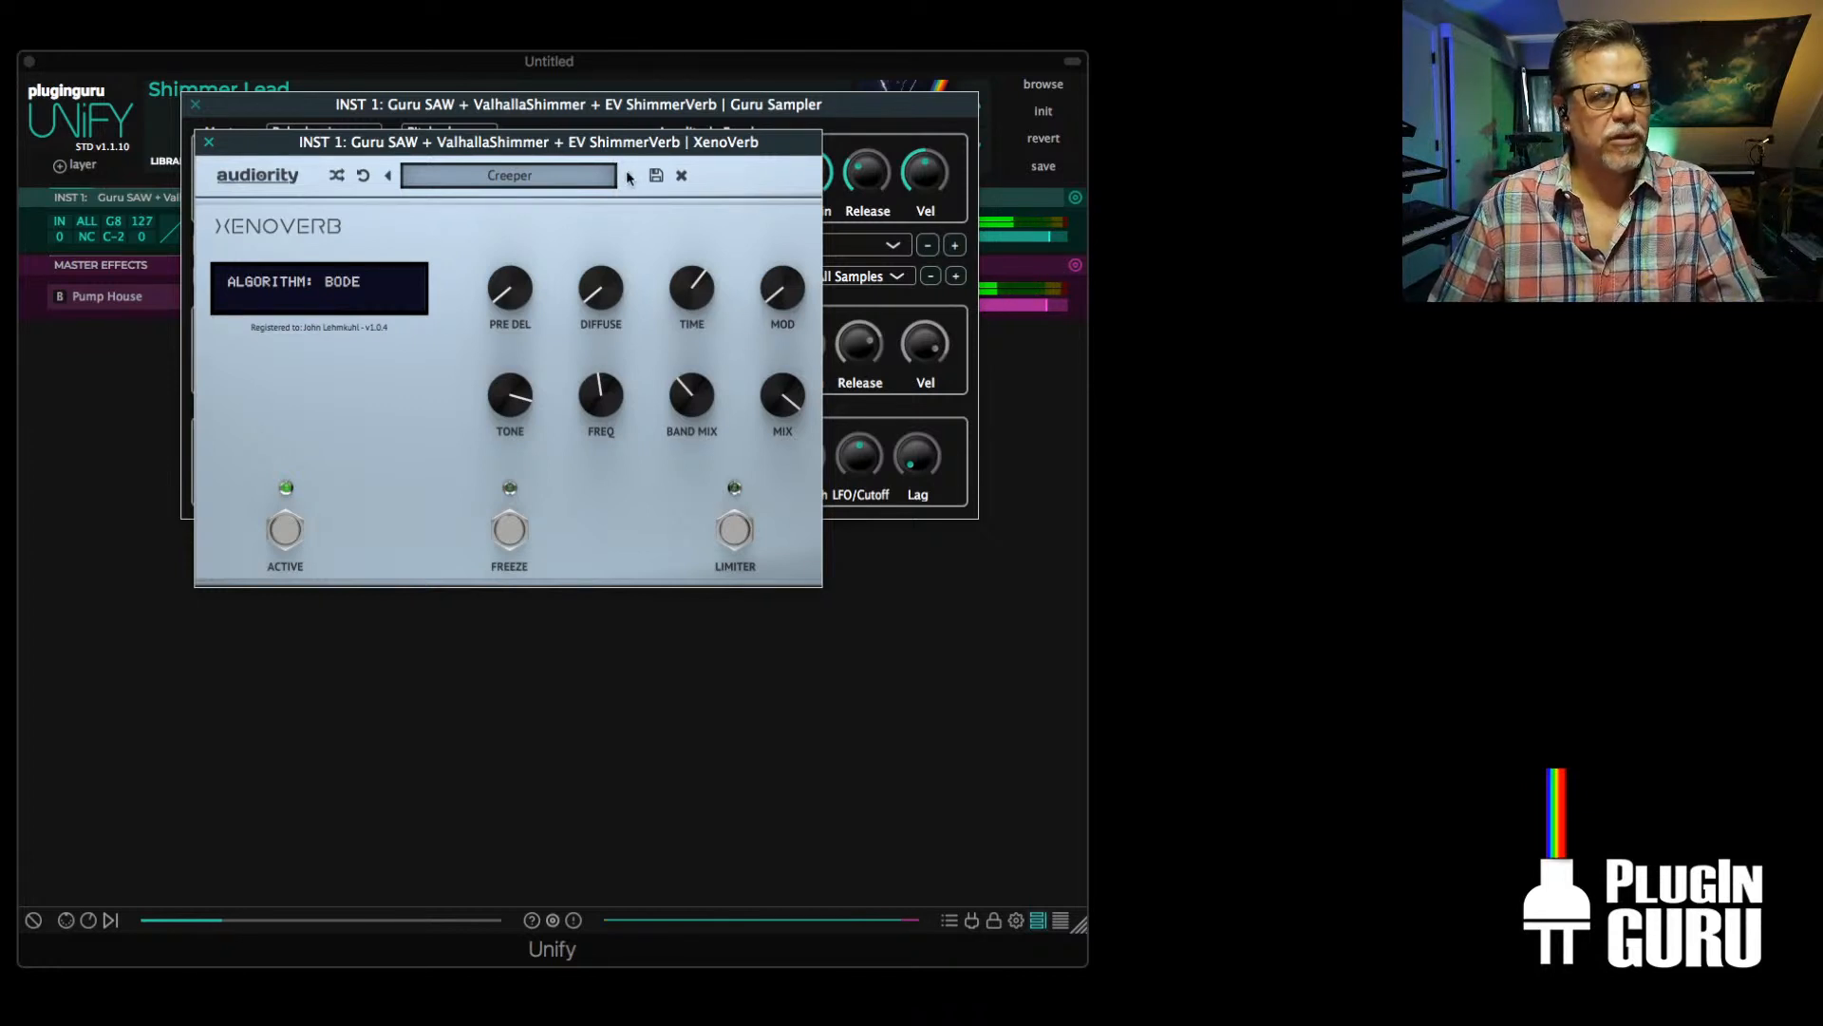
# Step through the BODE presets to Dirt, try it with Mix at 85 % and Time at 72 %, and advance to El Dronado
pyautogui.click(627, 176)
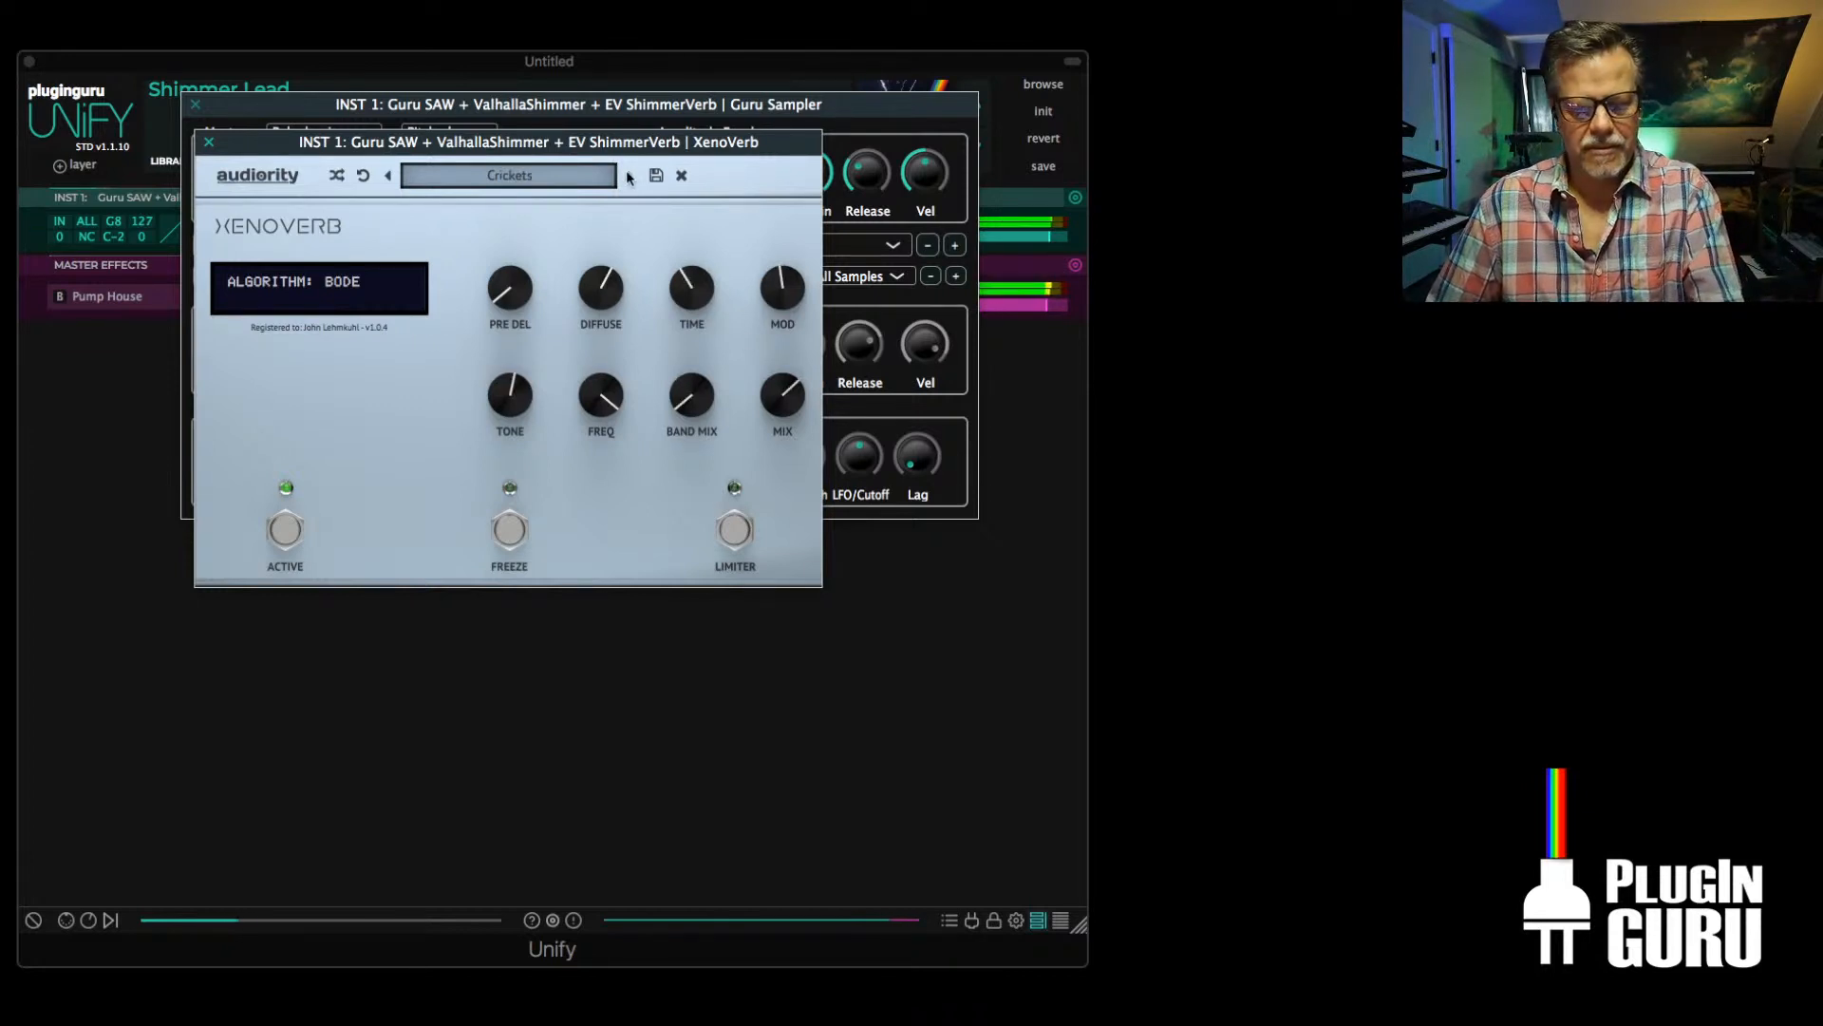
pyautogui.click(627, 176)
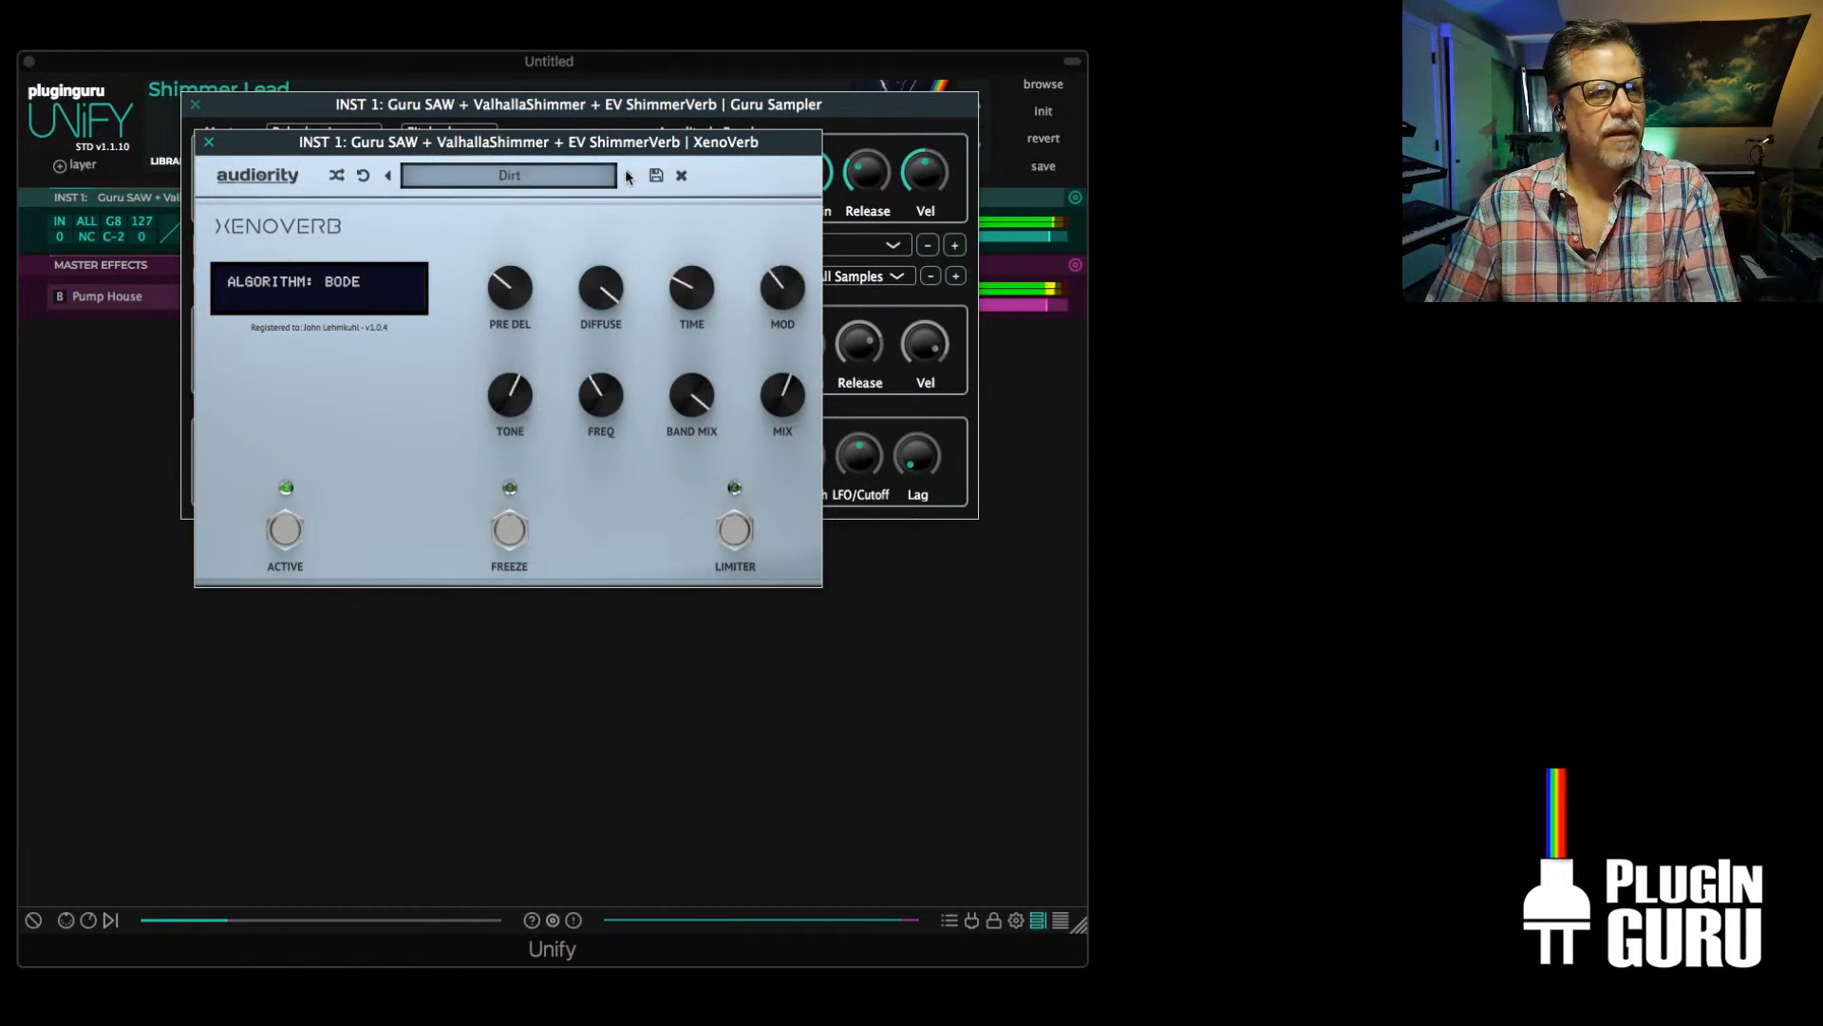
pyautogui.moveTo(783, 397); pyautogui.dragTo(802, 348)
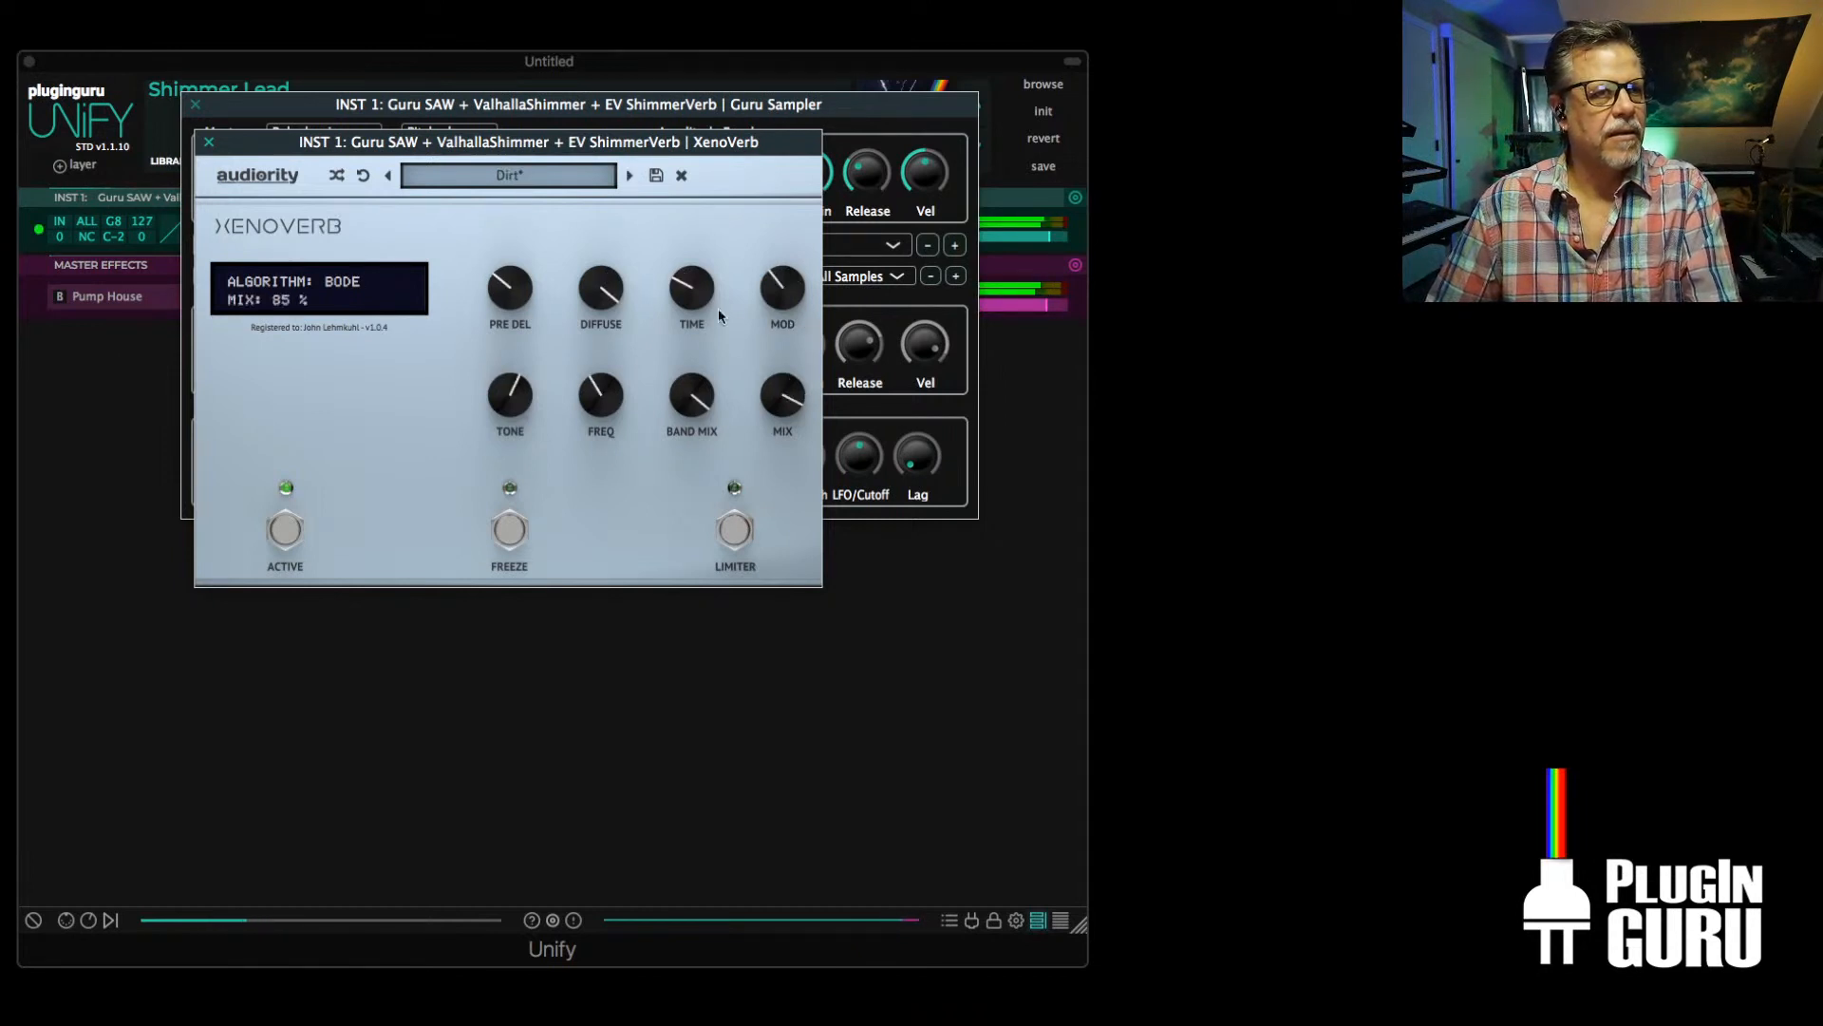
pyautogui.moveTo(716, 296); pyautogui.dragTo(725, 198)
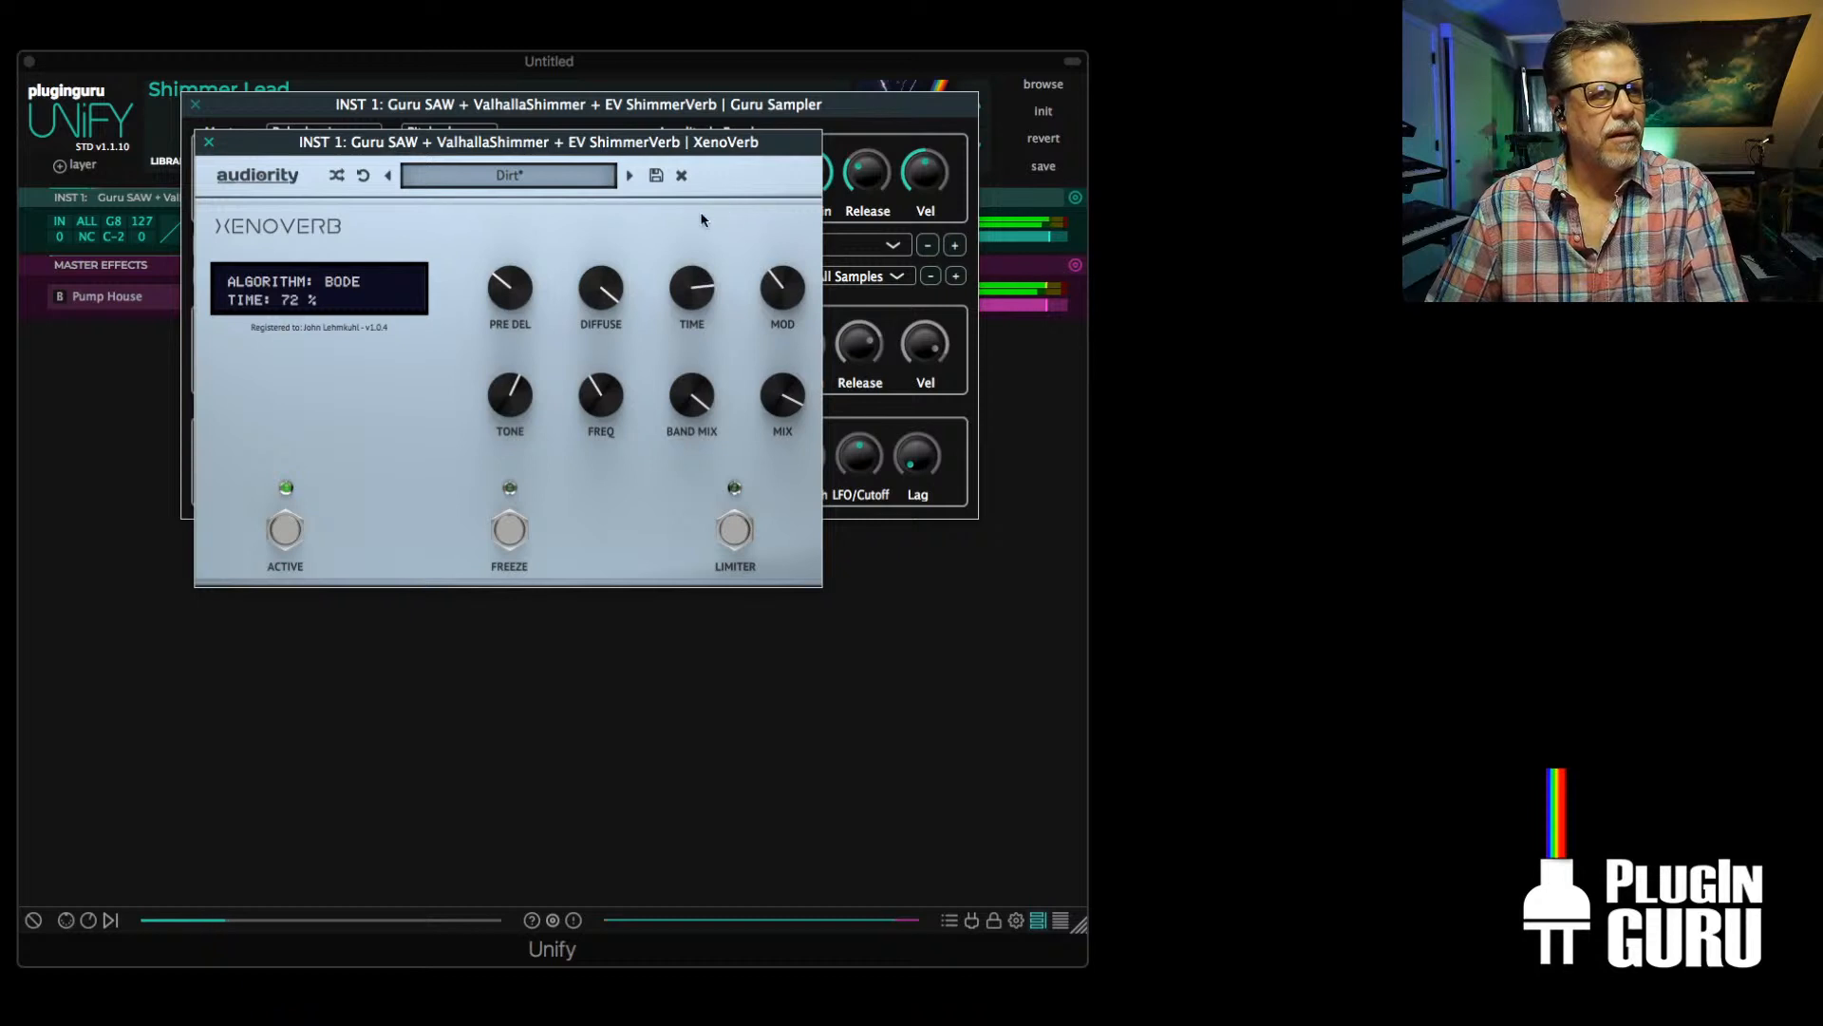
pyautogui.click(627, 176)
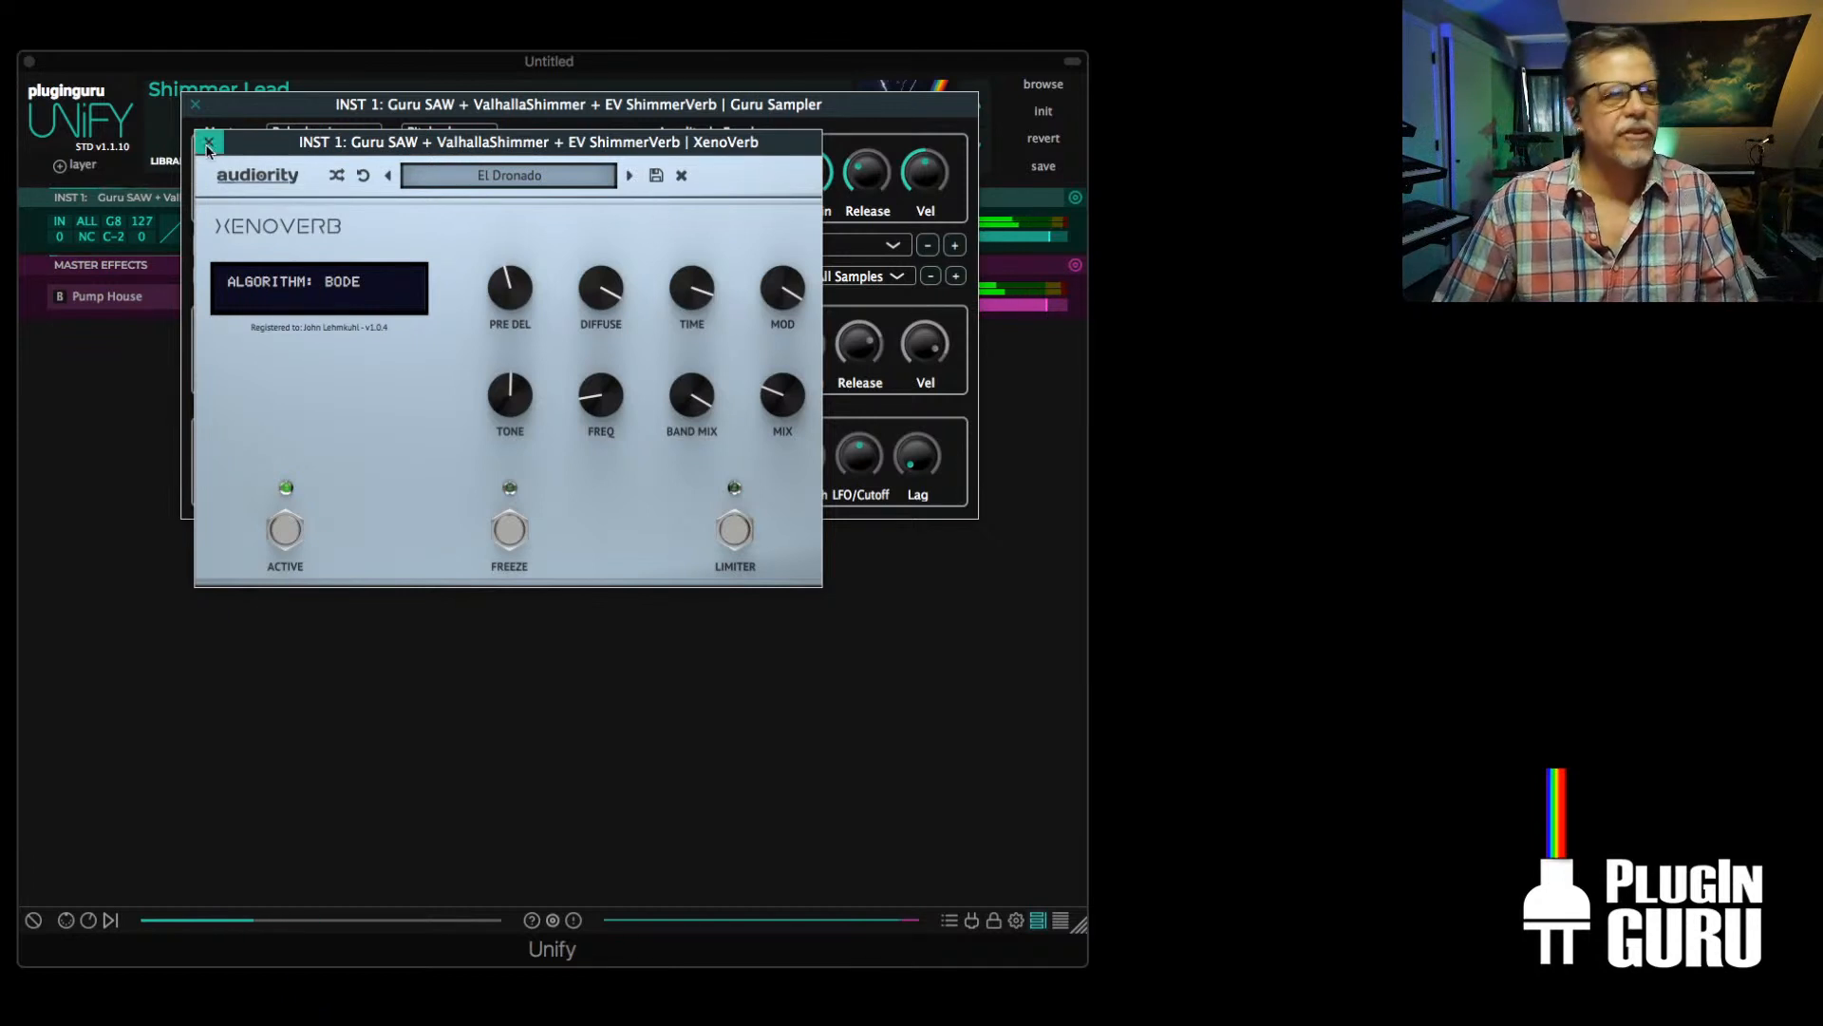
# Load the factory SHIMMER preset 5th Avenue in XenoVerb, try Mix at 100 %, and bring it back to 52 %
pyautogui.click(573, 177)
pyautogui.moveTo(574, 198)
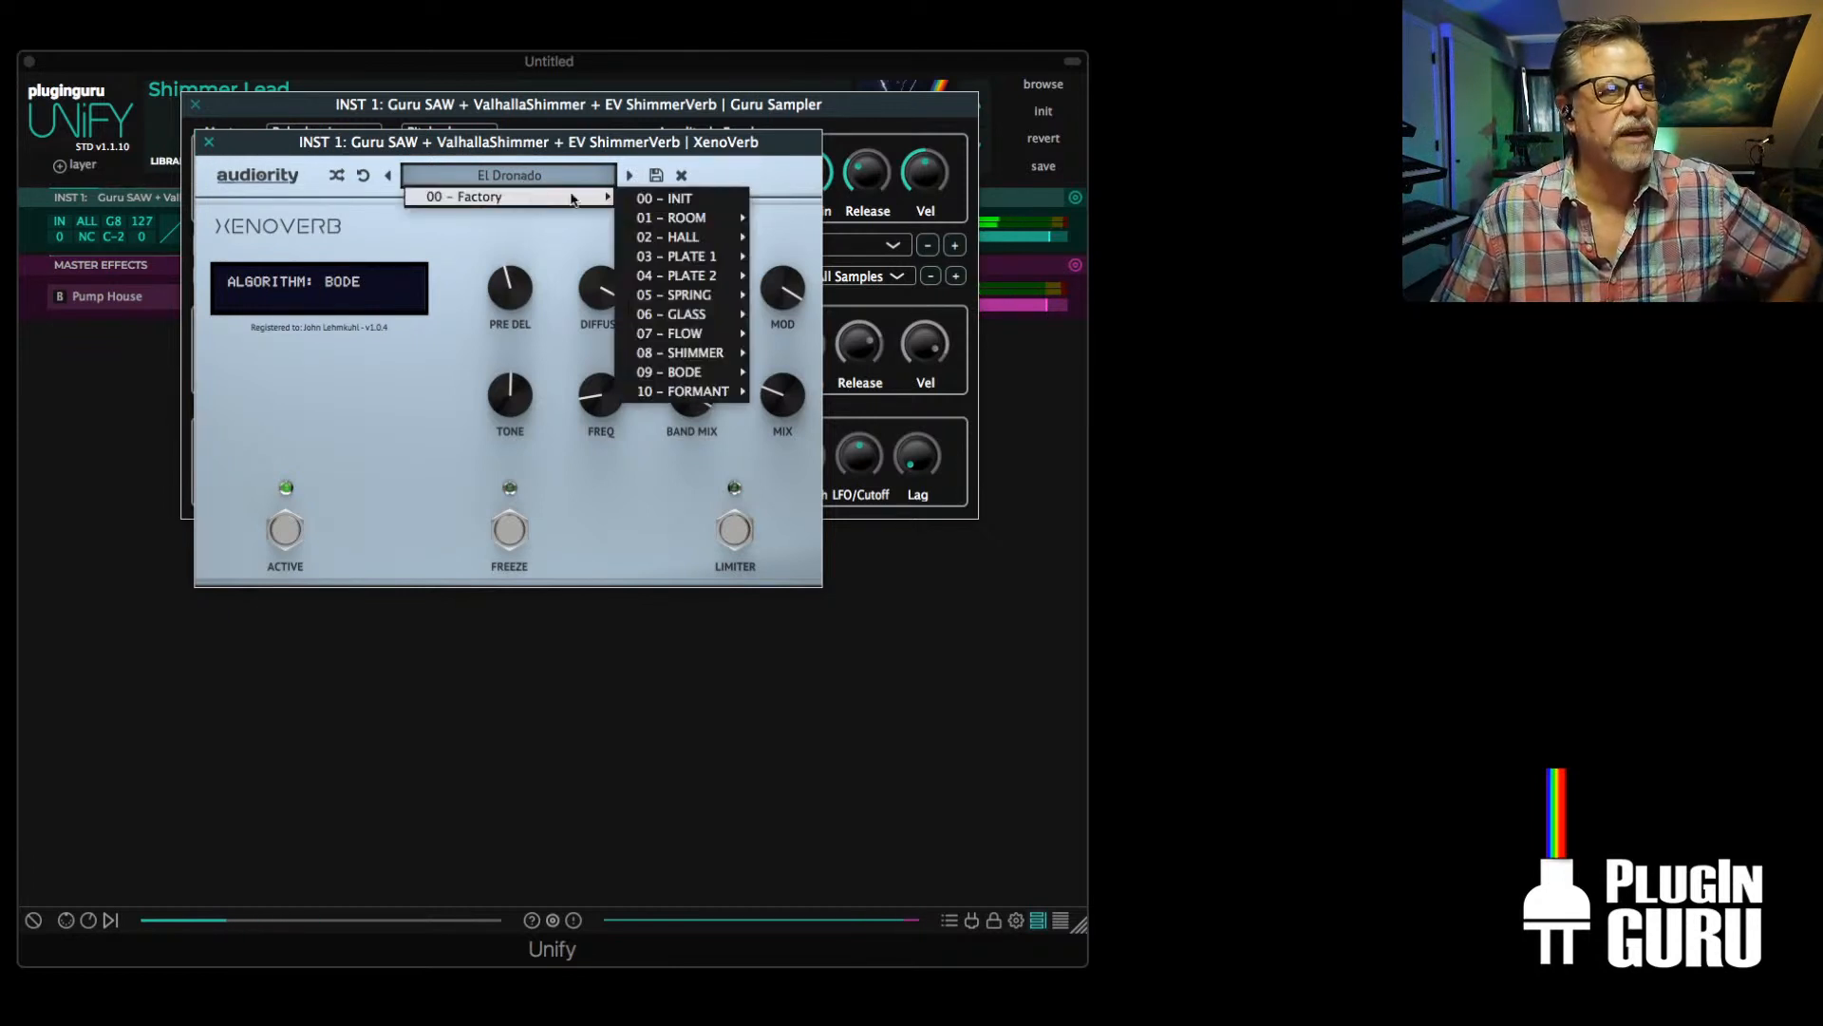
pyautogui.moveTo(740, 354)
pyautogui.click(801, 355)
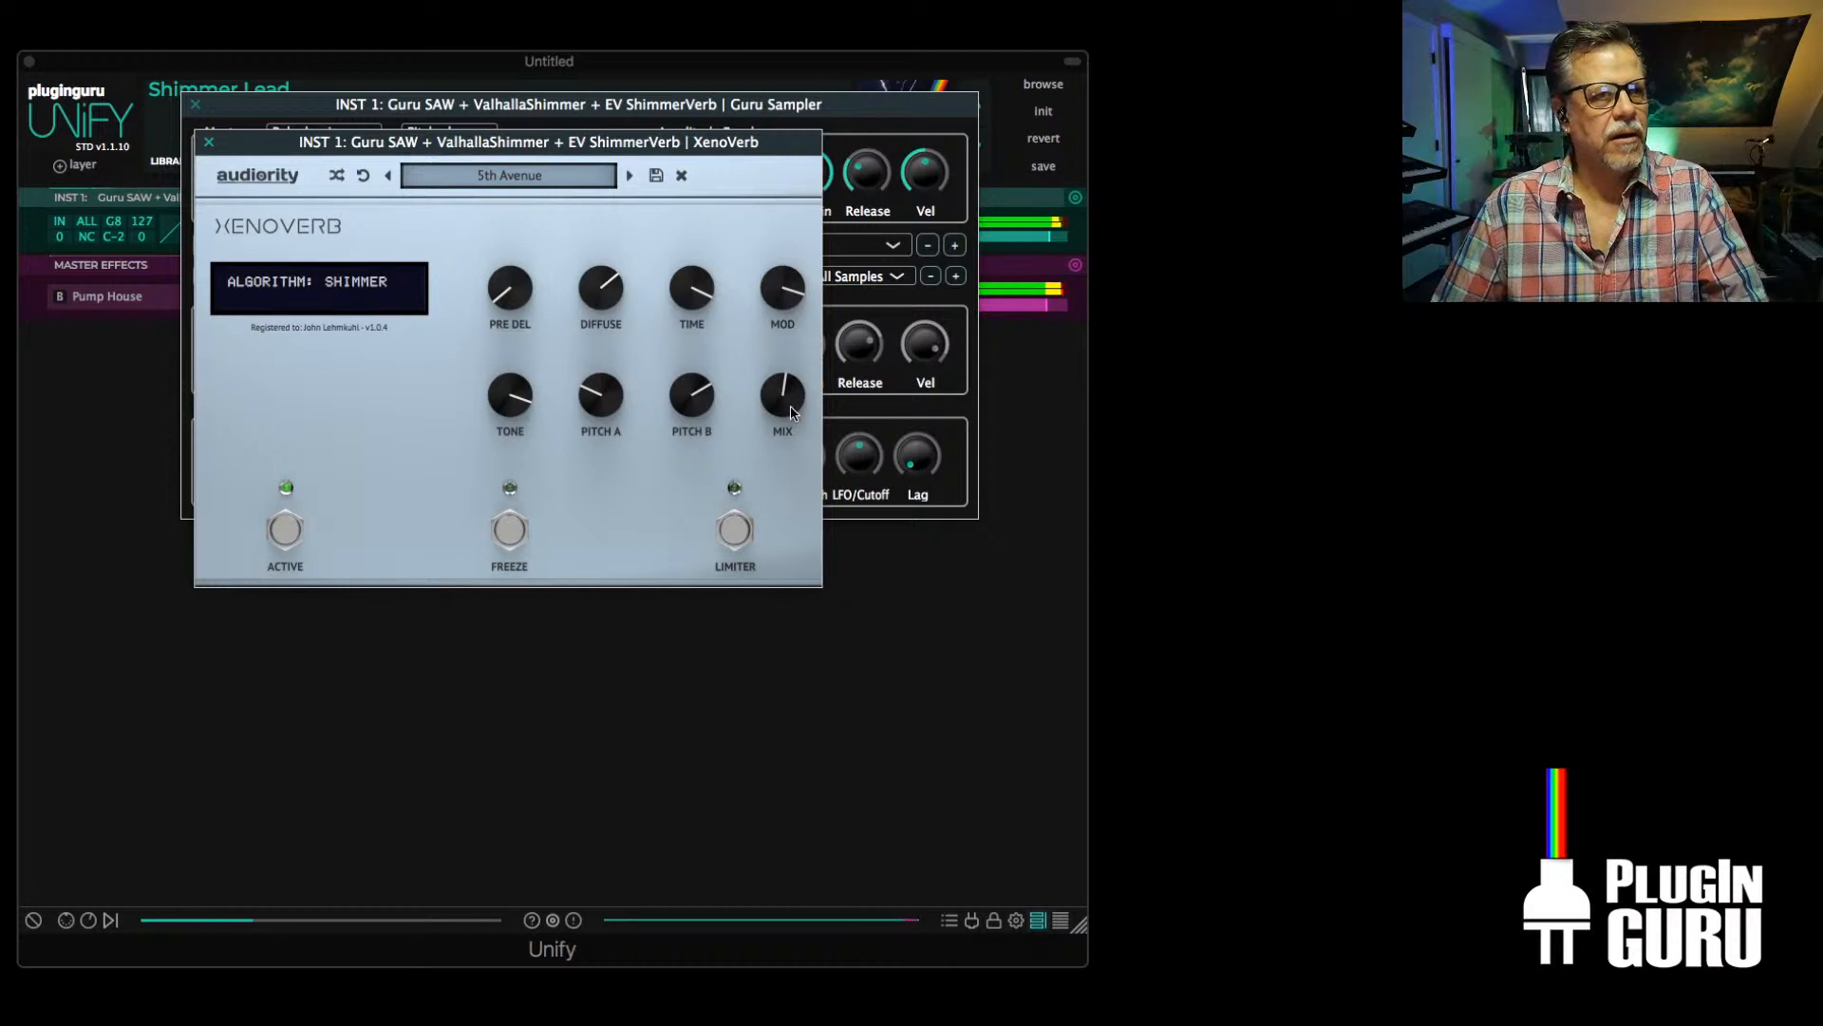
pyautogui.moveTo(791, 406); pyautogui.dragTo(800, 275)
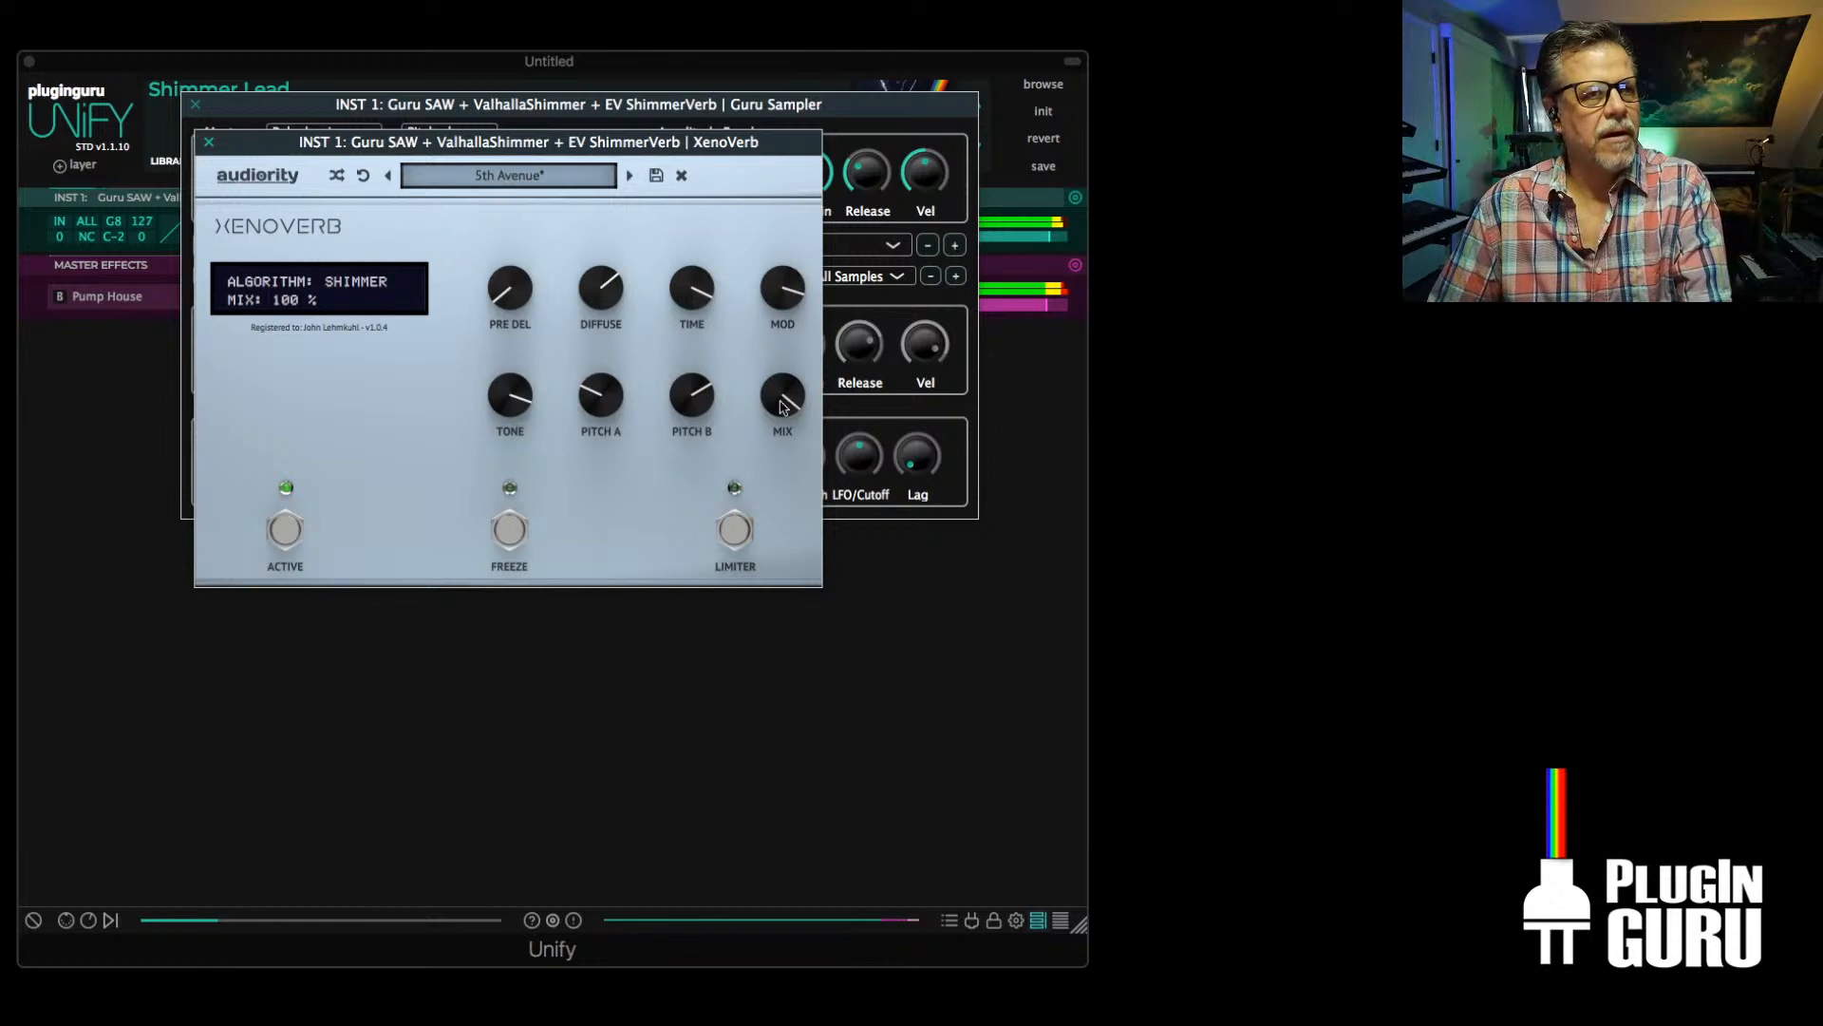
pyautogui.moveTo(783, 407); pyautogui.dragTo(769, 515)
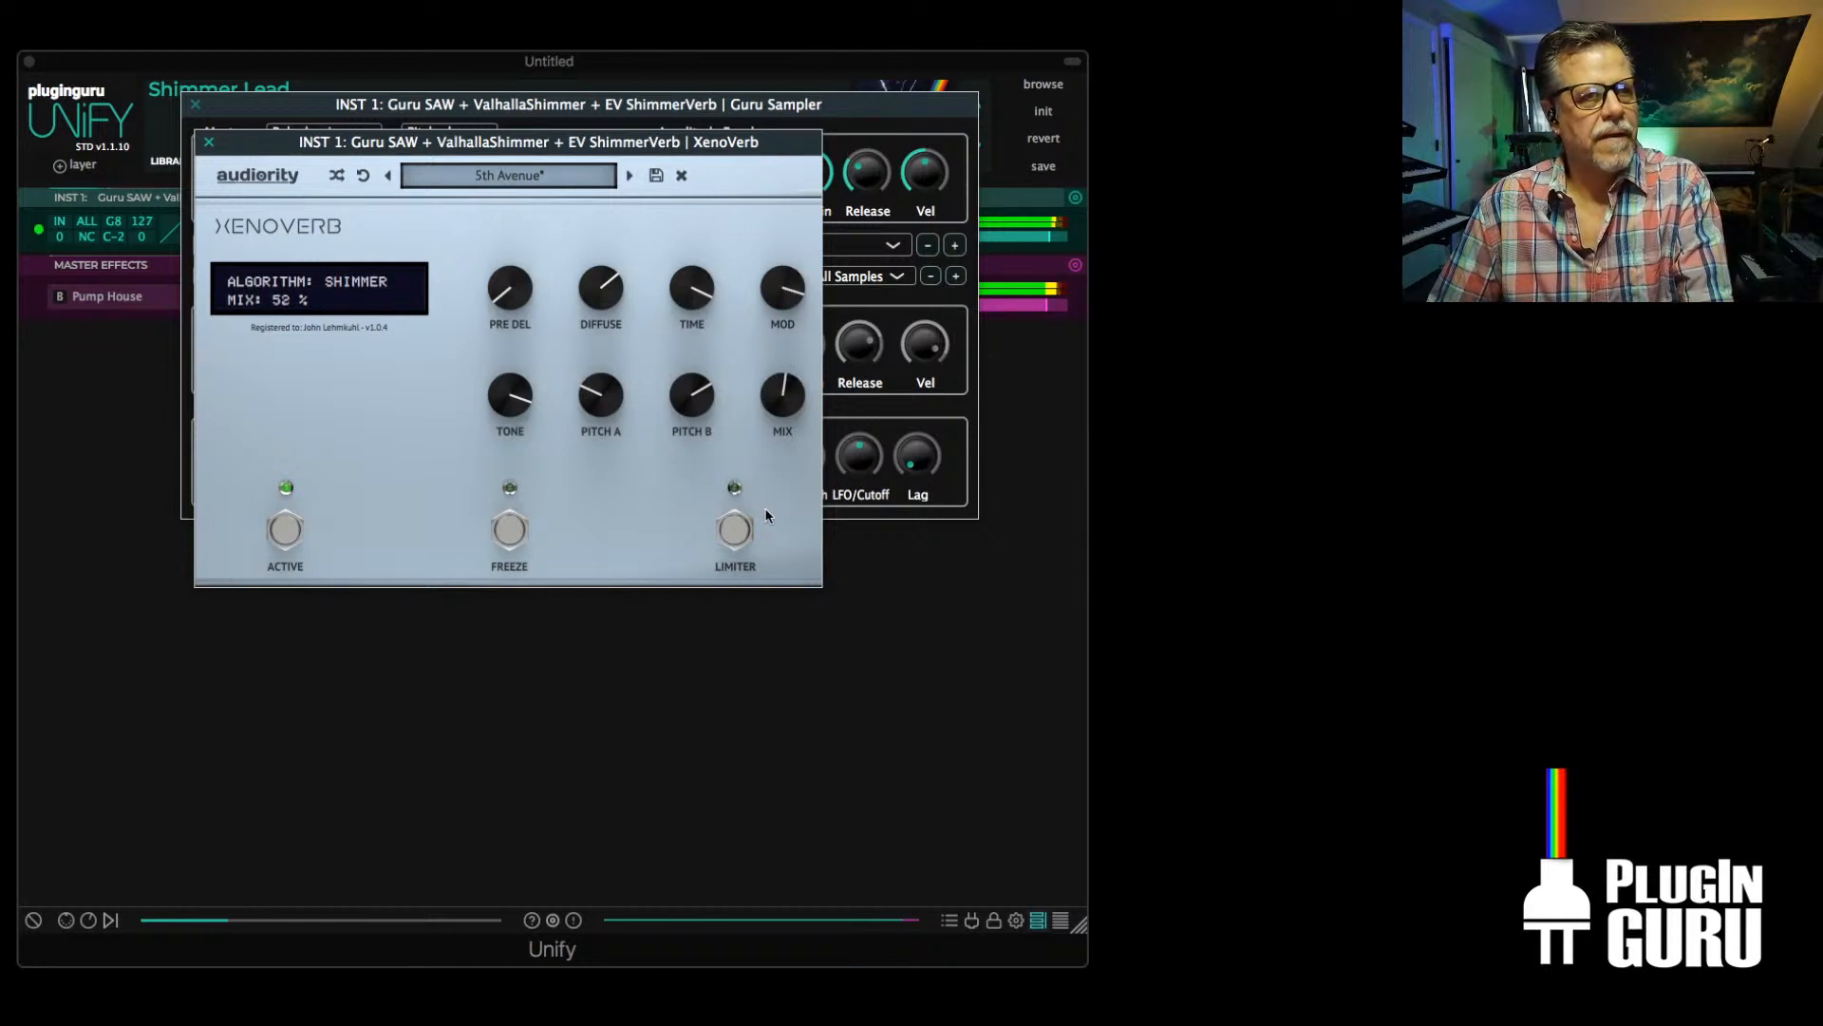
# On Above and Below JS, lower the pre-delay, raise Diffuse and Time, set Tone to 11271 Hz and Mix to 63 %, and close both plugin windows
pyautogui.click(630, 176)
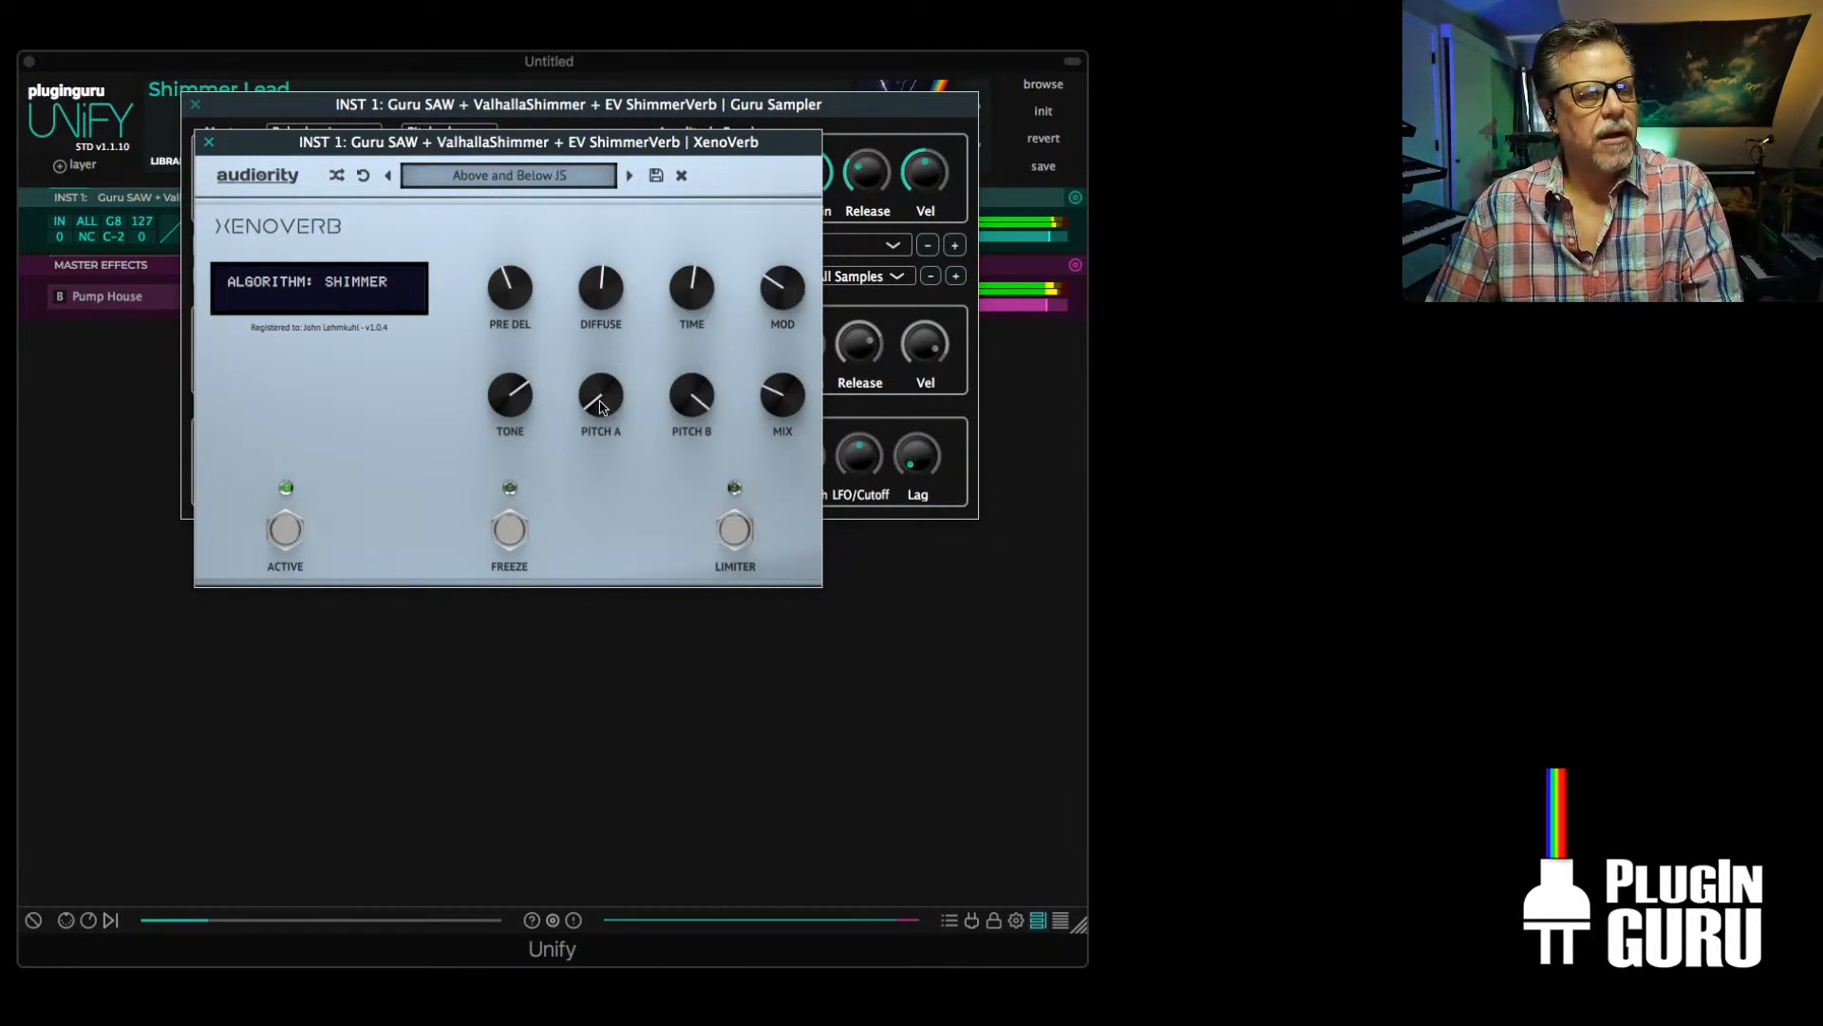
pyautogui.moveTo(679, 302); pyautogui.dragTo(525, 354)
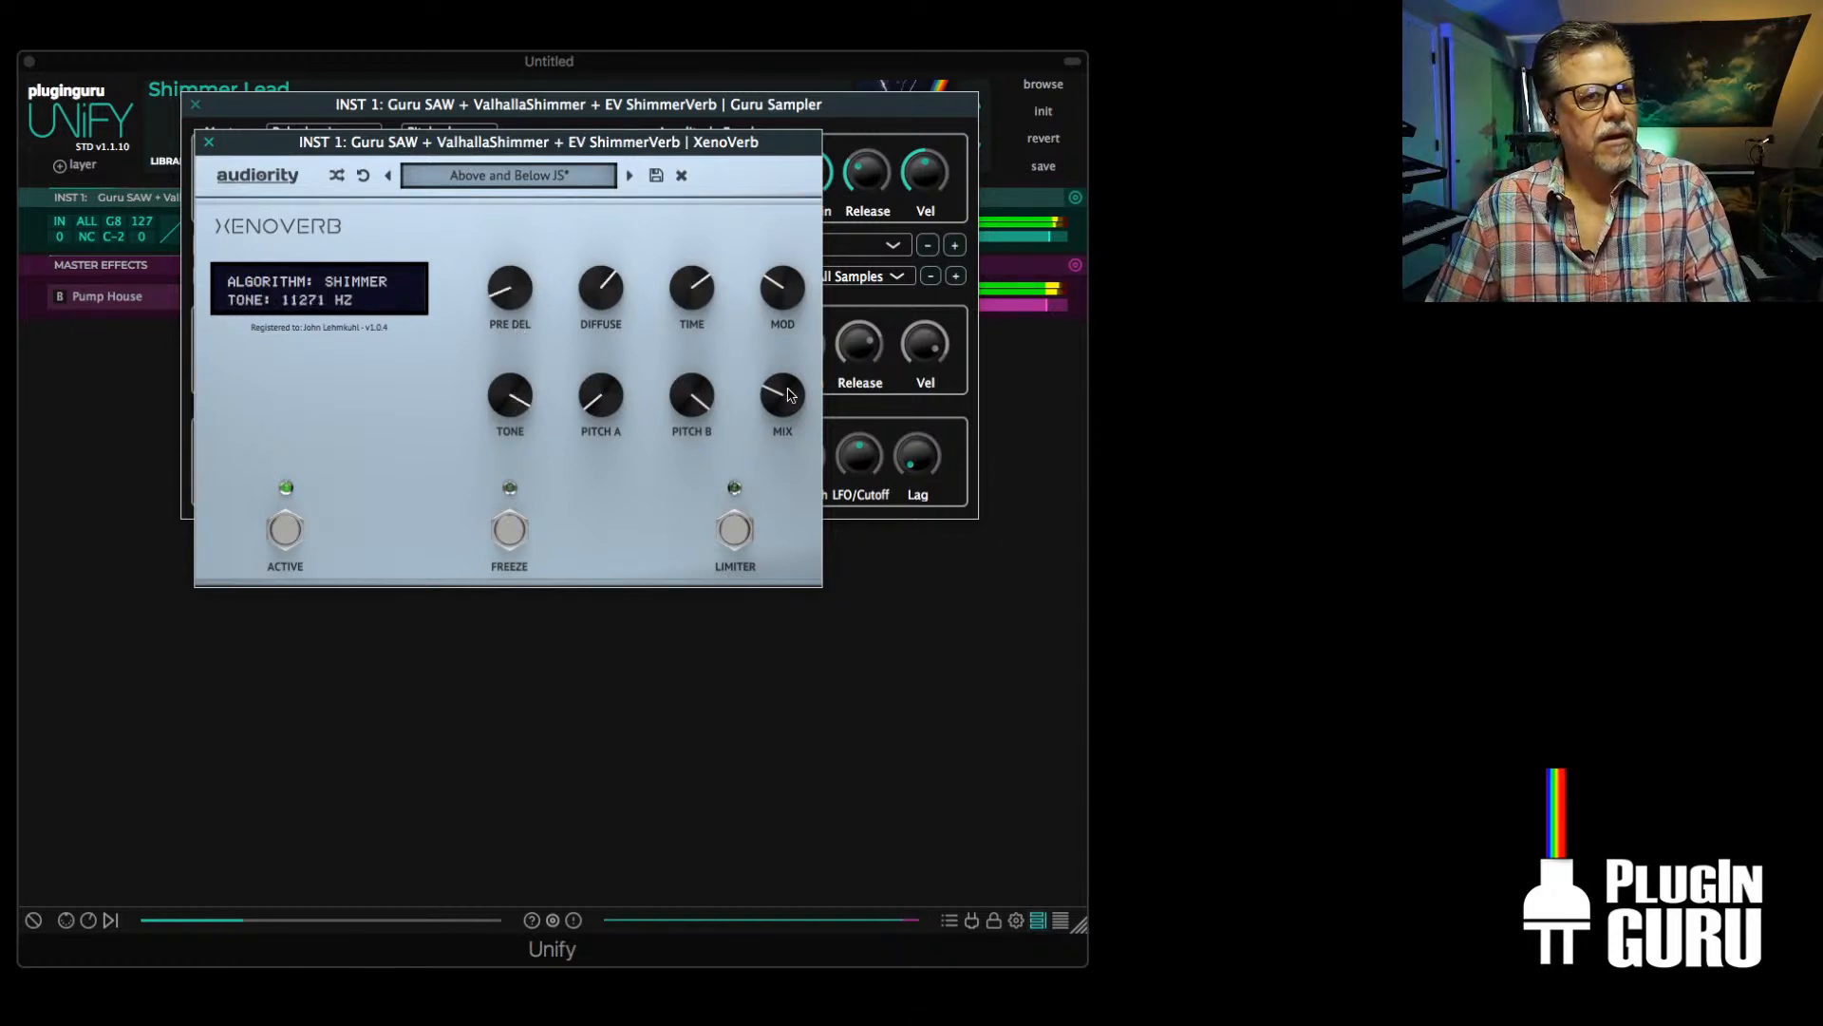
pyautogui.moveTo(788, 394); pyautogui.dragTo(807, 321)
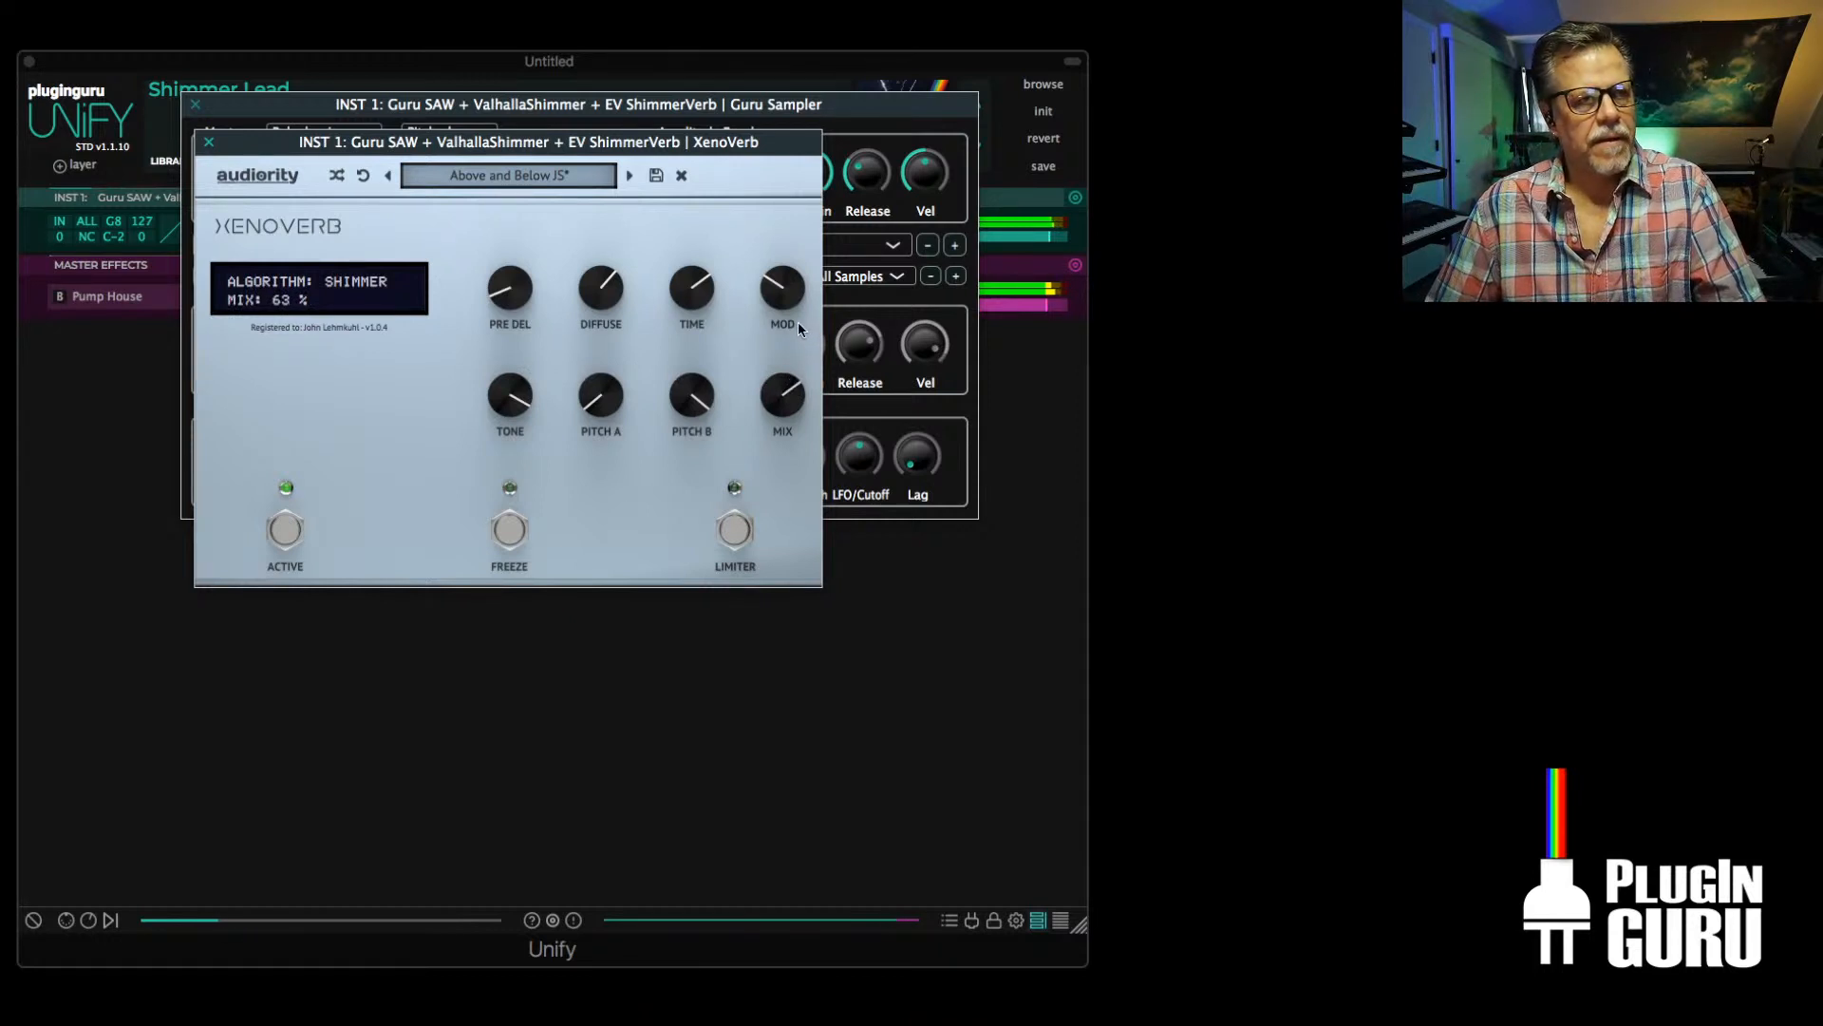
pyautogui.click(211, 142)
pyautogui.click(195, 105)
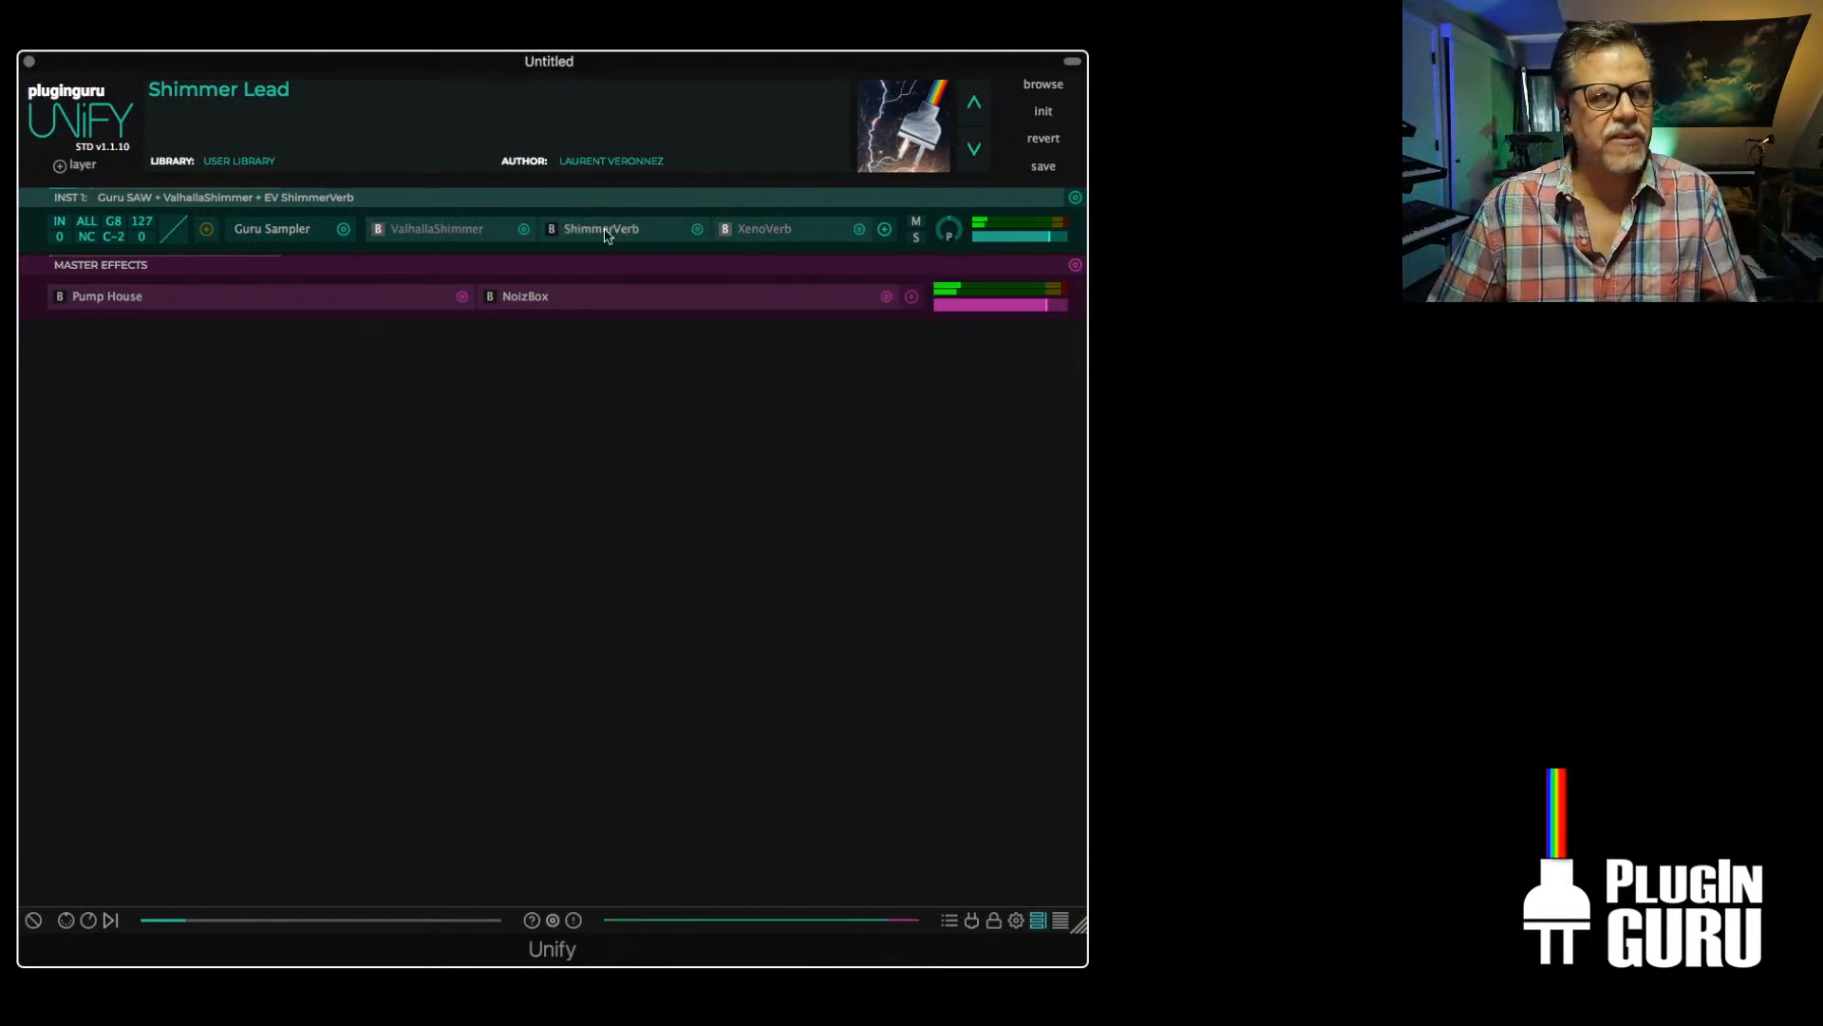
# Review the current settings of ShimmerVerb and ValhallaShimmer in their plugin windows, closing each one
pyautogui.click(608, 235)
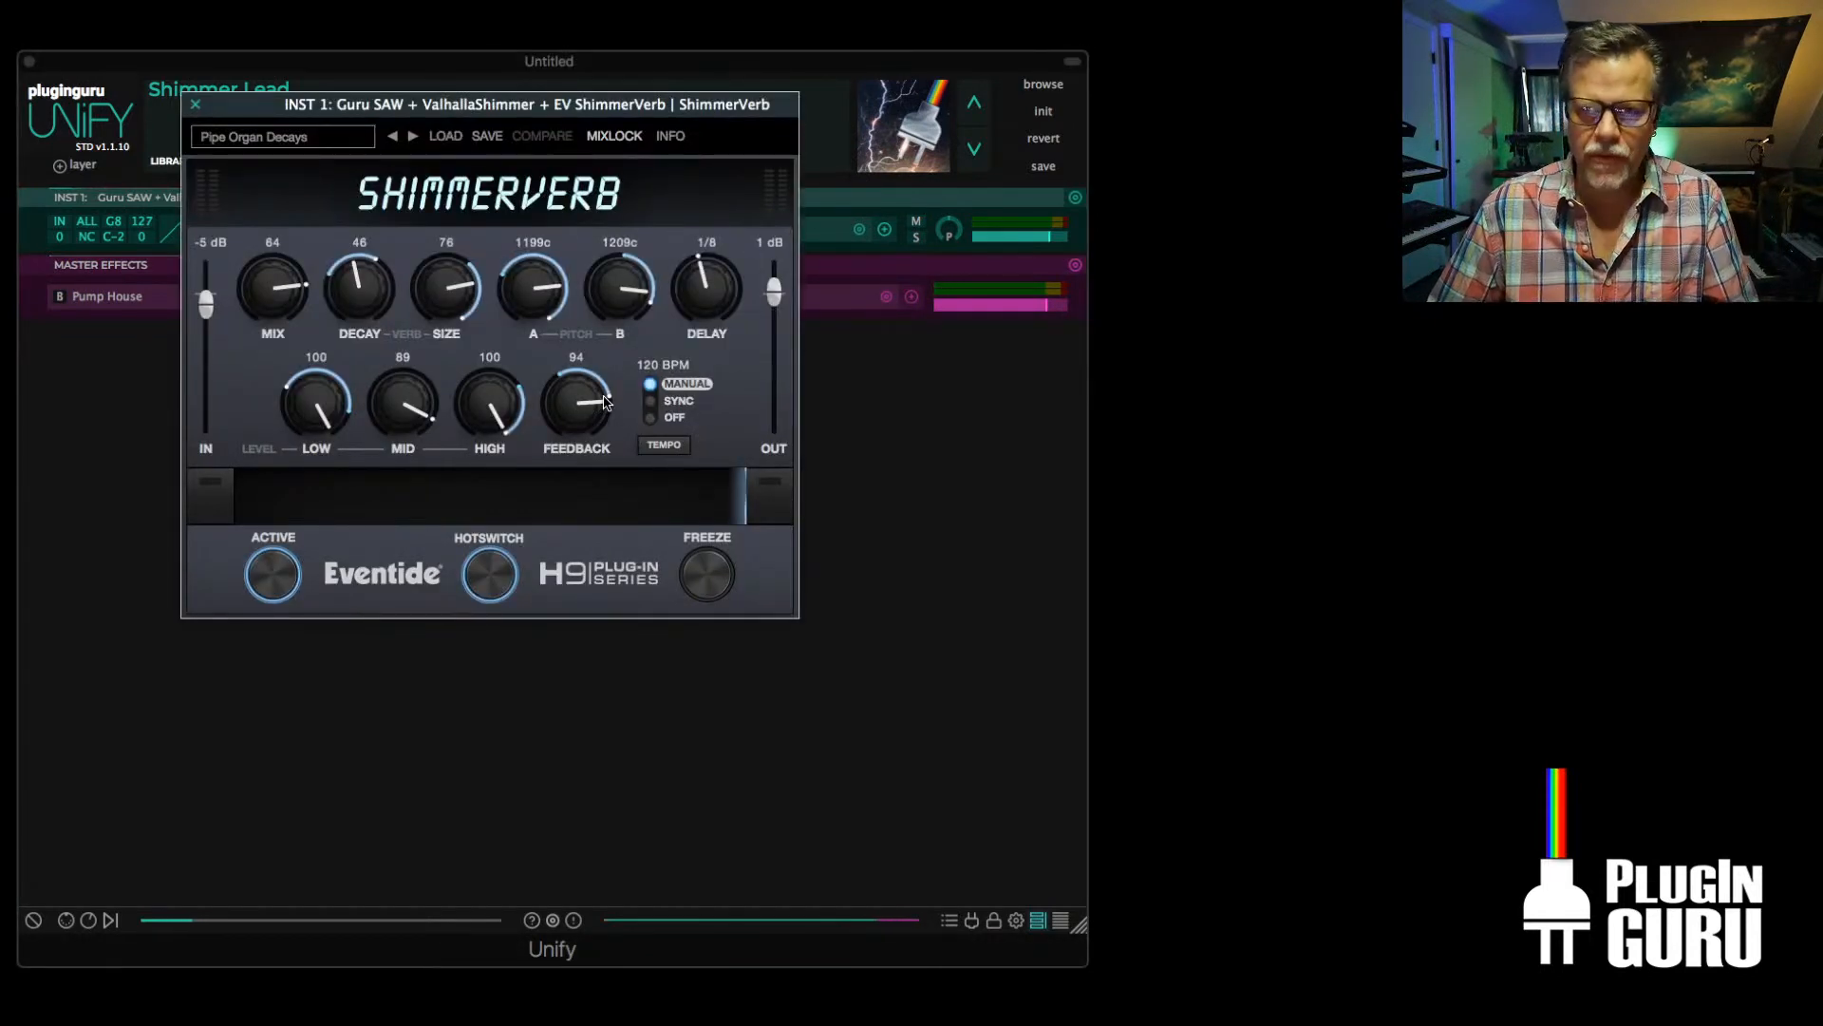
pyautogui.click(196, 106)
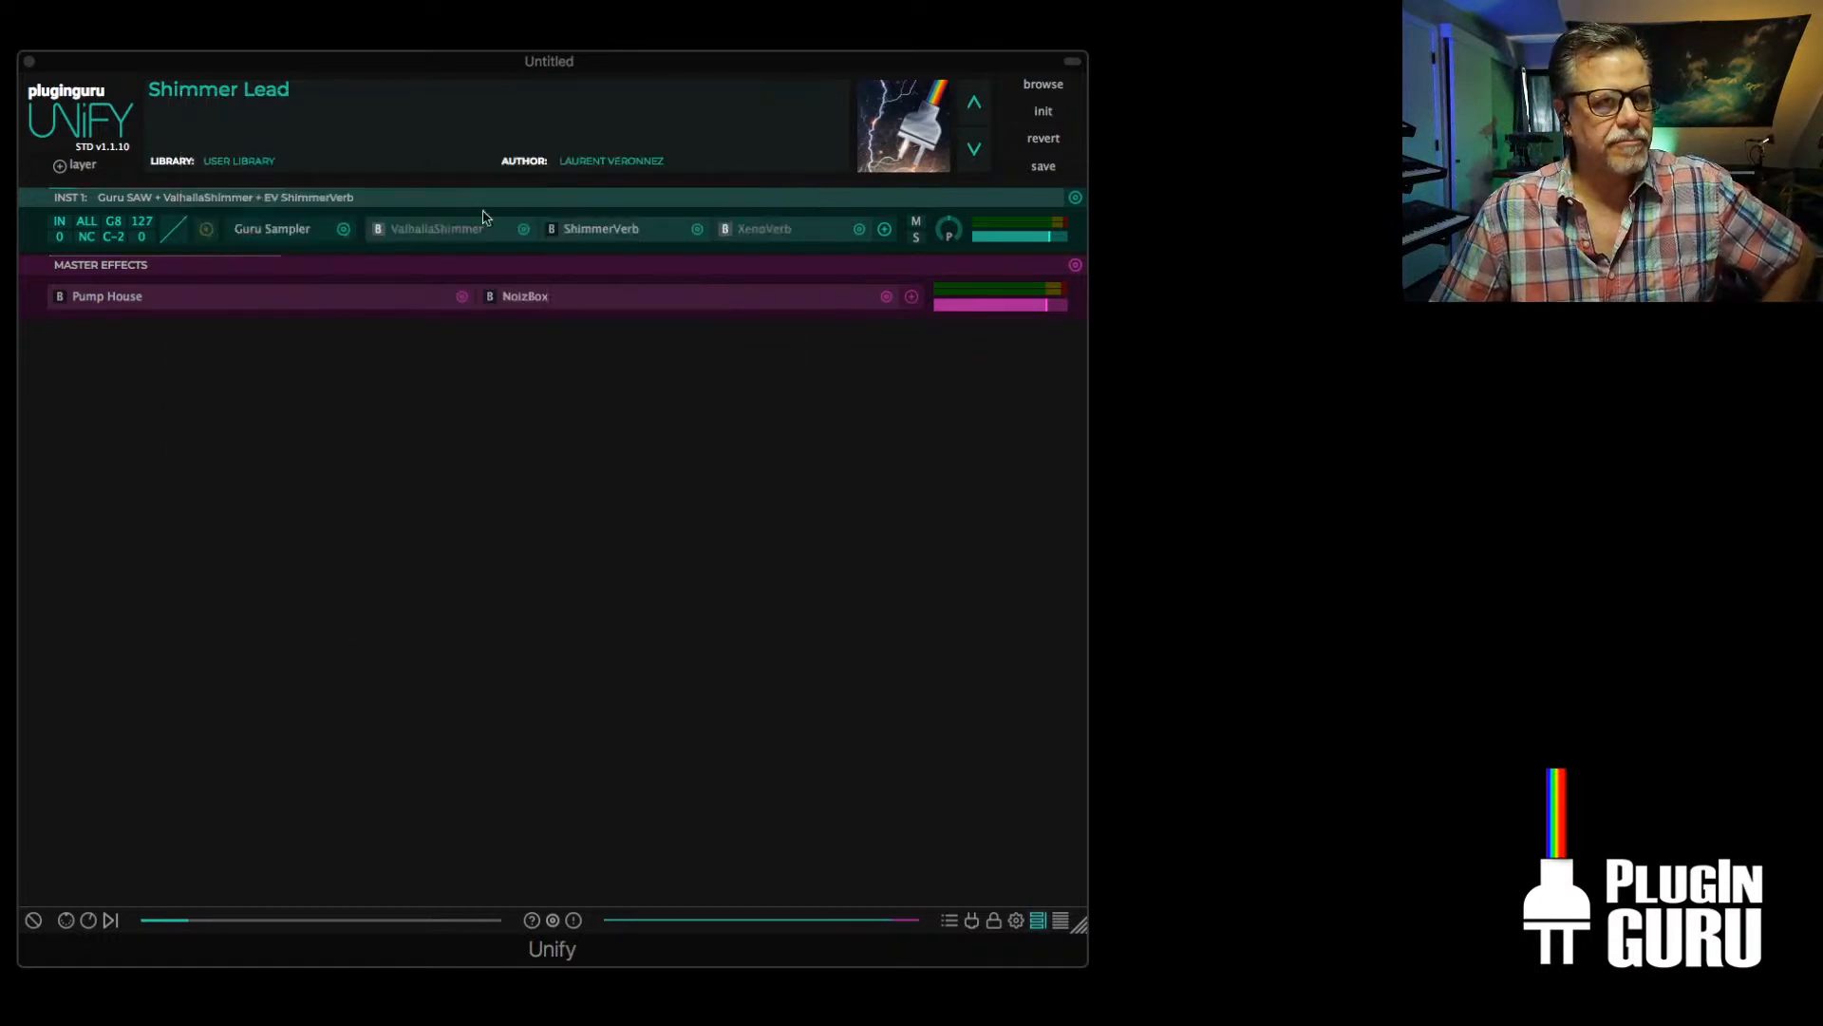
pyautogui.click(423, 232)
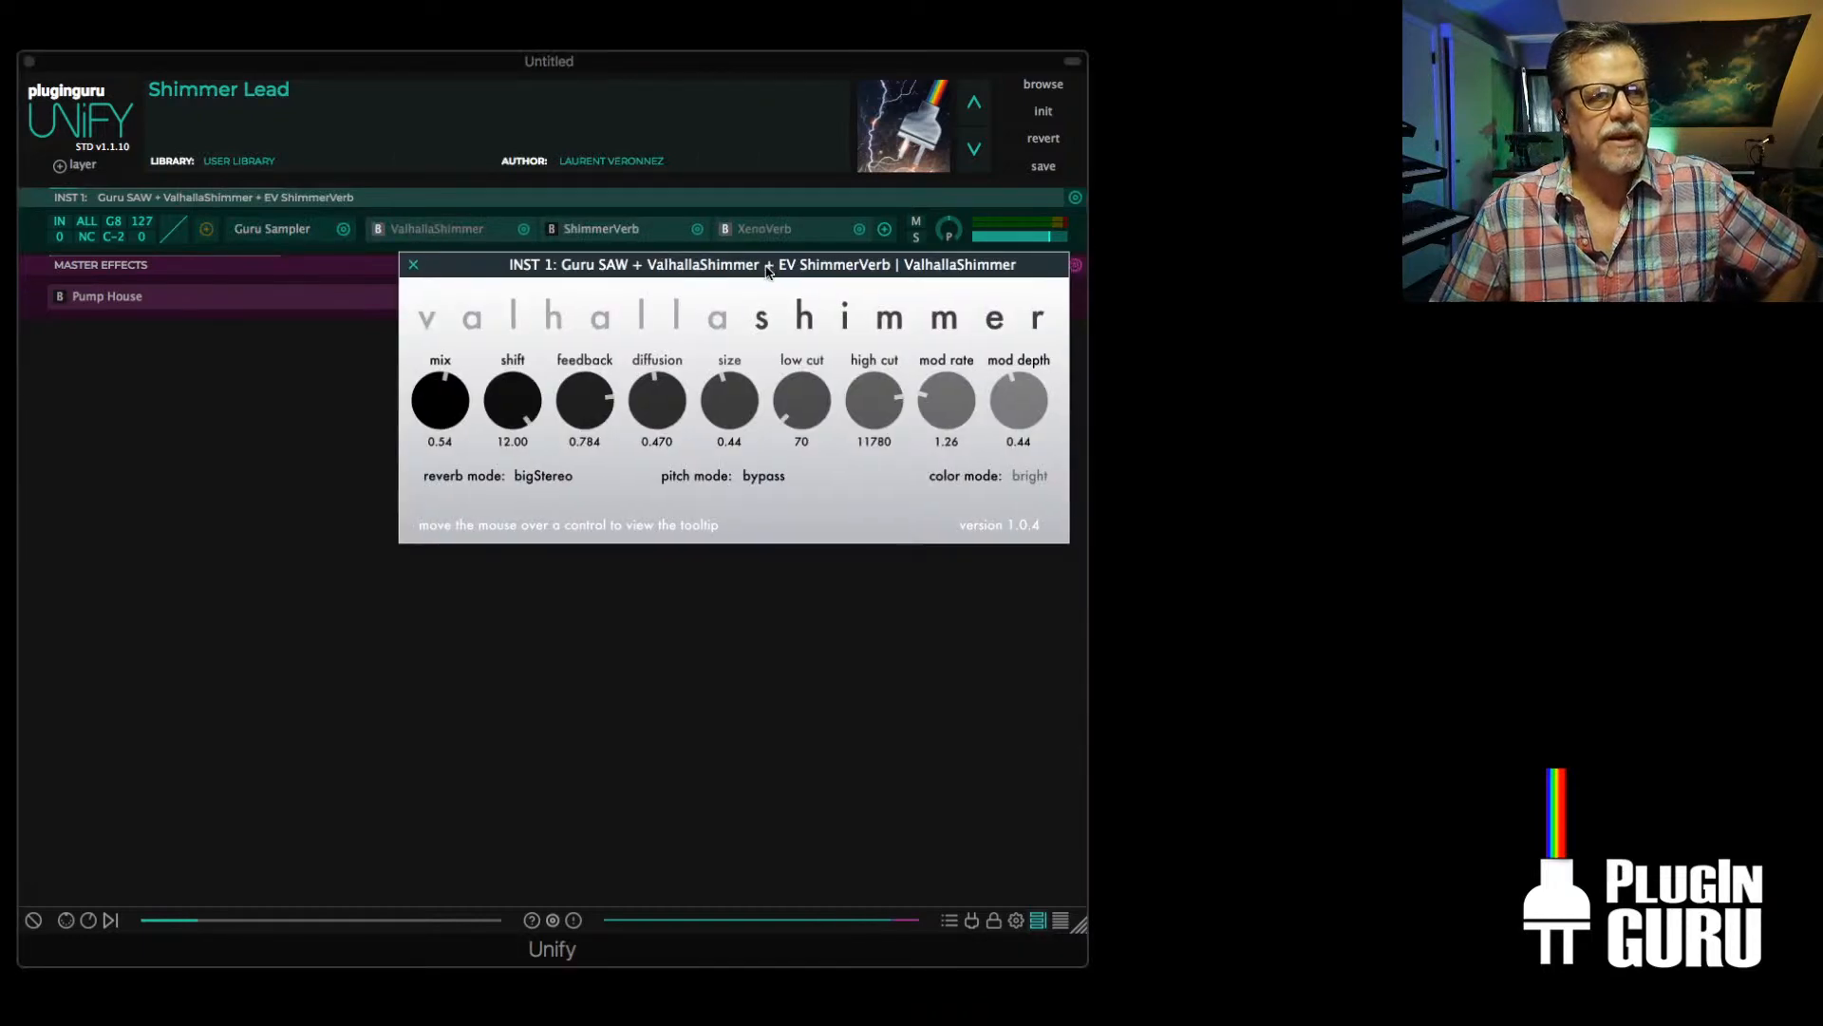
pyautogui.moveTo(771, 269); pyautogui.dragTo(615, 202)
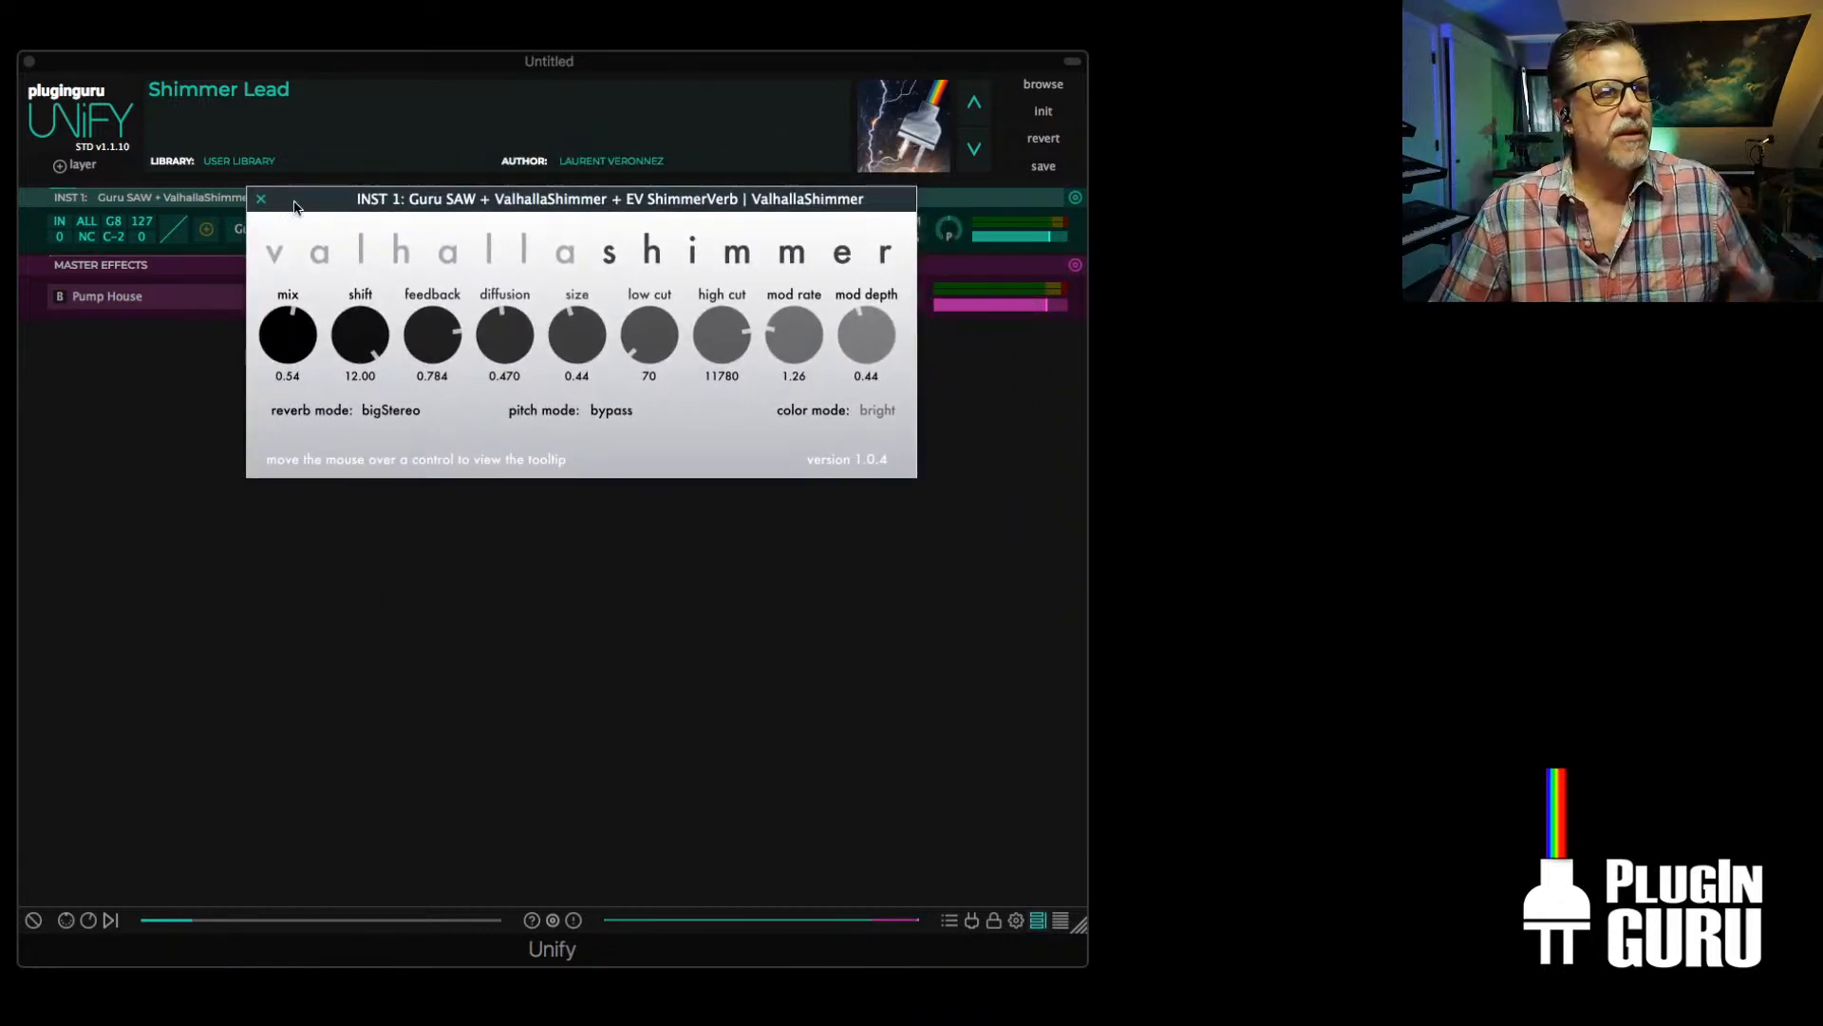
pyautogui.click(259, 200)
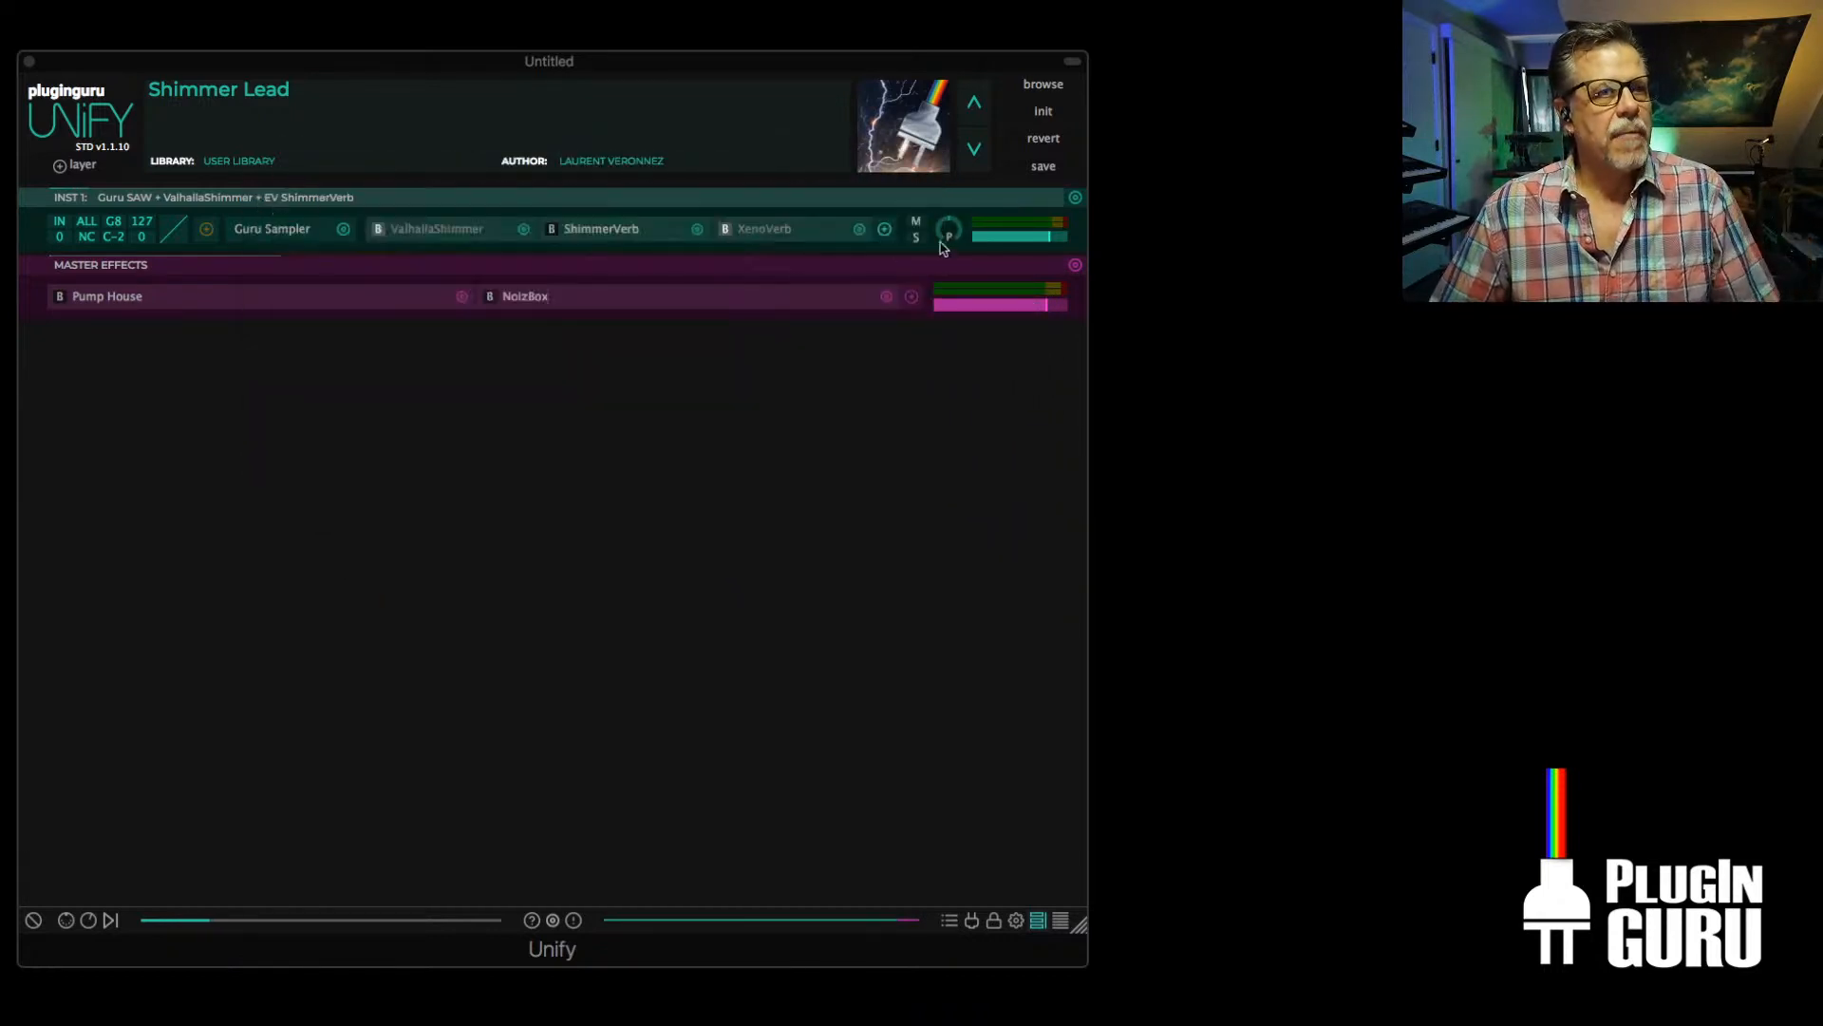
# Turn XenoVerb on alongside ShimmerVerb, load its shimmer preset Becoming Air, and move its window below the layer's effect slots
pyautogui.click(720, 232)
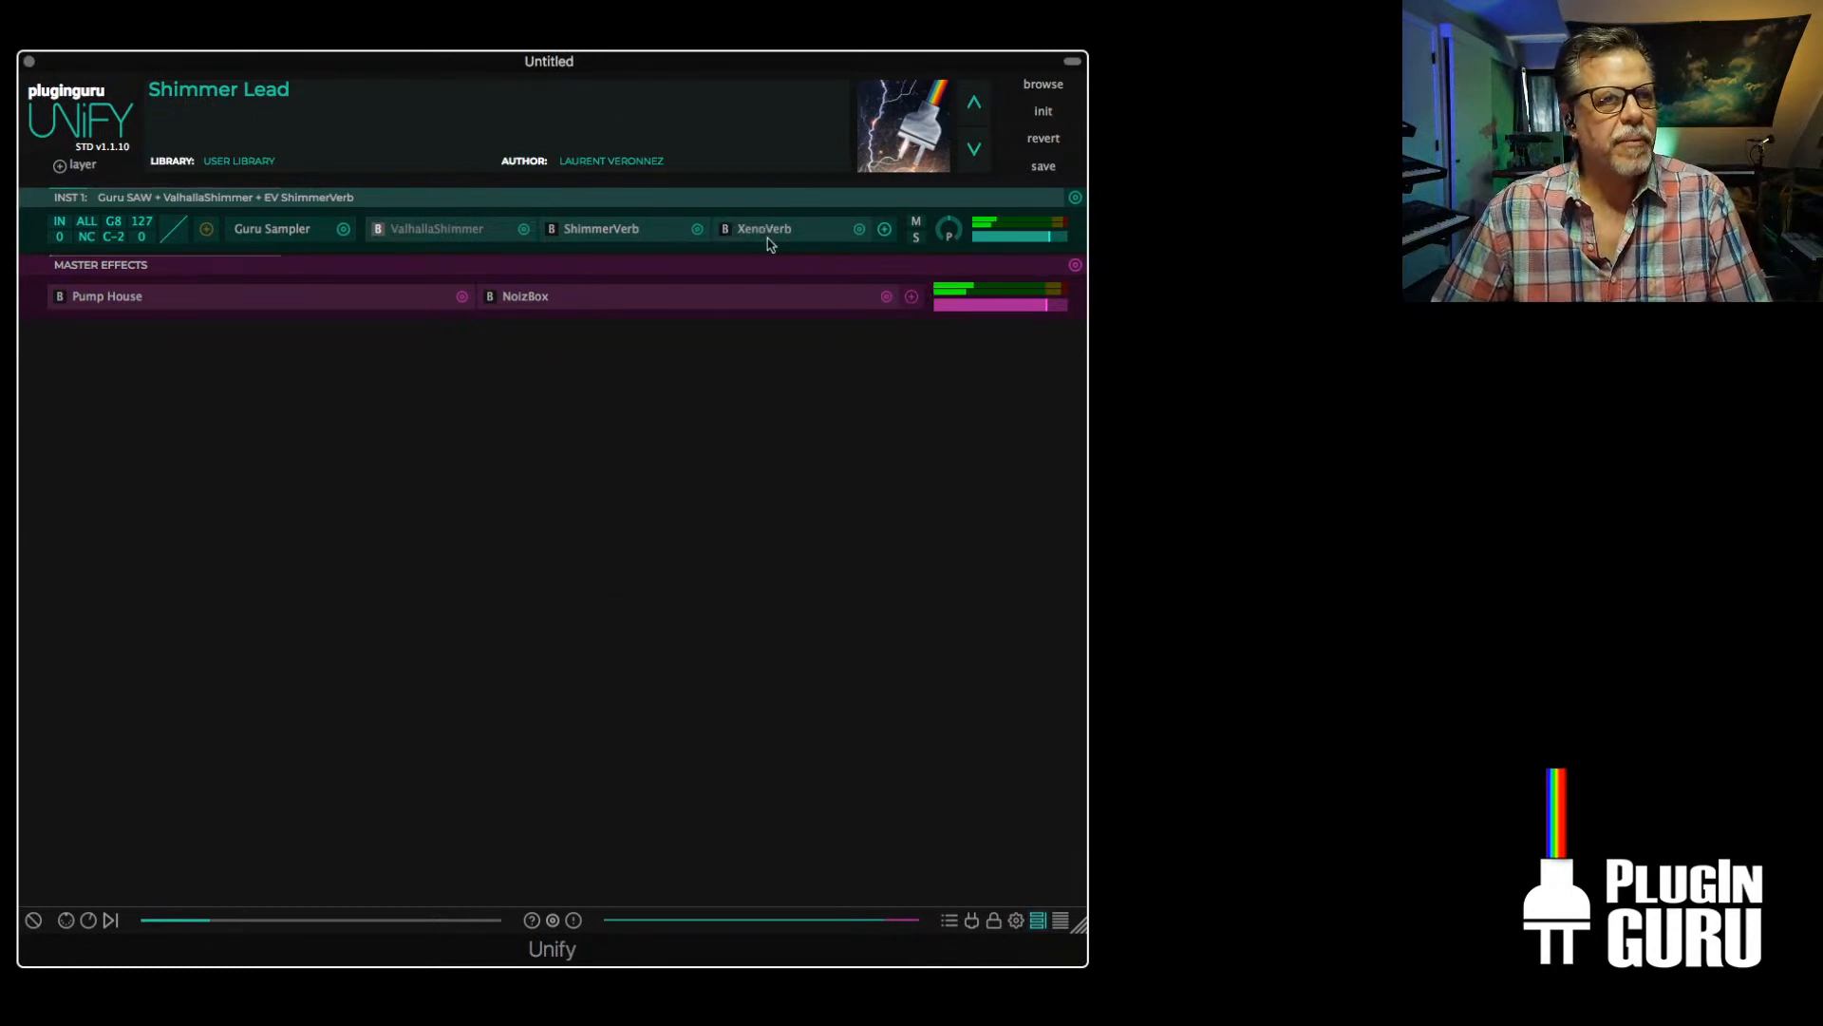
pyautogui.click(768, 241)
pyautogui.click(630, 177)
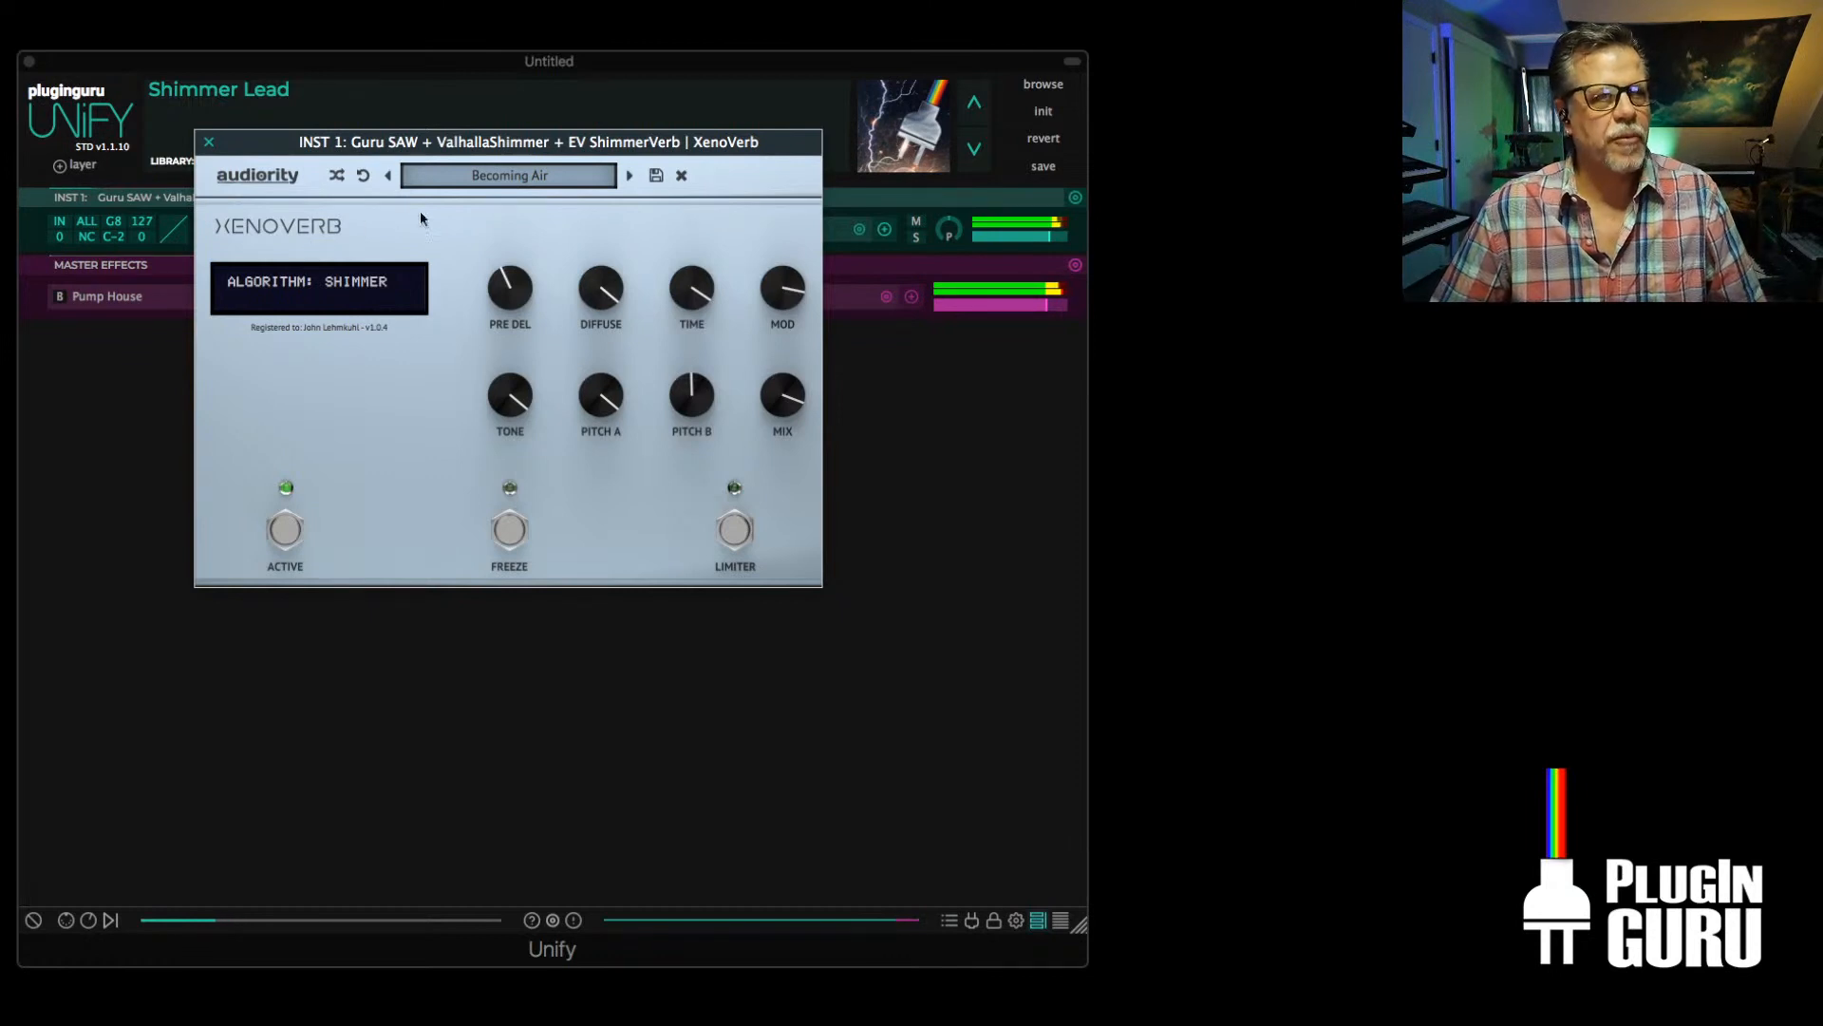
pyautogui.moveTo(622, 137); pyautogui.dragTo(627, 338)
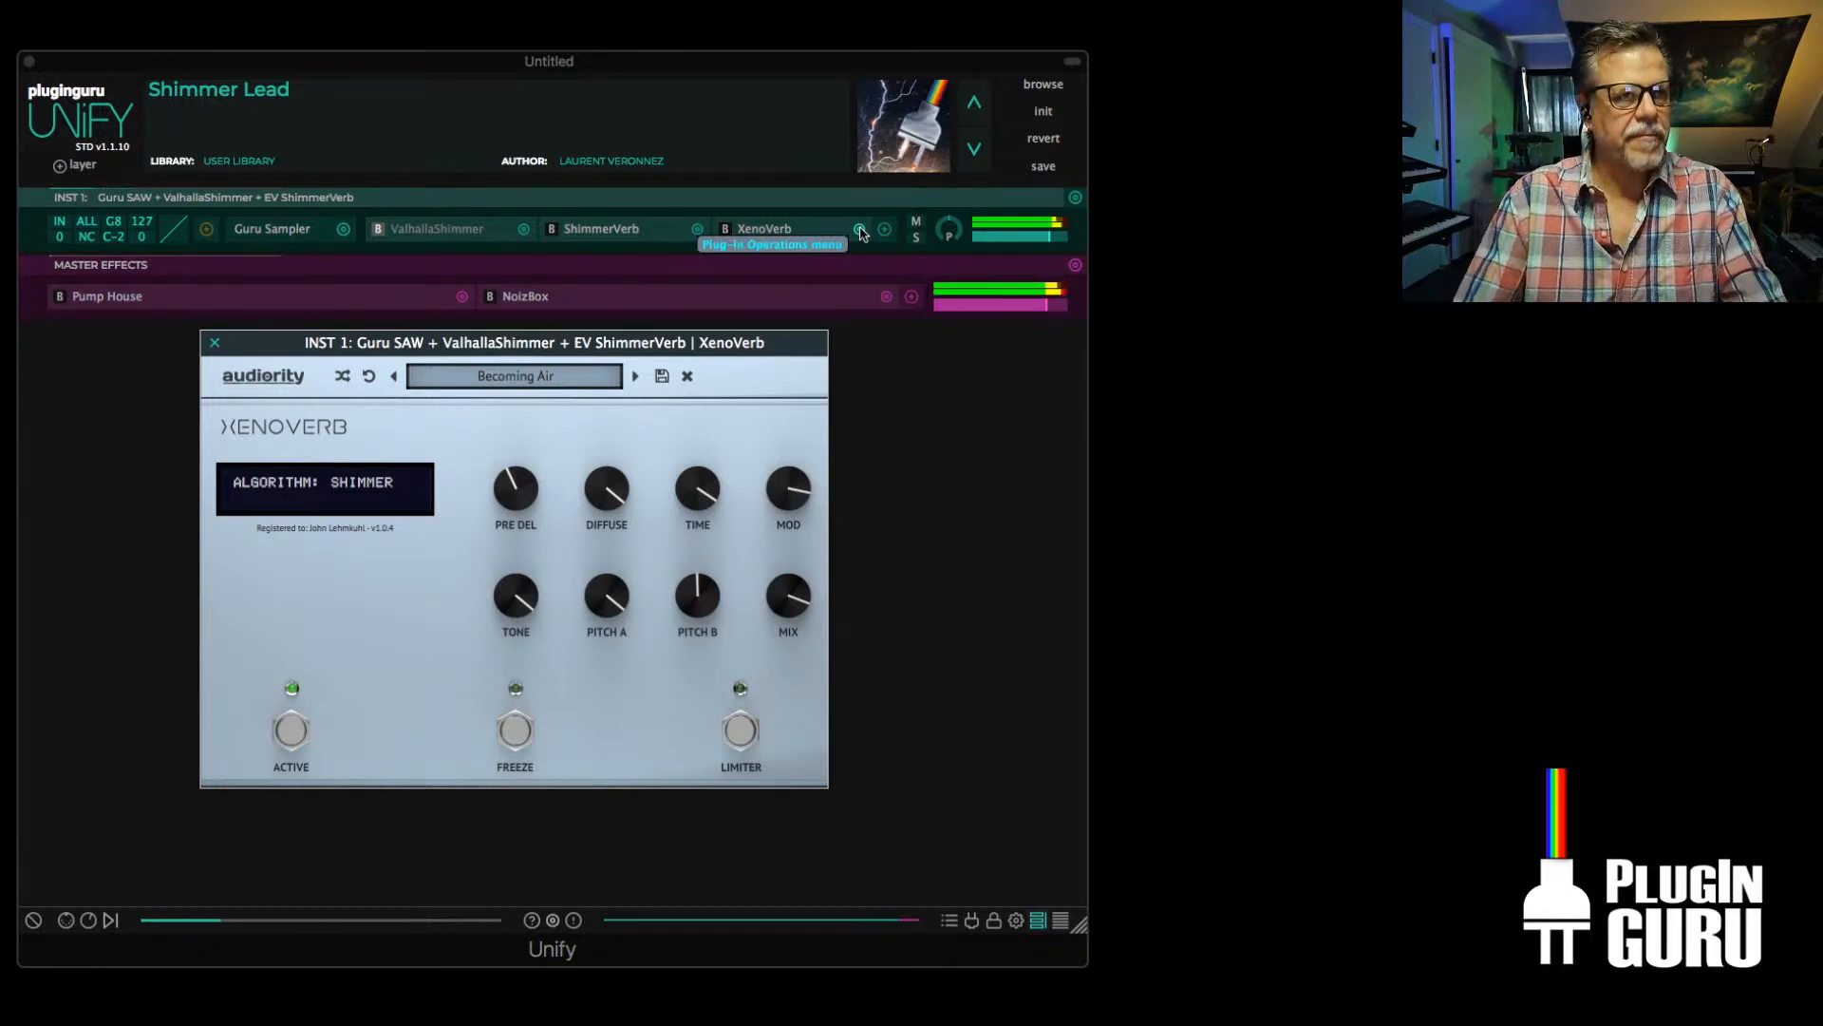
# Switch to Chrome, close the XenoVerb window, and move the Unify window away to uncover the Audiority shop page
pyautogui.press('super+Tab')
pyautogui.press('super+Tab')
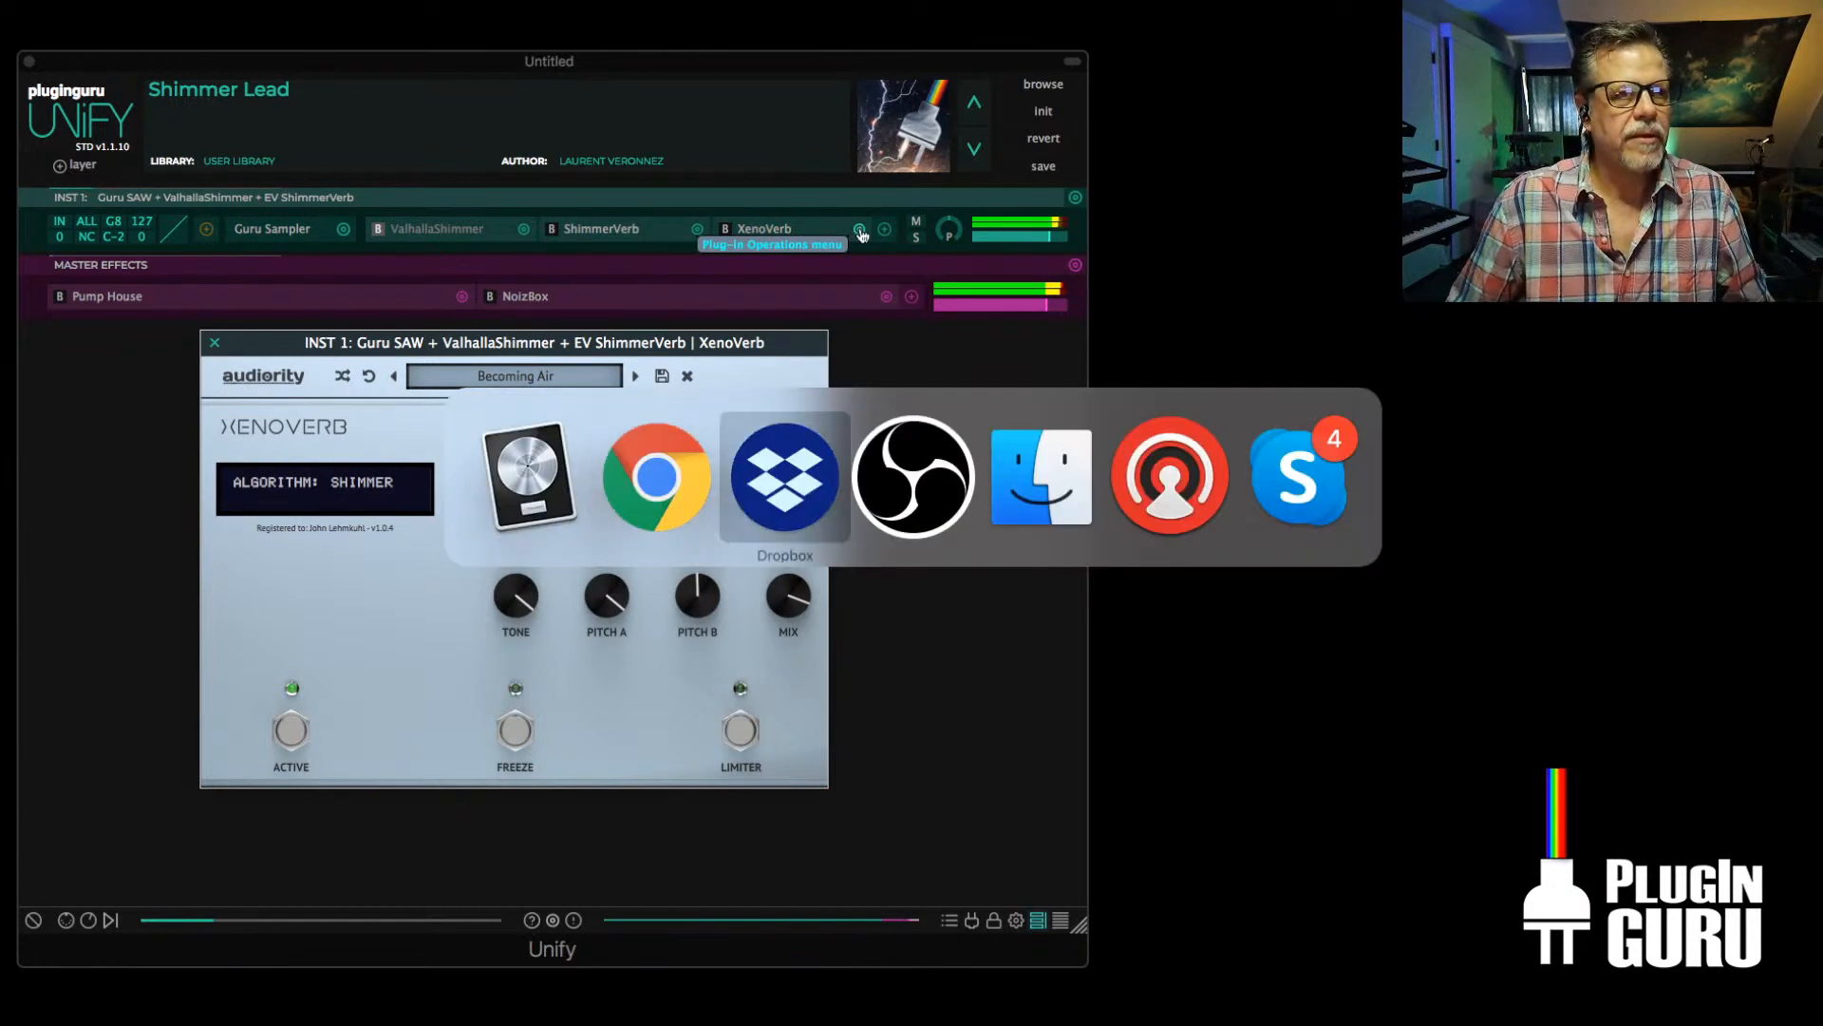
pyautogui.press('super+shift+Tab')
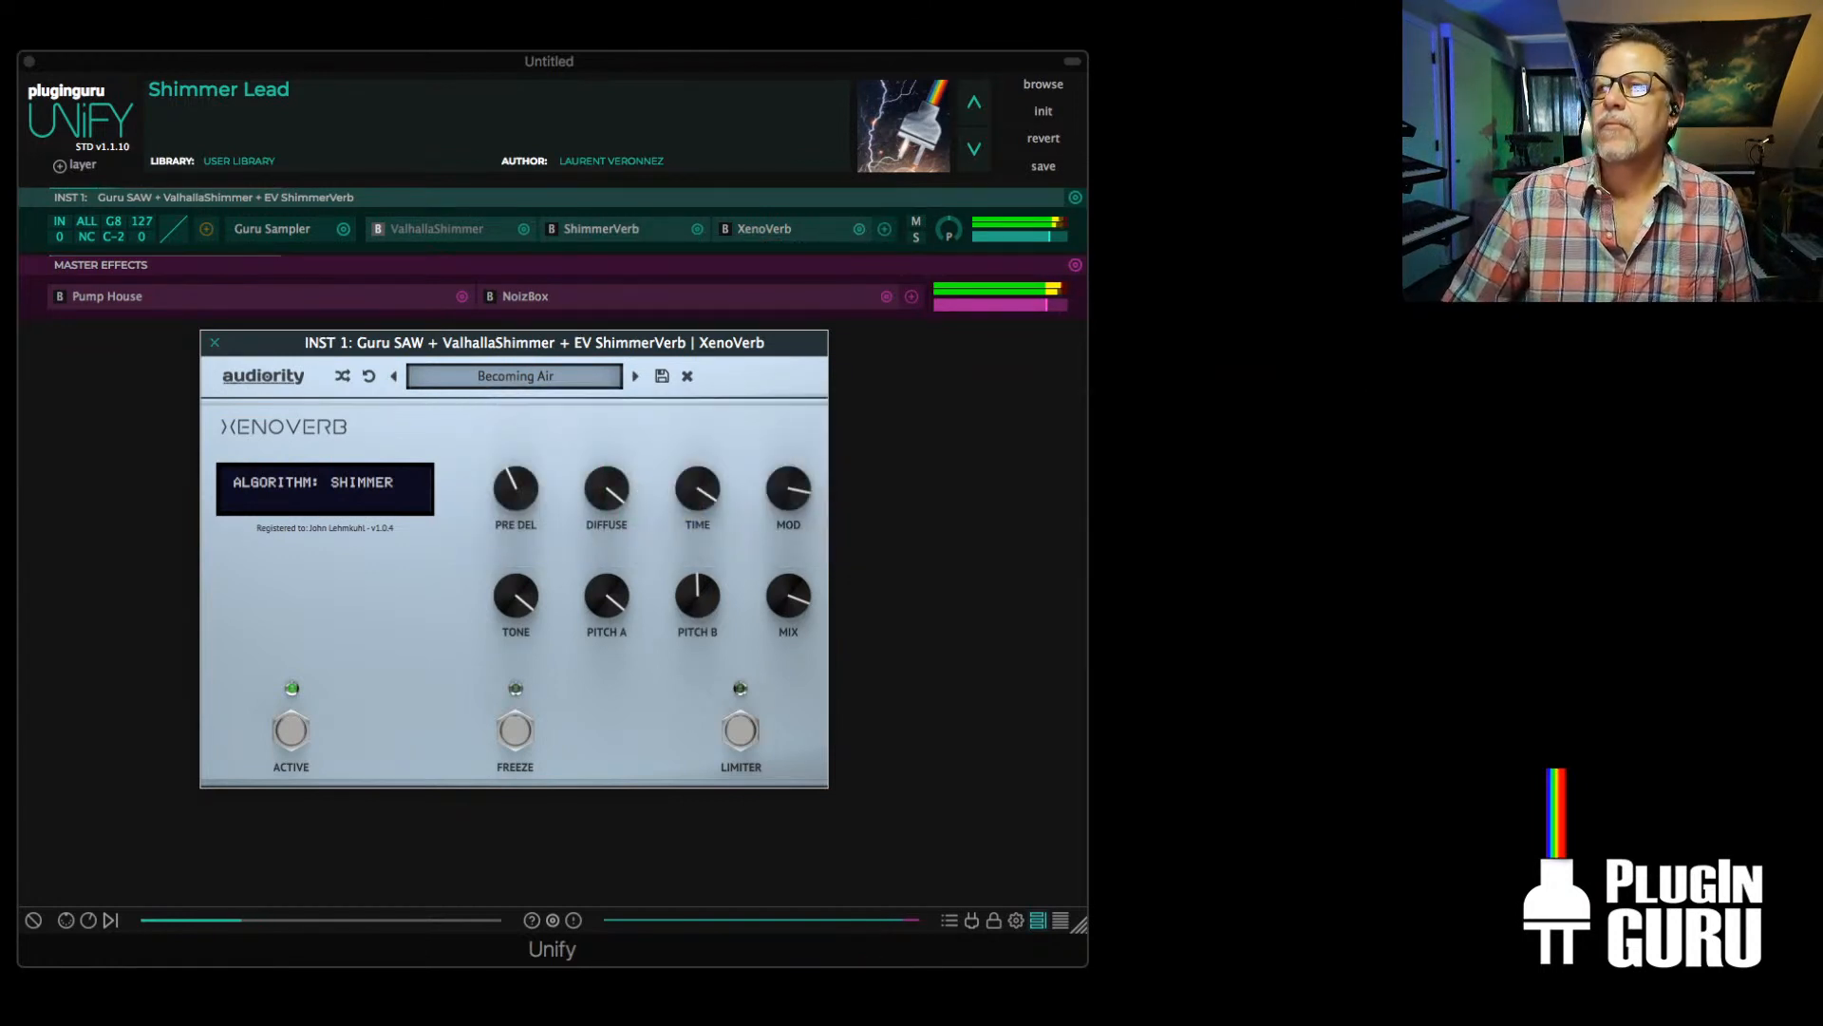
pyautogui.moveTo(1821, 7); pyautogui.dragTo(384, 5)
pyautogui.click(215, 342)
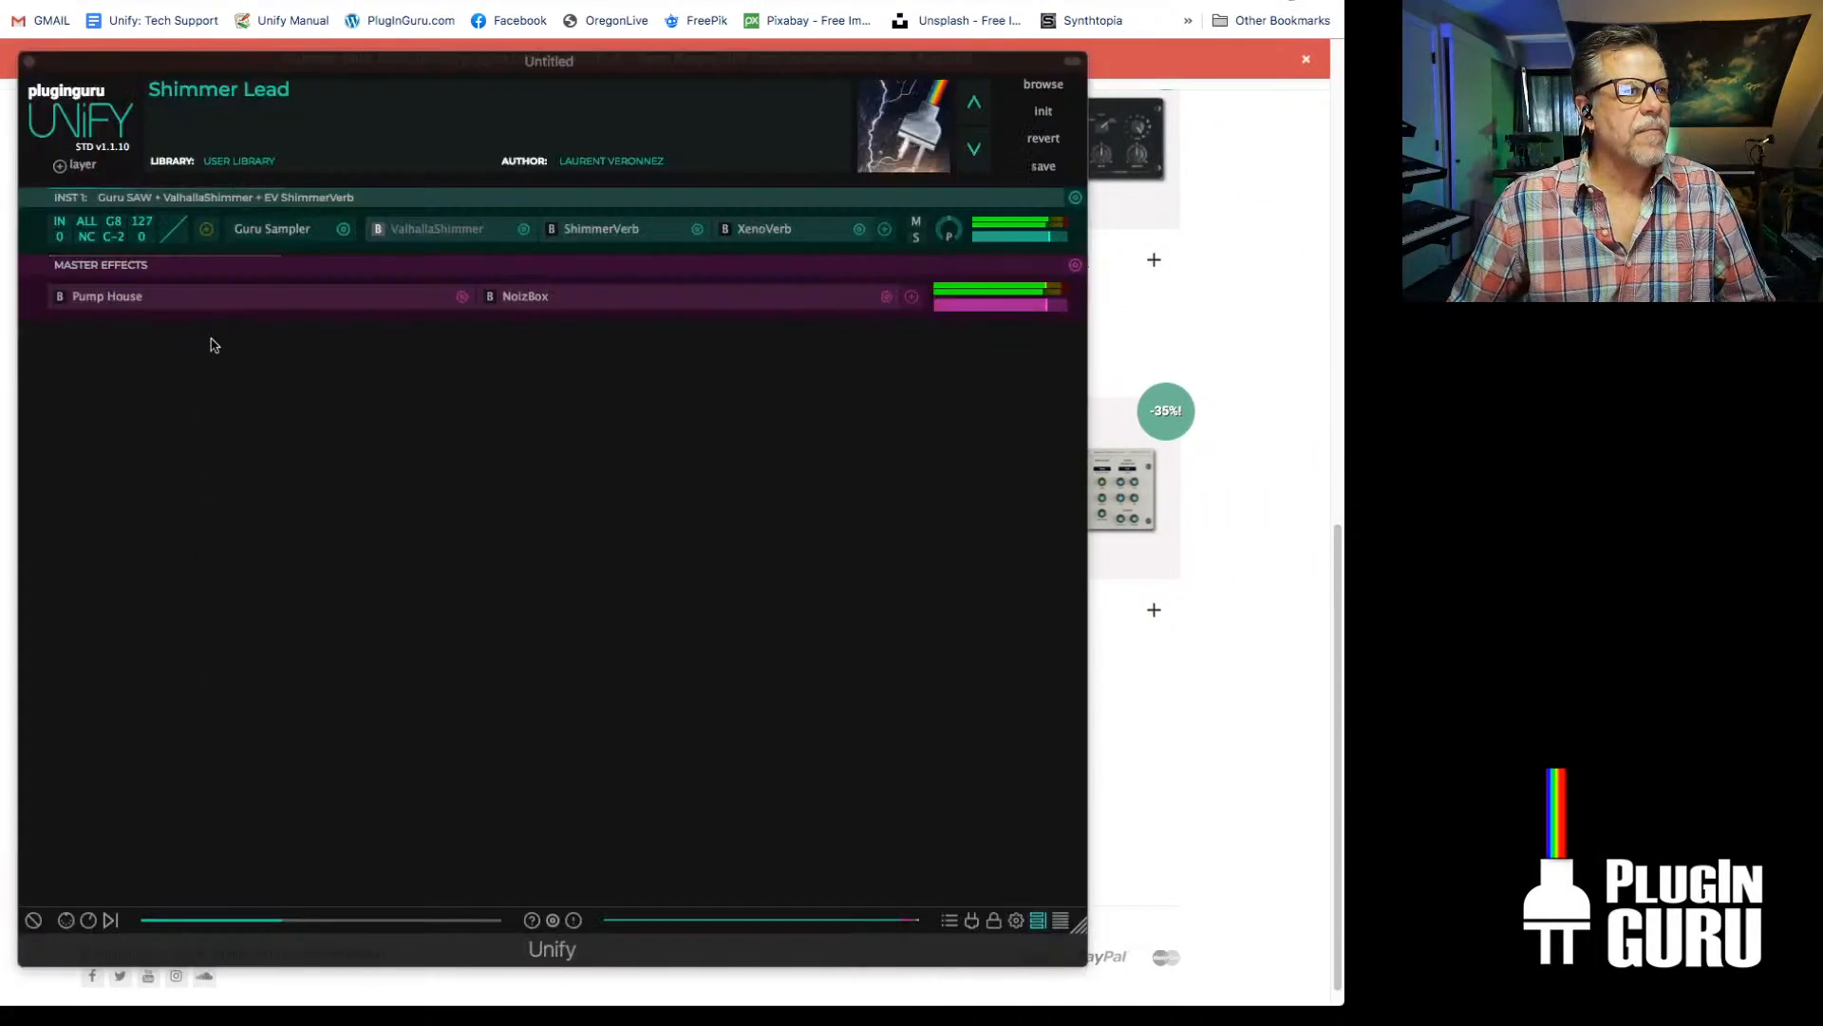
pyautogui.moveTo(834, 58); pyautogui.dragTo(1821, 133)
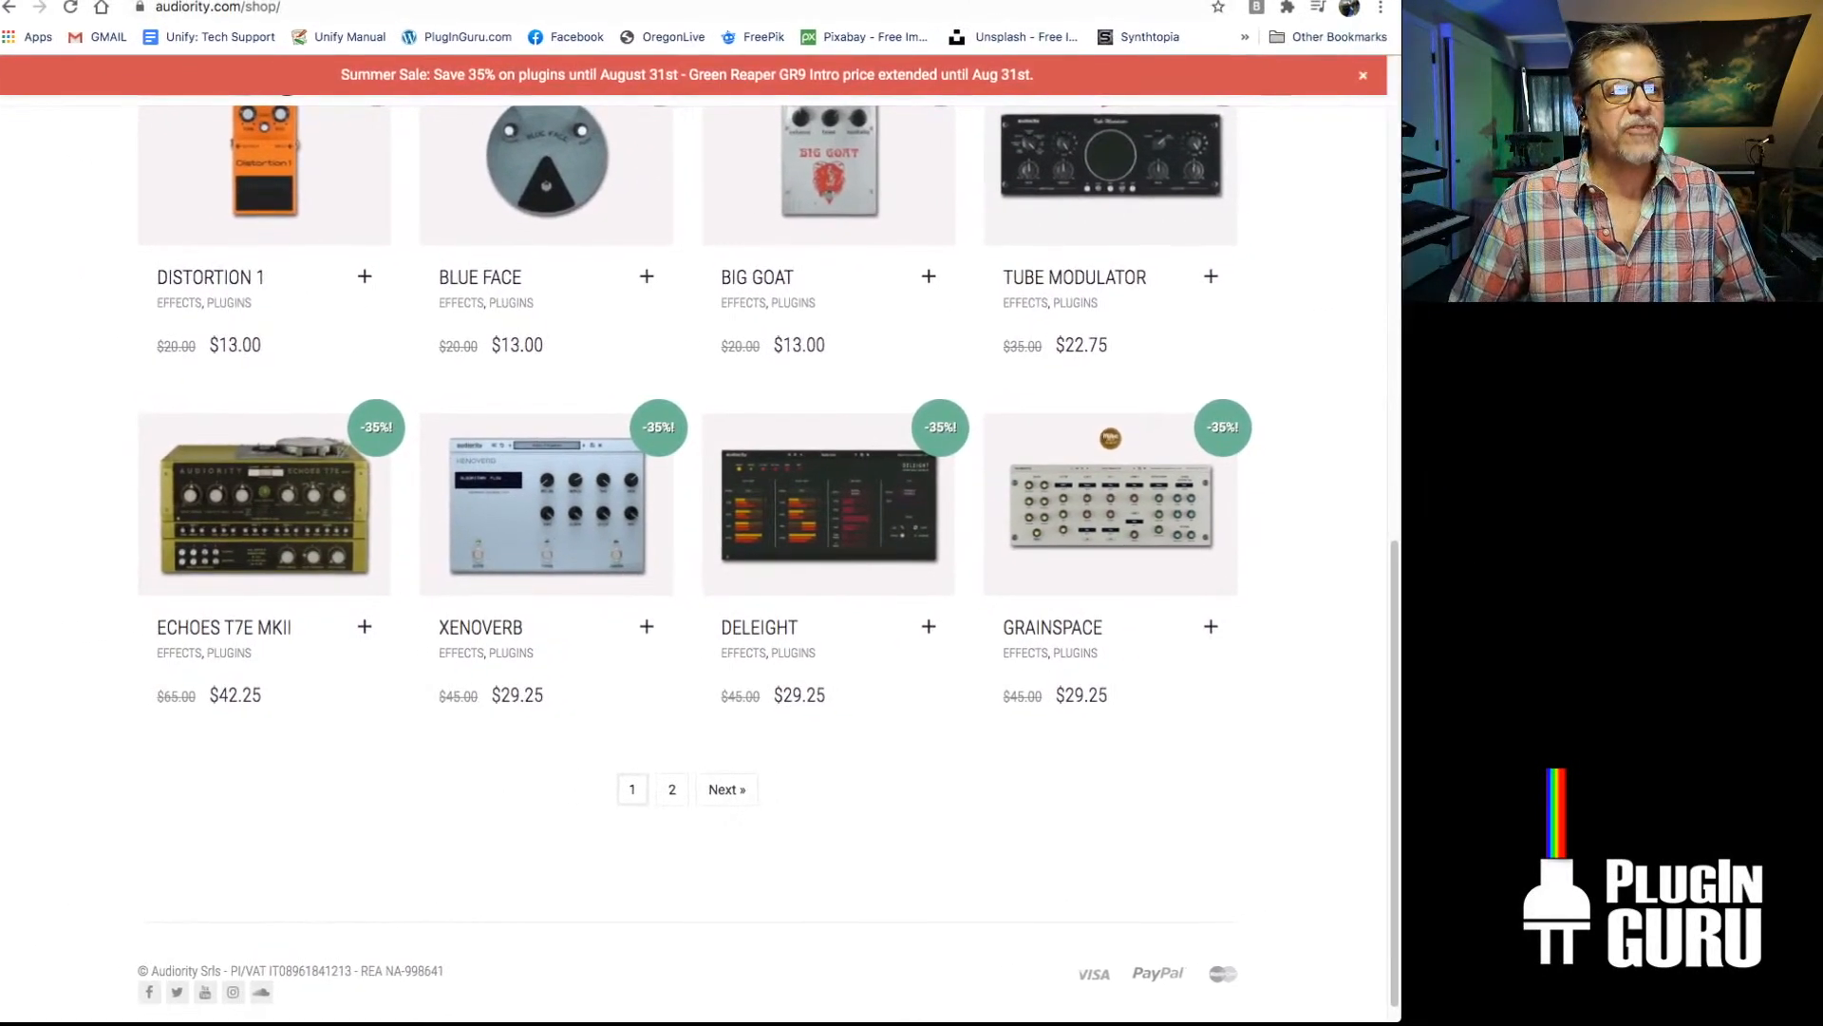
# Examine the plugins and sale prices on the Audiority shop page, including XenoVerb
pyautogui.scroll(15, 541, 383)
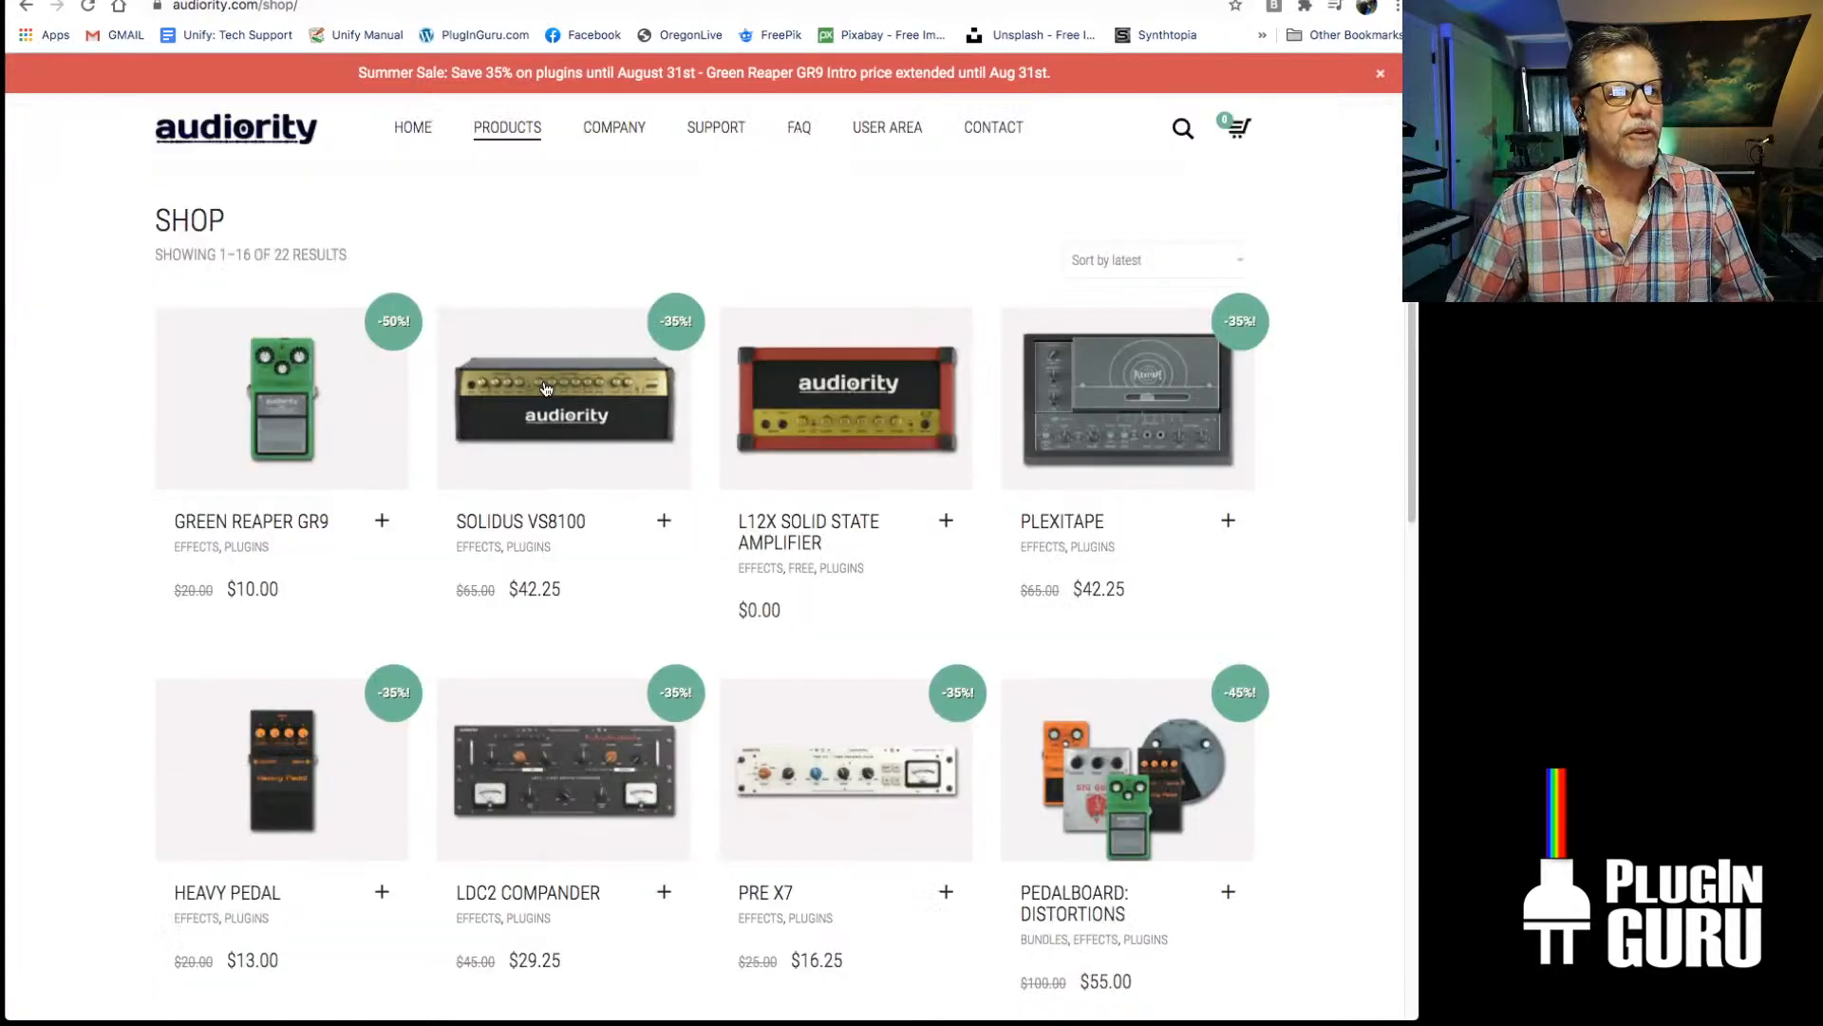
pyautogui.scroll(-10, 544, 385)
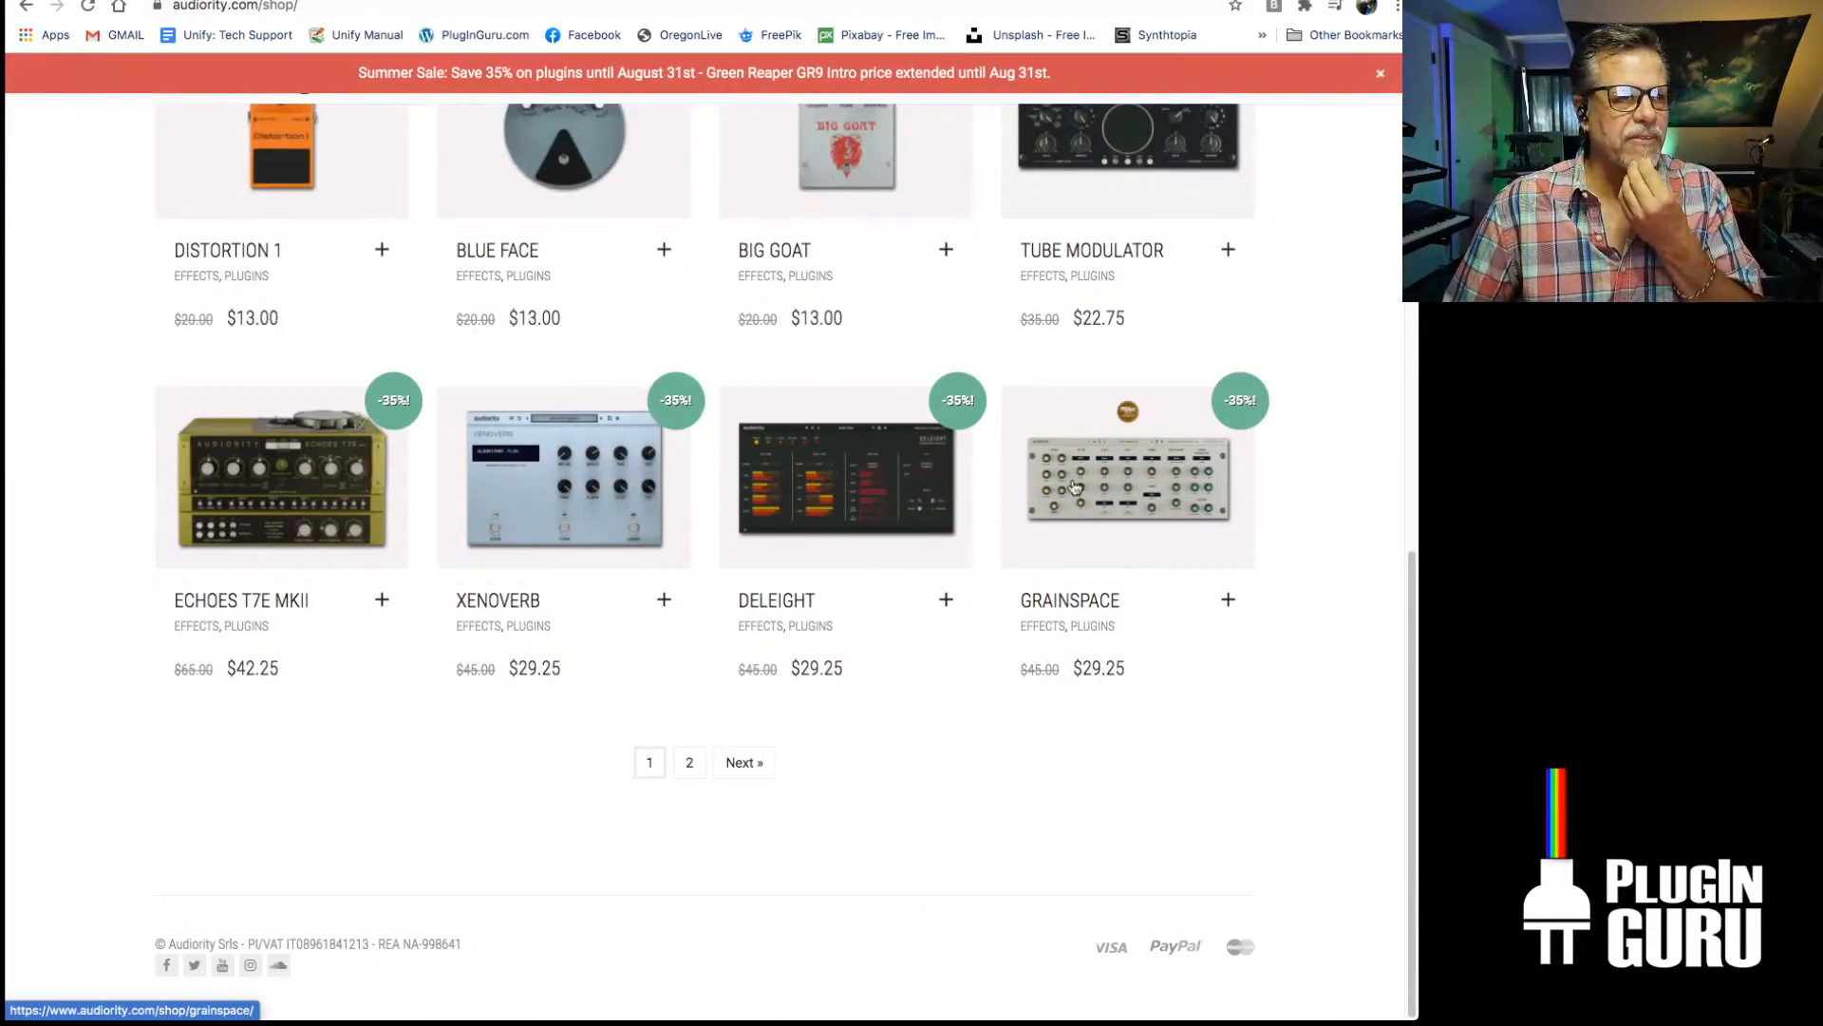
pyautogui.scroll(1, 977, 487)
pyautogui.scroll(3, 976, 486)
pyautogui.scroll(3, 976, 486)
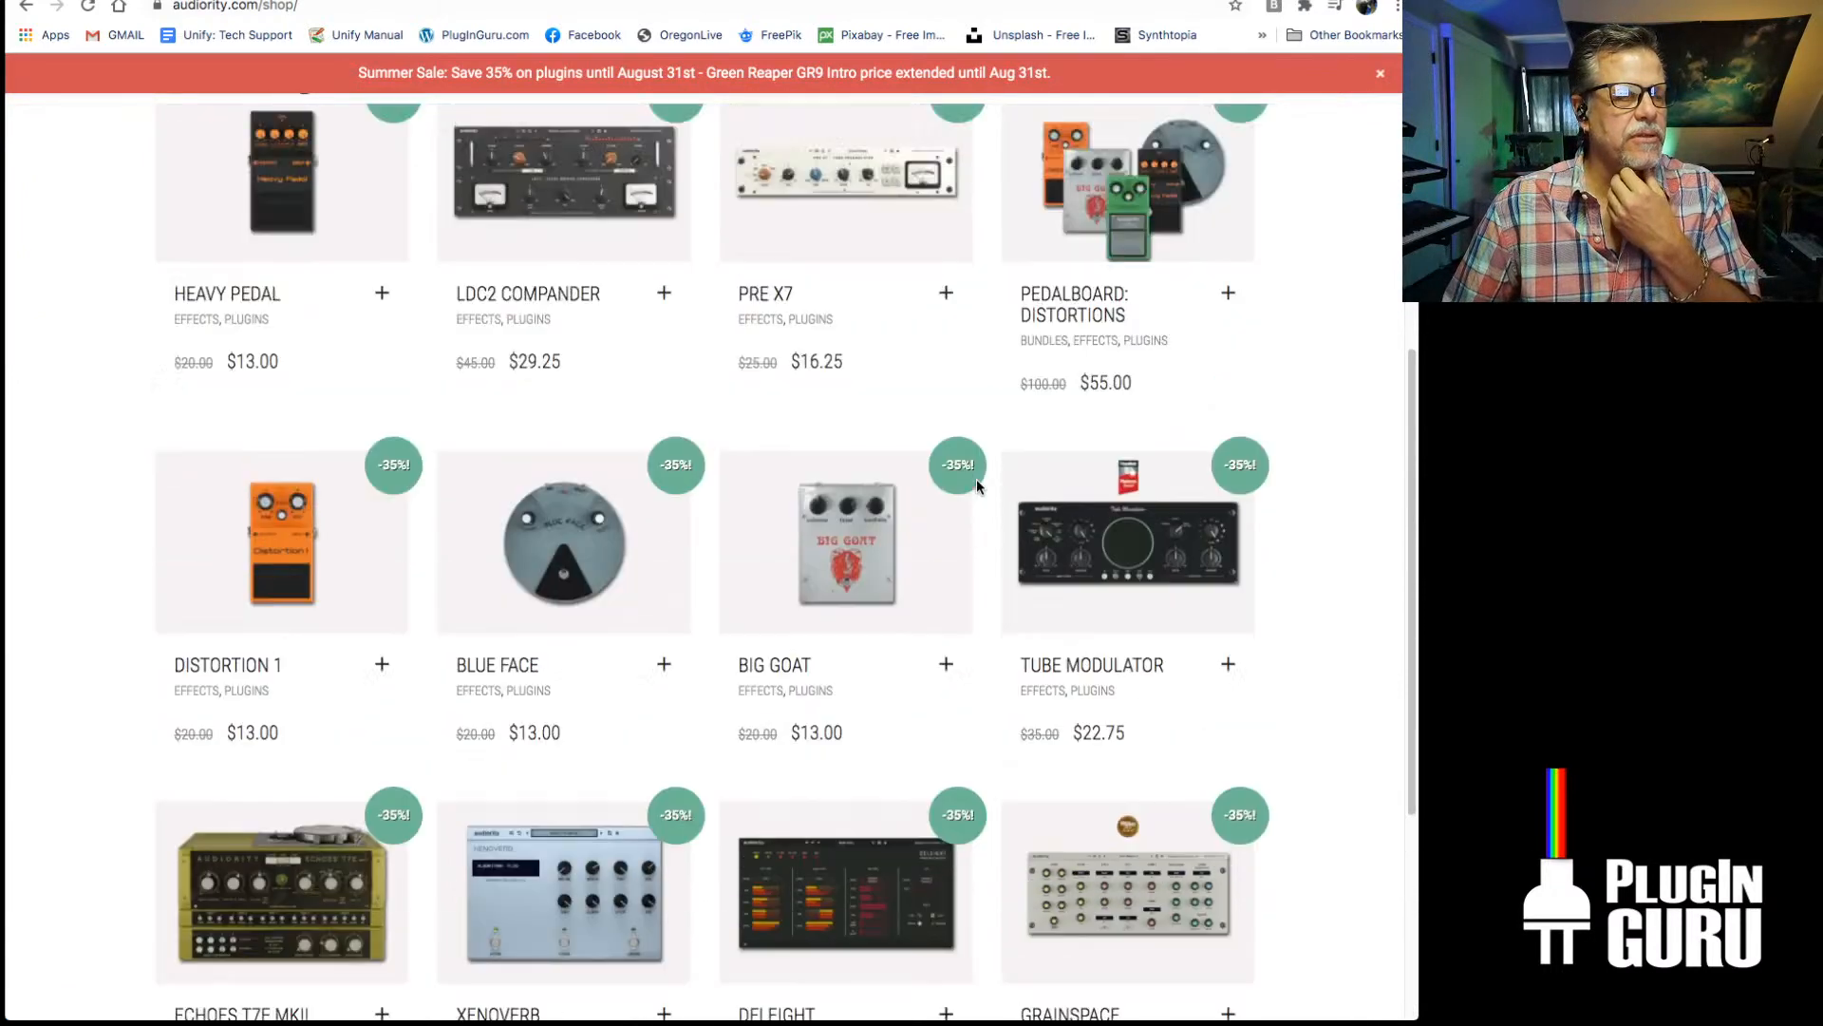
pyautogui.scroll(5, 976, 486)
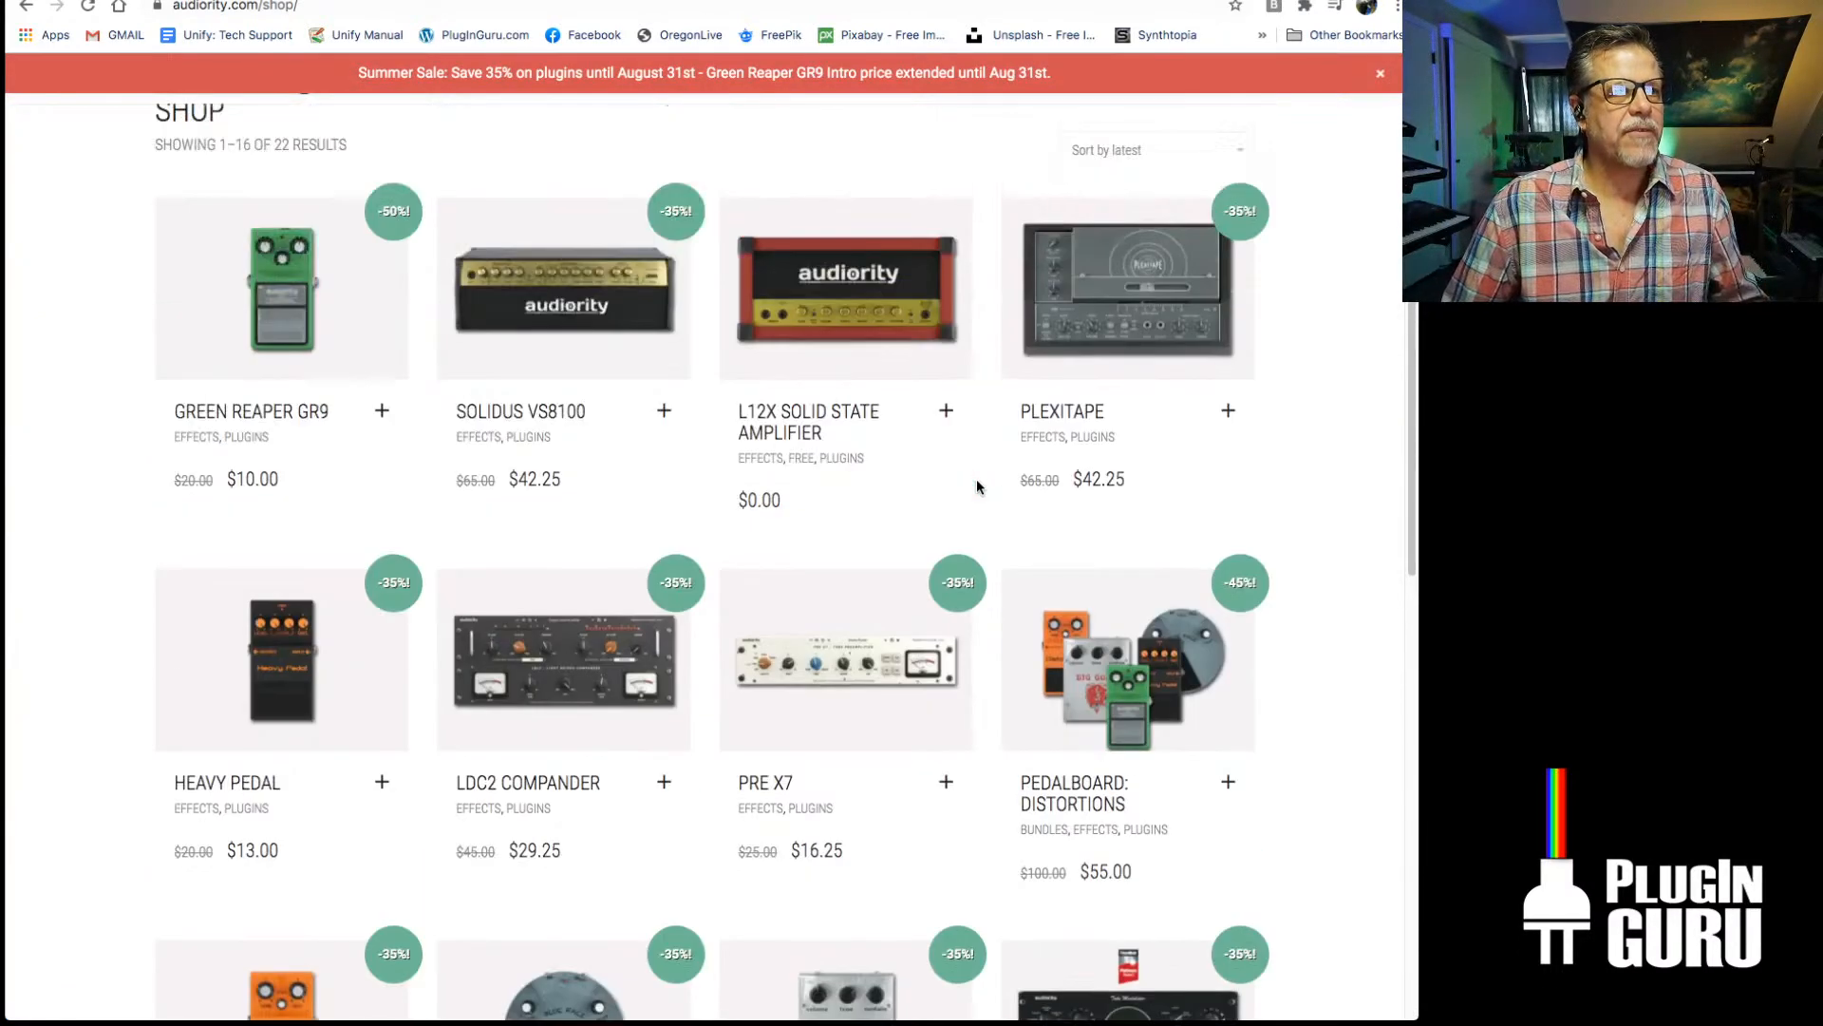
pyautogui.scroll(2, 977, 486)
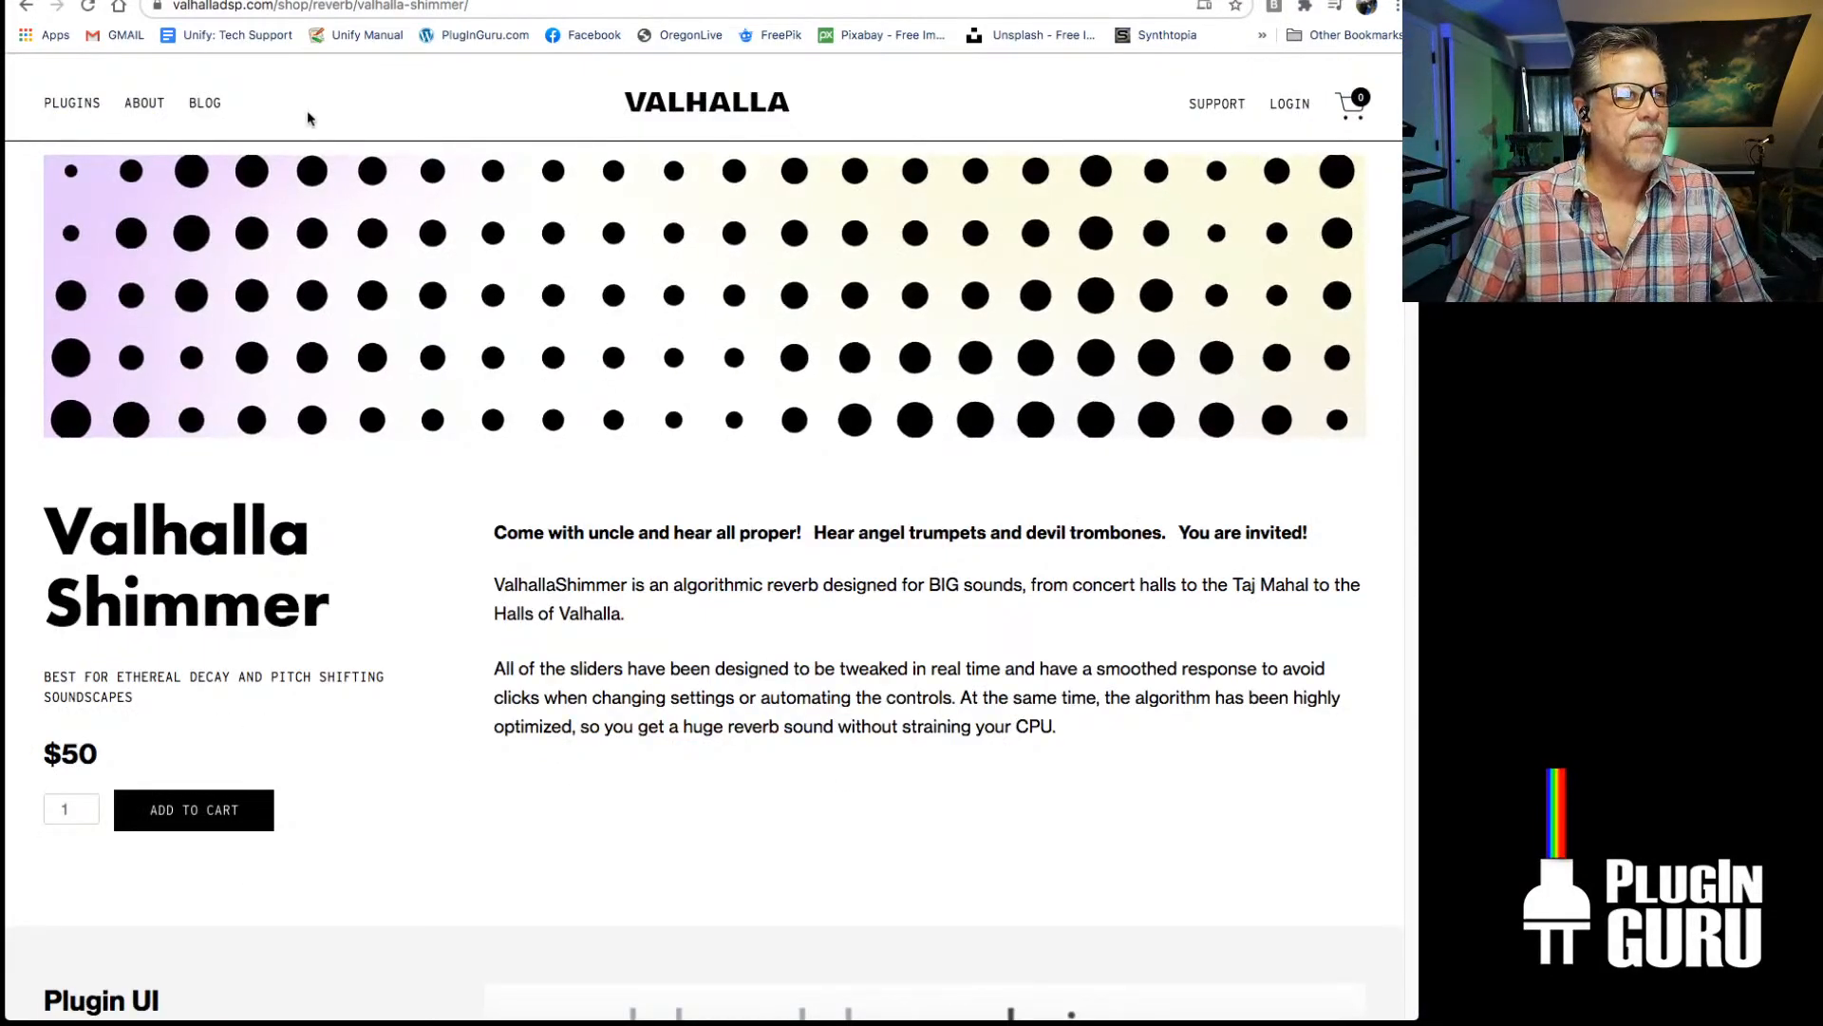
# From the Valhalla Shimmer product page, open the page for the Supermassive plugin
pyautogui.moveTo(107, 105)
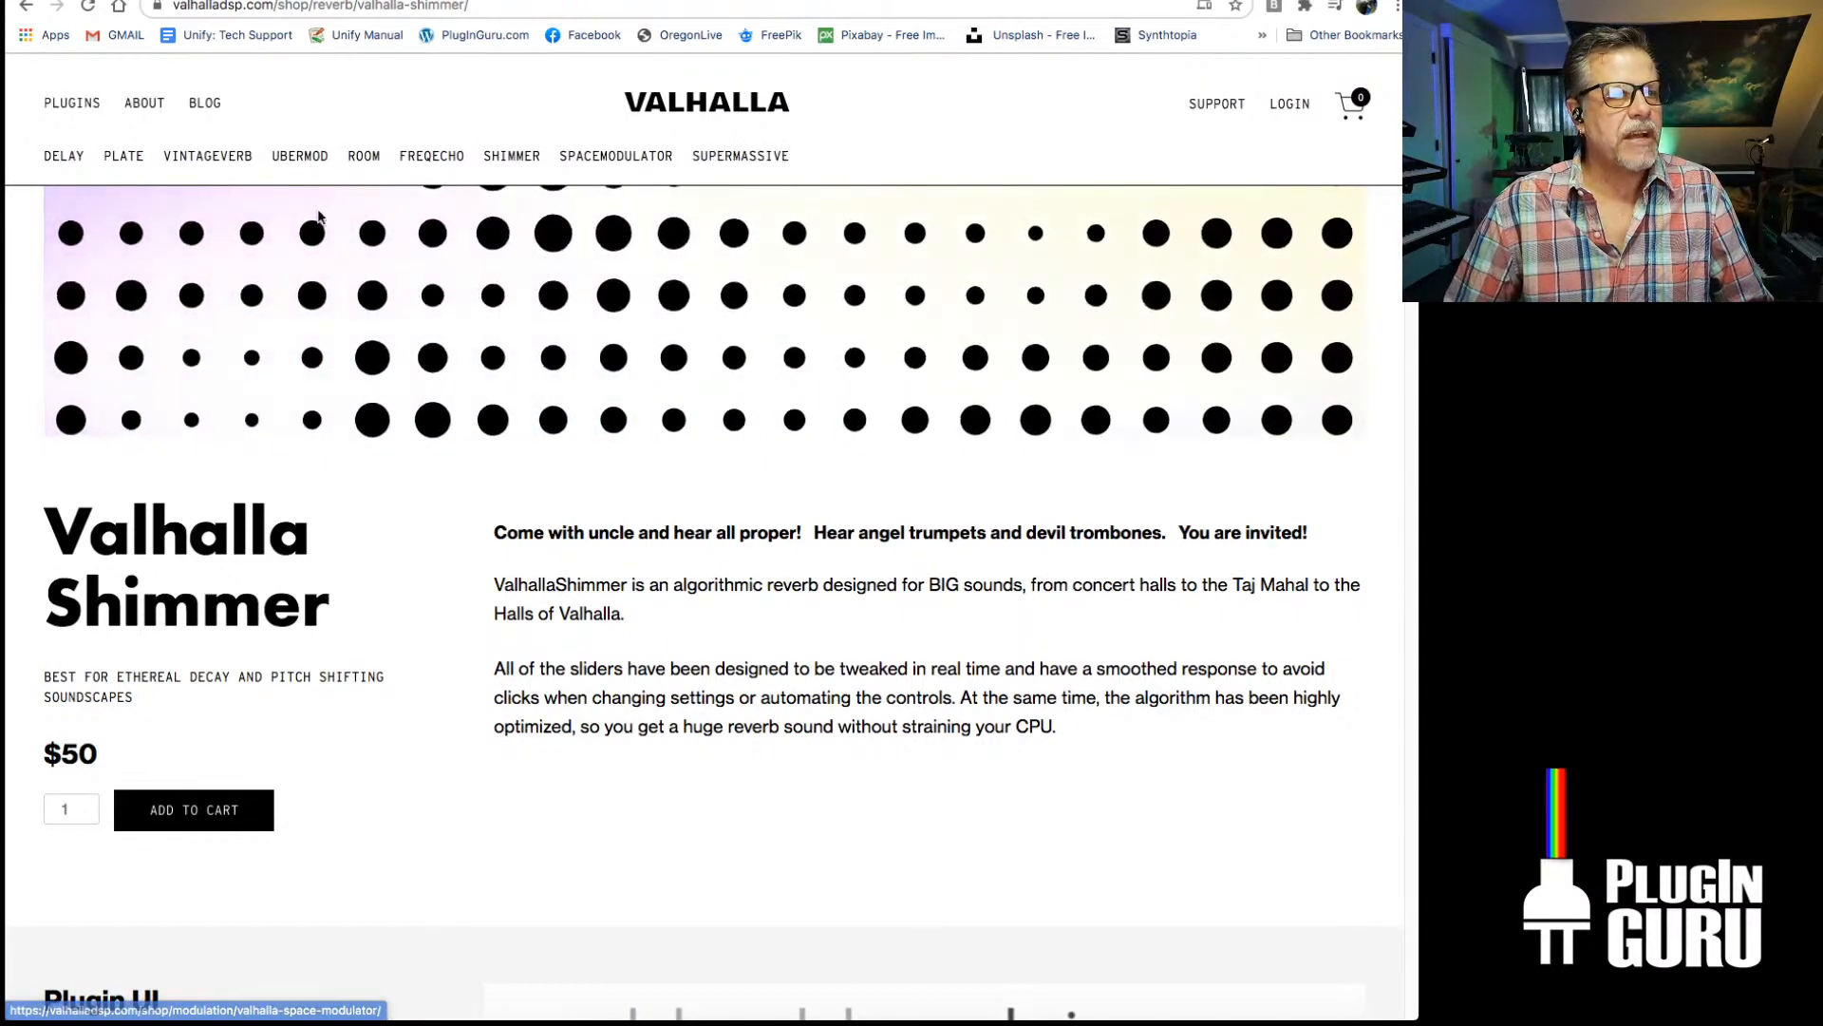
pyautogui.click(743, 158)
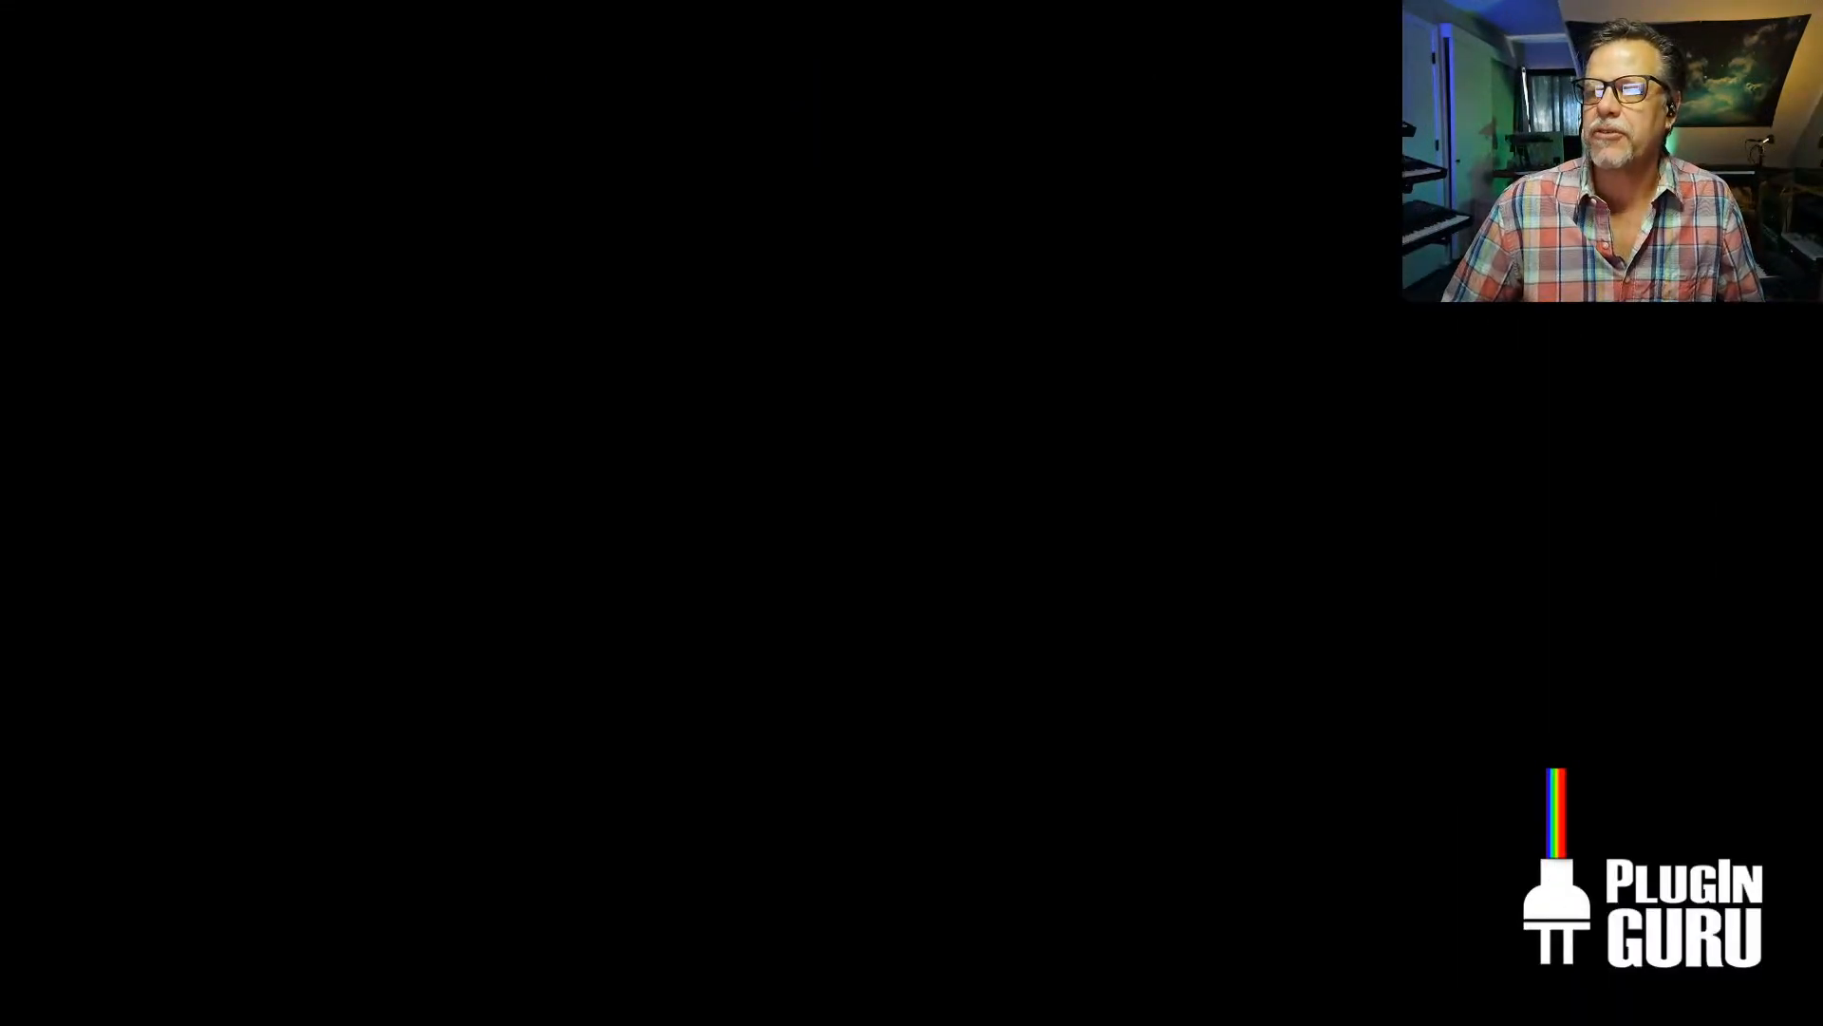
pyautogui.press('super+Tab')
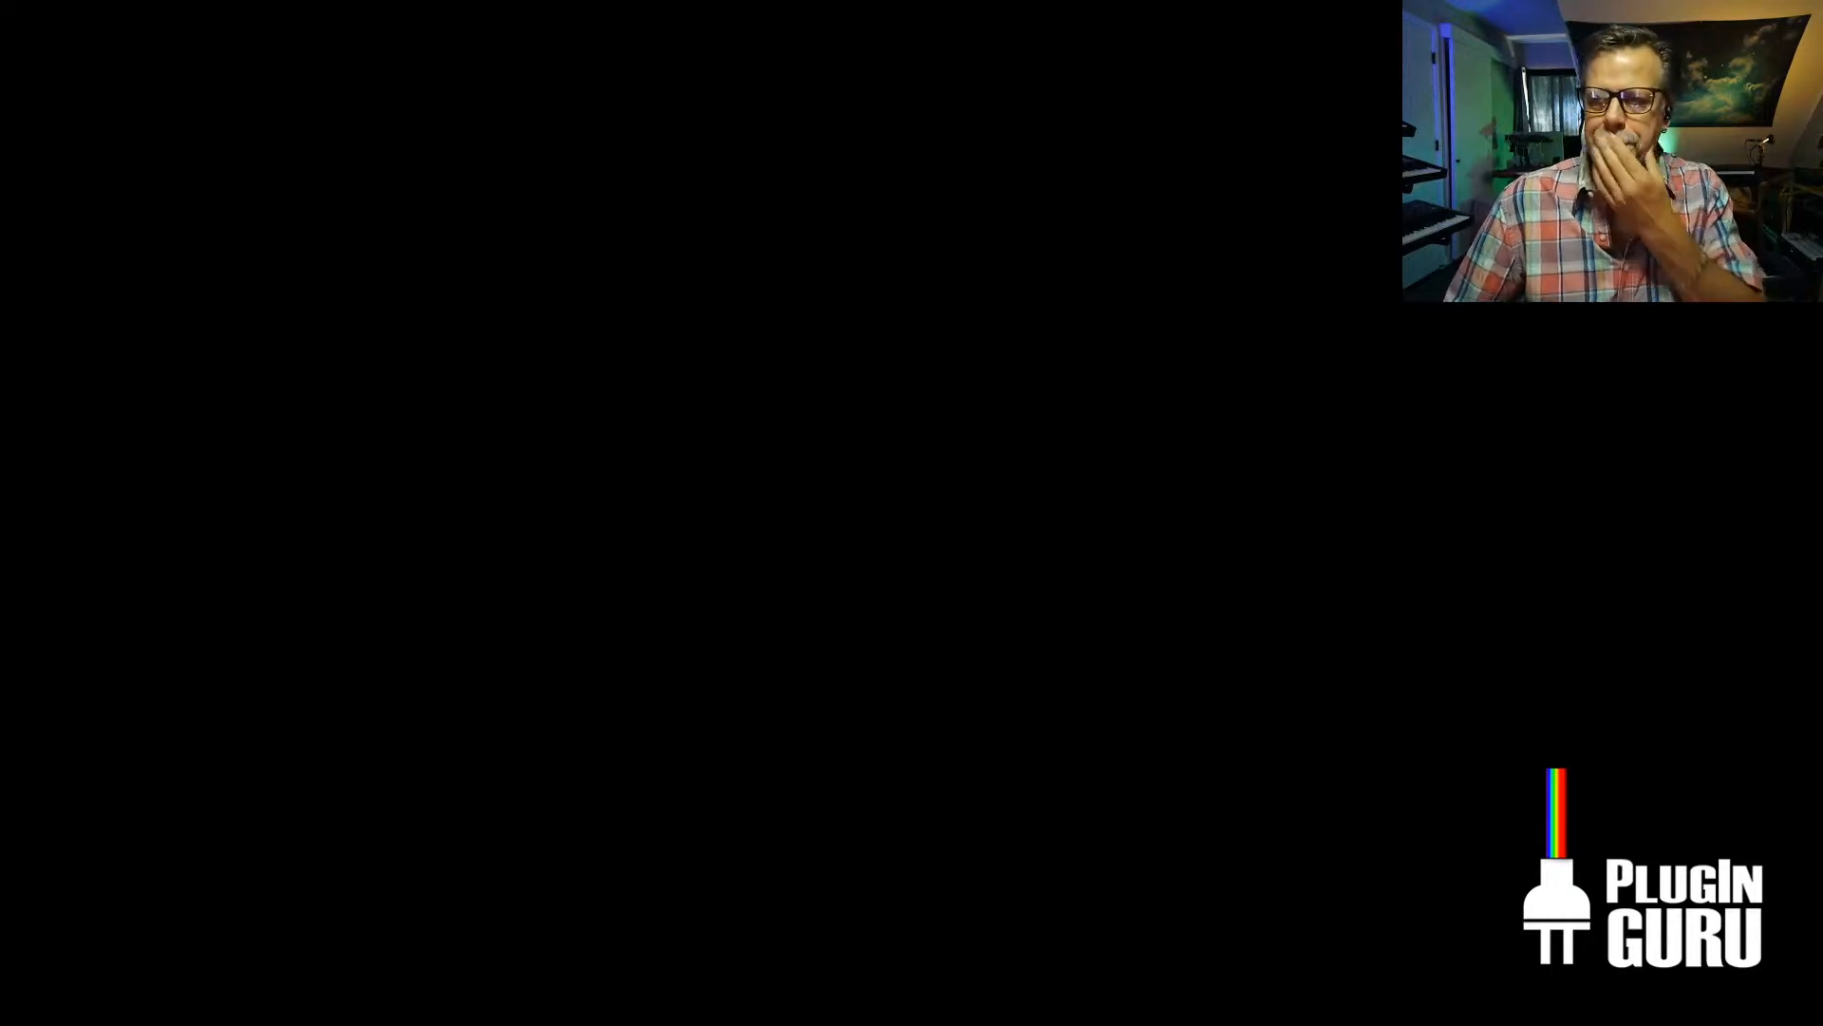
pyautogui.press('super+Tab')
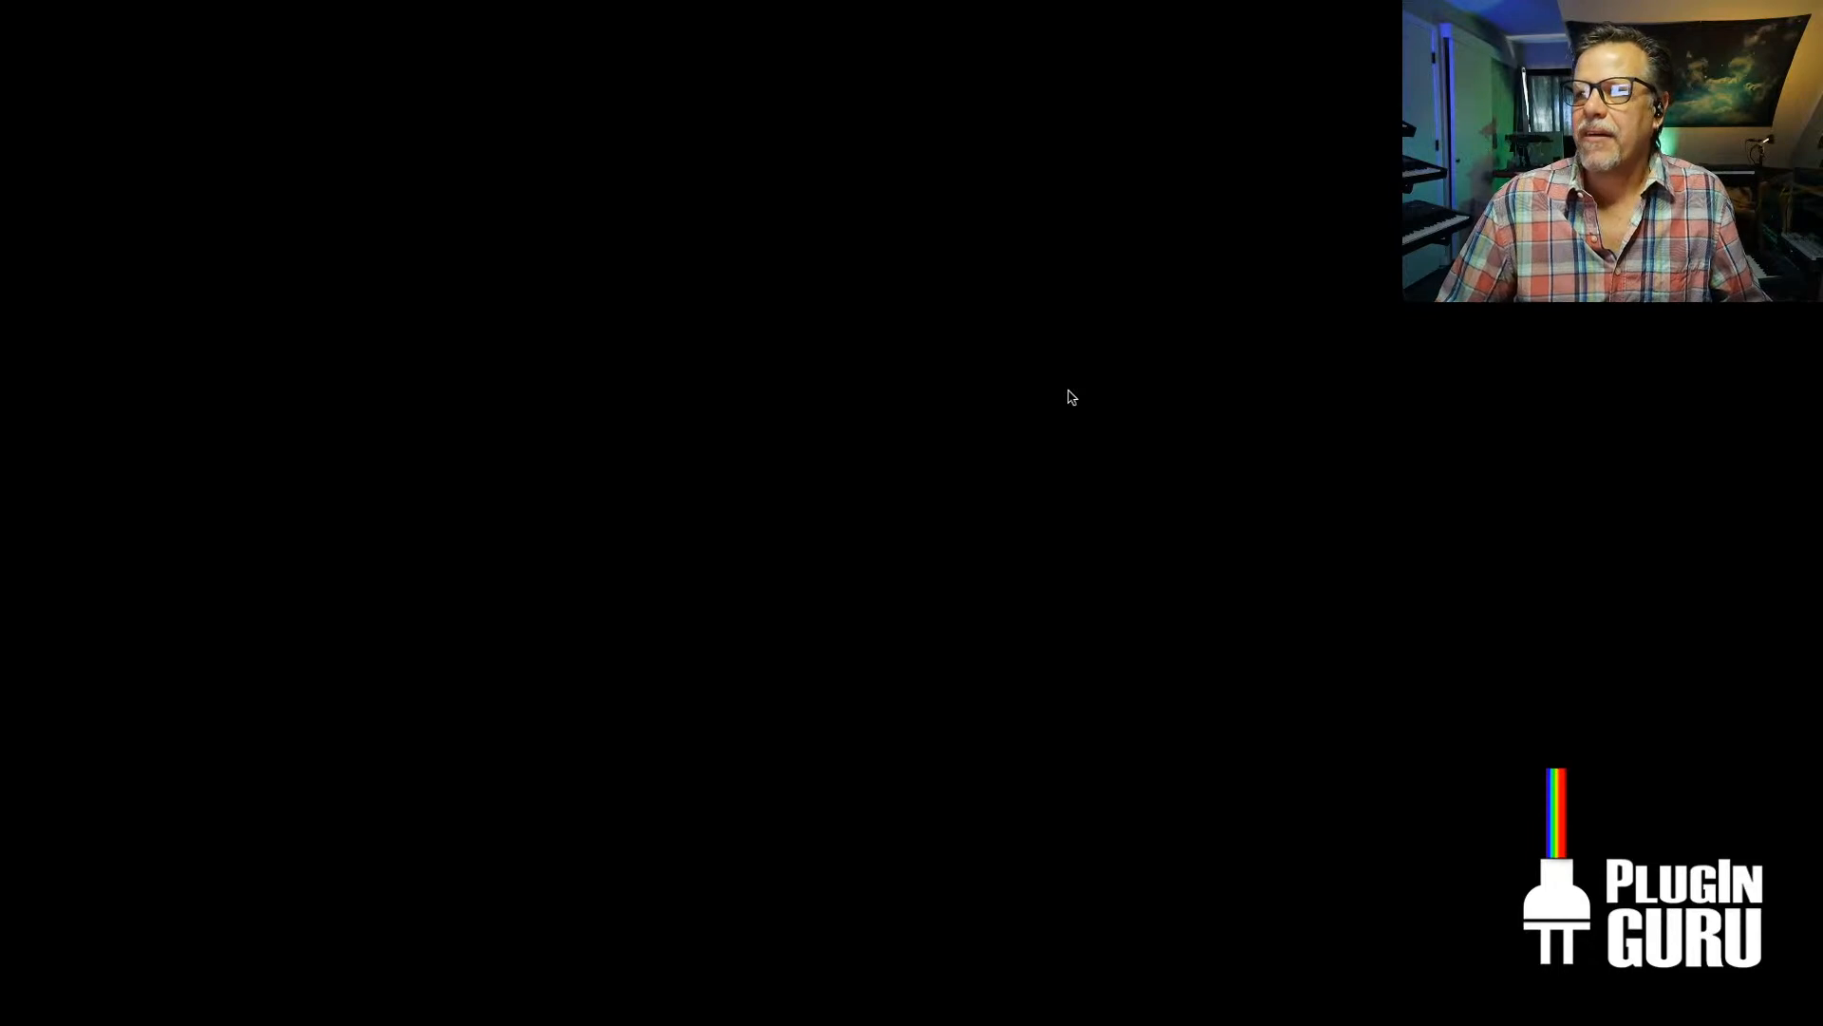
pyautogui.press('super+Tab')
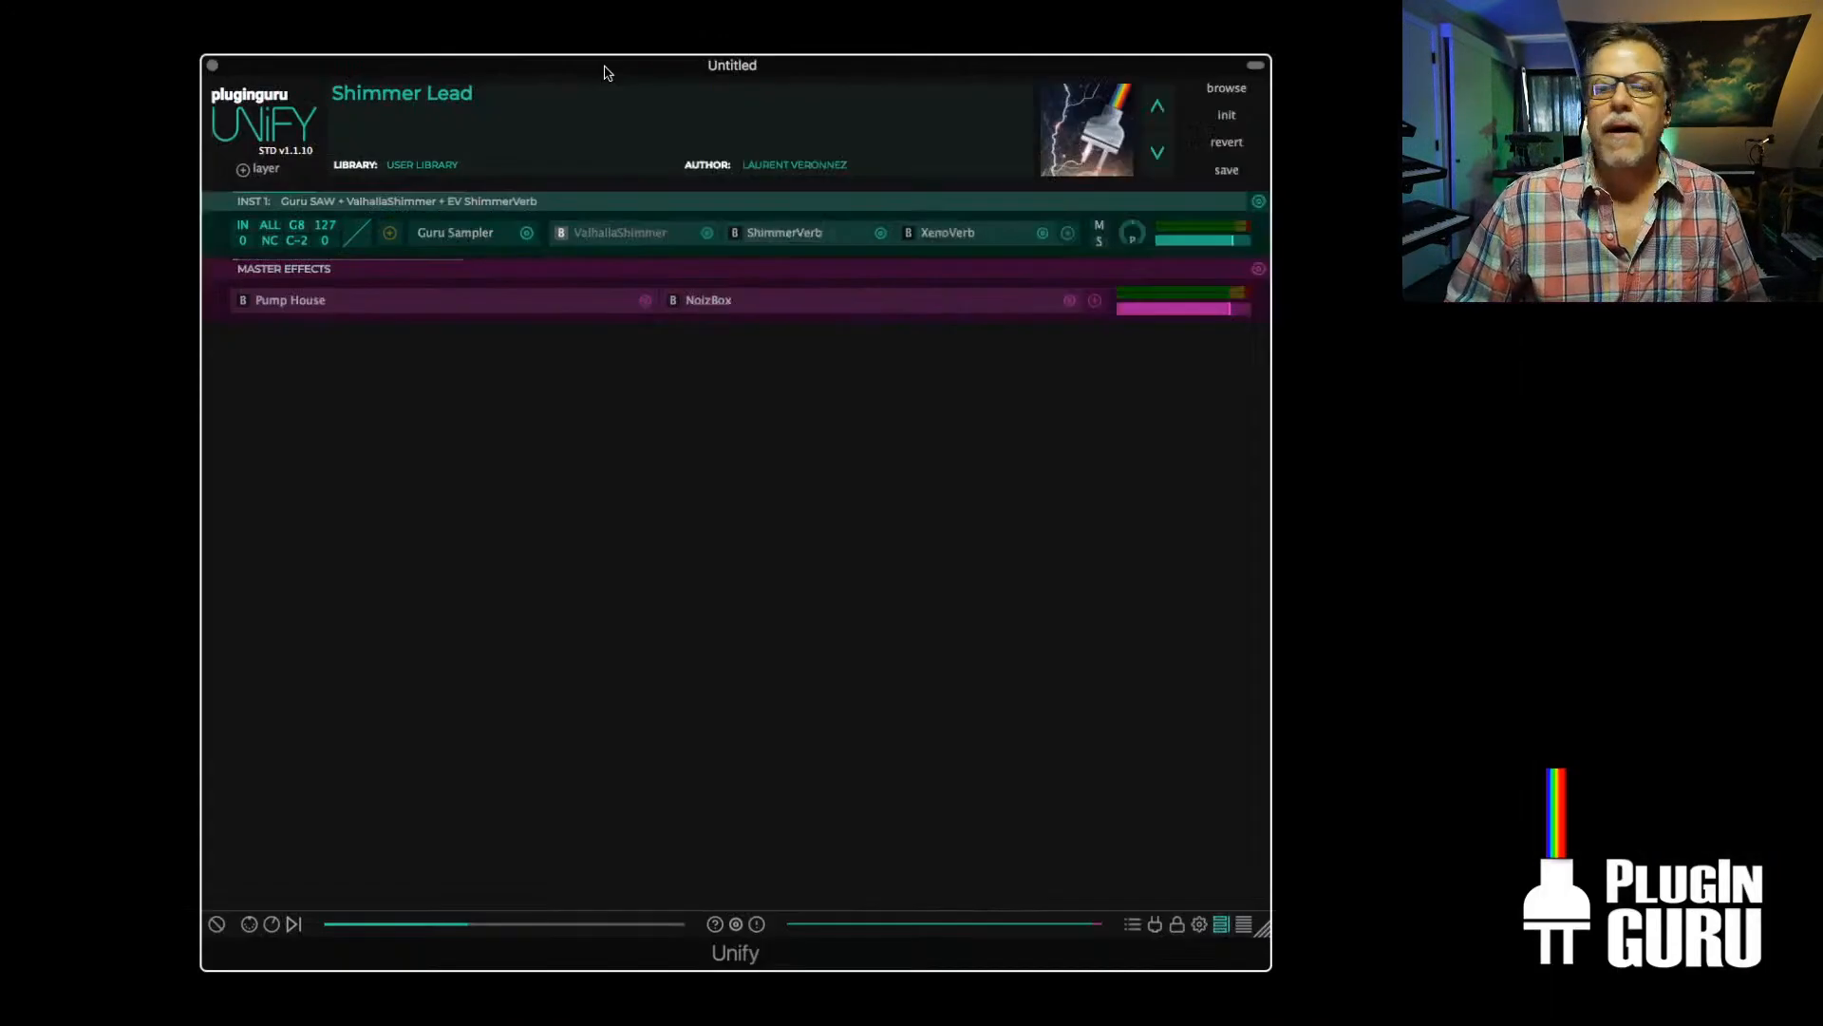
# Return to the Unify window showing Shimmer Lead, open its patch browser, and reposition the window
pyautogui.moveTo(602, 69); pyautogui.dragTo(464, 69)
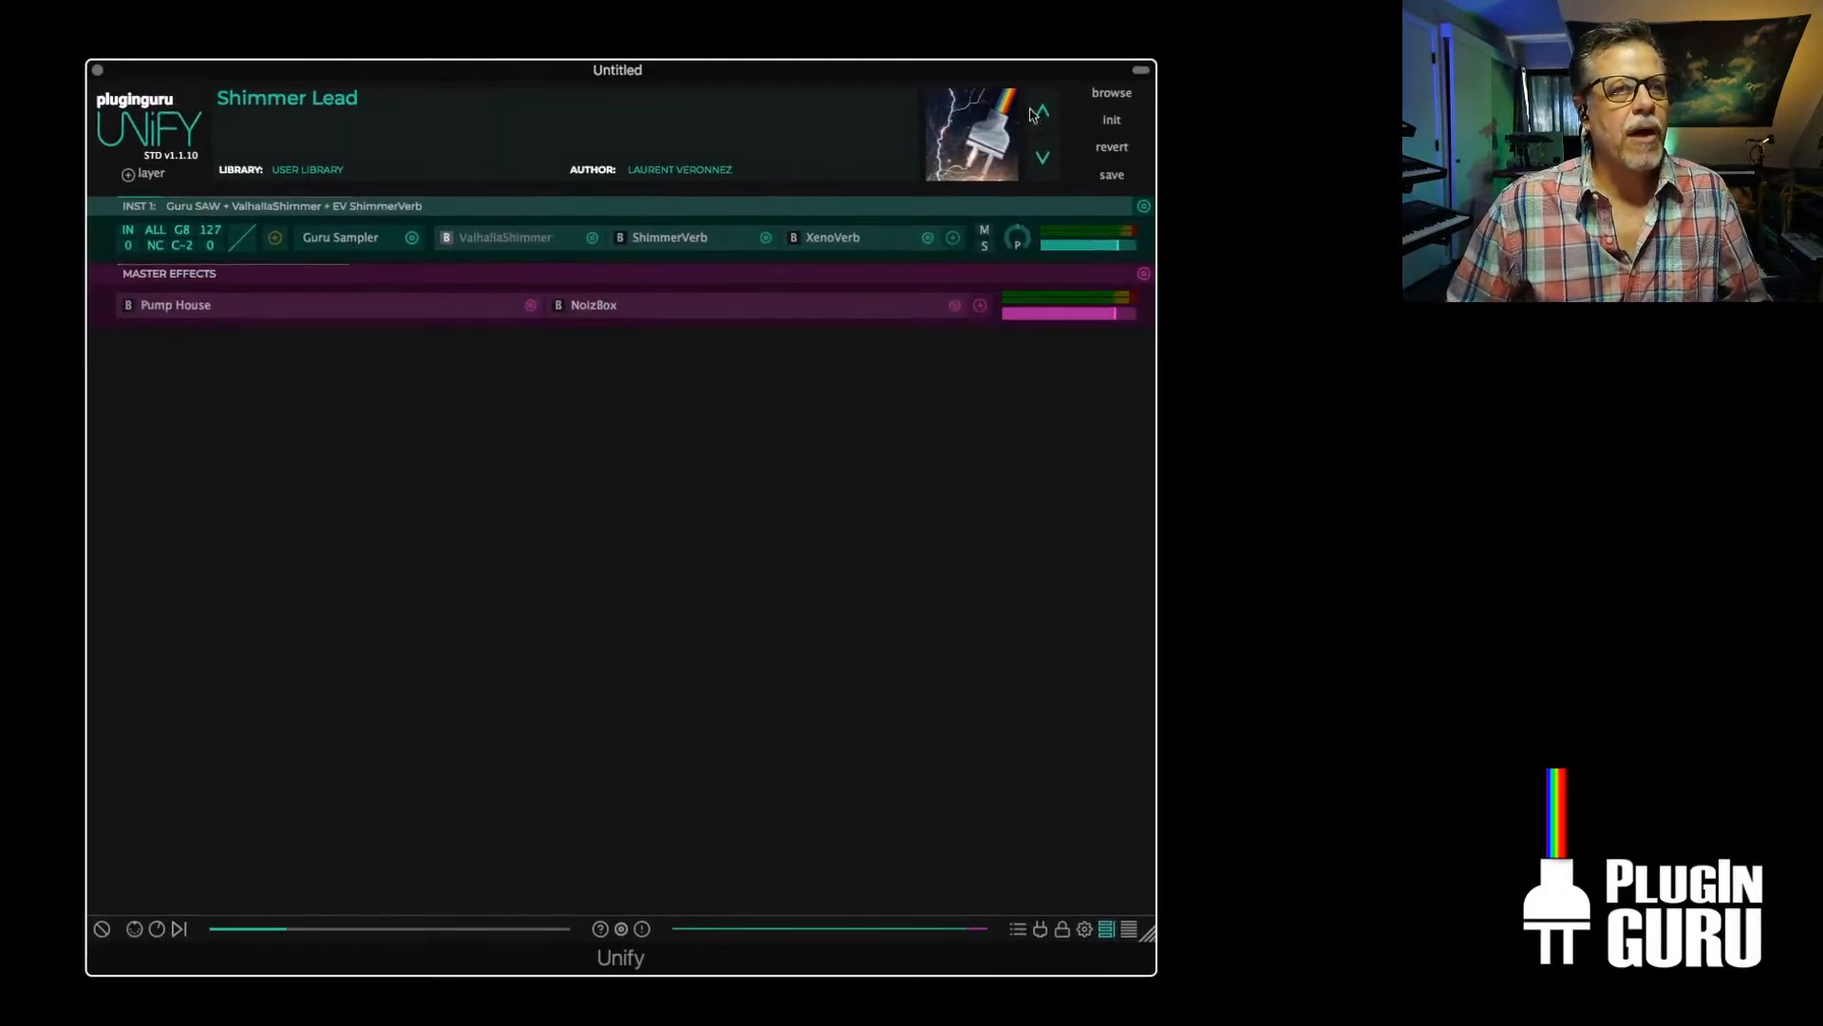
pyautogui.click(1113, 94)
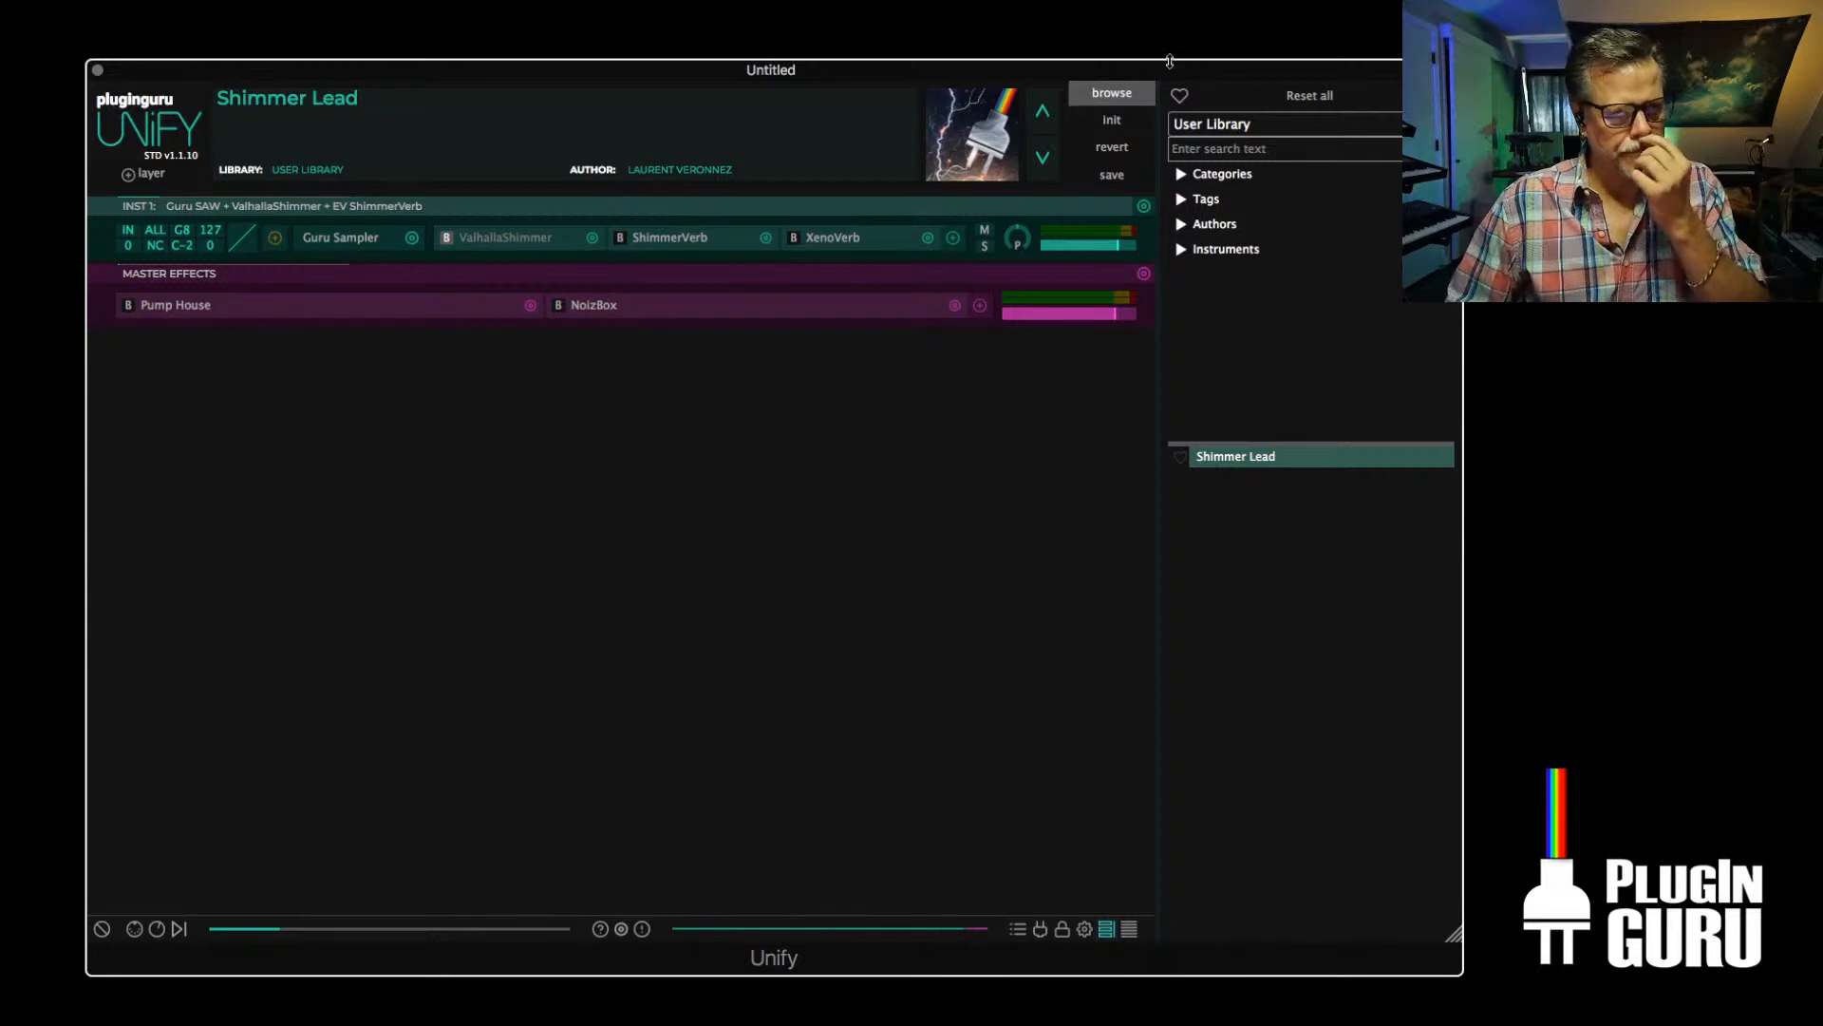
pyautogui.moveTo(1170, 71); pyautogui.dragTo(1186, 68)
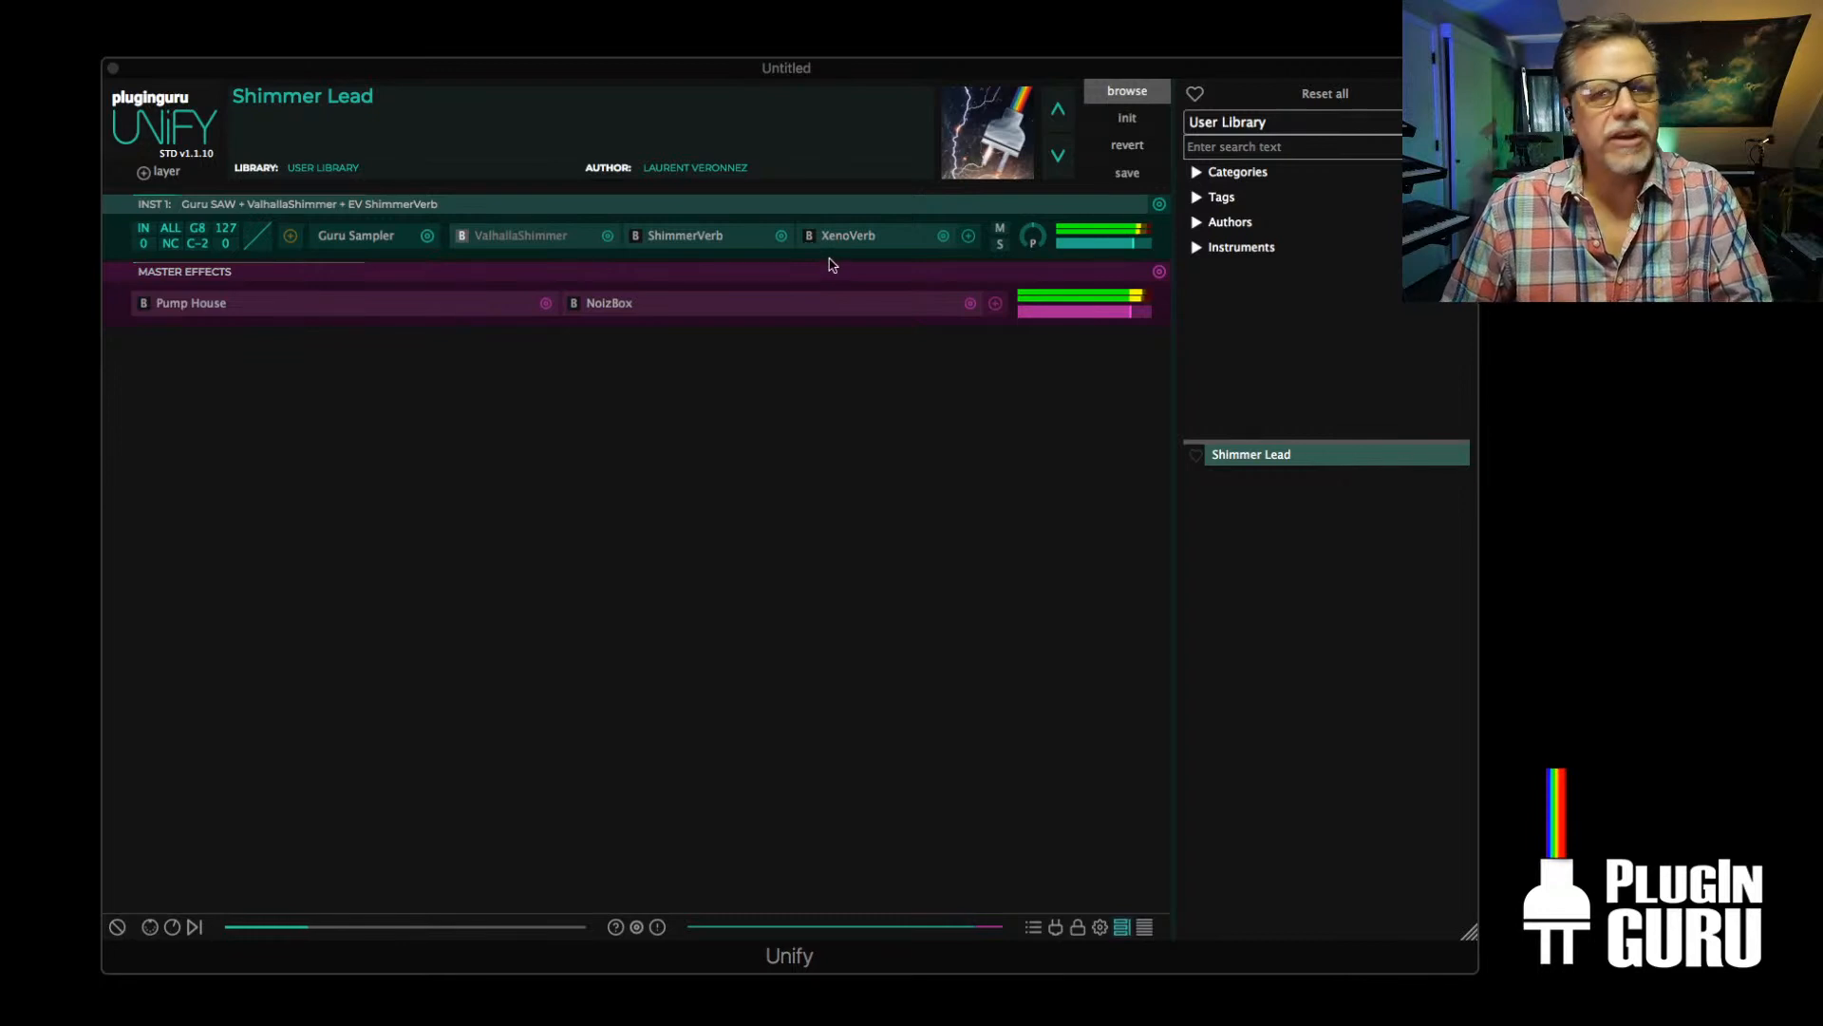
# Examine the reverb plugins that could replace XenoVerb in the layer's effect chain
pyautogui.click(943, 237)
pyautogui.moveTo(807, 320)
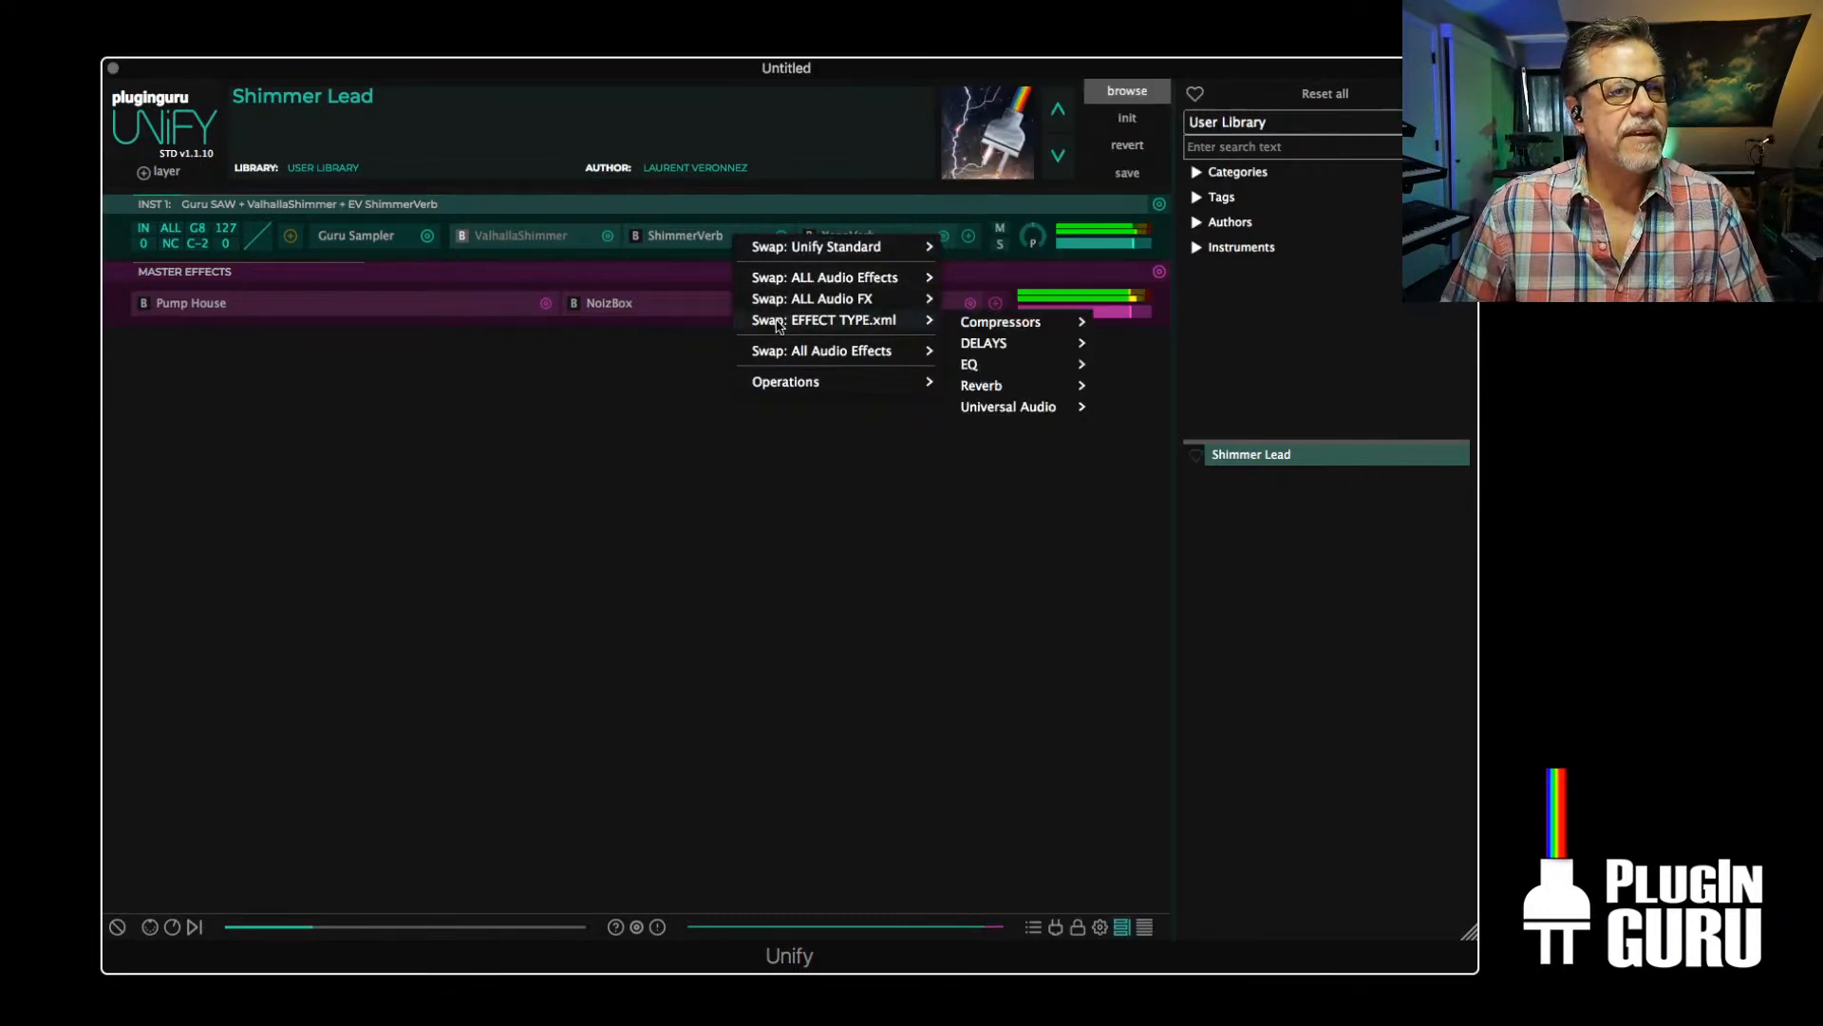
pyautogui.moveTo(994, 390)
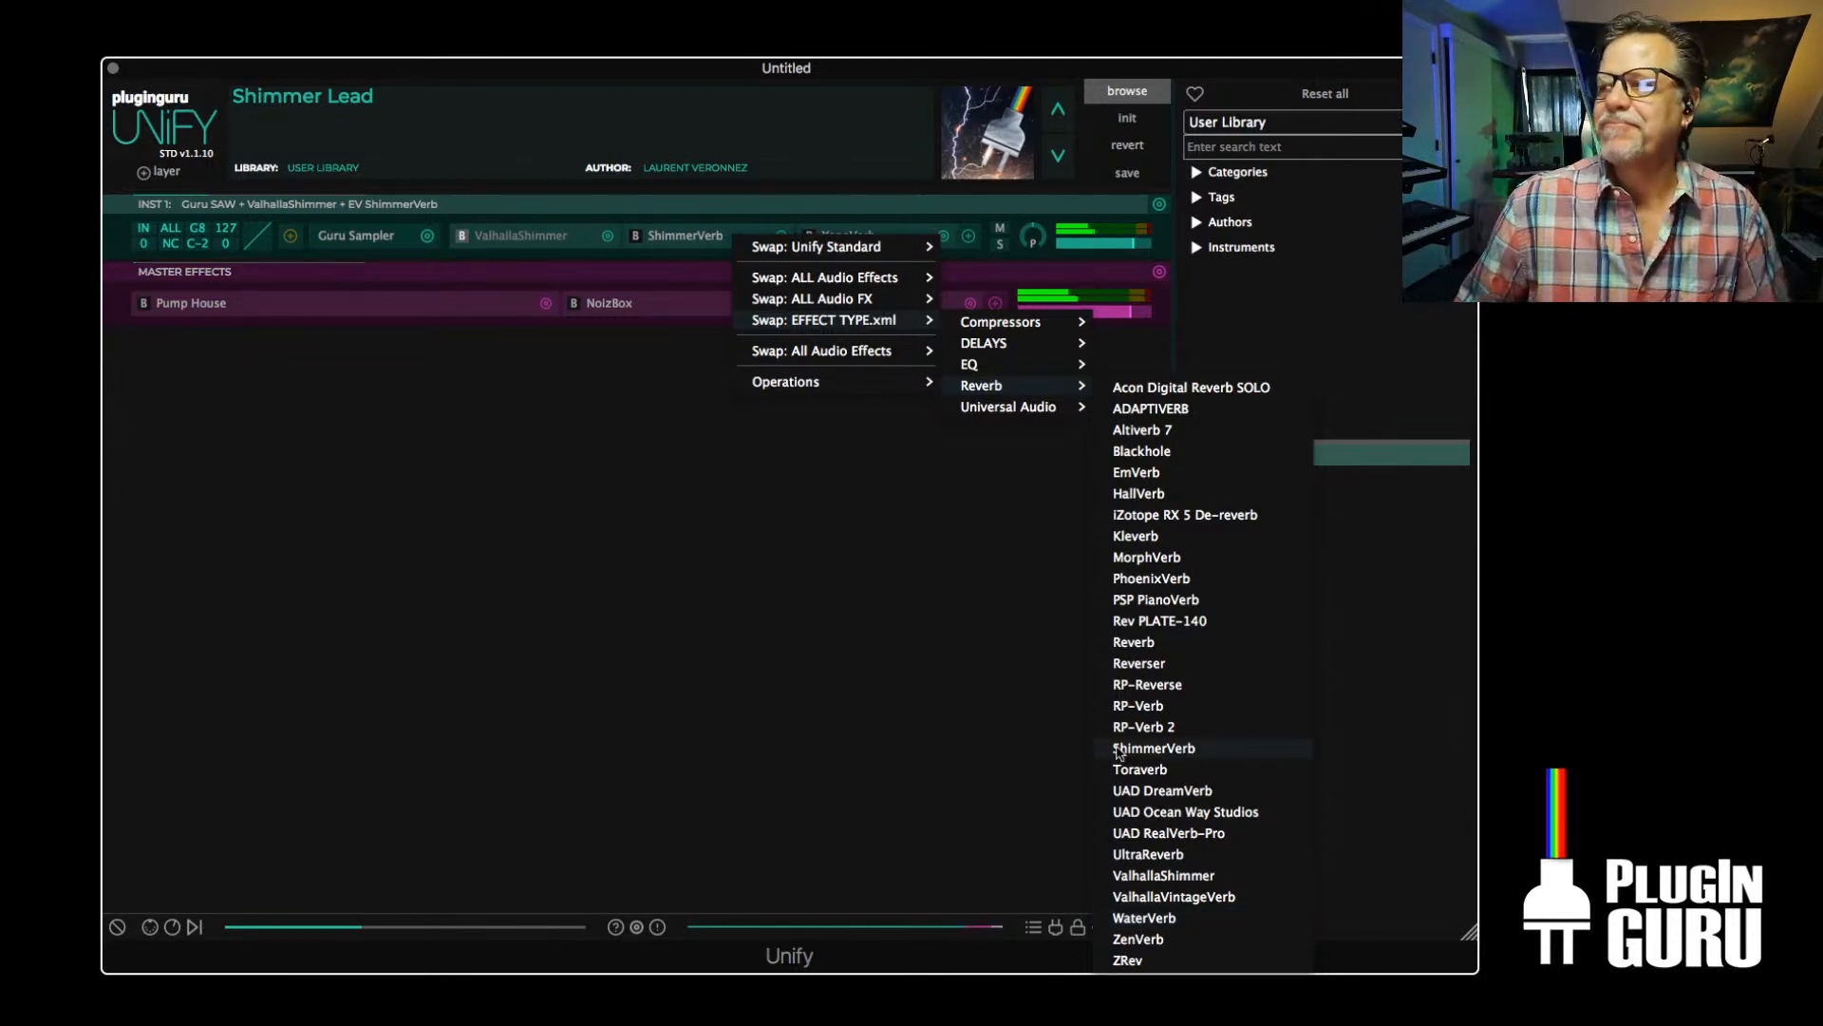
pyautogui.click(592, 558)
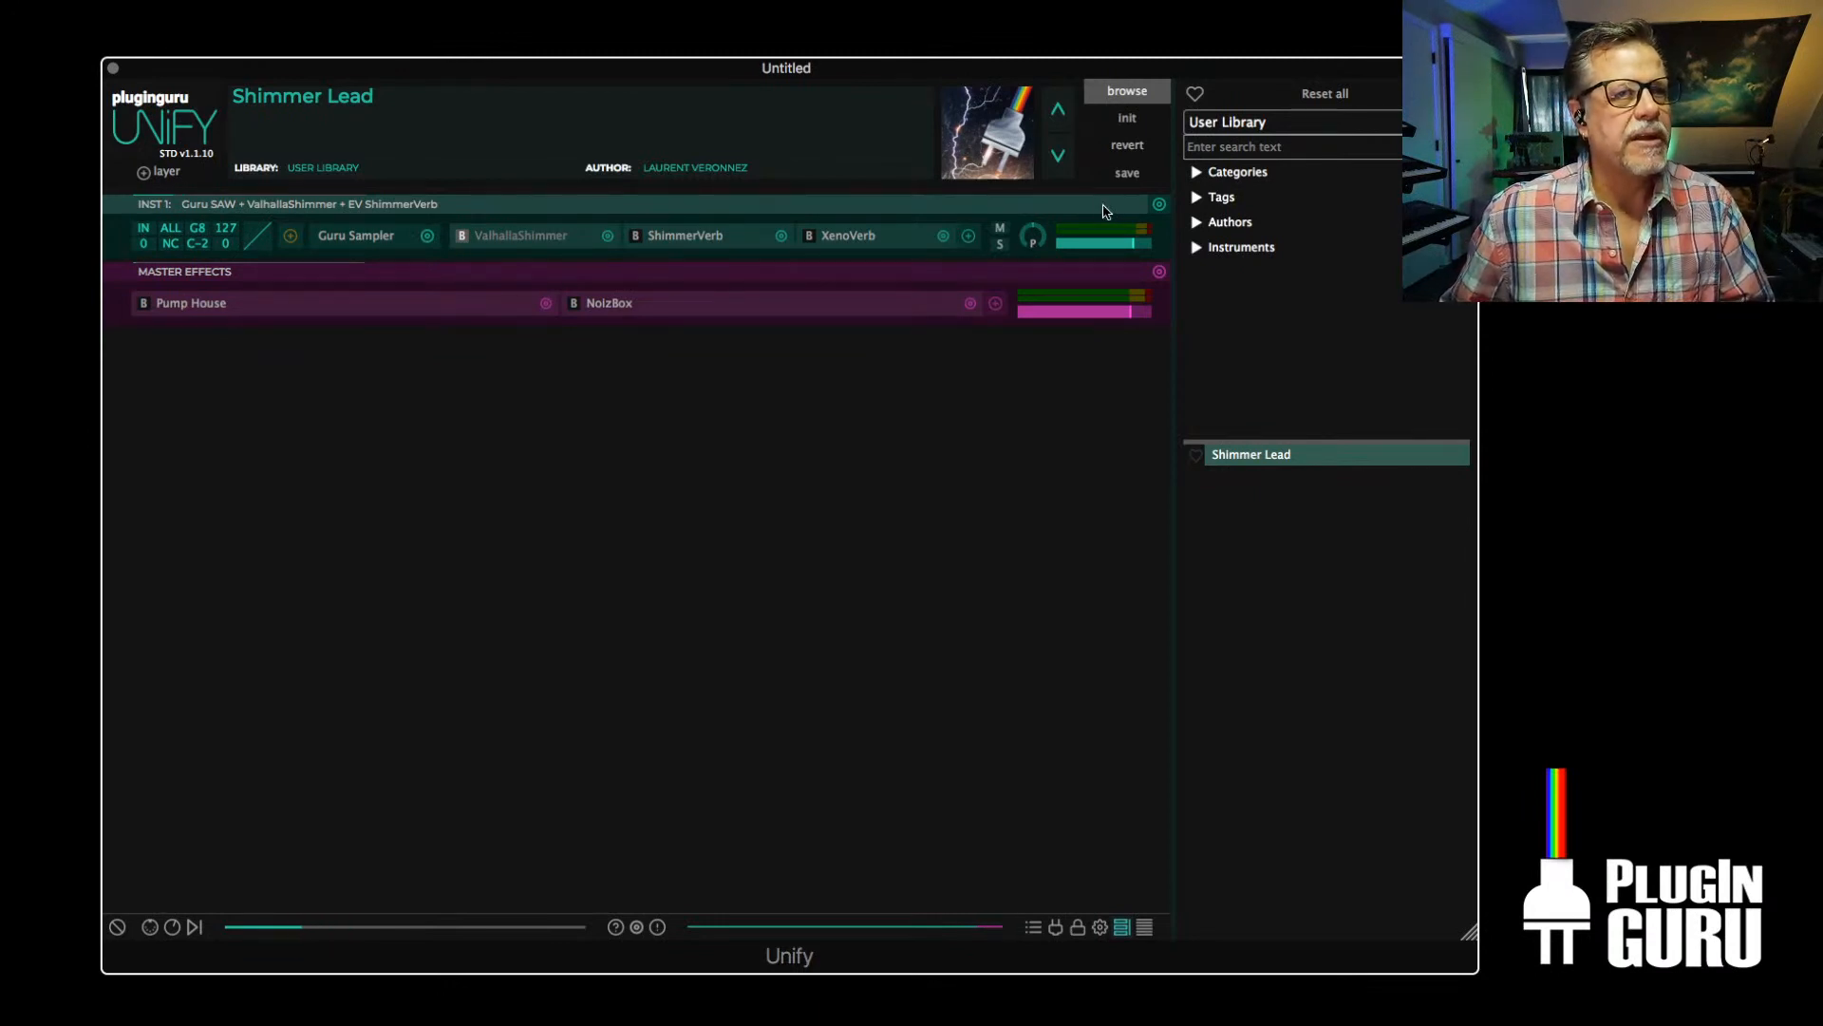
# Initialize the patch, swap the Sine Wave Synth for Serum from the favorite instruments, and reposition the Serum window
pyautogui.click(1127, 117)
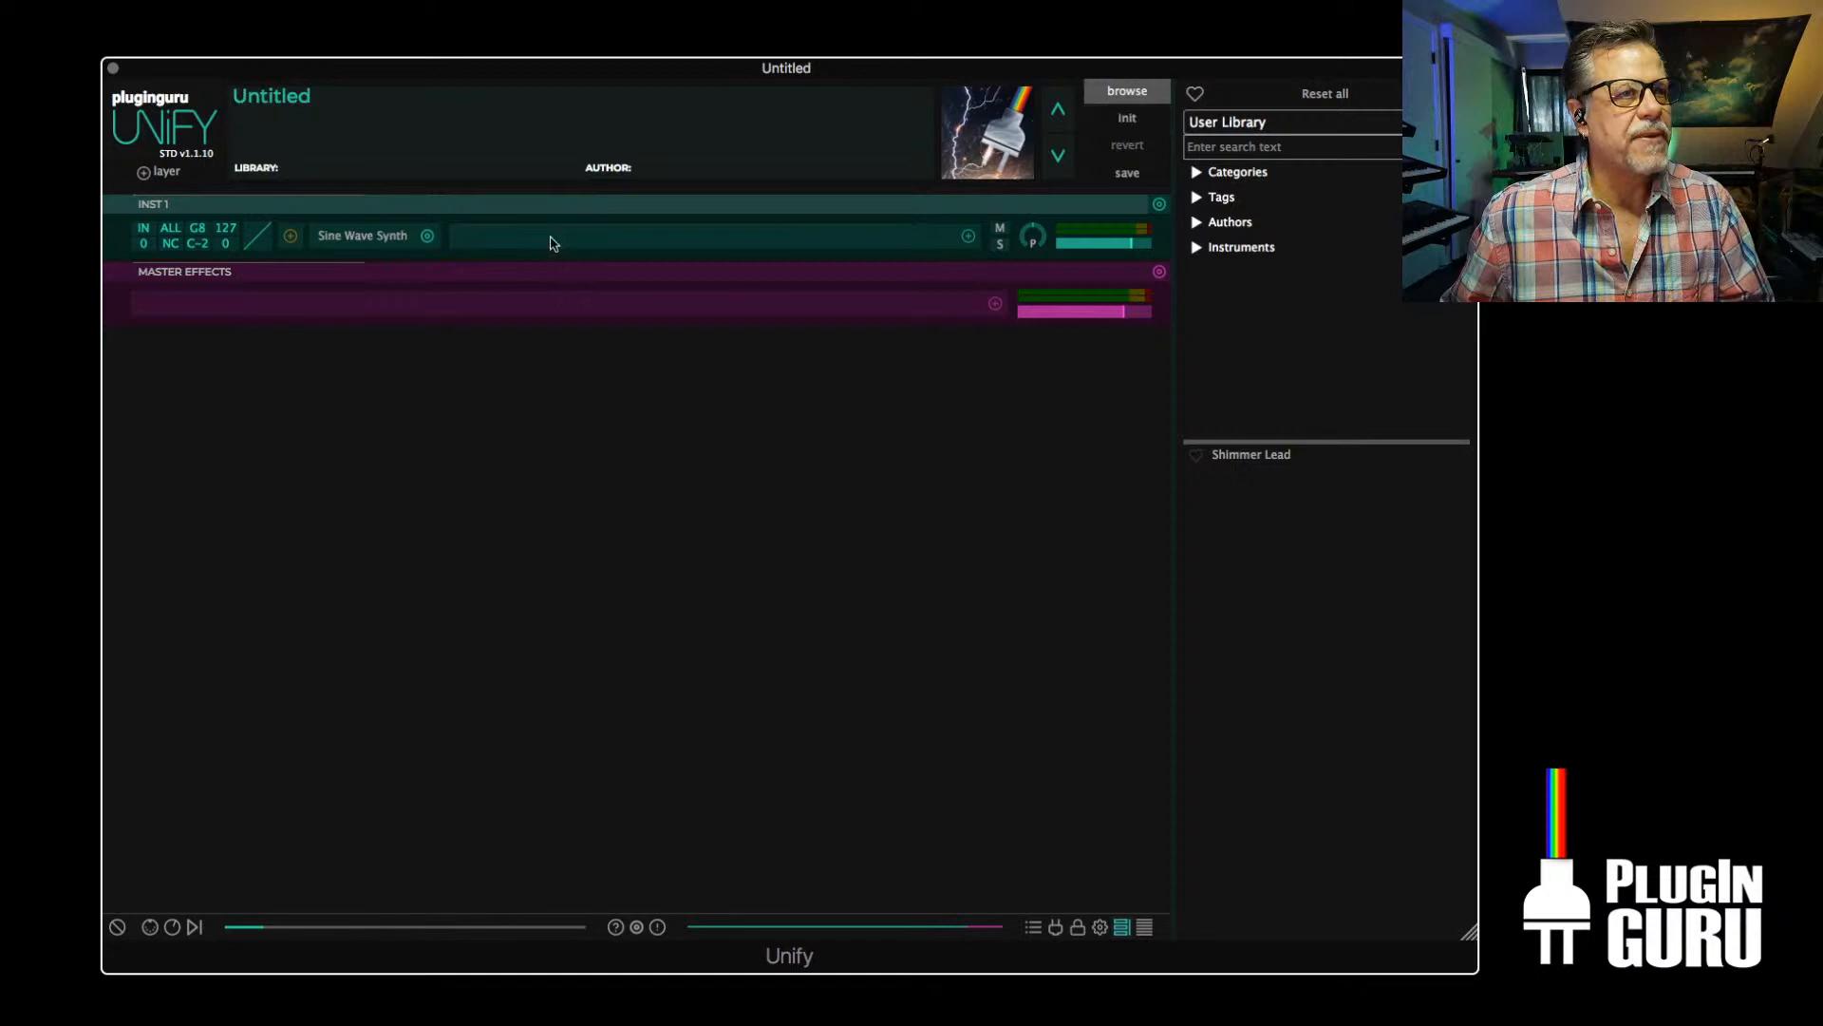
pyautogui.click(427, 235)
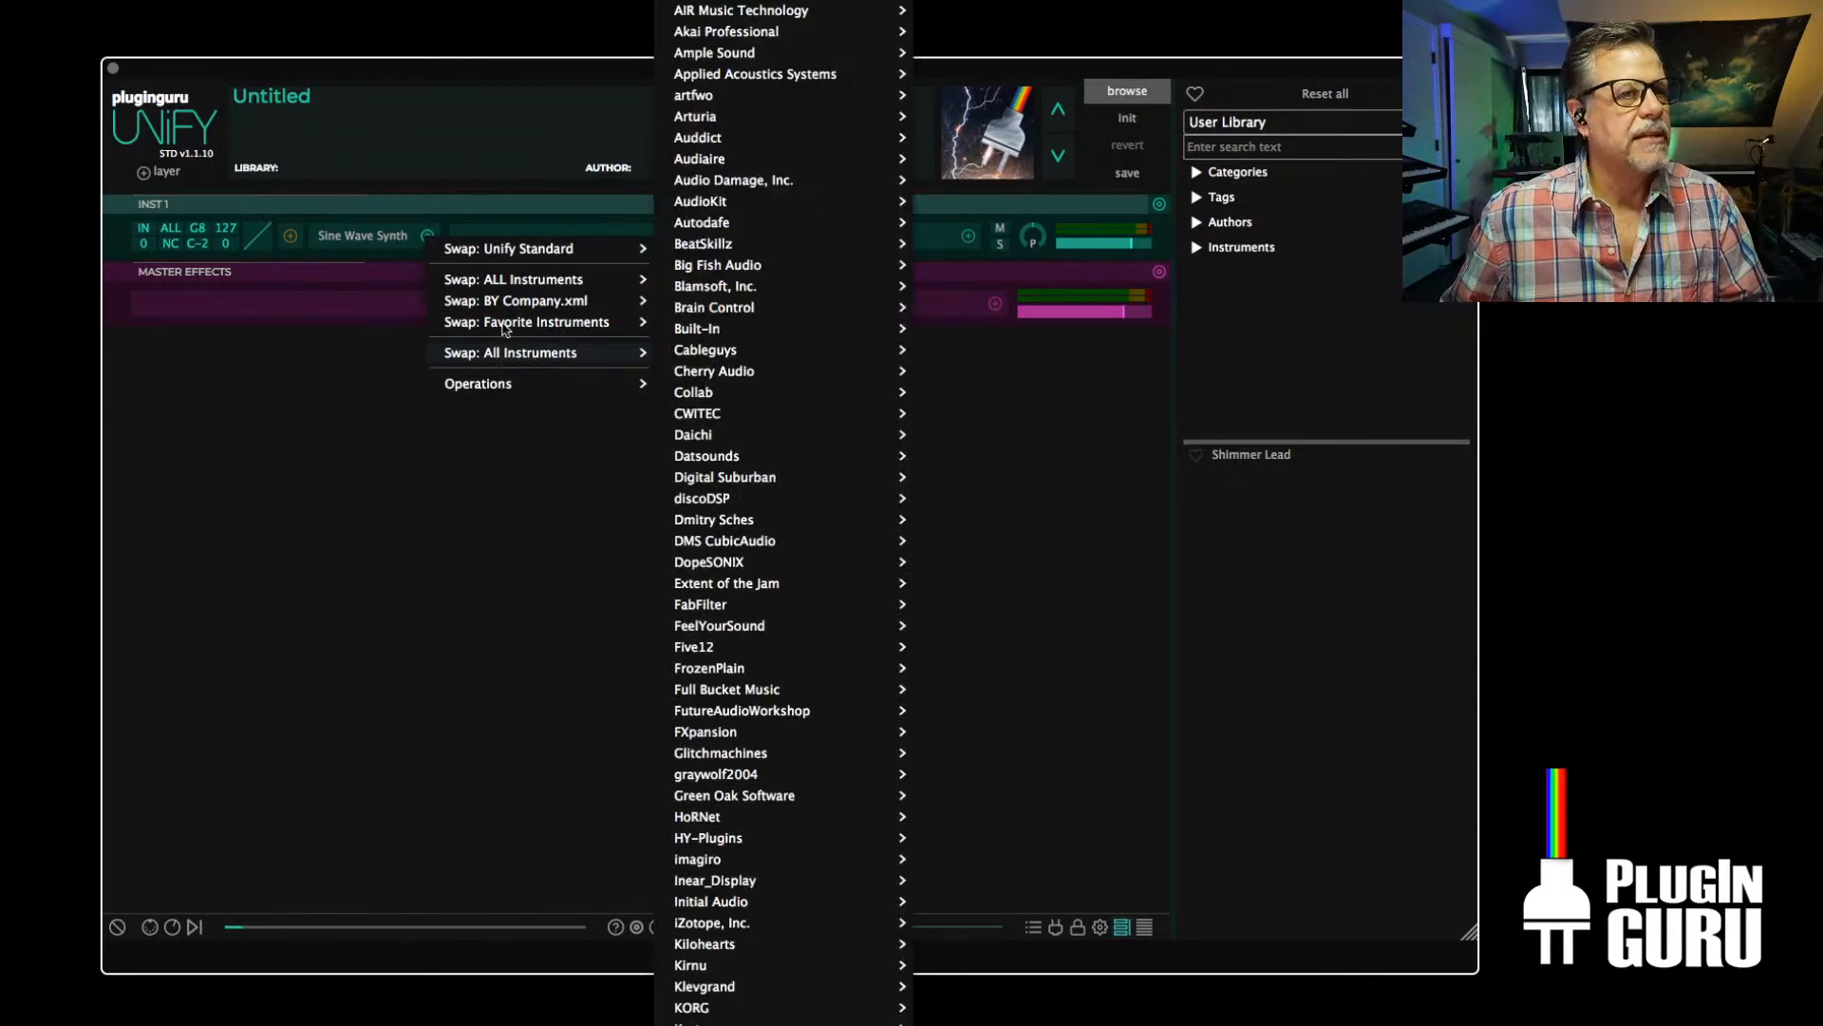
pyautogui.moveTo(509, 323)
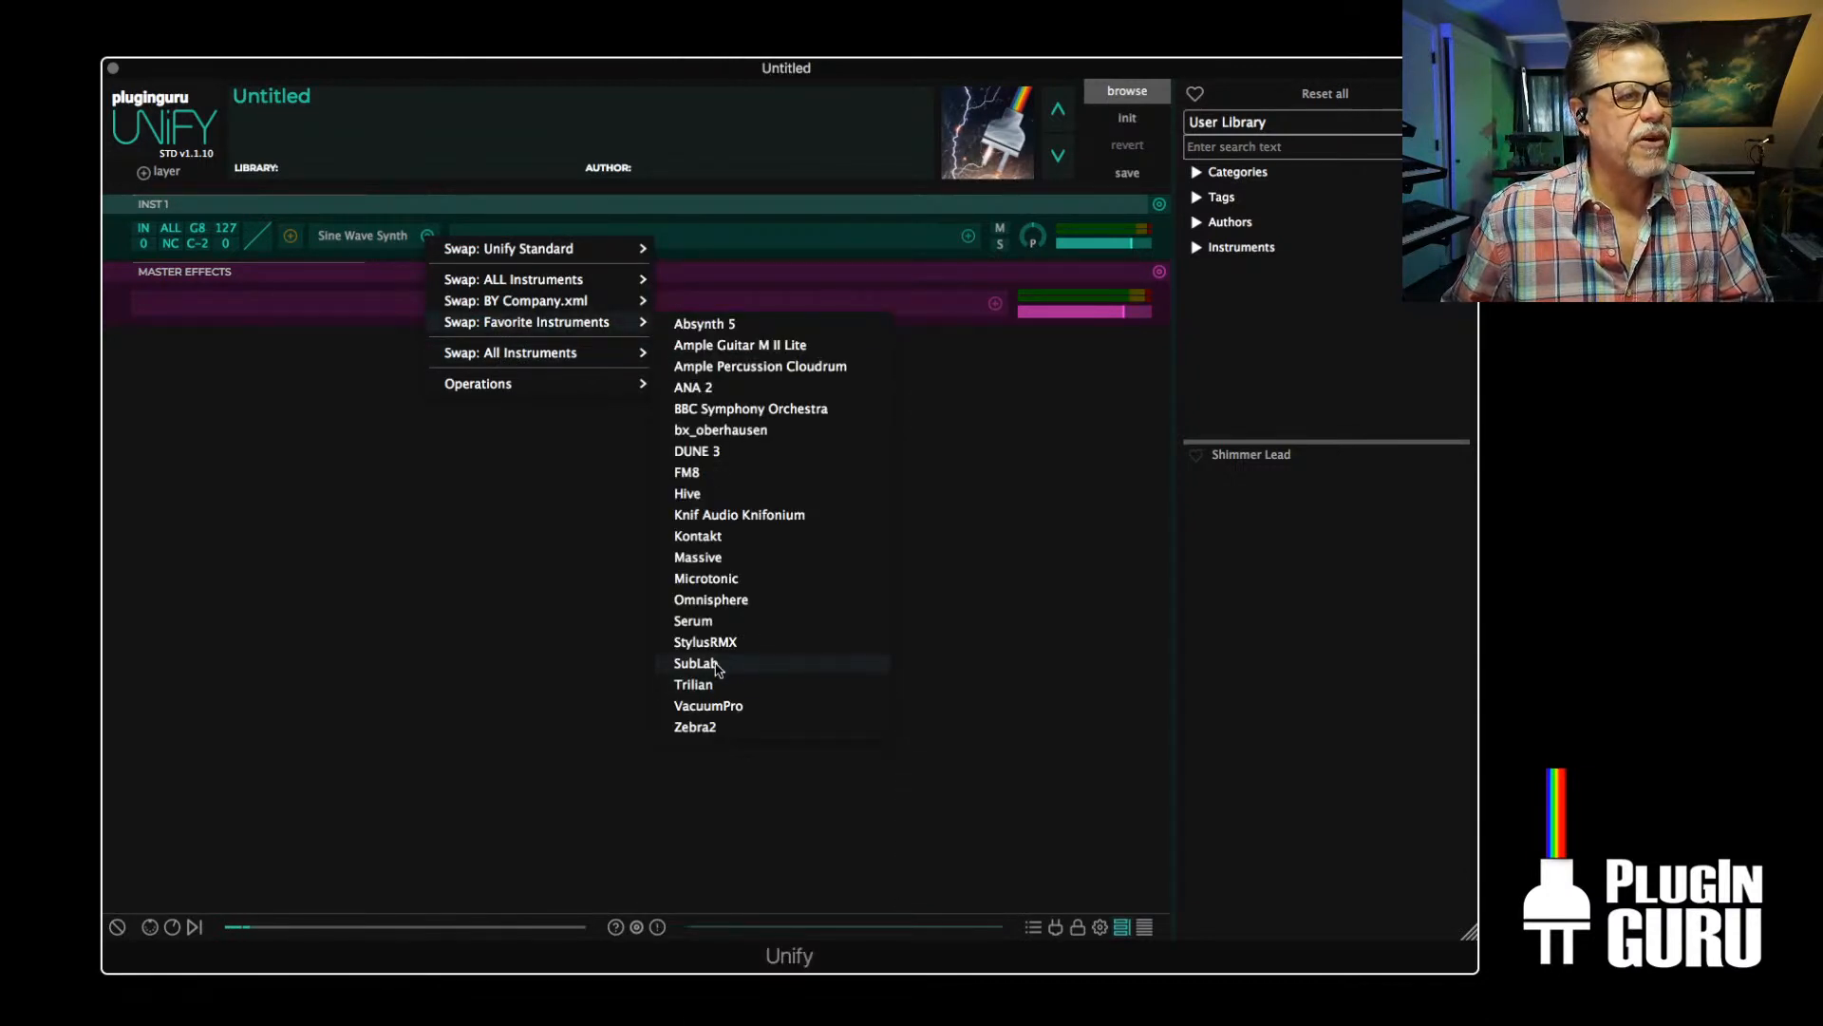
pyautogui.click(718, 625)
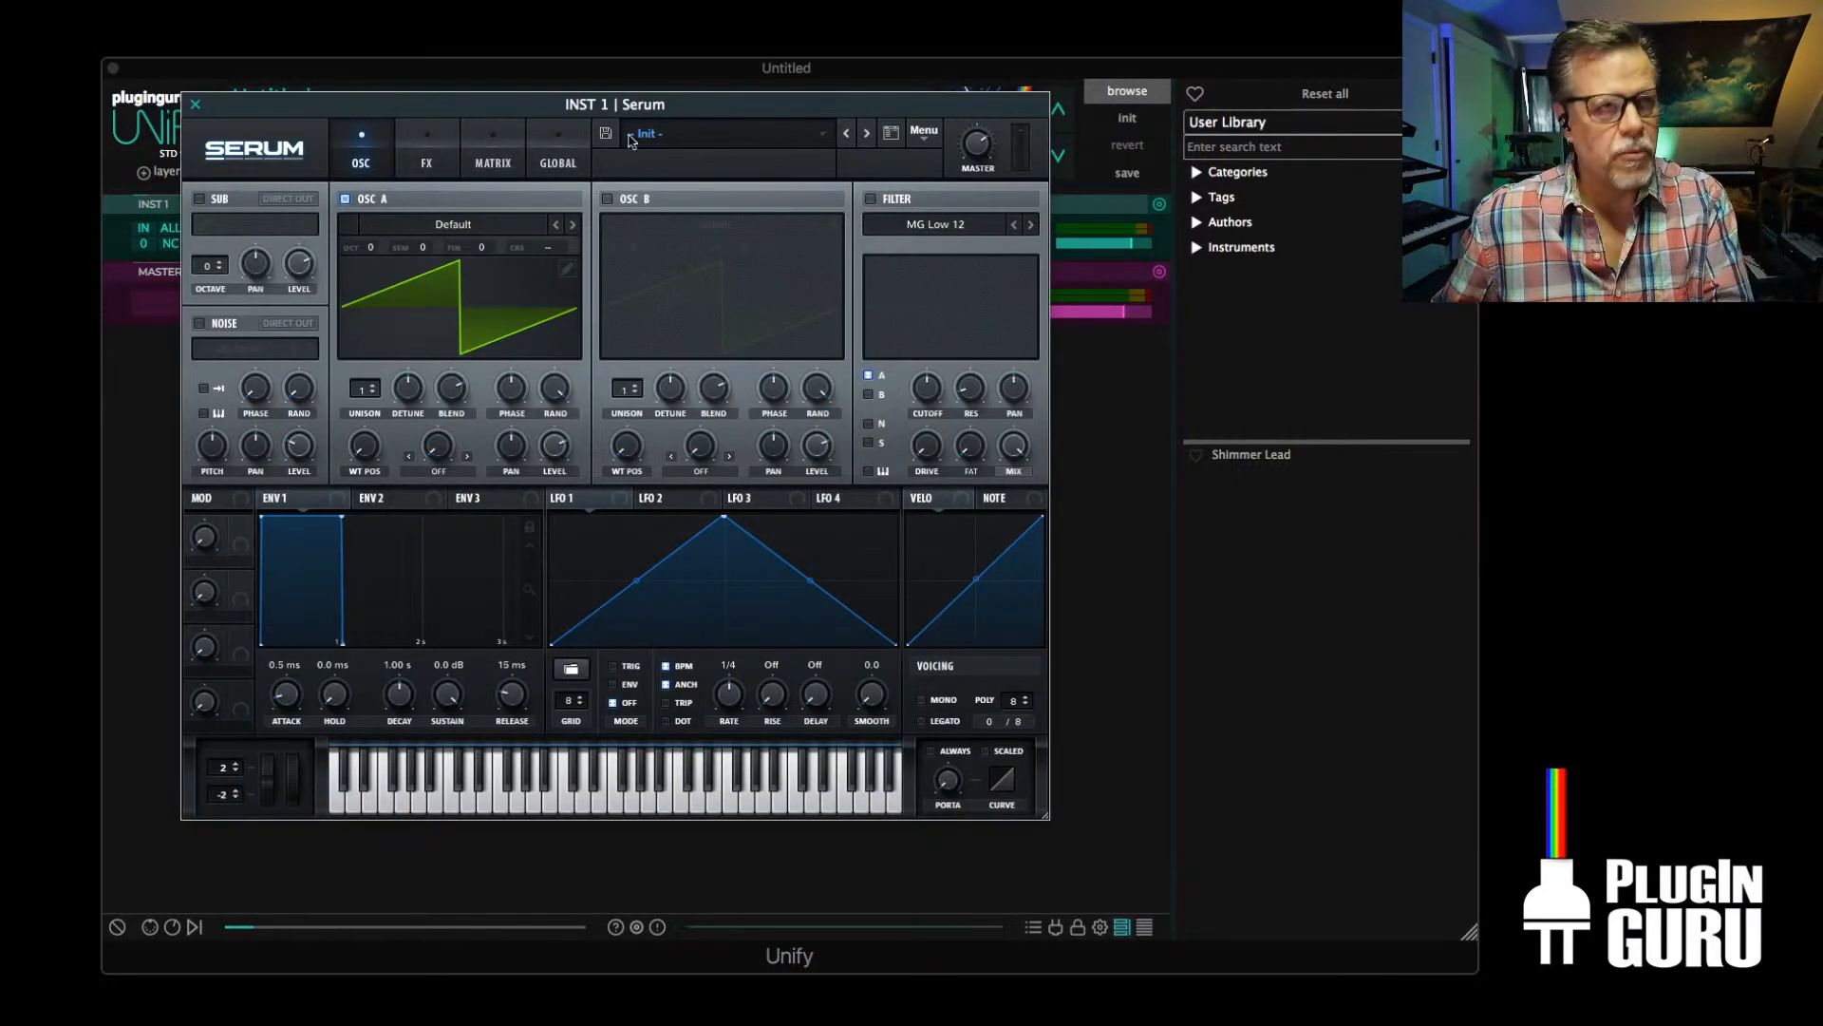
pyautogui.moveTo(519, 111); pyautogui.dragTo(666, 117)
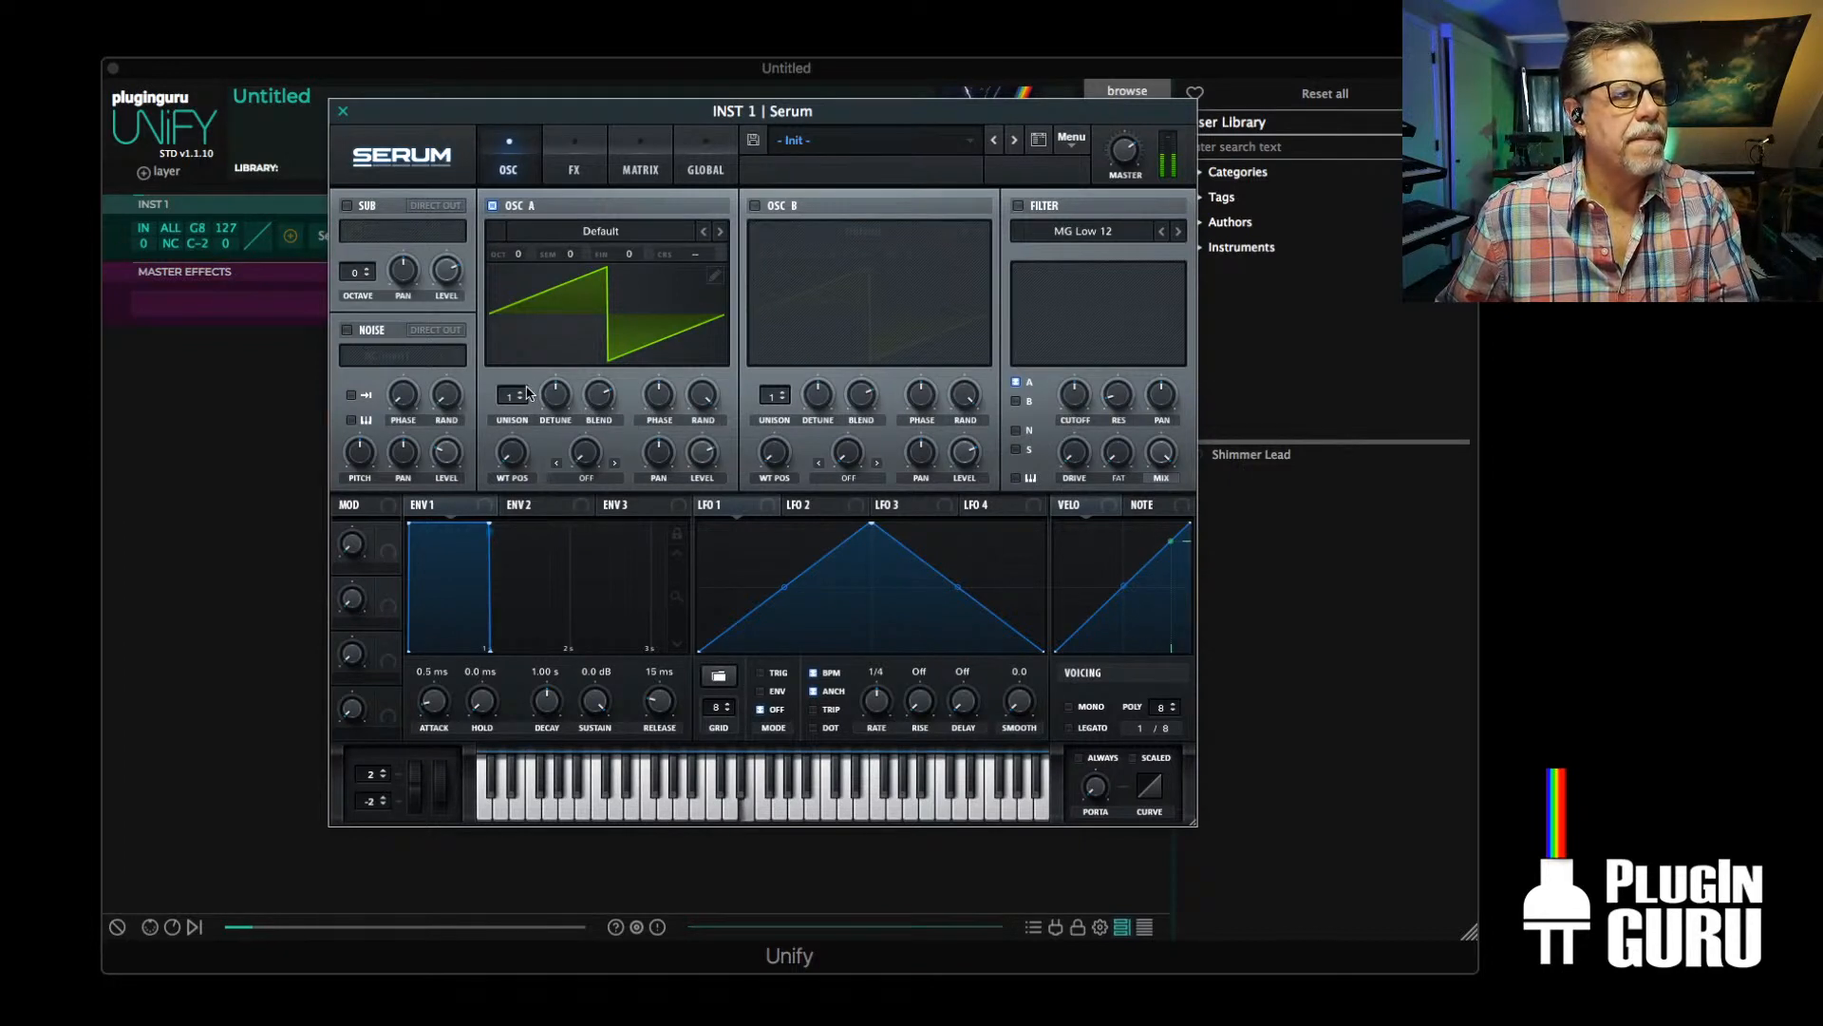
# Set oscillator A to 5 unison voices with 0.09 detune, and Env 1 to a 1.06 s attack and 1.04 s release
pyautogui.moveTo(529, 393); pyautogui.dragTo(560, 443)
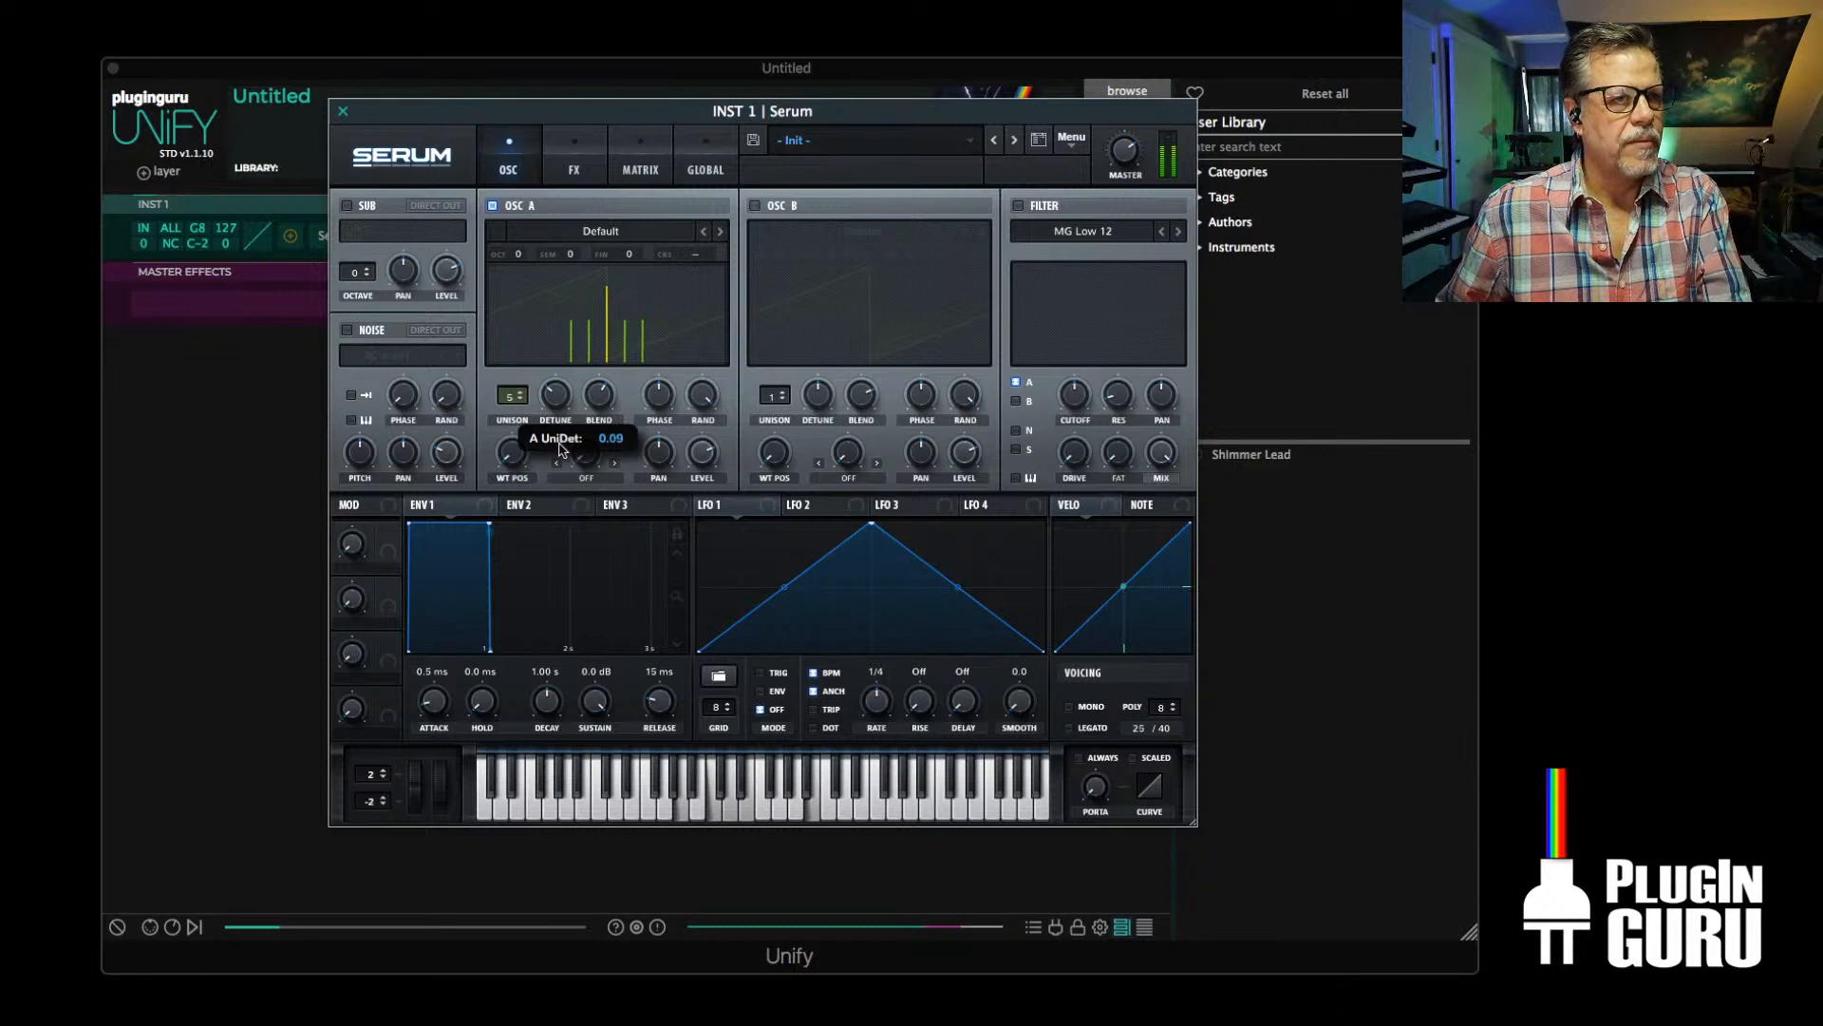
pyautogui.moveTo(433, 708)
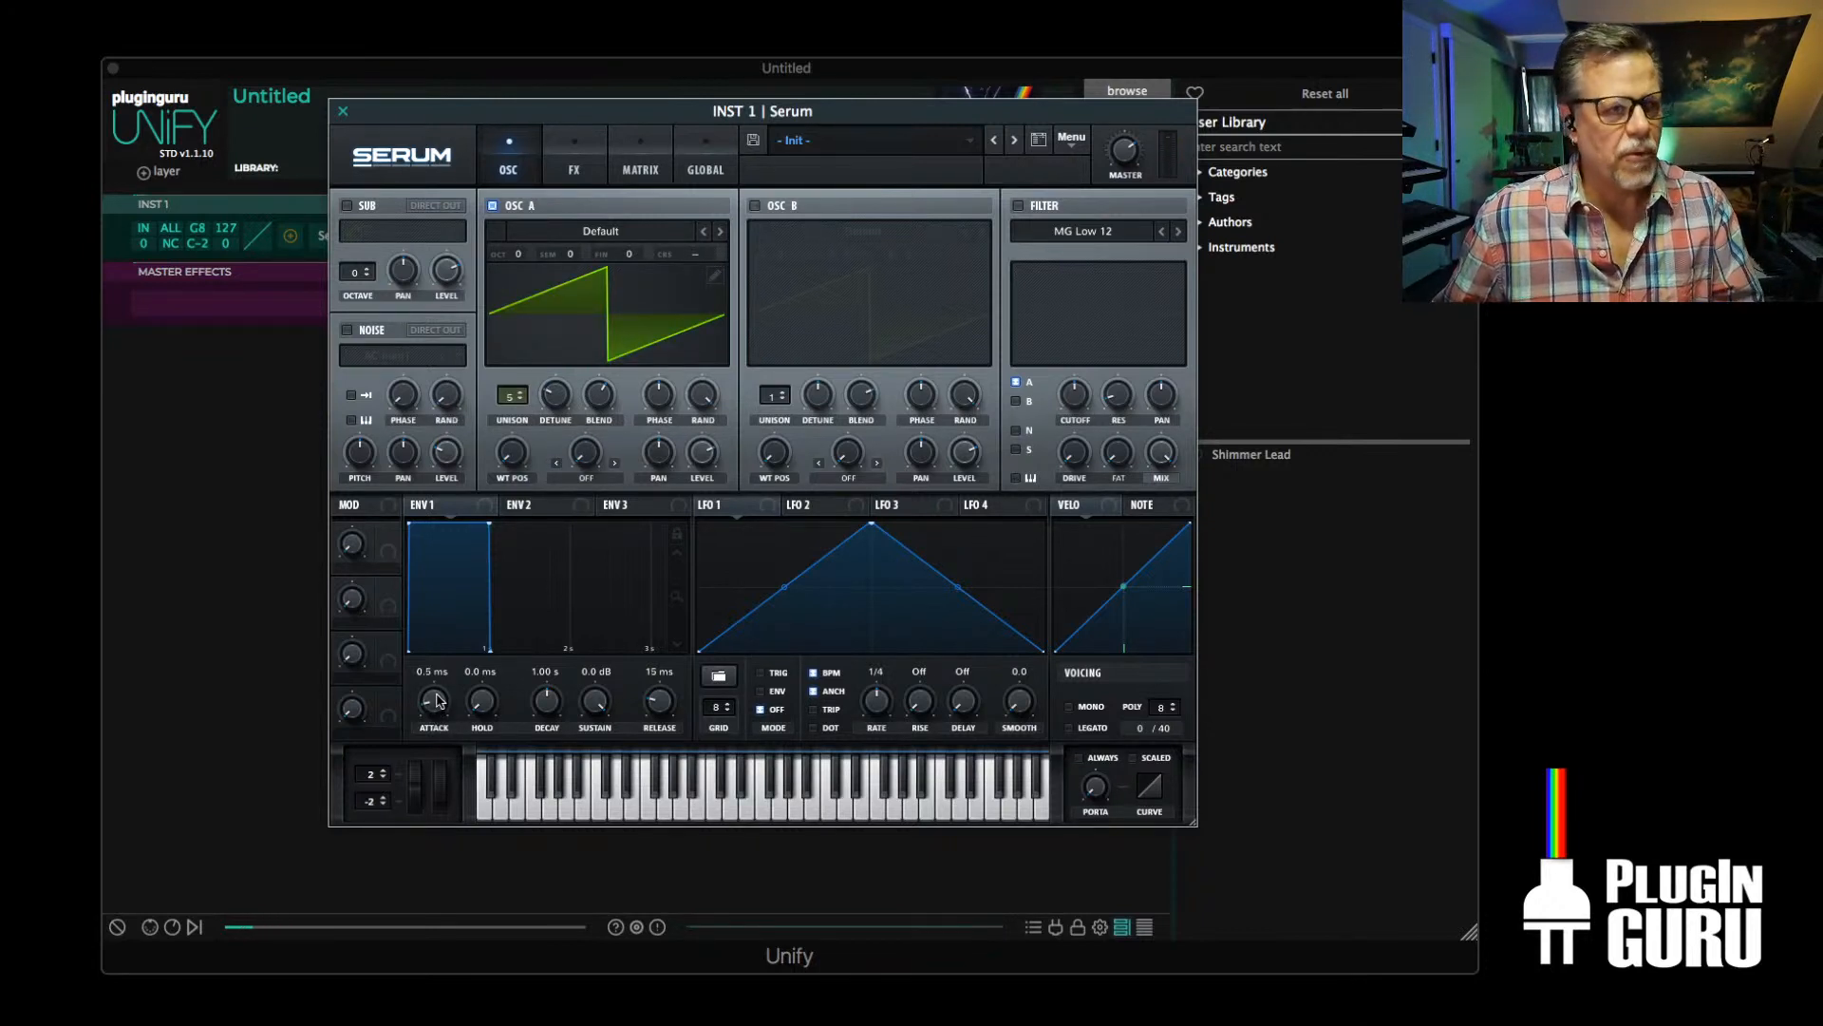
pyautogui.moveTo(438, 701); pyautogui.dragTo(442, 576)
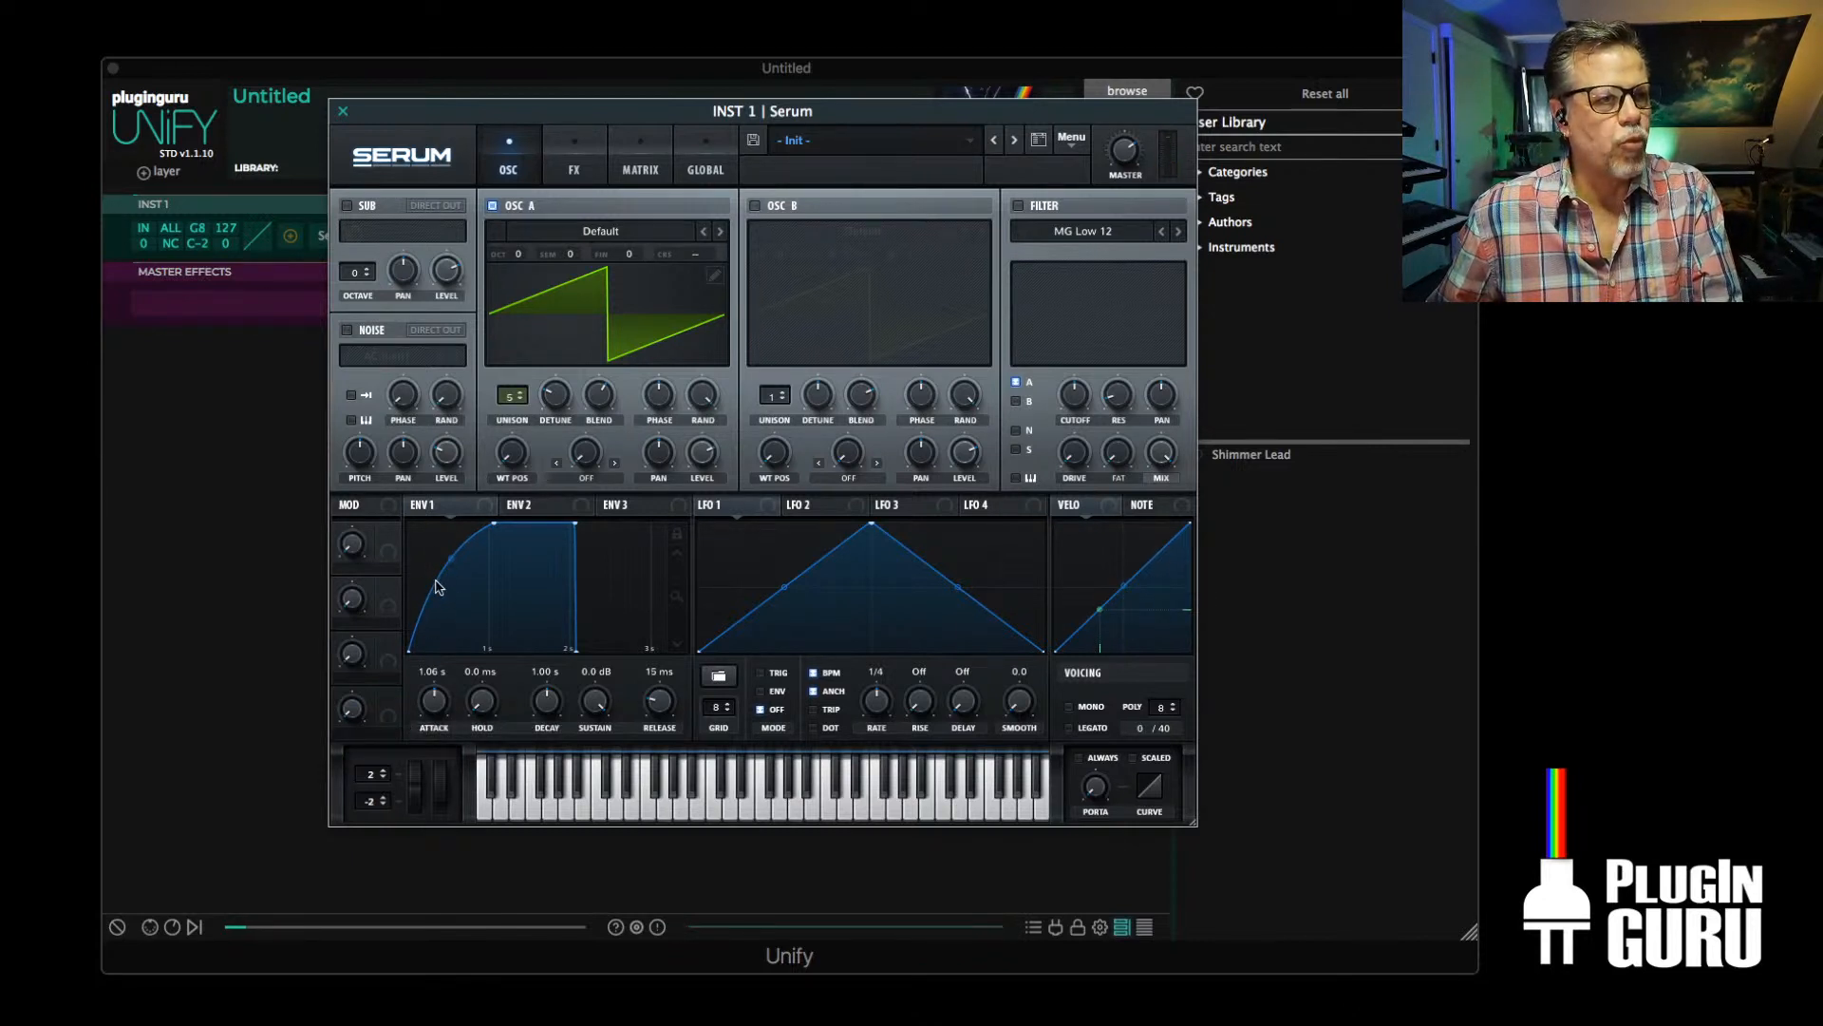
pyautogui.moveTo(659, 708); pyautogui.dragTo(611, 627)
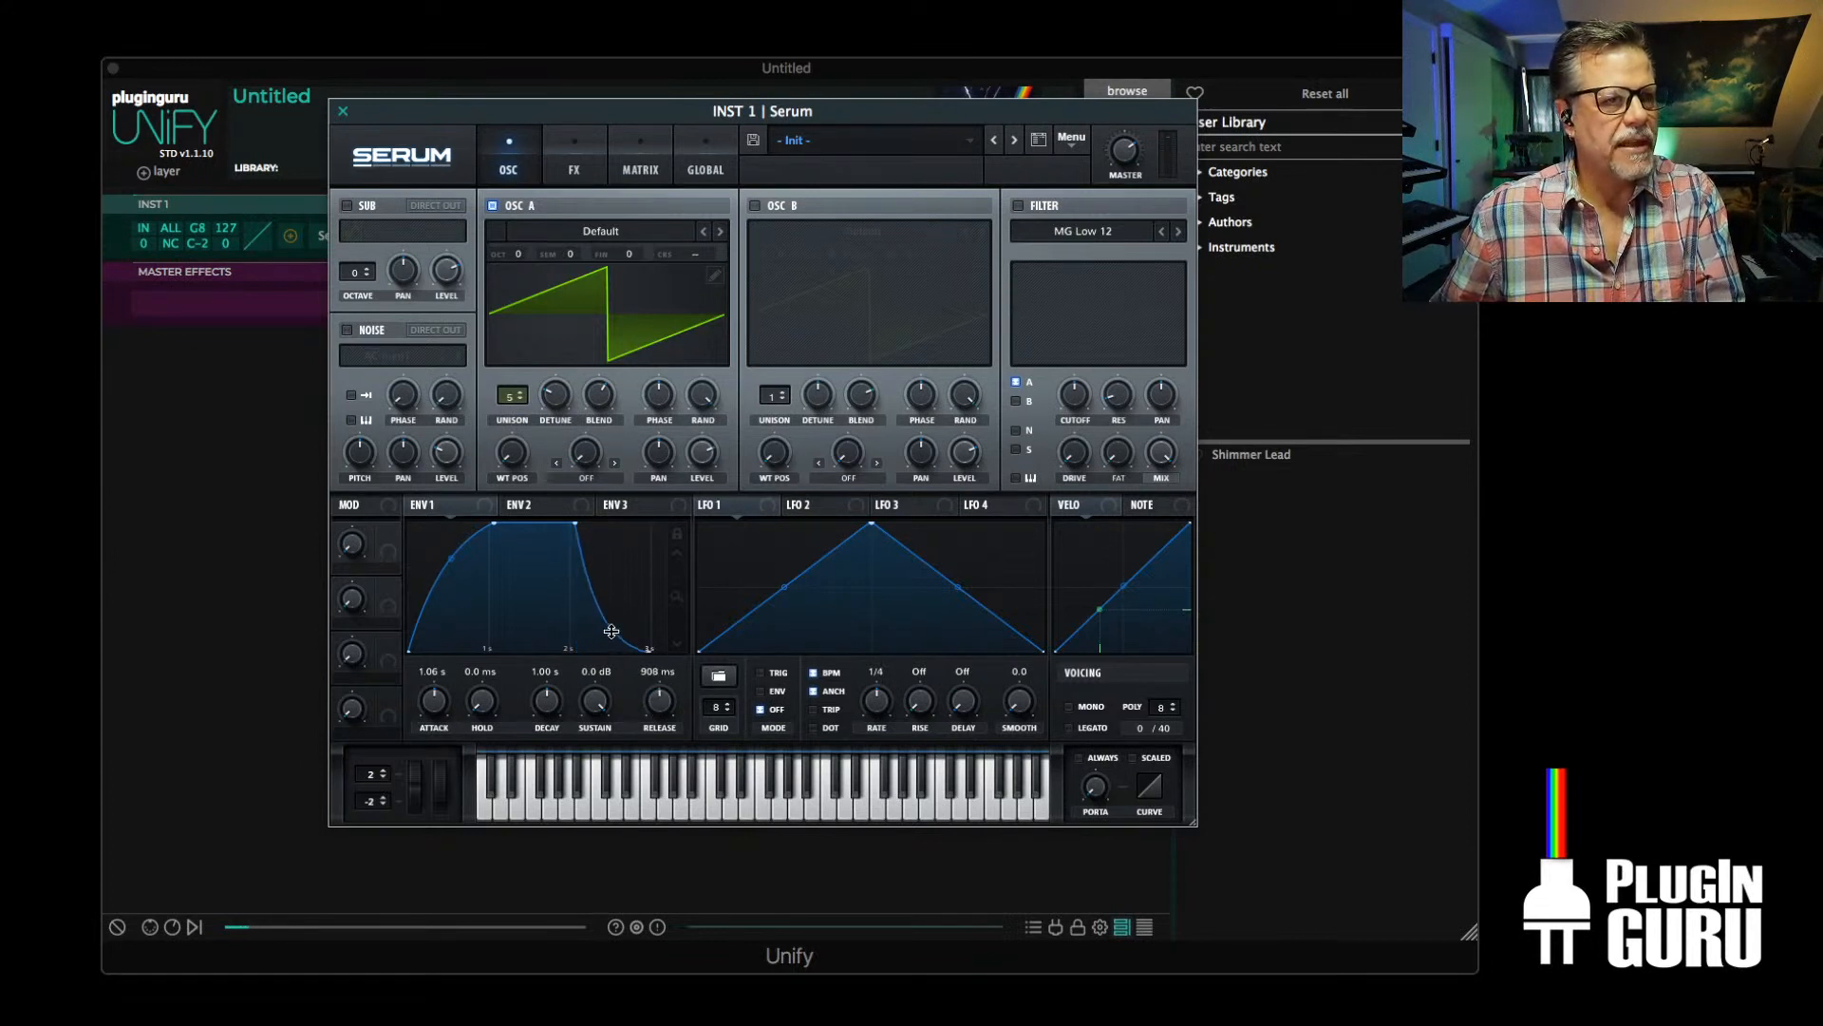
pyautogui.moveTo(657, 705); pyautogui.dragTo(657, 696)
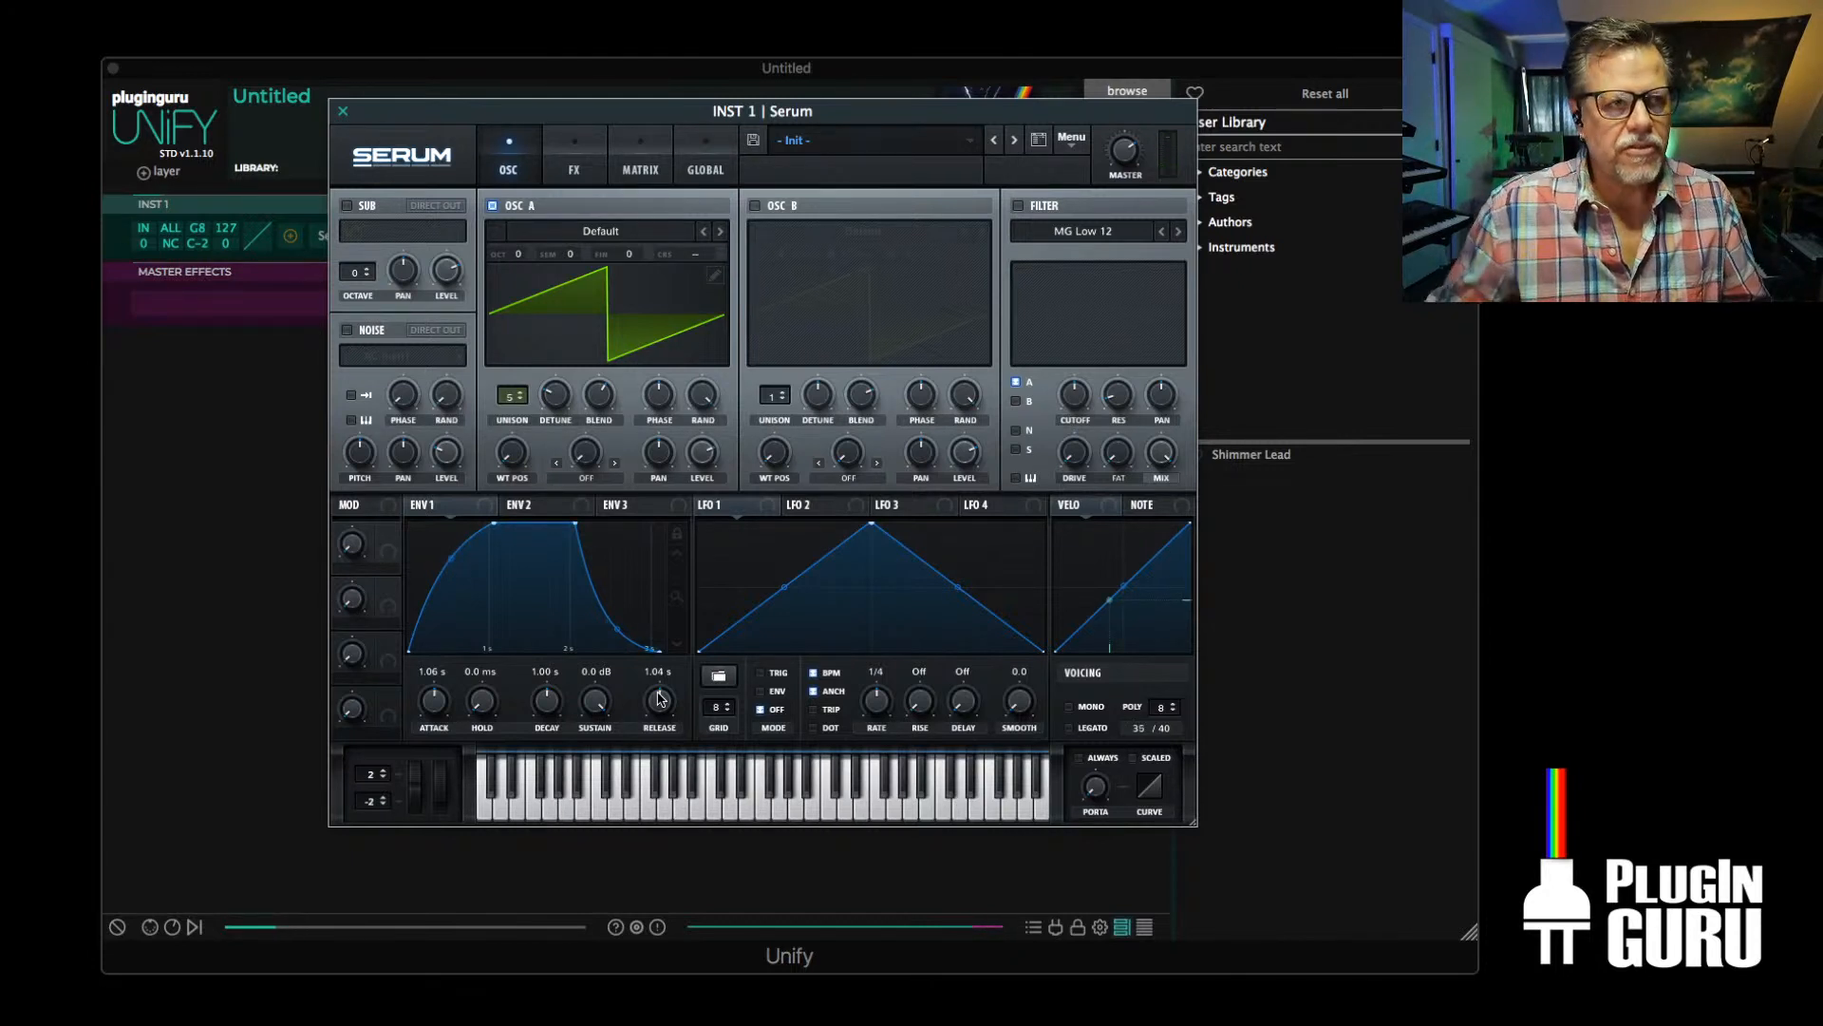
# Reduce oscillator A to 1 unison voice, then enable Serum's chorus with a 0.02 Hz rate and a raised Delay 2
pyautogui.click(520, 398)
pyautogui.click(520, 399)
pyautogui.click(520, 398)
pyautogui.click(520, 399)
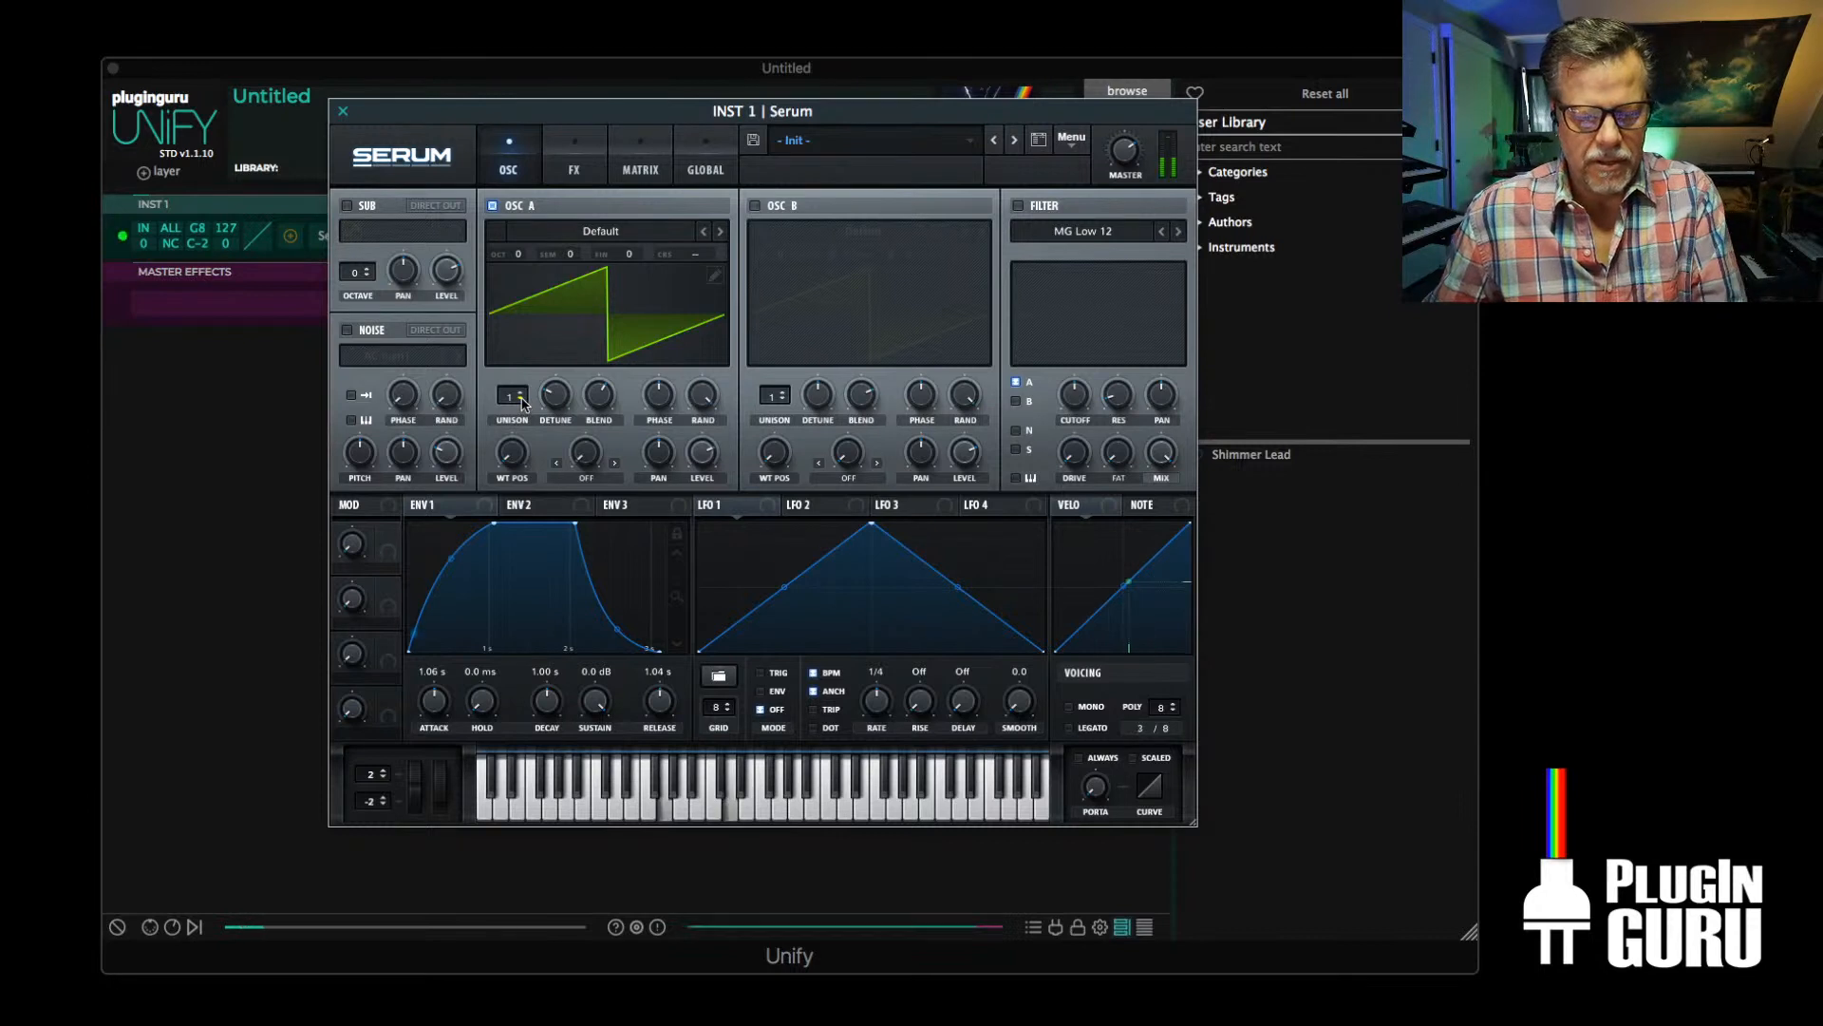
pyautogui.click(577, 163)
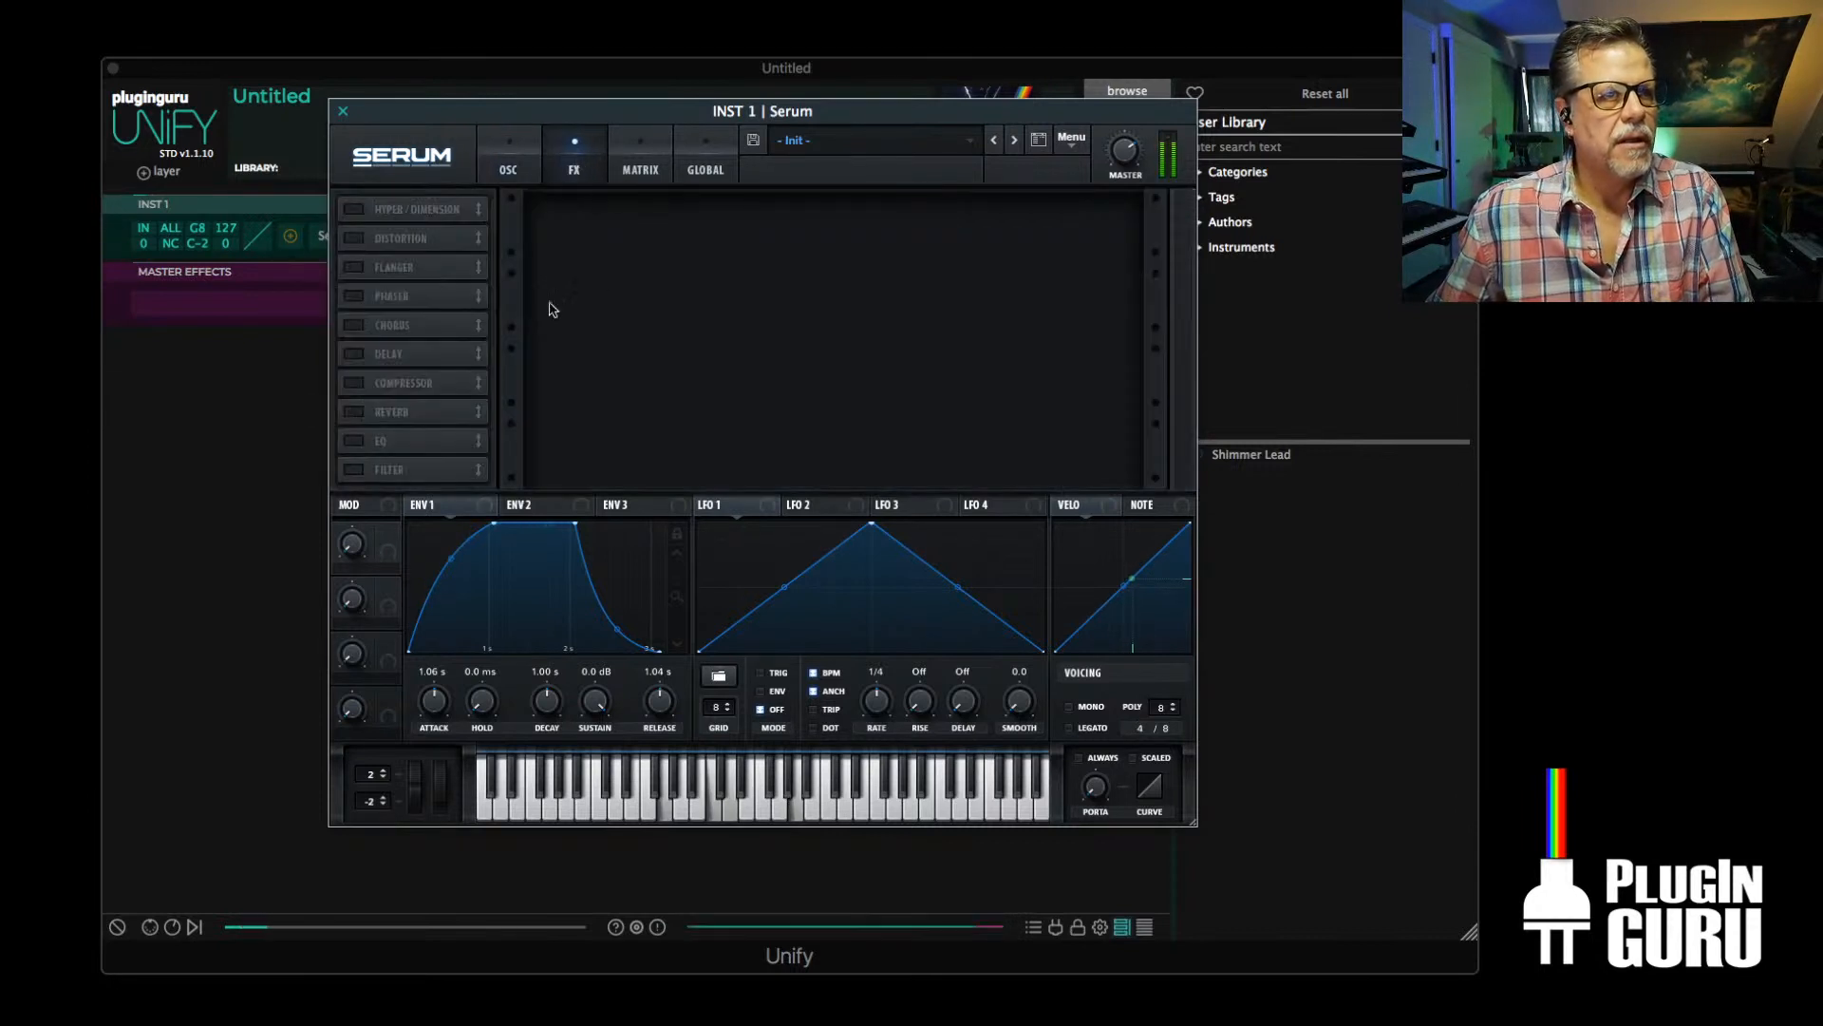
pyautogui.click(354, 325)
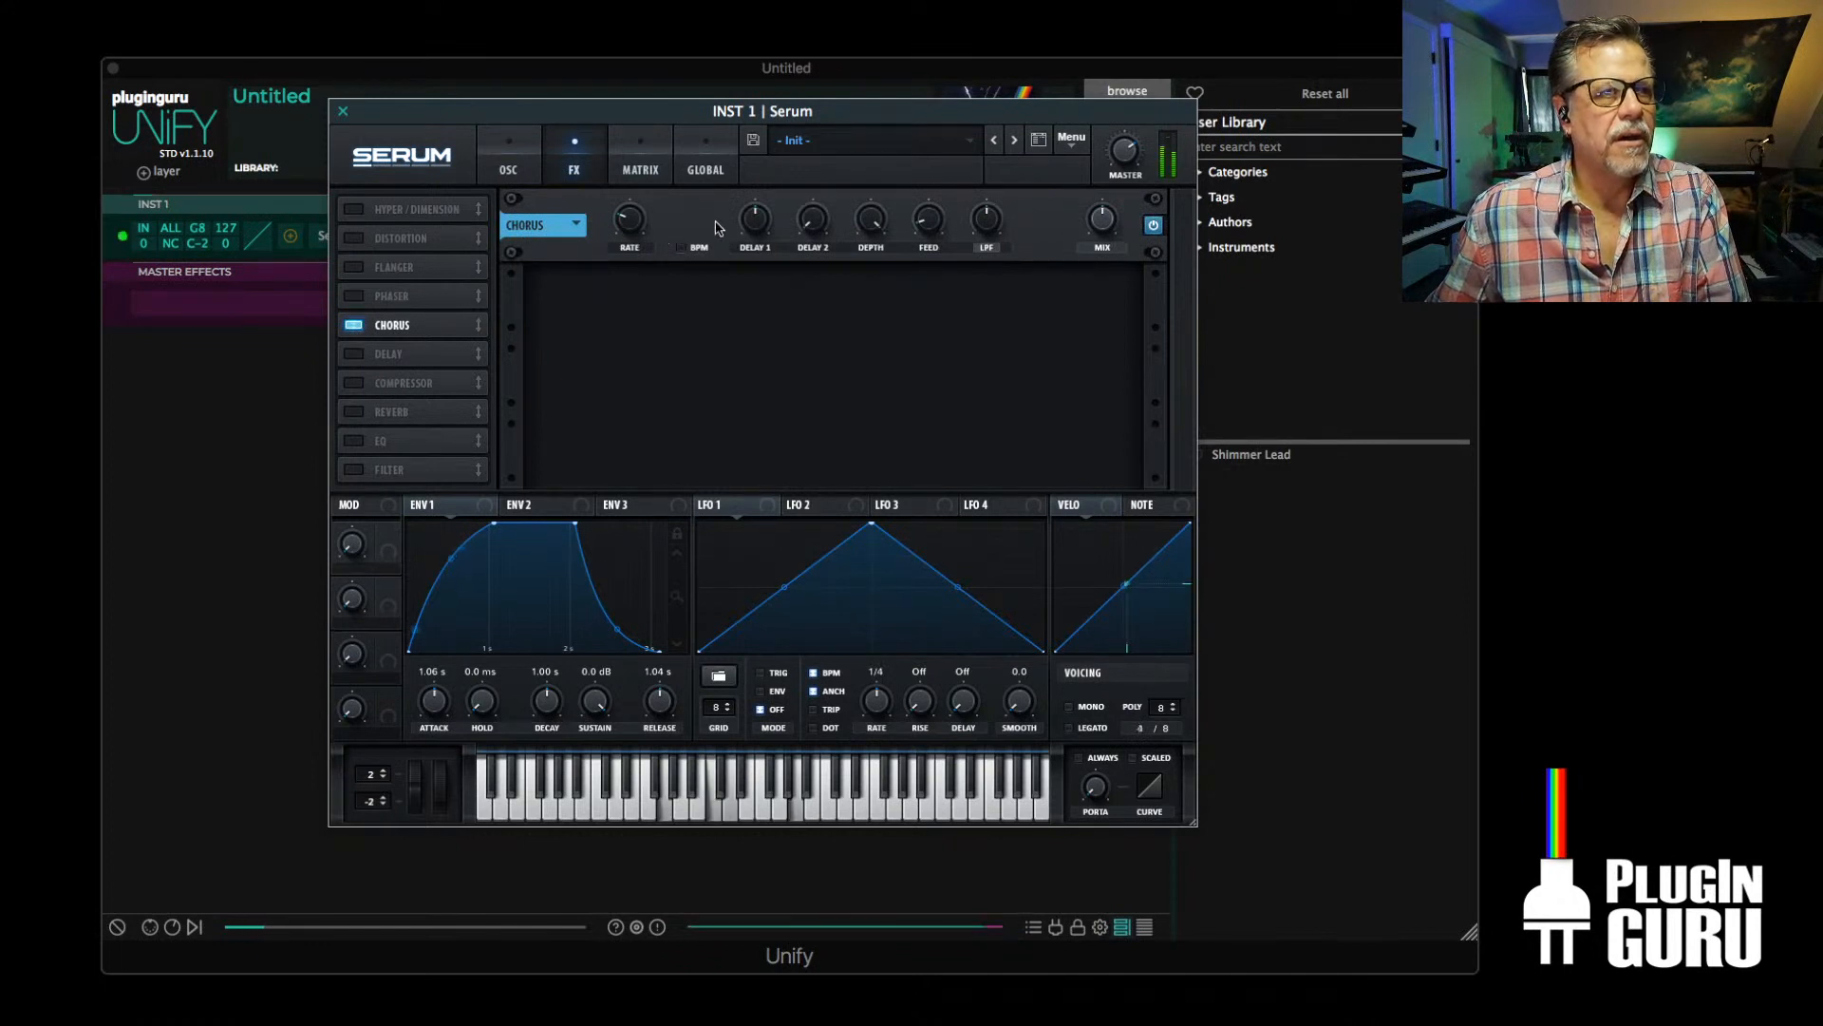
pyautogui.moveTo(627, 238)
pyautogui.scroll(-1, 627, 238)
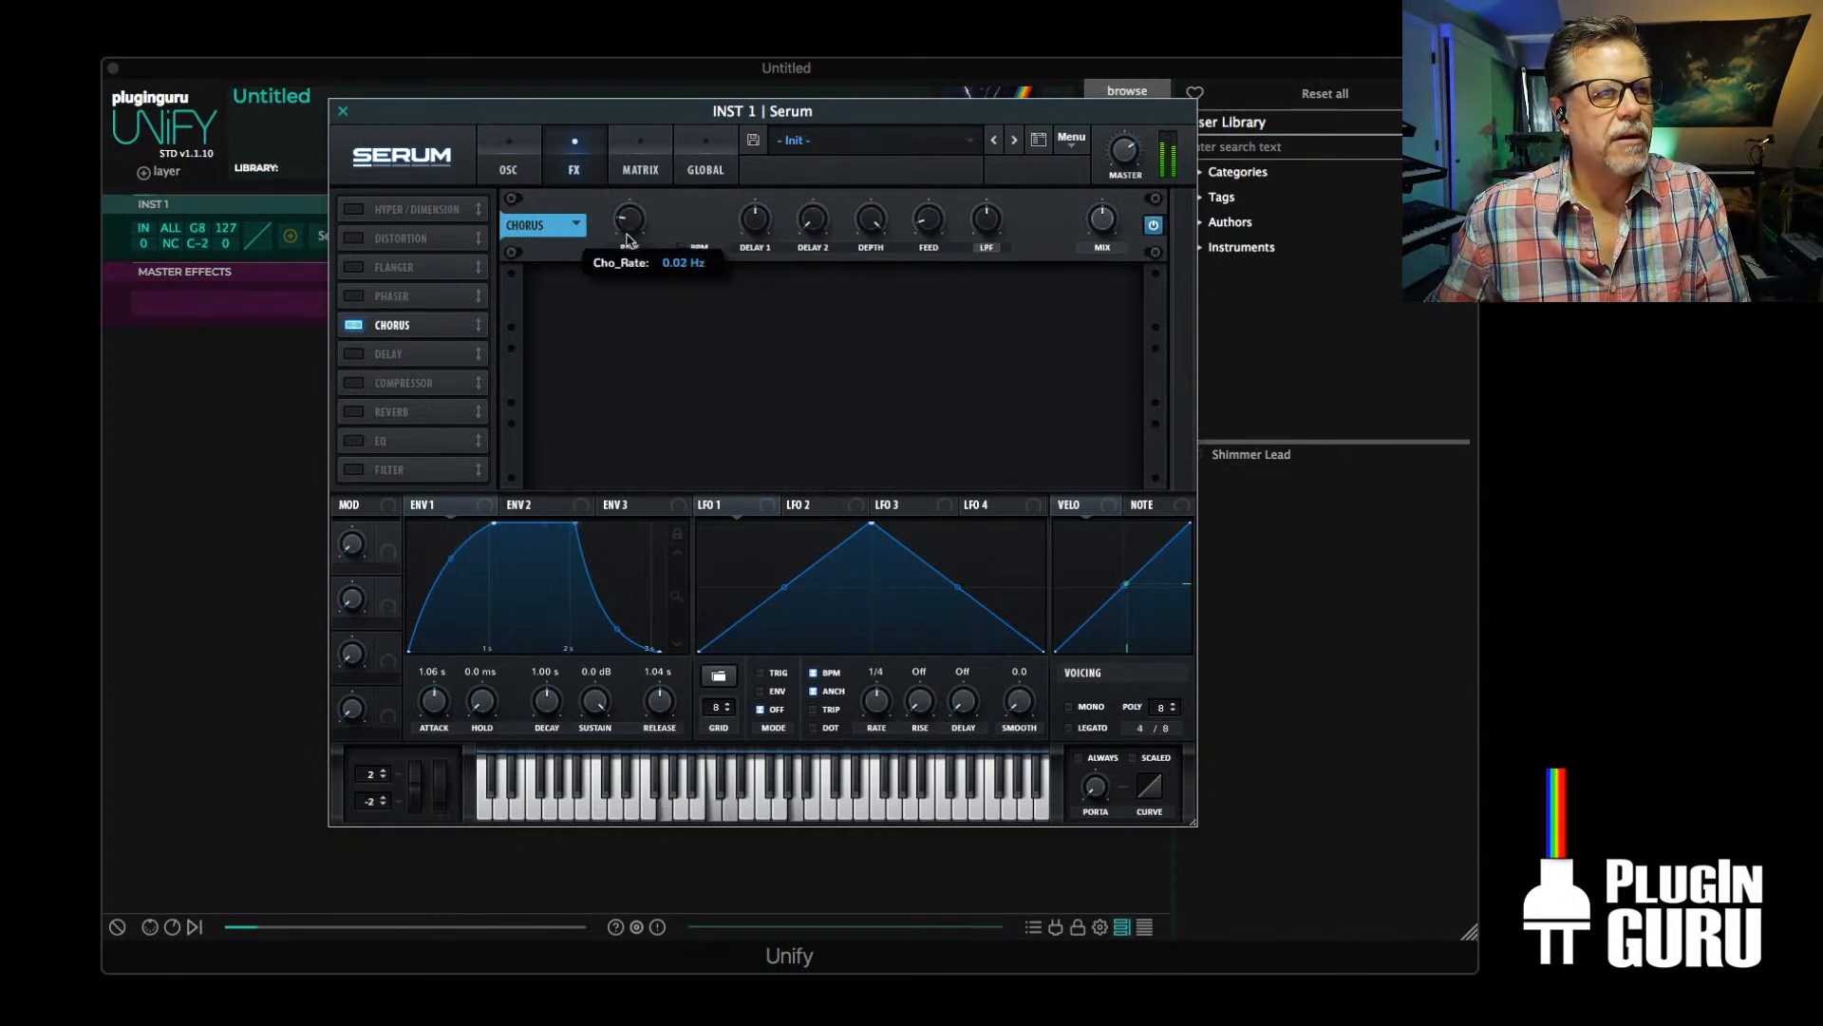
pyautogui.moveTo(810, 224); pyautogui.dragTo(821, 188)
# Enable Serum's delay, raise its wet mix, and set its filter to frequency 223 and width 3.1
pyautogui.click(352, 353)
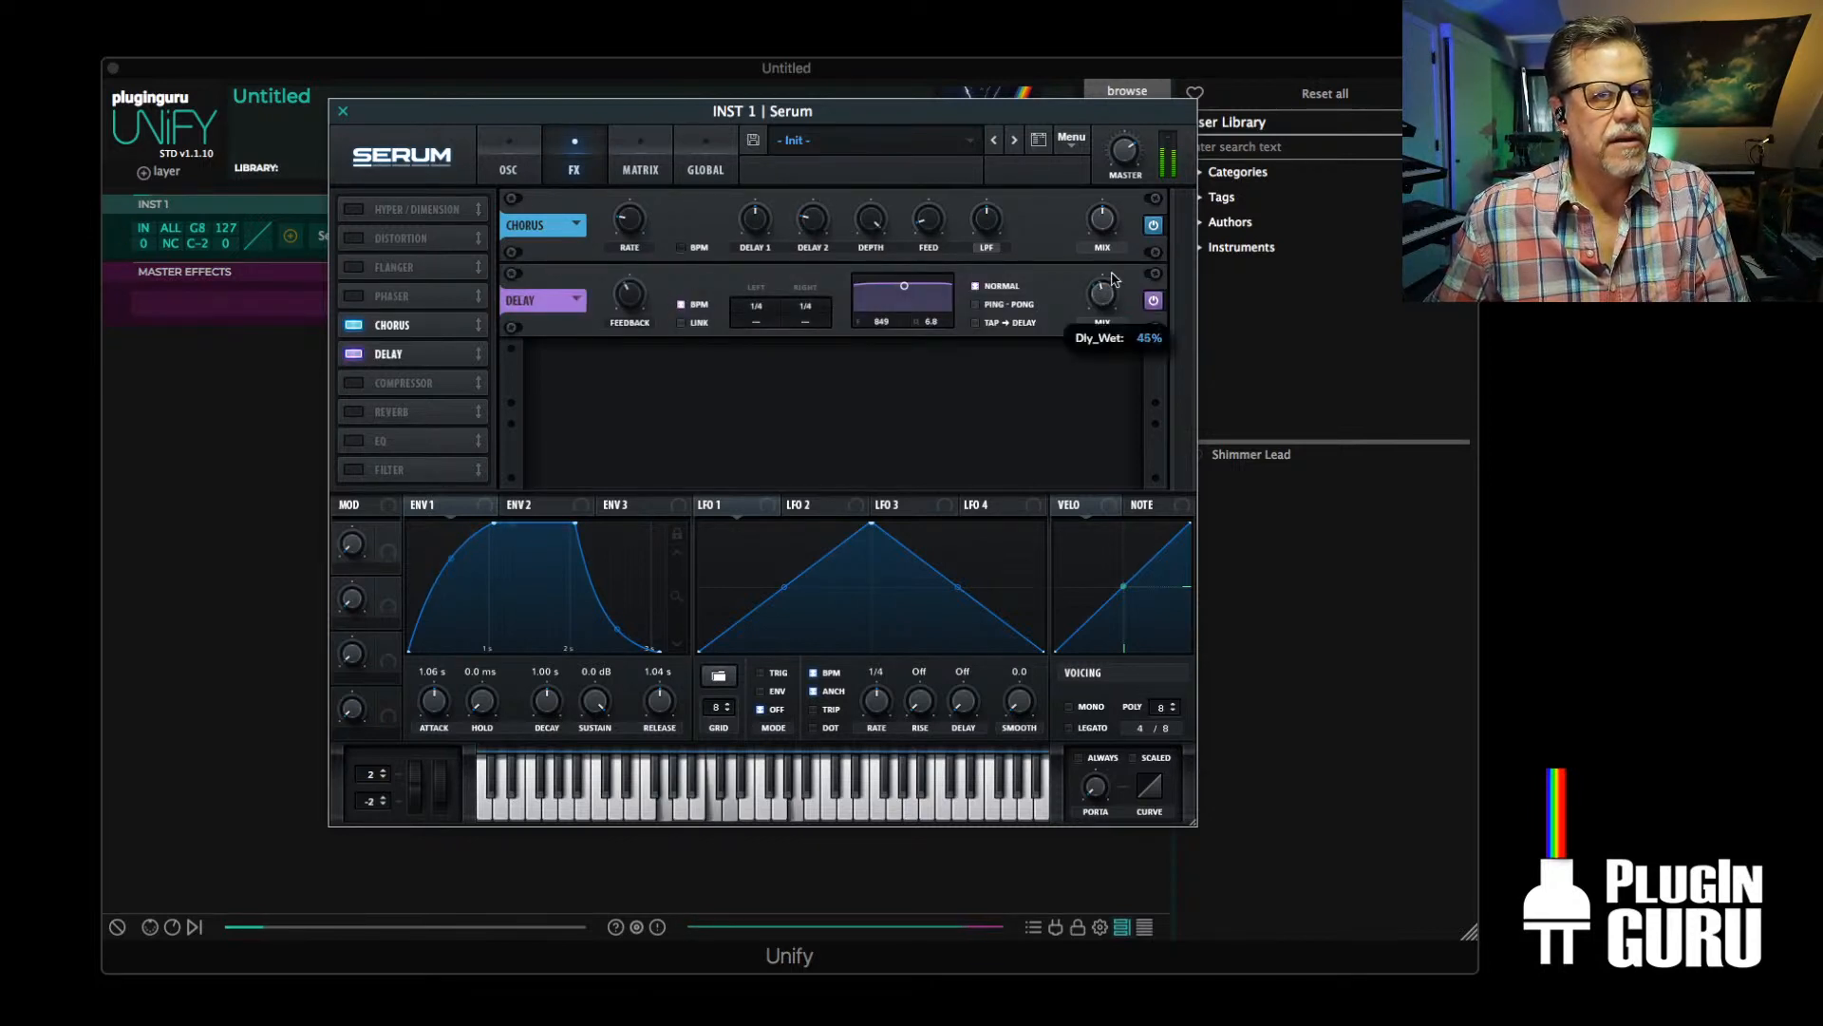
pyautogui.moveTo(905, 286); pyautogui.dragTo(895, 298)
pyautogui.moveTo(1103, 296)
pyautogui.mouseDown()
pyautogui.moveTo(1124, 249)
pyautogui.moveTo(1116, 269)
pyautogui.mouseUp()
pyautogui.moveTo(904, 305); pyautogui.dragTo(889, 305)
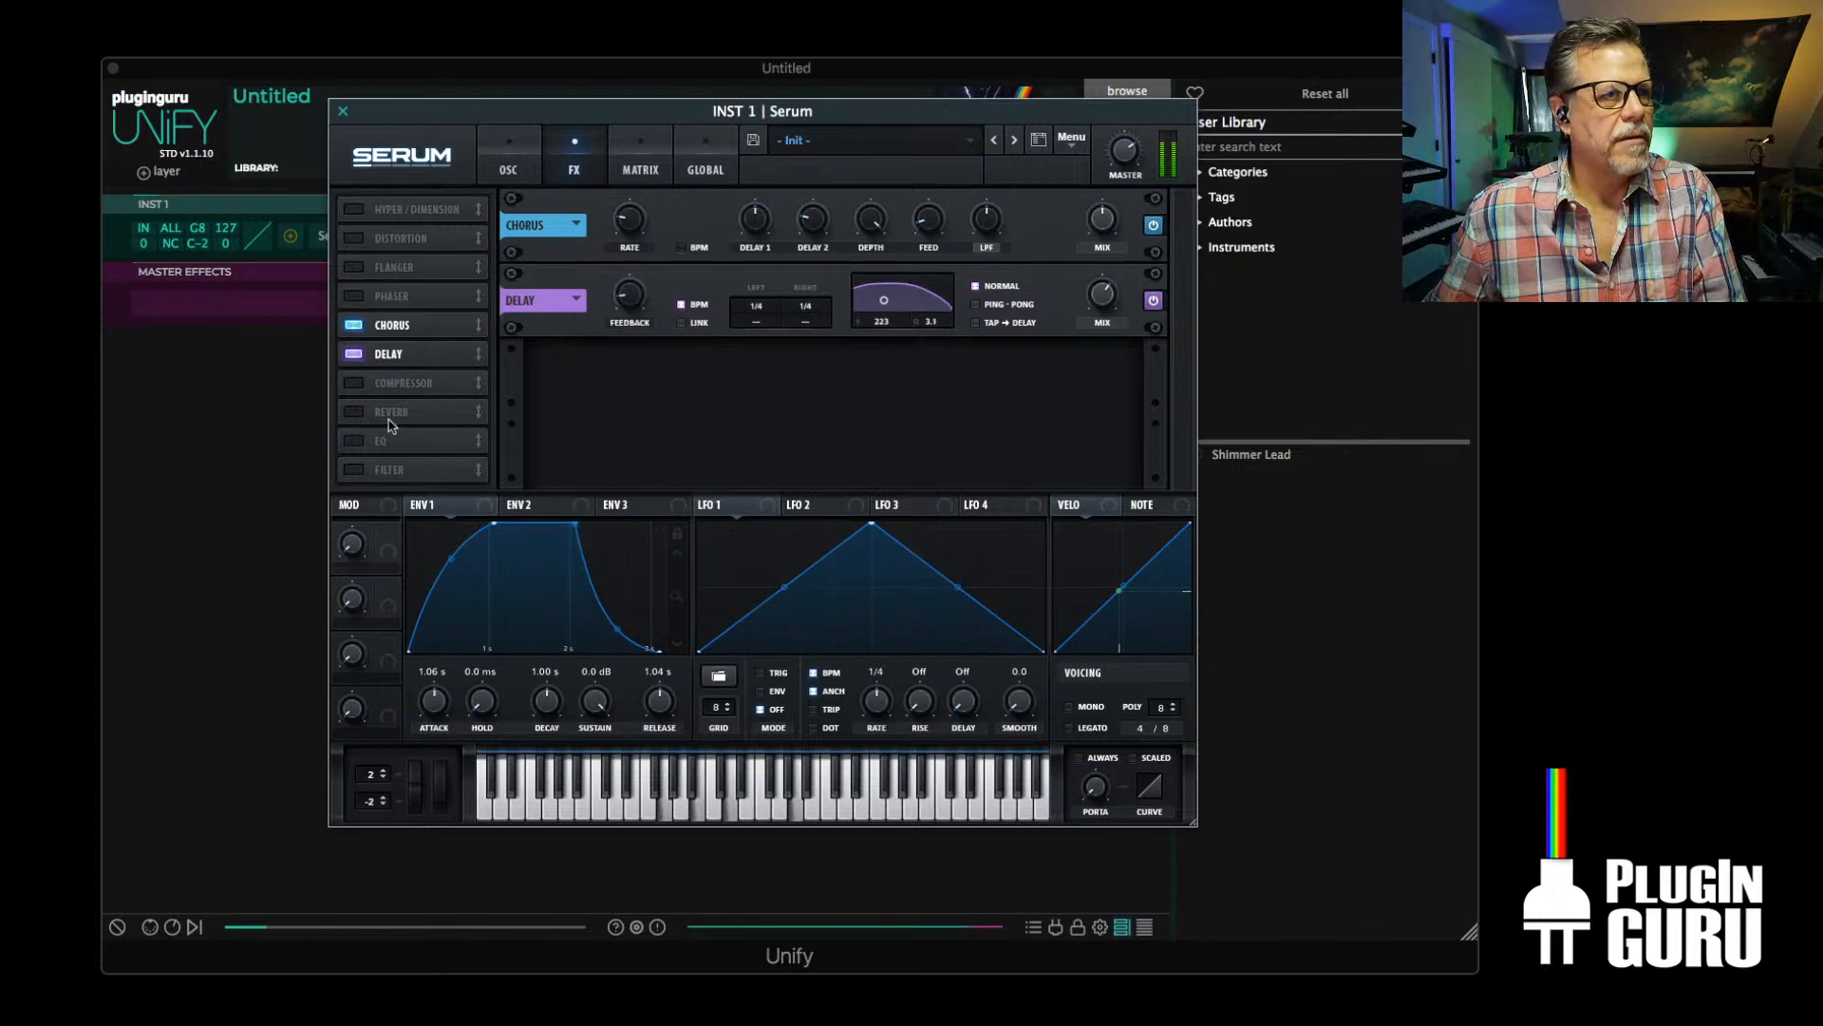
# Enable Serum's hall reverb and raise its mix, size and decay
pyautogui.click(356, 414)
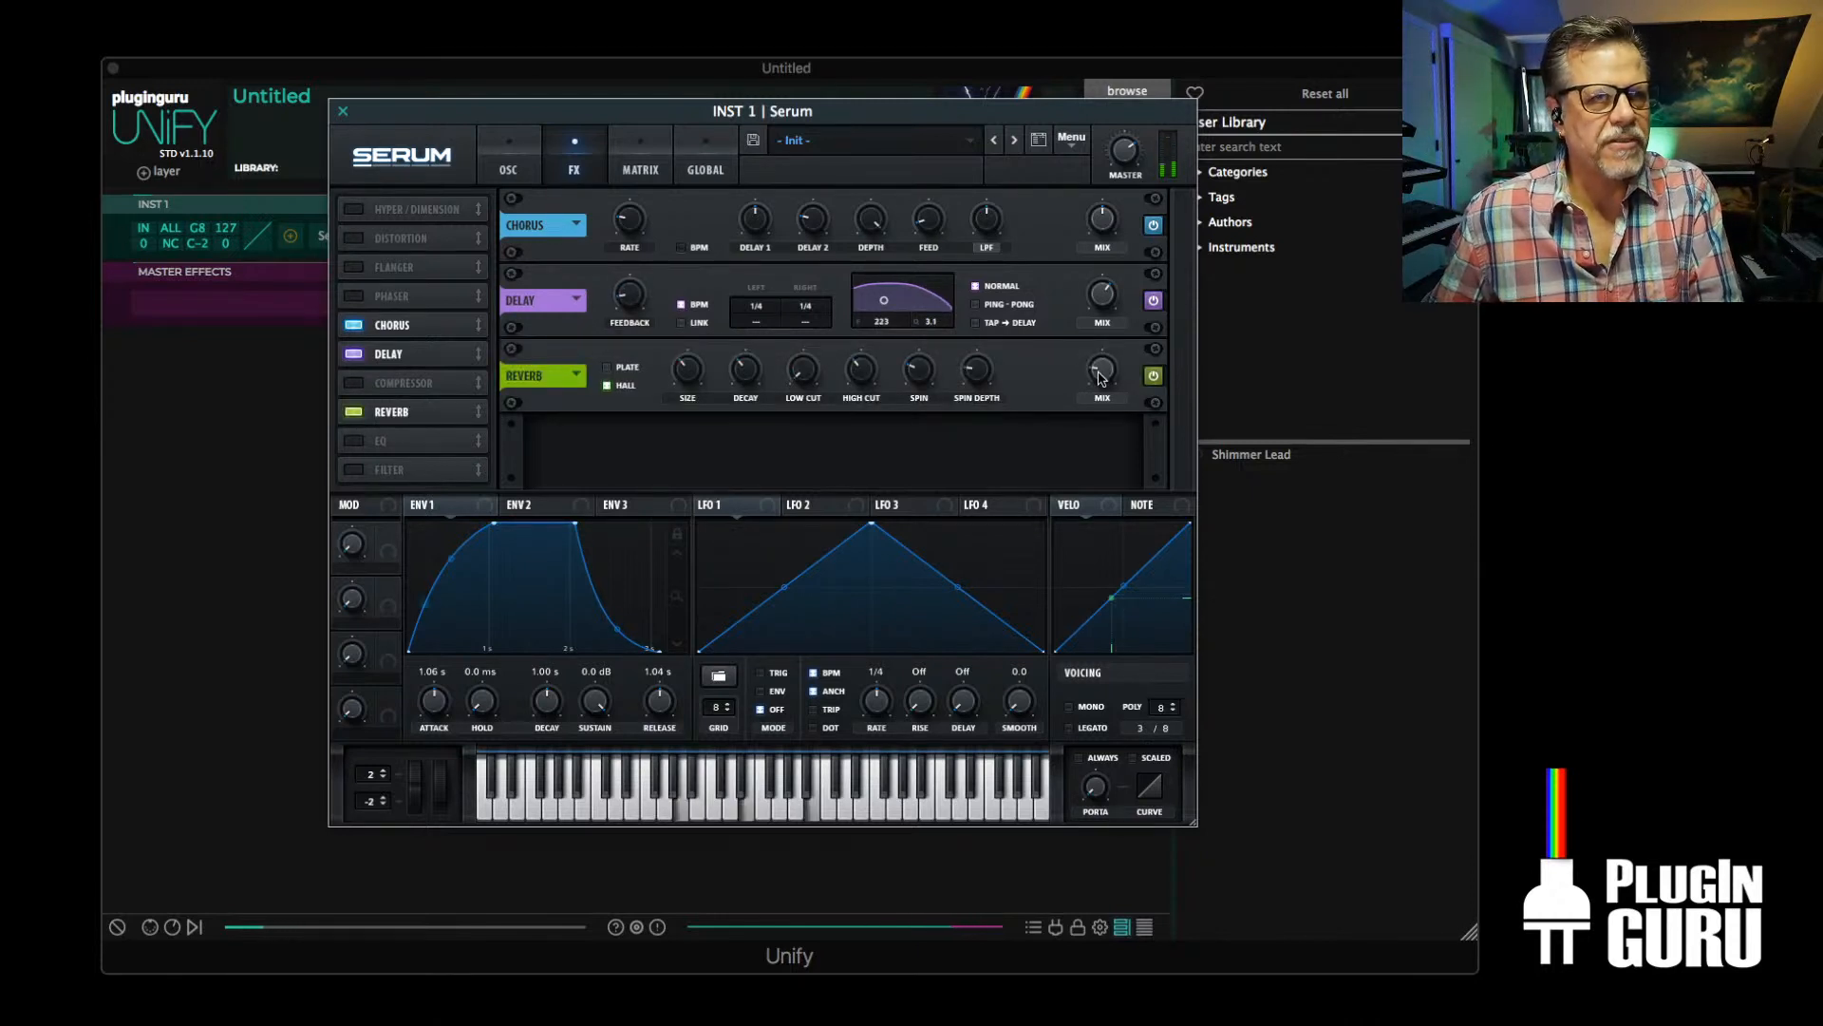
pyautogui.moveTo(1111, 355); pyautogui.dragTo(1121, 330)
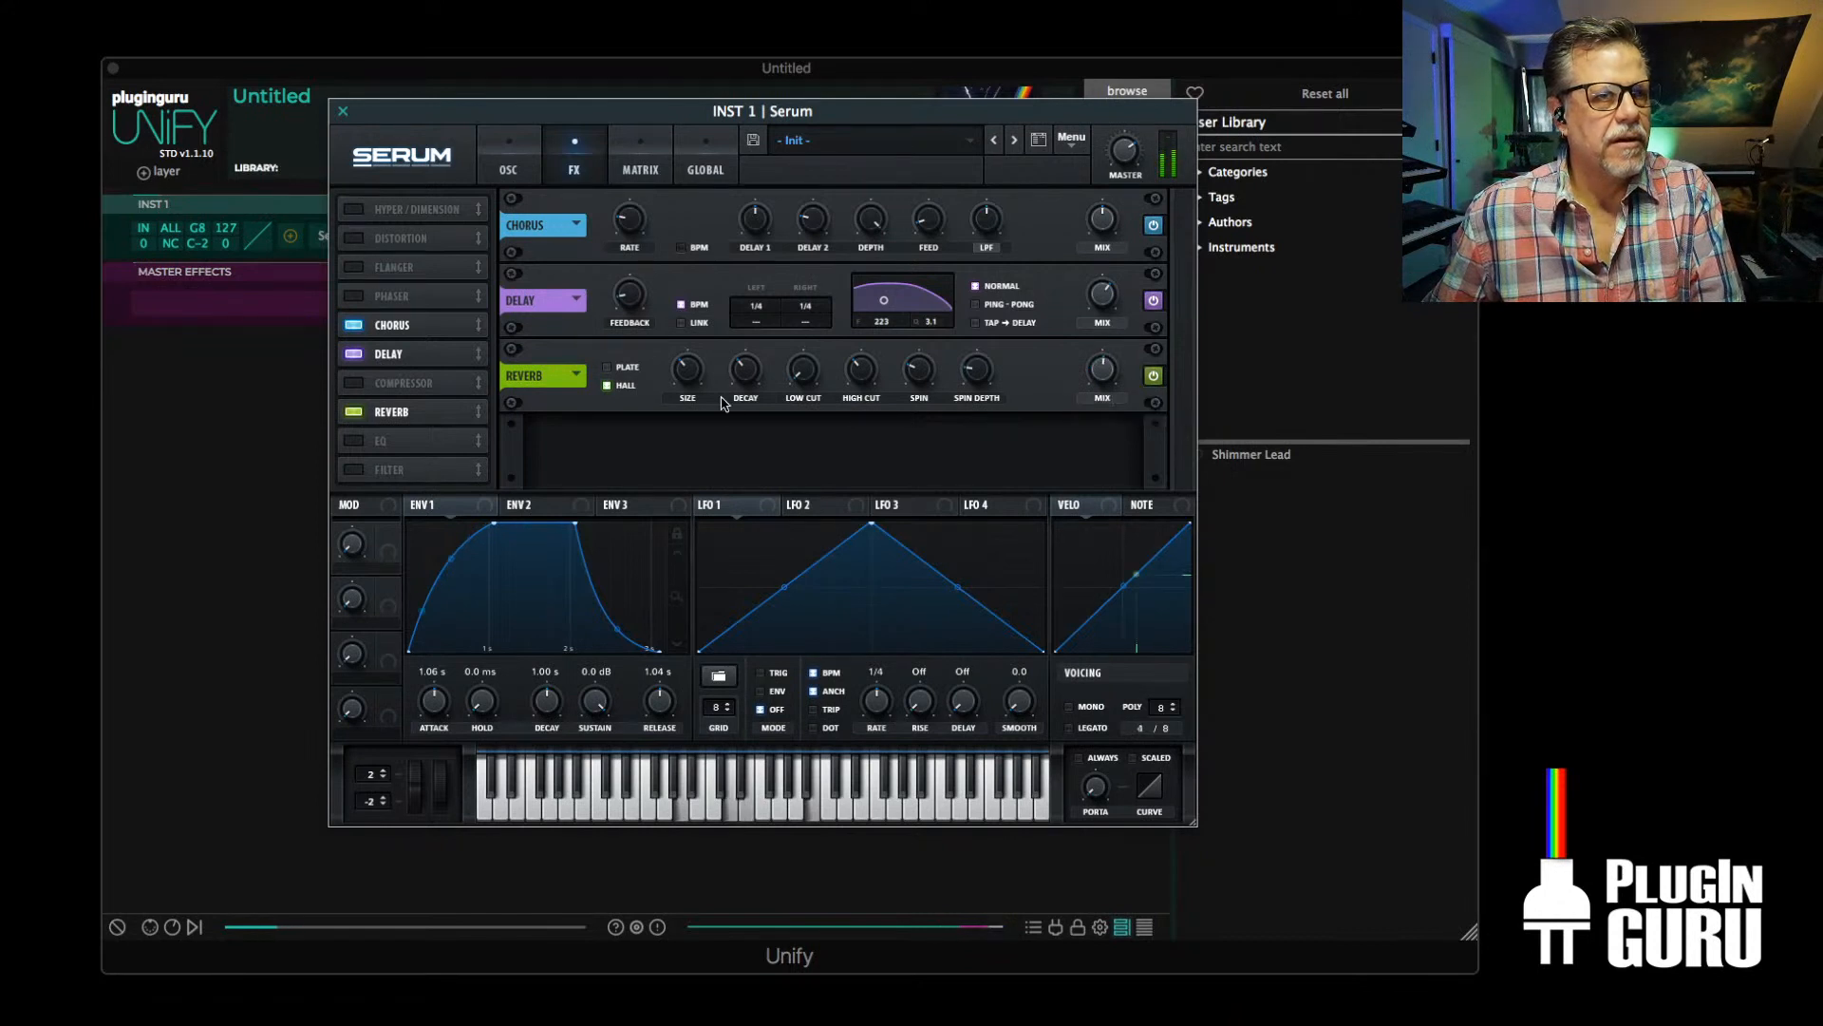
pyautogui.moveTo(692, 374); pyautogui.dragTo(786, 314)
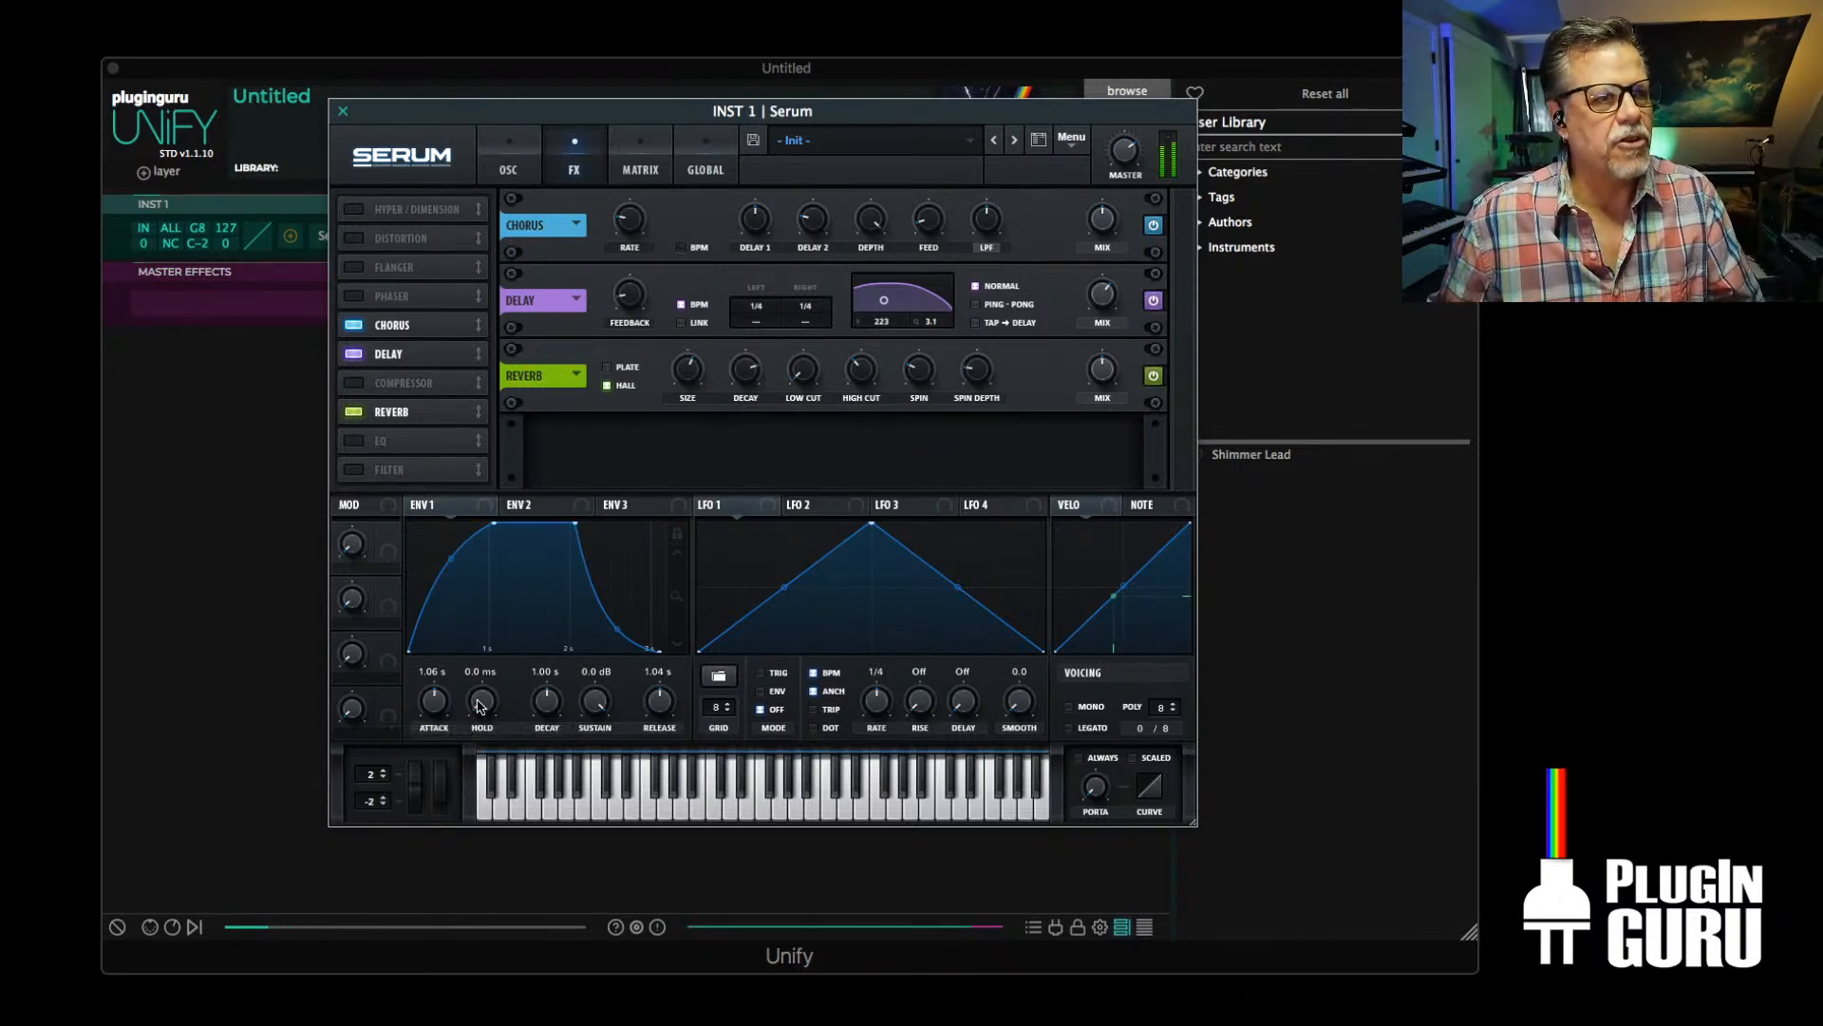
# Set Env 1 to a 7.31 s decay and a -6.0 dB sustain
pyautogui.moveTo(570, 705); pyautogui.dragTo(586, 748)
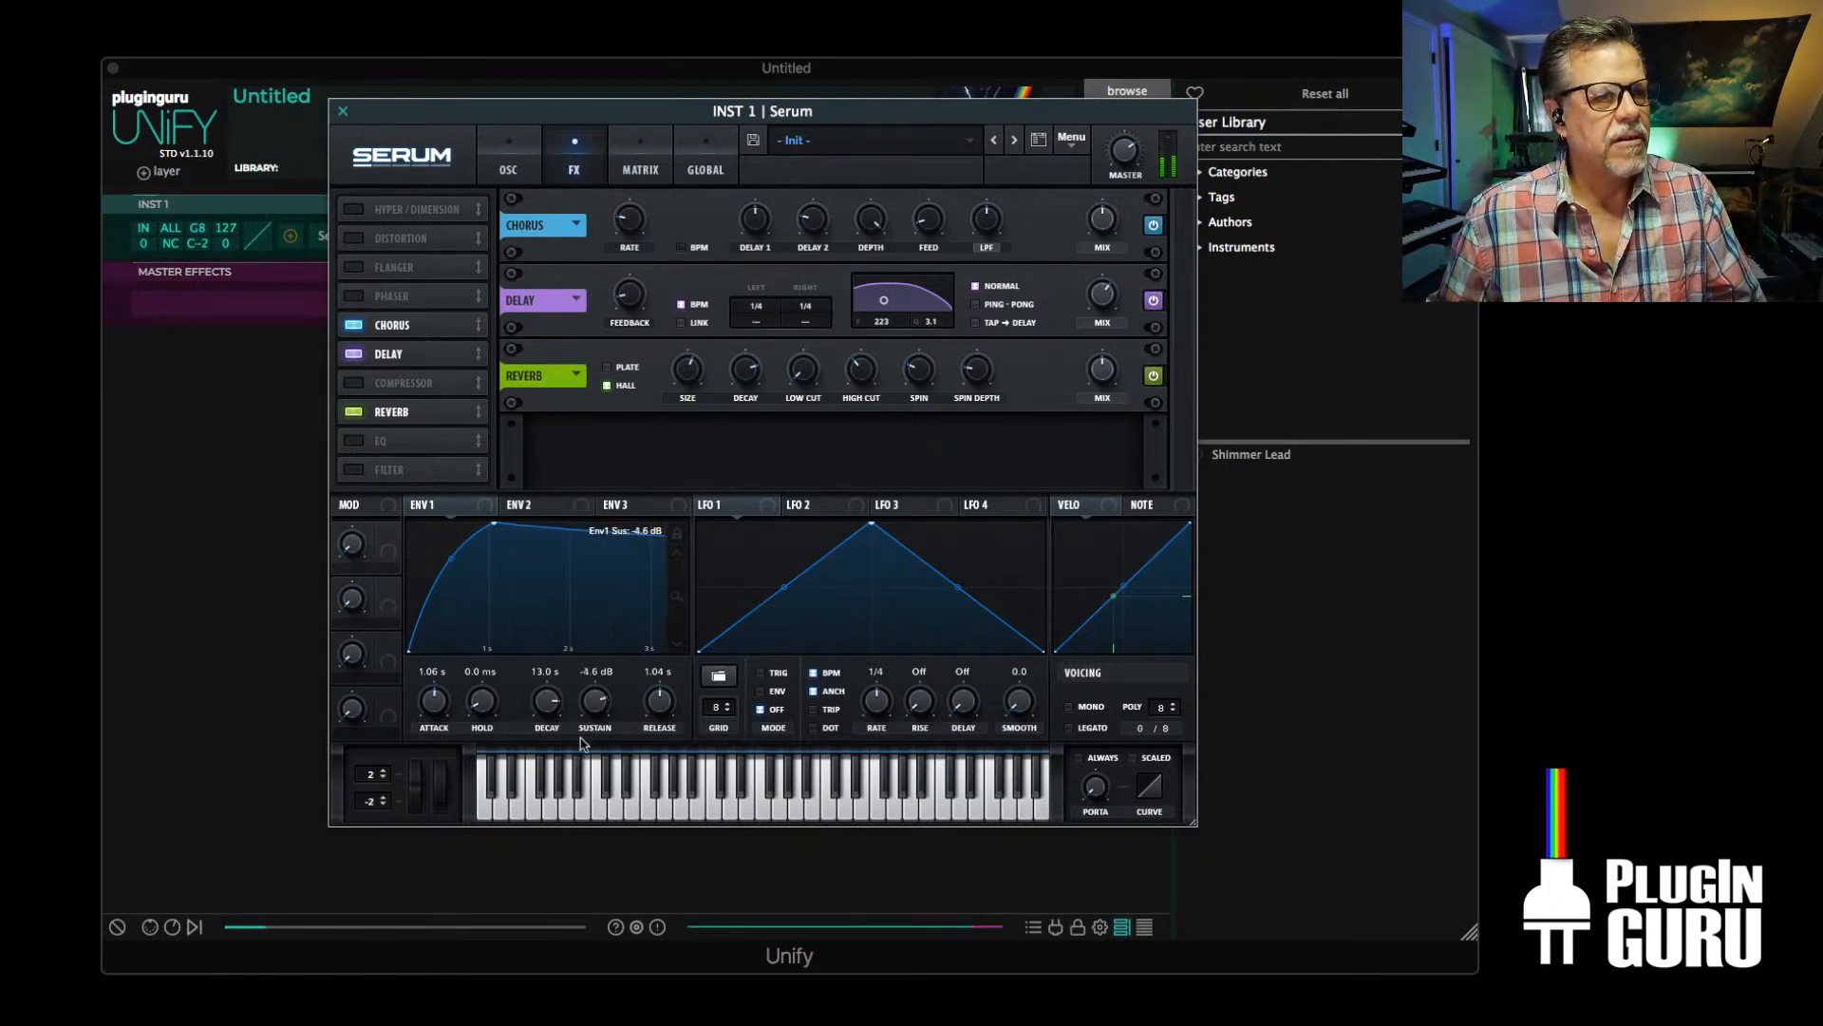
pyautogui.moveTo(677, 643); pyautogui.dragTo(683, 452)
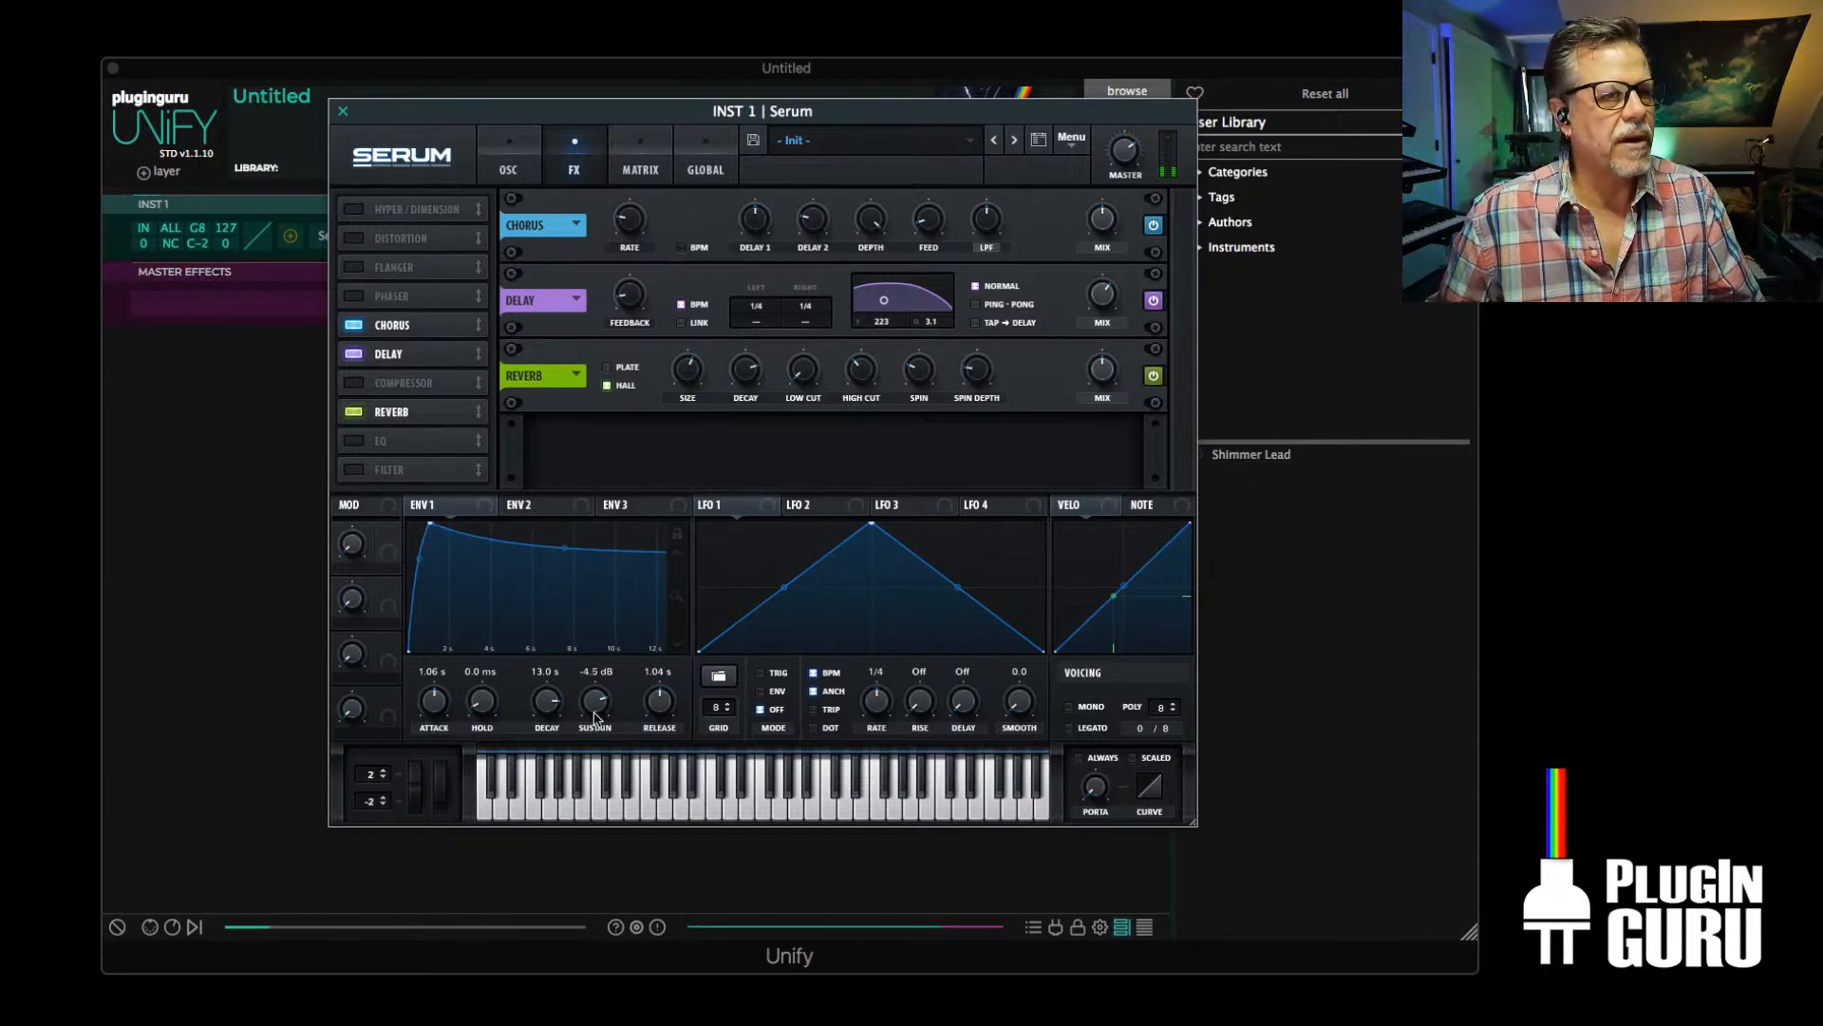
pyautogui.moveTo(557, 708); pyautogui.dragTo(604, 716)
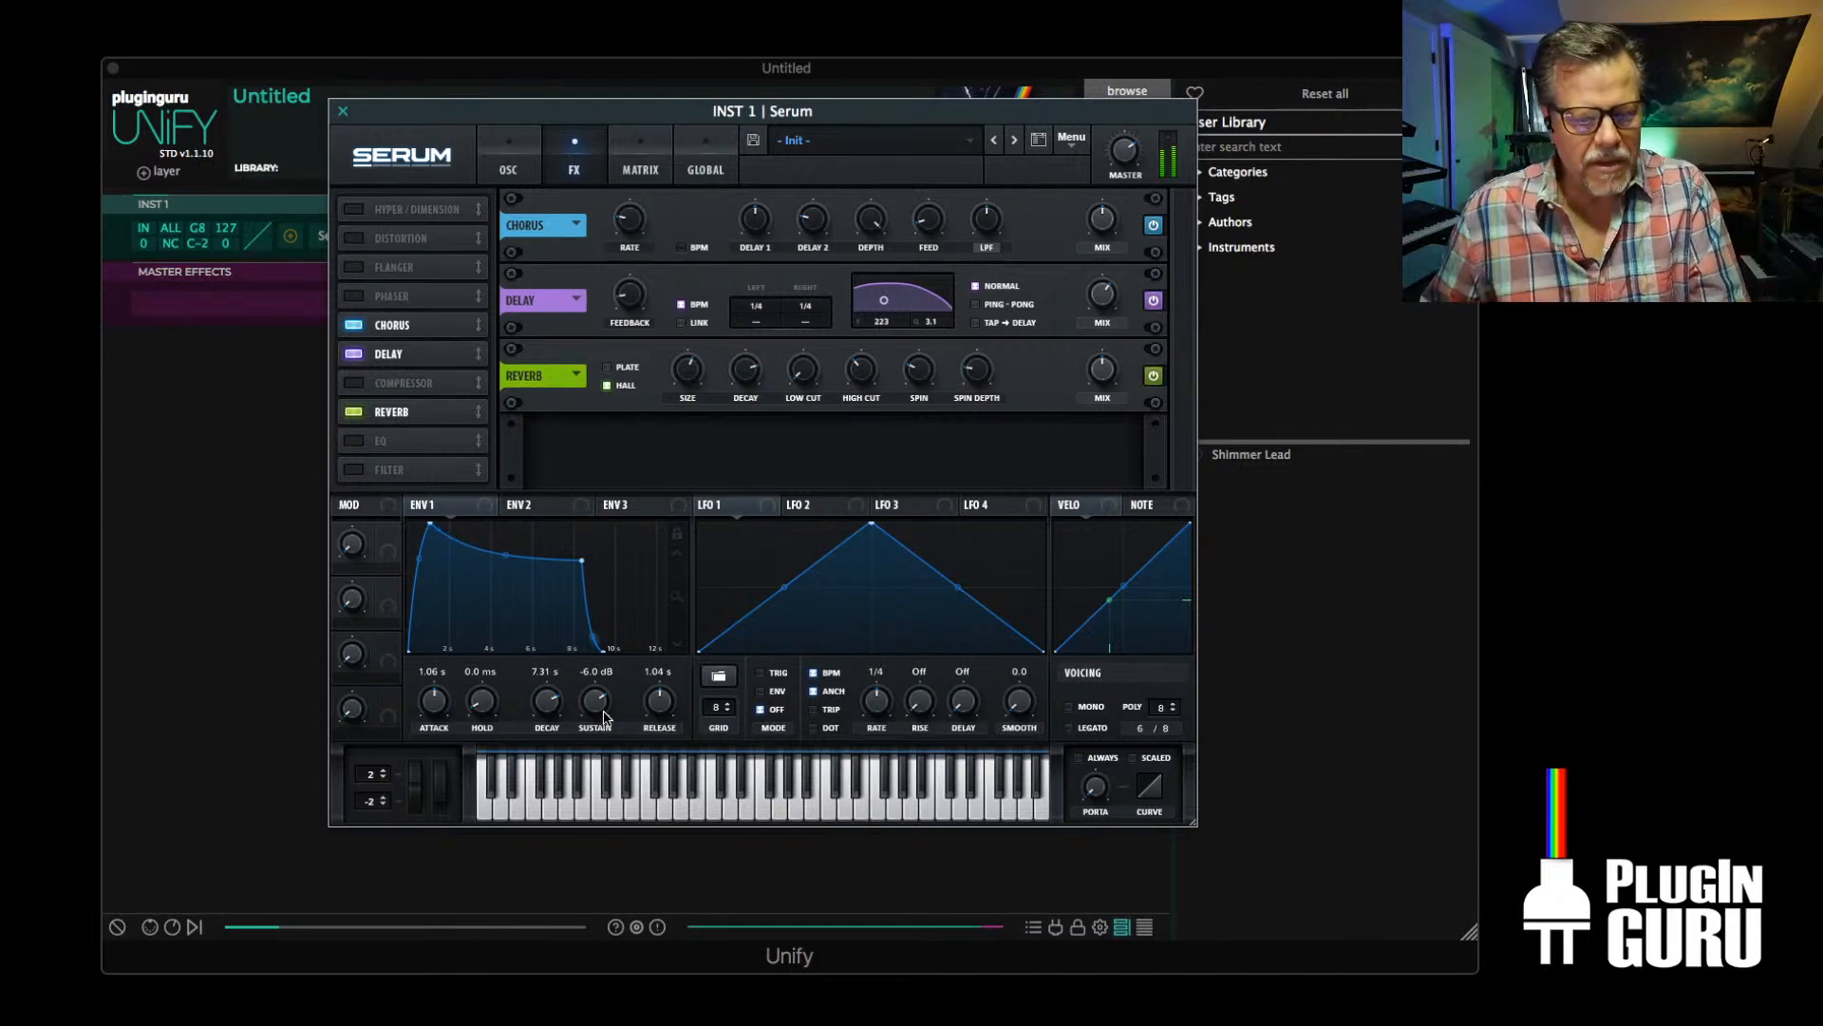
# Set oscillator A to 5 unison voices and close the Serum window
pyautogui.click(513, 164)
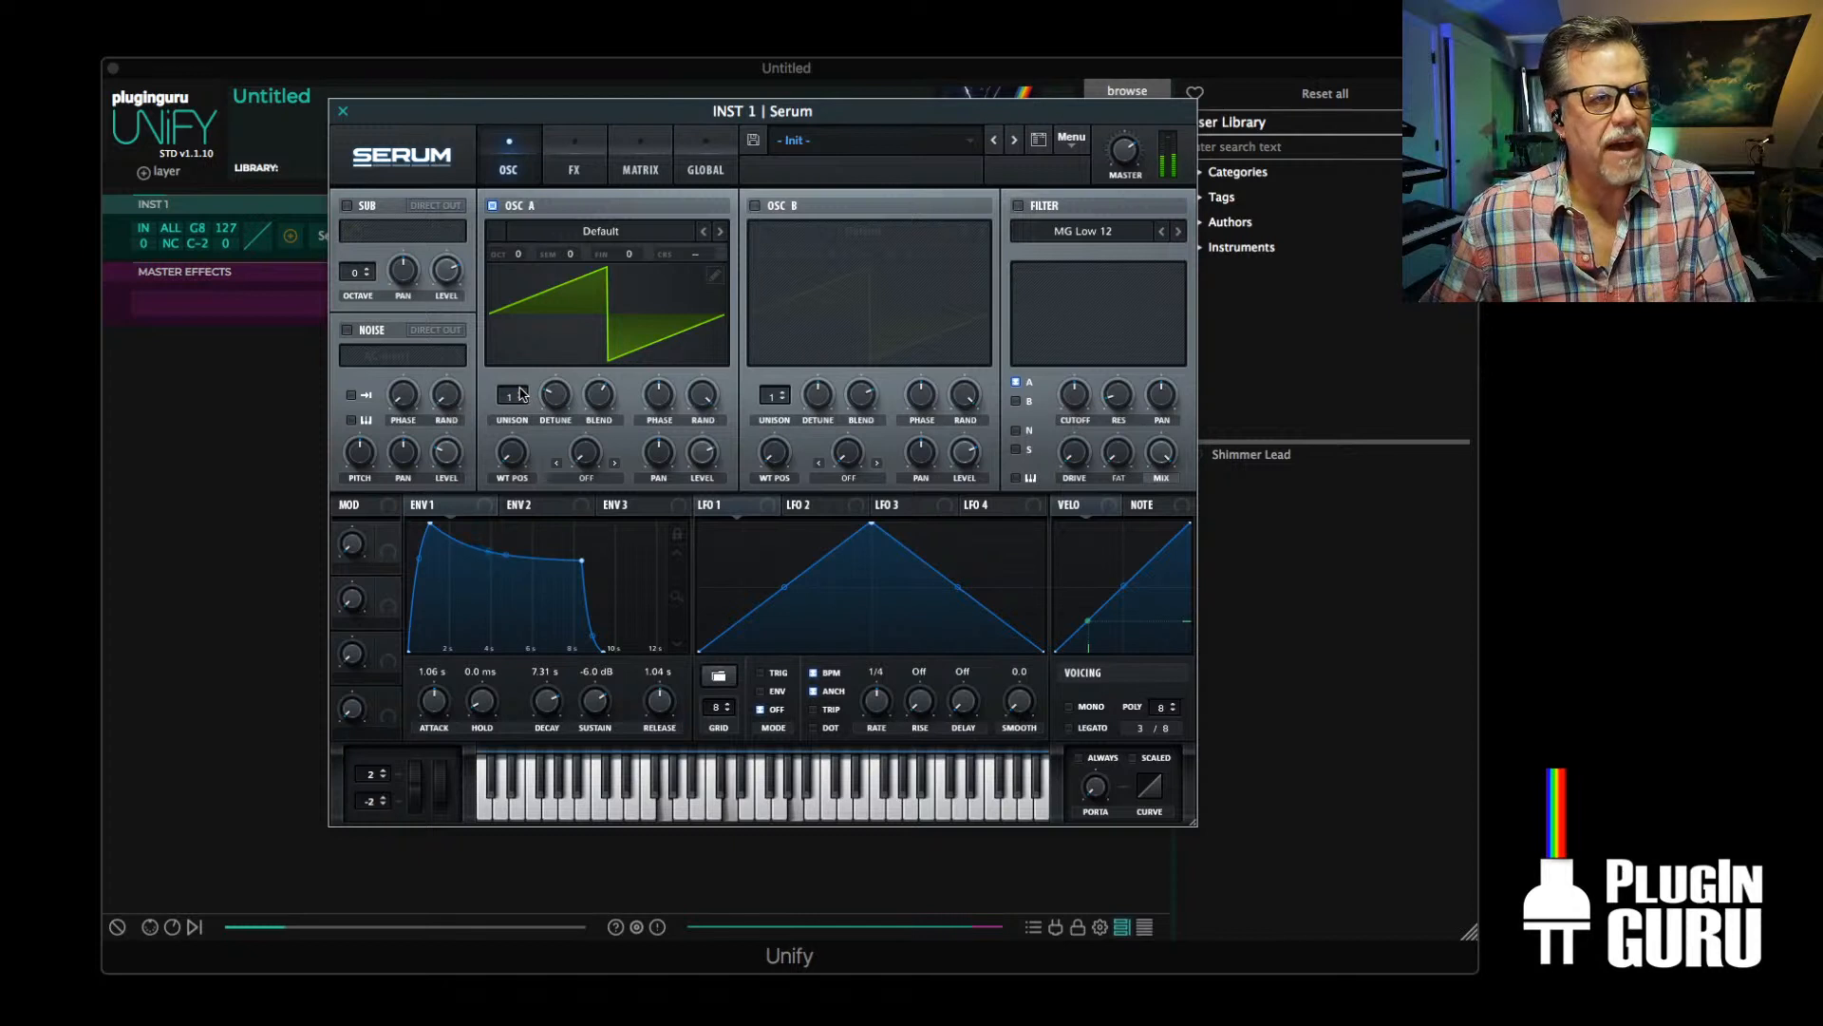
pyautogui.moveTo(520, 394); pyautogui.dragTo(520, 394)
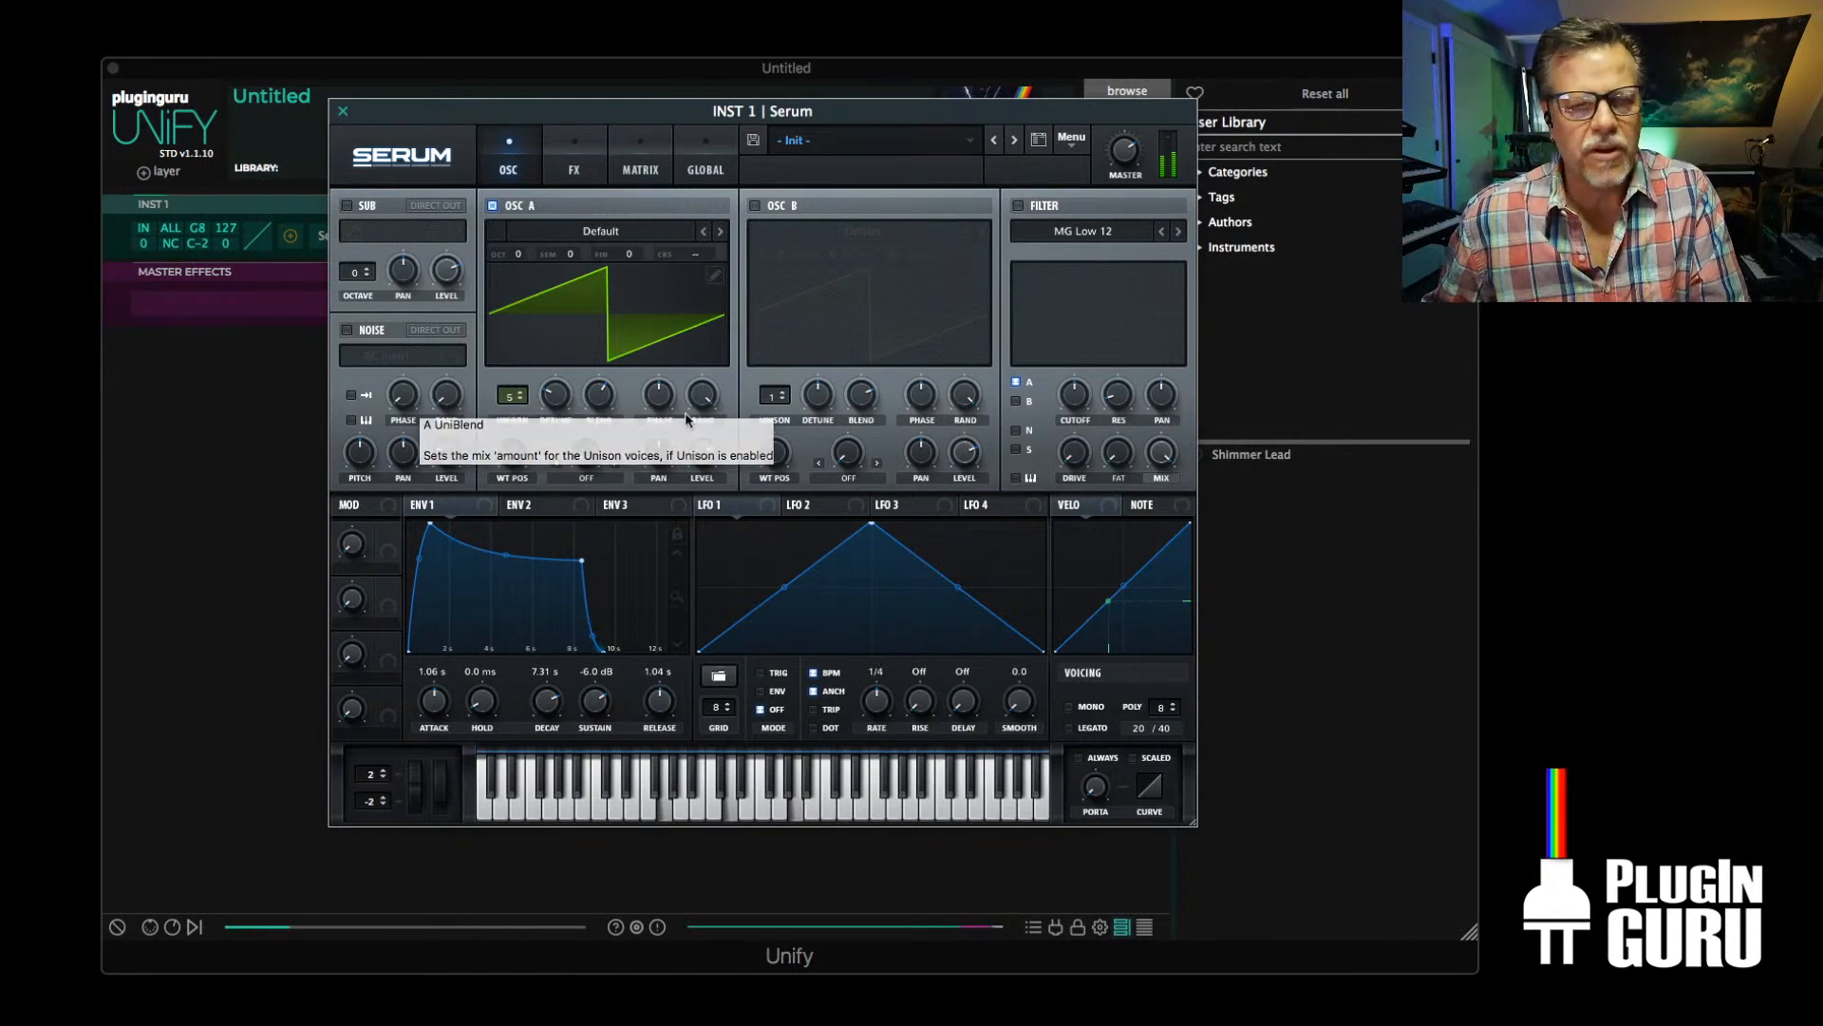
pyautogui.click(342, 115)
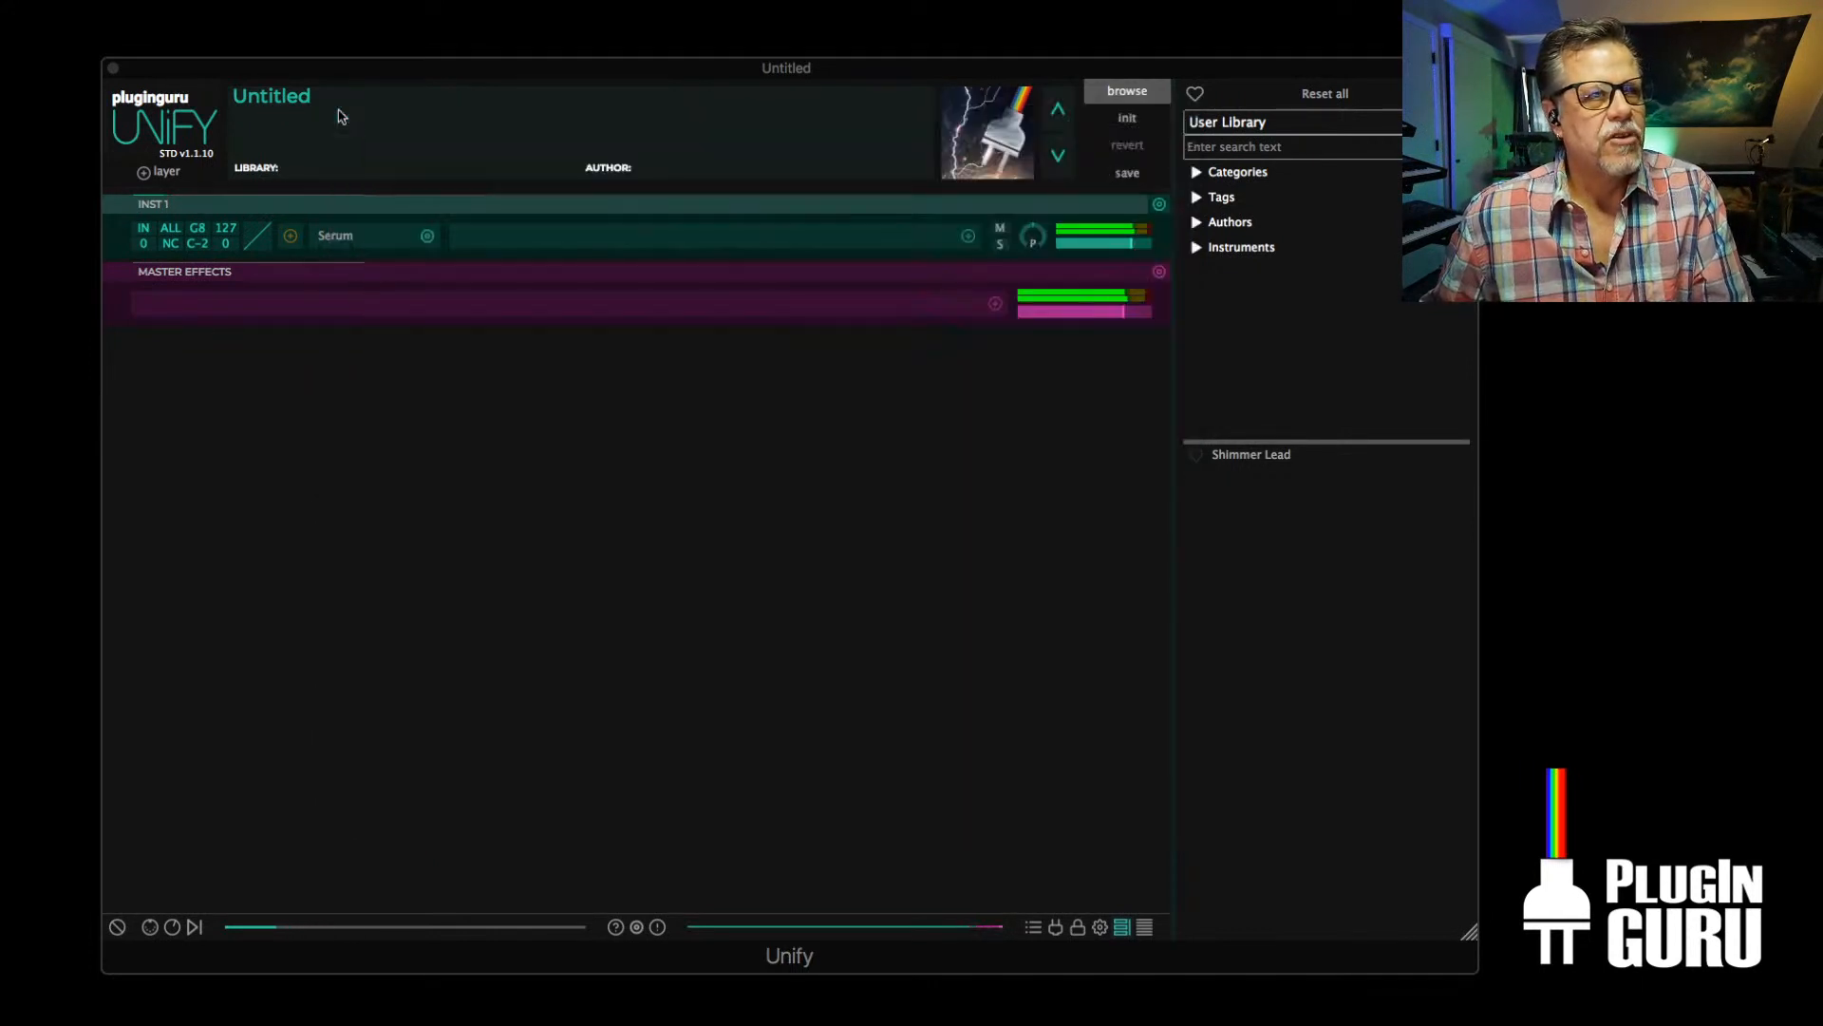
# Mute the Serum layer and add an empty instrument layer below it
pyautogui.click(1000, 227)
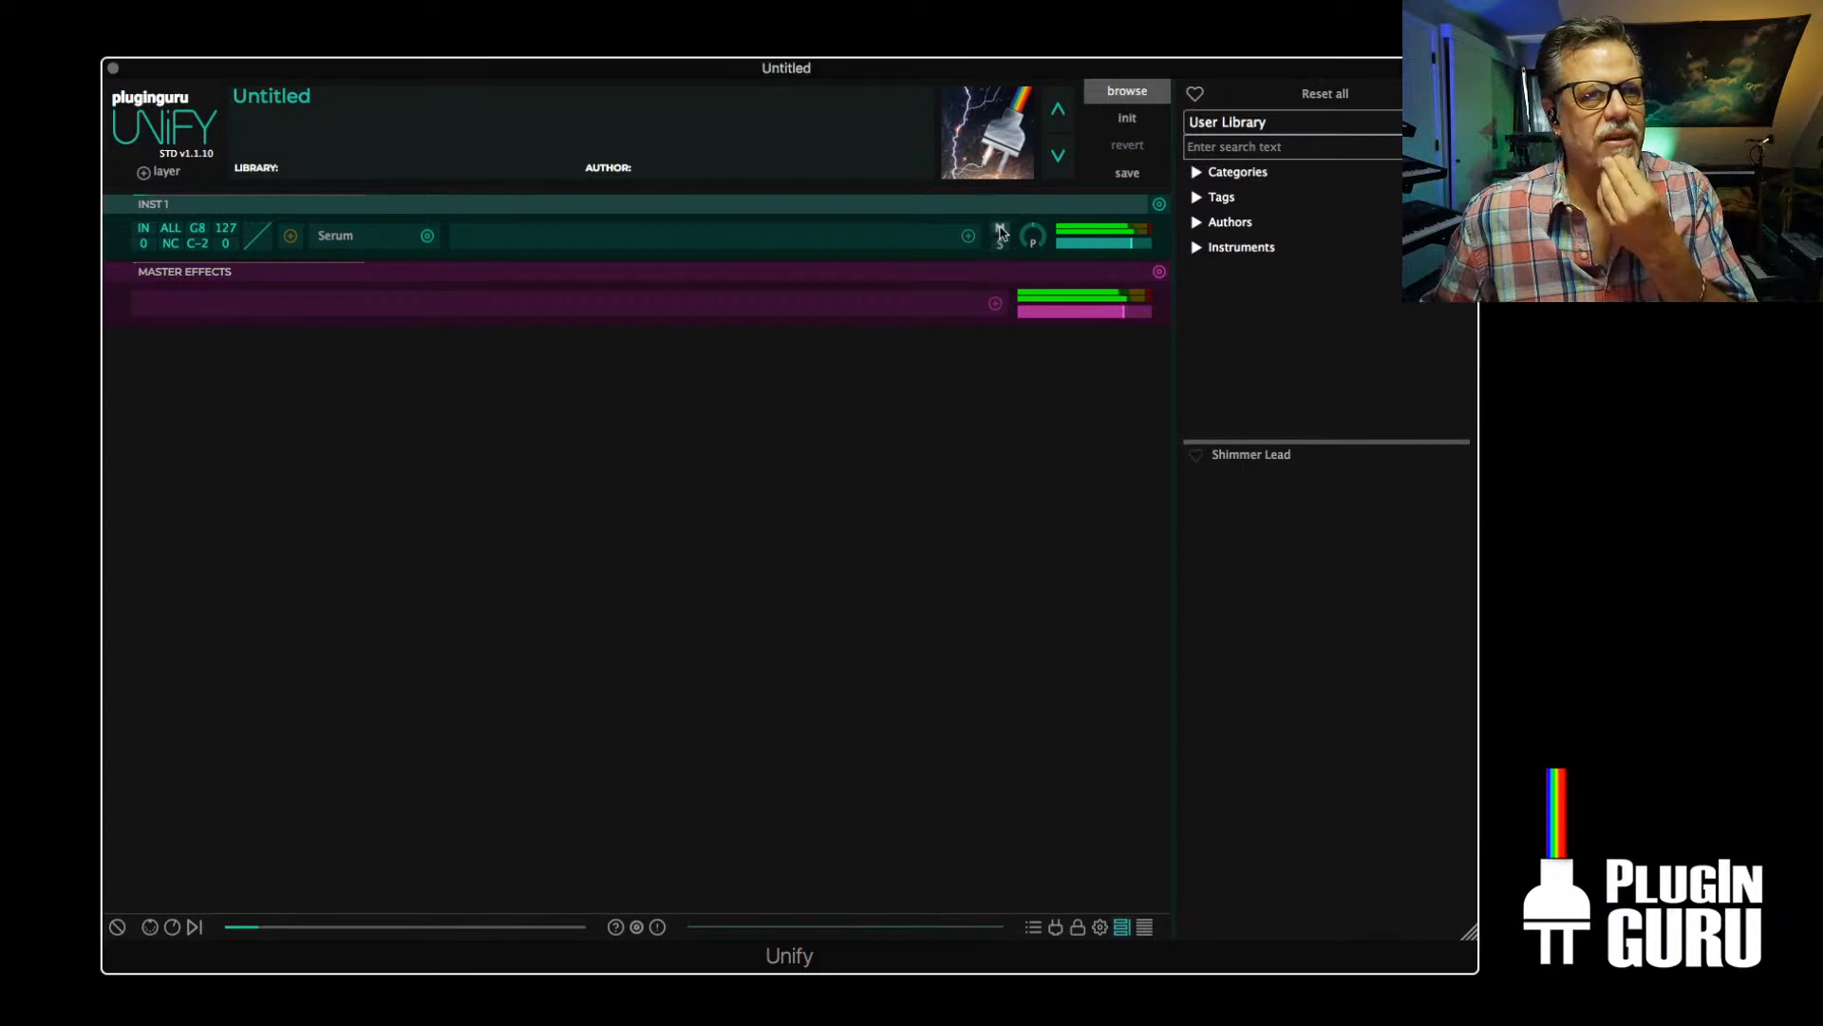
pyautogui.click(167, 173)
pyautogui.moveTo(169, 184)
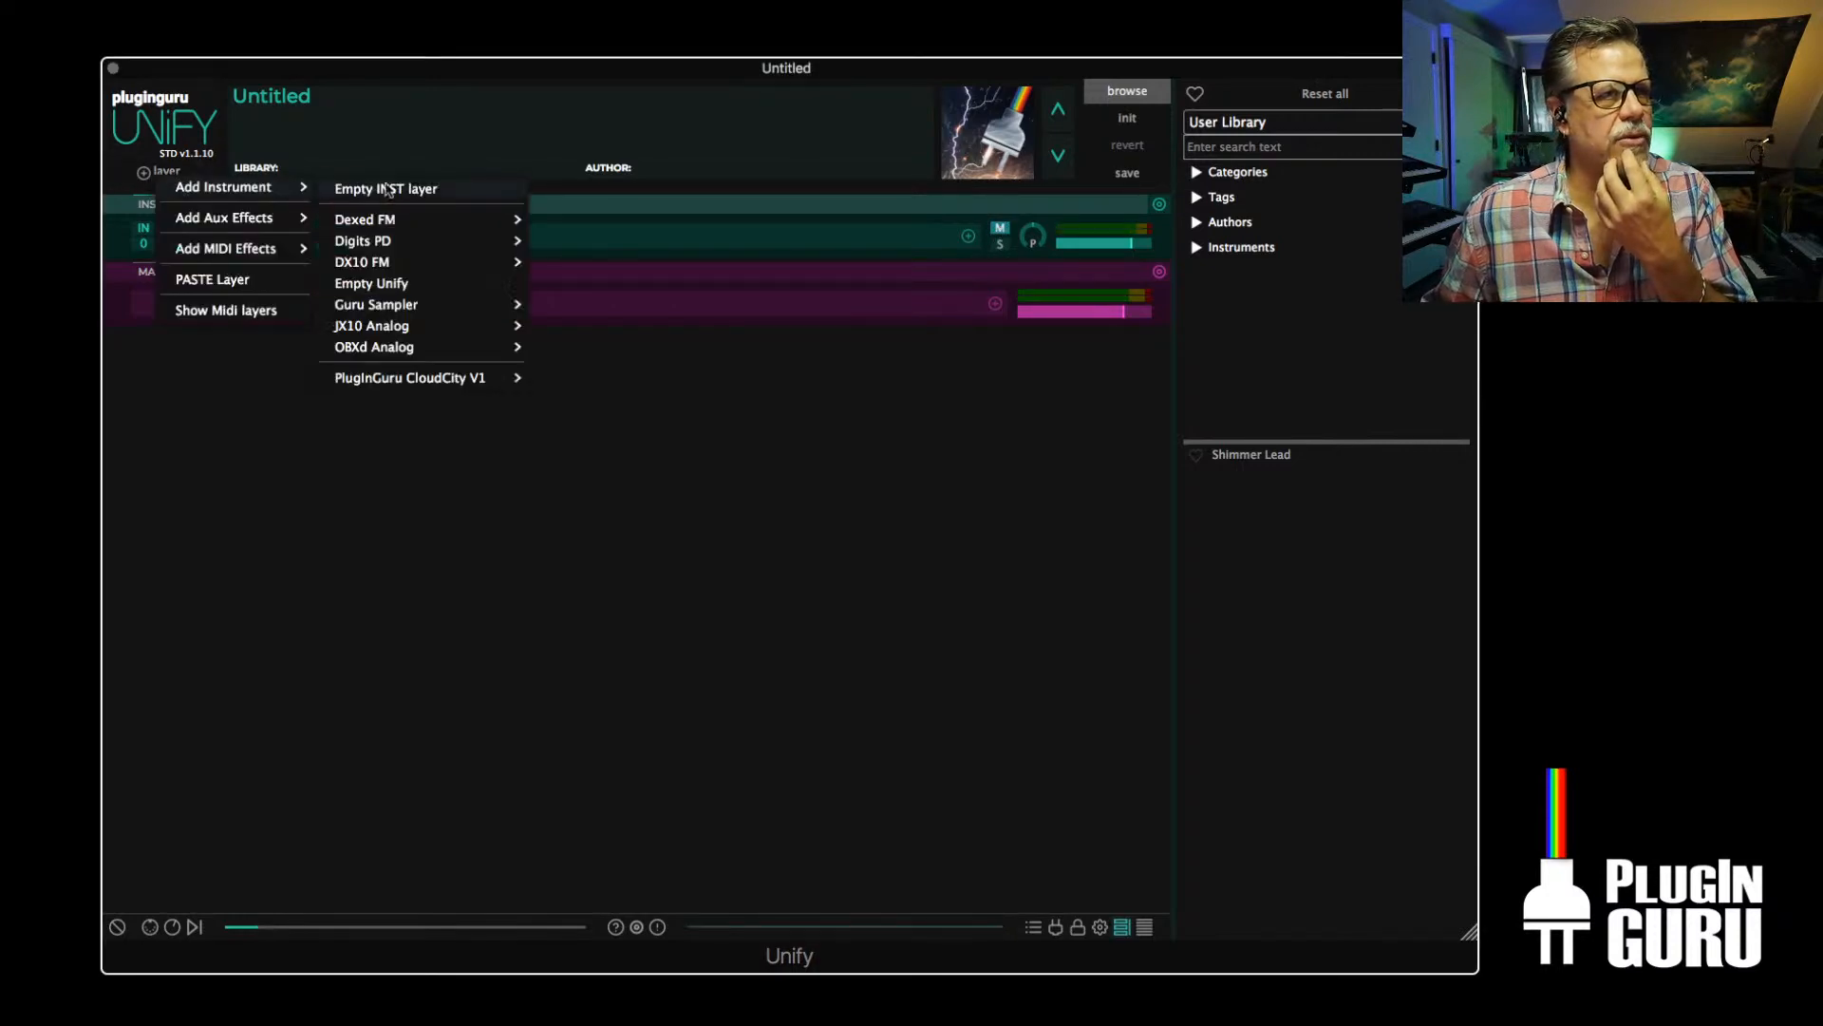
pyautogui.click(411, 184)
# Swap the instrument on the second layer for Reveal Sound's Spire-1.1
pyautogui.click(428, 304)
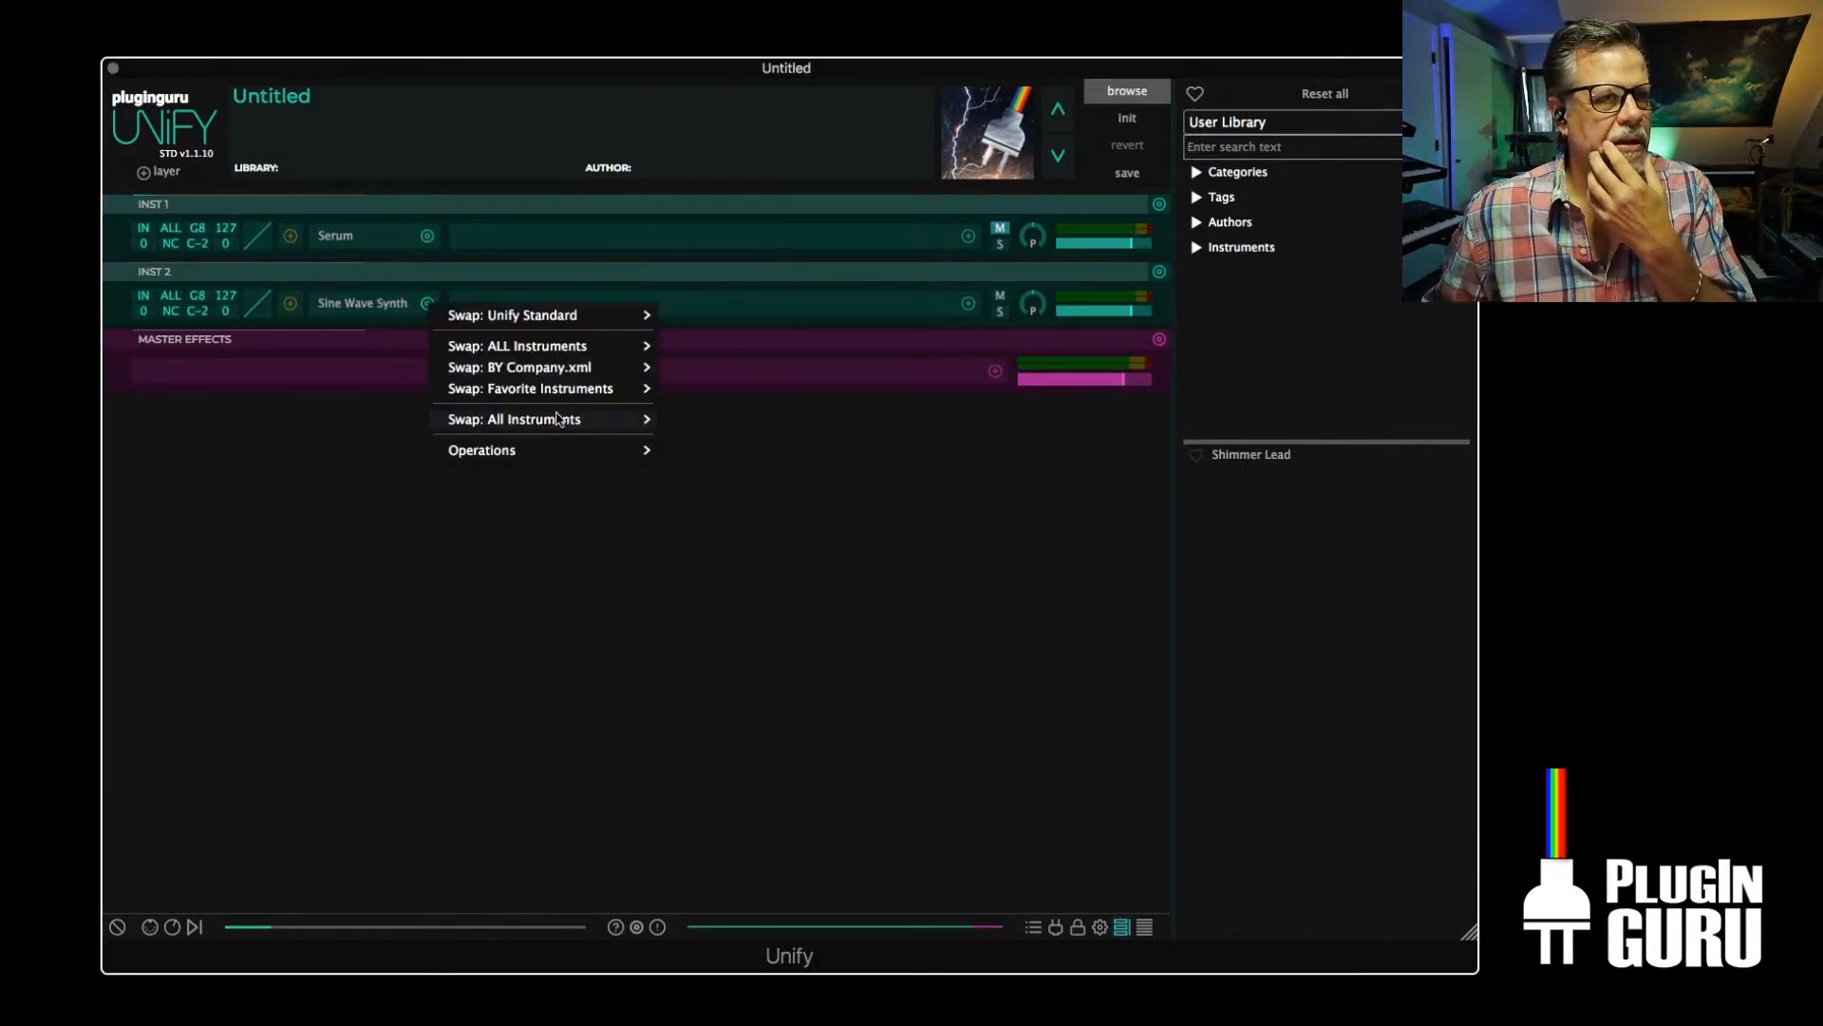
pyautogui.moveTo(574, 420)
pyautogui.scroll(-5, 769, 664)
pyautogui.moveTo(771, 669)
pyautogui.scroll(-8, 771, 669)
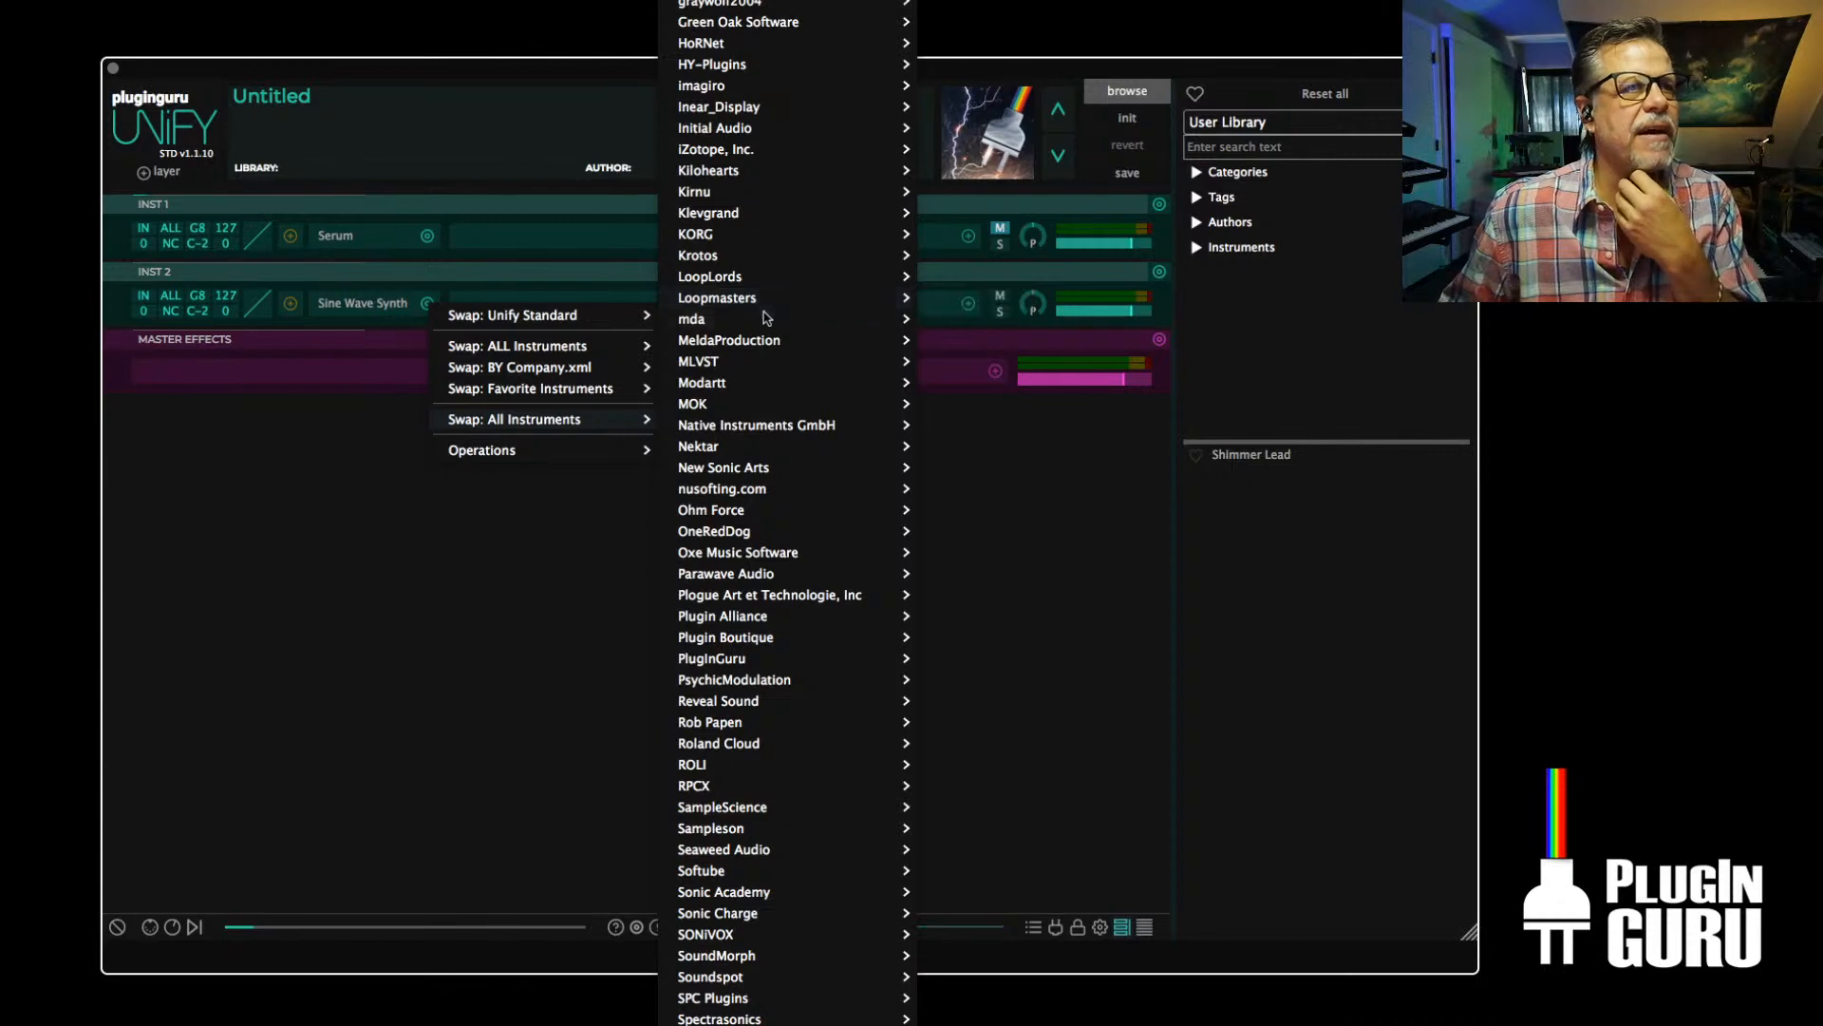
pyautogui.moveTo(769, 328)
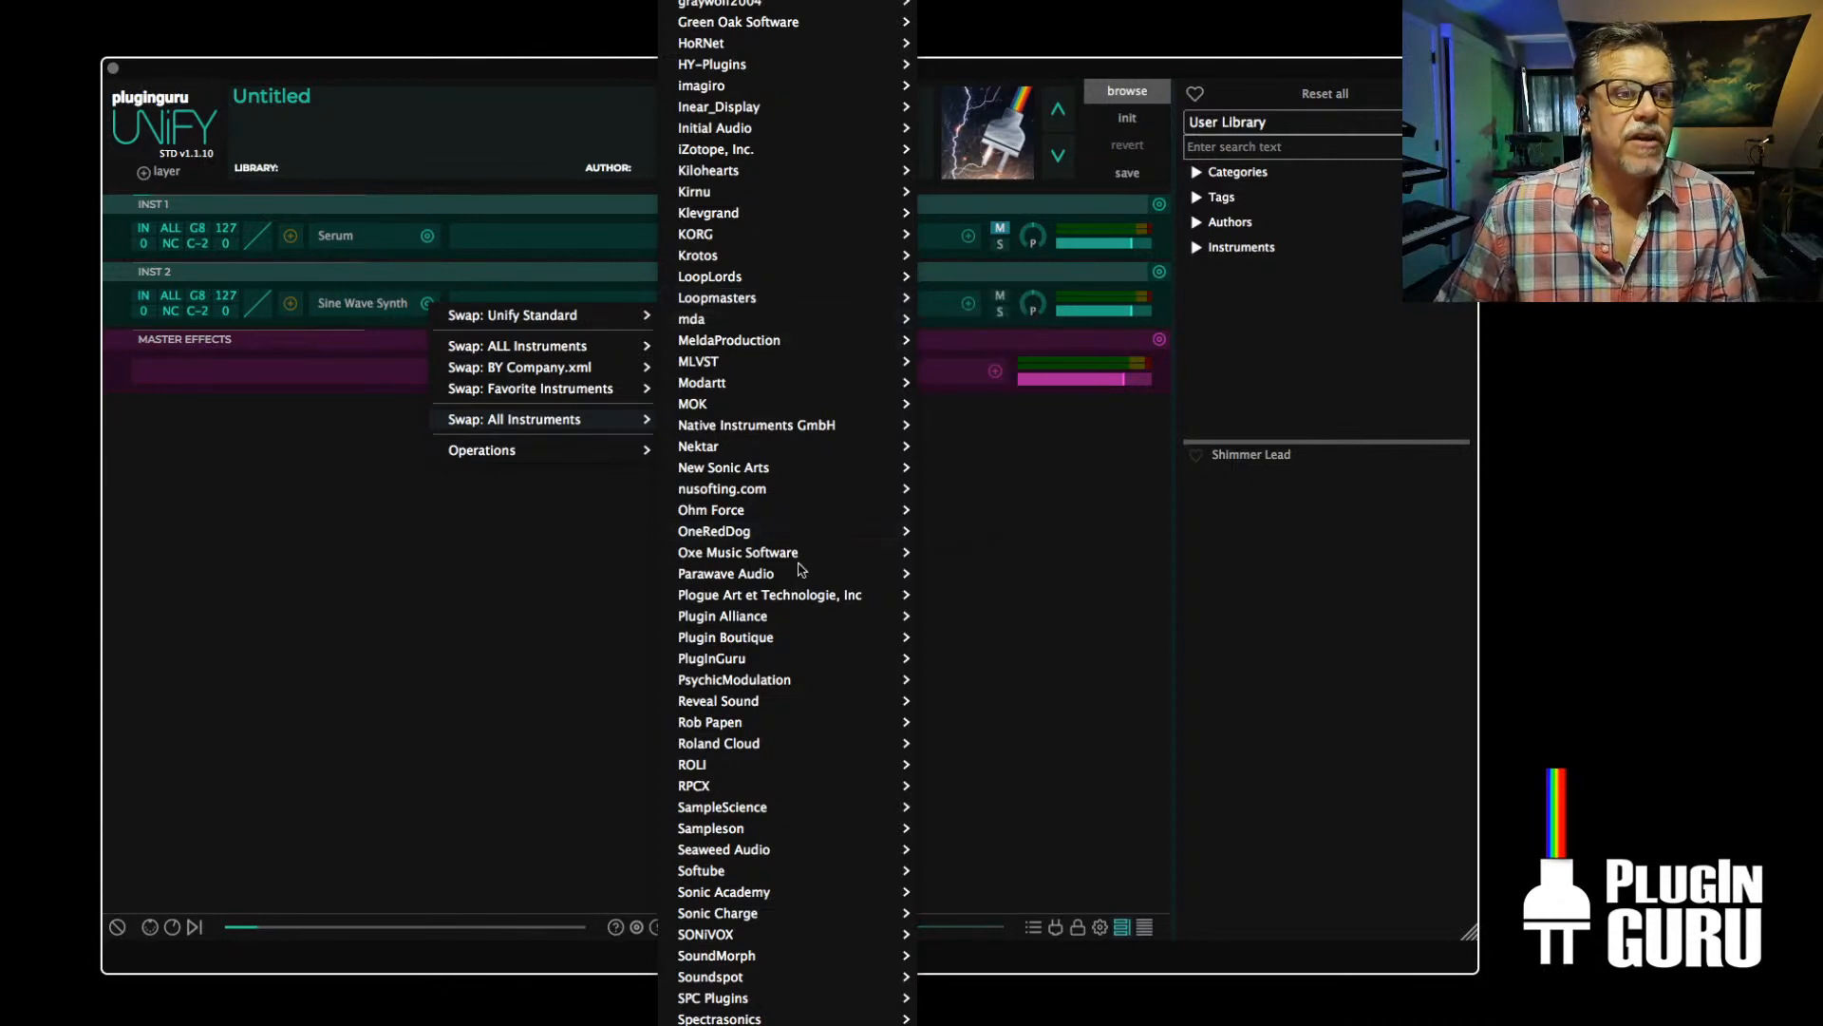
pyautogui.scroll(-1, 714, 823)
pyautogui.moveTo(714, 823)
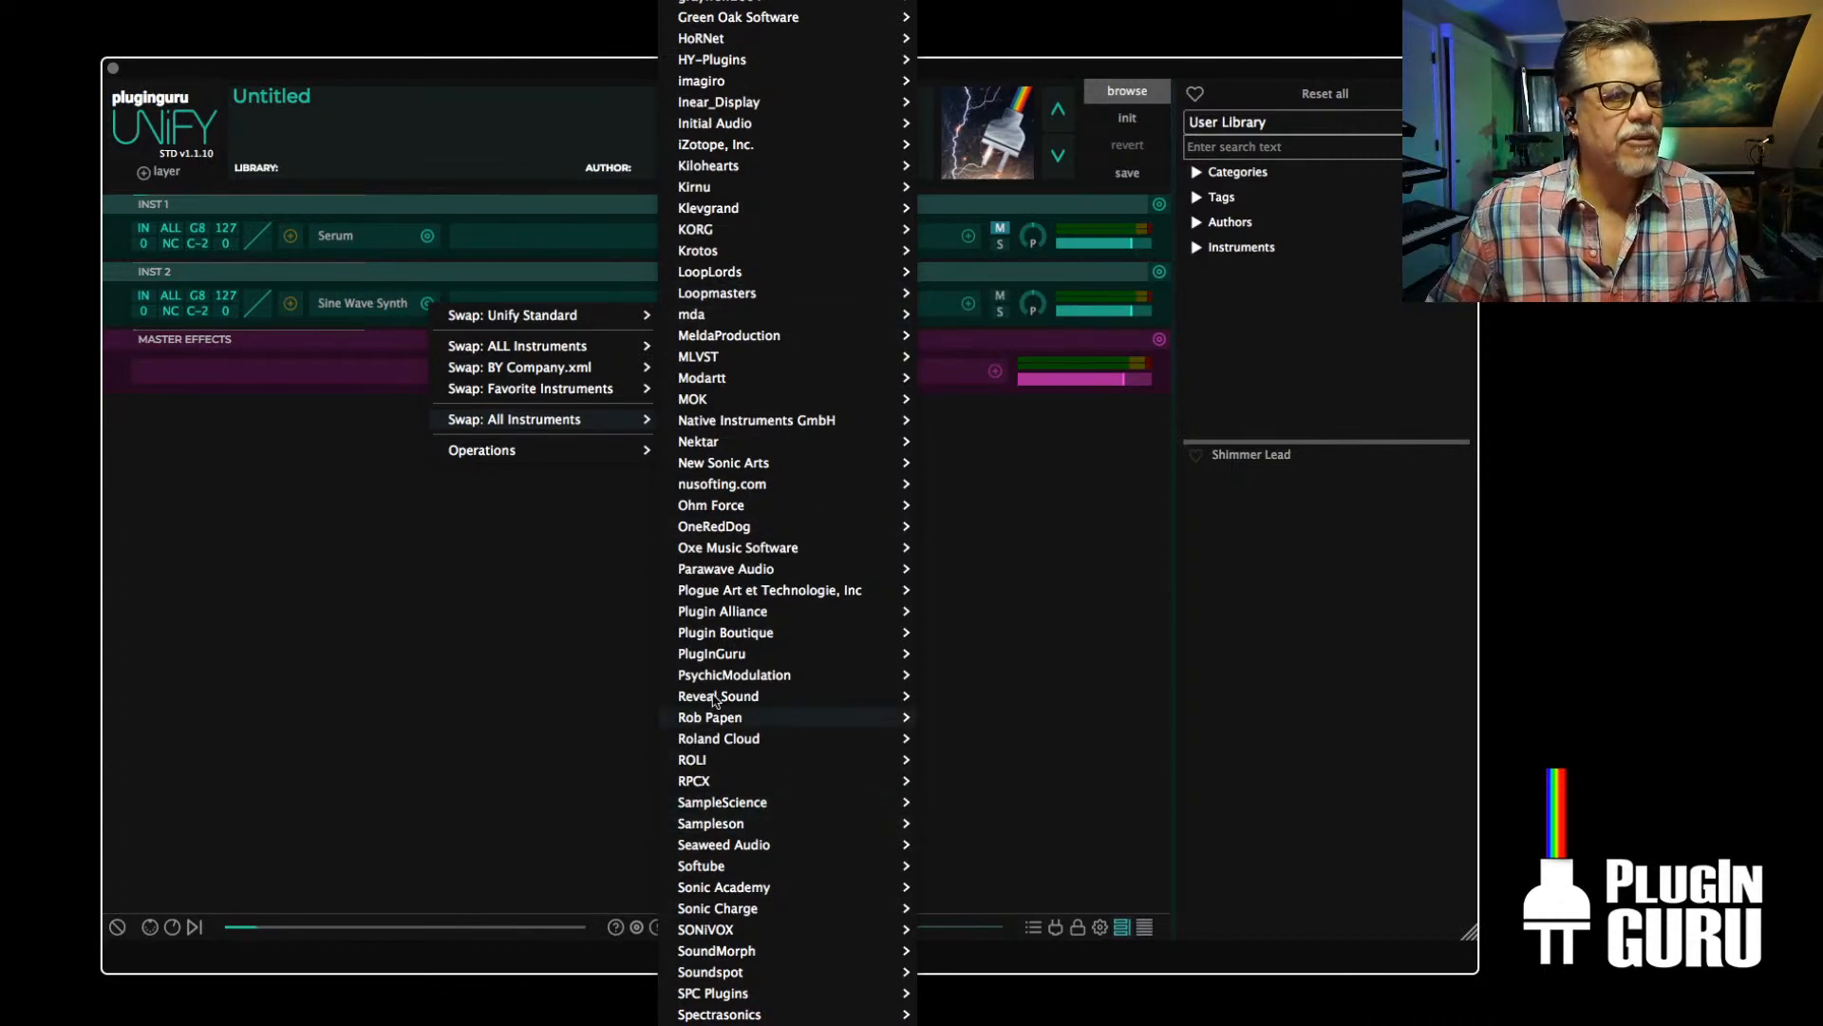
pyautogui.moveTo(802, 696)
pyautogui.click(952, 697)
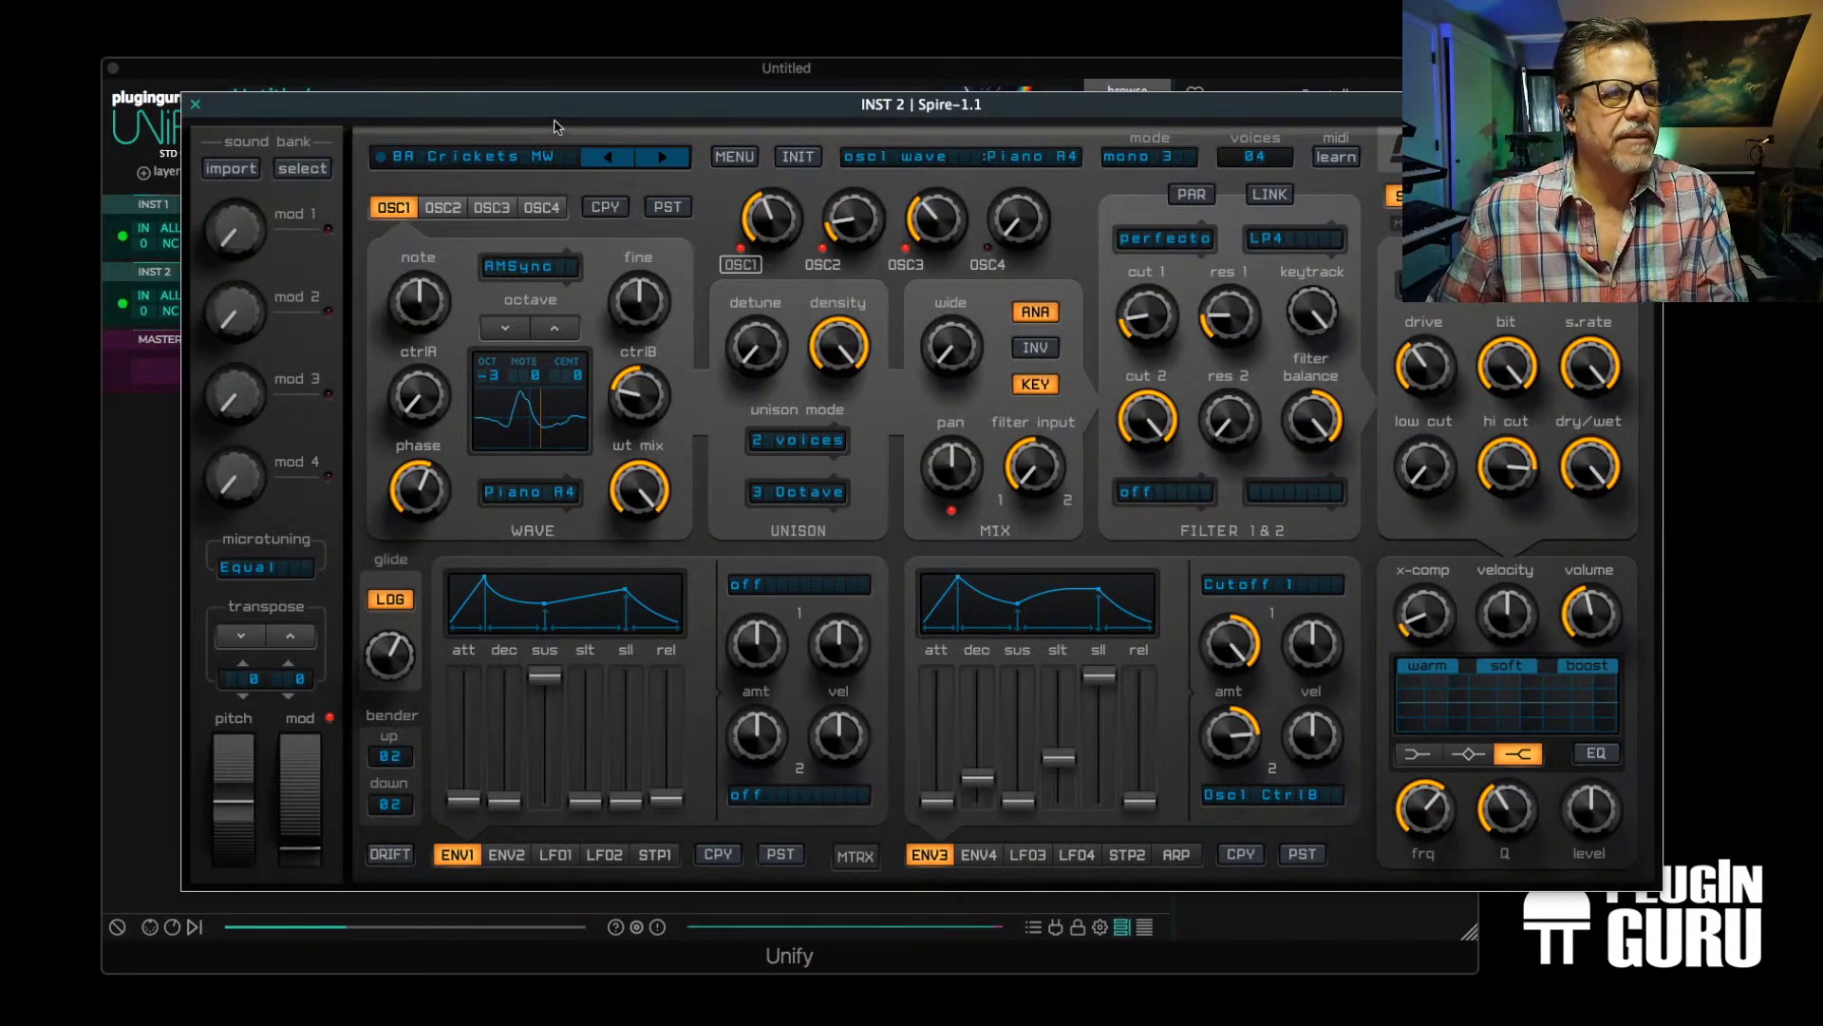
# Scale Spire's interface down to 100% and reposition its window over the Unify layers
pyautogui.moveTo(539, 116); pyautogui.dragTo(455, 96)
pyautogui.press('super+Tab')
pyautogui.press('super+Tab')
pyautogui.press('super+Tab')
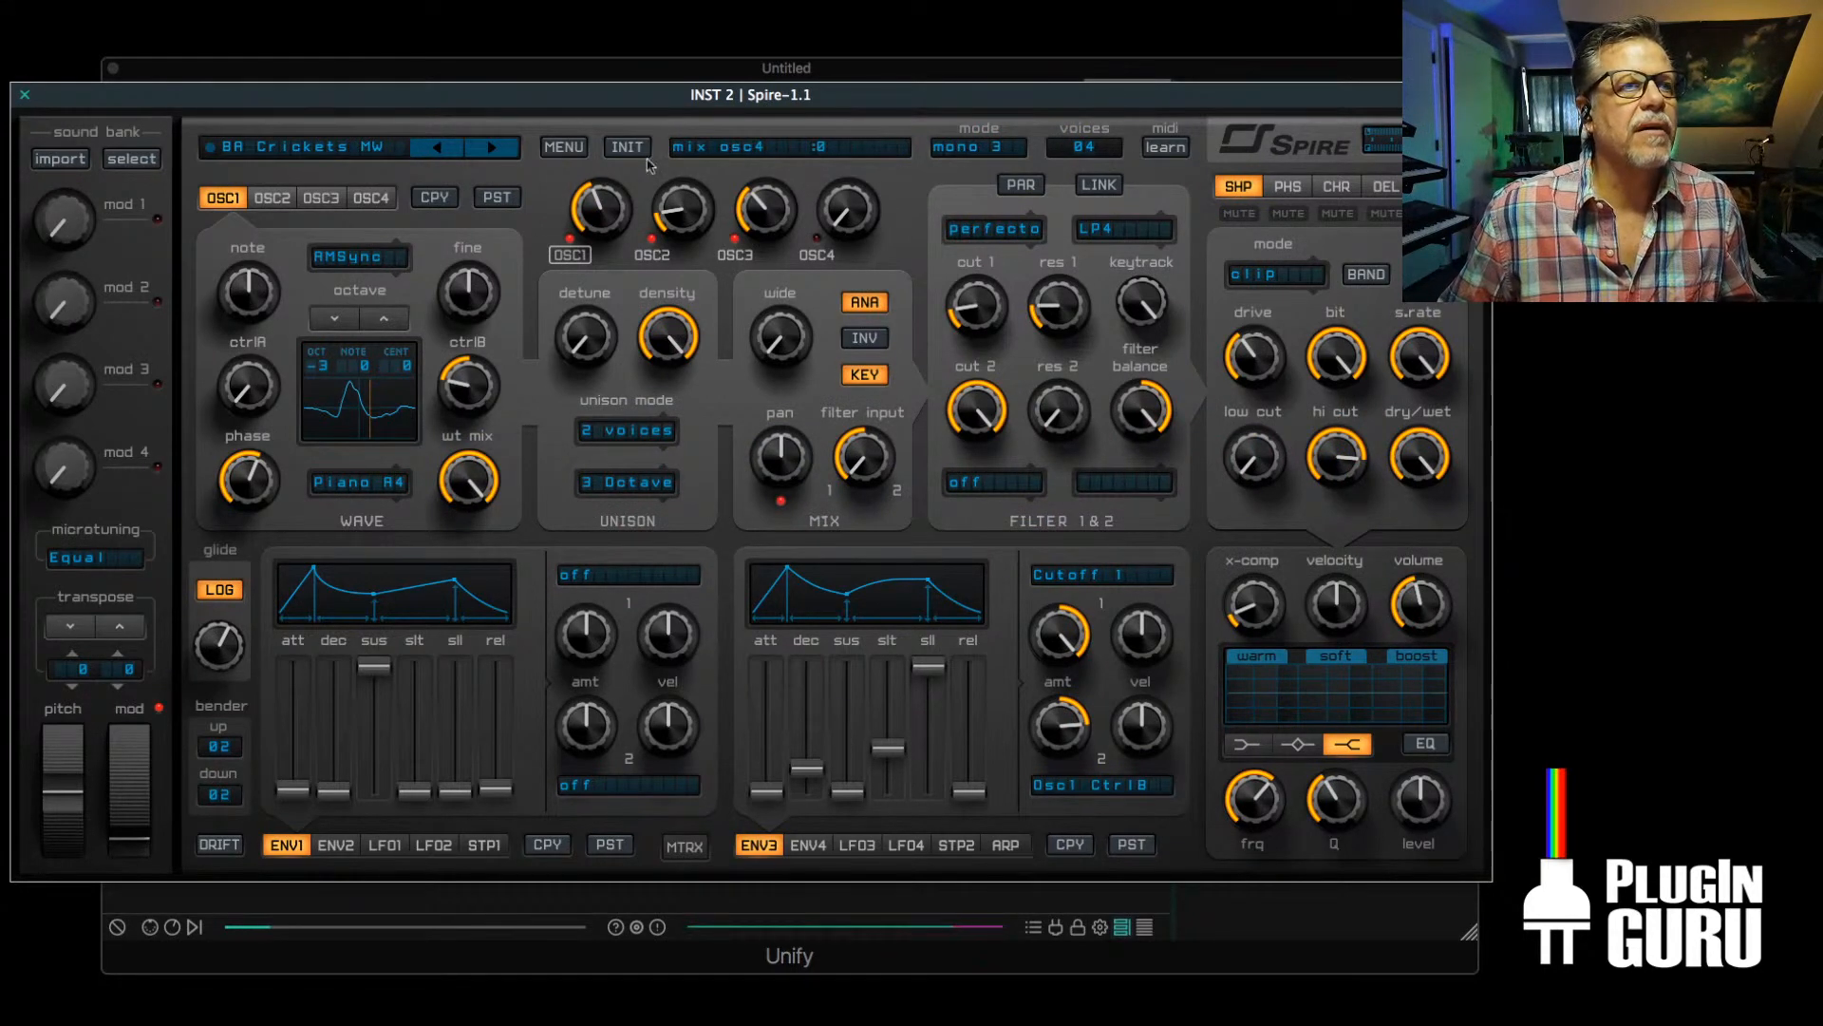
pyautogui.click(564, 148)
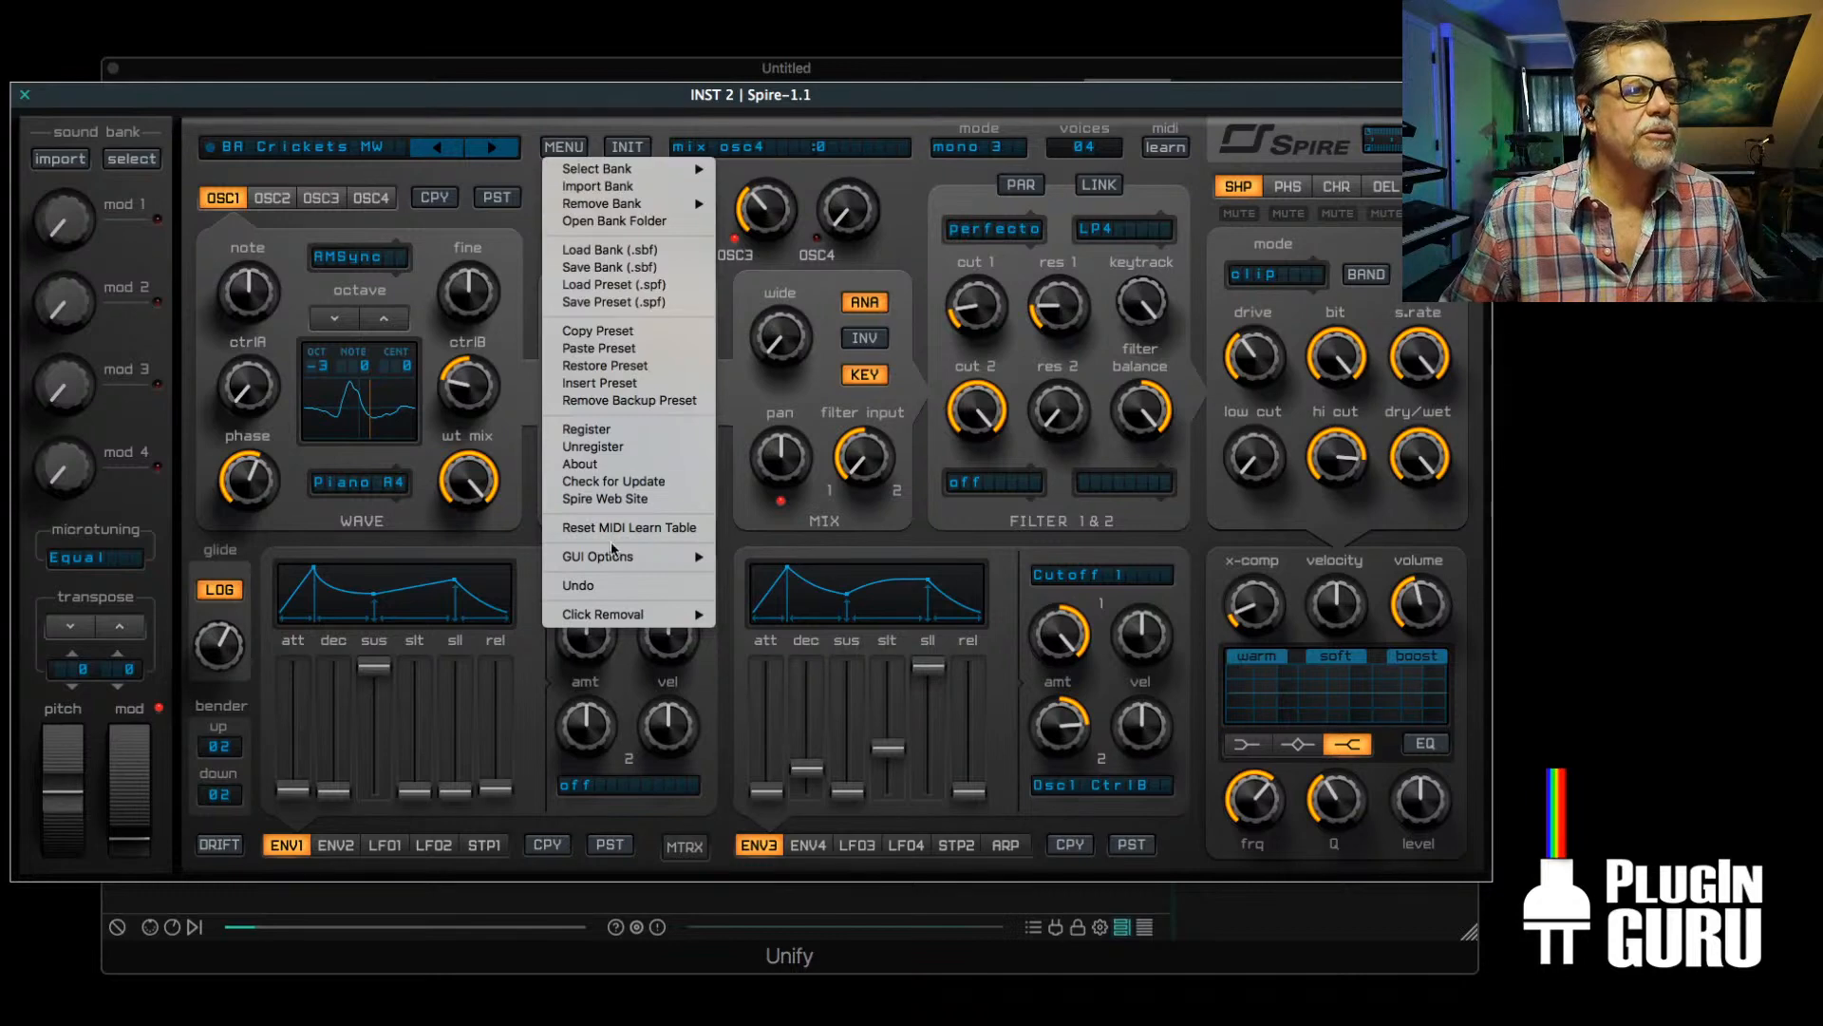
pyautogui.moveTo(622, 557)
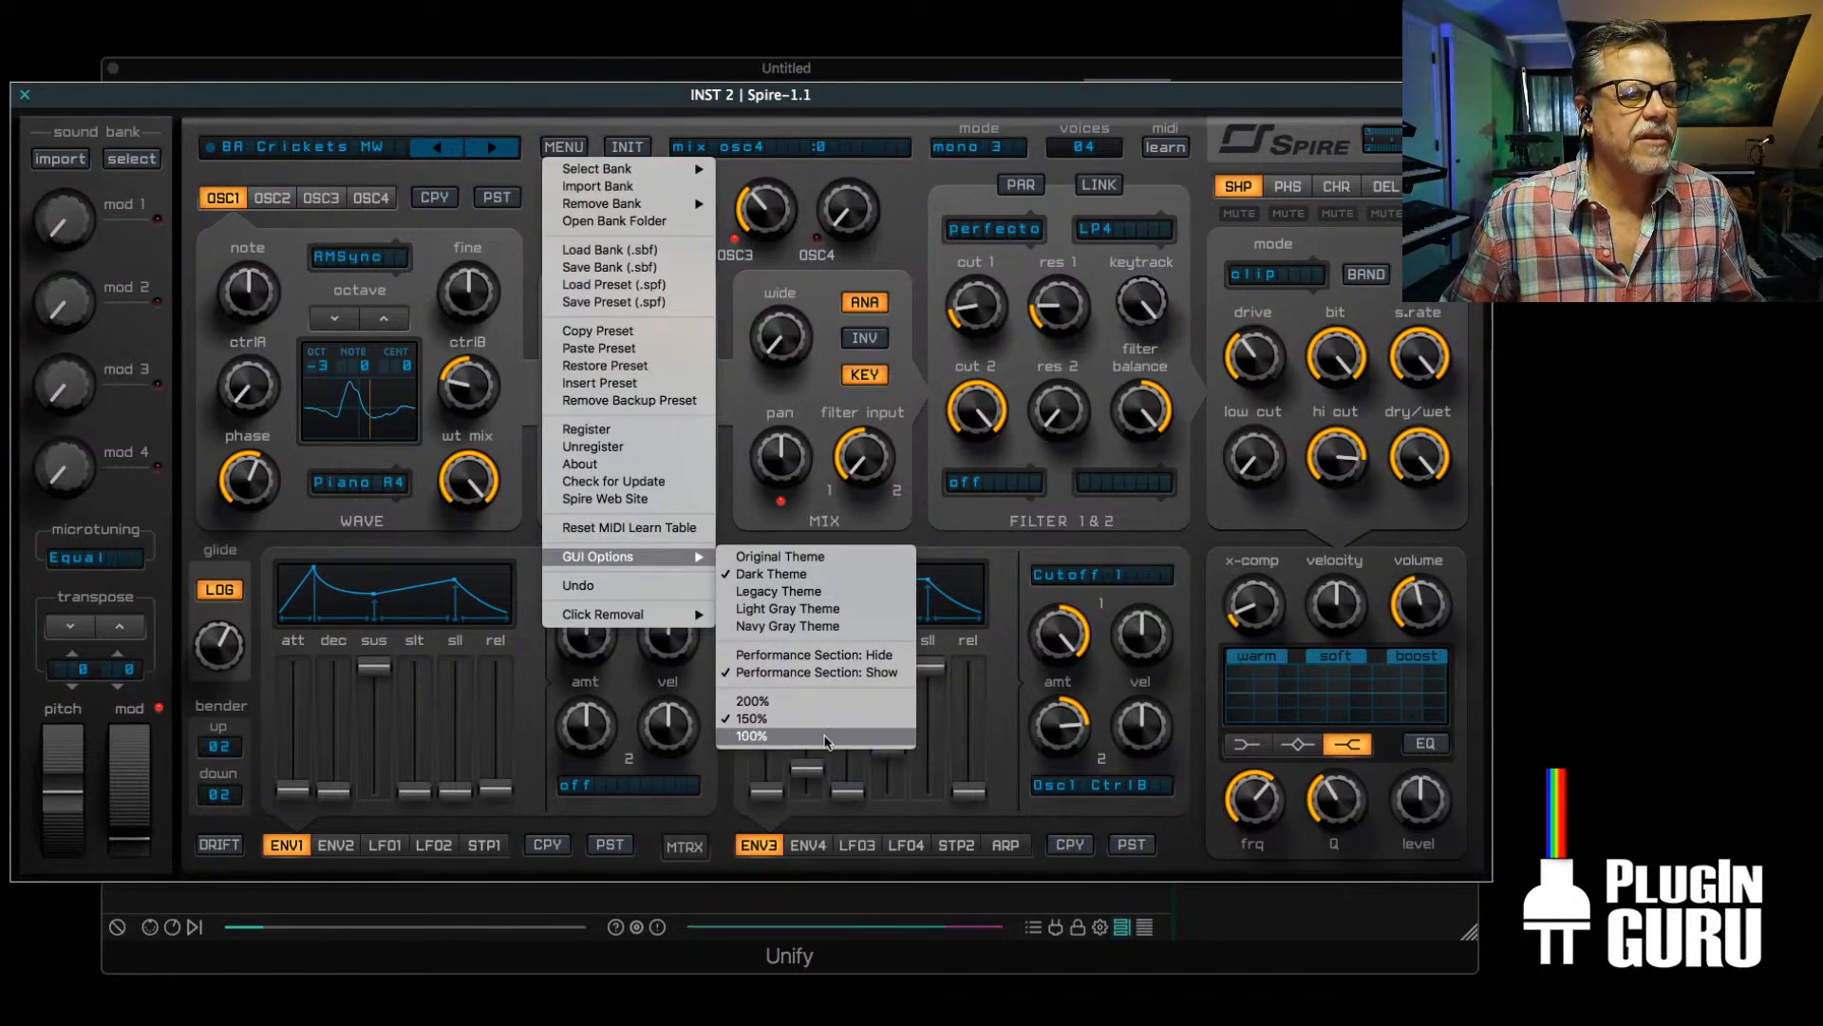
pyautogui.click(828, 737)
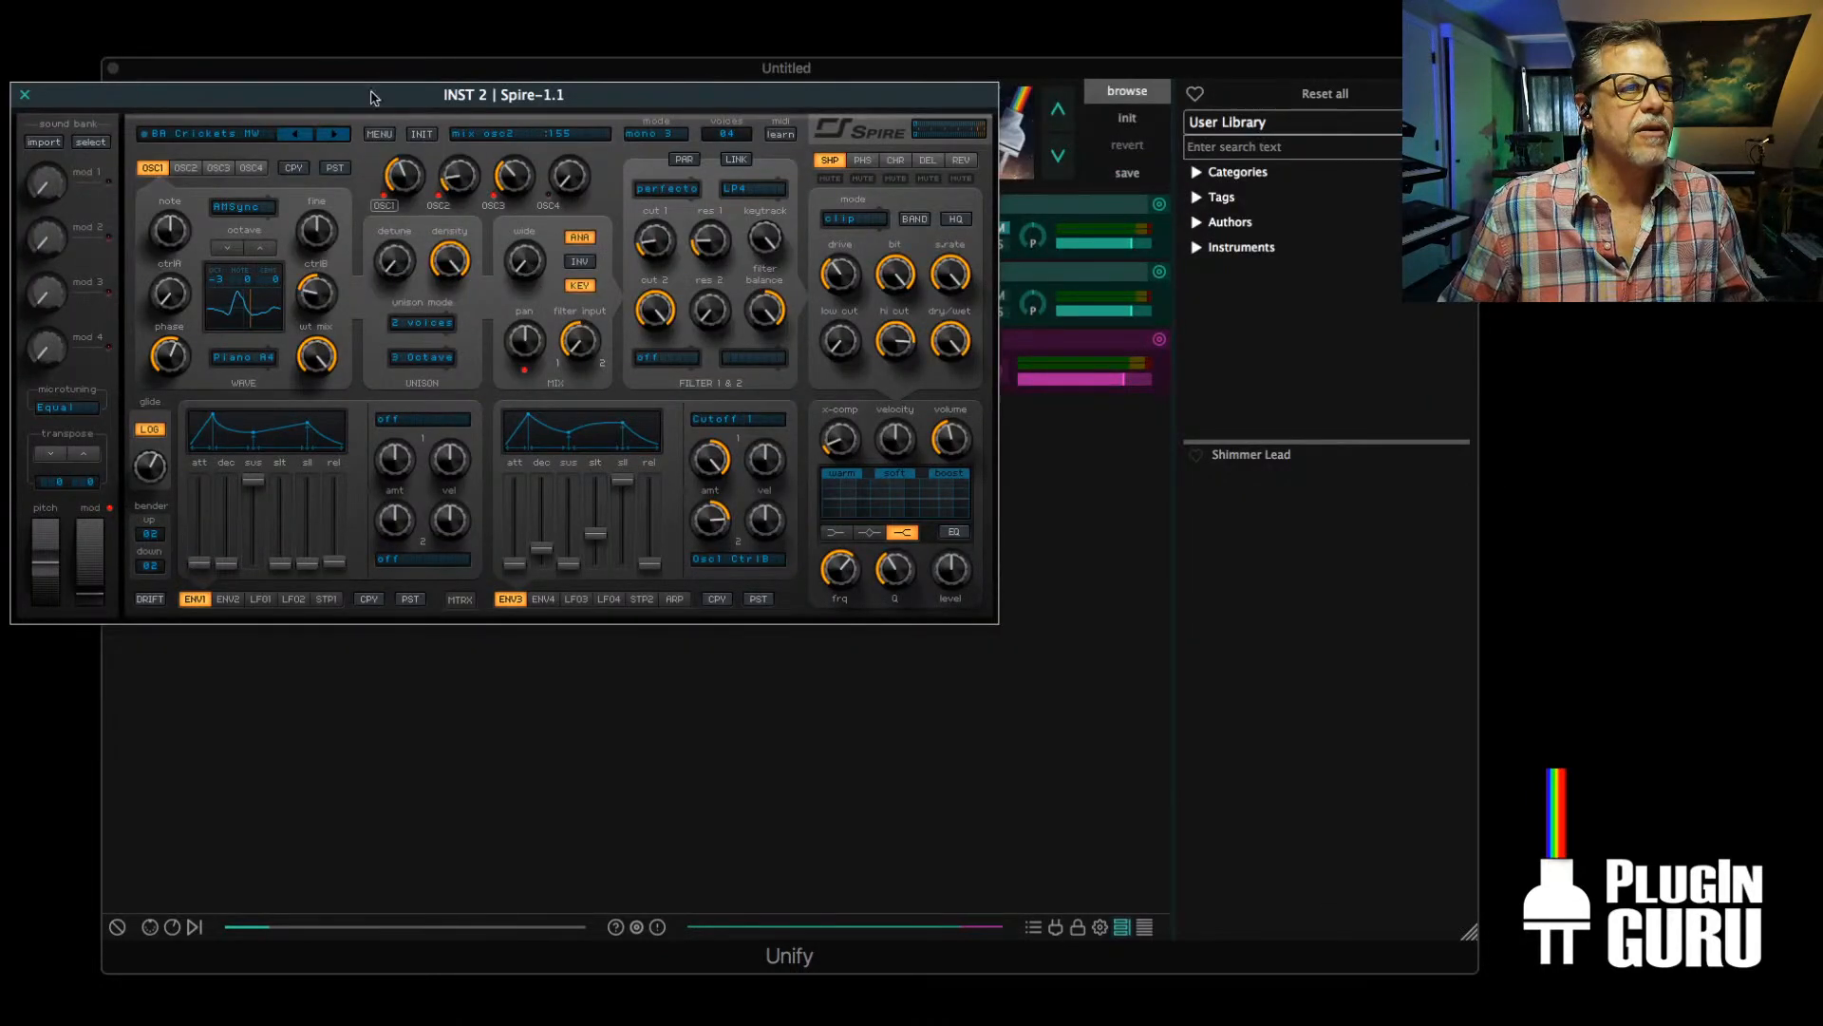
pyautogui.moveTo(370, 96); pyautogui.dragTo(531, 189)
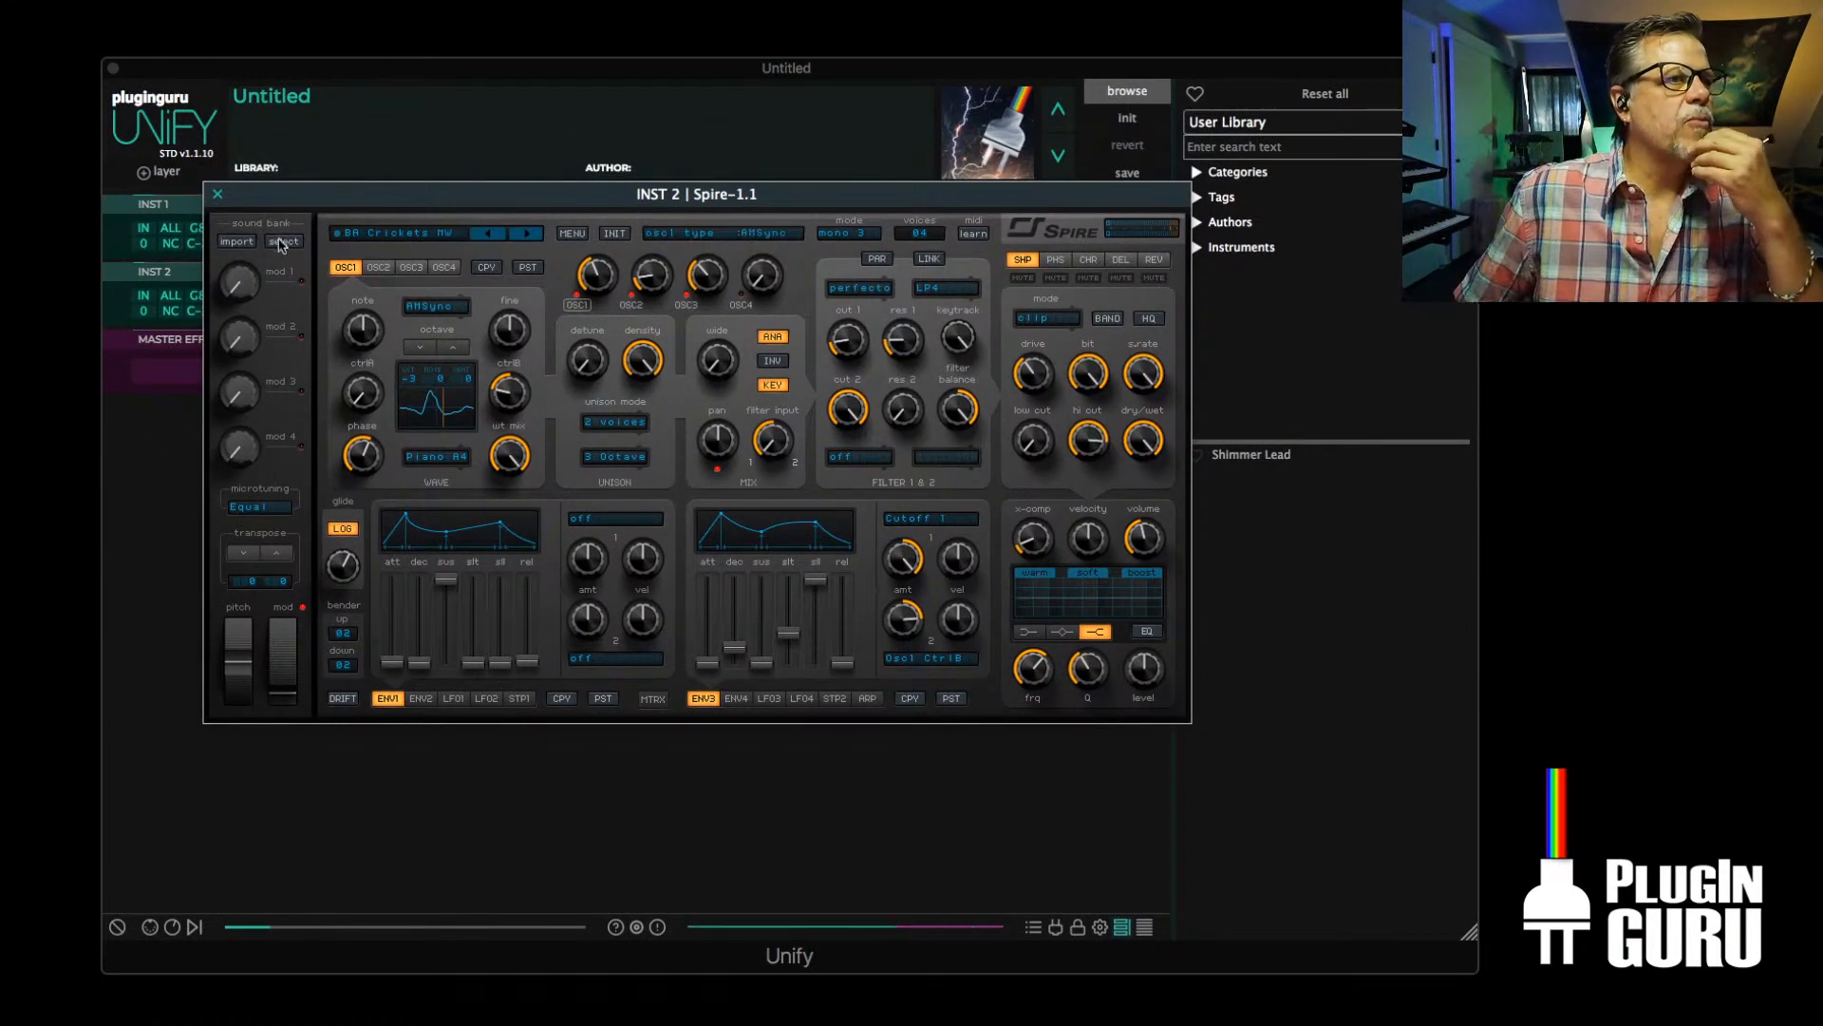
pyautogui.click(427, 235)
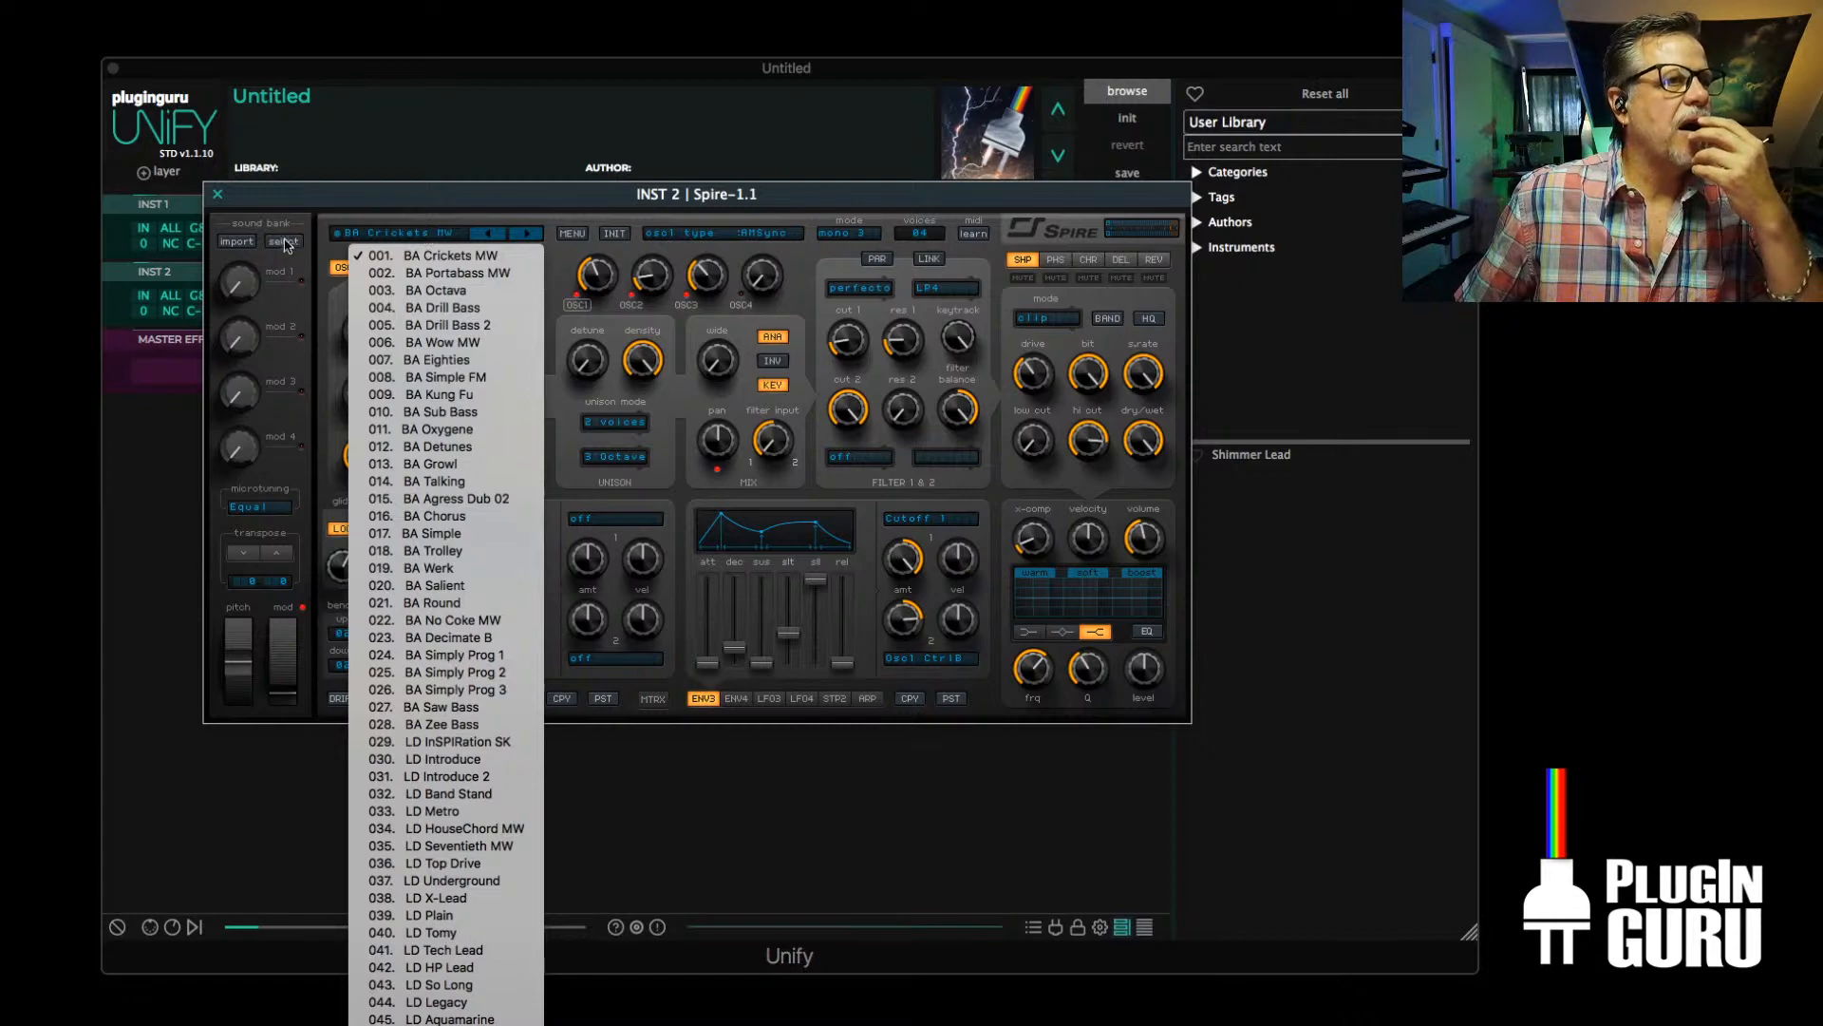
pyautogui.click(231, 249)
pyautogui.click(234, 243)
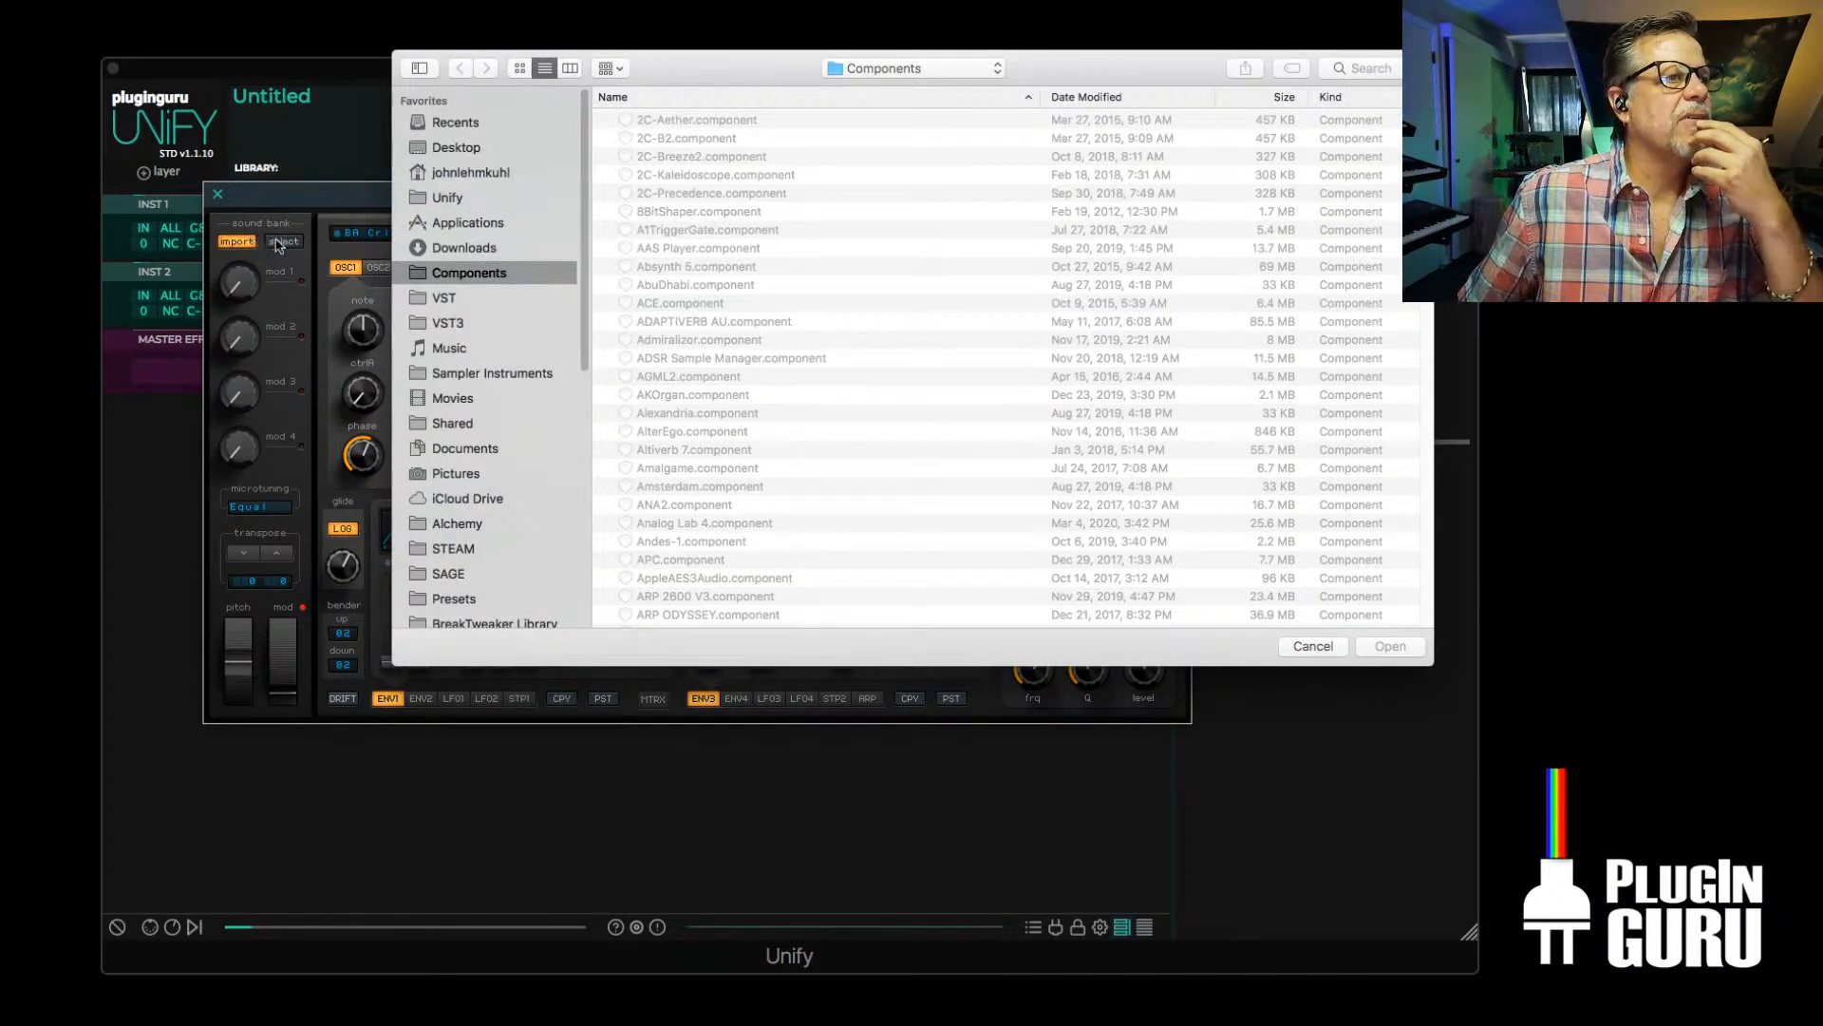
pyautogui.click(1312, 646)
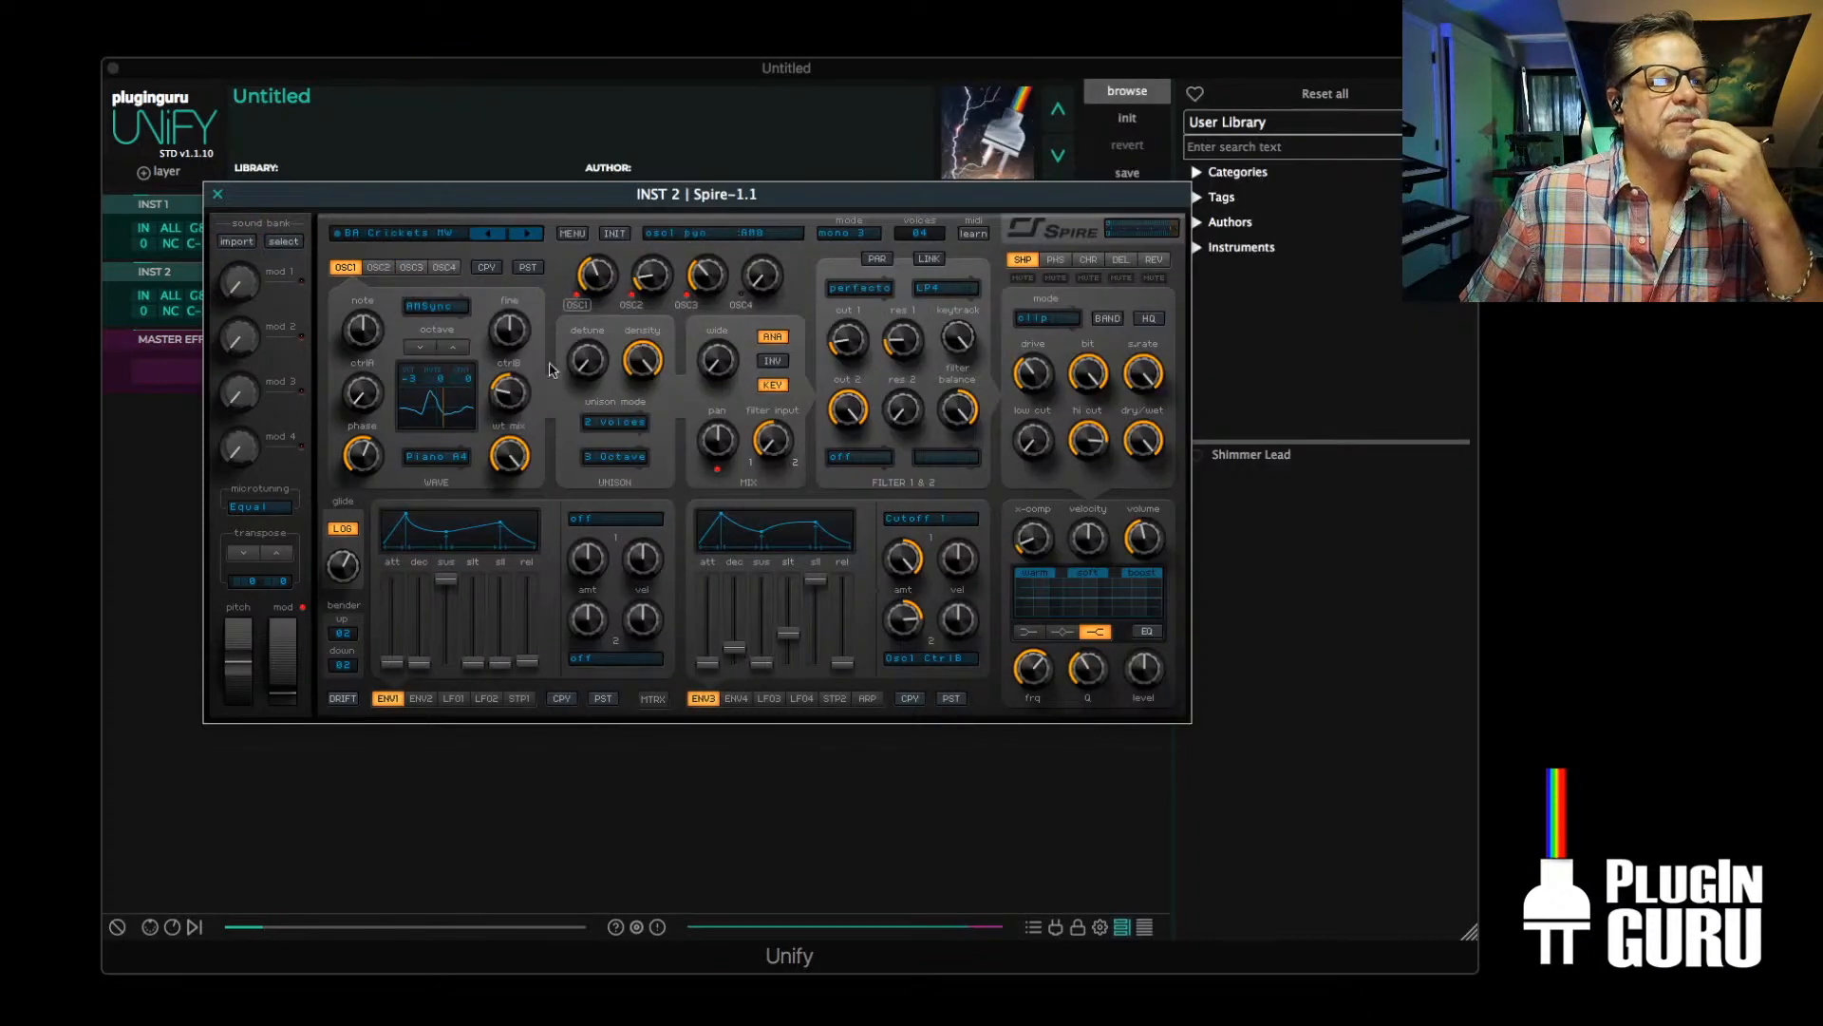
# Select the PluginGuru FutureX by ExoSun sound bank and load its last preset, an init patch
pyautogui.click(283, 241)
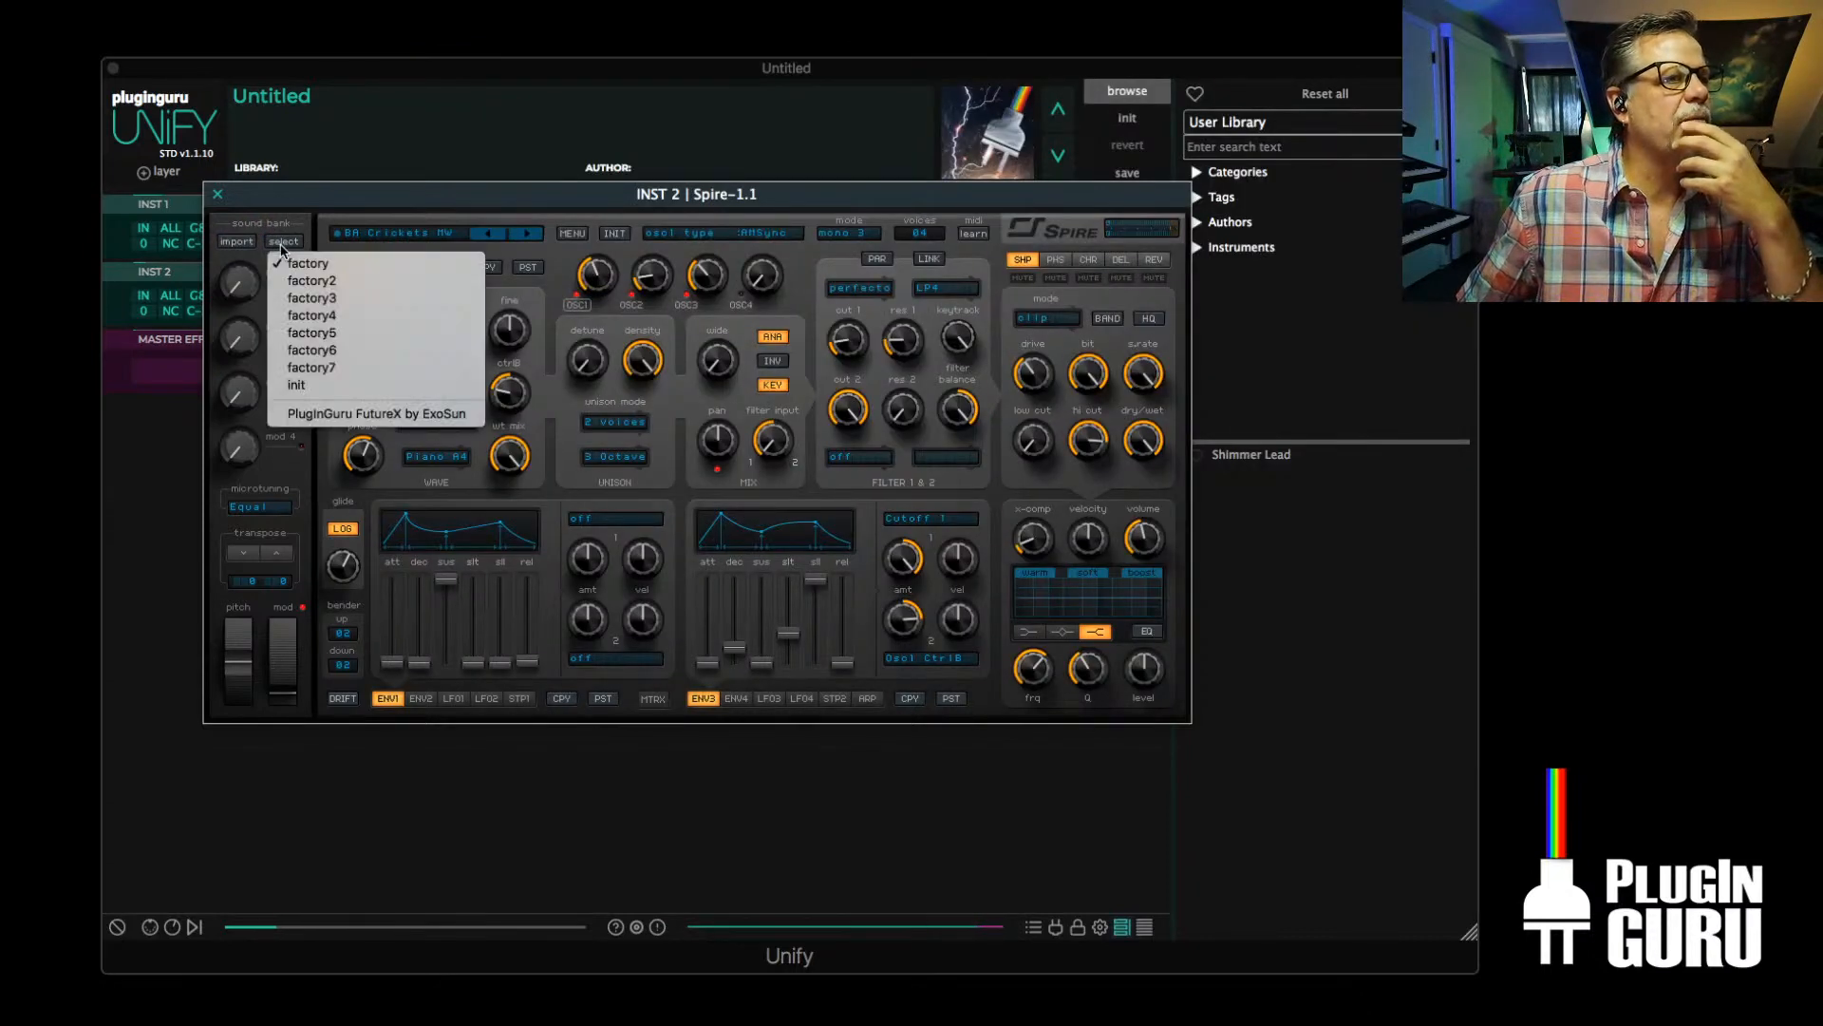
pyautogui.click(344, 414)
pyautogui.click(420, 233)
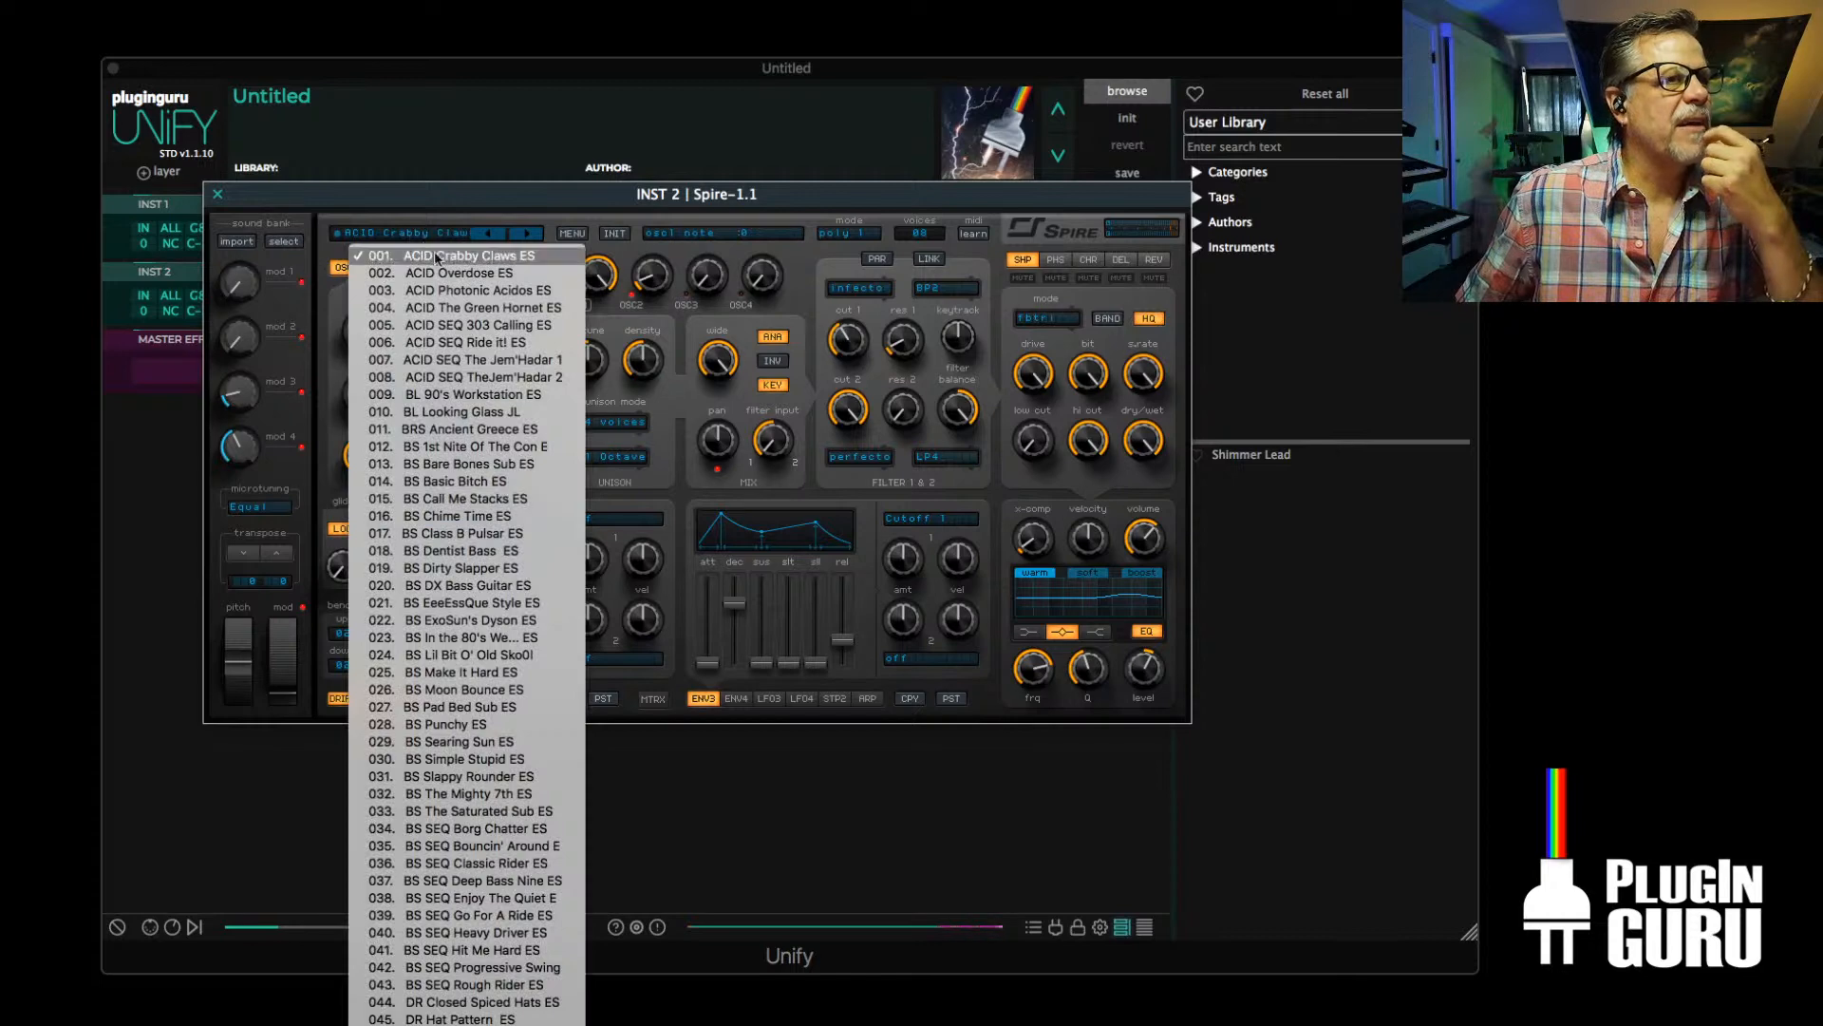
pyautogui.scroll(-3, 440, 593)
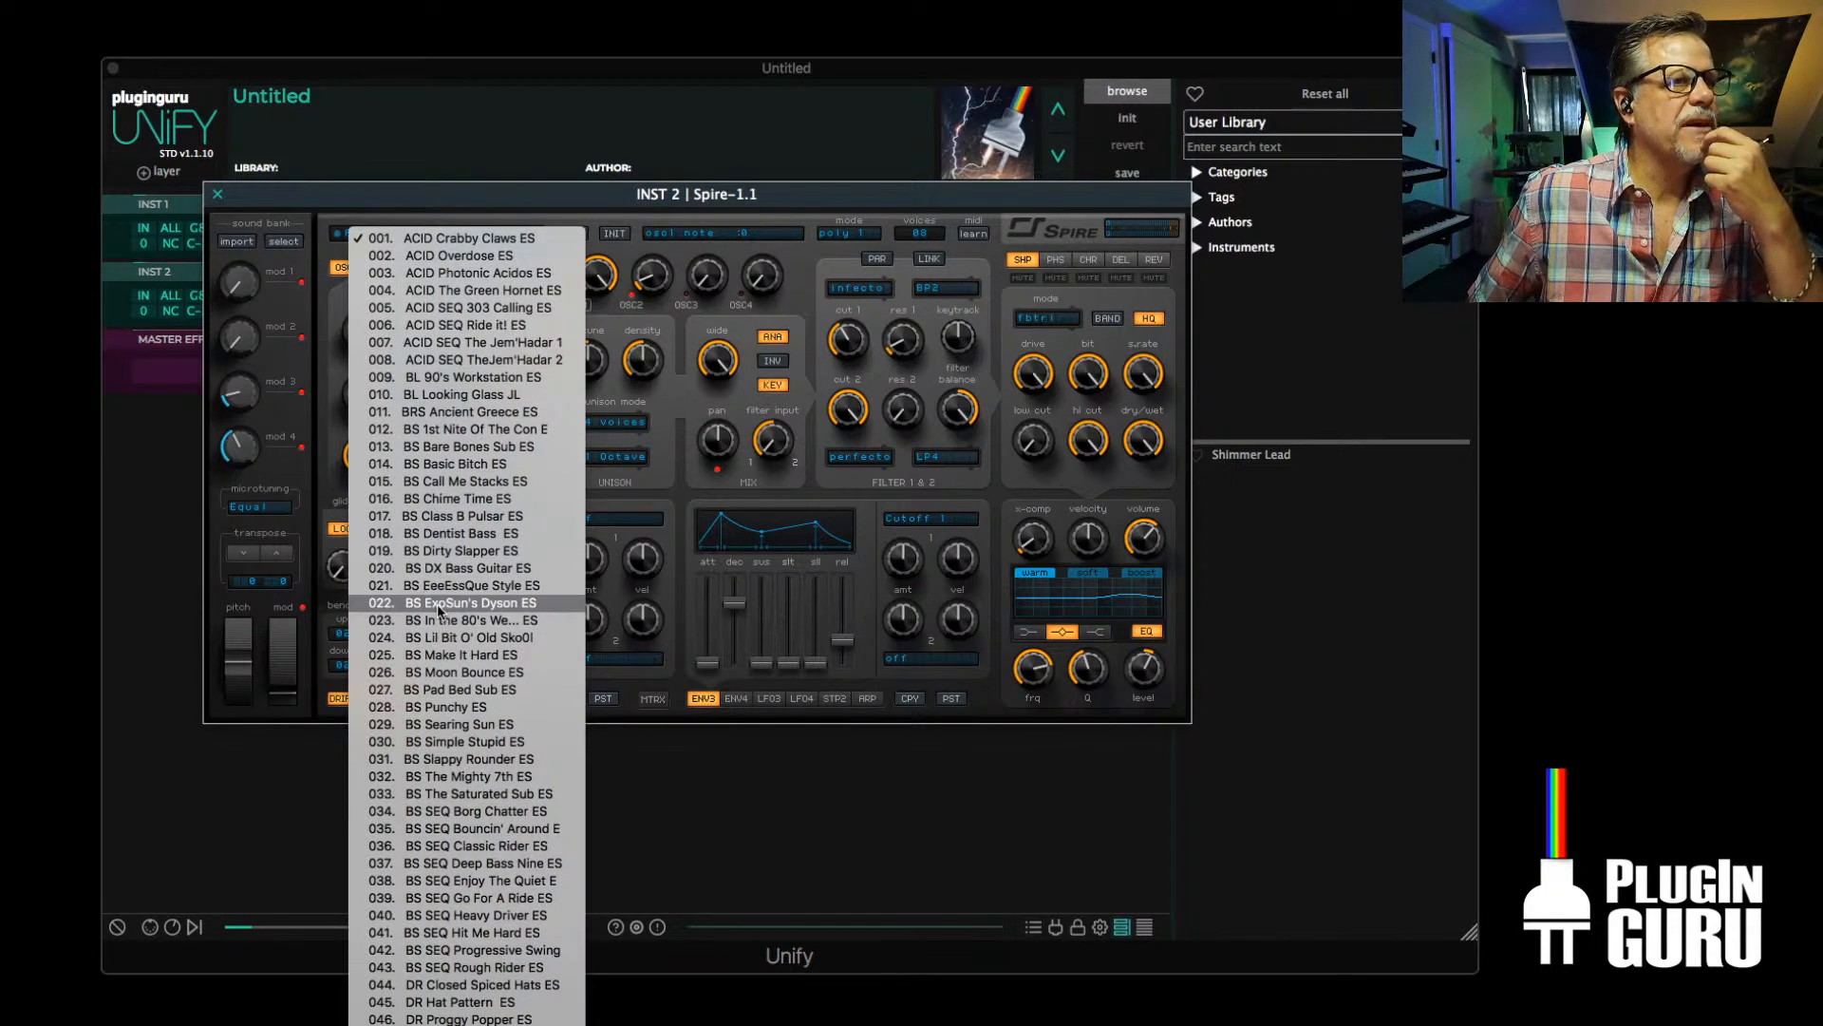
pyautogui.scroll(-5, 440, 608)
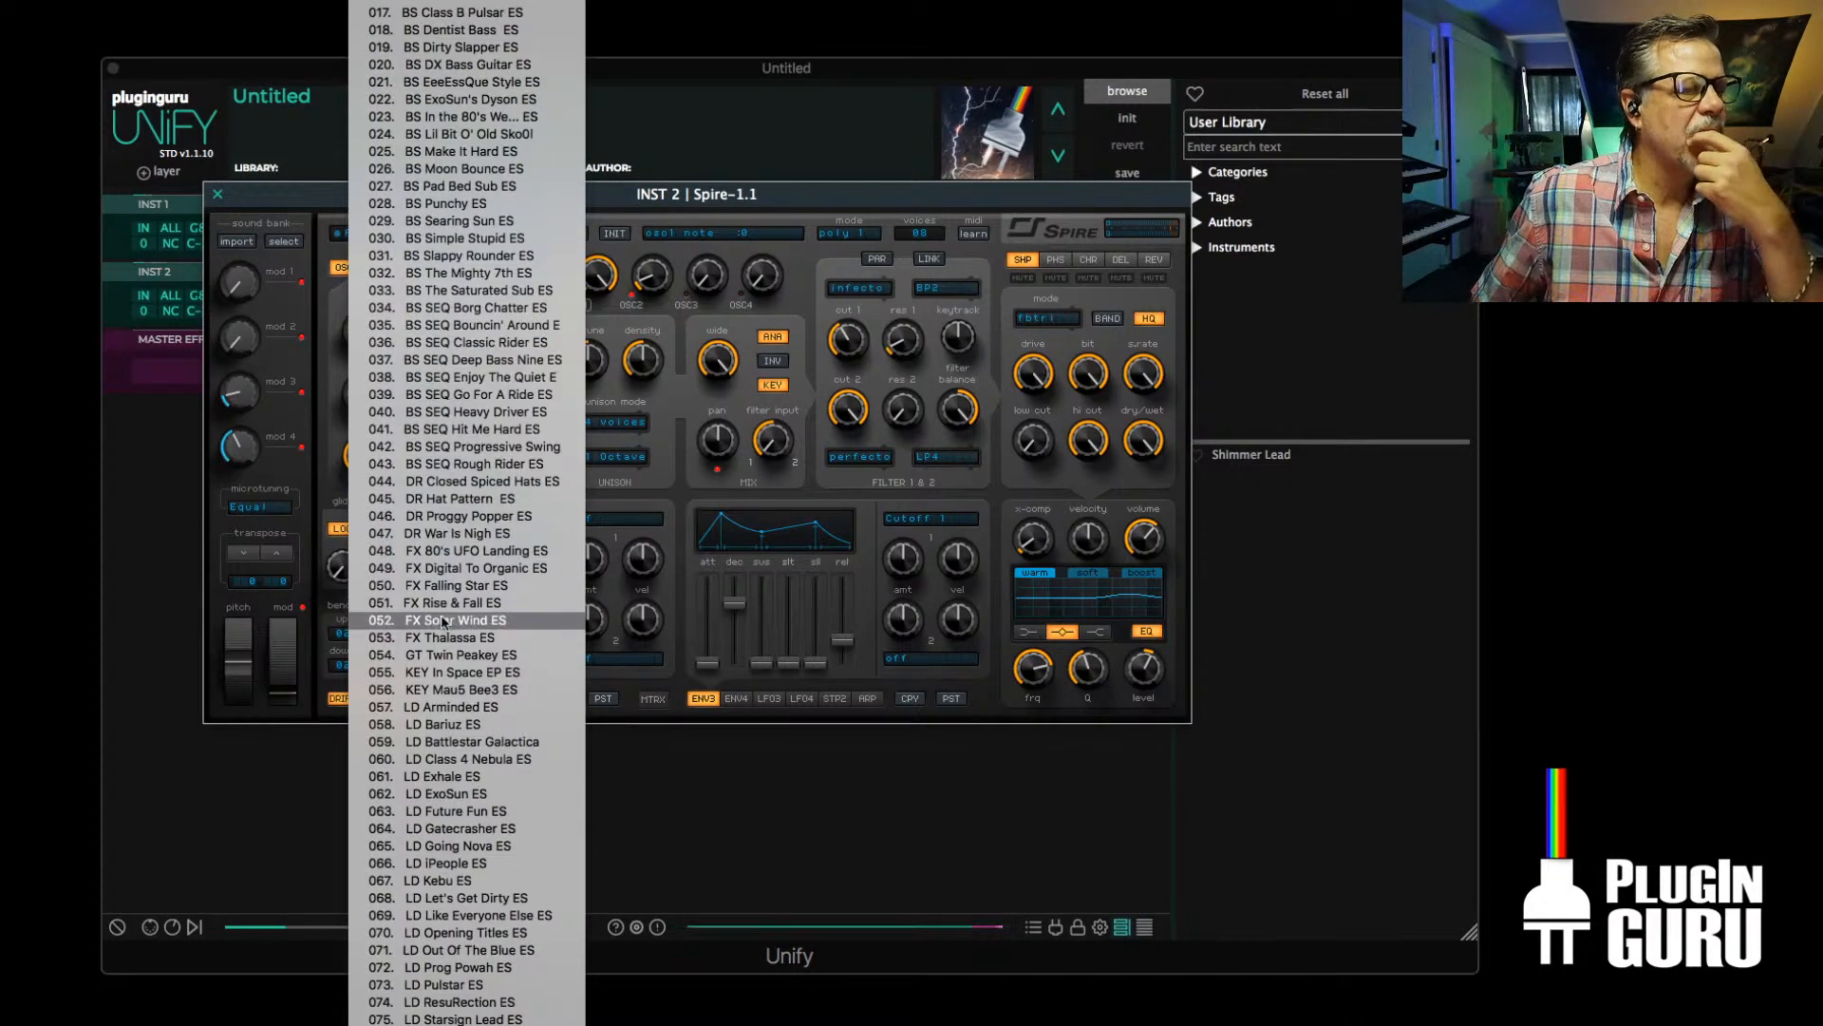
pyautogui.scroll(-5, 452, 645)
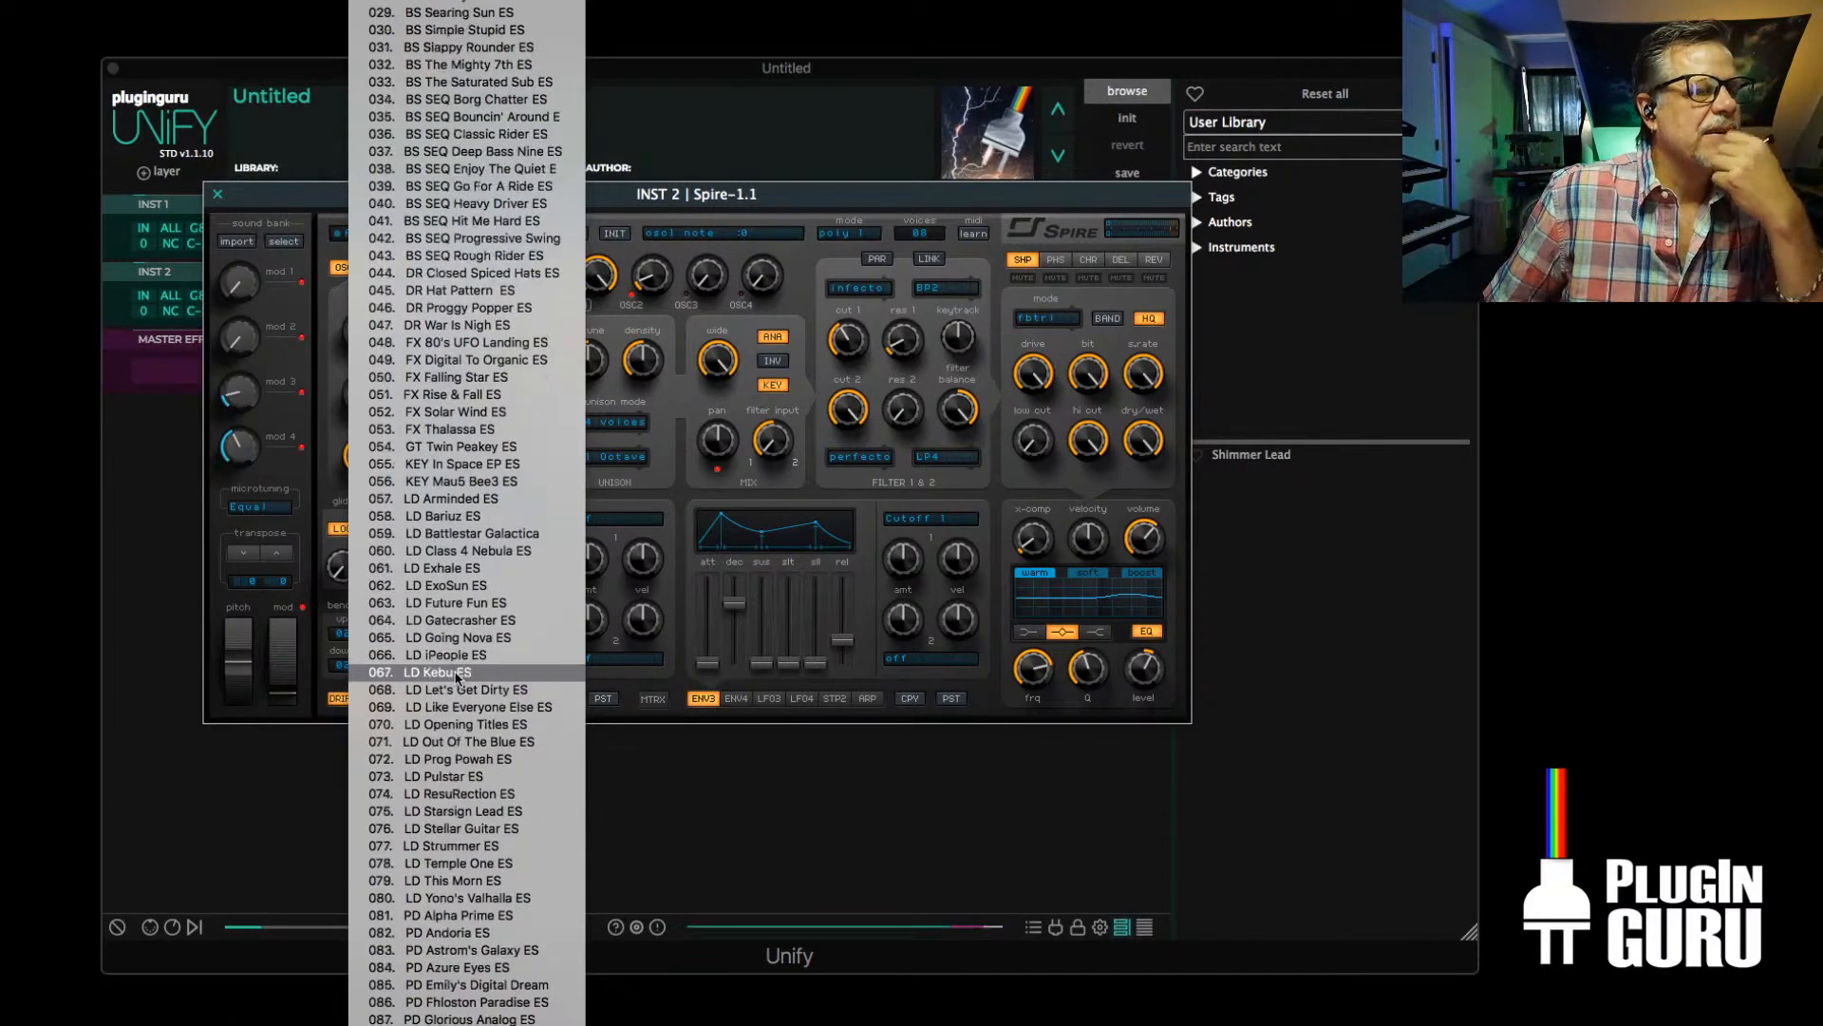
pyautogui.scroll(-12, 457, 677)
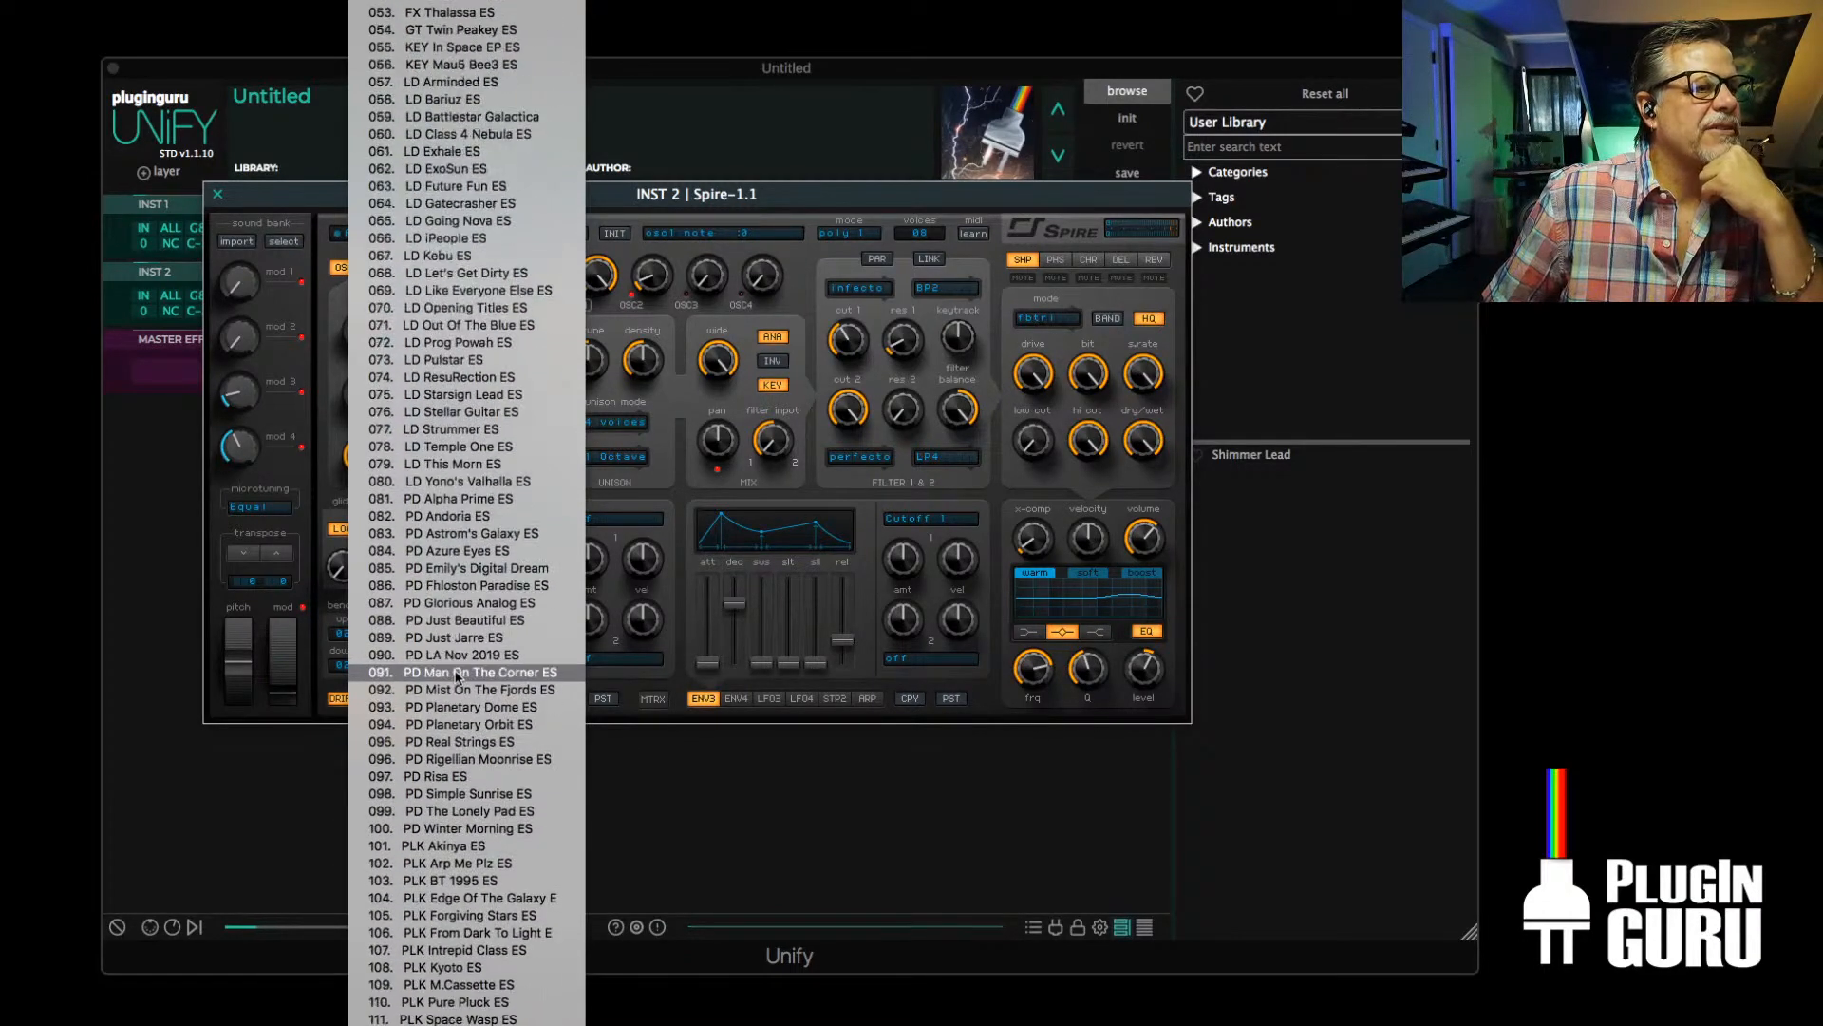
pyautogui.scroll(-3, 457, 676)
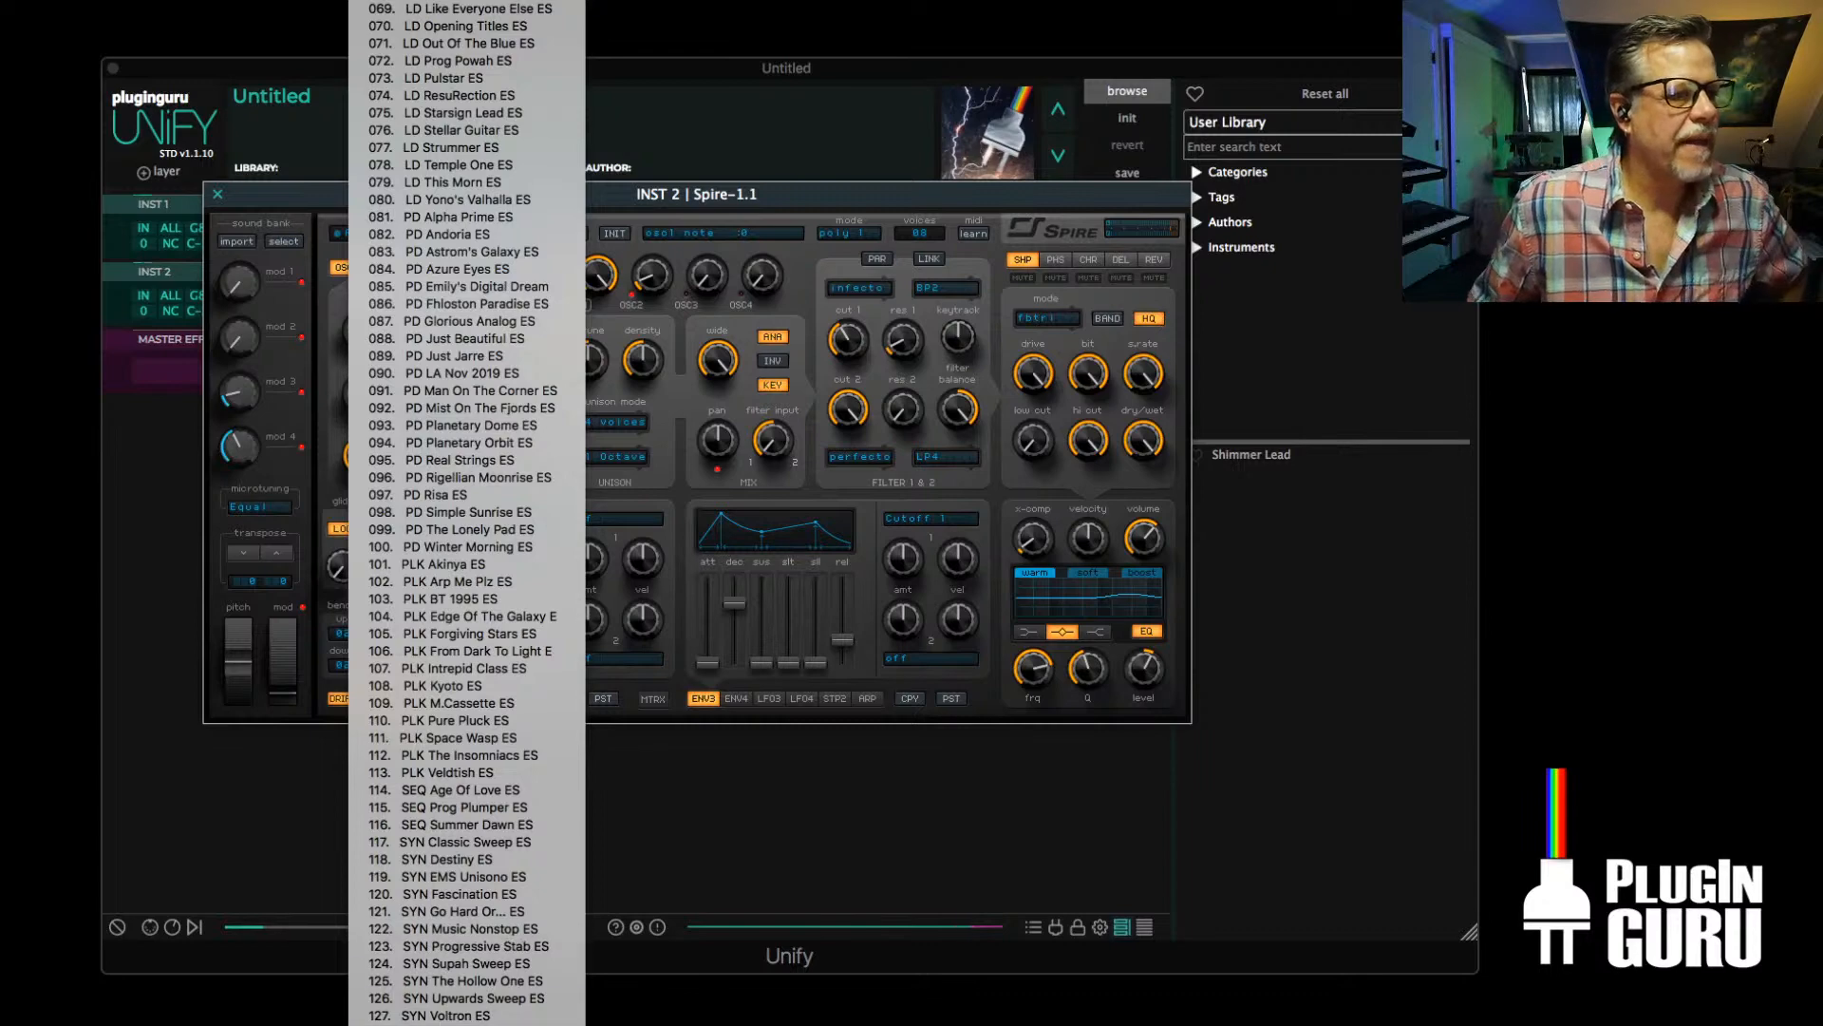
pyautogui.click(461, 1020)
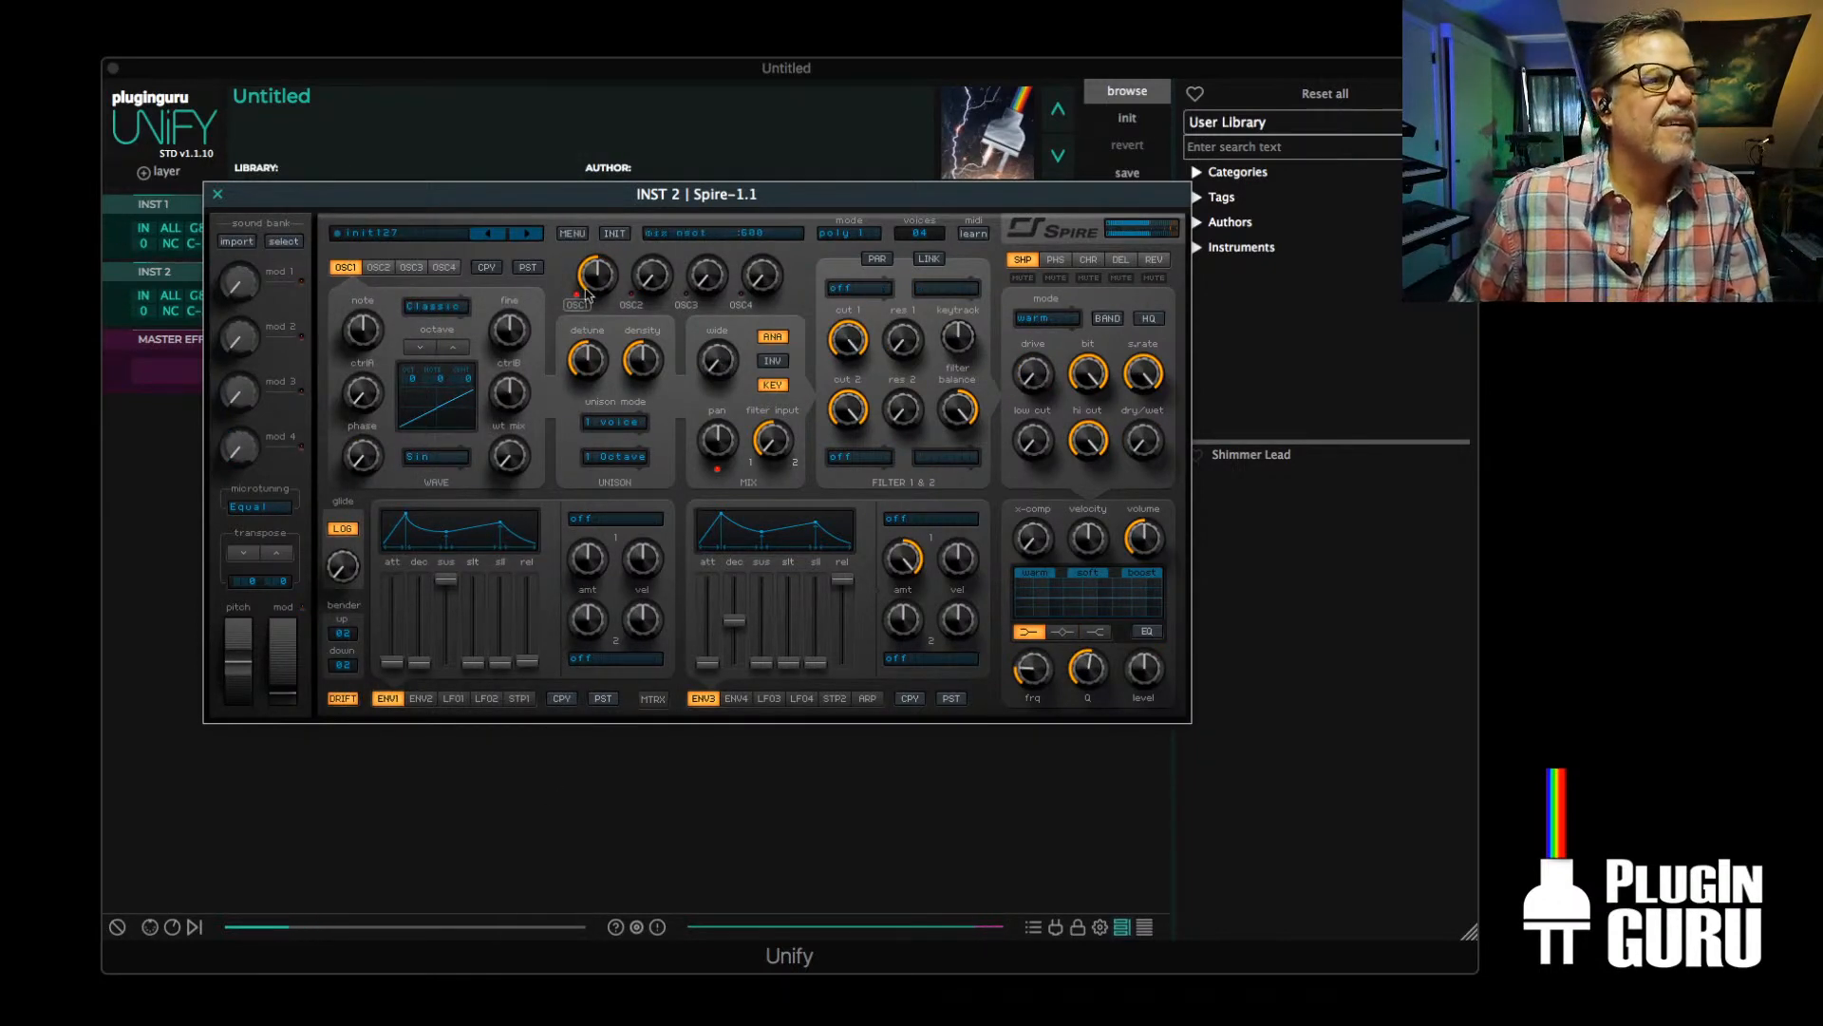
# Set OSC1 to 5 unison voices and adjust its density and stereo width
pyautogui.moveTo(645, 189); pyautogui.dragTo(669, 153)
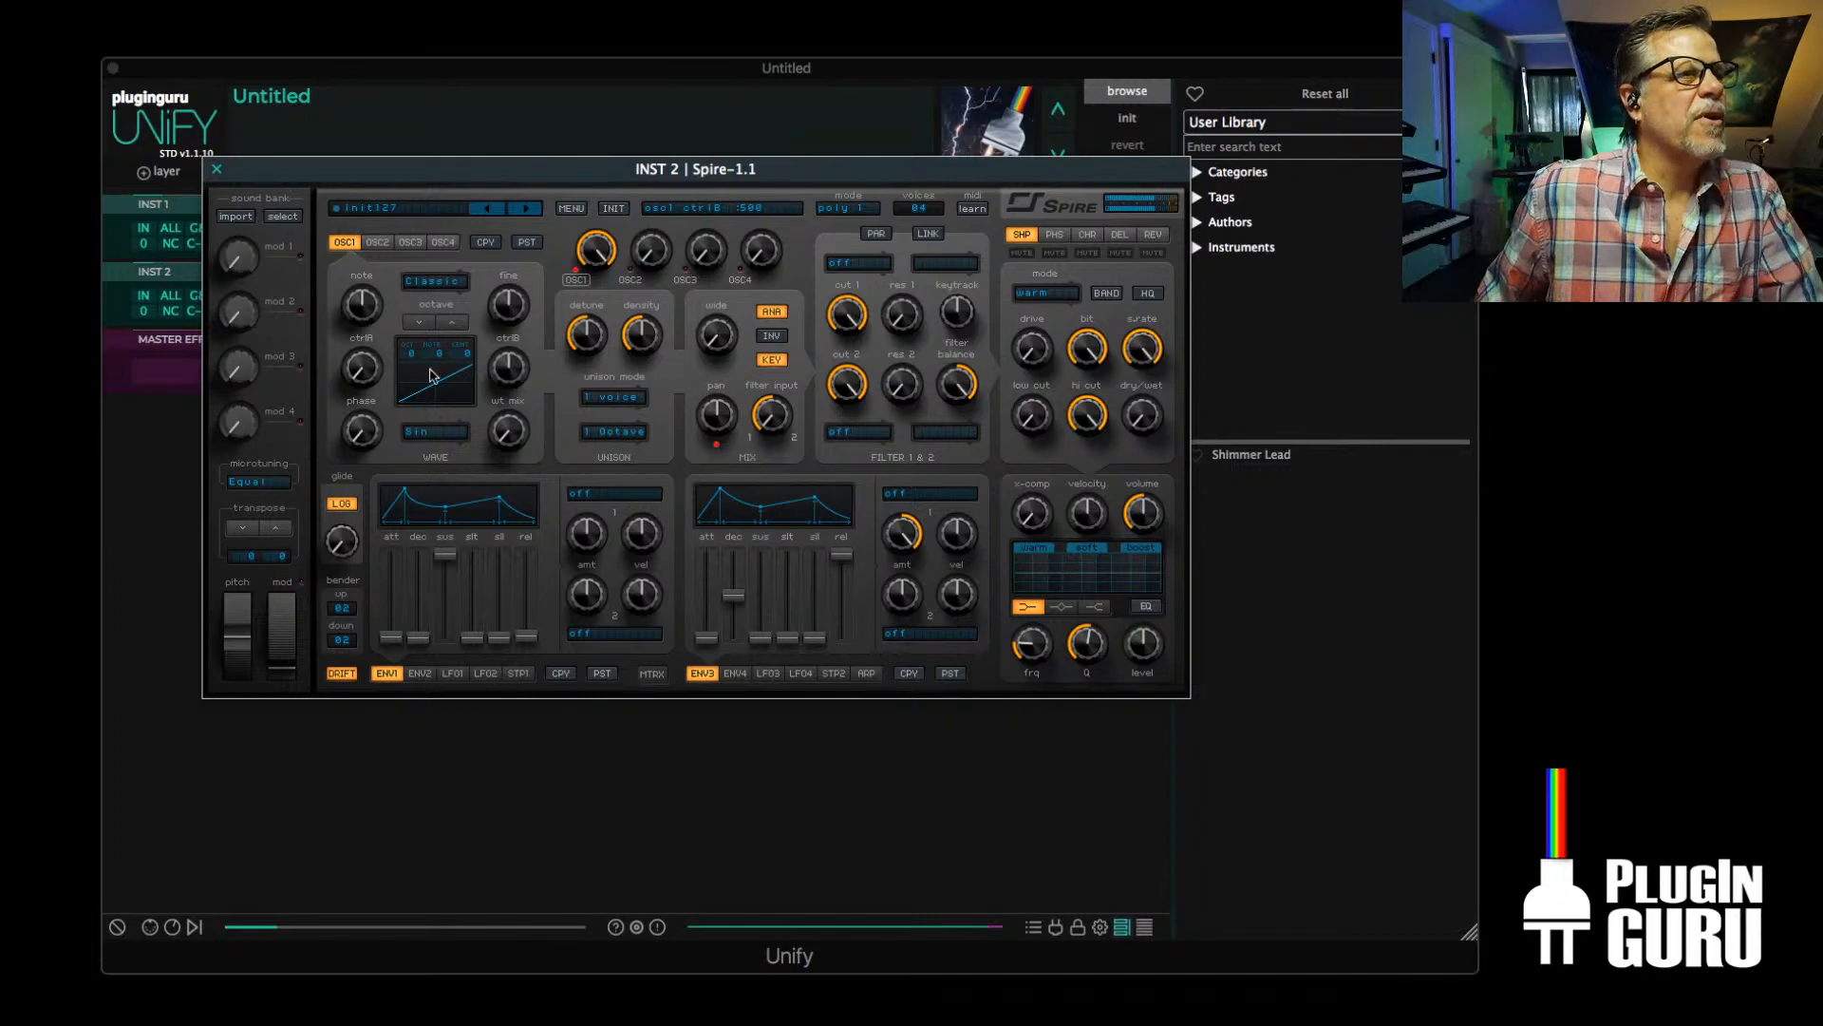
pyautogui.click(609, 399)
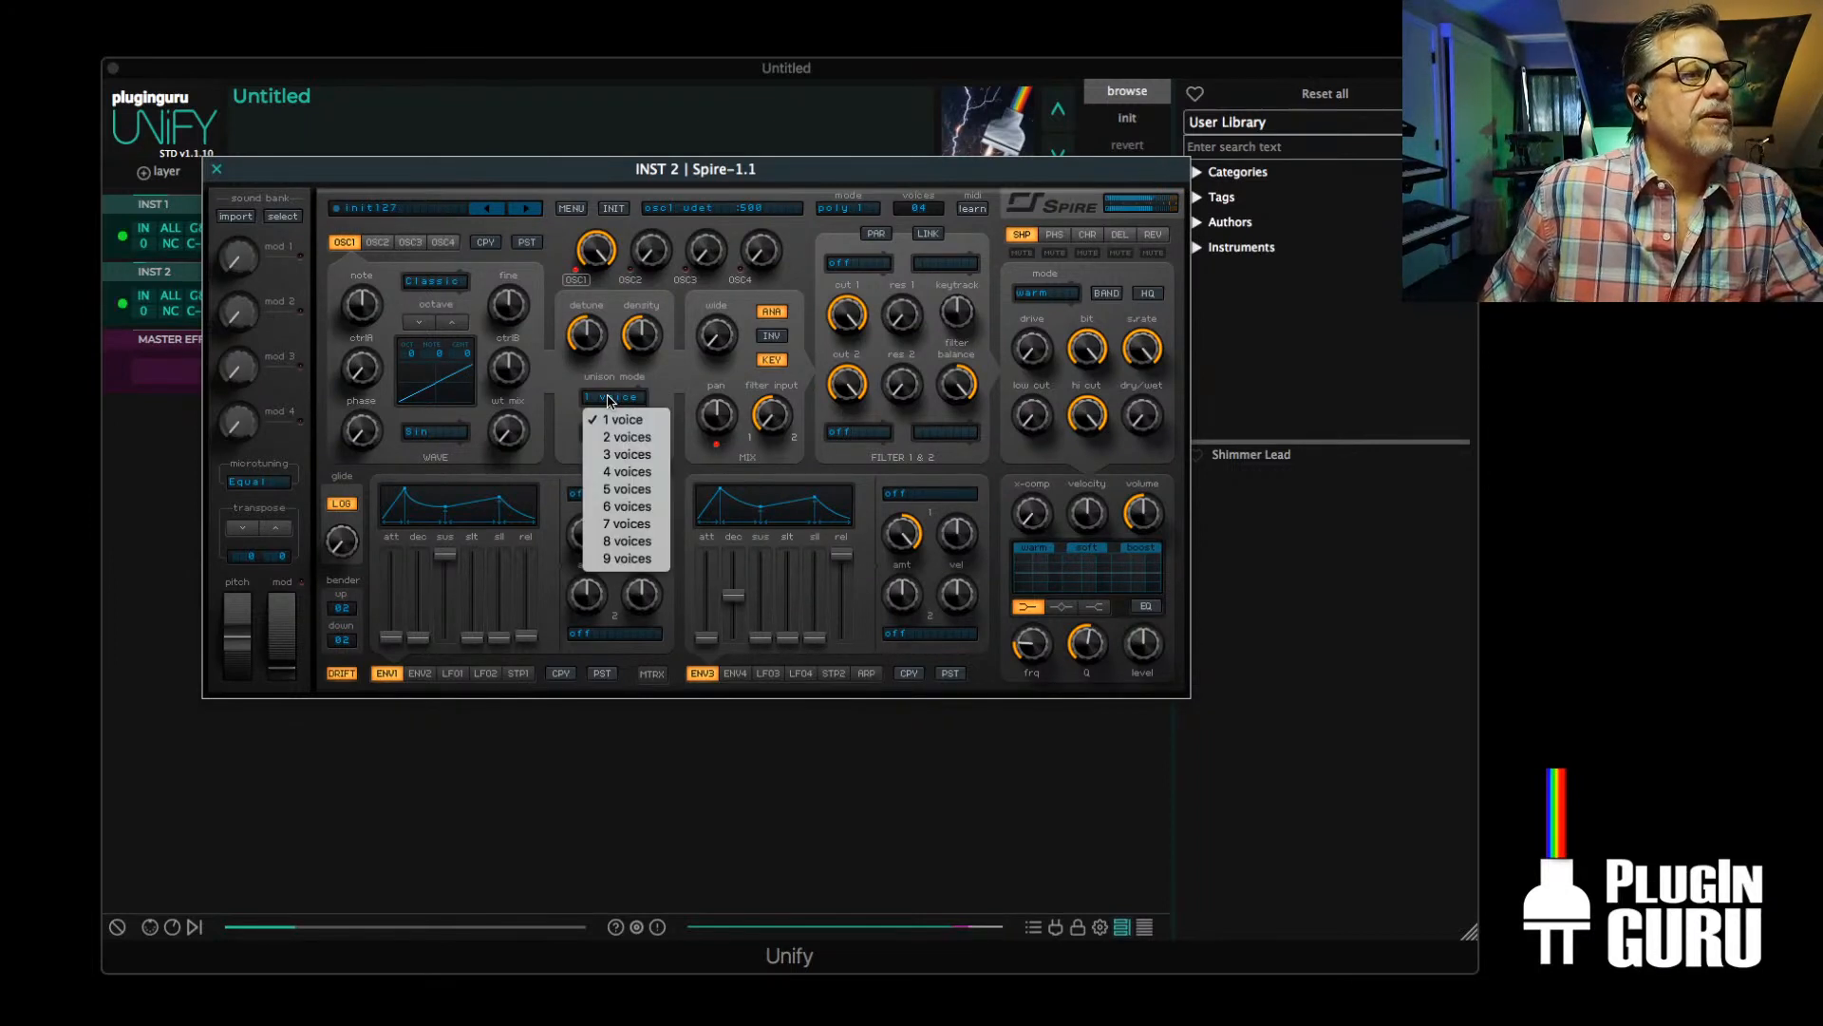
pyautogui.click(625, 497)
pyautogui.moveTo(604, 348); pyautogui.dragTo(649, 287)
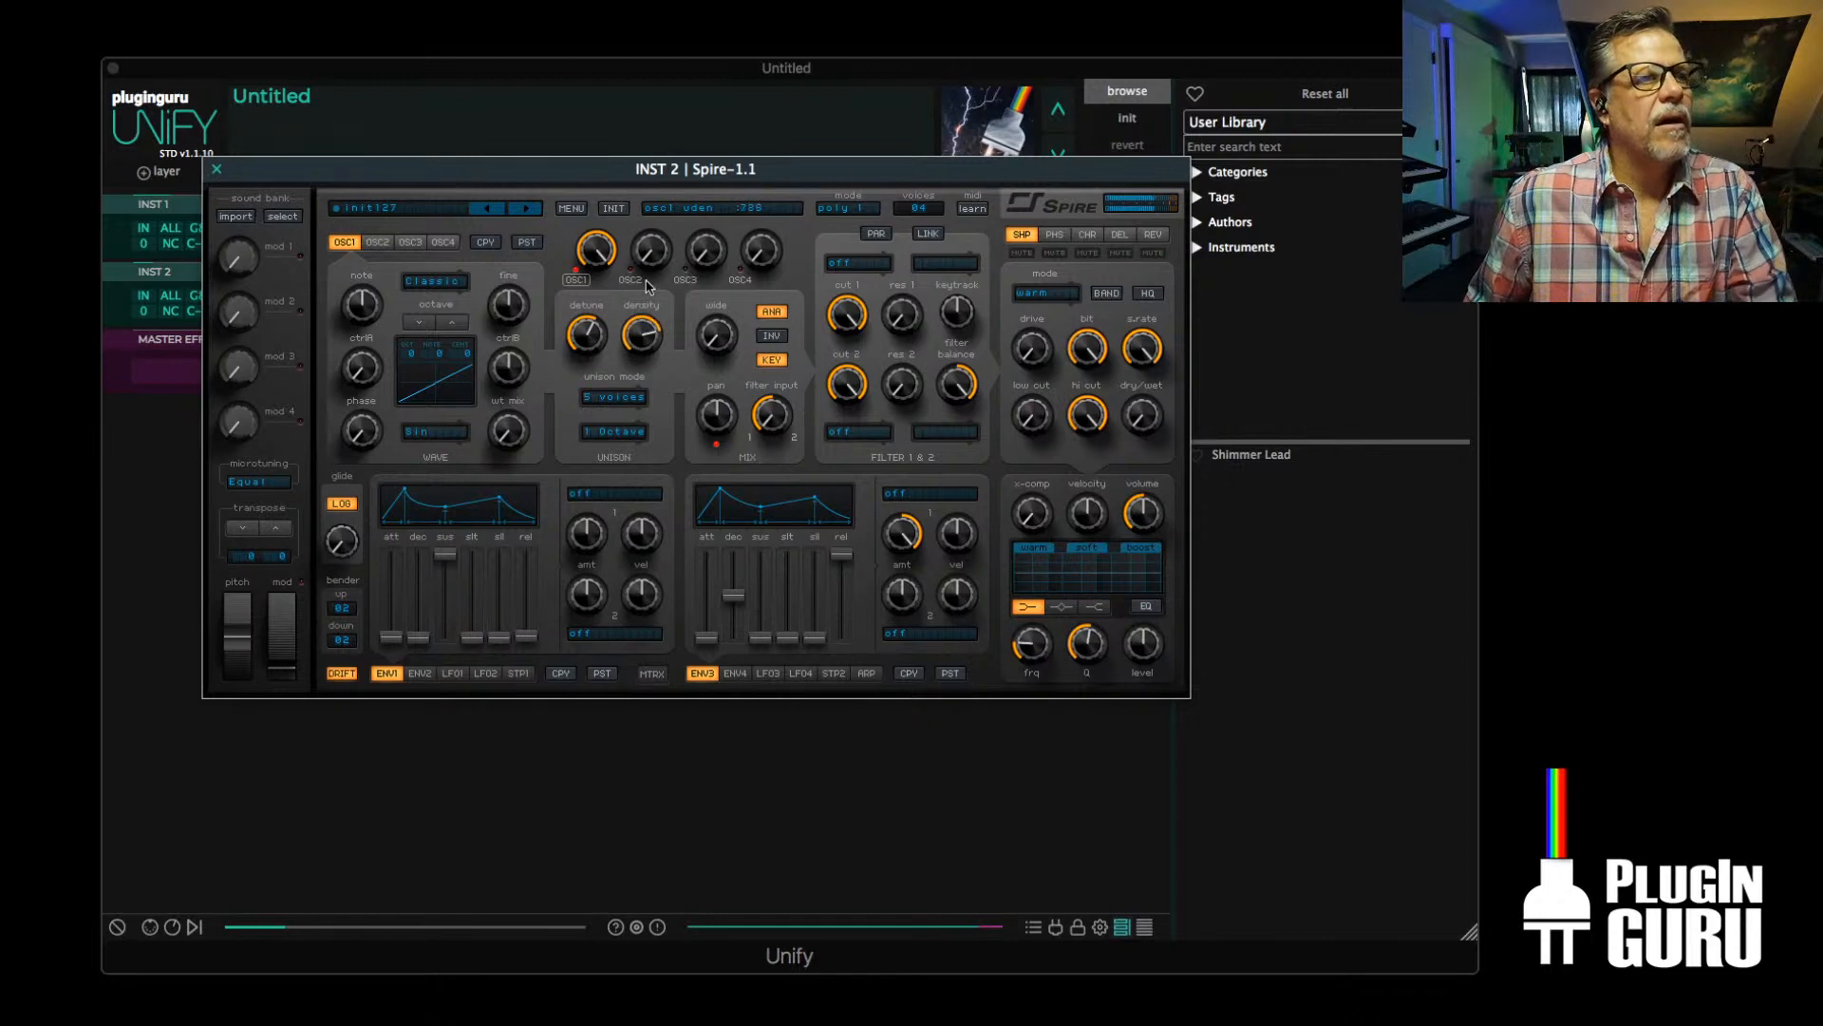
pyautogui.moveTo(715, 352); pyautogui.dragTo(734, 249)
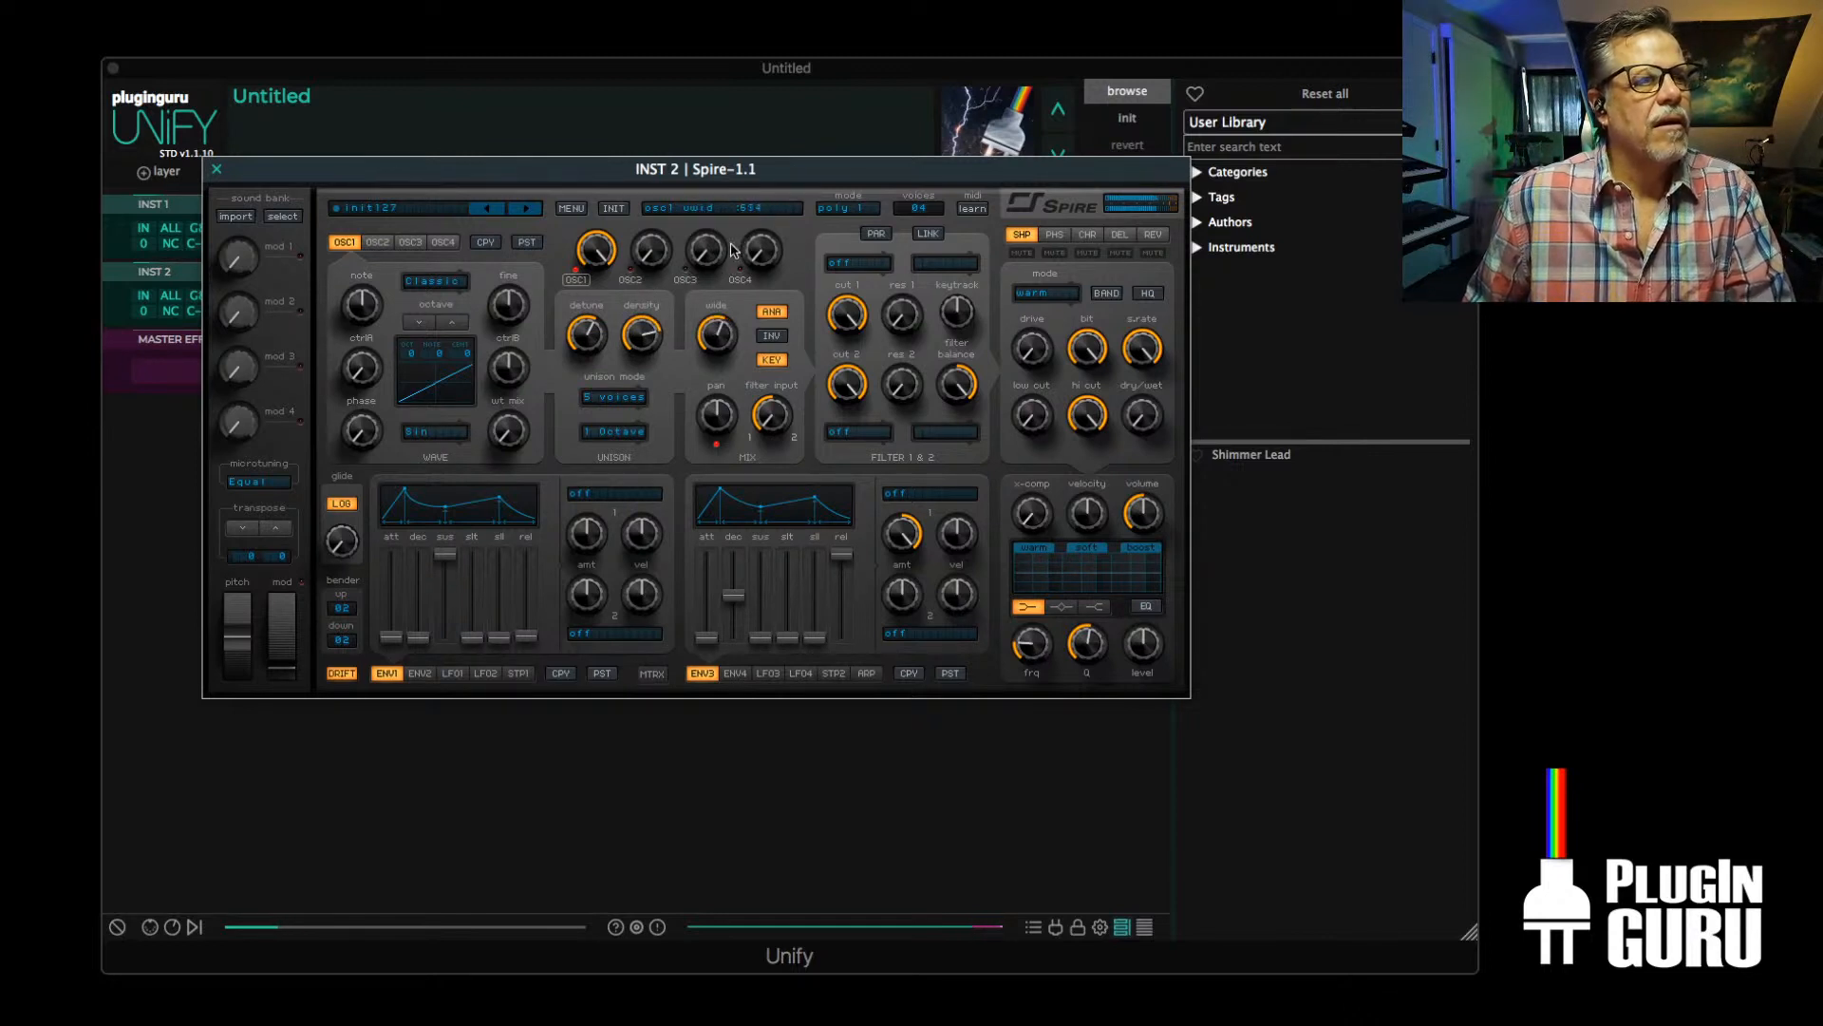
pyautogui.moveTo(638, 337); pyautogui.dragTo(636, 397)
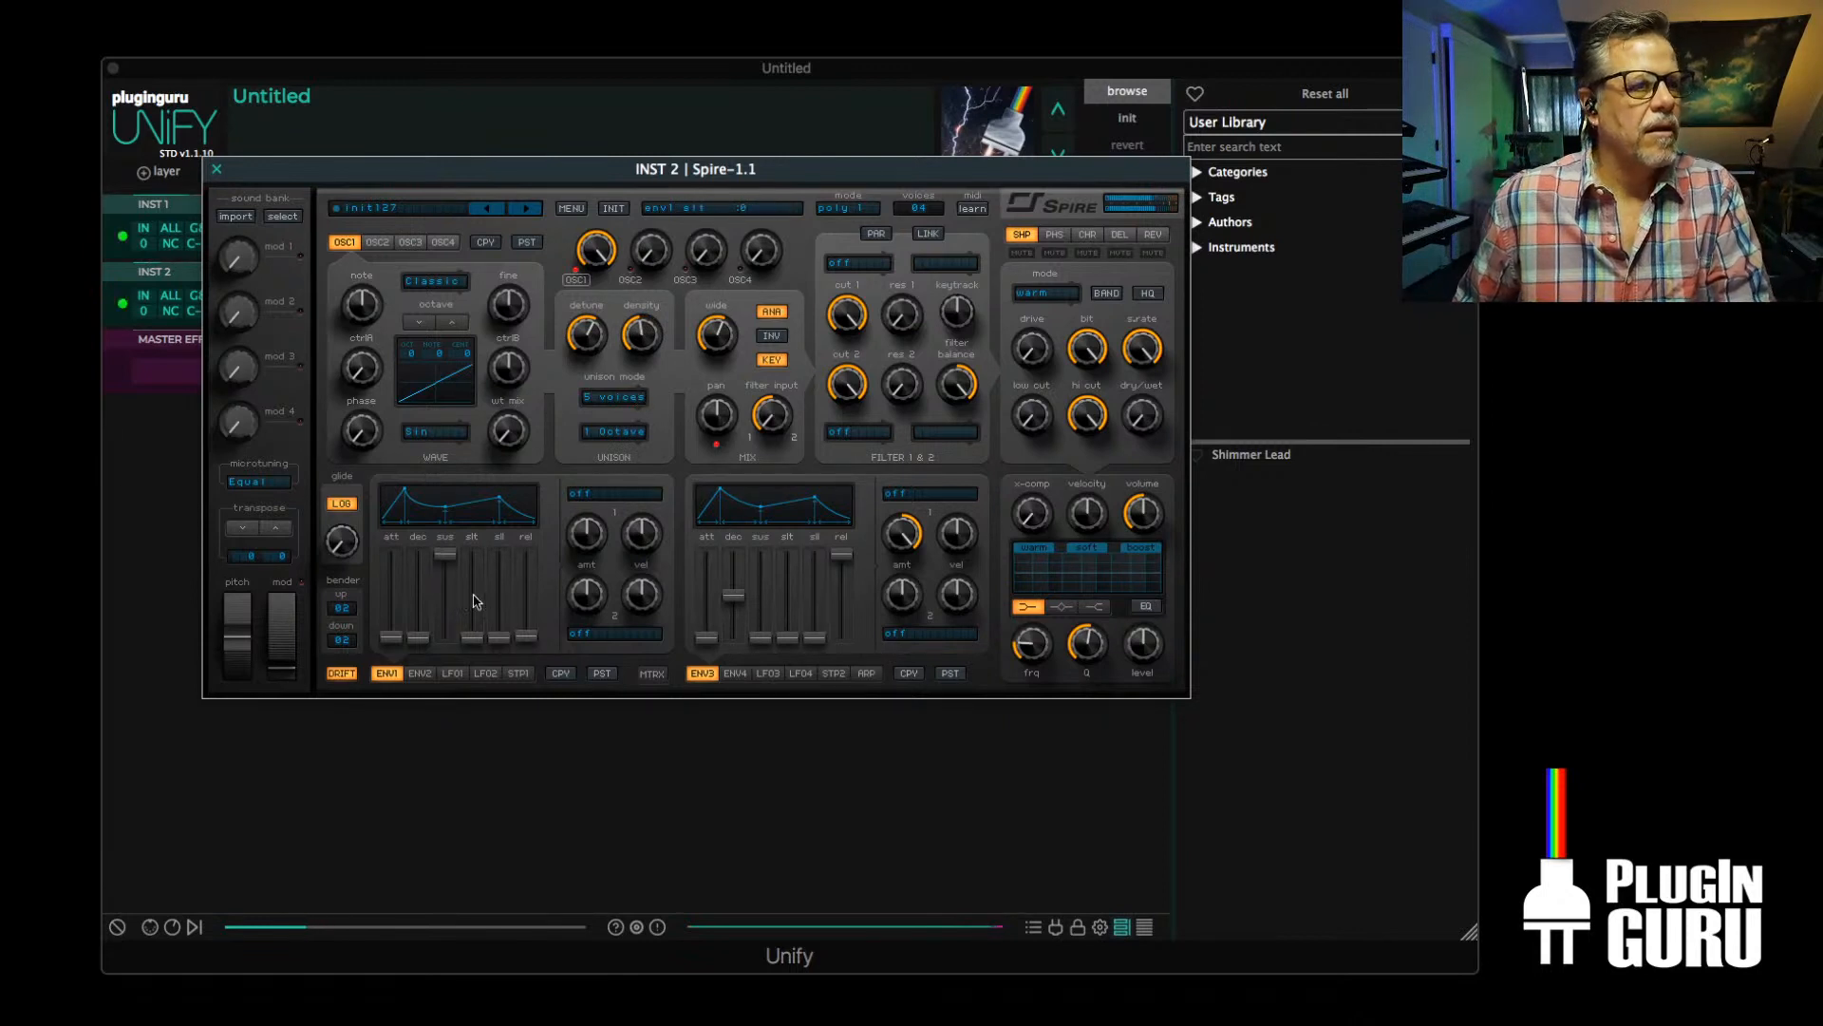
# Lengthen Env 1's attack and release, and set Spire's polyphony to 16 voices
pyautogui.moveTo(387, 645)
pyautogui.mouseDown()
pyautogui.moveTo(393, 576)
pyautogui.moveTo(401, 617)
pyautogui.mouseUp()
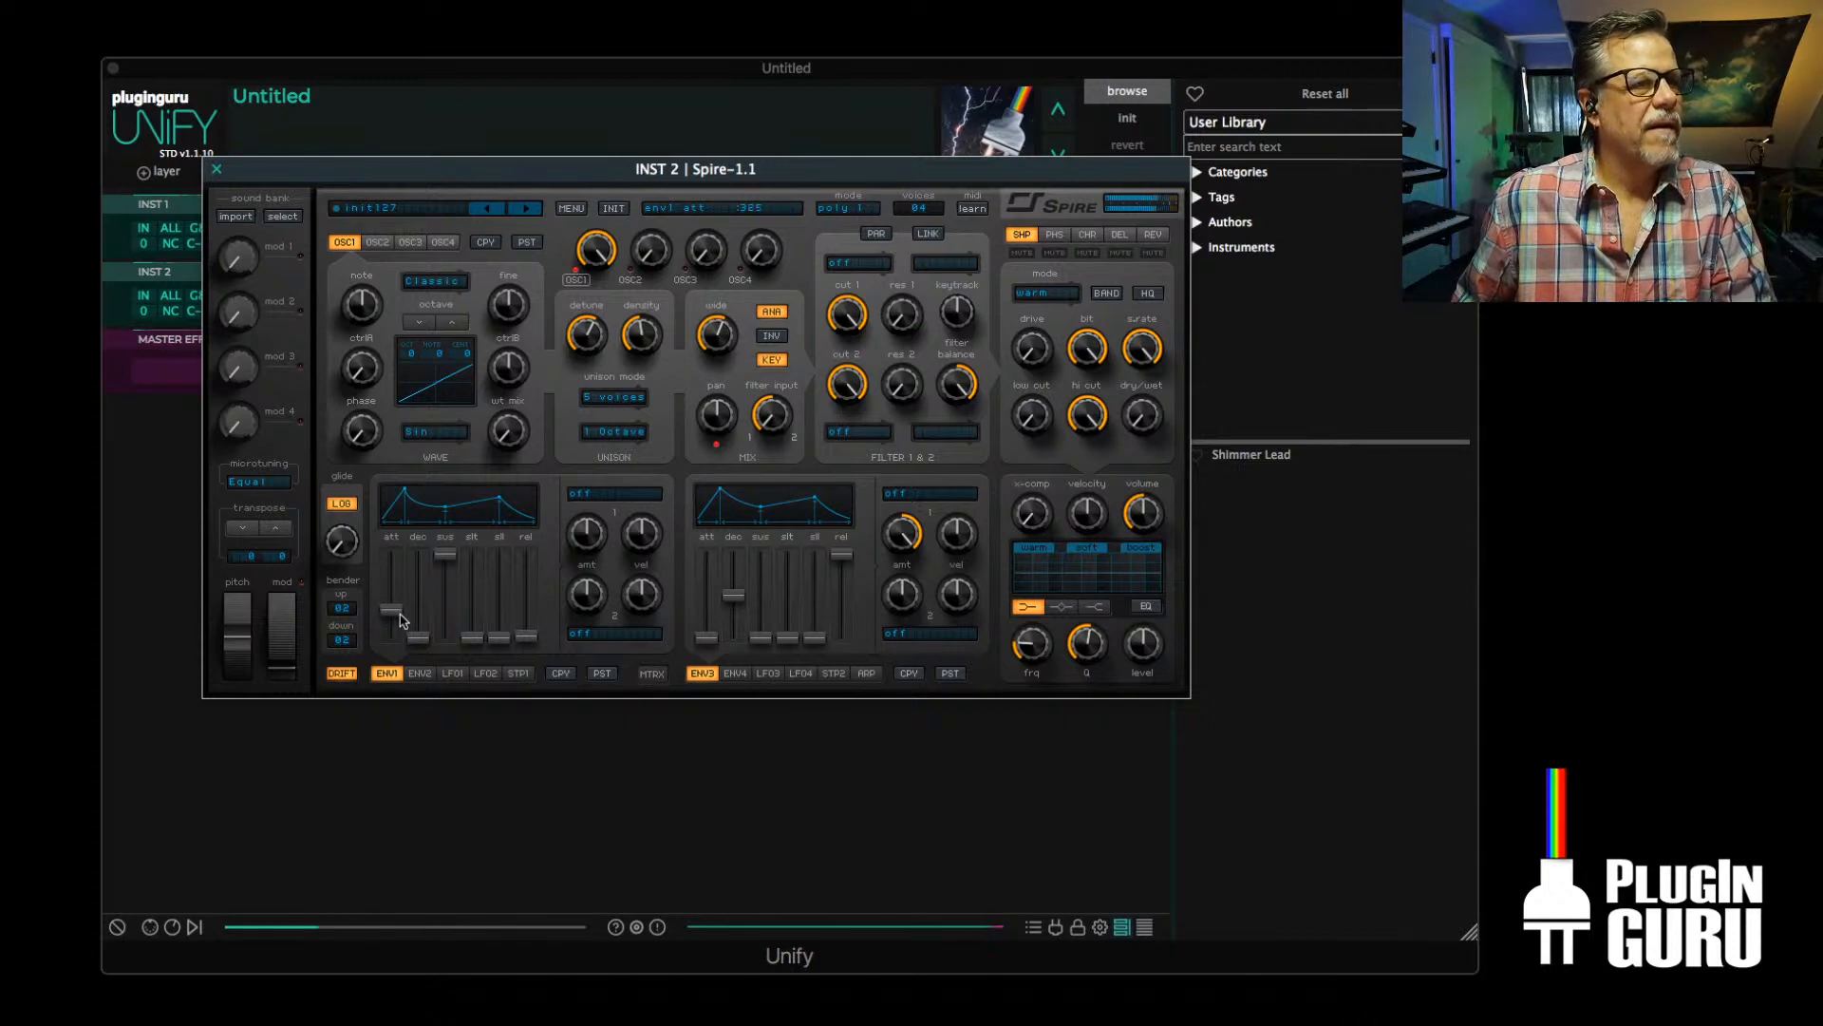
pyautogui.moveTo(525, 637); pyautogui.dragTo(535, 594)
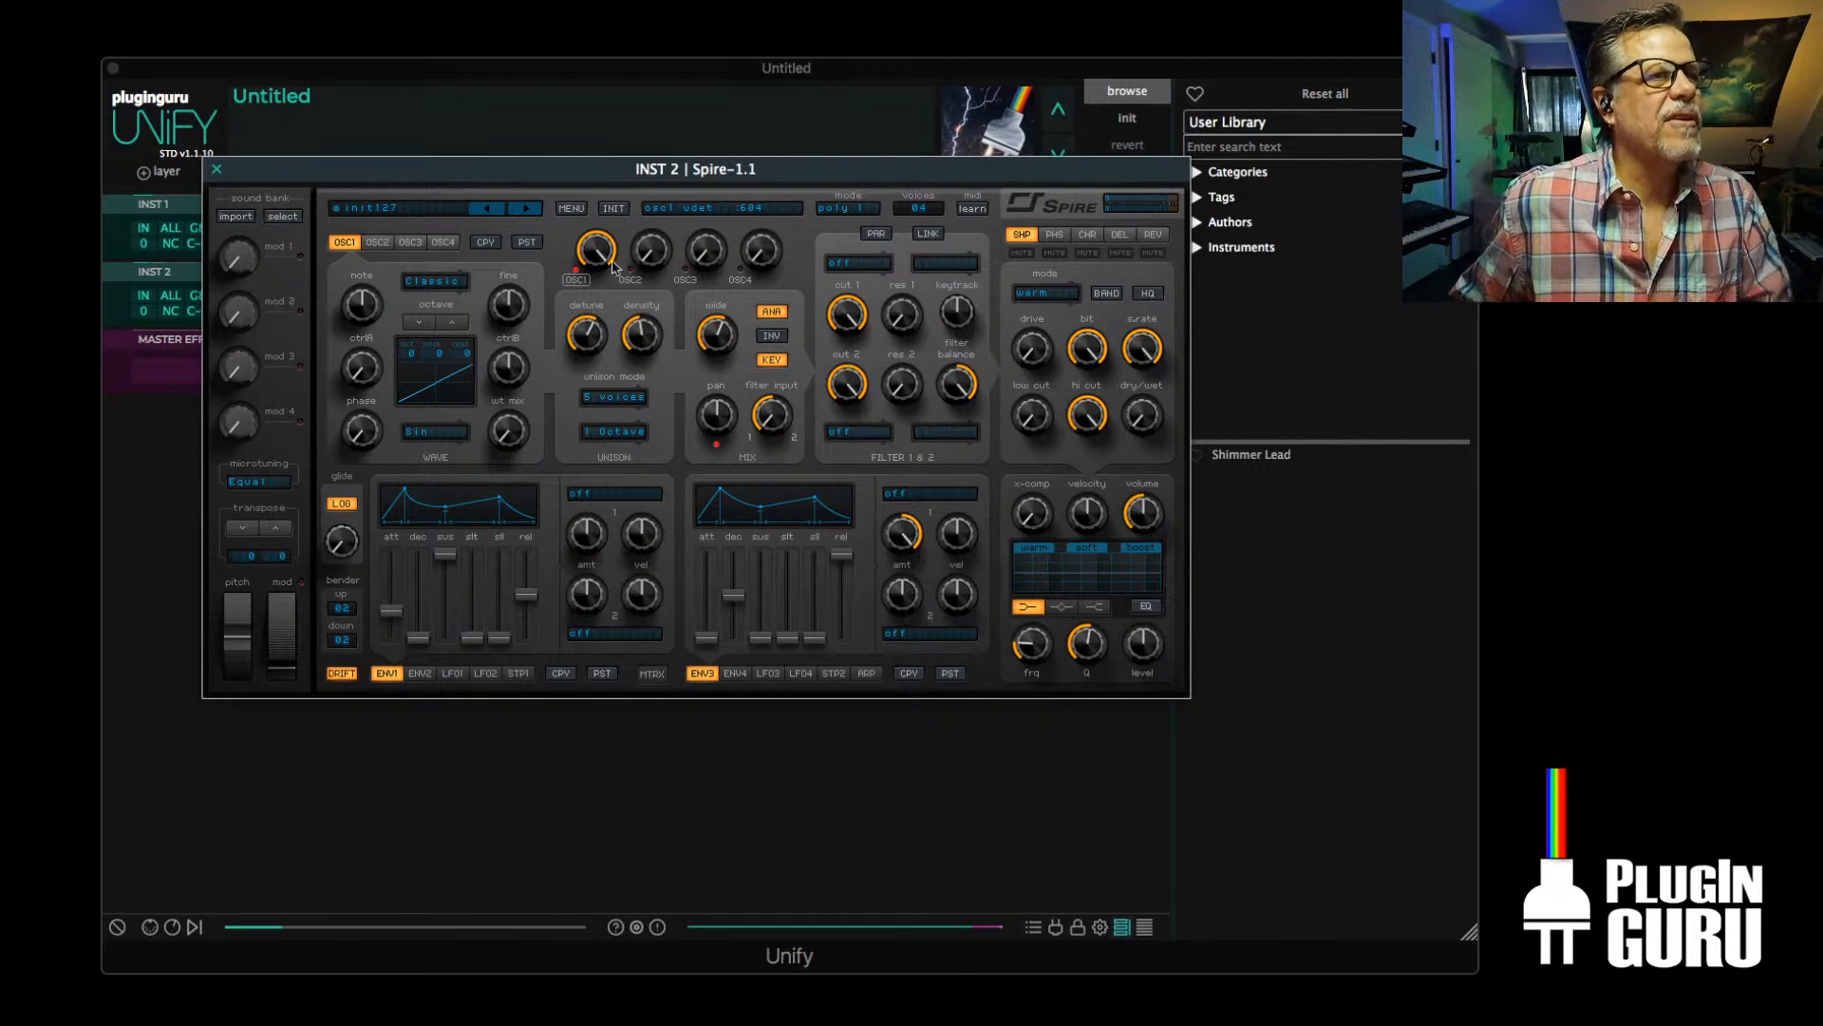
pyautogui.click(919, 207)
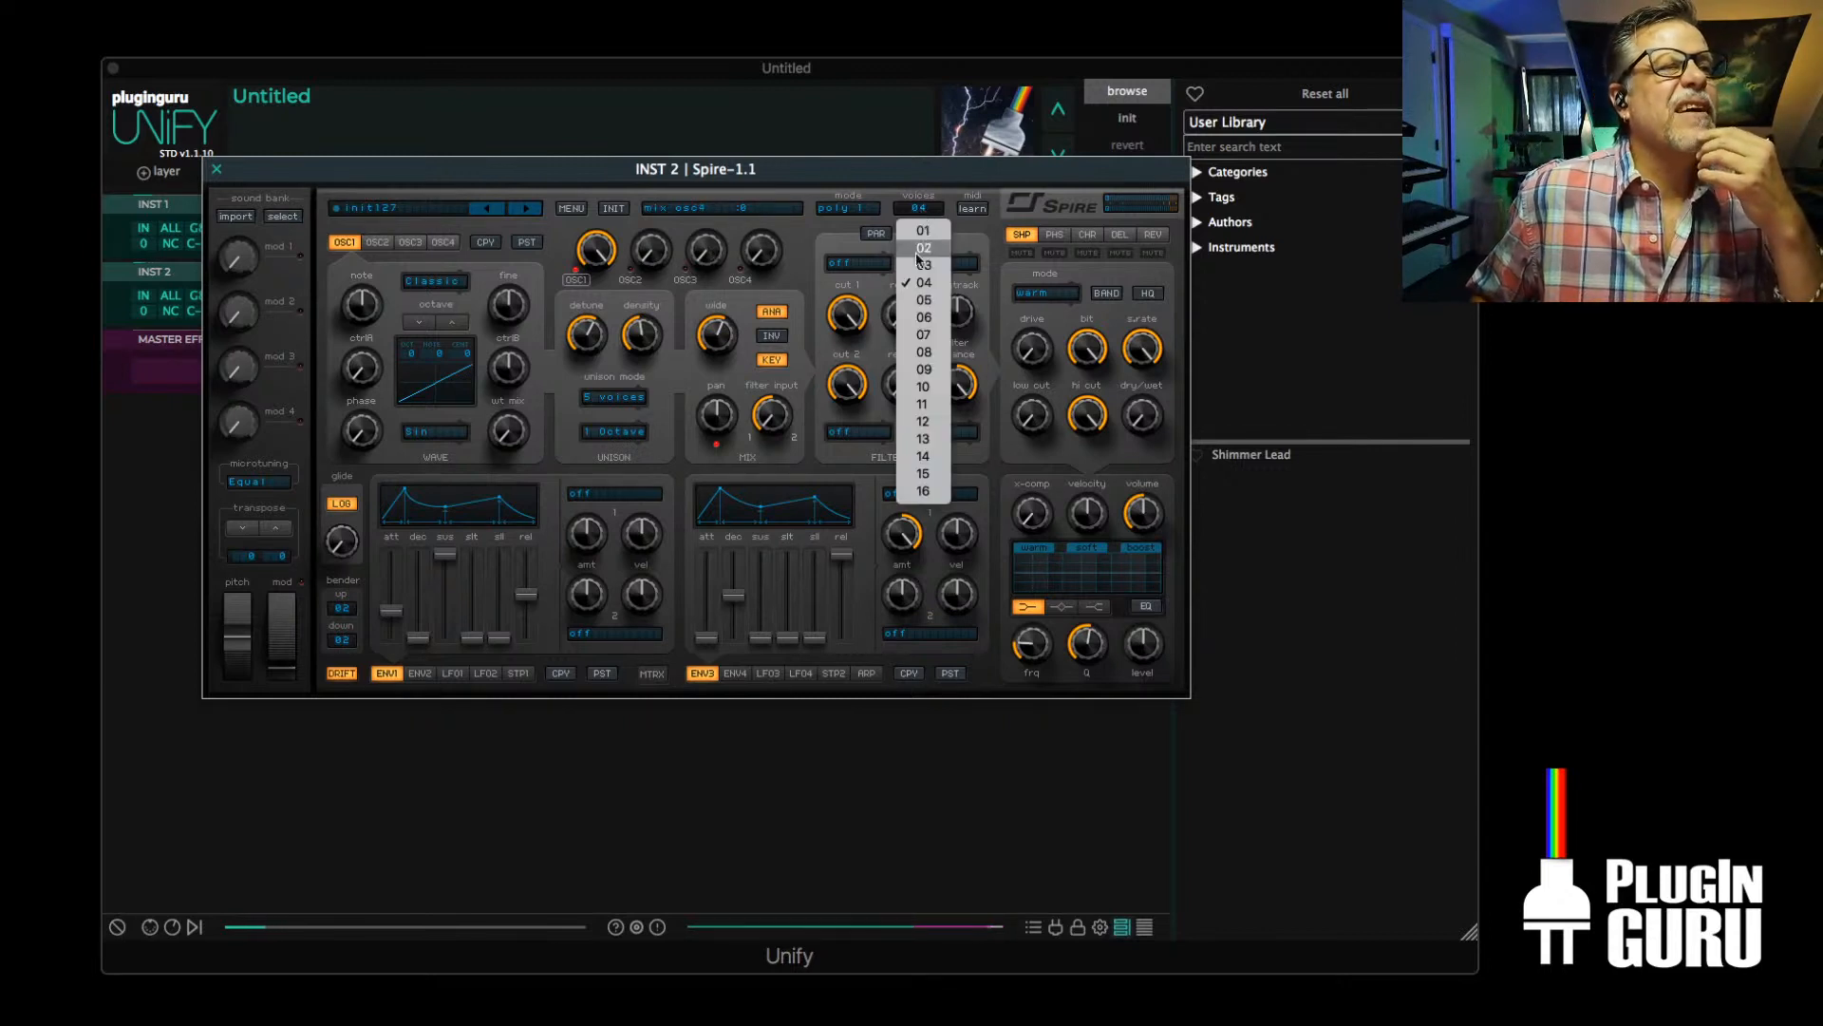
pyautogui.click(922, 492)
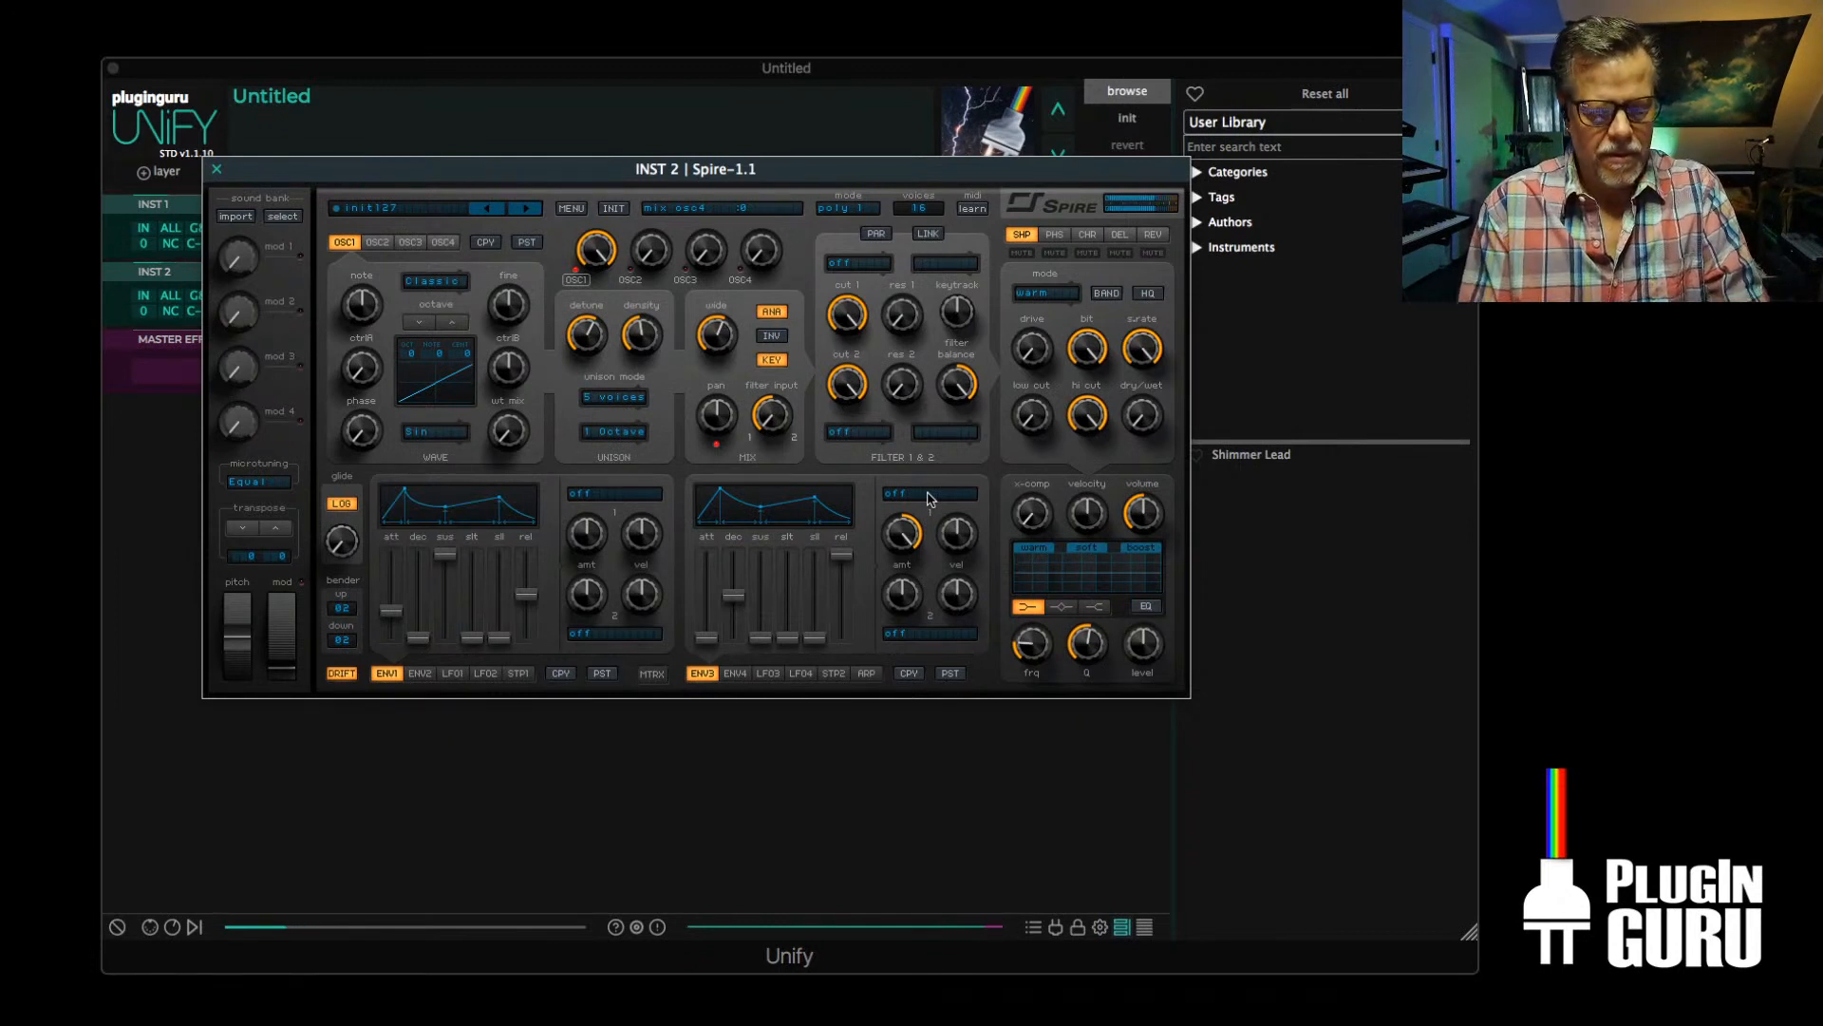
# Set filter 1 to the infecto type with its cutoff fully open at 1000, and close the Spire window
pyautogui.moveTo(848, 314); pyautogui.dragTo(841, 415)
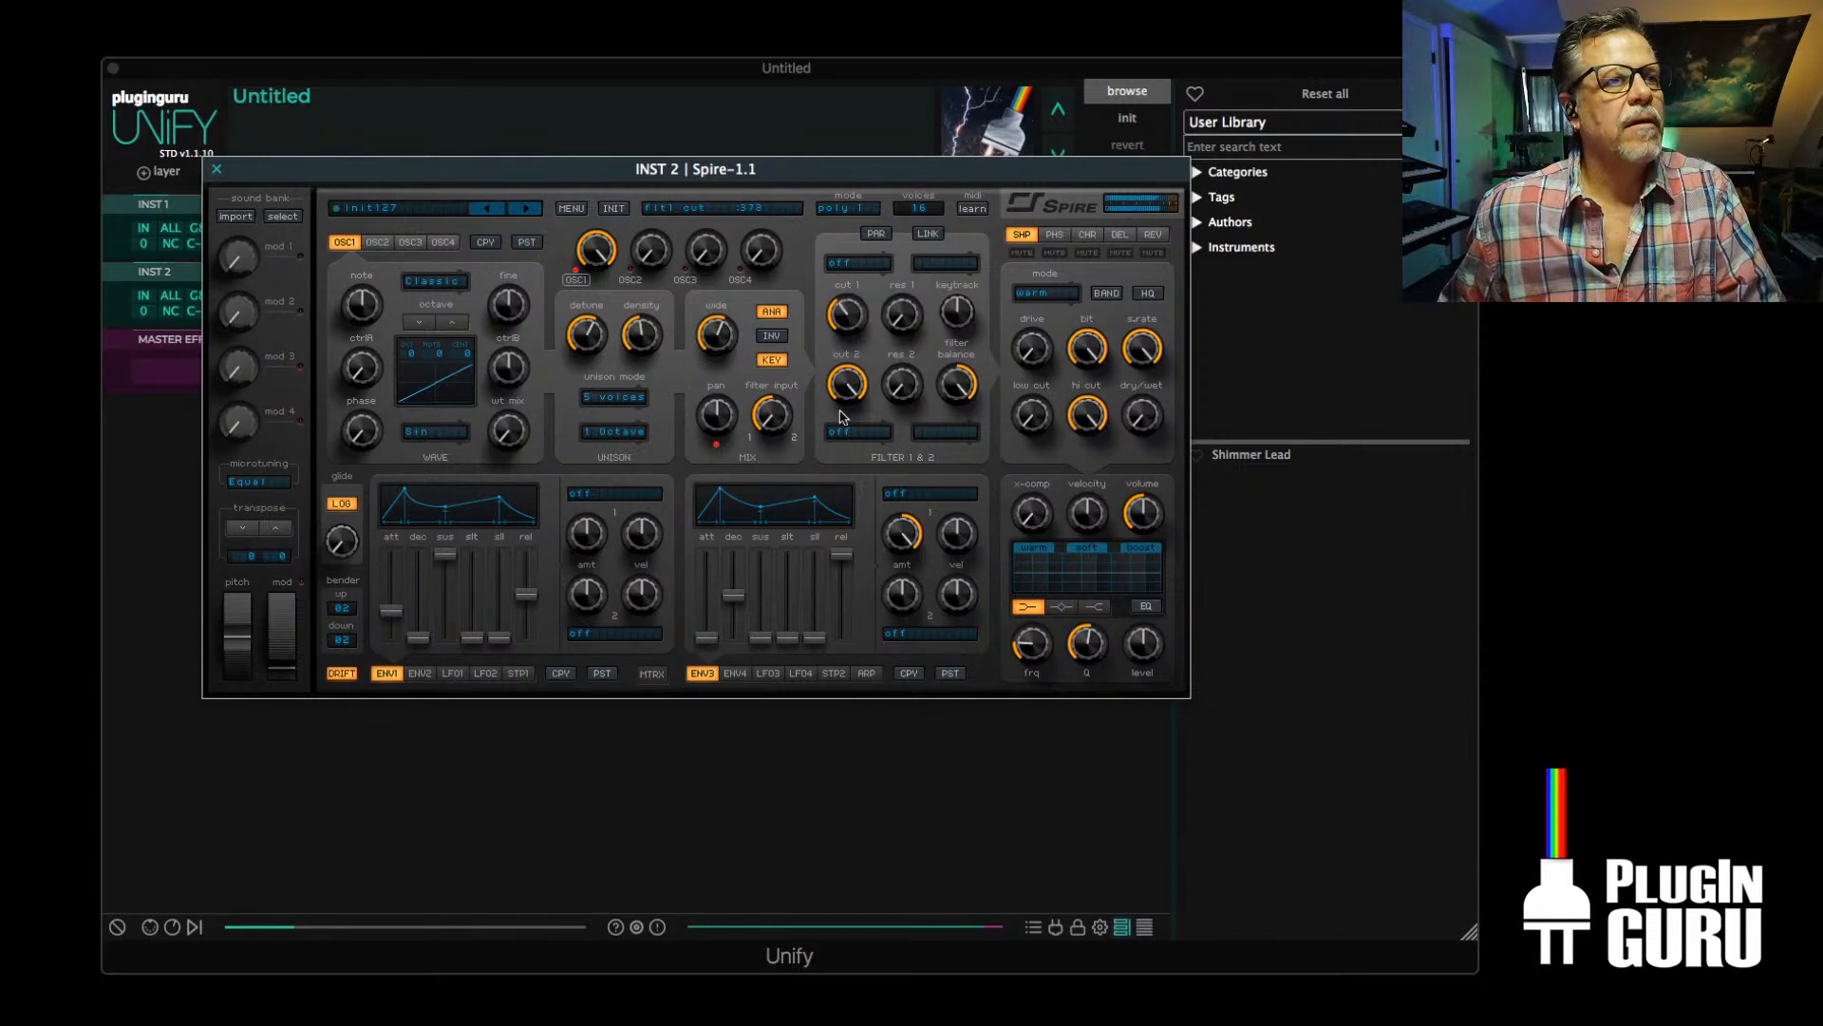
pyautogui.click(857, 264)
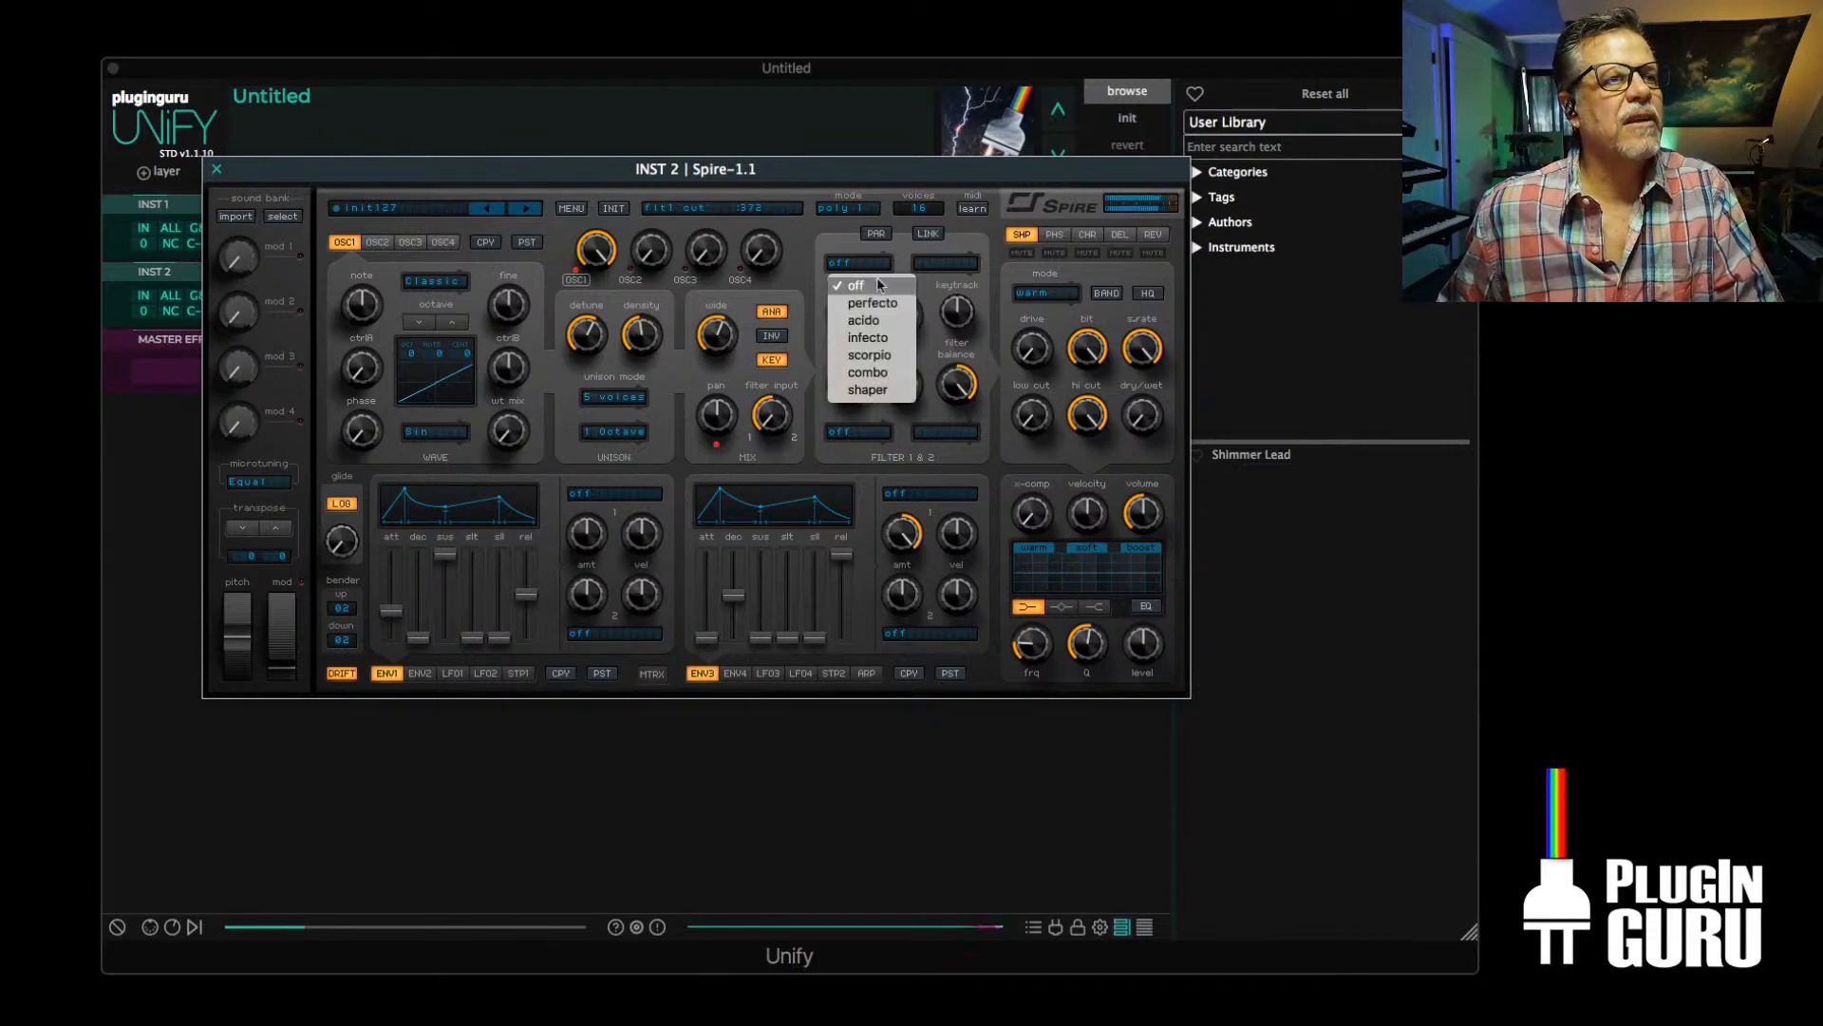
pyautogui.click(869, 337)
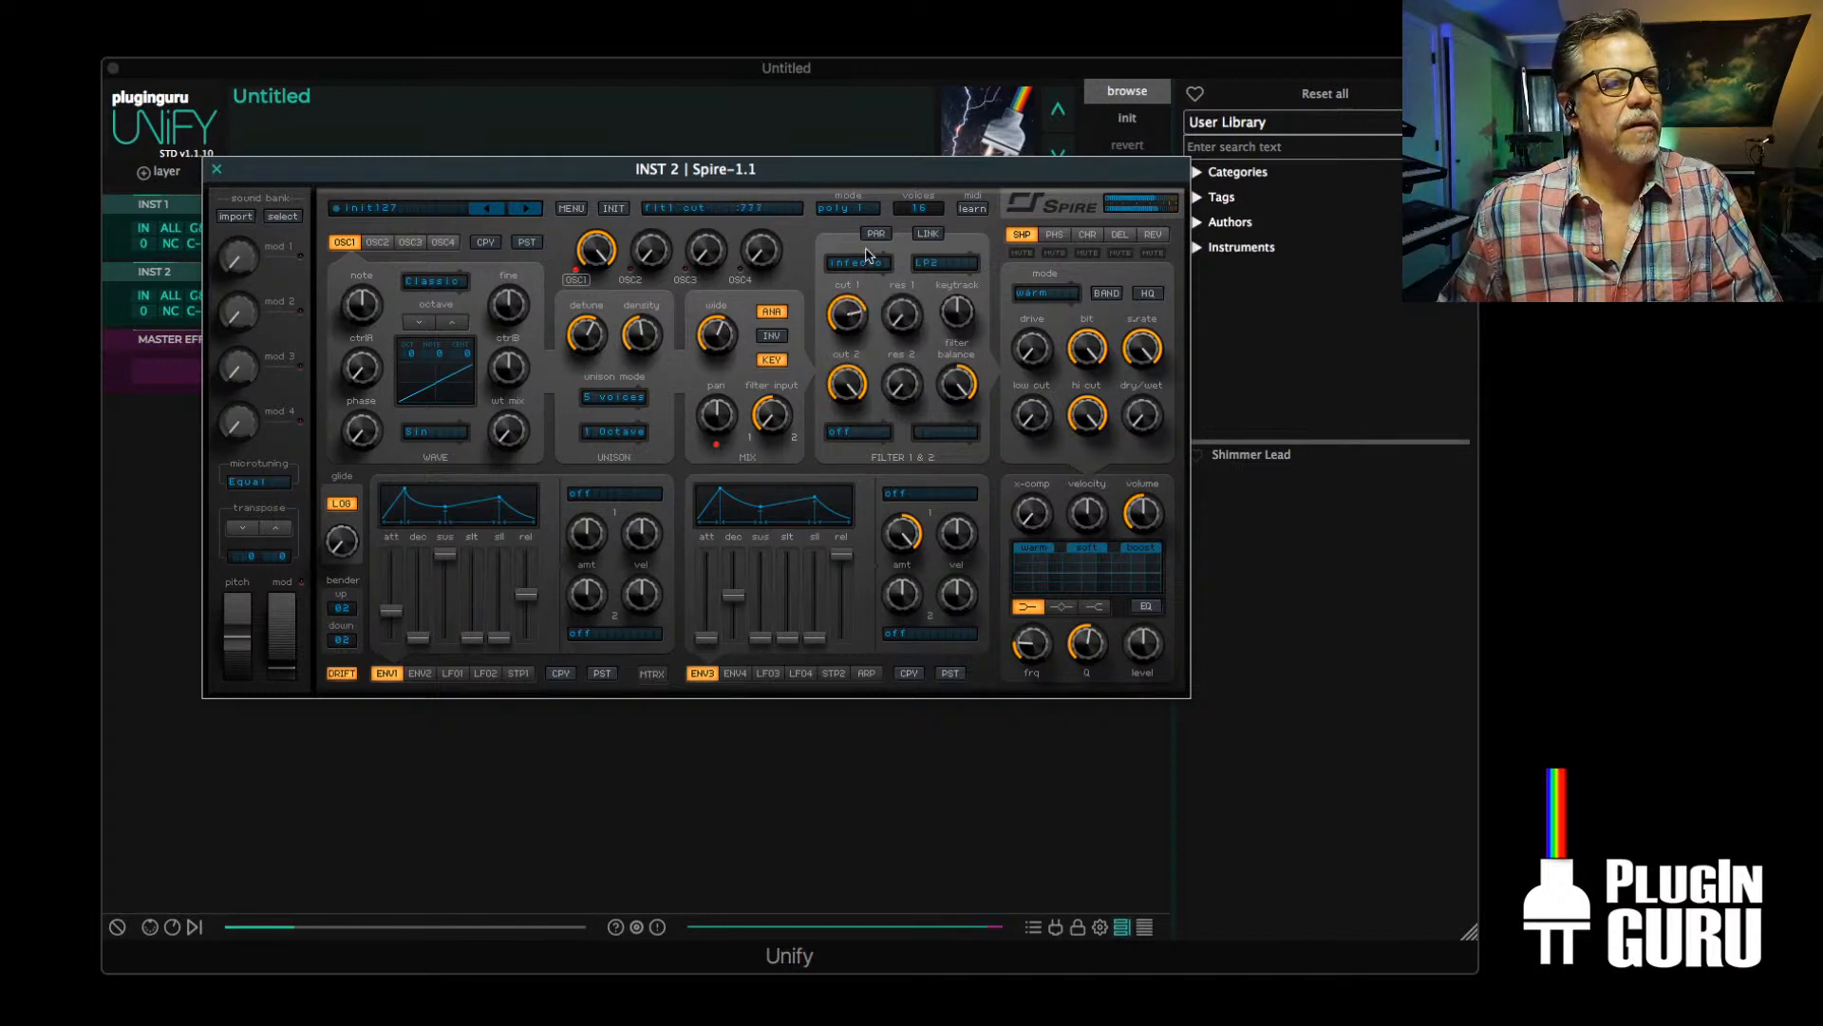
pyautogui.moveTo(867, 247); pyautogui.dragTo(860, 272)
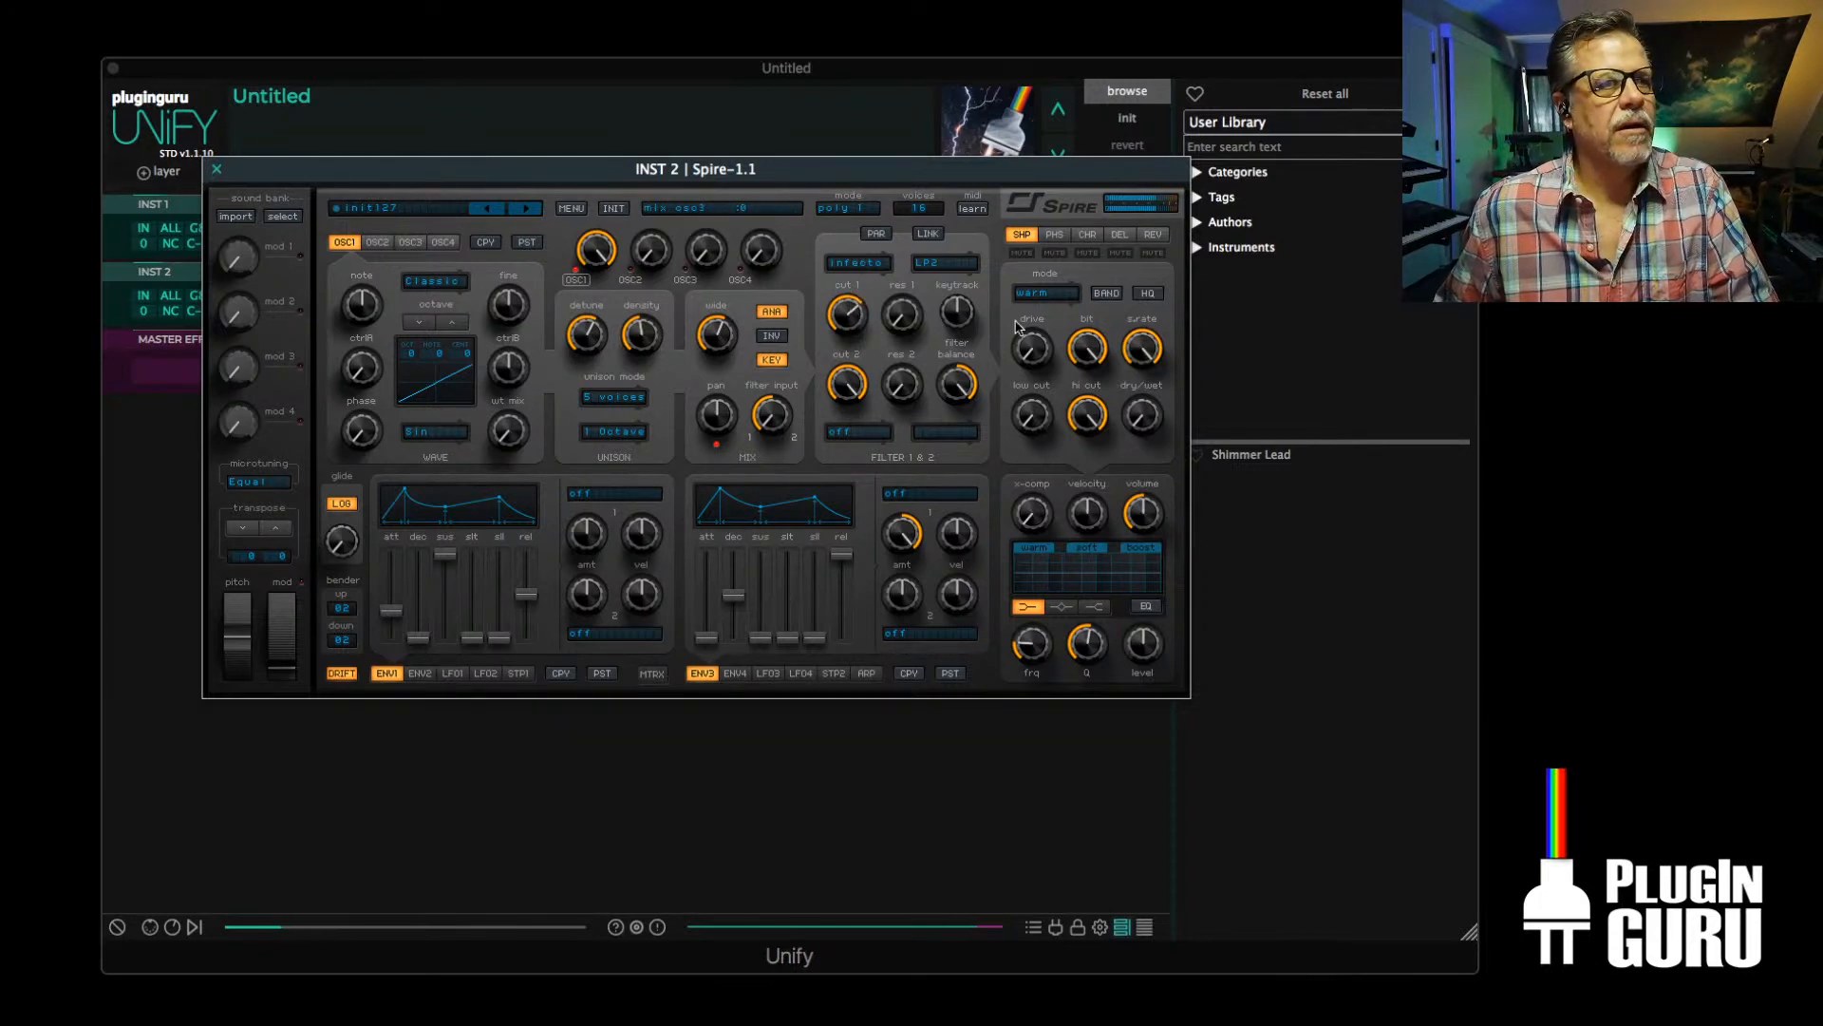
pyautogui.click(216, 169)
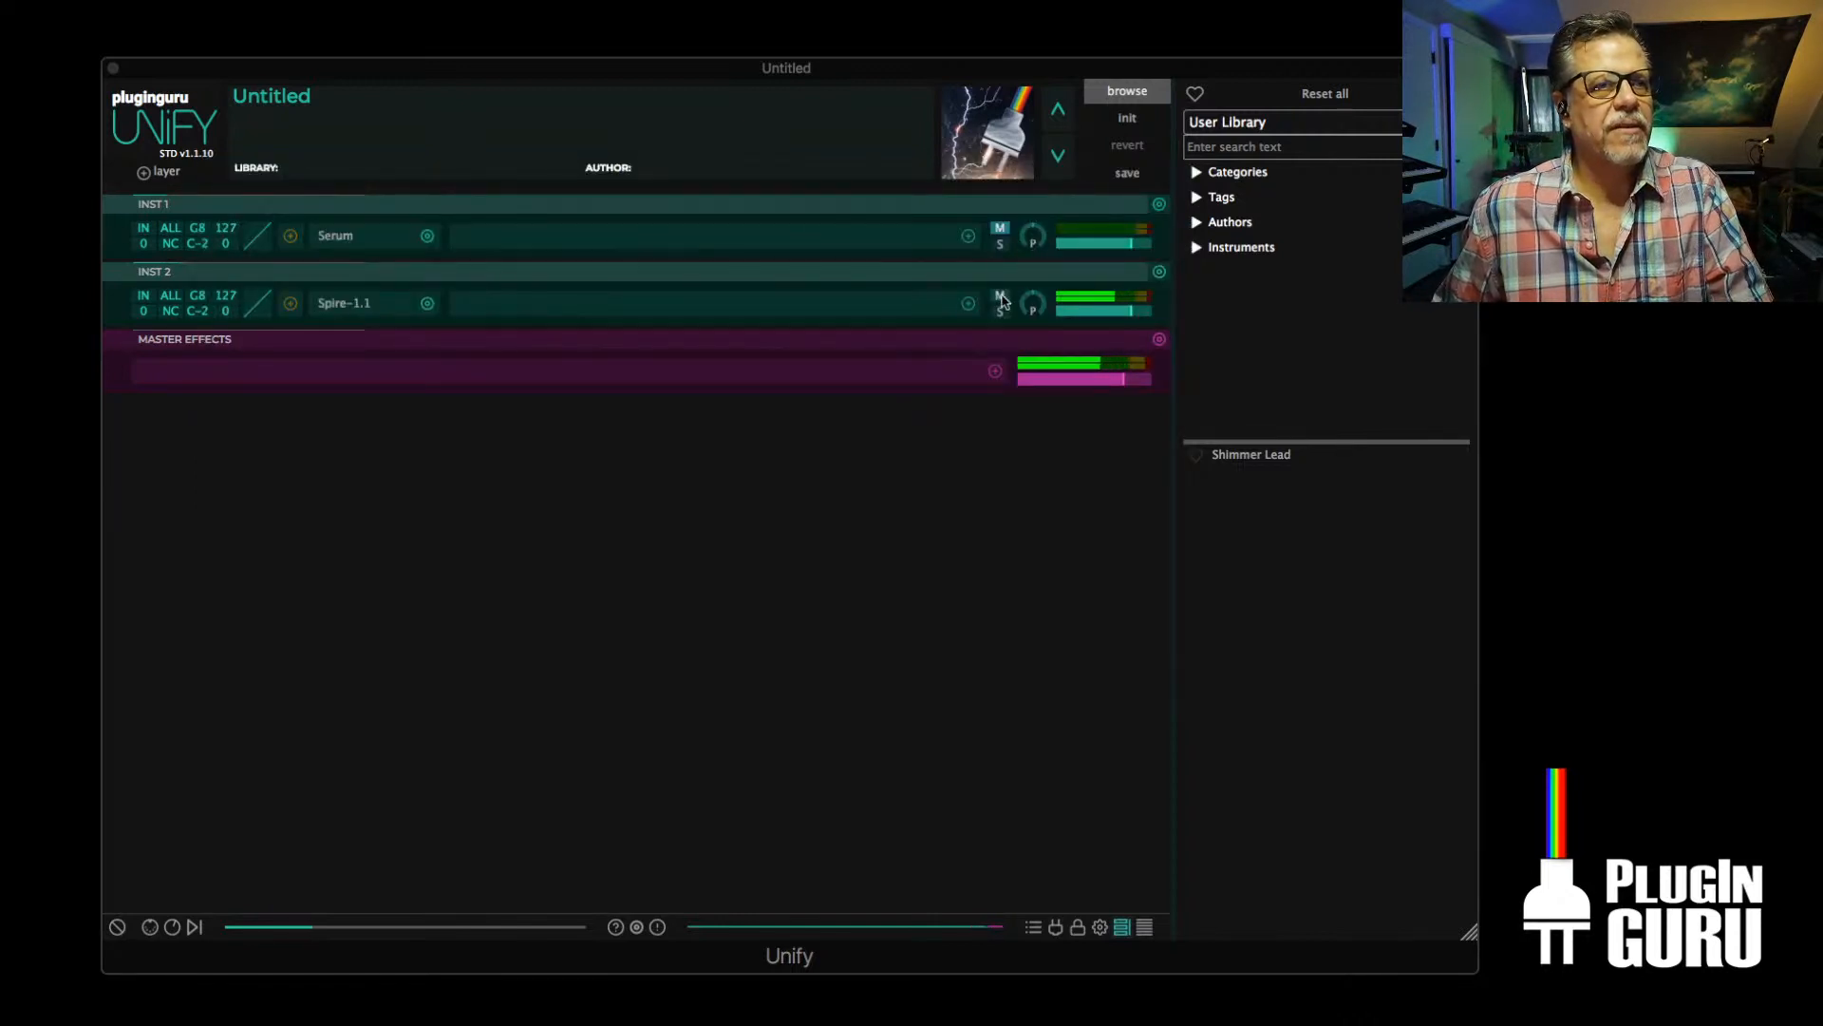
# Unmute the Serum layer and lower its level slightly
pyautogui.click(999, 229)
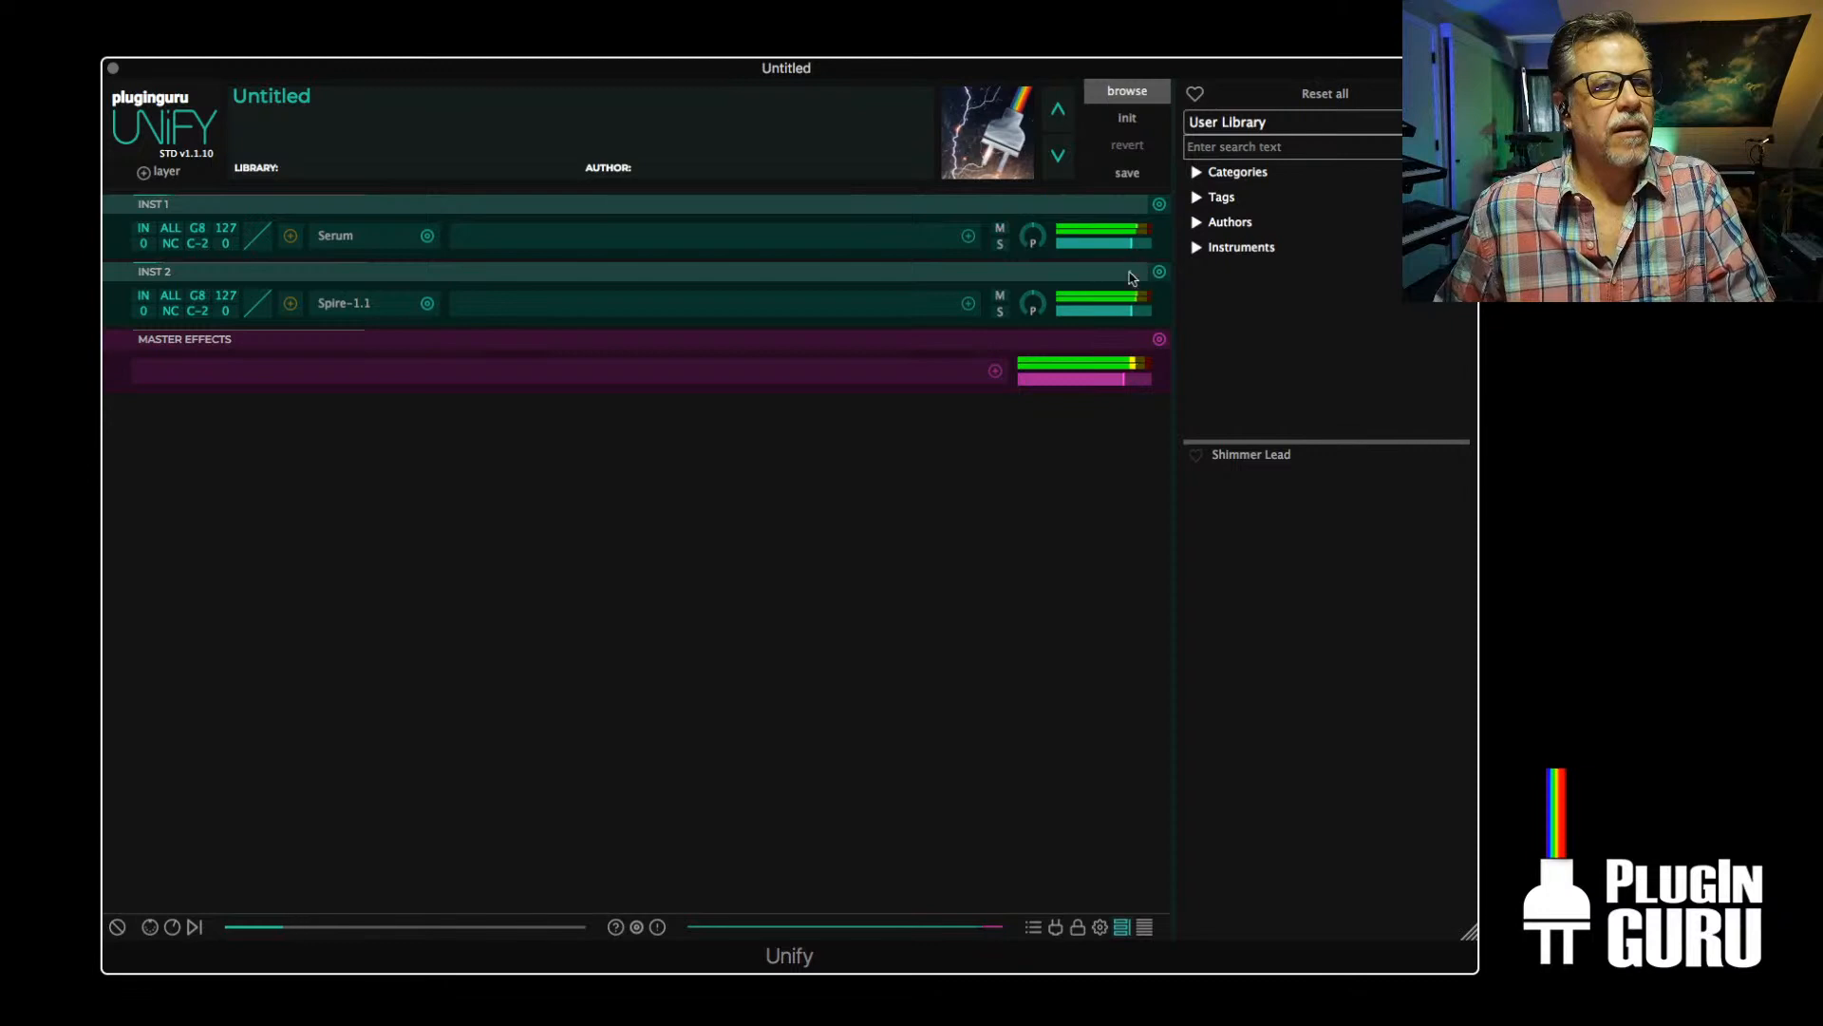
pyautogui.moveTo(1132, 249); pyautogui.dragTo(1122, 251)
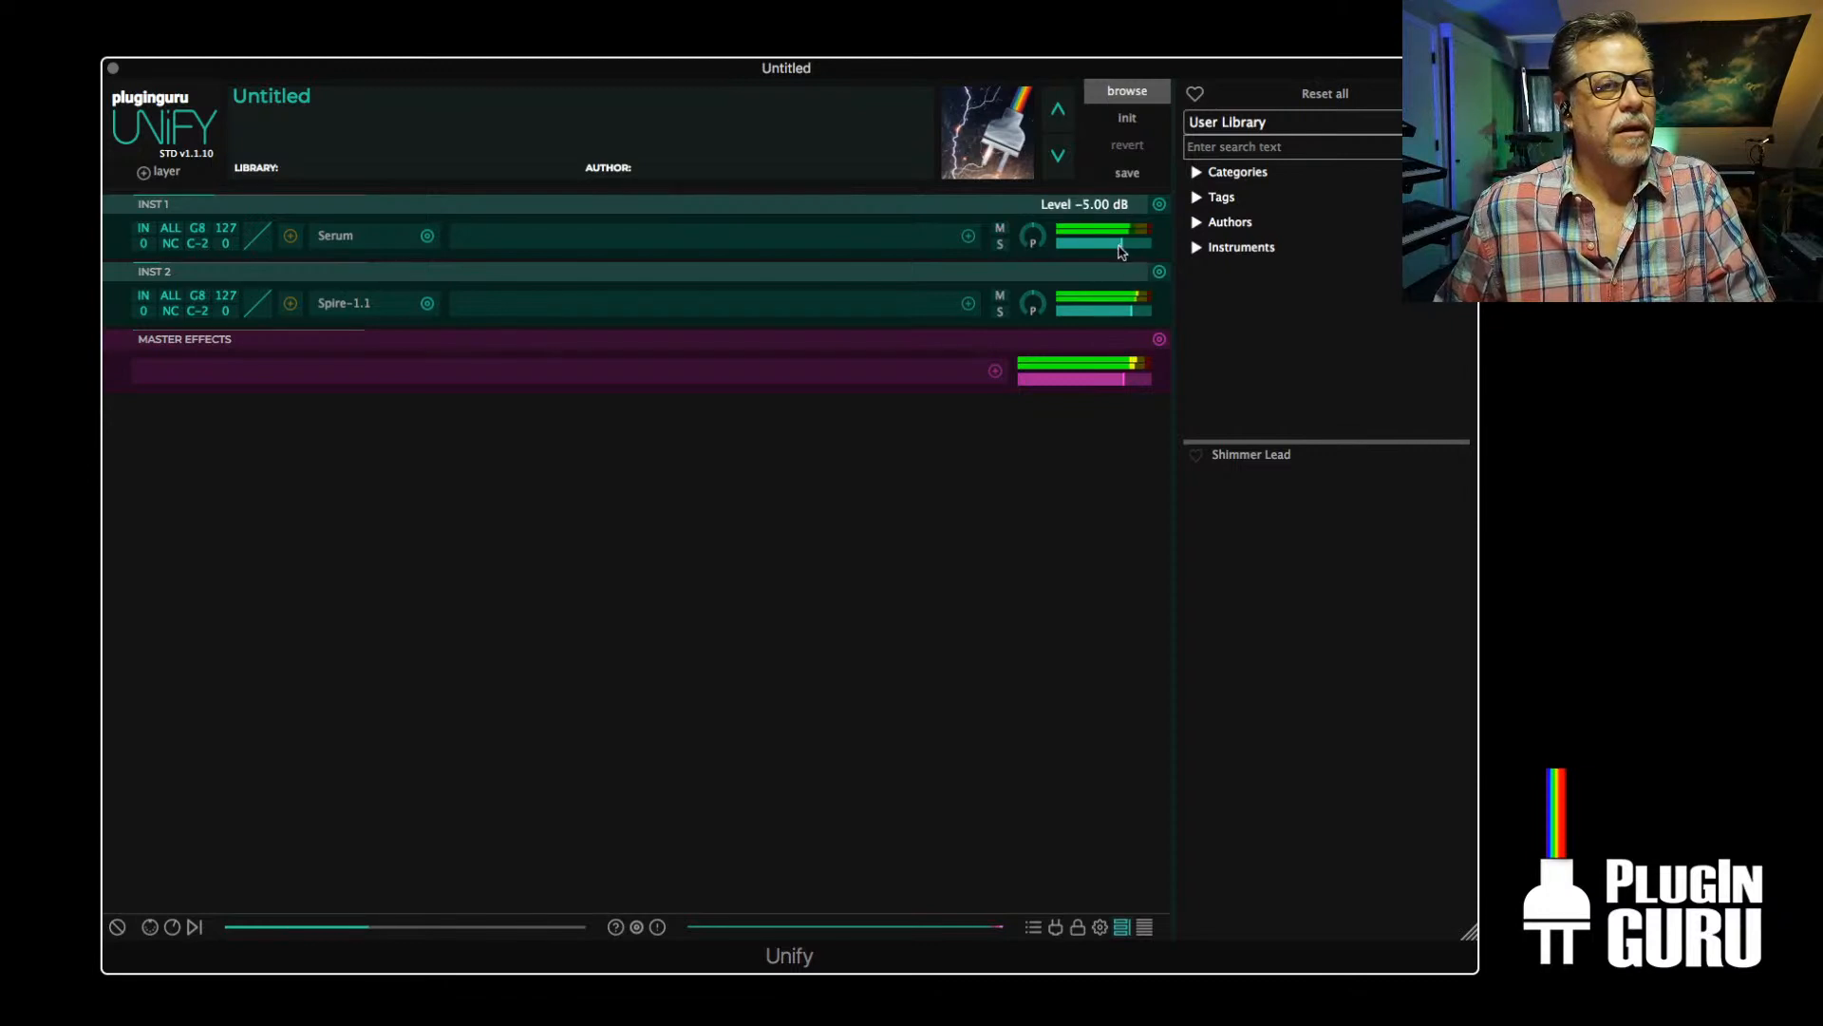
# Turn off the reverb, delay and chorus effects in Serum, and close its window
pyautogui.click(334, 238)
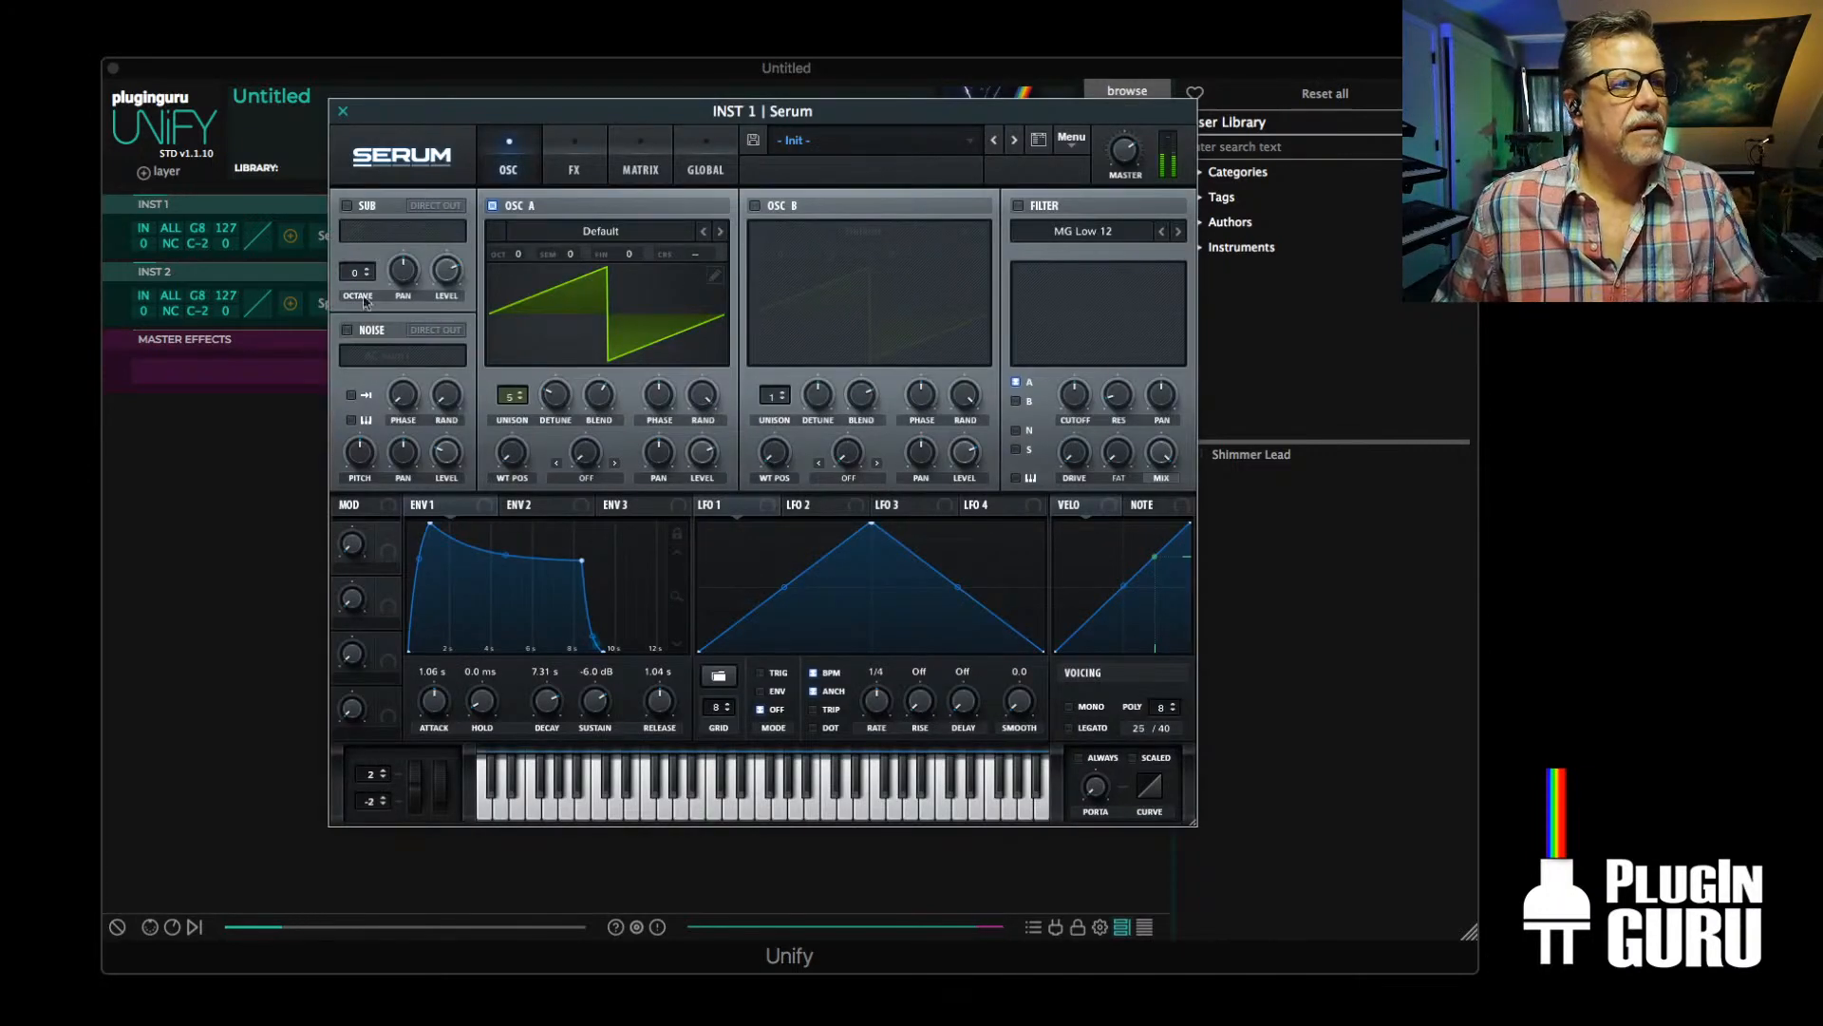
pyautogui.click(575, 162)
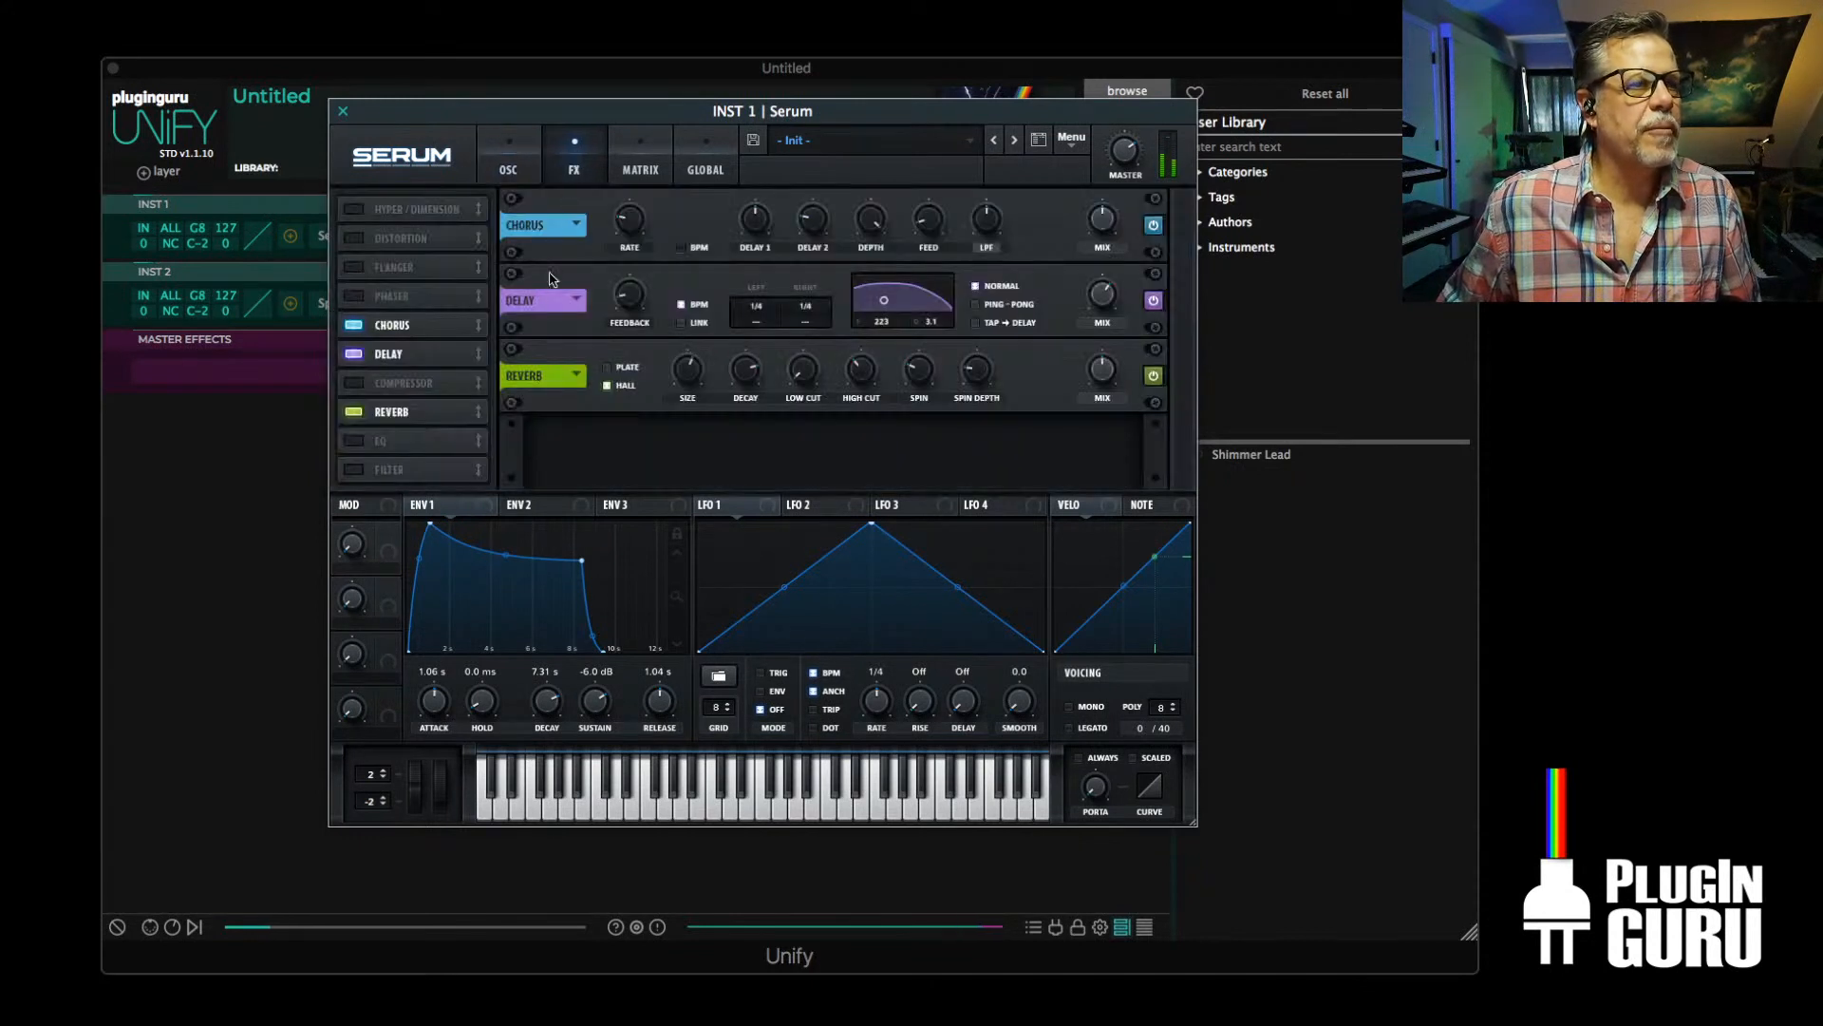
pyautogui.click(353, 411)
pyautogui.click(354, 353)
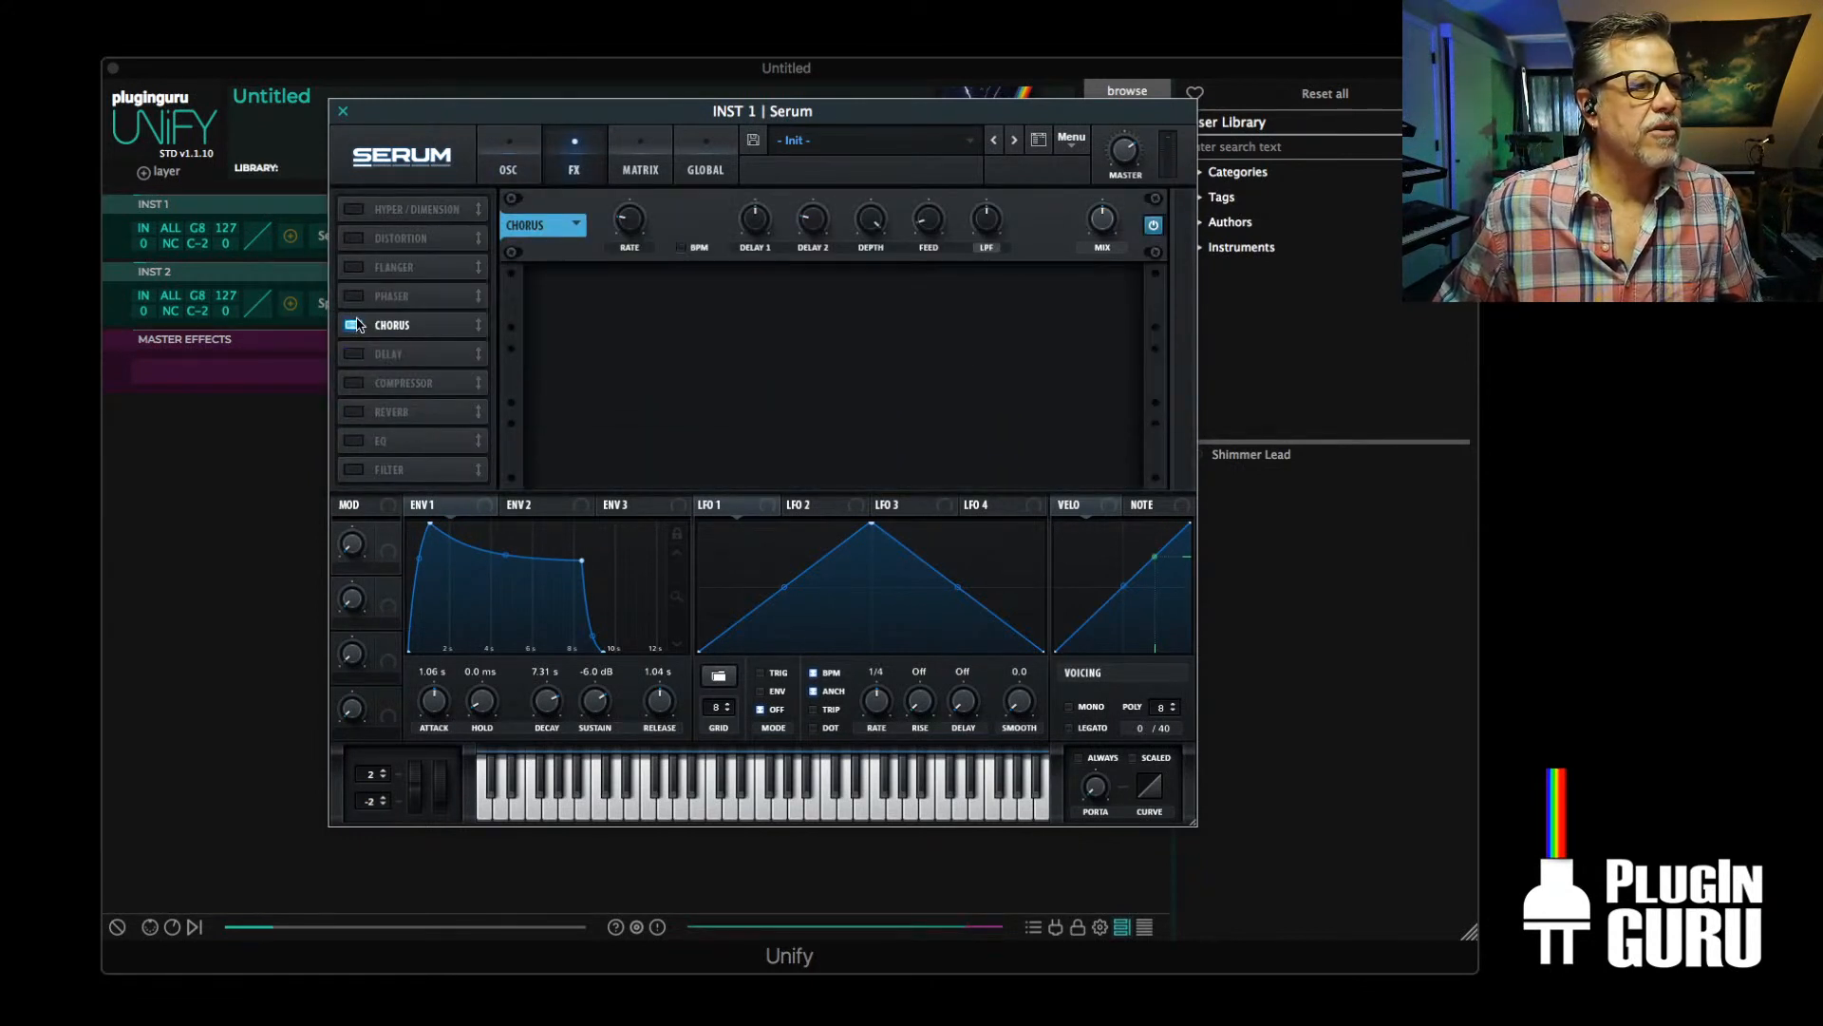
pyautogui.click(353, 325)
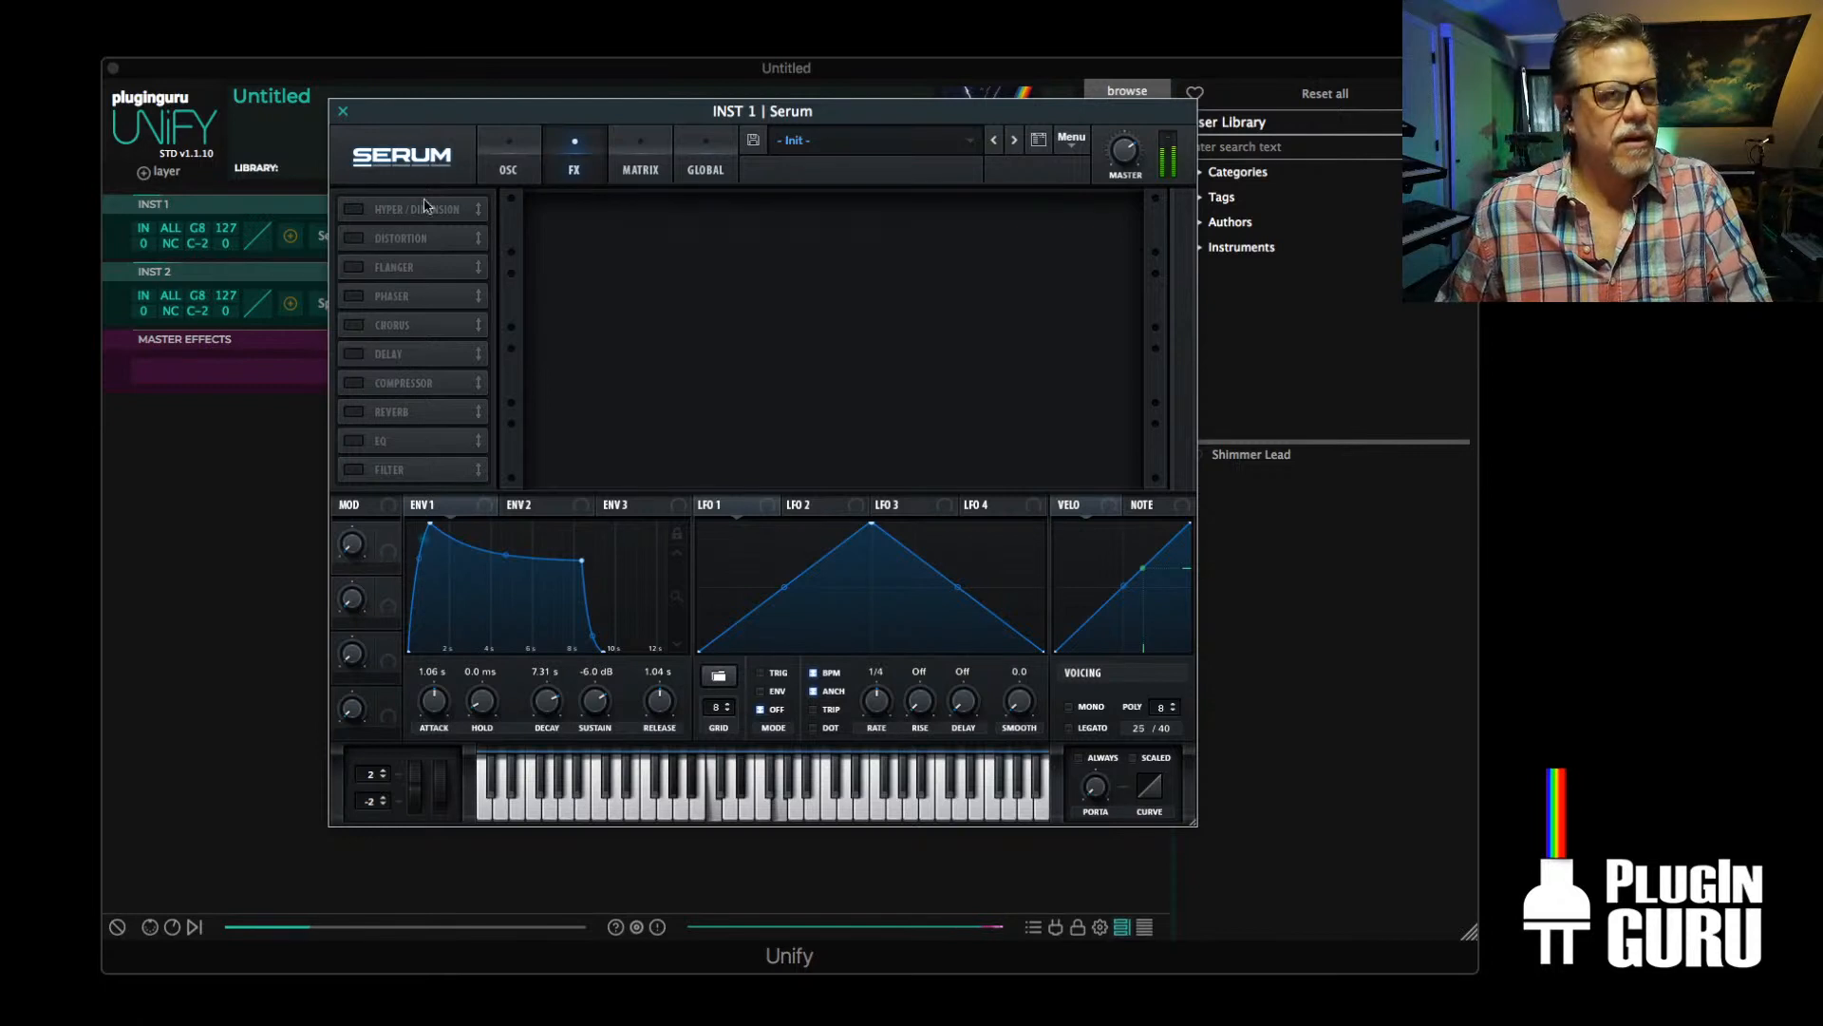
pyautogui.click(343, 110)
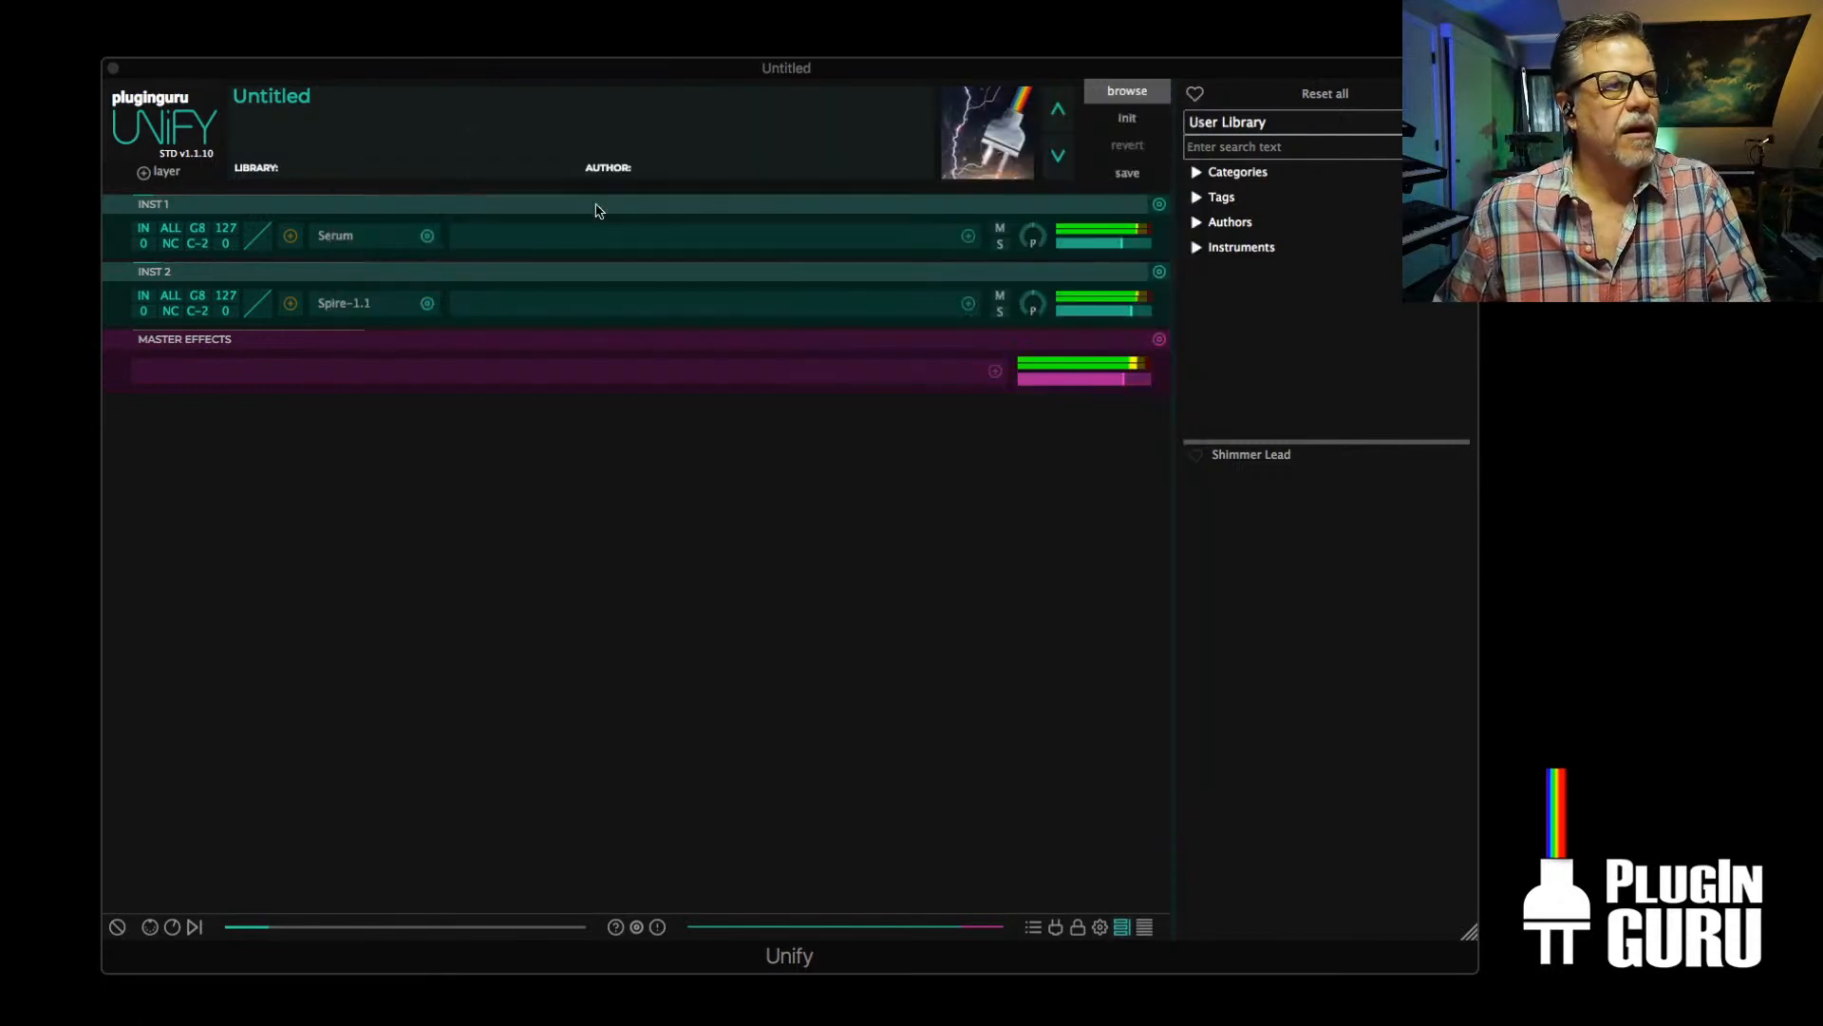
# Solo the Serum and Spire layers in turn to compare their sound, and examine Serum's OSC A unison and detune settings
pyautogui.click(1000, 243)
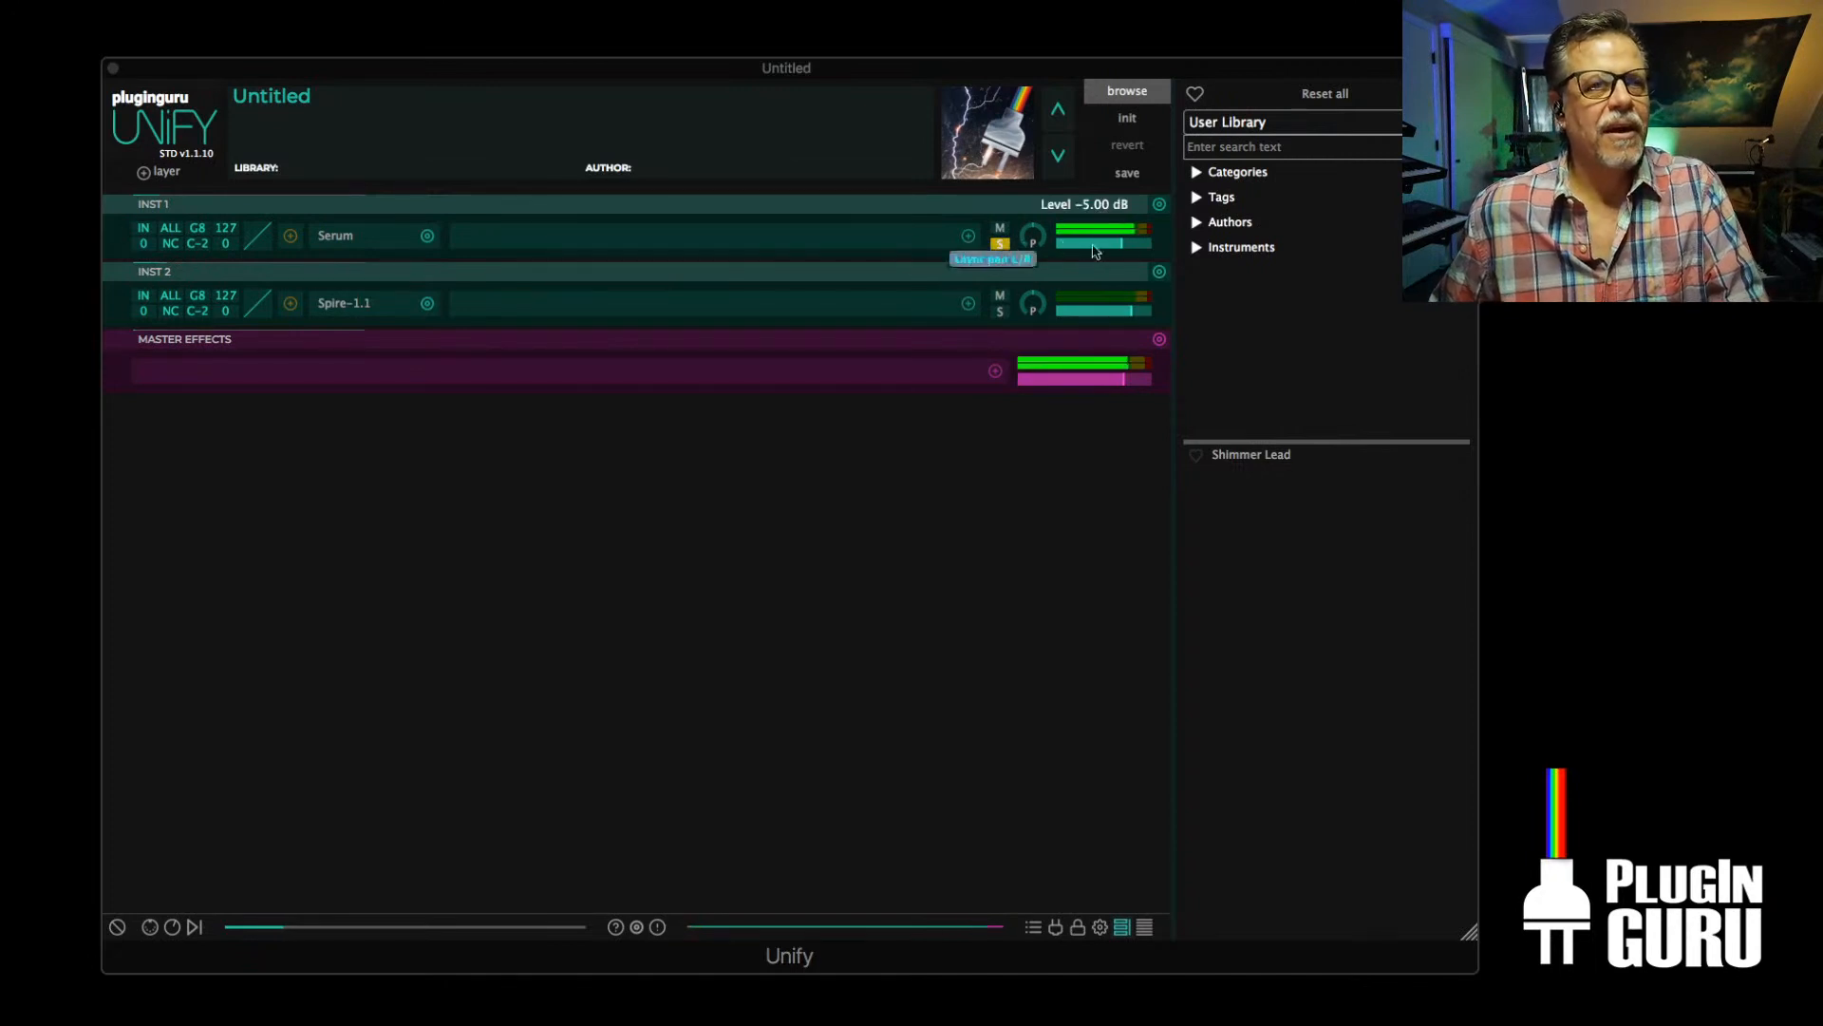
pyautogui.click(1000, 311)
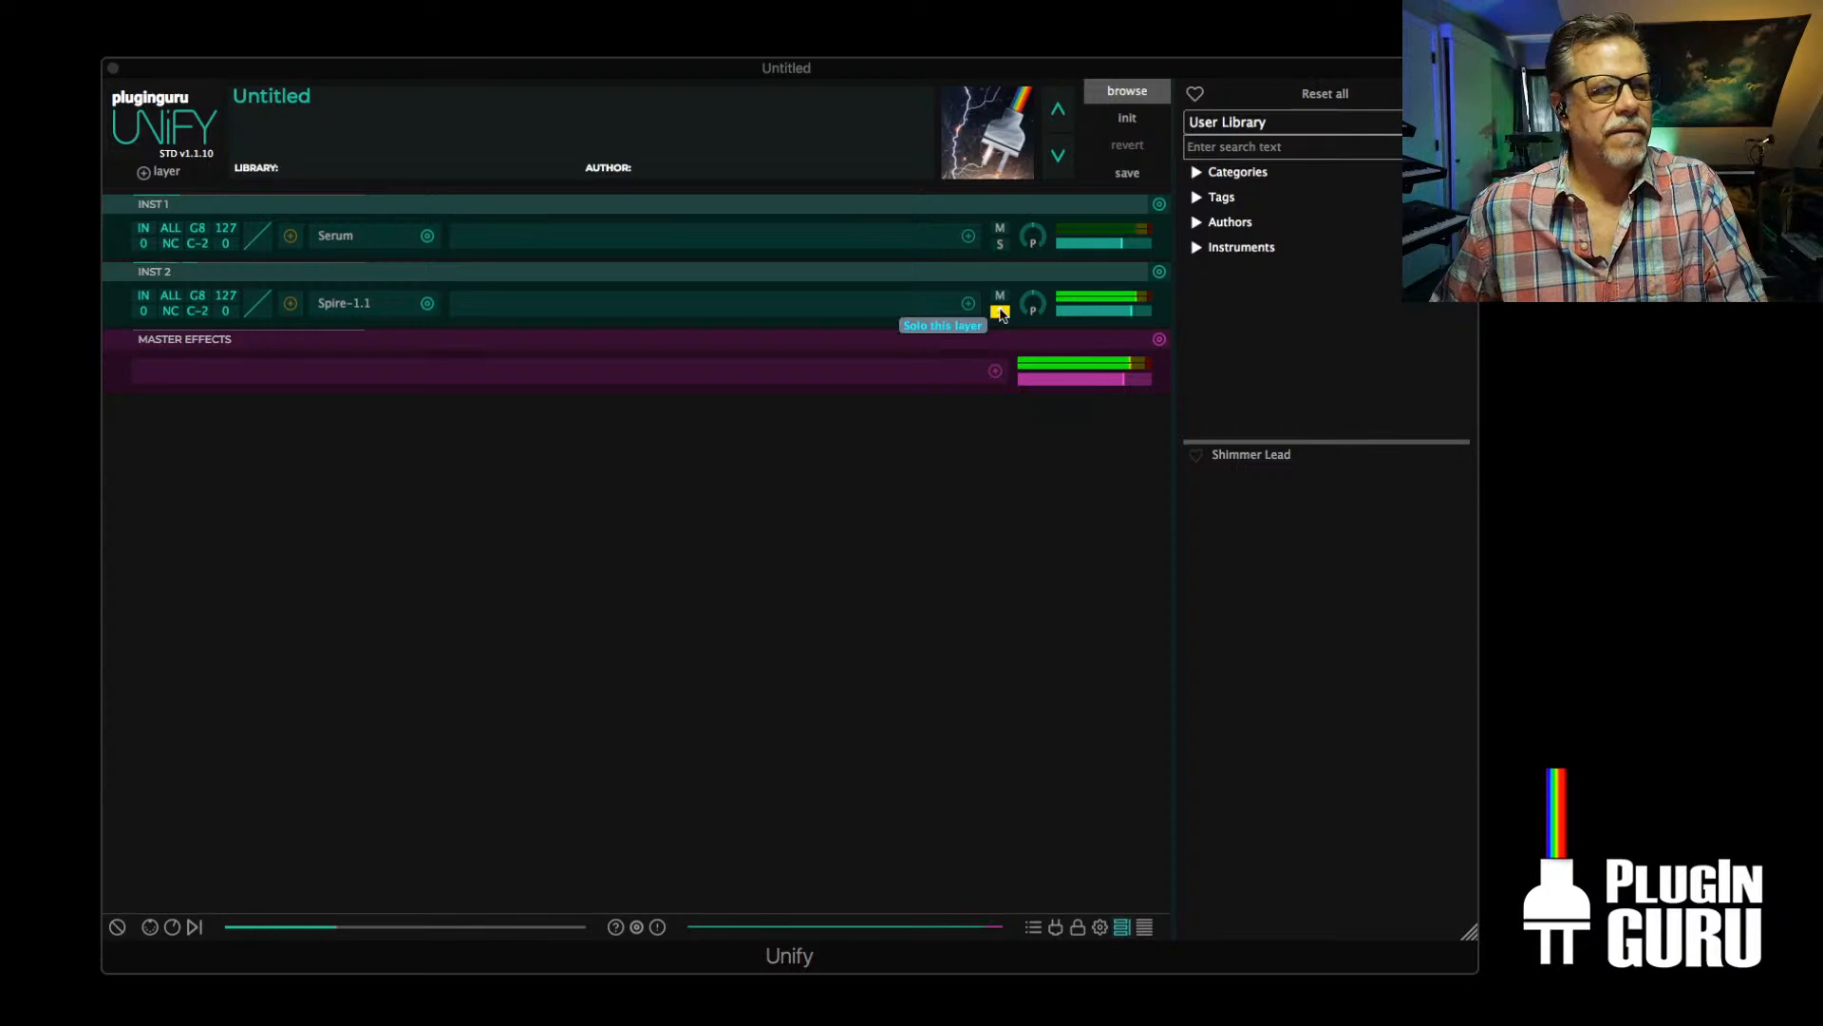
pyautogui.click(998, 245)
pyautogui.click(332, 239)
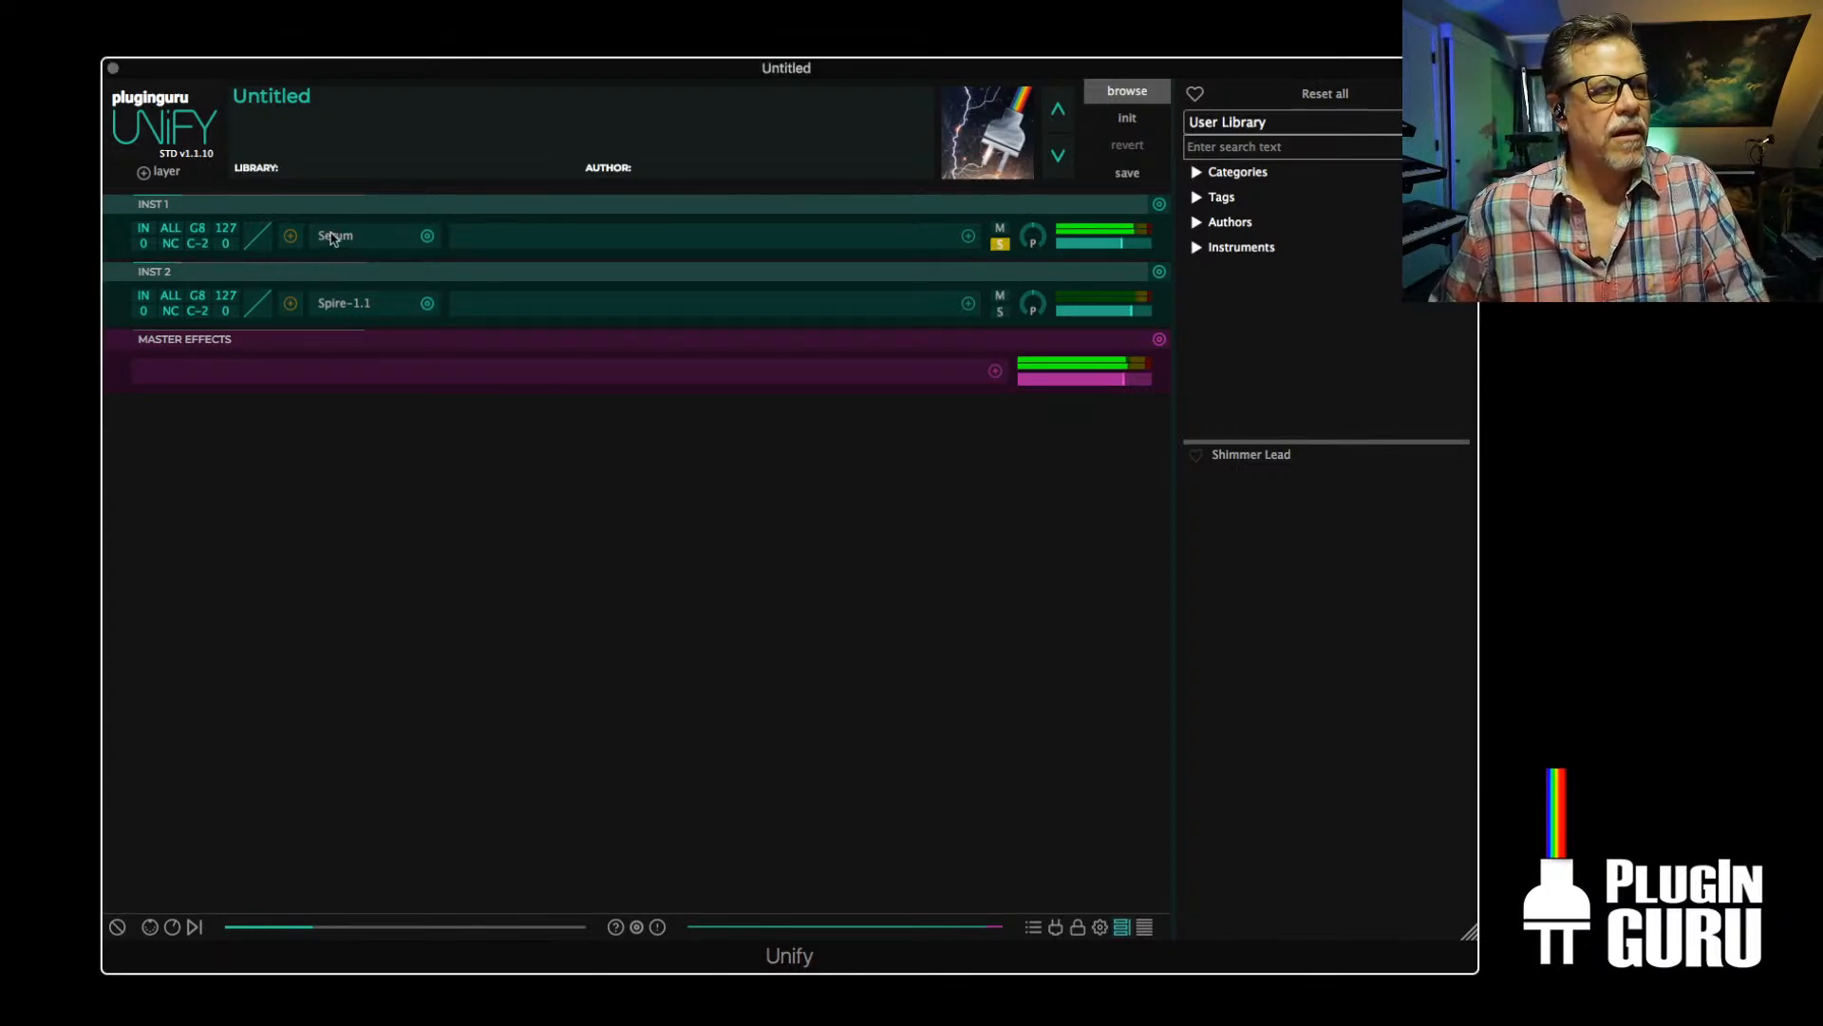
pyautogui.click(331, 239)
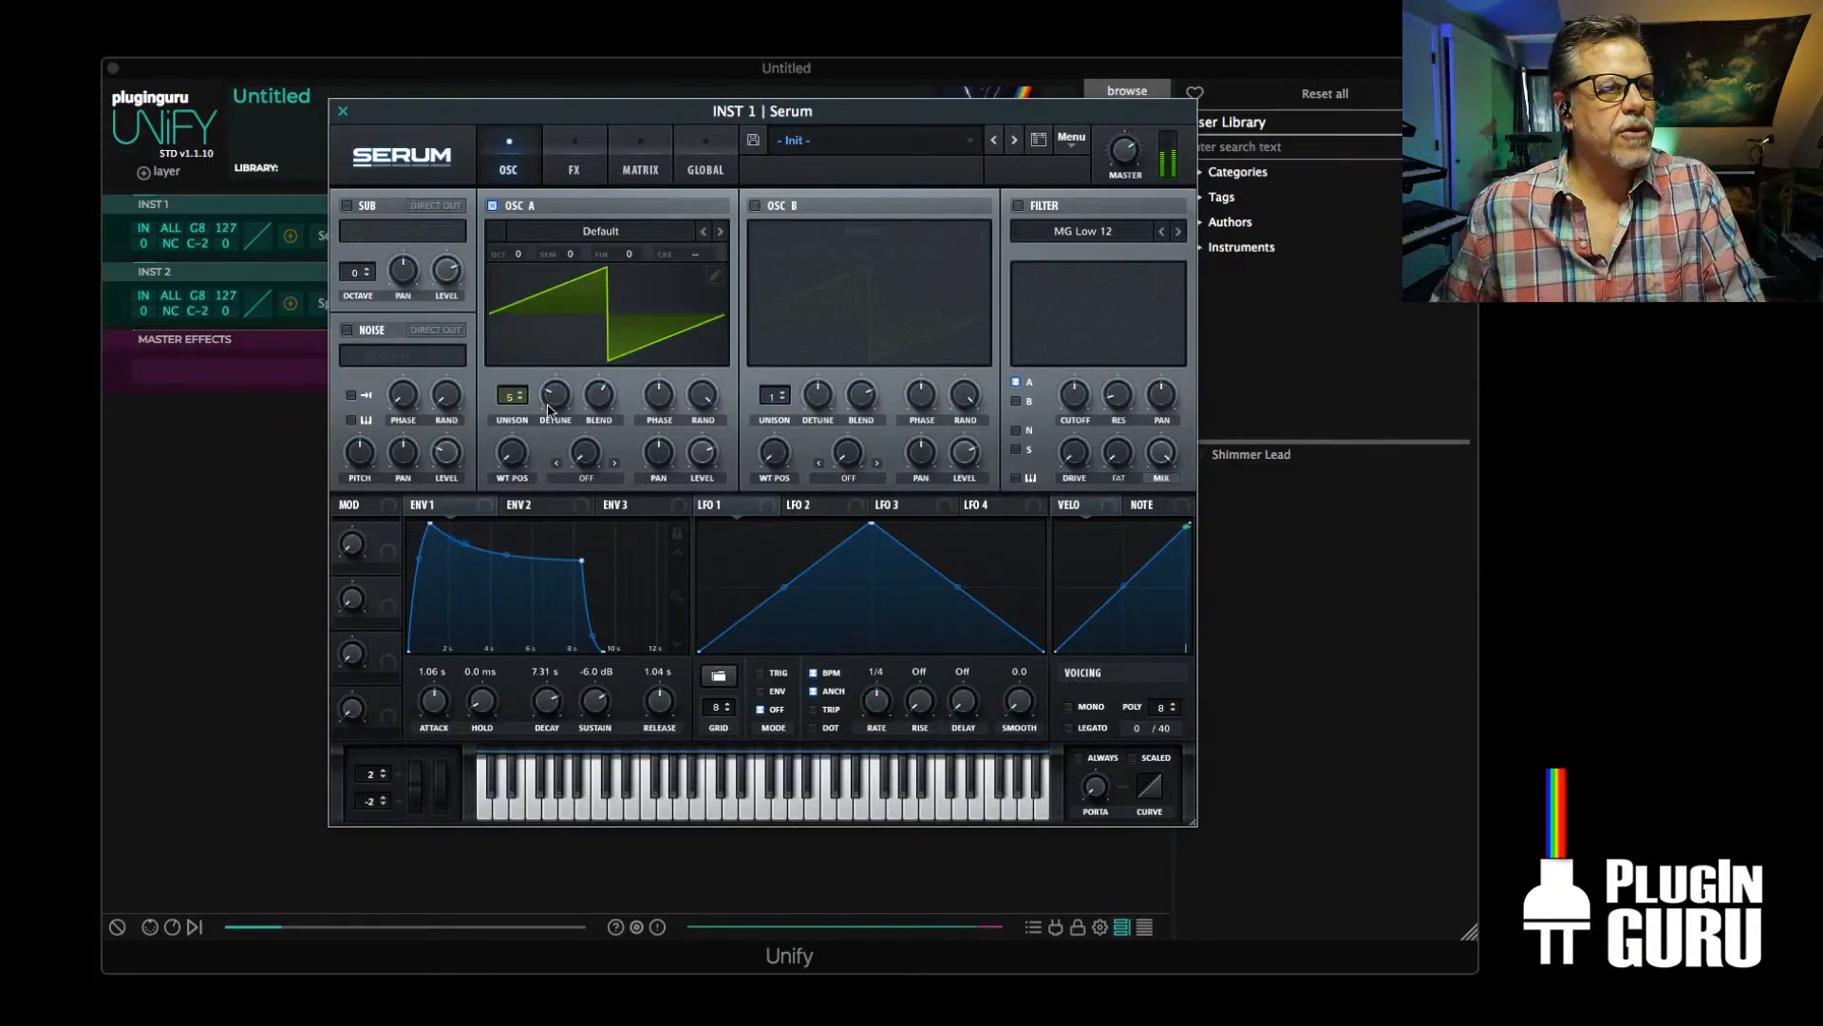
pyautogui.moveTo(548, 410)
pyautogui.mouseDown()
pyautogui.moveTo(548, 389)
pyautogui.moveTo(549, 409)
pyautogui.mouseUp()
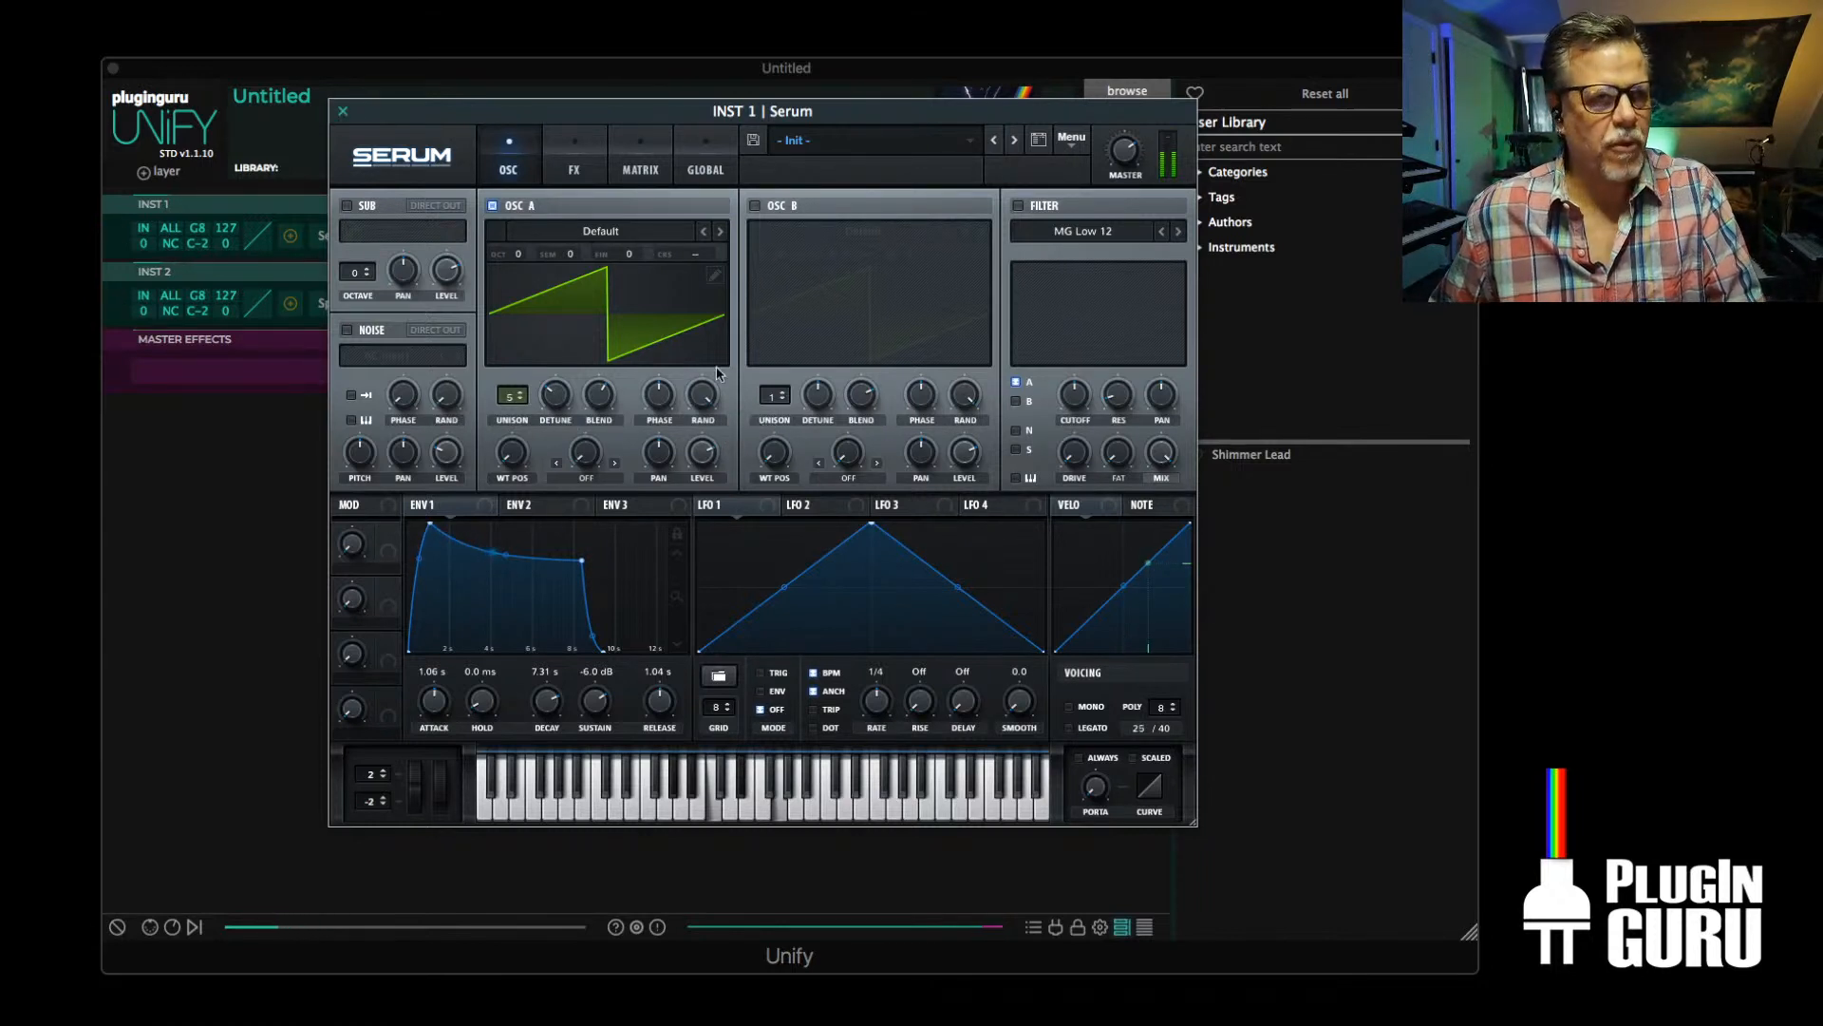
pyautogui.click(342, 111)
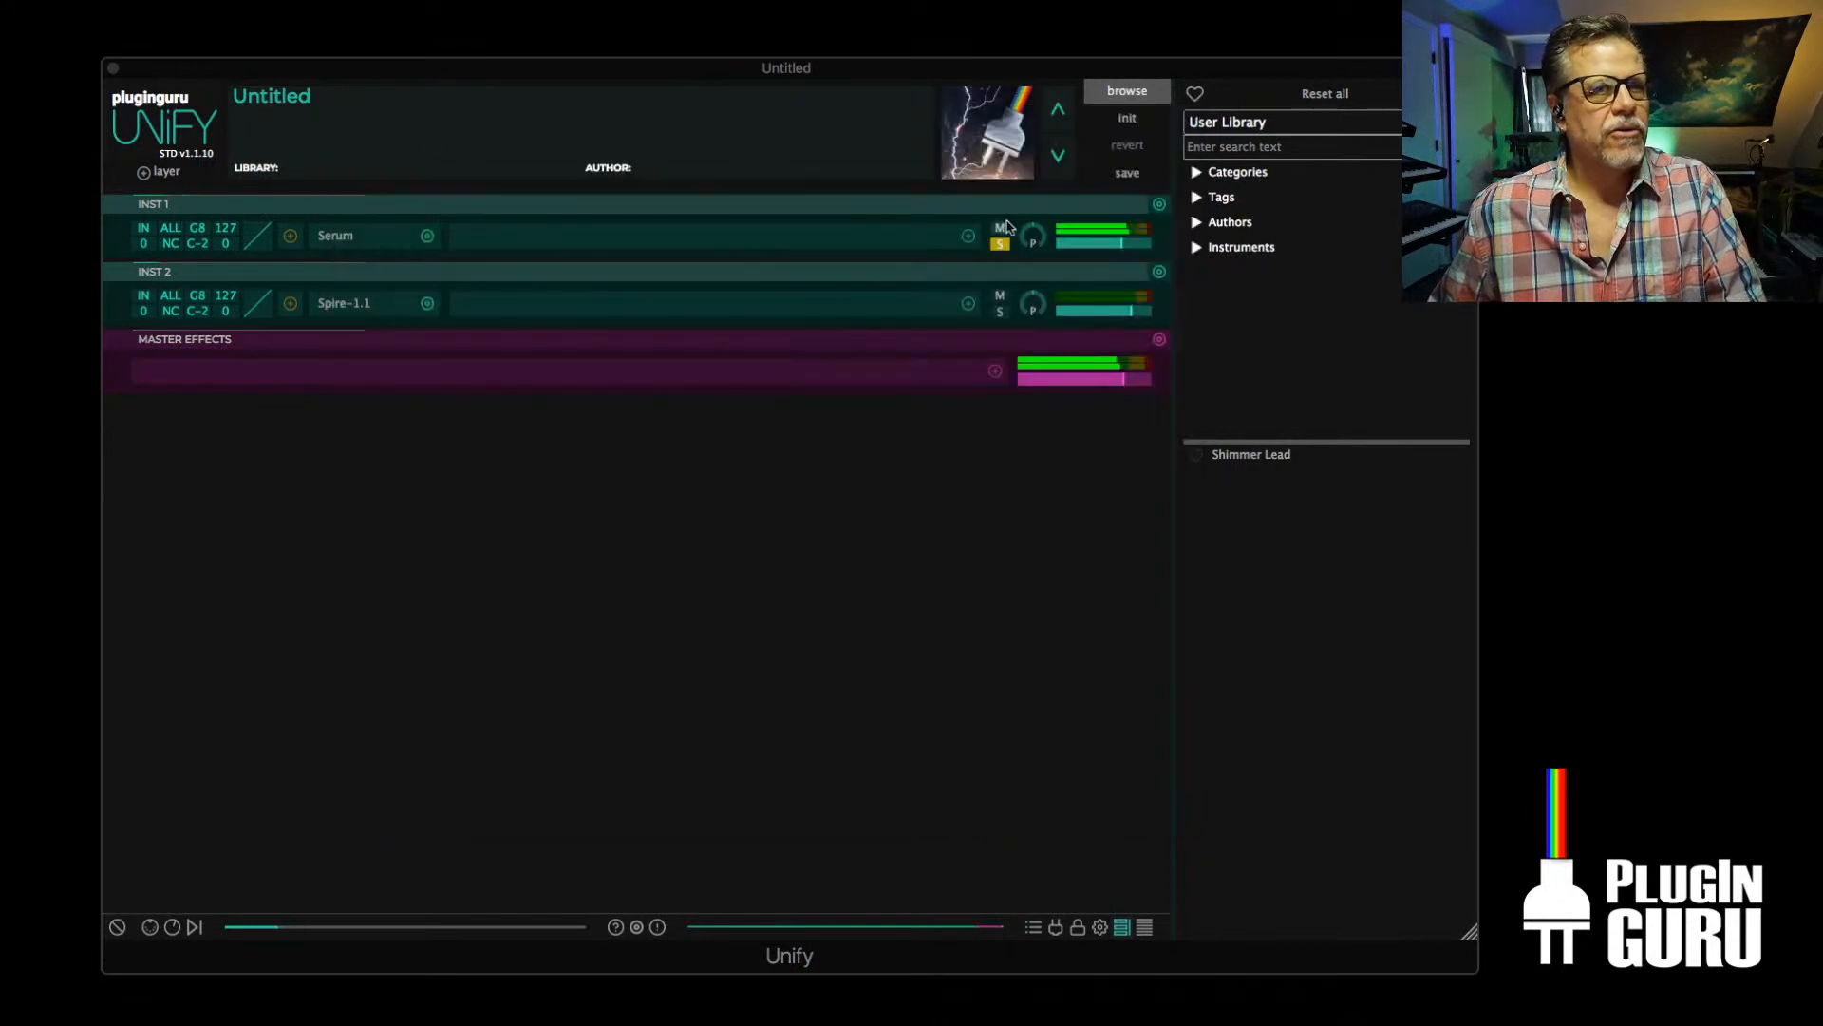
# With only the Spire layer soloed, raise OSC1's wide control to maximum and lower filter 1's cutoff
pyautogui.click(999, 245)
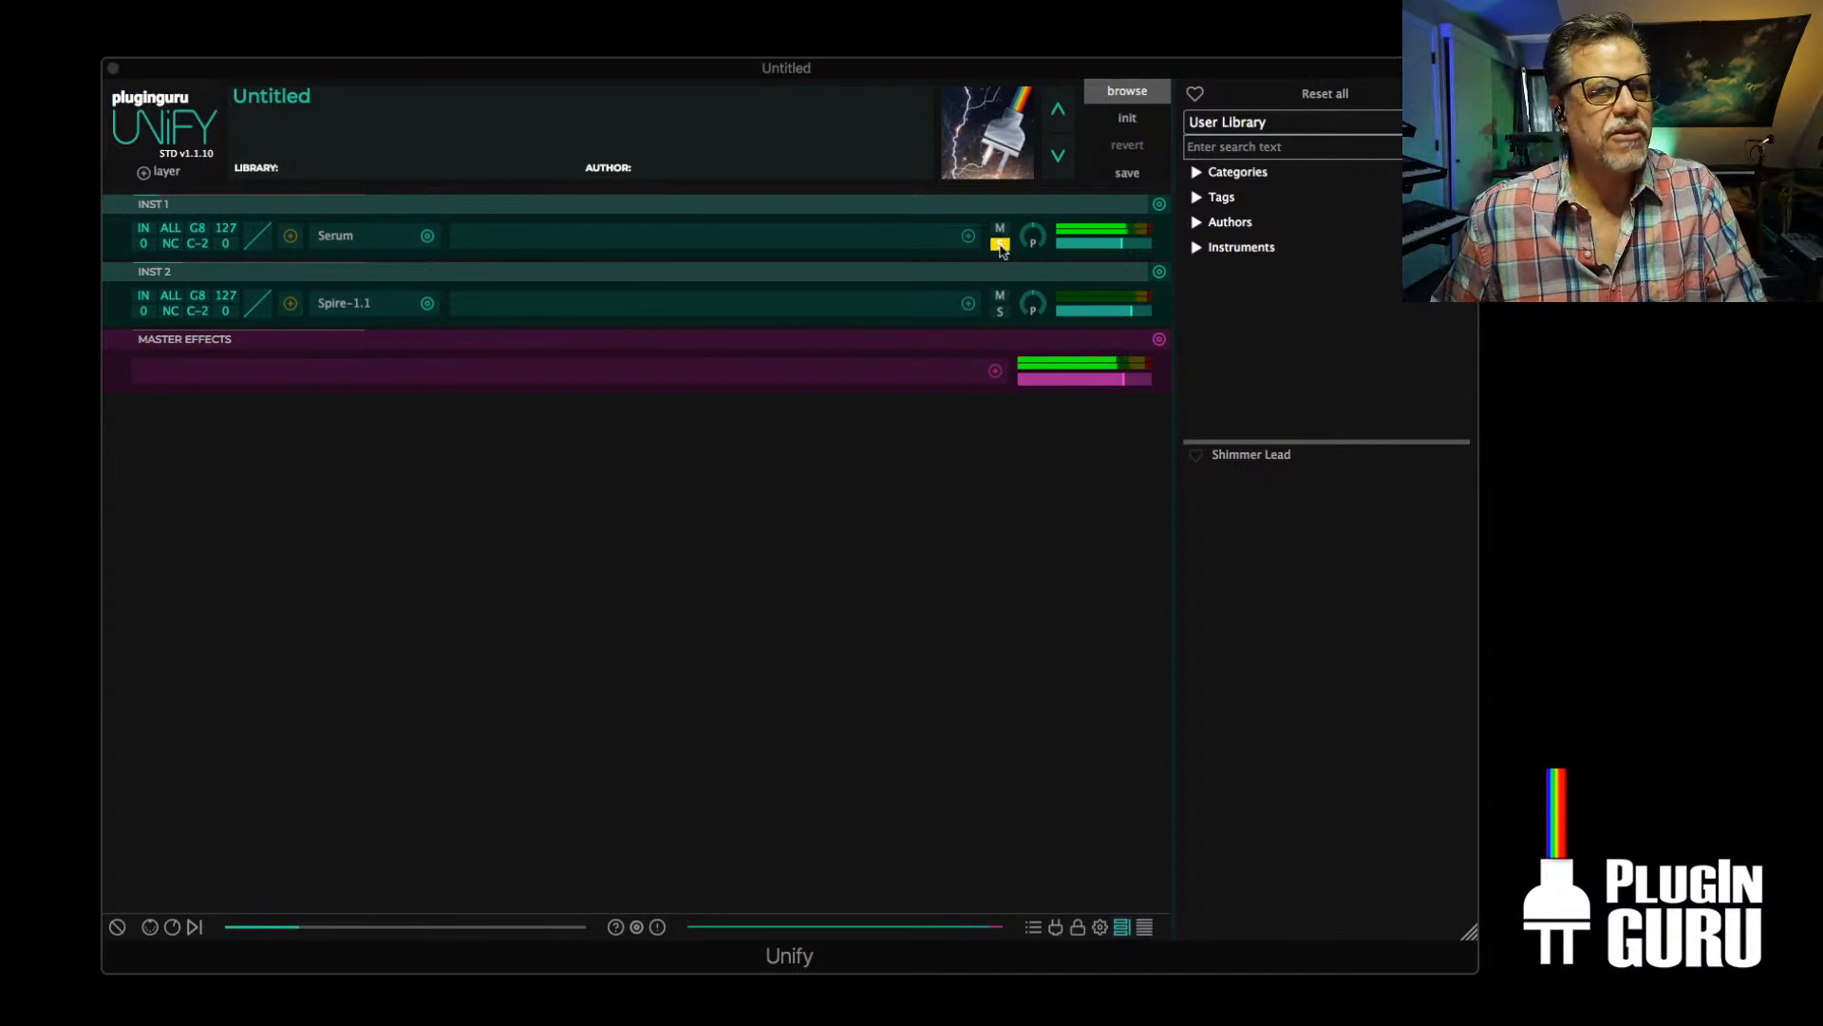
pyautogui.click(1000, 244)
pyautogui.click(1000, 314)
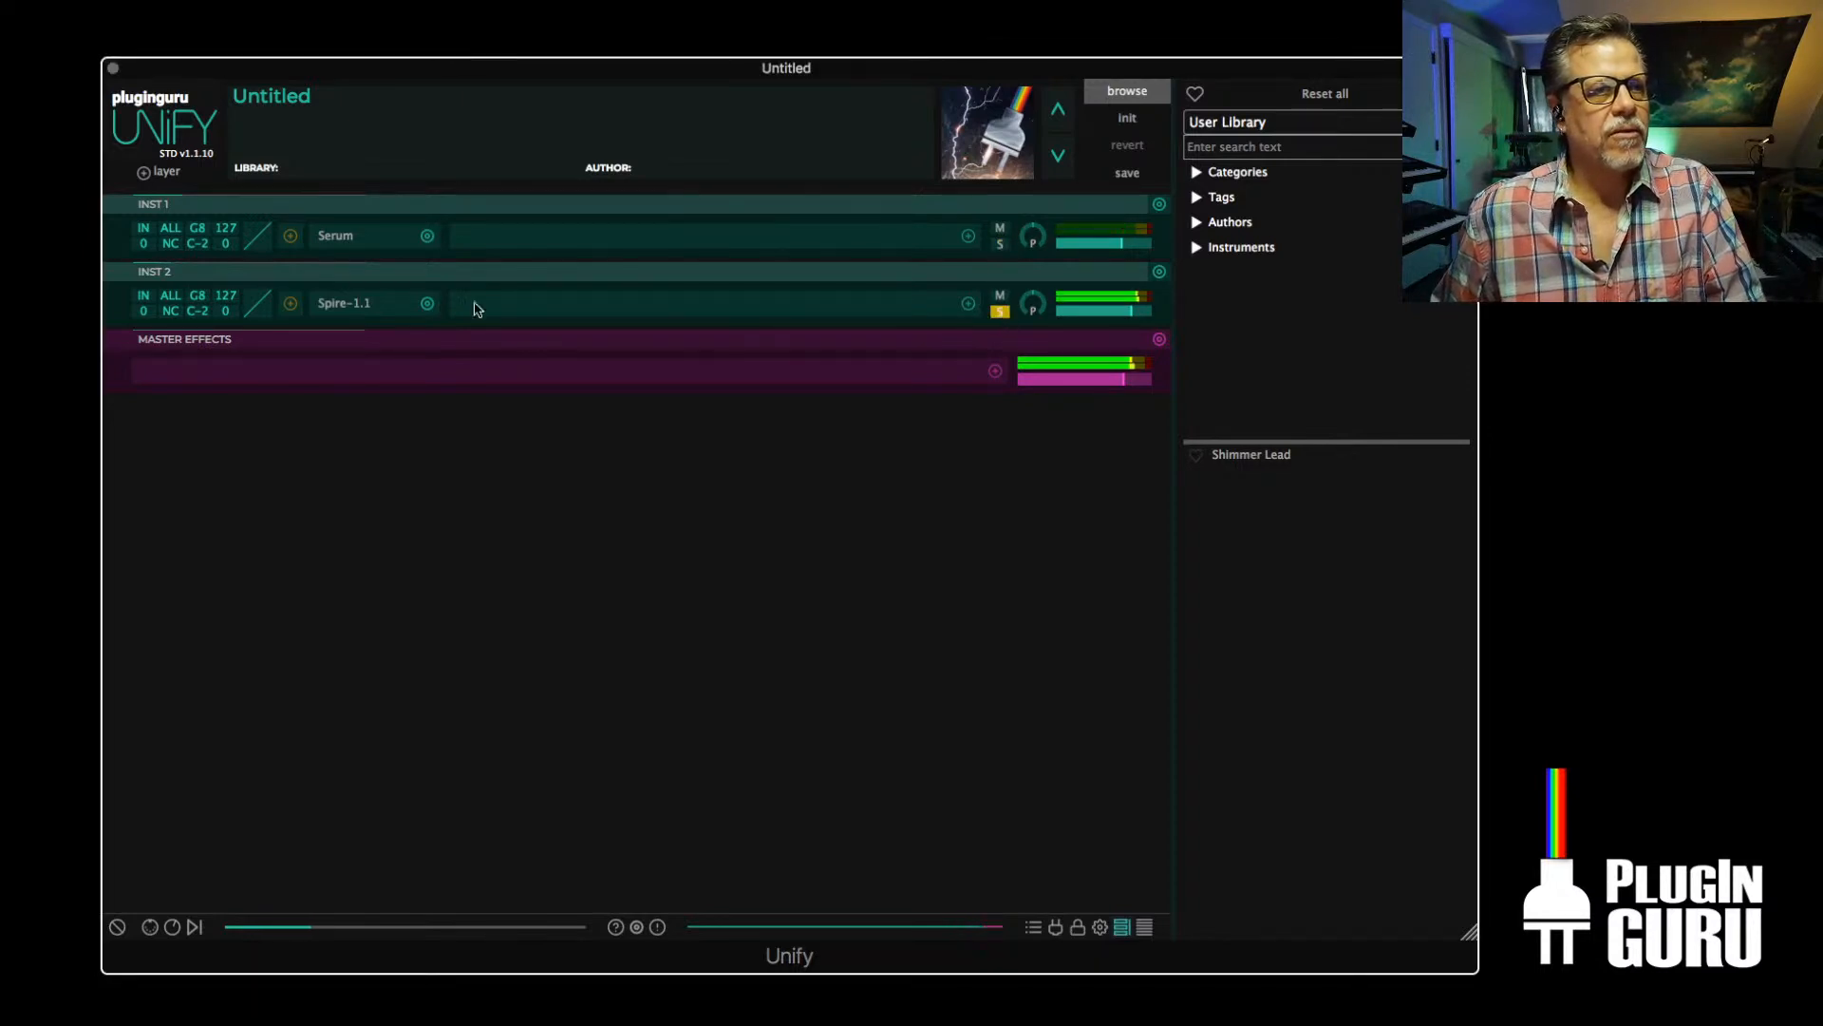
pyautogui.click(340, 303)
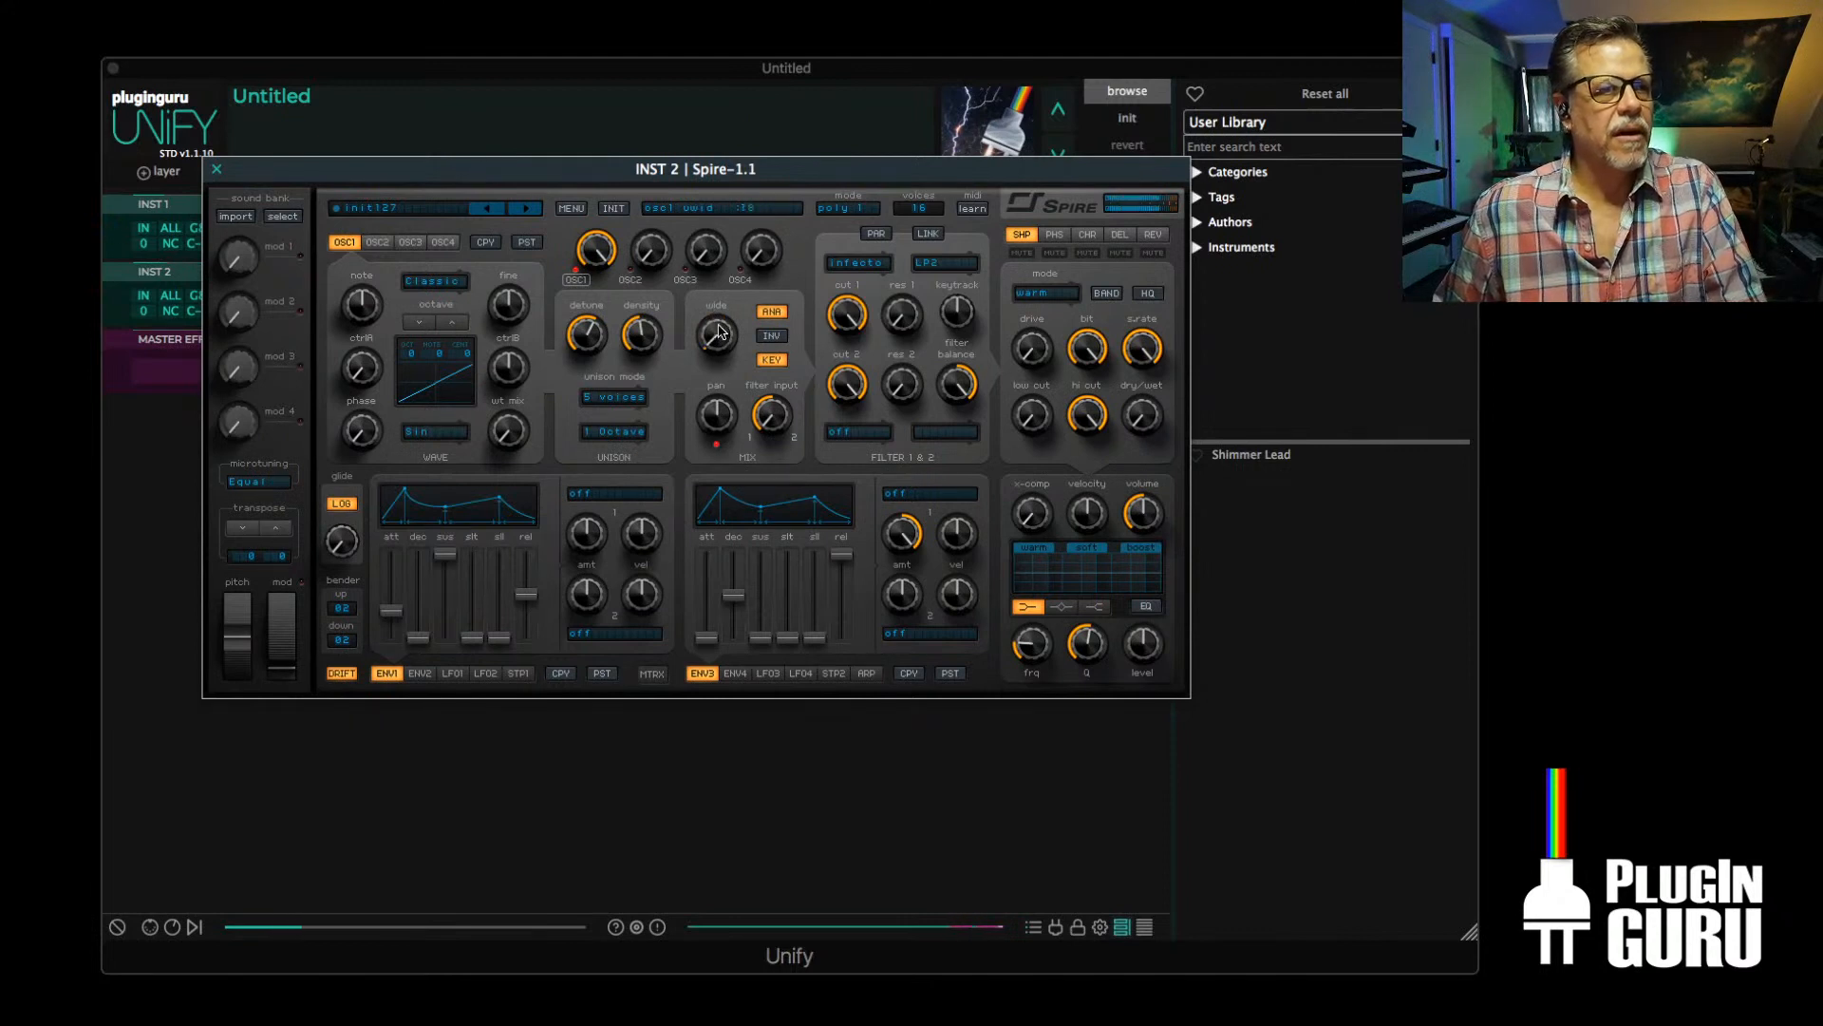
pyautogui.moveTo(719, 332); pyautogui.dragTo(766, 169)
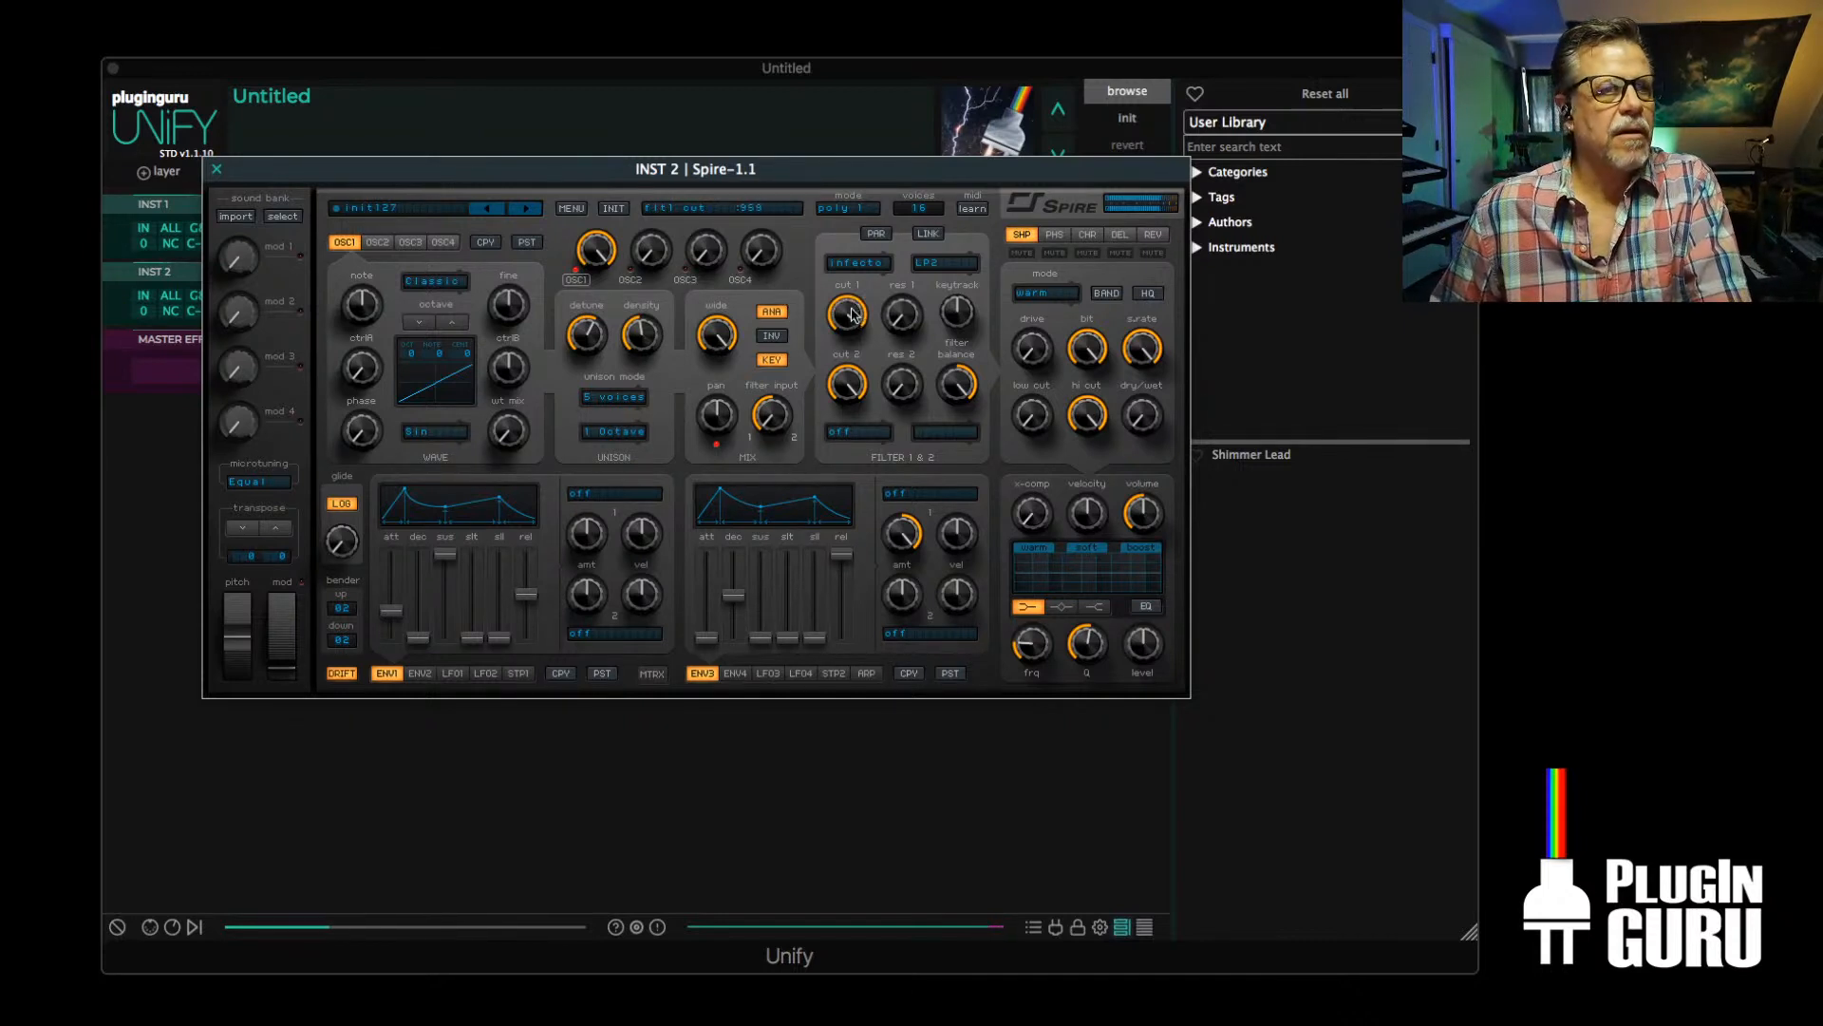
pyautogui.moveTo(845, 380); pyautogui.dragTo(845, 365)
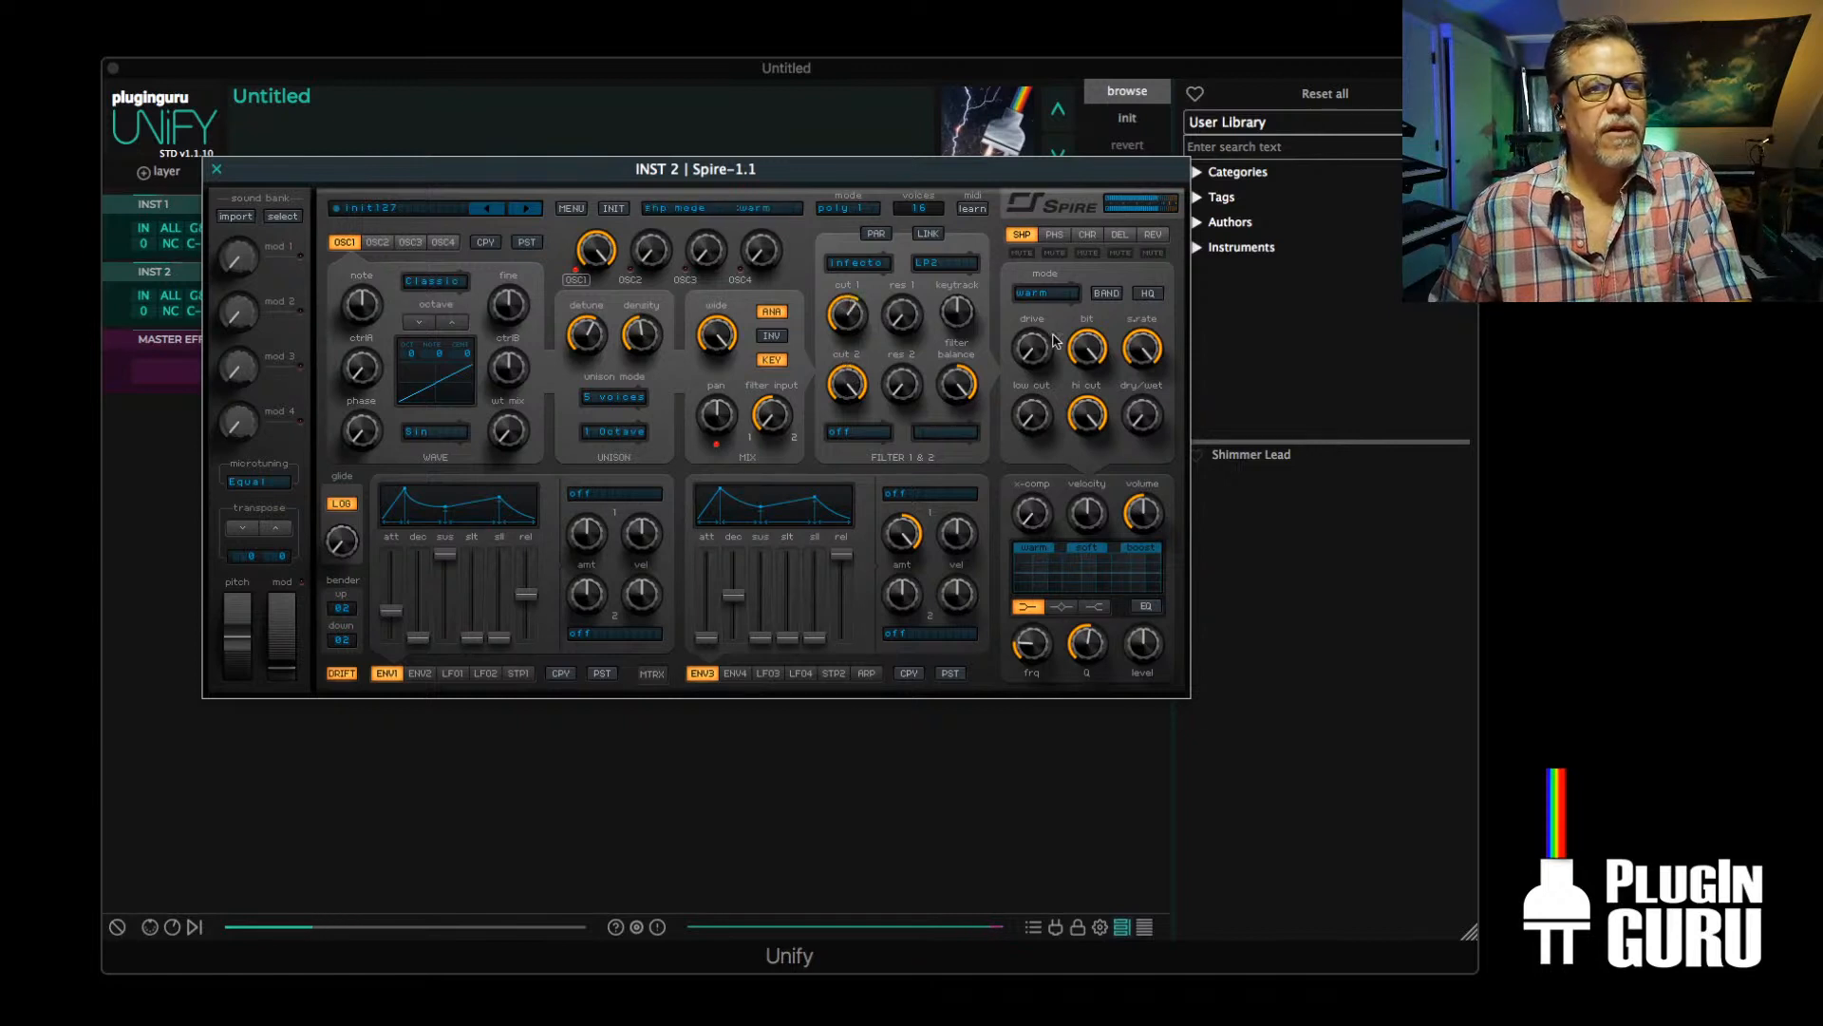
# Try Spire's warm shaper with raised drive and dry/wet, varying the bit and sample-rate controls
pyautogui.moveTo(1044, 310); pyautogui.dragTo(1064, 222)
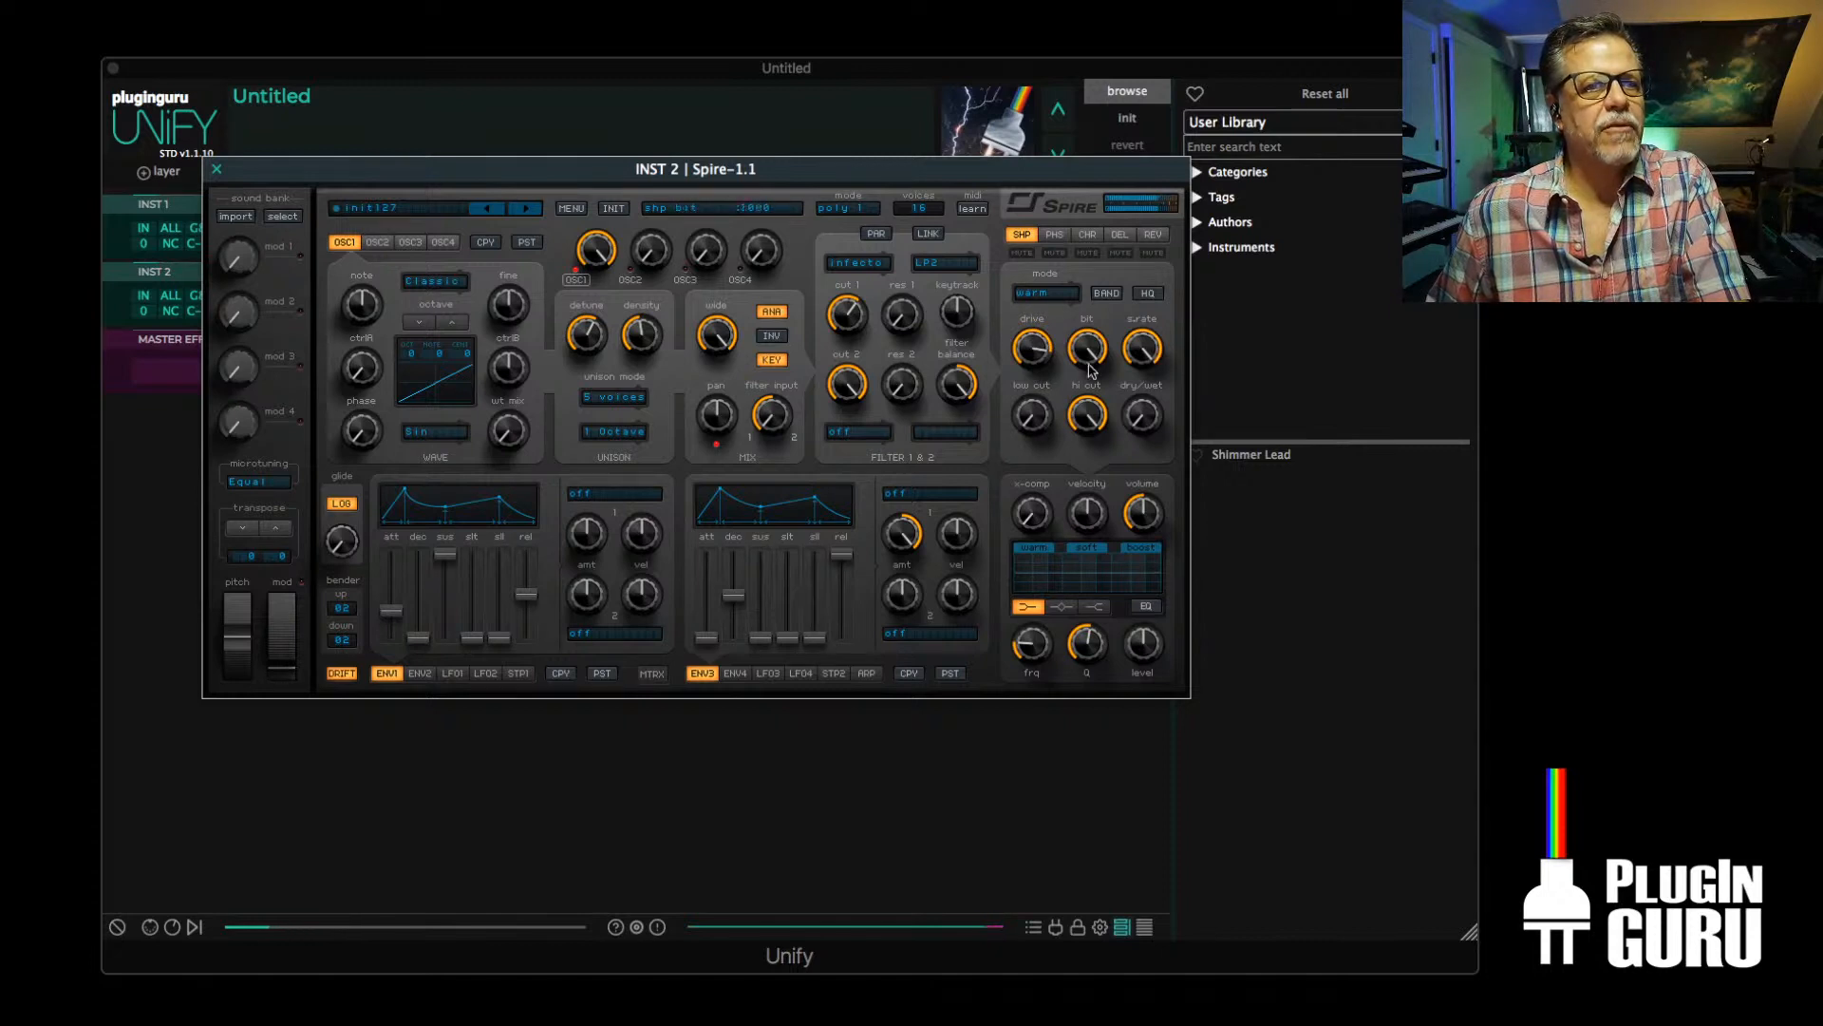
pyautogui.moveTo(1141, 410); pyautogui.dragTo(1175, 301)
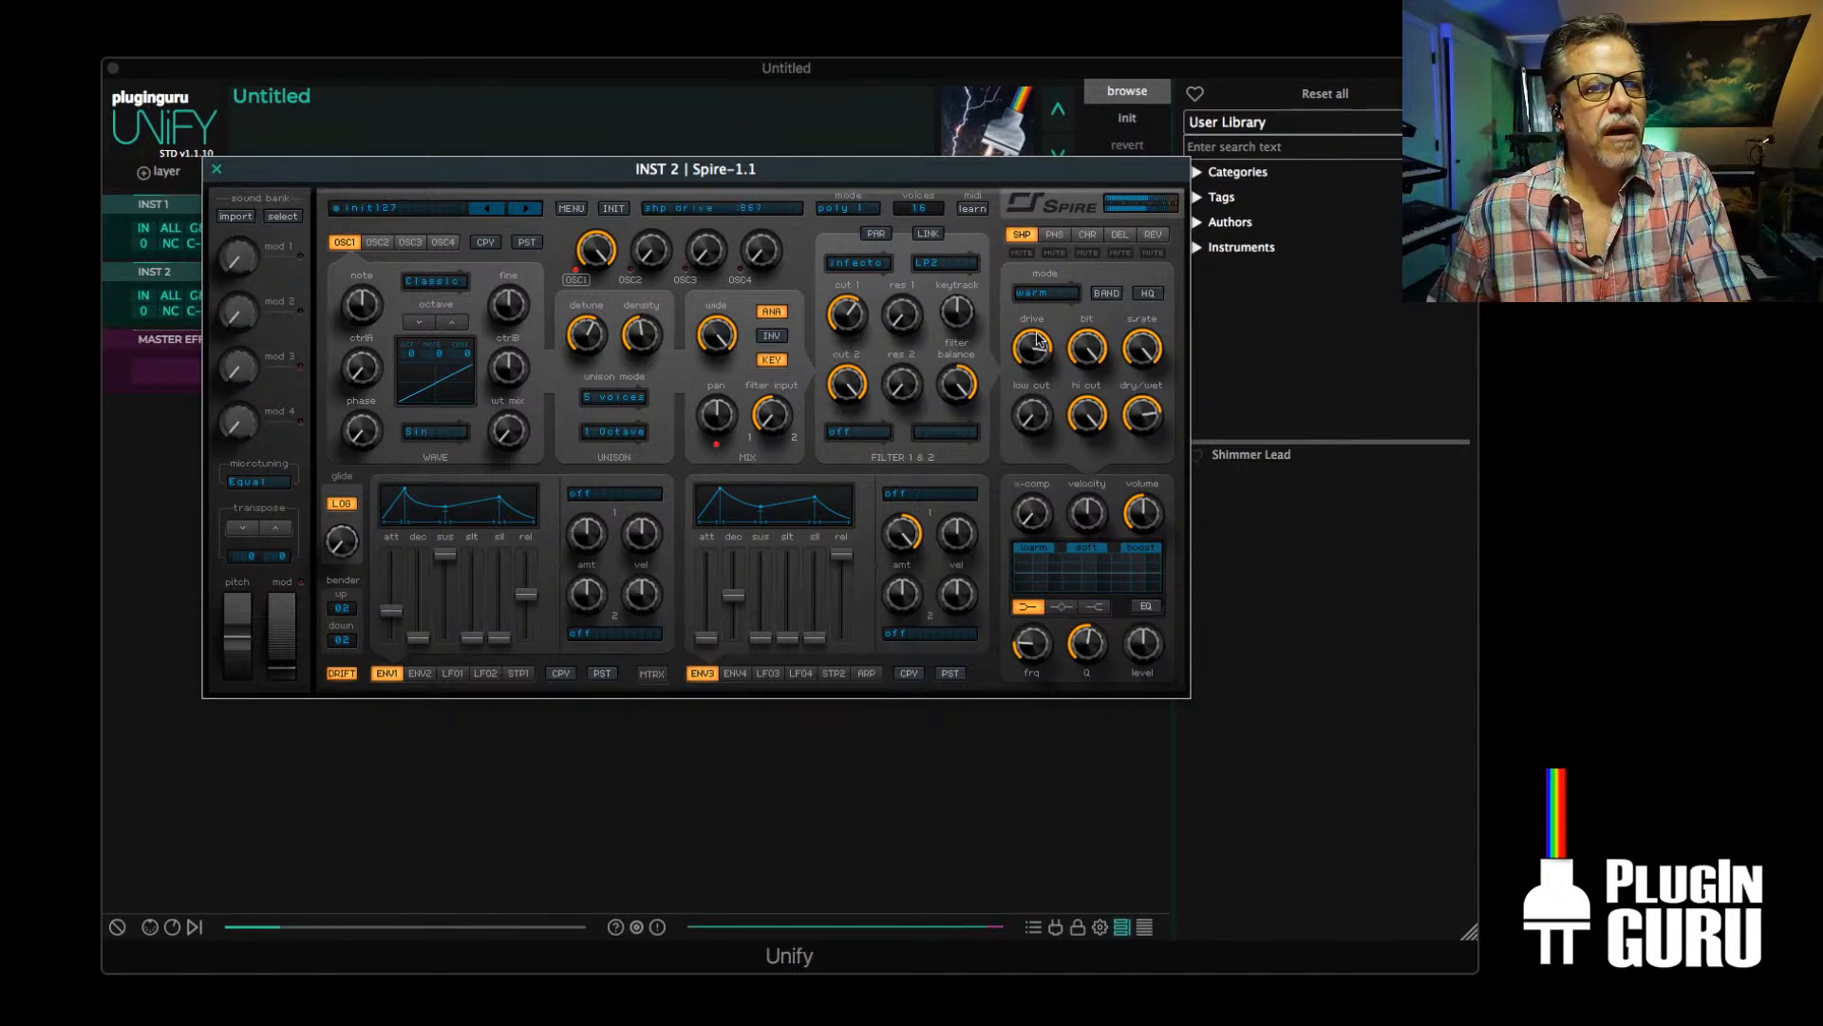
pyautogui.moveTo(1038, 340); pyautogui.dragTo(1014, 460)
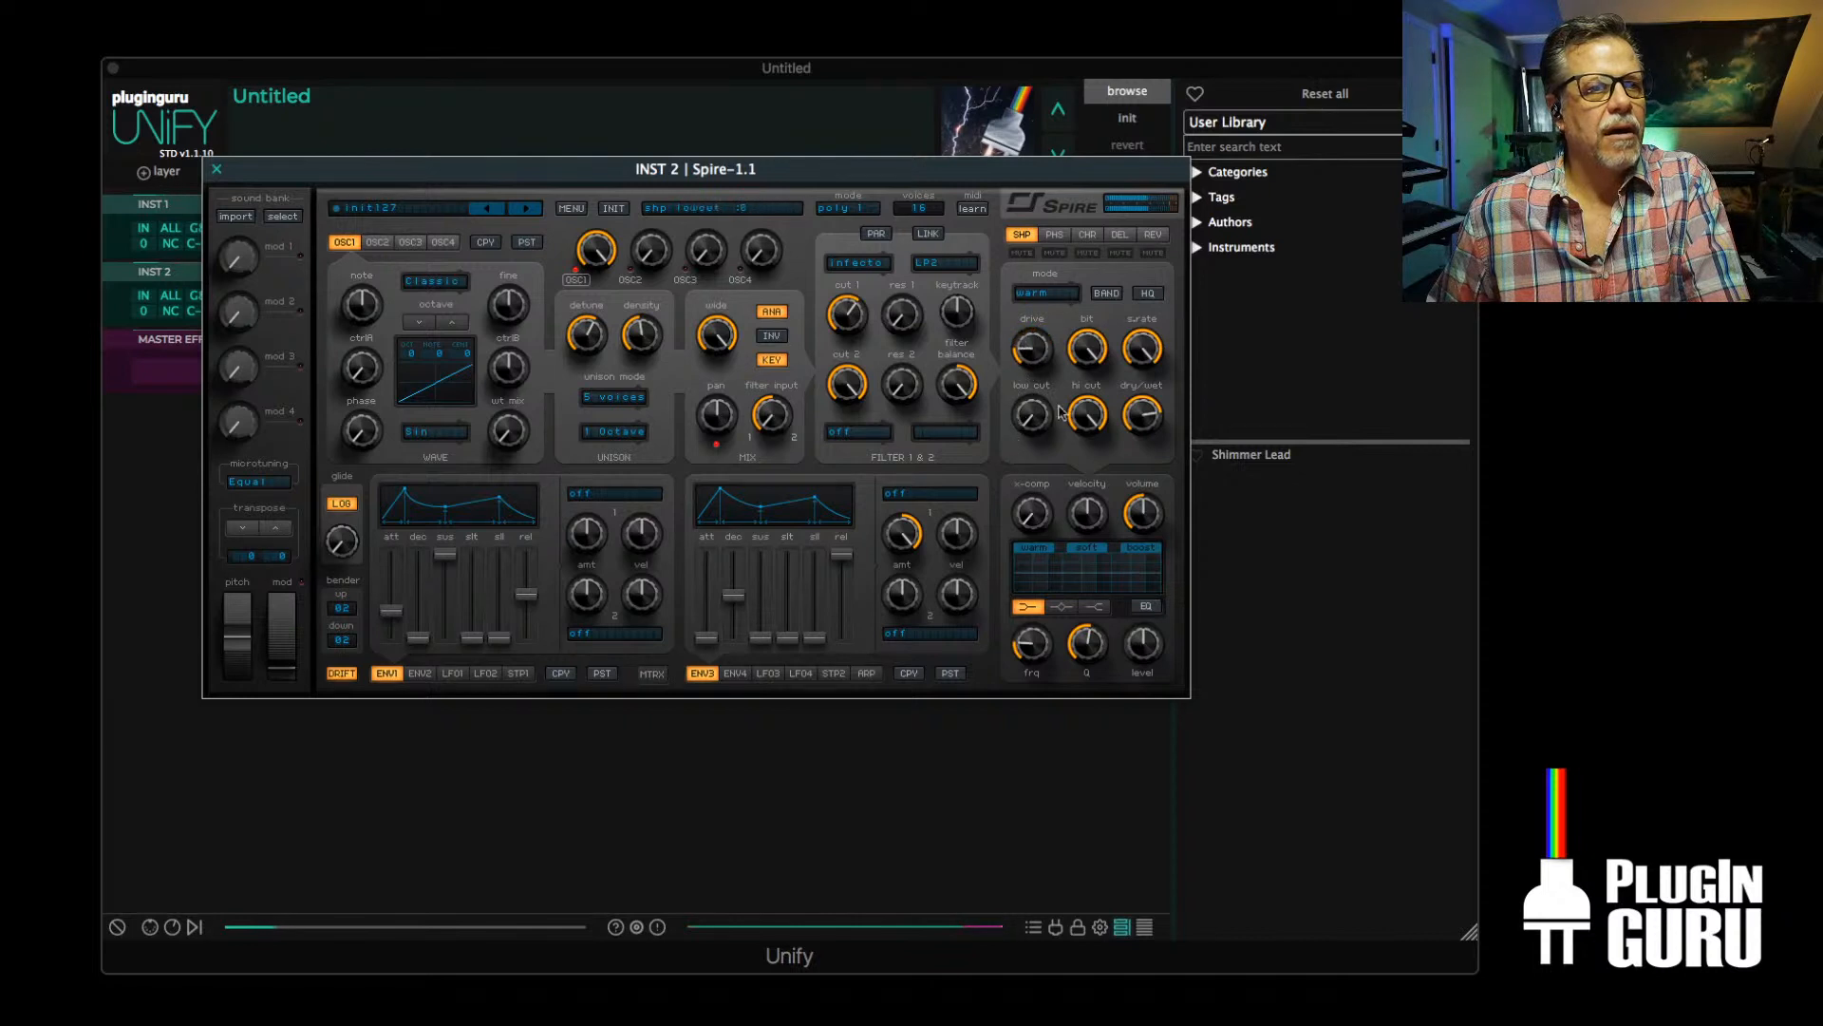
pyautogui.moveTo(1090, 361); pyautogui.dragTo(1065, 514)
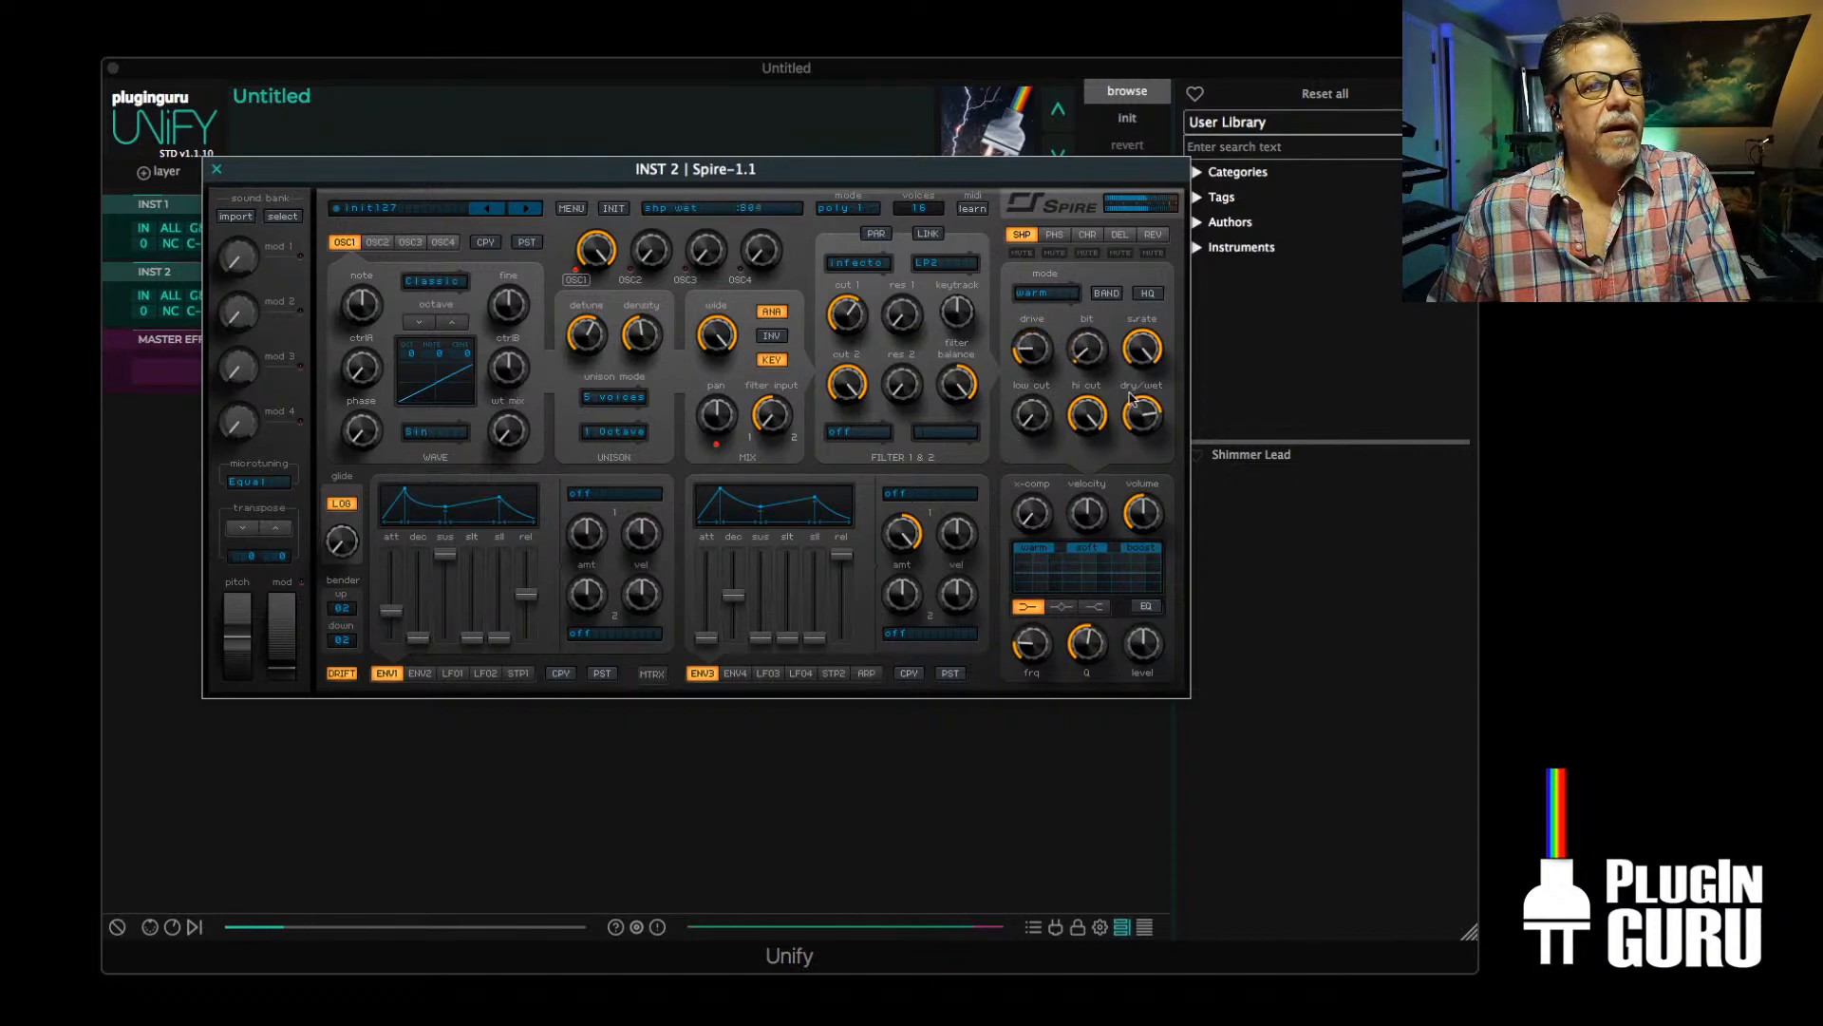
pyautogui.moveTo(1147, 350); pyautogui.dragTo(1173, 213)
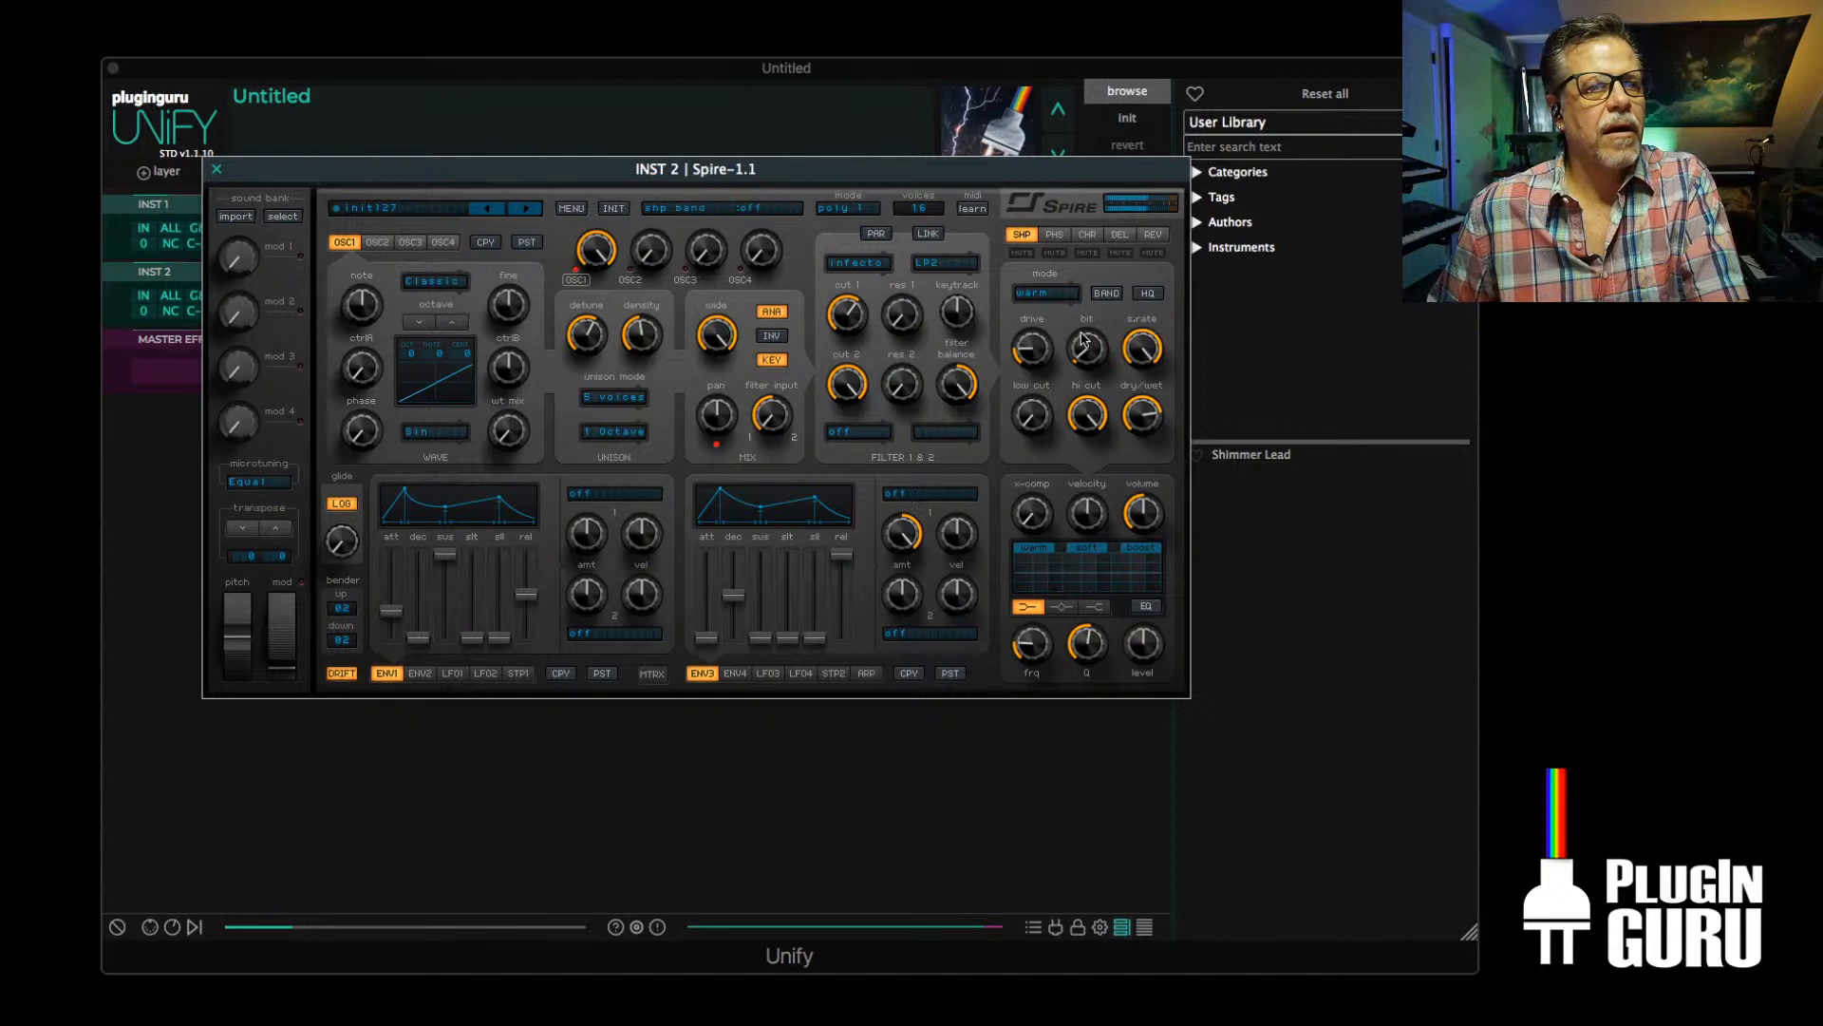
pyautogui.moveTo(1083, 339); pyautogui.dragTo(1105, 95)
pyautogui.moveTo(1035, 408); pyautogui.dragTo(1035, 478)
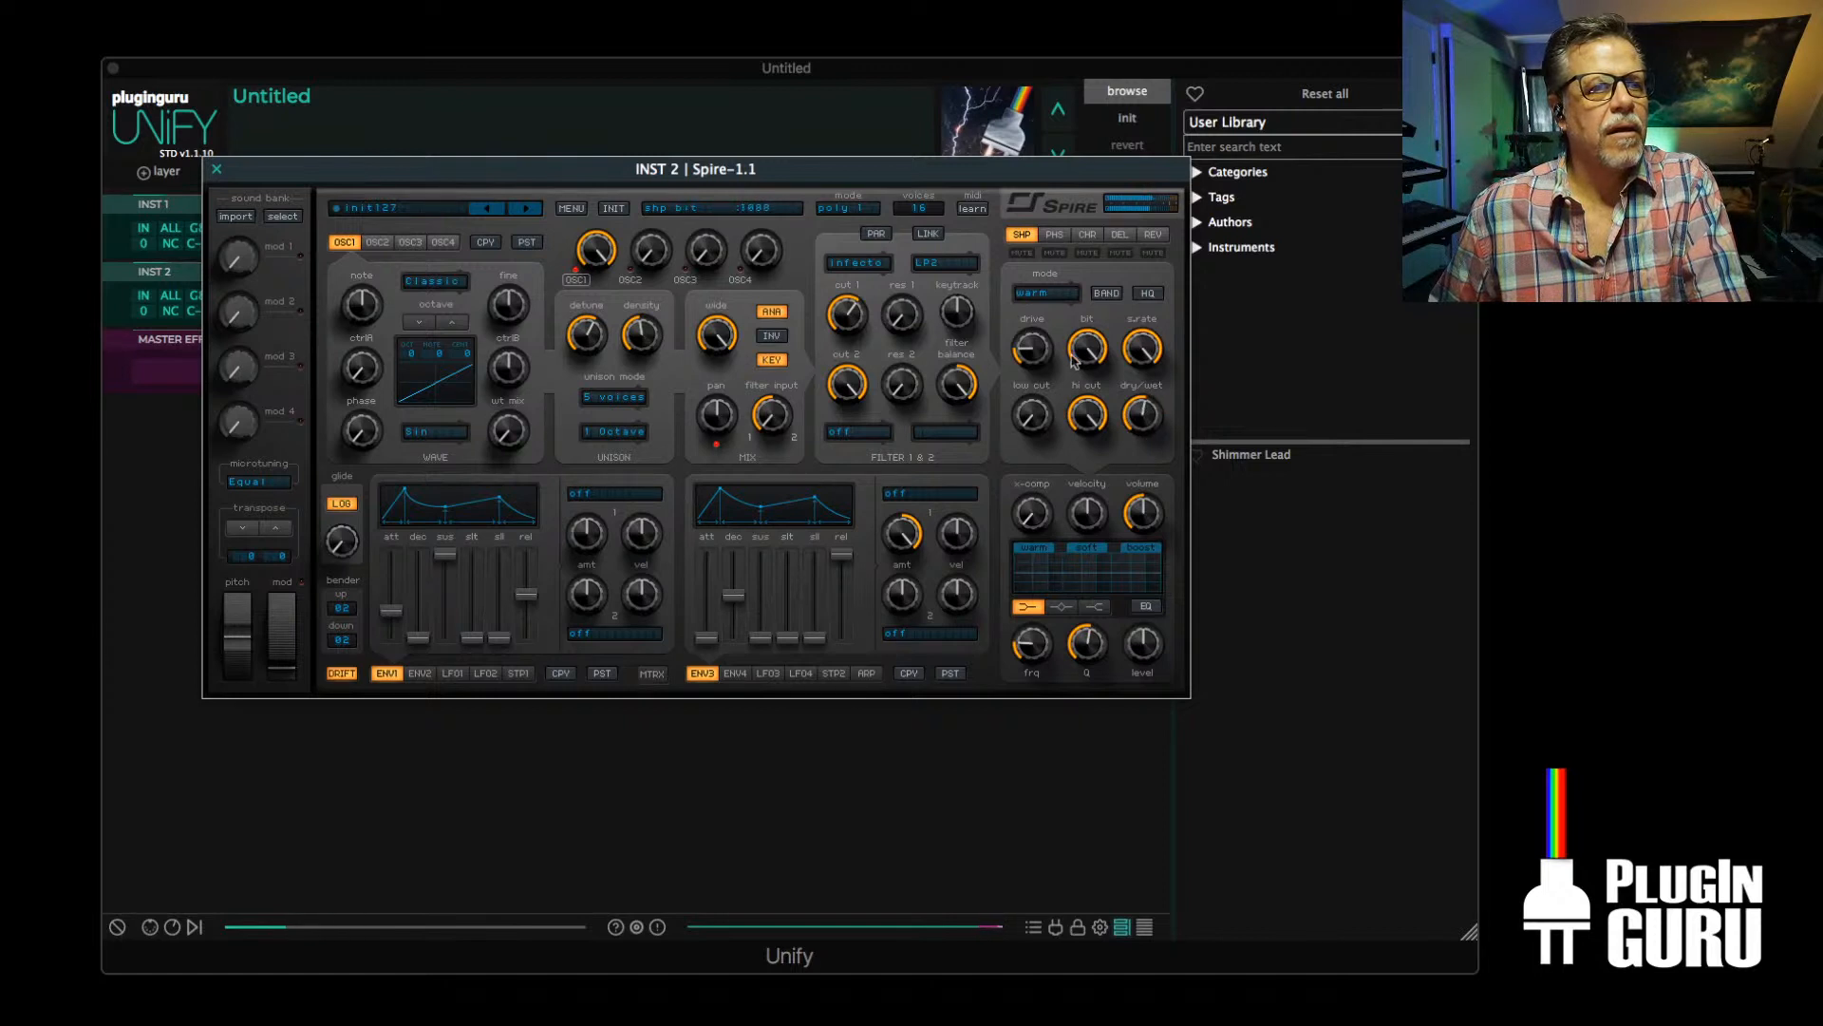
pyautogui.moveTo(1032, 351); pyautogui.dragTo(1049, 292)
# Set Spire's shaper to soft mode, with drive at about 198 and dry/wet at about 152
pyautogui.click(1049, 292)
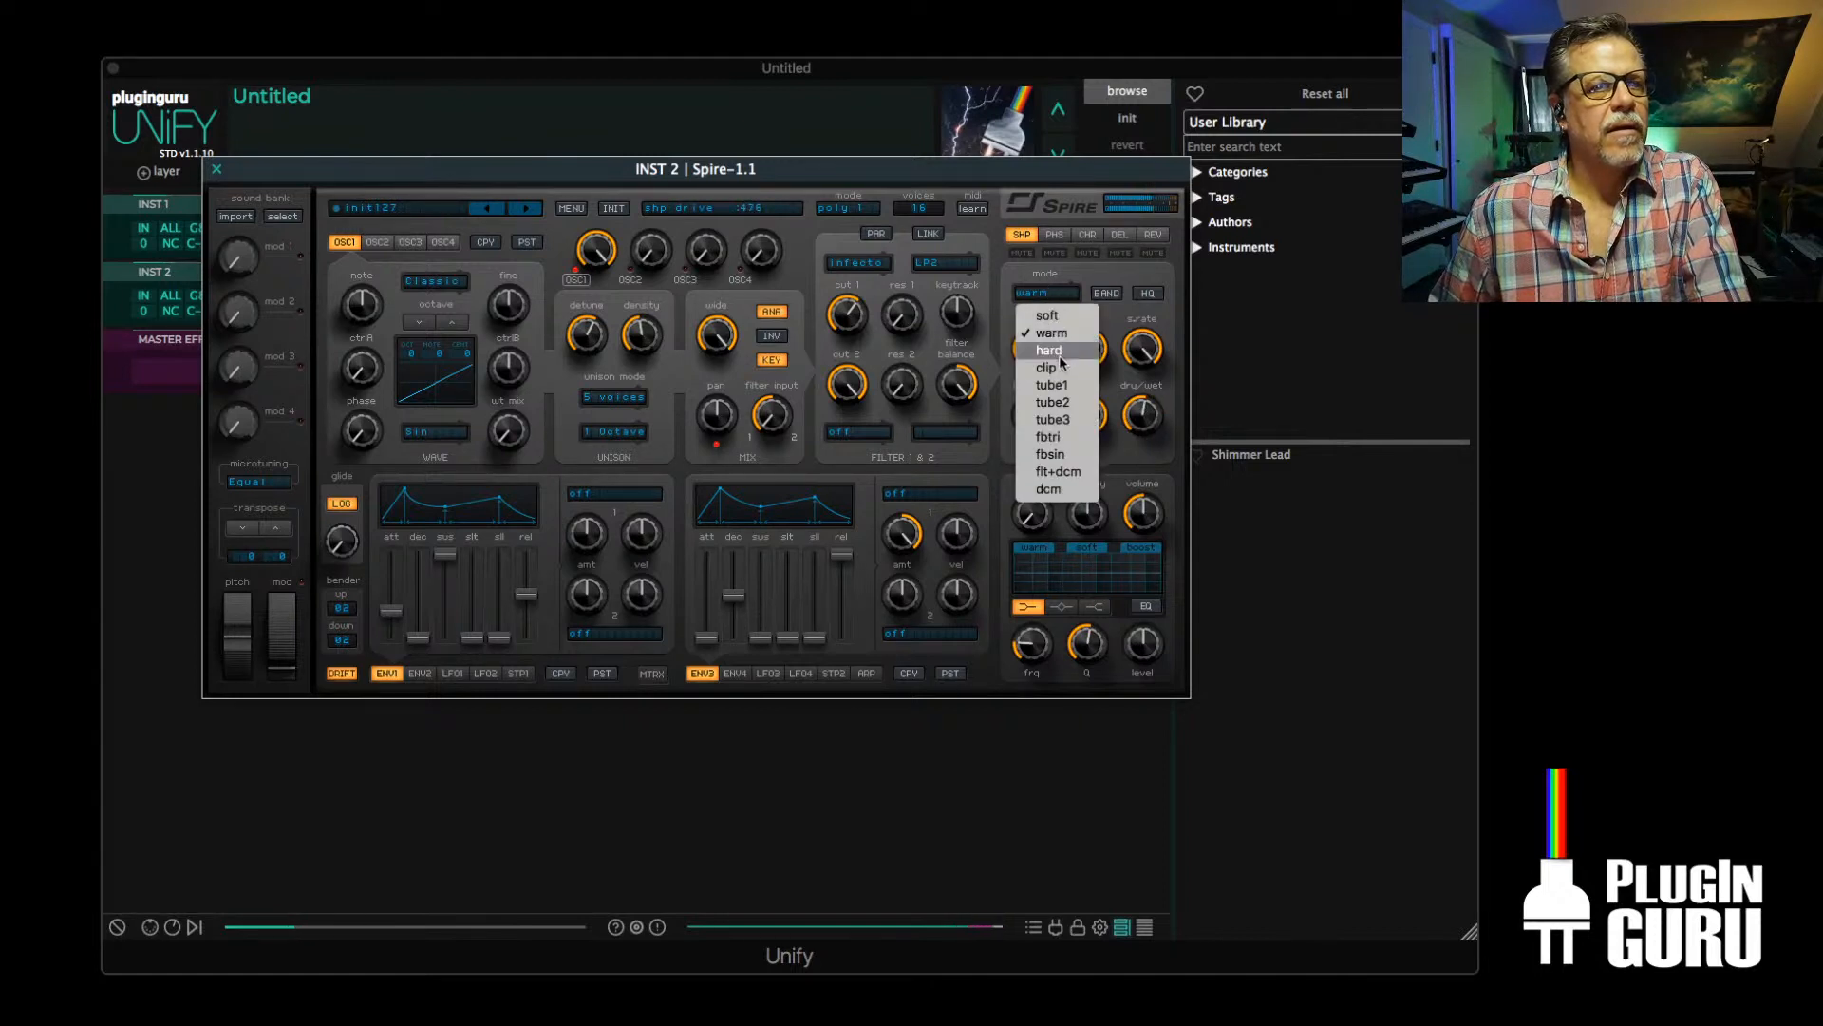
pyautogui.click(1048, 316)
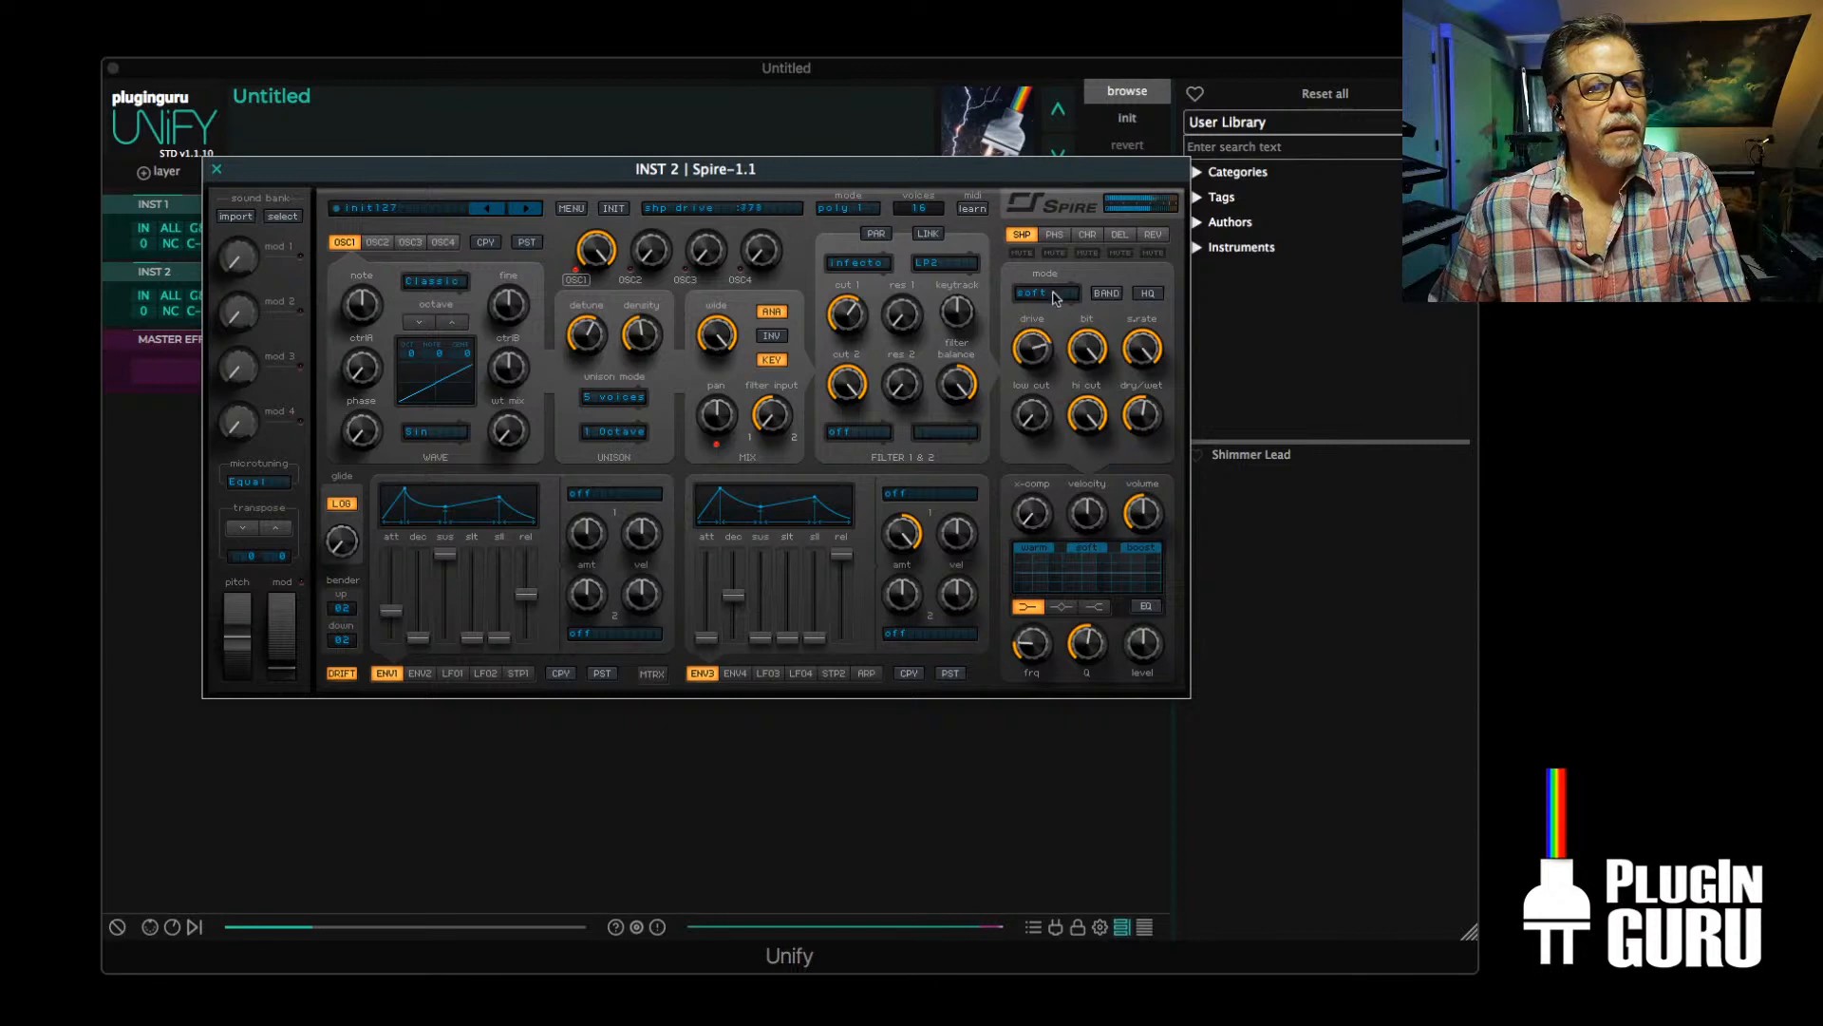
pyautogui.moveTo(1033, 347); pyautogui.dragTo(1032, 396)
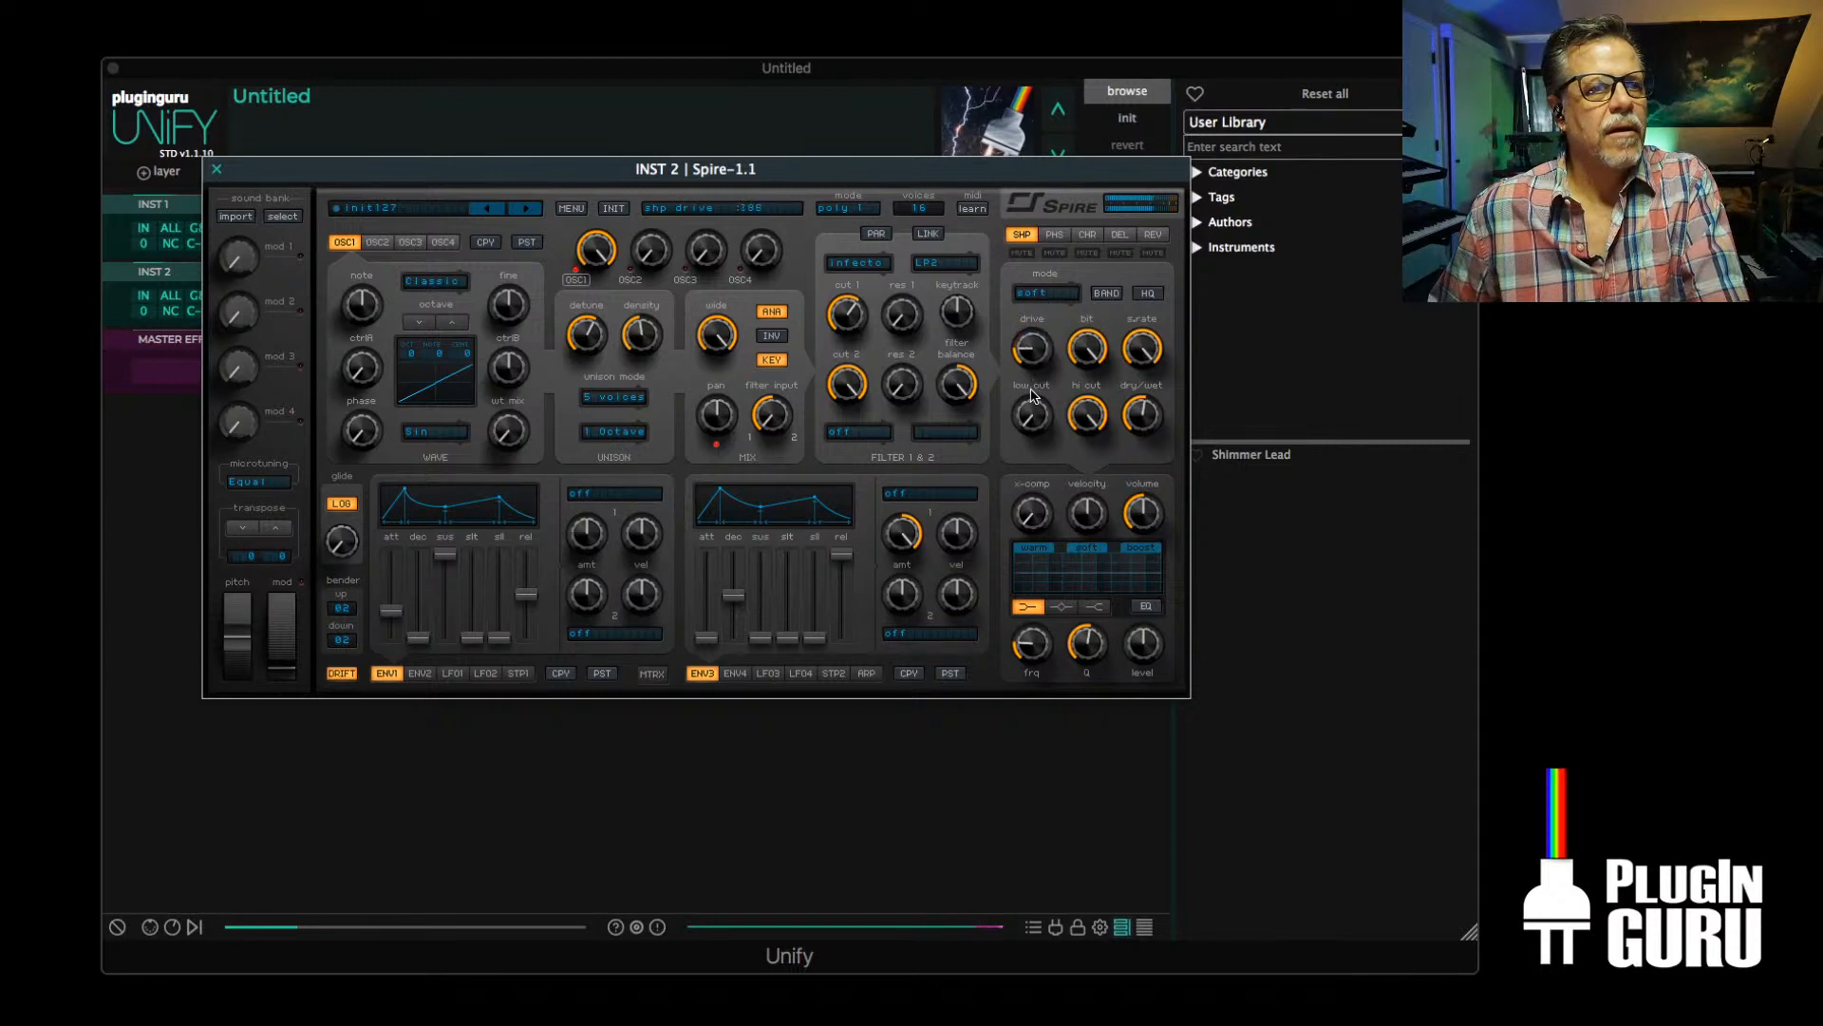
pyautogui.moveTo(1145, 415); pyautogui.dragTo(1154, 516)
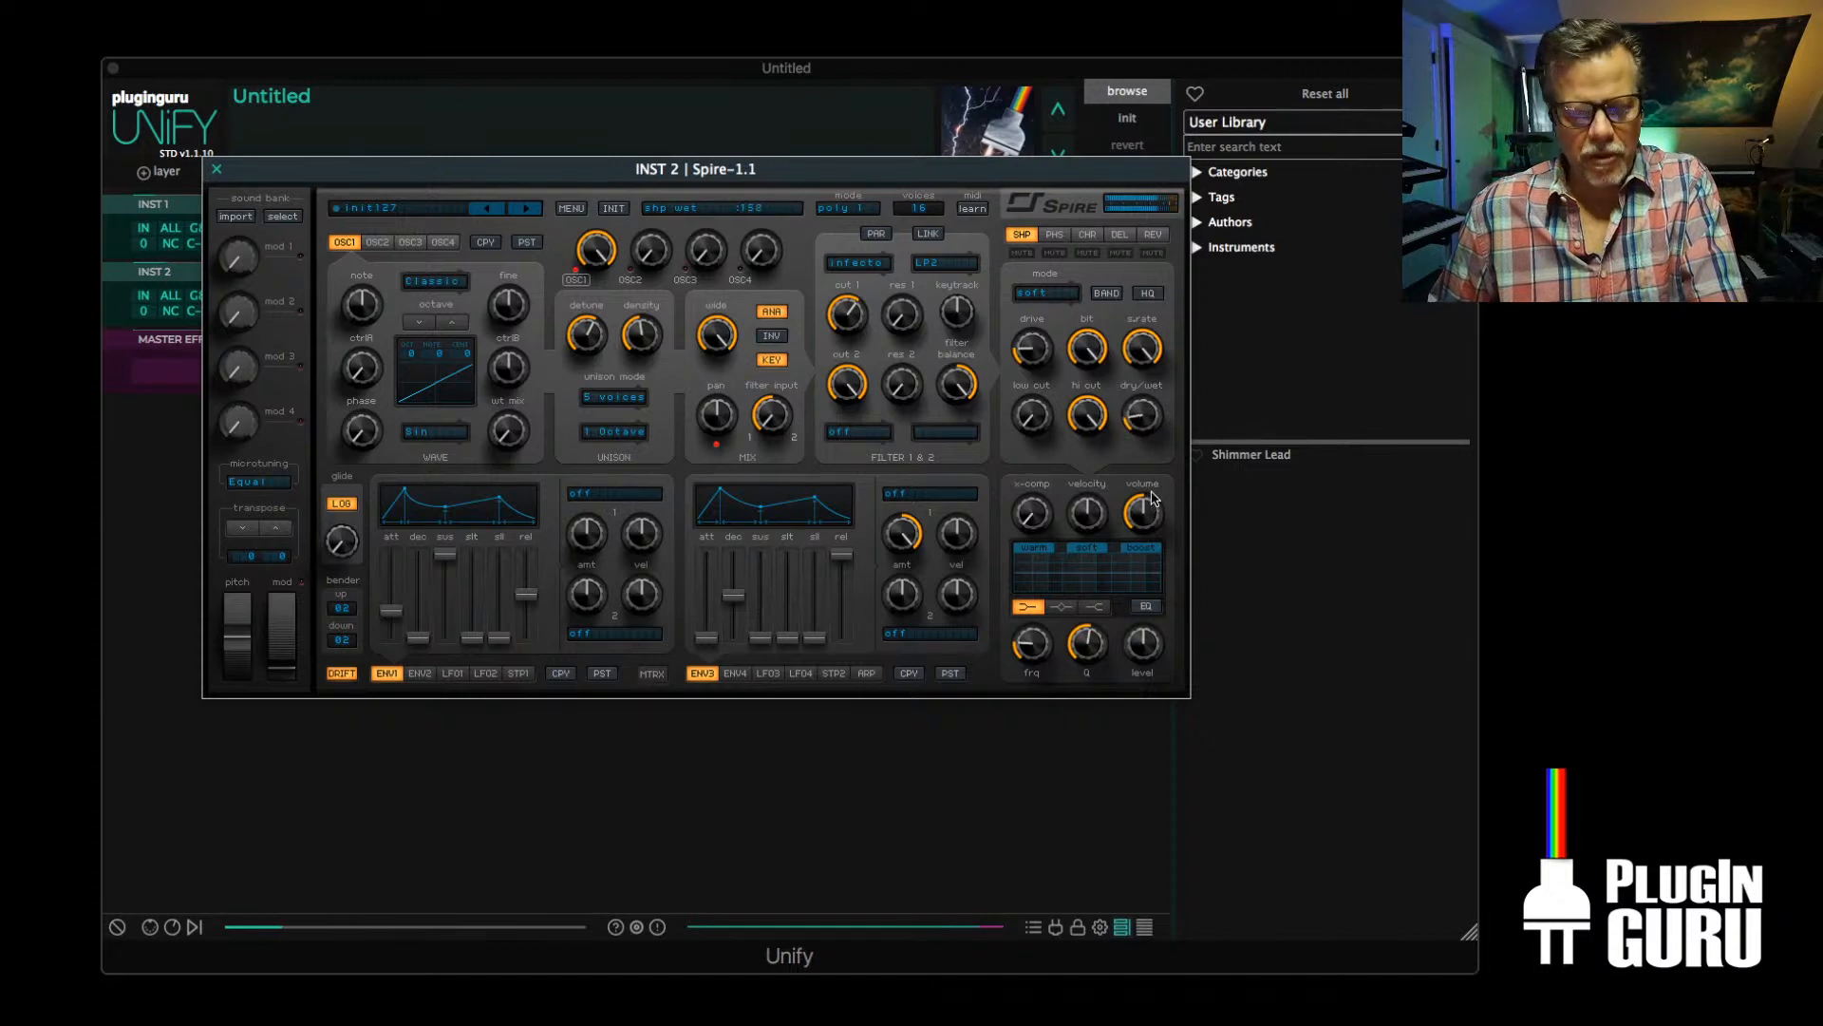
# Readjust filter 1's cutoff to darken the Spire sound slightly
pyautogui.moveTo(1154, 497); pyautogui.dragTo(1154, 486)
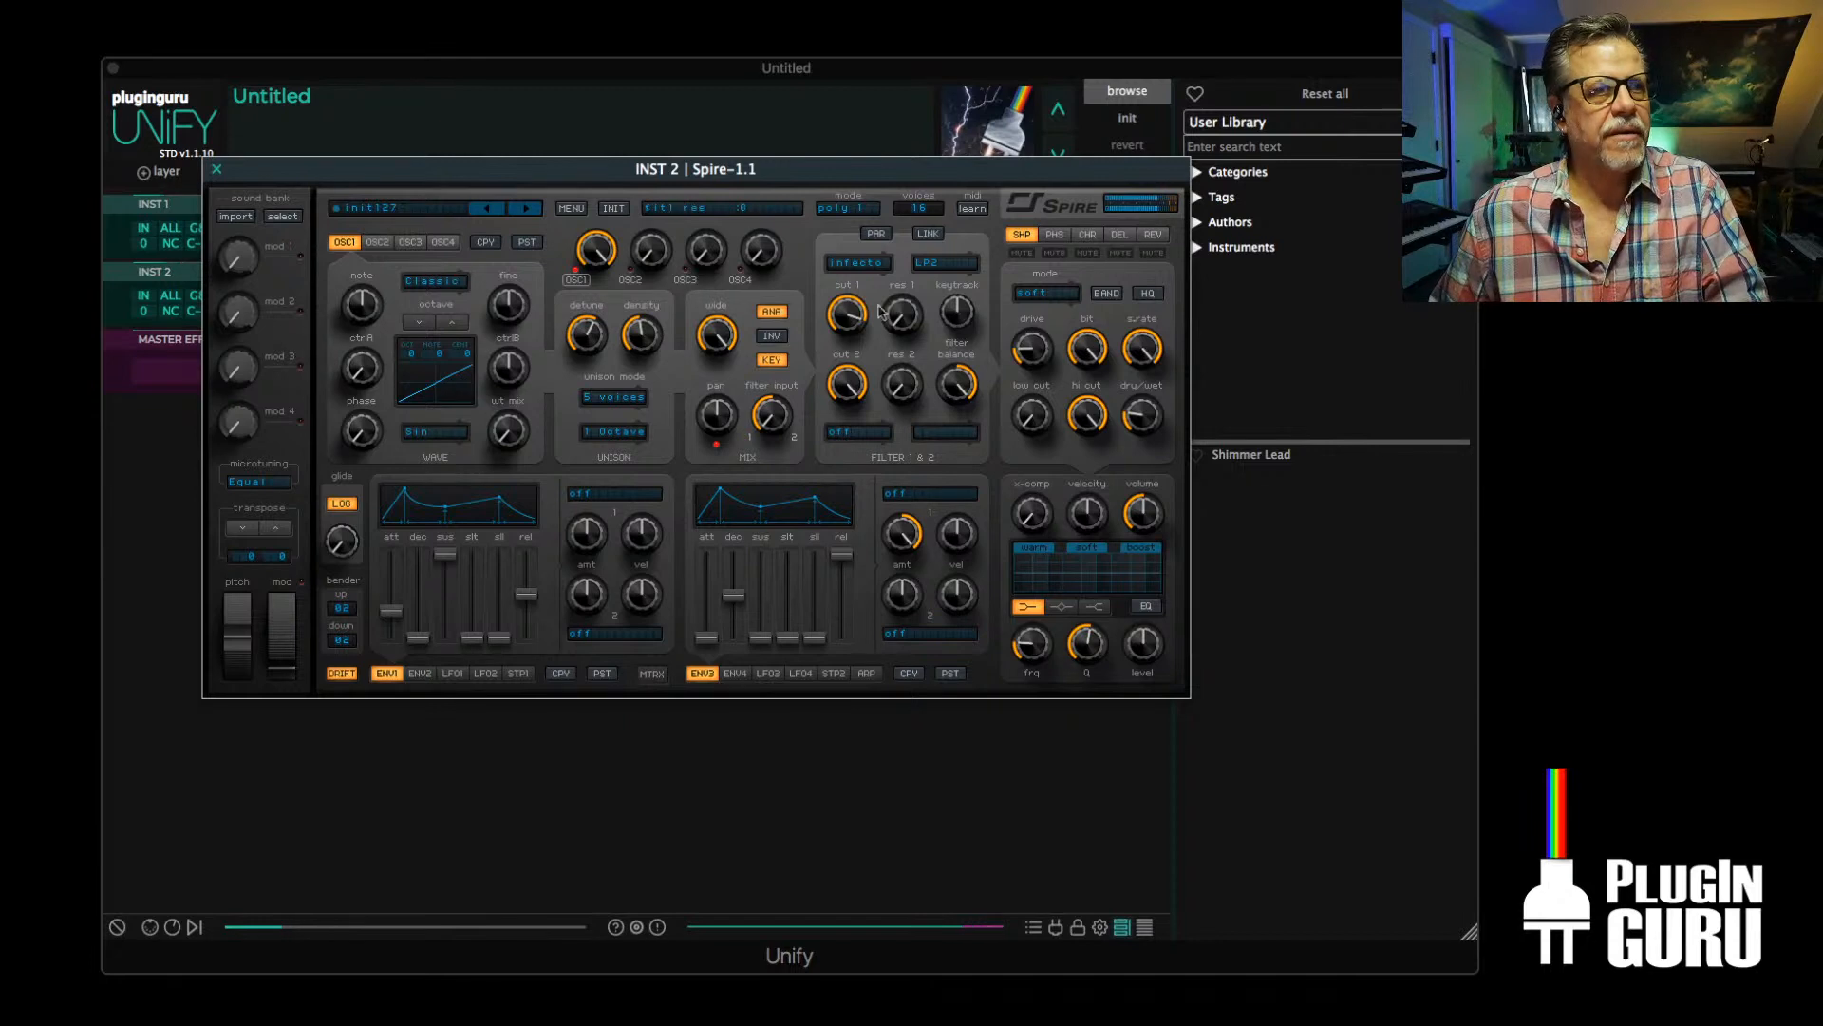
pyautogui.moveTo(852, 309); pyautogui.dragTo(855, 322)
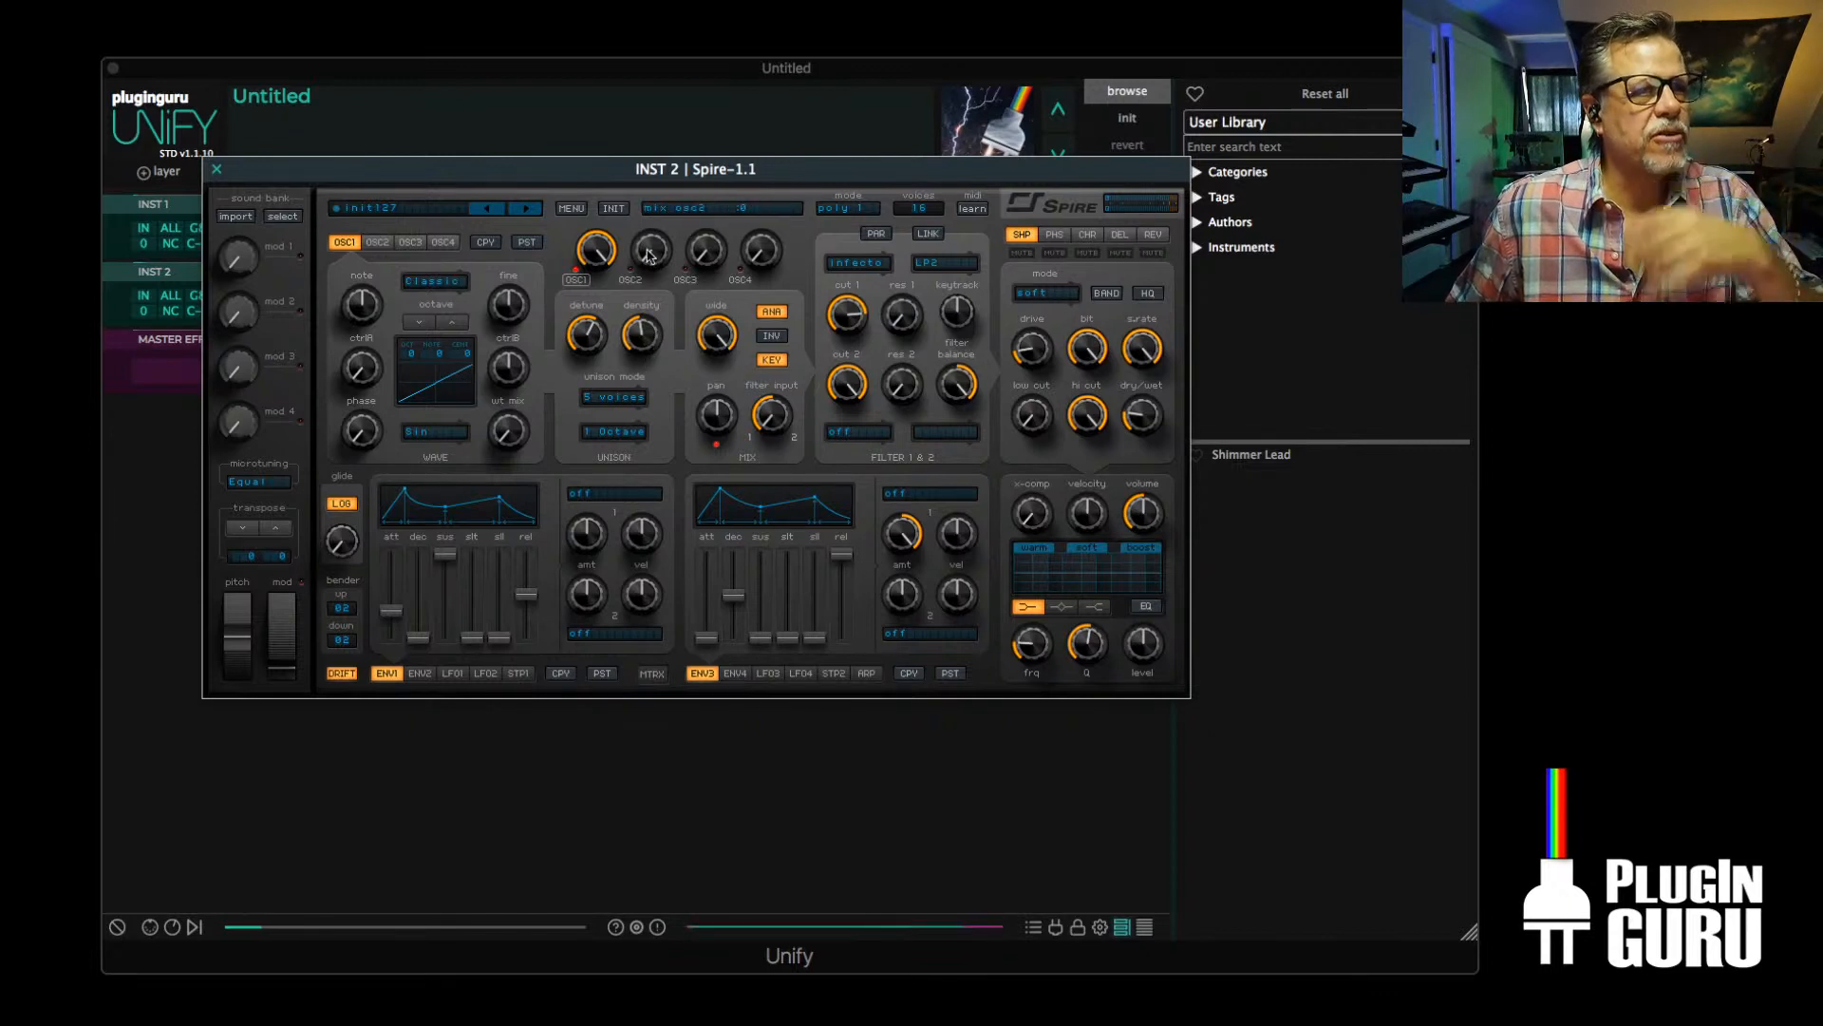
# Raise OSC2's mix level to about 759 with OSC1 muted, and set OSC2 to 3 unison voices
pyautogui.moveTo(652, 256); pyautogui.dragTo(652, 144)
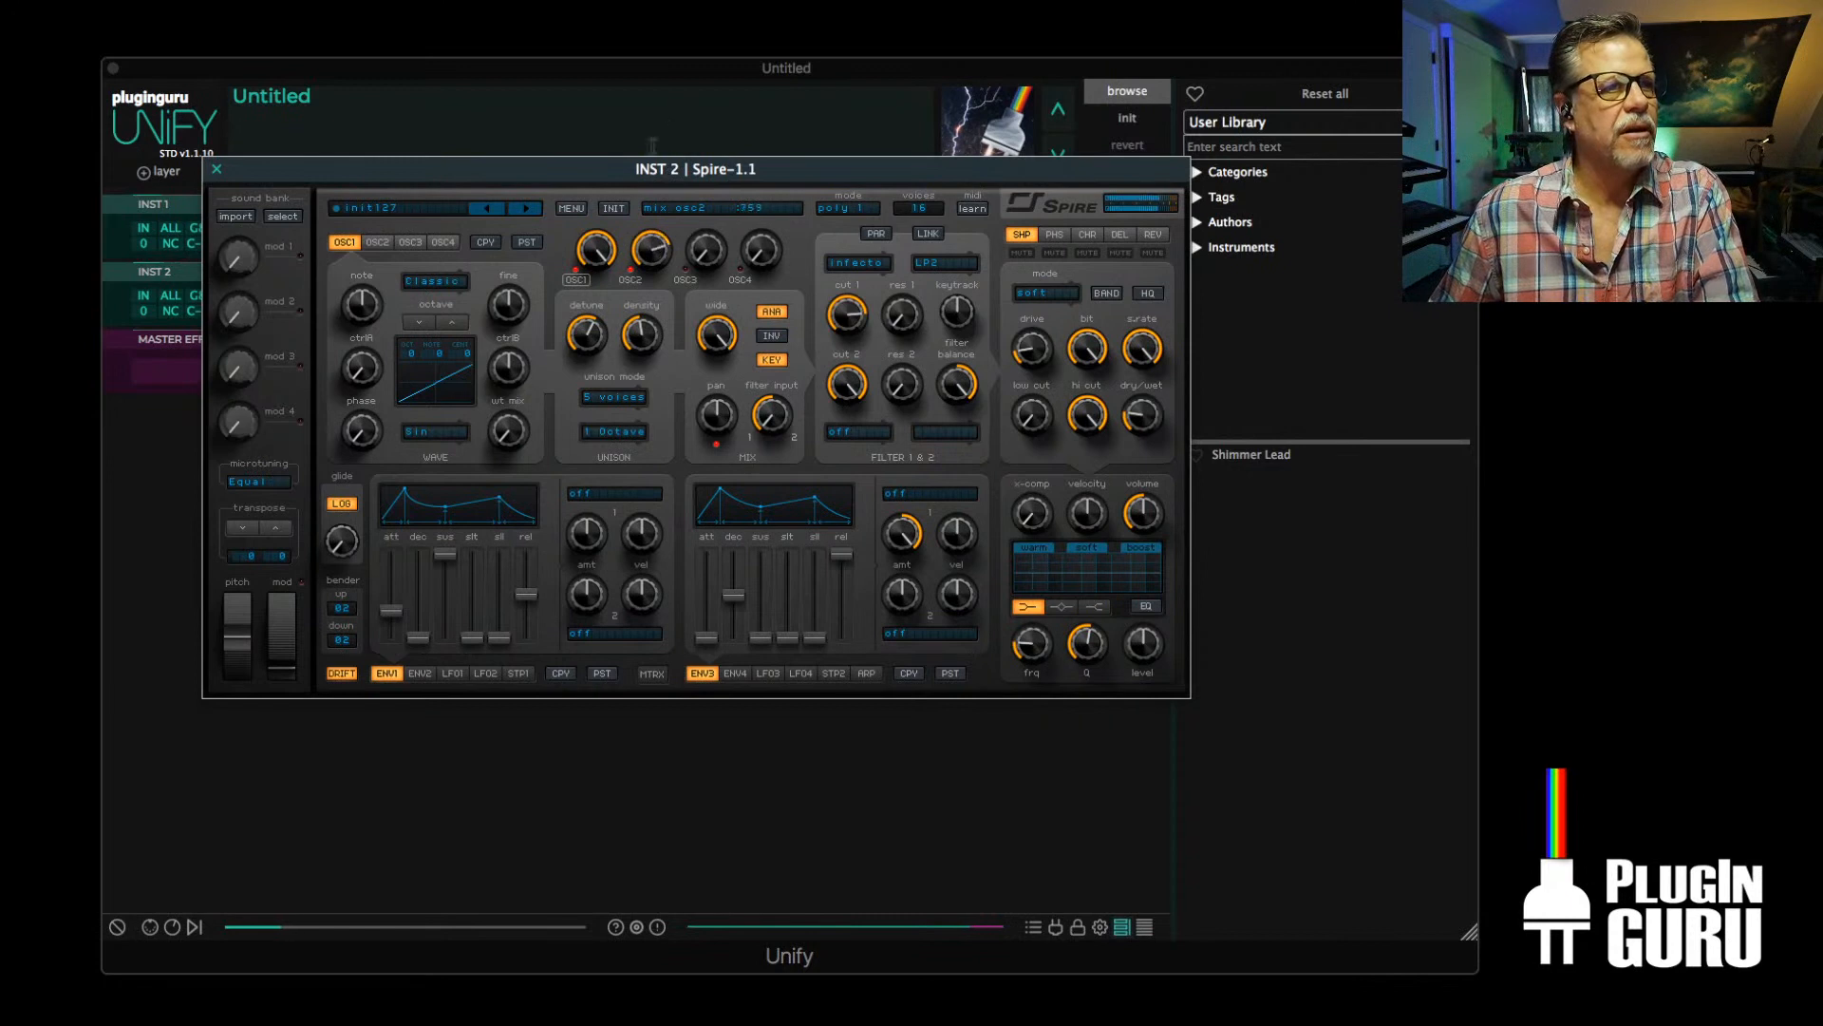
pyautogui.click(579, 280)
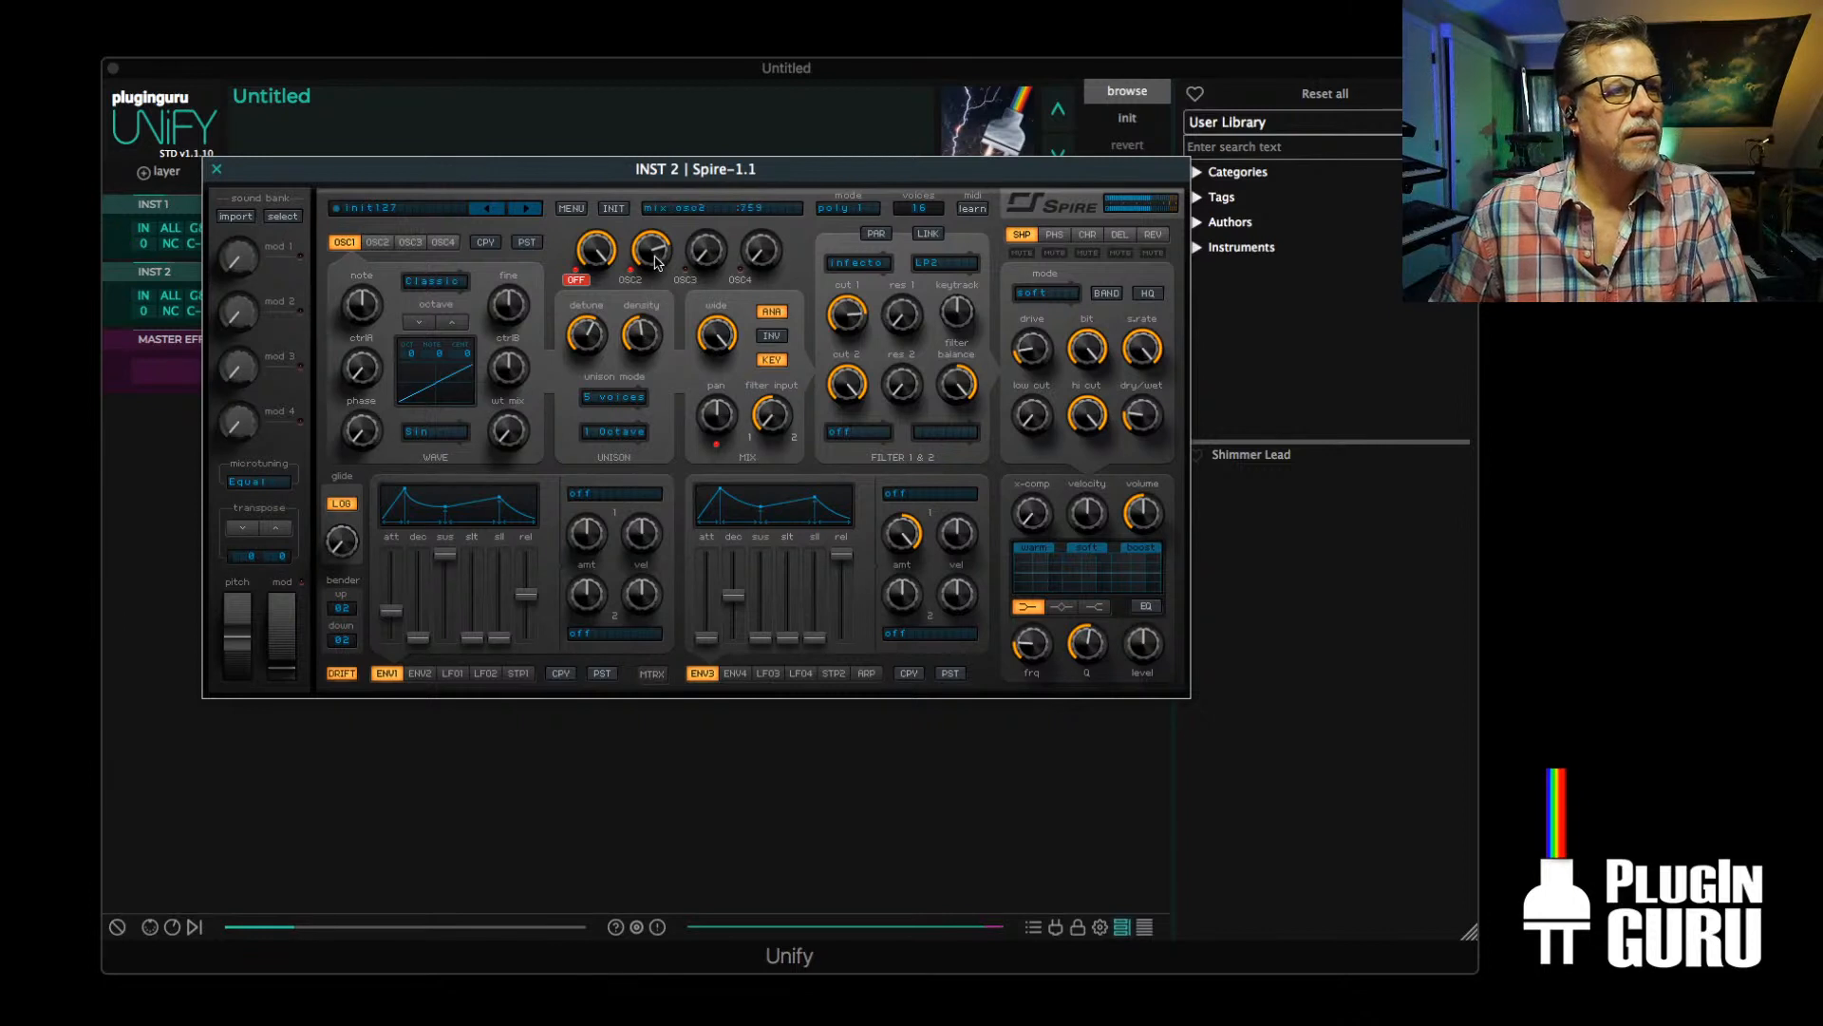
pyautogui.click(377, 243)
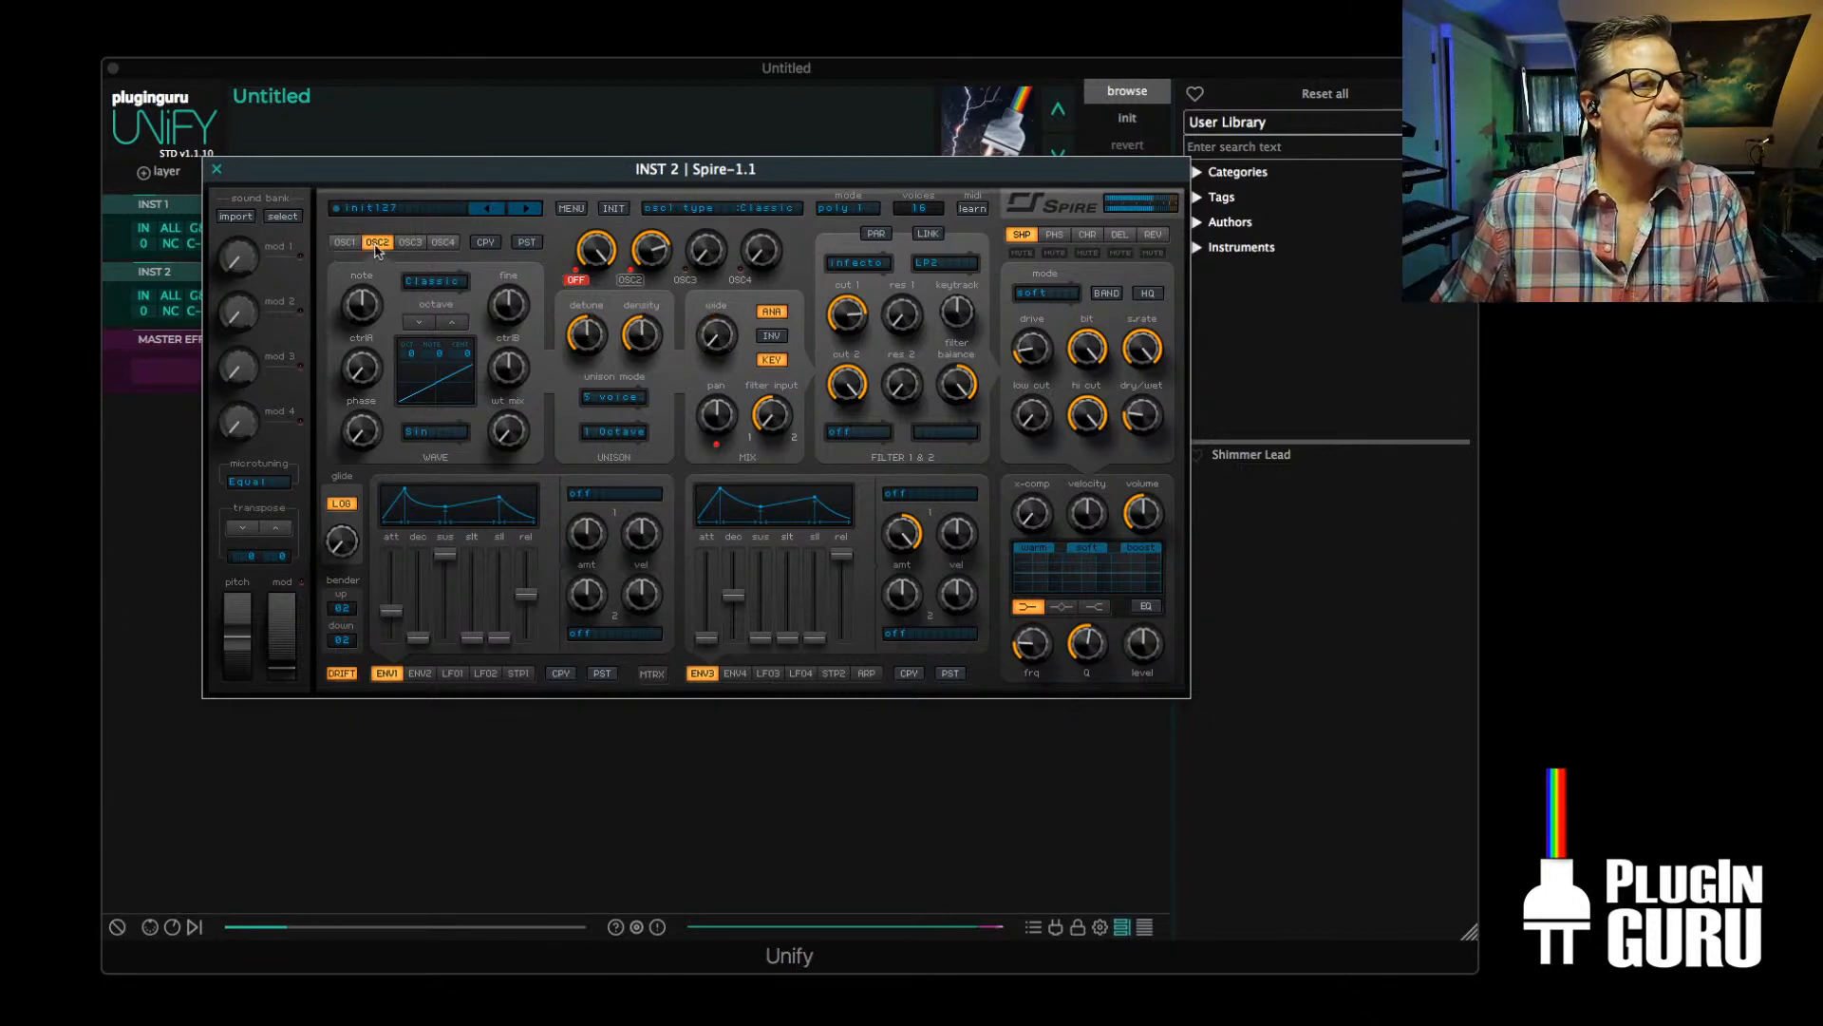
pyautogui.click(610, 402)
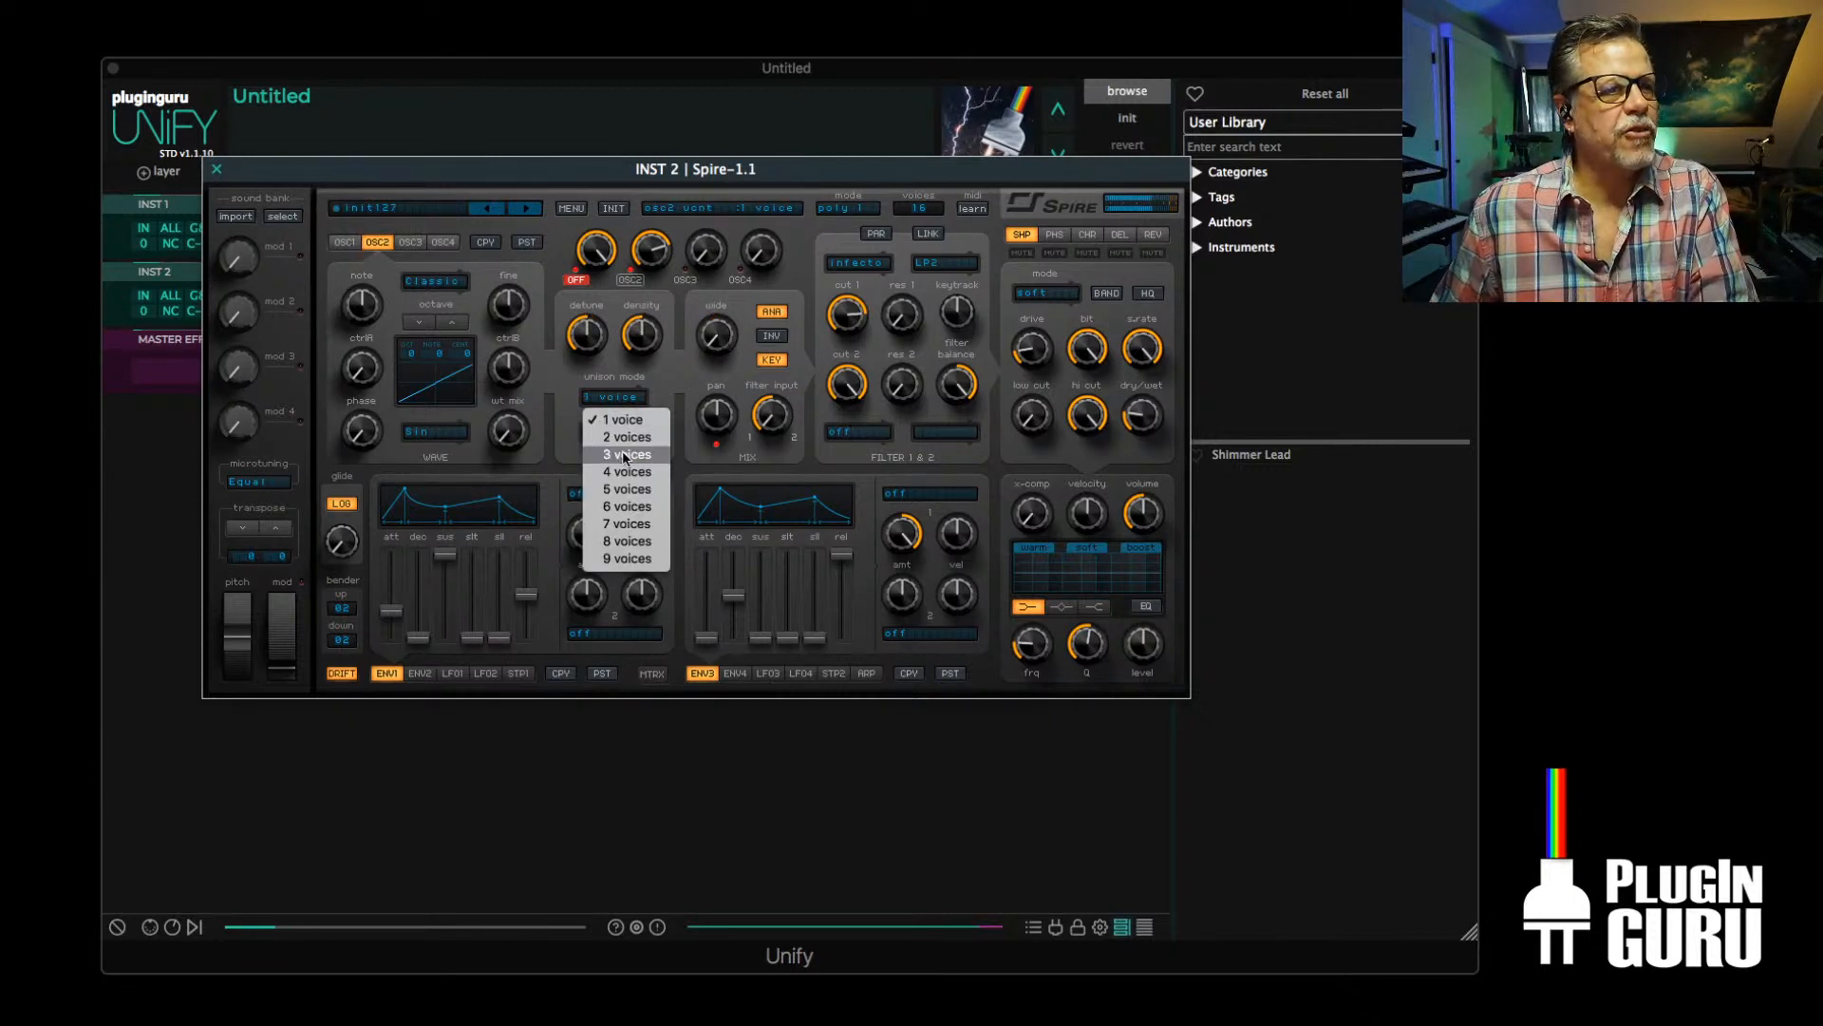
pyautogui.click(624, 455)
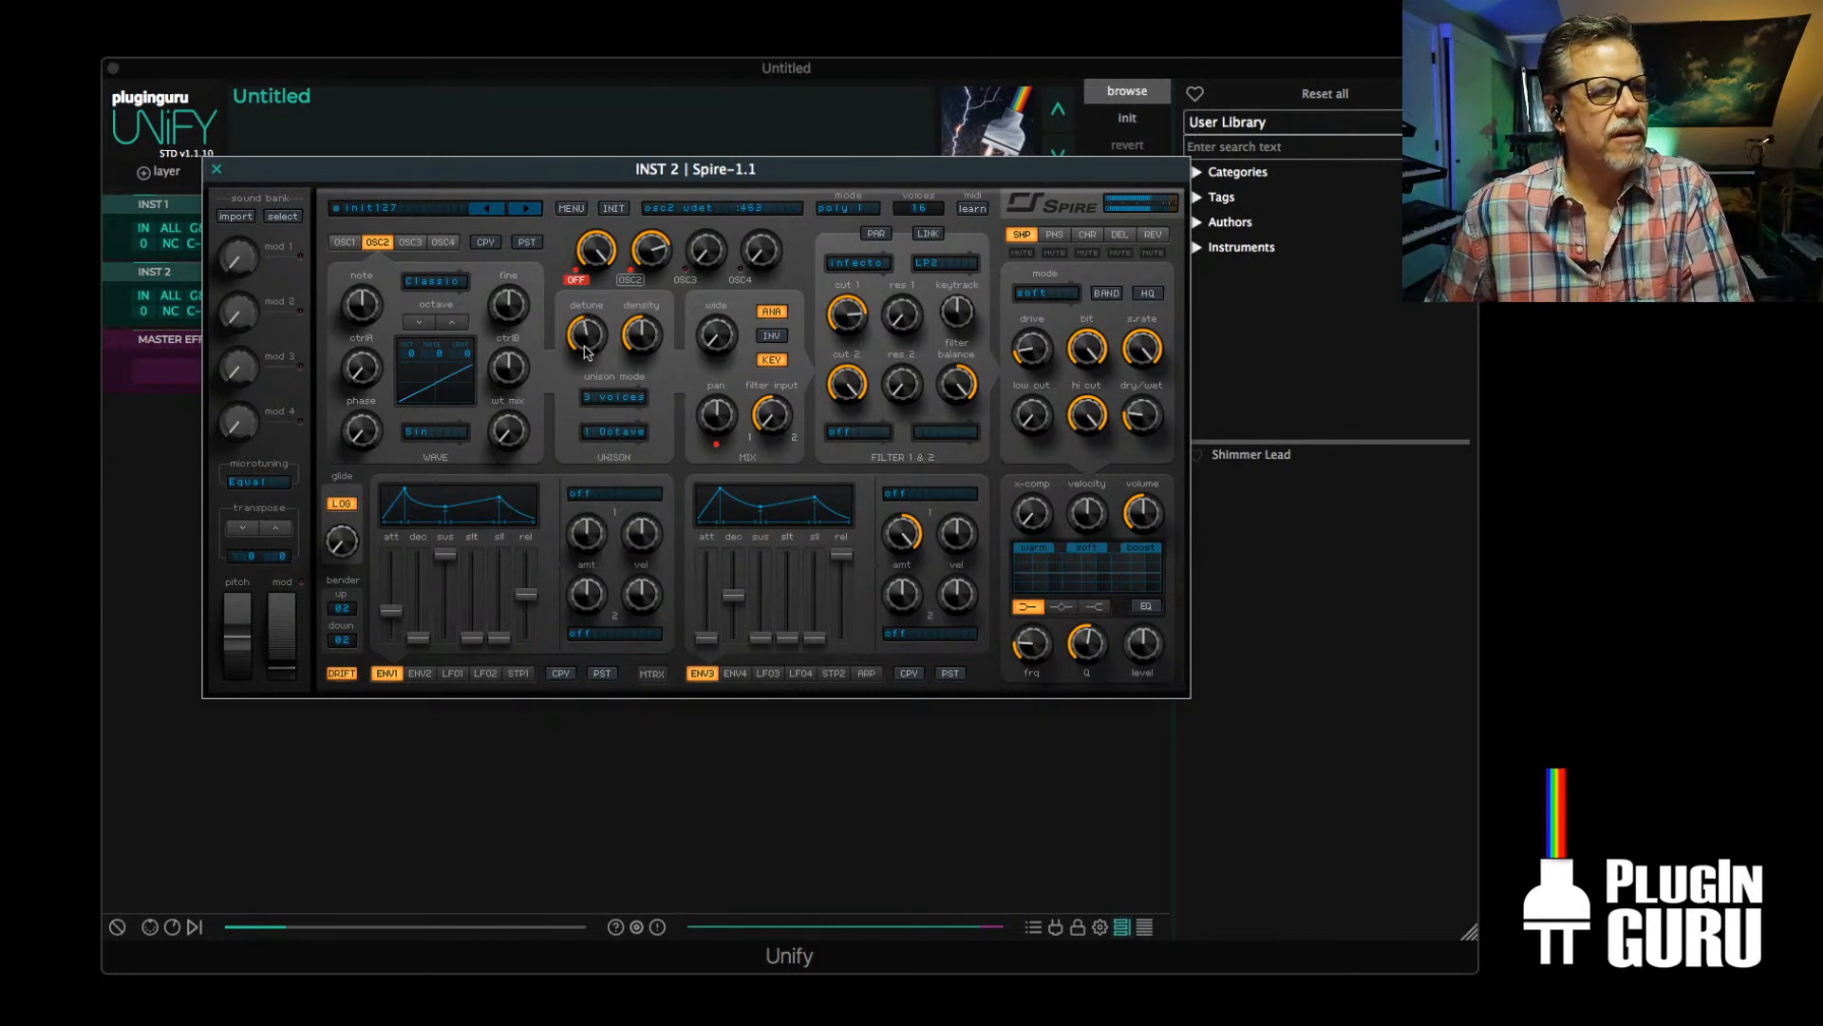
# Increase OSC2's stereo width and unison detune, and lower filter 1's cutoff with its resonance raised
pyautogui.moveTo(712, 353); pyautogui.dragTo(723, 269)
pyautogui.moveTo(596, 326); pyautogui.dragTo(602, 288)
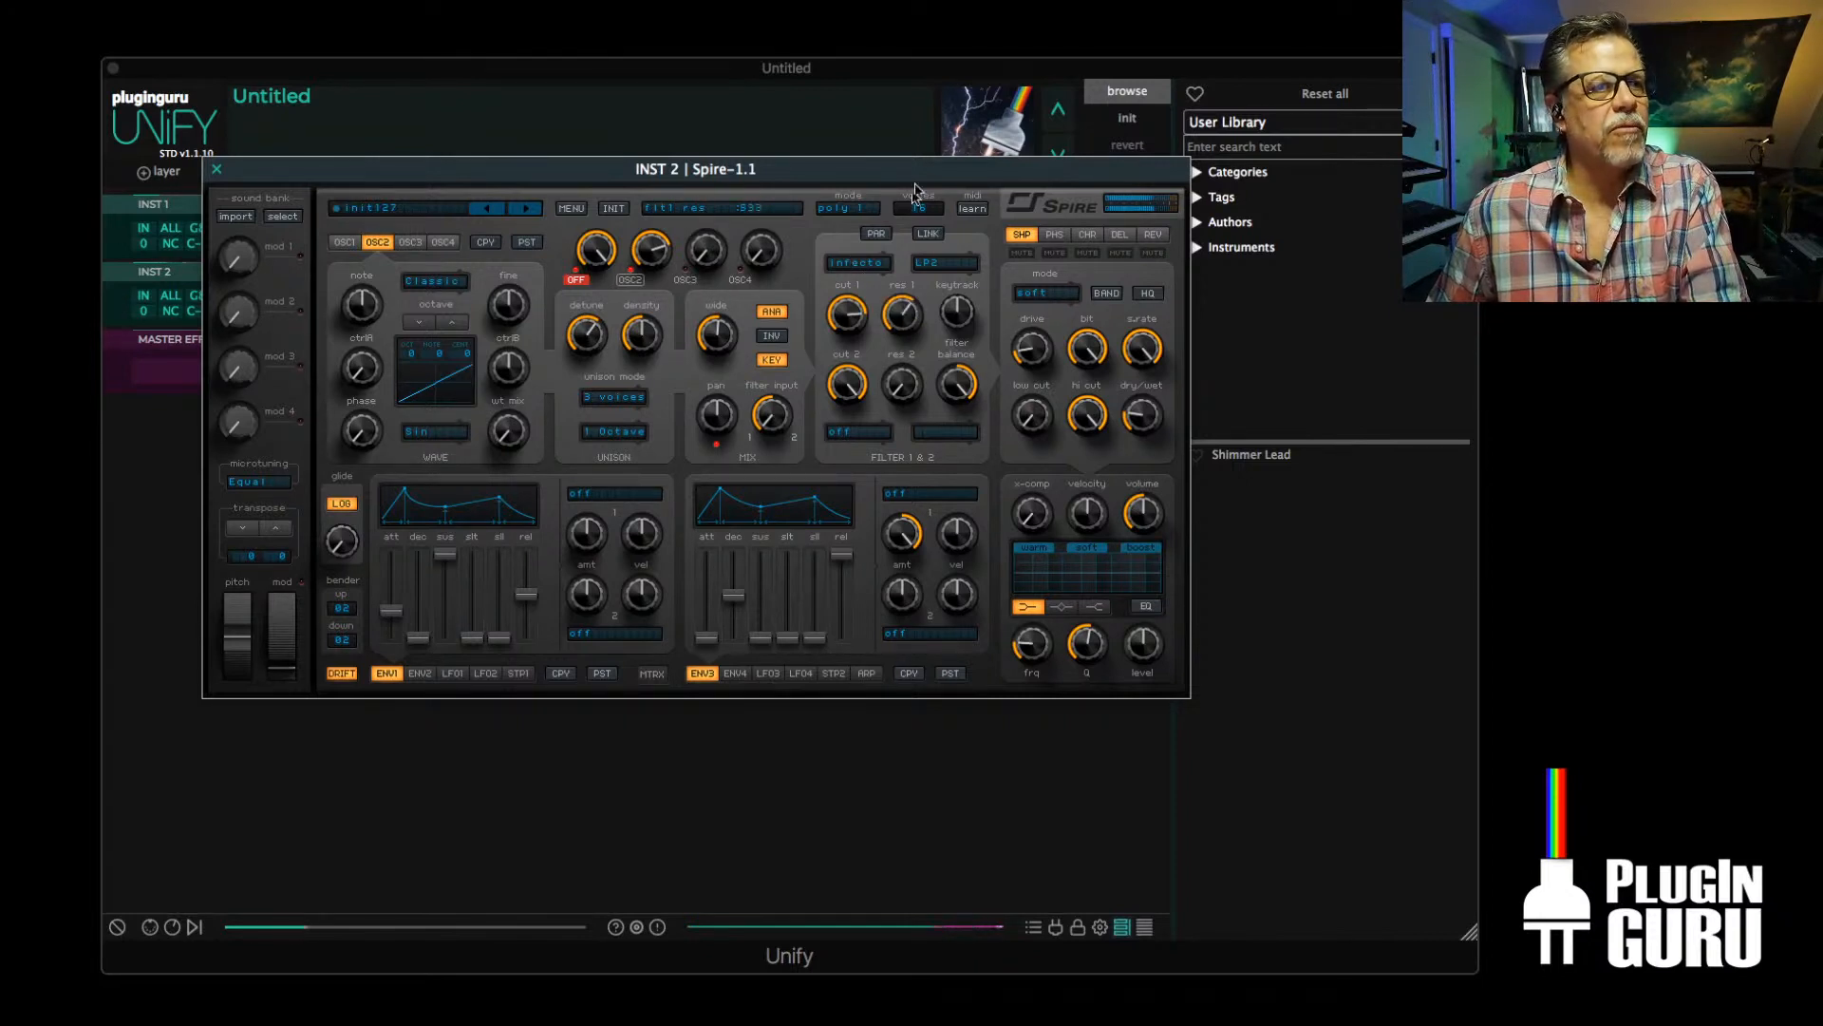
pyautogui.moveTo(845, 308); pyautogui.dragTo(839, 377)
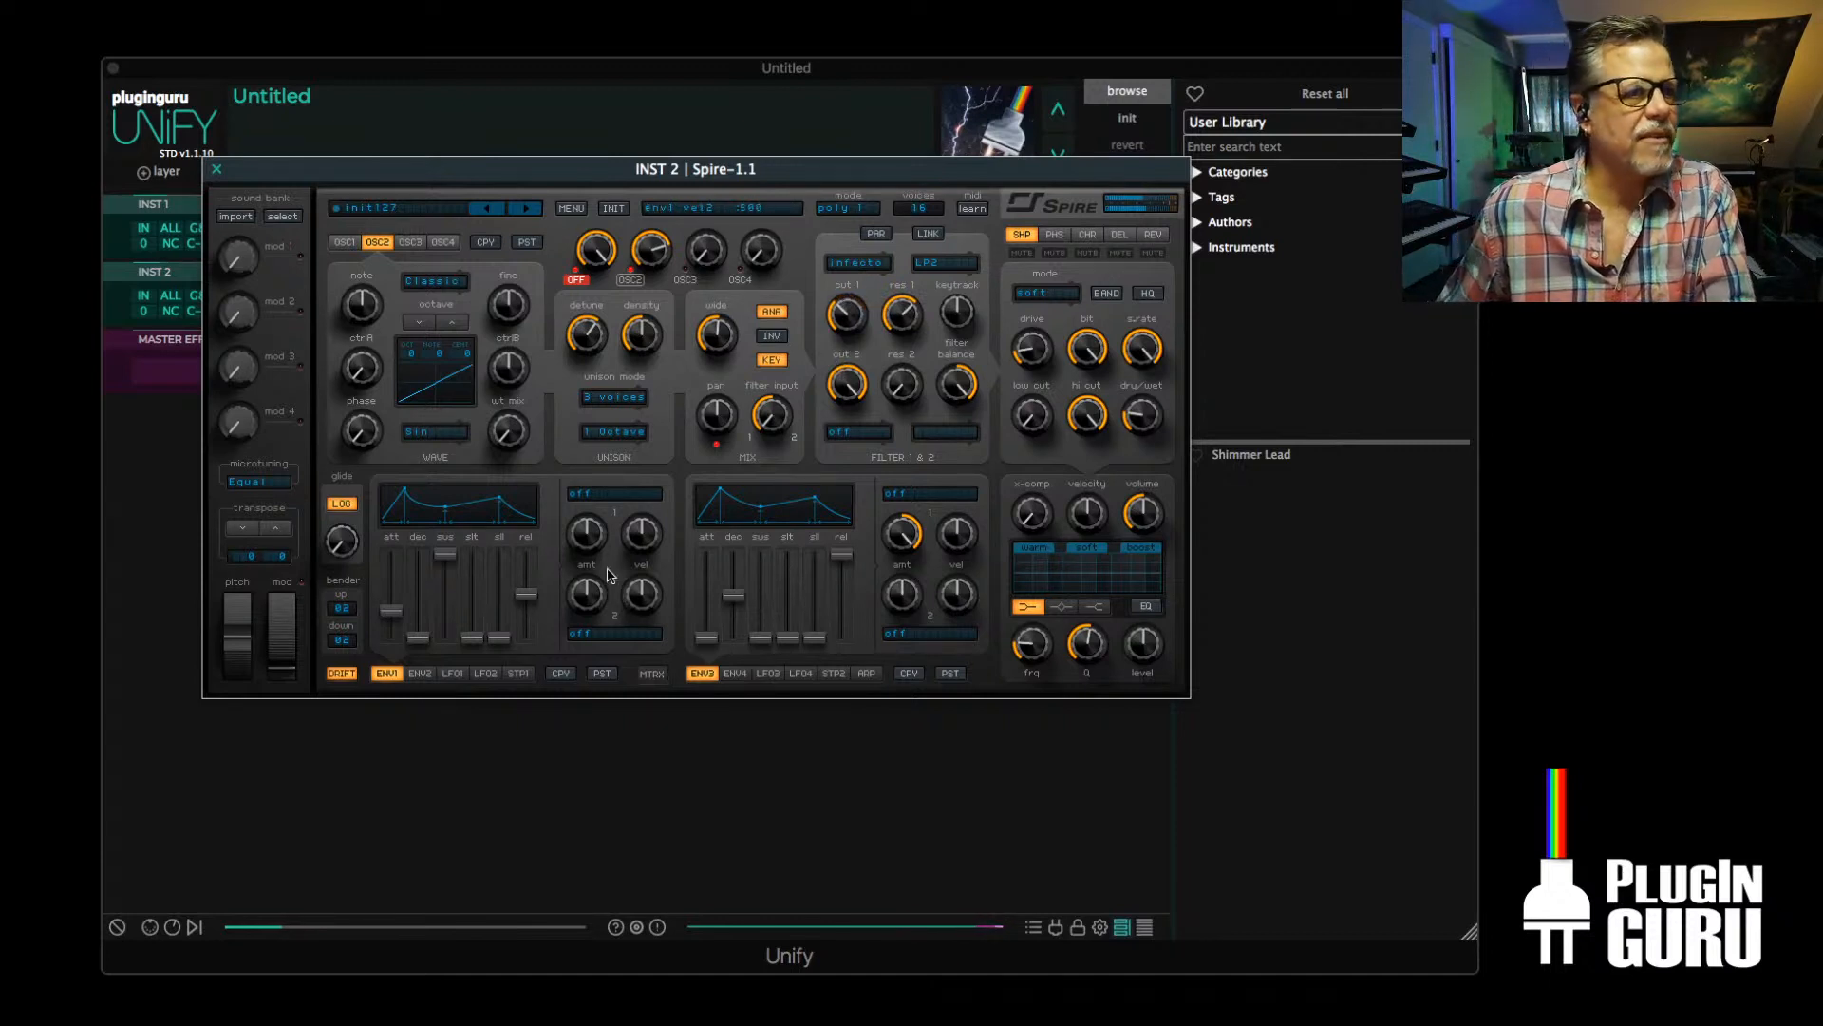
# Route envelope 2's first modulation slot to filter Cutoff 1 with a positive amount
pyautogui.click(419, 674)
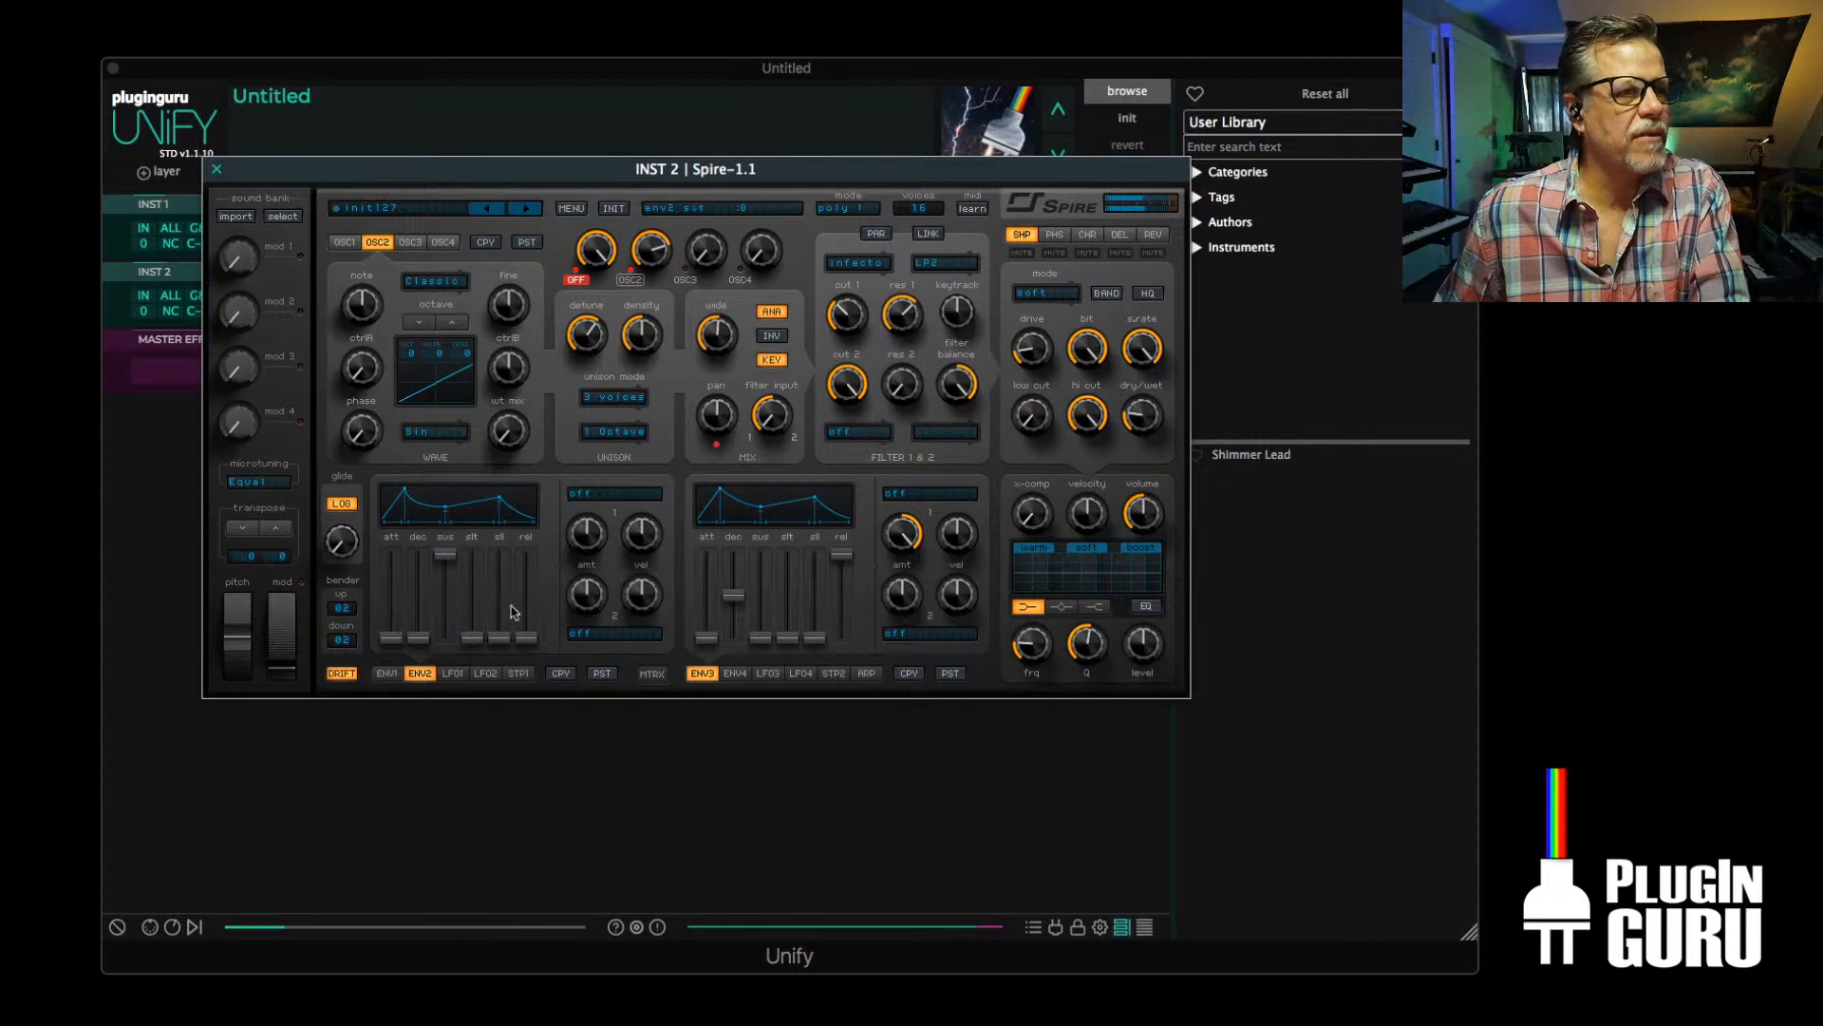
pyautogui.click(599, 493)
pyautogui.moveTo(596, 659)
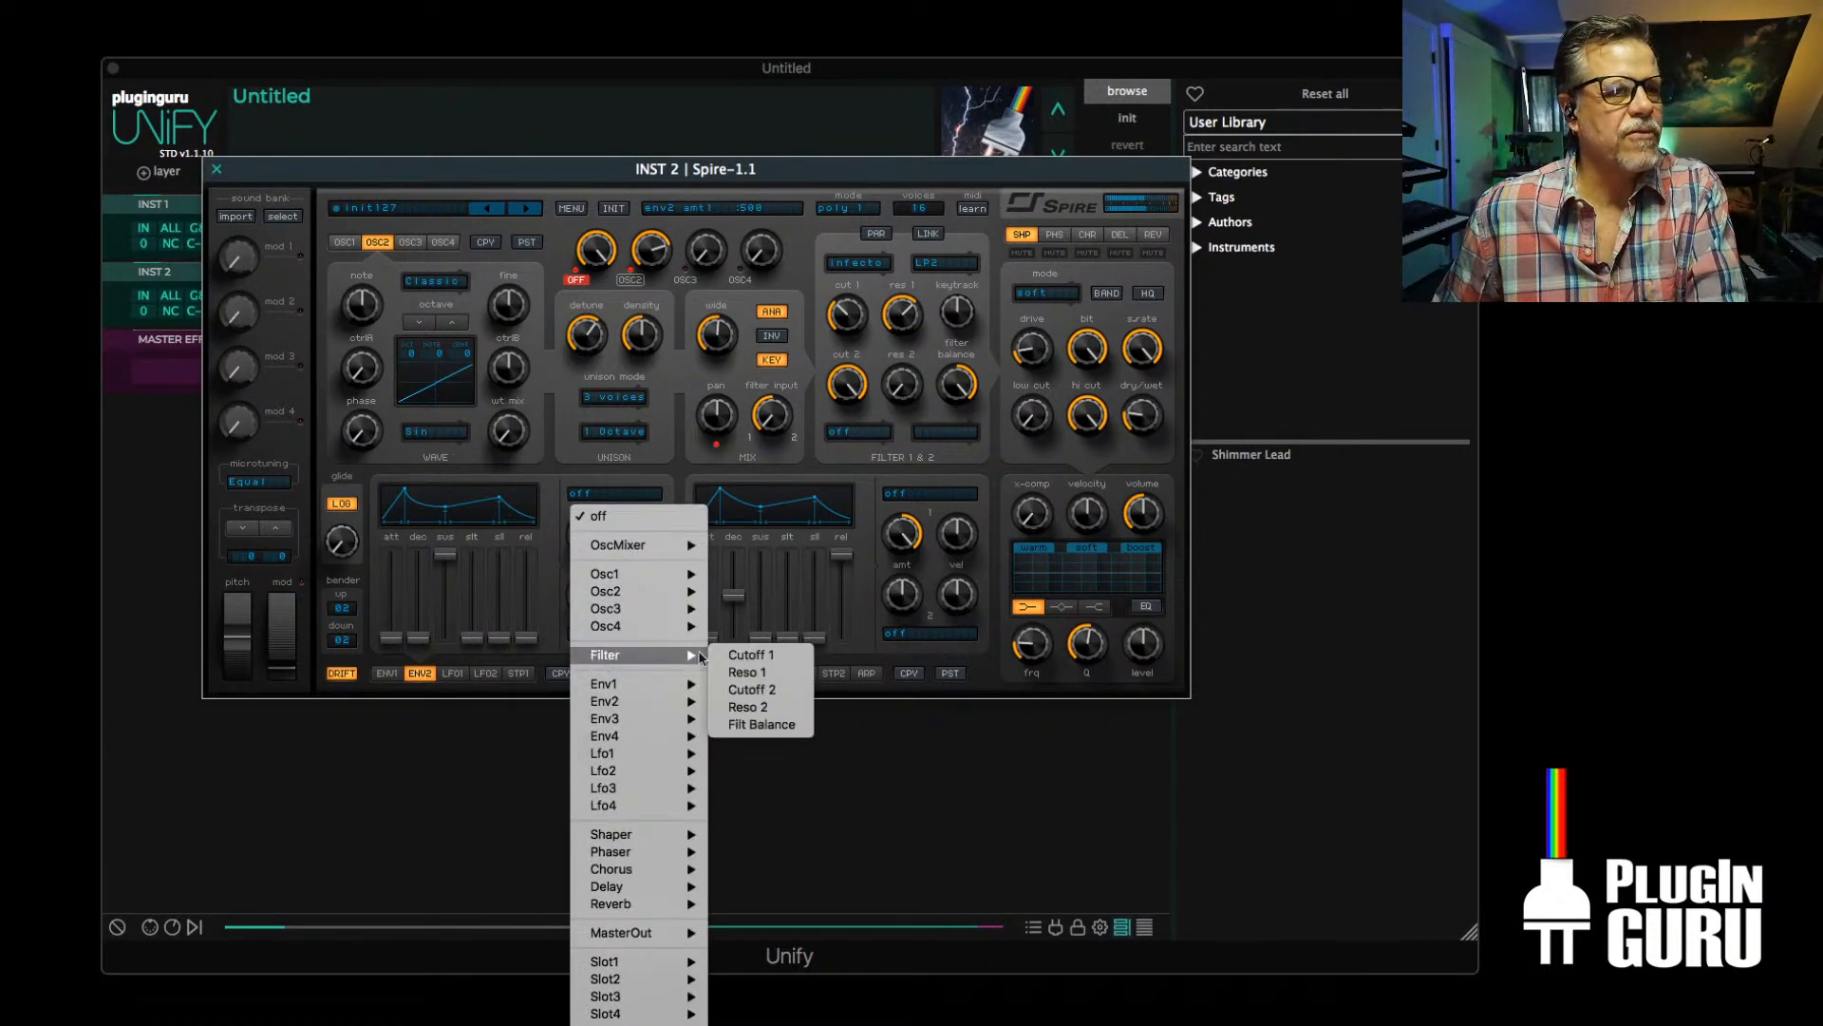
pyautogui.click(757, 657)
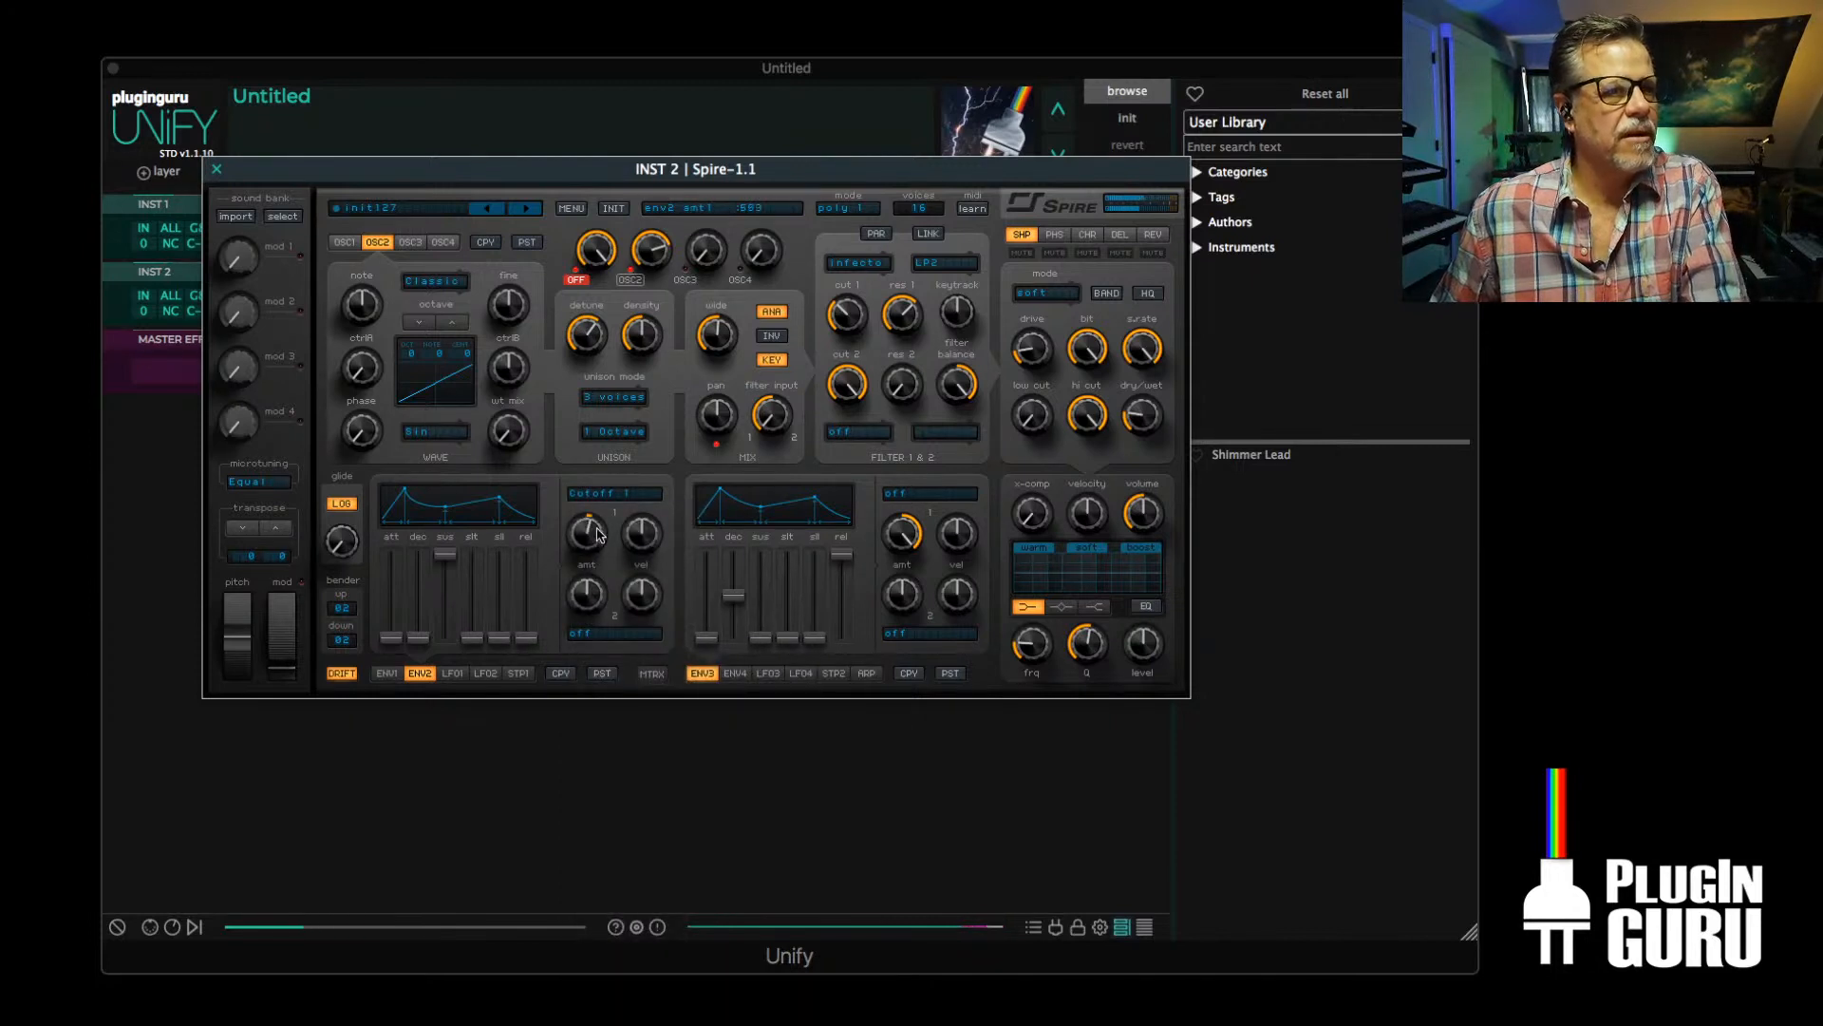
# Shape envelope 2 with a slower attack, long decay, reduced sustain and maximum release for a gradual filter sweep
pyautogui.moveTo(446, 556)
pyautogui.mouseDown()
pyautogui.moveTo(449, 633)
pyautogui.moveTo(418, 553)
pyautogui.mouseUp()
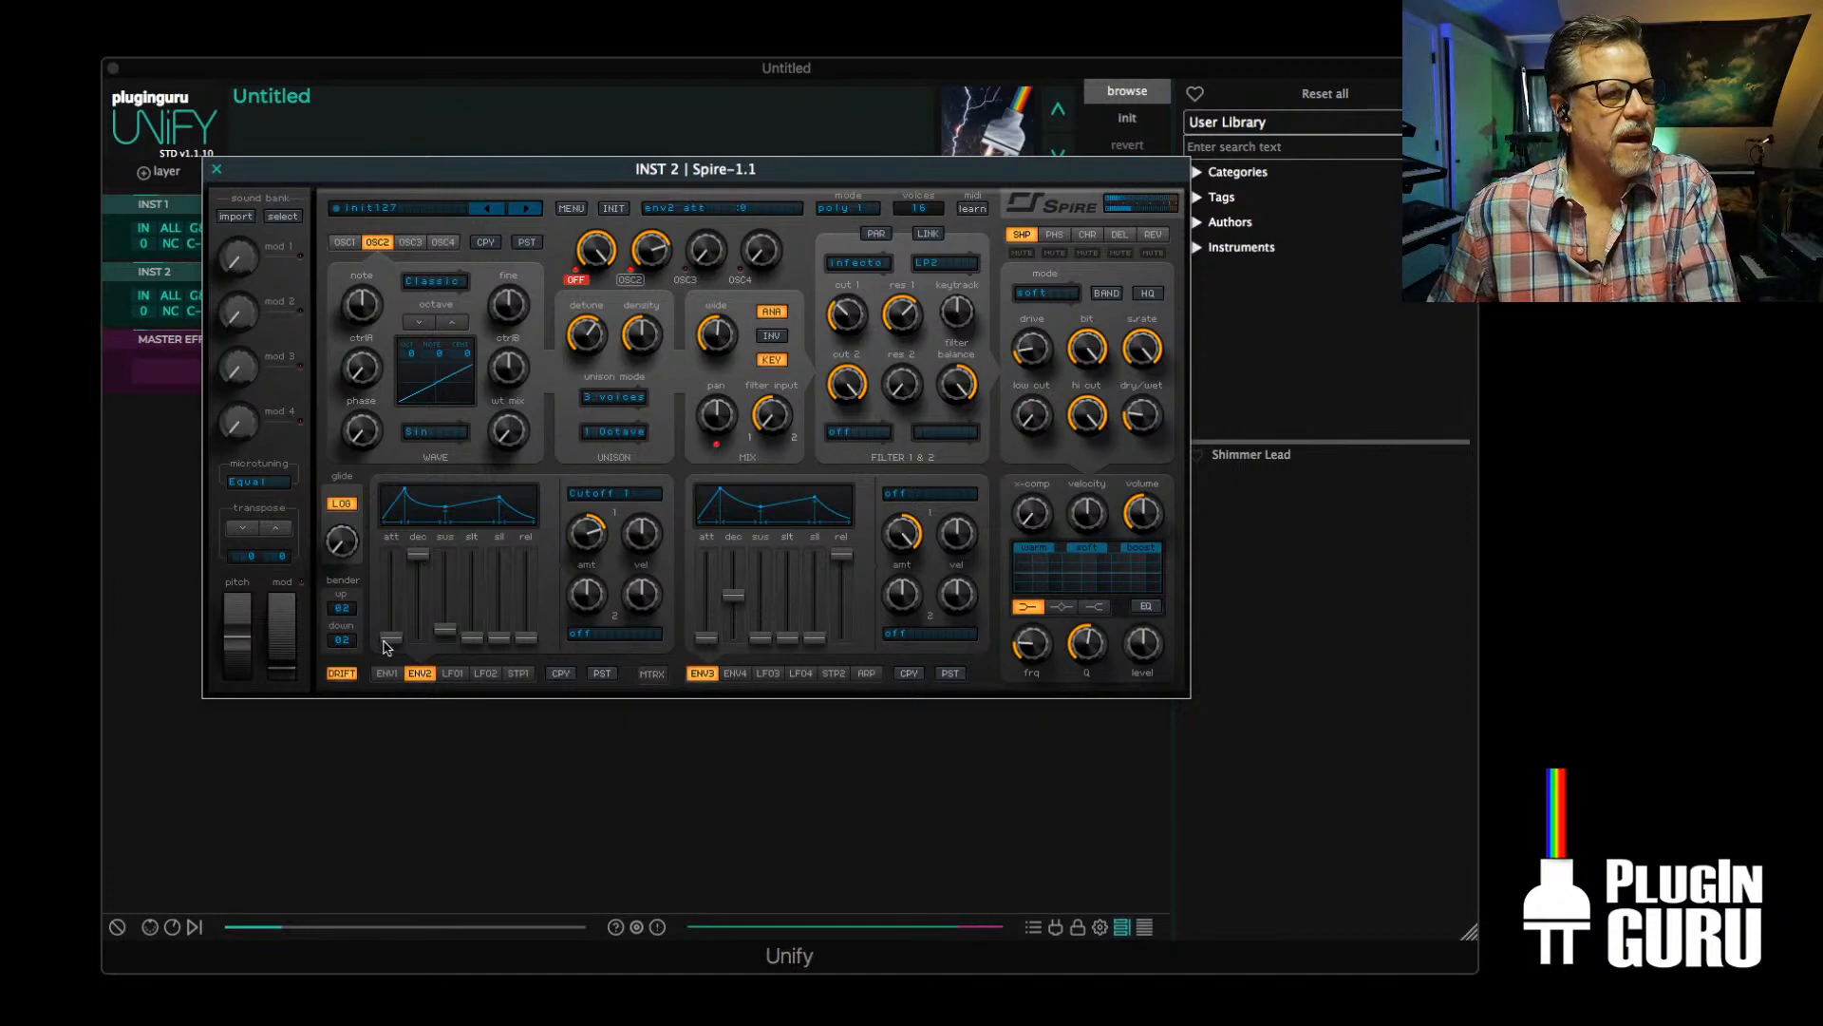
pyautogui.moveTo(389, 642); pyautogui.dragTo(420, 574)
pyautogui.click(424, 577)
pyautogui.moveTo(443, 637); pyautogui.dragTo(536, 521)
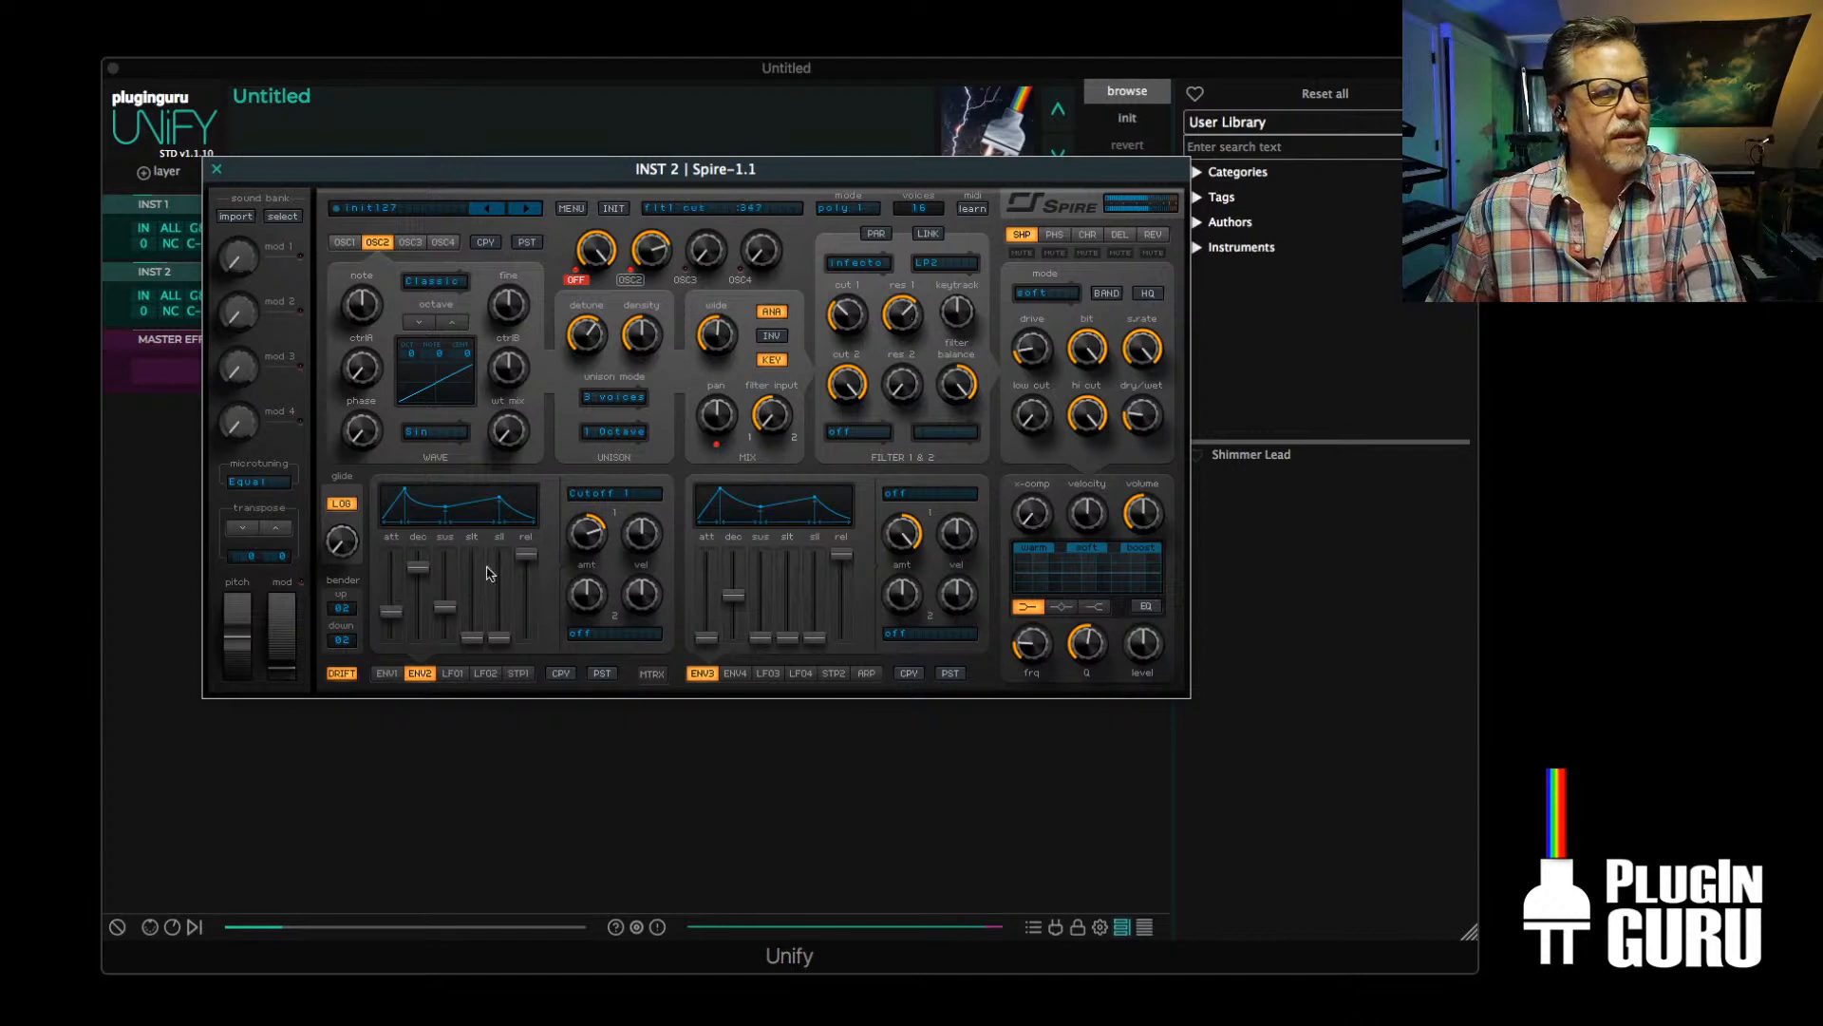
# Unmute OSC1 in the oscillator mix and show its settings for editing
pyautogui.click(576, 281)
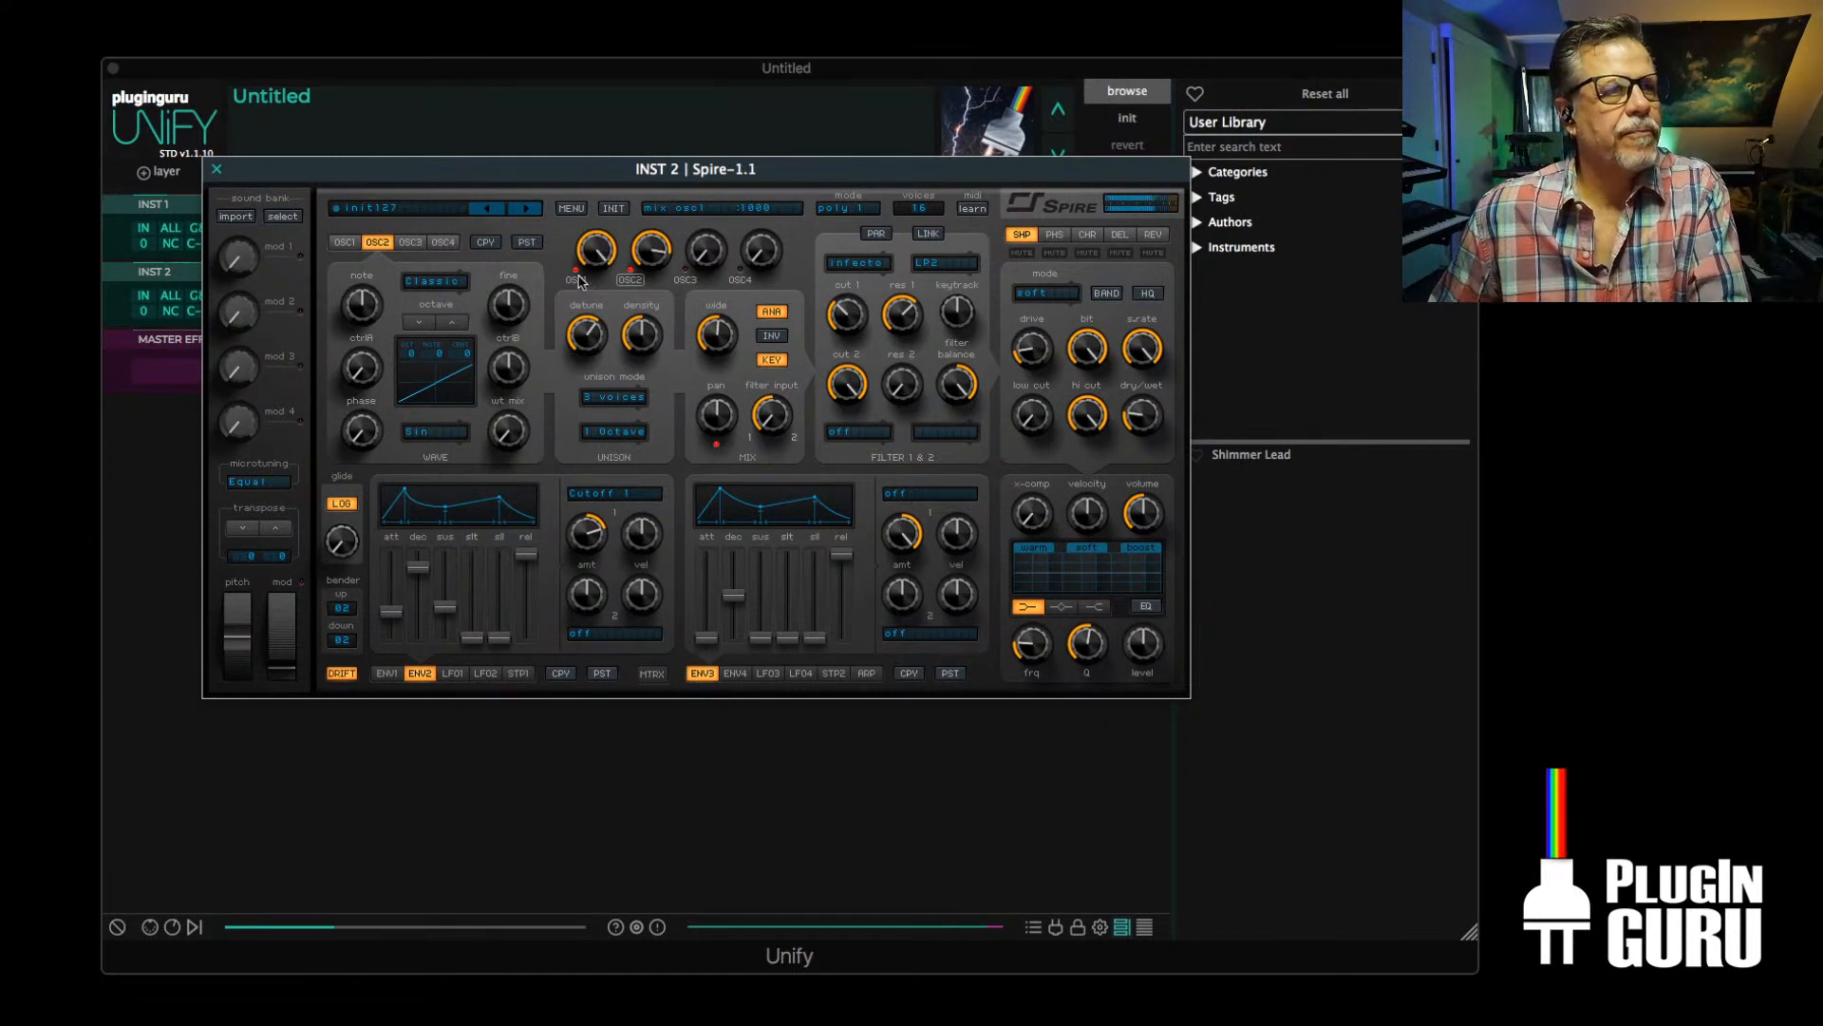
pyautogui.click(344, 244)
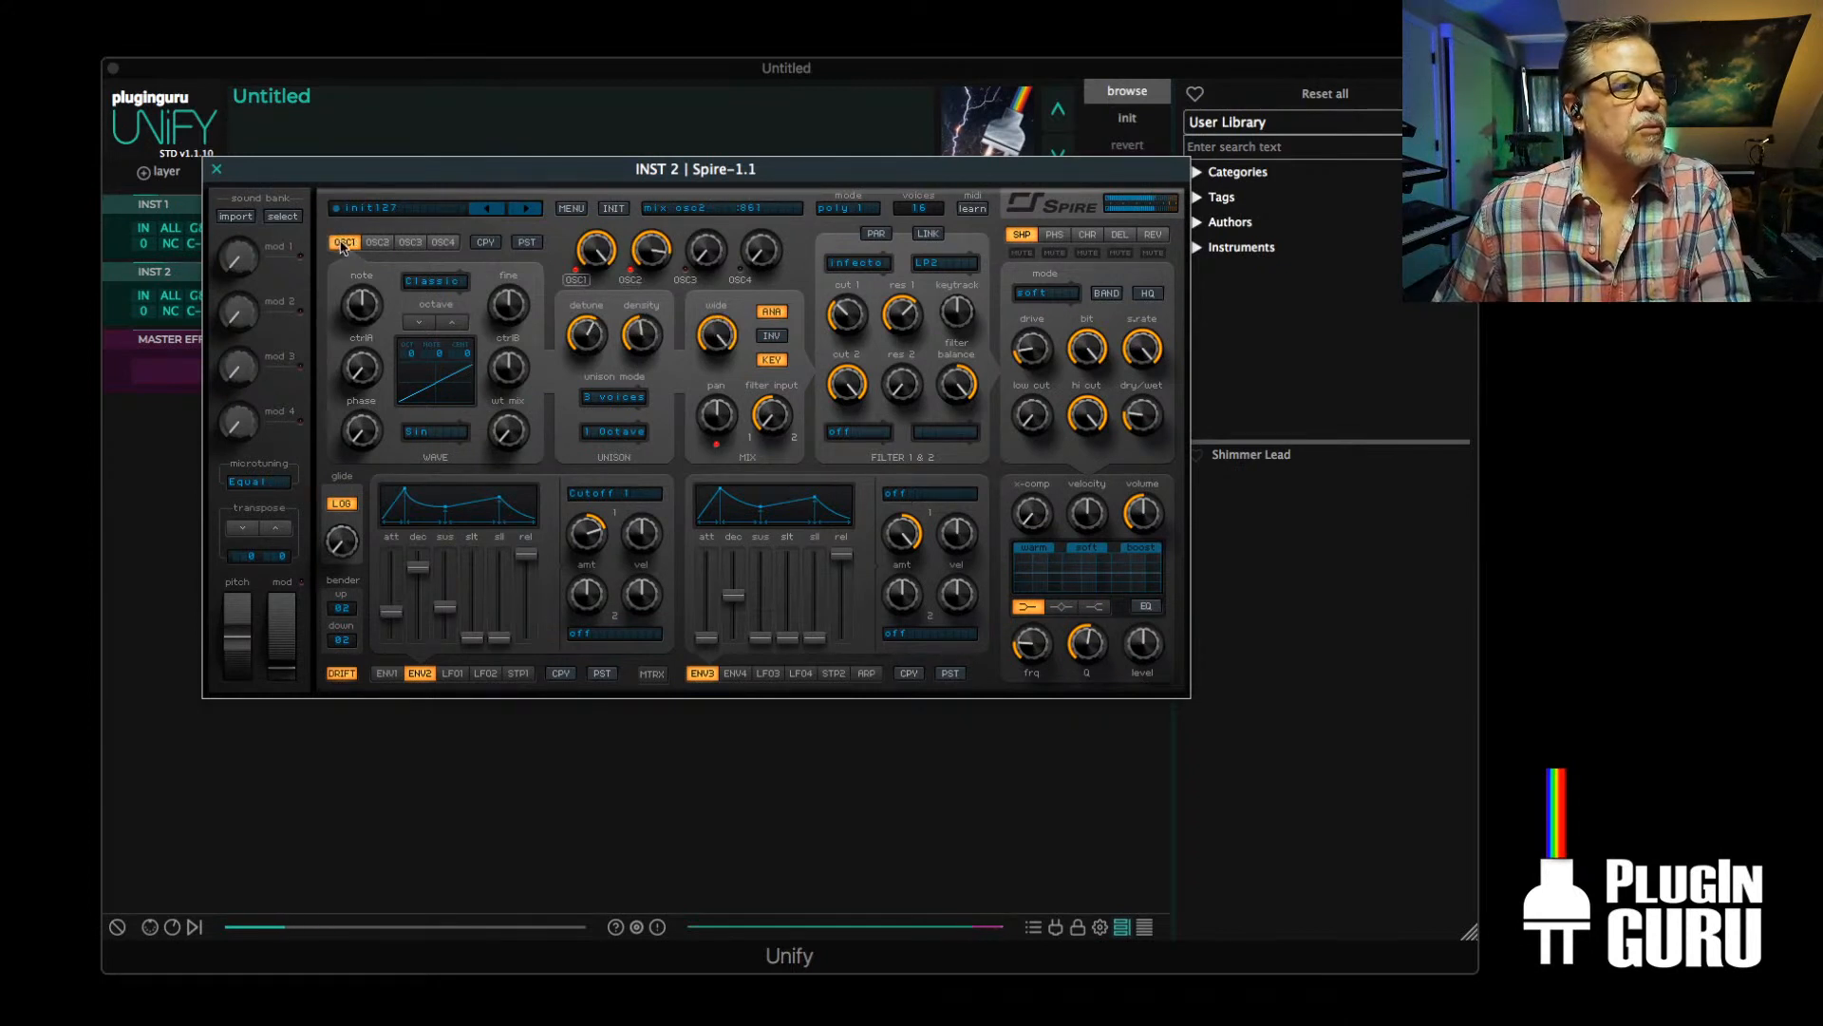
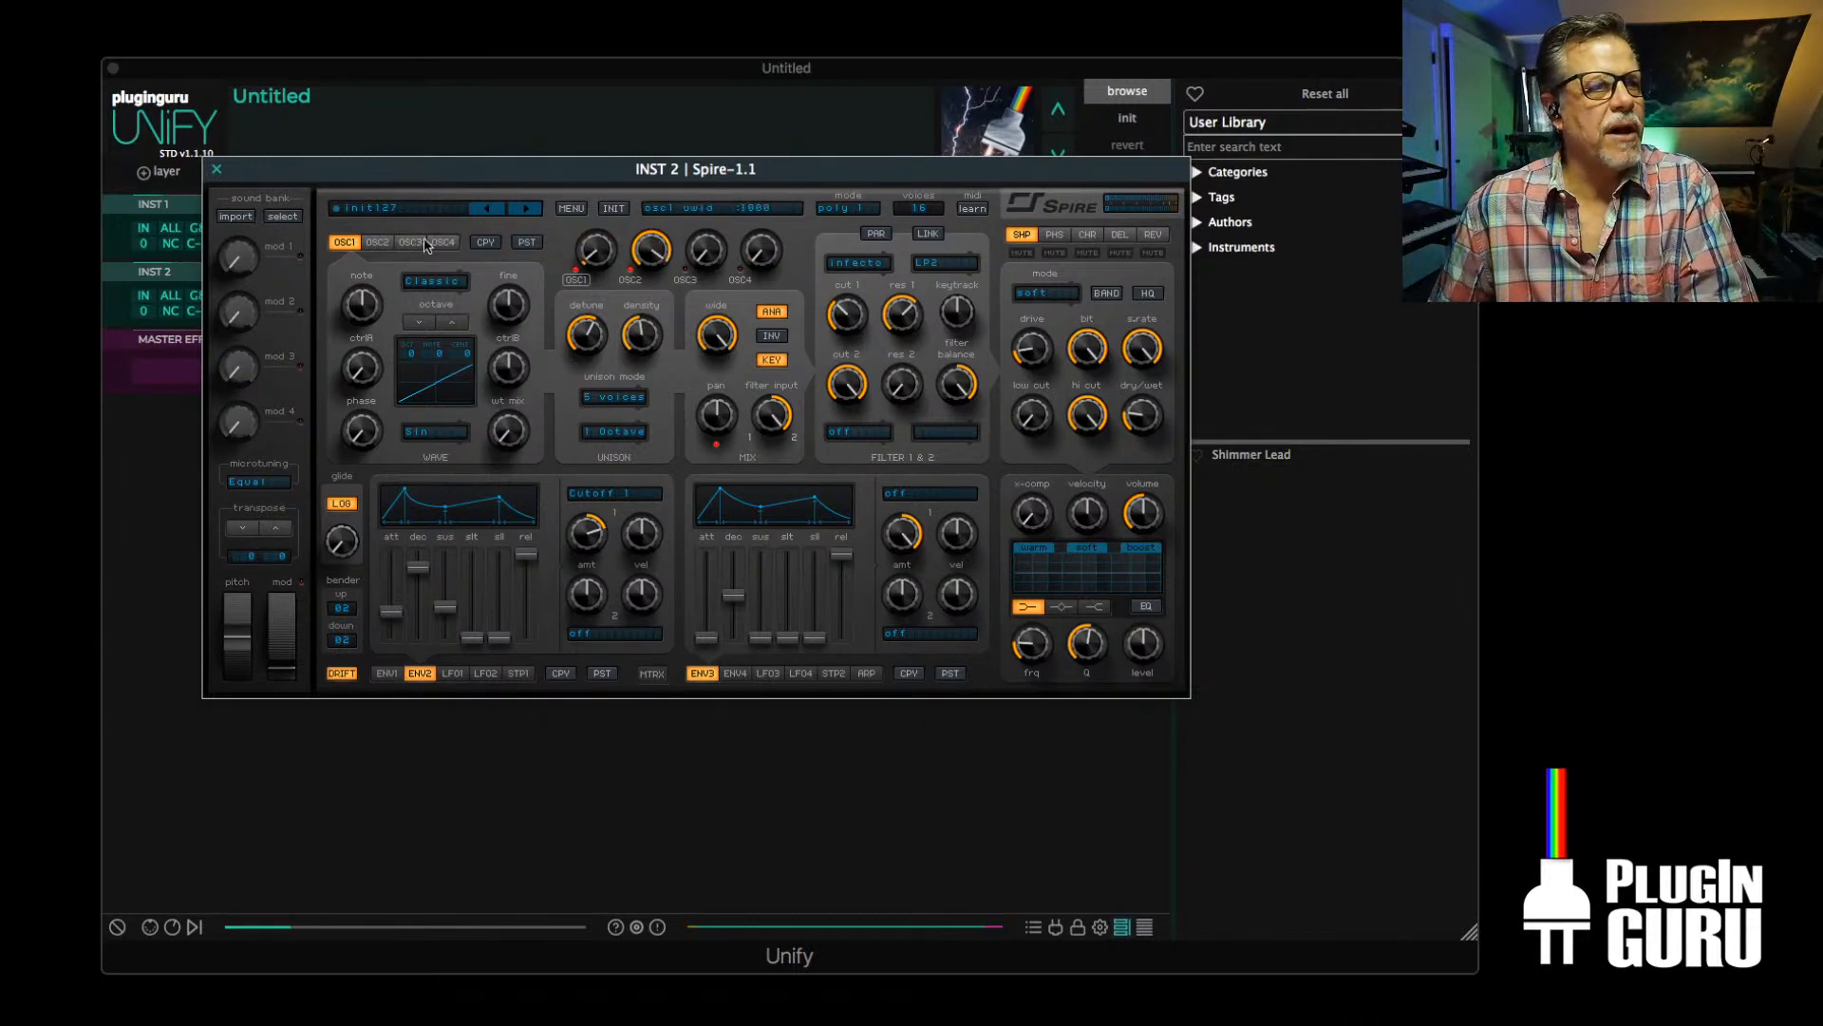
# Show OSC2's settings and route LFO1's first modulation slot to Osc2 Pitch
pyautogui.click(377, 242)
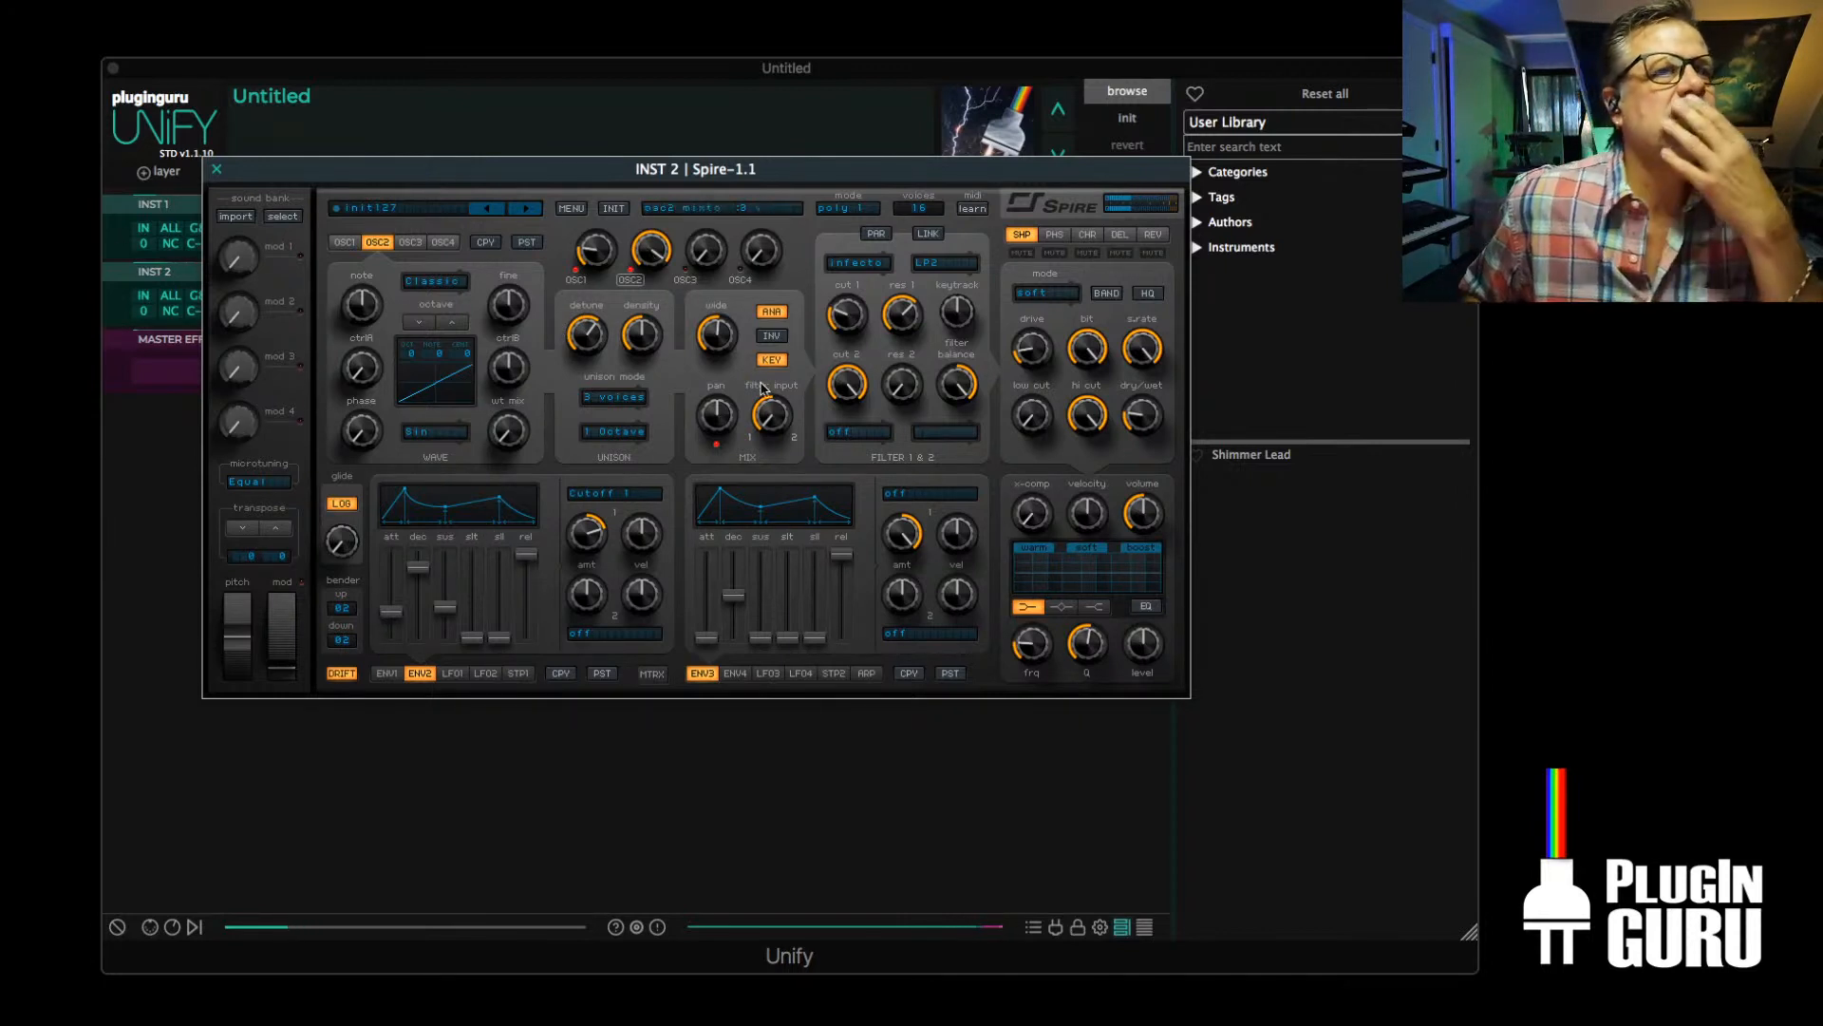
pyautogui.click(450, 676)
pyautogui.click(609, 494)
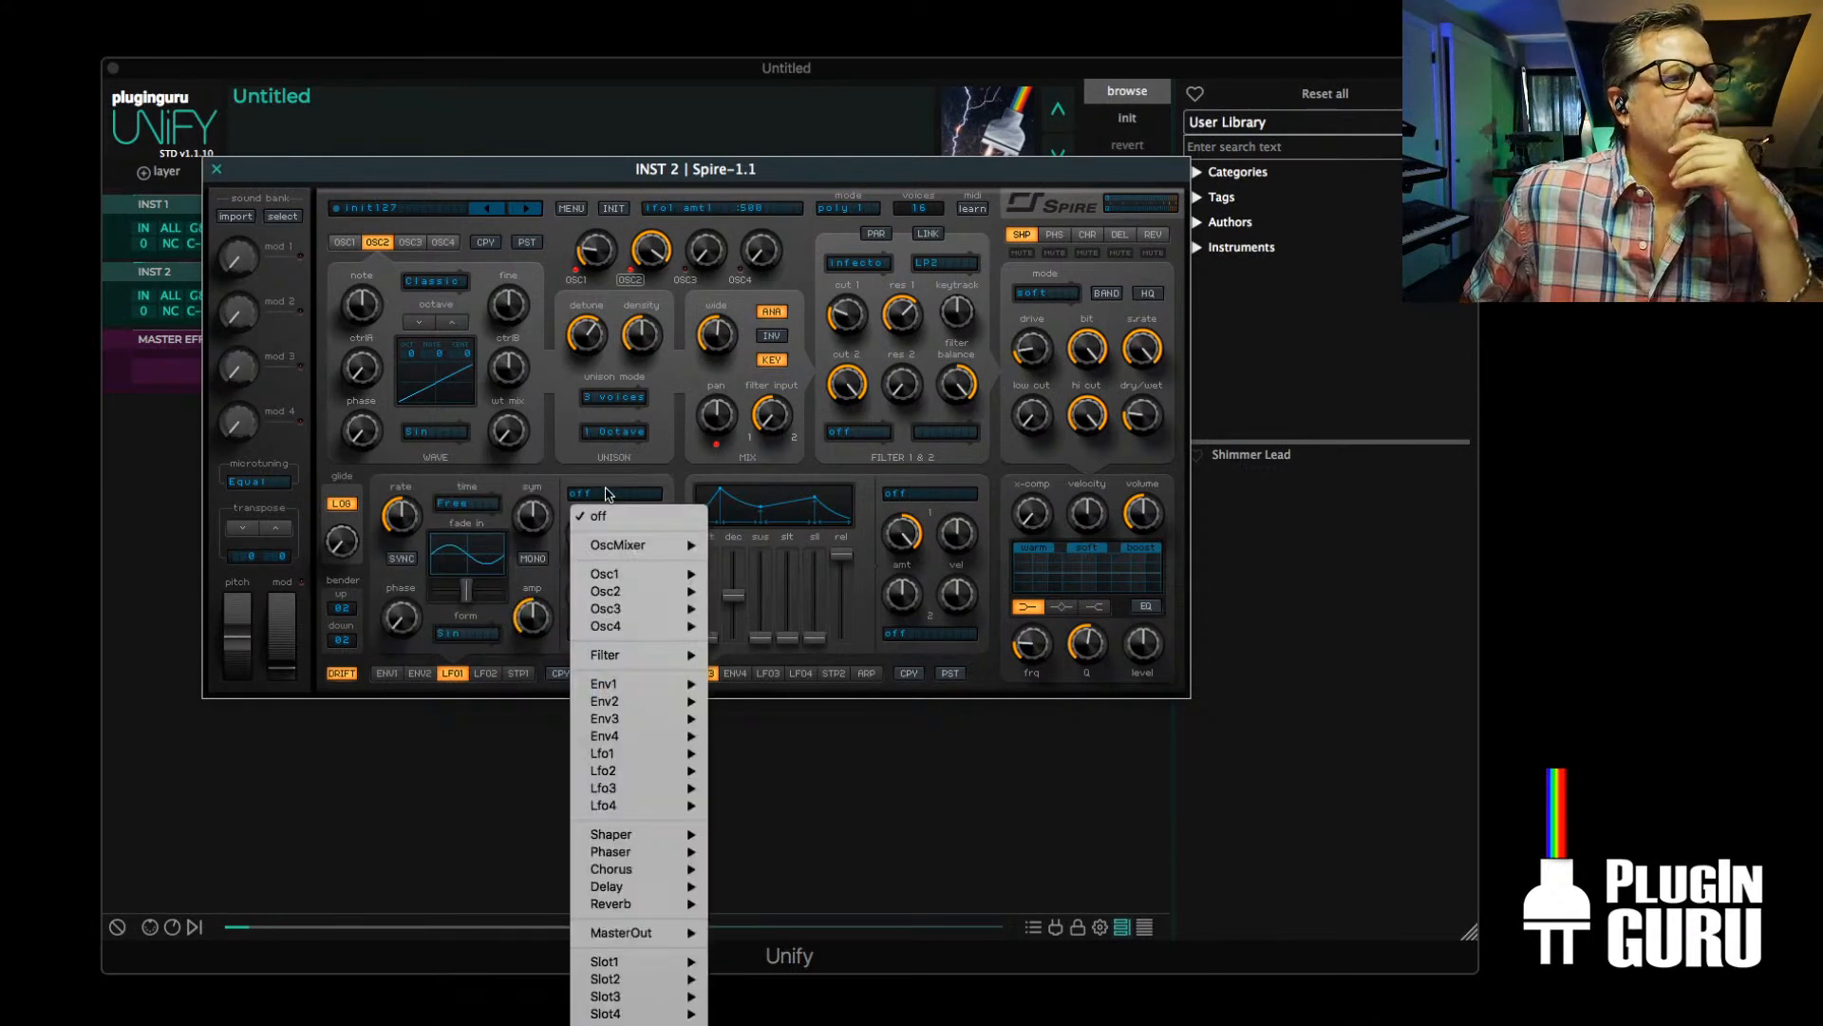
pyautogui.moveTo(614, 596)
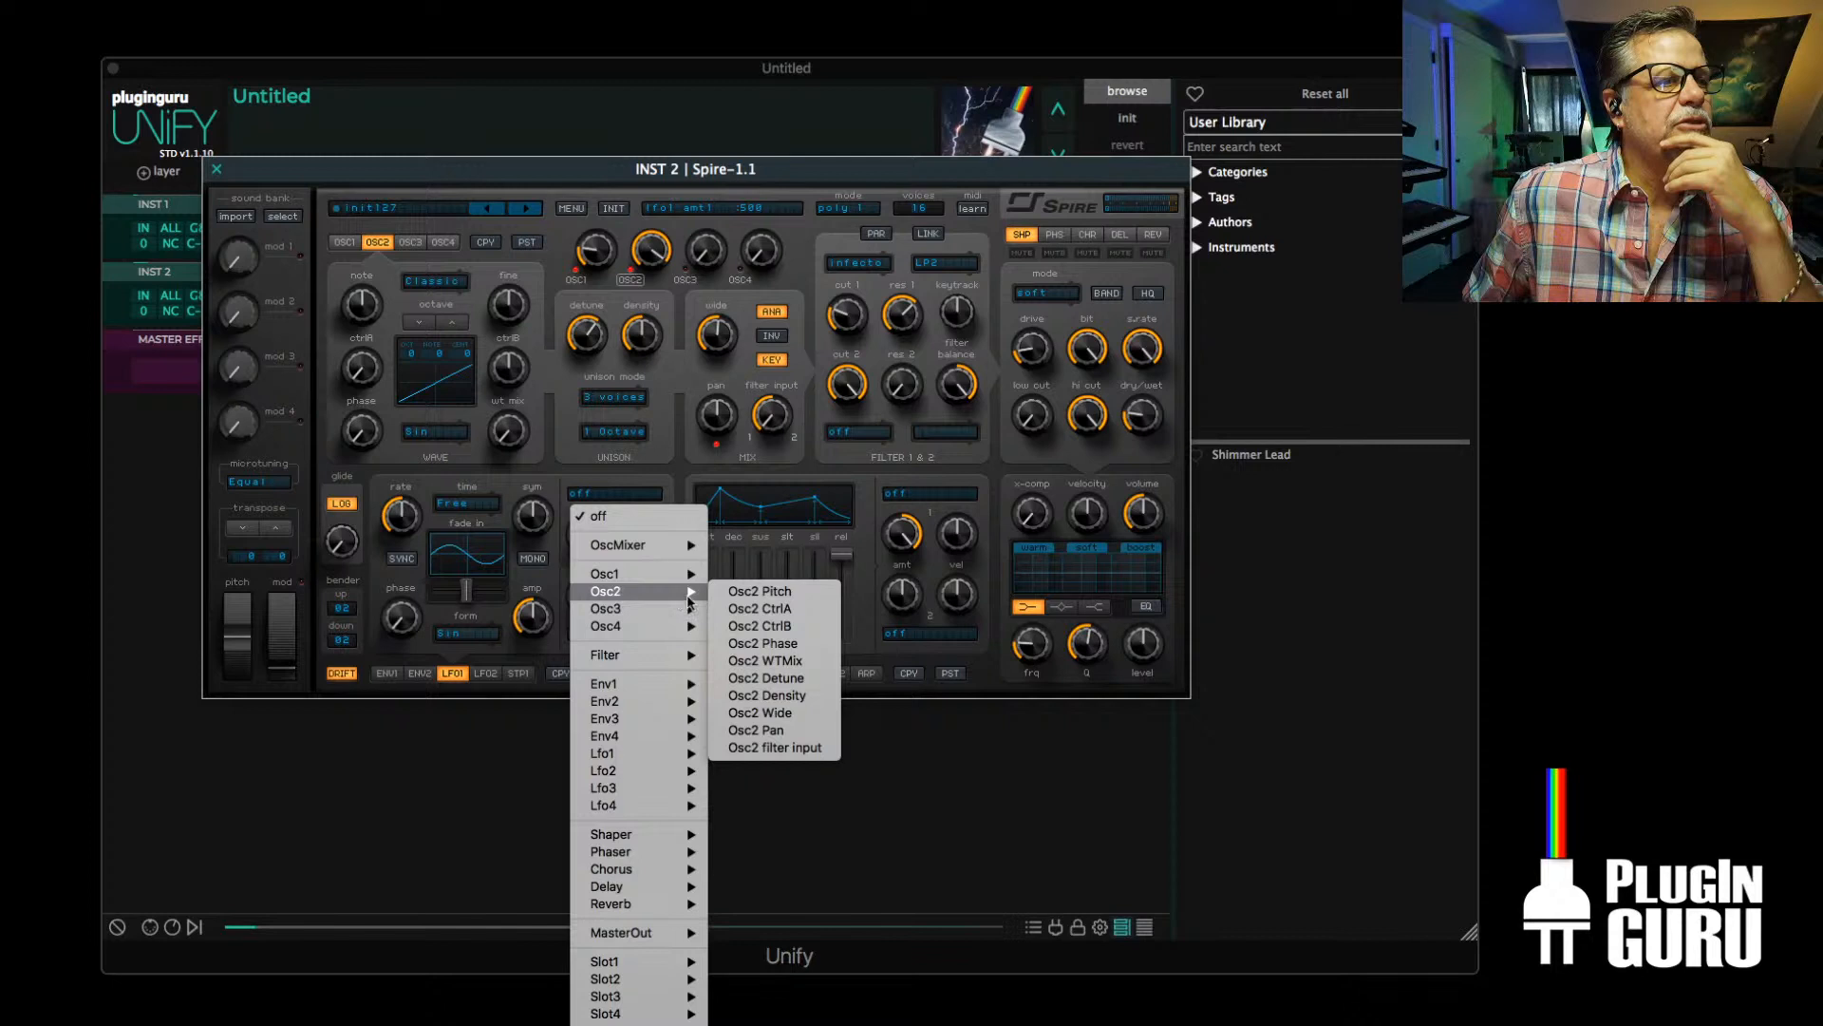
pyautogui.click(794, 596)
# Raise LFO1's rate and give its Osc2 Pitch modulation a moderate positive amount
pyautogui.moveTo(598, 539); pyautogui.dragTo(609, 501)
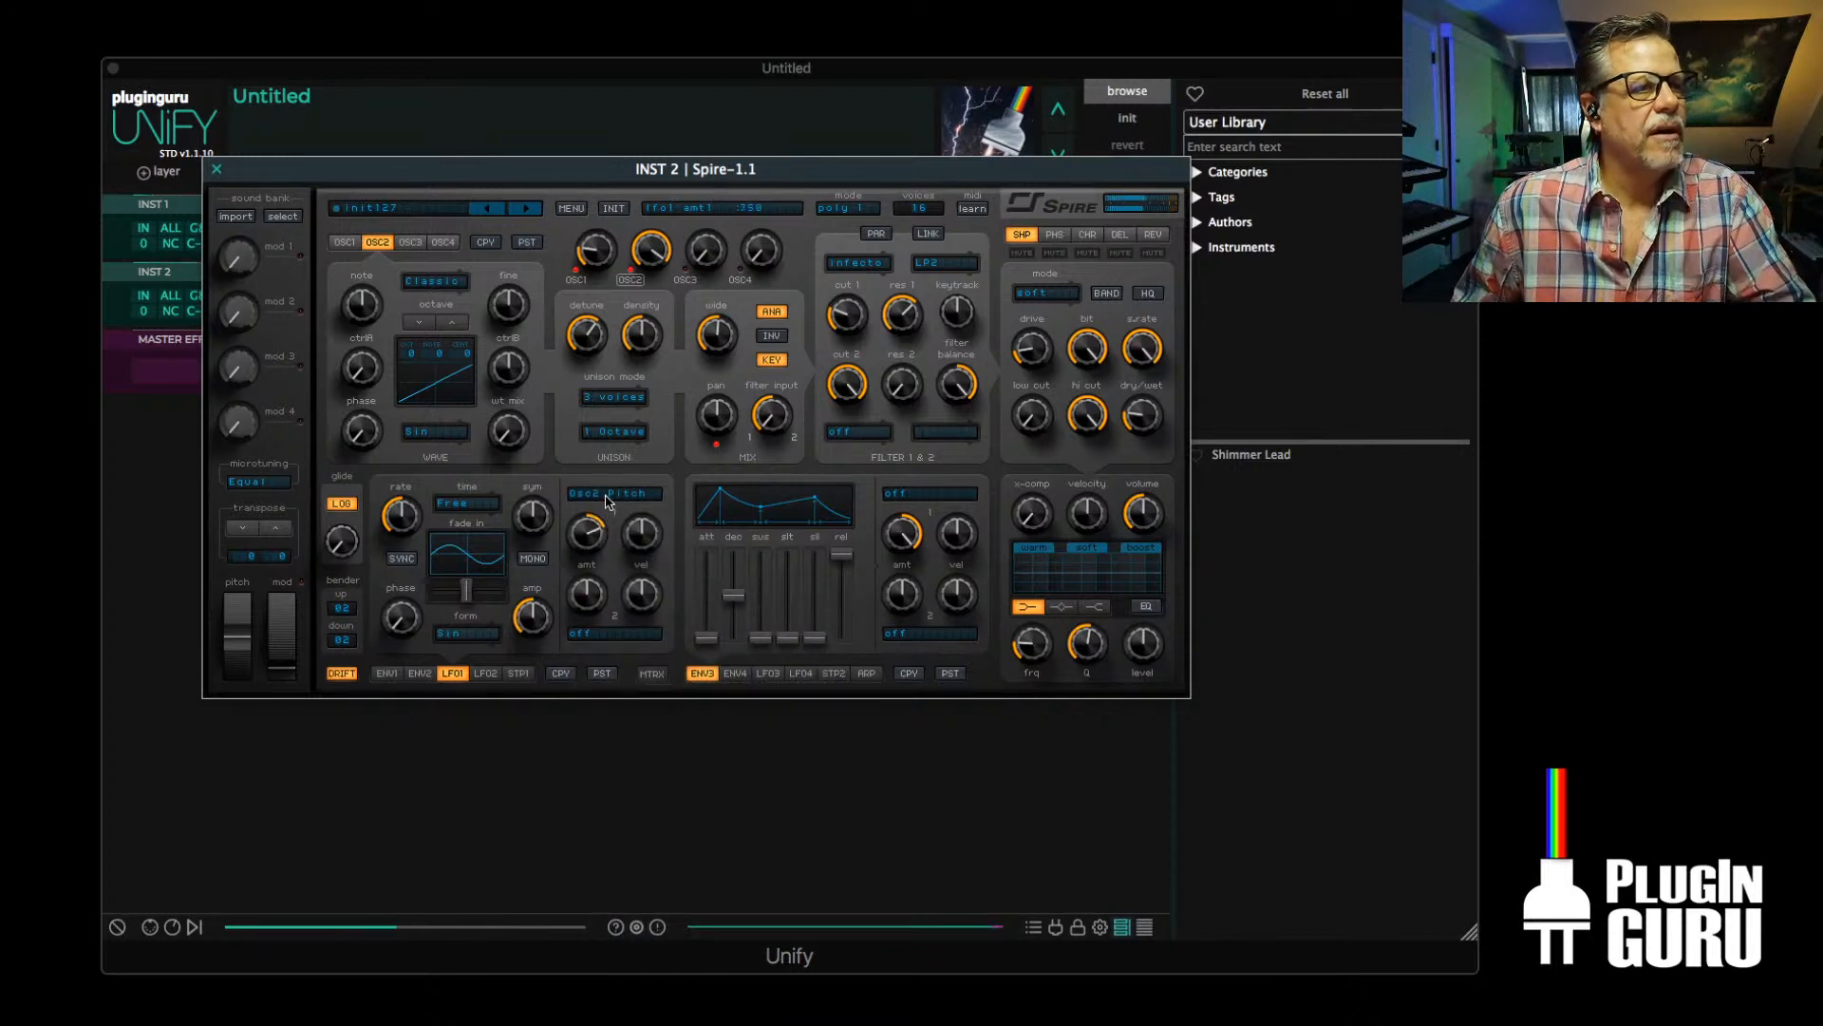
pyautogui.moveTo(398, 516); pyautogui.dragTo(402, 504)
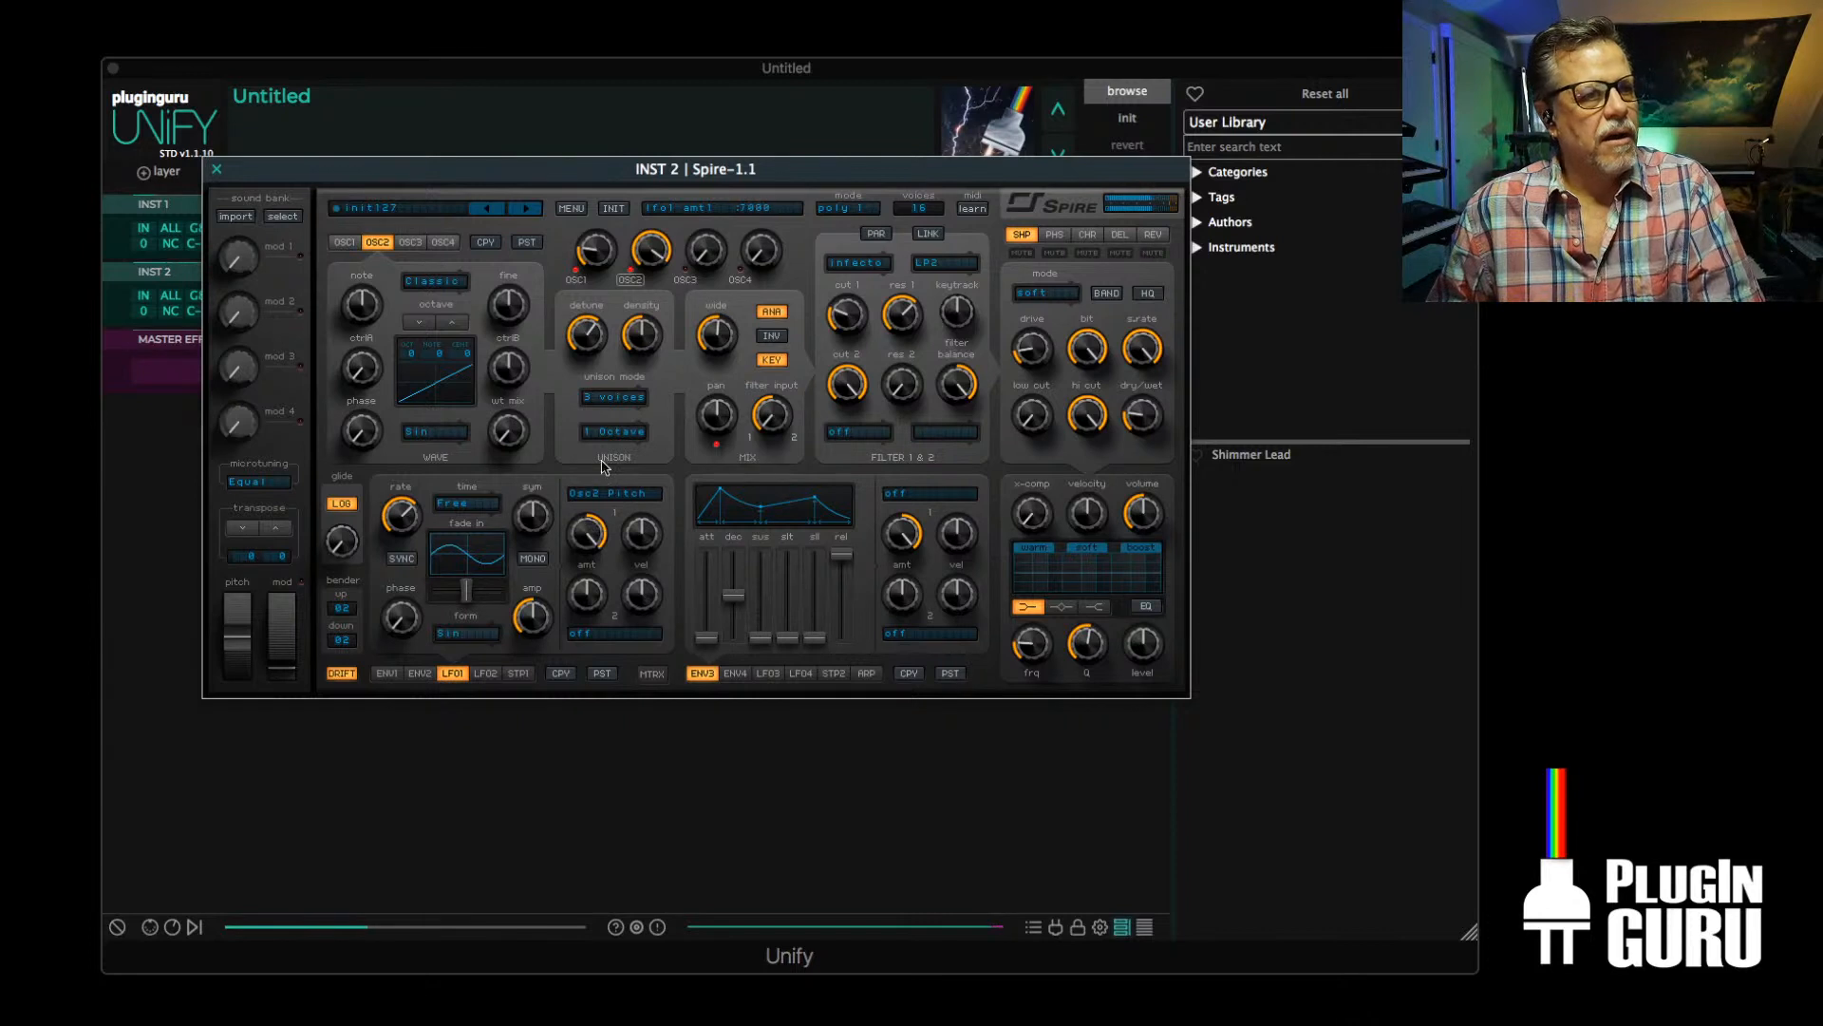
pyautogui.moveTo(574, 538); pyautogui.dragTo(579, 601)
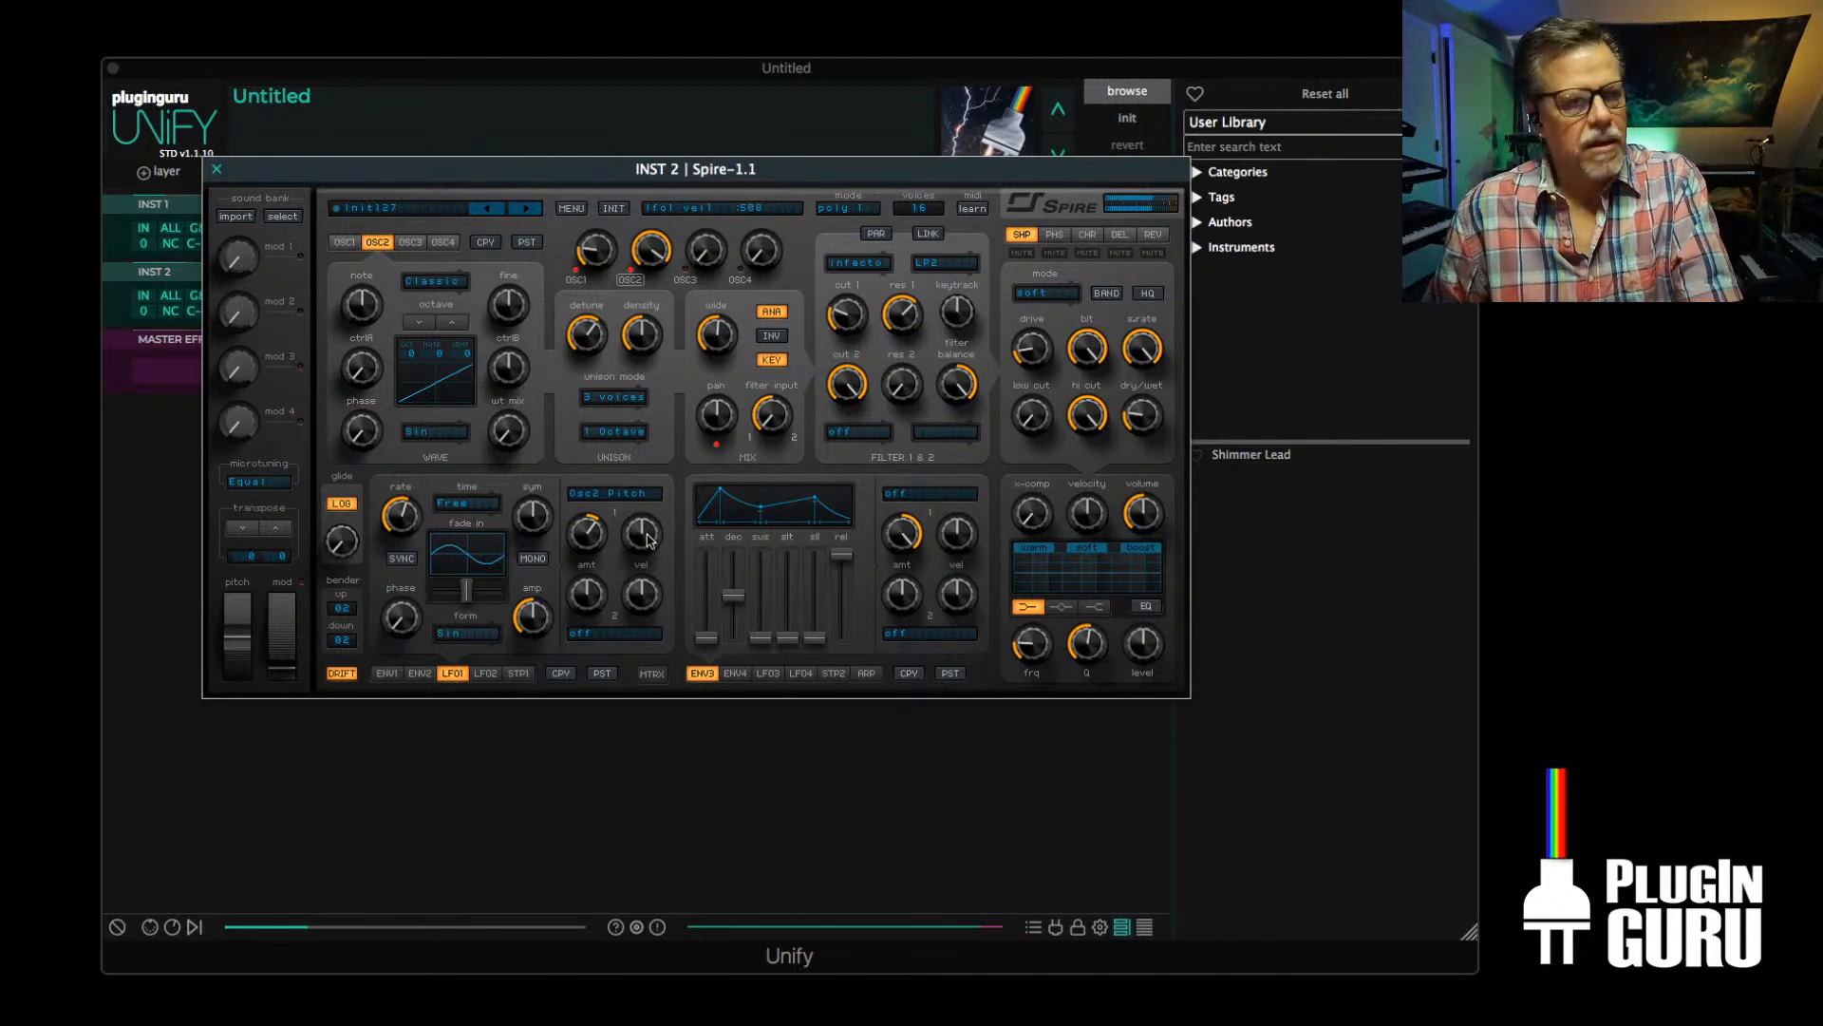
pyautogui.moveTo(586, 534)
pyautogui.mouseDown()
pyautogui.moveTo(593, 518)
pyautogui.moveTo(583, 566)
pyautogui.moveTo(583, 550)
pyautogui.mouseUp()
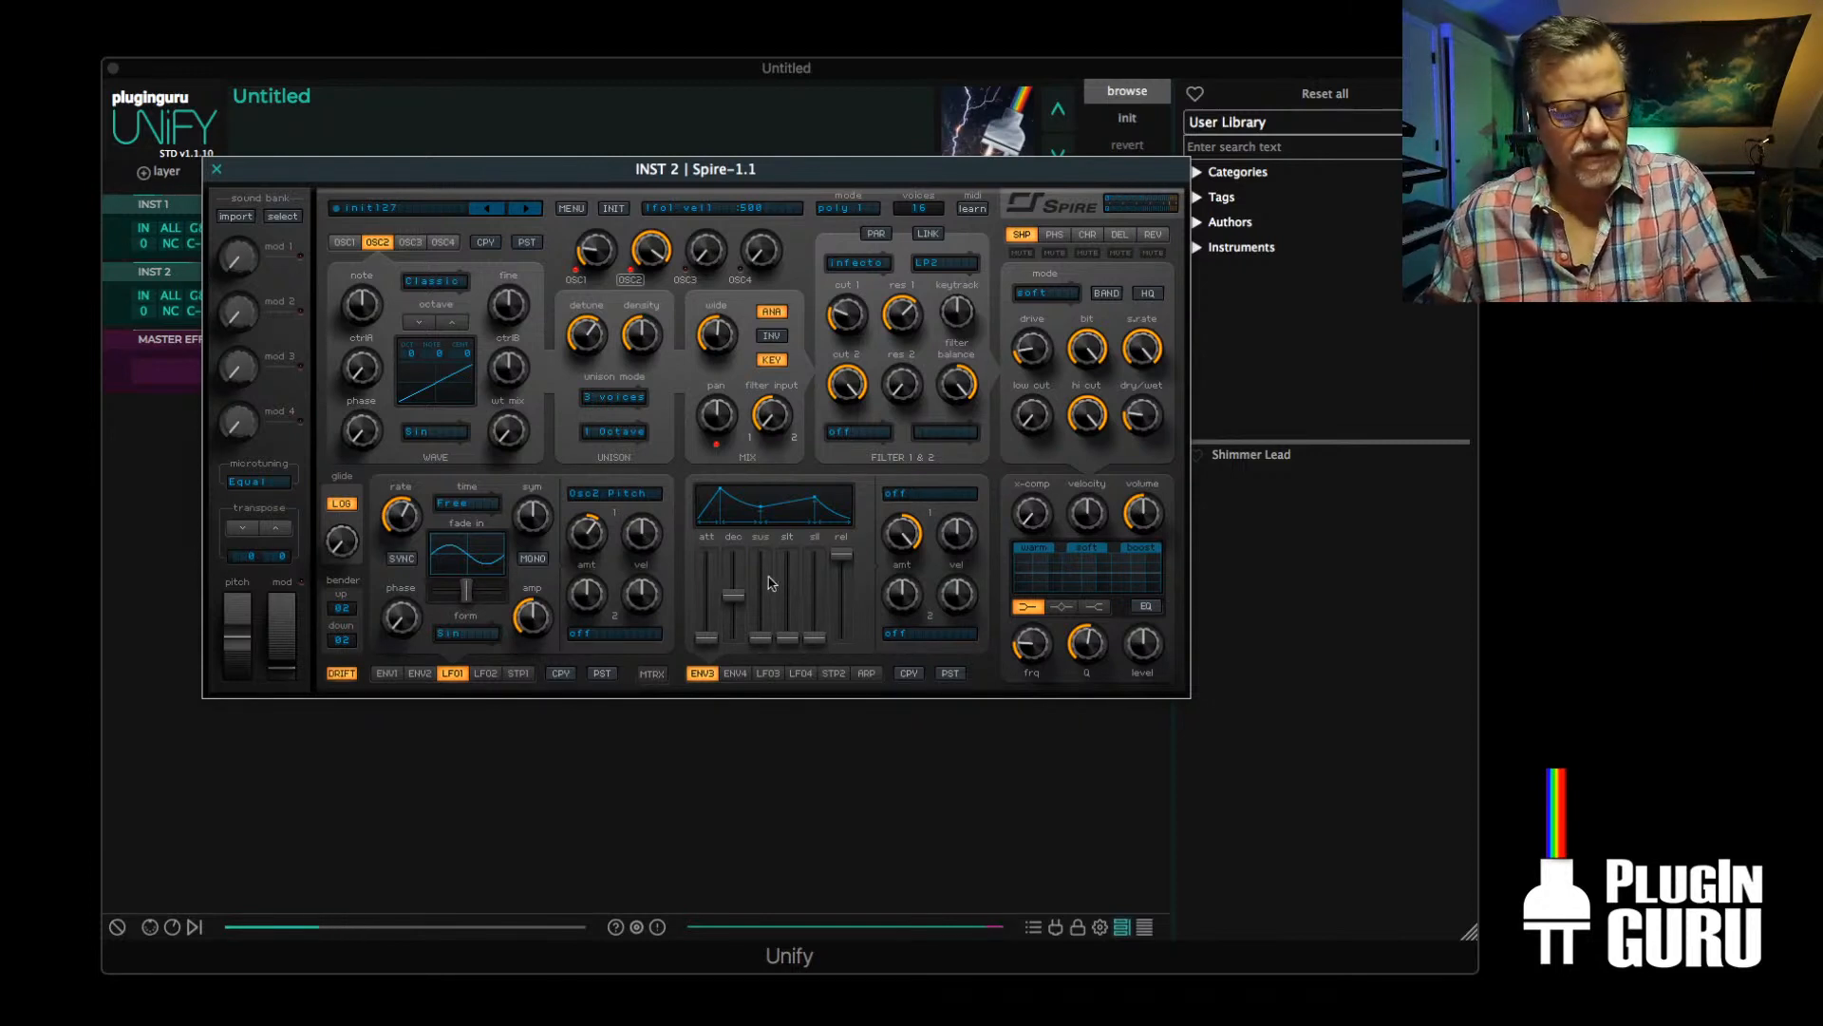
# Set filter 2 to the perfecto type and lower its cutoff slightly, with OSC1's settings shown
pyautogui.click(344, 243)
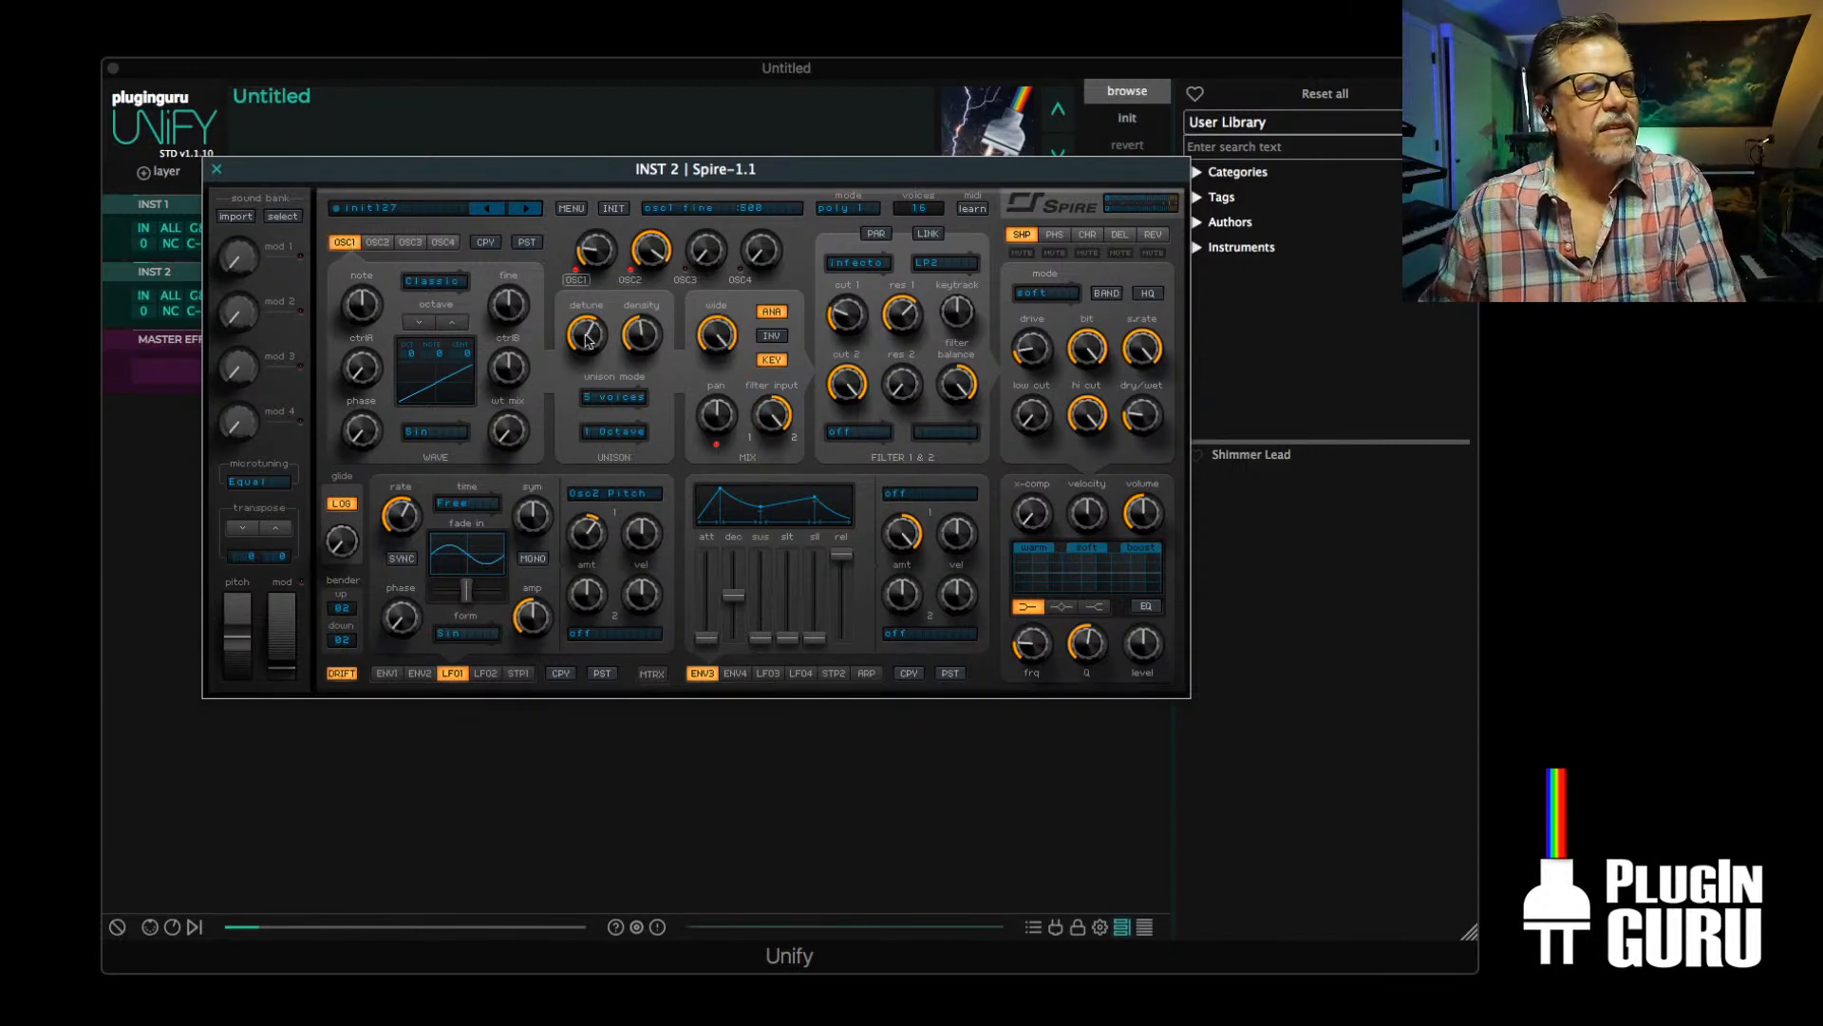
pyautogui.click(858, 433)
pyautogui.click(881, 475)
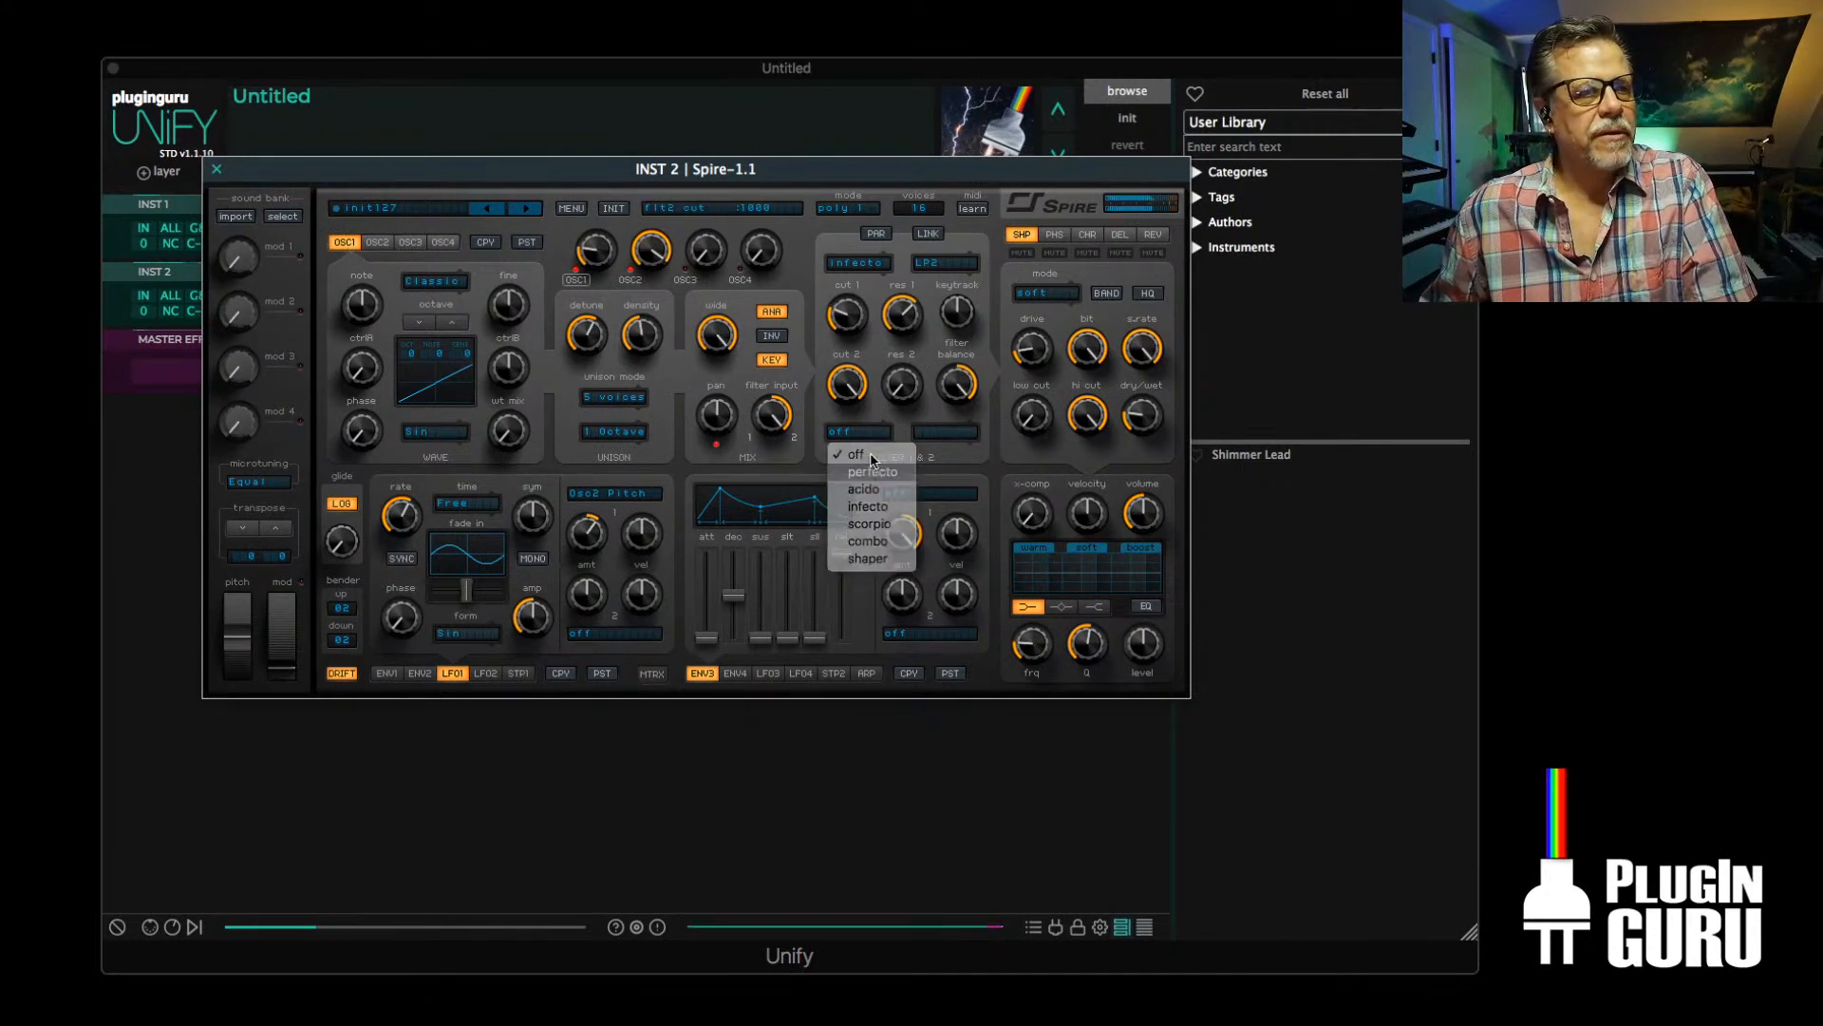
pyautogui.moveTo(840, 415); pyautogui.dragTo(842, 409)
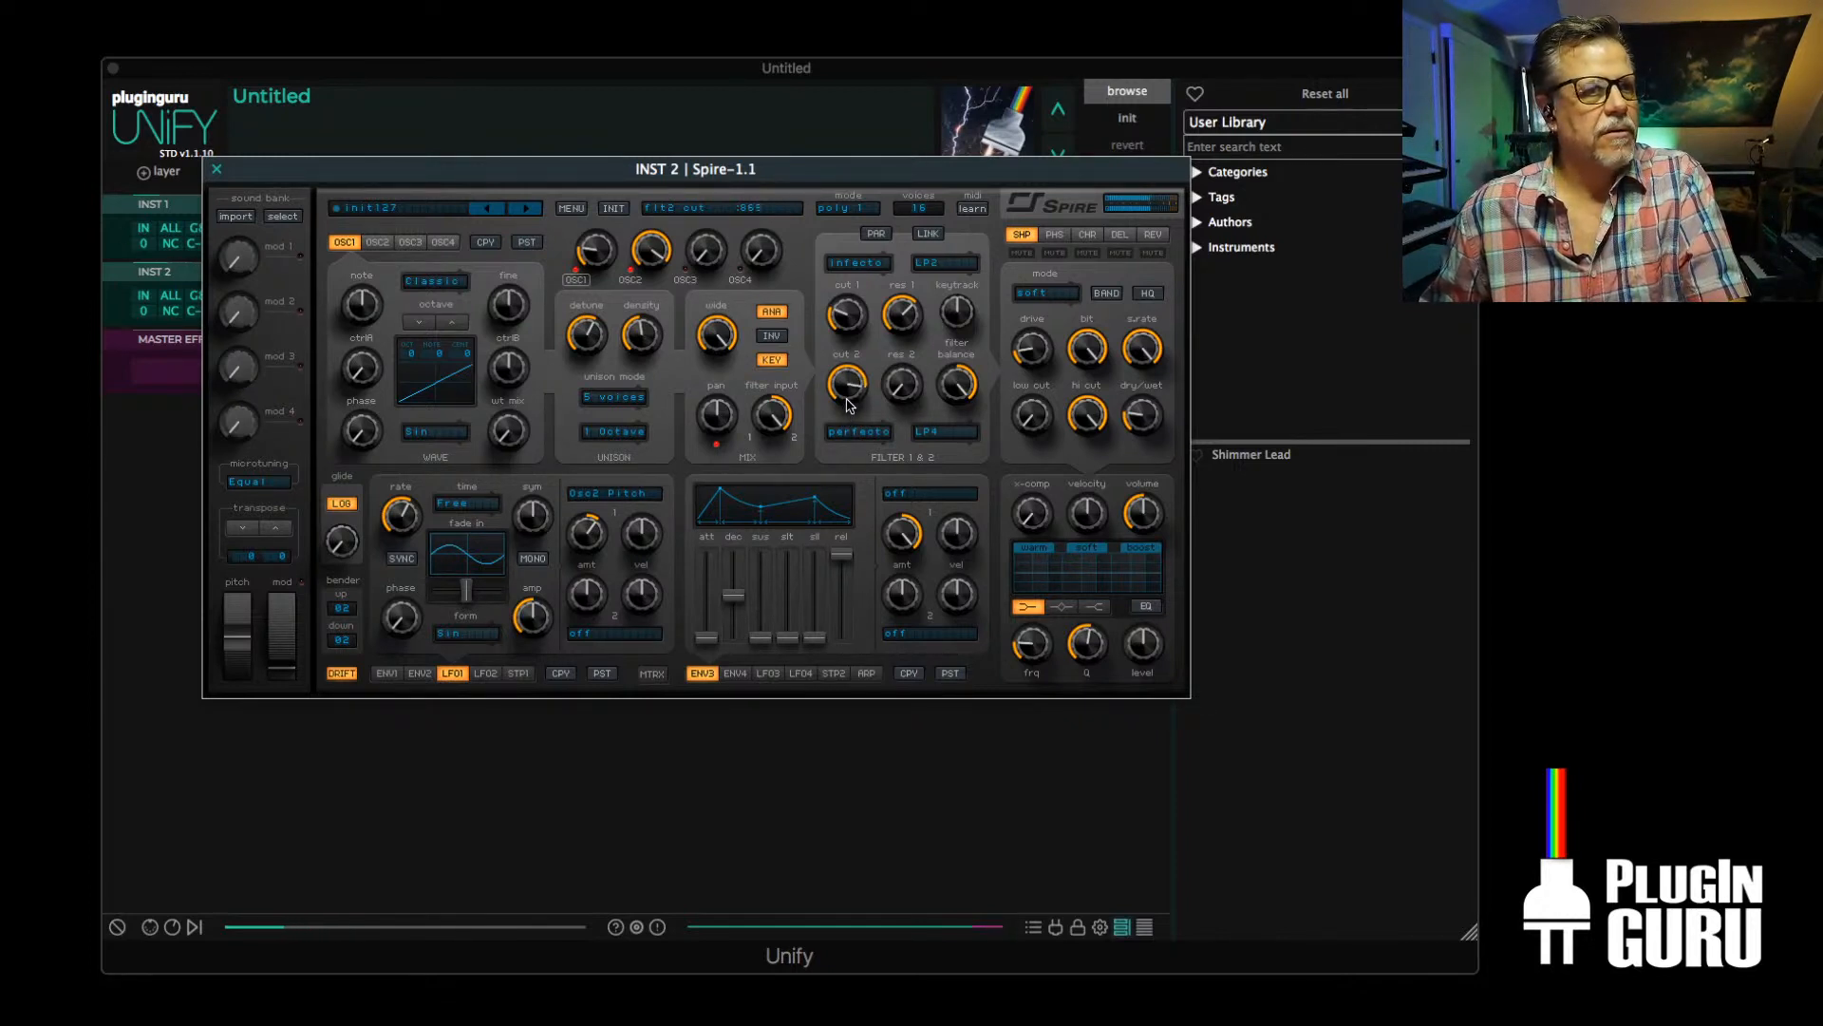
# Close the Spire editor and add the ValhallaShimmer reverb to the master effects
pyautogui.click(216, 169)
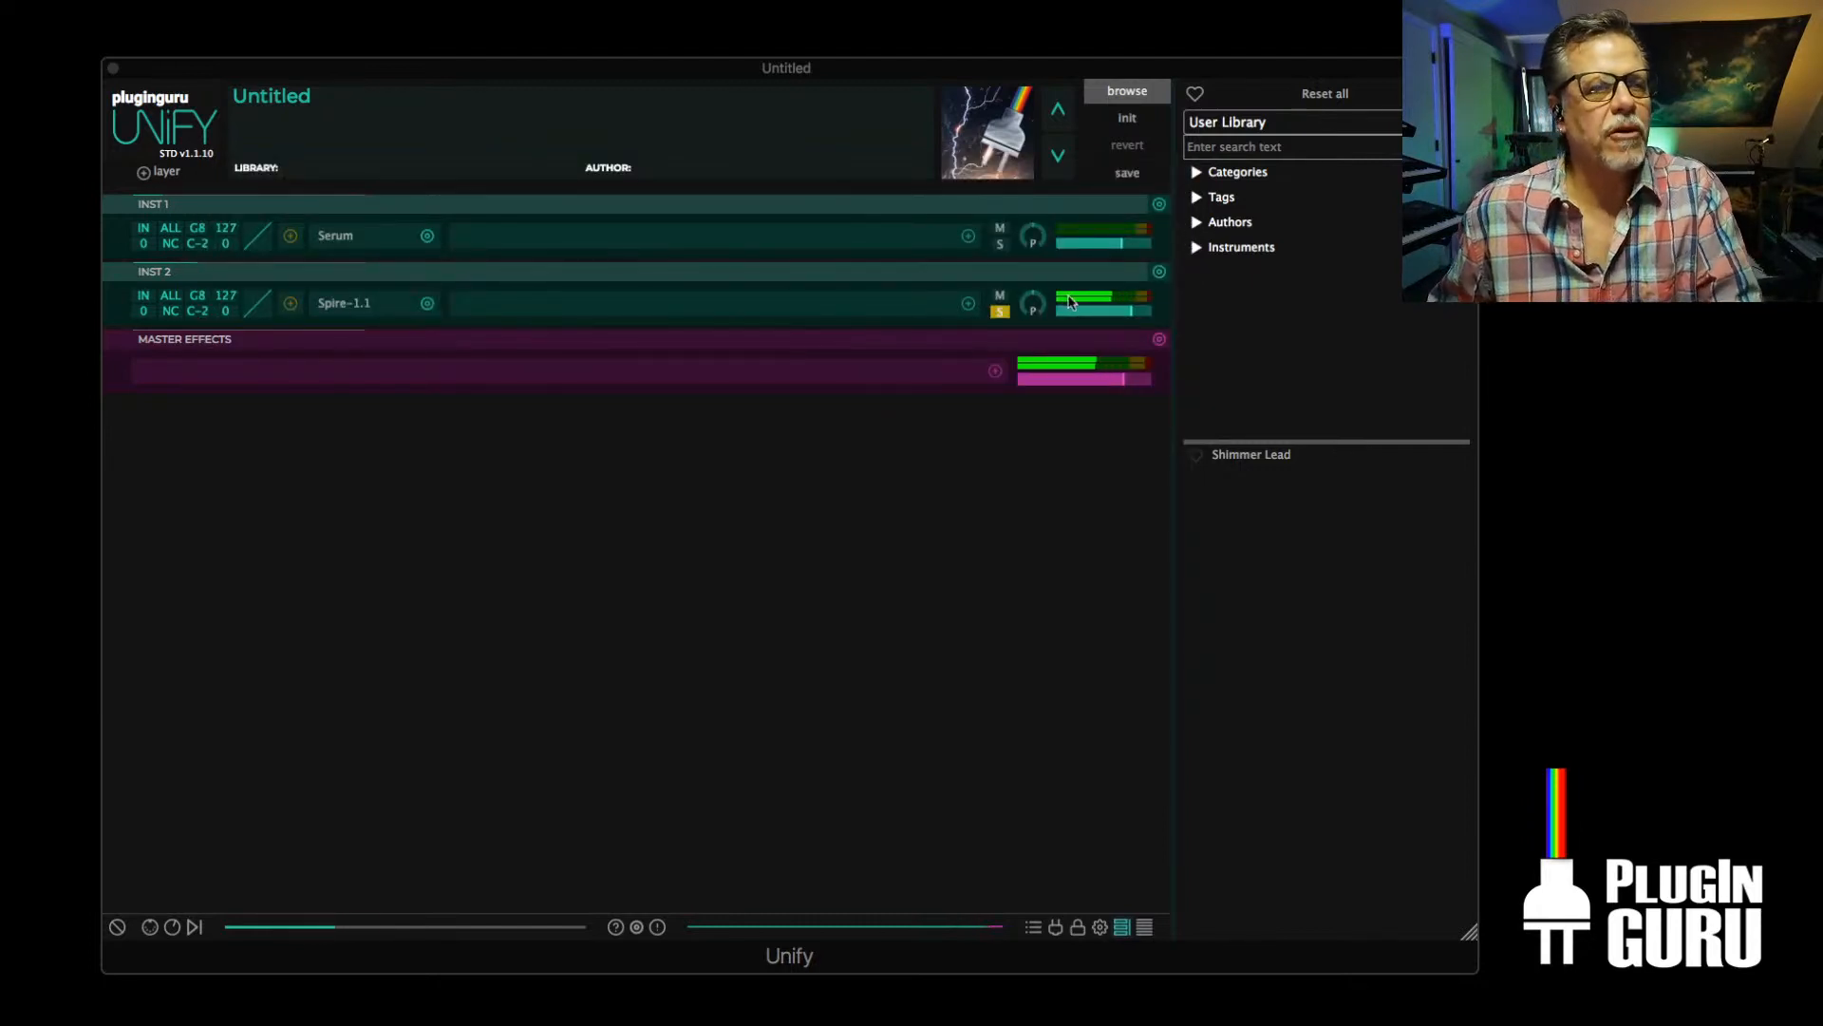
pyautogui.click(995, 371)
pyautogui.moveTo(867, 383)
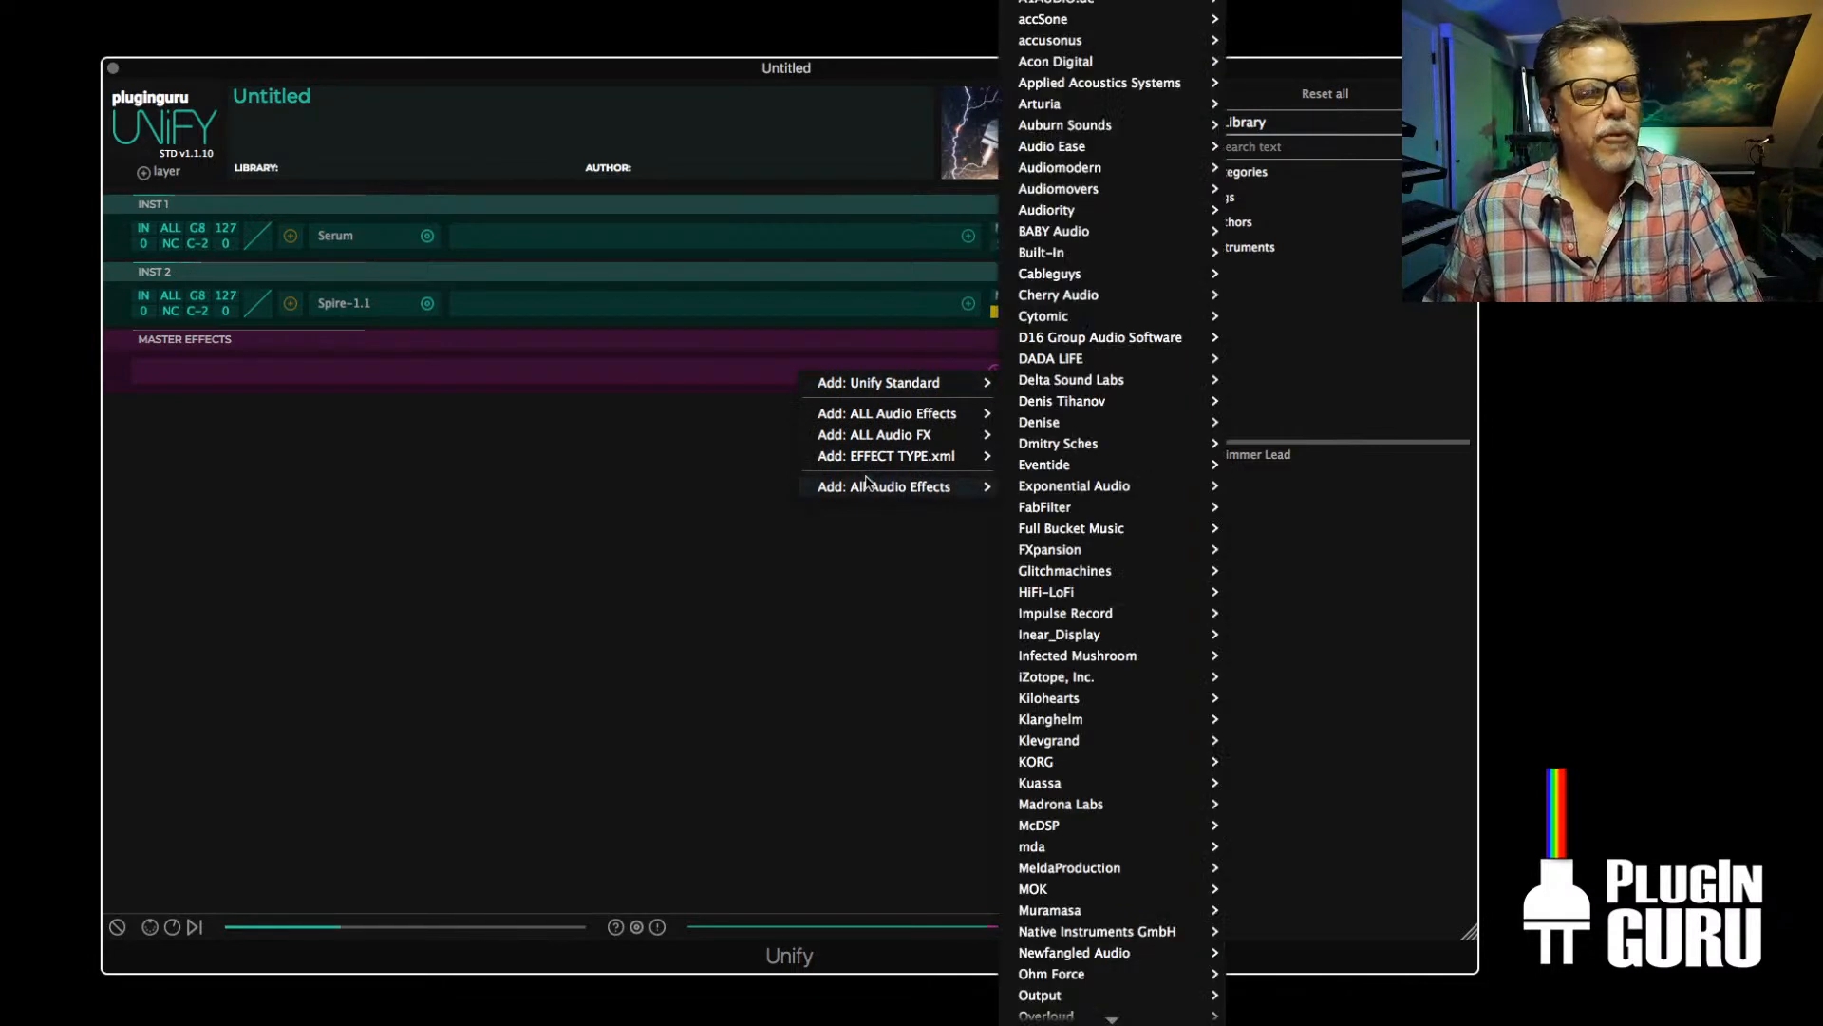
pyautogui.moveTo(856, 466)
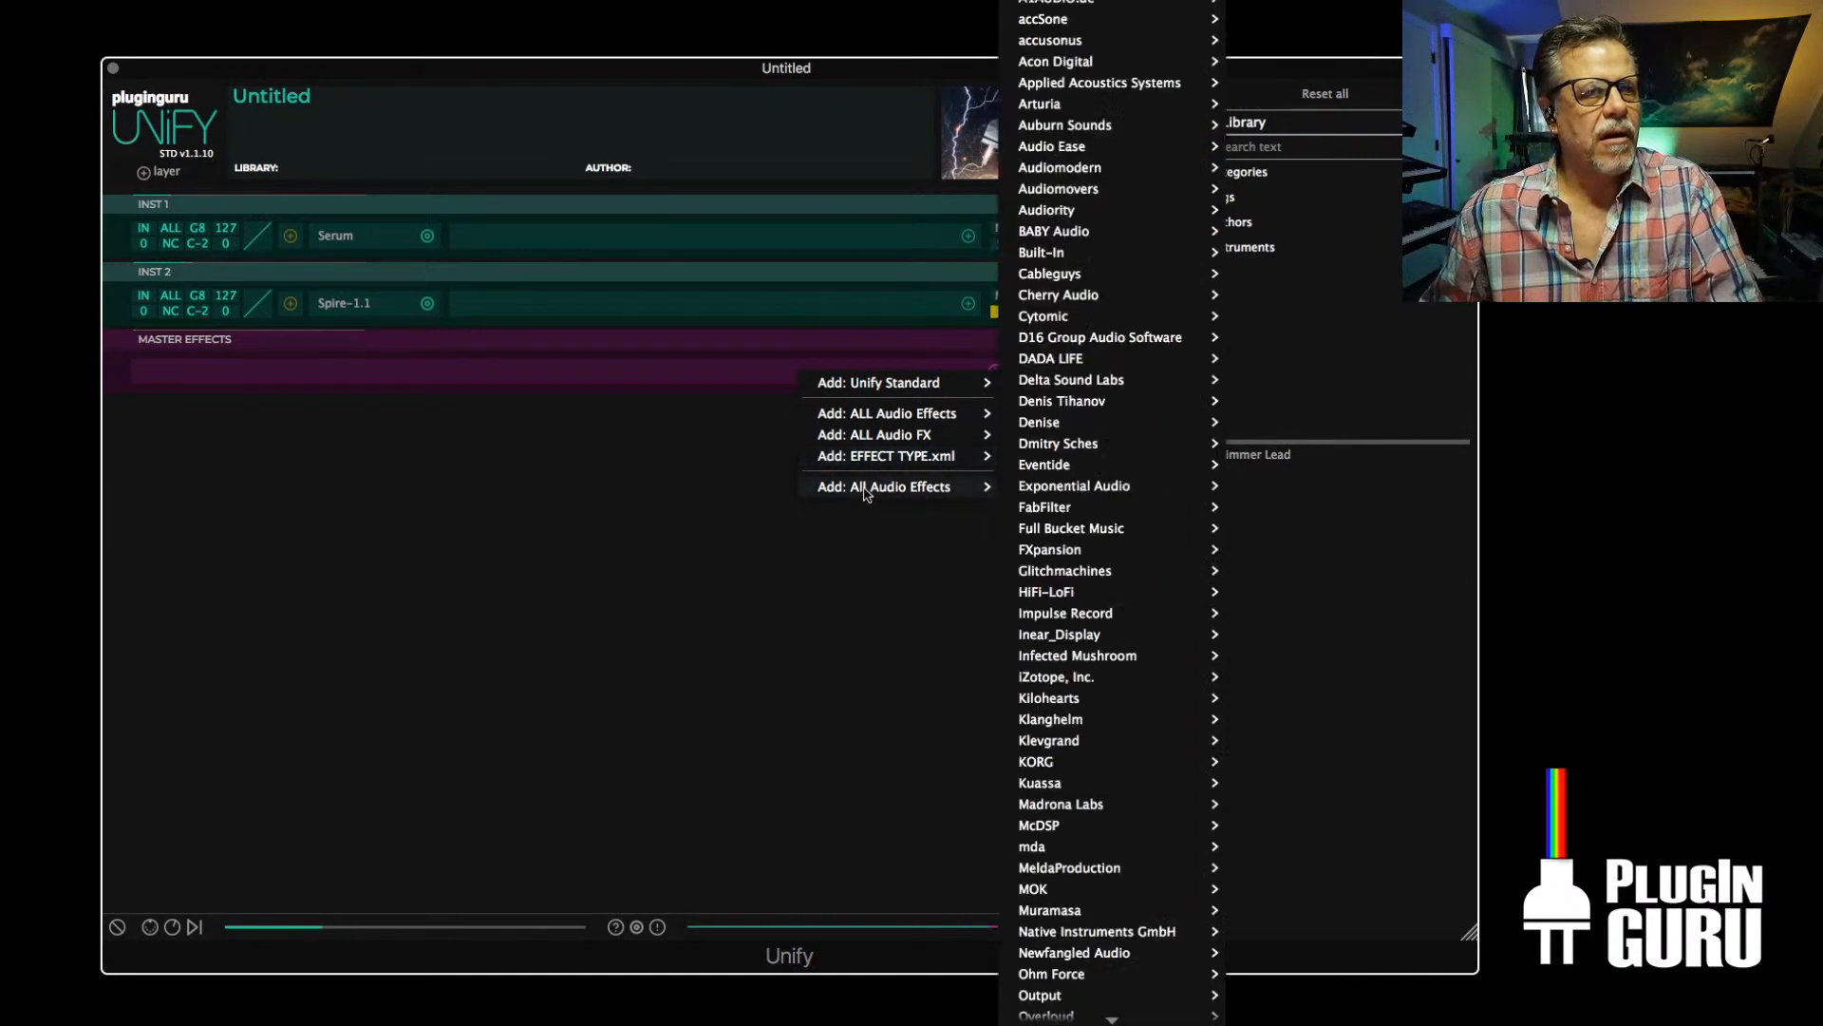
pyautogui.moveTo(893, 437)
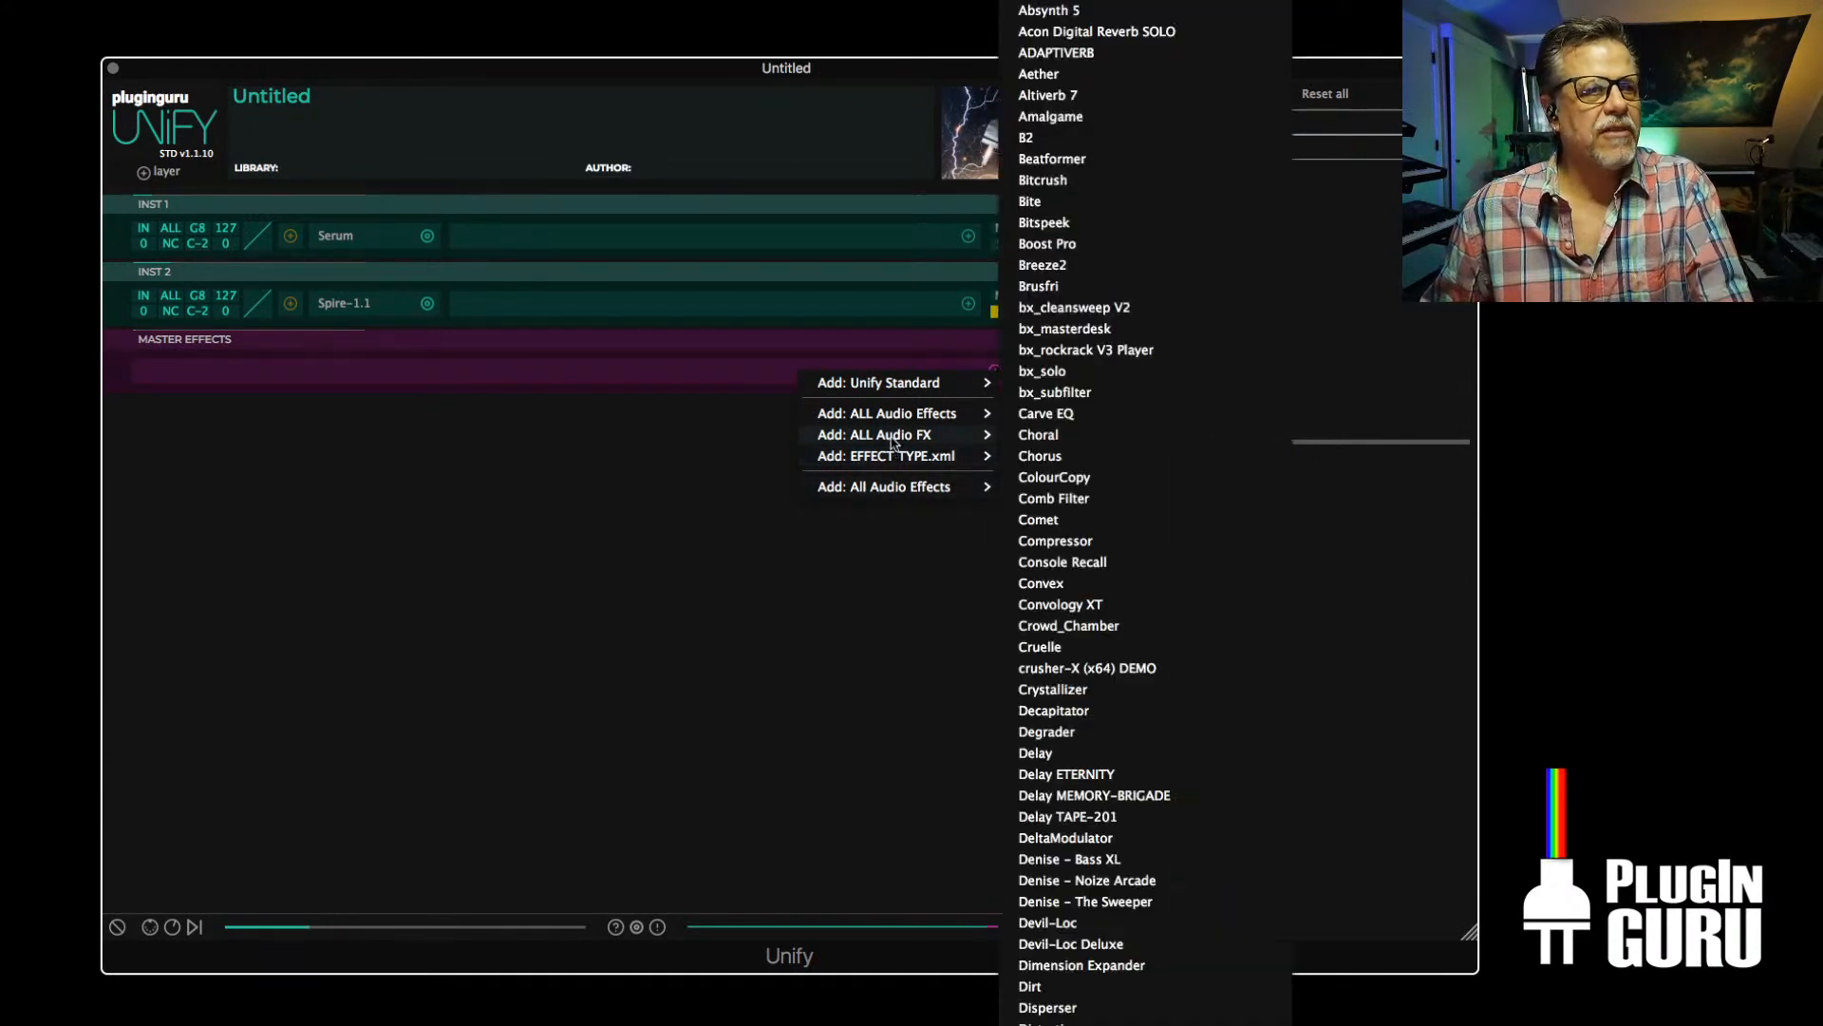
pyautogui.moveTo(1045, 524)
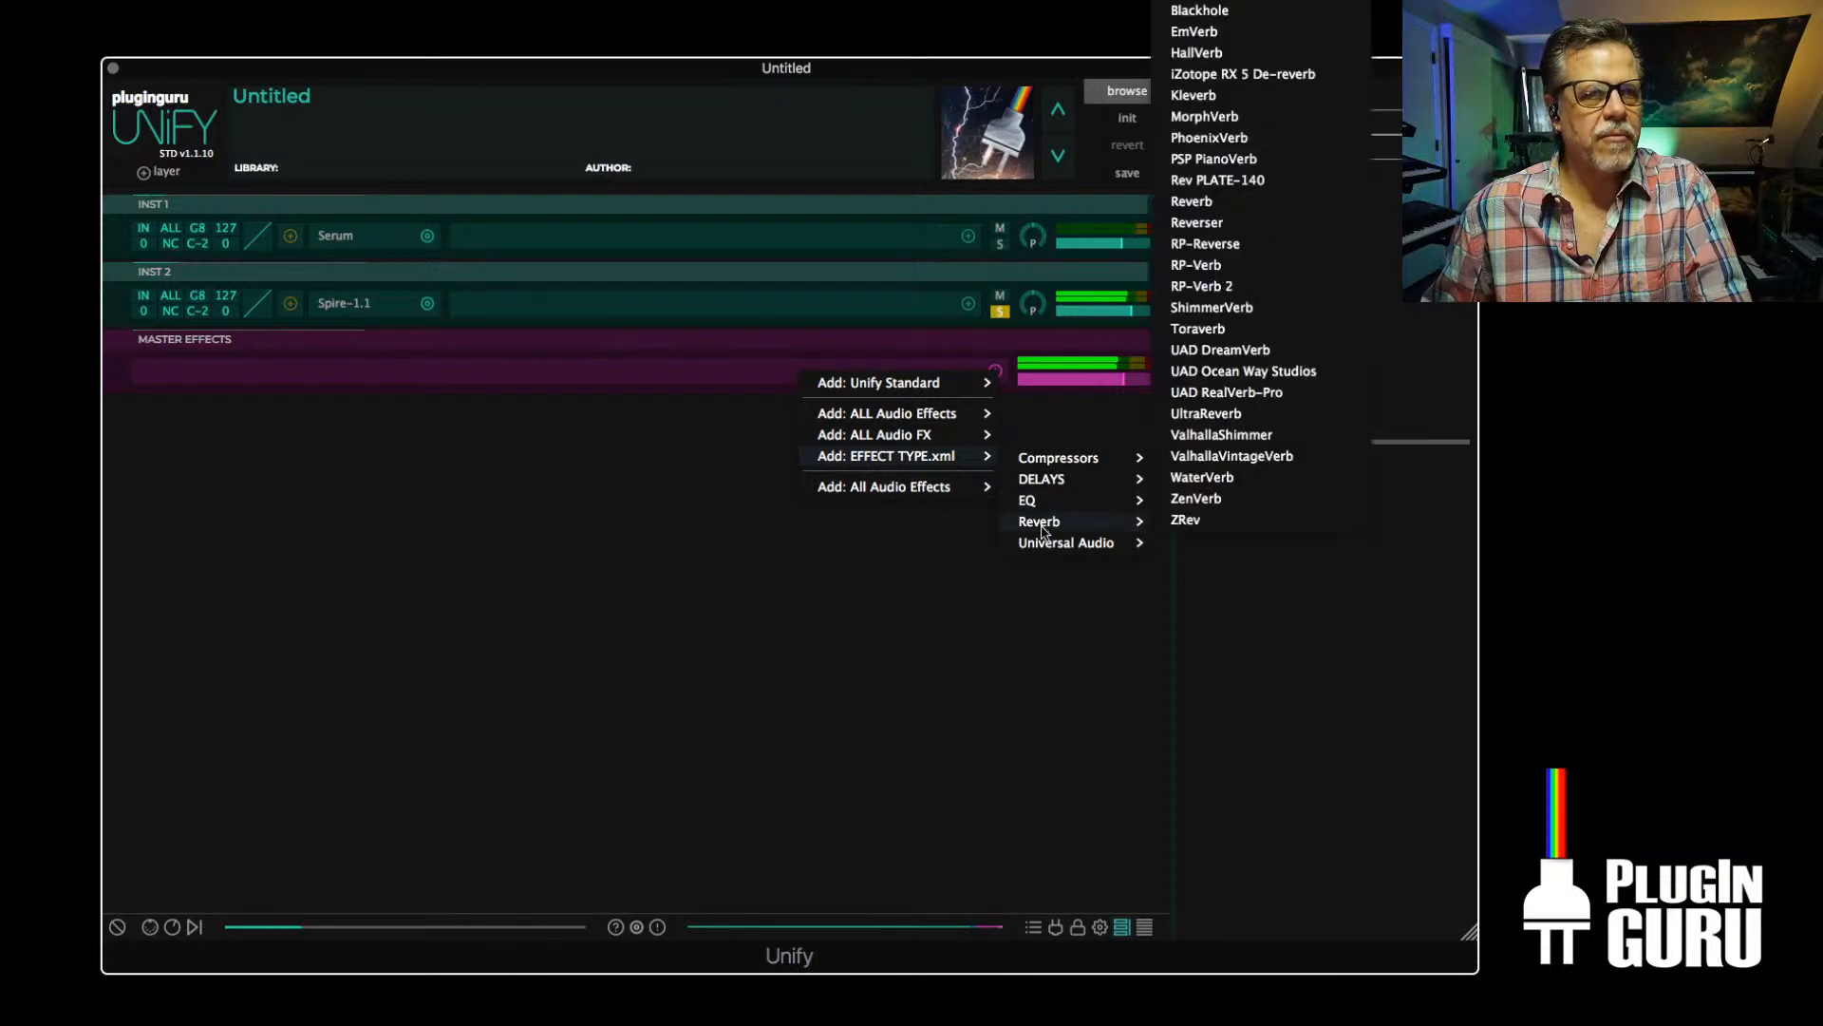
pyautogui.click(1246, 438)
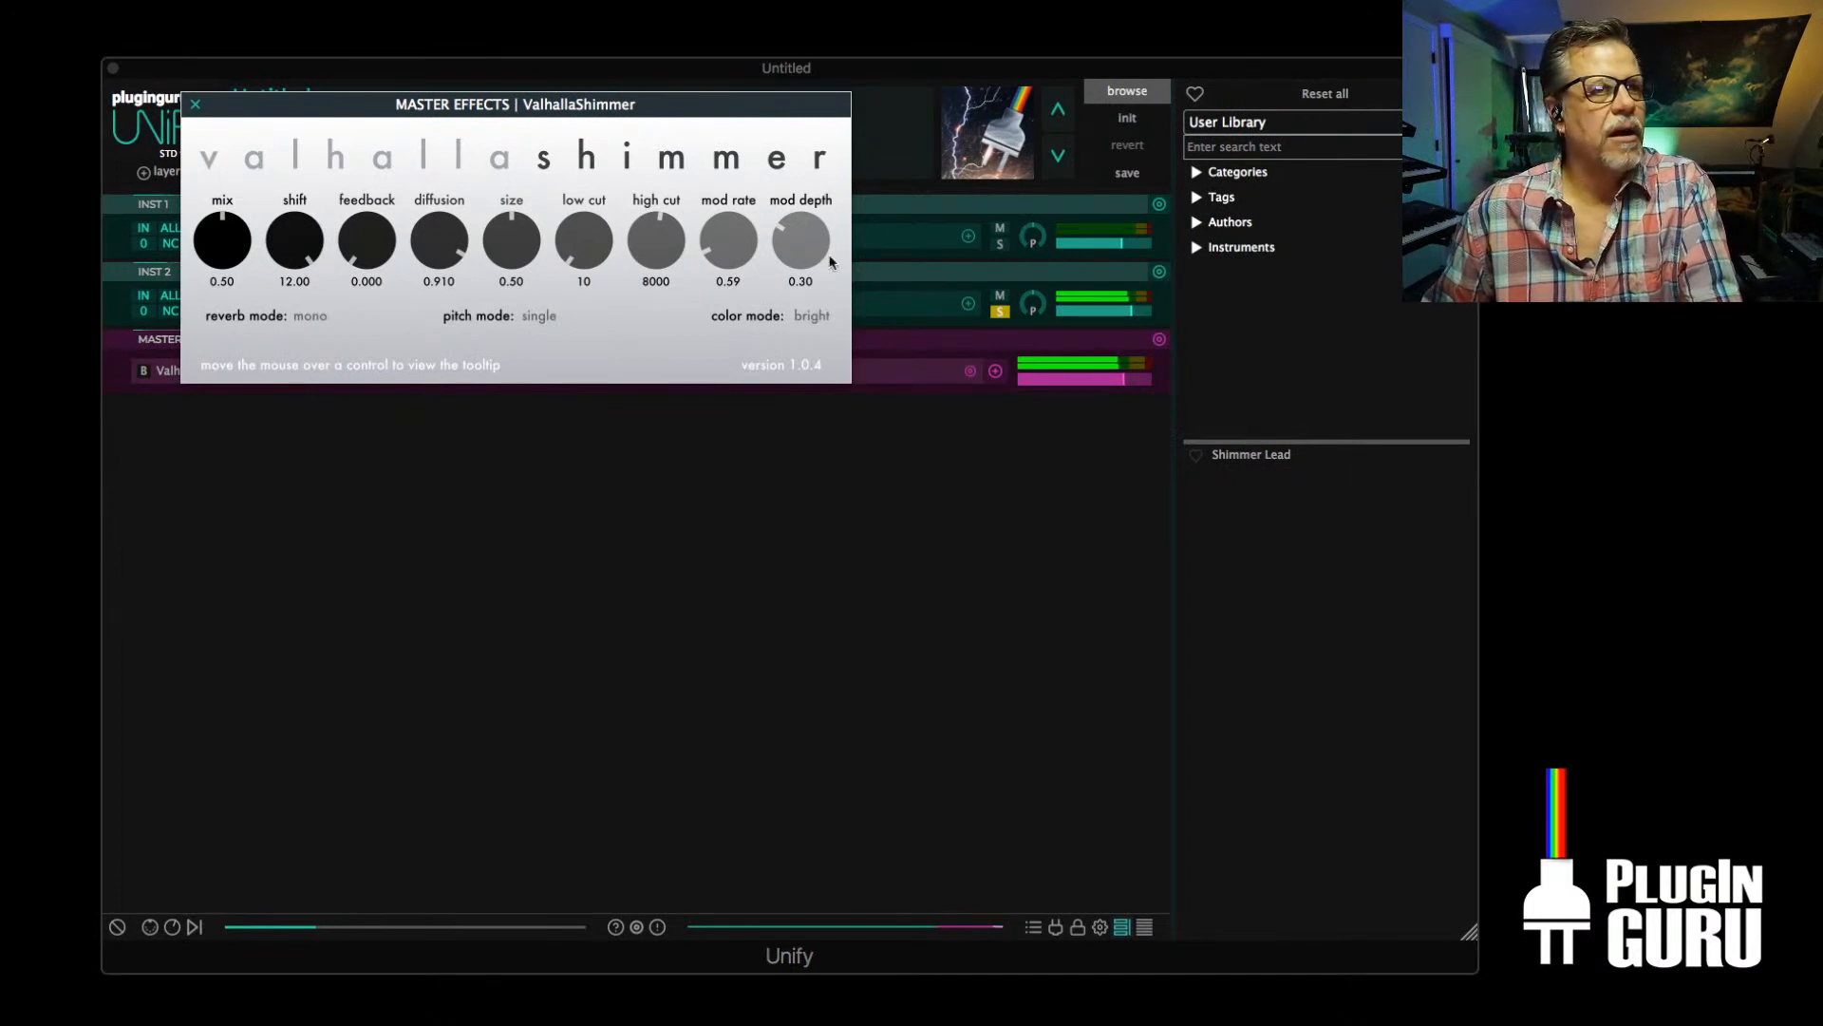
# Raise the master output level and add the LoudMax limiter after ValhallaShimmer with a -4.0 dB threshold
pyautogui.moveTo(1124, 379); pyautogui.dragTo(1136, 379)
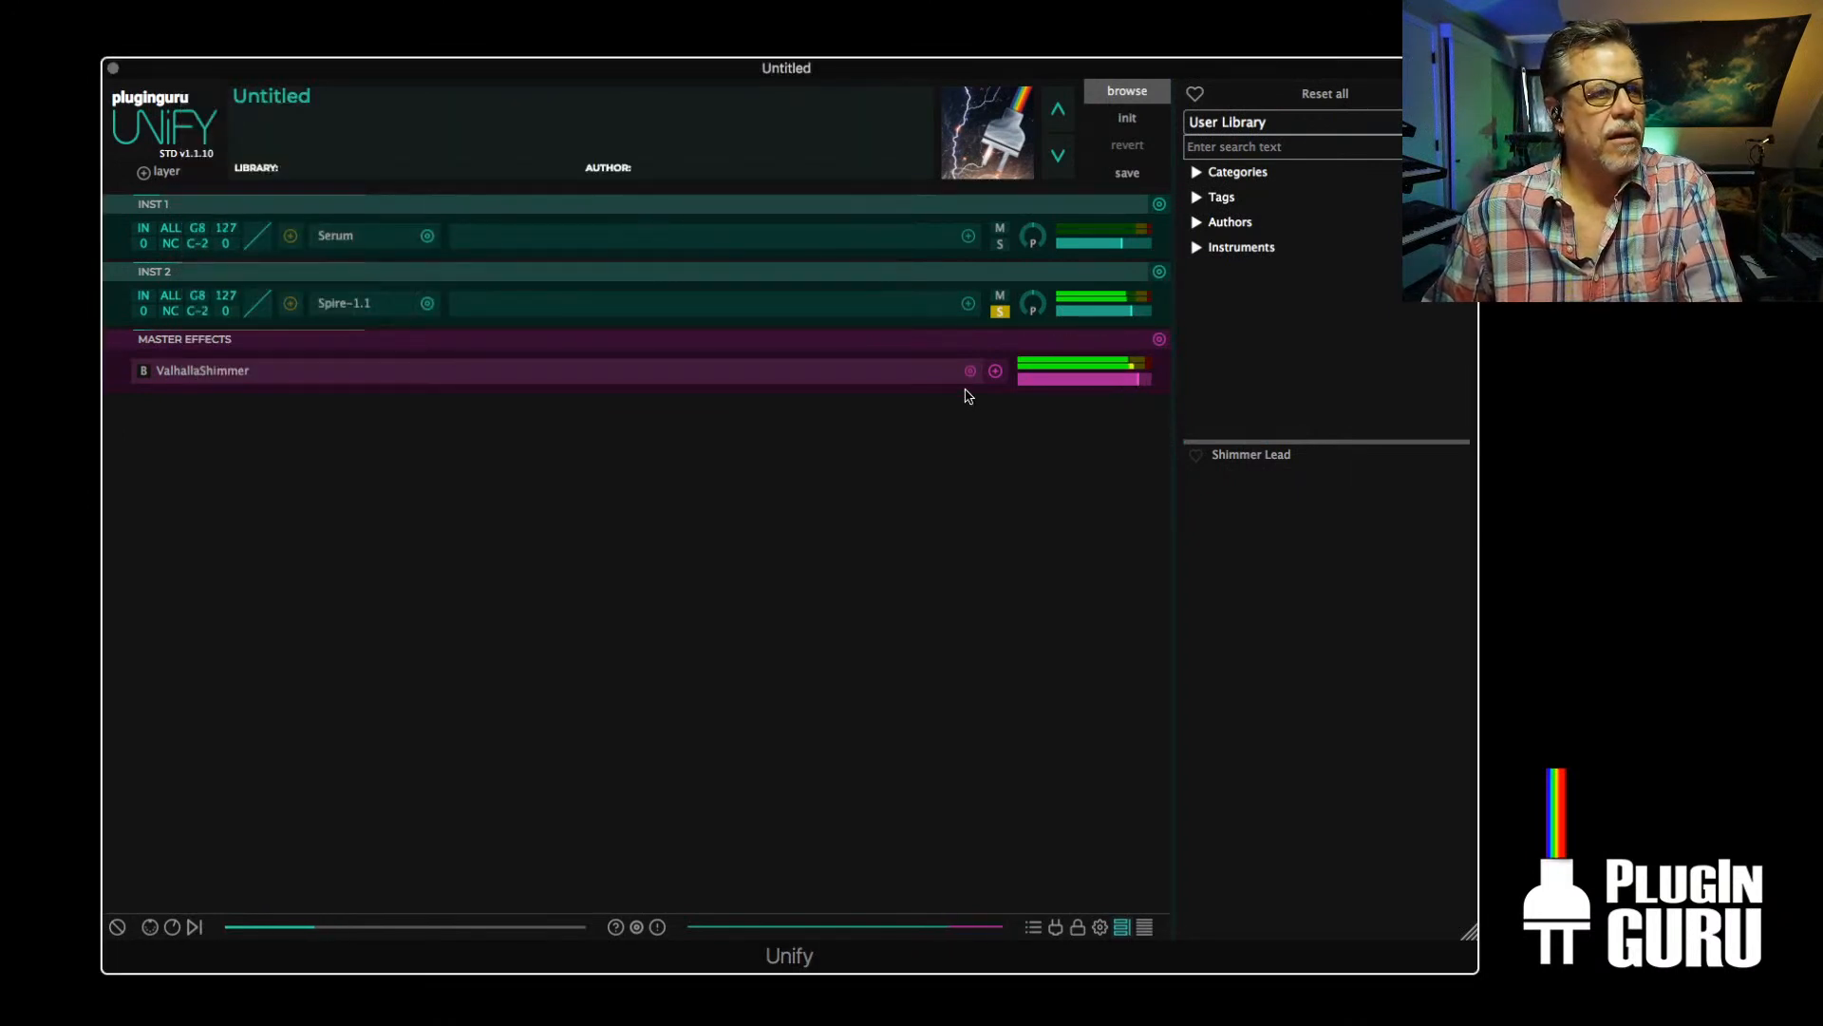
pyautogui.click(995, 372)
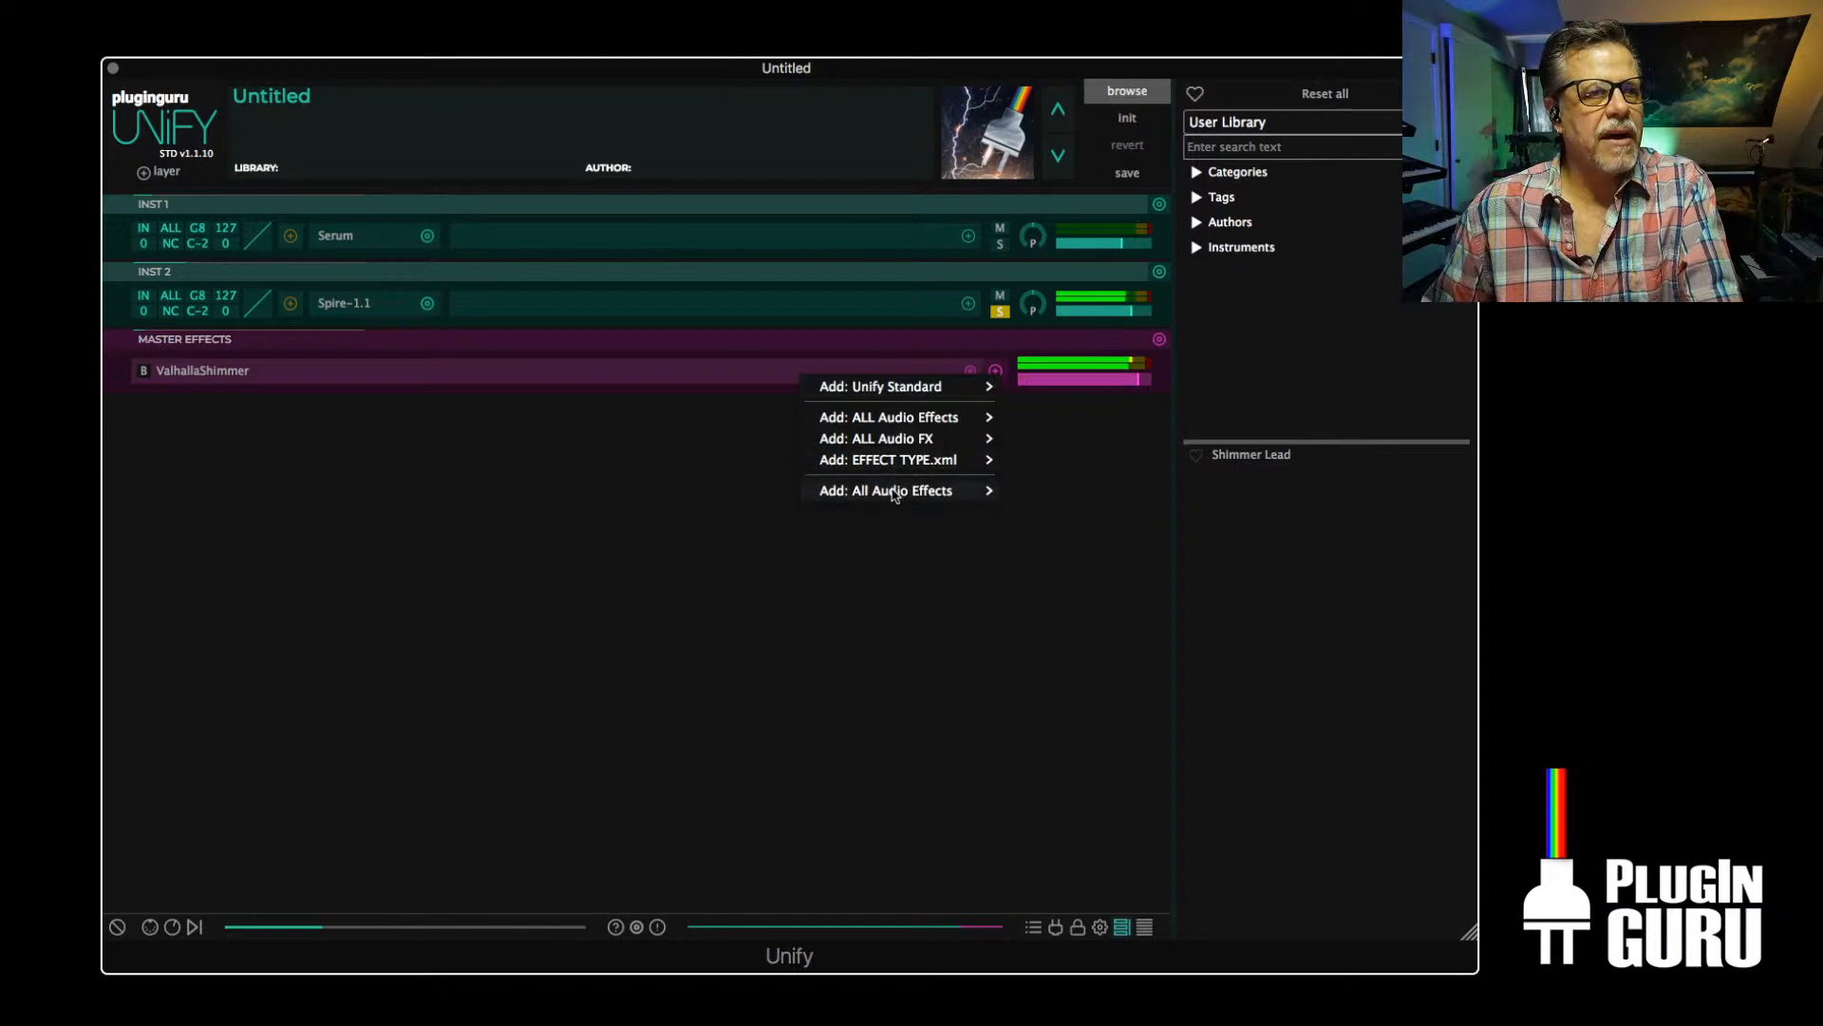
pyautogui.moveTo(891, 486)
pyautogui.moveTo(1055, 431)
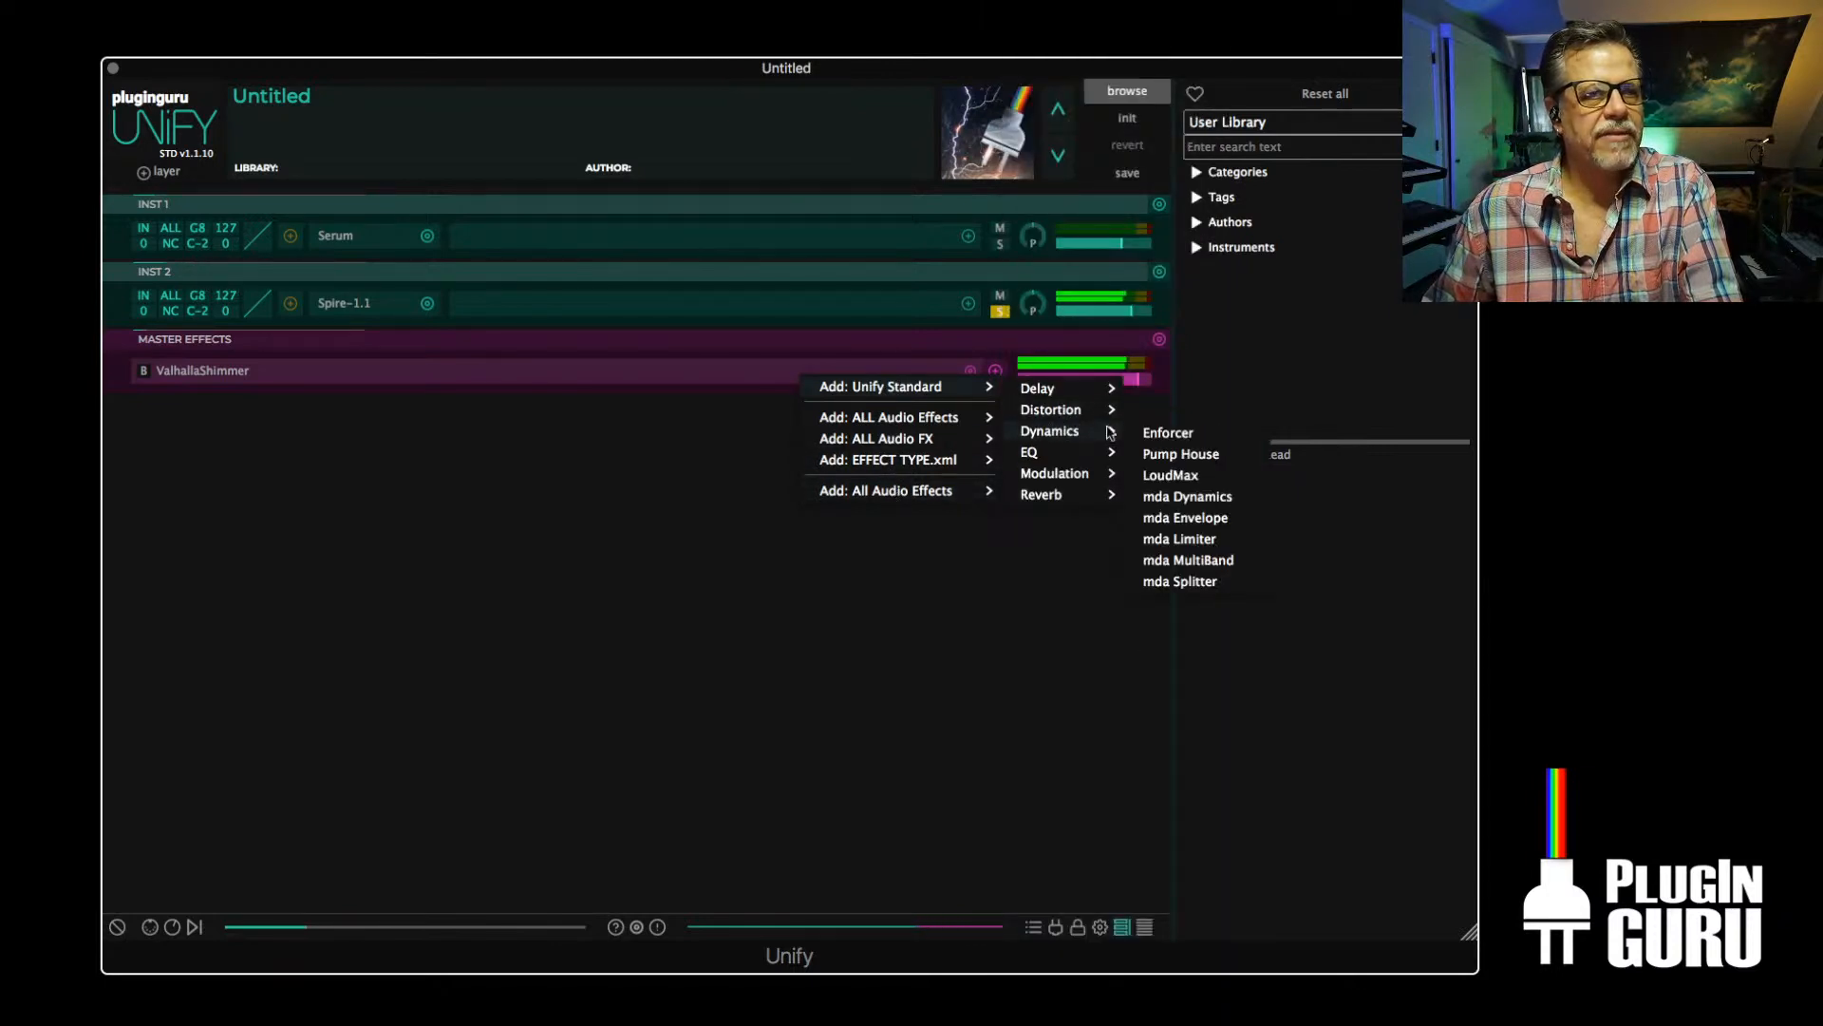
pyautogui.click(1171, 476)
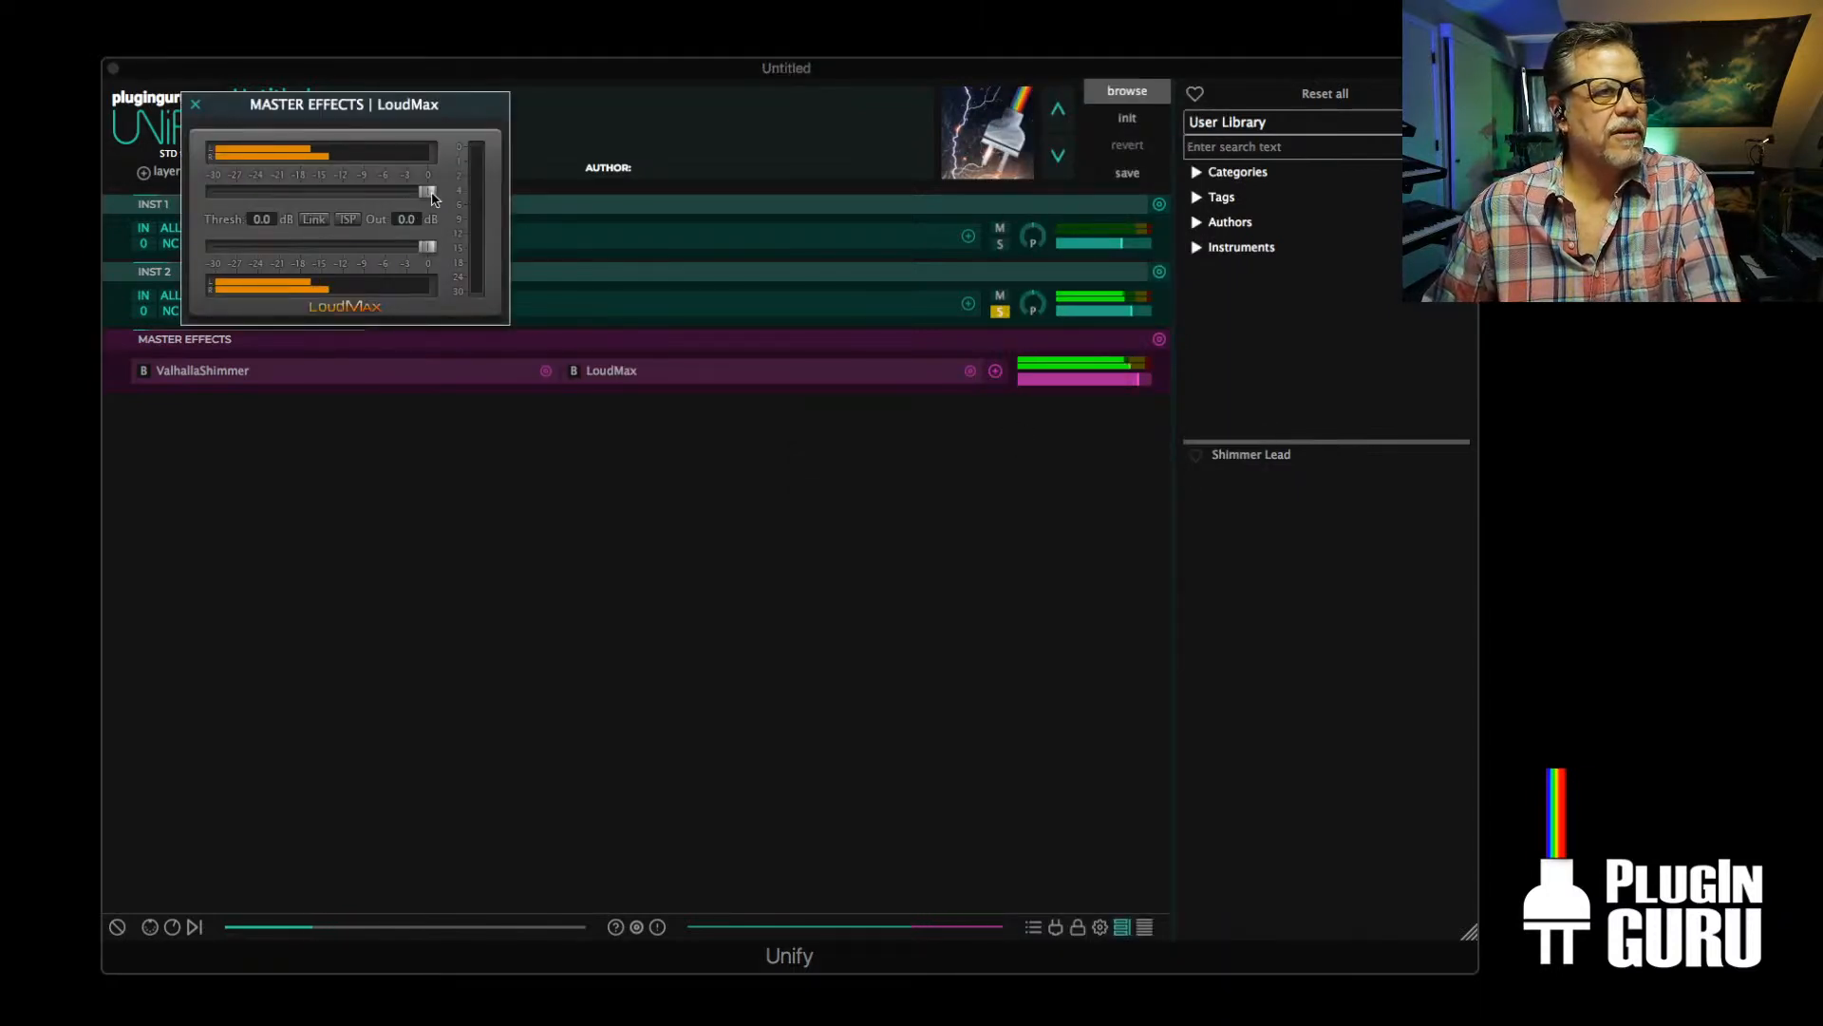
pyautogui.moveTo(432, 196); pyautogui.dragTo(404, 197)
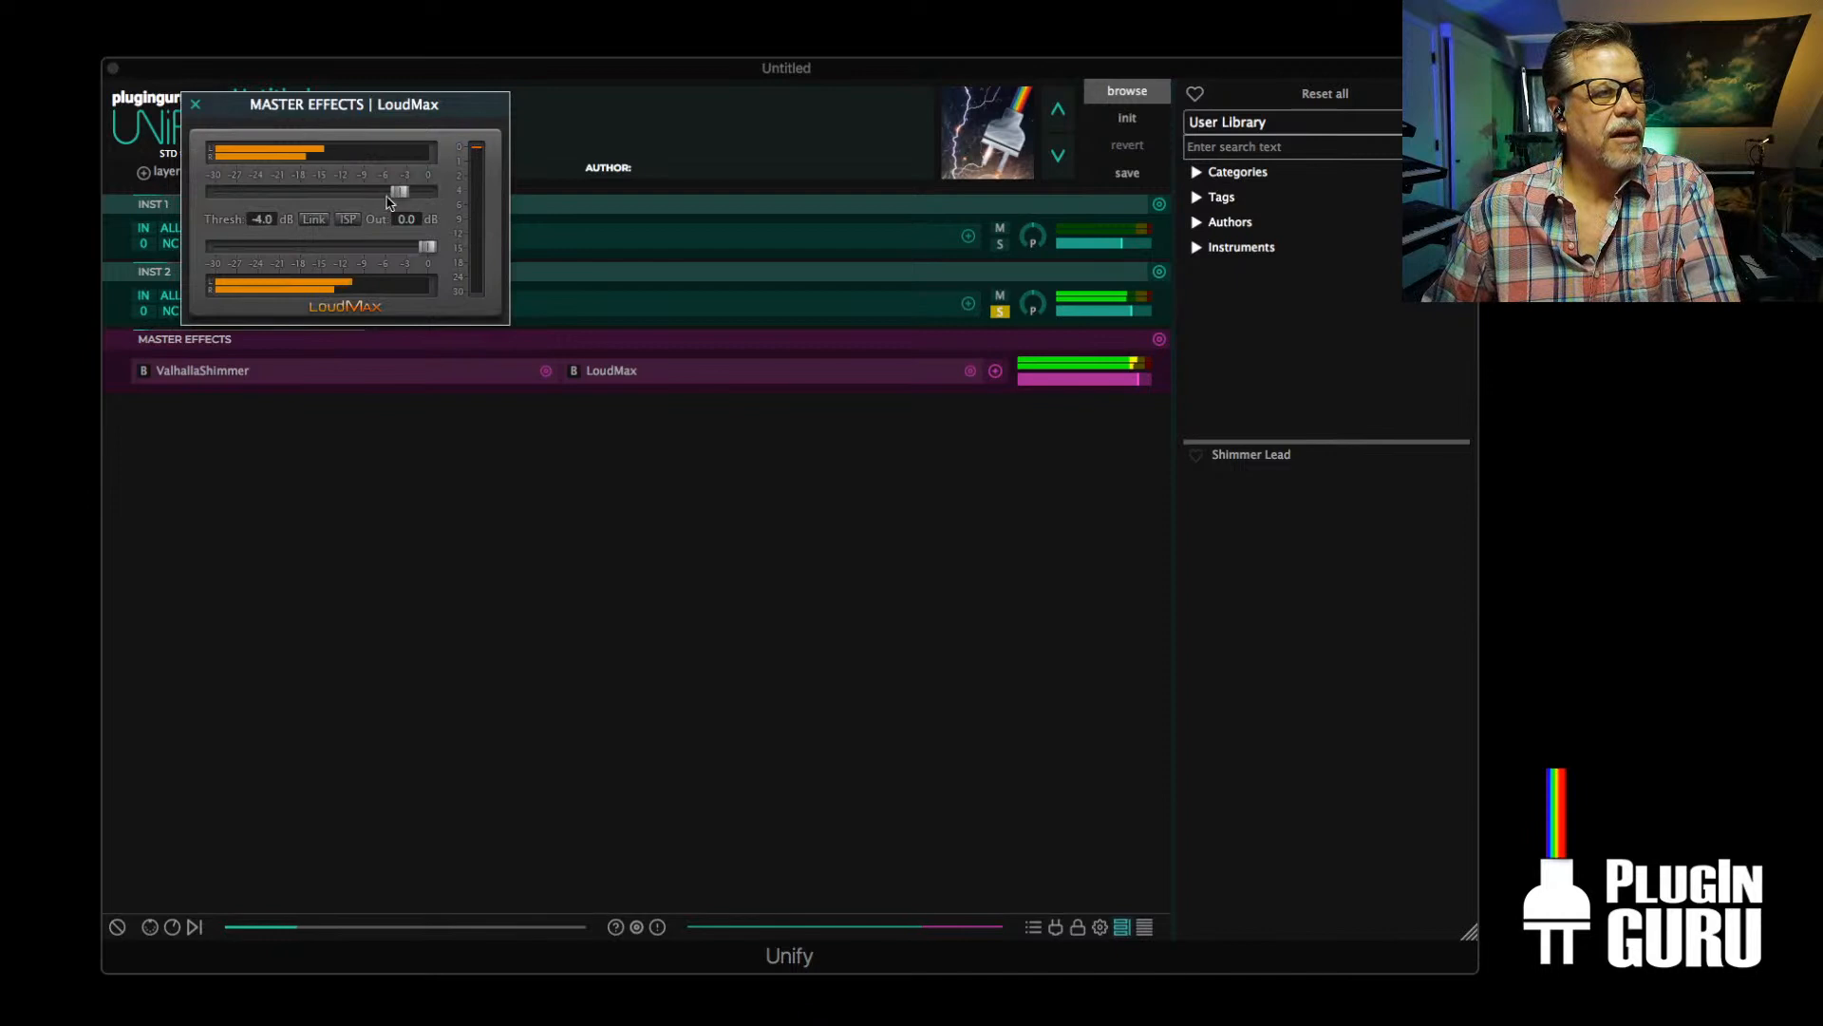
pyautogui.click(205, 110)
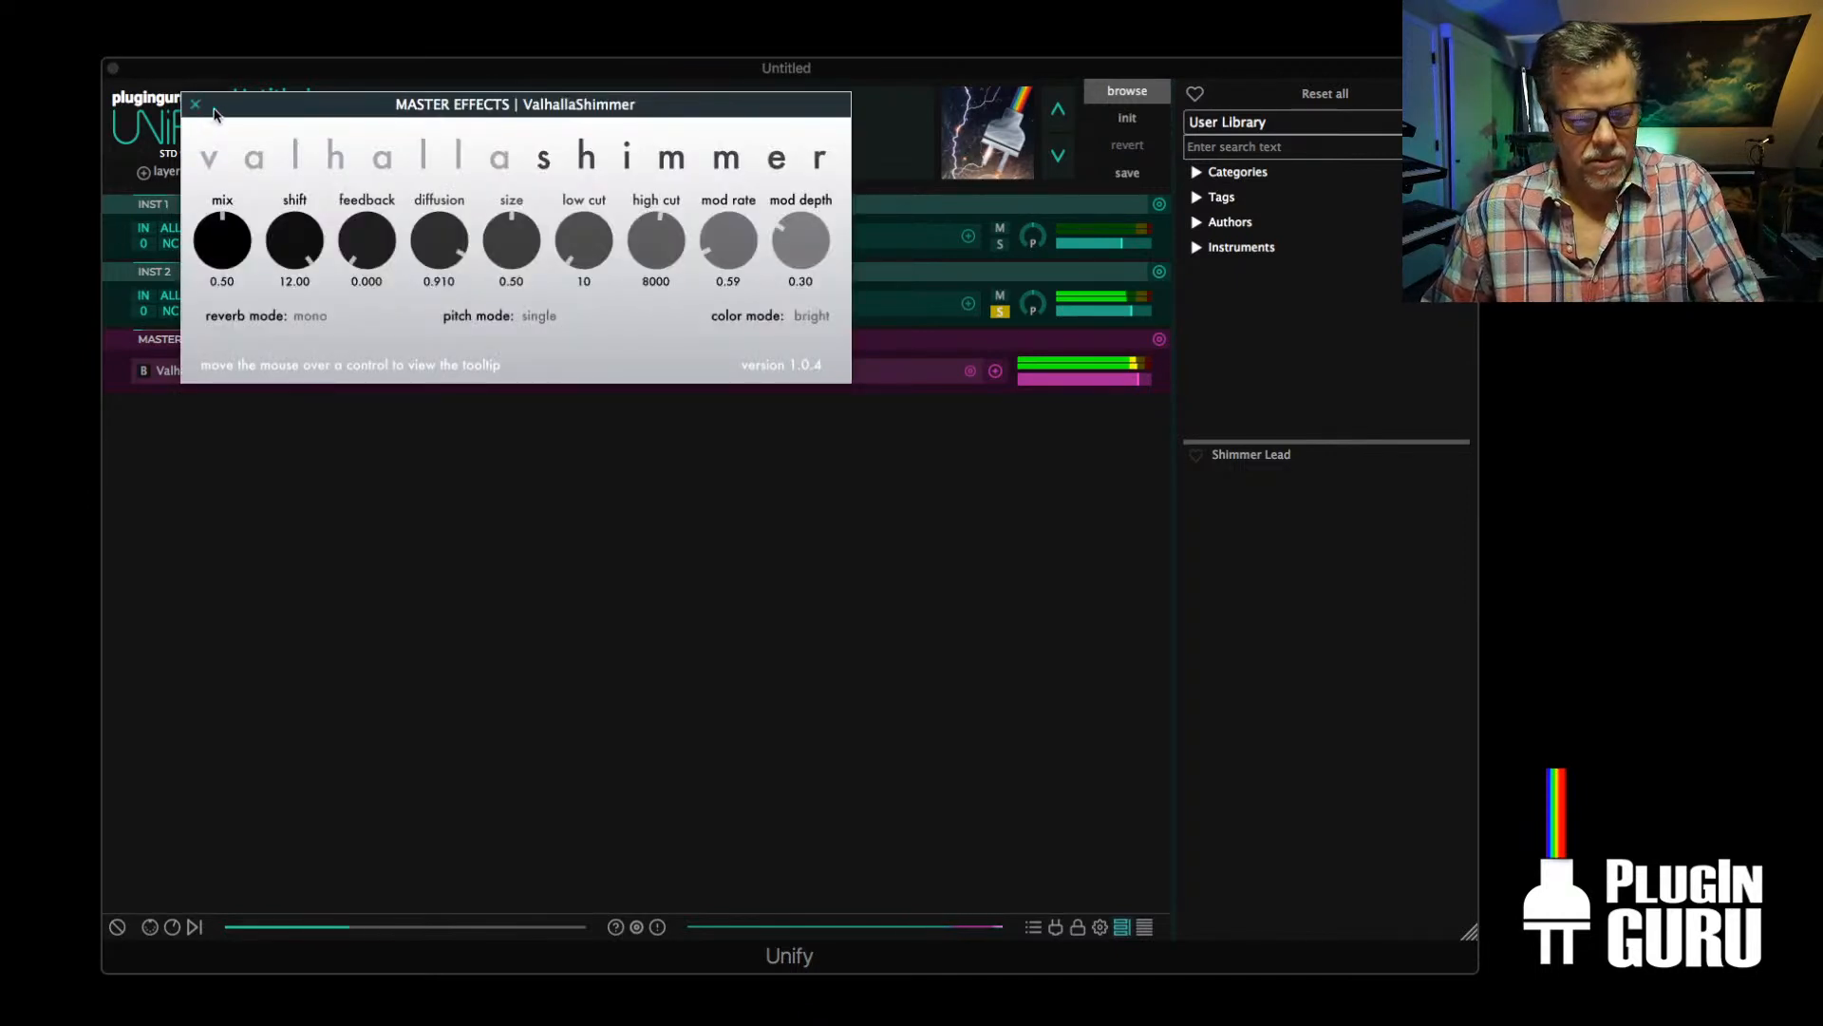
# Set ValhallaShimmer's mix to 0.37 and place its window below the layer rows
pyautogui.moveTo(361, 107); pyautogui.dragTo(607, 206)
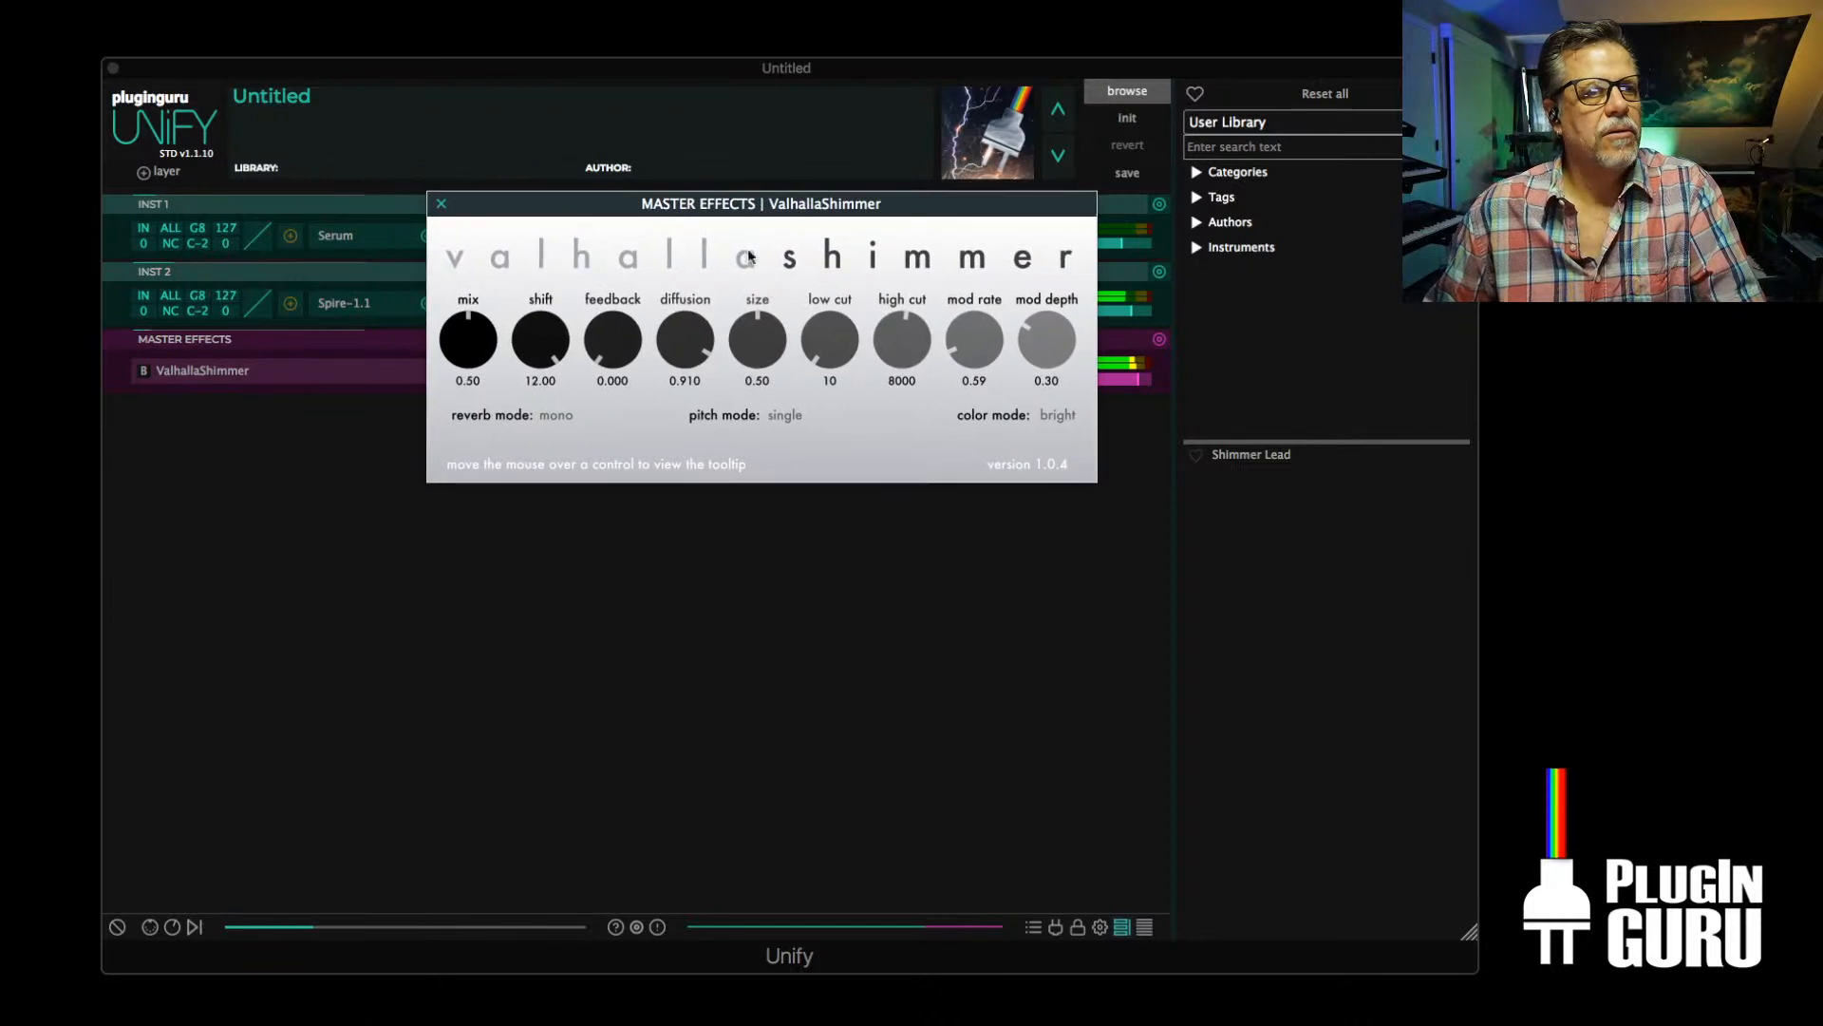
pyautogui.moveTo(459, 328); pyautogui.dragTo(462, 356)
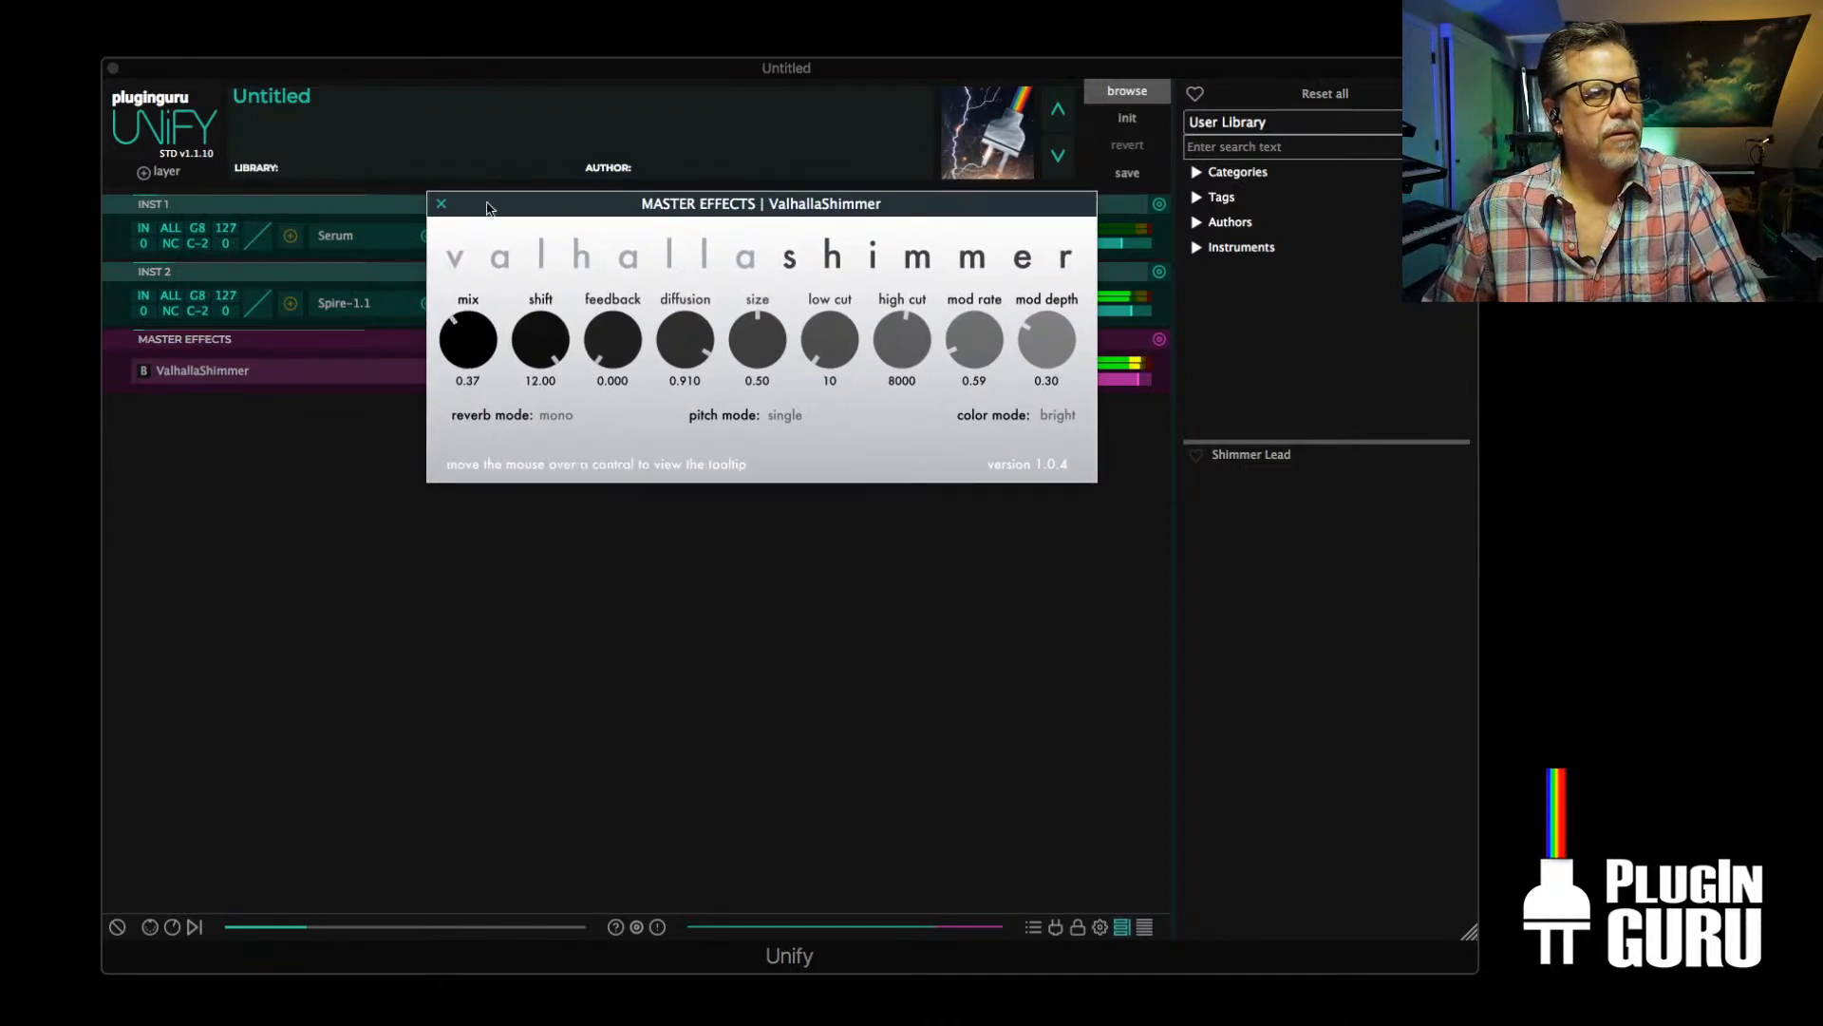
pyautogui.moveTo(489, 207); pyautogui.dragTo(365, 438)
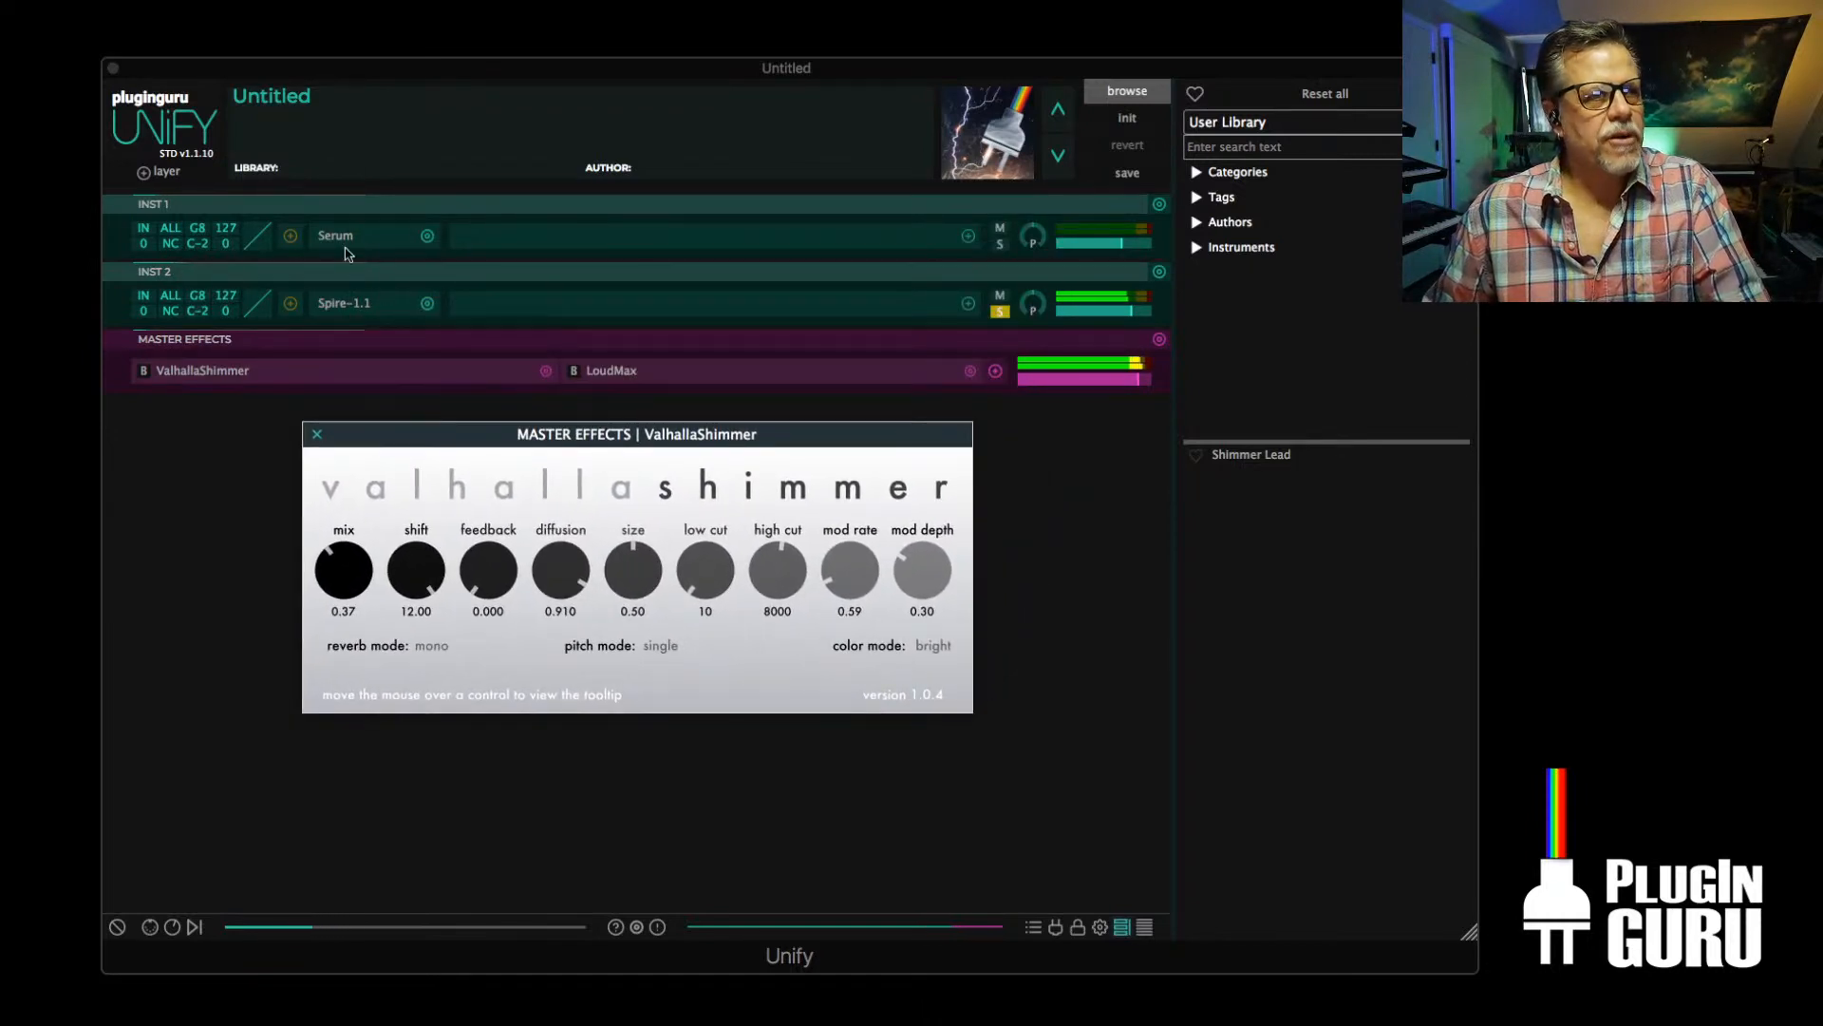
# In Spire, lower filter 2's cutoff and route LFO1's second modulation slot to Cutoff 2 with a small amount
pyautogui.click(351, 302)
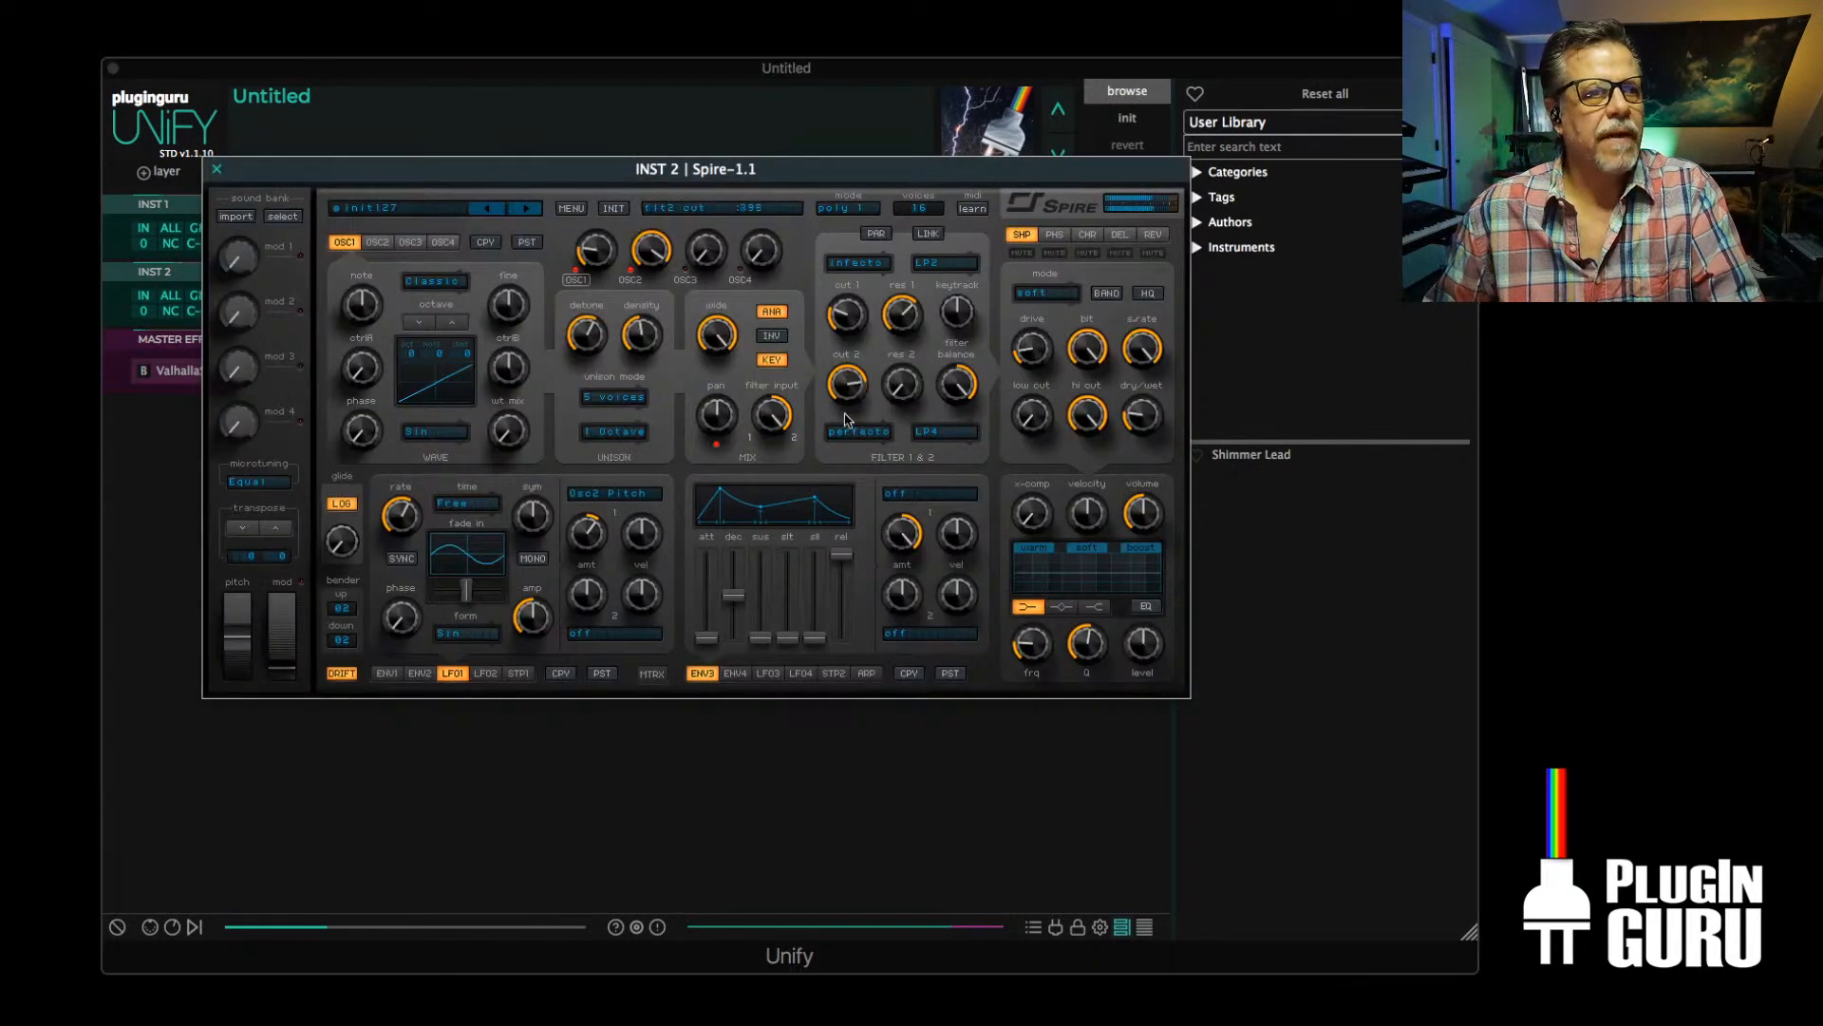
pyautogui.moveTo(846, 384)
pyautogui.mouseDown()
pyautogui.moveTo(836, 413)
pyautogui.moveTo(839, 390)
pyautogui.mouseUp()
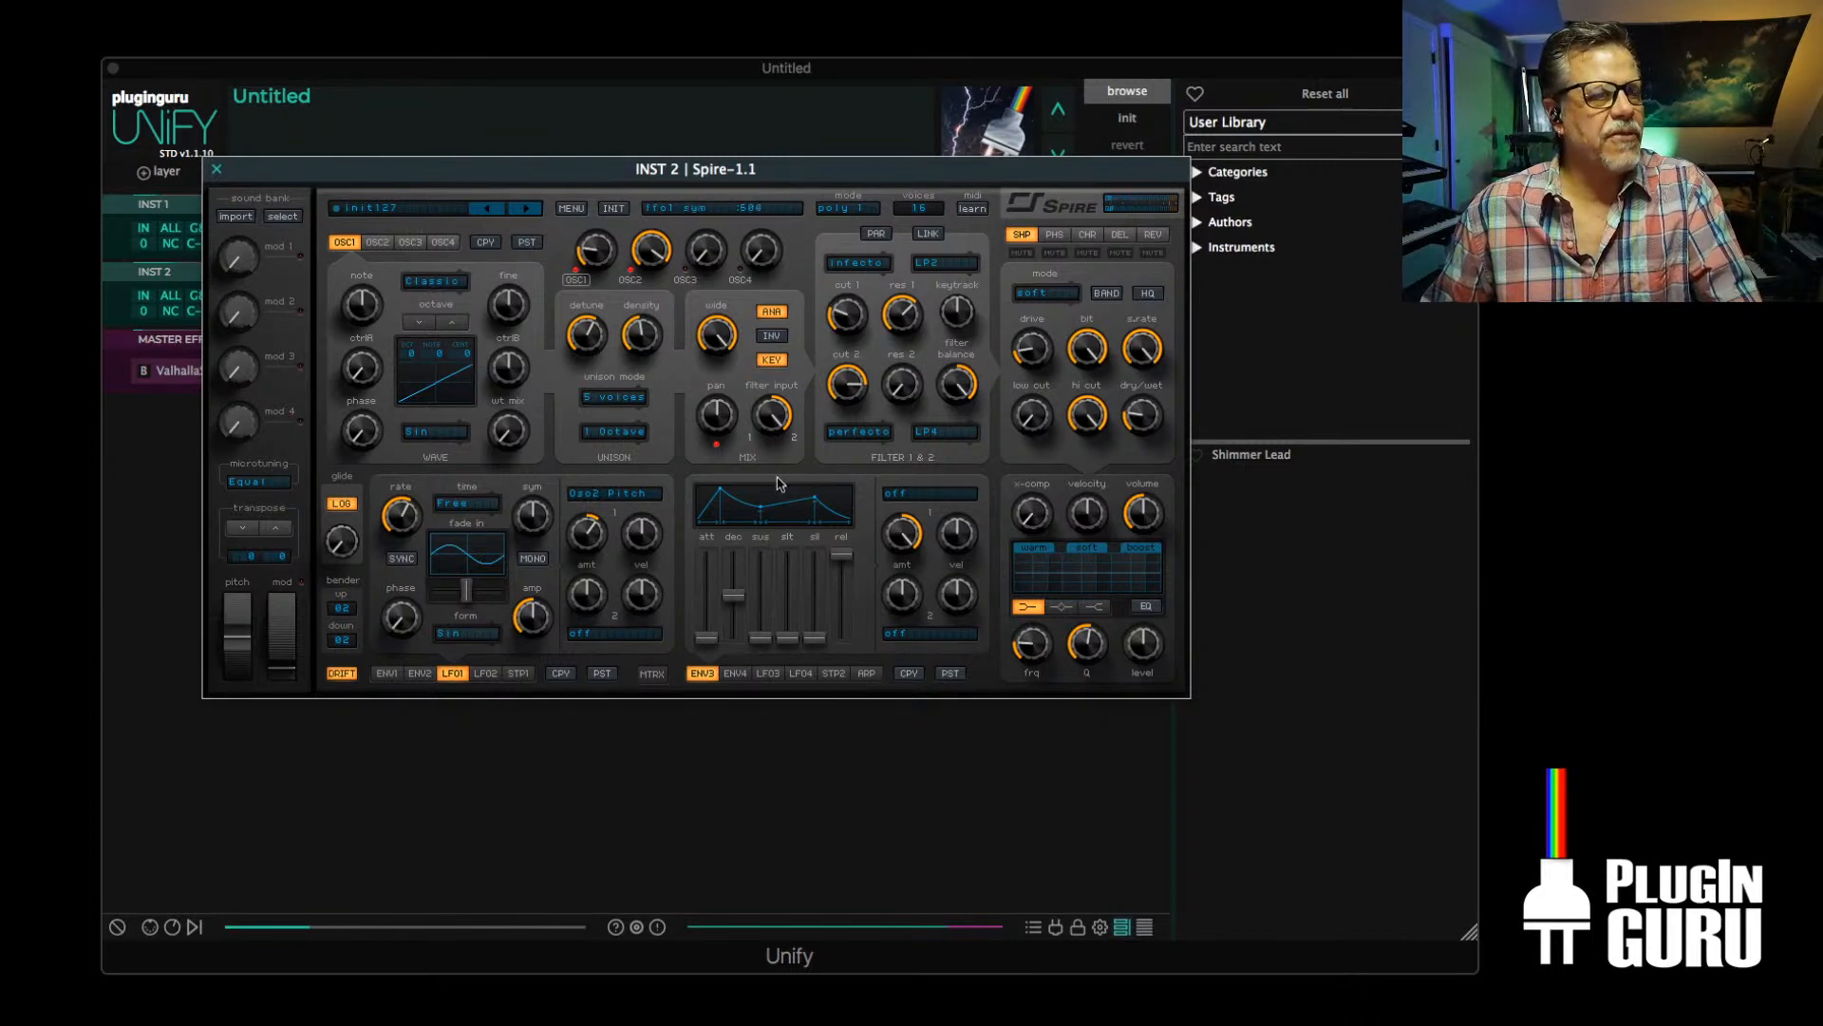
pyautogui.click(600, 636)
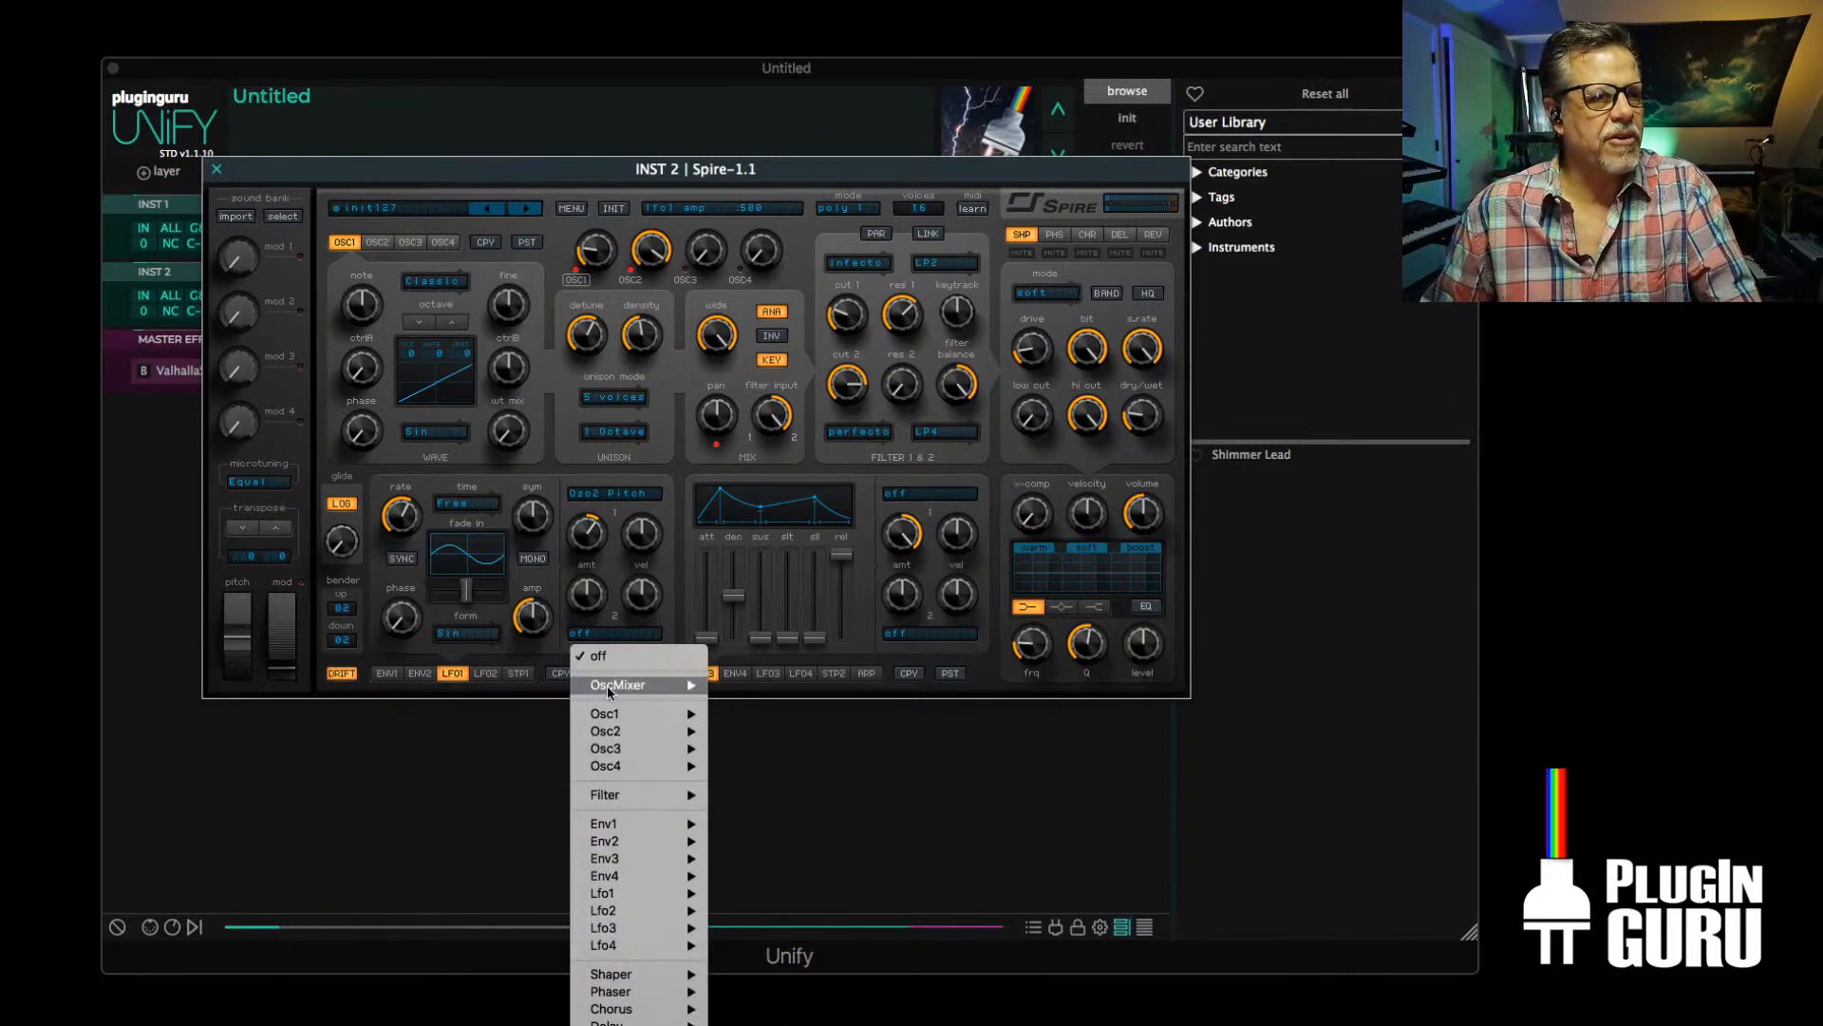
pyautogui.moveTo(604, 794)
pyautogui.click(760, 830)
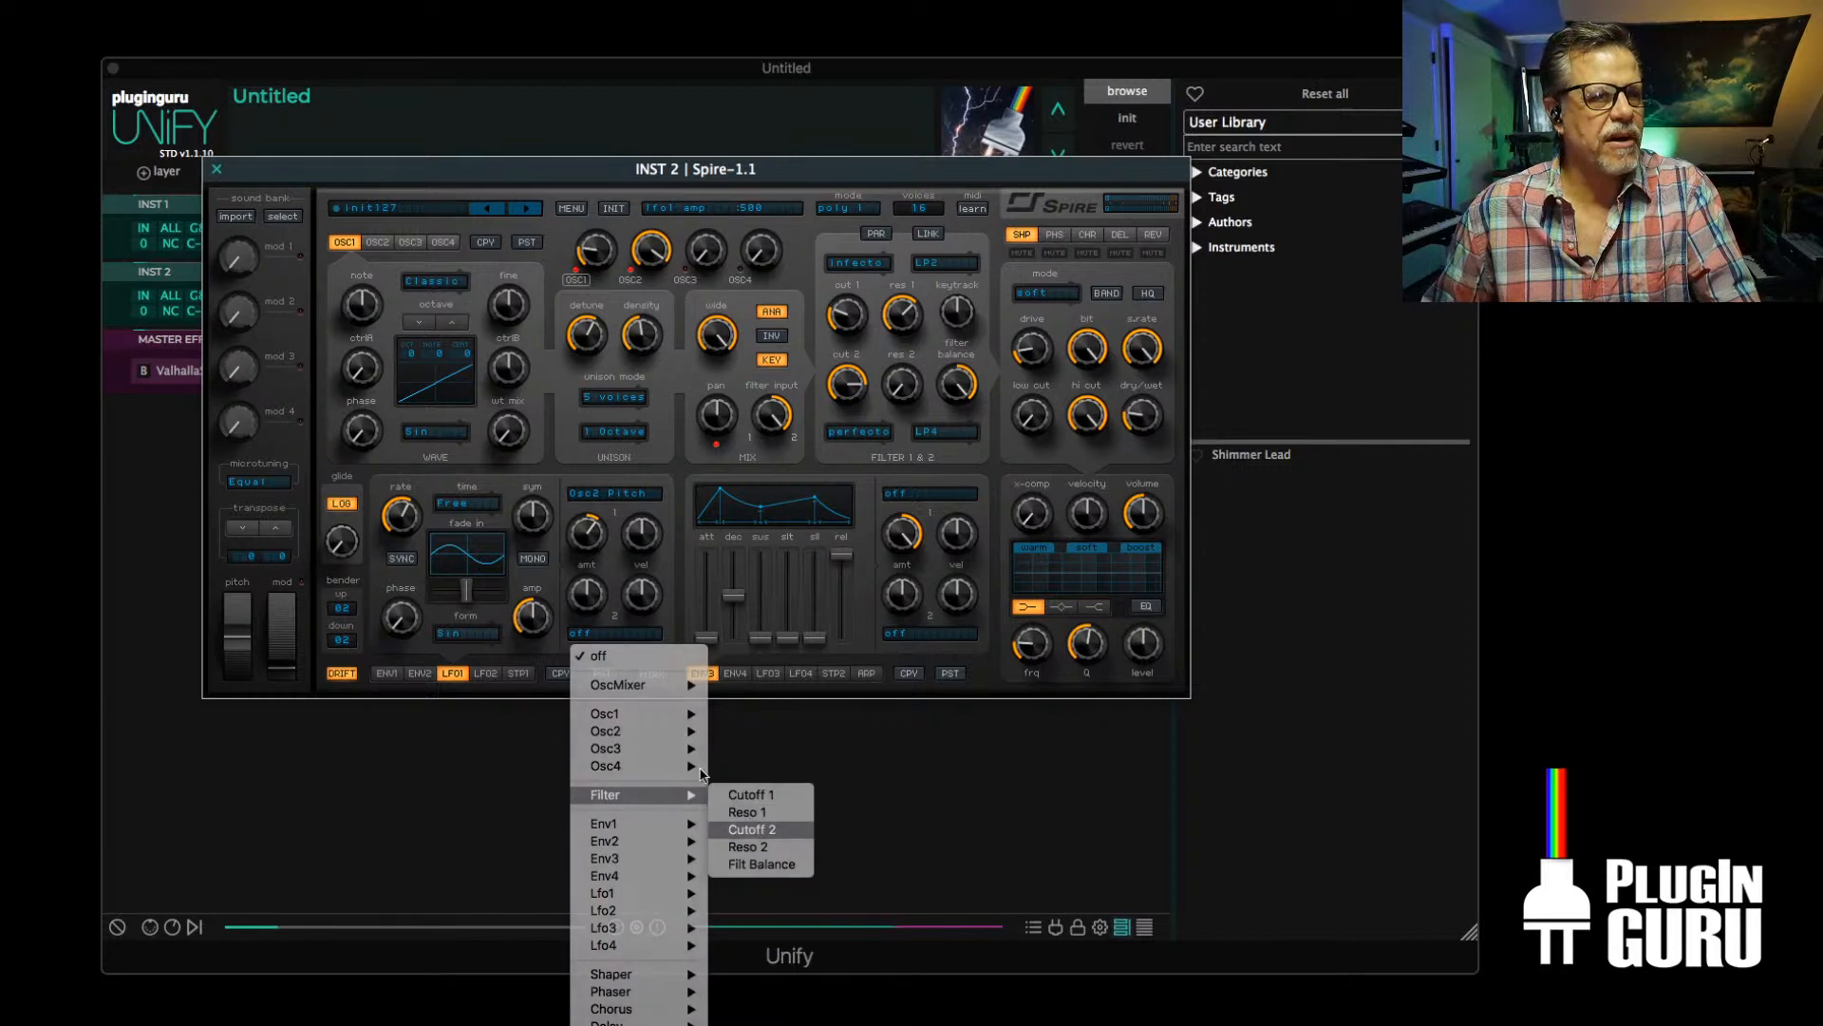
pyautogui.moveTo(598, 570); pyautogui.dragTo(597, 613)
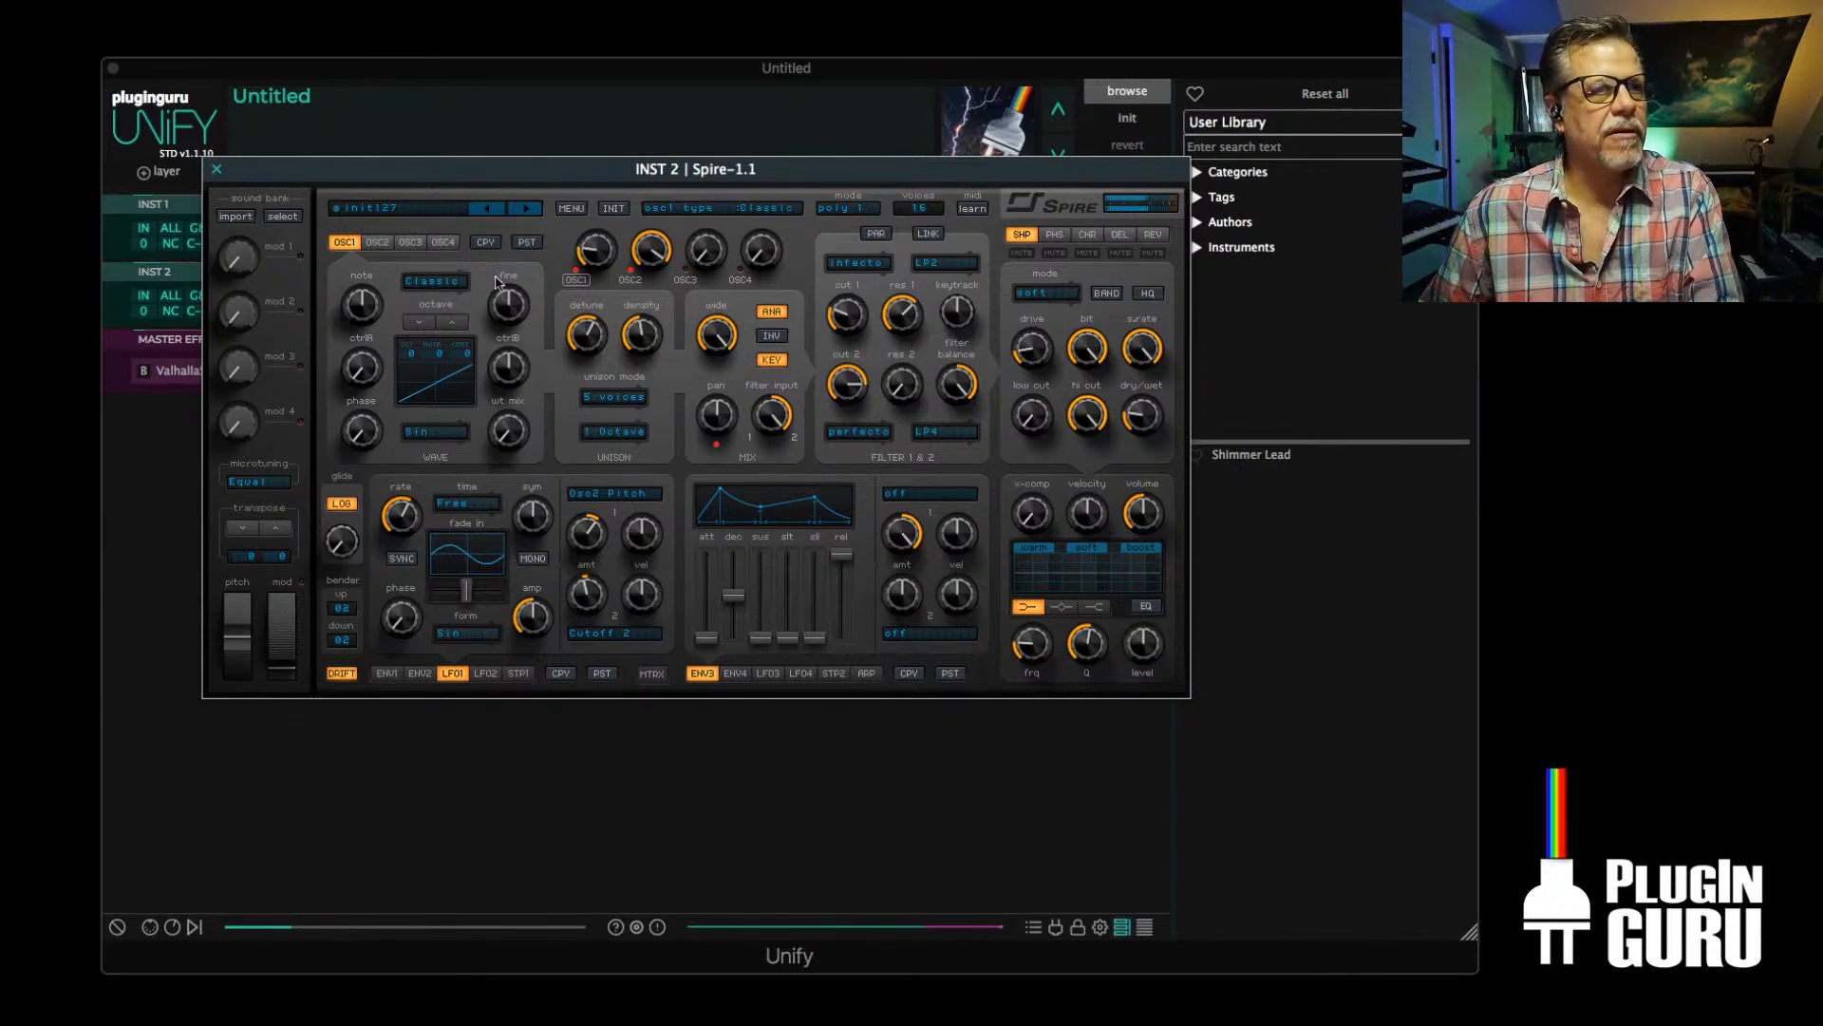
# Mute OSC1 in the oscillator mix and set OSC2's waveform to Violin 1
pyautogui.click(576, 279)
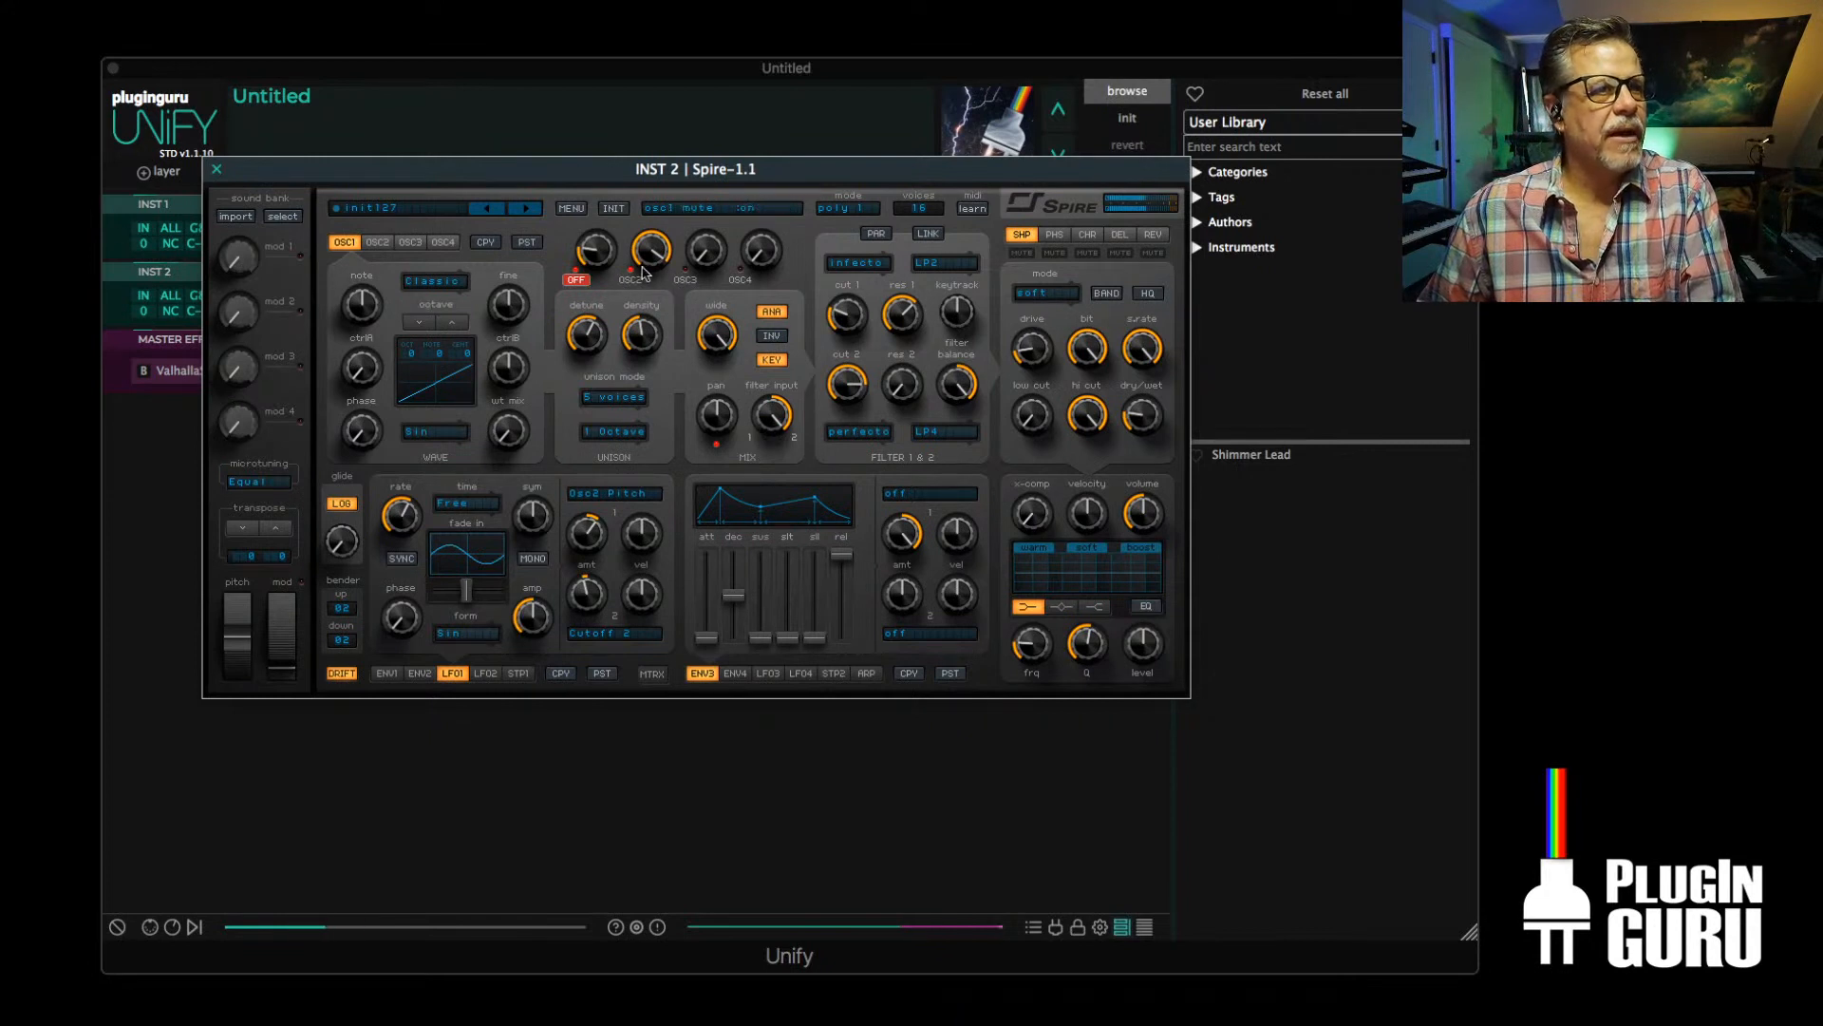
pyautogui.click(377, 242)
pyautogui.click(436, 281)
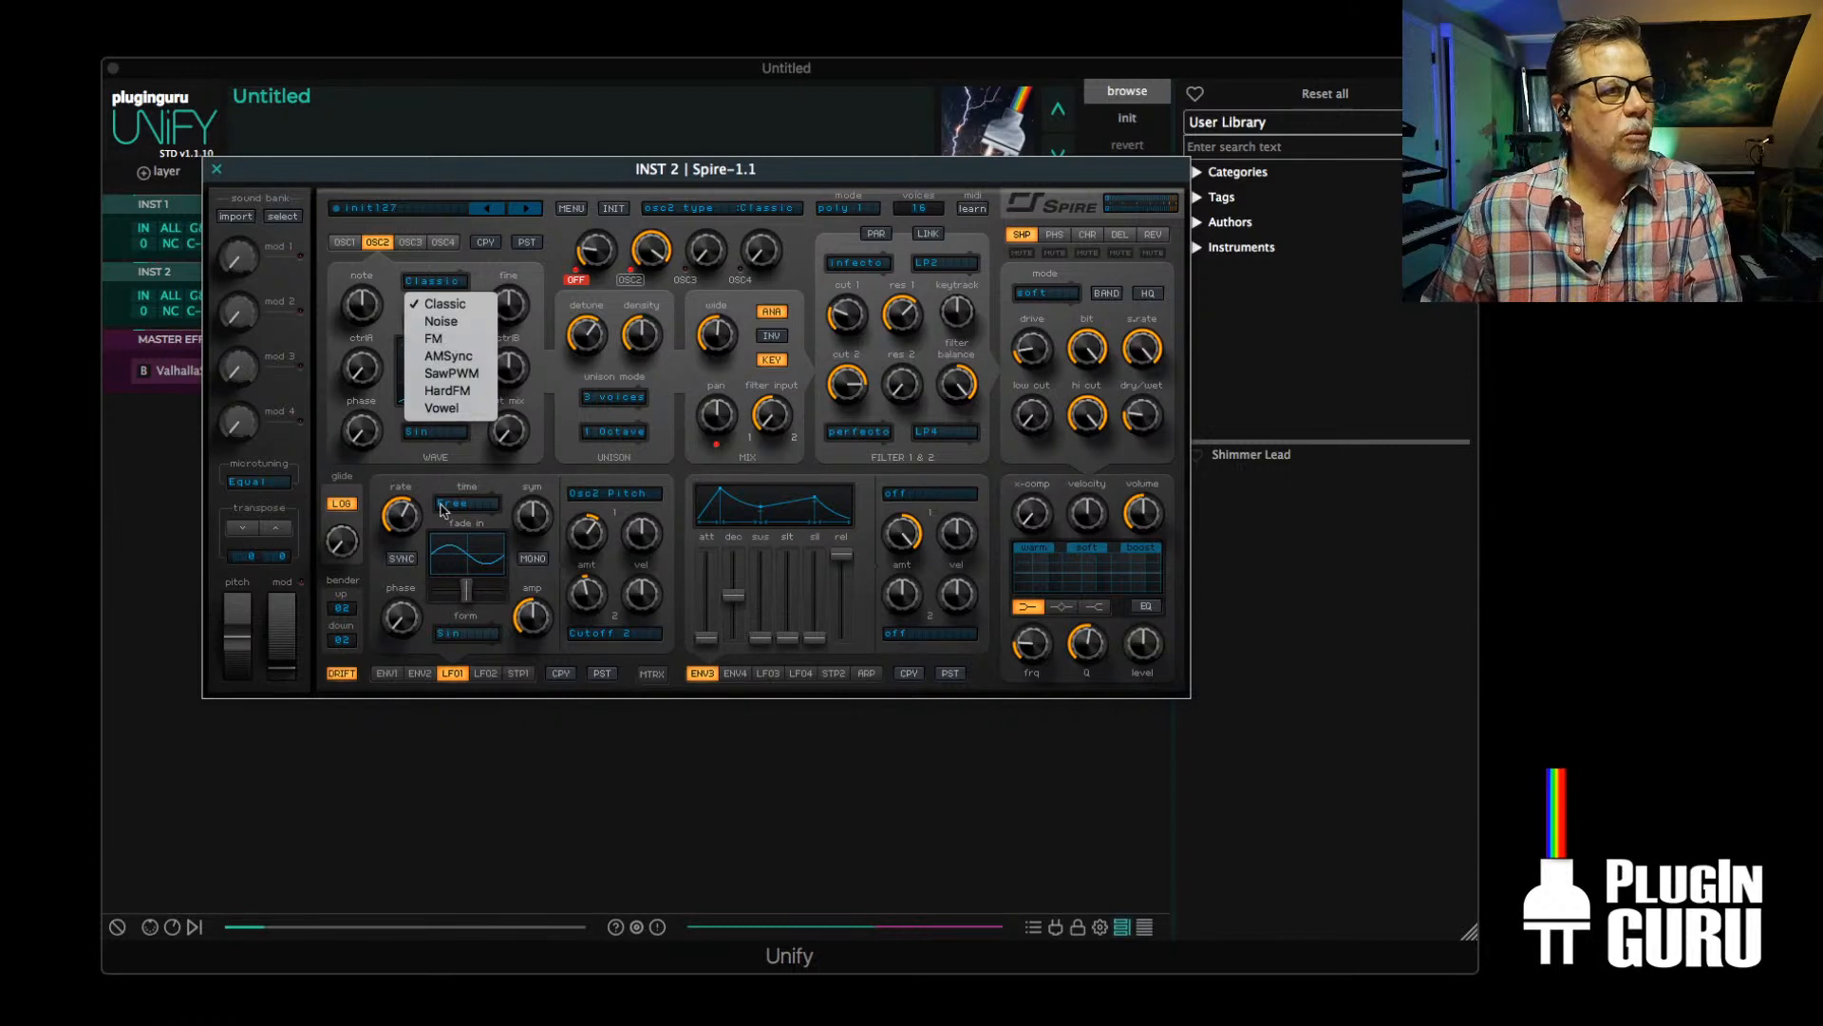
pyautogui.click(431, 463)
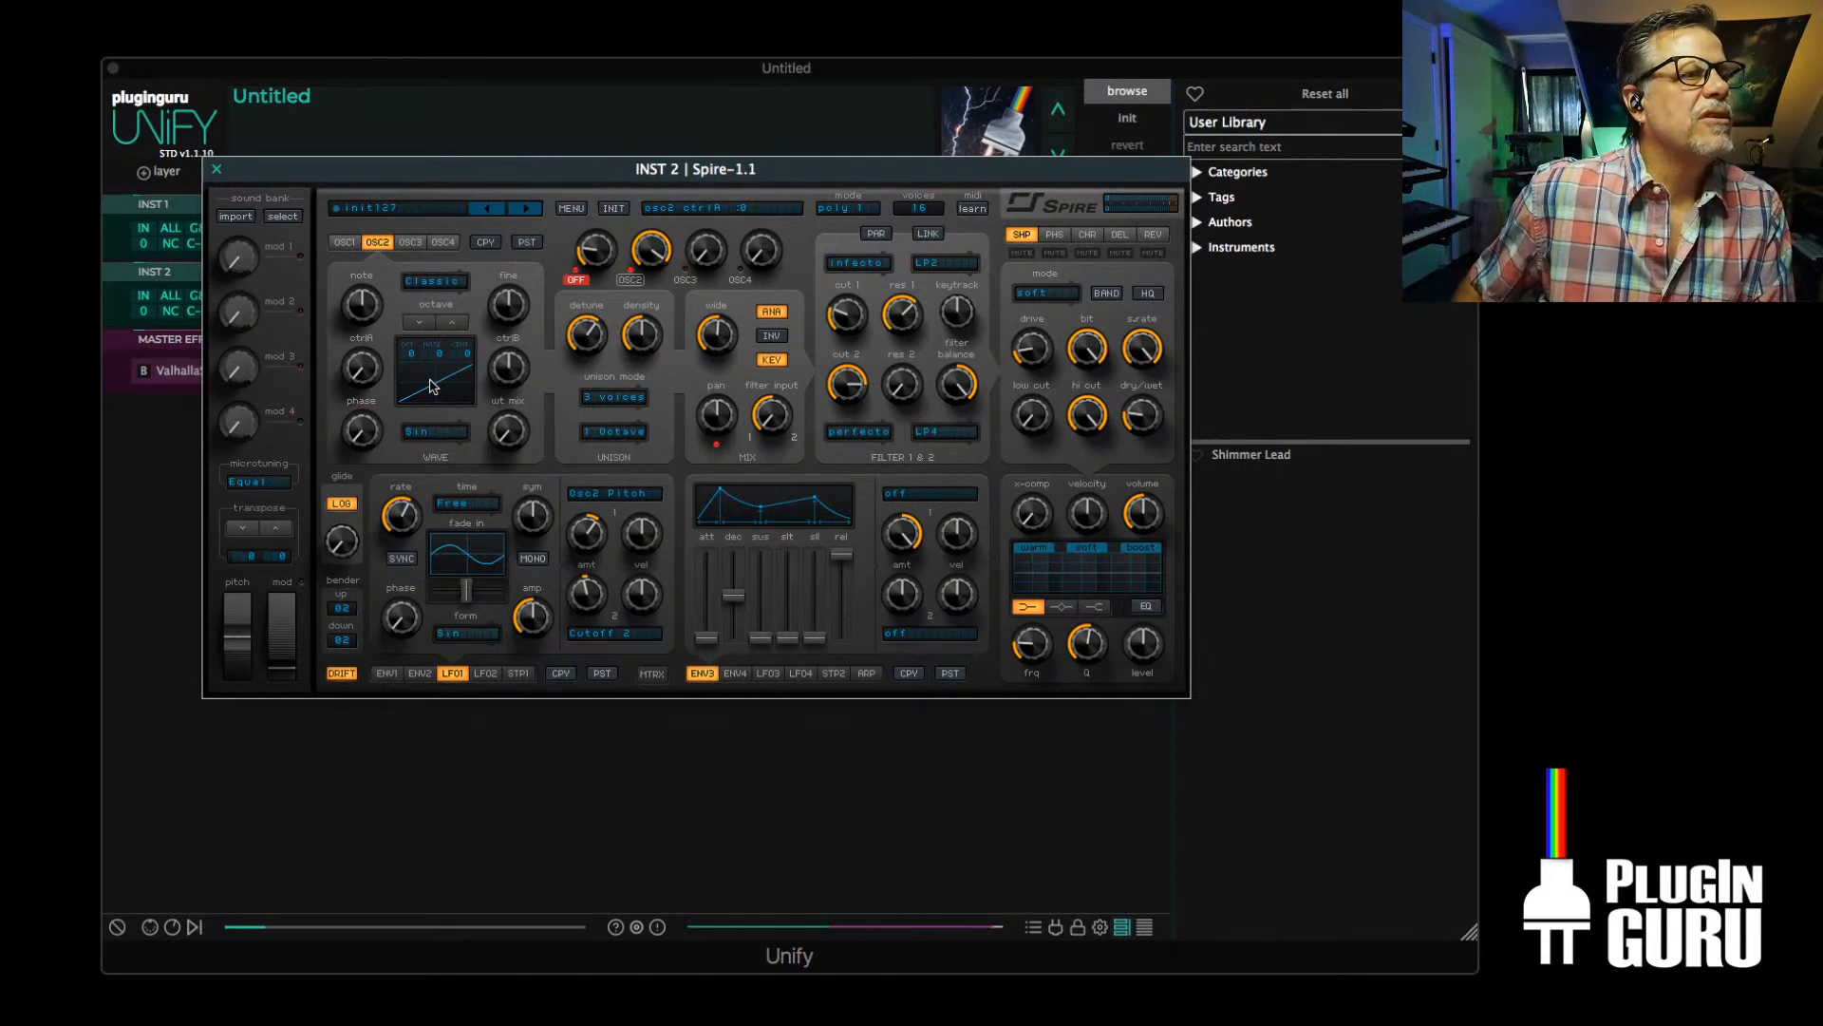
pyautogui.click(430, 431)
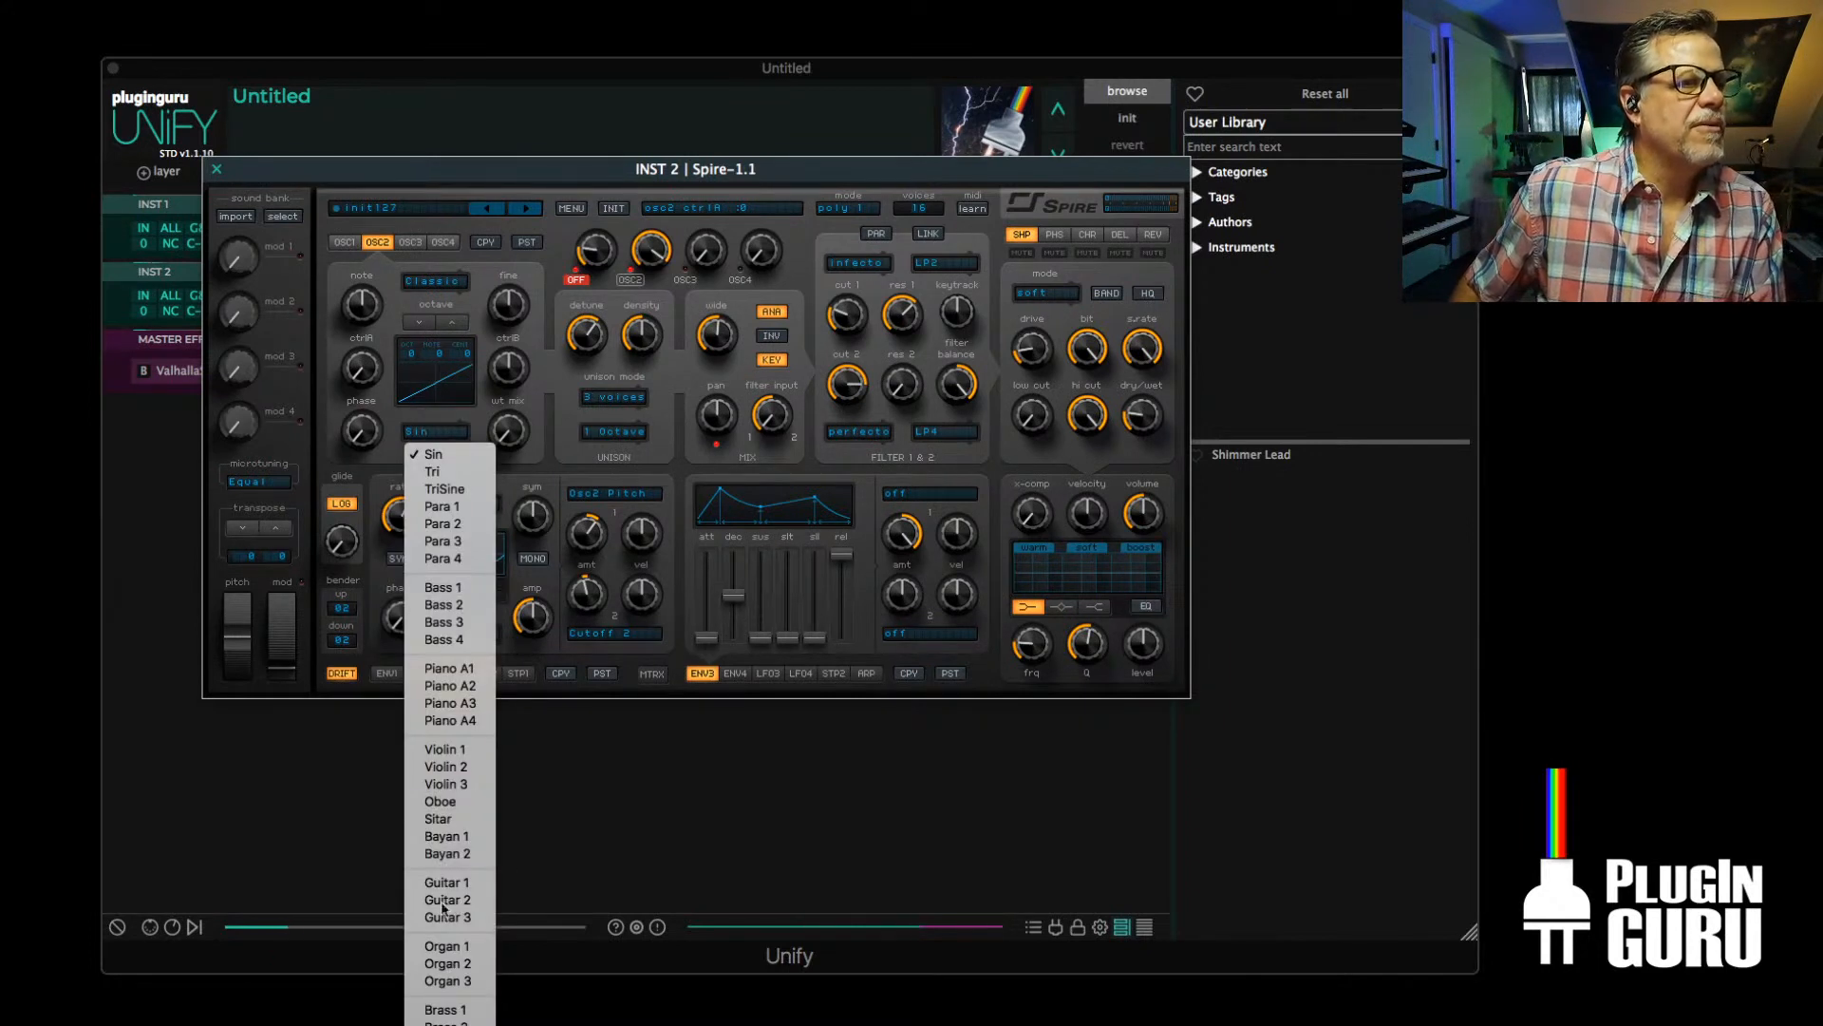
pyautogui.click(441, 679)
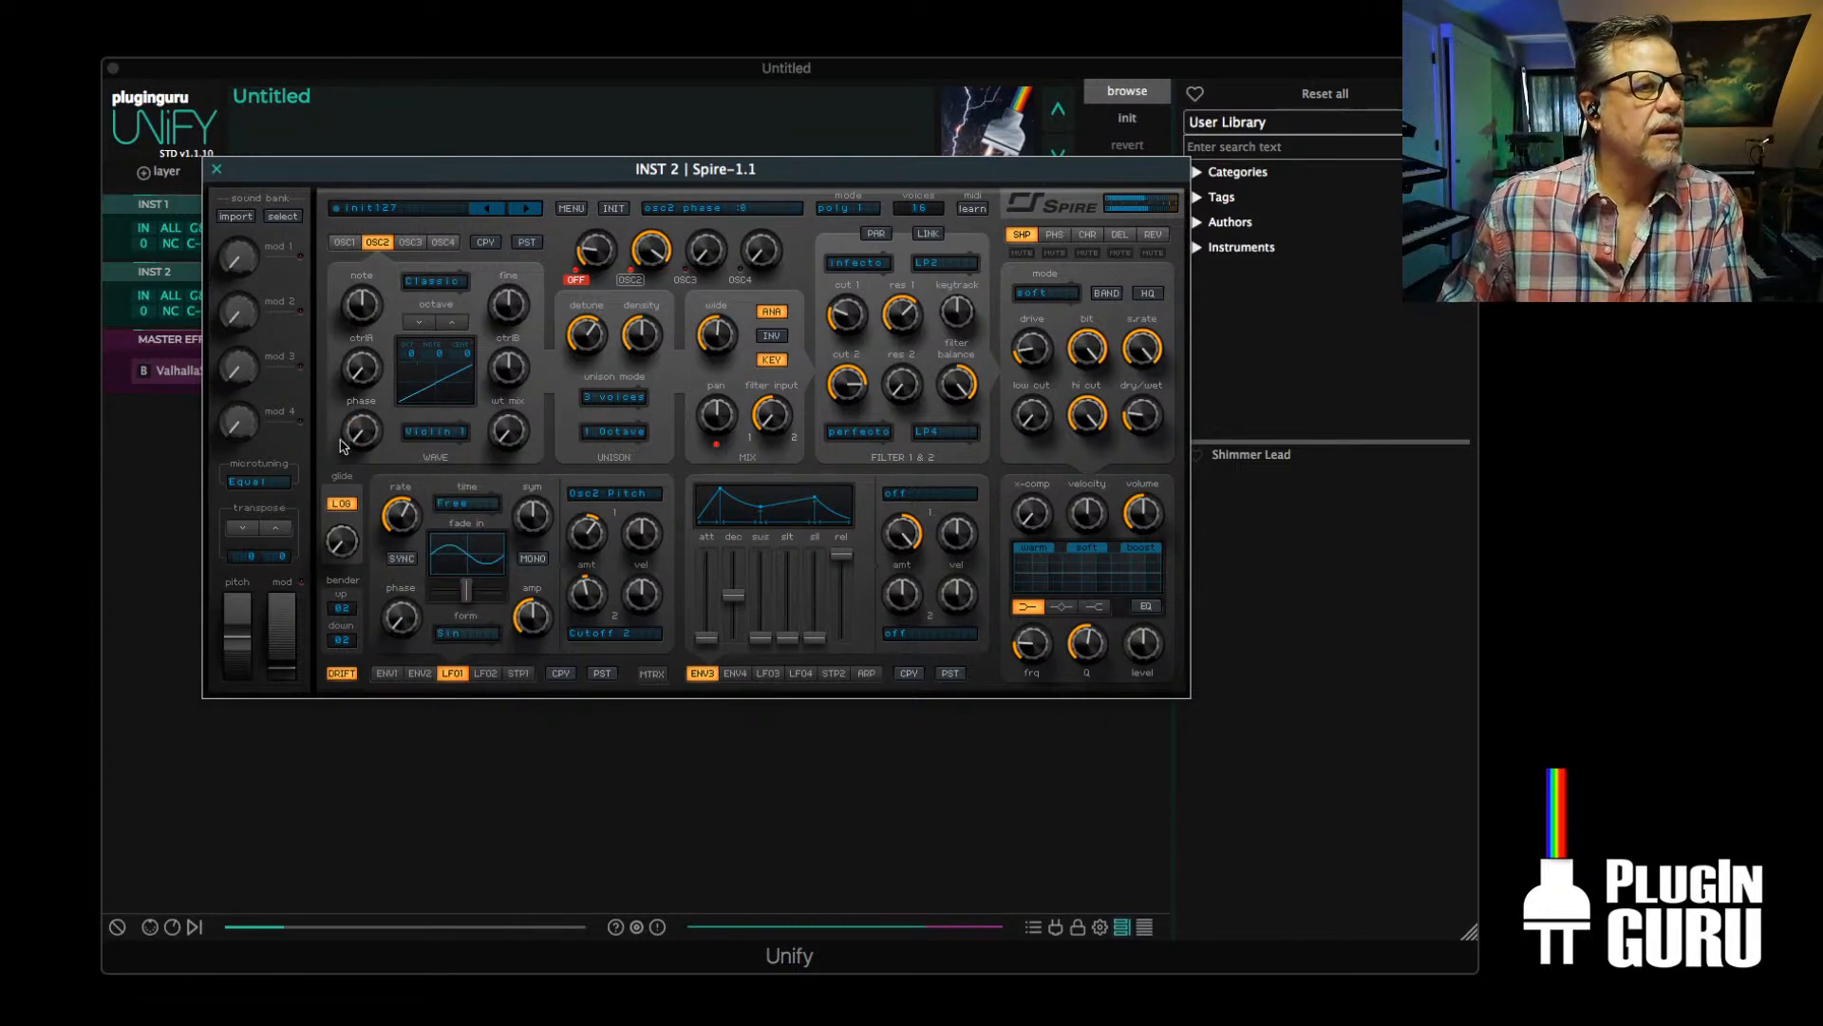
# Try OSC2 with raised CtrlB and WT Mix settings and its note set to -1
pyautogui.moveTo(361, 366); pyautogui.dragTo(391, 157)
pyautogui.moveTo(514, 367); pyautogui.dragTo(520, 311)
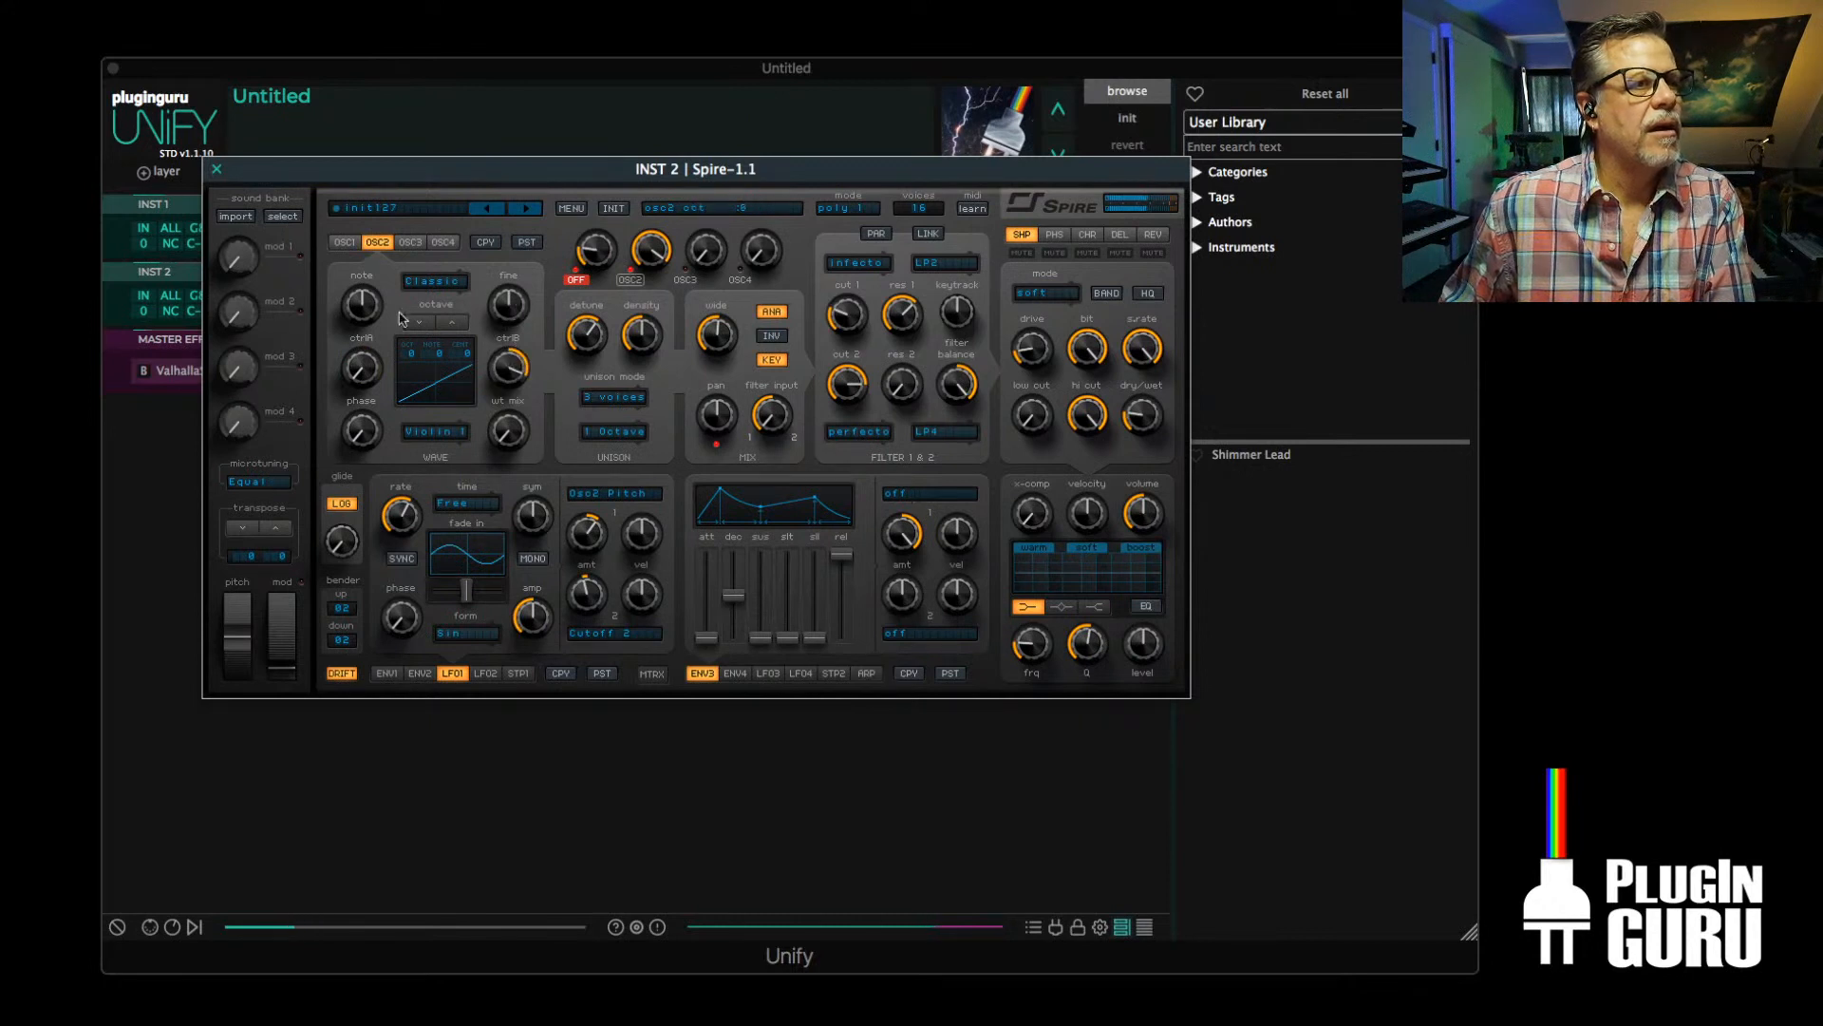
pyautogui.moveTo(359, 313); pyautogui.dragTo(374, 325)
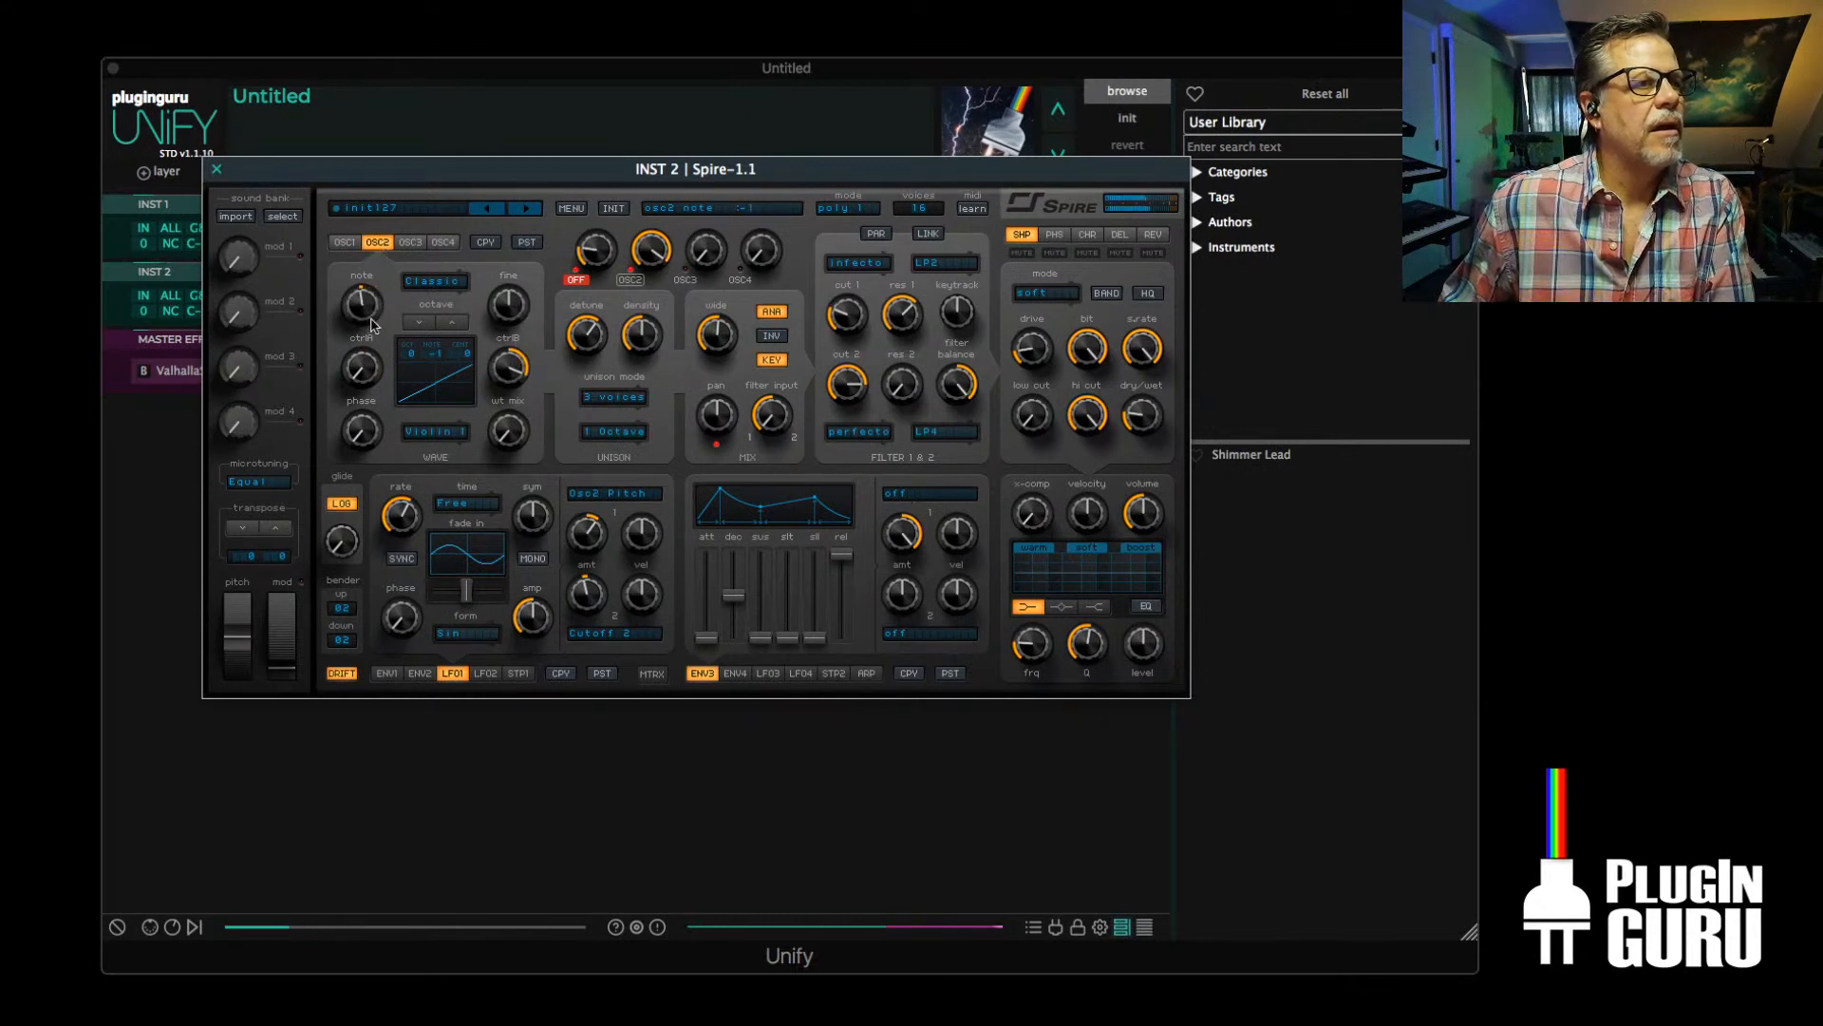
pyautogui.moveTo(507, 461); pyautogui.dragTo(566, 224)
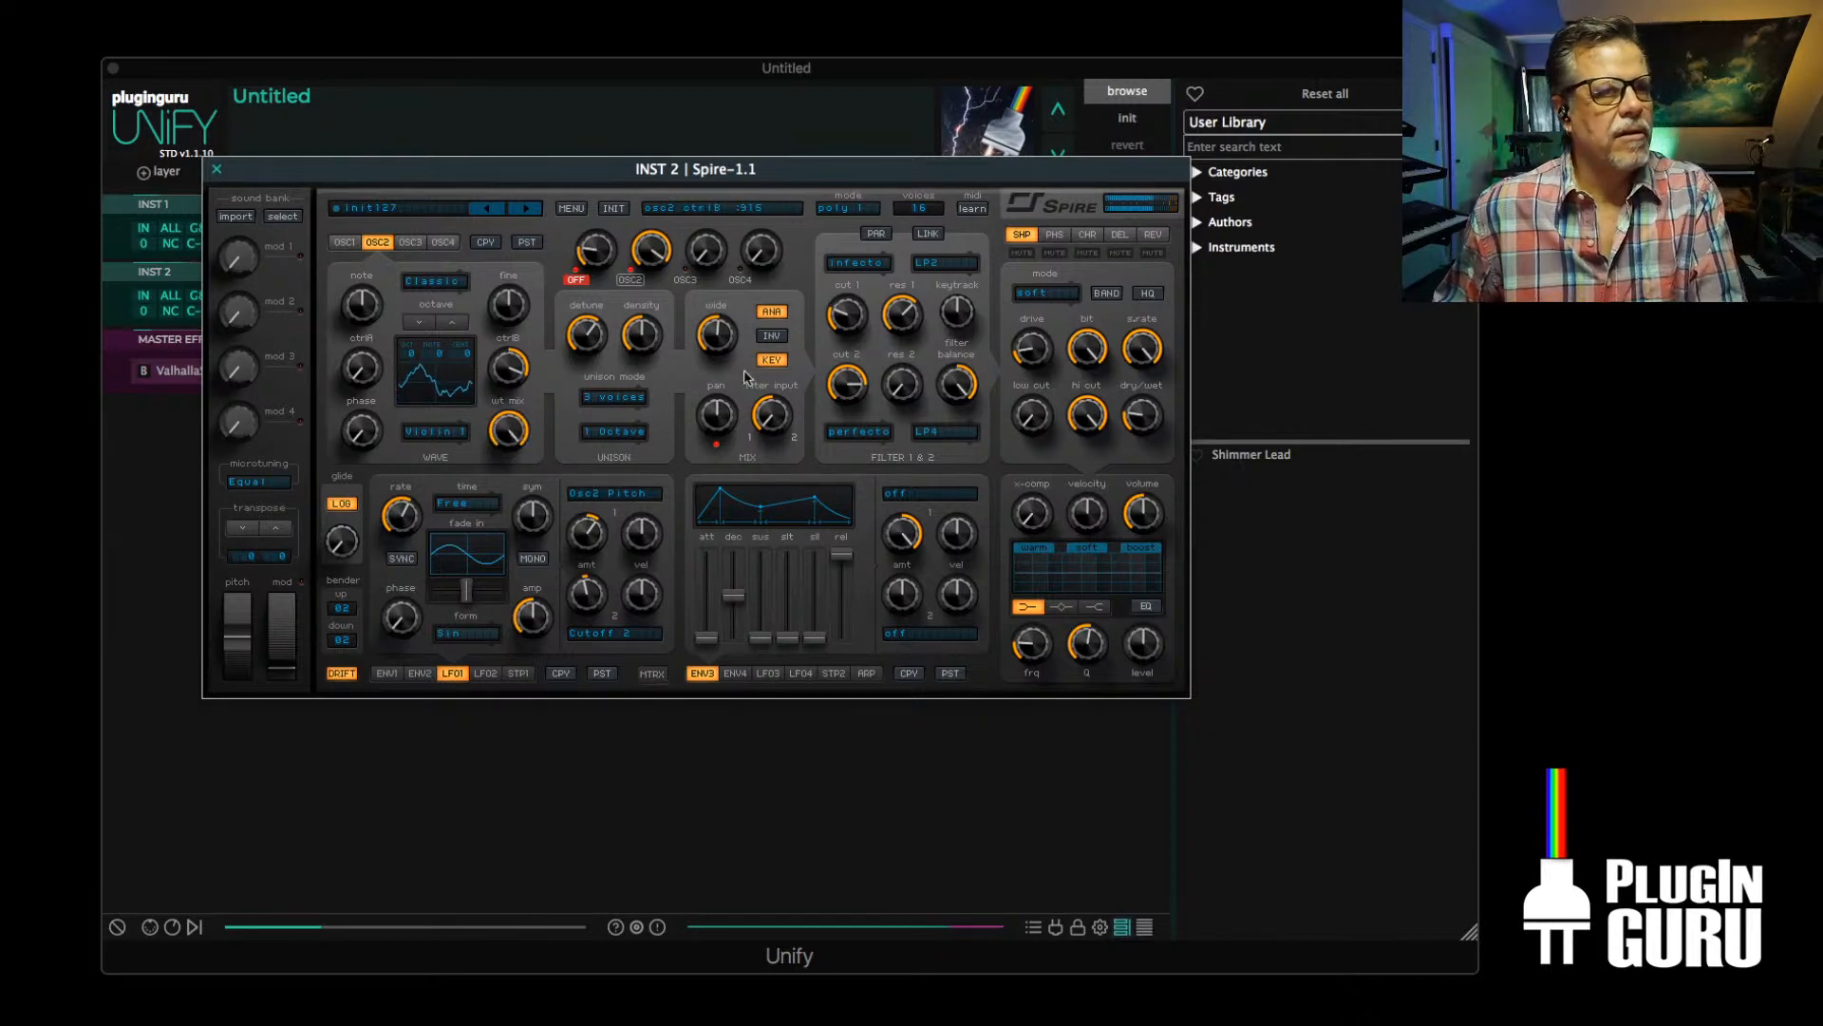
# Raise filter 1's cutoff and return OSC2's CtrlB, note and WT Mix to 0
pyautogui.moveTo(846, 314); pyautogui.dragTo(857, 249)
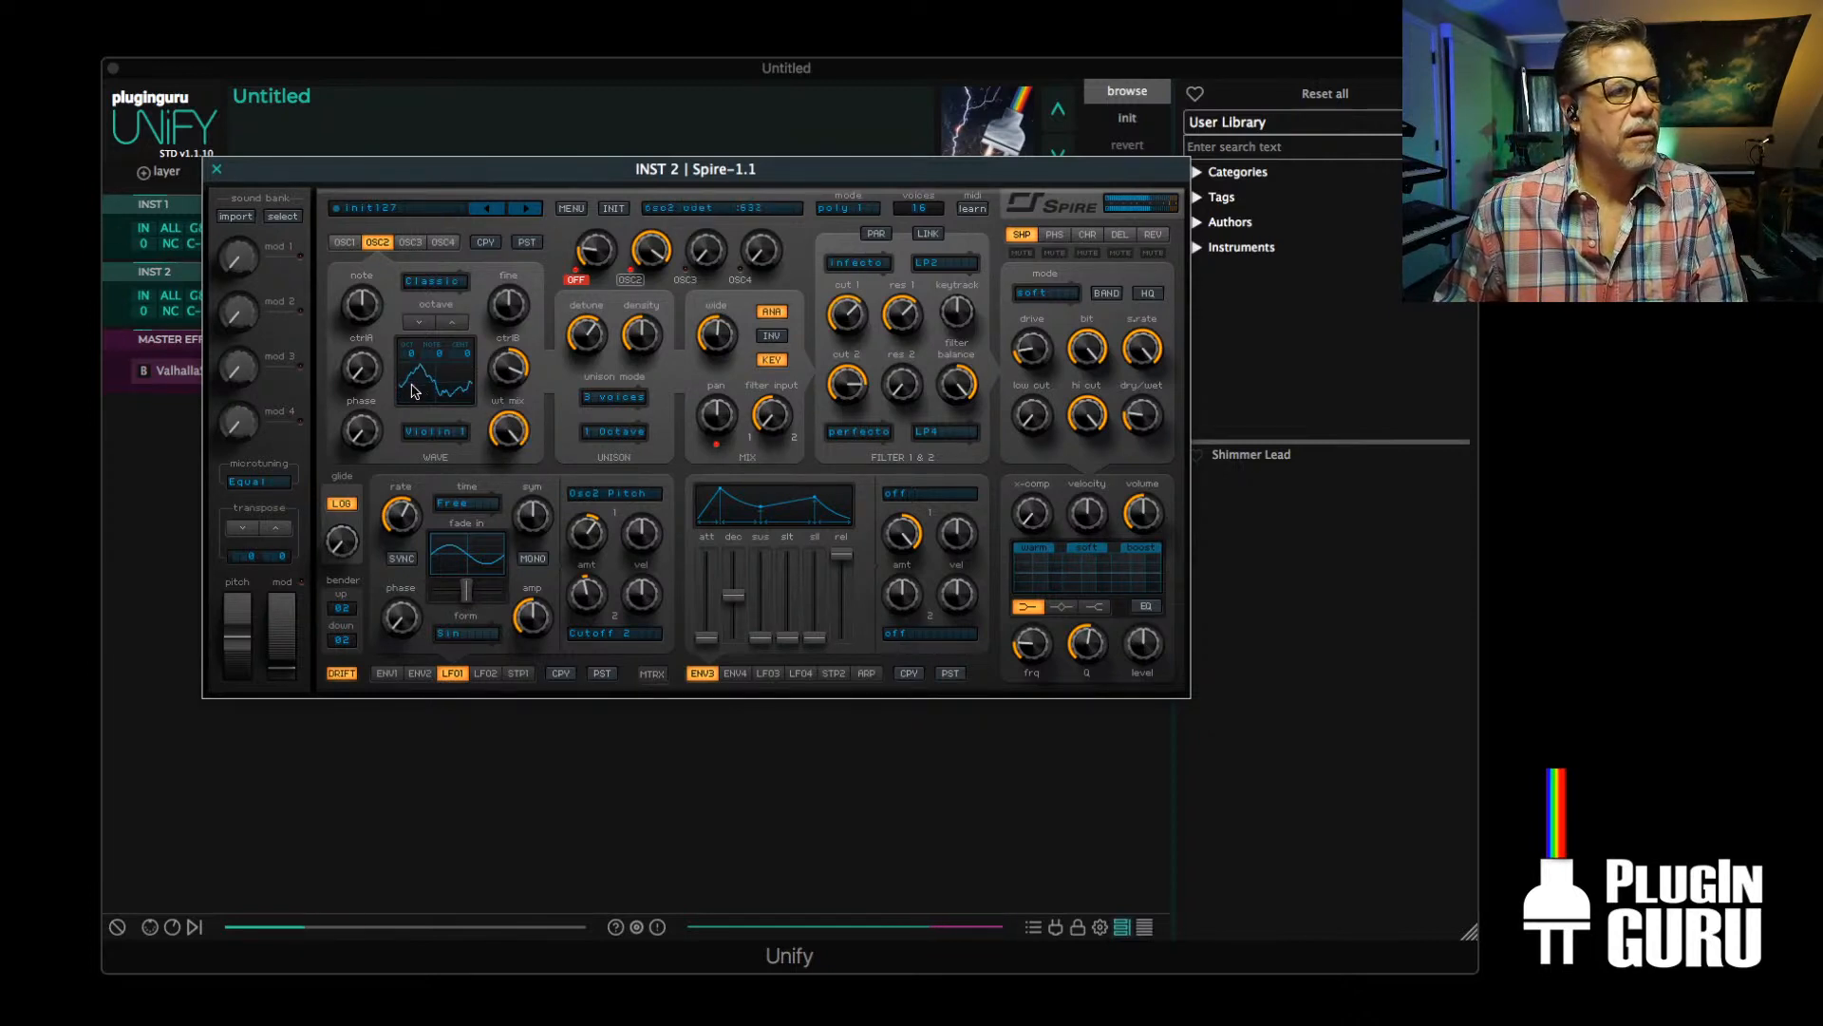
pyautogui.moveTo(511, 367); pyautogui.dragTo(505, 435)
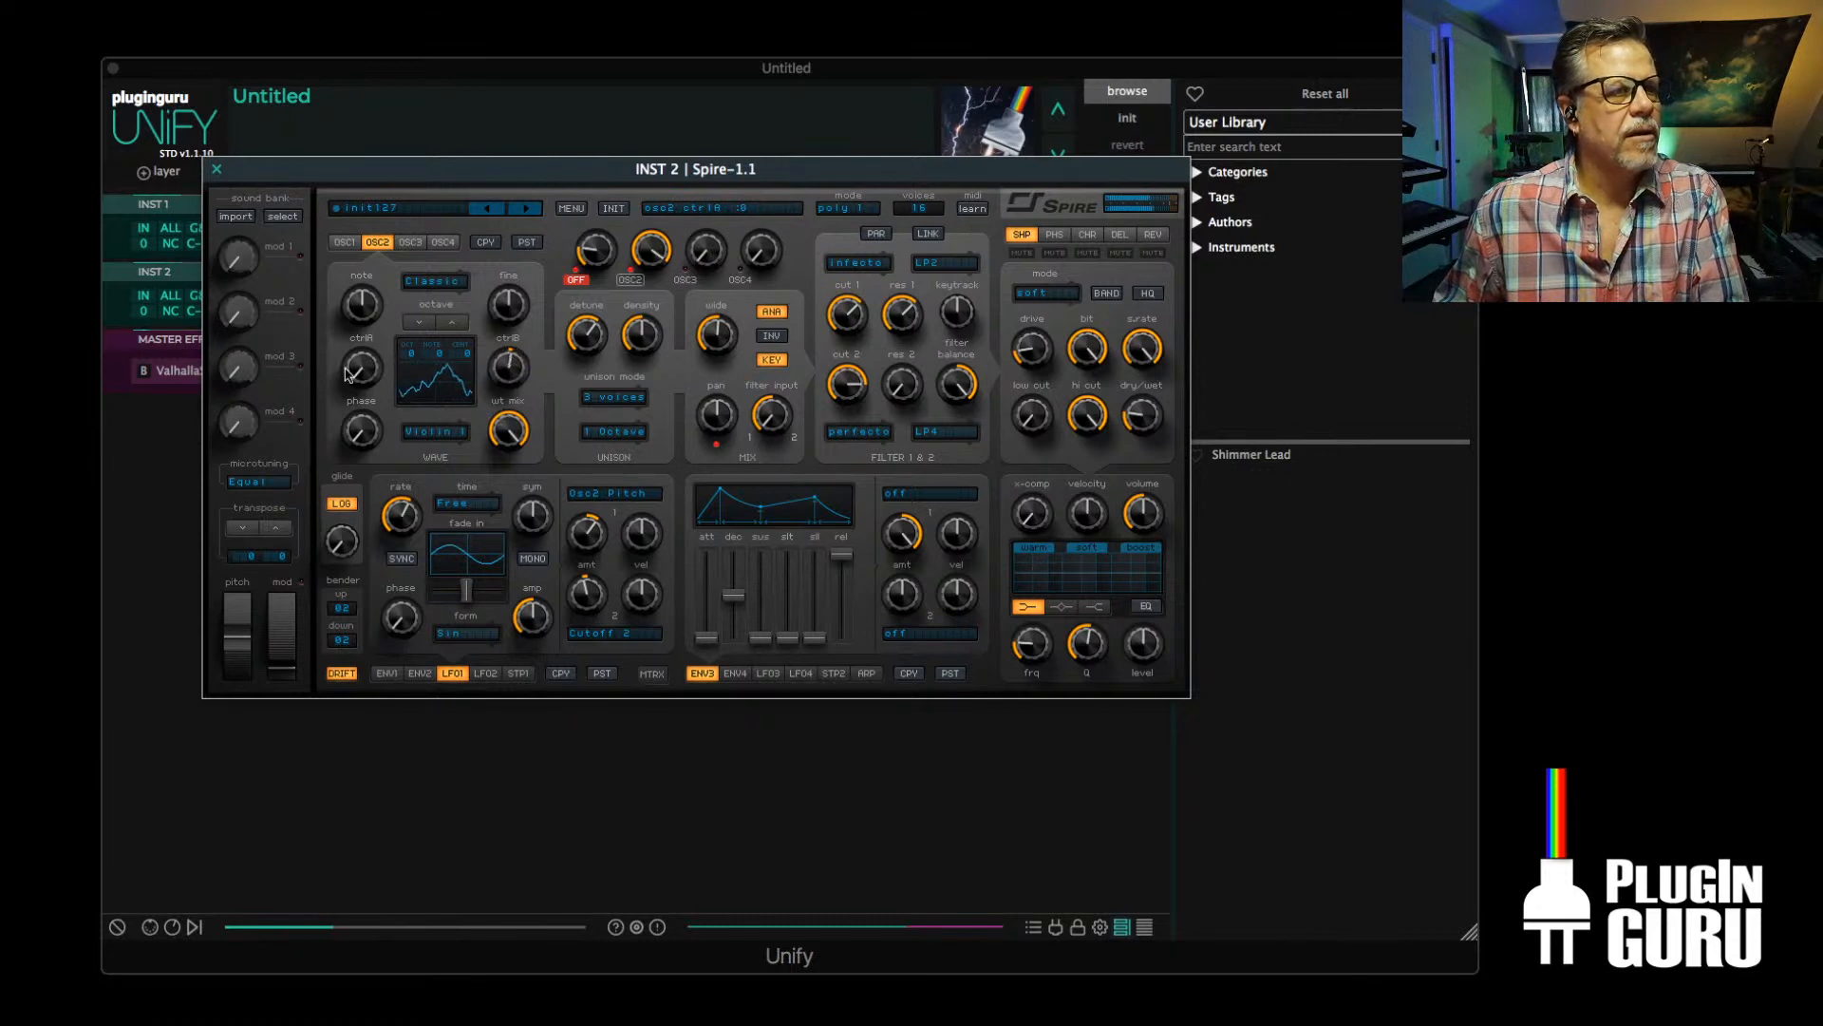
pyautogui.moveTo(364, 311); pyautogui.dragTo(367, 306)
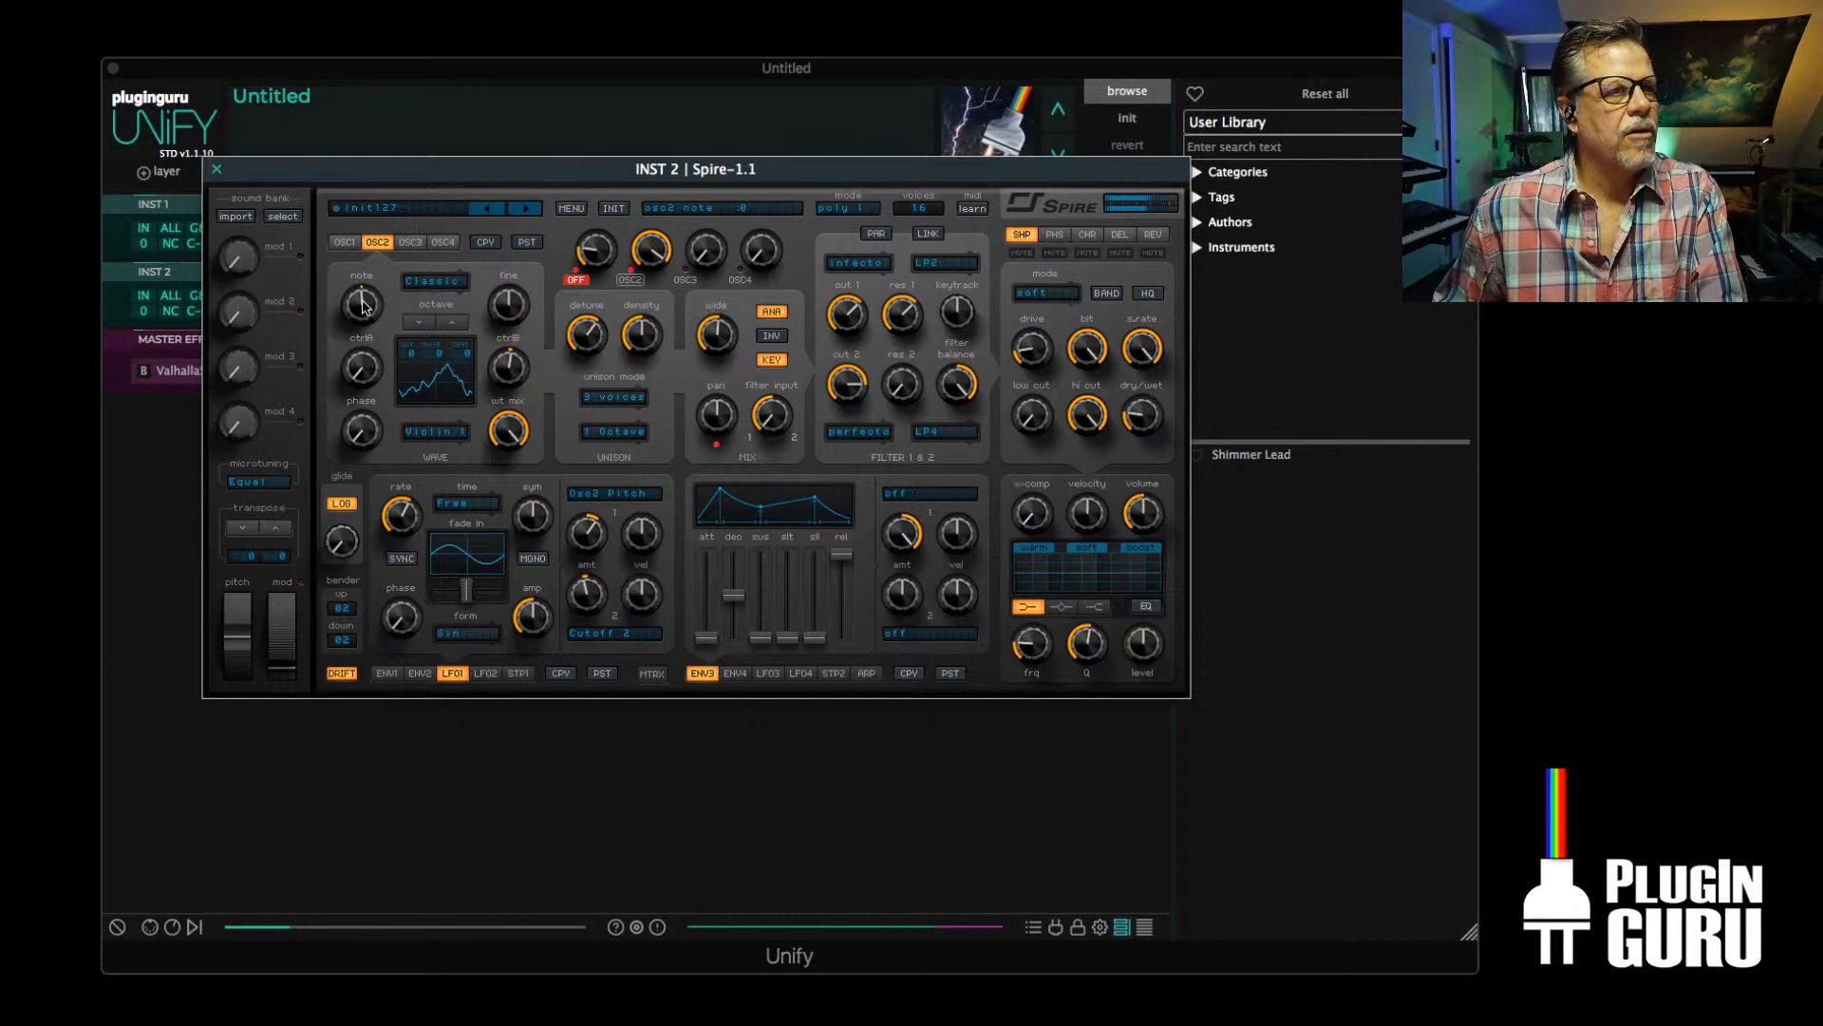
pyautogui.moveTo(503, 439); pyautogui.dragTo(532, 627)
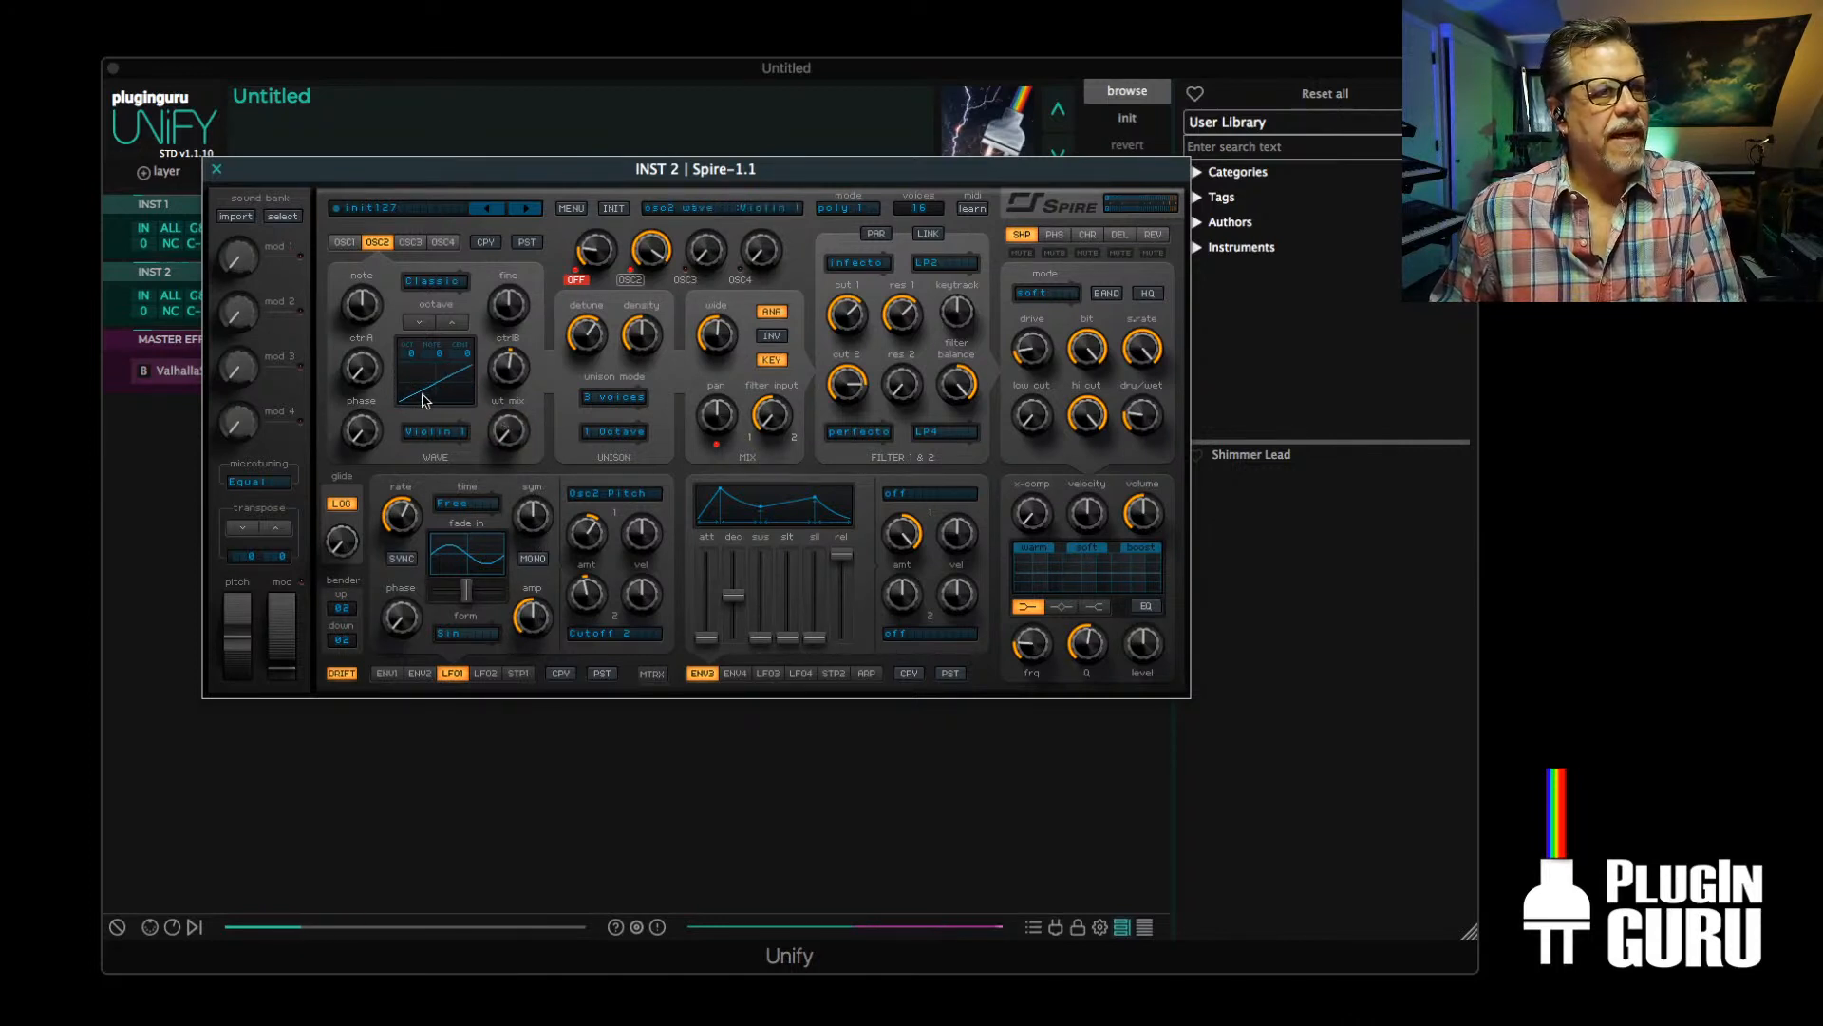
pyautogui.click(436, 282)
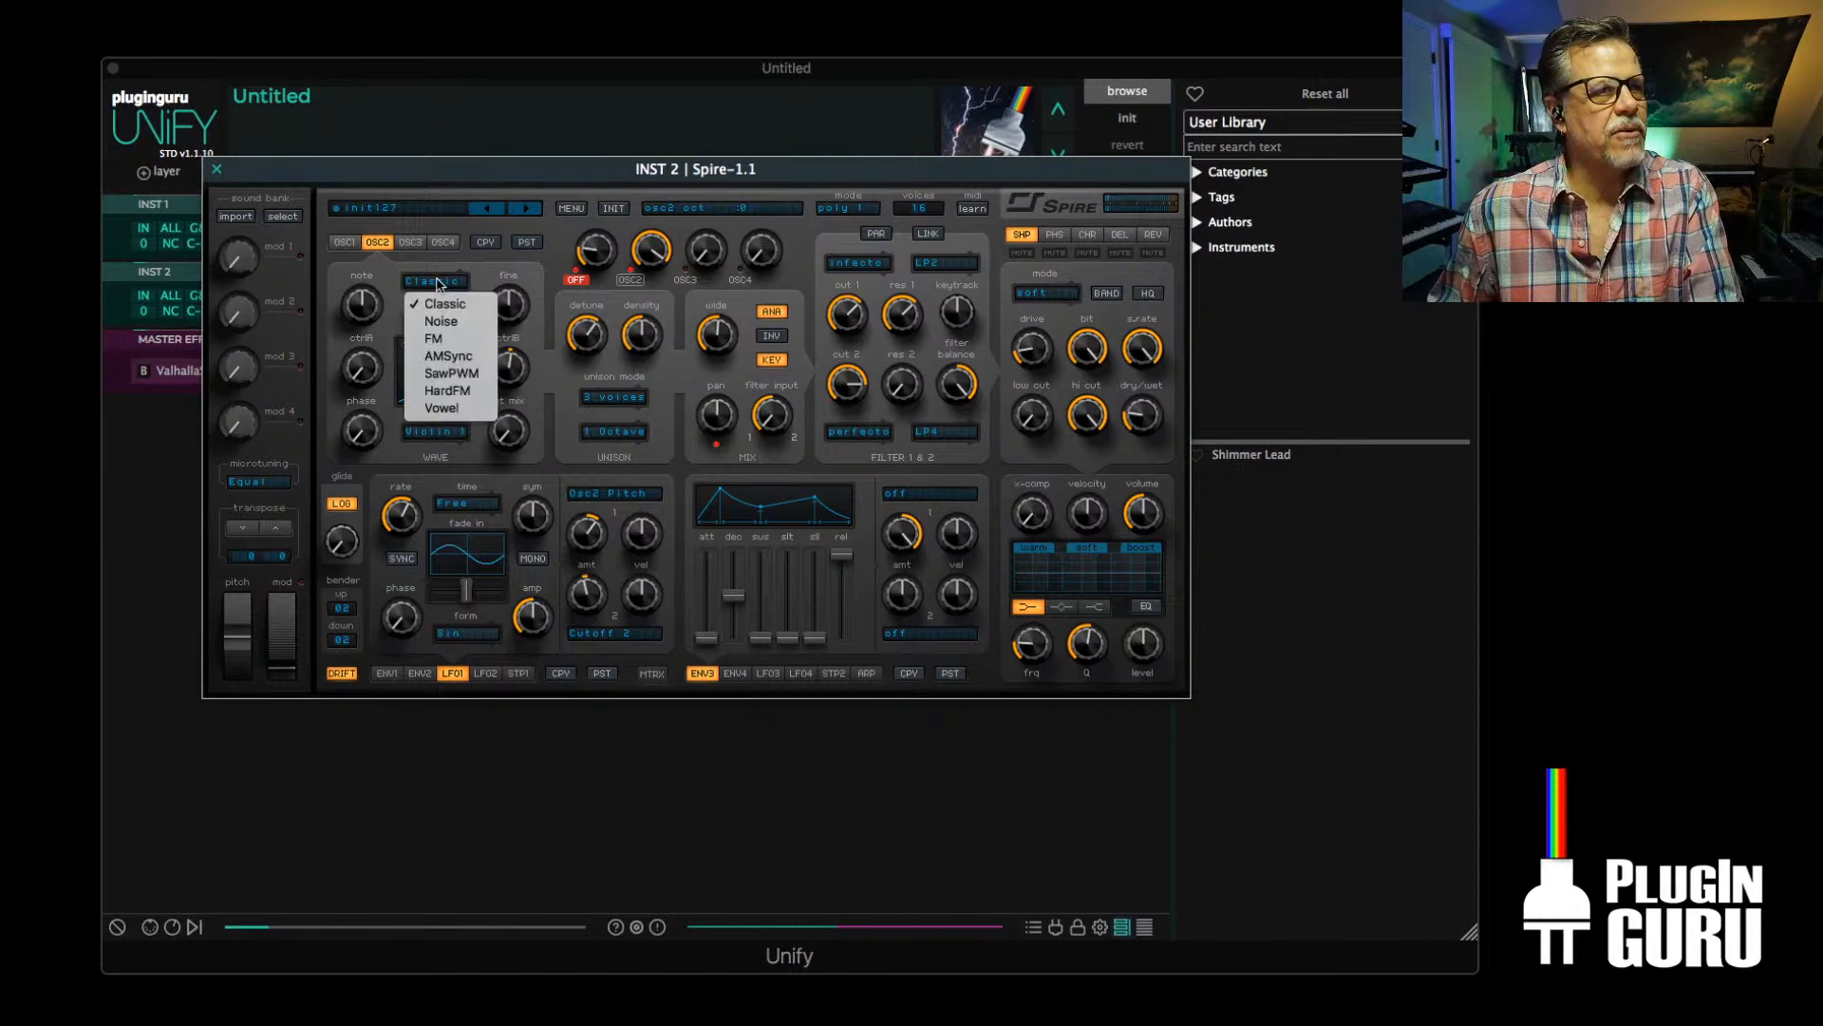
pyautogui.click(370, 359)
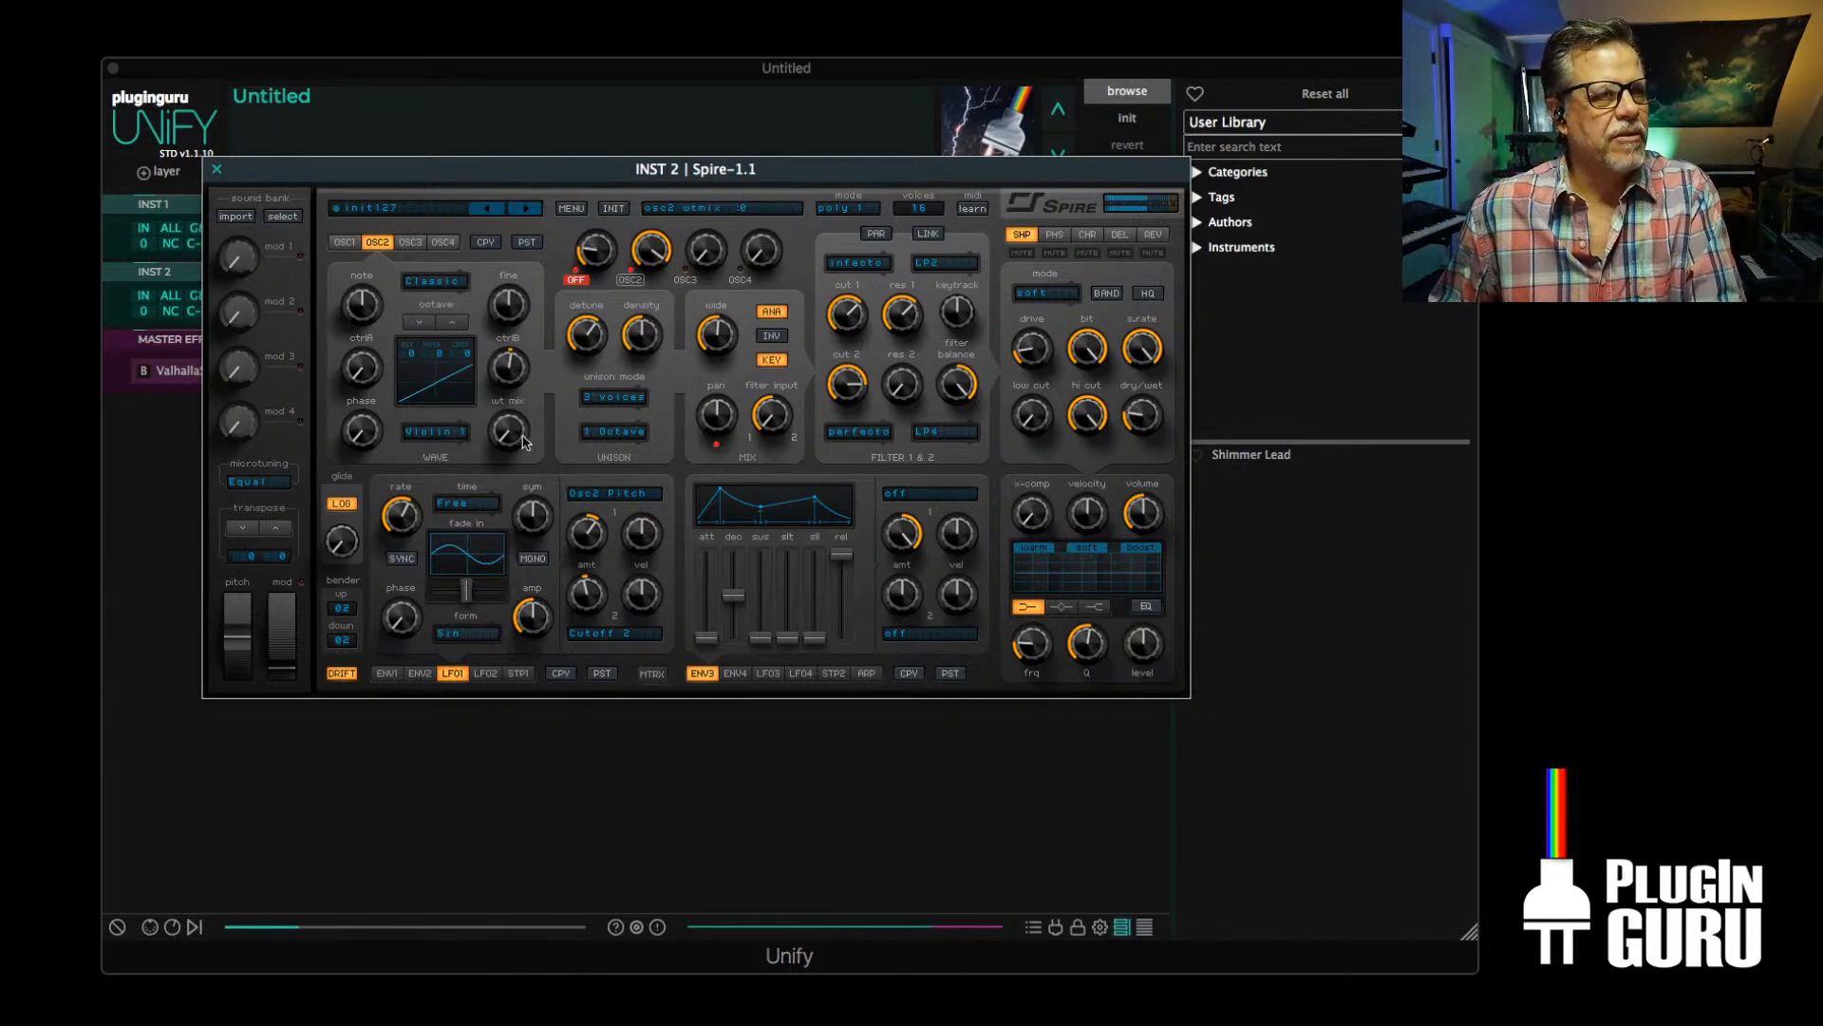
pyautogui.moveTo(518, 390); pyautogui.dragTo(504, 528)
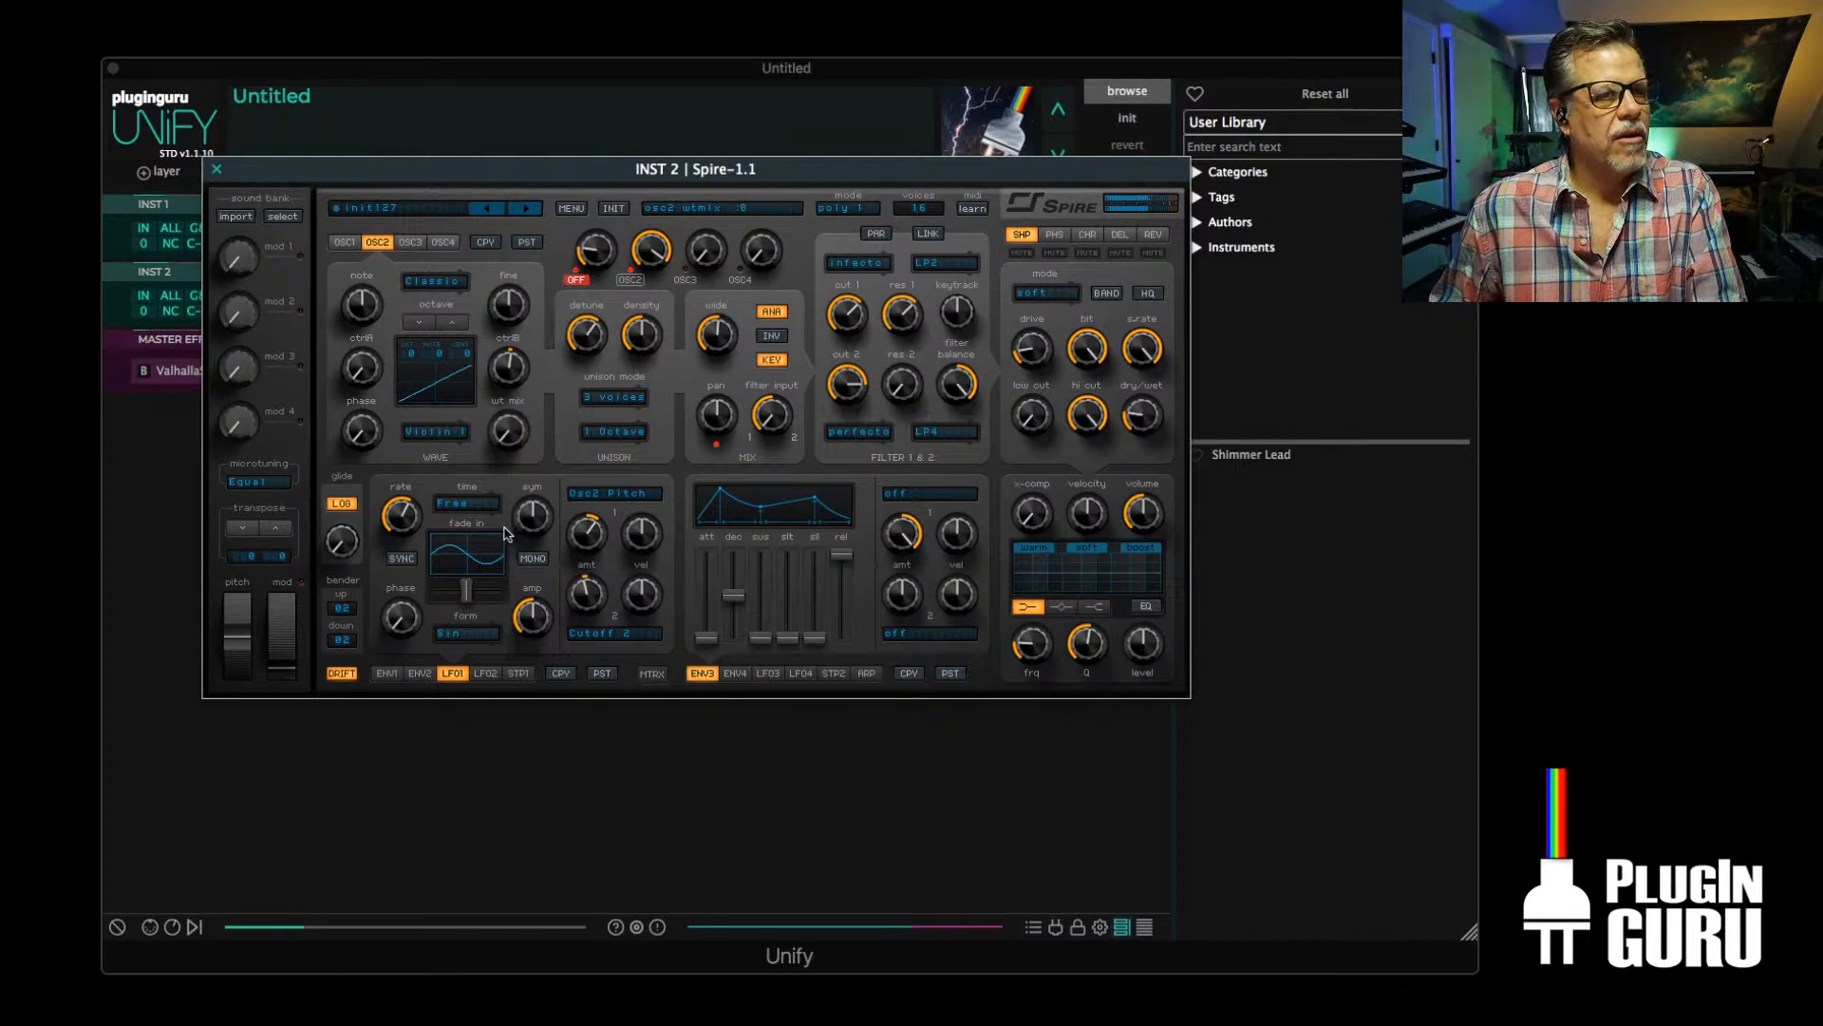
# Route LFO2's first modulation slot to Osc2 WTMix with the amount at maximum
pyautogui.click(768, 675)
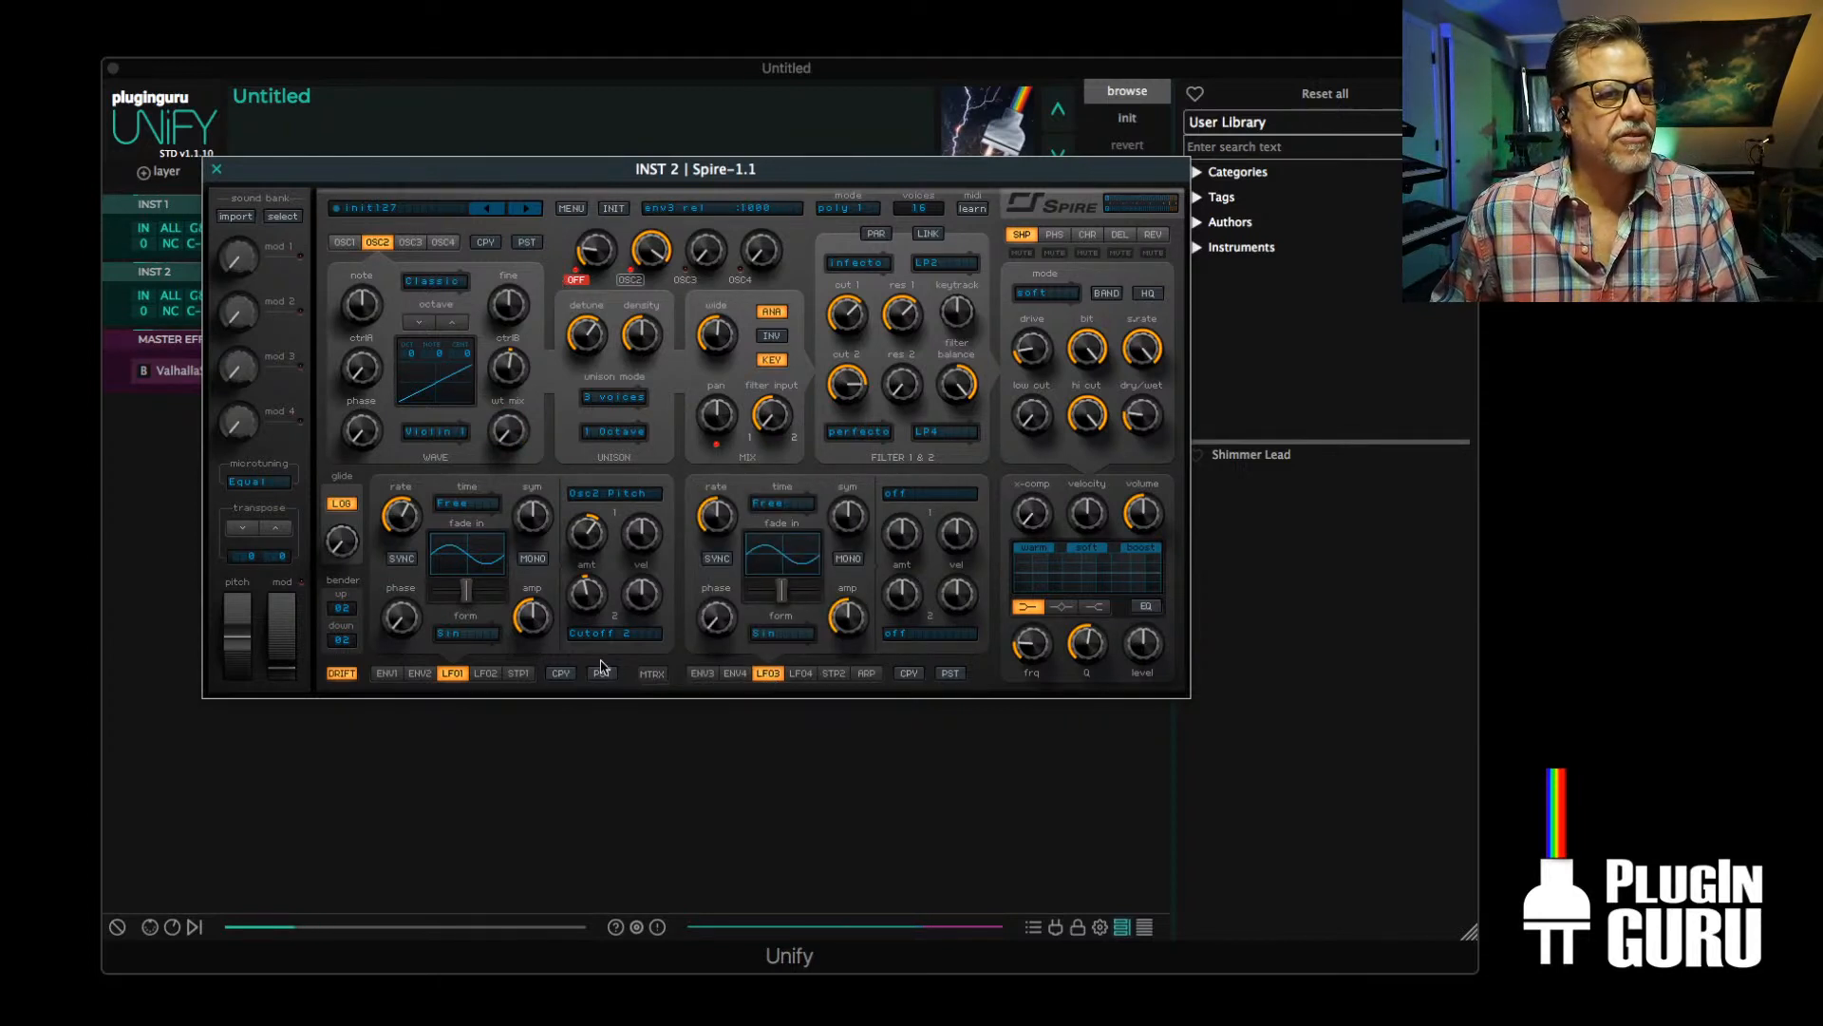
pyautogui.click(486, 673)
pyautogui.click(591, 500)
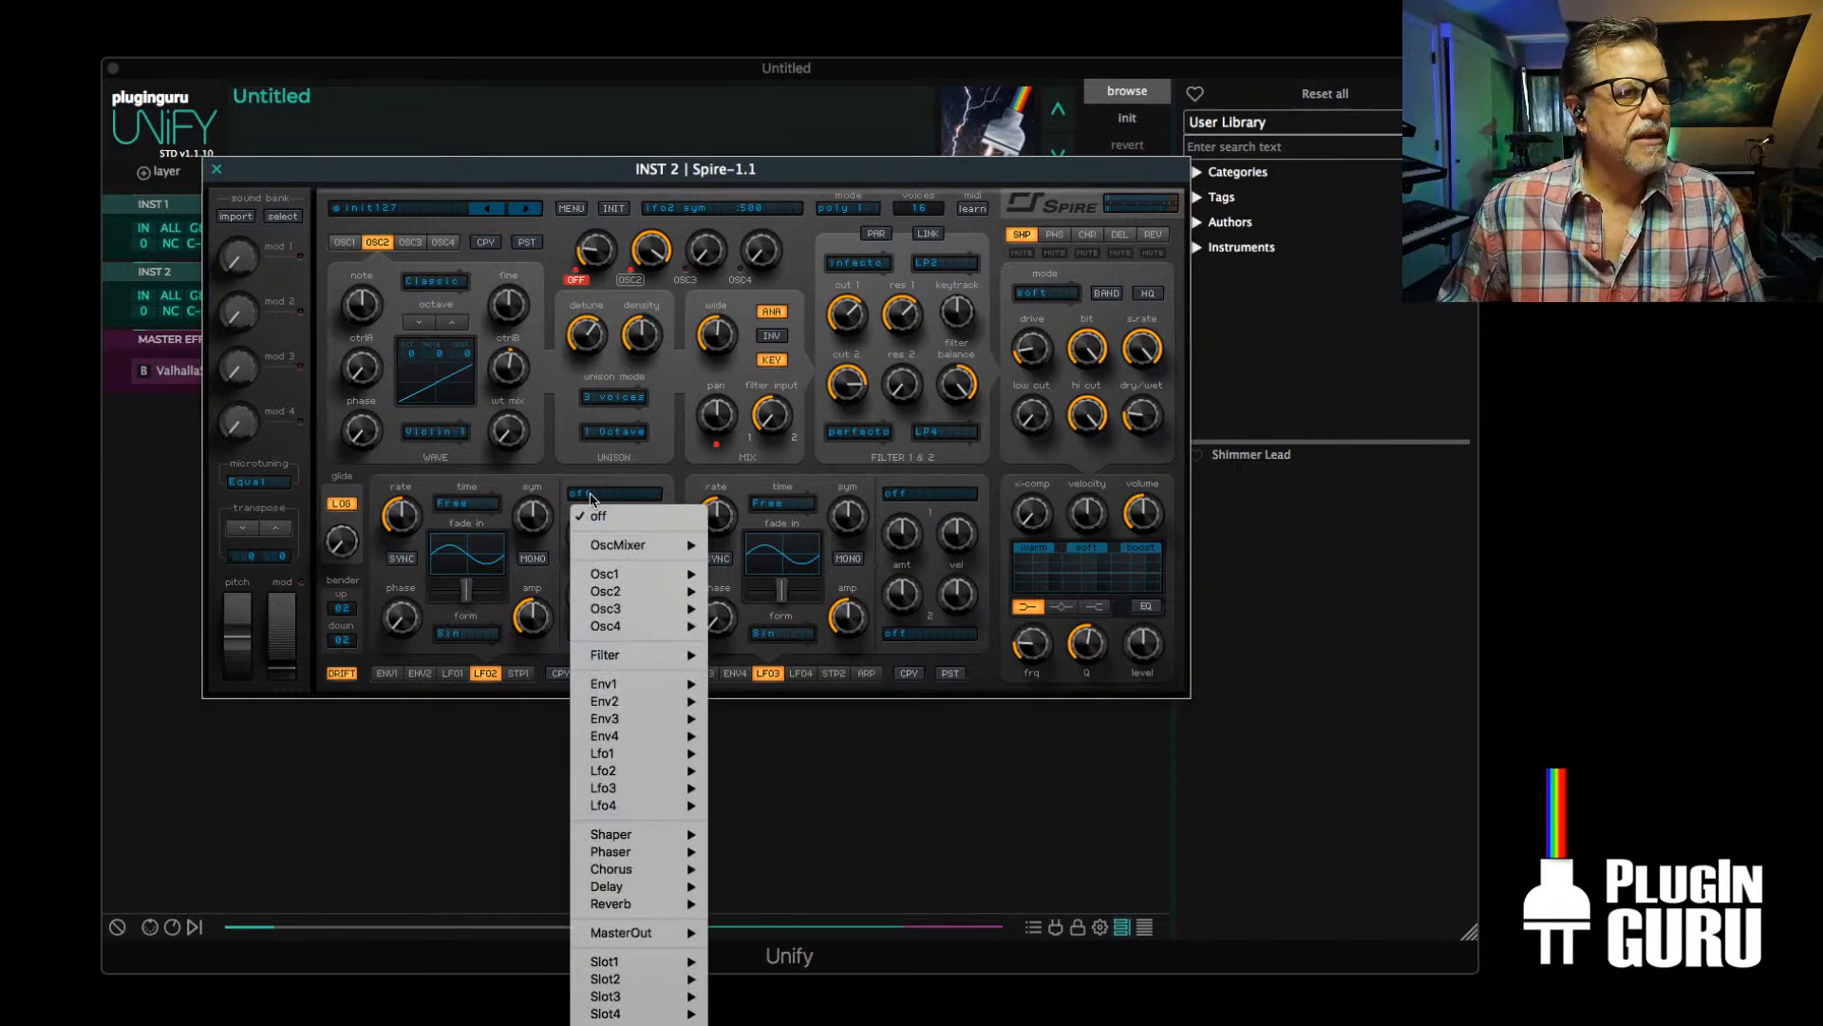
pyautogui.moveTo(617, 575)
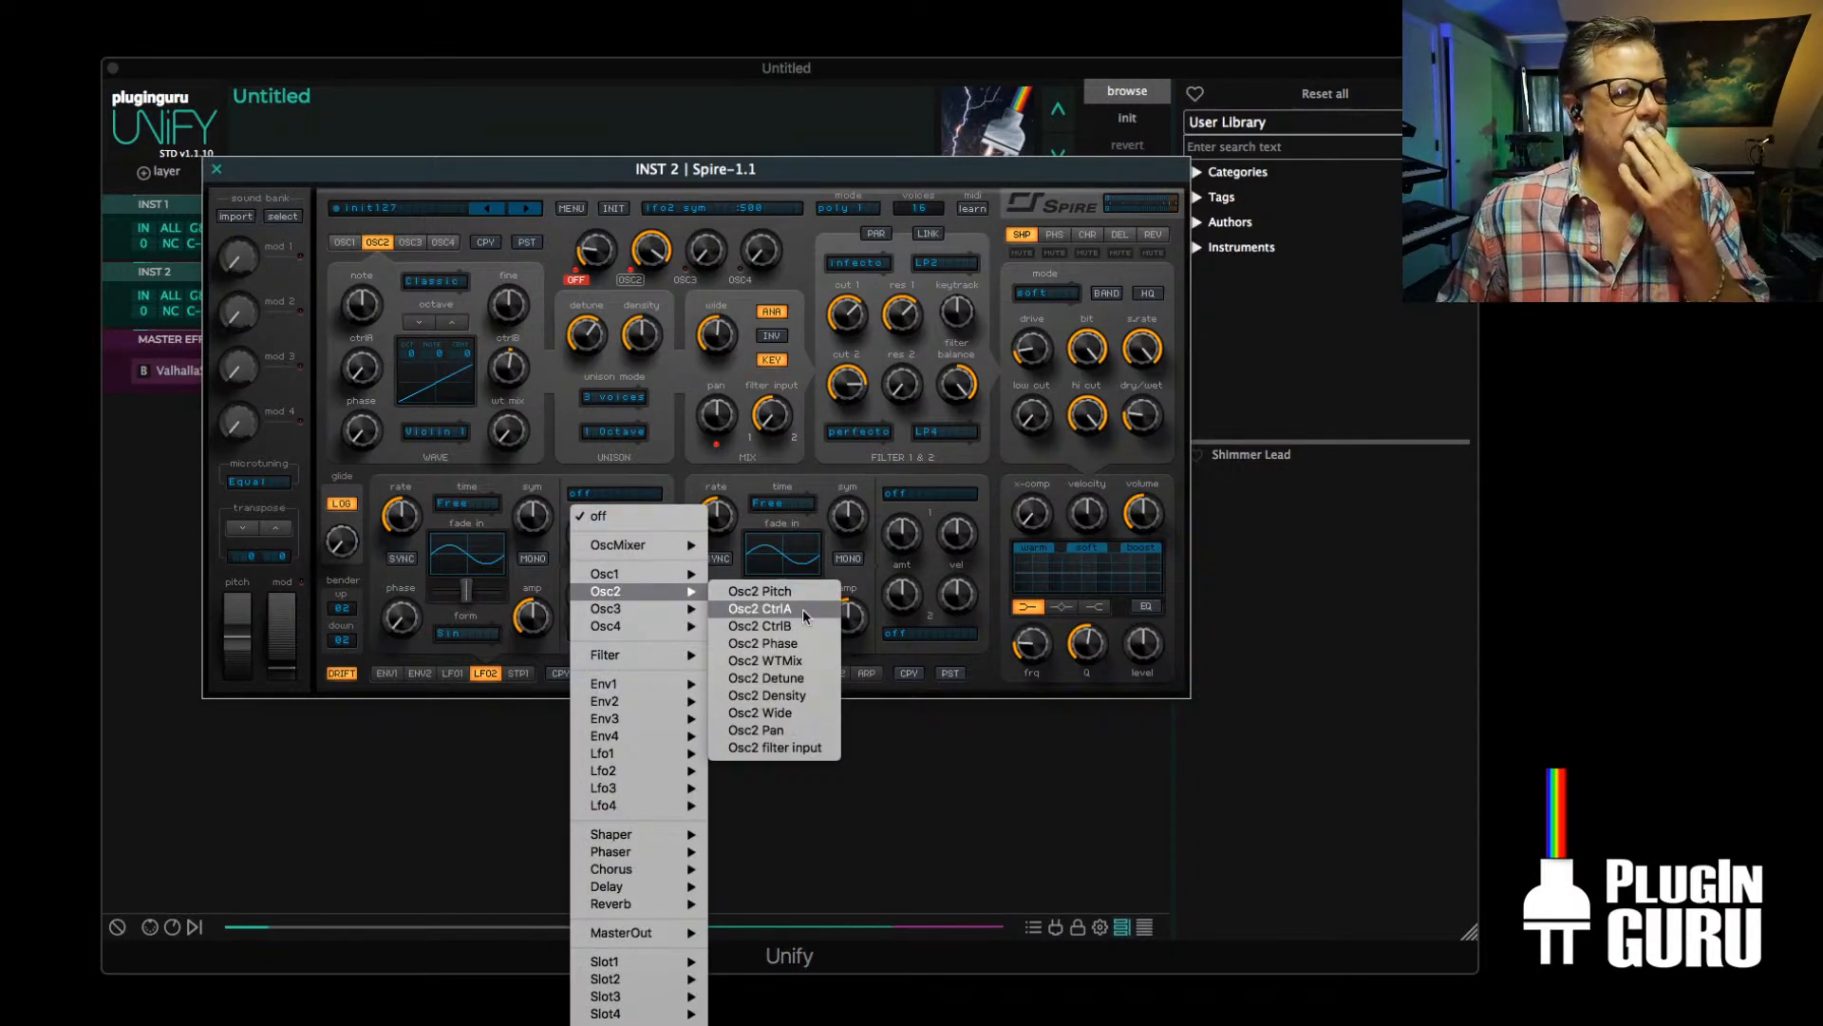
pyautogui.click(770, 662)
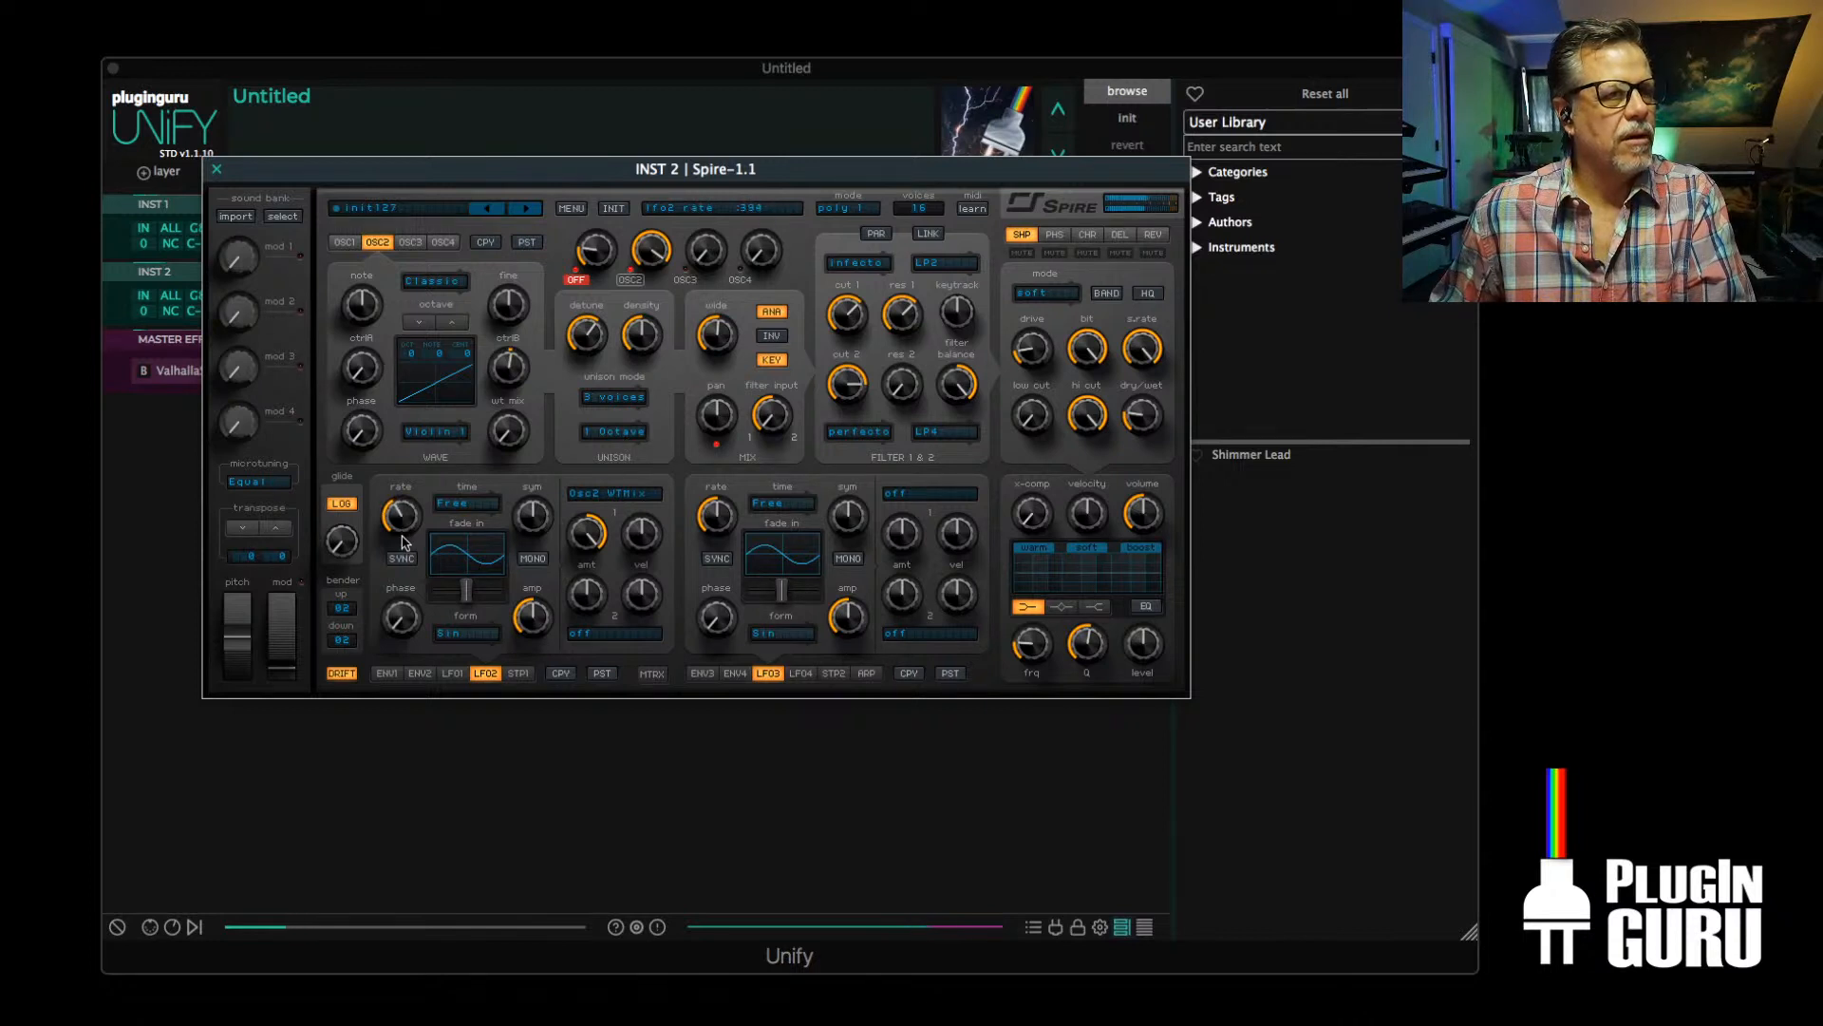
# Raise OSC2's WT Mix to about two thirds and speed up LFO2's rate
pyautogui.moveTo(403, 541); pyautogui.dragTo(519, 410)
pyautogui.moveTo(567, 287); pyautogui.dragTo(547, 353)
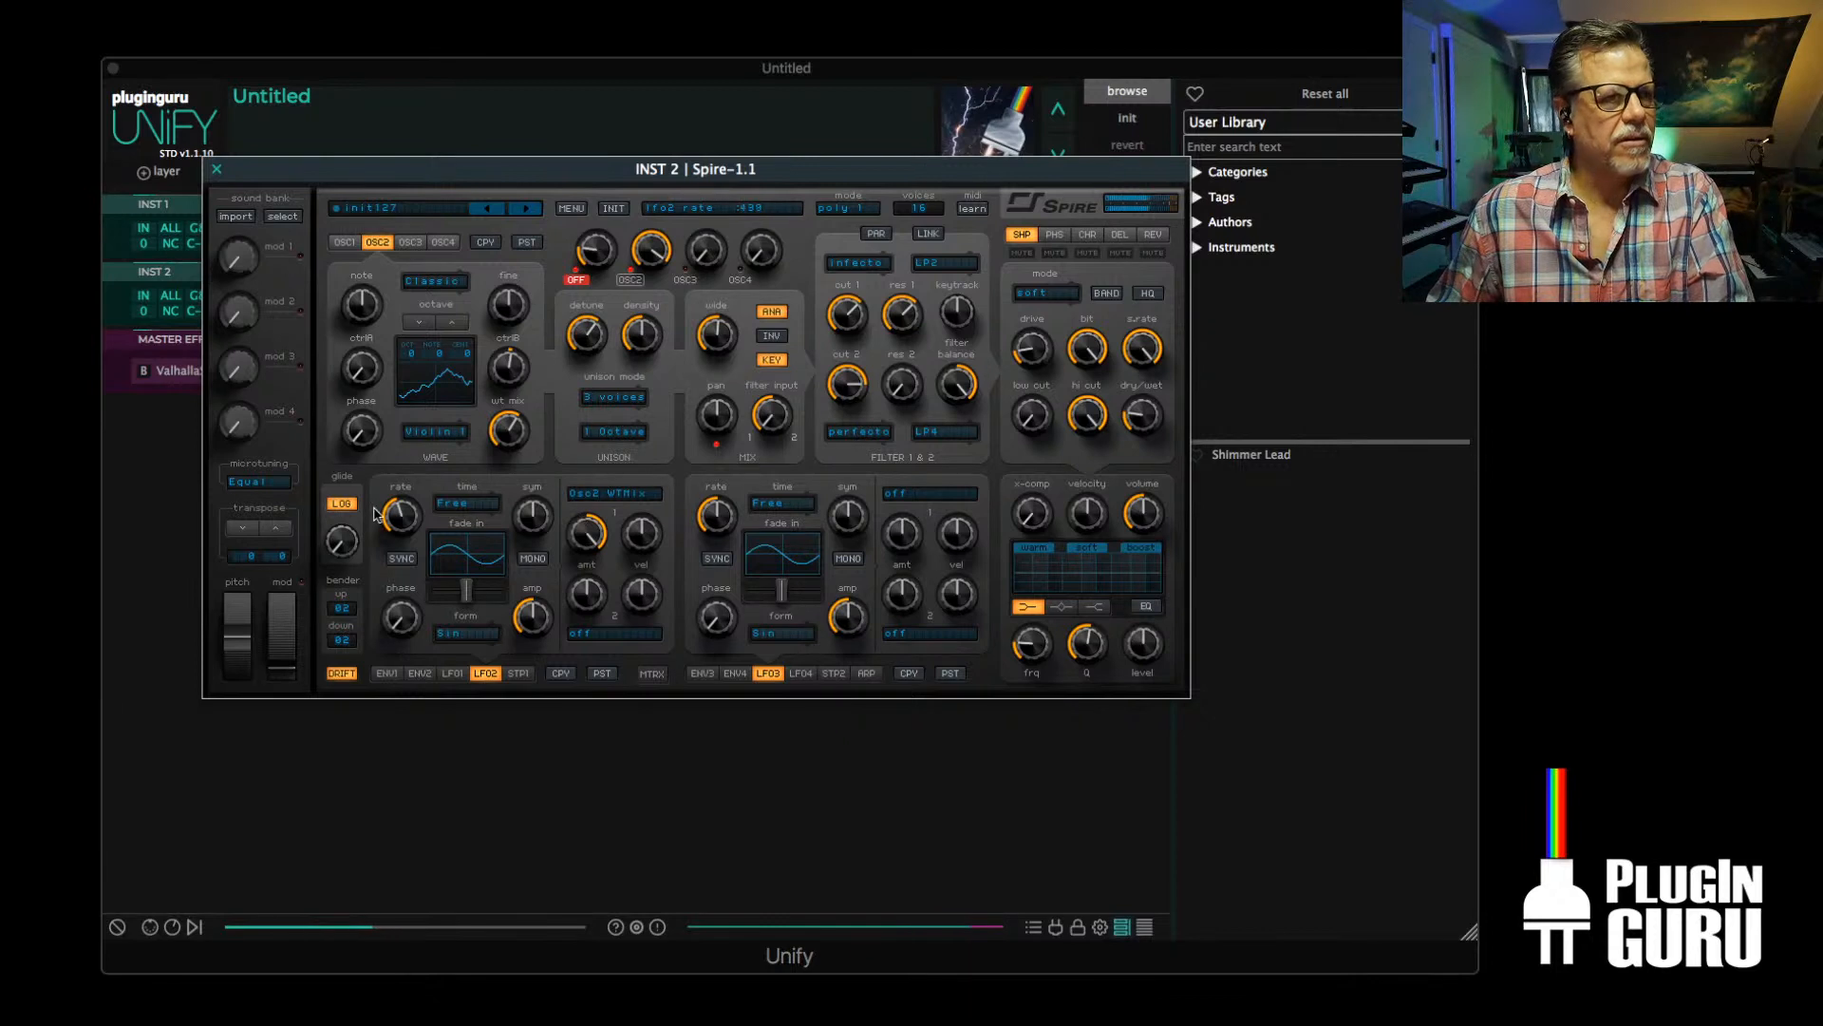
pyautogui.moveTo(386, 516)
pyautogui.mouseDown()
pyautogui.moveTo(416, 445)
pyautogui.moveTo(413, 539)
pyautogui.mouseUp()
# Set LFO2's form to S&H with a faster rate and a reduced Osc2 WTMix amount
pyautogui.click(467, 633)
pyautogui.scroll(-5, 466, 638)
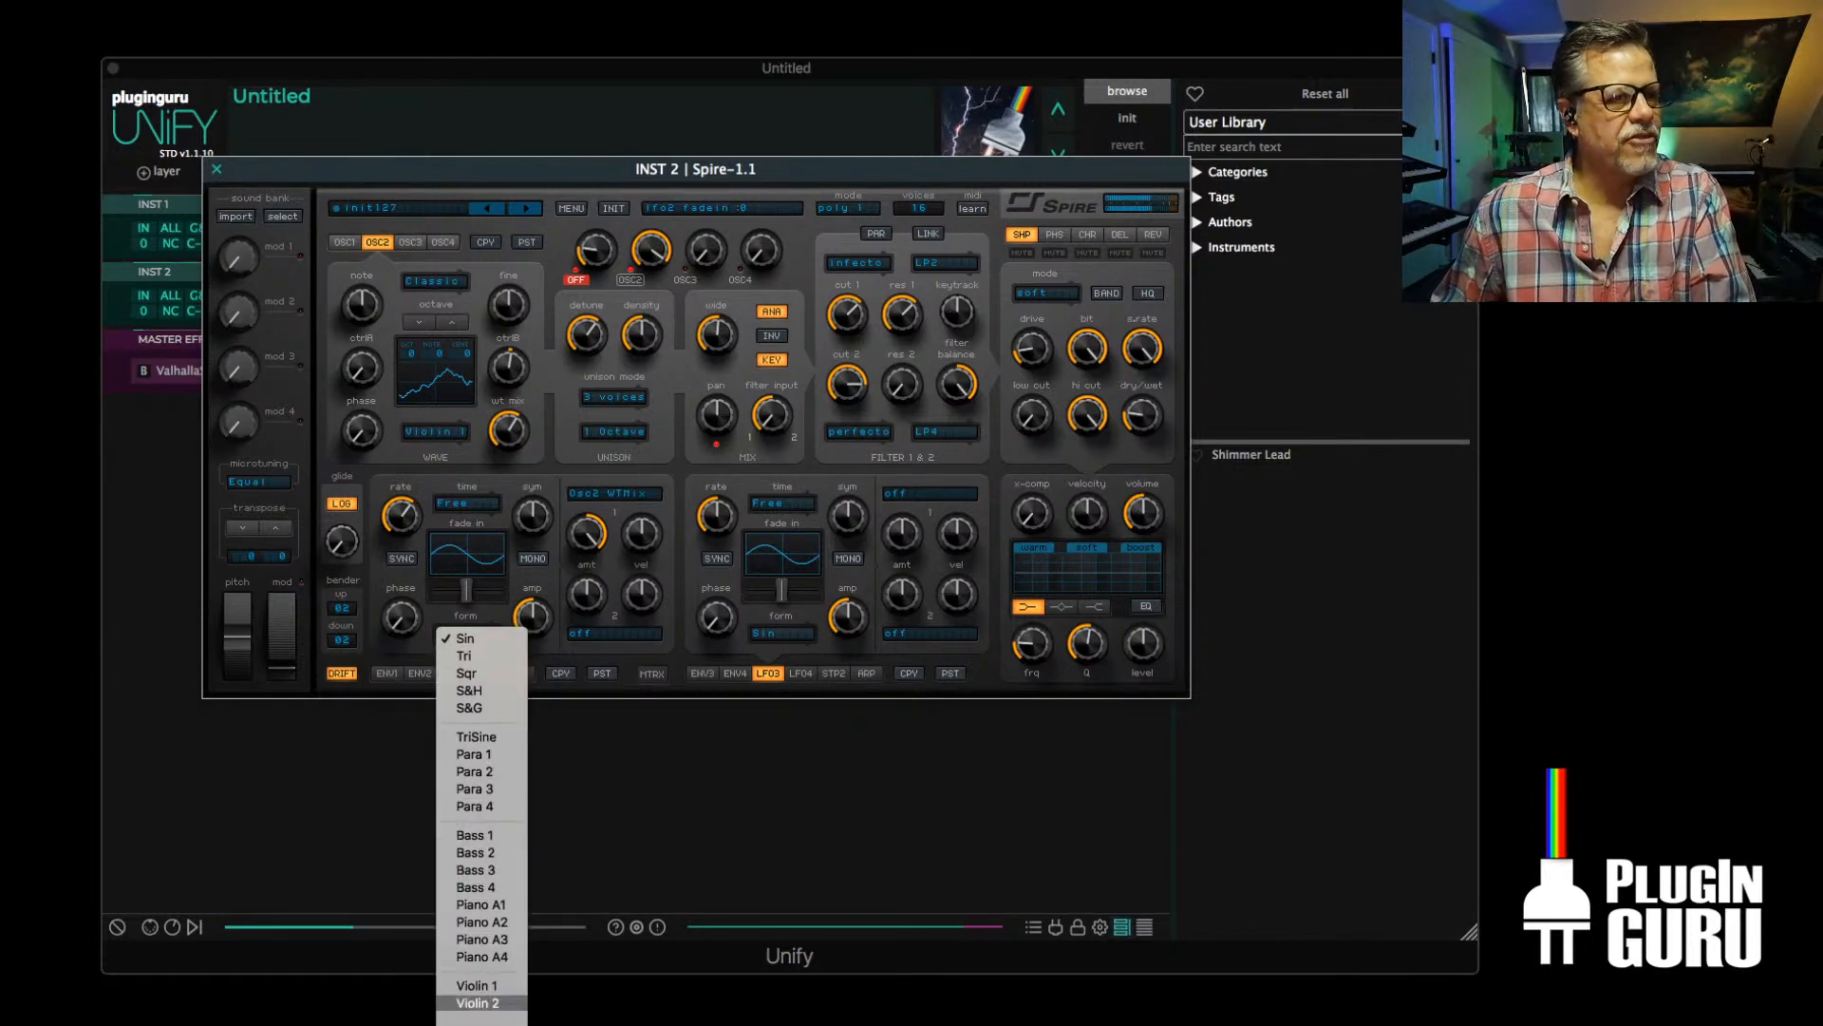
pyautogui.scroll(-9, 483, 712)
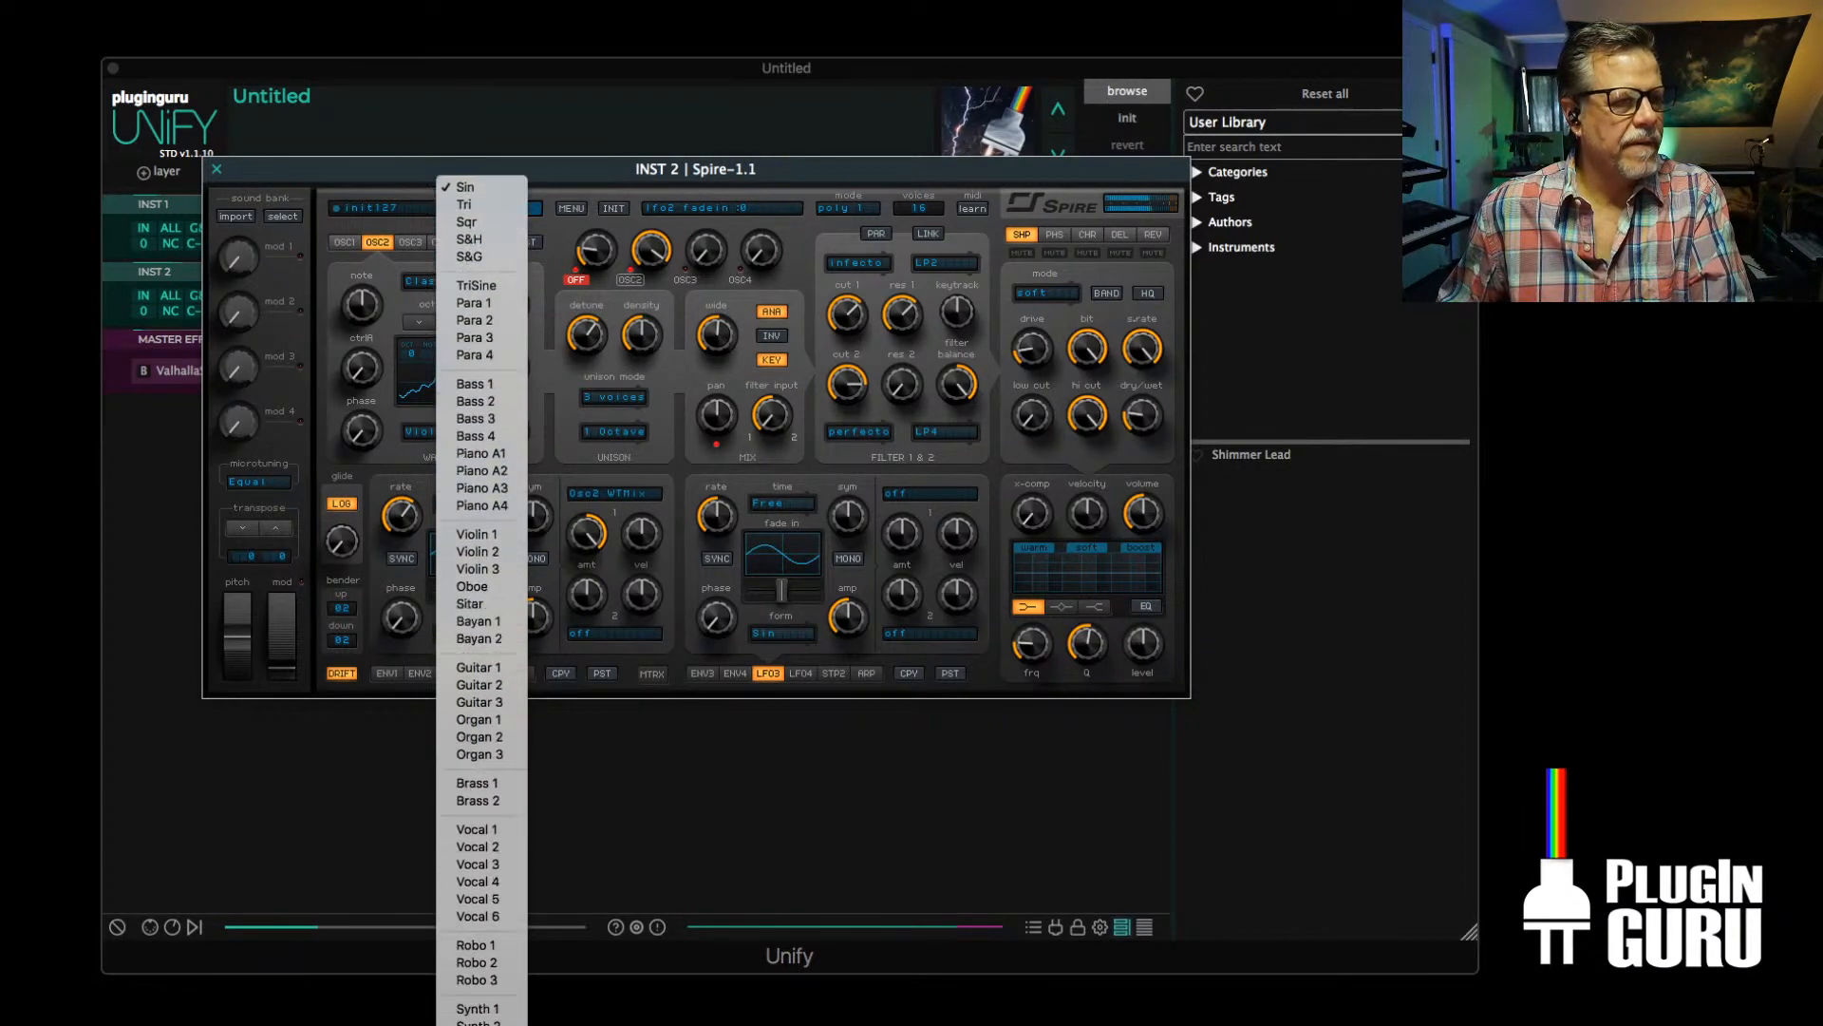
pyautogui.scroll(-1, 533, 803)
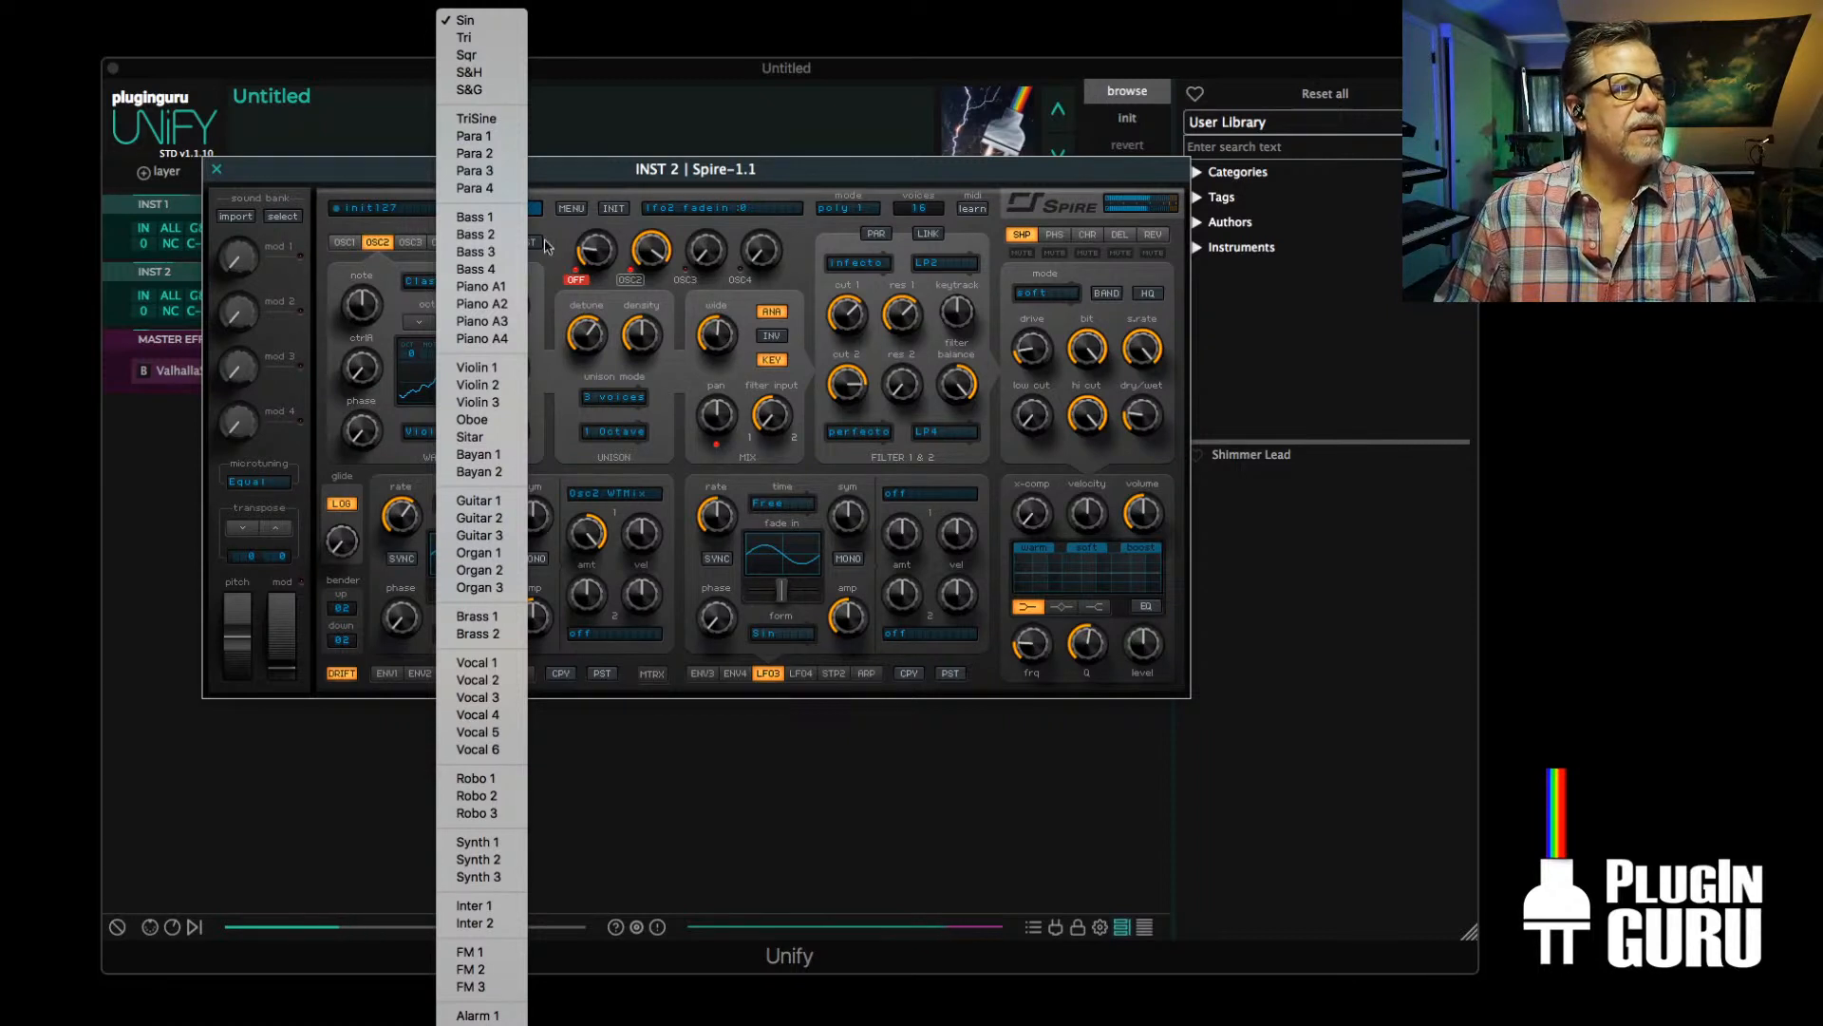
pyautogui.click(506, 76)
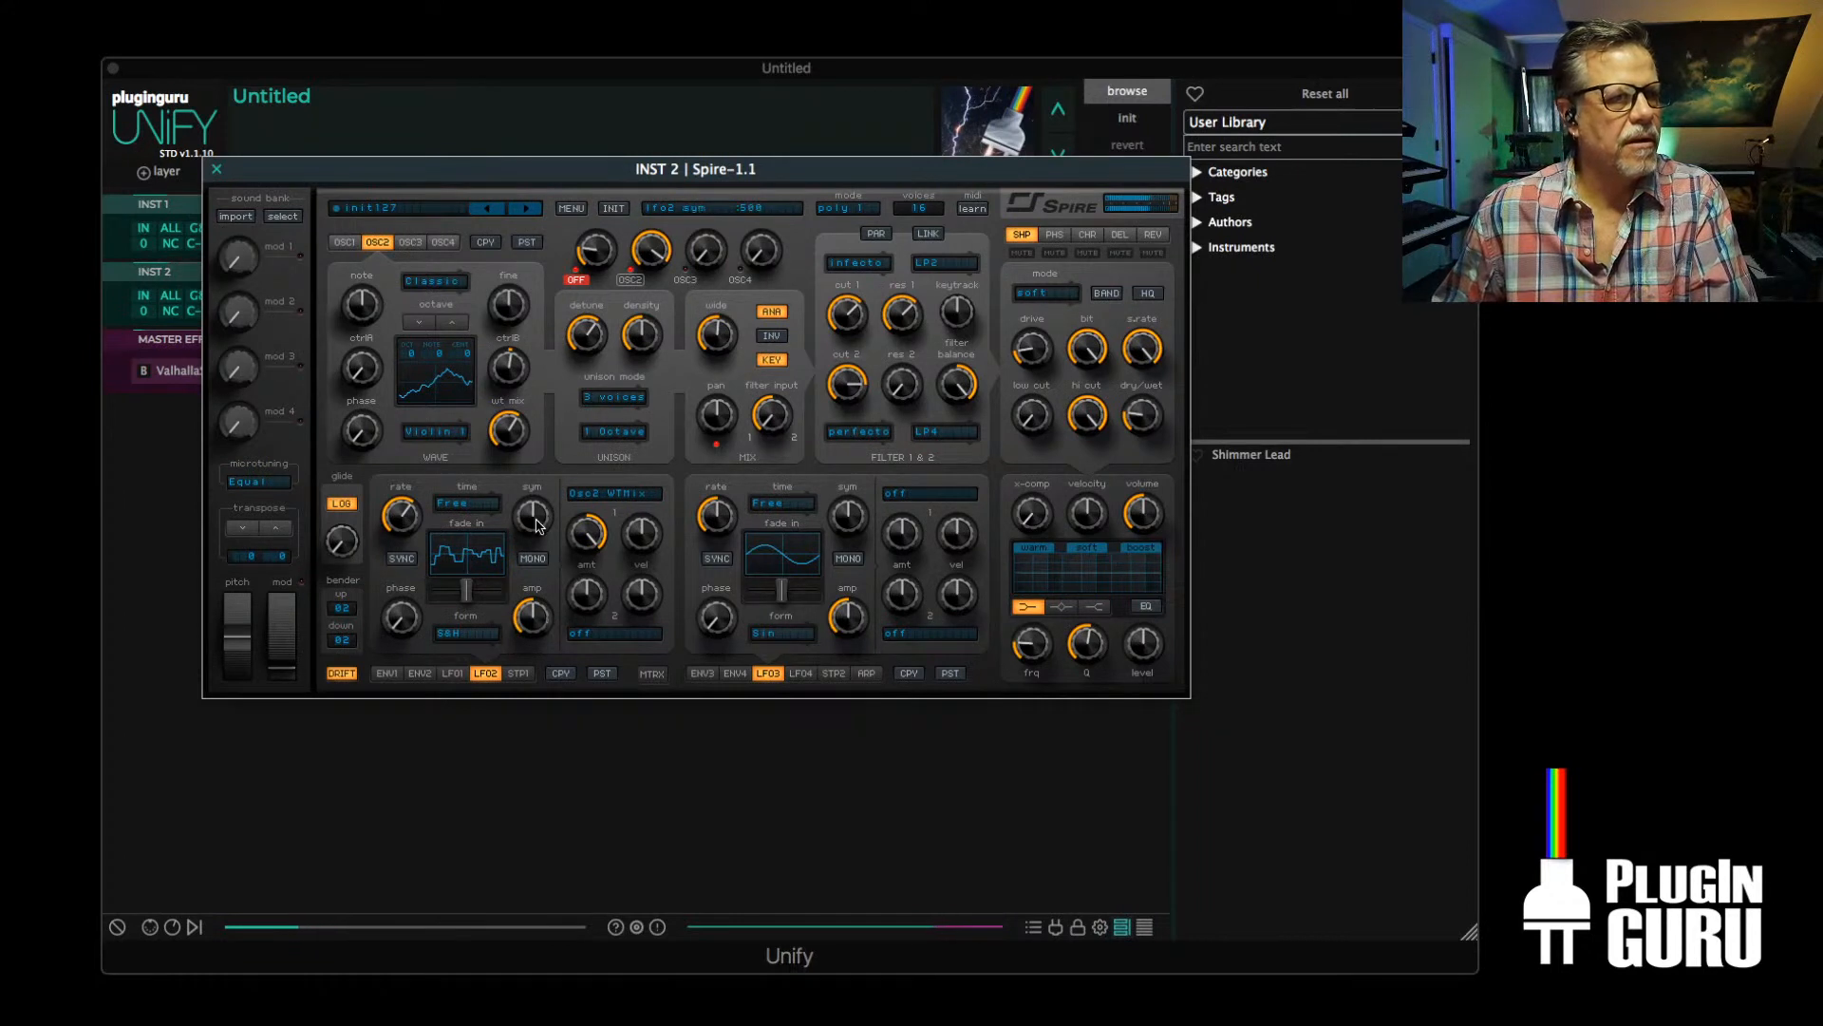
pyautogui.moveTo(397, 508); pyautogui.dragTo(399, 478)
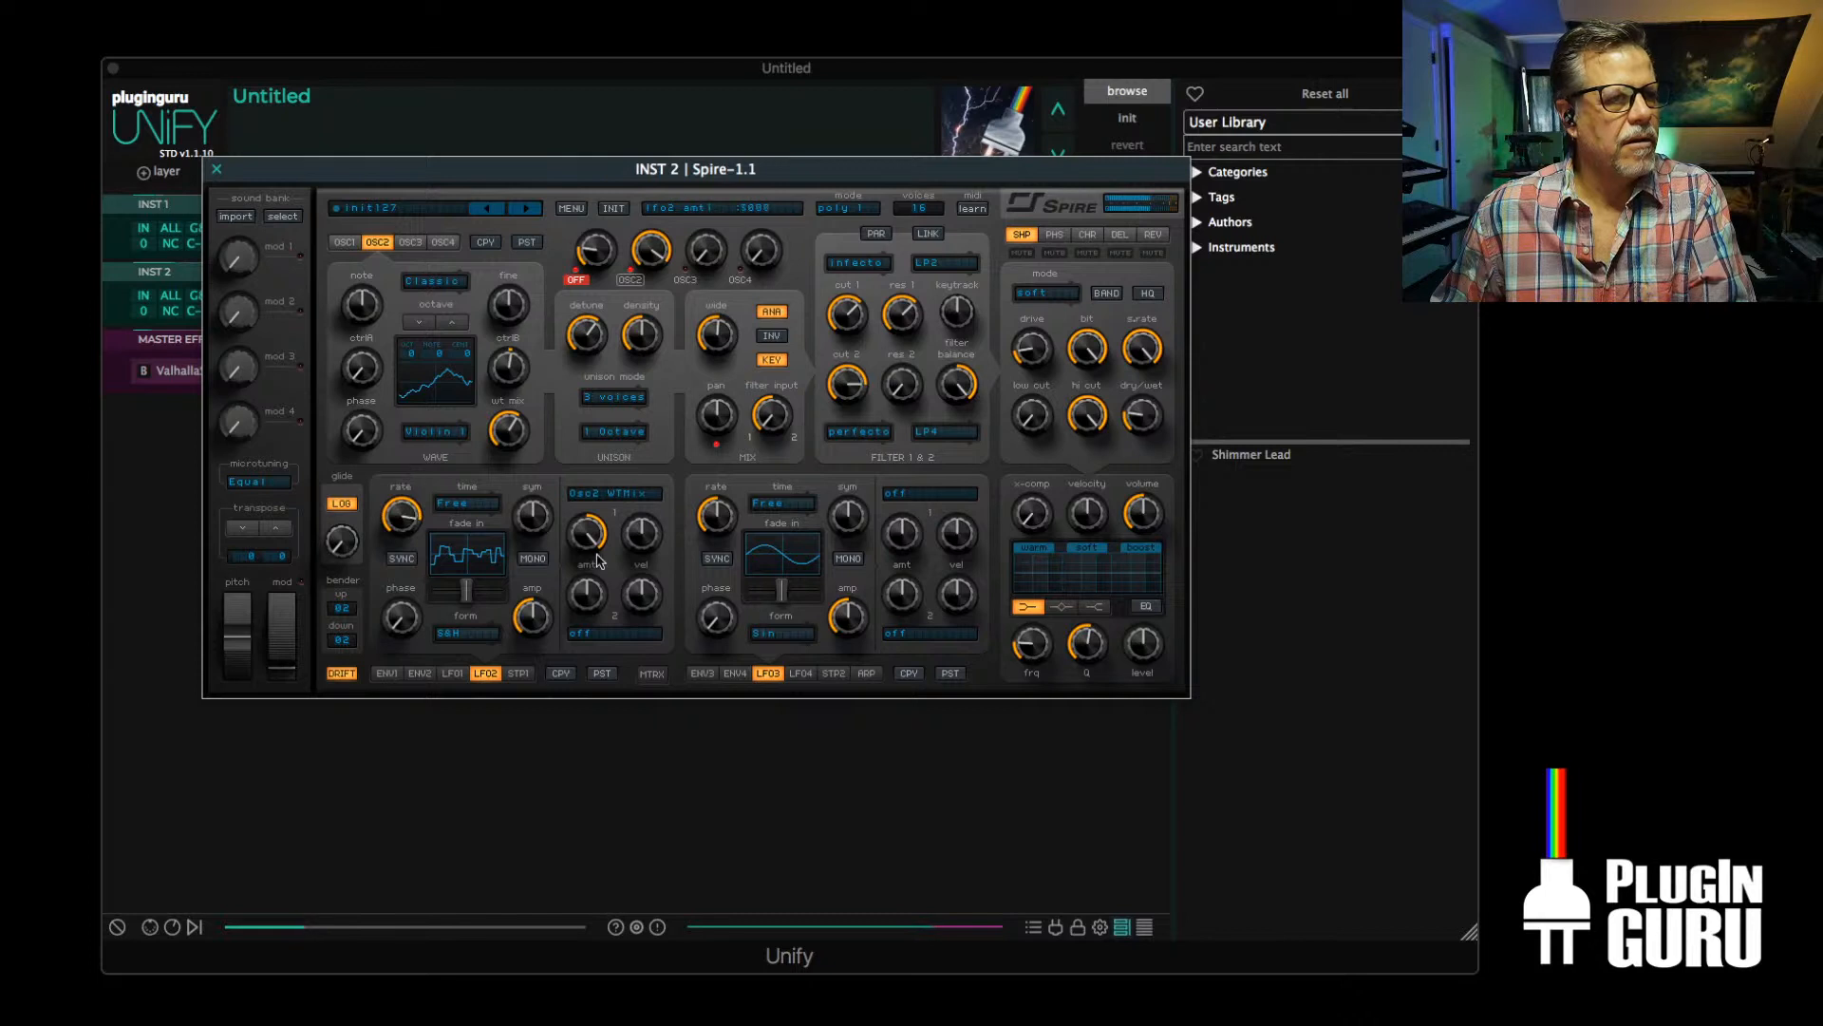
pyautogui.moveTo(597, 560); pyautogui.dragTo(574, 570)
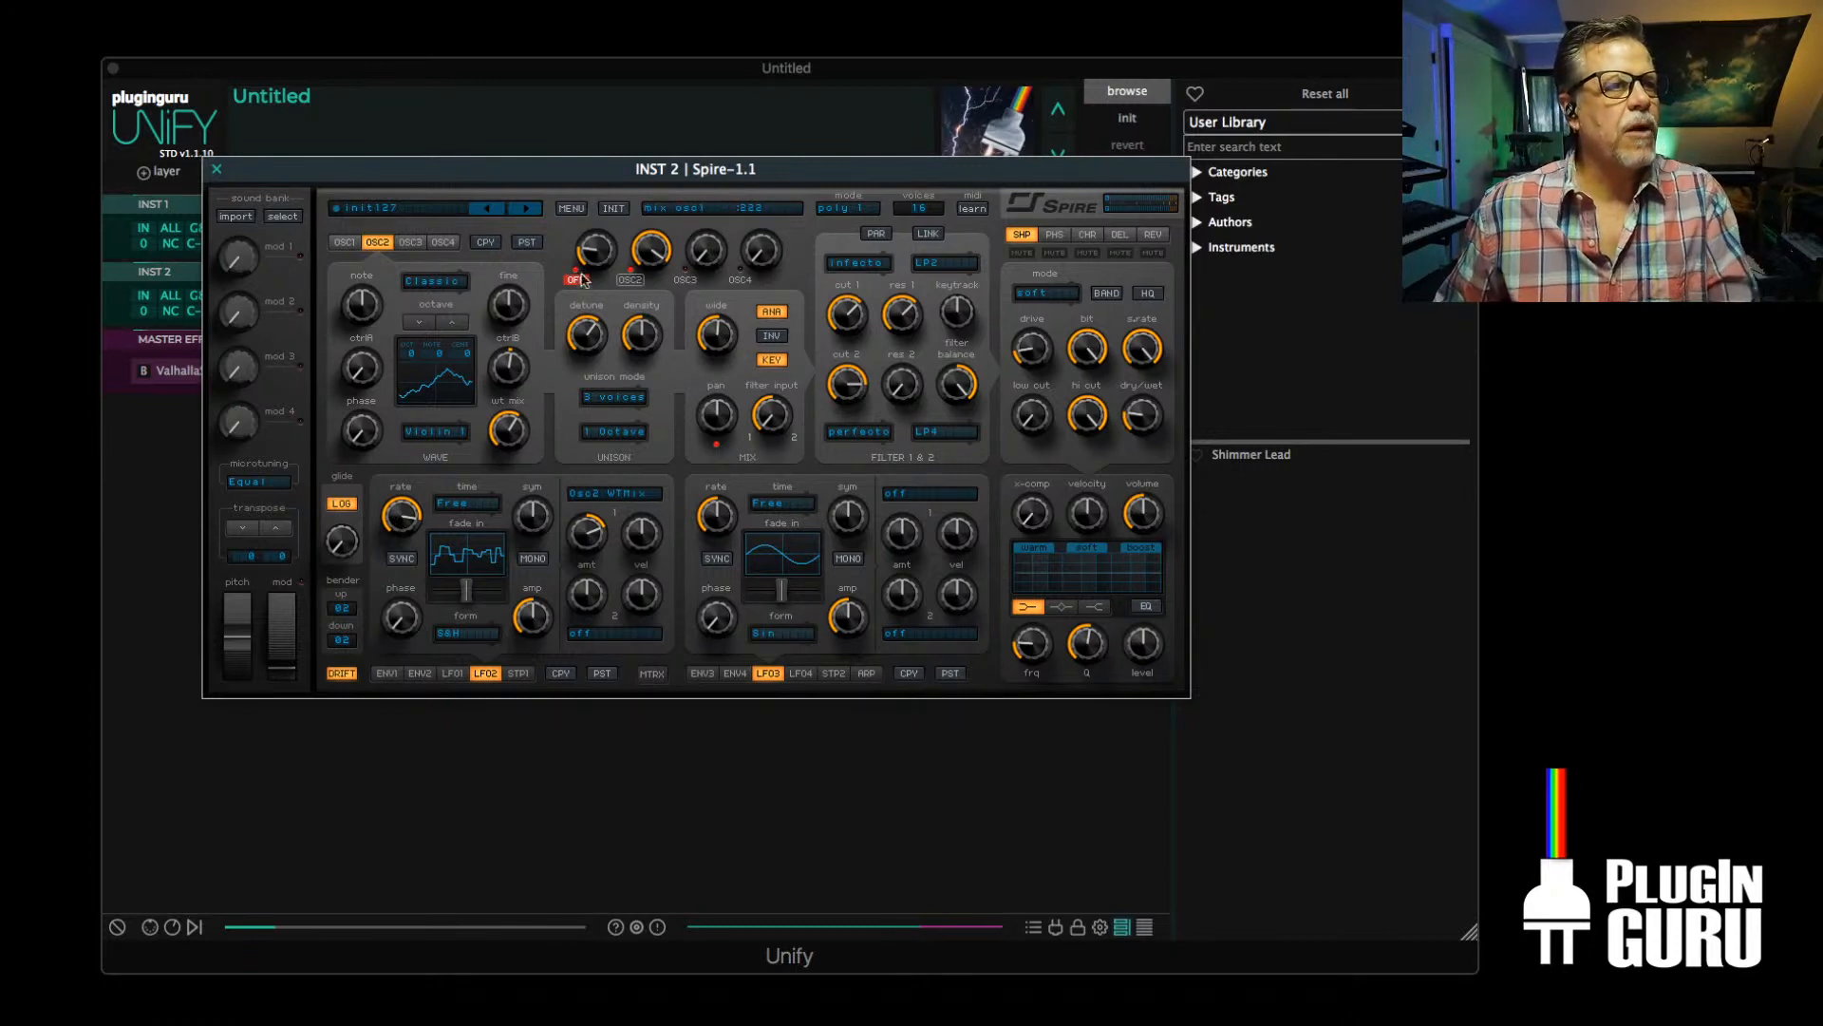
# Unmute OSC1, raise its mix level slightly and lower OSC2's, and close the Spire window
pyautogui.moveTo(604, 254); pyautogui.dragTo(645, 280)
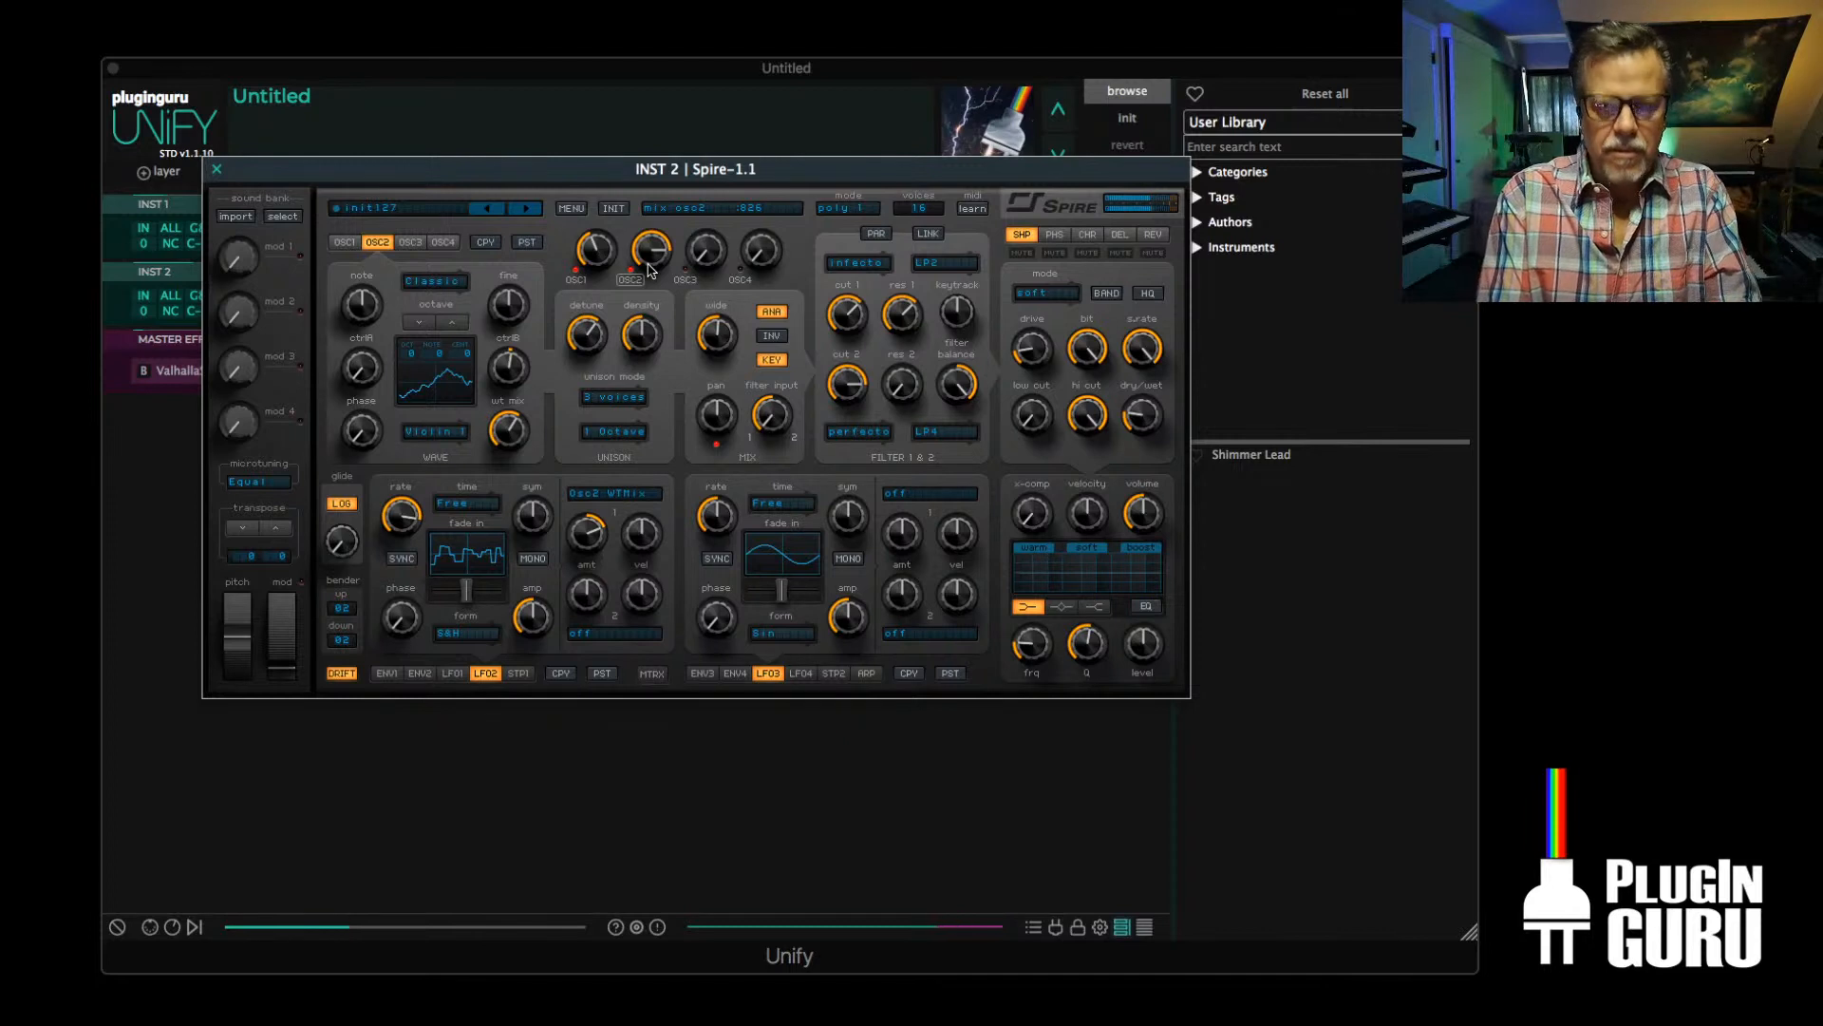
pyautogui.click(216, 169)
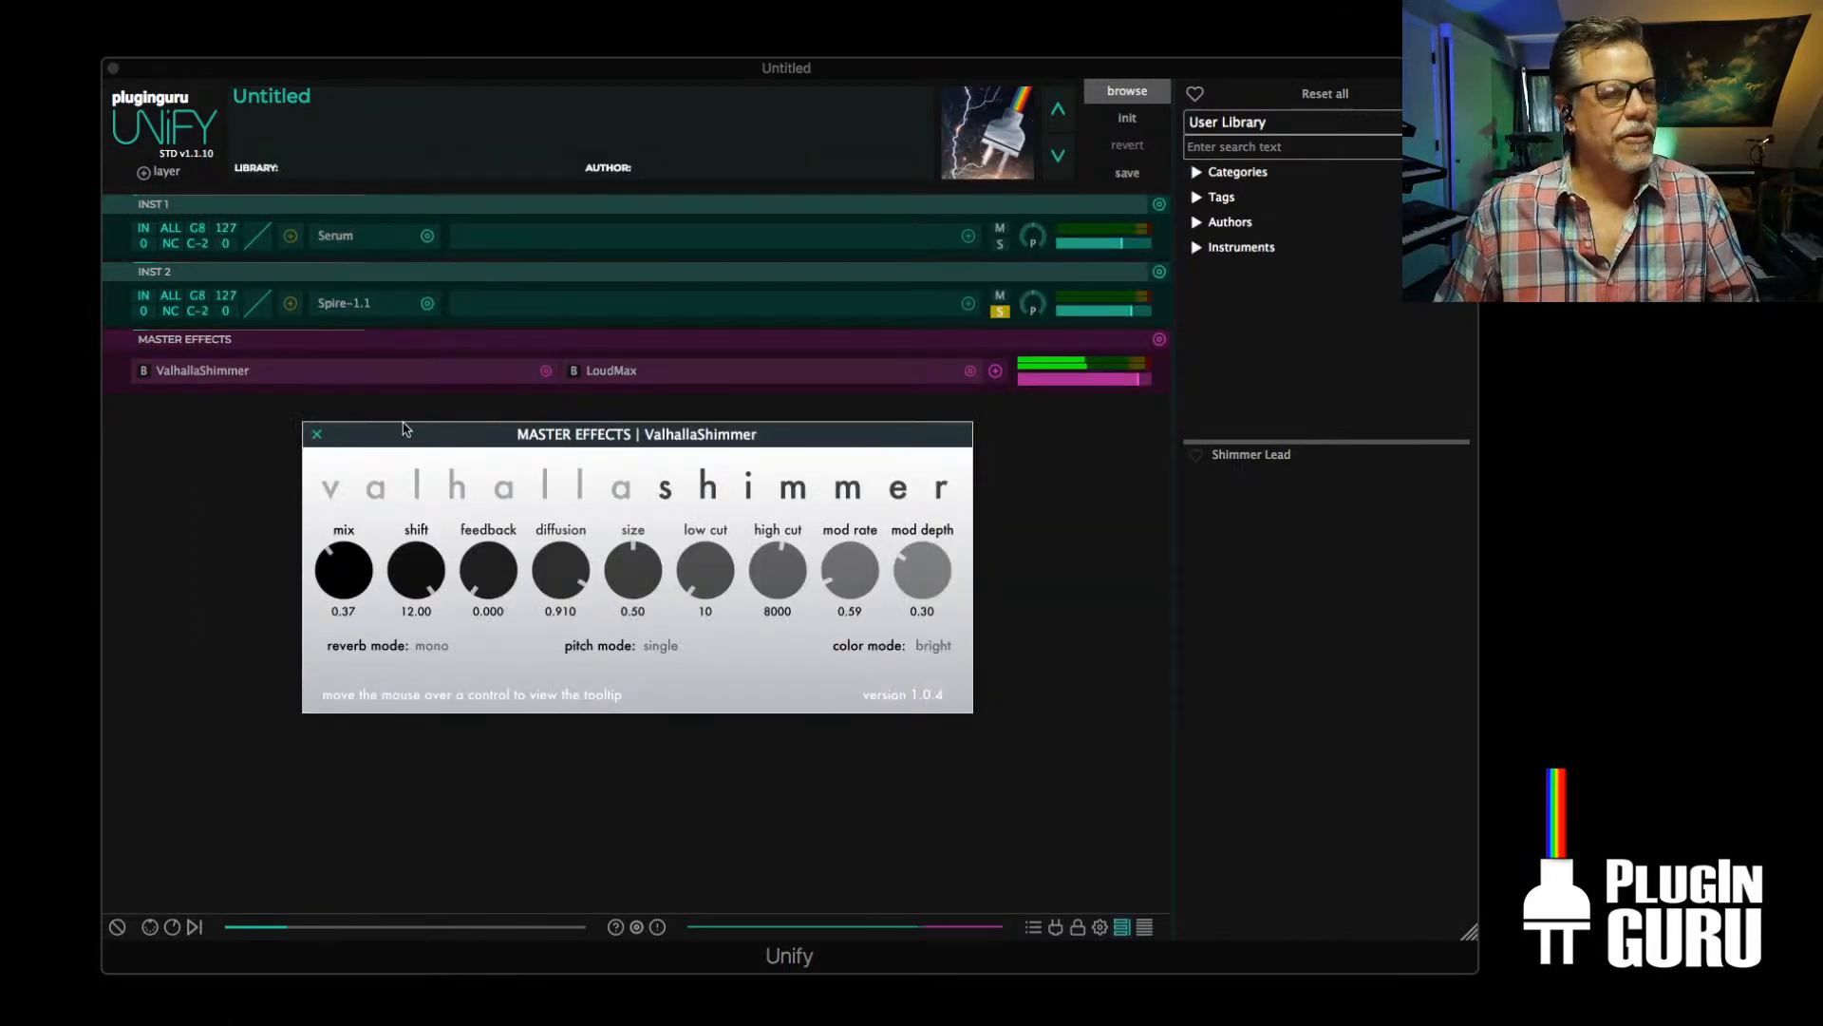
# Bypass ValhallaShimmer in the master effects and re-enable it to compare the dry and processed sound
pyautogui.click(143, 370)
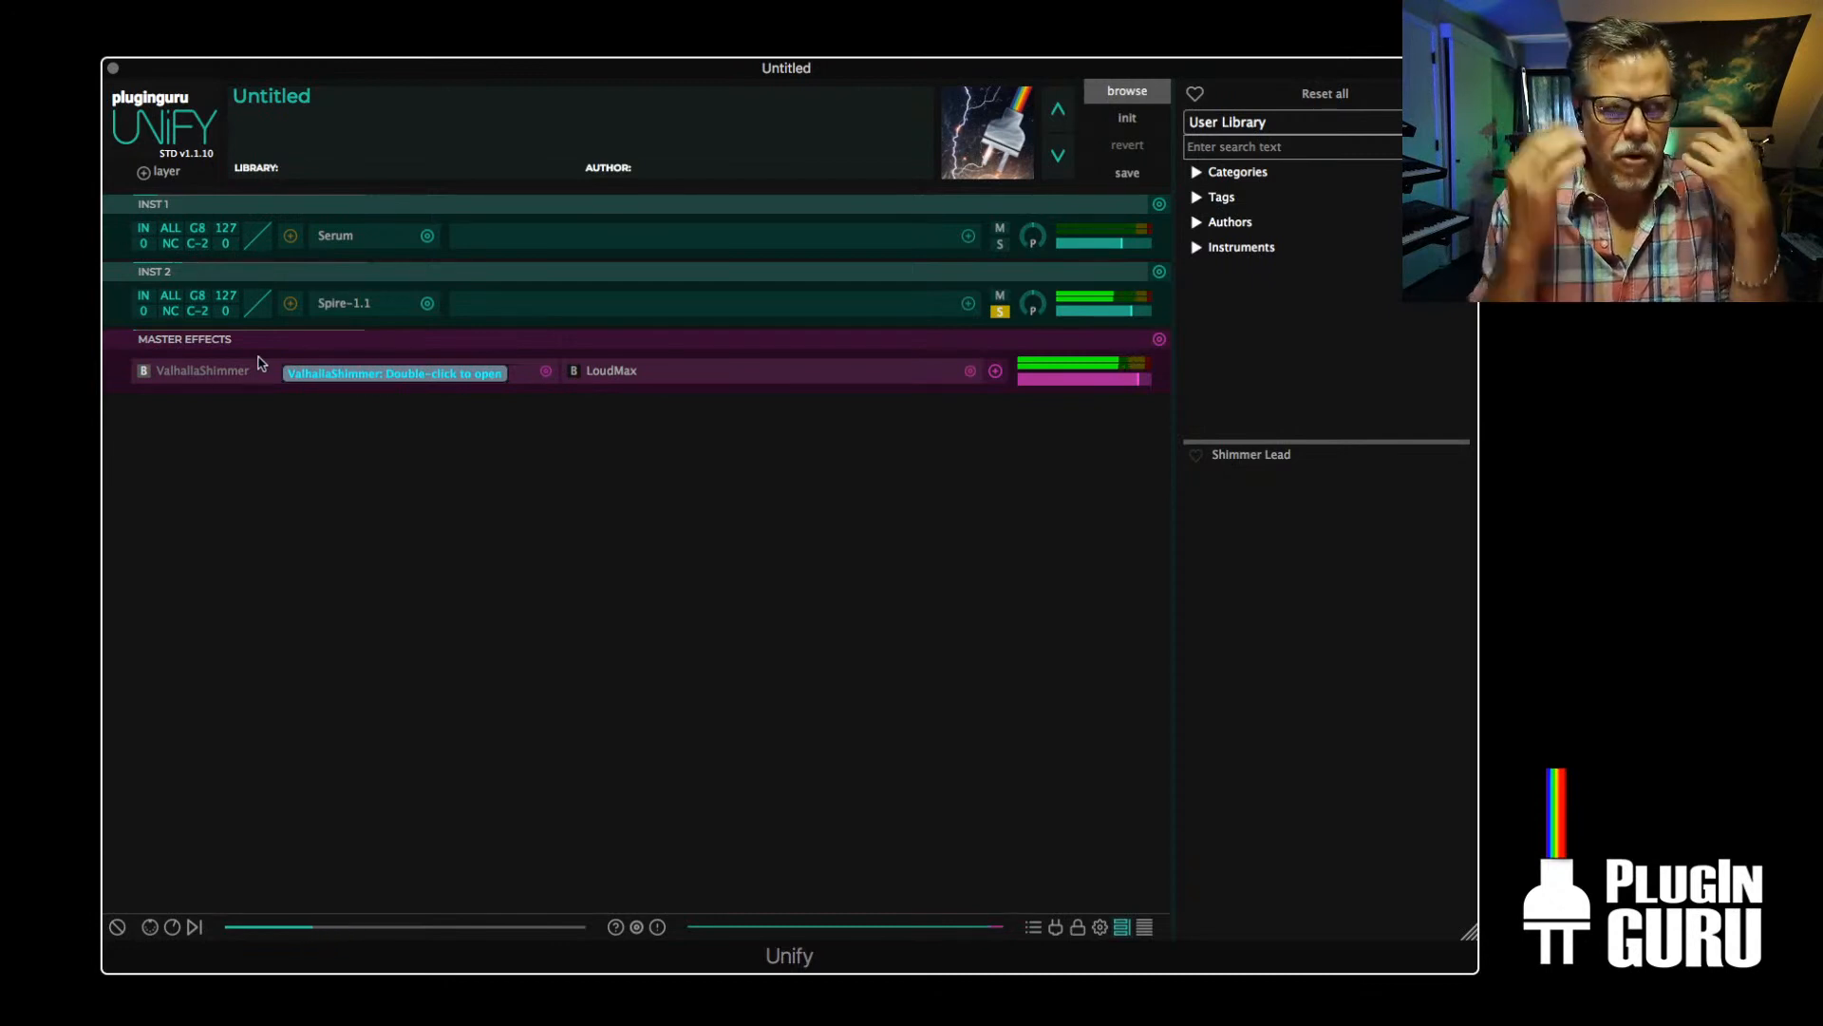
pyautogui.click(143, 371)
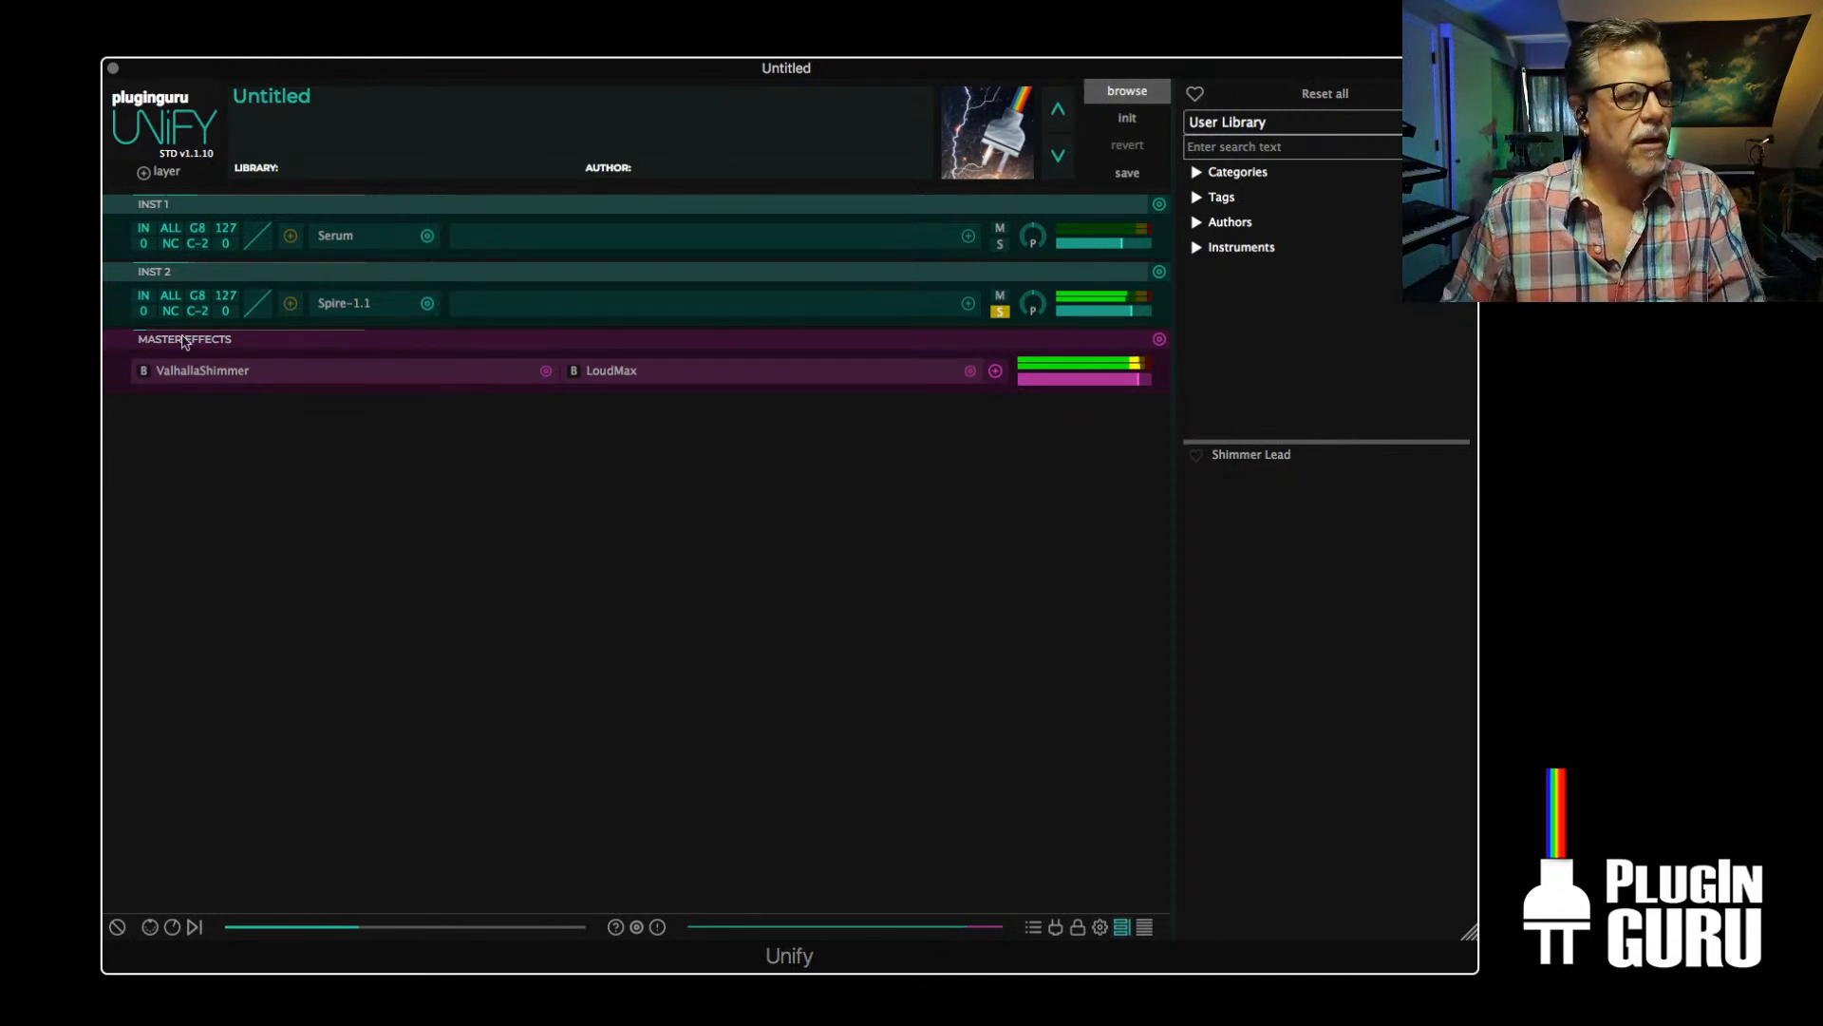
# Reopen Spire on INST 2, raise the cutoffs of filter 1 and filter 2, and close its window
pyautogui.click(340, 304)
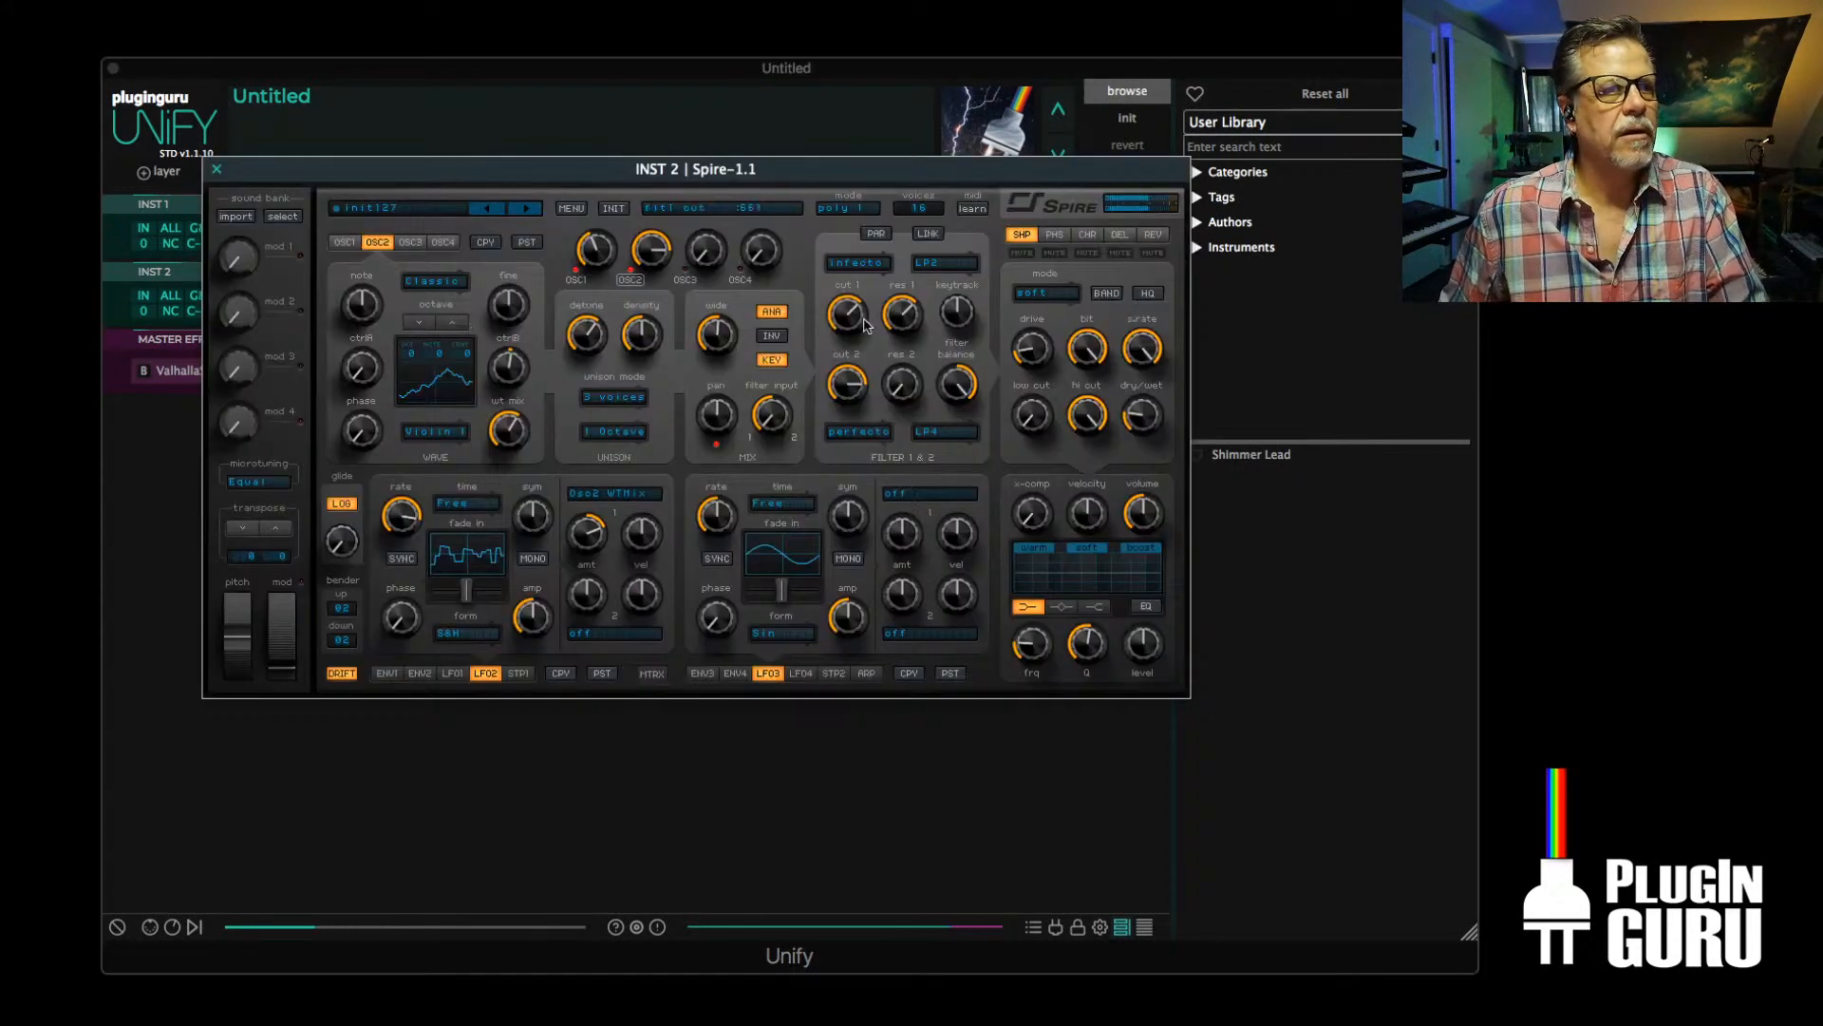
pyautogui.moveTo(844, 309); pyautogui.dragTo(848, 287)
pyautogui.moveTo(846, 373); pyautogui.dragTo(845, 366)
pyautogui.click(218, 169)
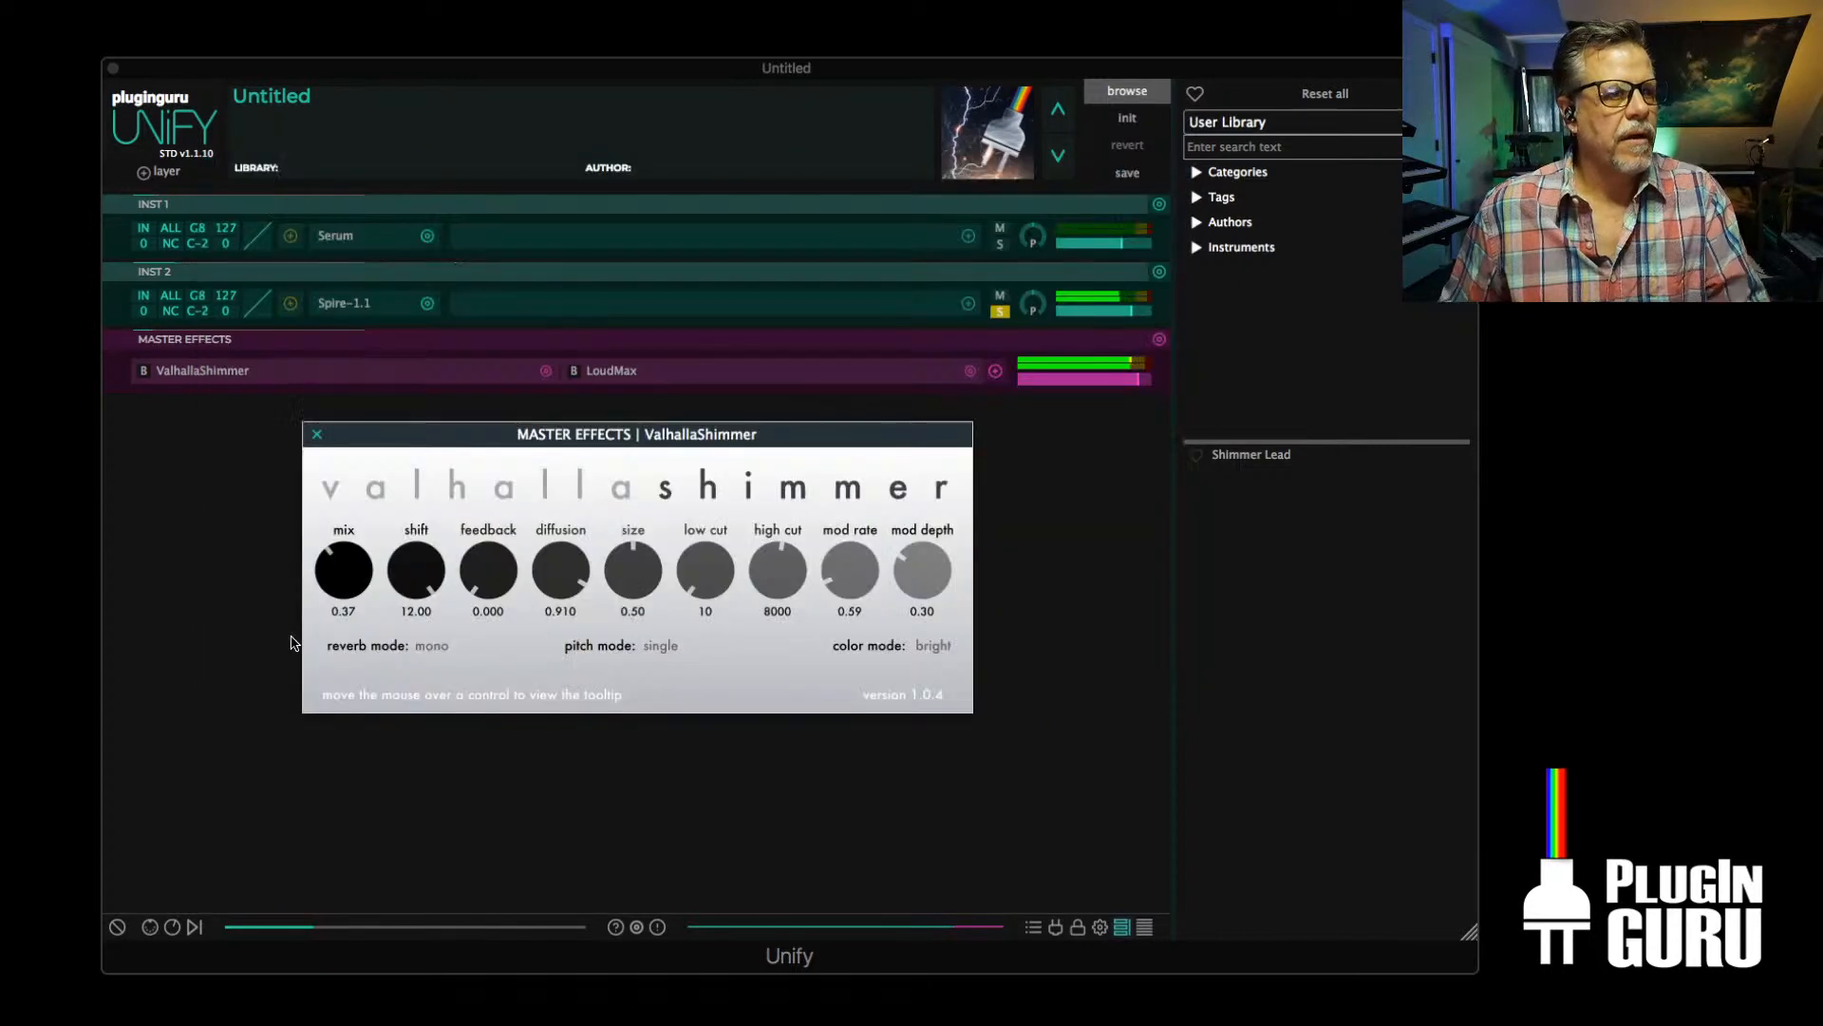
# Show the macro knobs and link Macro2 to the flt1_cut parameter of INST 2's Spire plugin
pyautogui.click(172, 926)
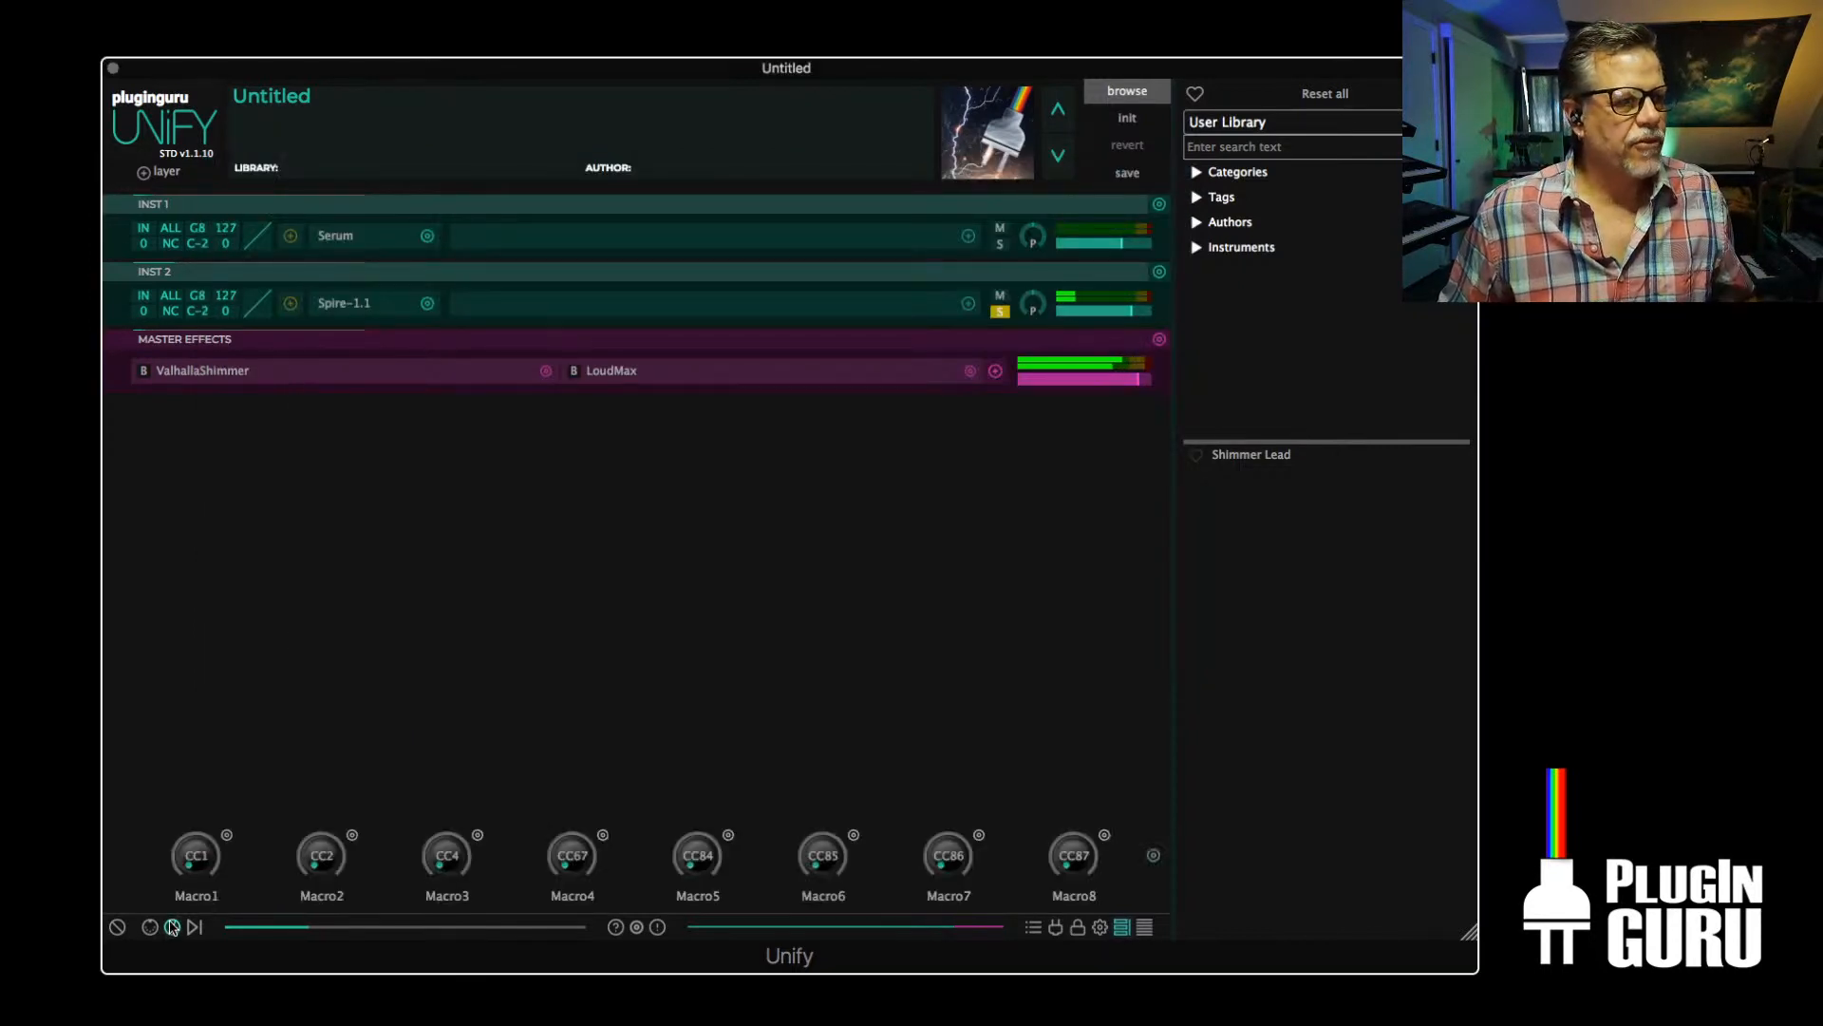
pyautogui.click(352, 836)
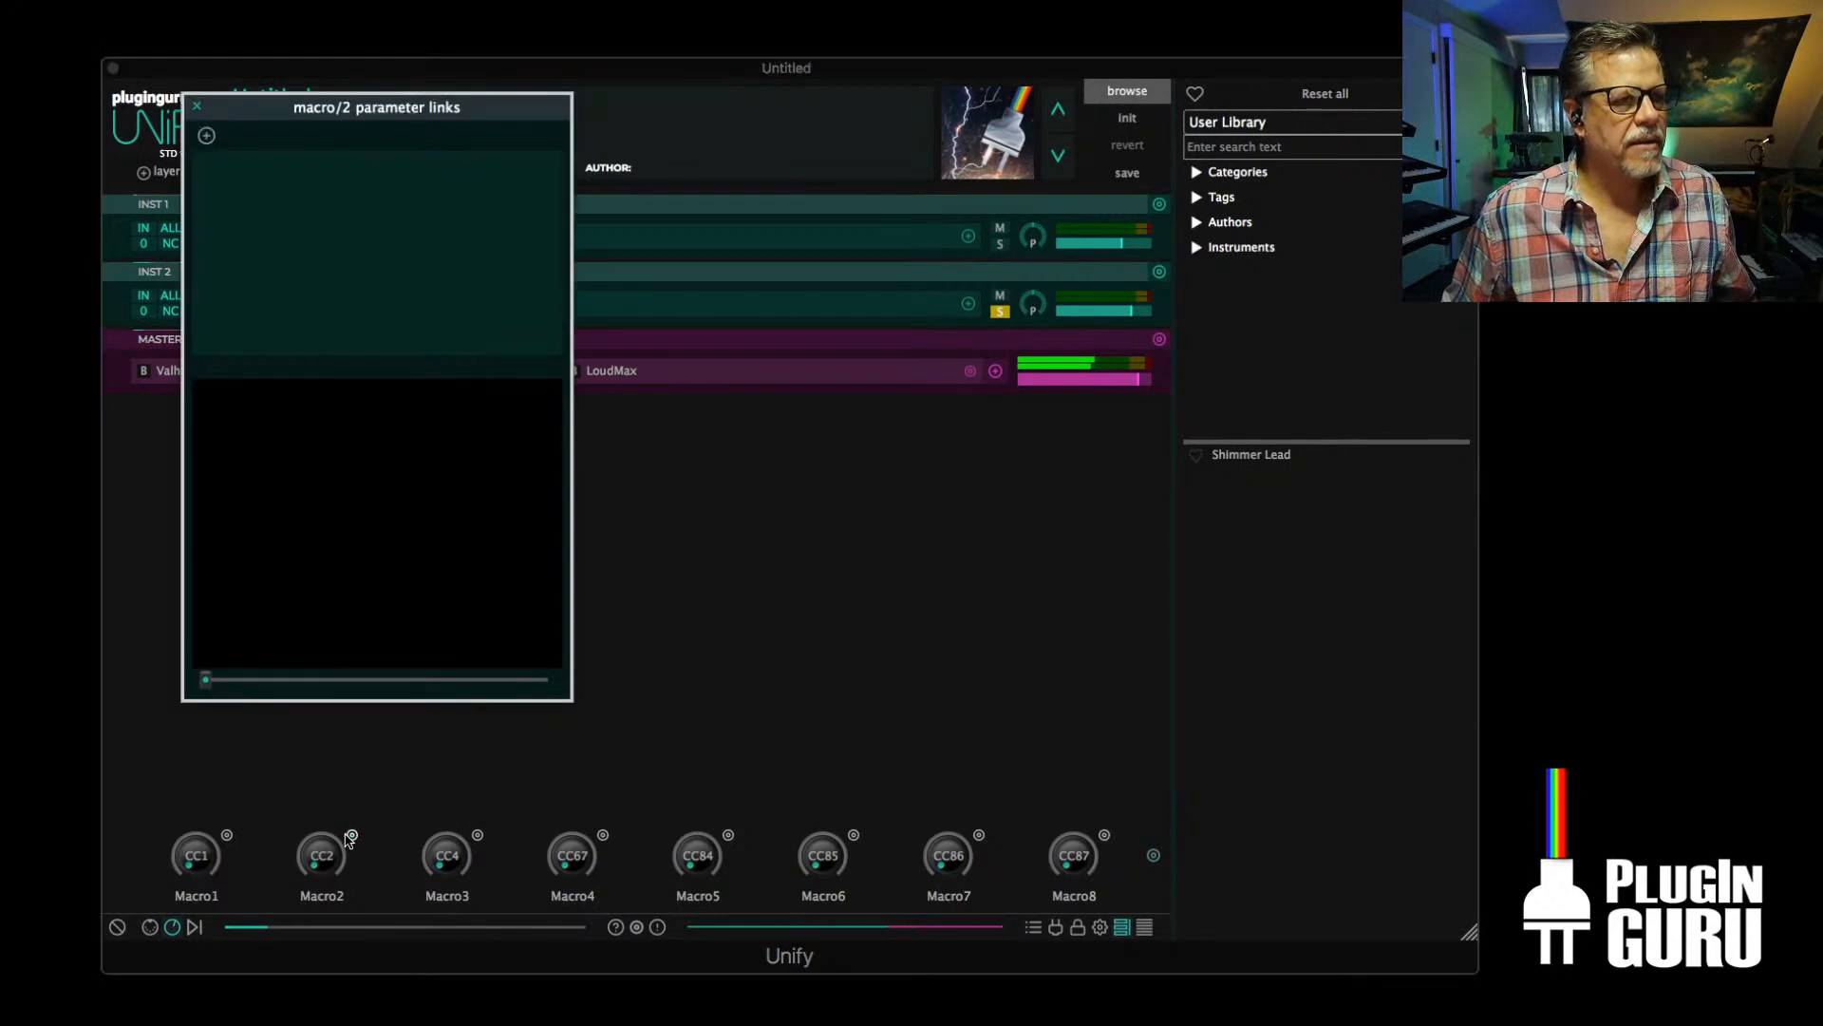
pyautogui.click(207, 136)
pyautogui.moveTo(280, 148)
pyautogui.moveTo(342, 149)
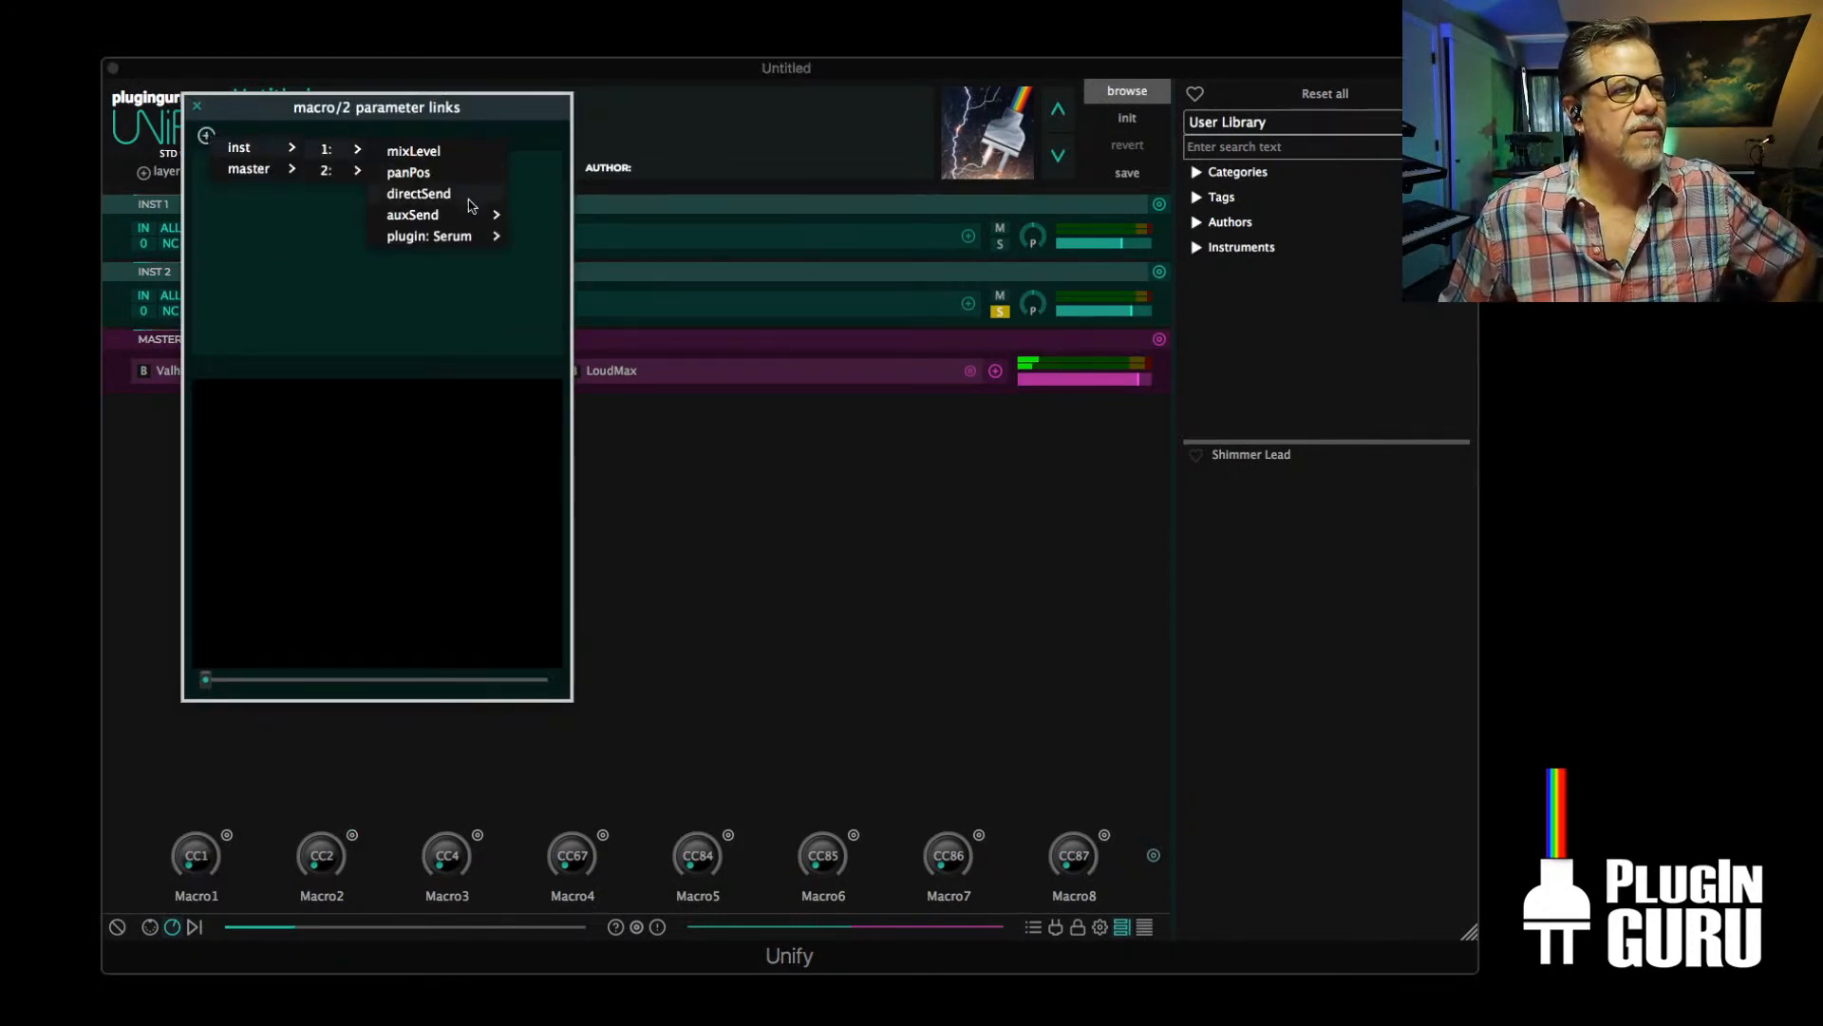
pyautogui.moveTo(385, 192)
pyautogui.moveTo(472, 217)
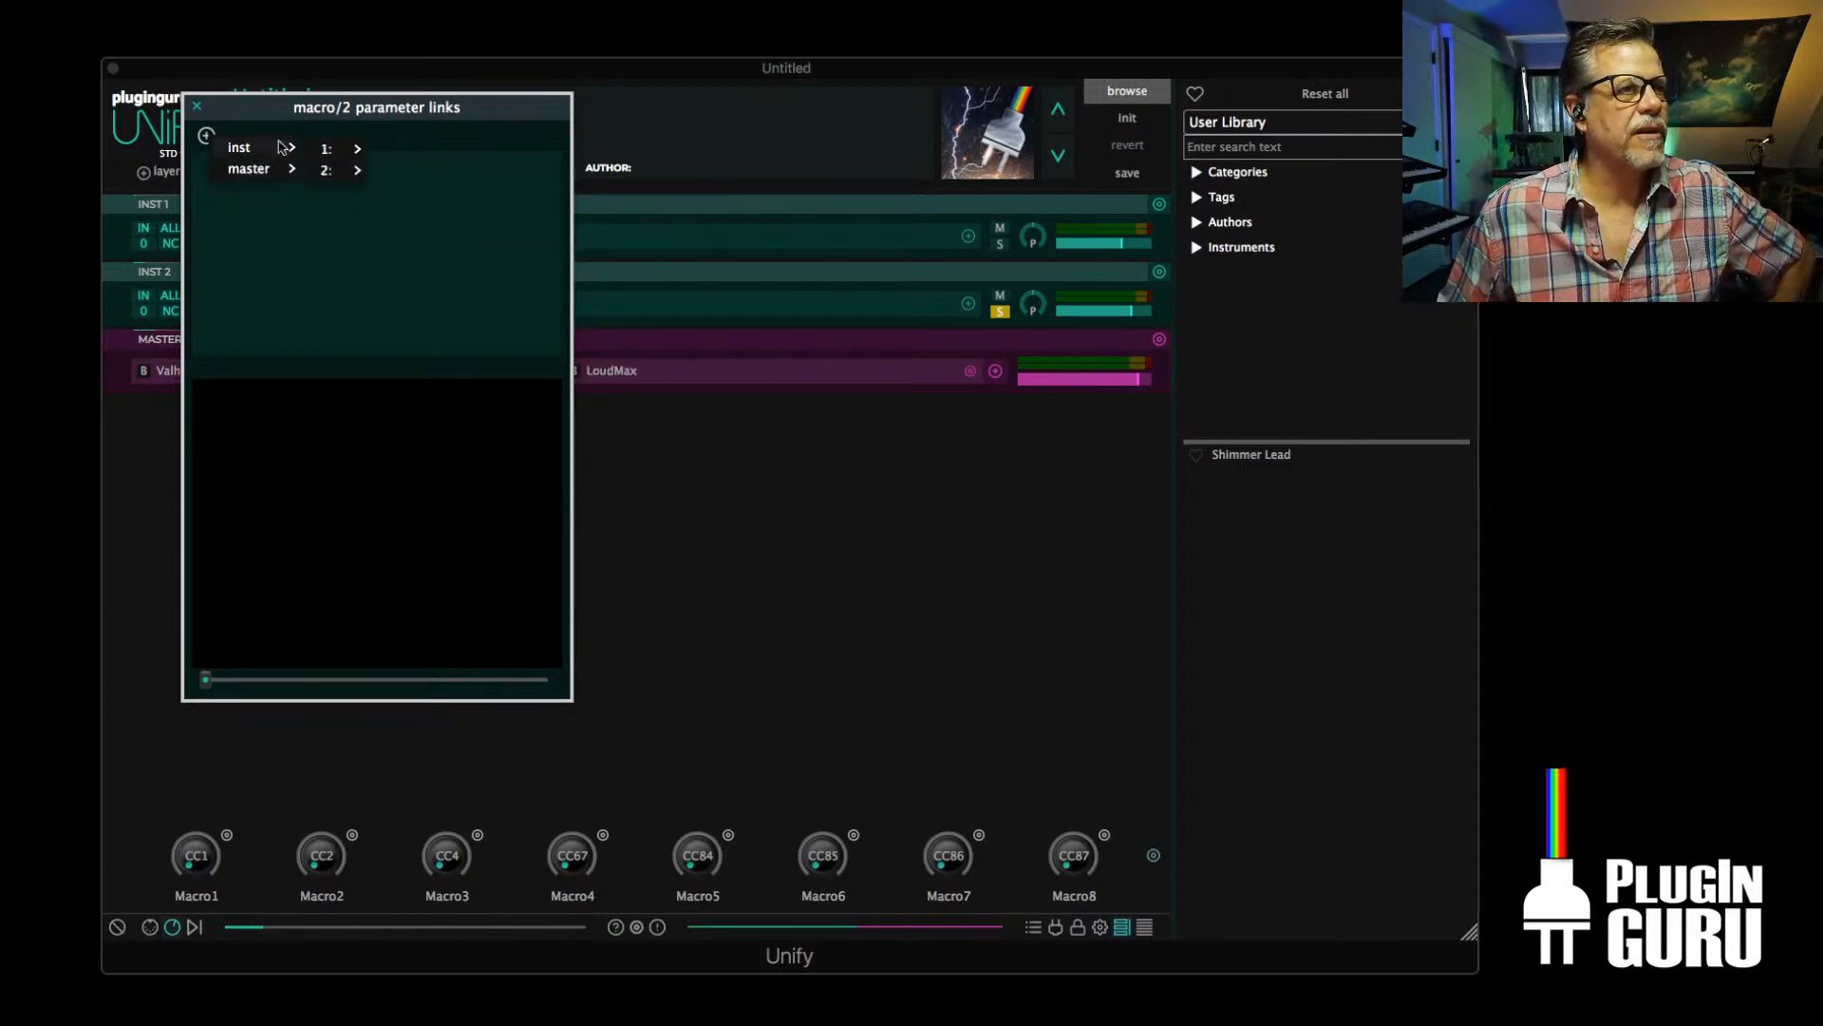
pyautogui.moveTo(443, 261)
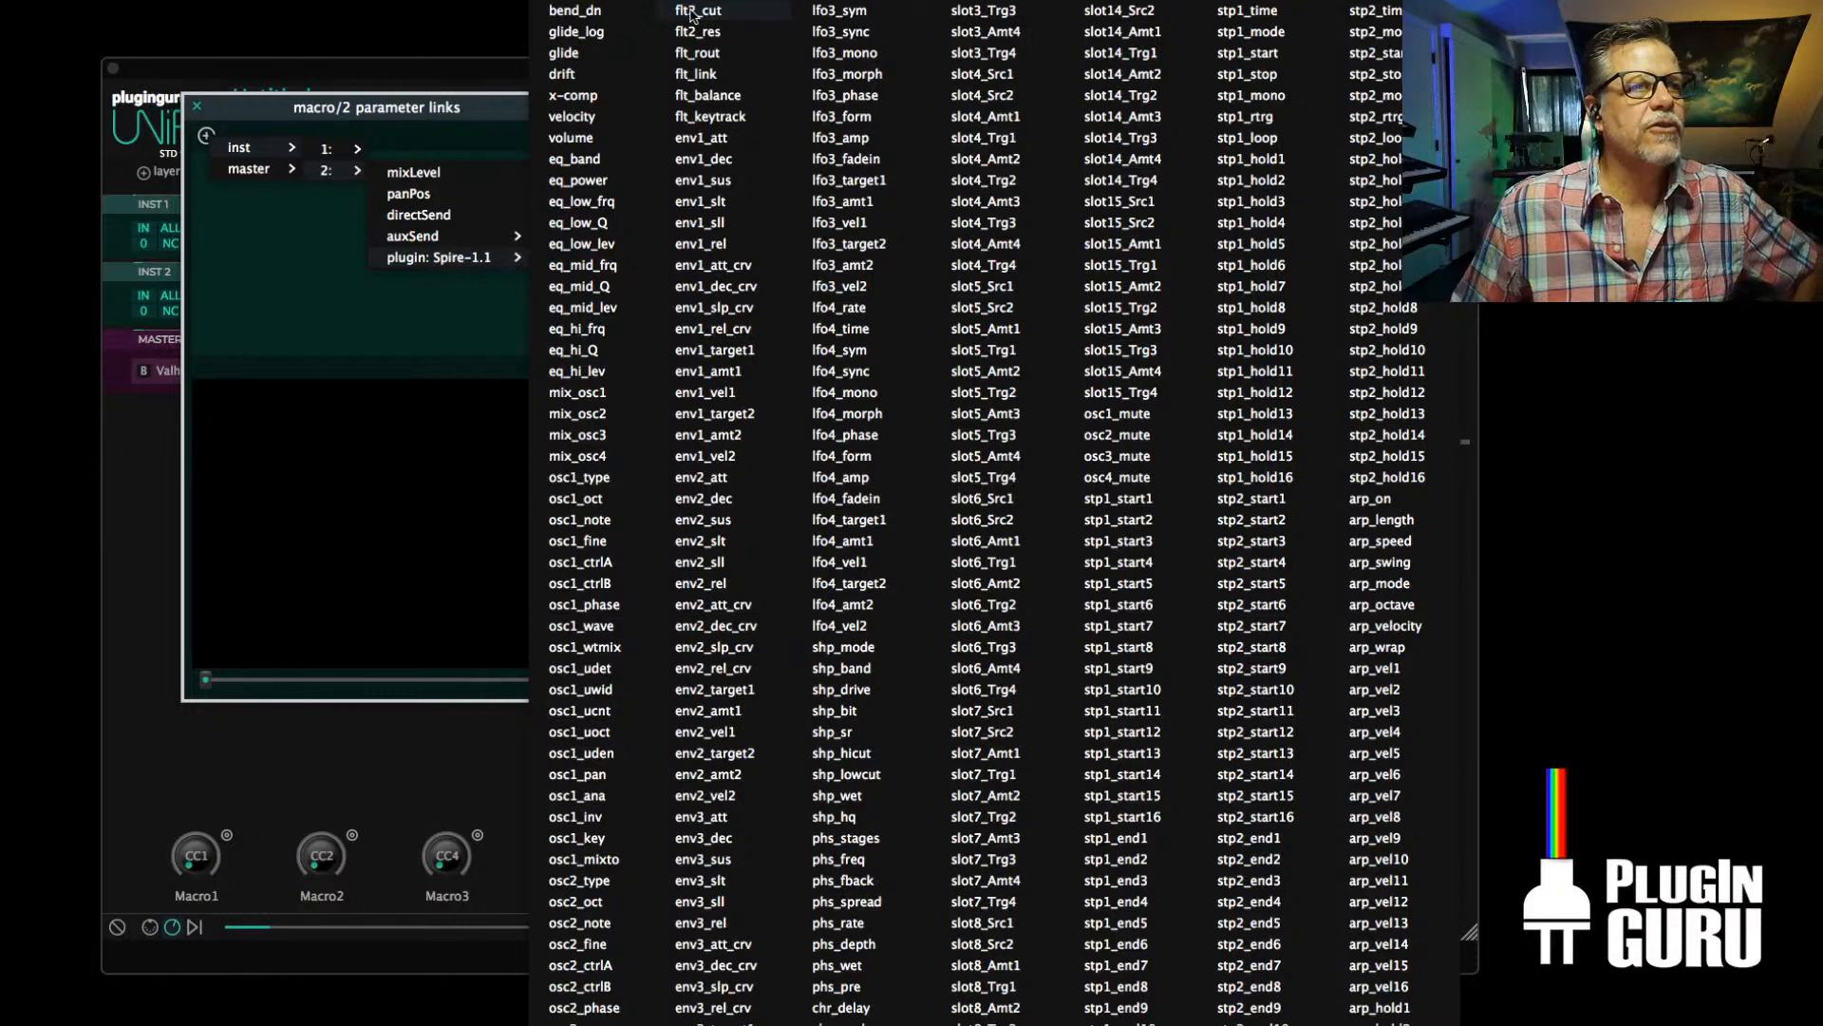
pyautogui.scroll(-10, 617, 930)
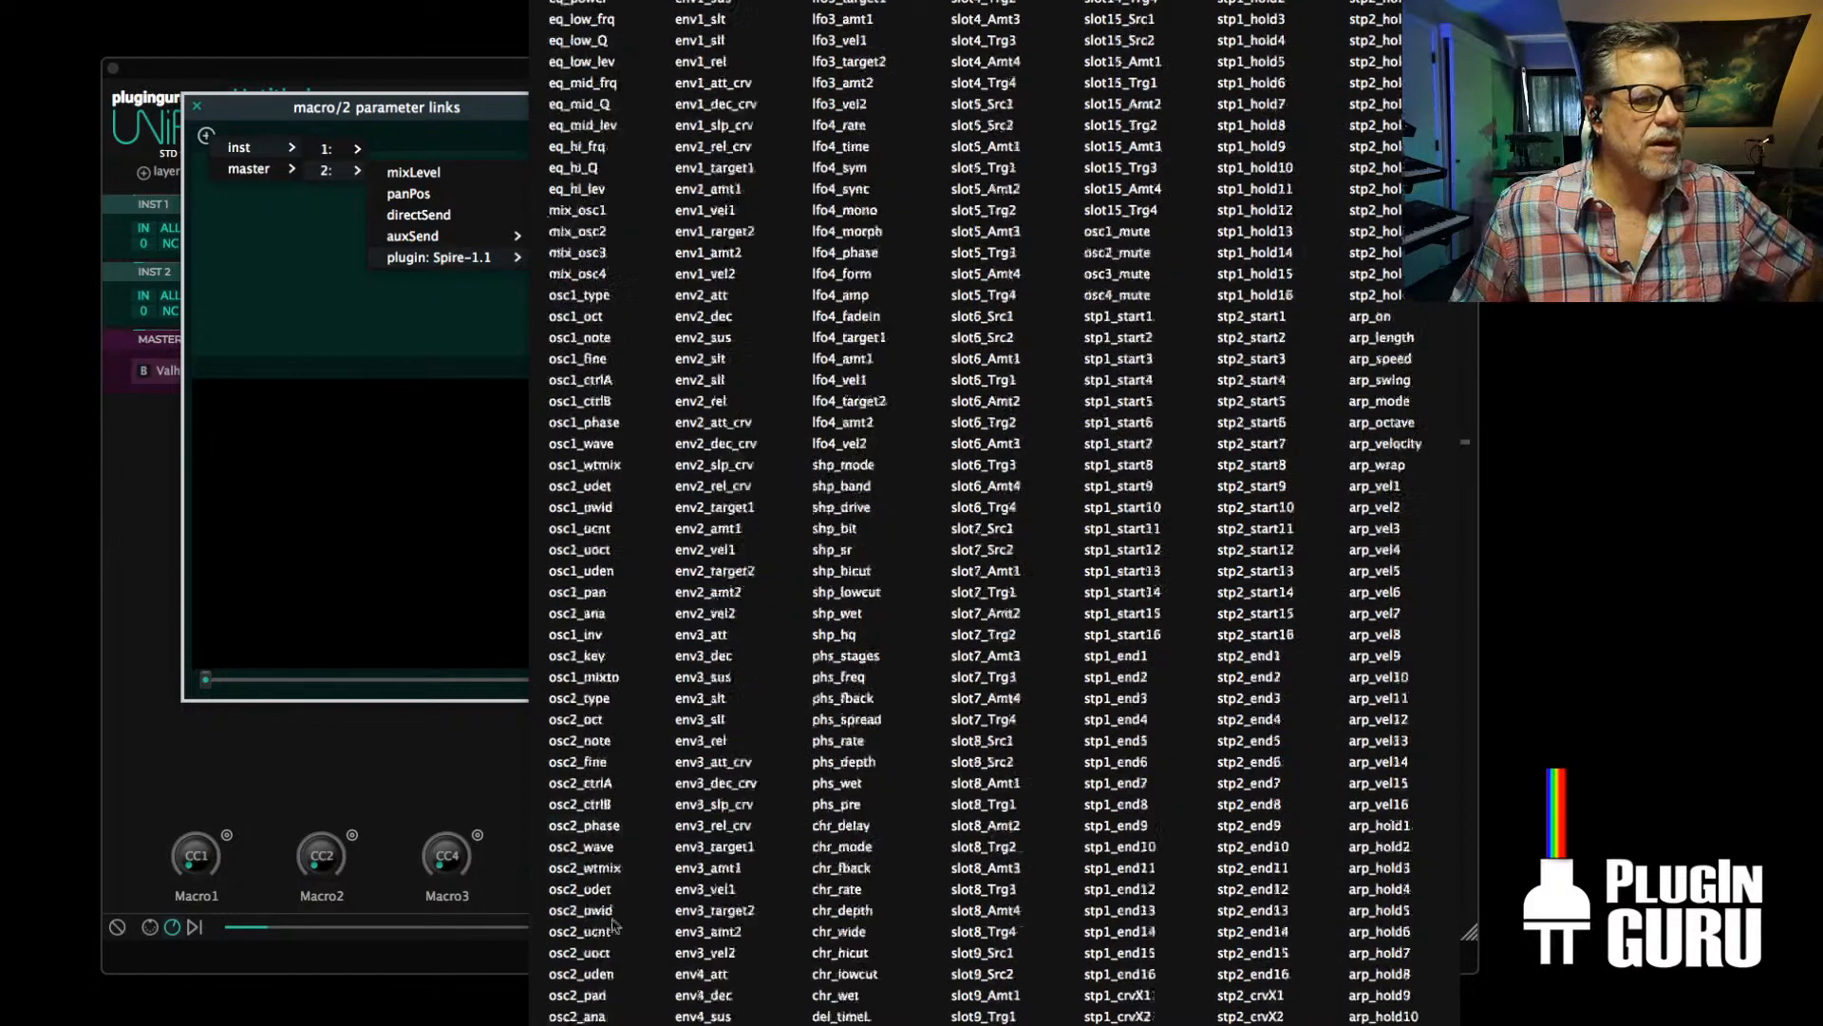
pyautogui.scroll(-2, 608, 973)
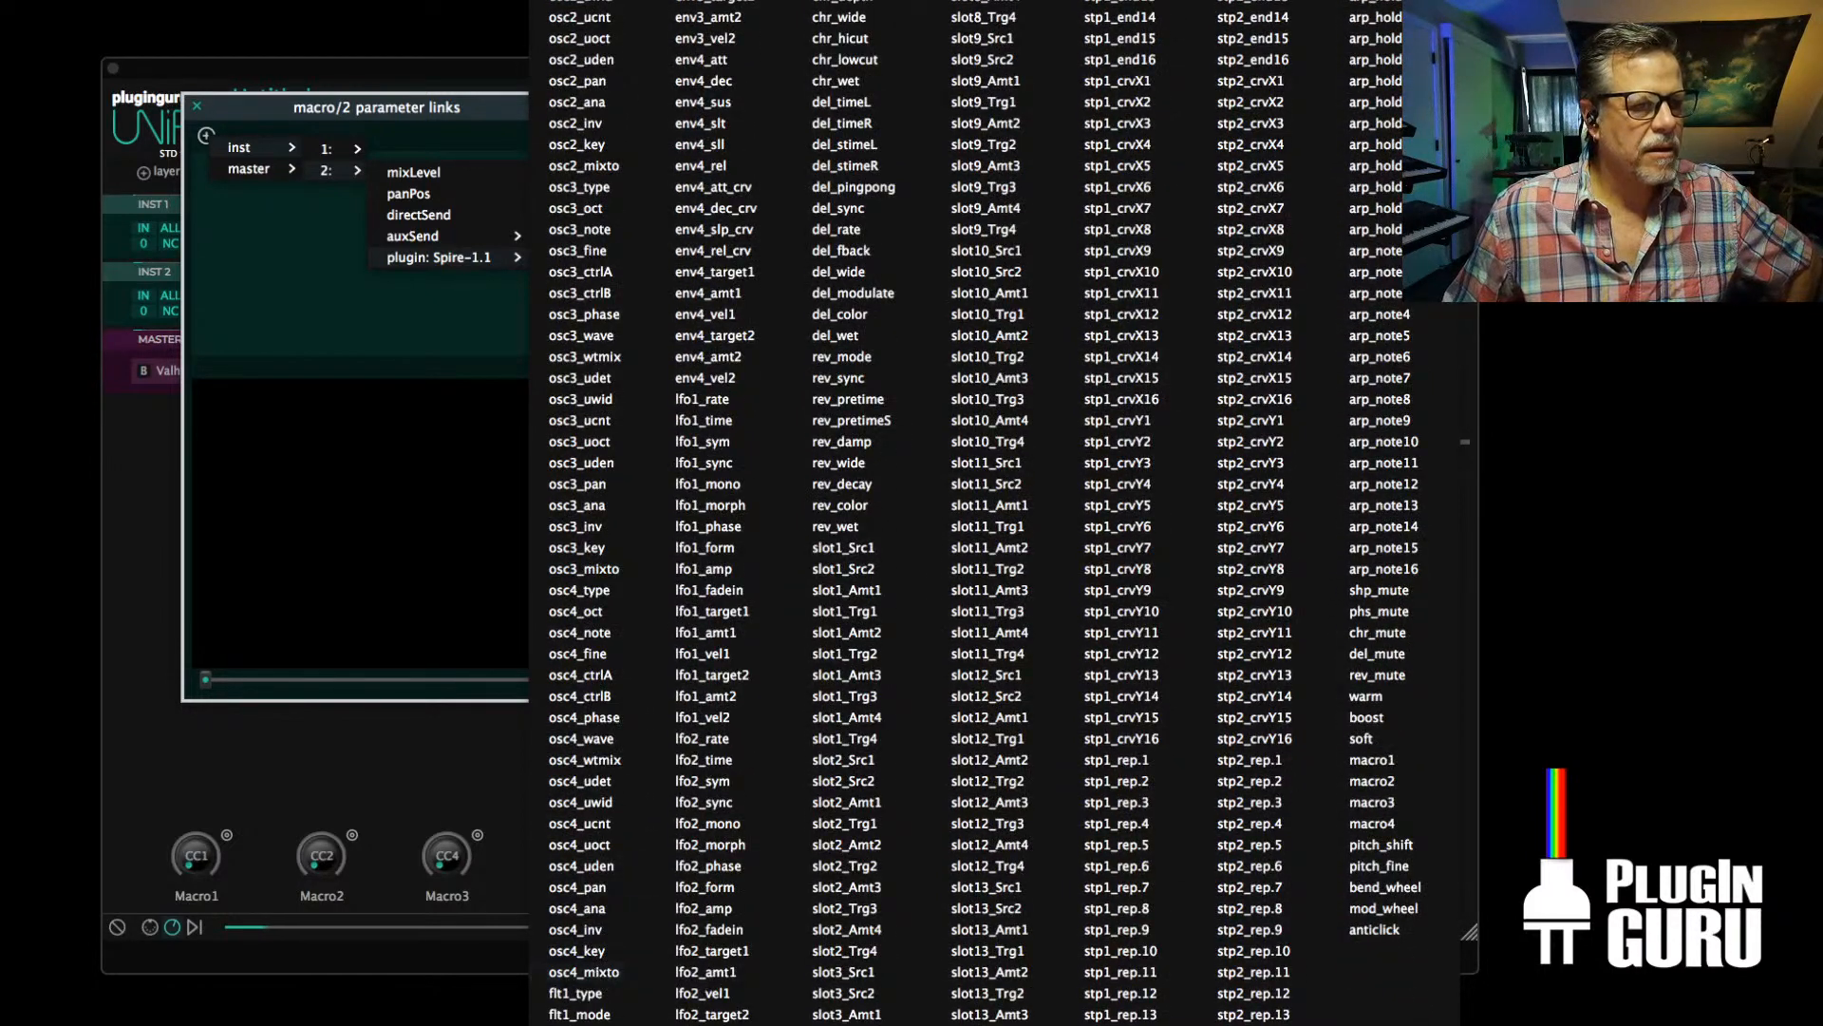
pyautogui.click(578, 1025)
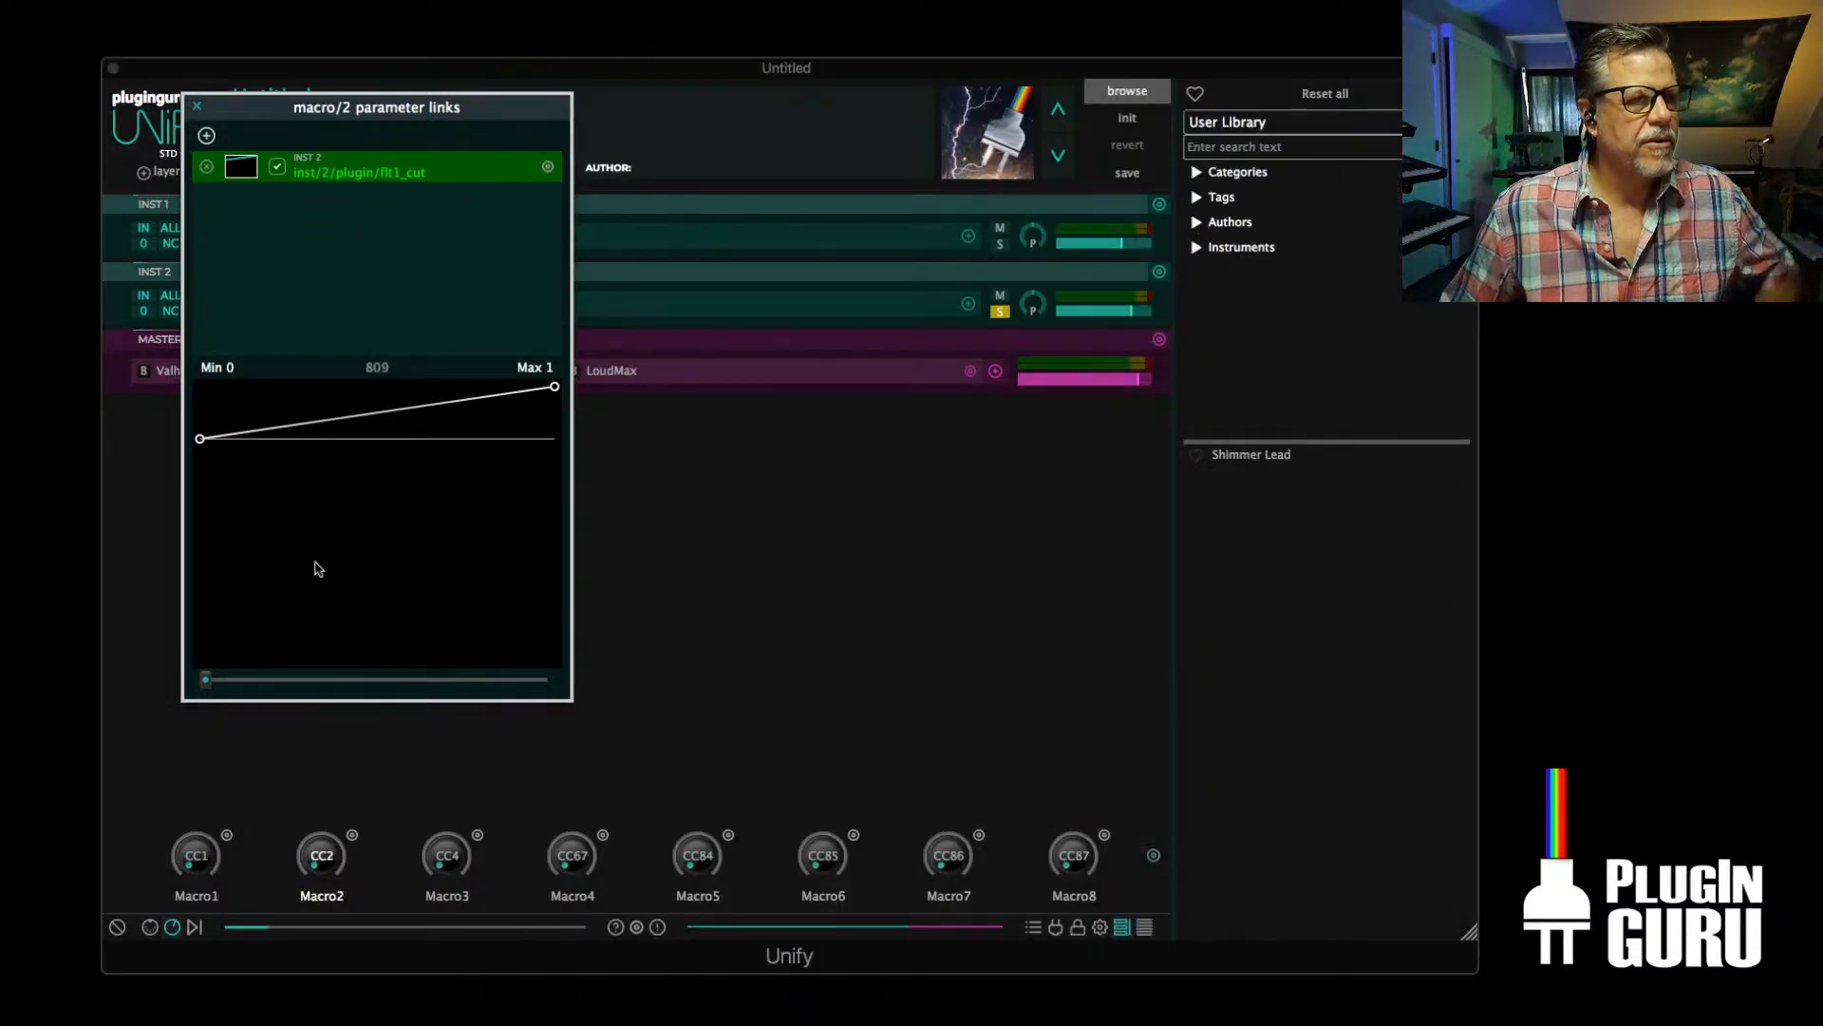
# Invert the flt1_cut link curve so it falls from 1000 at its start to 399 at its end
pyautogui.moveTo(559, 392); pyautogui.dragTo(560, 575)
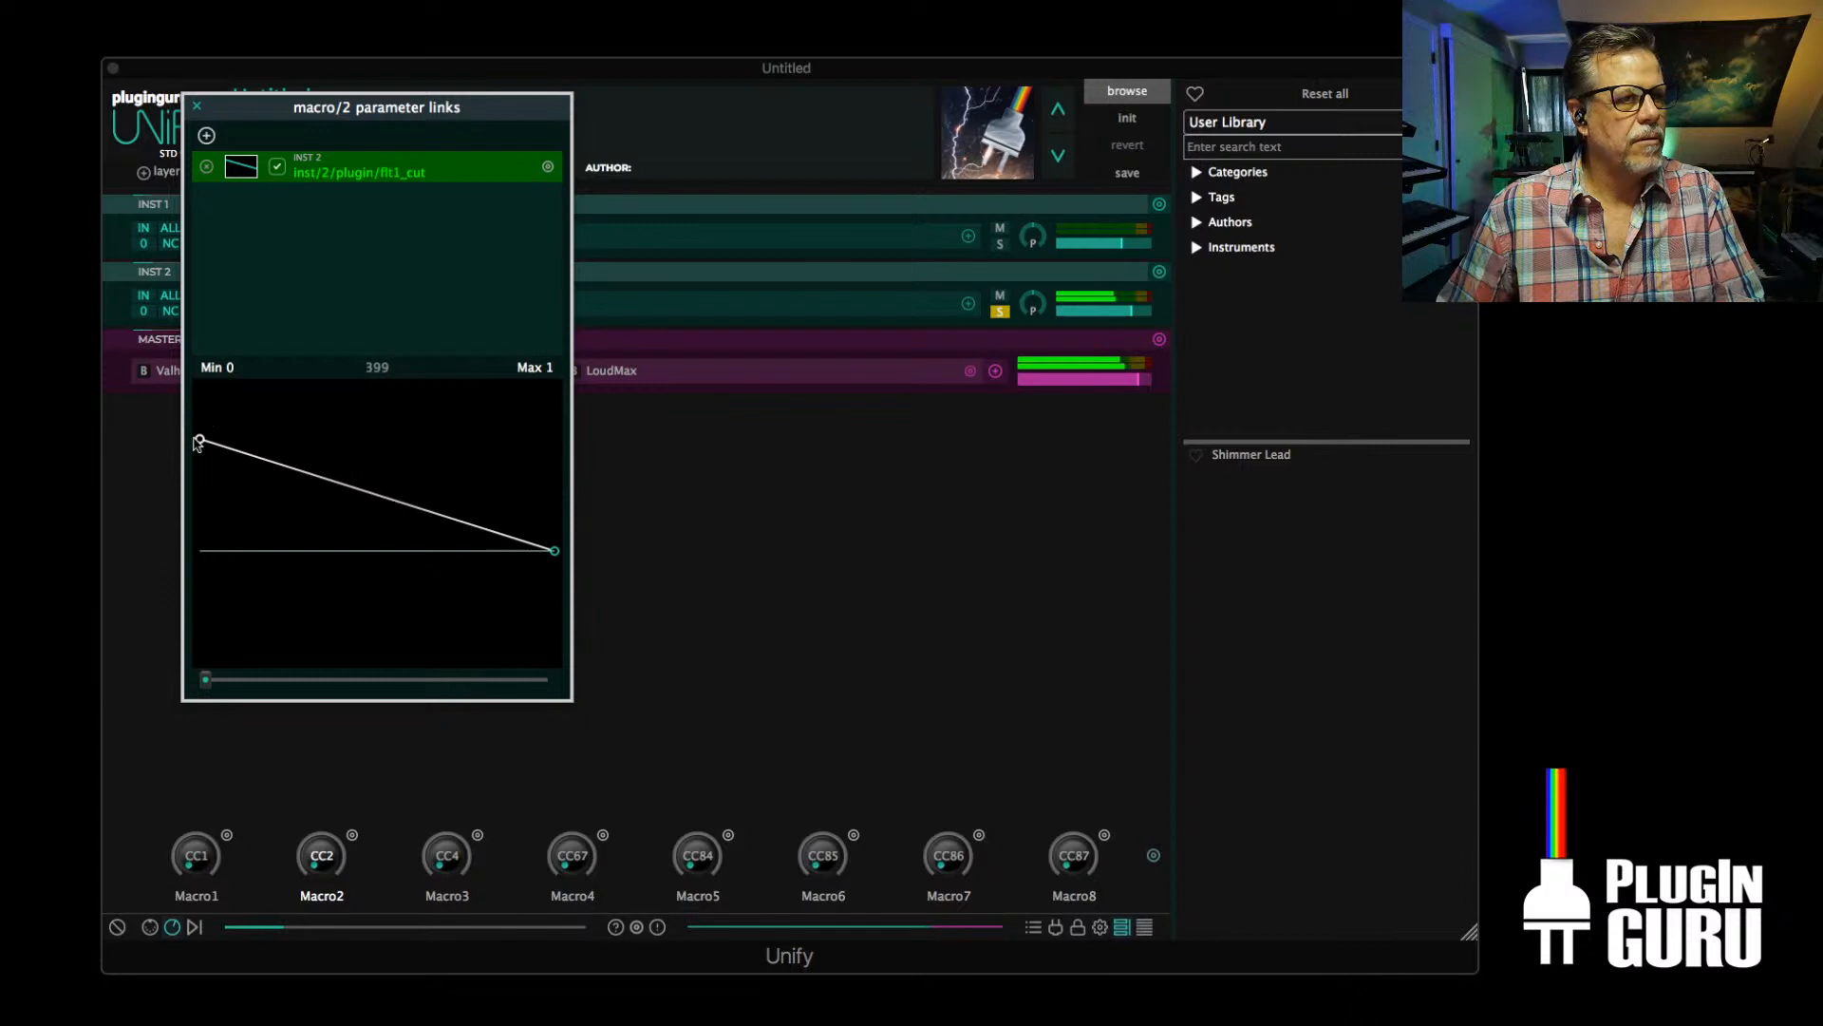
pyautogui.moveTo(198, 443); pyautogui.dragTo(205, 346)
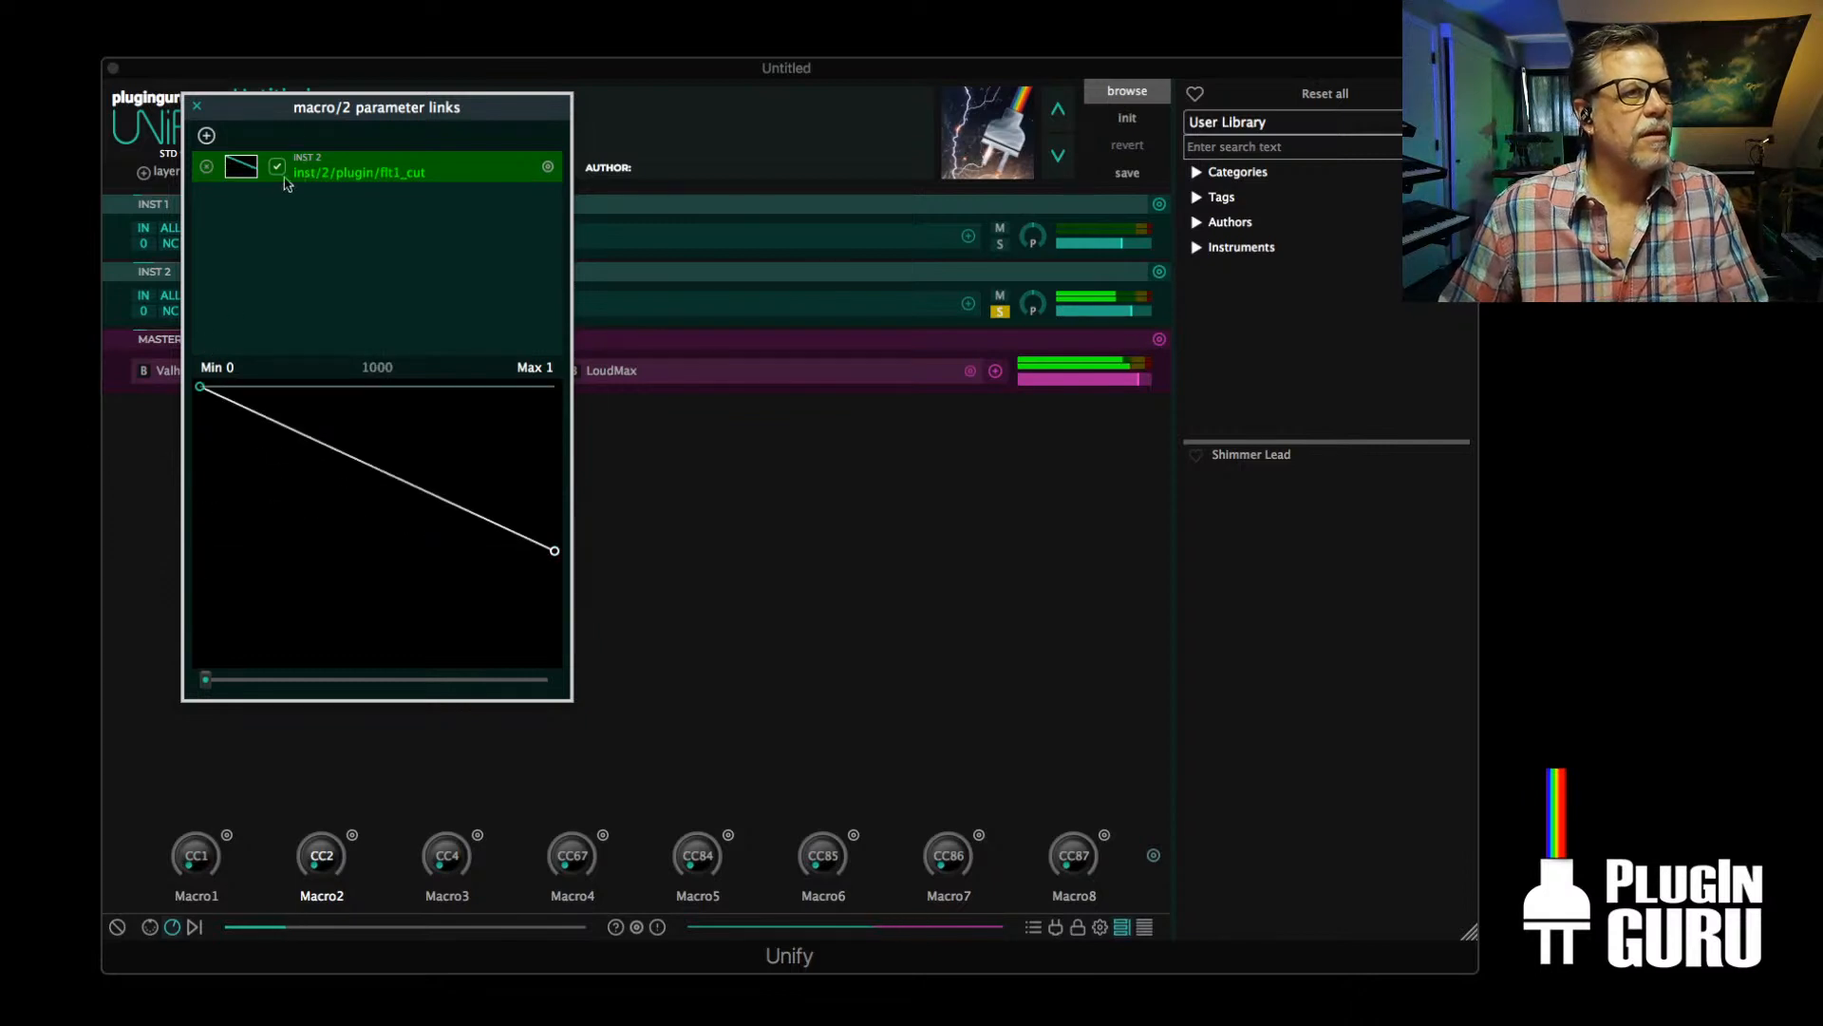
# Link Macro2 to INST 2 Spire's flt2_cut with a curve rising from 0, sweep the macro, and close the parameter links
pyautogui.click(206, 135)
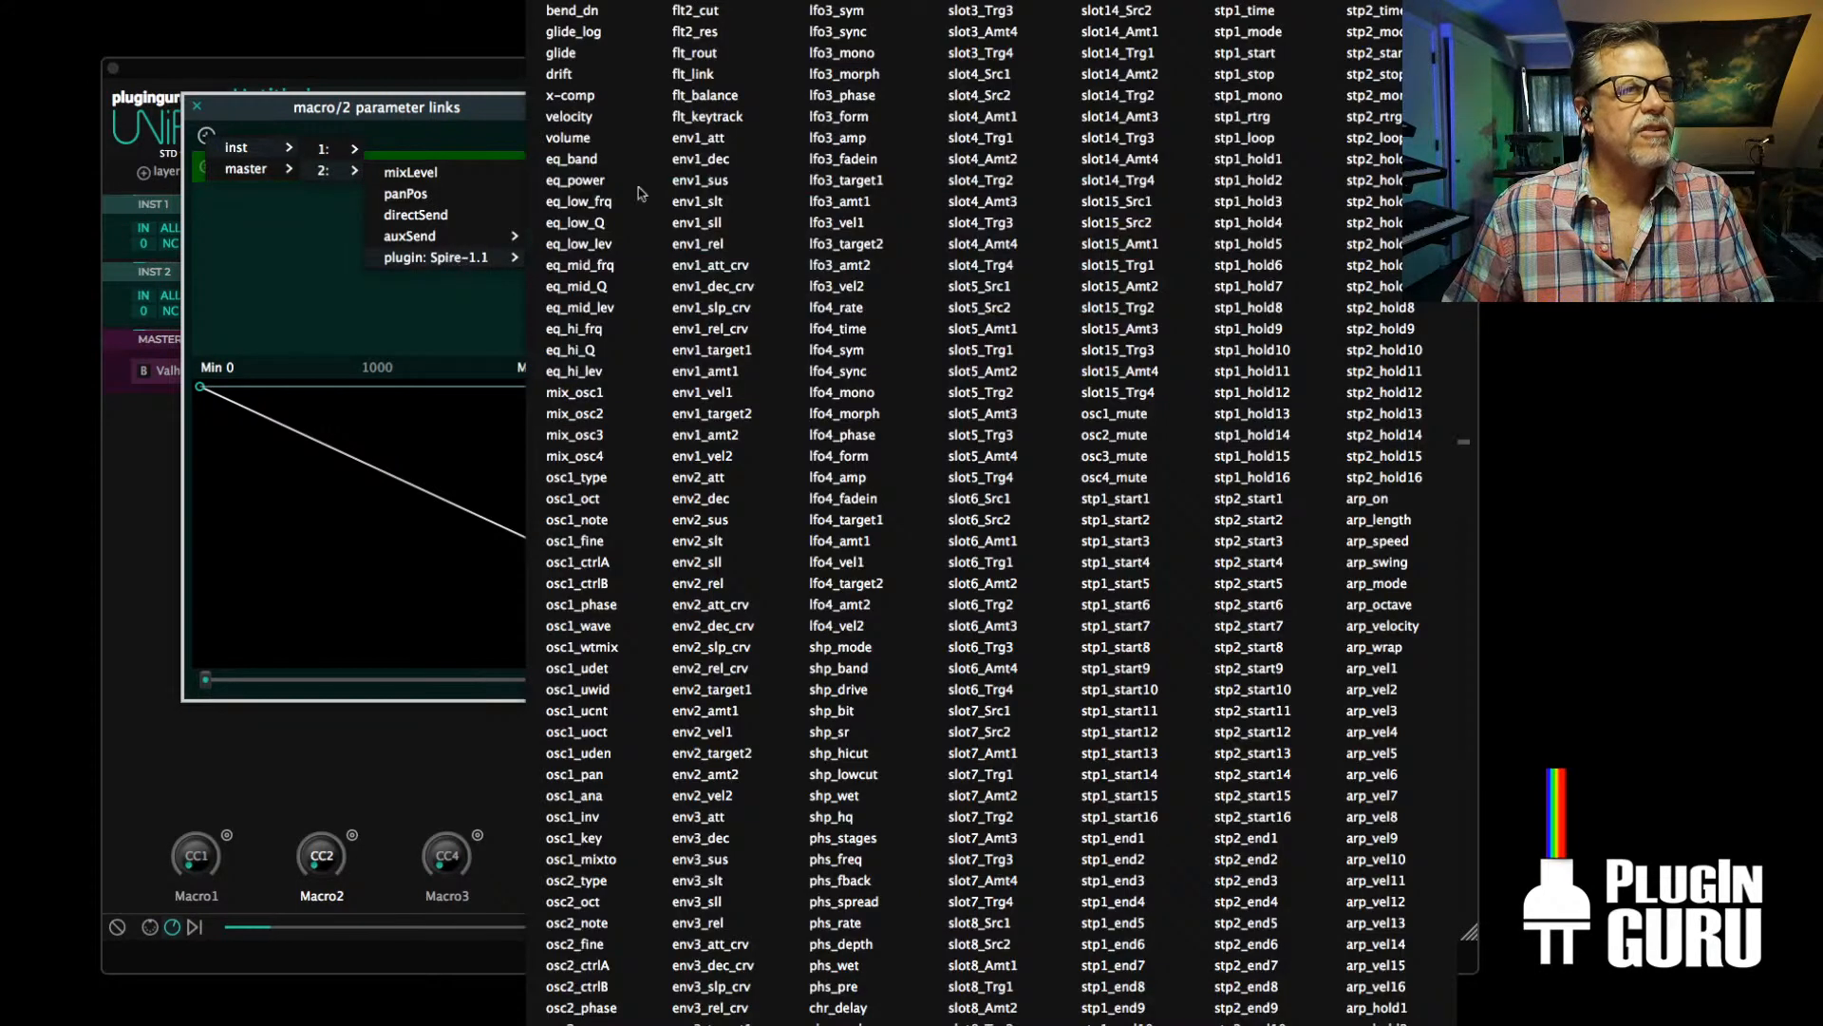
pyautogui.click(704, 11)
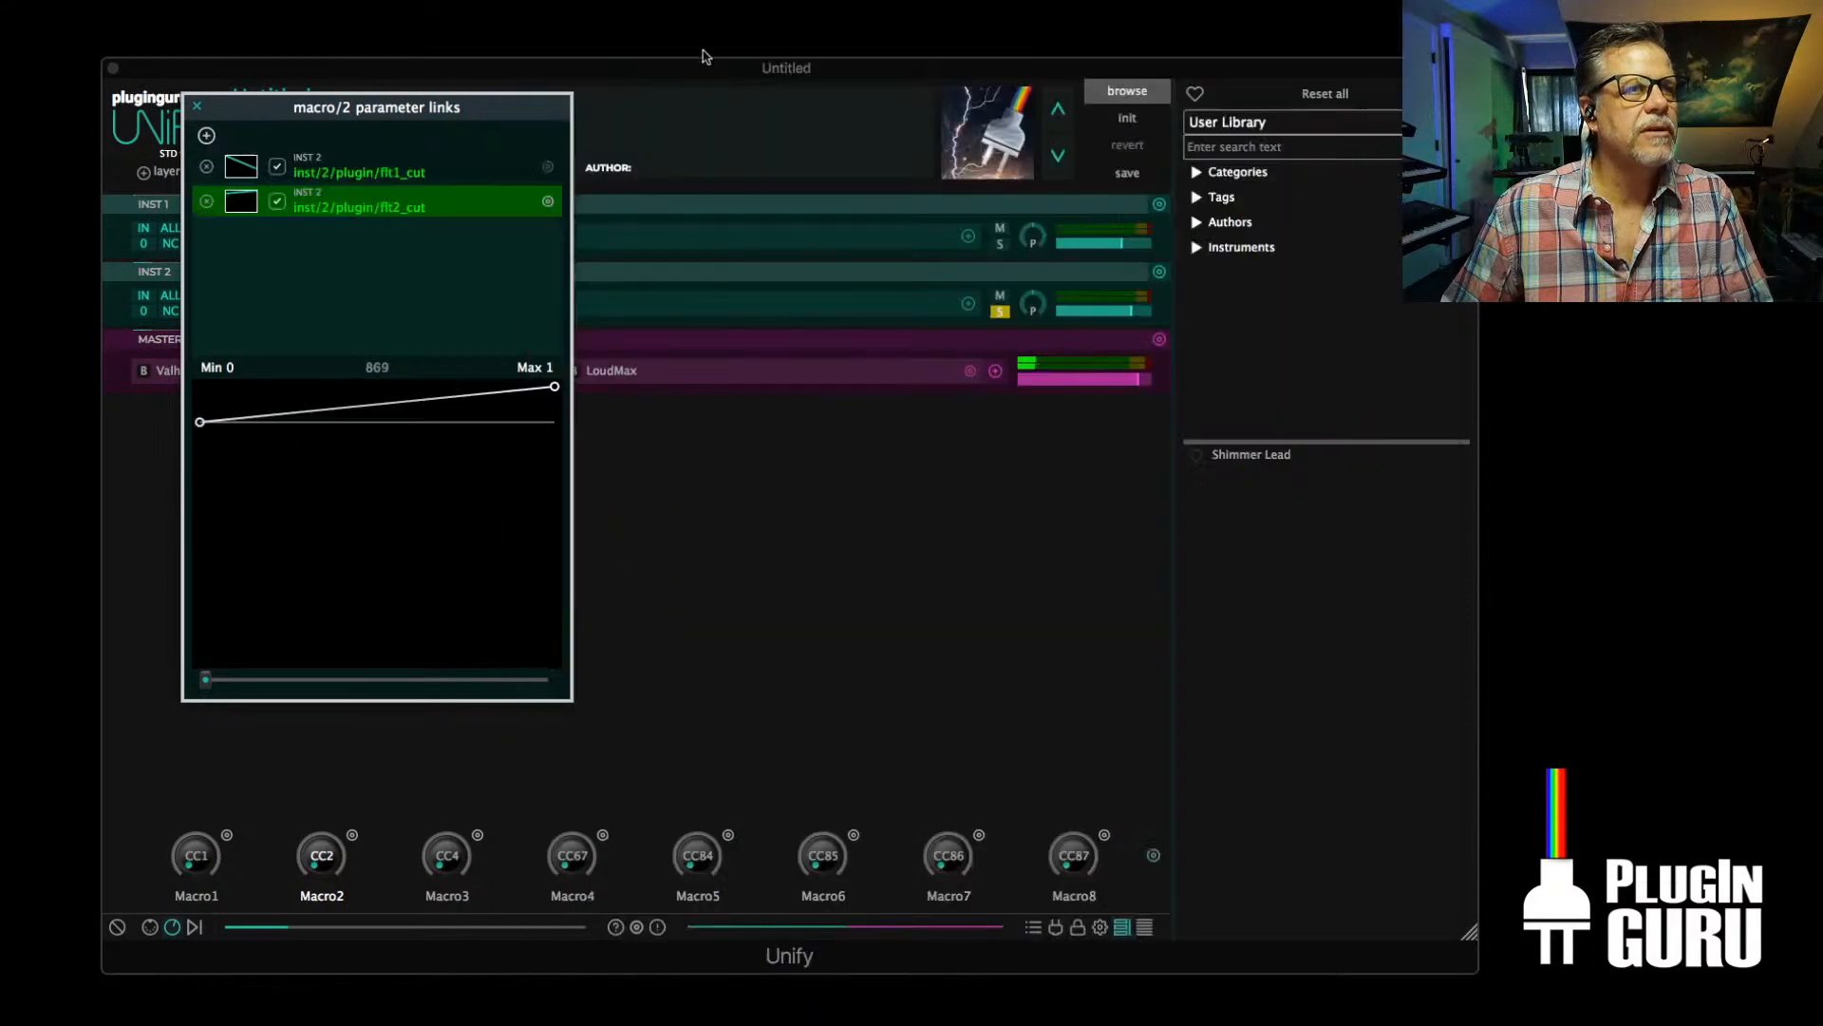
pyautogui.moveTo(198, 424)
pyautogui.mouseDown()
pyautogui.moveTo(198, 529)
pyautogui.moveTo(199, 405)
pyautogui.mouseUp()
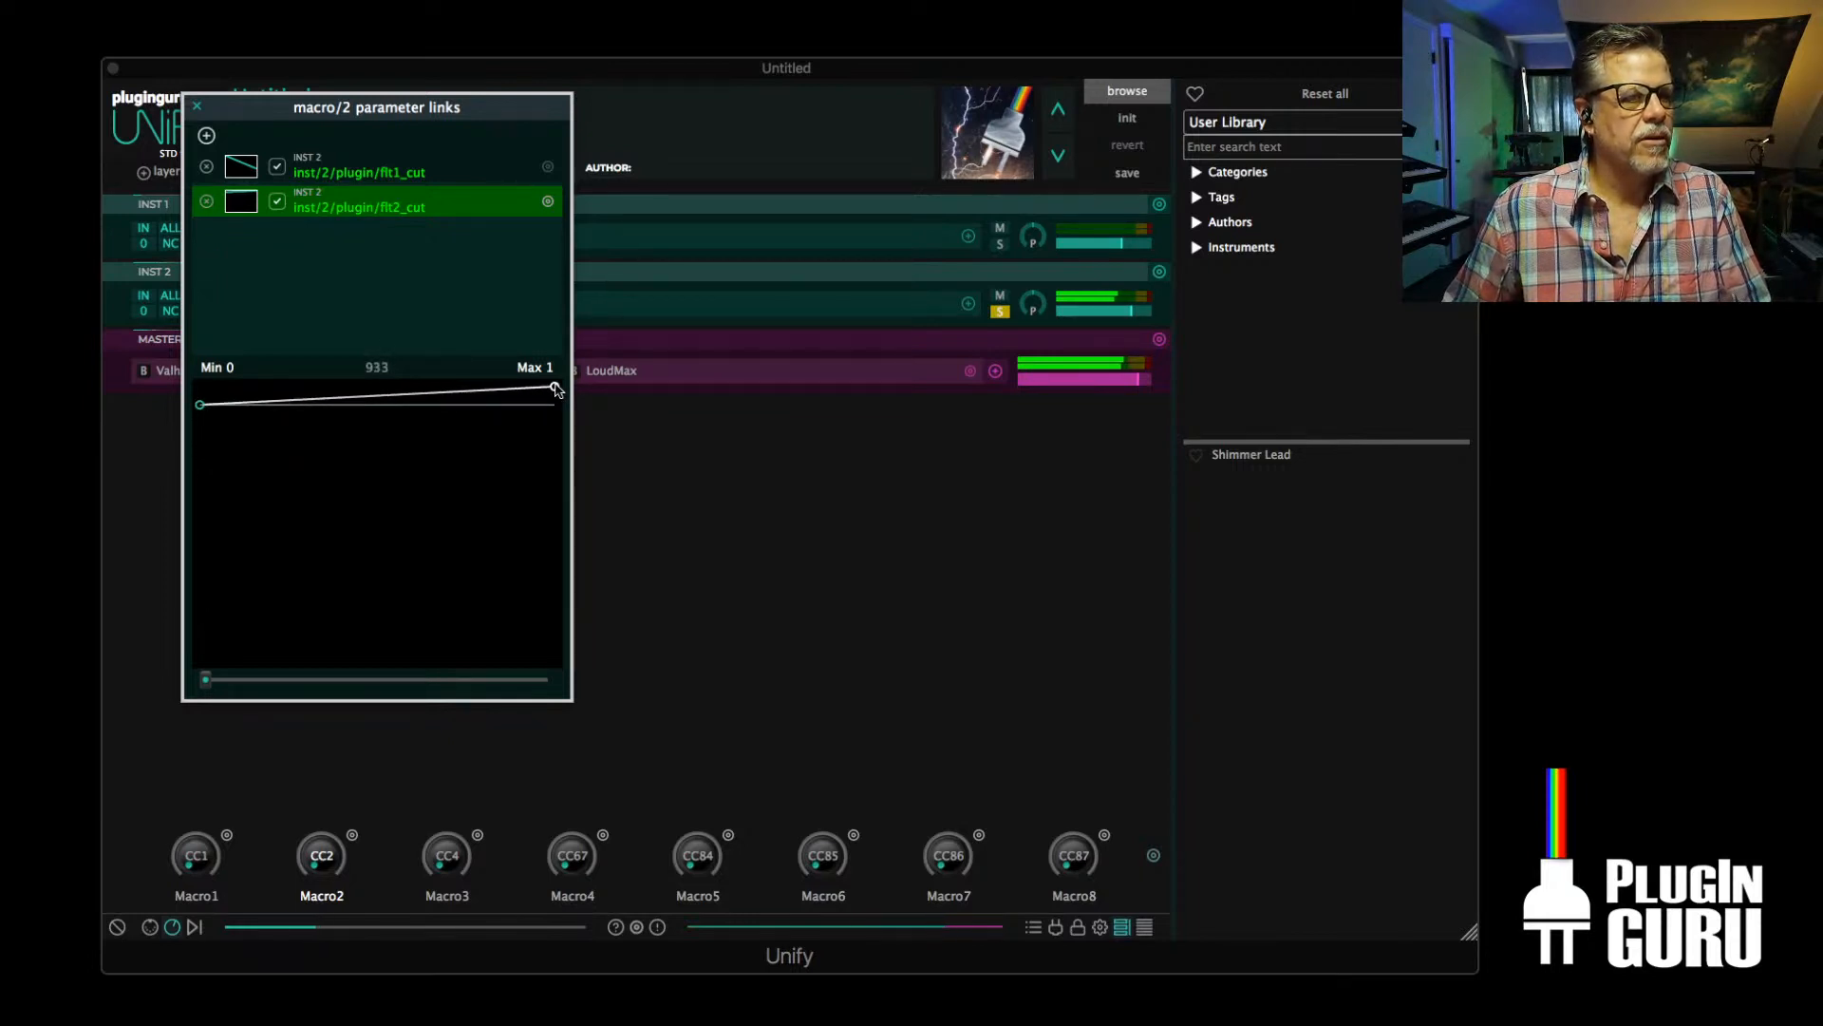
pyautogui.moveTo(199, 406); pyautogui.dragTo(163, 756)
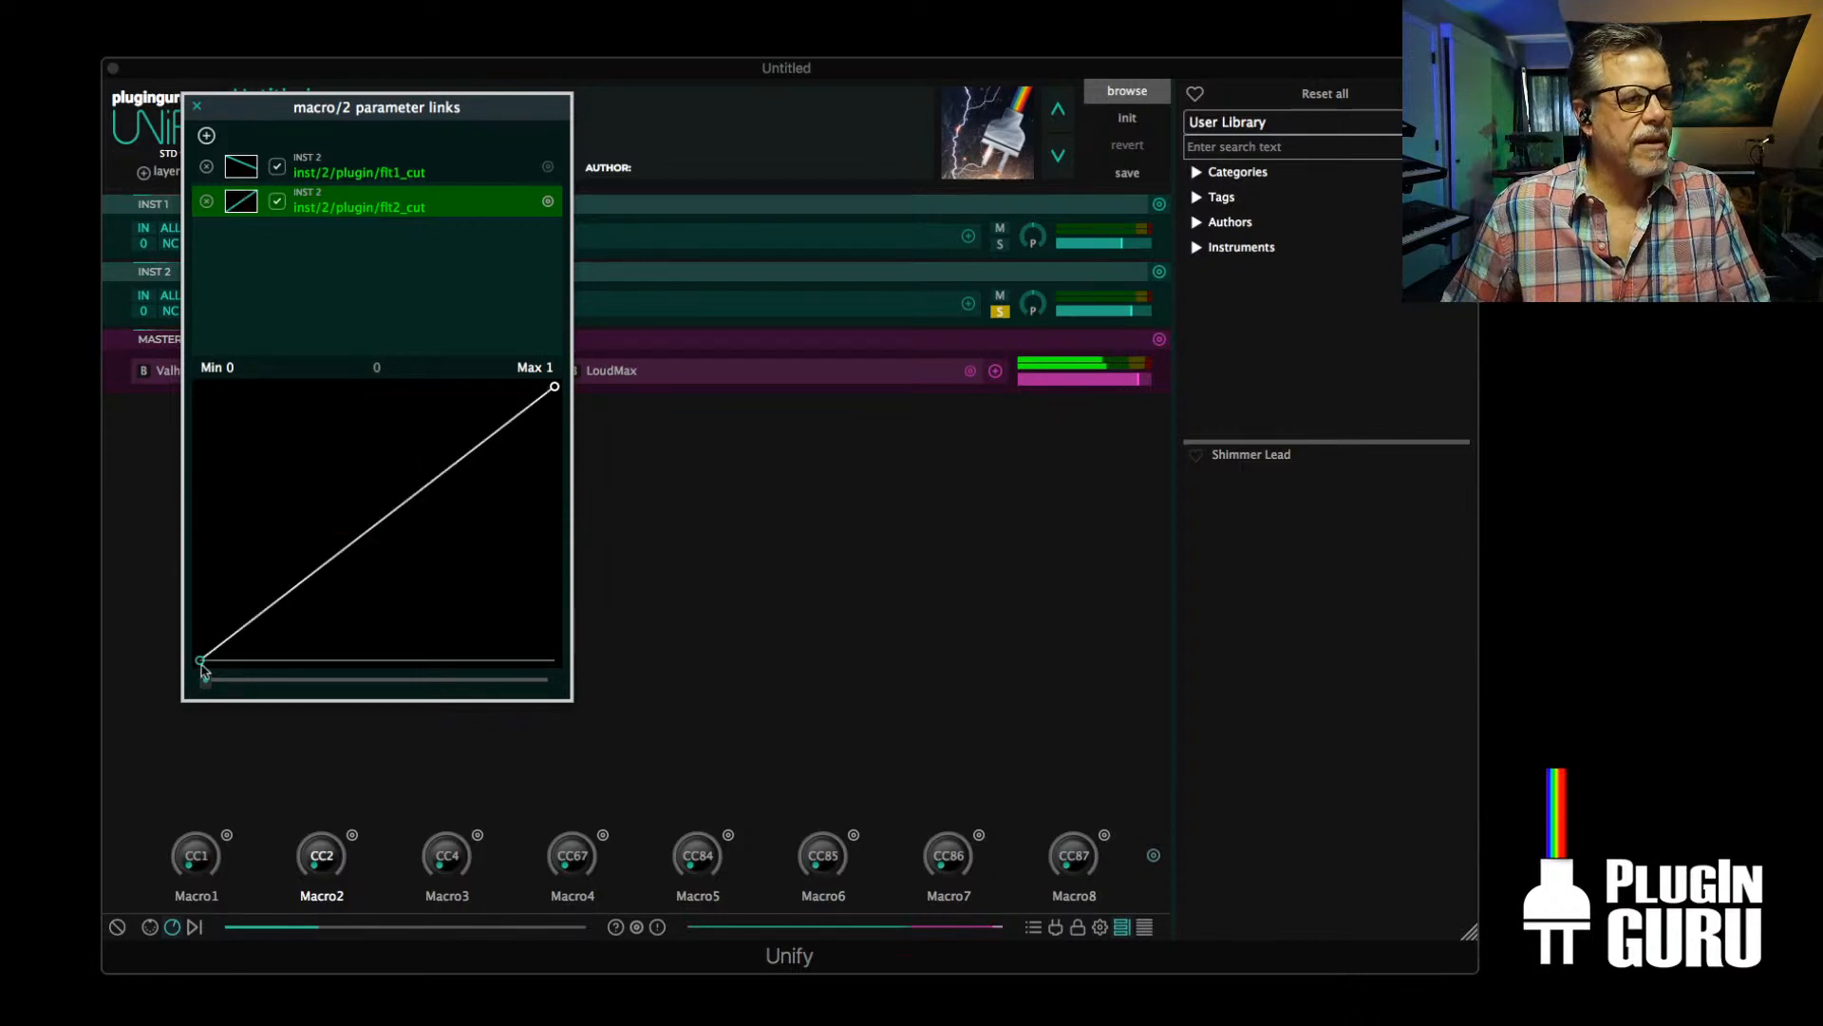
pyautogui.moveTo(204, 680); pyautogui.dragTo(405, 680)
pyautogui.moveTo(387, 568); pyautogui.dragTo(441, 698)
pyautogui.click(196, 106)
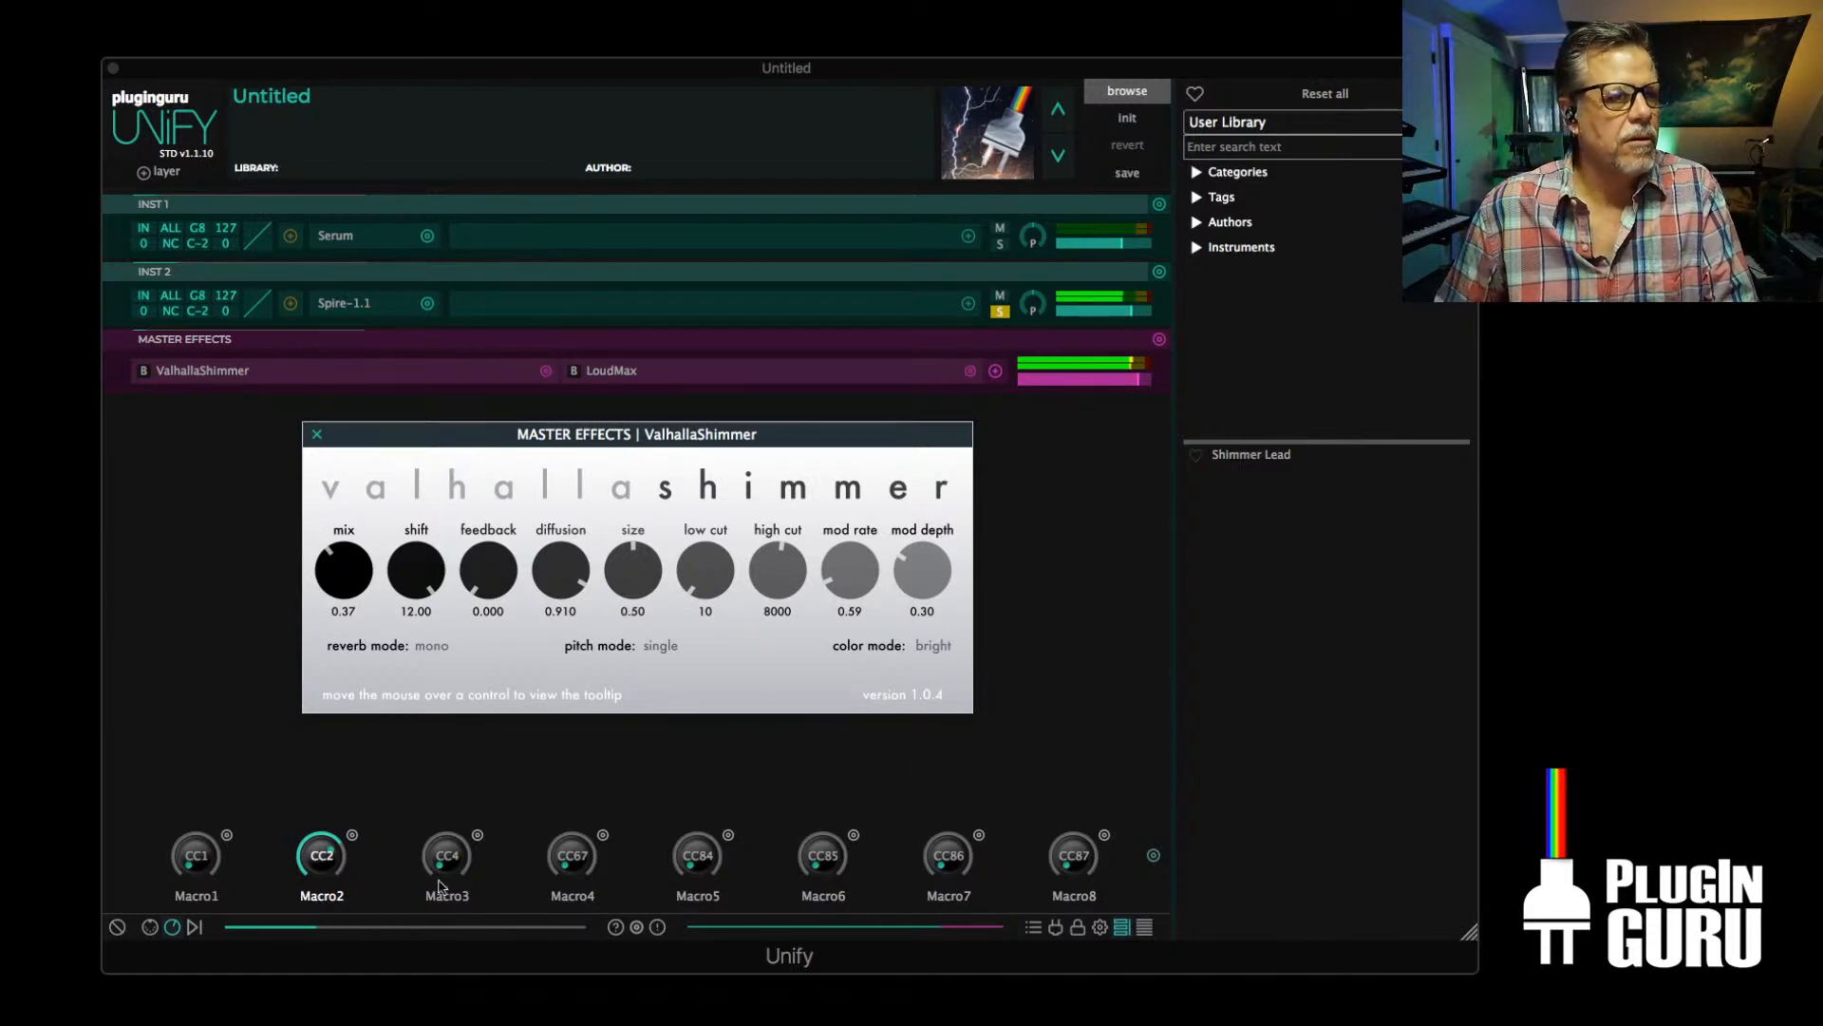
pyautogui.click(349, 839)
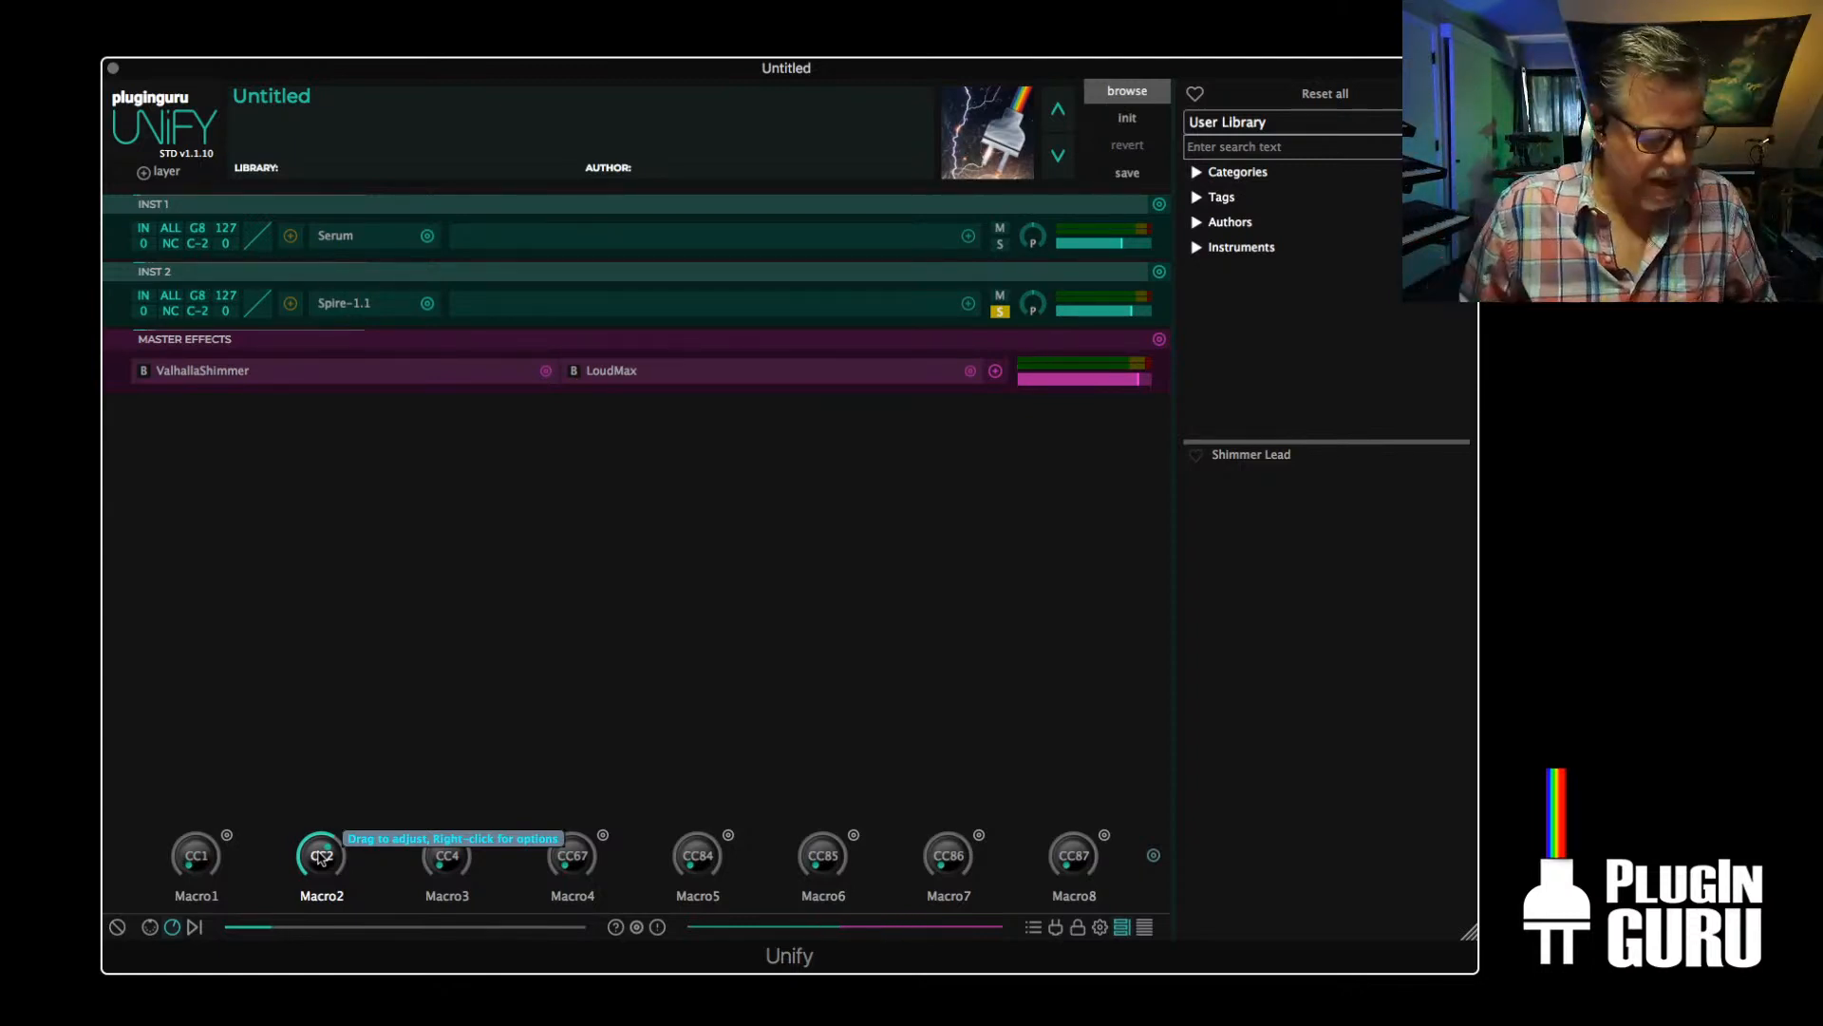
pyautogui.press('super+Tab')
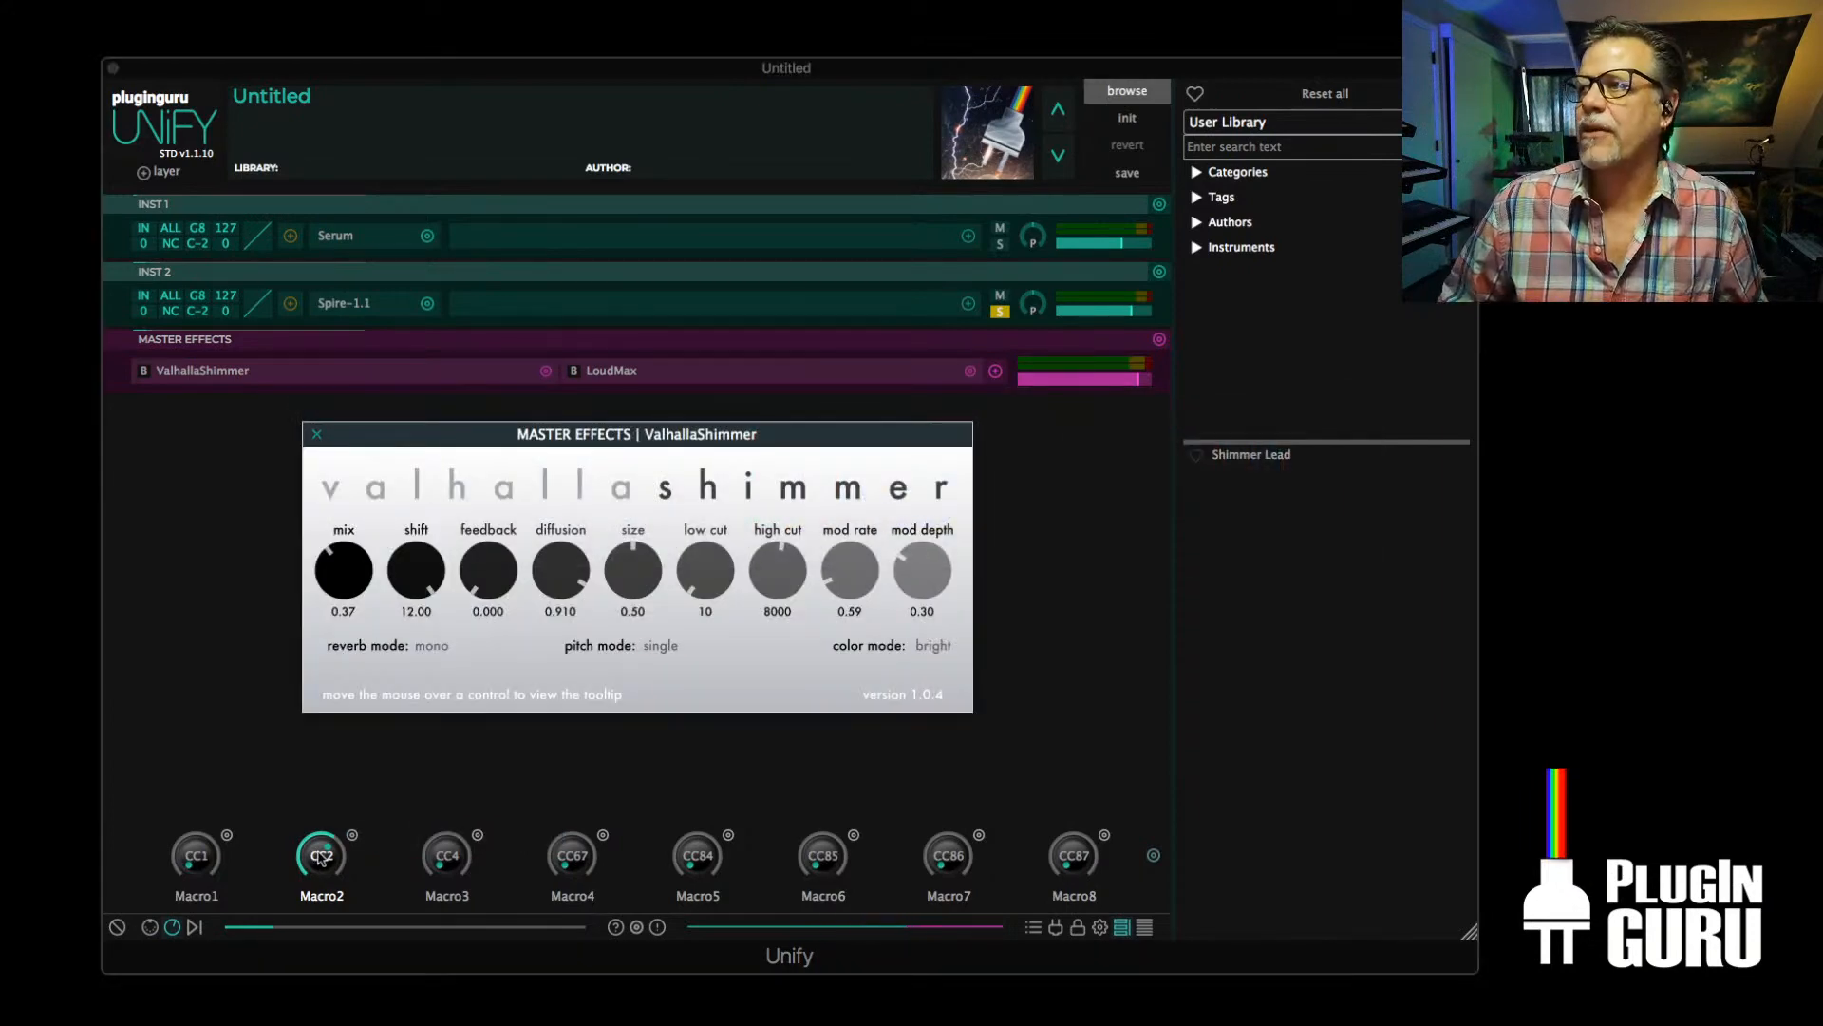
pyautogui.press('super+Tab')
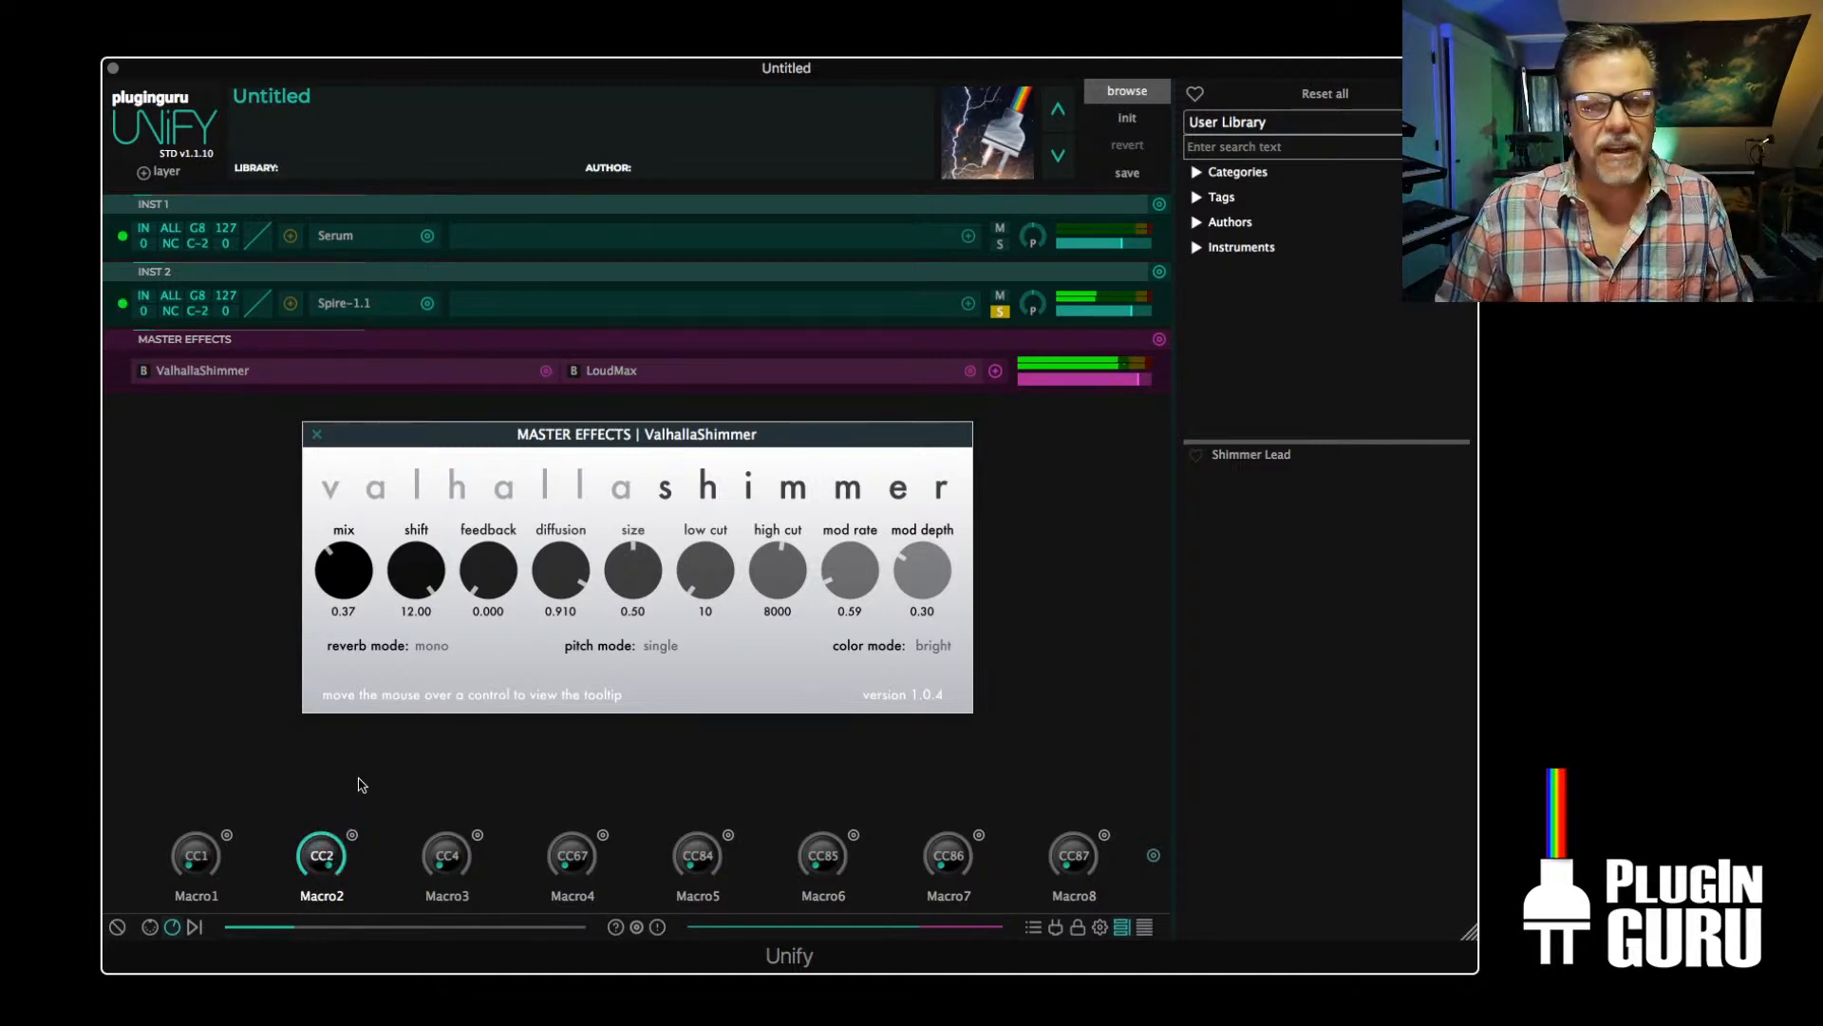
# Close the ValhallaShimmer window, open Spire on INST 2 to check its settings, and close it again
pyautogui.click(317, 436)
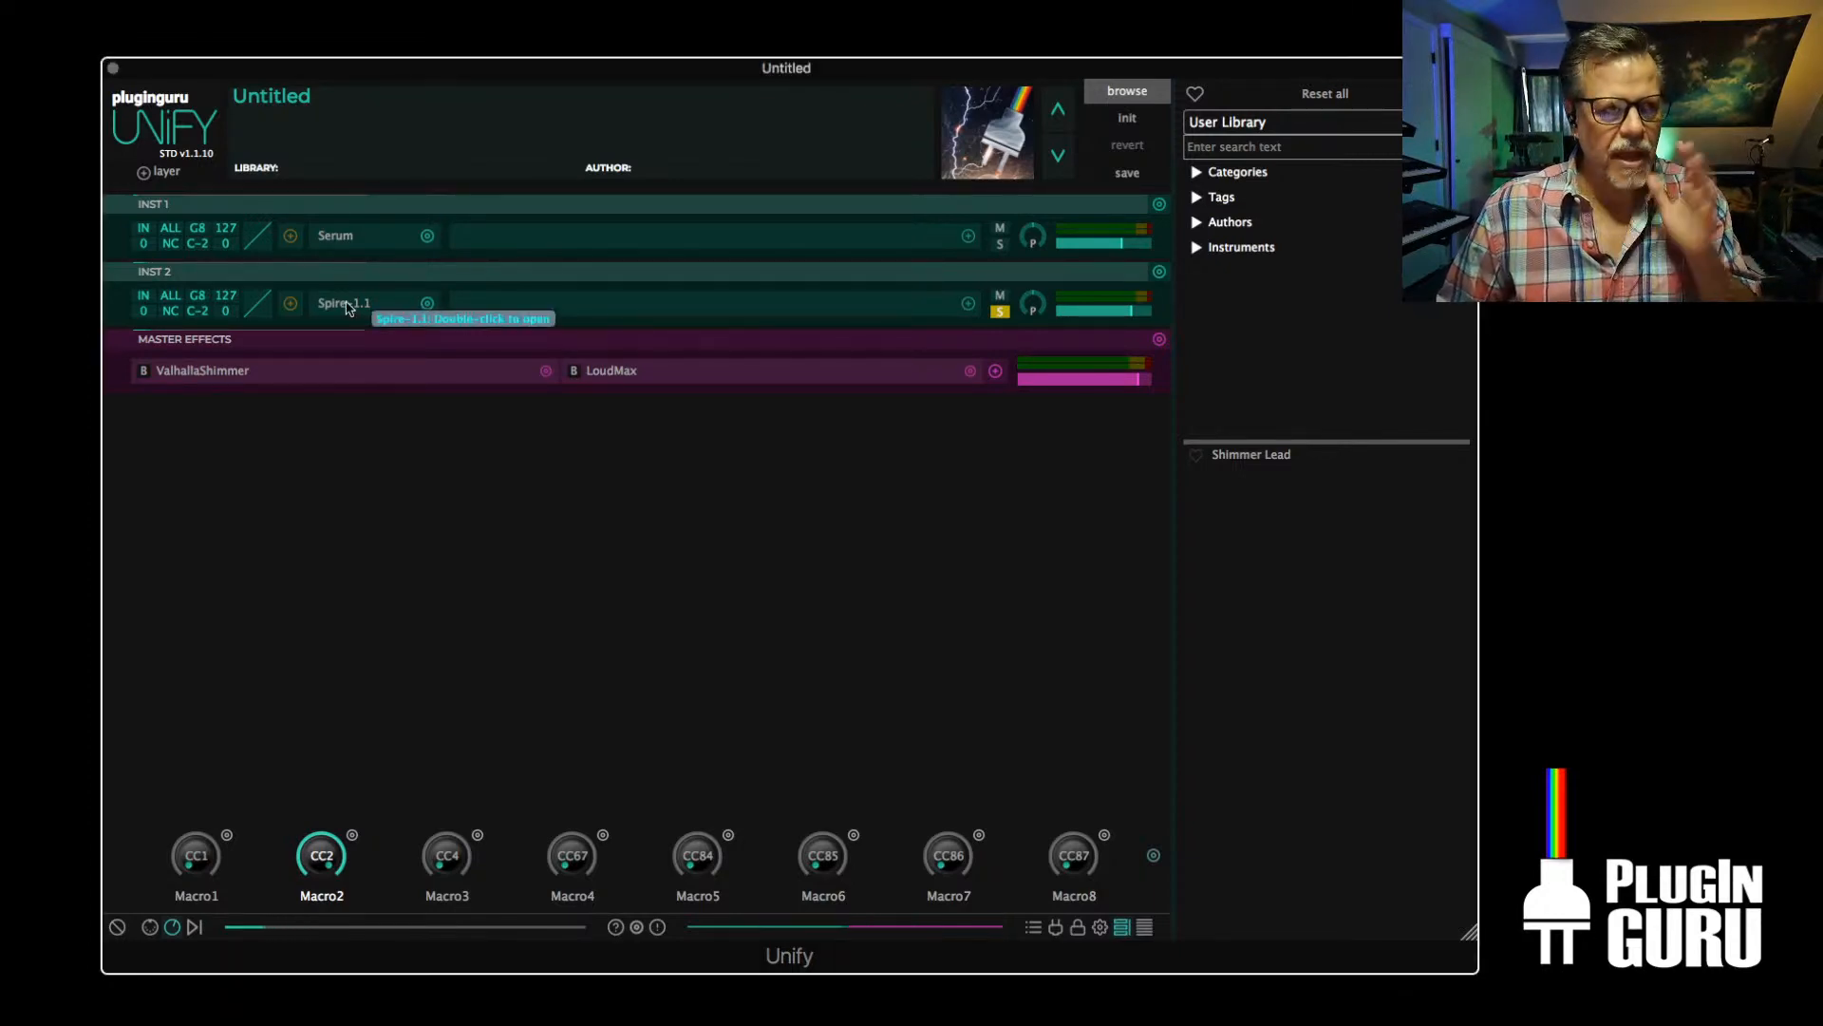
pyautogui.doubleClick(346, 304)
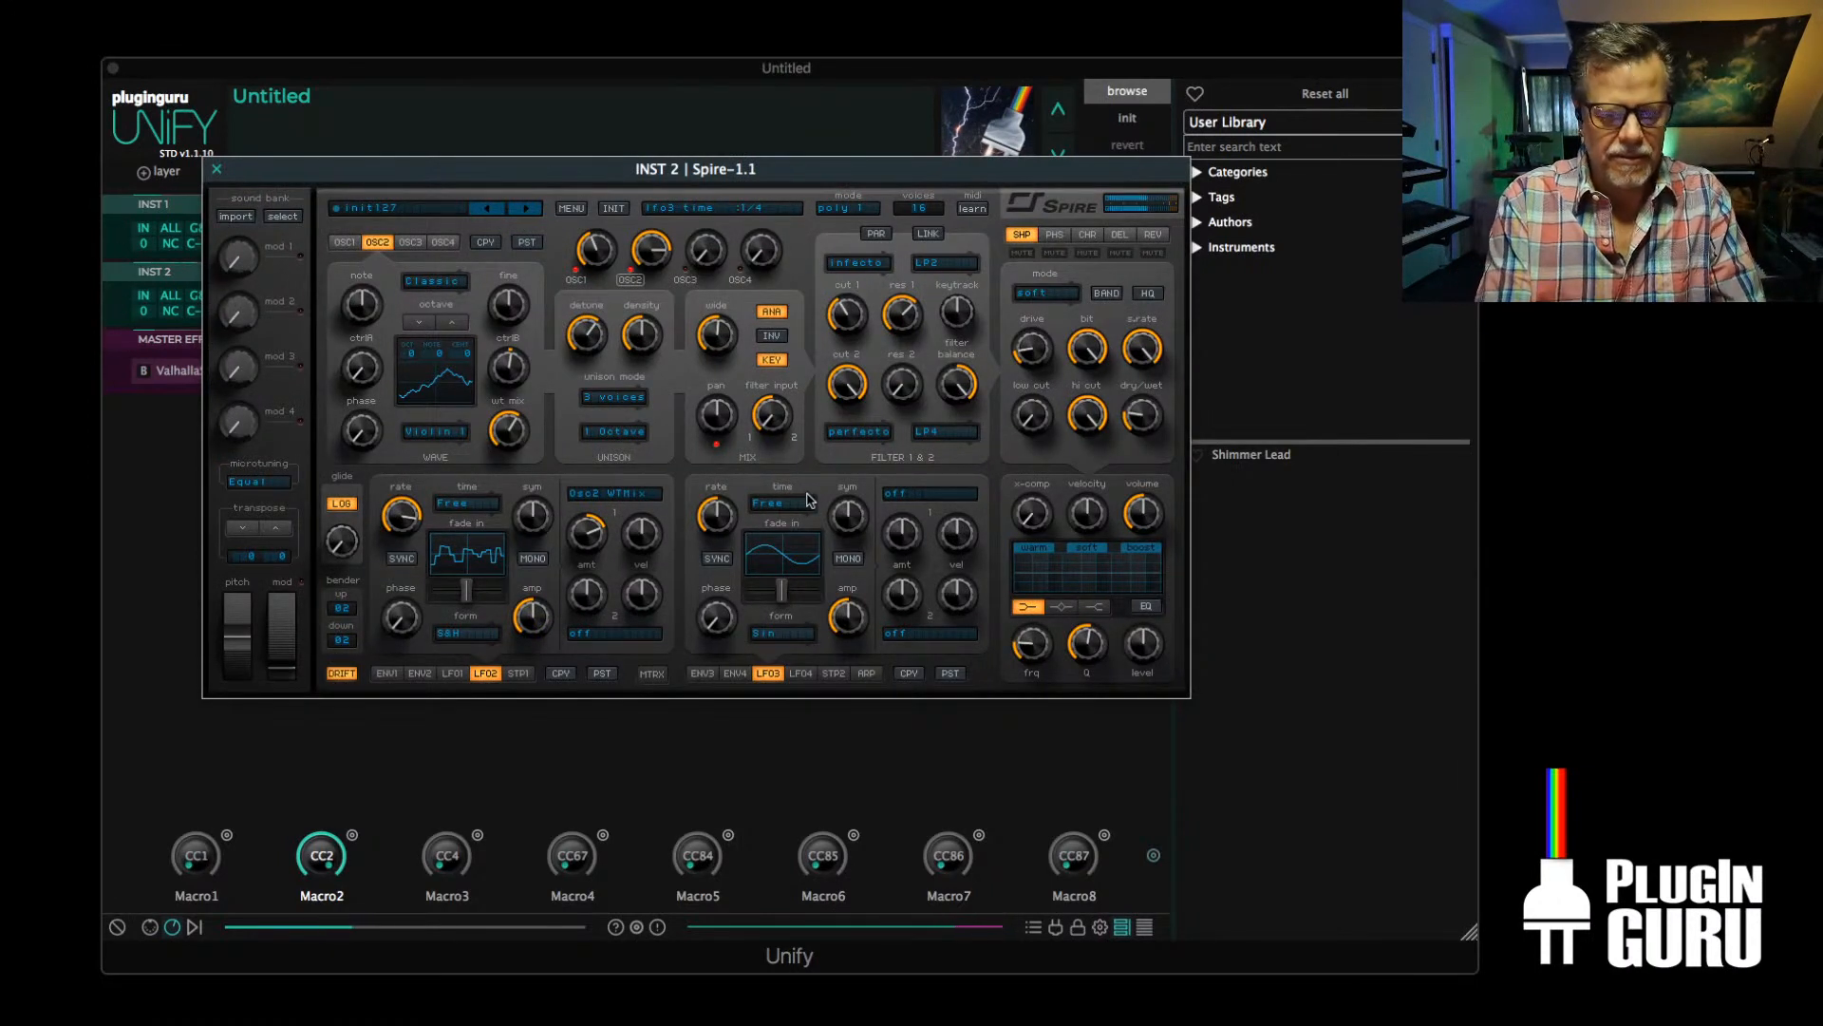
pyautogui.press('Escape')
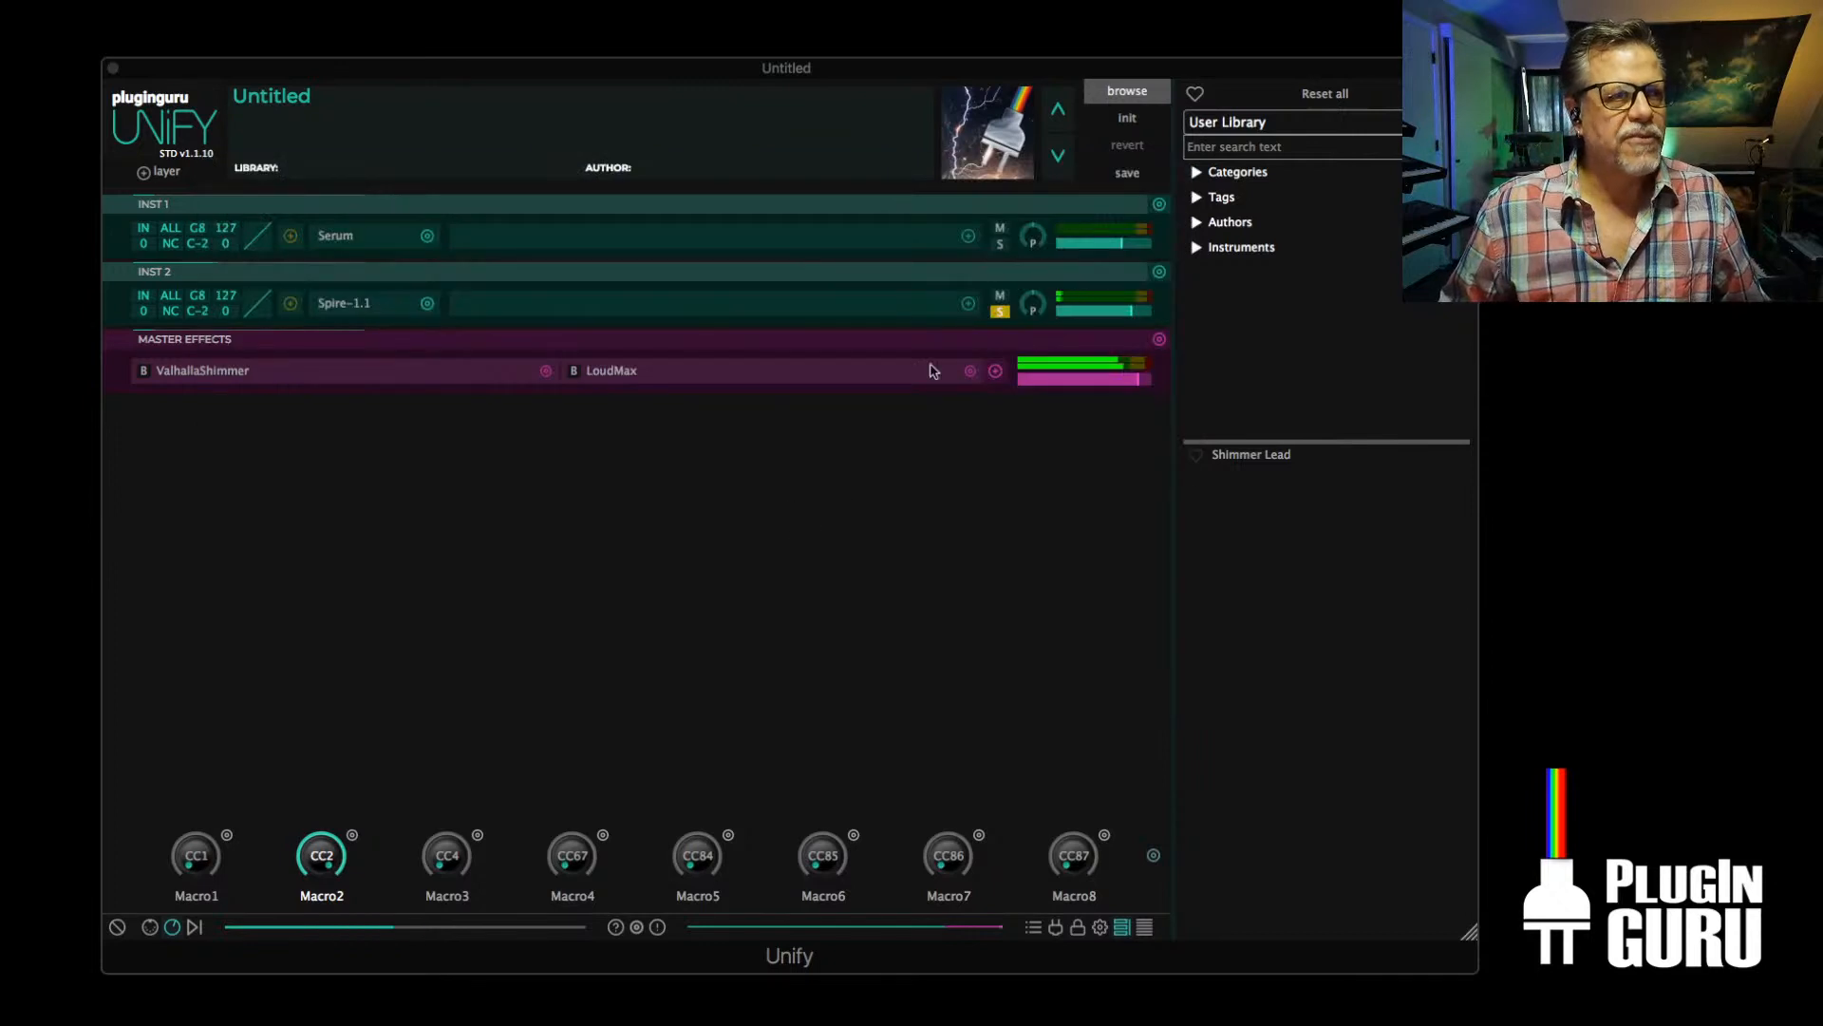
# Add the FilterMax effect to INST 2 and set it to a Low Pass filter with a 36 dB slope
pyautogui.click(967, 304)
pyautogui.moveTo(839, 351)
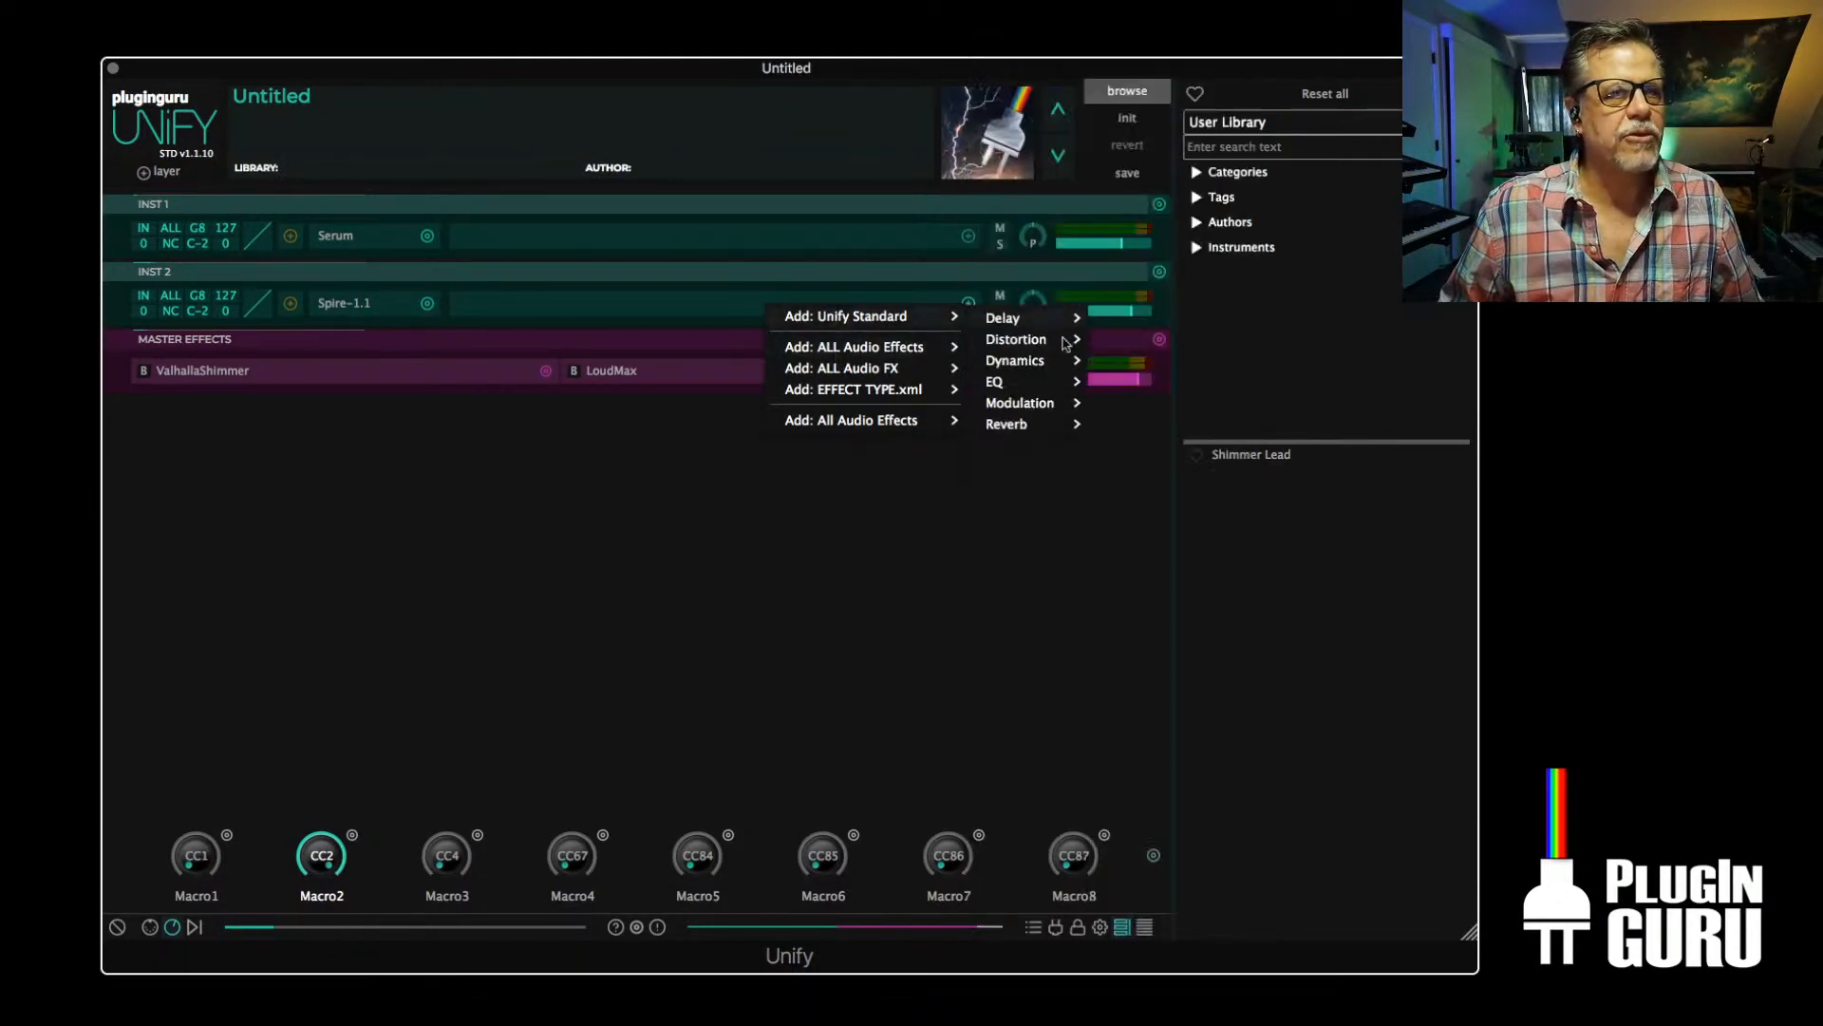
pyautogui.moveTo(1050, 381)
pyautogui.click(1147, 405)
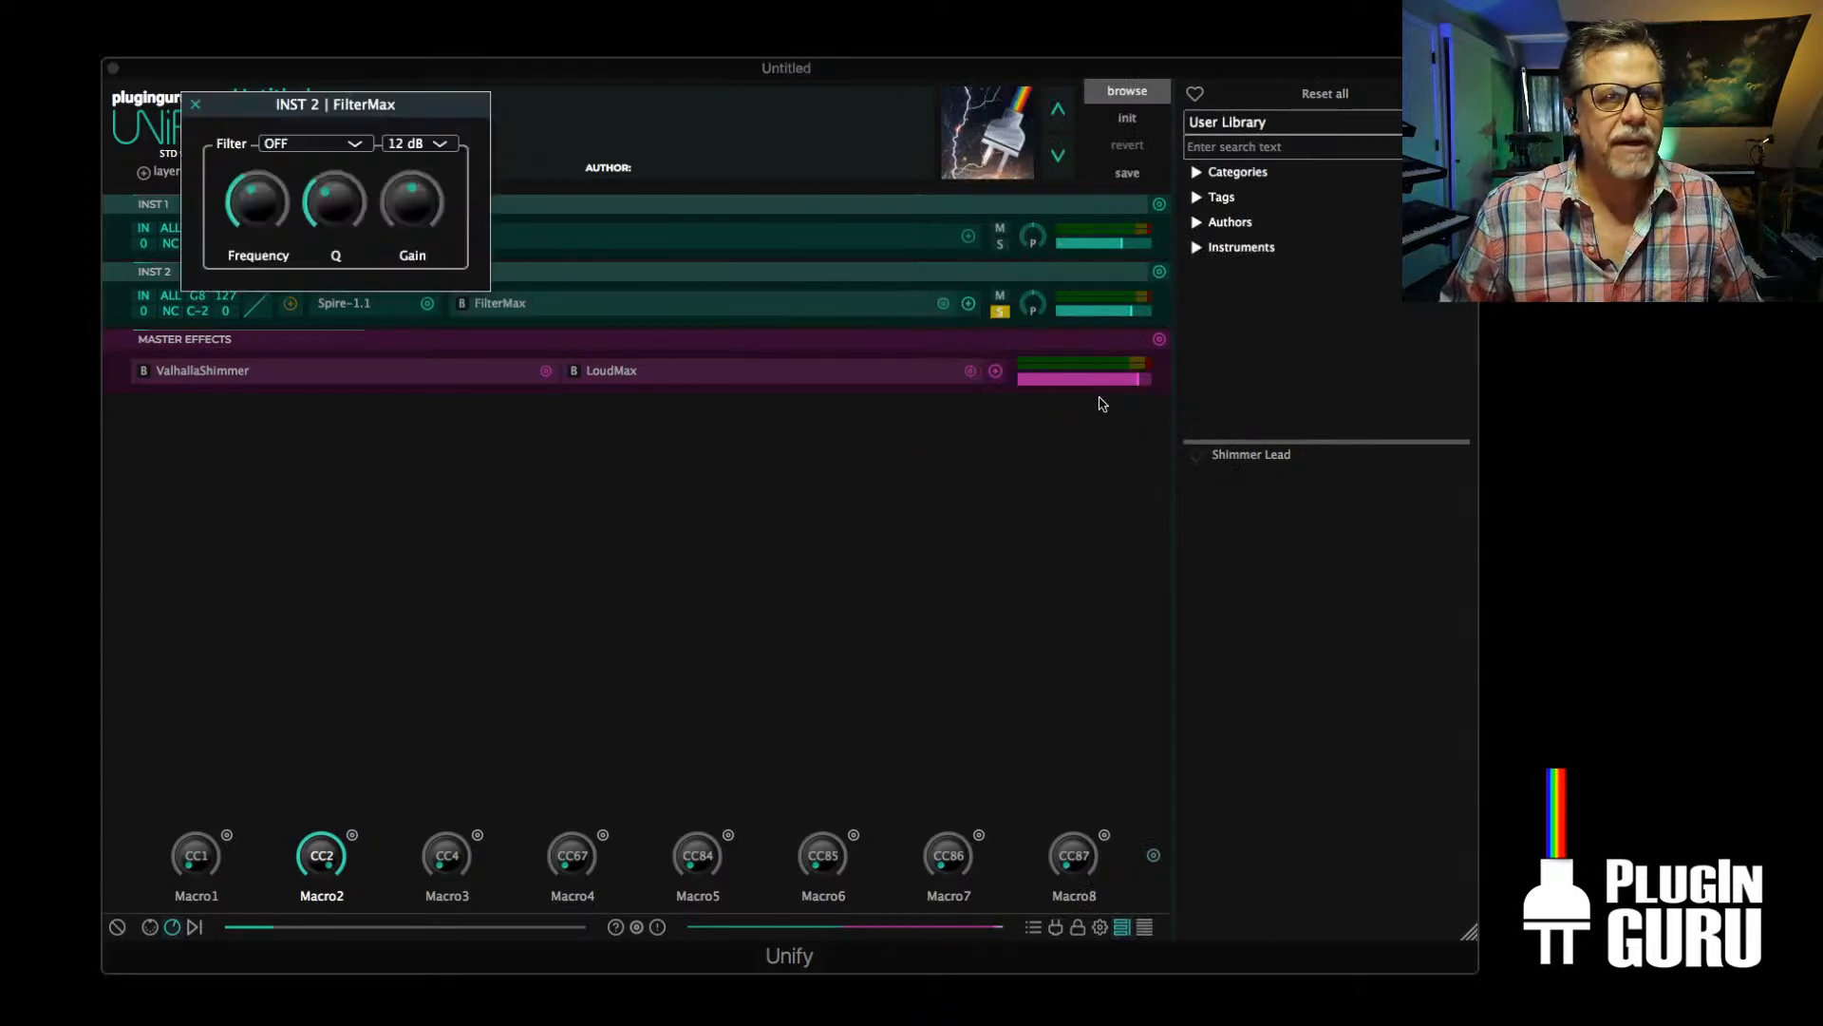
pyautogui.click(279, 145)
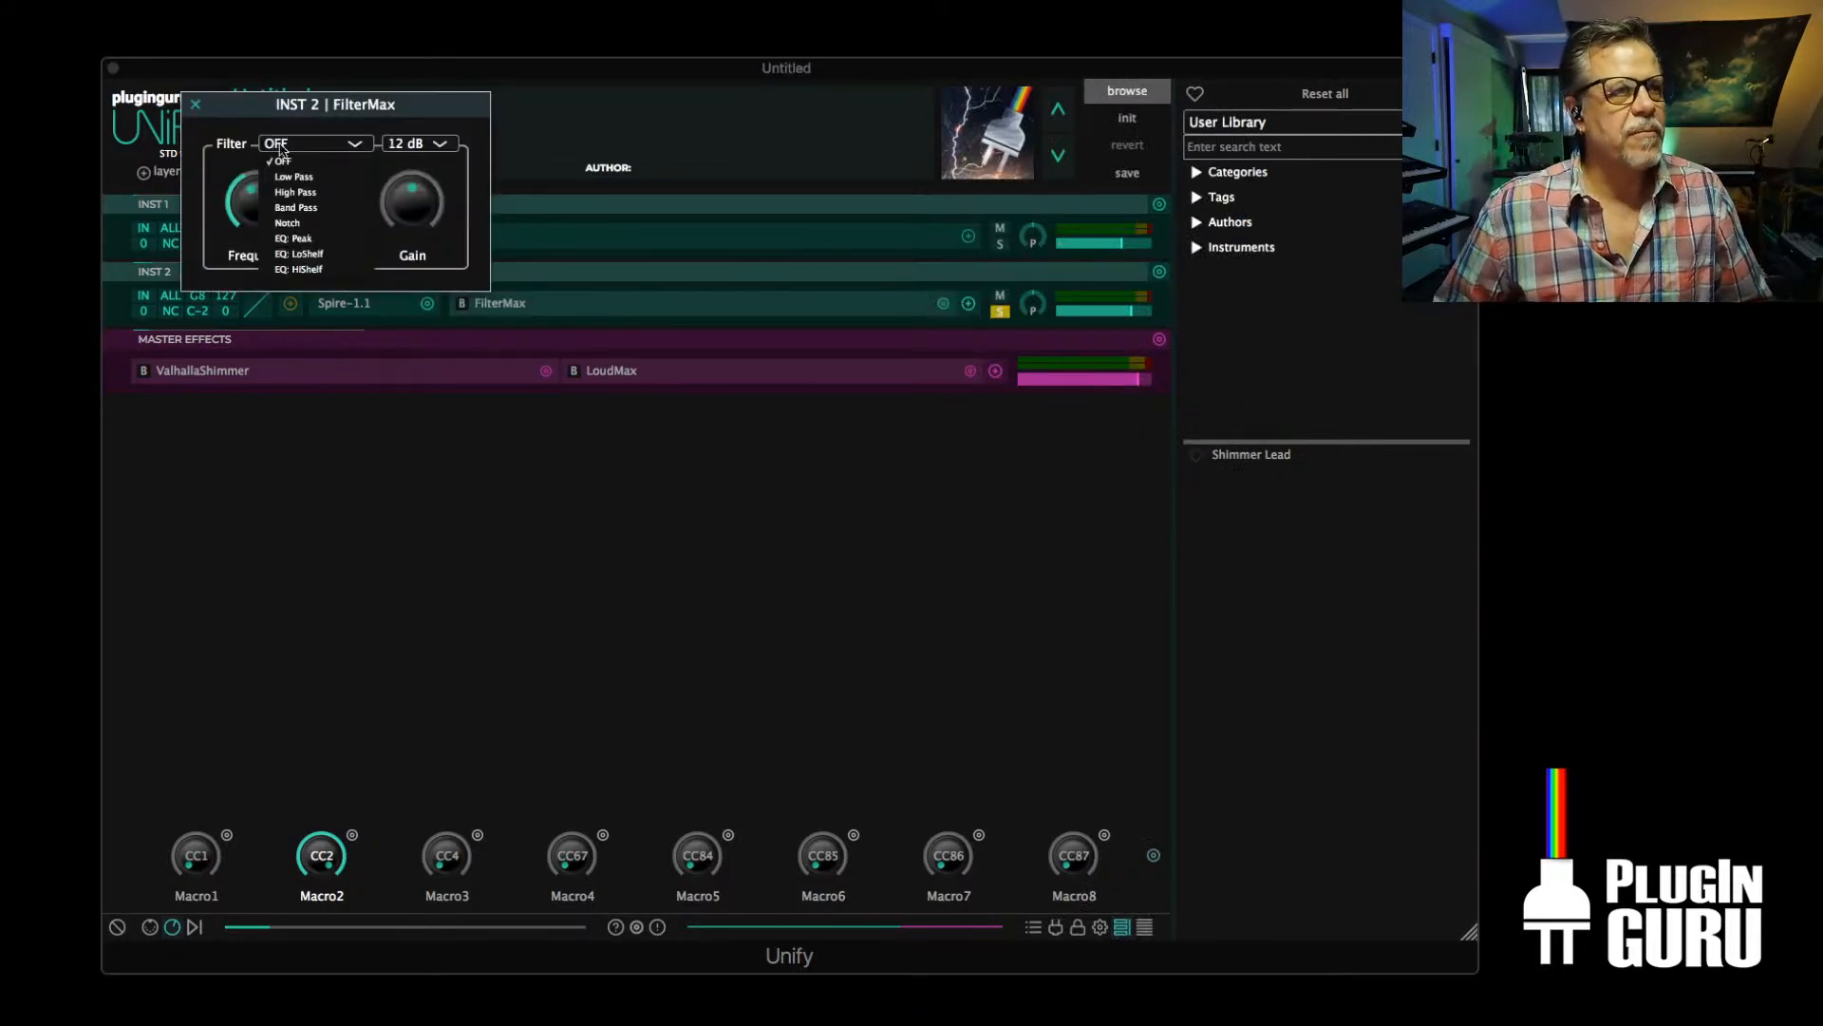
pyautogui.click(314, 182)
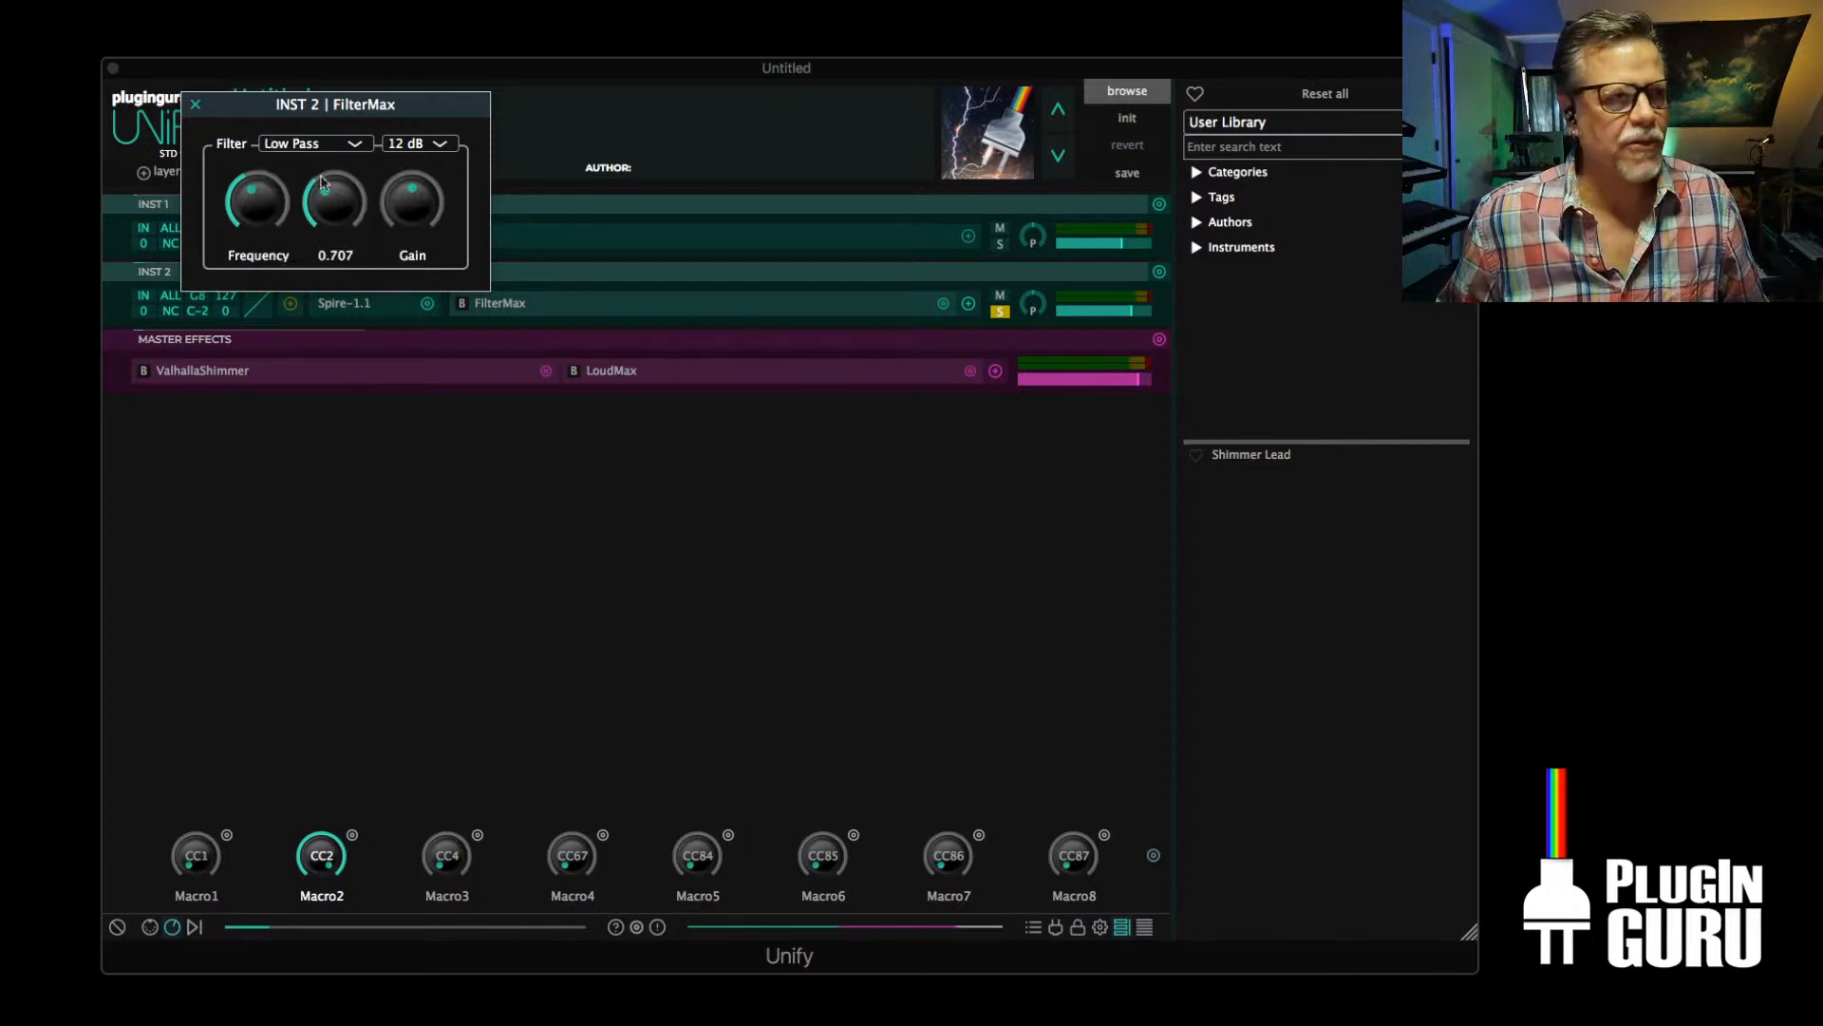
pyautogui.click(430, 144)
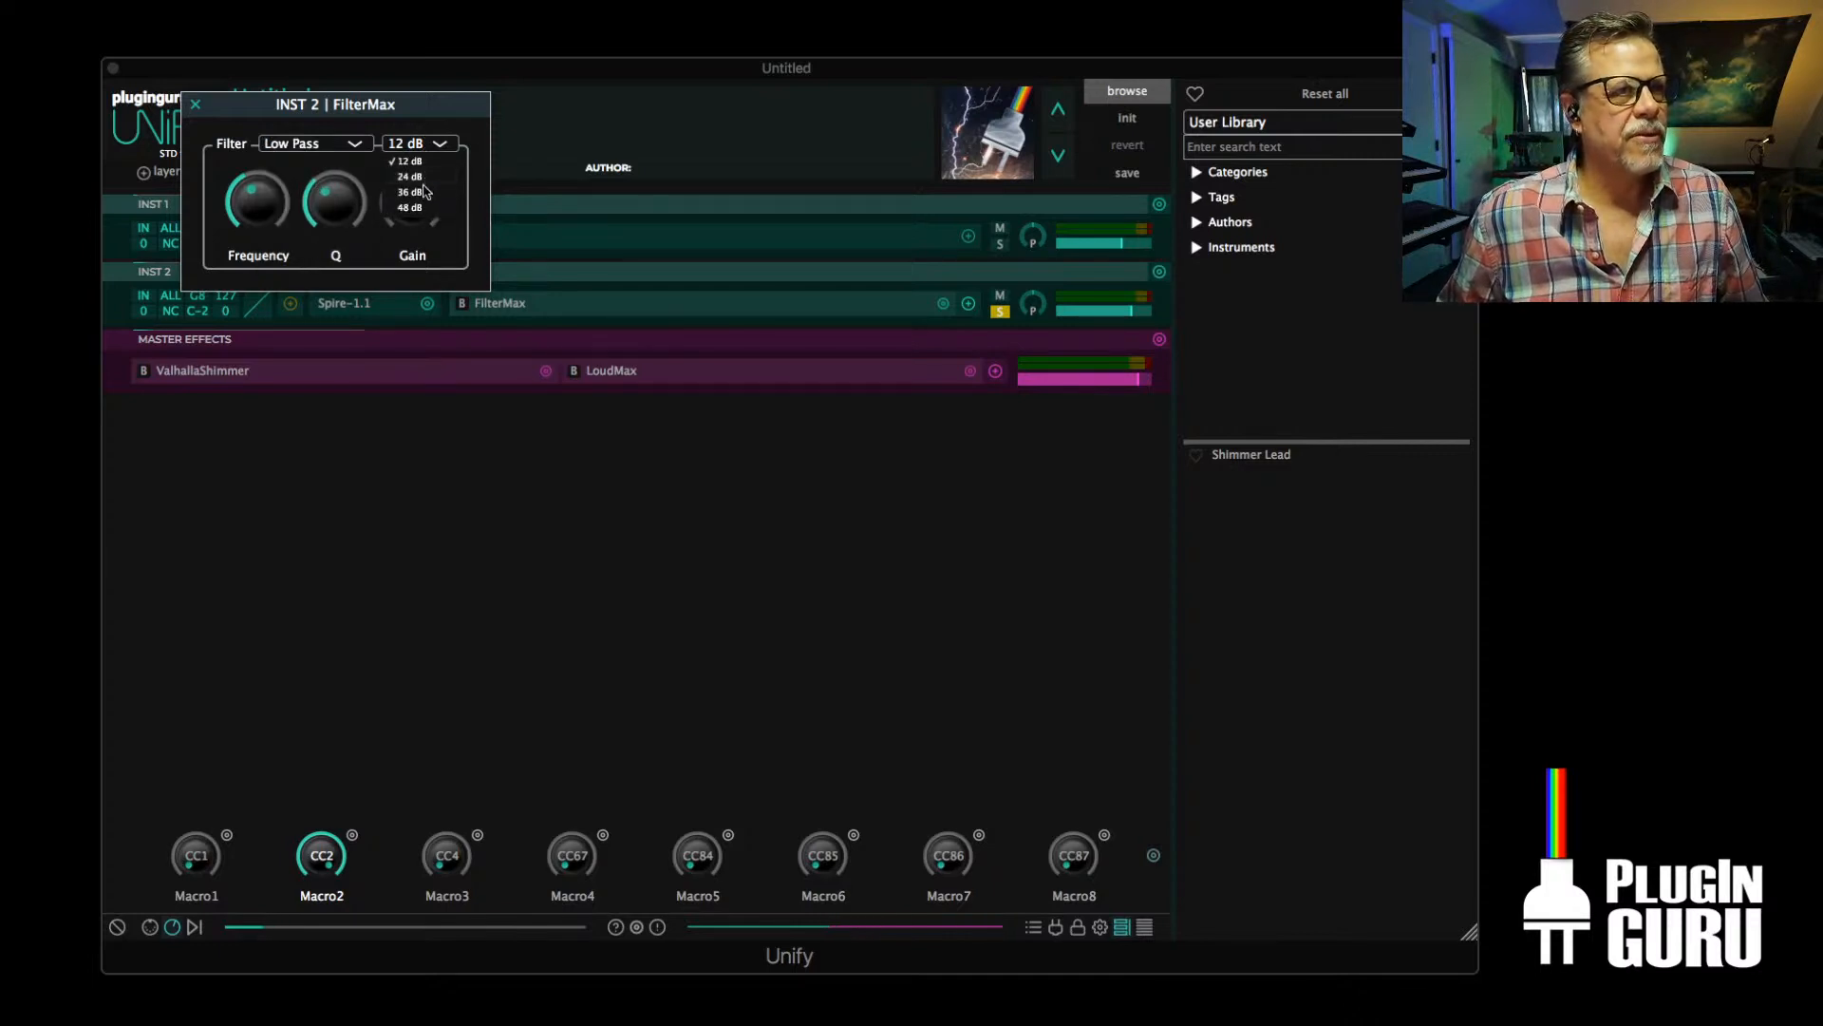
pyautogui.click(423, 192)
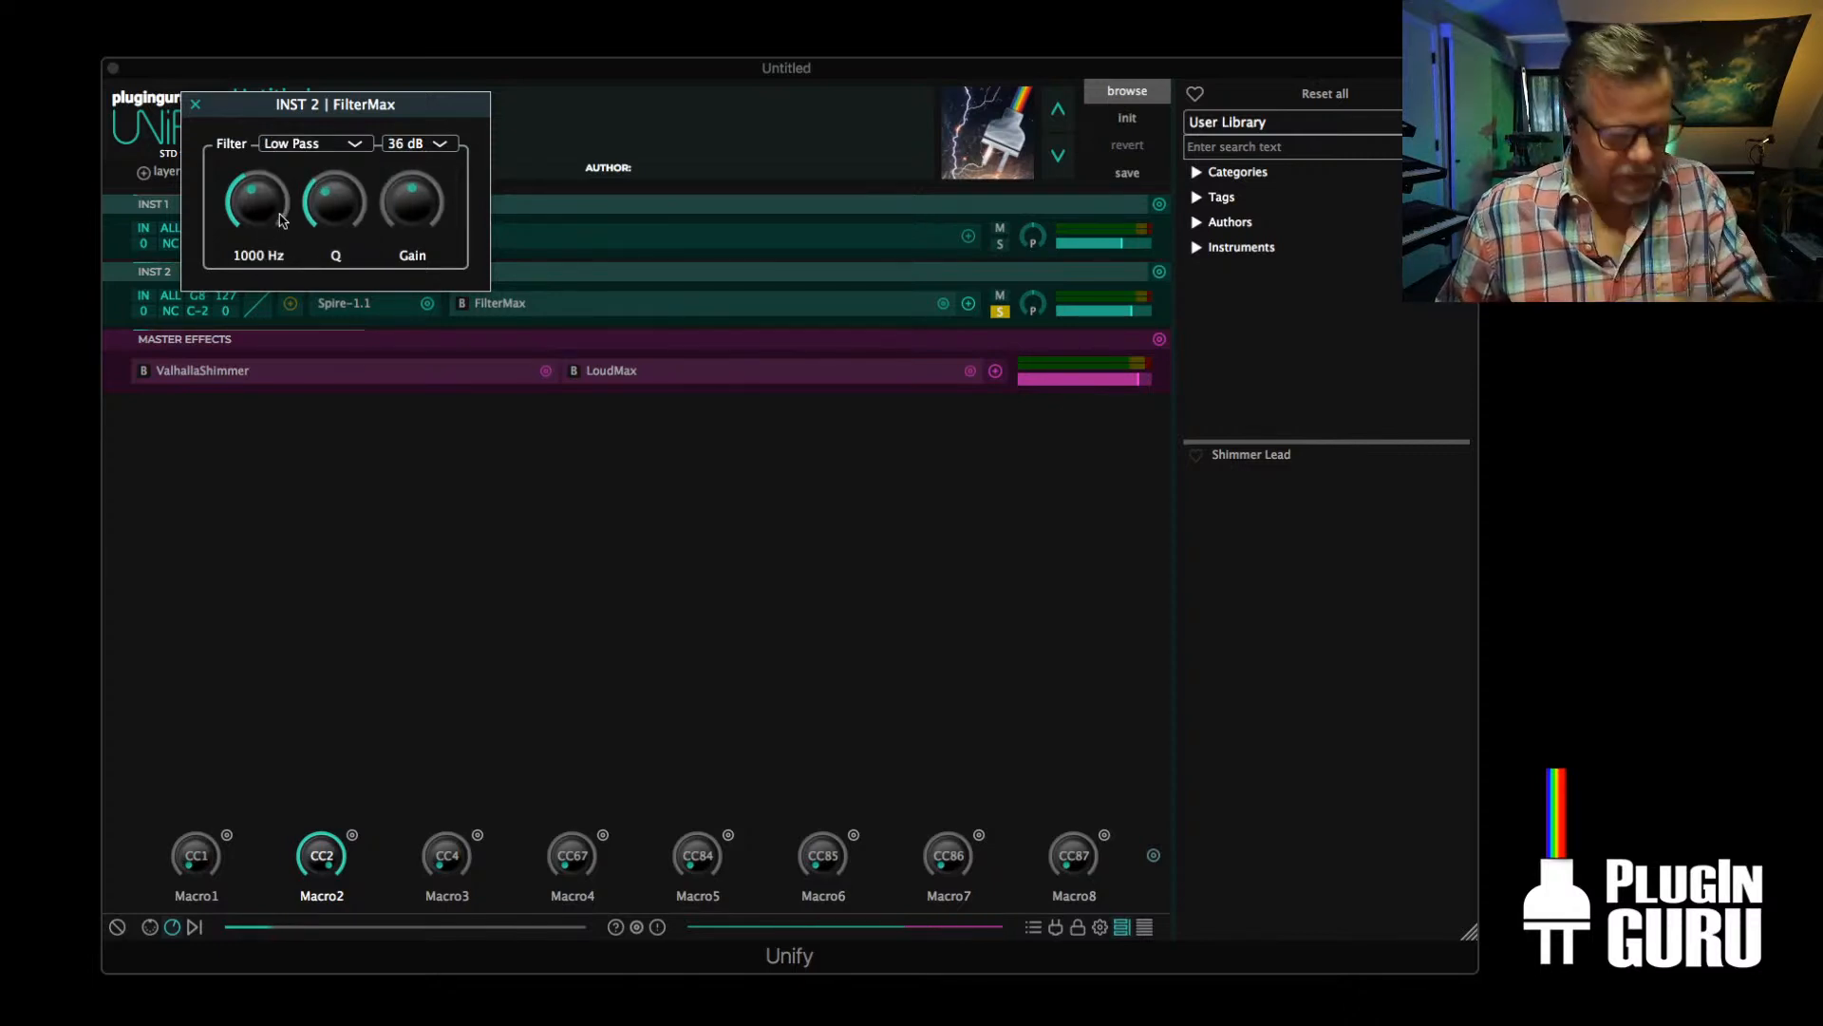
# Raise FilterMax's frequency to about 19667 Hz, lower it back to a middle setting, and close its window
pyautogui.moveTo(266, 207); pyautogui.dragTo(325, 123)
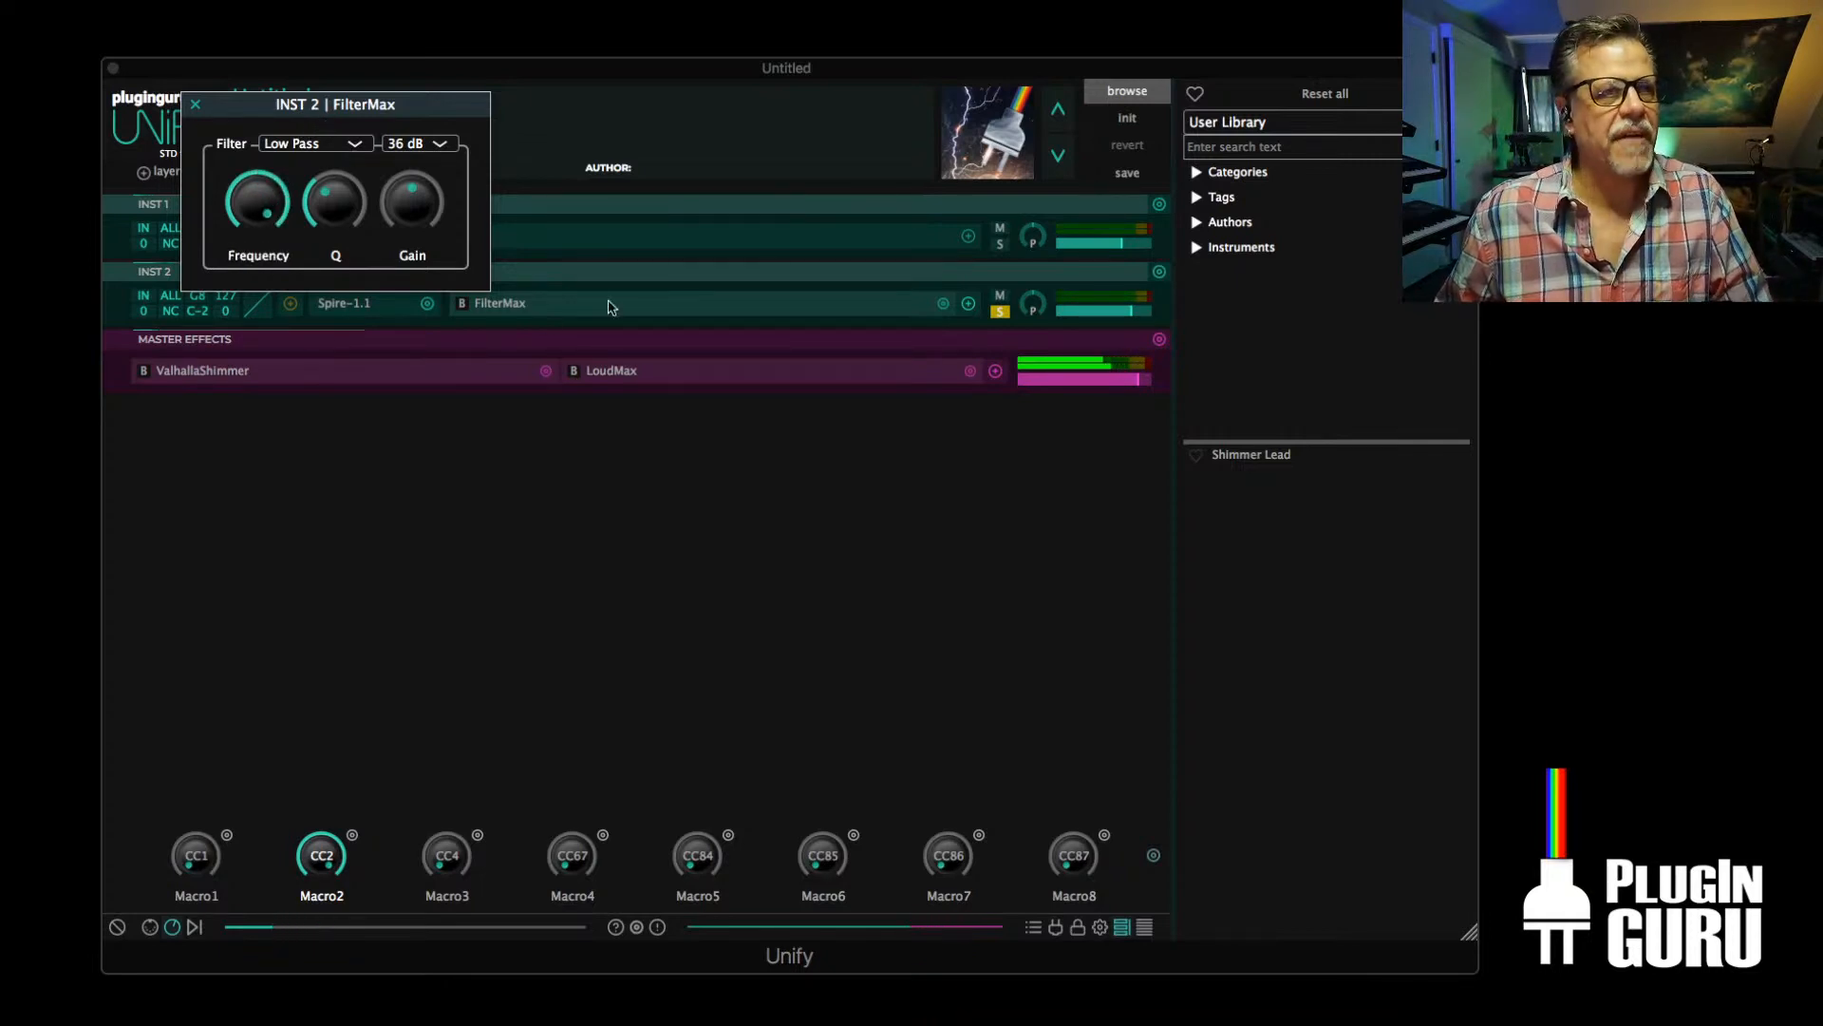
pyautogui.moveTo(352, 203)
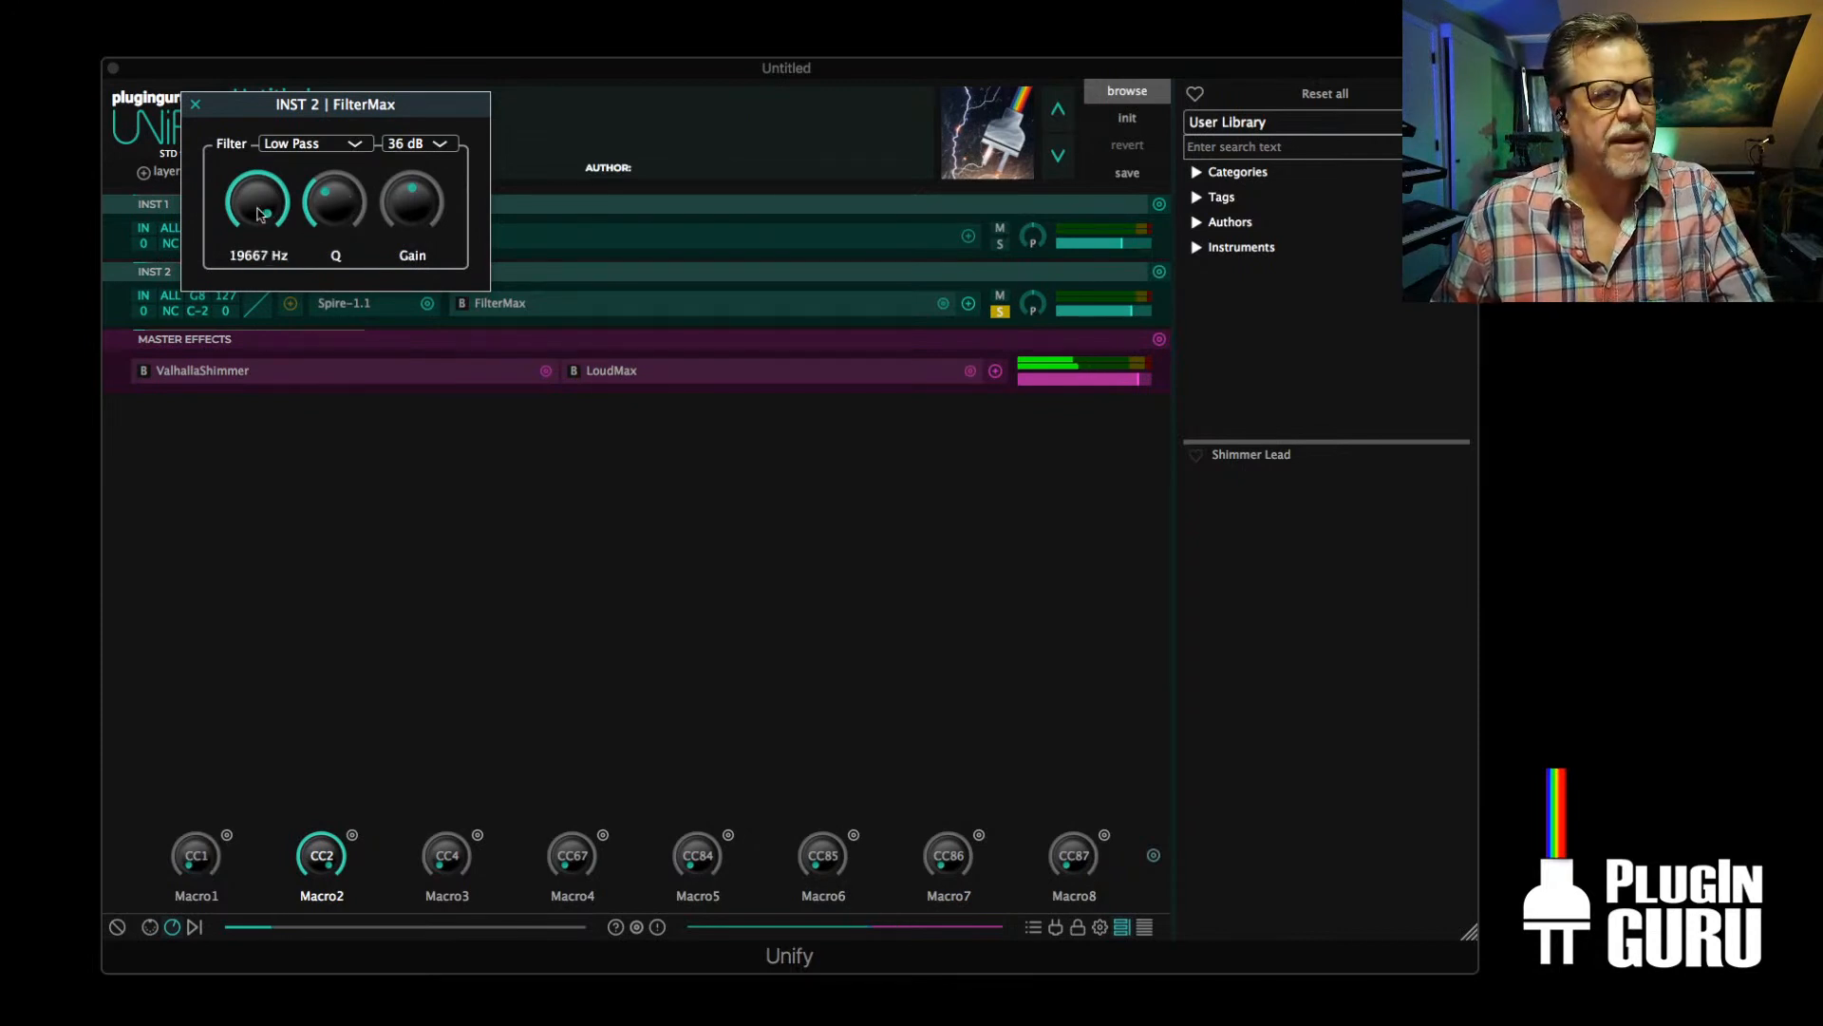
pyautogui.moveTo(266, 213); pyautogui.dragTo(252, 326)
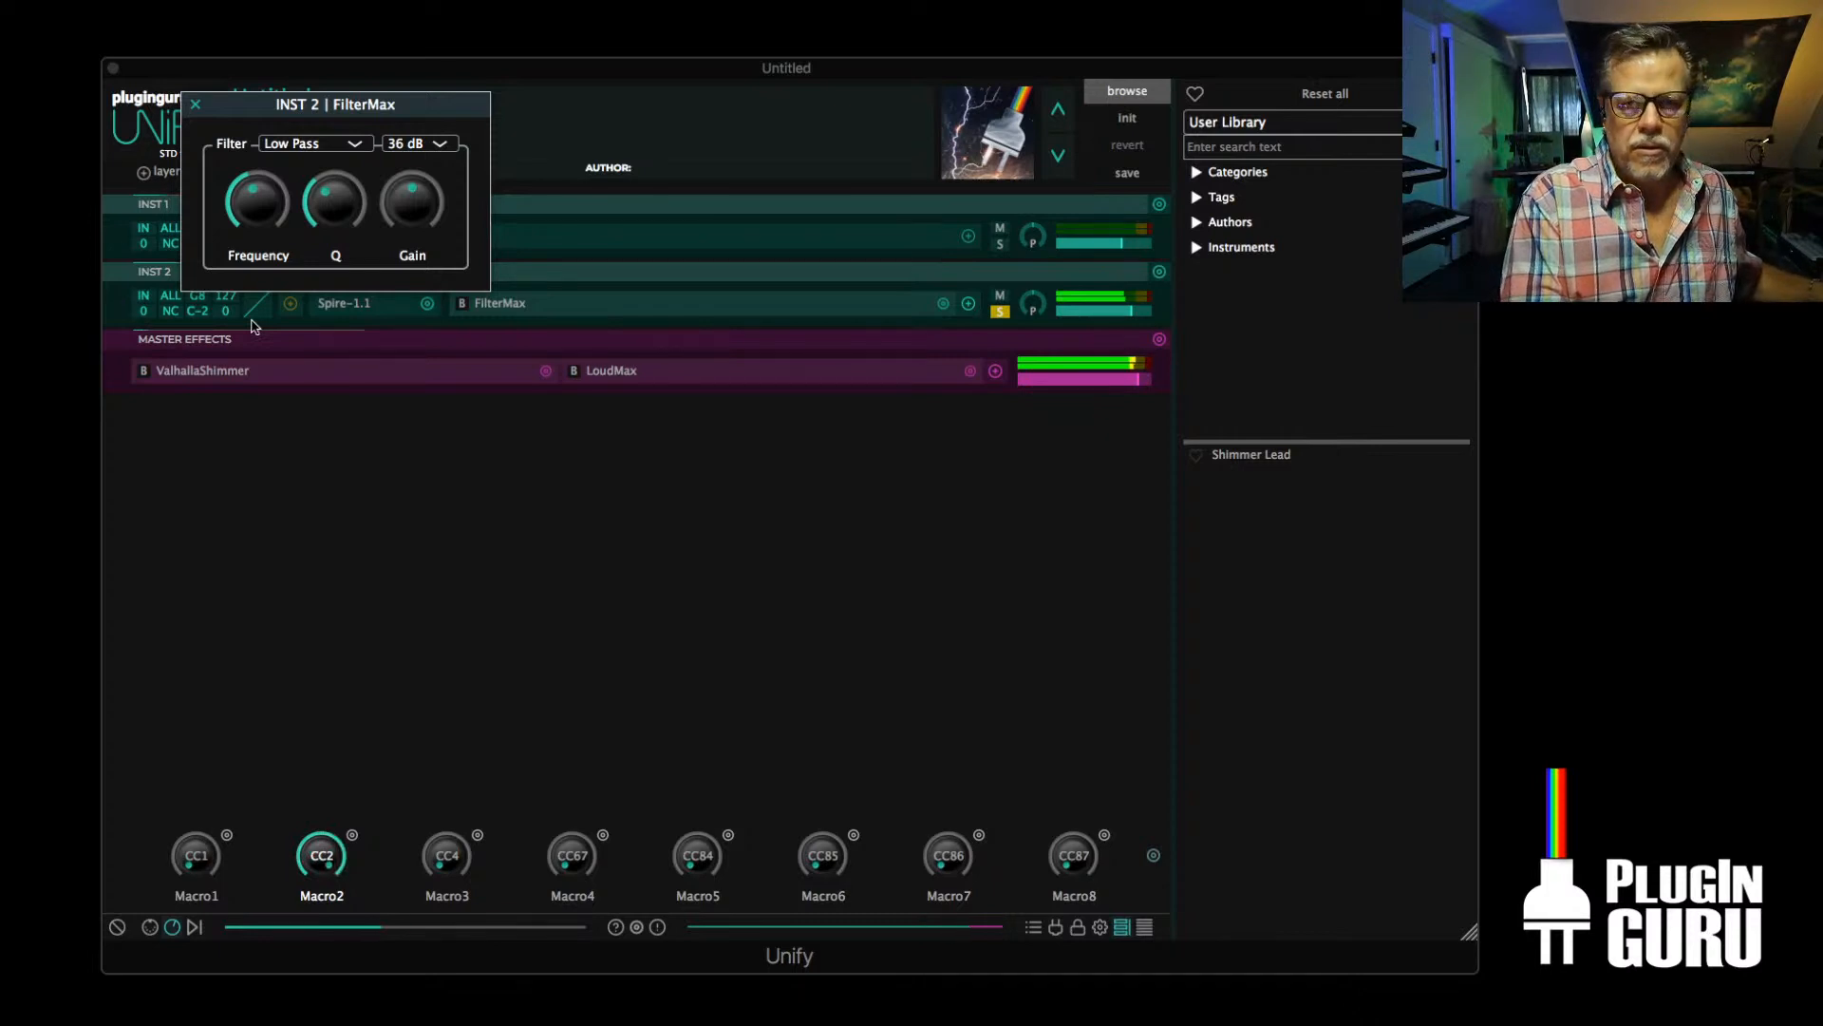
pyautogui.click(195, 105)
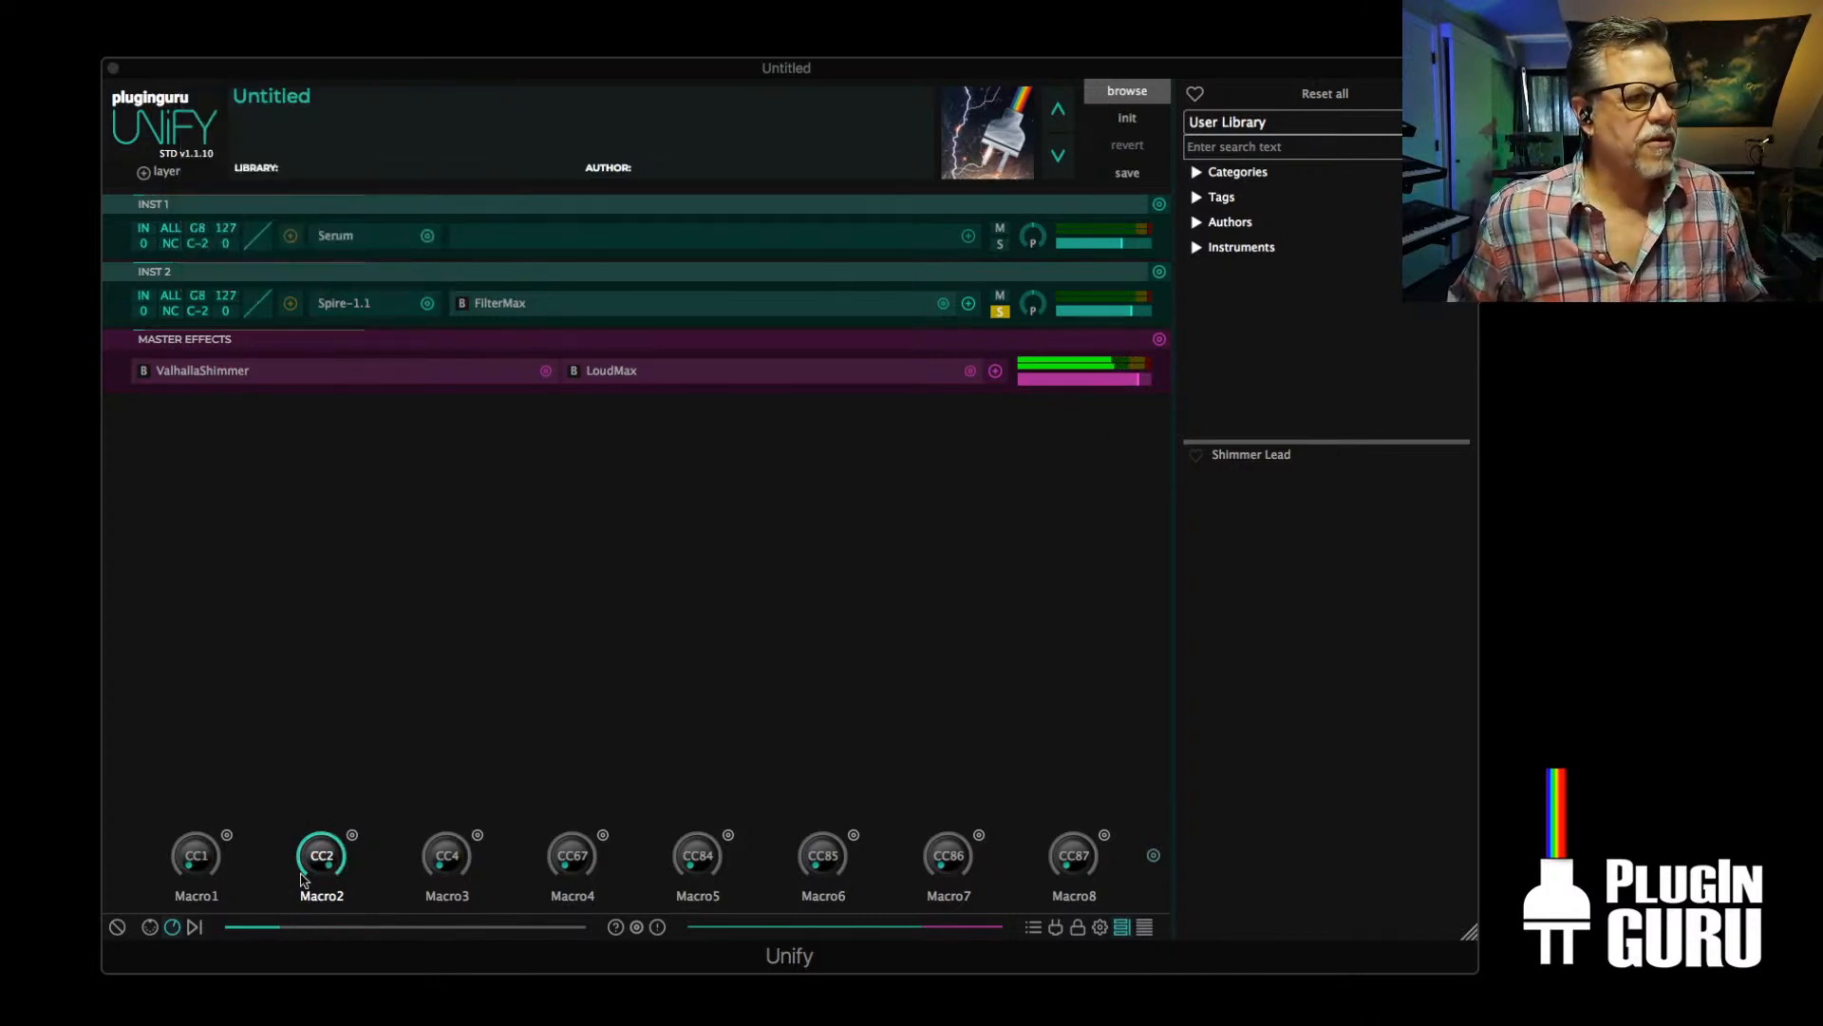
# Link Macro2 to the filterFreq parameter of the FilterMax effect on INST 2
pyautogui.click(353, 837)
pyautogui.click(352, 839)
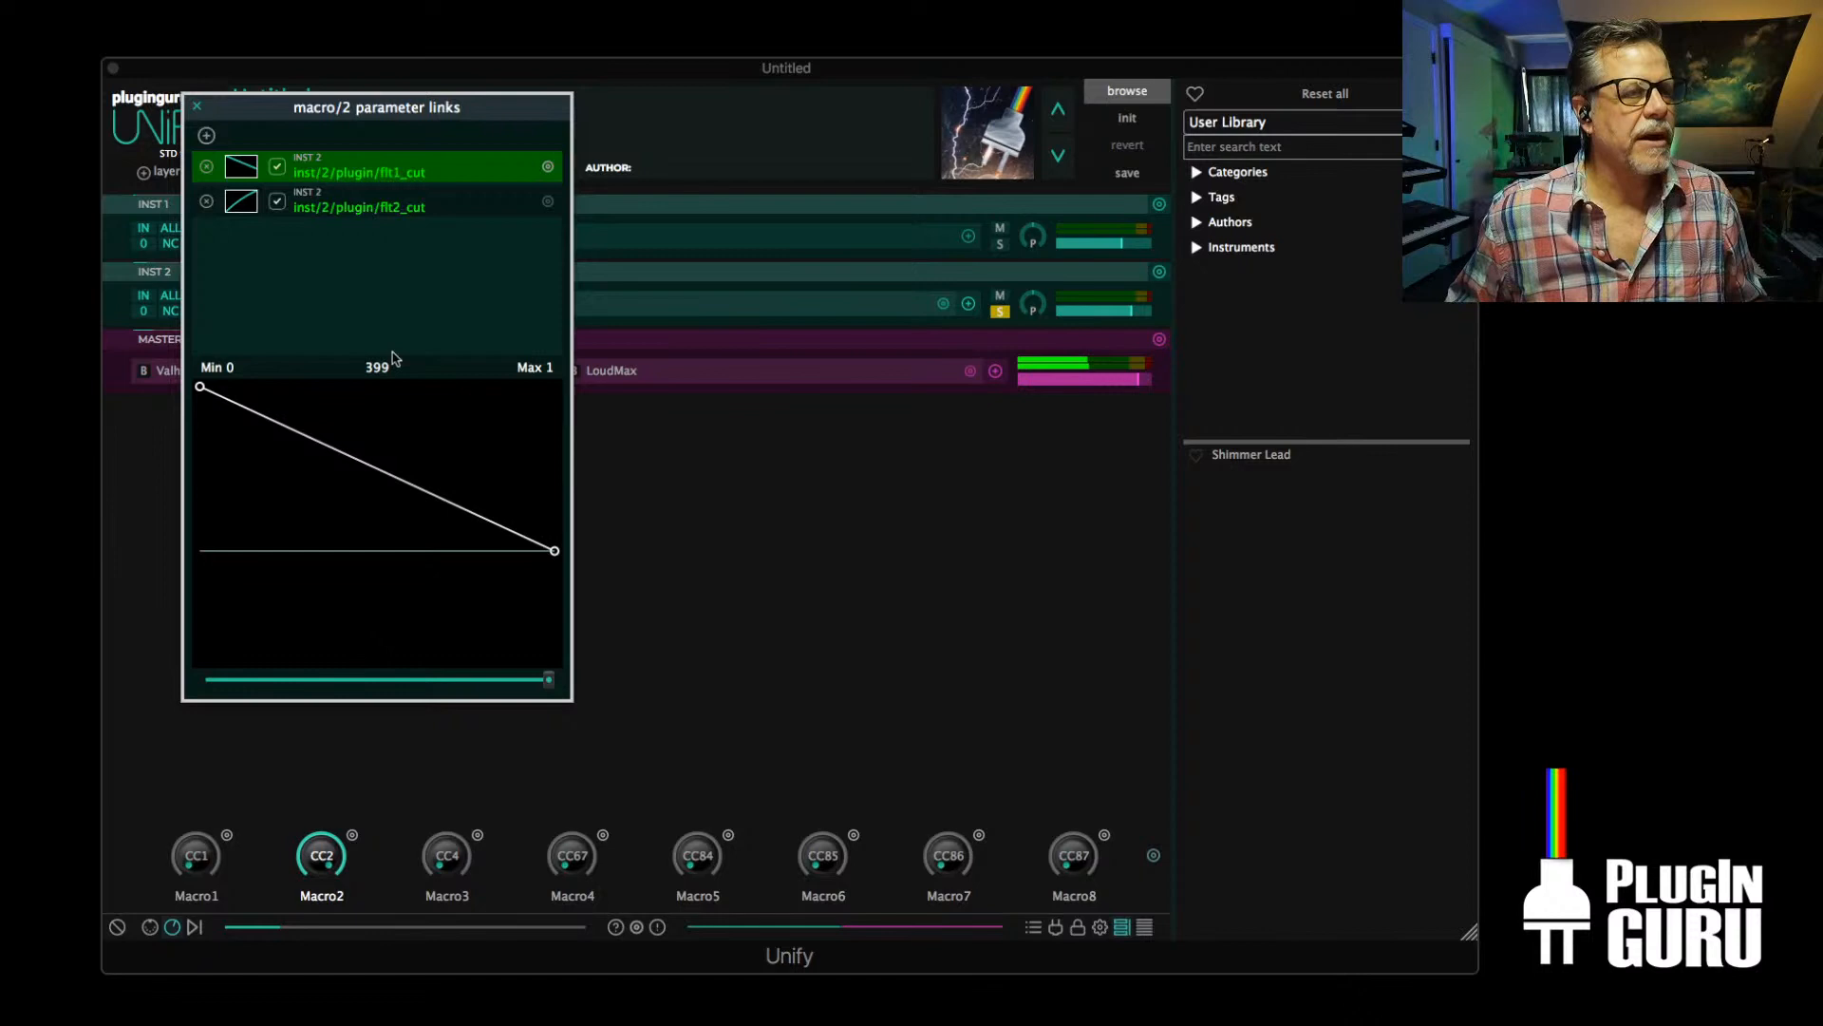
pyautogui.click(206, 136)
pyautogui.moveTo(237, 148)
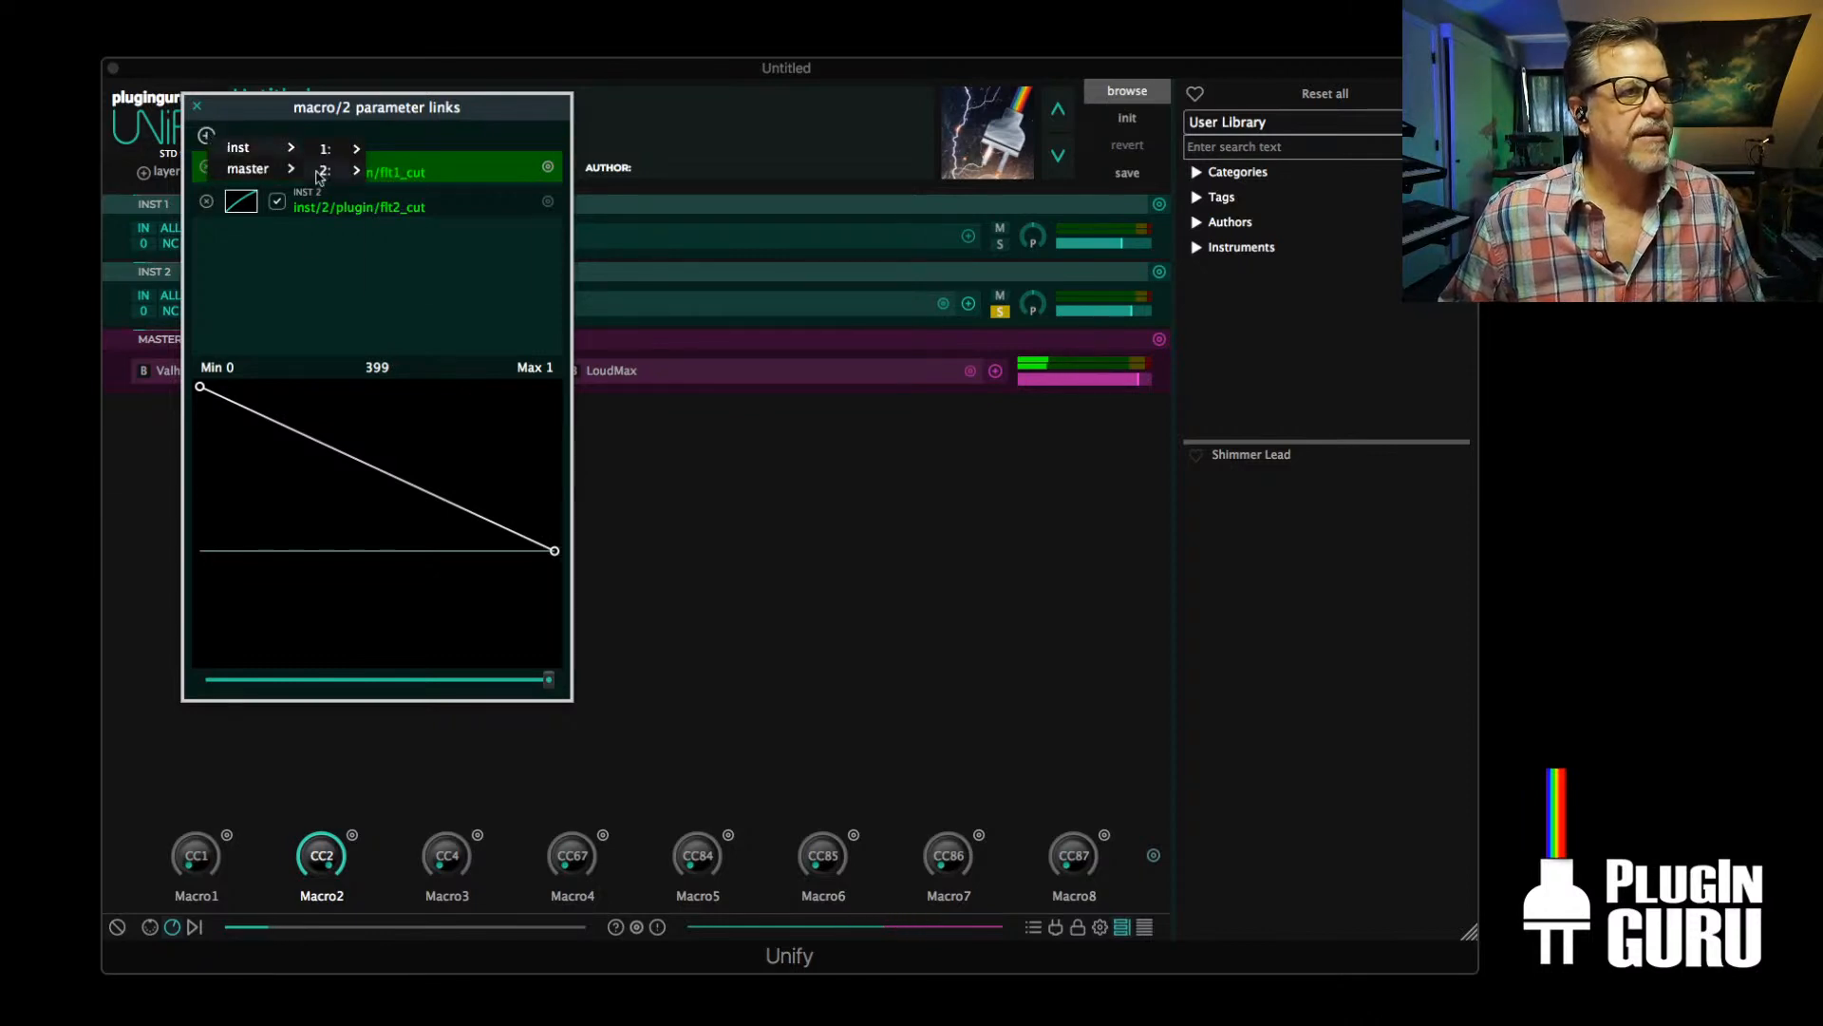
pyautogui.moveTo(321, 171)
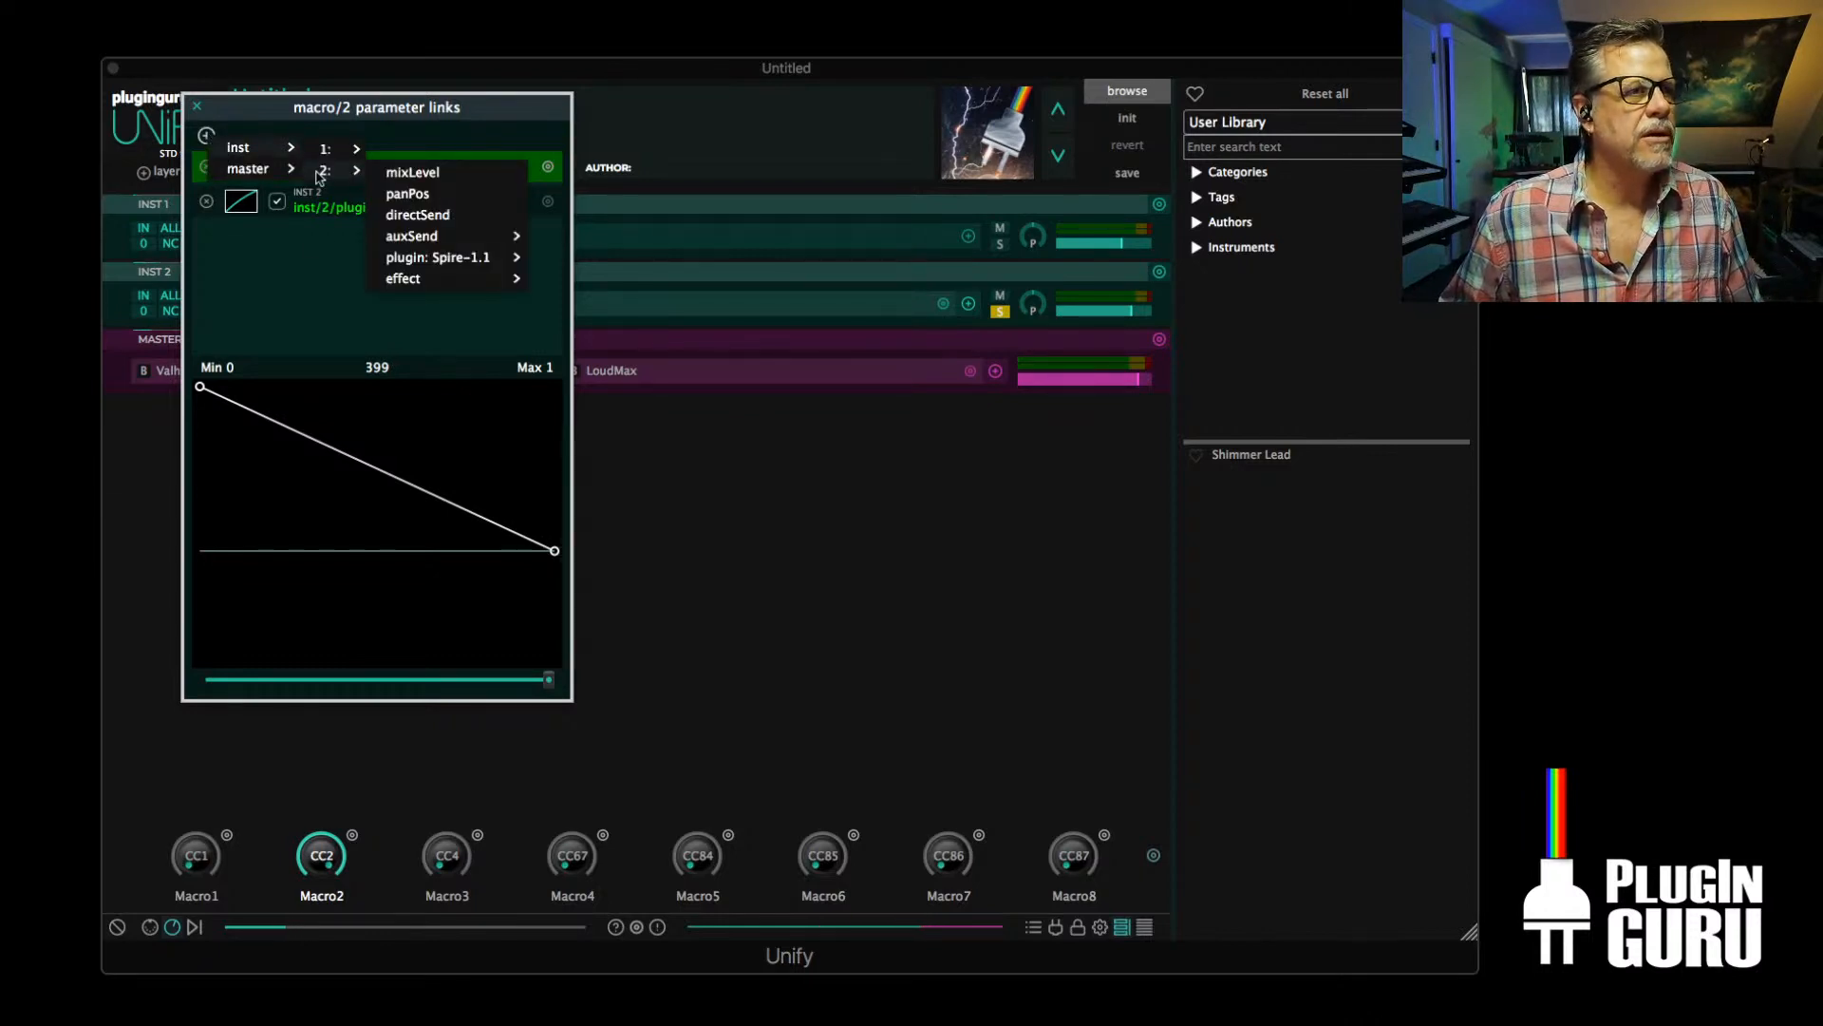
pyautogui.moveTo(421, 281)
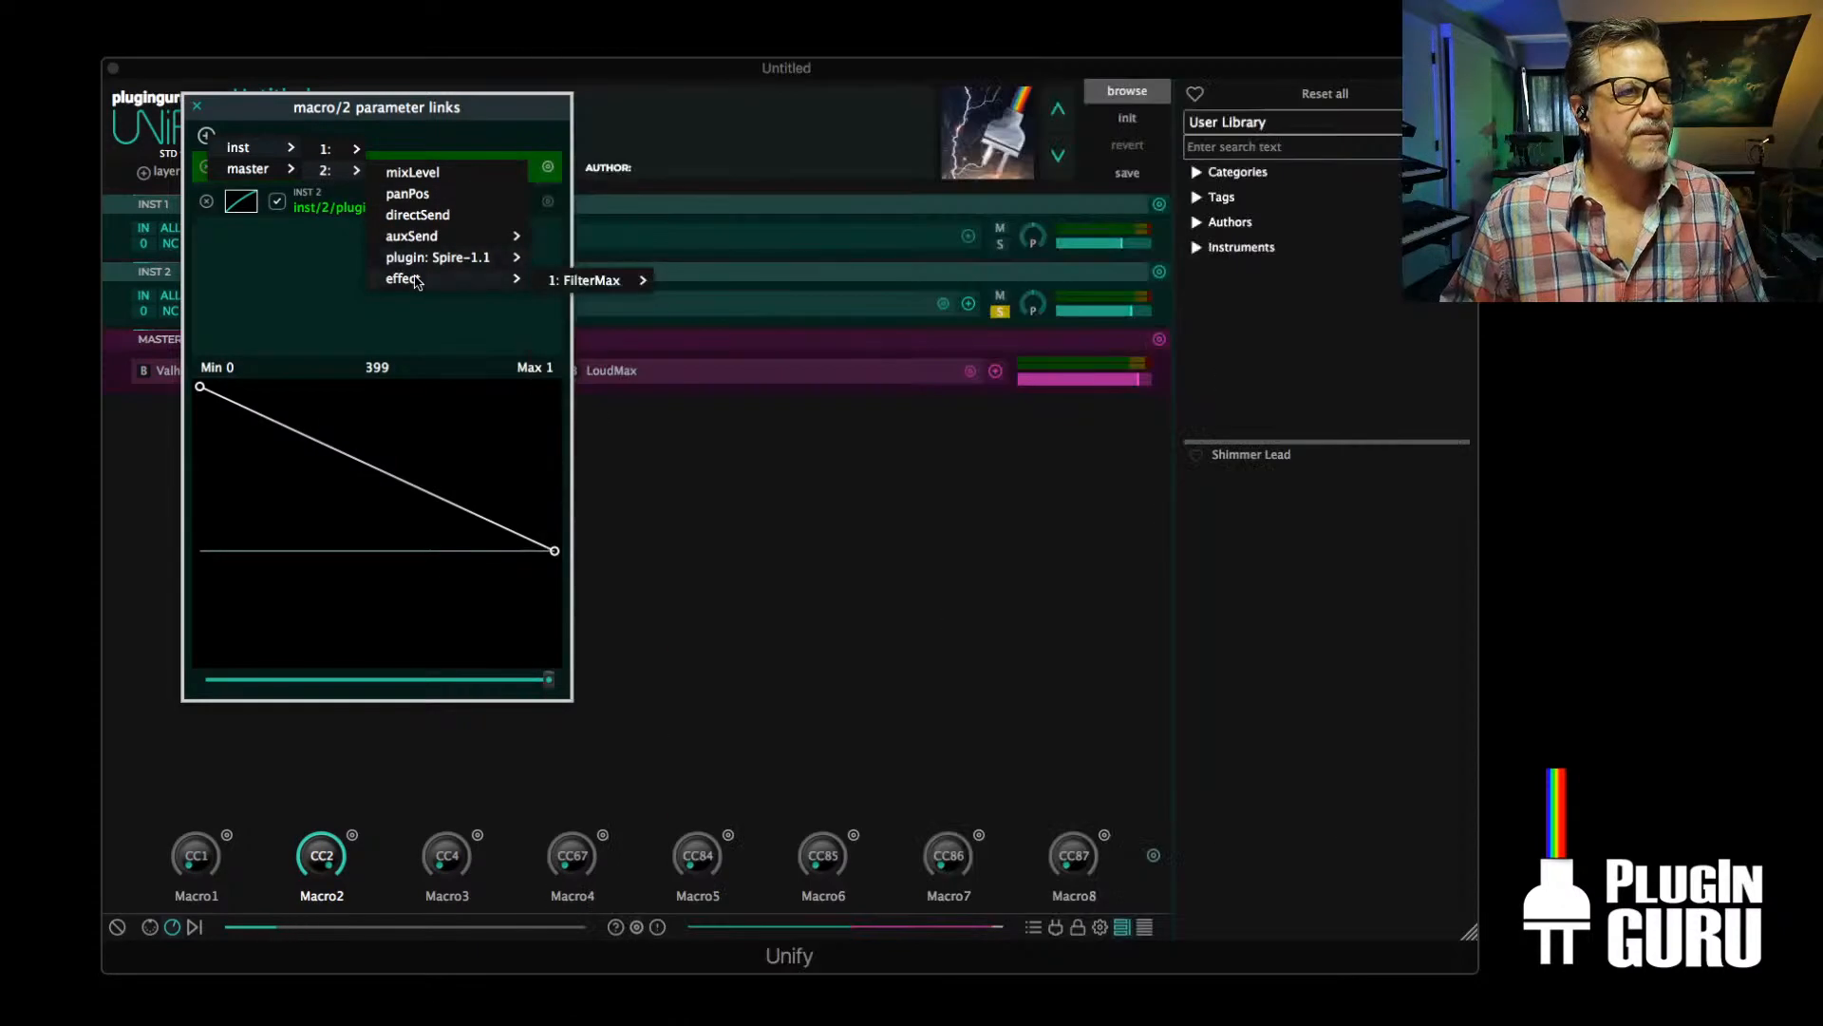
pyautogui.moveTo(604, 281)
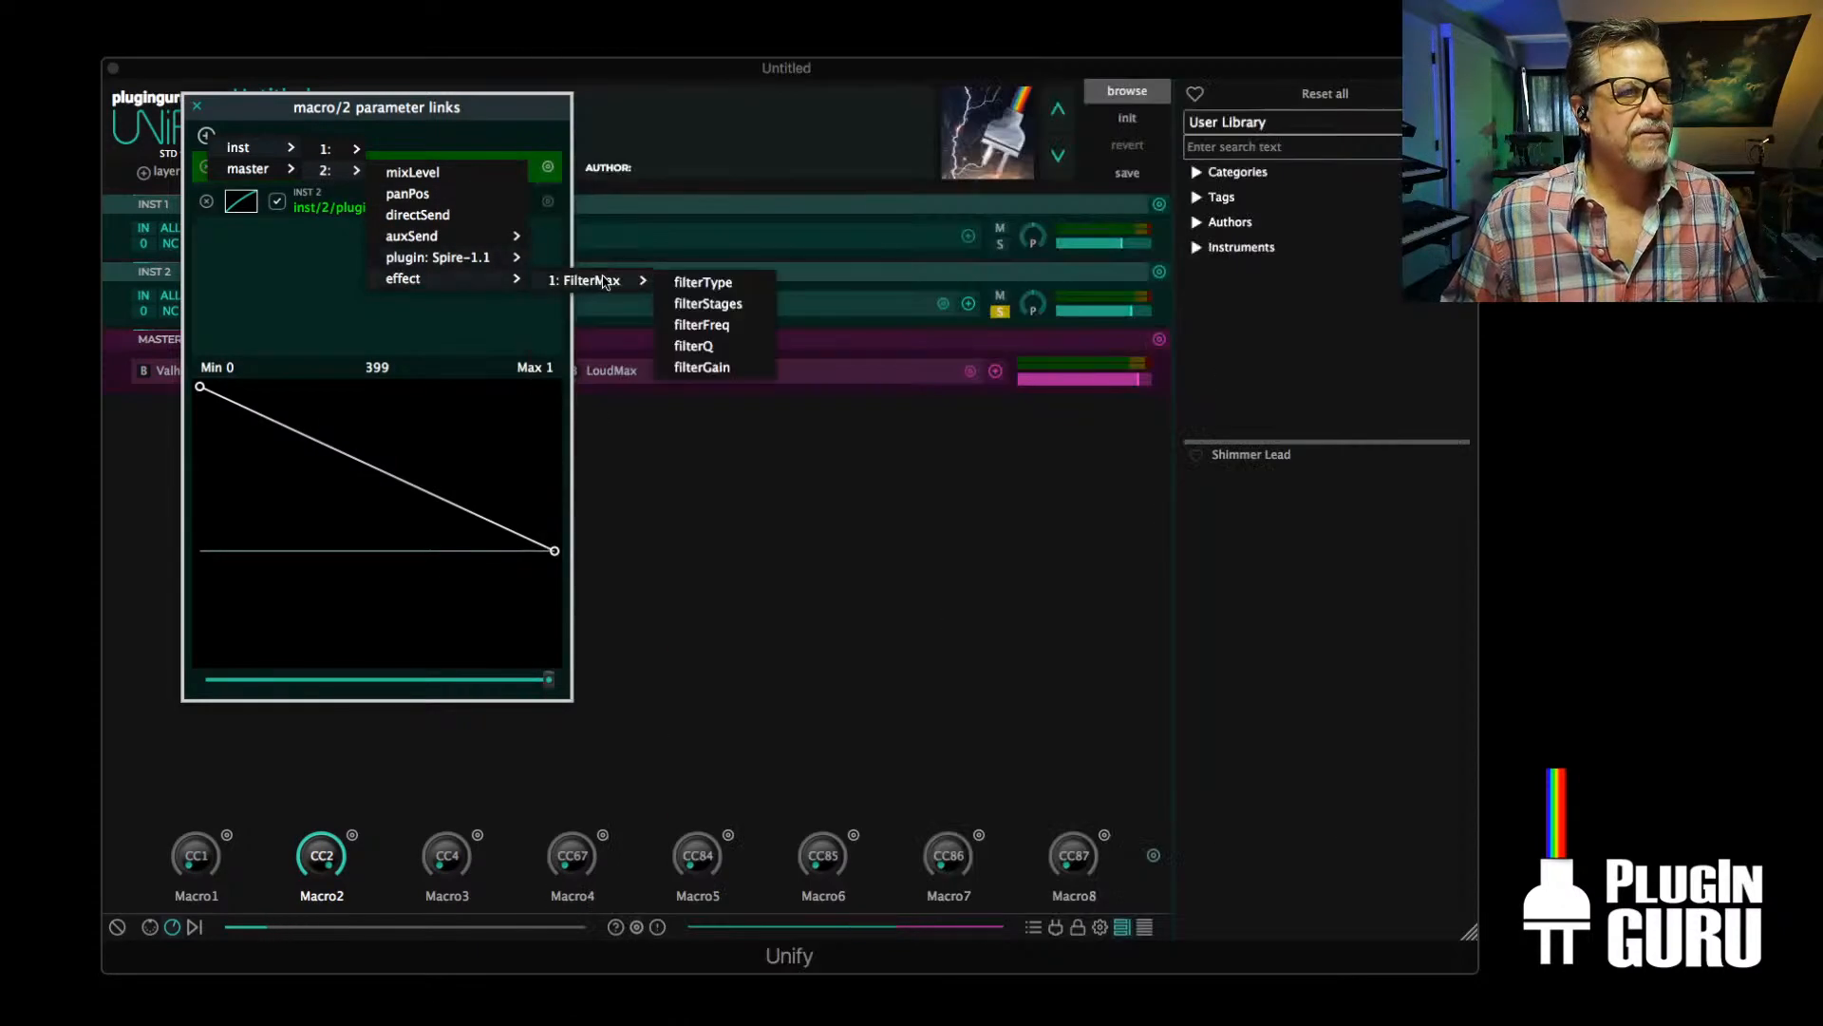
pyautogui.click(703, 327)
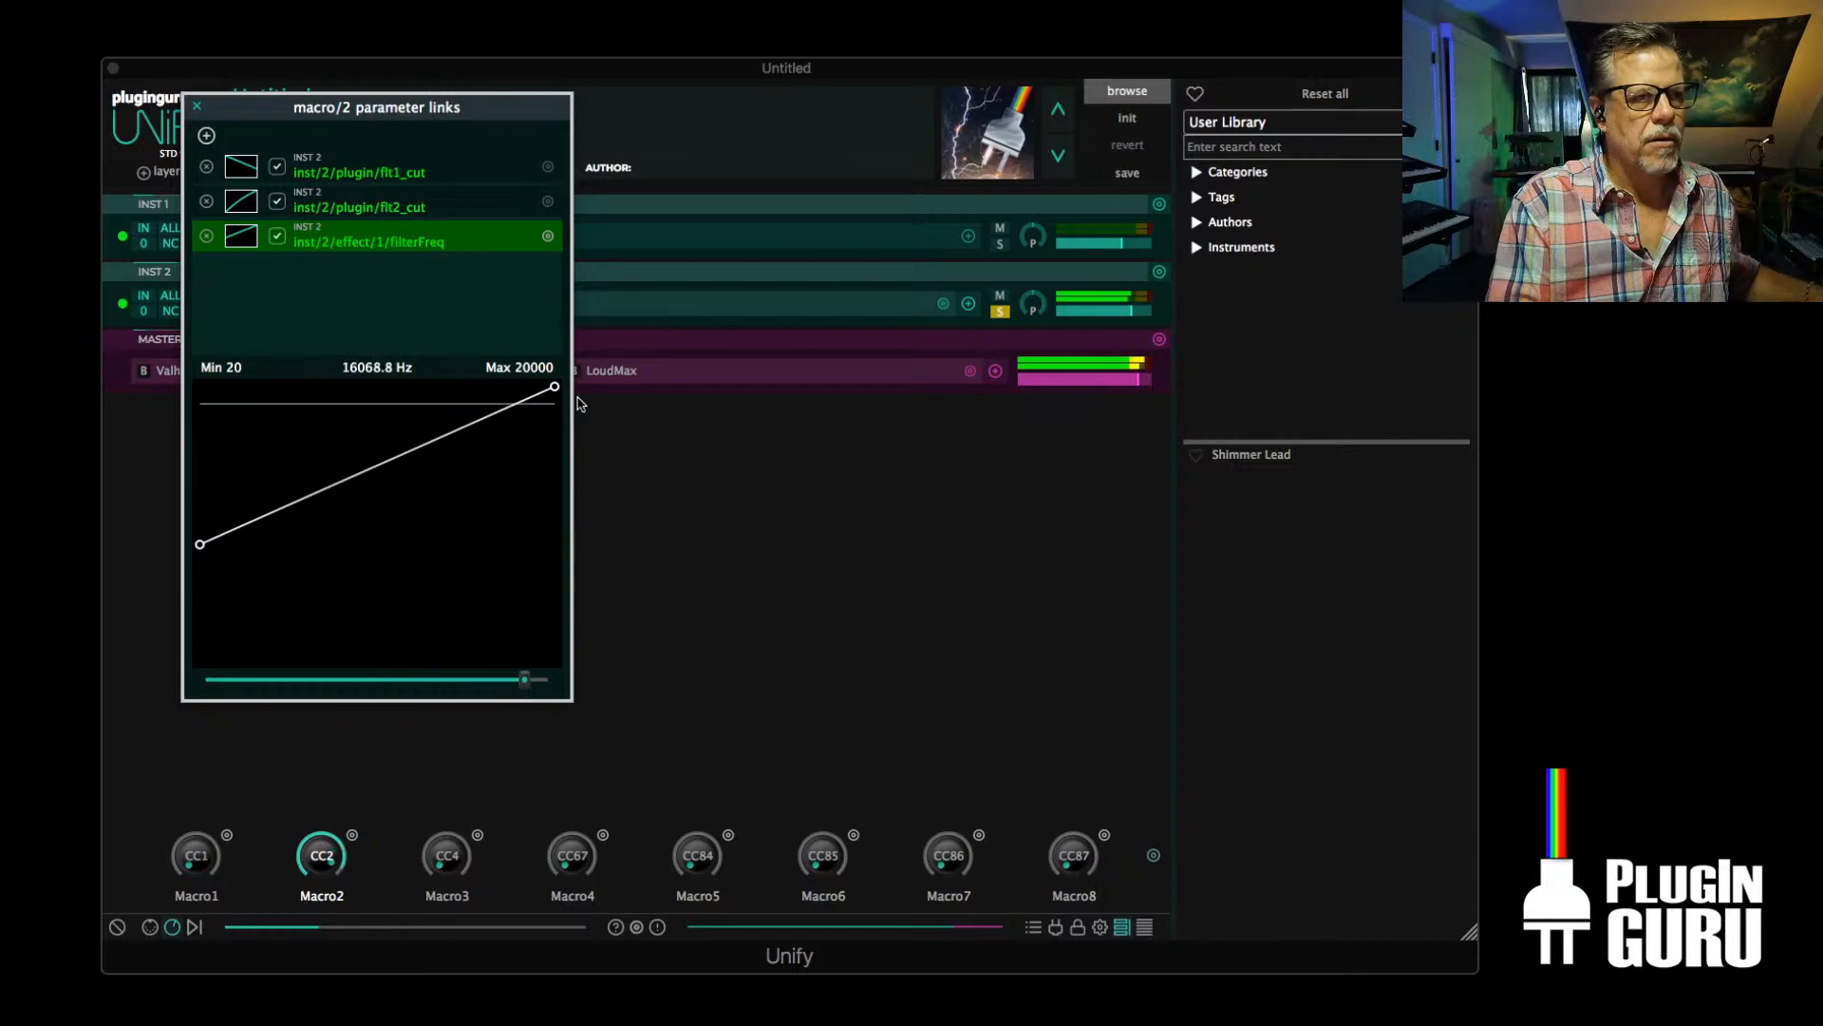
# Link Macro2 to the filterQ parameter of the FilterMax effect on INST 2
pyautogui.click(206, 136)
pyautogui.moveTo(237, 152)
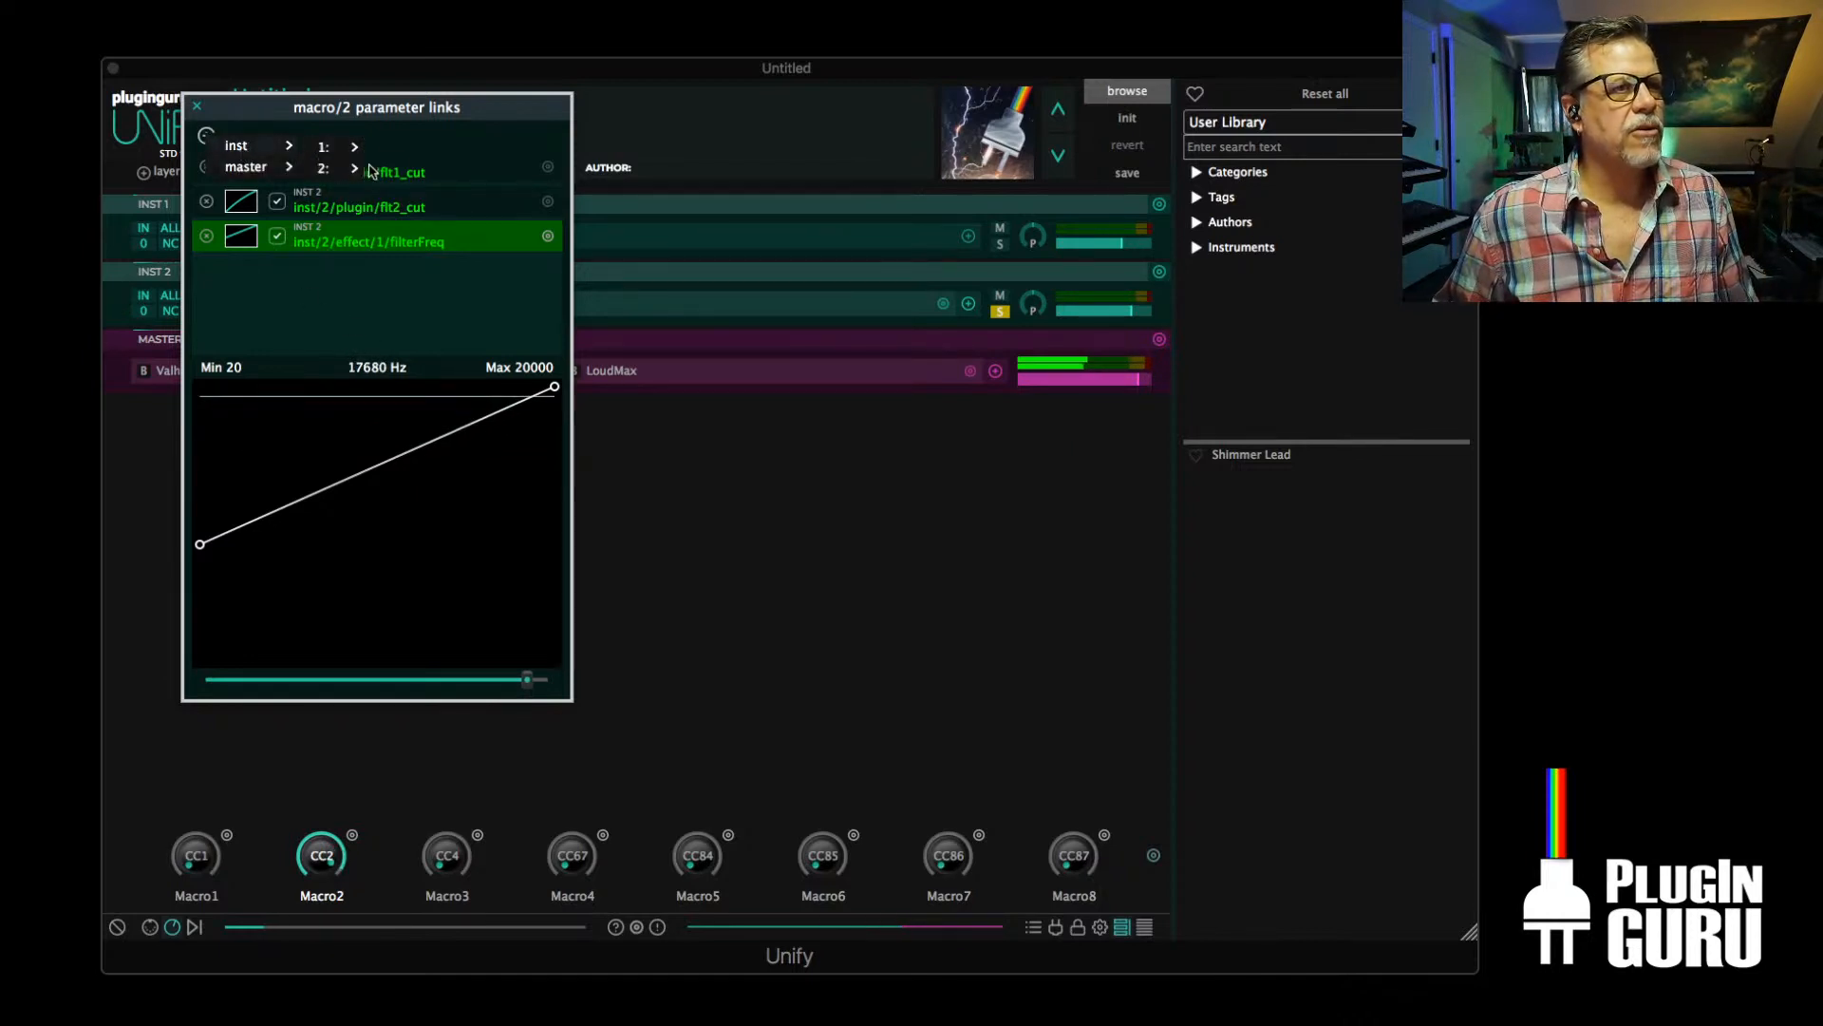
pyautogui.moveTo(414, 282)
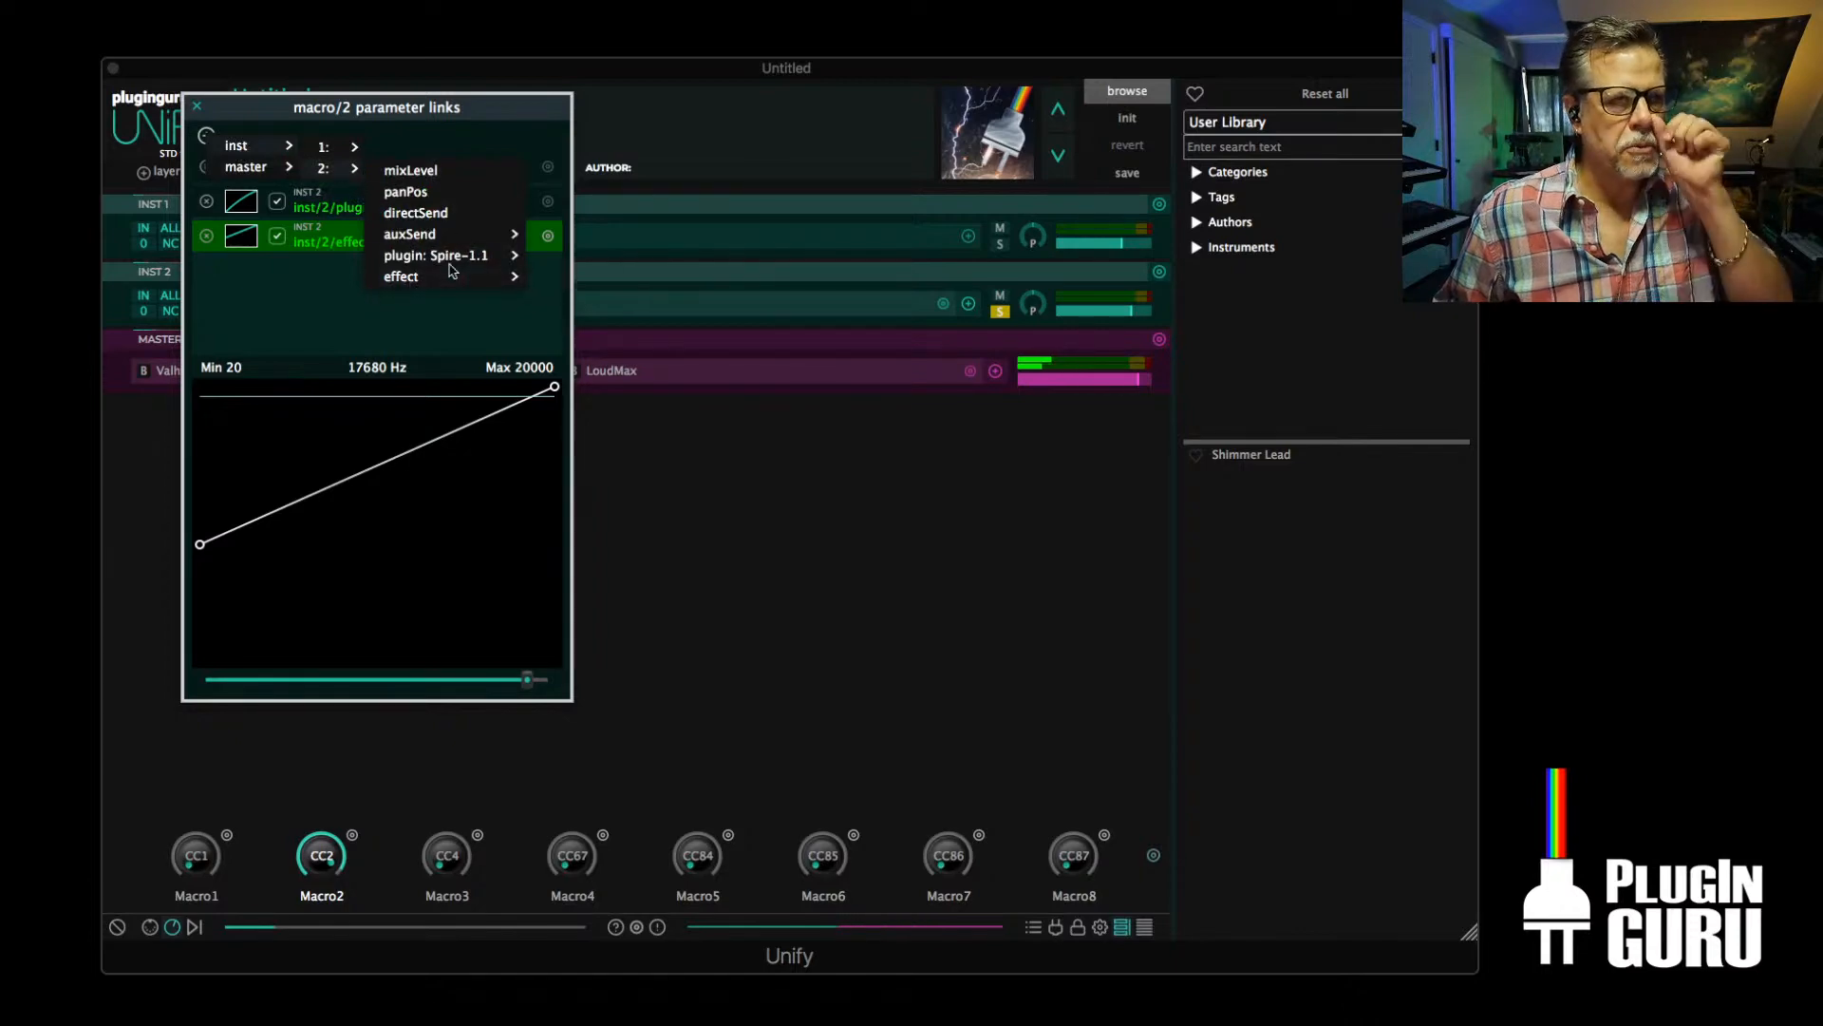
pyautogui.moveTo(598, 281)
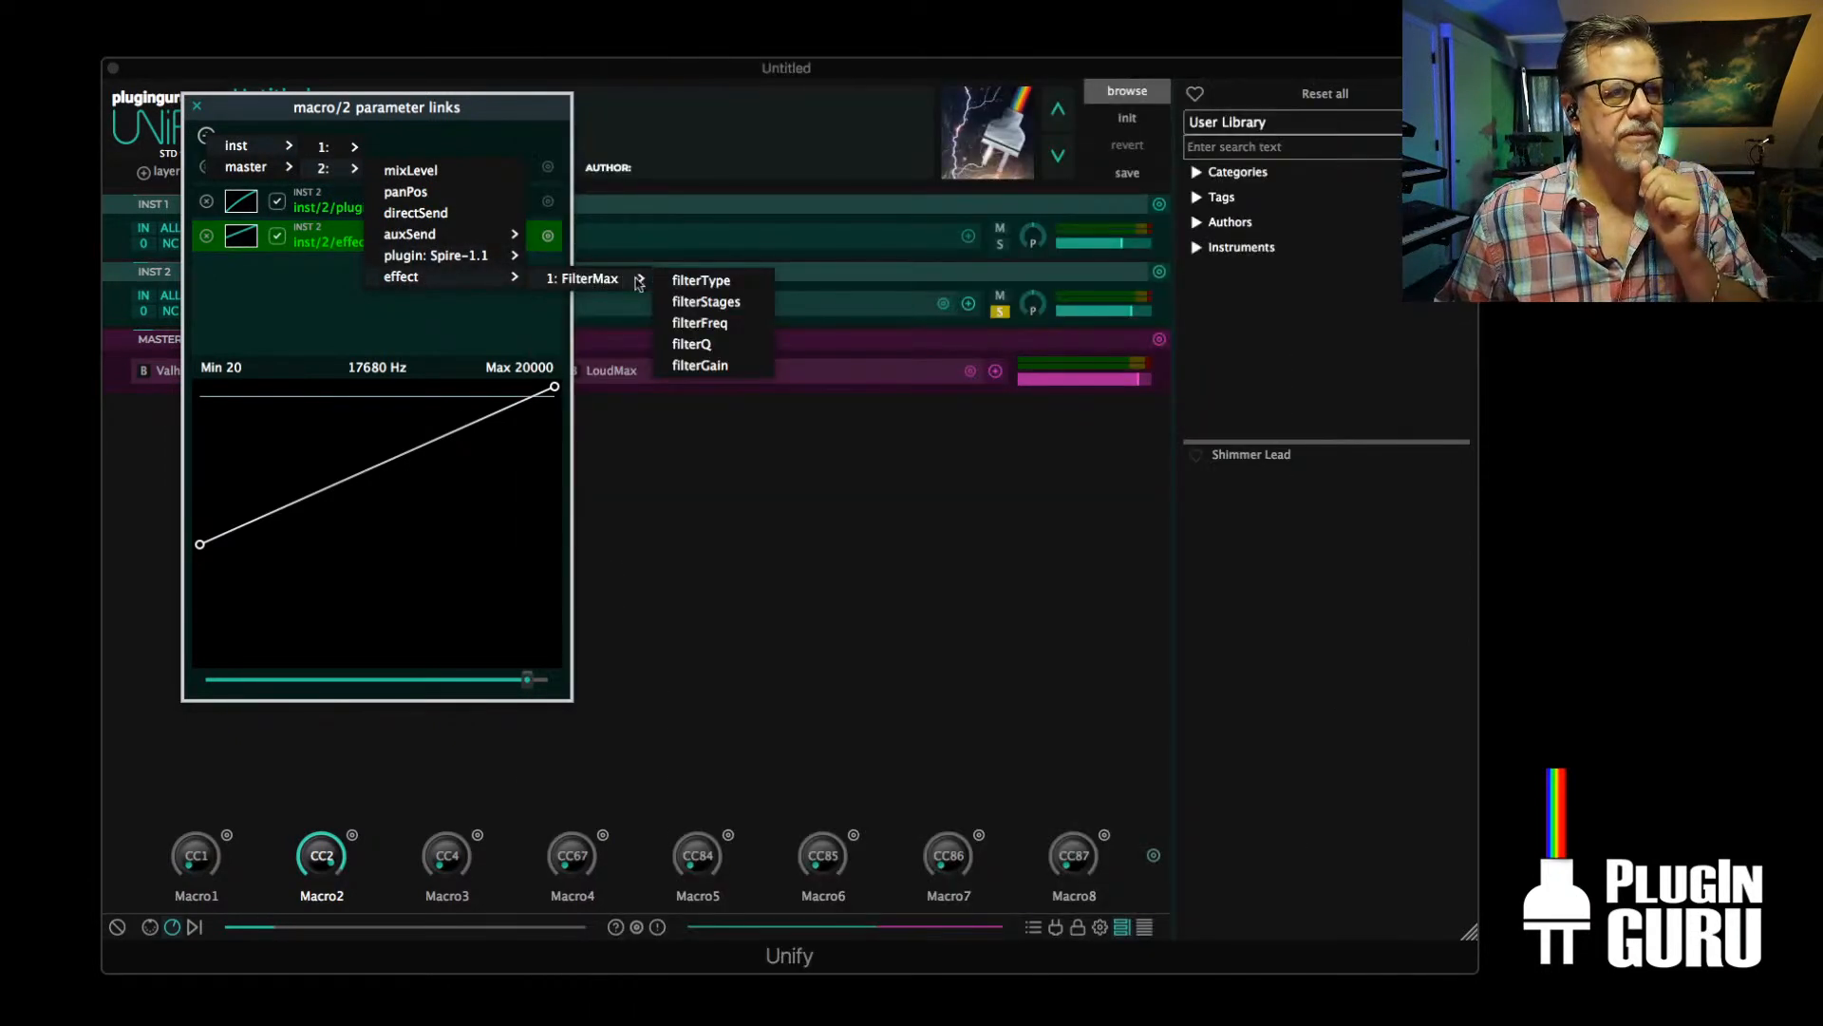
pyautogui.click(698, 346)
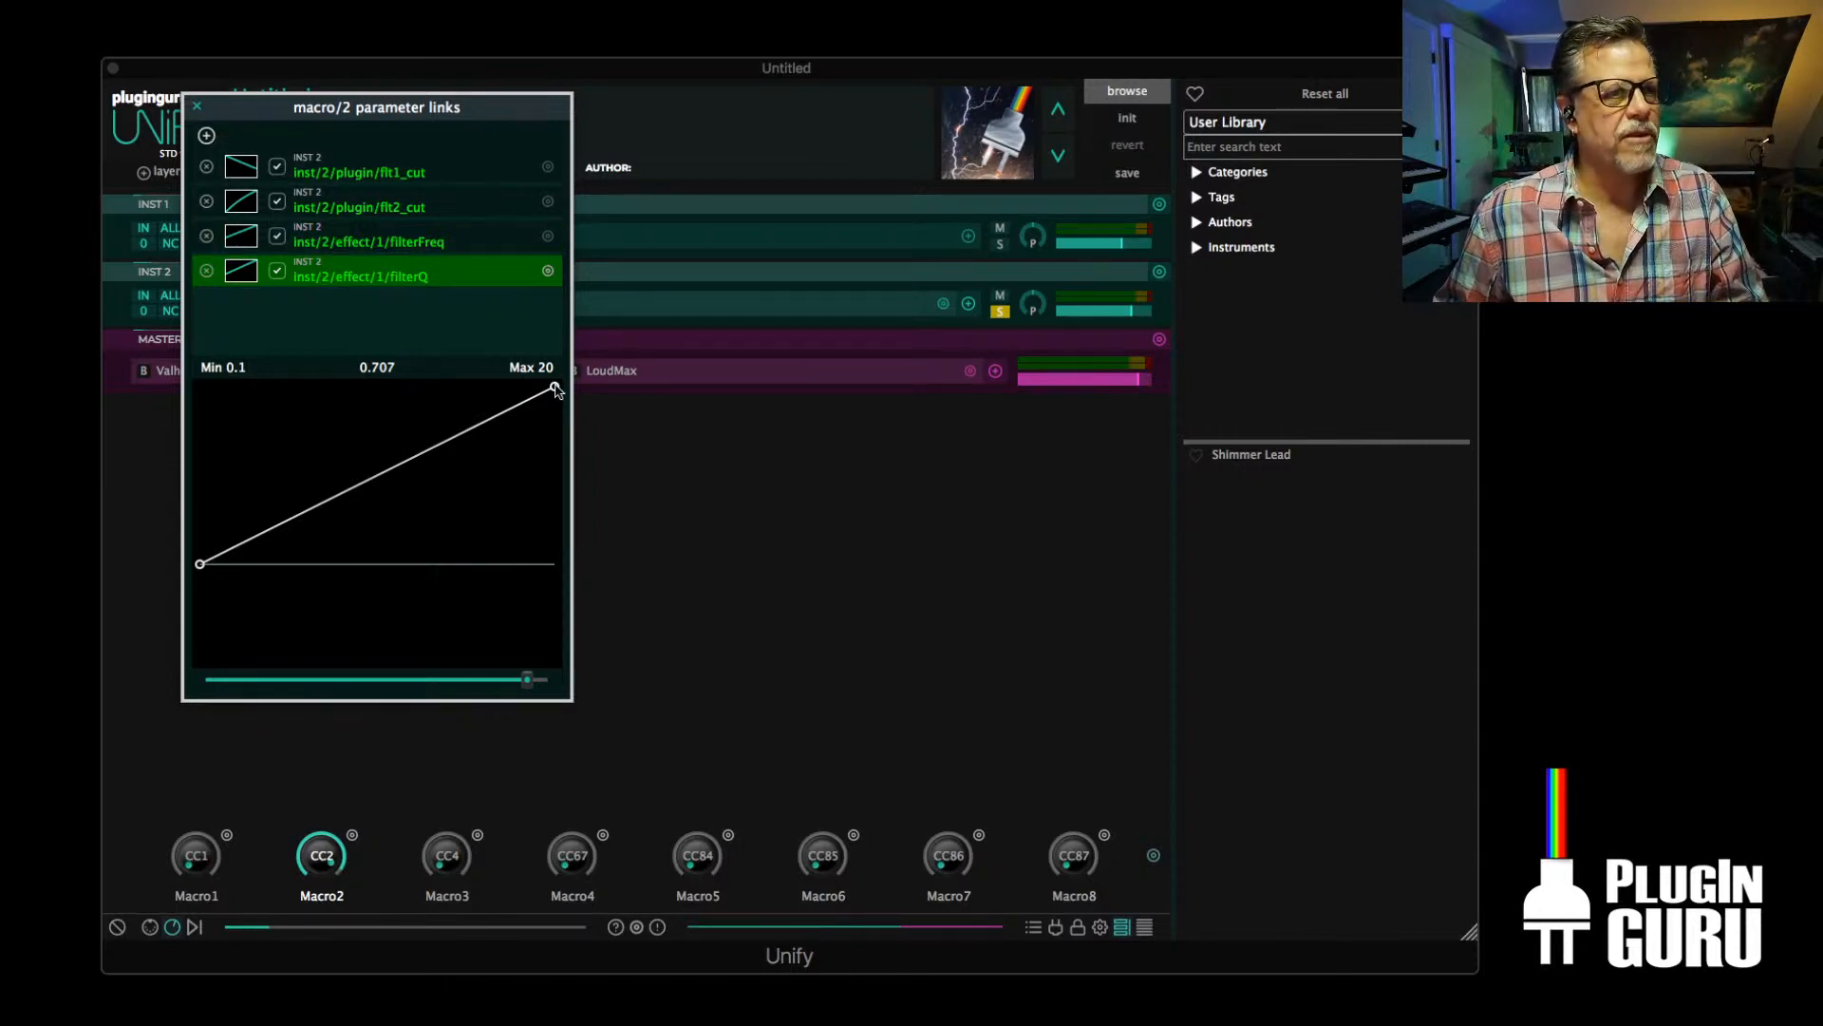
# Shape the filterQ link as a bowed curve falling from about 11.59 at its start to about 0.107 at its end
pyautogui.moveTo(557, 390); pyautogui.dragTo(554, 635)
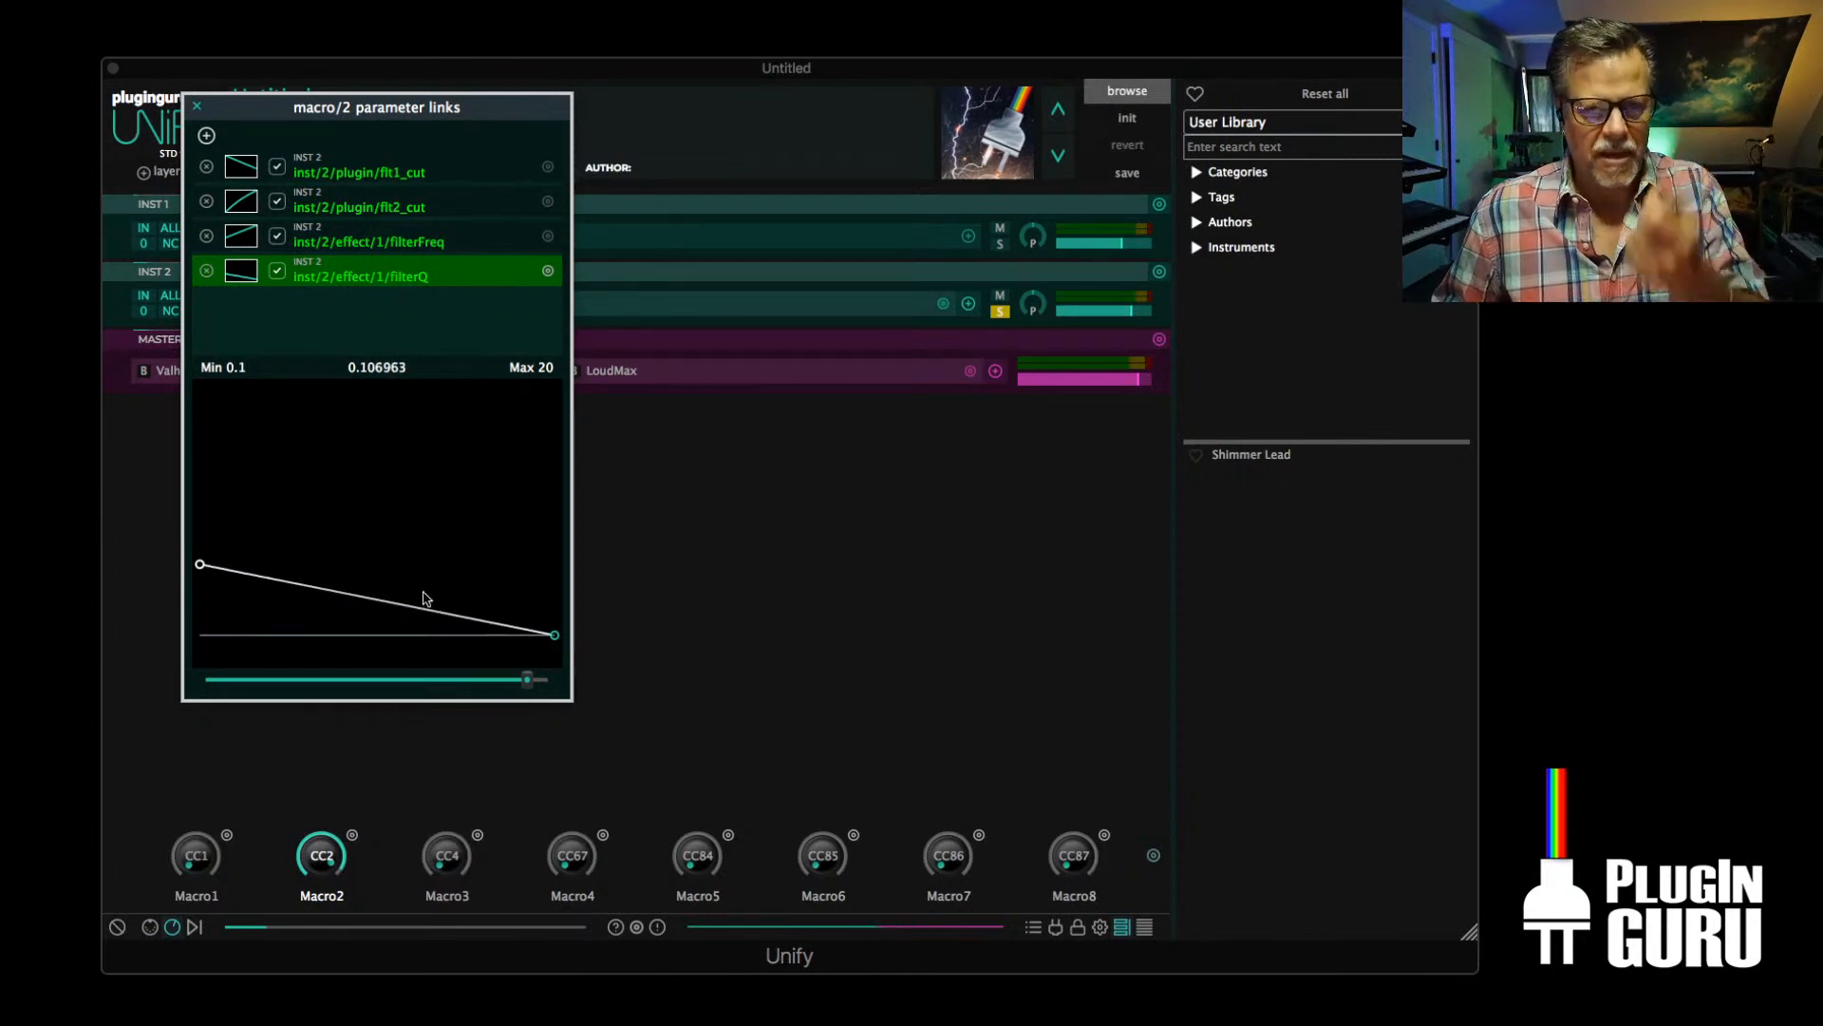
pyautogui.moveTo(201, 565); pyautogui.dragTo(200, 429)
pyautogui.moveTo(359, 520)
pyautogui.mouseDown()
pyautogui.moveTo(358, 570)
pyautogui.moveTo(359, 542)
pyautogui.mouseUp()
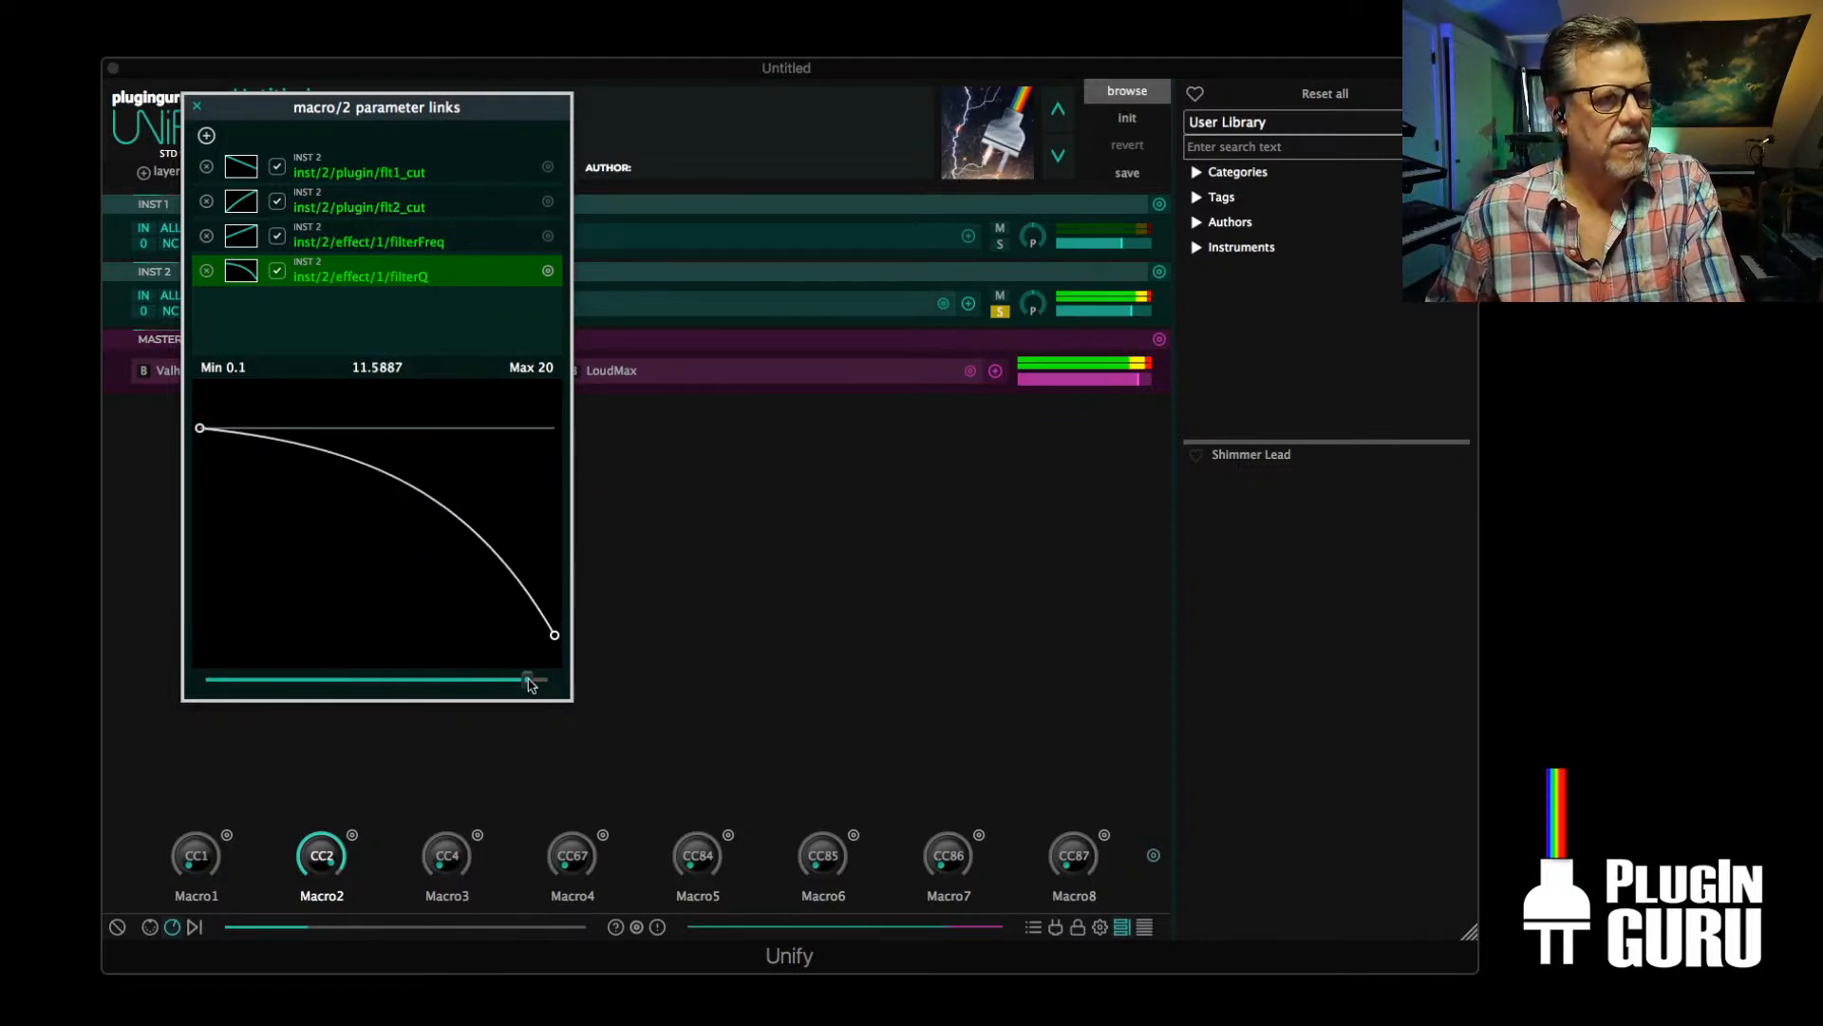
# Flatten the filterQ link curve by lowering its start point and ending it at about 0.175
pyautogui.moveTo(529, 684); pyautogui.dragTo(348, 691)
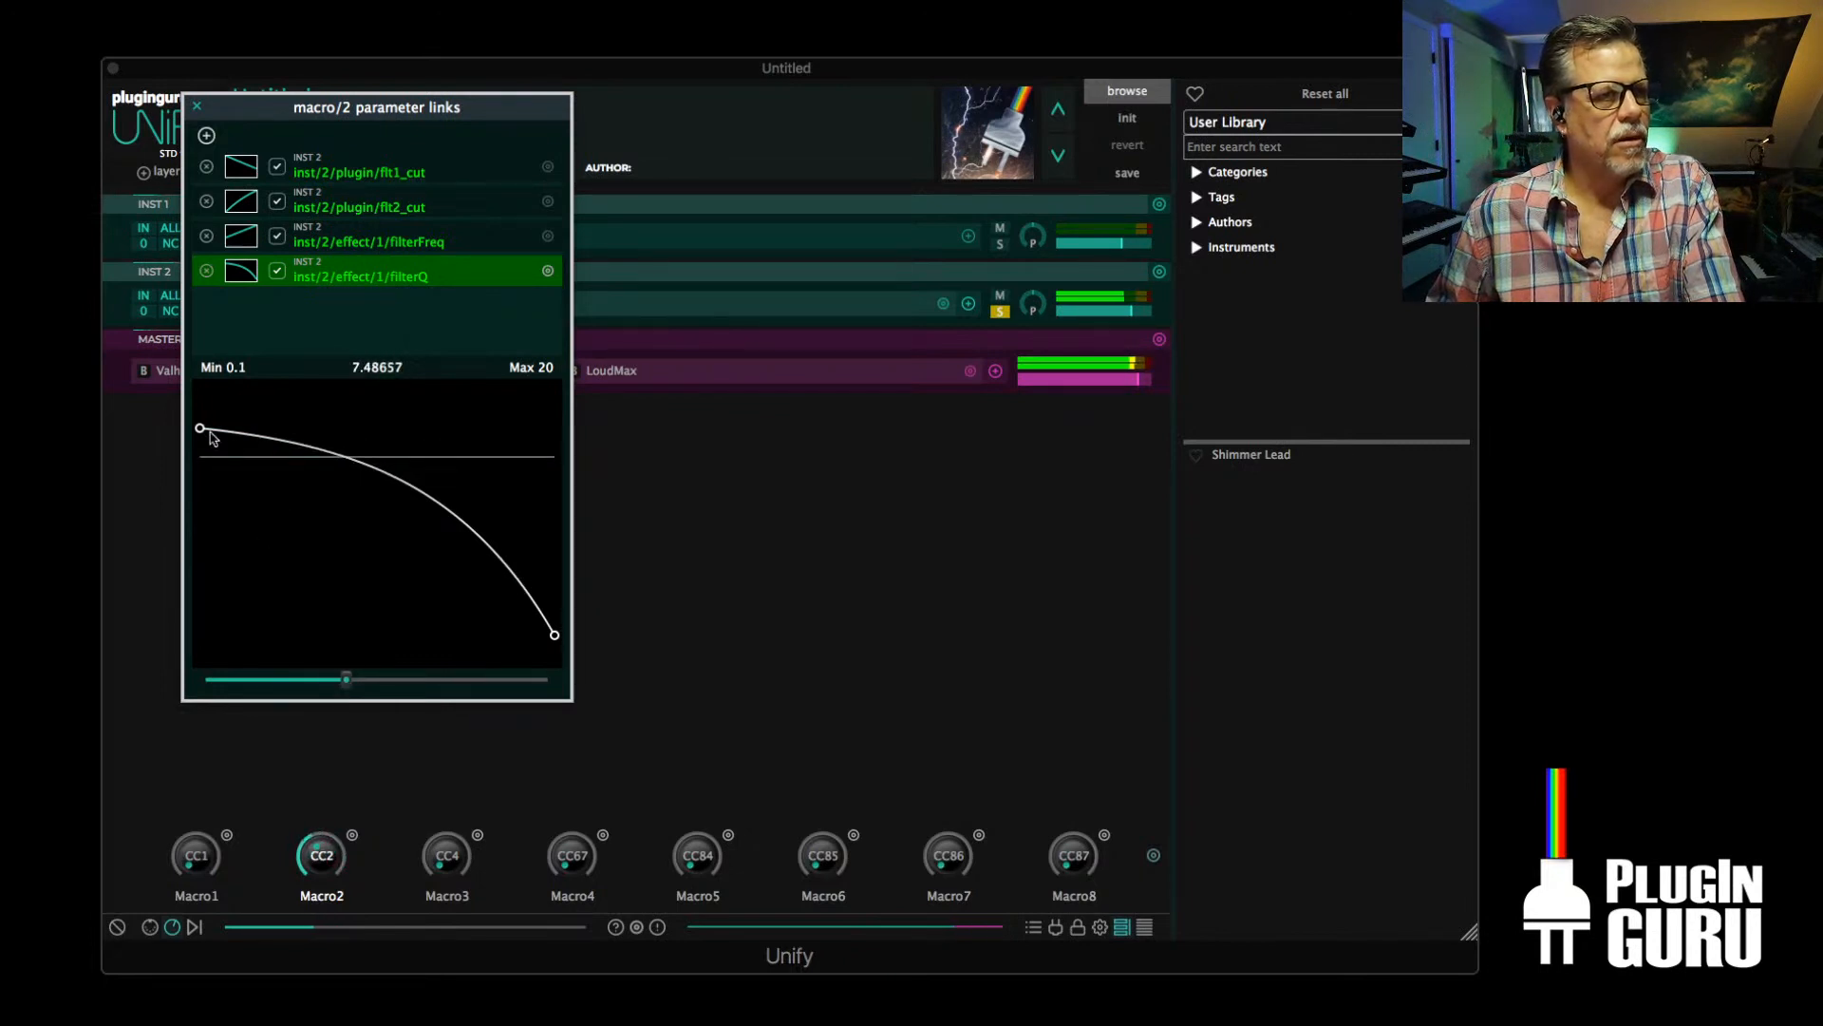
pyautogui.moveTo(210, 433); pyautogui.dragTo(186, 530)
pyautogui.moveTo(346, 684); pyautogui.dragTo(554, 567)
pyautogui.moveTo(555, 688)
pyautogui.mouseDown()
pyautogui.moveTo(238, 698)
pyautogui.moveTo(550, 696)
pyautogui.moveTo(532, 696)
pyautogui.mouseUp()
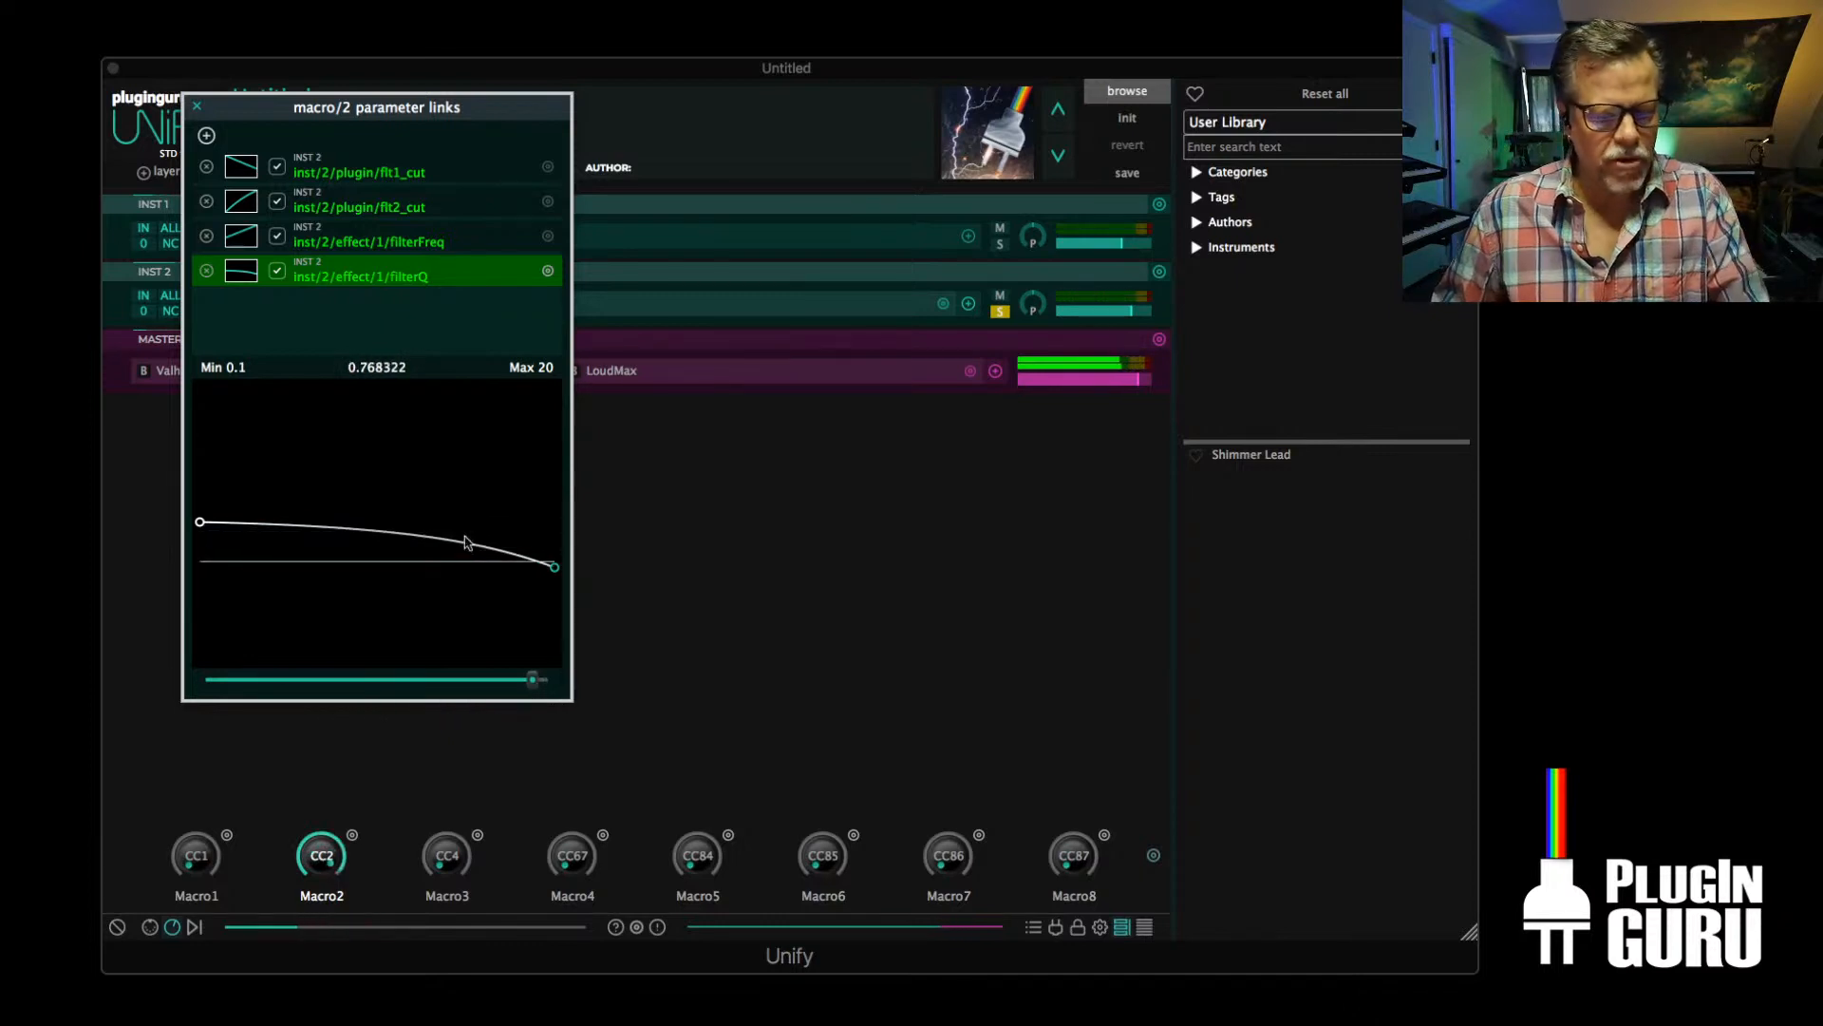
pyautogui.moveTo(558, 570); pyautogui.dragTo(529, 680)
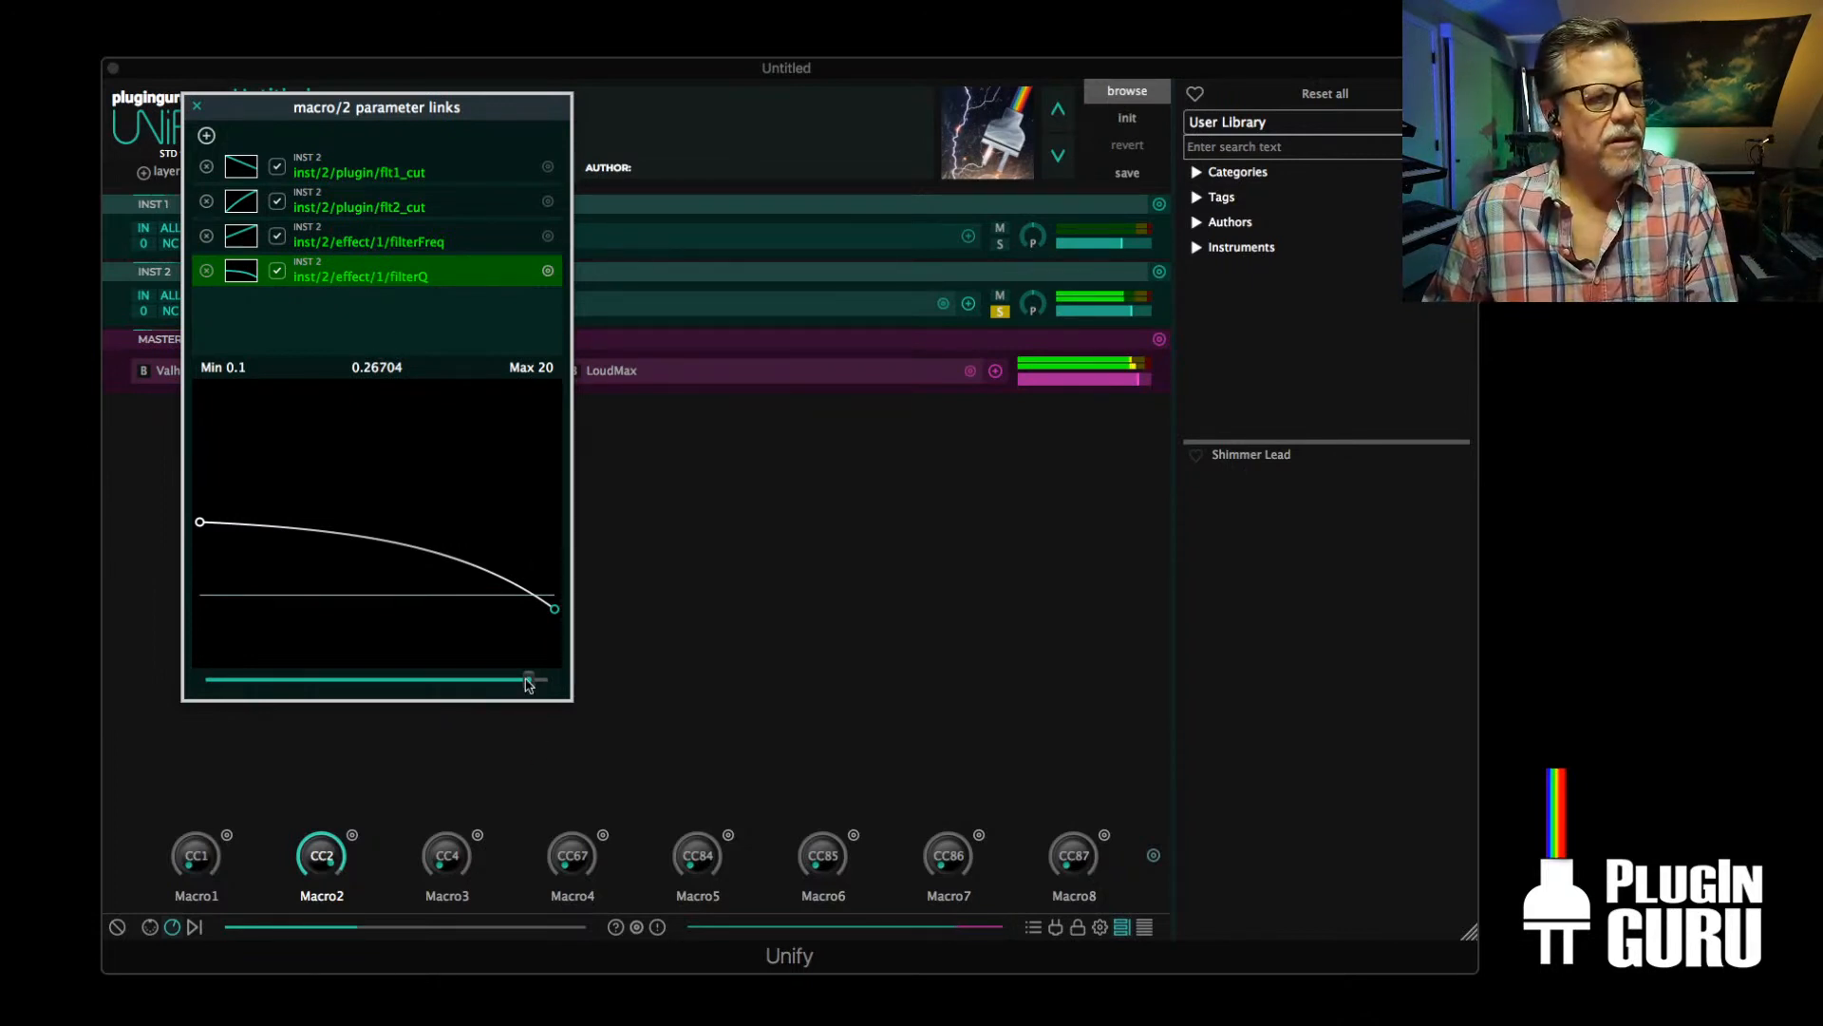
pyautogui.moveTo(529, 680); pyautogui.dragTo(612, 680)
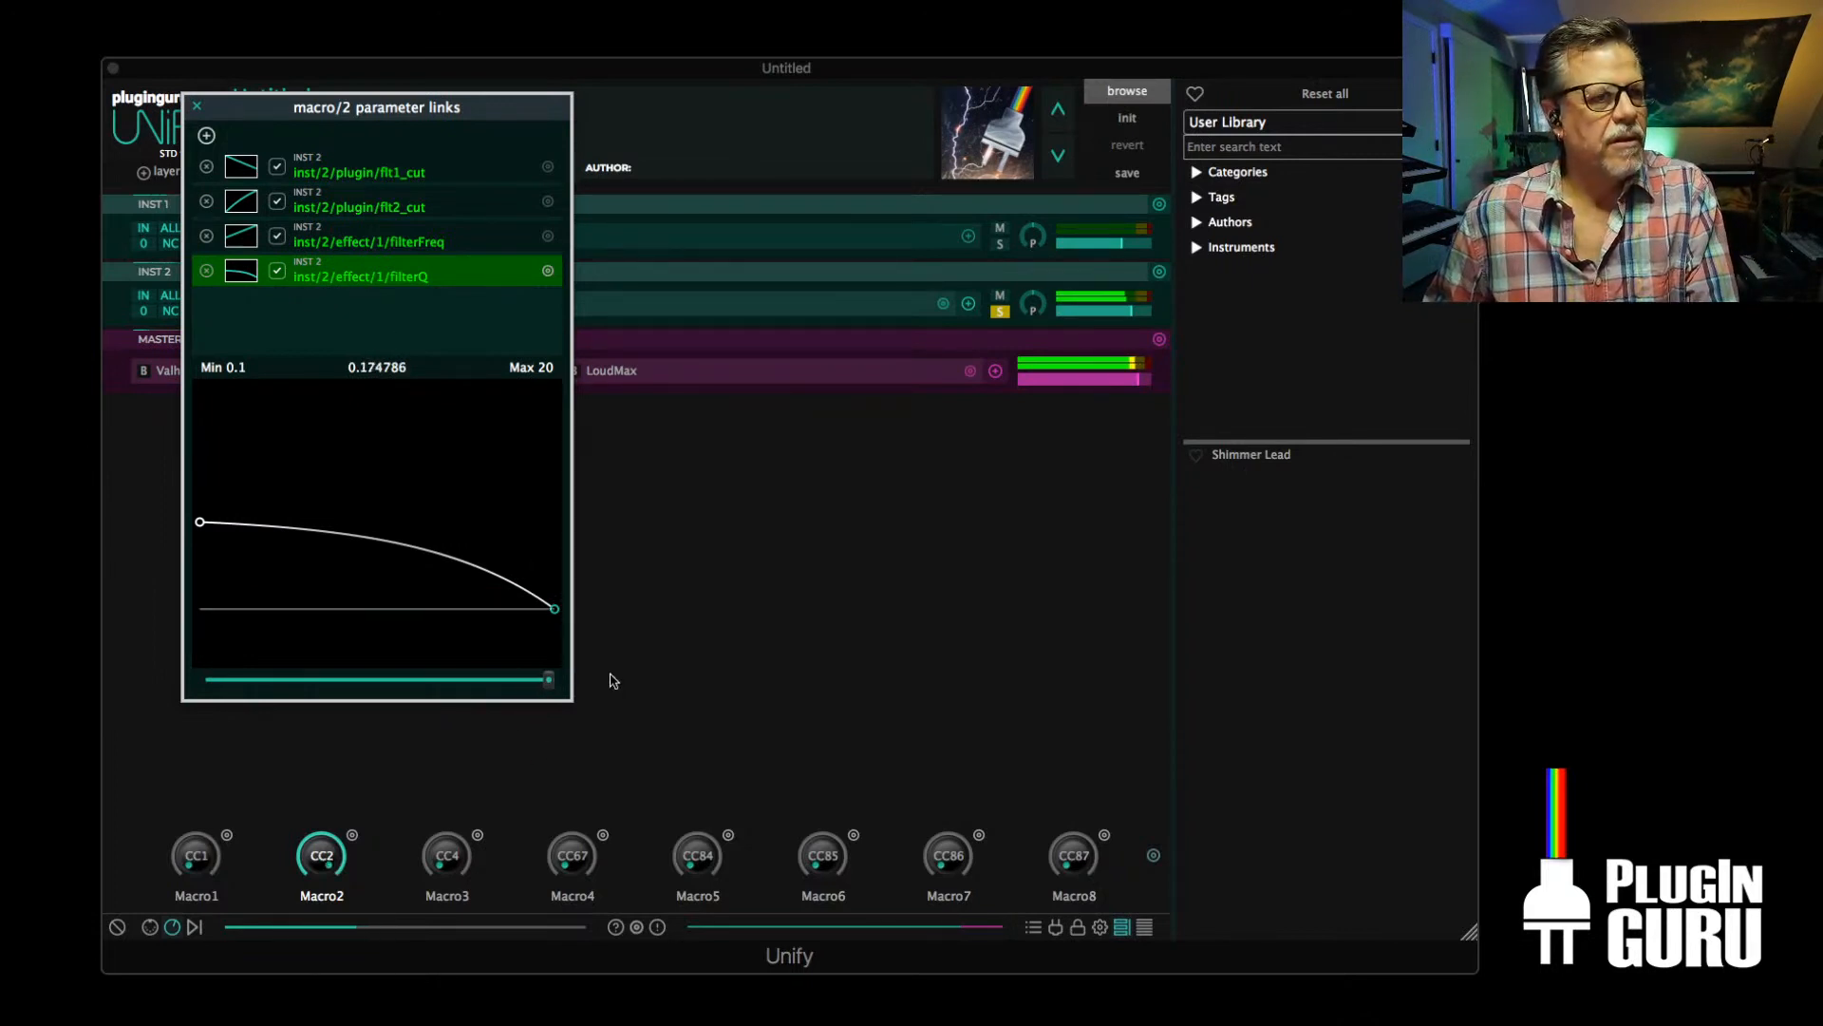
# Remove the flt1_cut and flt2_cut links from Macro2, close its parameter links, and sweep Macro2 to audition the result
pyautogui.click(206, 168)
pyautogui.click(206, 168)
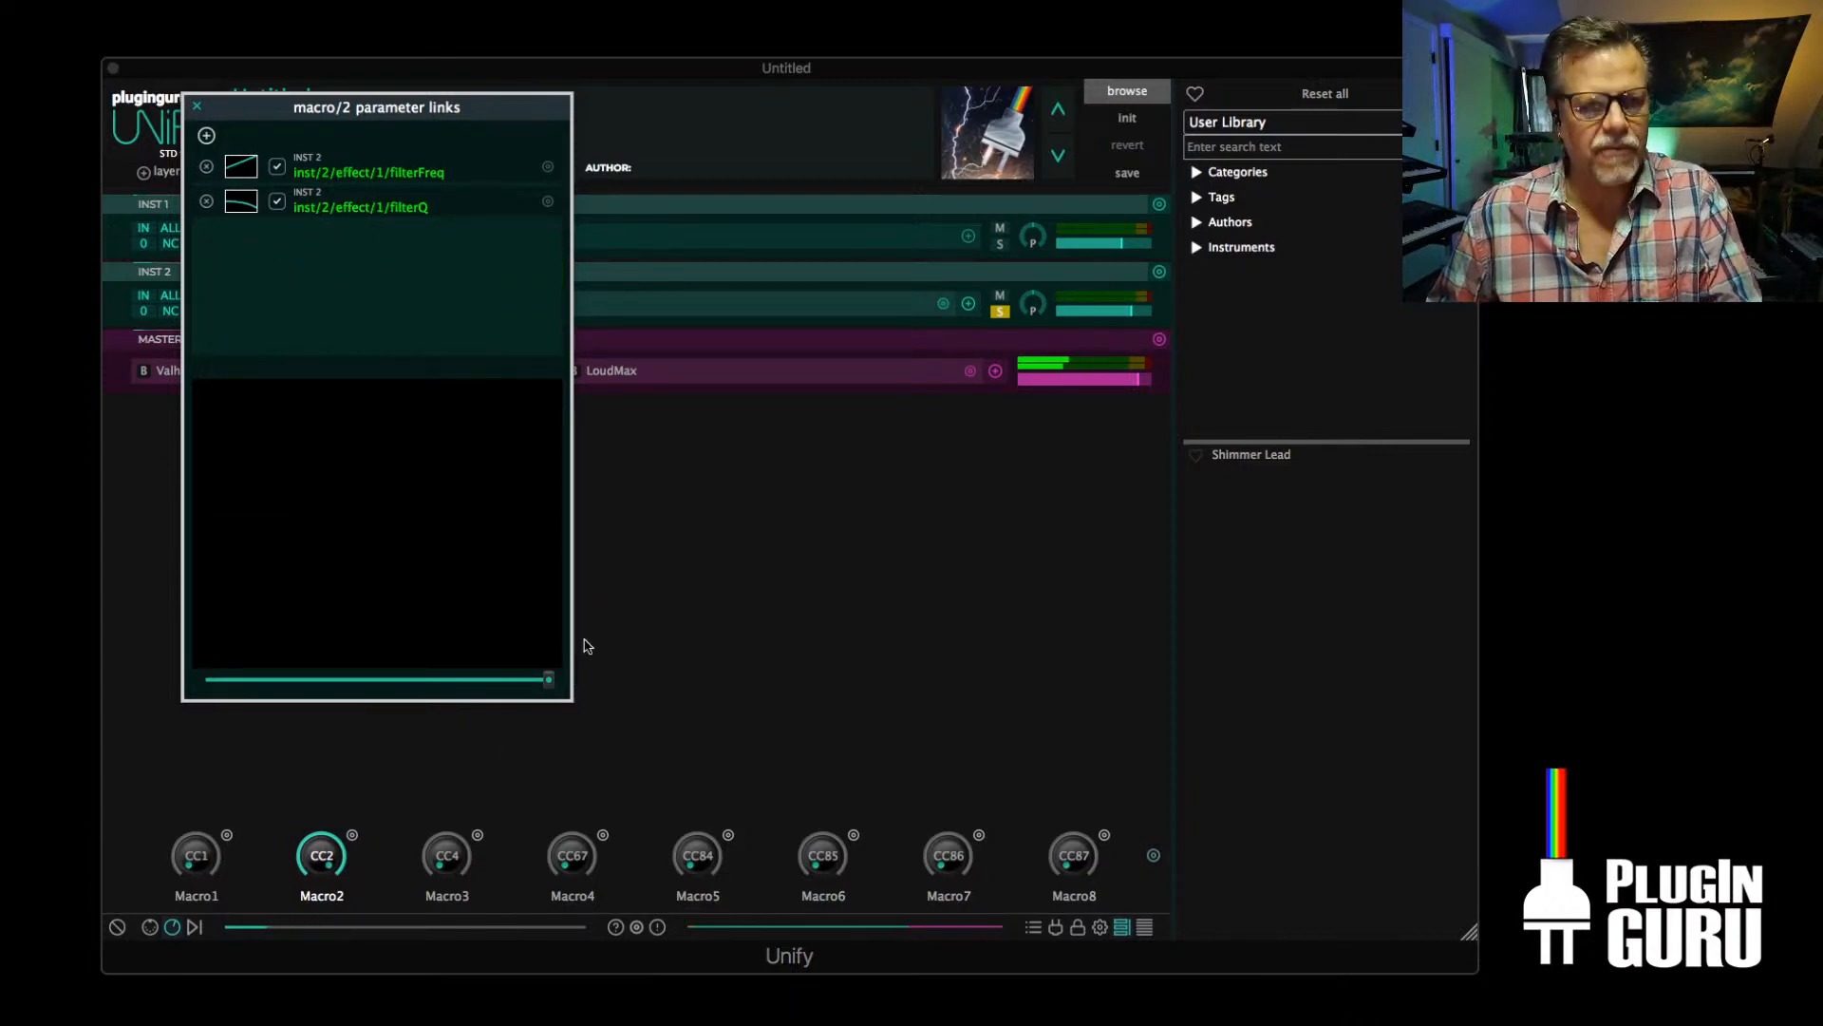
pyautogui.click(197, 106)
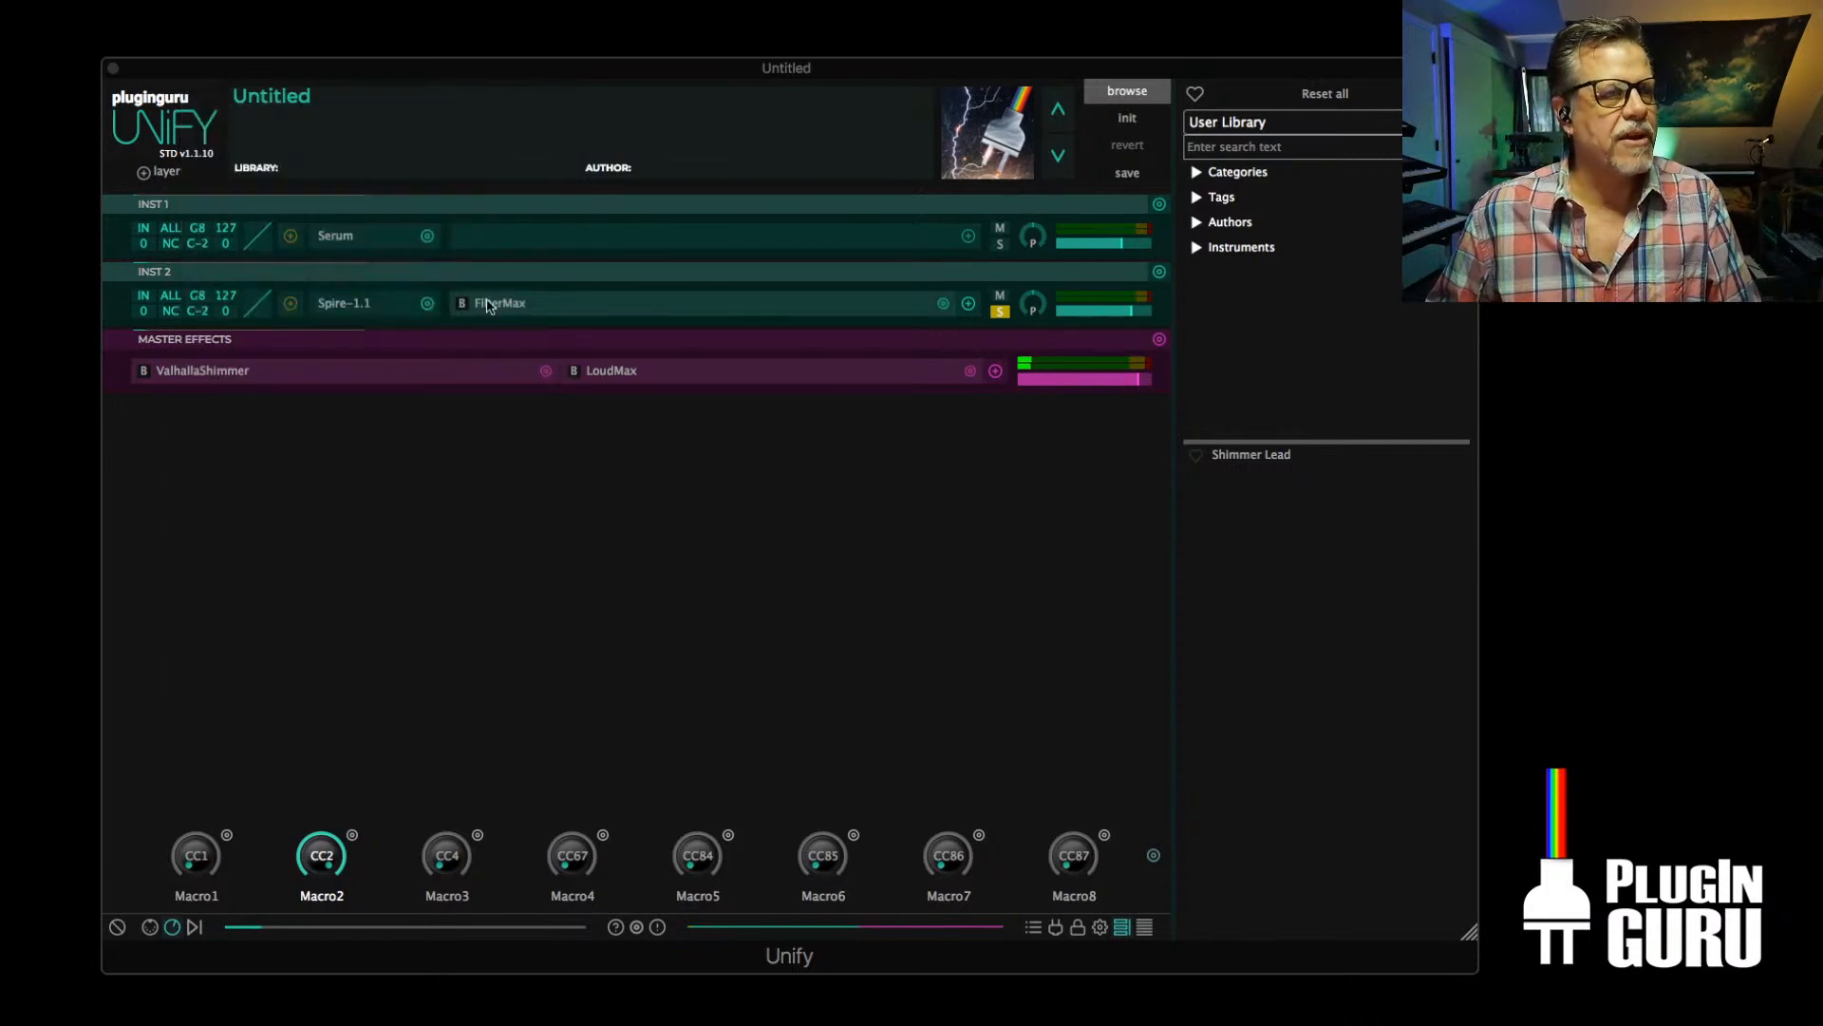
pyautogui.moveTo(313, 863)
pyautogui.mouseDown()
pyautogui.moveTo(318, 983)
pyautogui.moveTo(347, 978)
pyautogui.moveTo(318, 875)
pyautogui.mouseUp()
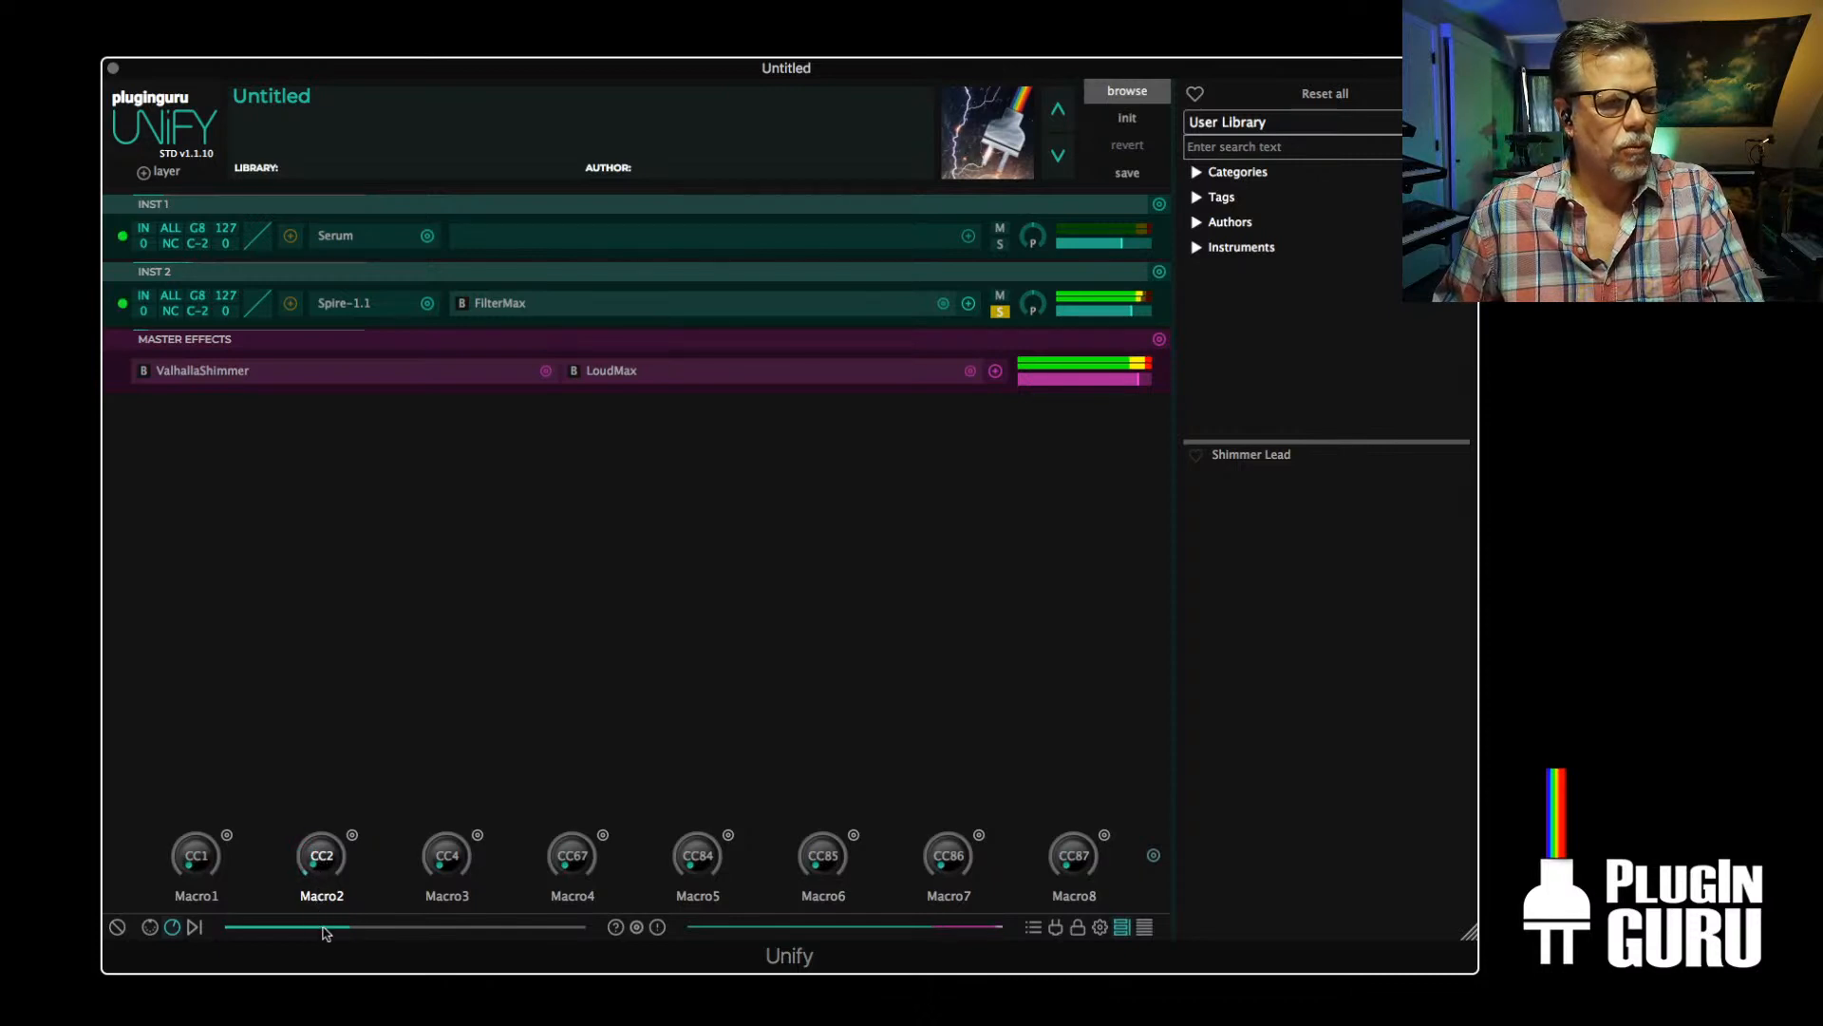
pyautogui.moveTo(326, 890); pyautogui.dragTo(394, 698)
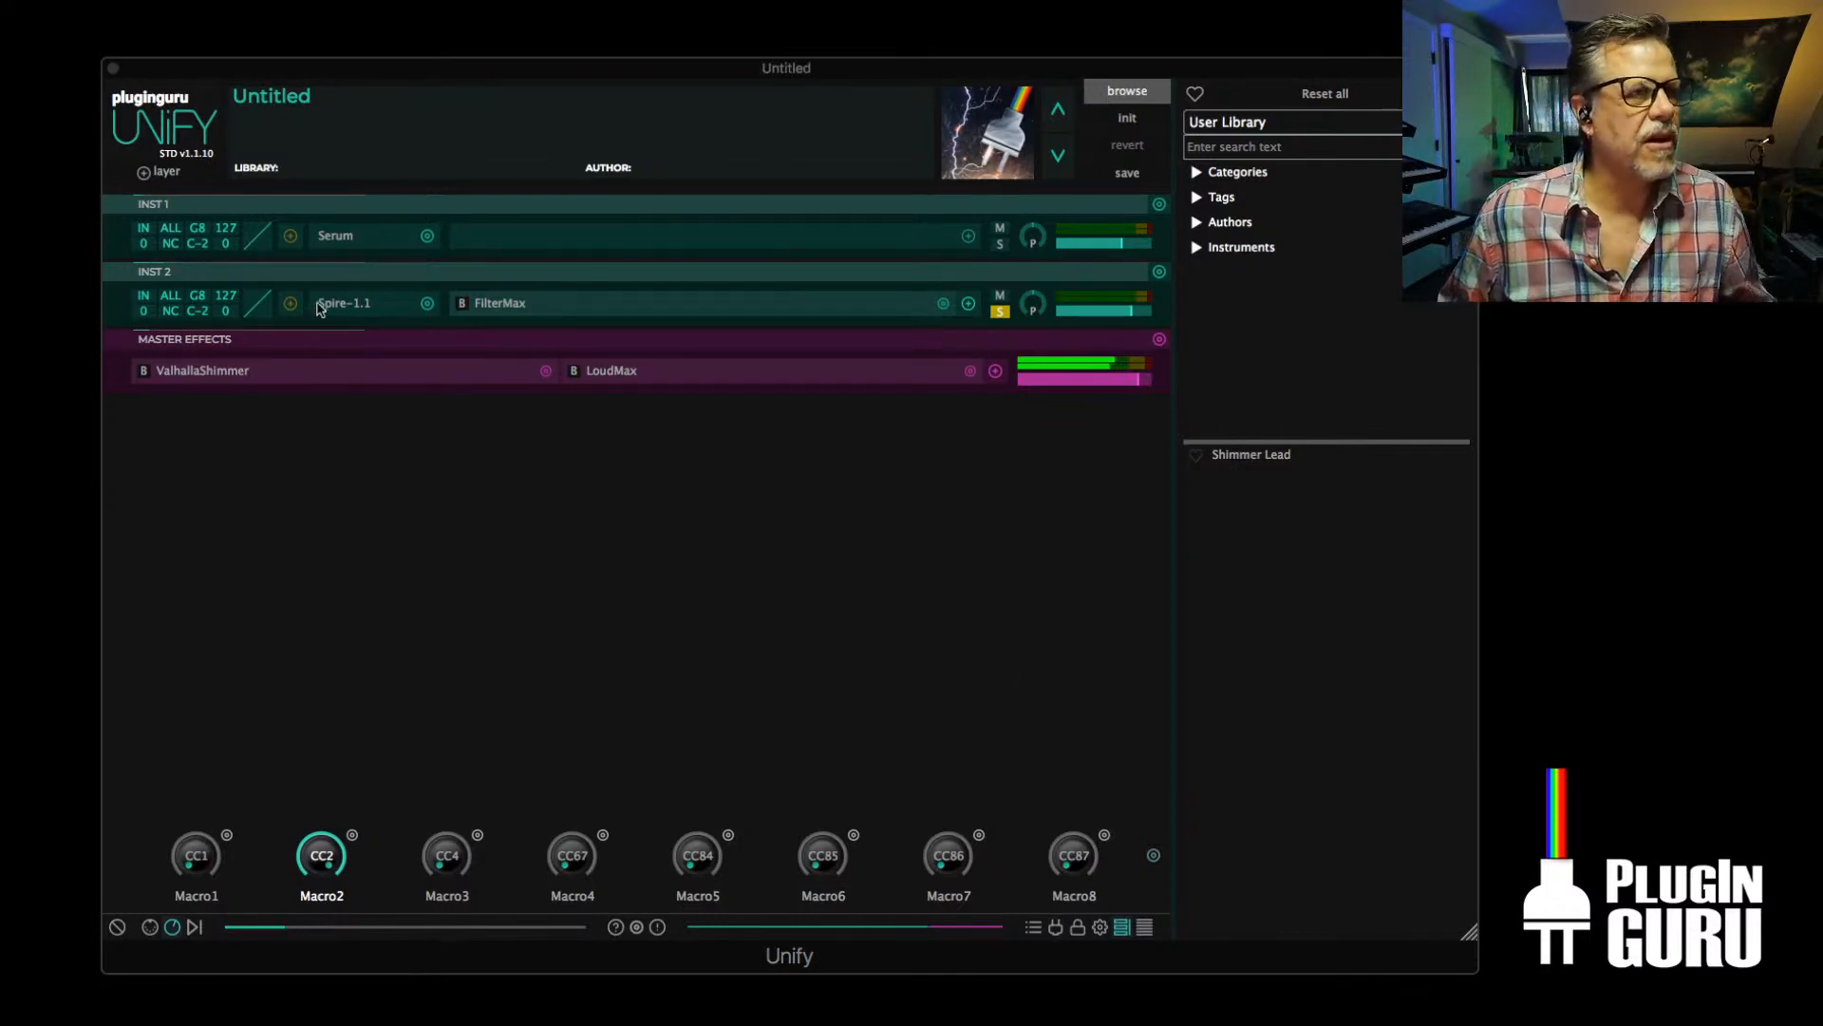
# Inspect the OSC1 and OSC2 settings of Spire on INST 2, then close the plugin window
pyautogui.click(341, 317)
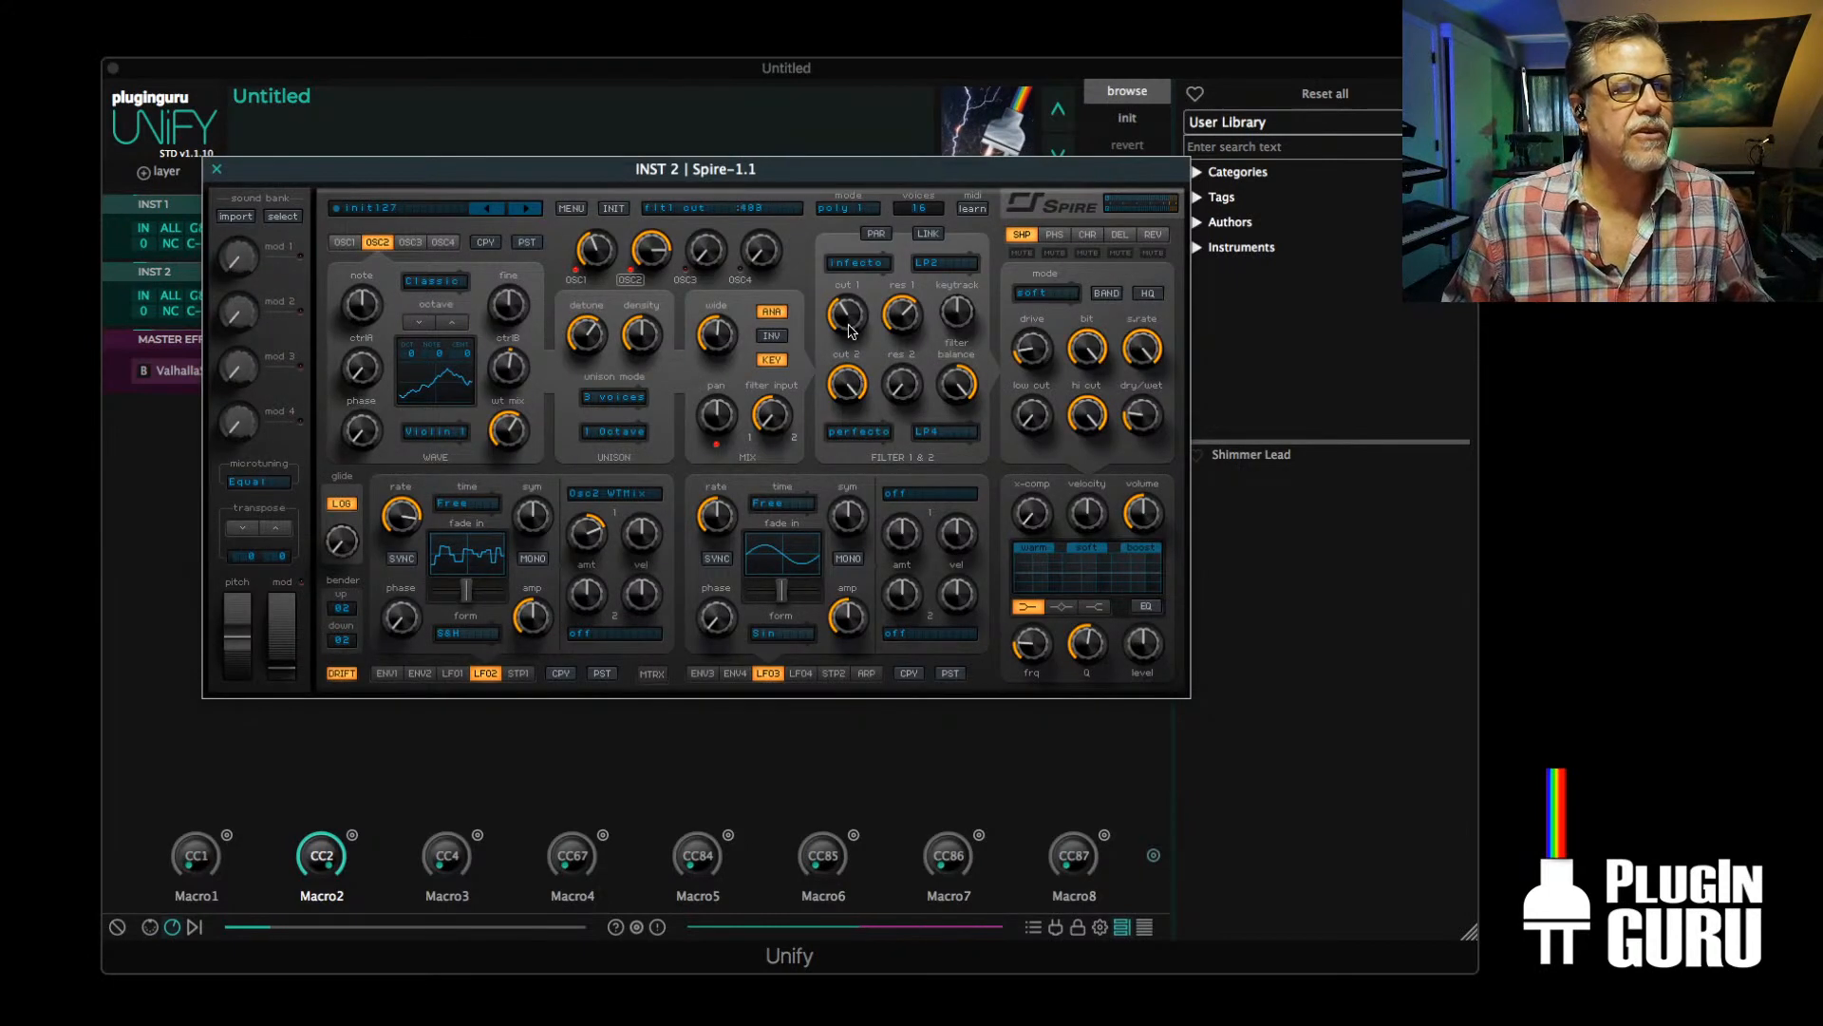
pyautogui.click(345, 244)
pyautogui.click(376, 243)
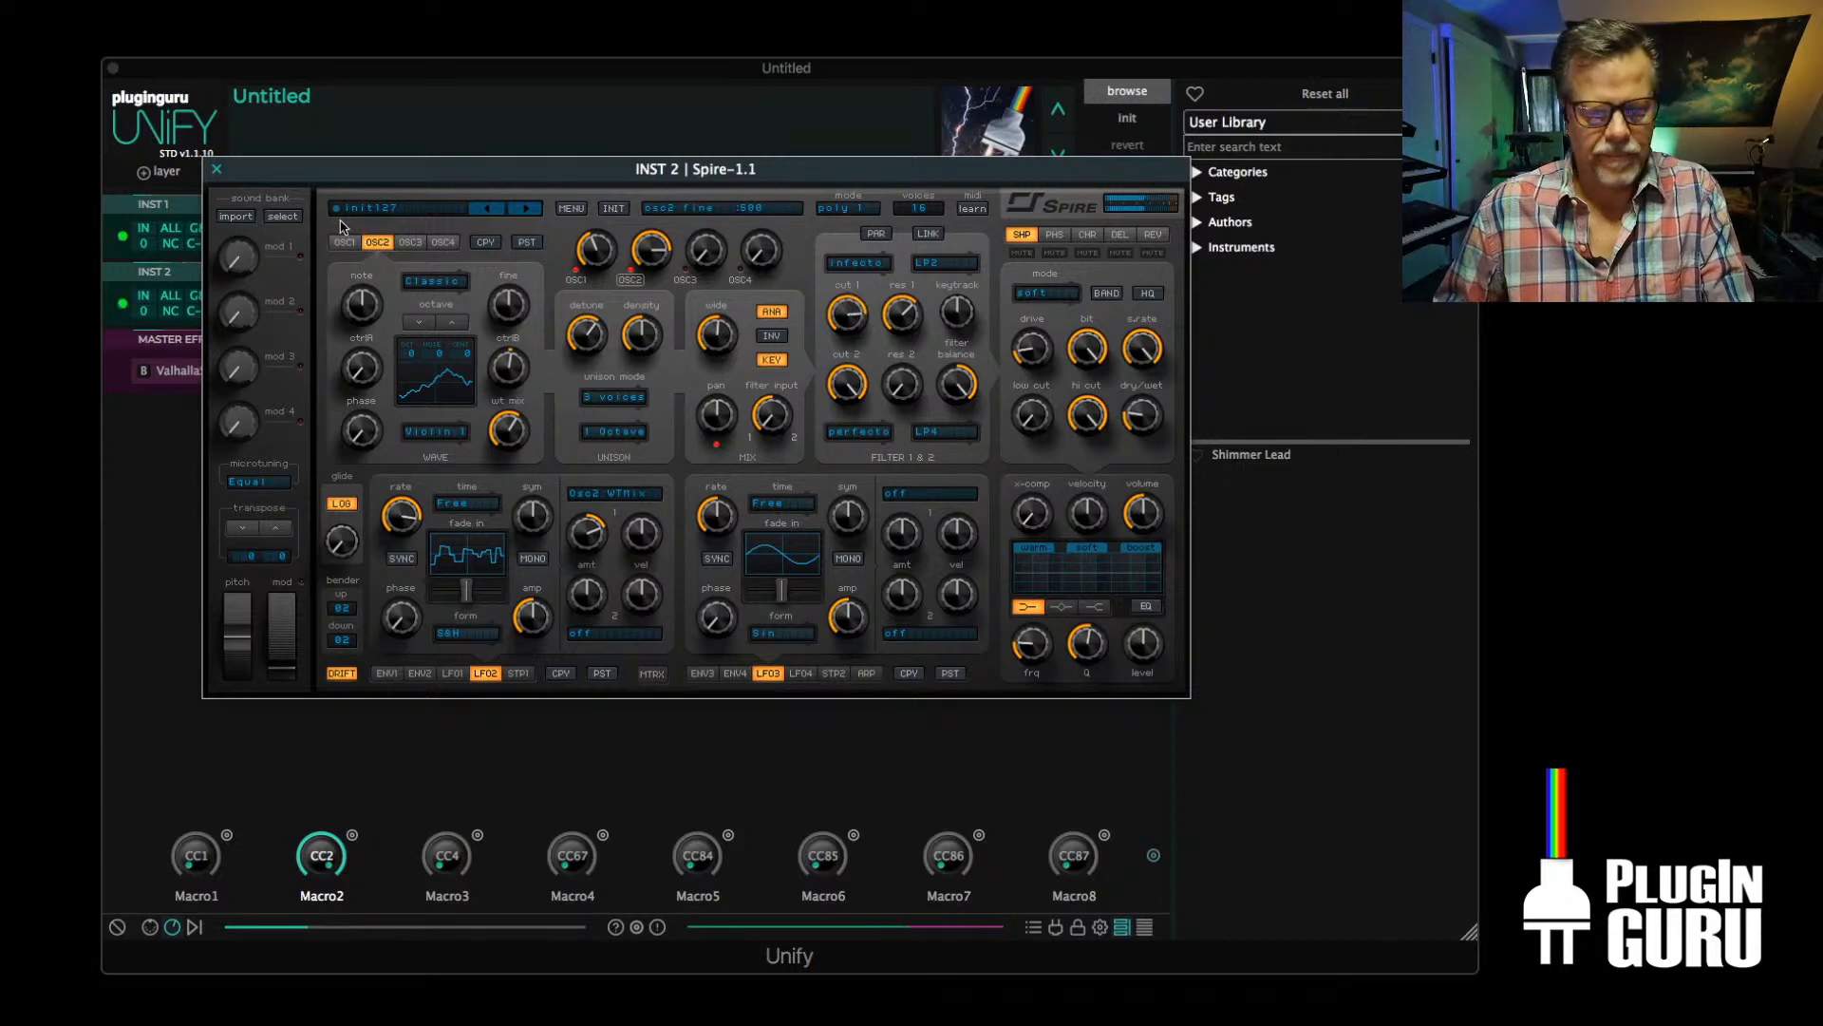
pyautogui.click(217, 169)
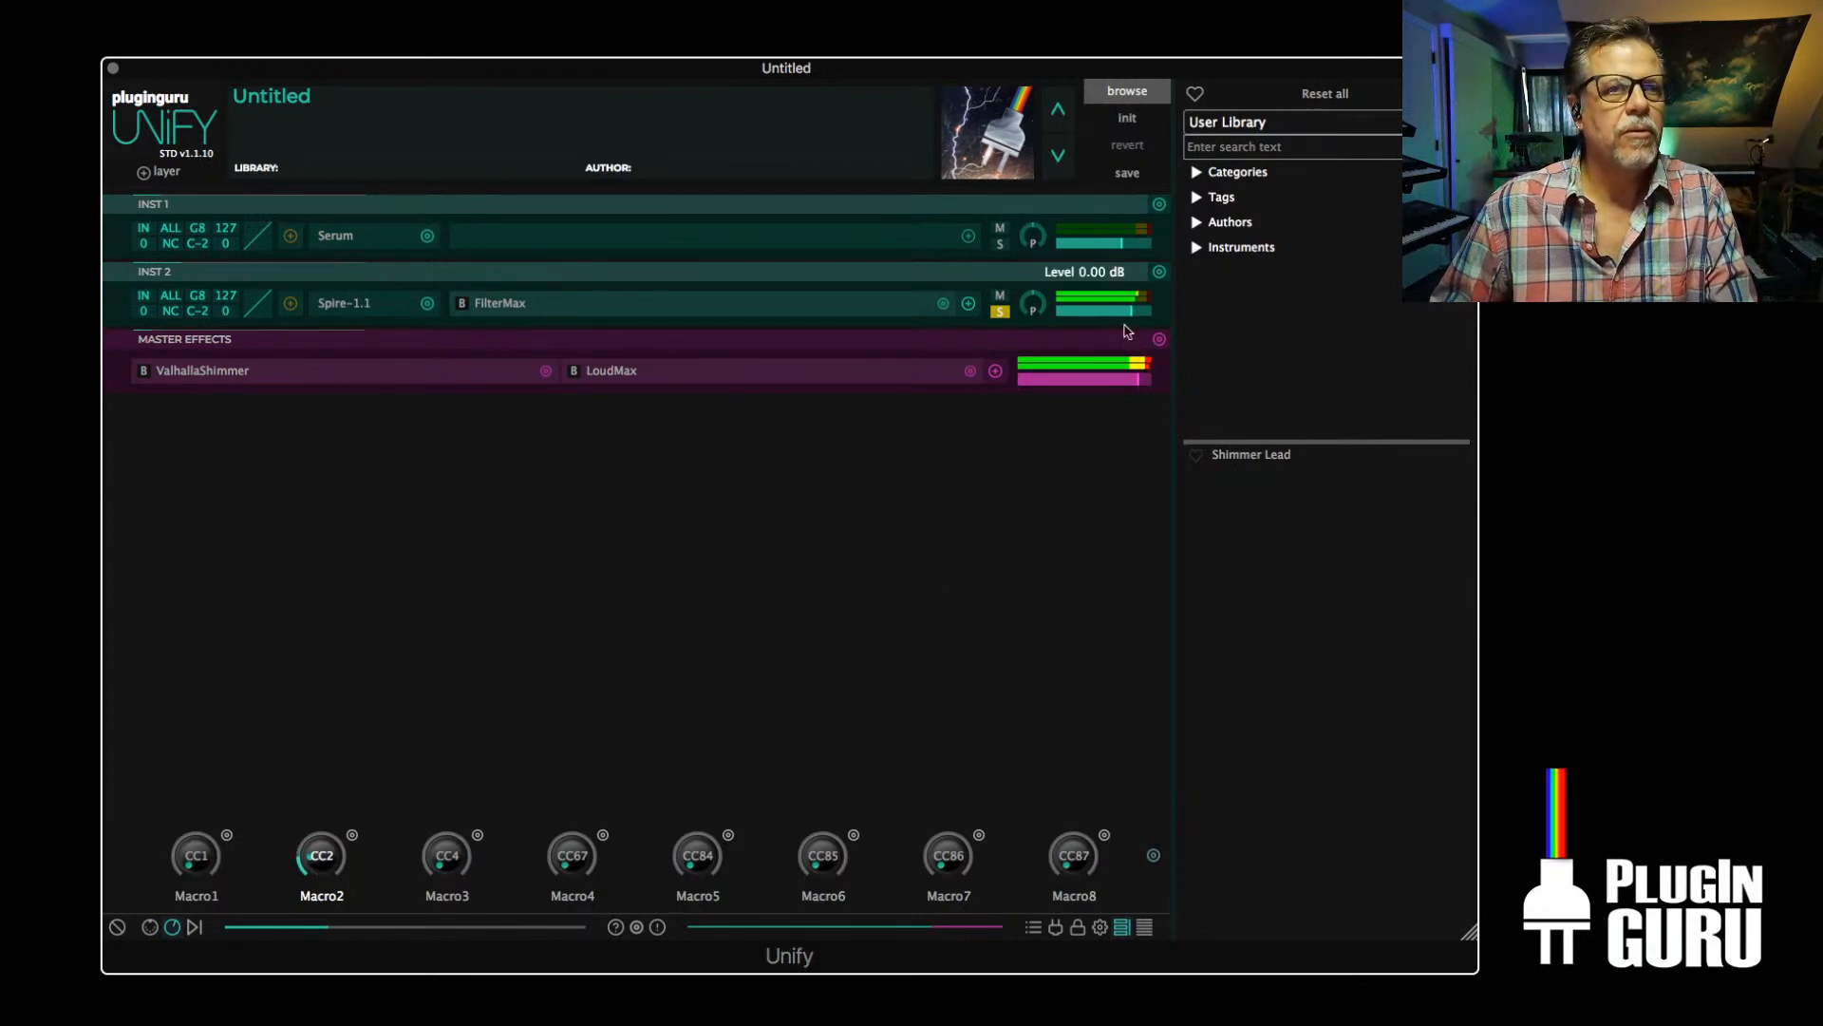
# Lower the master effects output level and link Macro2 to the mixLevel parameter of INST 2
pyautogui.moveTo(1140, 380)
pyautogui.mouseDown()
pyautogui.moveTo(1113, 385)
pyautogui.moveTo(1131, 382)
pyautogui.mouseUp()
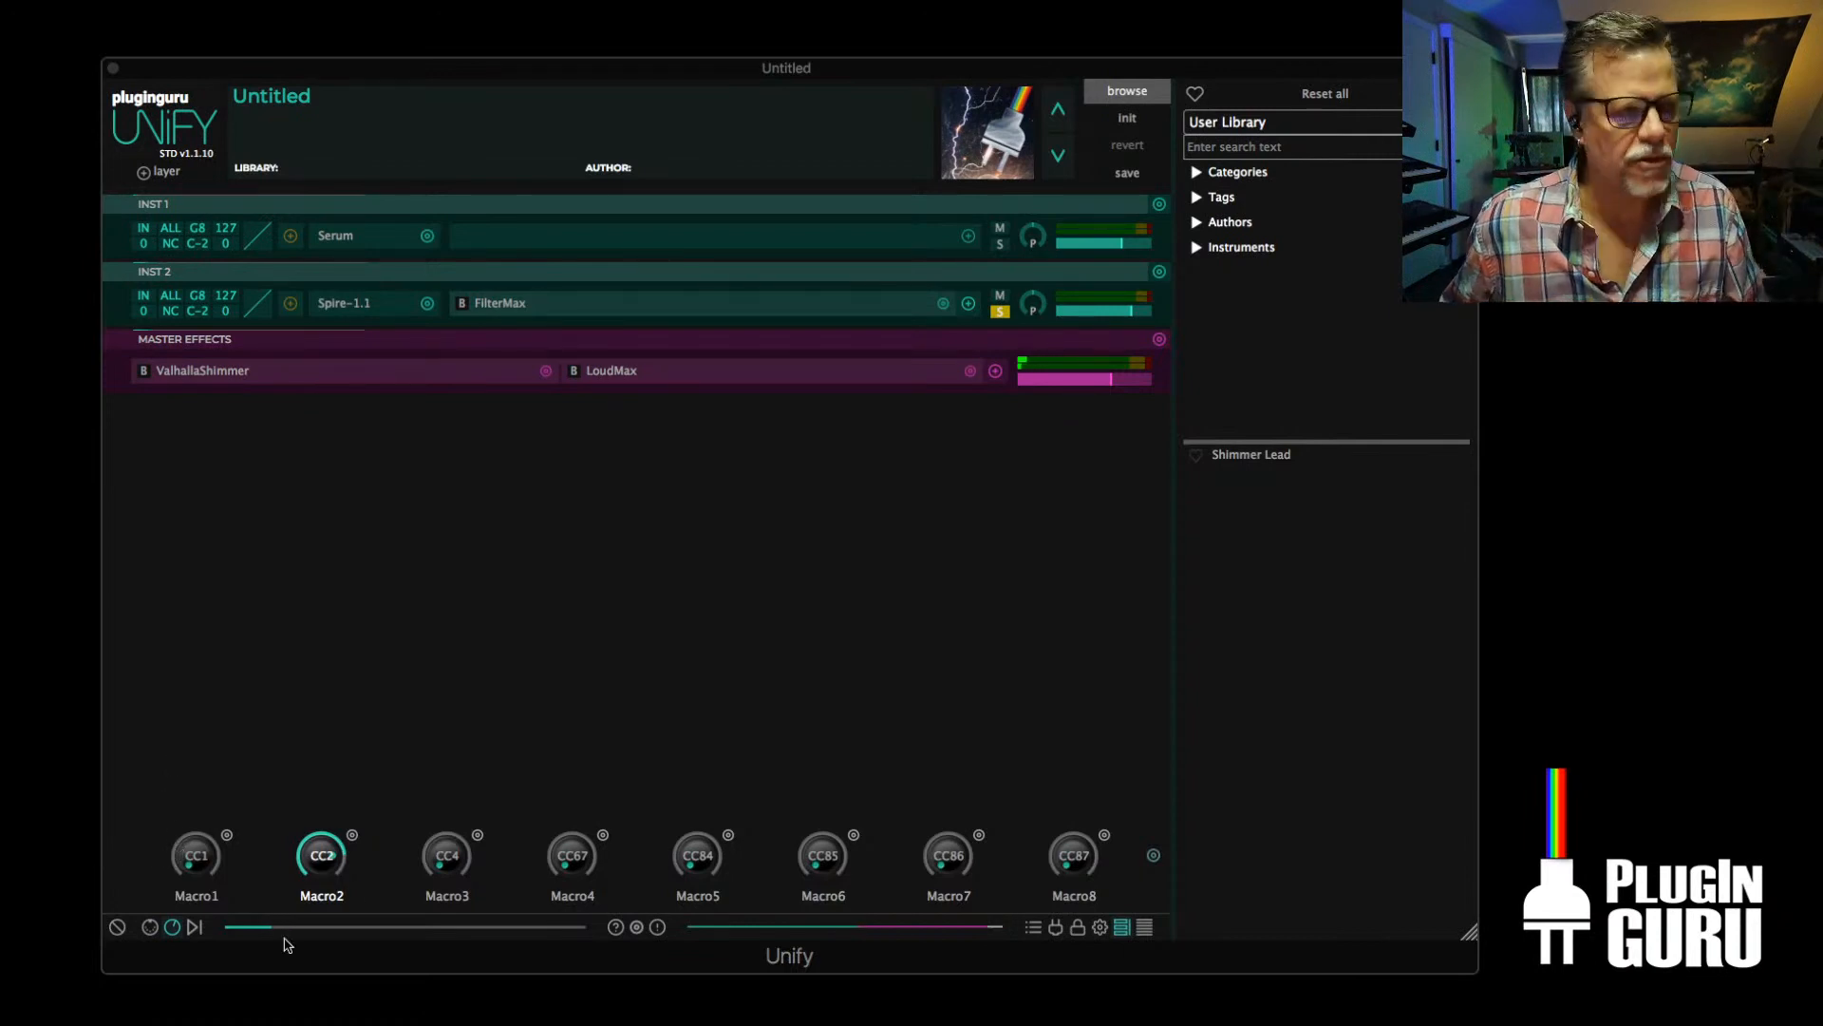
pyautogui.click(353, 836)
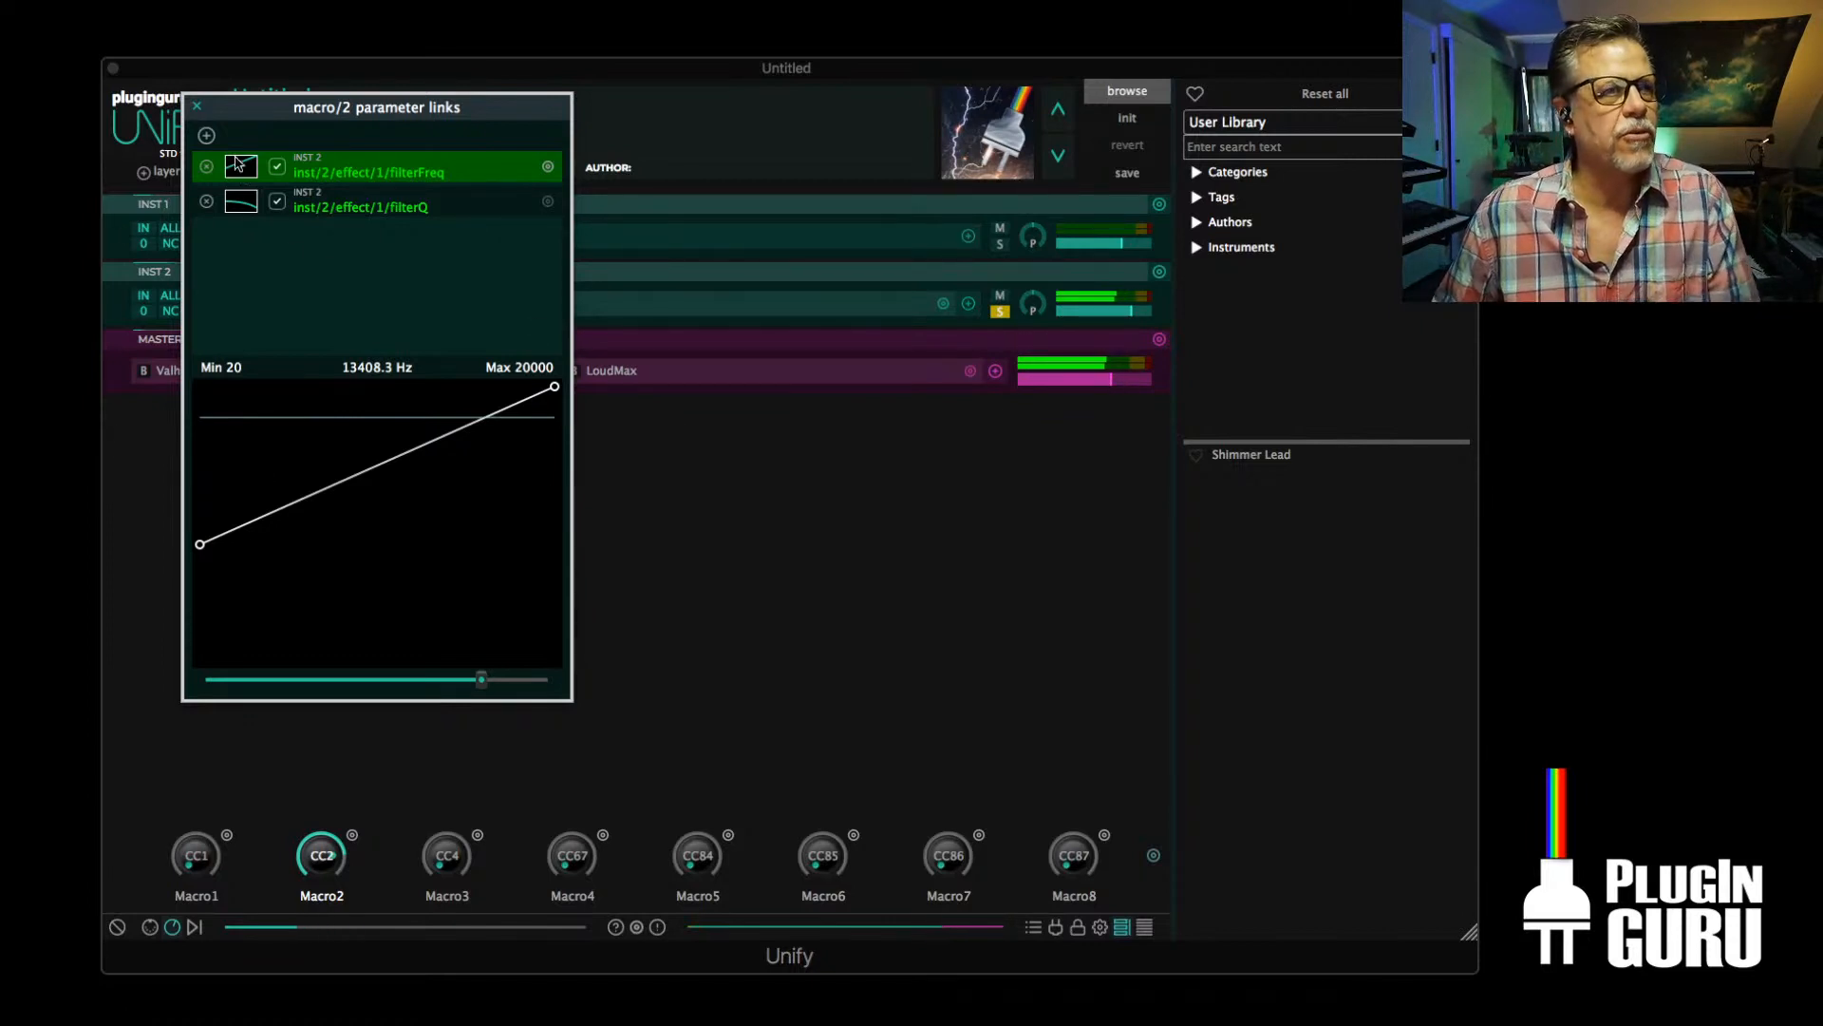
pyautogui.click(206, 135)
pyautogui.moveTo(245, 145)
pyautogui.moveTo(355, 143)
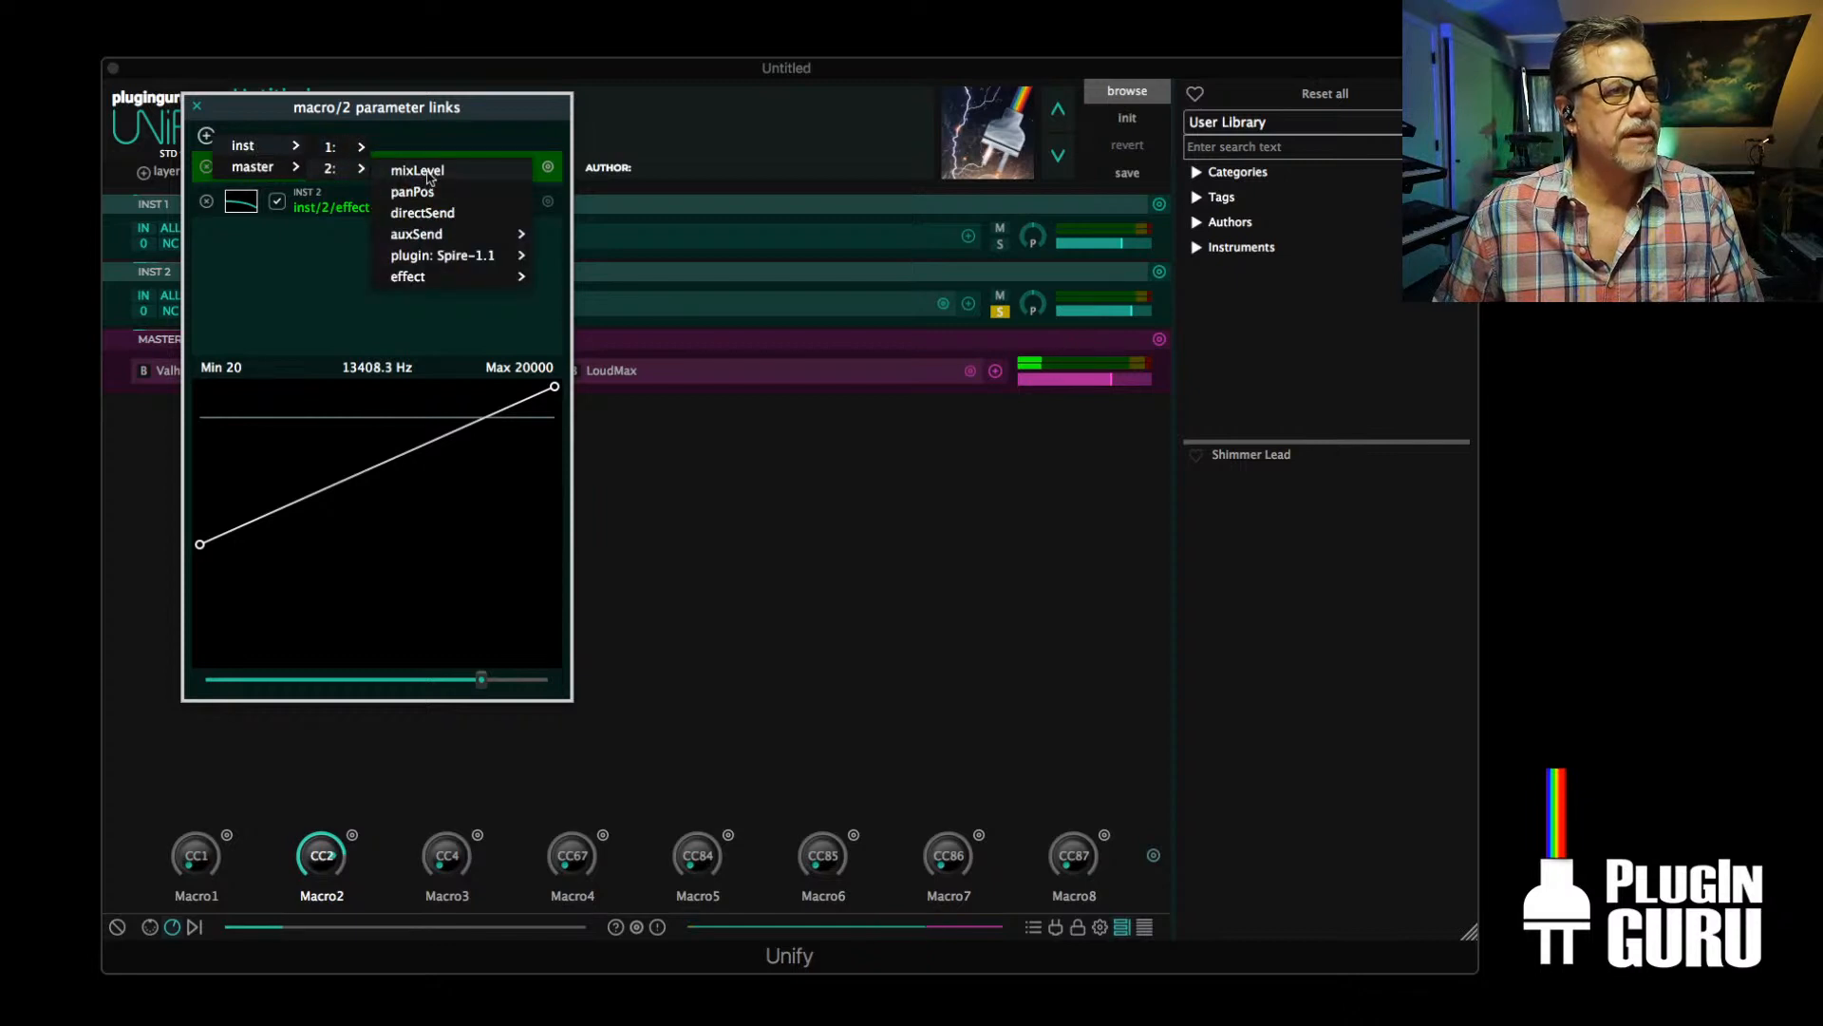
pyautogui.click(418, 171)
# Shape the mixLevel link as a straight ramp from about -6.43 dB to about 6.11 dB and close the parameter links
pyautogui.moveTo(555, 386)
pyautogui.mouseDown()
pyautogui.moveTo(552, 467)
pyautogui.moveTo(554, 421)
pyautogui.mouseUp()
pyautogui.moveTo(200, 440); pyautogui.dragTo(201, 538)
pyautogui.moveTo(481, 680); pyautogui.dragTo(204, 690)
pyautogui.moveTo(199, 537); pyautogui.dragTo(198, 487)
pyautogui.moveTo(203, 682); pyautogui.dragTo(573, 693)
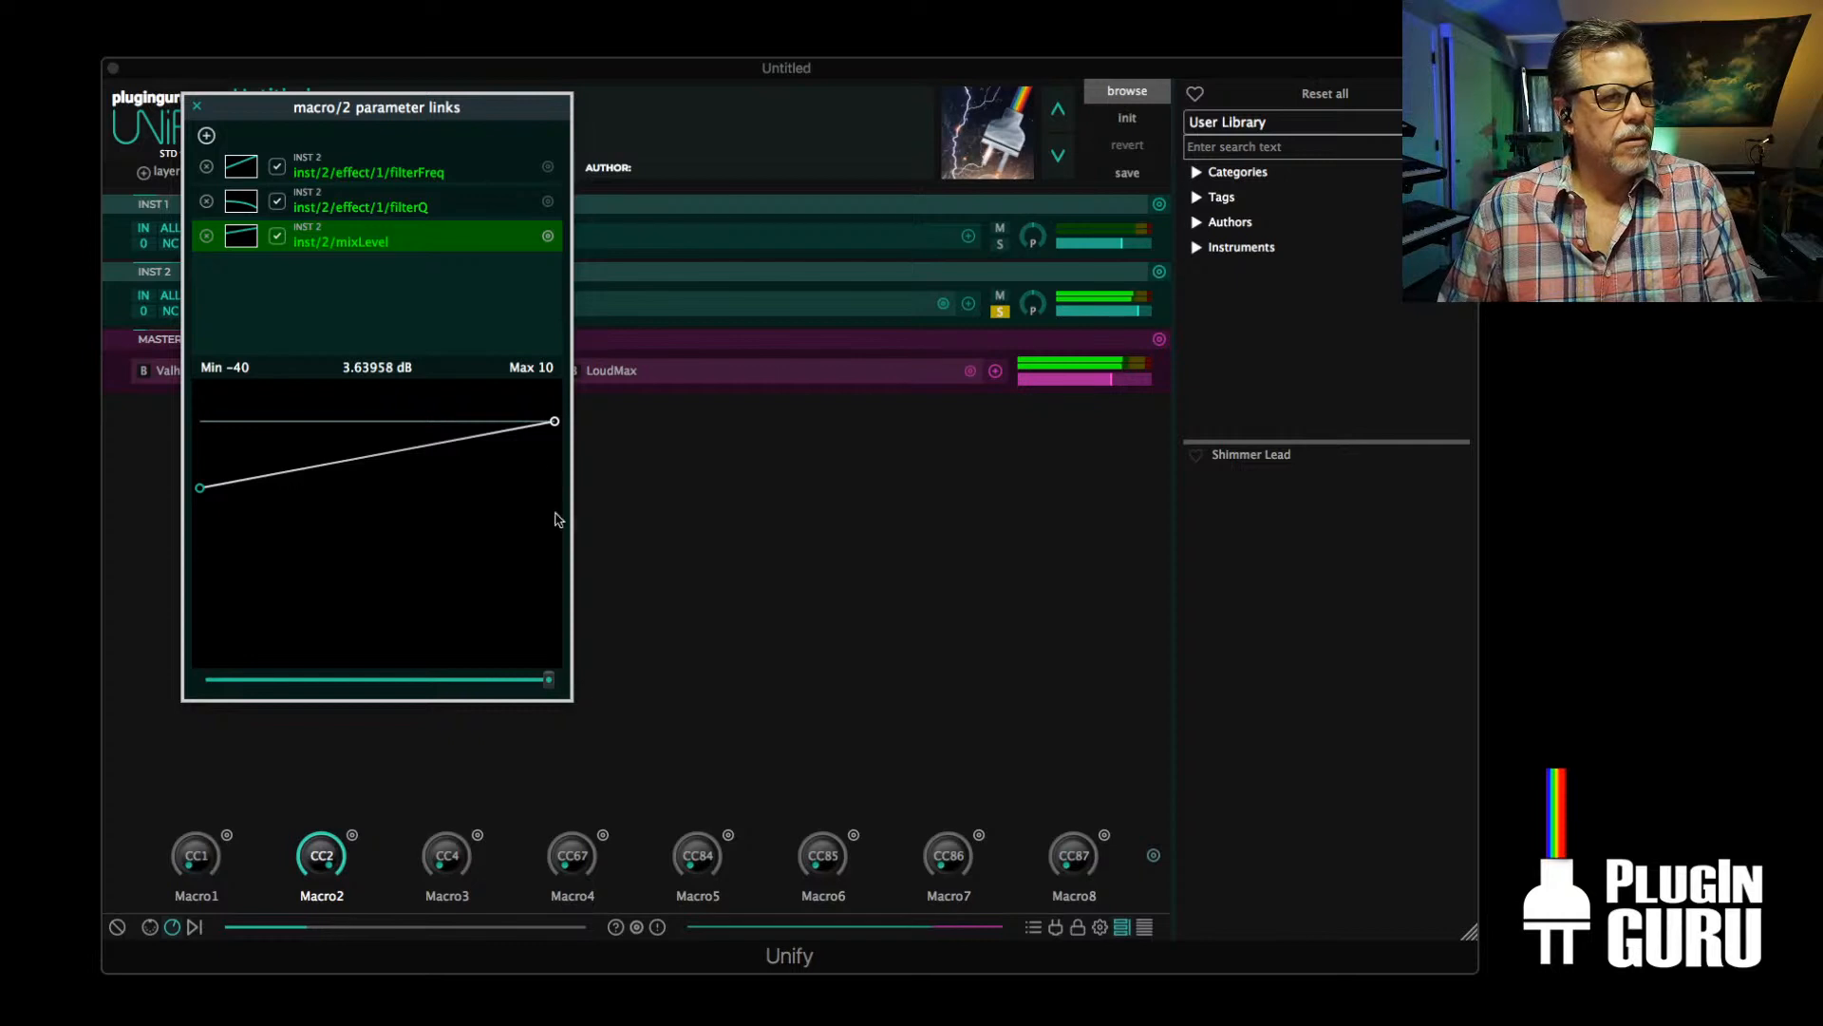
pyautogui.moveTo(555, 421); pyautogui.dragTo(554, 408)
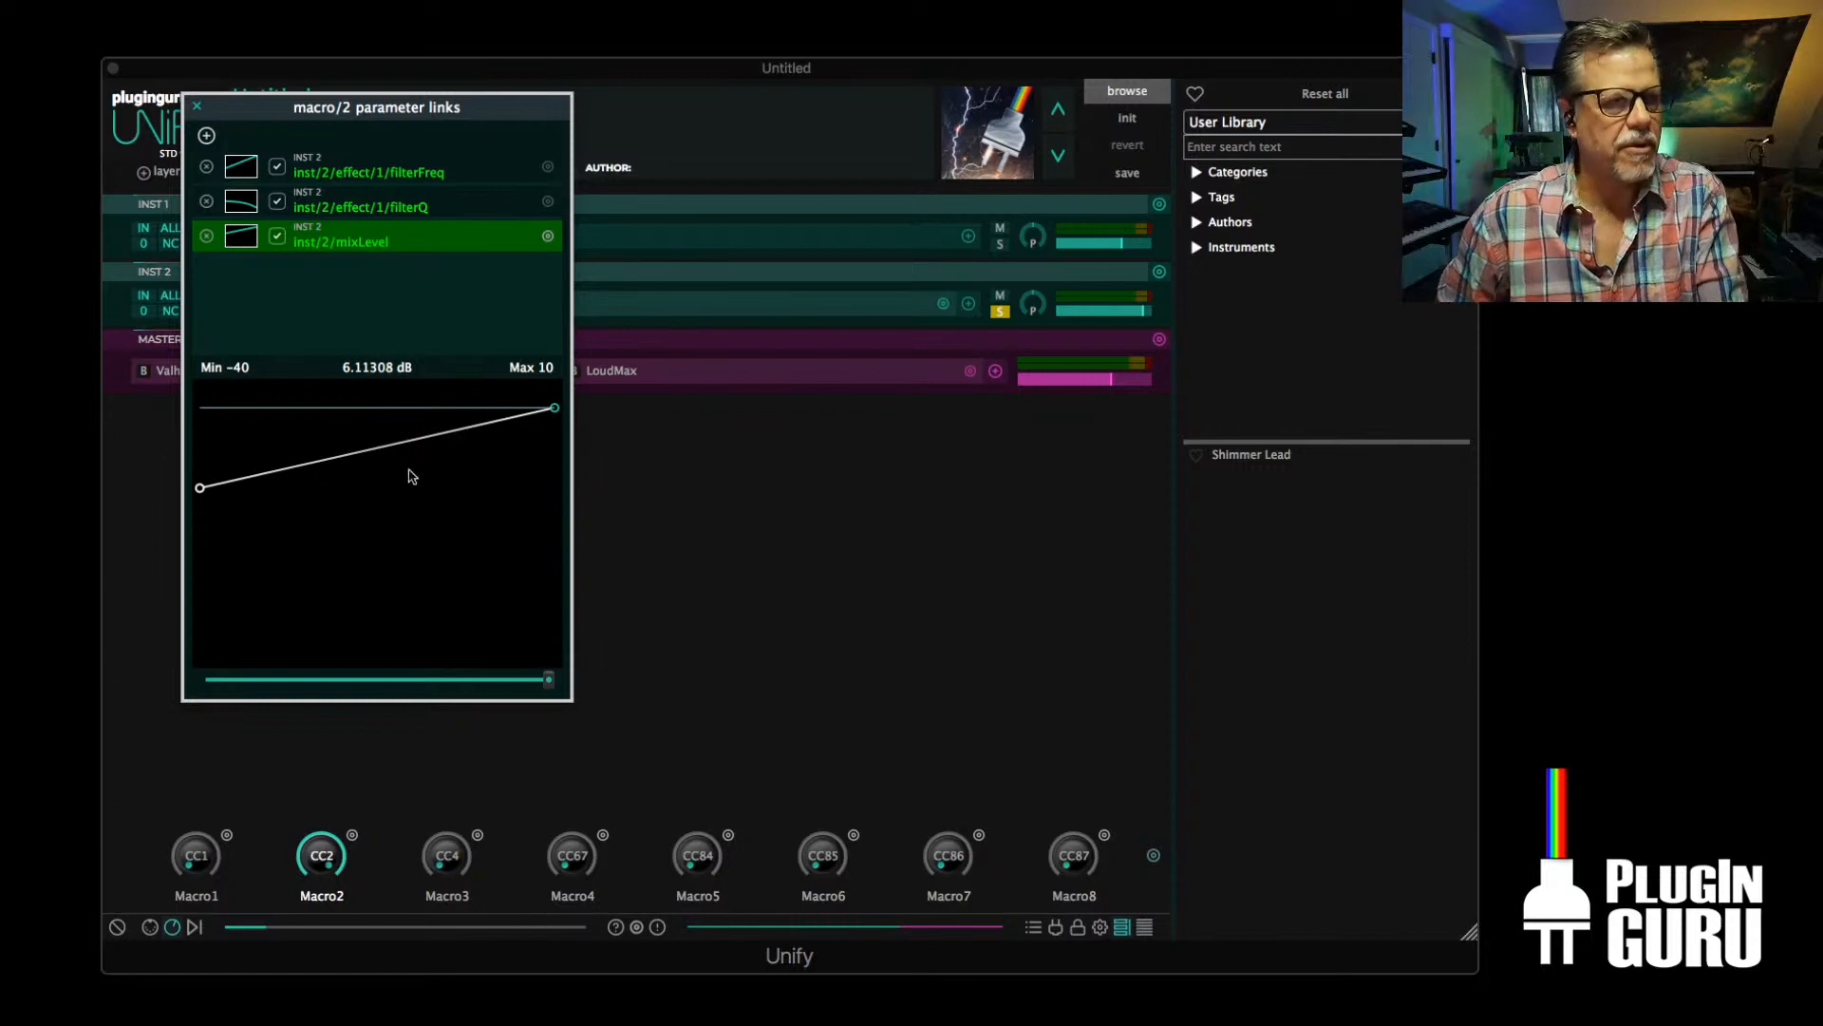
pyautogui.moveTo(549, 680); pyautogui.dragTo(238, 684)
pyautogui.moveTo(200, 489); pyautogui.dragTo(199, 480)
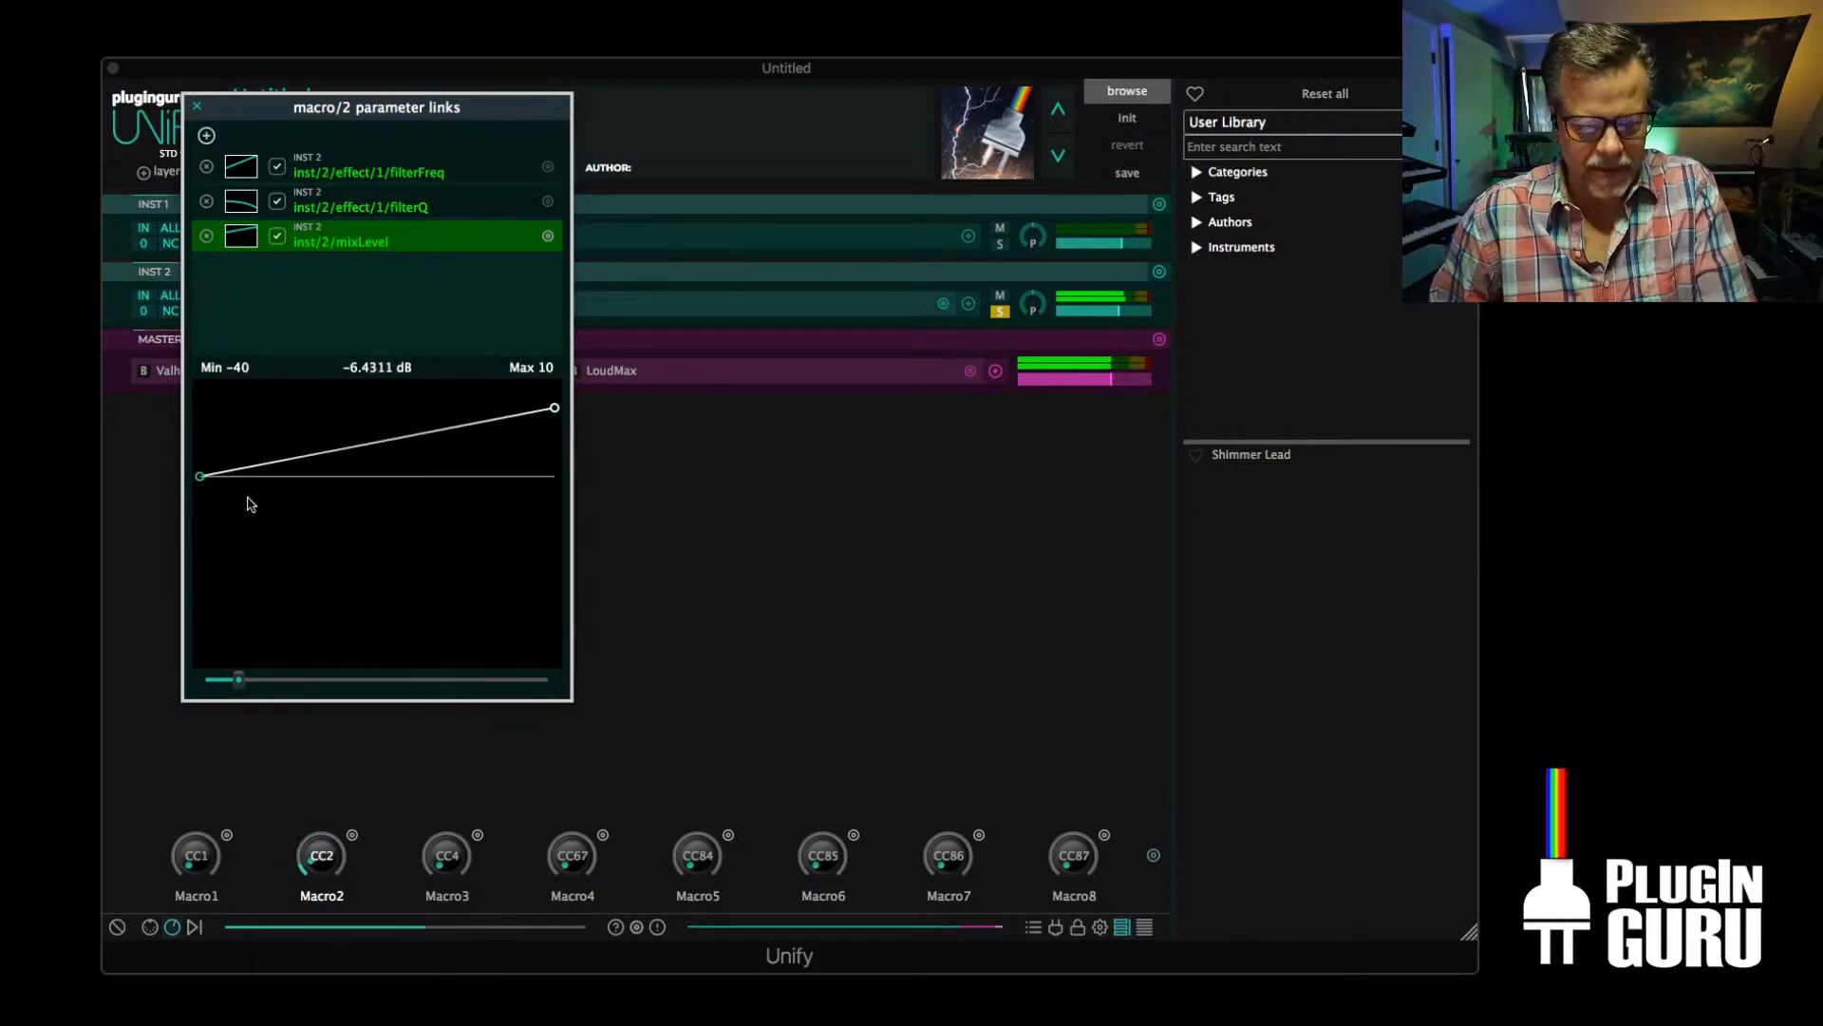
pyautogui.click(197, 107)
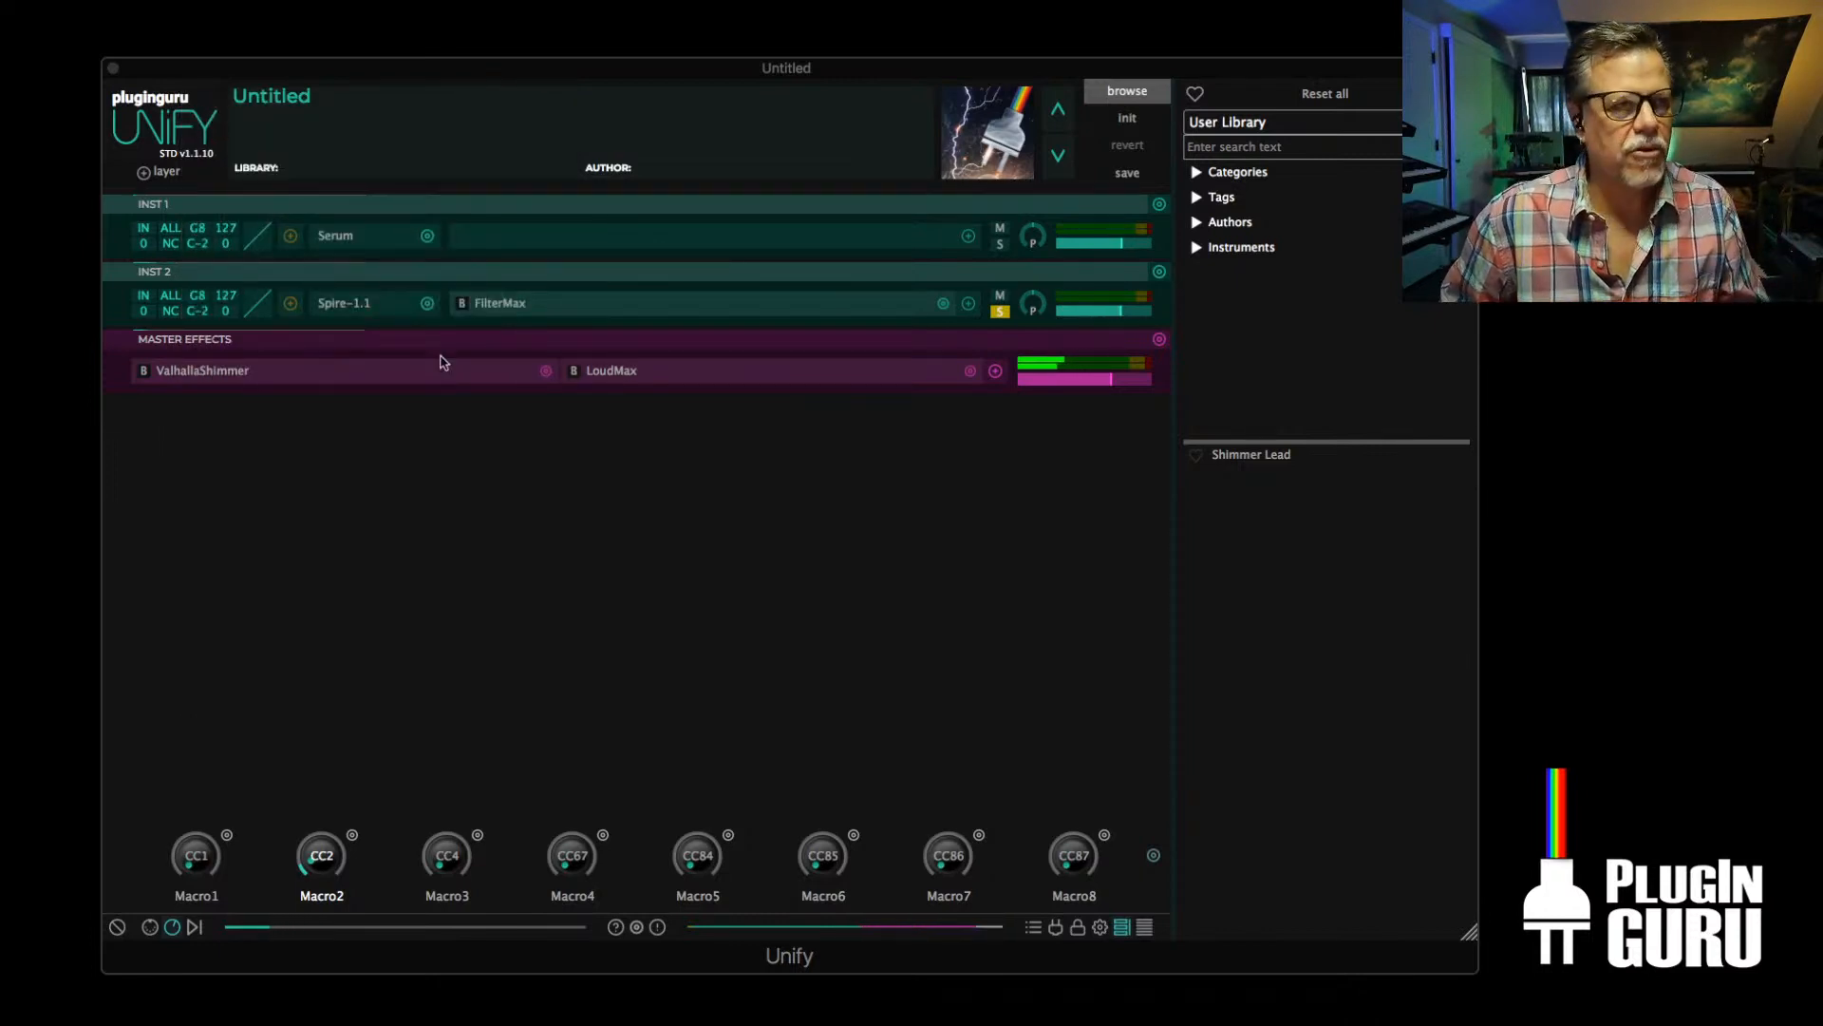
# Turn off solo on INST 2 and raise the ENV1 attack in Spire to 1000
pyautogui.click(1000, 310)
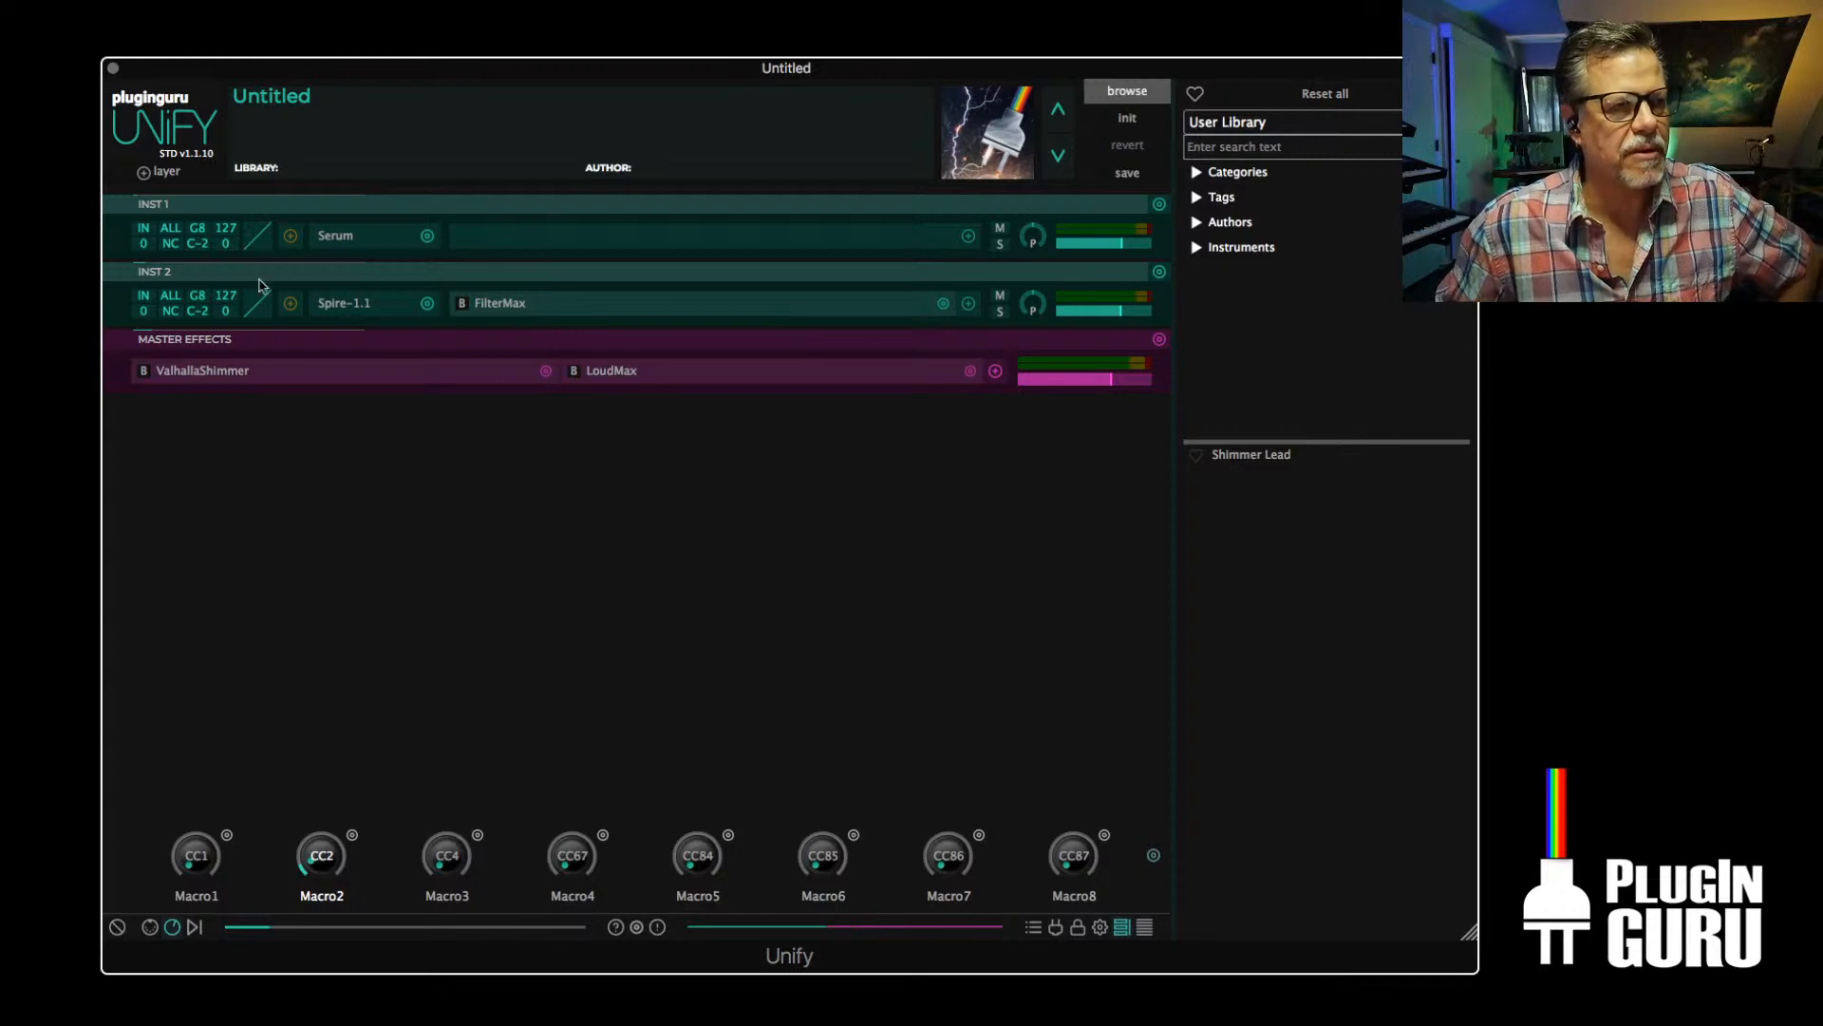
pyautogui.click(344, 304)
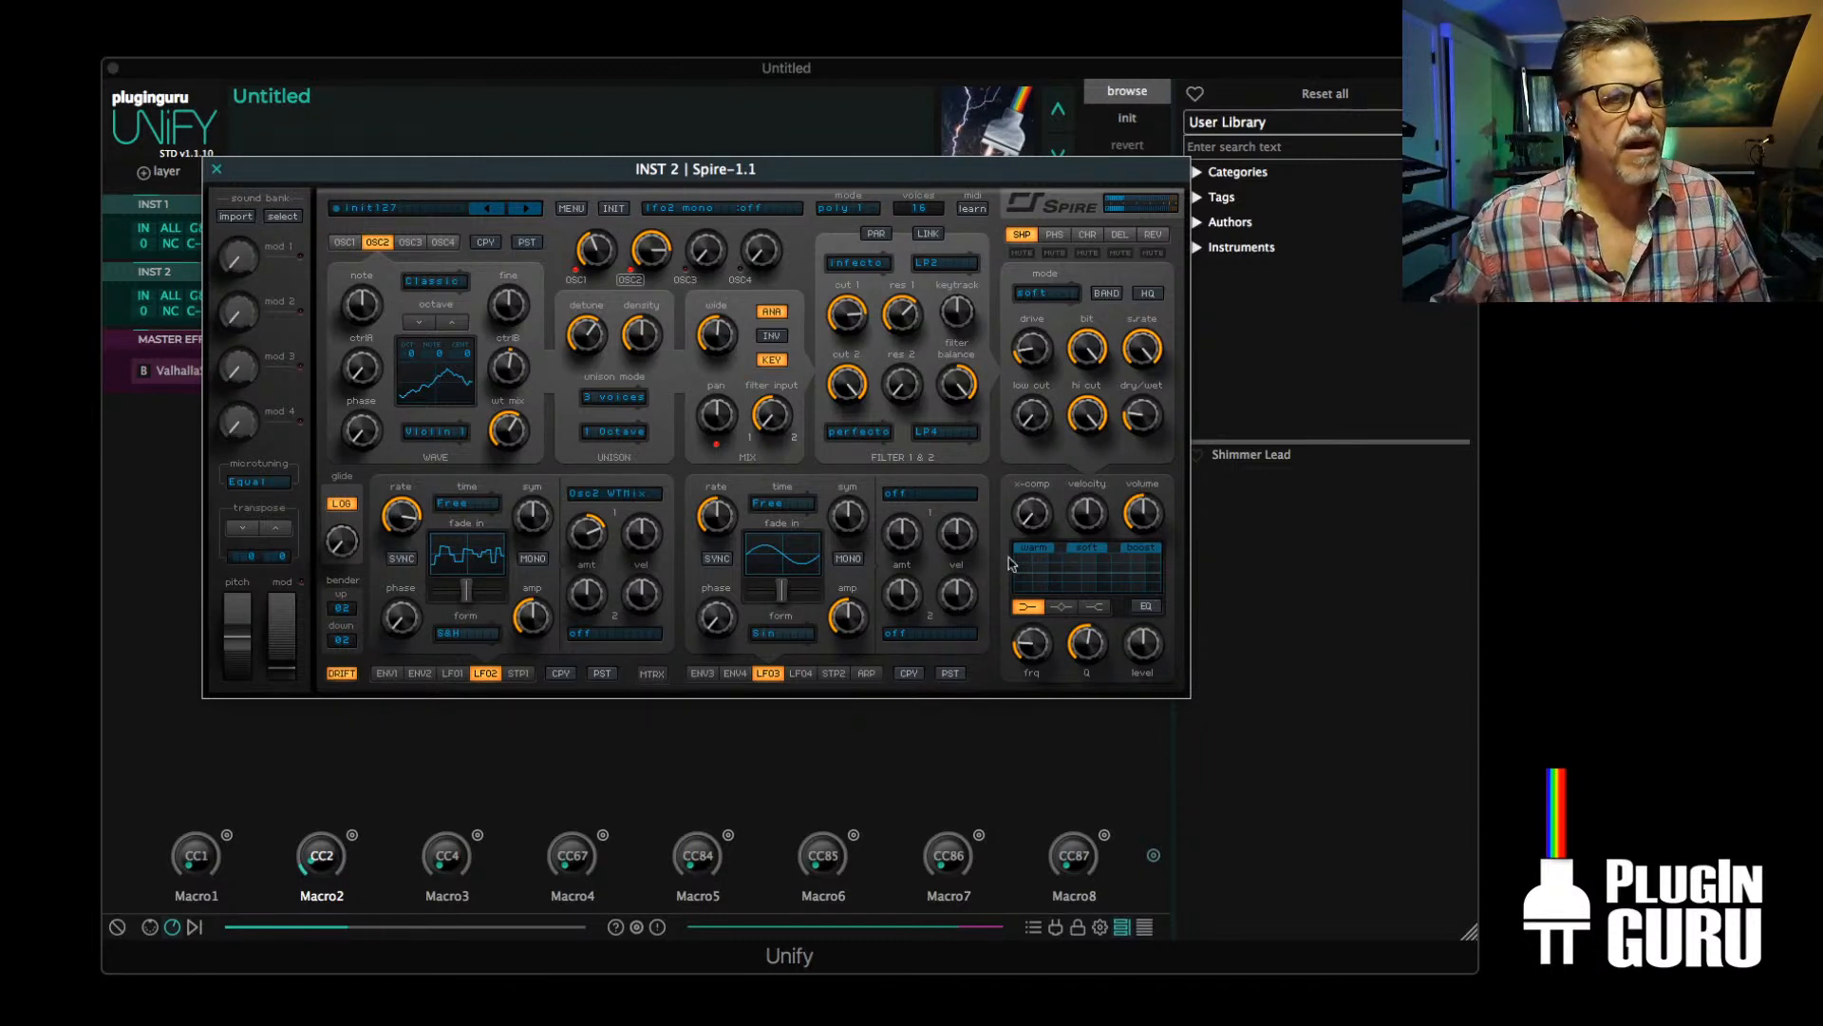
pyautogui.click(387, 674)
pyautogui.moveTo(399, 615); pyautogui.dragTo(400, 584)
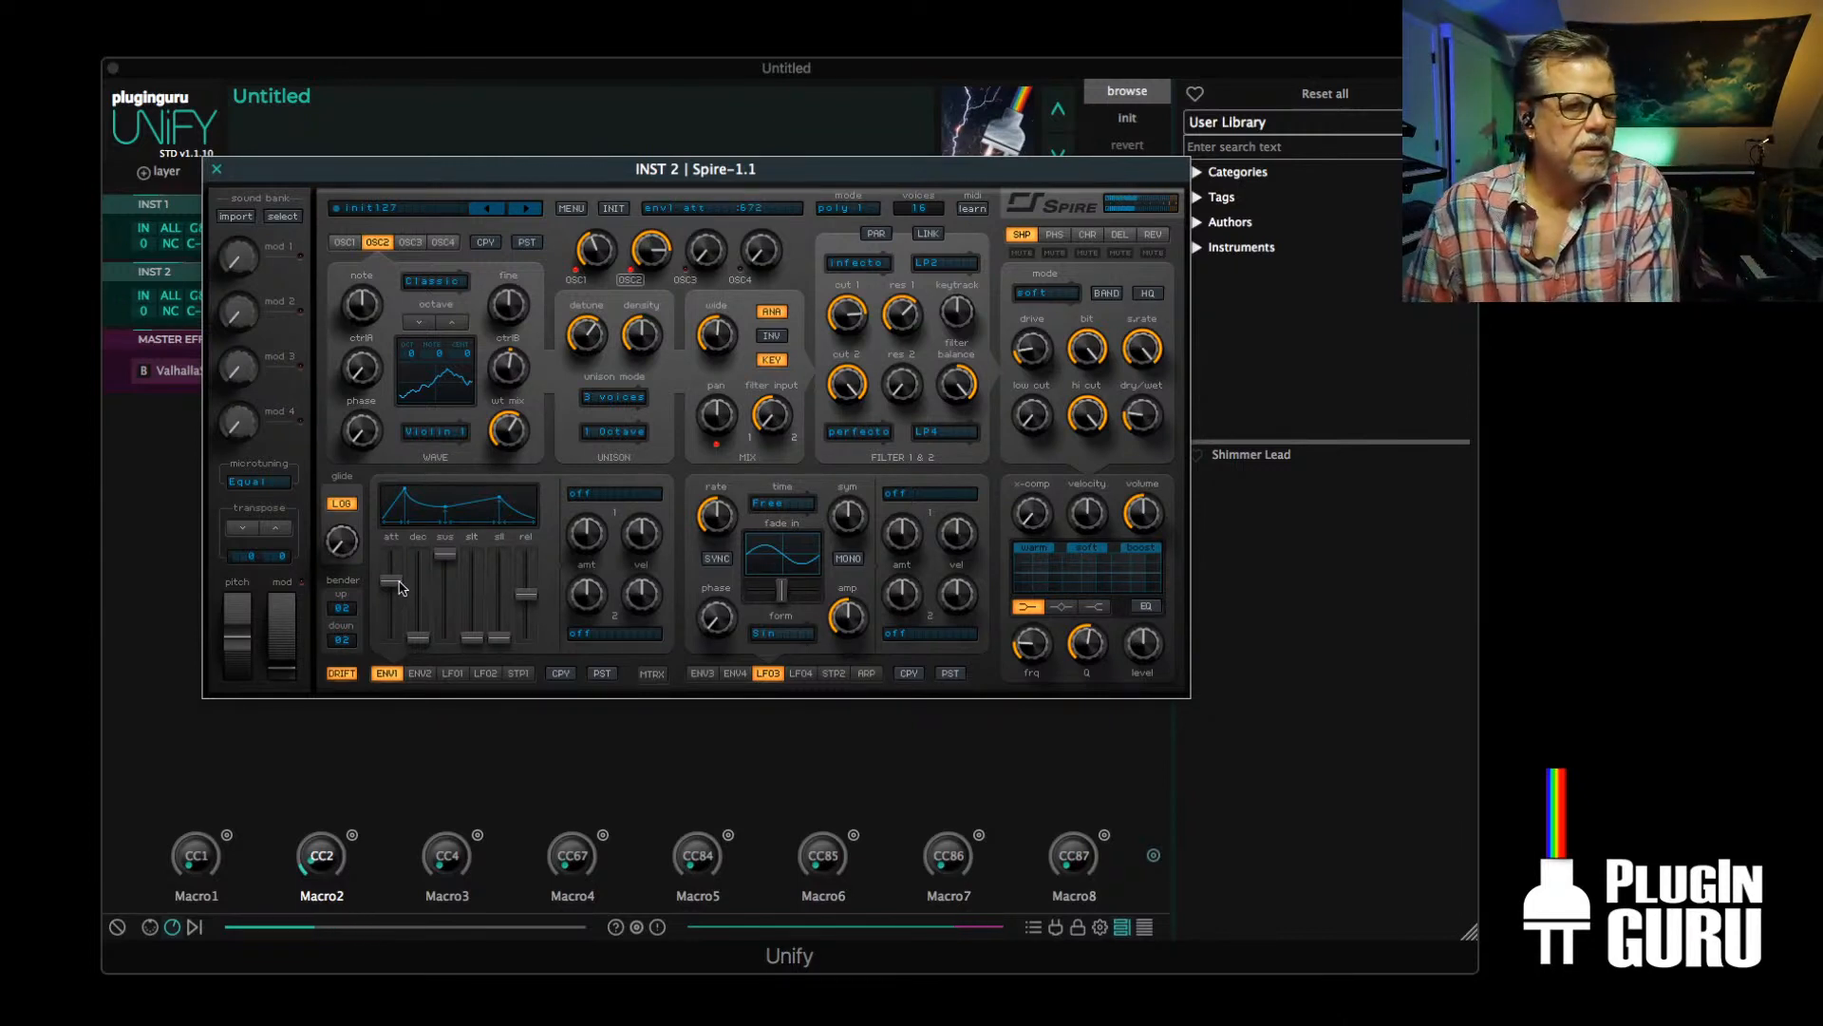
pyautogui.moveTo(399, 587); pyautogui.dragTo(400, 575)
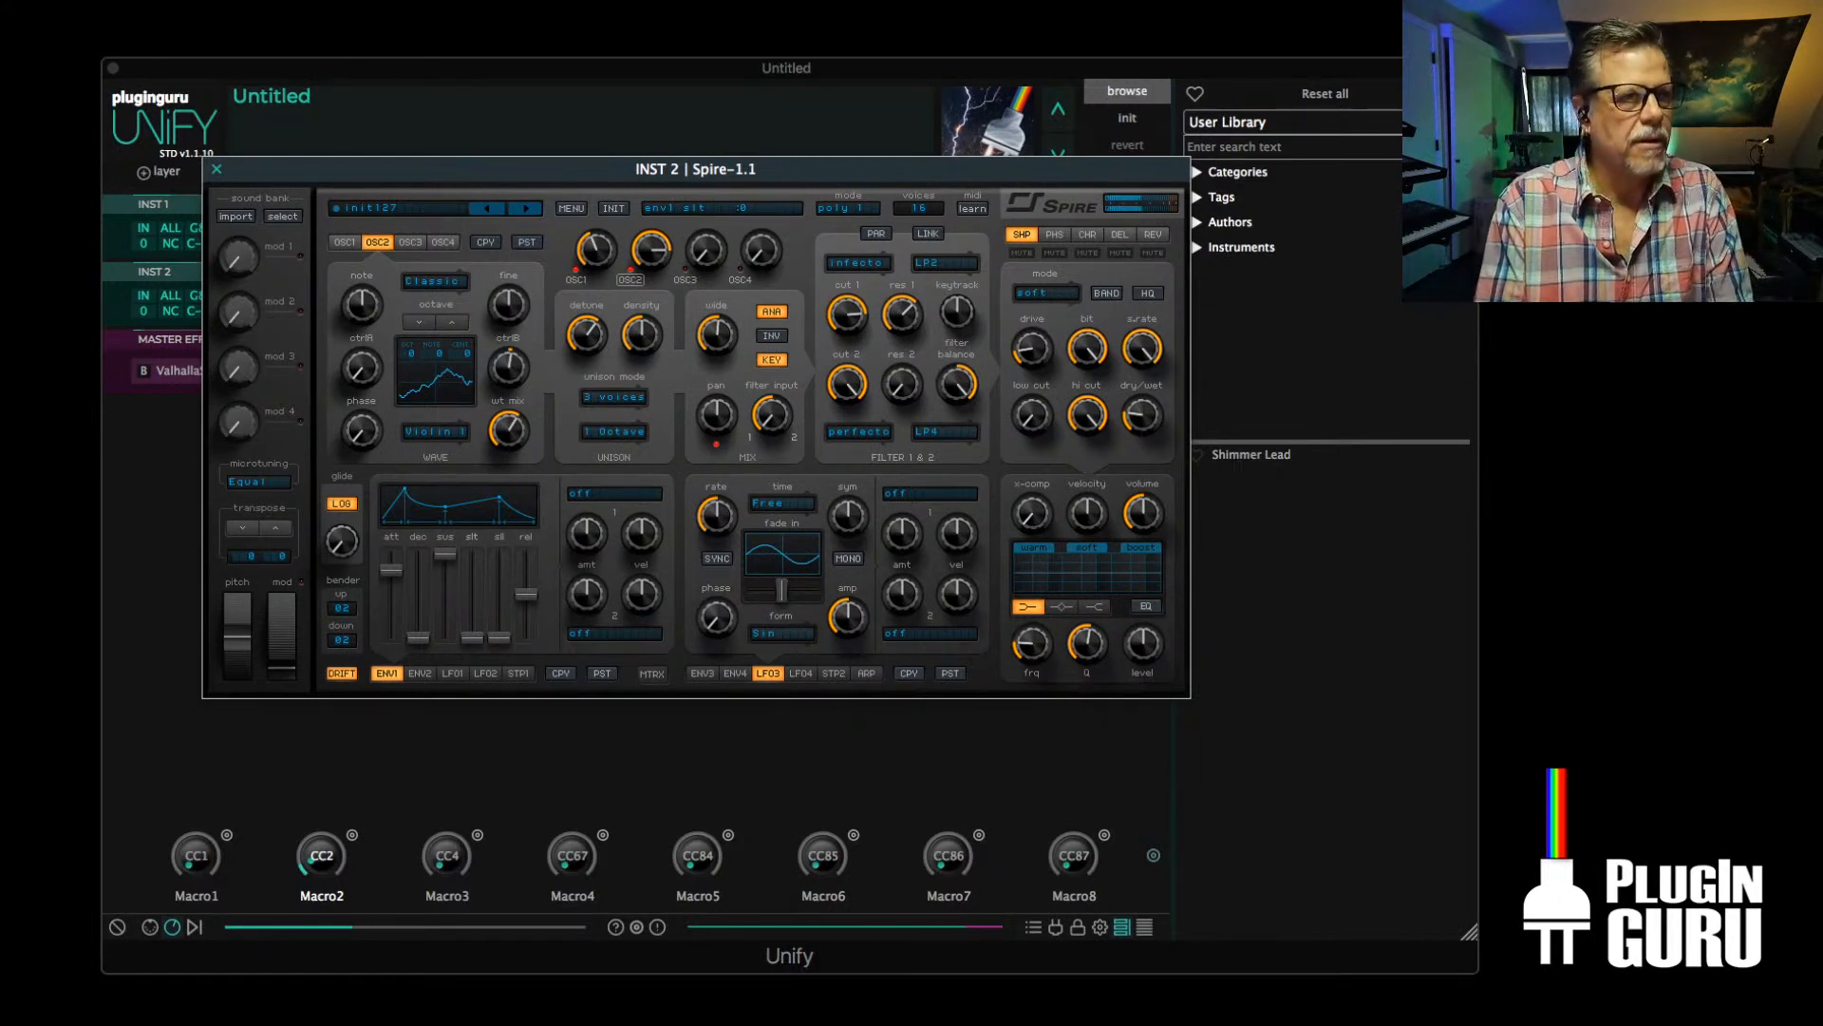
pyautogui.click(344, 242)
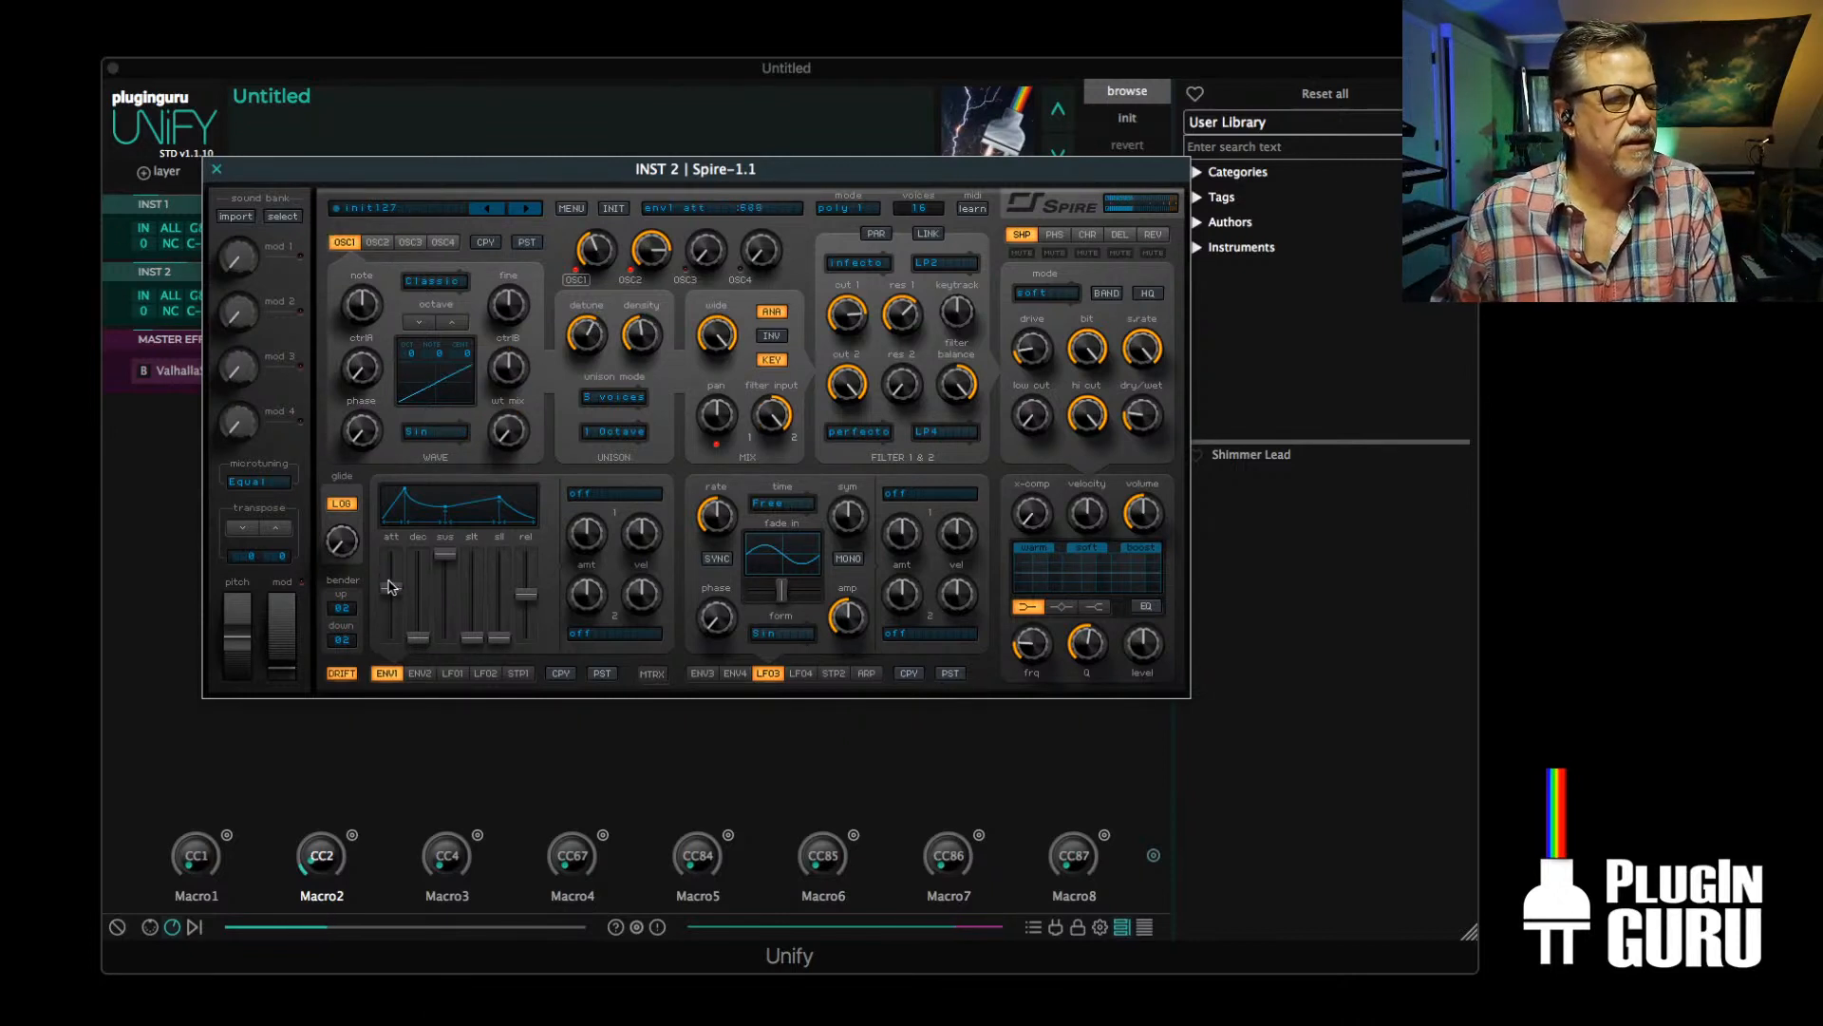
pyautogui.moveTo(390, 569); pyautogui.dragTo(418, 535)
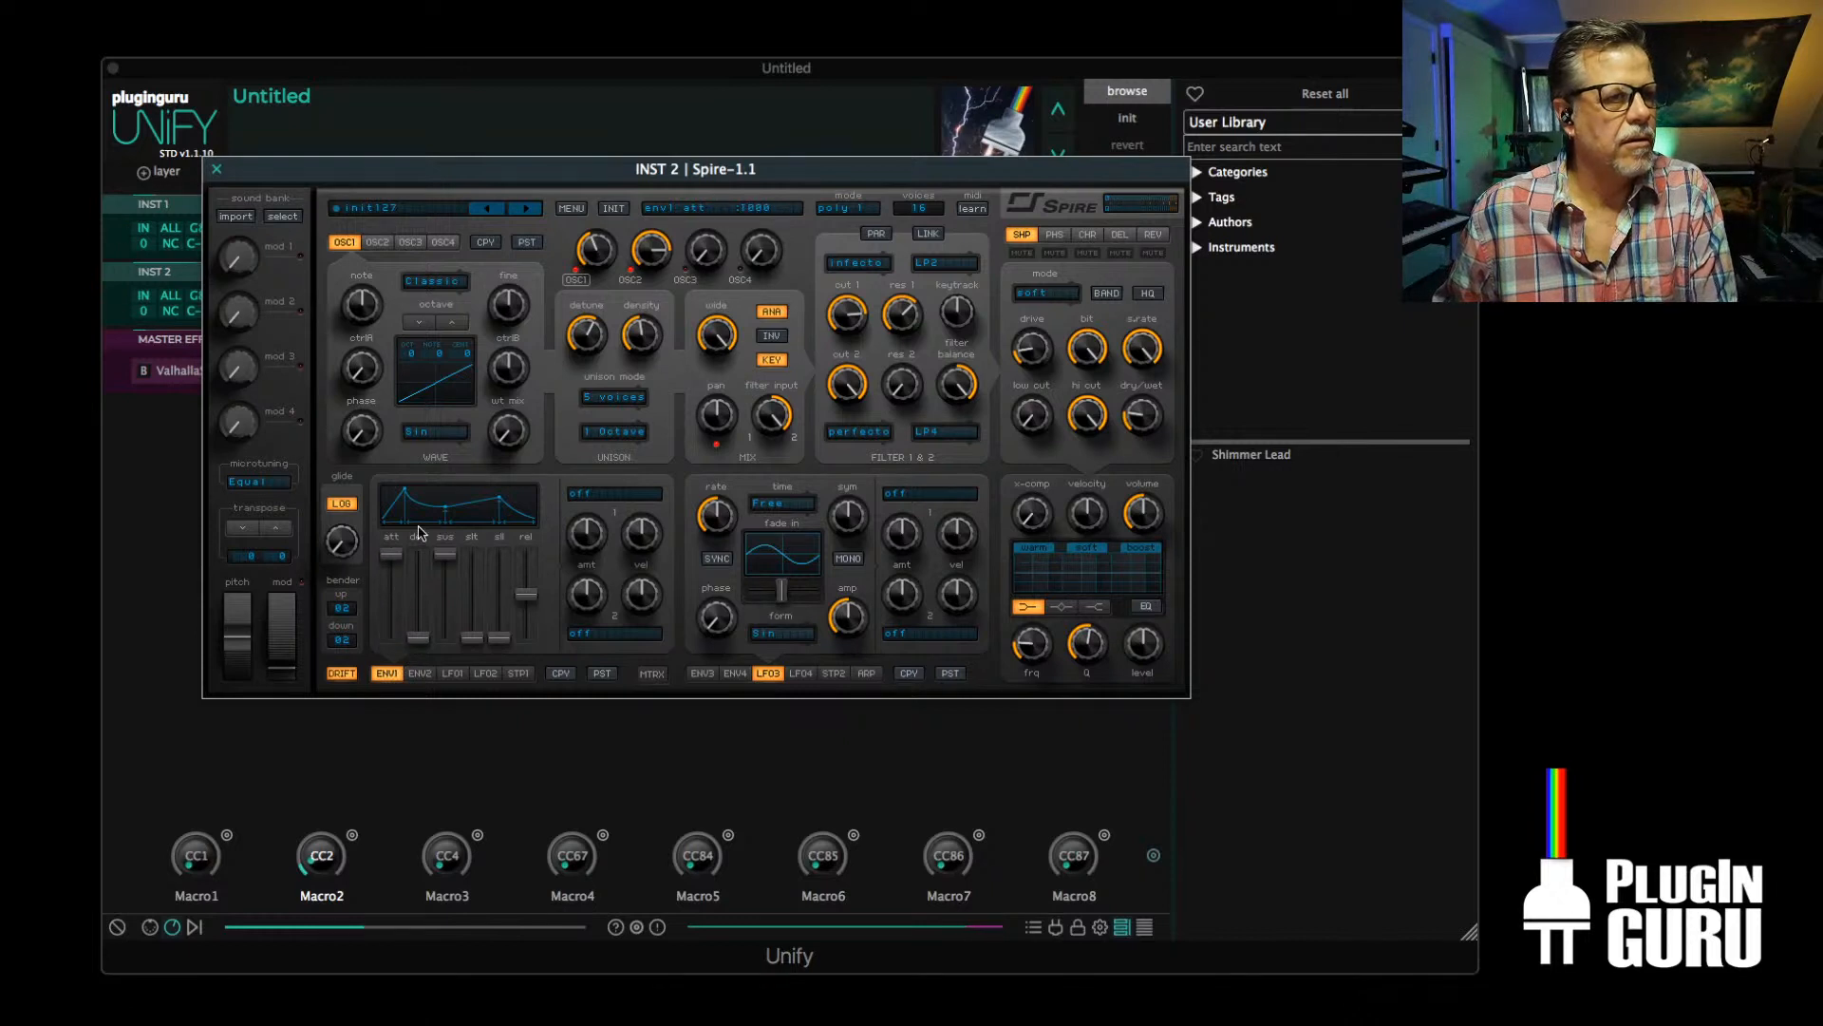
# Raise the attack of Spire's ENV2 envelope, then return to the ENV1 settings
pyautogui.click(421, 673)
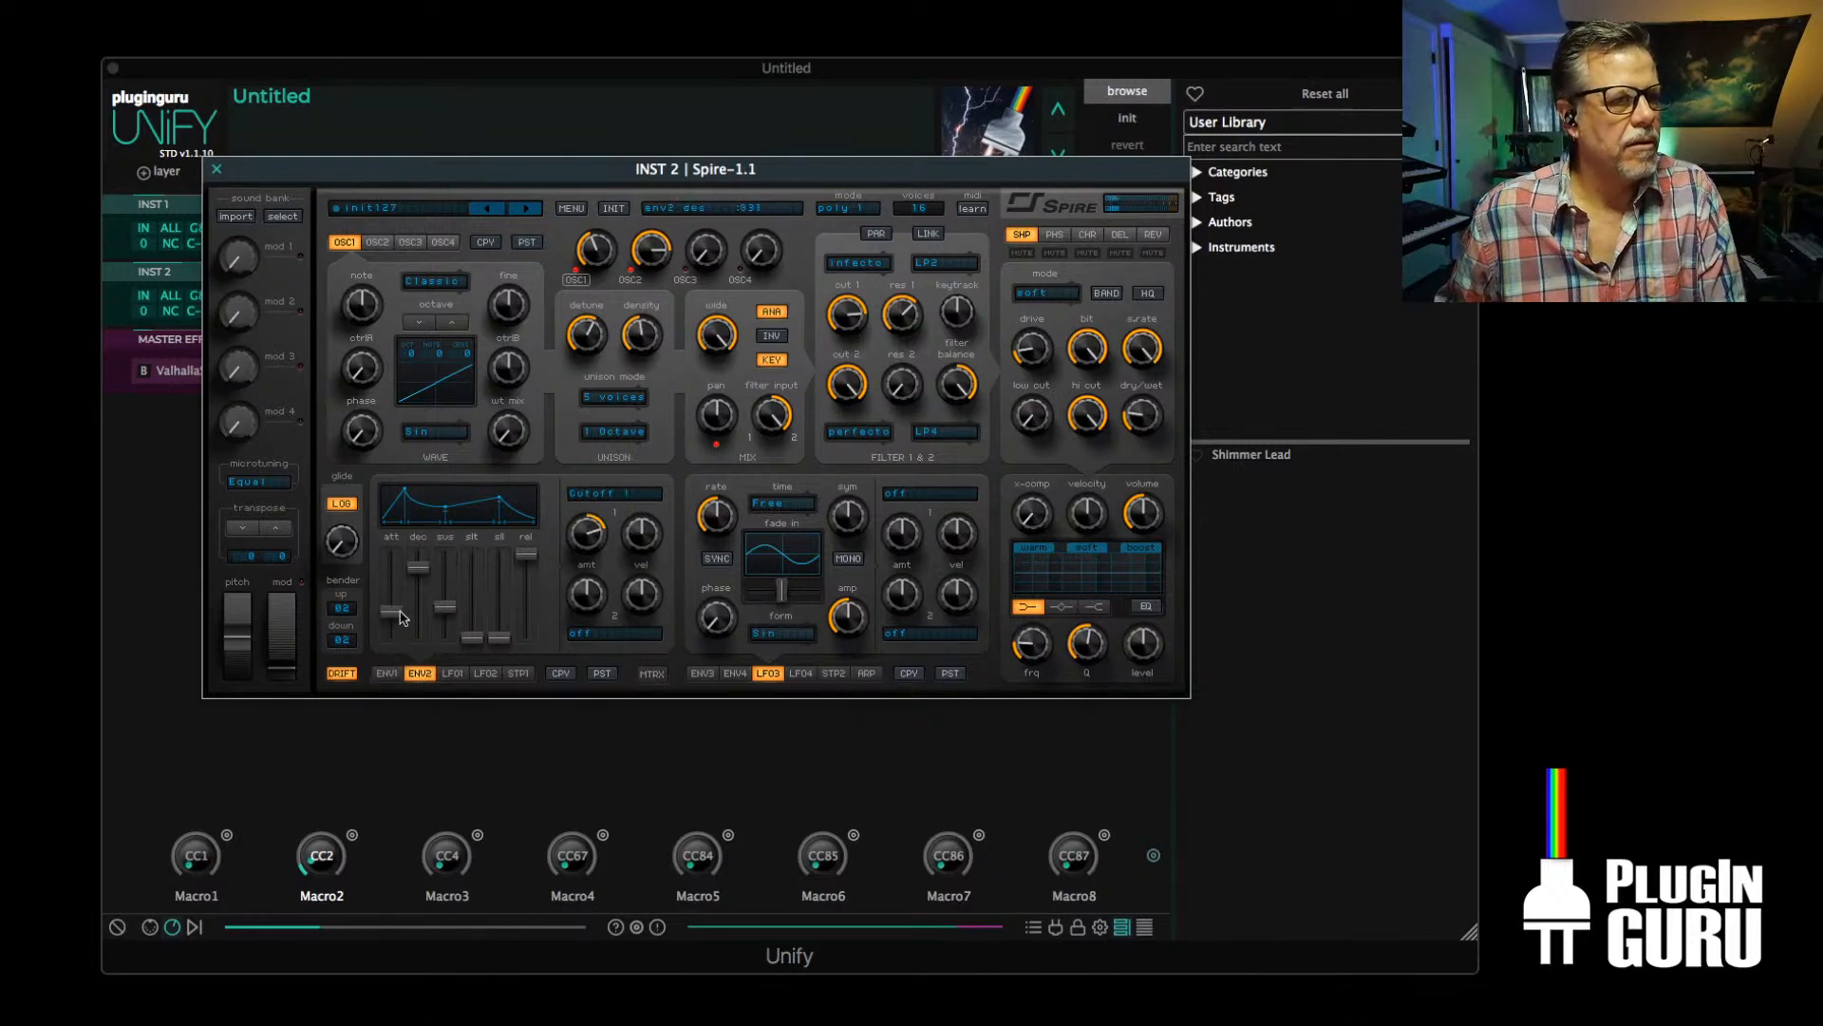
pyautogui.moveTo(396, 570); pyautogui.dragTo(391, 590)
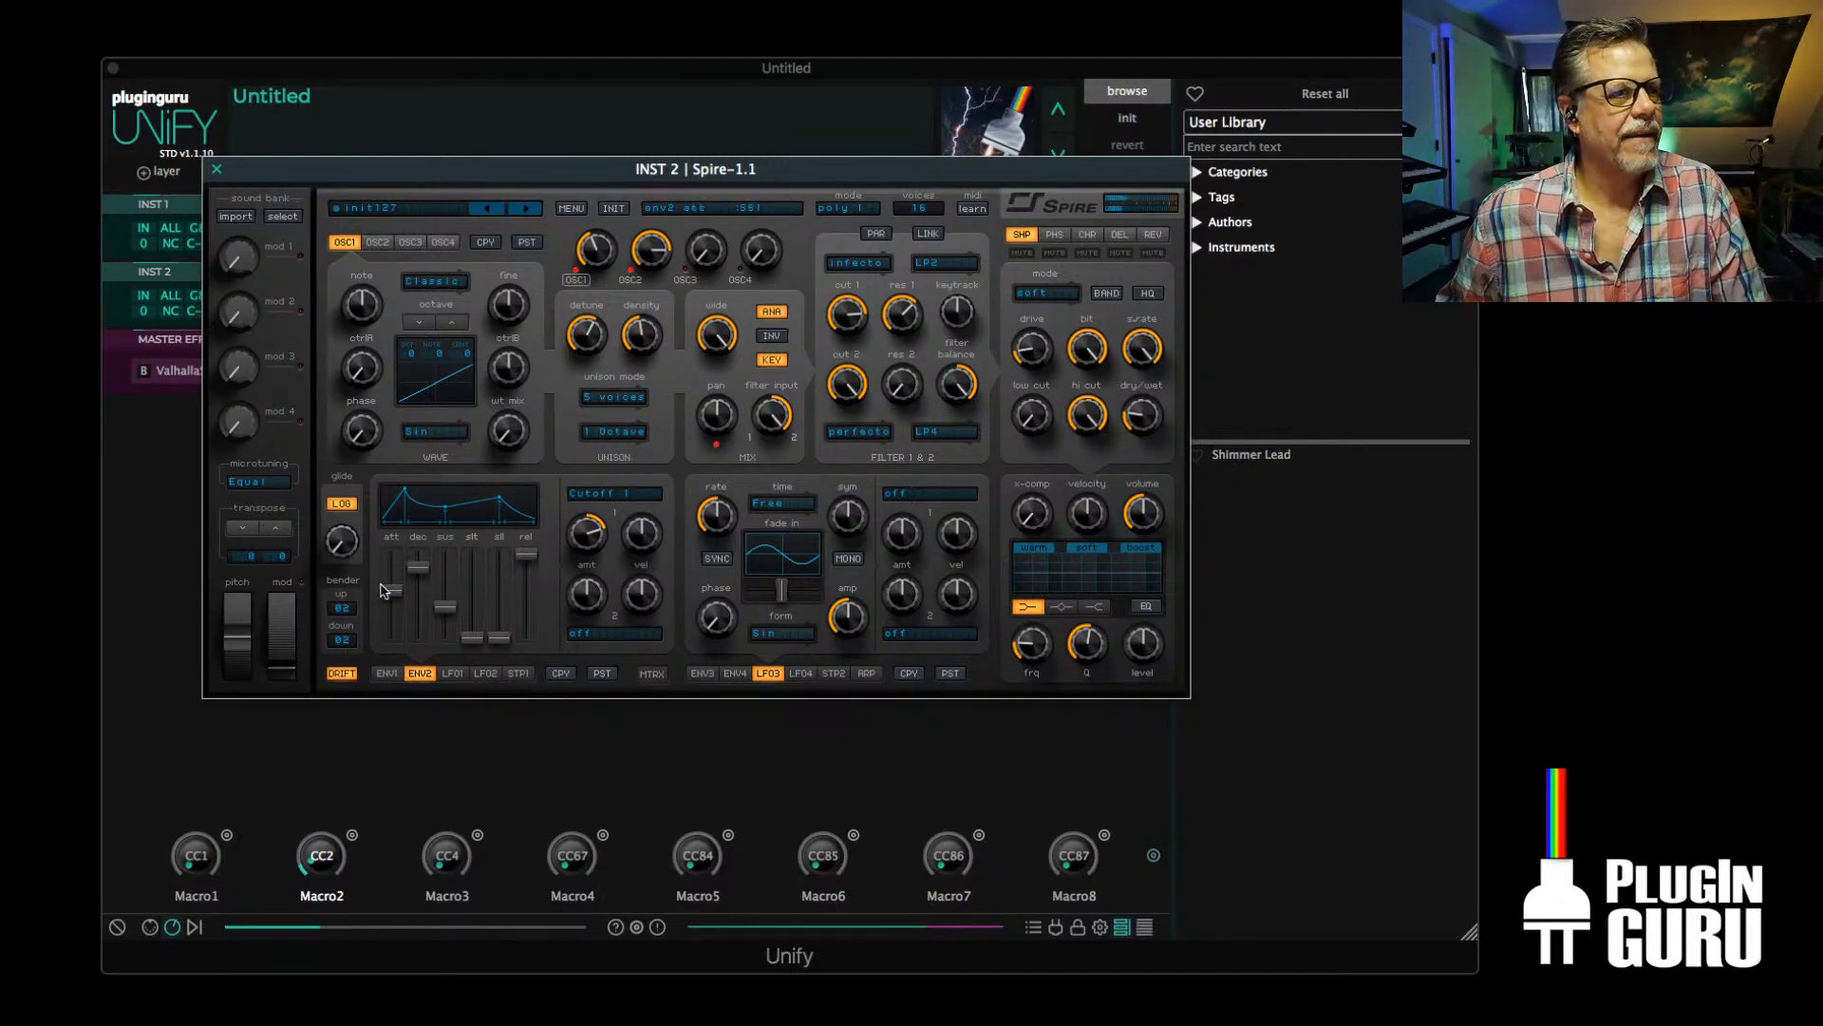
pyautogui.moveTo(383, 589); pyautogui.dragTo(386, 581)
pyautogui.click(377, 679)
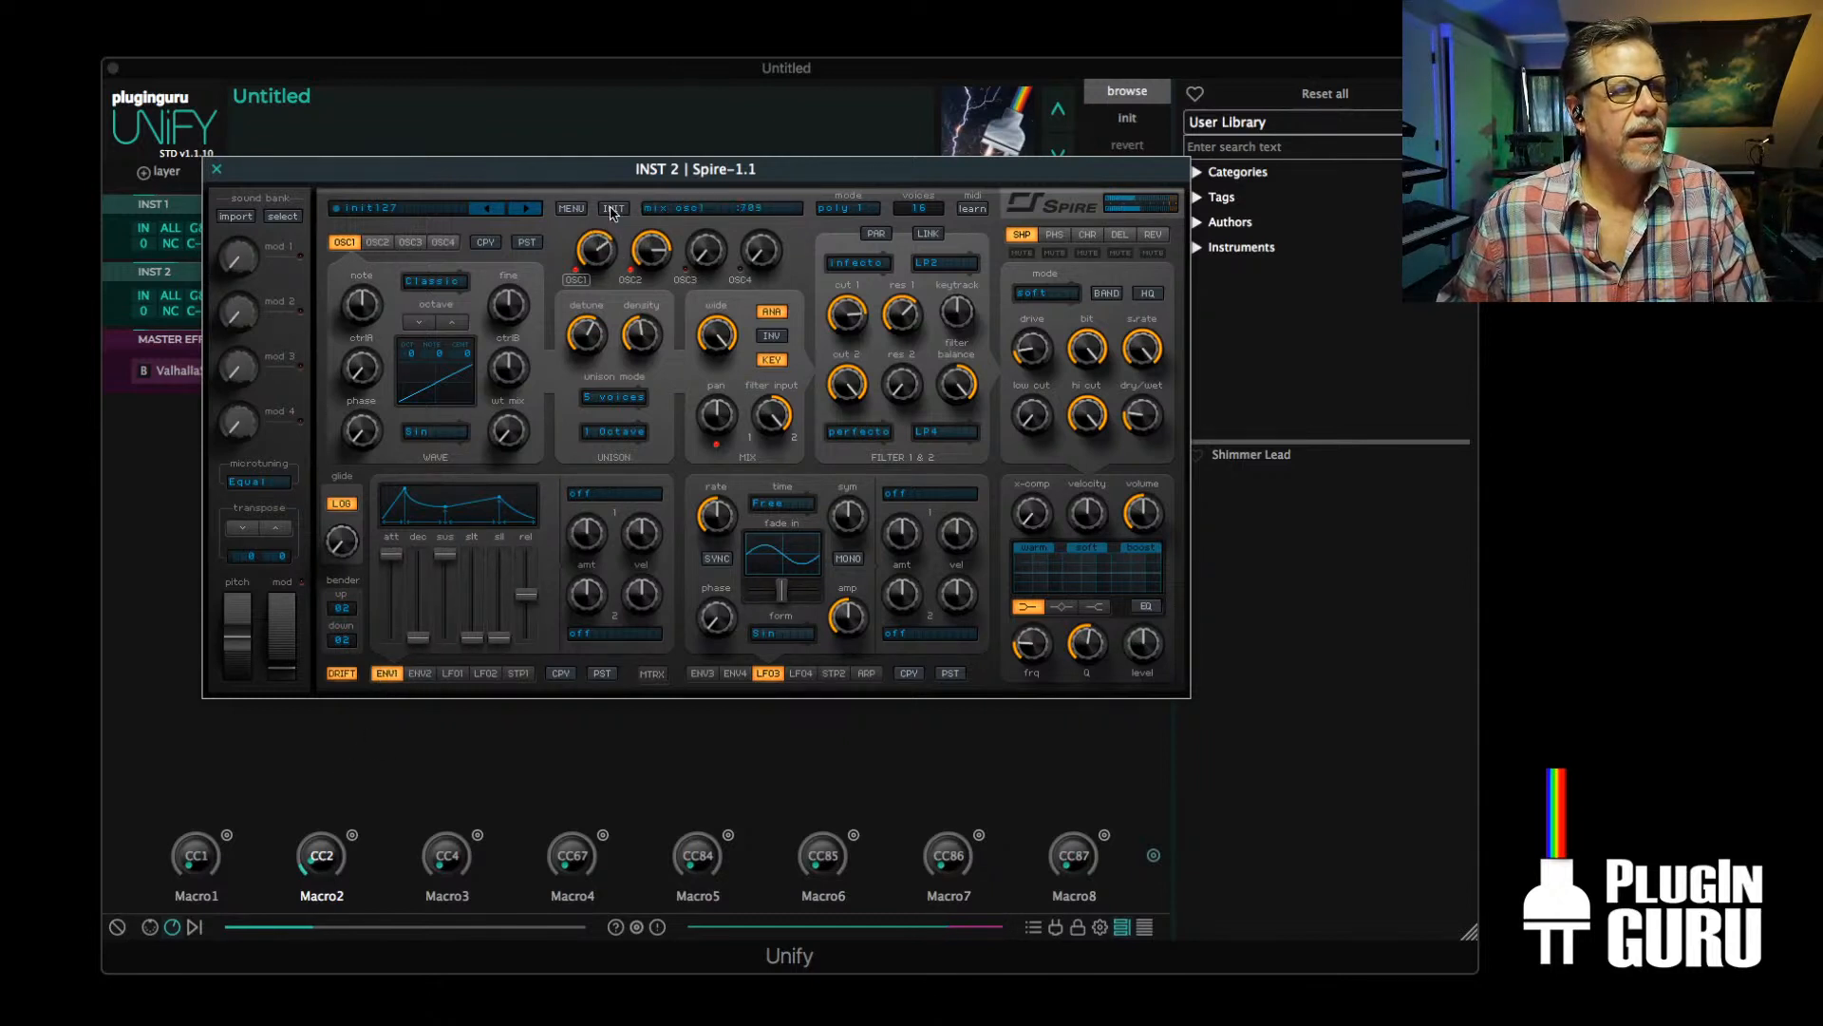
# Raise Spire's OSC1 mix level to maximum and close the plugin window
pyautogui.moveTo(598, 239); pyautogui.dragTo(627, 363)
pyautogui.moveTo(603, 245); pyautogui.dragTo(645, 102)
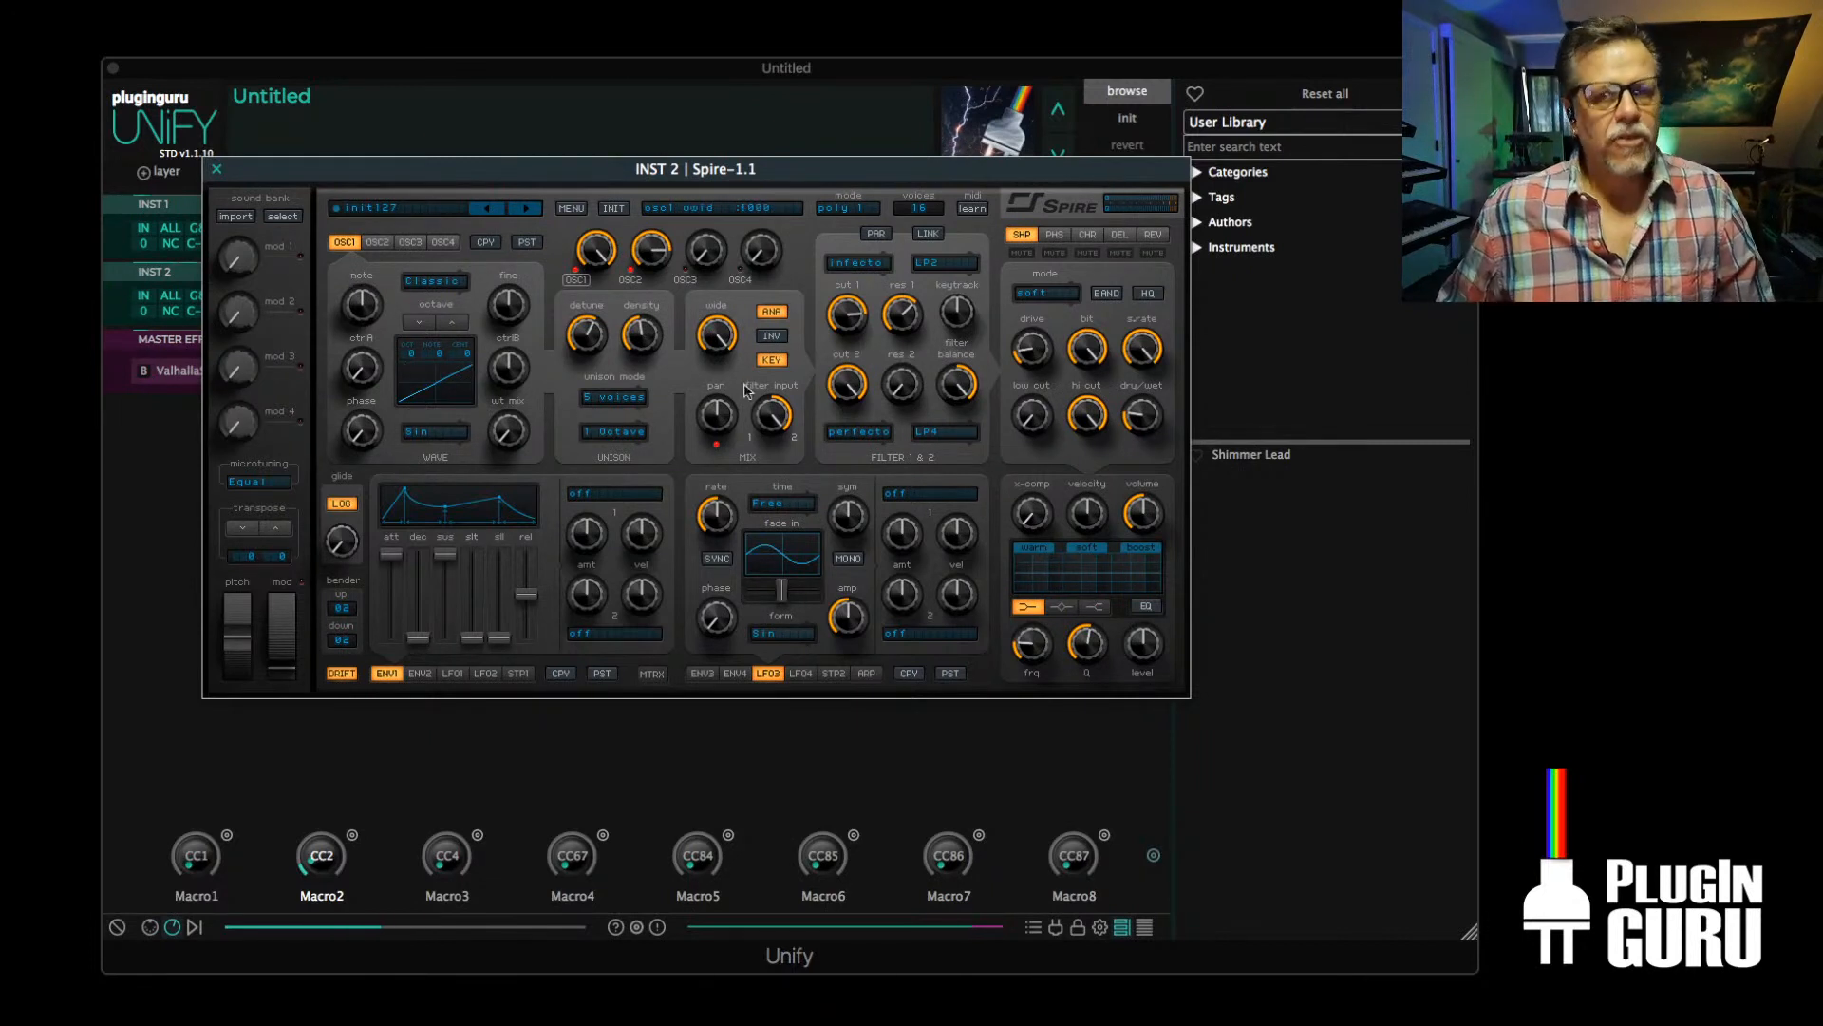
pyautogui.press('super+Tab')
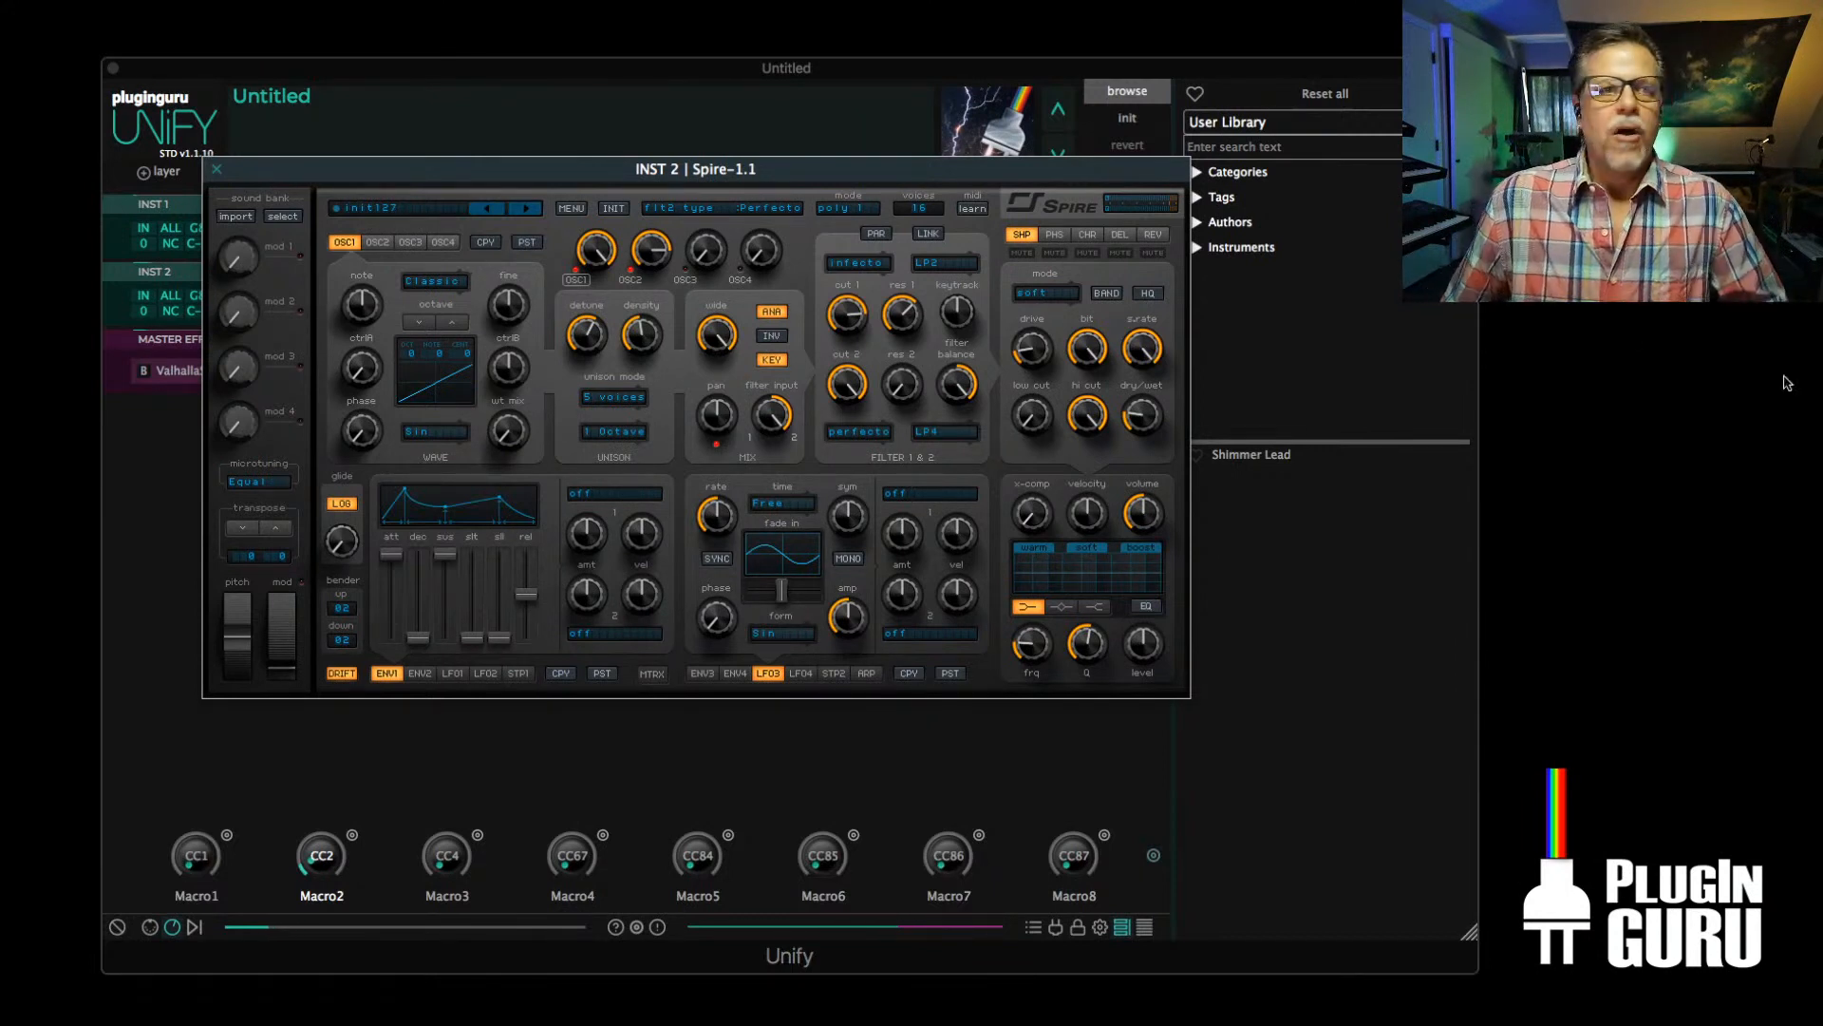
pyautogui.click(216, 169)
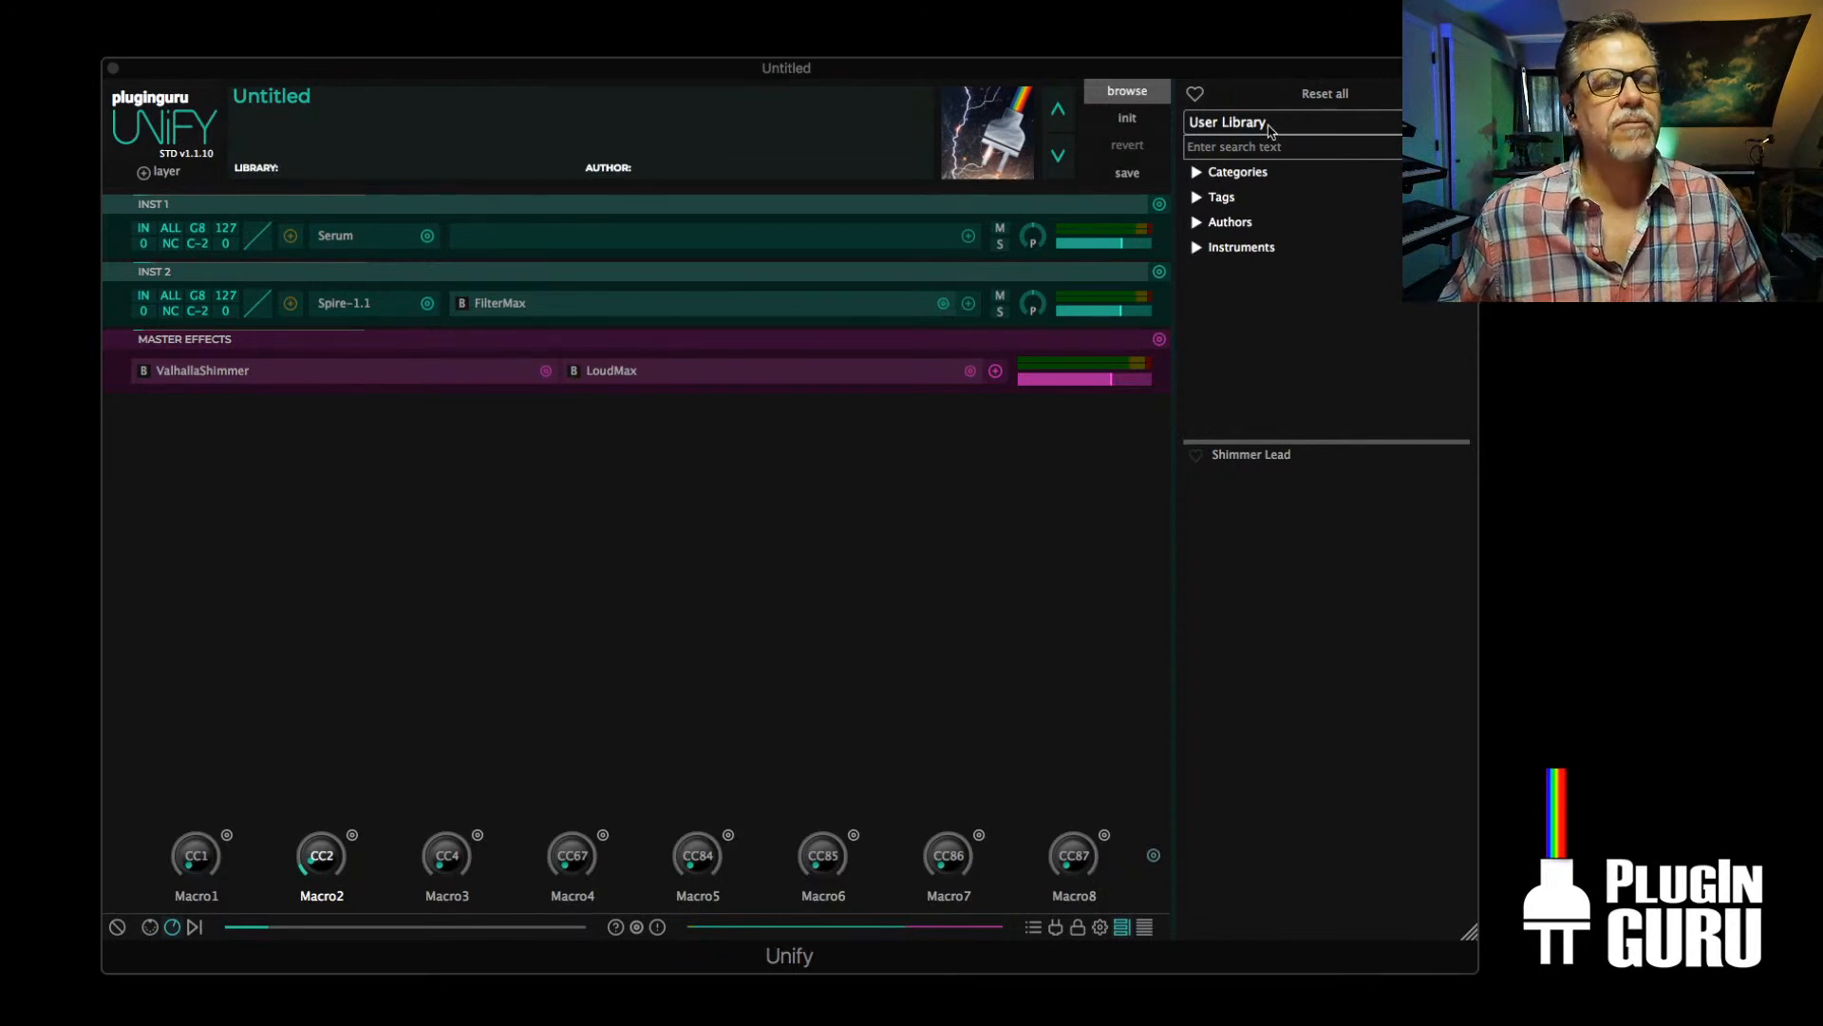
pyautogui.press('super+Tab')
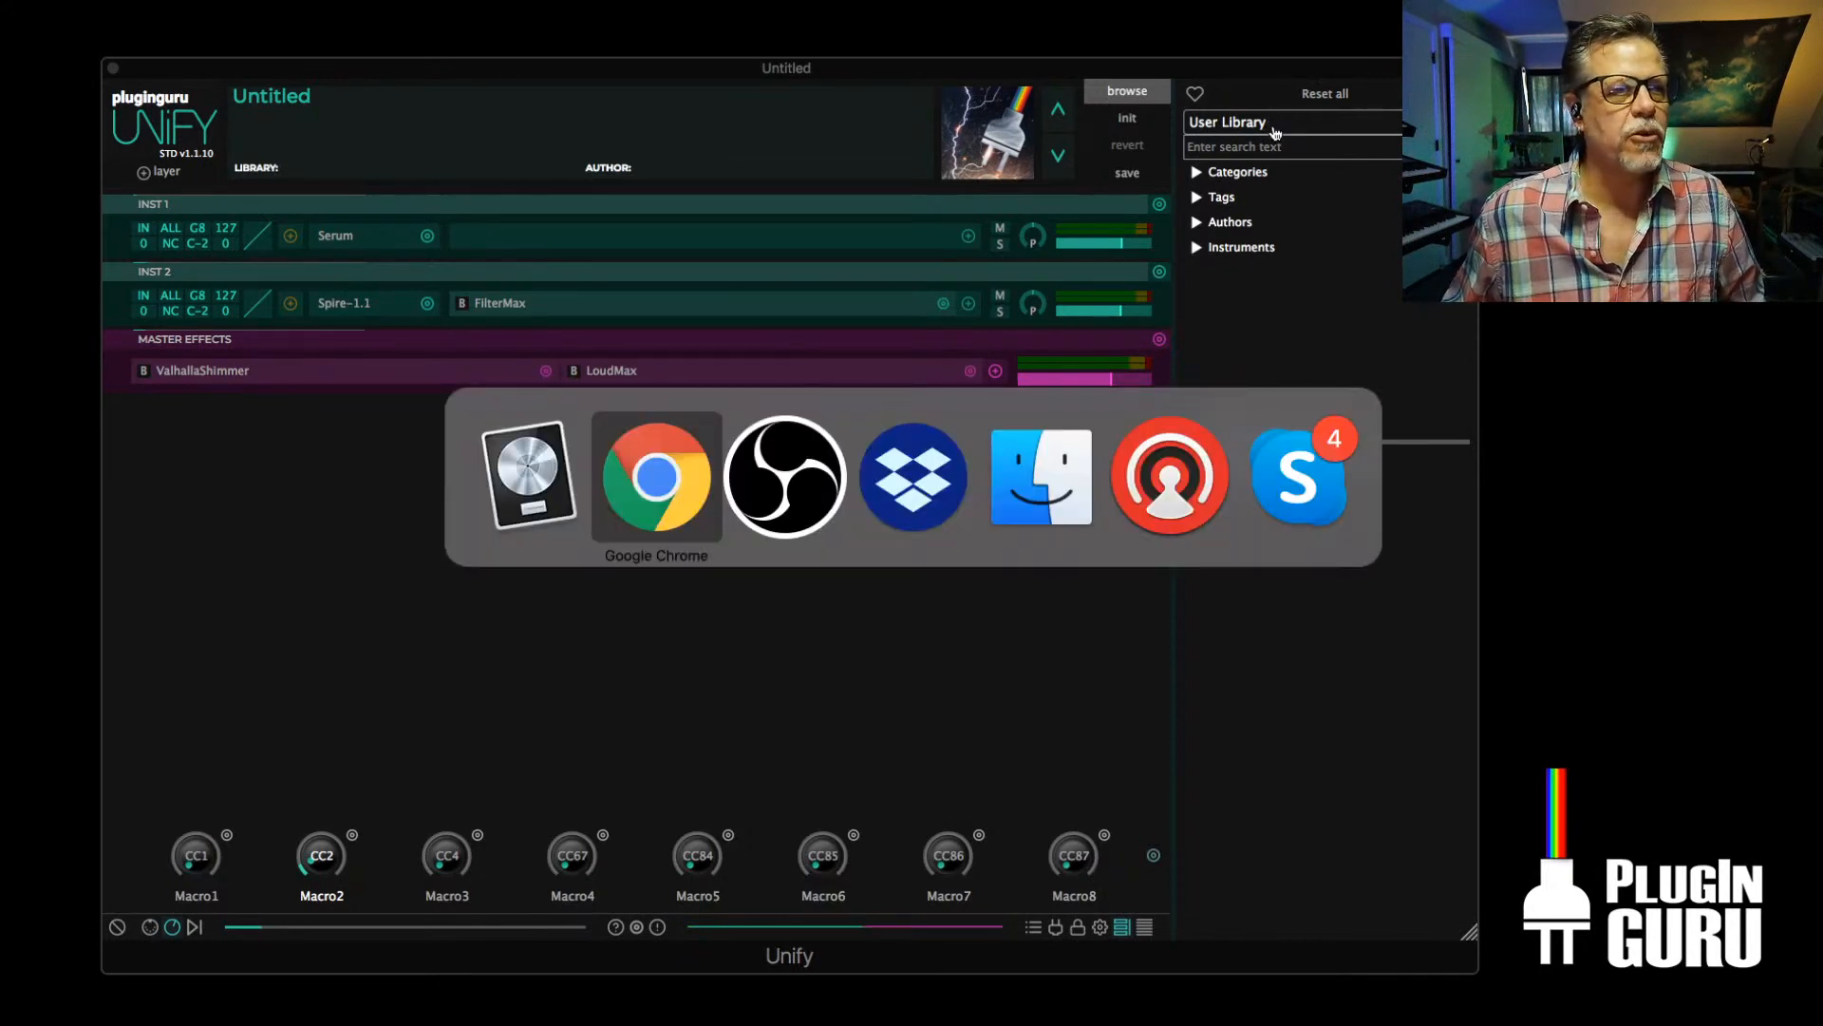
pyautogui.press('super+Tab')
pyautogui.press('super+Tab')
pyautogui.press('super+Tab')
pyautogui.press('super+Tab')
pyautogui.press('super+Tab')
pyautogui.press('super+Tab')
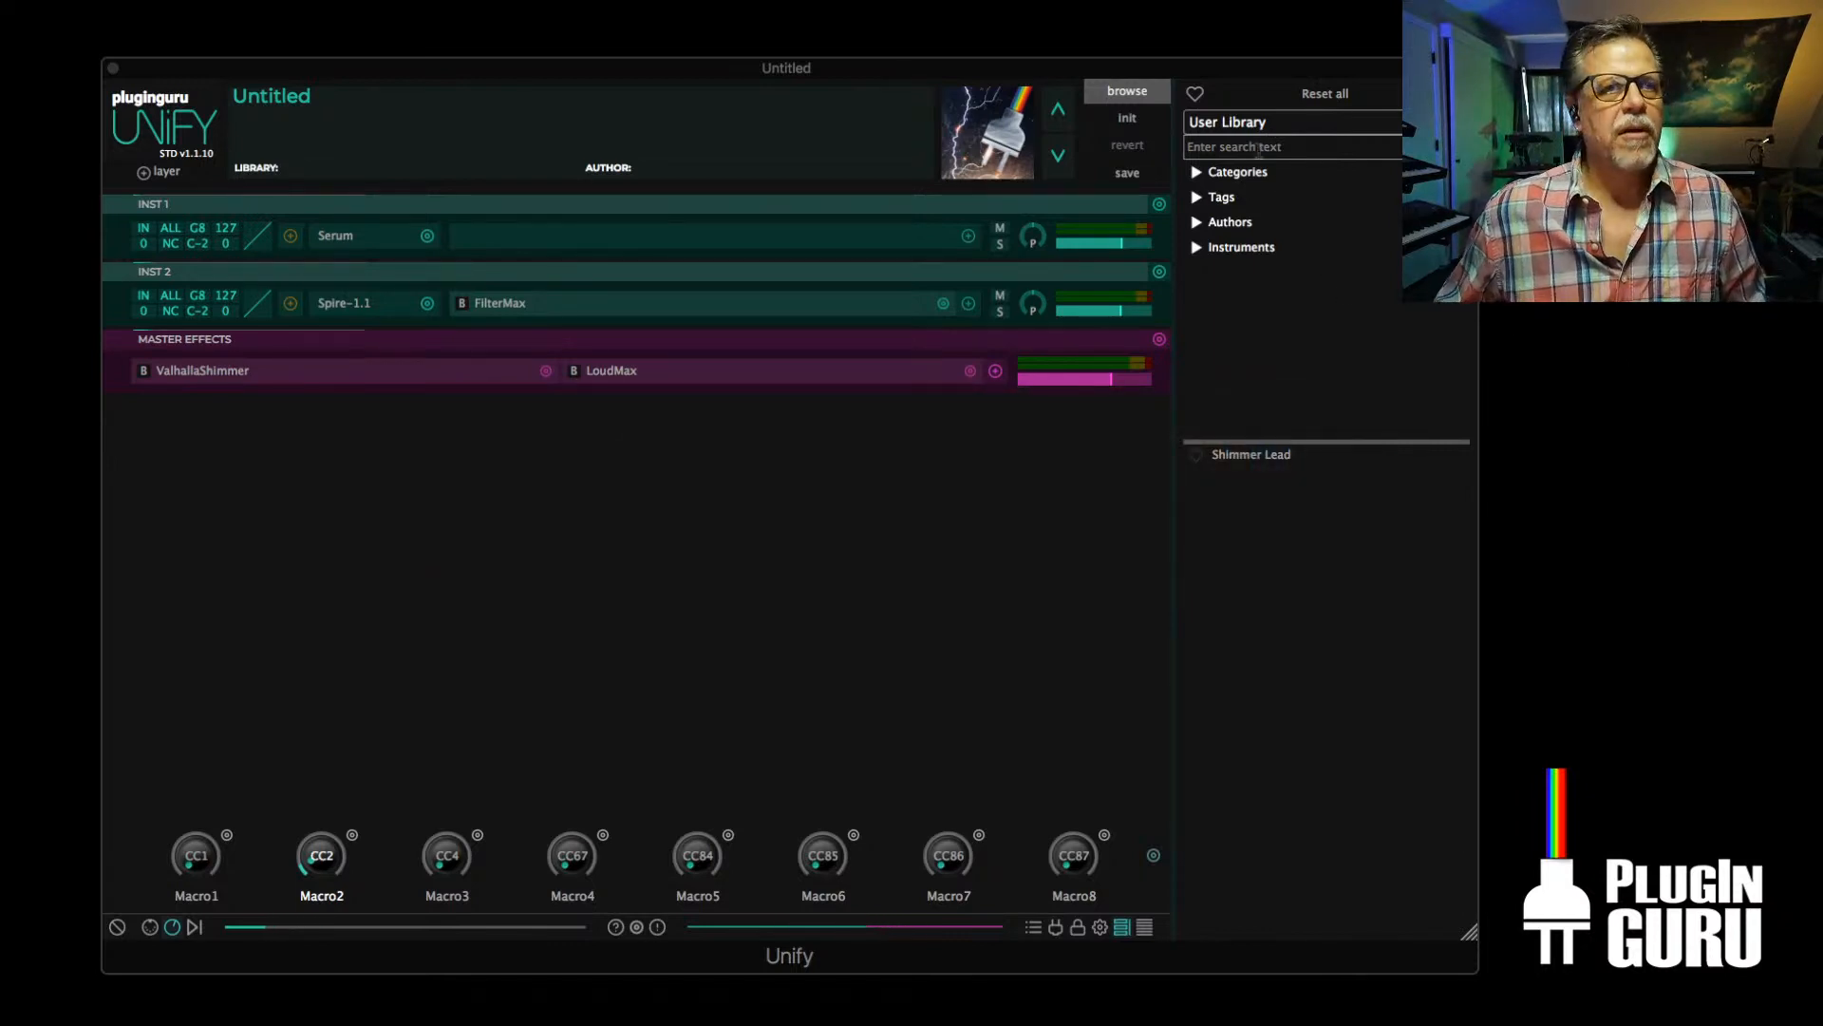
# Switch the patch browser to the Unified - Obsession library and load the patch BASS - Spike Bass KS
pyautogui.click(1255, 121)
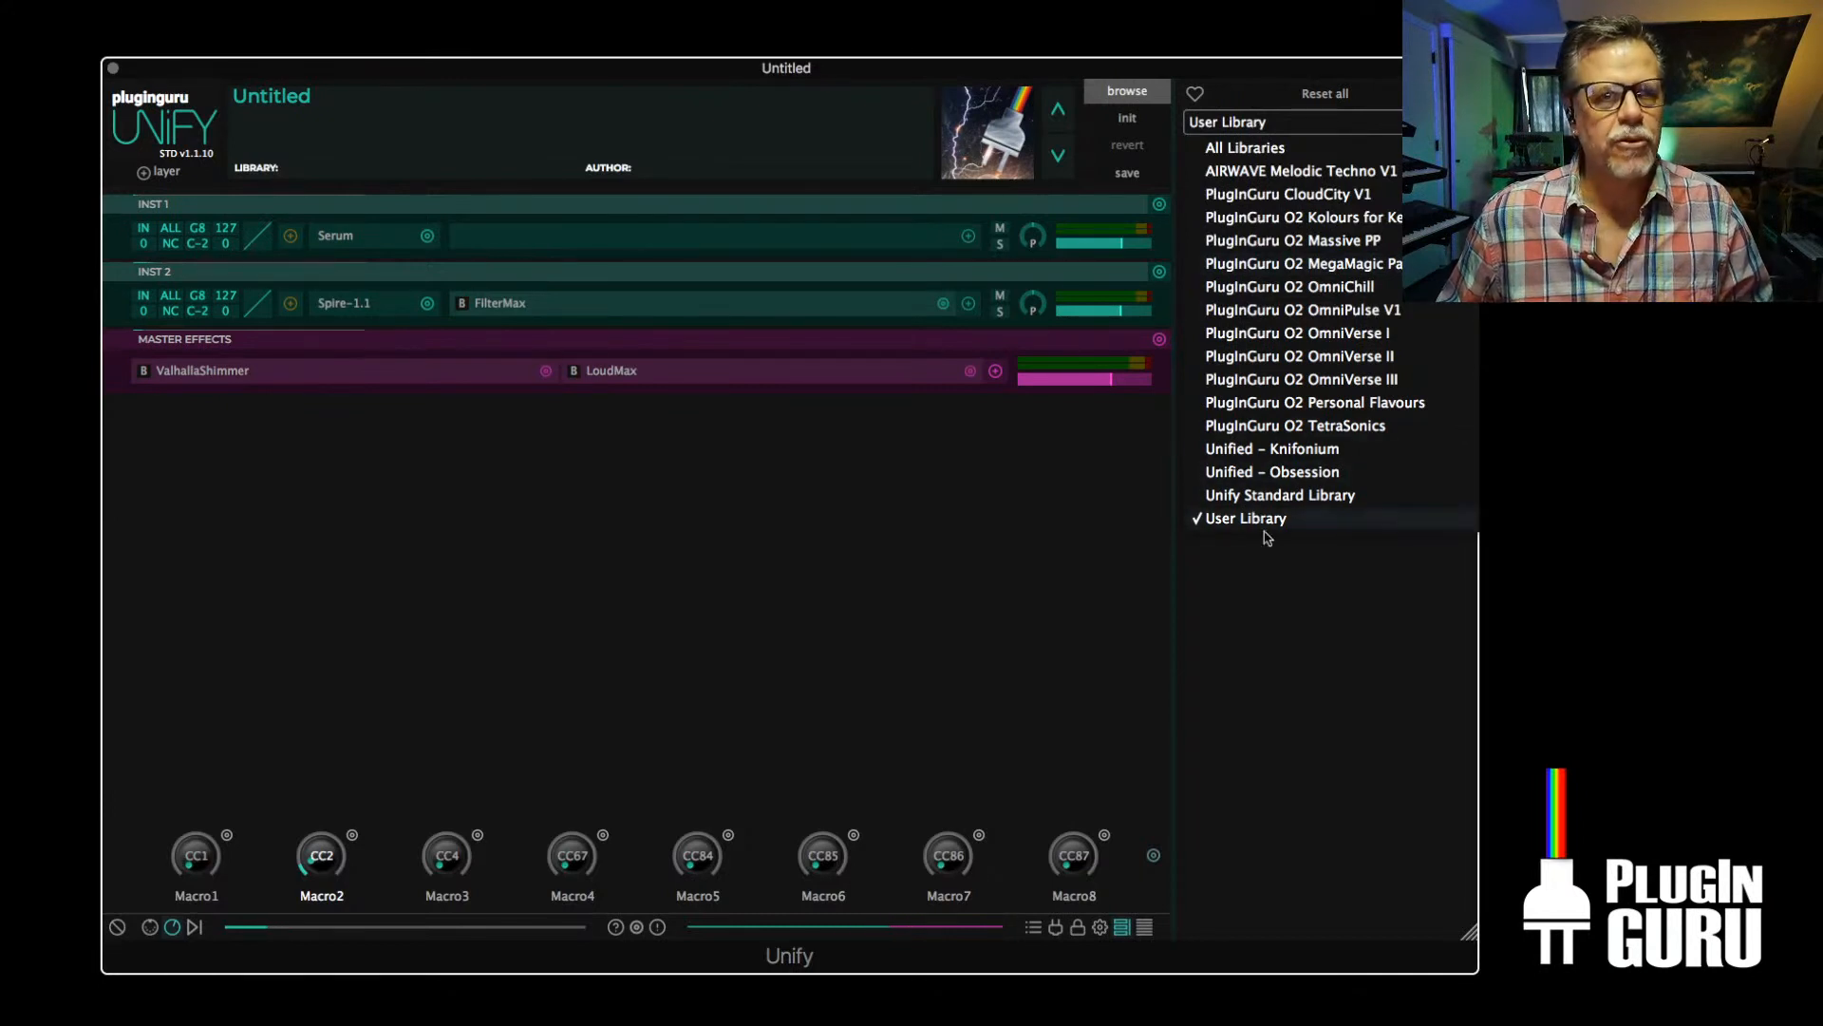
pyautogui.click(1279, 472)
pyautogui.scroll(-2, 1315, 764)
pyautogui.scroll(-4, 1339, 753)
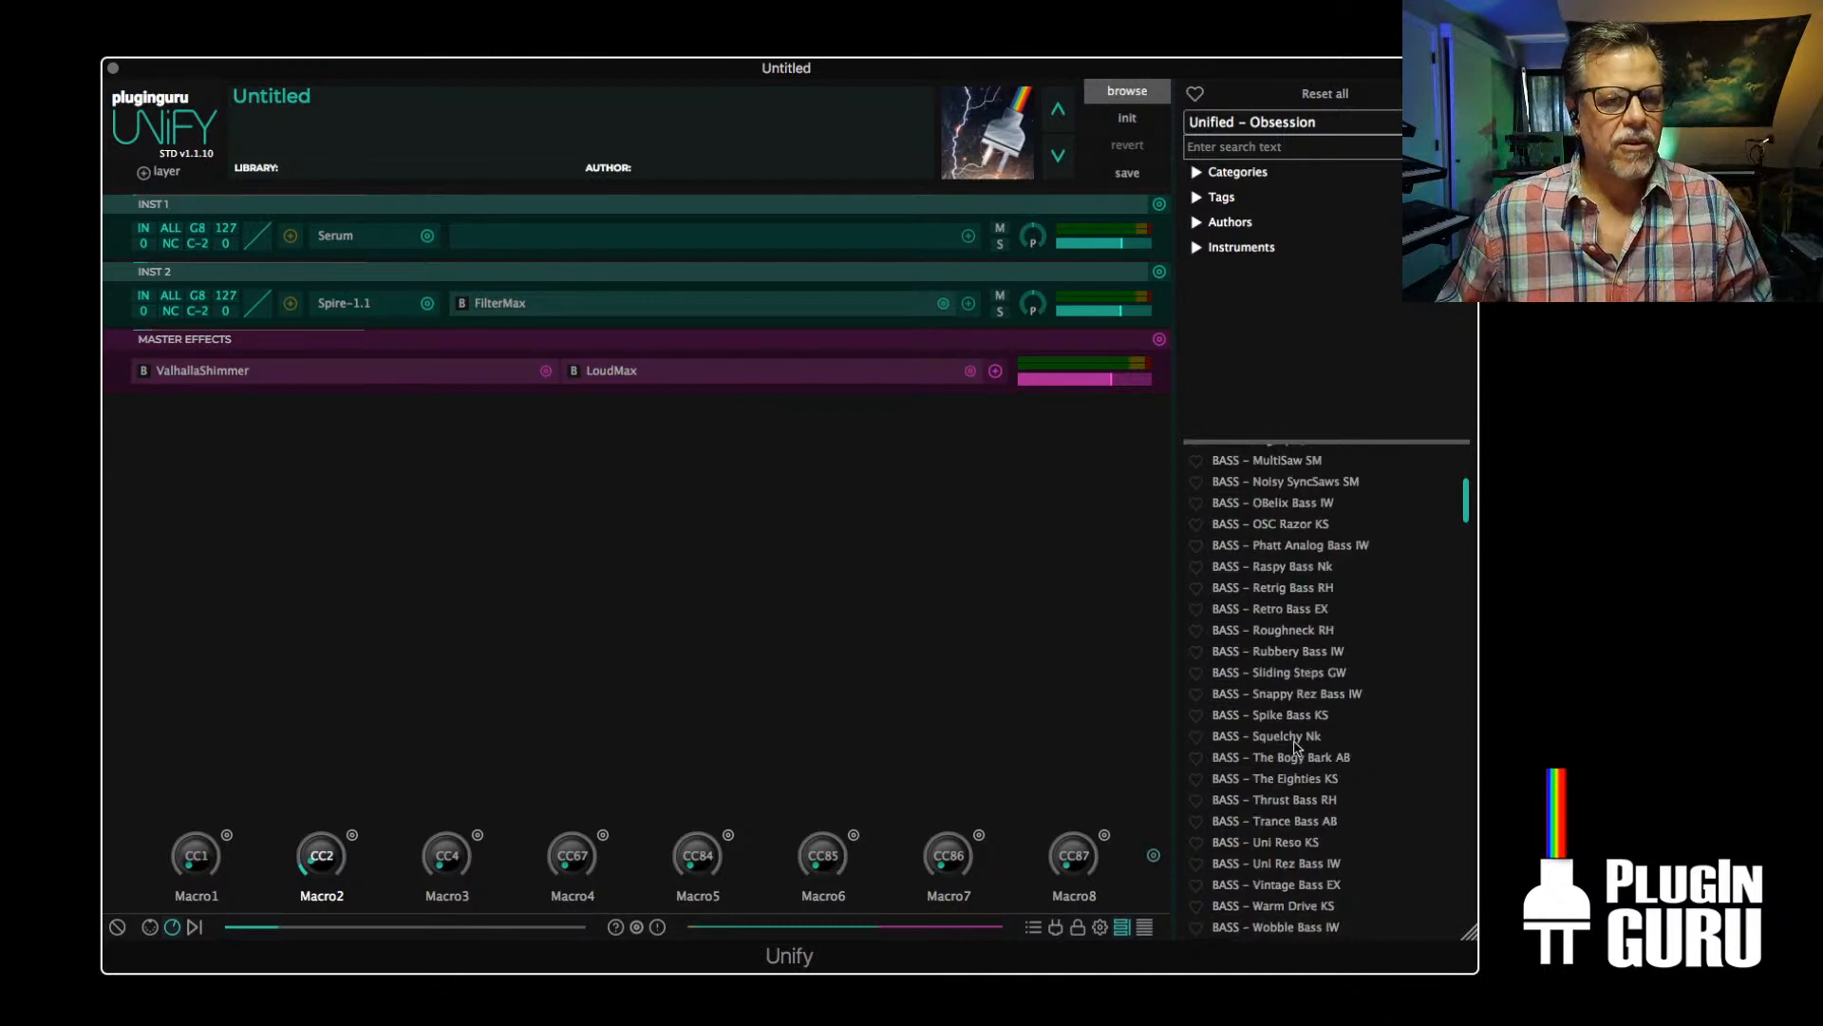
pyautogui.click(1289, 717)
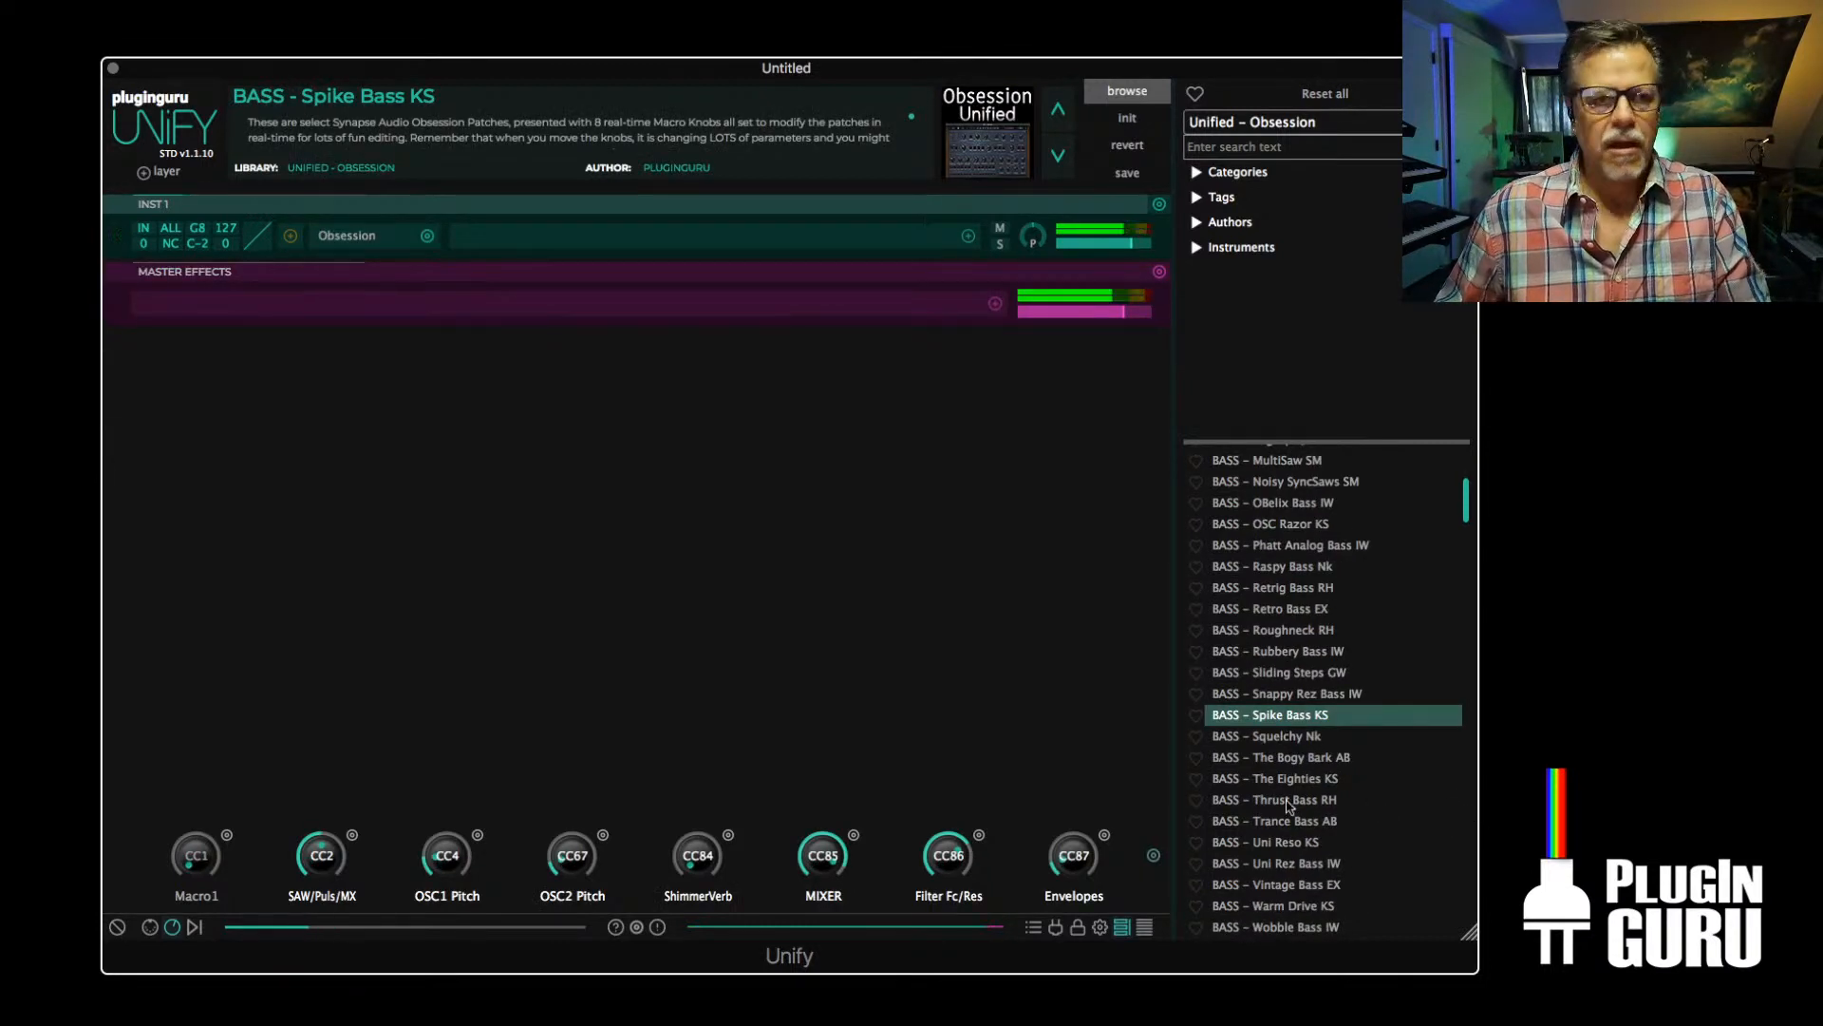
# Load the patch BASS - Sliding Steps GW from the Unified - Obsession library
pyautogui.scroll(-3, 1406, 803)
pyautogui.scroll(5, 1285, 793)
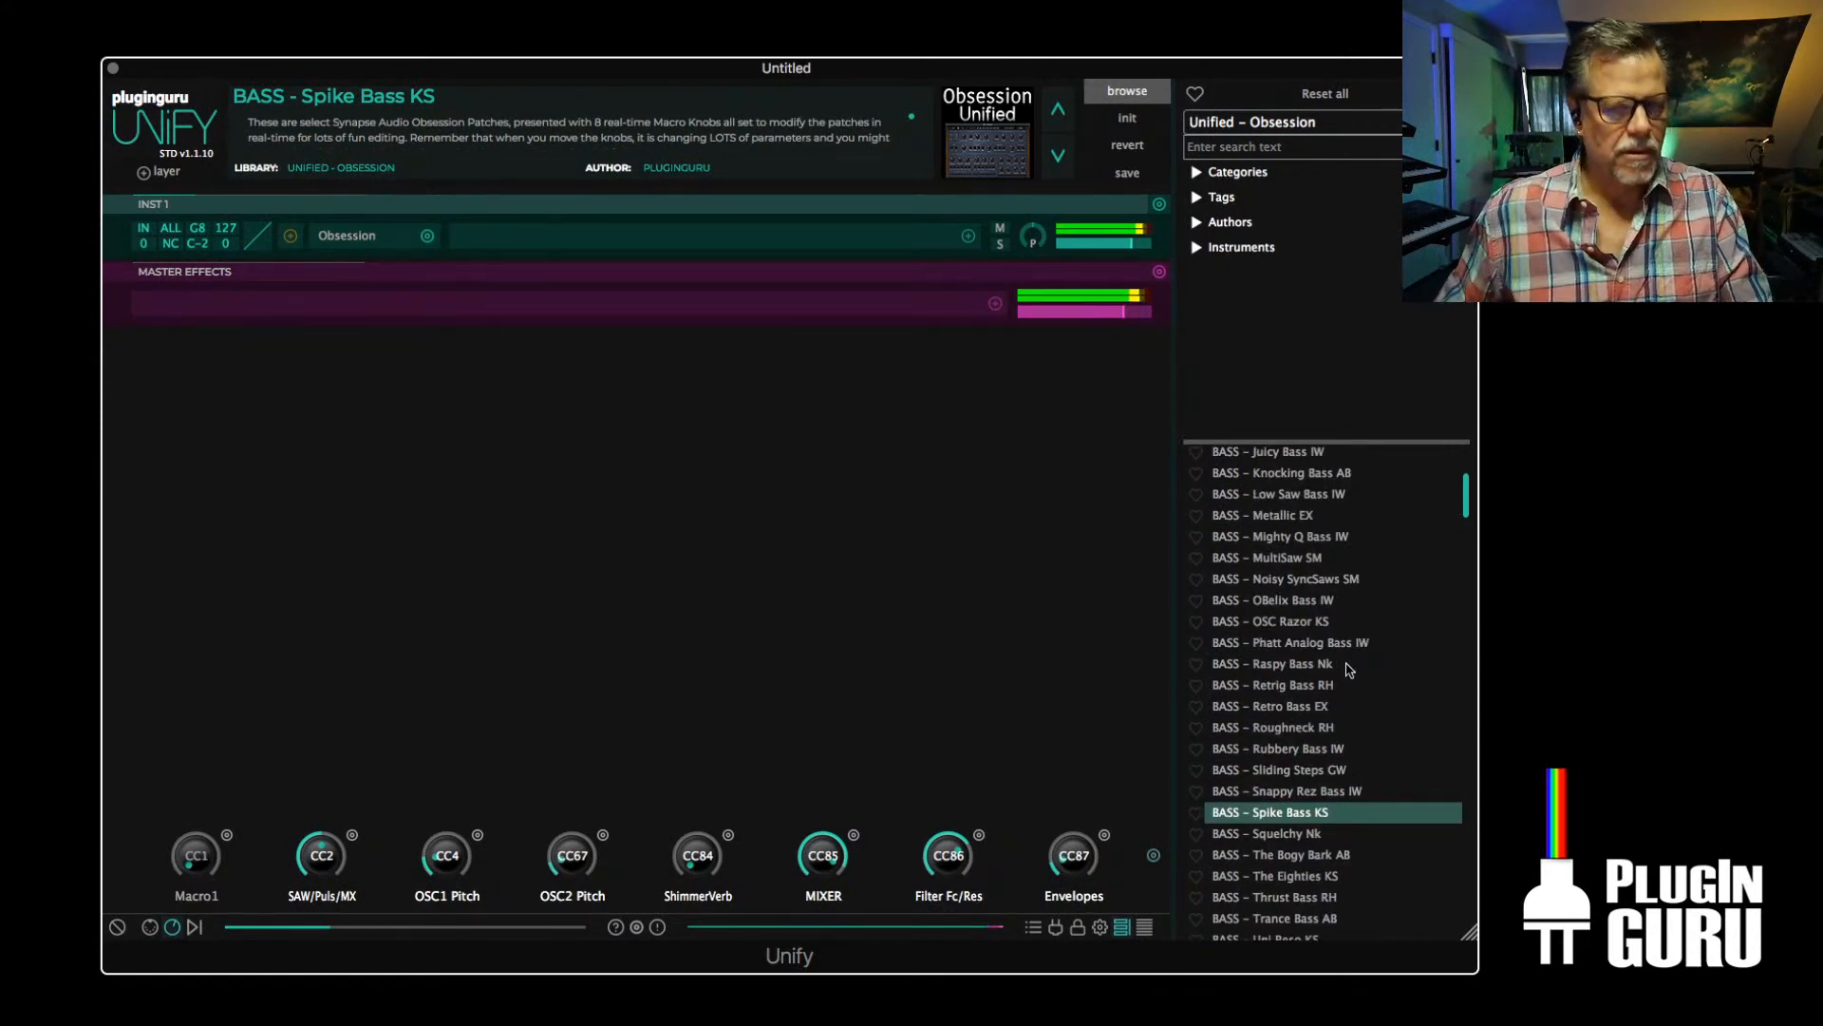
pyautogui.click(1288, 121)
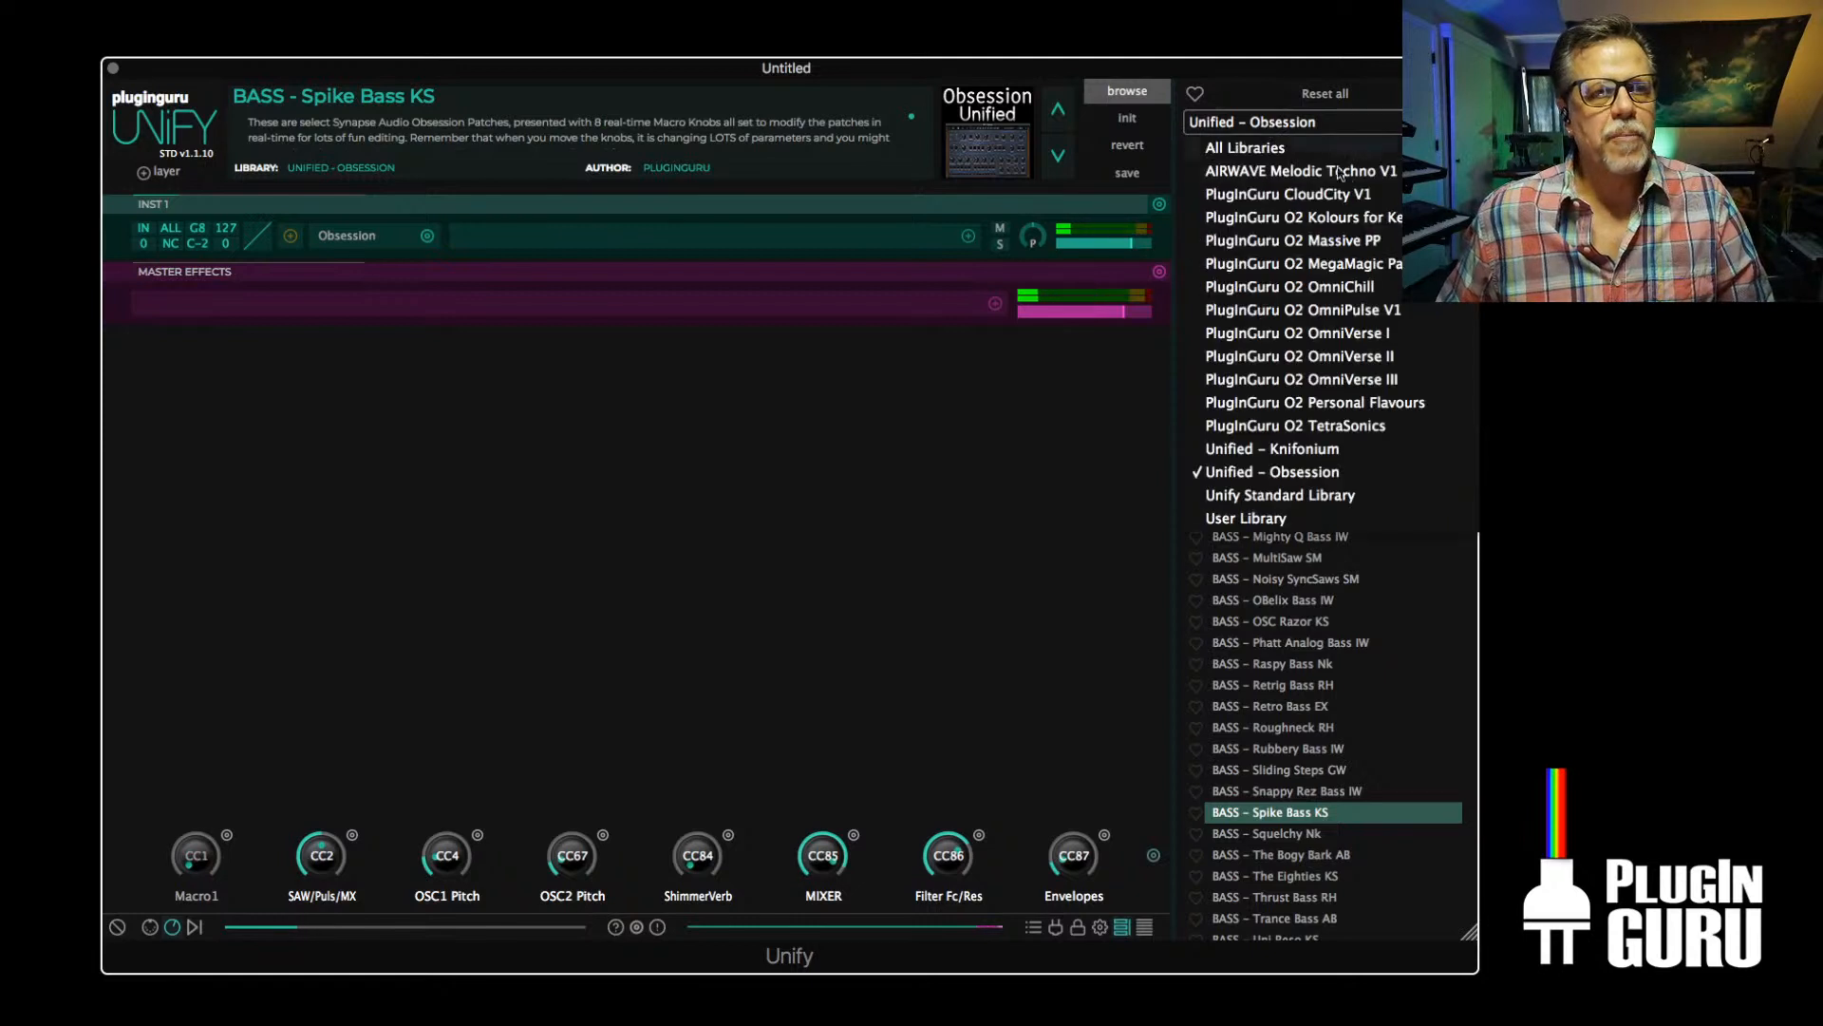
pyautogui.click(1270, 771)
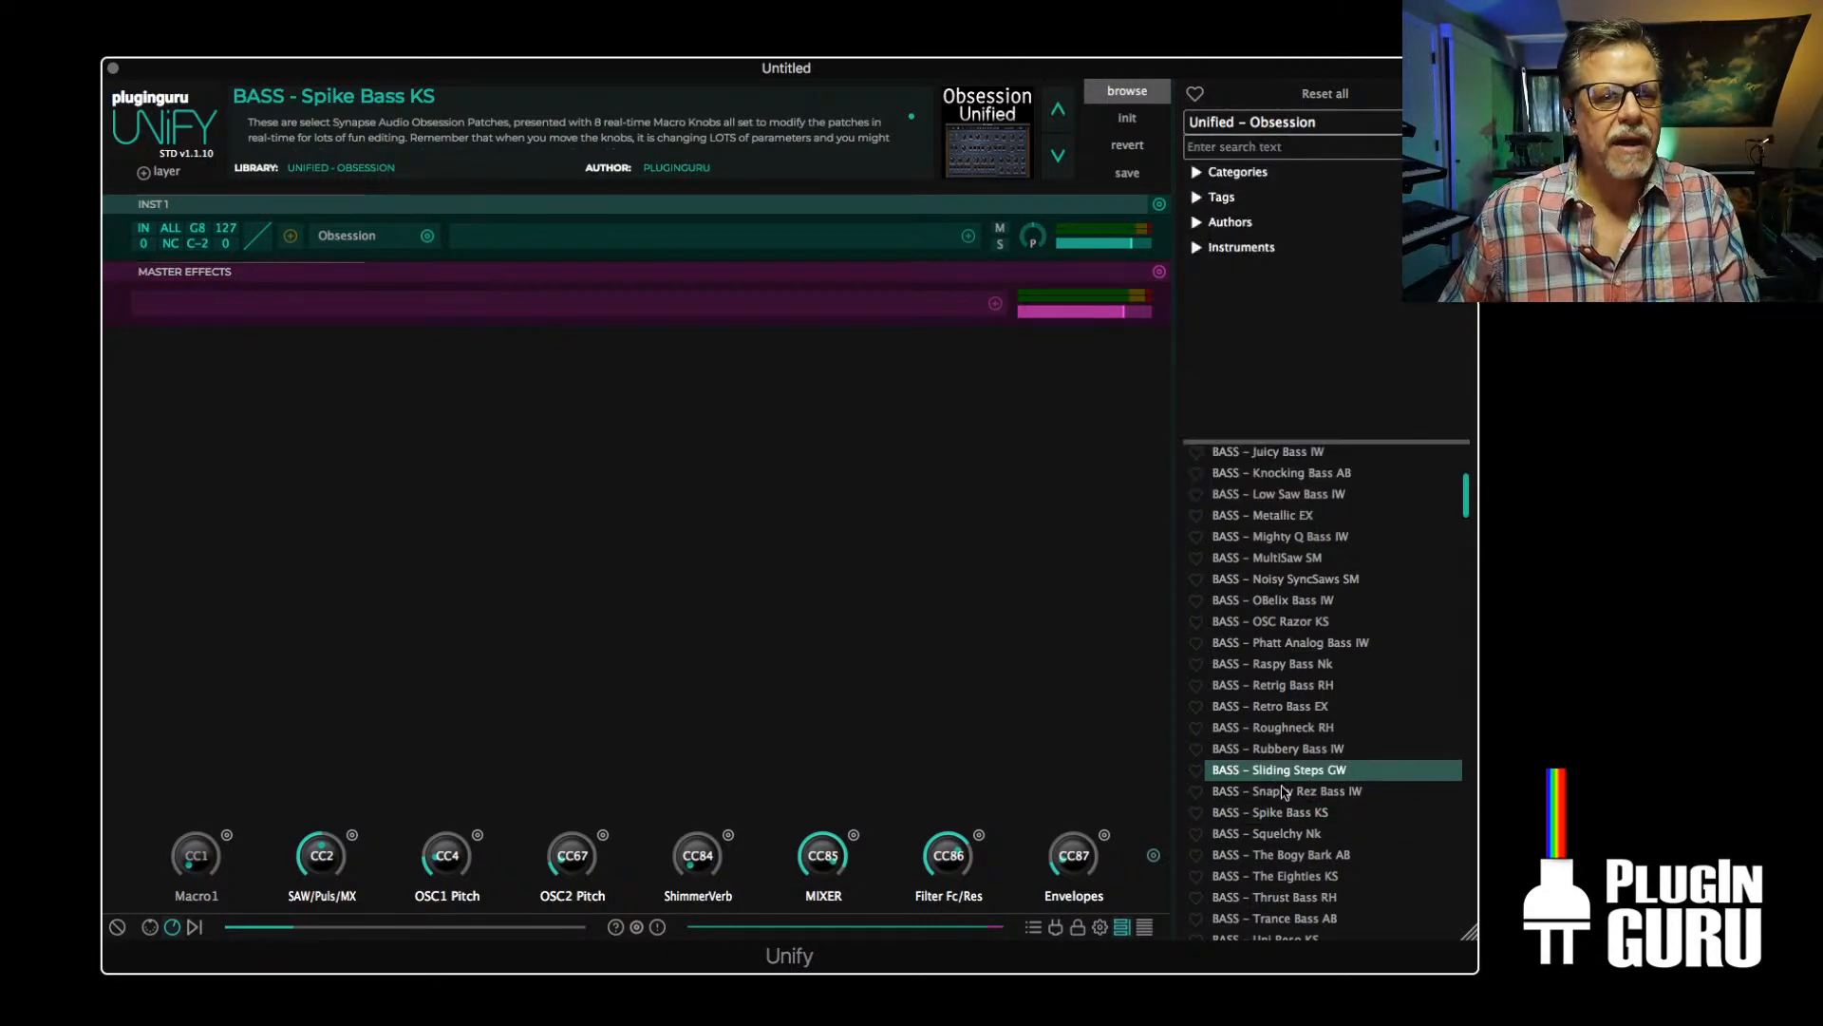
# Load BPM PAD - Orions Landscape AB and replace it with the patch BPM PAD - Planet Pad AB
pyautogui.scroll(-5, 1282, 790)
pyautogui.scroll(-5, 1282, 790)
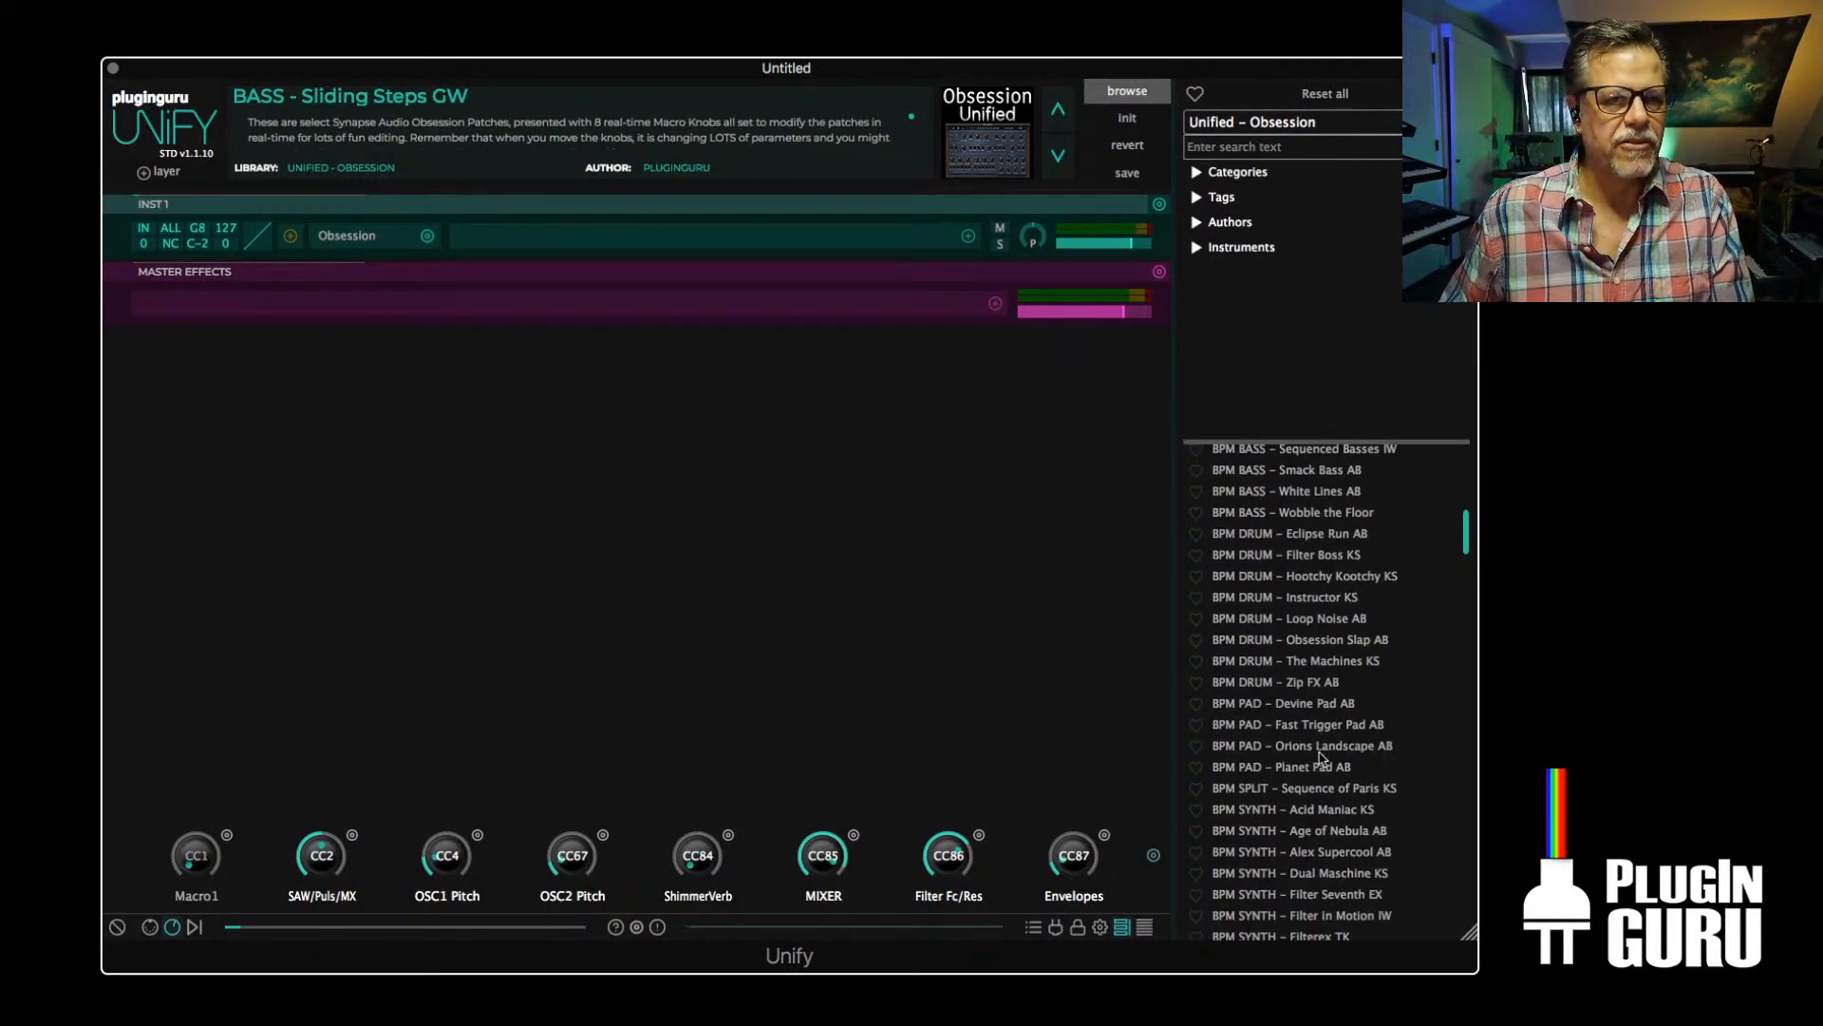
pyautogui.click(1315, 747)
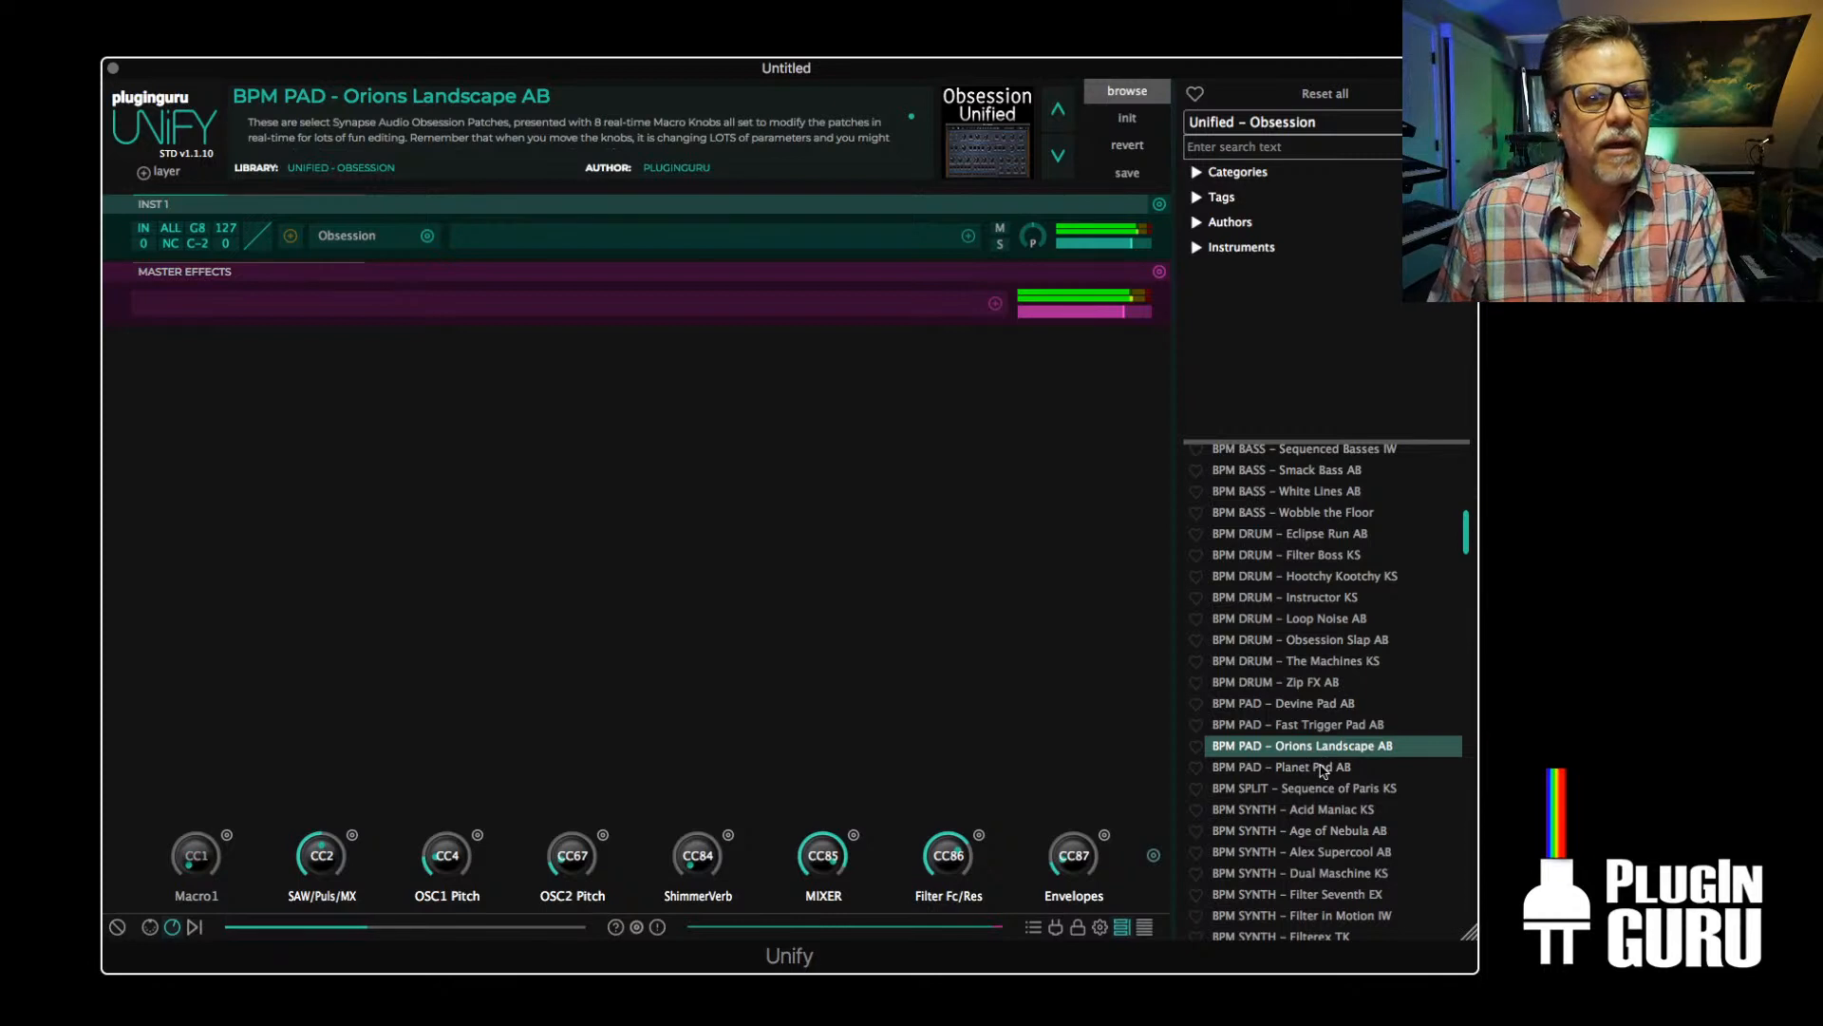
pyautogui.click(1320, 766)
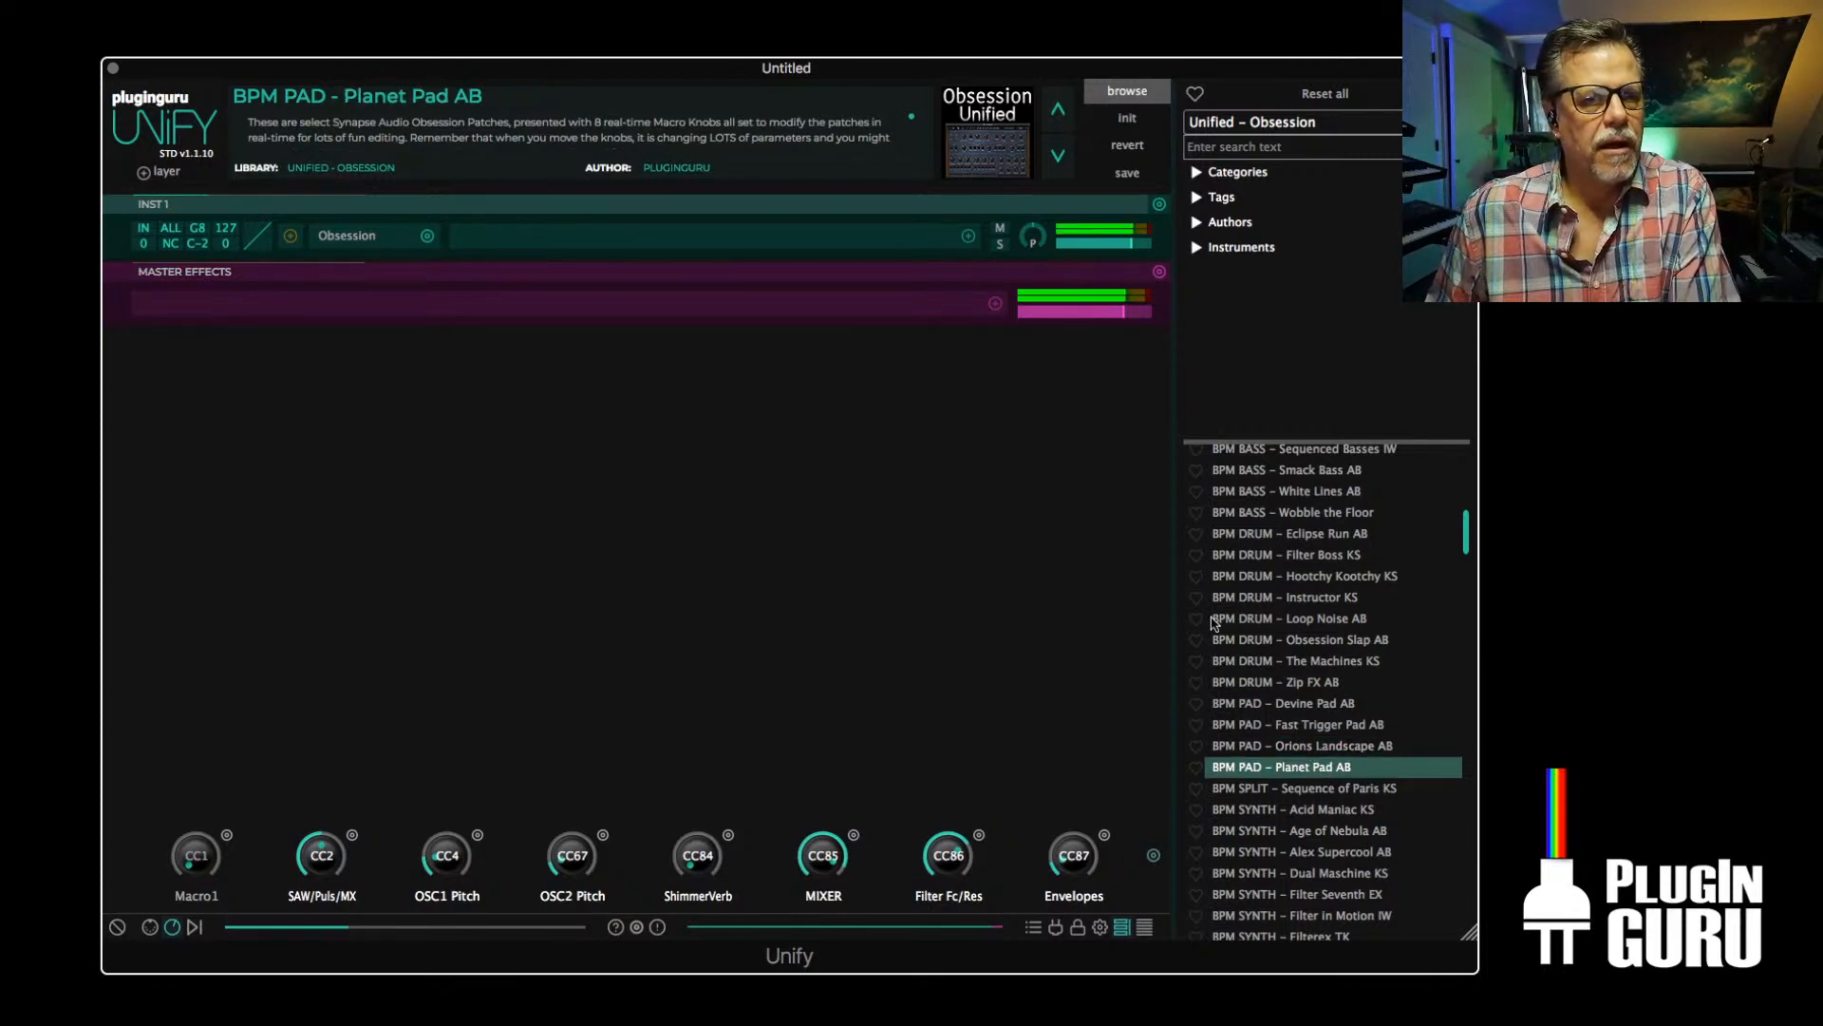
# Switch the patch browser to Unify Standard Library and load BPM PAD - Reflective Moments into a new Unify layer
pyautogui.click(1264, 128)
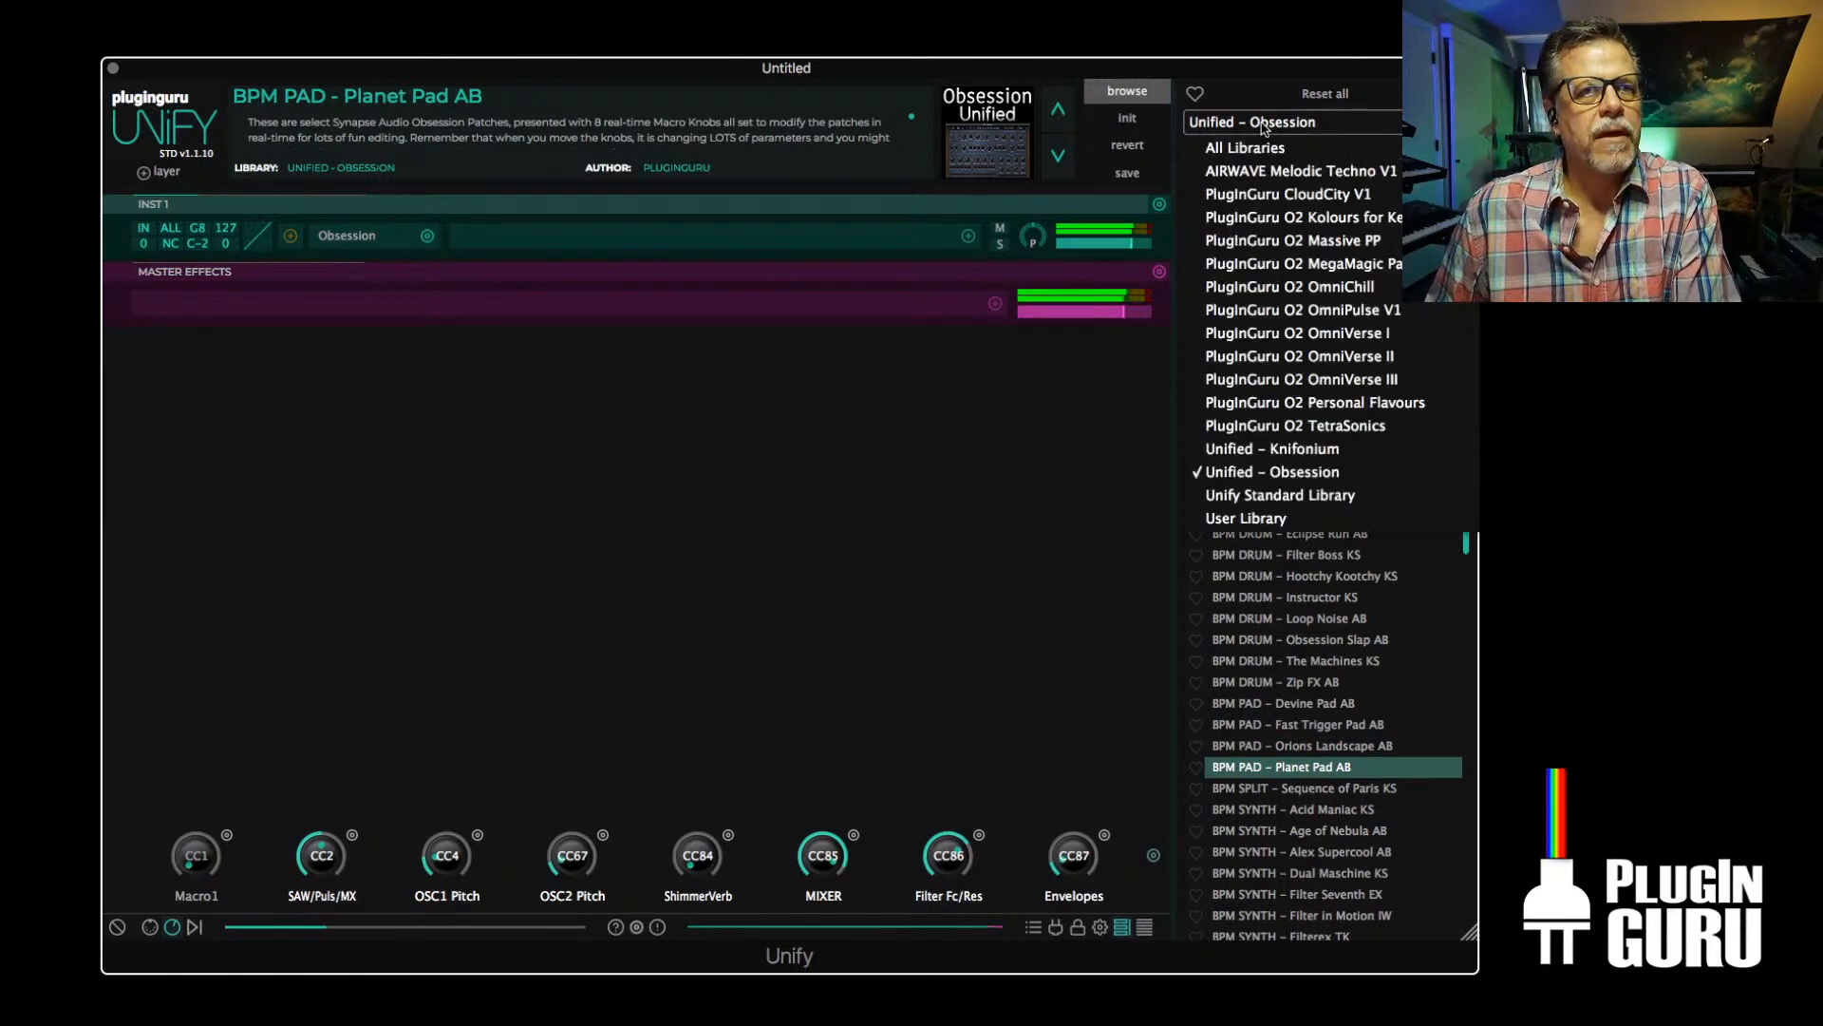
pyautogui.click(1262, 495)
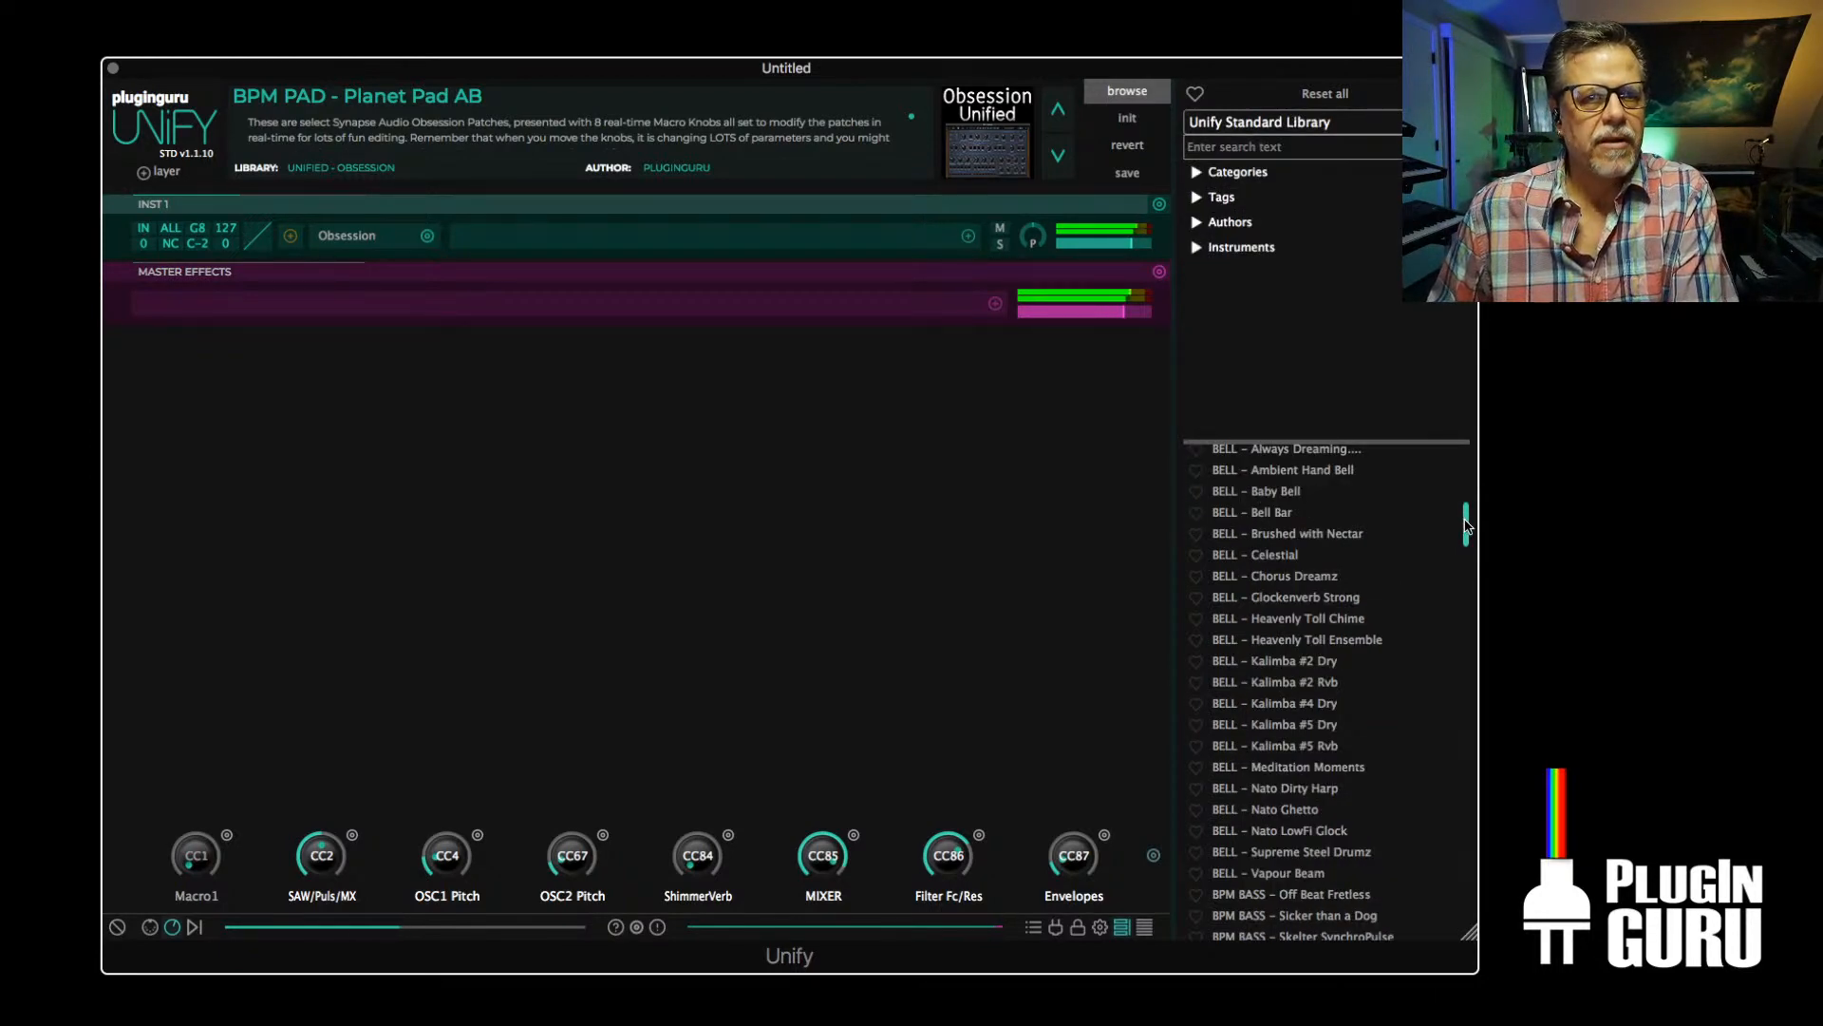
pyautogui.moveTo(1465, 525); pyautogui.dragTo(1465, 600)
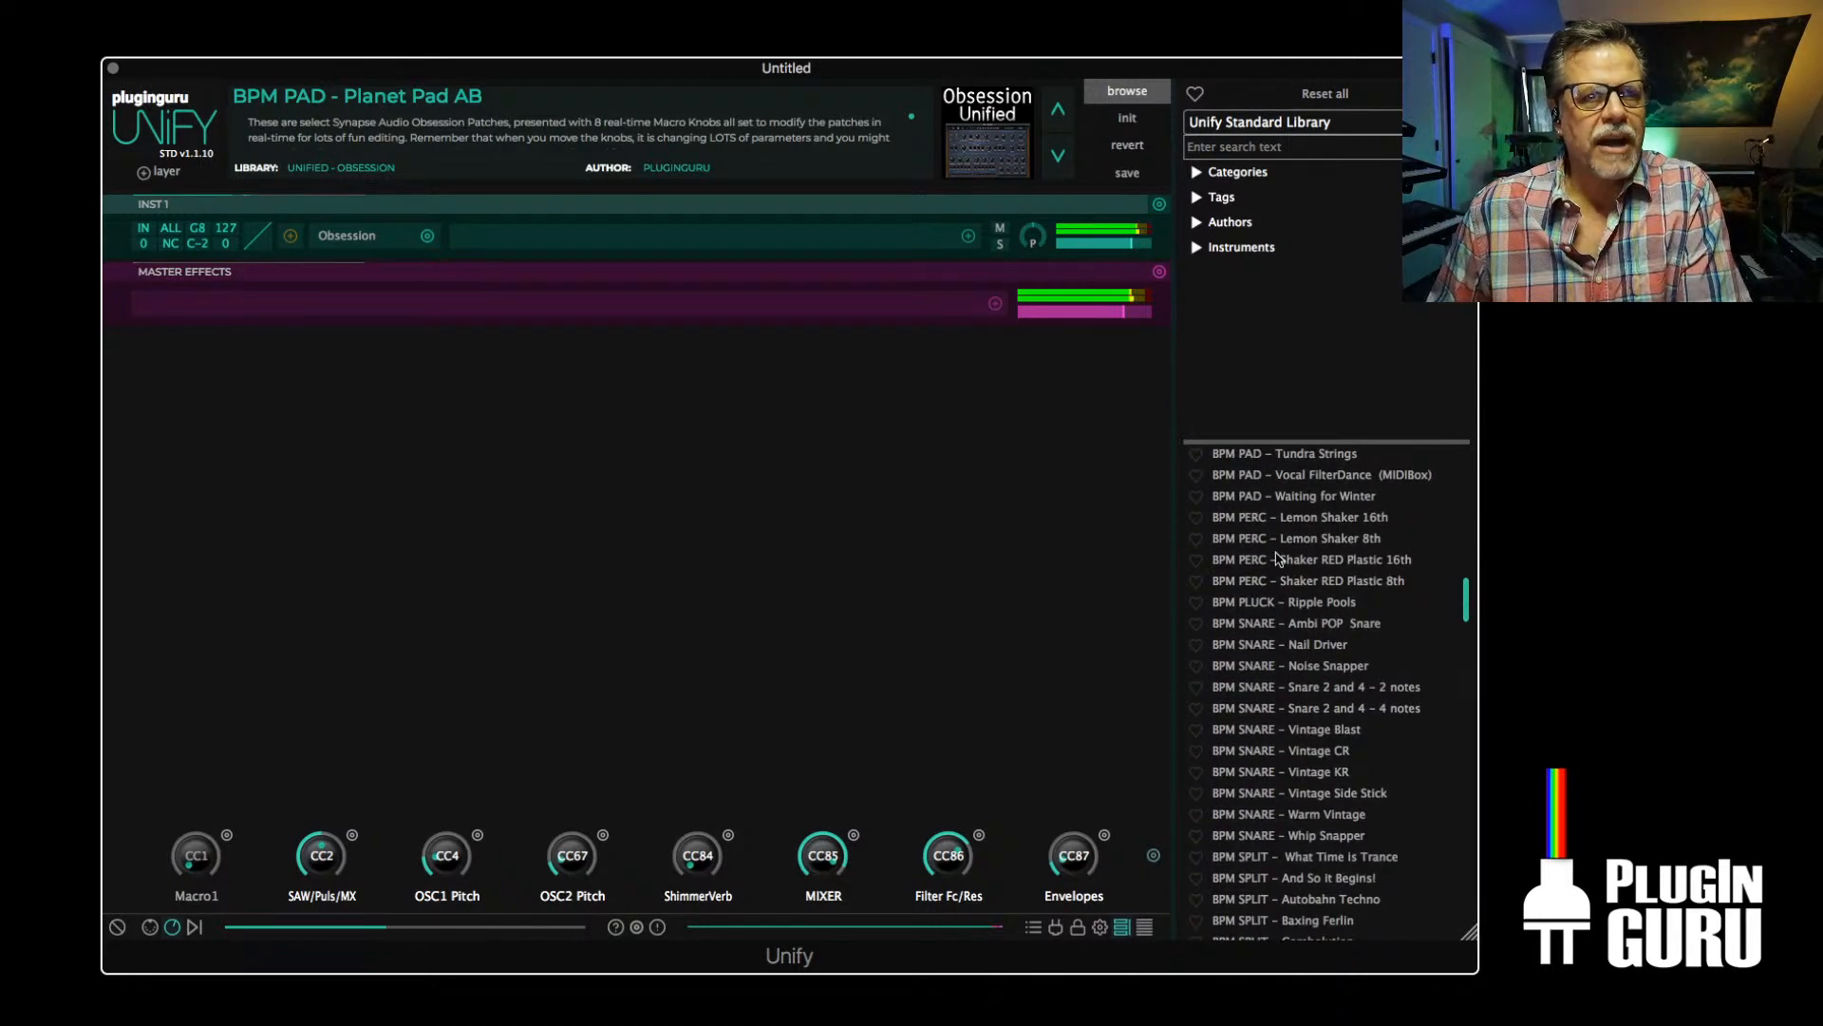
pyautogui.scroll(1, 1277, 577)
pyautogui.scroll(2, 1277, 577)
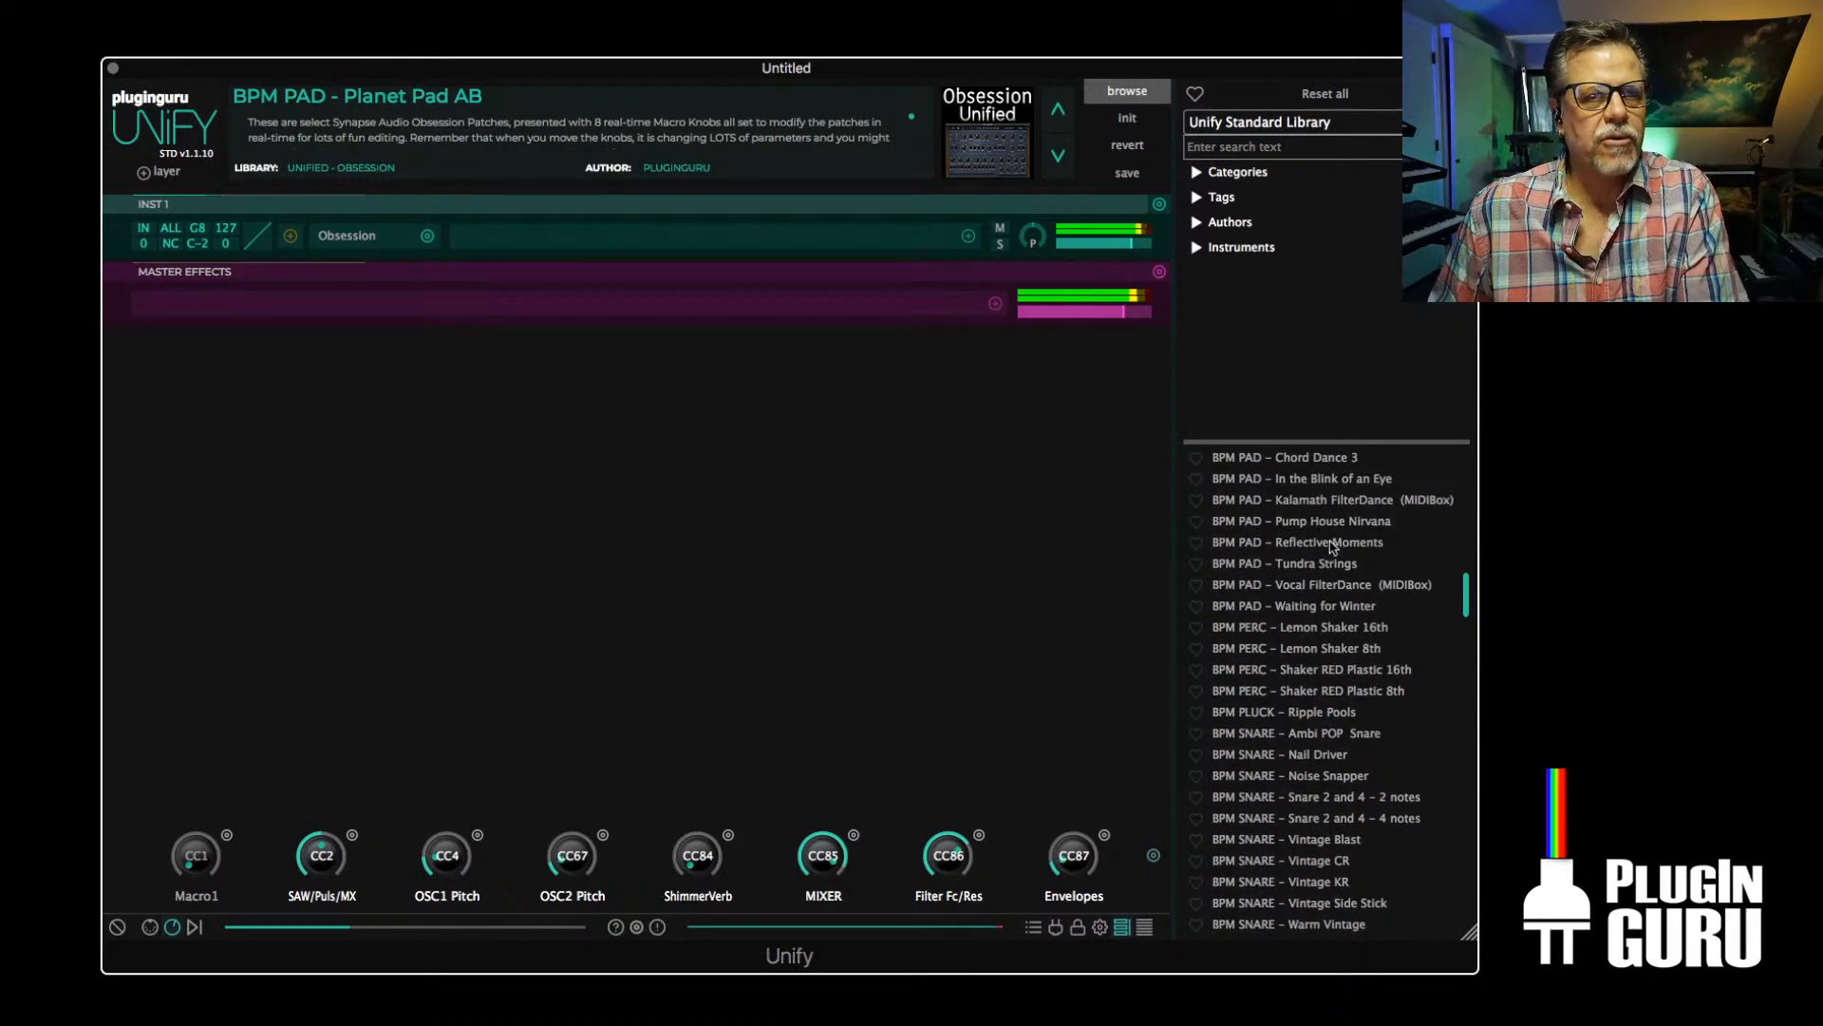
pyautogui.rightClick(1360, 546)
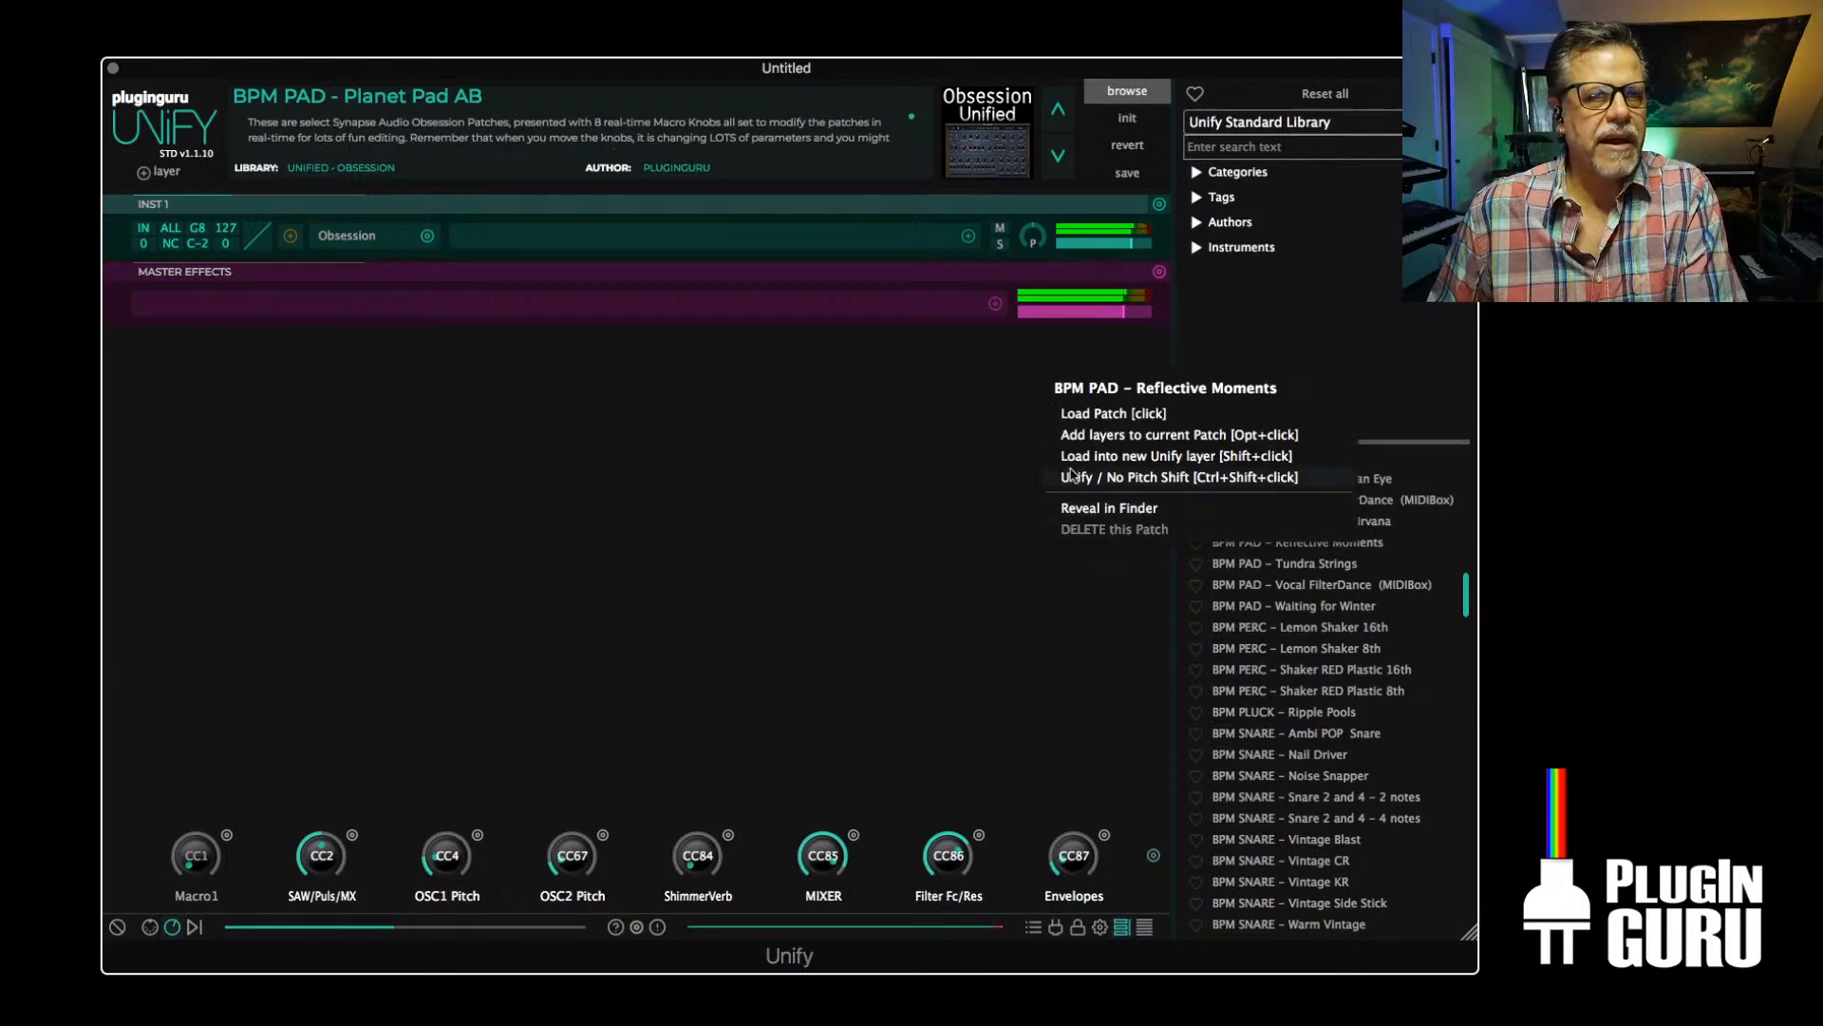
pyautogui.click(1134, 457)
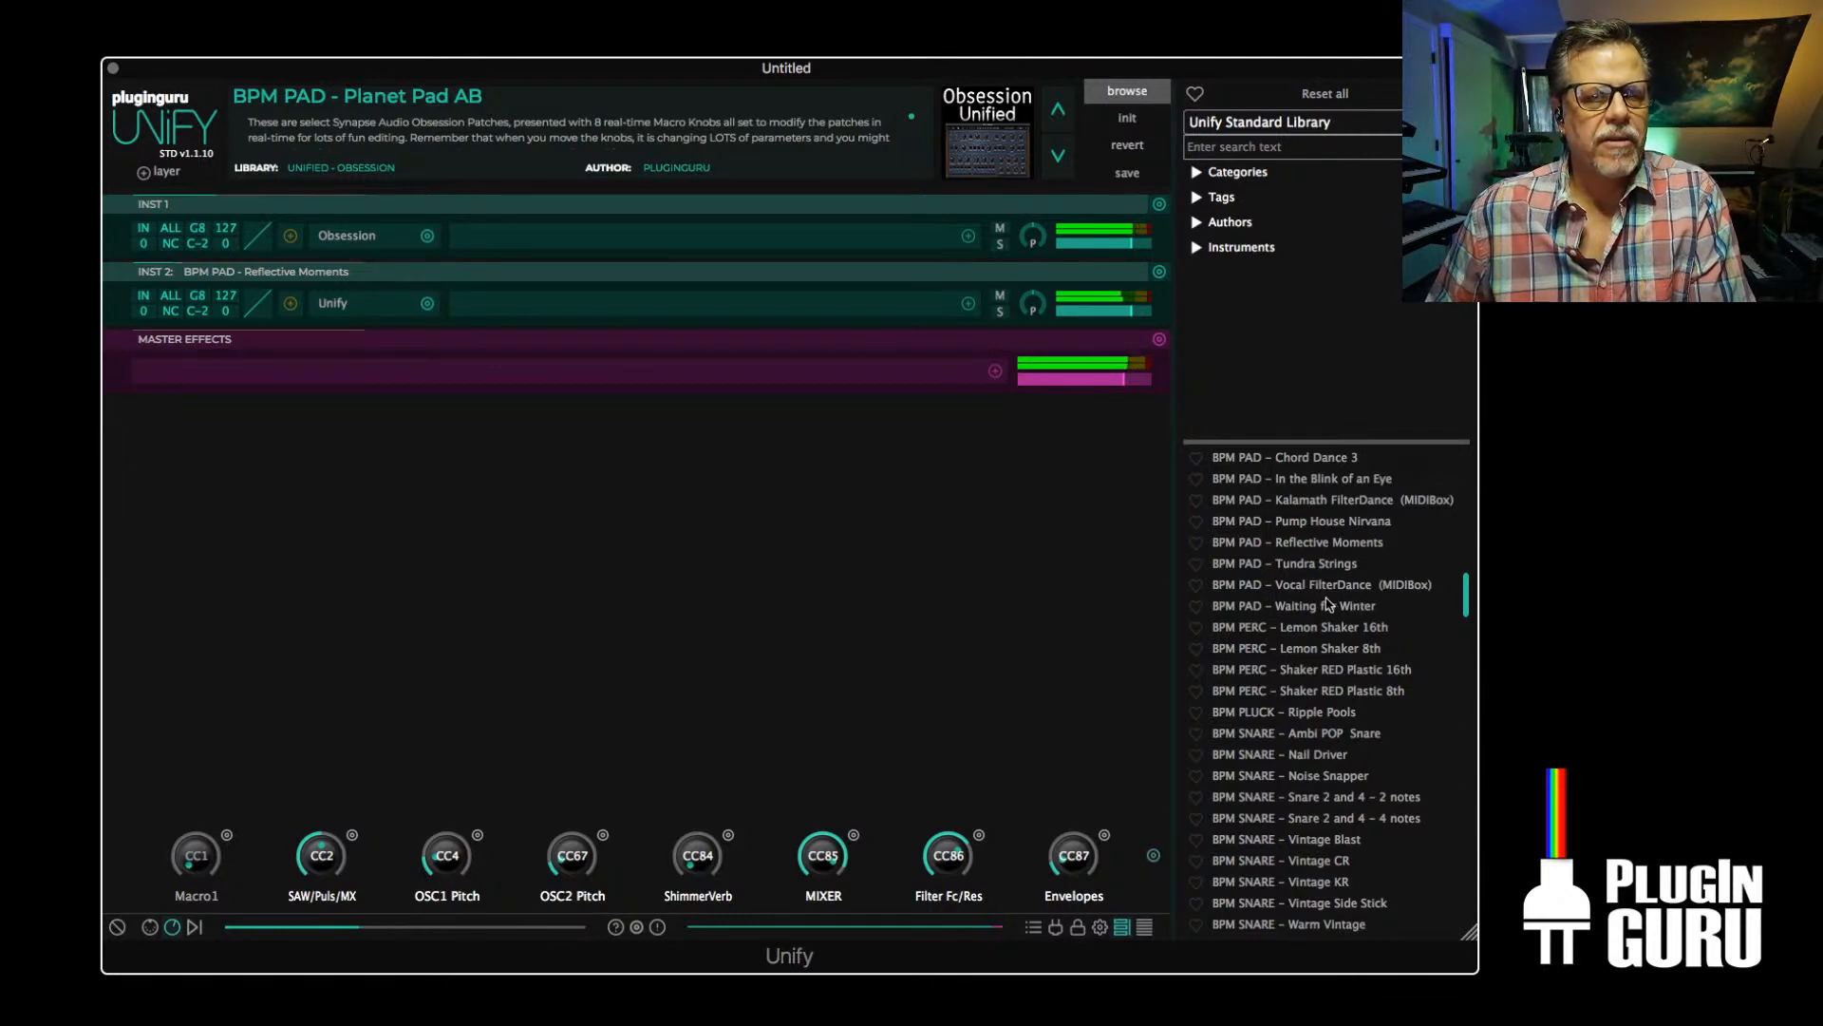
# Load the patch BPM PAD - Chord Dance 3 into another new Unify layer
pyautogui.scroll(3, 1324, 600)
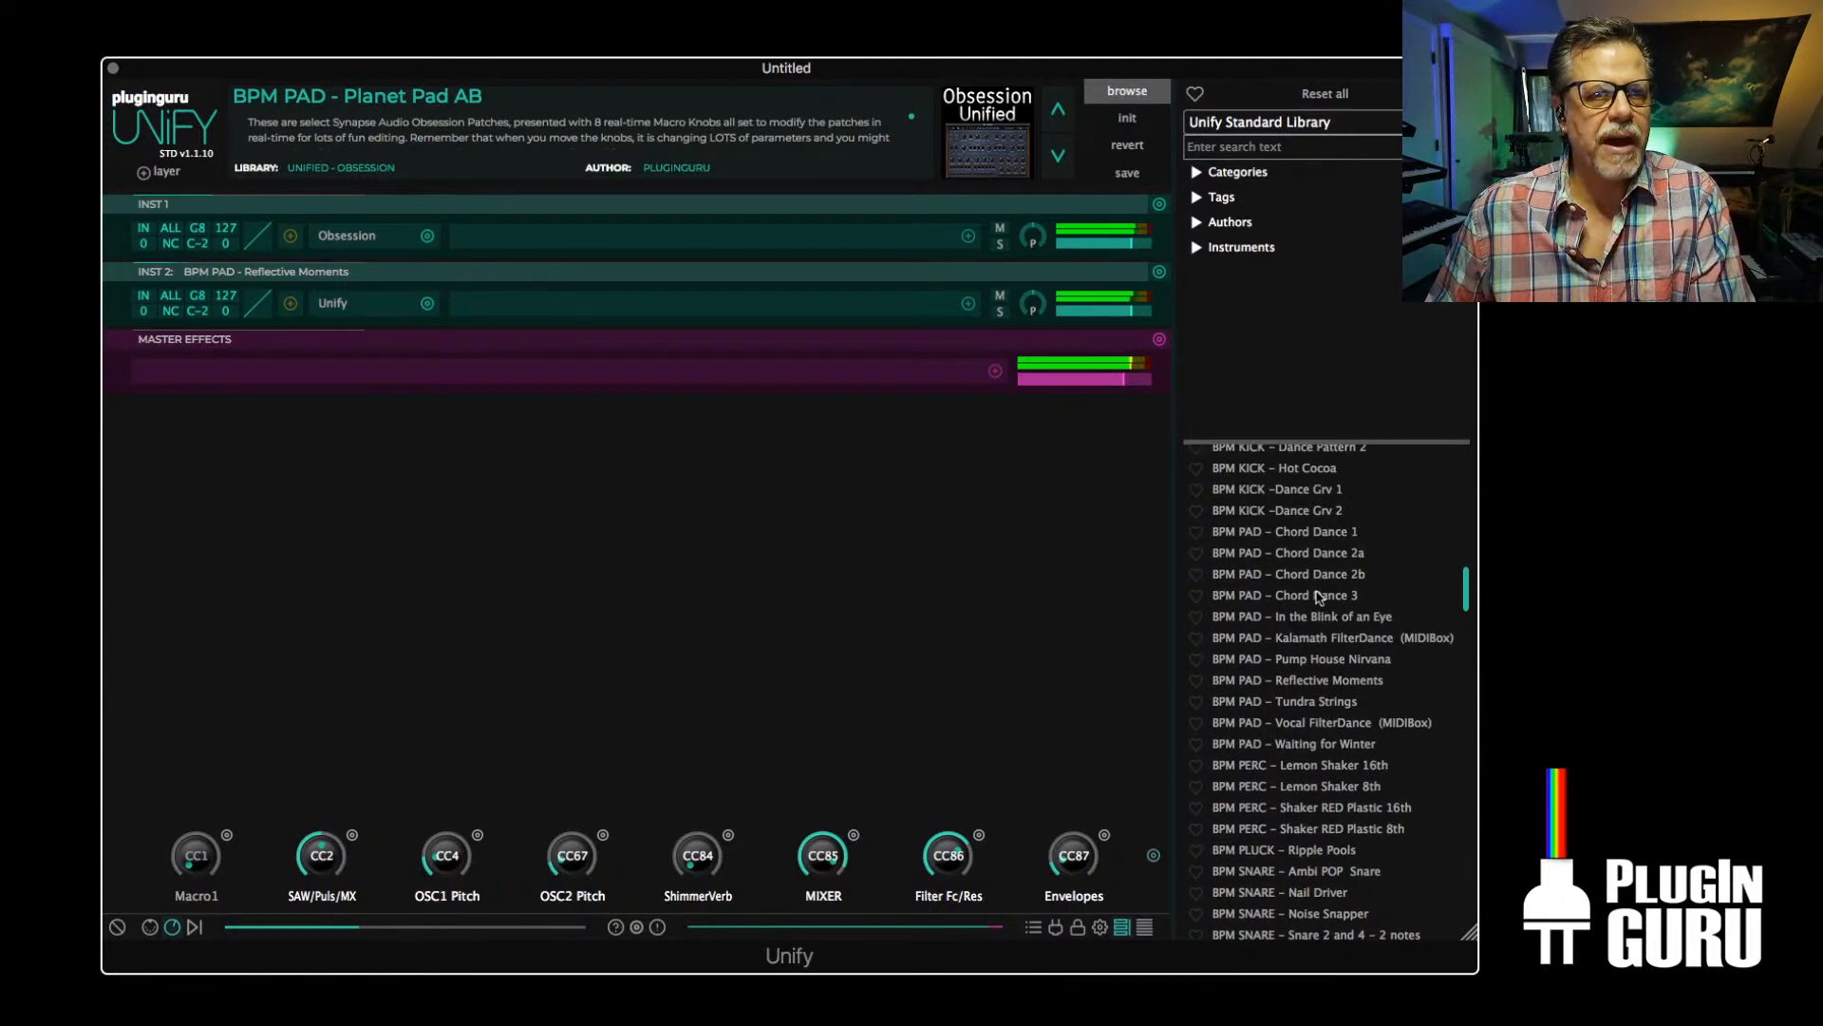
pyautogui.rightClick(1318, 596)
pyautogui.click(1122, 519)
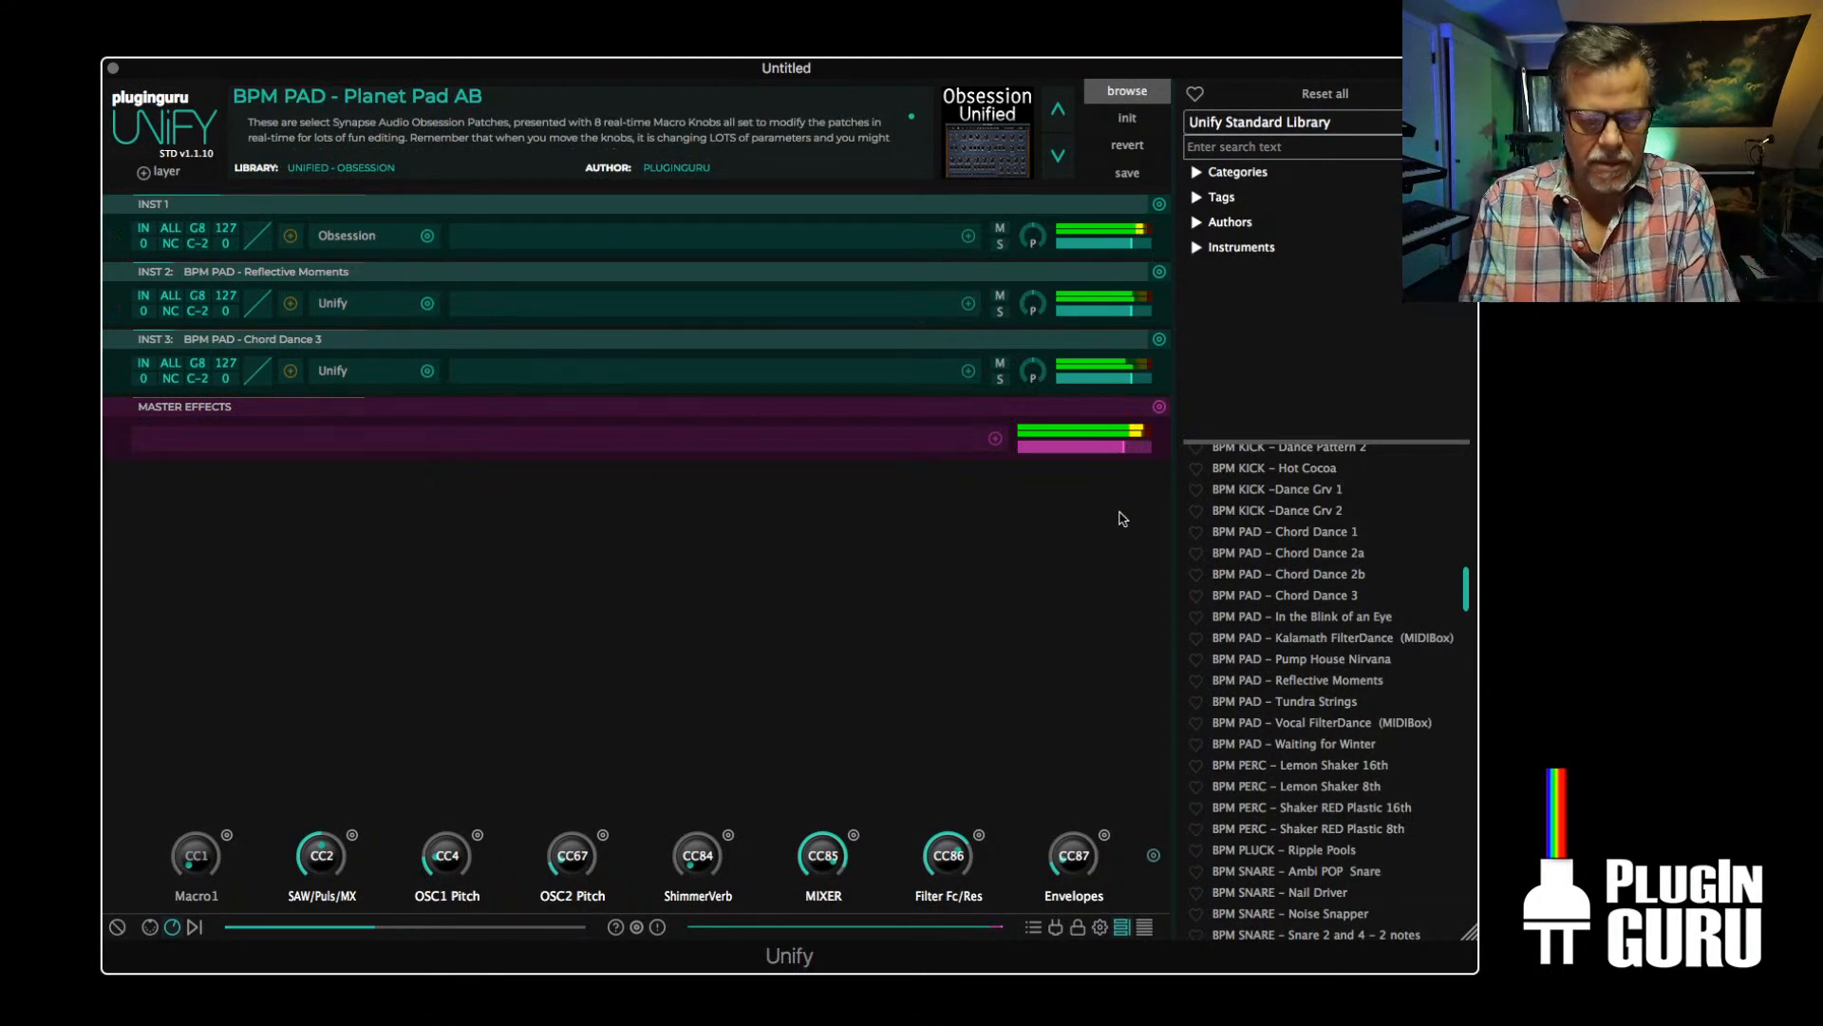
# Switch the patch browser to PlugInGuru O2 OmniChill and load BPM PAD - Eternally Cheery into a new Unify layer
pyautogui.click(1275, 128)
pyautogui.click(1291, 298)
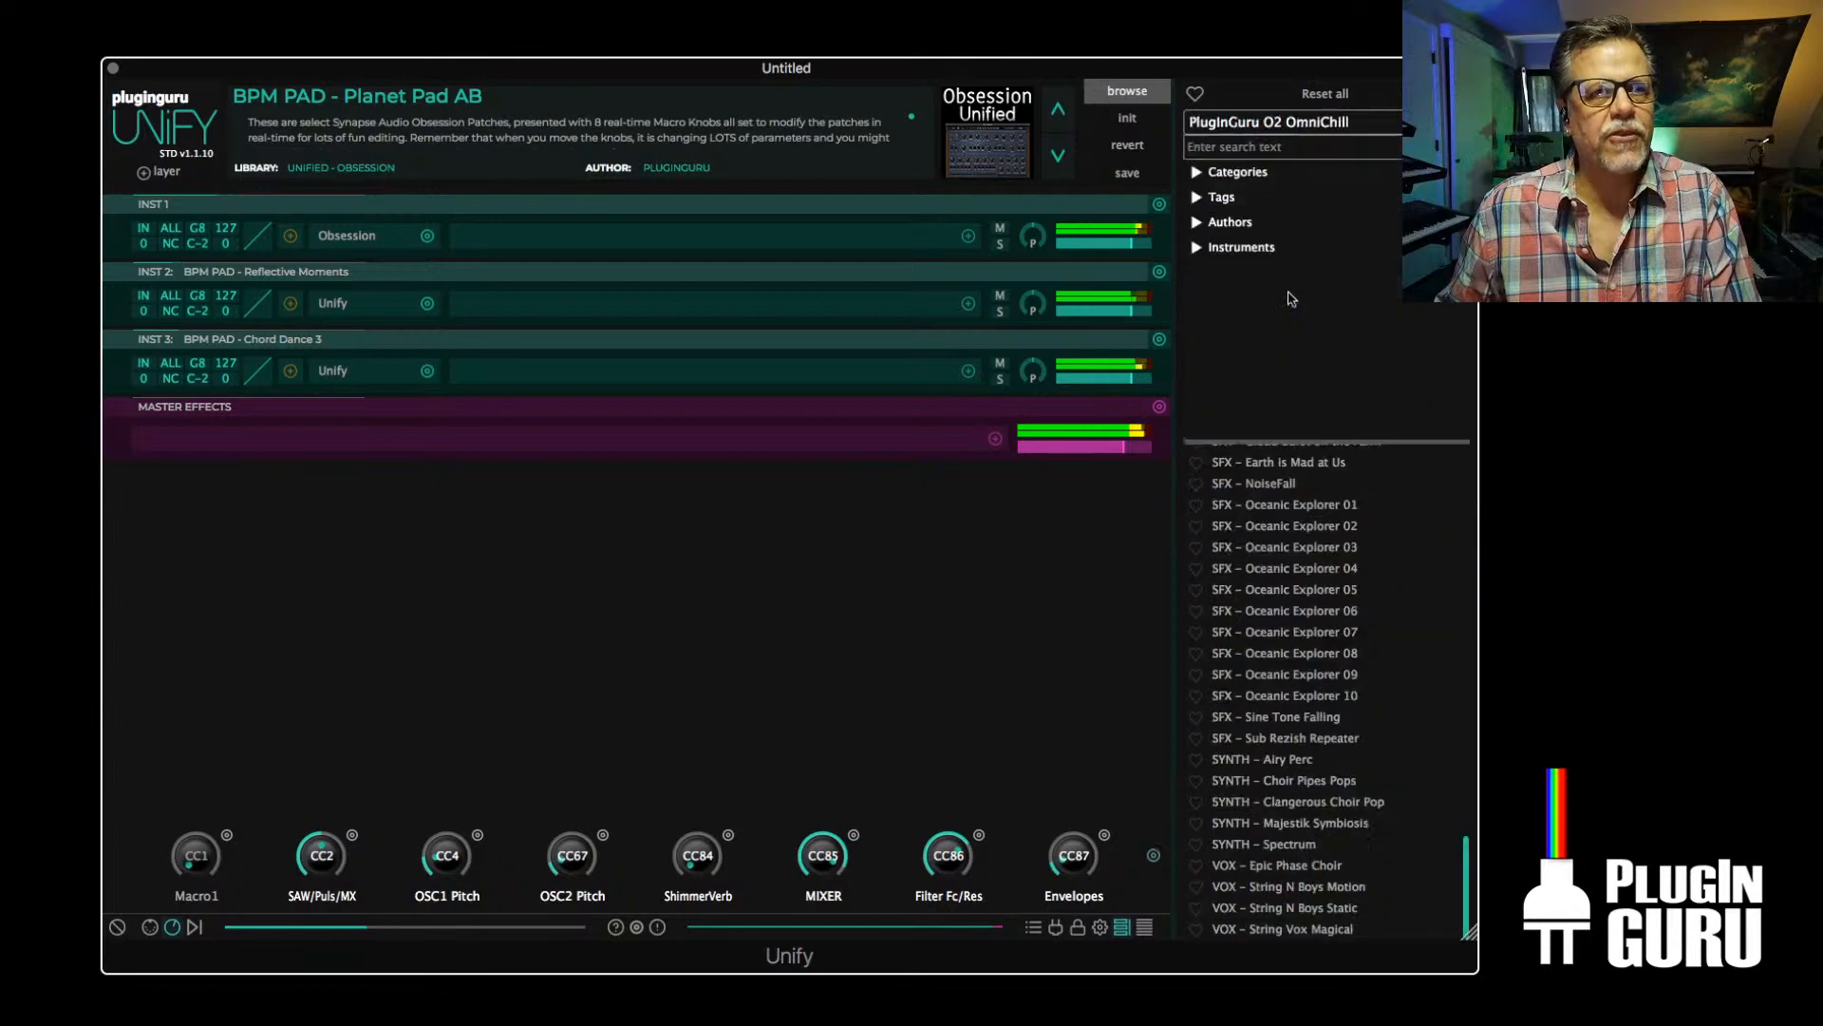
pyautogui.scroll(10, 1282, 655)
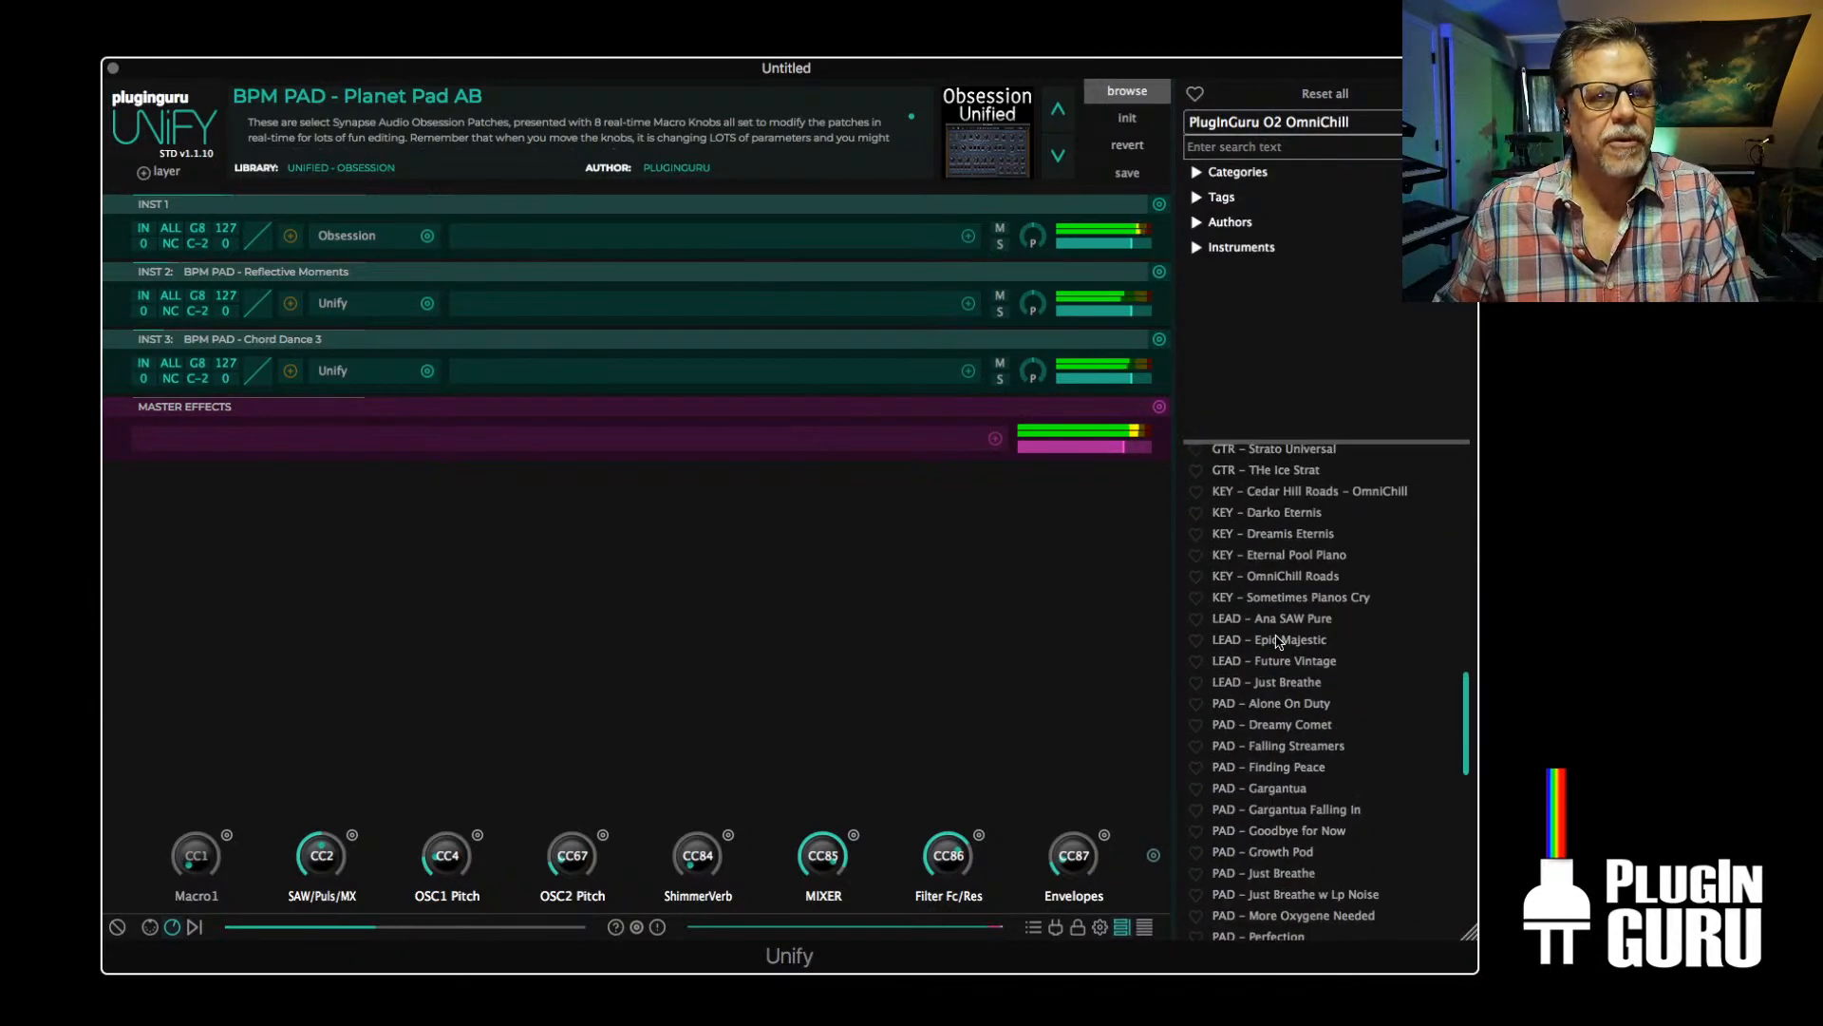
pyautogui.scroll(10, 1279, 642)
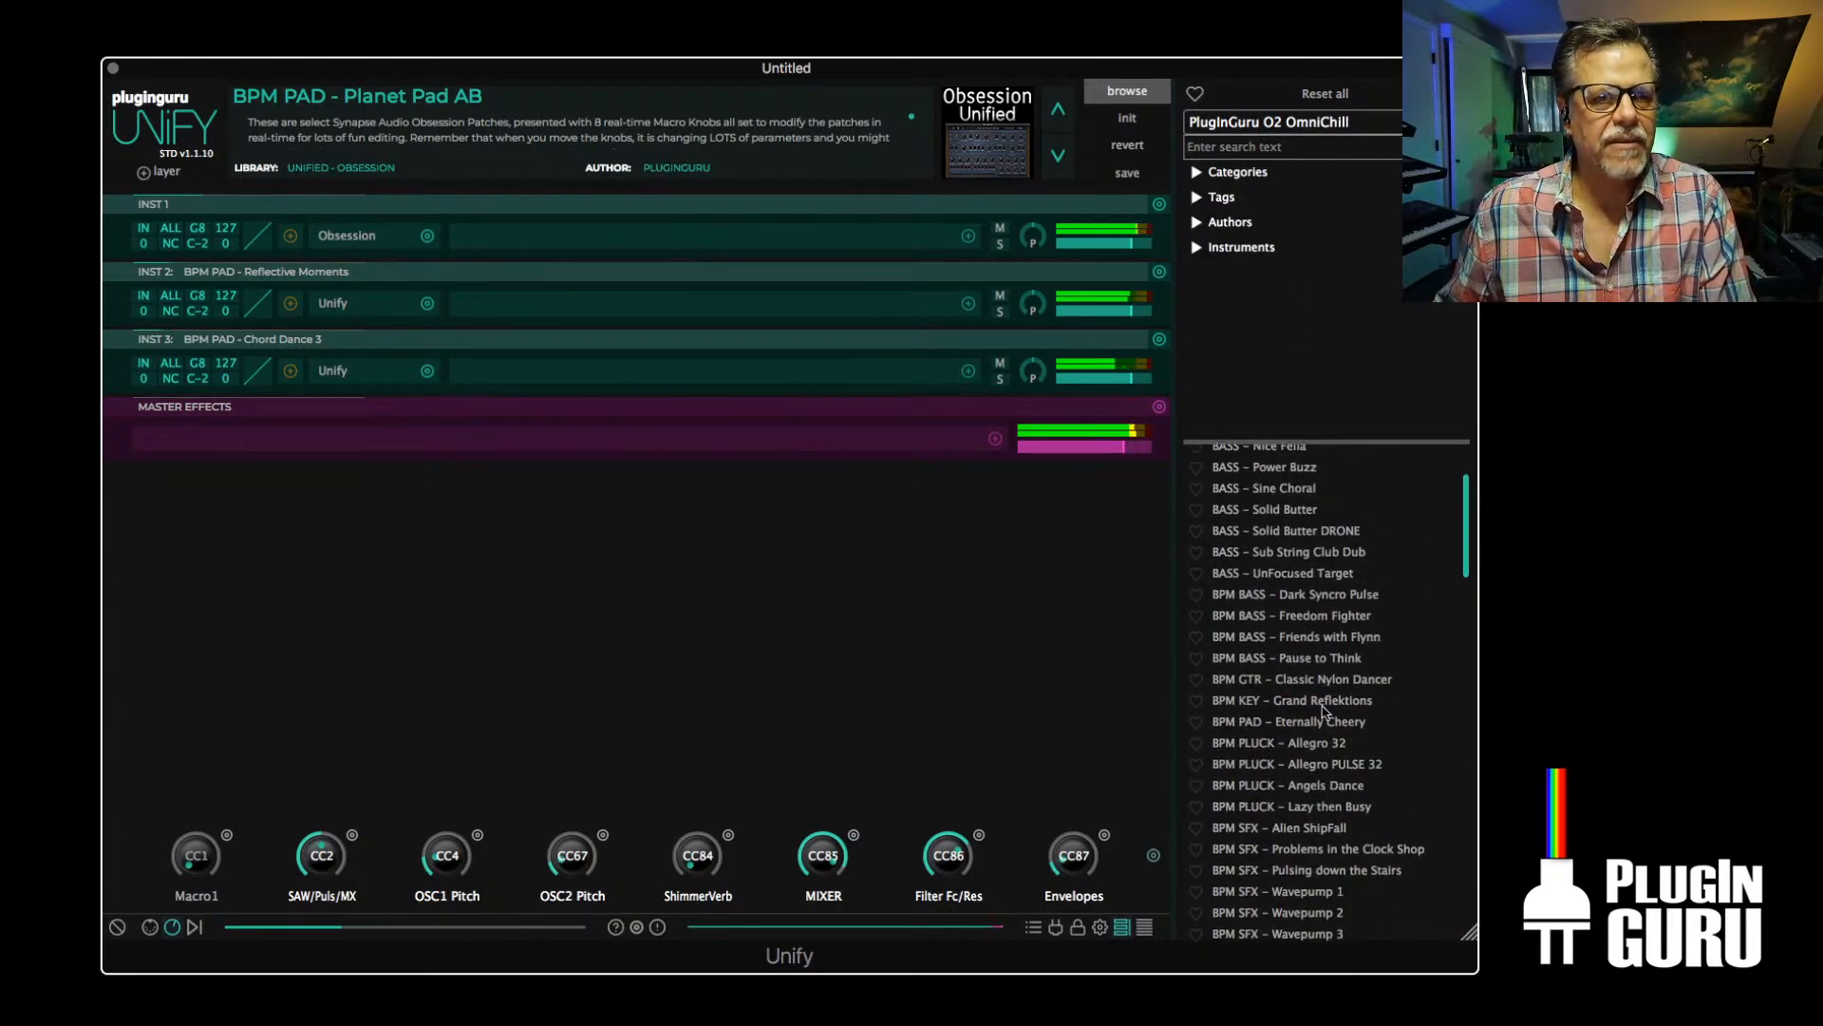
pyautogui.rightClick(1316, 727)
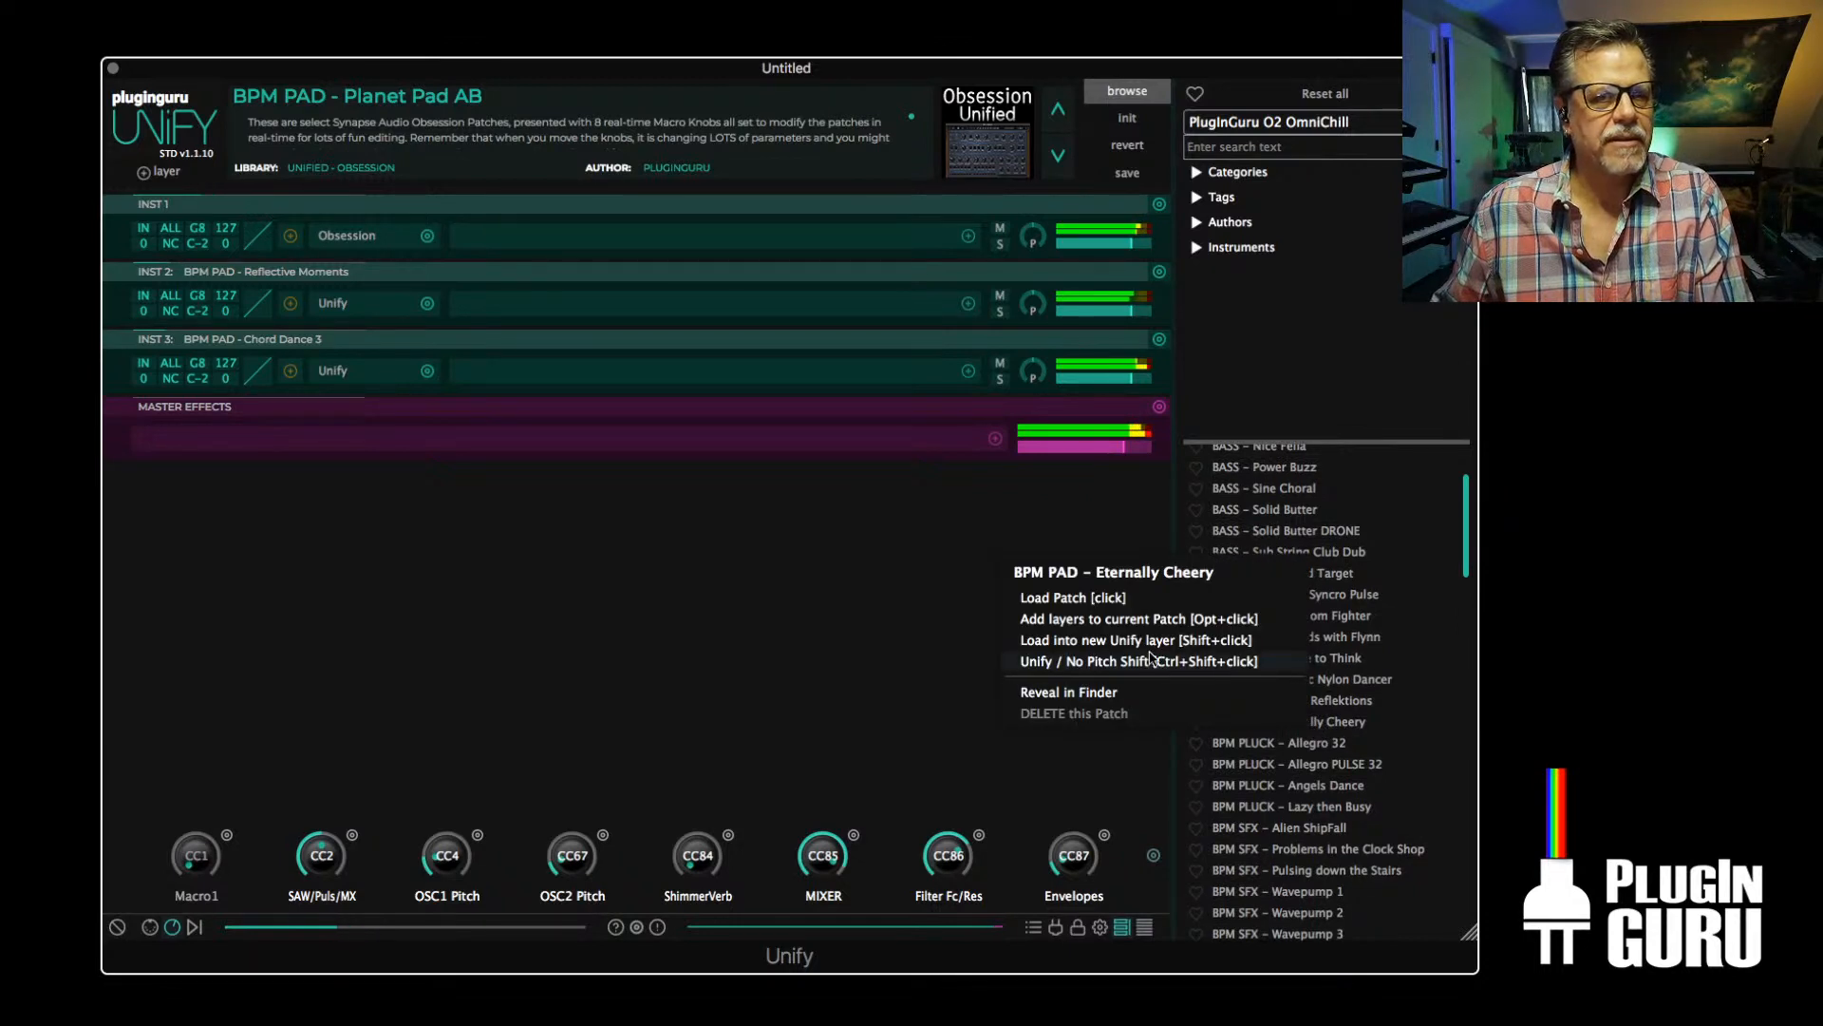
pyautogui.click(1118, 641)
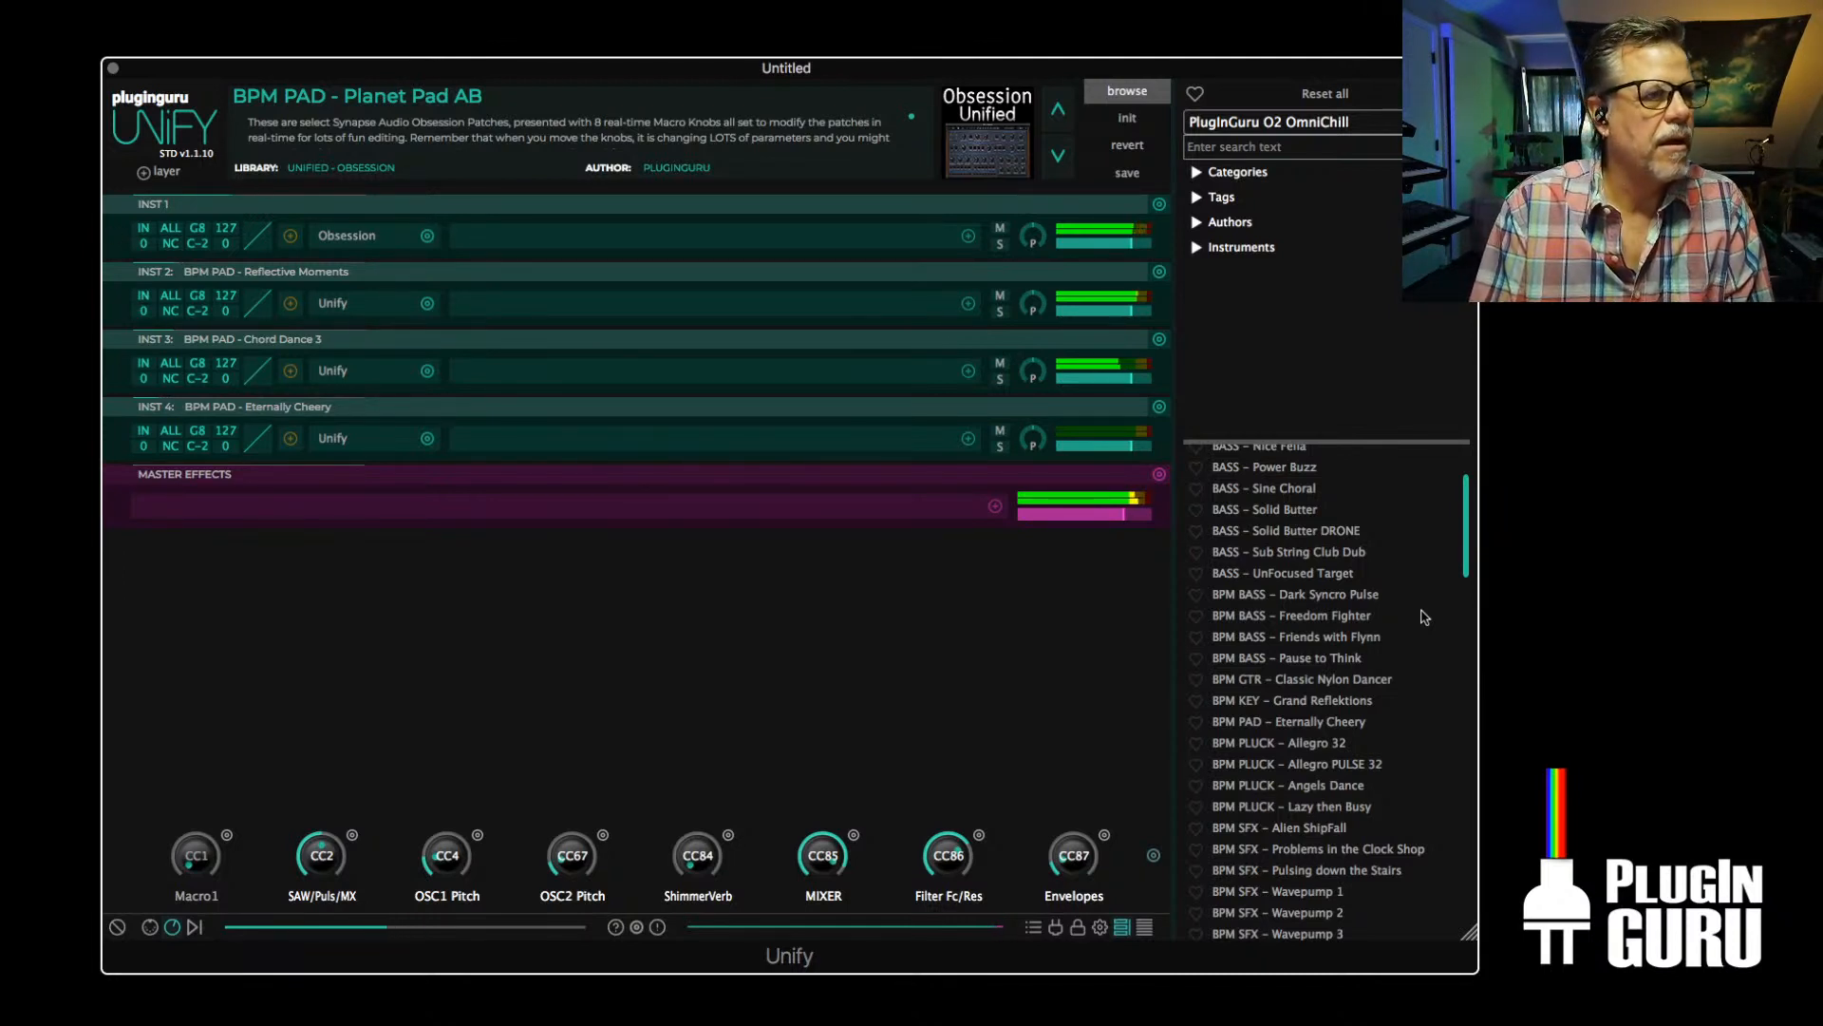
# Inspect the Omnisphere instrument inside INST 4's nested Unify patch, and return to the main patch window
pyautogui.click(352, 444)
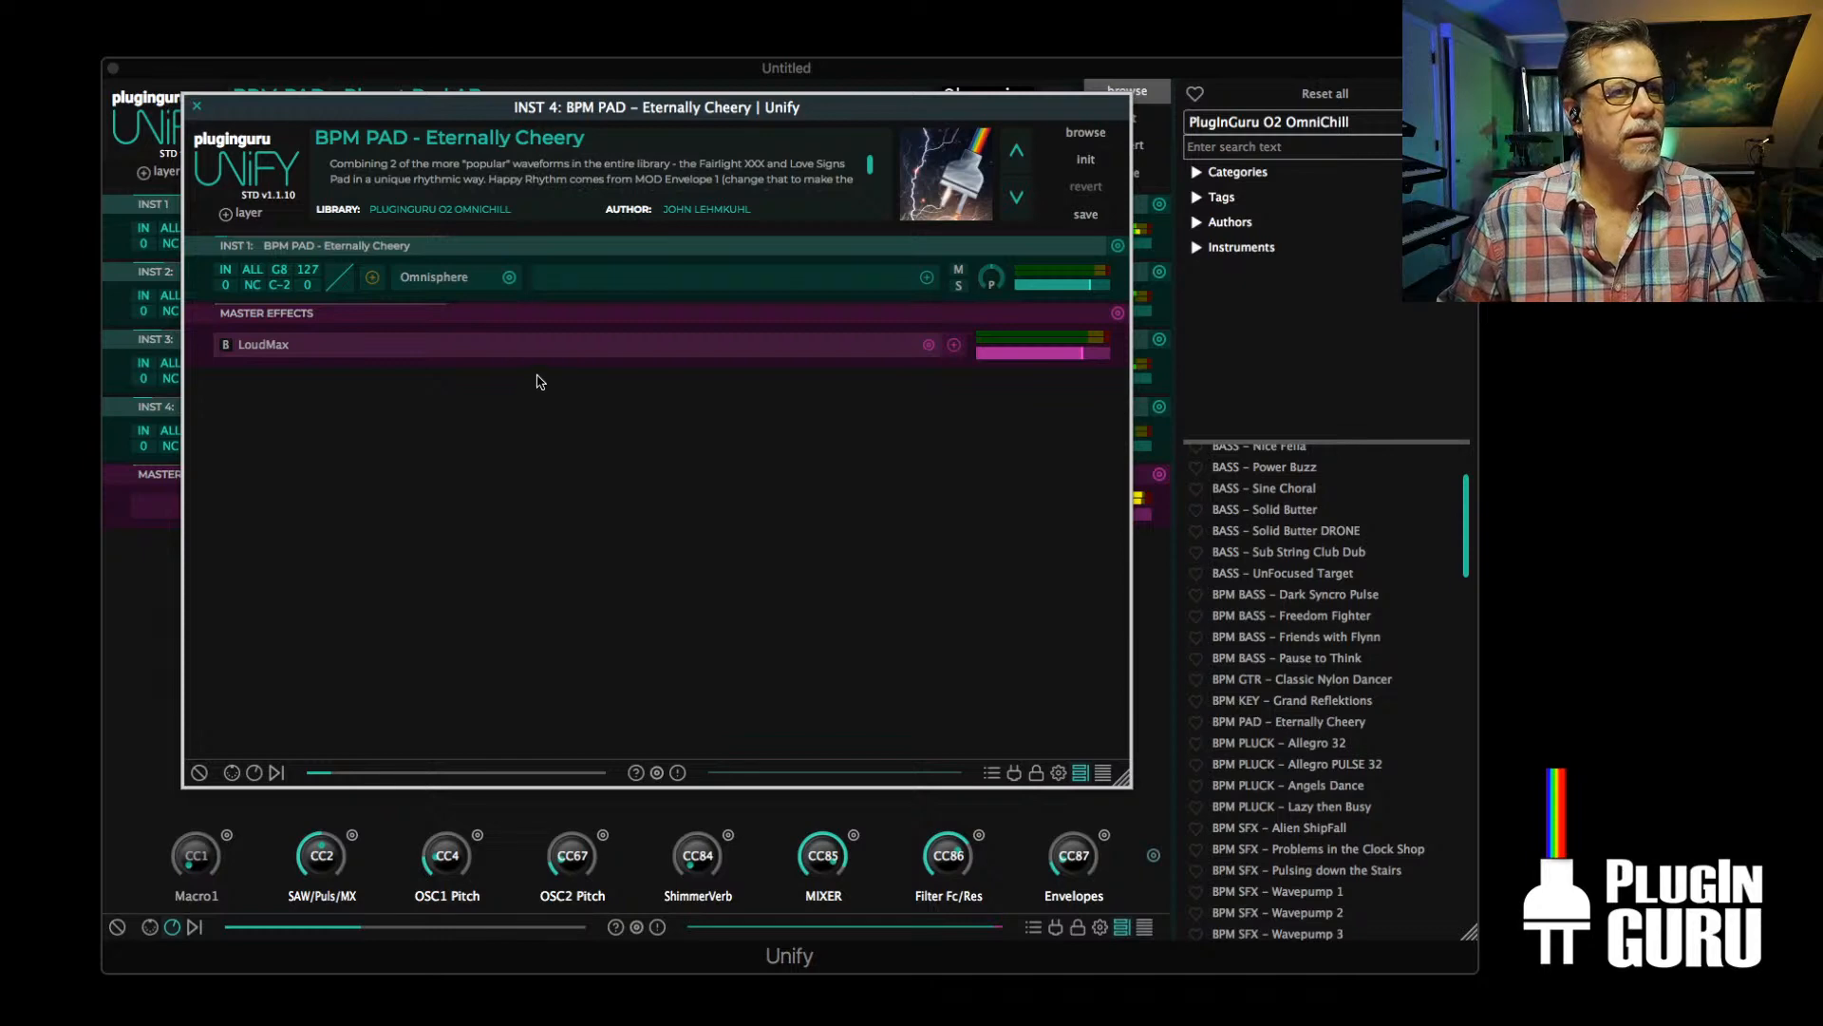
pyautogui.click(434, 277)
pyautogui.press('super+Tab')
pyautogui.press('super+Tab')
pyautogui.press('super+Tab')
pyautogui.press('super+Tab')
pyautogui.press('super+Tab')
pyautogui.press('super+Tab')
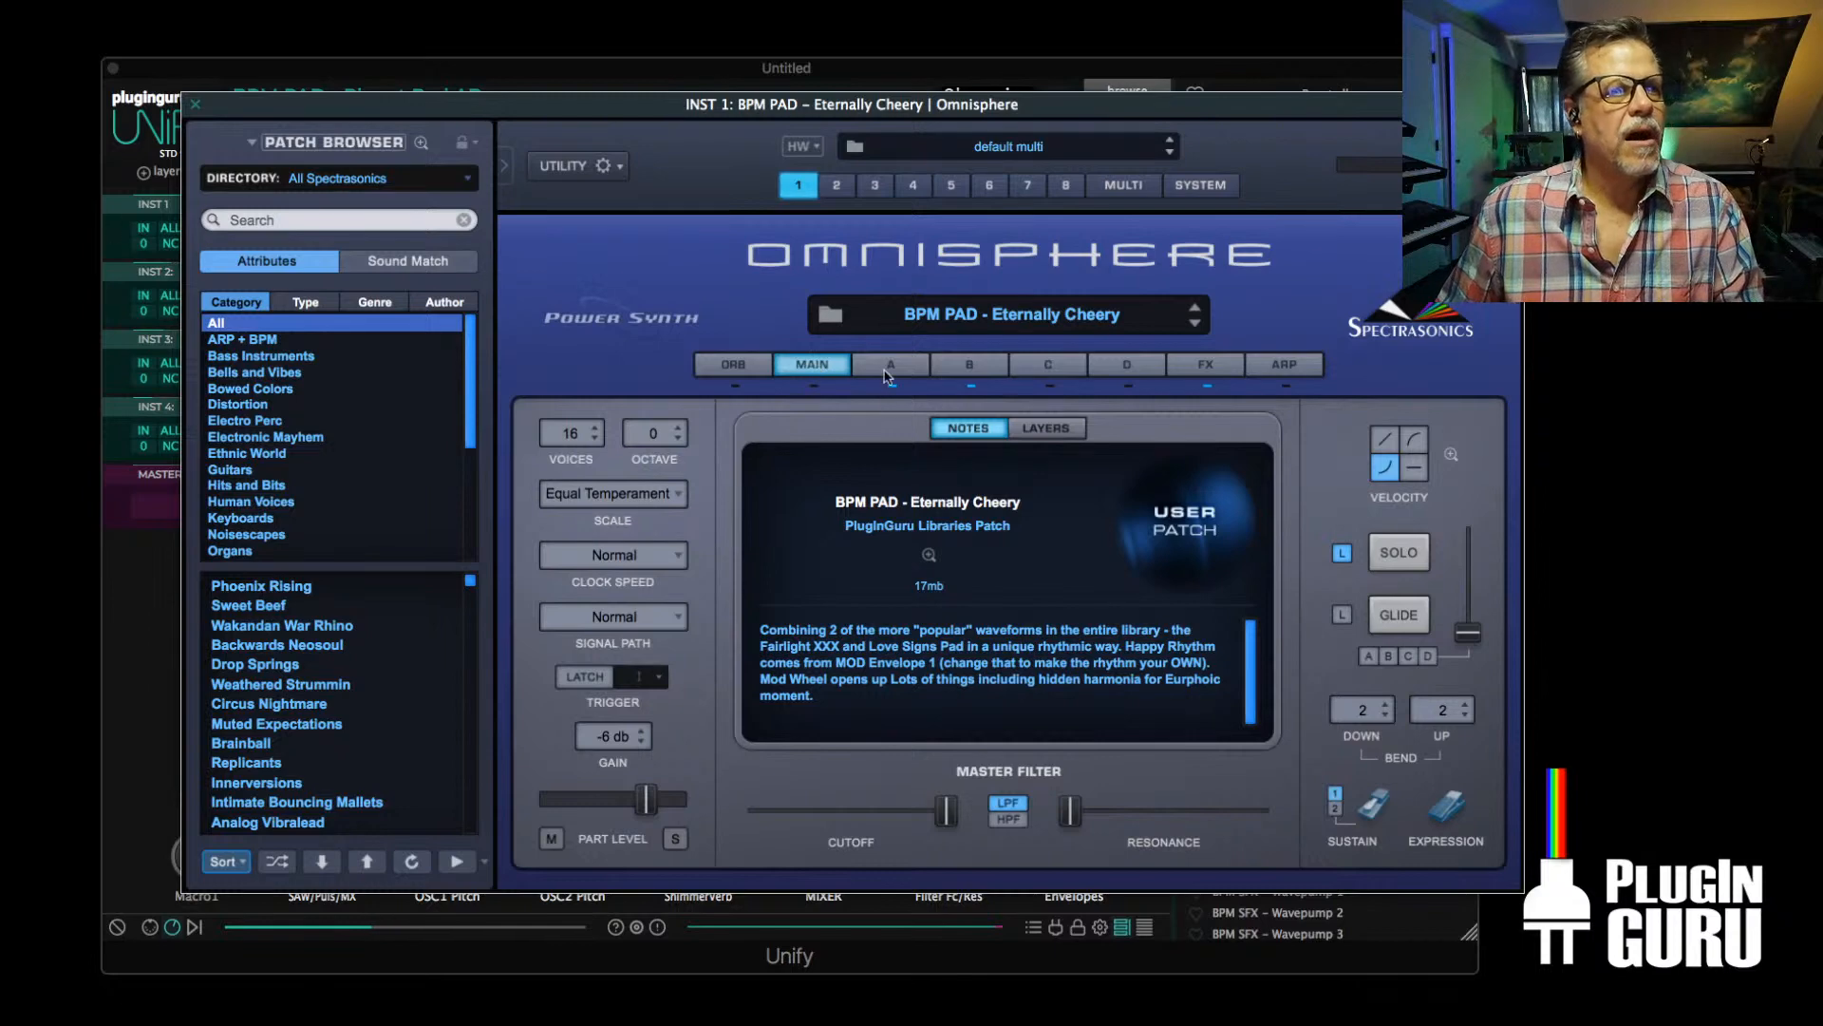
pyautogui.click(196, 105)
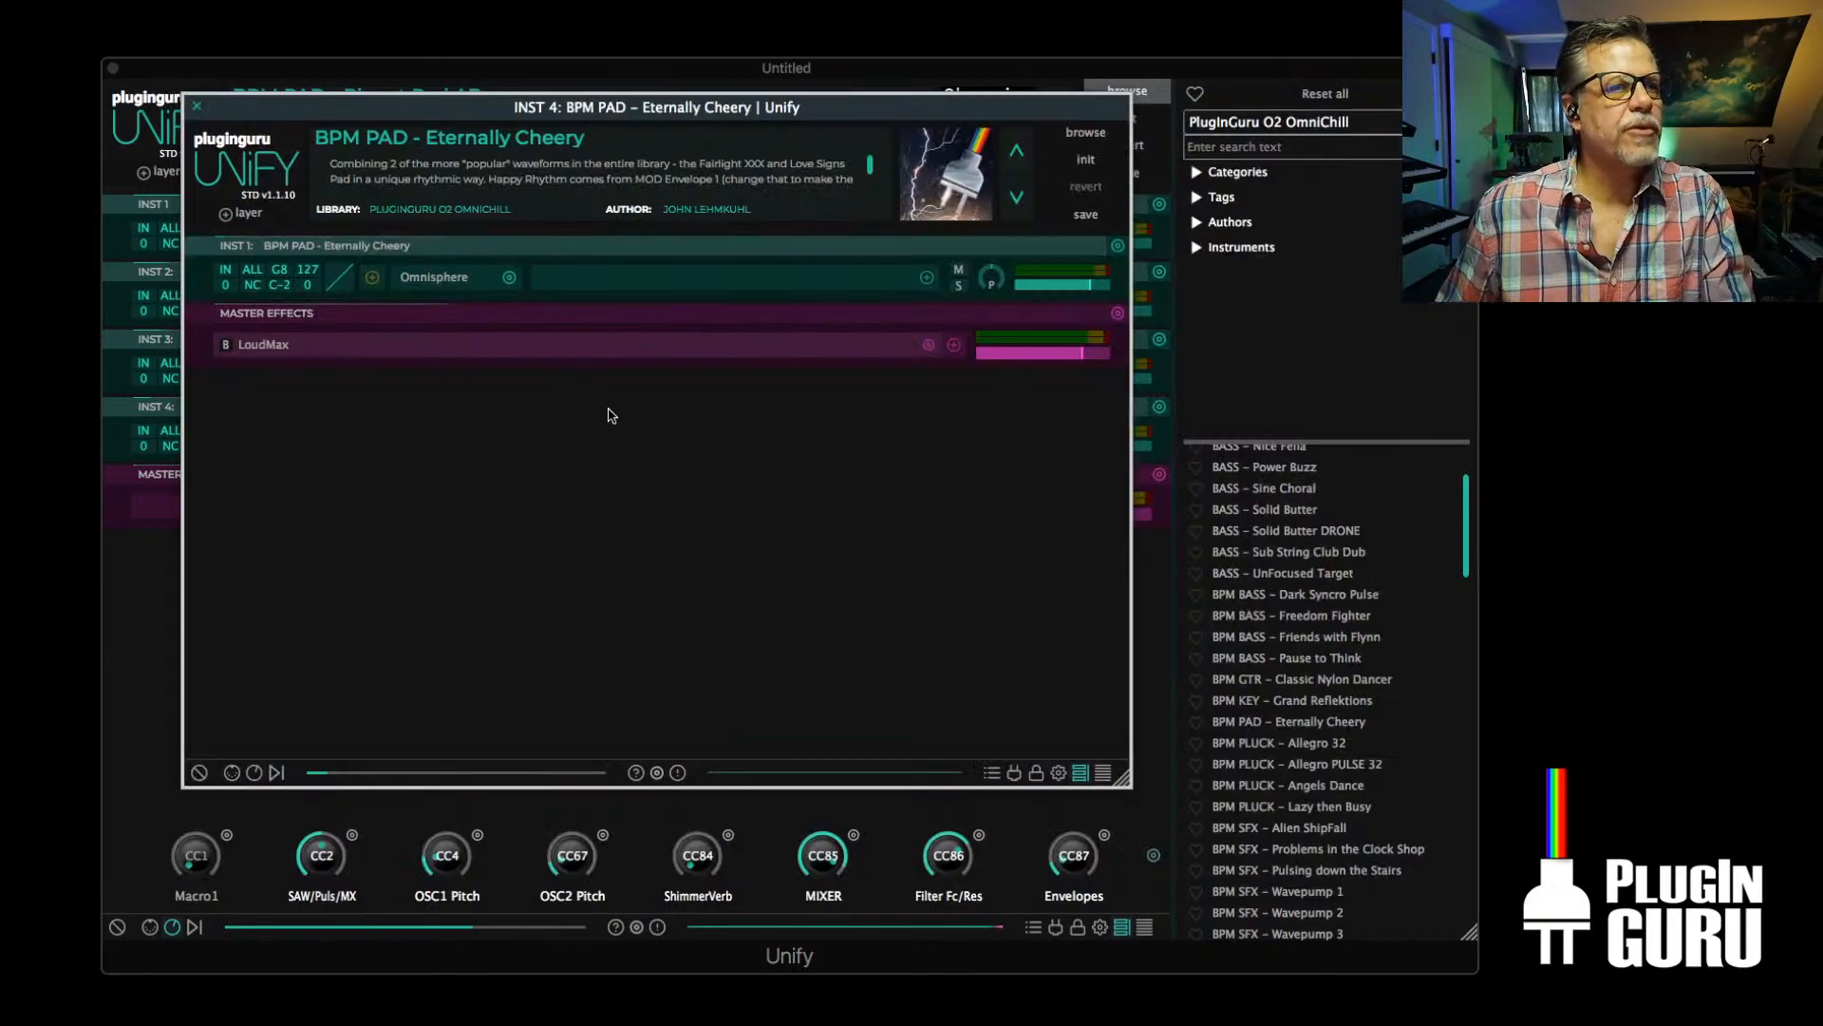
pyautogui.click(1302, 725)
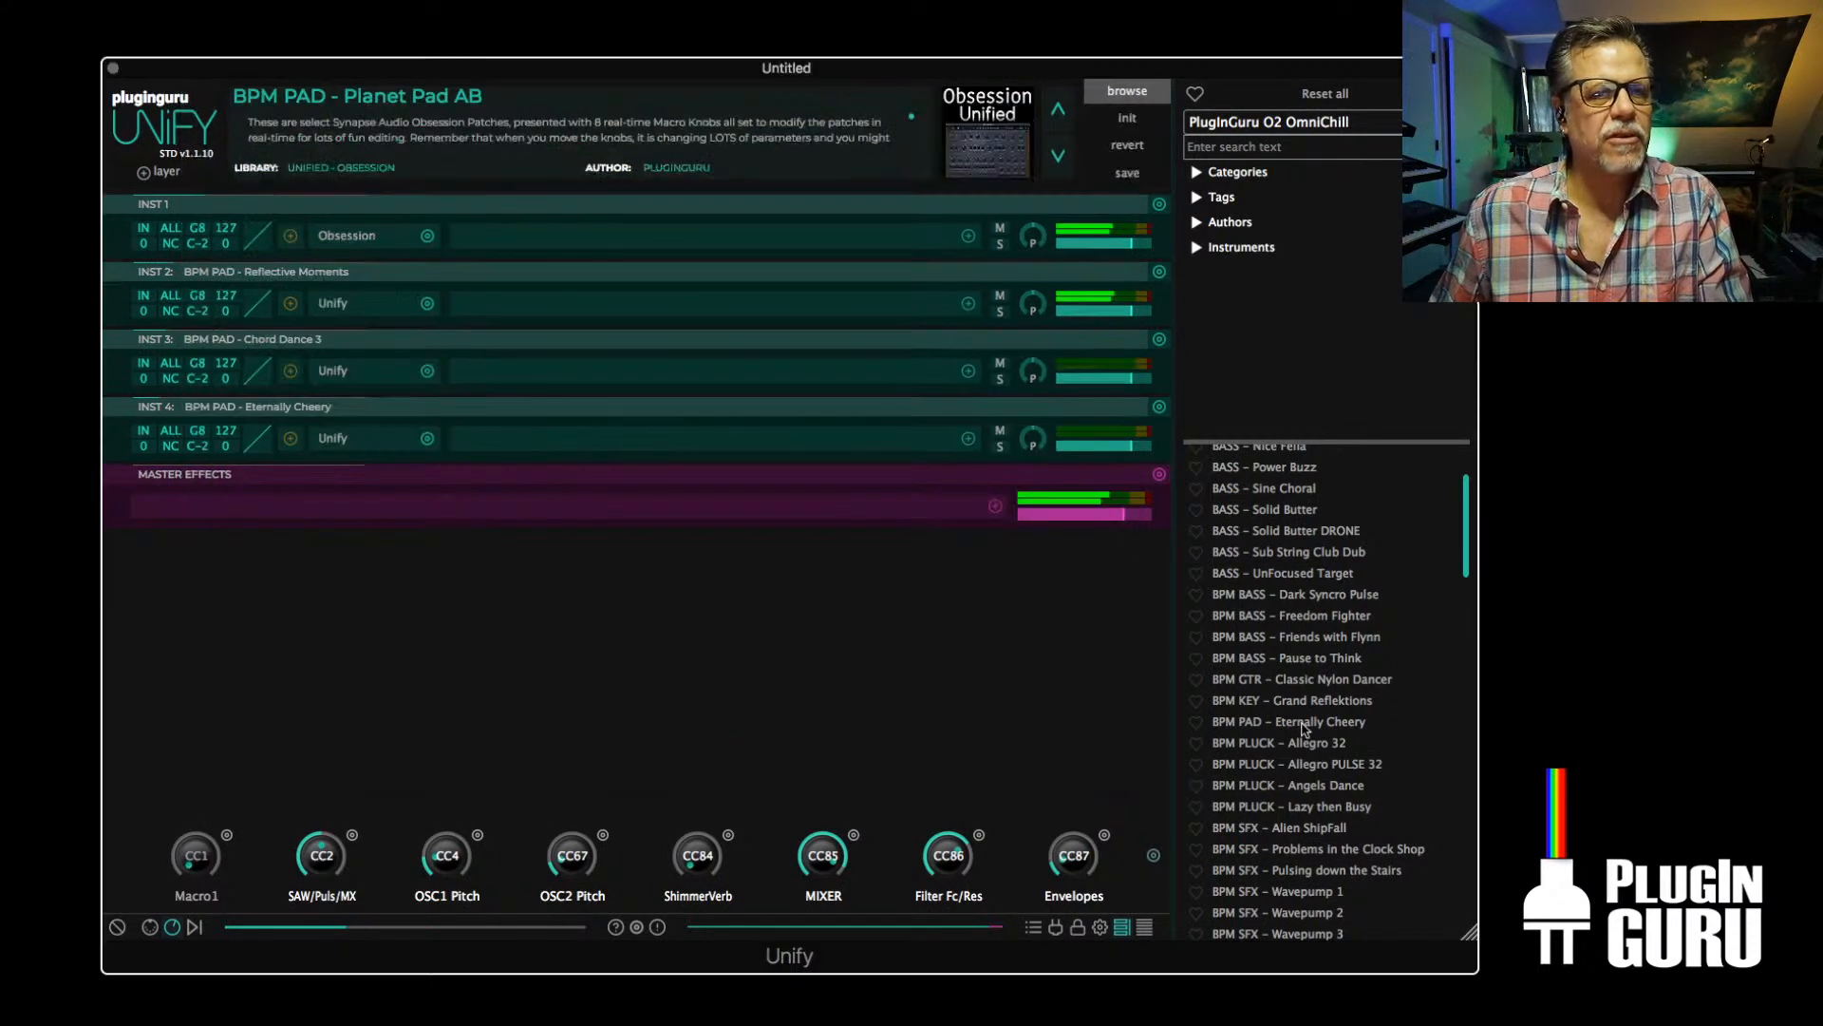
# Replace the layered patch with BPM PAD - Eternally Cheery, followed by BPM KEY - Grand Reflektions
pyautogui.click(1303, 723)
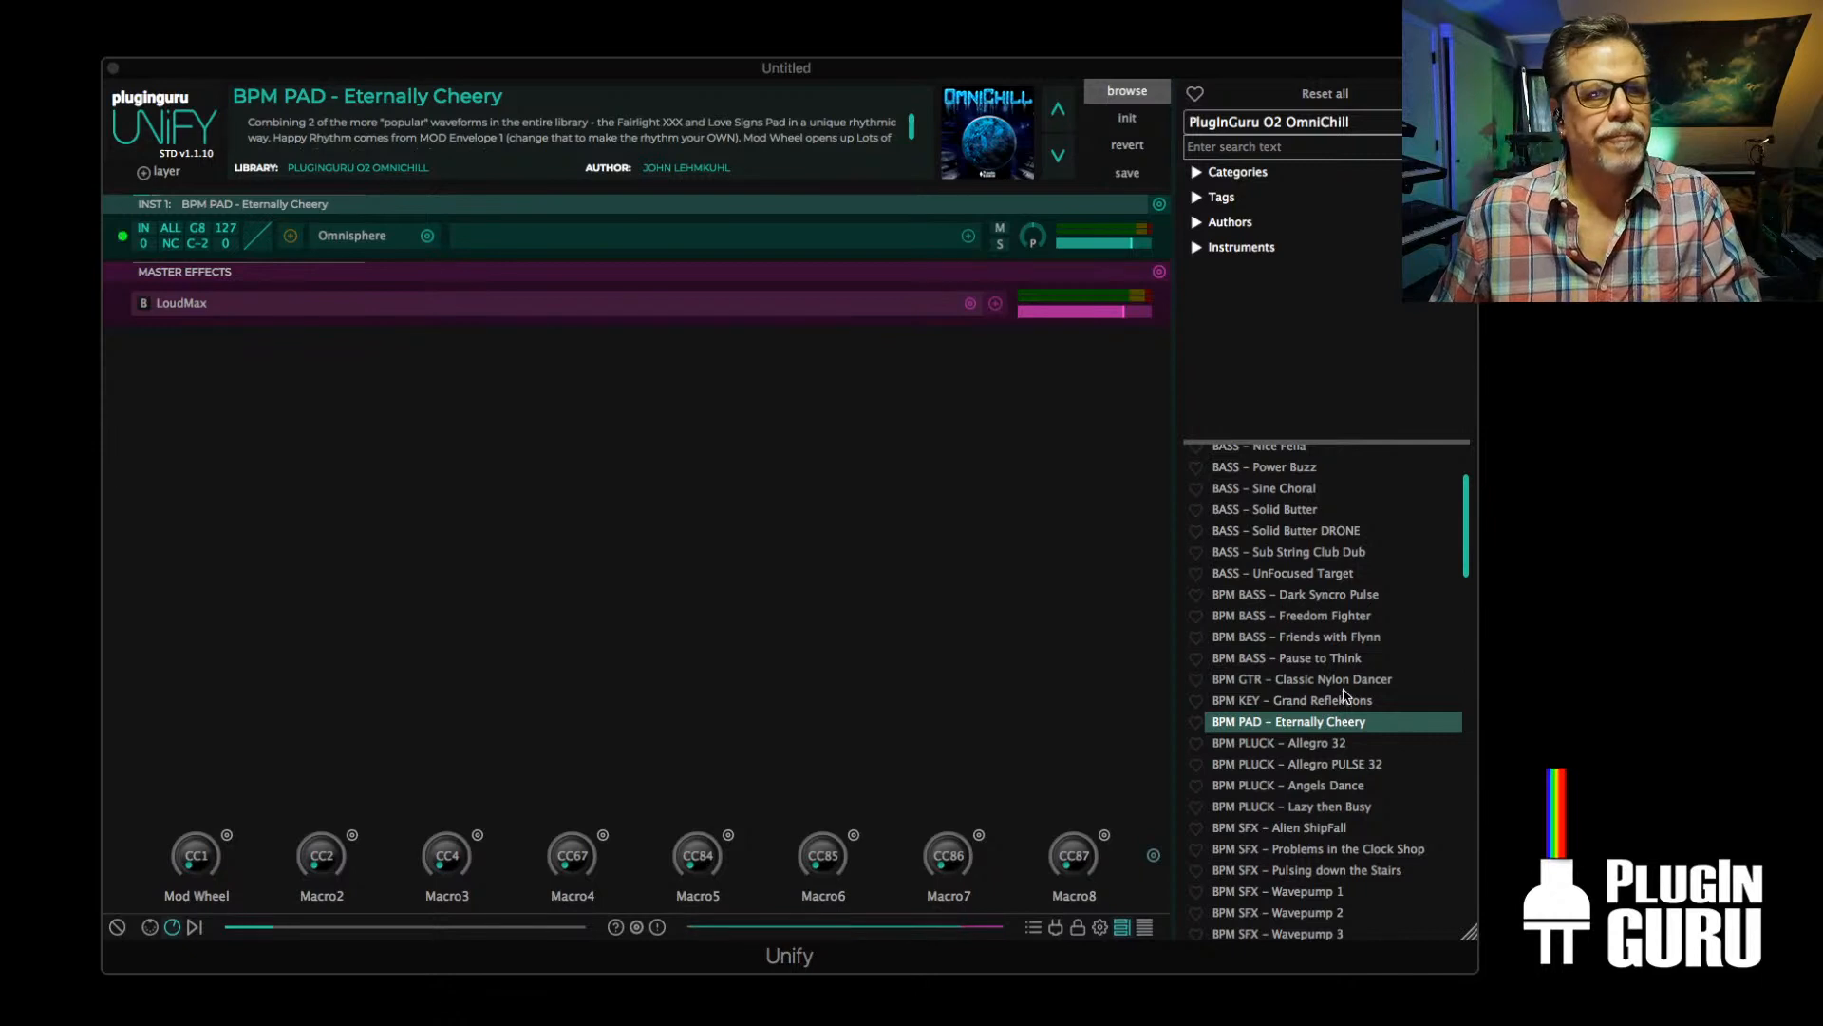
pyautogui.click(1321, 704)
pyautogui.click(1327, 702)
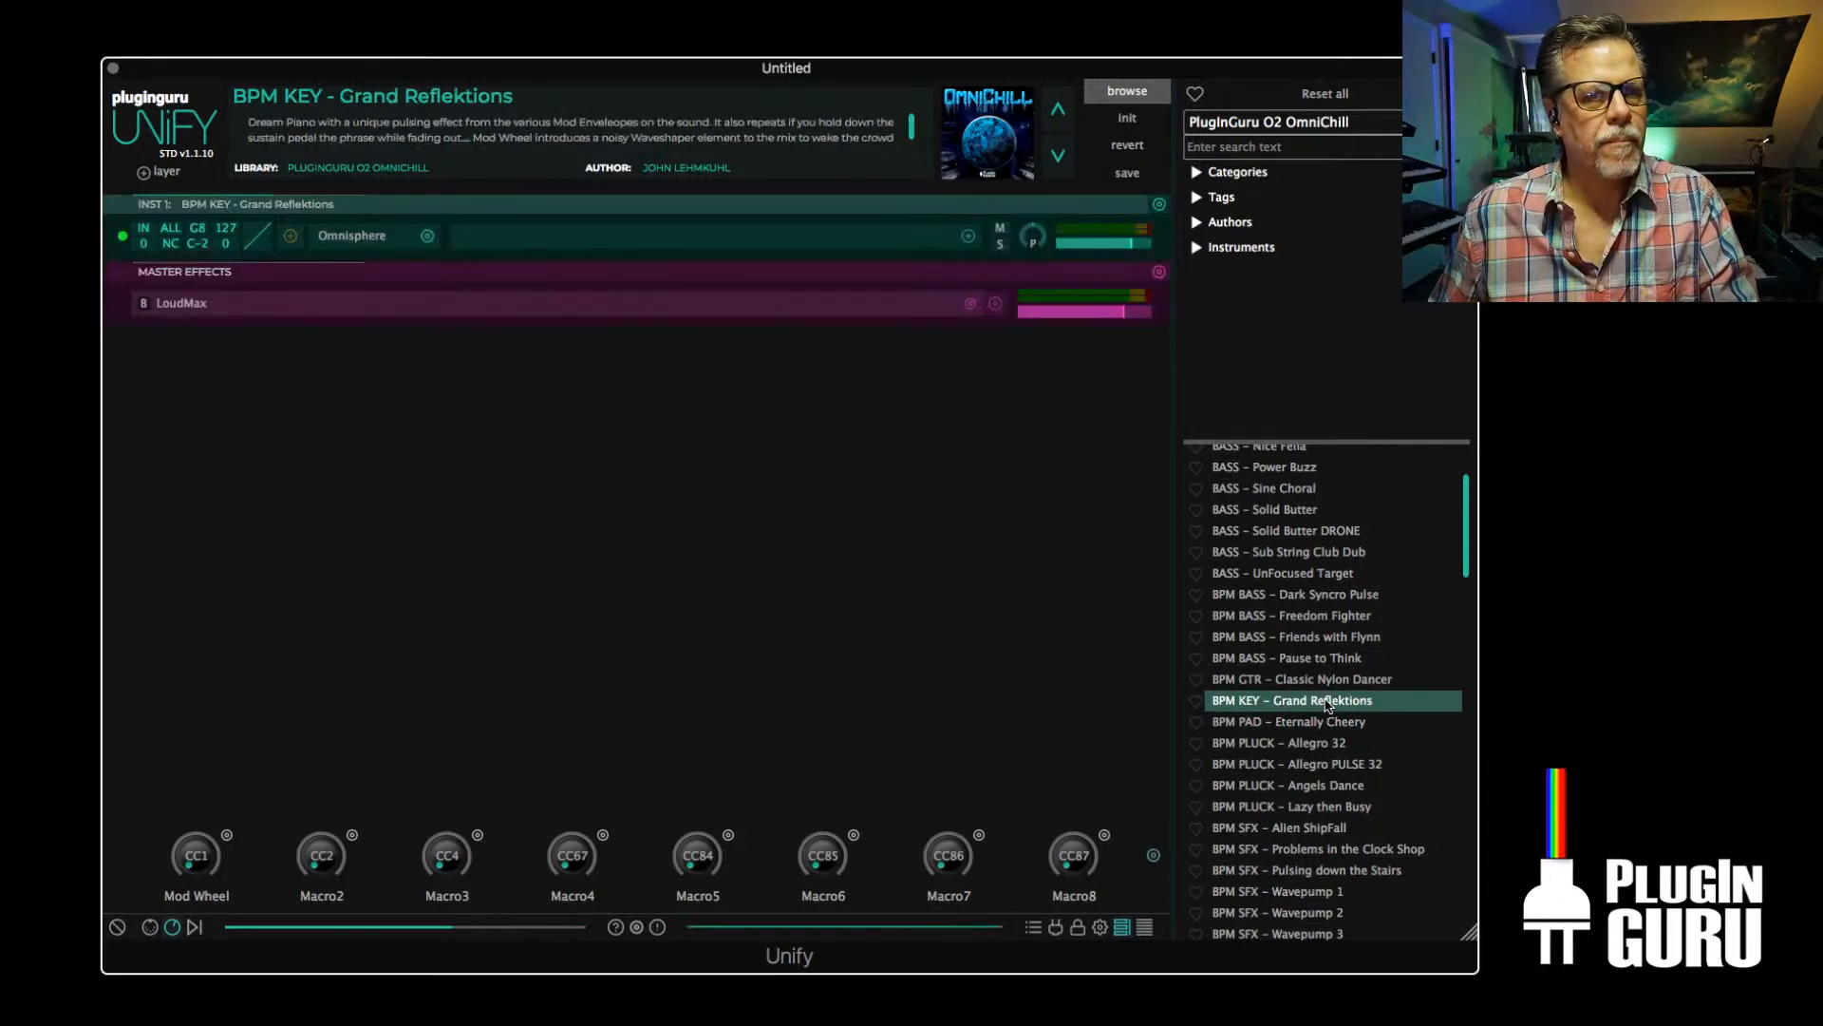
# Load the OmniChill patch BPM BASS - Dark Syncro Pulse, followed by BASS - Dragon Square
pyautogui.click(1293, 595)
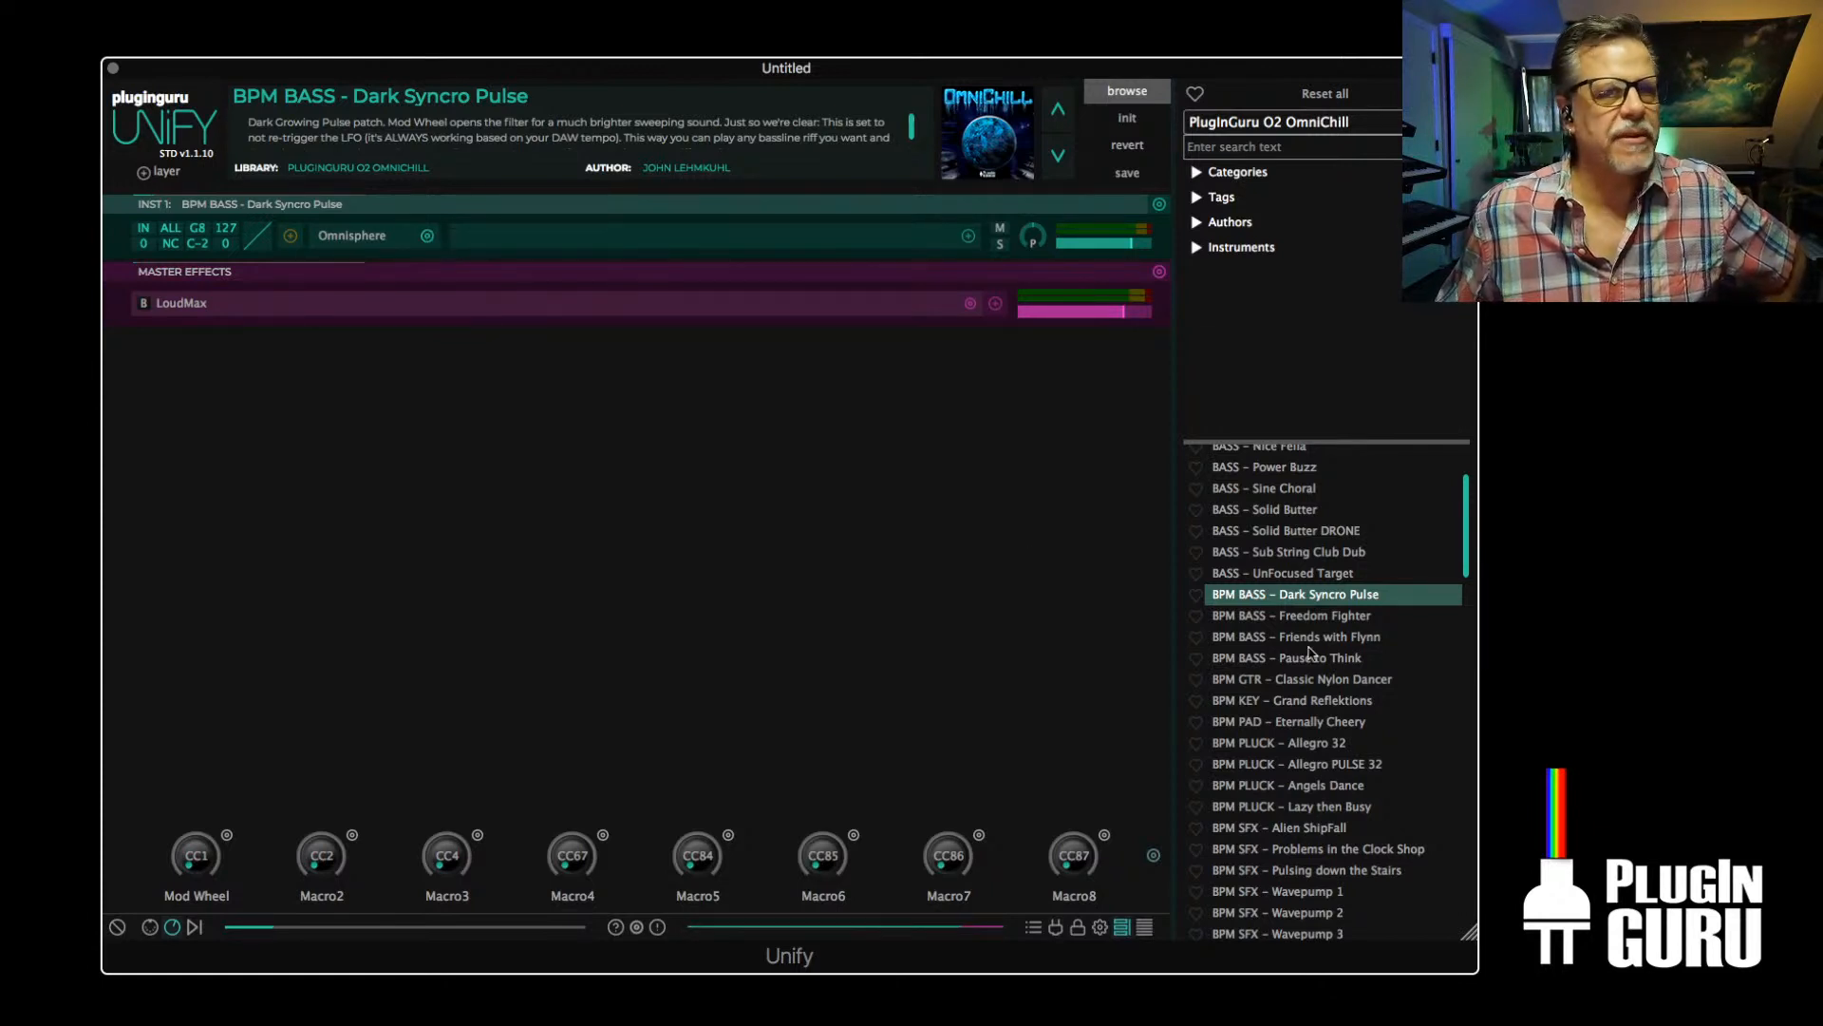
pyautogui.scroll(3, 1310, 570)
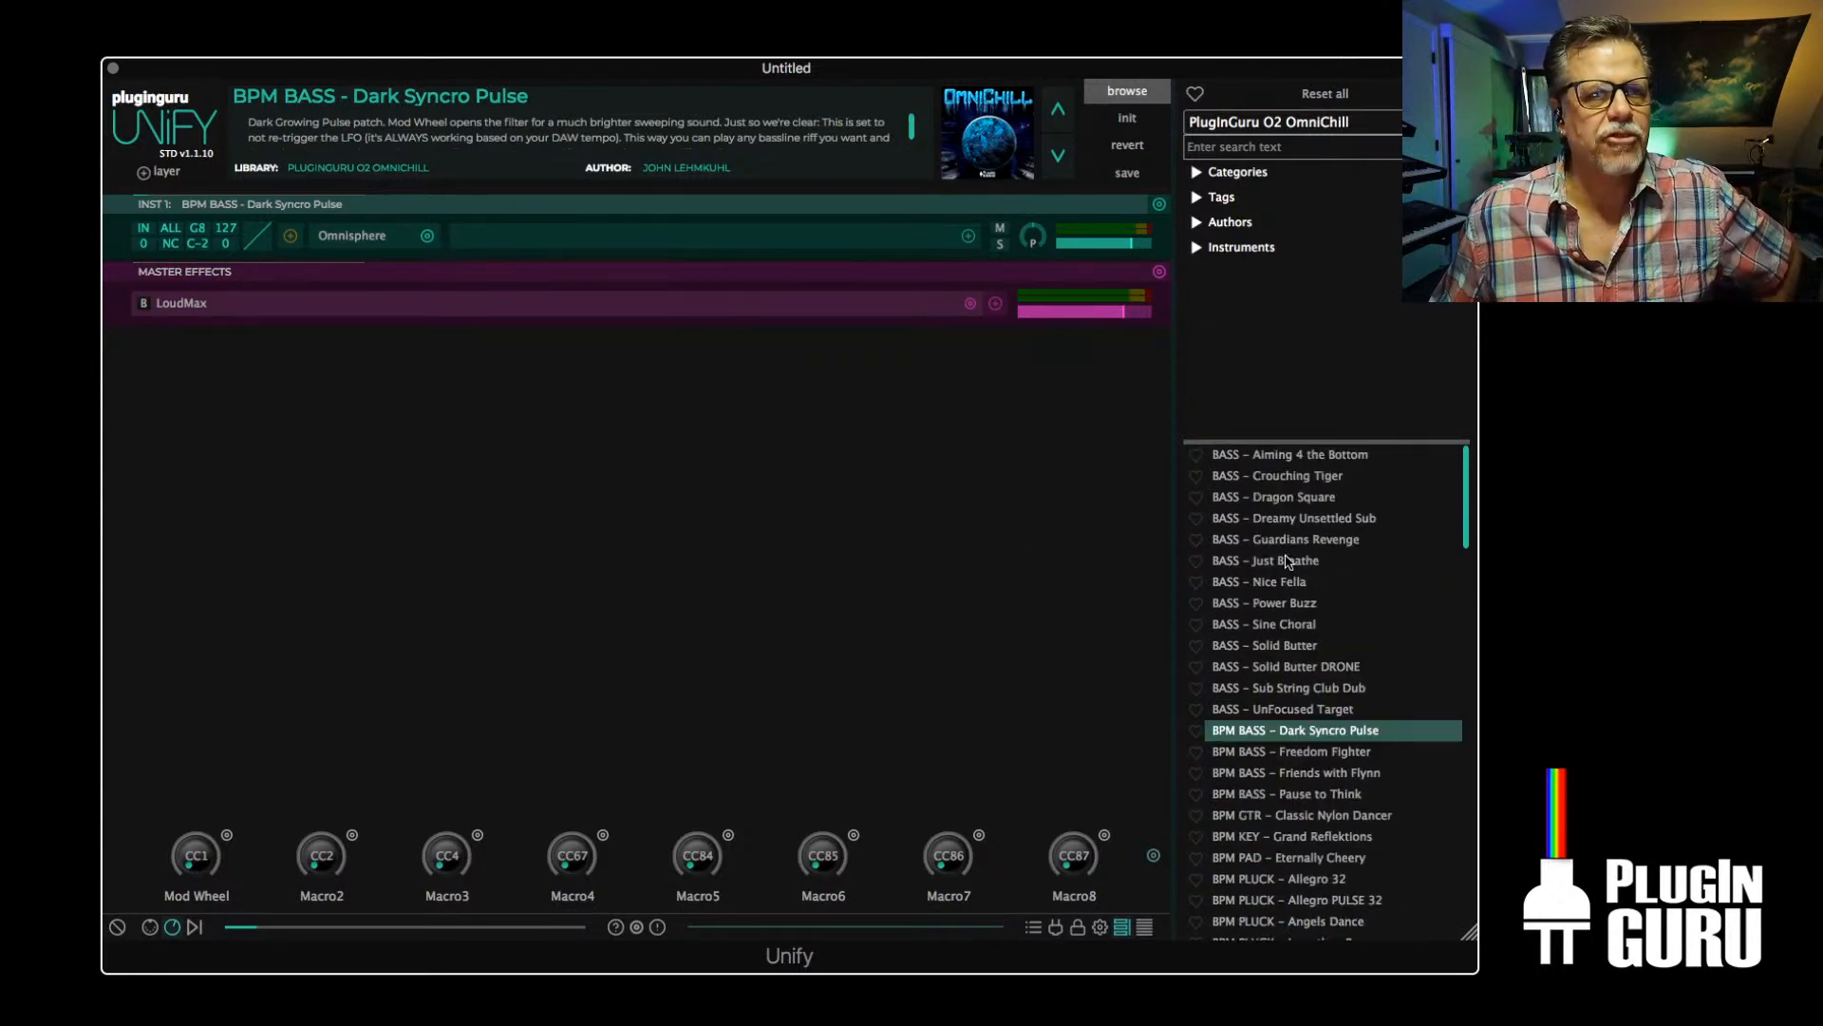
pyautogui.click(1302, 503)
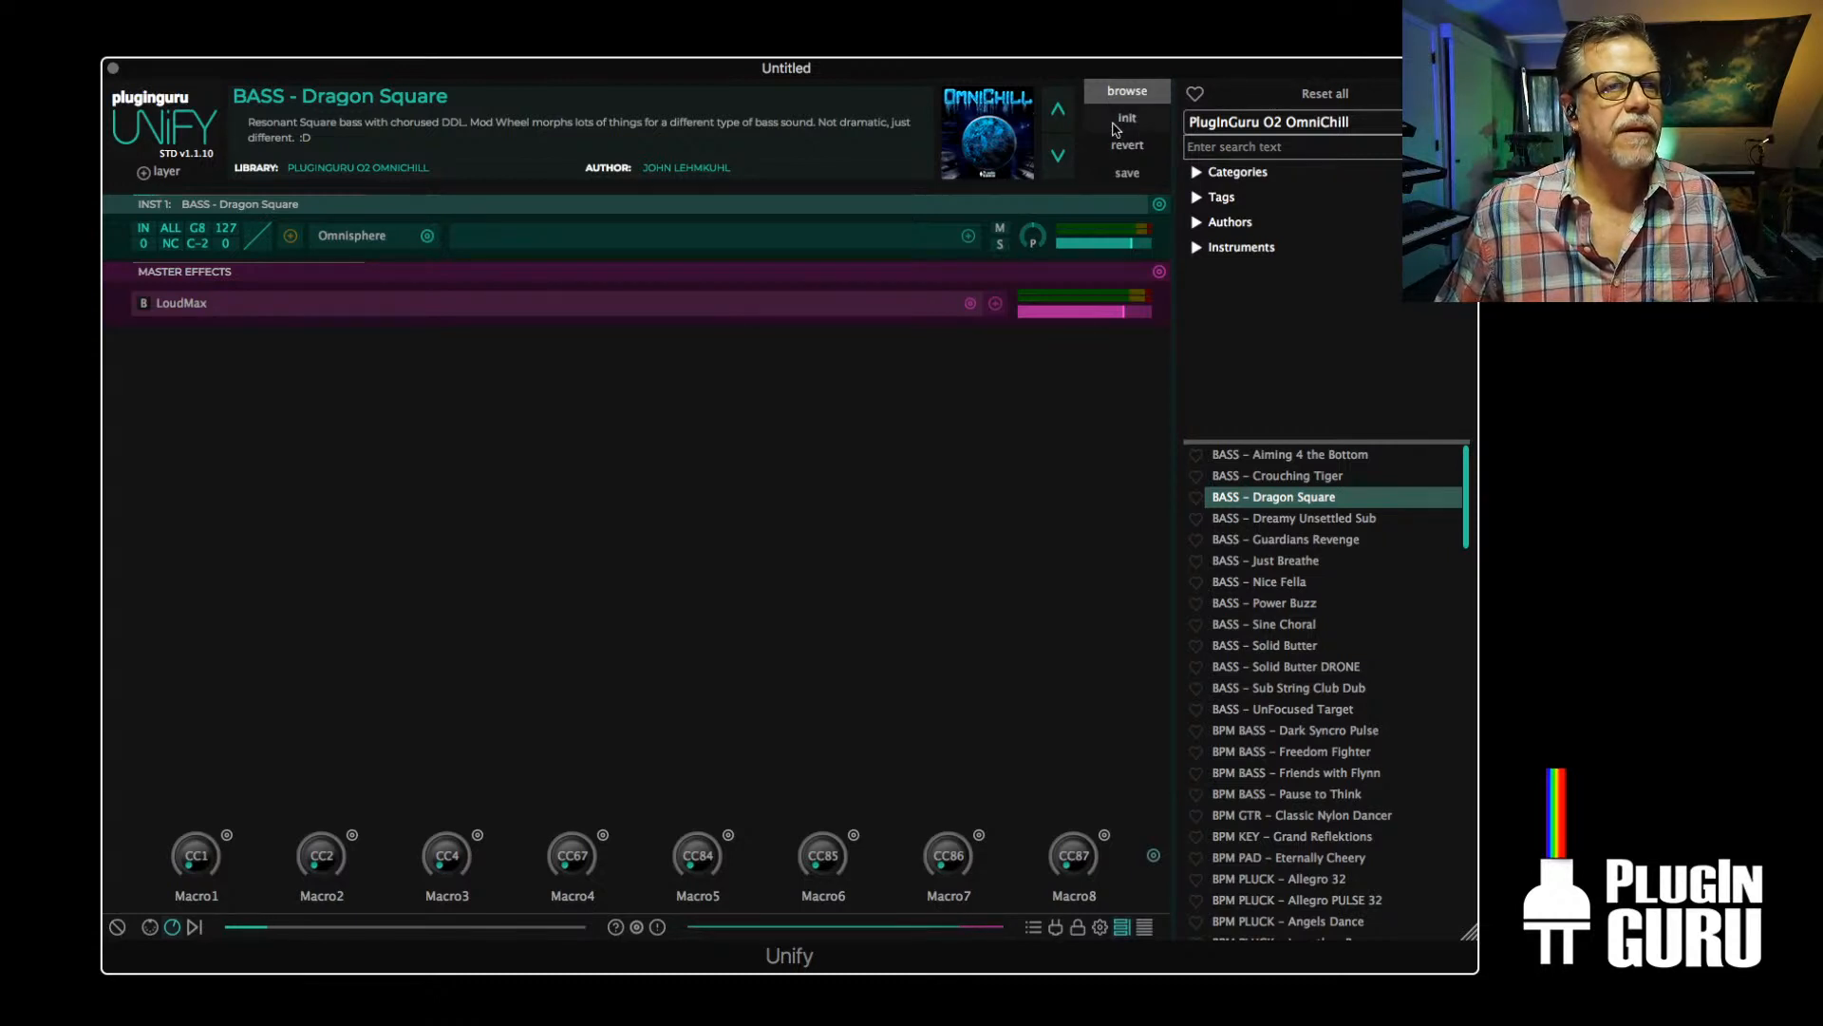
# Initialize the patch and swap INST 1's Sine Wave Synth for Omnisphere from the favorite instruments
pyautogui.click(1122, 121)
pyautogui.click(427, 236)
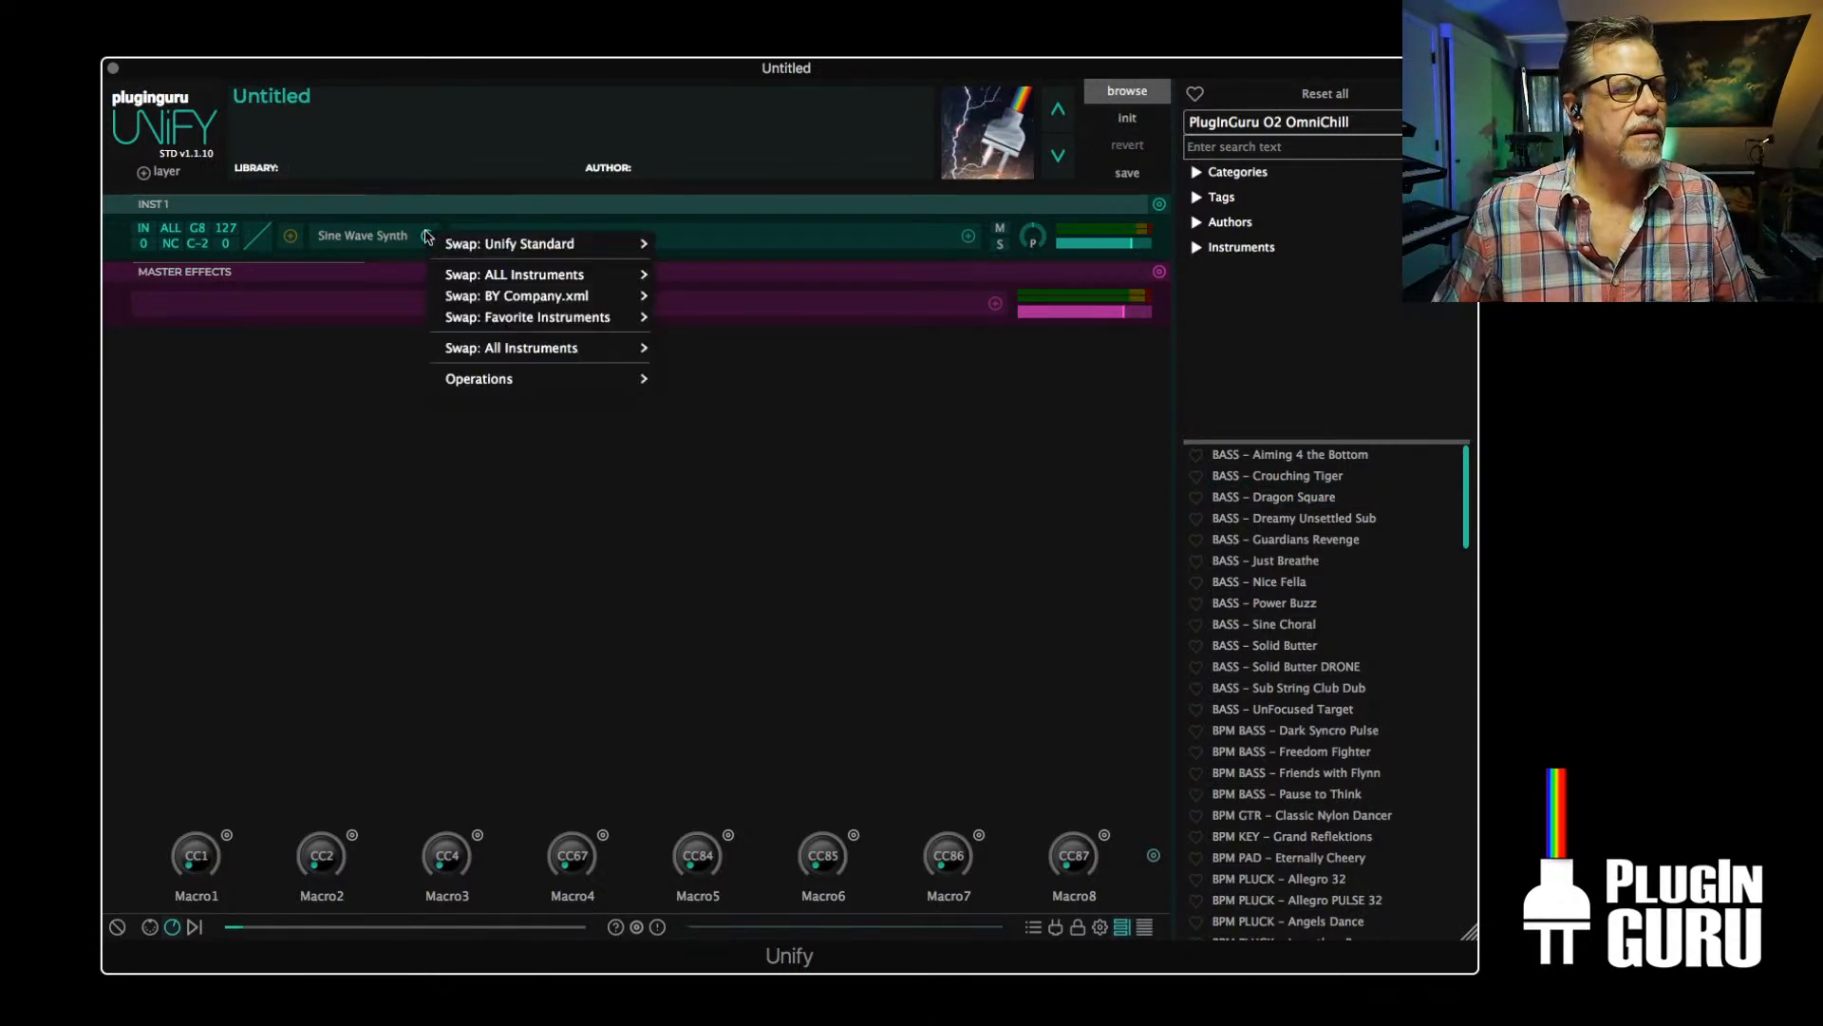
pyautogui.moveTo(520, 323)
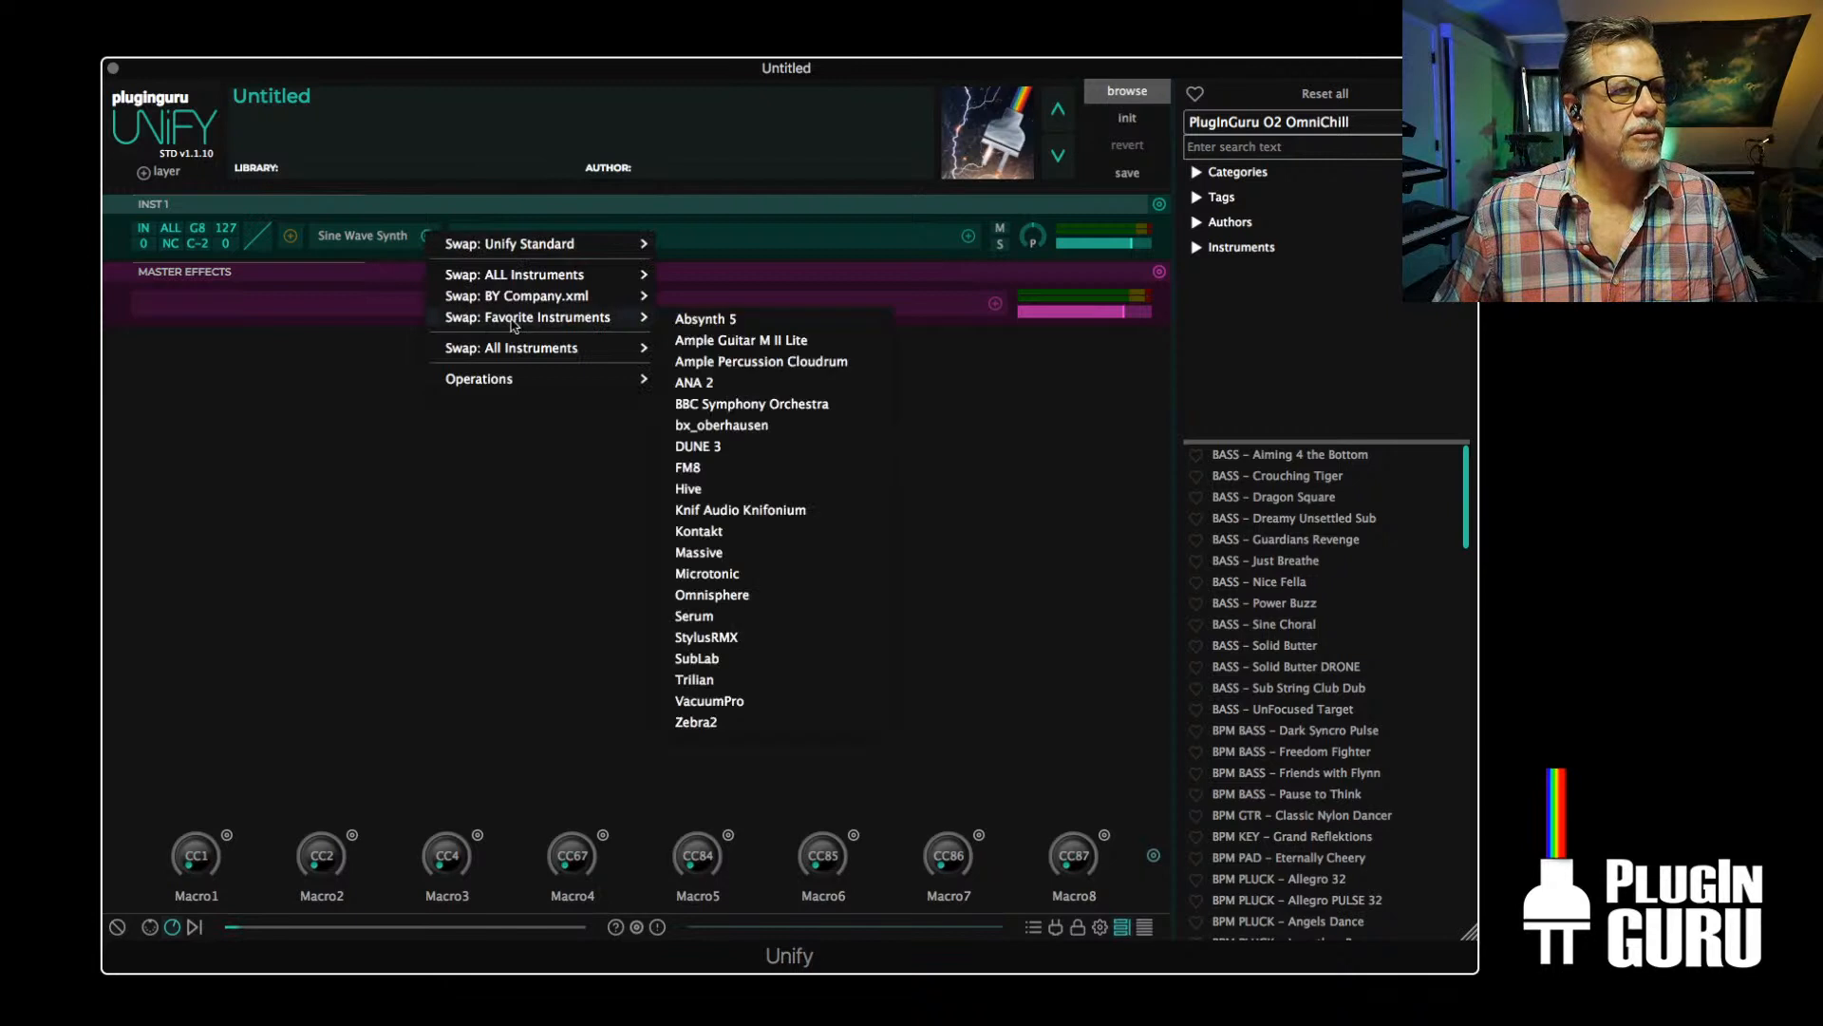
pyautogui.click(732, 600)
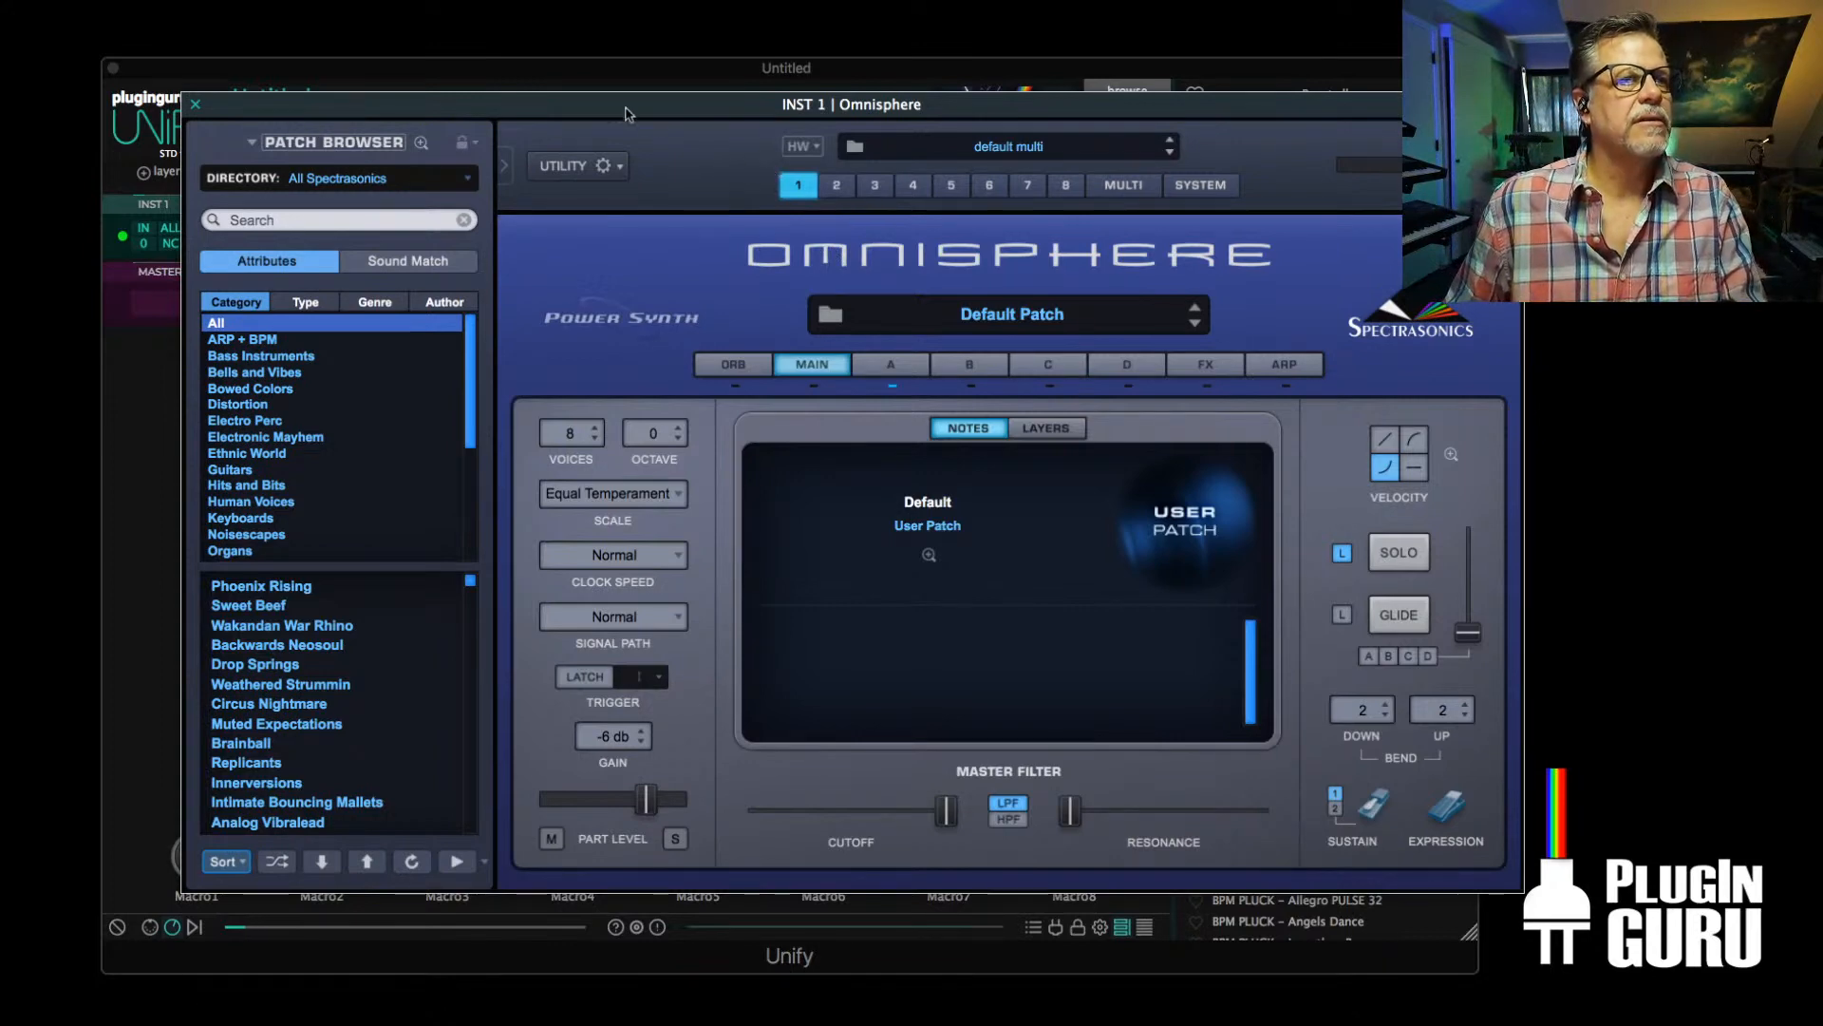
# Move the Omnisphere window aside, set INST 1's MIDI channel conversion to Ch1, and close Omnisphere
pyautogui.moveTo(608, 101); pyautogui.dragTo(925, 241)
pyautogui.click(170, 243)
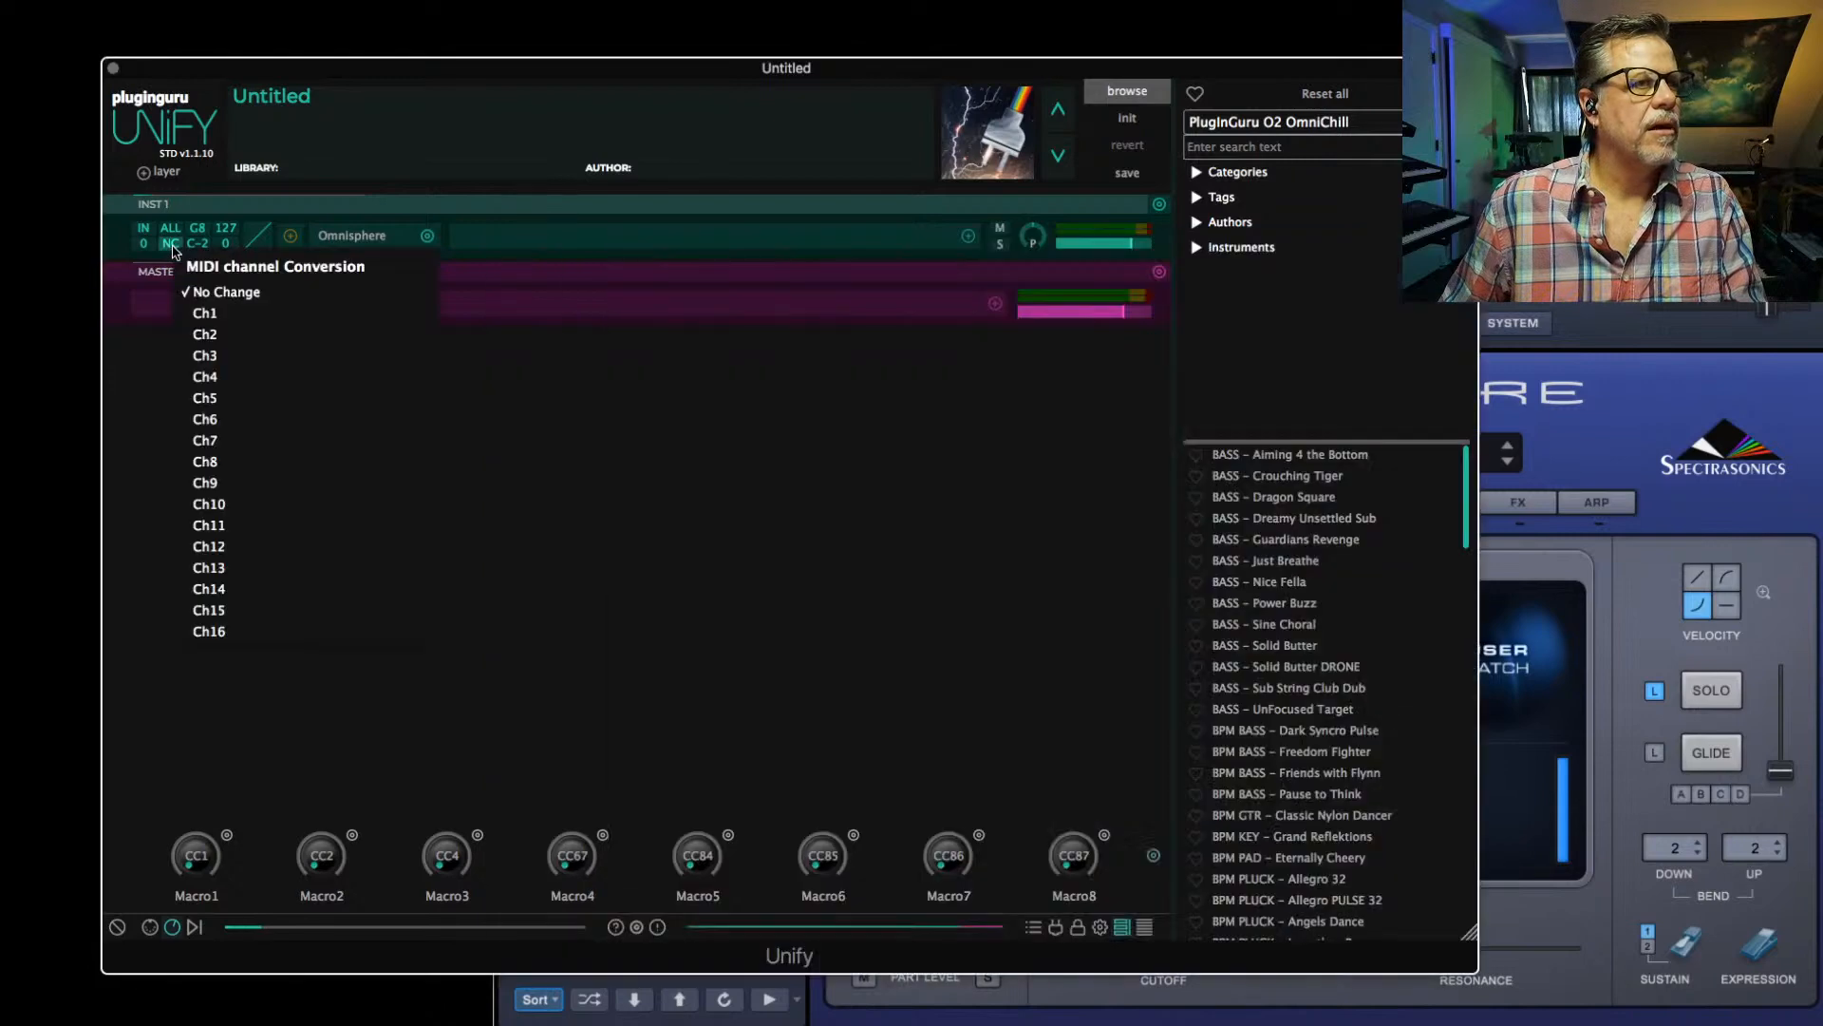
pyautogui.click(228, 320)
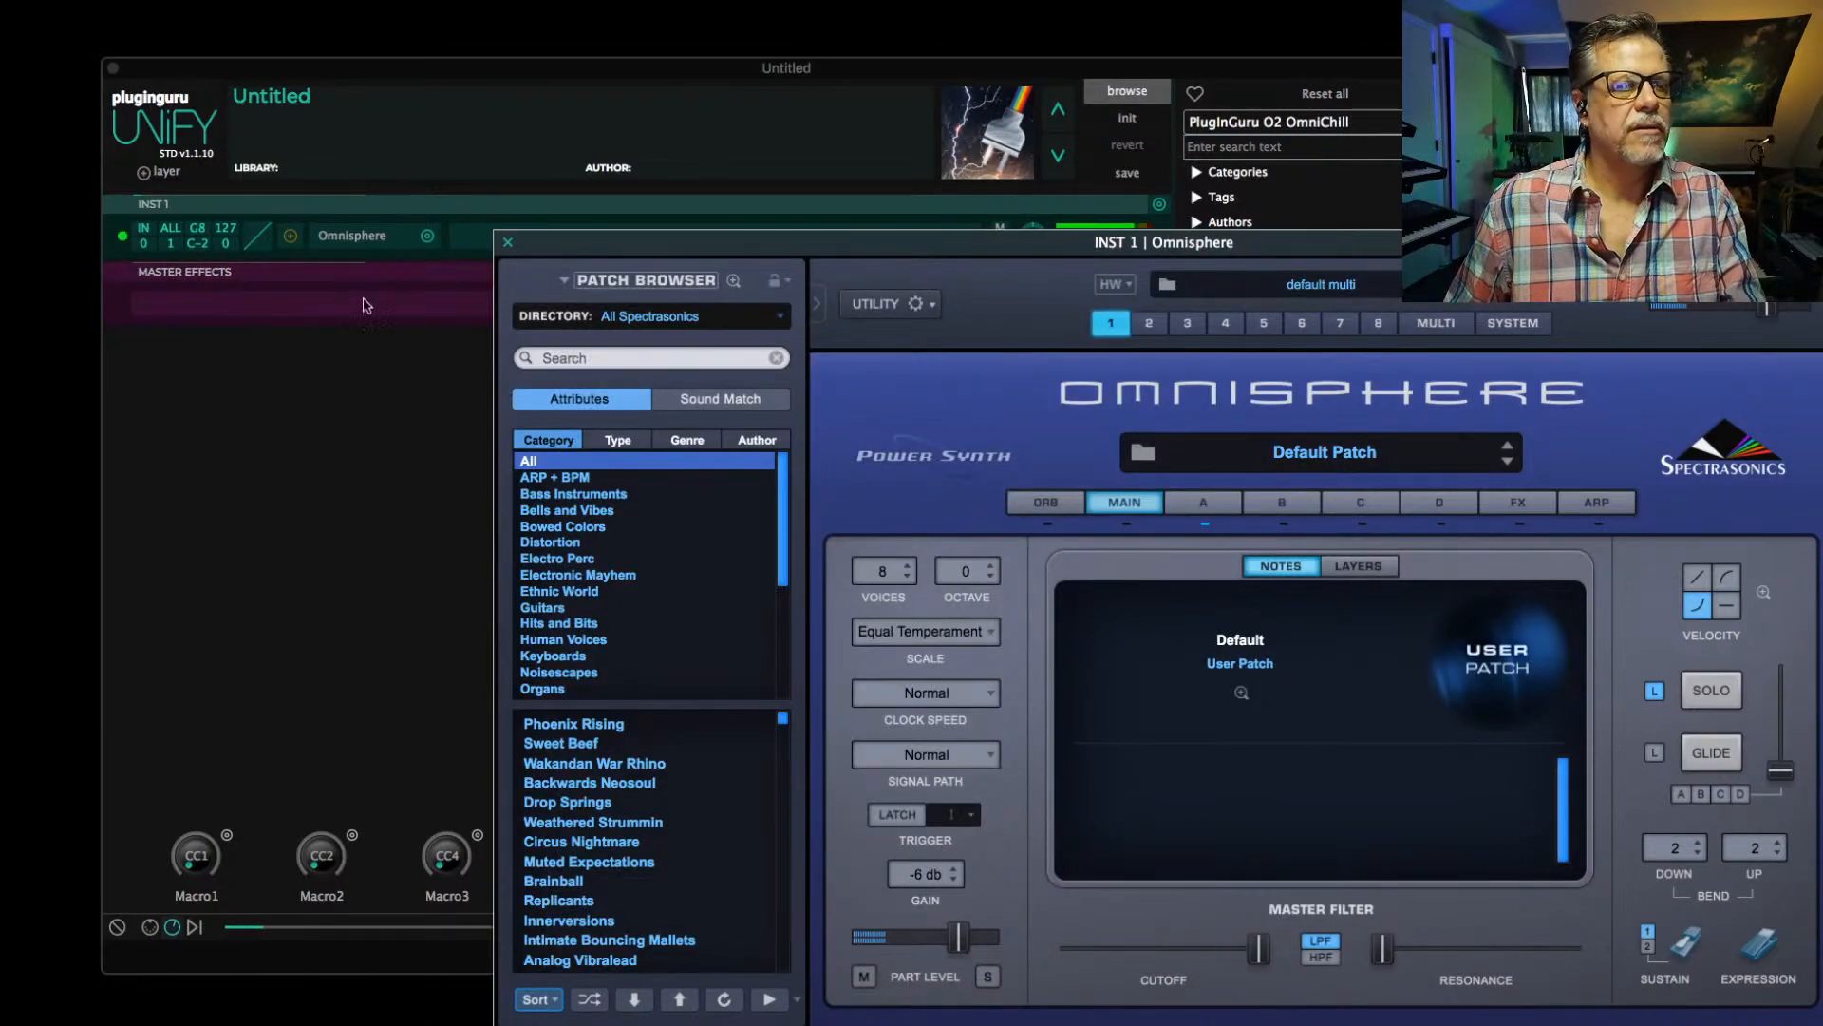
pyautogui.click(432, 315)
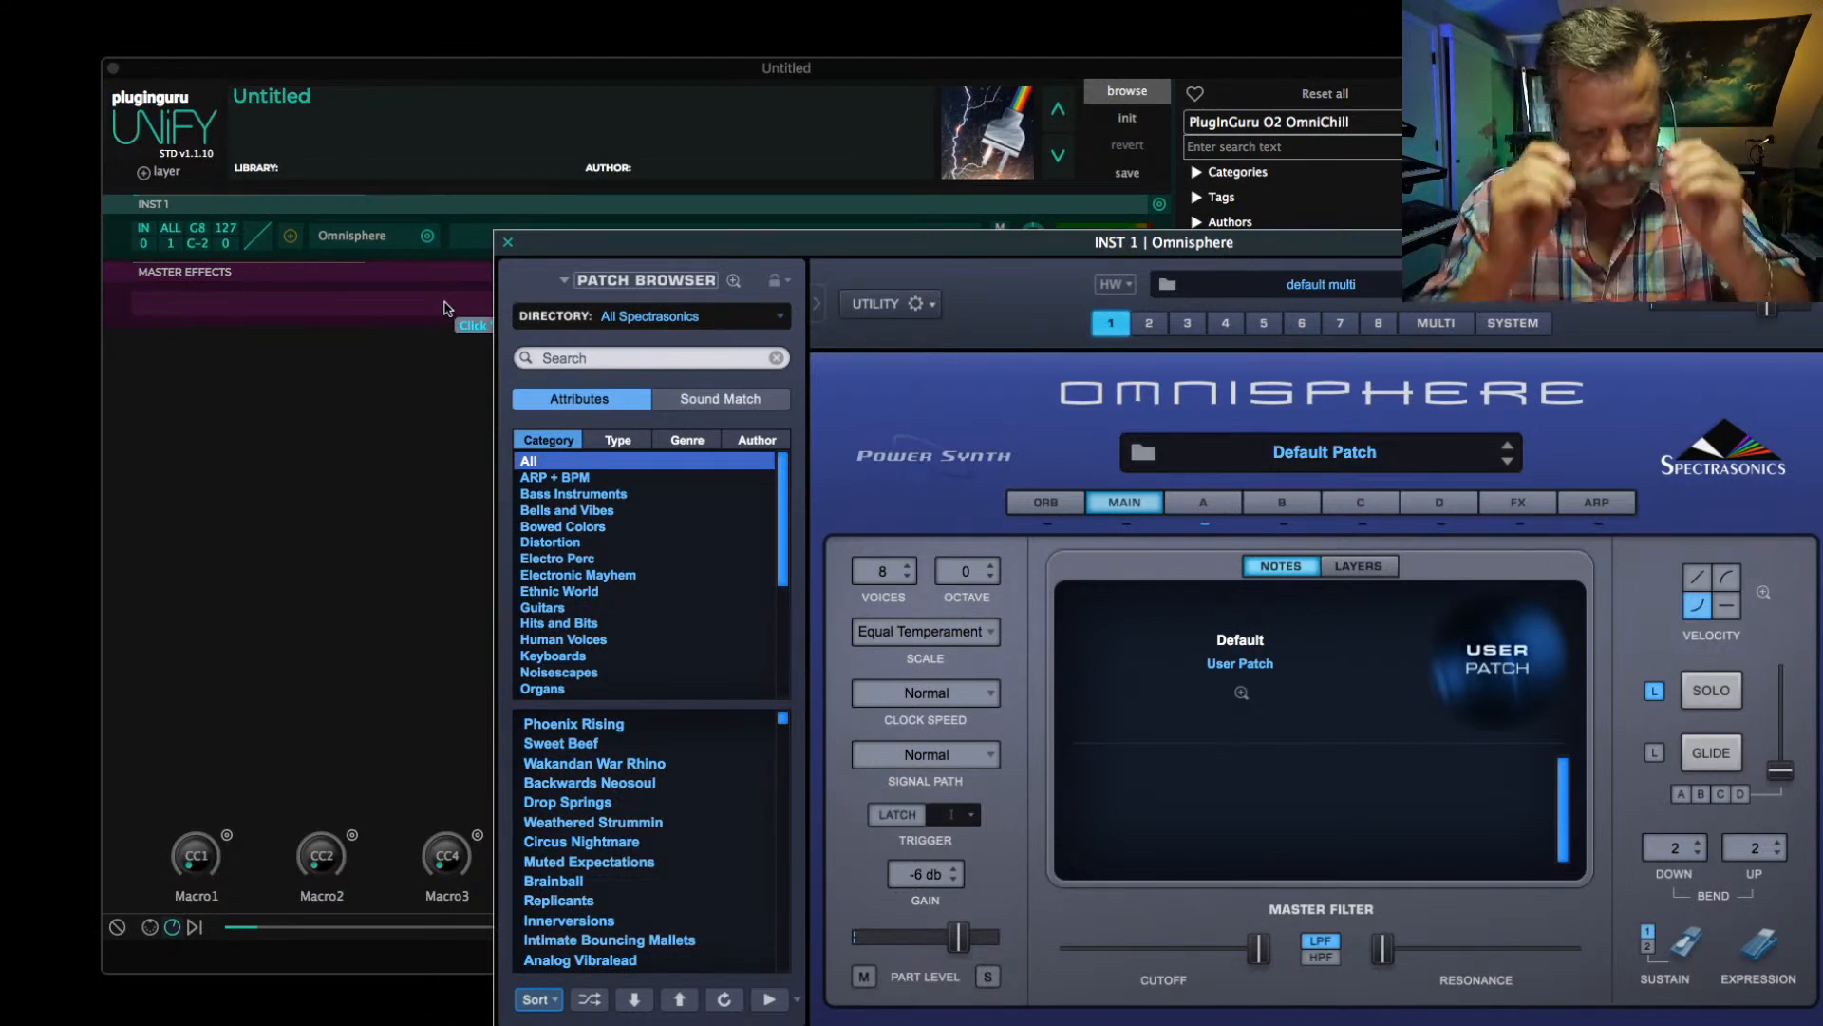
pyautogui.click(502, 246)
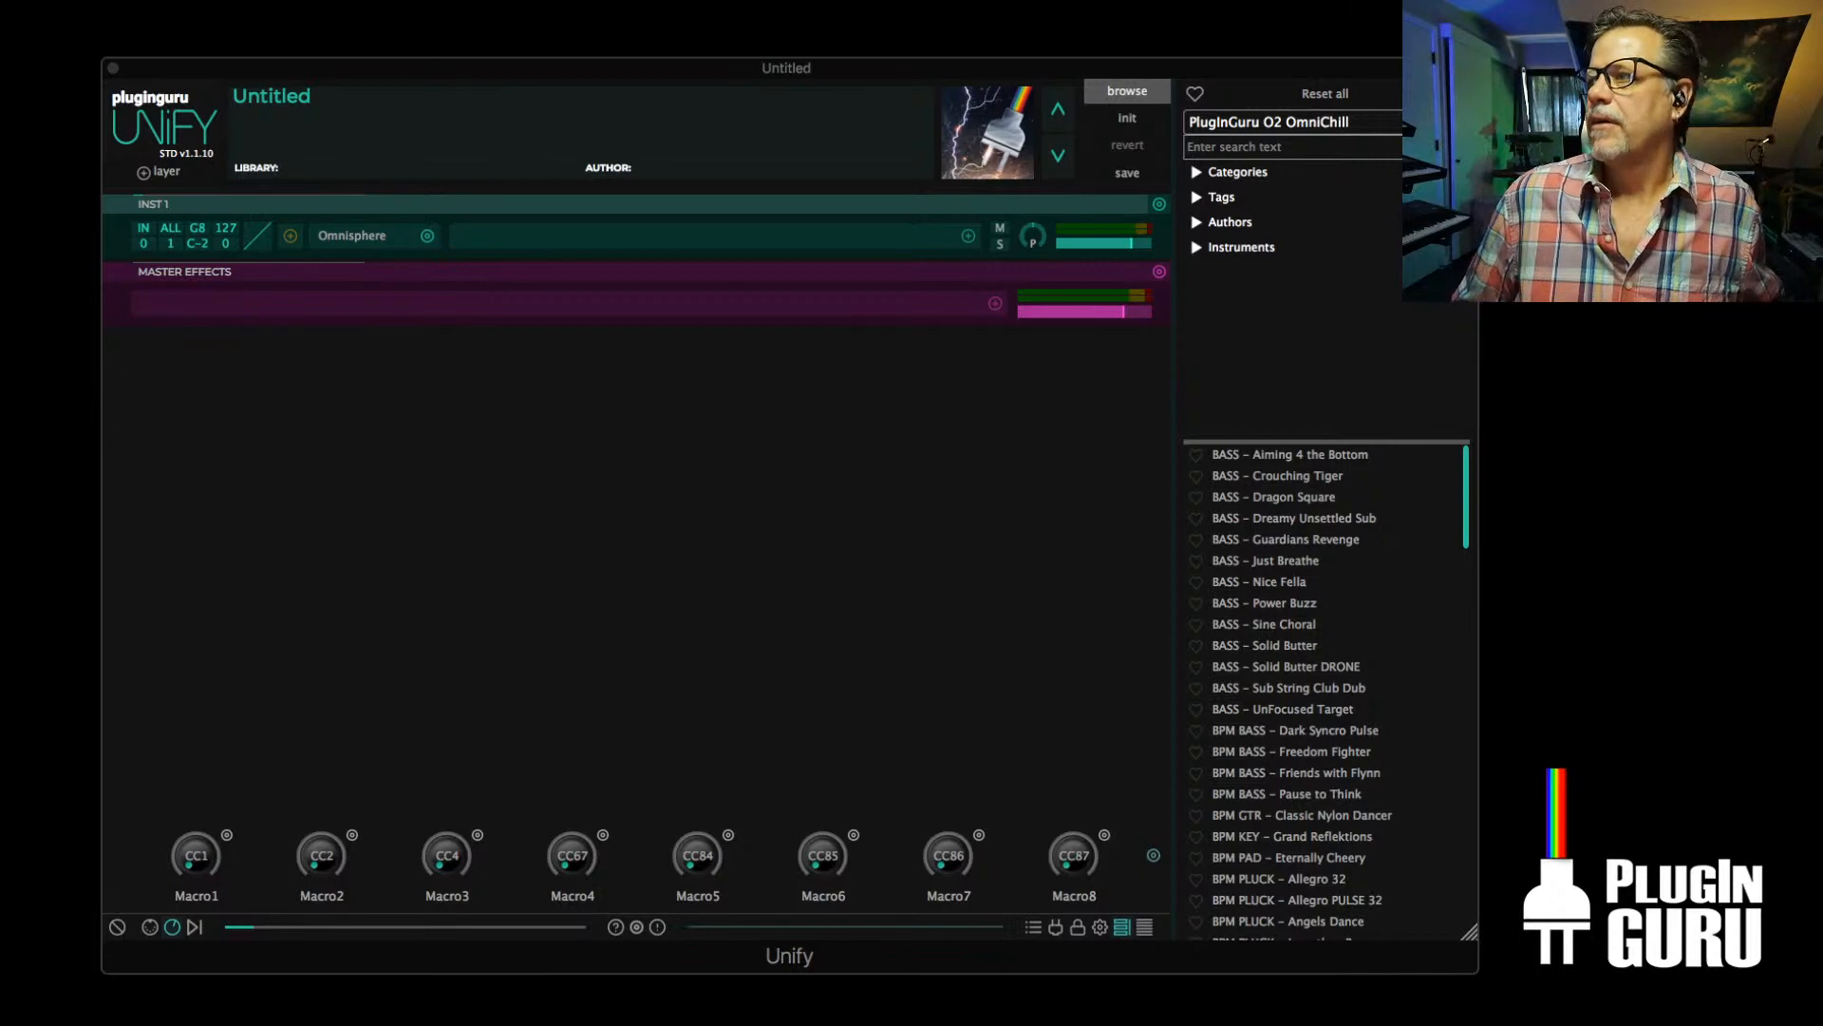
pyautogui.press('super+Tab')
pyautogui.press('super+Tab')
pyautogui.press('super+shift+Tab')
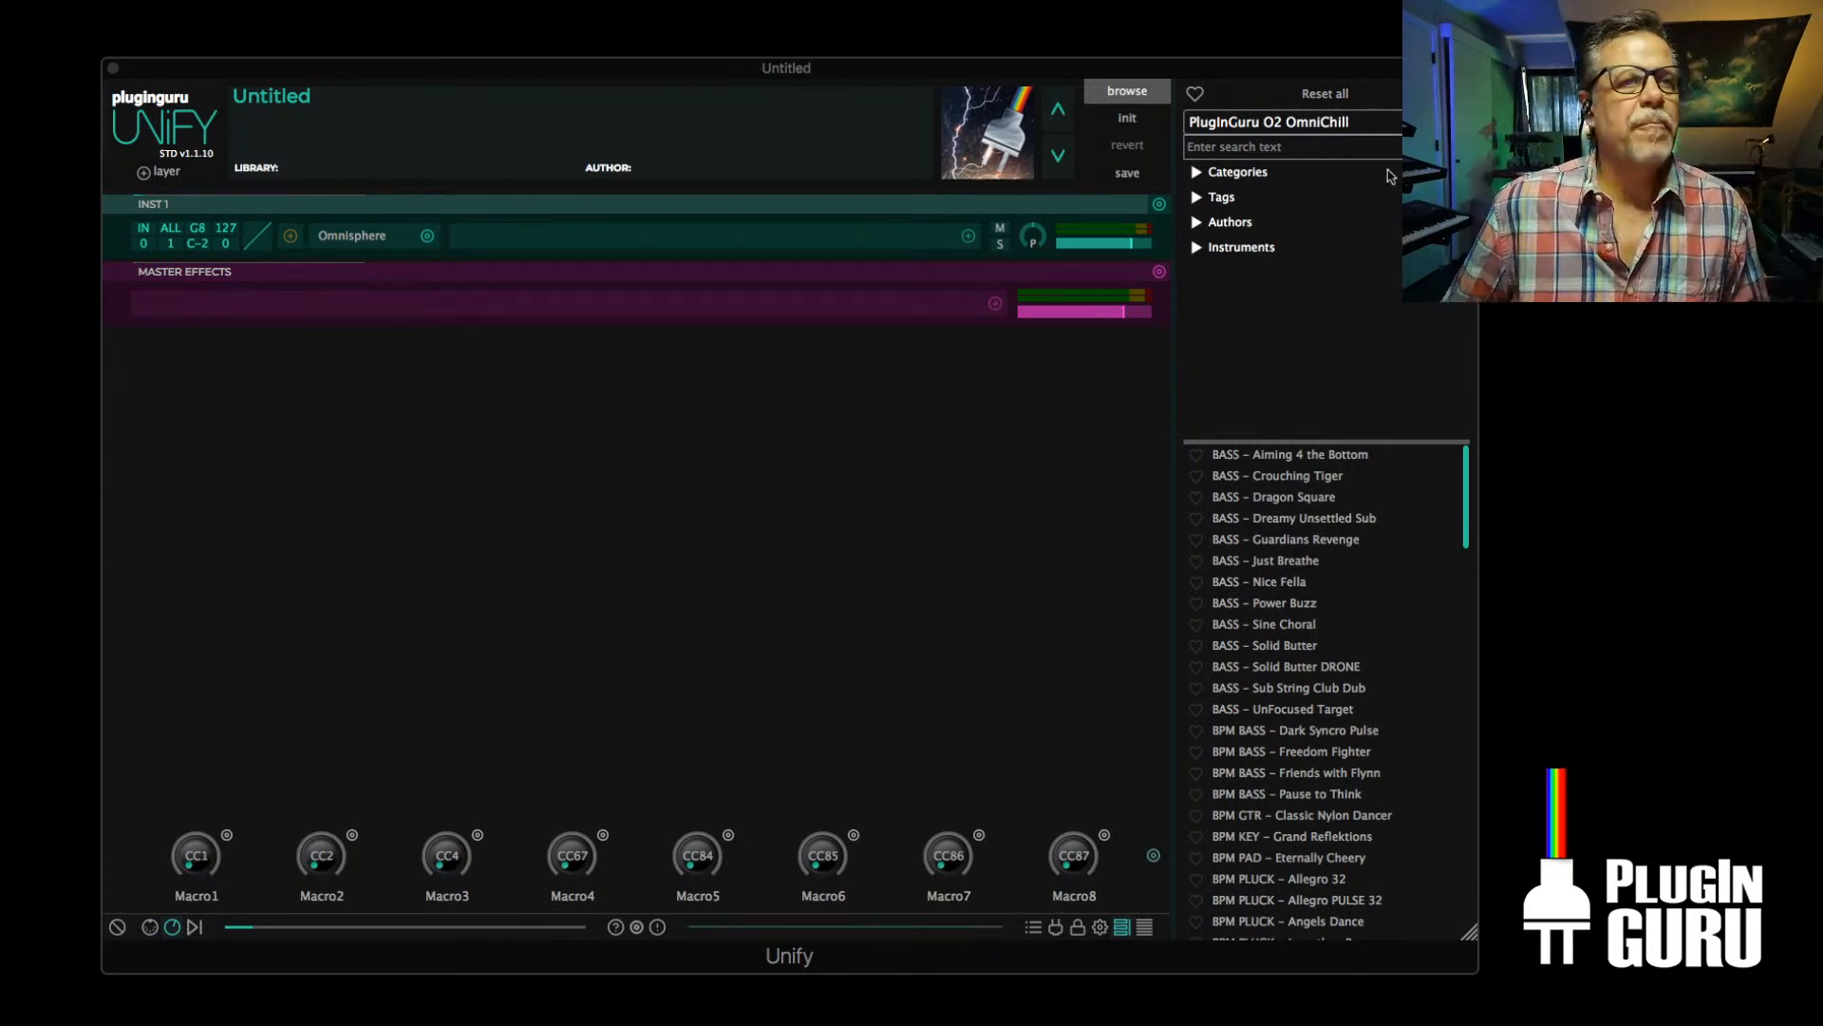
# Load BPM ARP - Seismograph from the PlugInGuru O2 TetraSonics library and check INST 1's MIDI channel conversion options
pyautogui.click(1263, 120)
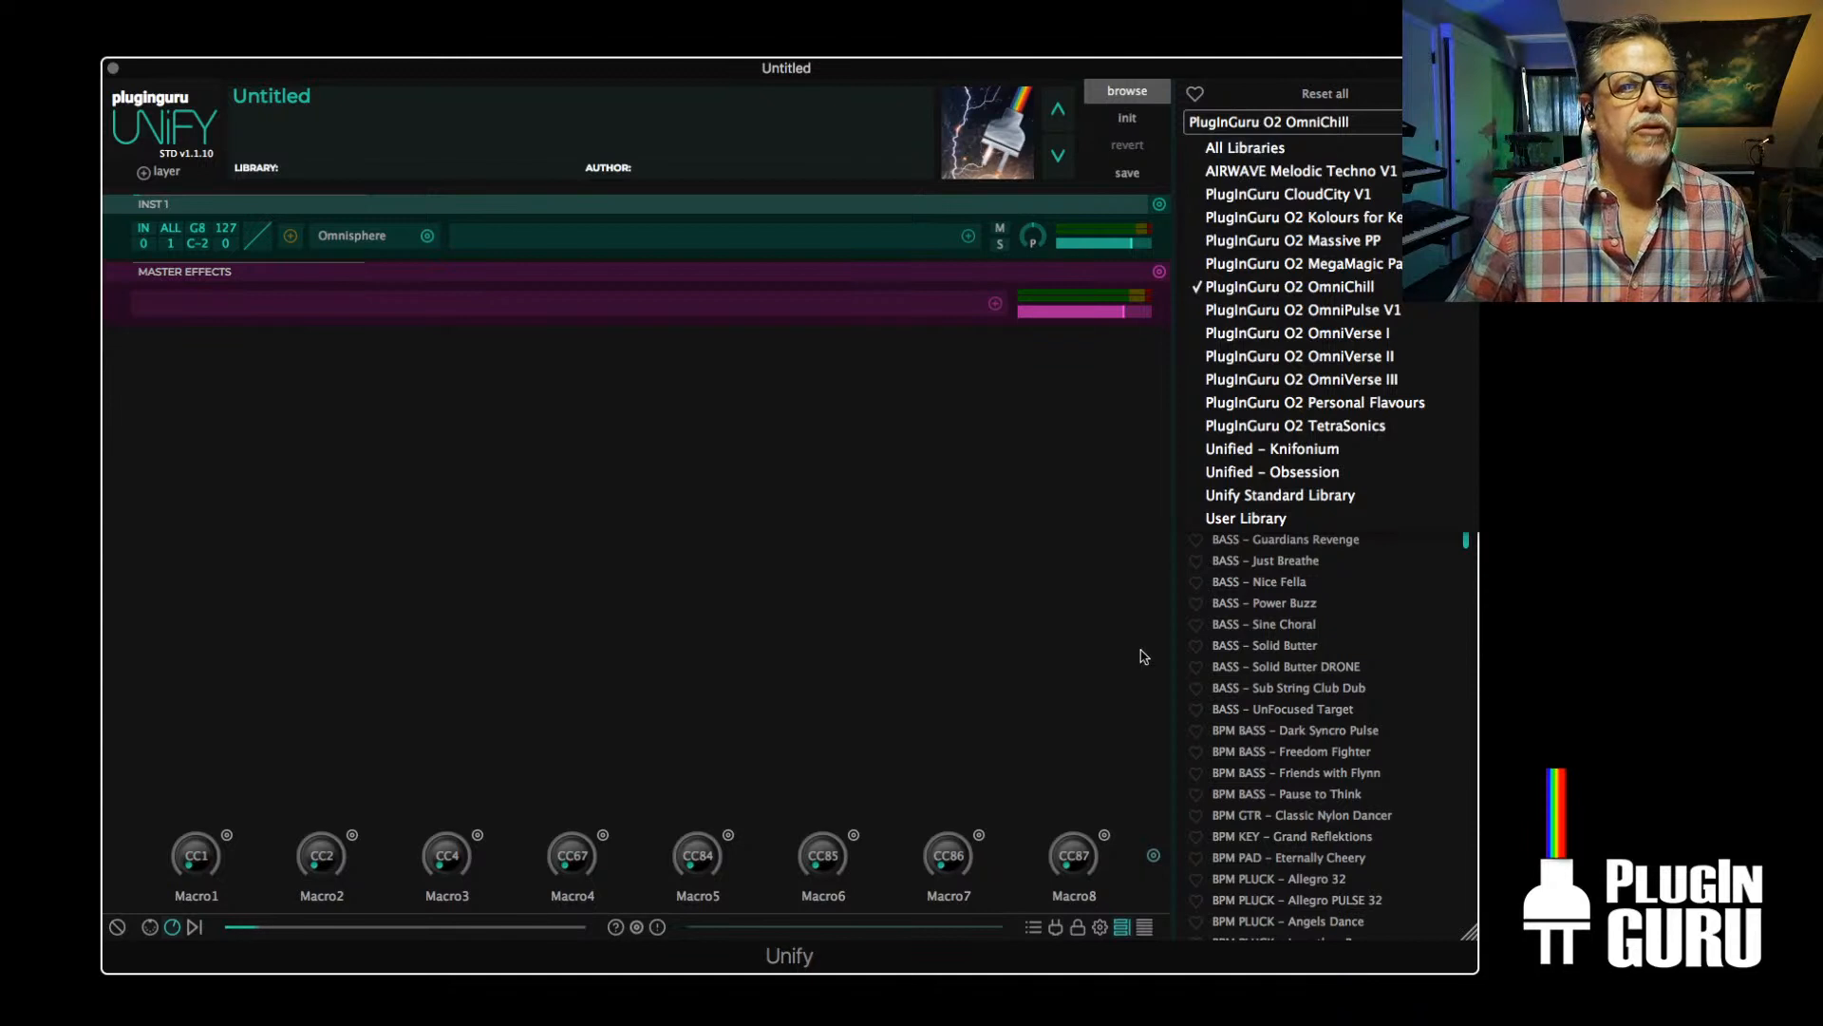
pyautogui.click(1330, 428)
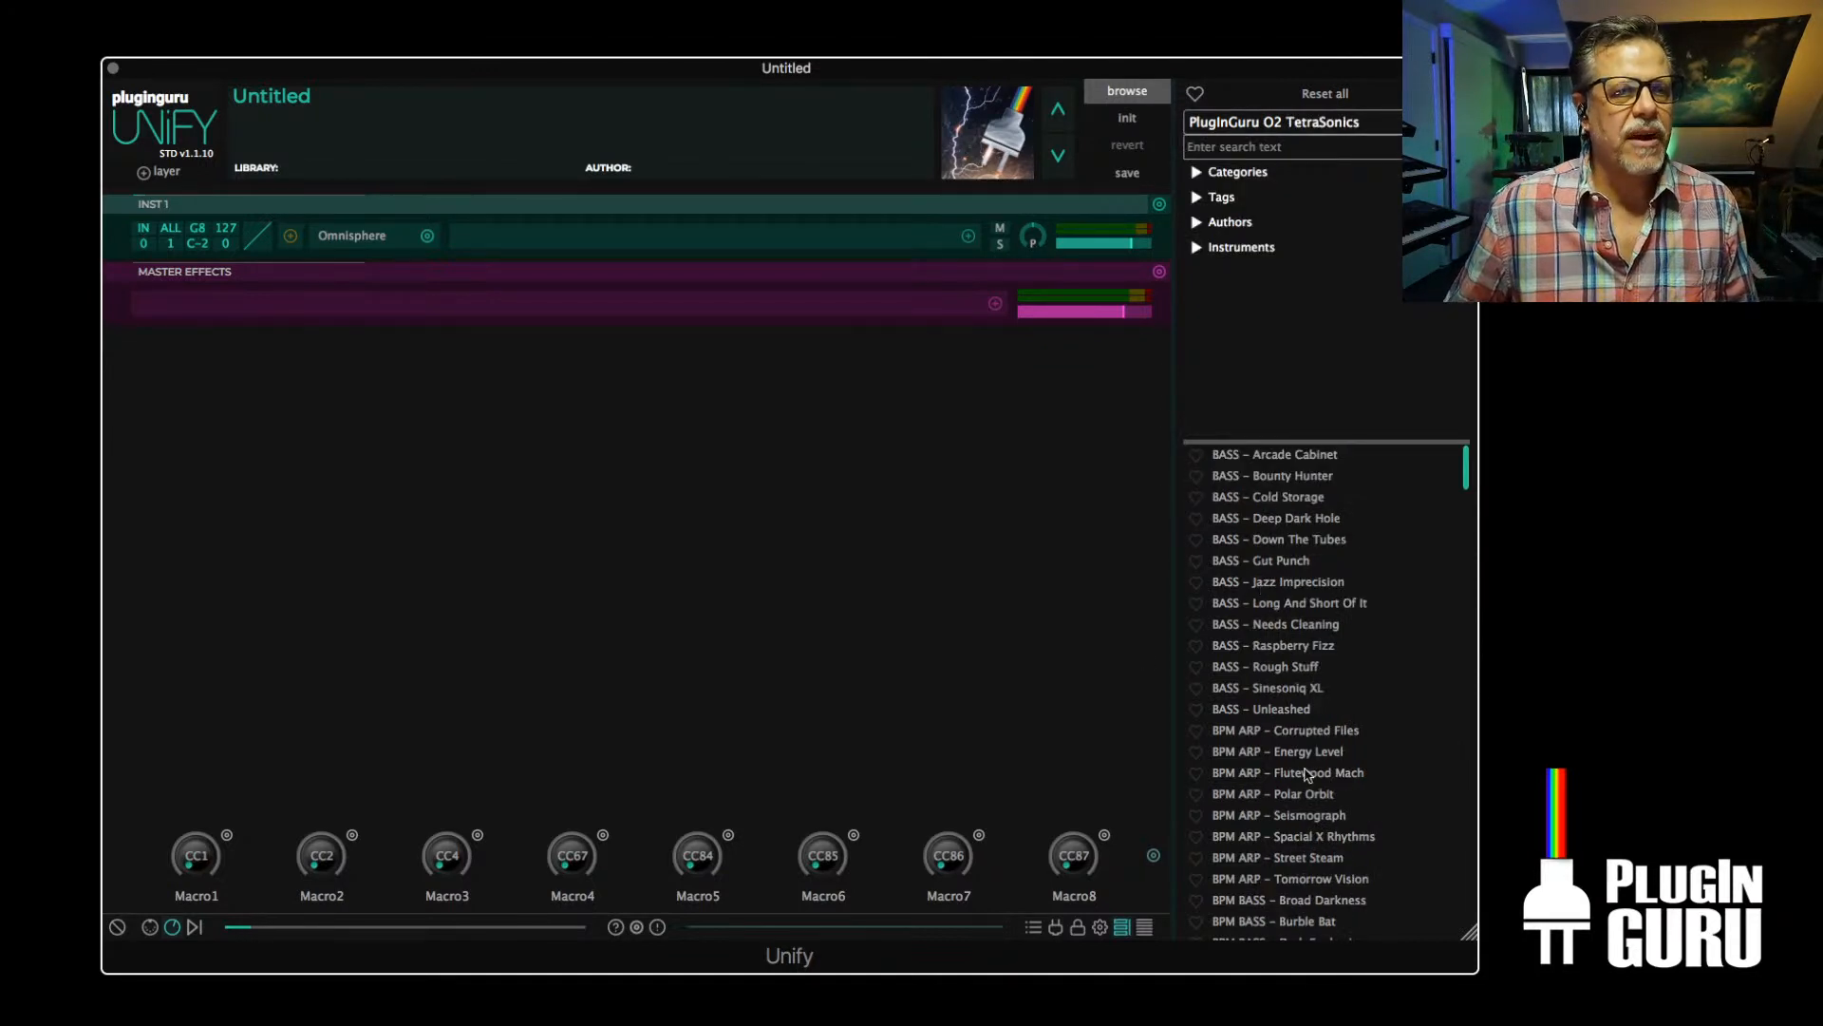
pyautogui.scroll(-5, 1306, 773)
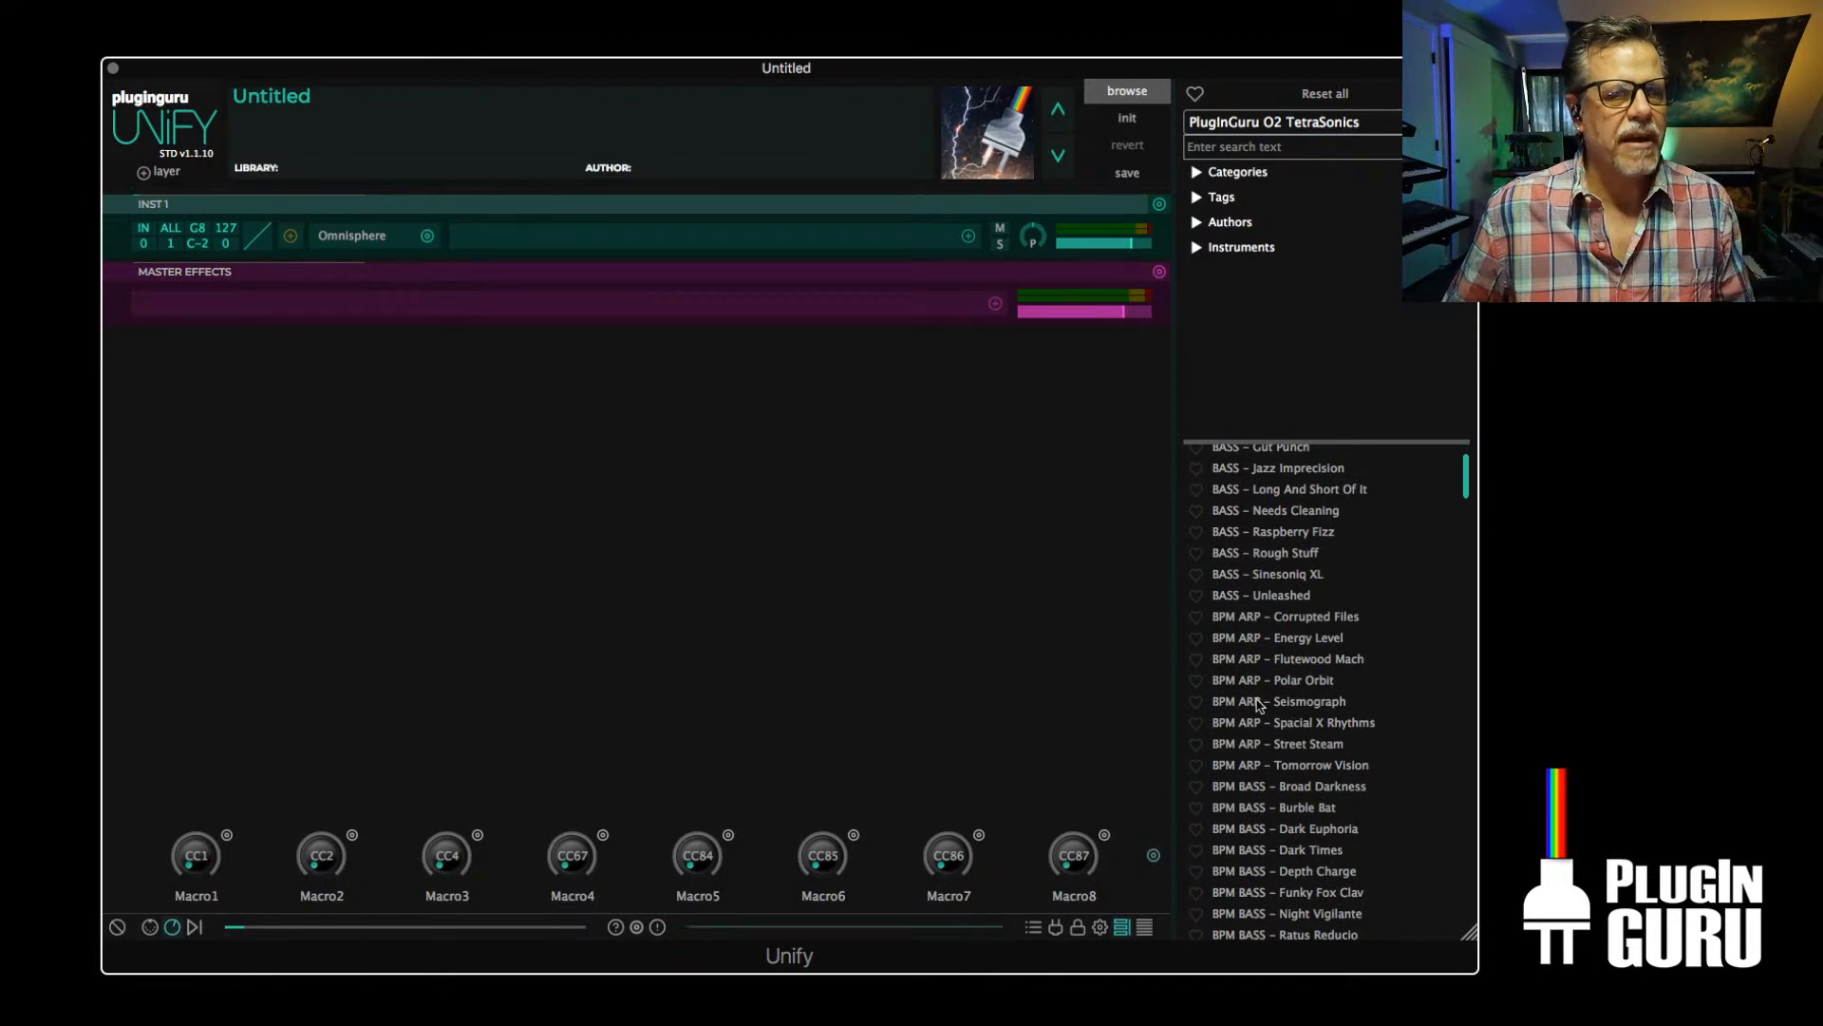
pyautogui.click(1257, 703)
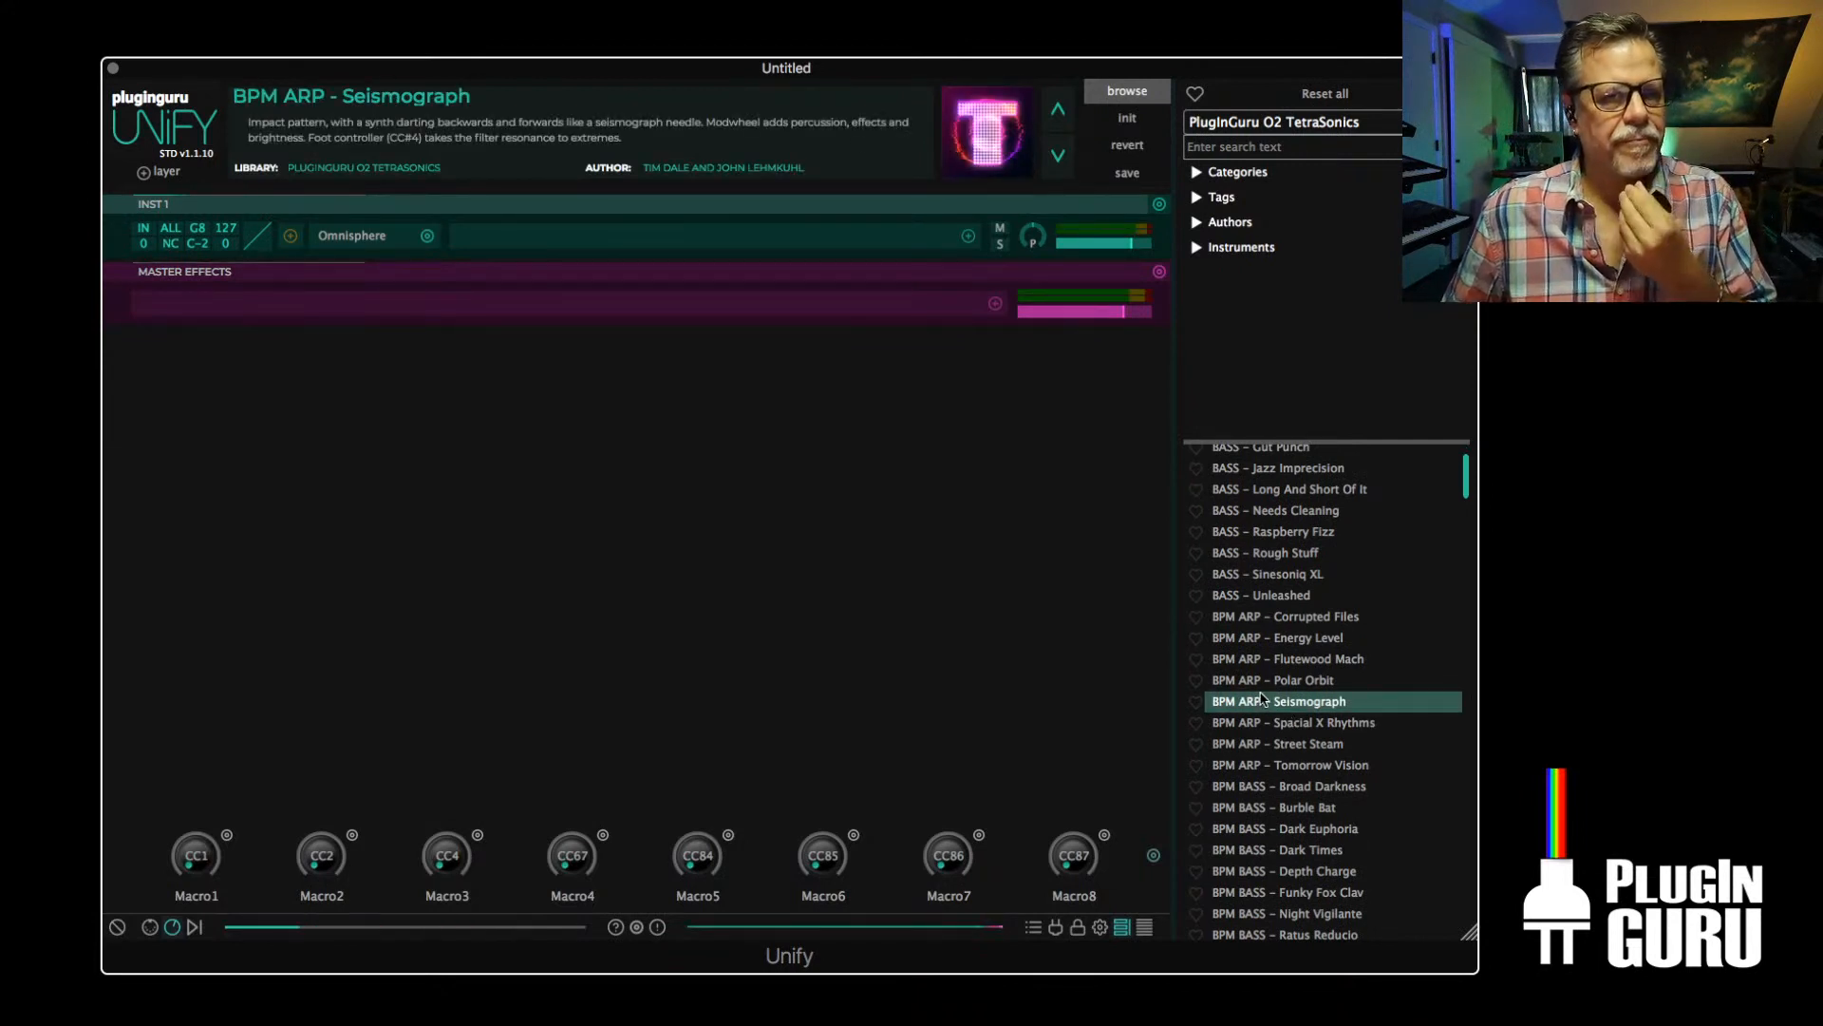
pyautogui.click(171, 243)
pyautogui.click(225, 312)
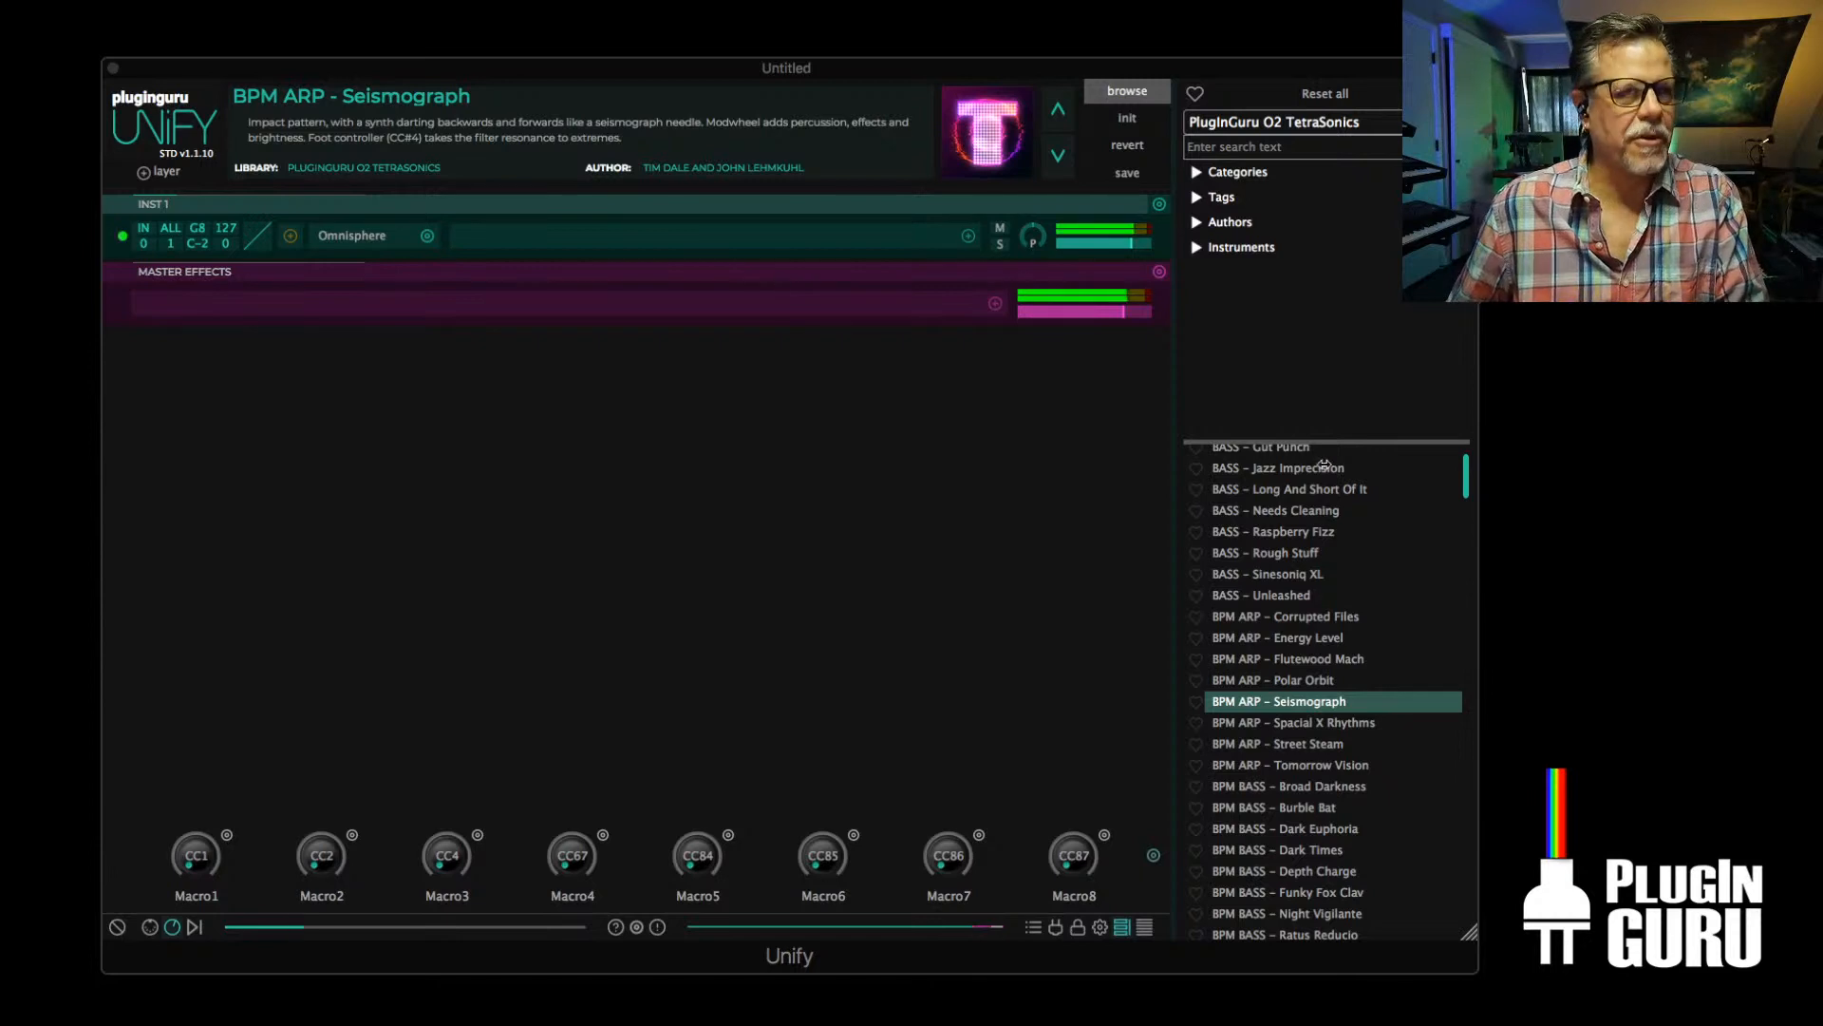
# Load BPM ARP - Tomorrow Vision, replace it with GTR - Smoky Air, and view the layering options for GTR - Baltic Coast
pyautogui.click(1326, 765)
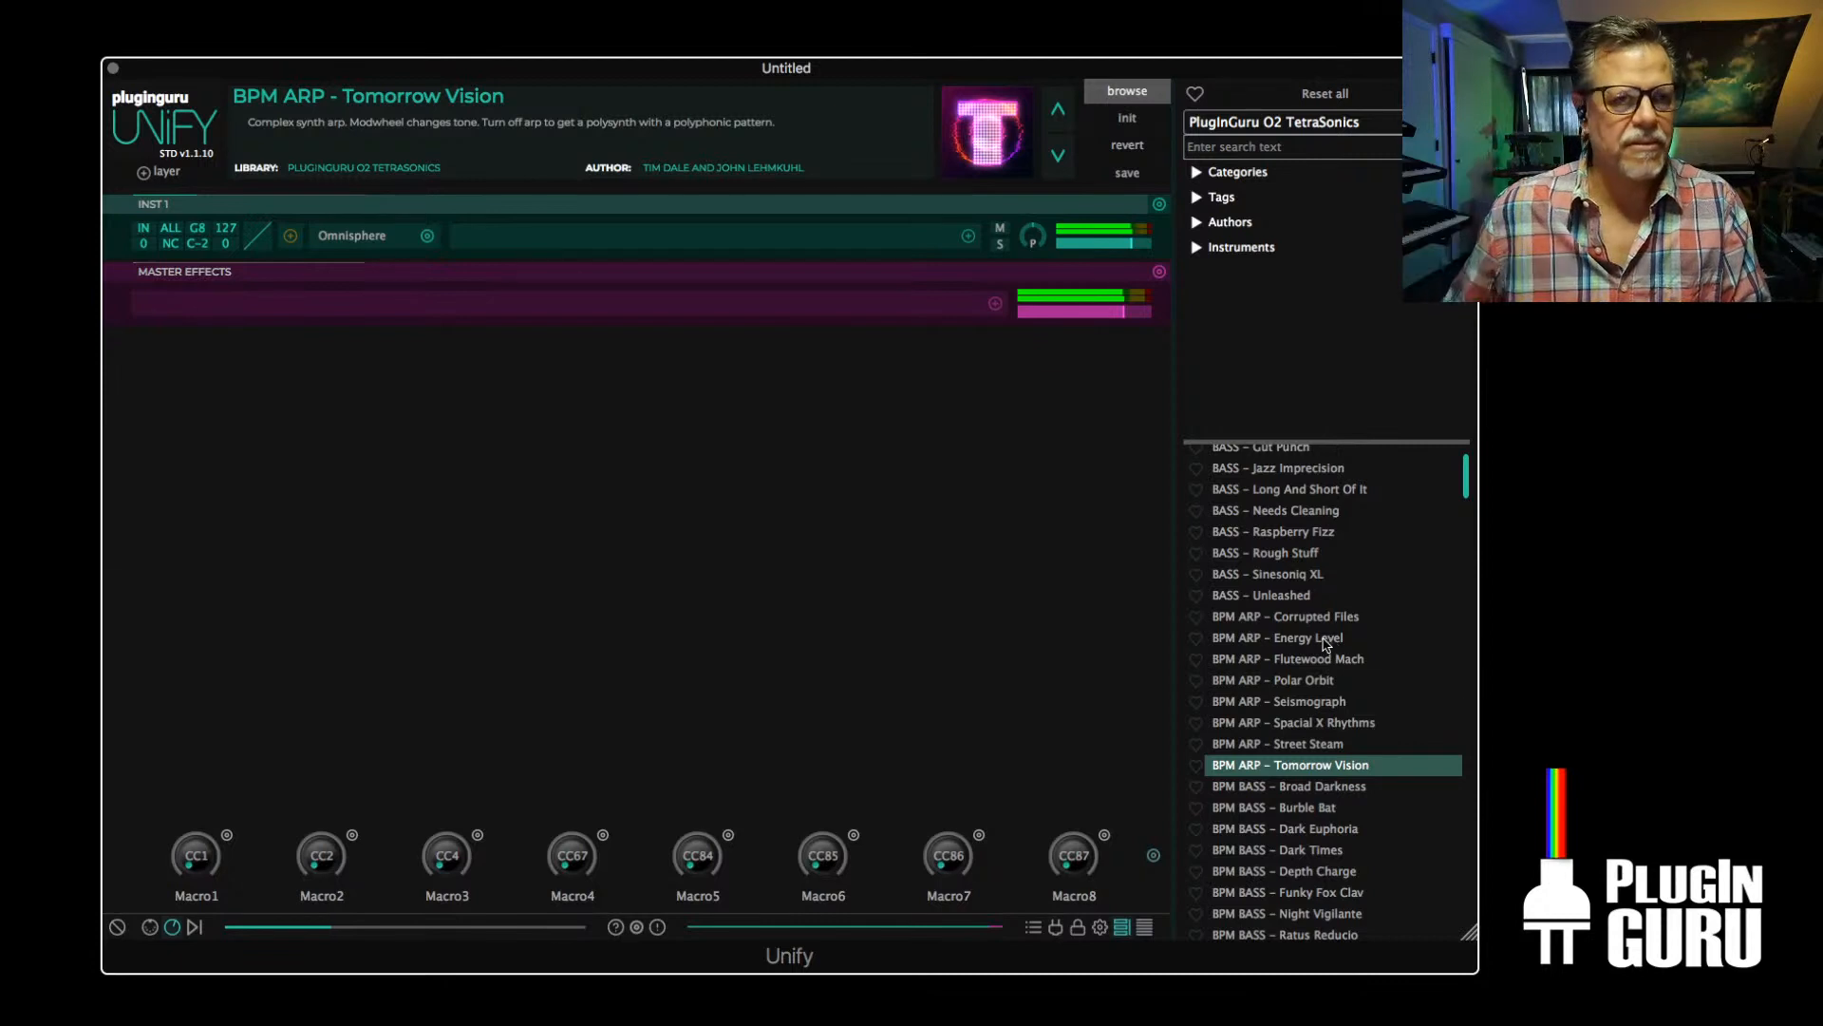
pyautogui.moveTo(1467, 475); pyautogui.dragTo(1467, 678)
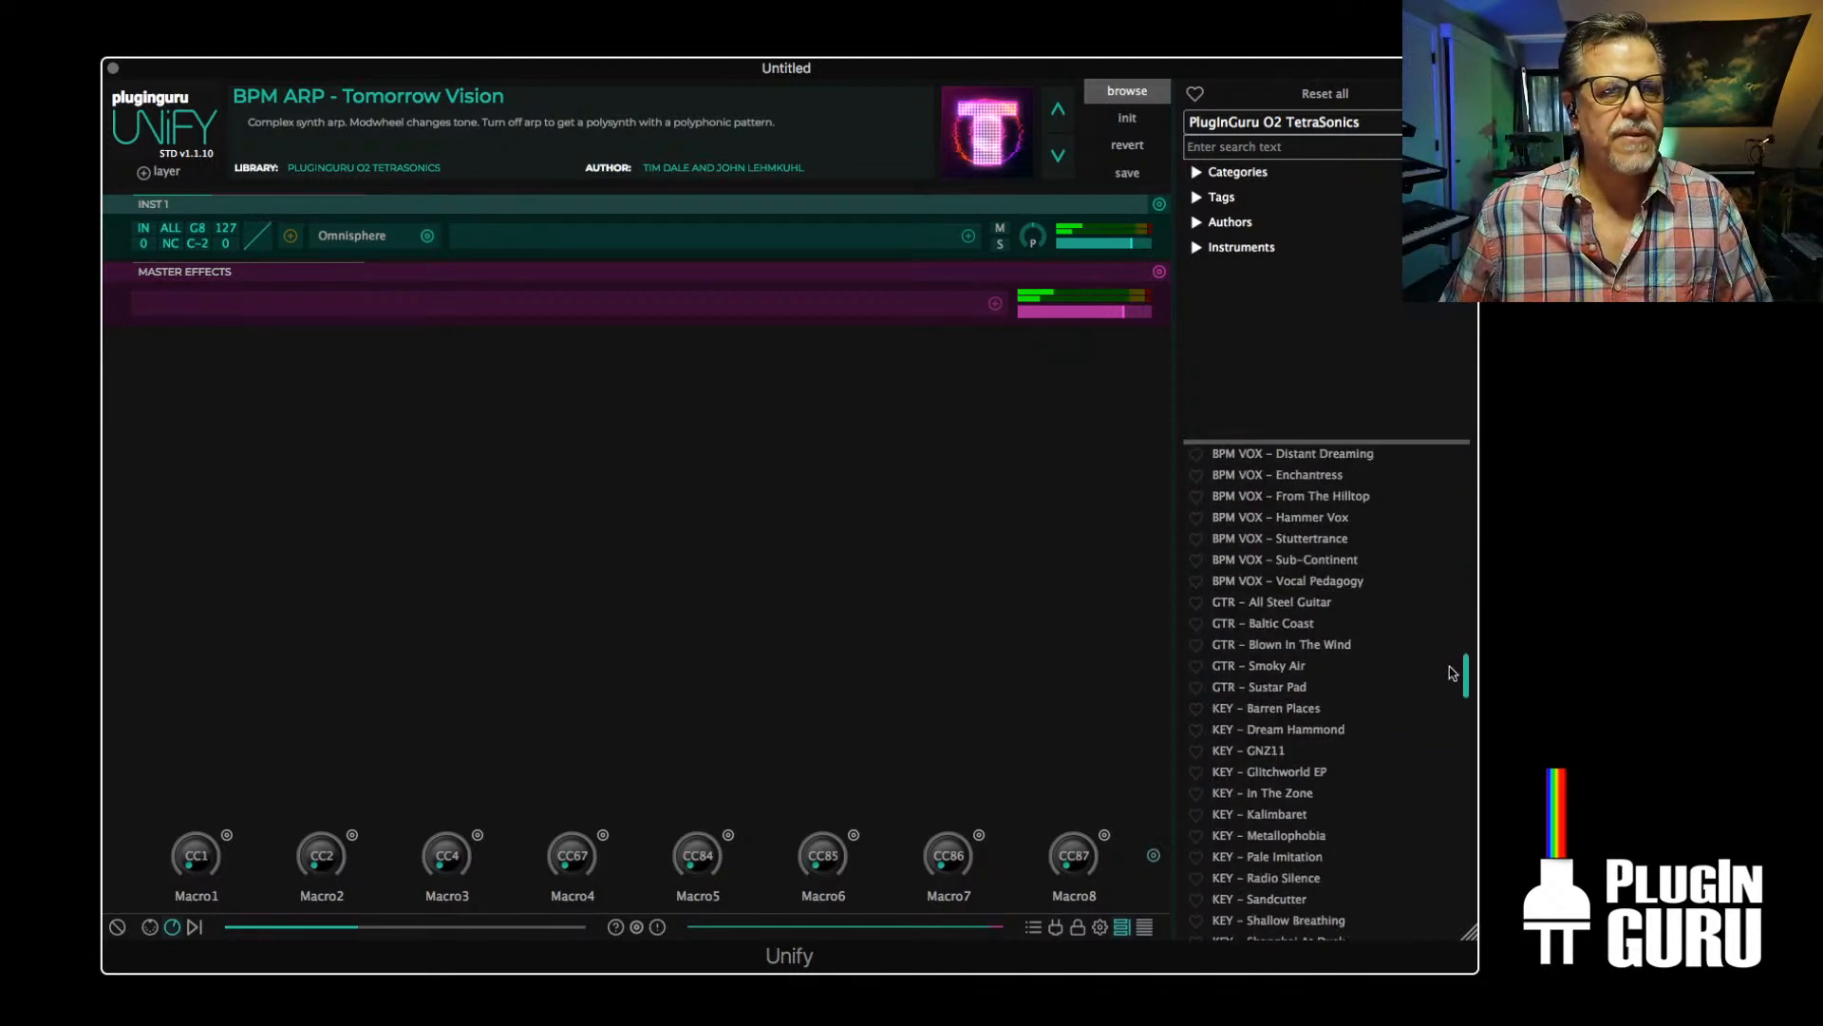
pyautogui.click(1265, 671)
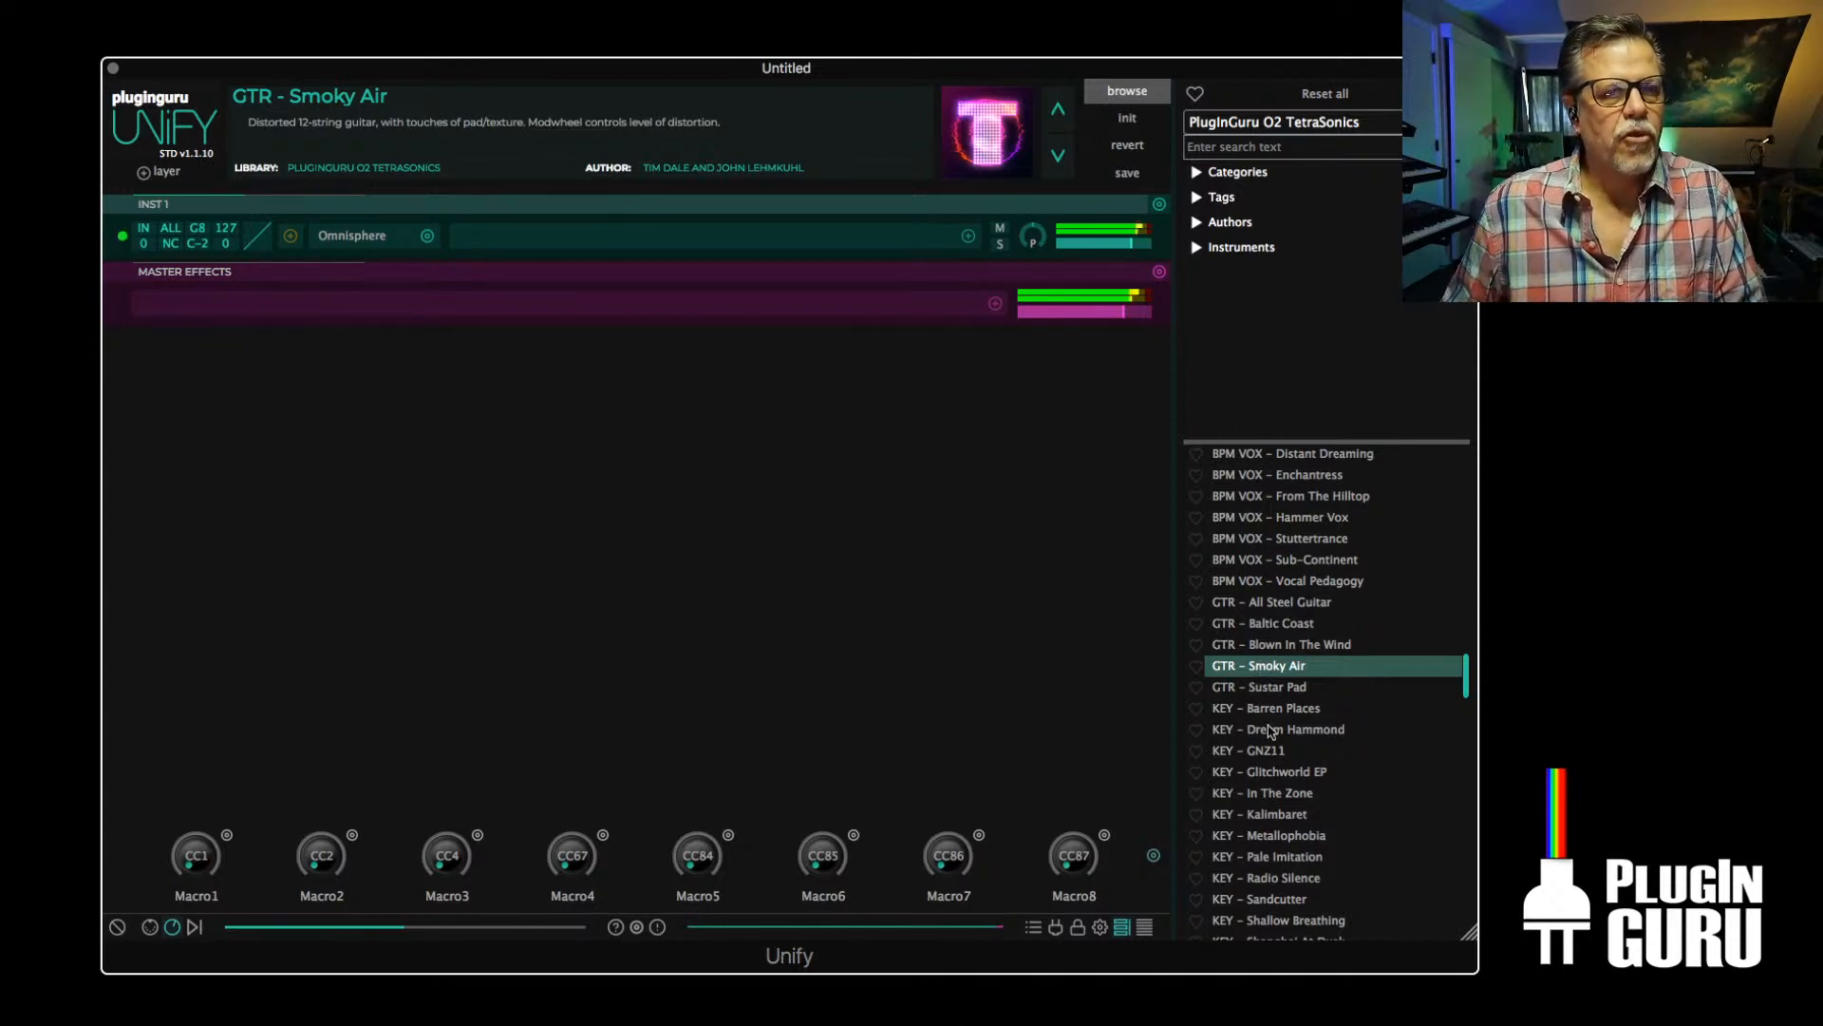
pyautogui.rightClick(1244, 624)
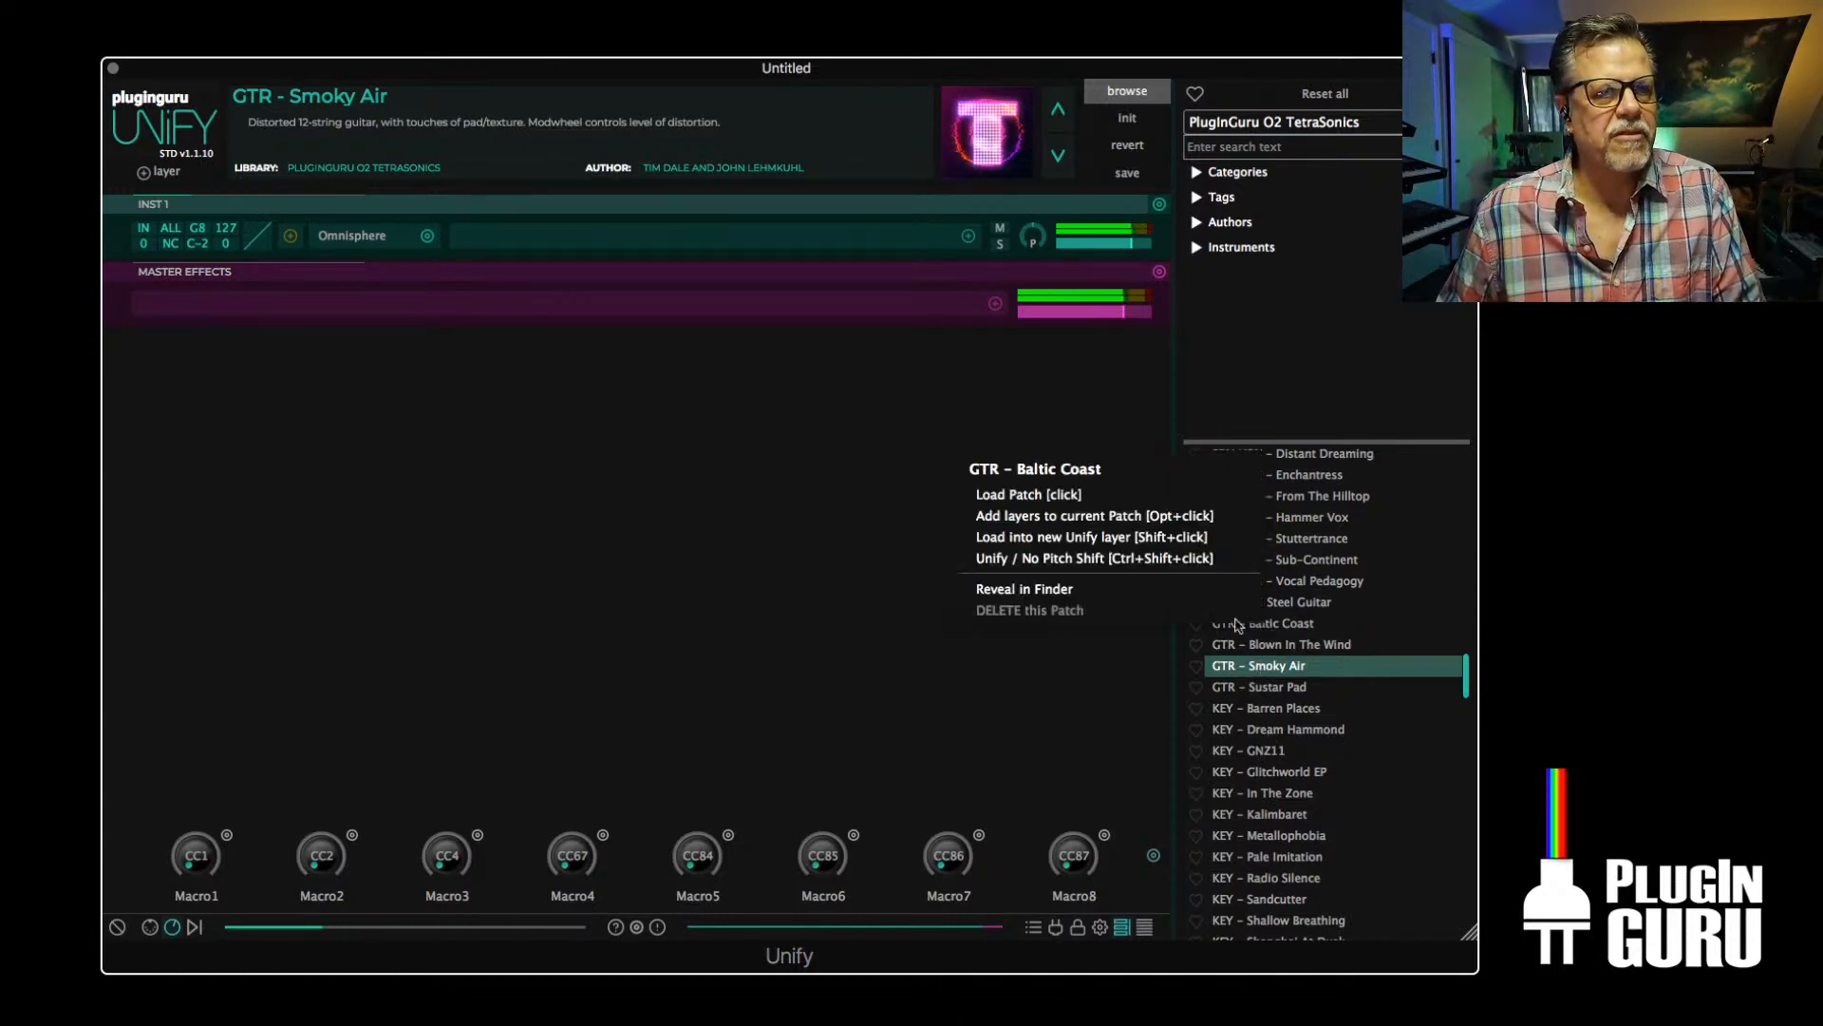
pyautogui.click(1104, 538)
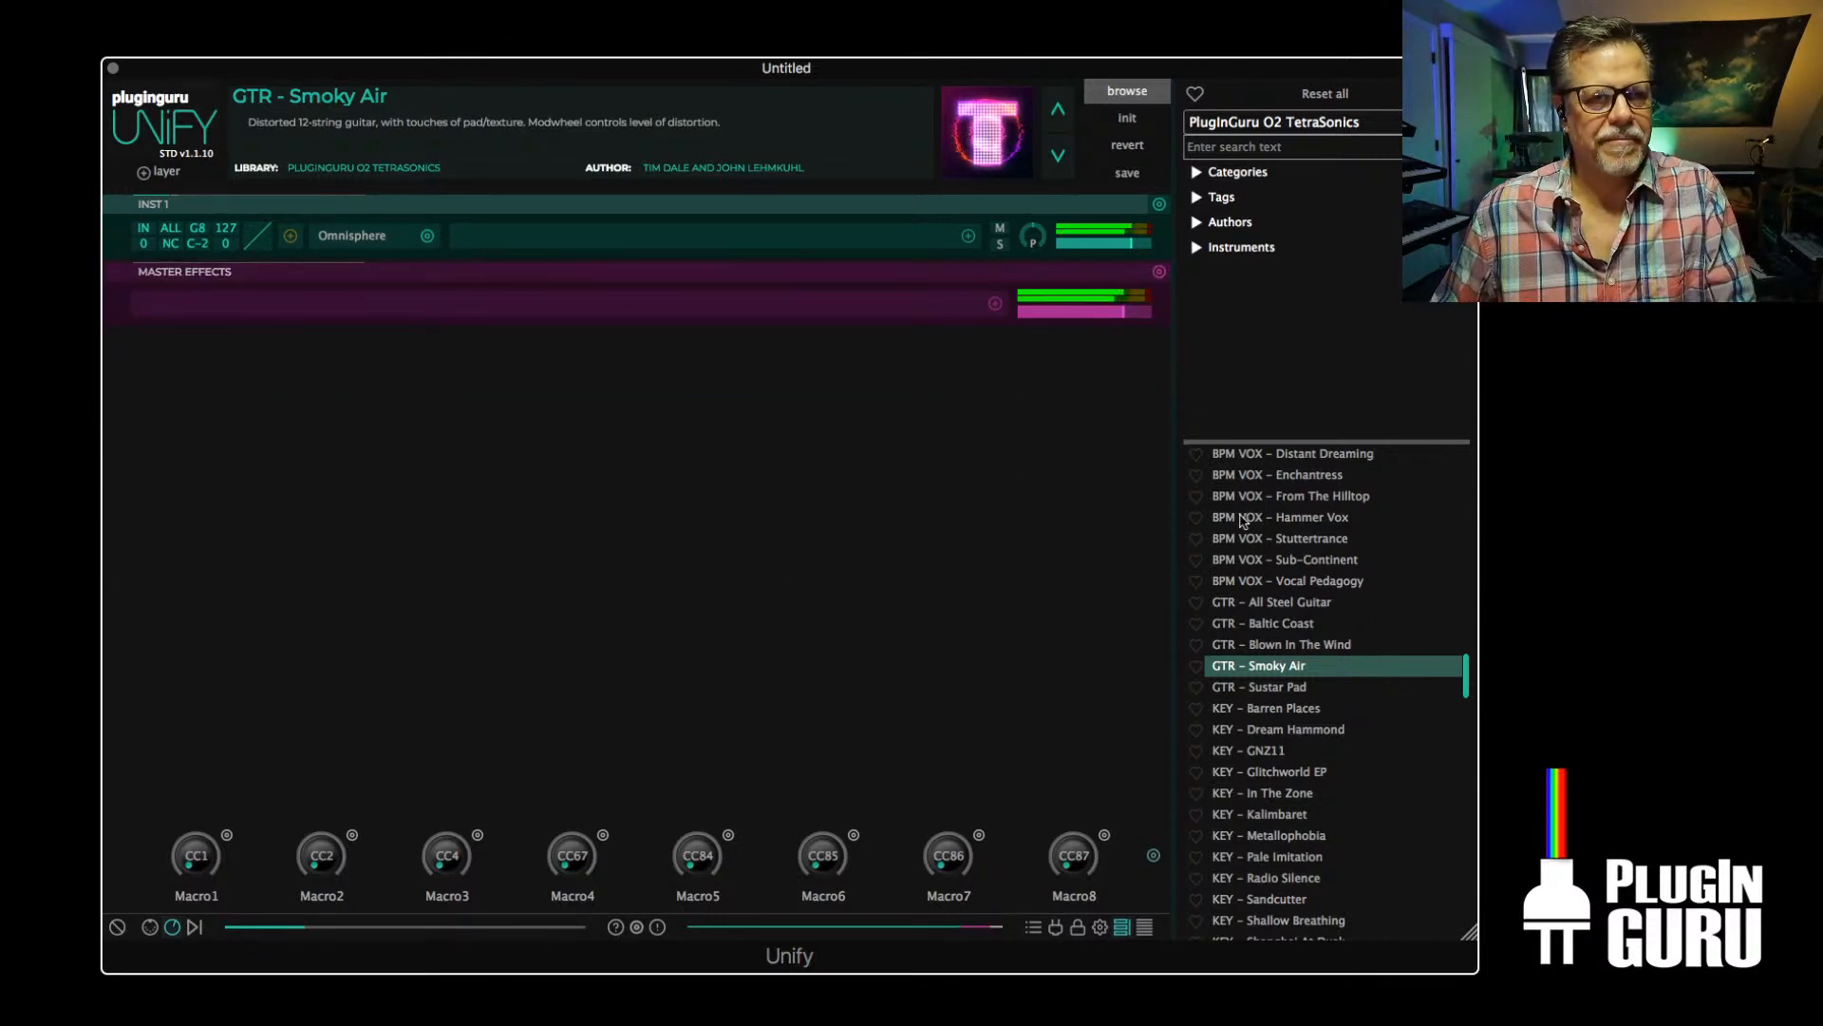
# From the Unify Standard Library, load GTR - Jazz Guitar in Space and GTR - Steel High, each into its own new Unify layer
pyautogui.click(1279, 126)
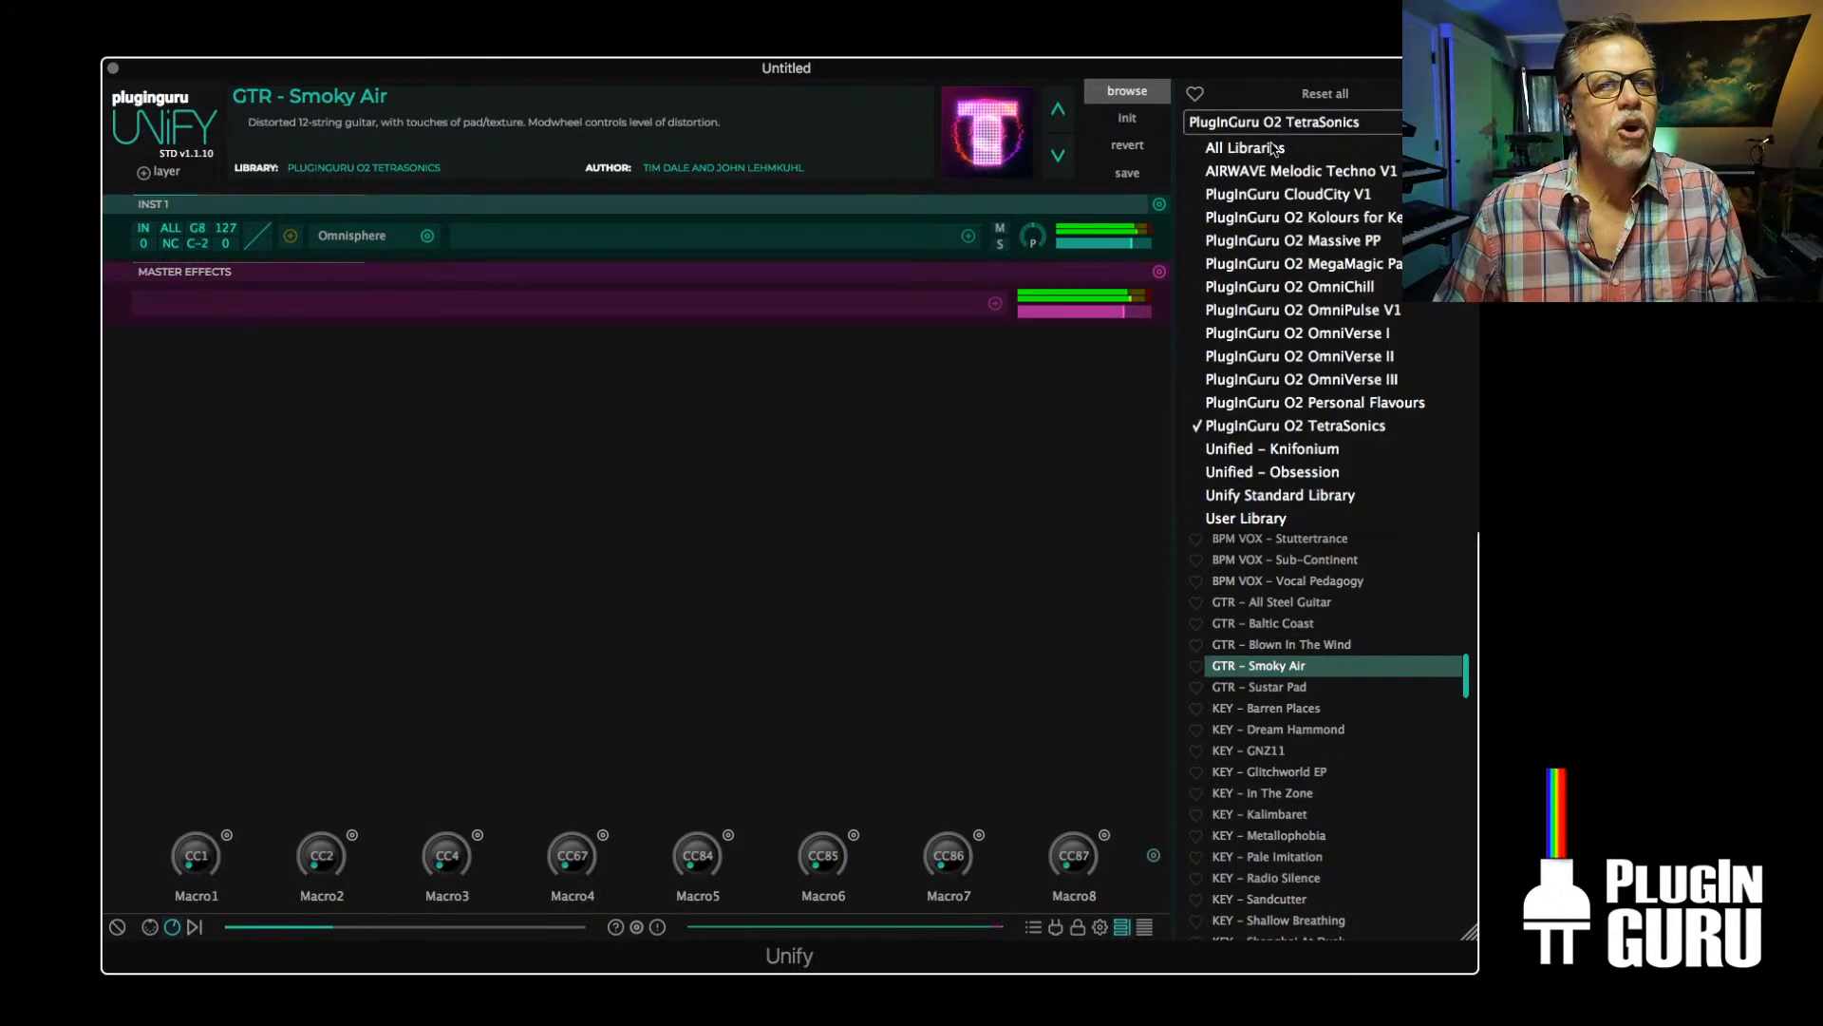
pyautogui.click(1284, 498)
pyautogui.scroll(-15, 1273, 663)
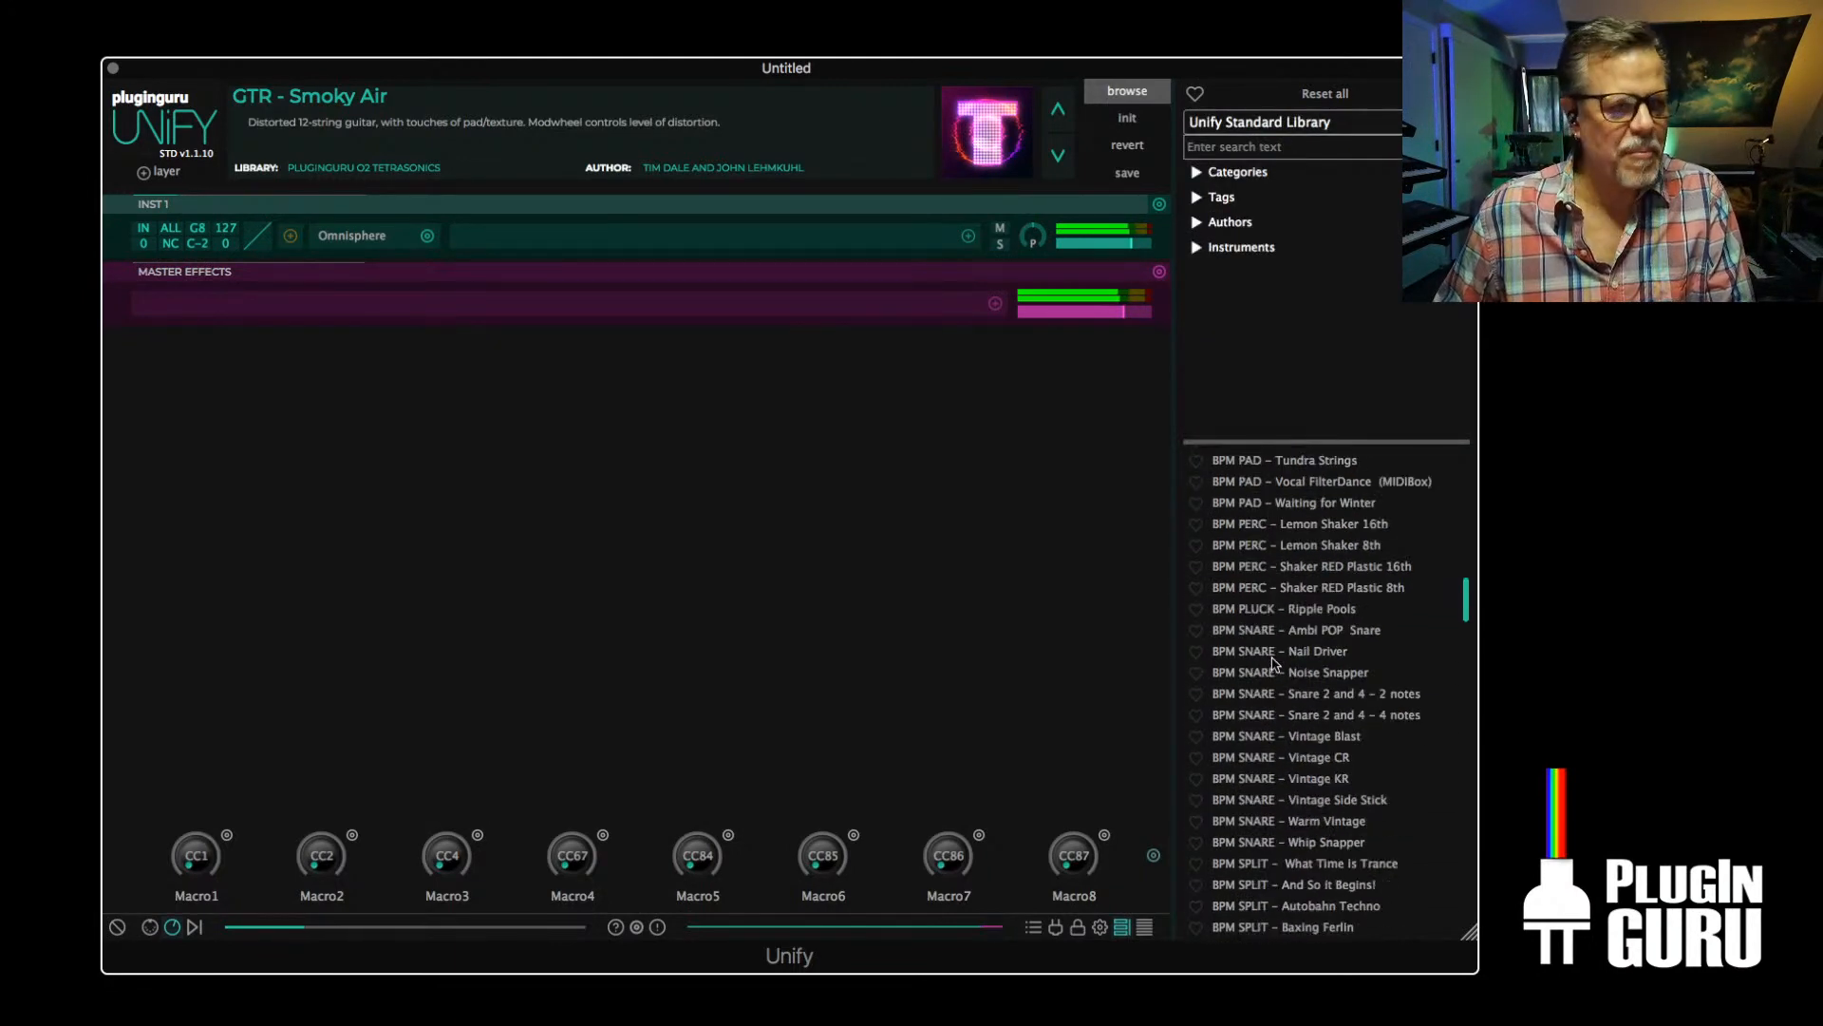
pyautogui.scroll(-10, 1269, 667)
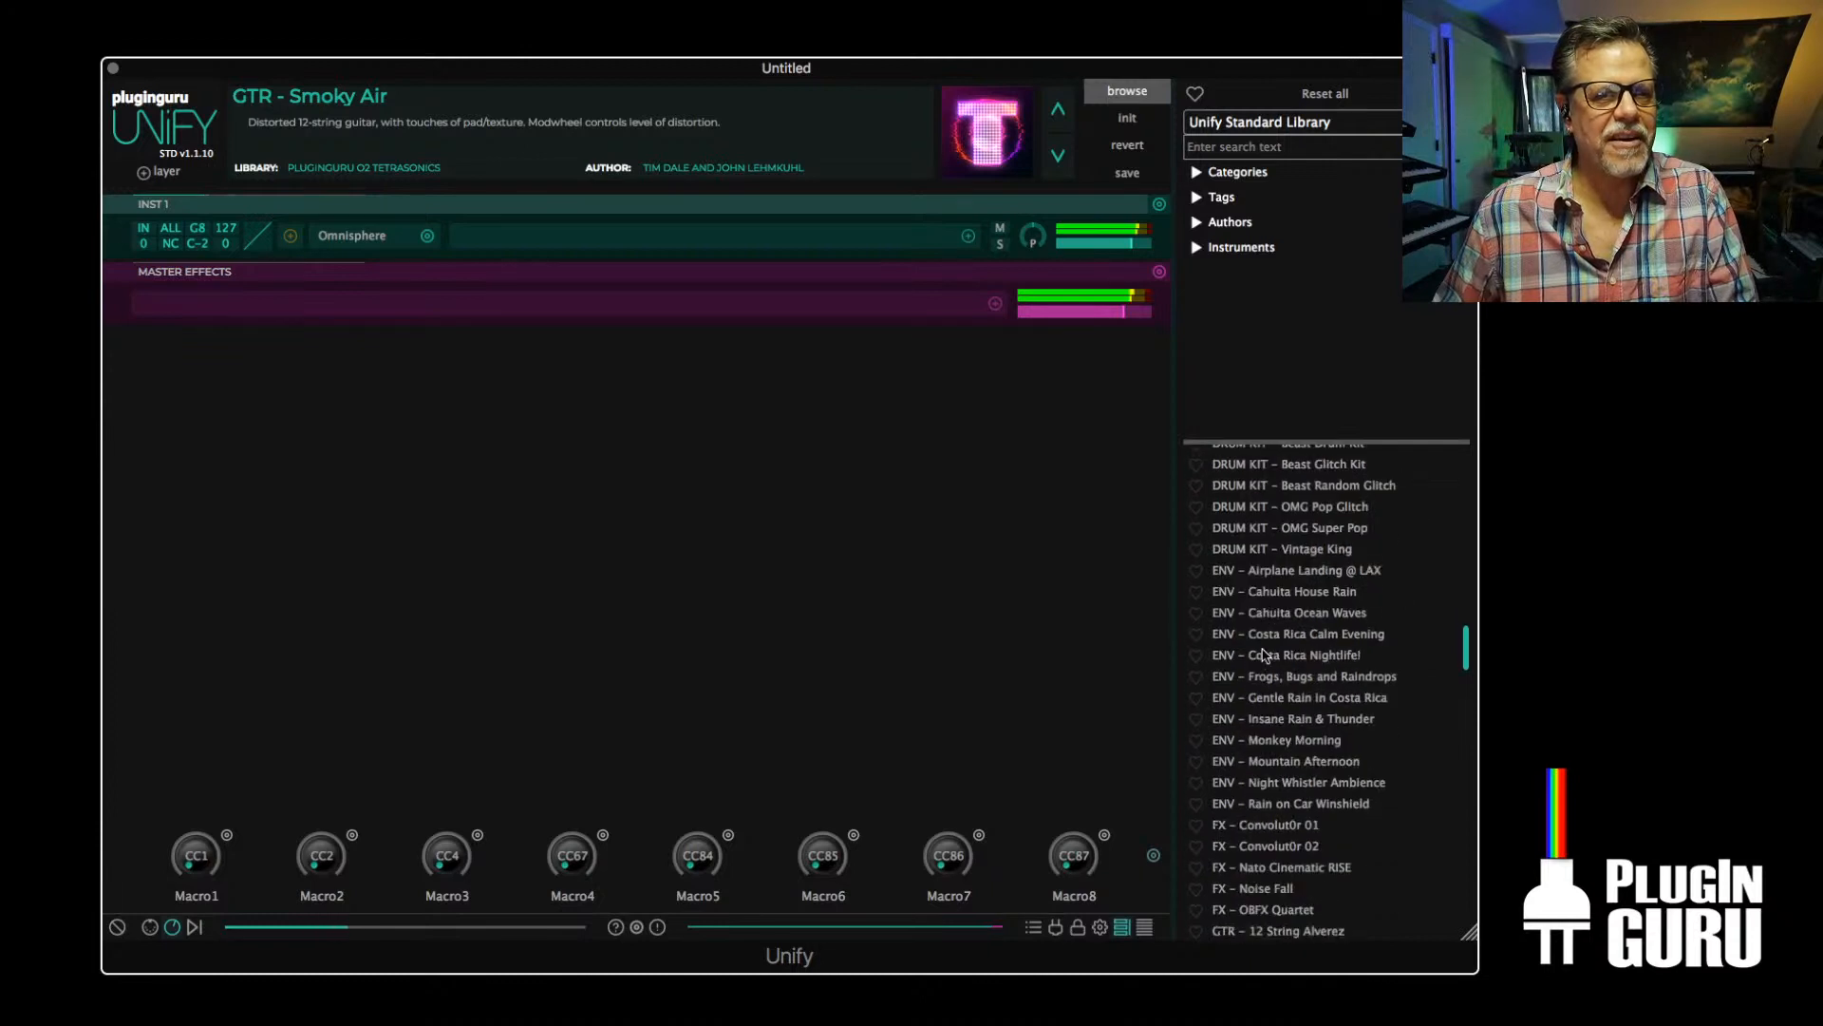
pyautogui.rightClick(1294, 655)
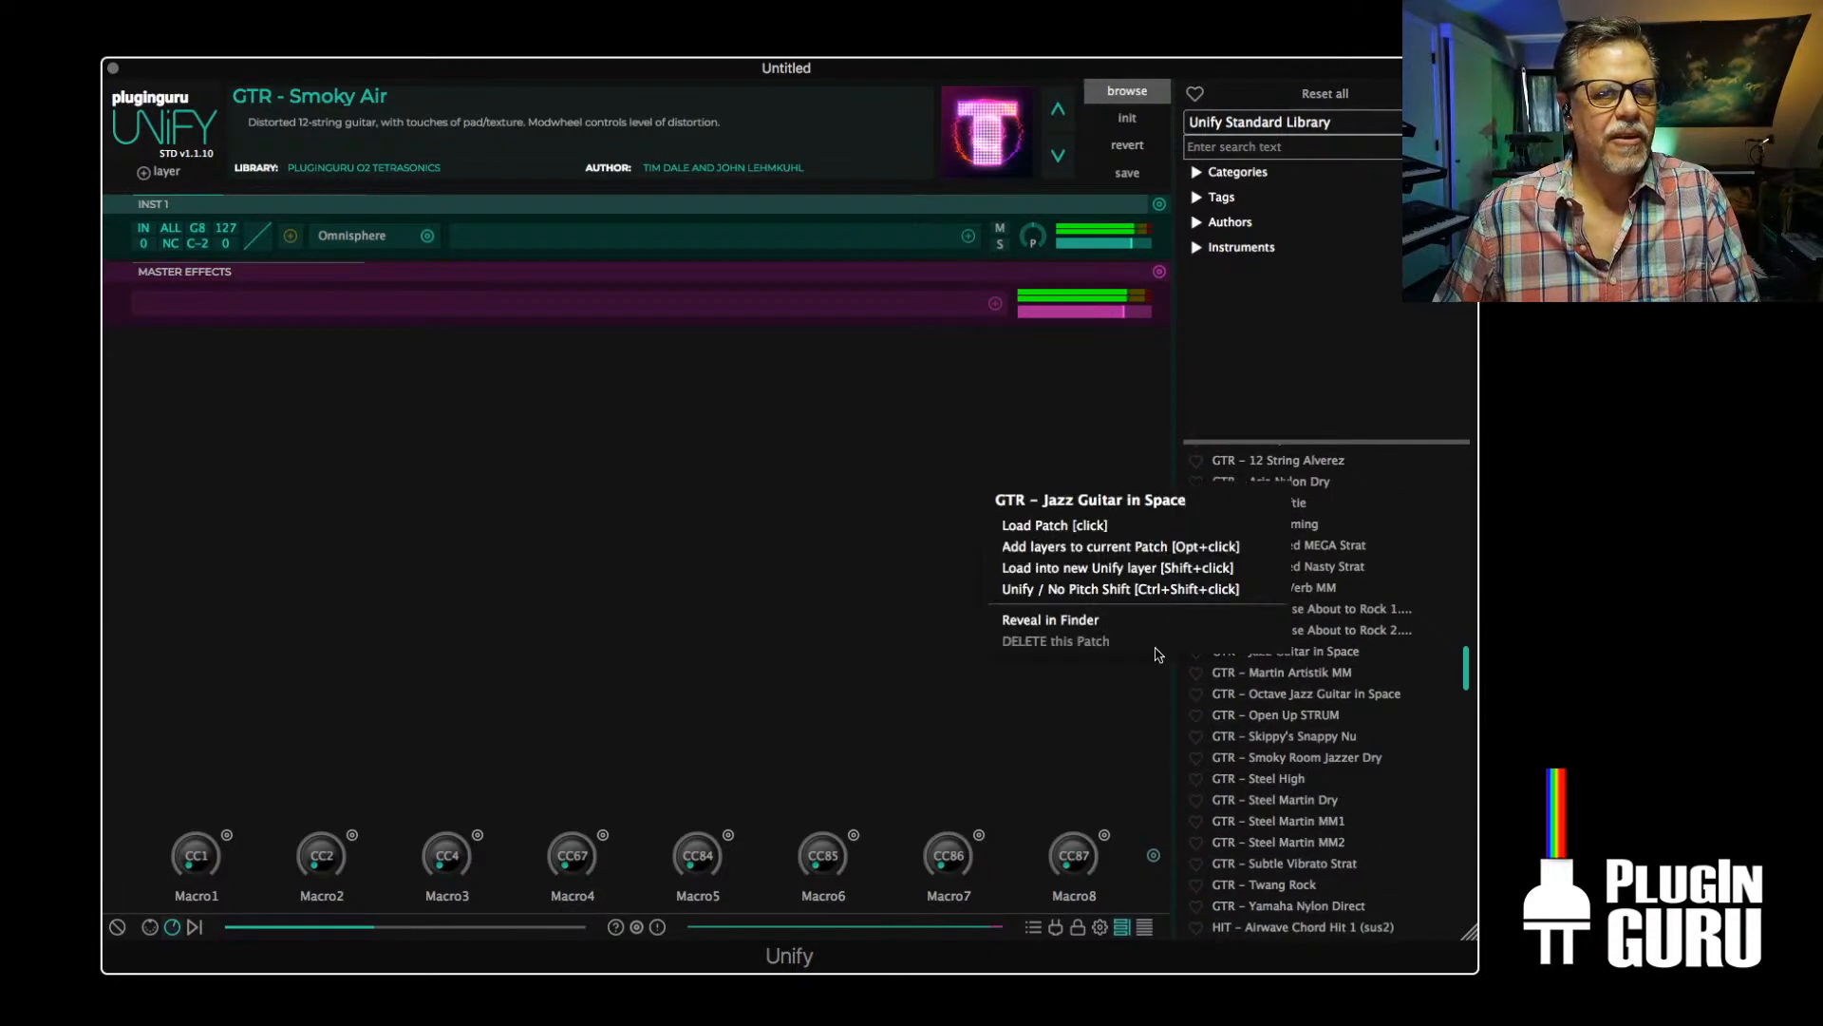
pyautogui.click(1048, 569)
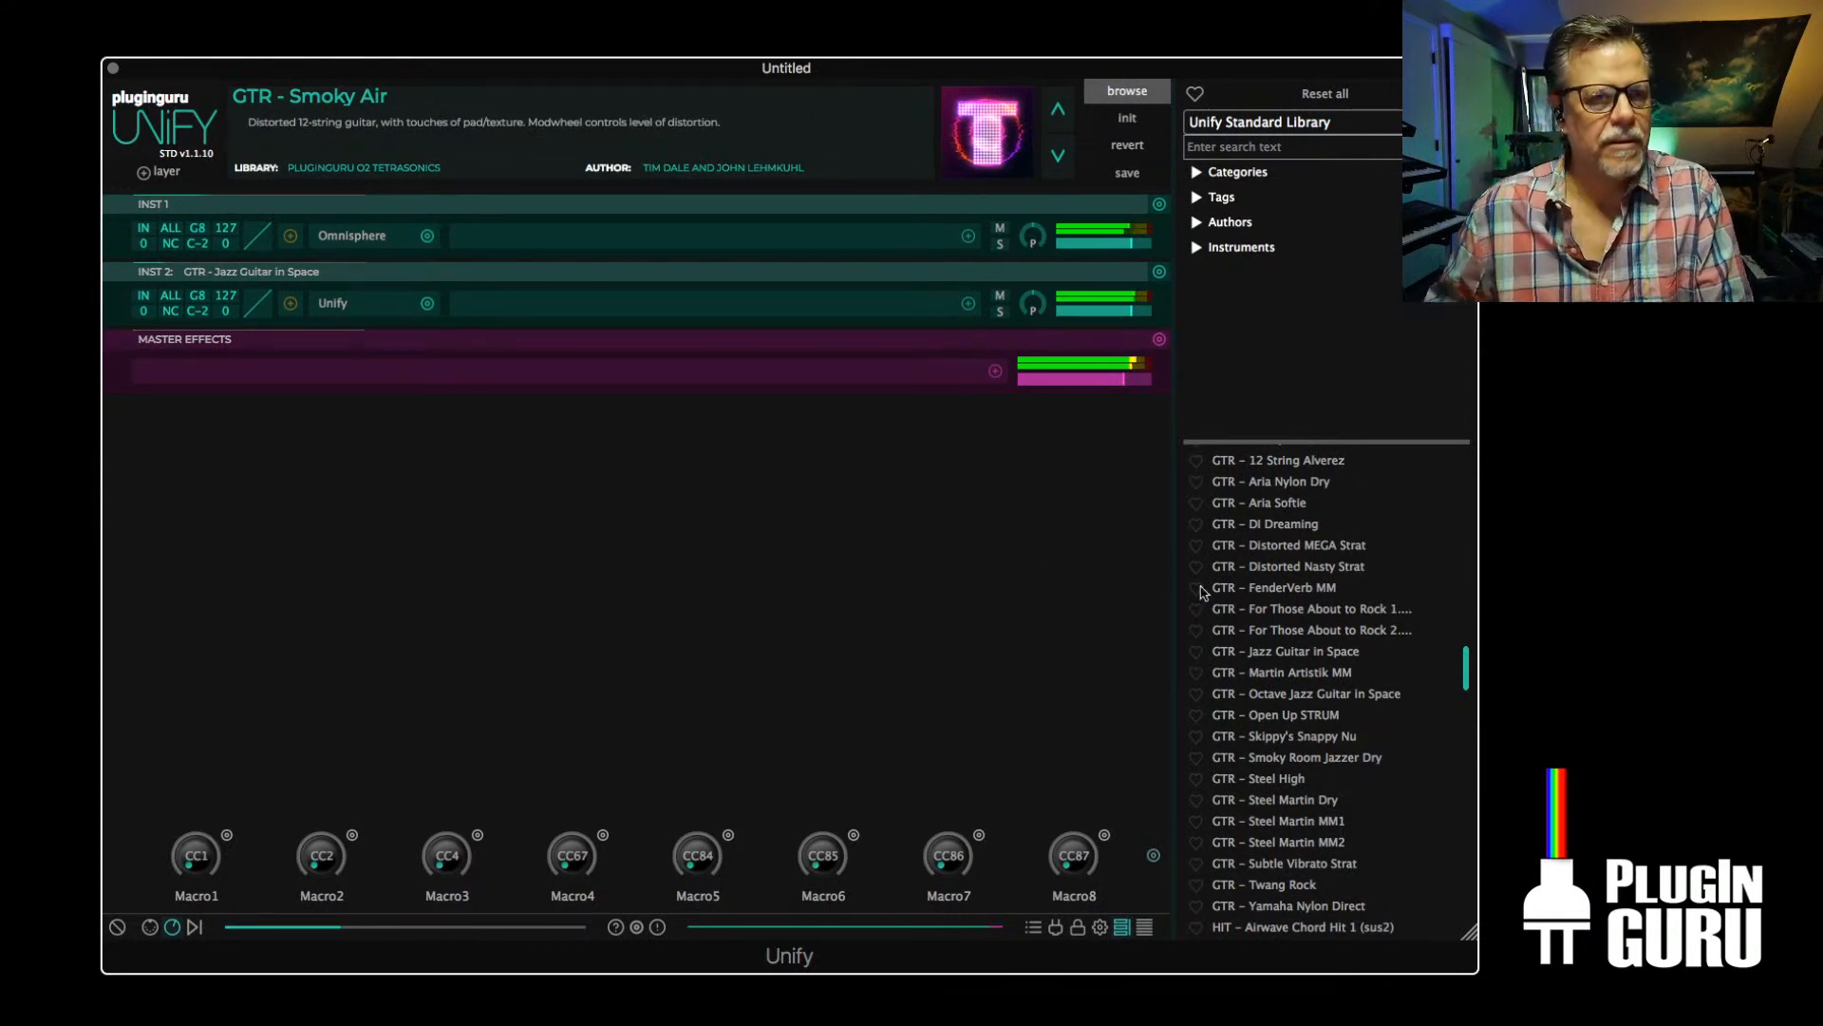
pyautogui.rightClick(1269, 779)
pyautogui.click(1102, 691)
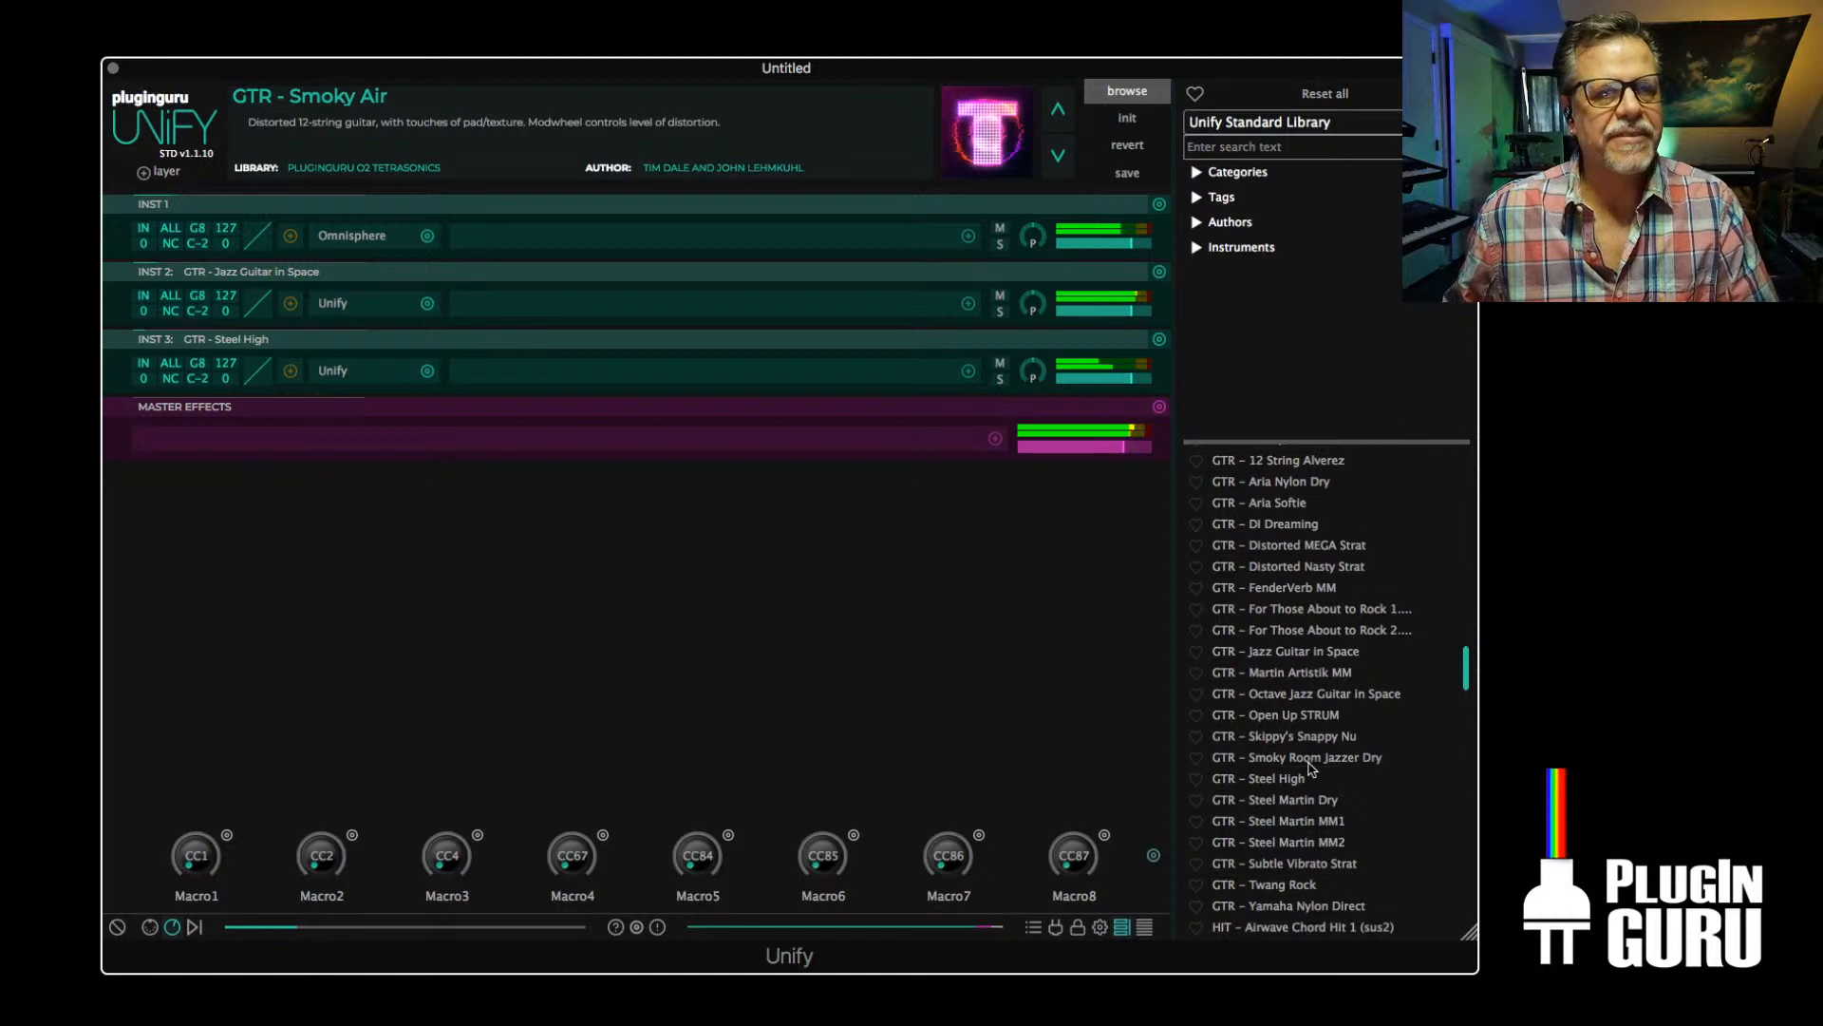
# Browse the Unify Standard Library patches and search them for "midi"
pyautogui.scroll(-5, 1309, 767)
pyautogui.scroll(7, 1306, 768)
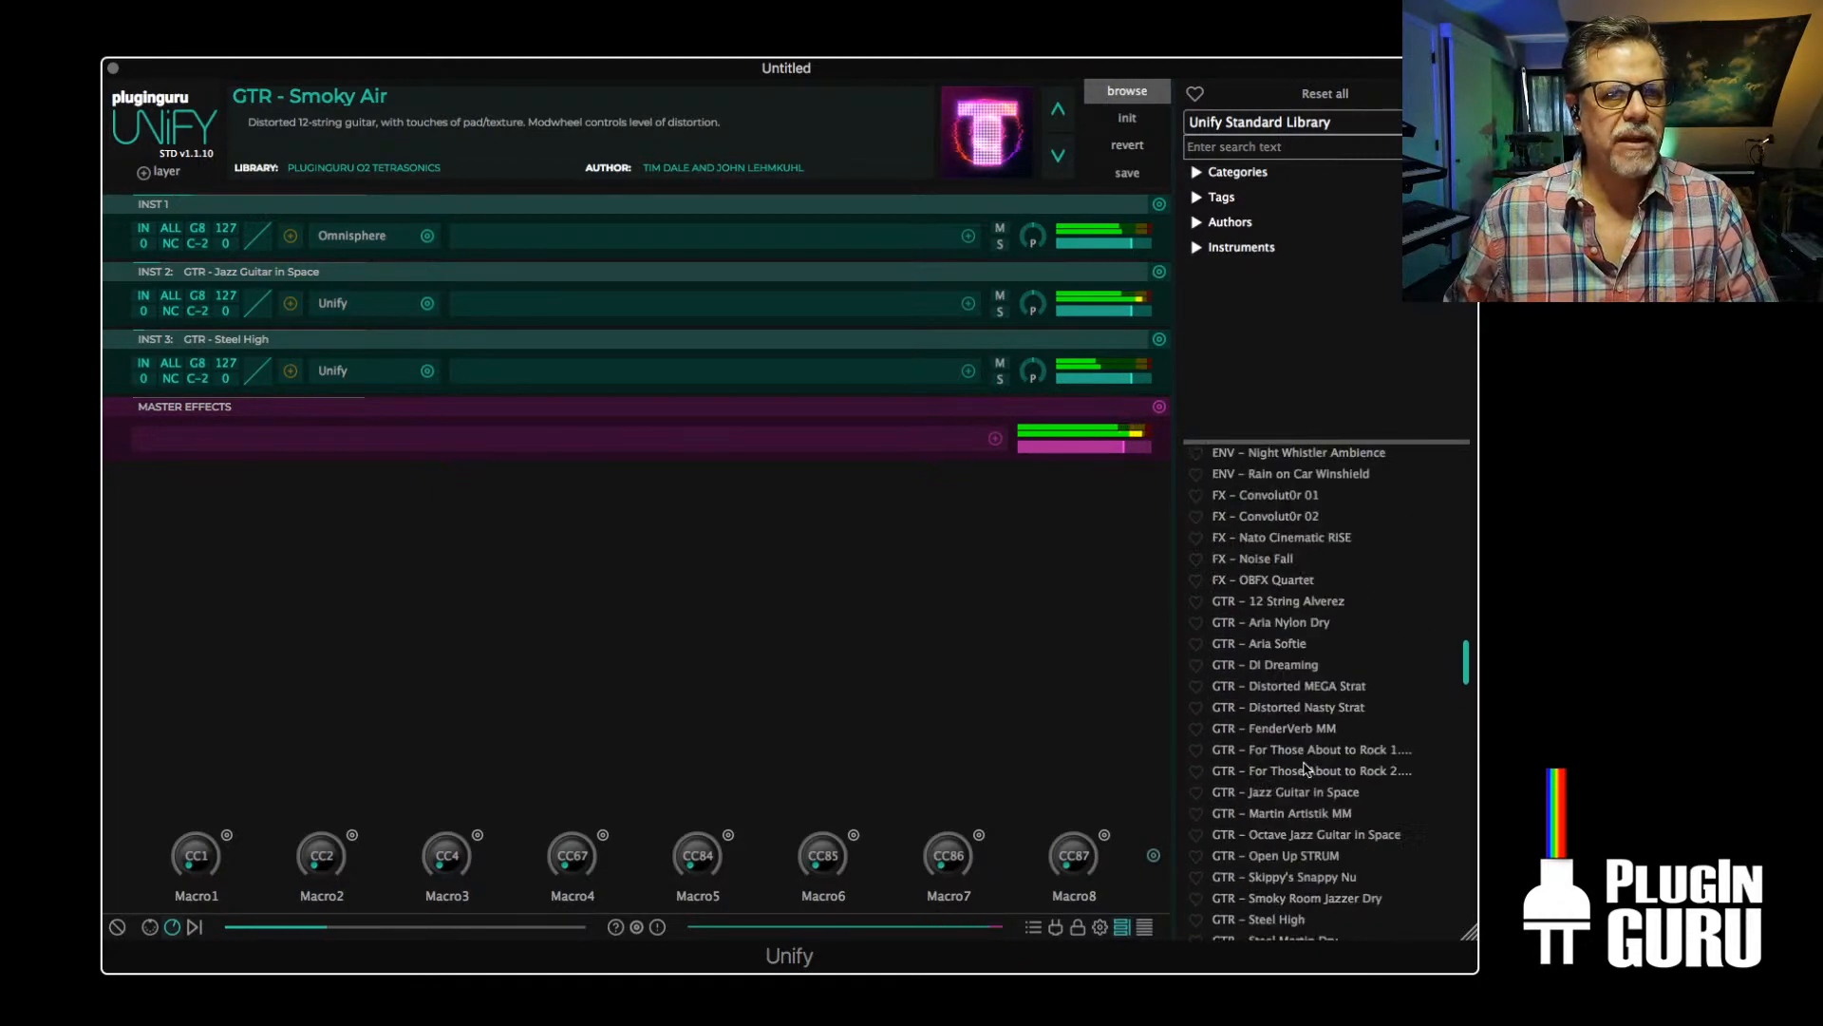
pyautogui.scroll(15, 1307, 767)
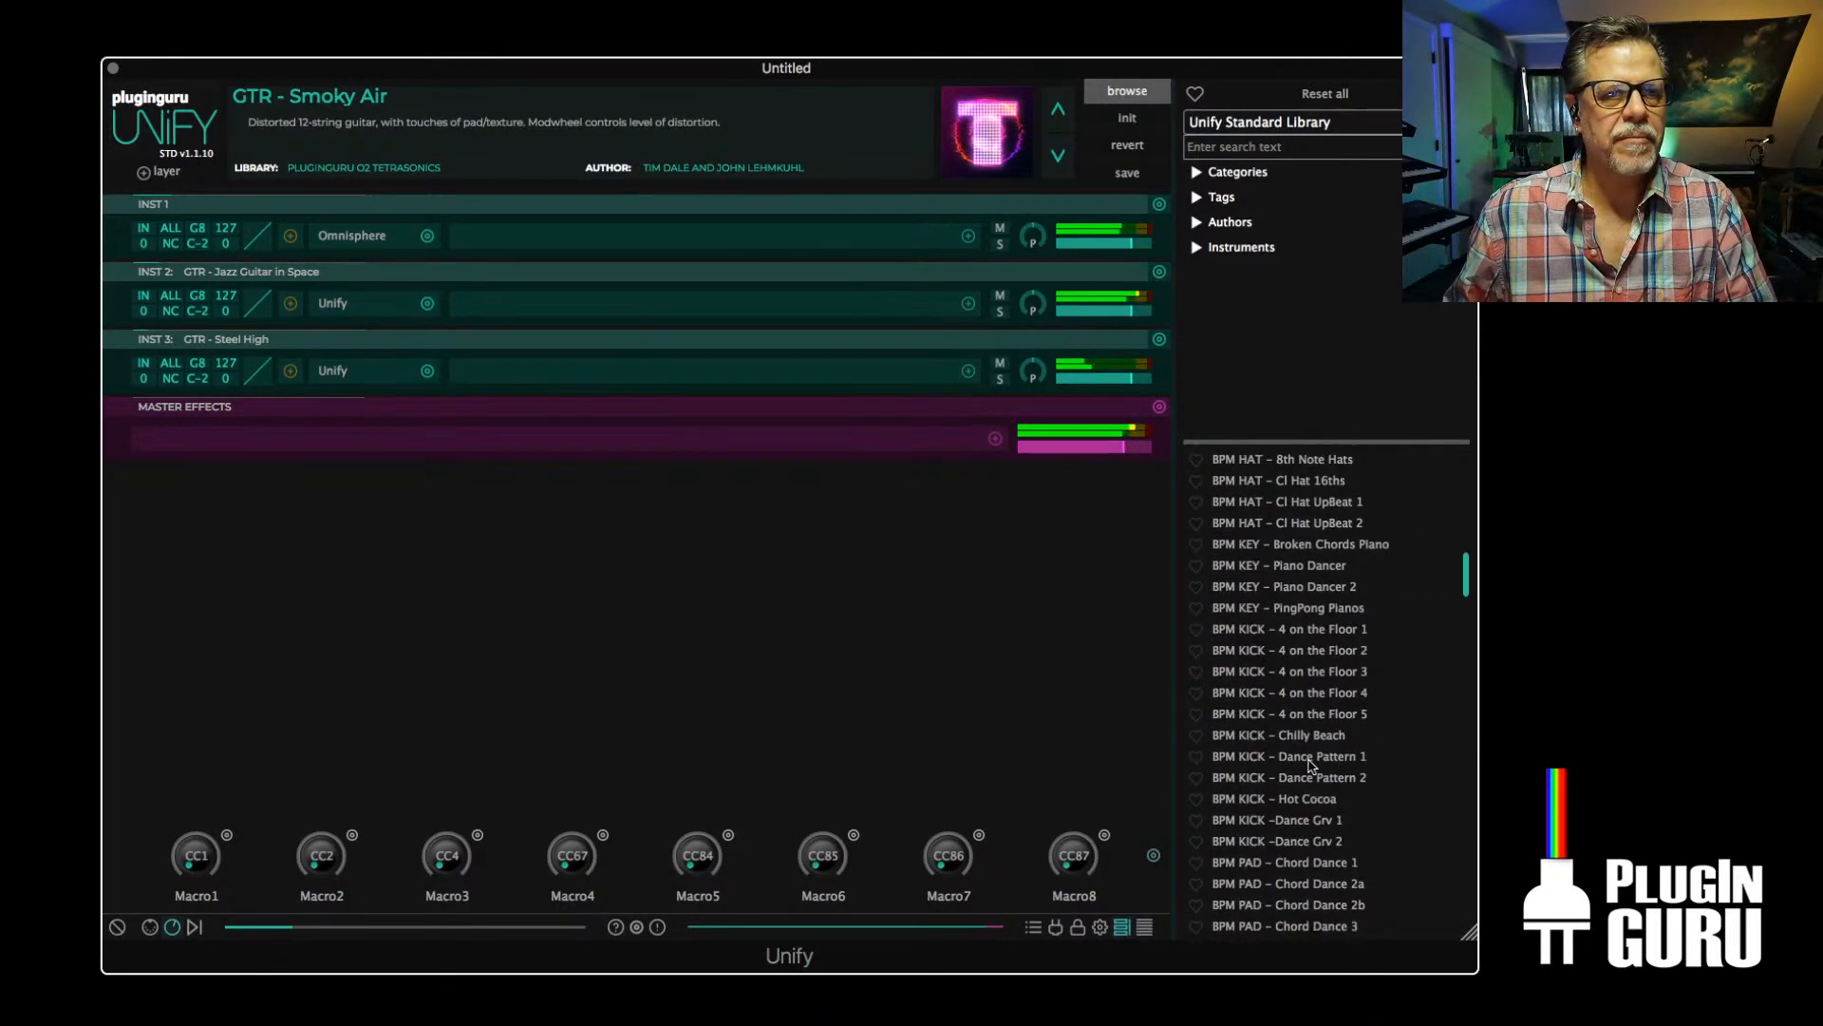
pyautogui.scroll(-5, 1311, 766)
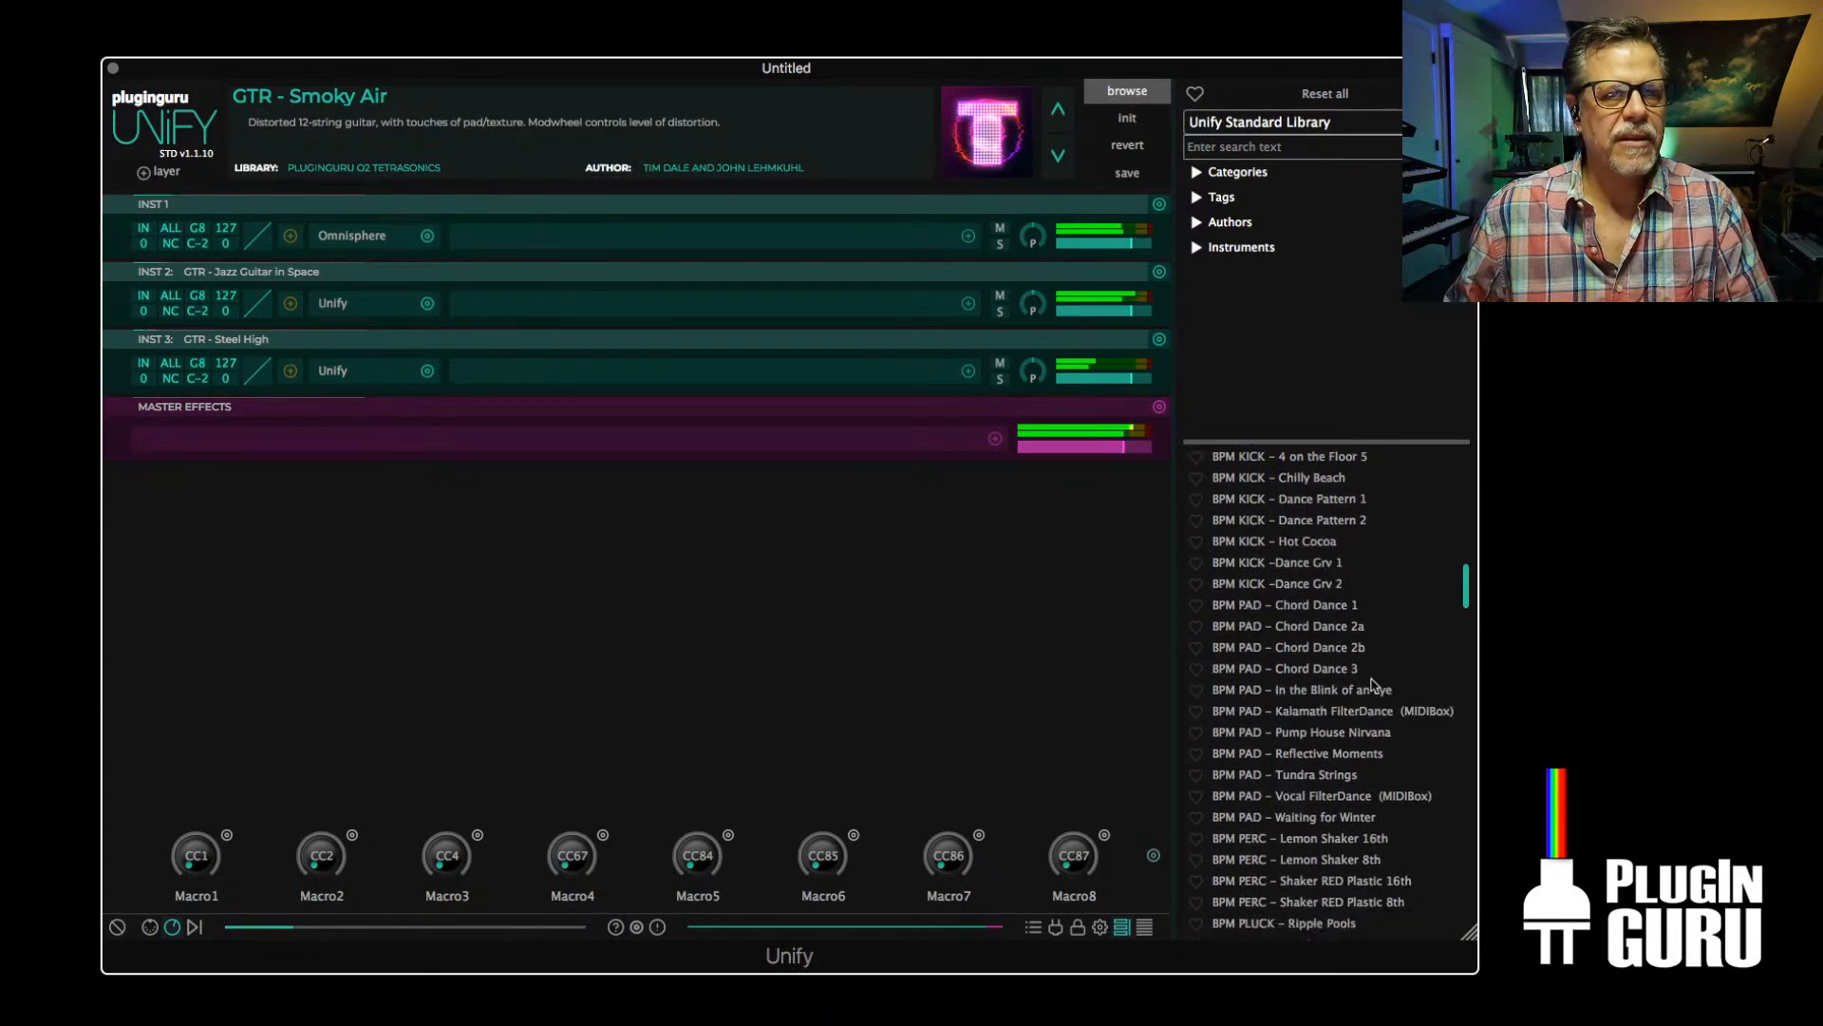
pyautogui.scroll(-1, 1280, 840)
pyautogui.scroll(-1, 1274, 751)
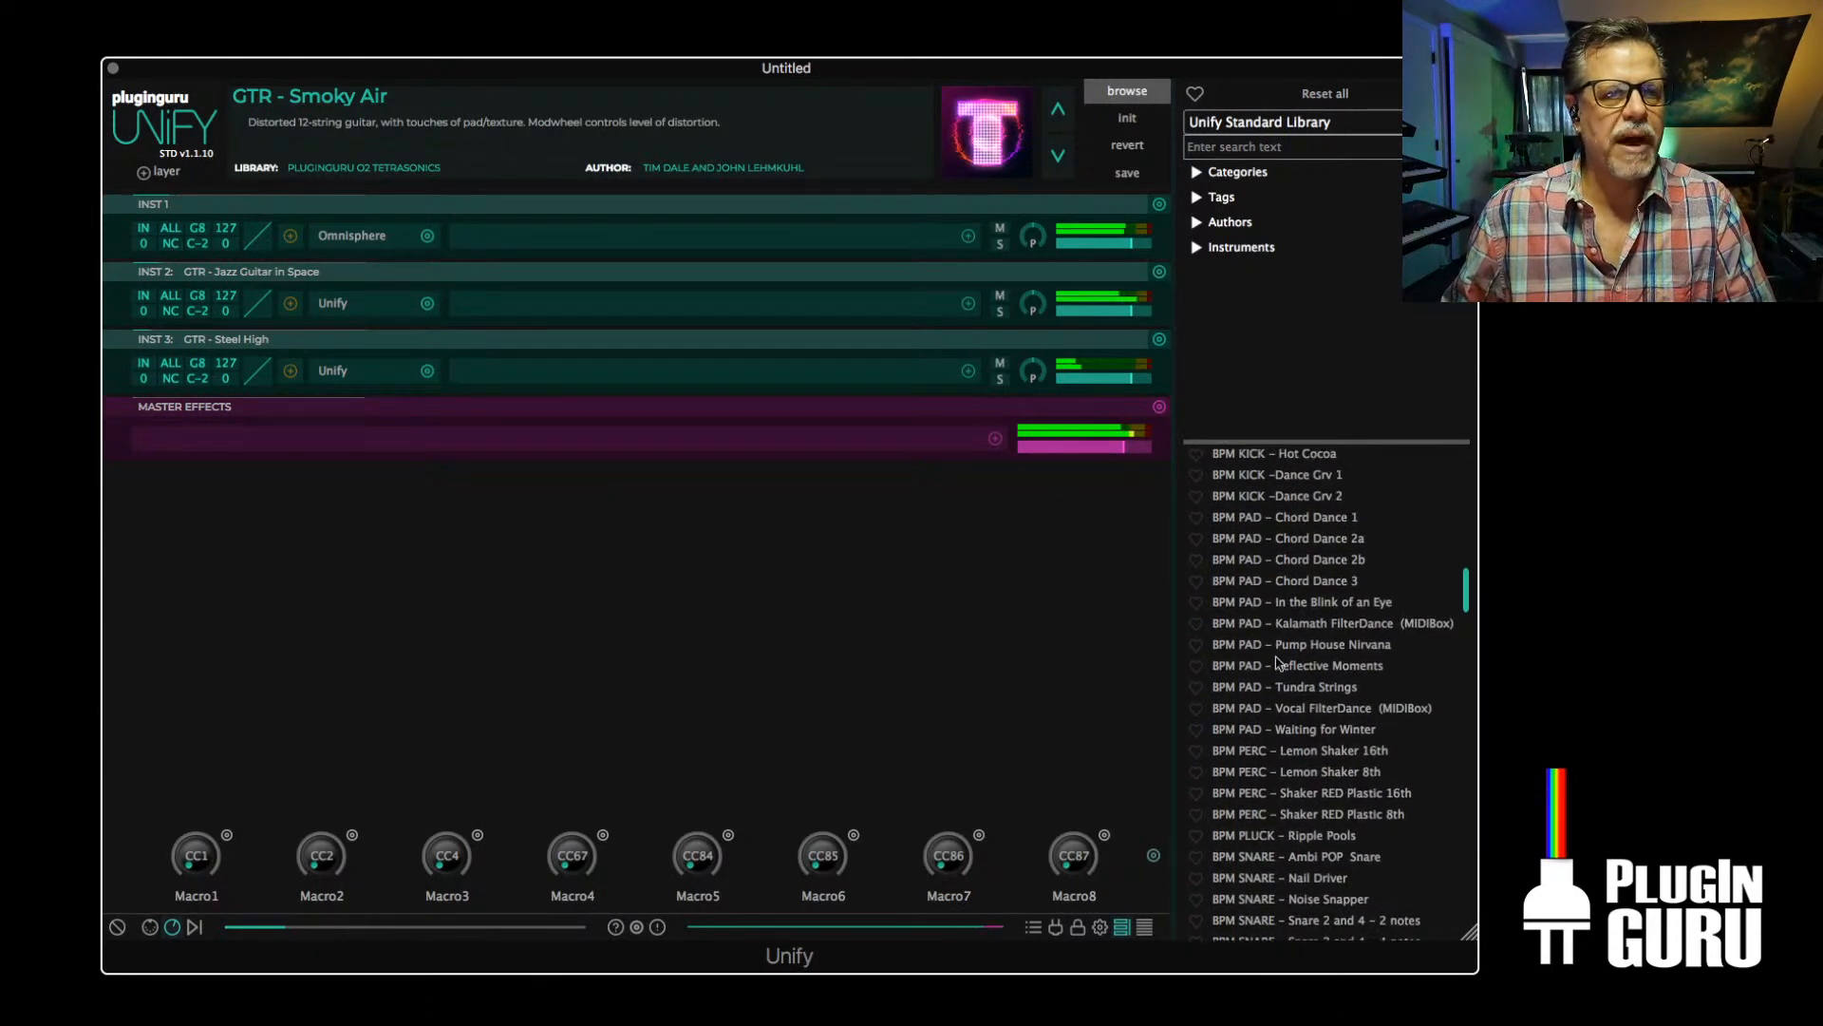
pyautogui.click(1244, 147)
pyautogui.write('m')
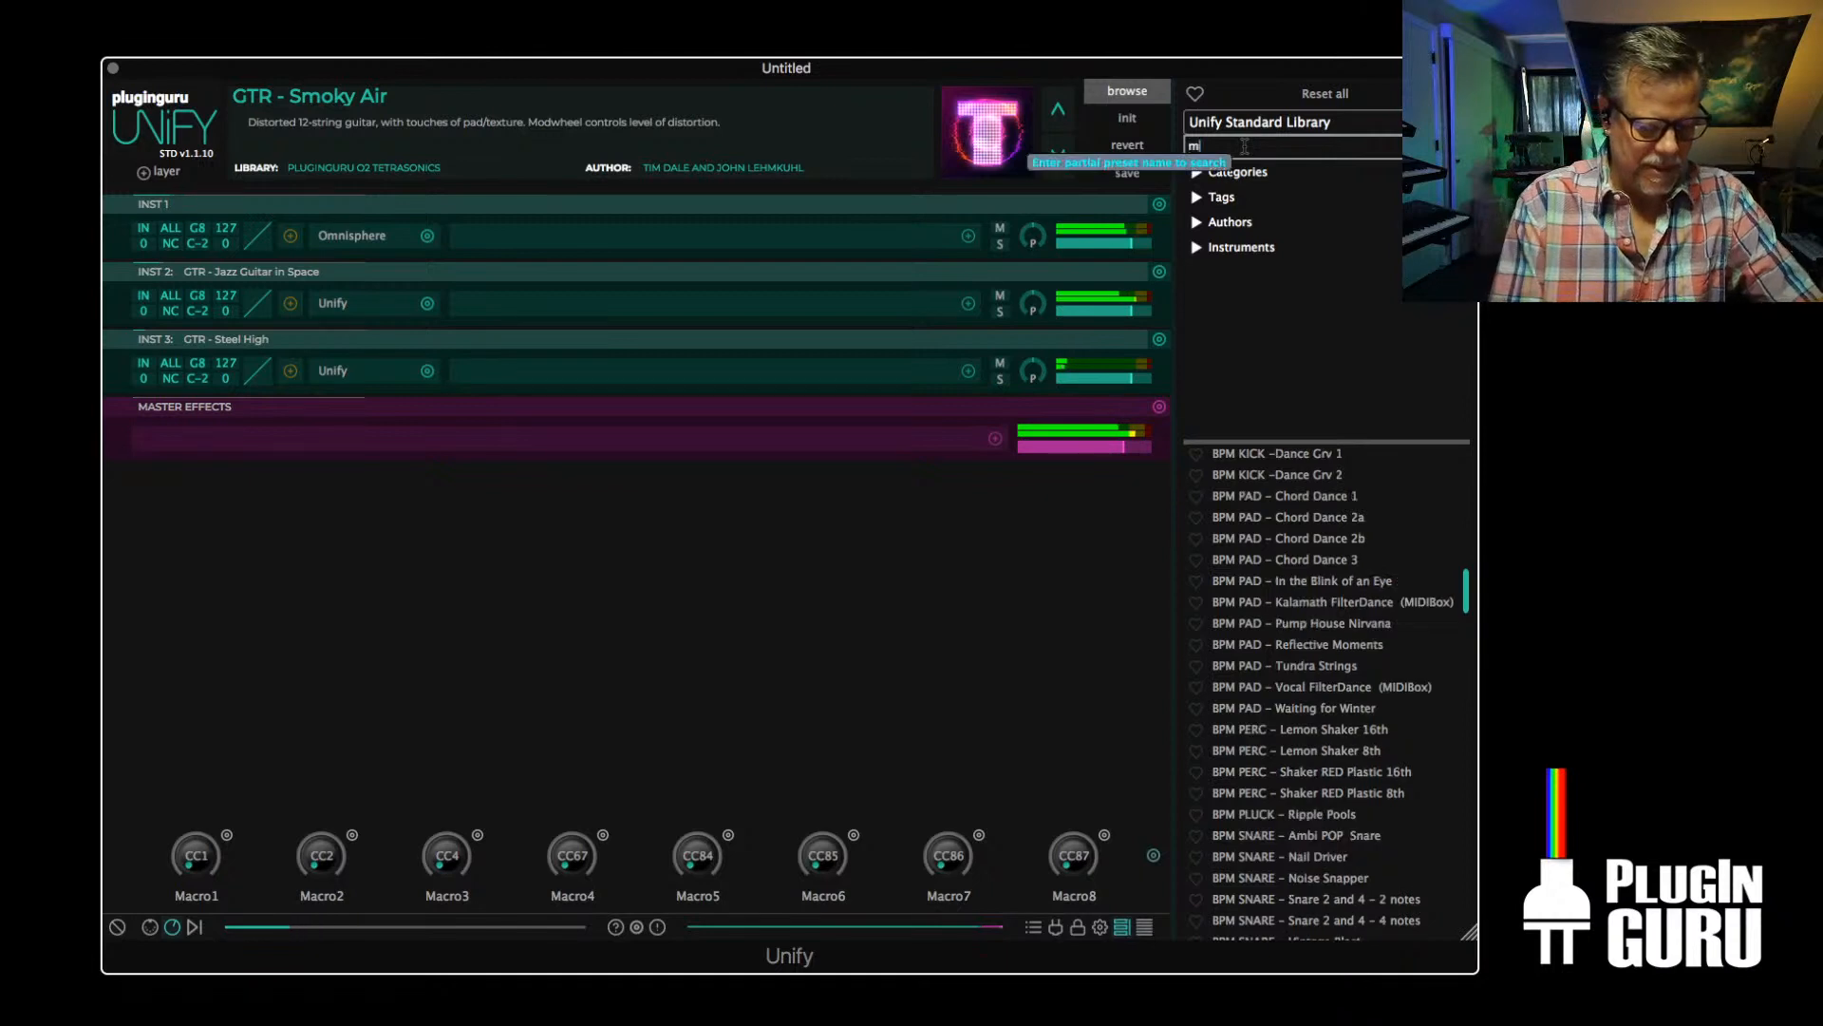
pyautogui.write('idi')
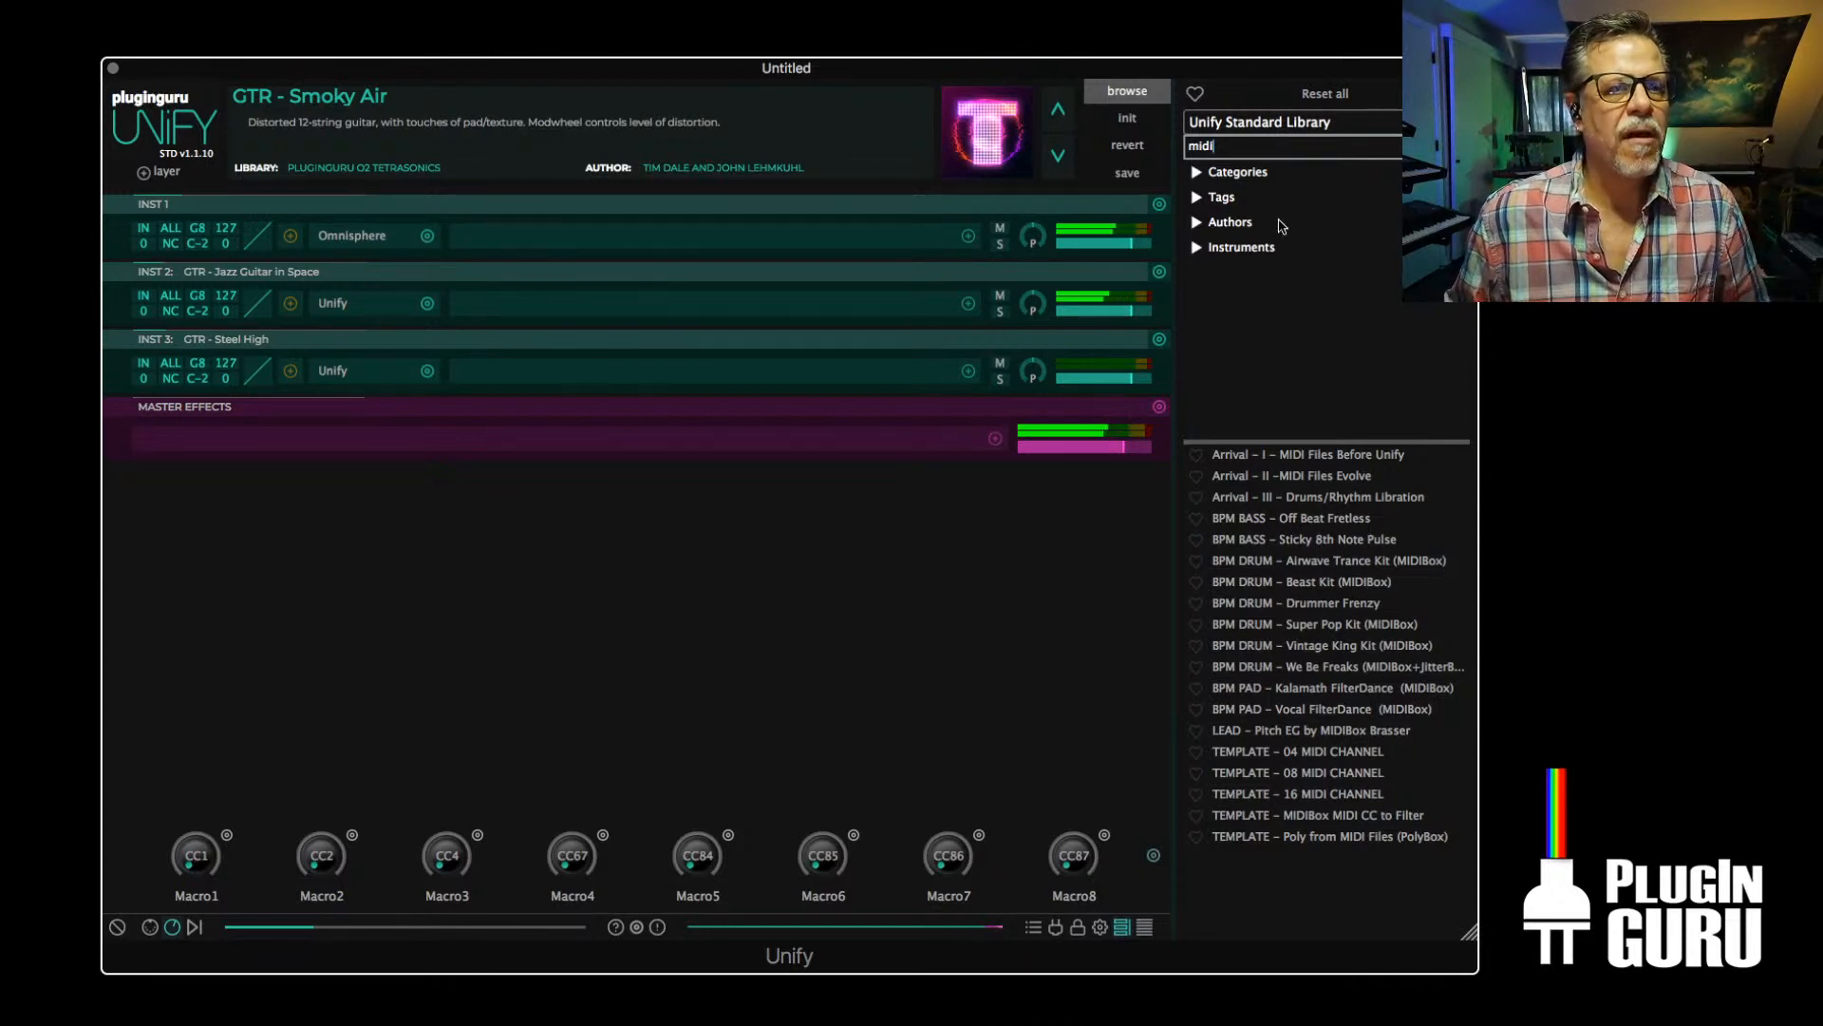
# Search the patches for "pol" and load SYNTH - PolyBox 8x Baby's Dancing into a new Unify layer
pyautogui.moveTo(1273, 147); pyautogui.dragTo(1123, 145)
pyautogui.write('p')
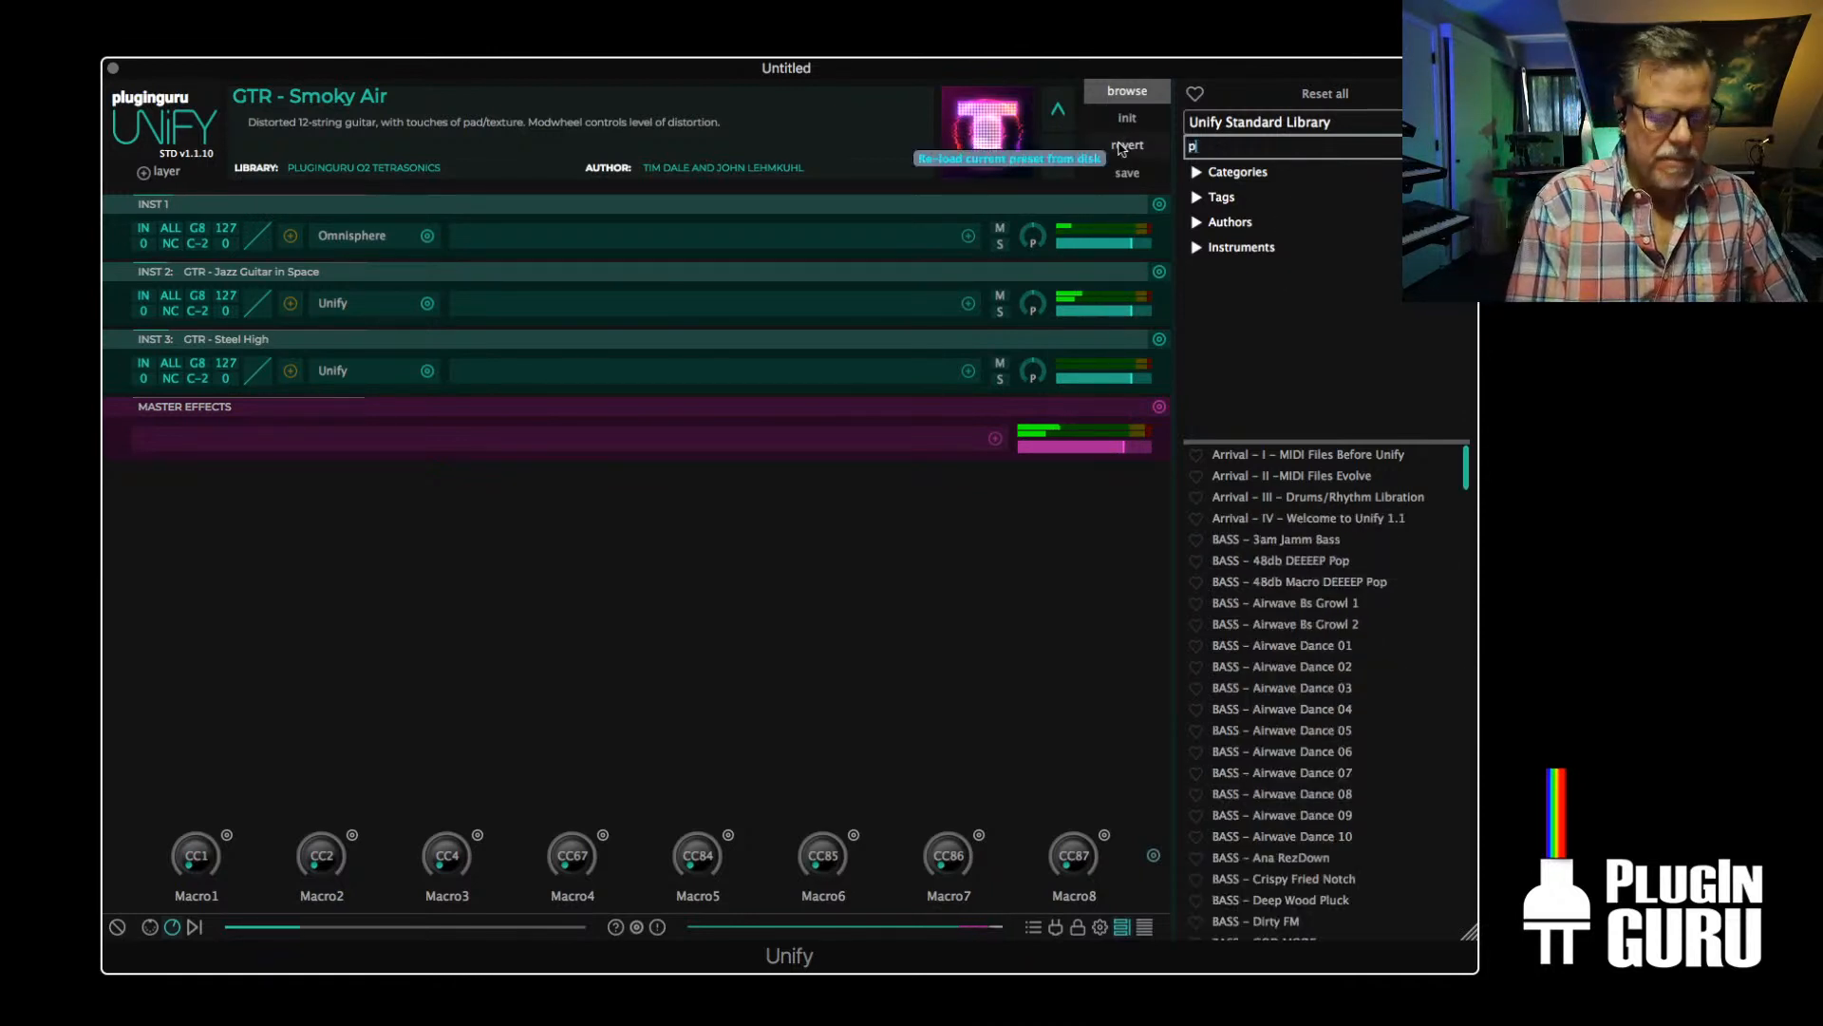
pyautogui.write('oluy')
pyautogui.press('BackSpace')
pyautogui.press('BackSpace')
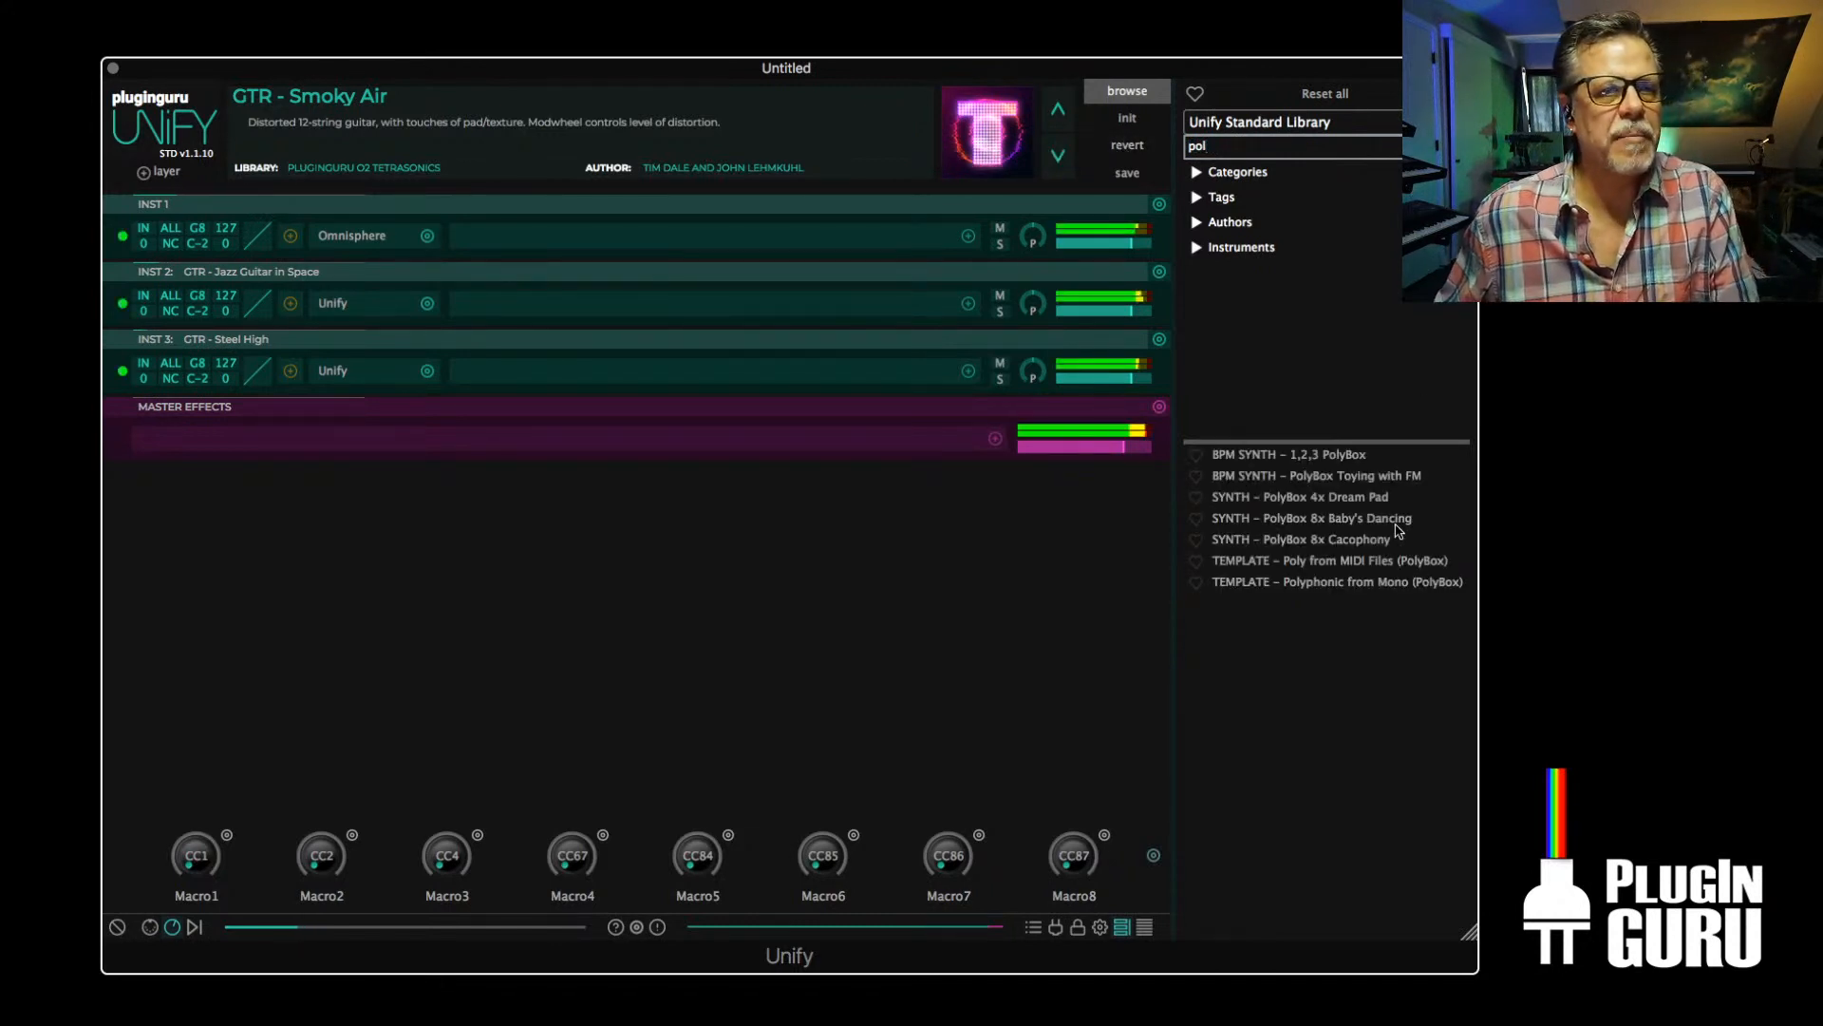
pyautogui.rightClick(1339, 523)
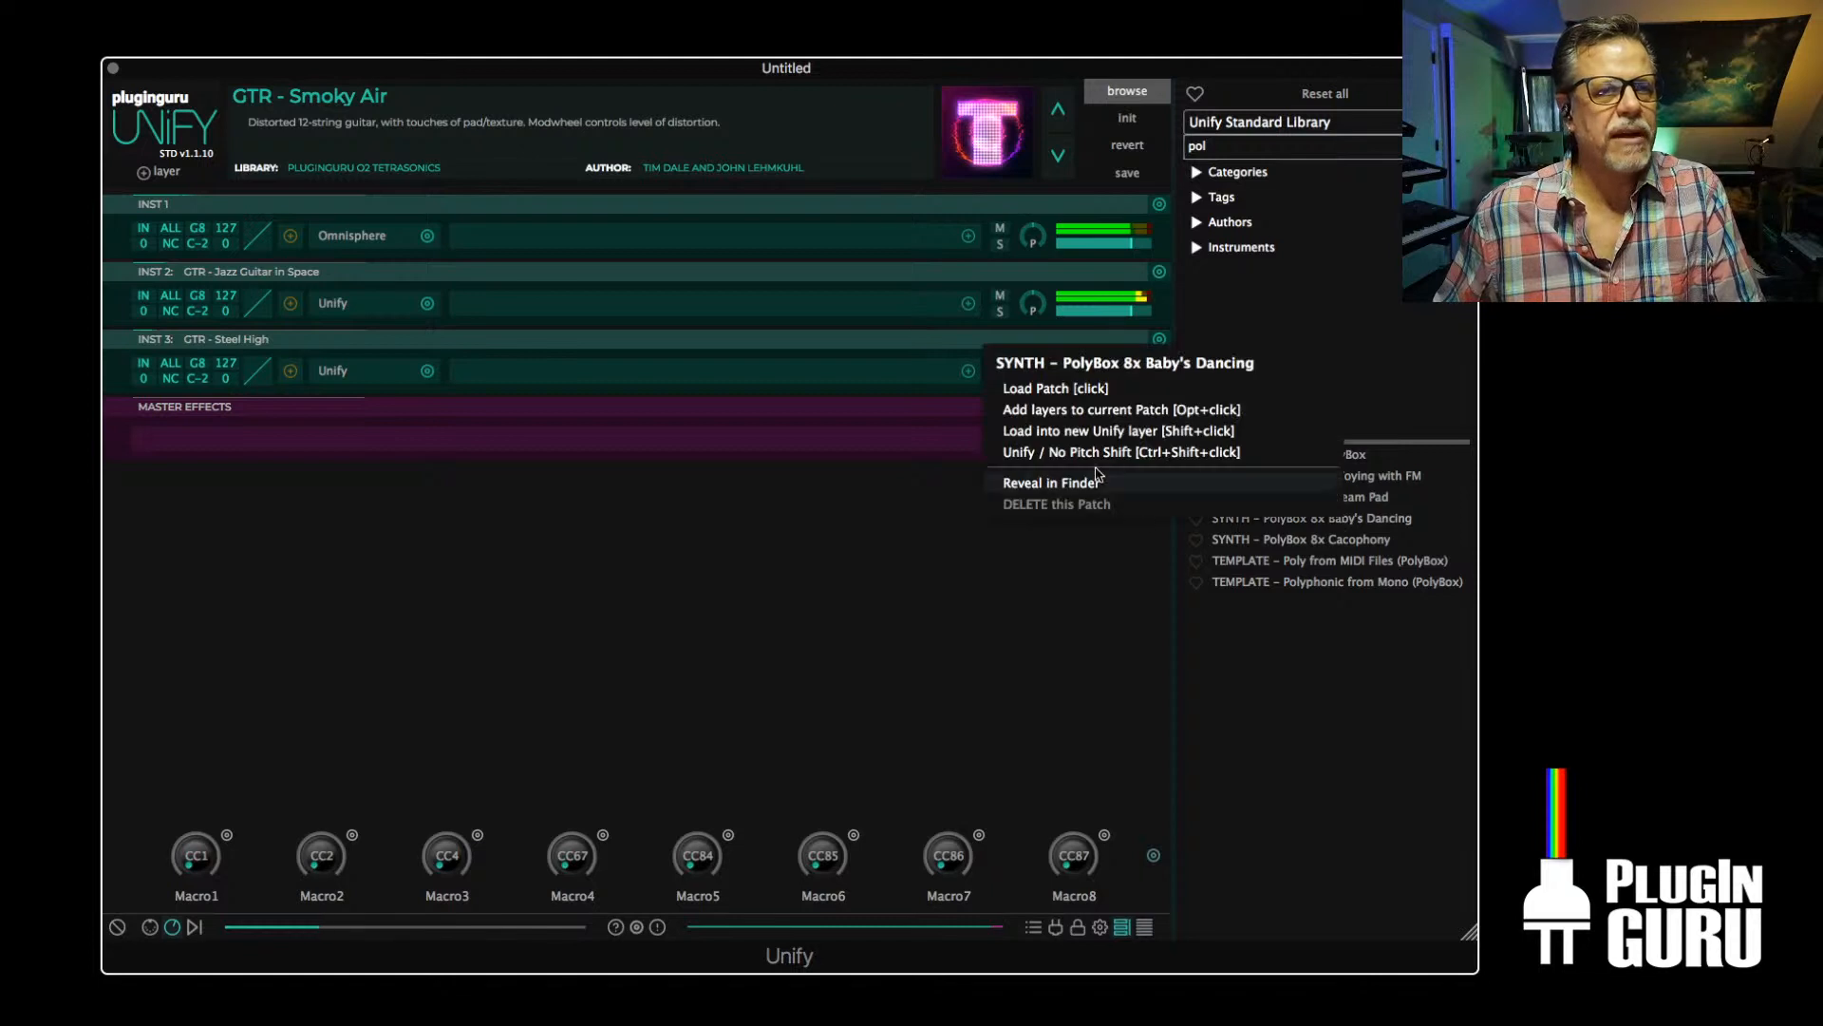
pyautogui.click(1105, 438)
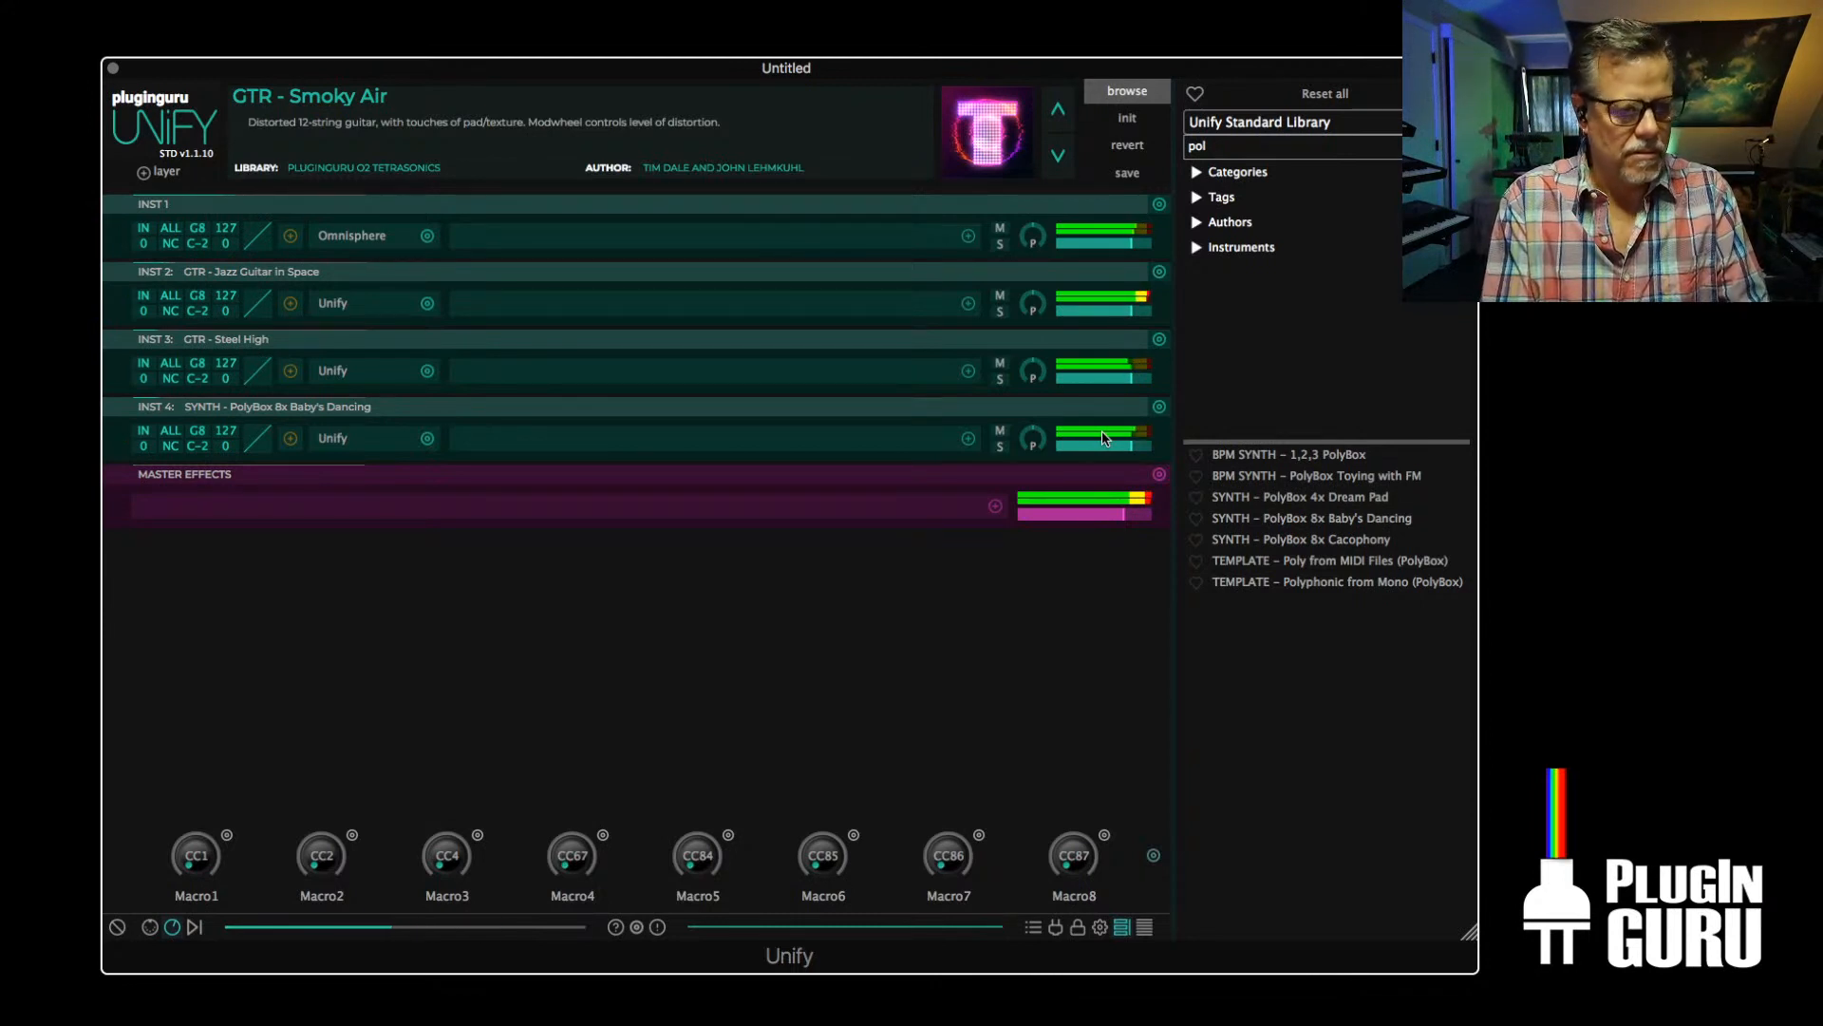
# Solo the PolyBox 8x Baby's Dancing layer and open its nested Unify instance to look through its layers
pyautogui.click(1002, 446)
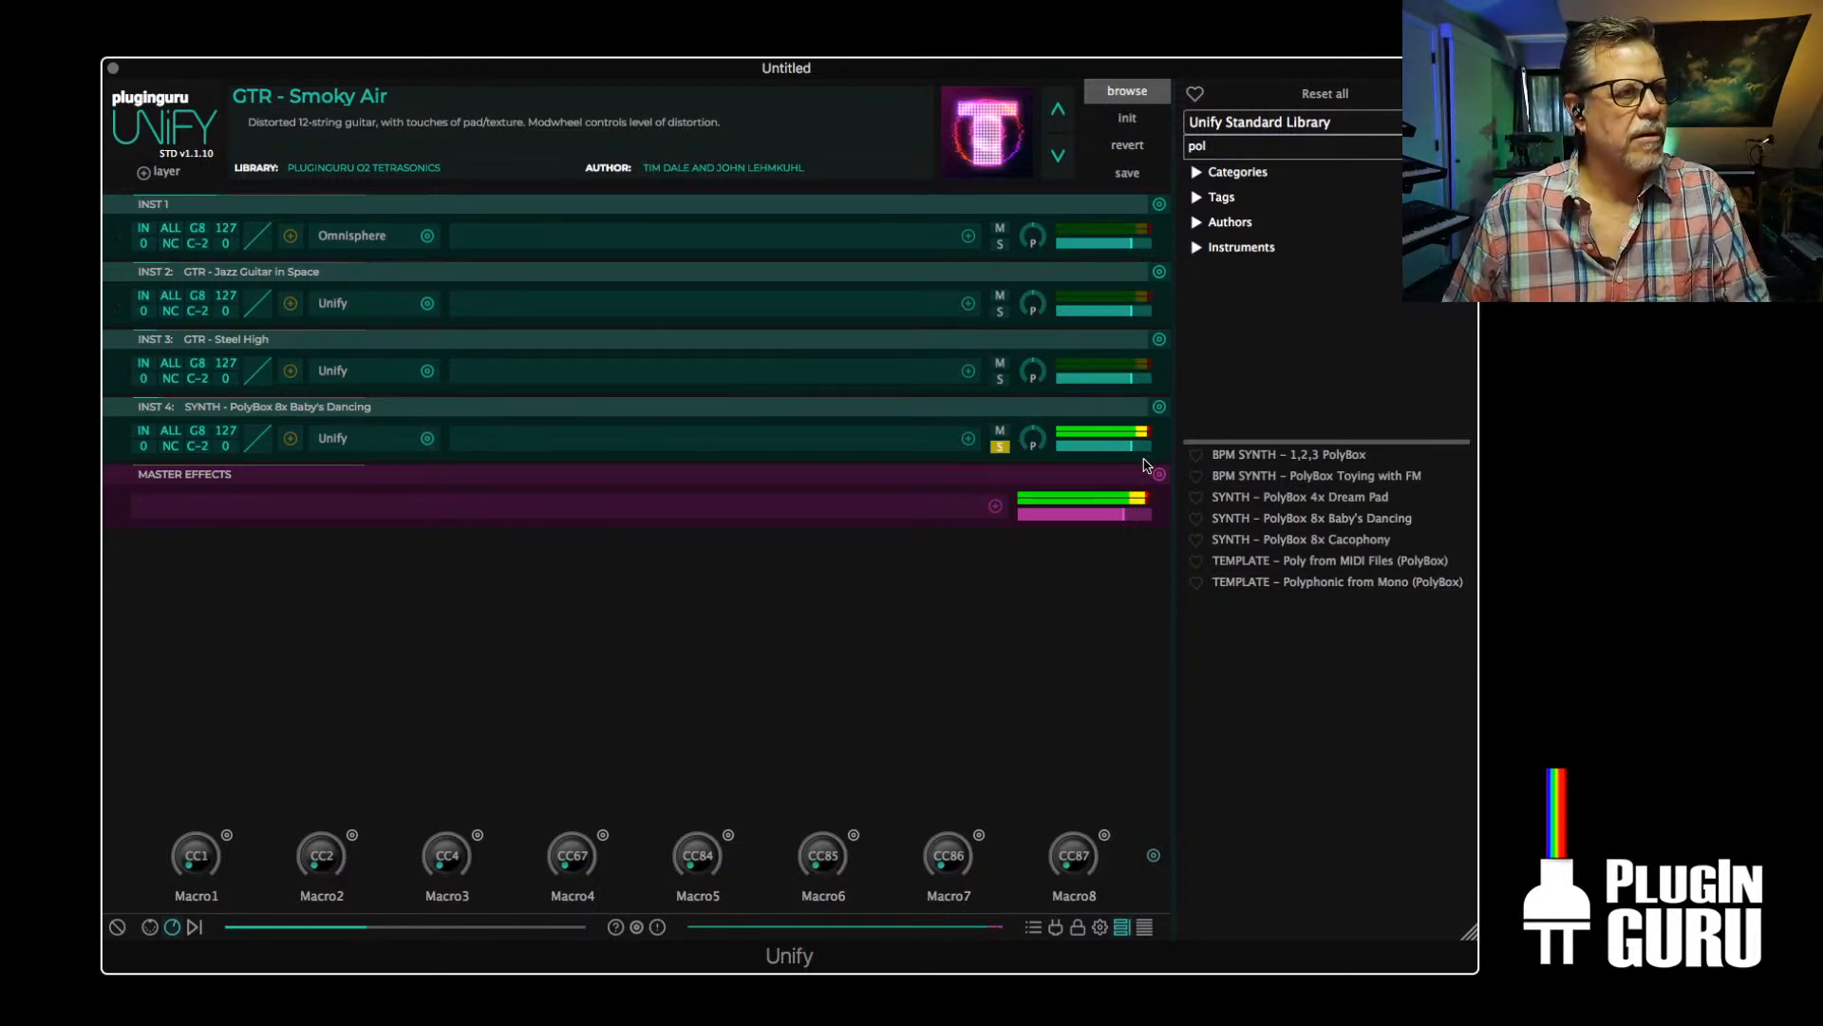
pyautogui.moveTo(1124, 449)
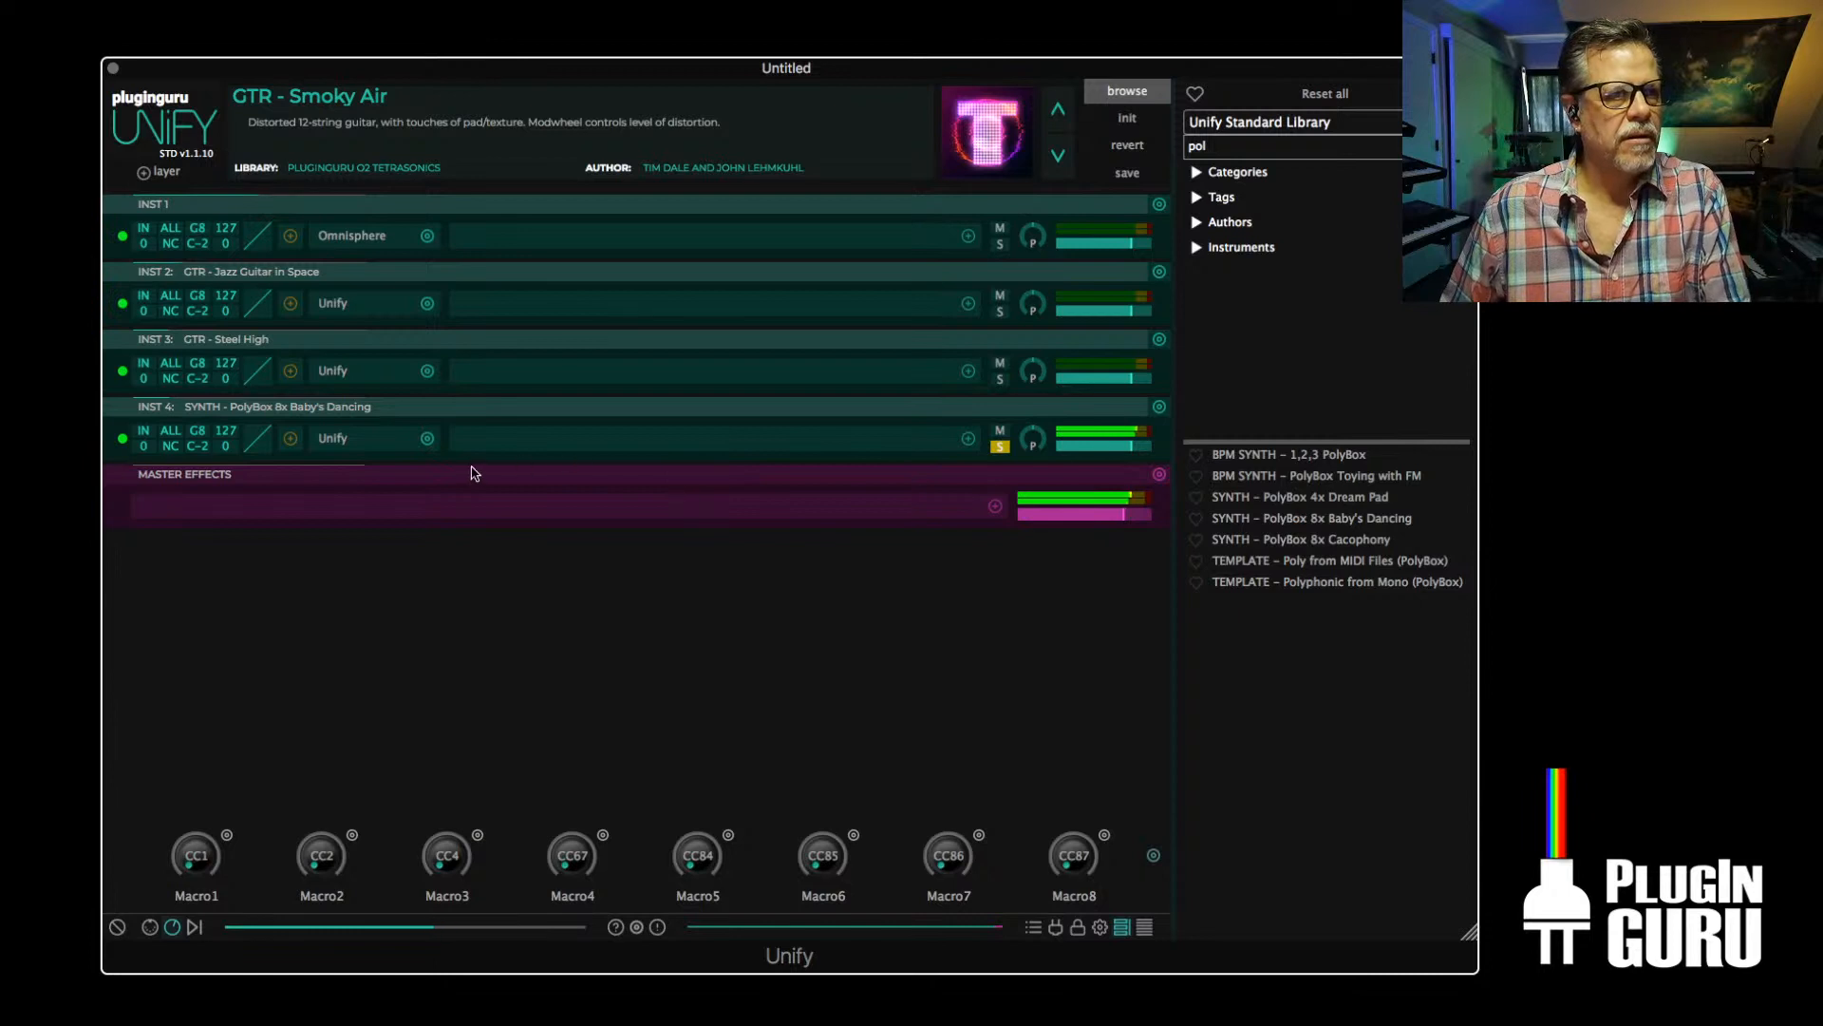
pyautogui.click(370, 450)
pyautogui.scroll(-5, 590, 513)
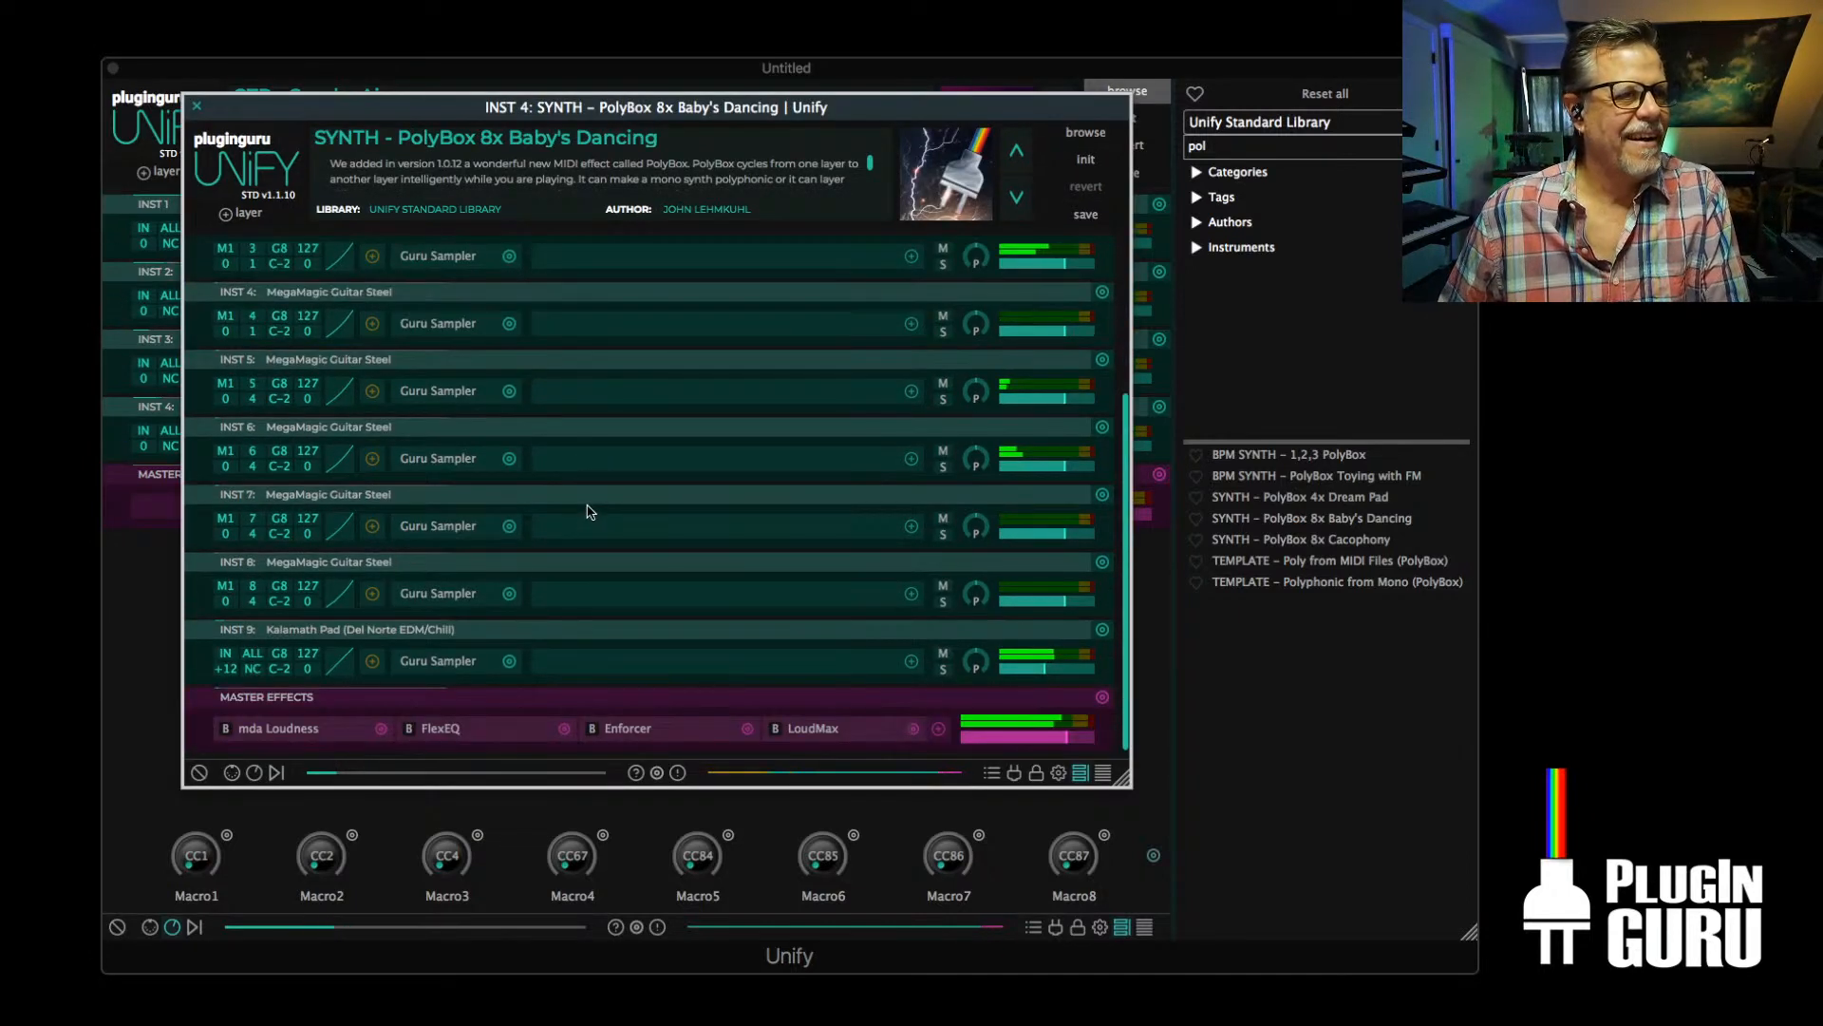
pyautogui.scroll(5, 589, 511)
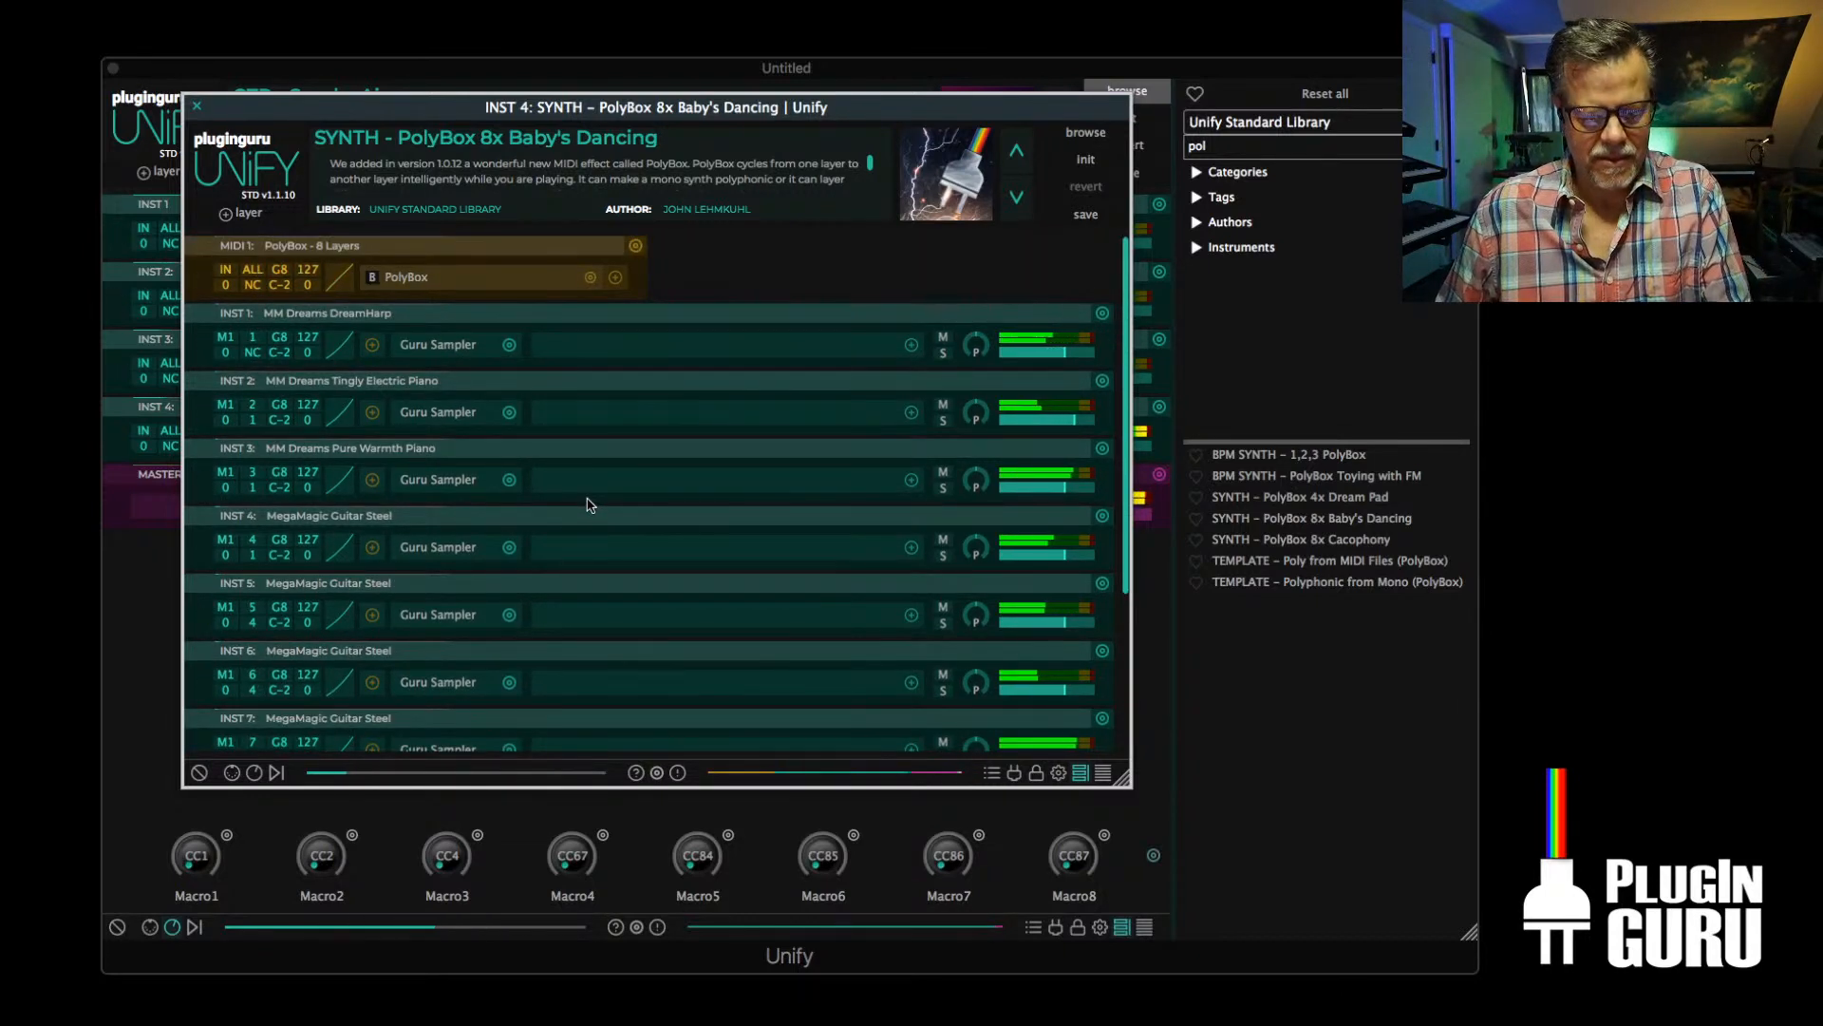
# Add the BlueARP arpeggiator after PolyBox on the MIDI 1 layer and select its program 08, Simple 3k Up-Down 4 bars
pyautogui.click(617, 277)
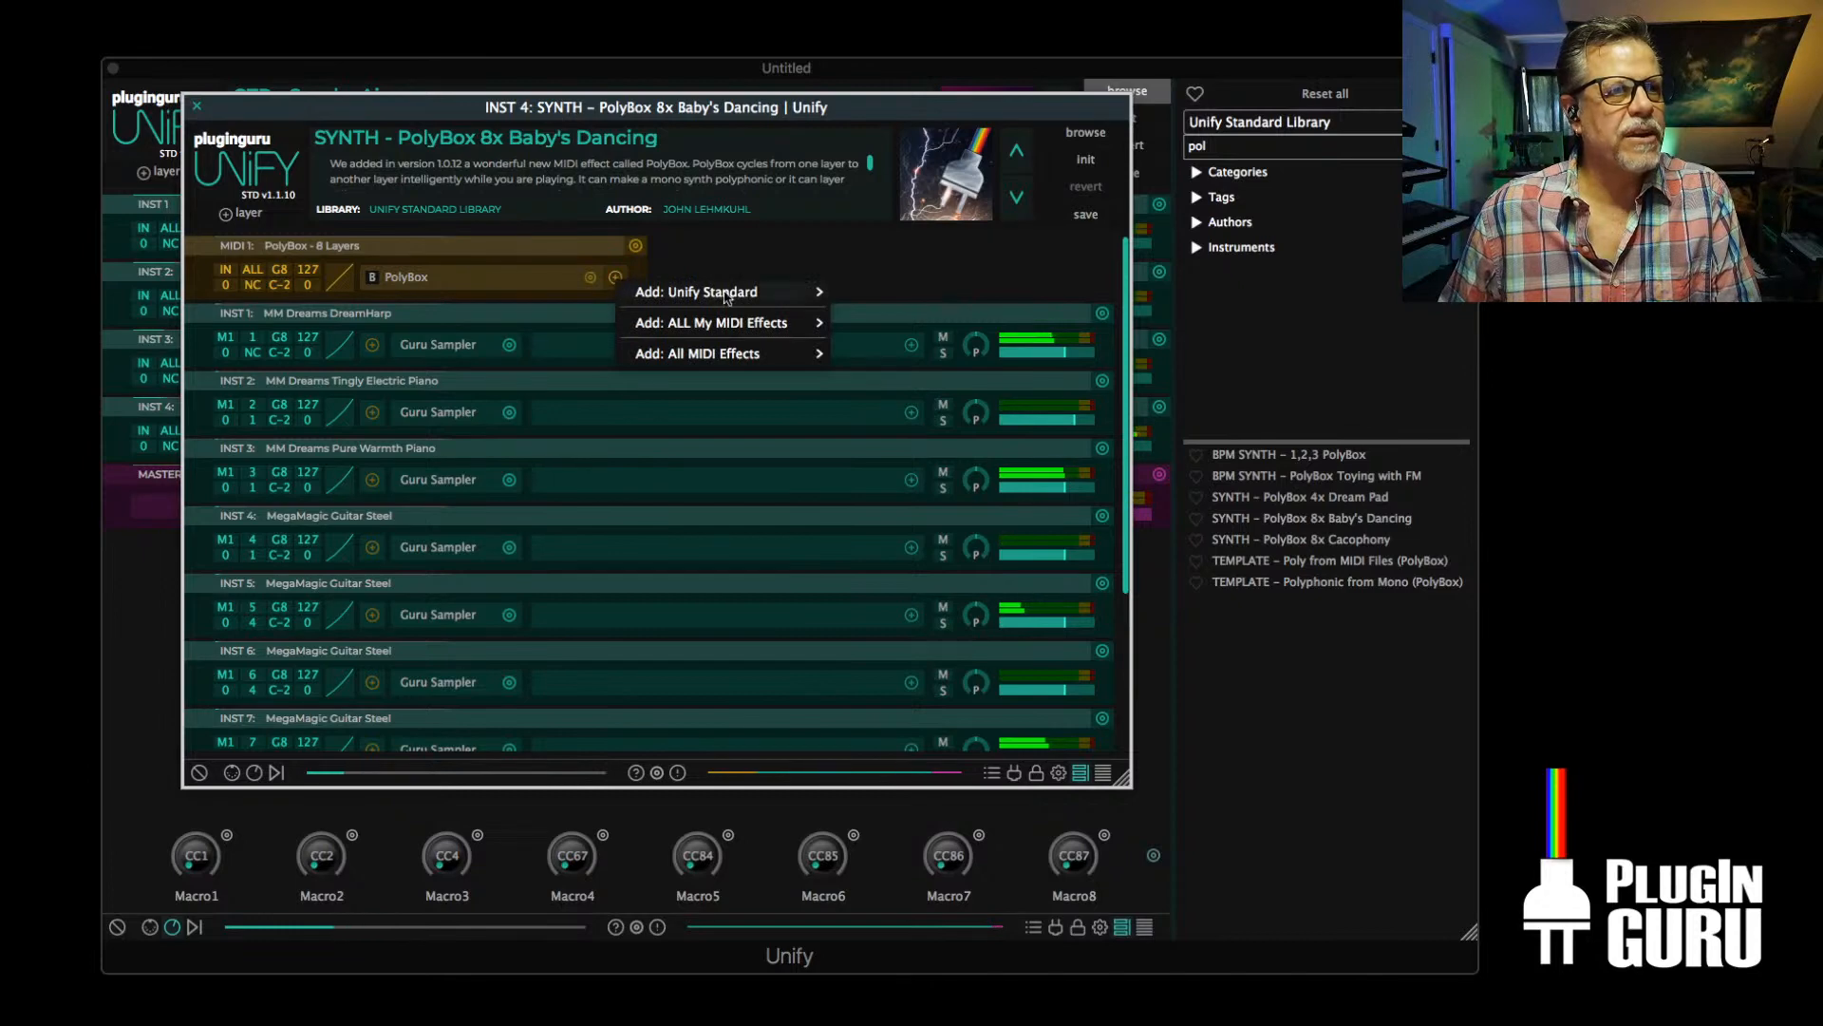
pyautogui.moveTo(727, 297)
pyautogui.moveTo(931, 296)
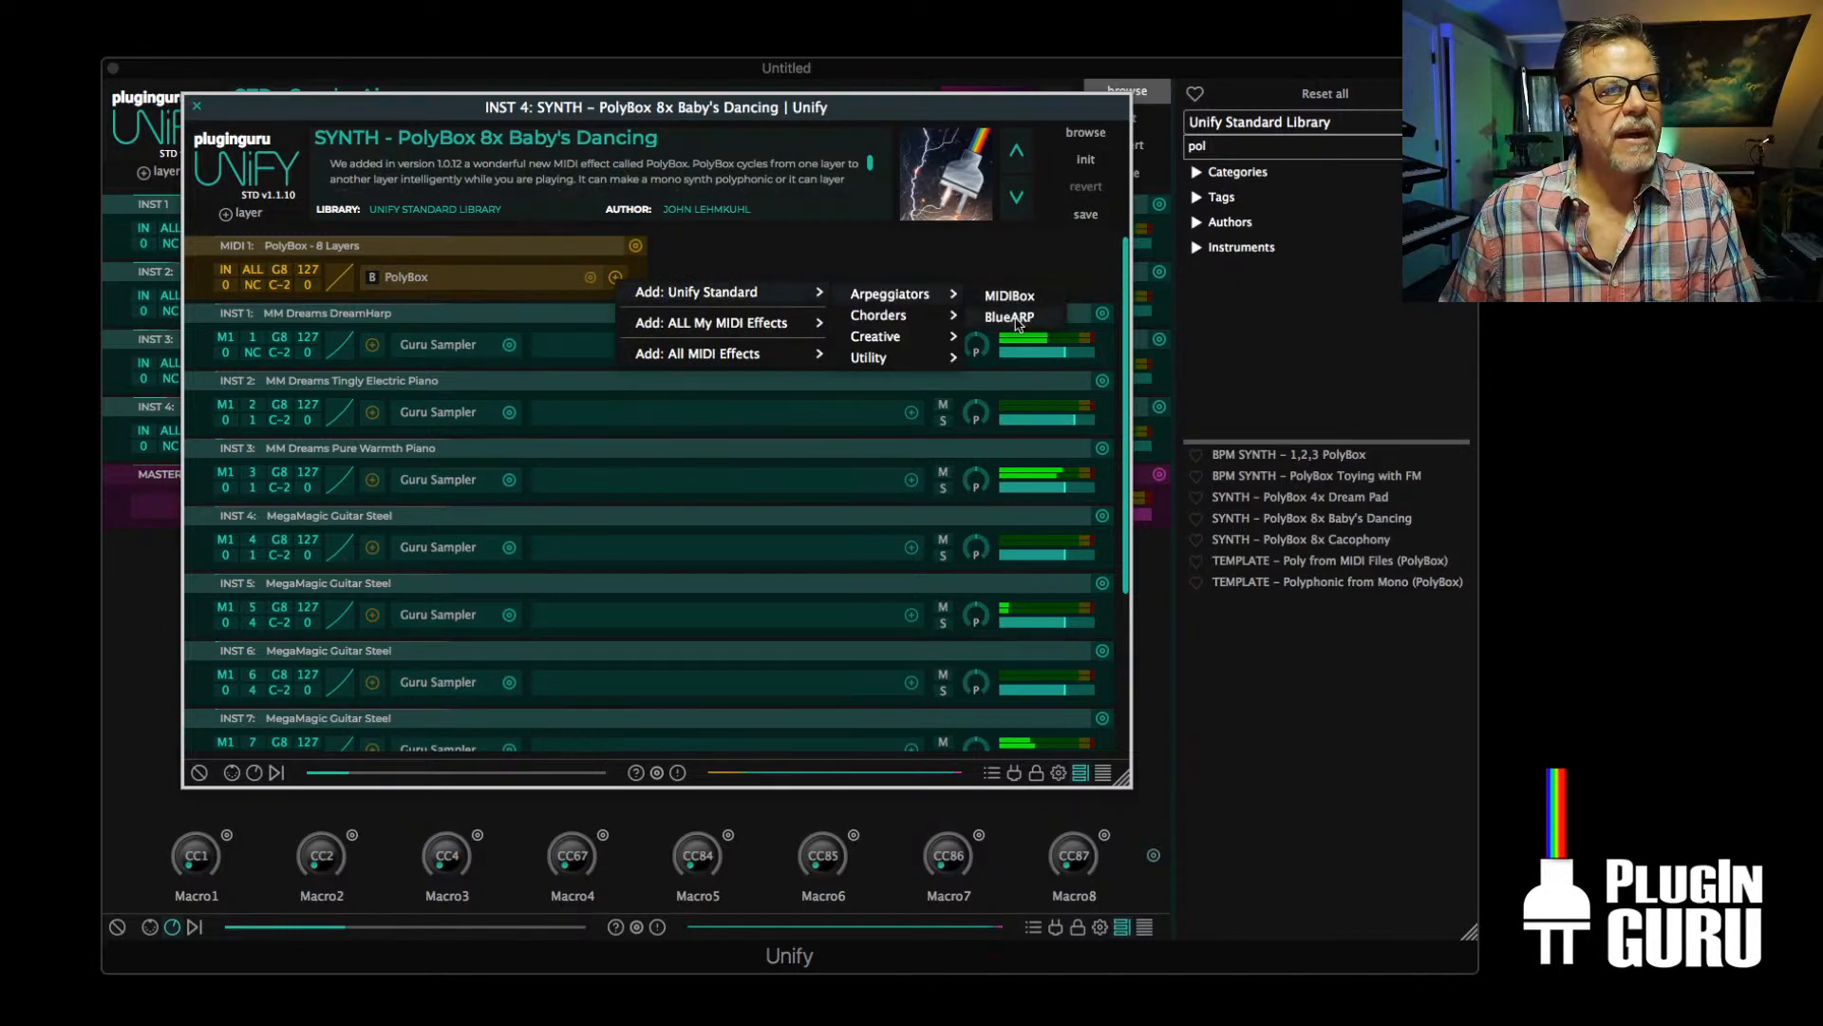
pyautogui.click(1010, 317)
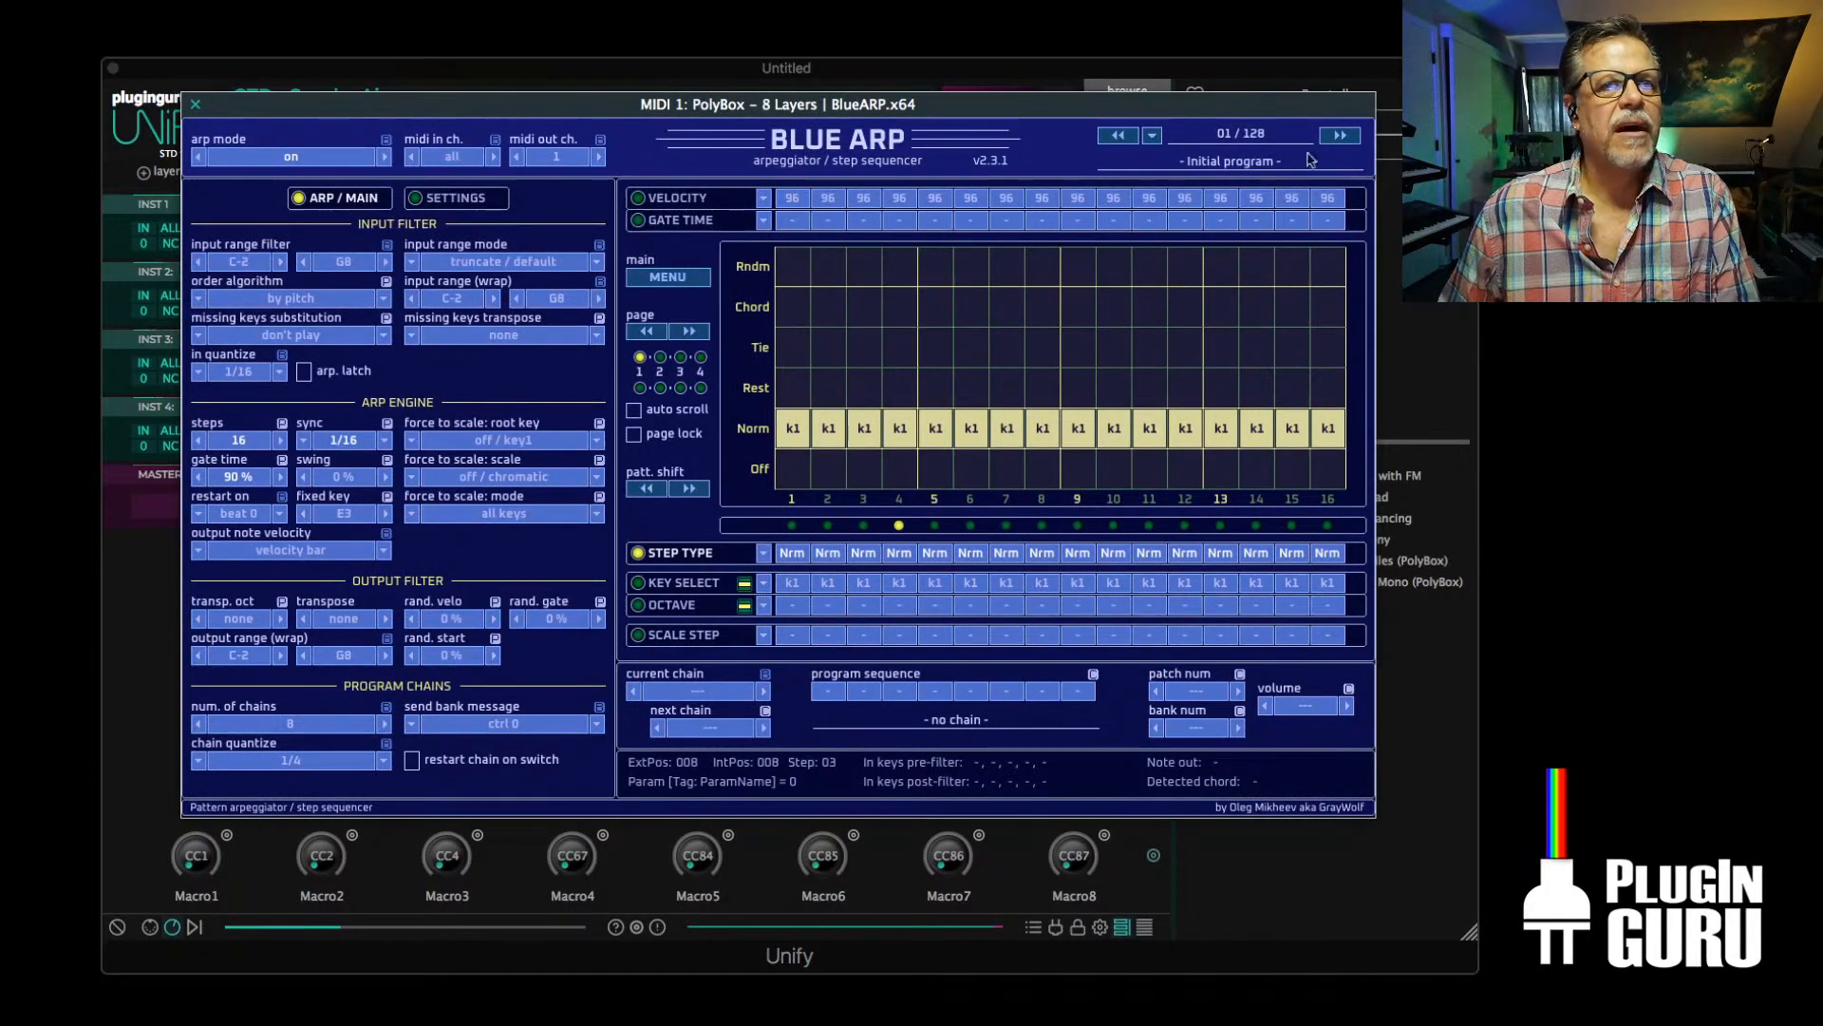
pyautogui.click(1339, 136)
pyautogui.click(1340, 136)
pyautogui.click(1340, 136)
pyautogui.click(1339, 136)
pyautogui.click(1340, 136)
pyautogui.click(1340, 136)
pyautogui.click(1340, 136)
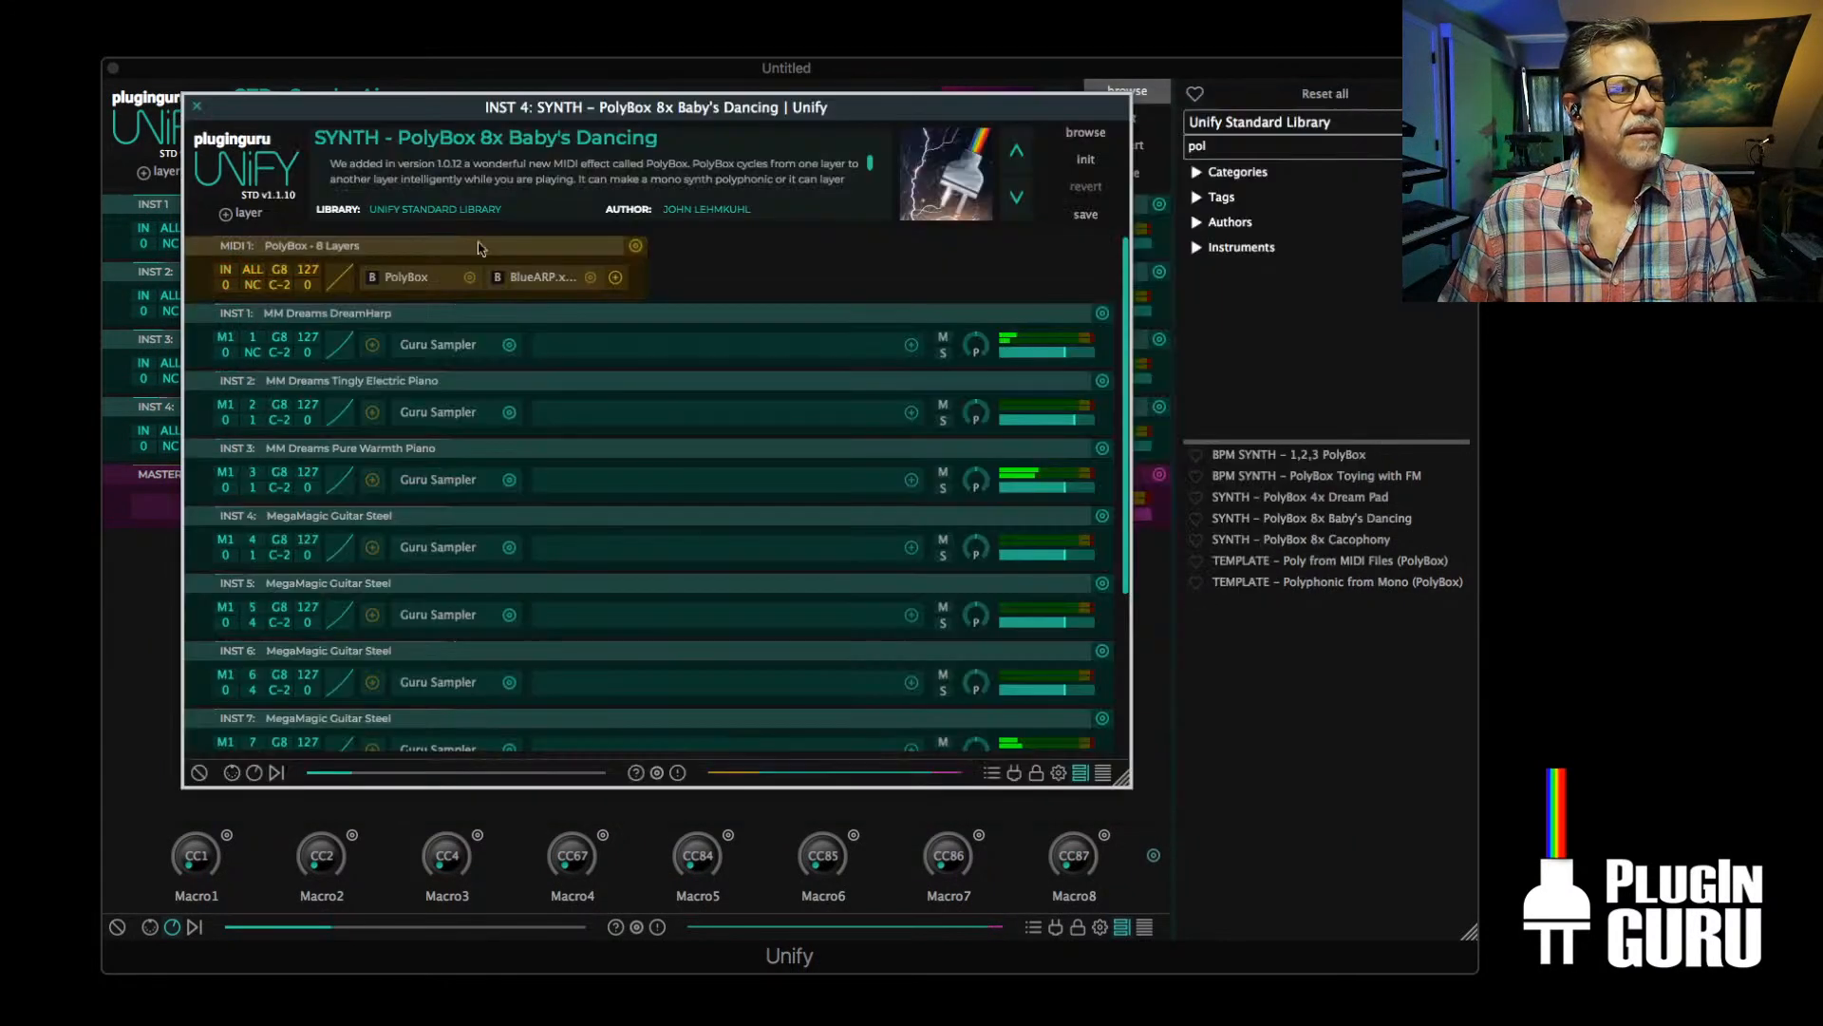
# Move BlueARP ahead of PolyBox in the MIDI 1 layer's effect chain
pyautogui.click(195, 104)
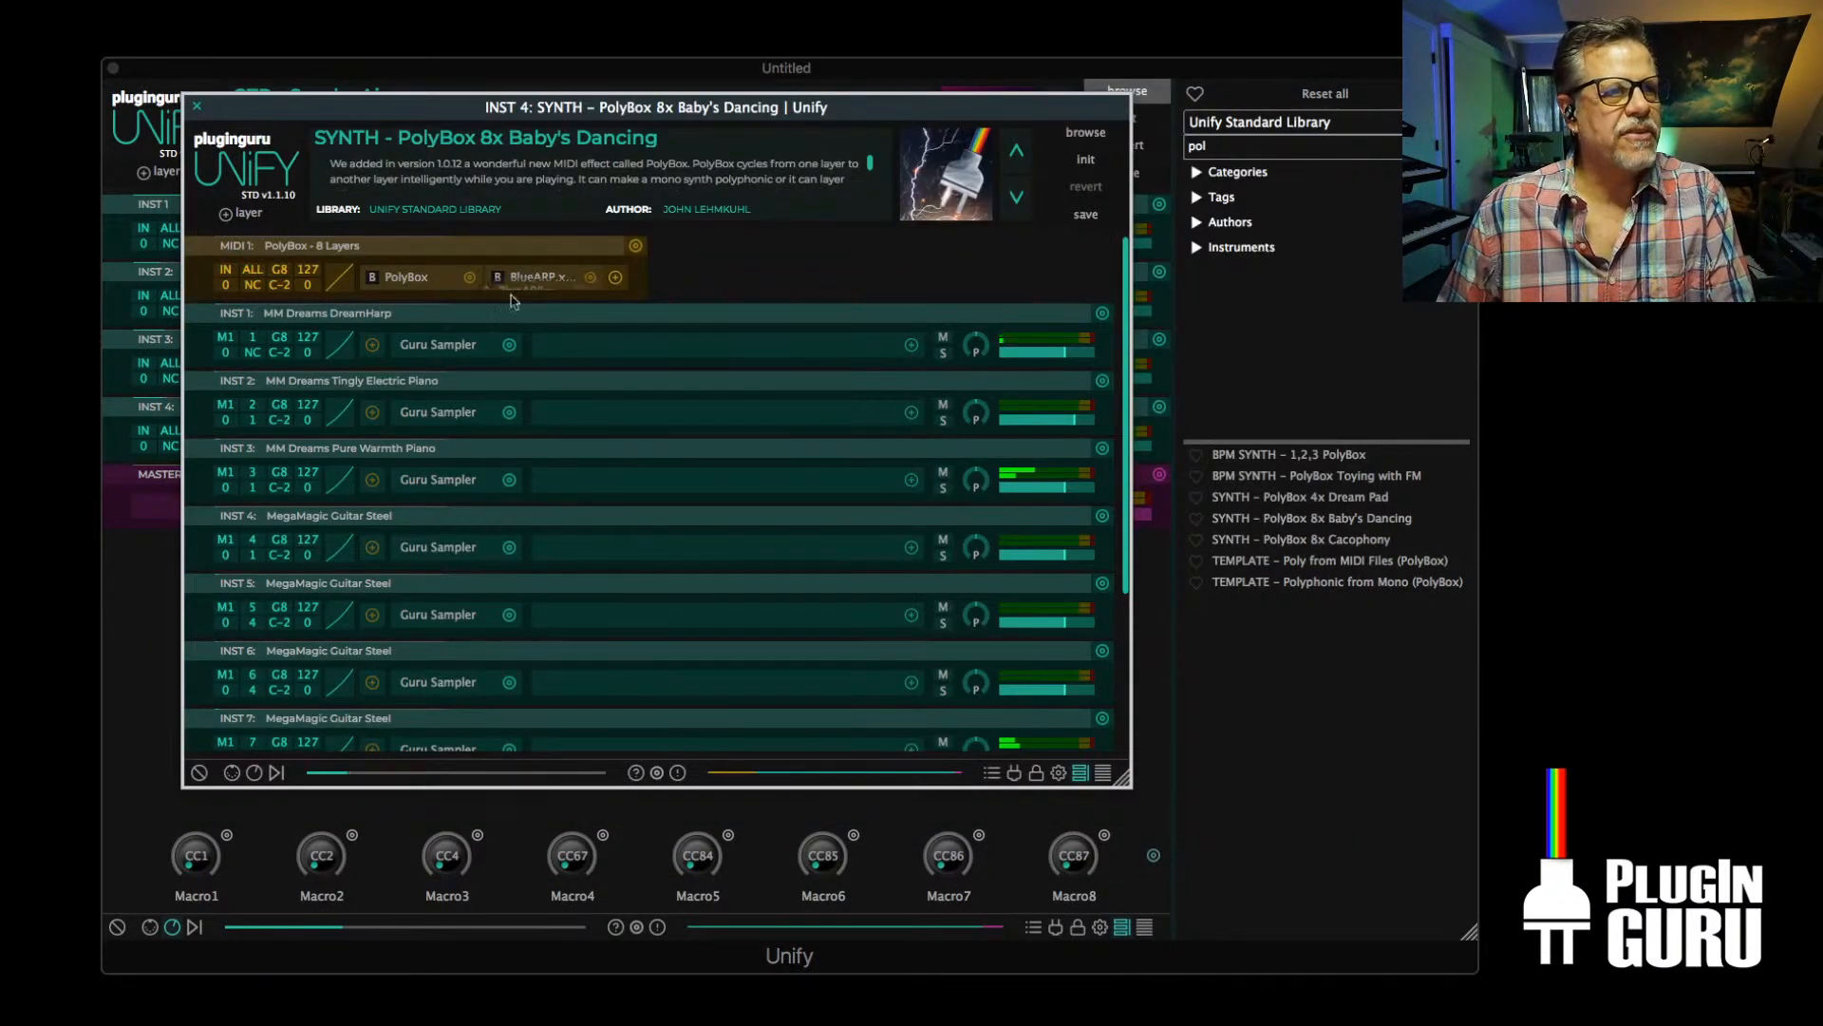
pyautogui.moveTo(528, 278); pyautogui.dragTo(412, 281)
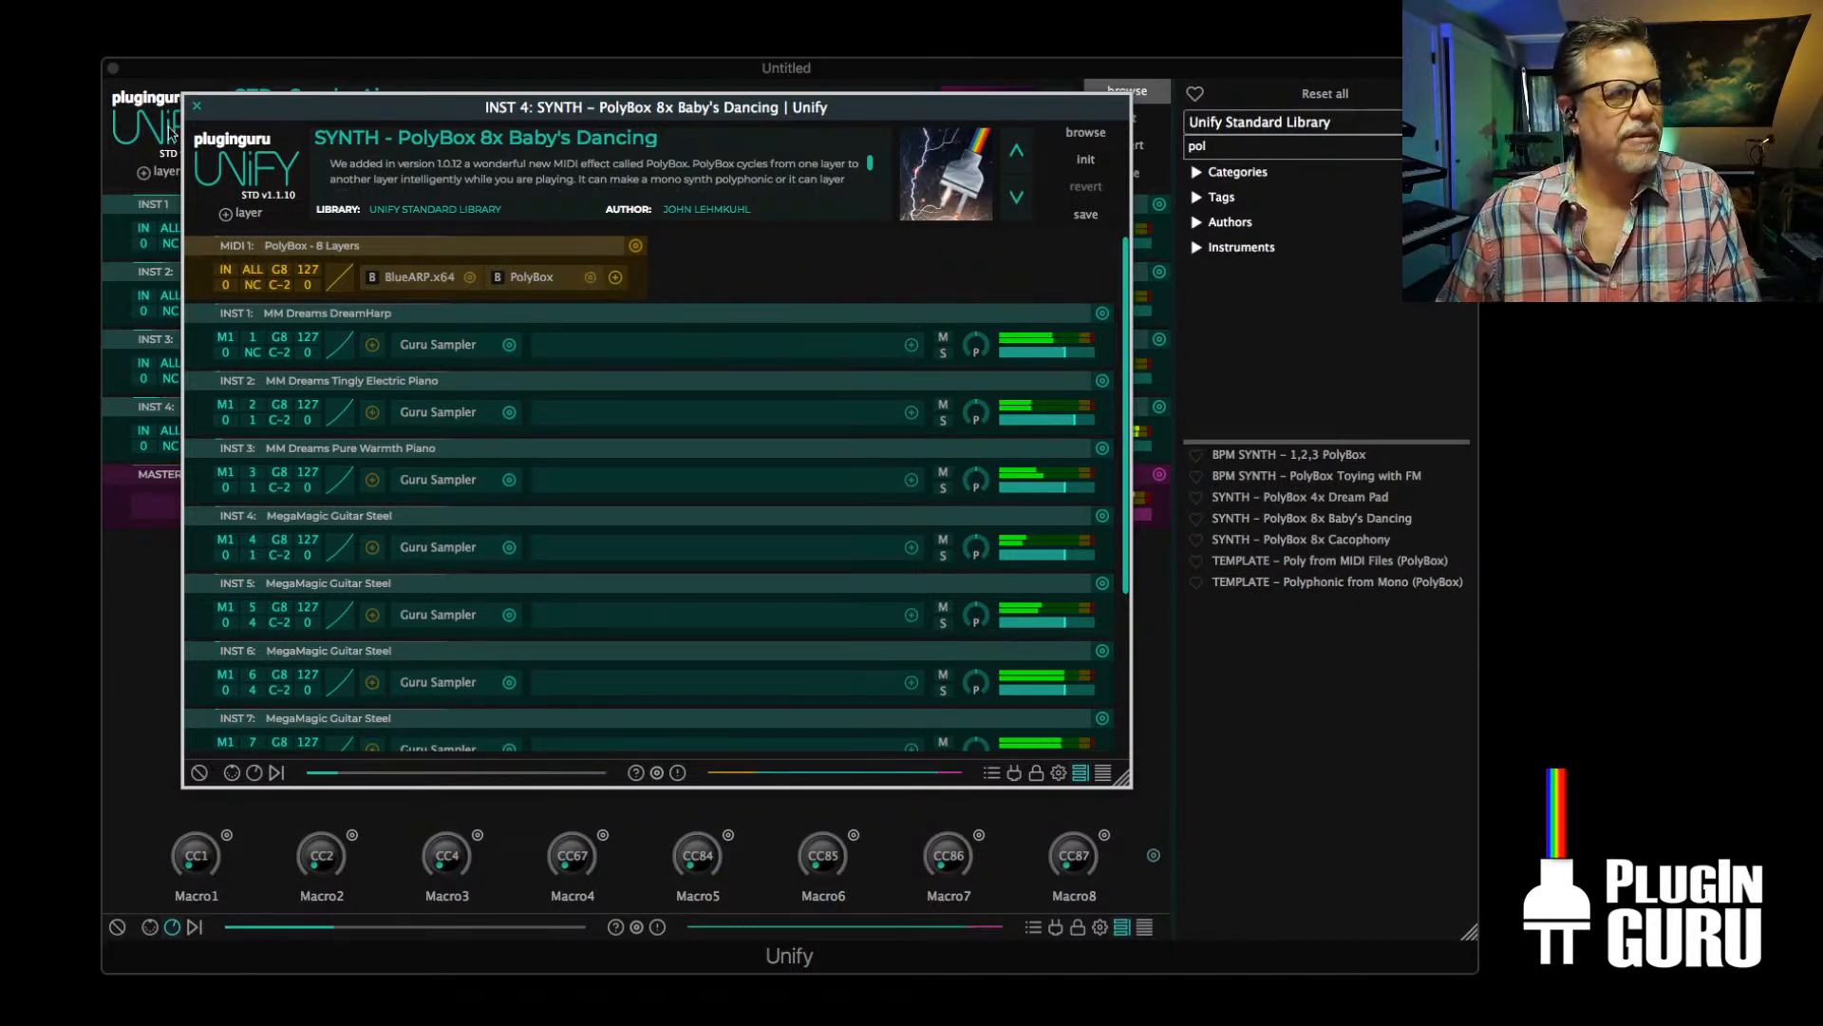
# Set BlueARP steps 1, 4, 9 and 14 to Chord and step 5 to Tie, then return to the main patch
pyautogui.doubleClick(390, 280)
pyautogui.click(793, 306)
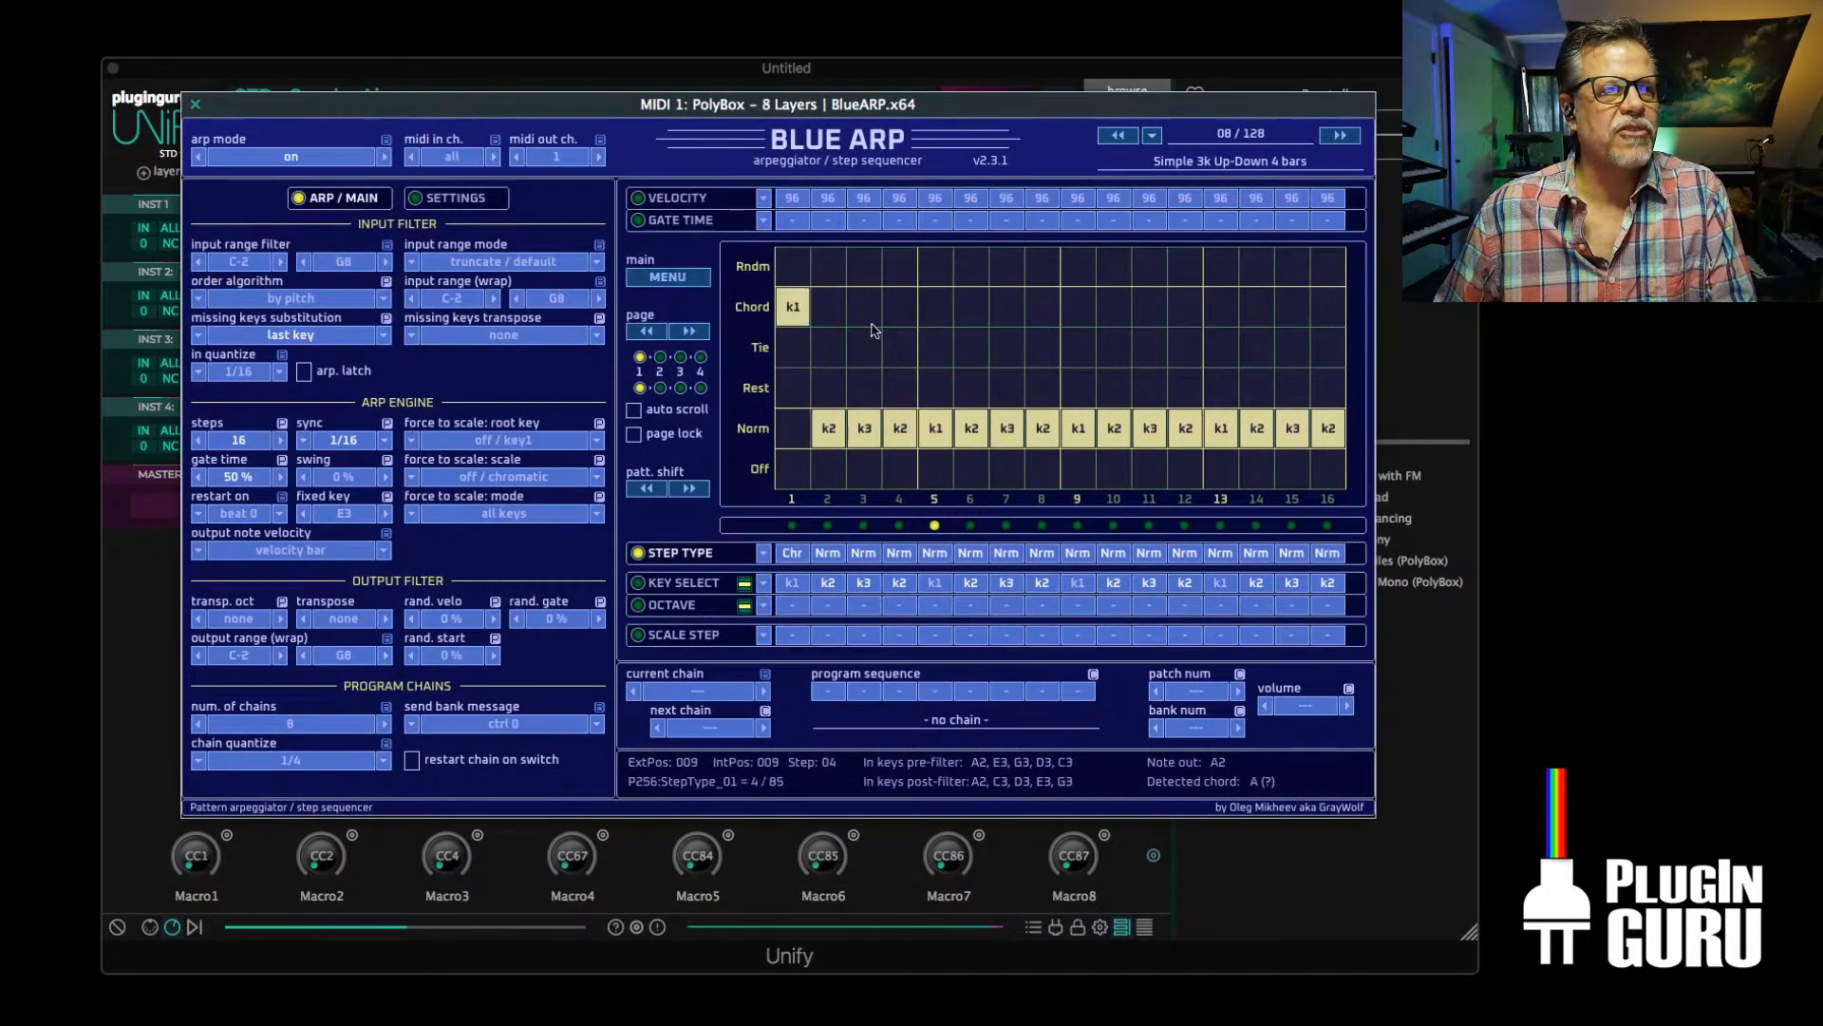
pyautogui.click(1077, 308)
pyautogui.click(1261, 309)
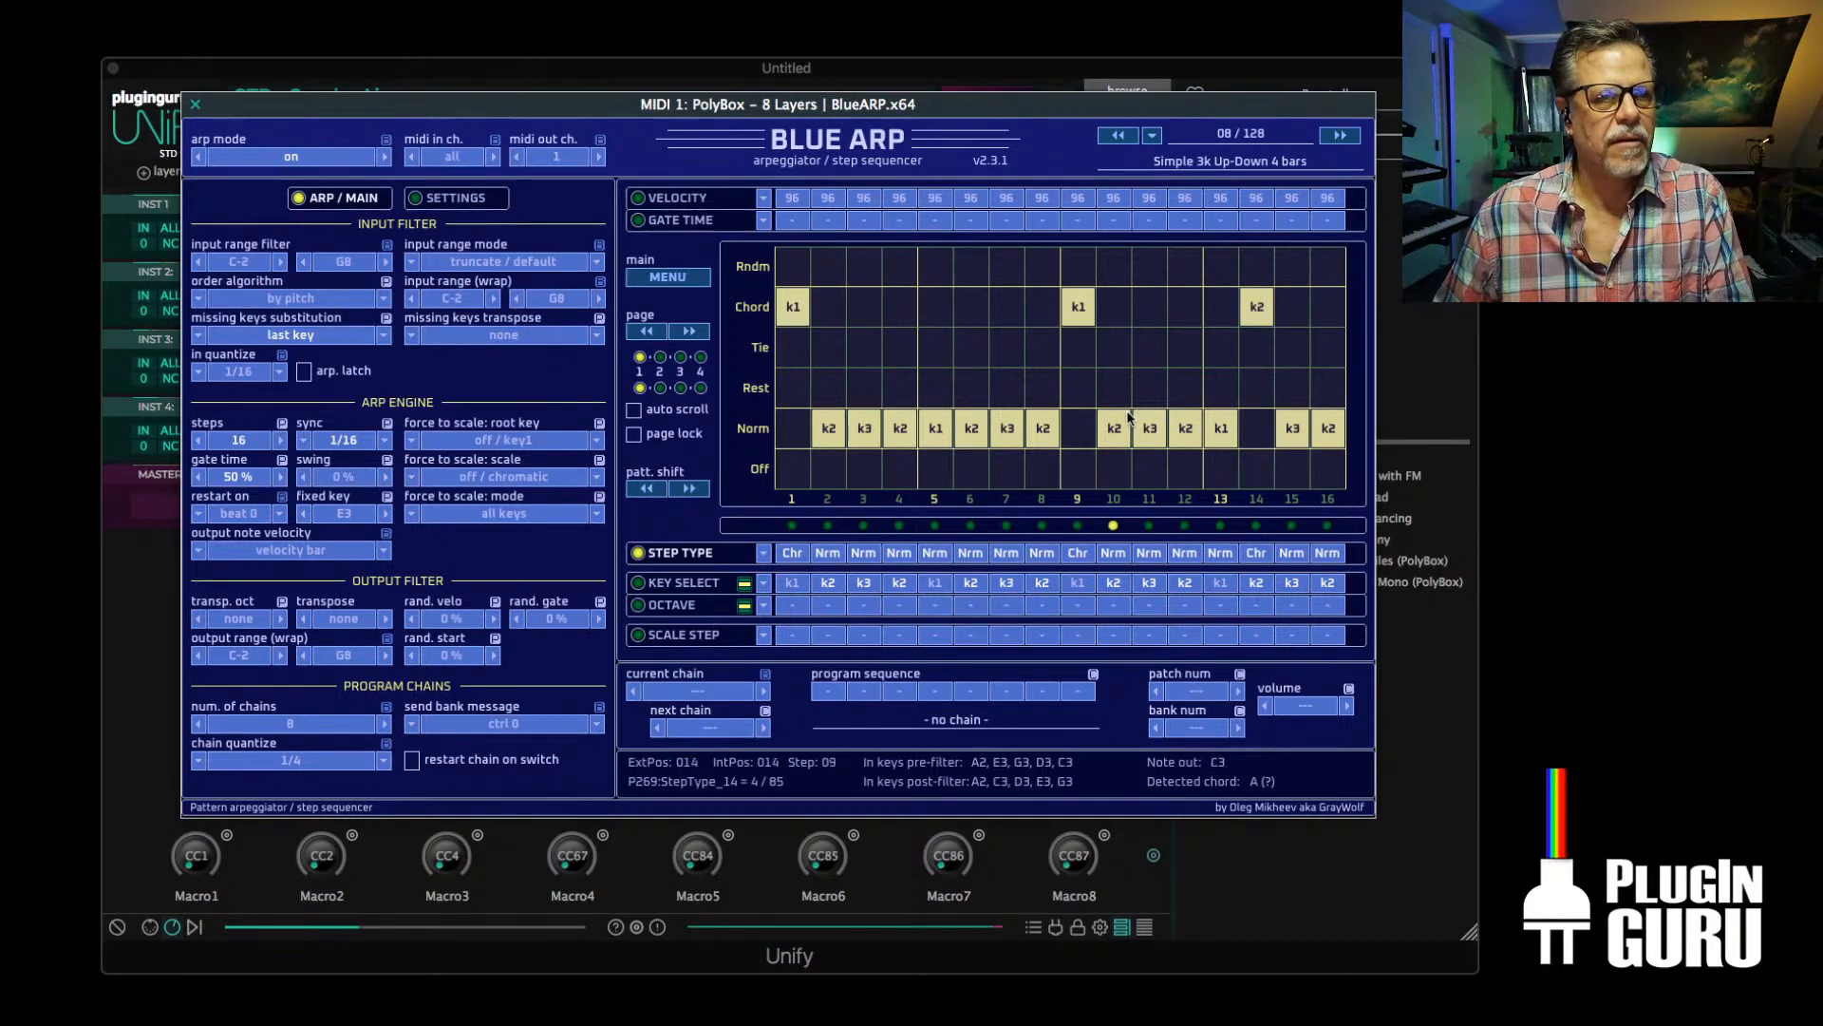
pyautogui.click(935, 304)
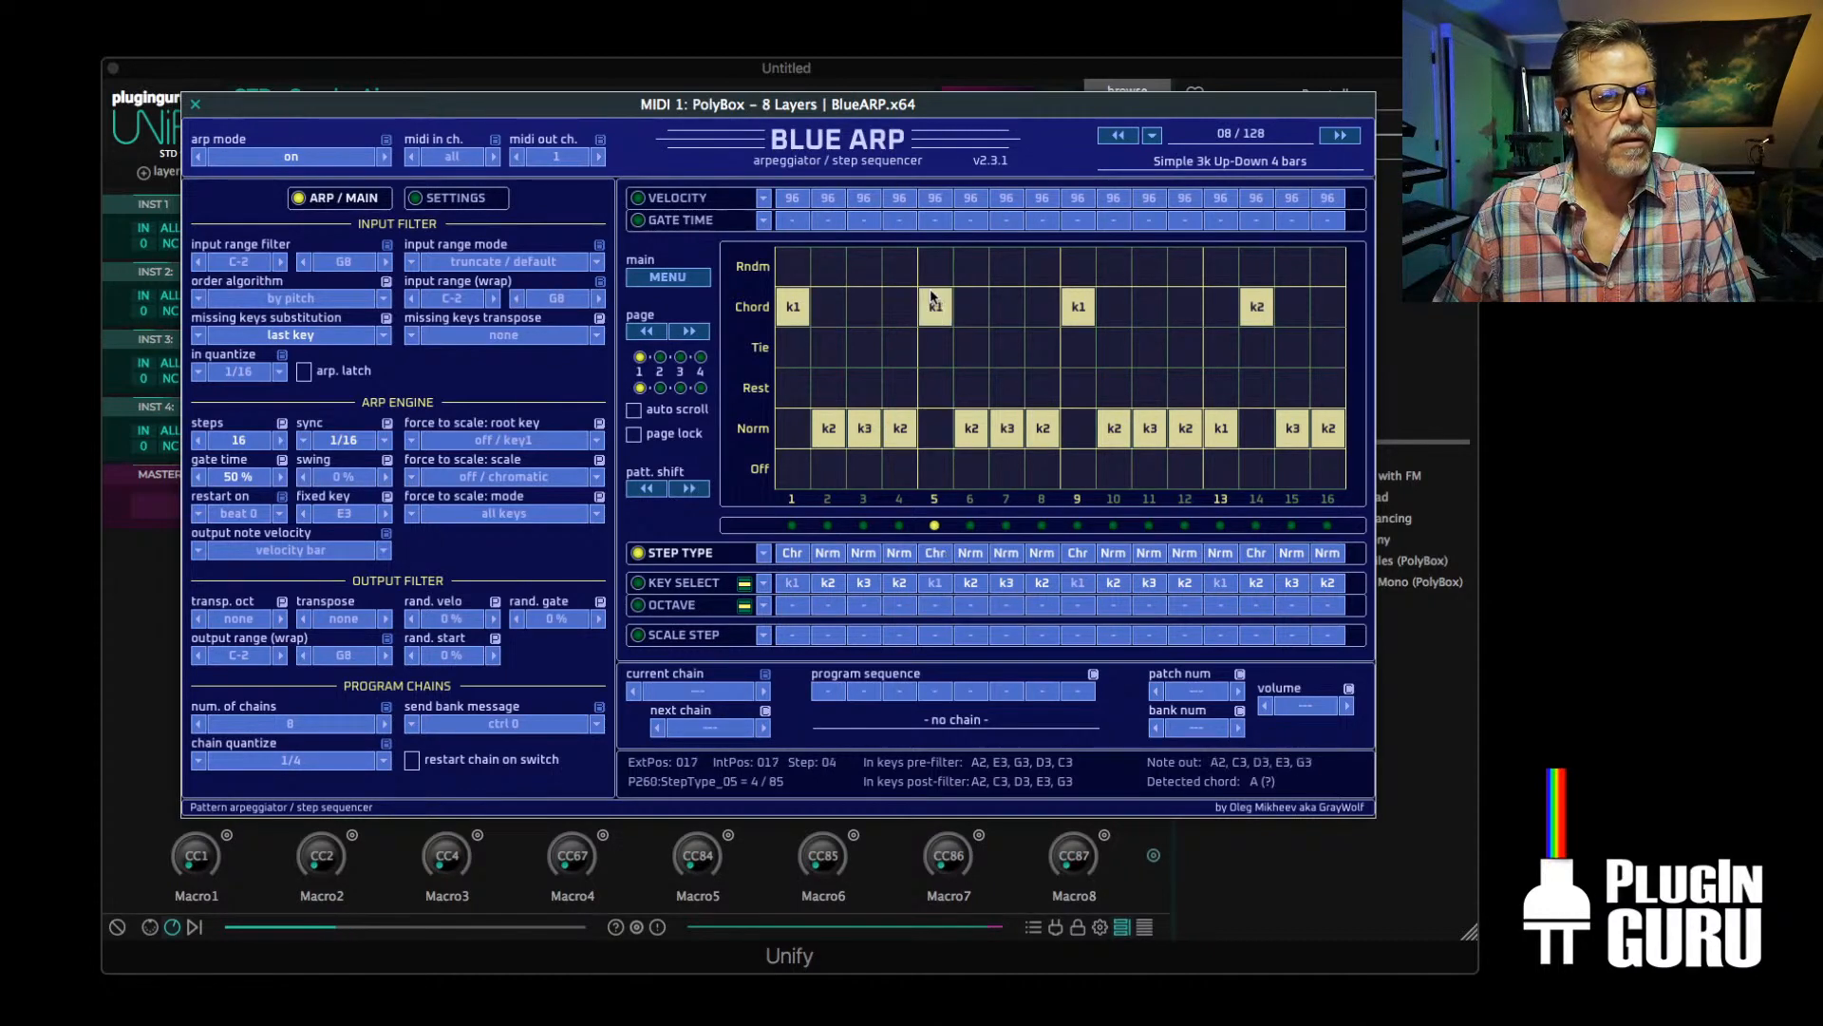
pyautogui.click(894, 313)
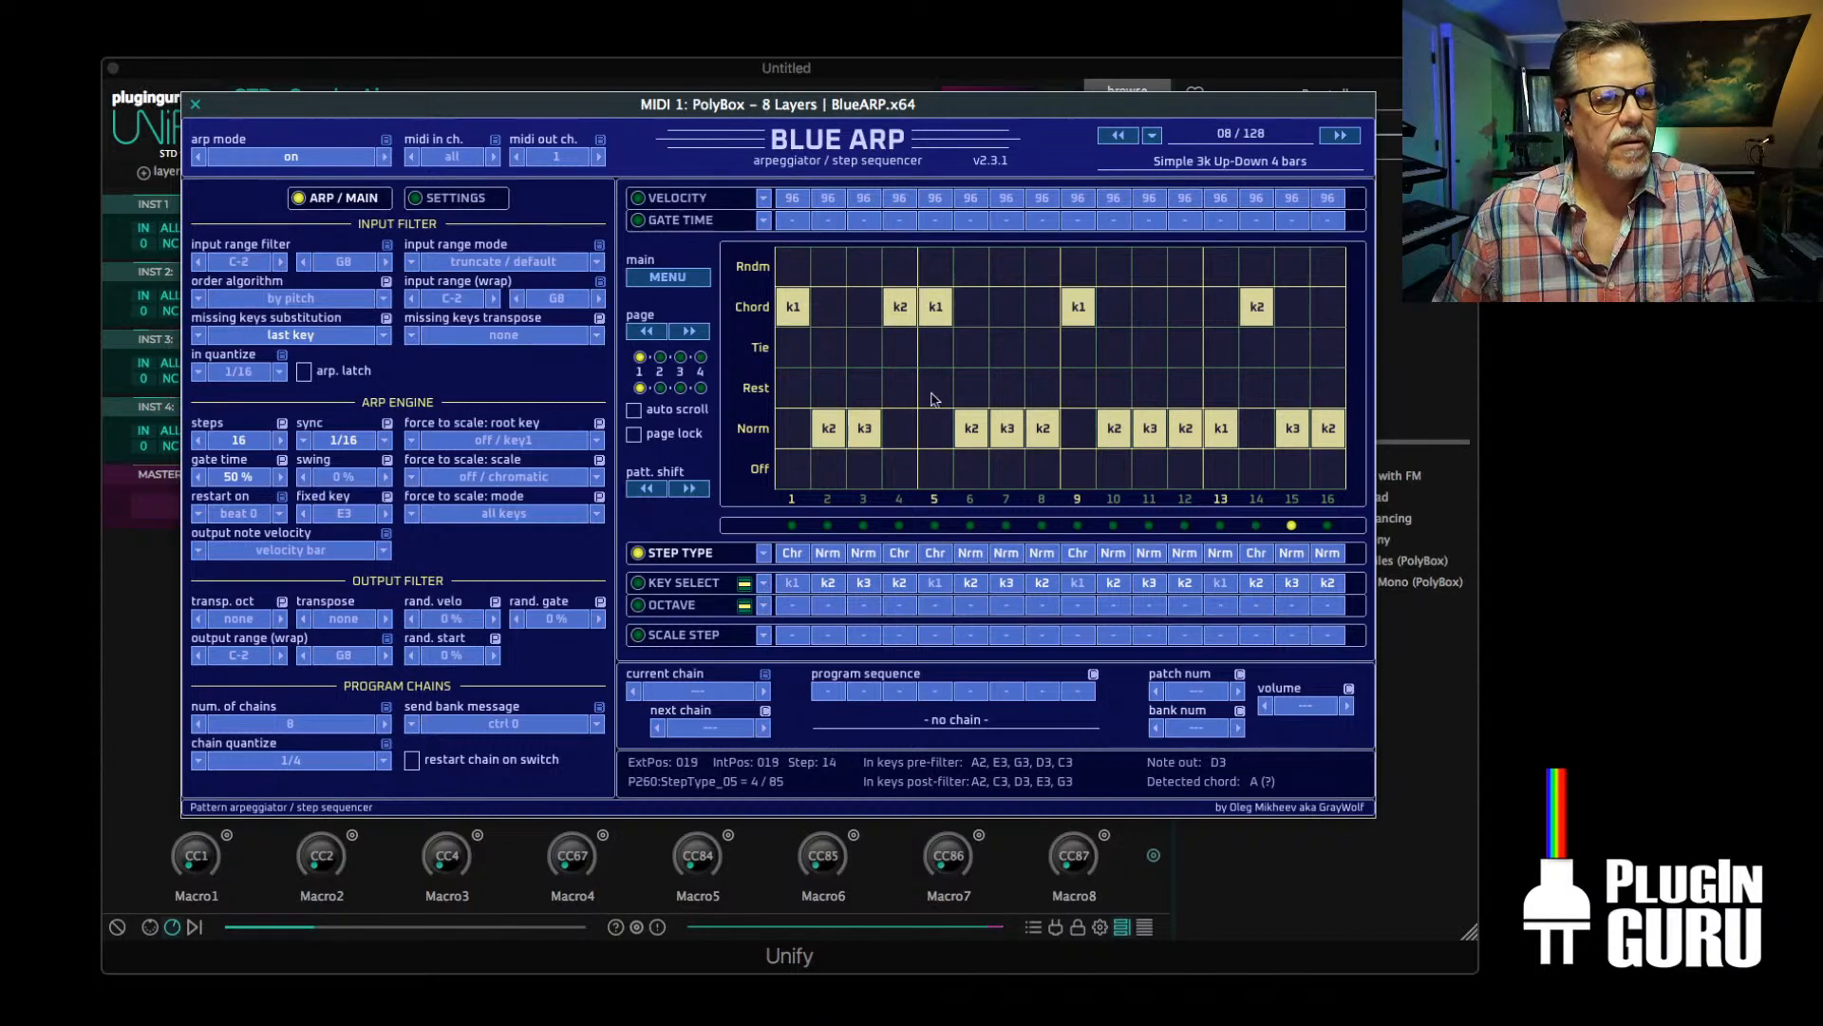
pyautogui.click(935, 346)
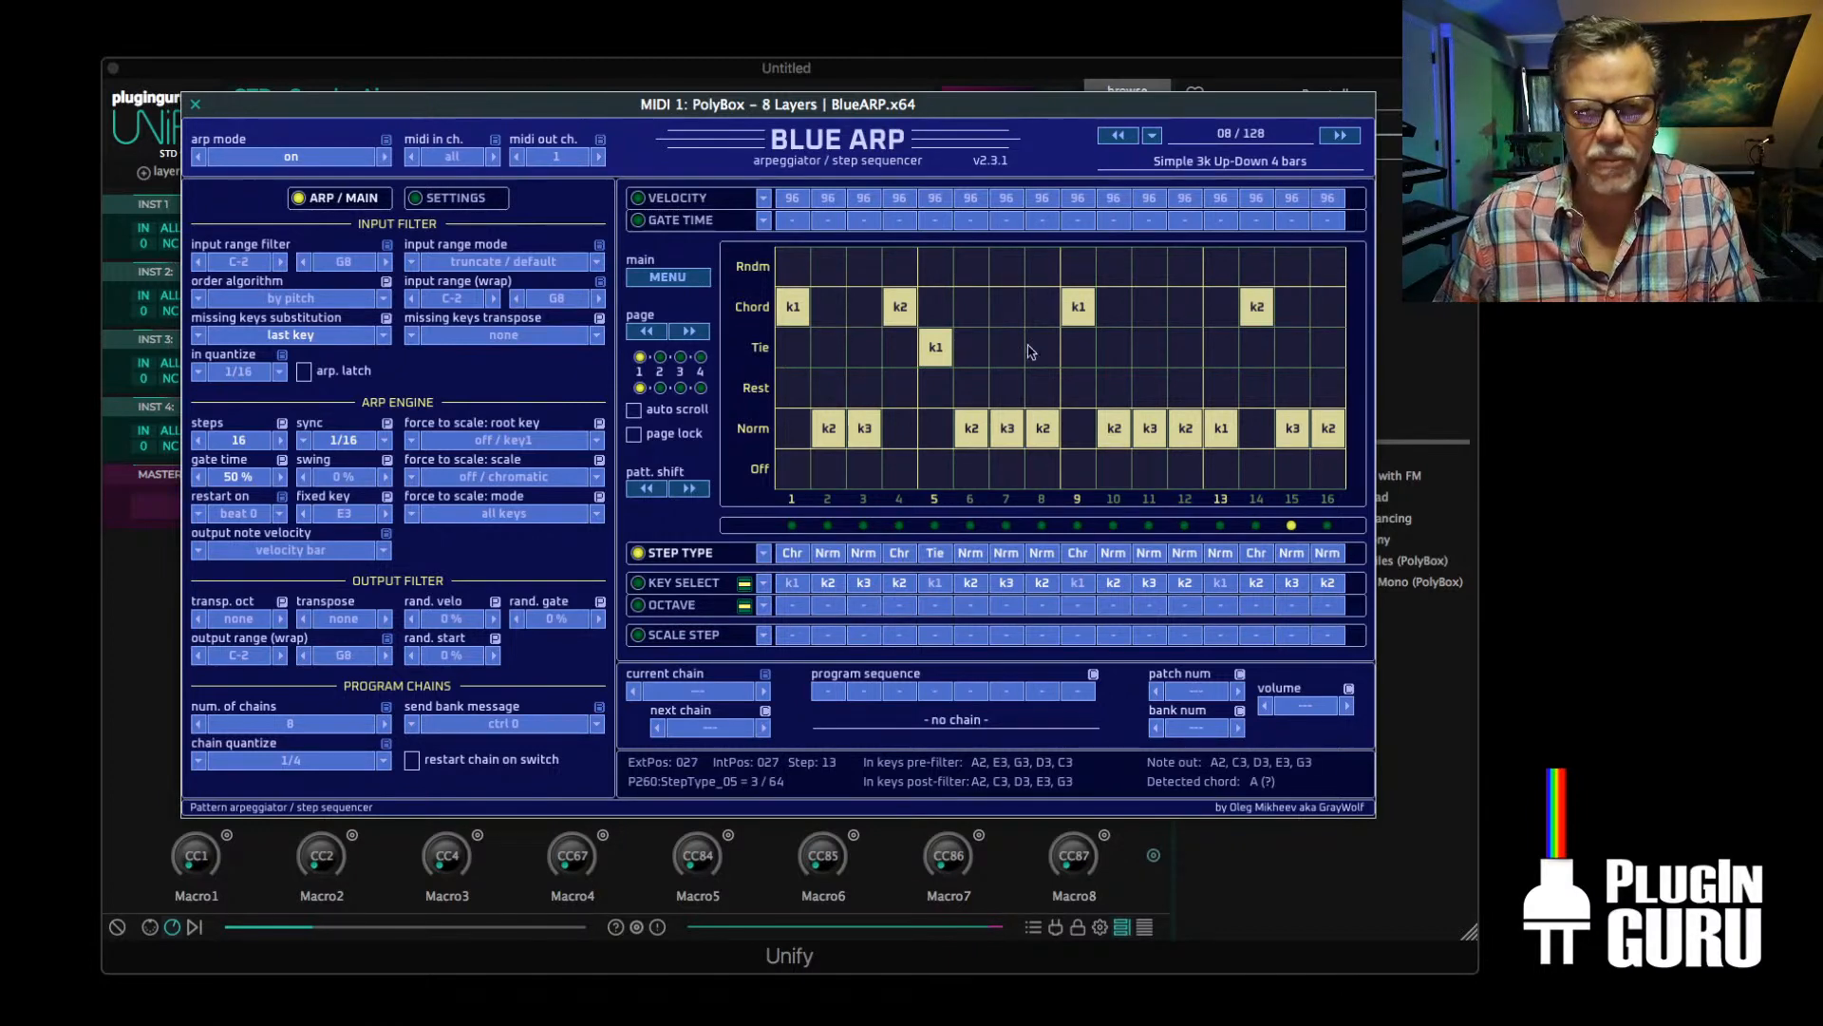
pyautogui.click(196, 104)
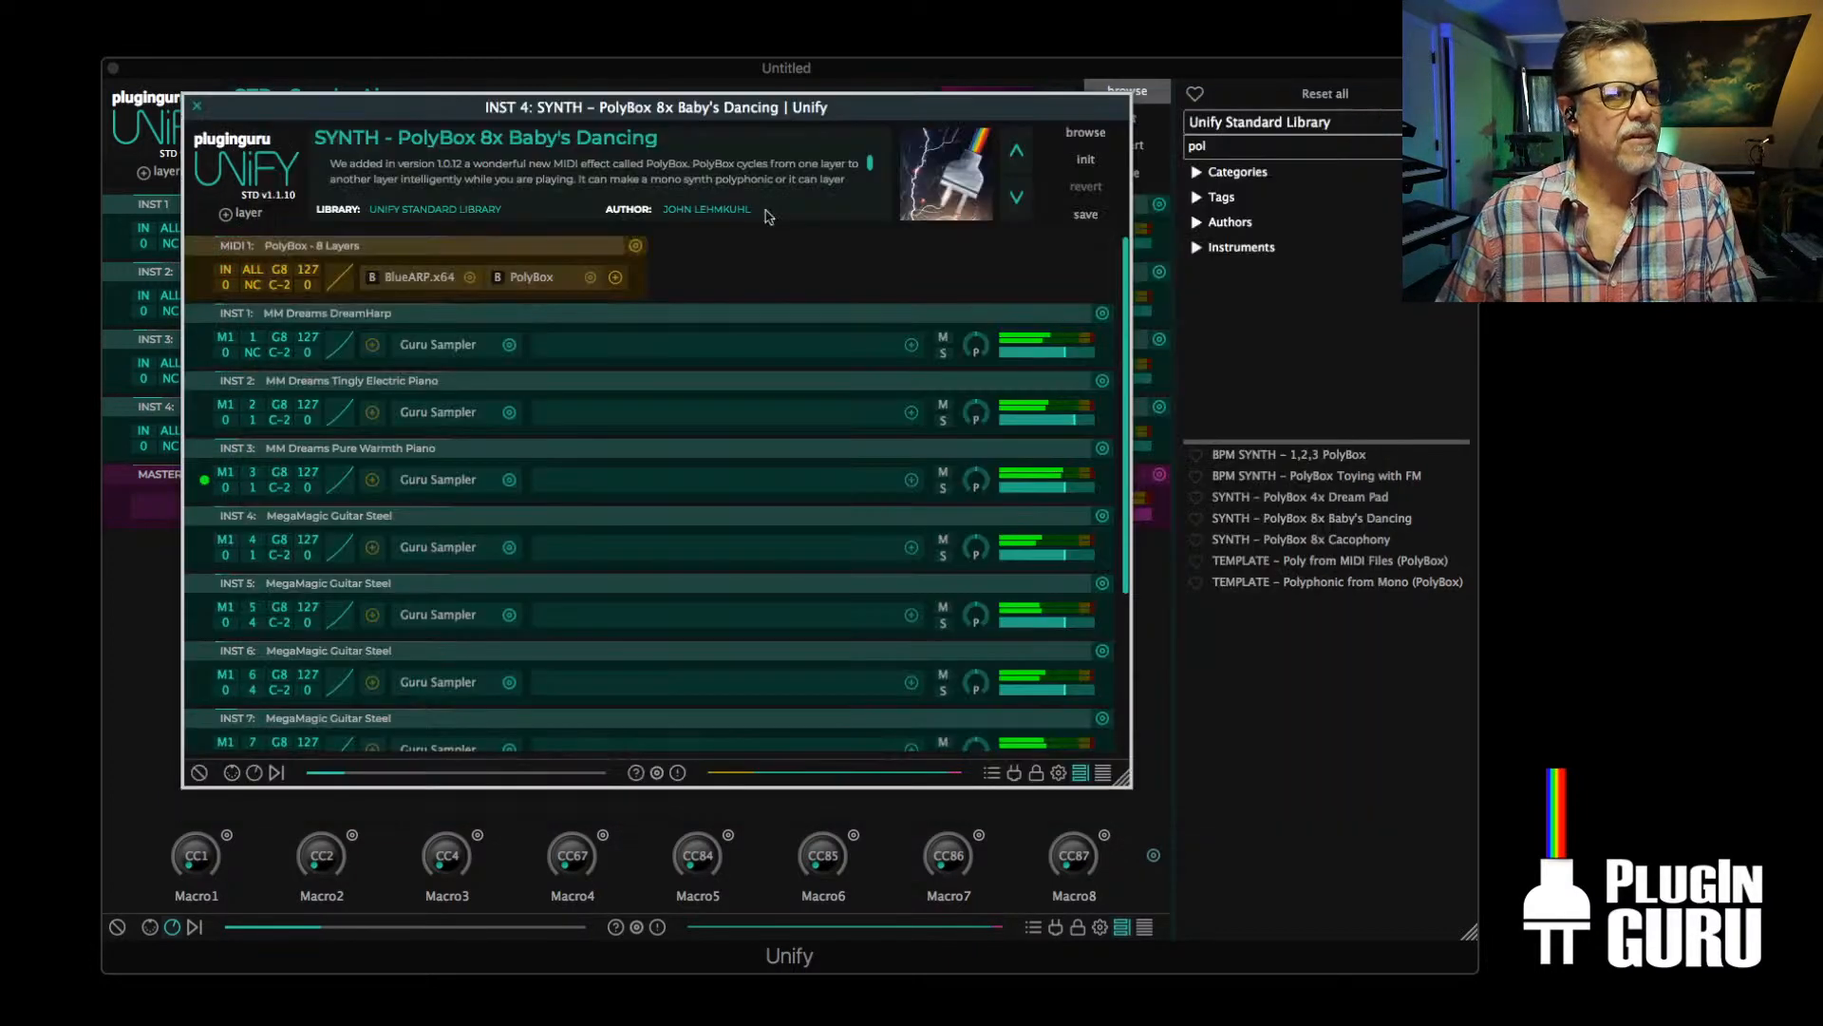
pyautogui.click(197, 106)
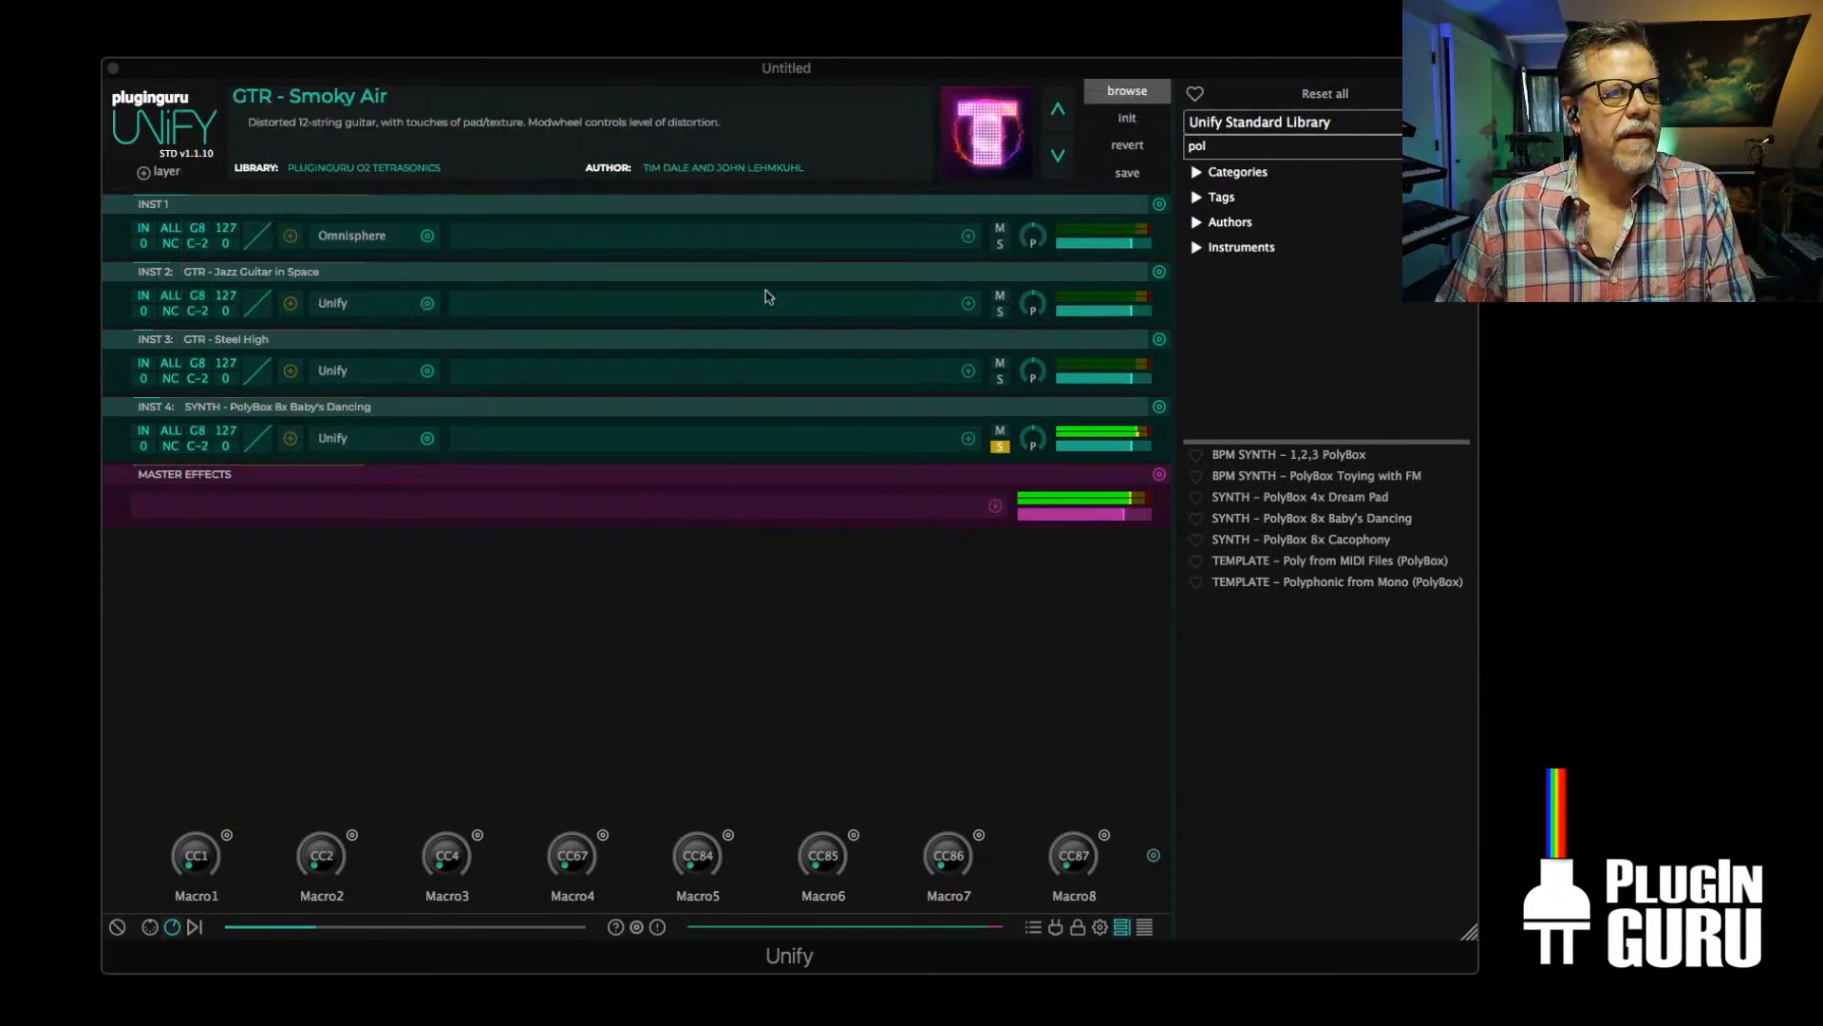
# Unsolo the PolyBox layer, solo the Jazz Guitar and Omnisphere layers in turn, slightly lower Omnisphere's level, and release the solo
pyautogui.click(1004, 448)
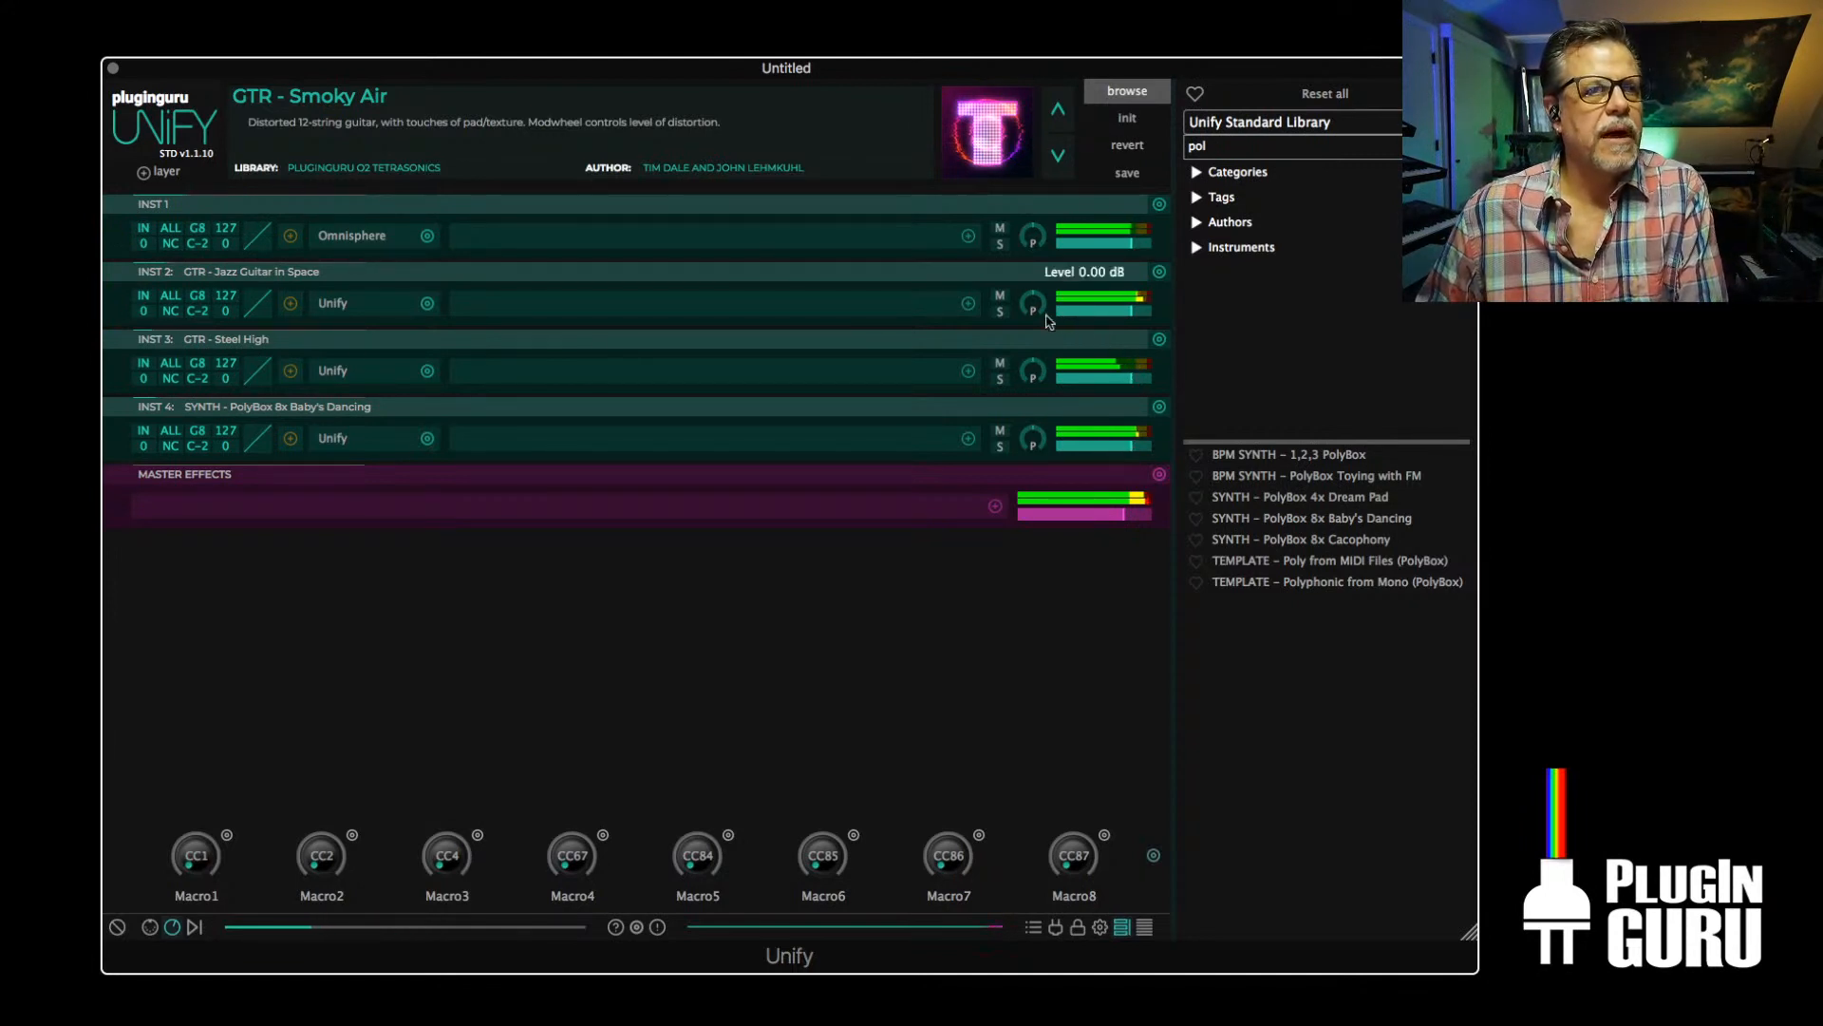
pyautogui.click(1000, 312)
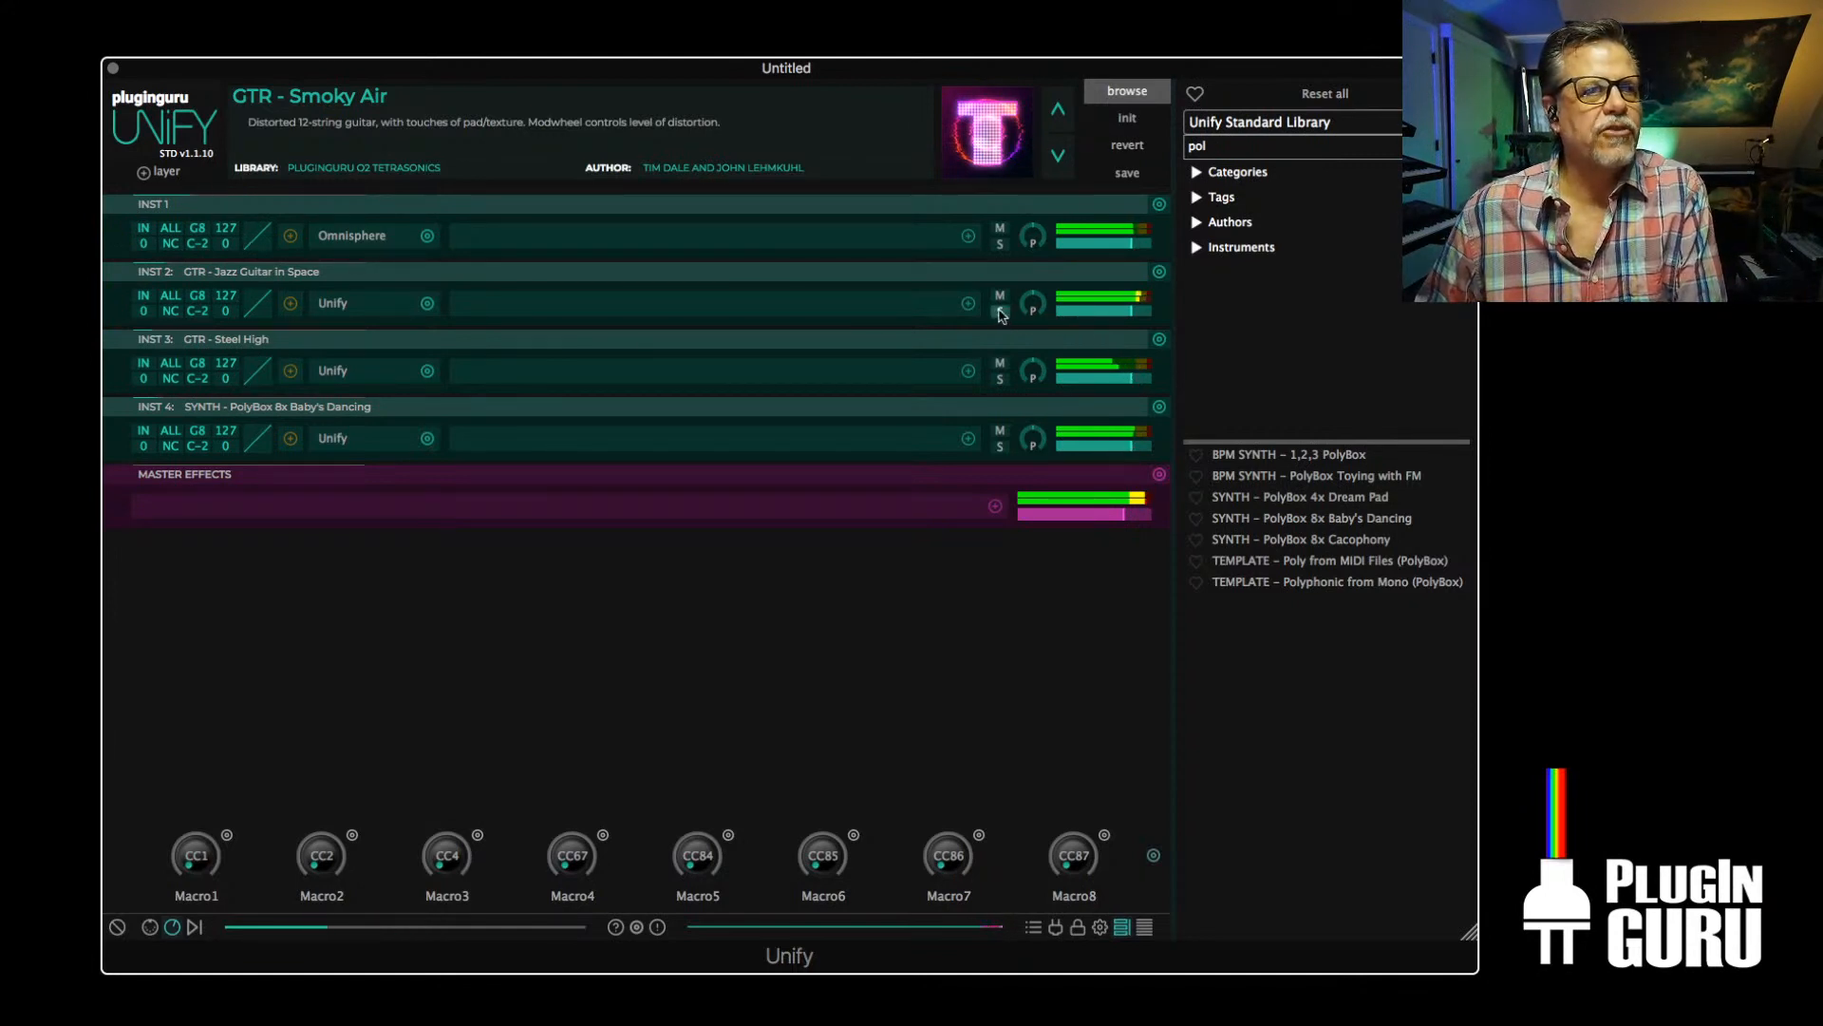
pyautogui.click(1000, 246)
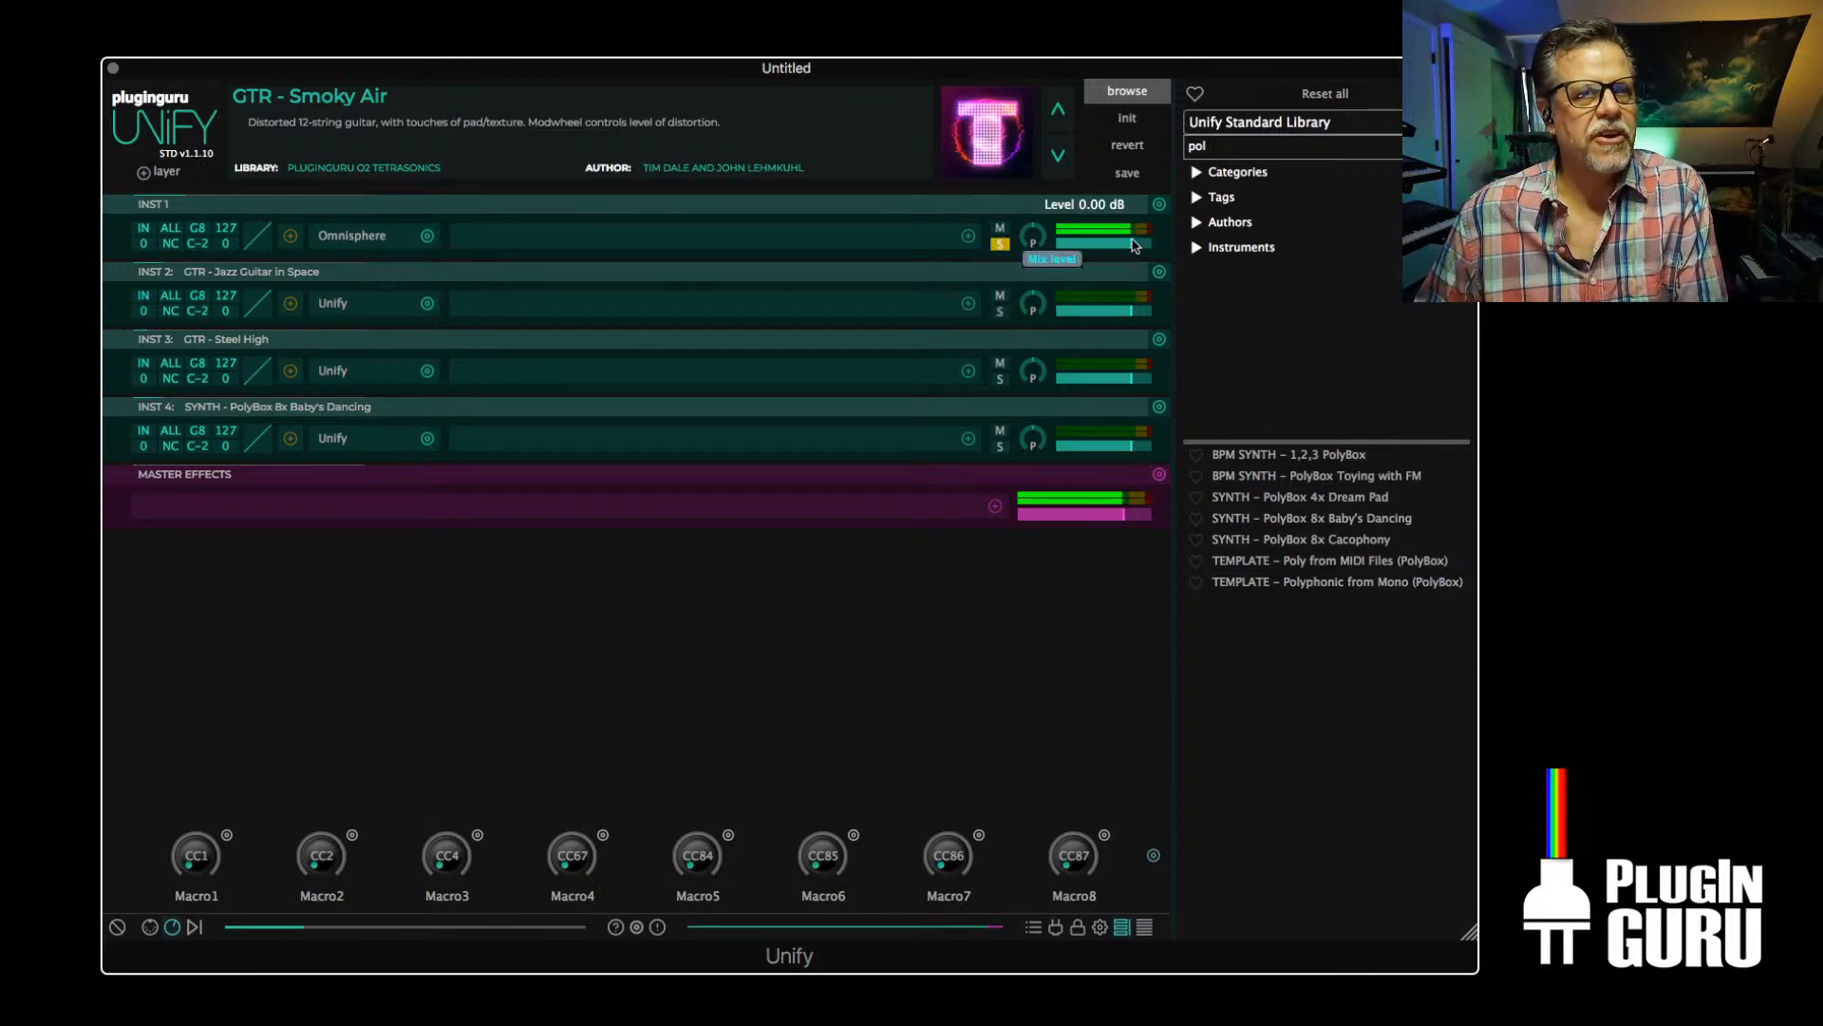
pyautogui.moveTo(1133, 245); pyautogui.dragTo(1124, 248)
pyautogui.click(1000, 245)
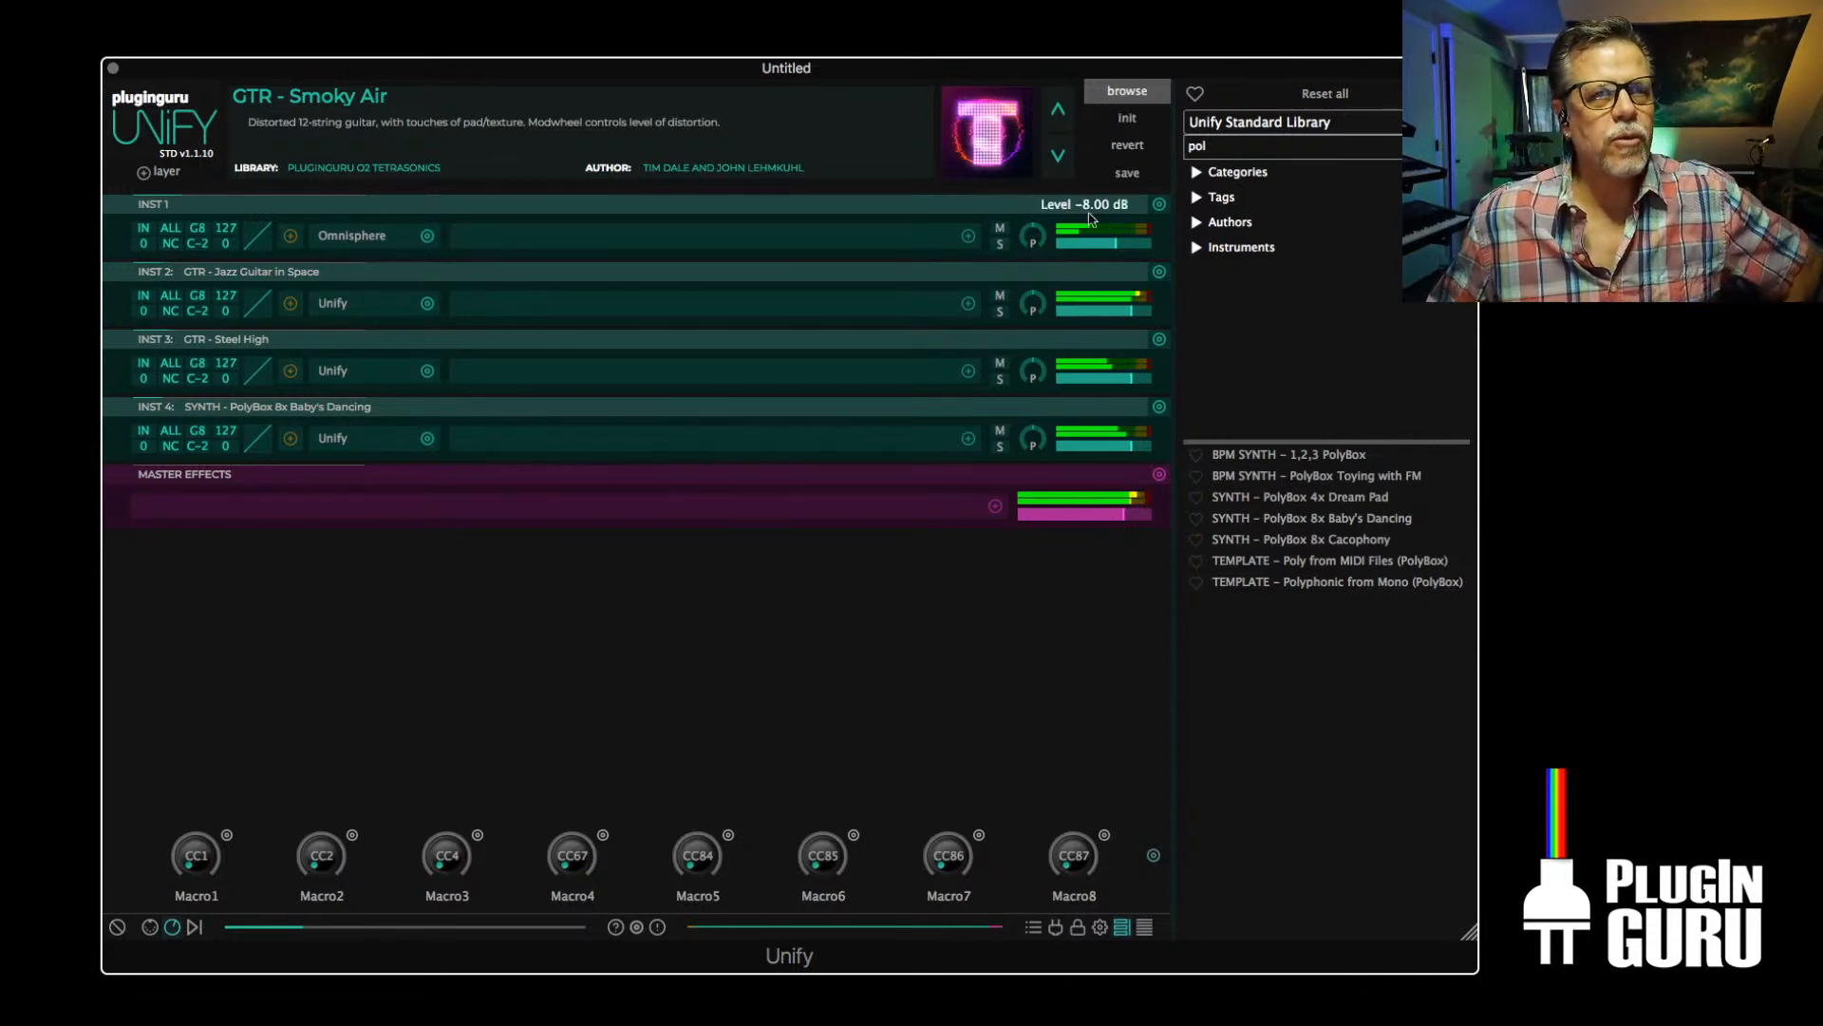
# Load BPM PAD - PolyMIDI 3 Simple from the PluginGuru CloudCity V1 library and inspect its PolyBox settings and layers
pyautogui.click(1255, 125)
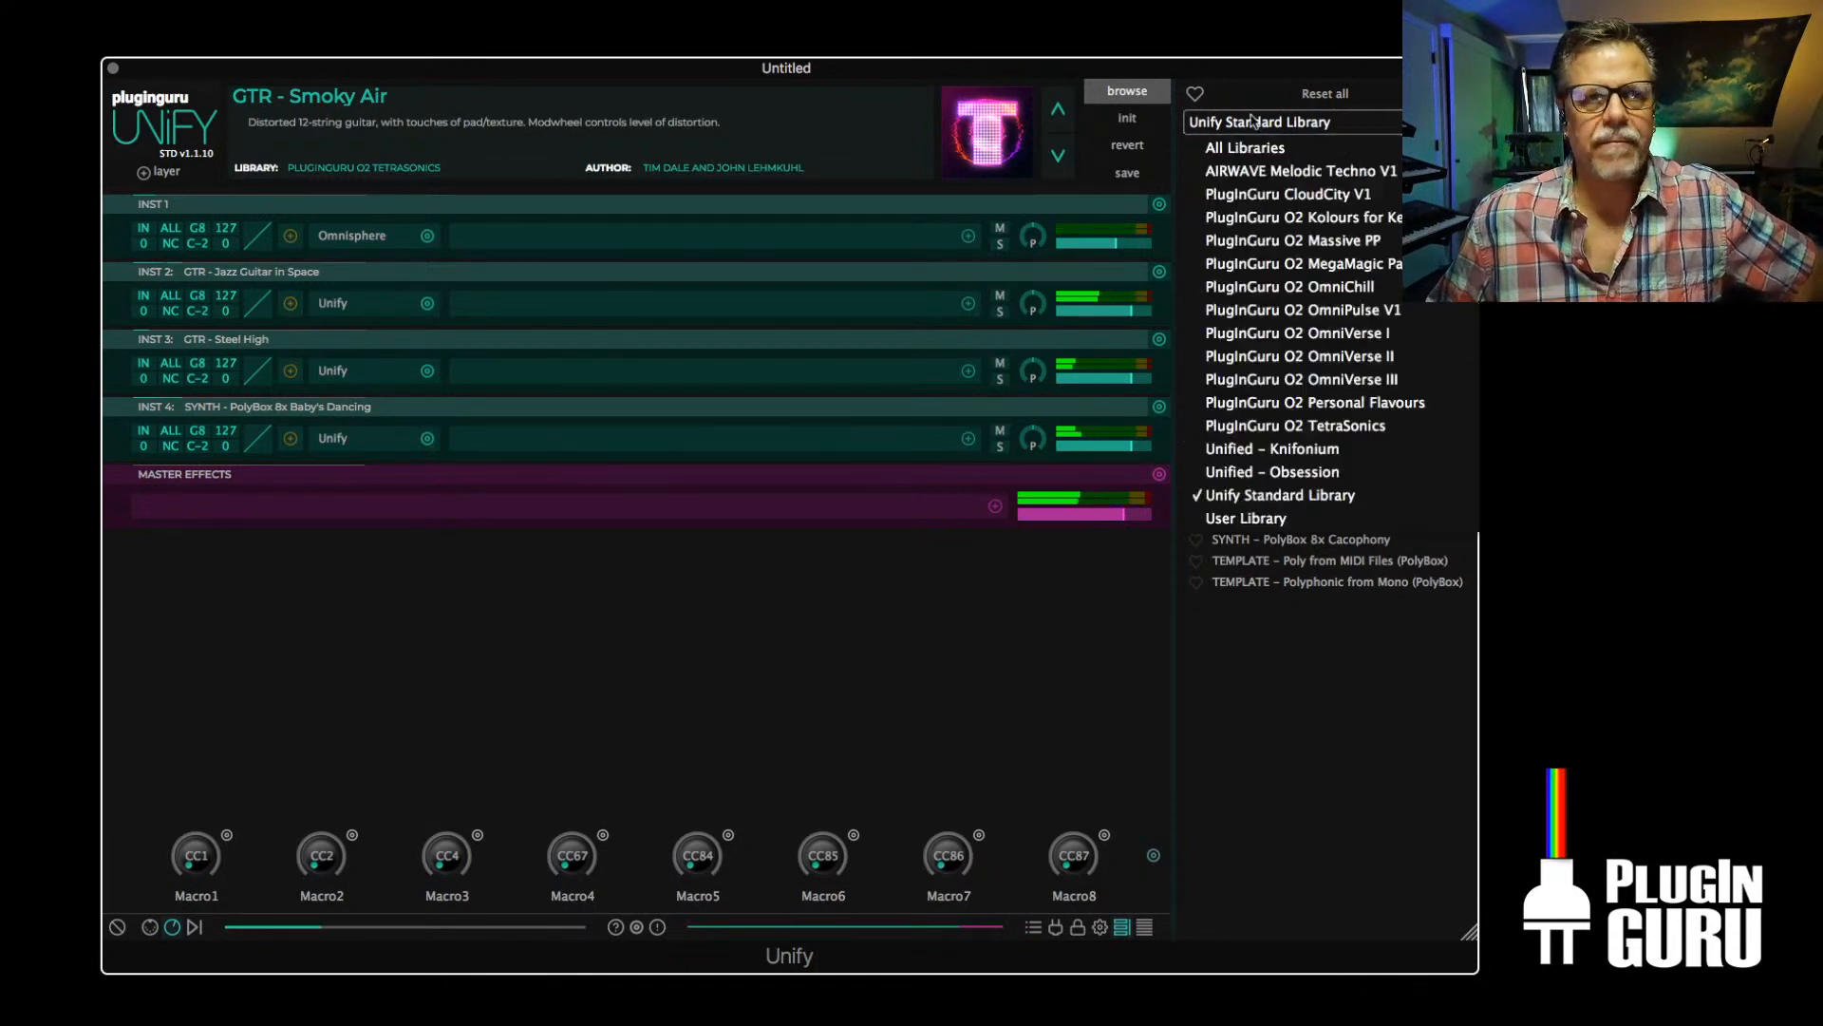
pyautogui.click(1268, 195)
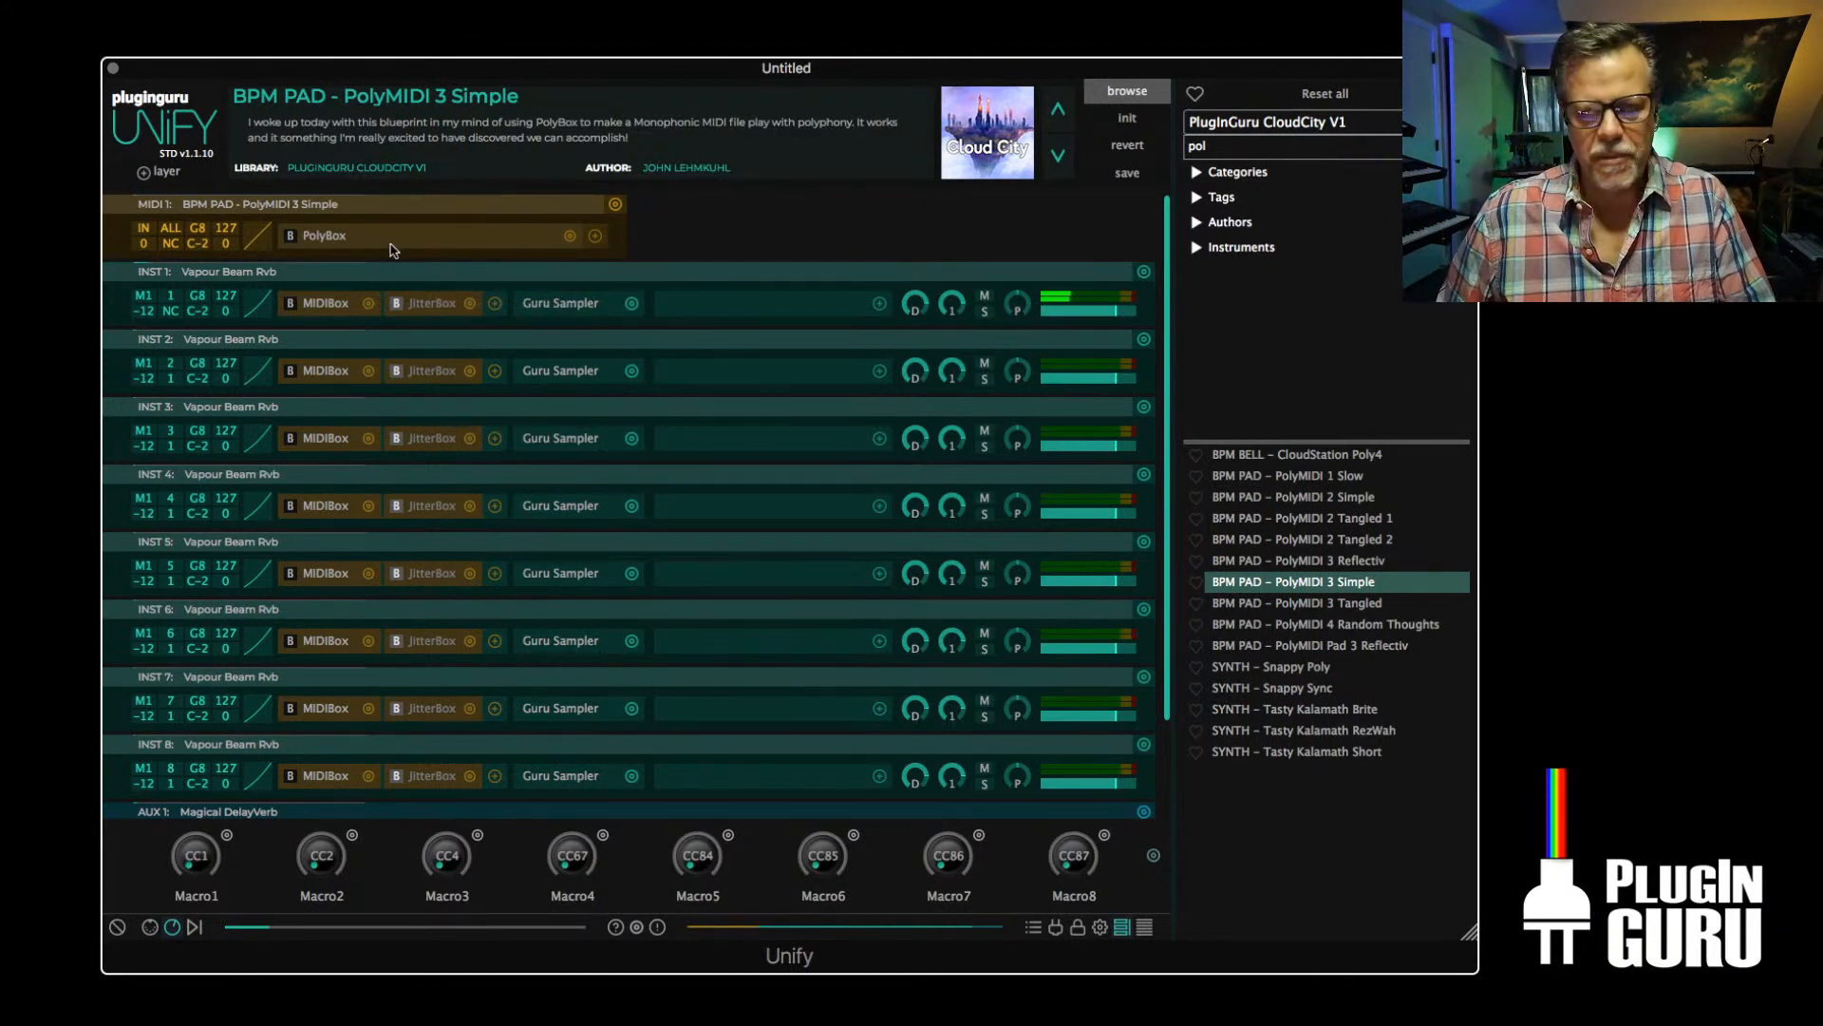
pyautogui.doubleClick(329, 245)
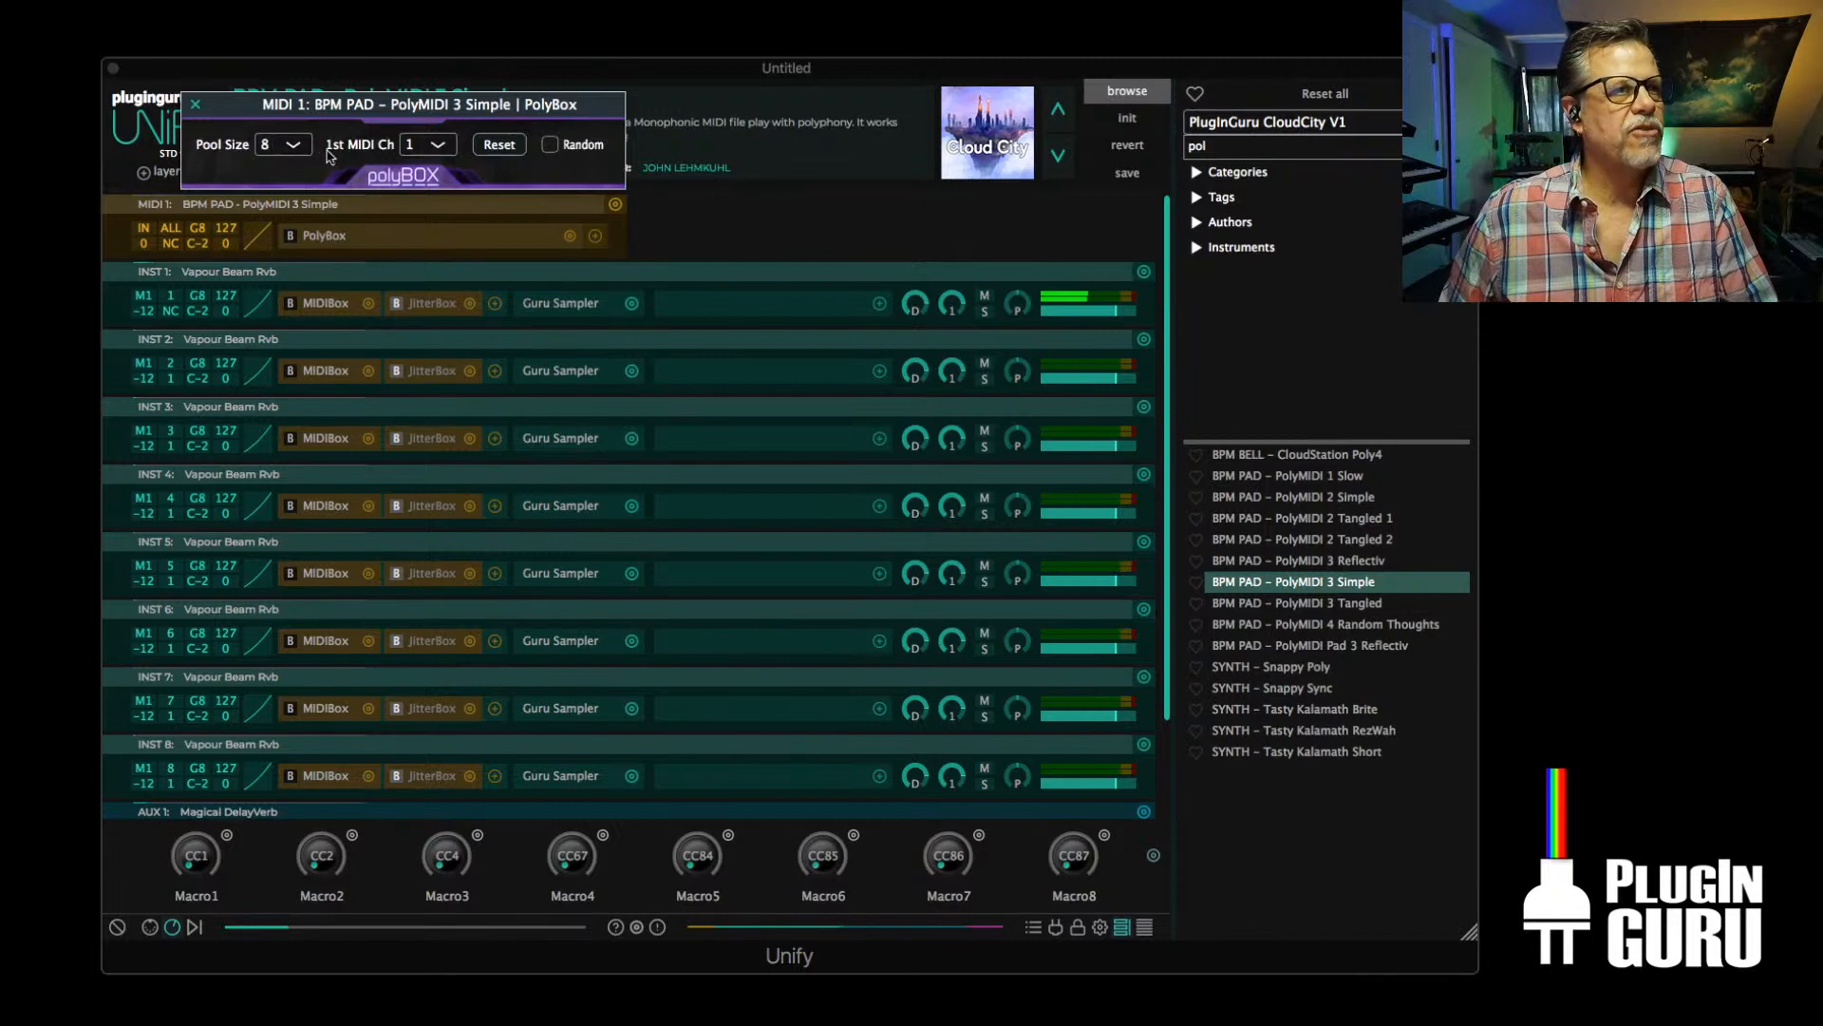
pyautogui.click(195, 105)
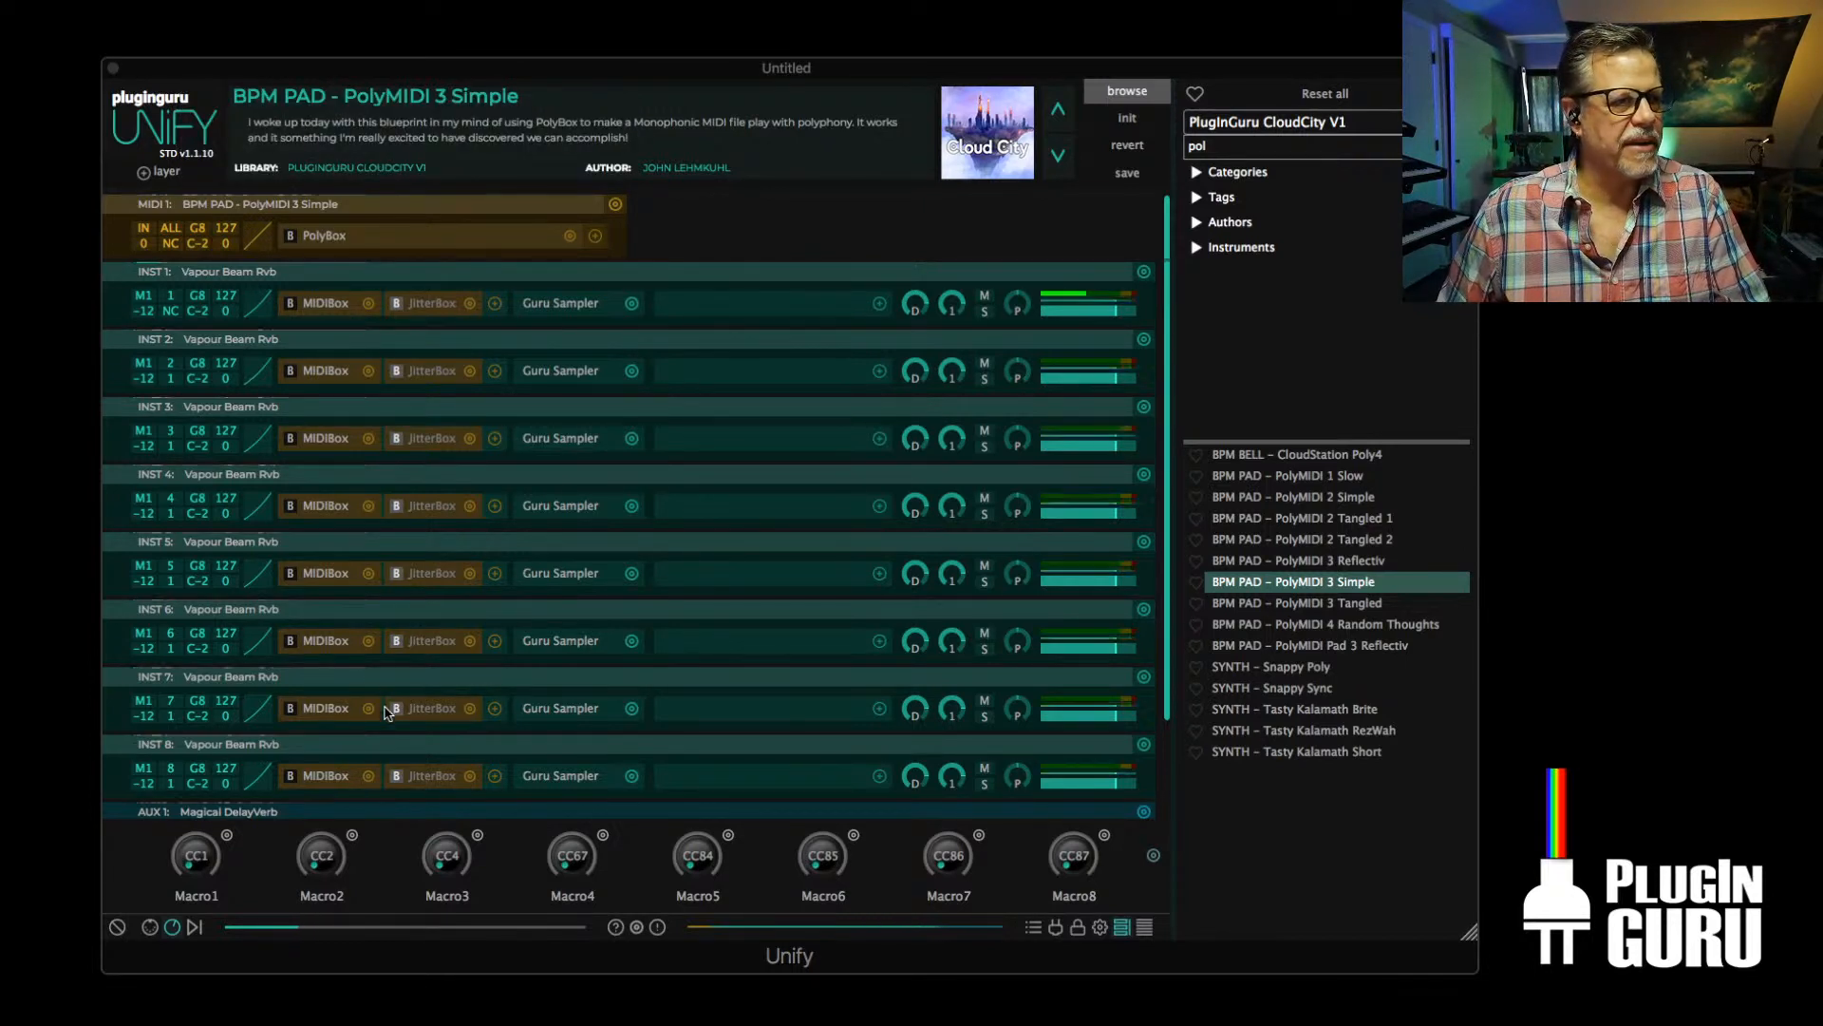
pyautogui.scroll(-2, 356, 722)
pyautogui.scroll(2, 372, 645)
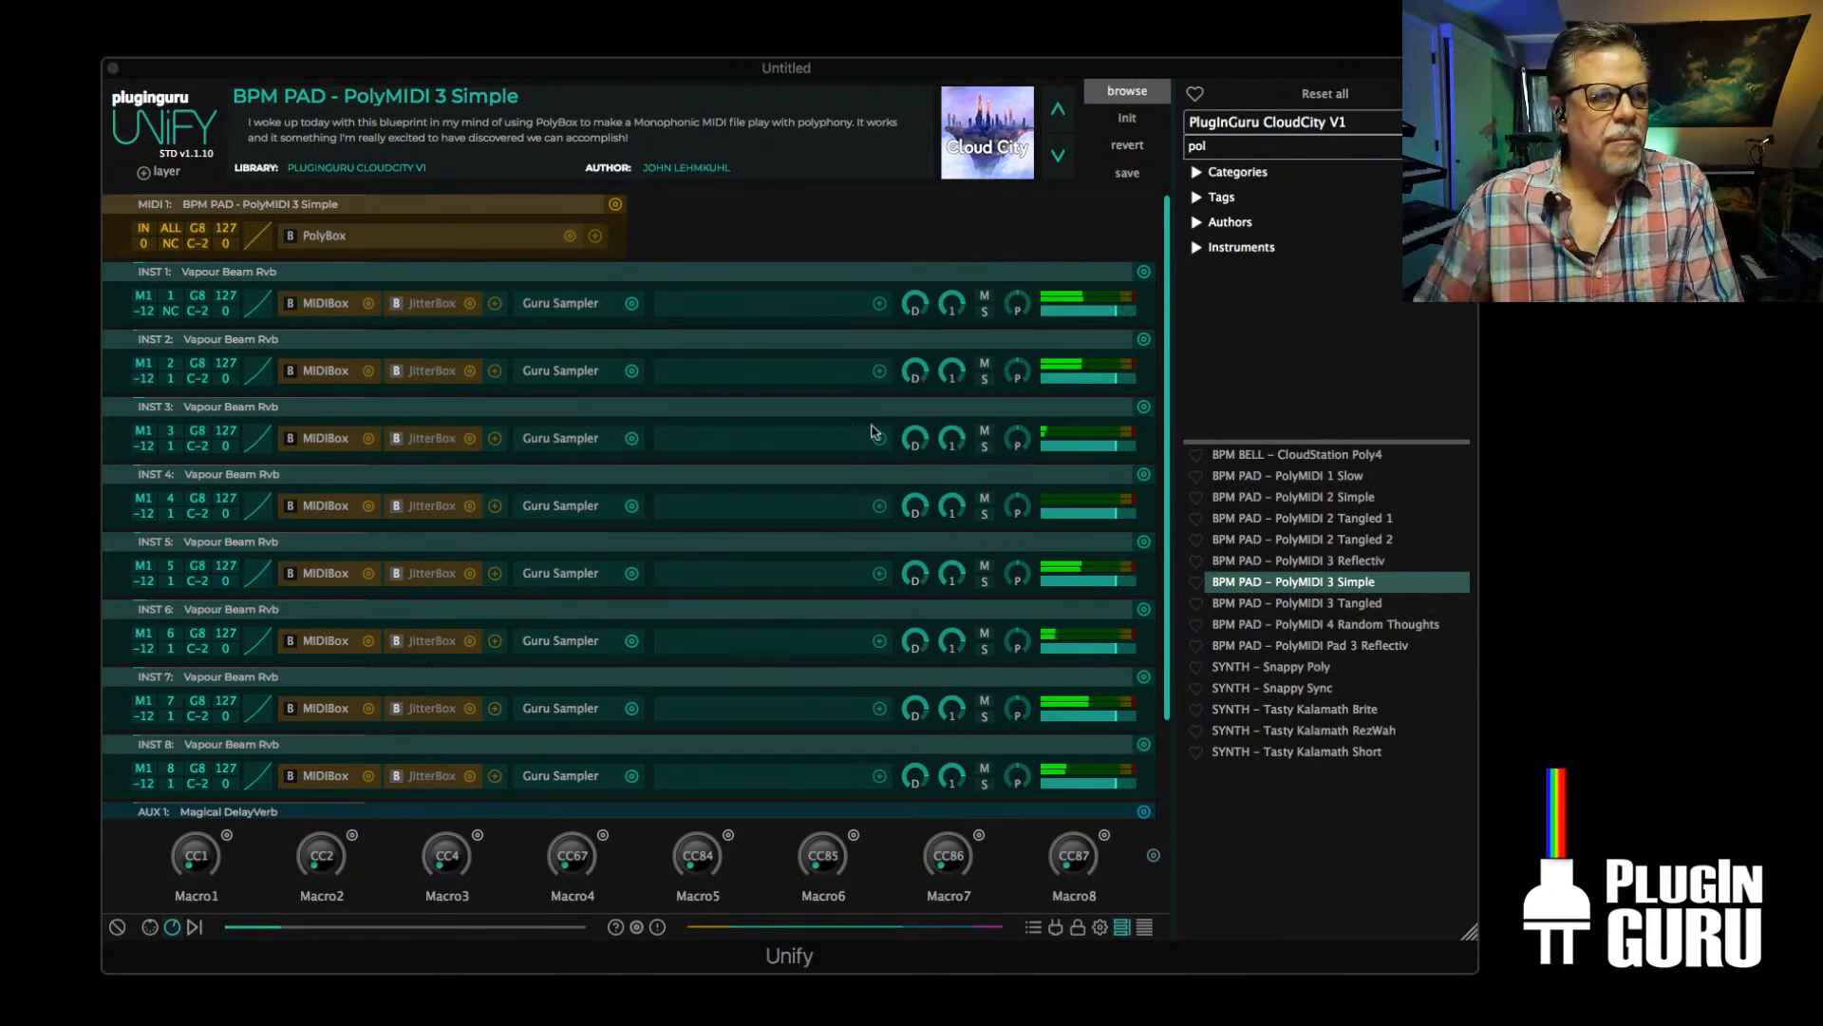
# Set the MIDIBox speed ratio to 2:1 on the INST 2 layer and 6:1 on the INST 6 layer
pyautogui.click(325, 370)
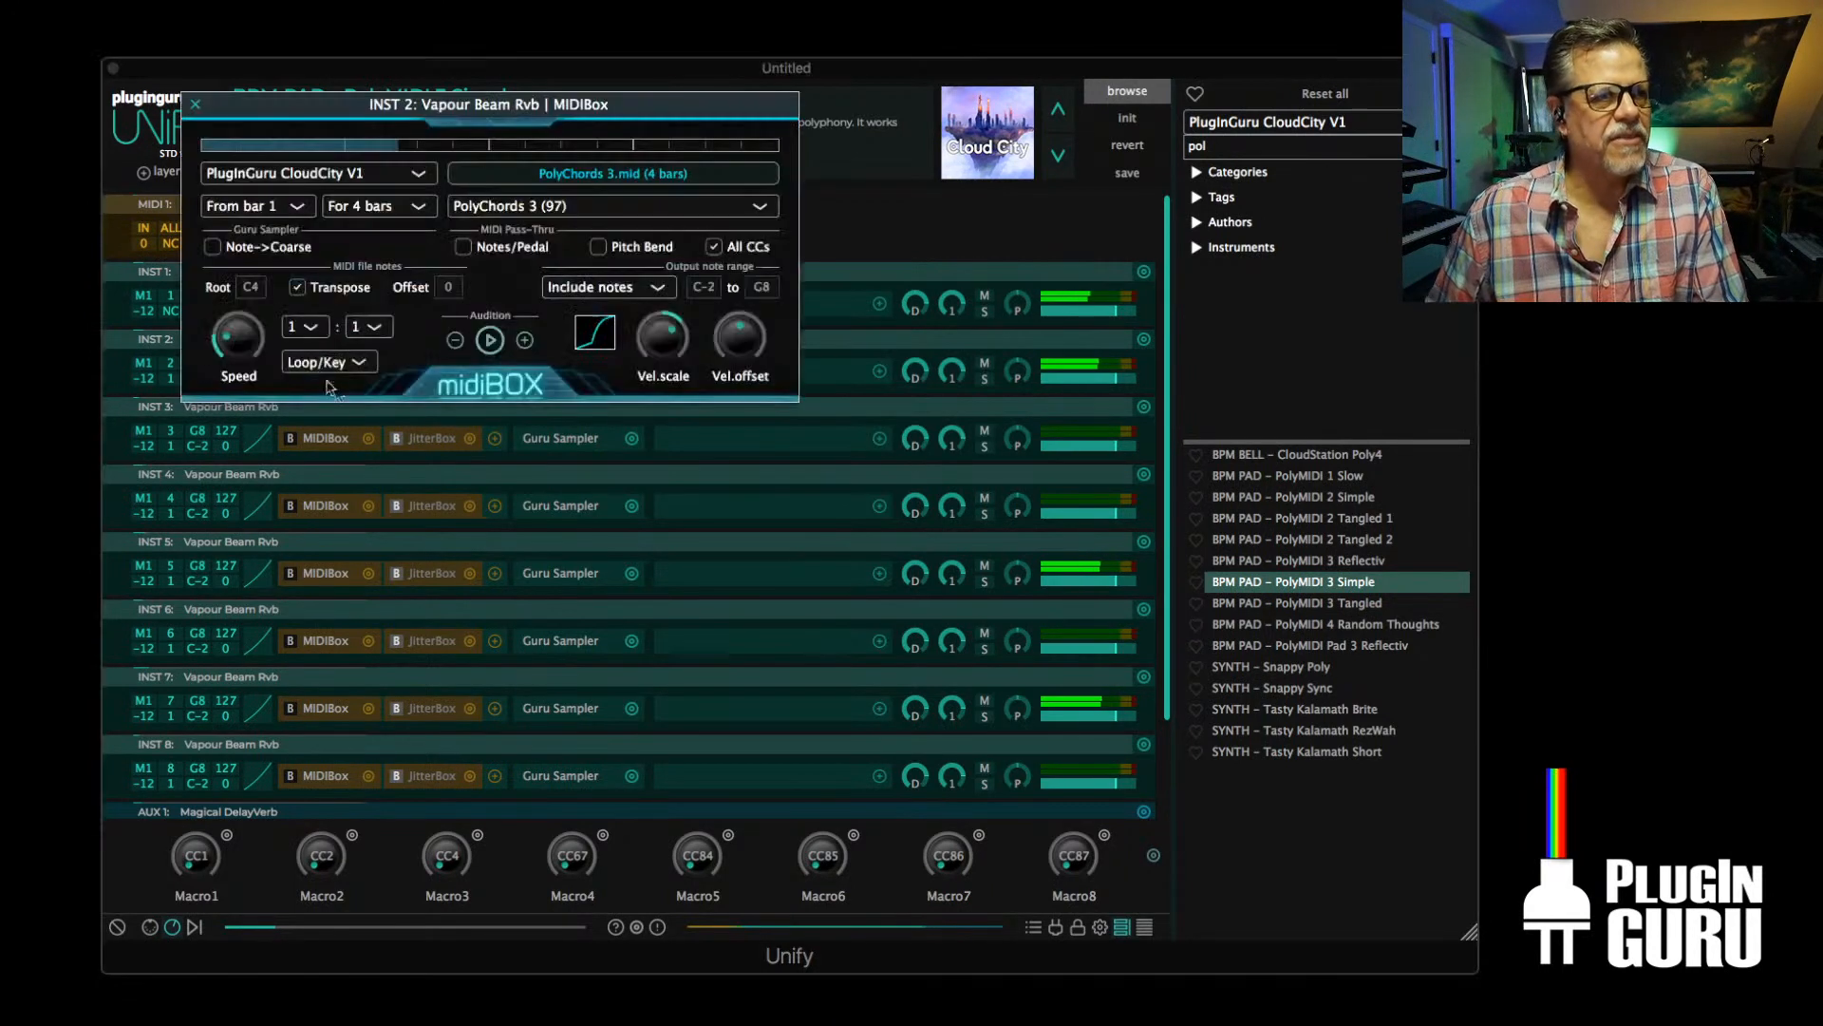
pyautogui.click(303, 327)
pyautogui.click(319, 370)
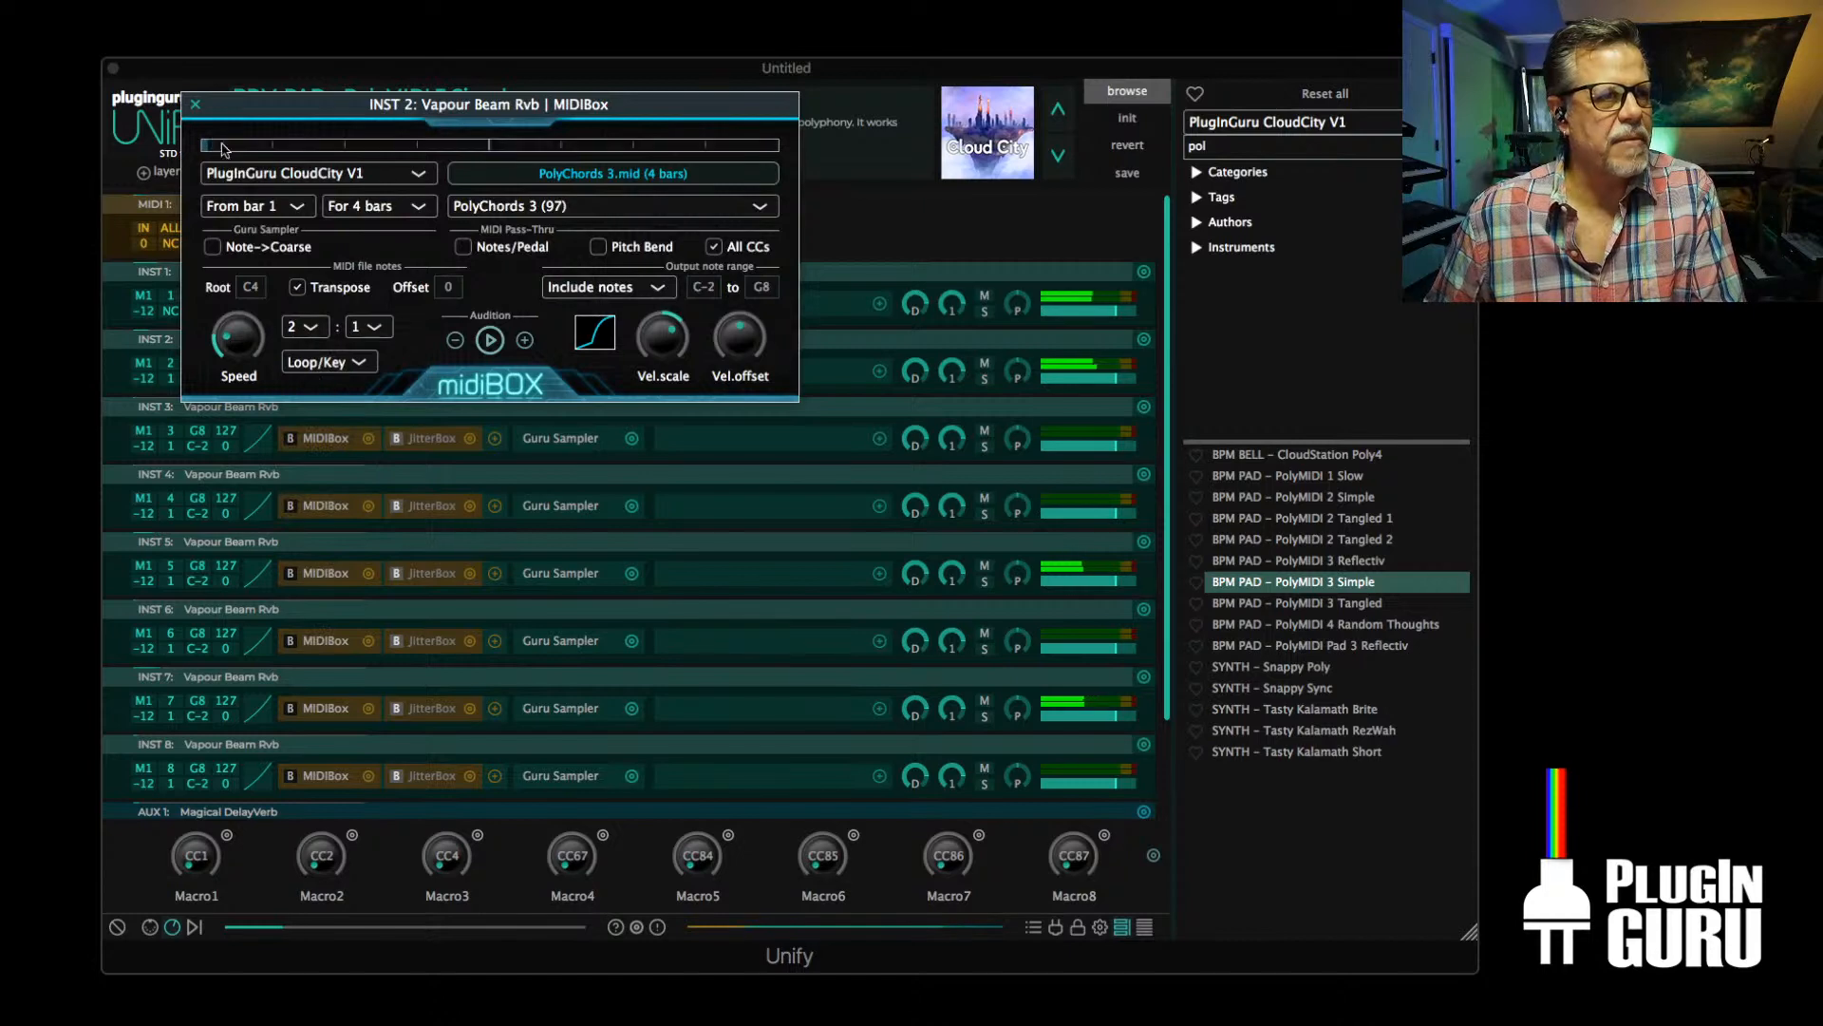
pyautogui.click(195, 104)
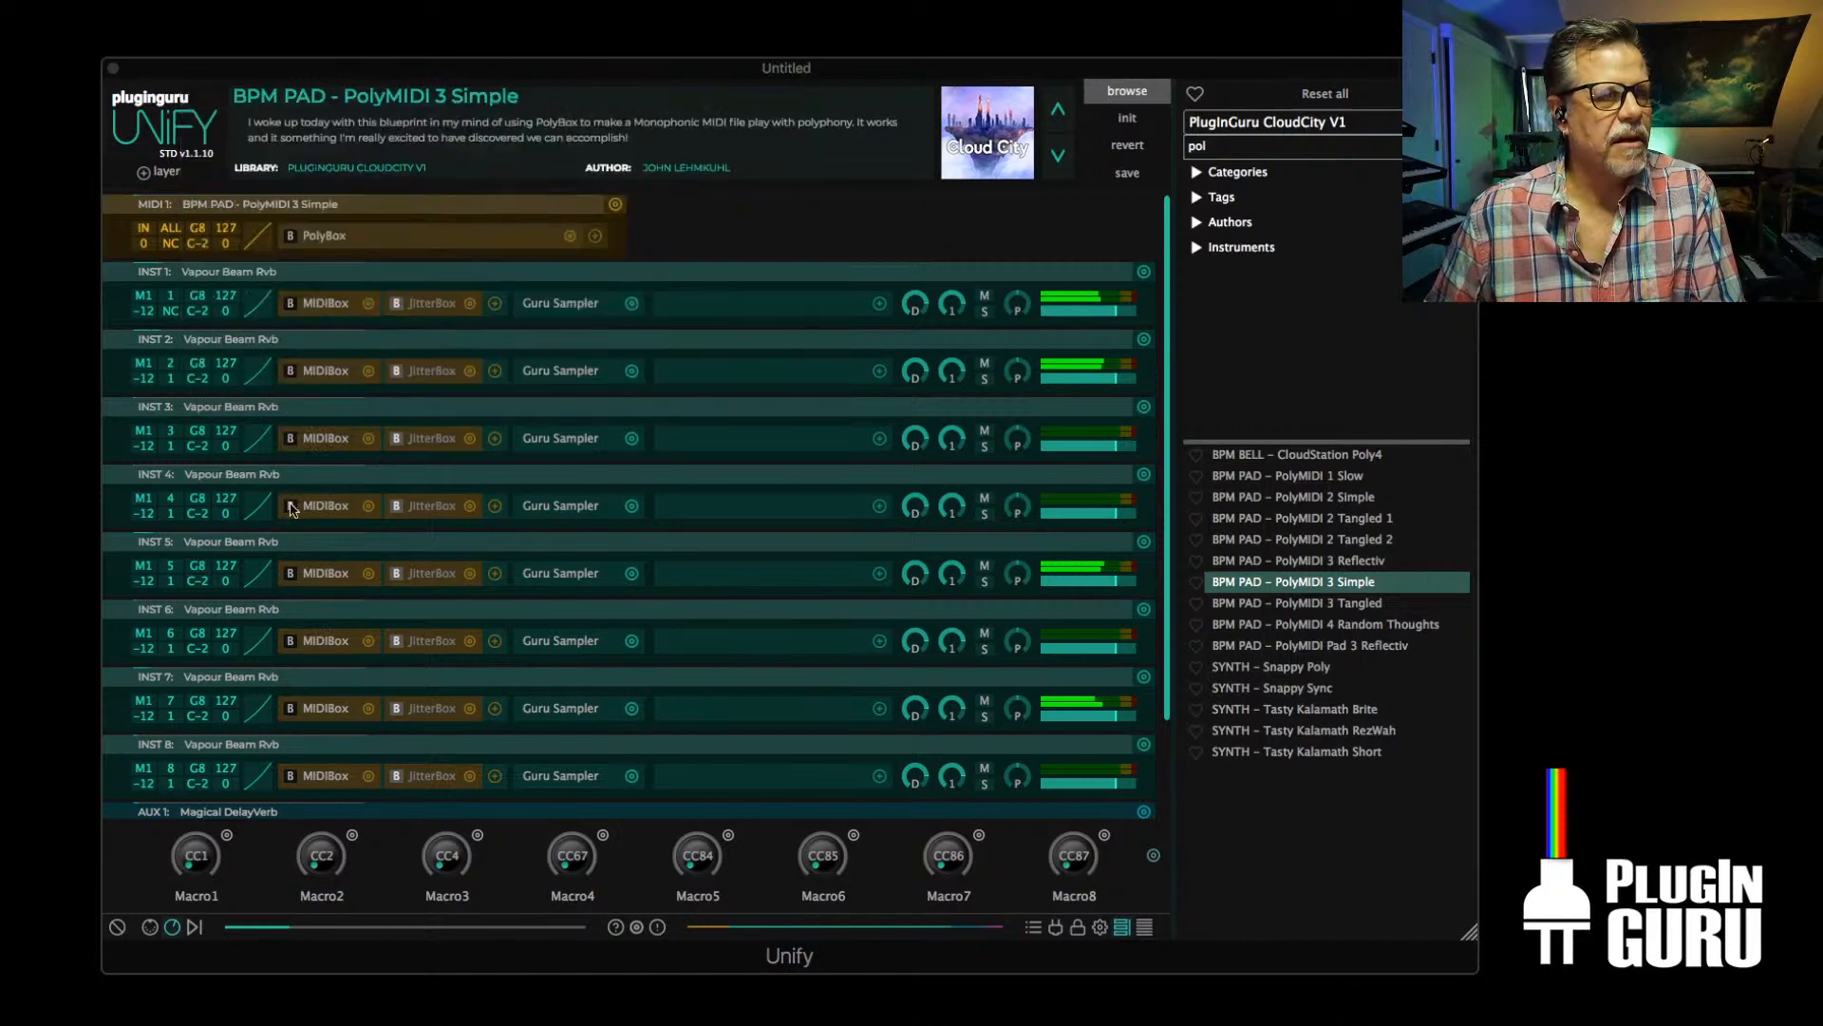
pyautogui.click(321, 641)
pyautogui.click(300, 329)
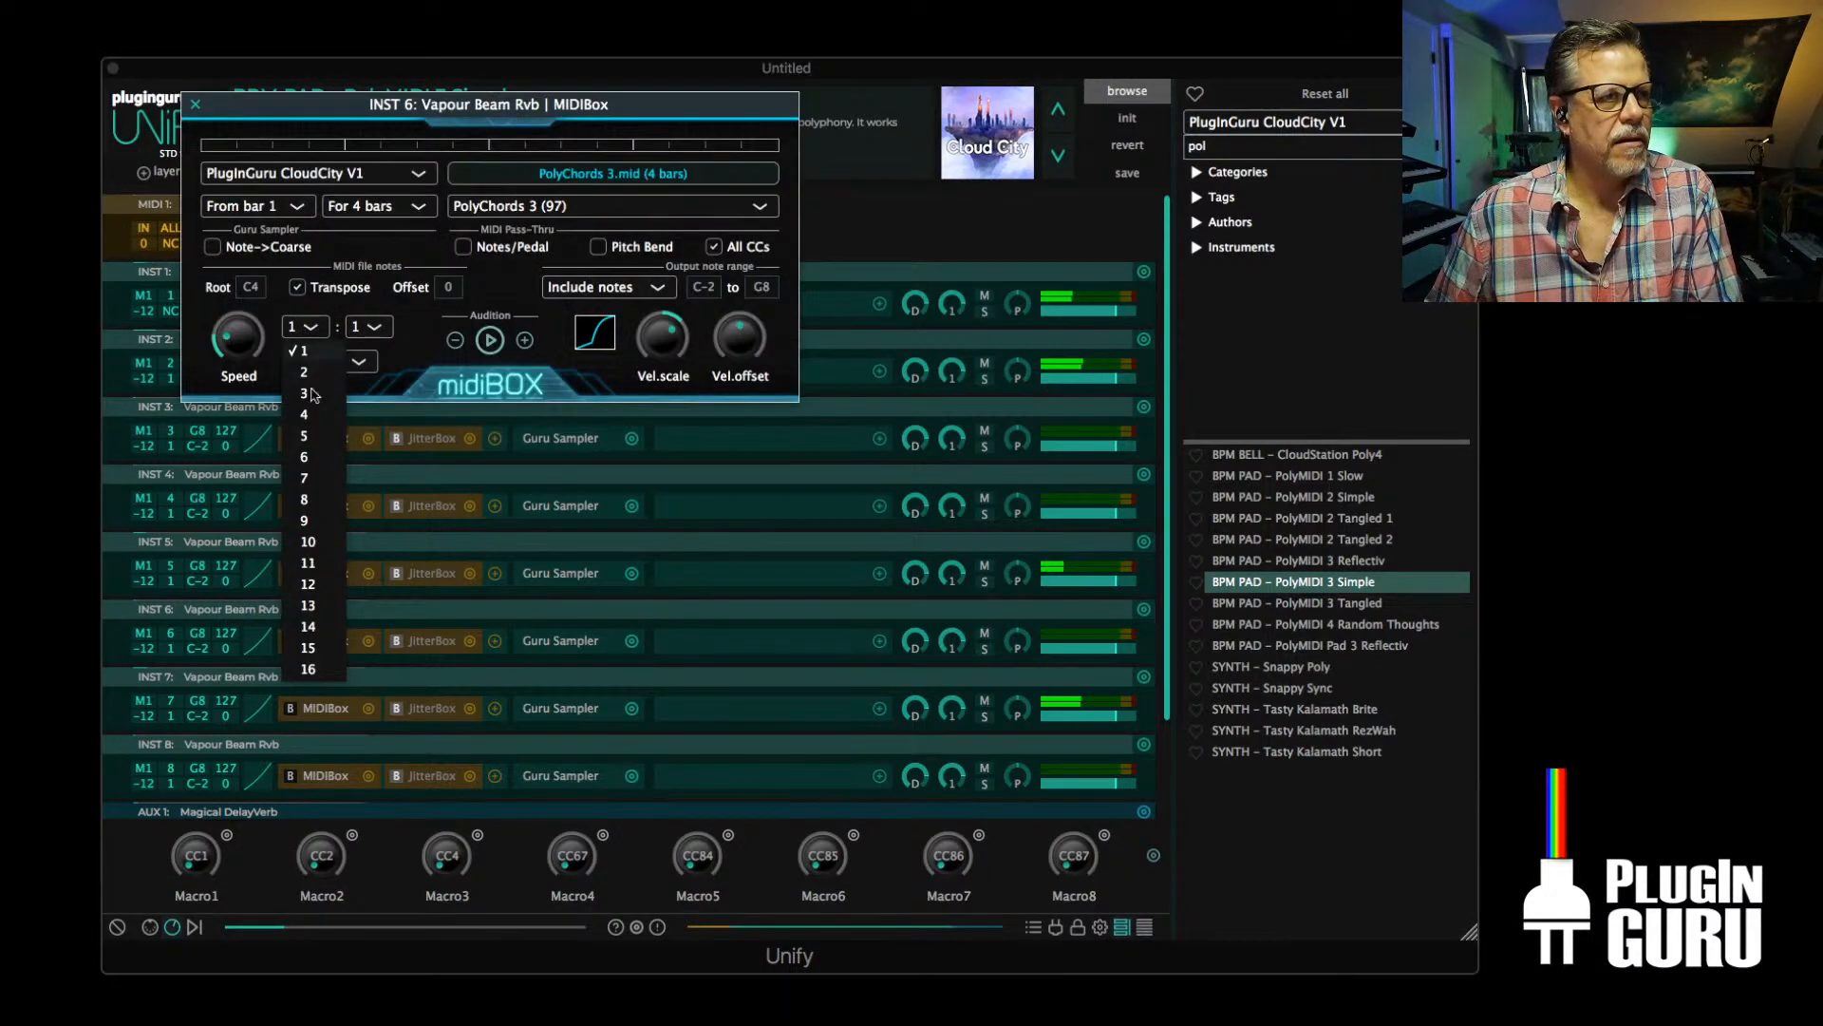
pyautogui.click(317, 458)
pyautogui.click(196, 105)
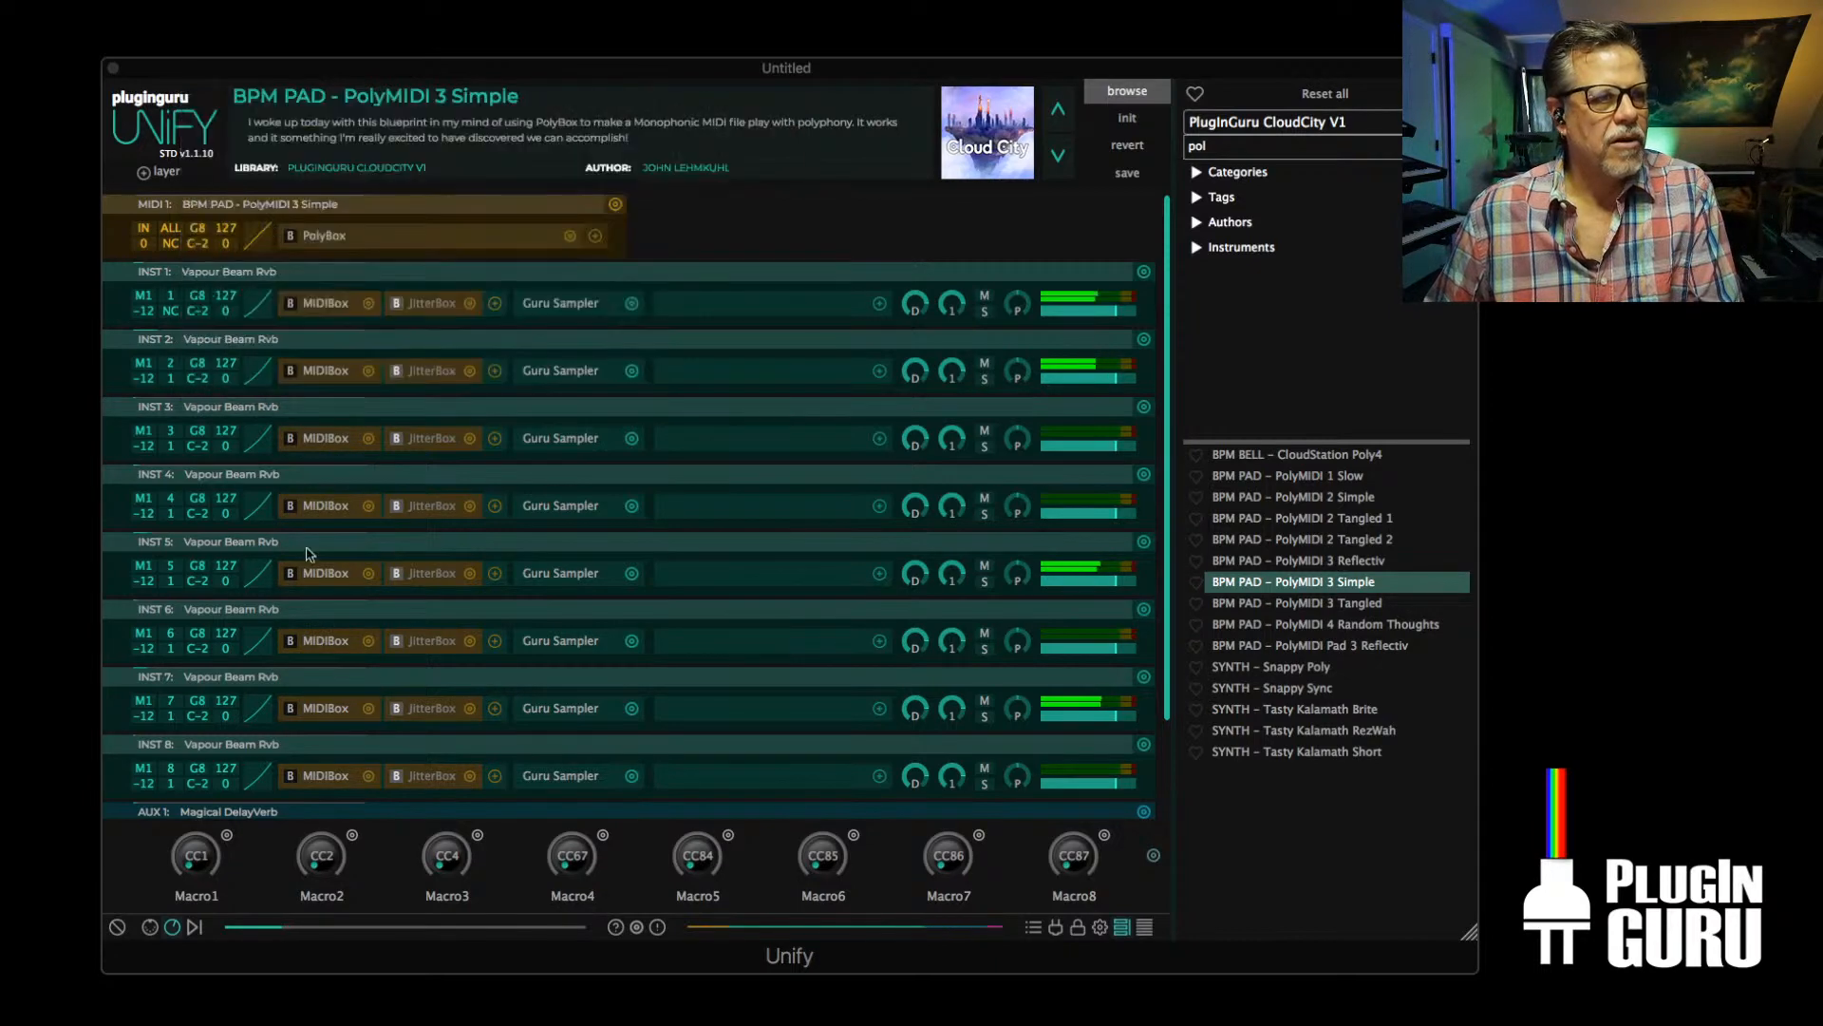
# Set the MIDIBox speed ratio to 12:1 on the INST 8 layer and raise that layer's level
pyautogui.scroll(-3, 313, 608)
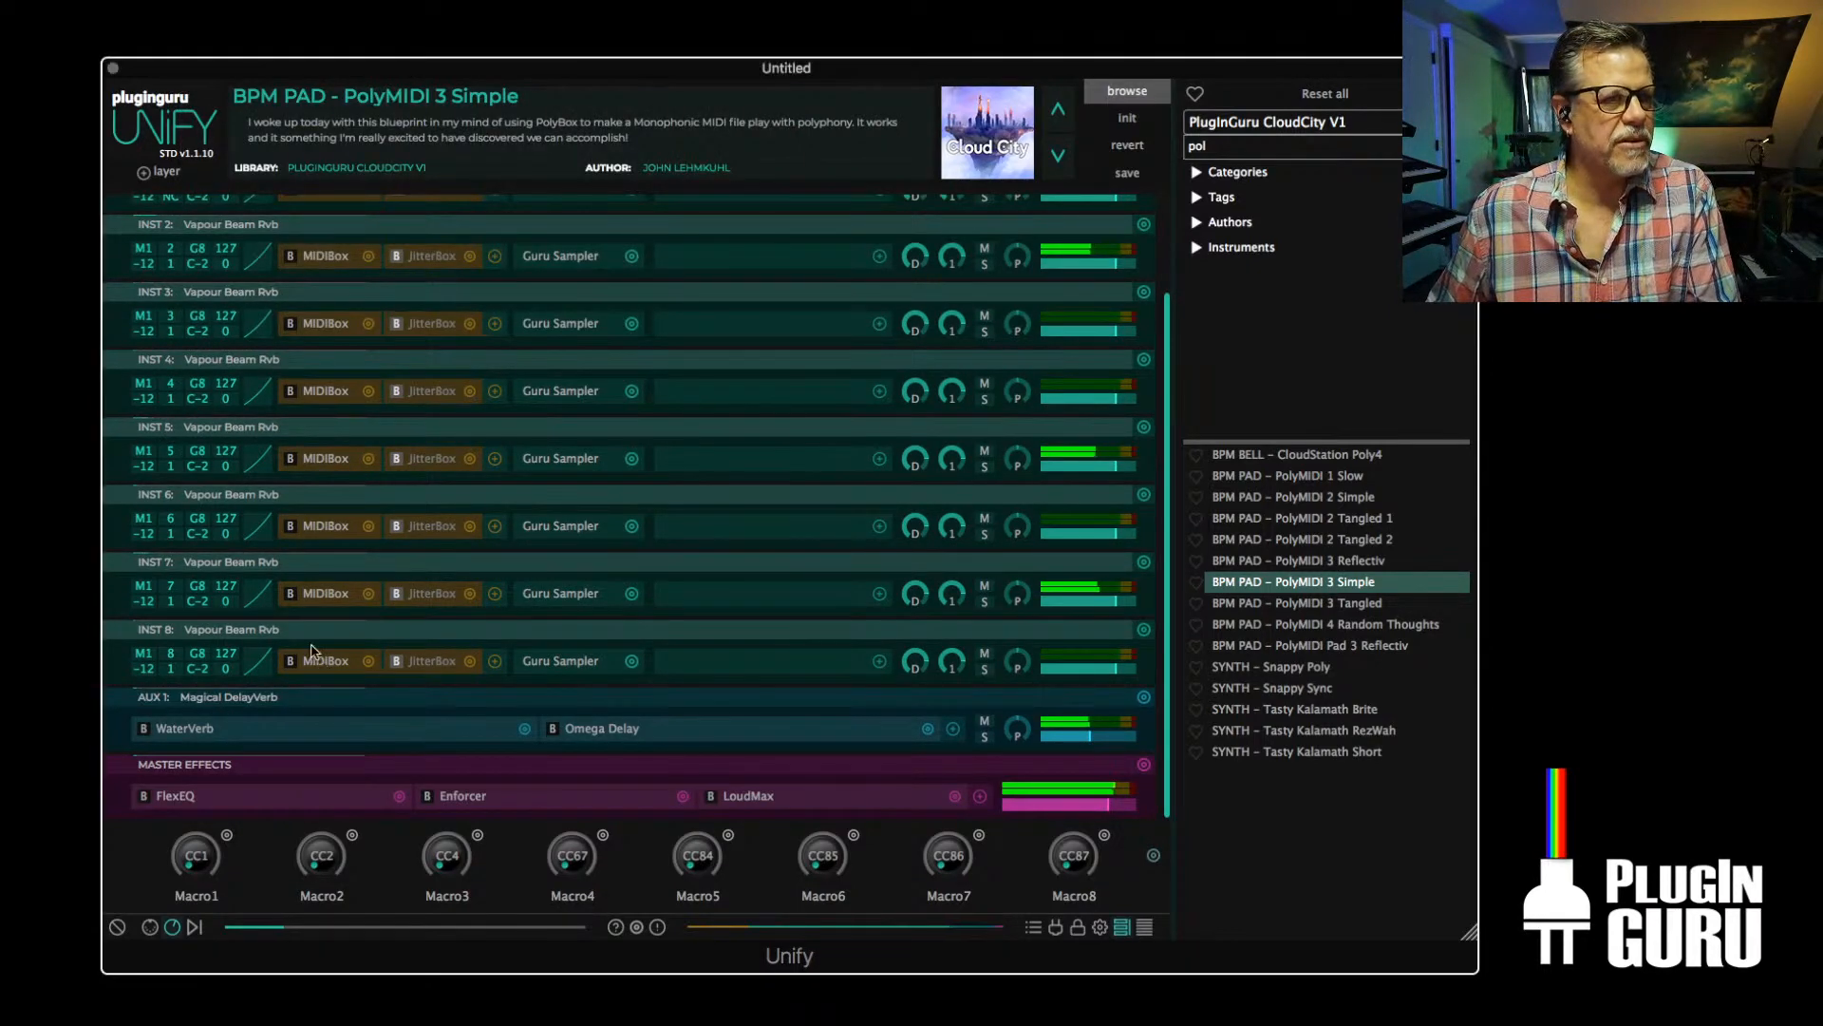
pyautogui.click(321, 660)
pyautogui.click(298, 328)
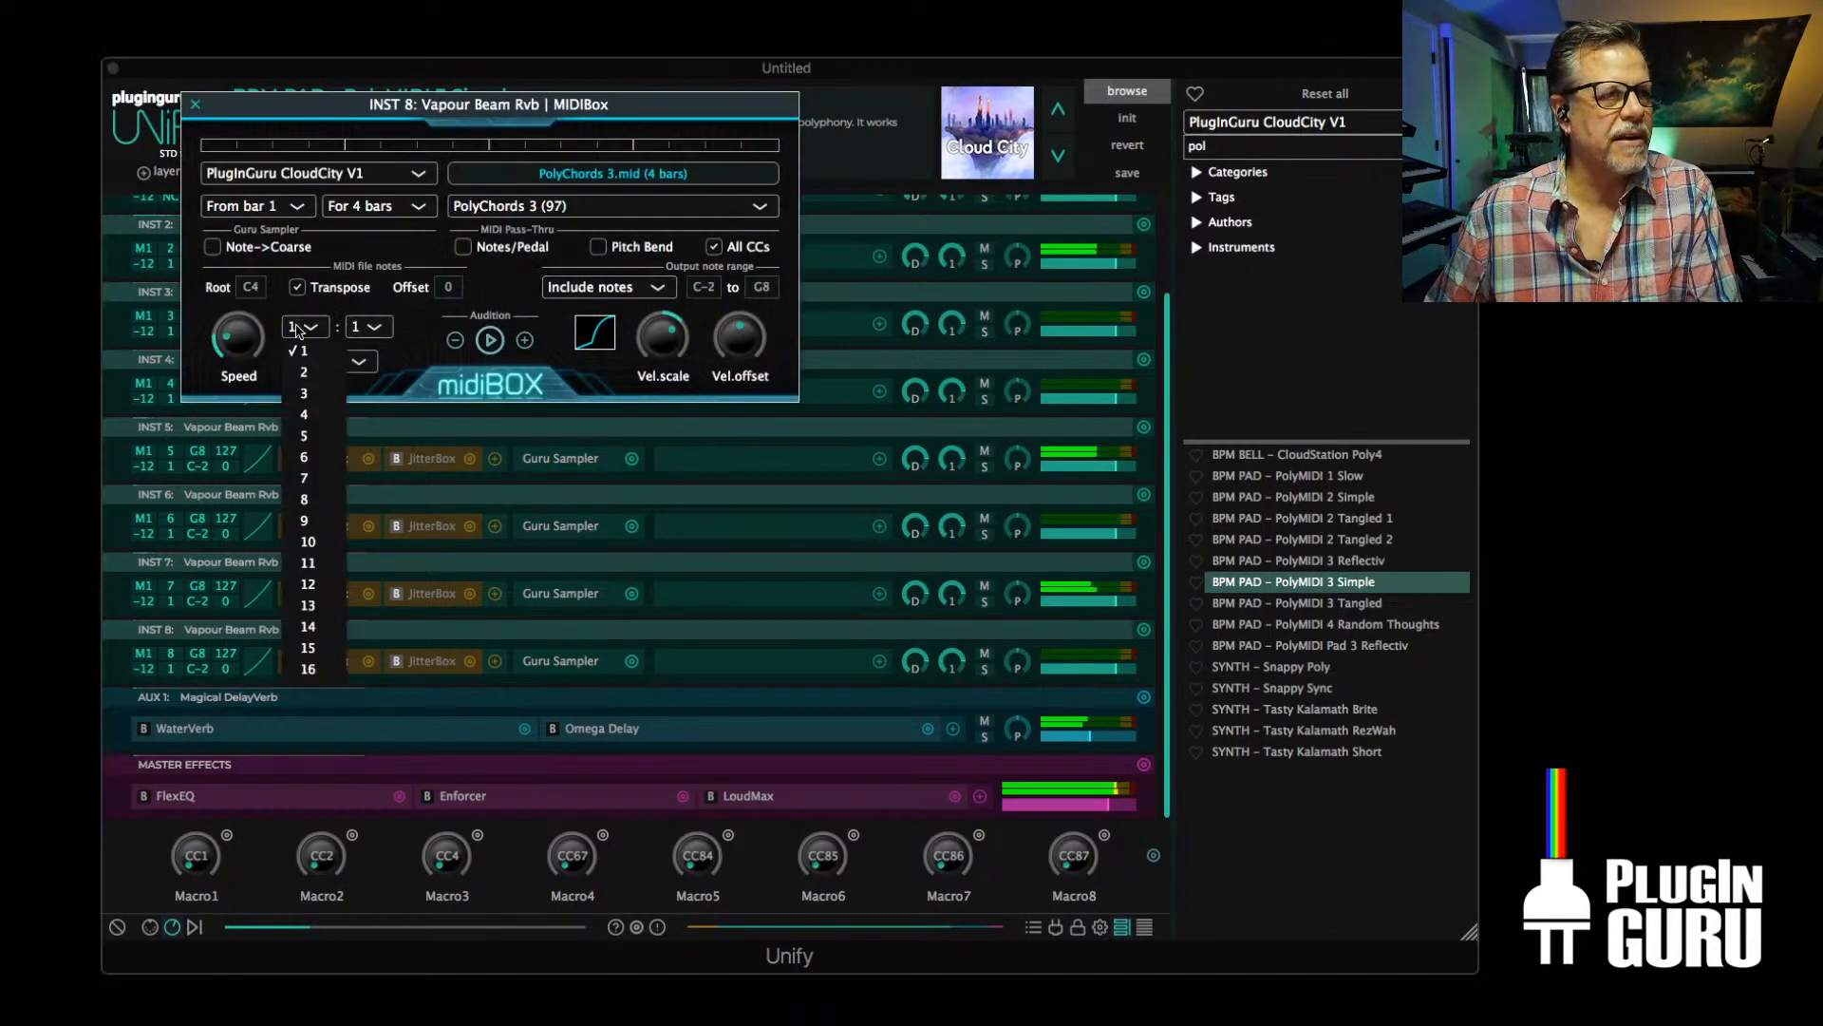
pyautogui.click(309, 585)
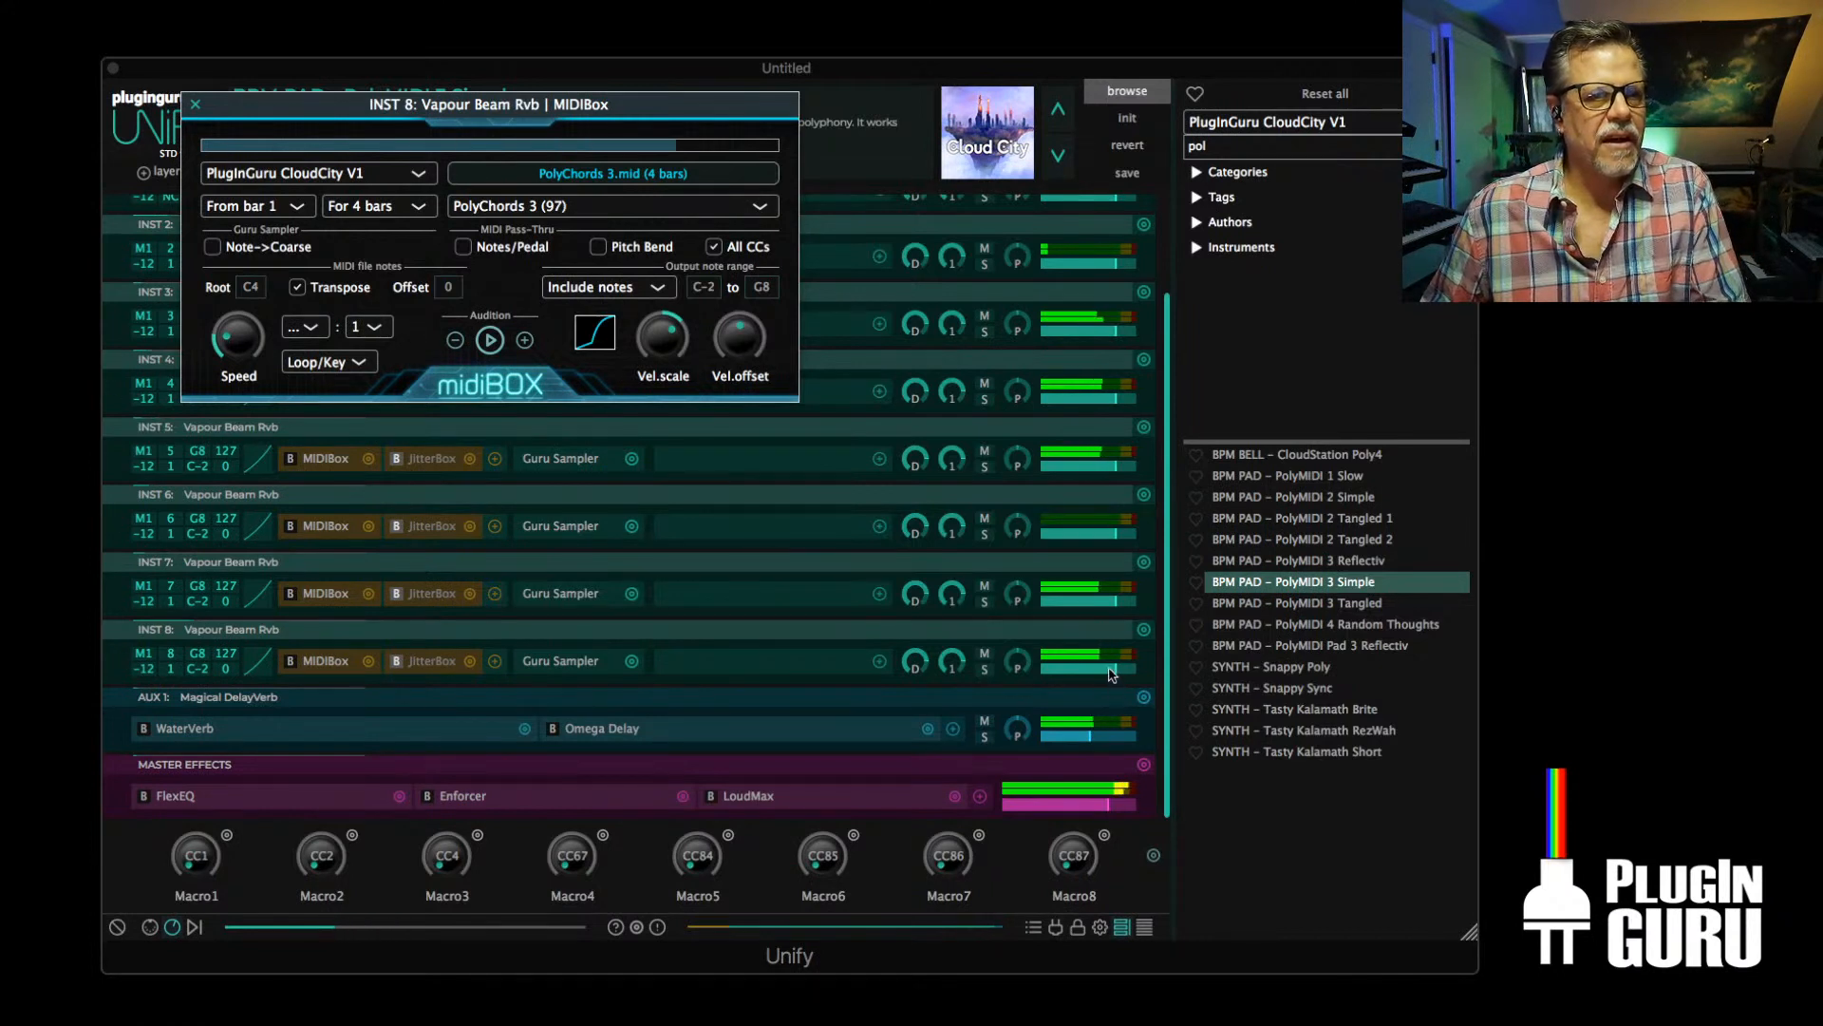
pyautogui.moveTo(1111, 668)
pyautogui.mouseDown()
pyautogui.moveTo(1083, 669)
pyautogui.moveTo(1129, 668)
pyautogui.mouseUp()
# Add the Pump House dynamics effect to the INST 8 layer and set its length to 1/2 Beat
pyautogui.click(878, 661)
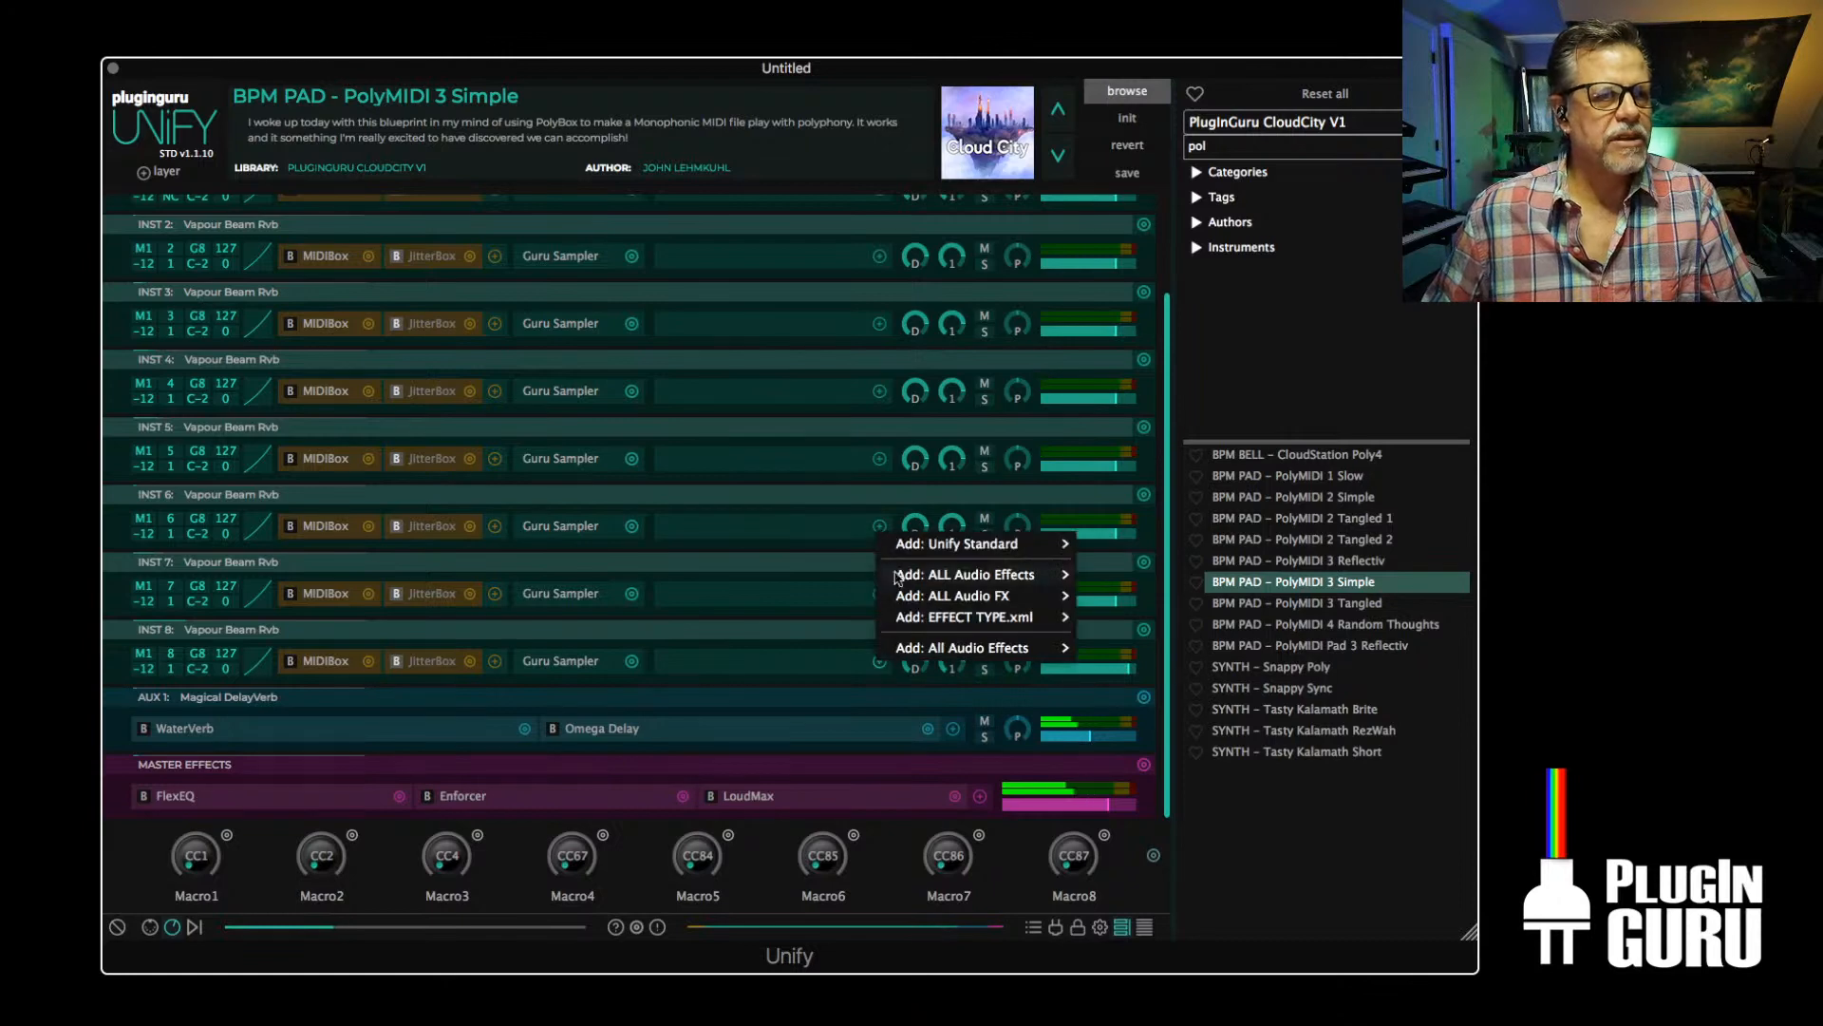
pyautogui.moveTo(959, 545)
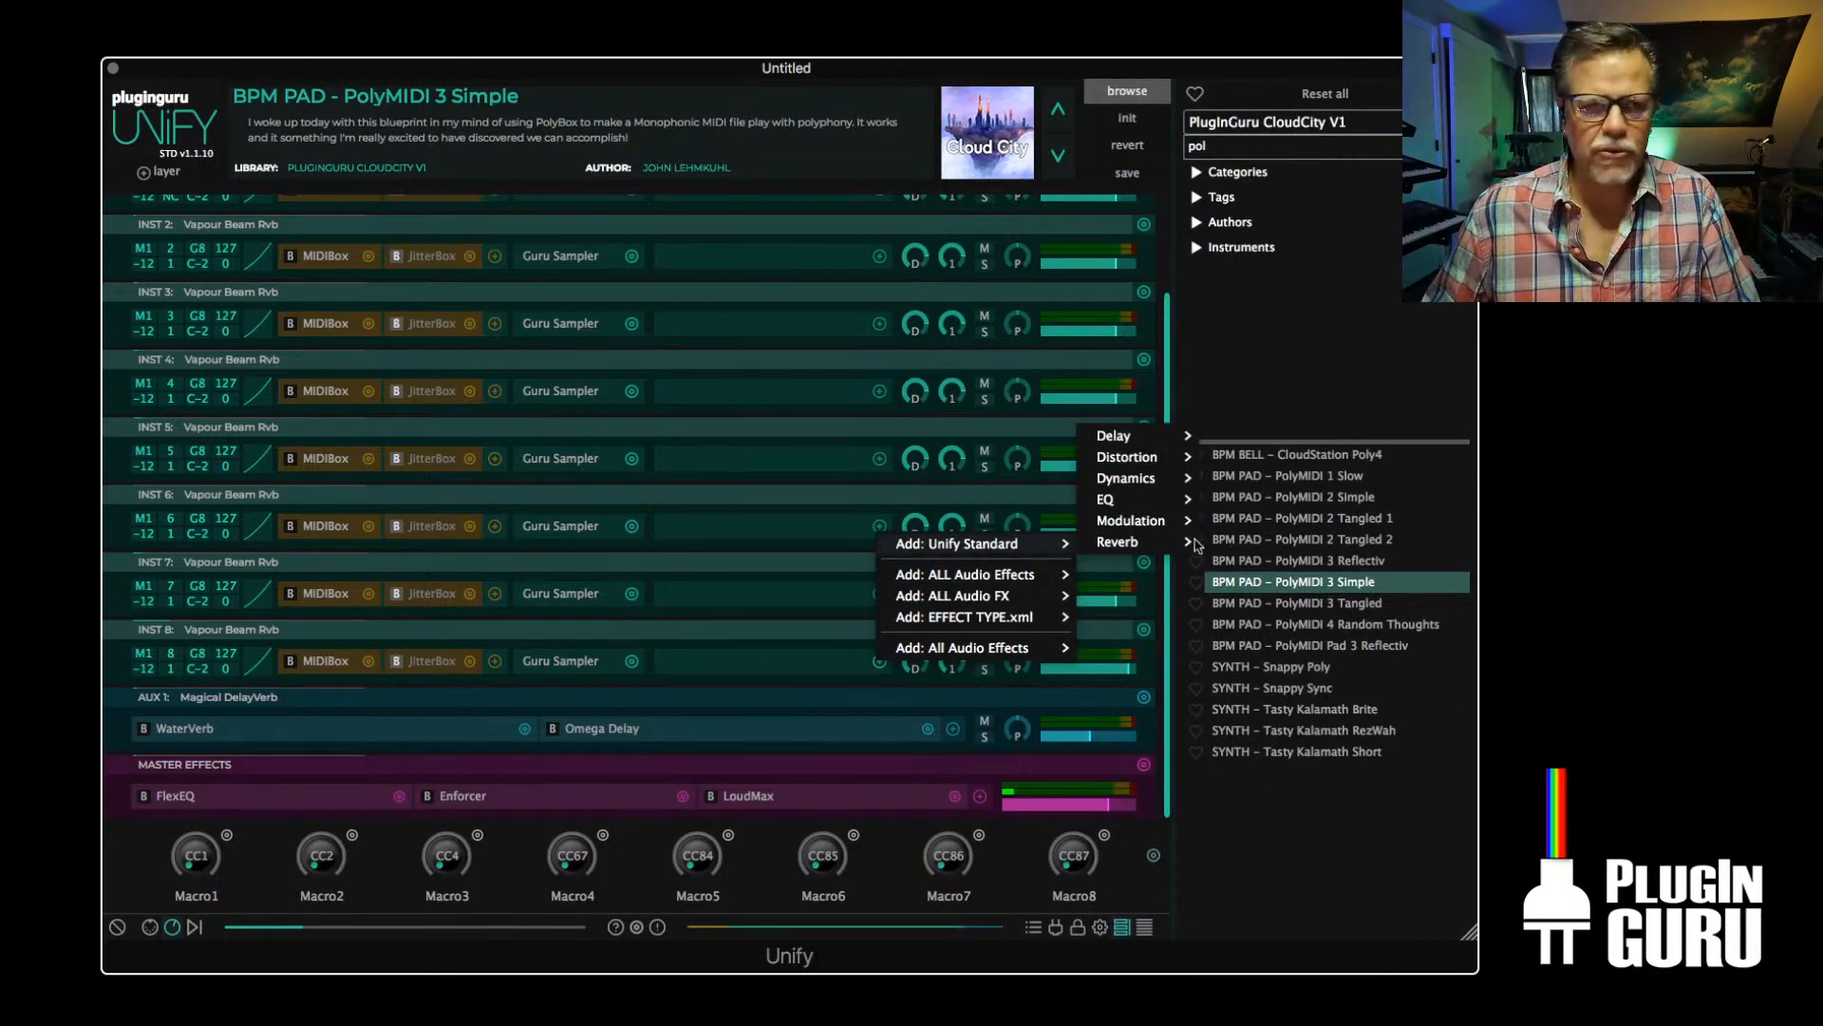
pyautogui.moveTo(1178, 477)
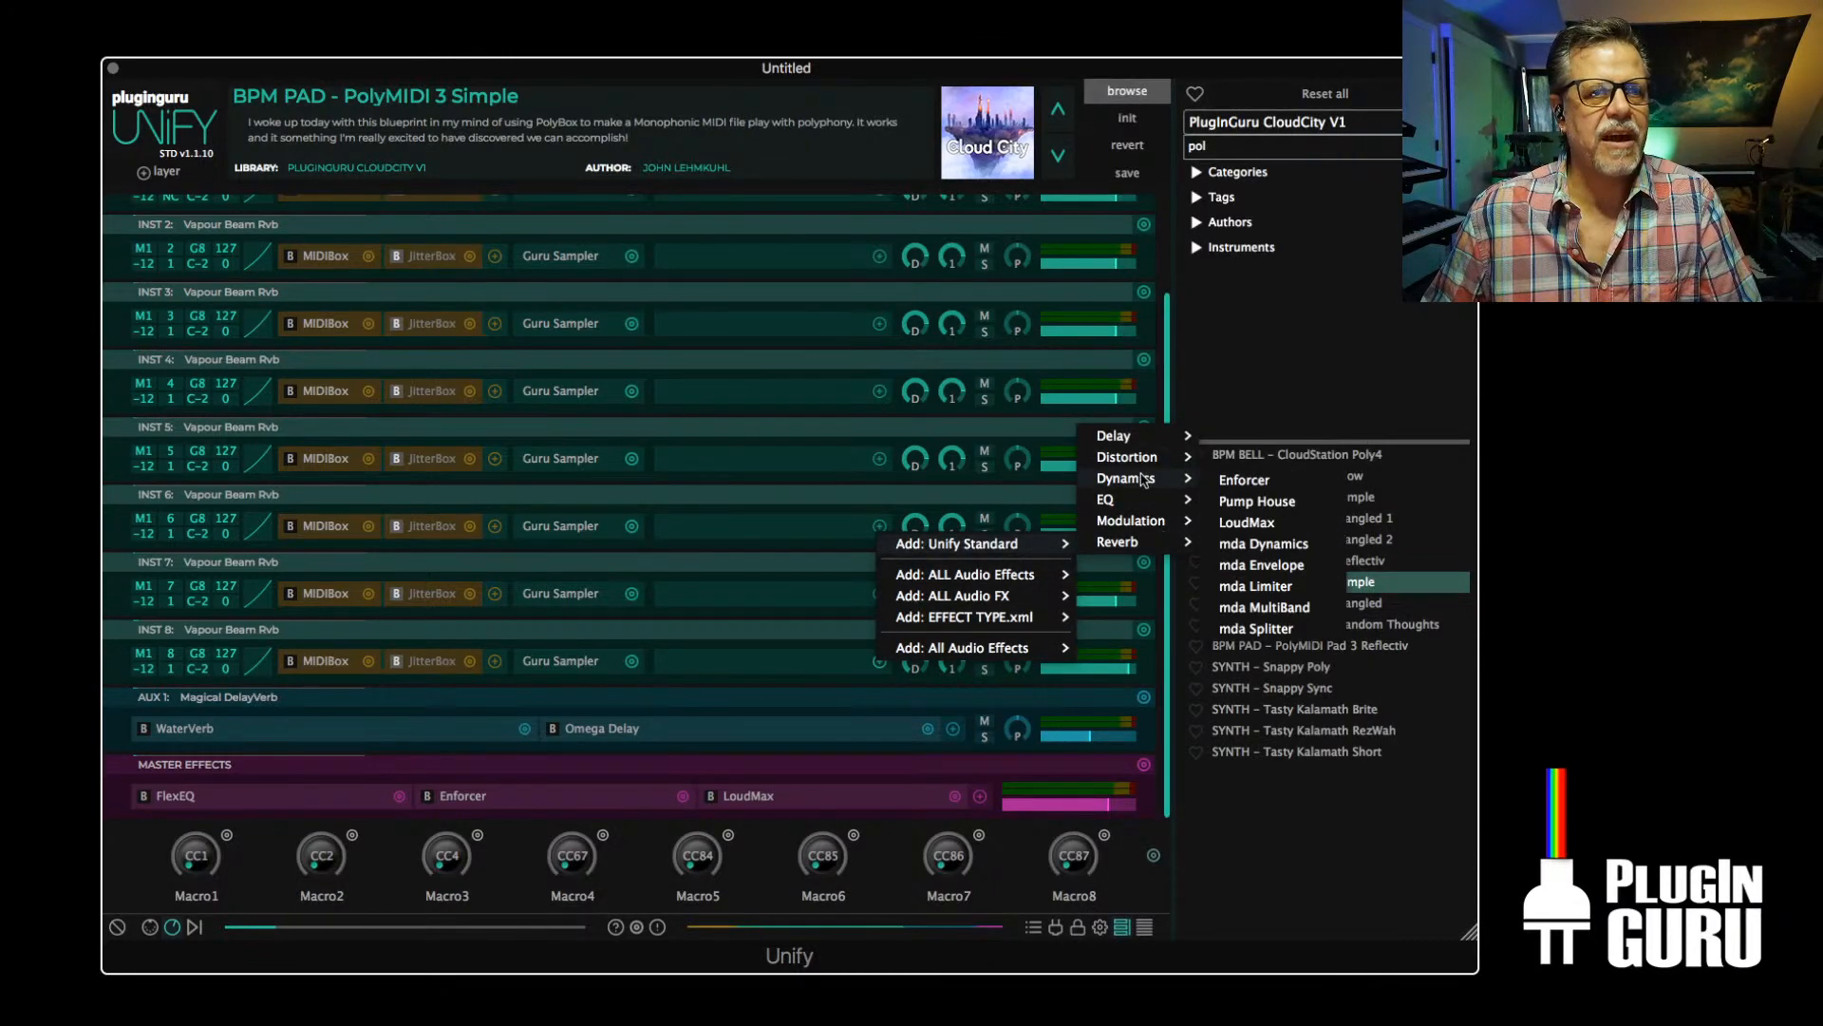
pyautogui.click(1257, 502)
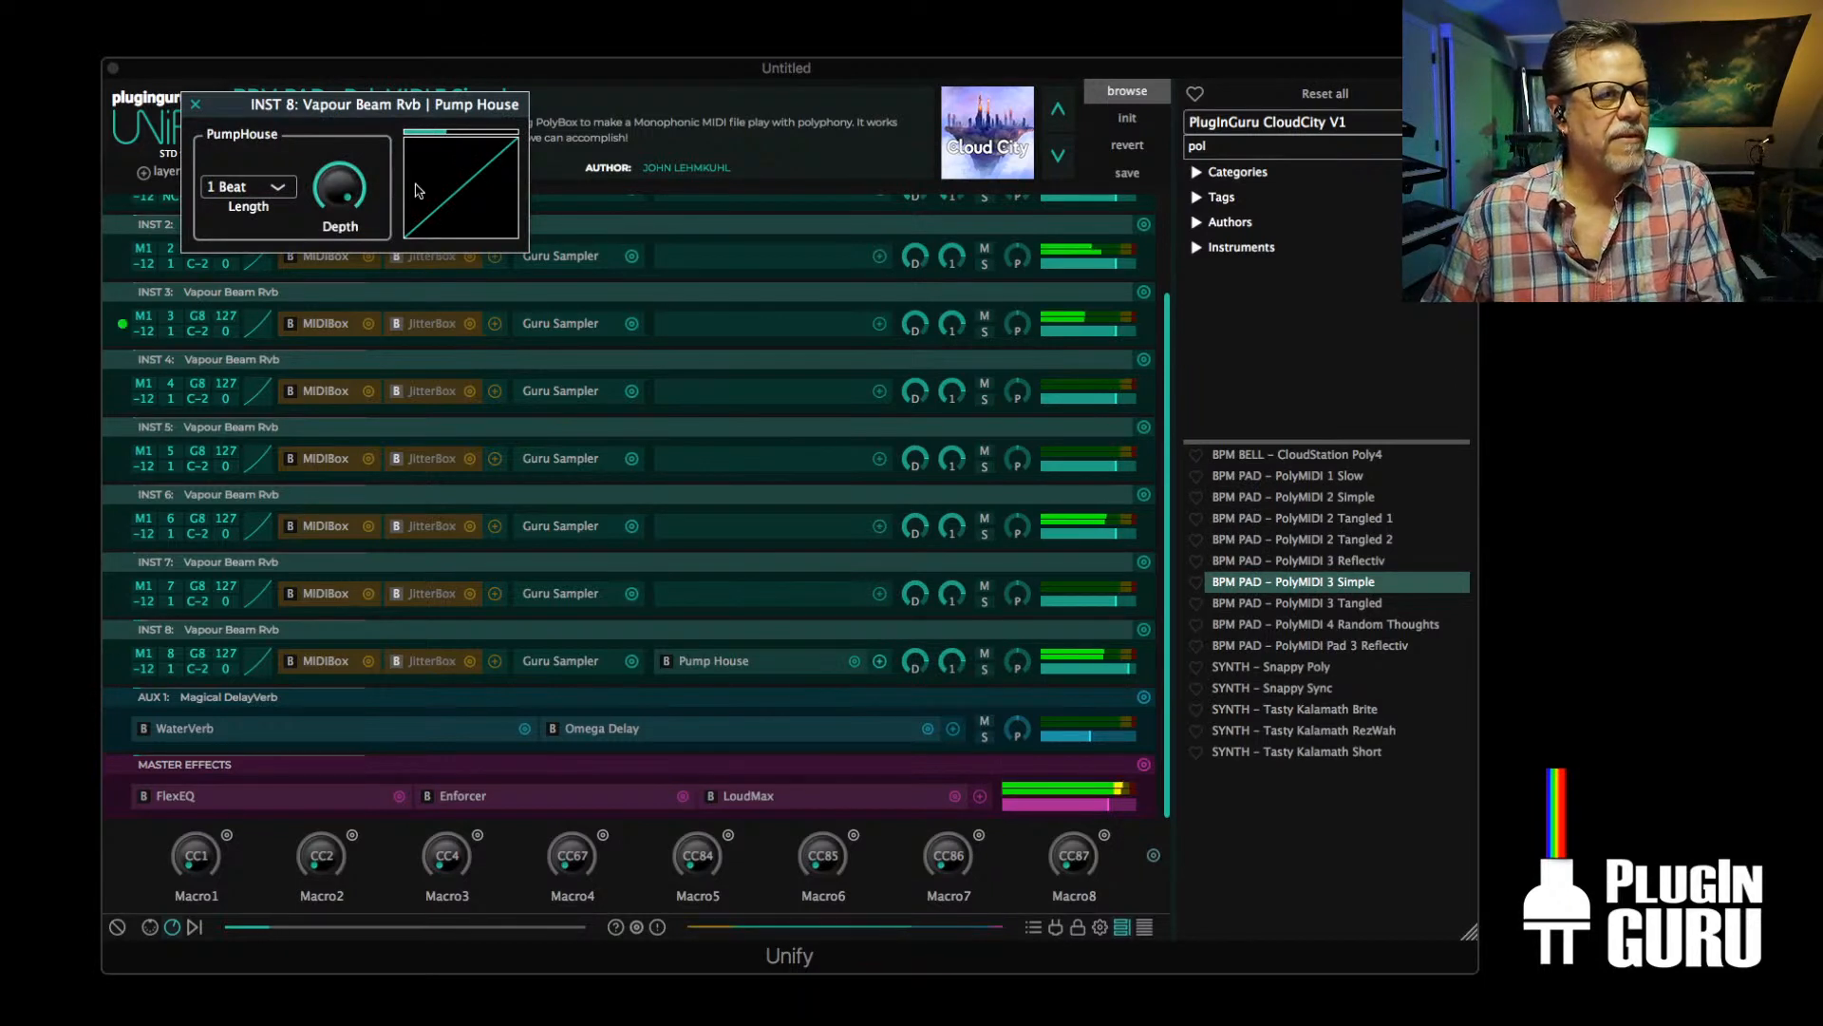
pyautogui.click(243, 193)
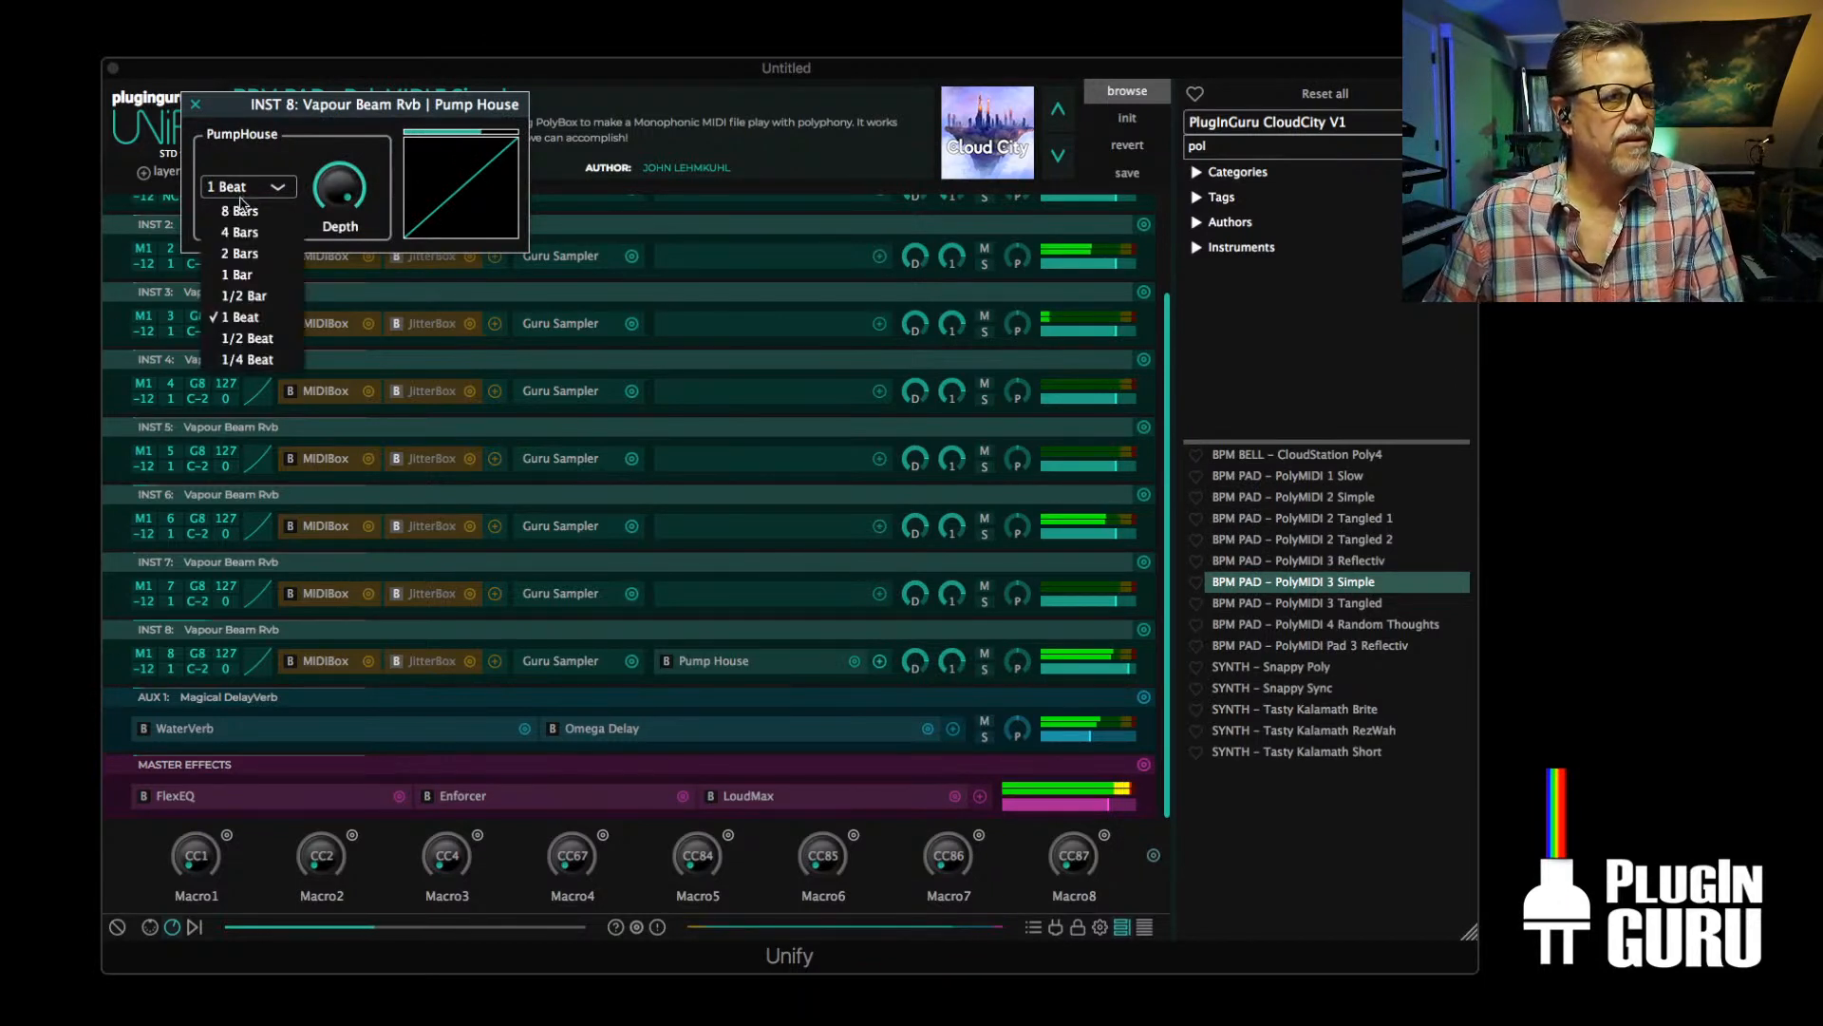
pyautogui.click(247, 338)
# Bend Pump House's gain curve so it stays low and rises steeply at the end, then close the effect windows
pyautogui.click(436, 193)
pyautogui.moveTo(460, 346); pyautogui.dragTo(533, 634)
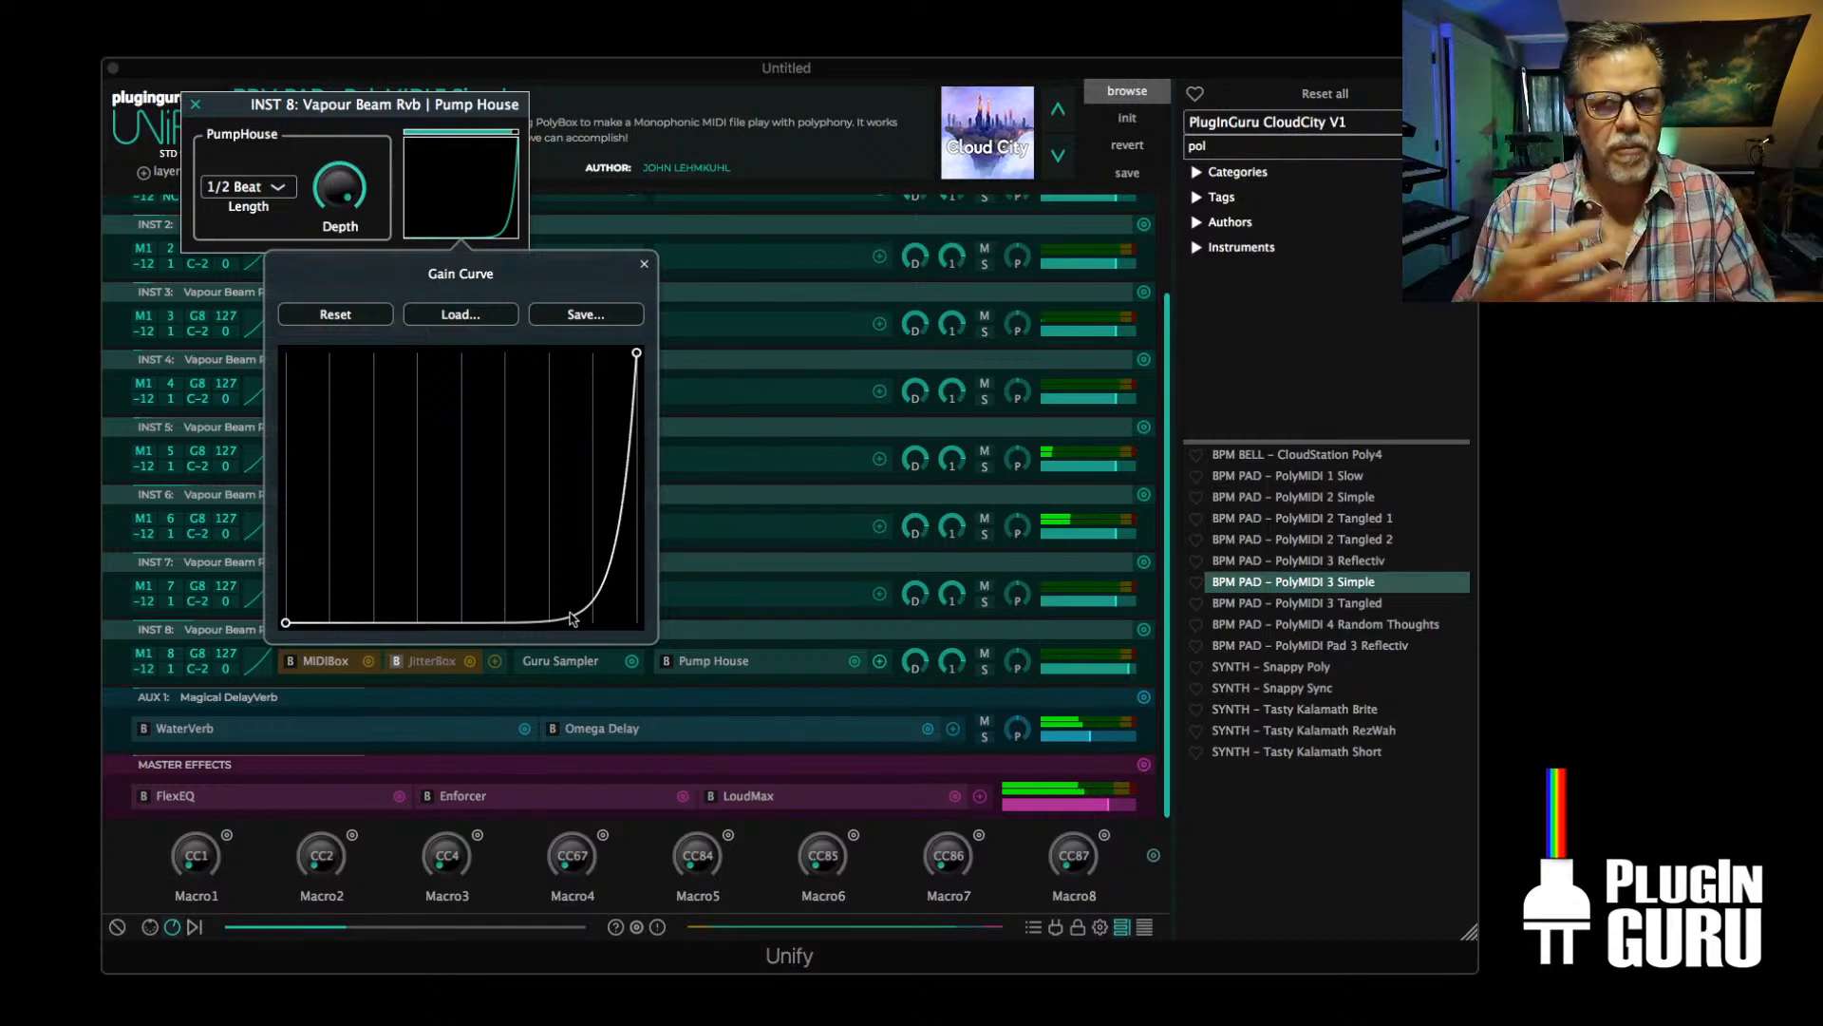
pyautogui.click(195, 103)
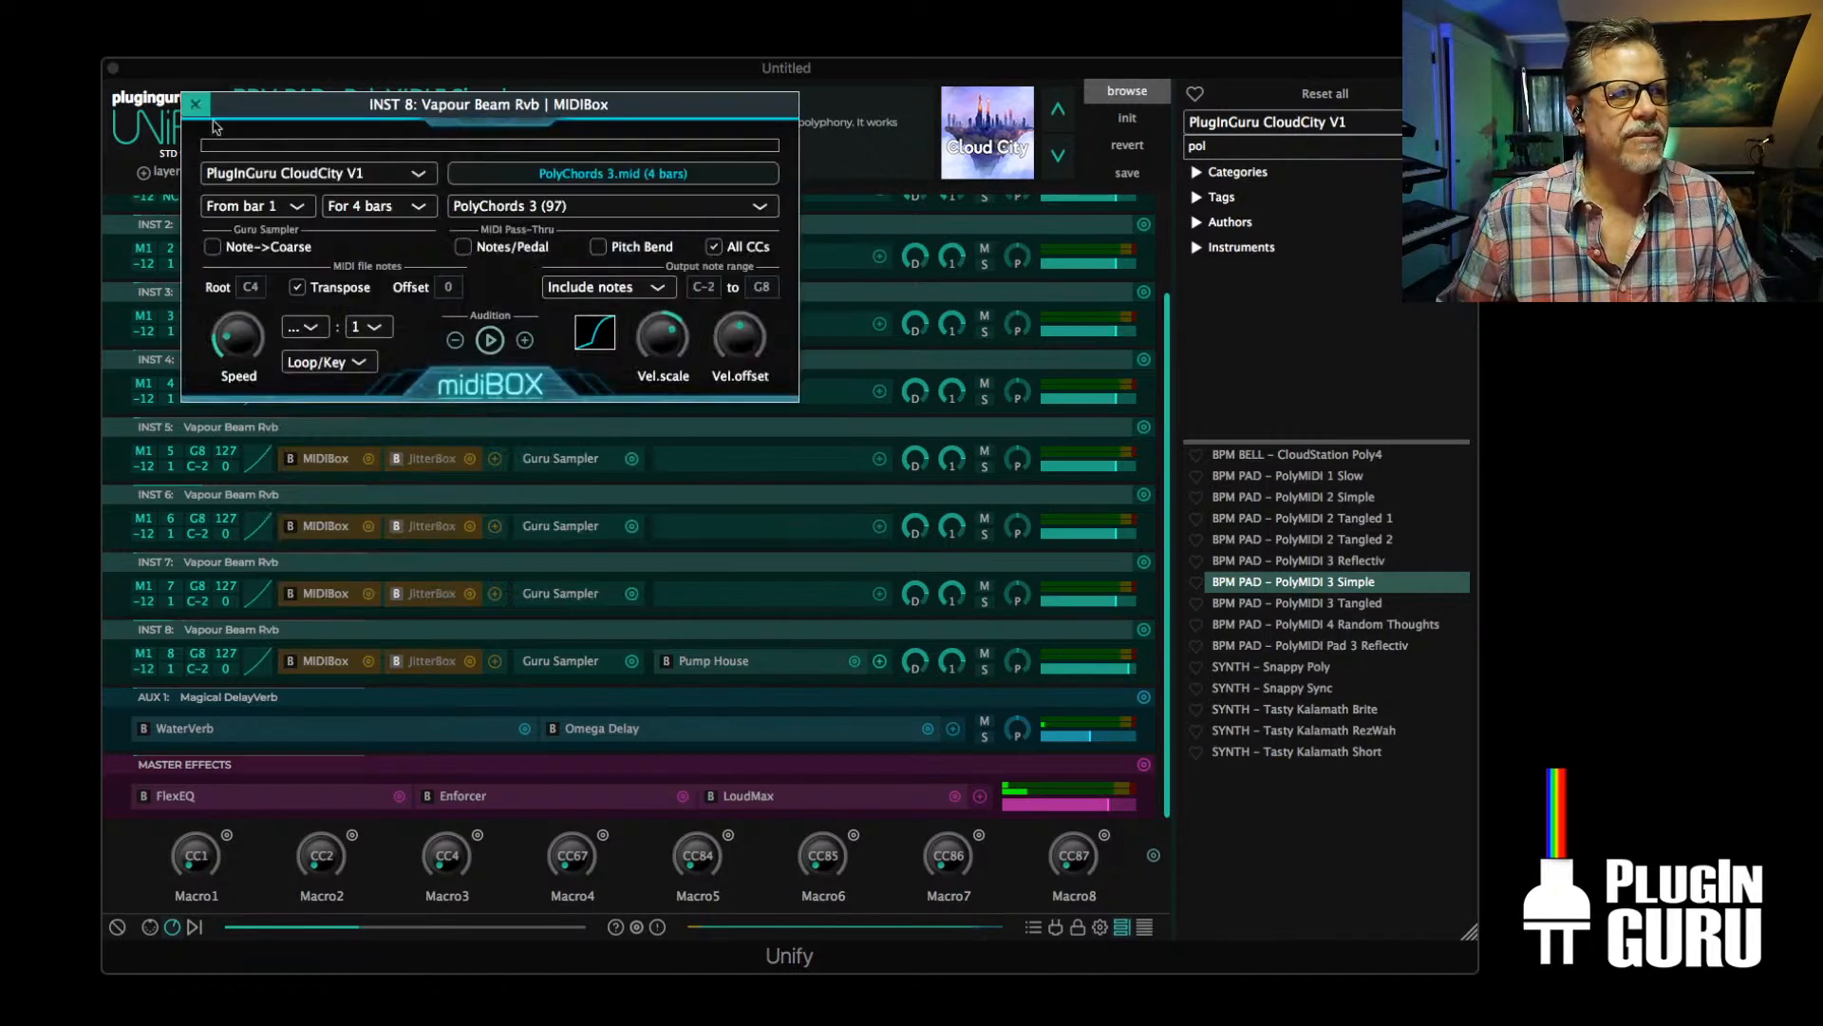
pyautogui.click(195, 104)
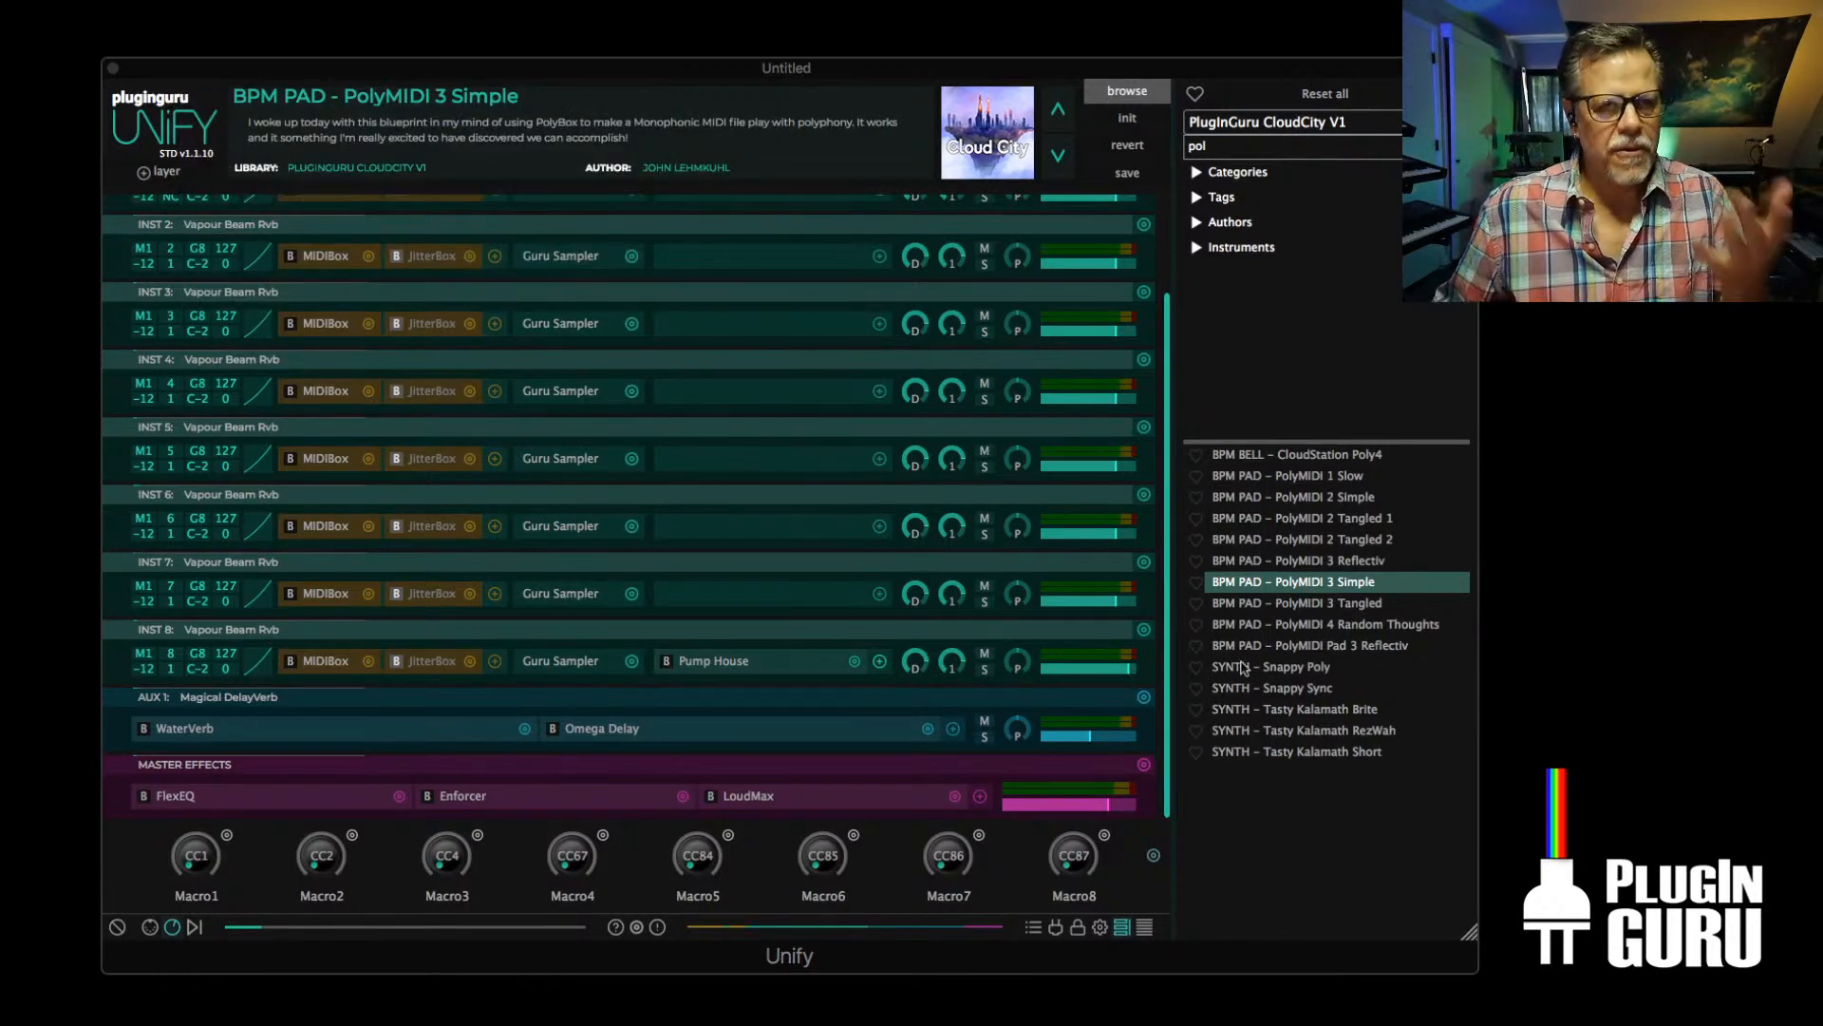
# Clear the patch search and load BPM PERC – WP Kit: Shaker & Clave from the CloudCity library
pyautogui.click(1460, 146)
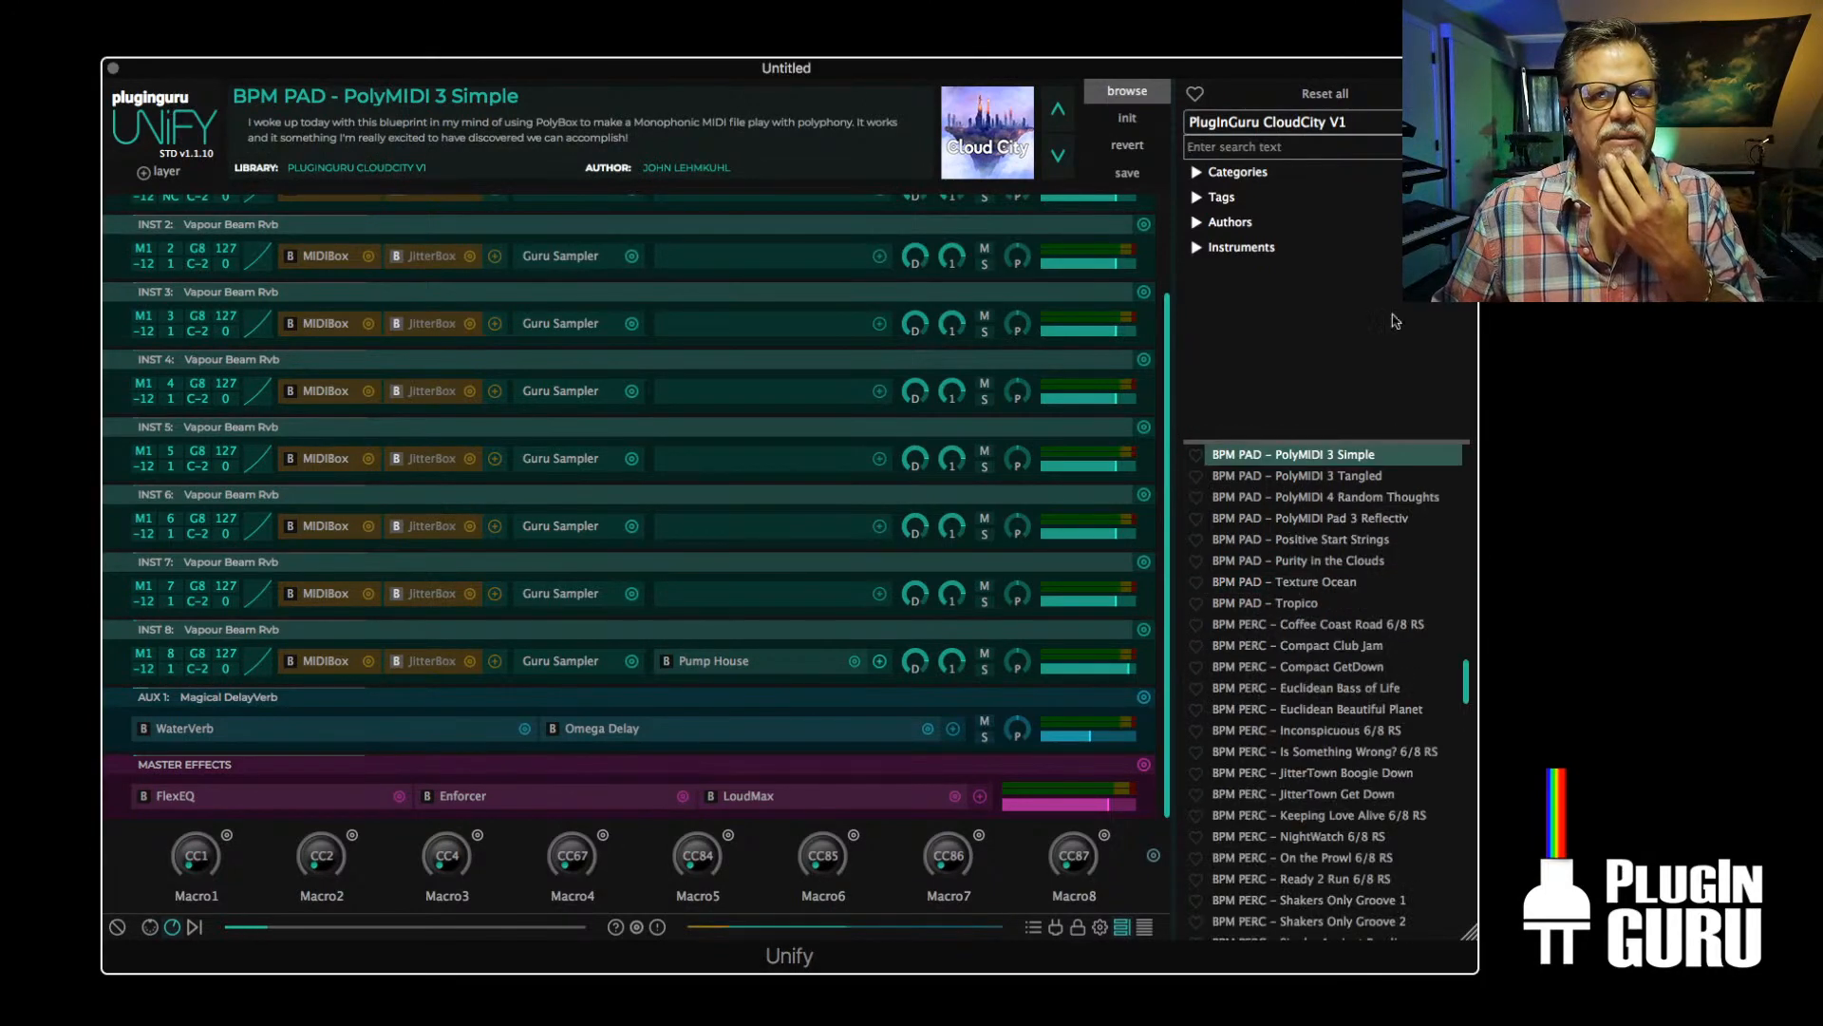
pyautogui.scroll(-15, 1389, 719)
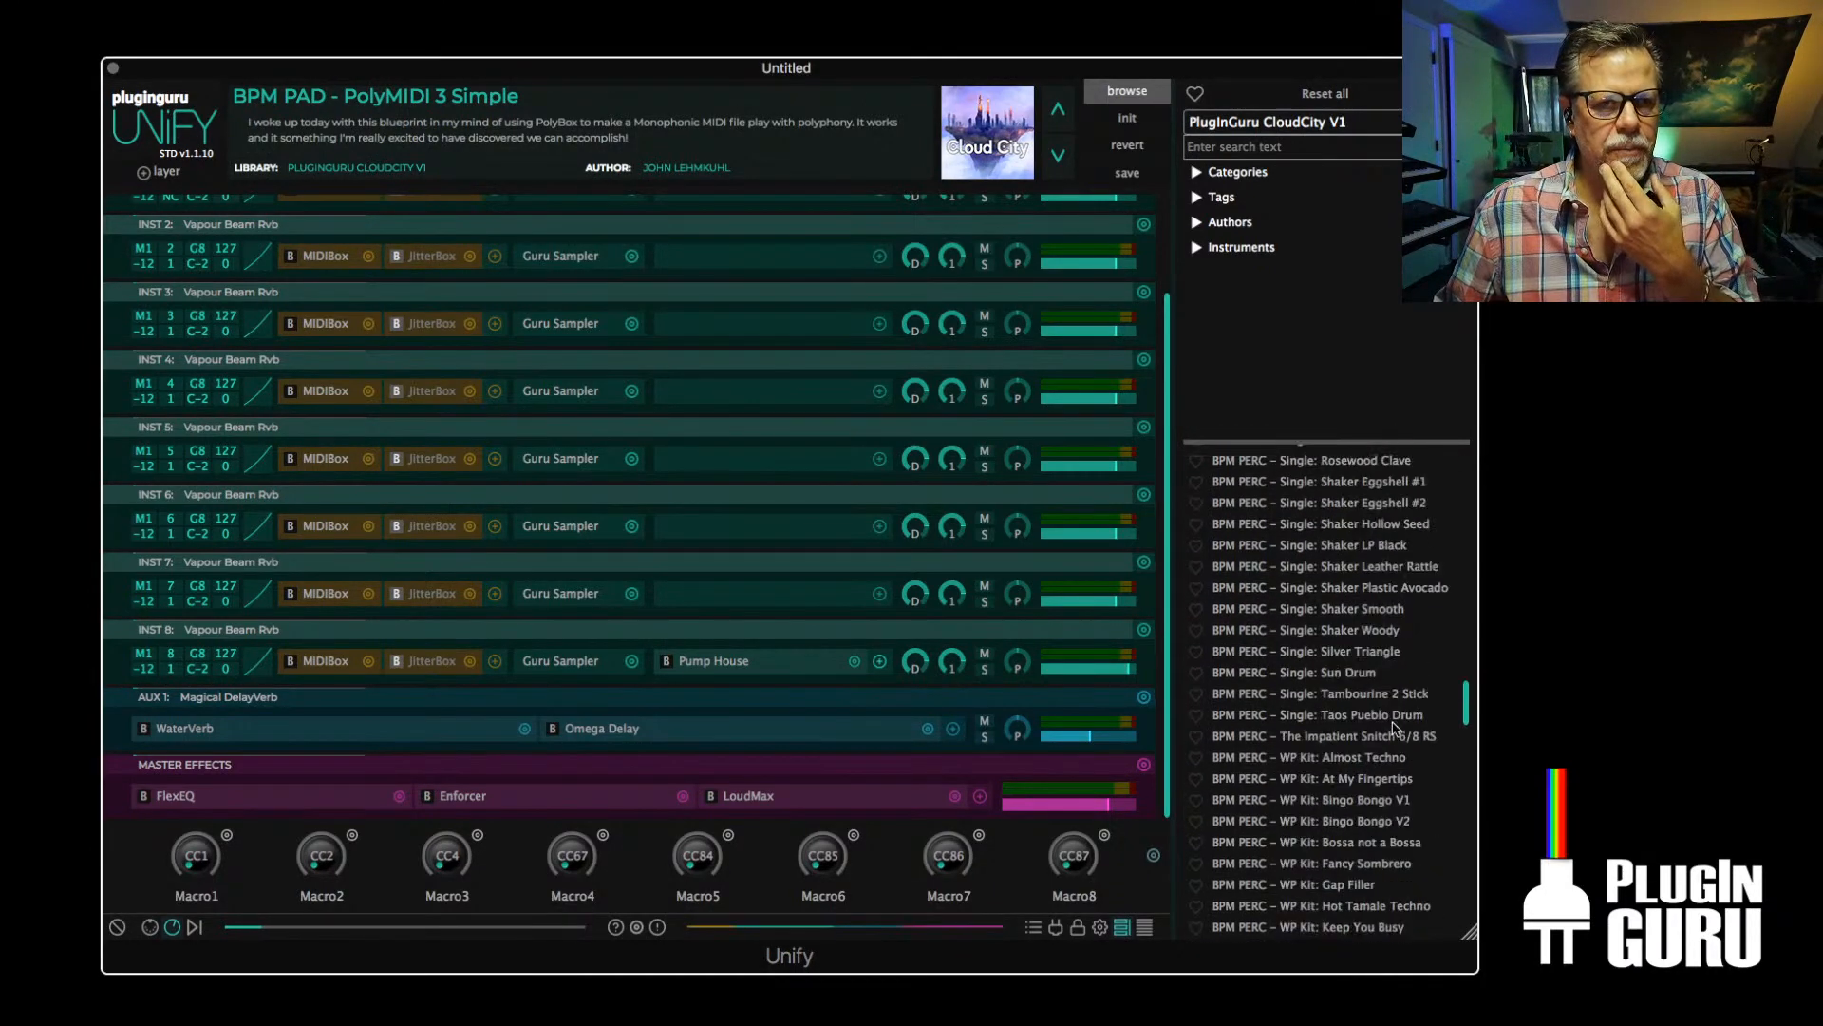
pyautogui.scroll(-5, 1391, 710)
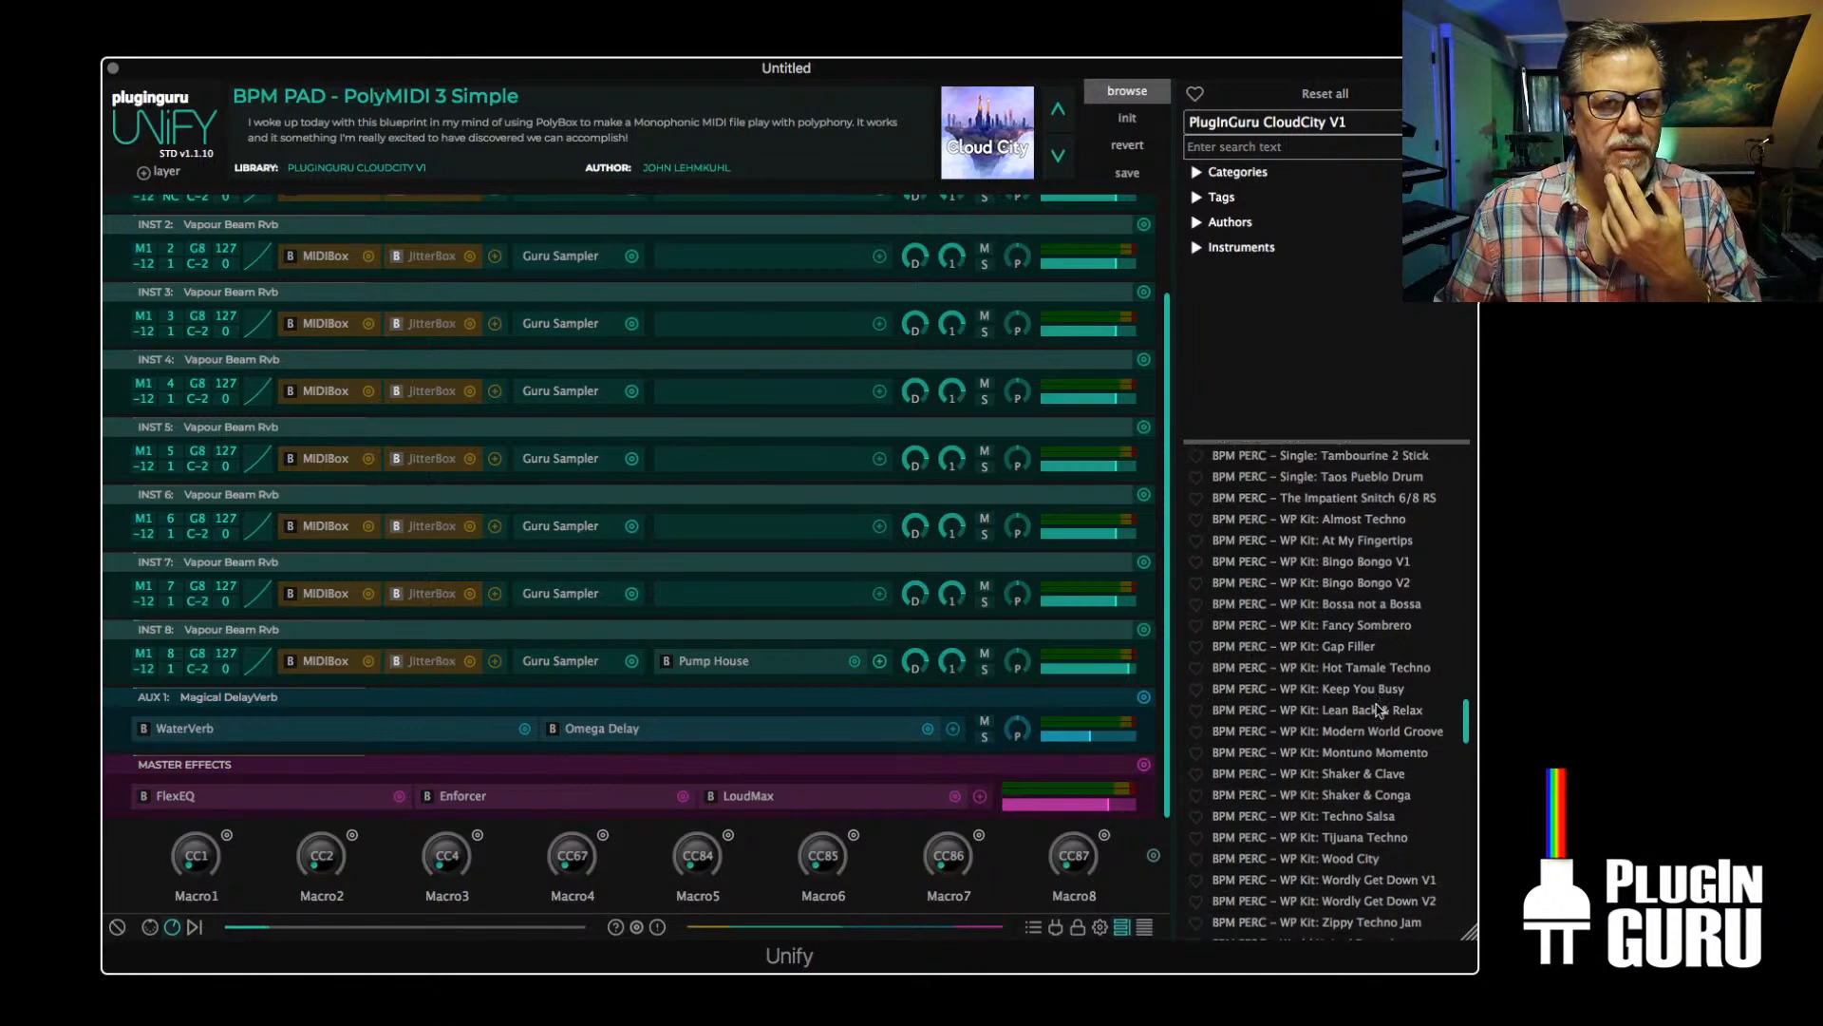
pyautogui.click(1339, 630)
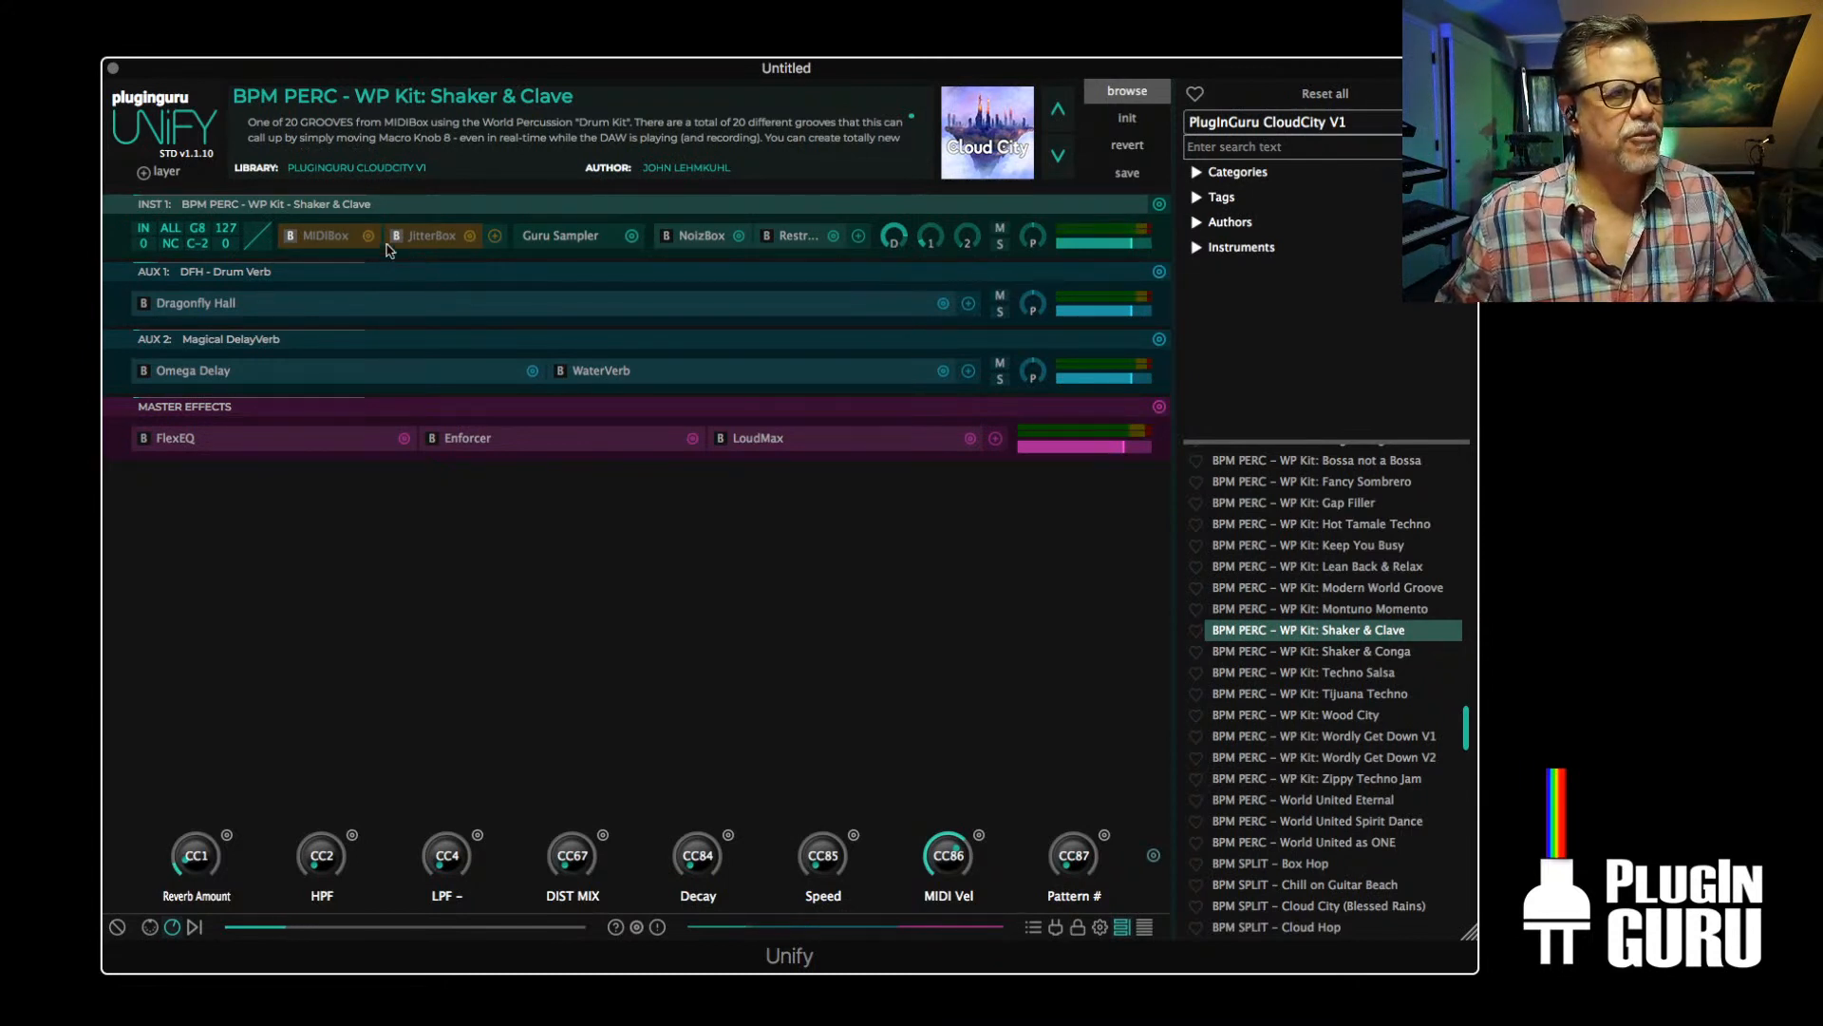
# Activate MIDIBox on the percussion layer and raise the Pattern # macro to the Chaos Bingo Bongo V2 groove
pyautogui.click(289, 236)
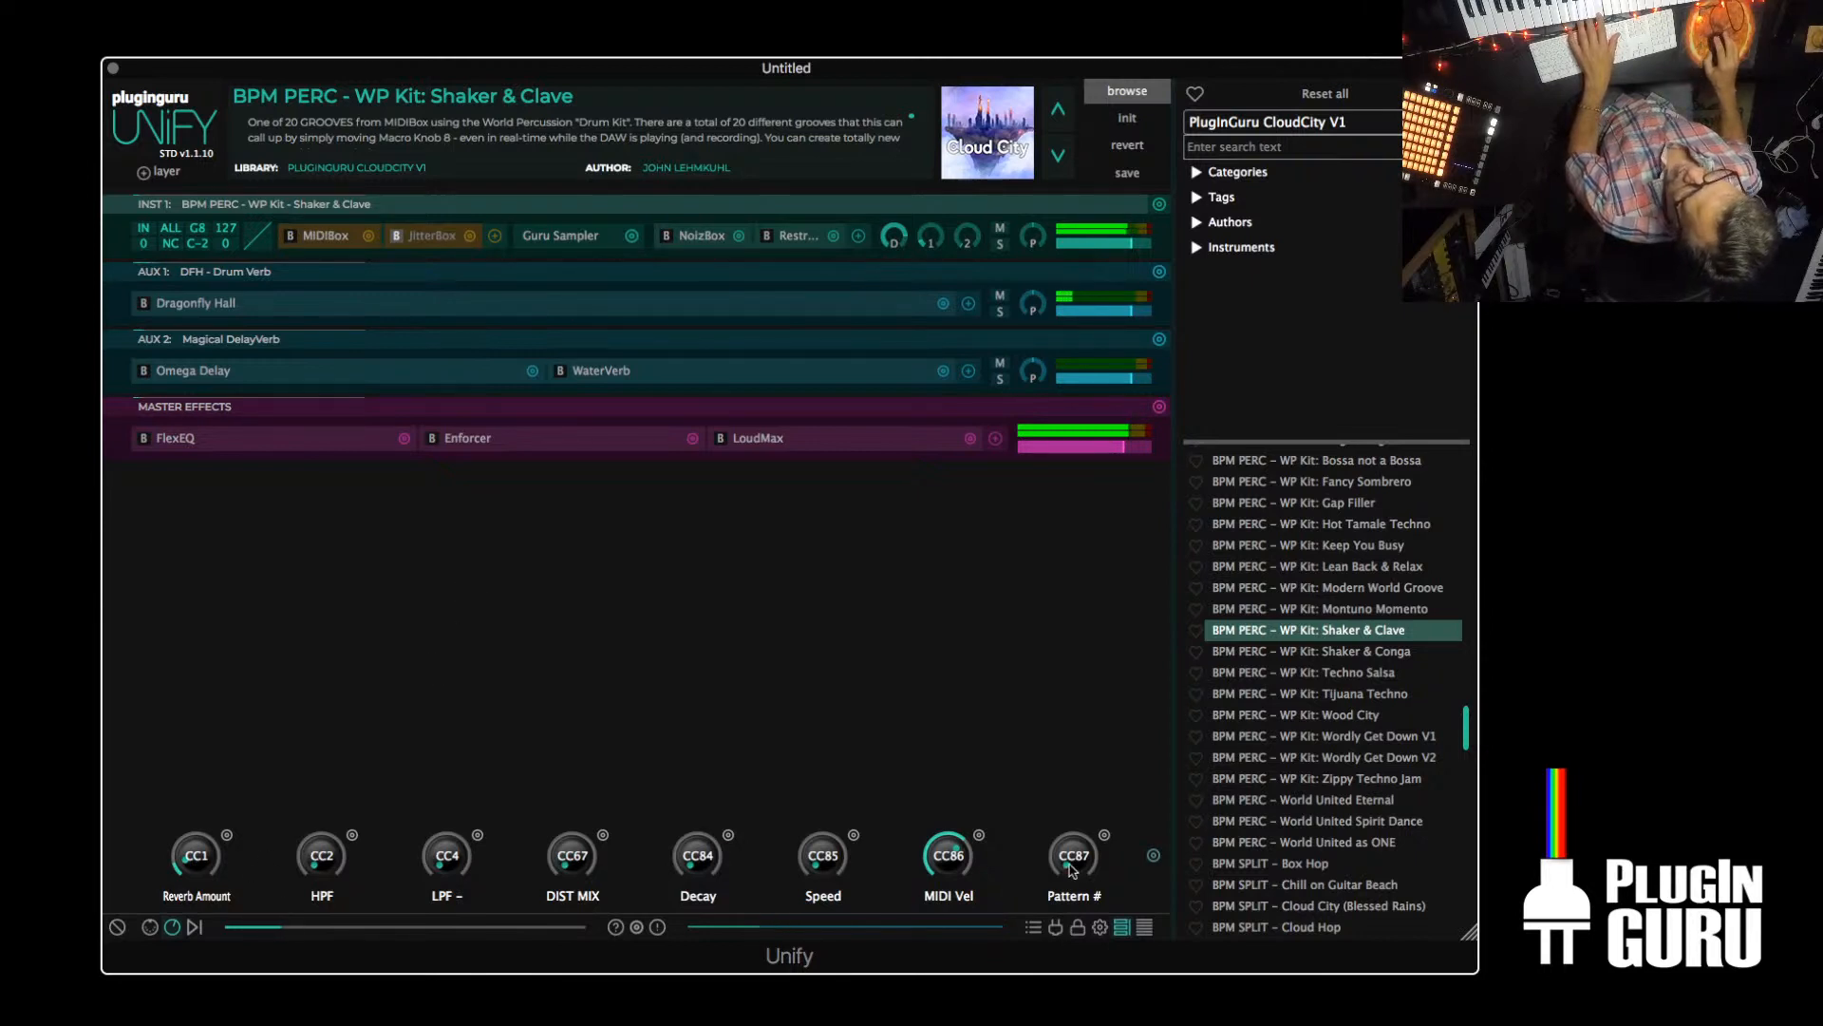
pyautogui.moveTo(1080, 833); pyautogui.dragTo(1106, 765)
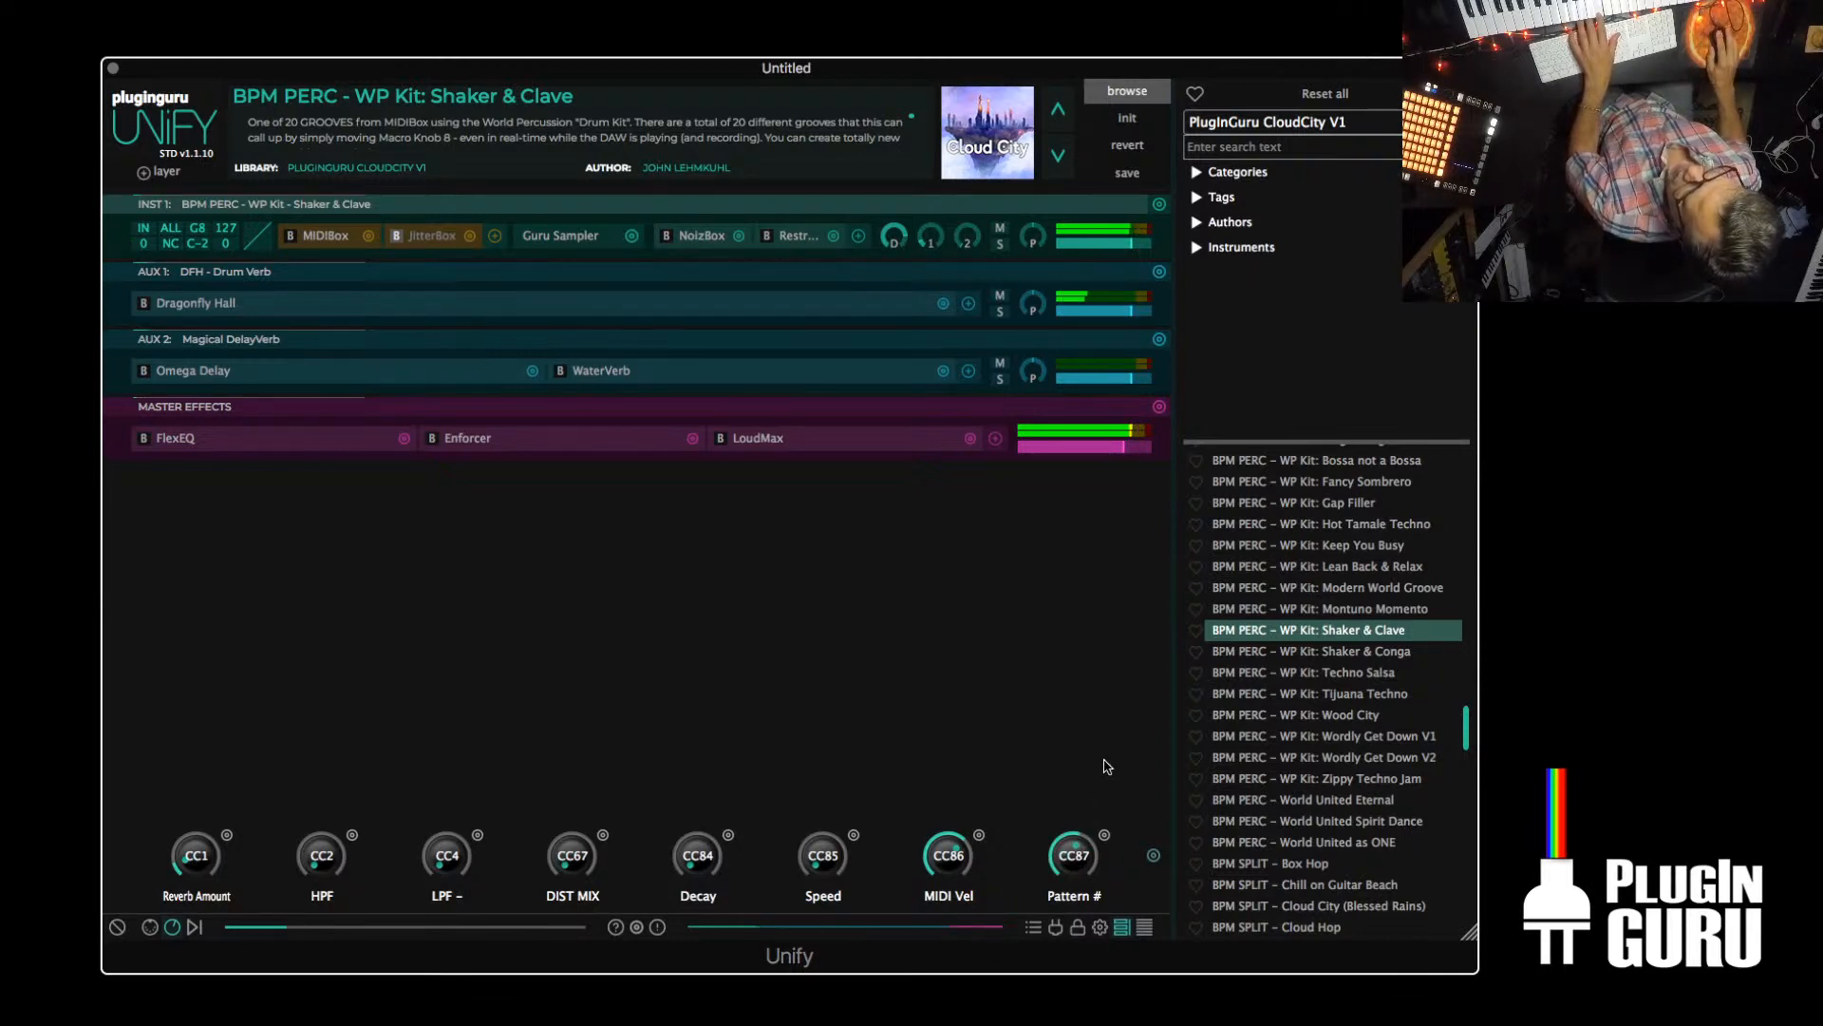
# Keep MIDIBox's groove name visible beside the main window and set the Pattern # macro to the Keep you Busy groove
pyautogui.doubleClick(321, 238)
pyautogui.click(592, 209)
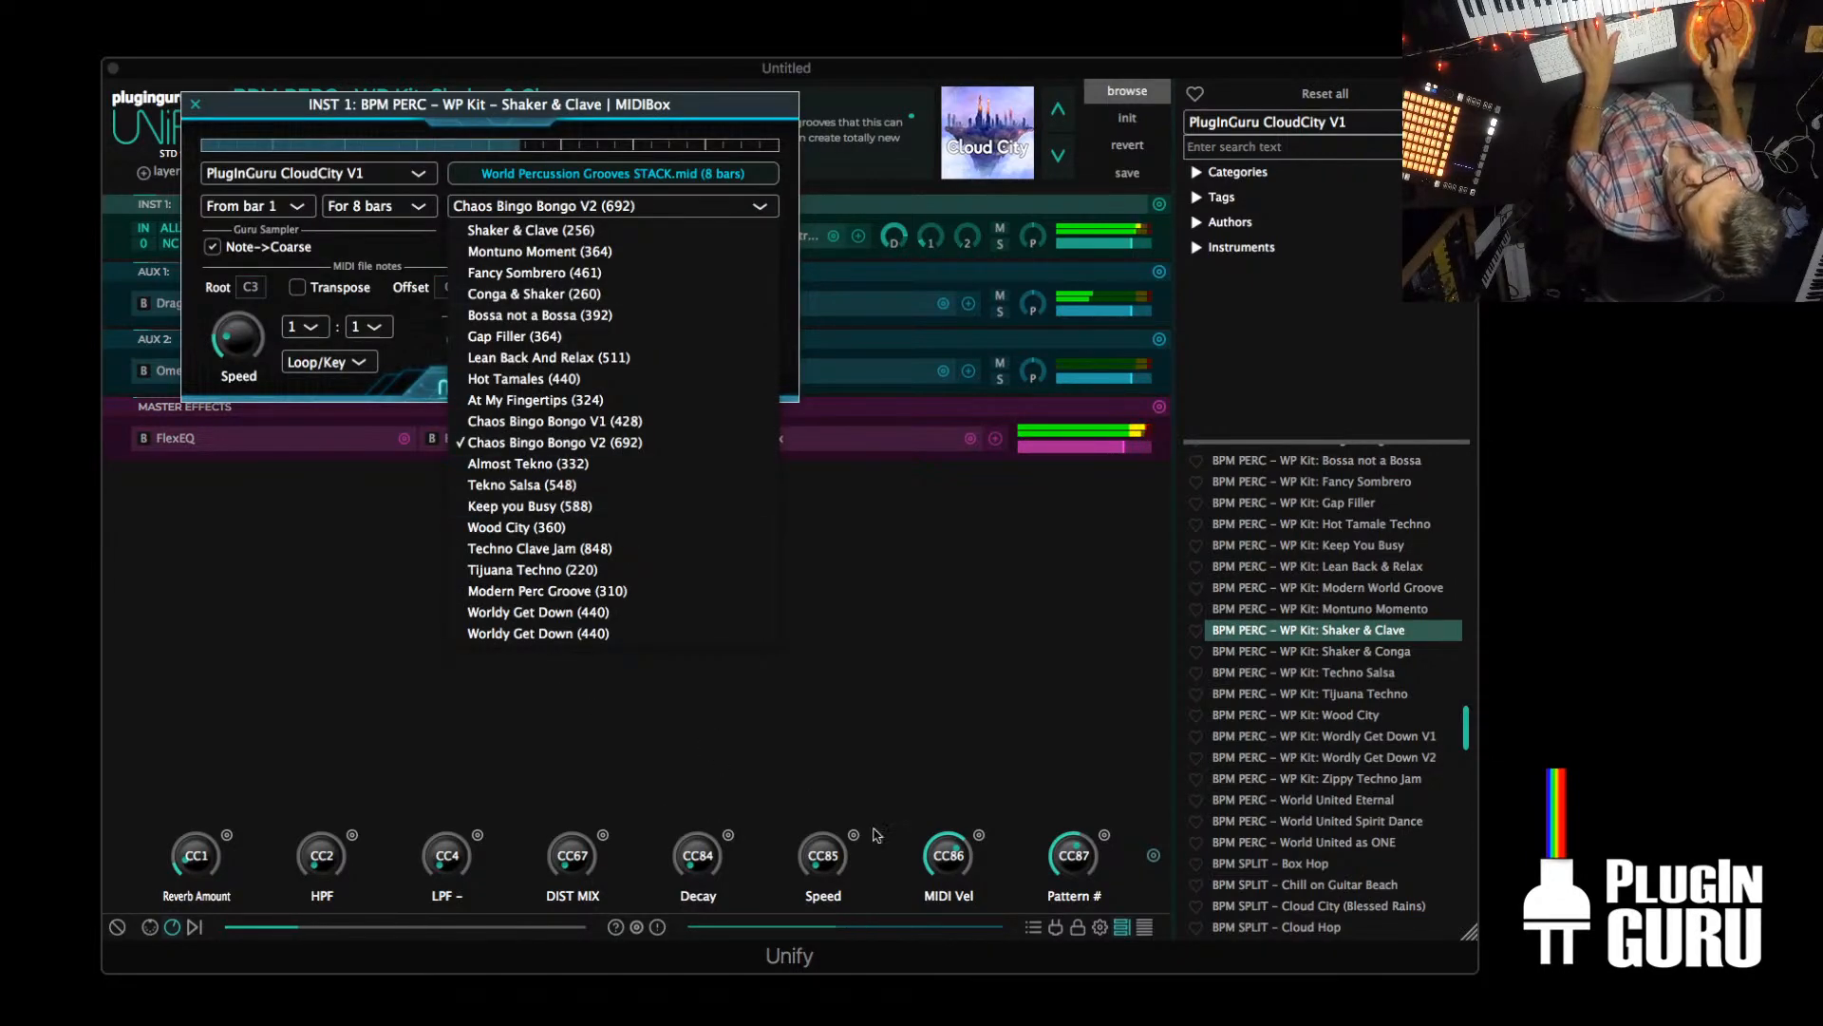
pyautogui.click(919, 805)
pyautogui.moveTo(590, 106); pyautogui.dragTo(510, 0)
pyautogui.moveTo(774, 64); pyautogui.dragTo(764, 104)
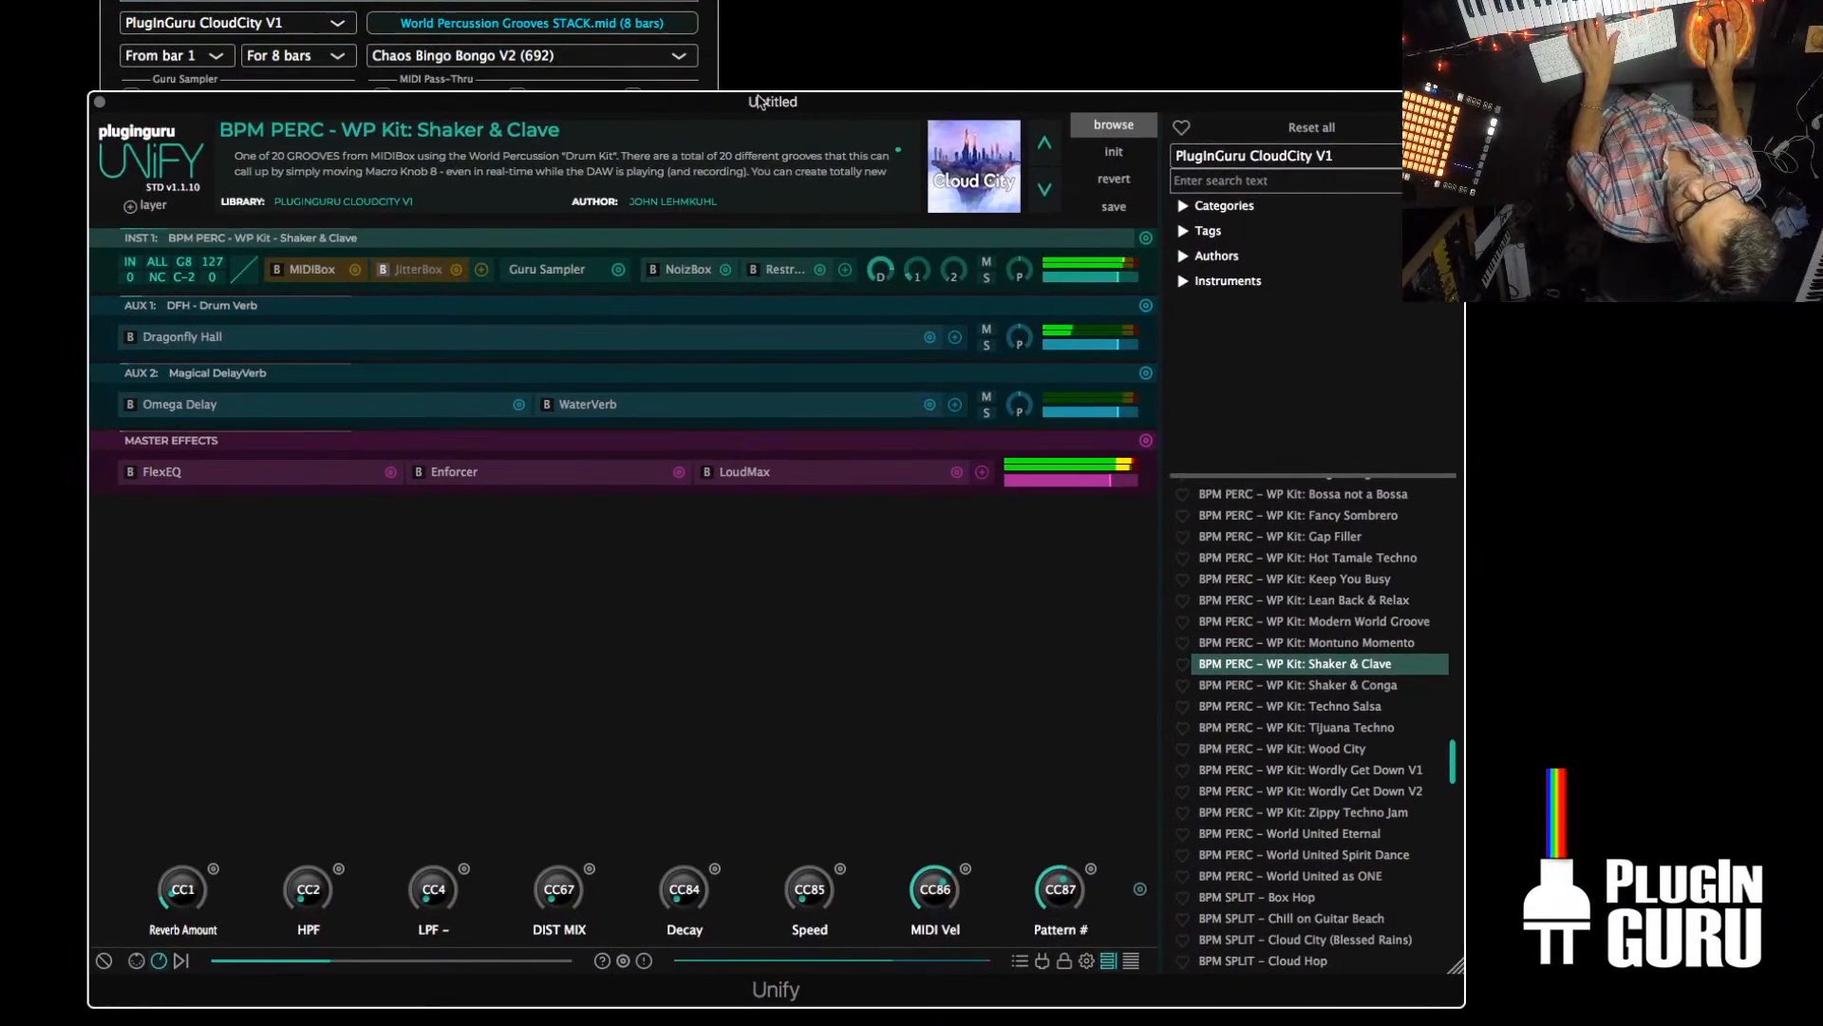
pyautogui.moveTo(1062, 894); pyautogui.dragTo(1065, 869)
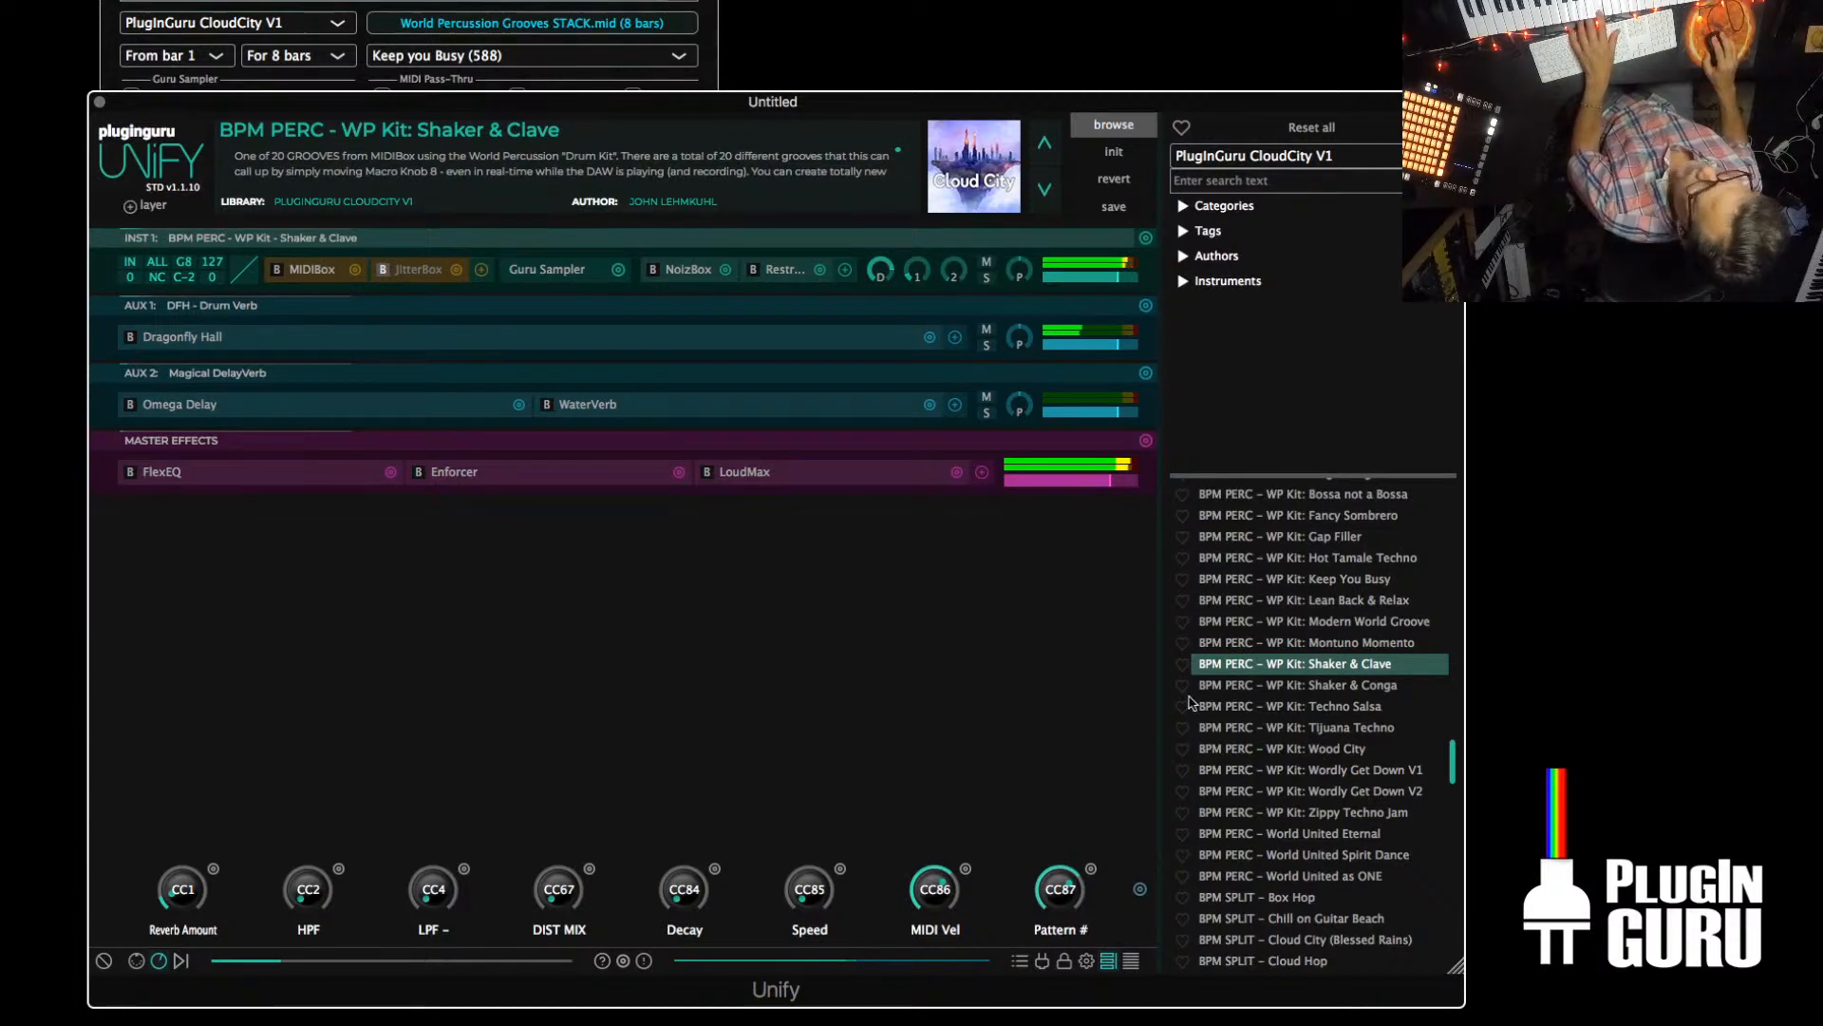
# Add BPM DRUM – RX2 MURK to the patch as a nested Unify layer with no pitch shift
pyautogui.scroll(15, 1273, 694)
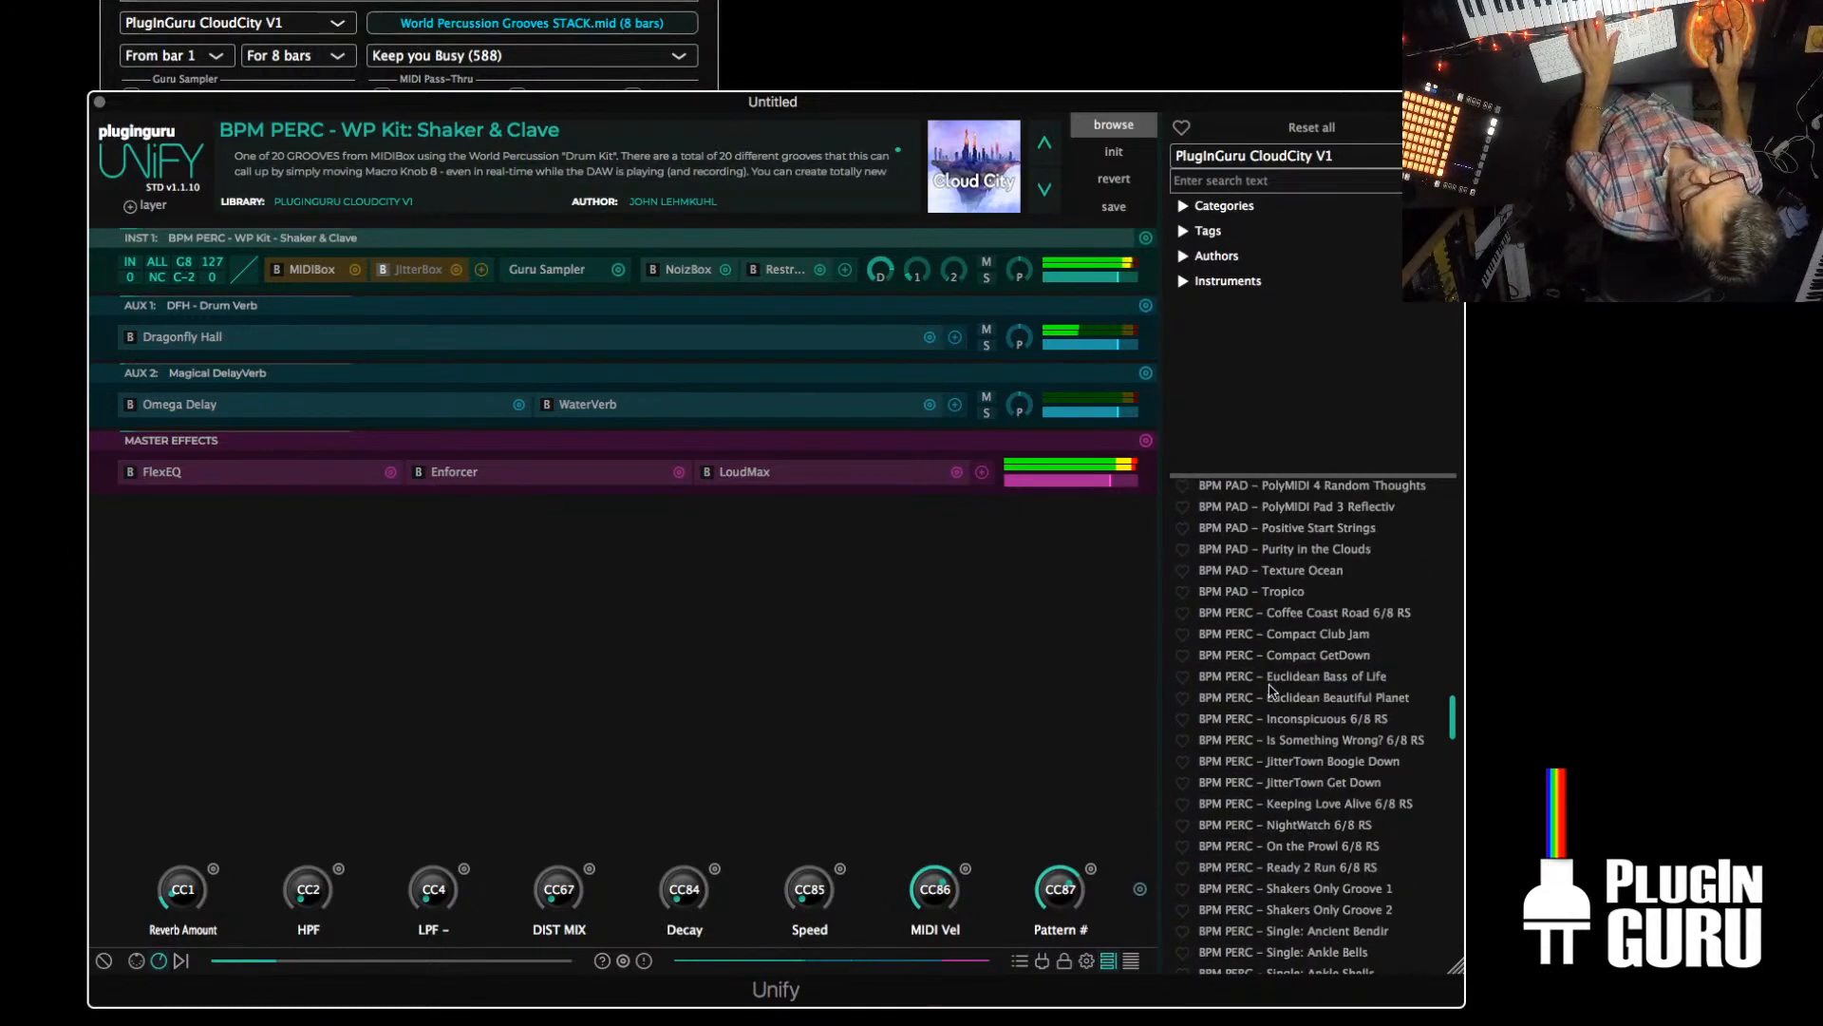
pyautogui.scroll(15, 1271, 691)
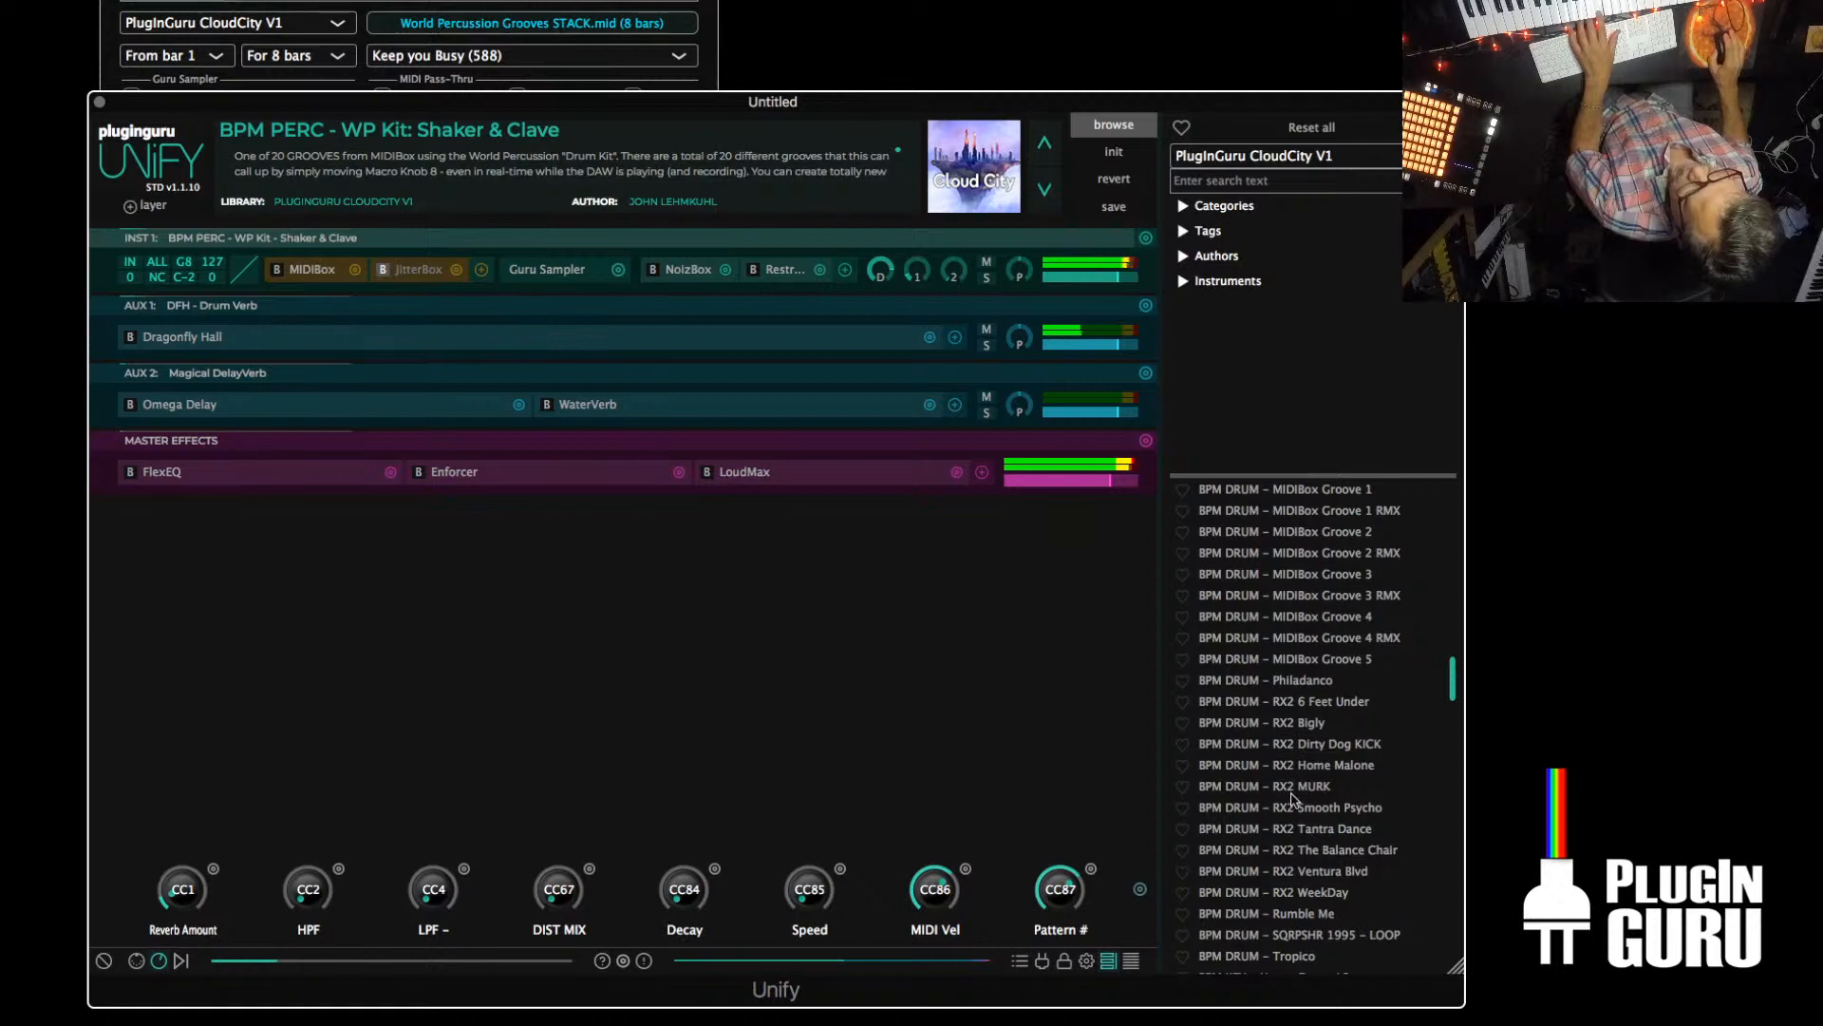
pyautogui.rightClick(1306, 796)
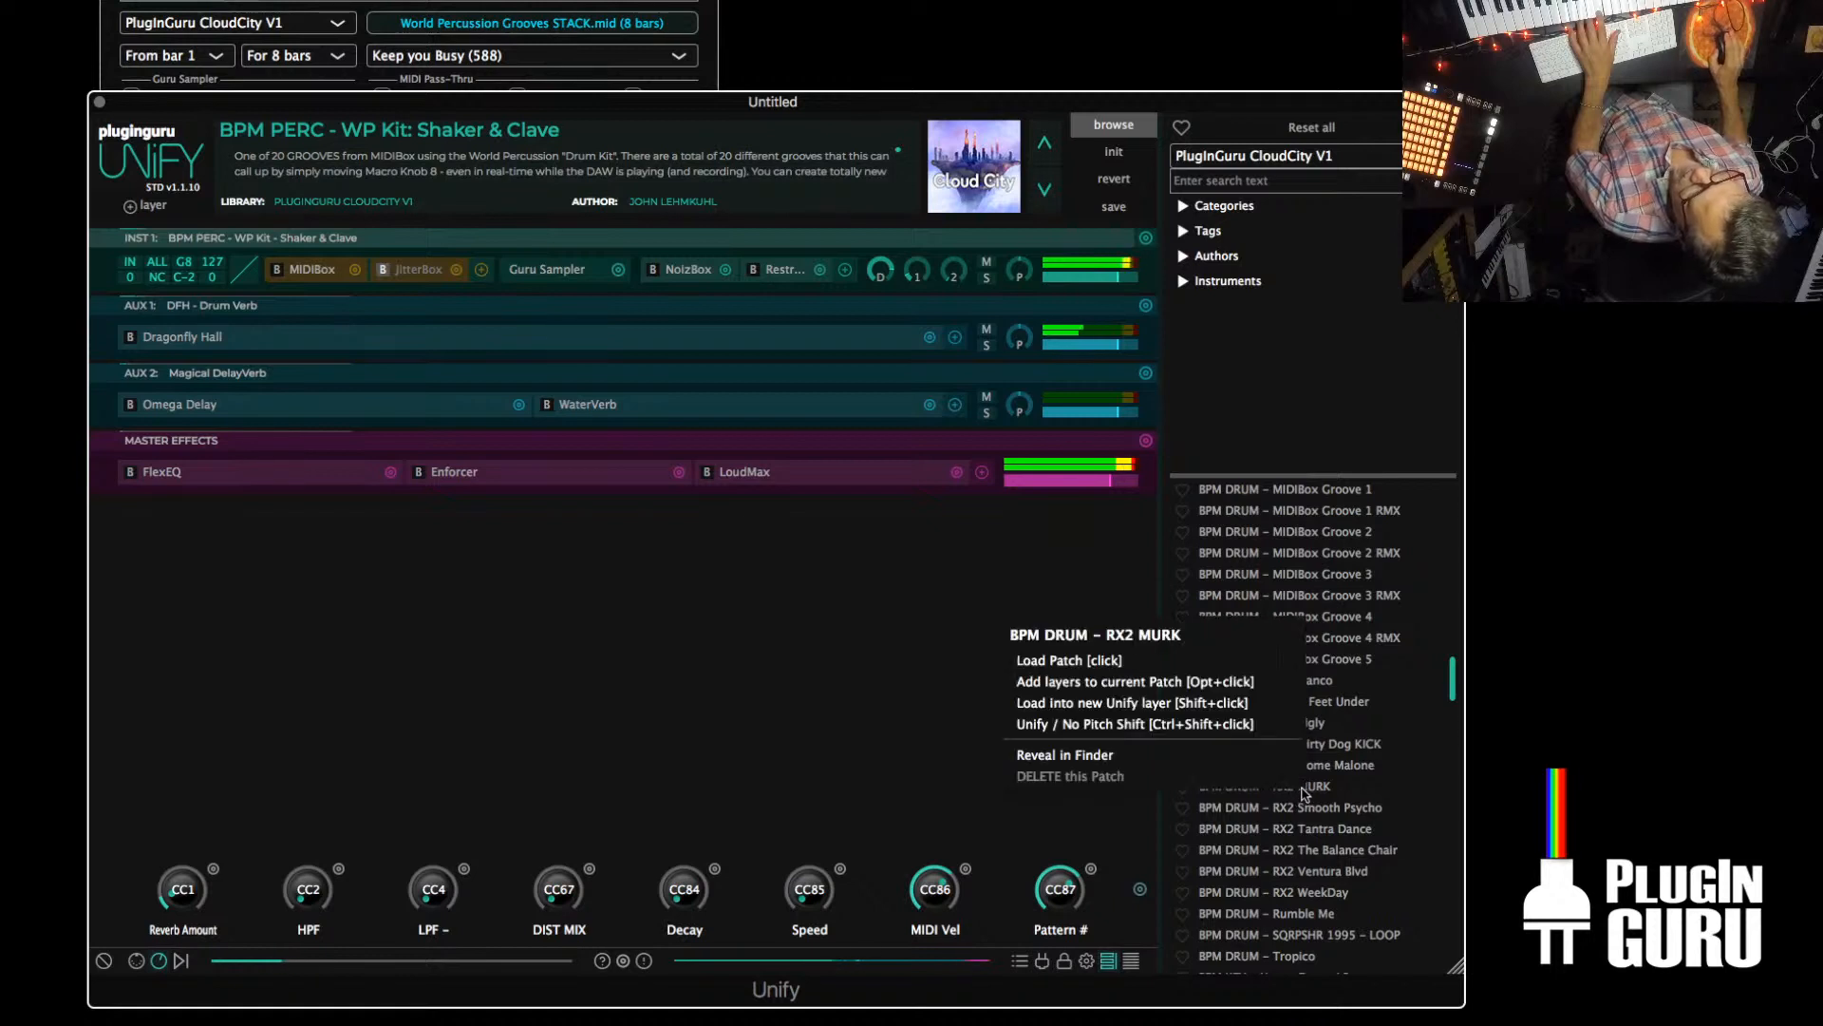
pyautogui.click(1140, 726)
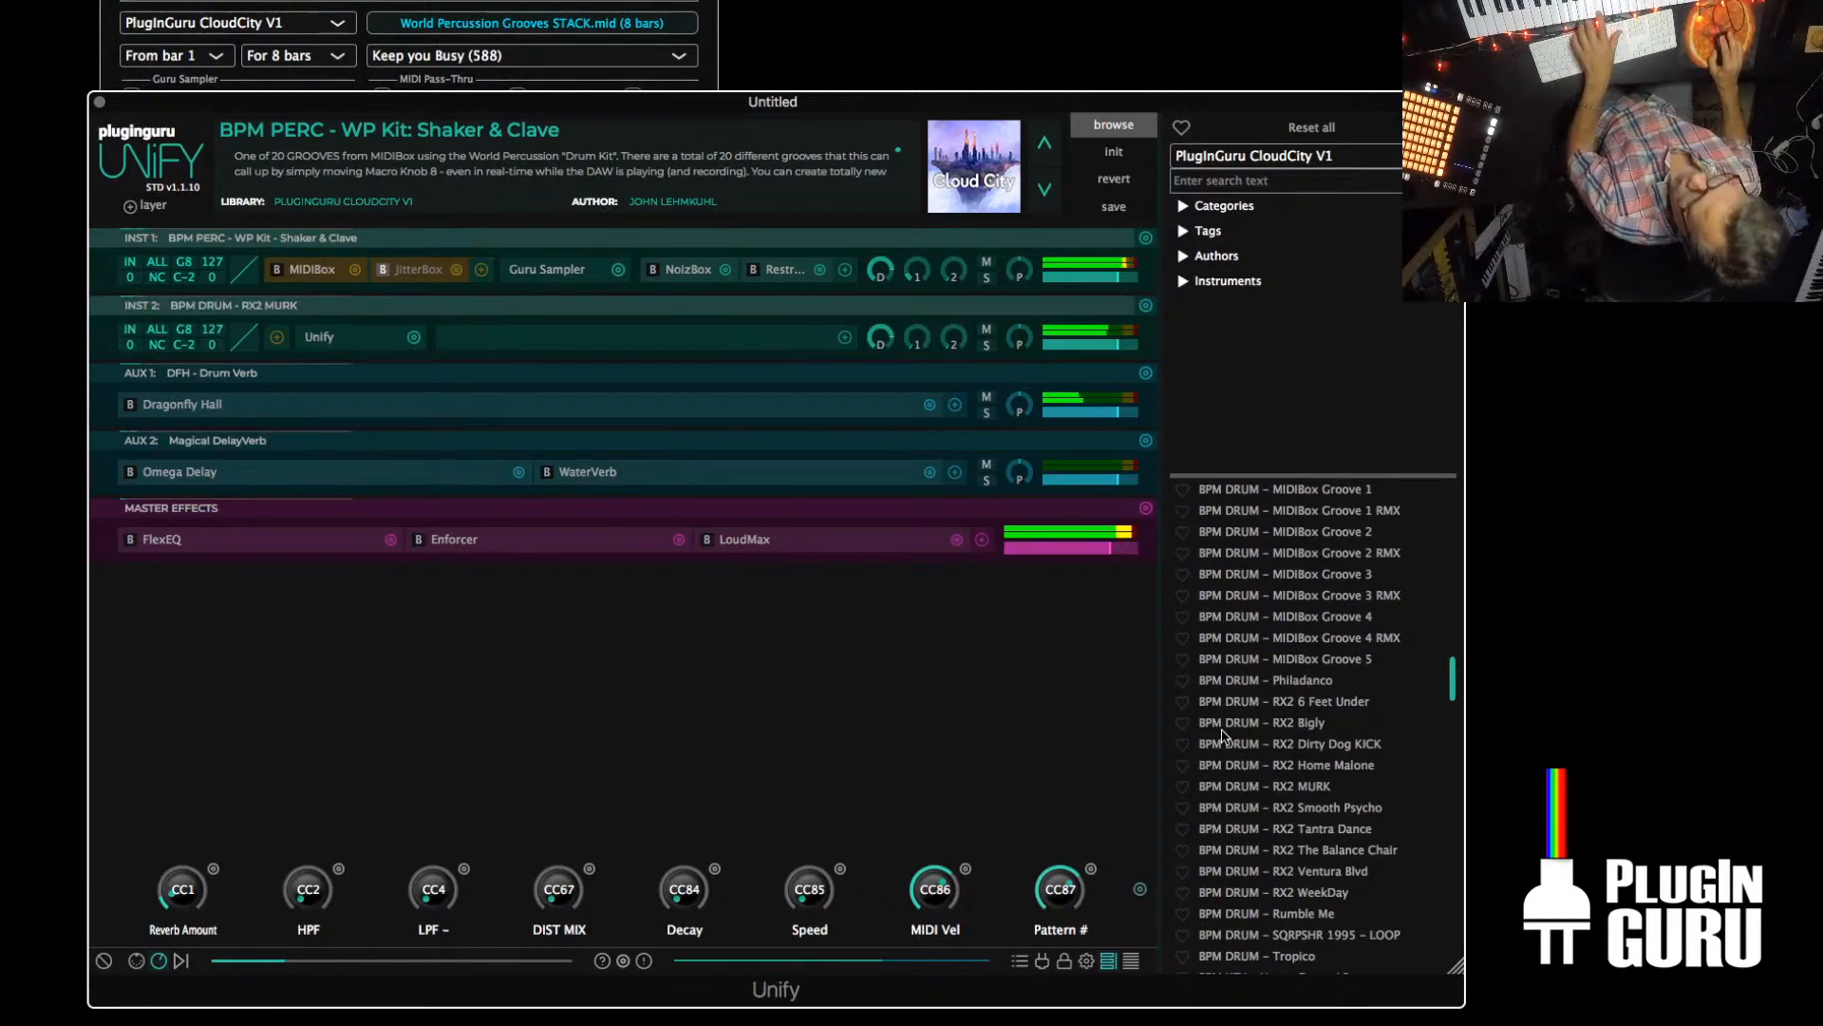
# Add BPM DRUM – Hip Skip No Easy Street as another nested Unify layer with no pitch shift
pyautogui.scroll(10, 1328, 668)
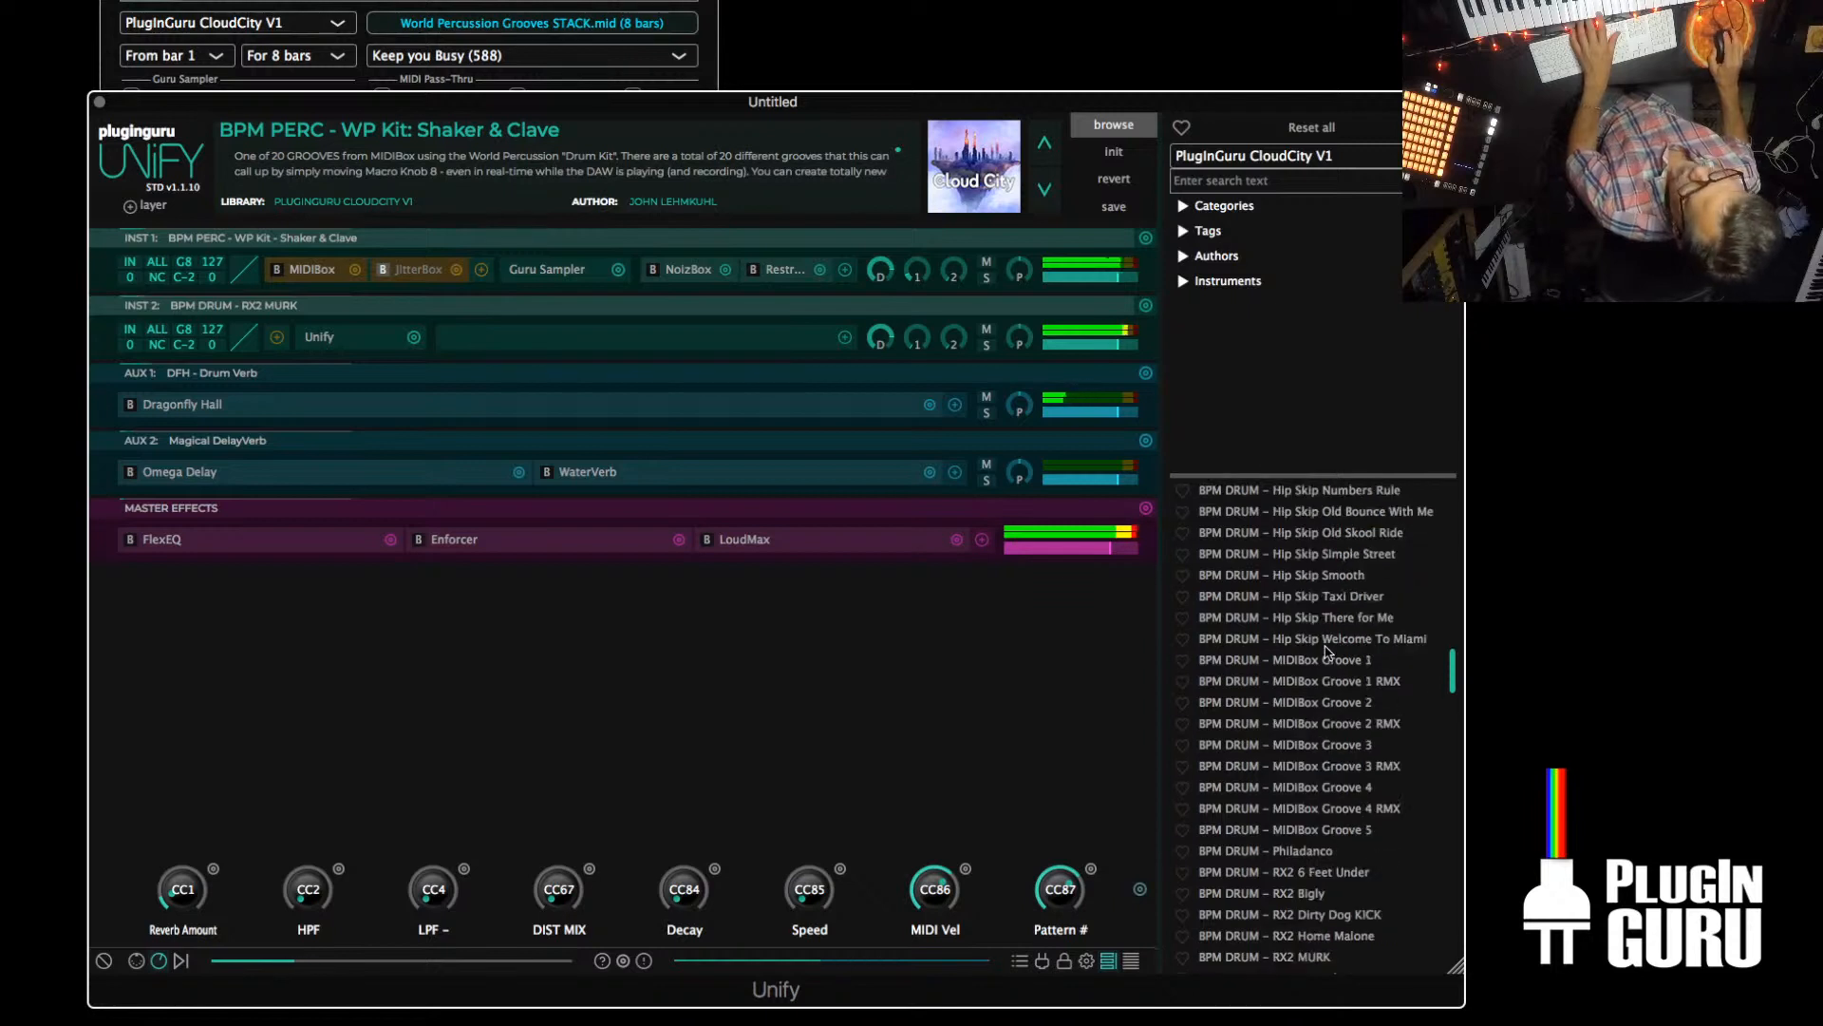
pyautogui.scroll(1, 1328, 653)
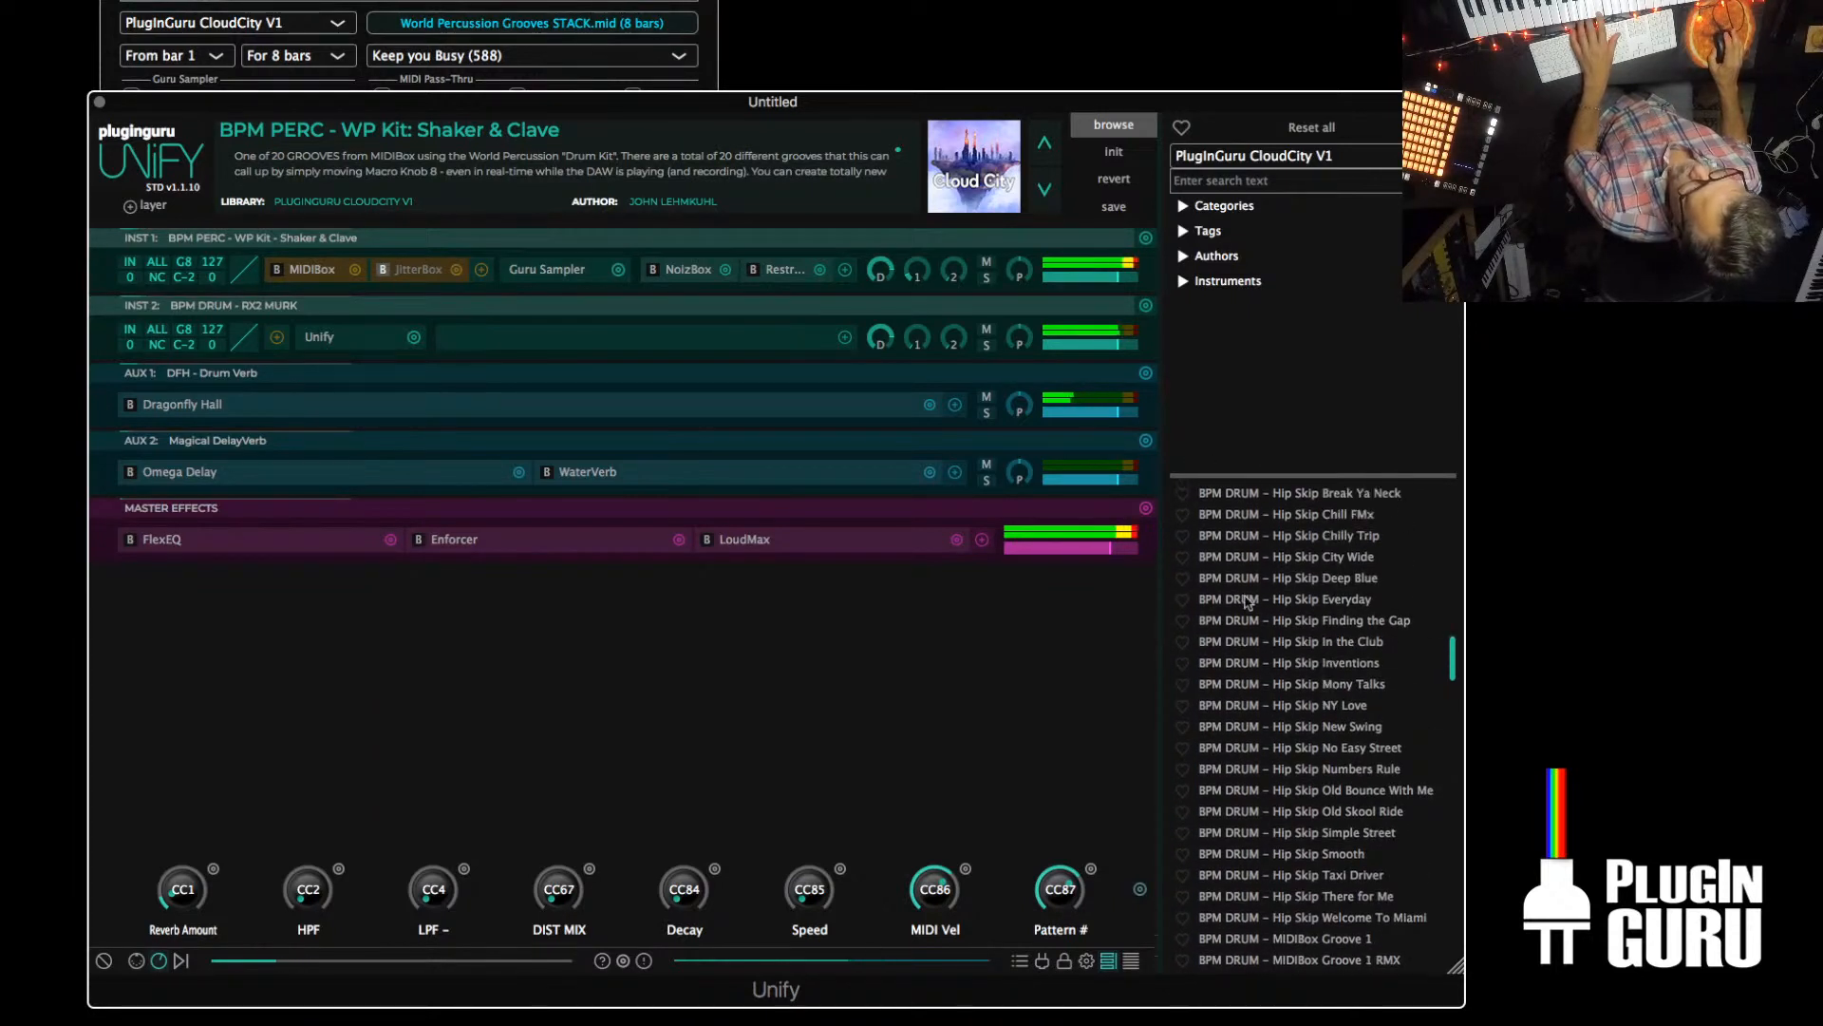
pyautogui.rightClick(1299, 755)
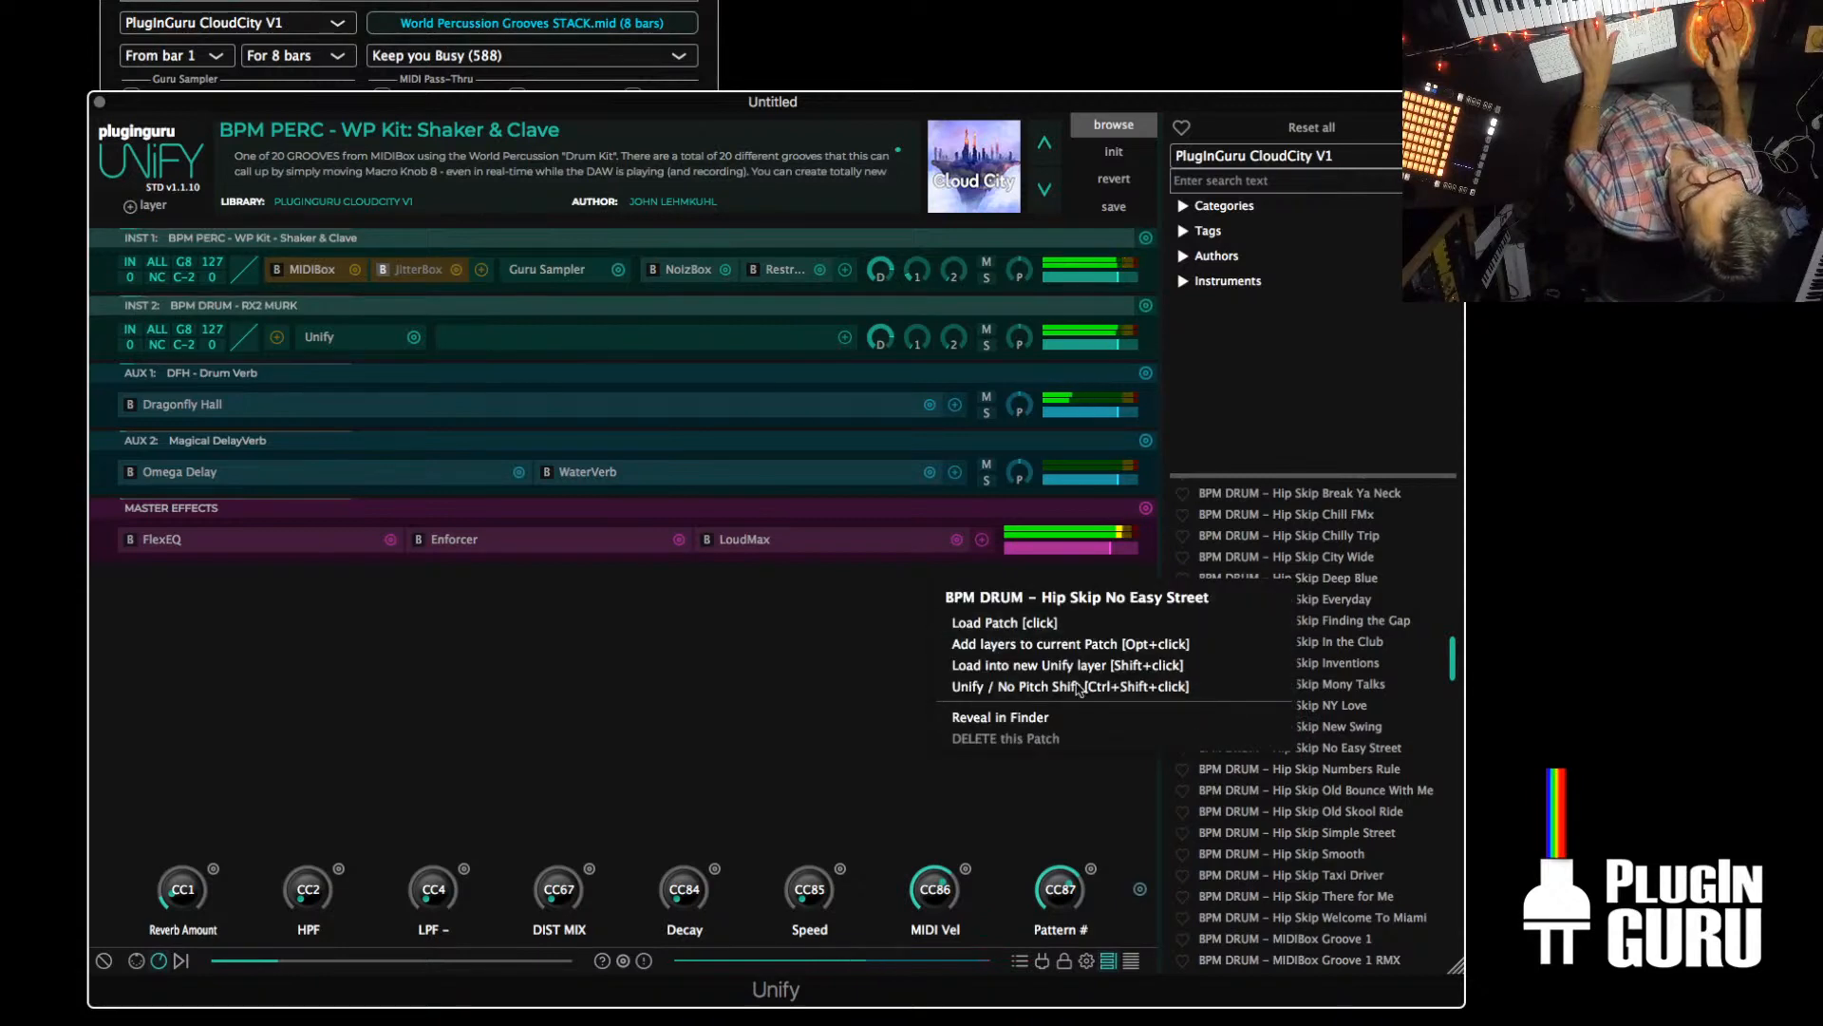
pyautogui.press('Escape')
# Add BPM DRUM – Chaos Numbers Rule as a fourth instrument layer in Unify / No Pitch Shift mode
pyautogui.scroll(1, 1309, 686)
pyautogui.scroll(15, 1308, 686)
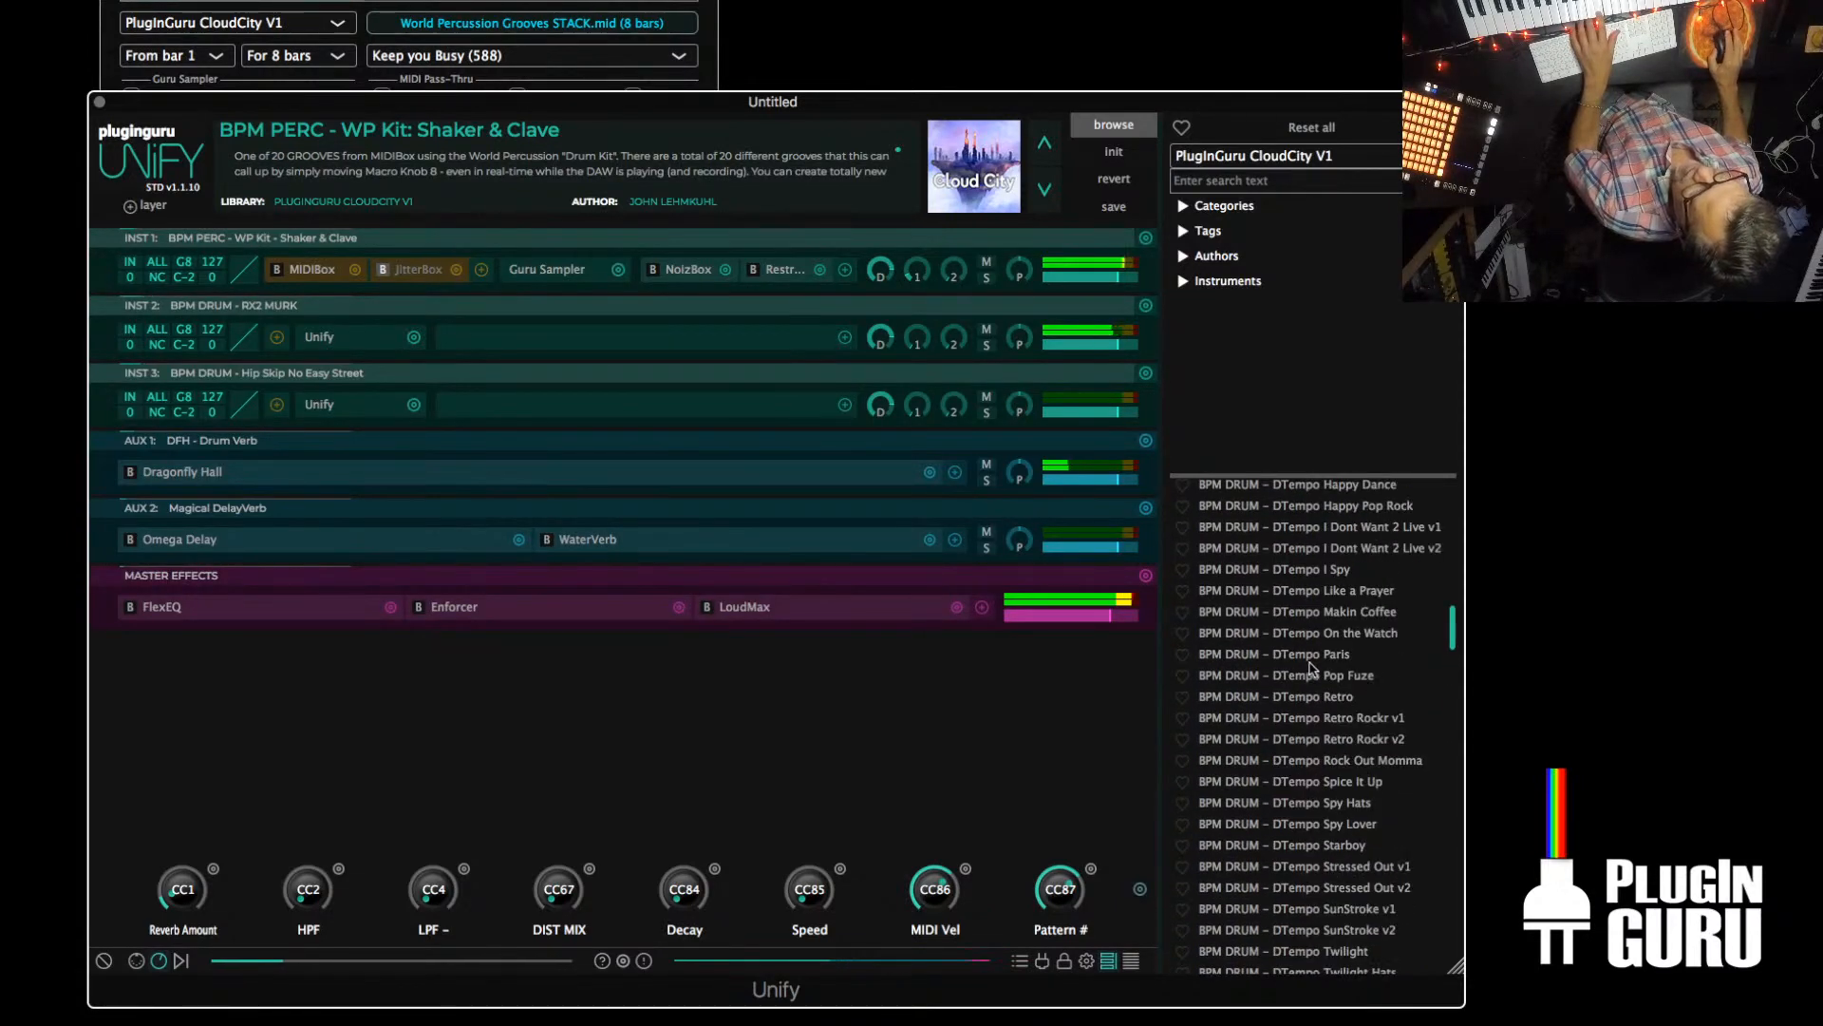
pyautogui.scroll(16, 1310, 667)
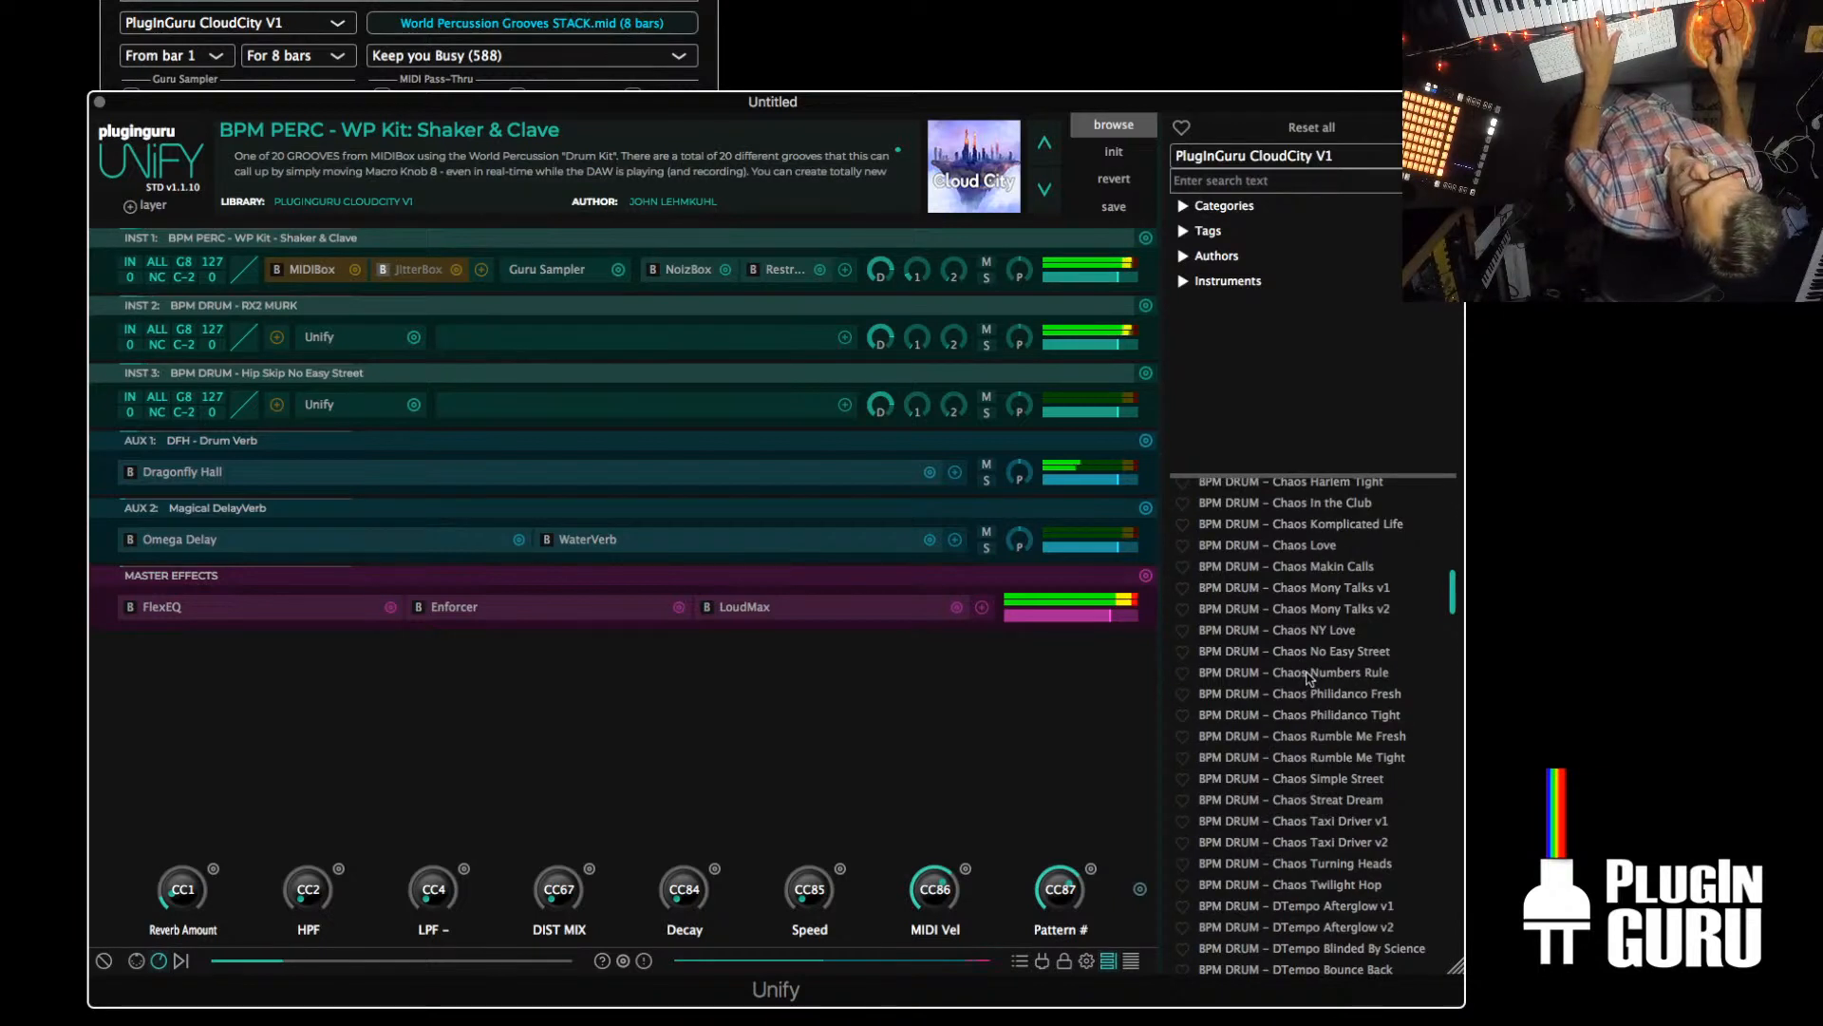
pyautogui.rightClick(1310, 675)
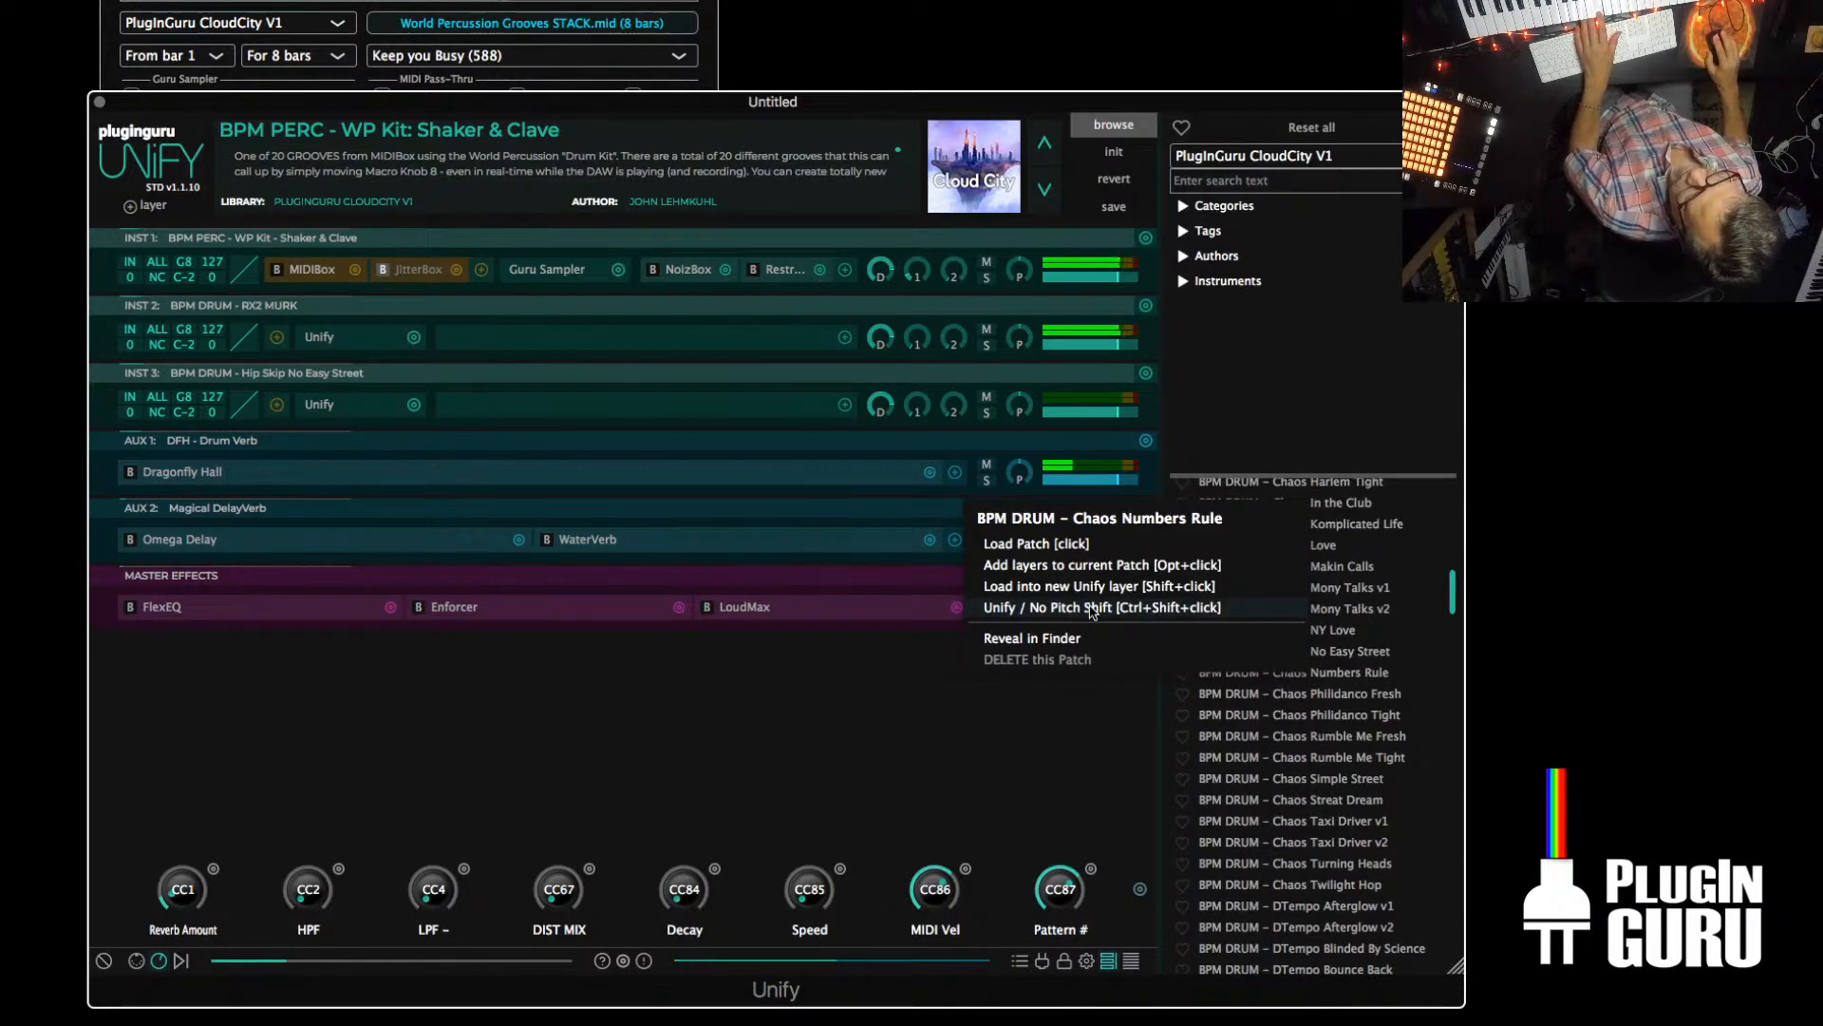
pyautogui.click(1092, 608)
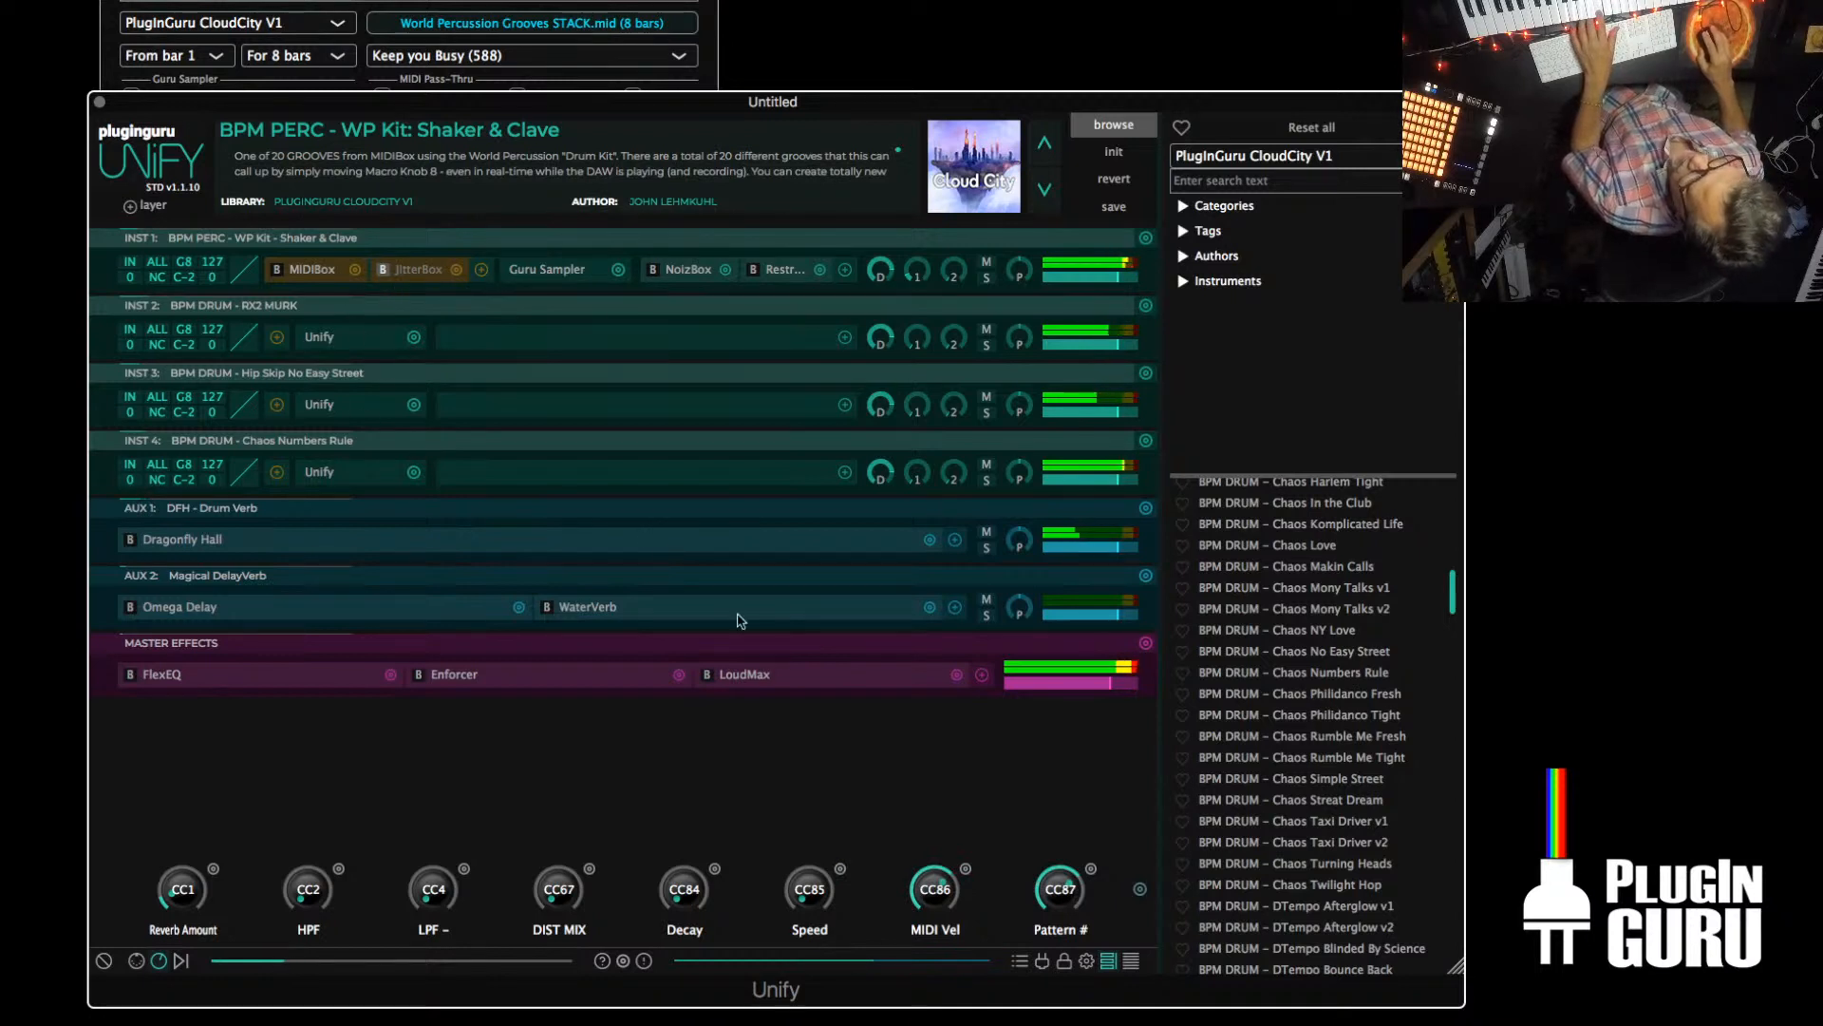
# Sweep the Pattern # macro through different percussion grooves, from Bossa not a Bossa to Chaos Bingo Bongo V1
pyautogui.moveTo(1064, 886); pyautogui.dragTo(1062, 919)
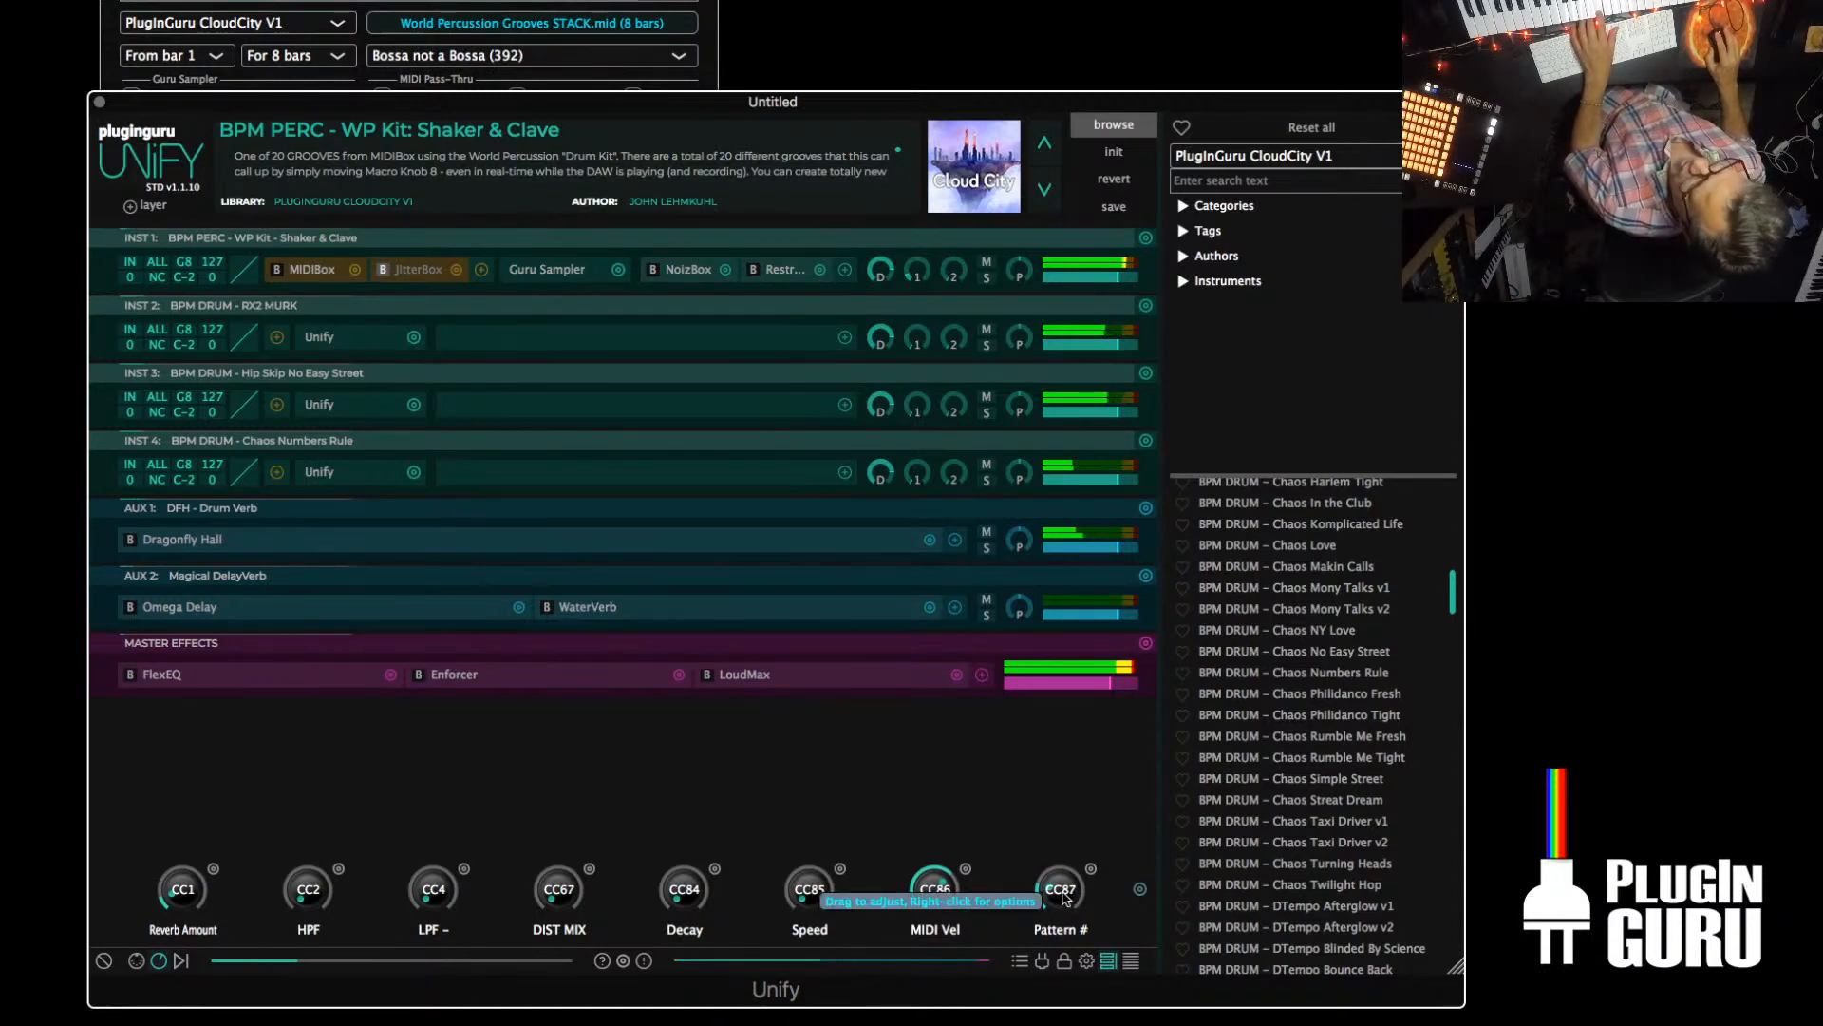
pyautogui.moveTo(1062, 896); pyautogui.dragTo(1097, 812)
pyautogui.moveTo(1104, 750); pyautogui.dragTo(1078, 854)
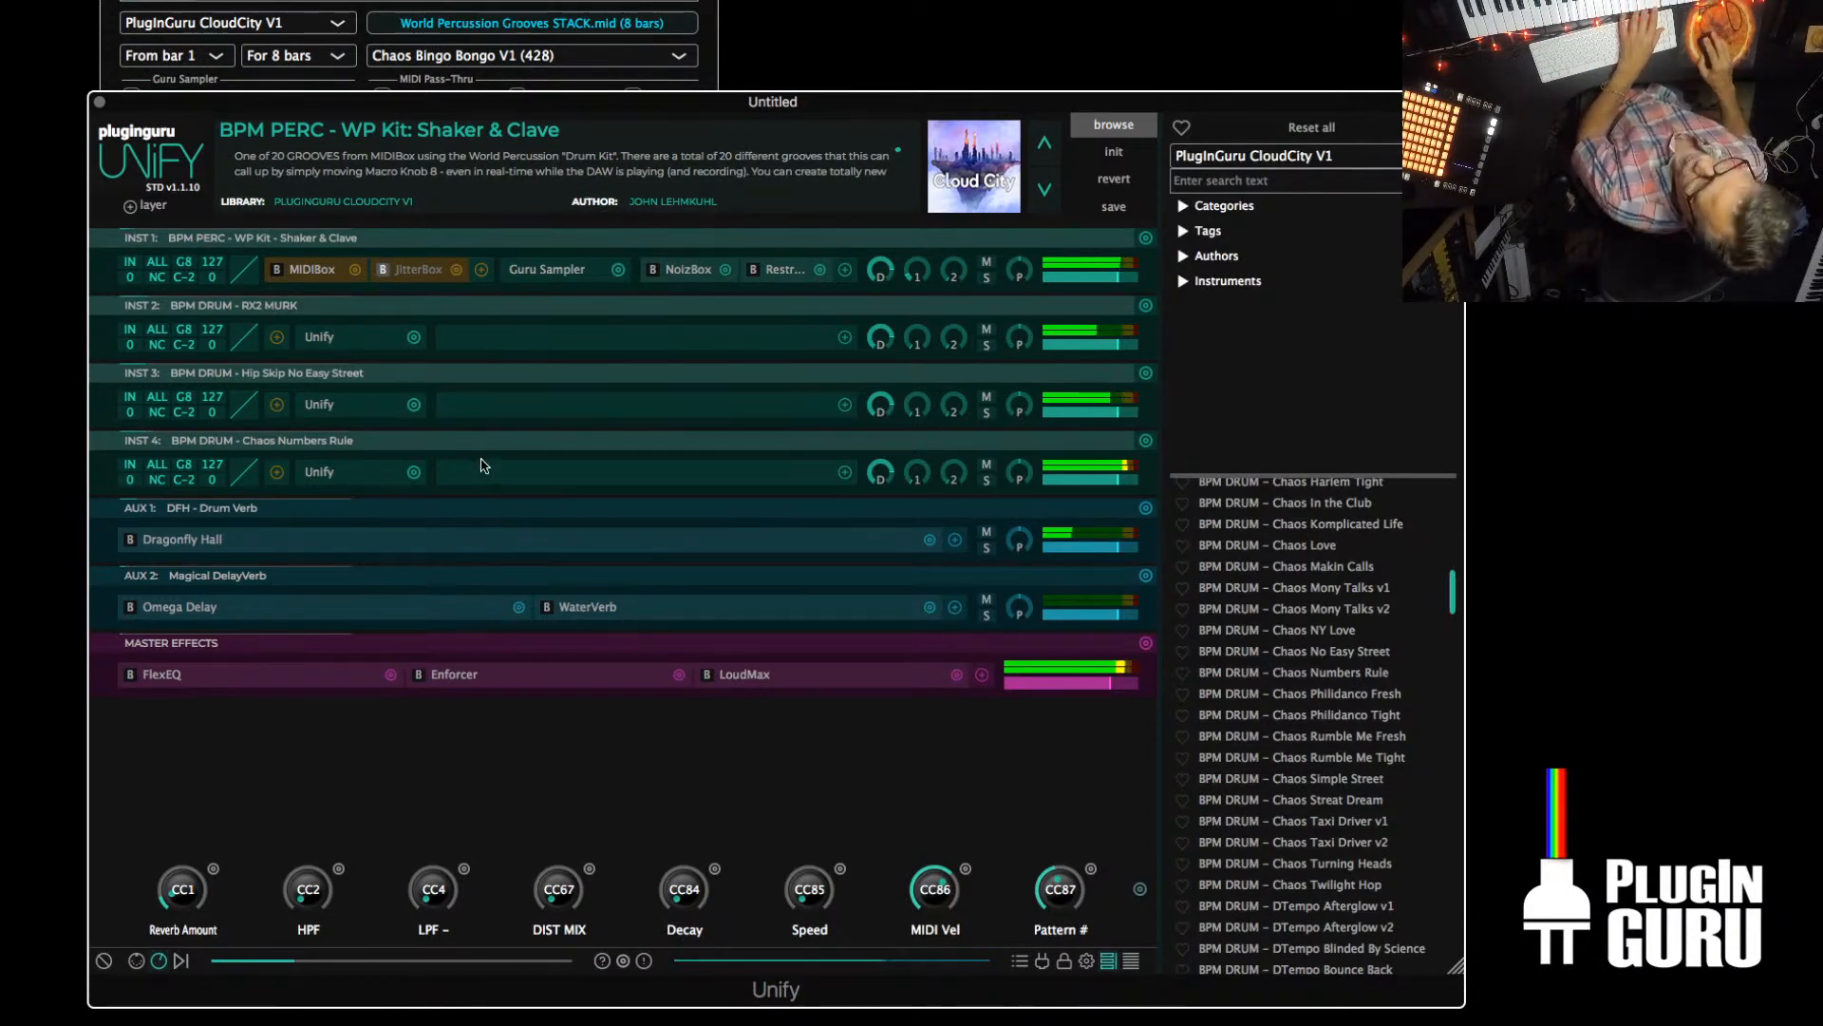
# Initialize the patch, load BPM DRUM – Chaos Numbers Rule and raise its instrument layer's level slightly
pyautogui.click(1114, 154)
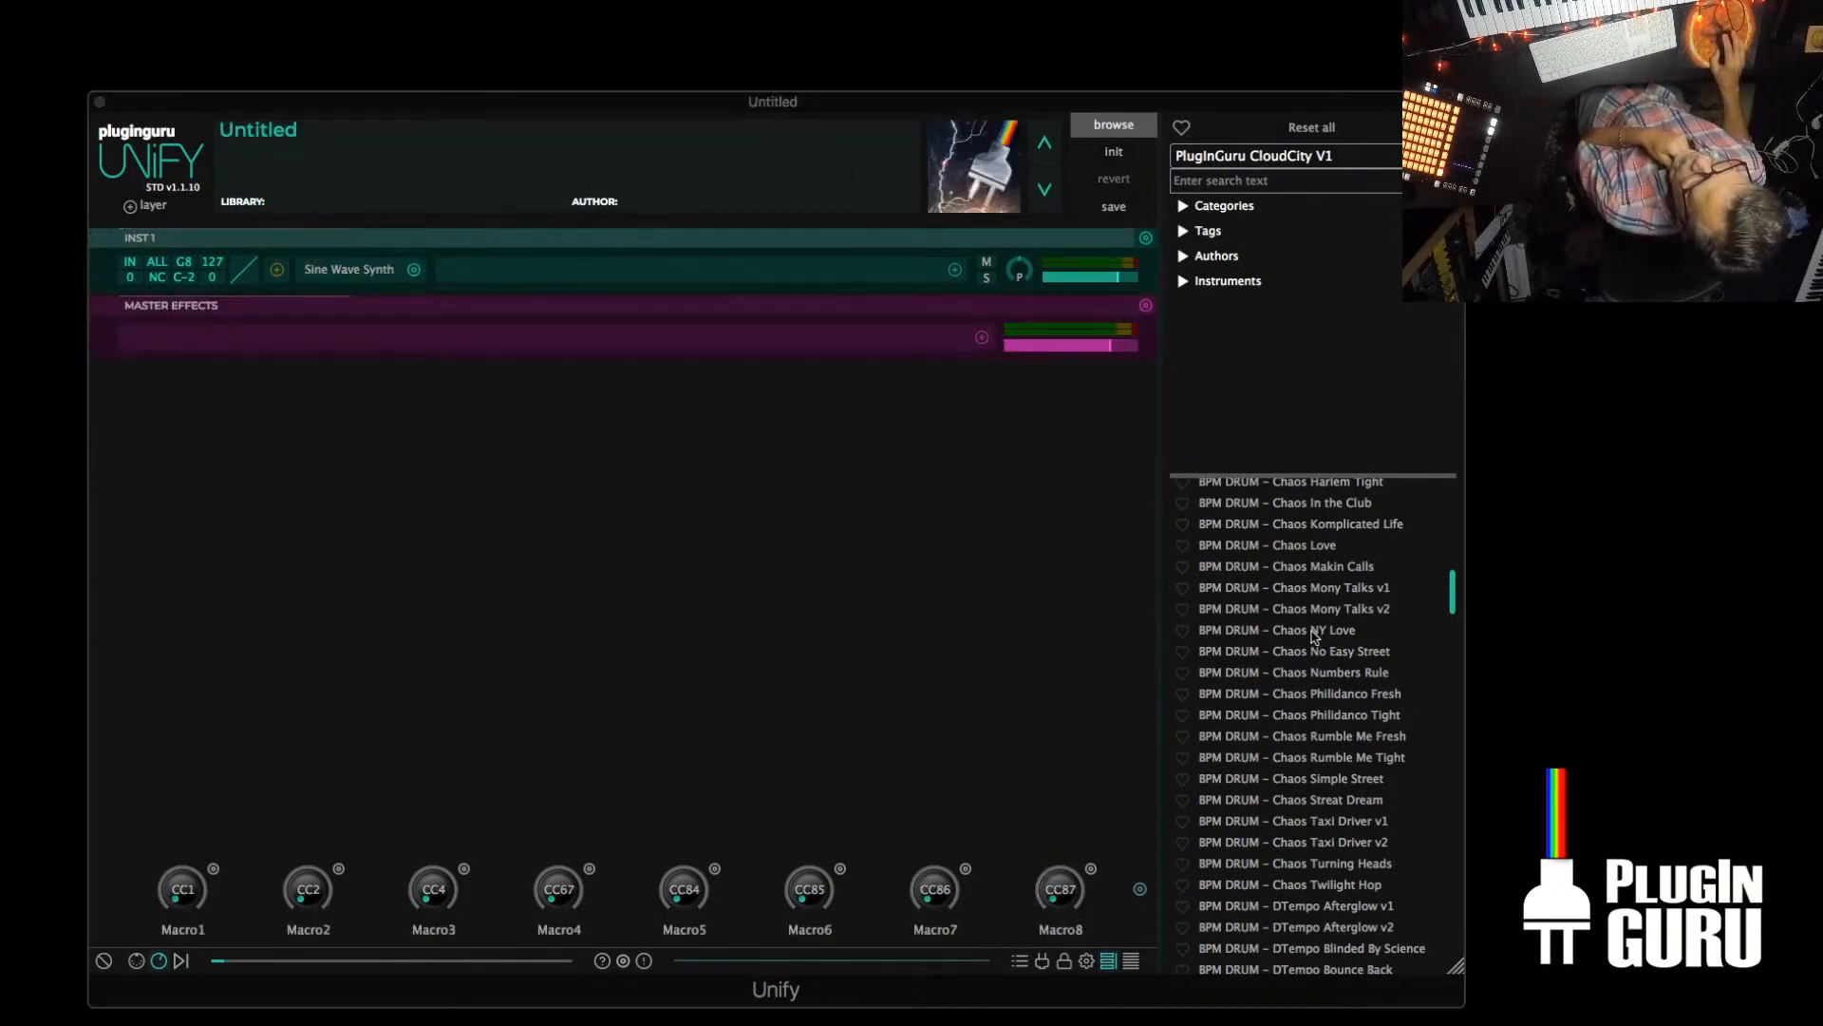
pyautogui.click(1301, 672)
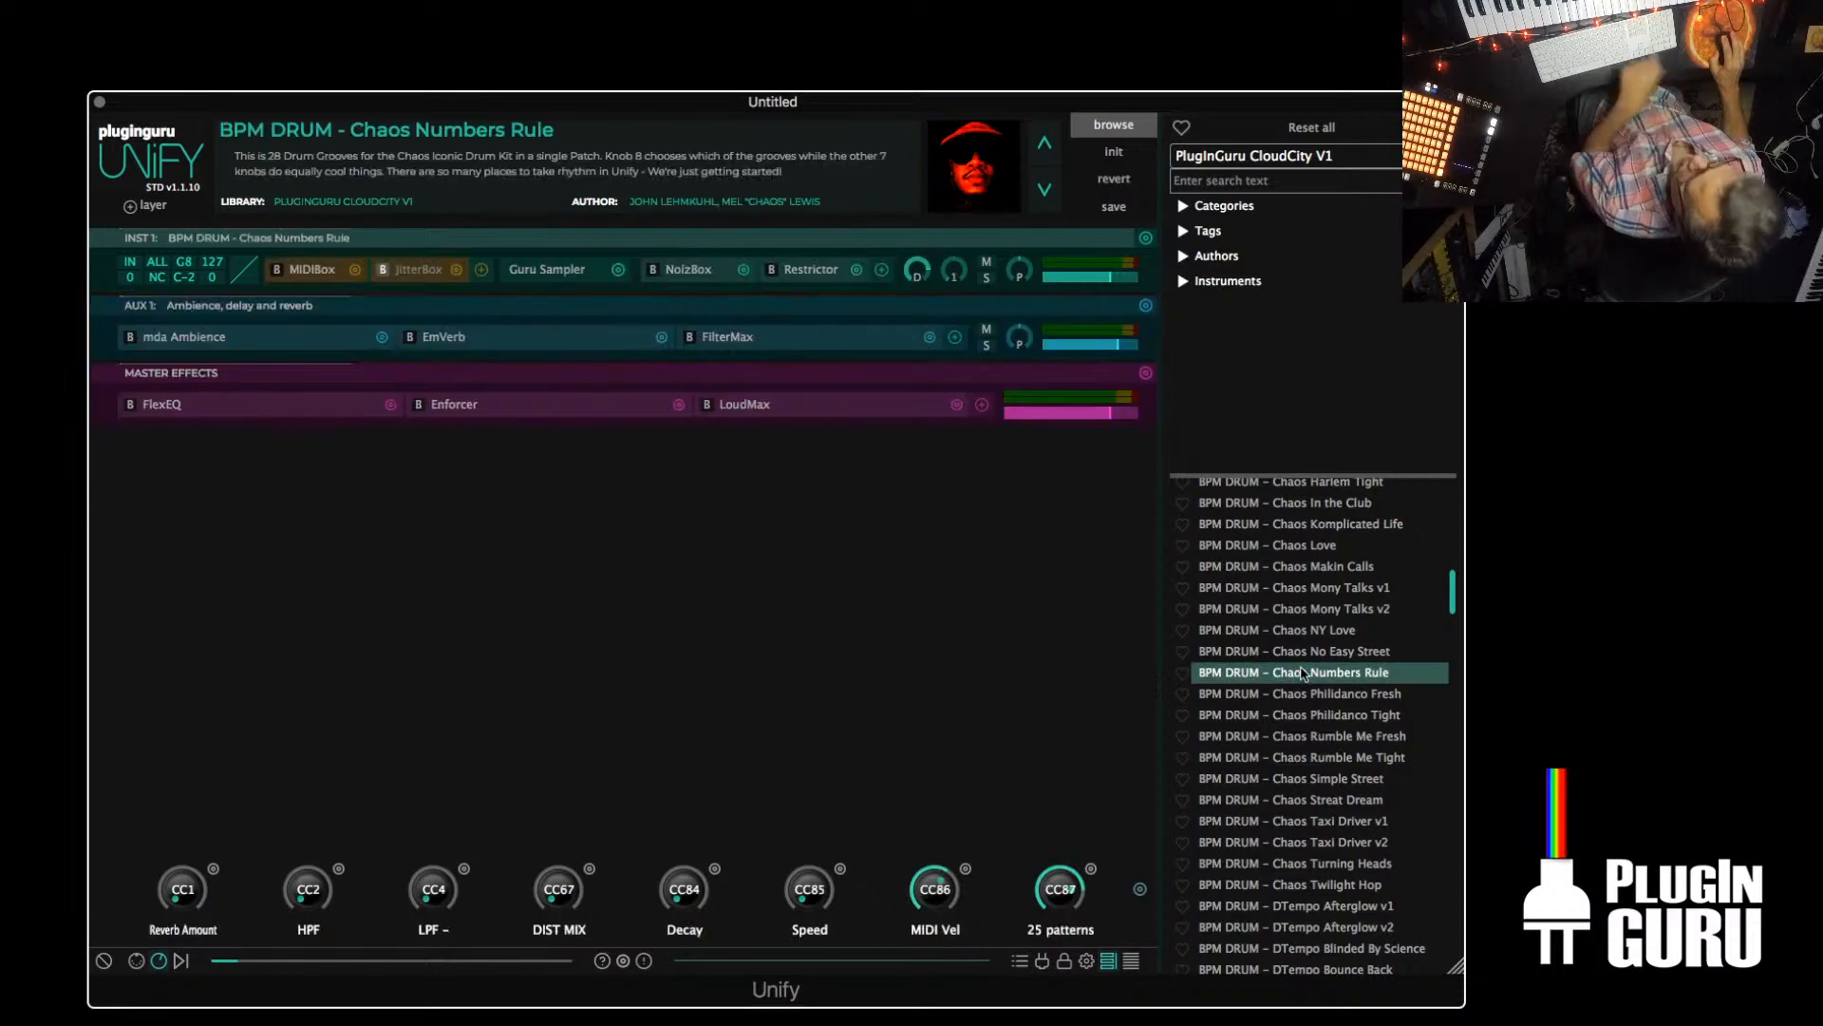
pyautogui.moveTo(1109, 277); pyautogui.dragTo(1125, 280)
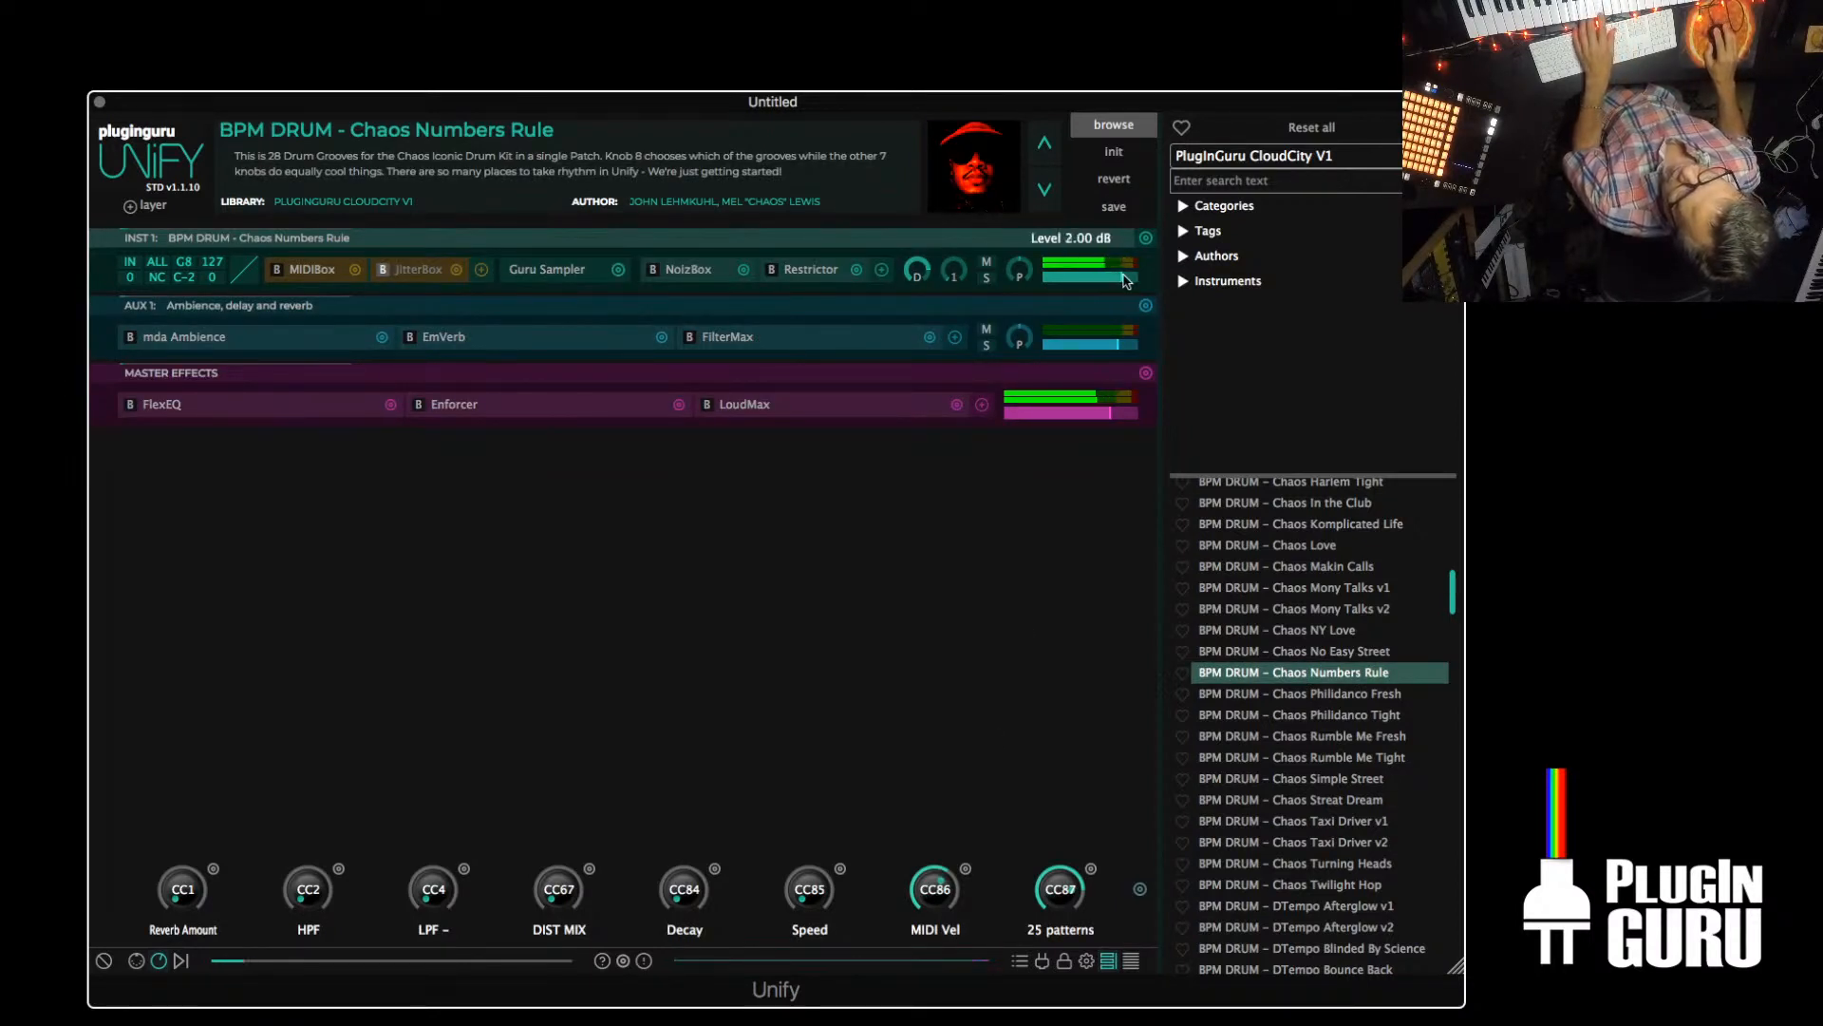
# Activate JitterBox on the INST 1 layer and set its maximum time jitter to about 55.8 ms
pyautogui.click(392, 271)
pyautogui.moveTo(403, 239); pyautogui.dragTo(482, 244)
pyautogui.click(195, 104)
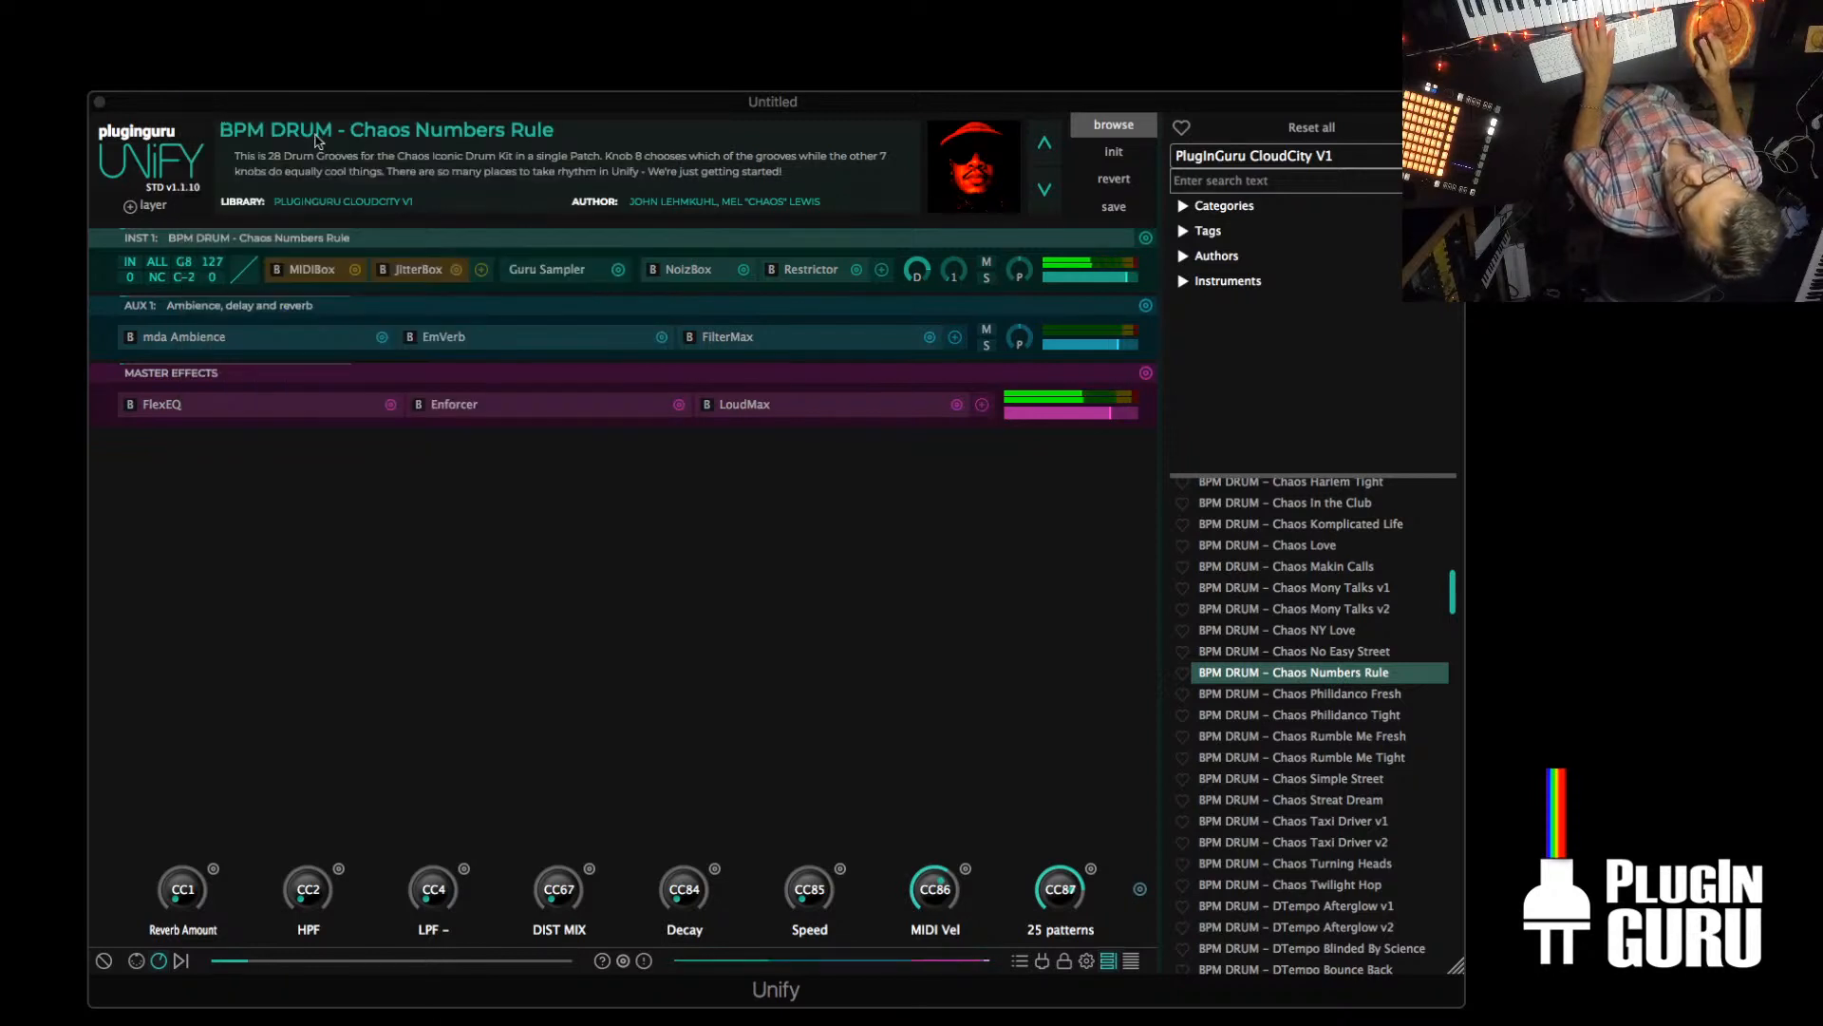
# Duplicate the INST 1 drum layer and lower the copy's maximum JitterBox time jitter to 16.9 ms
pyautogui.click(1146, 237)
pyautogui.click(999, 314)
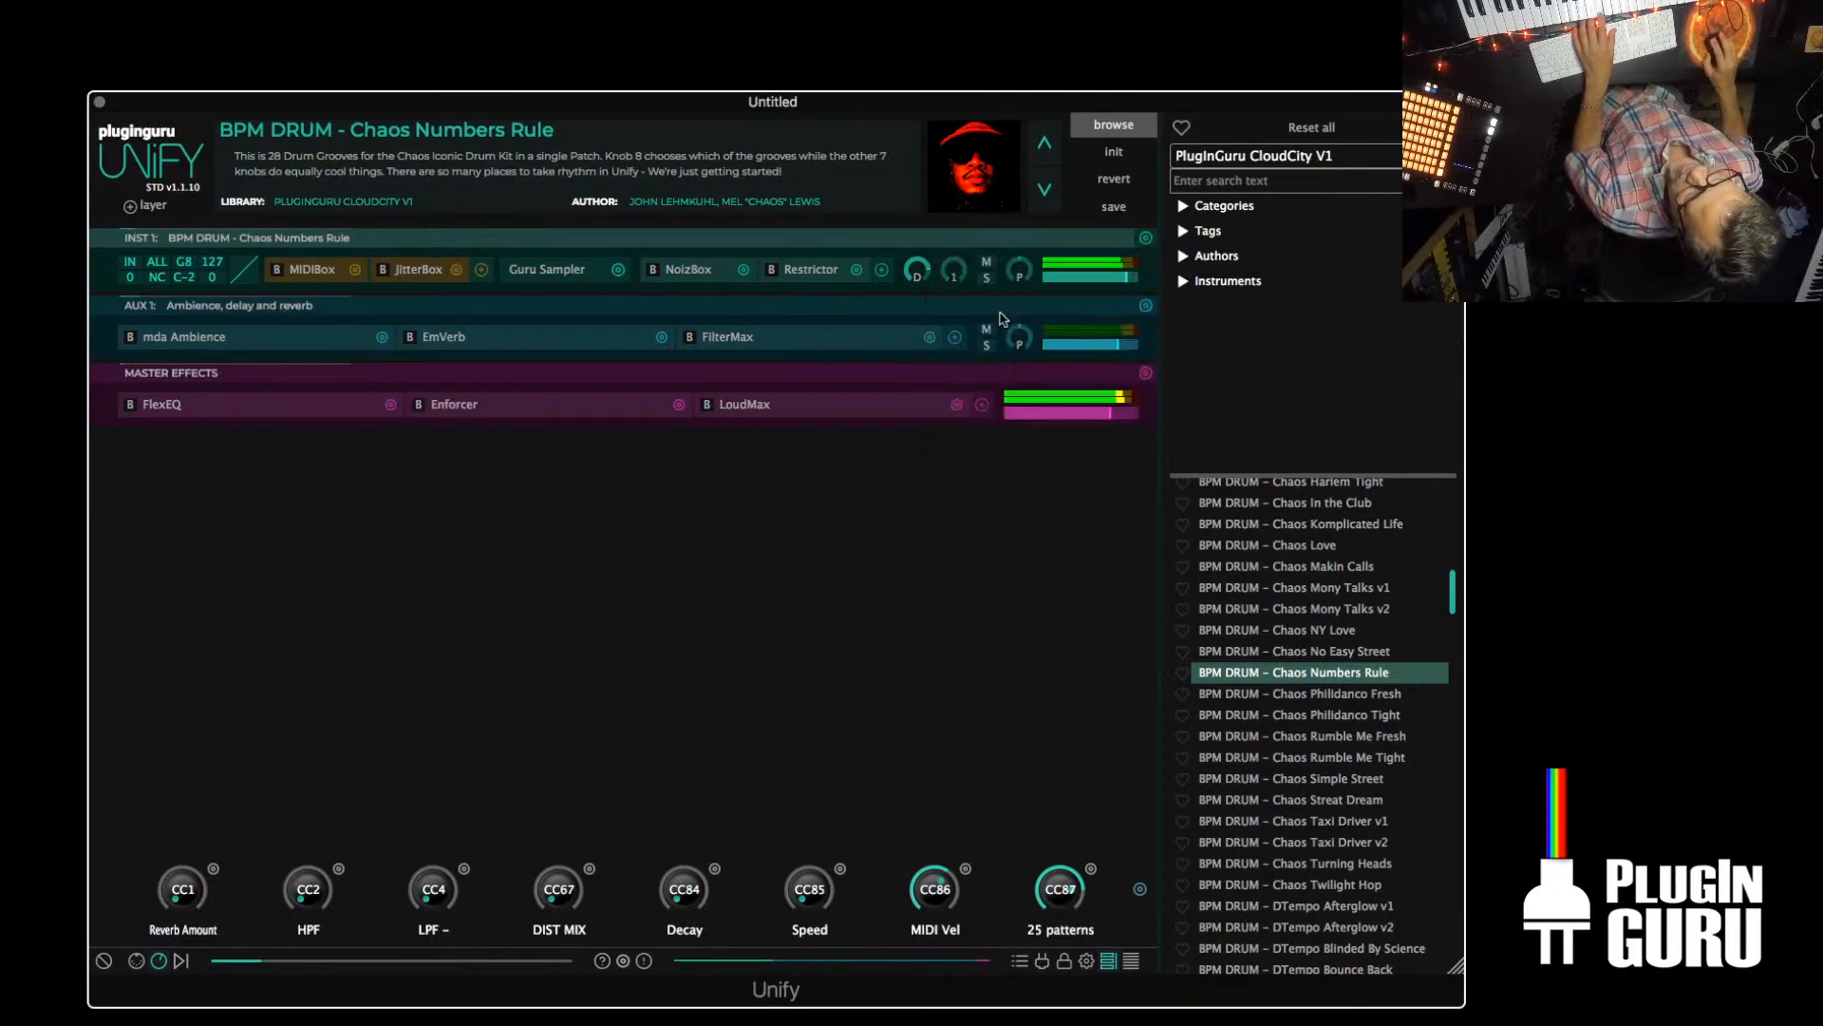
pyautogui.click(421, 337)
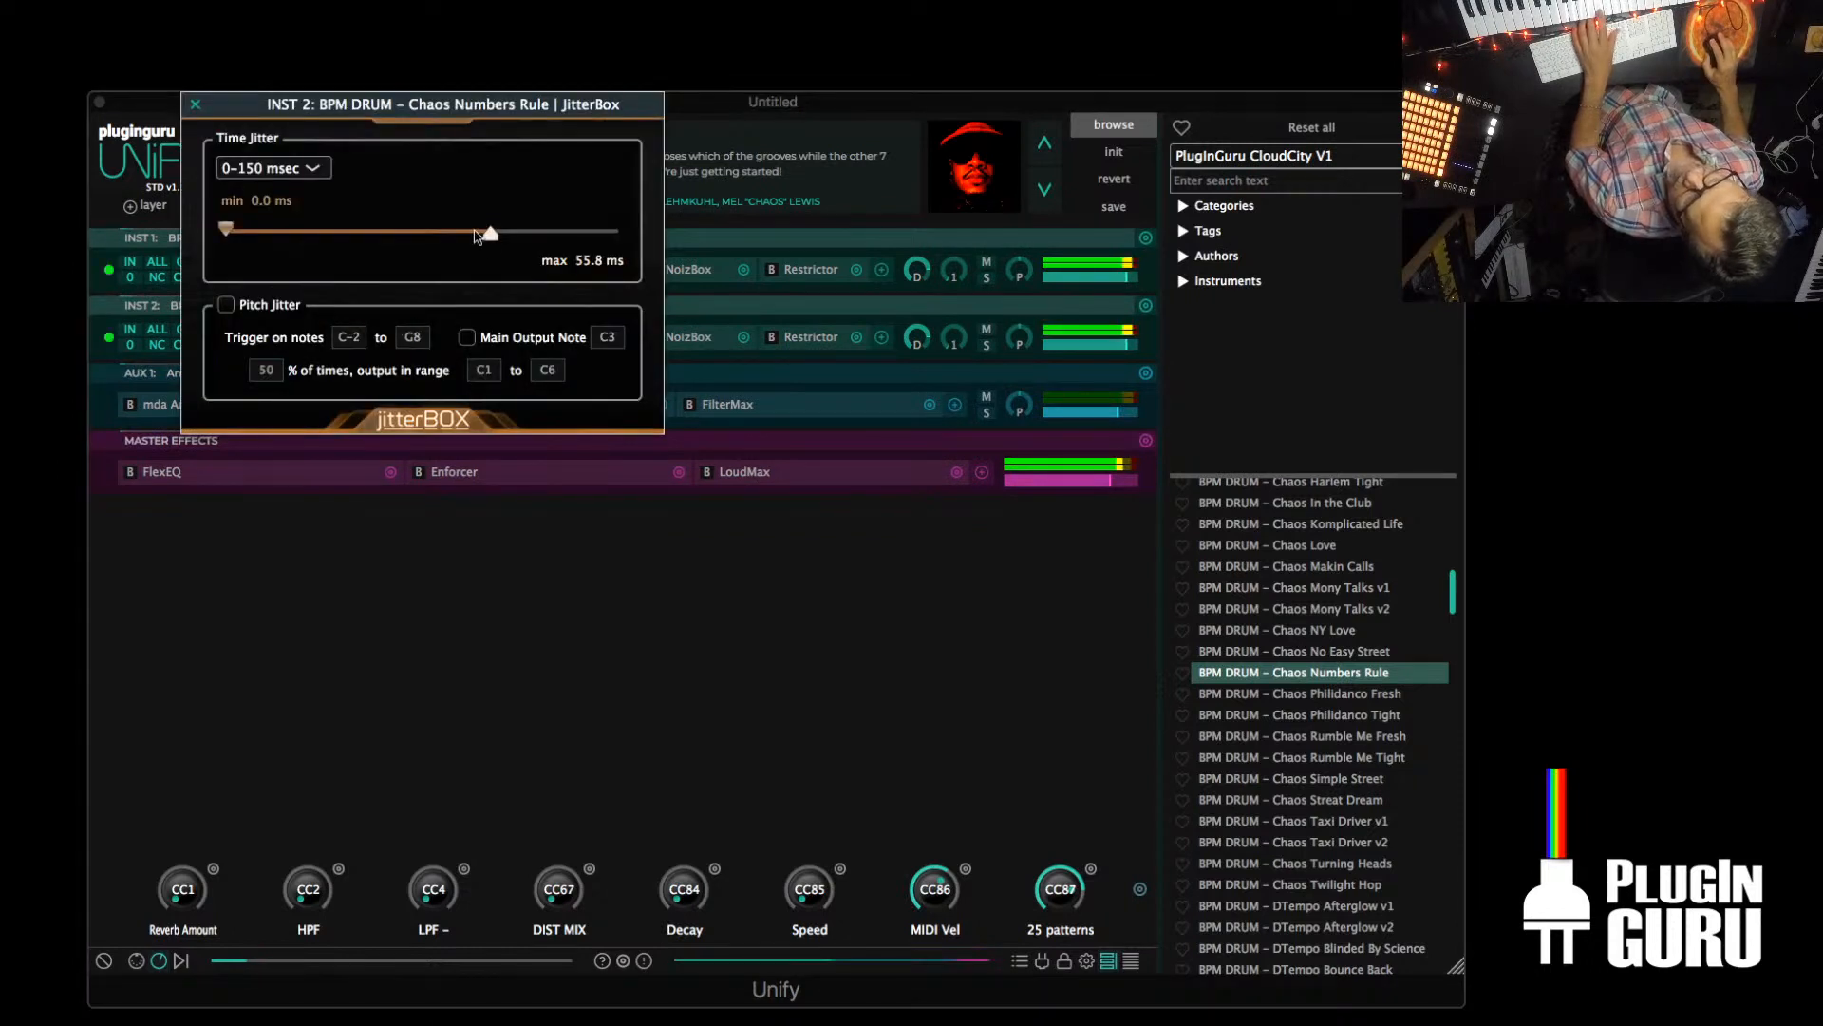
pyautogui.moveTo(490, 233); pyautogui.dragTo(390, 239)
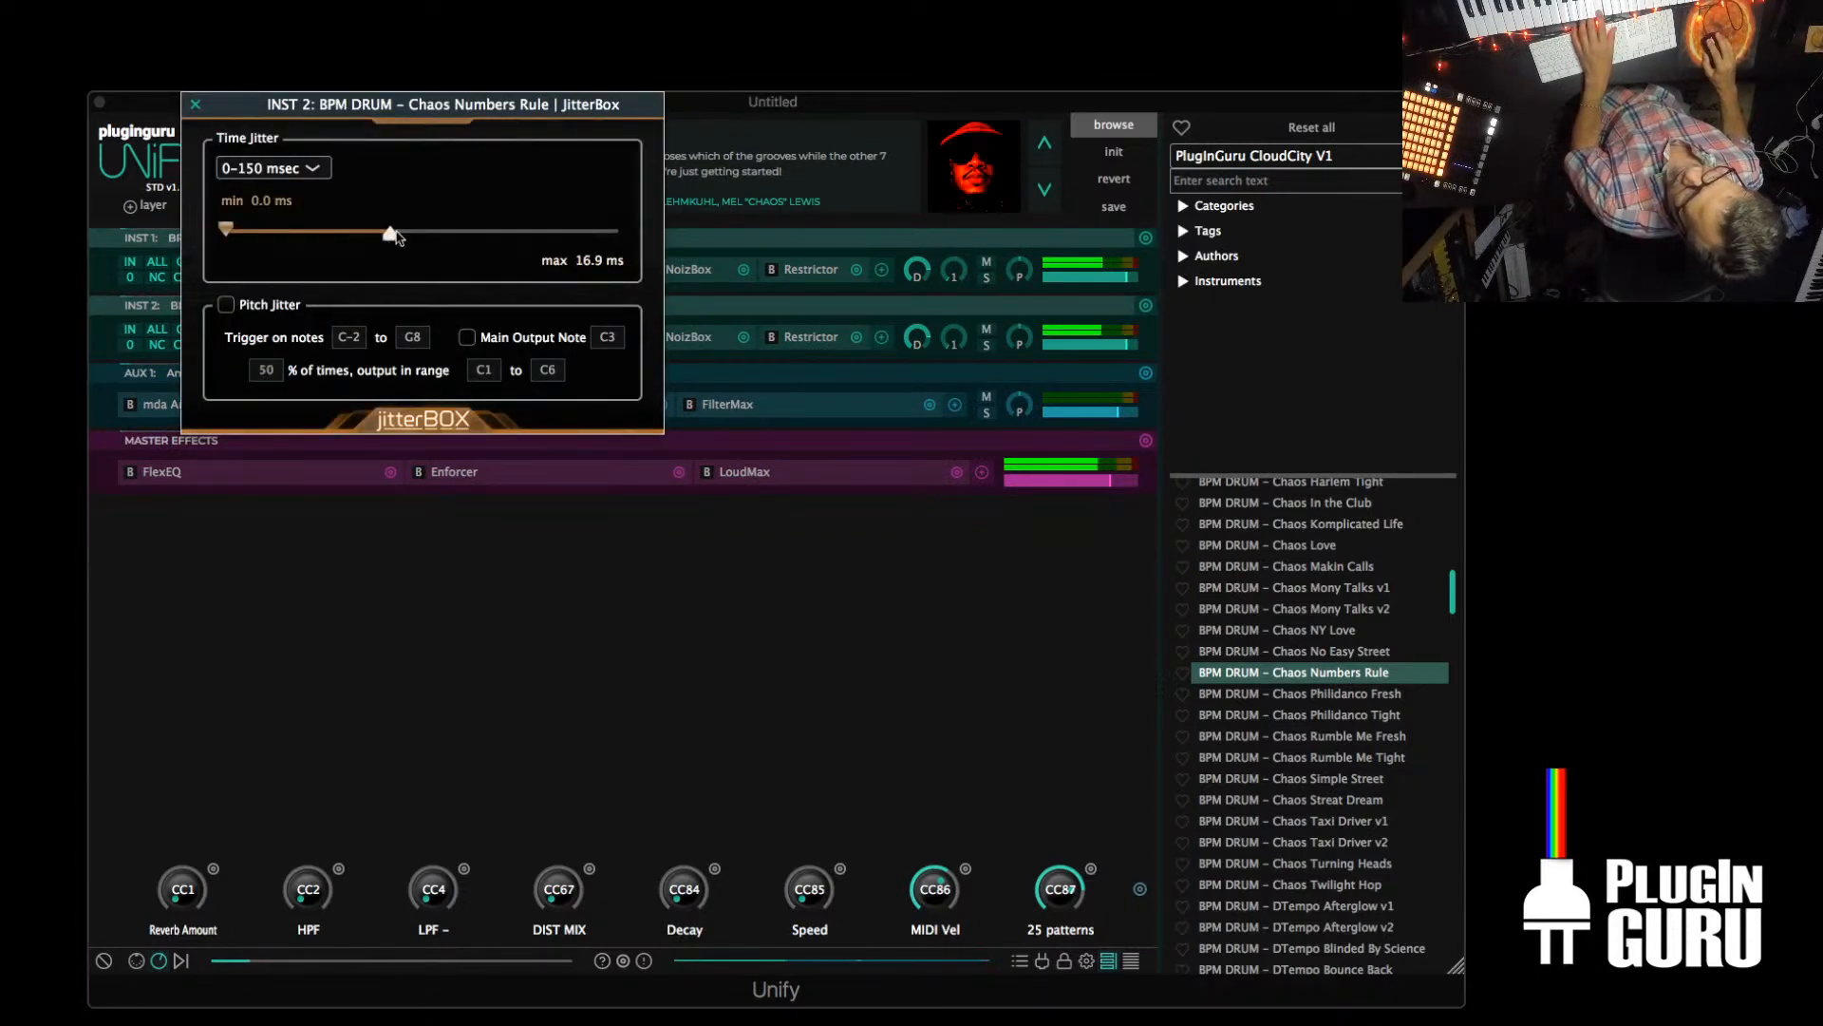
pyautogui.click(195, 103)
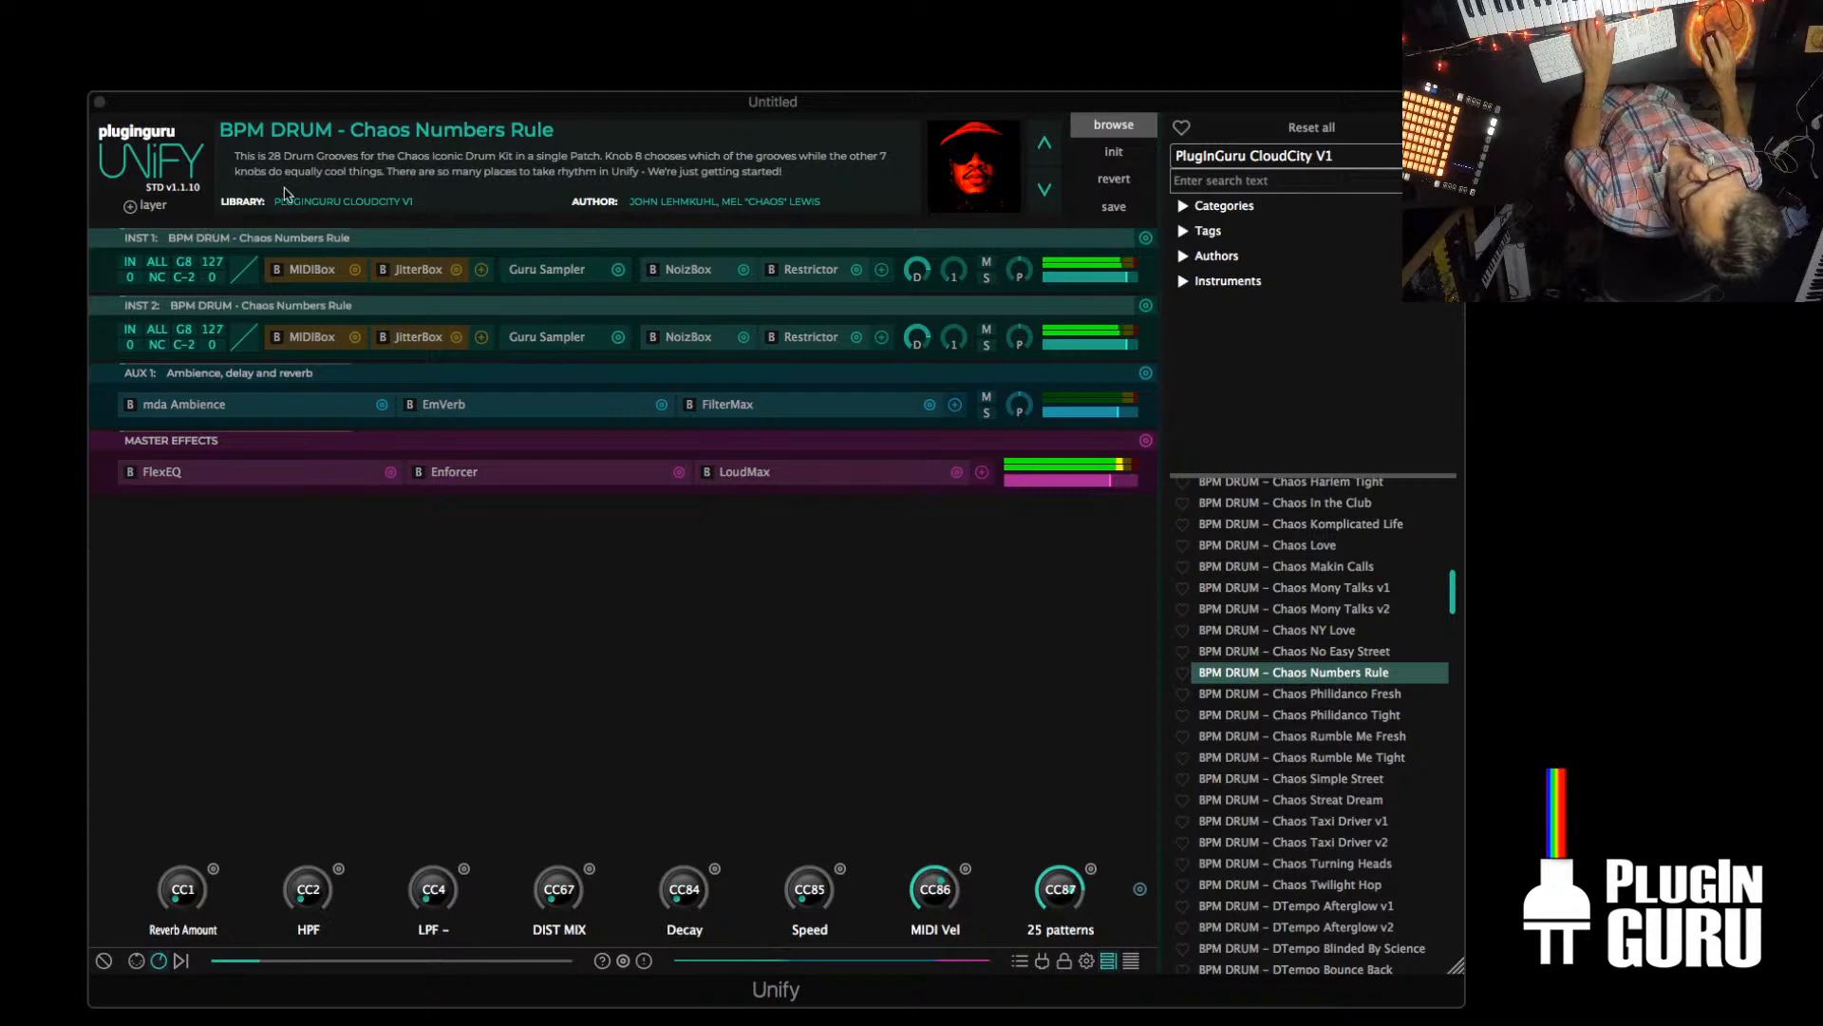
# Check the INST 2 layer's MIDIBox settings and set its JitterBox time jitter to 1/2 +/- % with the maximum at +100%
pyautogui.click(300, 340)
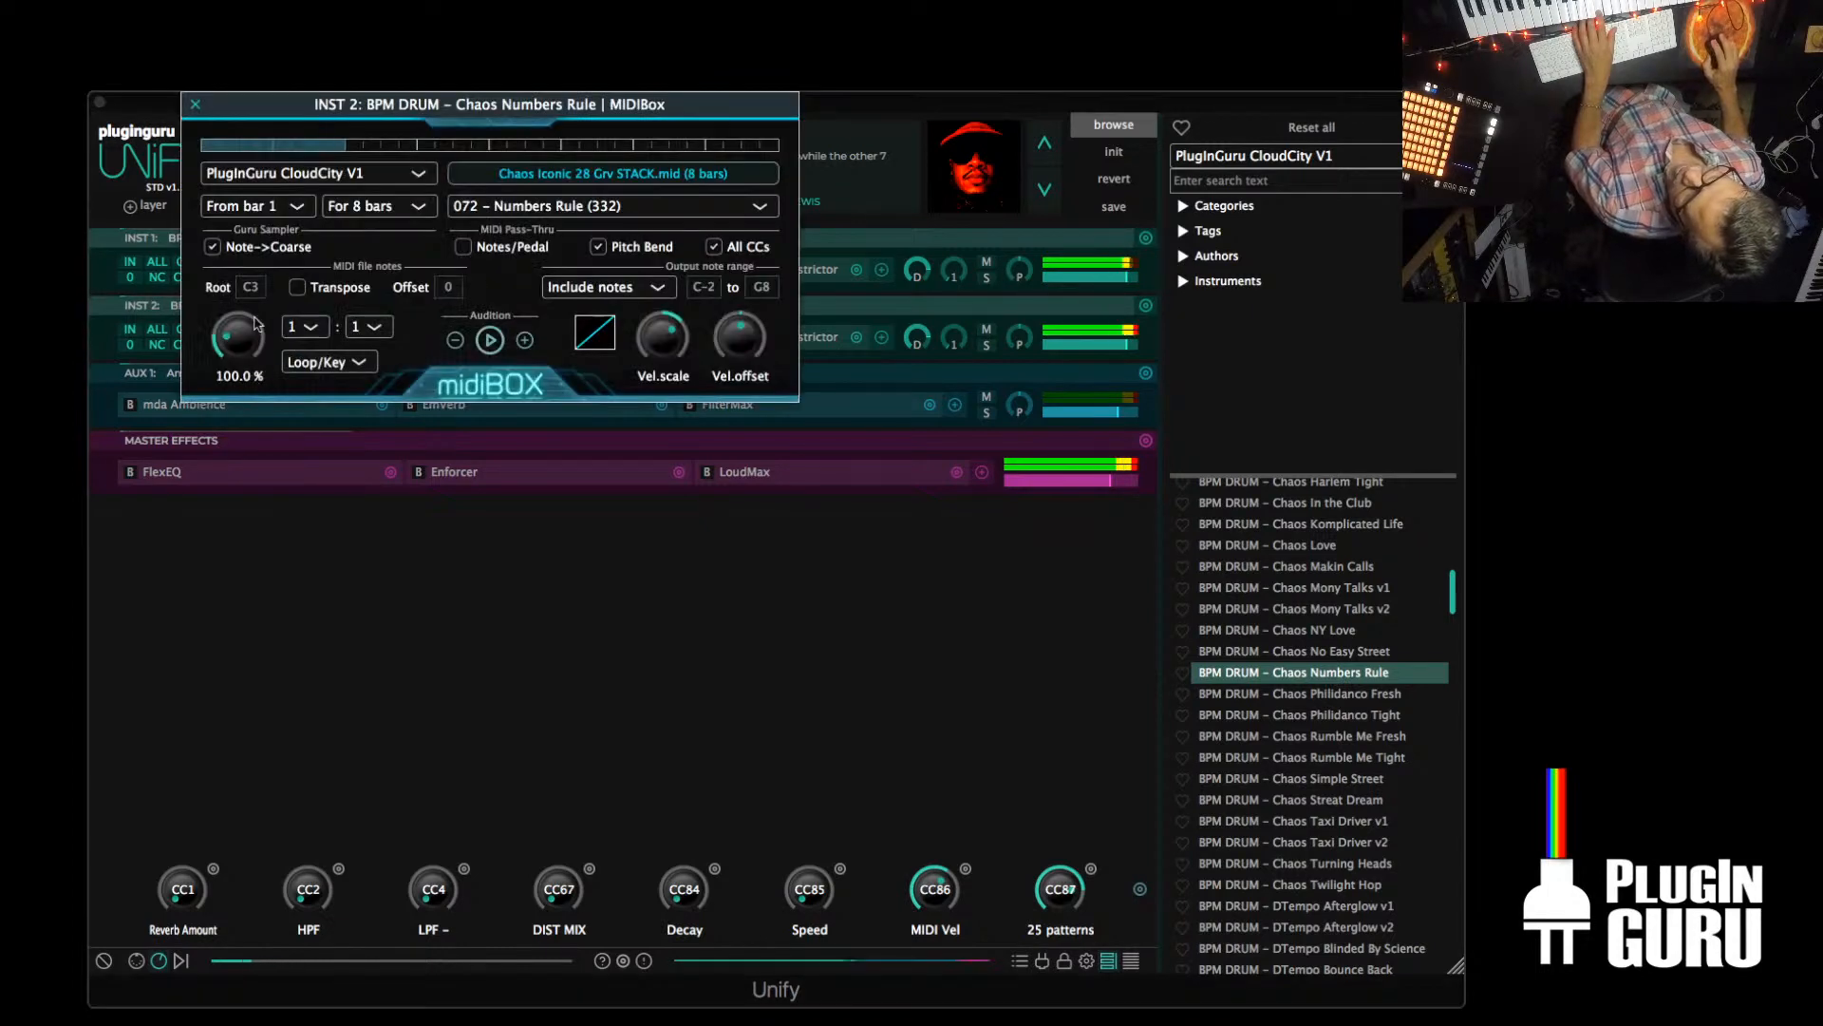
pyautogui.click(198, 106)
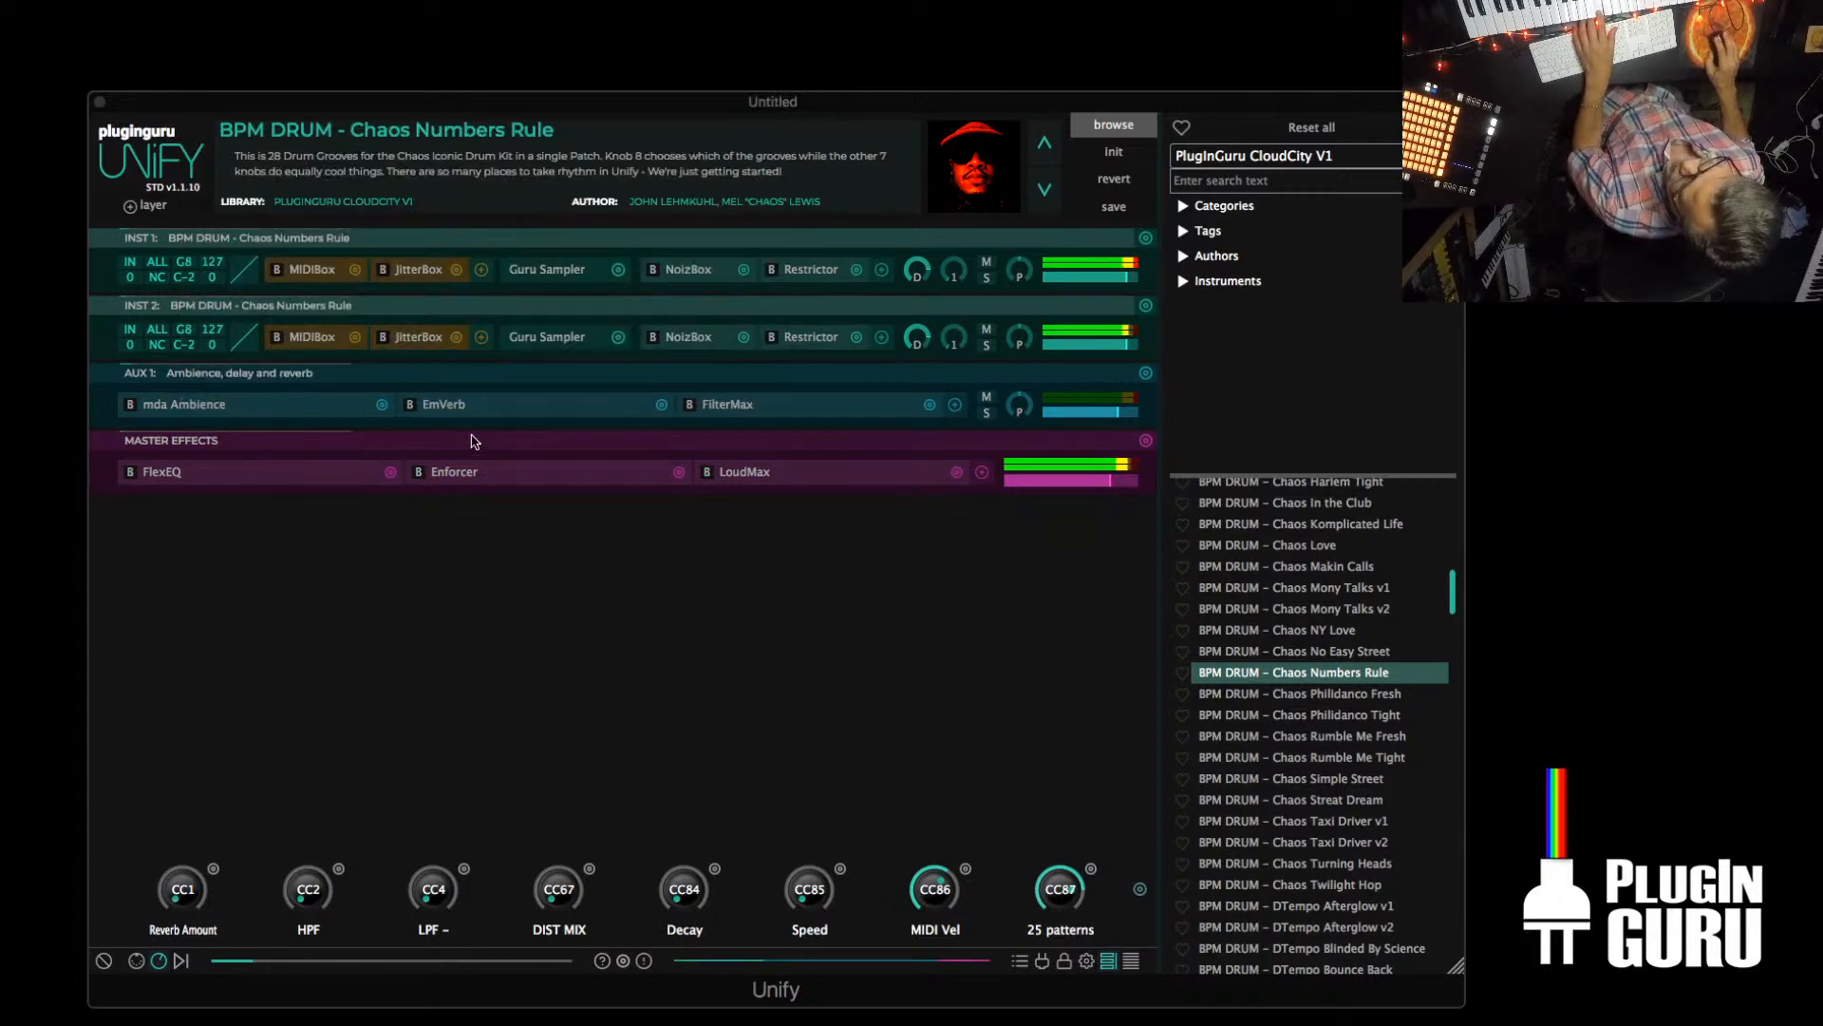
pyautogui.click(416, 337)
pyautogui.click(275, 168)
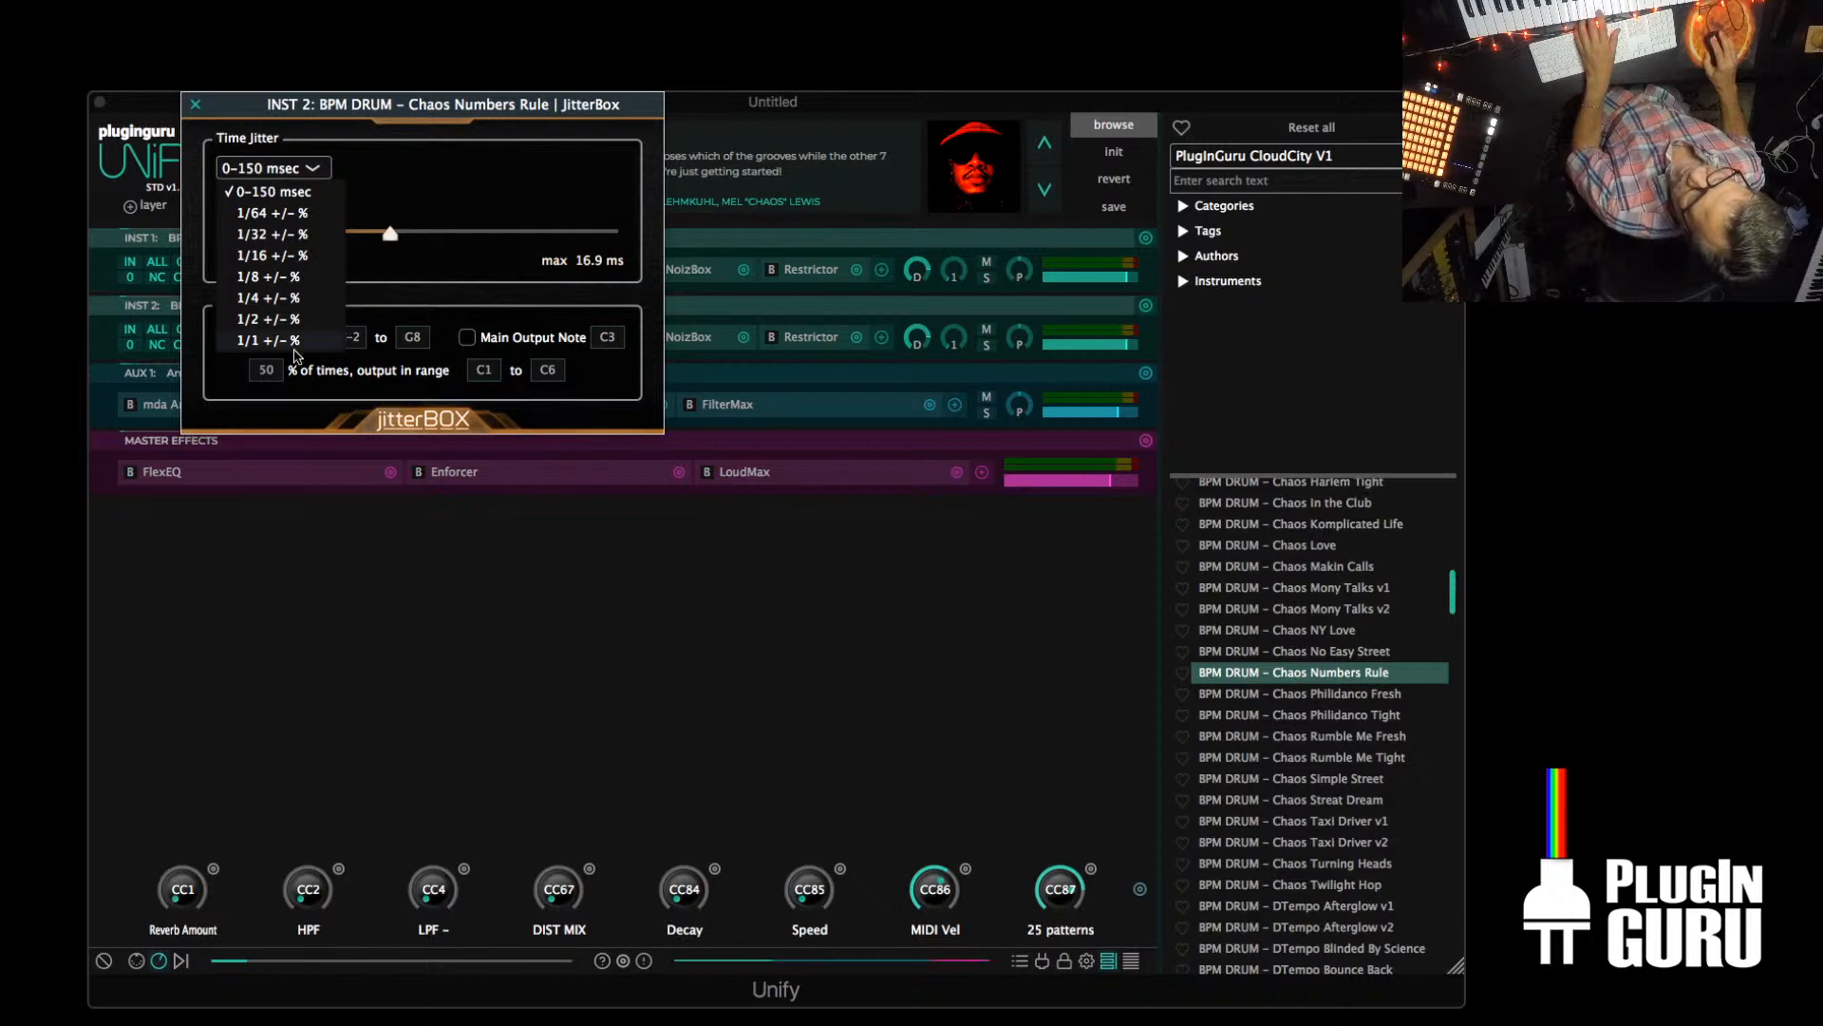
pyautogui.click(265, 318)
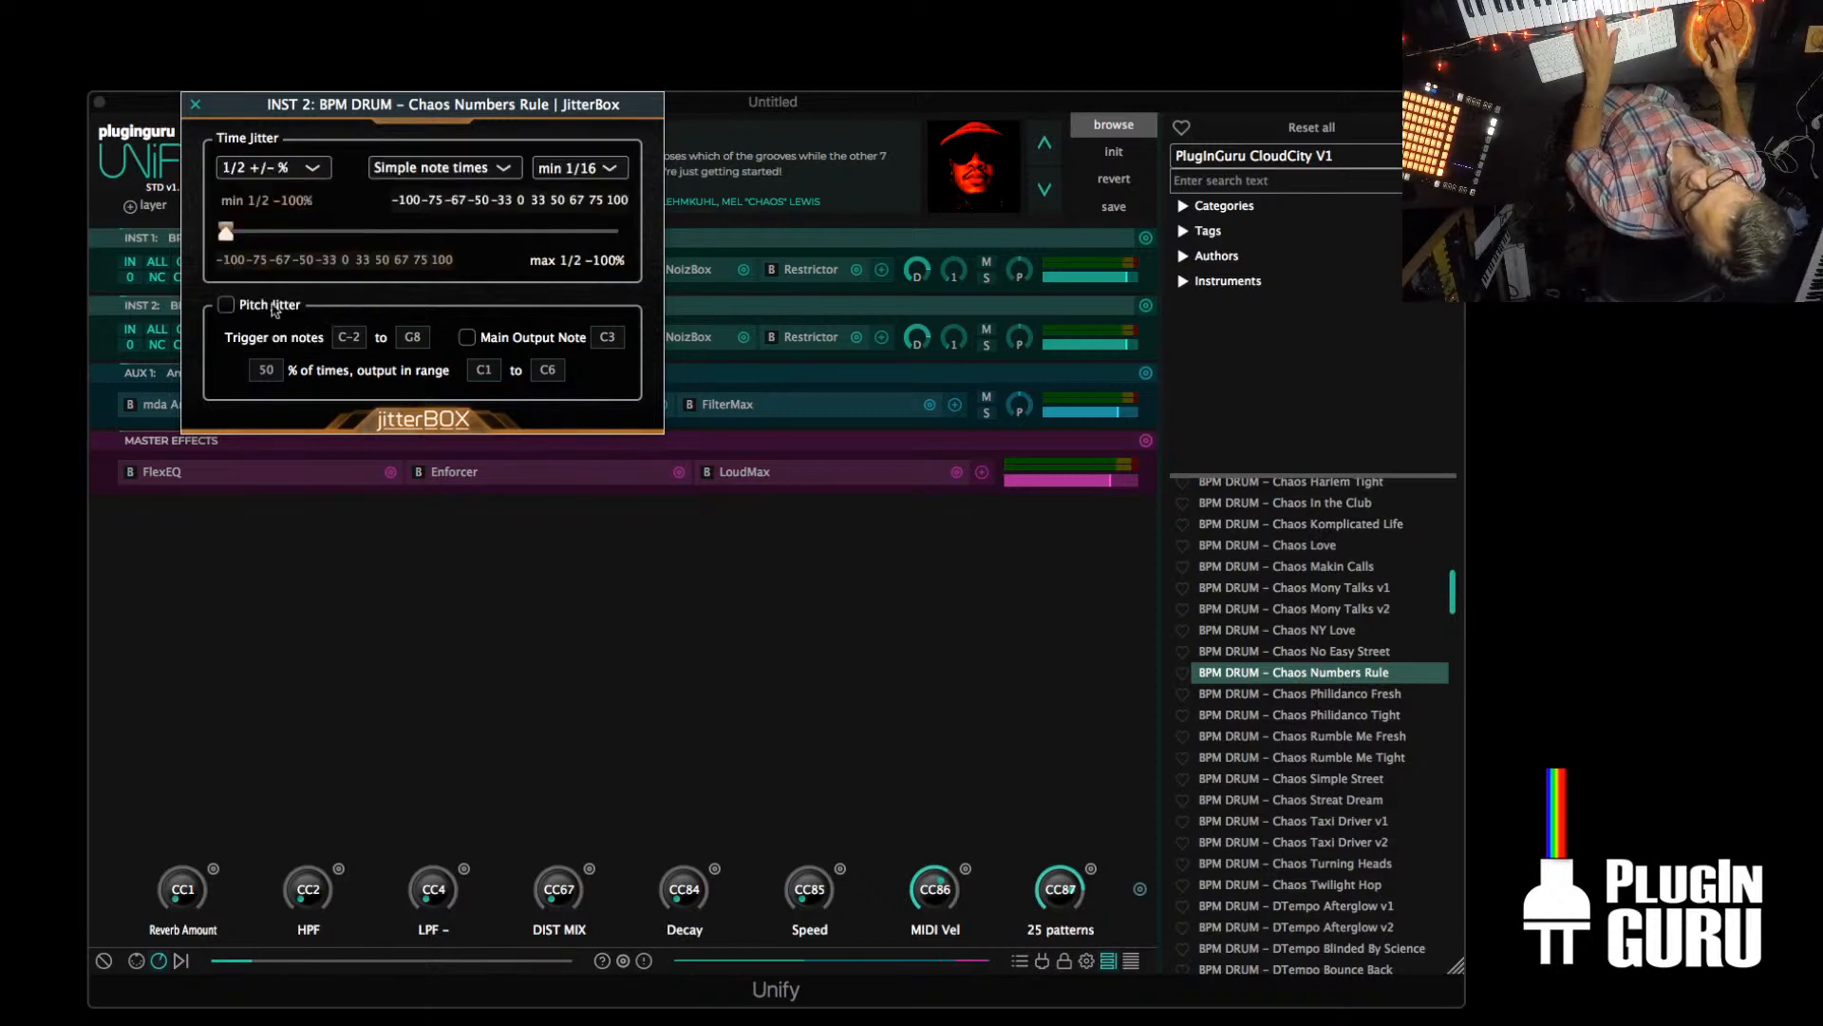
pyautogui.click(618, 232)
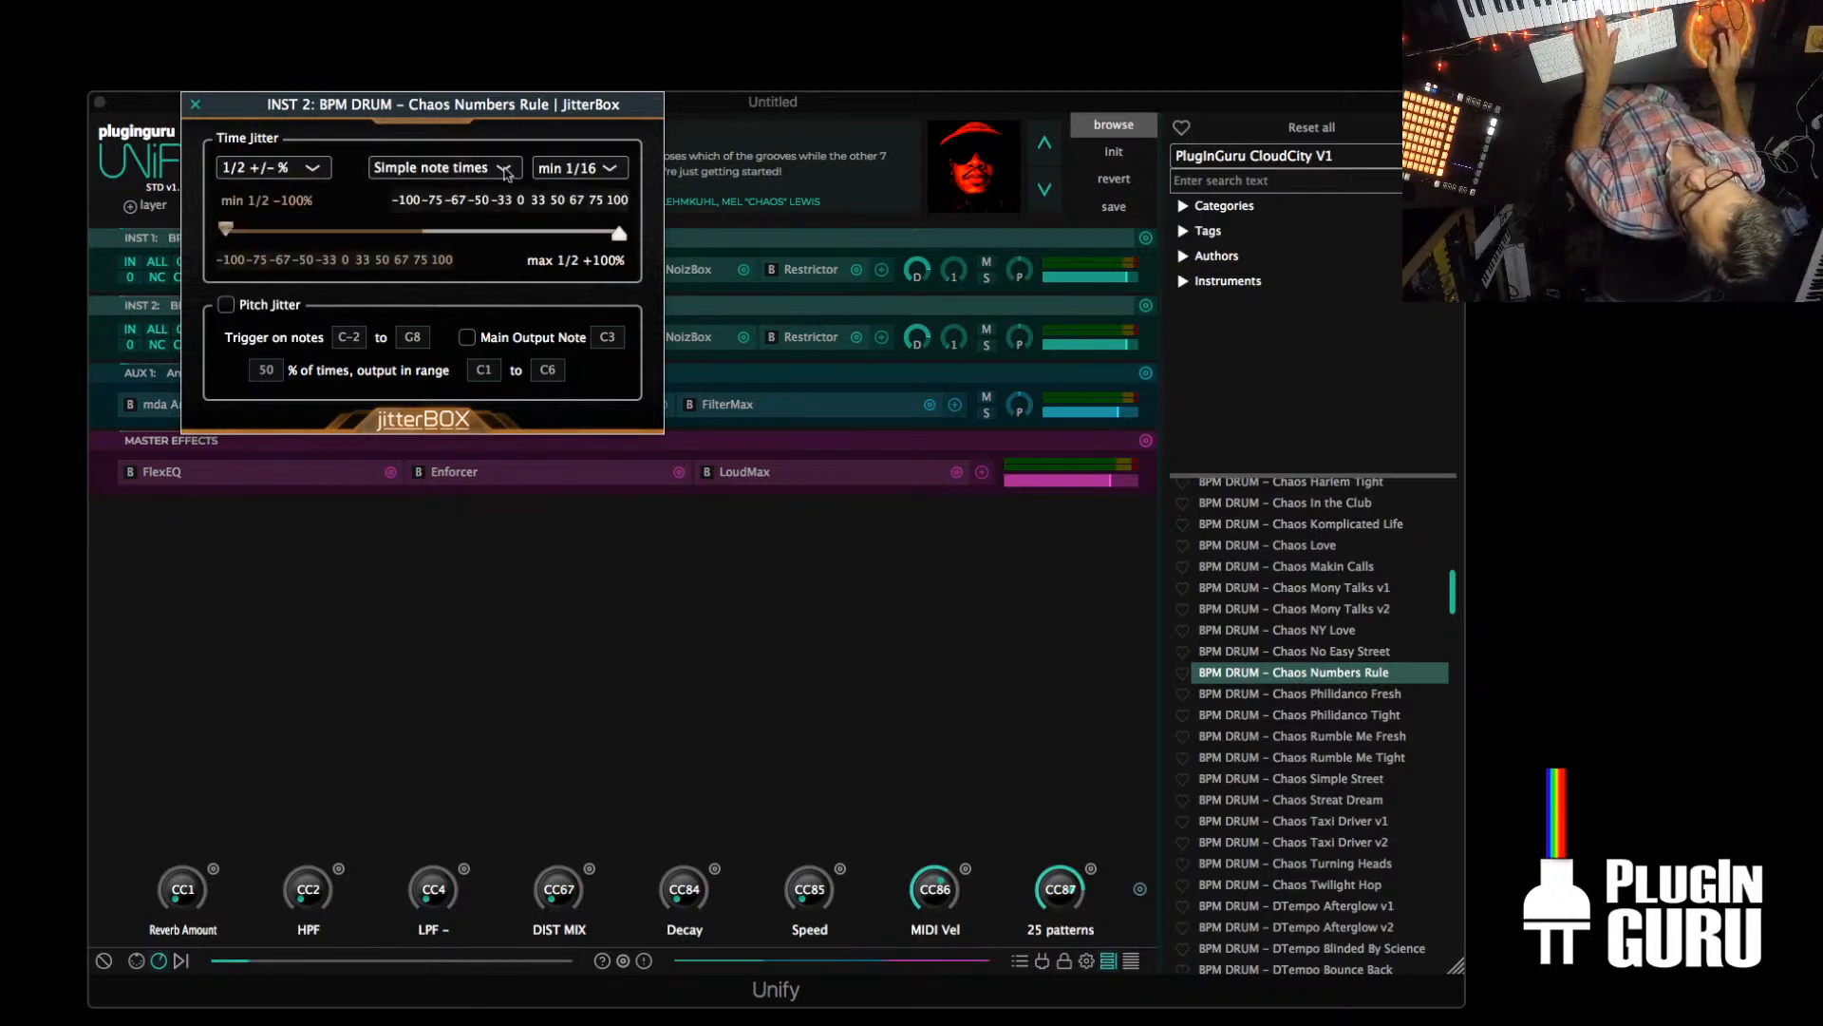
# Review the minimum note-time choices in INST 2's JitterBox, and audition the INST 2 layer soloed and together with INST 1
pyautogui.click(592, 169)
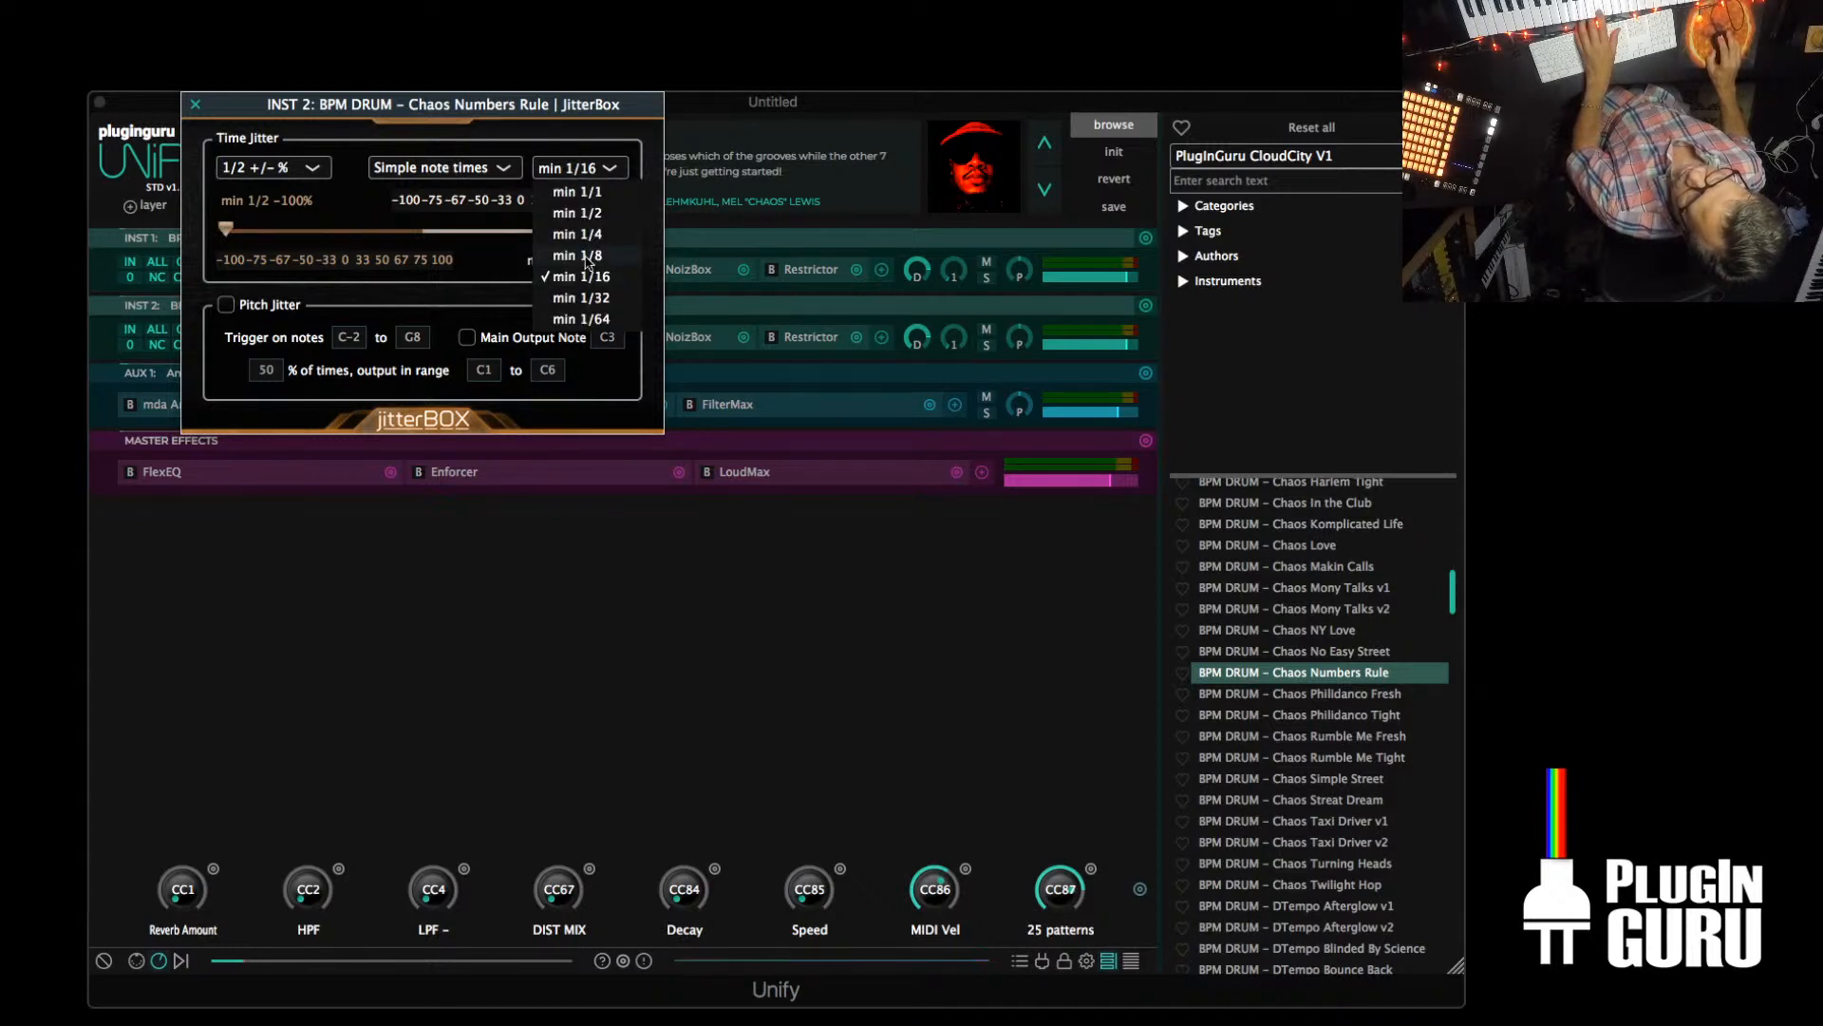
pyautogui.click(390, 227)
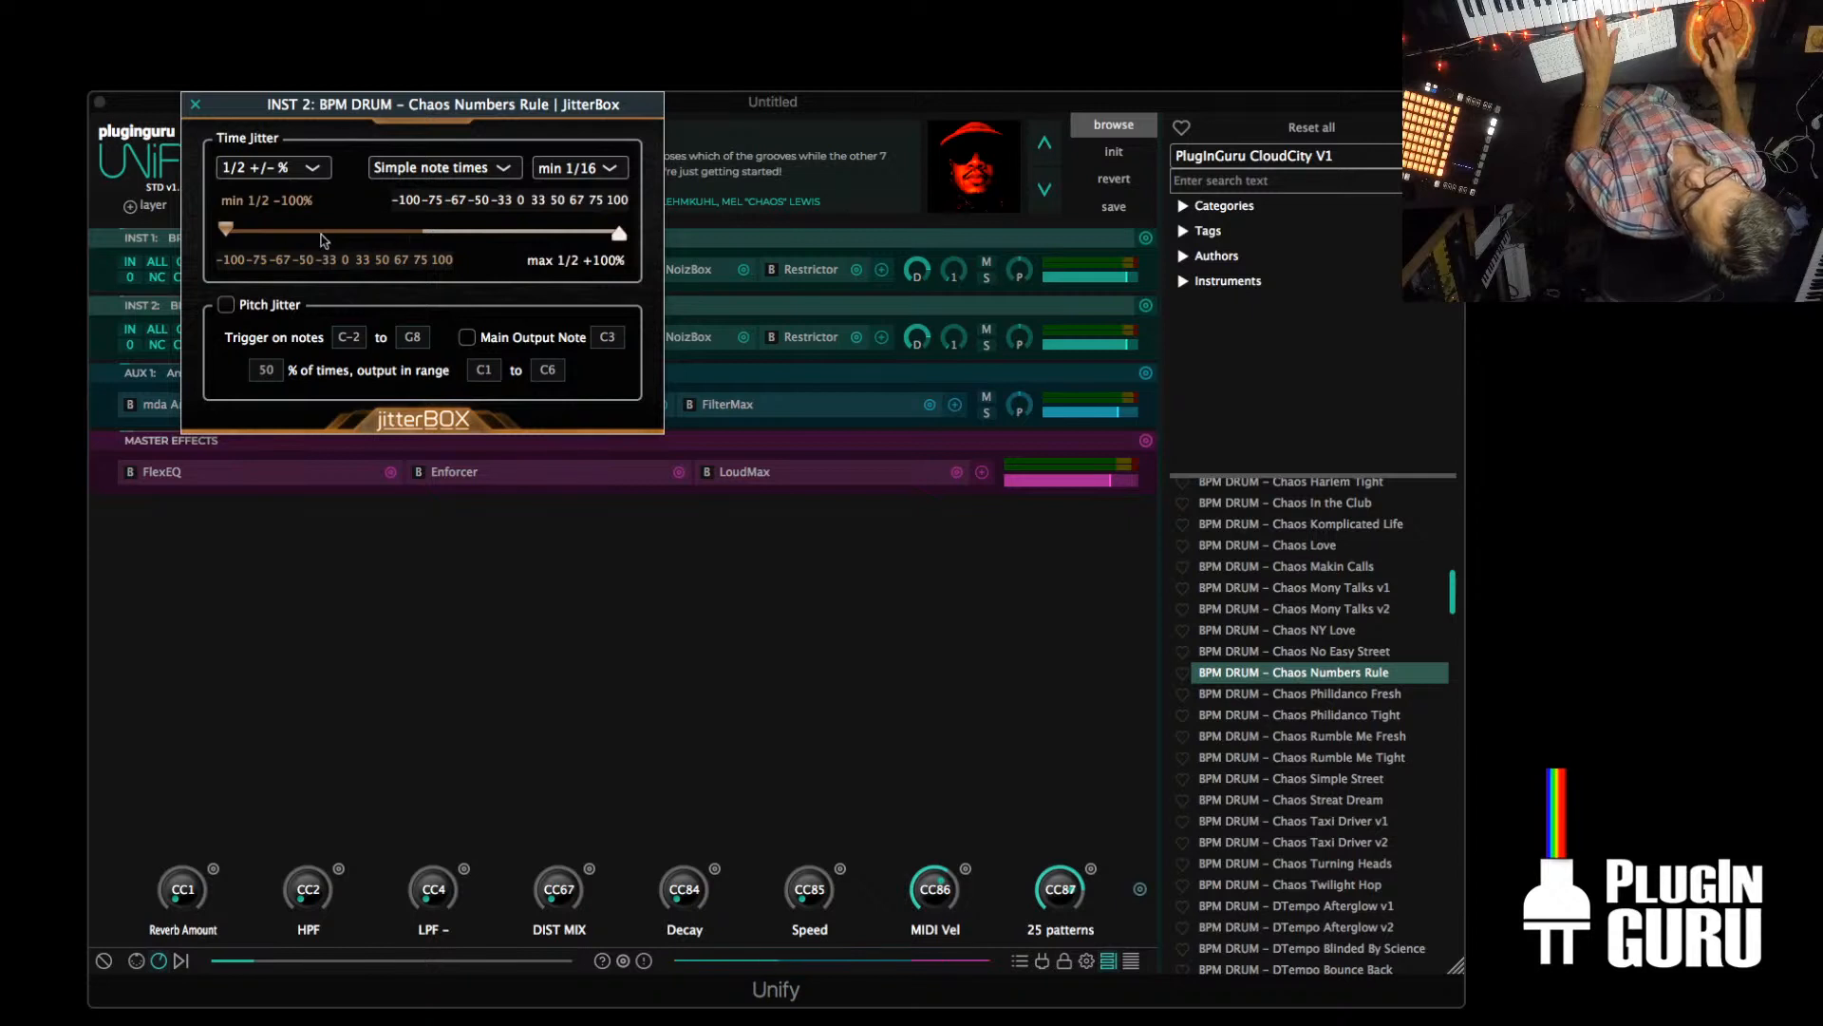
pyautogui.click(992, 347)
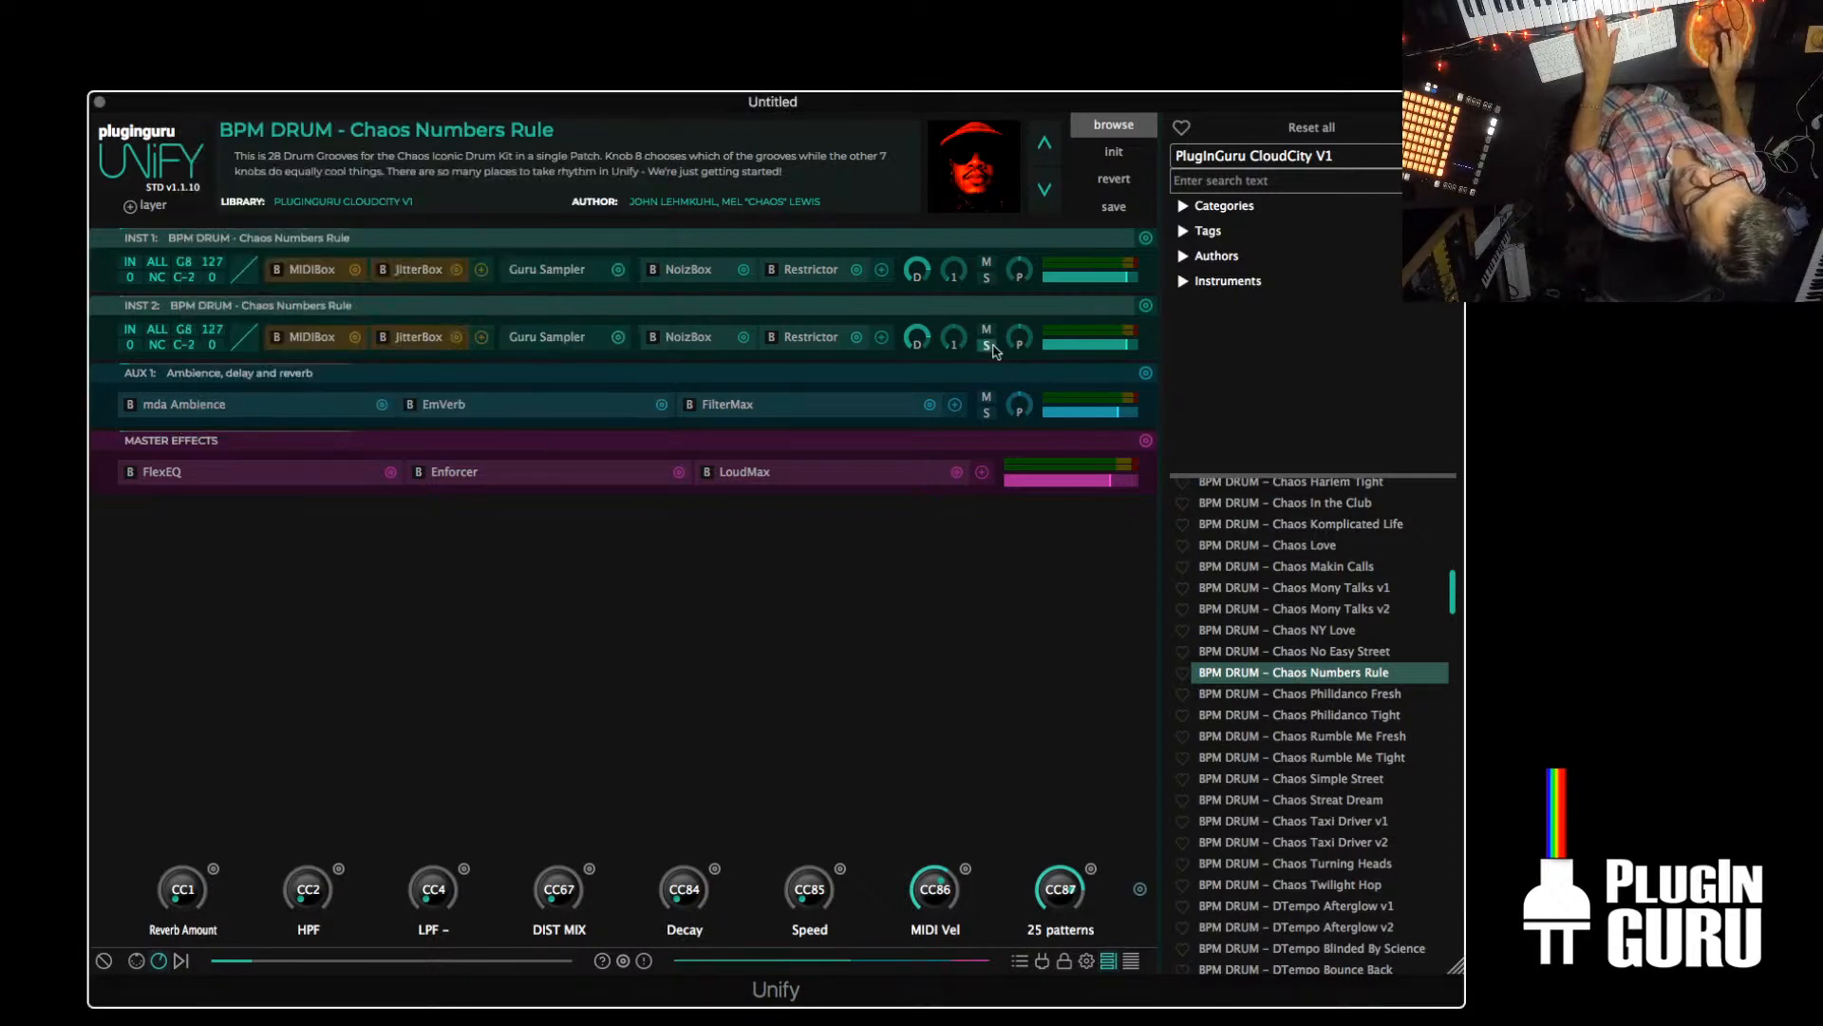
pyautogui.click(992, 348)
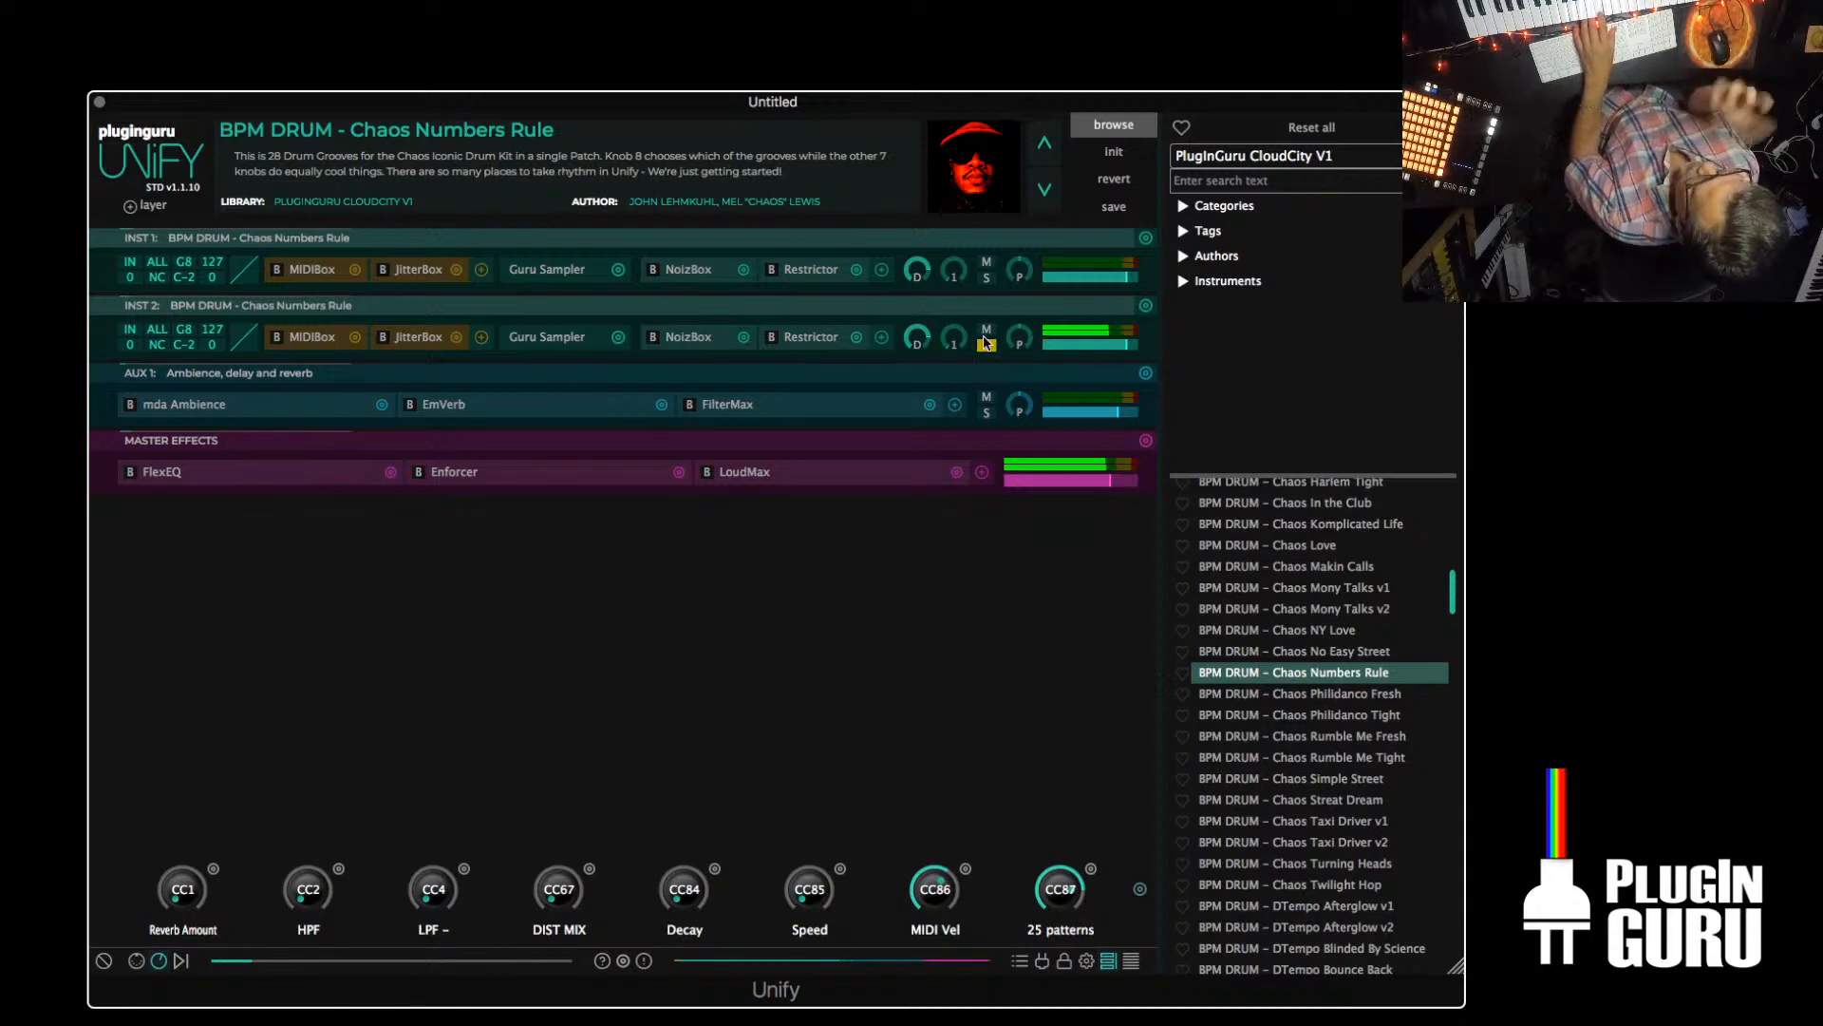
pyautogui.click(987, 281)
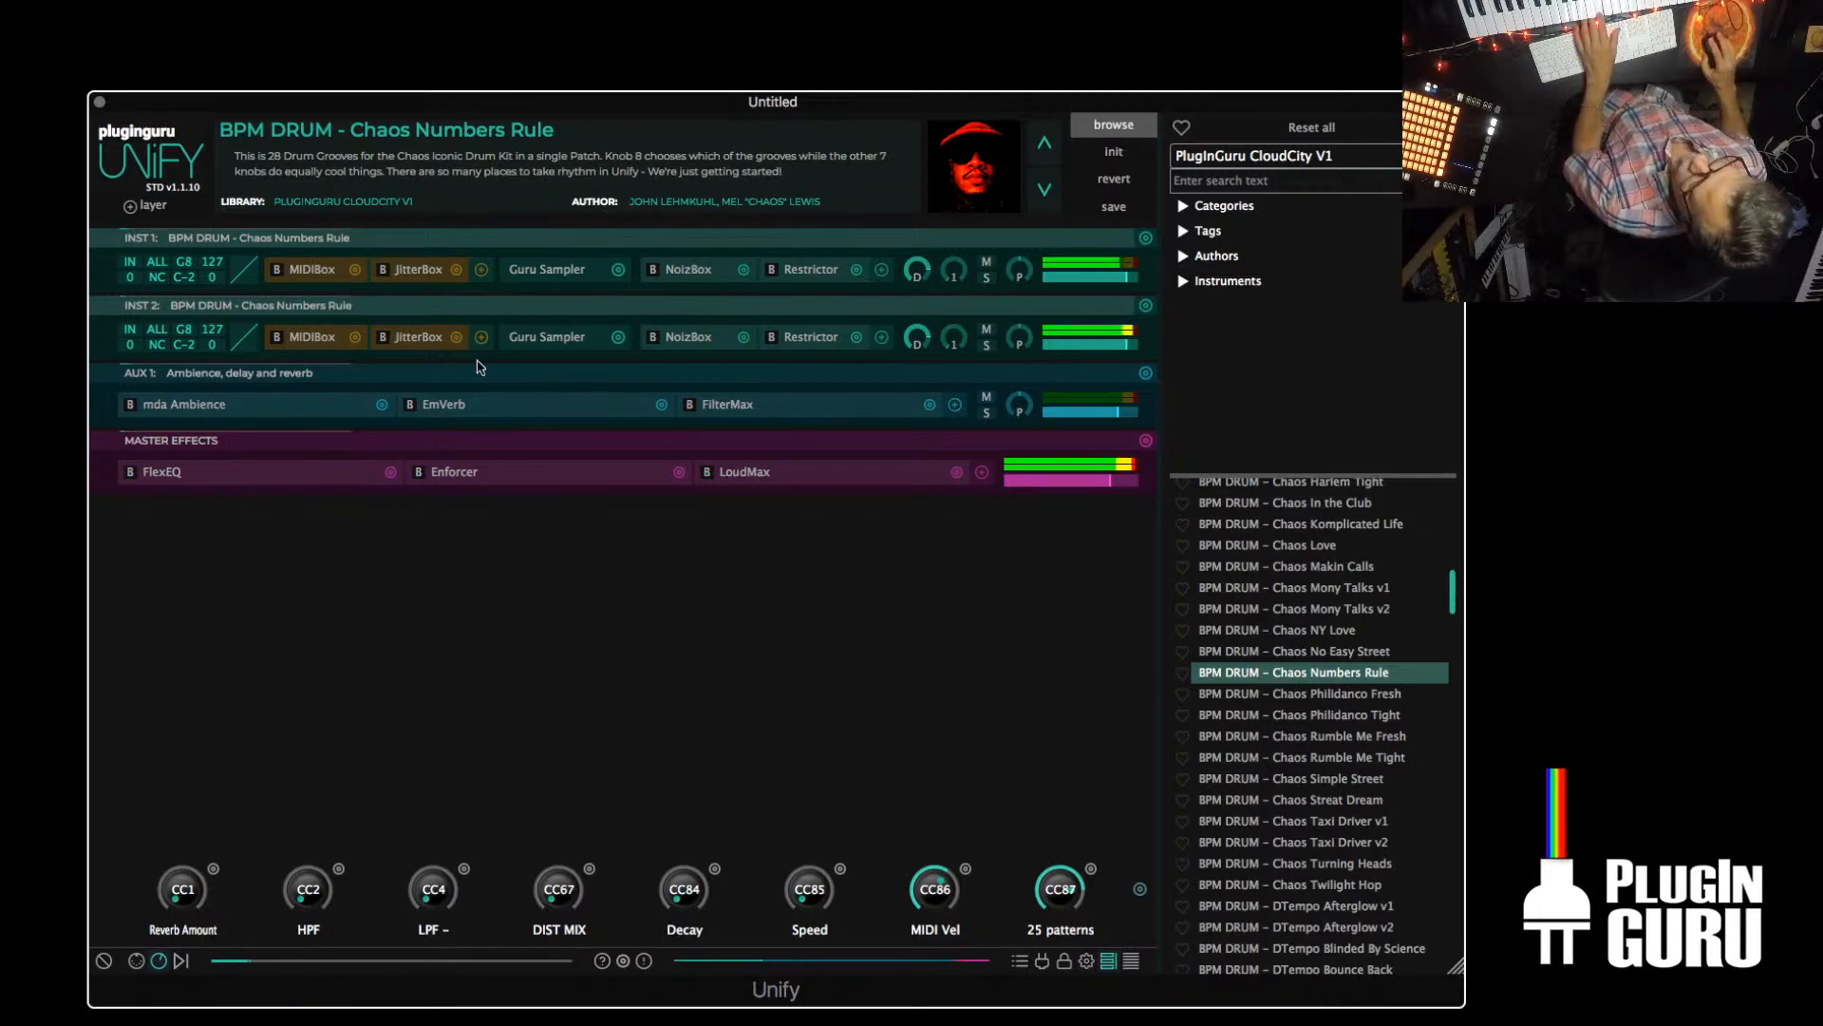
# Enable Pitch Jitter in the INST 2 layer's JitterBox and close its settings
pyautogui.click(418, 337)
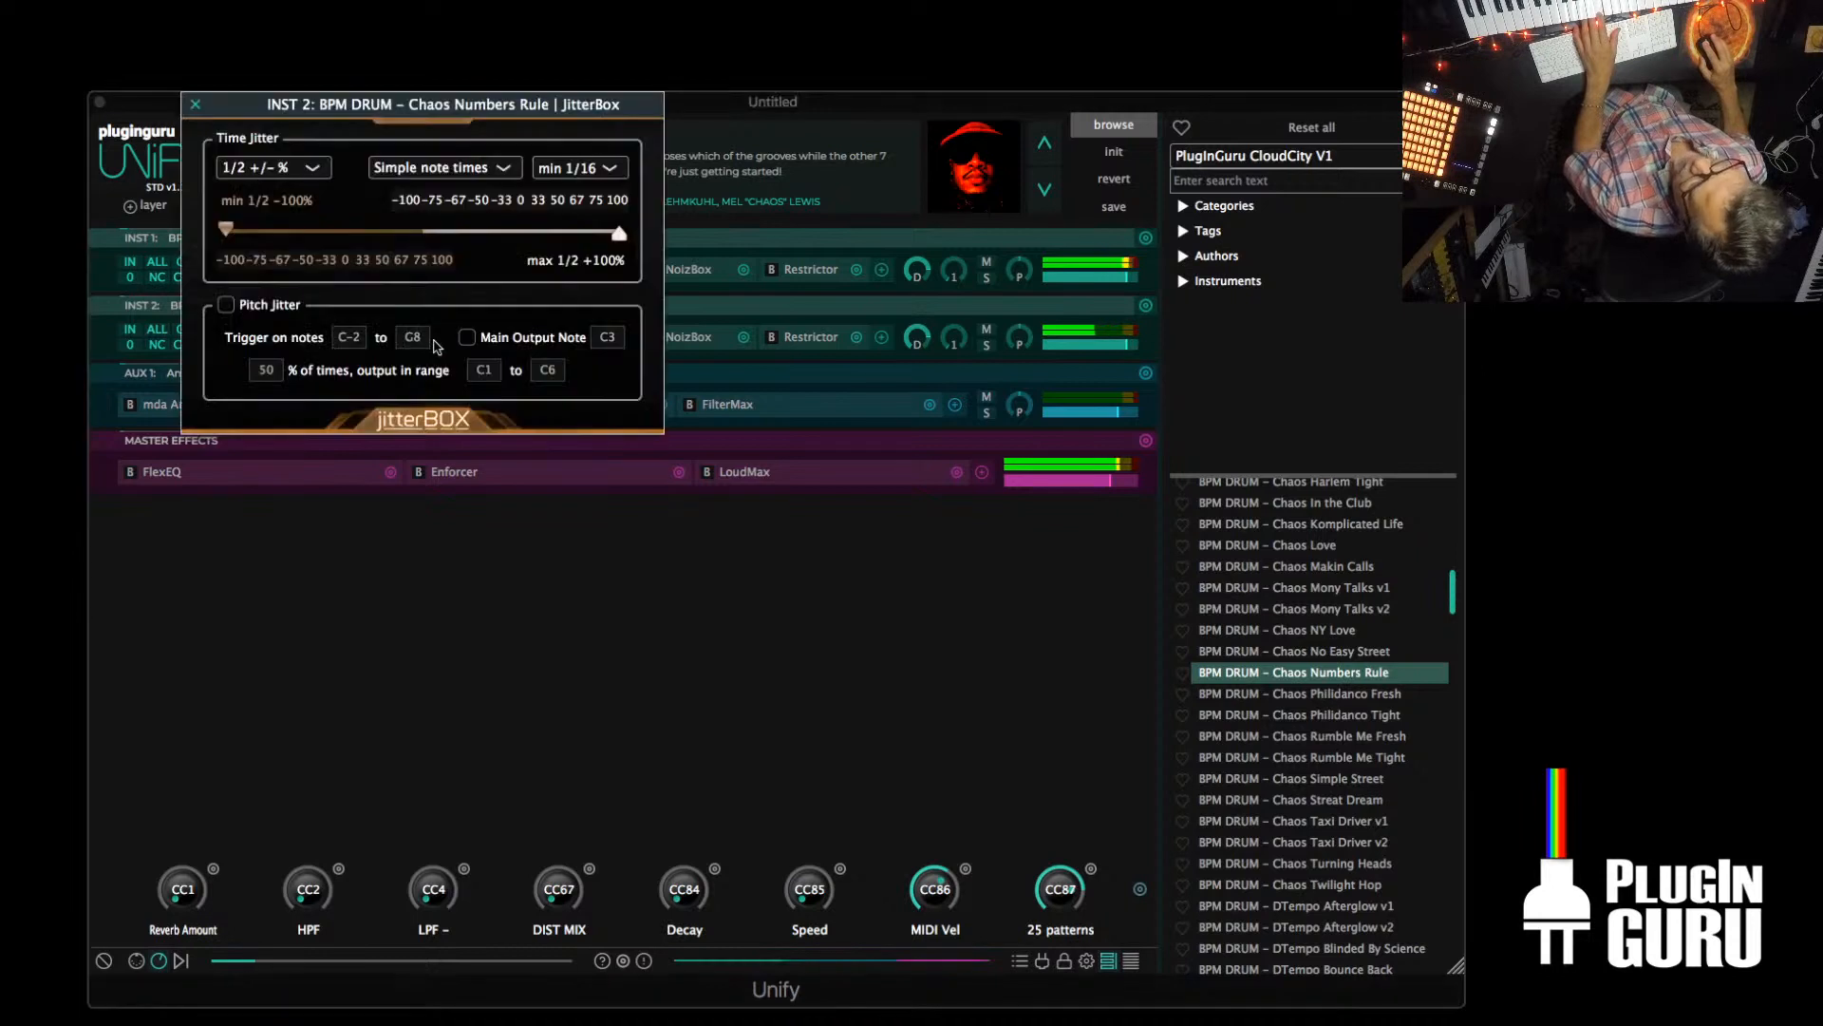
pyautogui.click(227, 305)
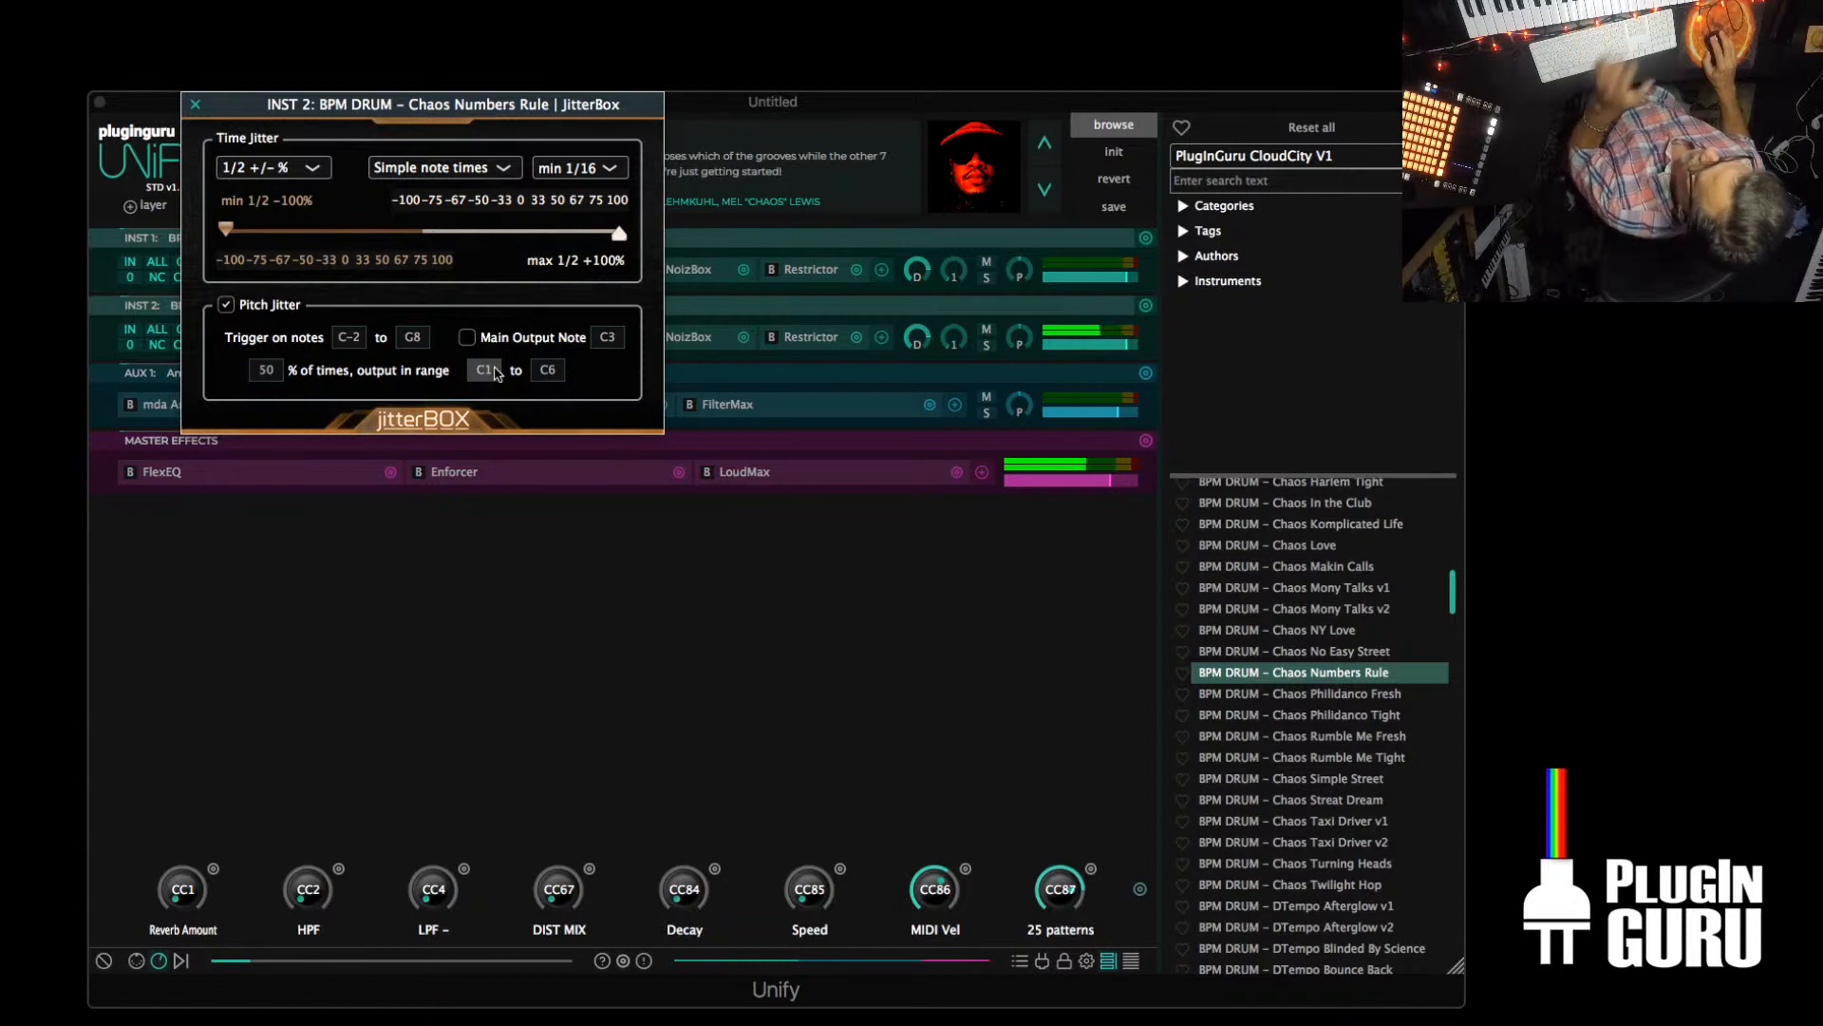
pyautogui.click(196, 104)
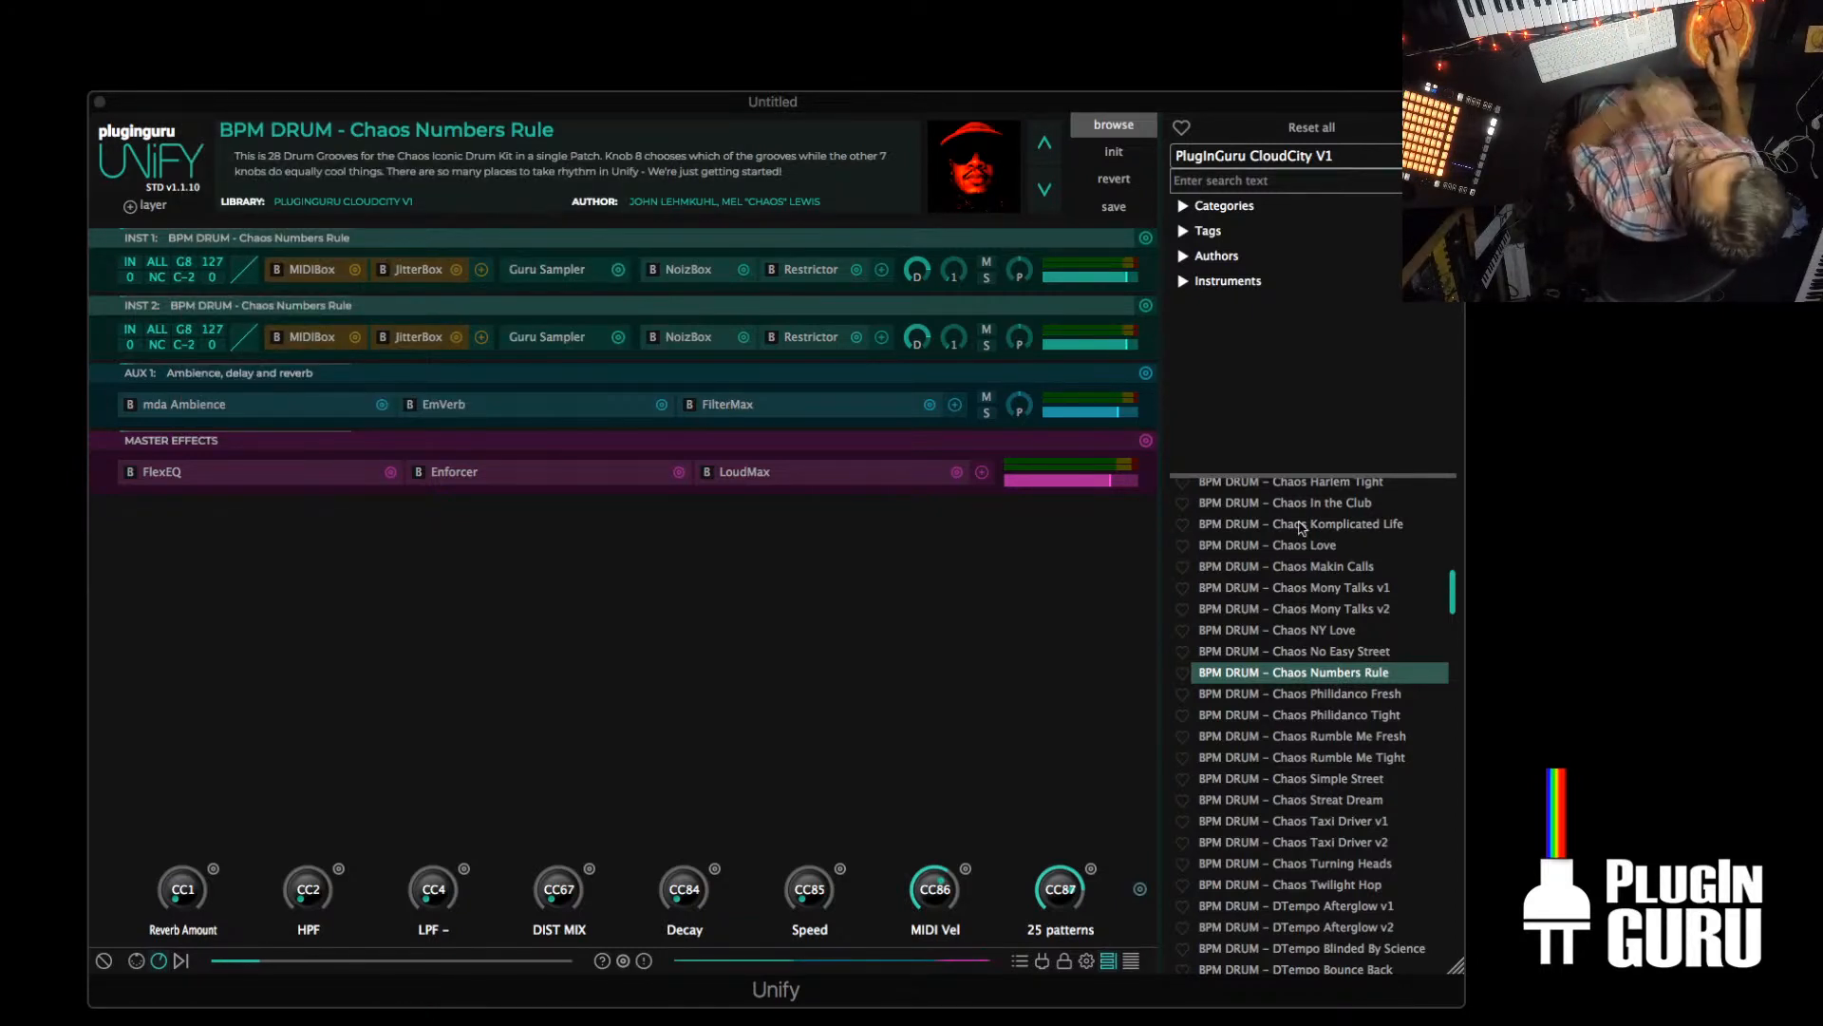
# Switch the patch browser to the Unify Standard Library and load BPM DRUM – Super Pop Kit (MIDIBox)
pyautogui.click(1282, 155)
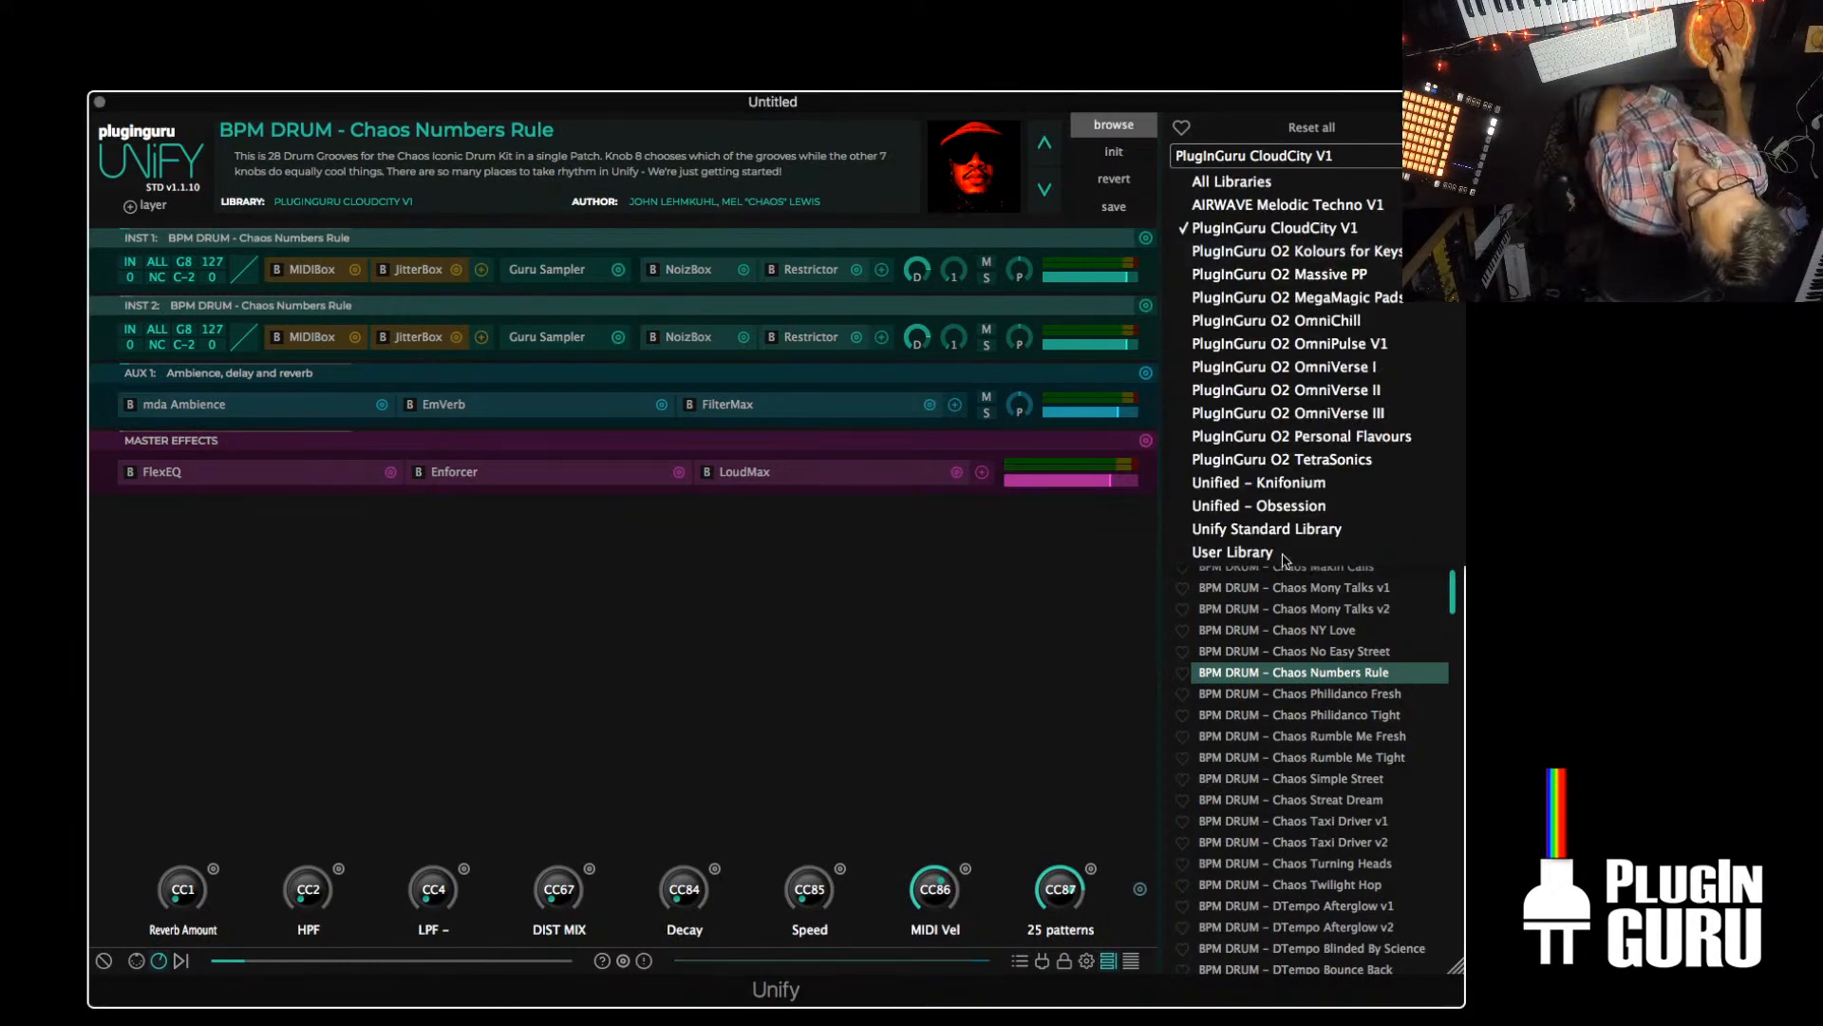
pyautogui.click(1263, 529)
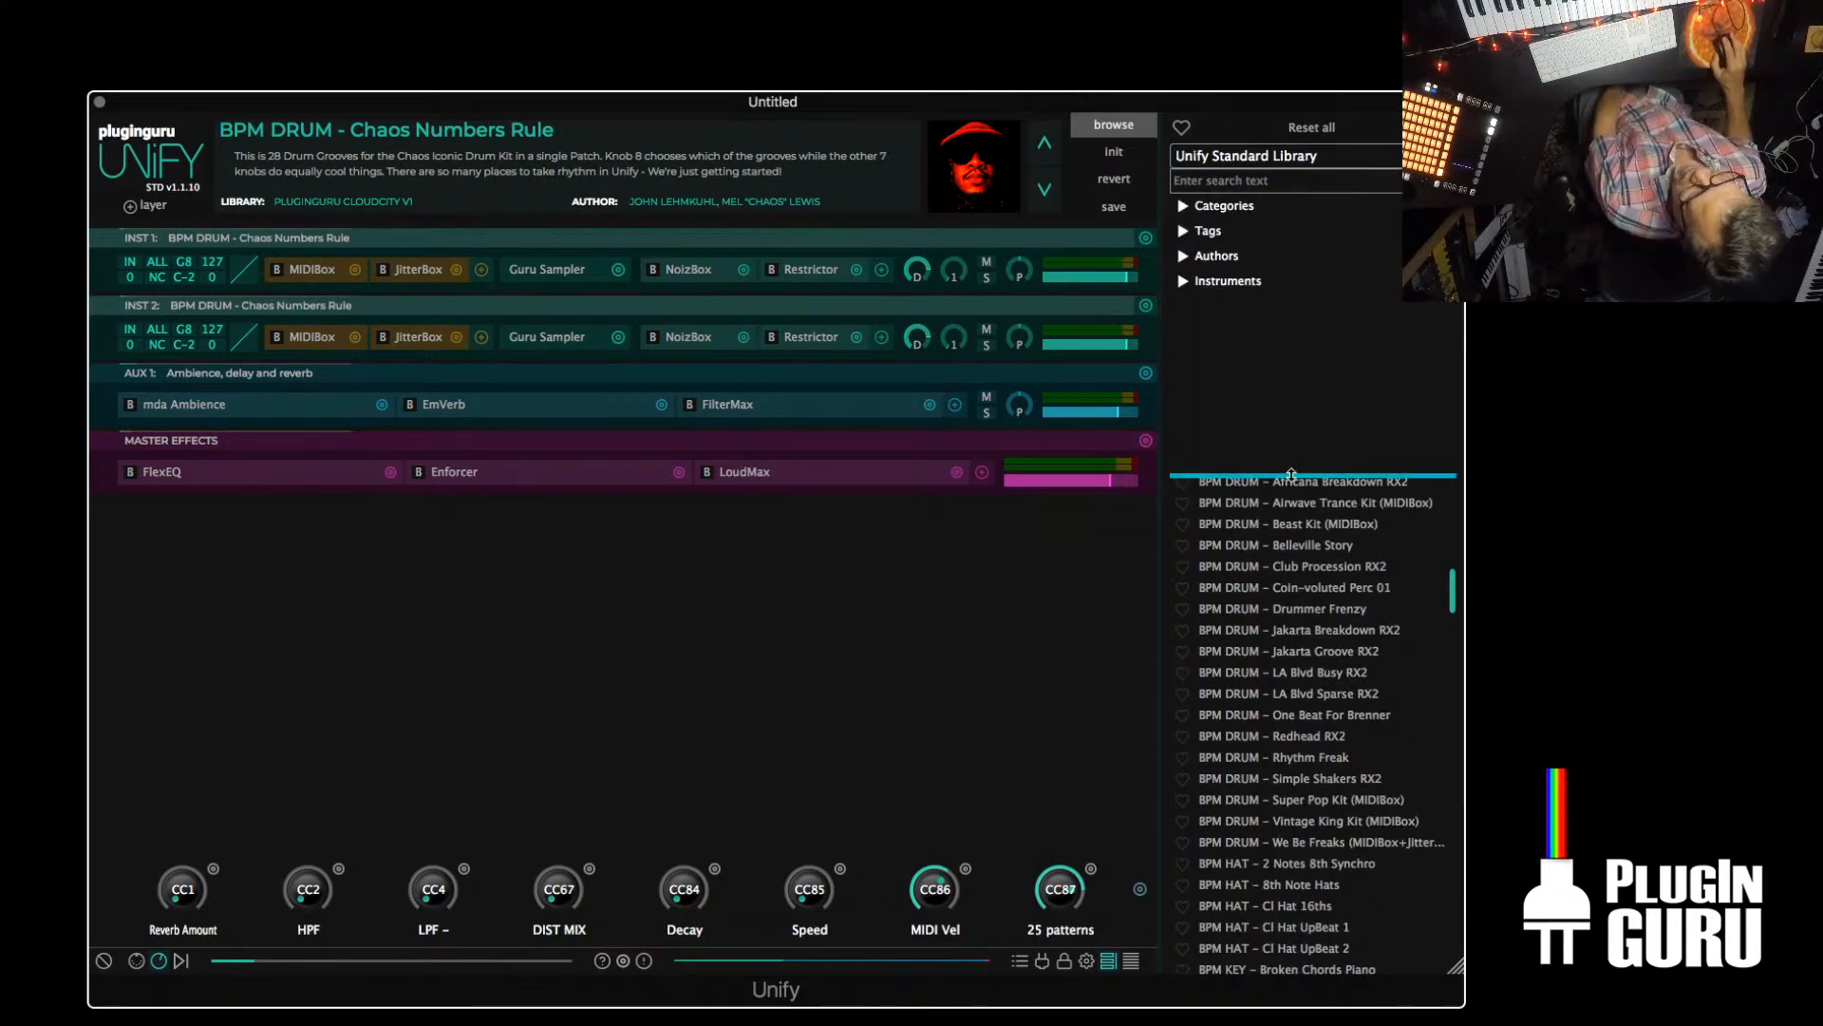
pyautogui.scroll(-5, 1348, 596)
pyautogui.scroll(-2, 1348, 597)
pyautogui.scroll(2, 1347, 598)
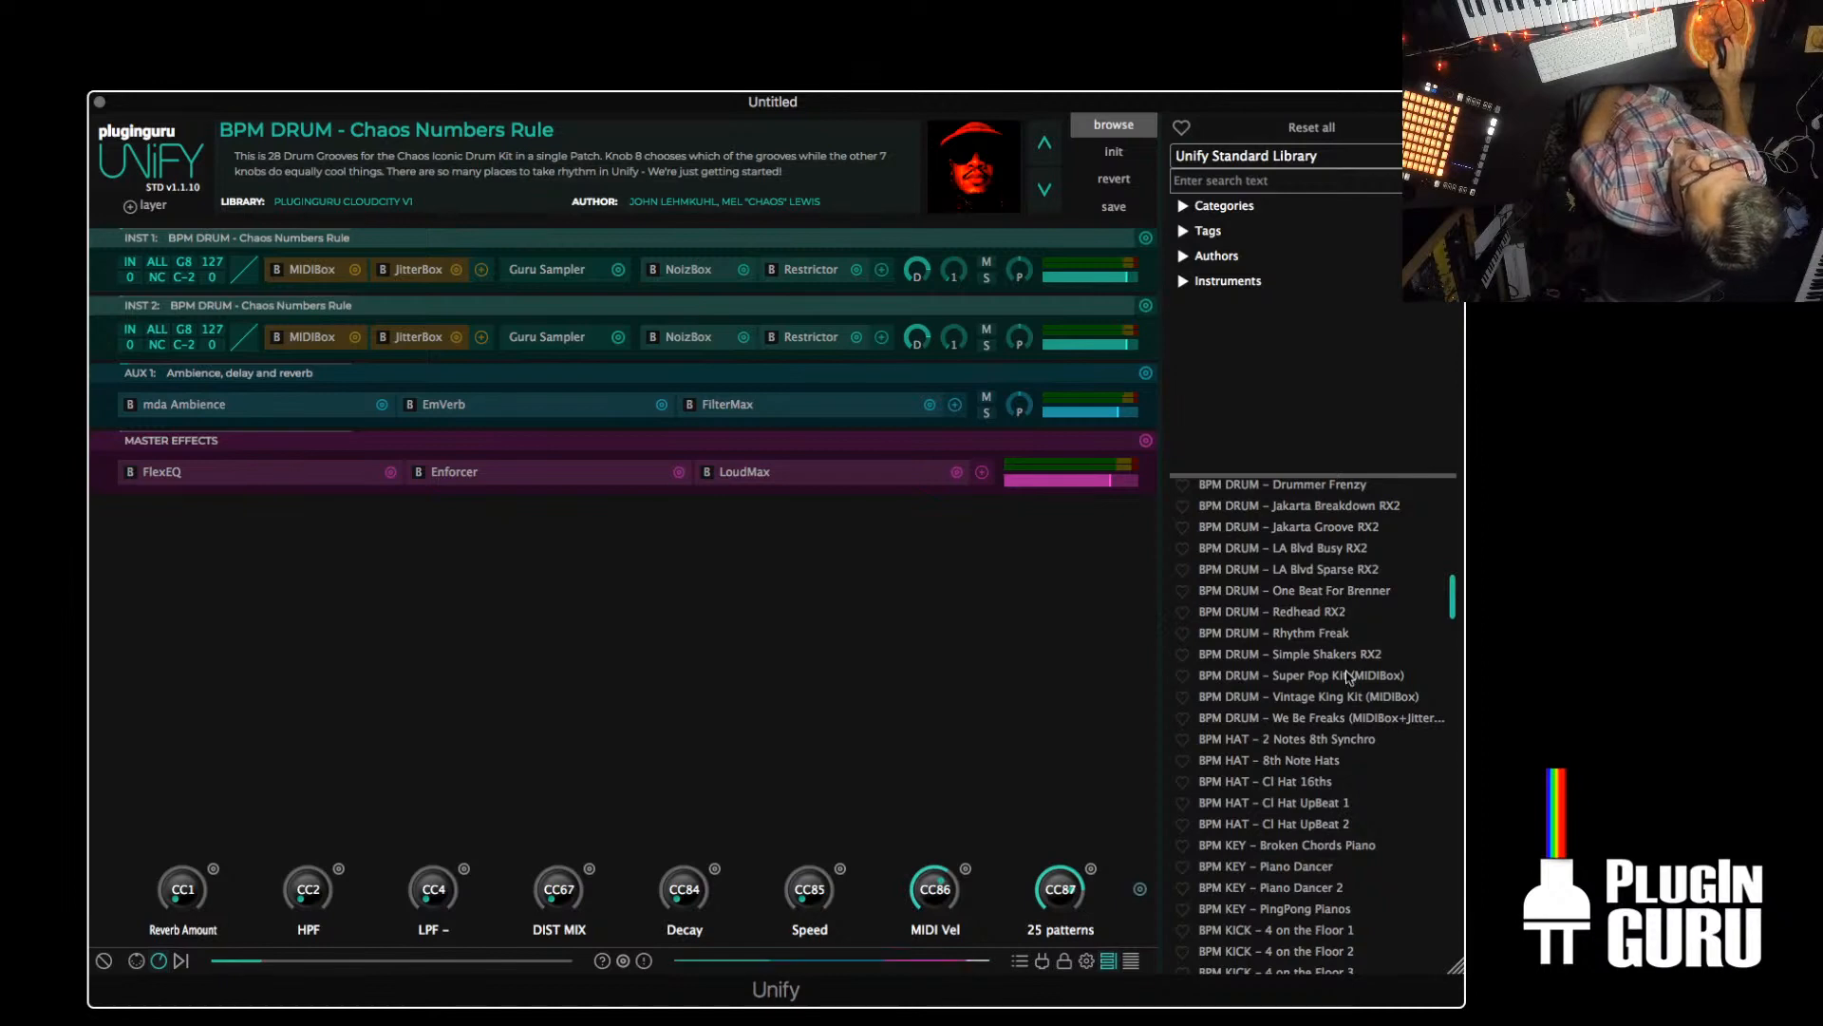
pyautogui.click(1301, 675)
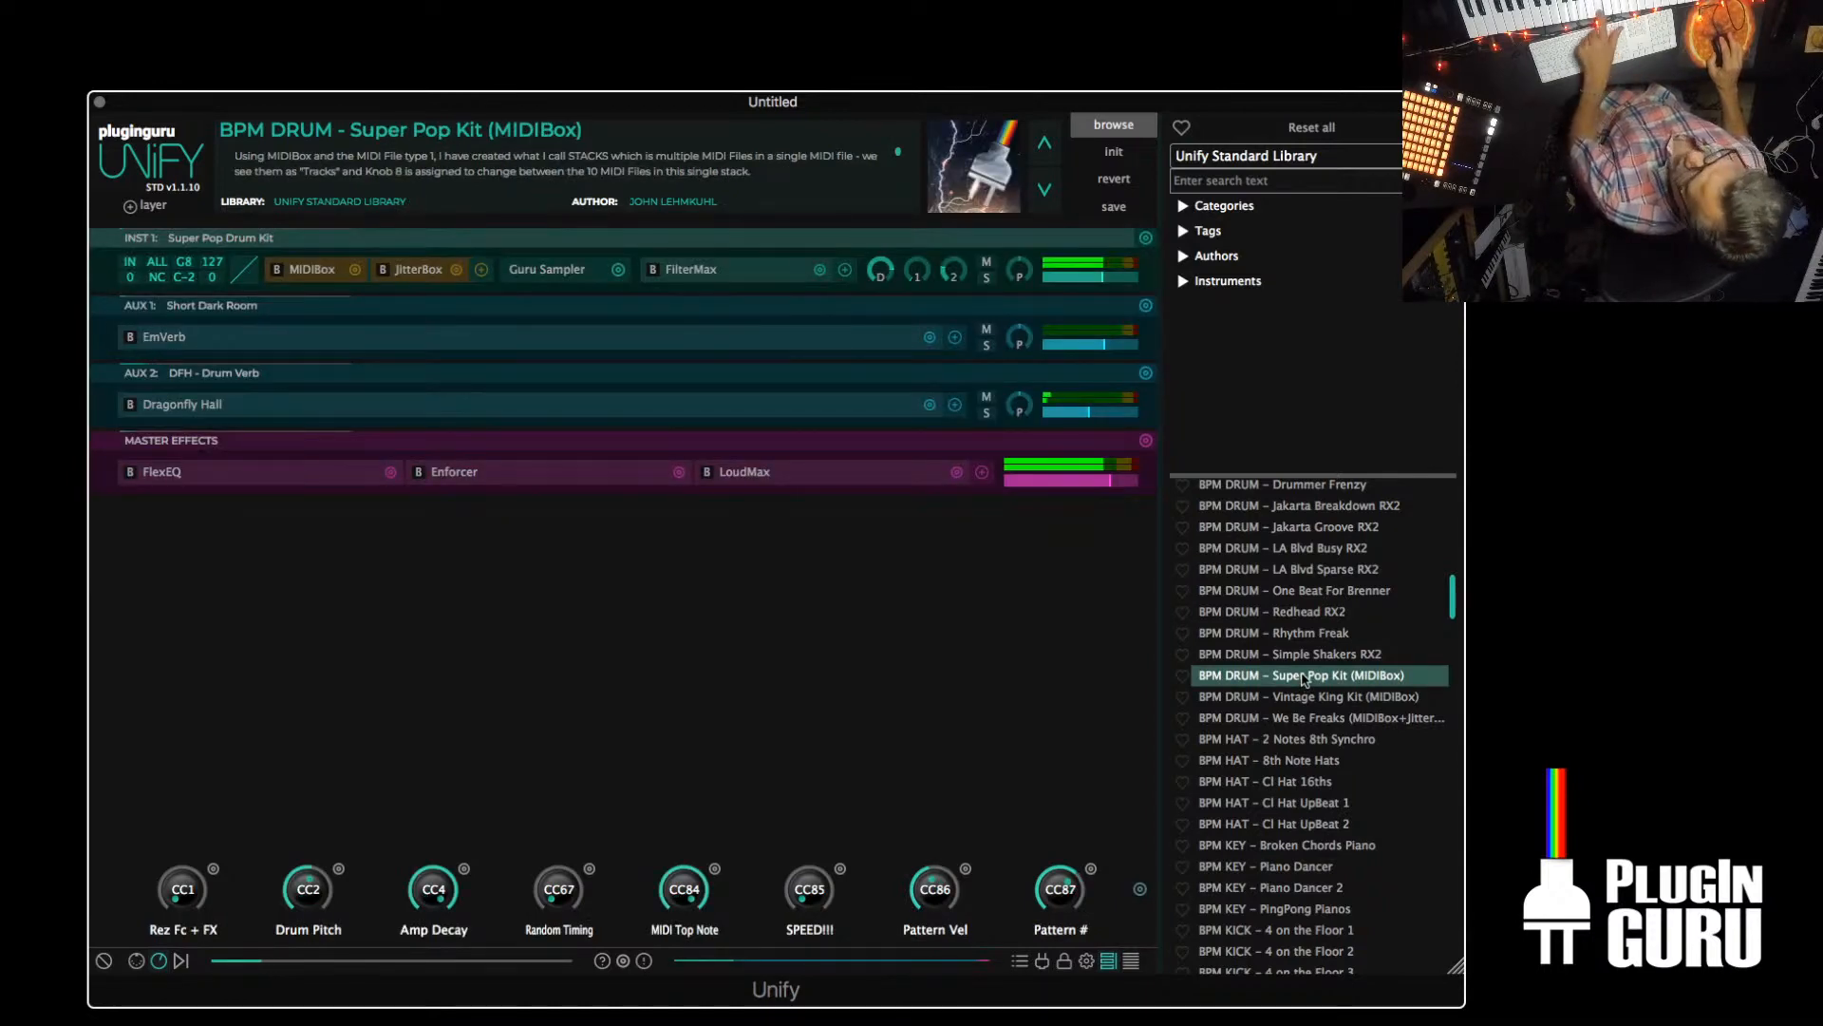
# Load the BASS SPLIT – LowFi Bass Bell patch from the Unify Standard Library
pyautogui.scroll(2, 1293, 659)
pyautogui.scroll(15, 1295, 658)
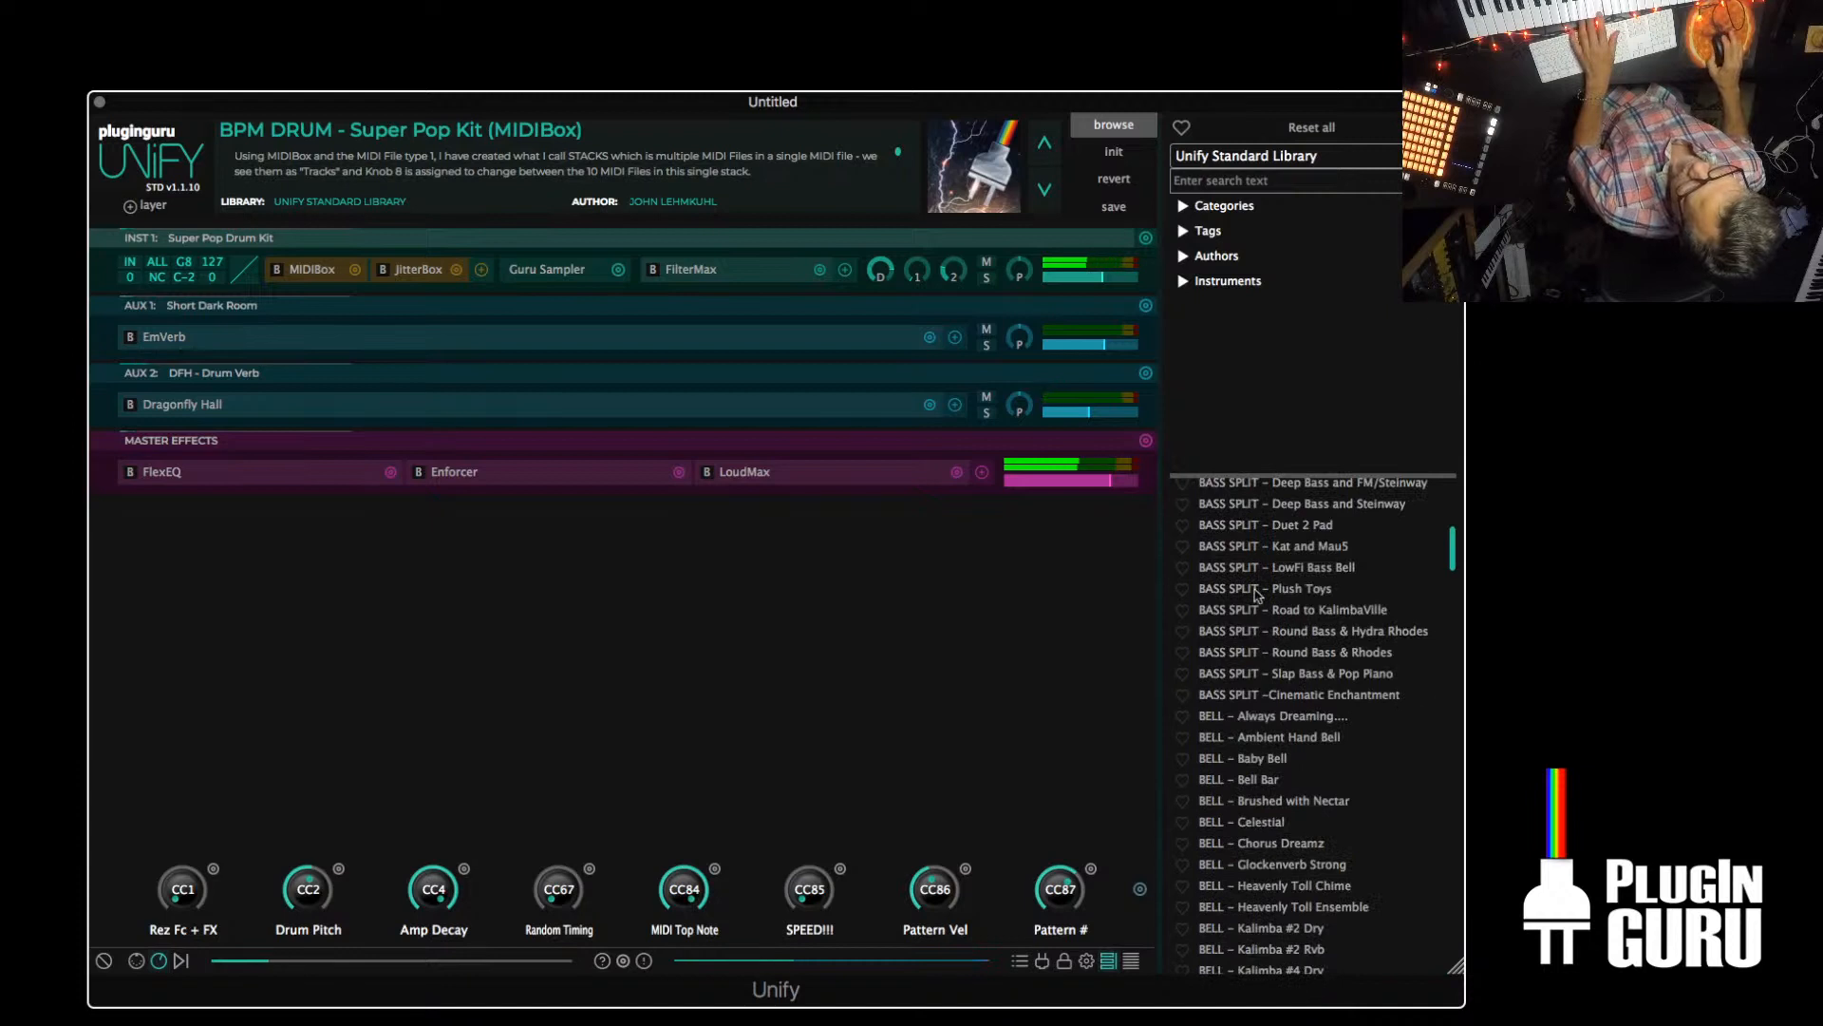
pyautogui.click(1301, 569)
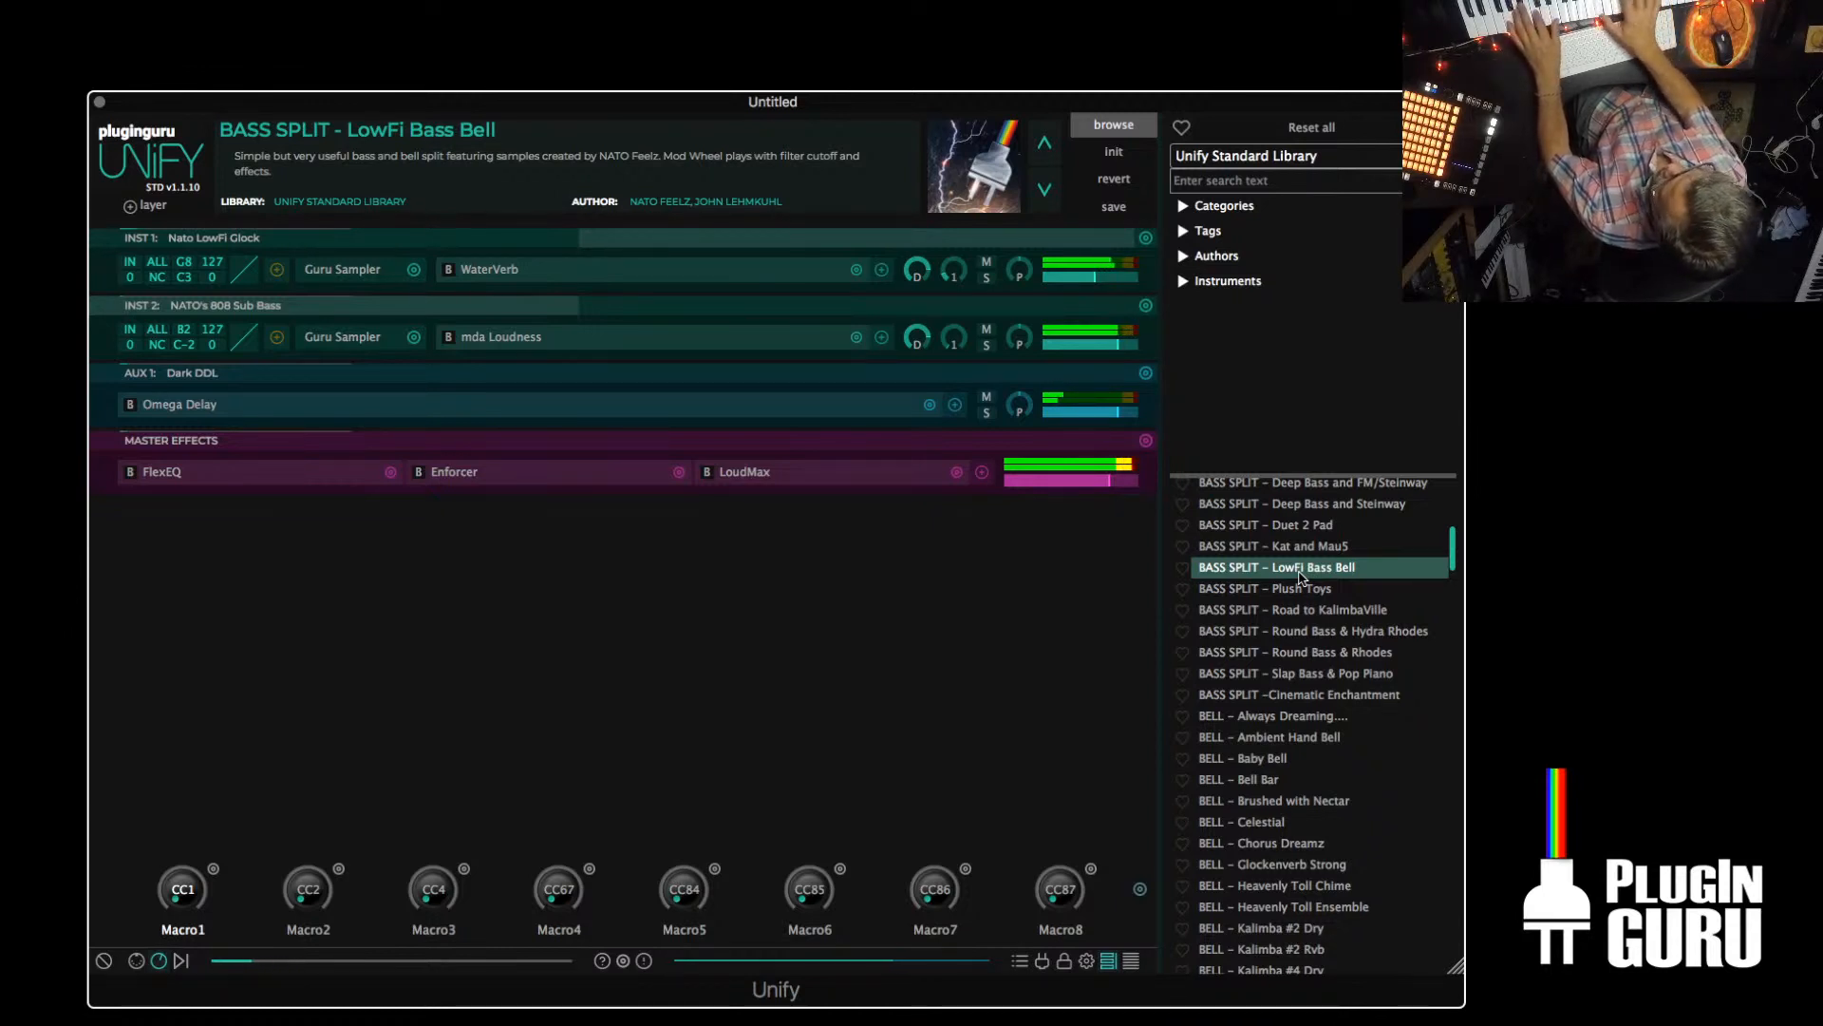
# Browse the Unify Standard Library back to the Arrival patches at the start of the list
pyautogui.scroll(15, 1299, 576)
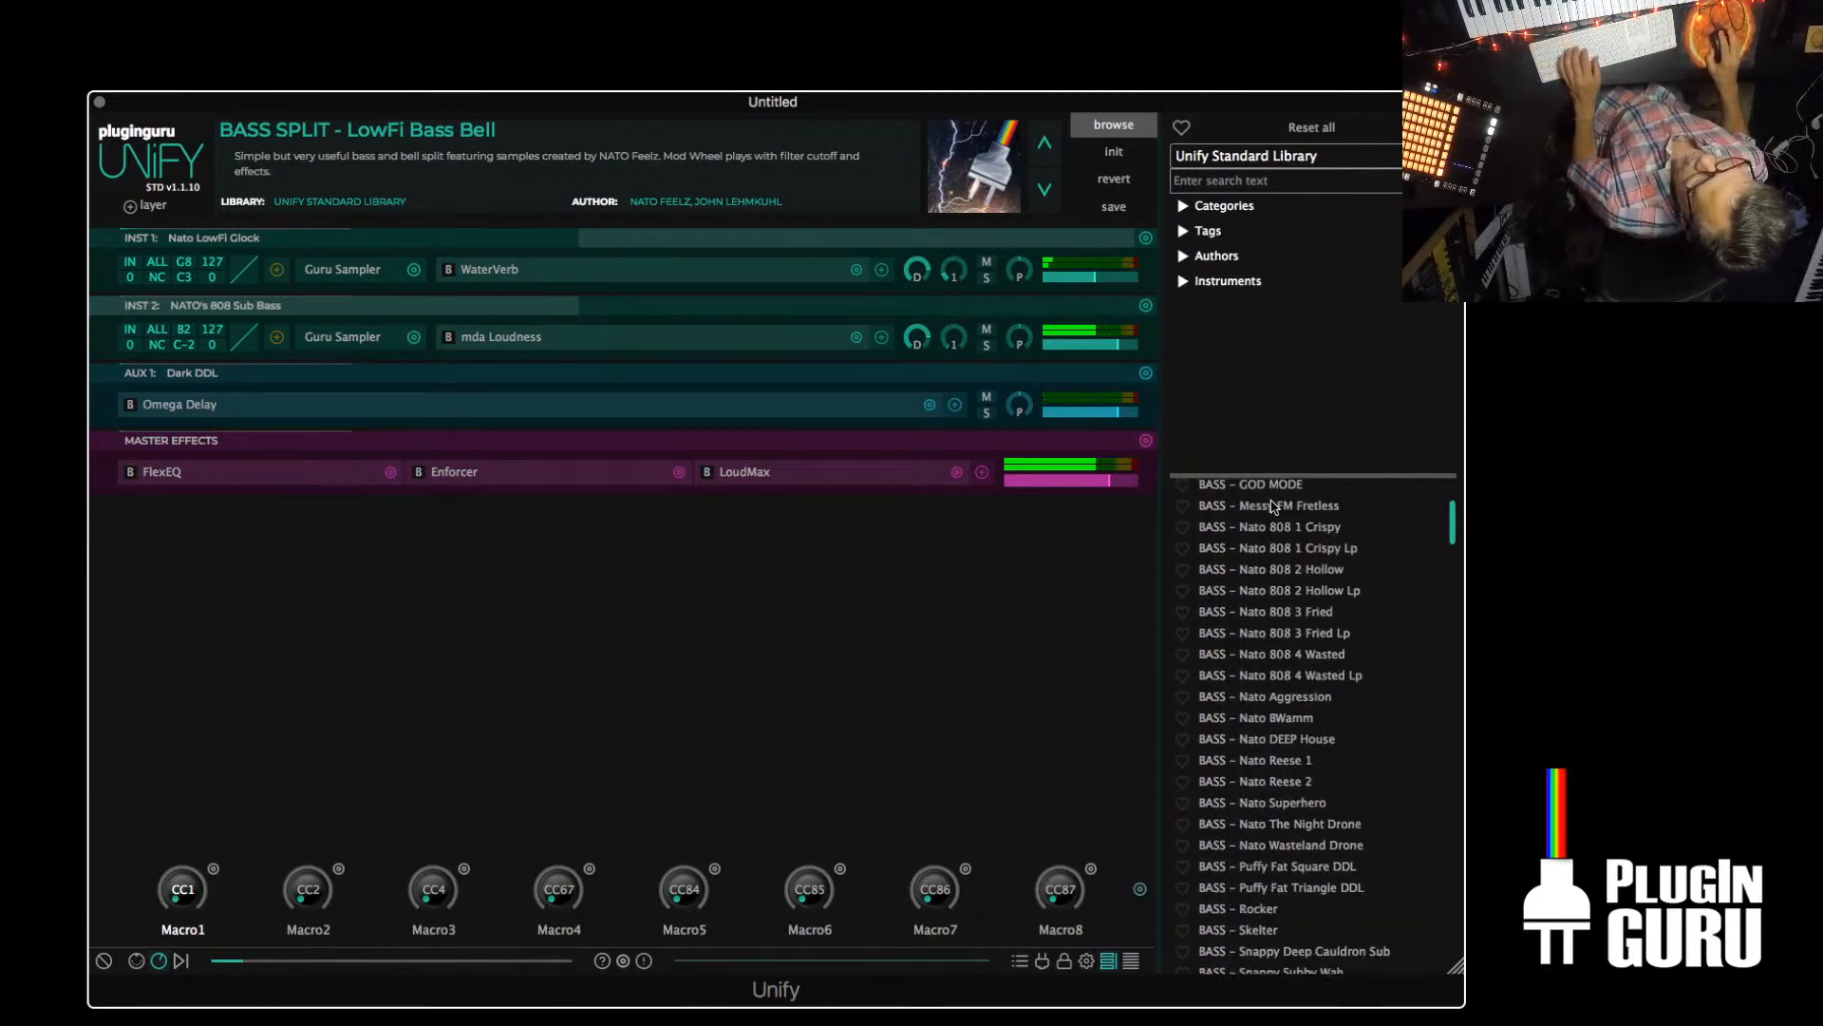
pyautogui.scroll(3, 1271, 507)
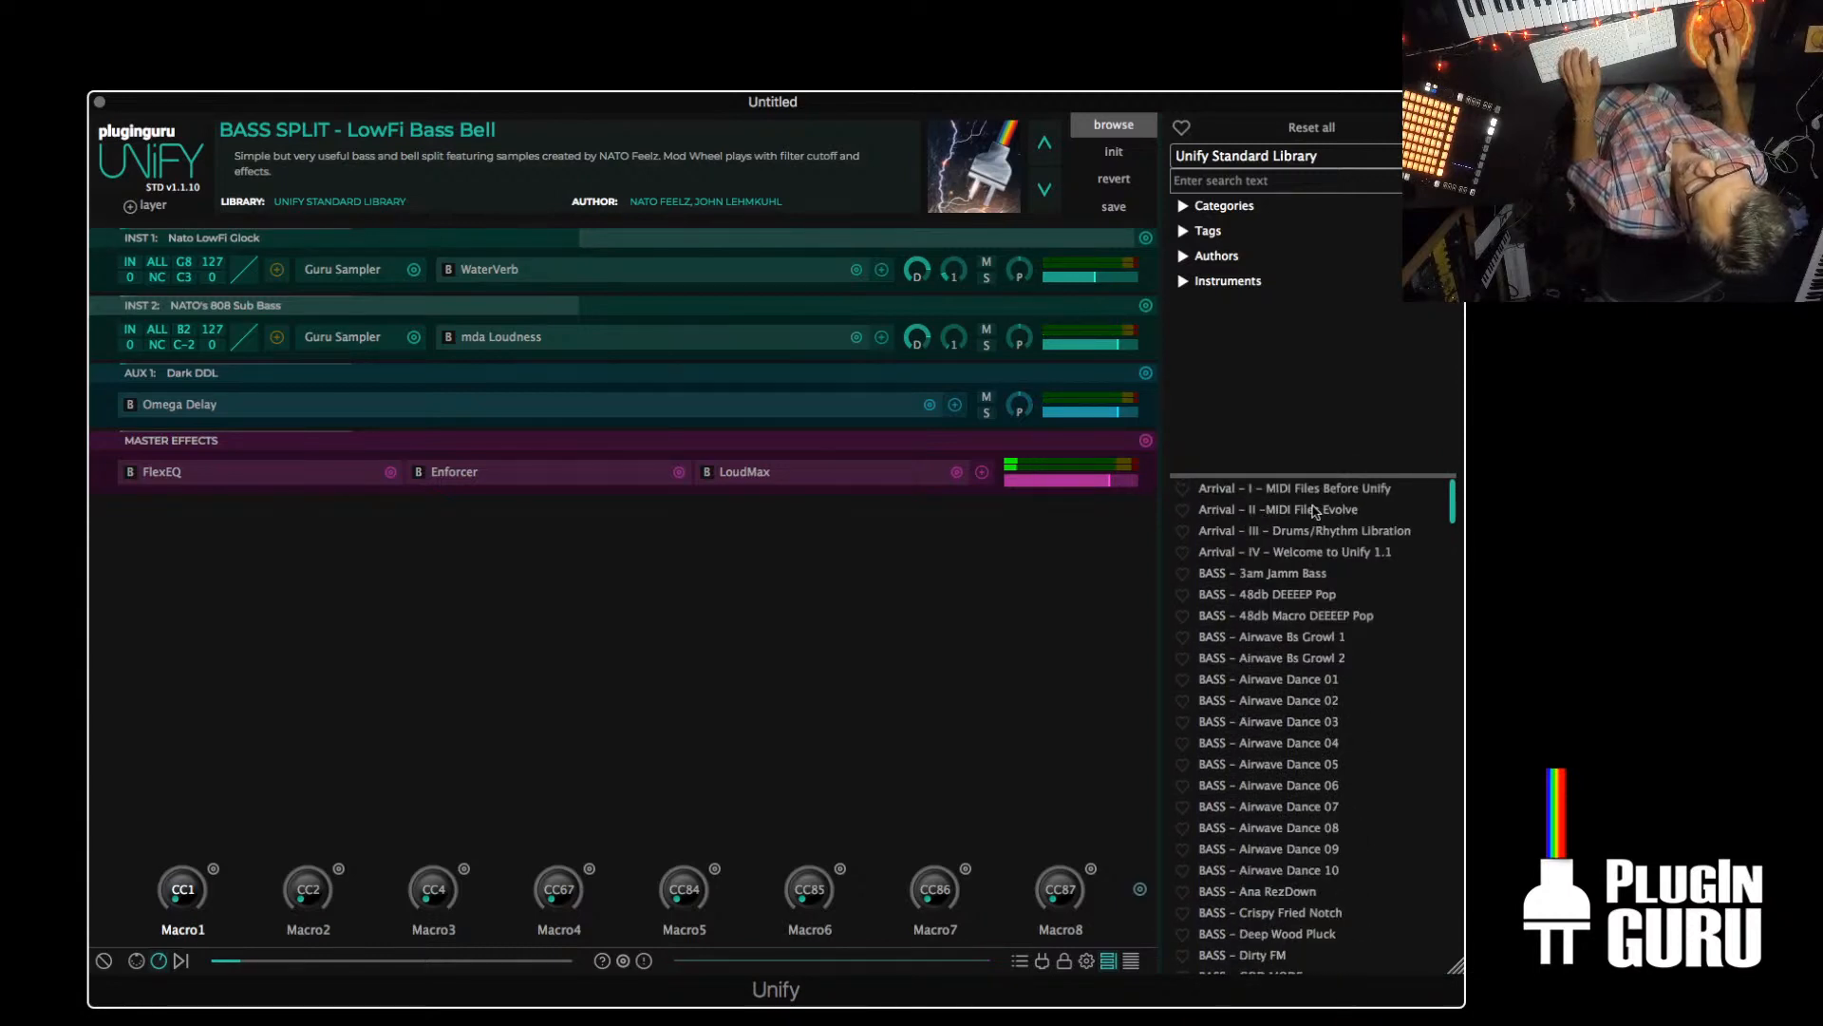
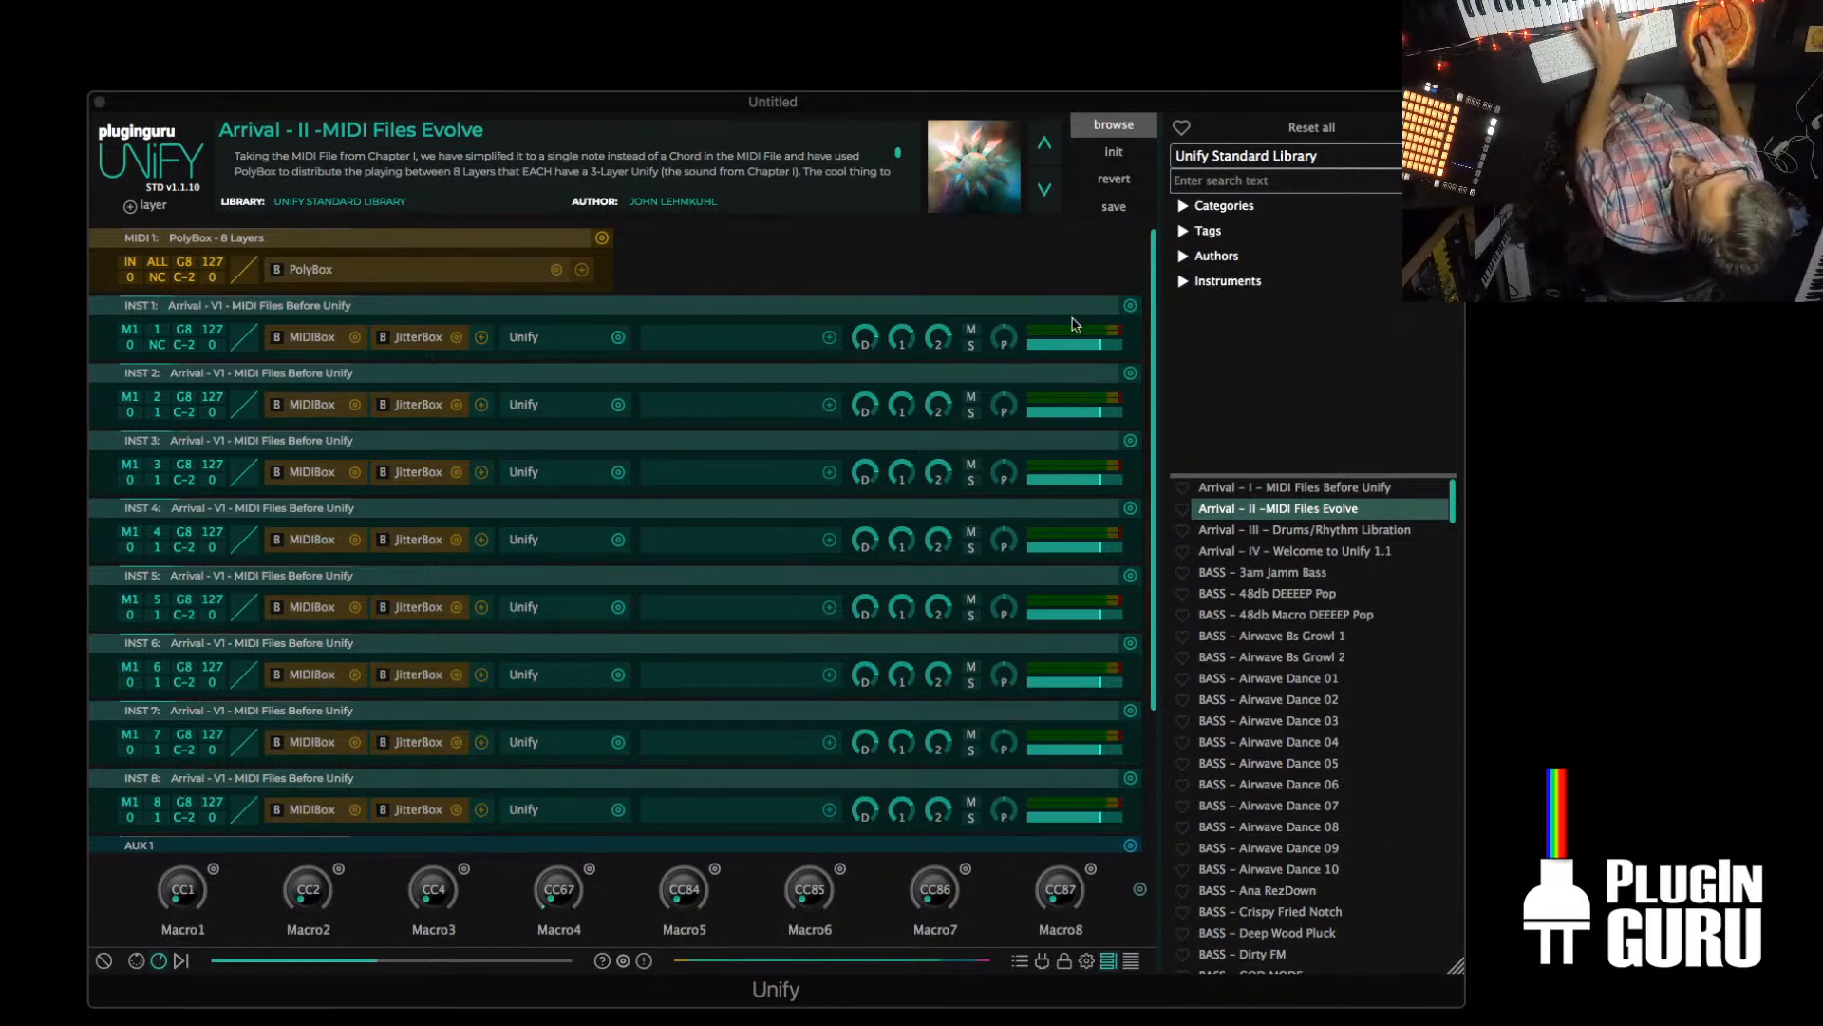
# Initialize the patch and switch the patch browser to the PlugInGuru O2 TetraSonics library
pyautogui.click(1114, 151)
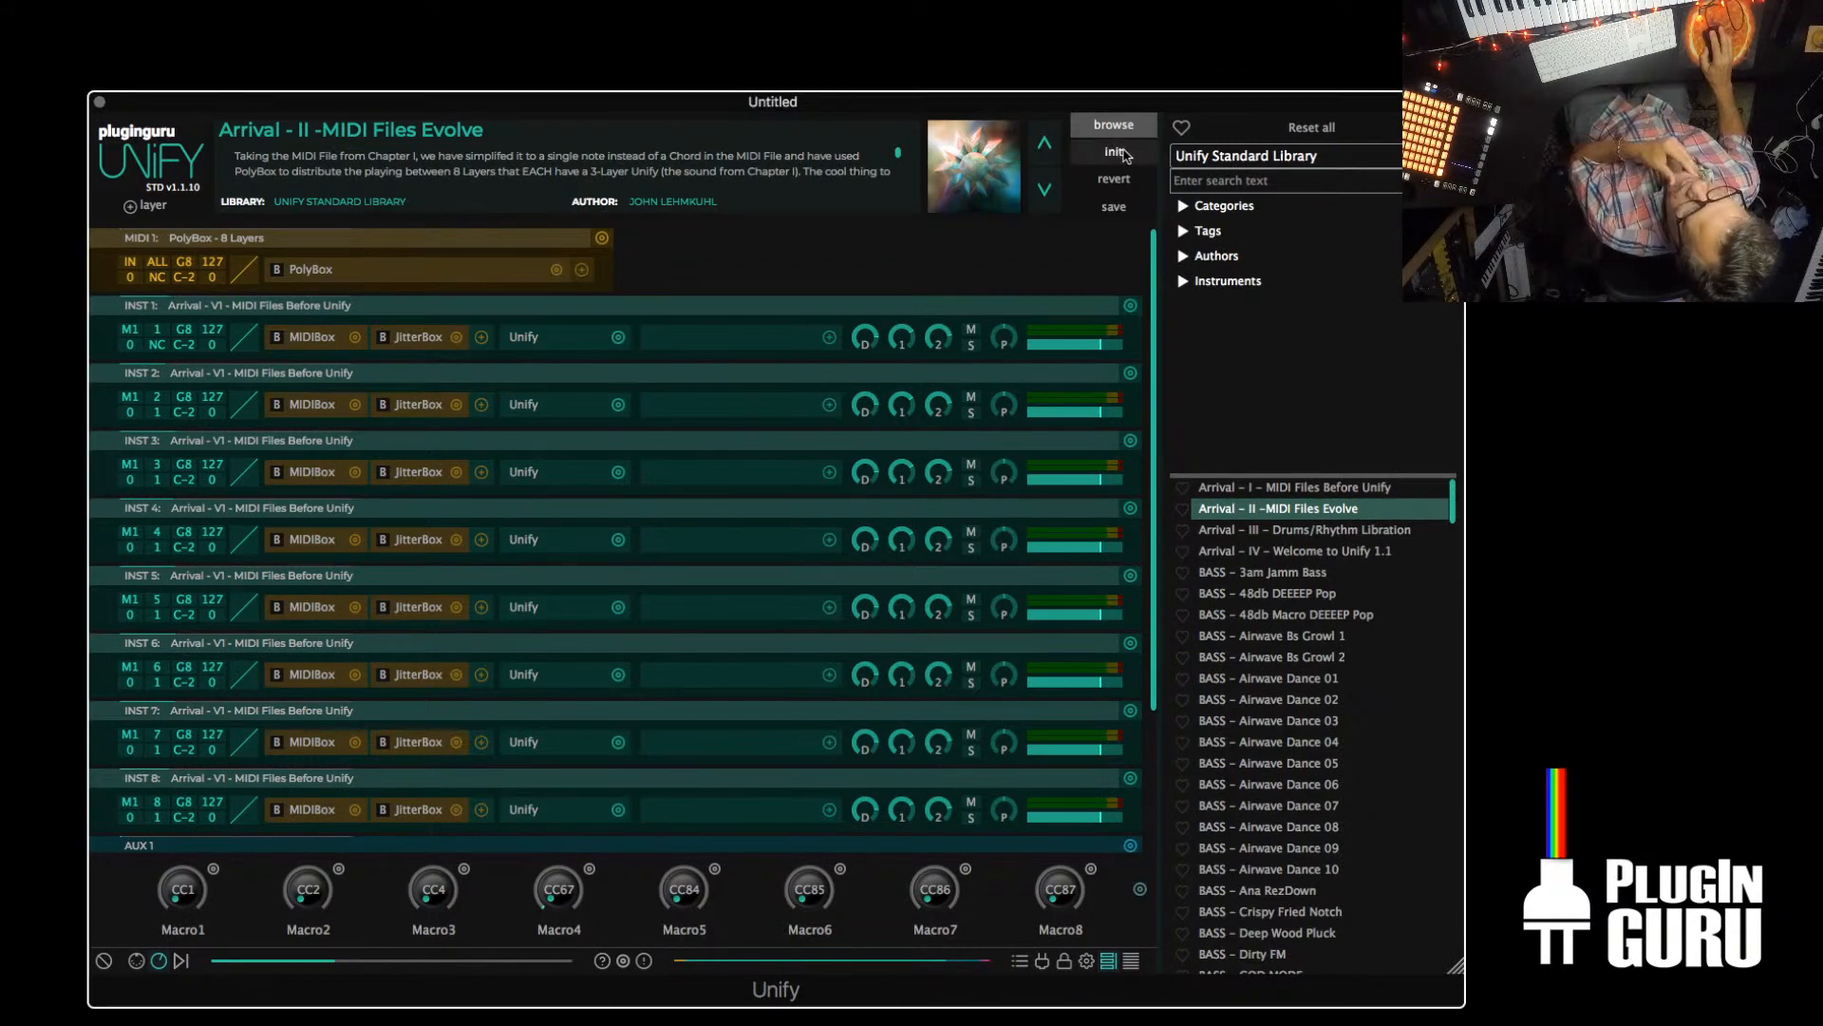
pyautogui.click(1247, 156)
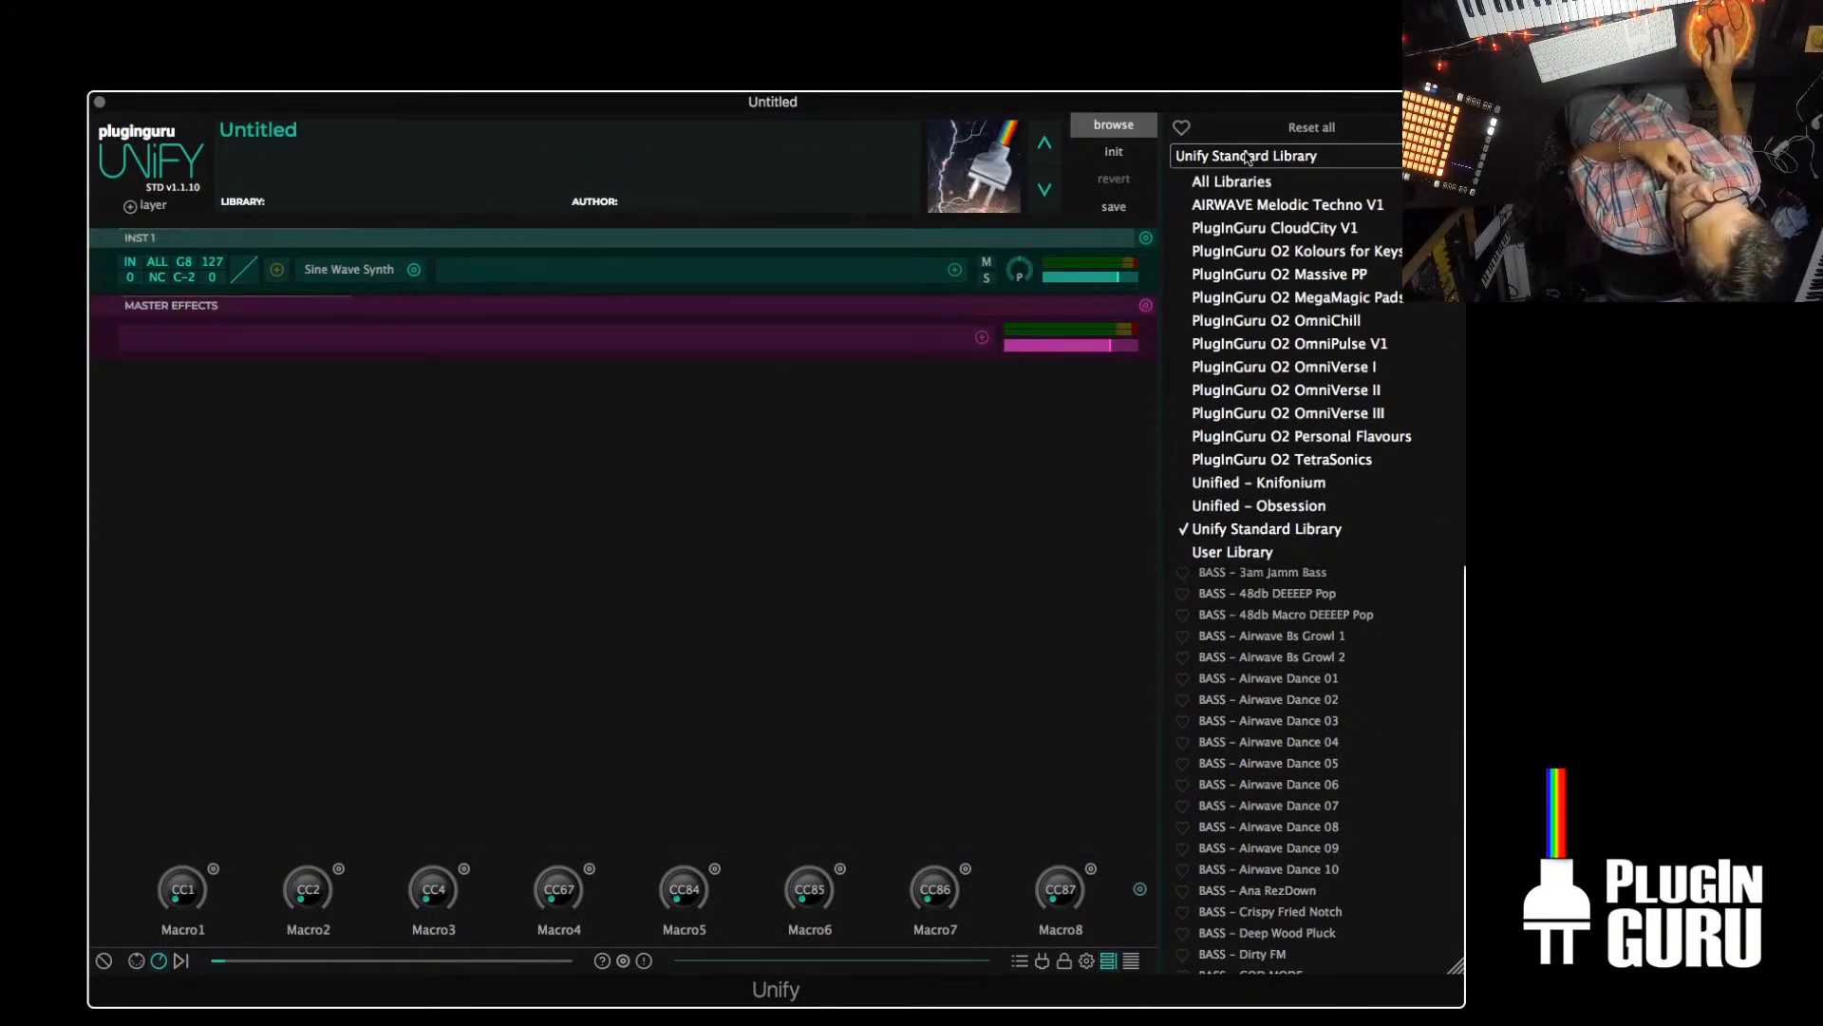
pyautogui.click(1281, 461)
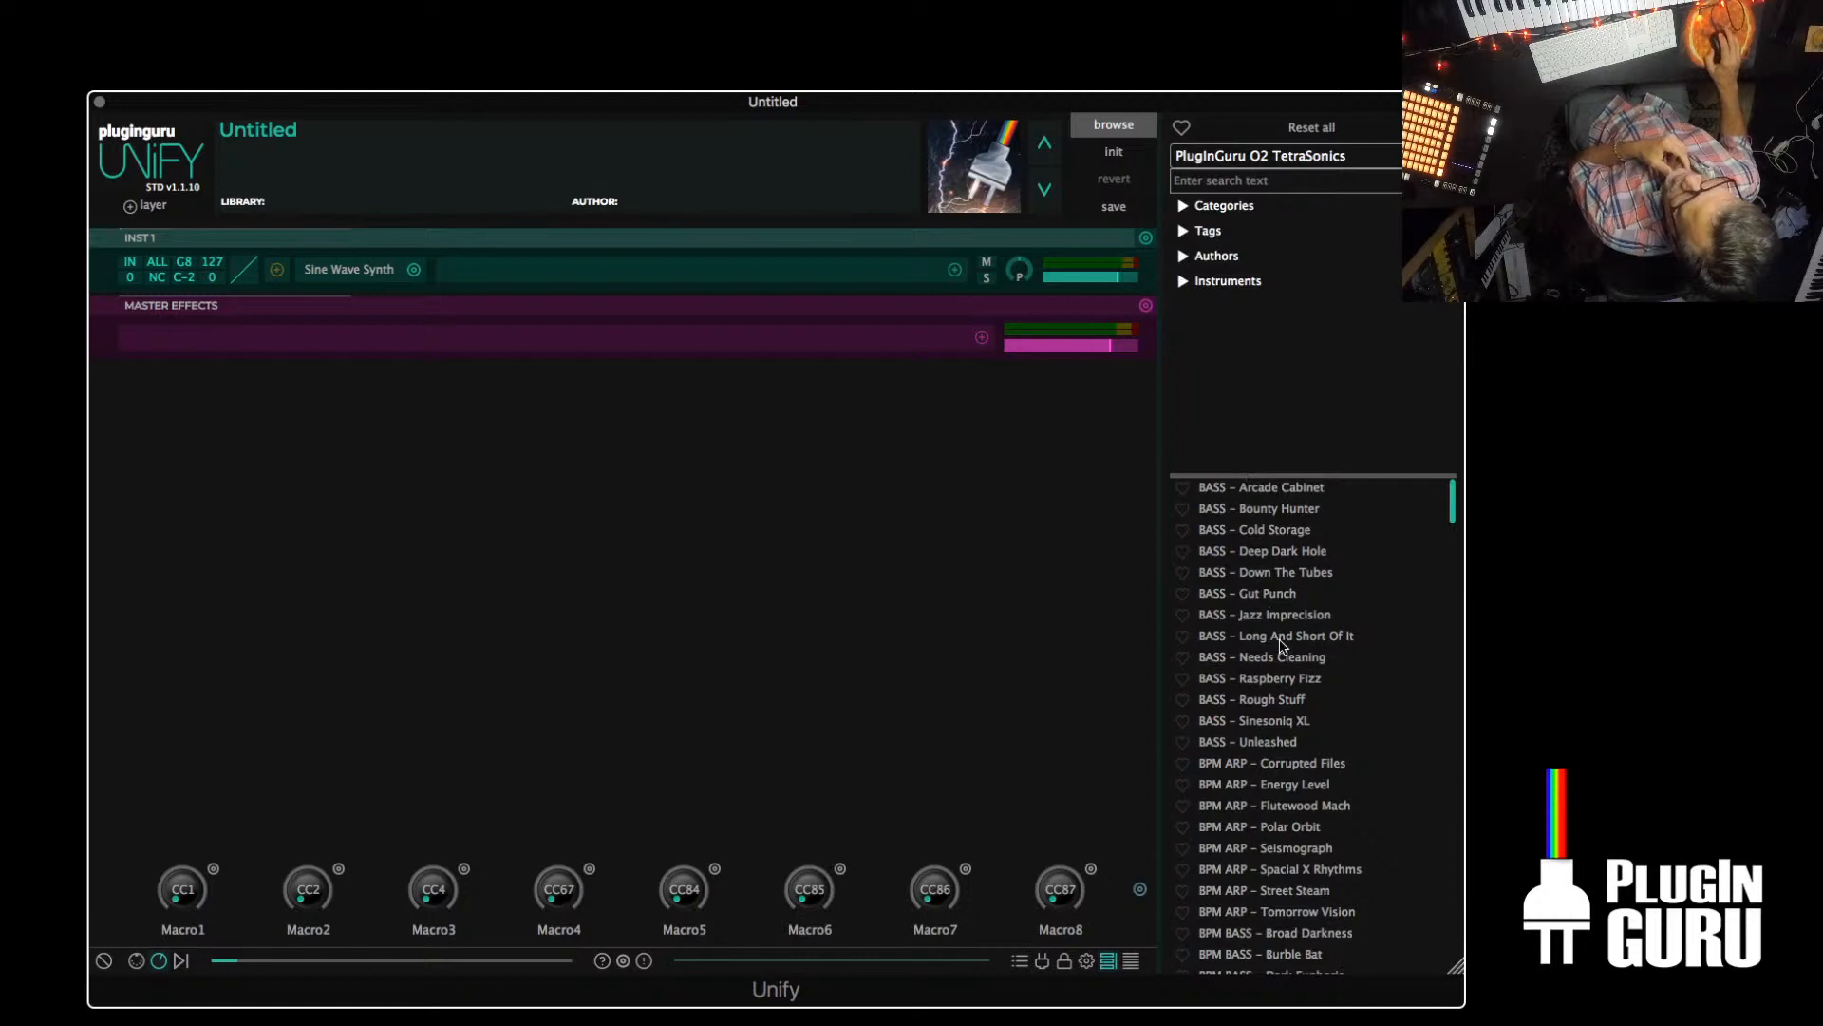
# Audition BPM PAD – Harmonic Content from the TetraSonics library and load BPM PAD – Lost Signal
pyautogui.scroll(-10, 1282, 665)
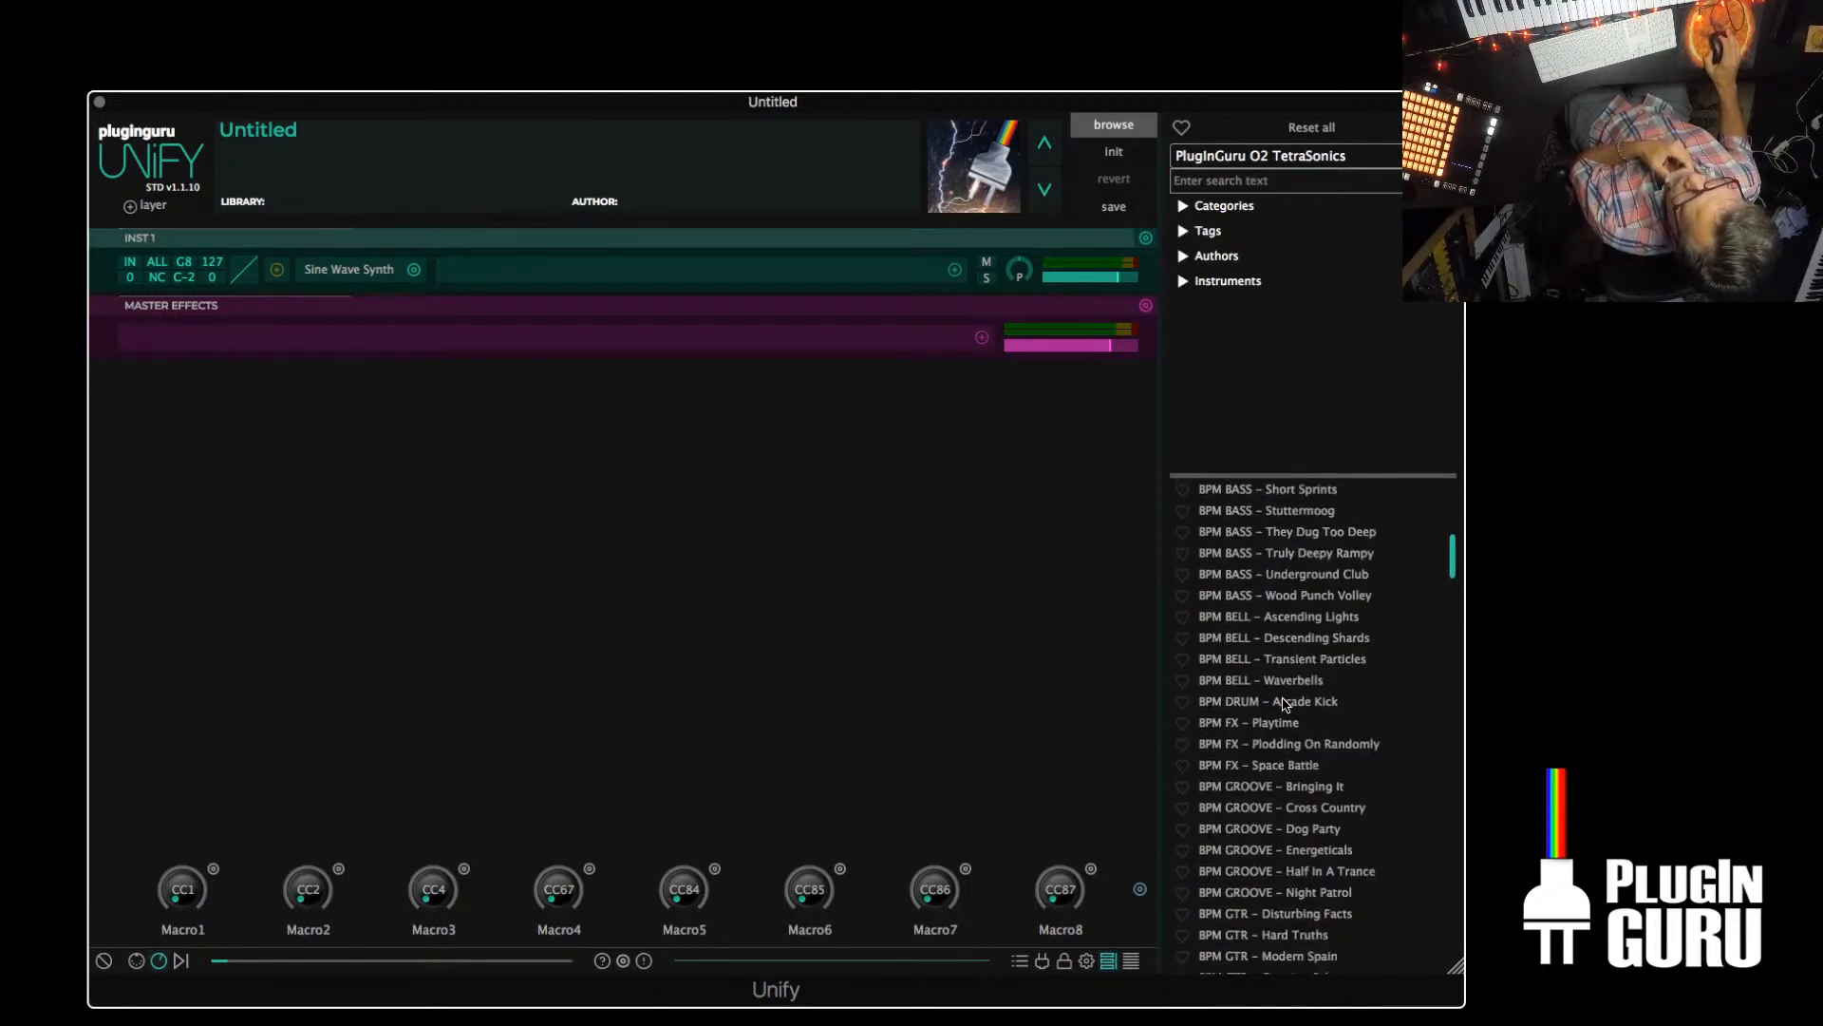
pyautogui.scroll(-7, 1282, 703)
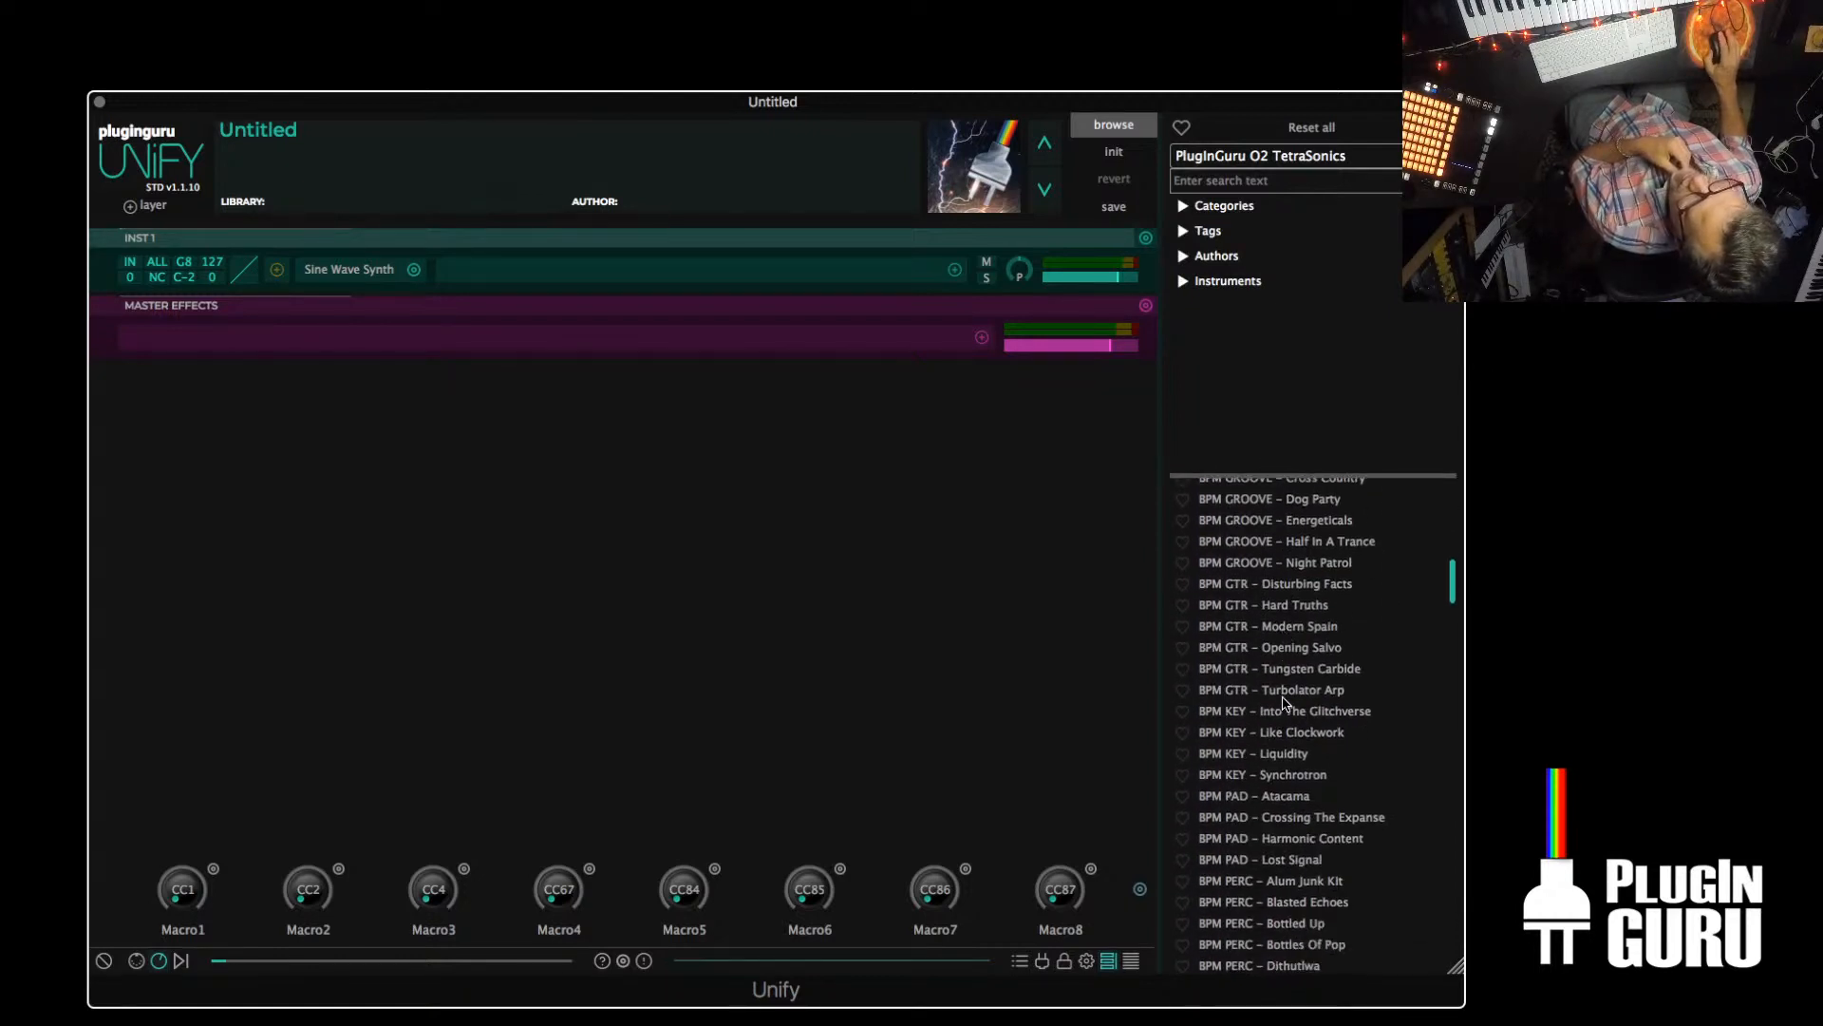
pyautogui.scroll(-3, 1283, 704)
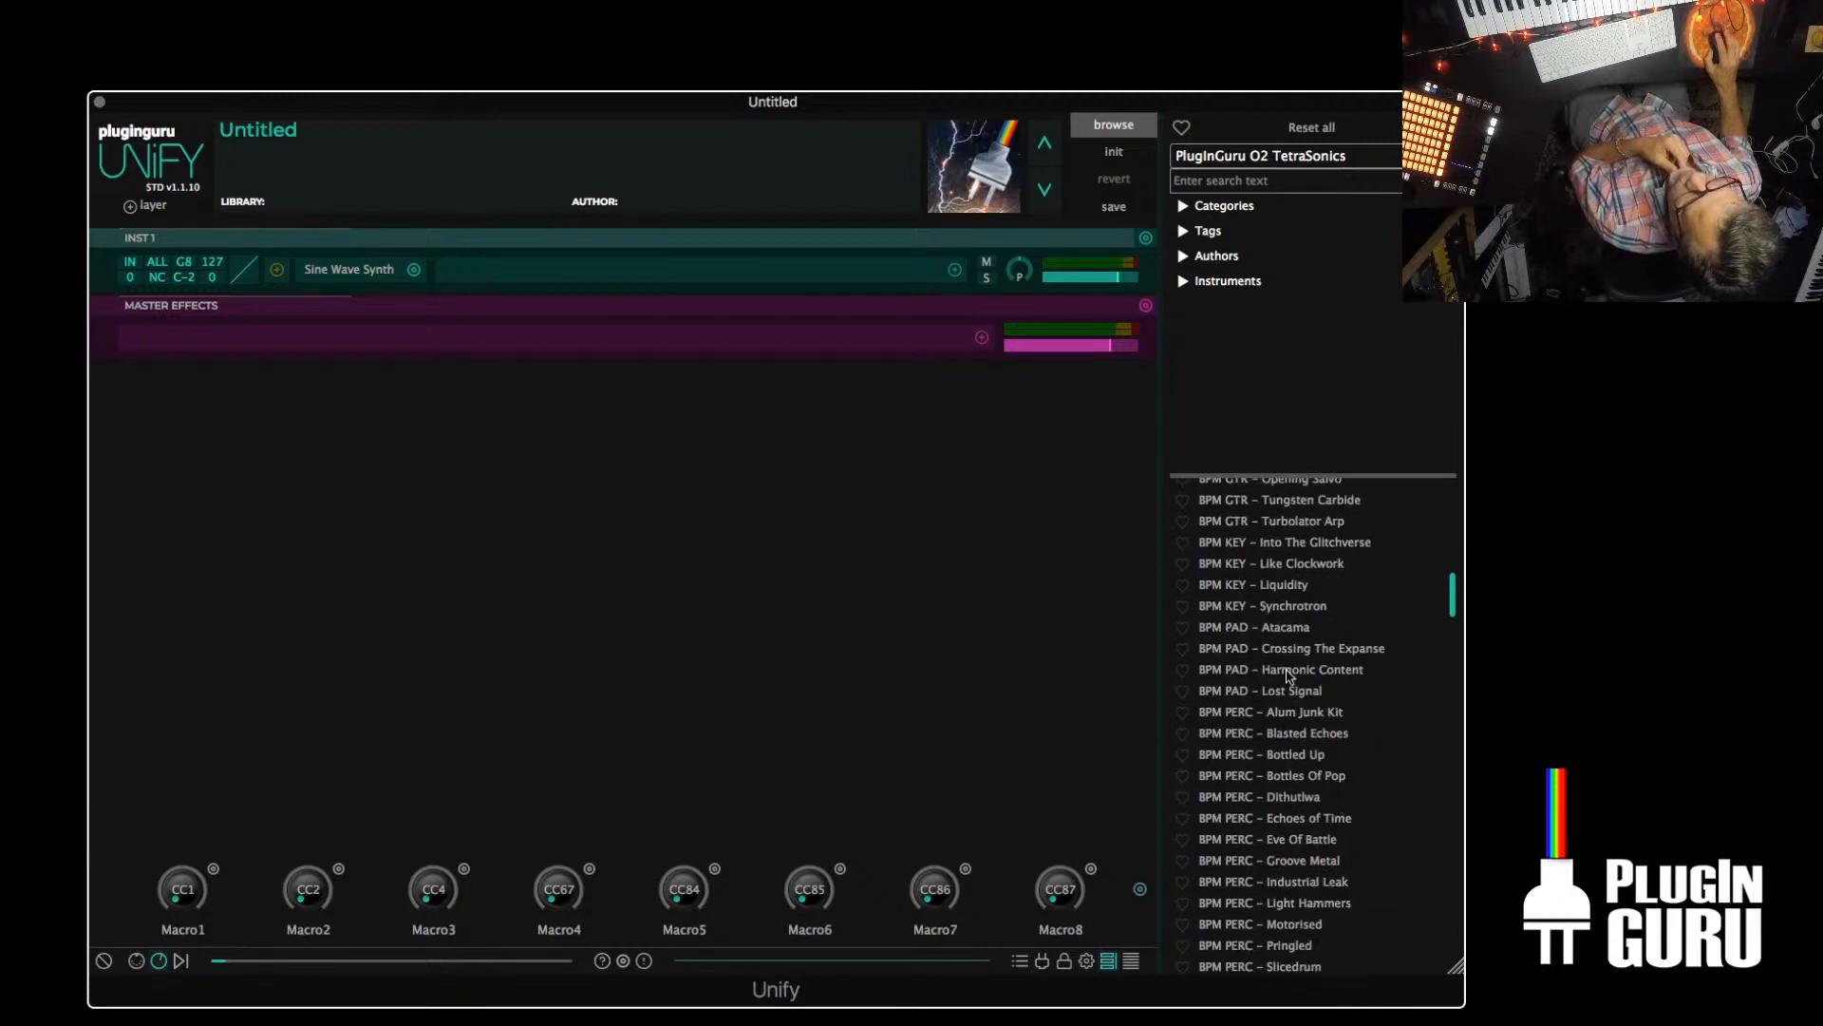
pyautogui.click(1283, 670)
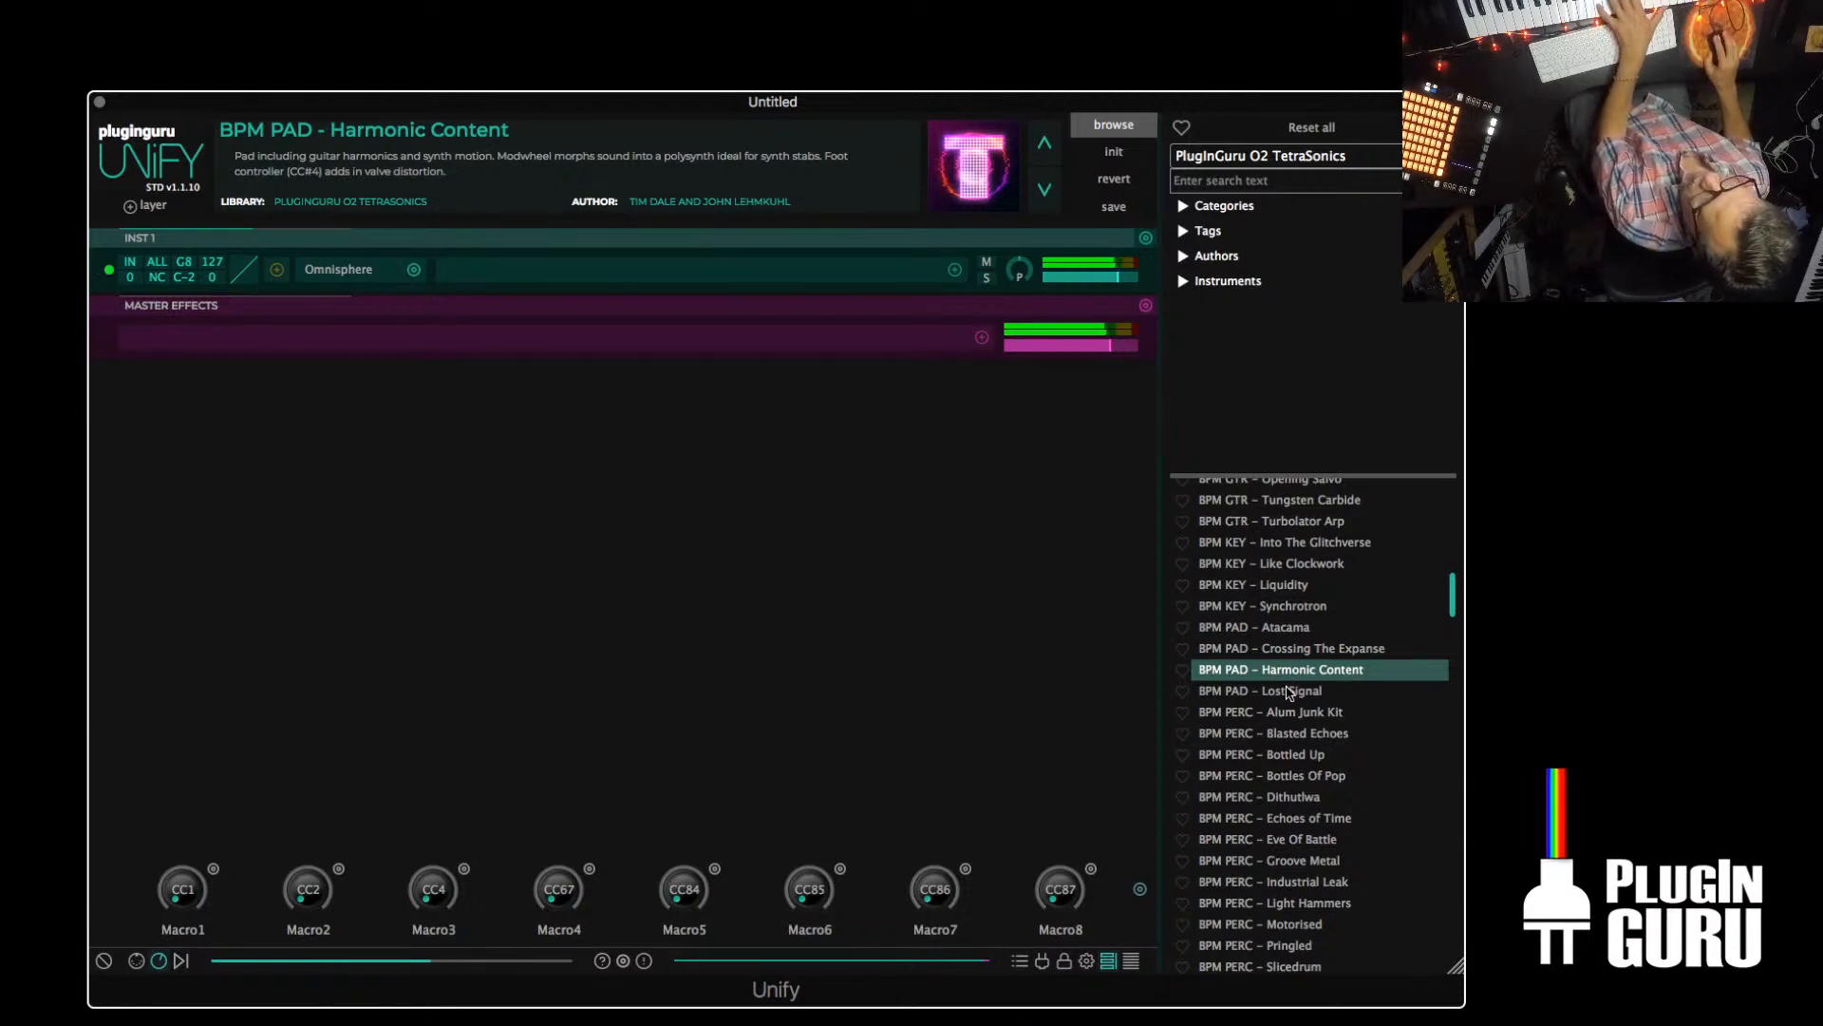
pyautogui.click(1290, 694)
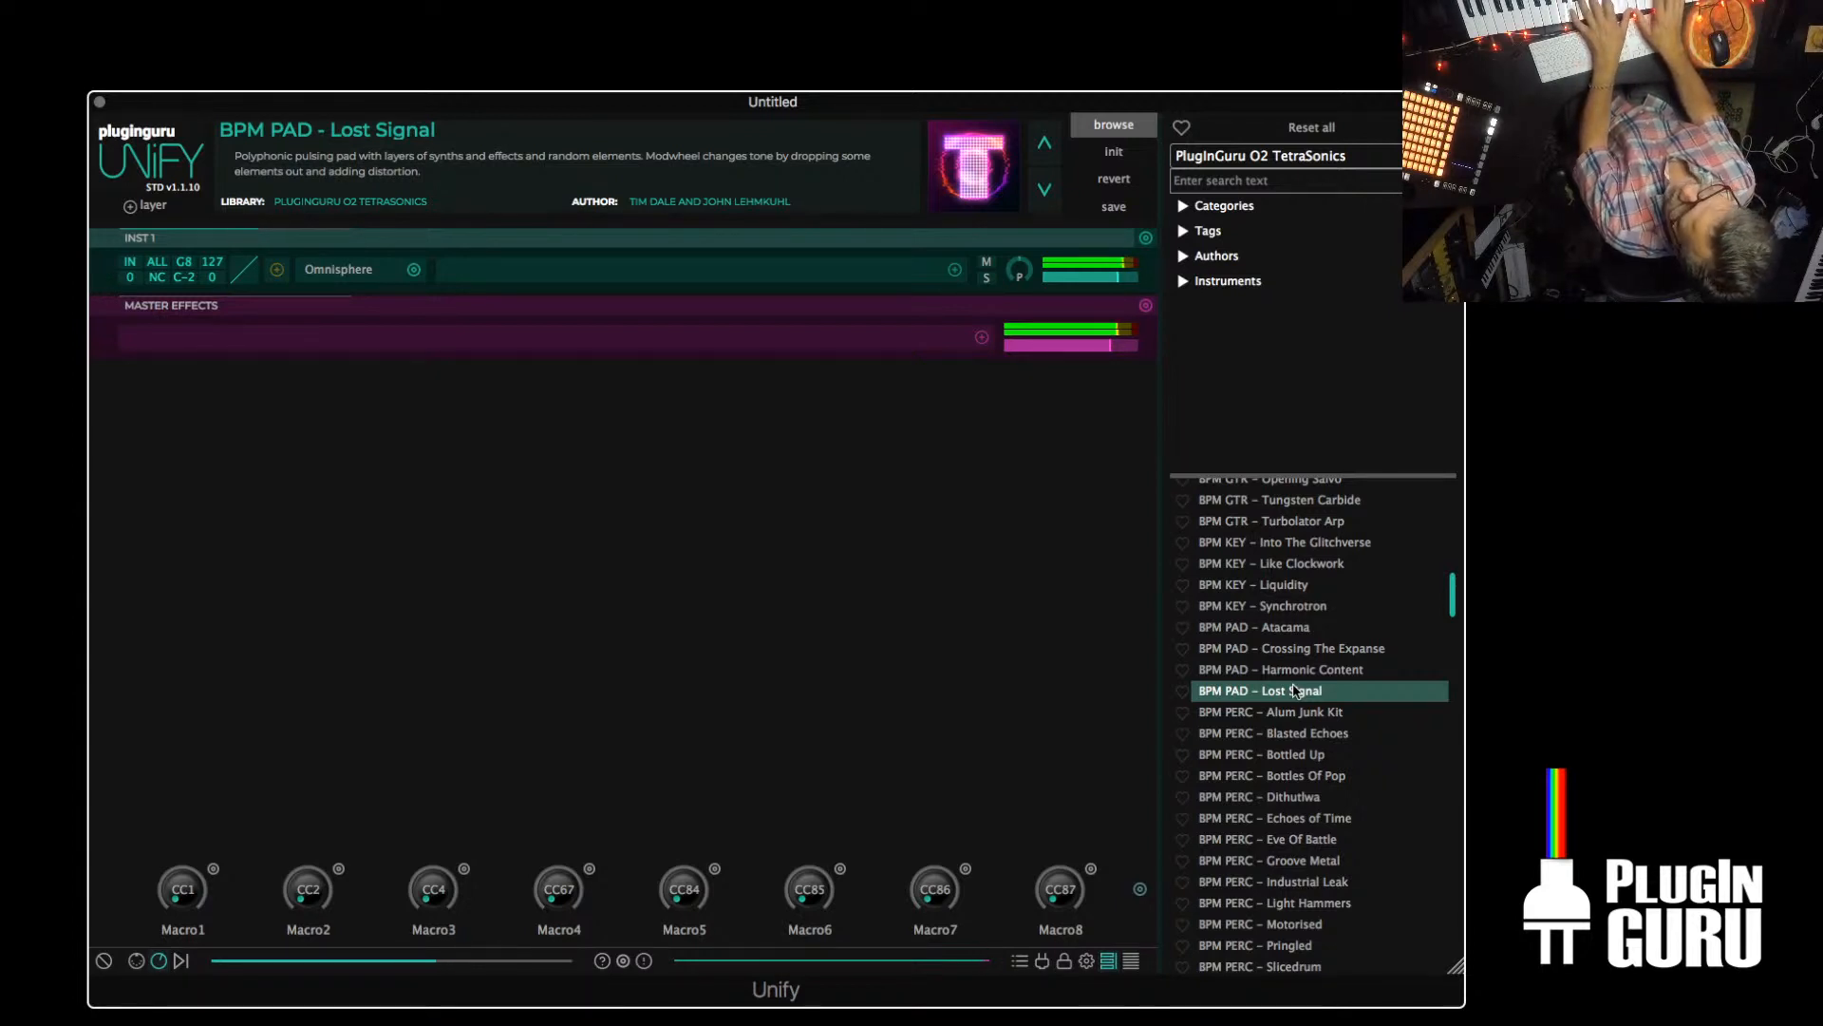
# Duplicate the INST 1 Omnisphere layer twice to make three identical layers
pyautogui.click(1138, 239)
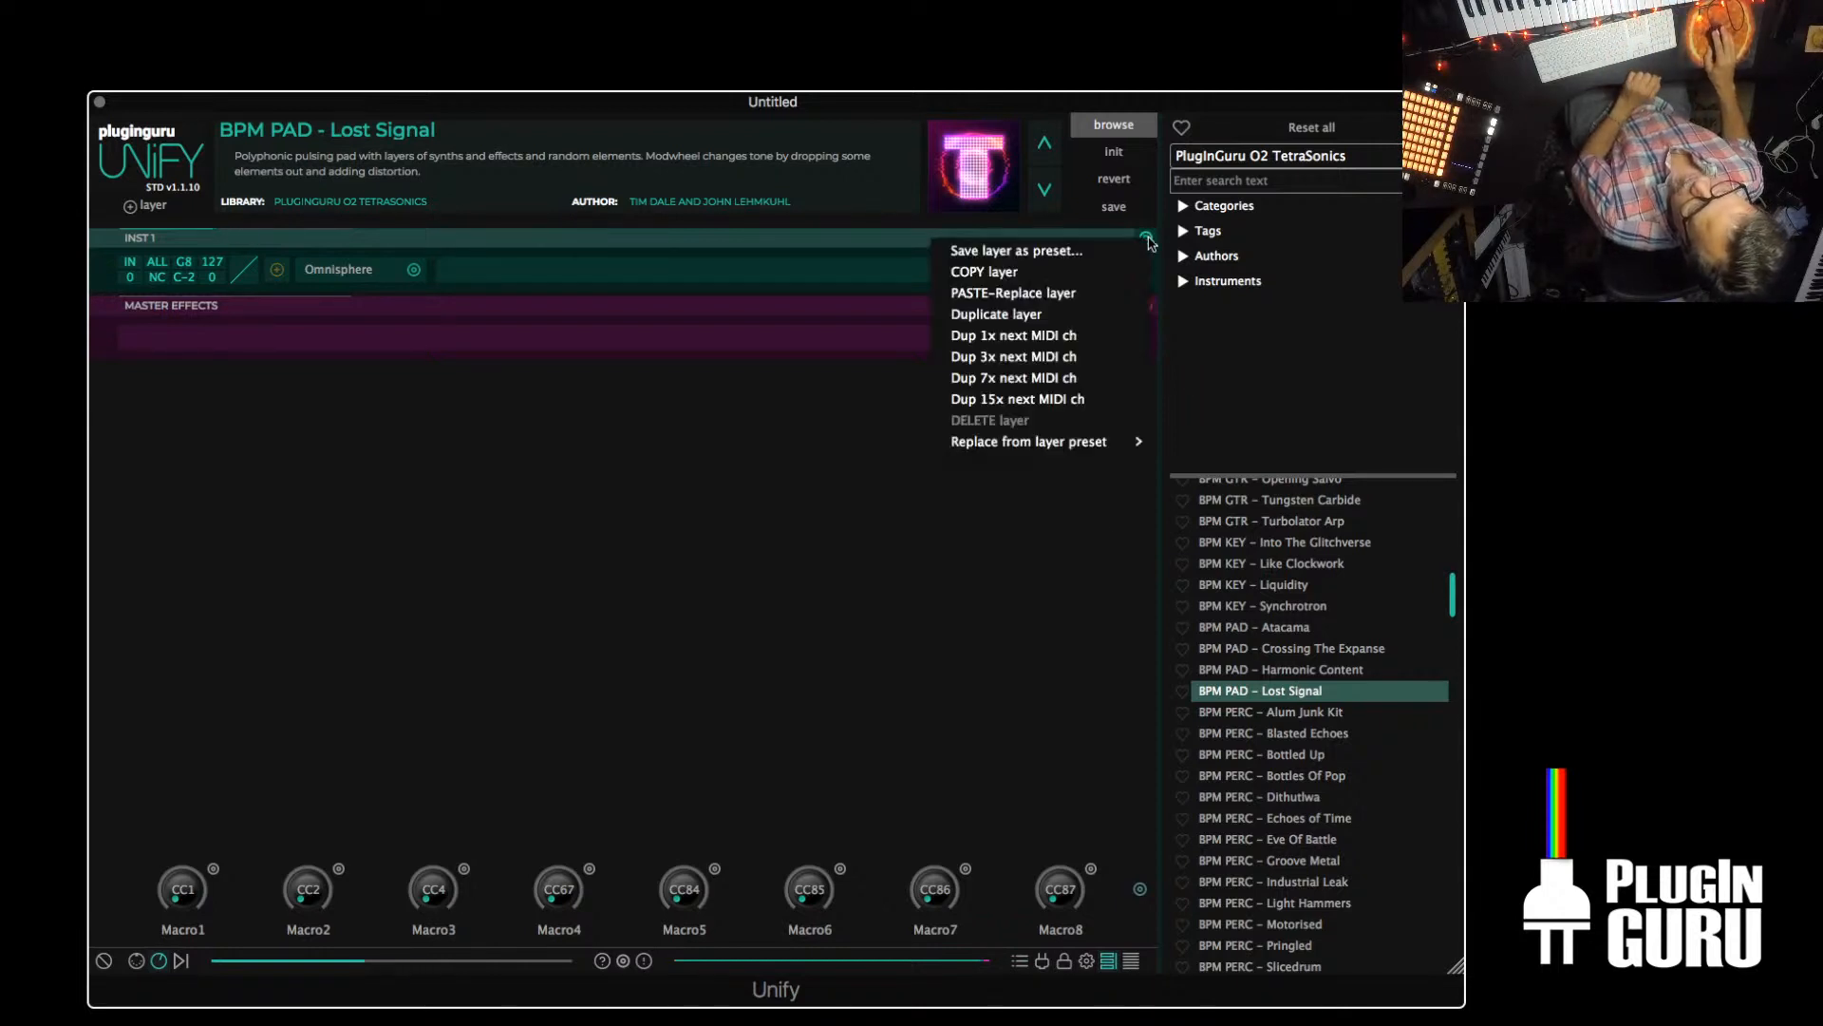
pyautogui.click(1083, 313)
pyautogui.click(1145, 238)
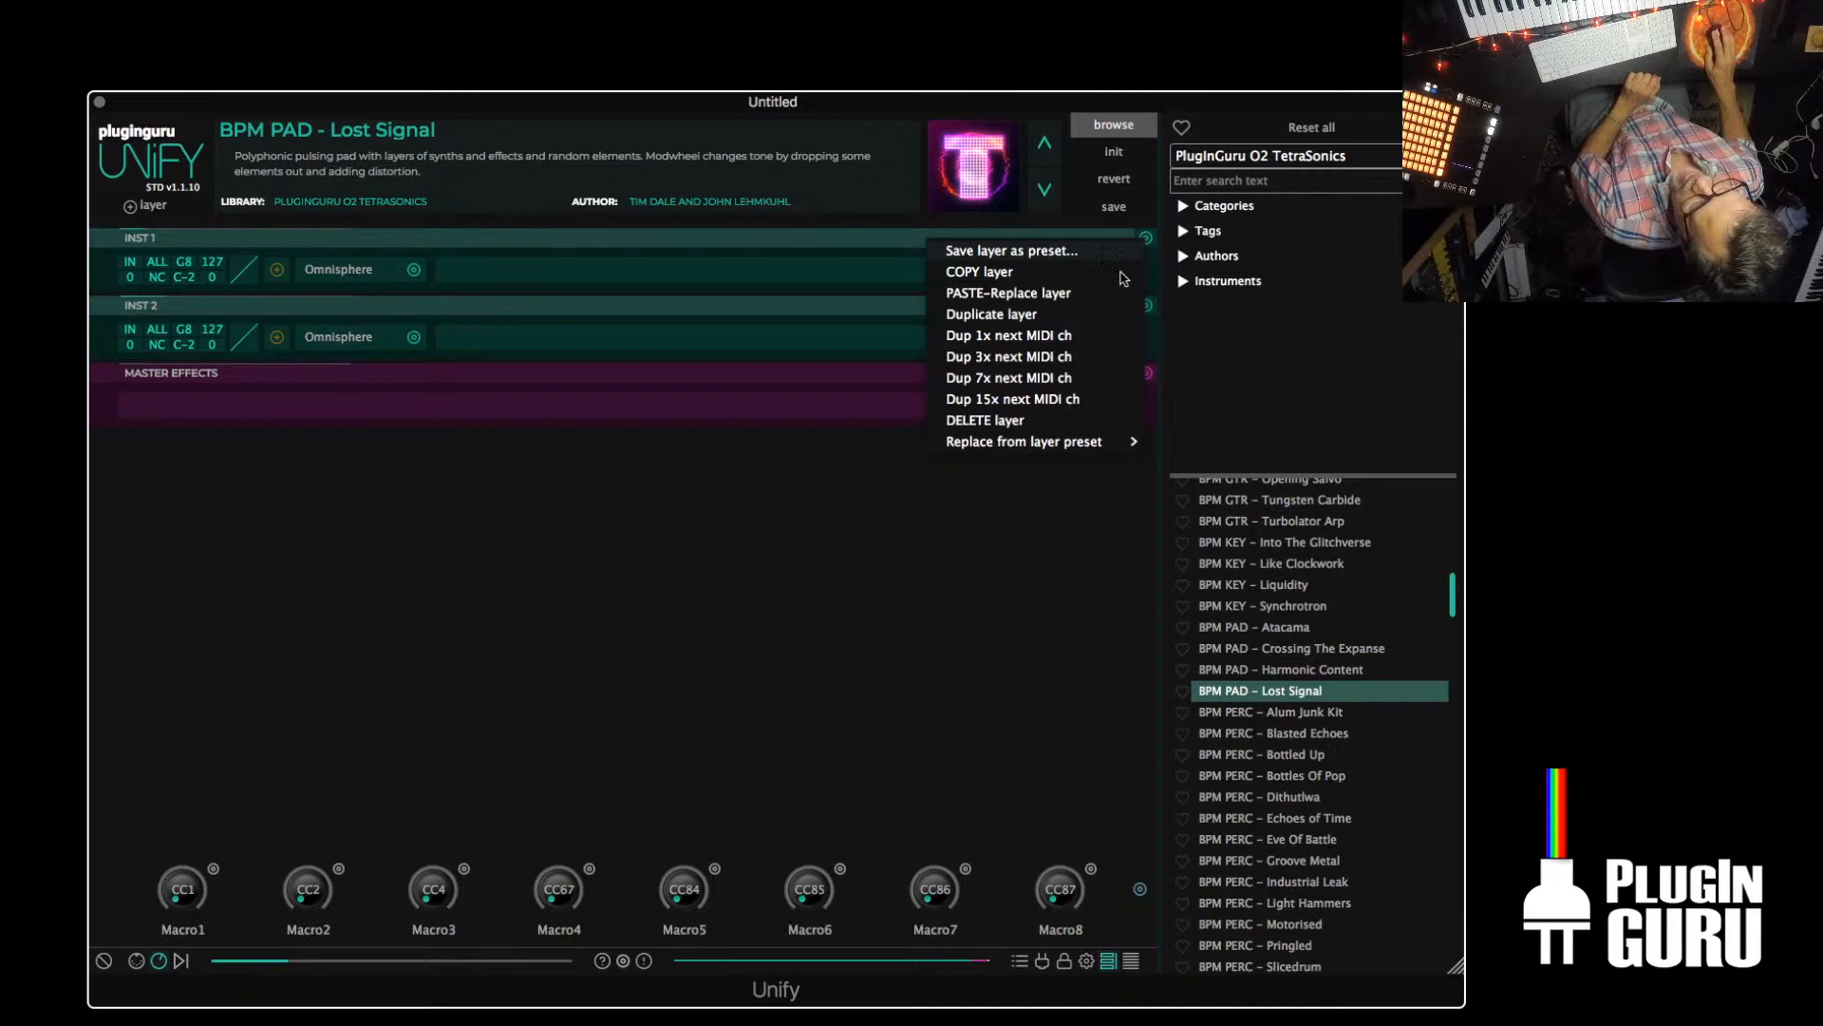
pyautogui.click(1021, 315)
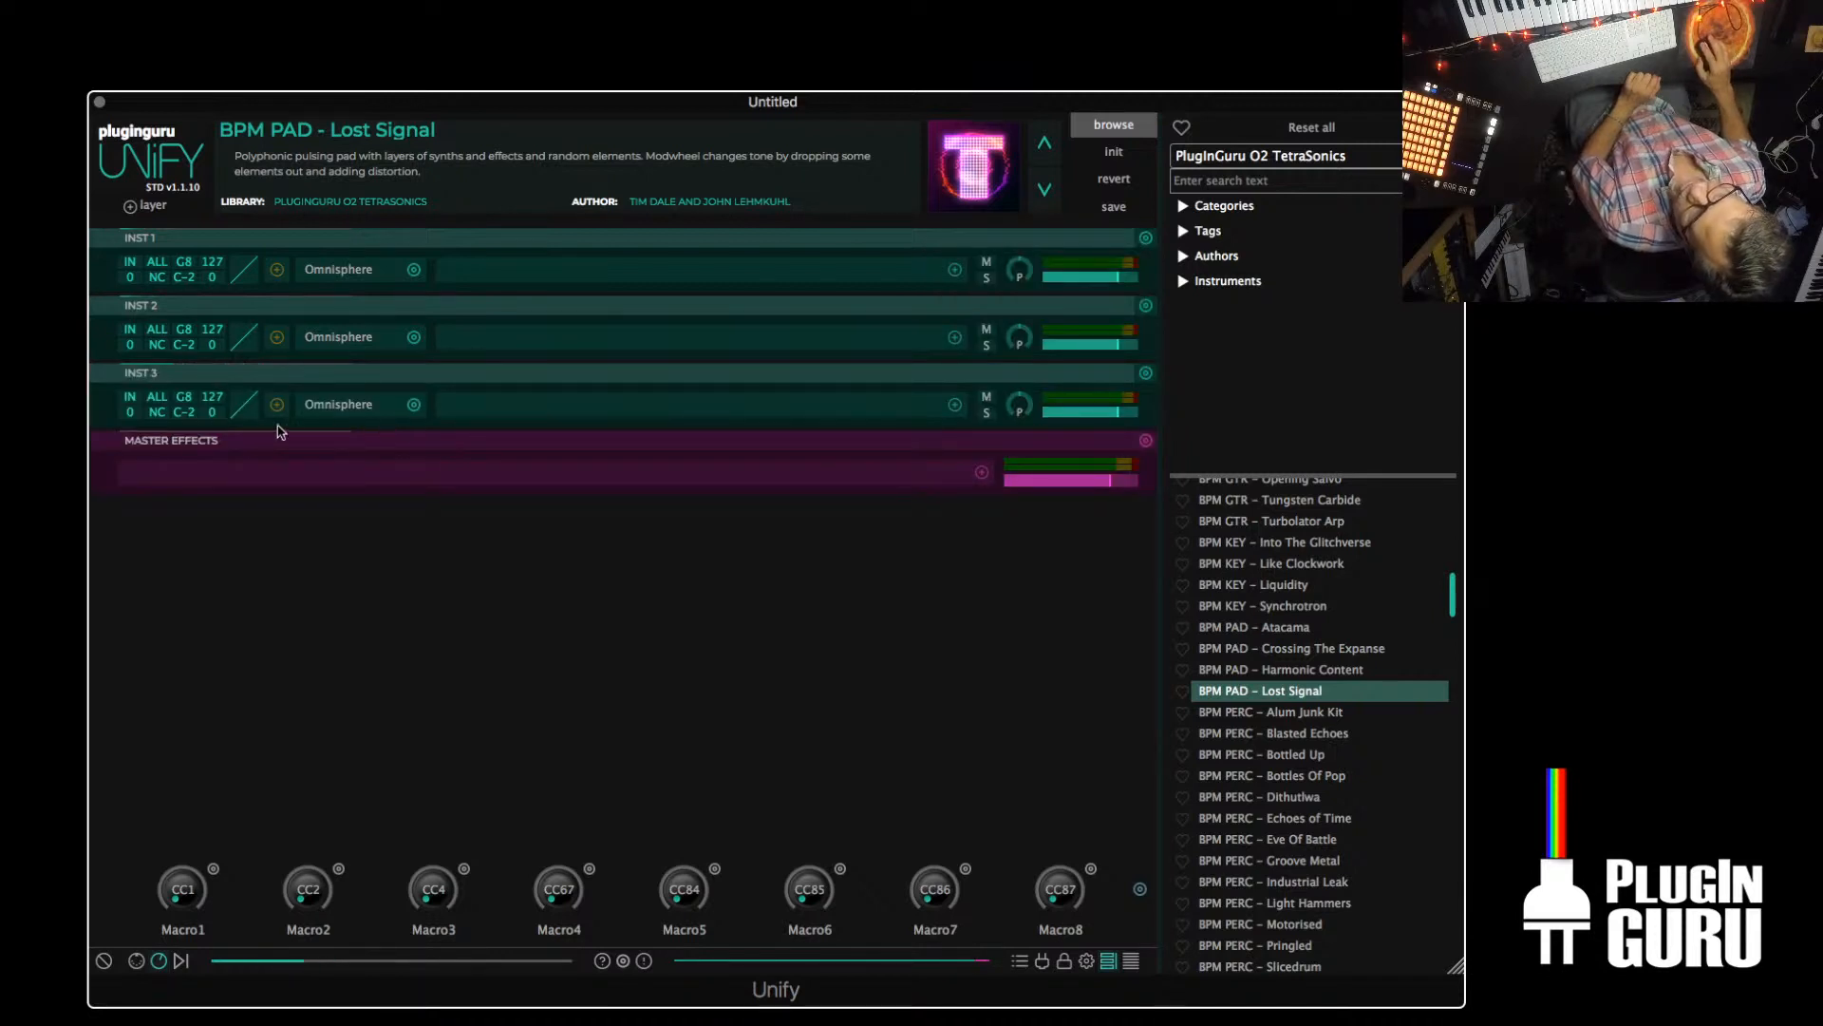
# Split the lower keyboard zones by setting INST 3's highest key to F2 and INST 2's lowest key to F#2
pyautogui.doubleClick(185, 402)
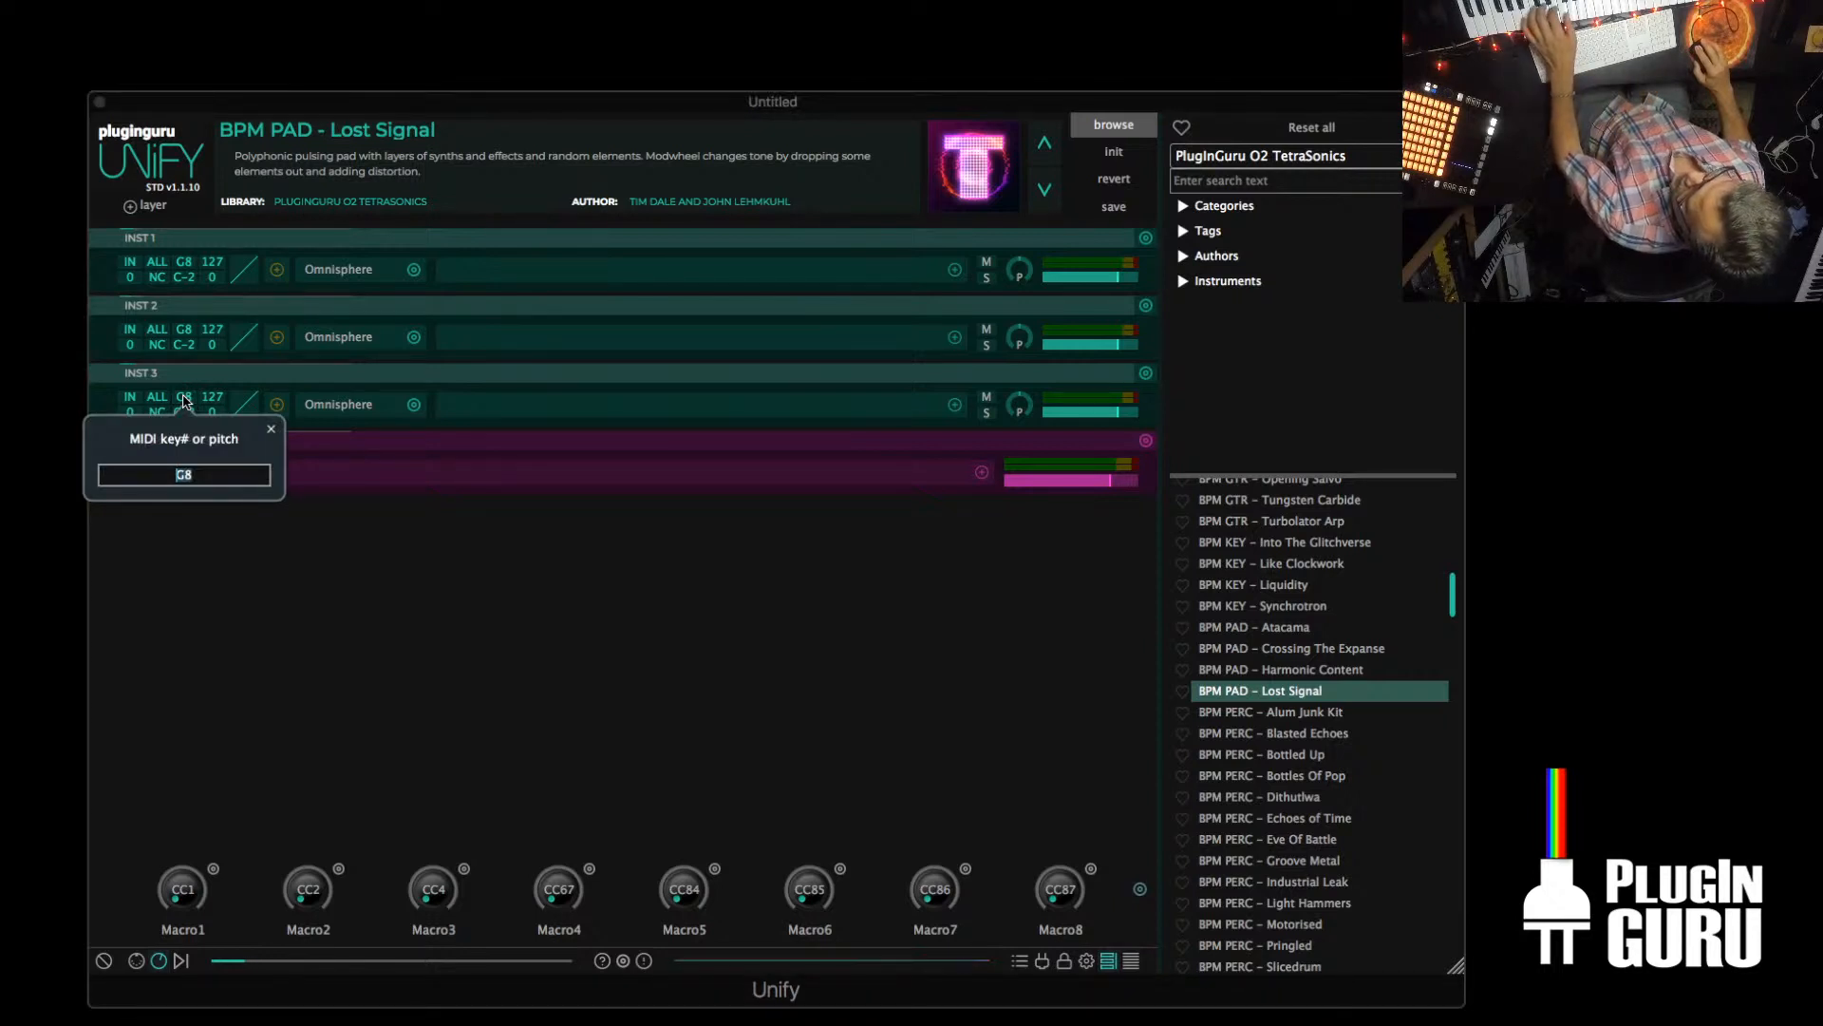
pyautogui.click(270, 429)
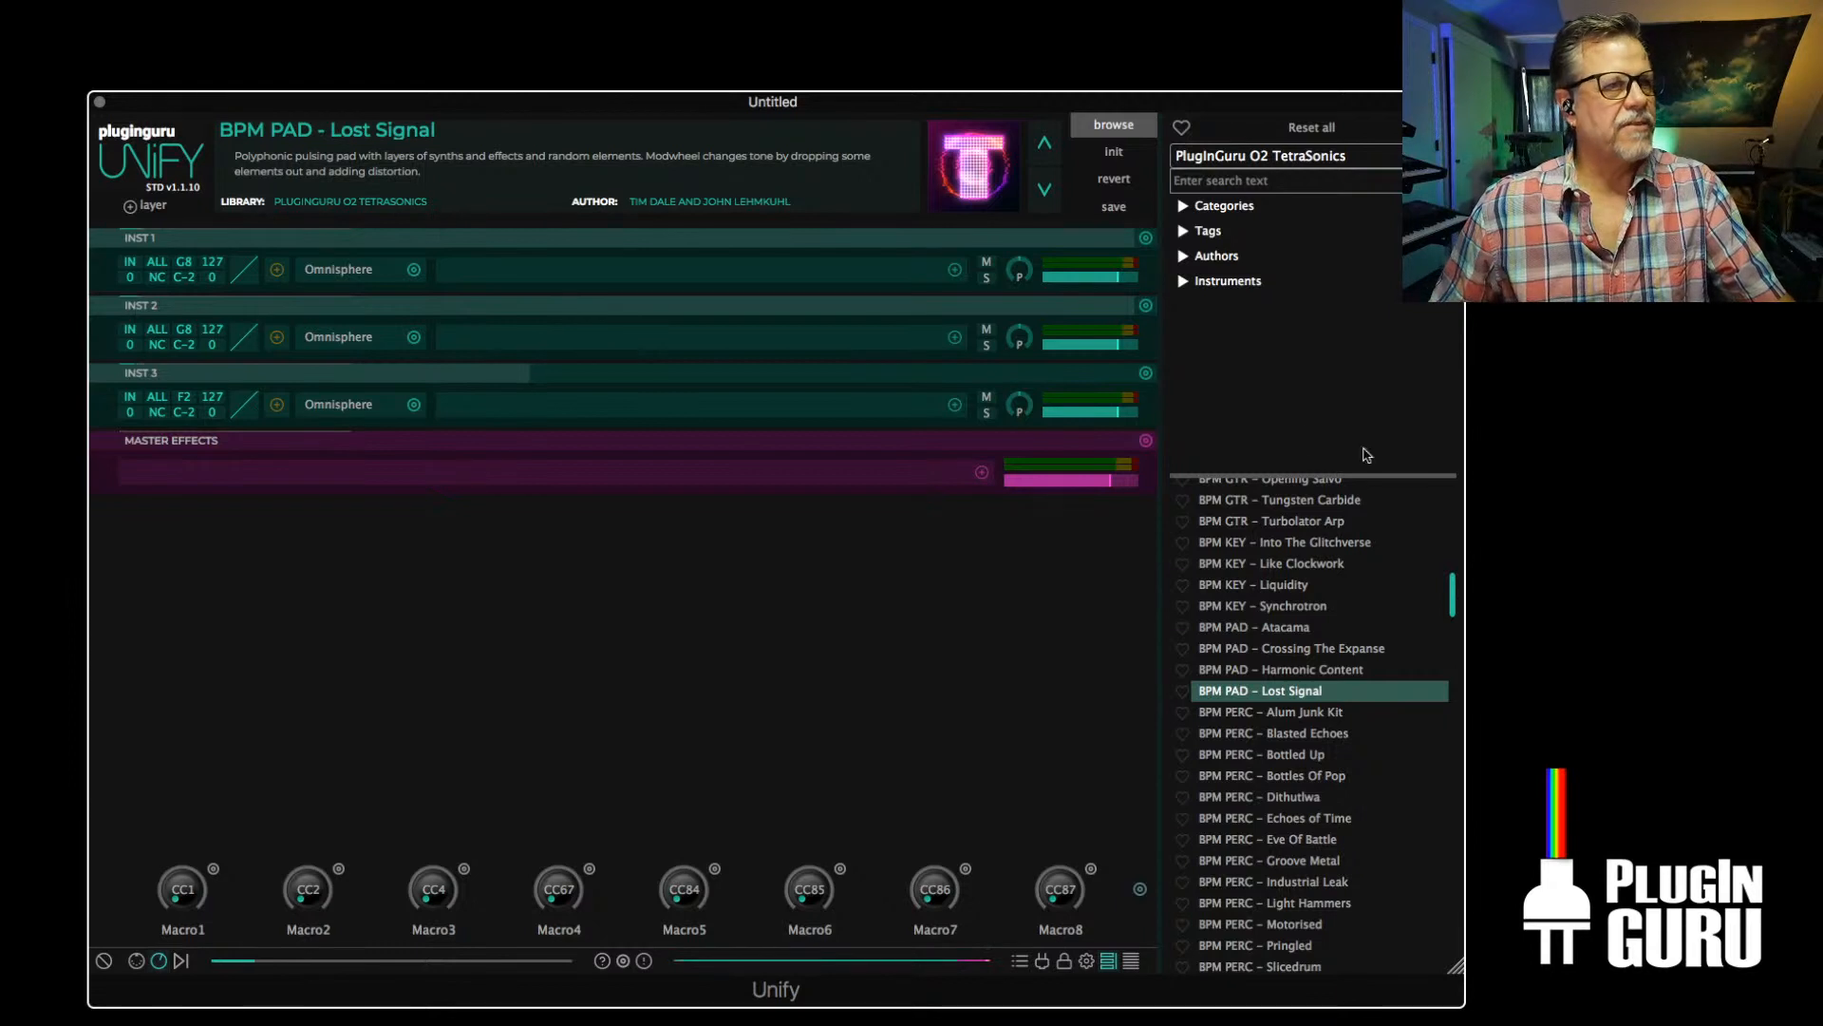
pyautogui.click(178, 347)
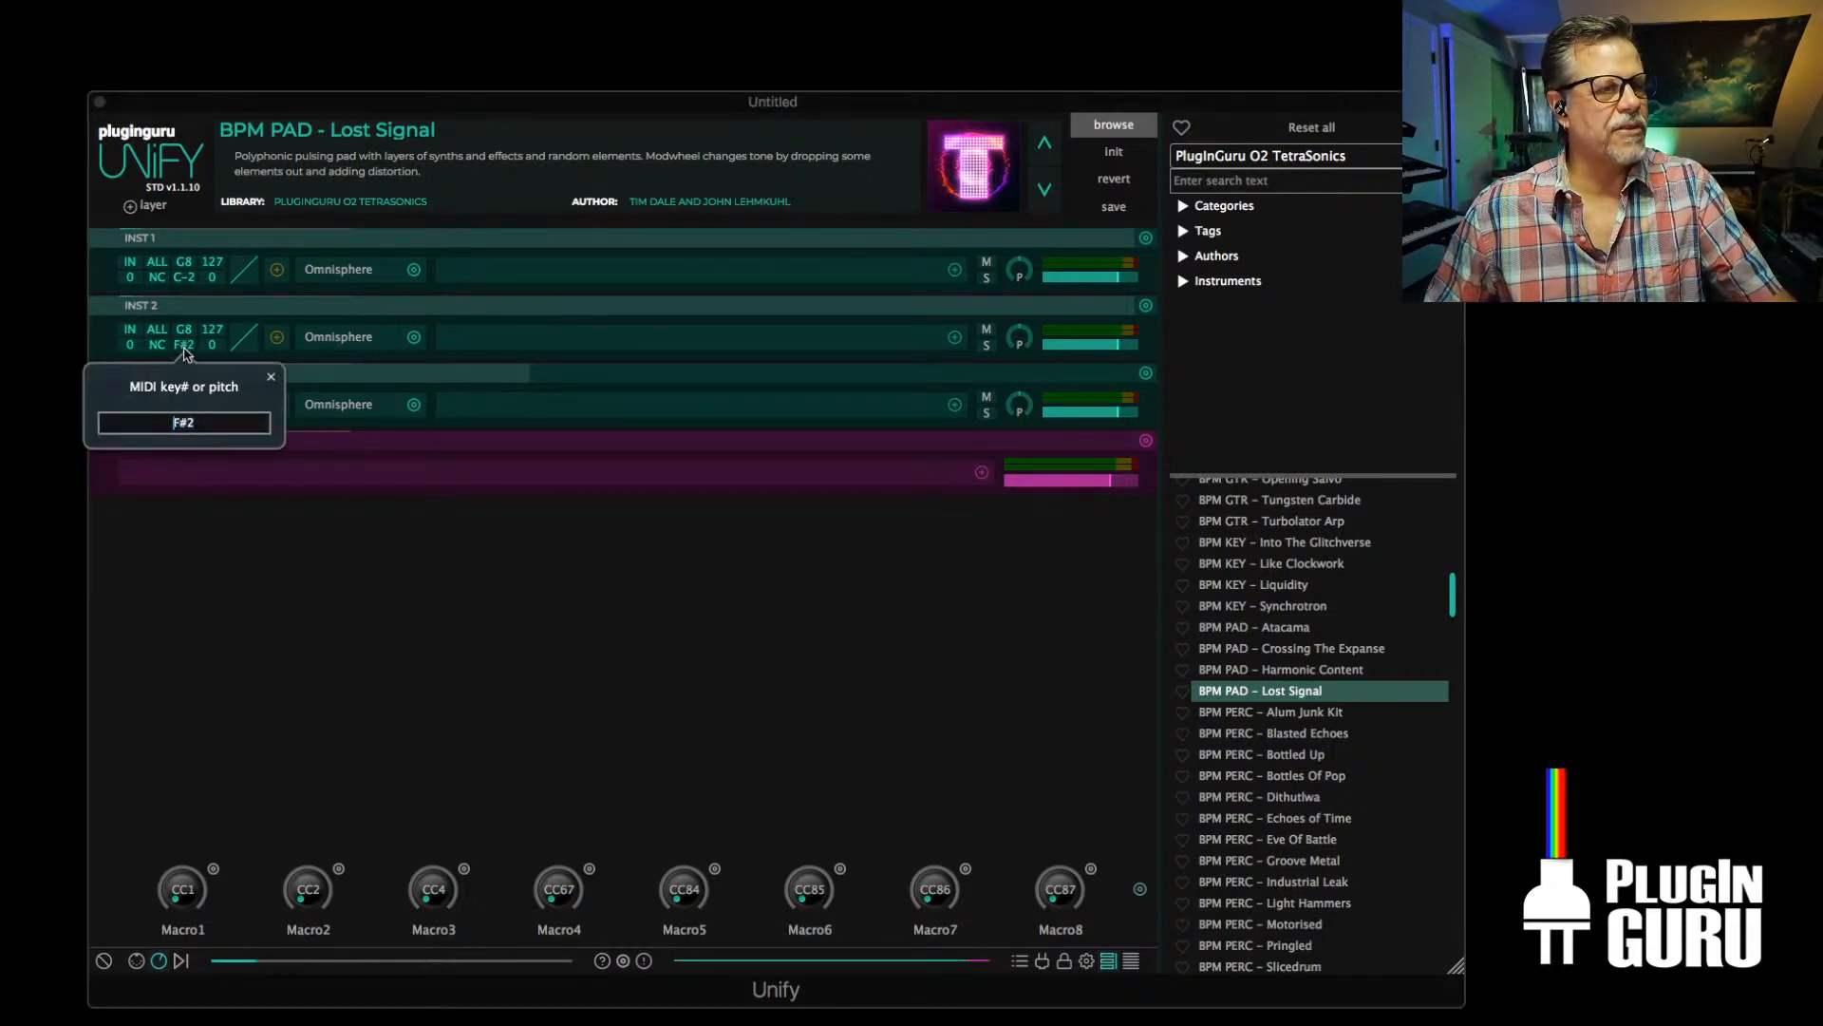
pyautogui.click(273, 378)
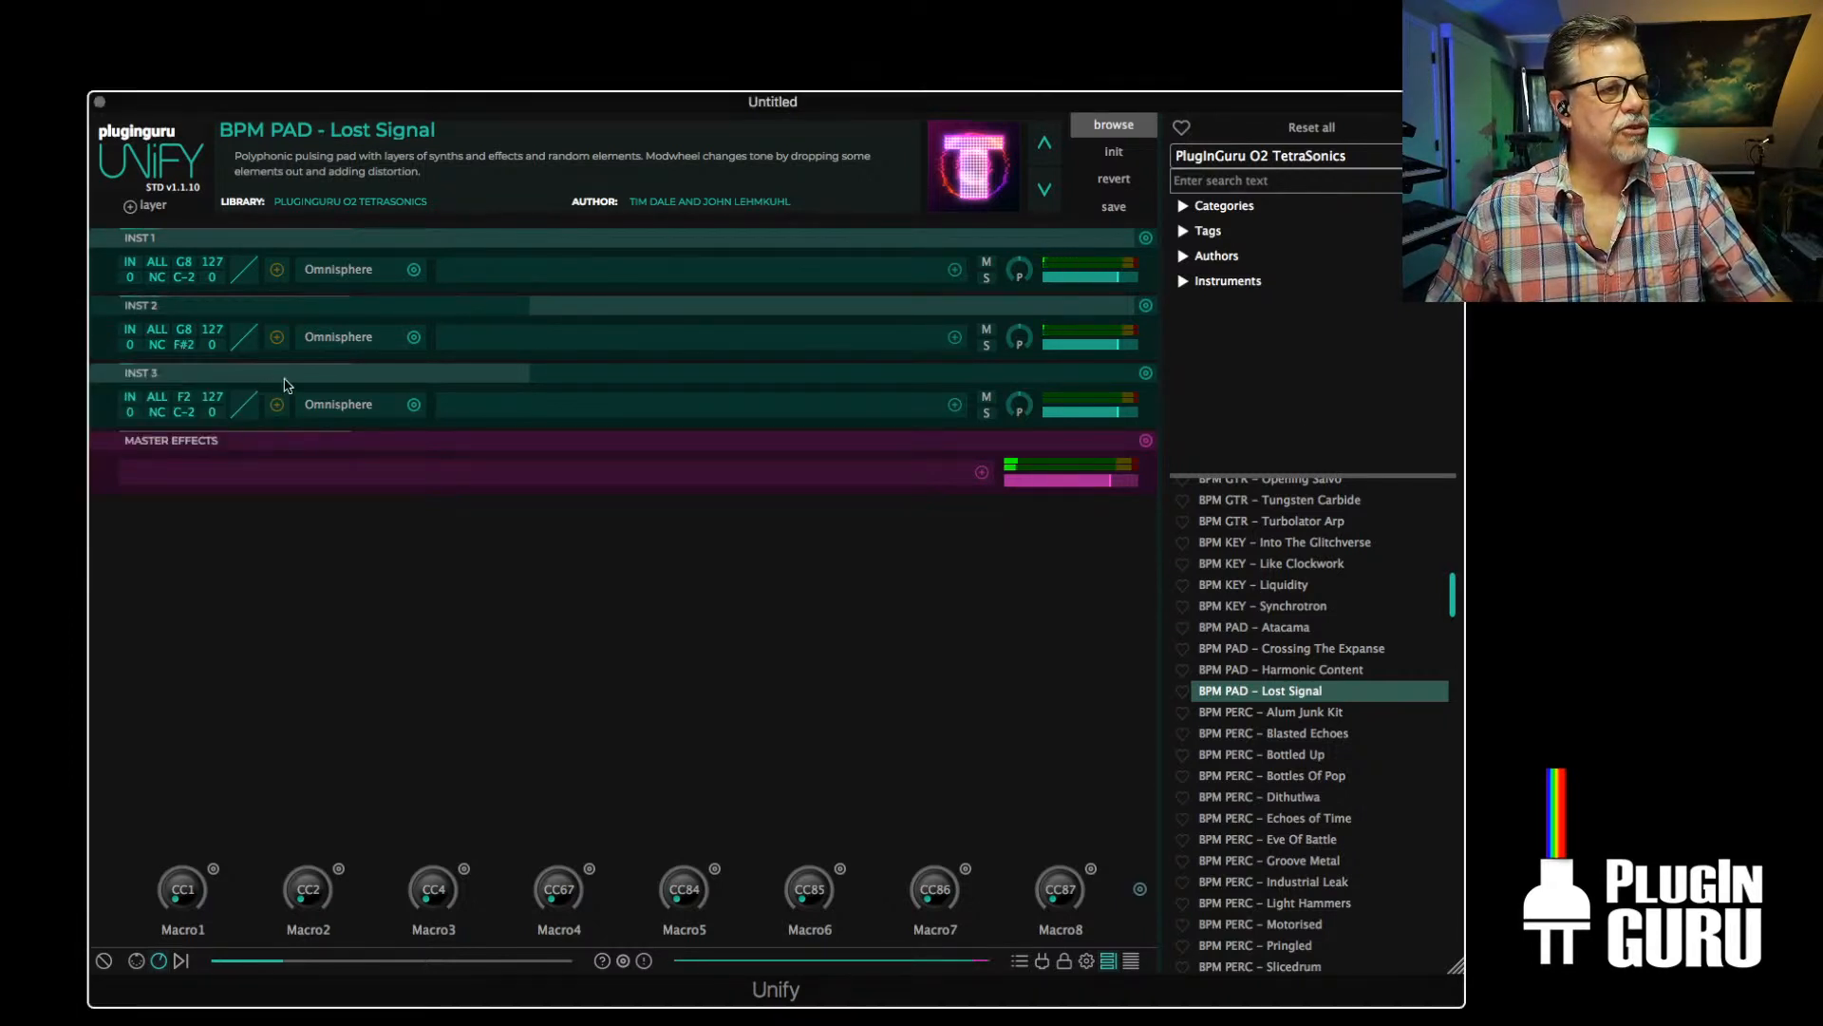
# Split the upper keyboard zones by setting INST 2's highest key to D4 and INST 1's lowest key to D#4
pyautogui.click(189, 334)
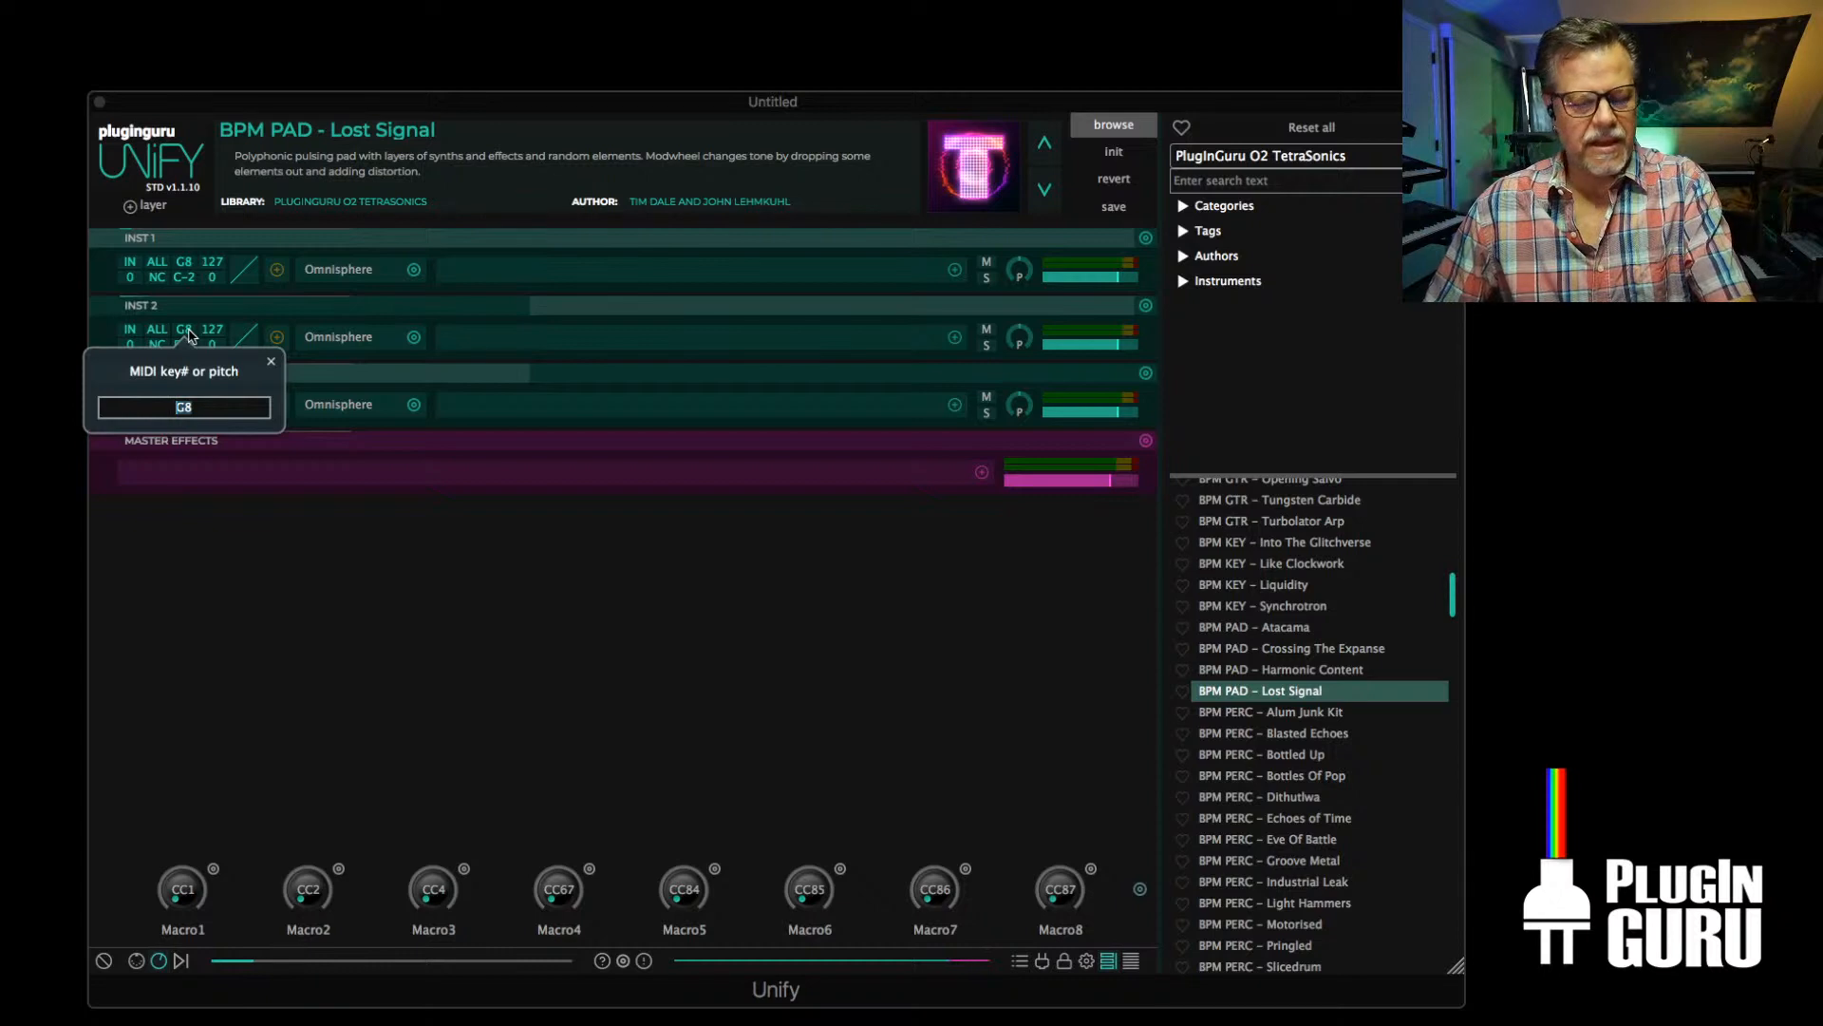
pyautogui.write('D4')
pyautogui.click(270, 362)
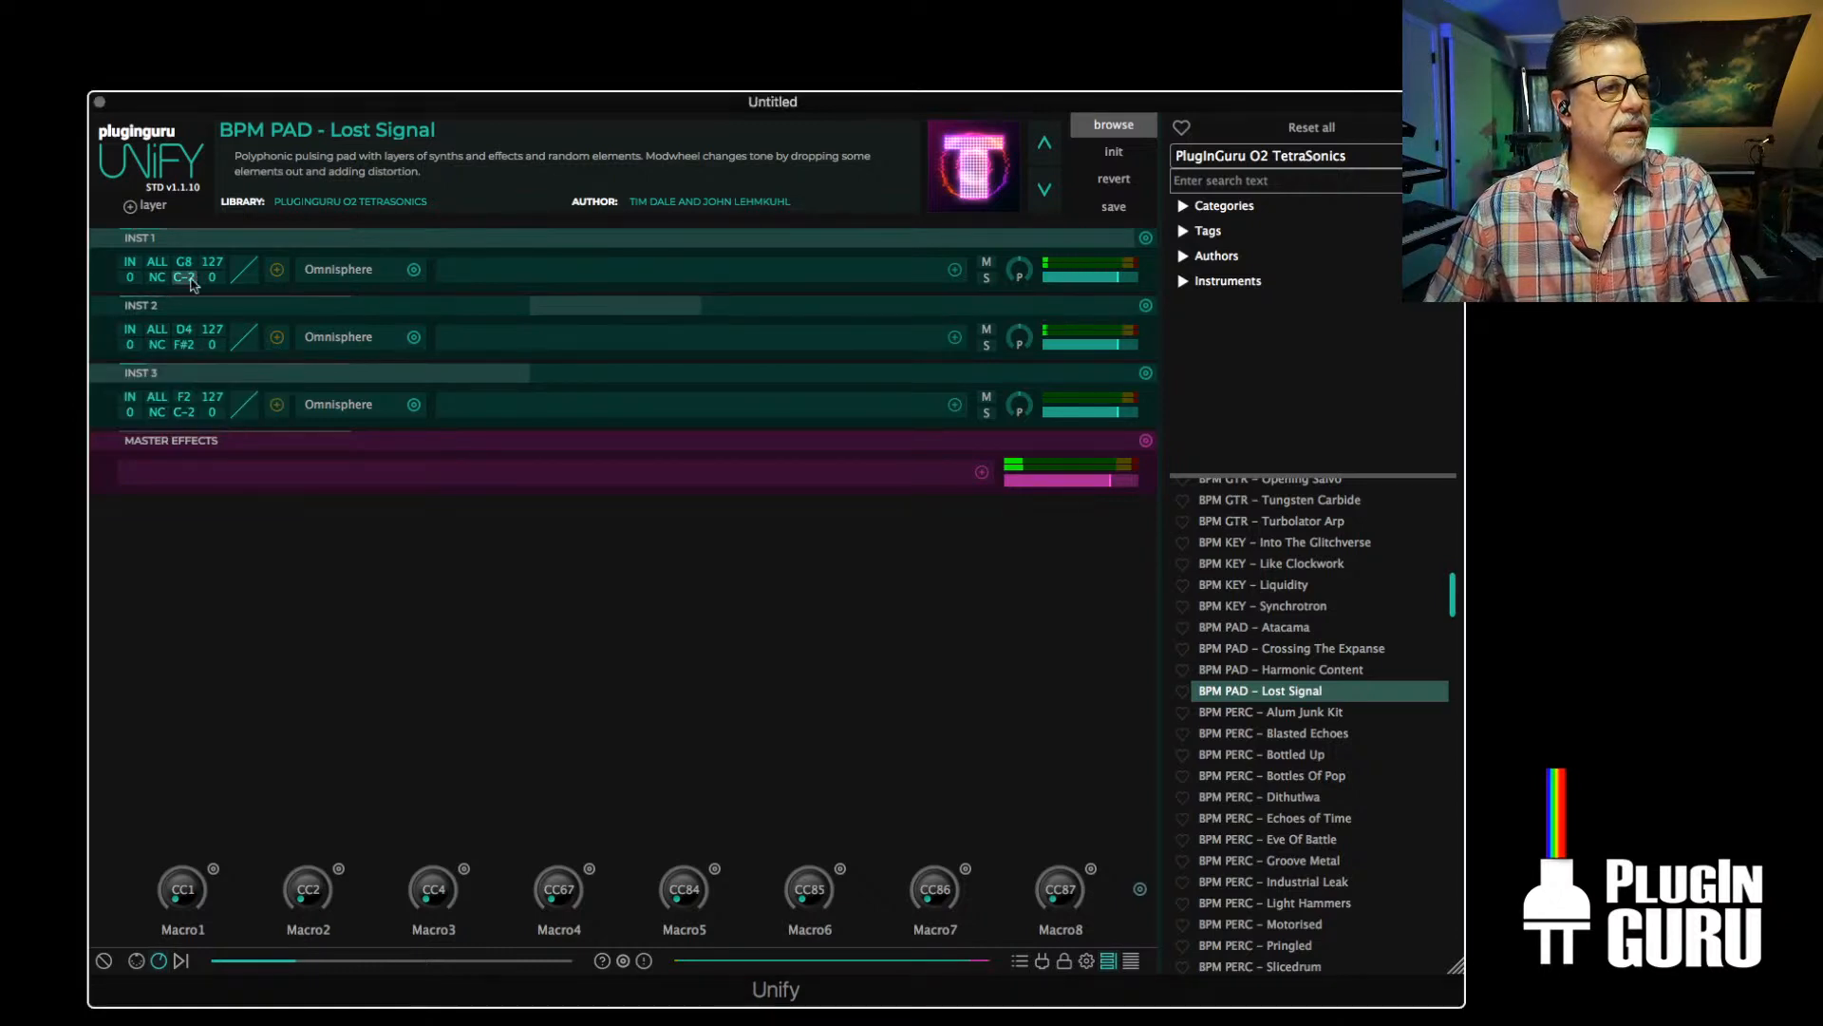
pyautogui.click(185, 278)
pyautogui.write('D#4')
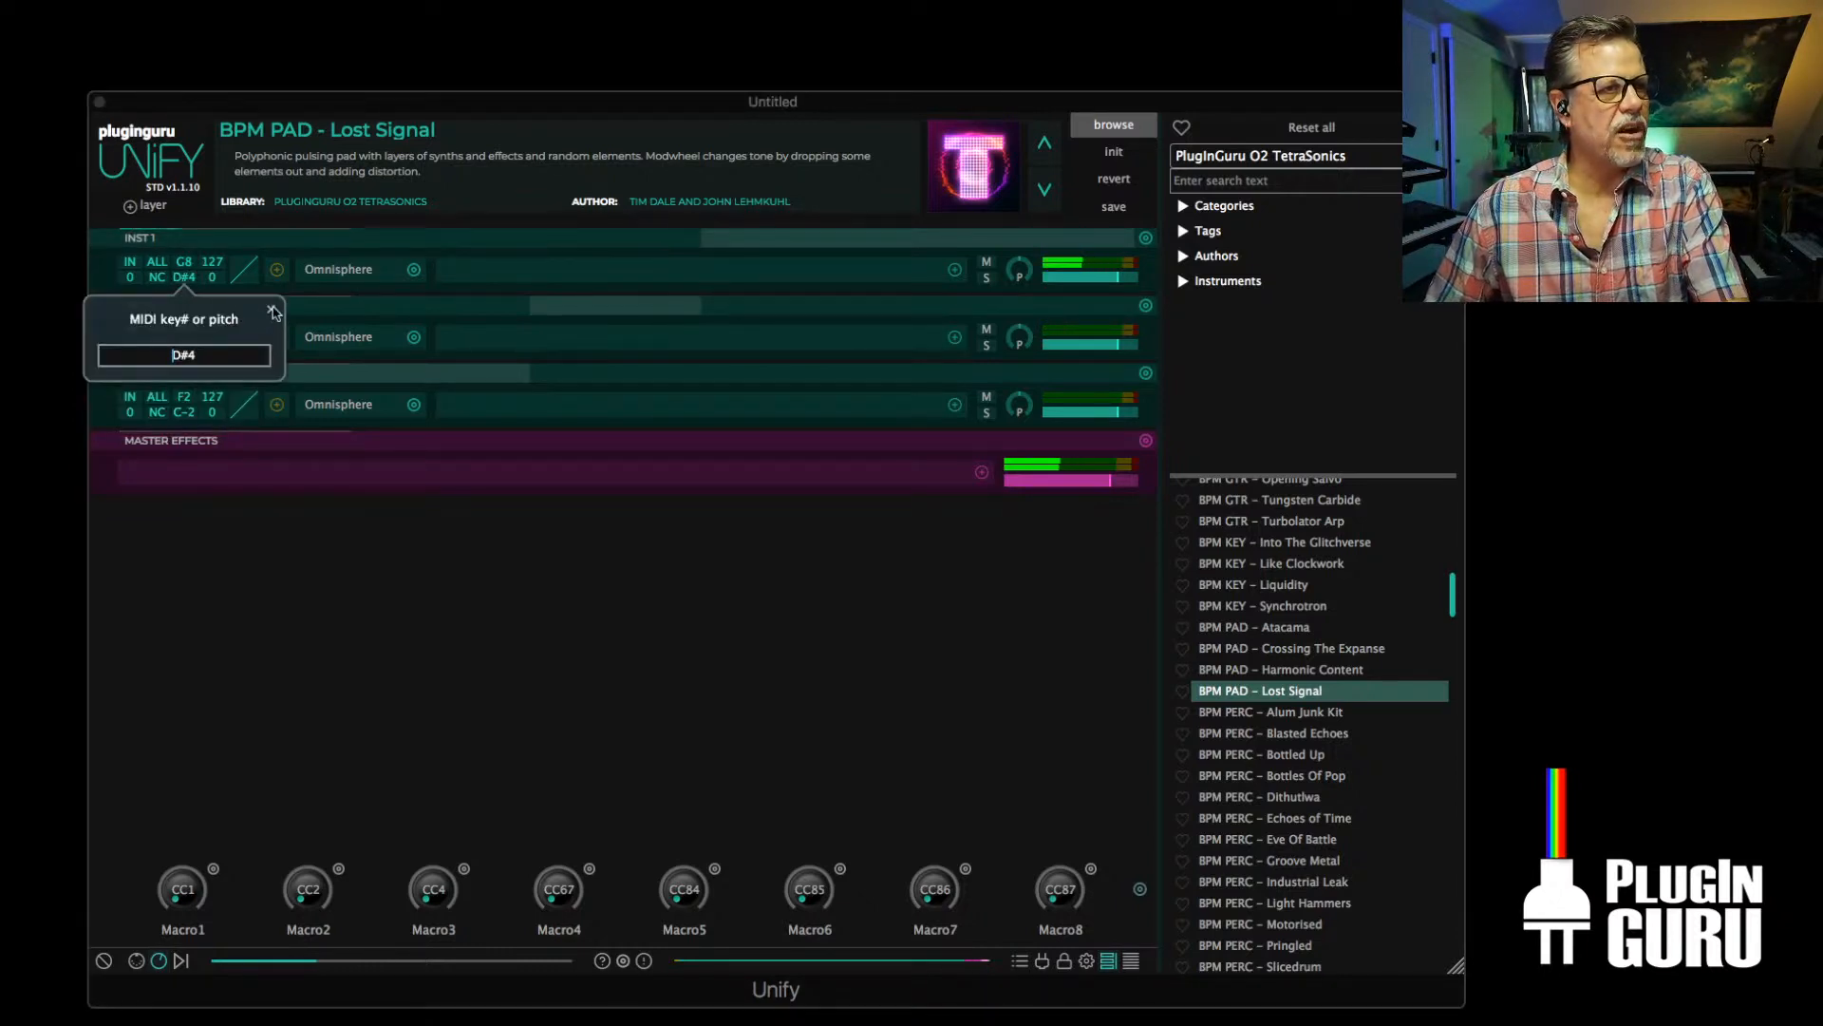
pyautogui.click(272, 310)
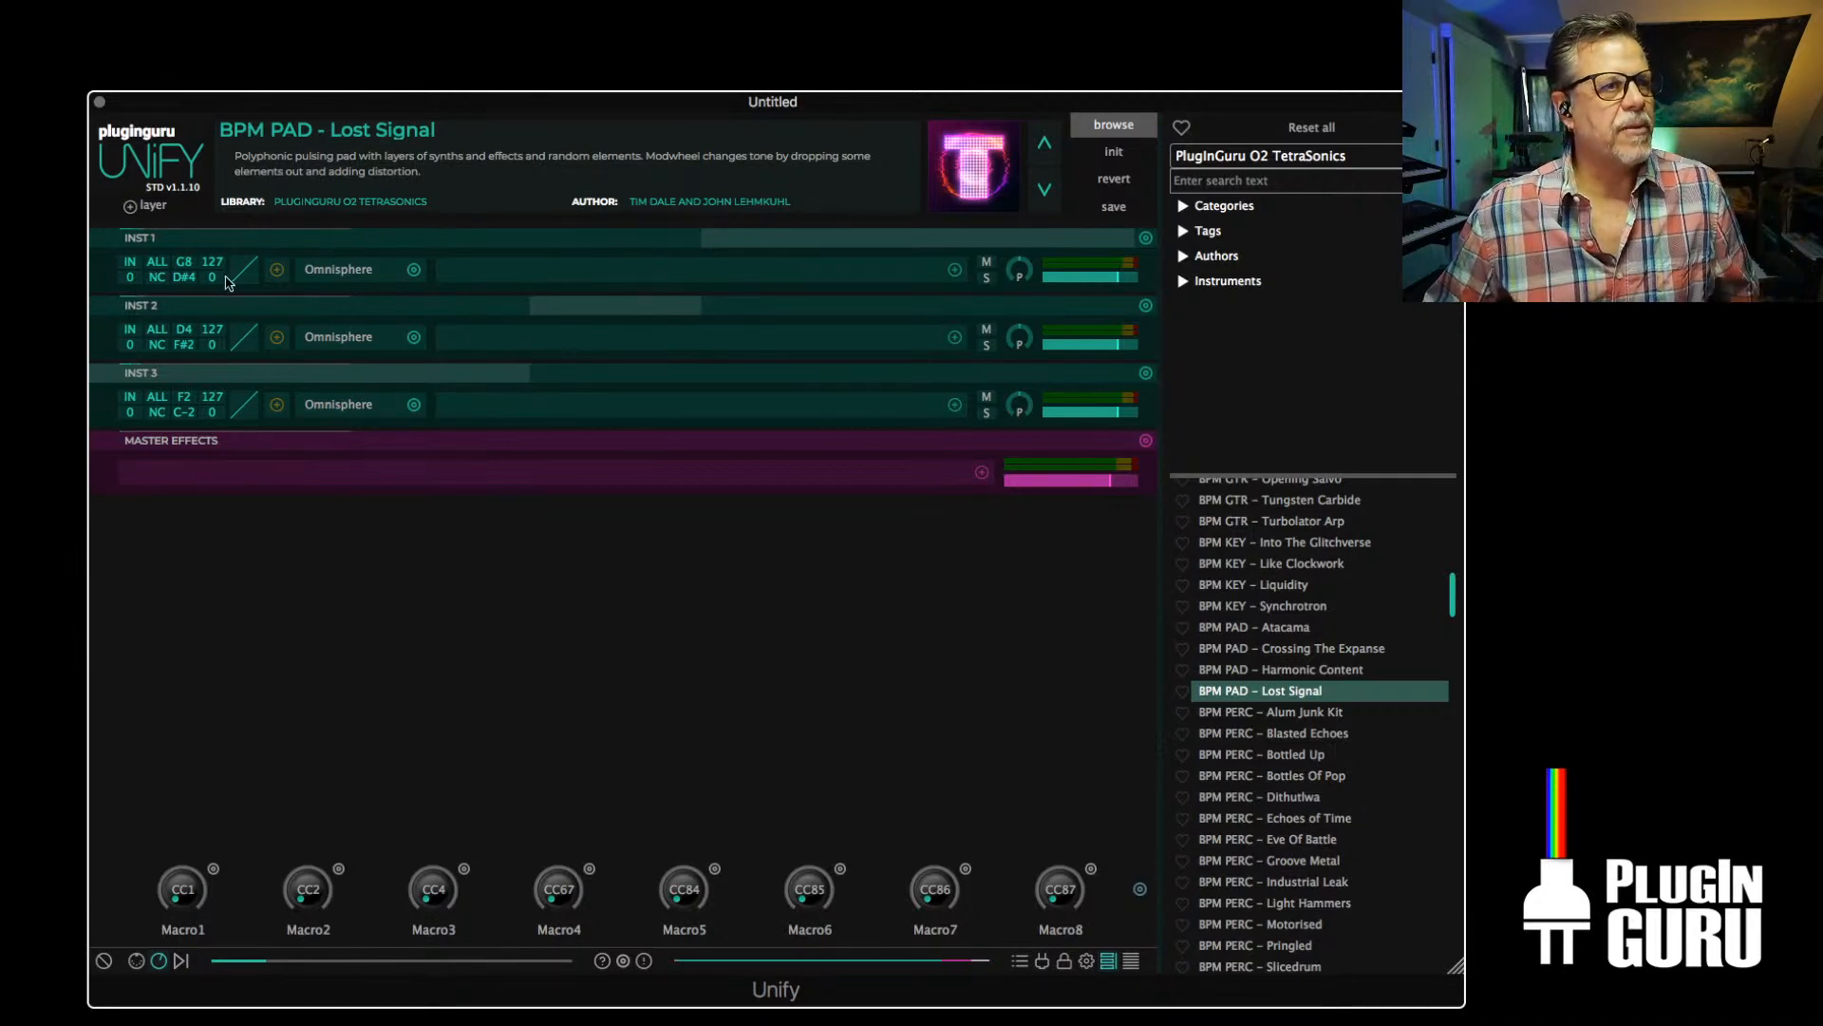
# Lower INST 1's lowest key to F-2 and delete the two duplicated layers
pyautogui.moveTo(184, 277); pyautogui.dragTo(183, 639)
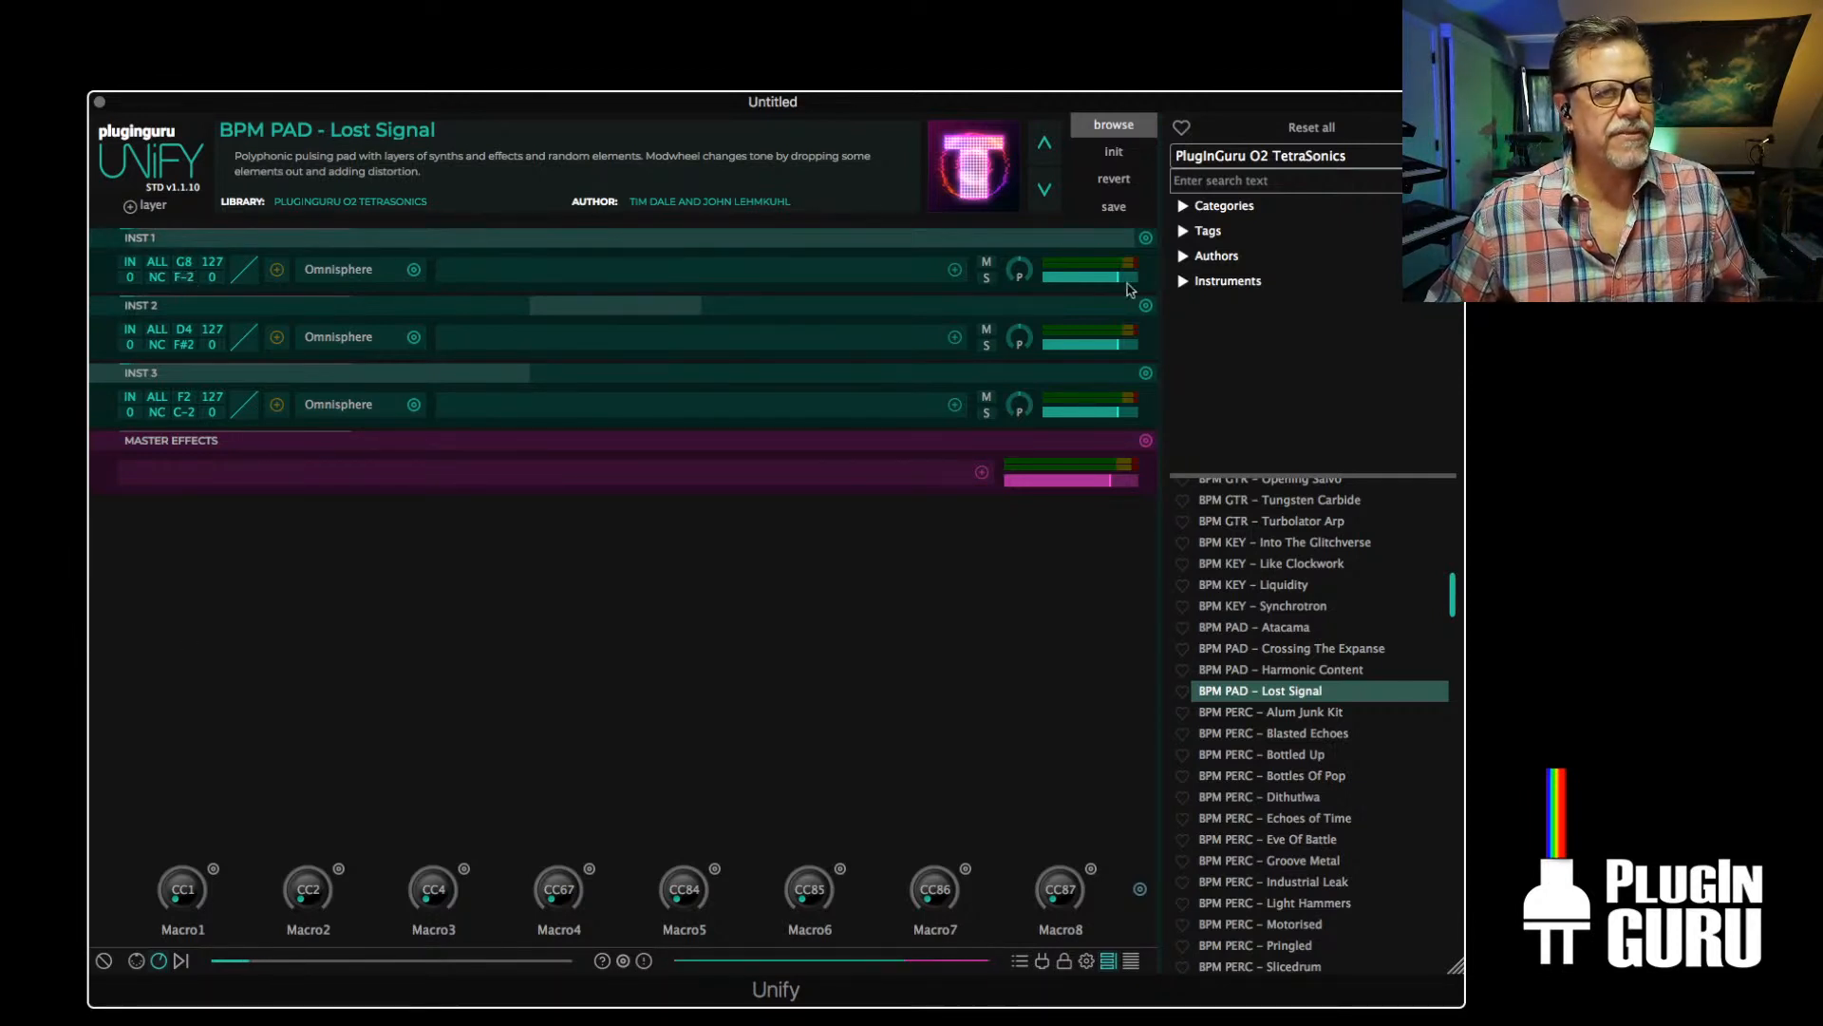
pyautogui.click(1146, 306)
pyautogui.click(1145, 305)
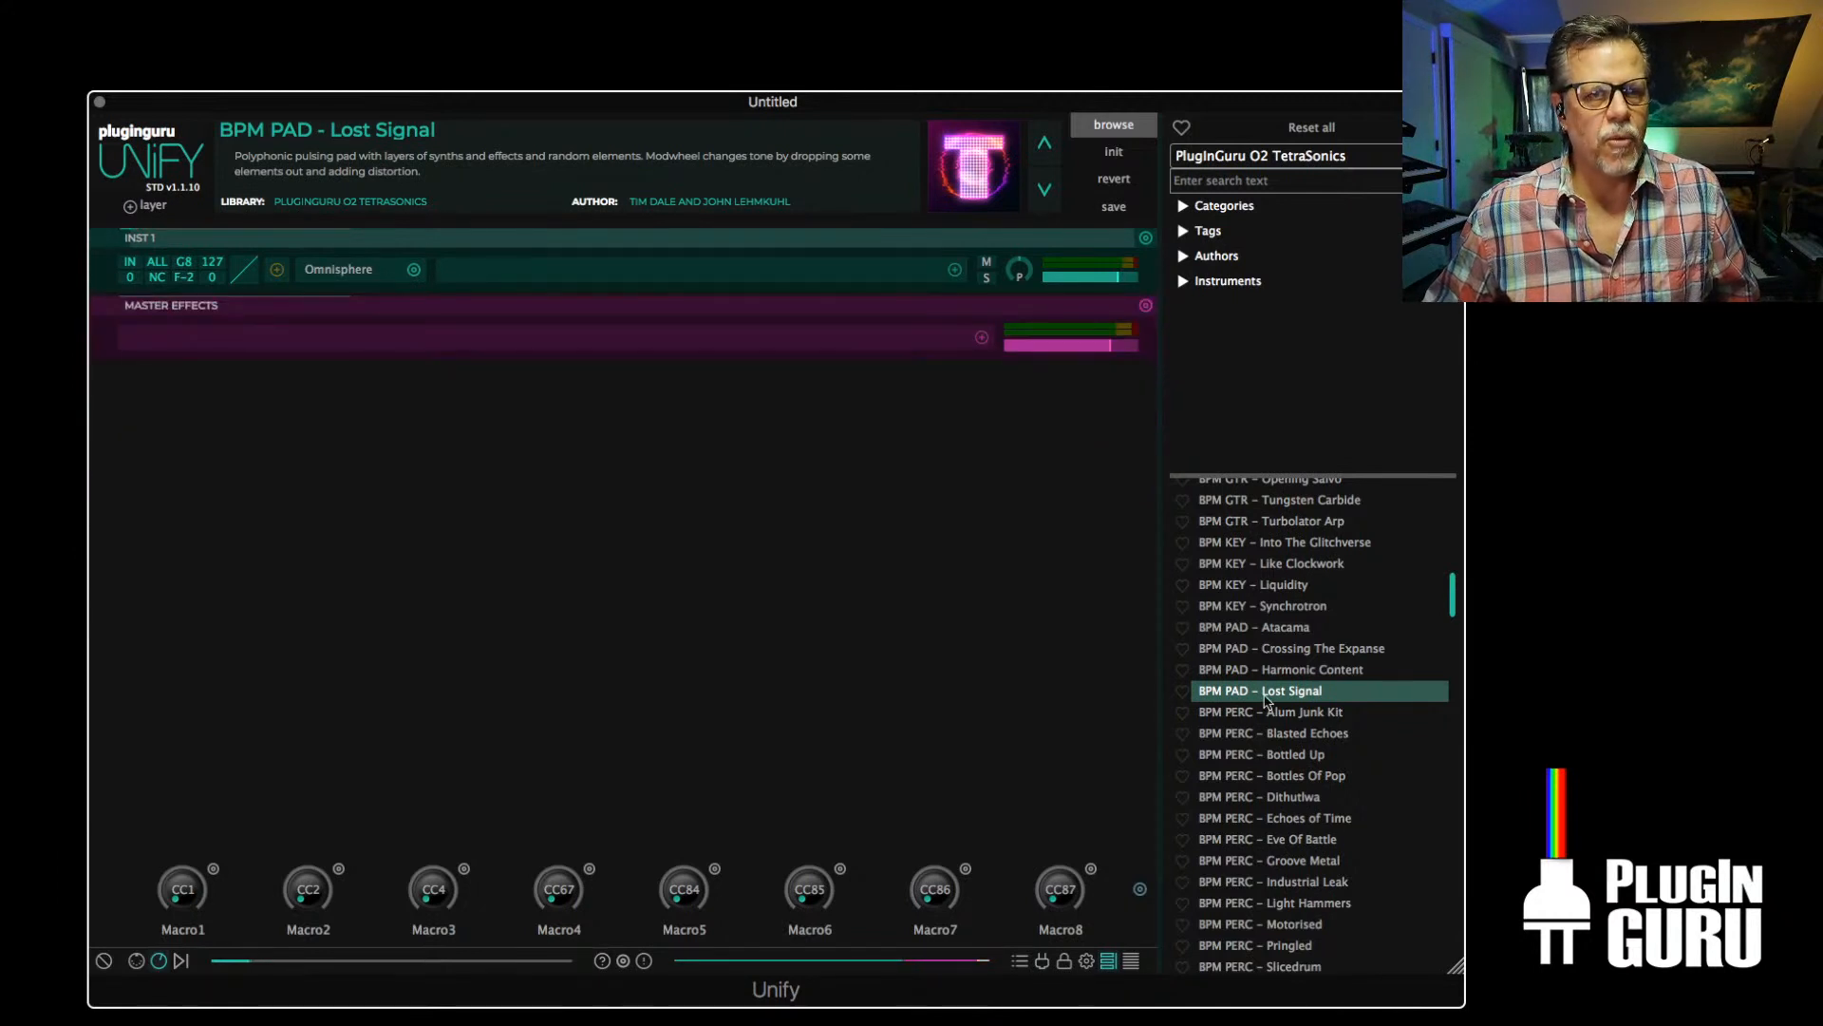
# Load the BPM KEY – Liquidity patch into a new Unify layer below the Omnisphere layer
pyautogui.rightClick(1295, 799)
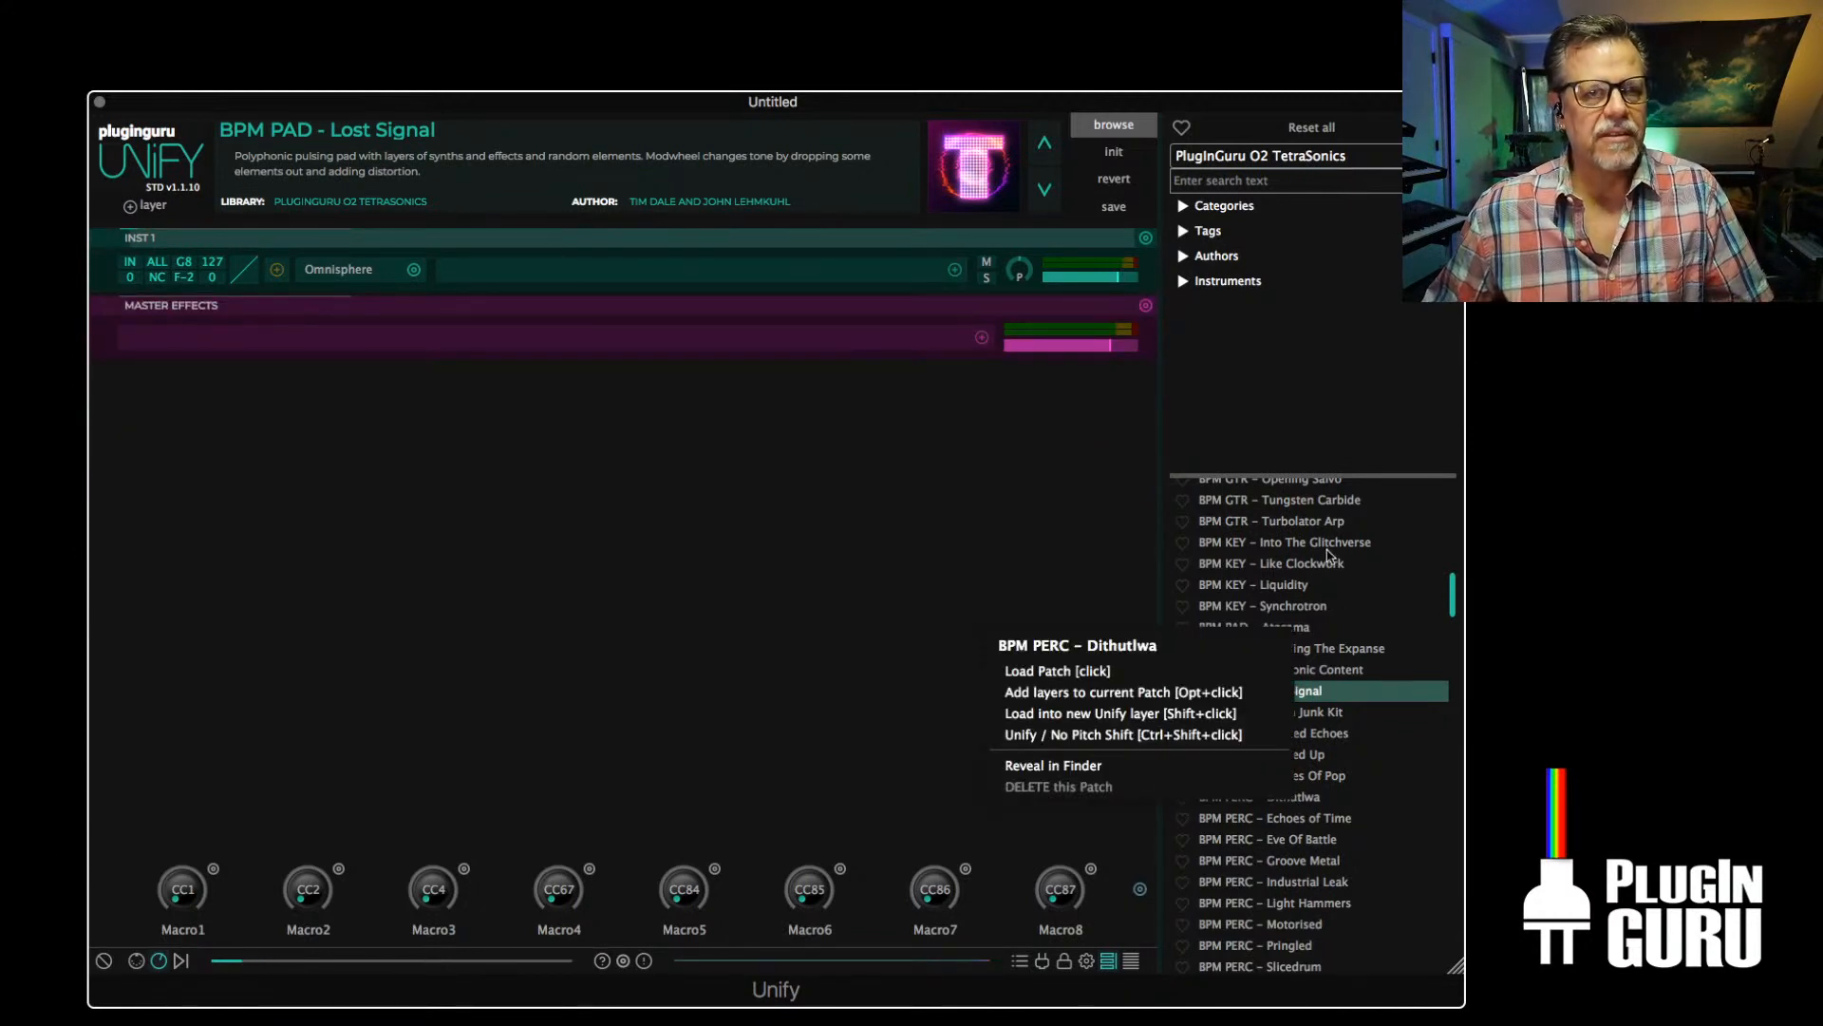
pyautogui.click(1038, 468)
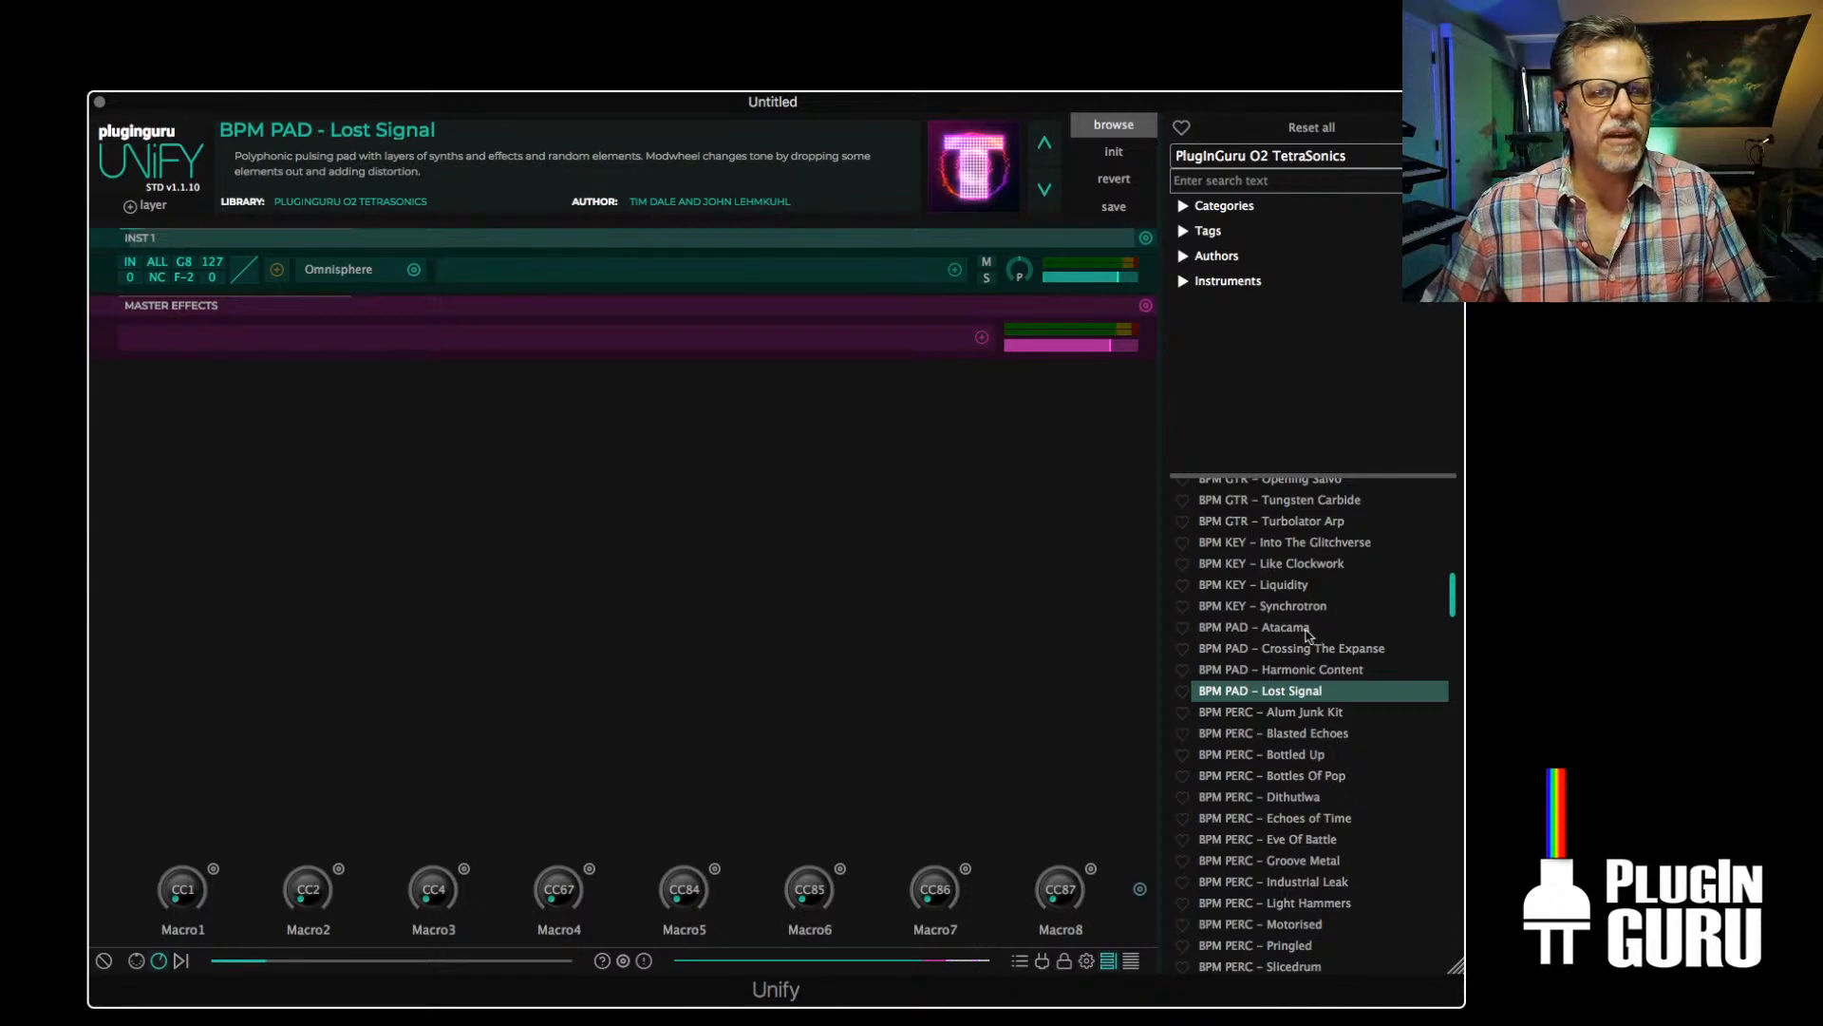
pyautogui.rightClick(1286, 582)
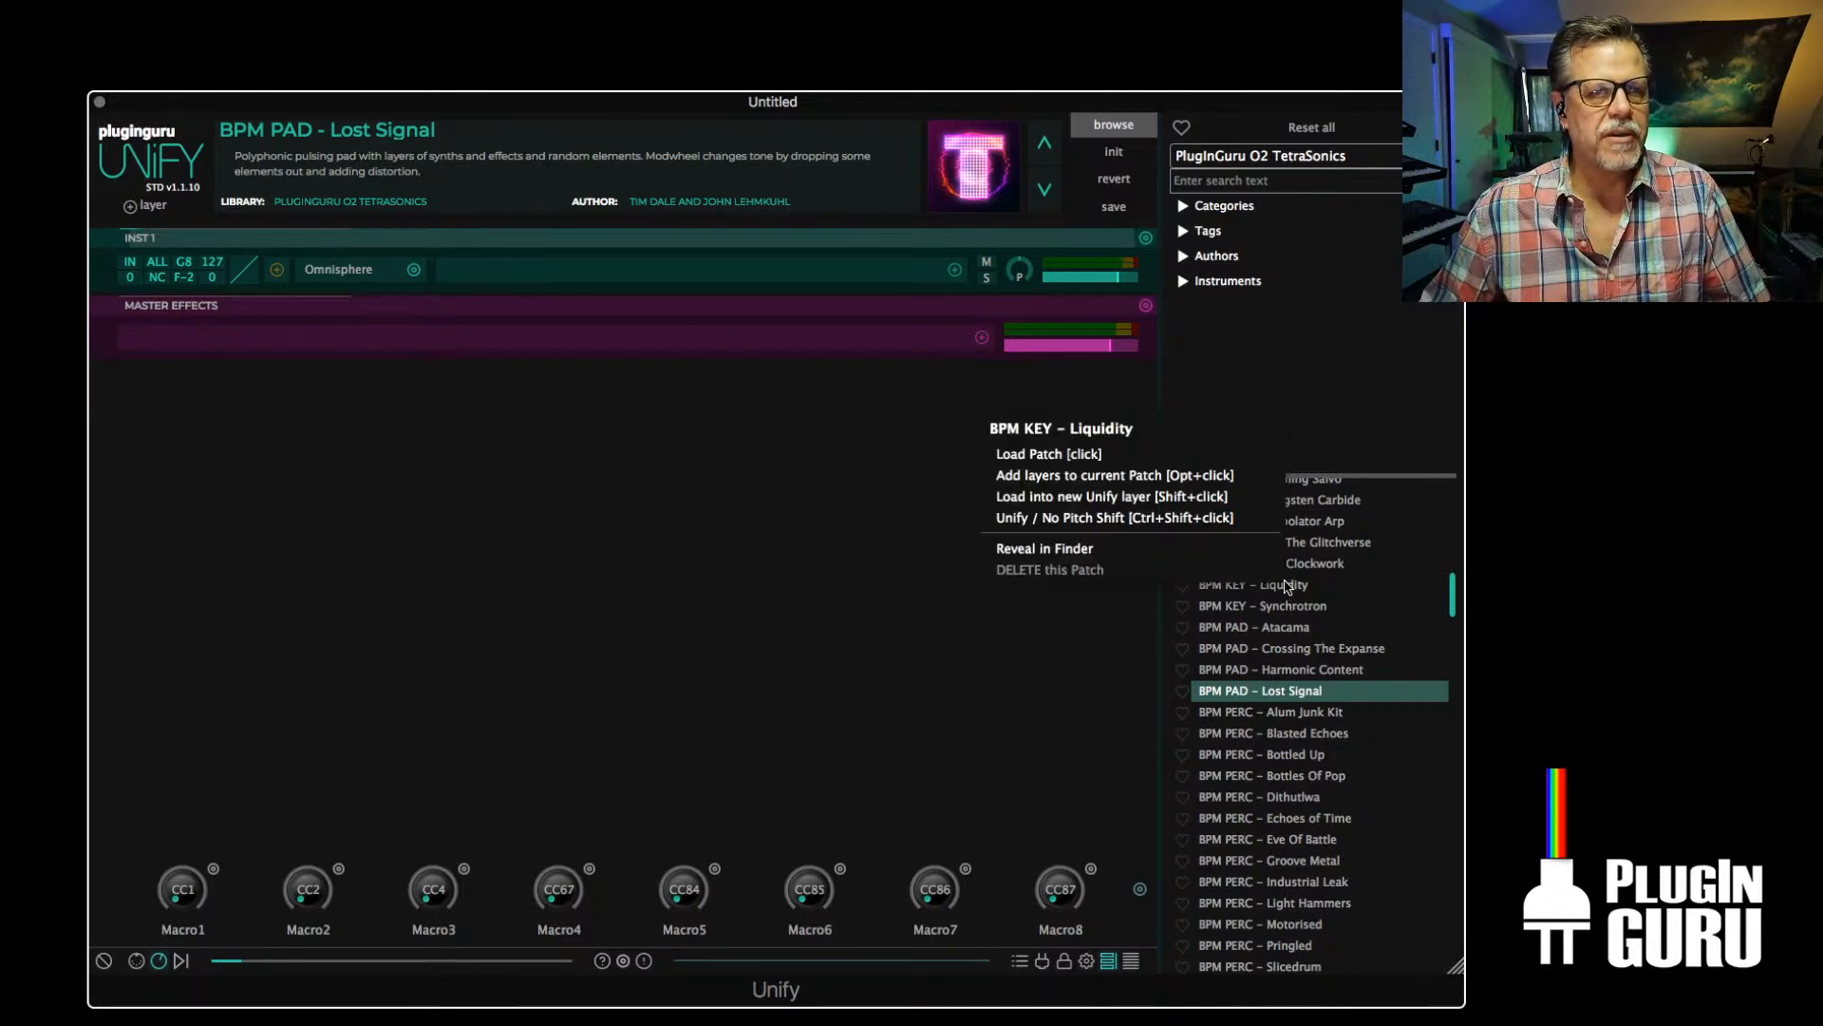
pyautogui.click(1047, 497)
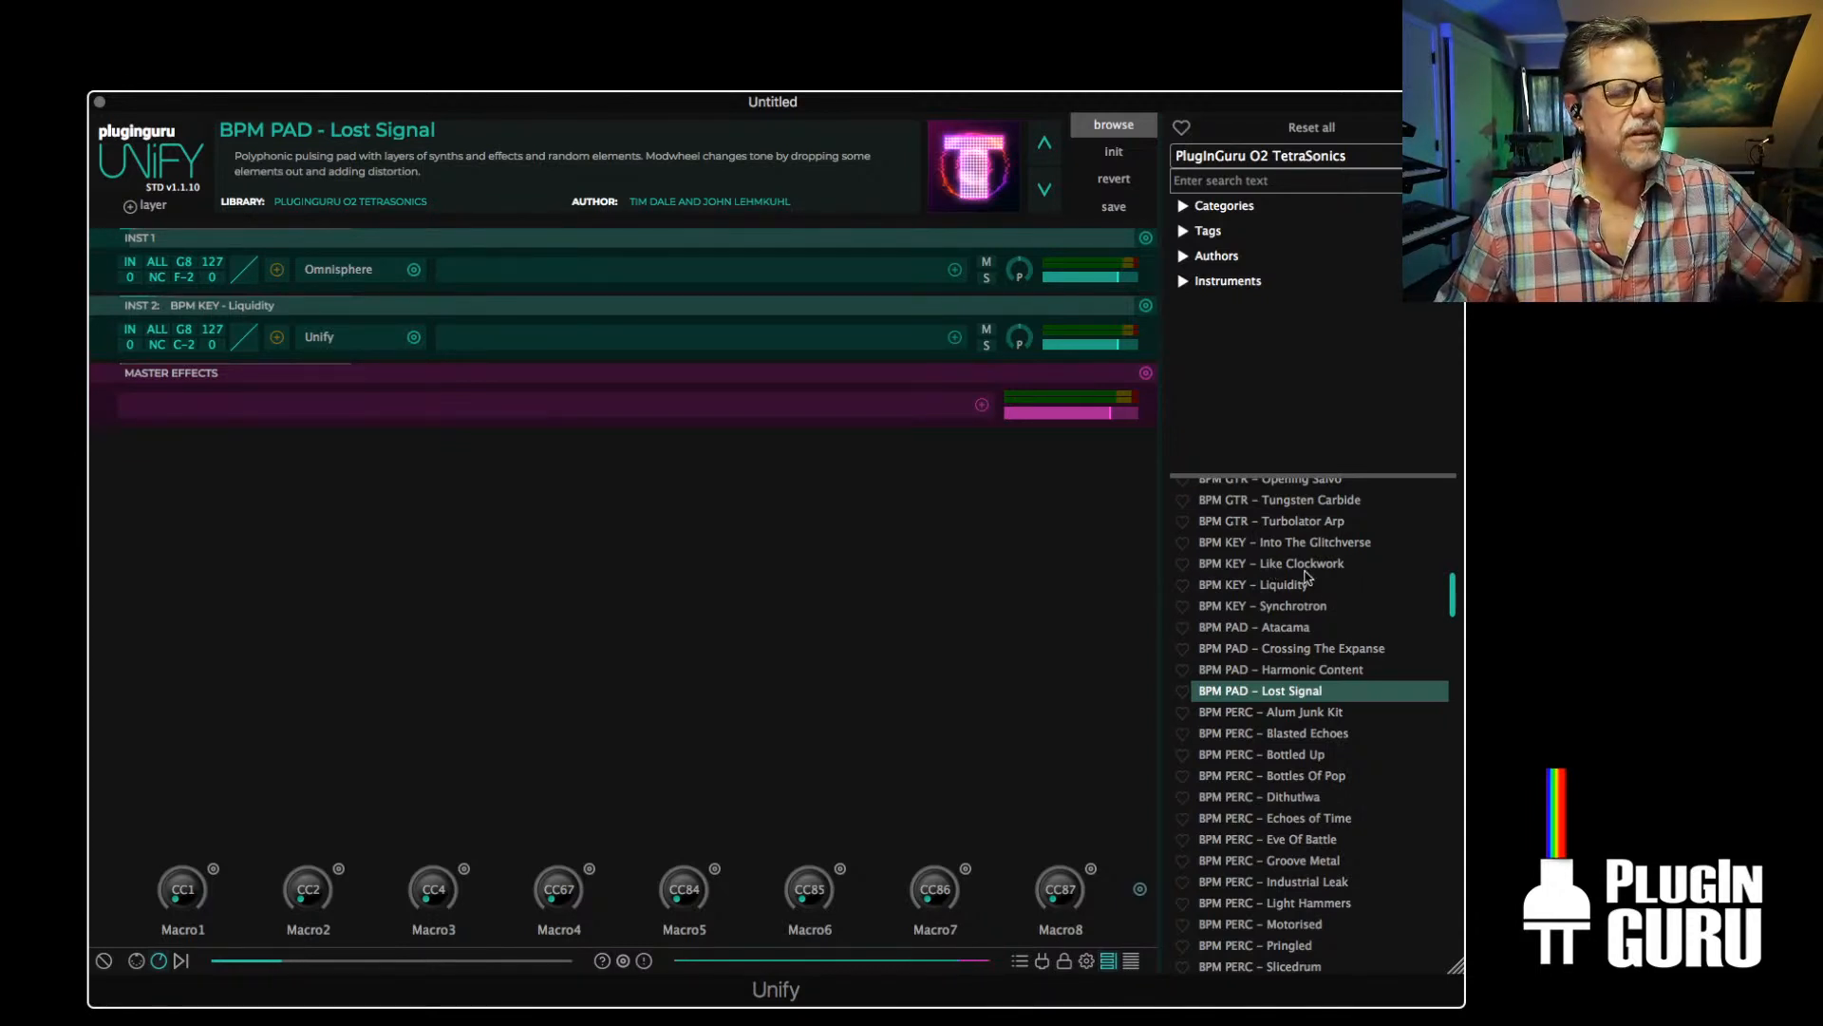
# Switch the patch browser to the Unify Standard Library and load BPM CLAP – Airwave Ambi
pyautogui.click(1247, 160)
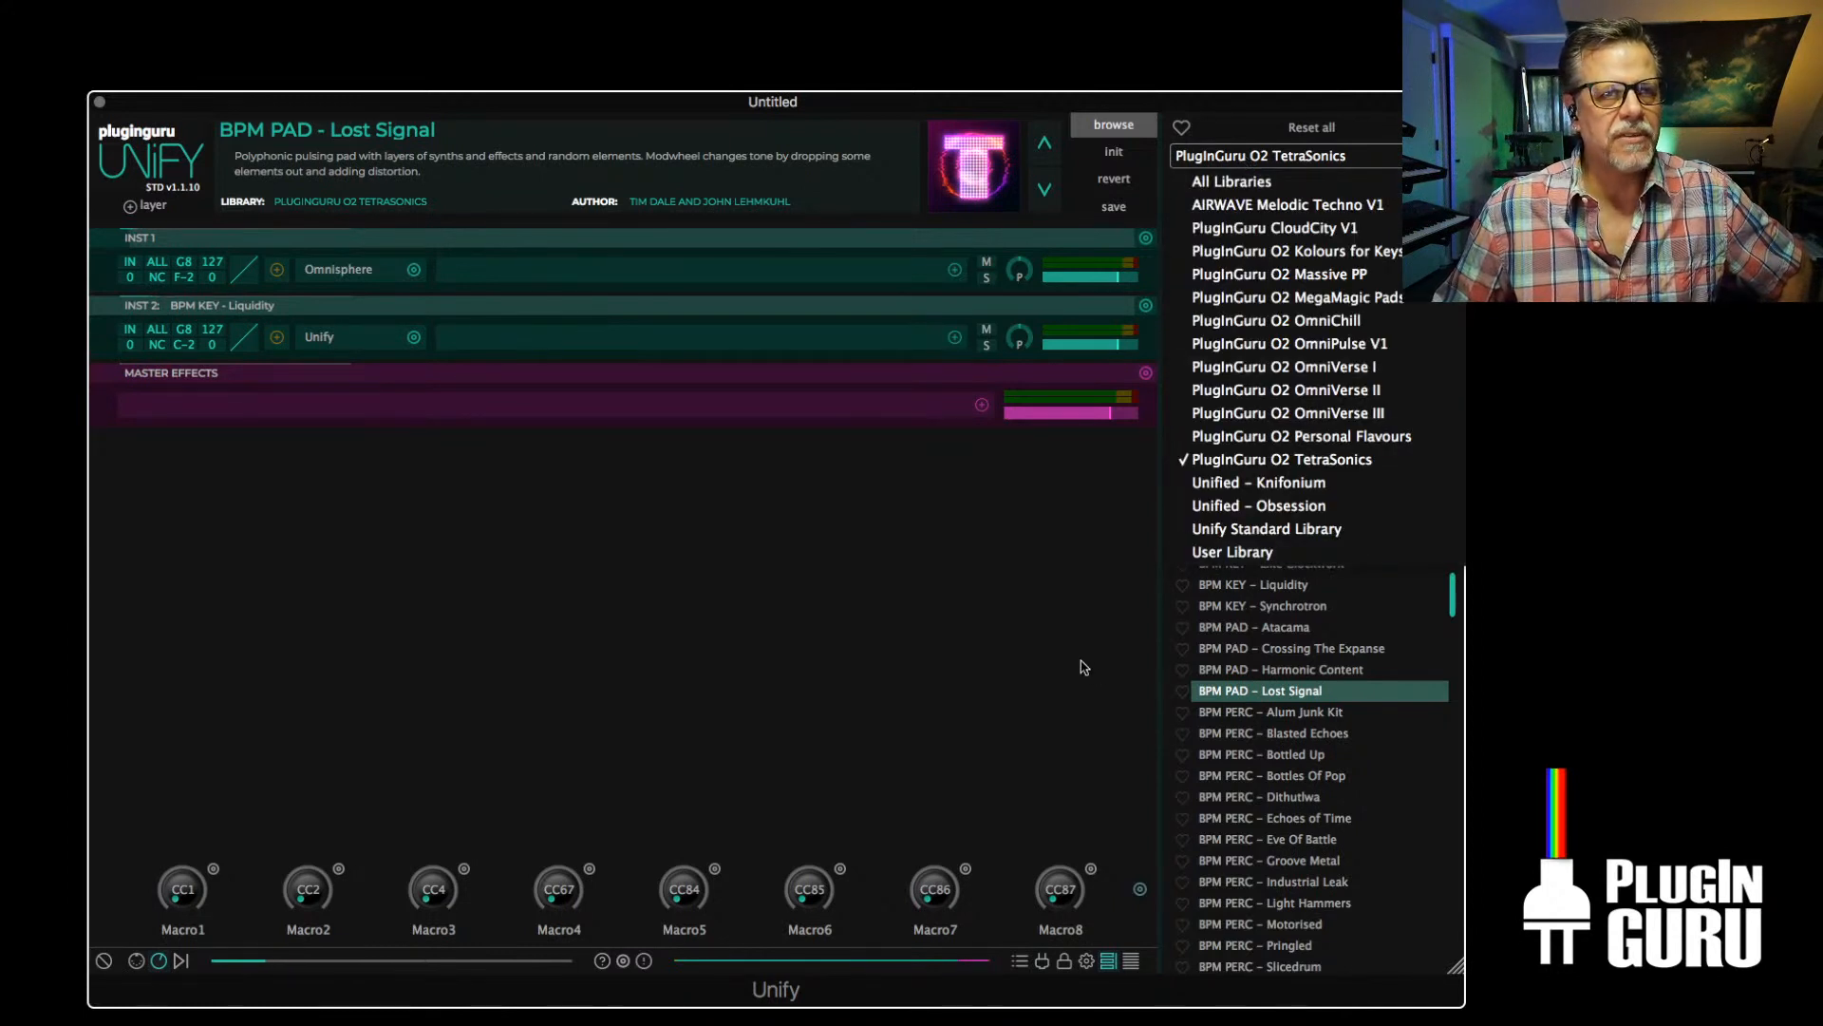
pyautogui.click(1276, 540)
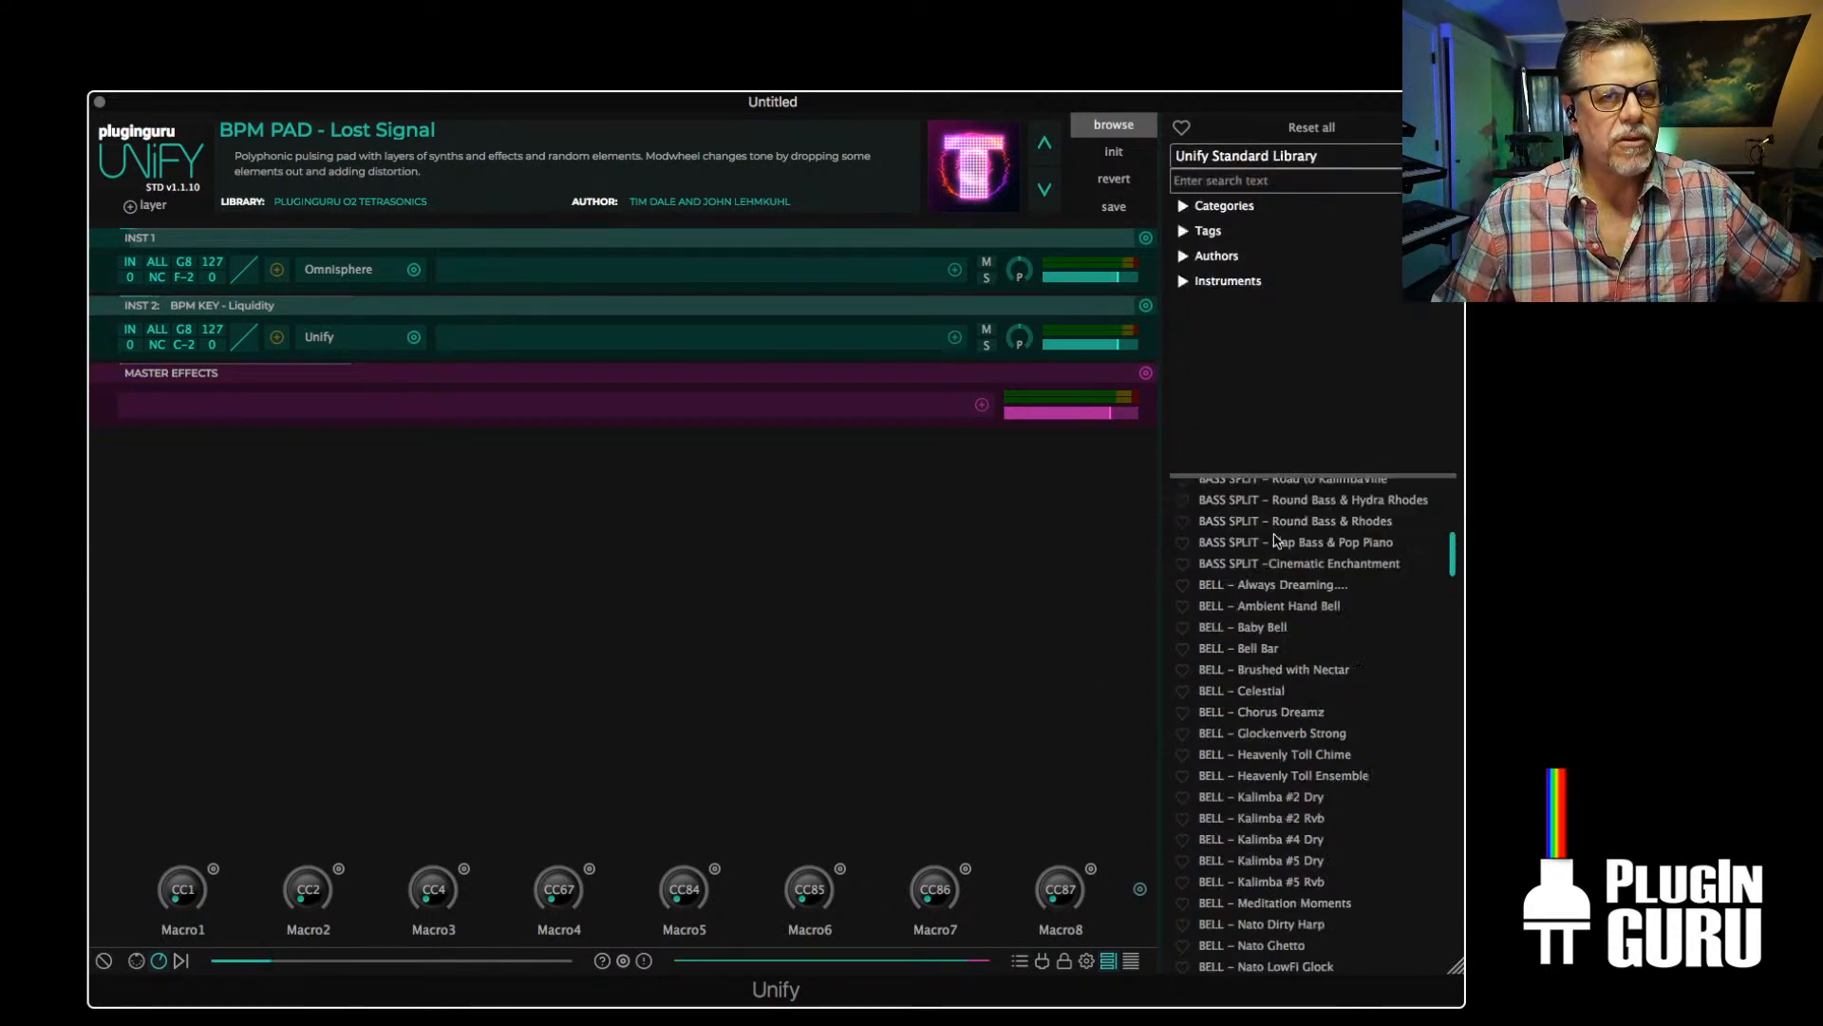
pyautogui.scroll(-3, 1296, 680)
pyautogui.scroll(-3, 1292, 680)
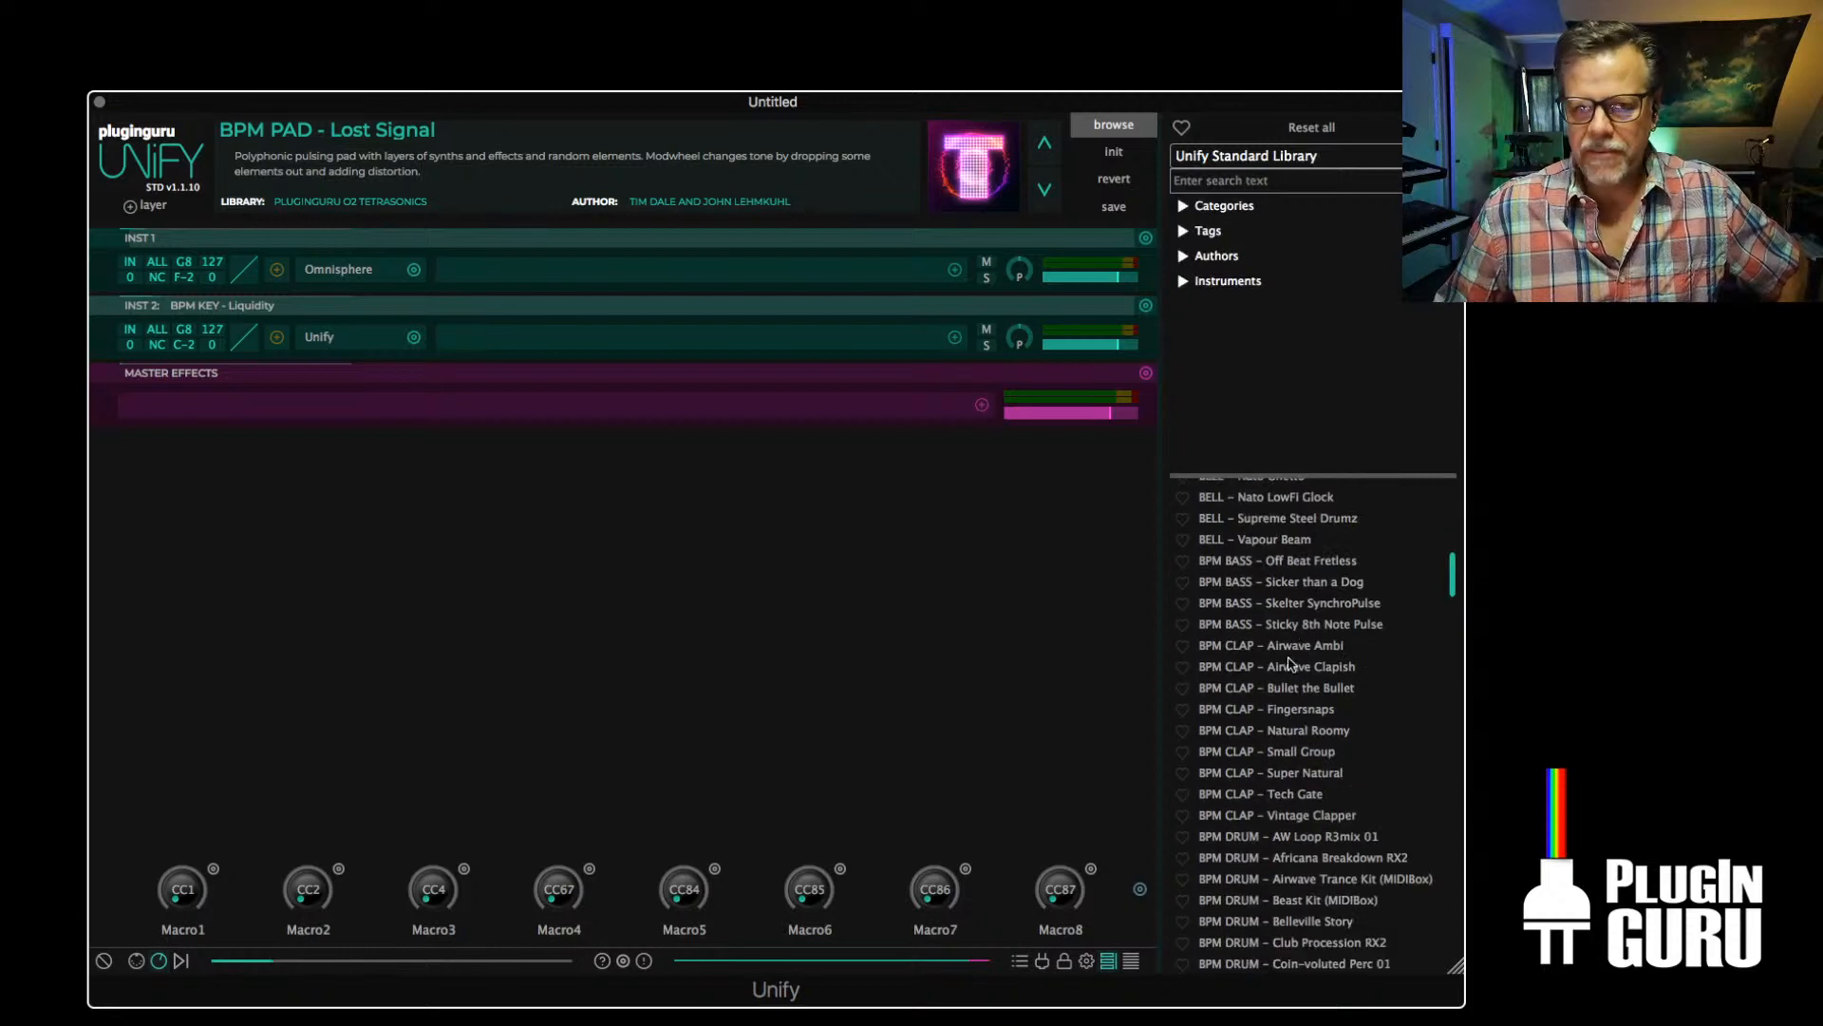
pyautogui.click(1293, 647)
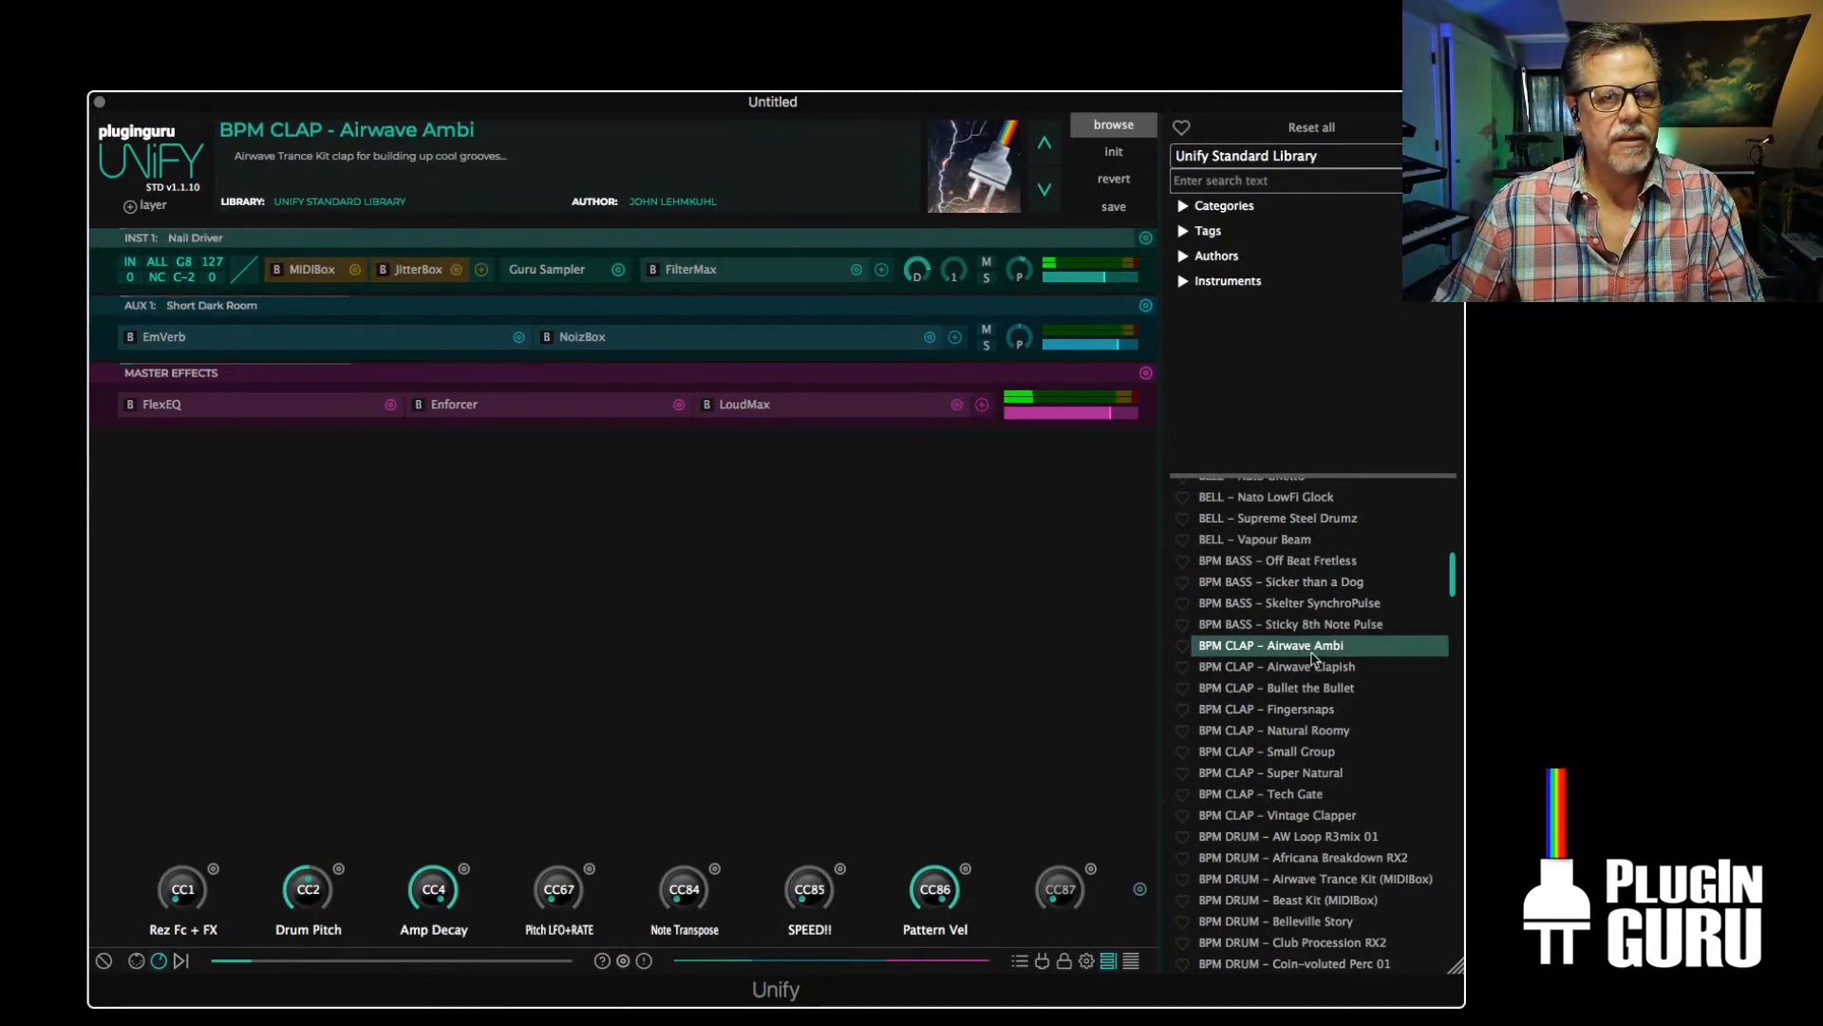
# Load BPM DRUM – Jakarta Breakdown RX2 into a new Unify layer of the current patch
pyautogui.scroll(-6, 1315, 650)
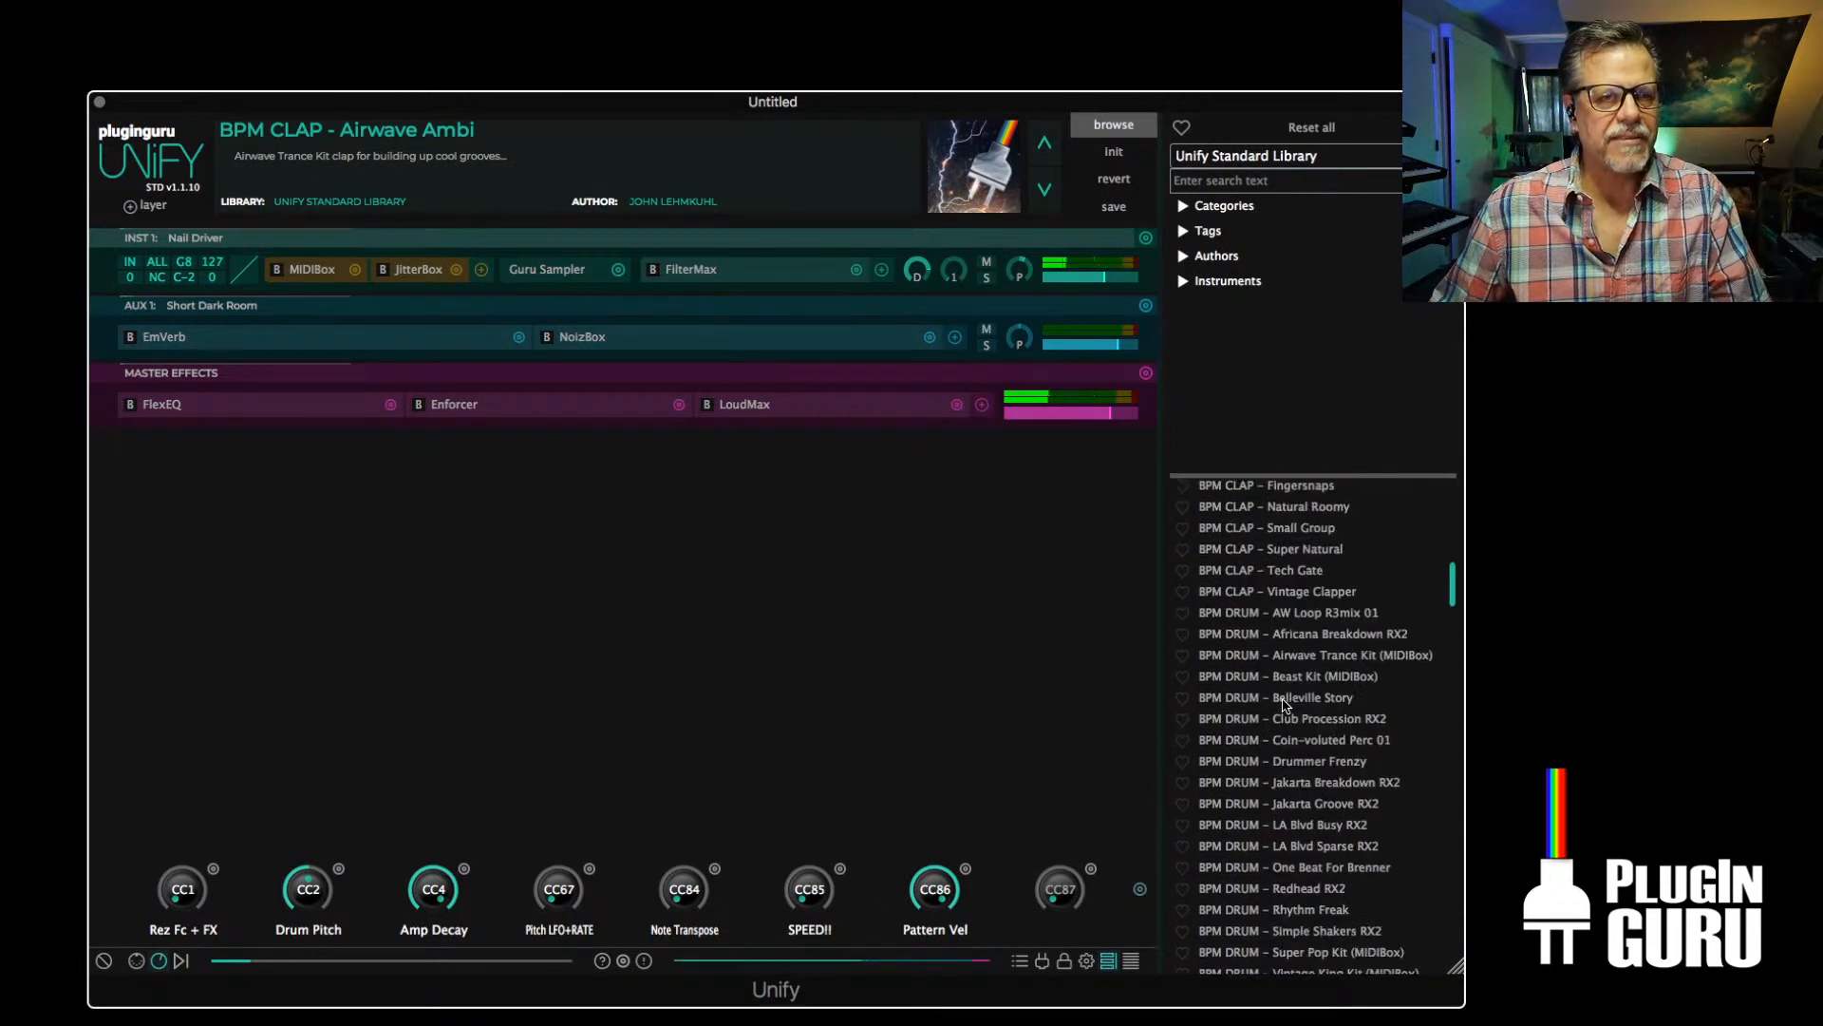
pyautogui.rightClick(1309, 667)
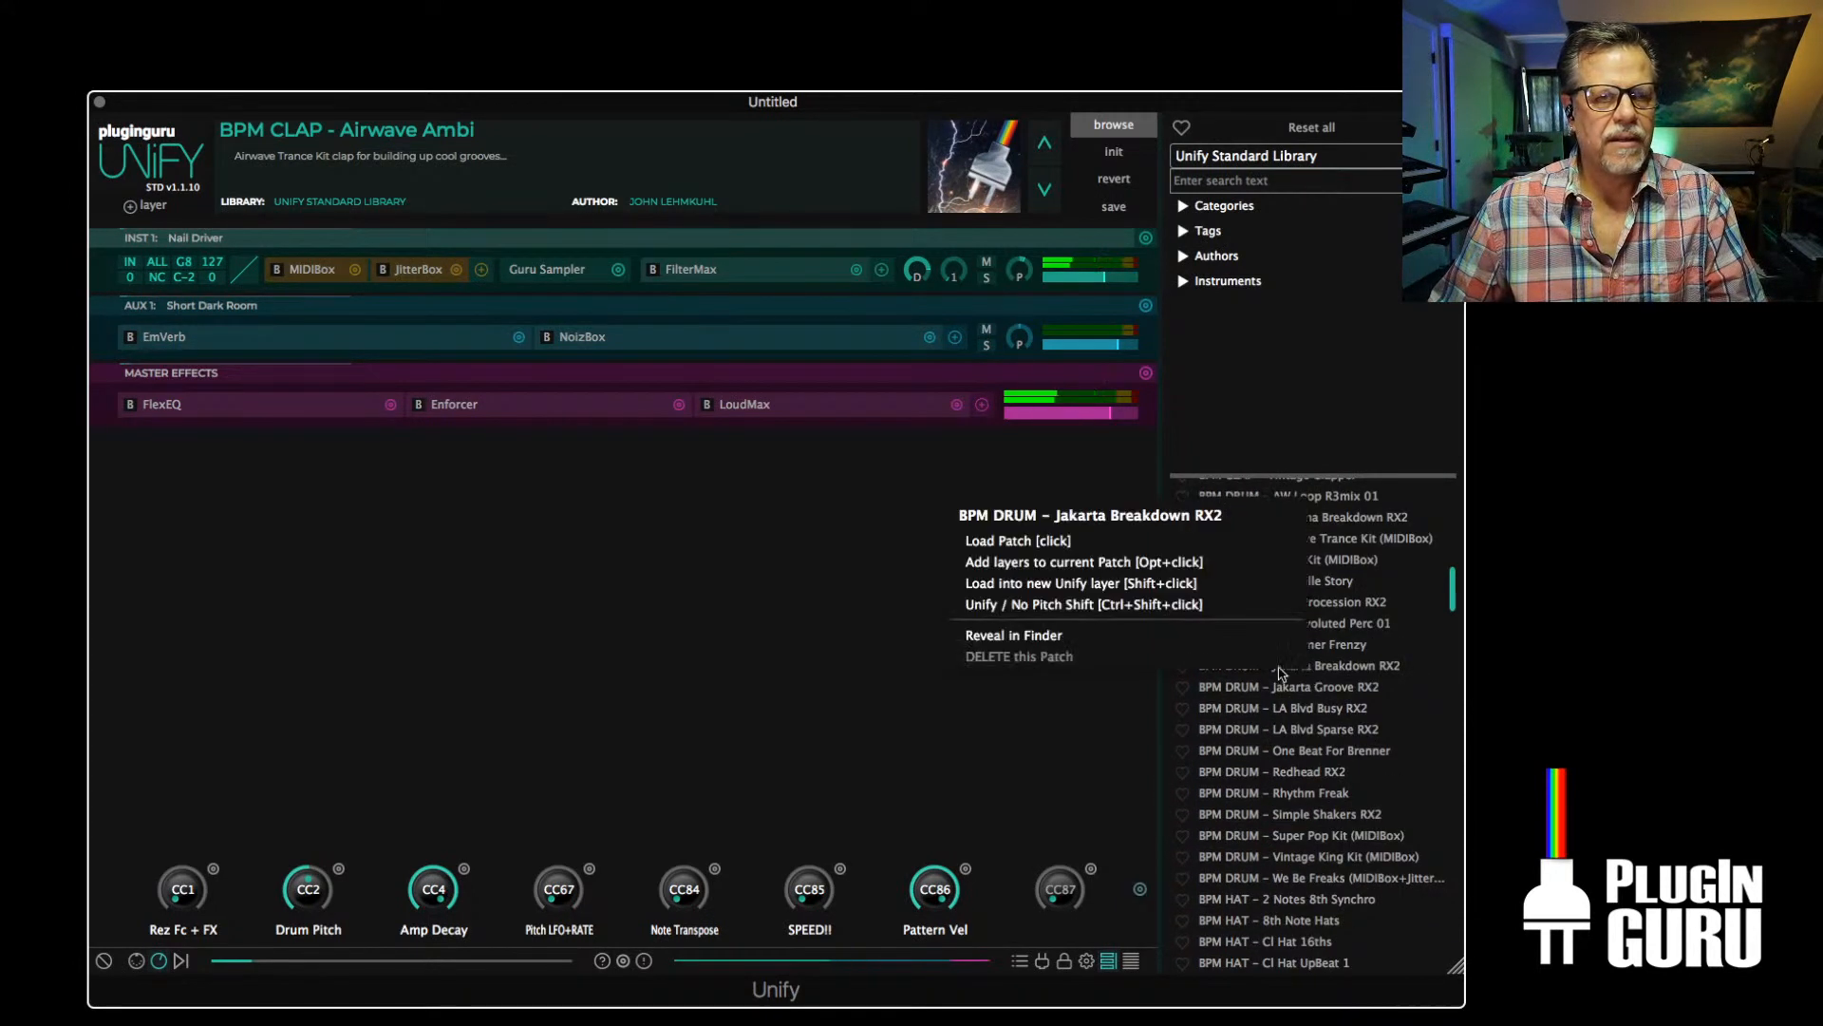
pyautogui.click(1061, 588)
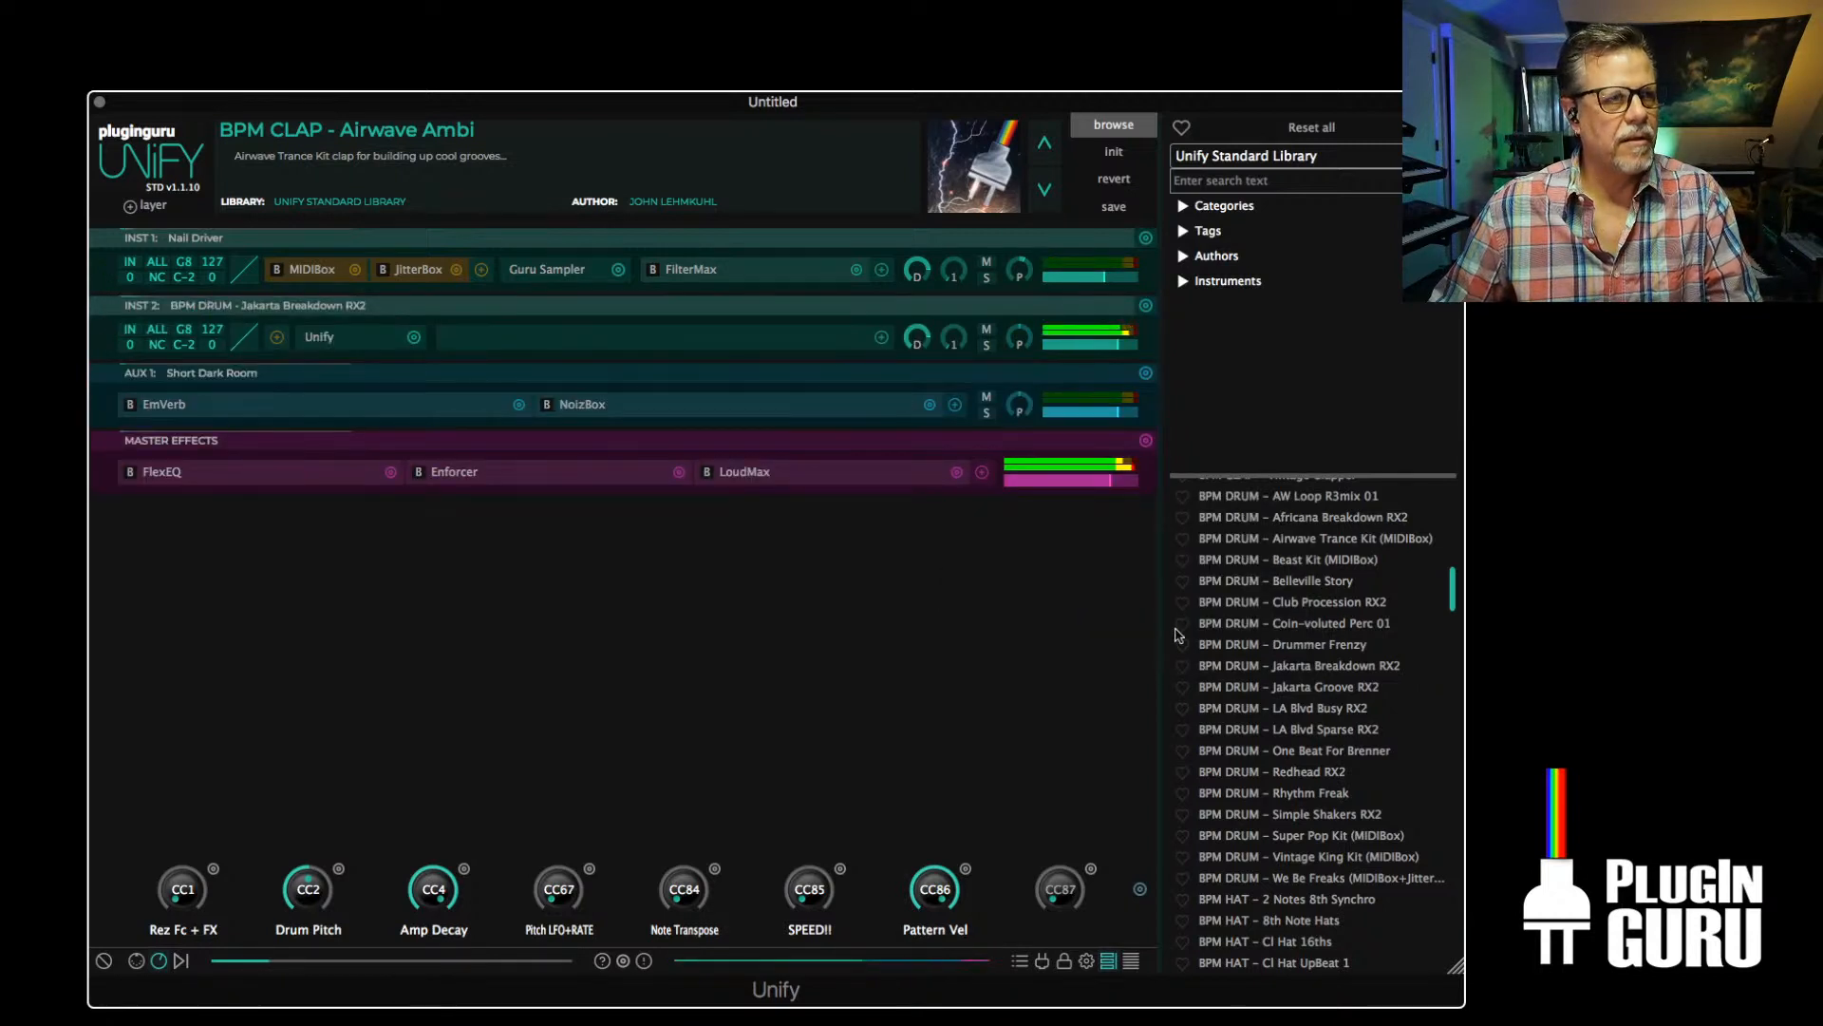
# Load BPM KICK – 4 on the Floor 2 into a new Unify layer without pitch shift
pyautogui.scroll(-5, 1320, 793)
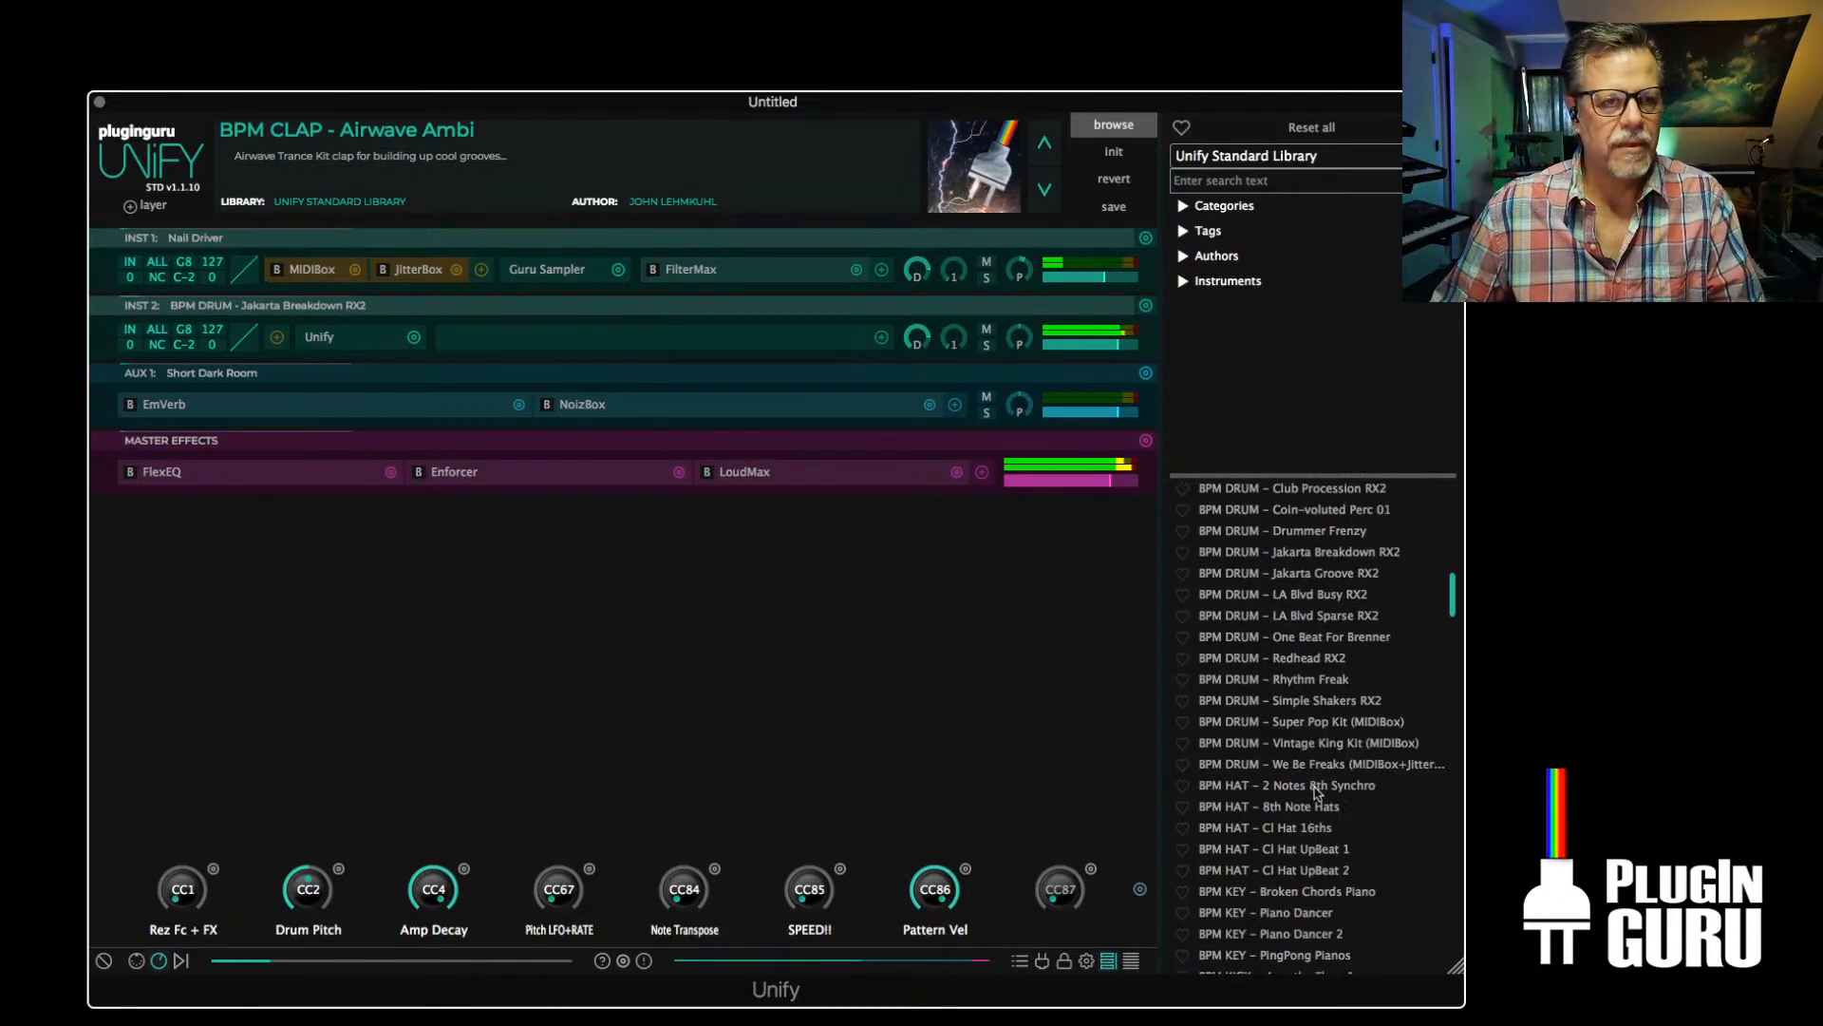
pyautogui.scroll(-2, 1317, 792)
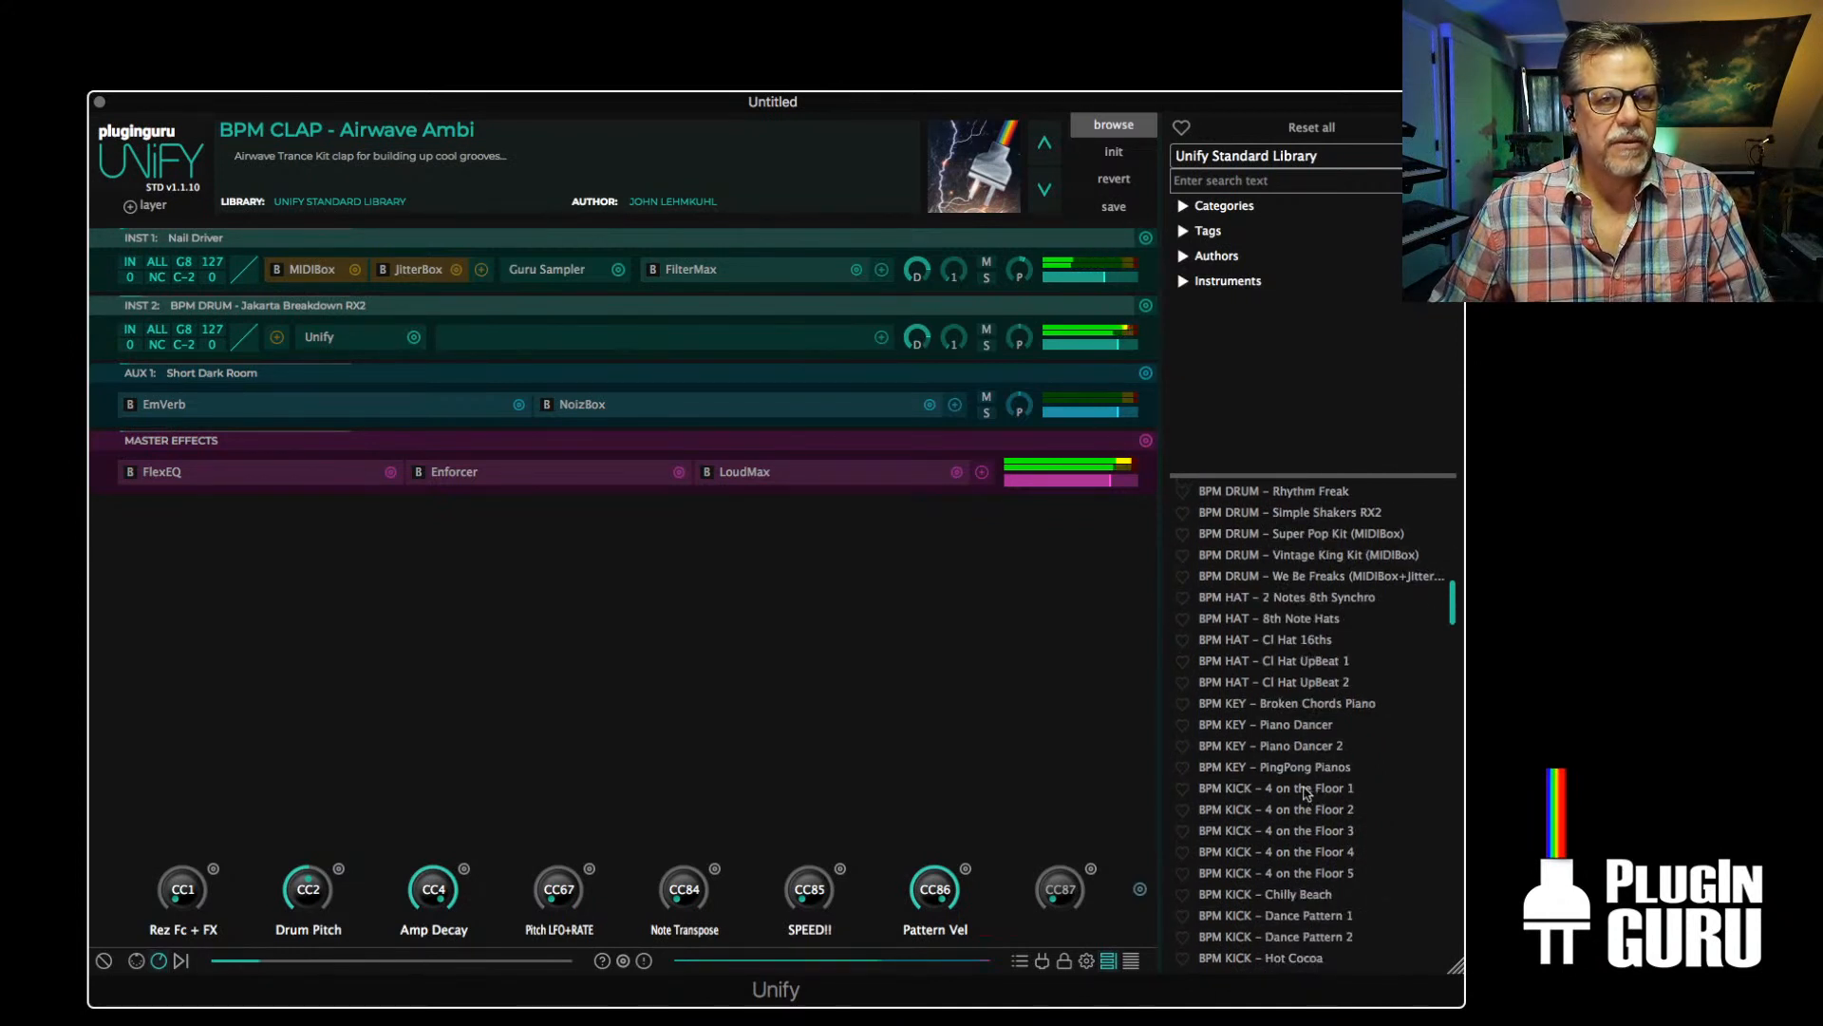
pyautogui.rightClick(1293, 813)
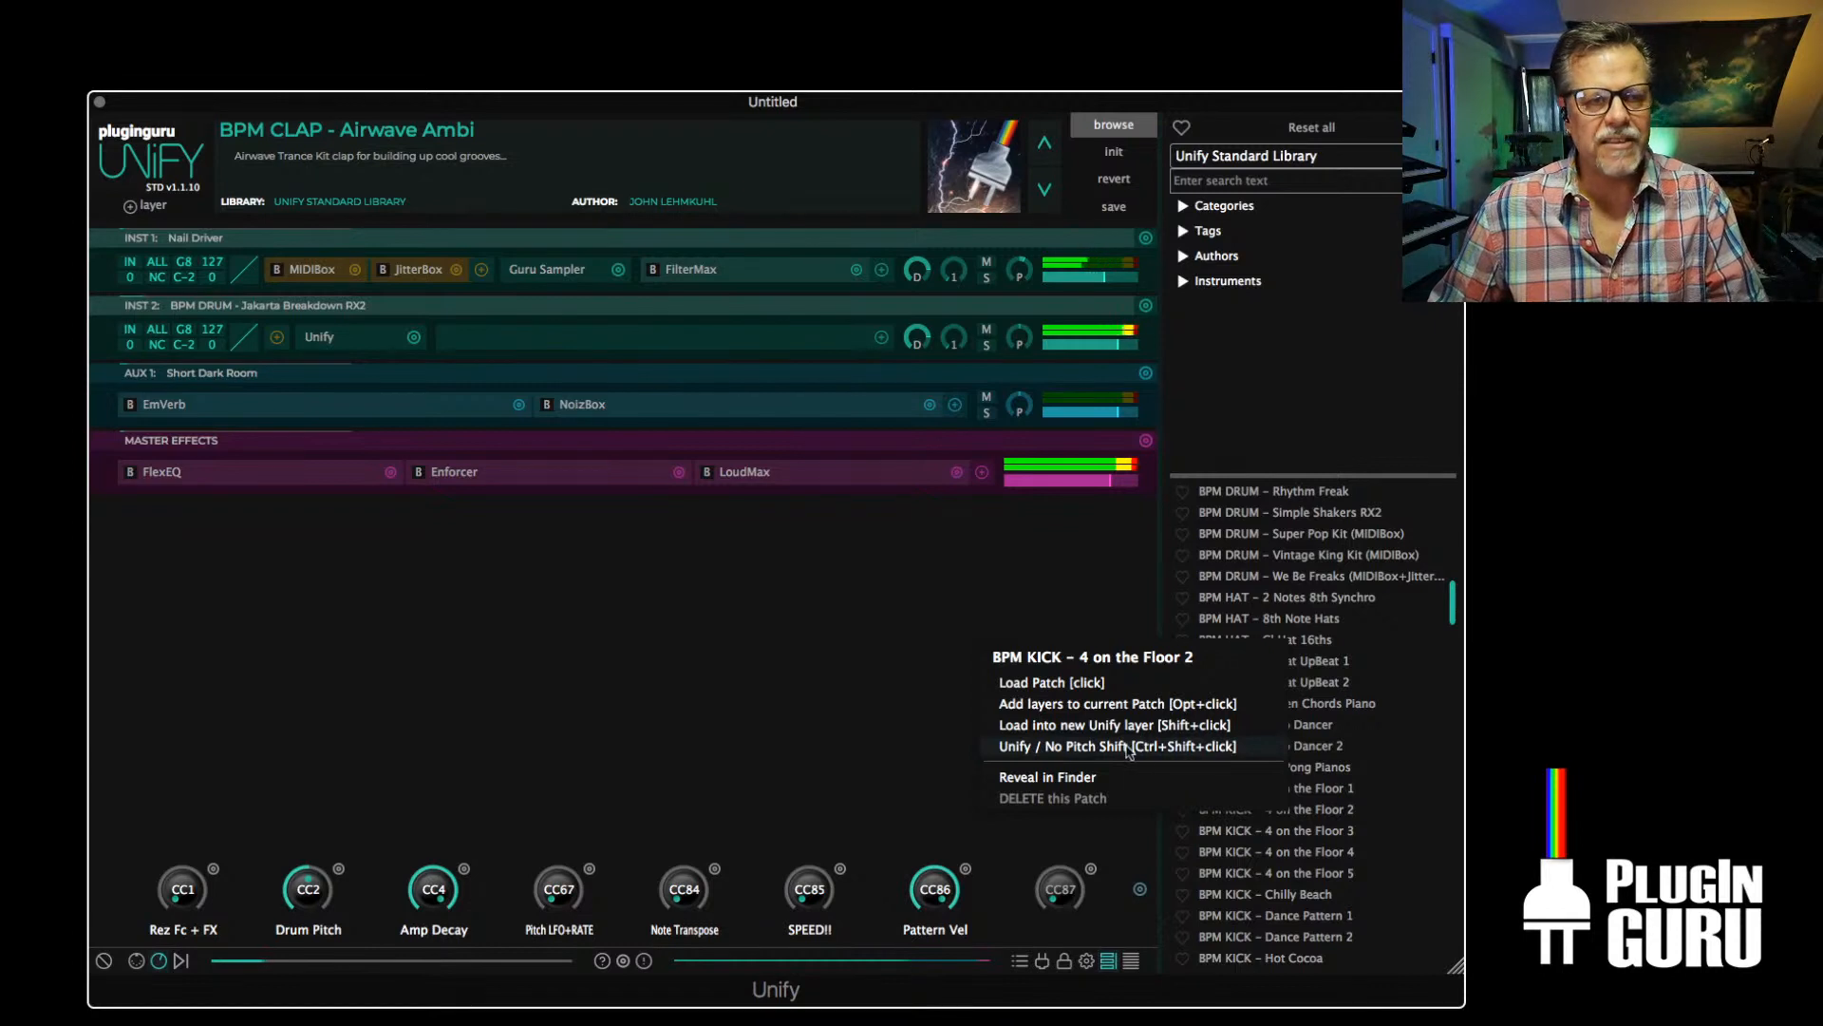
pyautogui.click(1156, 749)
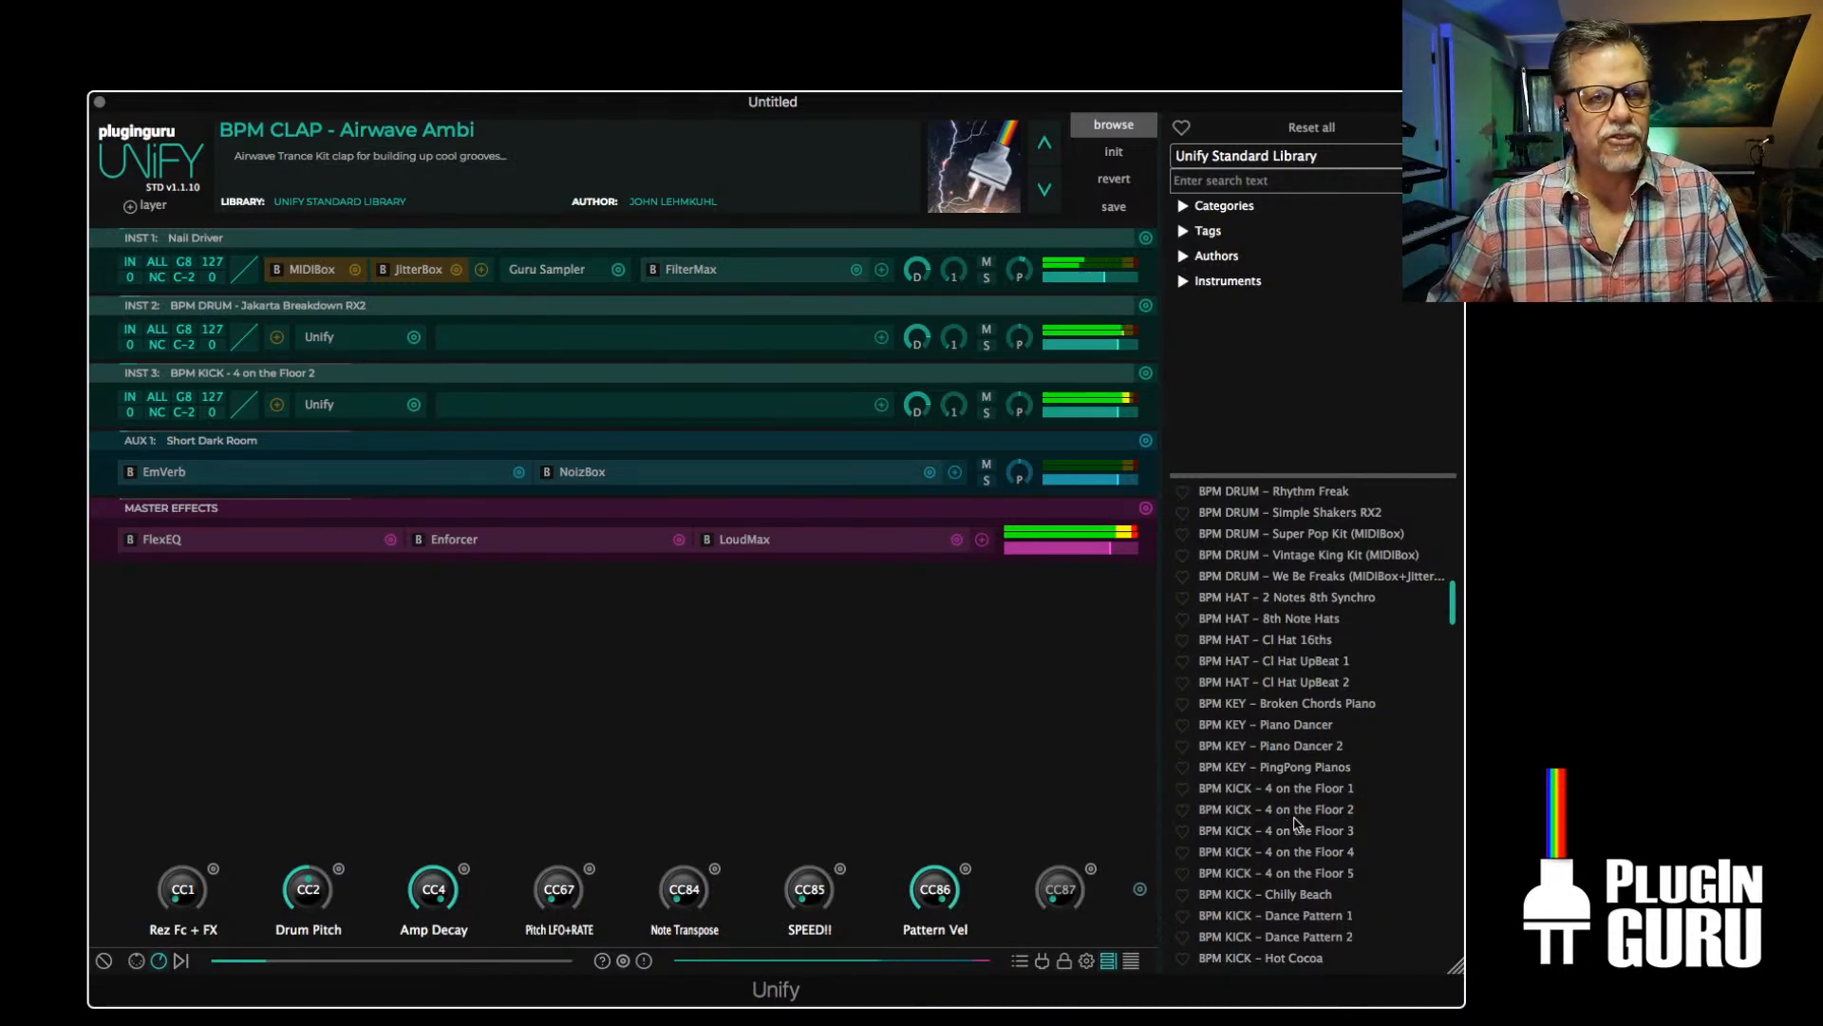
# Load BPM DRUM – LA Blvd Busy RX2 into a new Unify layer and set its level to -1.50 dB
pyautogui.scroll(6, 1285, 808)
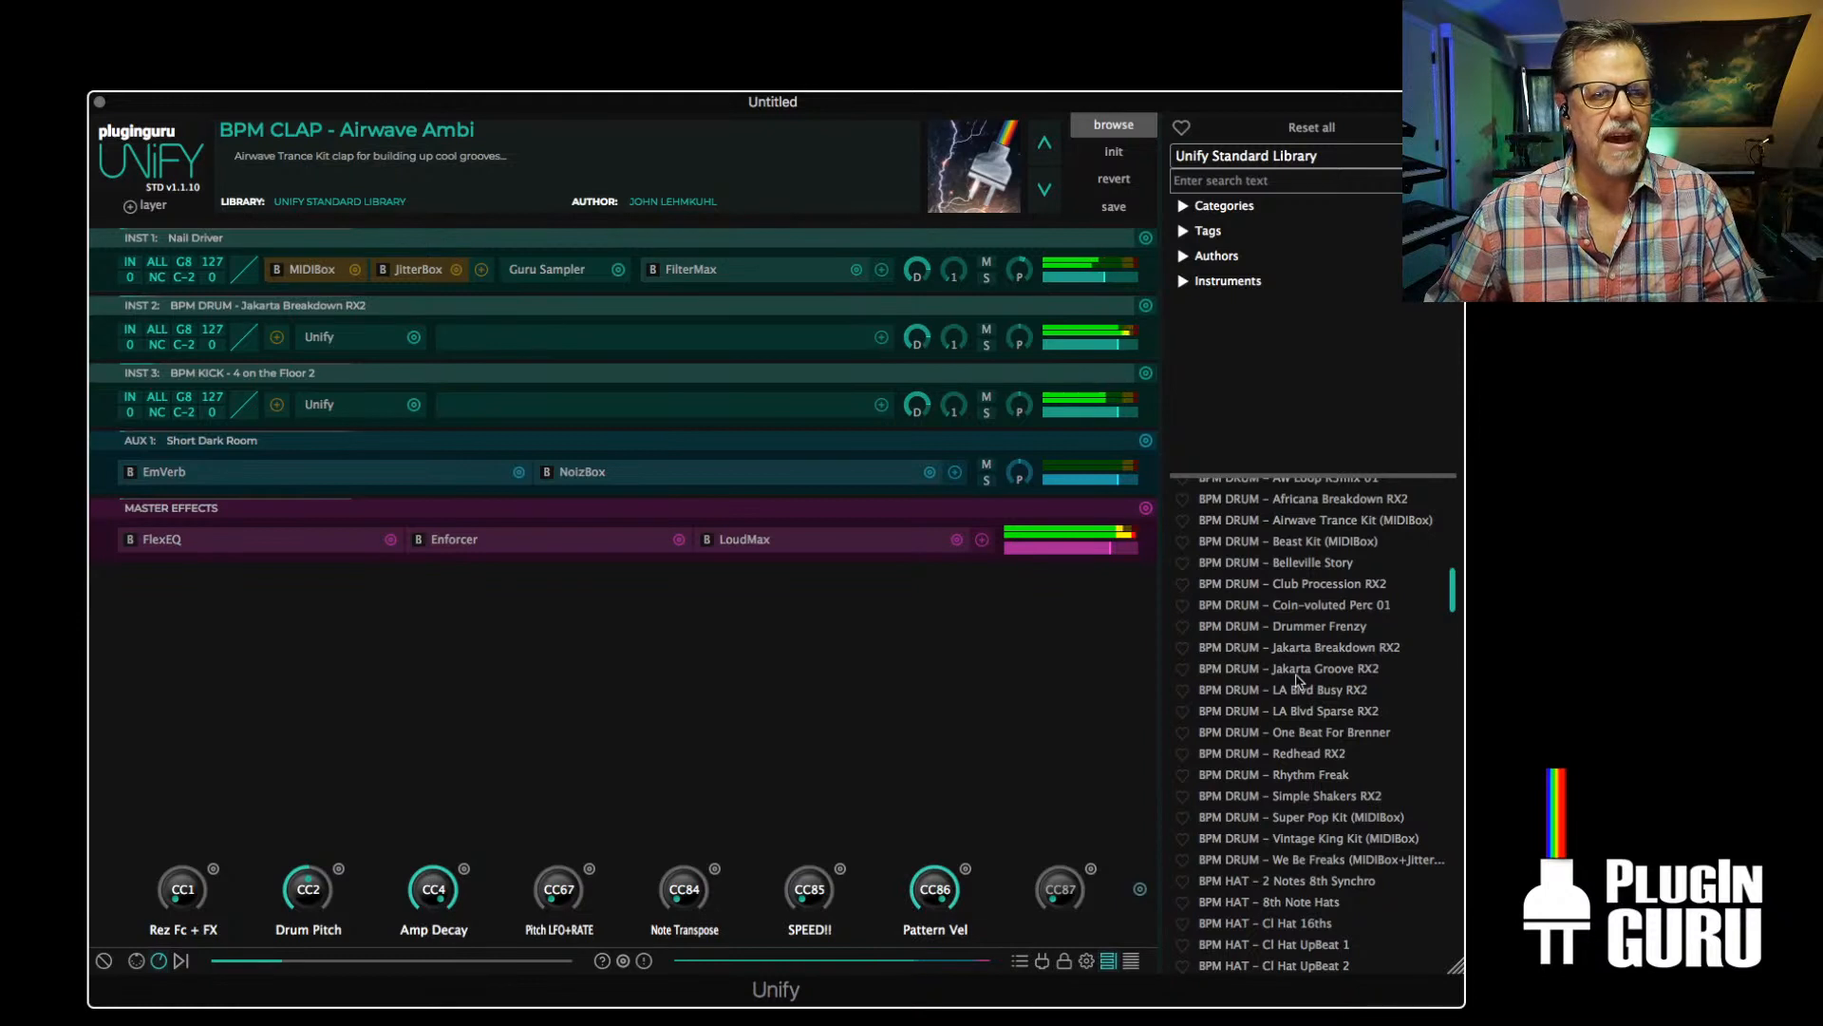
pyautogui.rightClick(1299, 692)
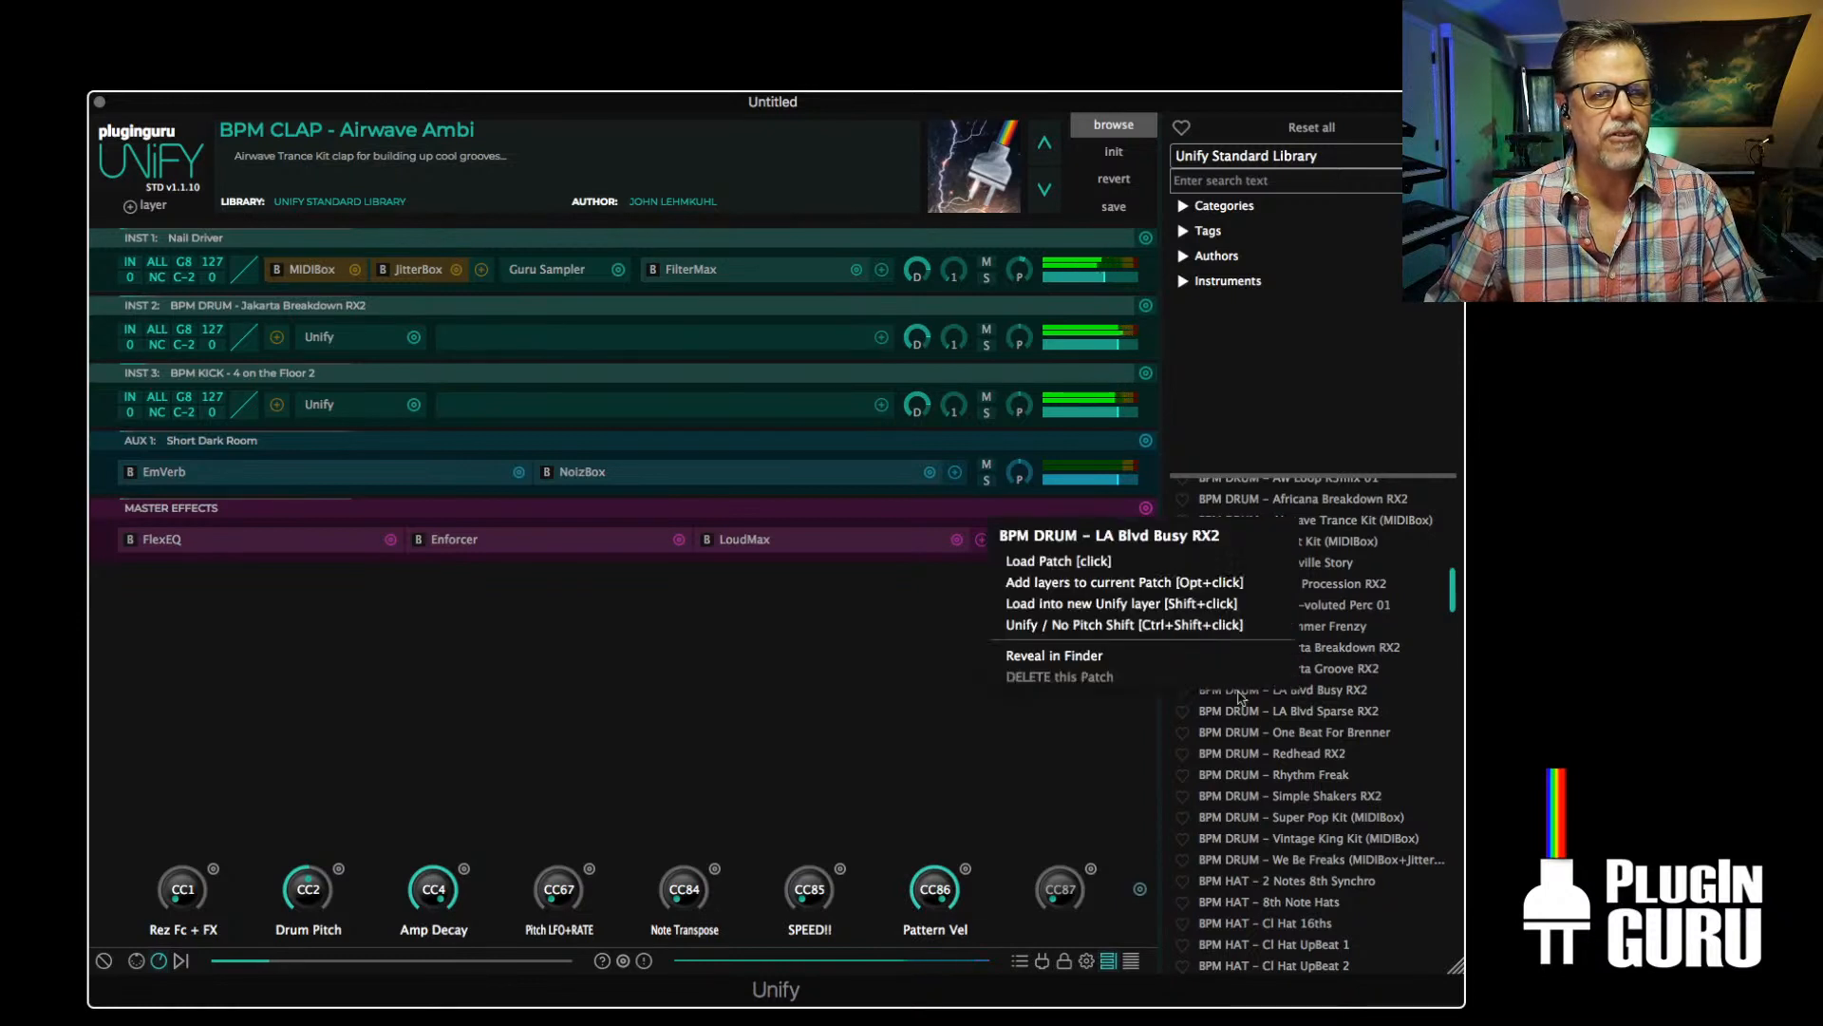
pyautogui.click(1106, 604)
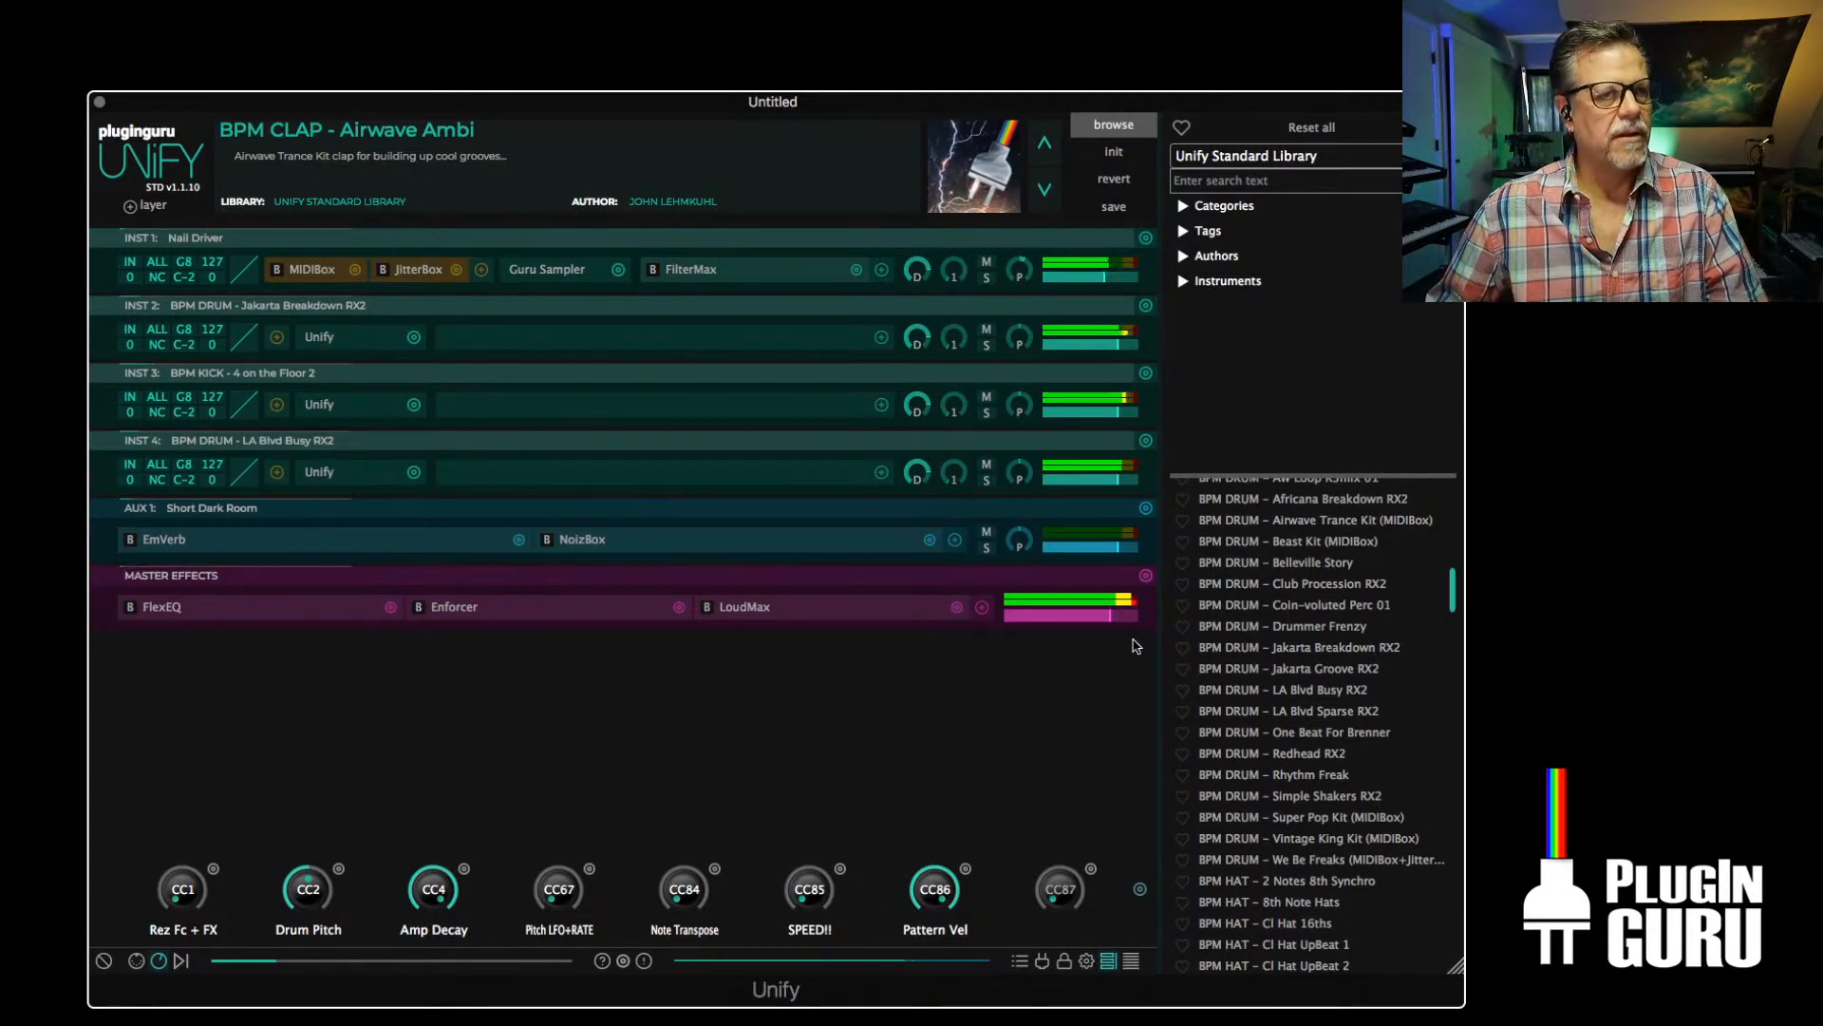
pyautogui.moveTo(1118, 479); pyautogui.dragTo(1115, 479)
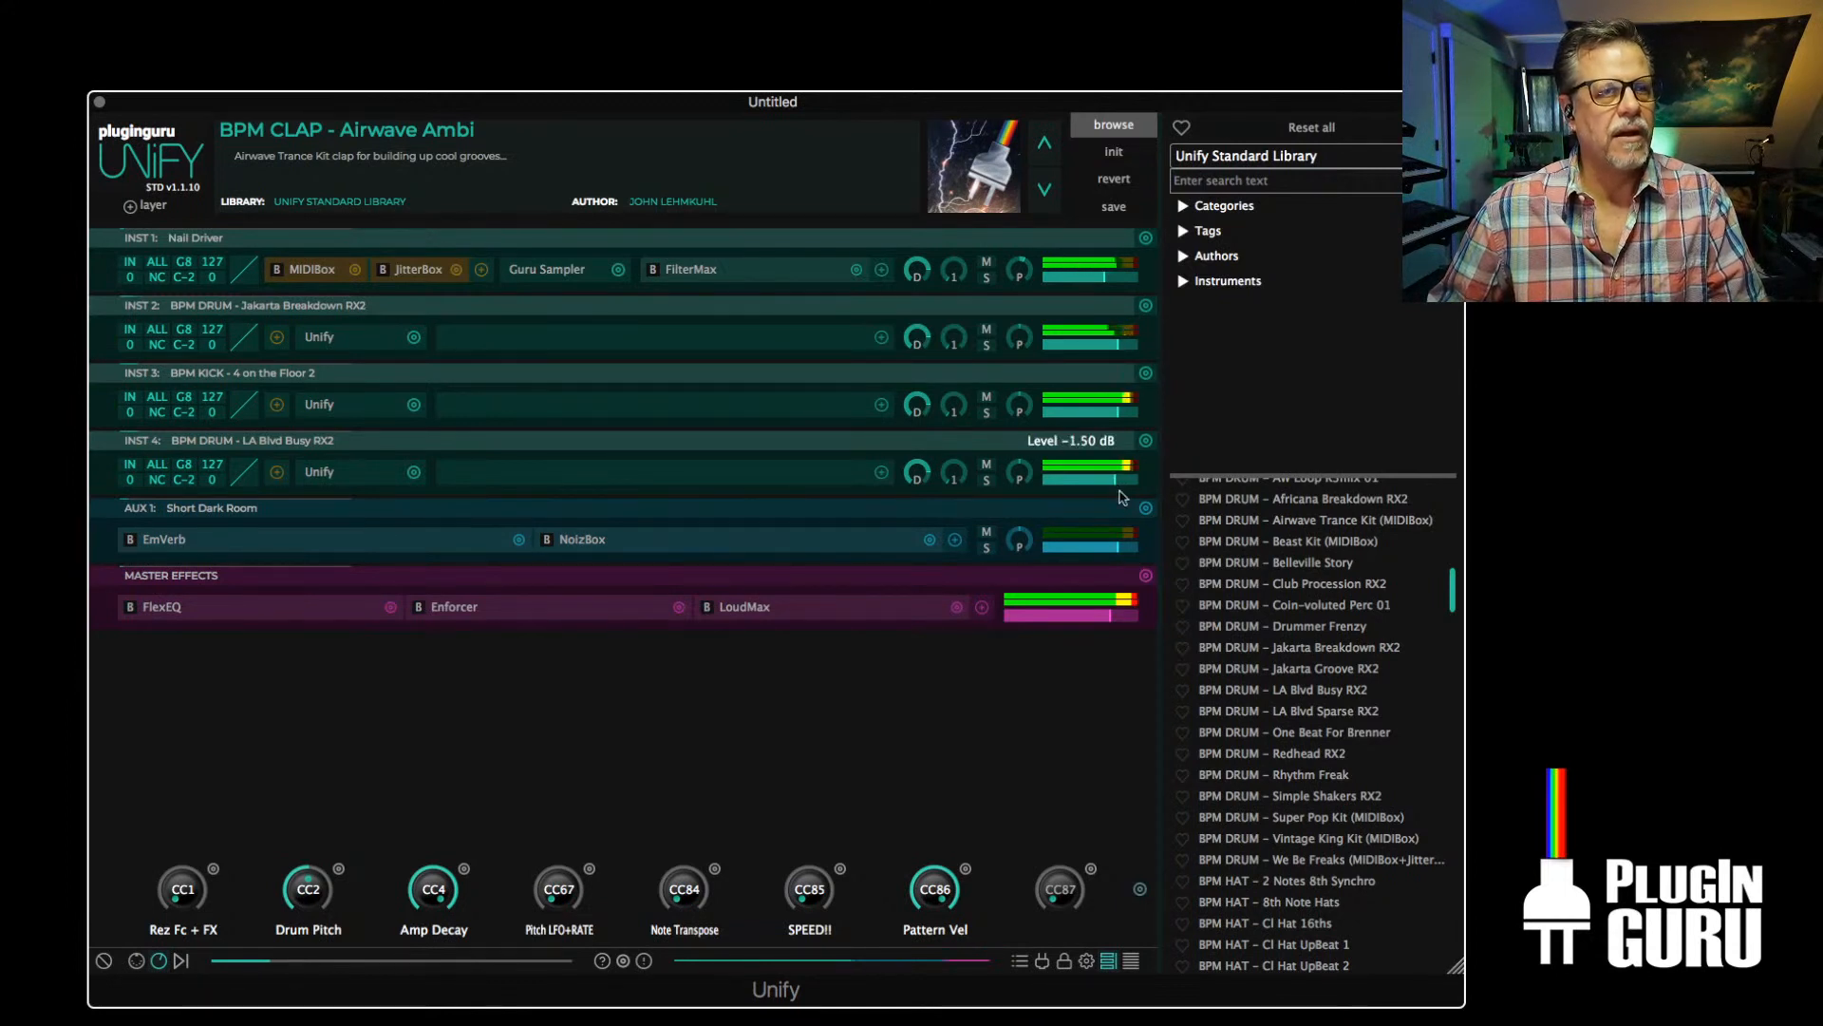
# Add a FilterMax effect to the LA Blvd Busy RX2 layer and set its filter type to High Pass
pyautogui.click(881, 472)
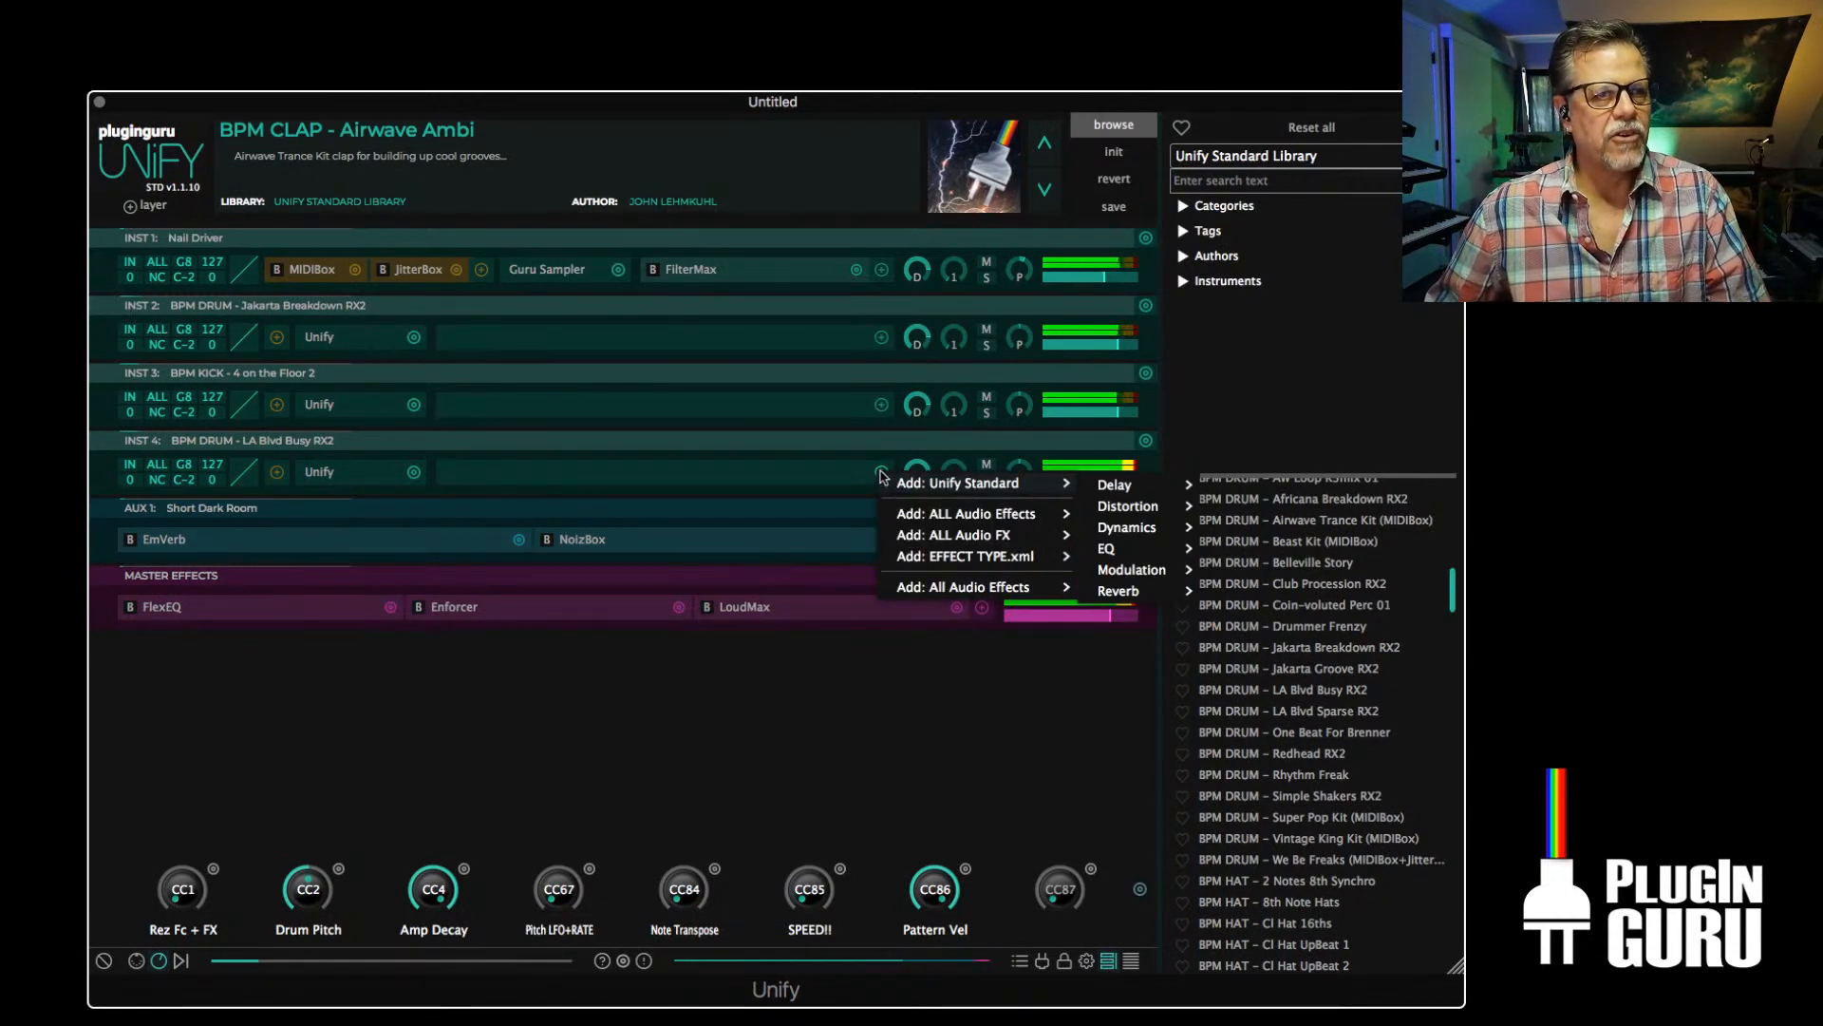
pyautogui.moveTo(1128, 529)
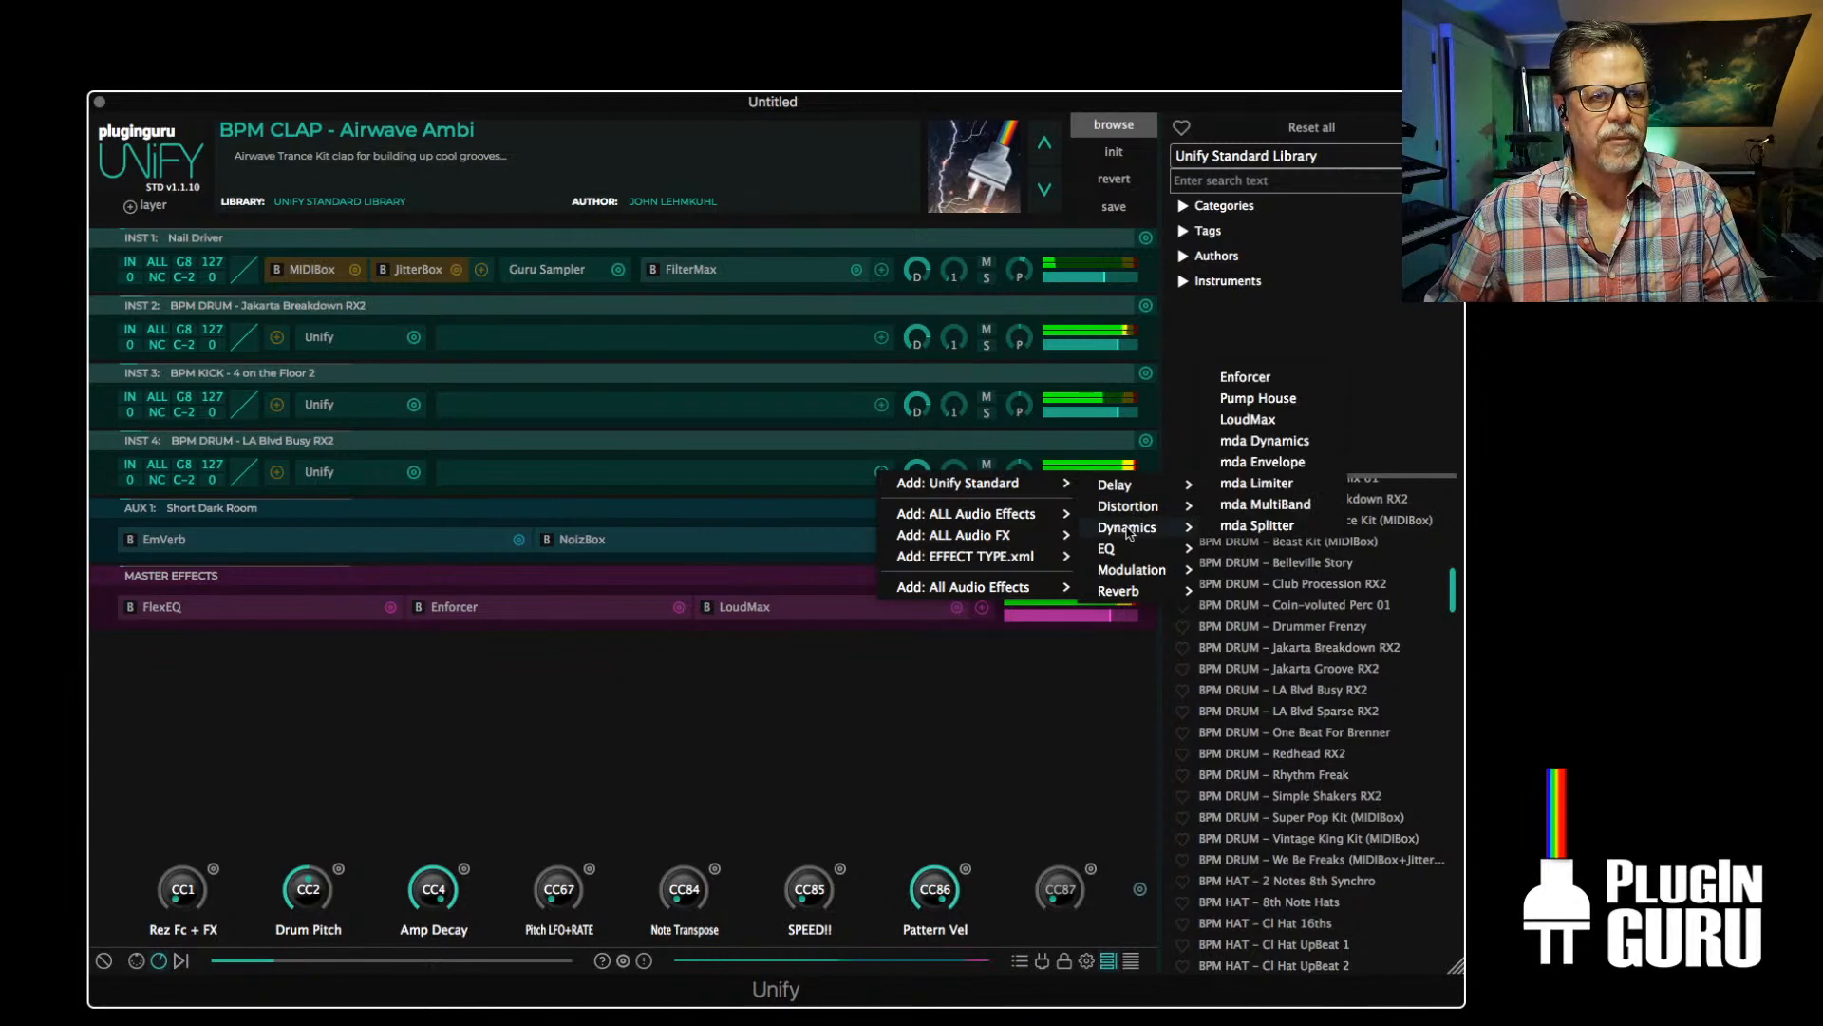
pyautogui.click(1212, 508)
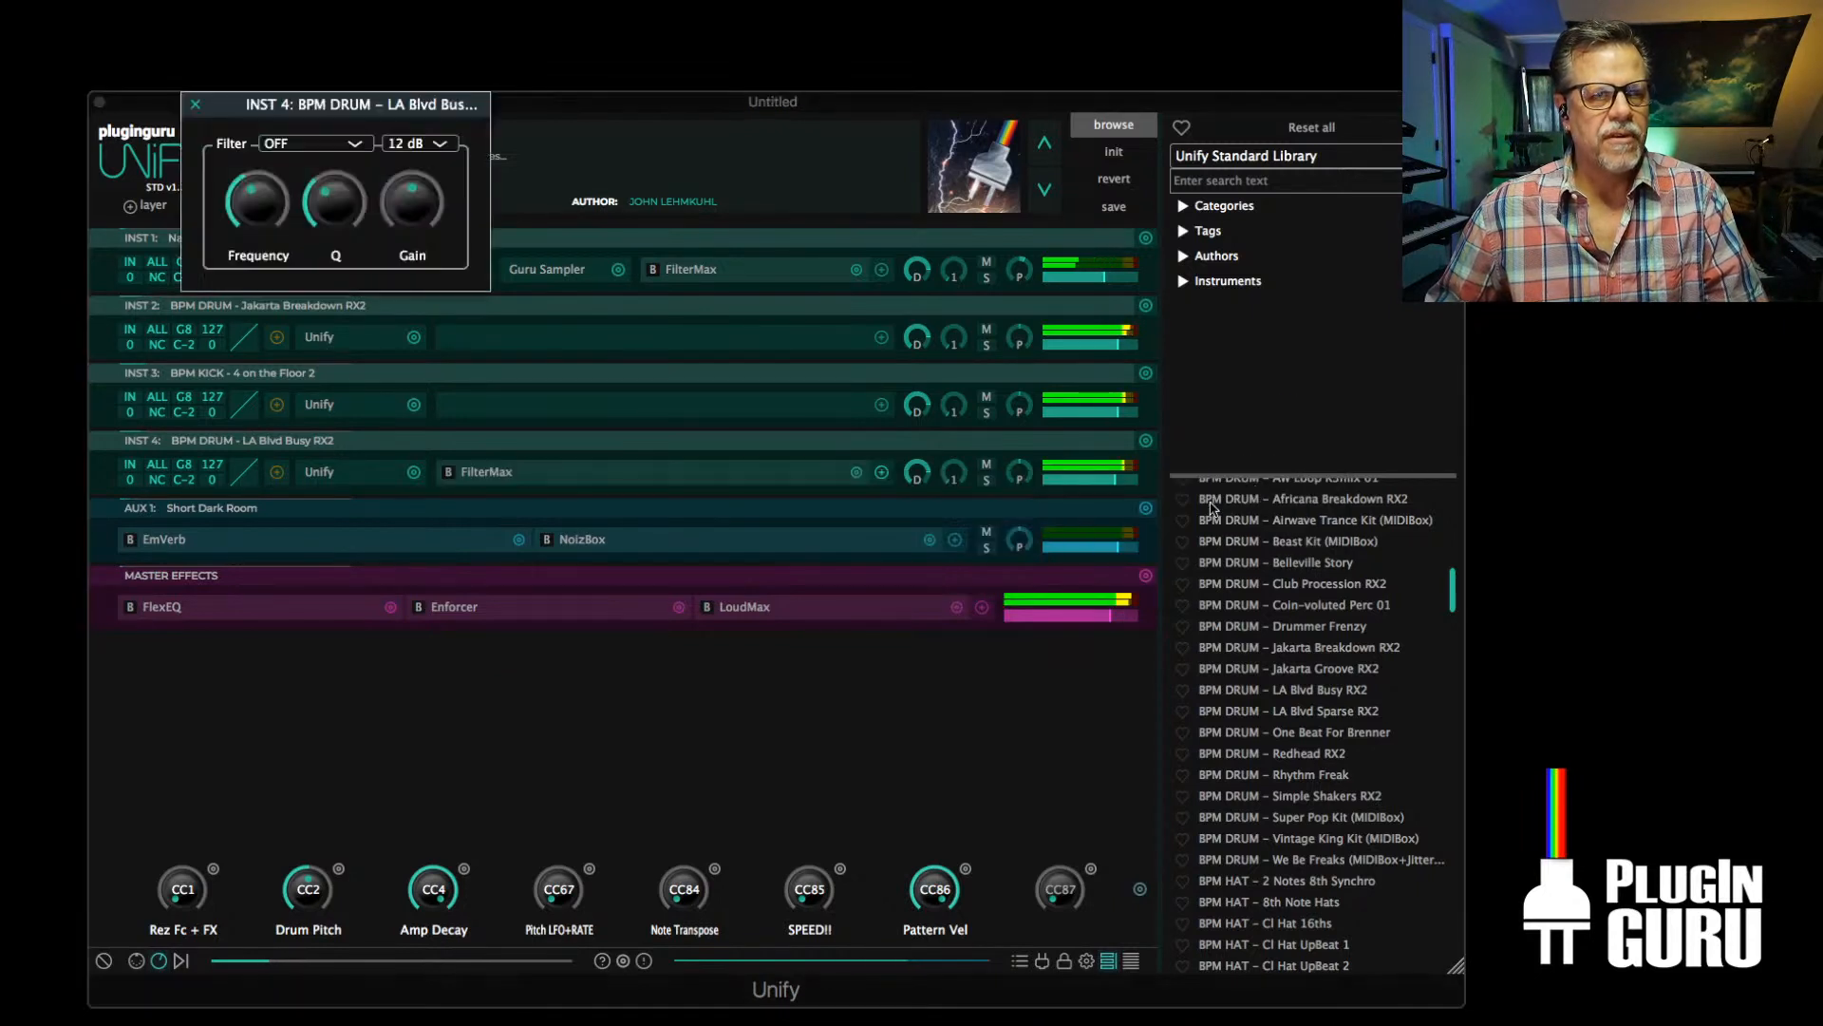
pyautogui.click(305, 143)
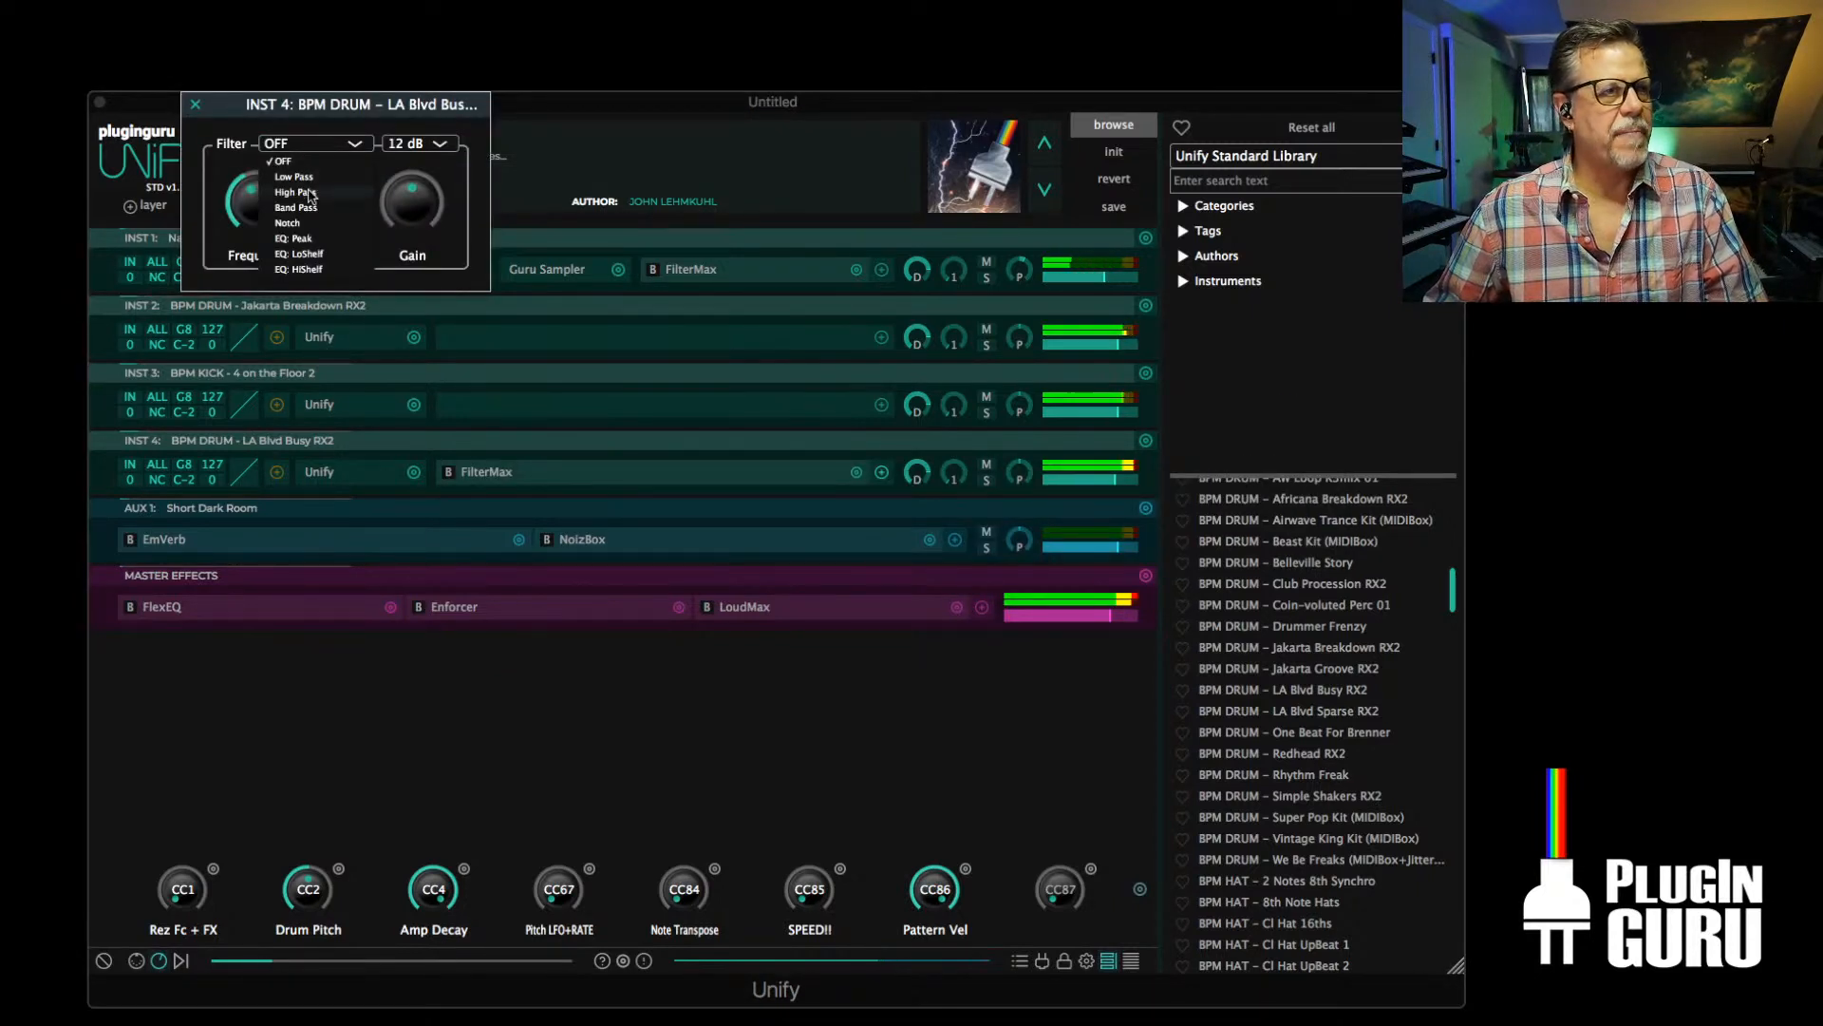
pyautogui.click(309, 196)
# Adjust the frequency and Q of the LA Blvd Busy RX2 layer's high-pass filter with the layer soloed, and unsolo it when done
pyautogui.click(988, 484)
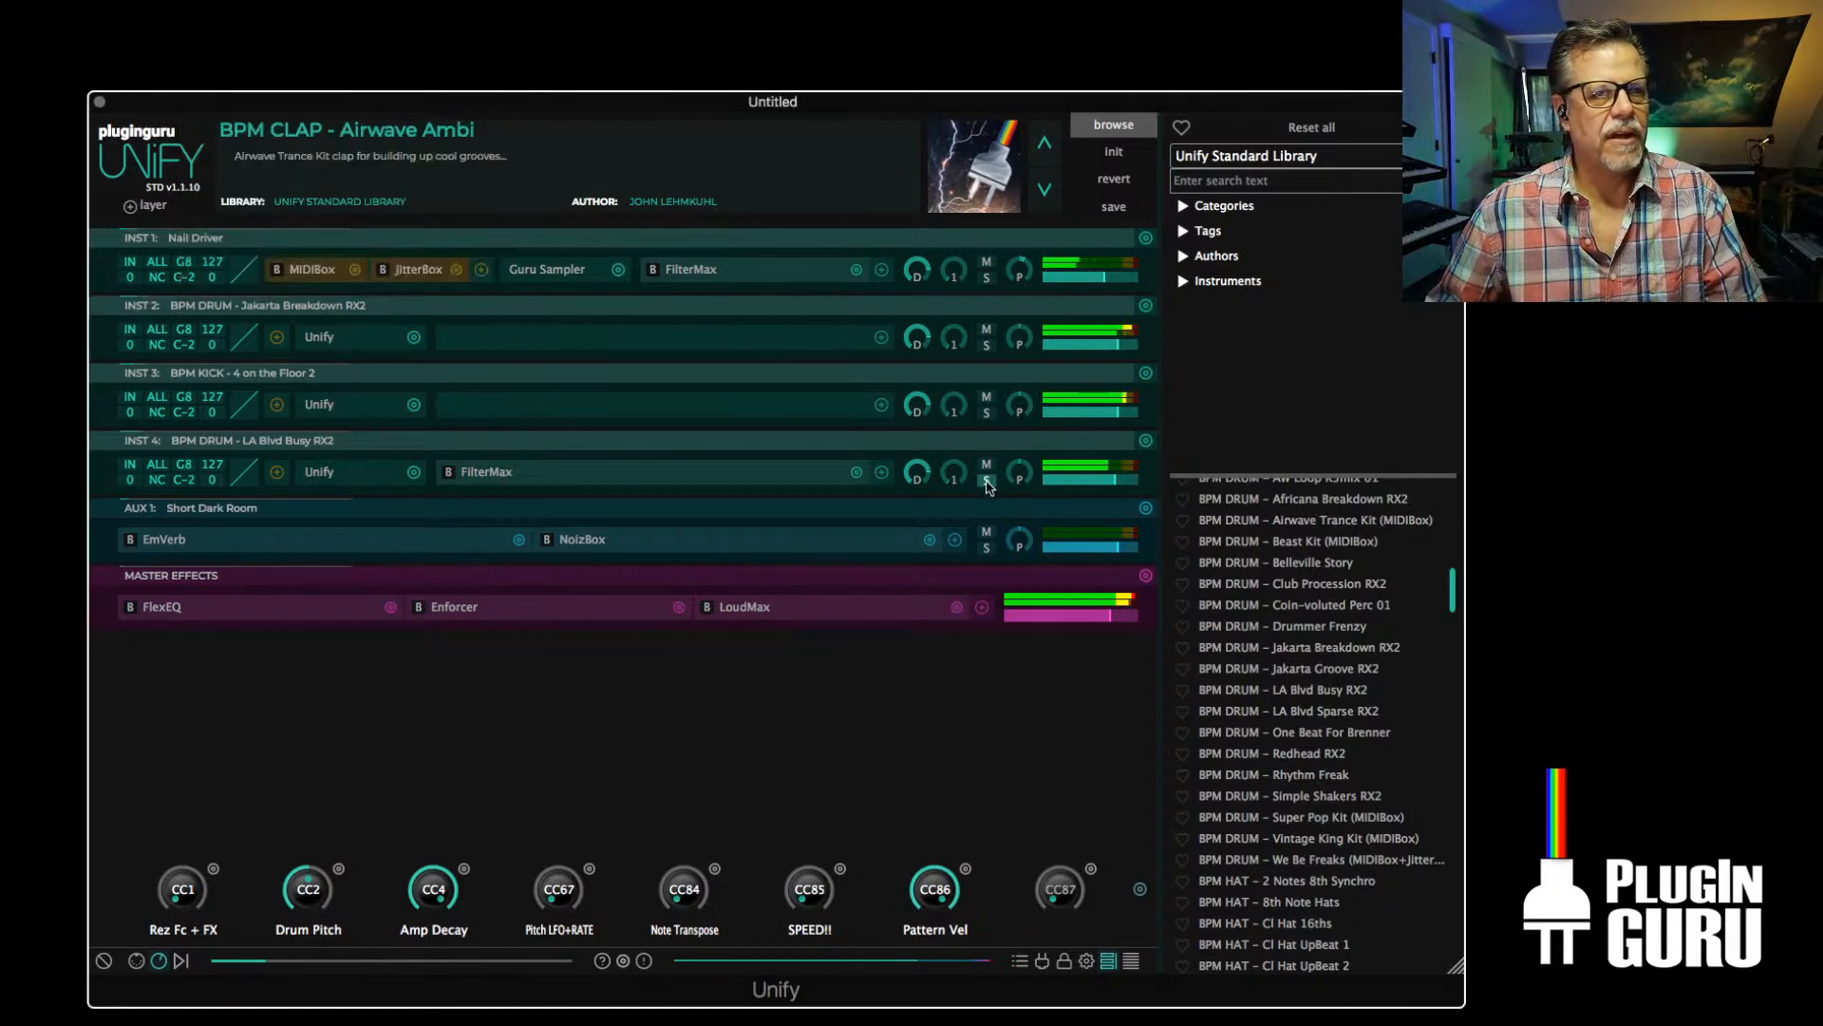
pyautogui.click(987, 481)
pyautogui.click(475, 472)
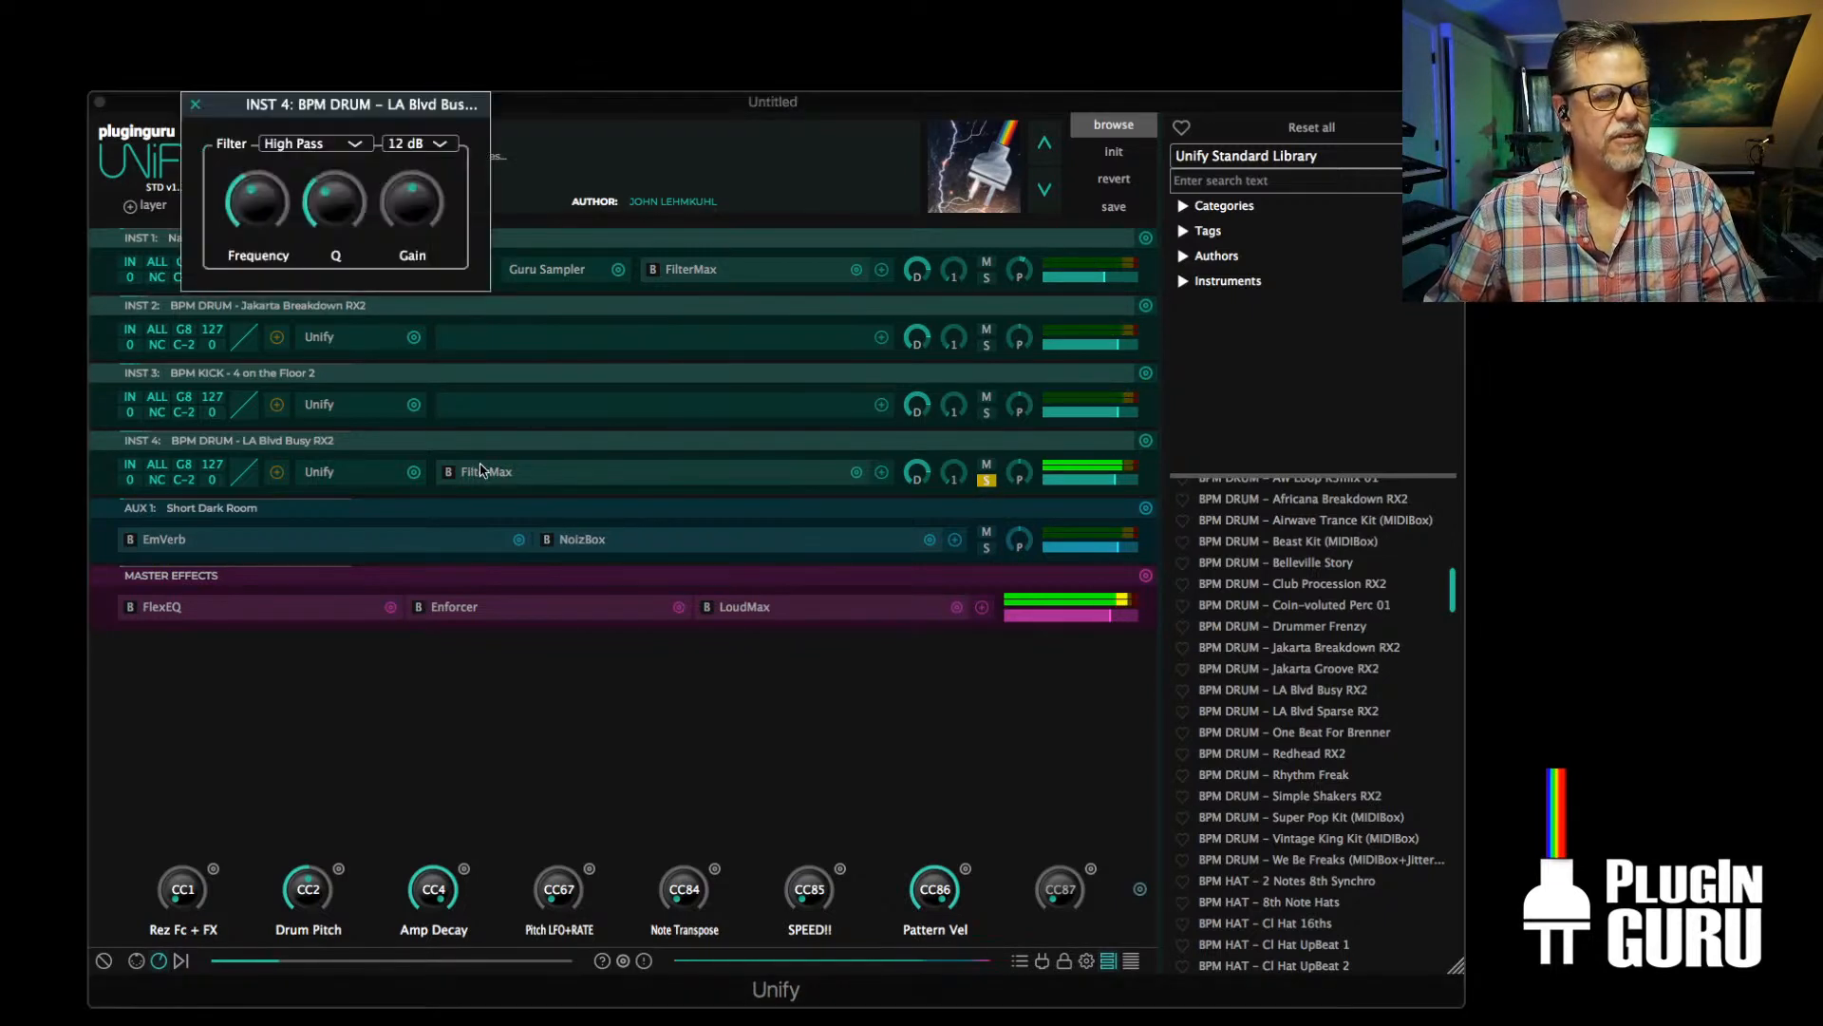
pyautogui.moveTo(256, 204)
pyautogui.mouseDown()
pyautogui.moveTo(256, 285)
pyautogui.moveTo(271, 221)
pyautogui.mouseUp()
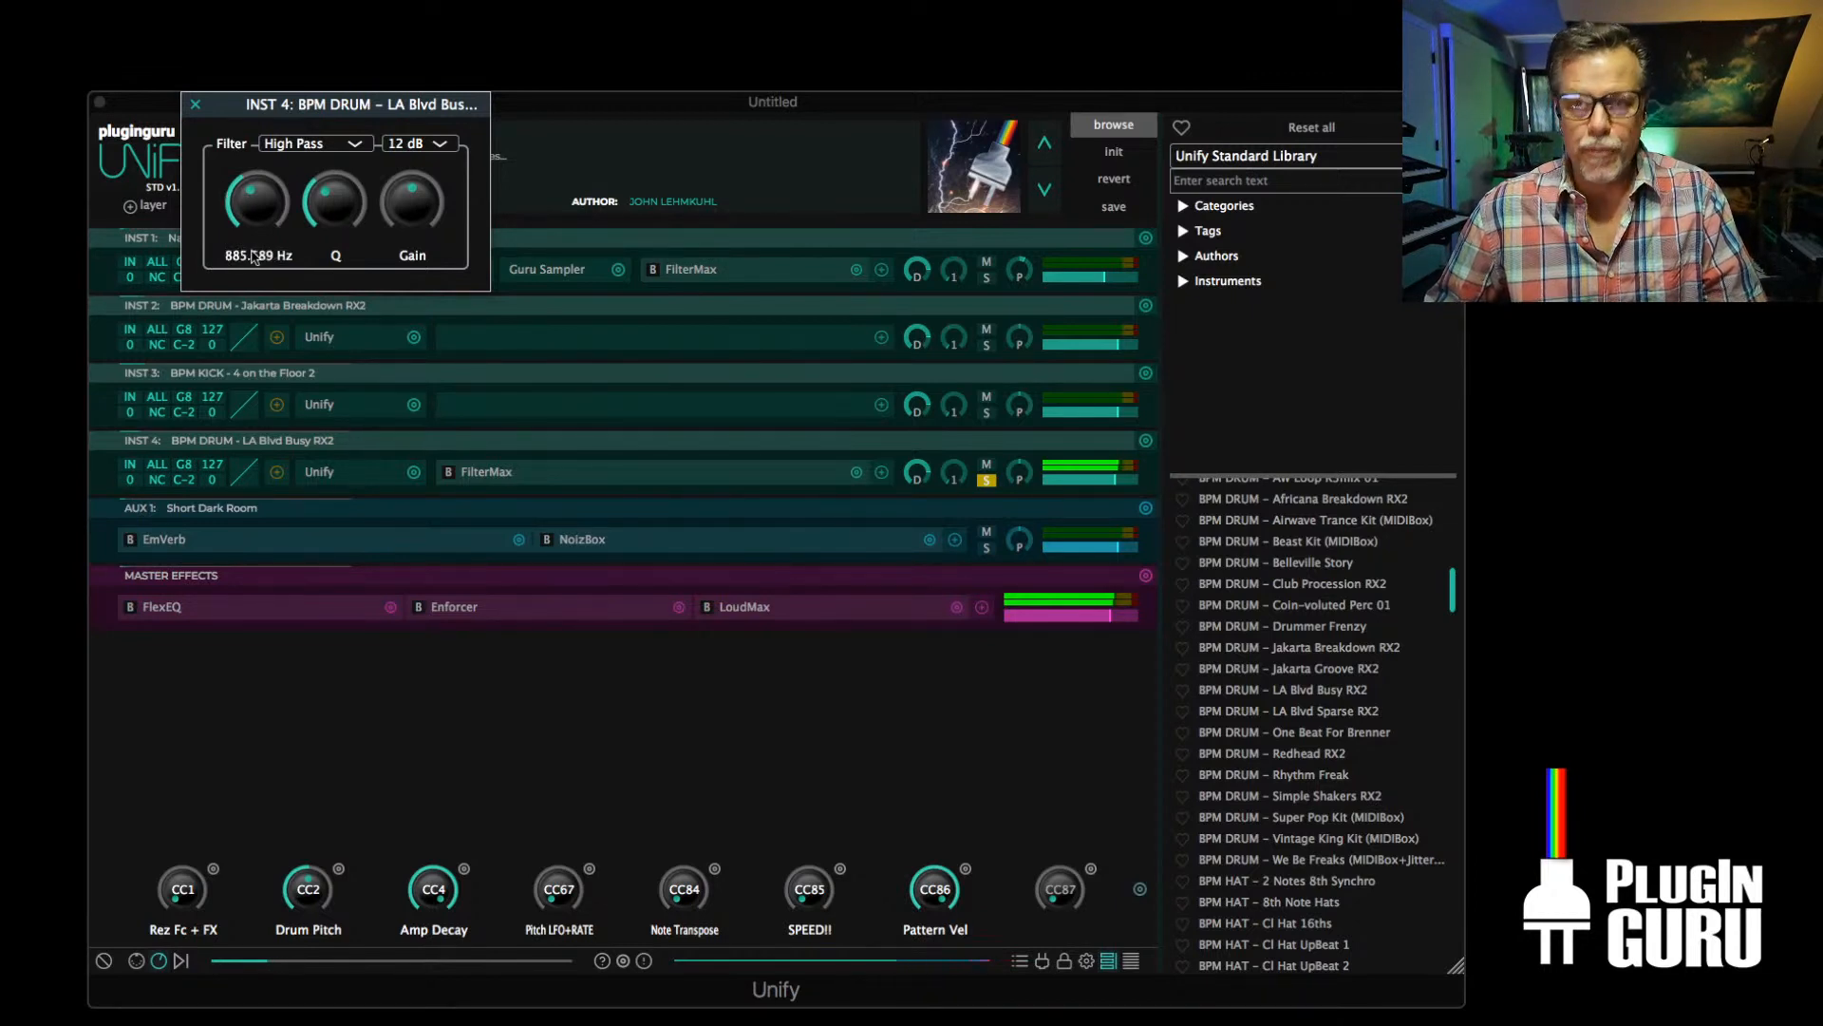
pyautogui.moveTo(344, 206); pyautogui.dragTo(363, 100)
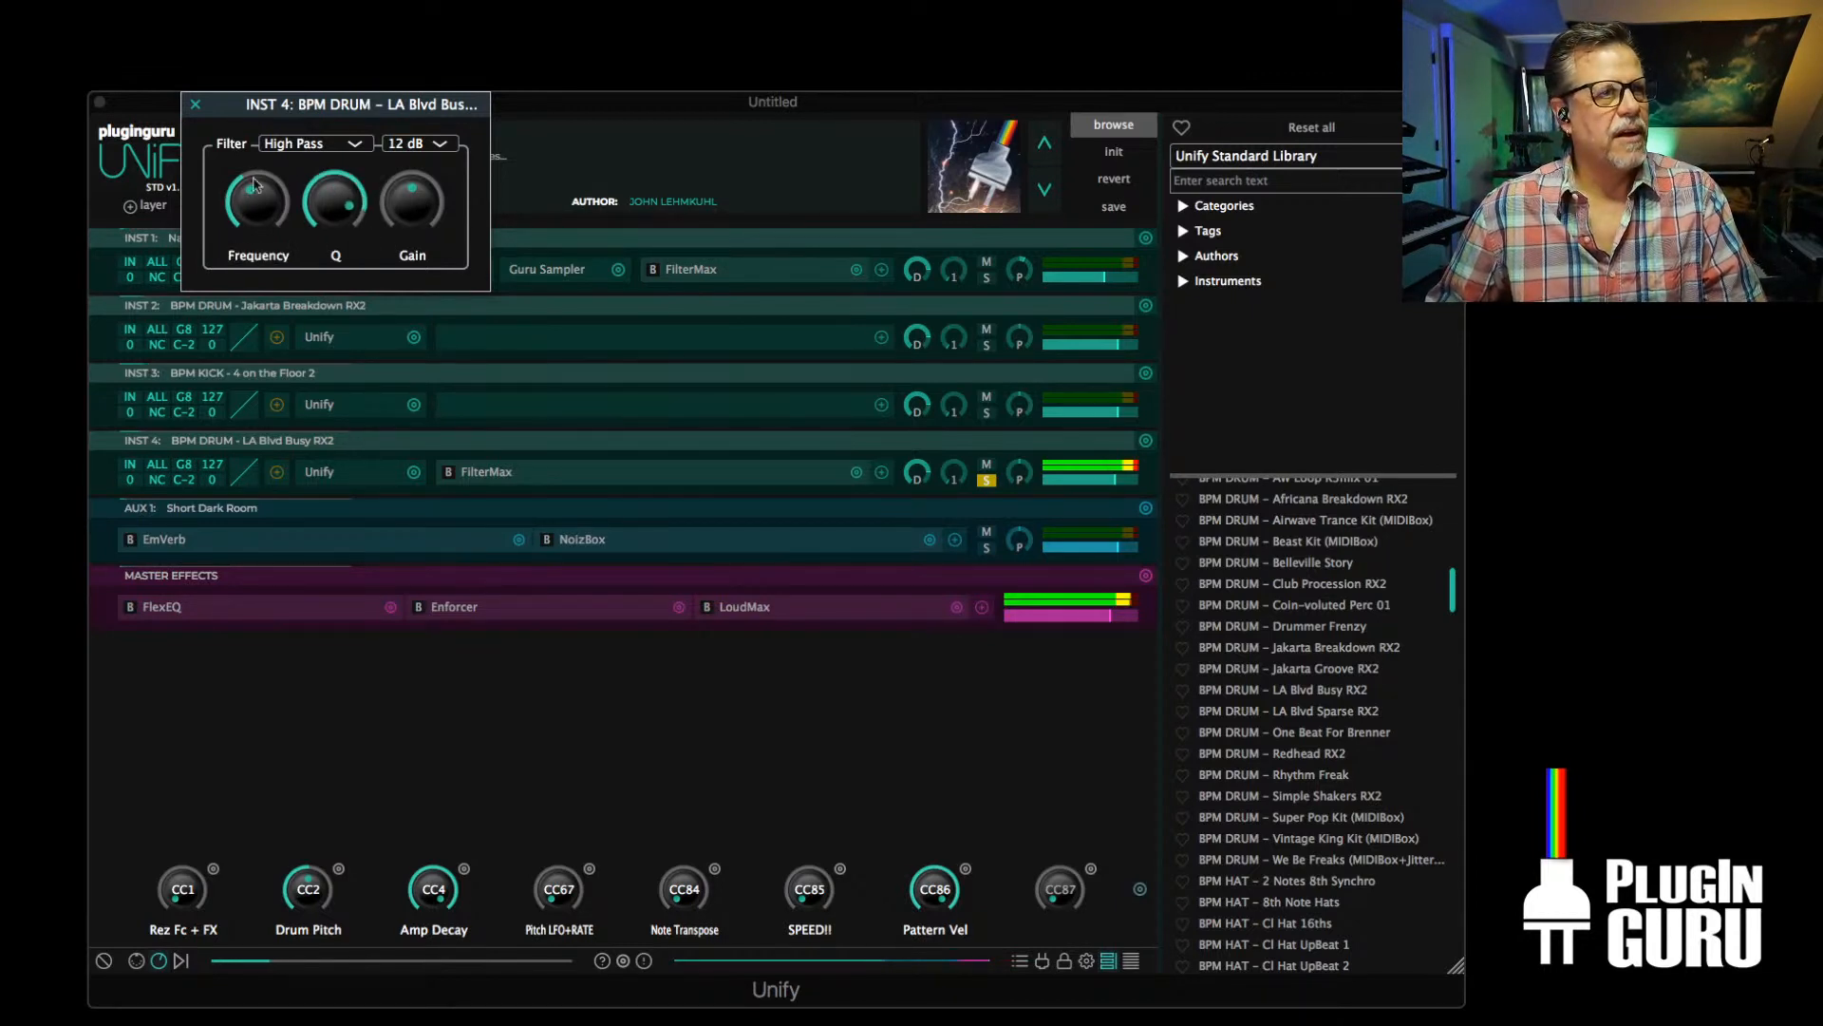
pyautogui.moveTo(254, 185); pyautogui.dragTo(328, 253)
pyautogui.click(196, 105)
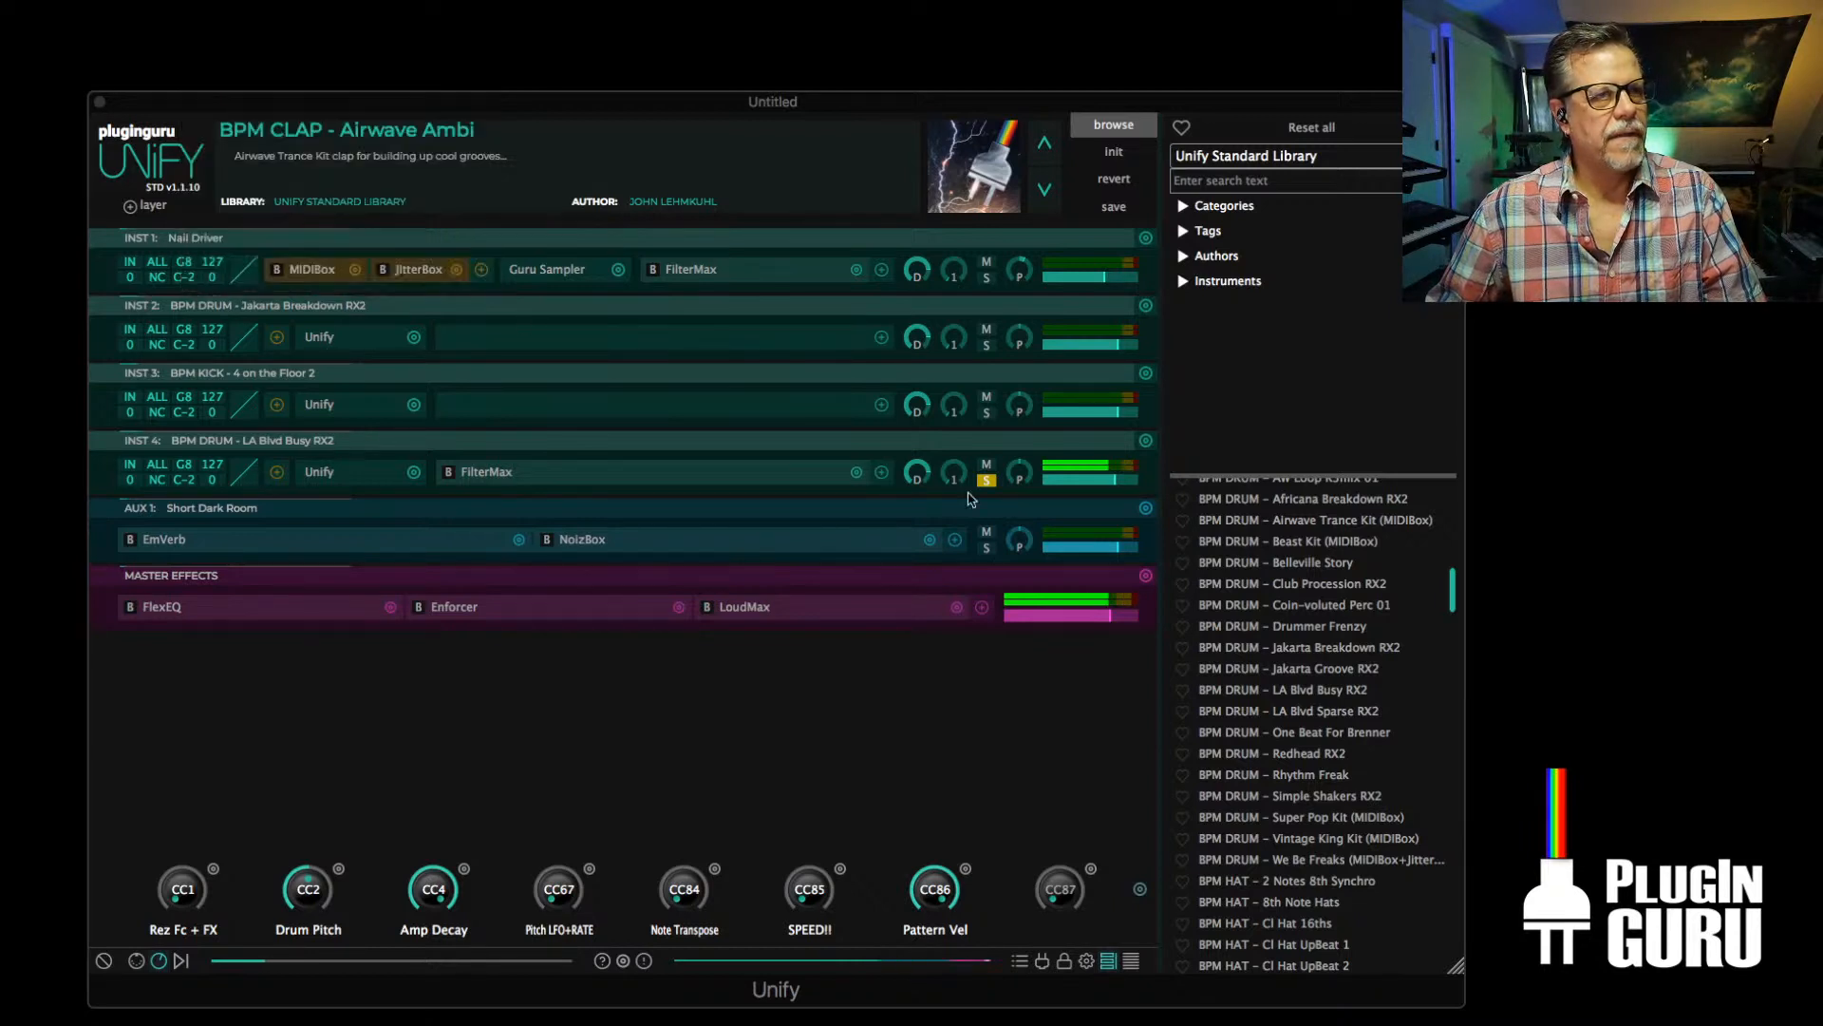
pyautogui.click(986, 480)
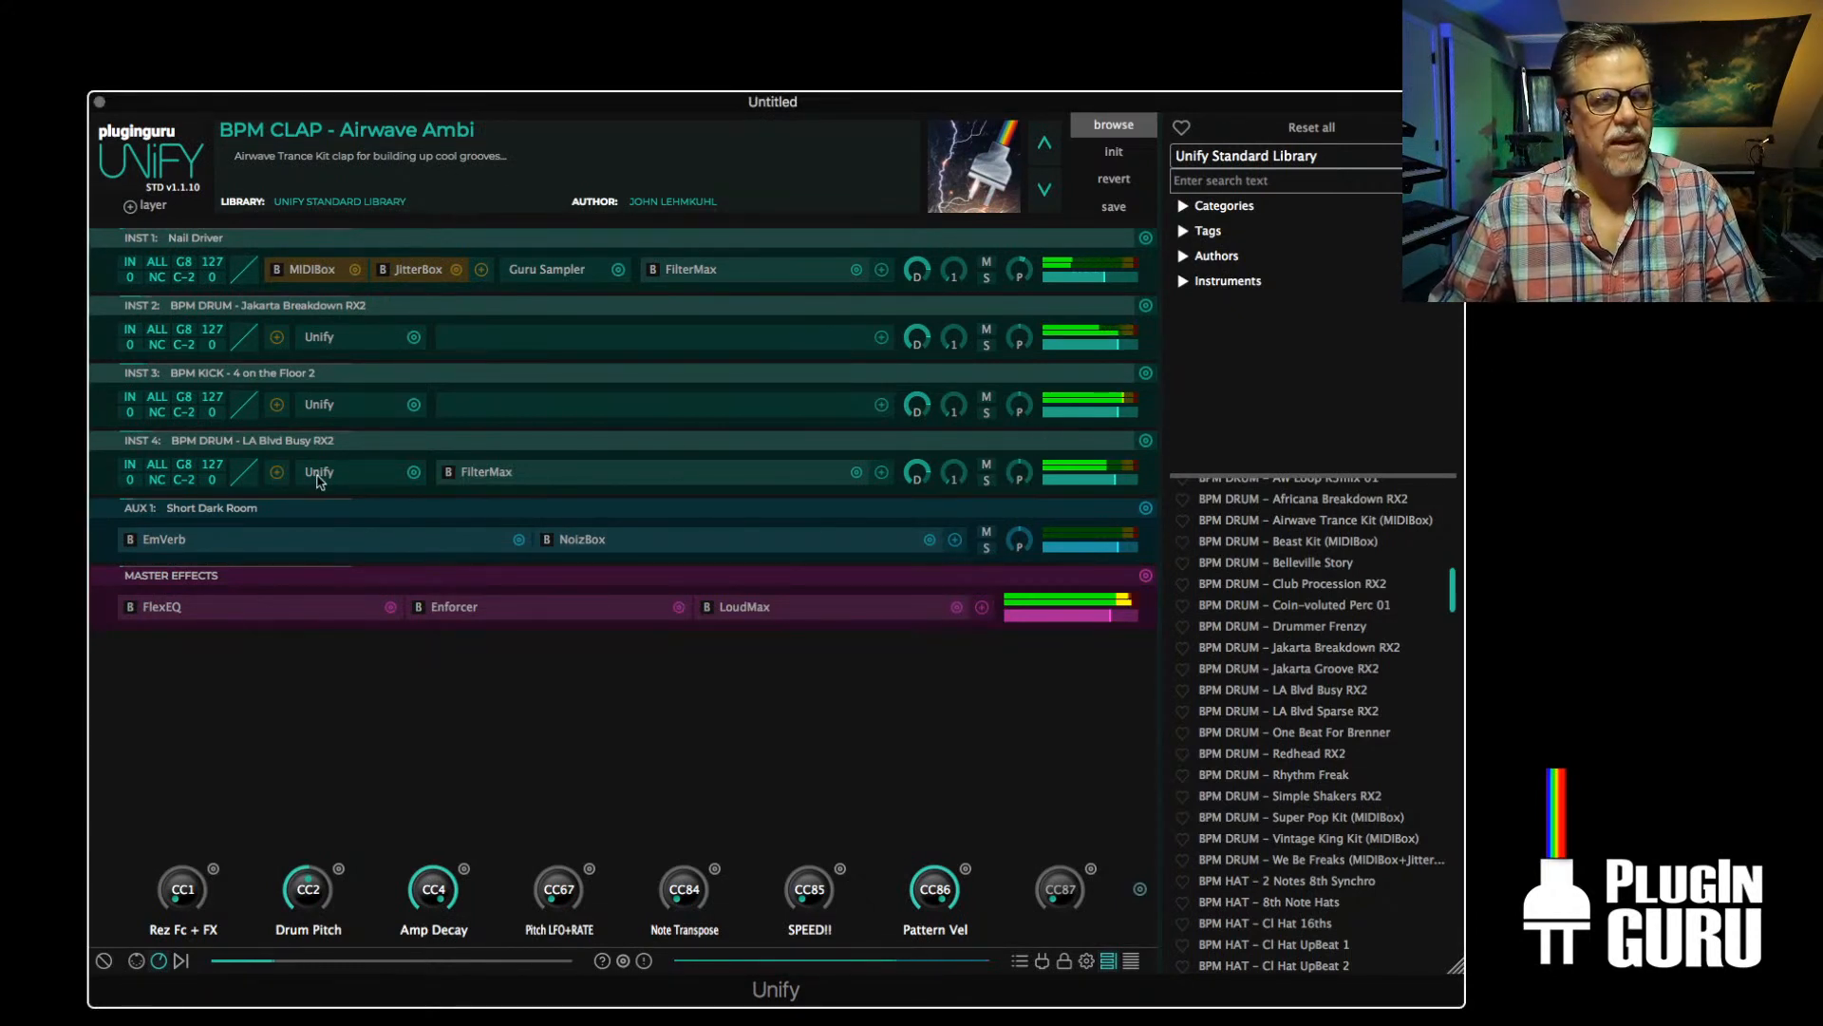
# Reduce the Q of the LA Blvd Busy RX2 layer's high-pass filter slightly in the full mix and close the filter editor
pyautogui.click(493, 474)
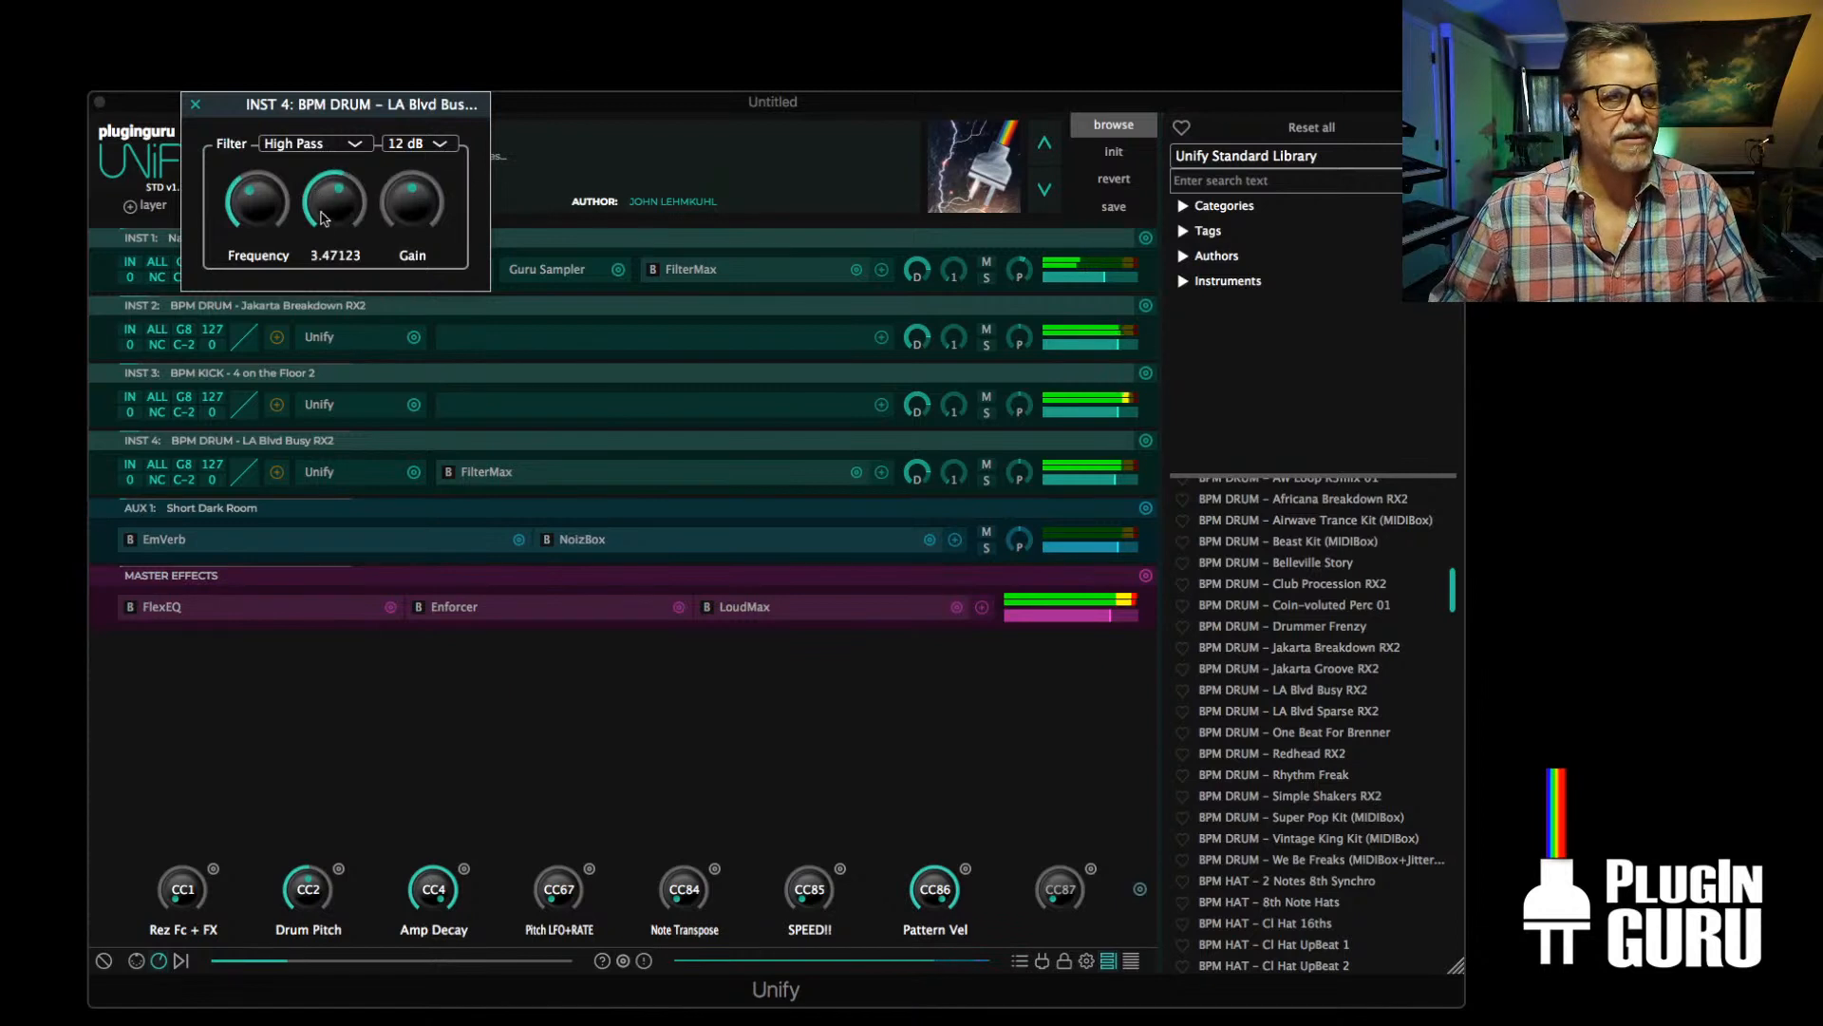
pyautogui.moveTo(323, 218); pyautogui.dragTo(324, 239)
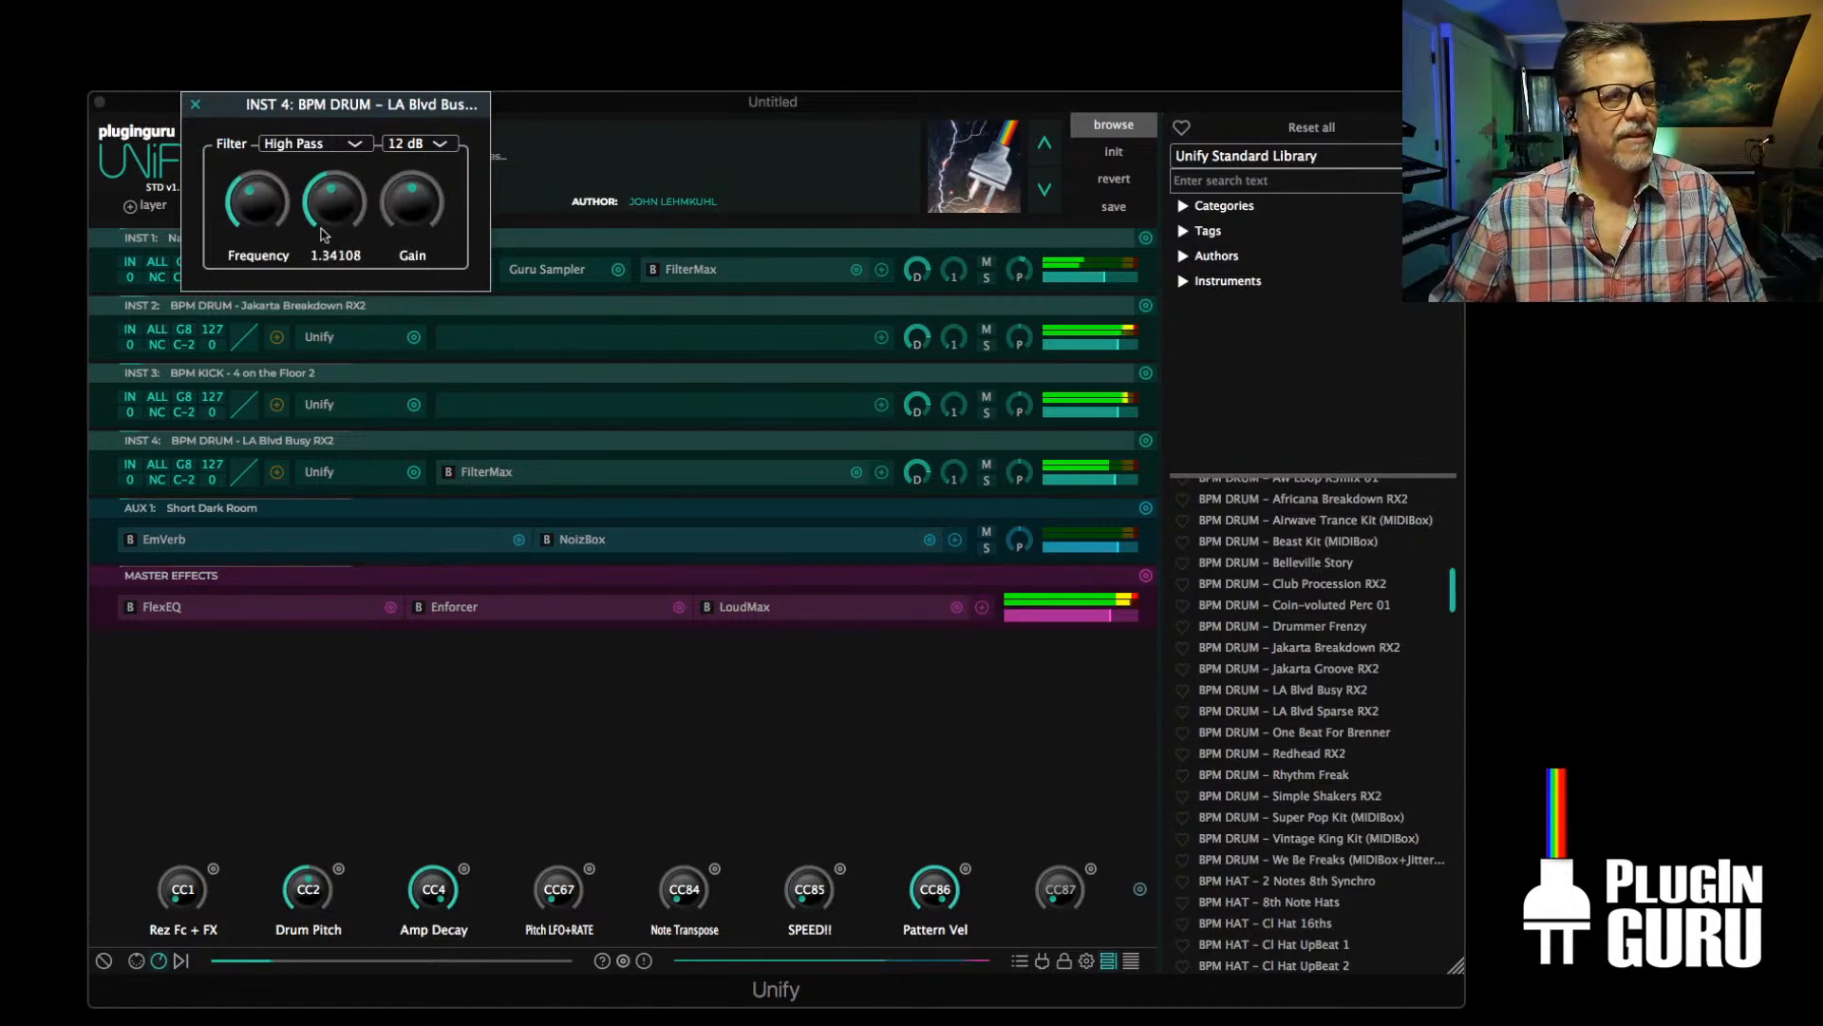
pyautogui.click(197, 105)
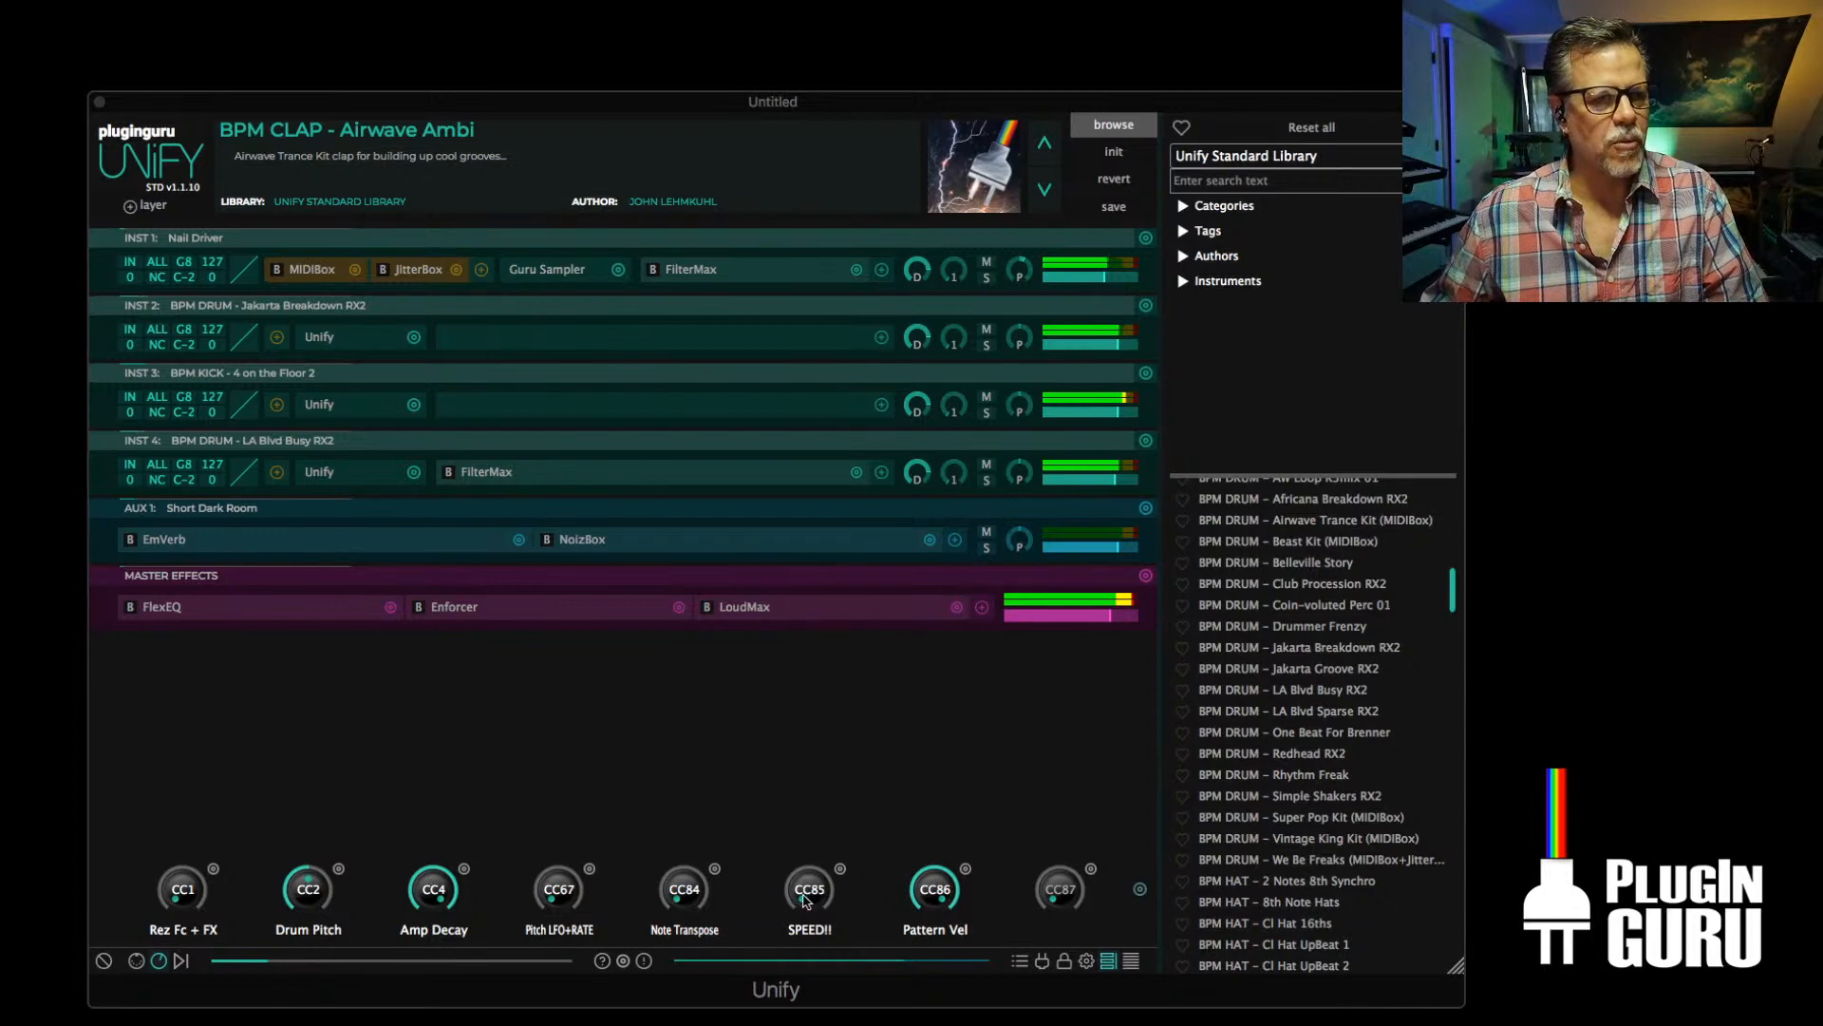
# Audition the SPEED!!, Pattern Vel and Amp Decay macros while the groove plays, returning each to its original position
pyautogui.moveTo(804, 900)
pyautogui.mouseDown()
pyautogui.moveTo(839, 749)
pyautogui.moveTo(823, 911)
pyautogui.mouseUp()
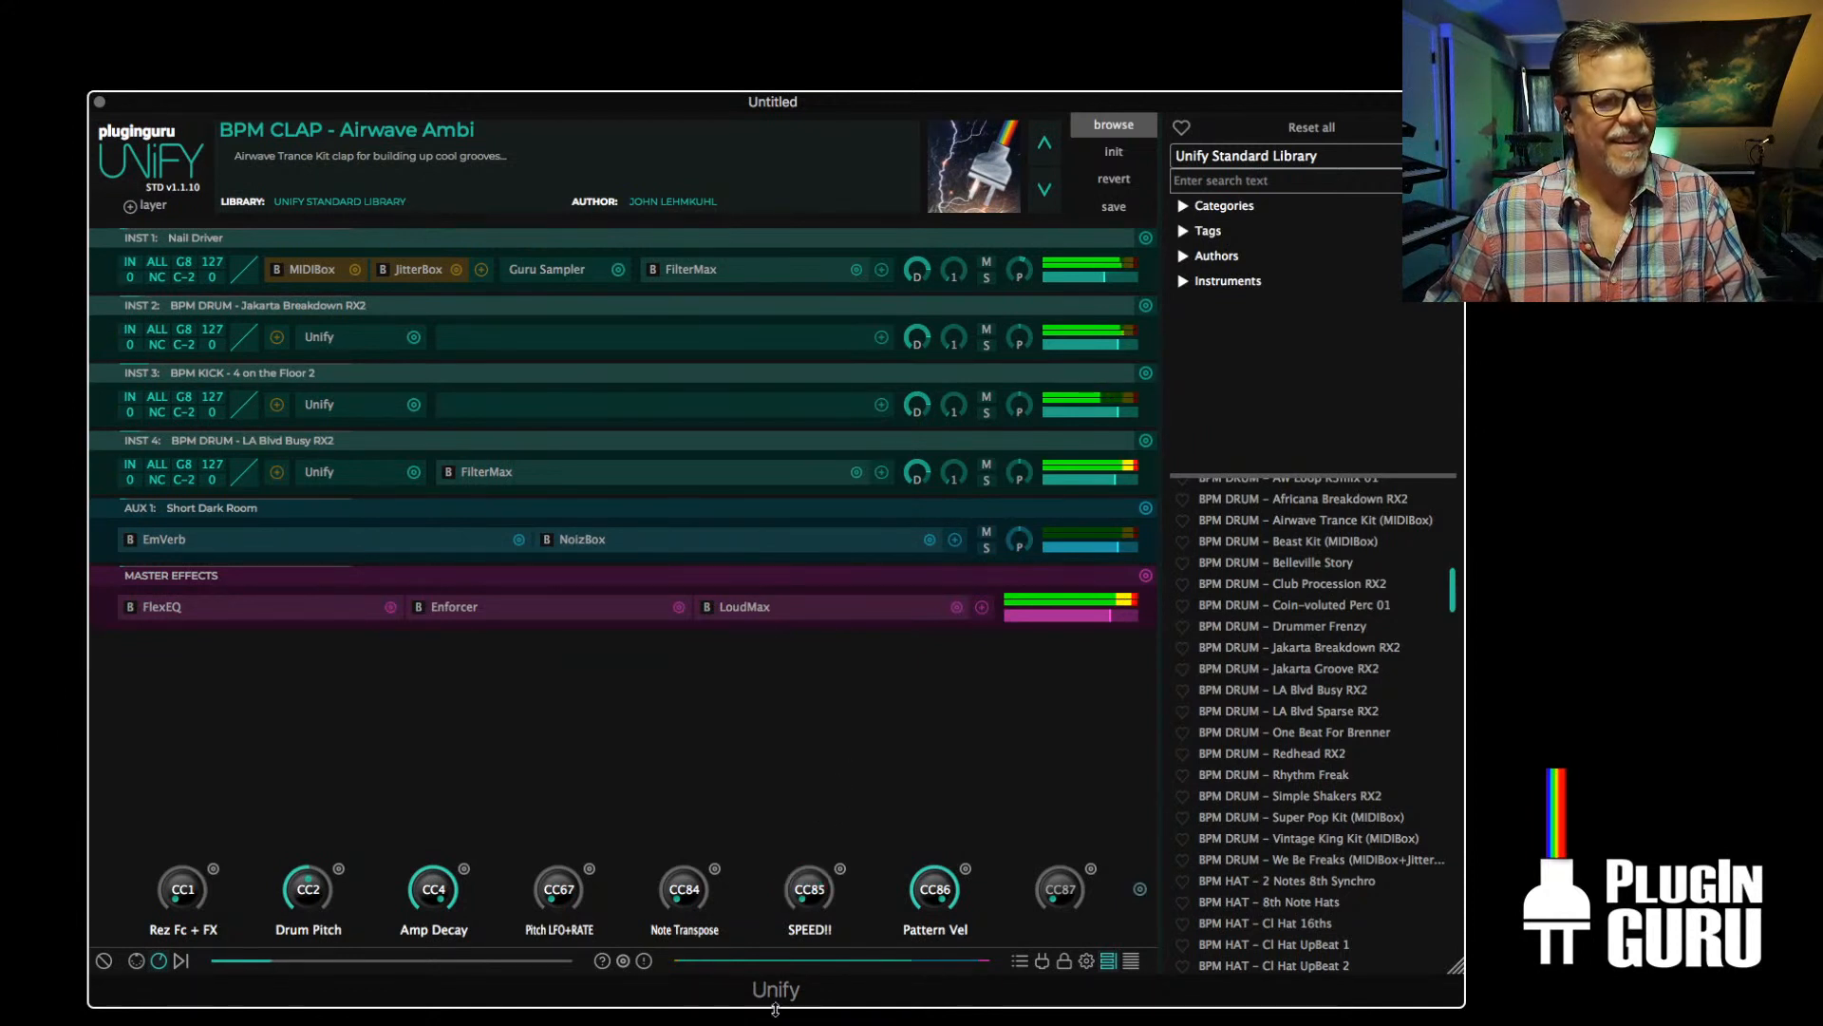
pyautogui.moveTo(942, 883); pyautogui.dragTo(938, 923)
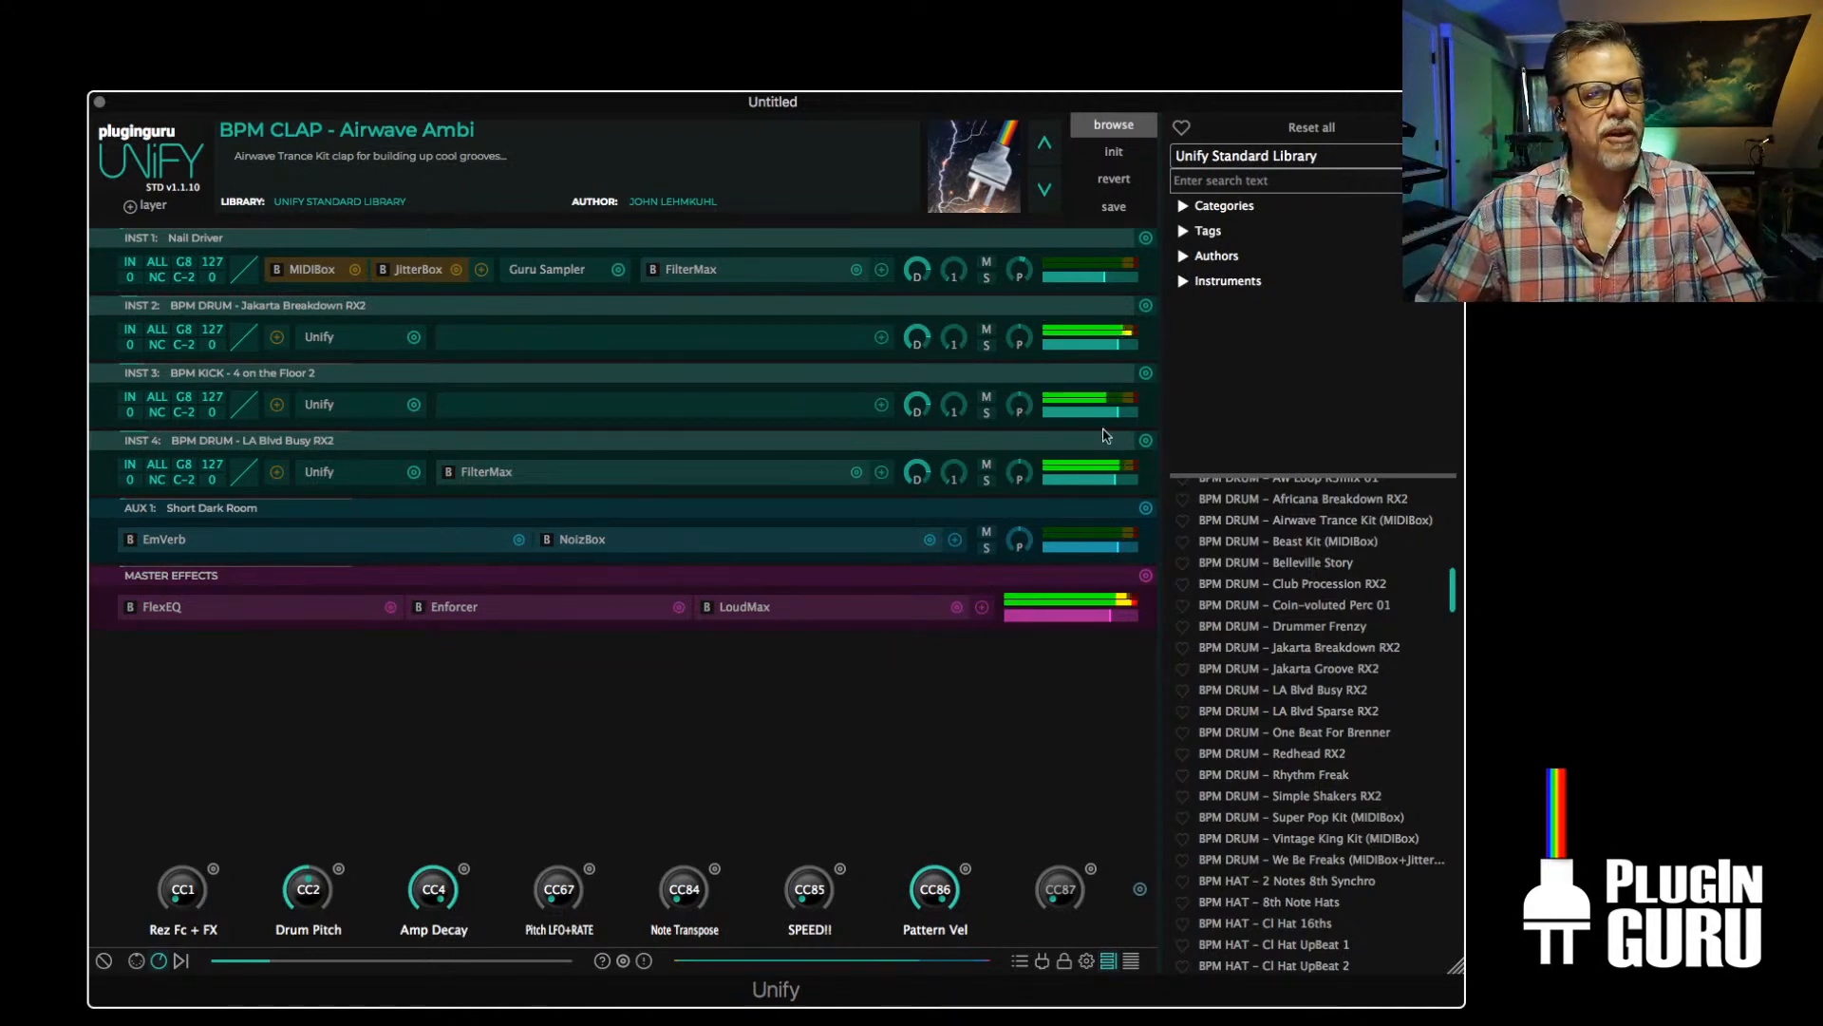
pyautogui.moveTo(1111, 283)
pyautogui.mouseDown()
pyautogui.moveTo(1059, 284)
pyautogui.moveTo(1121, 284)
pyautogui.mouseUp()
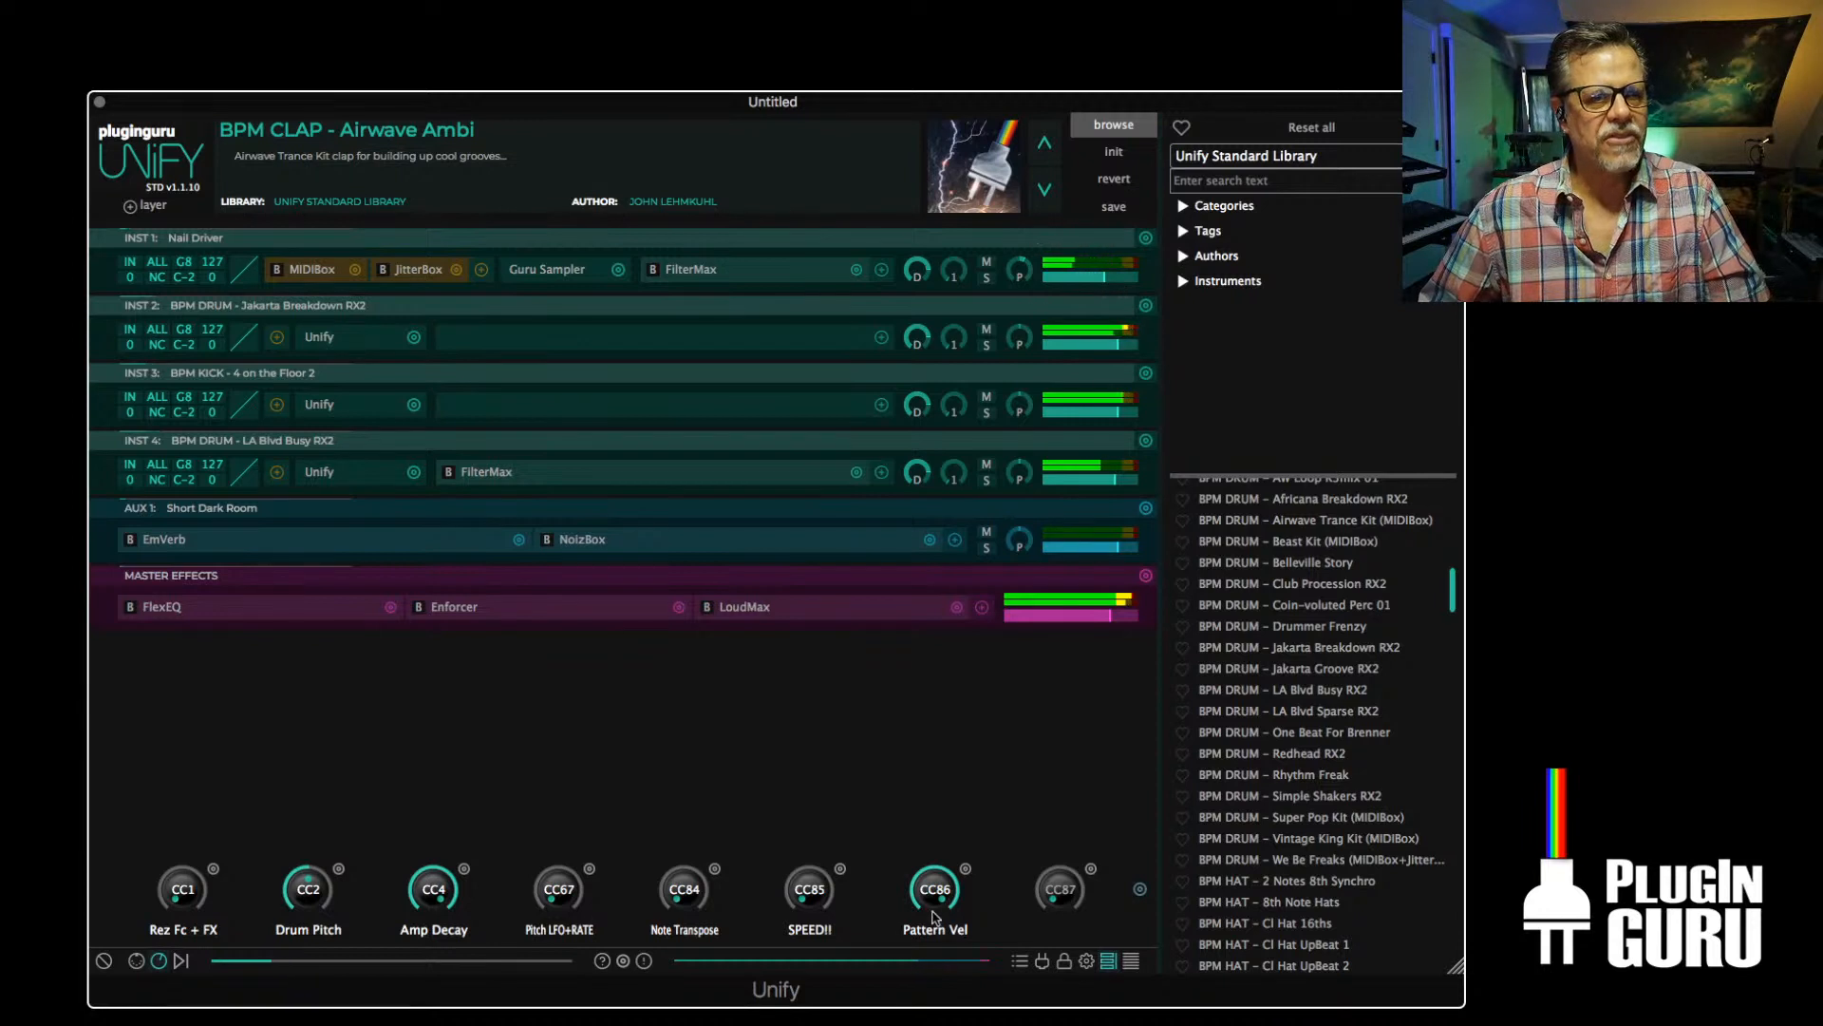
pyautogui.moveTo(941, 894); pyautogui.dragTo(979, 522)
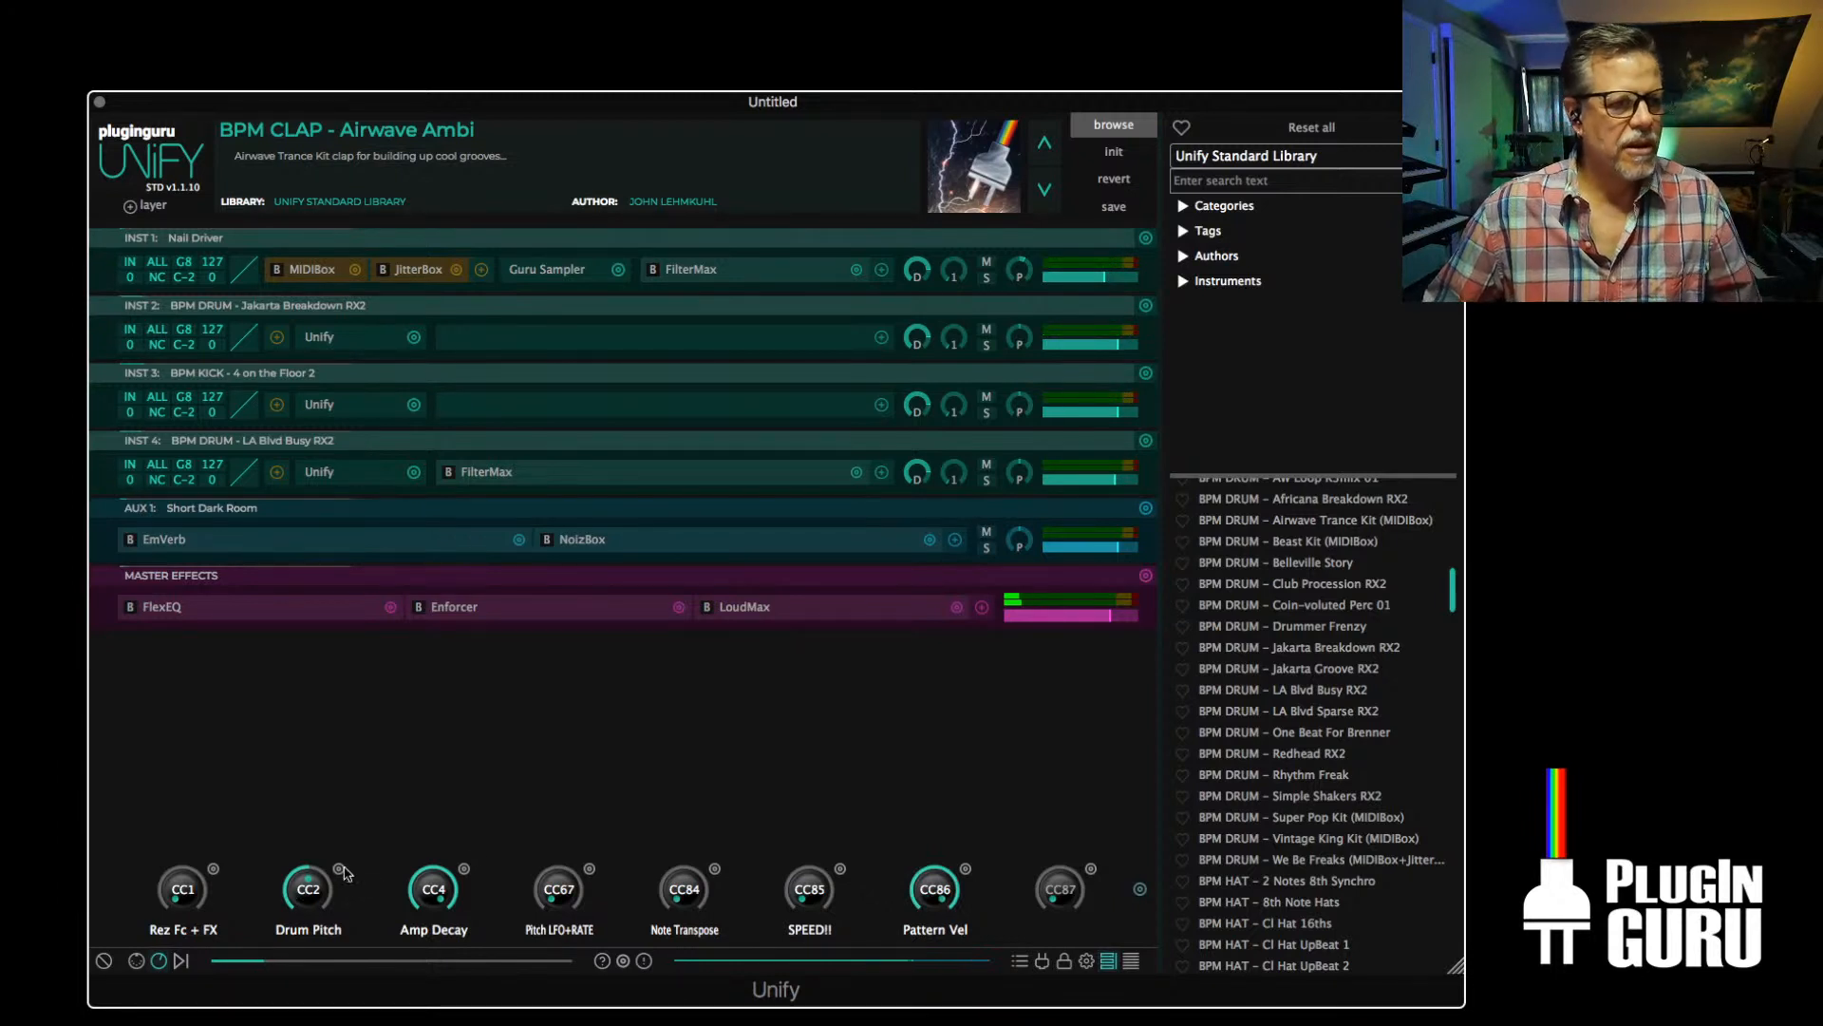
pyautogui.moveTo(415, 914); pyautogui.dragTo(414, 949)
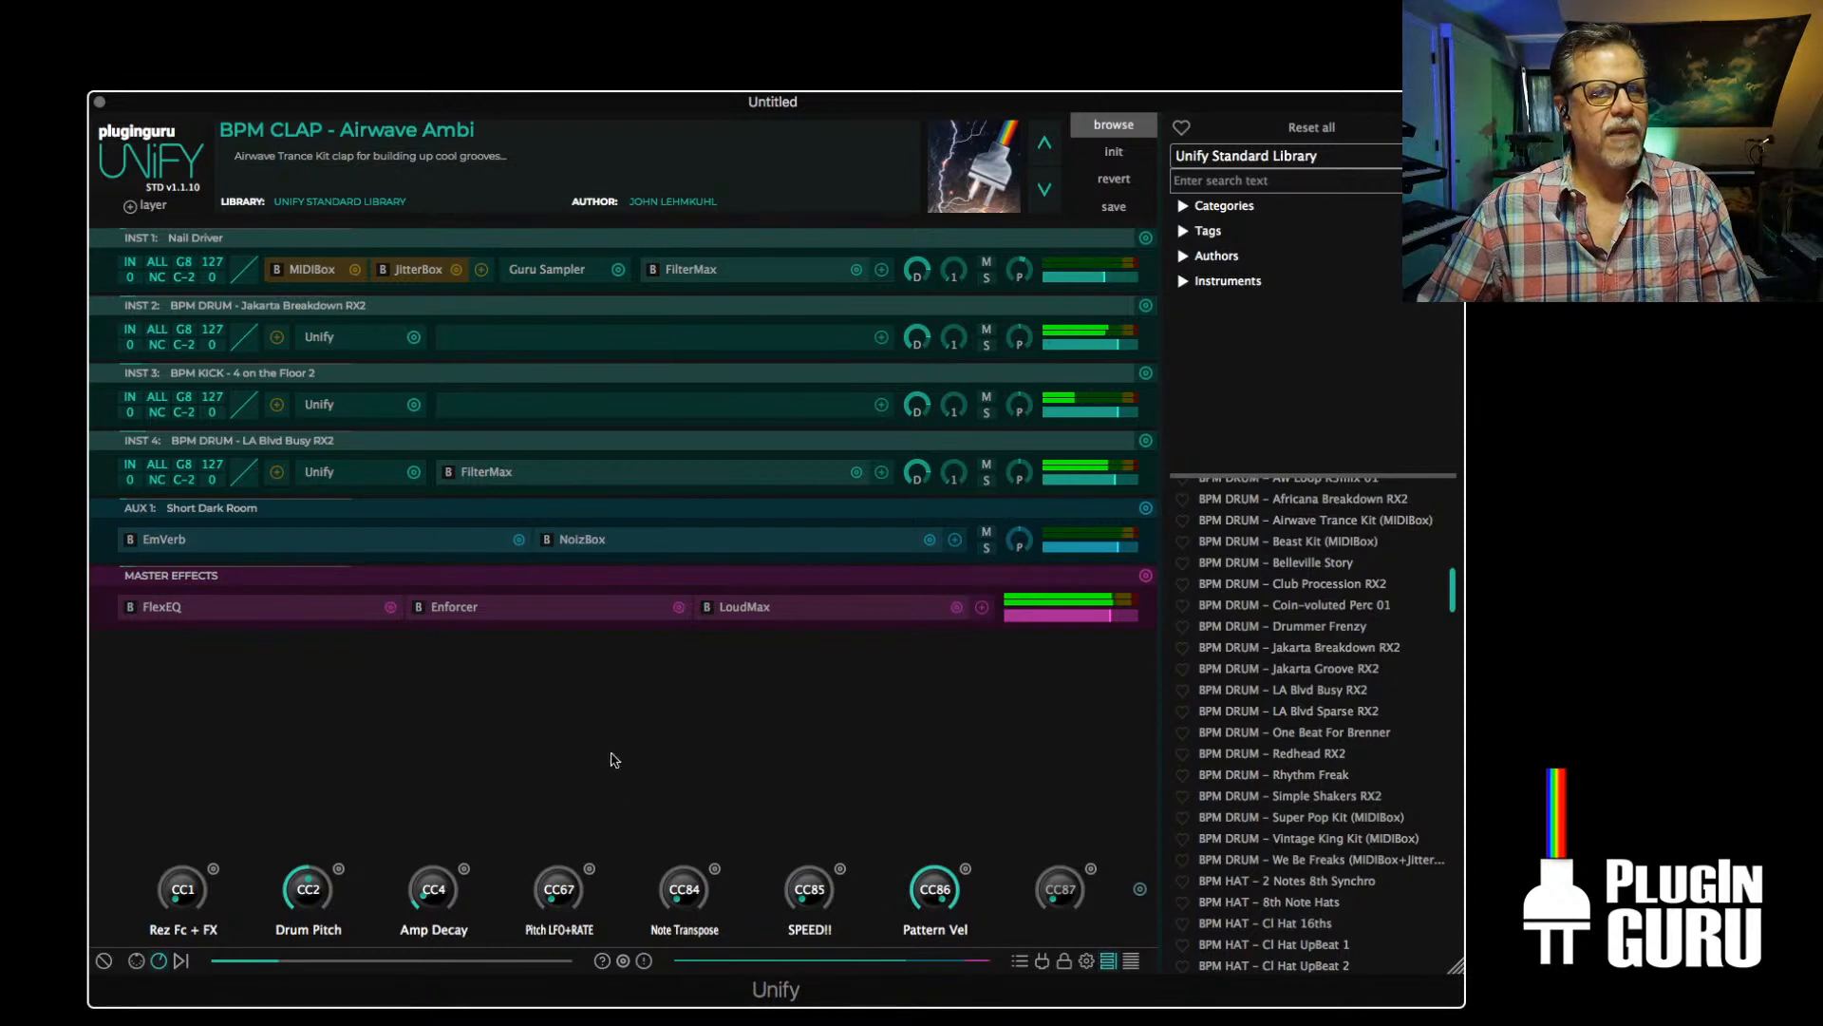
pyautogui.moveTo(439, 897); pyautogui.dragTo(440, 835)
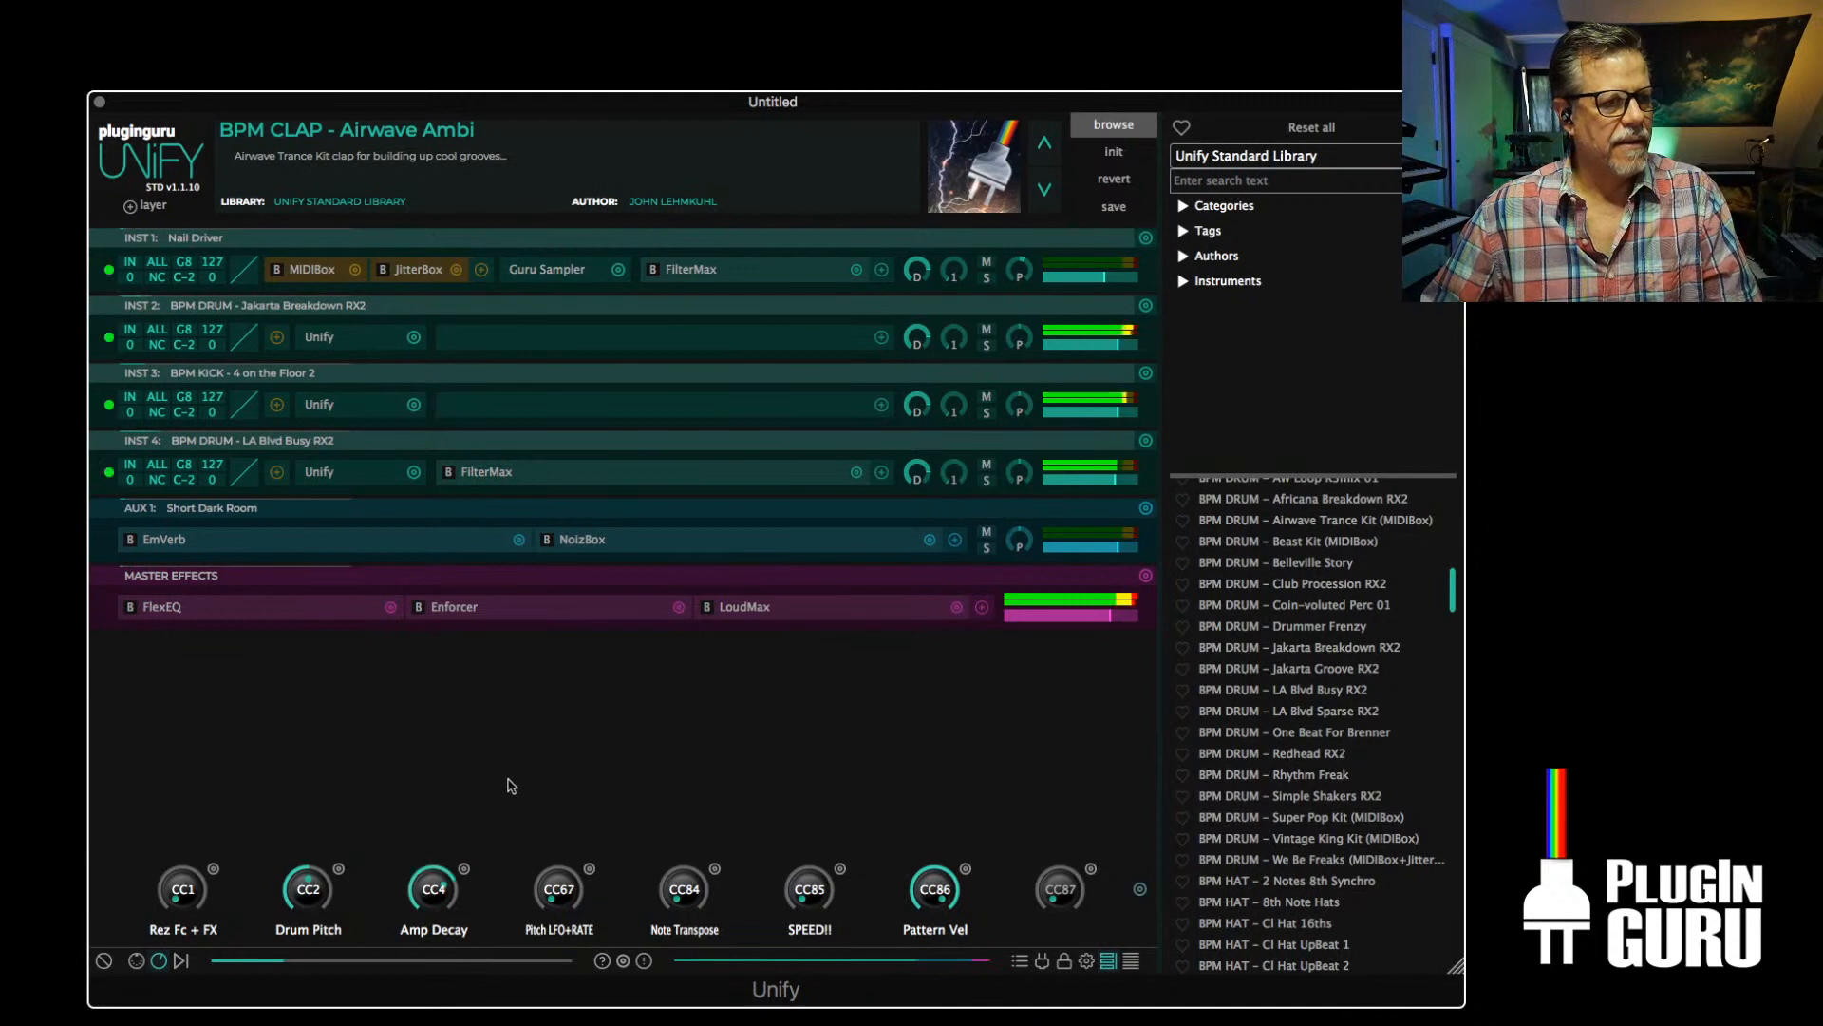
# Examine the Amp Decay macro's parameter links for each of the four instrument layers
pyautogui.click(463, 868)
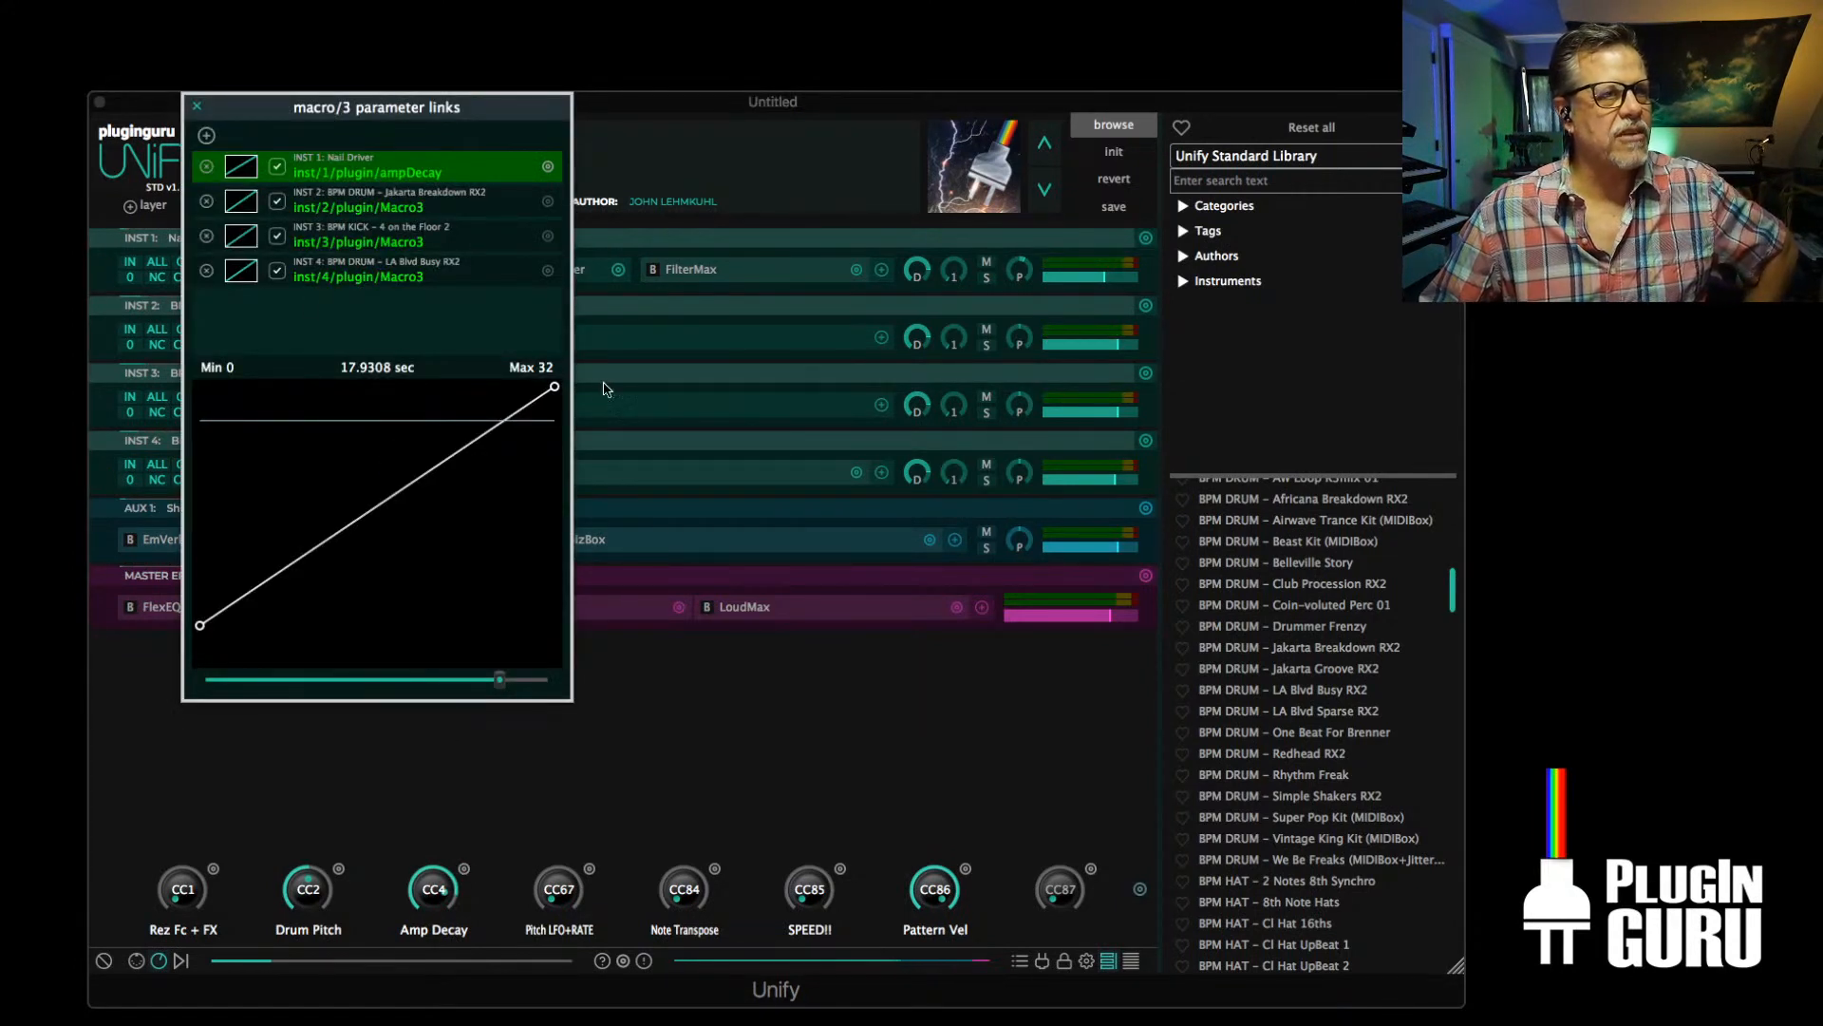
pyautogui.click(383, 202)
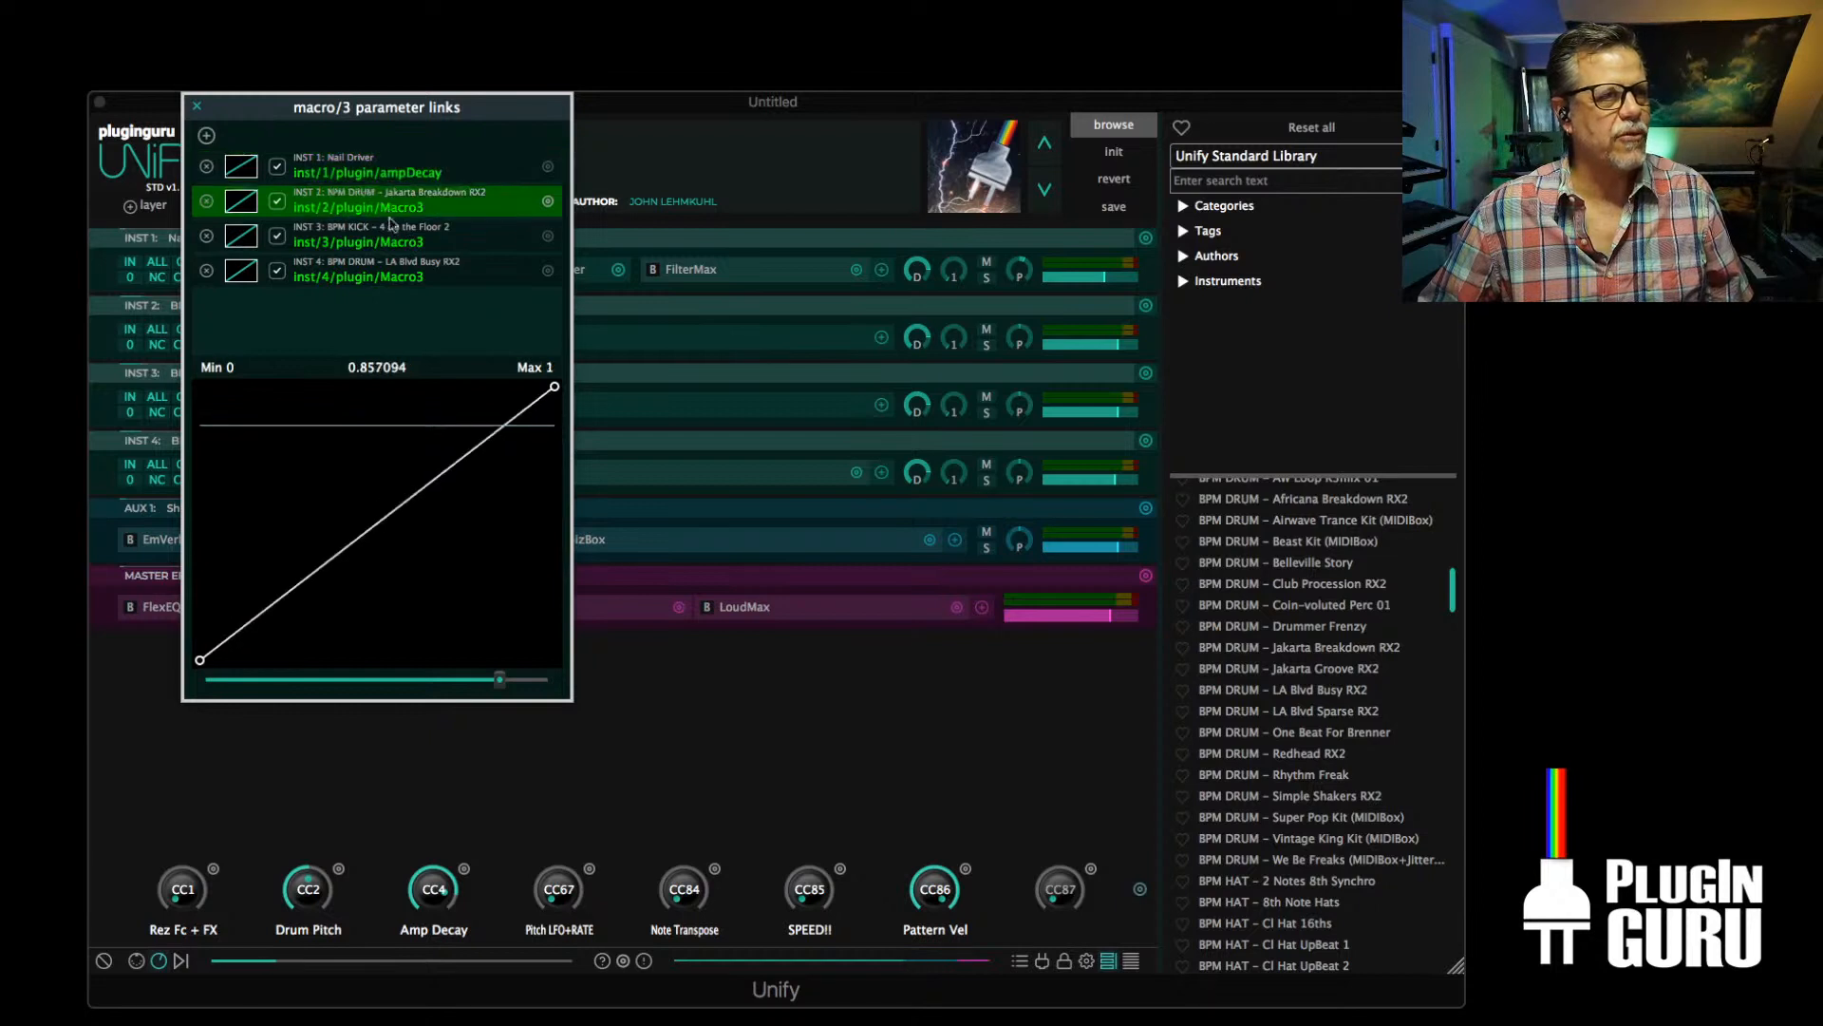
pyautogui.click(390, 245)
pyautogui.click(428, 273)
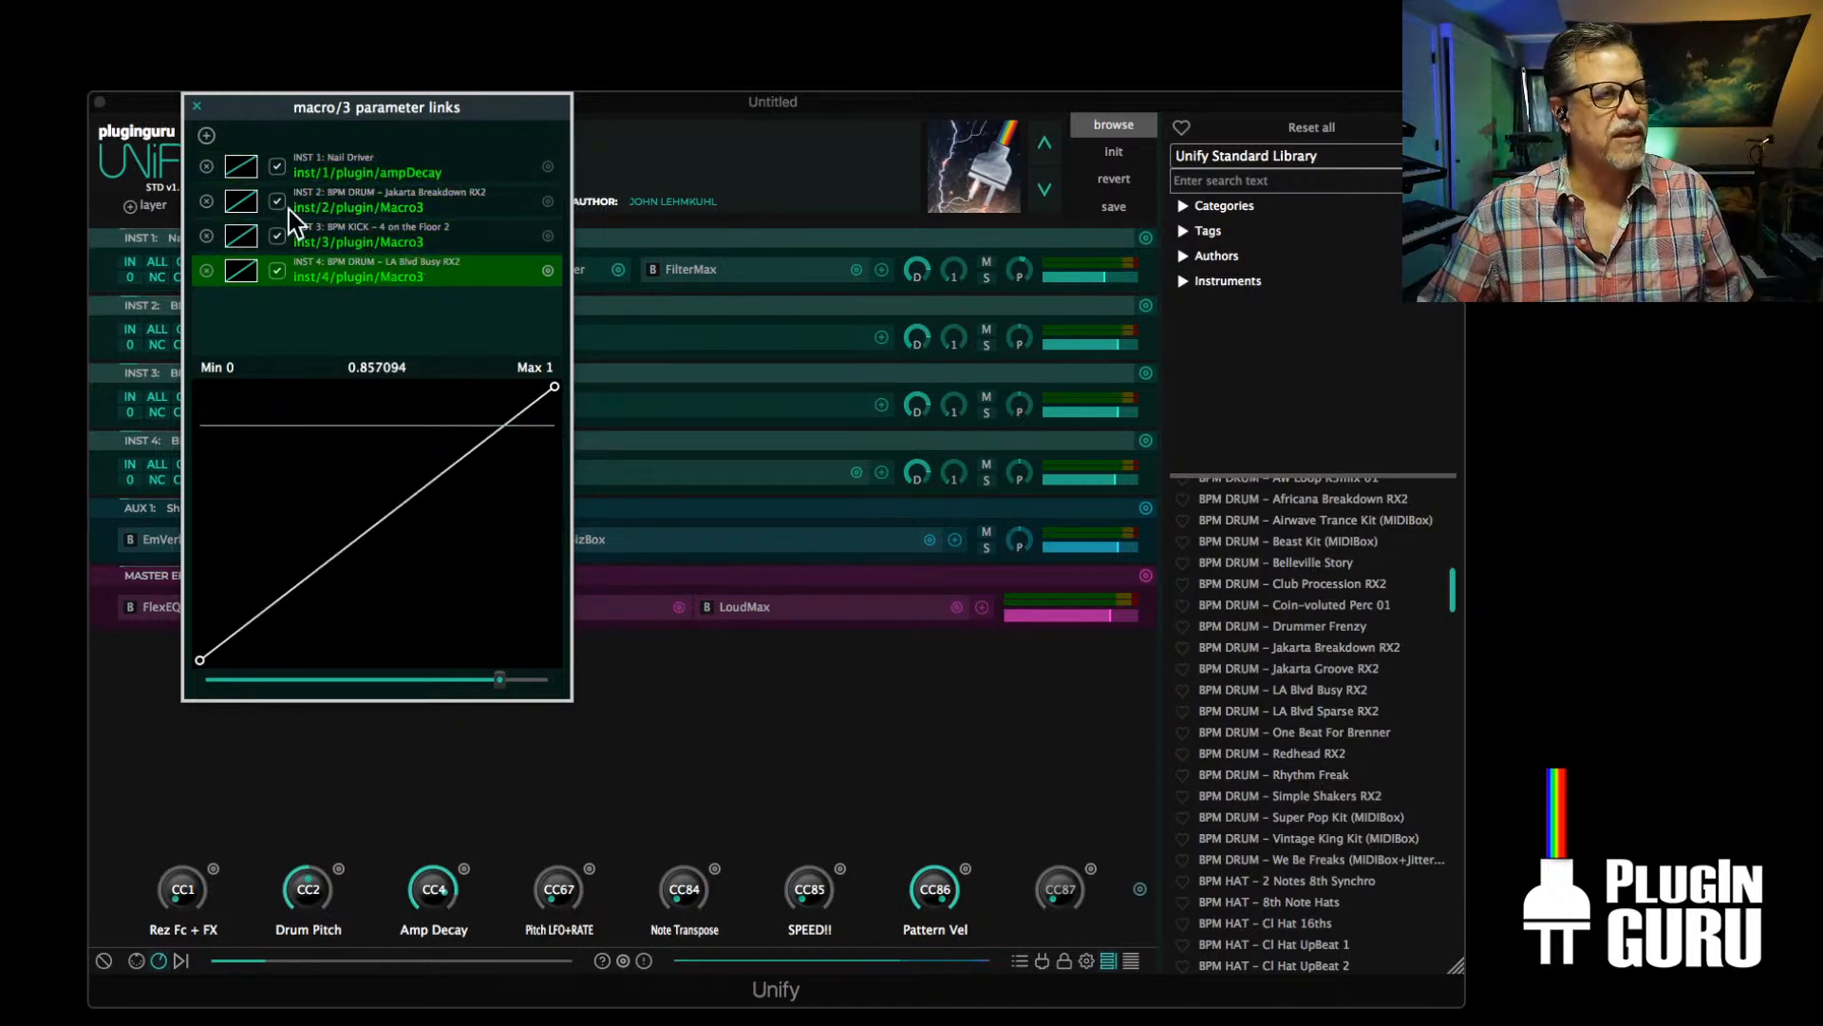
# Explore the parameters available for a new Amp Decay macro link, including nested Unify macros and the Nail Driver layer's FilterMax settings
pyautogui.click(207, 135)
pyautogui.moveTo(235, 149)
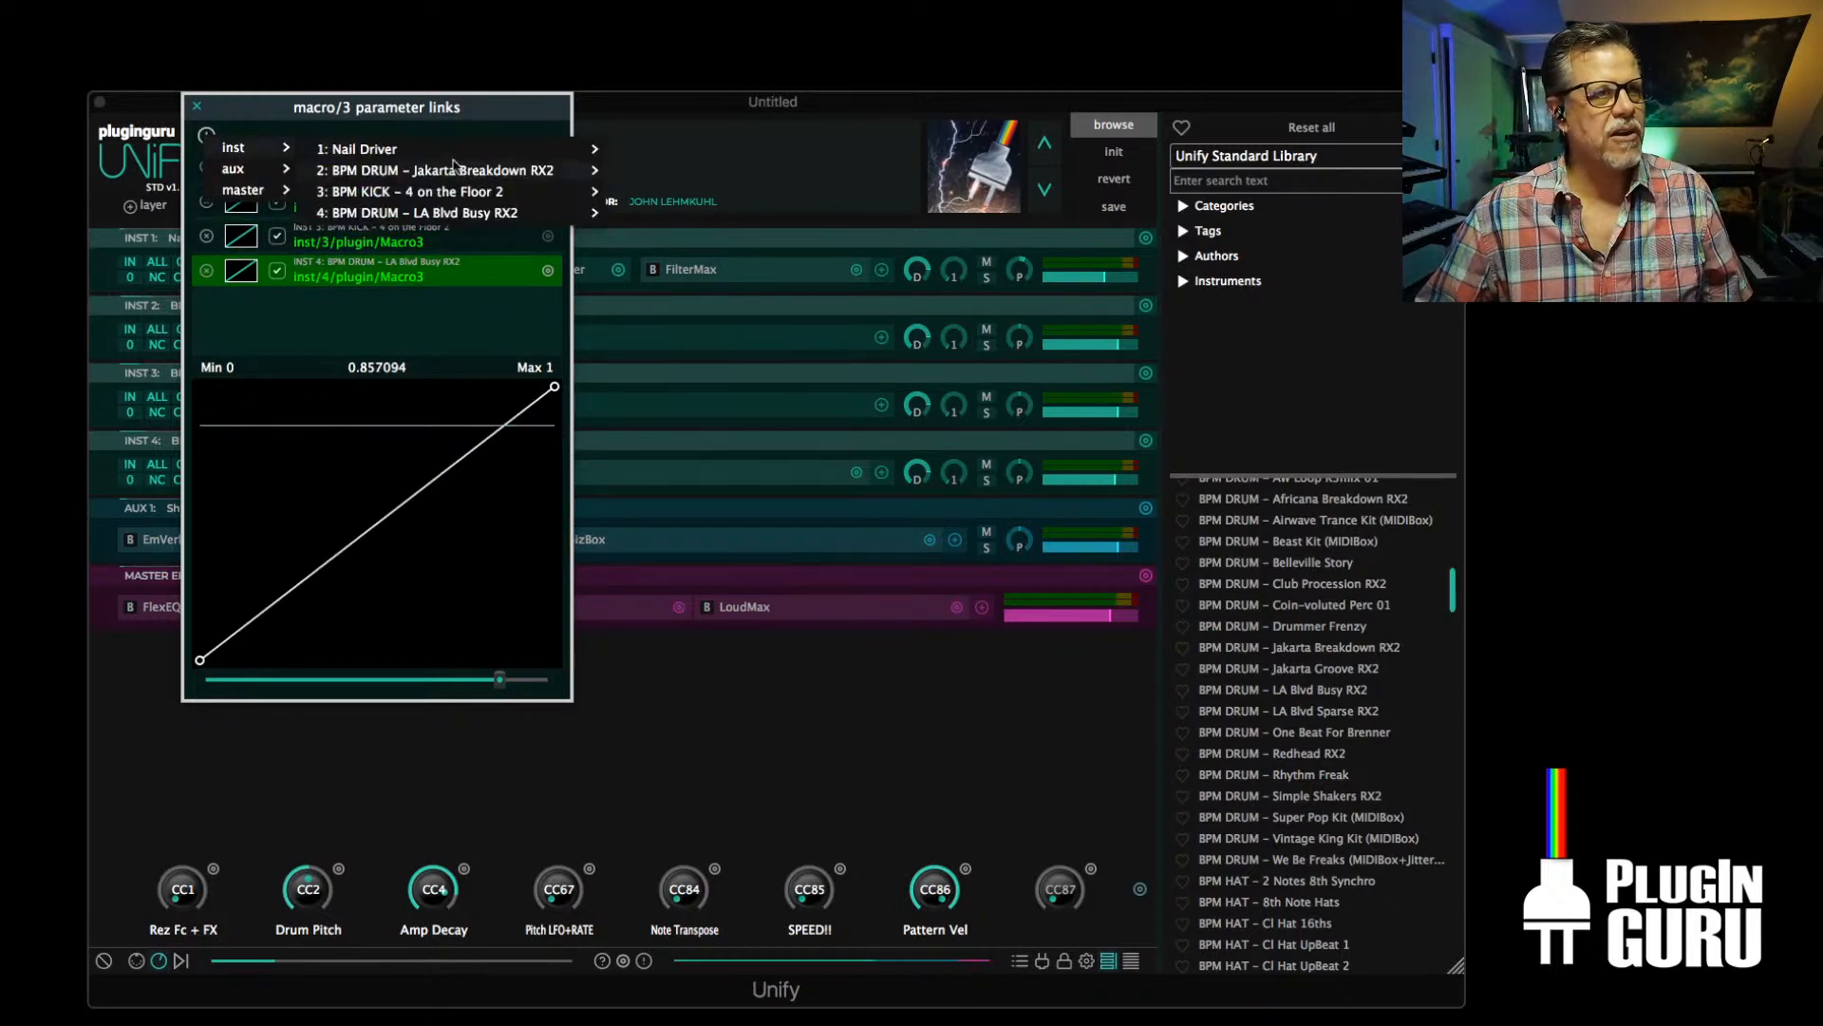
pyautogui.moveTo(437, 213)
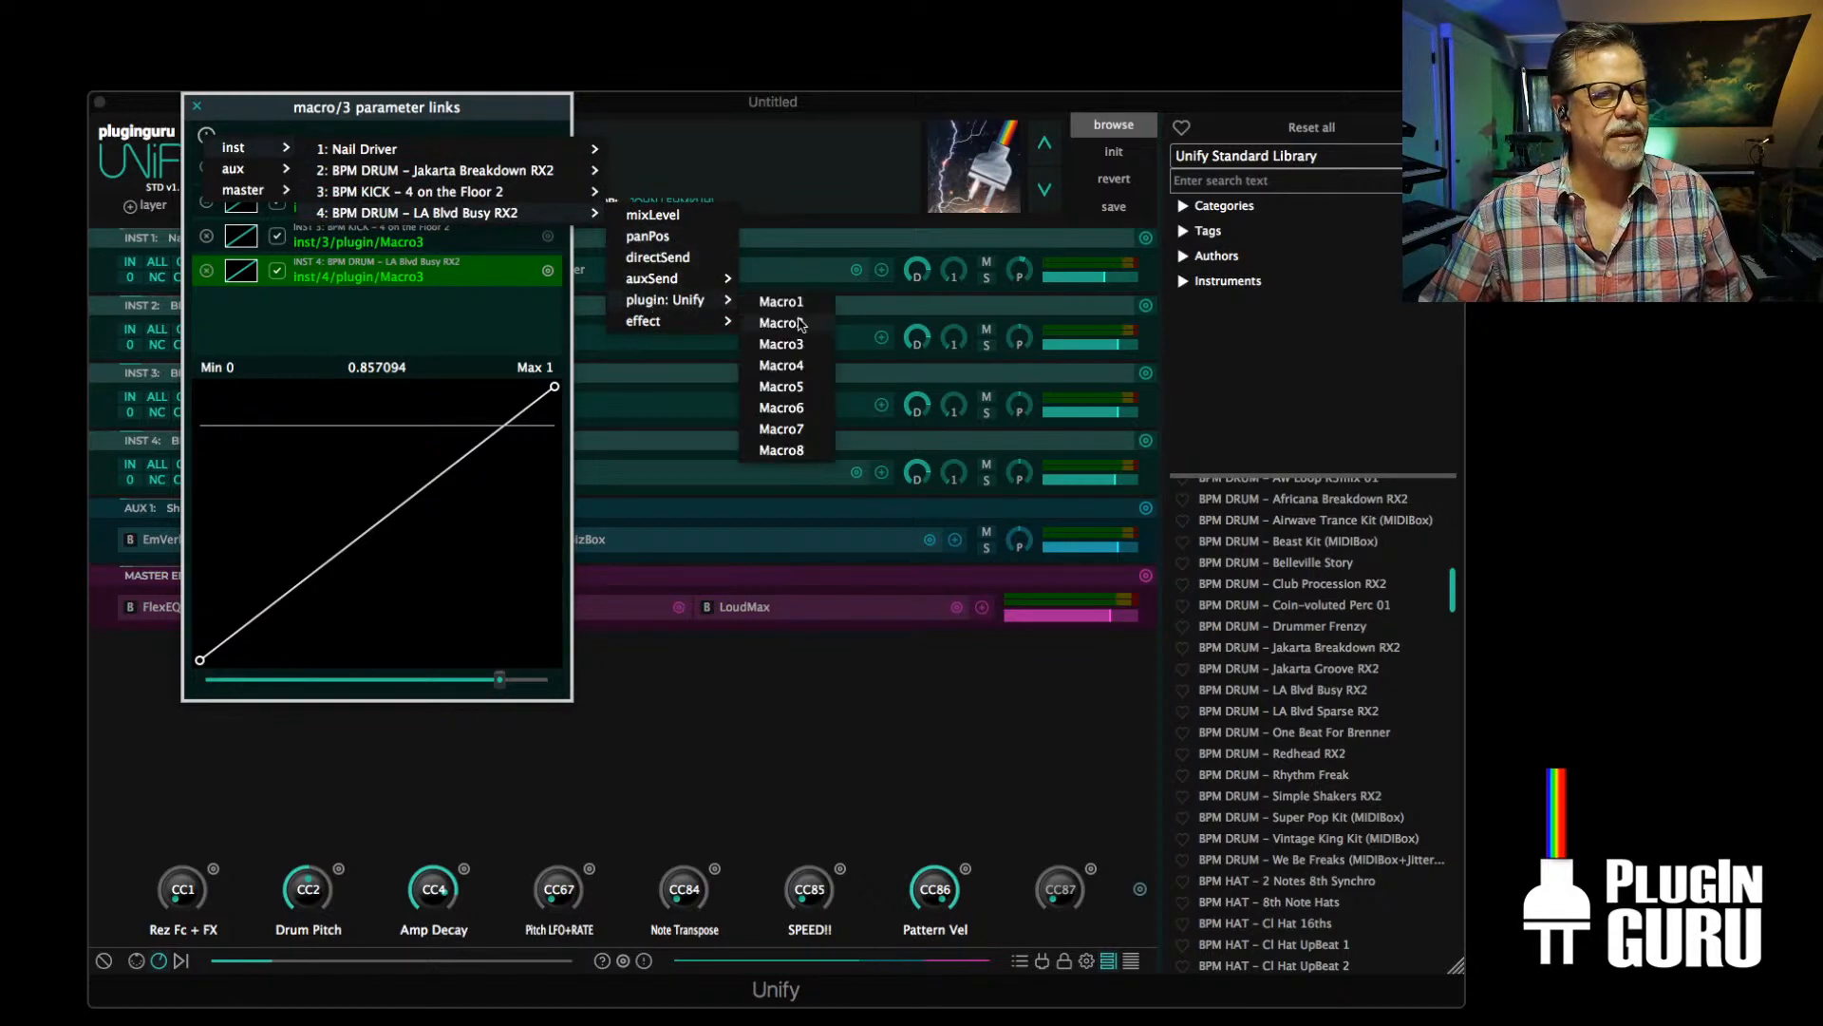
pyautogui.moveTo(570, 192)
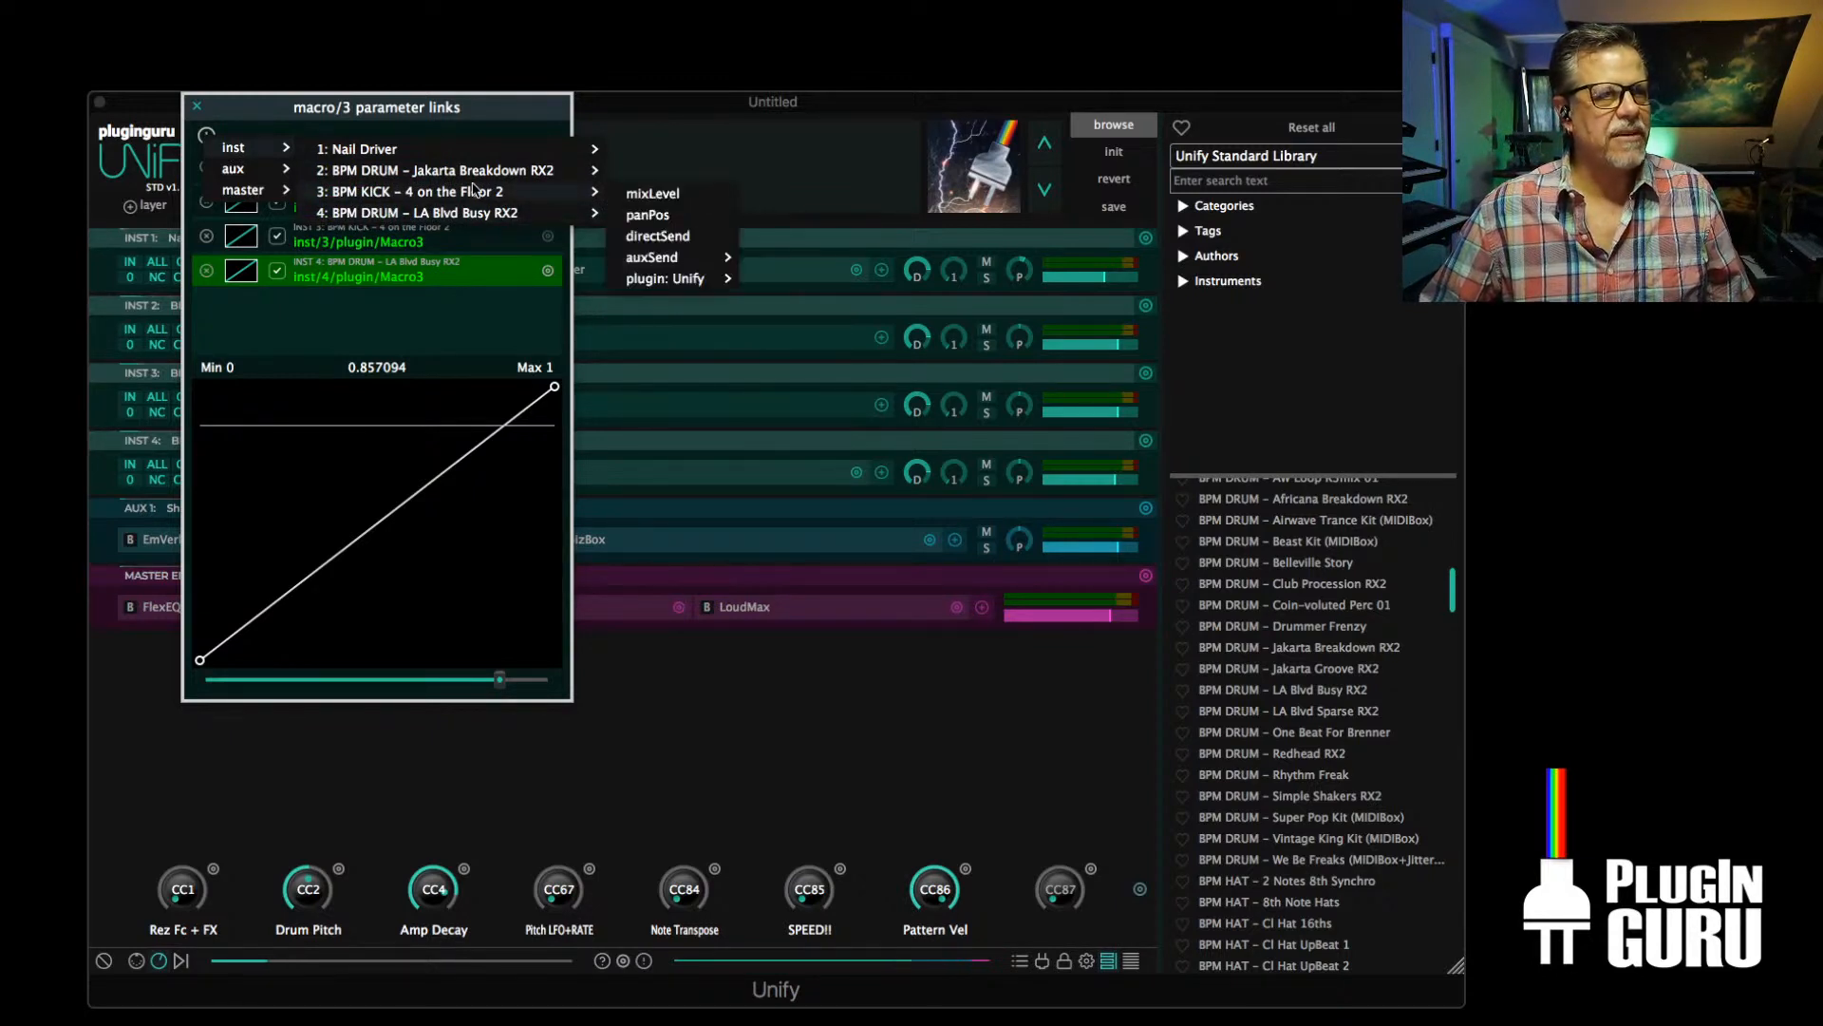
pyautogui.moveTo(551, 149)
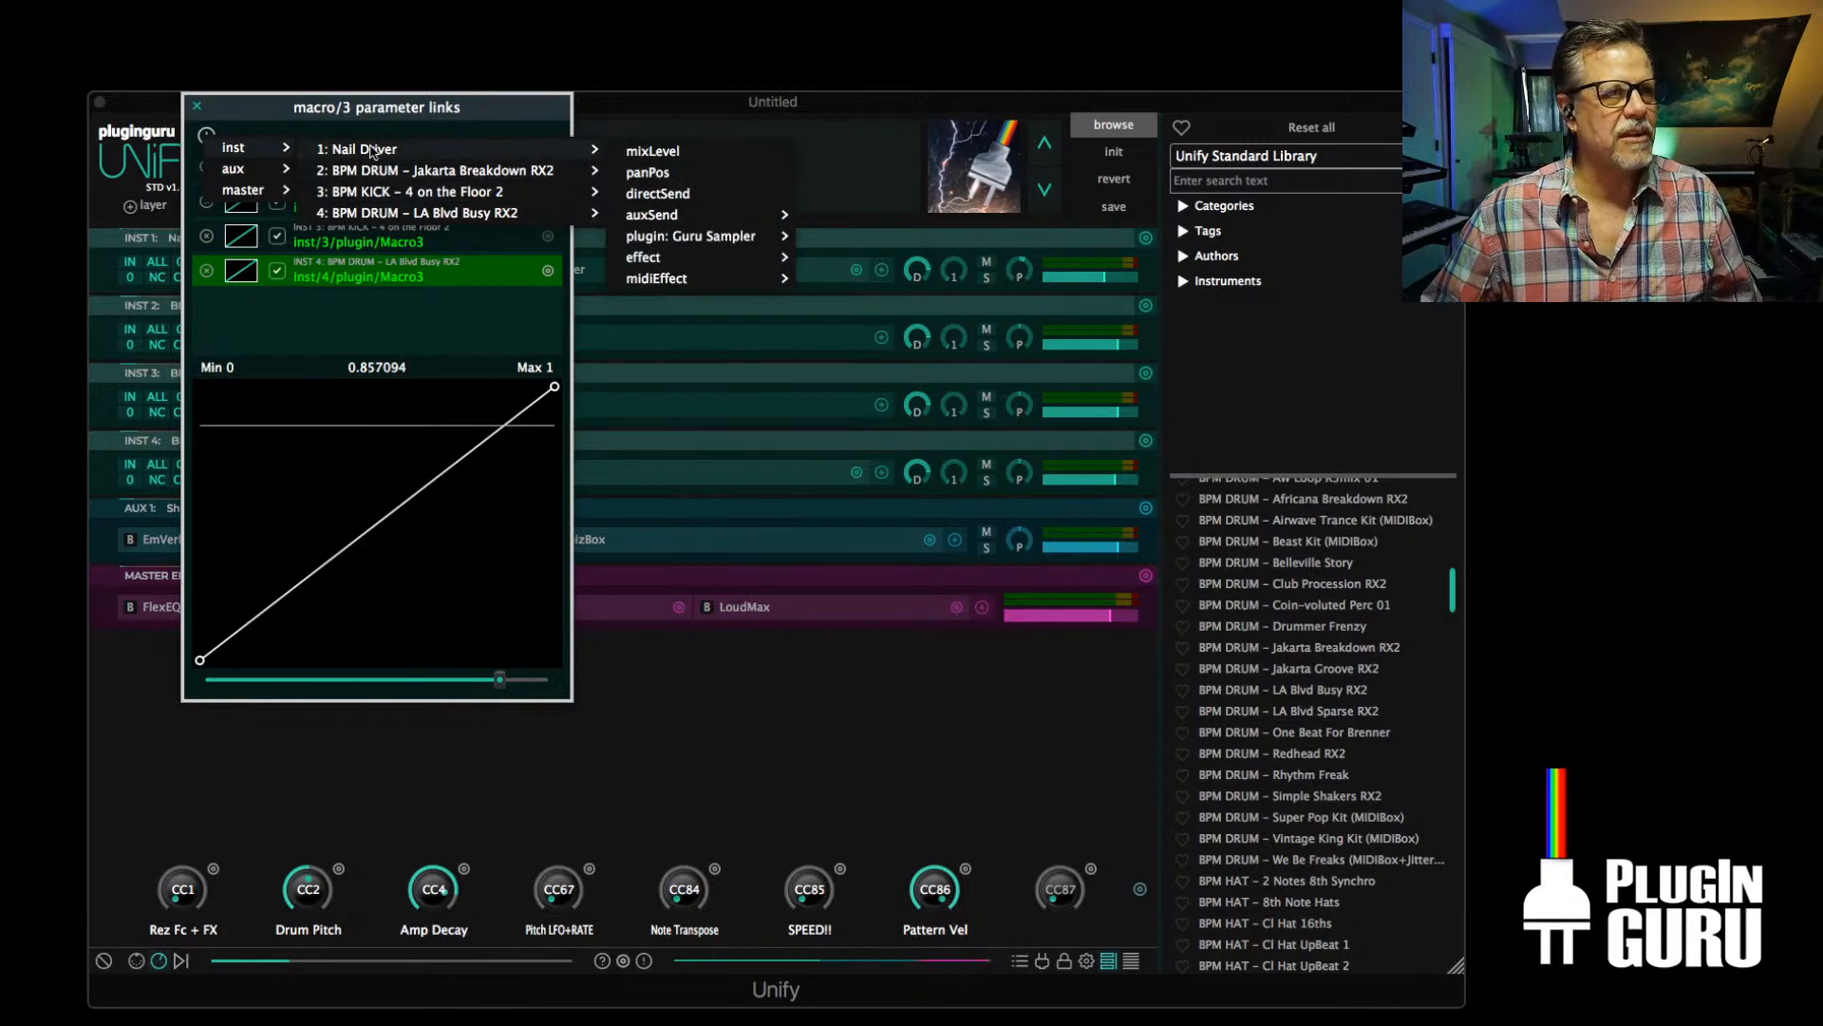
pyautogui.moveTo(667, 257)
pyautogui.moveTo(855, 259)
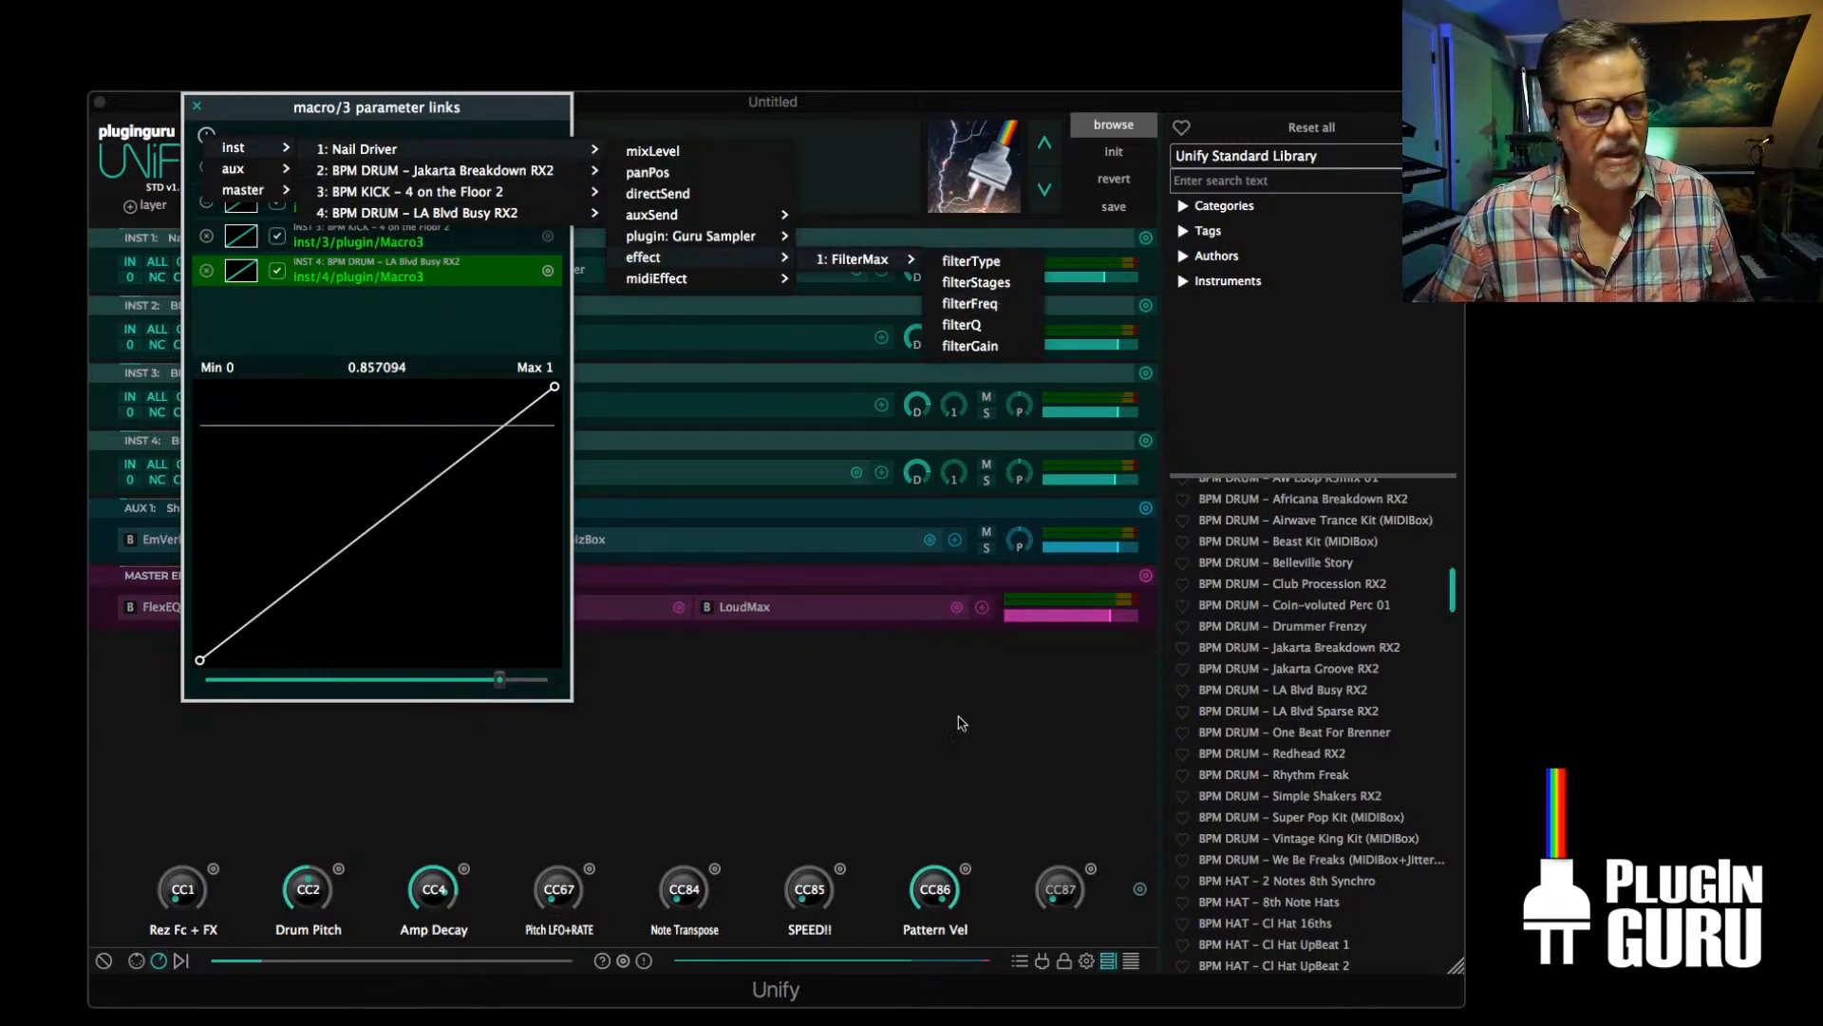
# Dismiss the parameter choices and close the Amp Decay macro's parameter links
pyautogui.click(896, 716)
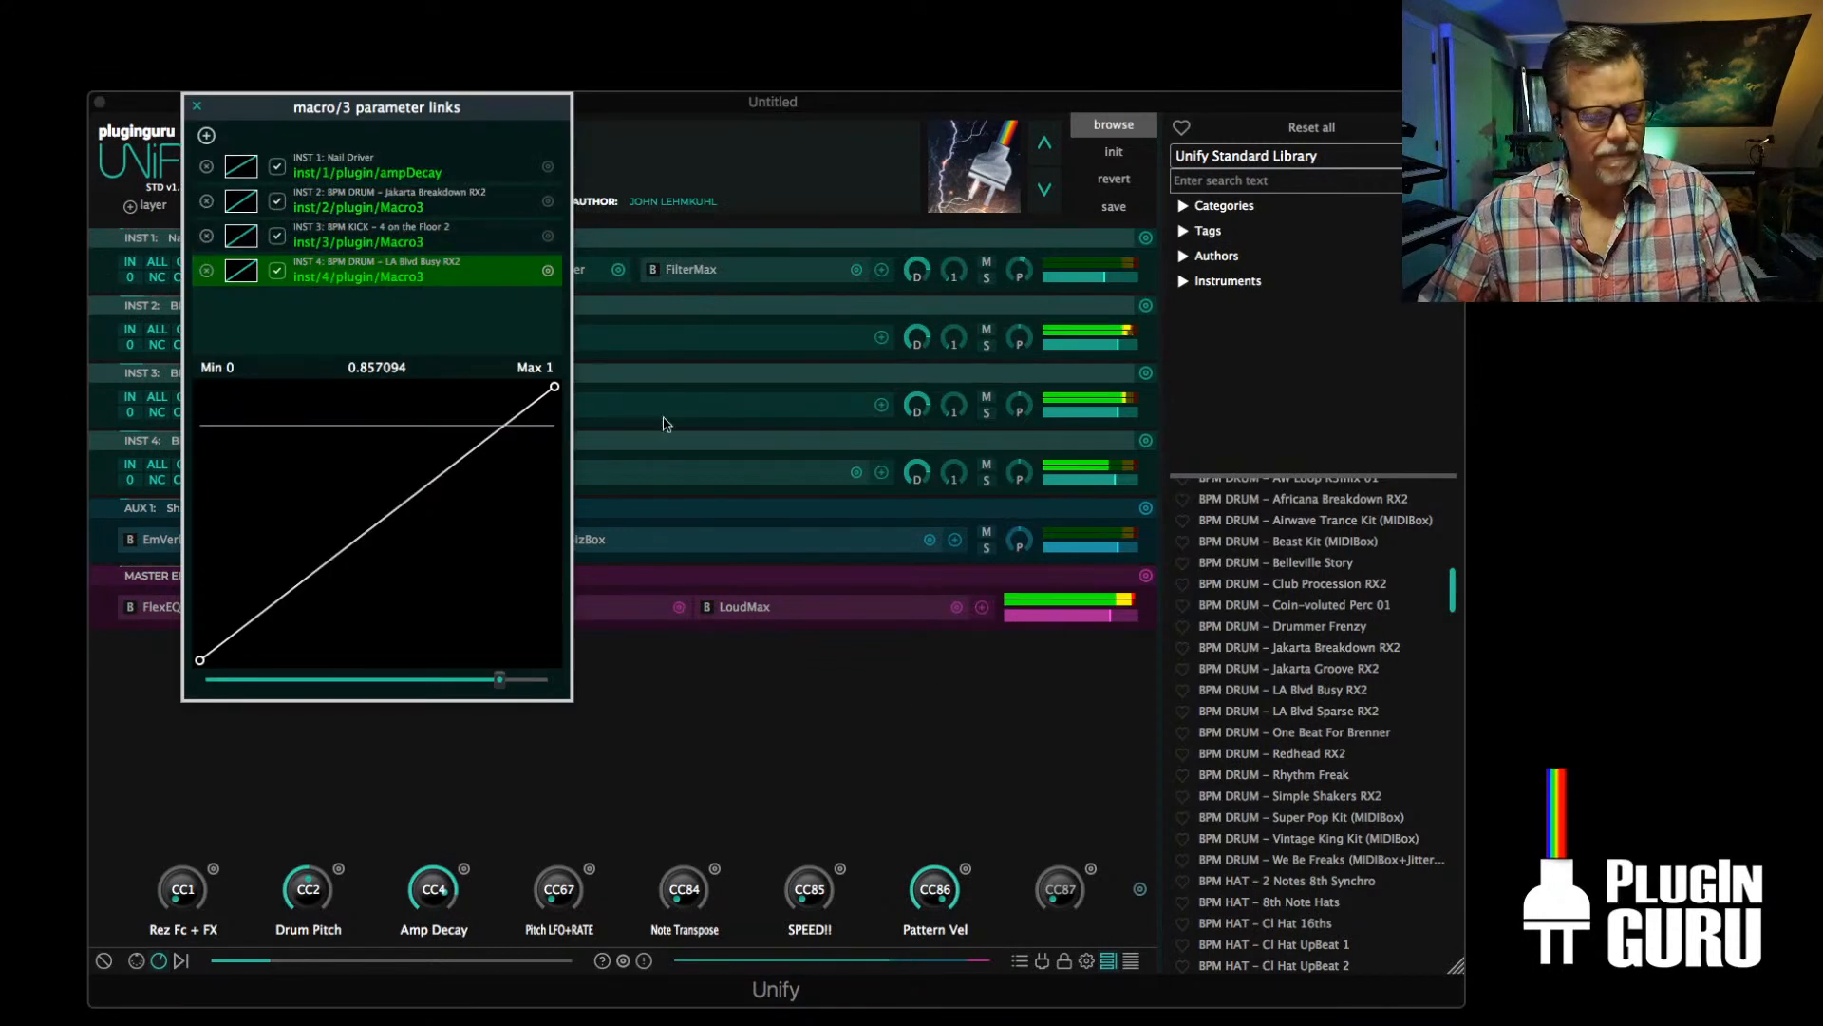
pyautogui.click(196, 107)
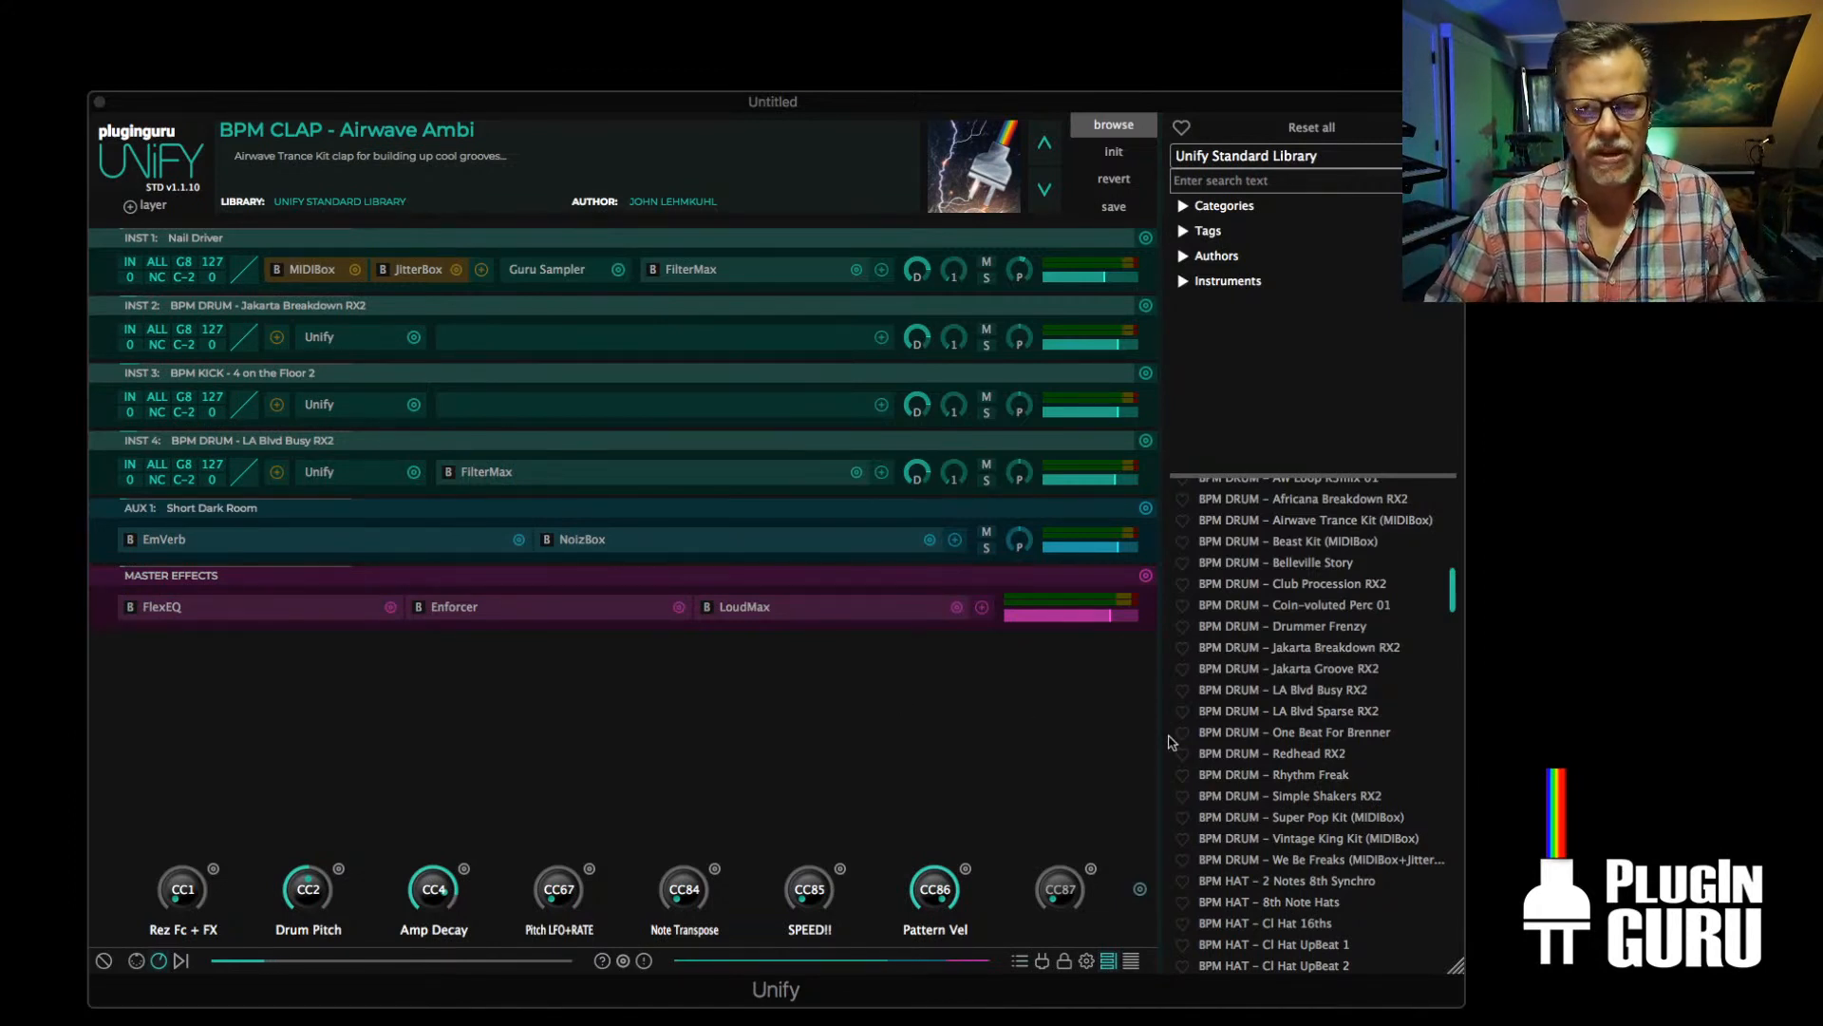
pyautogui.press('super+Tab')
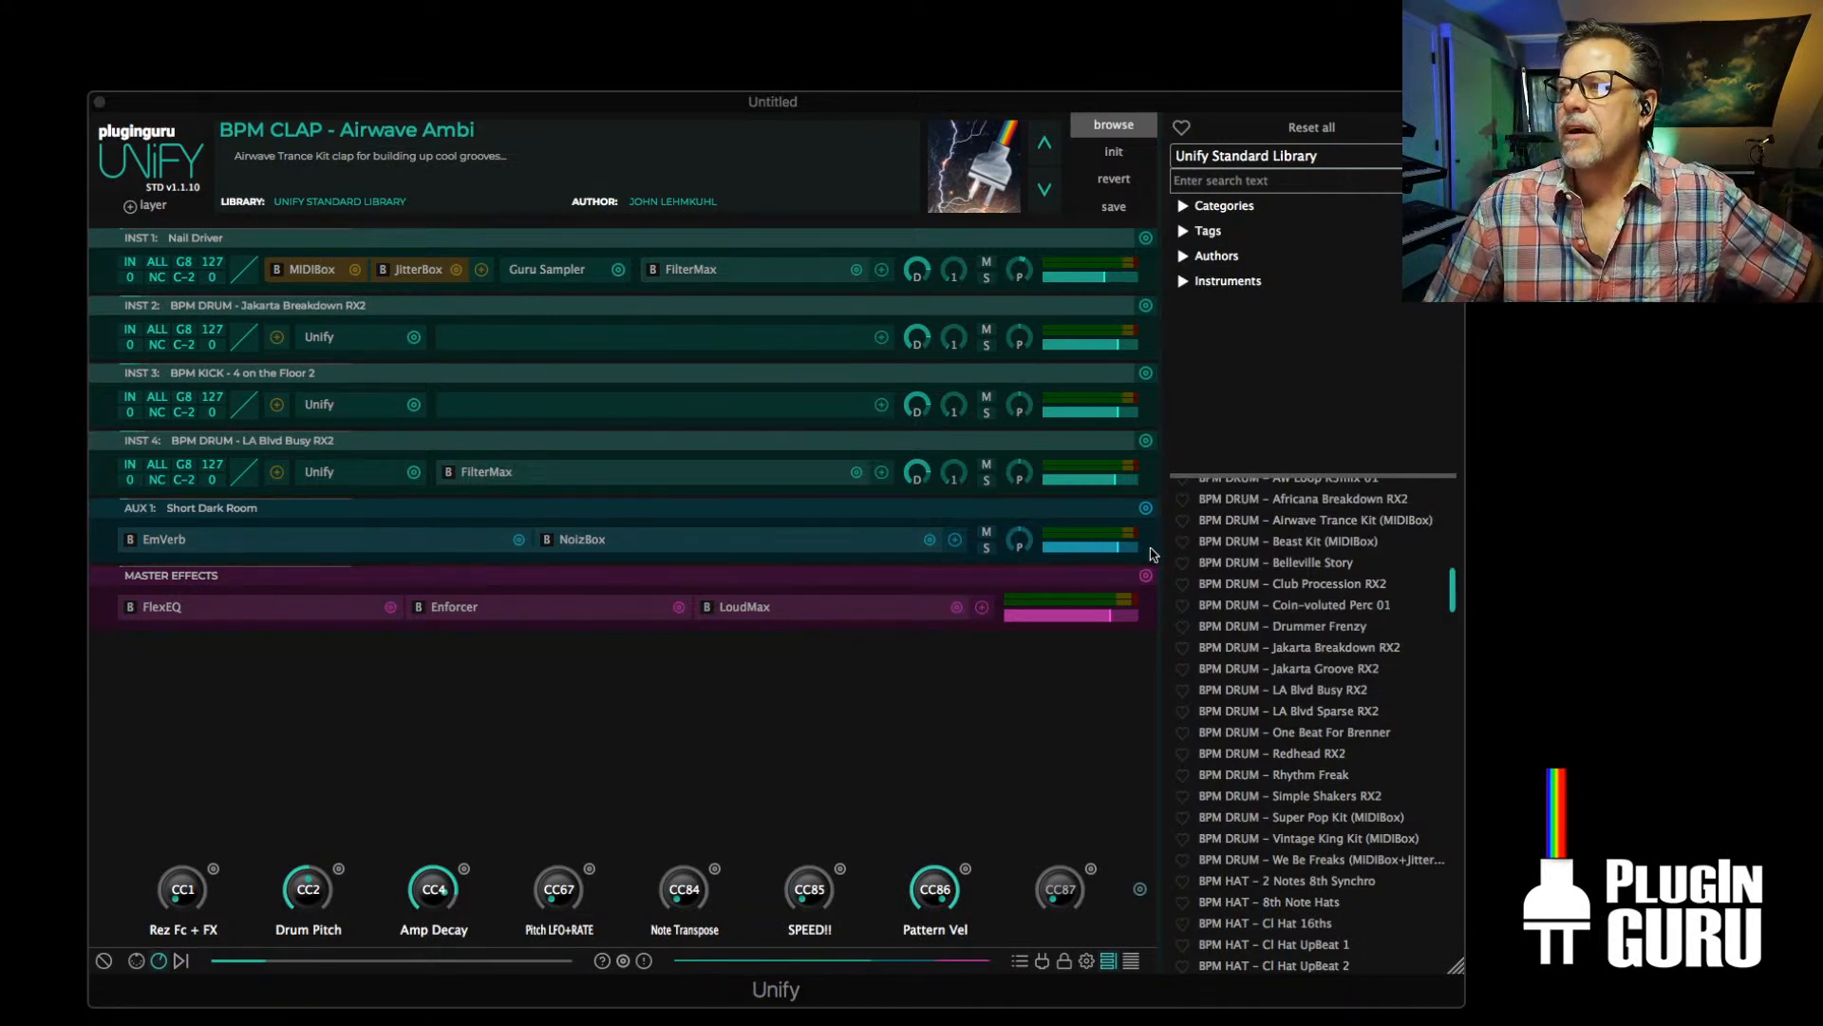
# Initialize the patch and swap the Sine Wave Synth on the first instrument layer for Kontakt from the favorite instruments
pyautogui.moveTo(1079, 284)
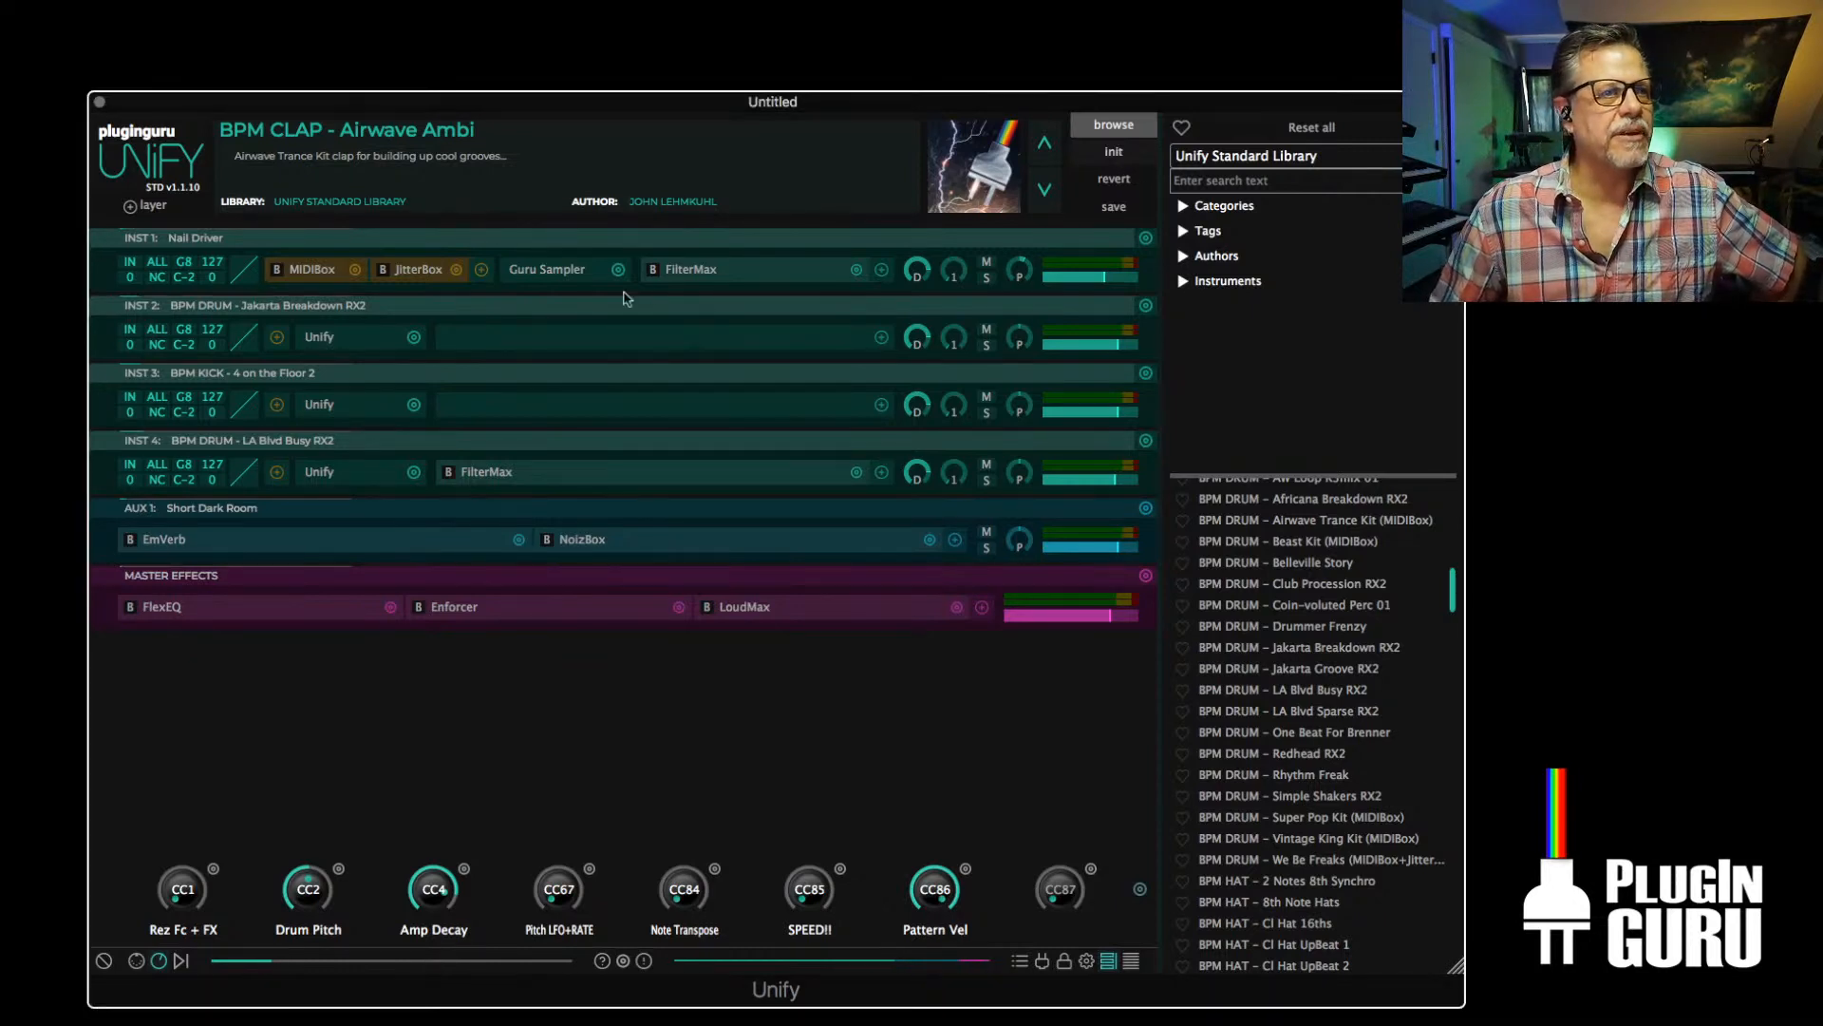
pyautogui.click(1118, 156)
pyautogui.click(415, 274)
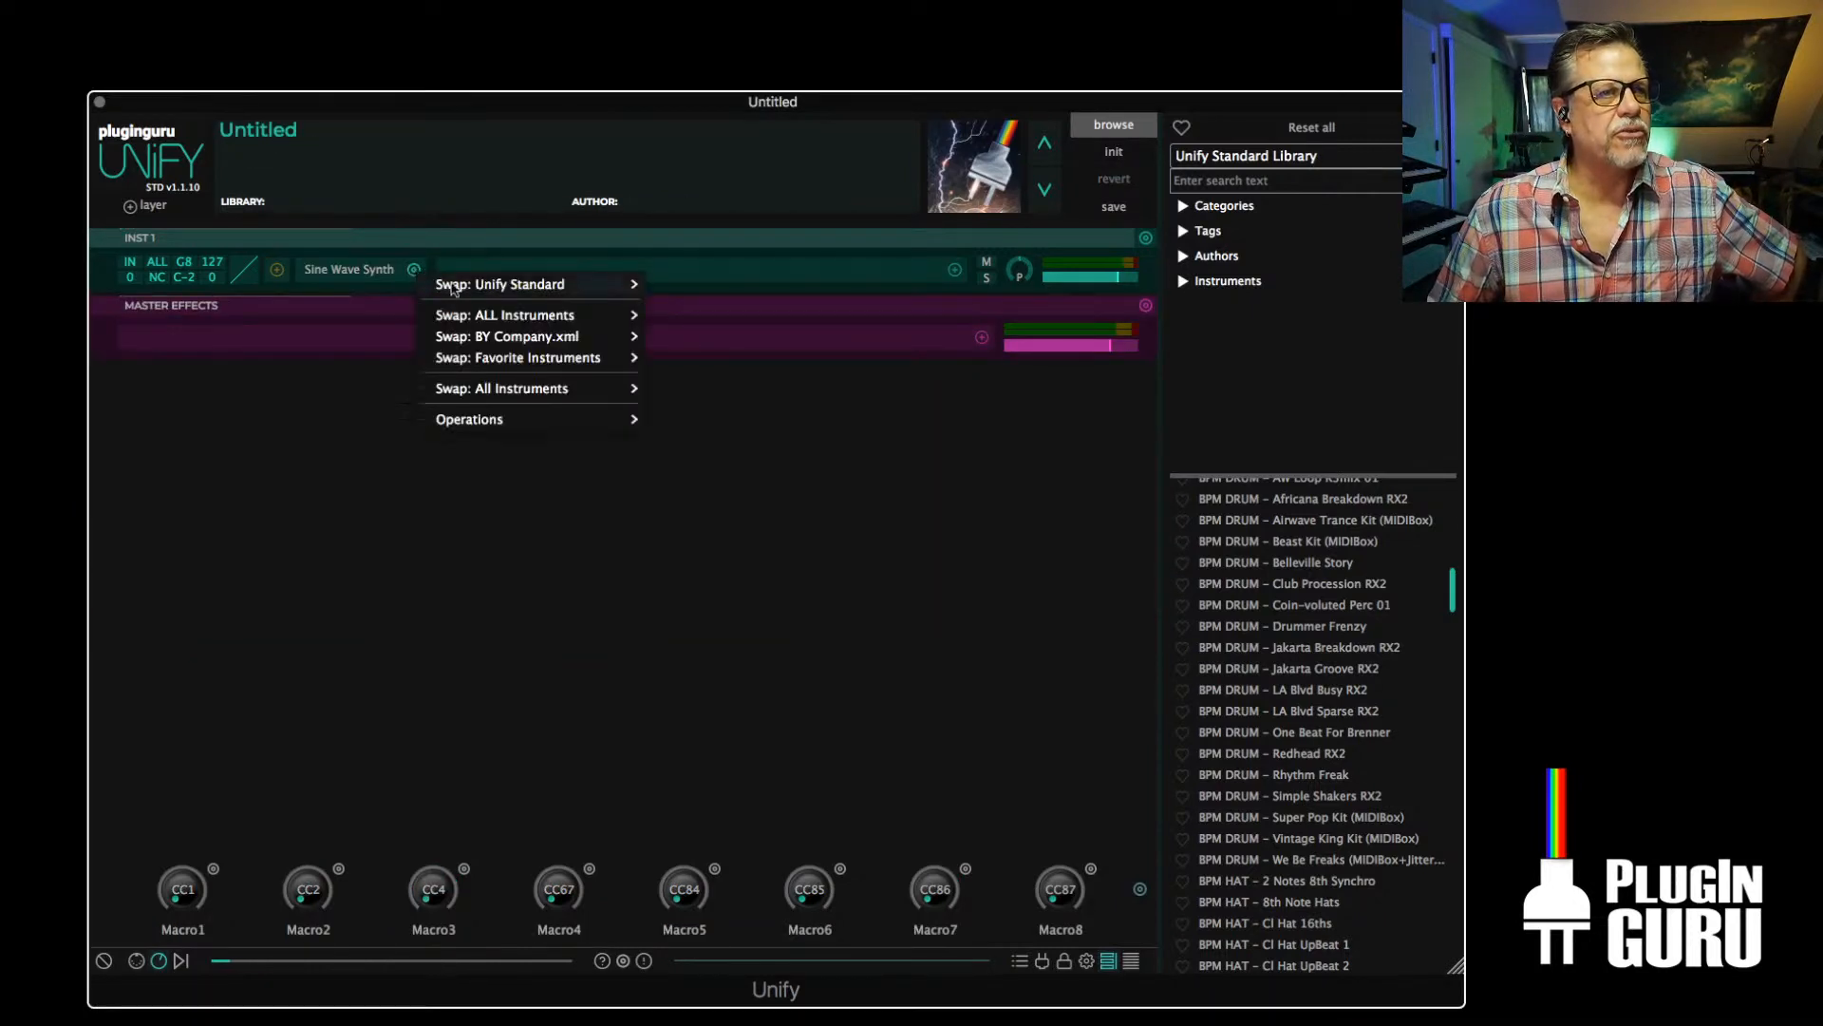
pyautogui.moveTo(493, 365)
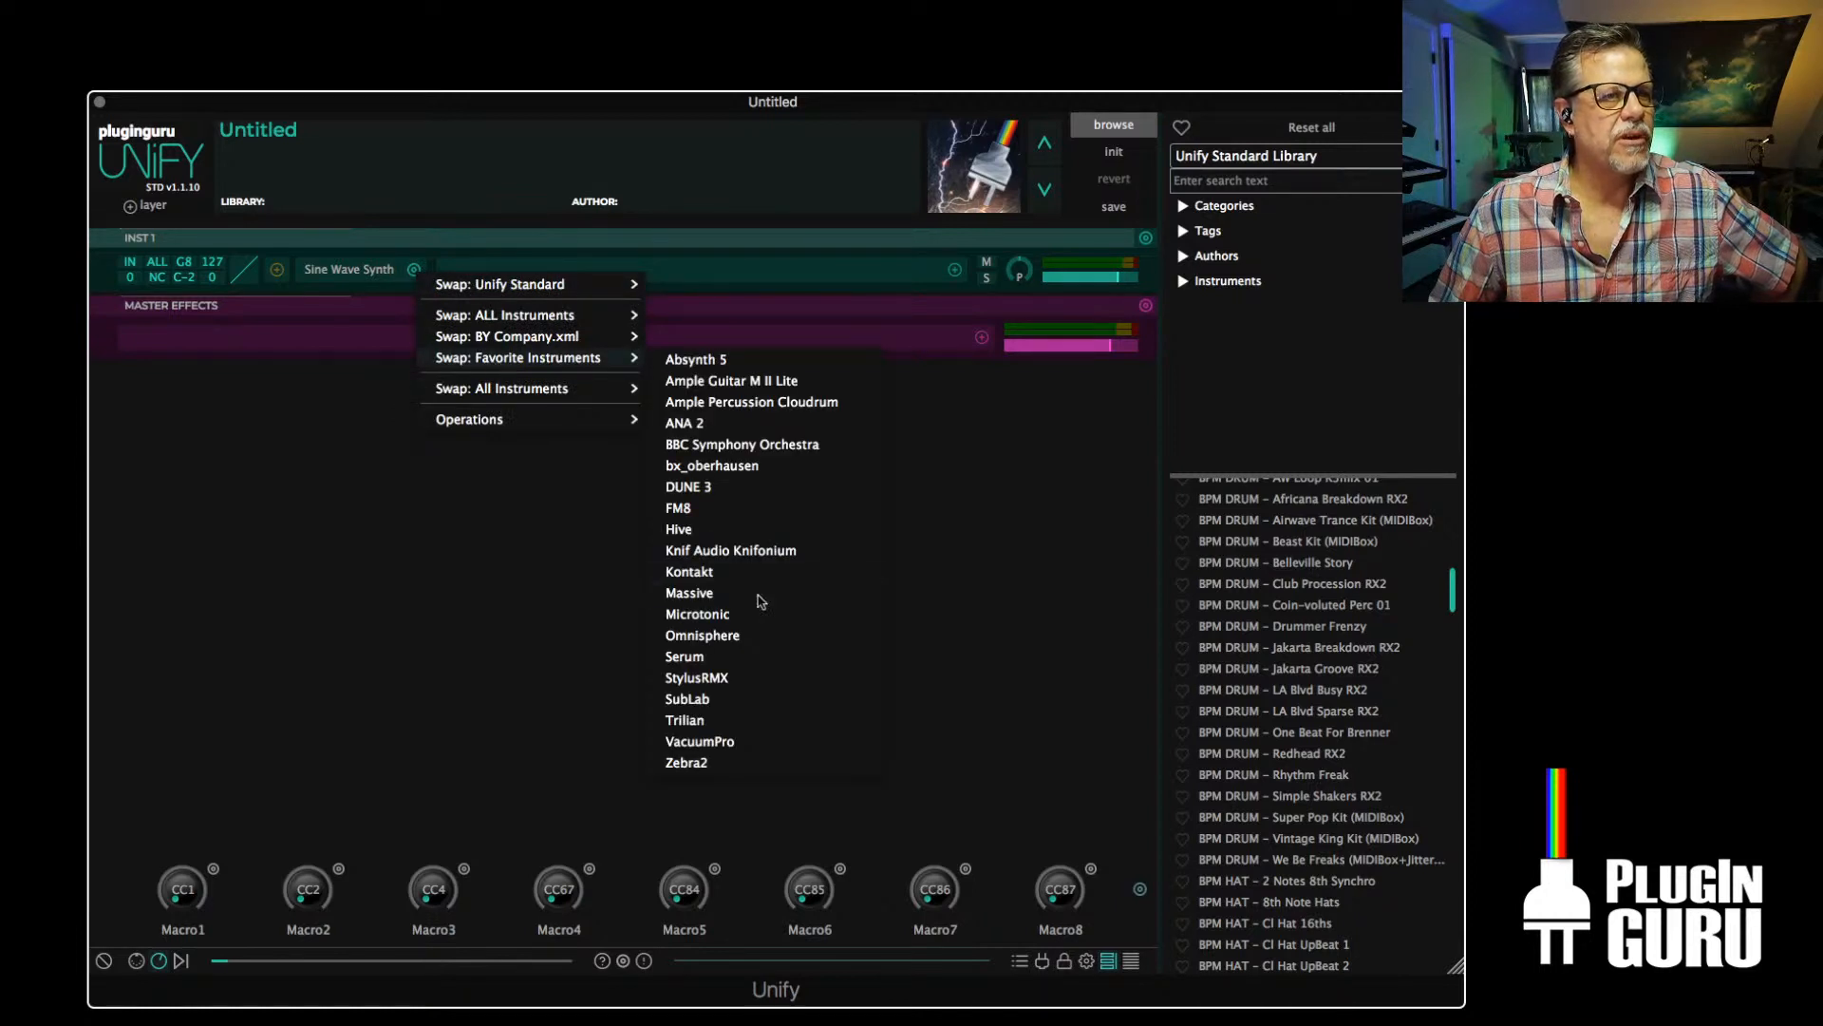
pyautogui.click(703, 573)
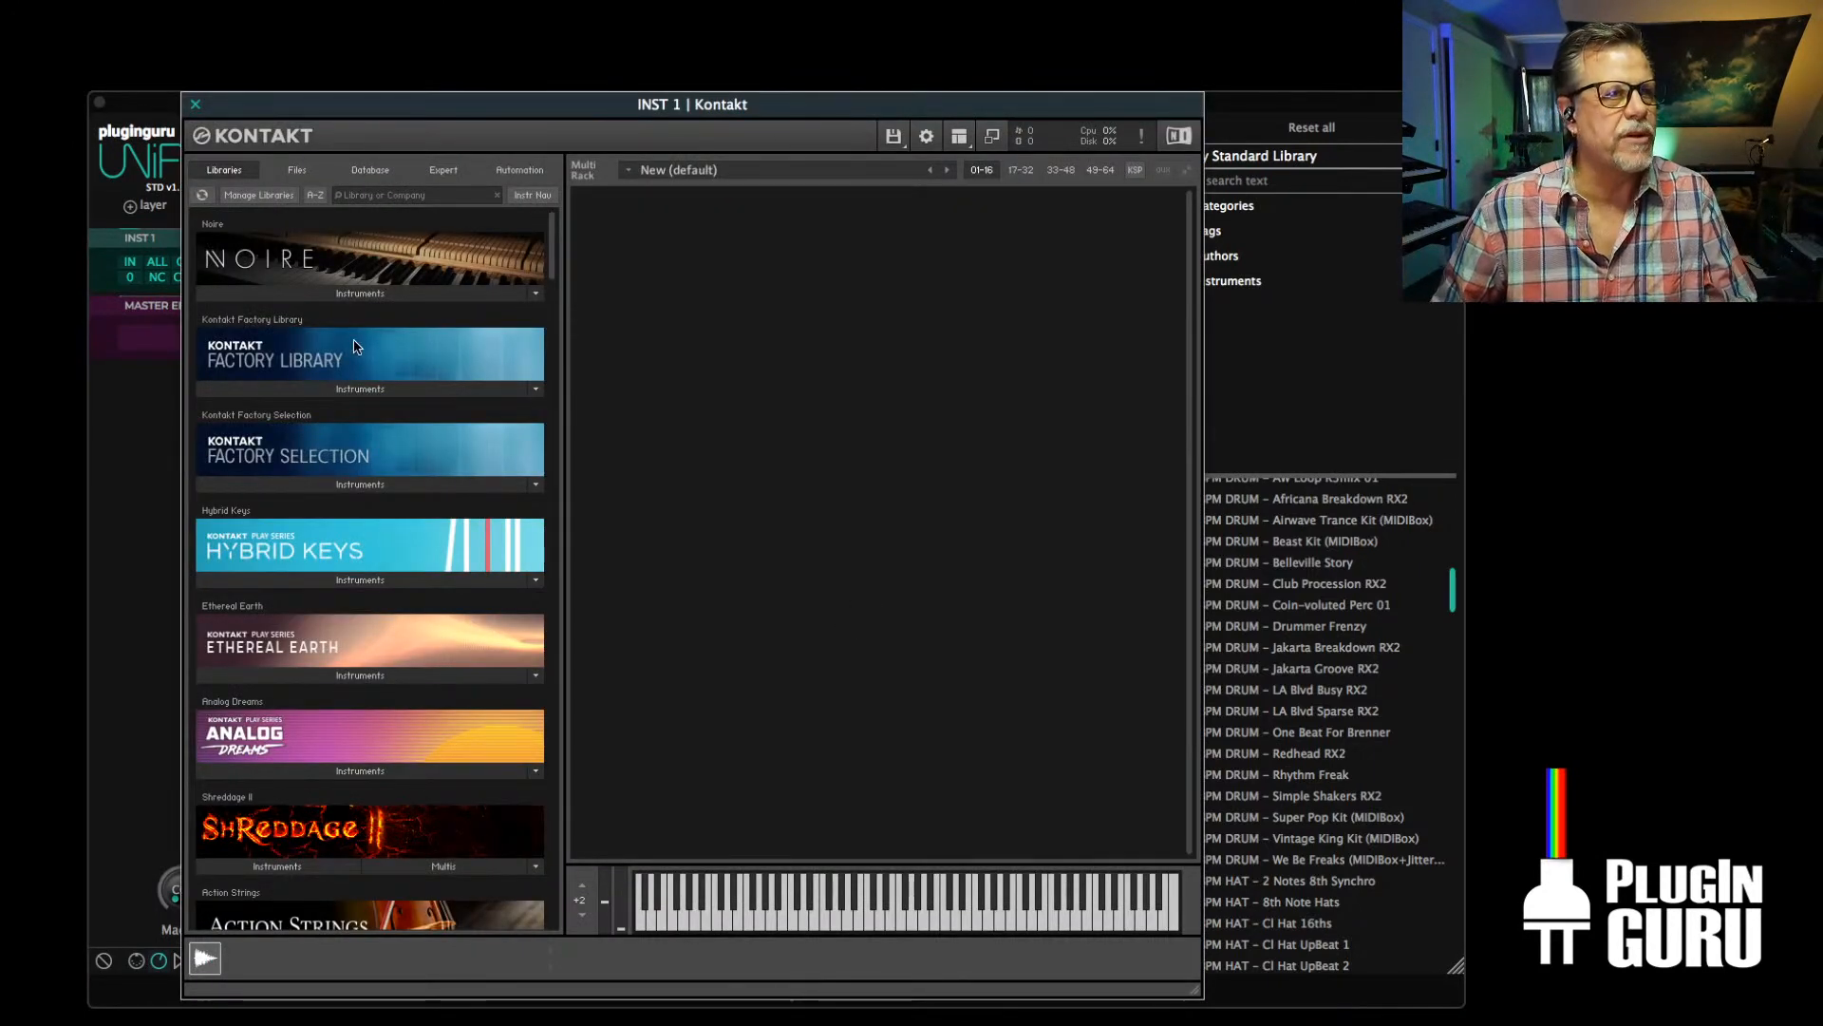
# Load KITS - DOPE VST EDM.nki into Kontakt from the SuperMacho Drumz folder of the Quick-Load instrument catalogue
pyautogui.click(296, 172)
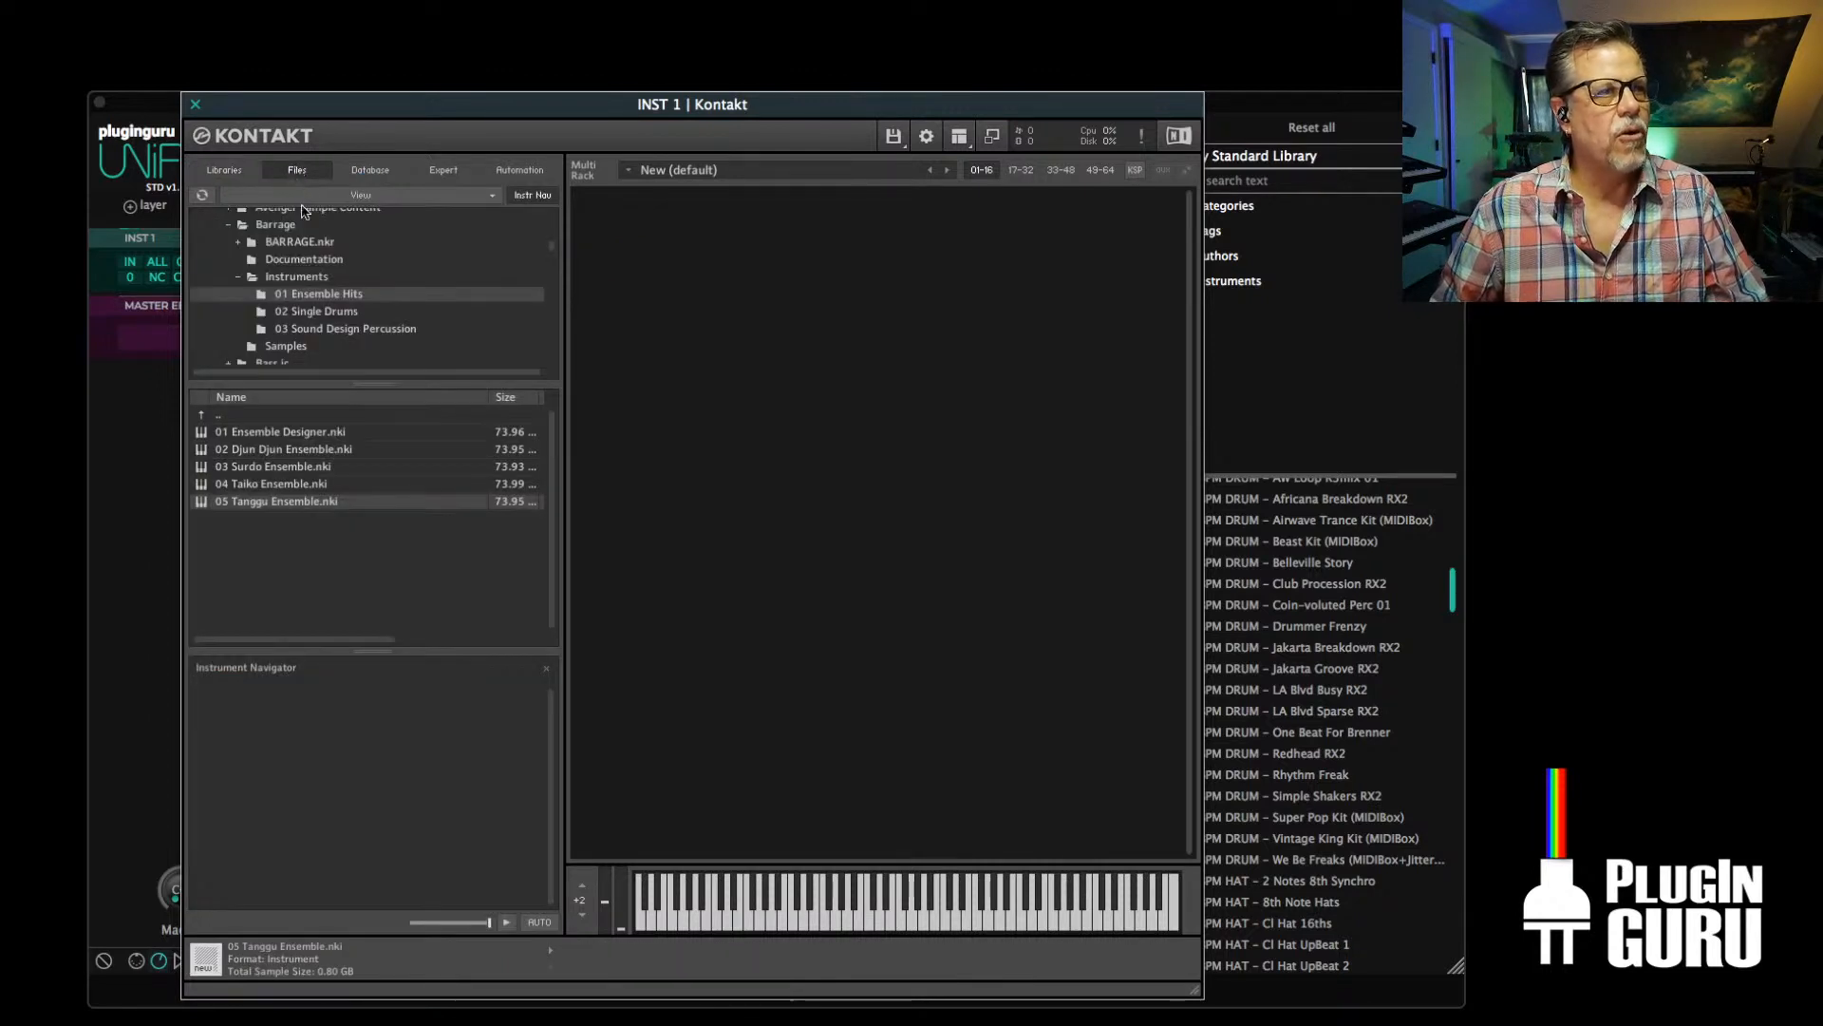
pyautogui.rightClick(795, 585)
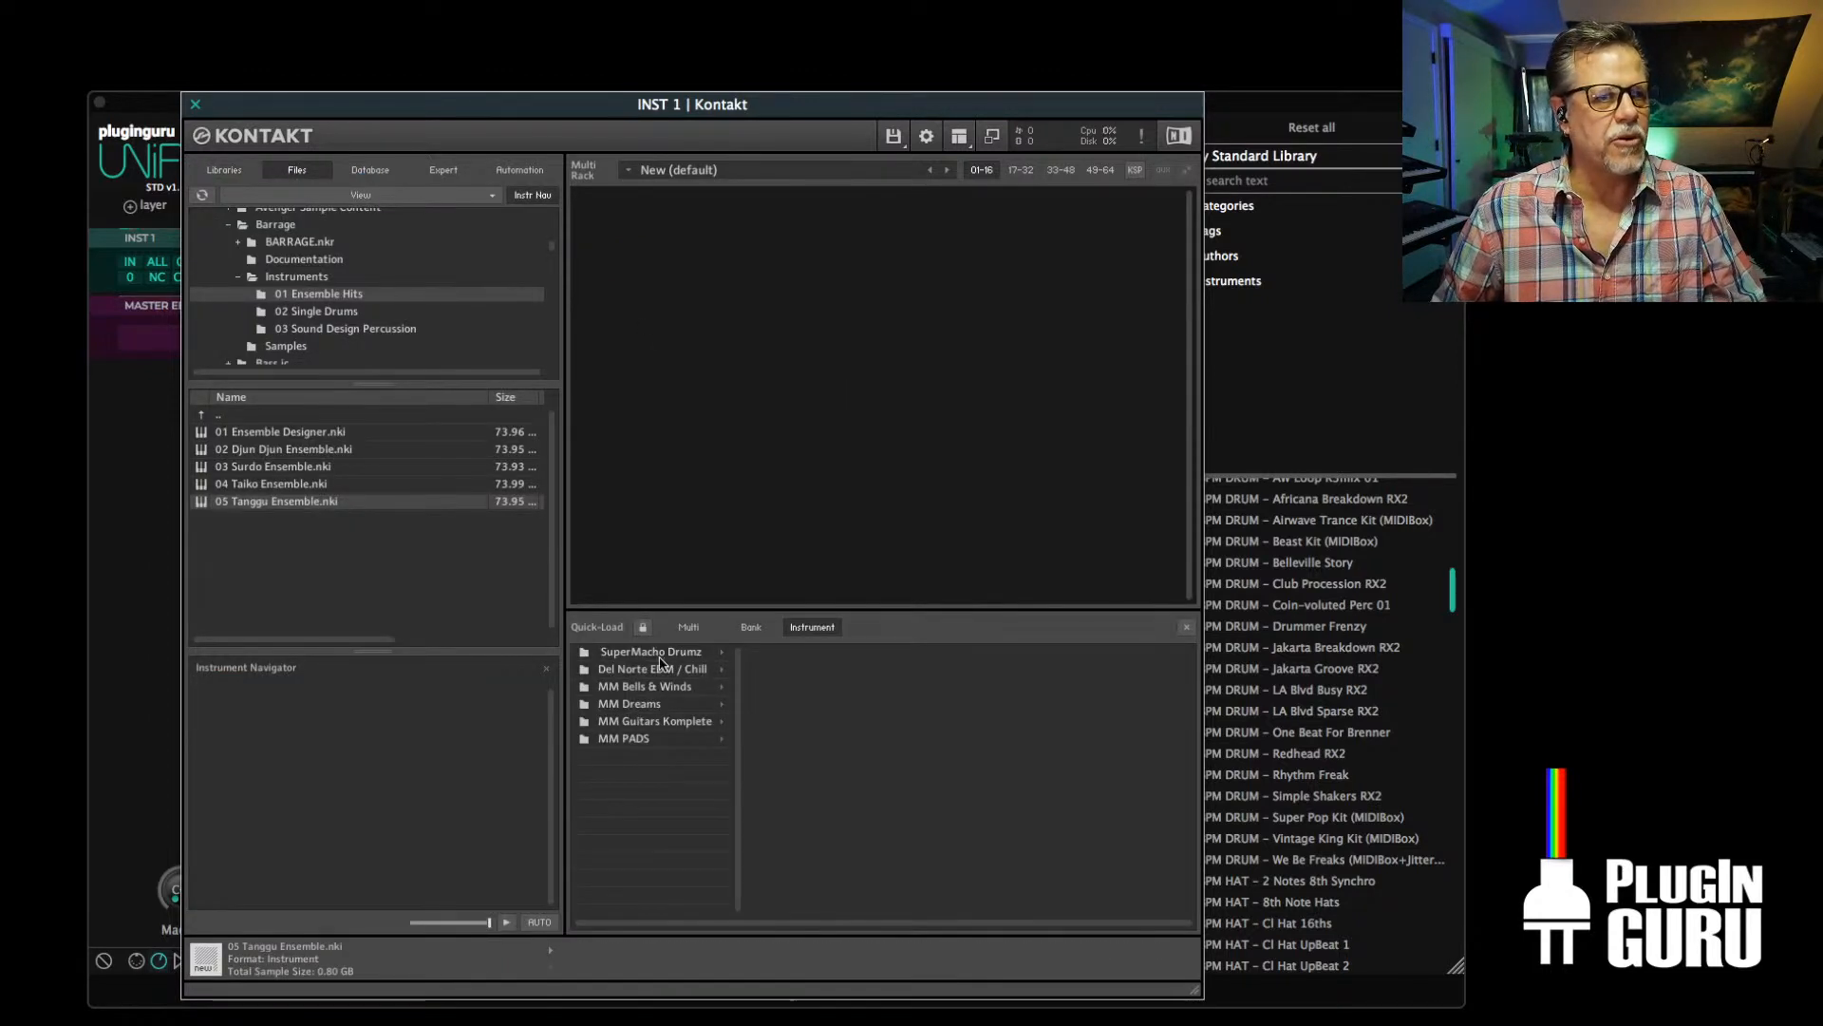
pyautogui.click(701, 654)
pyautogui.click(804, 654)
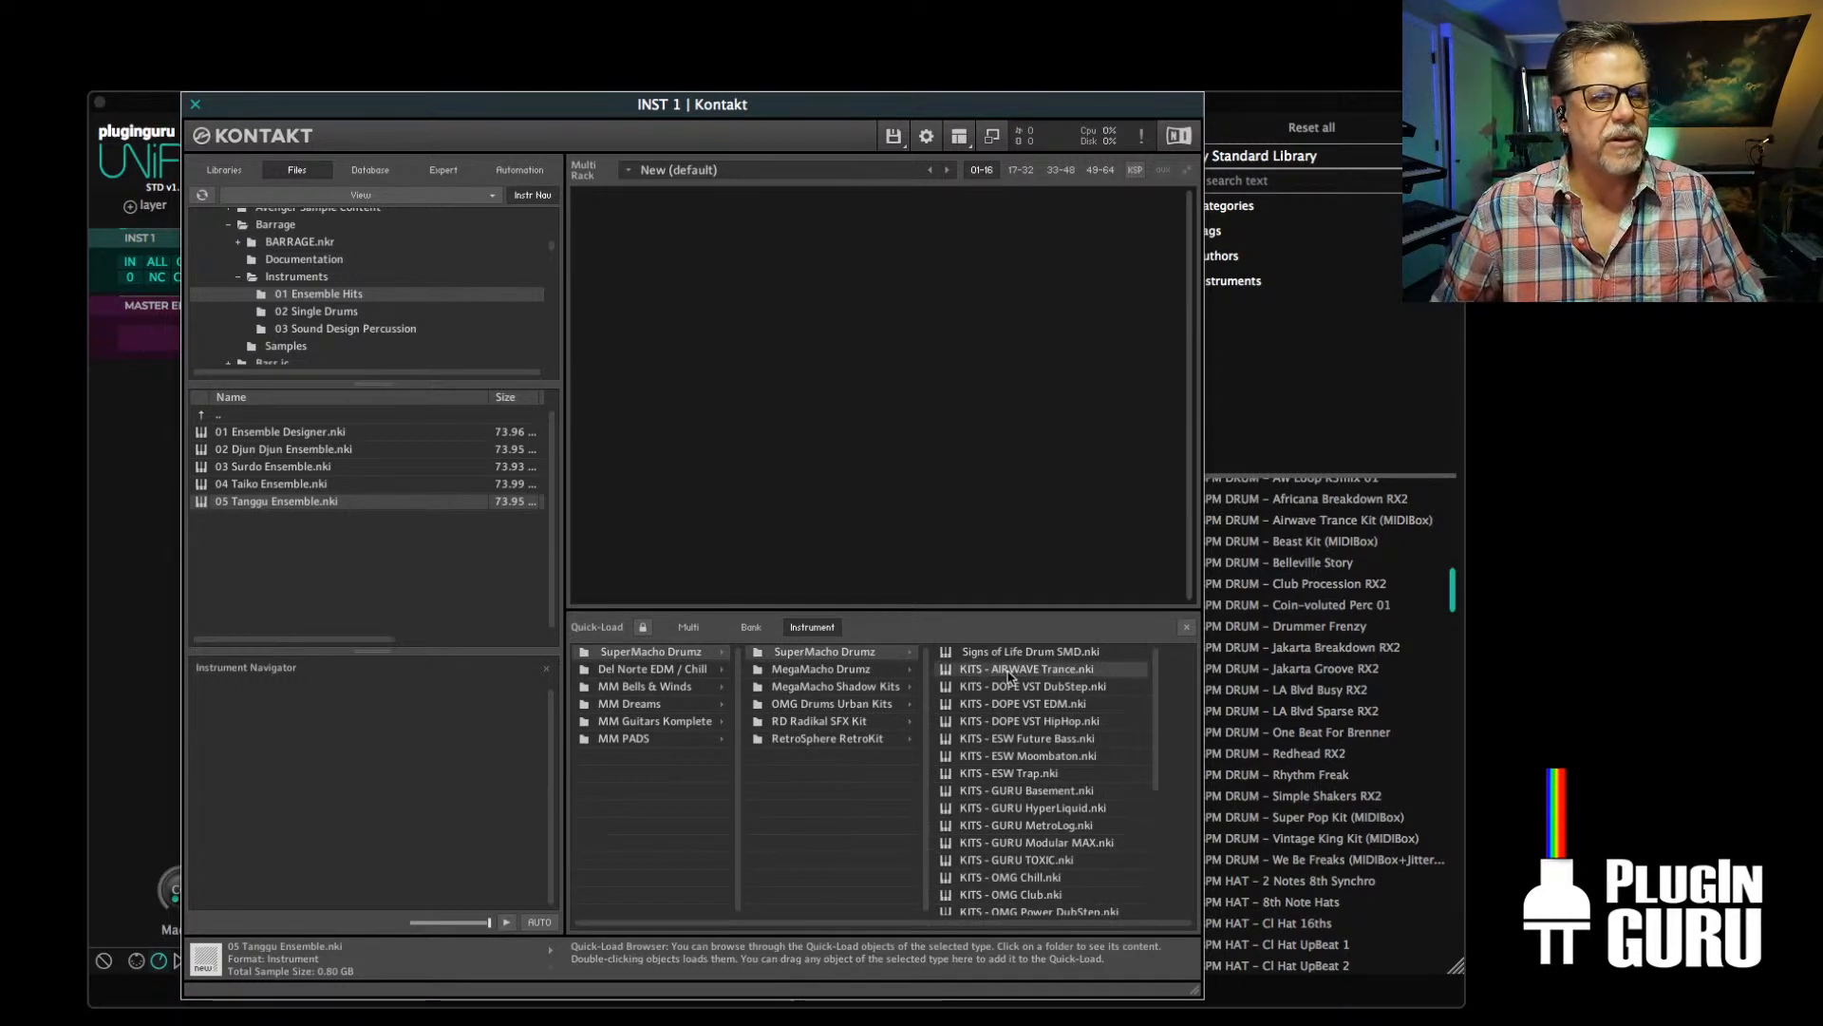
pyautogui.moveTo(1025, 711); pyautogui.dragTo(746, 385)
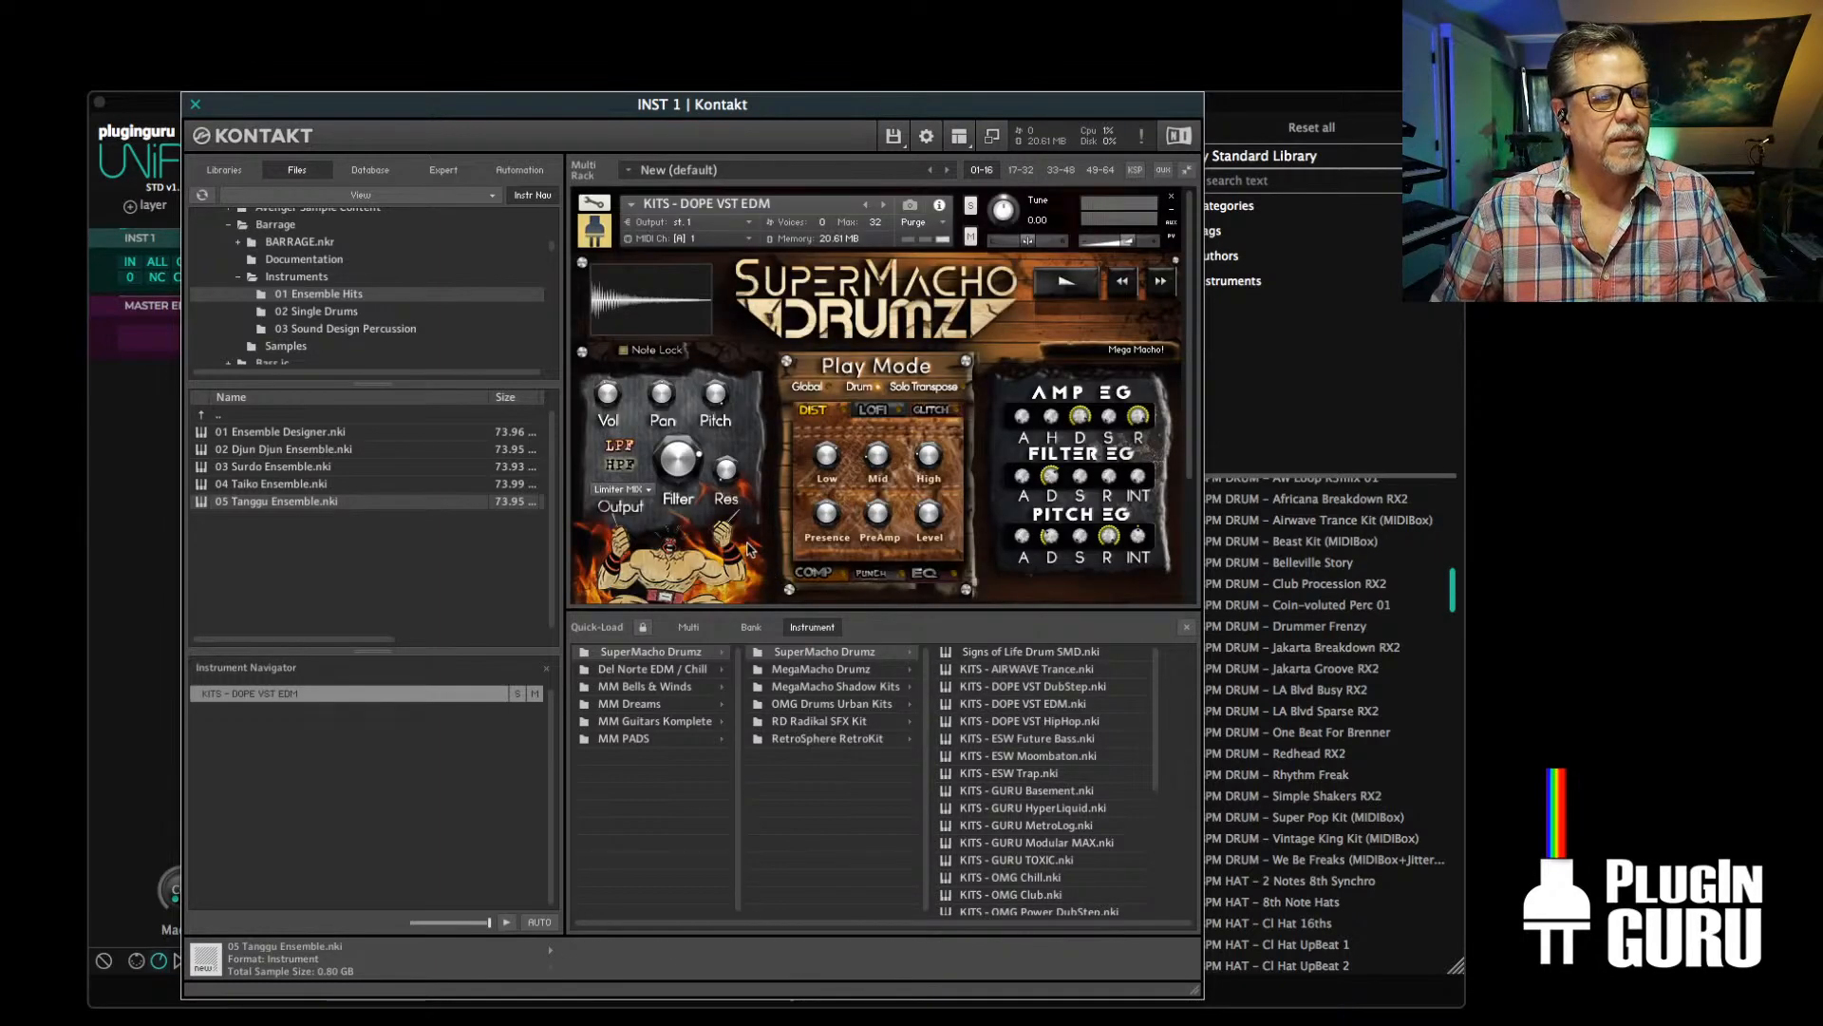
# Add the Barrage library's Instruments folder to Kontakt's Quick-Load instrument catalogue
pyautogui.doubleClick(760, 765)
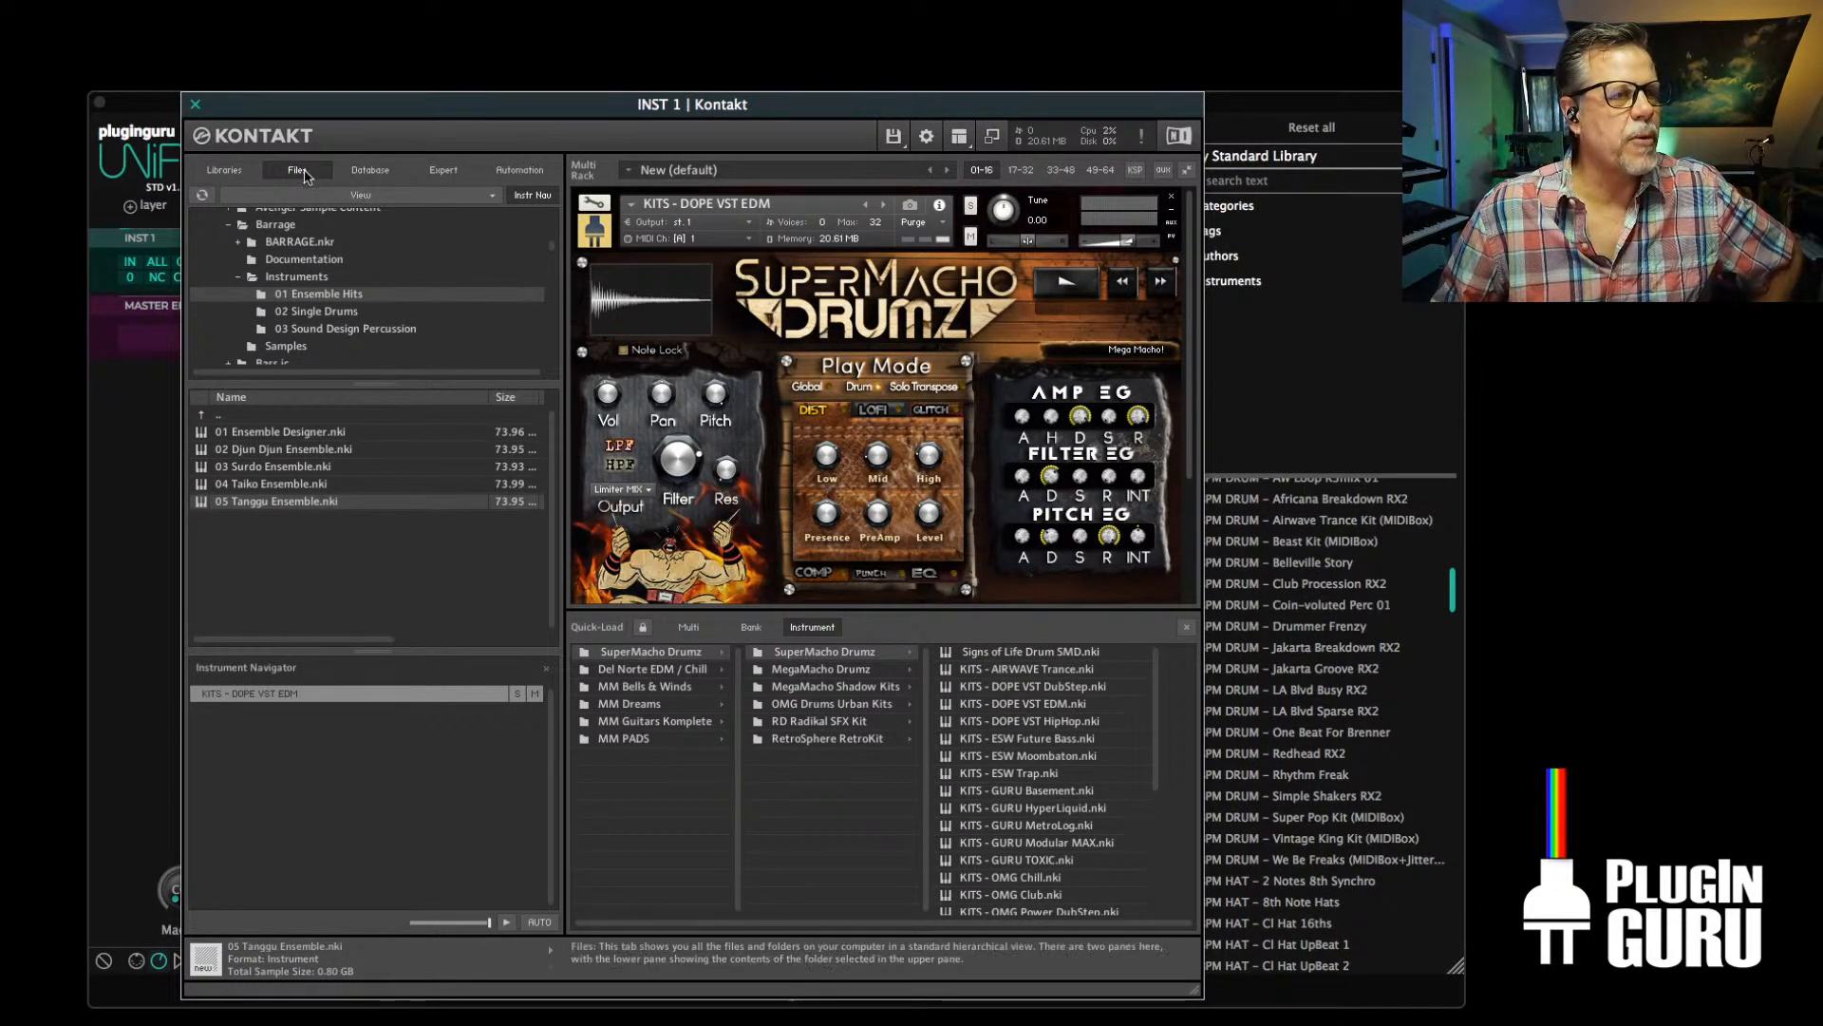
pyautogui.click(206, 416)
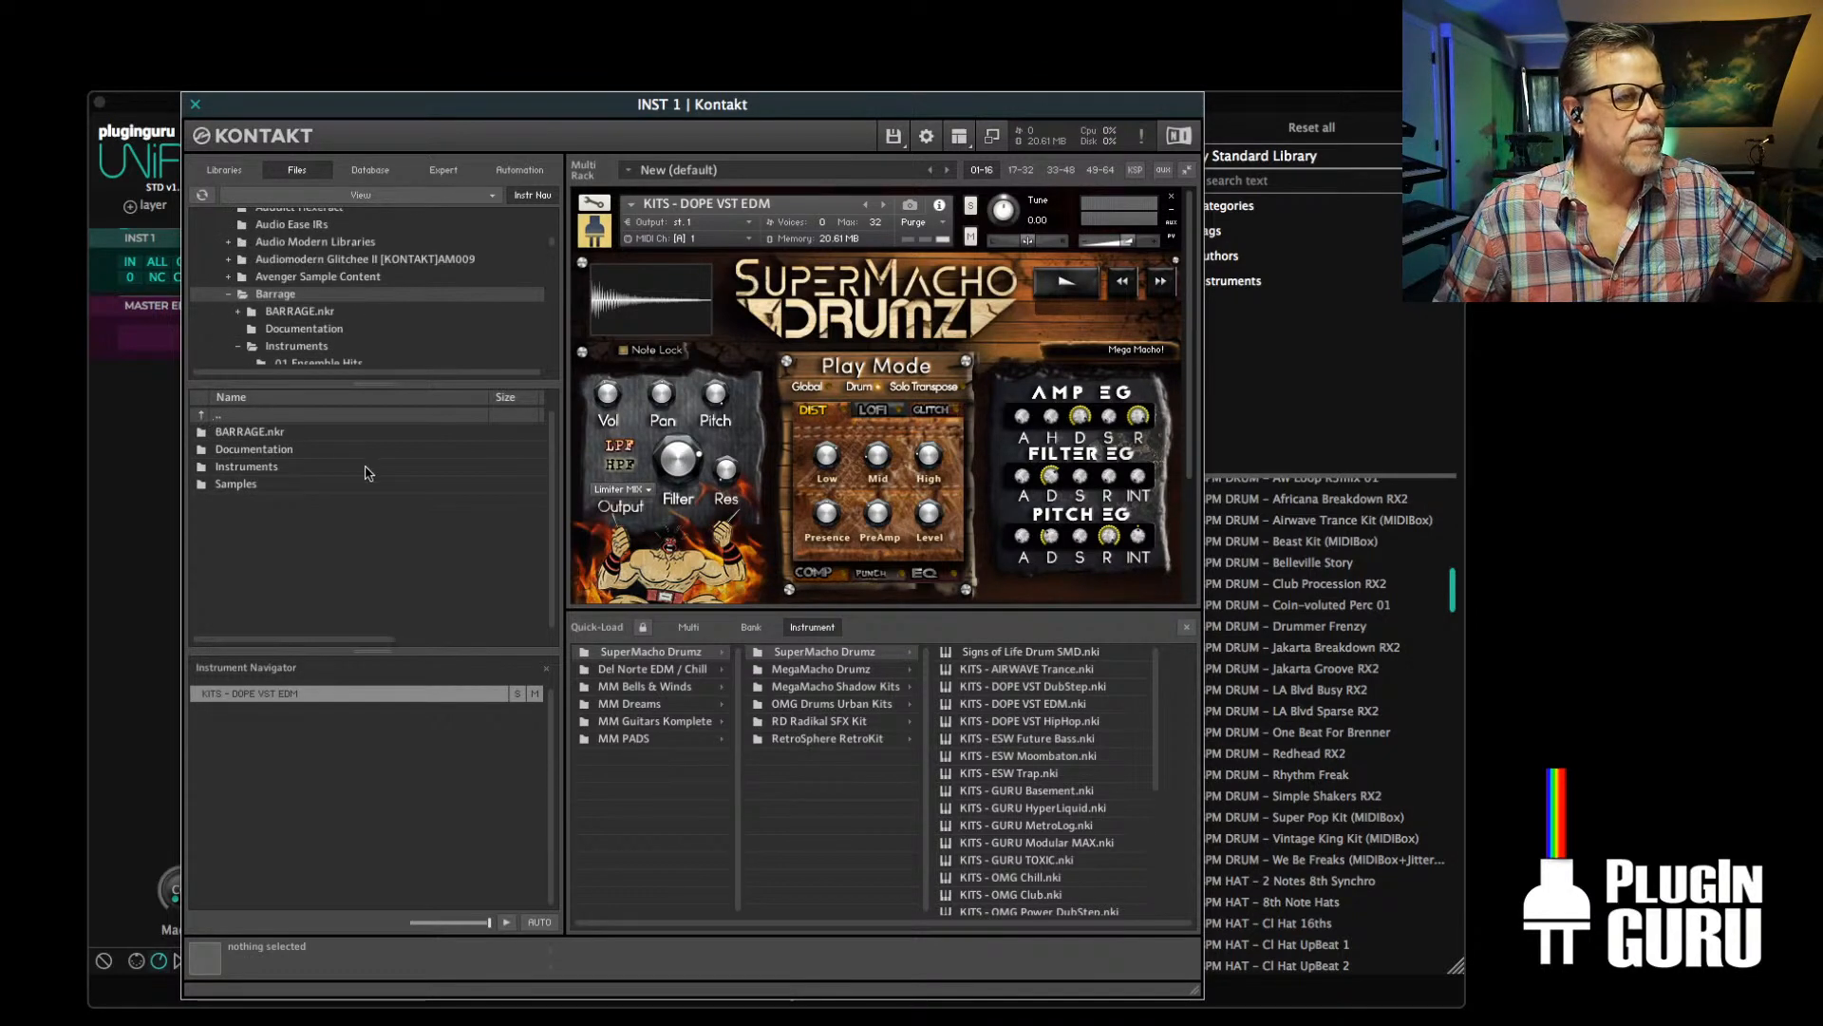
pyautogui.click(245, 429)
pyautogui.doubleClick(230, 434)
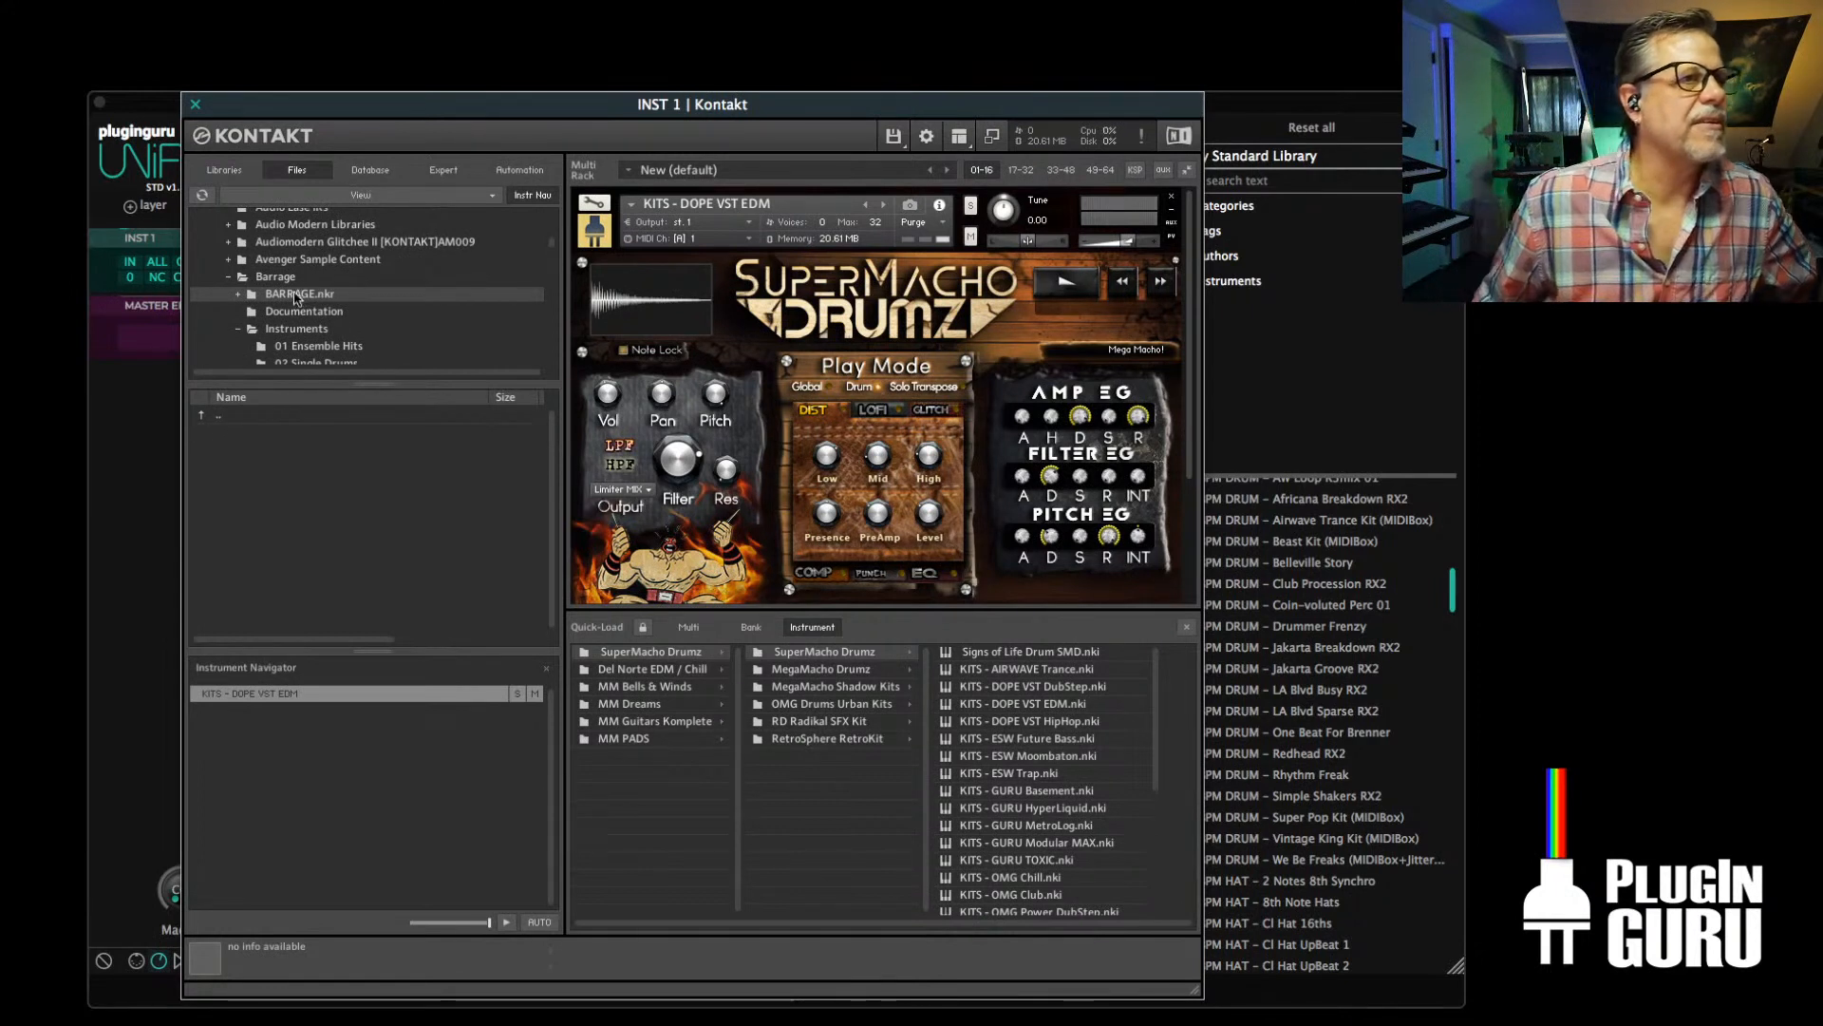
pyautogui.scroll(3, 254, 297)
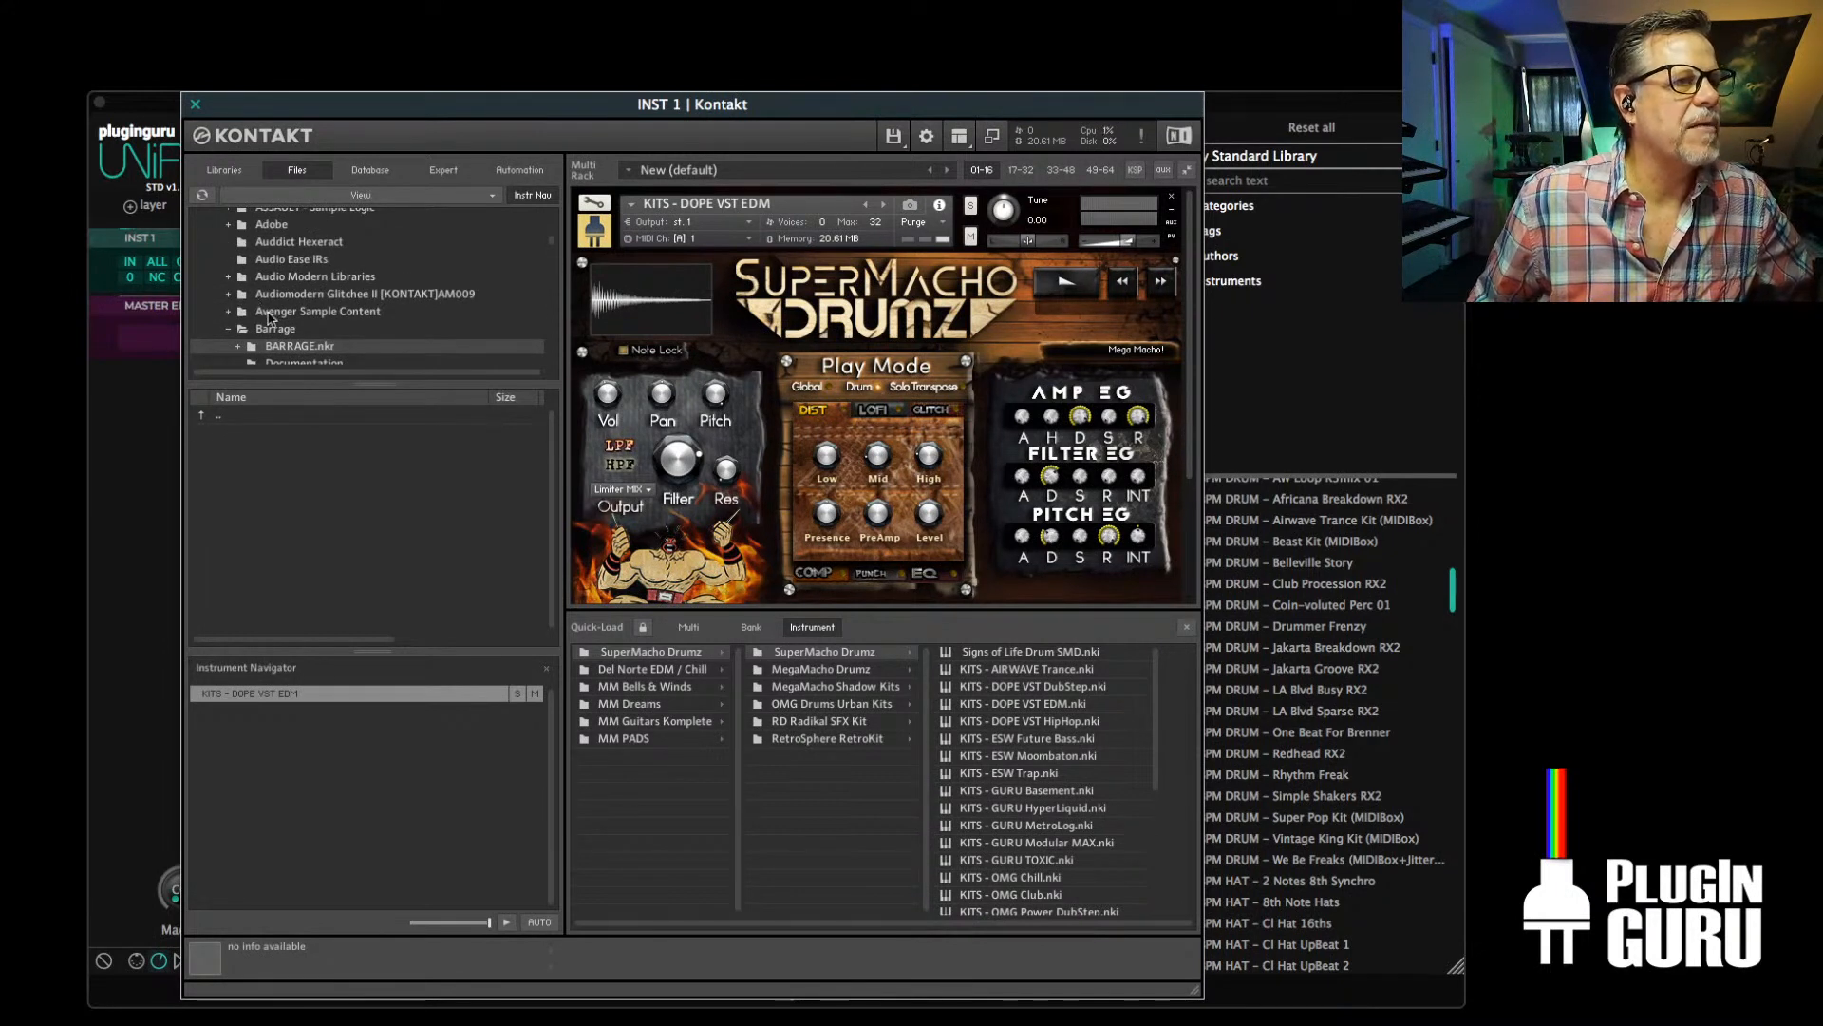
pyautogui.scroll(-1, 244, 310)
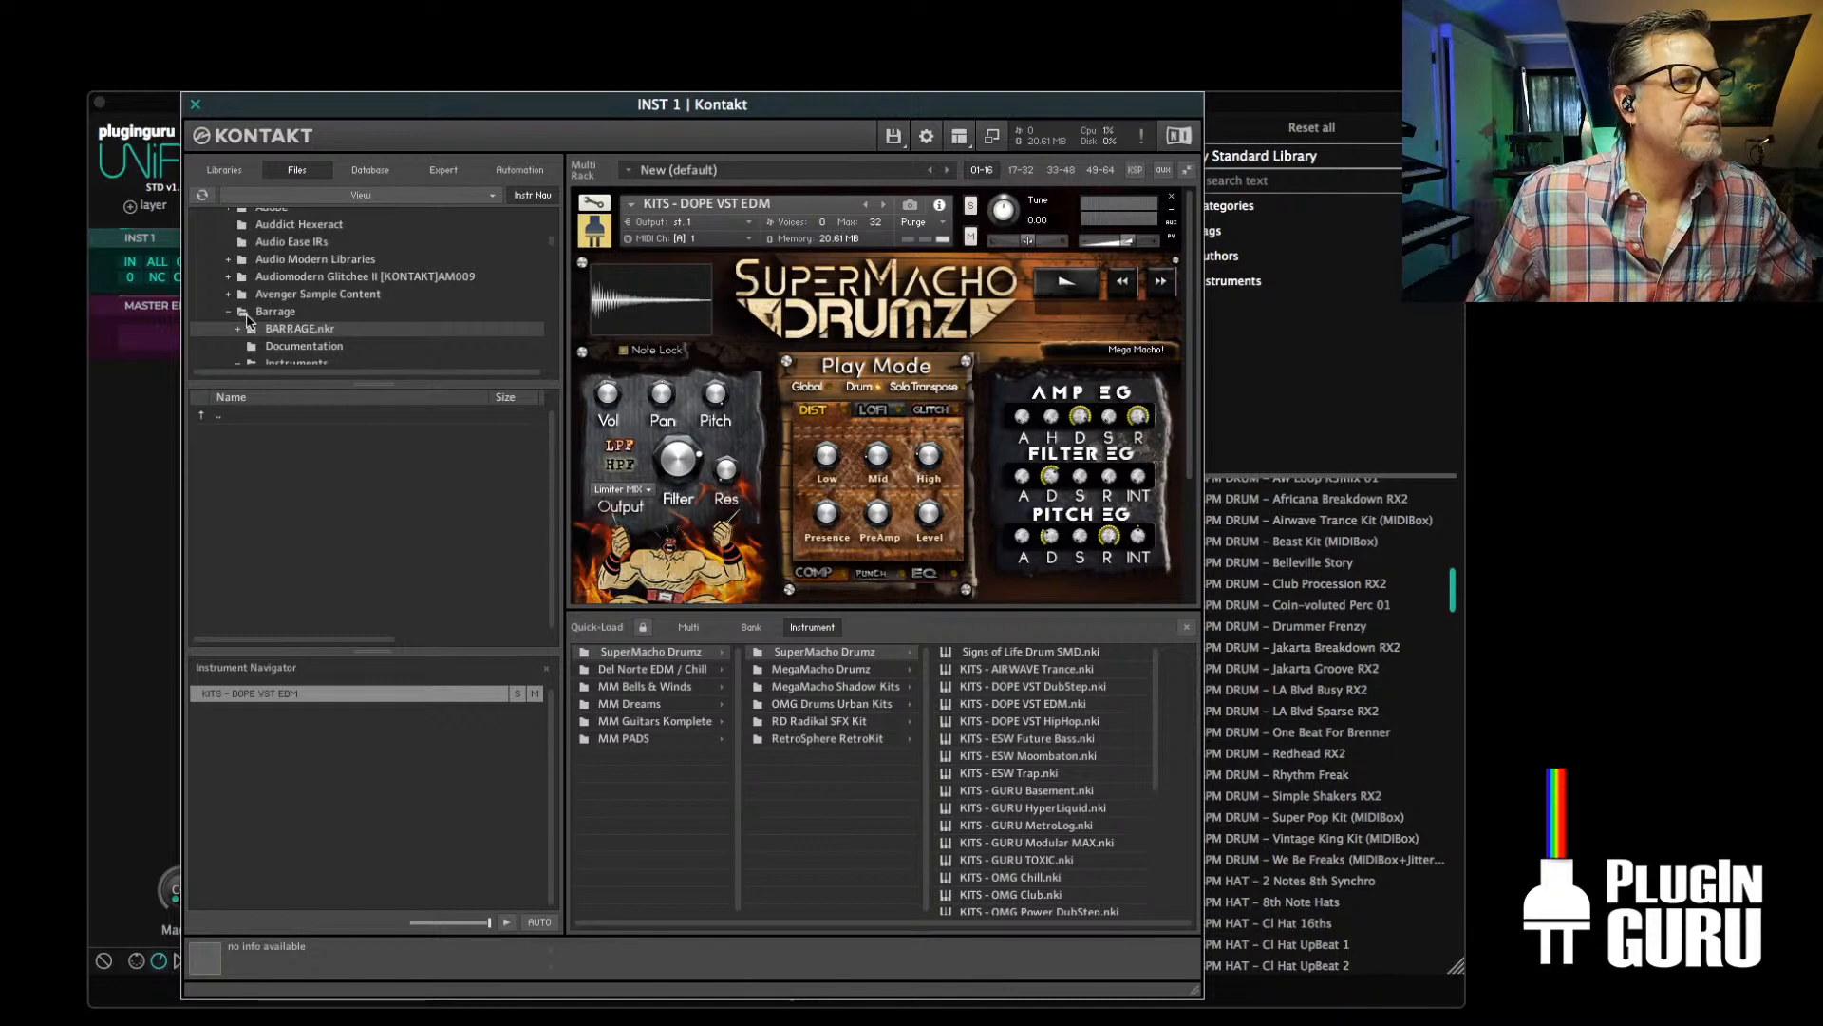
pyautogui.scroll(-2, 247, 320)
pyautogui.scroll(-2, 275, 335)
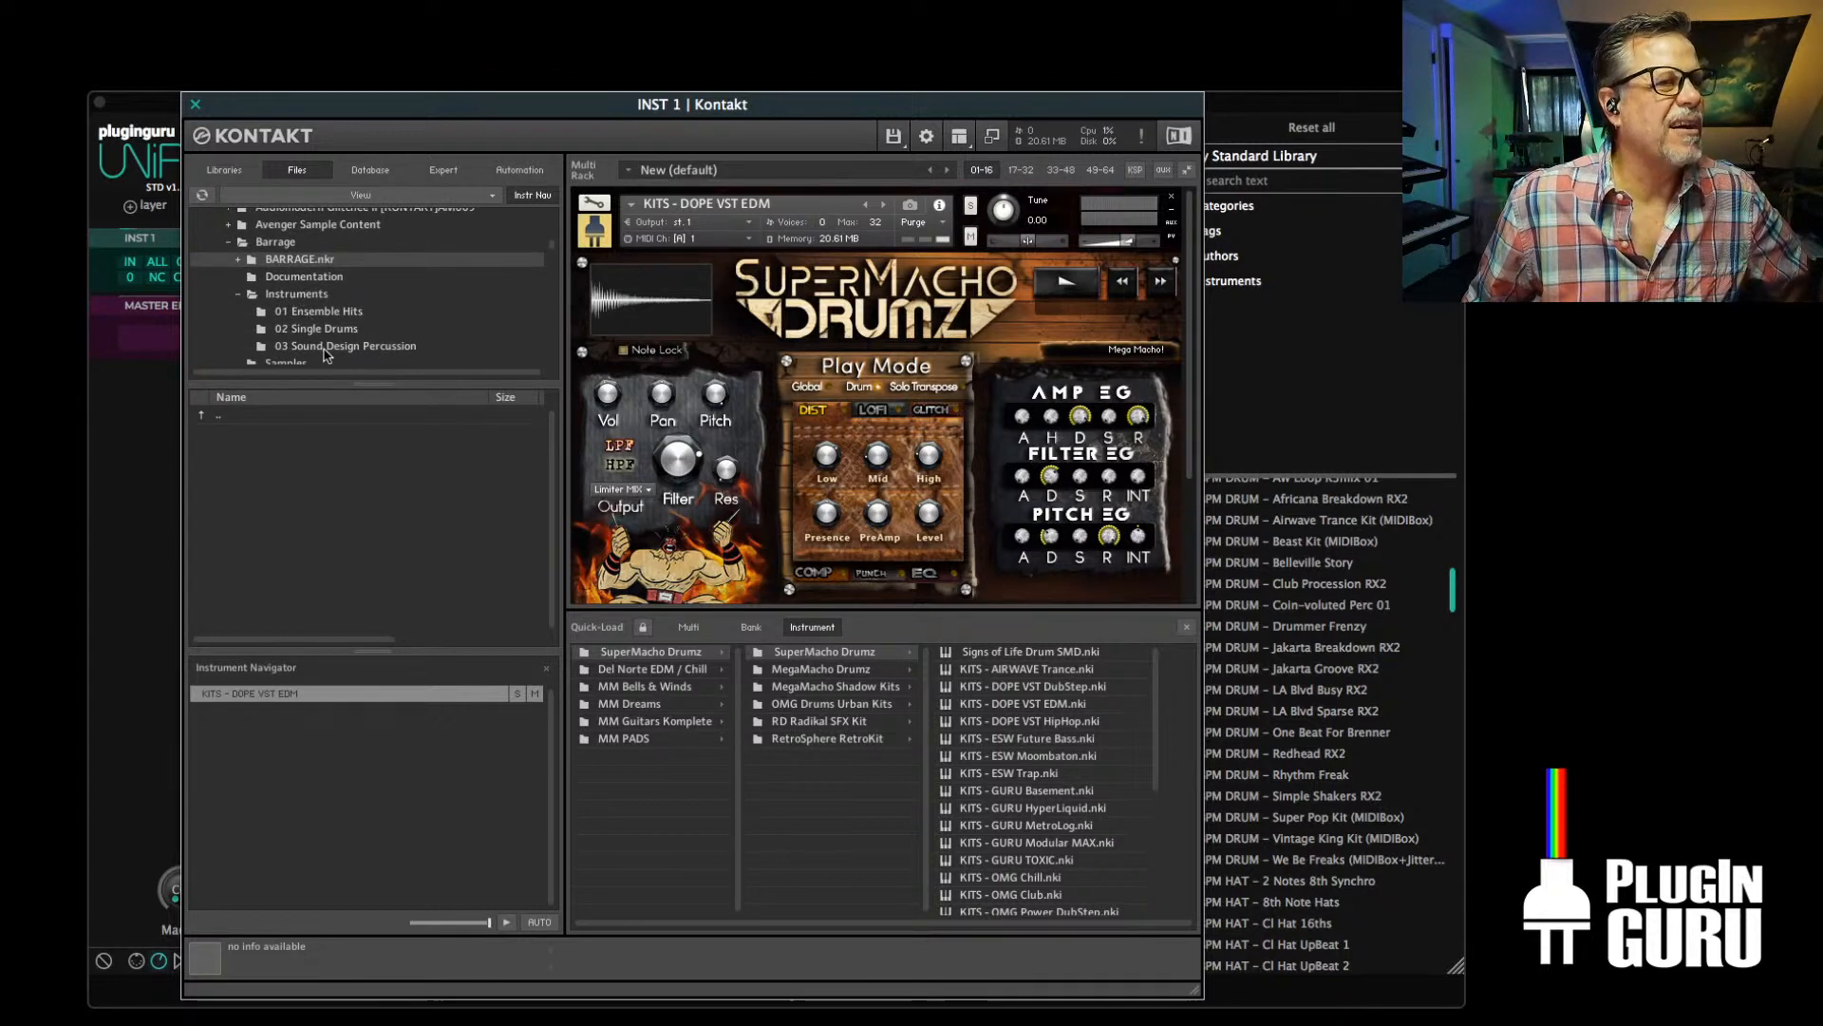
pyautogui.click(297, 296)
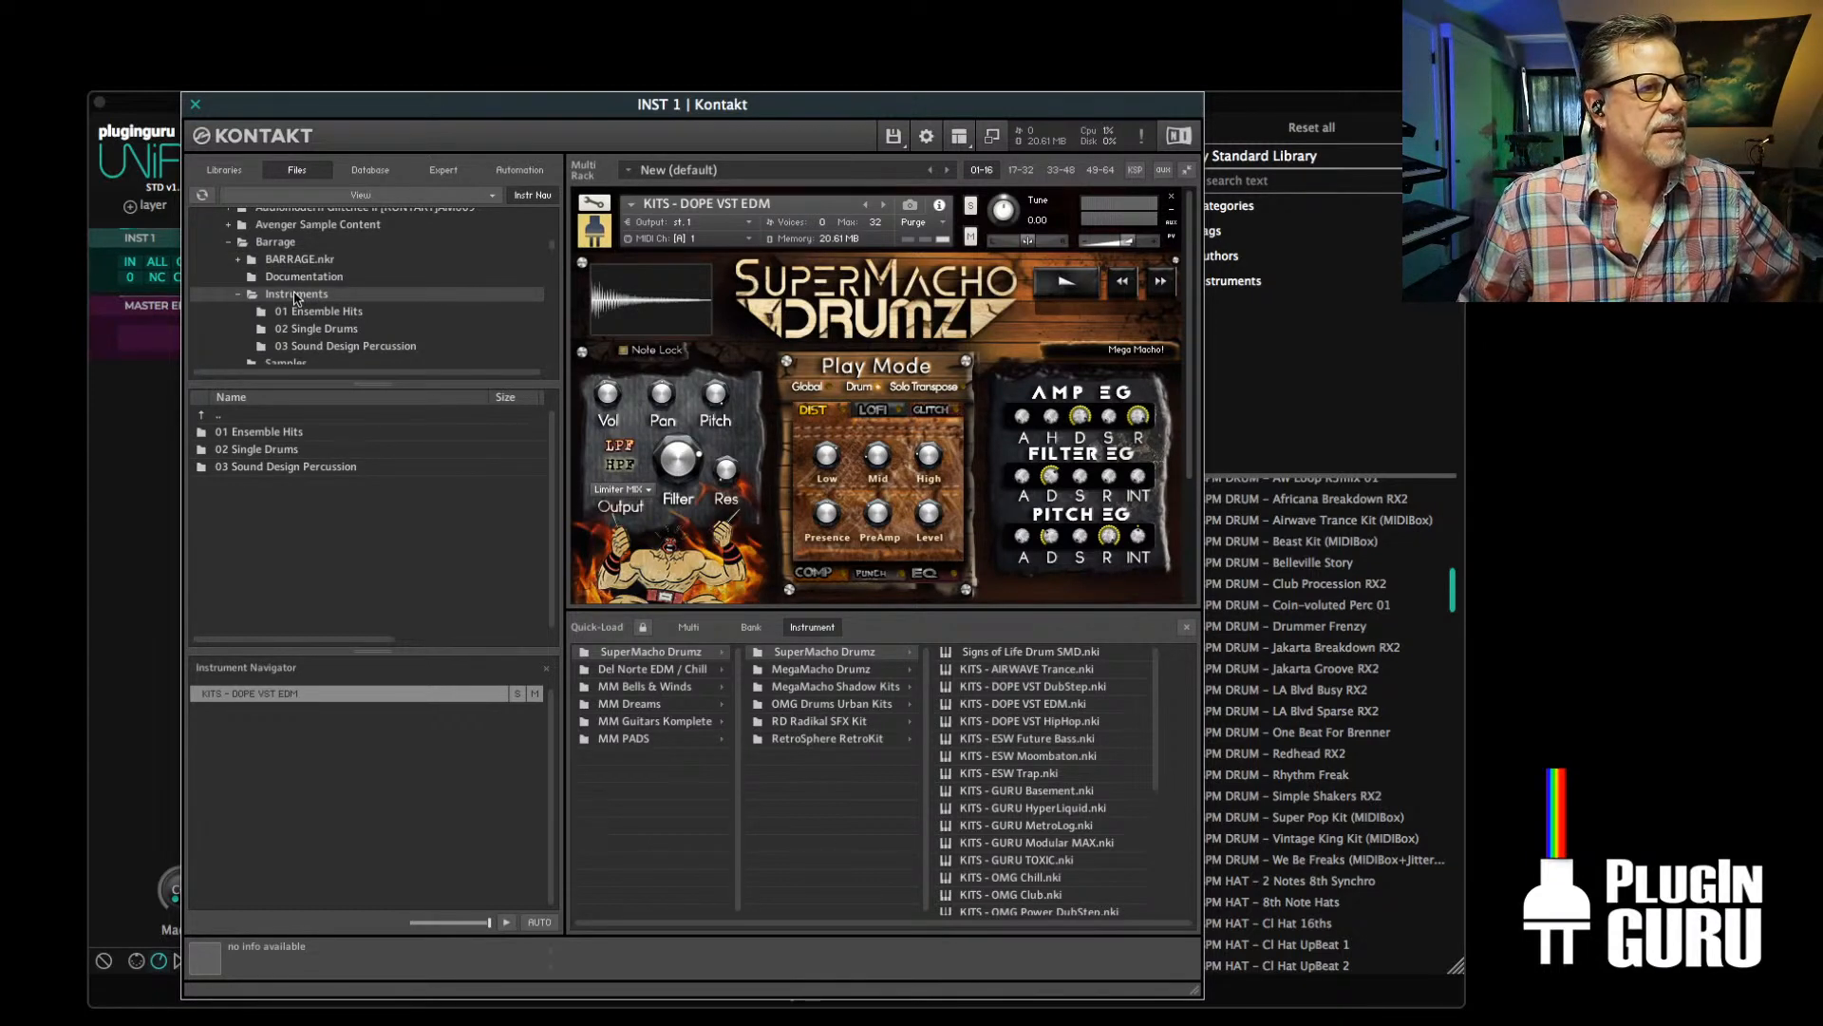
pyautogui.click(276, 242)
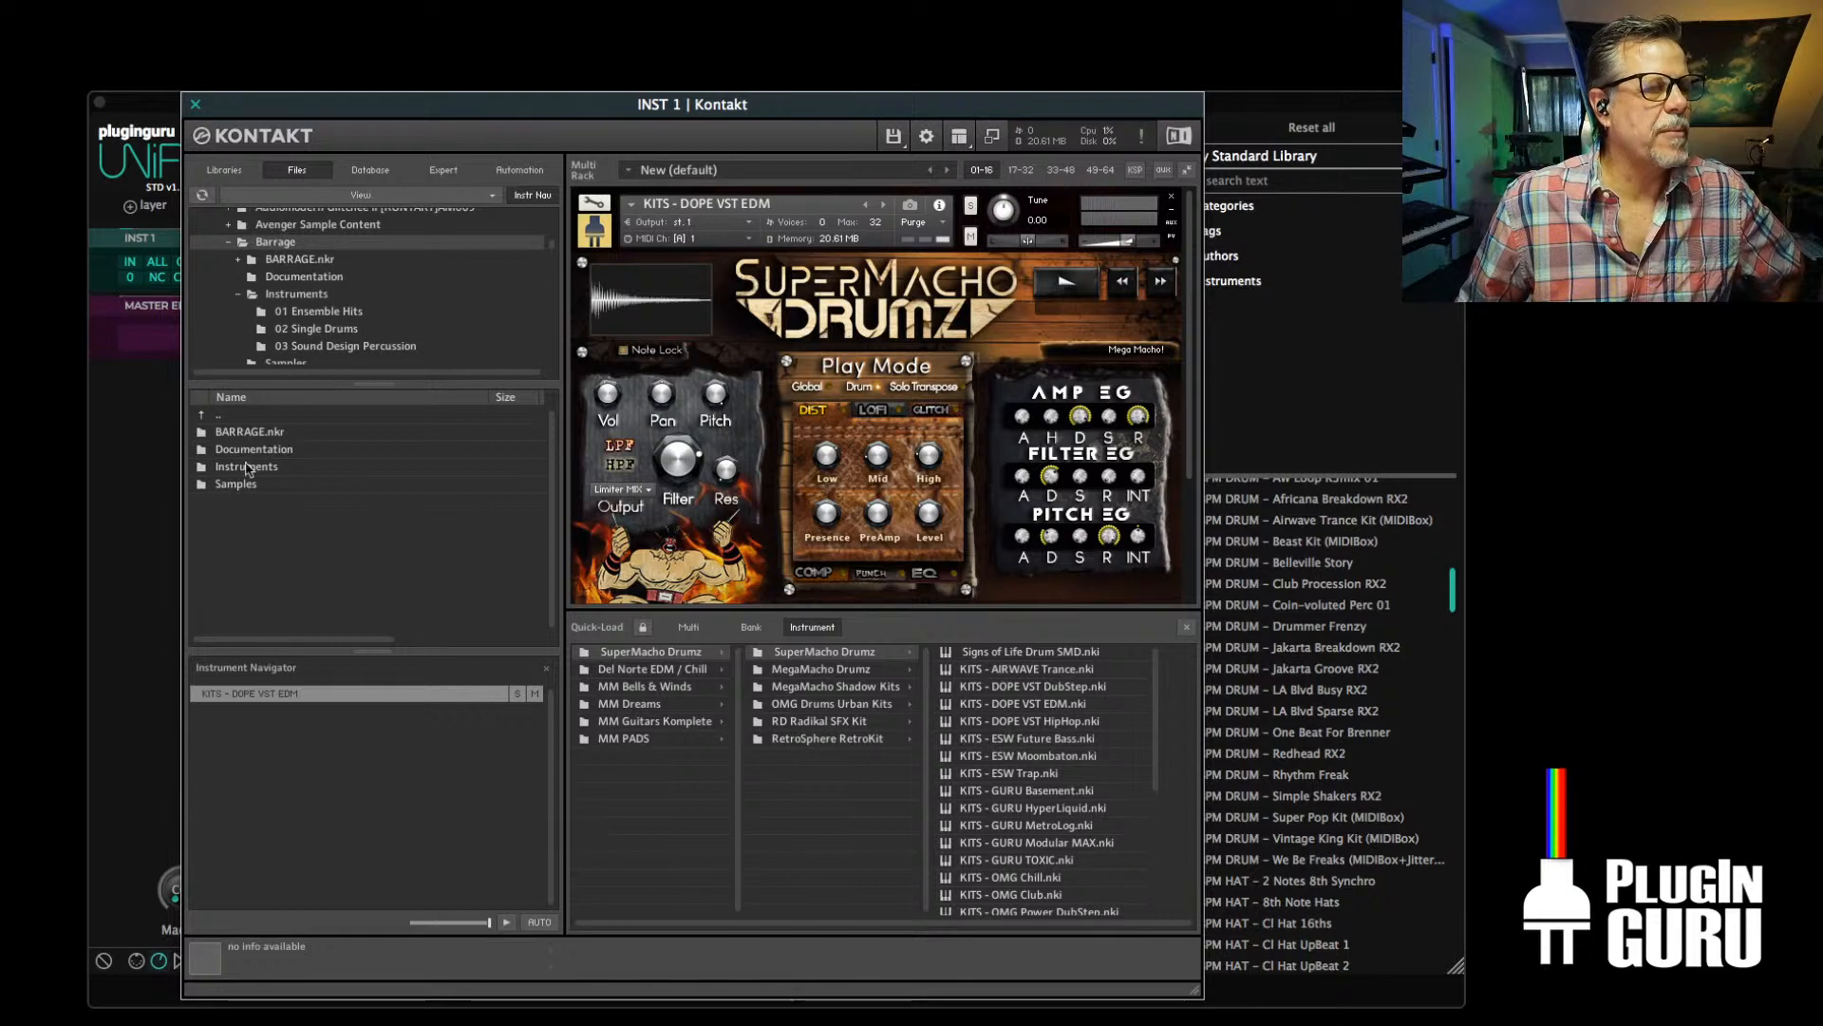
pyautogui.moveTo(237, 469); pyautogui.dragTo(654, 765)
# Examine the Ensemble Hits, Single Drums and Sound Design Percussion subfolders of the Instruments folder in Quick-Load
pyautogui.click(623, 687)
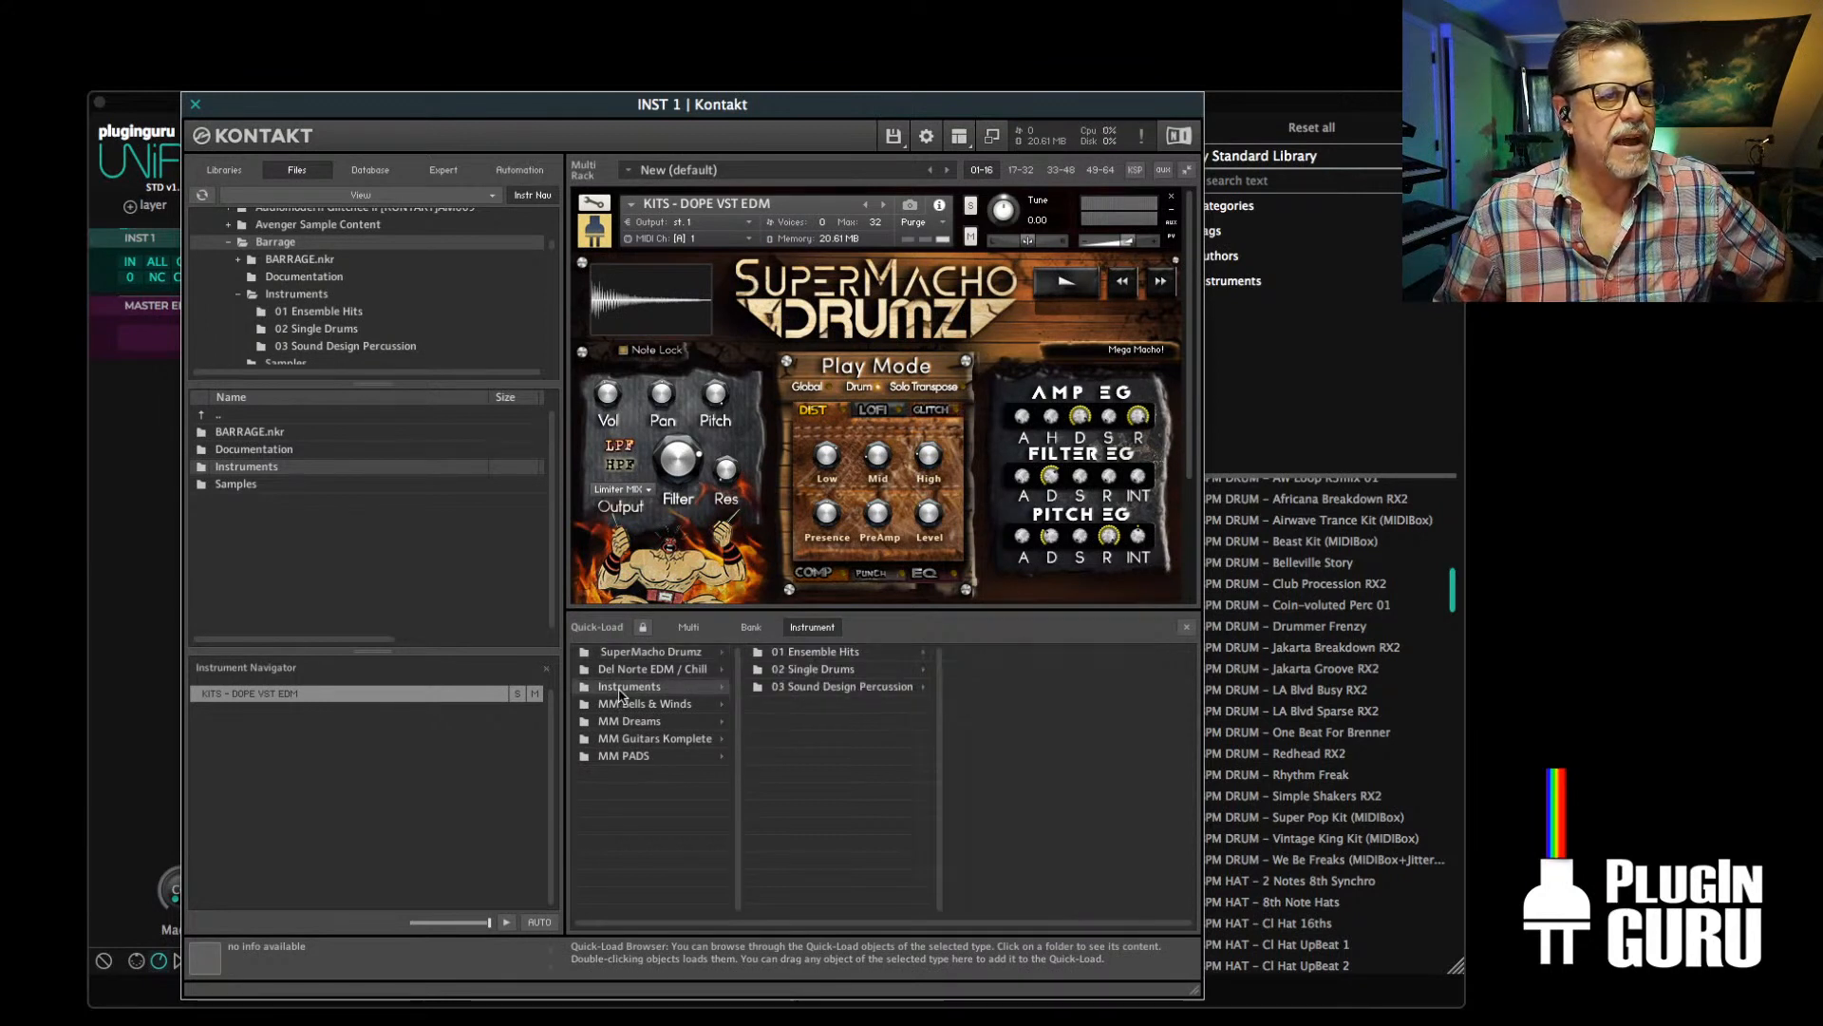
pyautogui.click(843, 691)
pyautogui.click(846, 674)
pyautogui.click(842, 655)
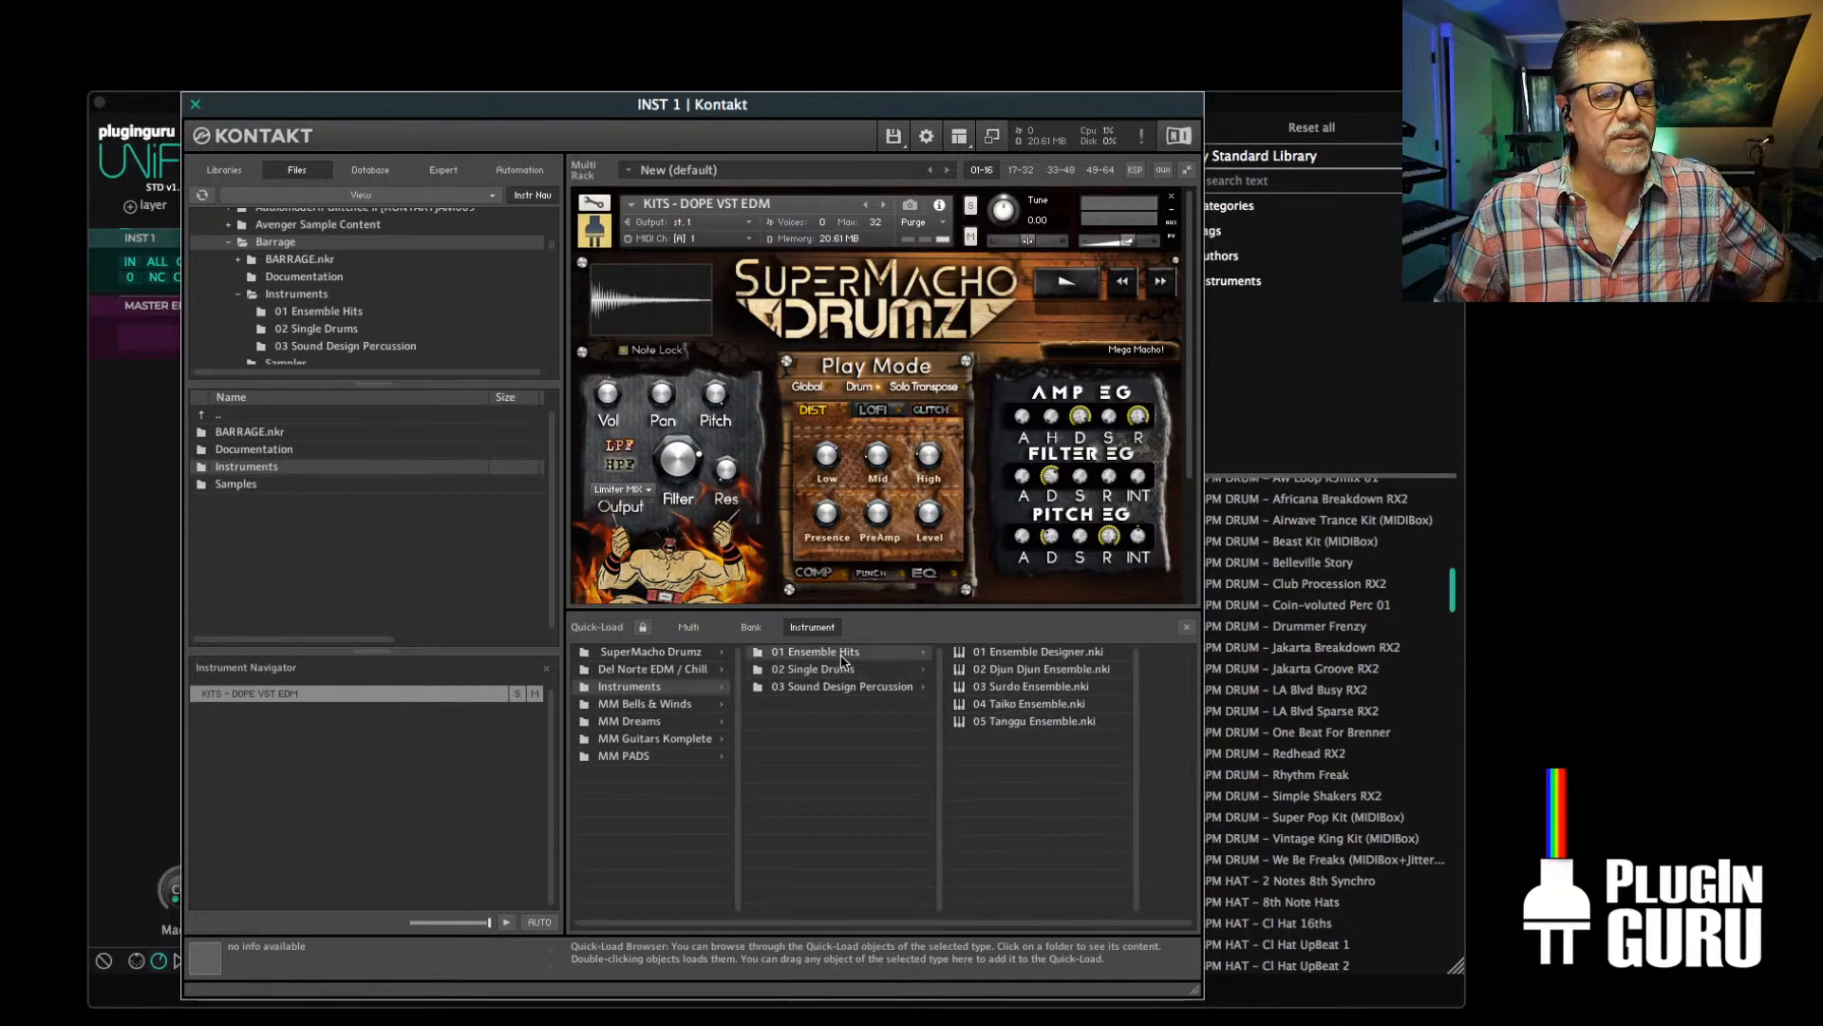
pyautogui.click(840, 669)
pyautogui.click(838, 687)
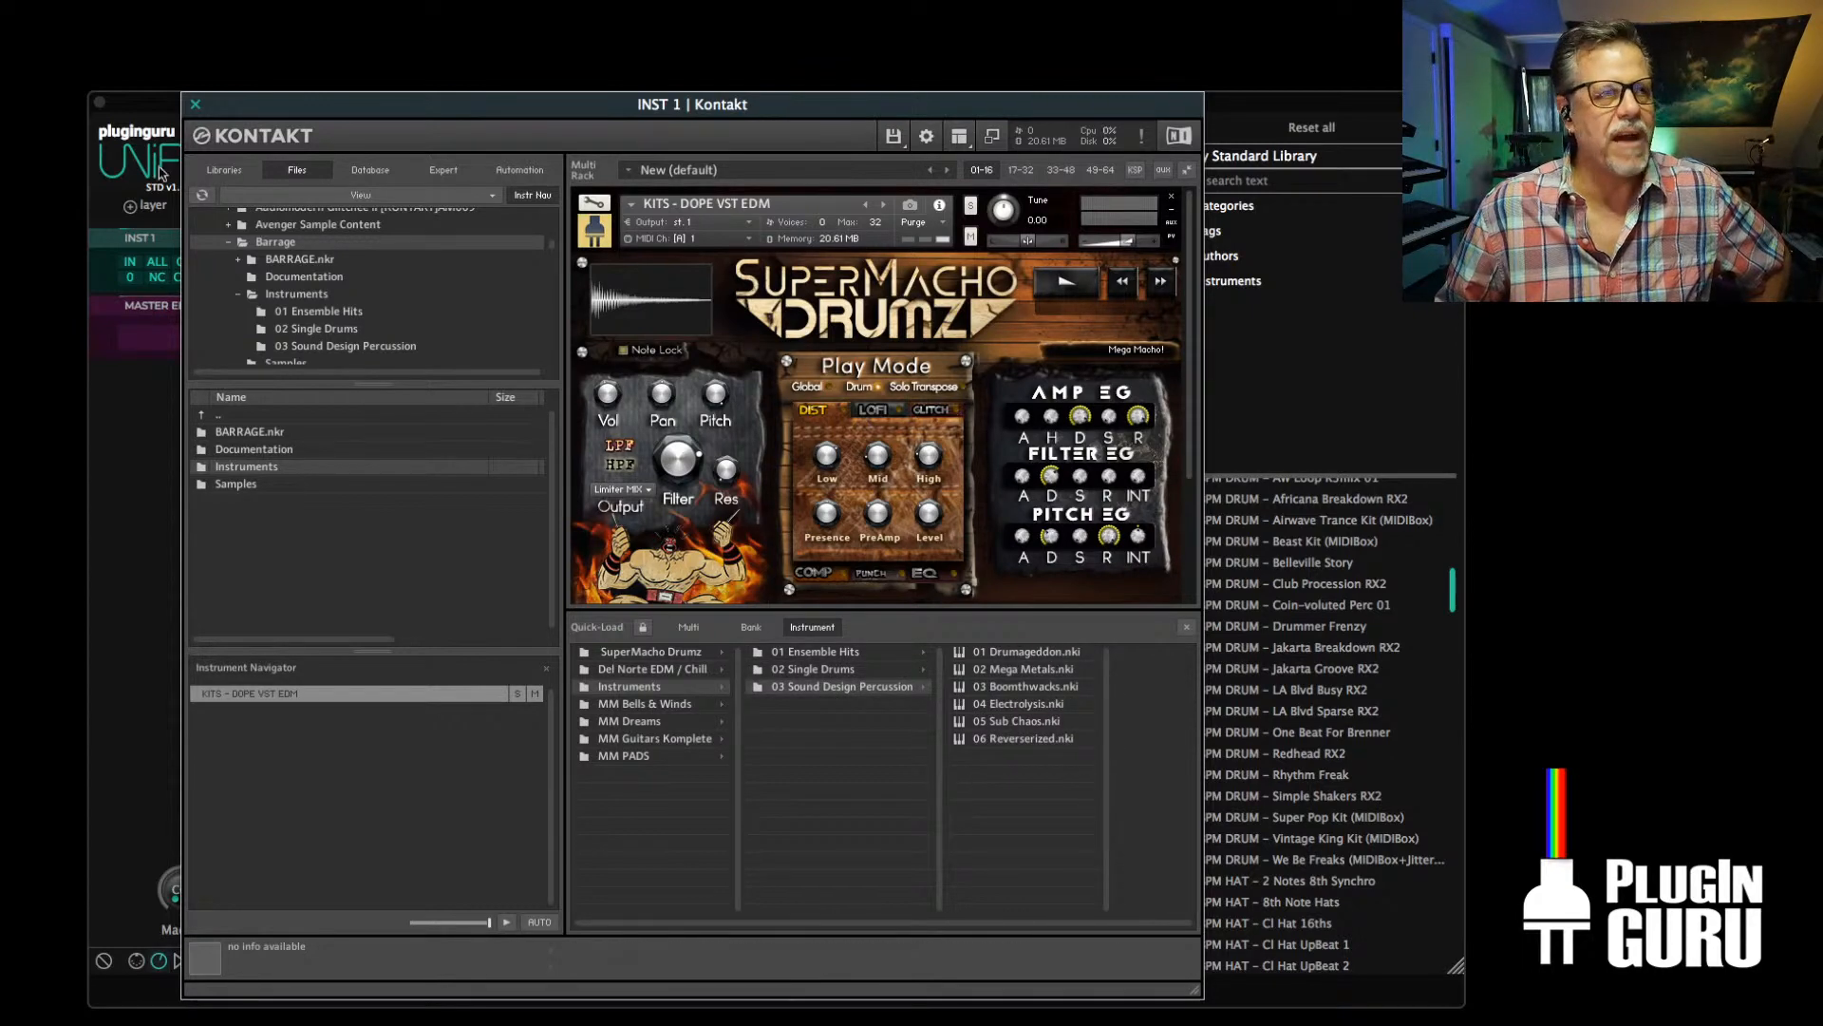
# Browse Kontakt's list of installed libraries
pyautogui.click(224, 170)
pyautogui.scroll(-10, 373, 397)
pyautogui.scroll(-15, 374, 397)
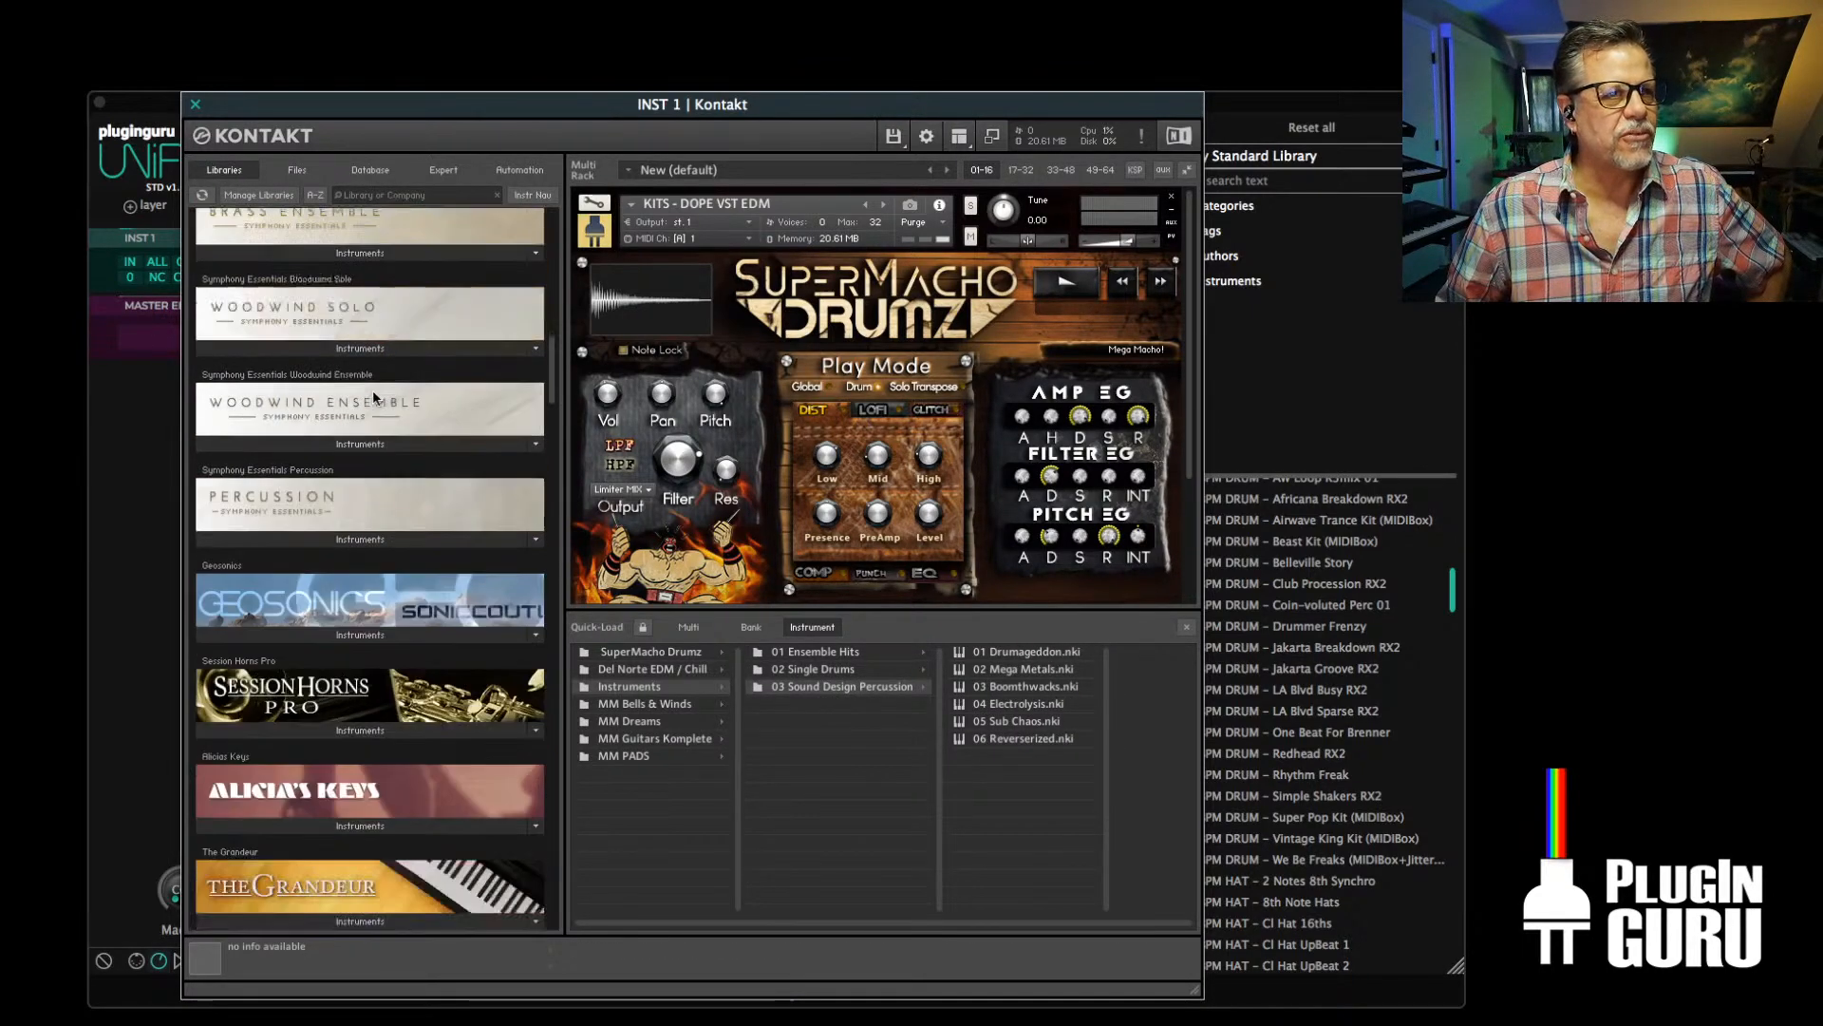
pyautogui.moveTo(551, 428); pyautogui.dragTo(594, 446)
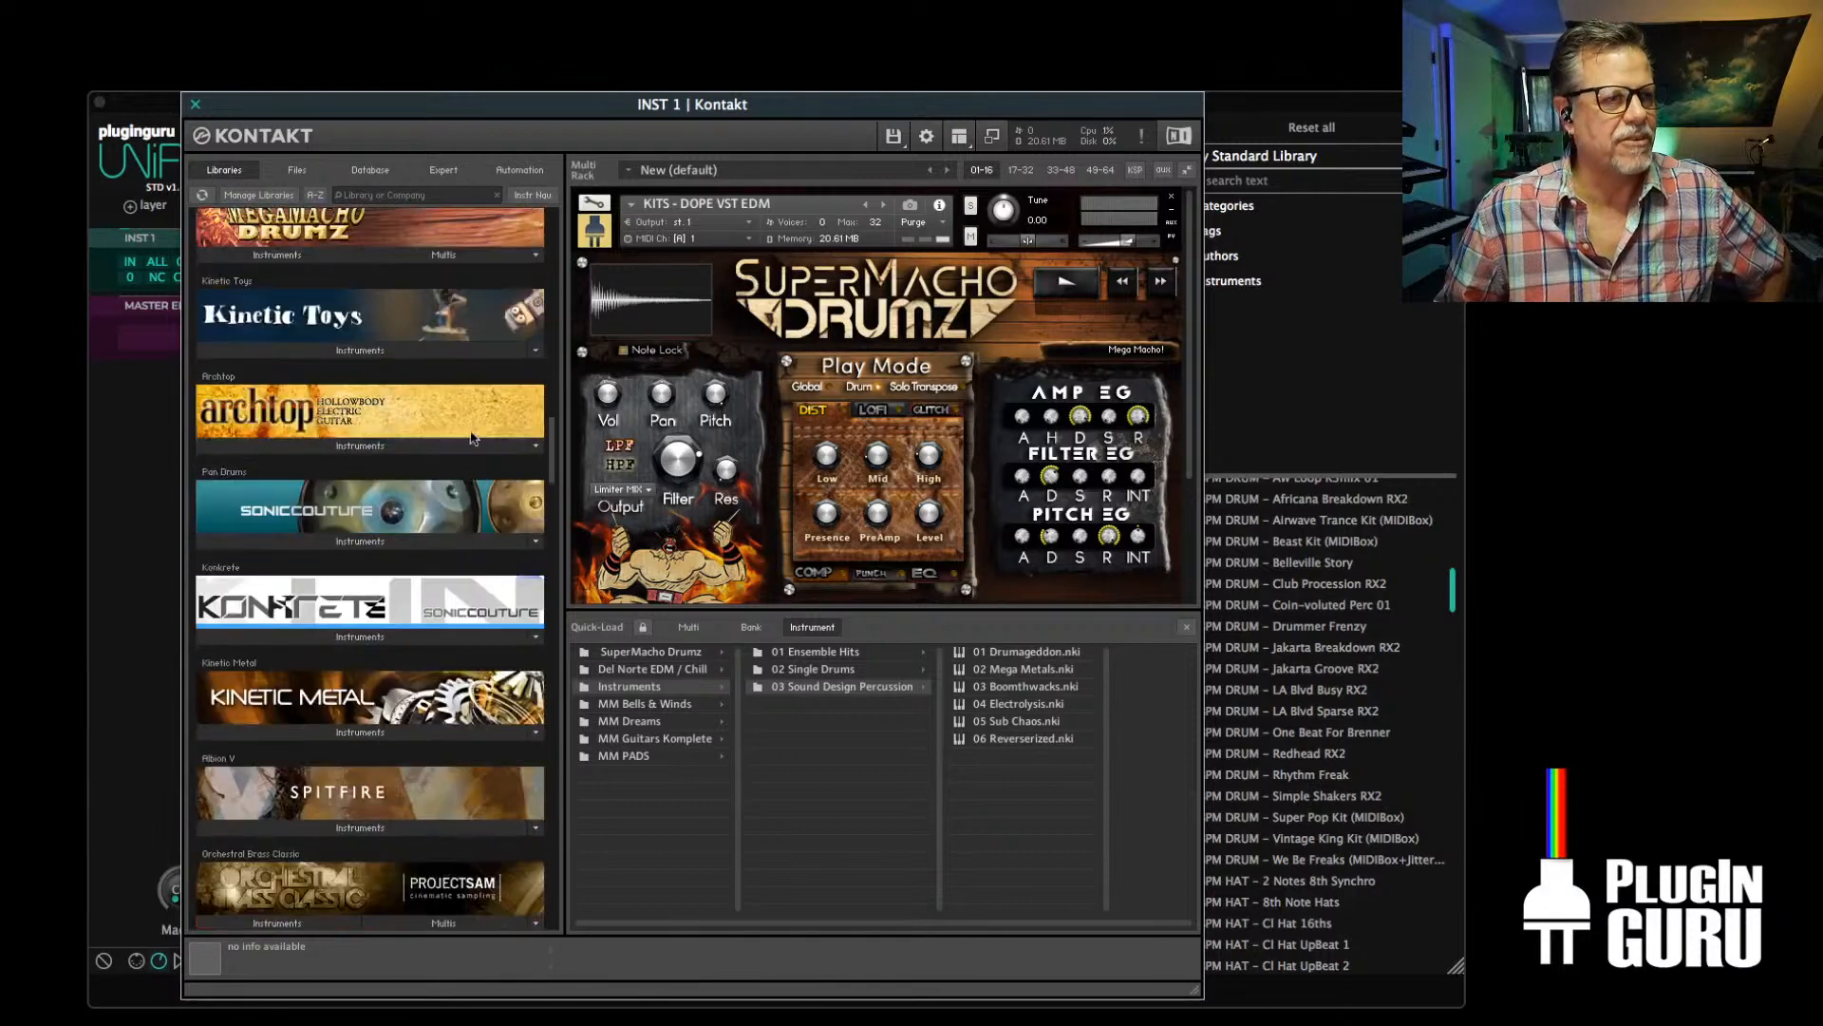
pyautogui.scroll(-5, 357, 460)
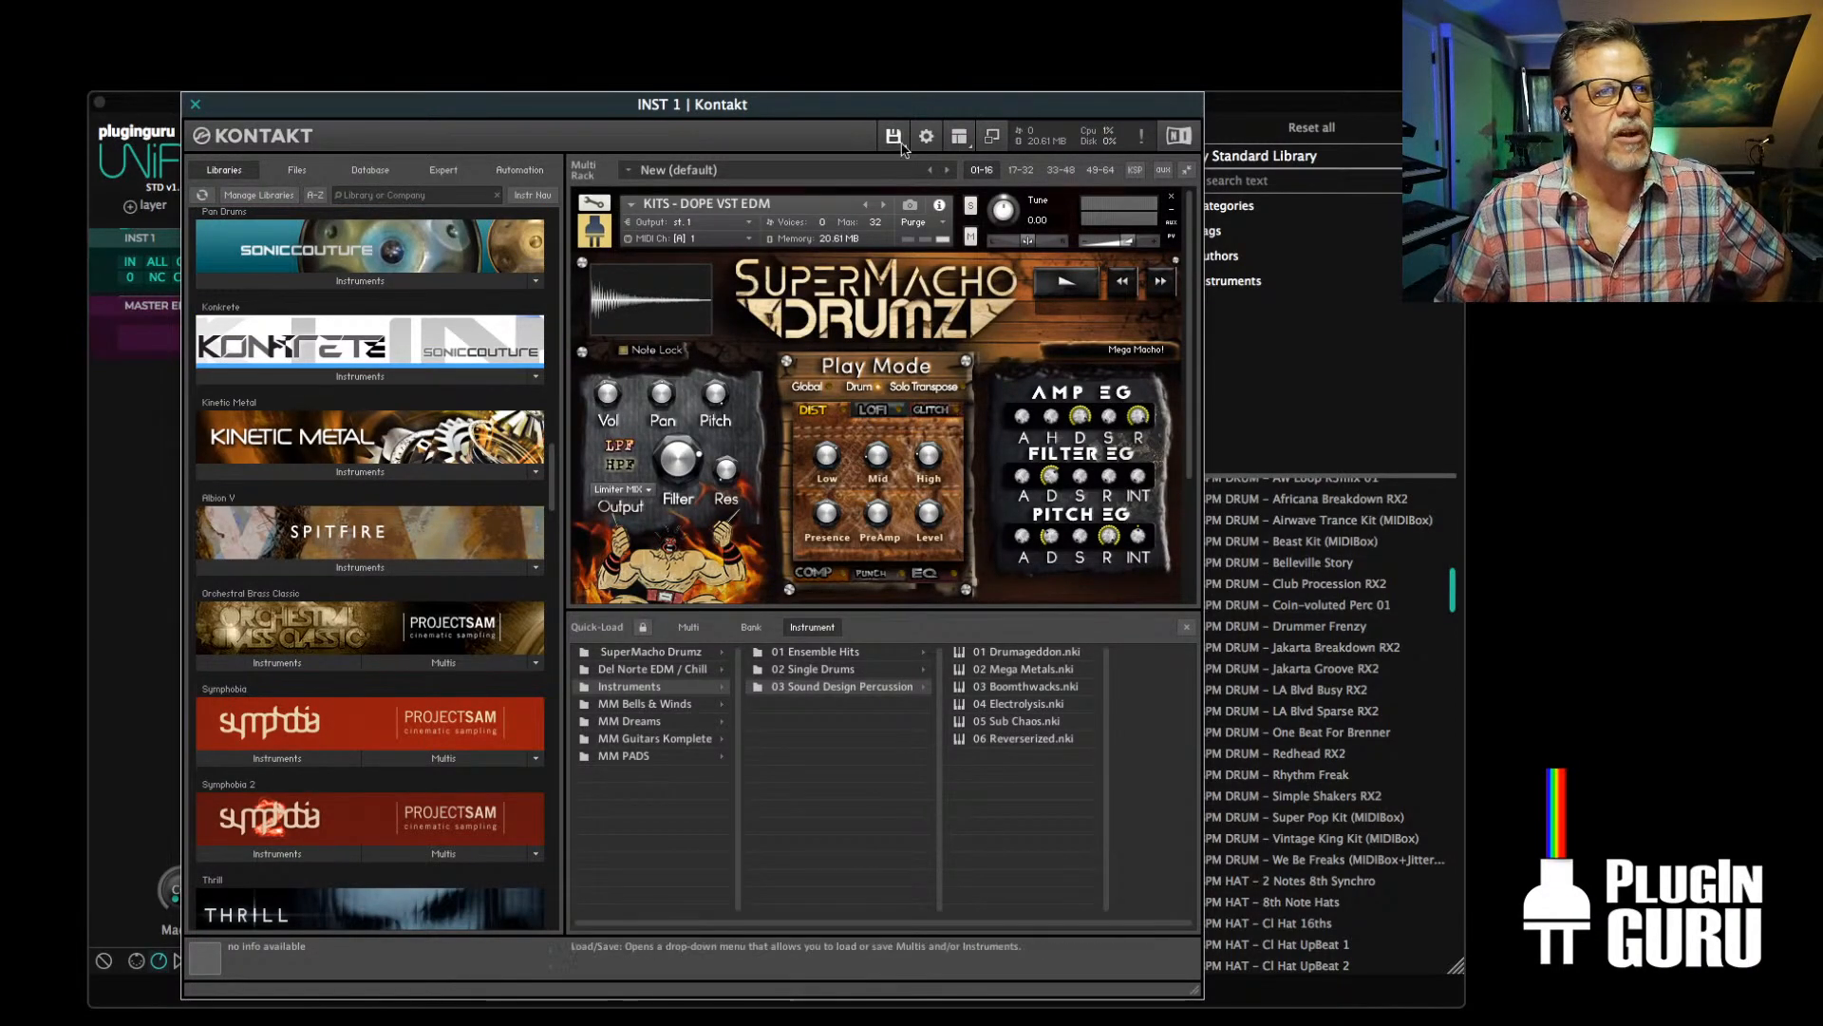
# Hide Kontakt's side browser and Quick-Load catalogue, and move its window clear of the Unify layer controls
pyautogui.click(959, 139)
pyautogui.click(976, 158)
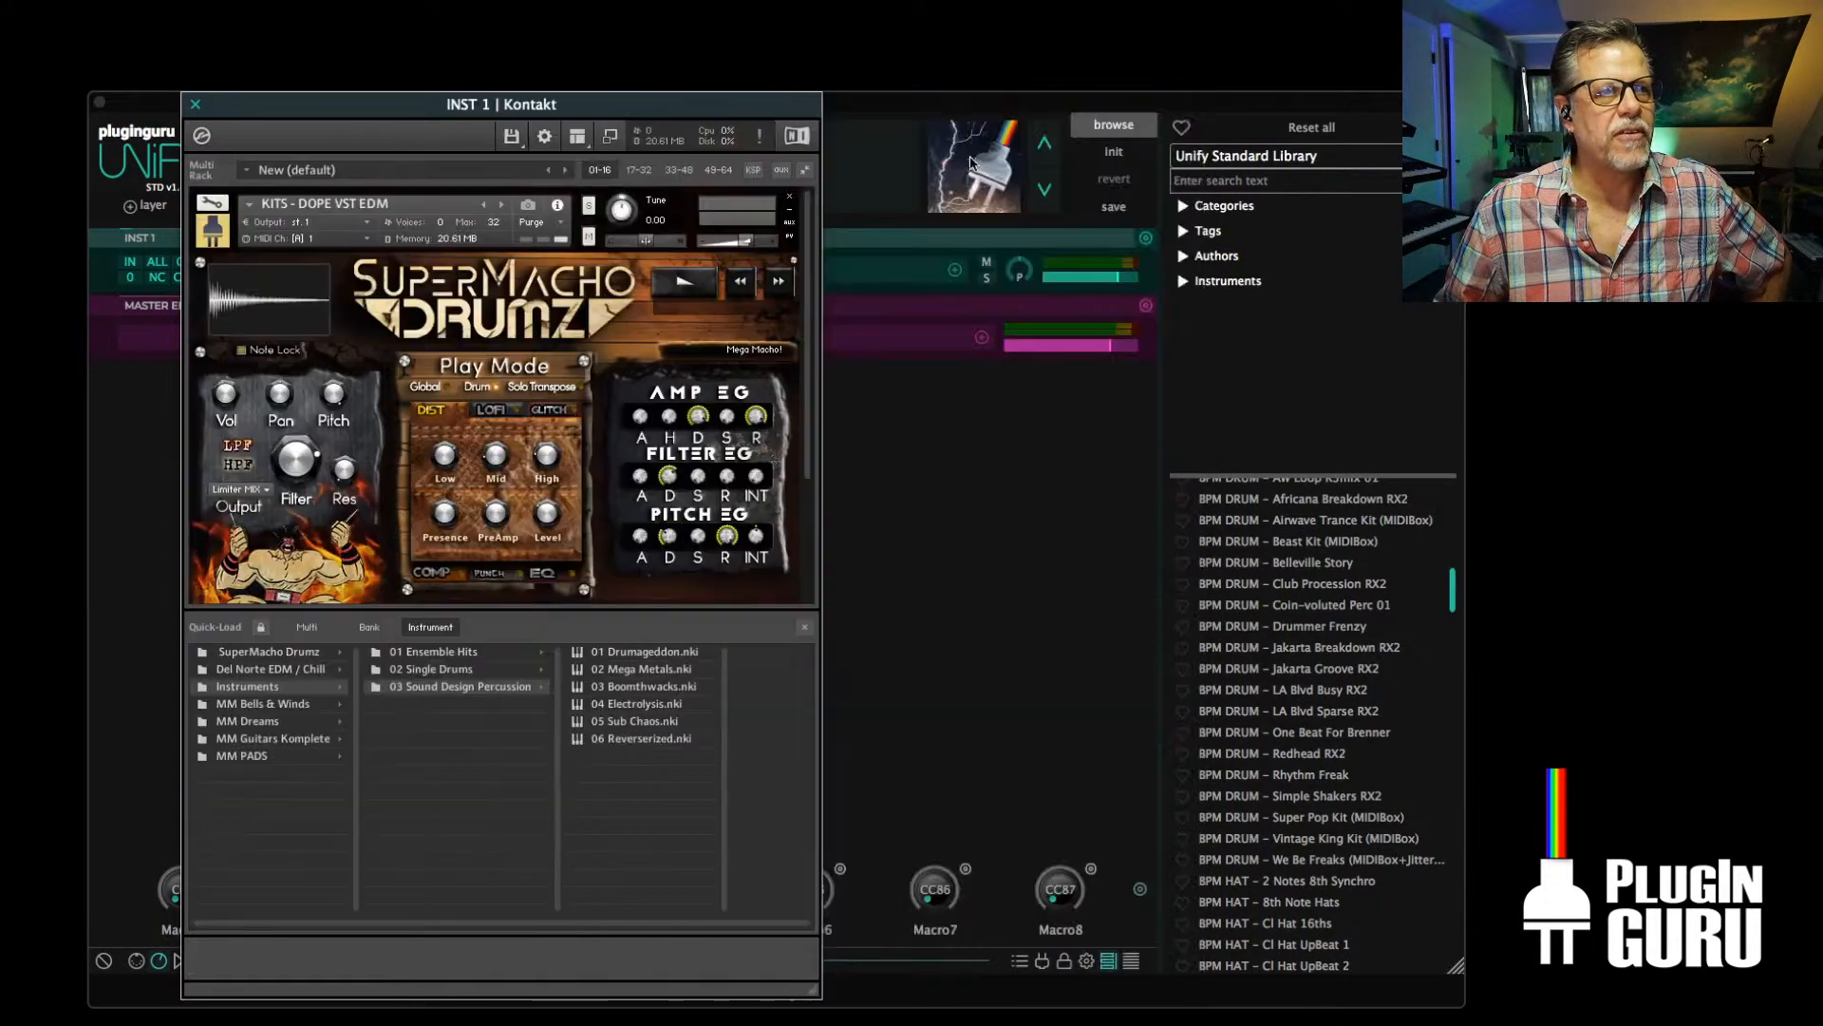
pyautogui.rightClick(632, 589)
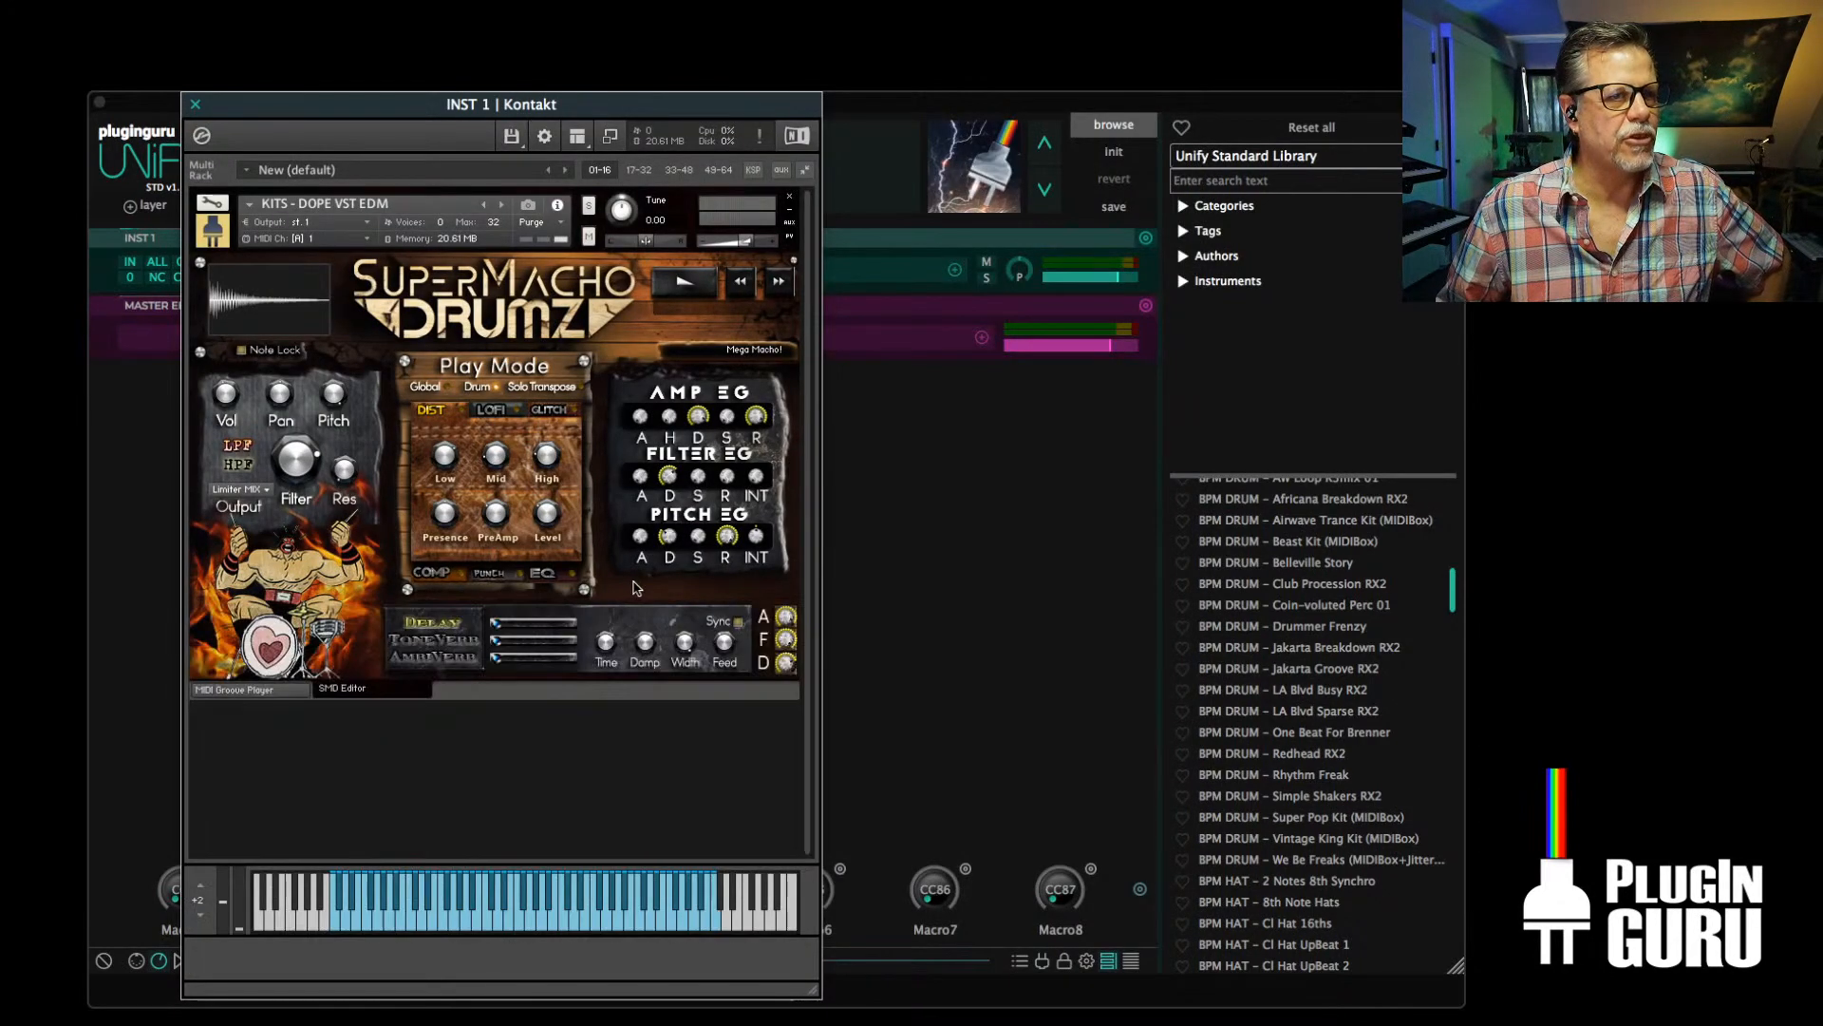
pyautogui.moveTo(535, 103); pyautogui.dragTo(1282, 66)
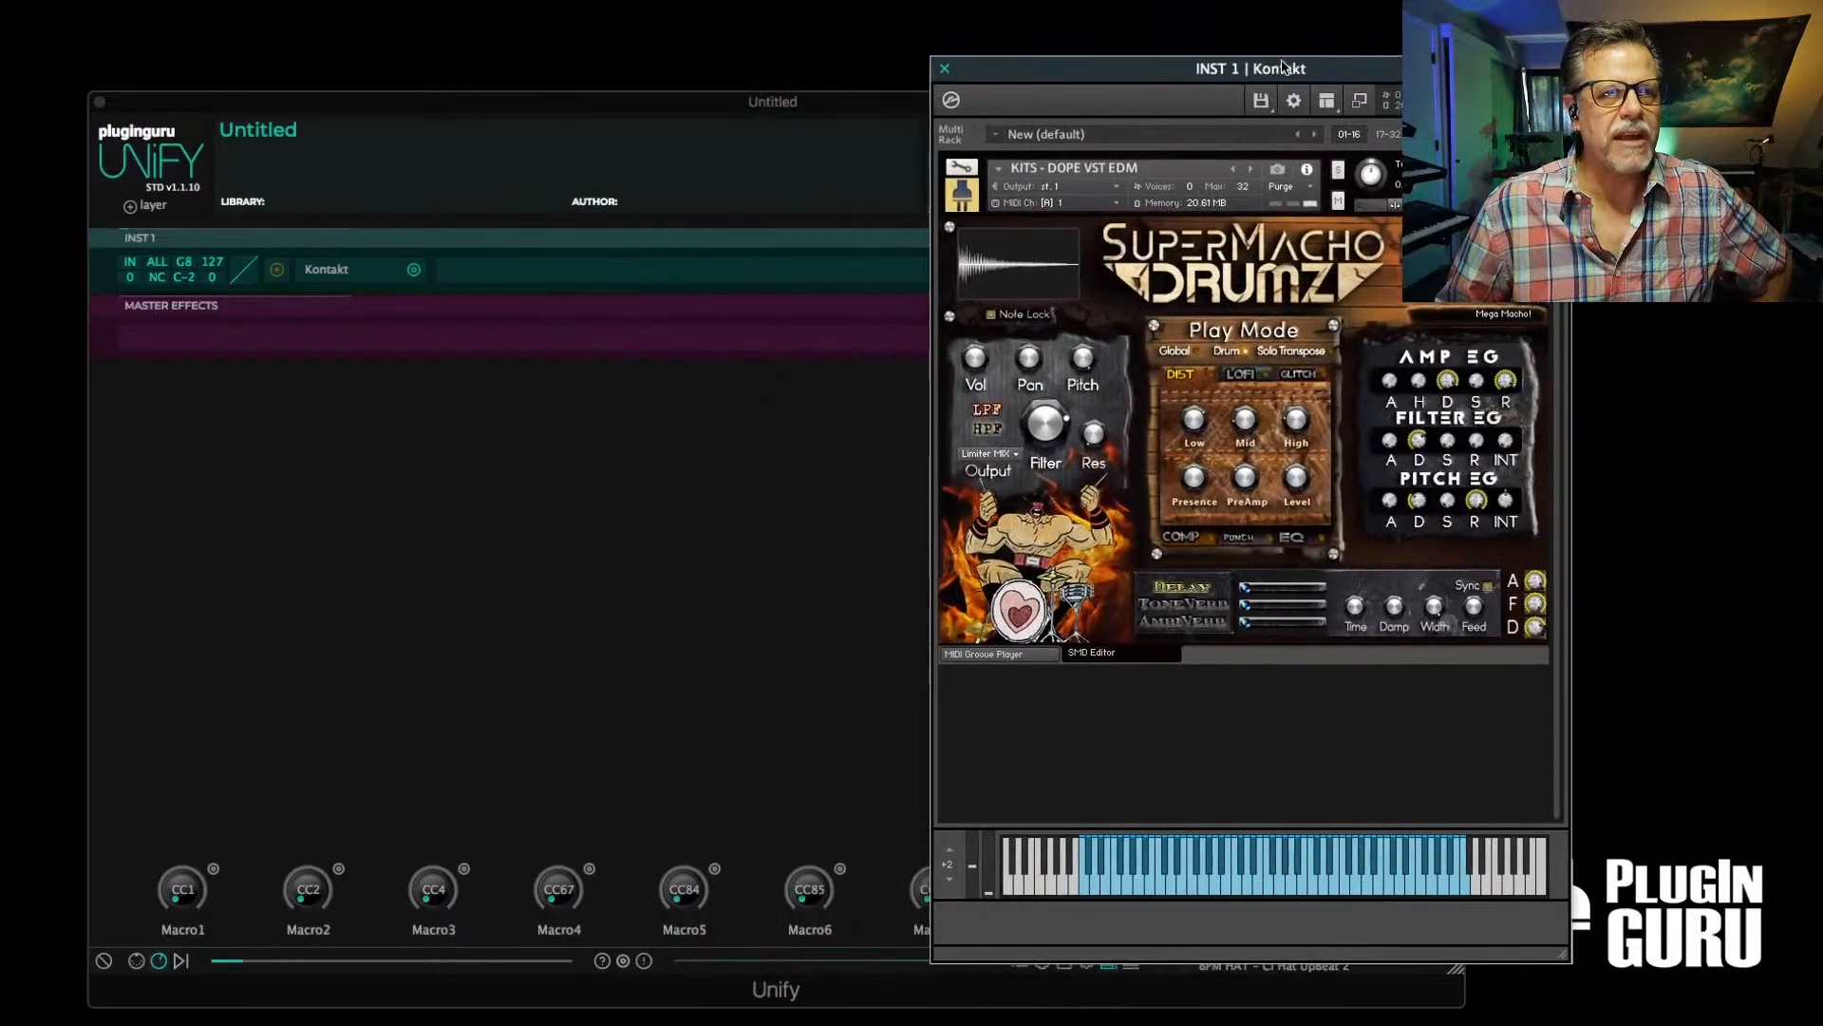
# Reopen Quick-Load to view the SuperMacho Drumz subfolders, and close the catalogue again
pyautogui.rightClick(1330, 571)
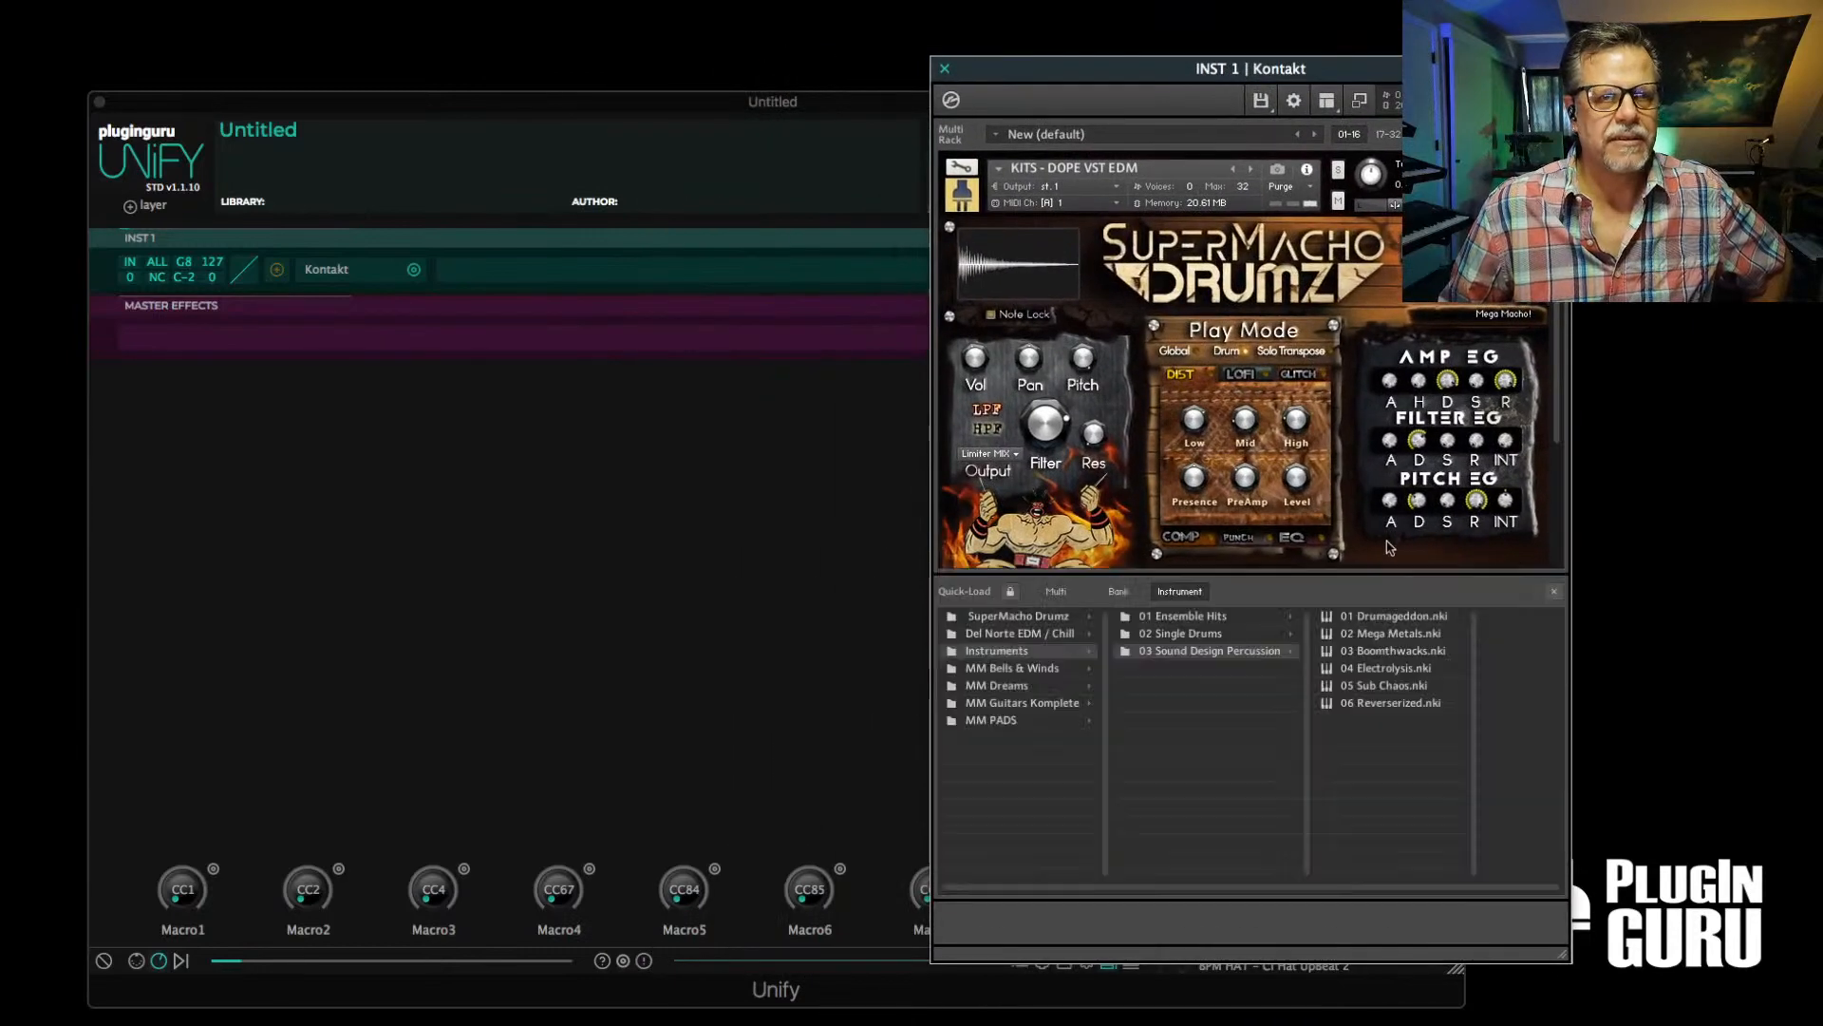
pyautogui.click(1019, 619)
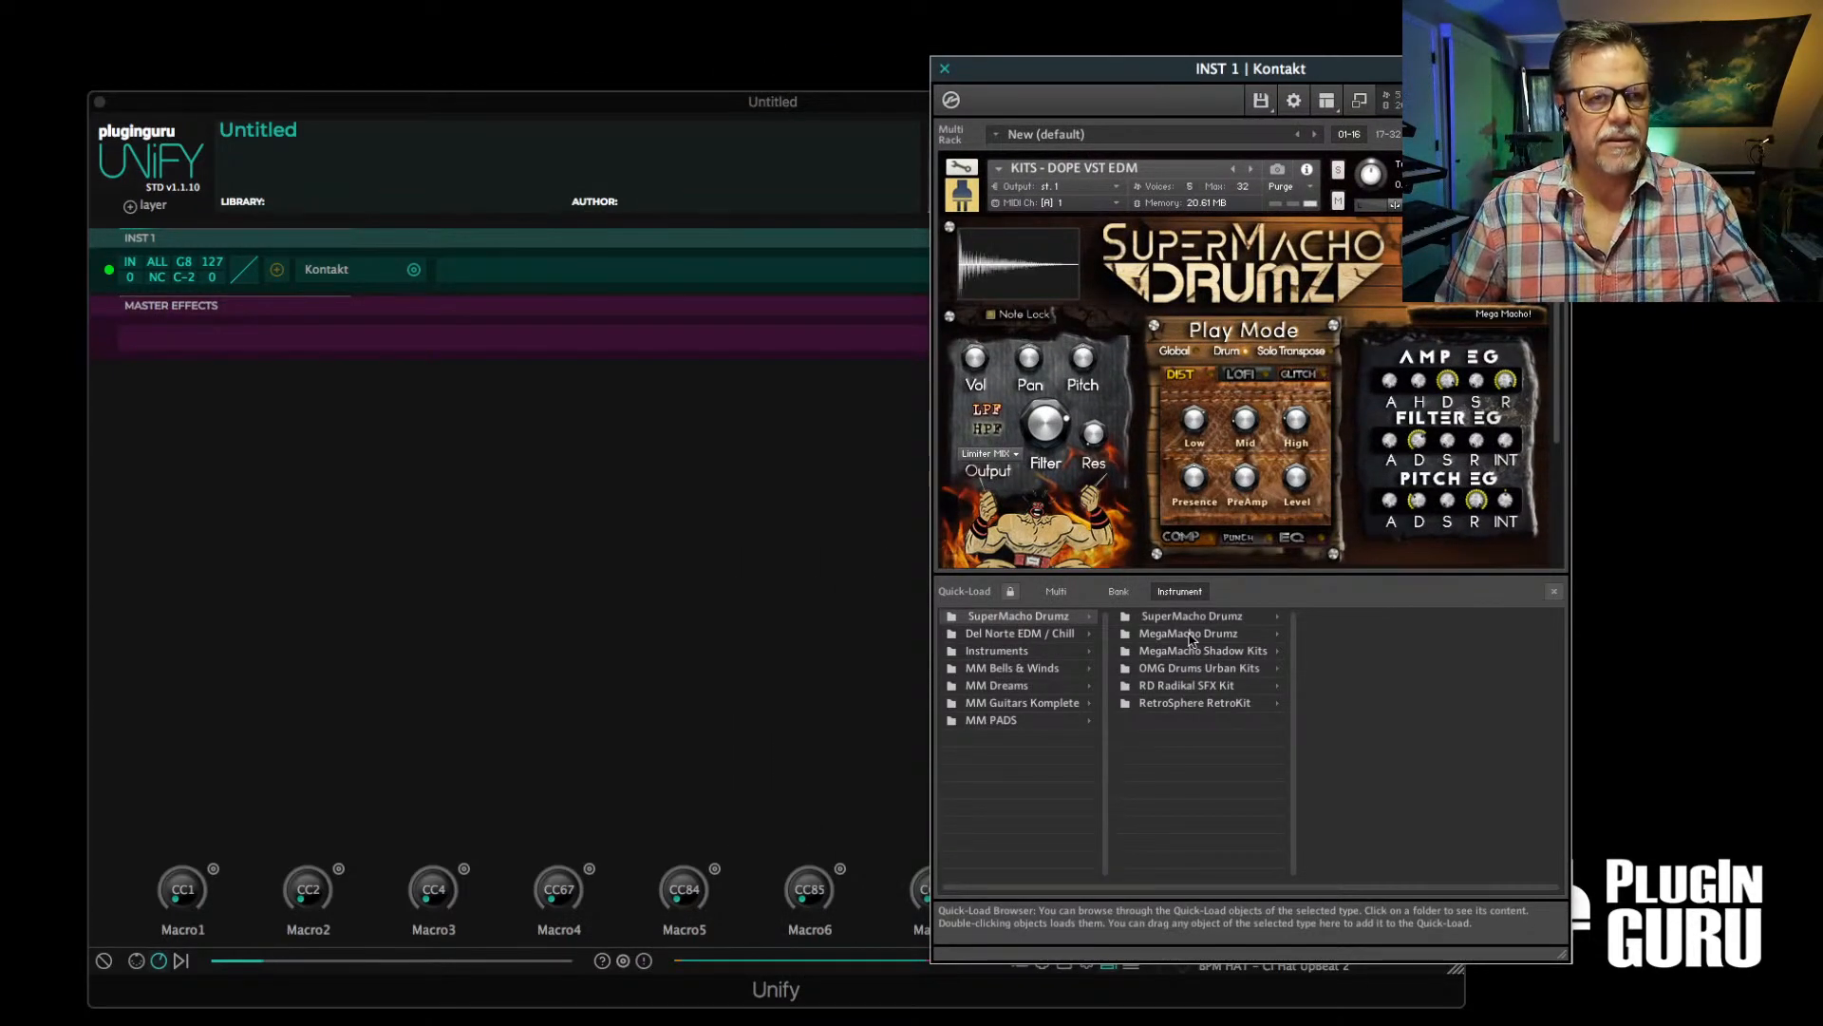
pyautogui.doubleClick(1137, 397)
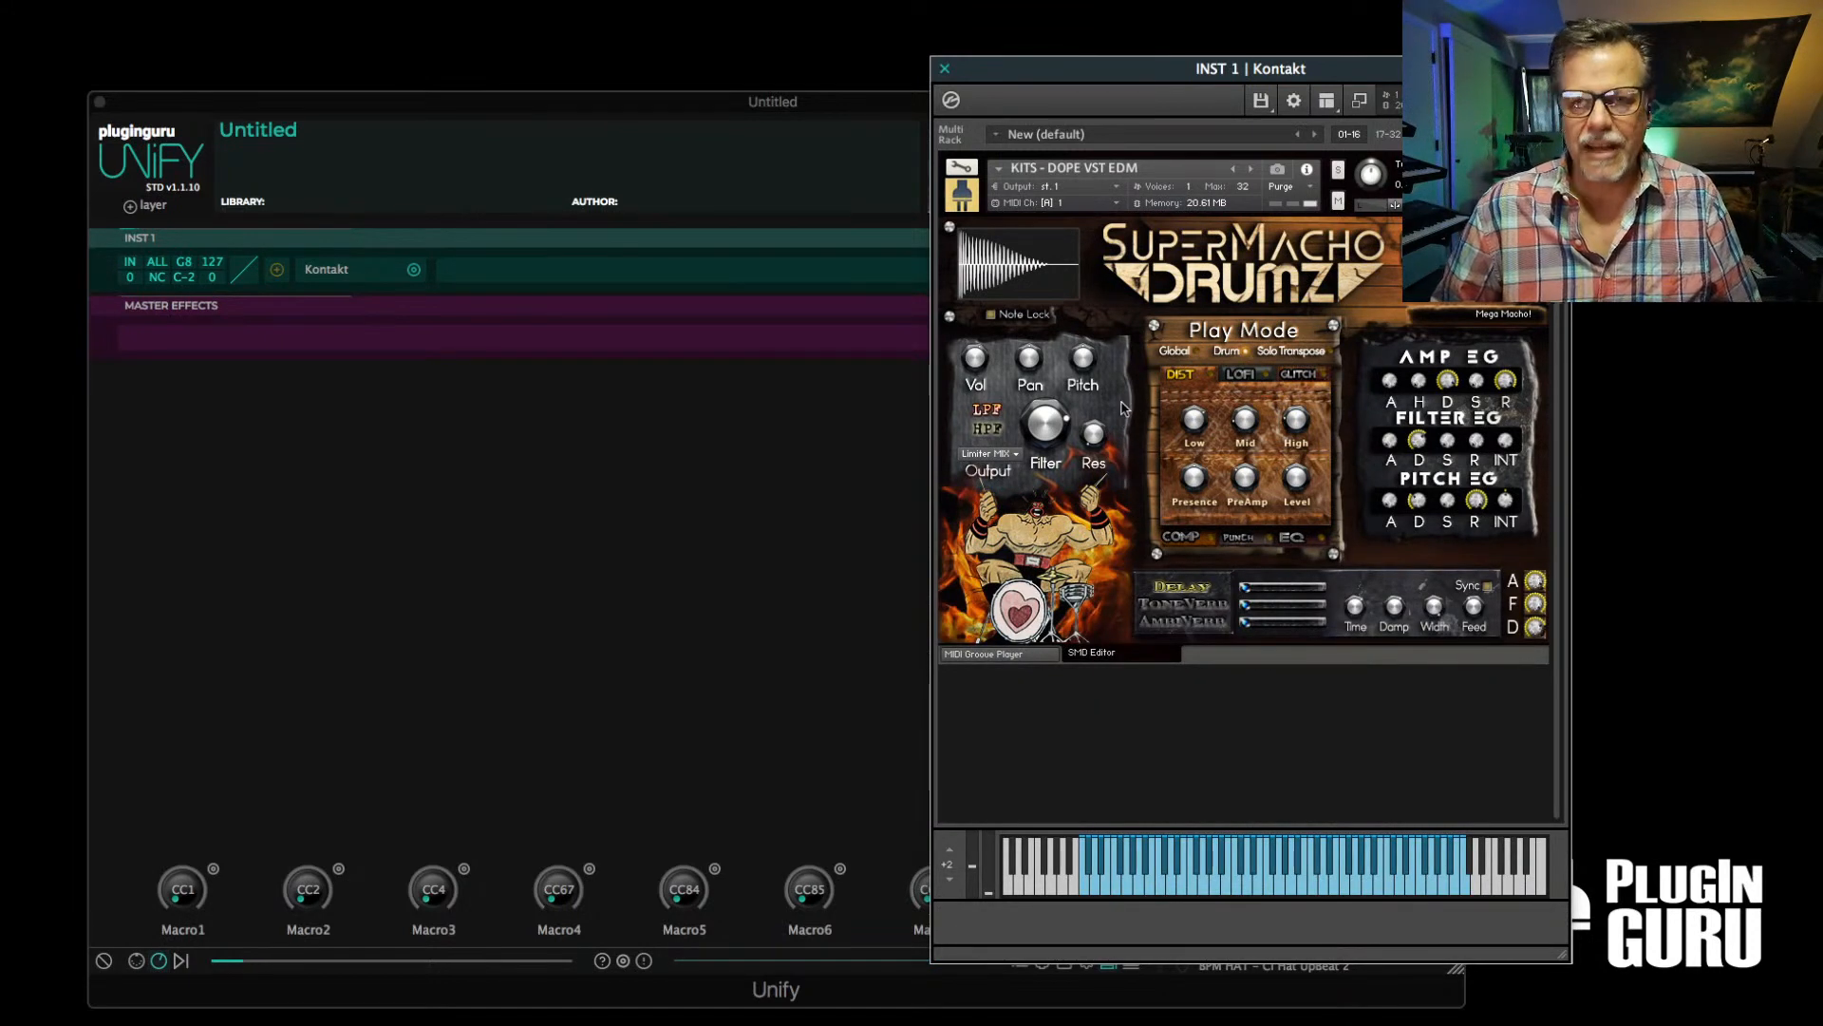
# Play 105 - Commet Fall and 105 - Electro Funky Breeze from SuperMacho Drumz's KITS - Pop_Rock folder in the MIDI Groove Player
pyautogui.click(970, 650)
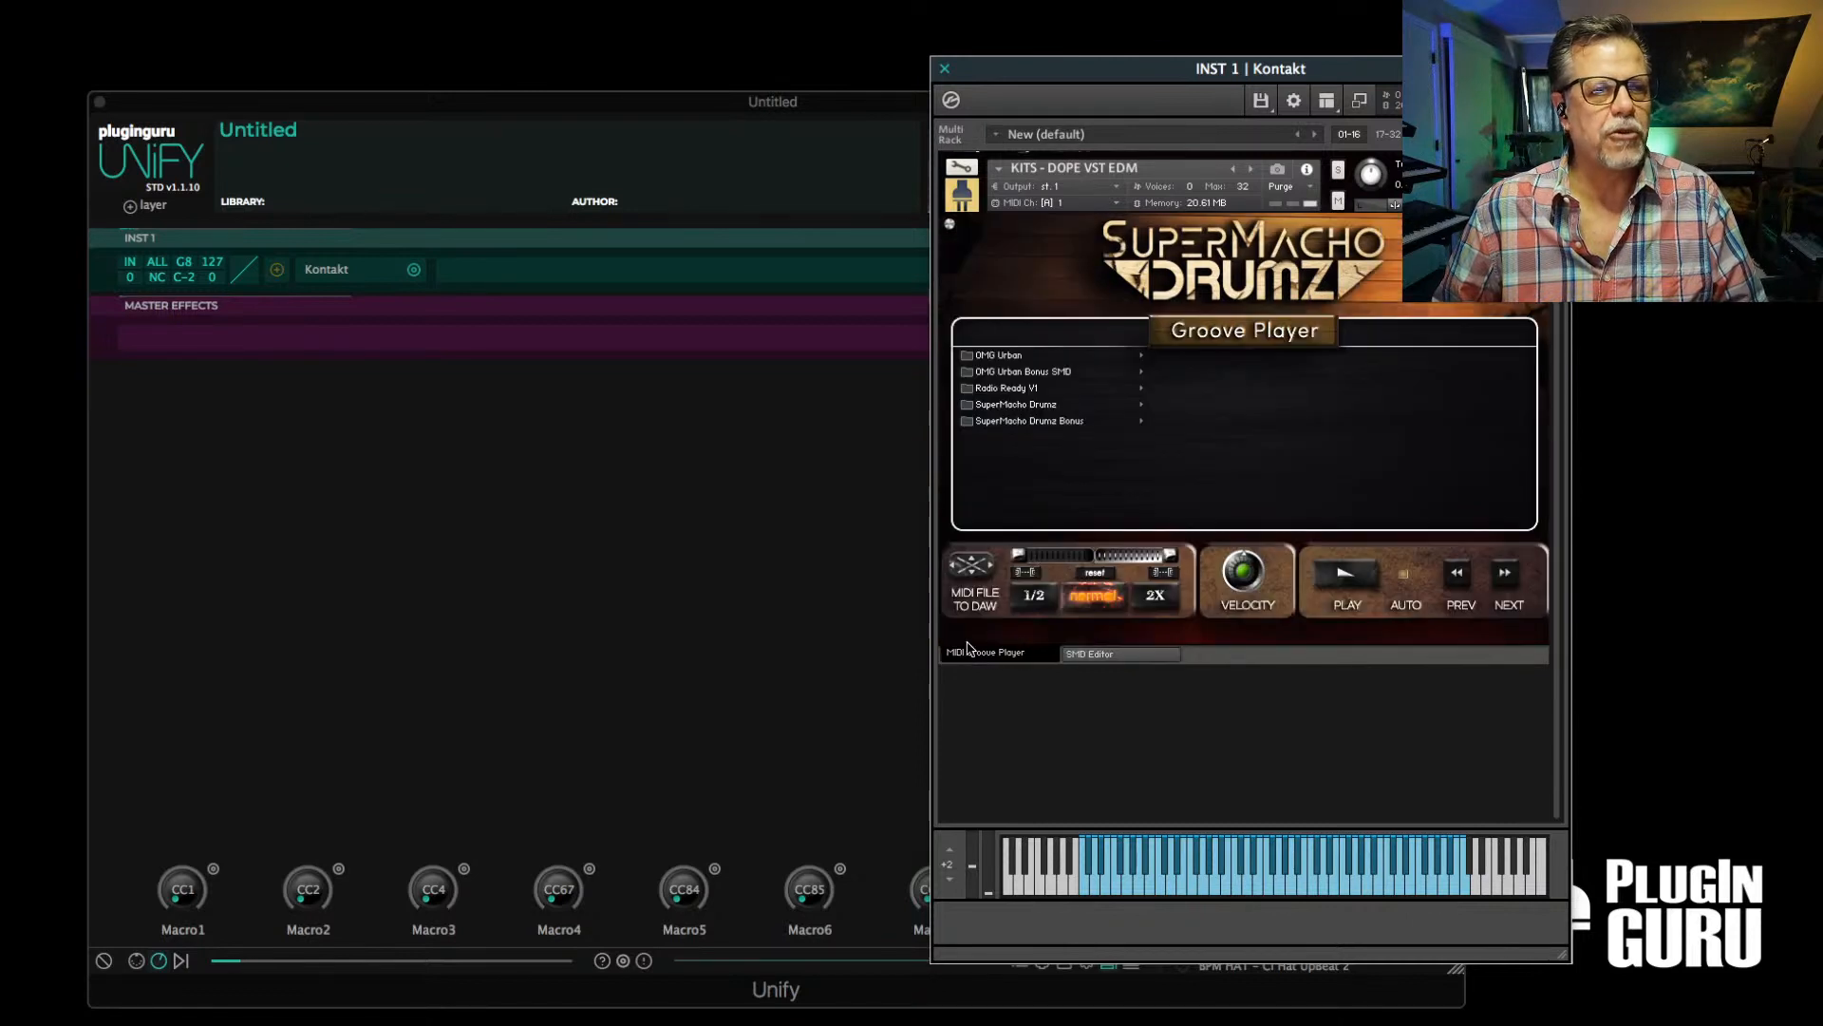
pyautogui.click(1008, 406)
pyautogui.click(1211, 471)
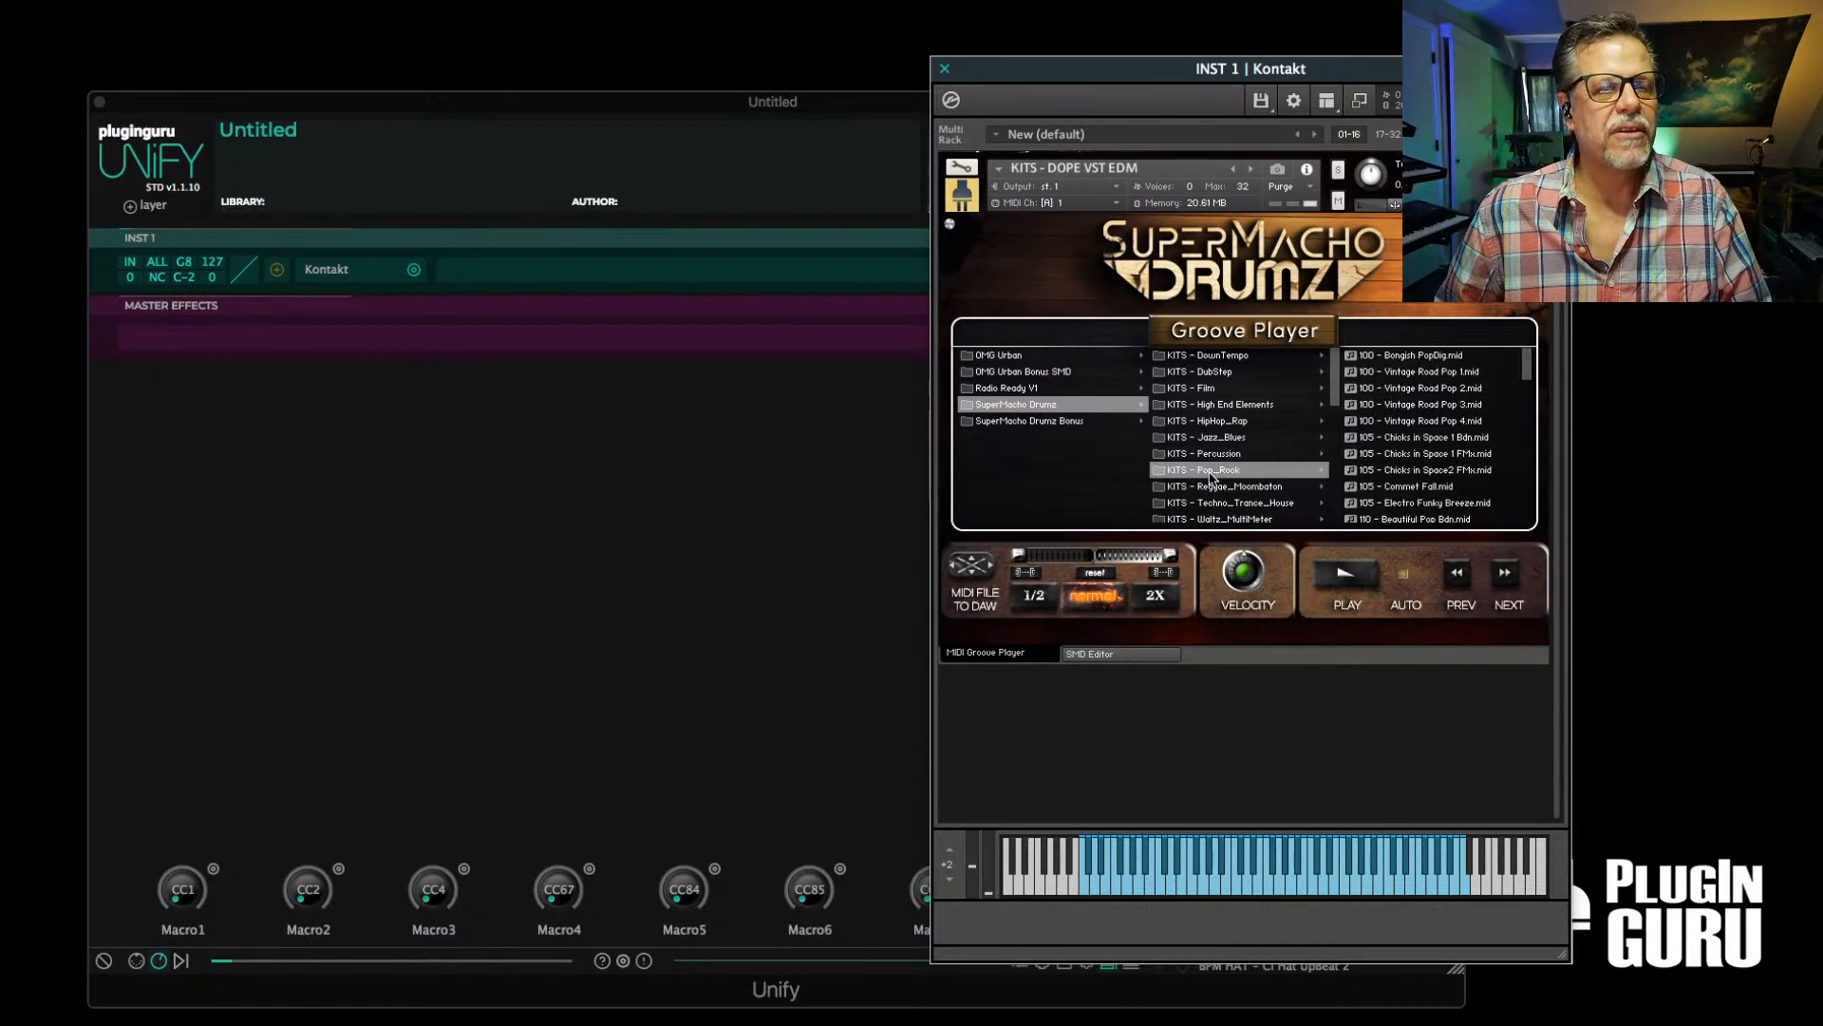
pyautogui.click(1406, 487)
pyautogui.click(1346, 570)
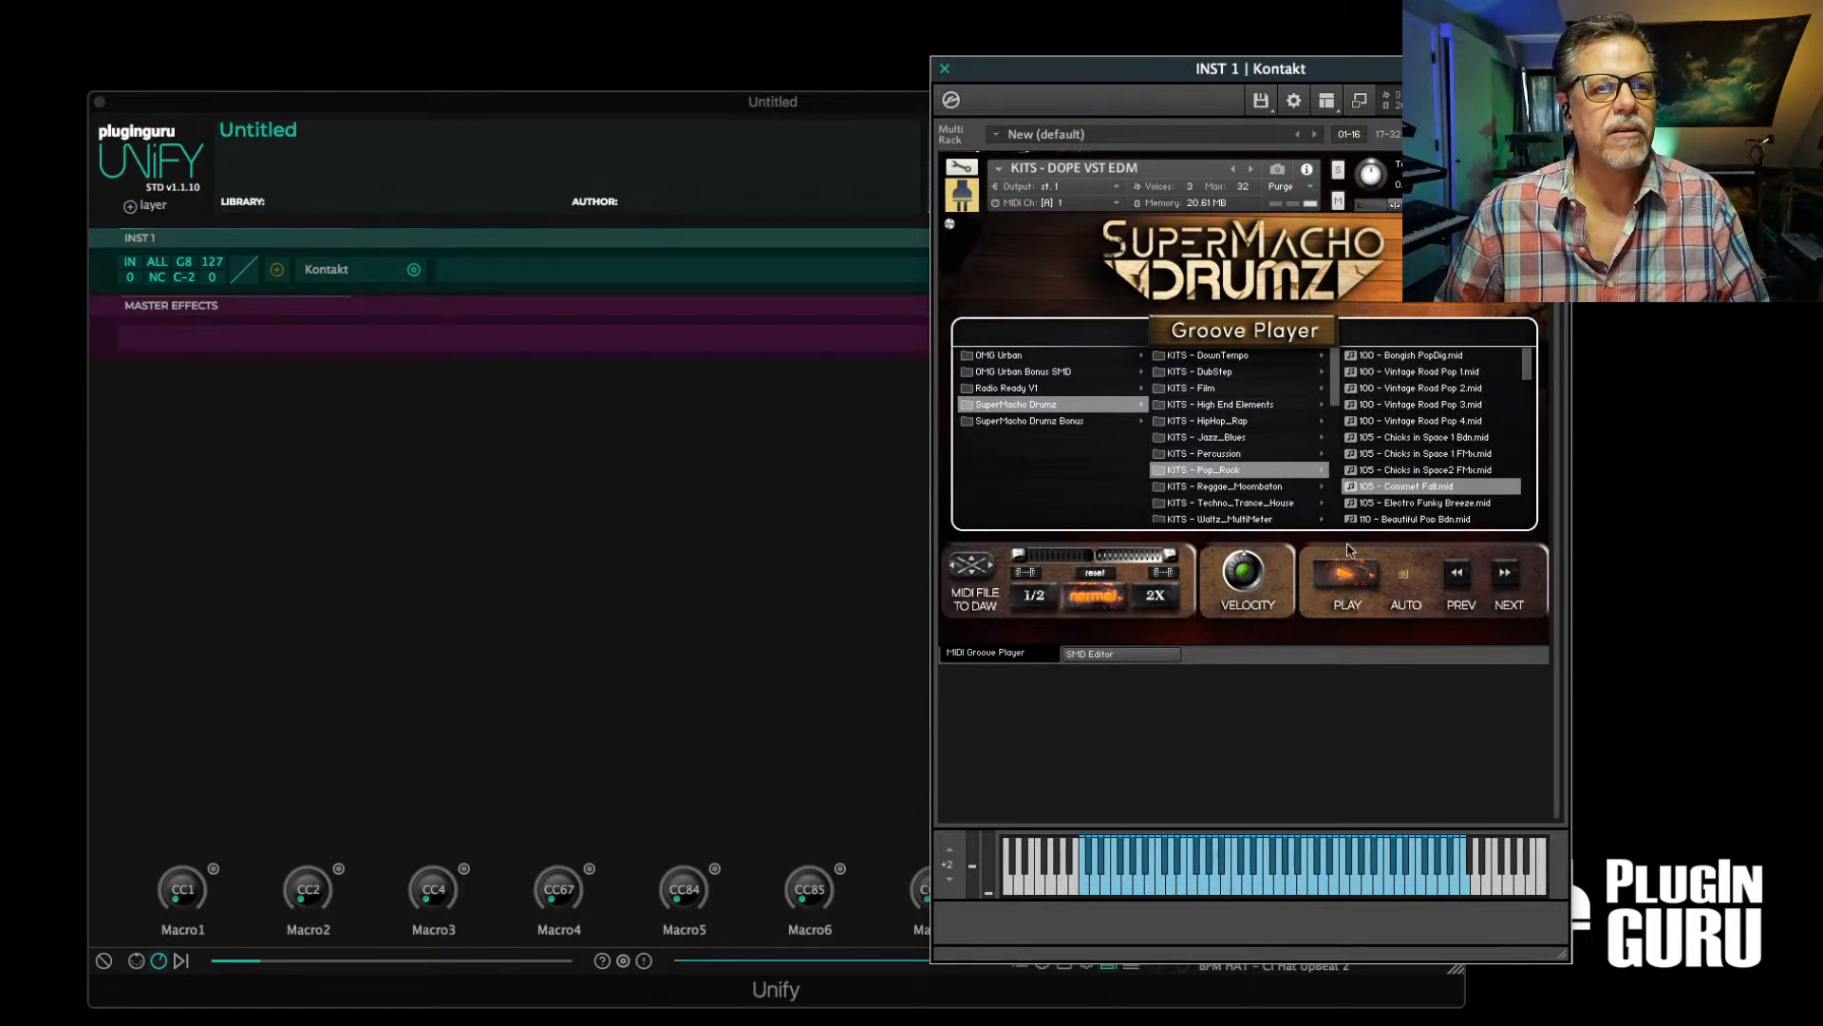
pyautogui.click(1403, 504)
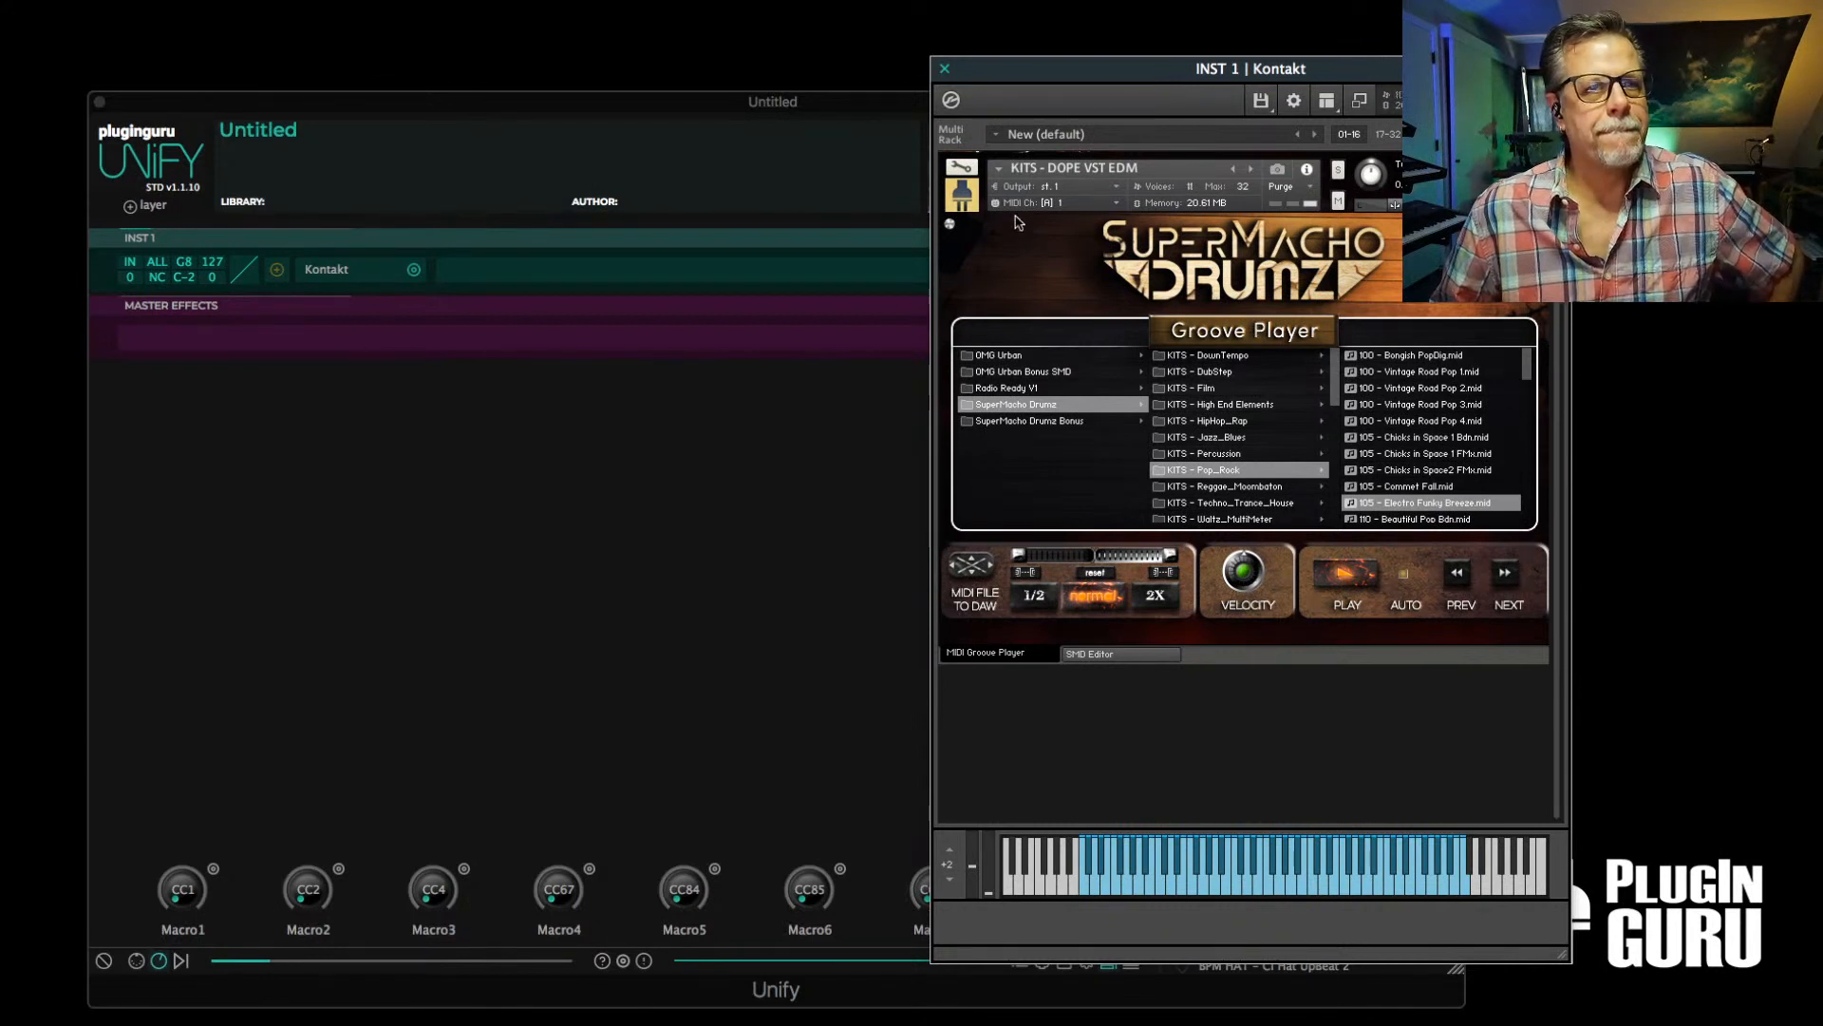
# Close INST 1's Kontakt window and duplicate the INST 1 layer
pyautogui.click(945, 71)
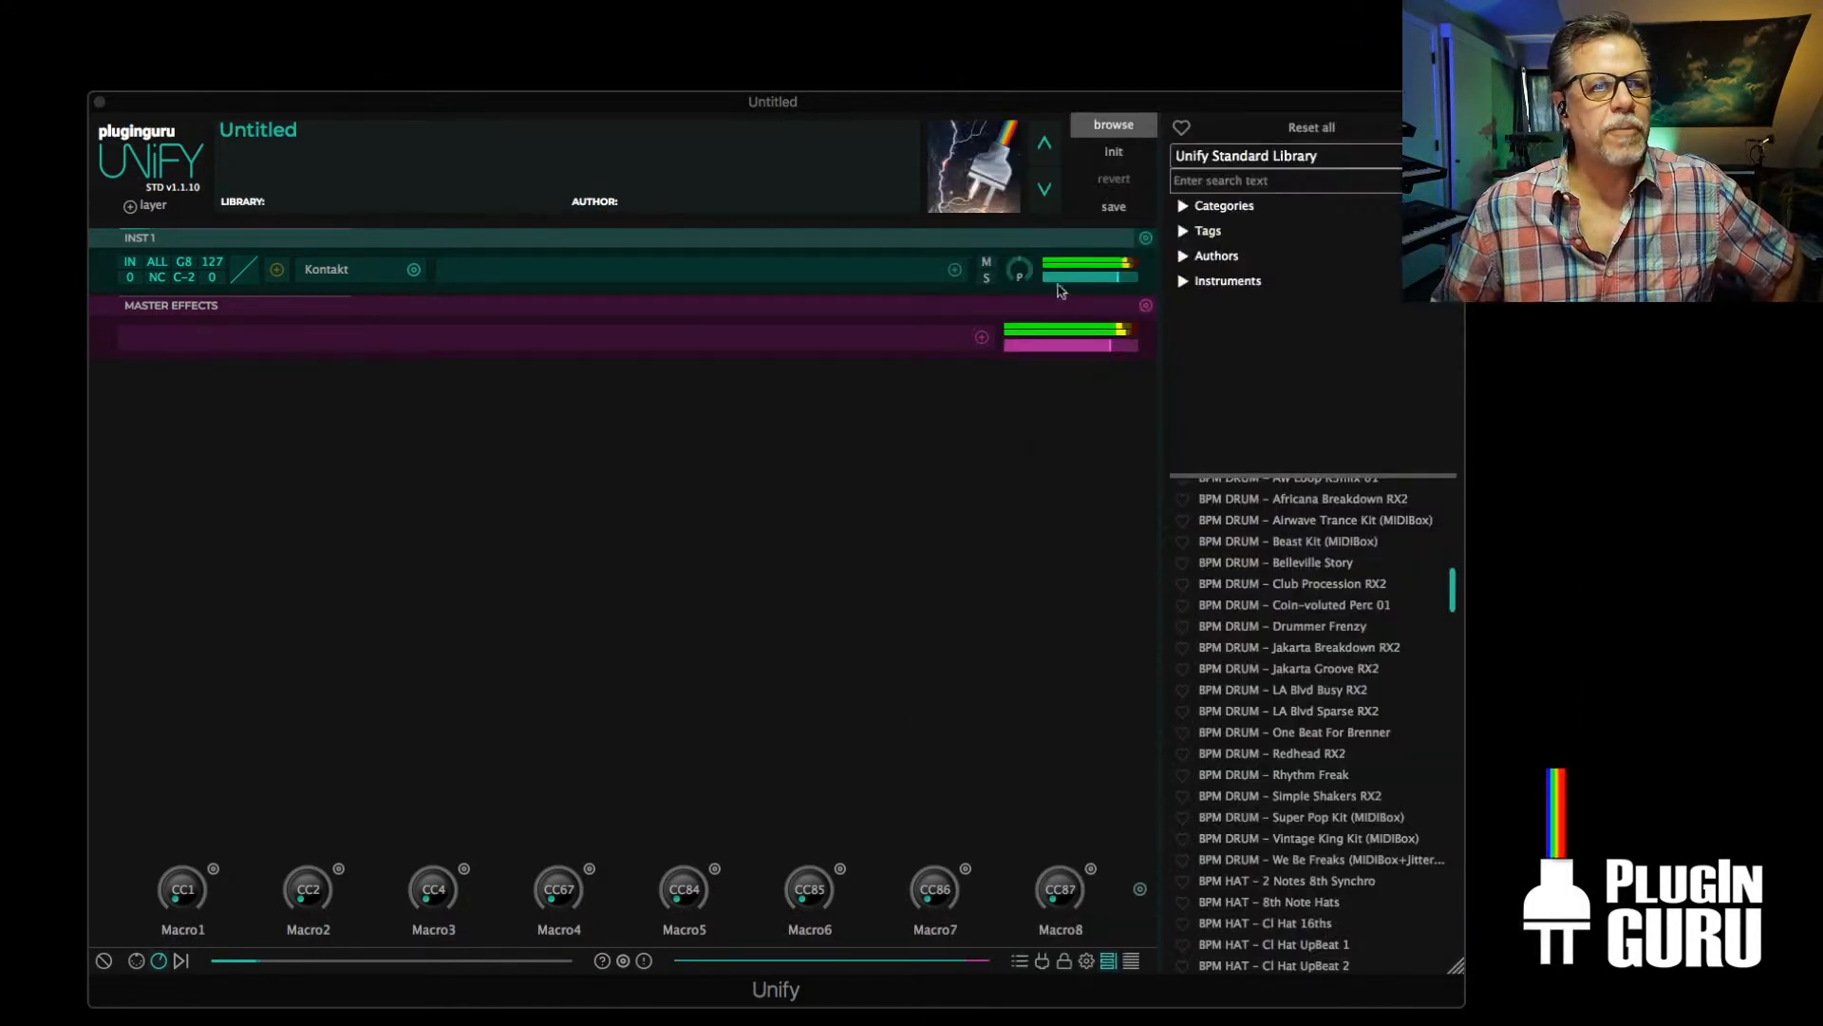
pyautogui.click(1146, 239)
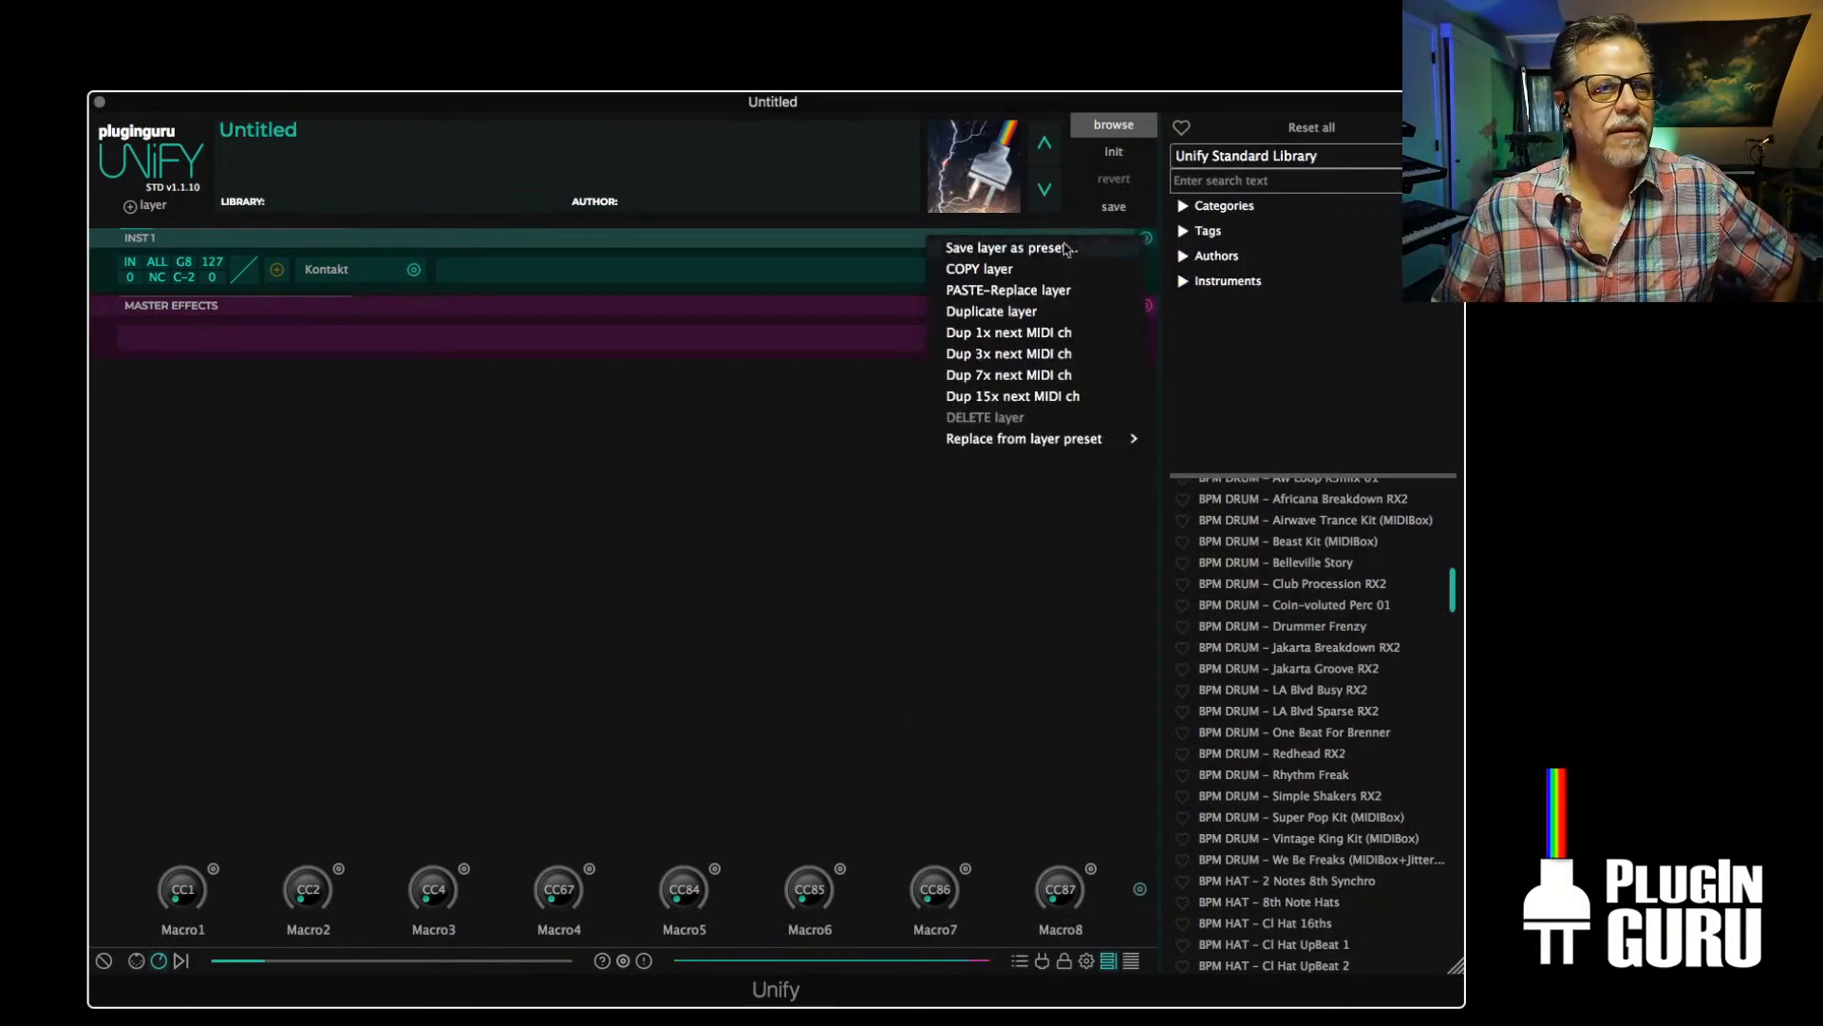
pyautogui.click(1009, 312)
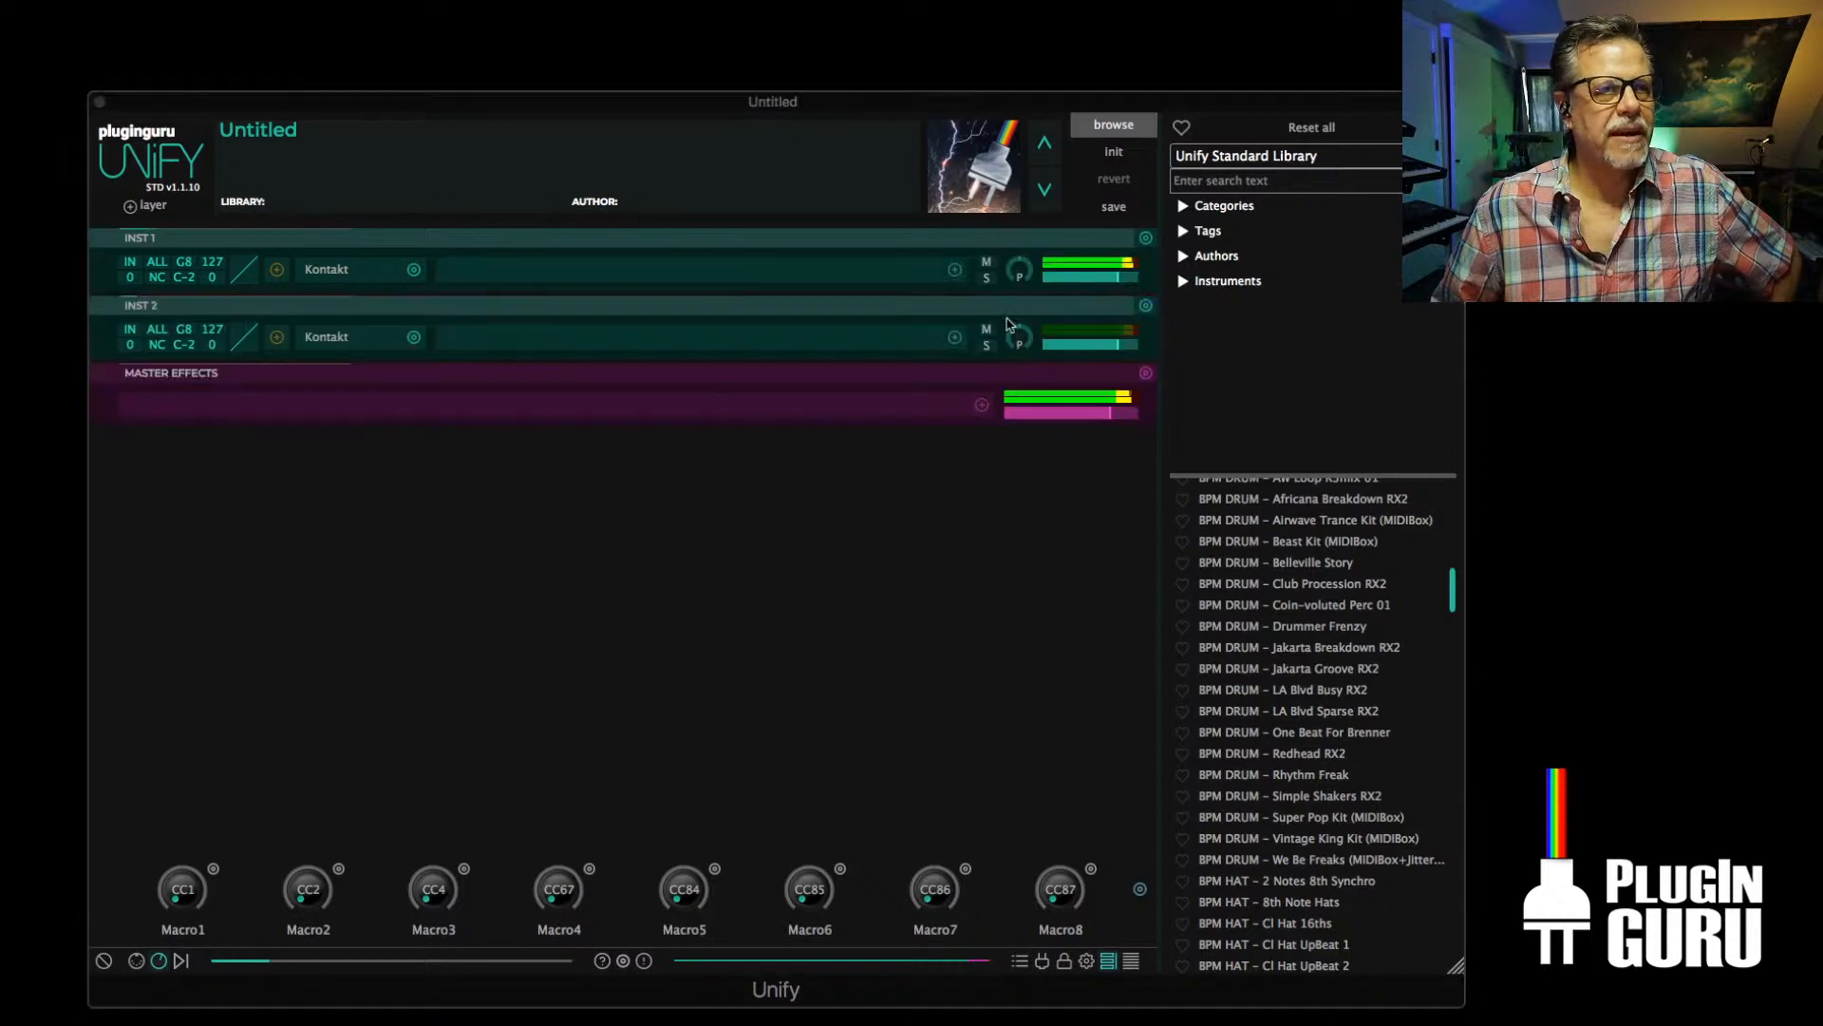
# Load KITS - Dirty HipHop.nki from Quick-Load's MegaMacho Drumz folder into INST 2's Kontakt, and close its window
pyautogui.click(328, 340)
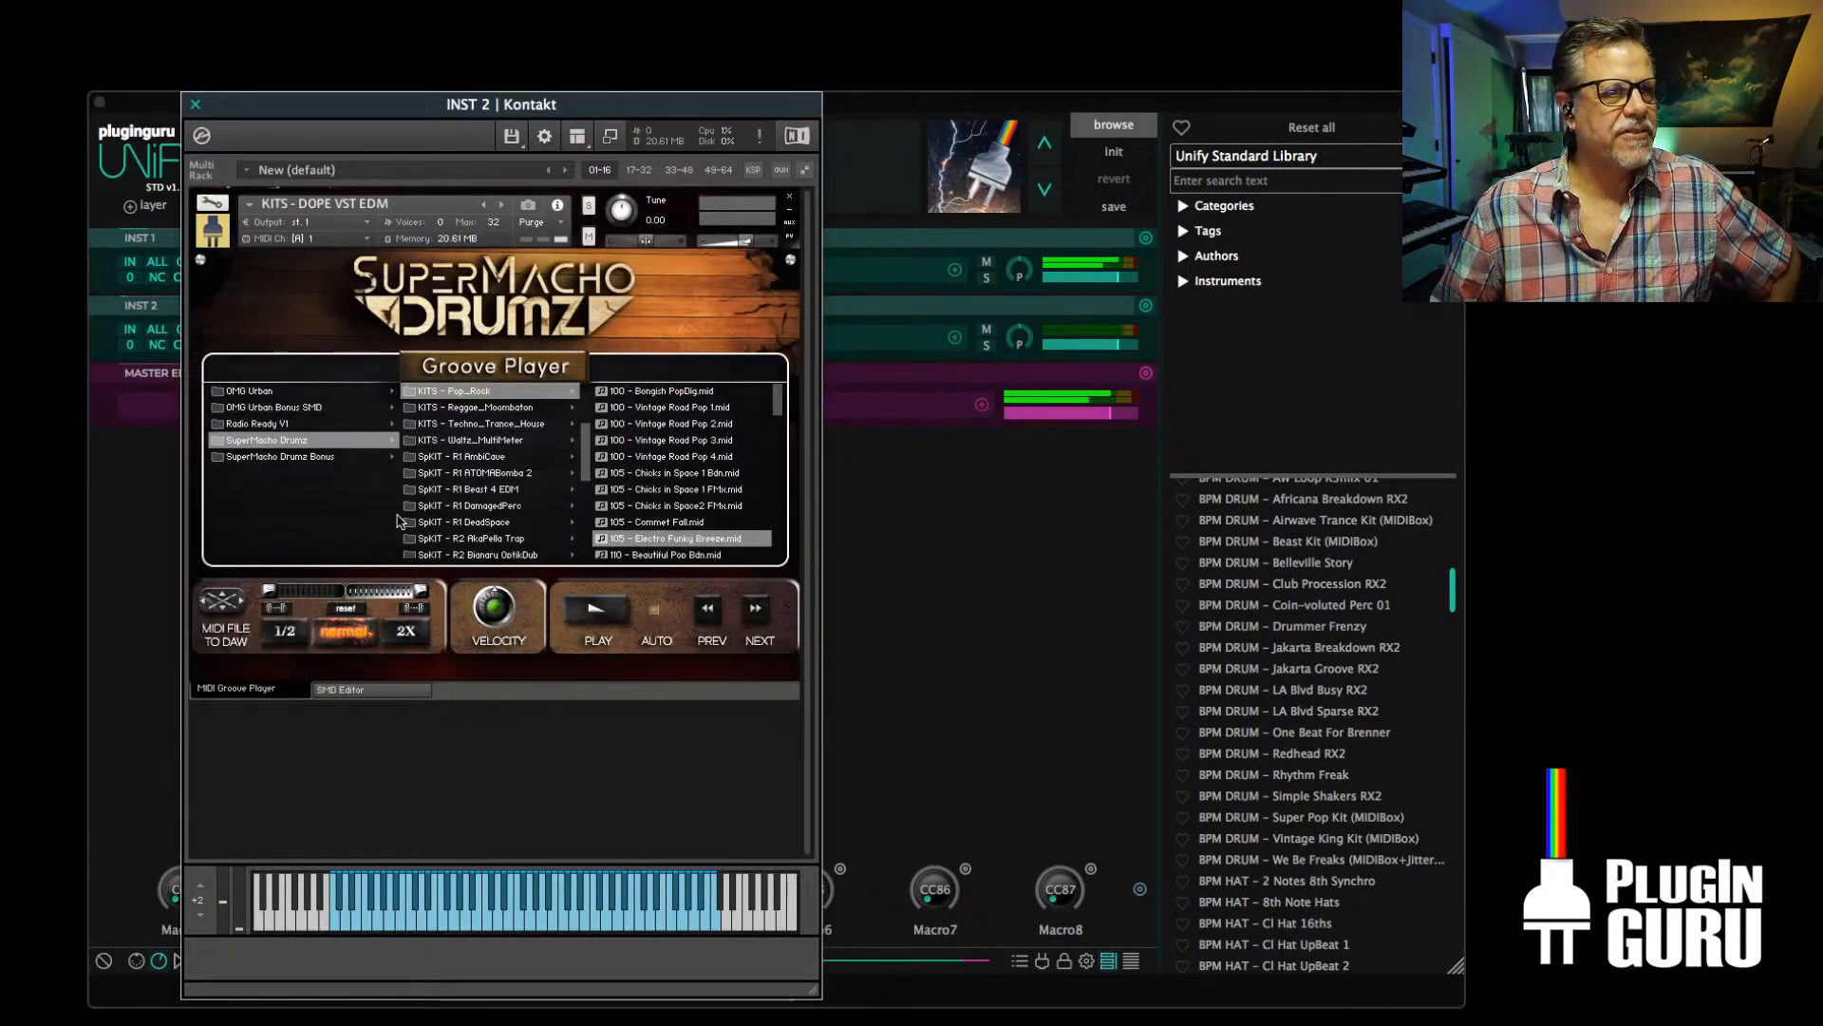
pyautogui.rightClick(436, 771)
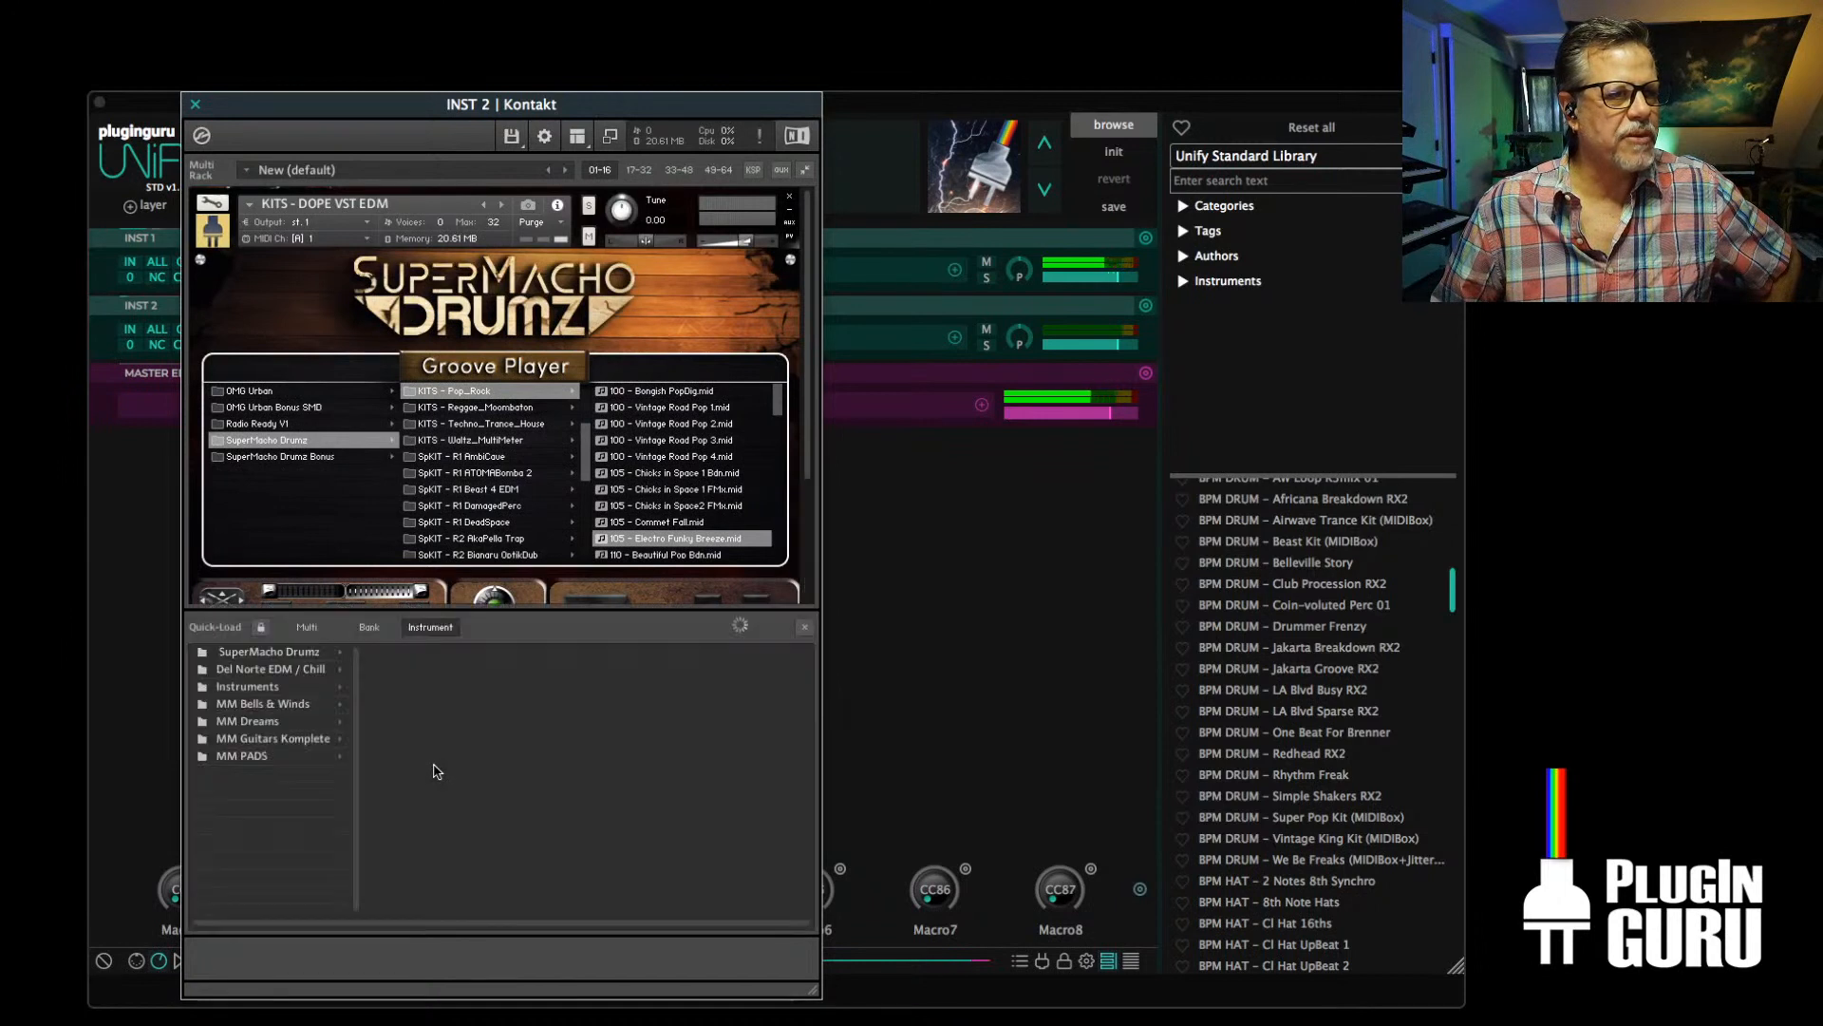
pyautogui.click(260, 653)
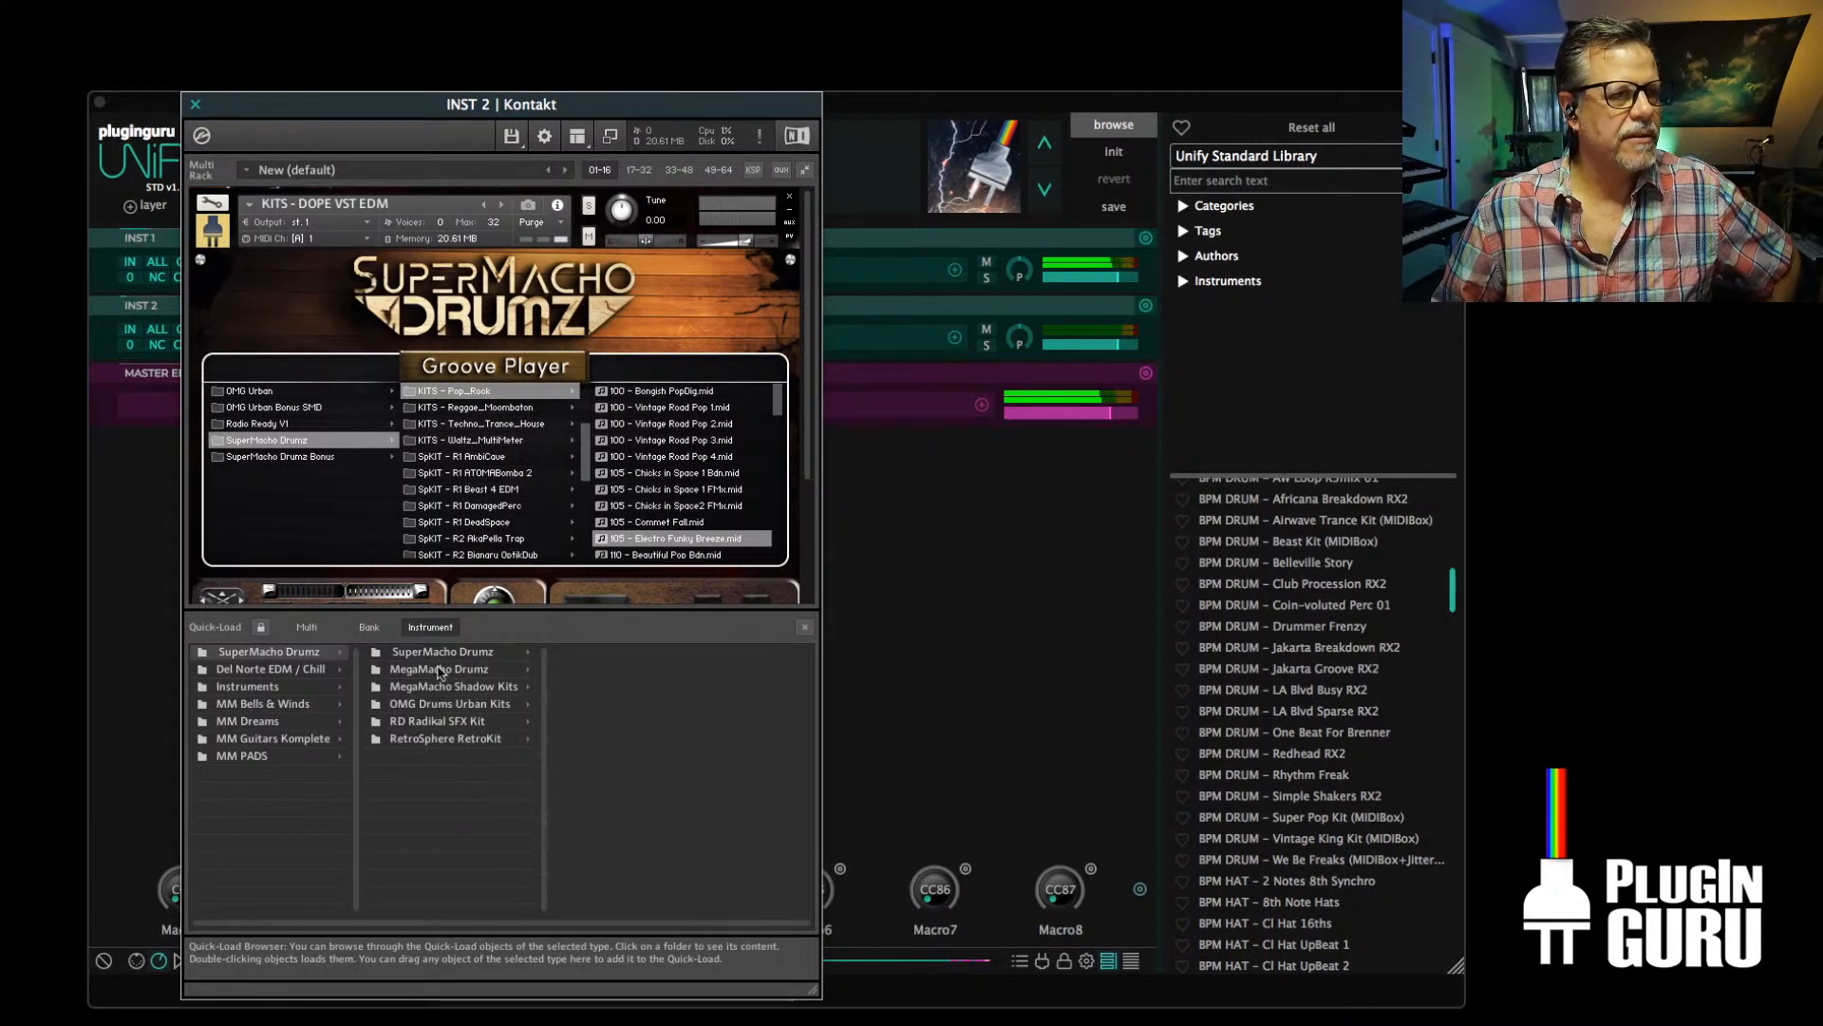
pyautogui.click(440, 670)
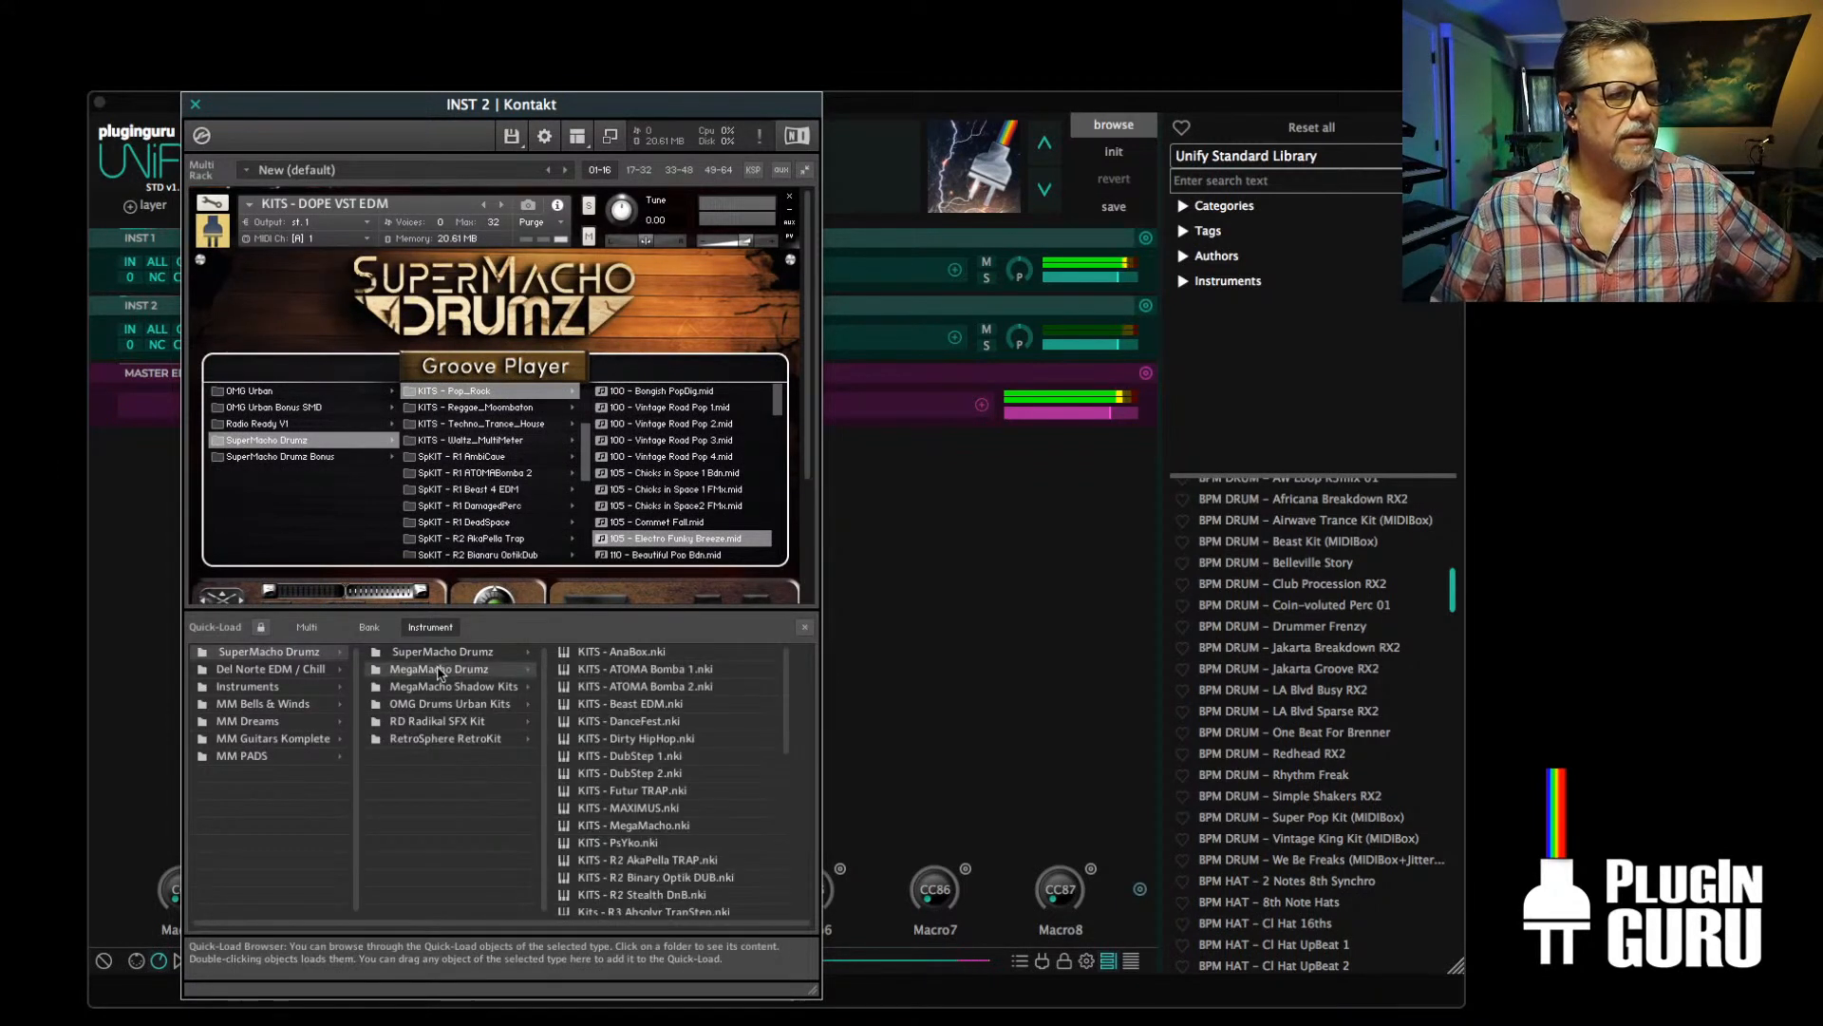
pyautogui.doubleClick(641, 740)
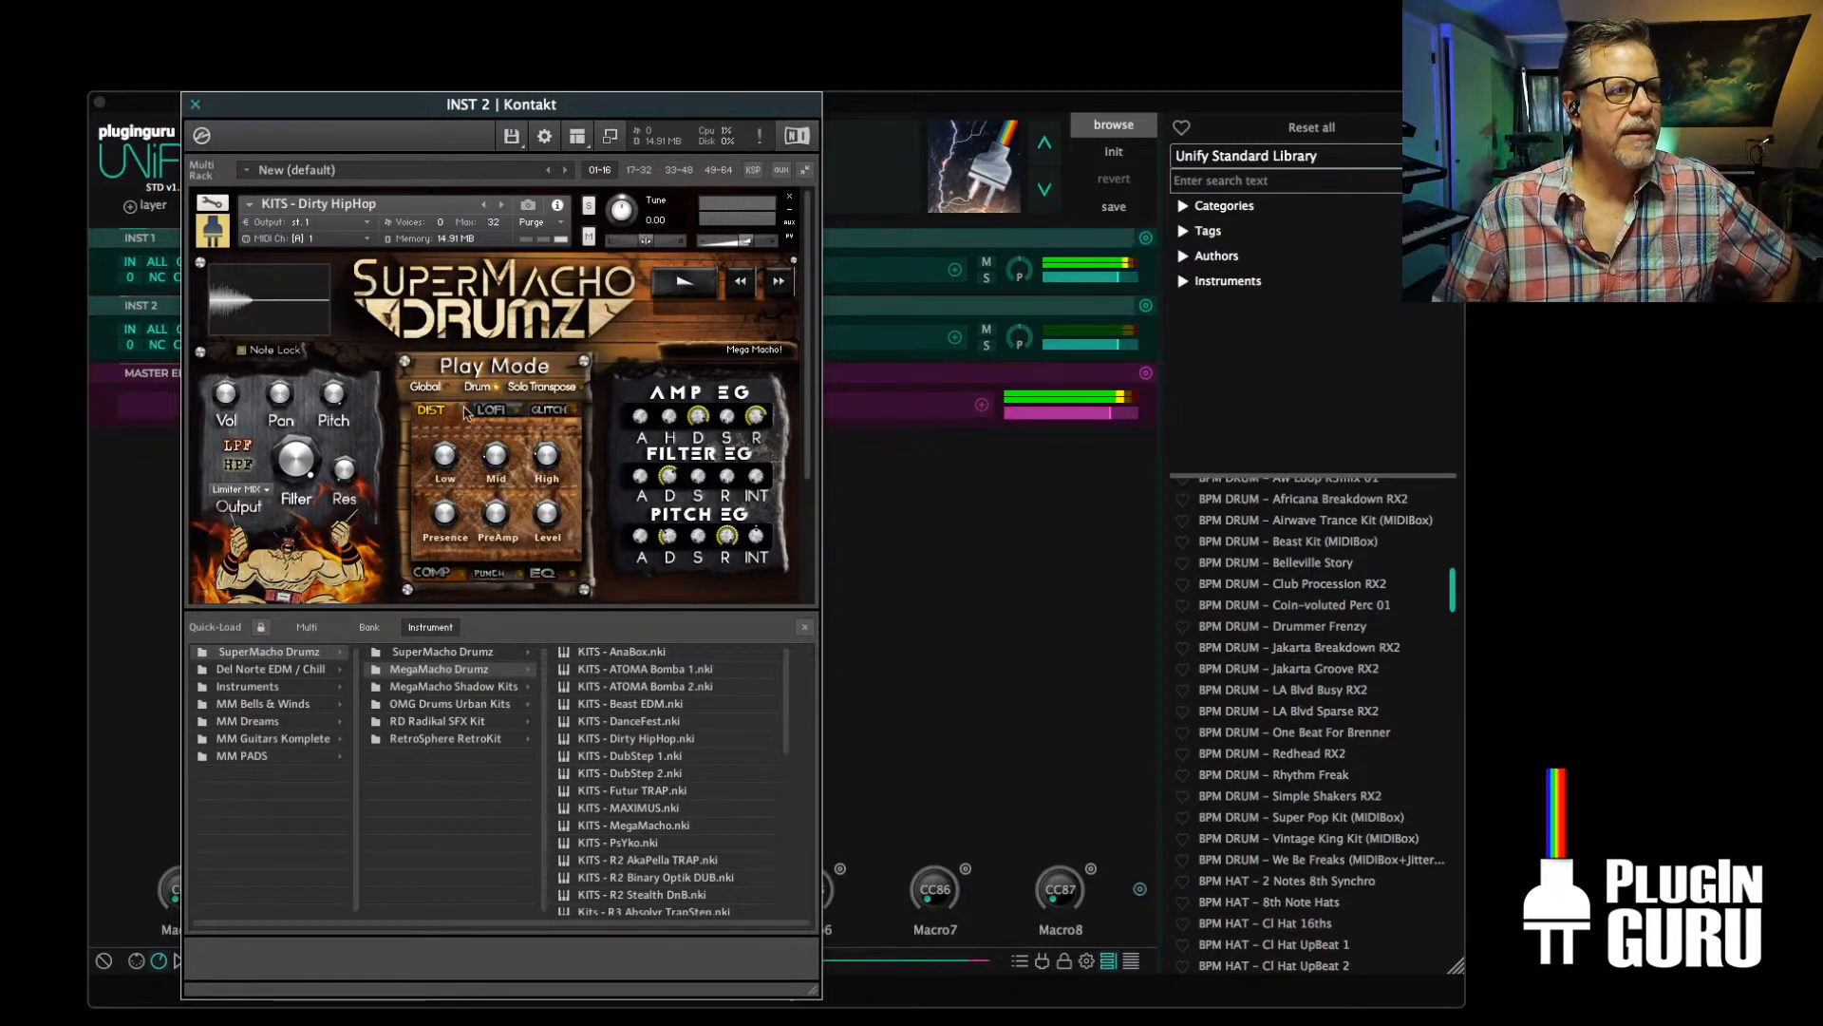
pyautogui.scroll(-3, 477, 416)
pyautogui.scroll(3, 477, 416)
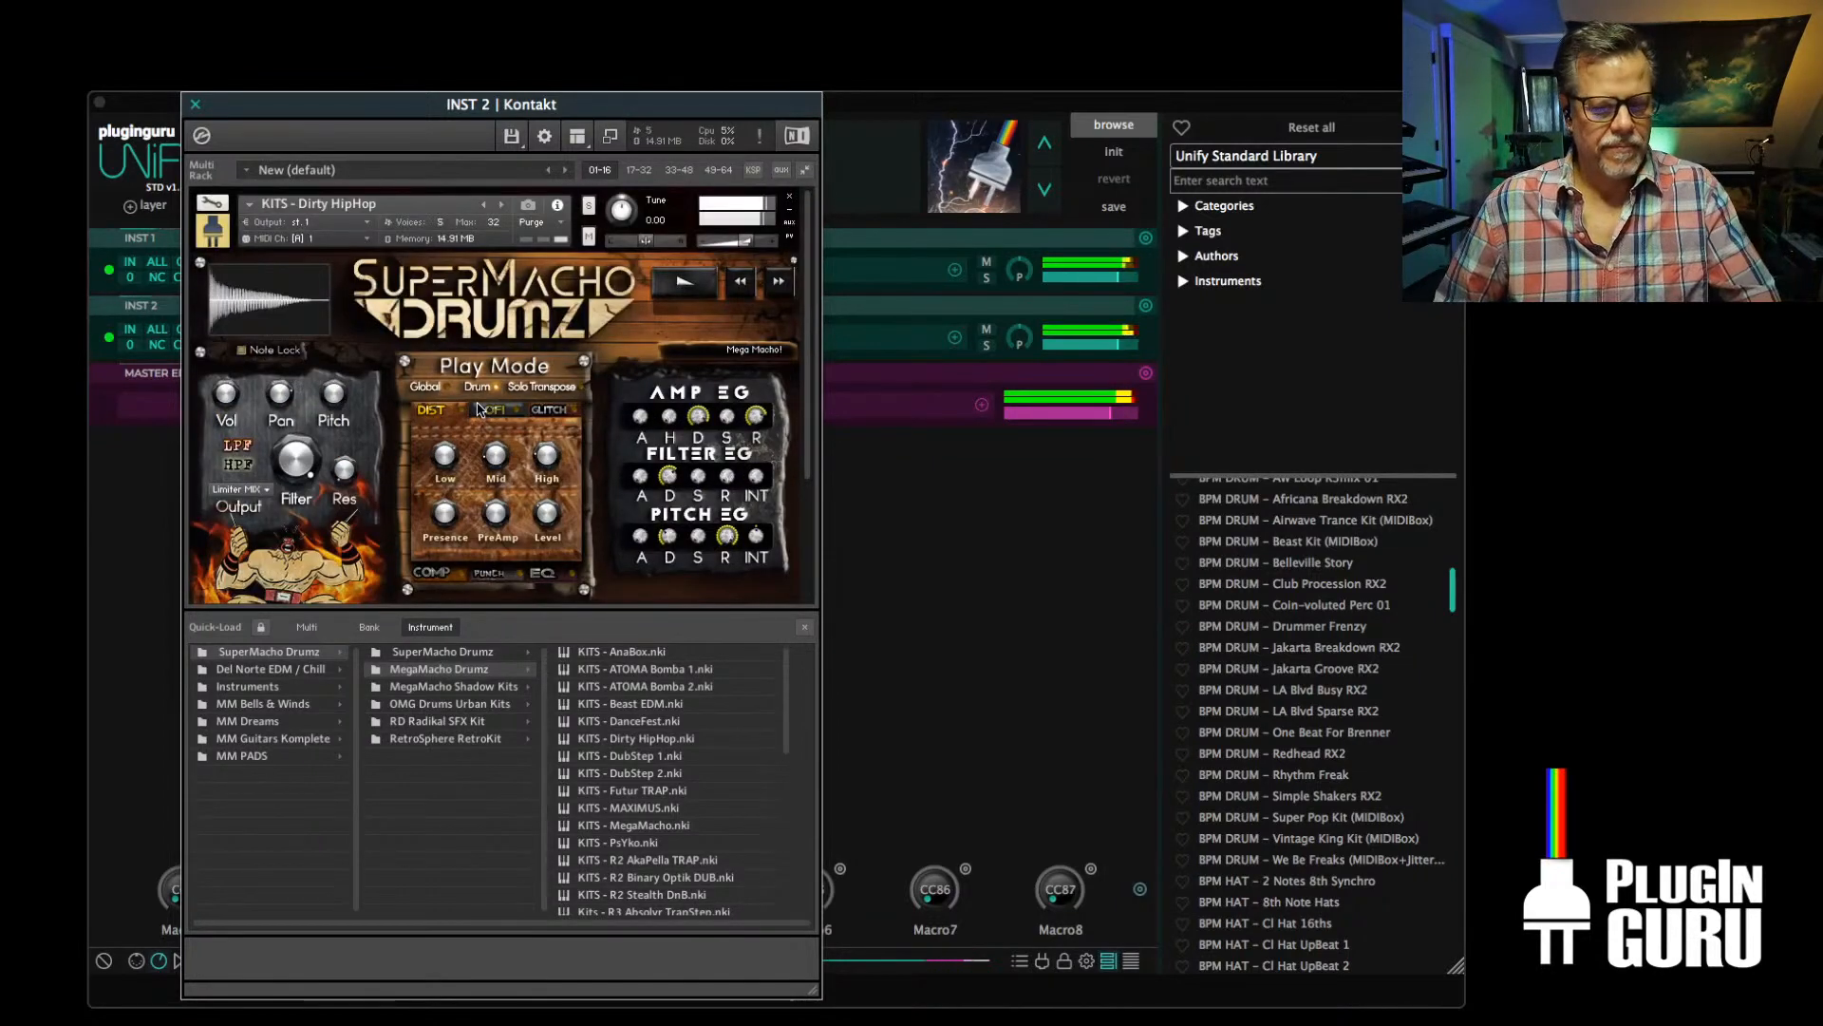
pyautogui.scroll(-3, 478, 410)
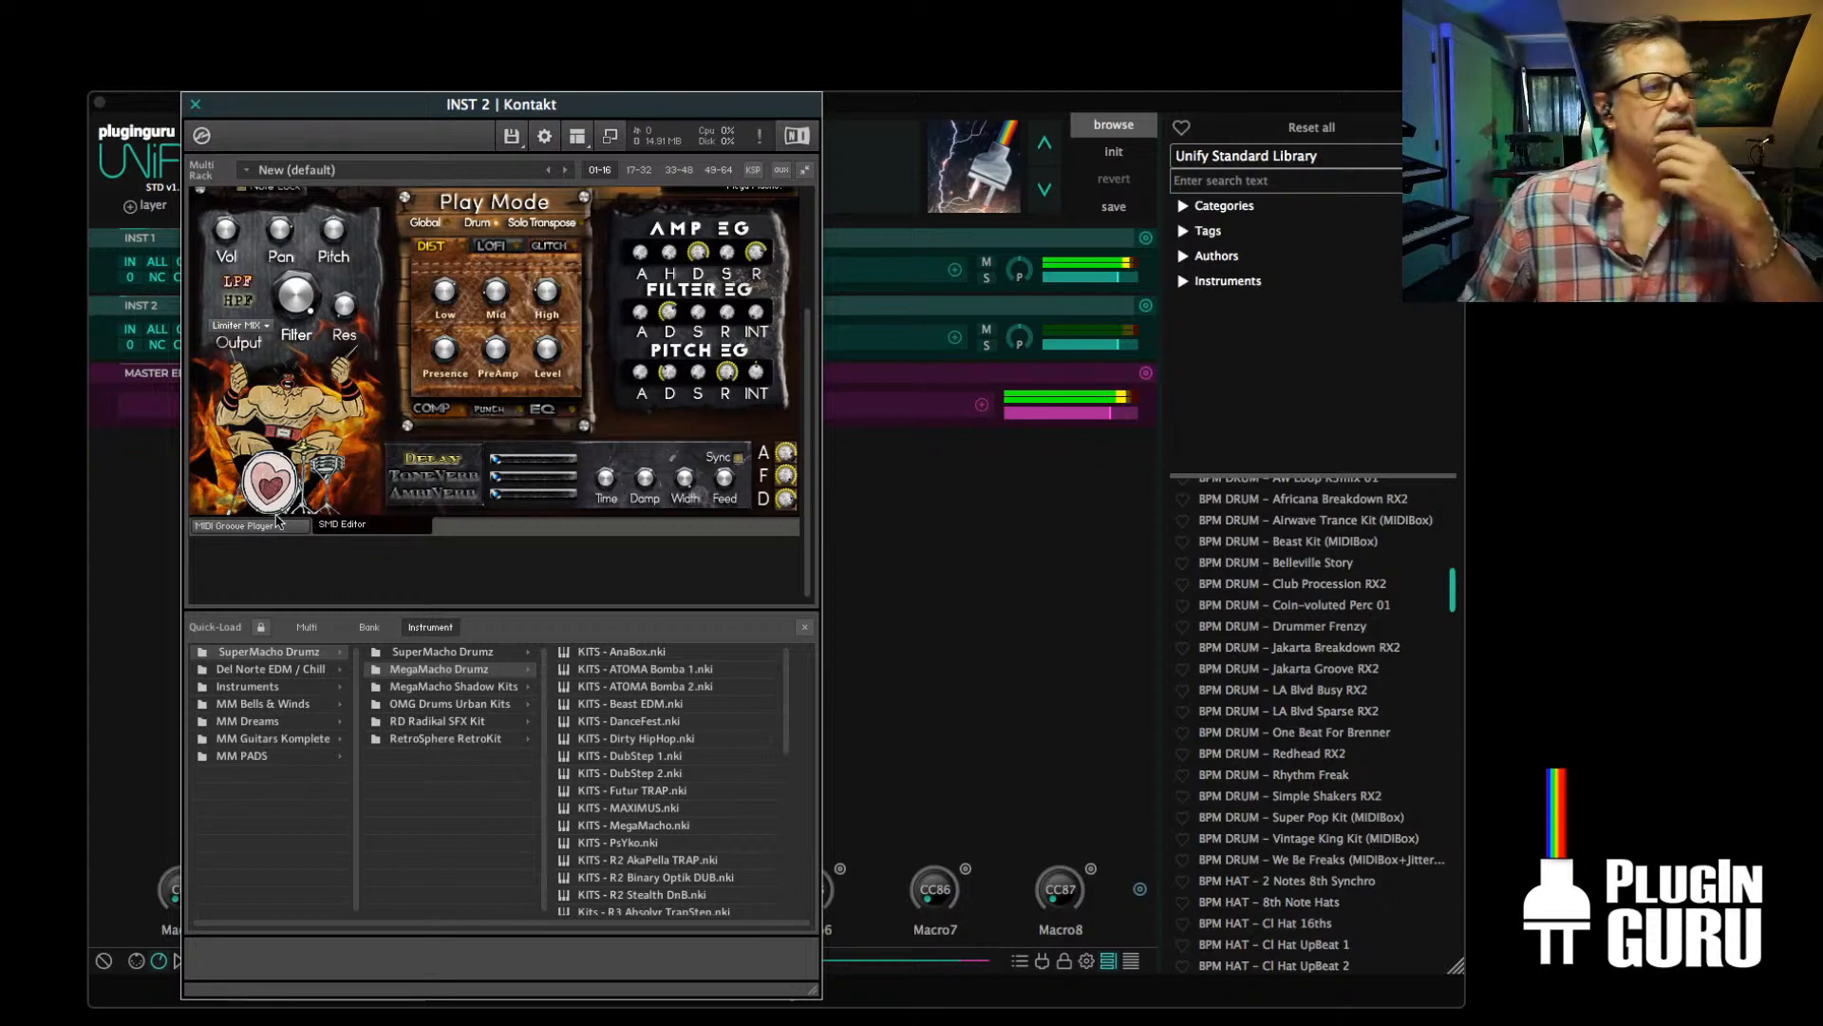
pyautogui.click(195, 104)
# Stop the MIDI groove playing in INST 1's Kontakt Groove Player and close that Kontakt window
pyautogui.click(334, 274)
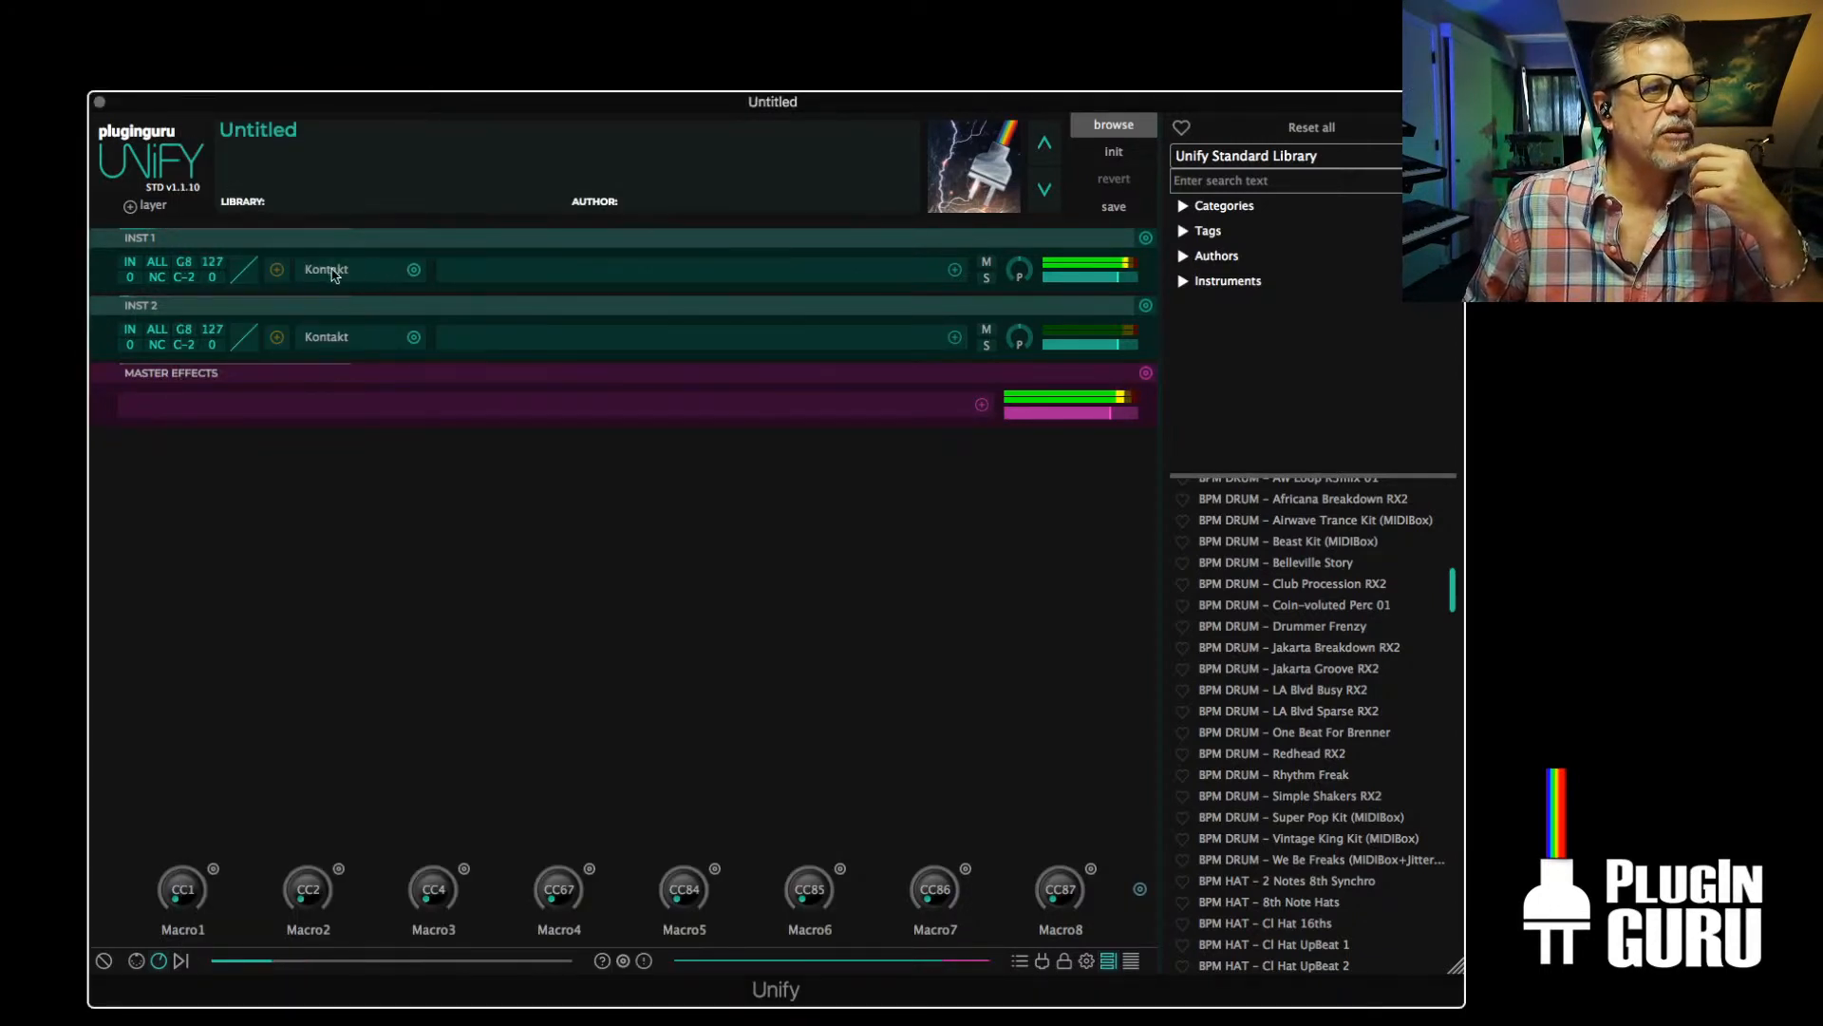
pyautogui.click(317, 269)
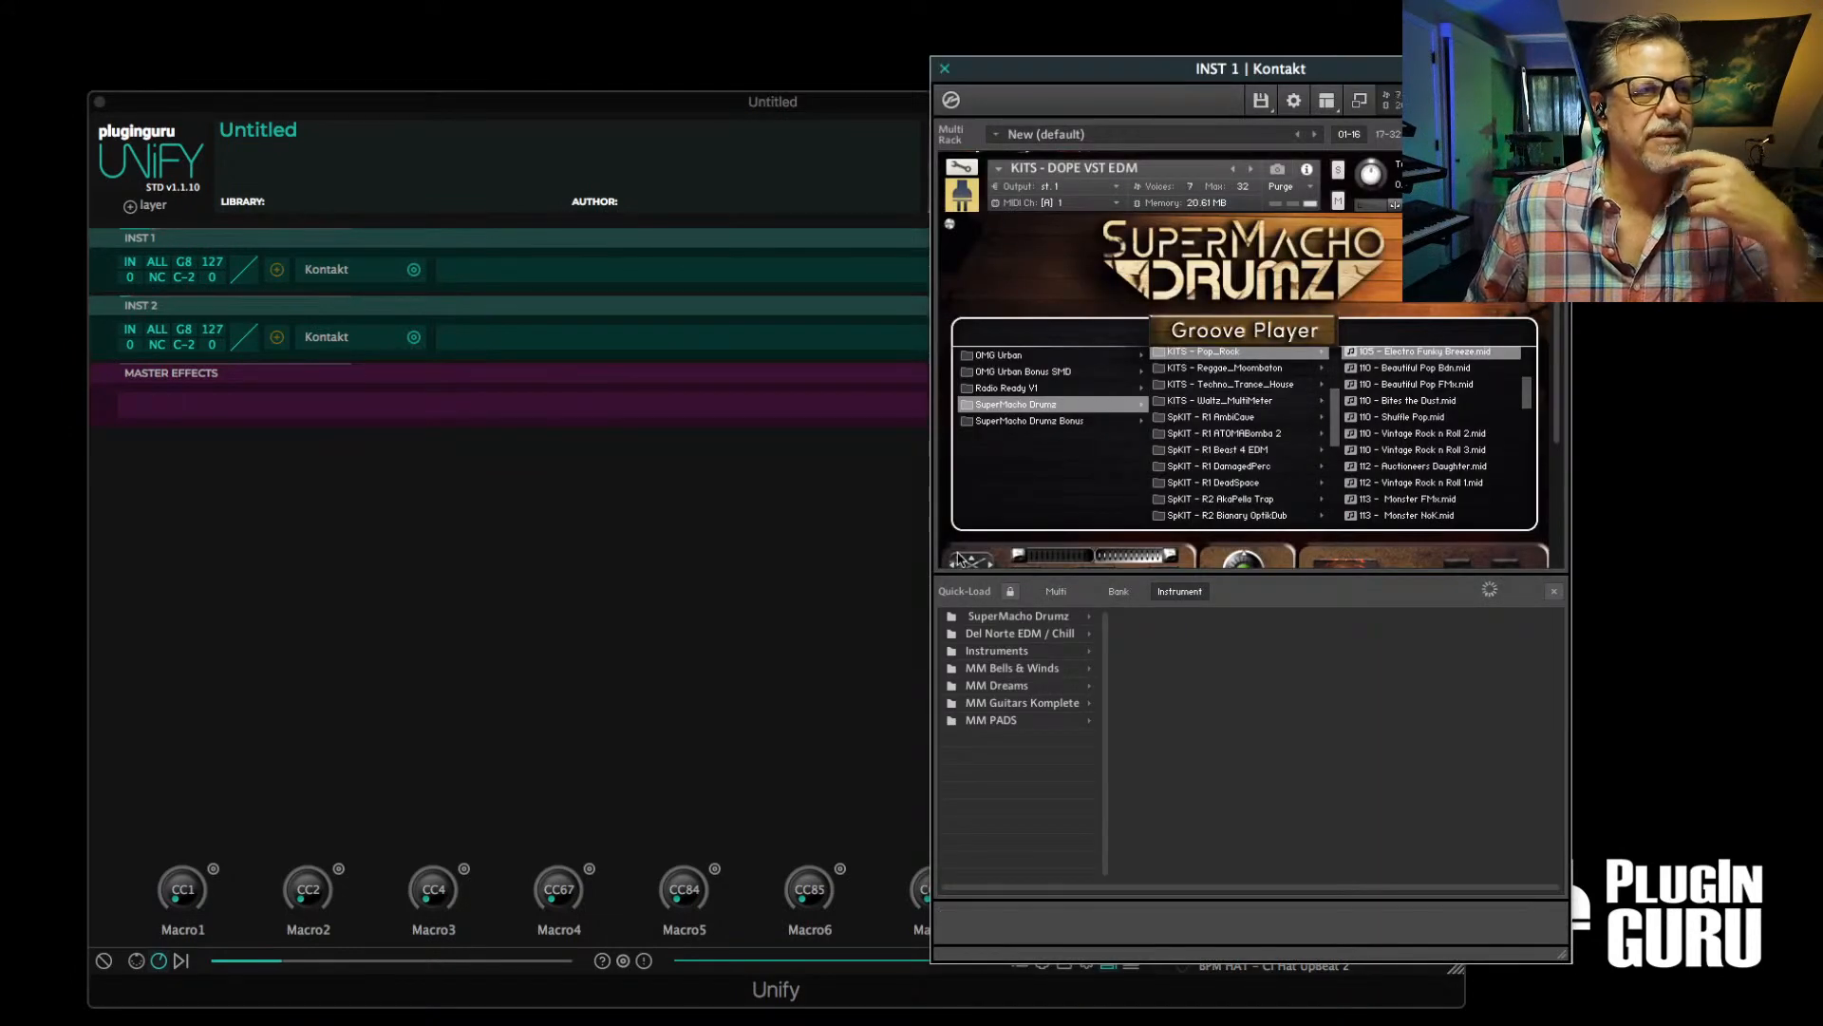
pyautogui.scroll(-1, 1065, 528)
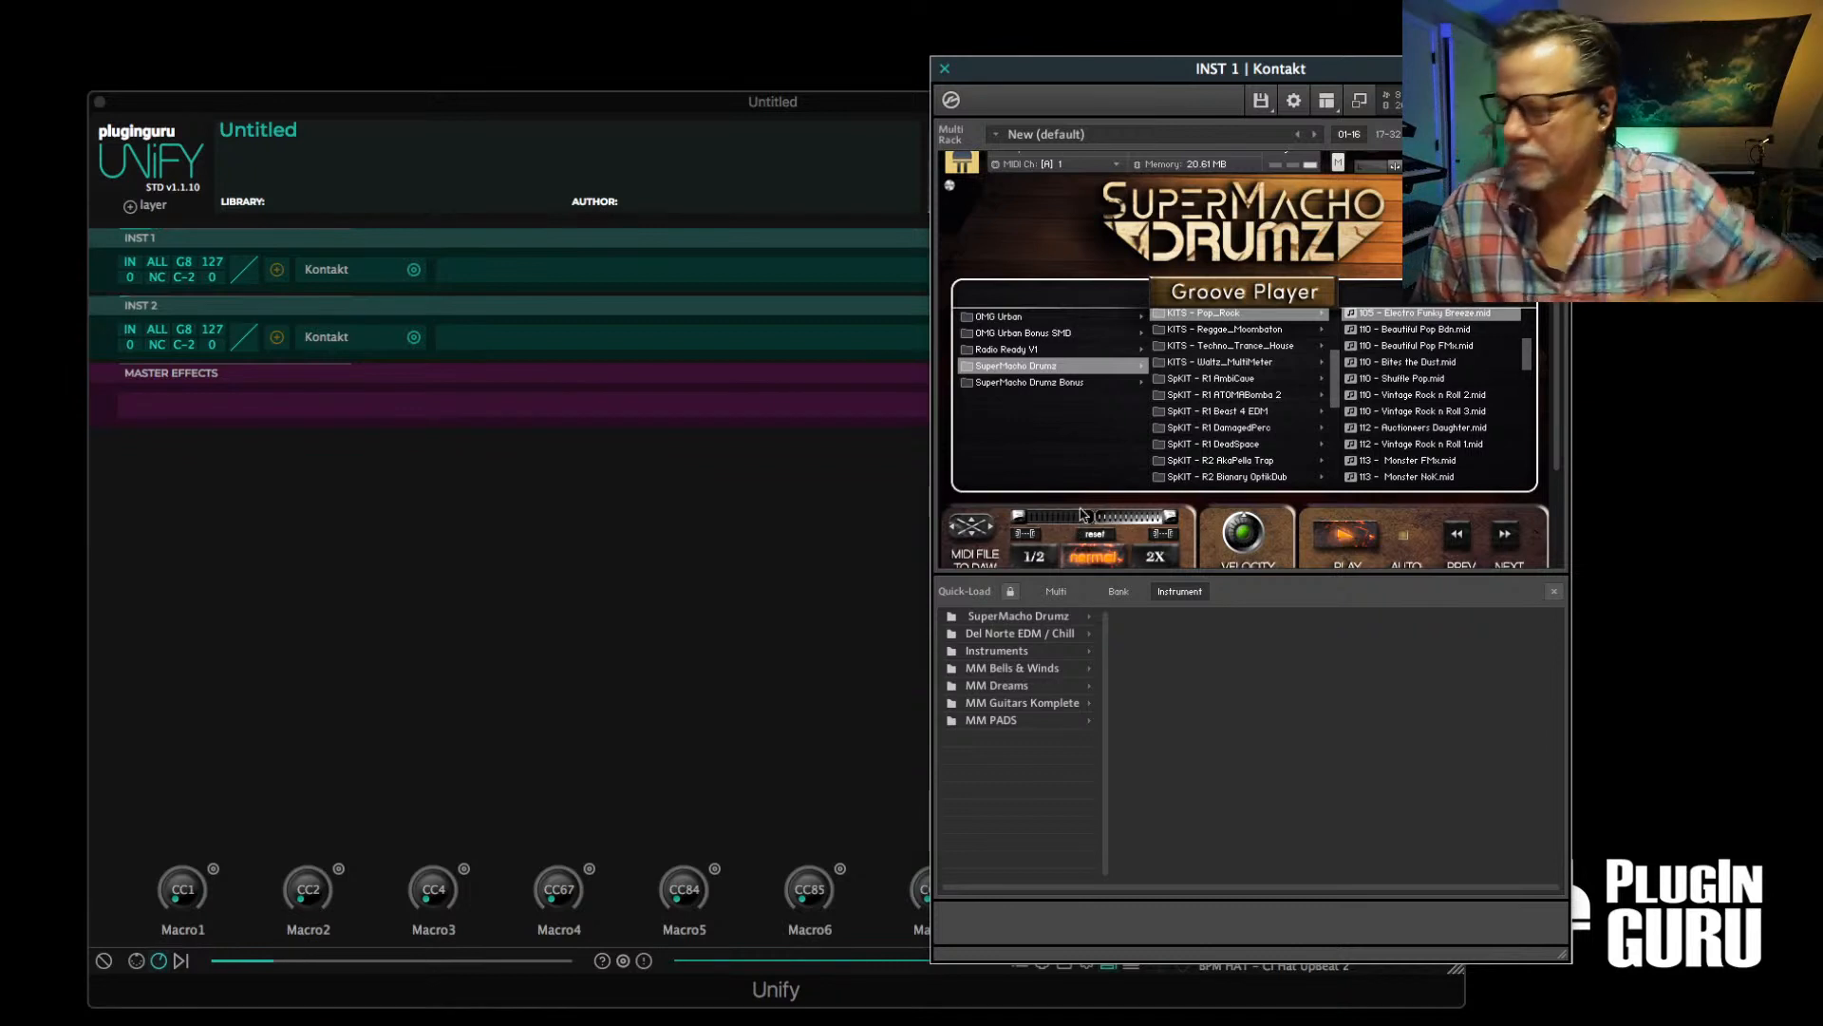
pyautogui.scroll(-1, 1109, 516)
pyautogui.click(1338, 515)
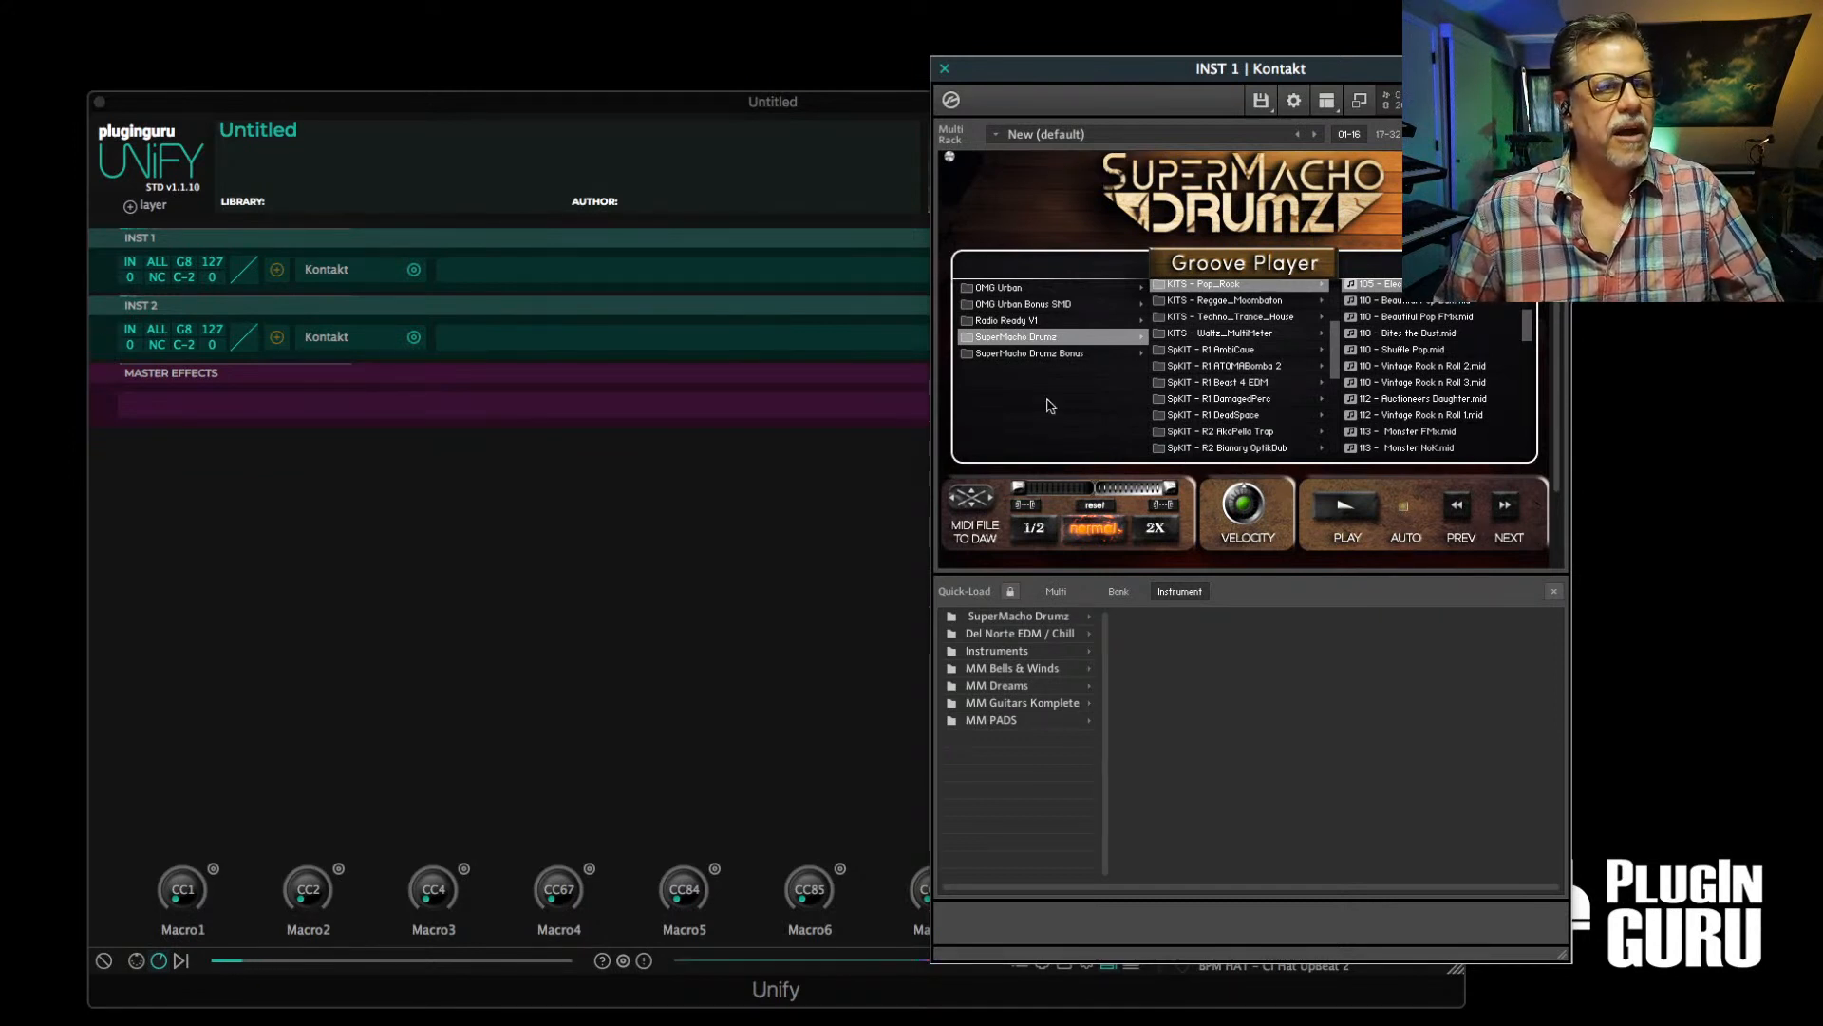
pyautogui.click(945, 69)
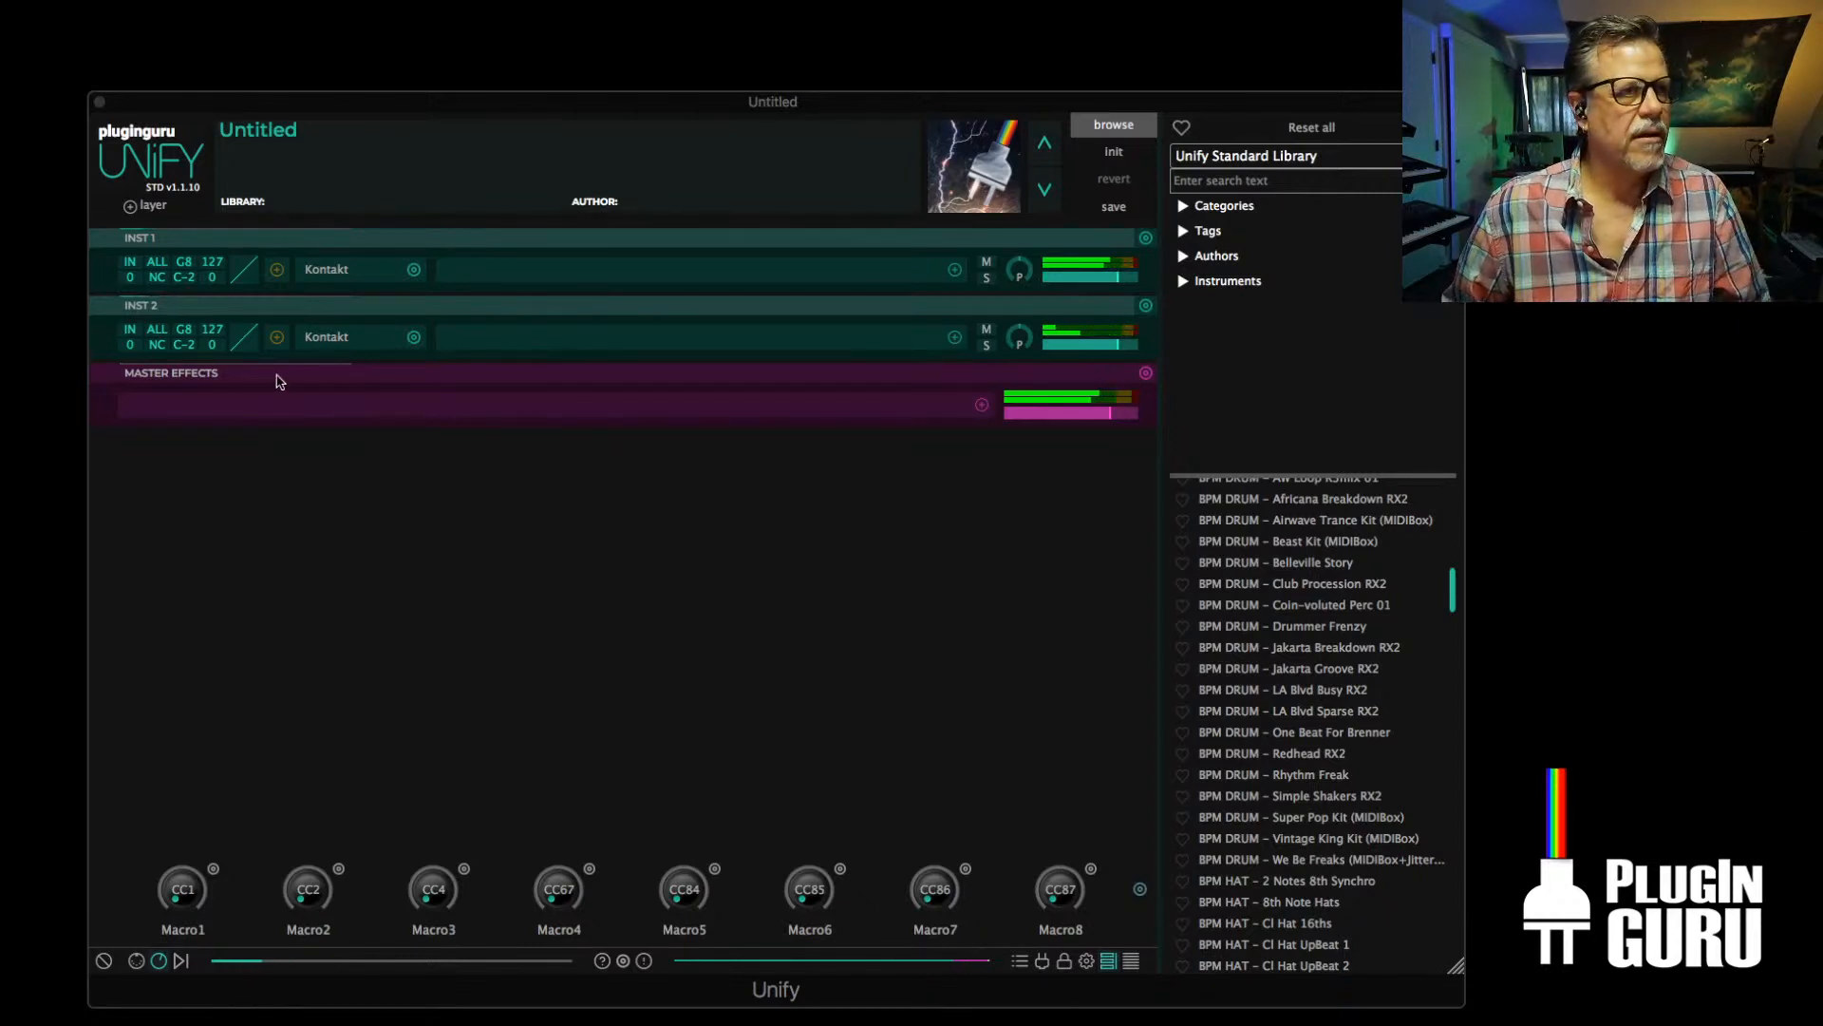
# Add a MIDIBox arpeggiator before Kontakt on INST 1 and set its library to Unify Standard Library
pyautogui.click(277, 269)
pyautogui.moveTo(384, 289)
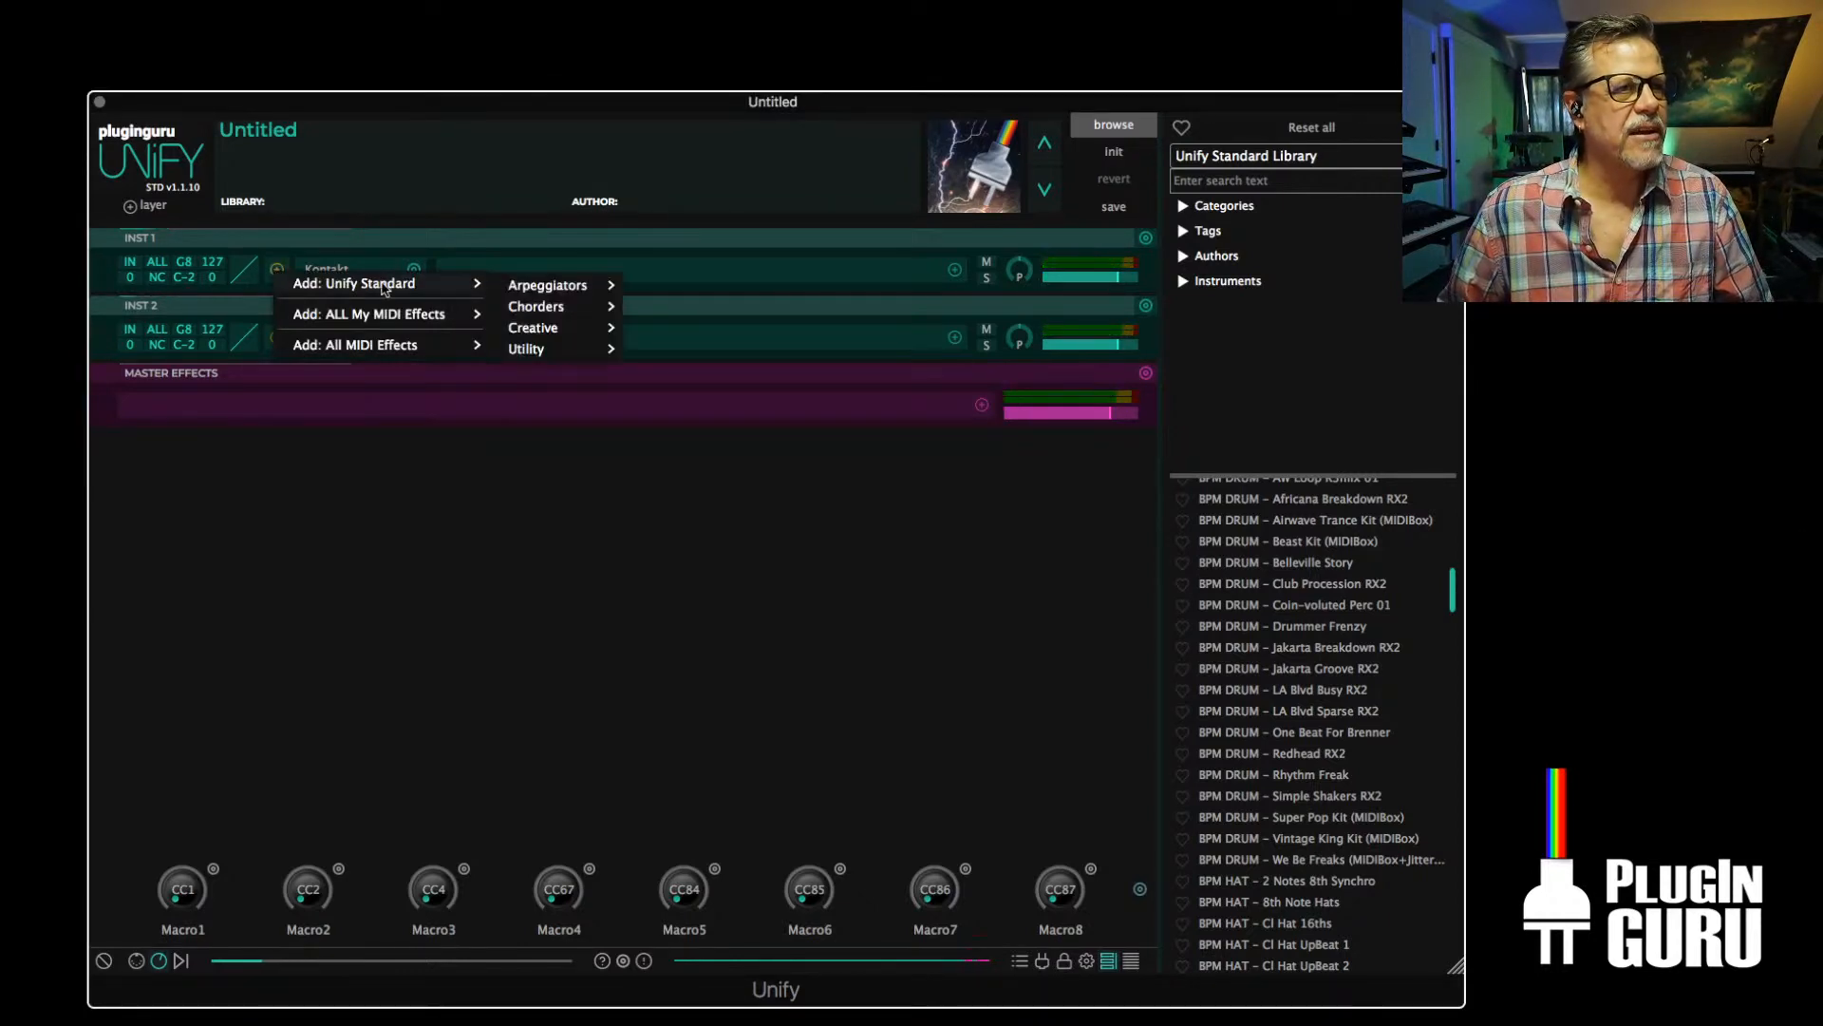
pyautogui.moveTo(503, 287)
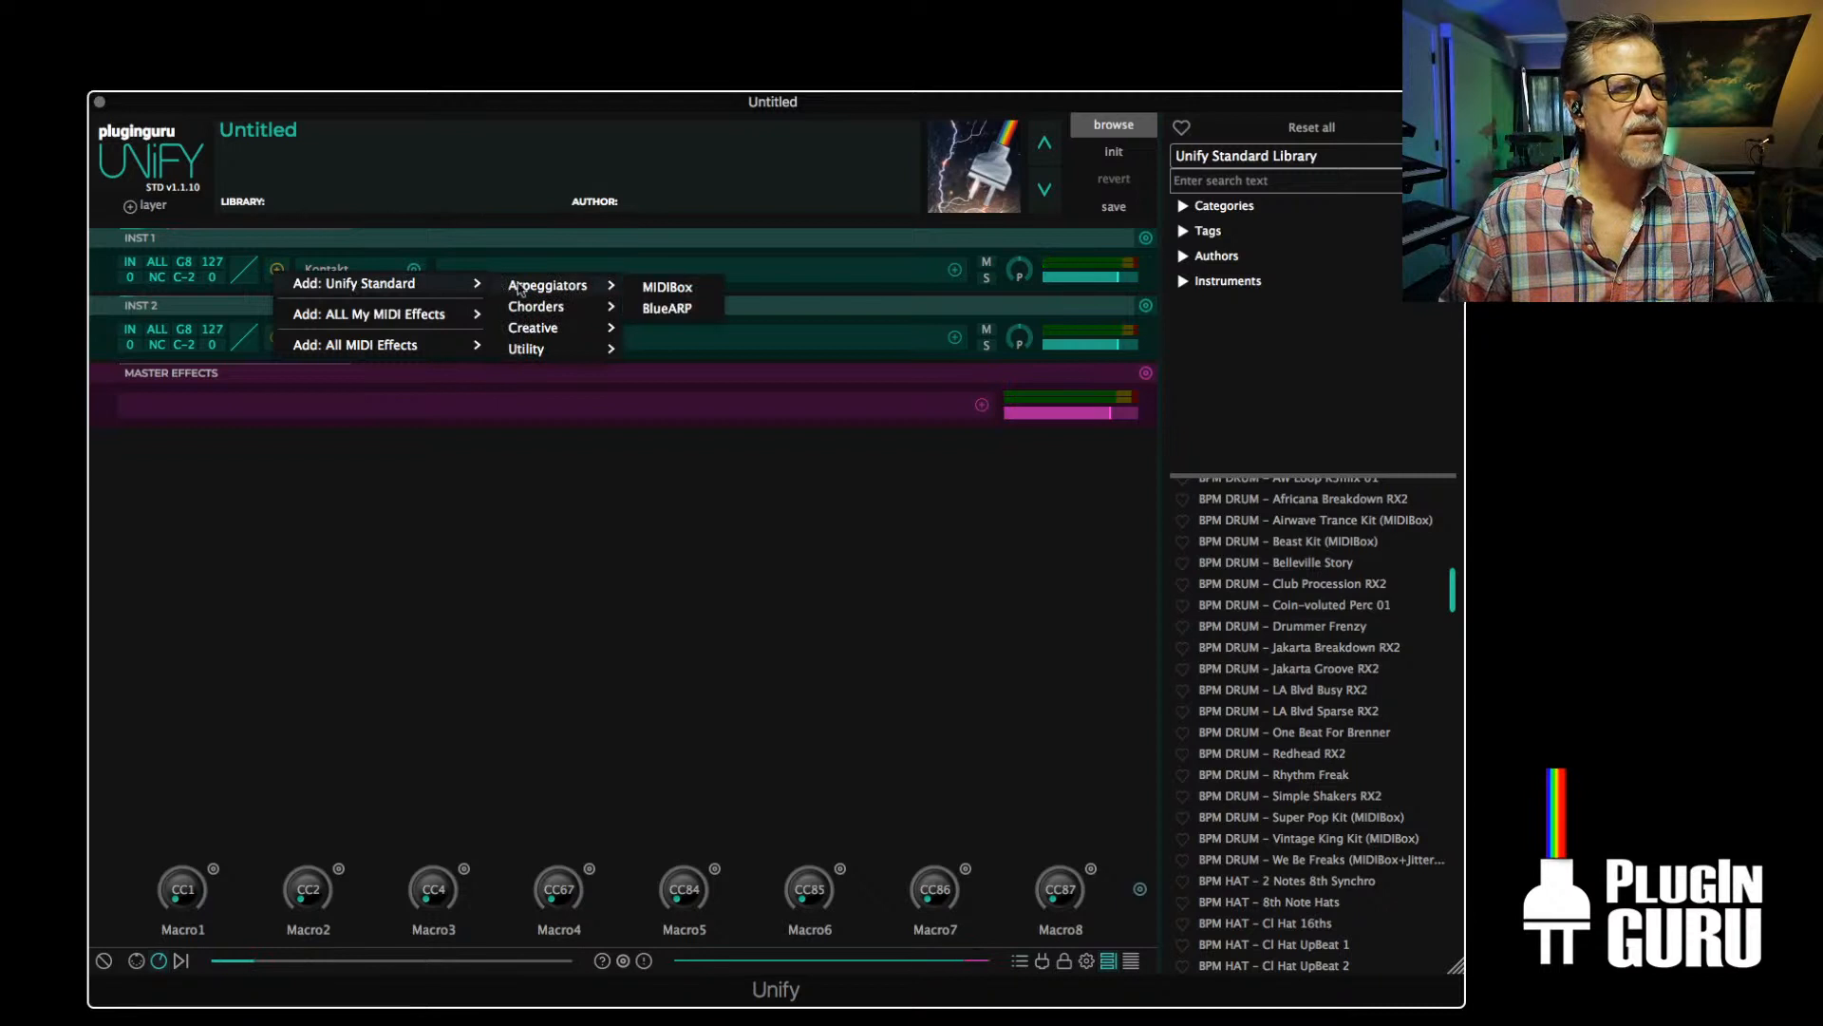
pyautogui.click(667, 287)
pyautogui.click(268, 175)
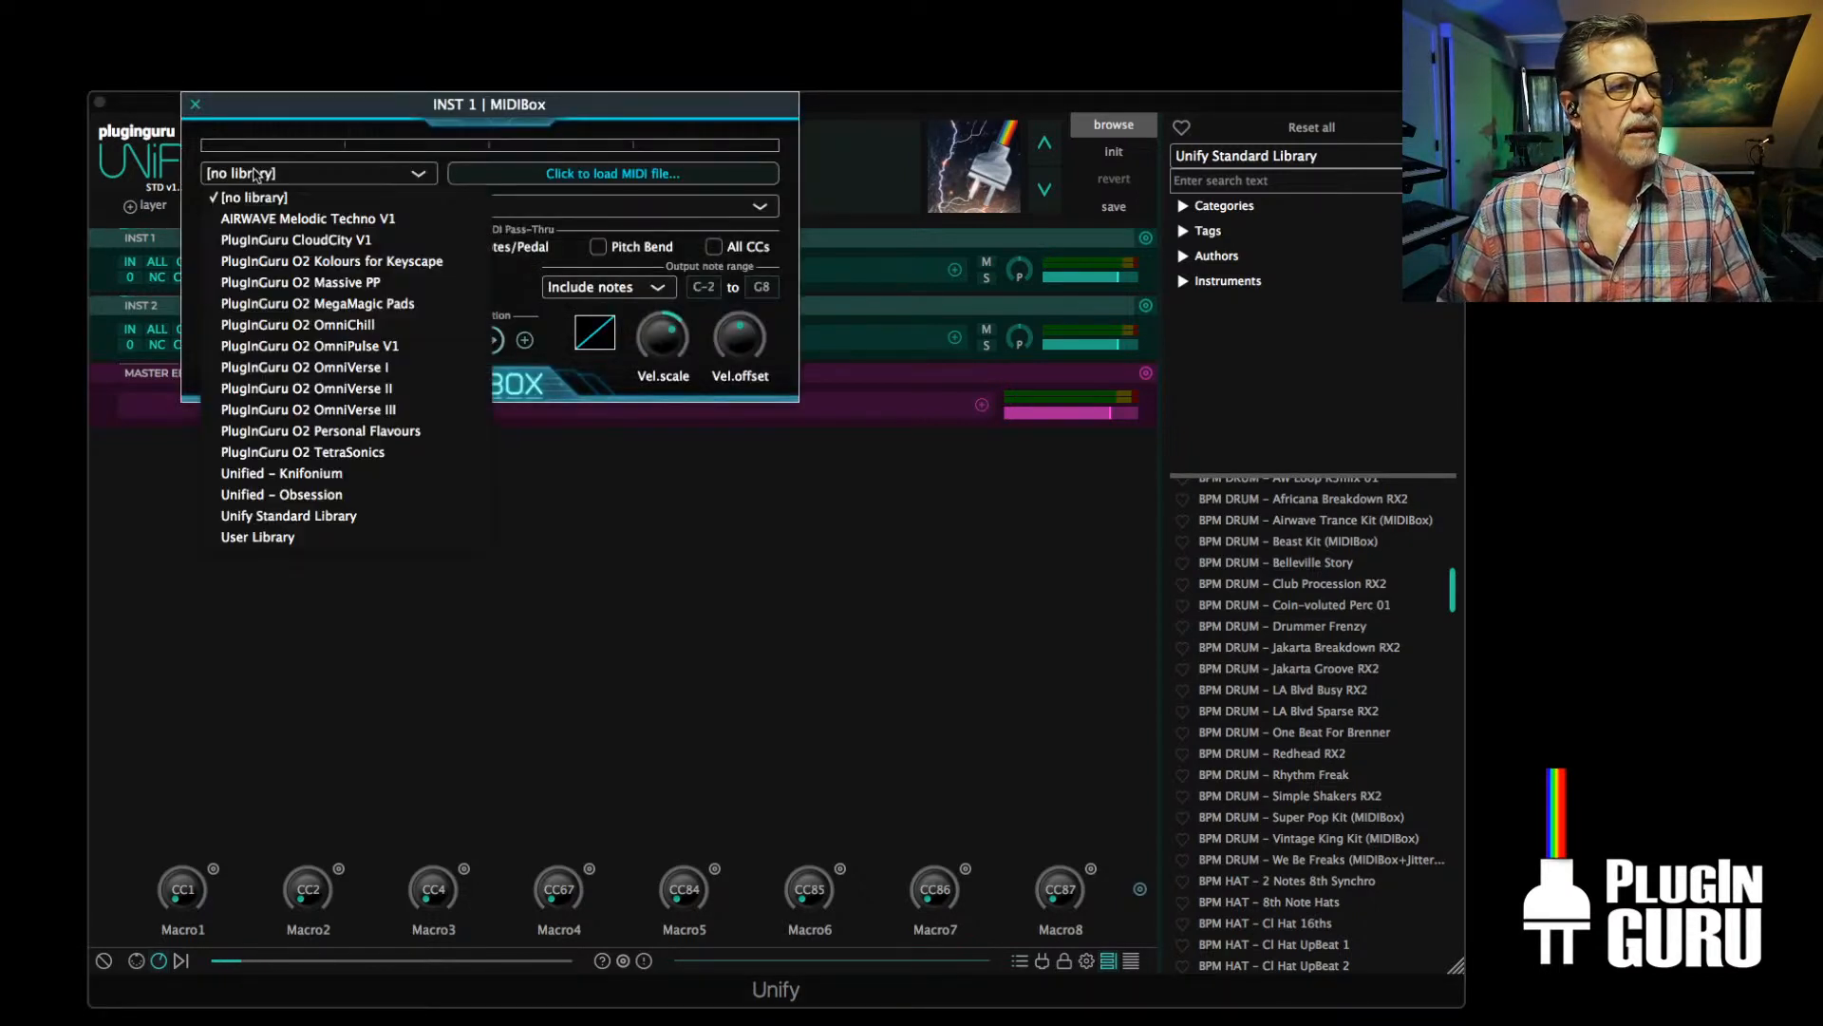
pyautogui.click(285, 518)
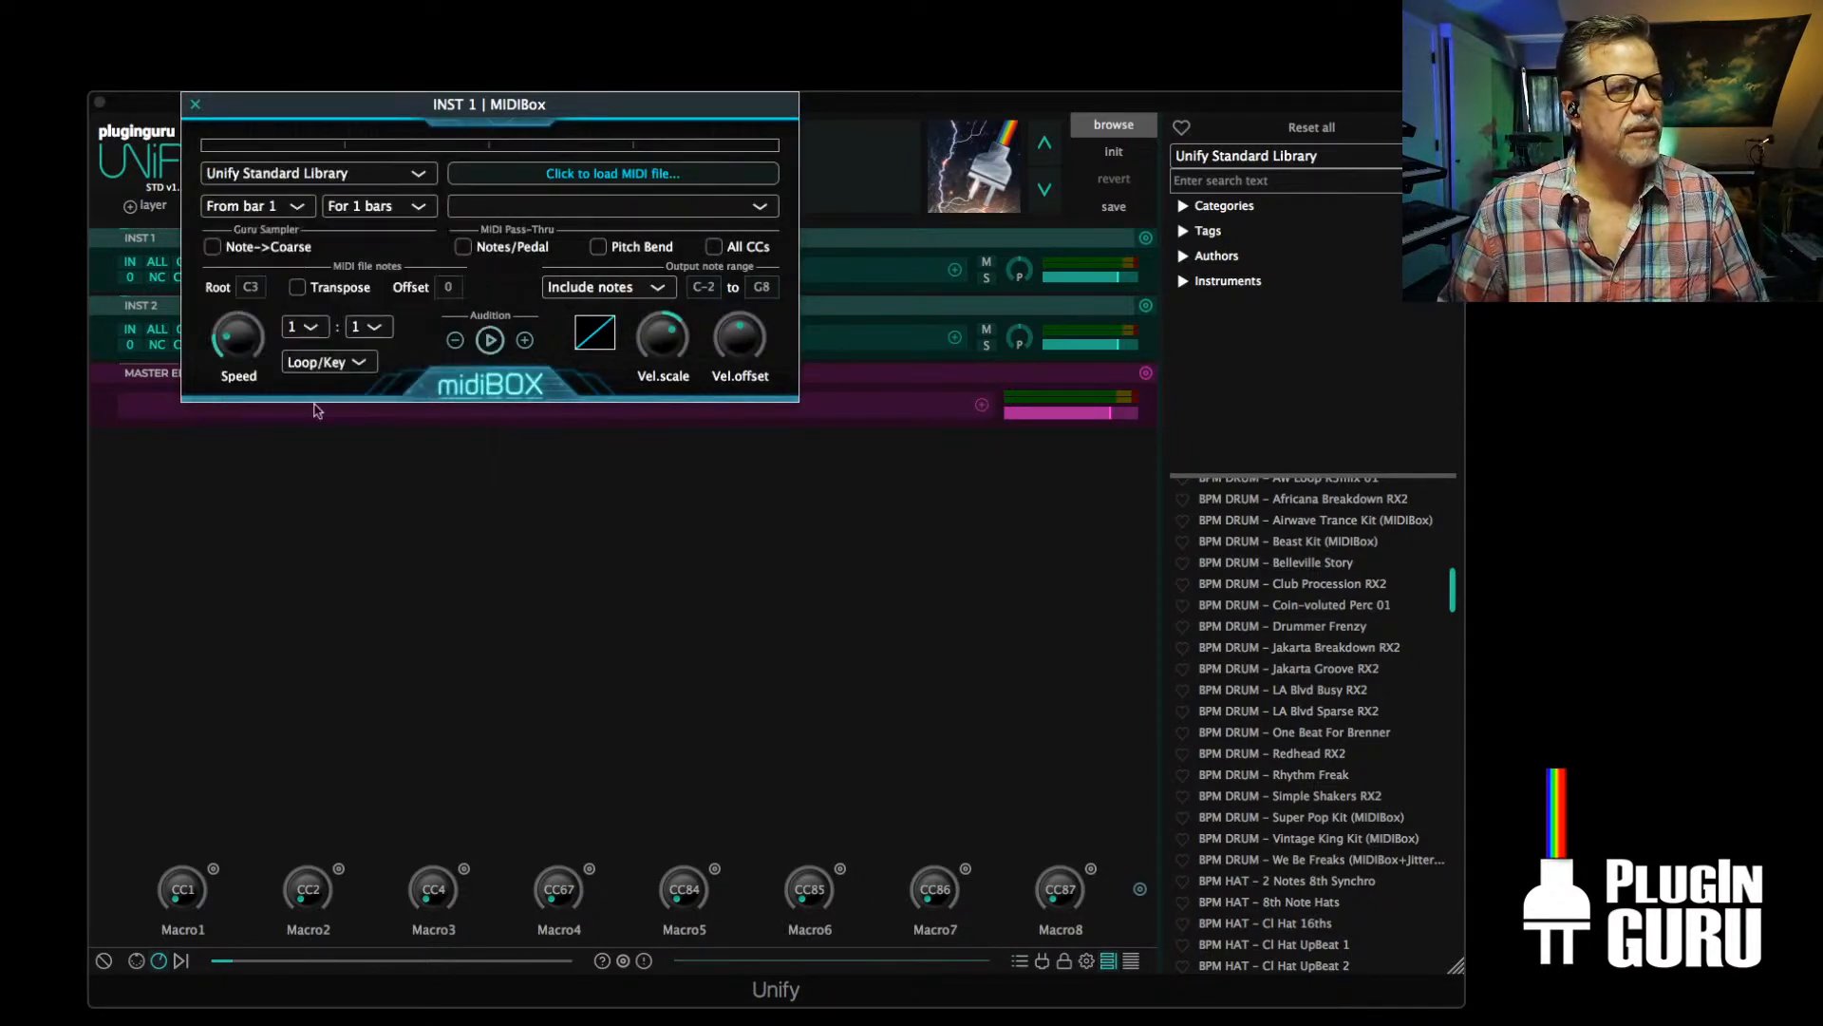
# Load 2 - Super Pop - Chillectro.mid from the Drum Kit - Super Pop Grooves folder into INST 1's MIDIBox
pyautogui.click(548, 177)
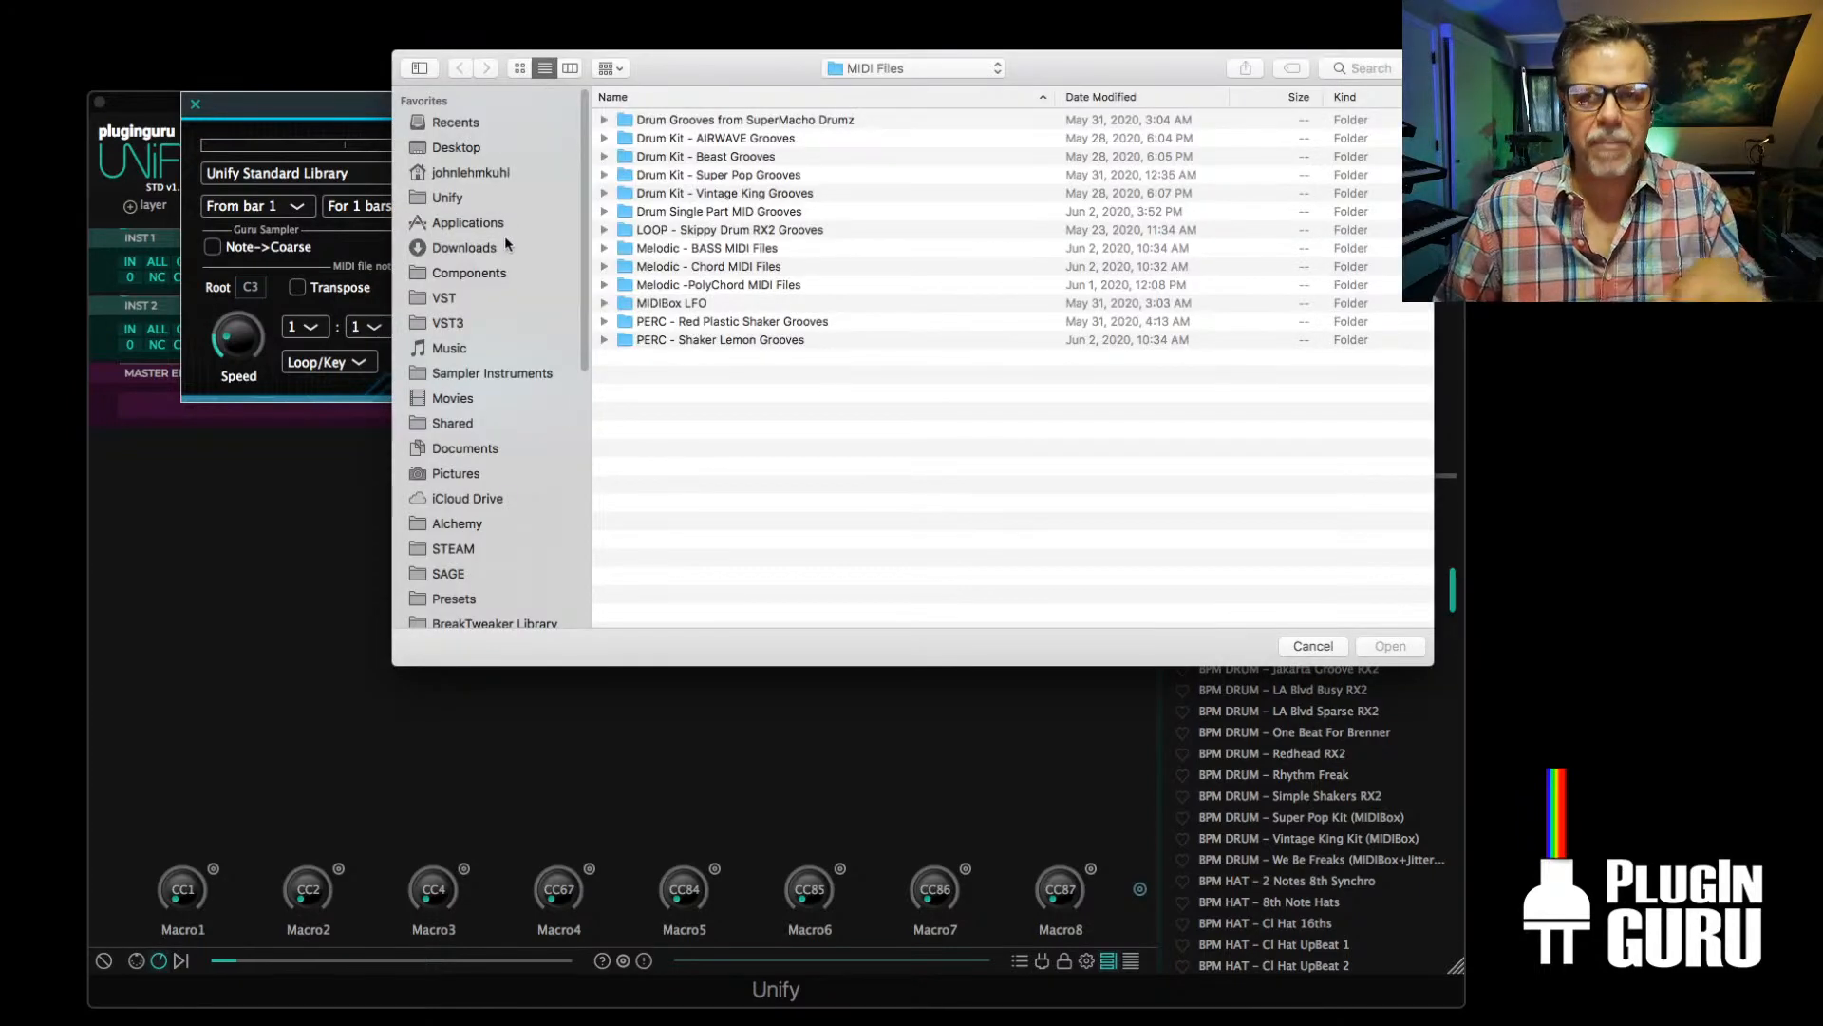
pyautogui.doubleClick(707, 178)
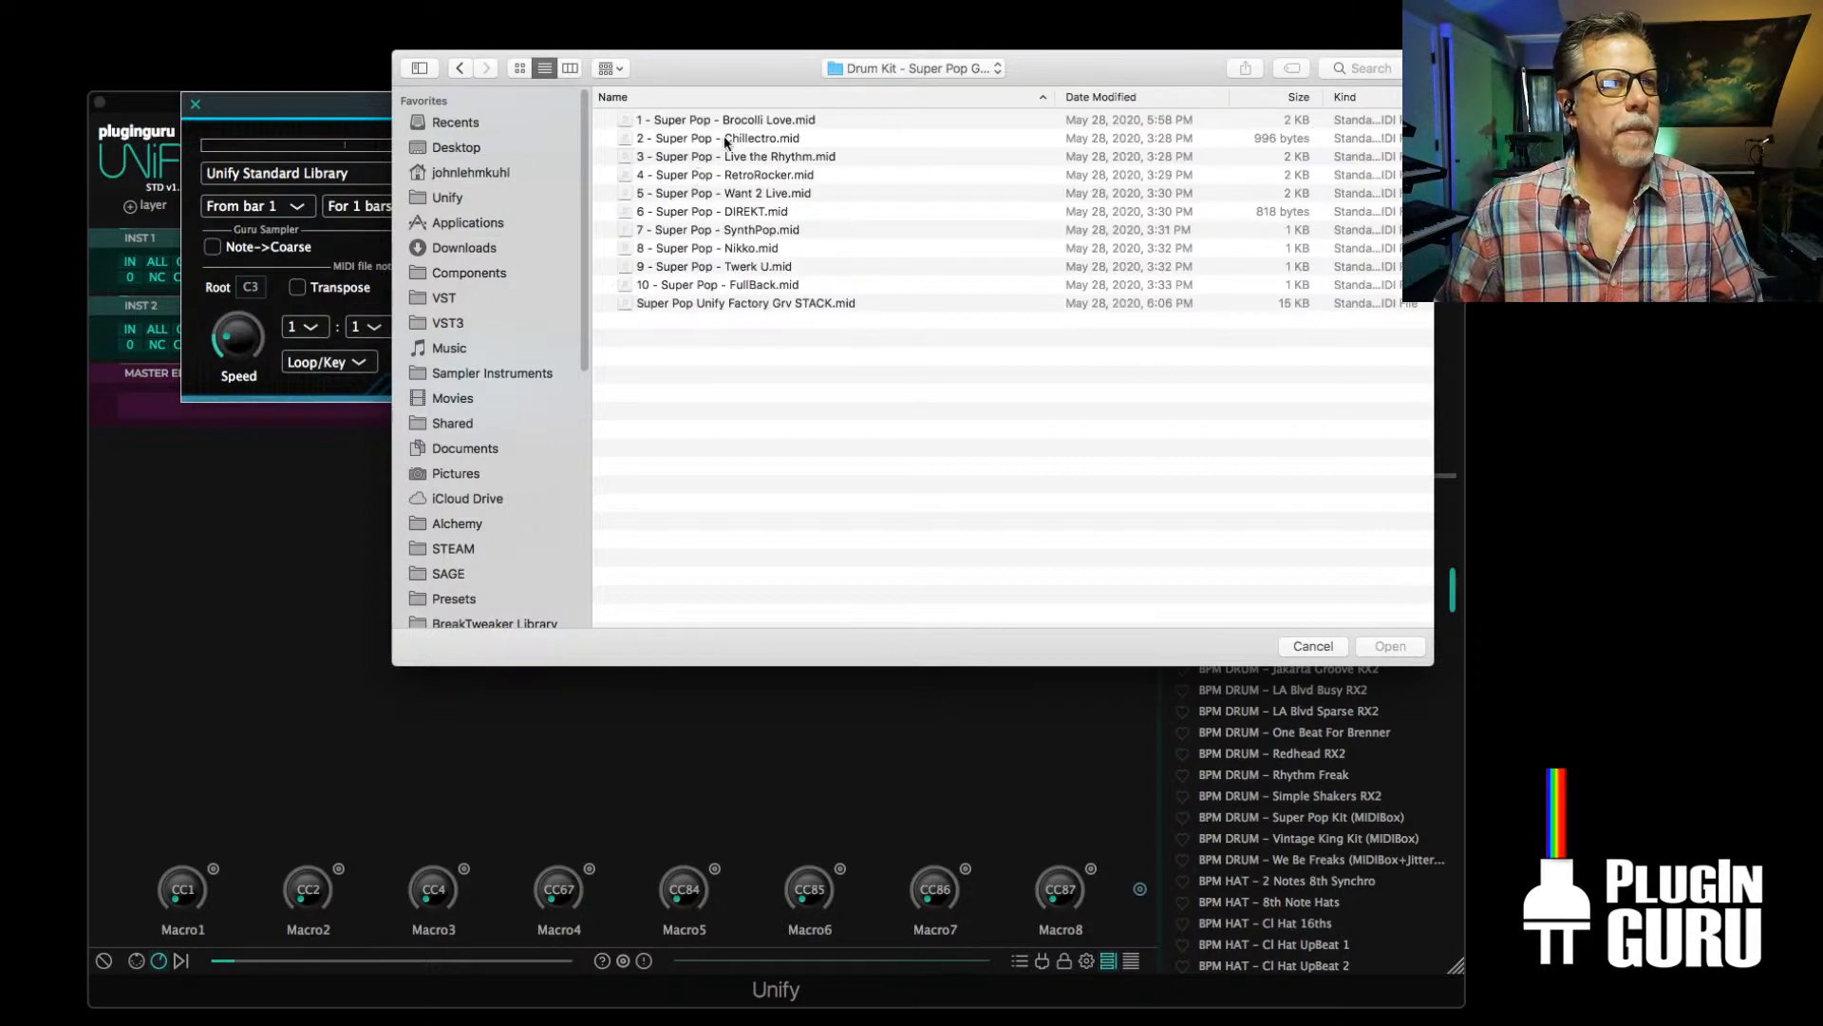
pyautogui.click(726, 138)
pyautogui.doubleClick(726, 138)
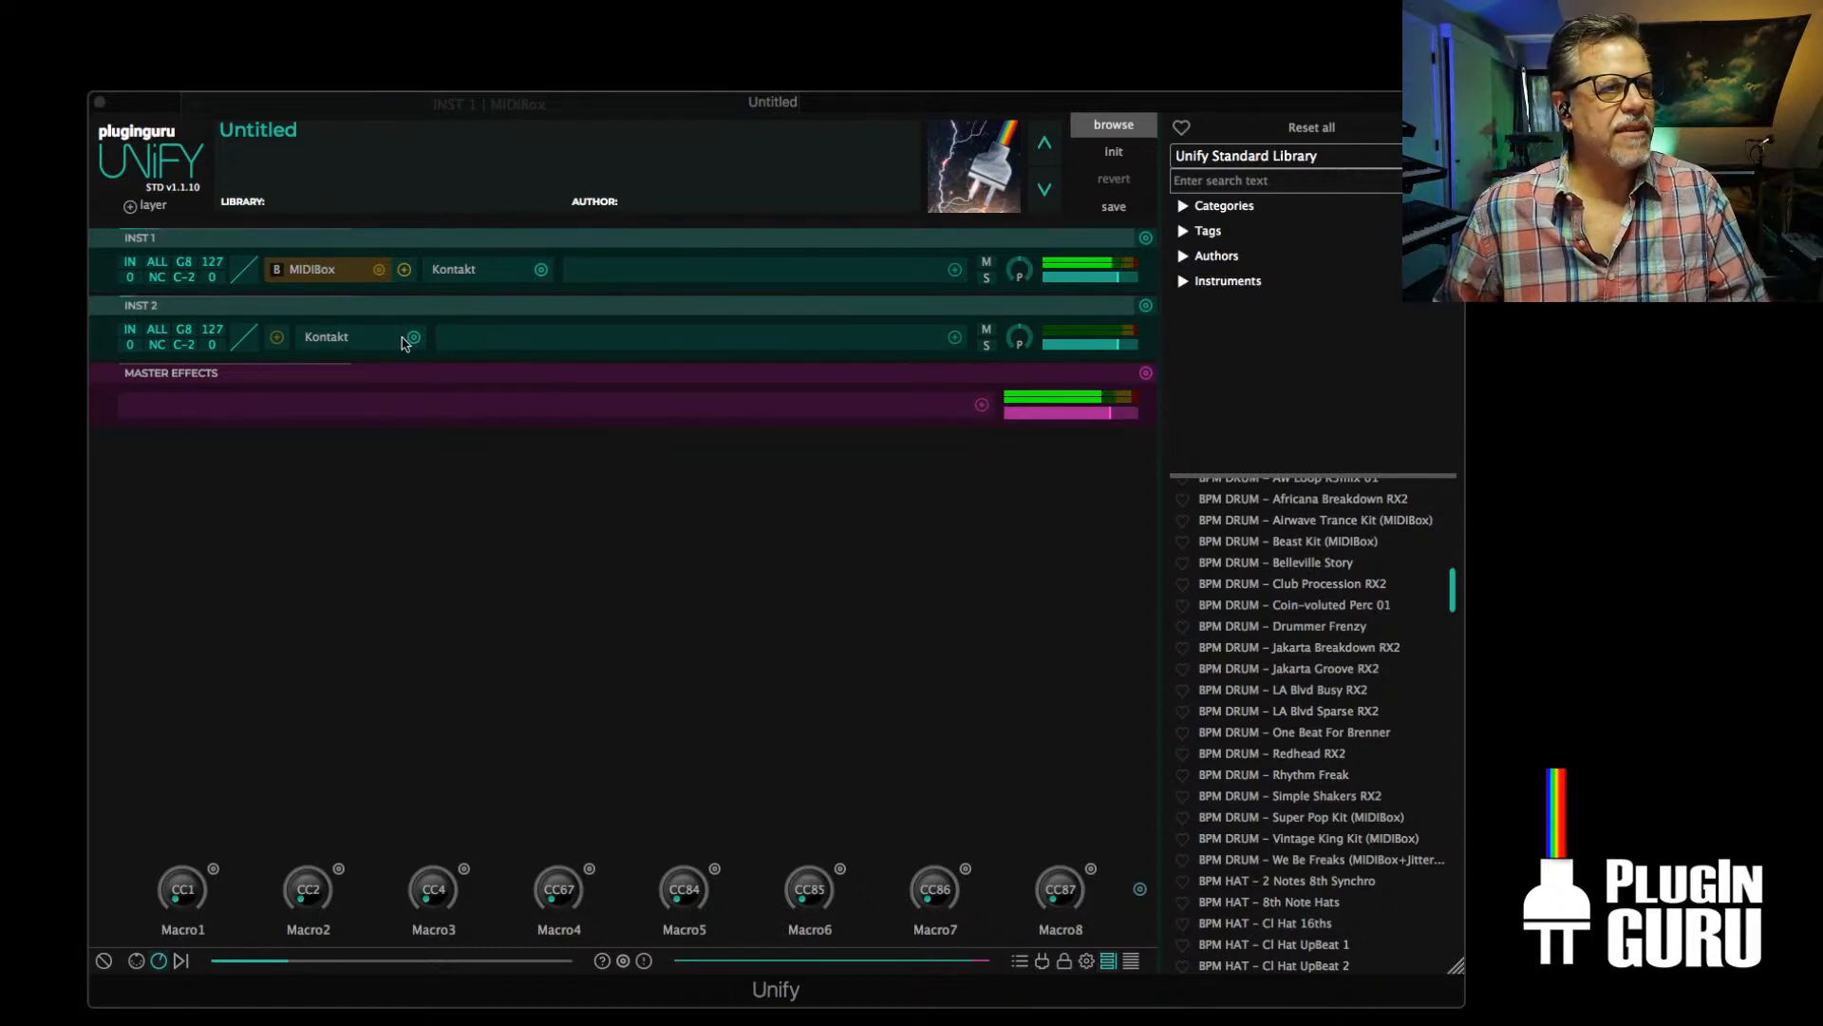
# Add a MIDIBox arpeggiator before Kontakt on INST 2 and set its library to Unify Standard Library
pyautogui.click(281, 339)
pyautogui.moveTo(399, 350)
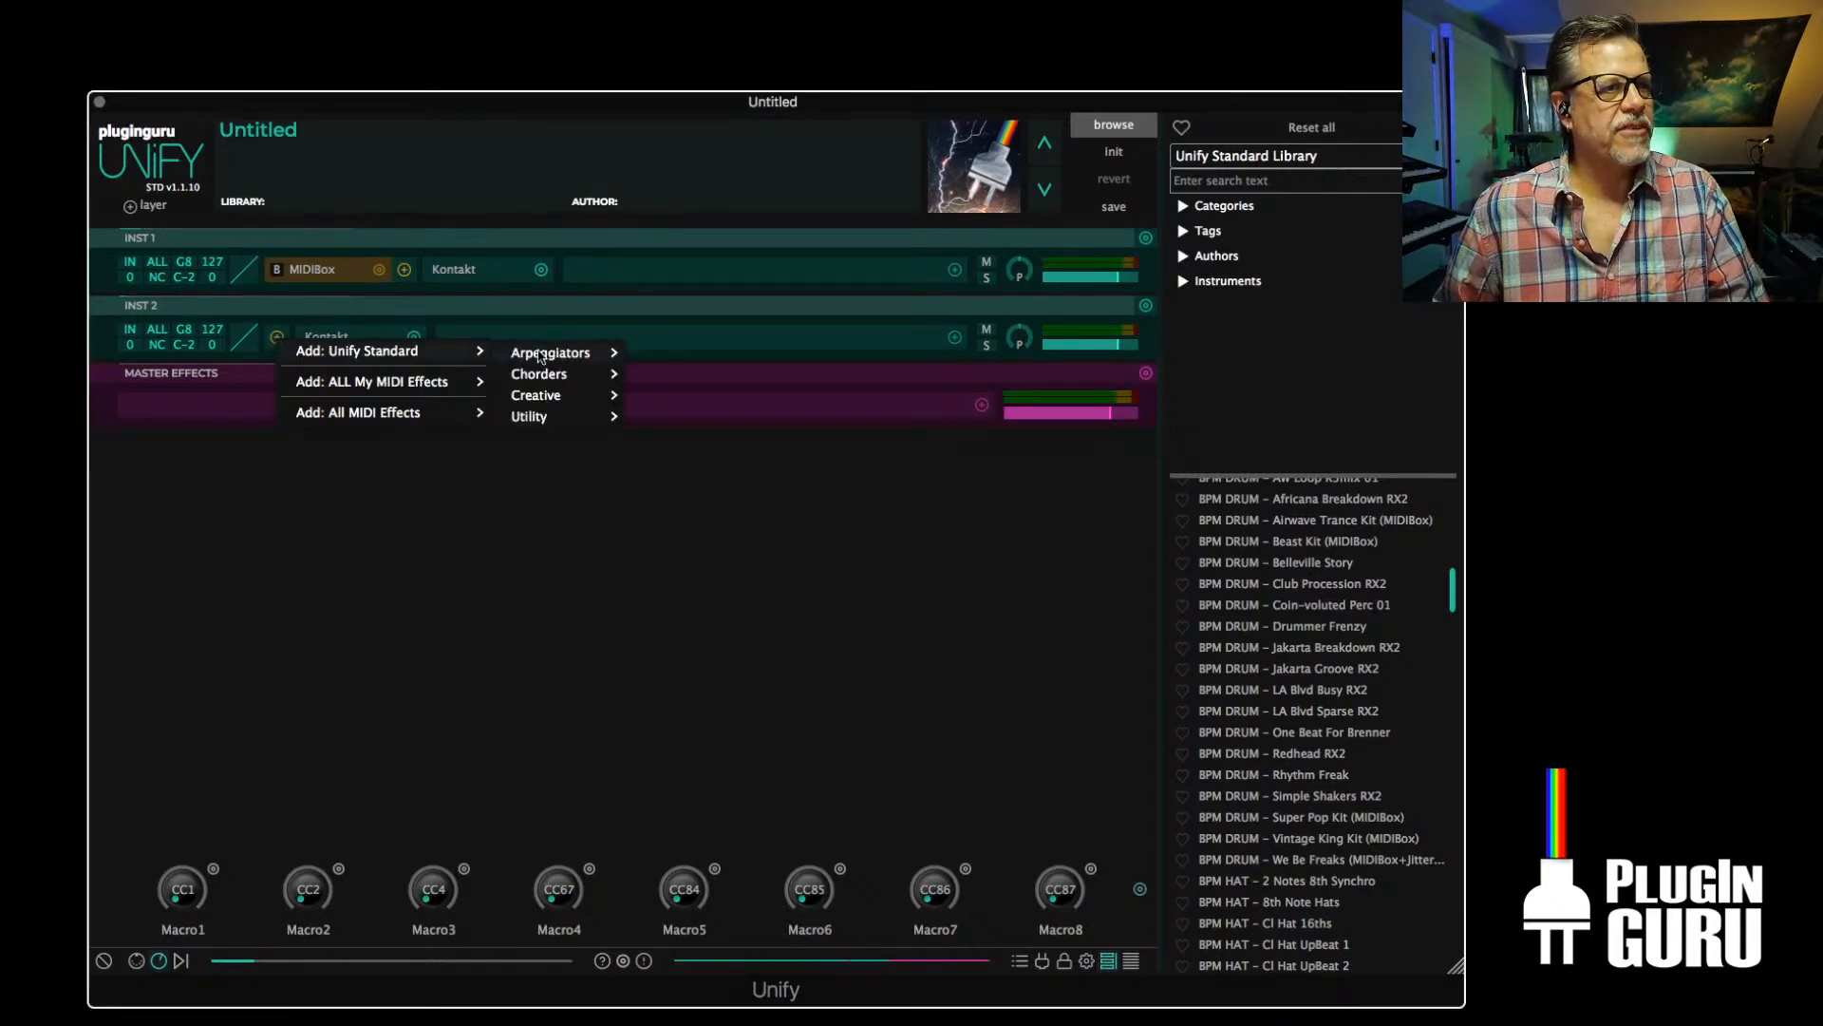
pyautogui.moveTo(560, 350)
pyautogui.click(675, 359)
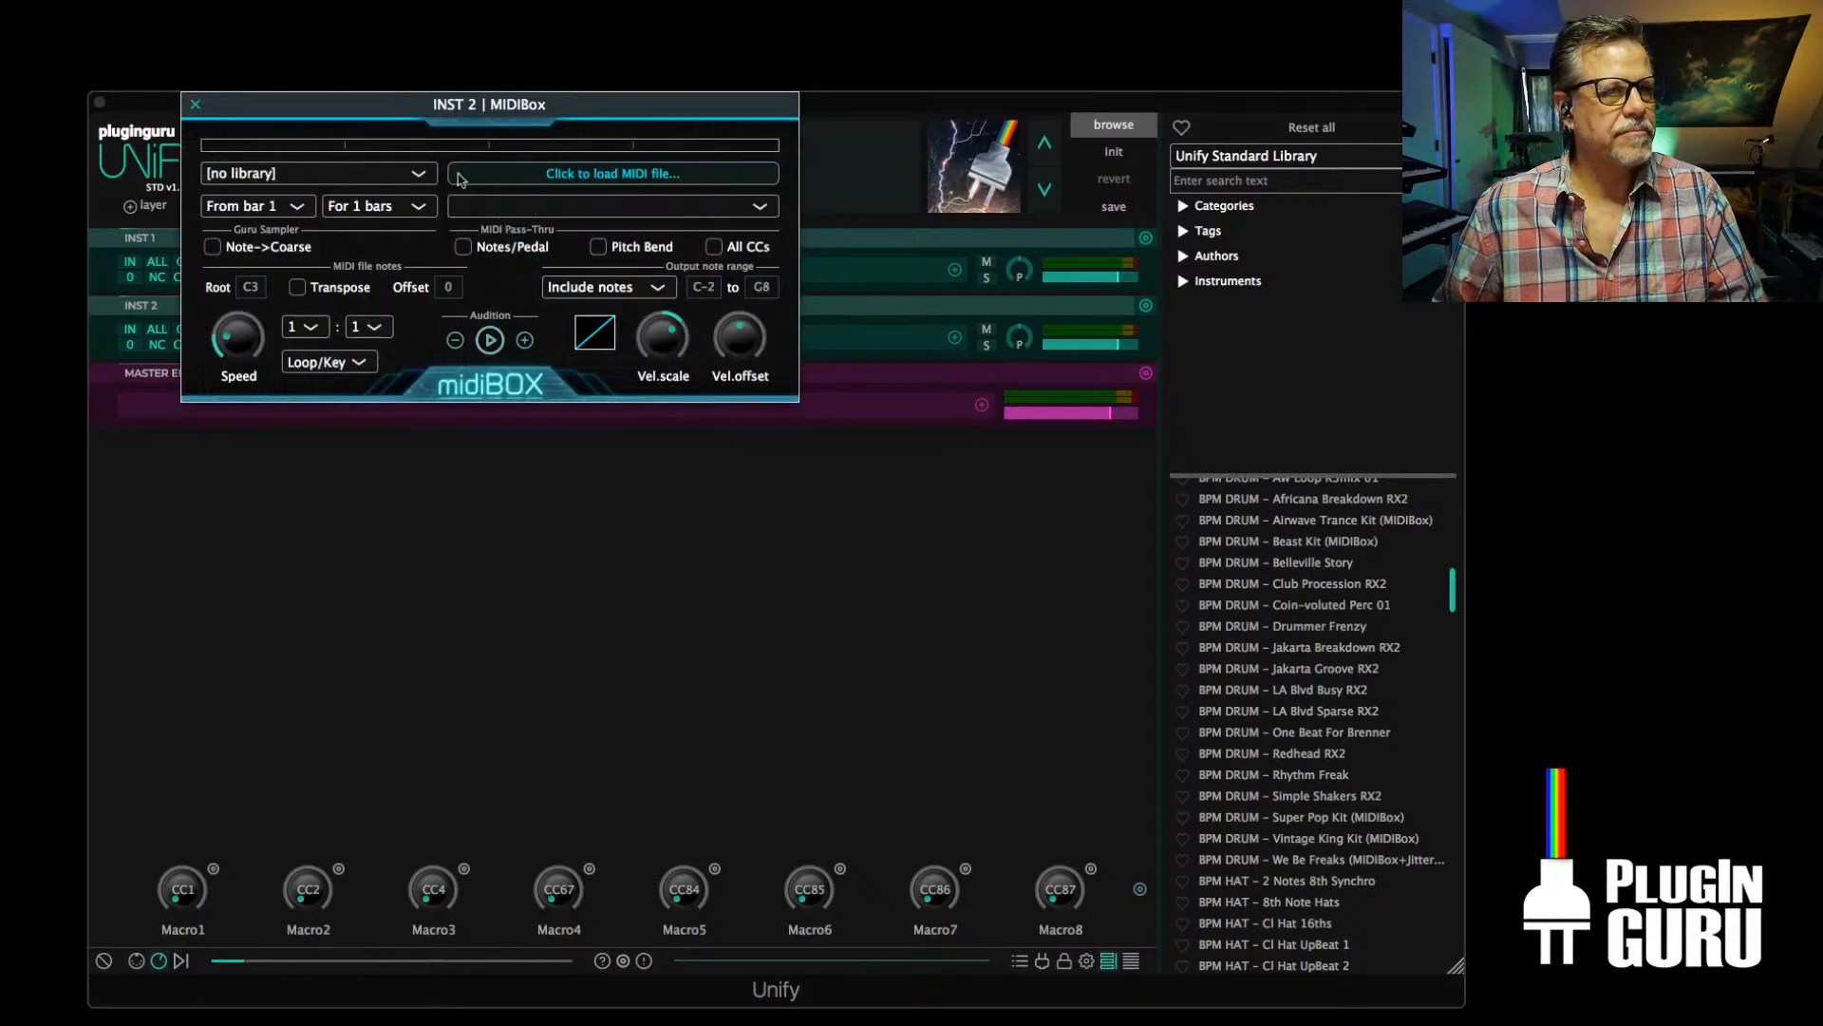
pyautogui.click(278, 177)
pyautogui.click(296, 518)
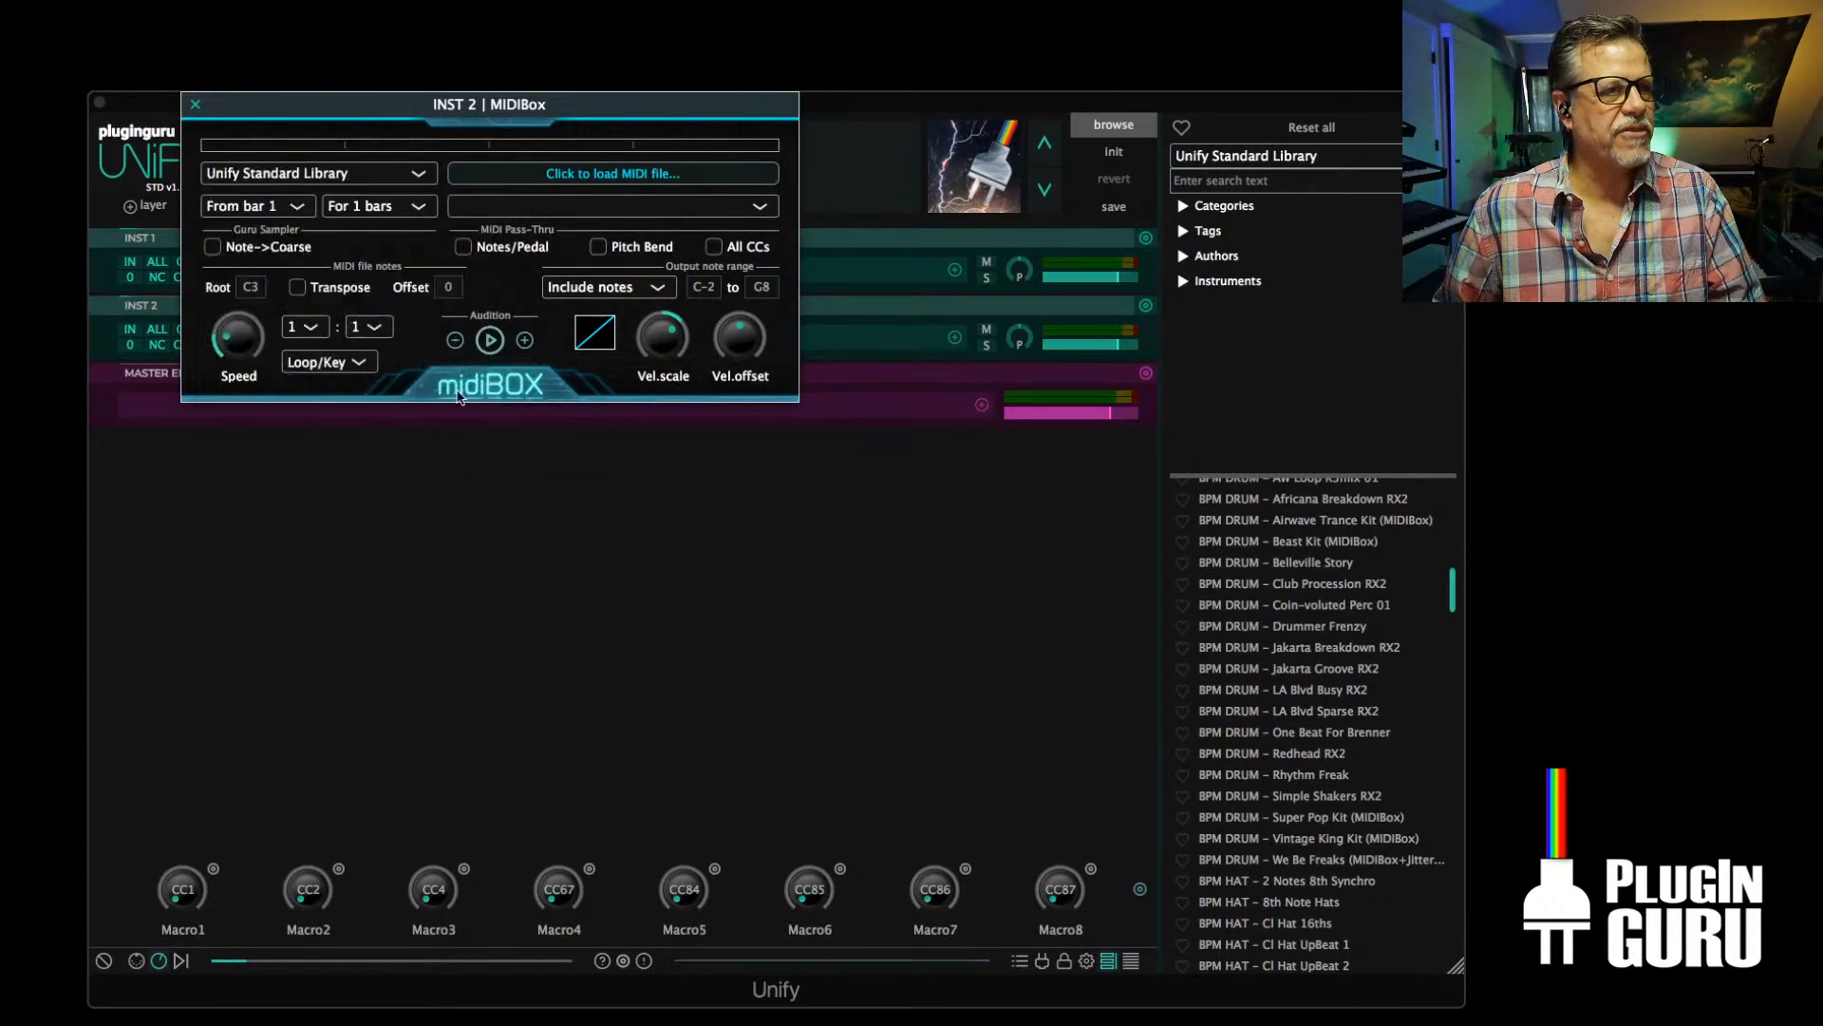
# Load 10 - Vintage King - FullBack.mid from Drum Kit - Vintage King Grooves into INST 2's MIDIBox, and close both MIDIBox windows
pyautogui.click(561, 173)
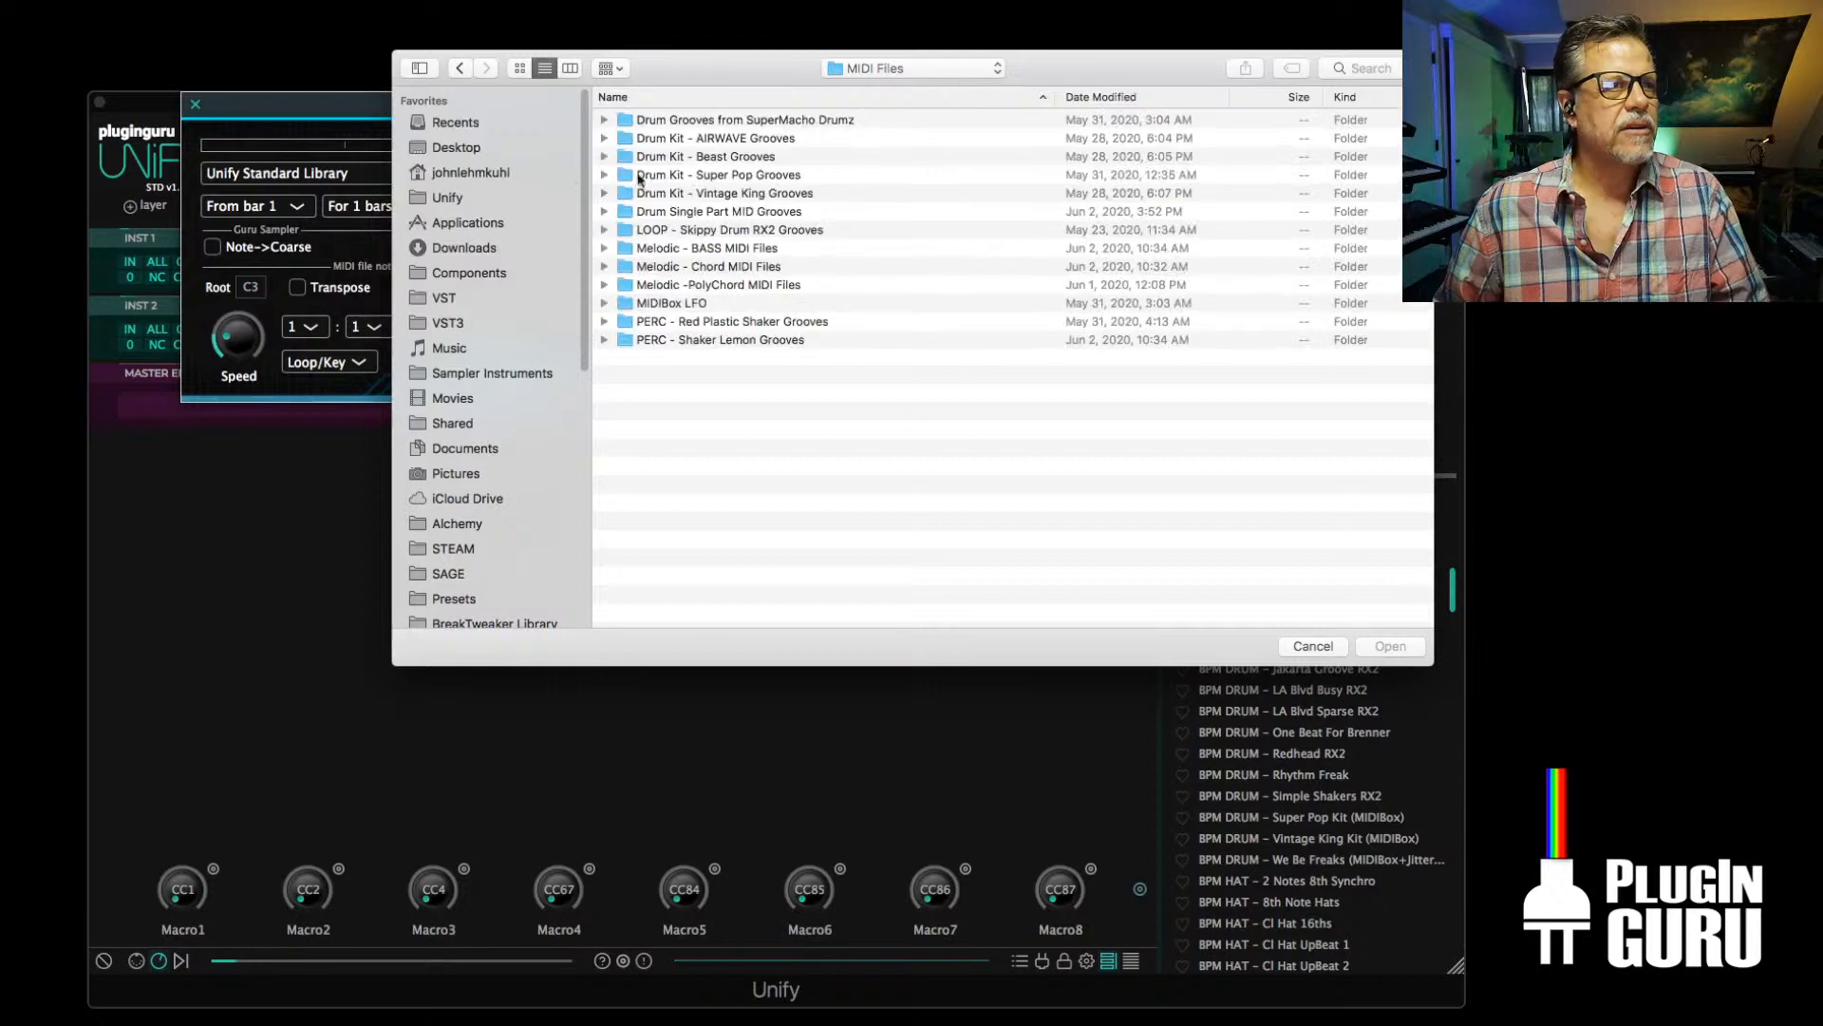
pyautogui.doubleClick(724, 194)
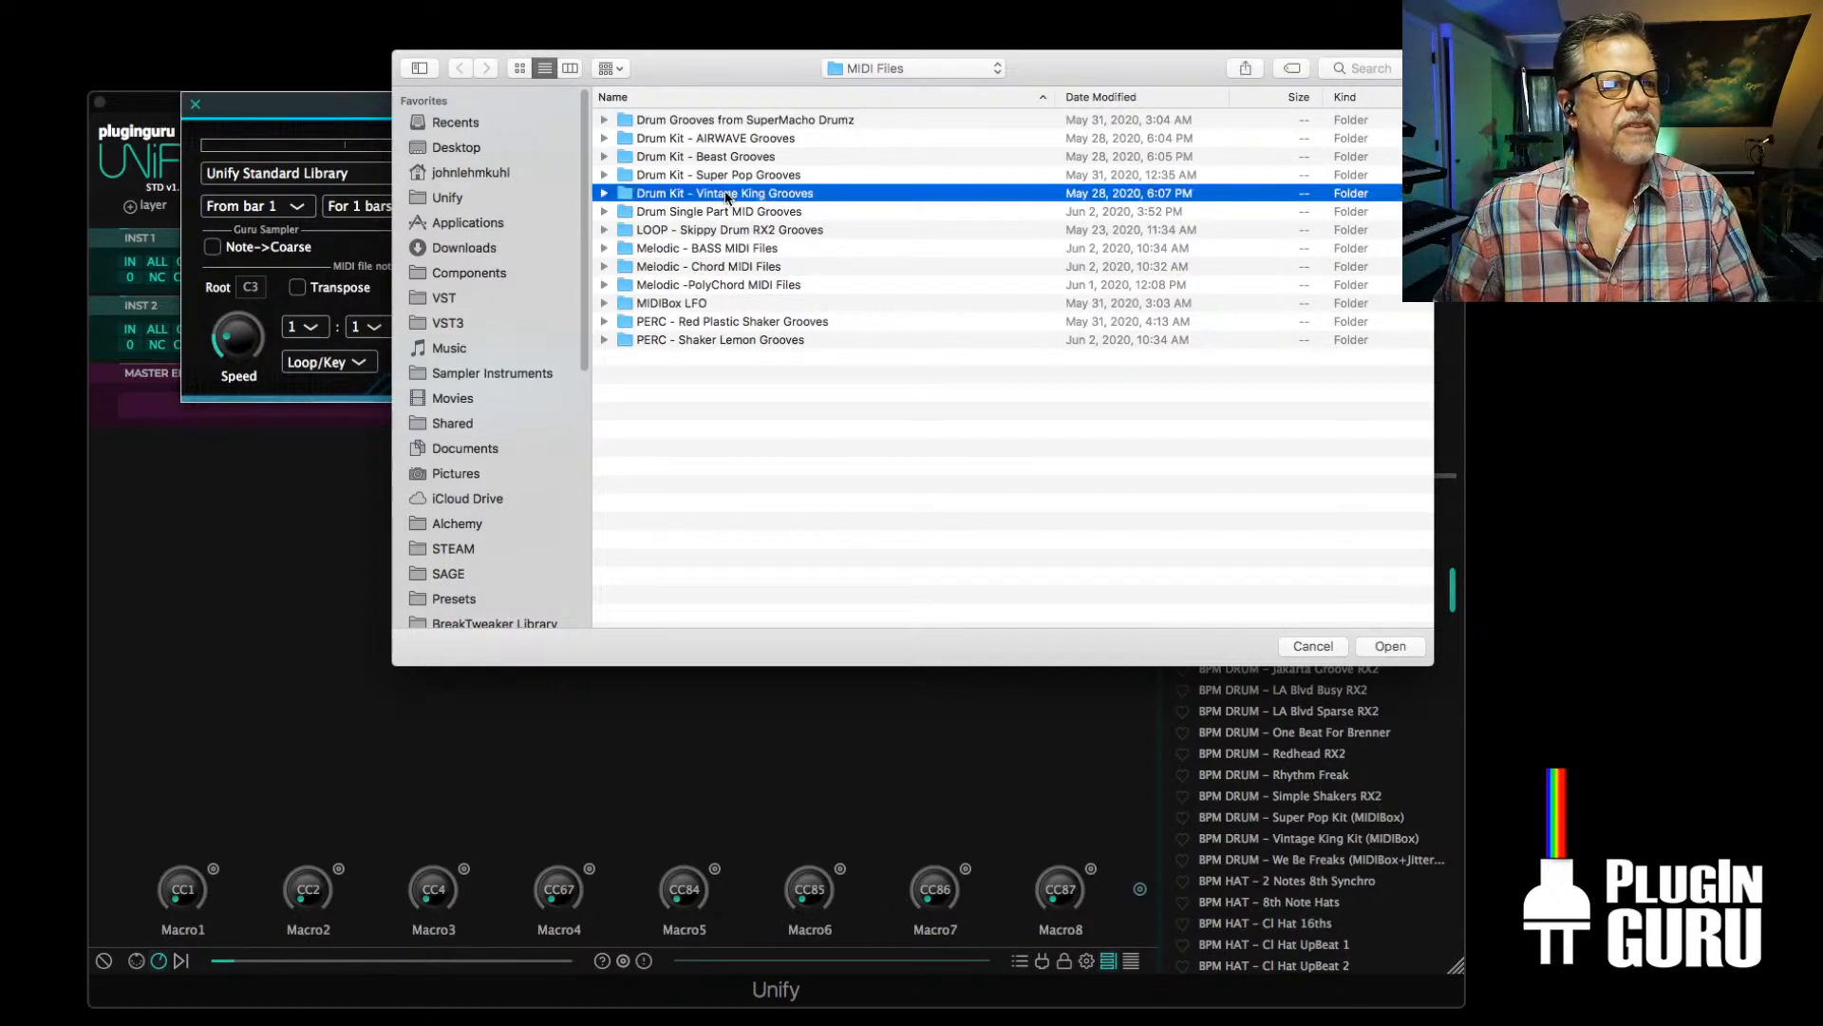
pyautogui.doubleClick(766, 285)
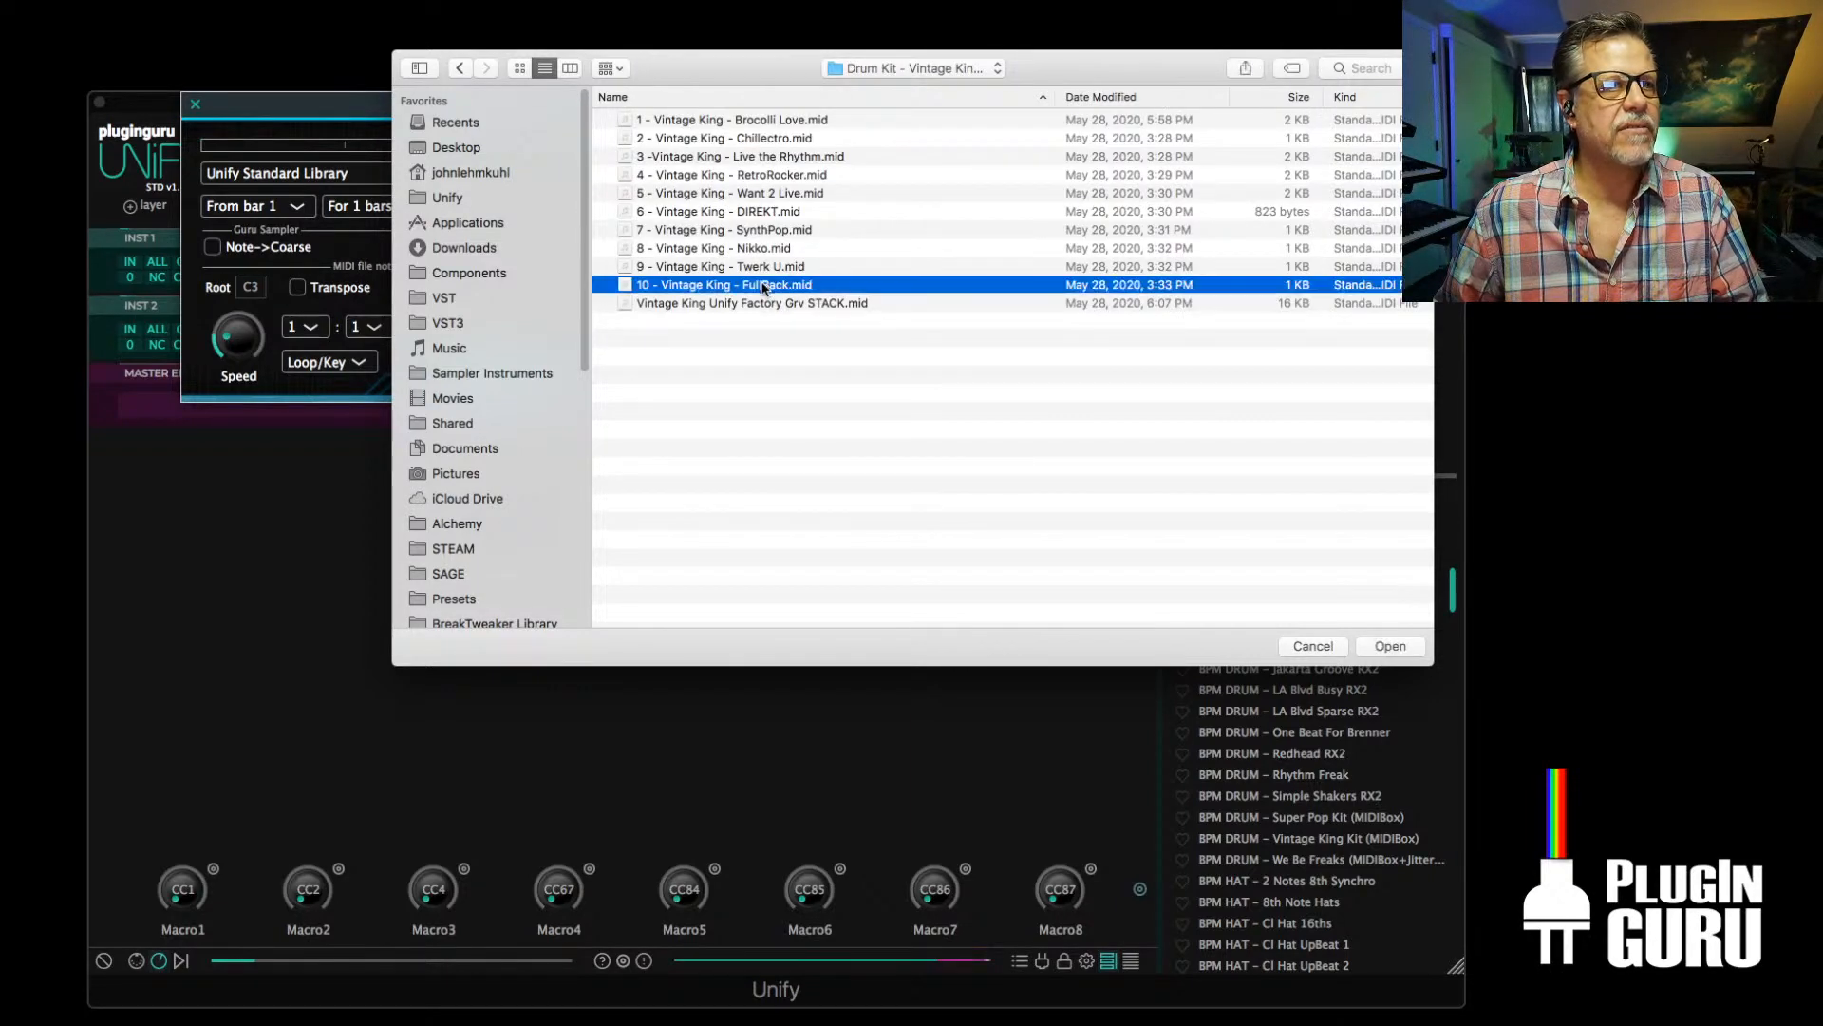
pyautogui.click(194, 105)
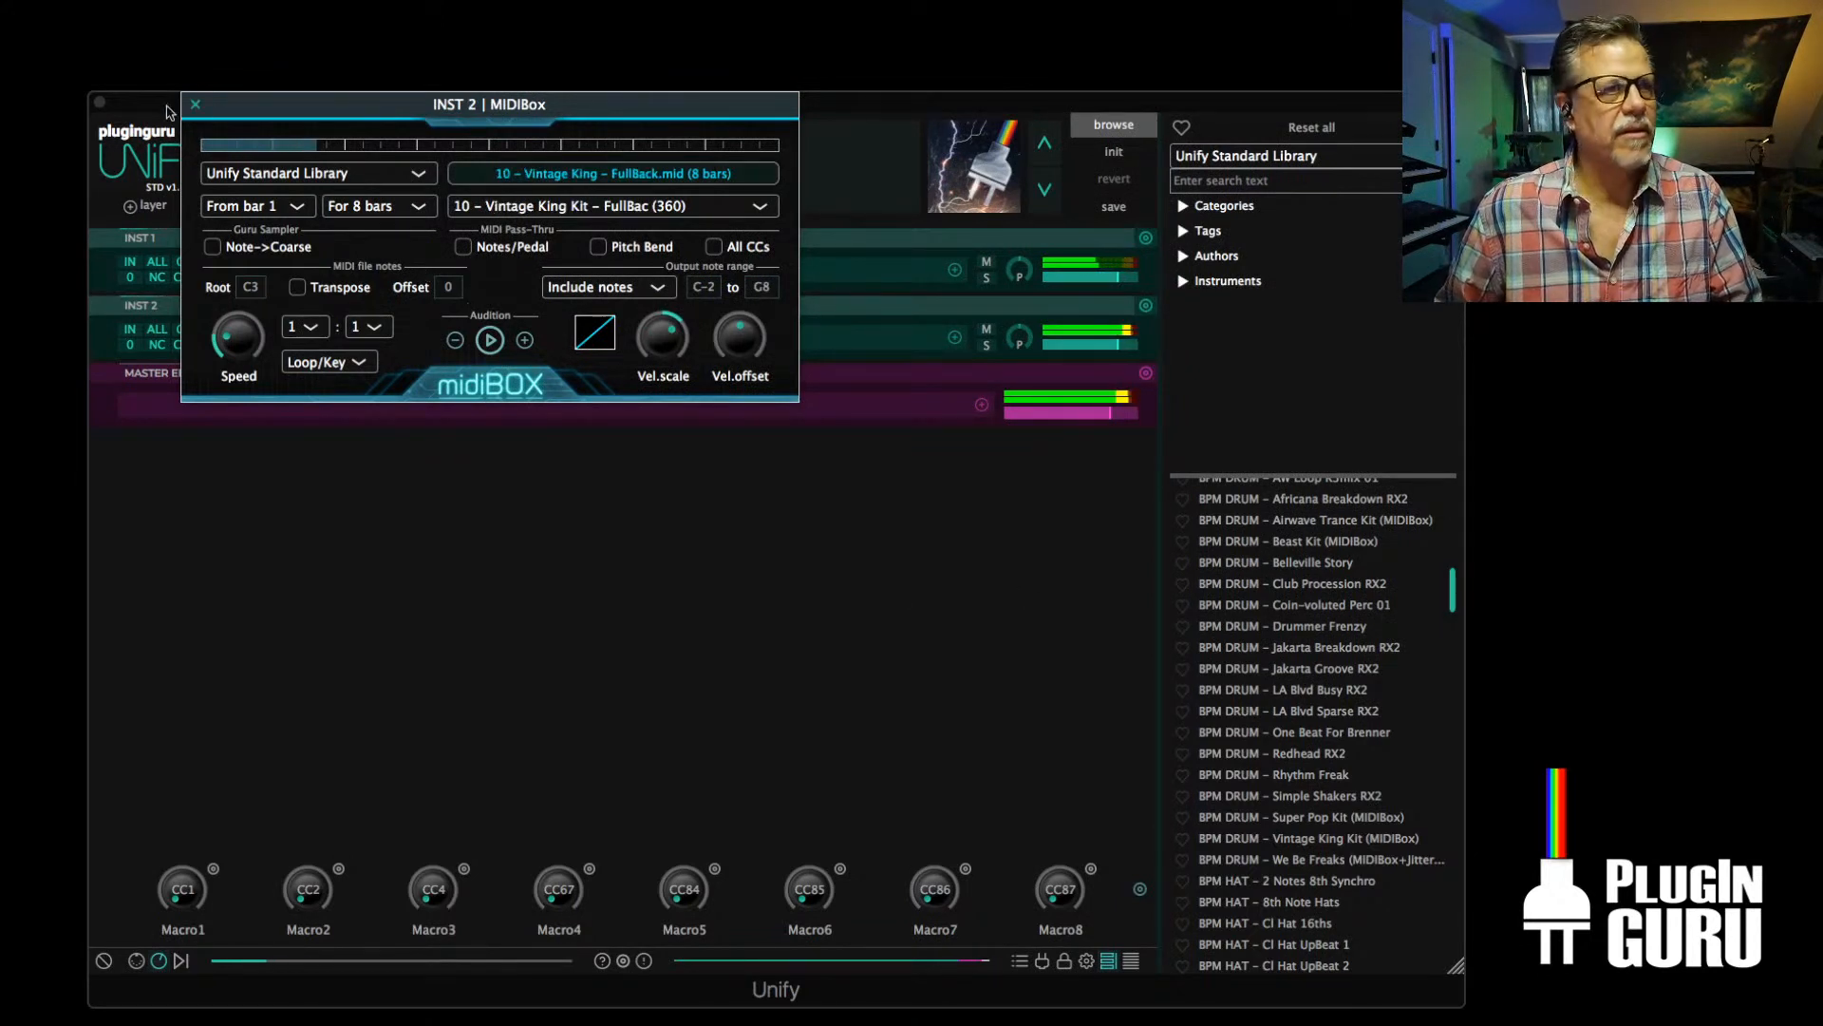
pyautogui.click(195, 104)
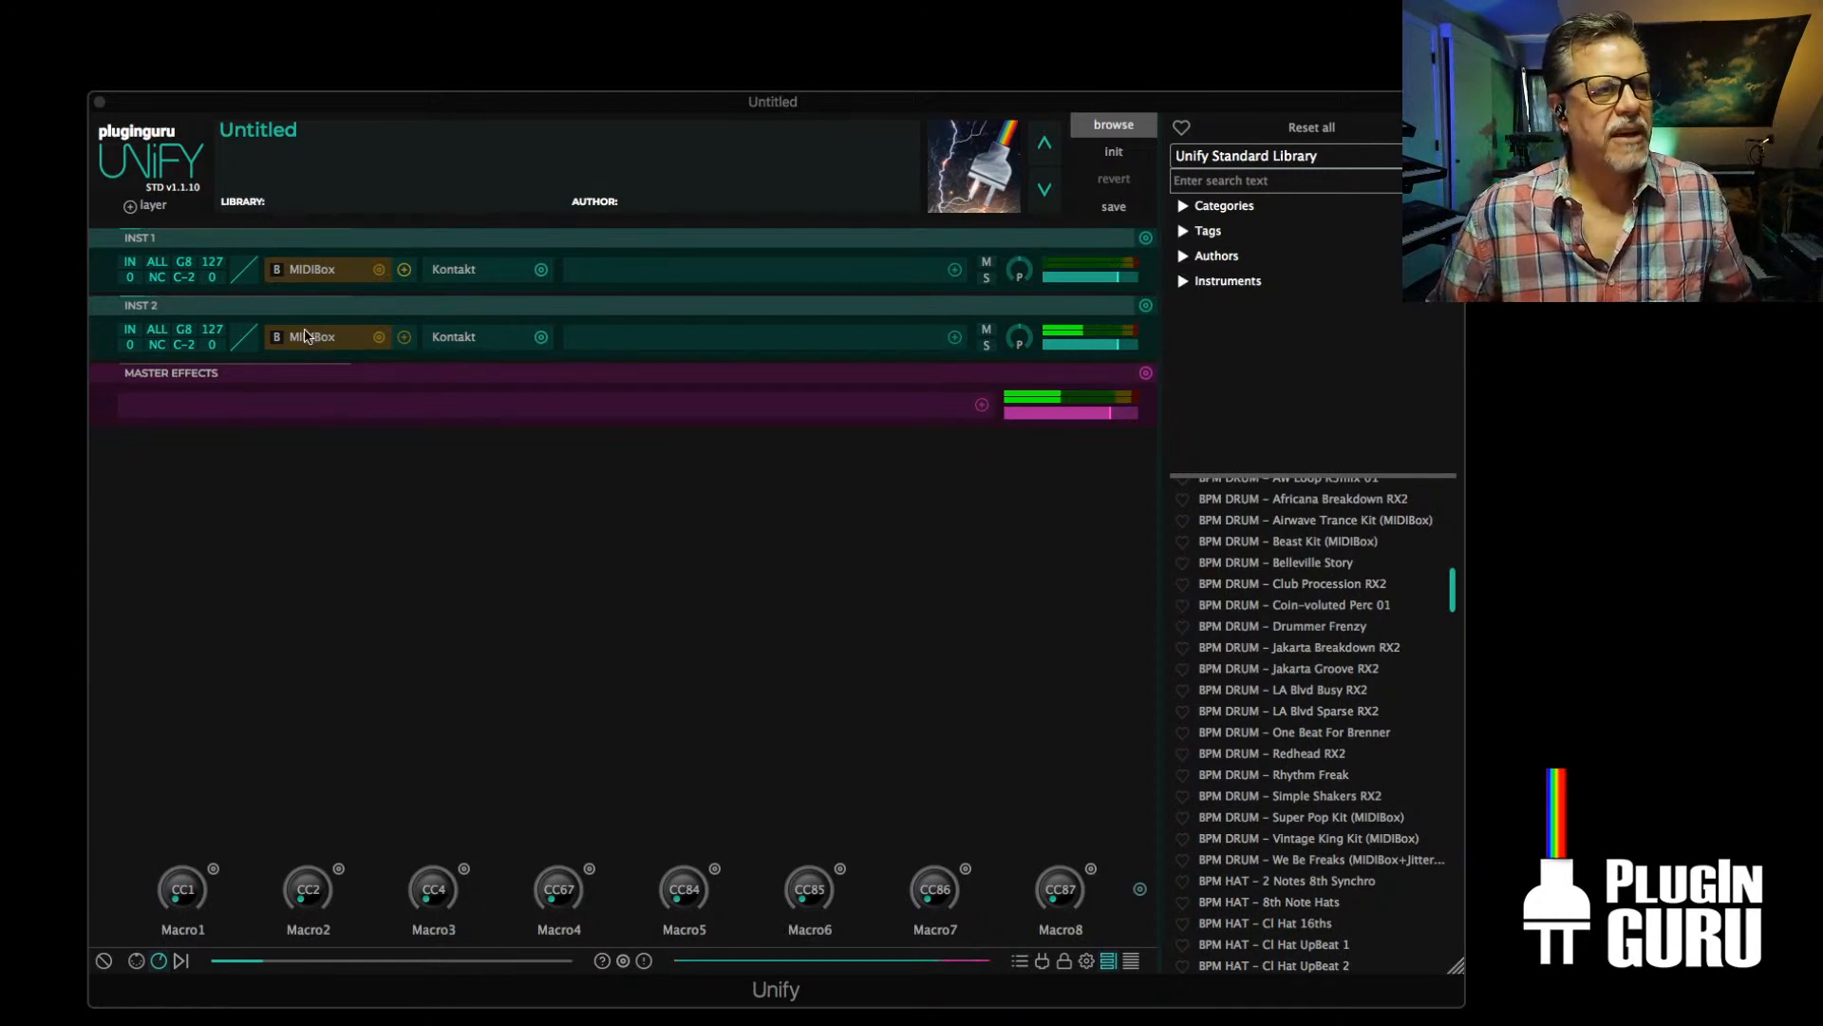
# Link Macro8 to the Speed multiplier parameter of INST 2's MIDIBox
pyautogui.click(1091, 869)
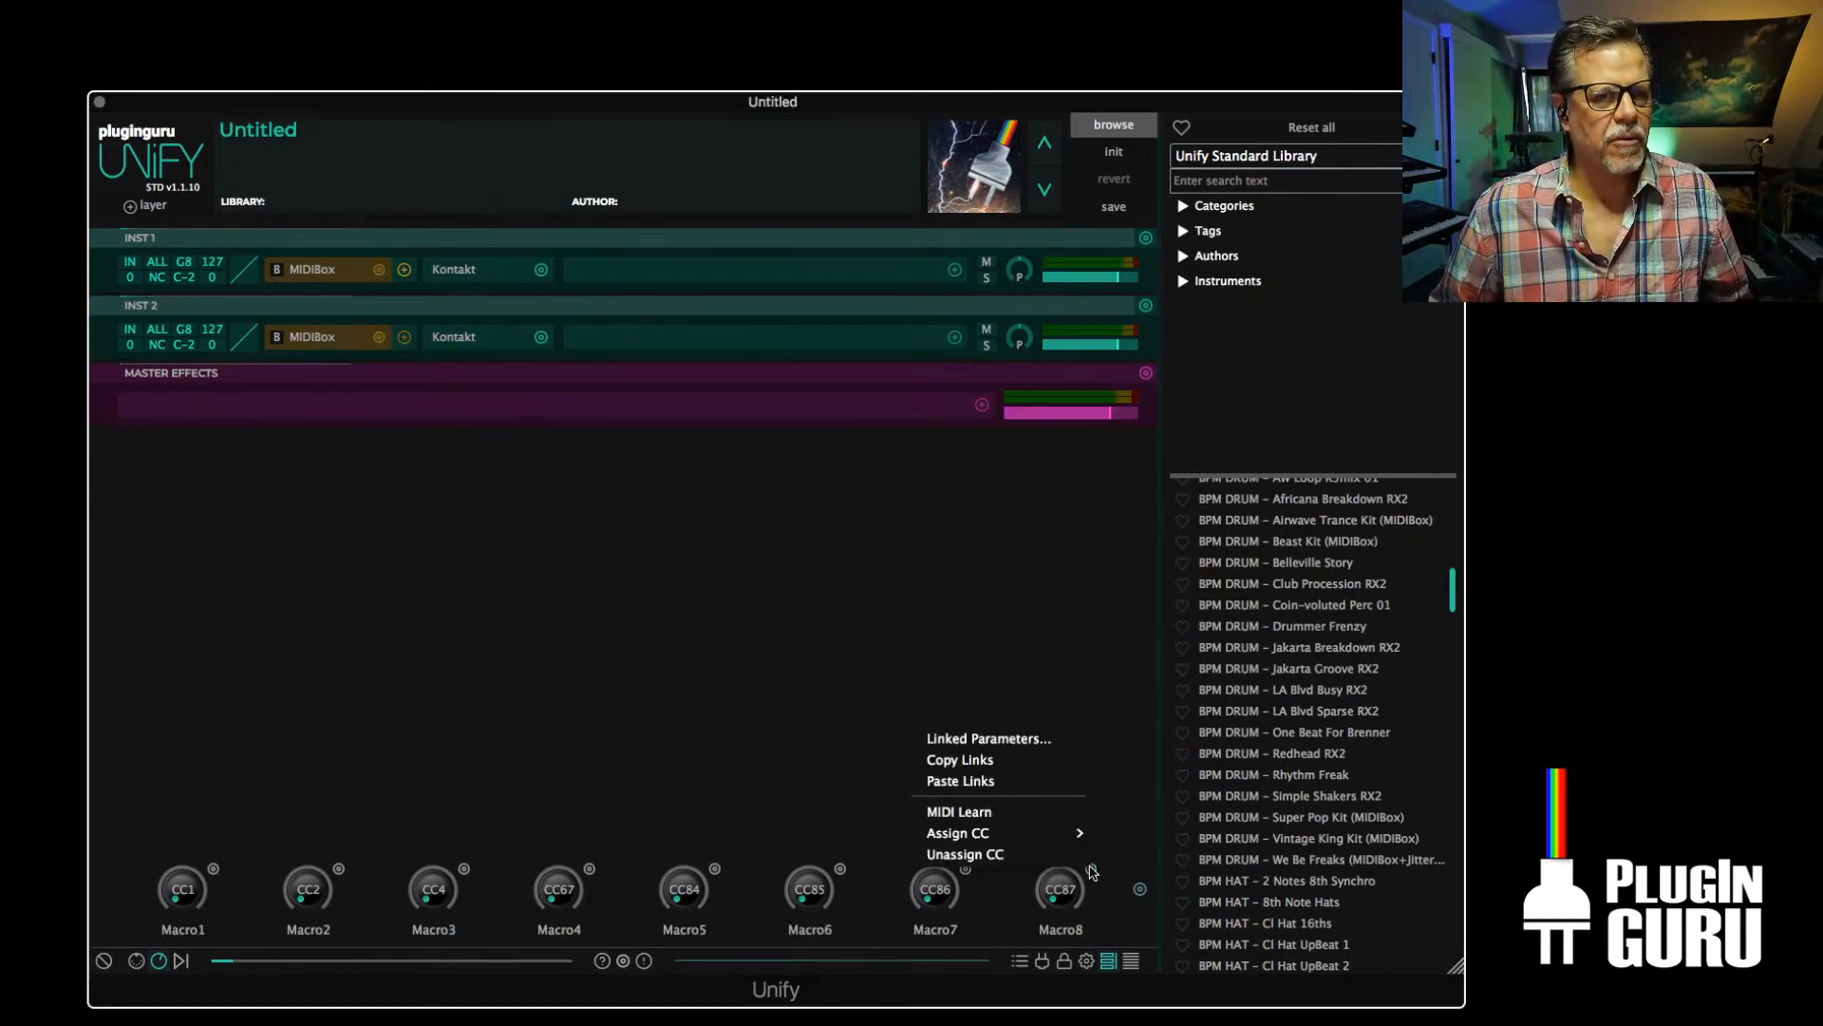
pyautogui.click(984, 742)
pyautogui.click(206, 135)
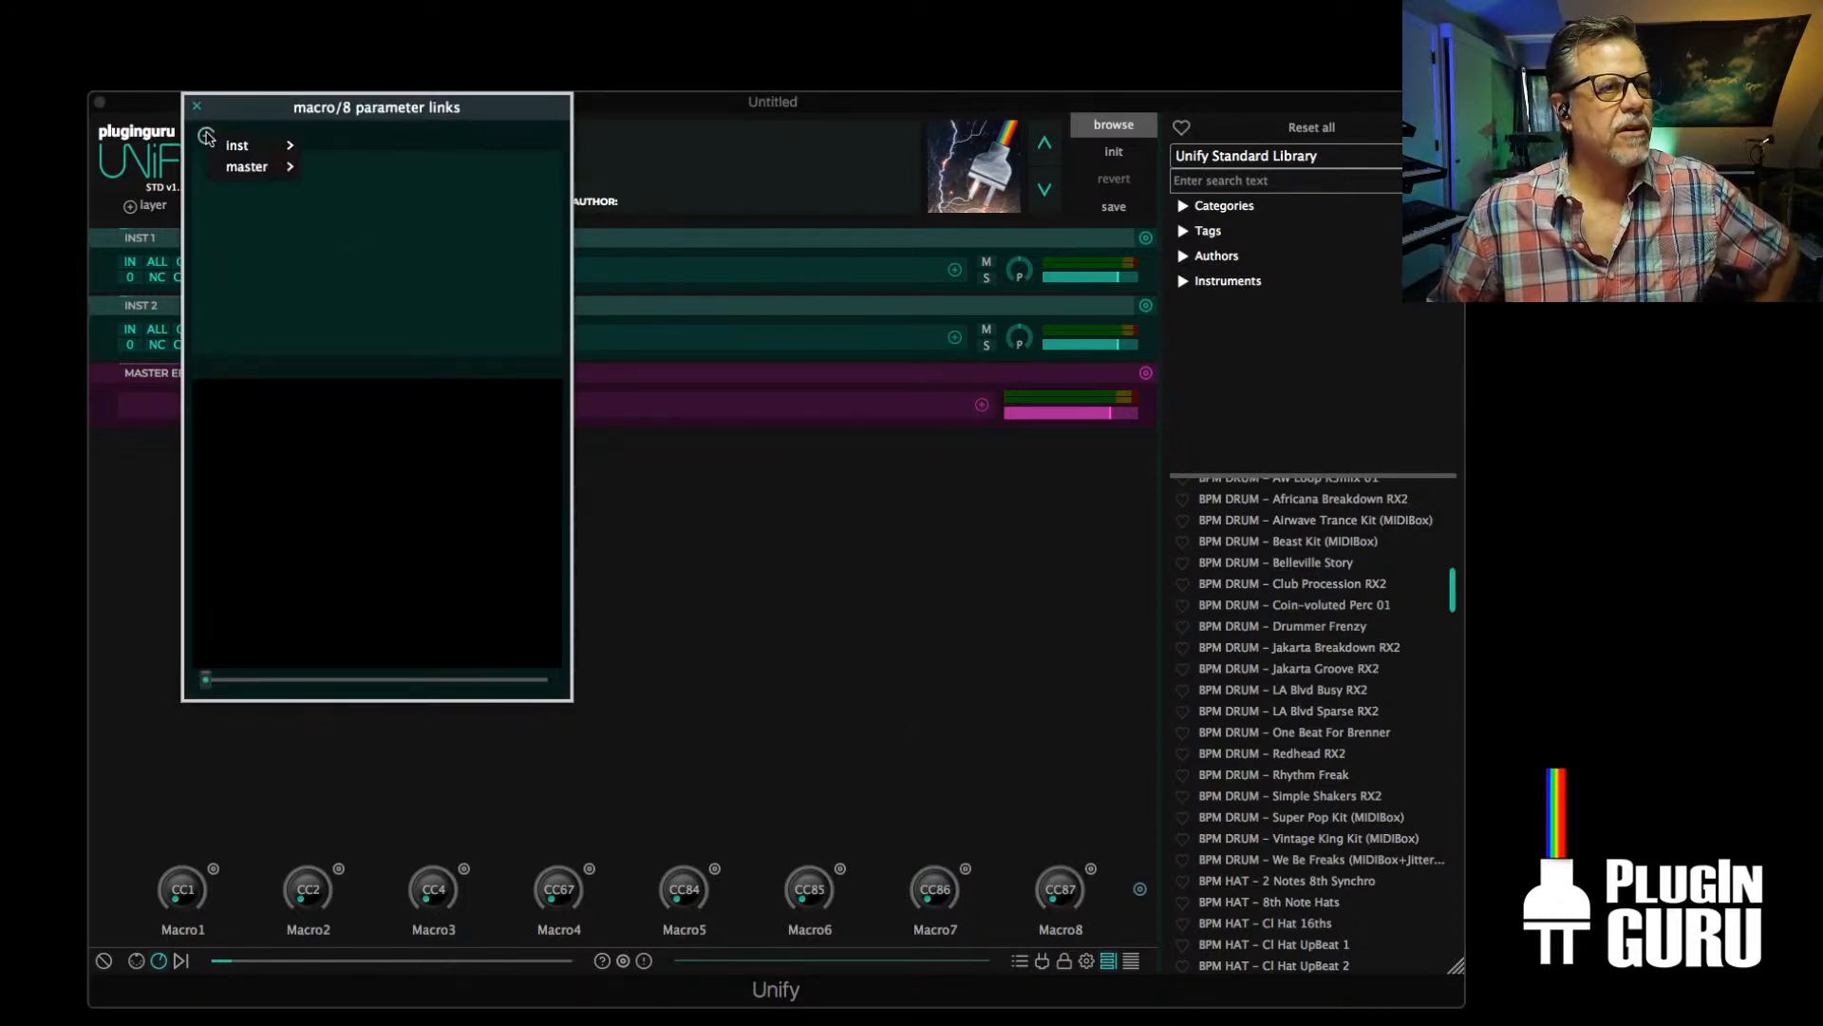
pyautogui.moveTo(243, 148)
pyautogui.moveTo(325, 167)
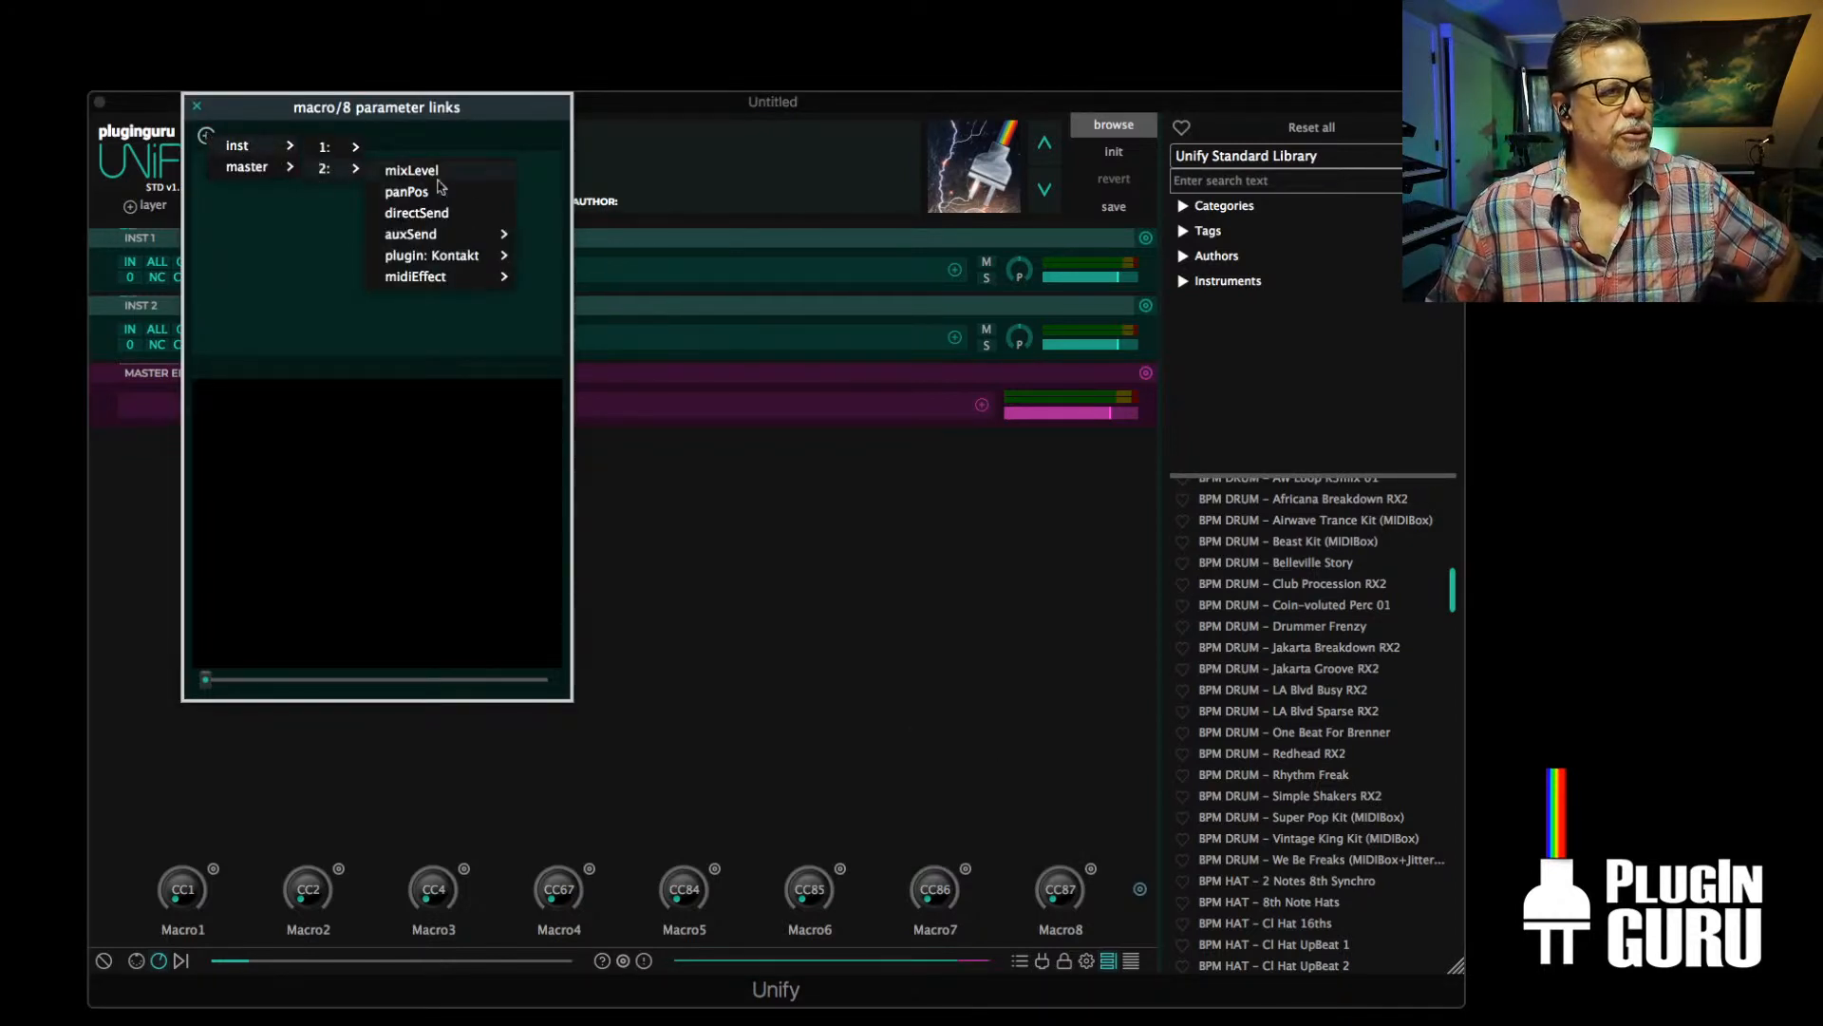
pyautogui.moveTo(423, 280)
pyautogui.moveTo(570, 280)
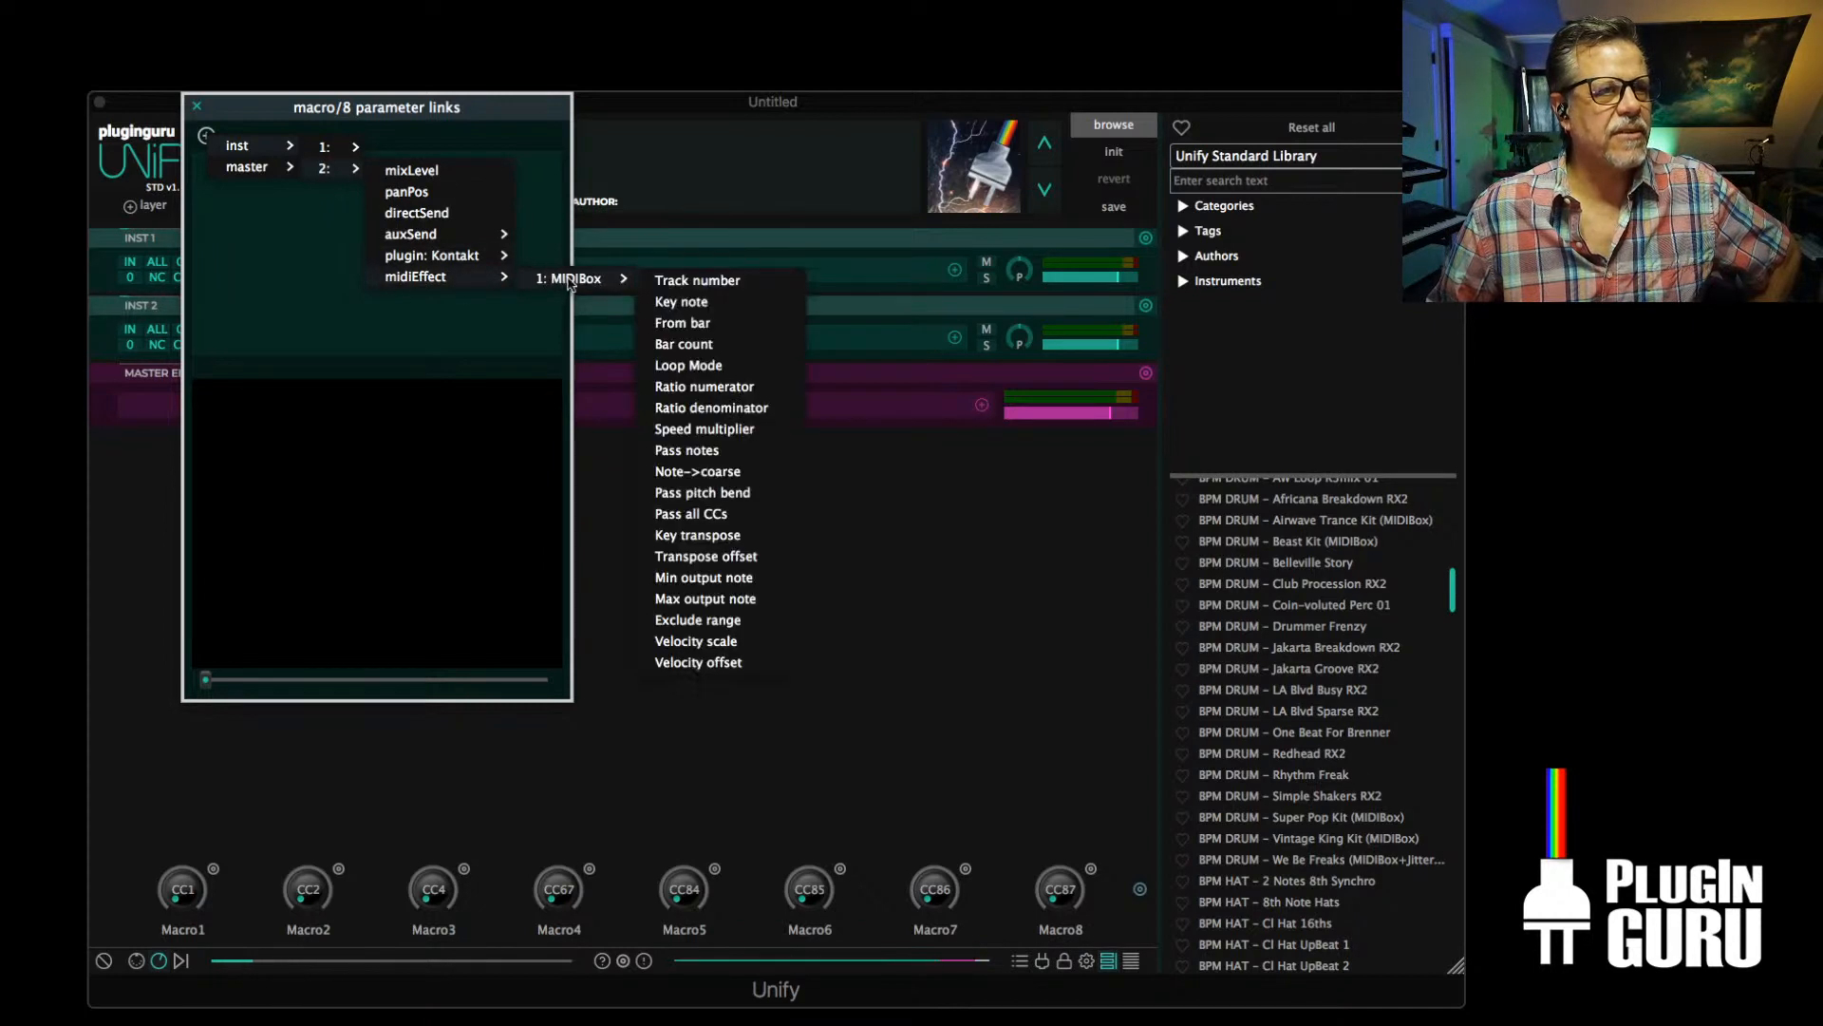
pyautogui.click(715, 438)
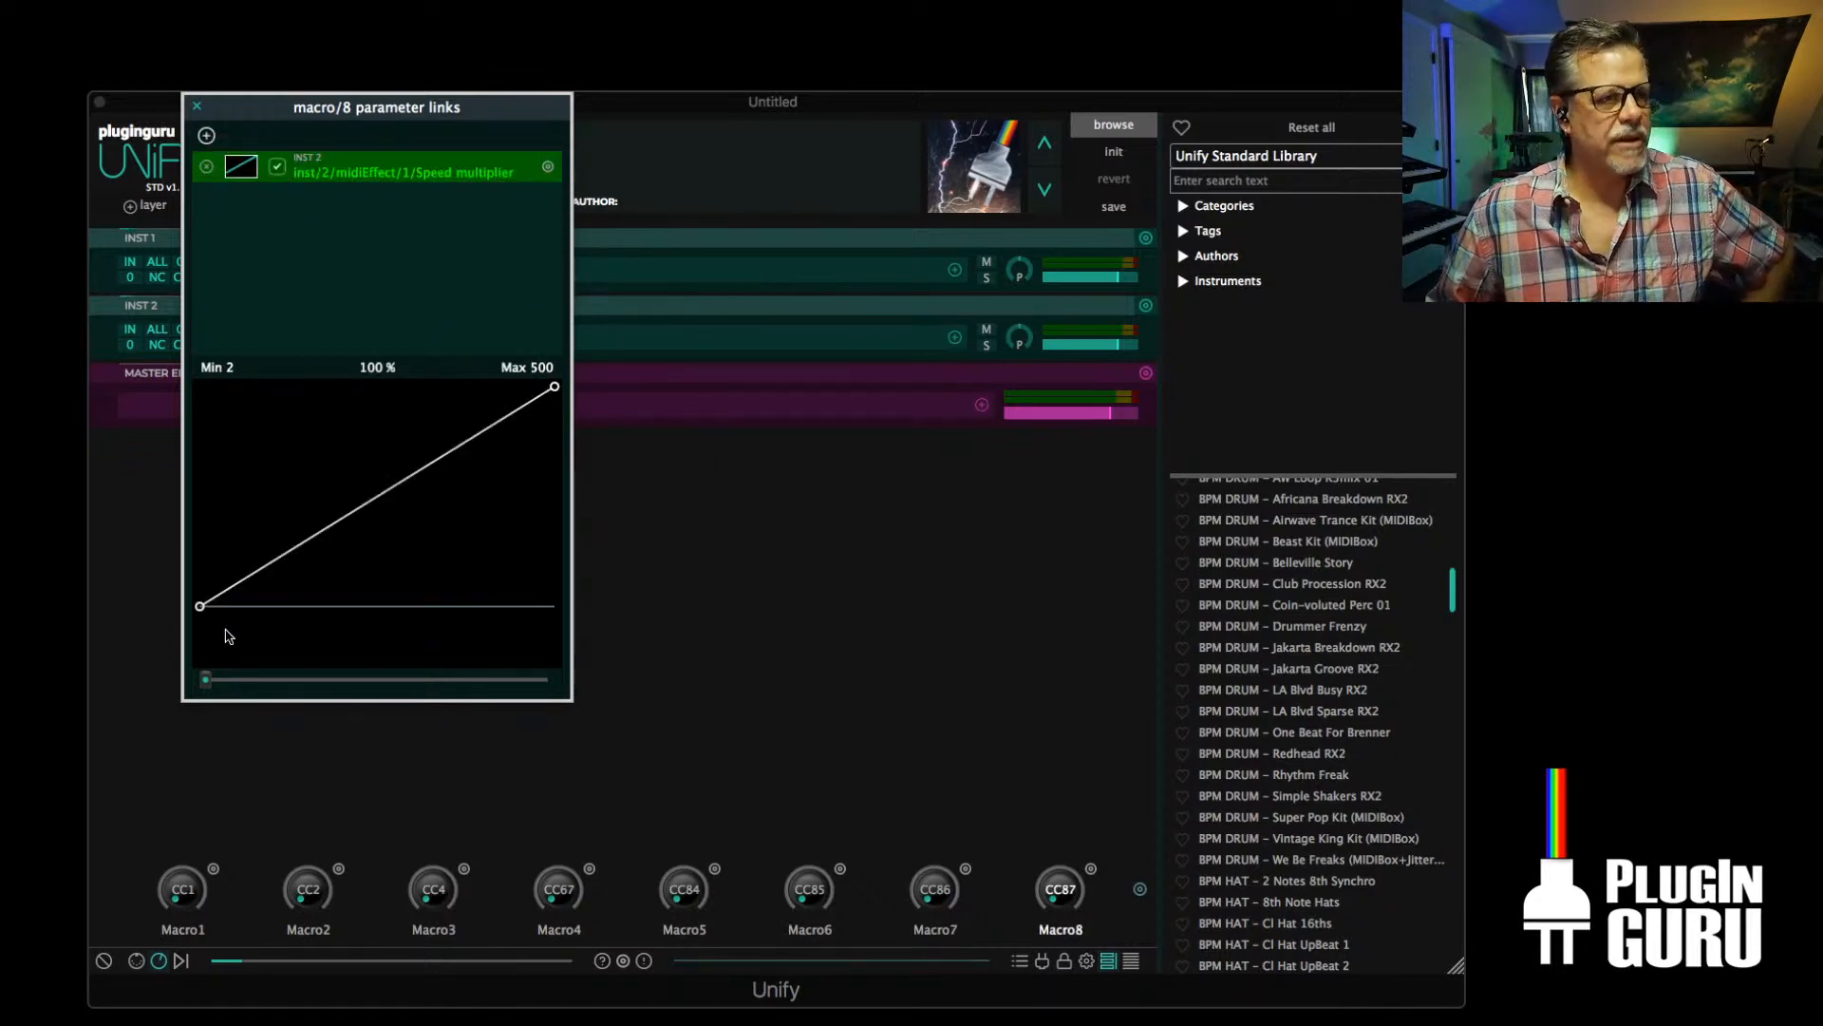
# Add a breakpoint near the start of Macro8's Speed multiplier curve and set its value to 100
pyautogui.moveTo(205, 679); pyautogui.dragTo(41, 721)
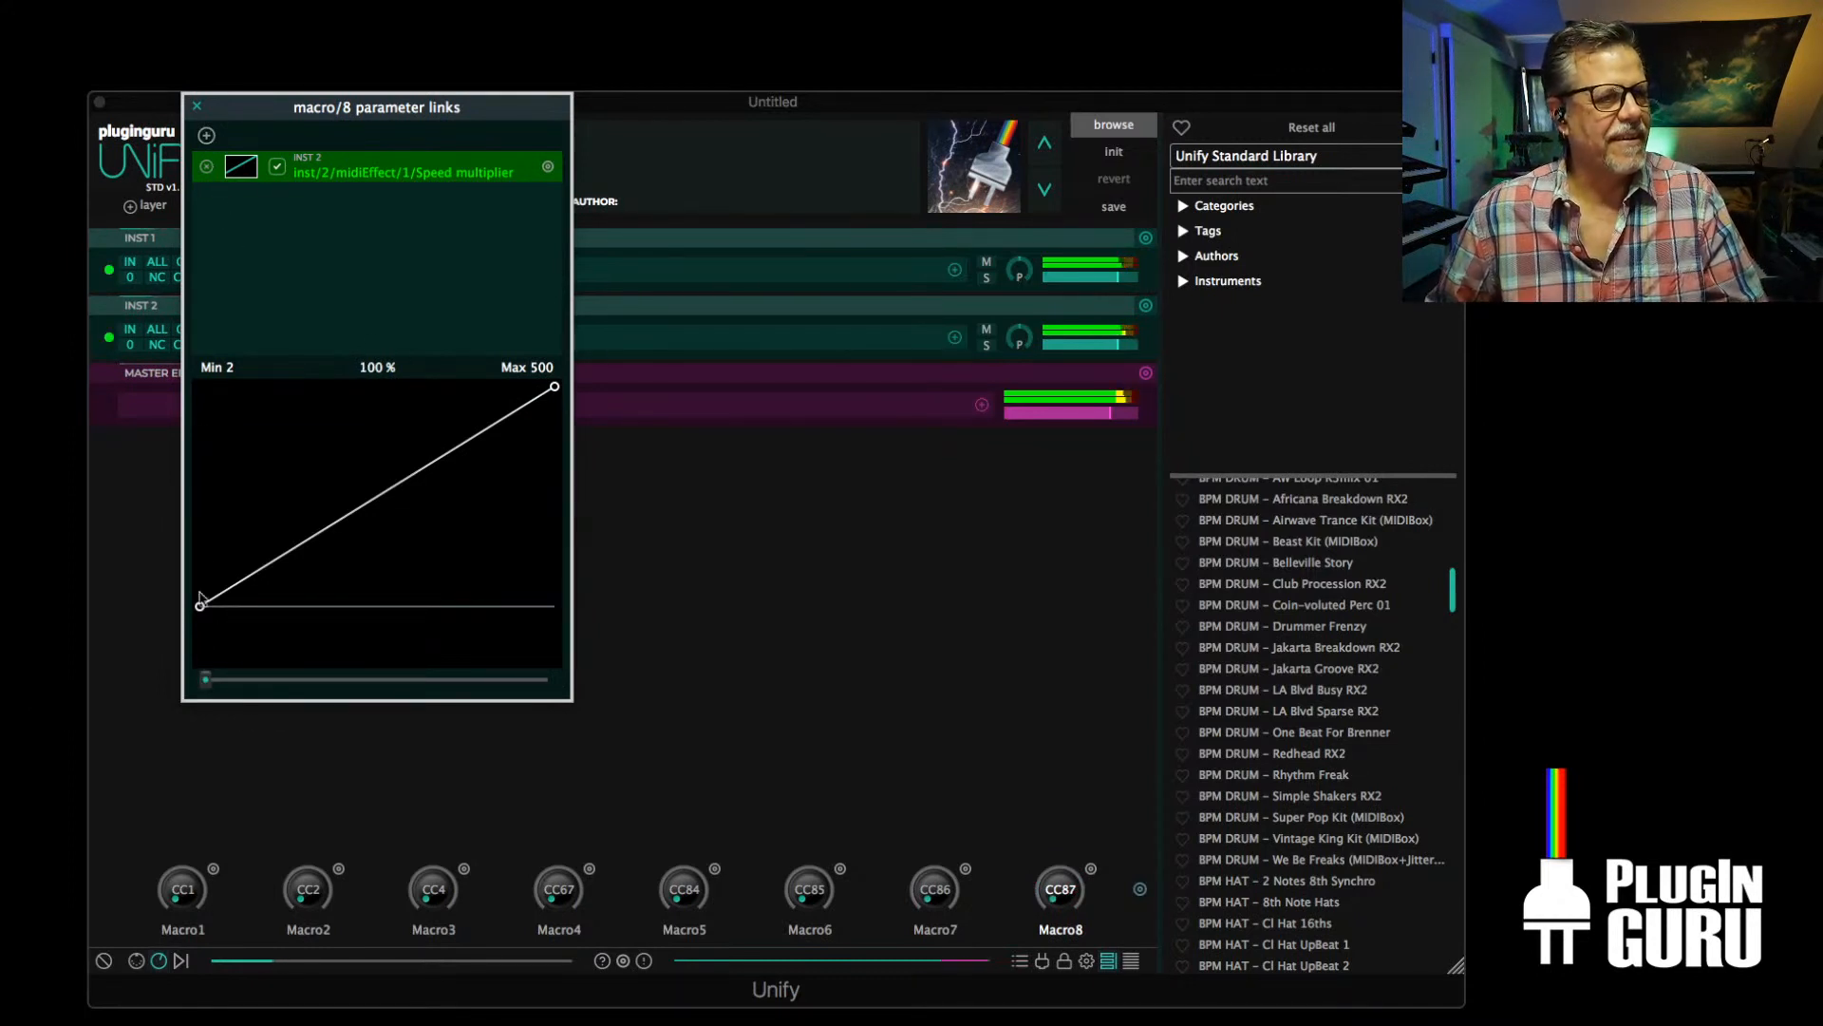
pyautogui.click(243, 582)
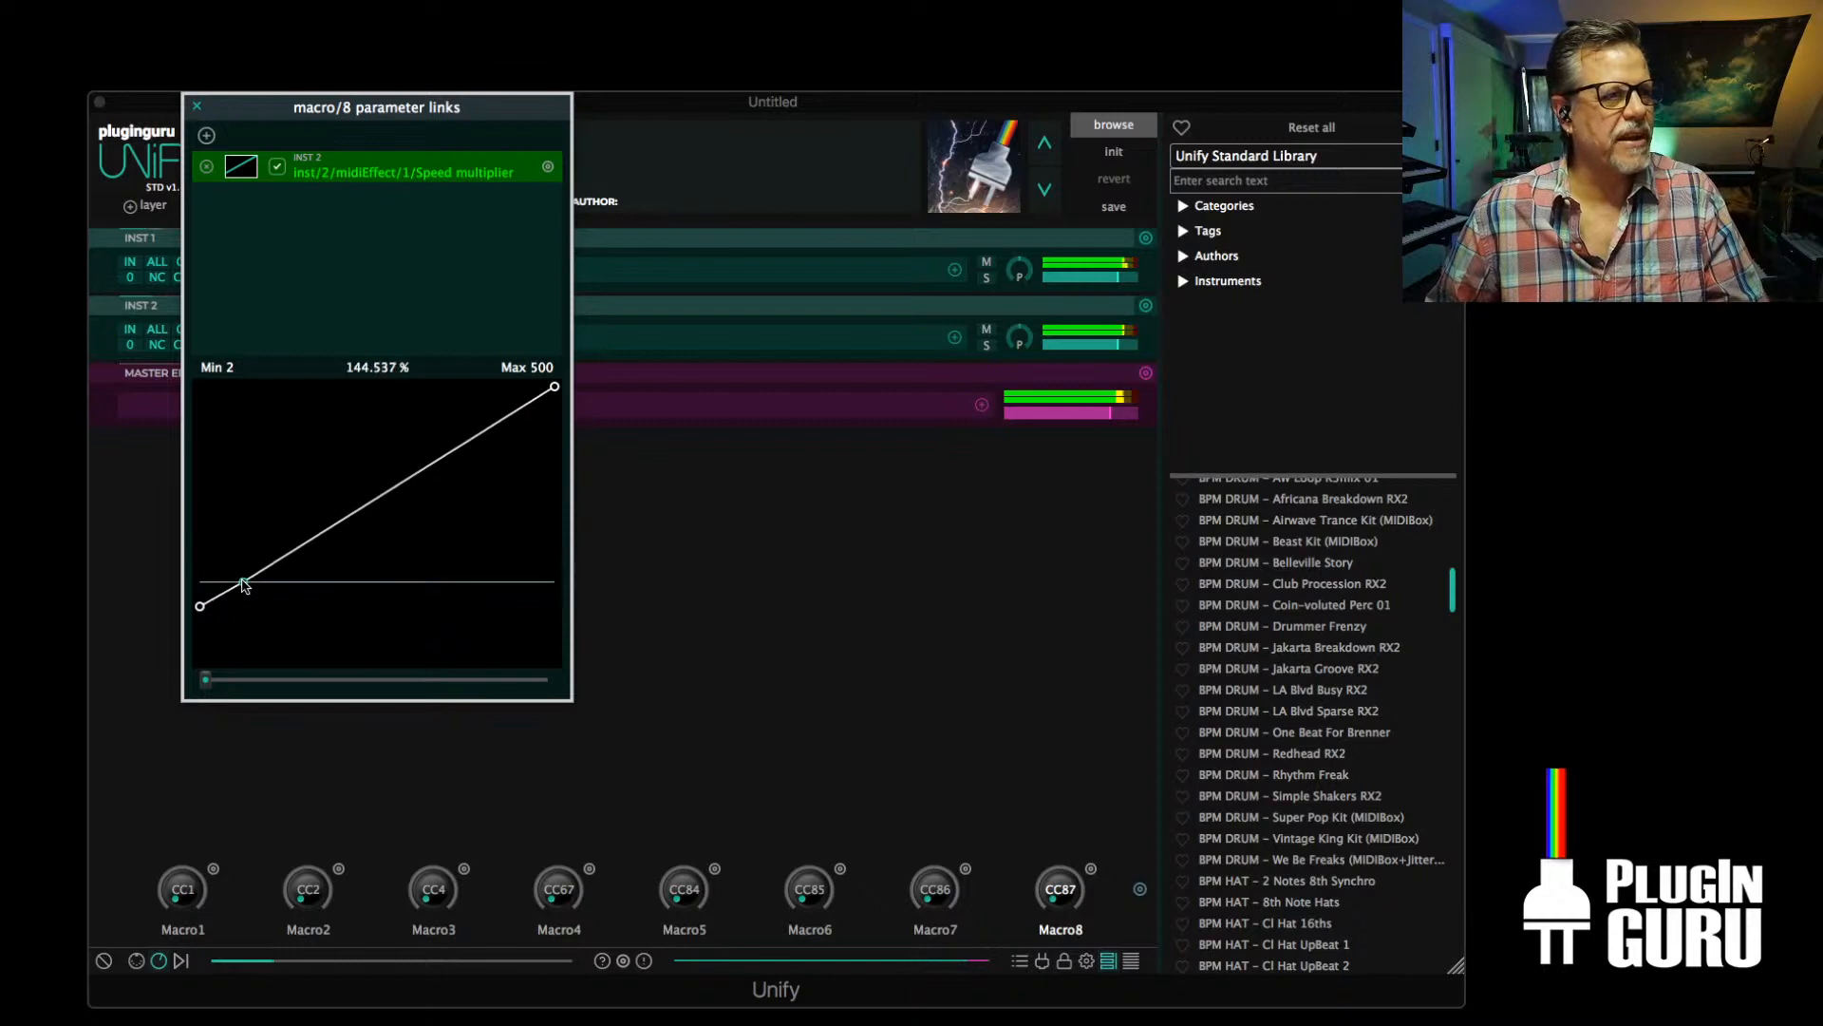
pyautogui.moveTo(243, 583); pyautogui.dragTo(251, 606)
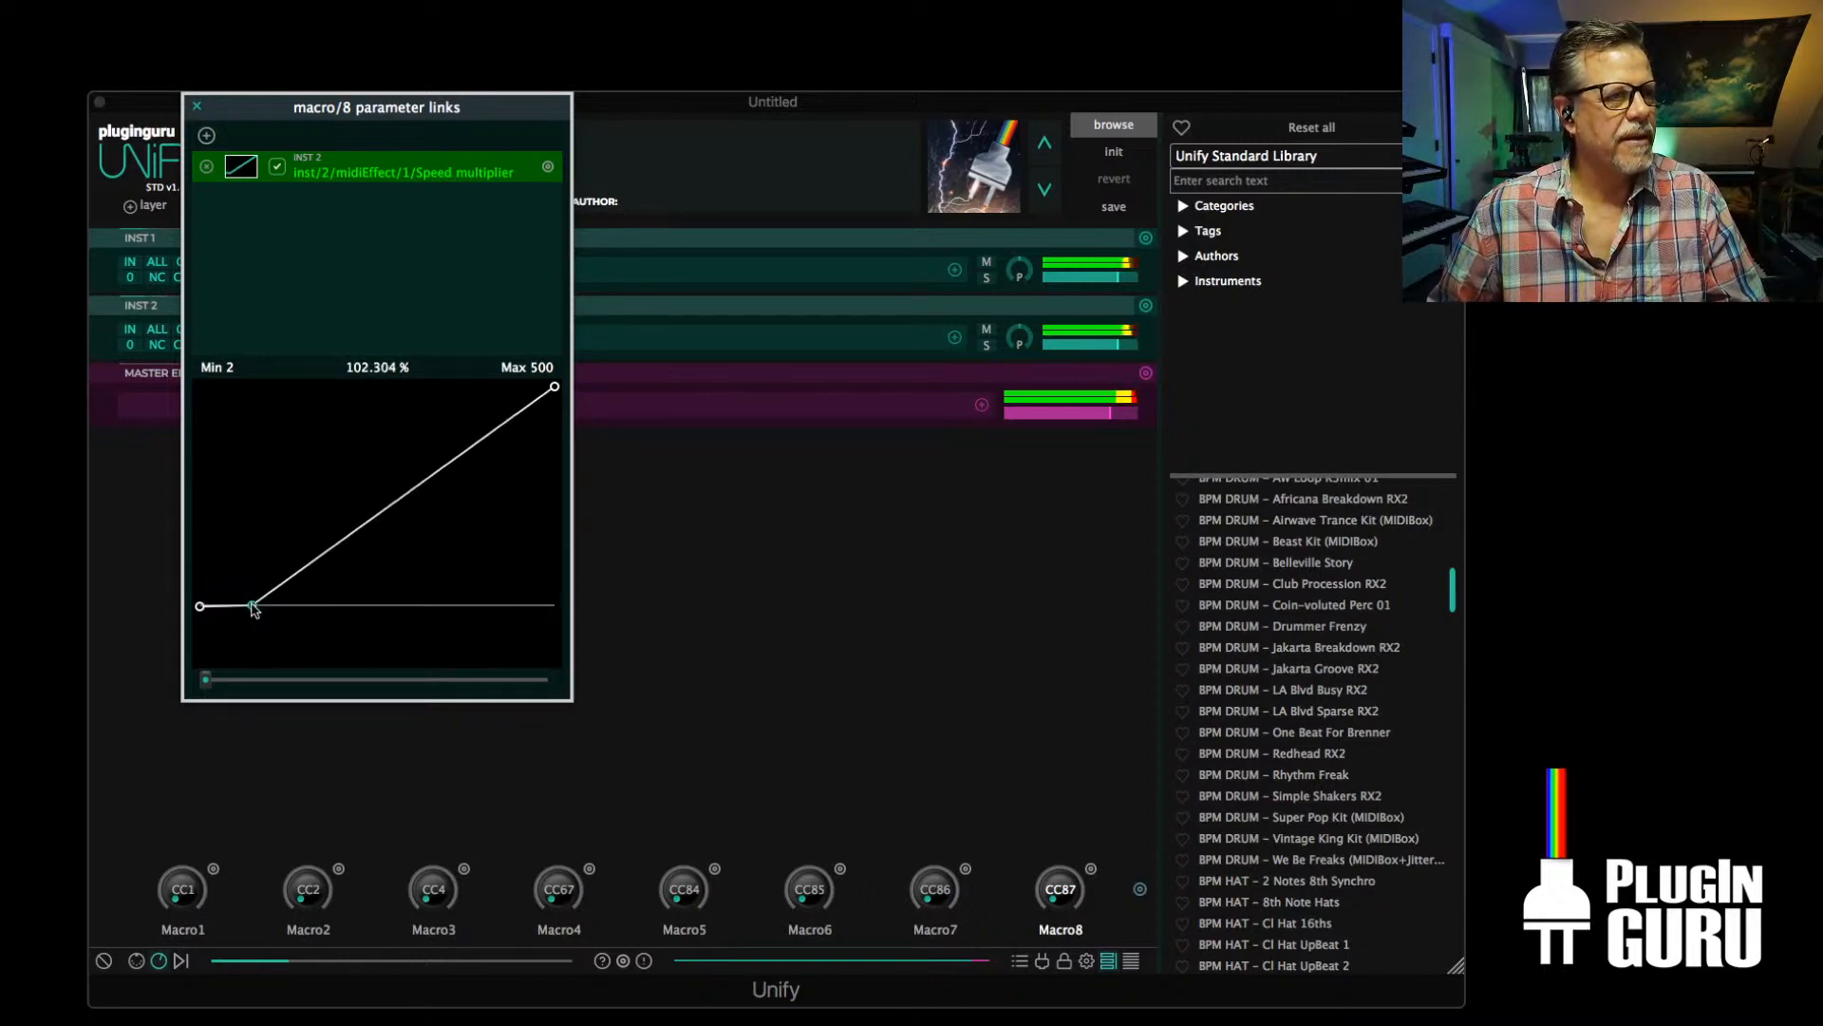
pyautogui.doubleClick(360, 370)
pyautogui.write('100')
pyautogui.press('Return')
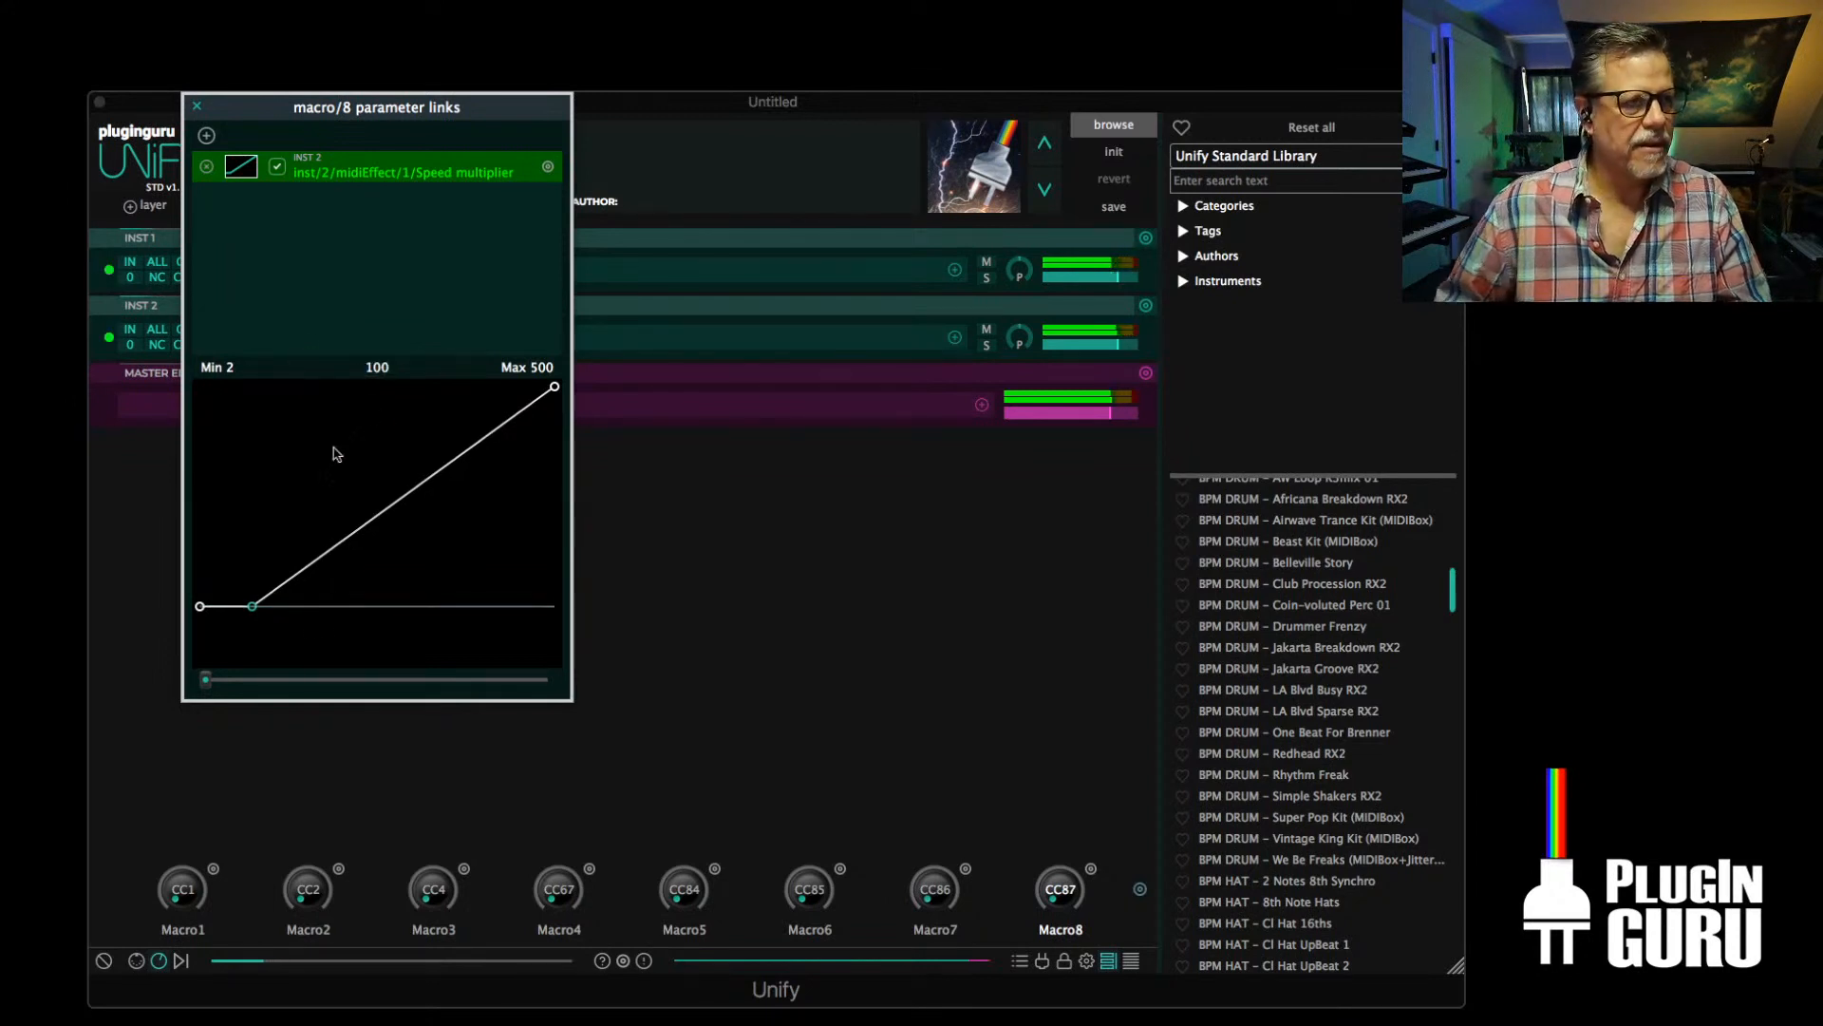
# Add a second breakpoint directly after the 100 breakpoint on the Speed multiplier curve and set its value to 50
pyautogui.moveTo(294, 580); pyautogui.dragTo(231, 682)
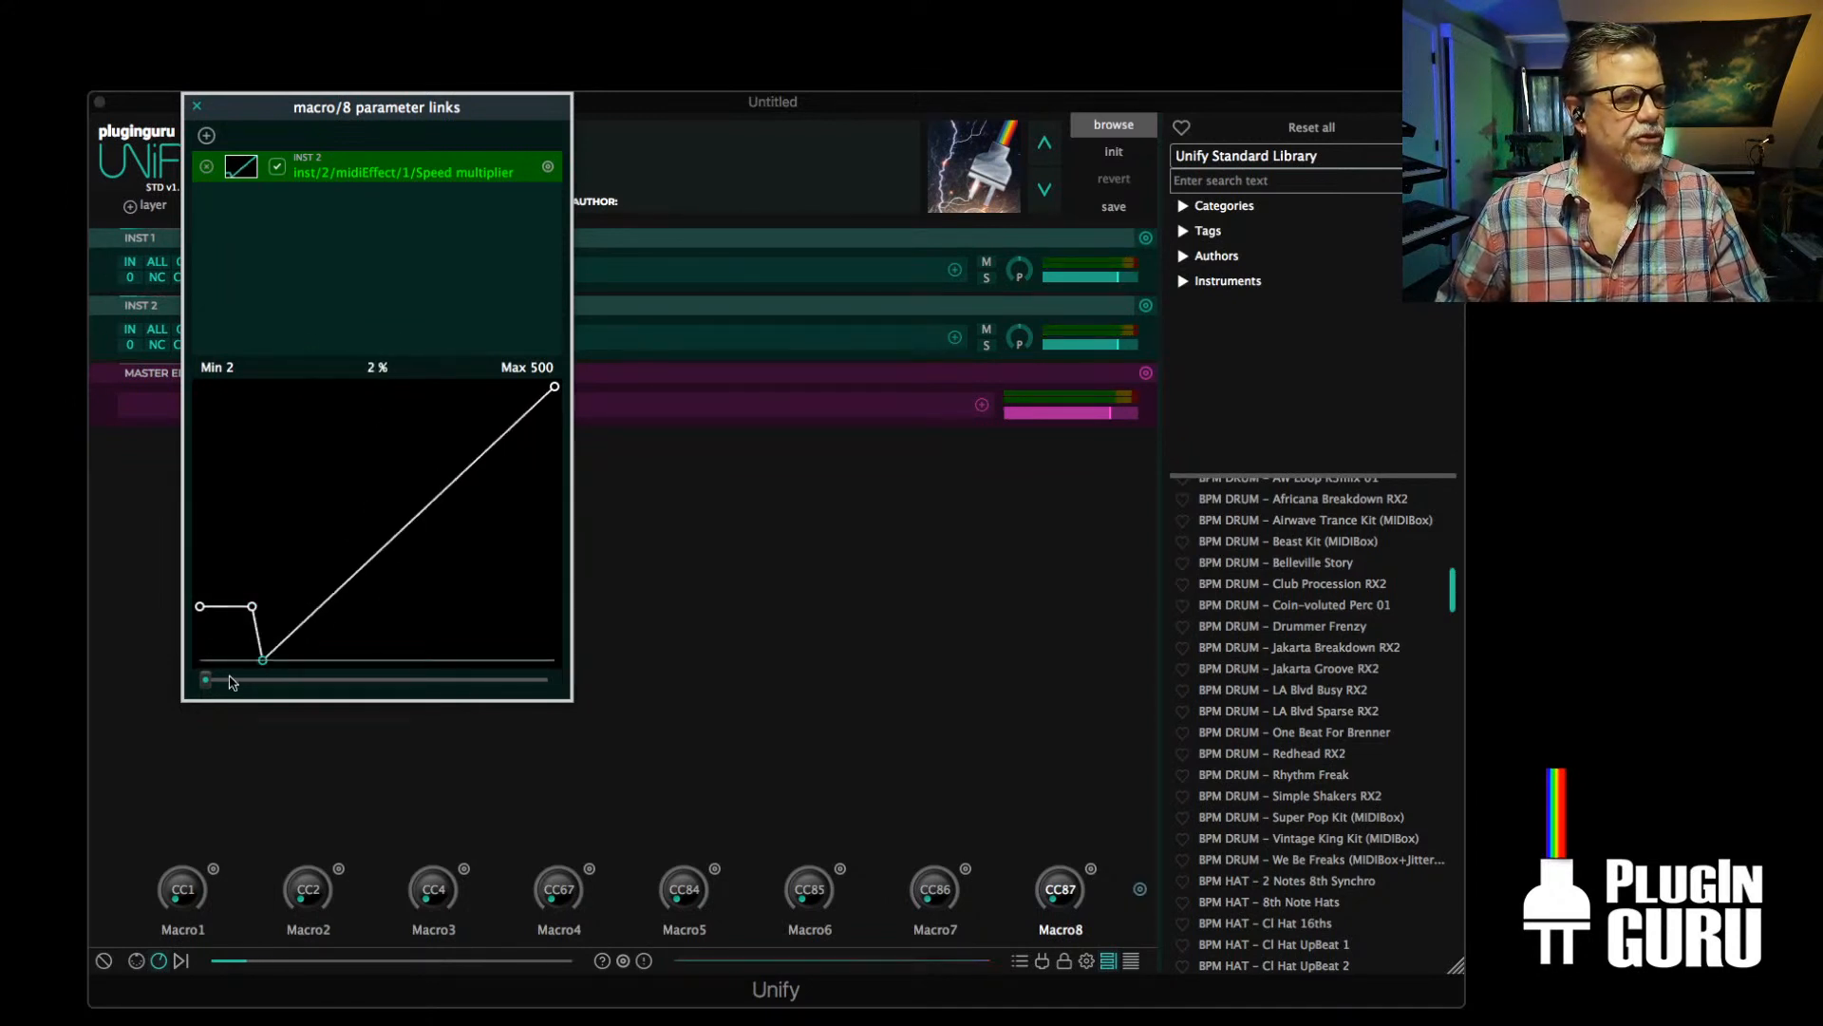
pyautogui.doubleClick(373, 366)
pyautogui.write('50')
pyautogui.press('Return')
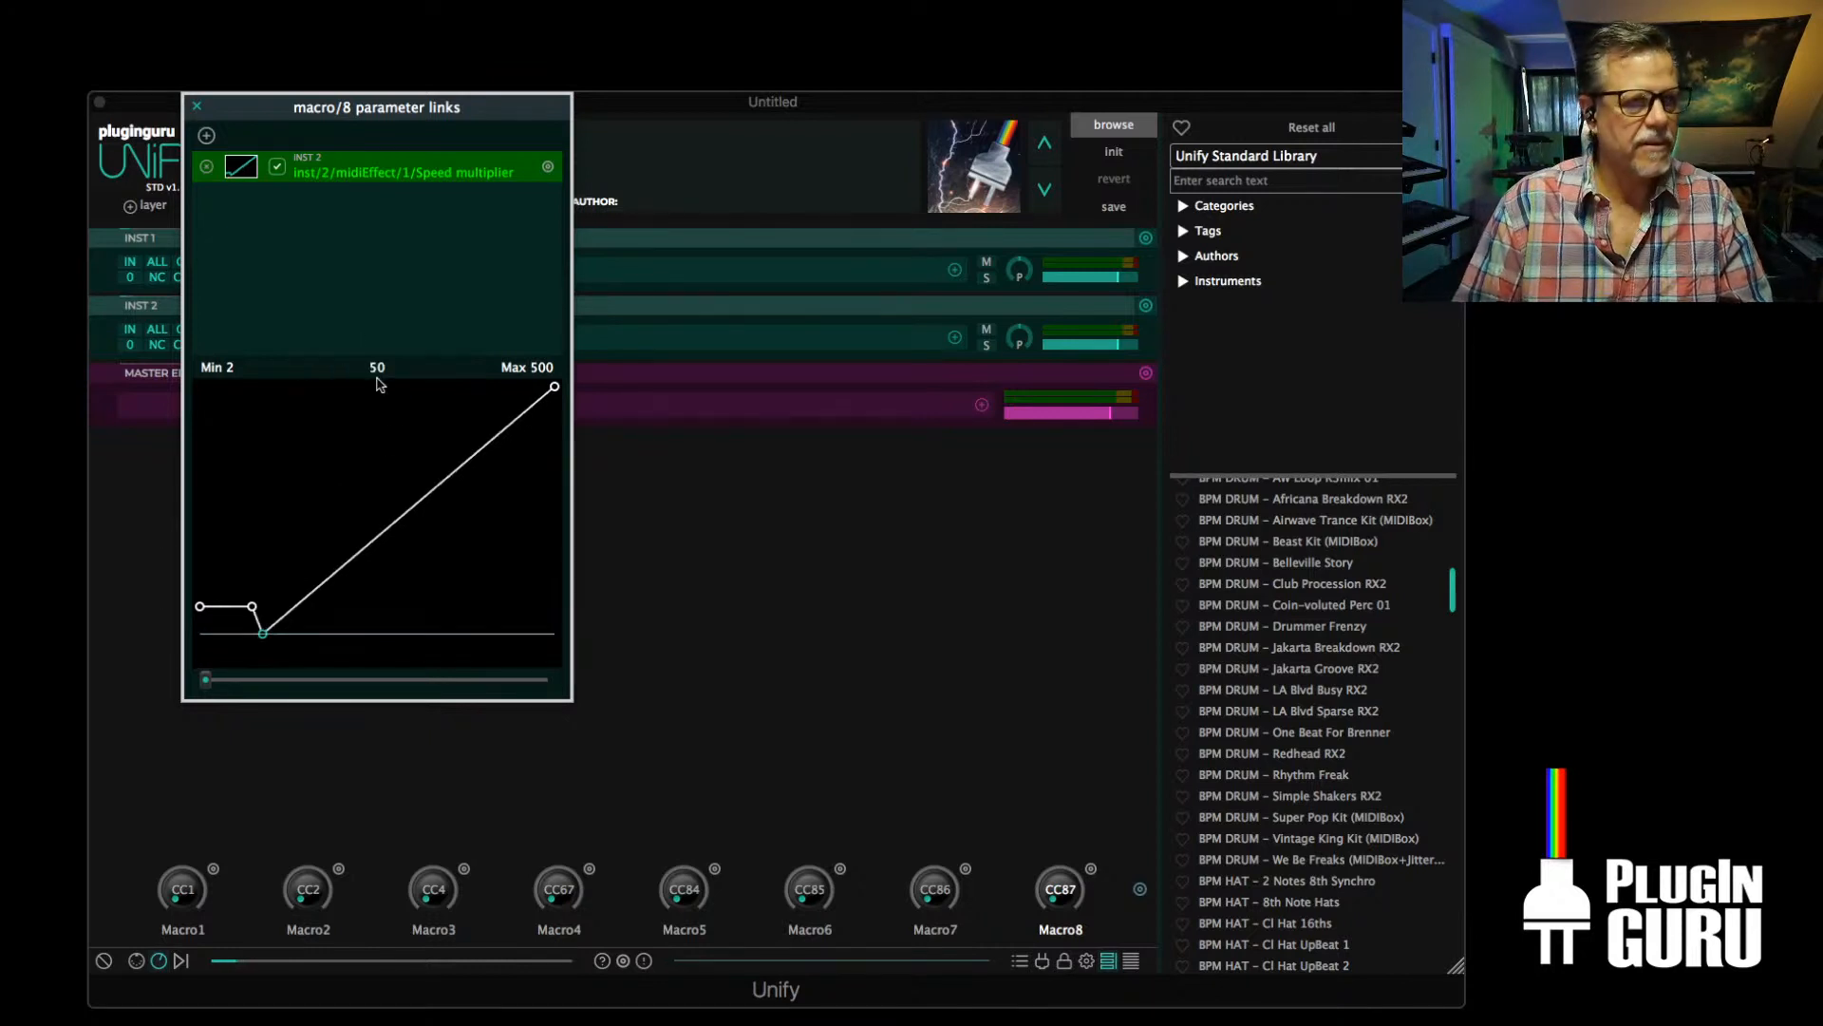
pyautogui.moveTo(263, 634); pyautogui.dragTo(237, 631)
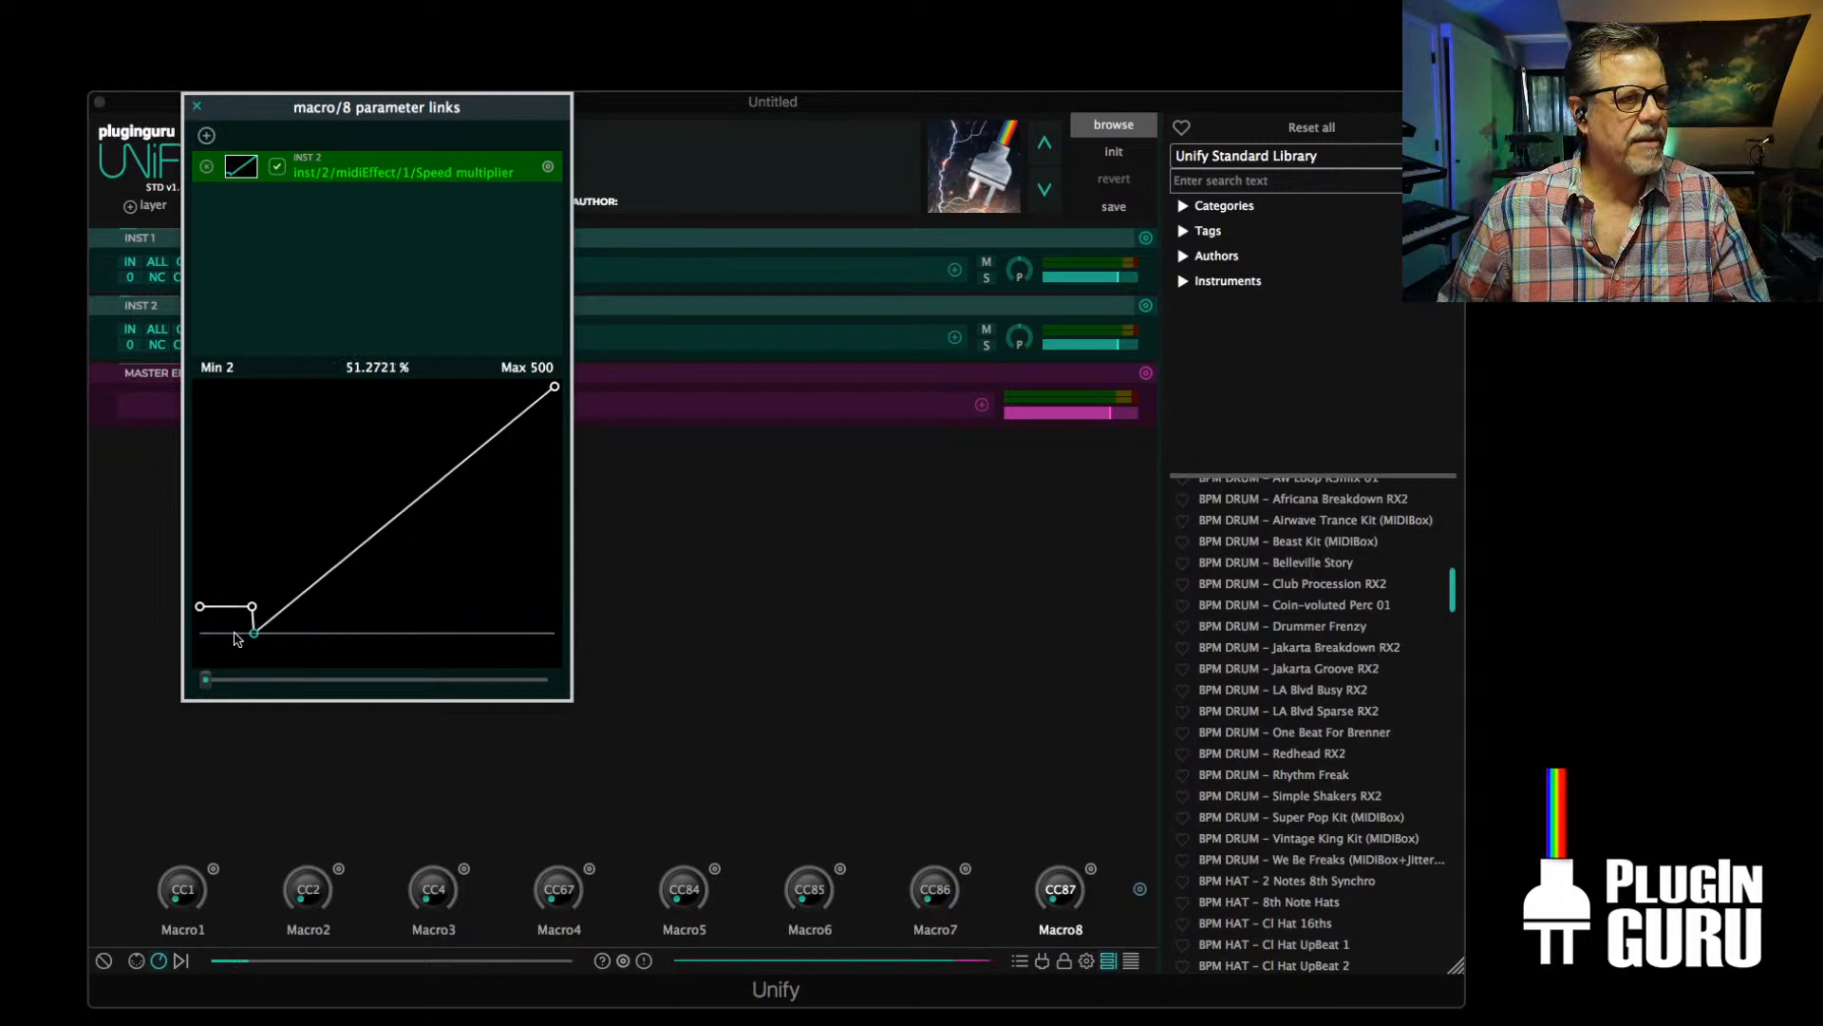
pyautogui.doubleClick(347, 367)
pyautogui.write('50')
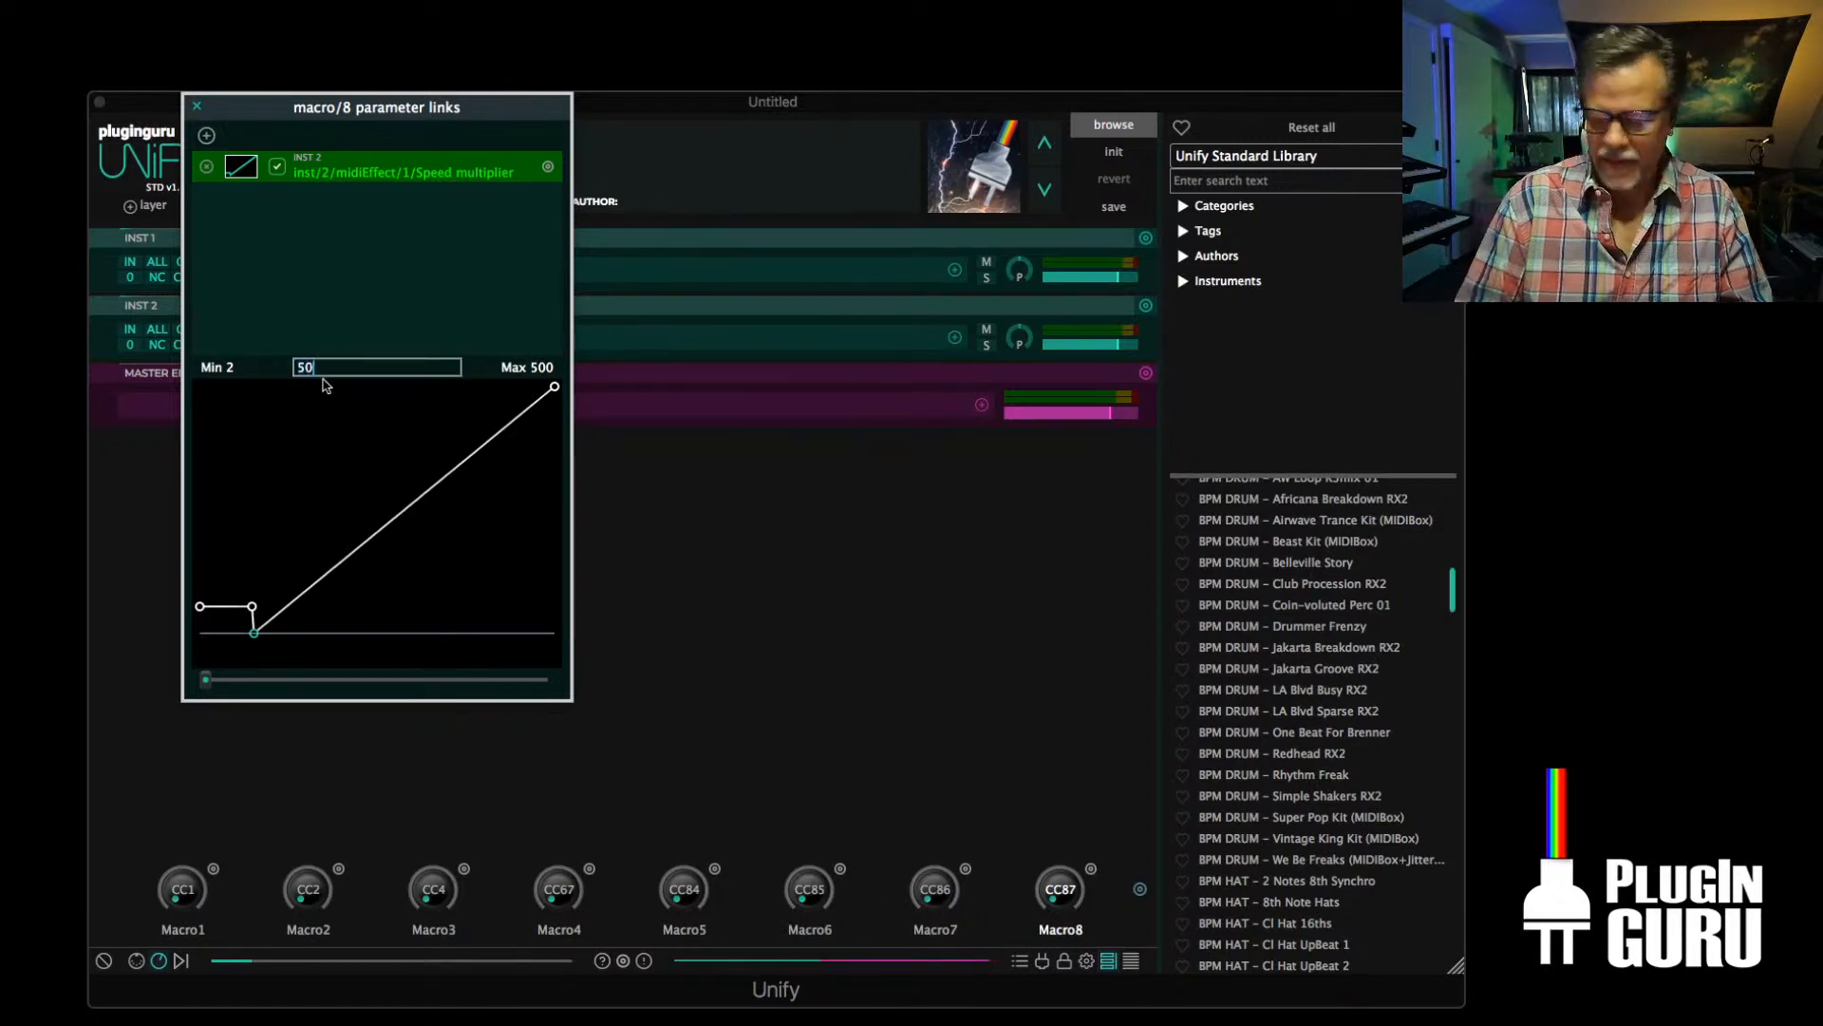
pyautogui.press('Return')
# Set the end point of Macro8's Speed multiplier curve to 50
pyautogui.click(556, 389)
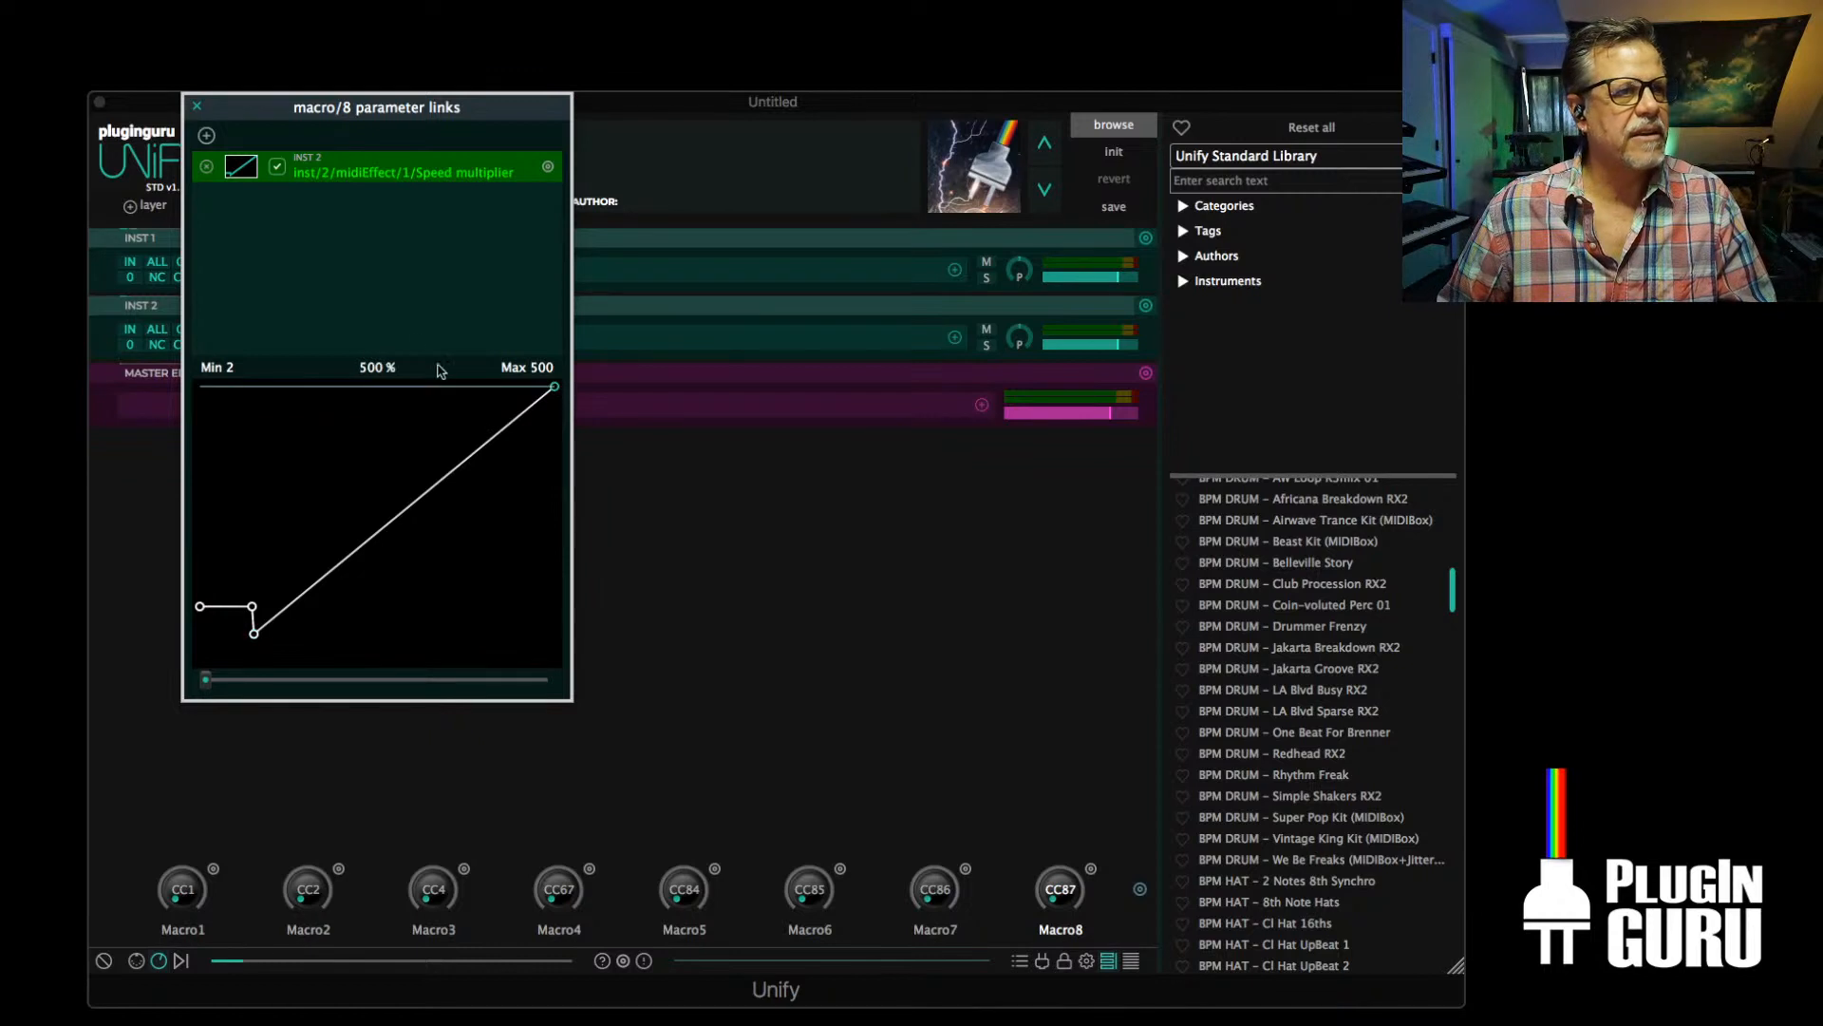
pyautogui.doubleClick(375, 368)
pyautogui.write('50')
pyautogui.press('Return')
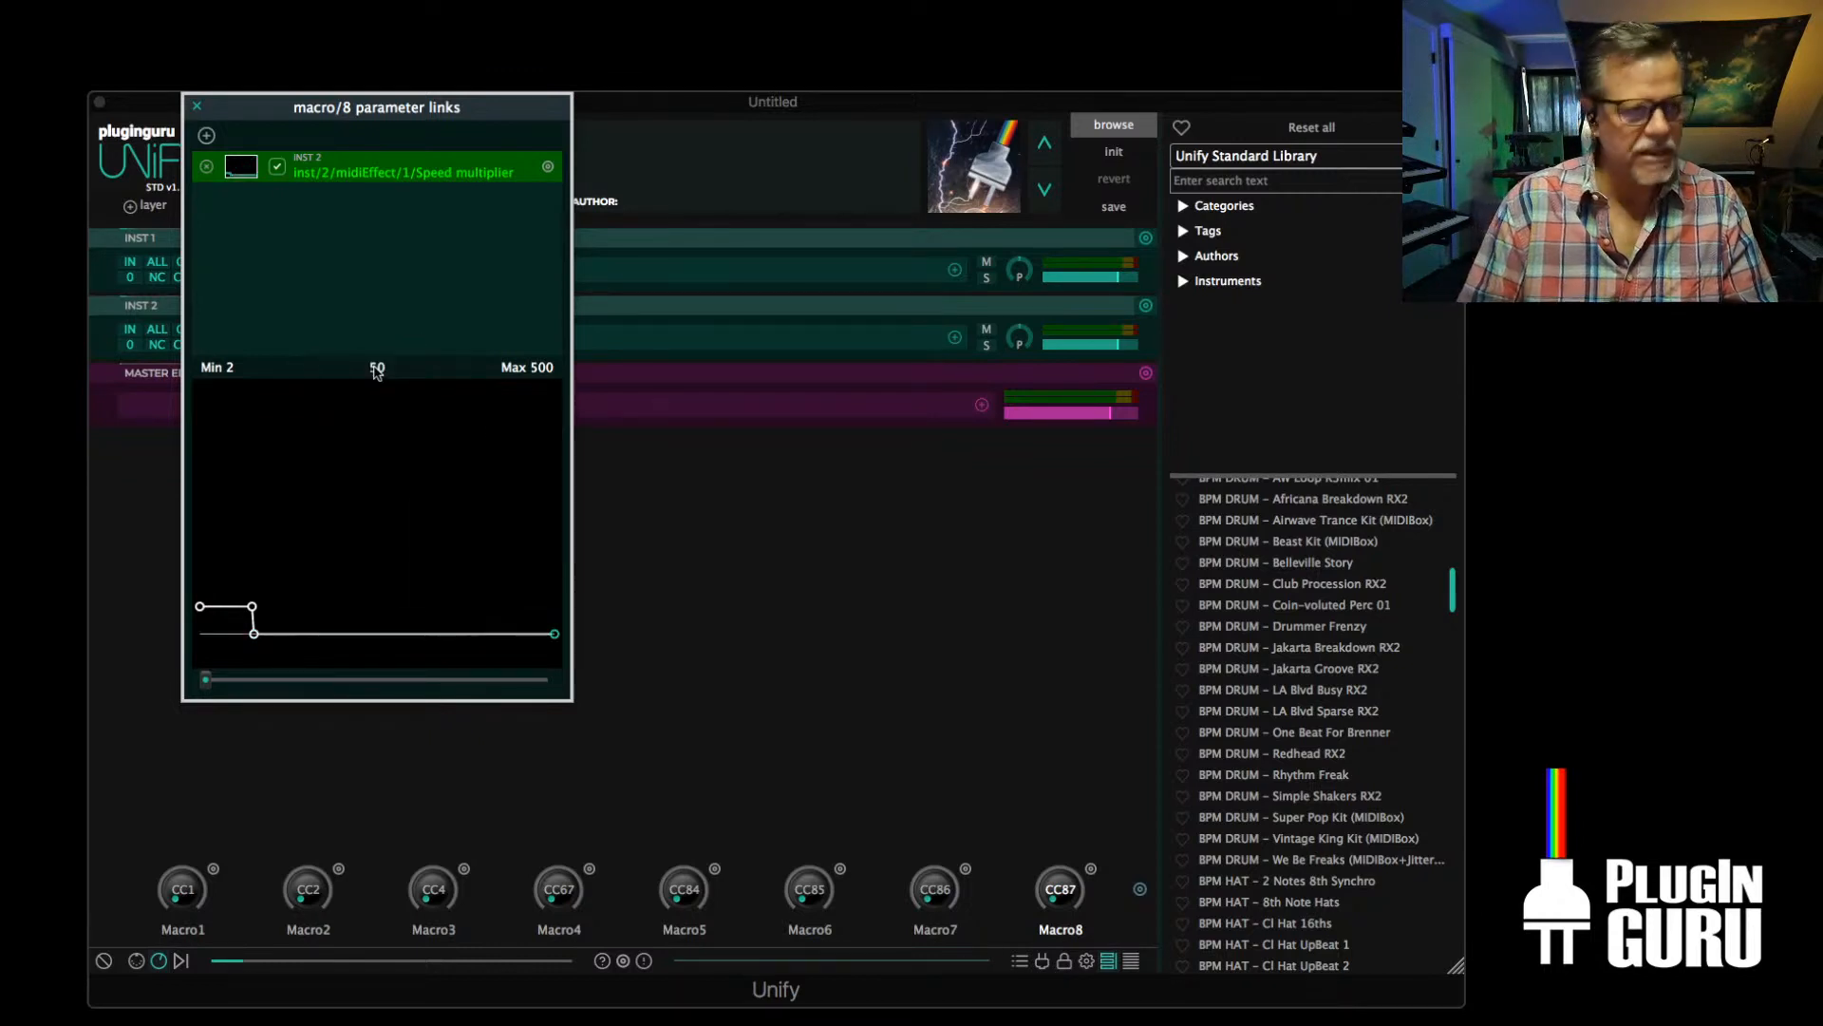
# Sweep Macro8 up and back to zero to audition the groove's switch from 100% to 50% speed
pyautogui.click(211, 680)
pyautogui.moveTo(211, 680); pyautogui.dragTo(329, 680)
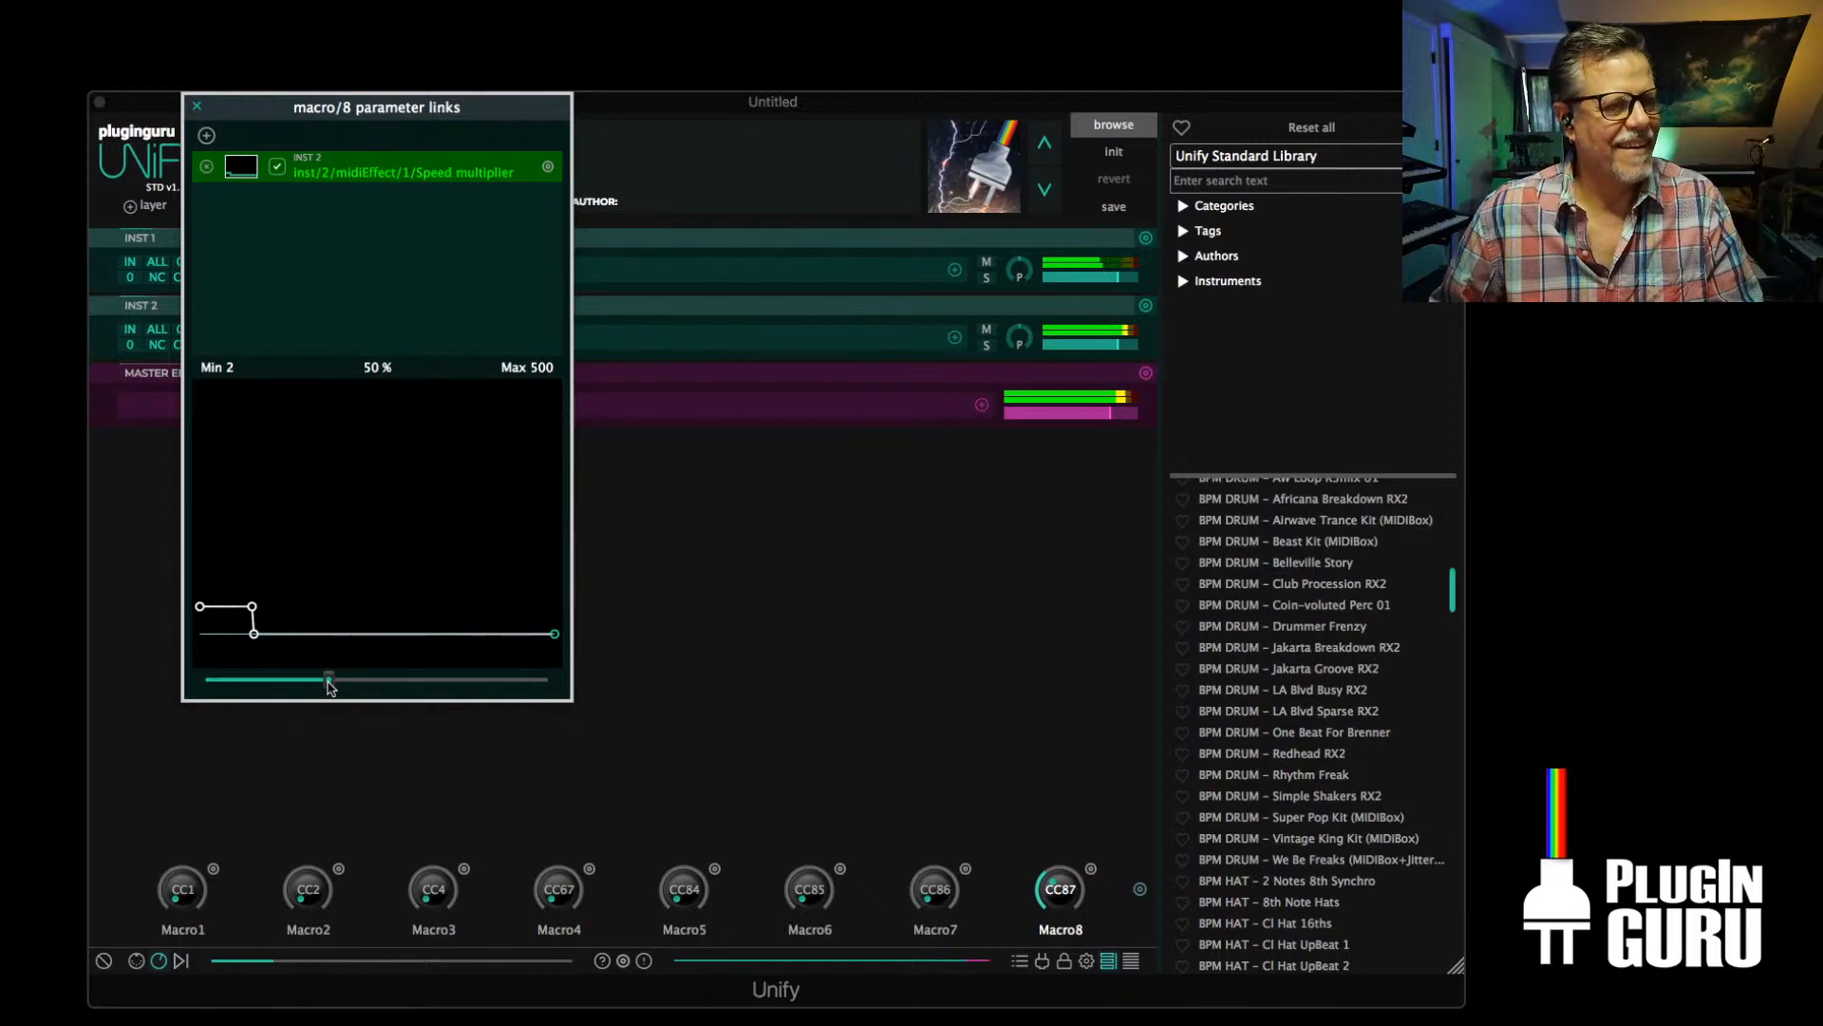
pyautogui.moveTo(329, 680); pyautogui.dragTo(159, 676)
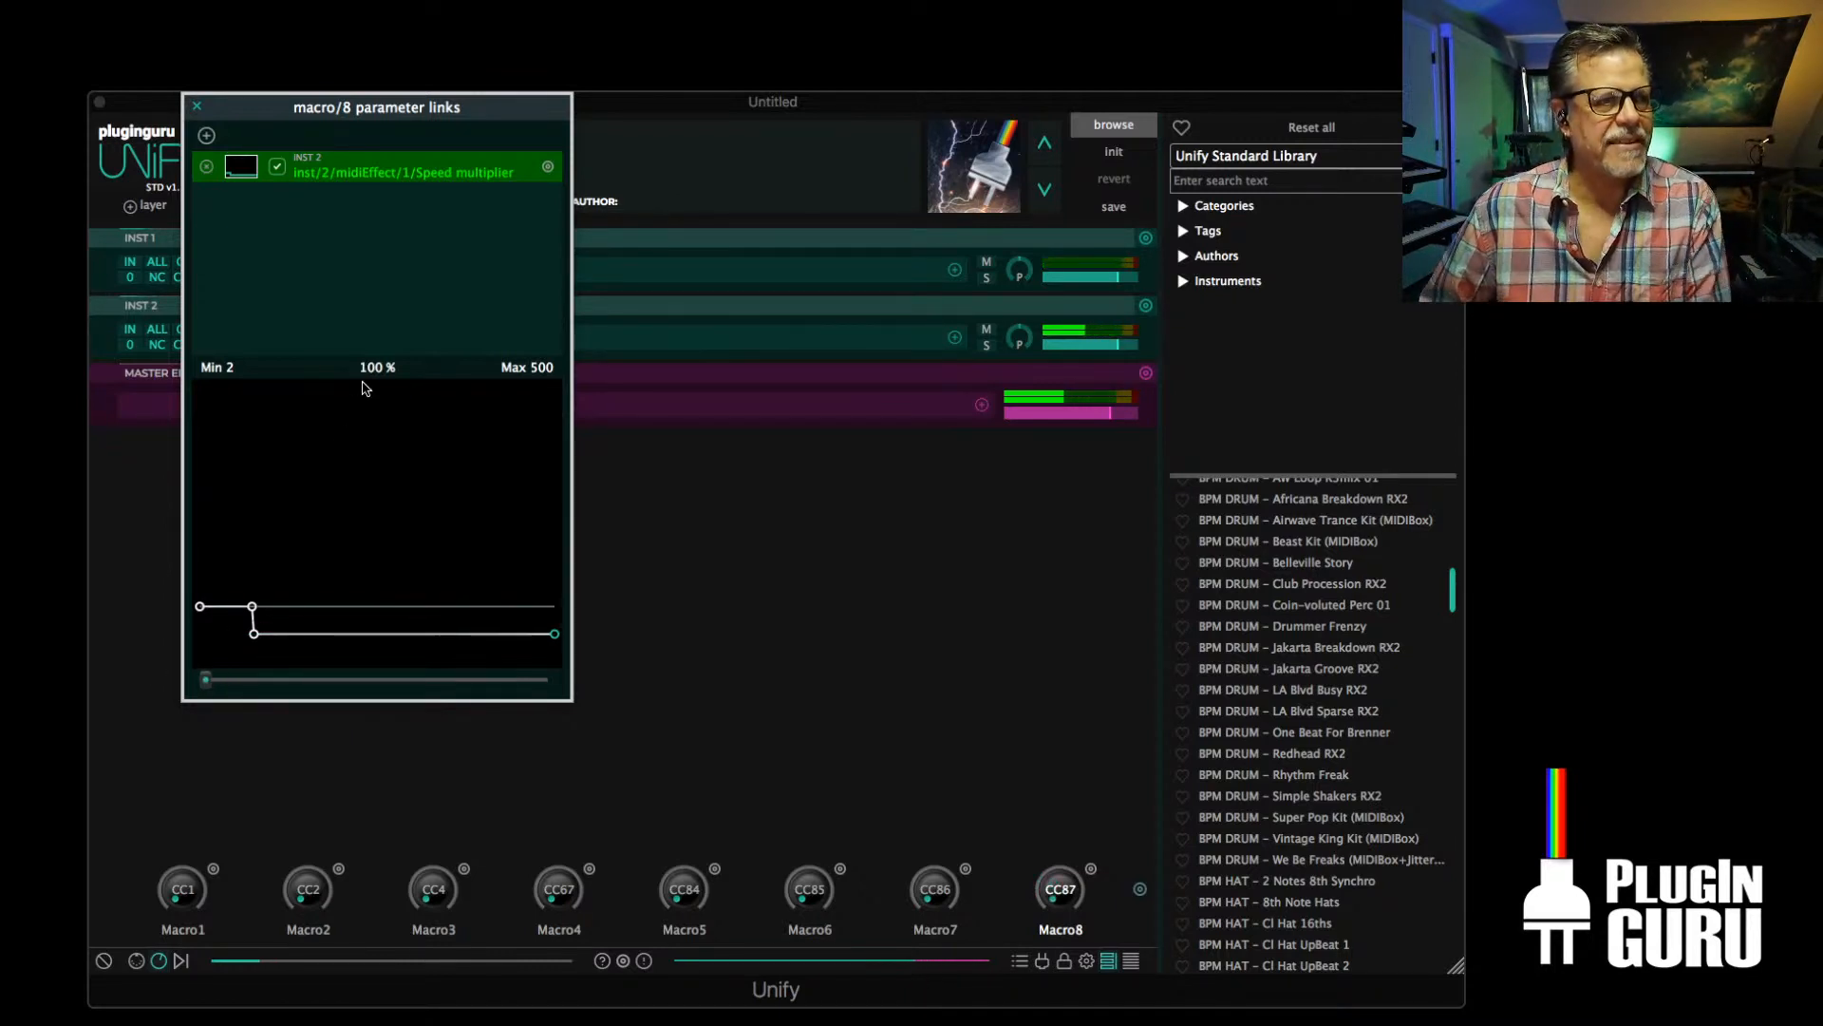
# Set the third breakpoint of Macro8's Speed multiplier curve, just after the 100 plateau, to 150
pyautogui.moveTo(254, 632); pyautogui.dragTo(253, 635)
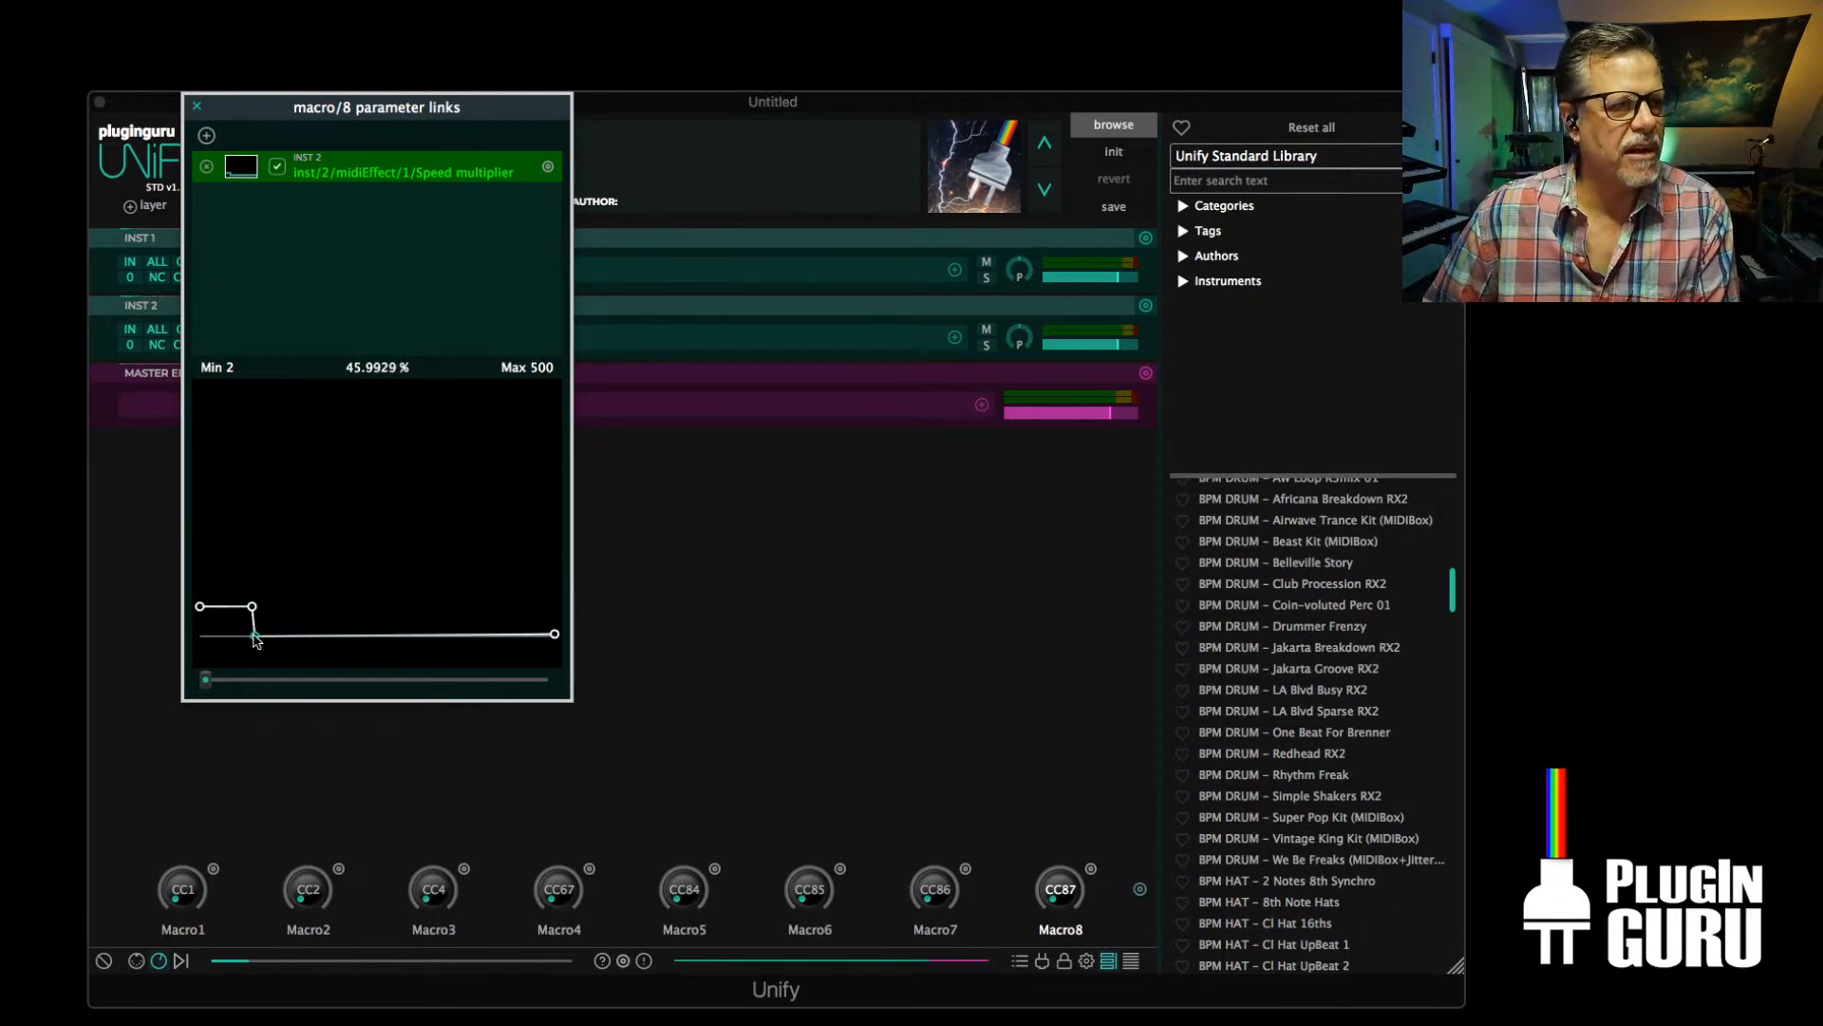
pyautogui.click(383, 371)
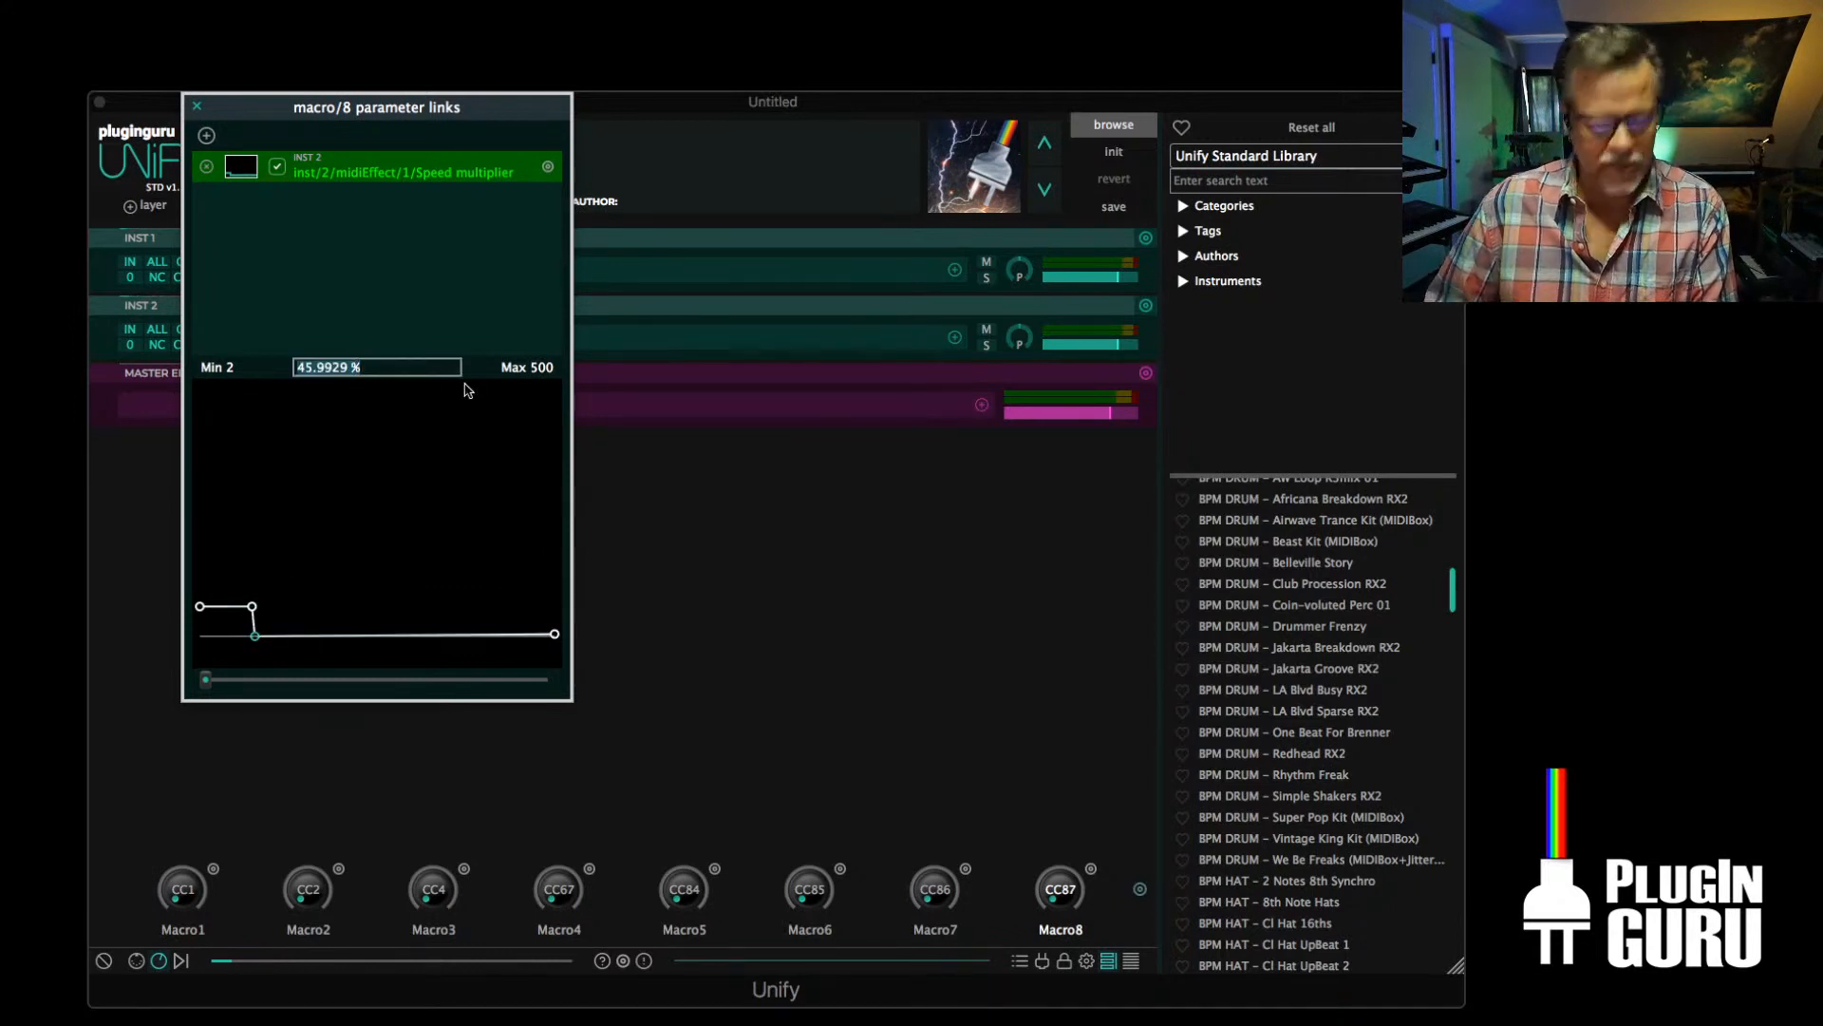
pyautogui.write('50')
pyautogui.press('Return')
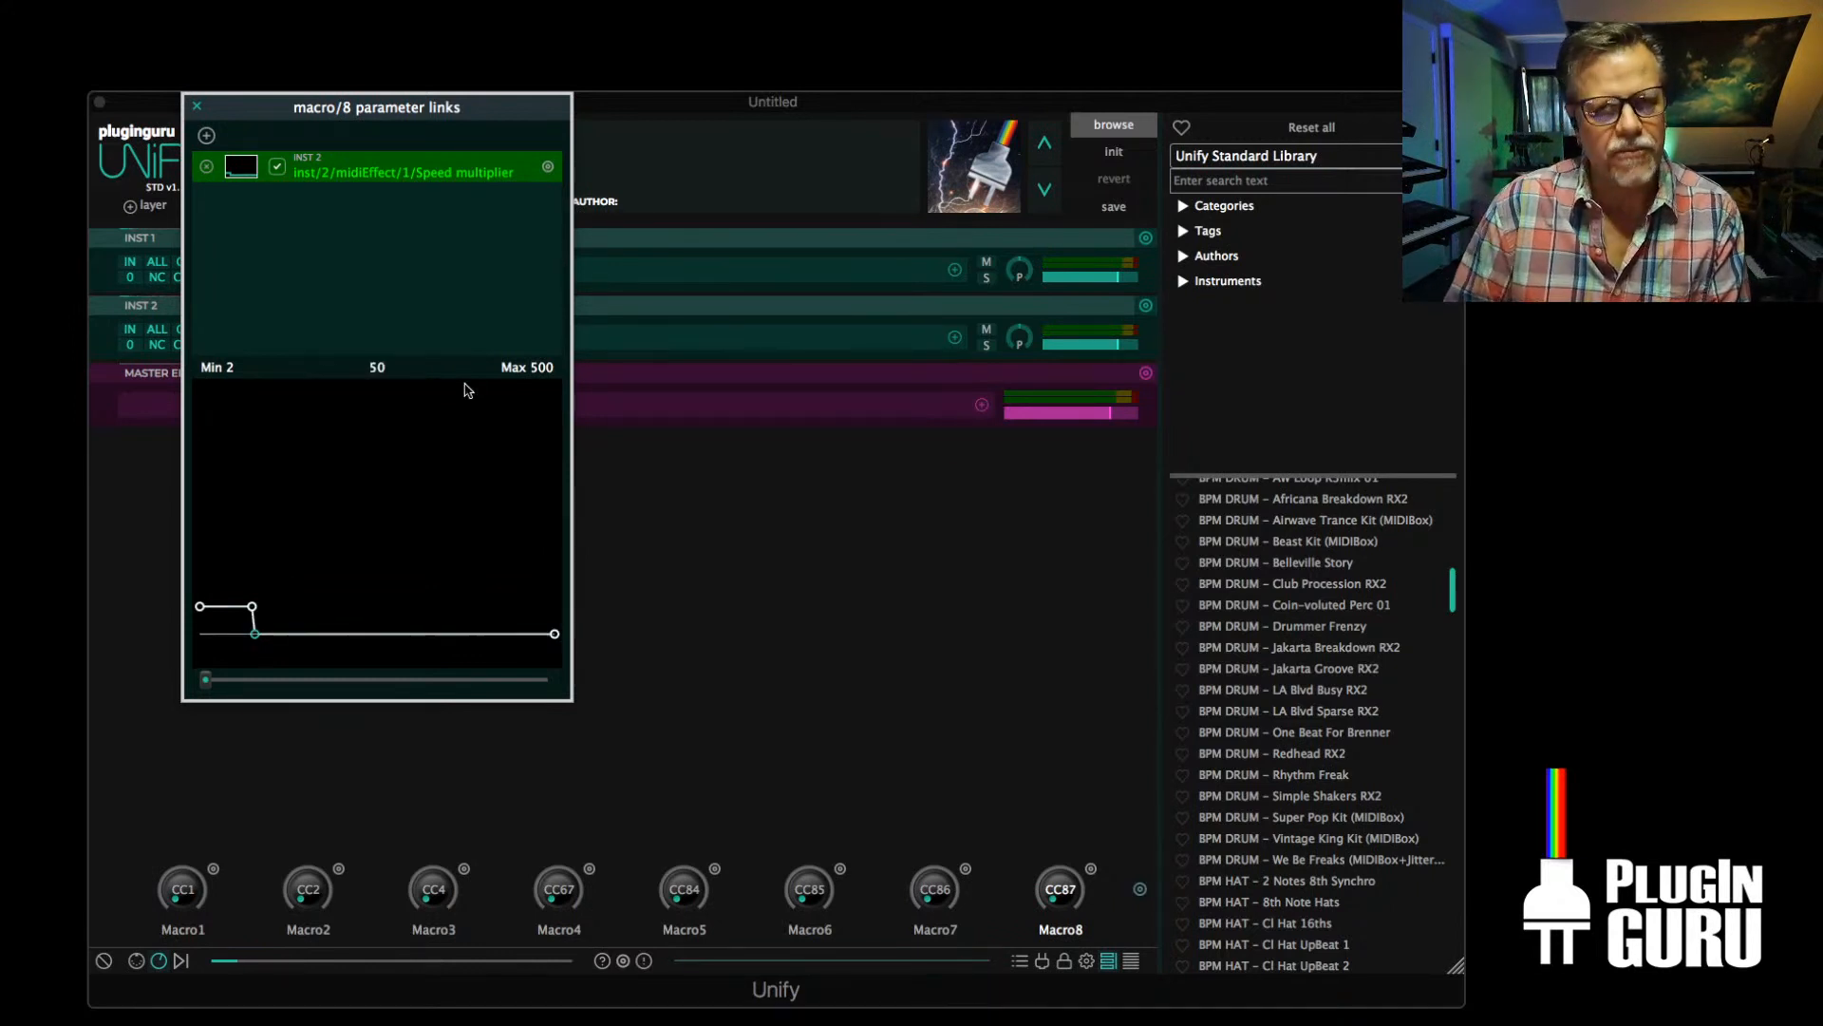
pyautogui.click(377, 371)
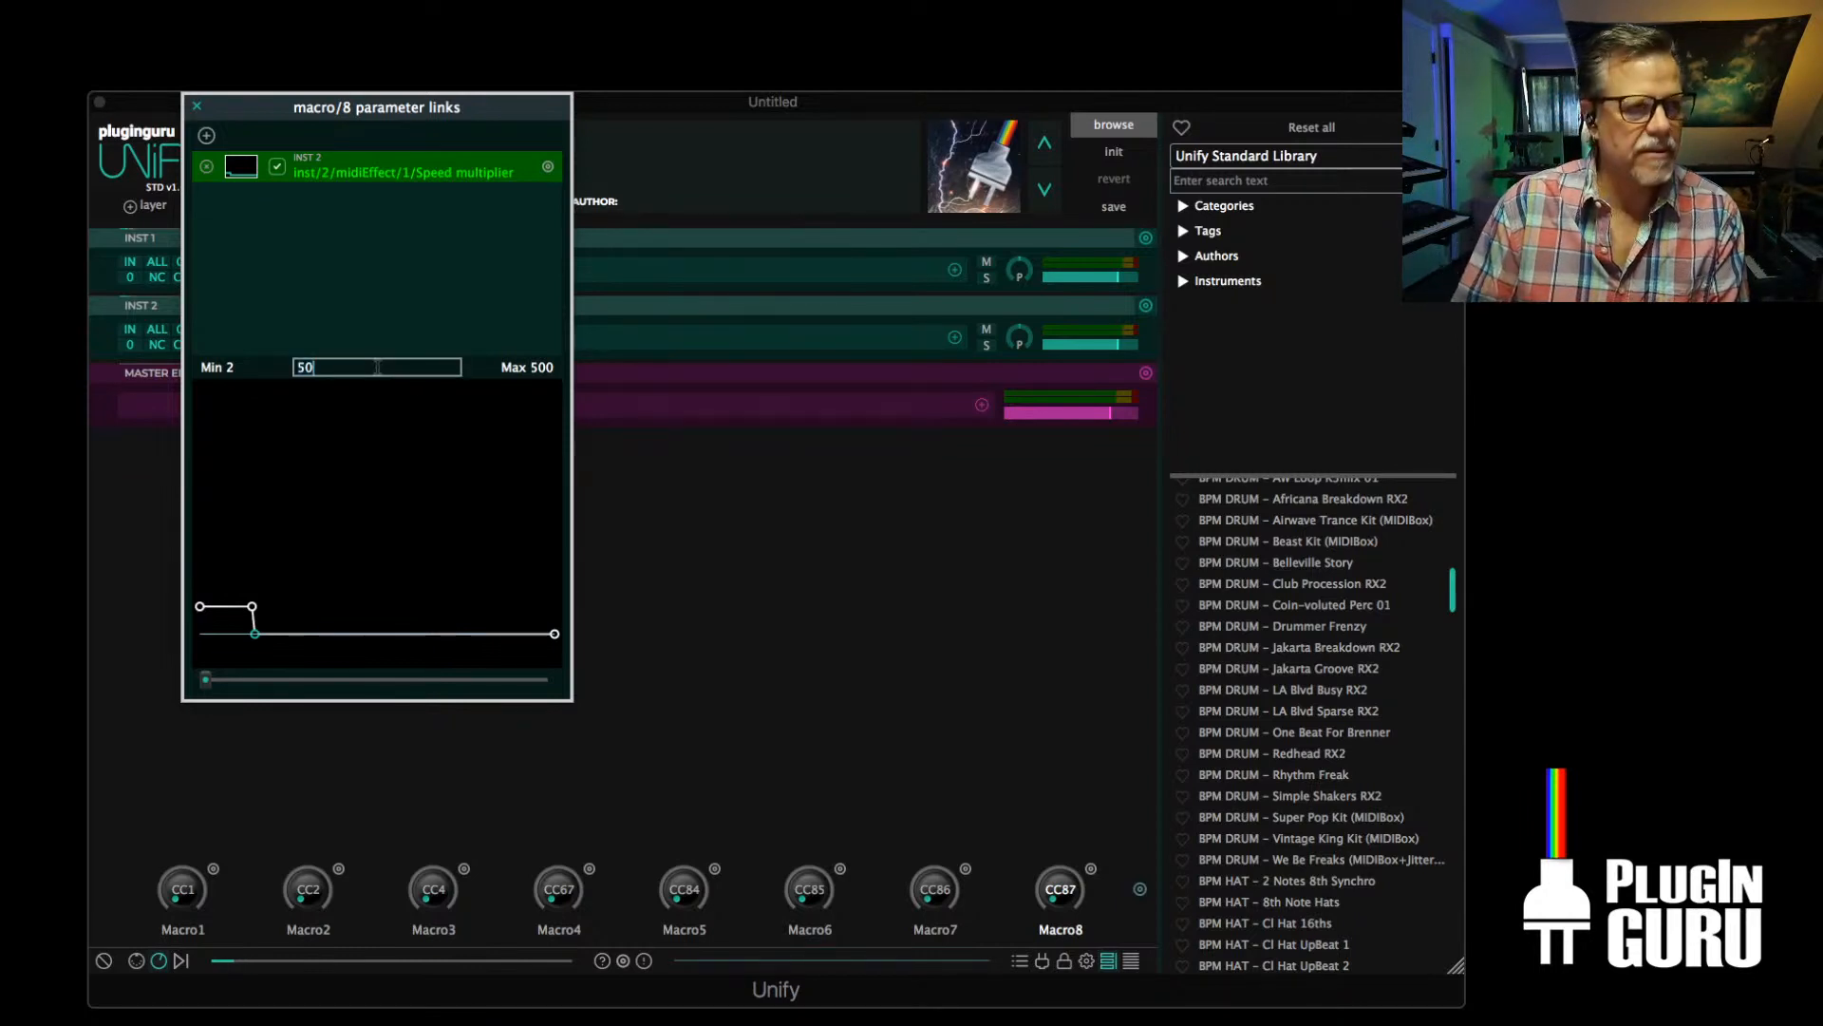
pyautogui.write('5')
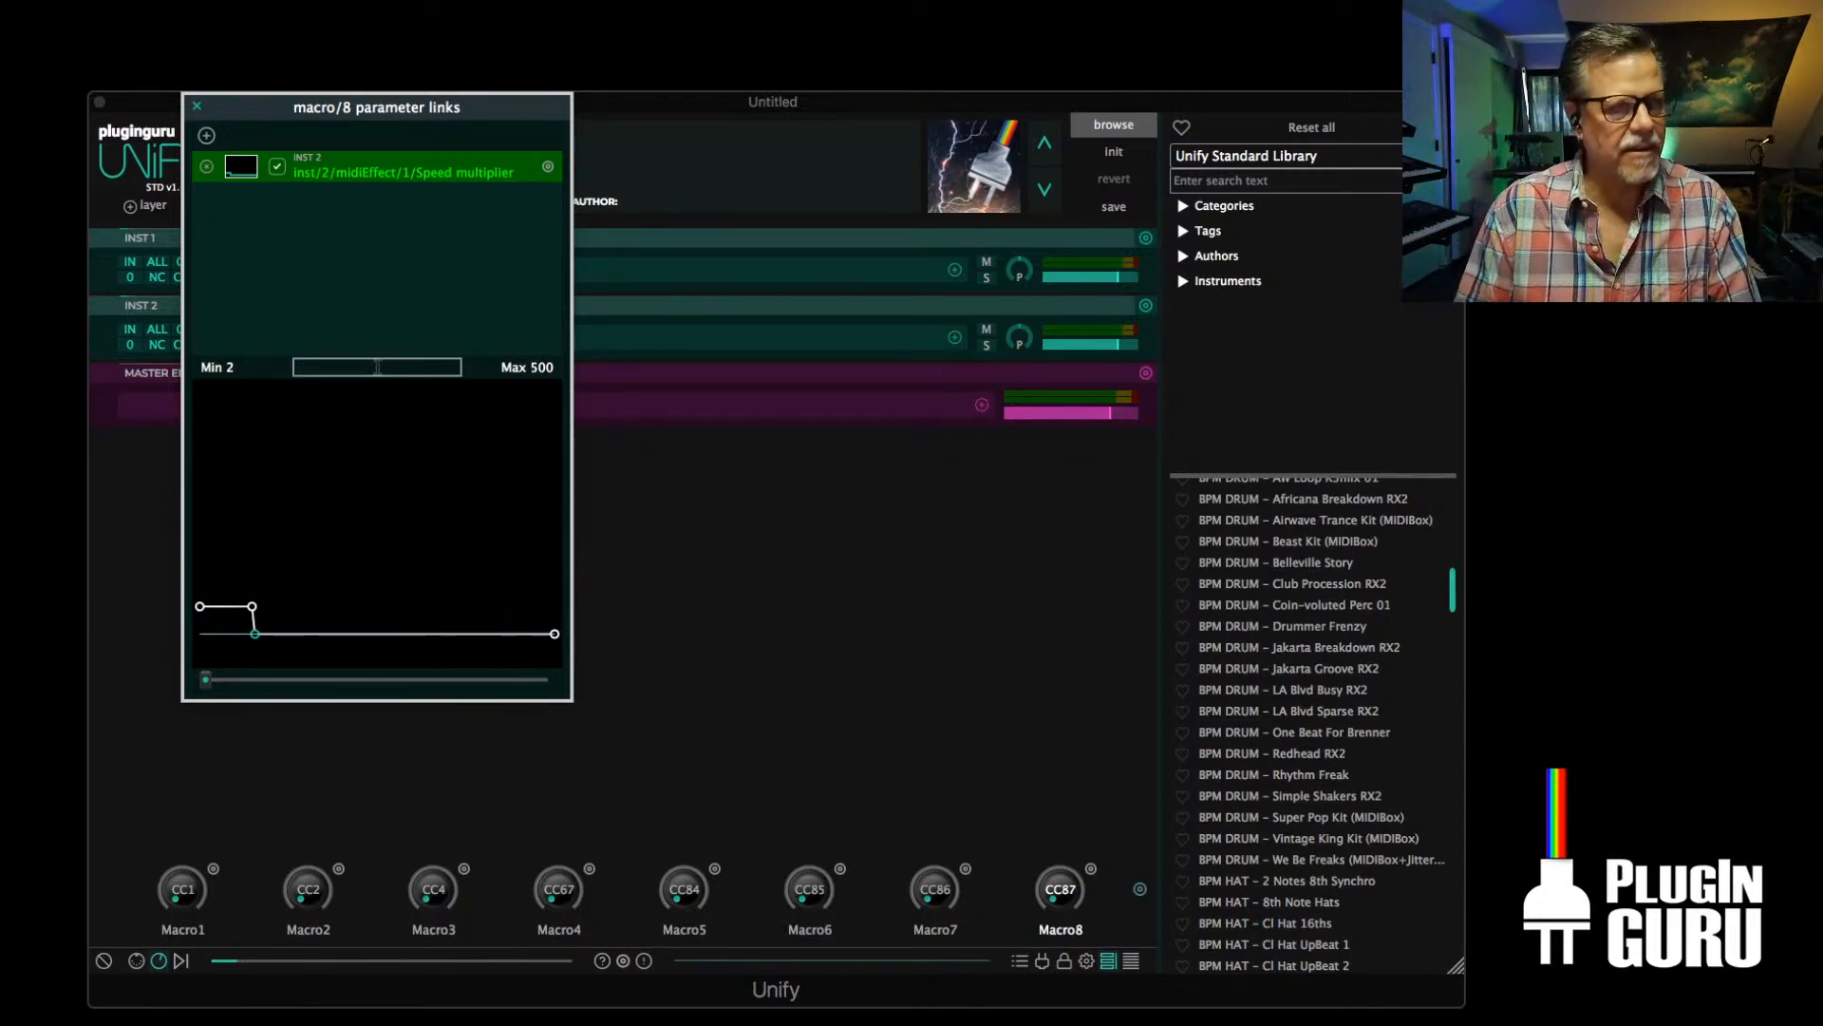
pyautogui.write('150')
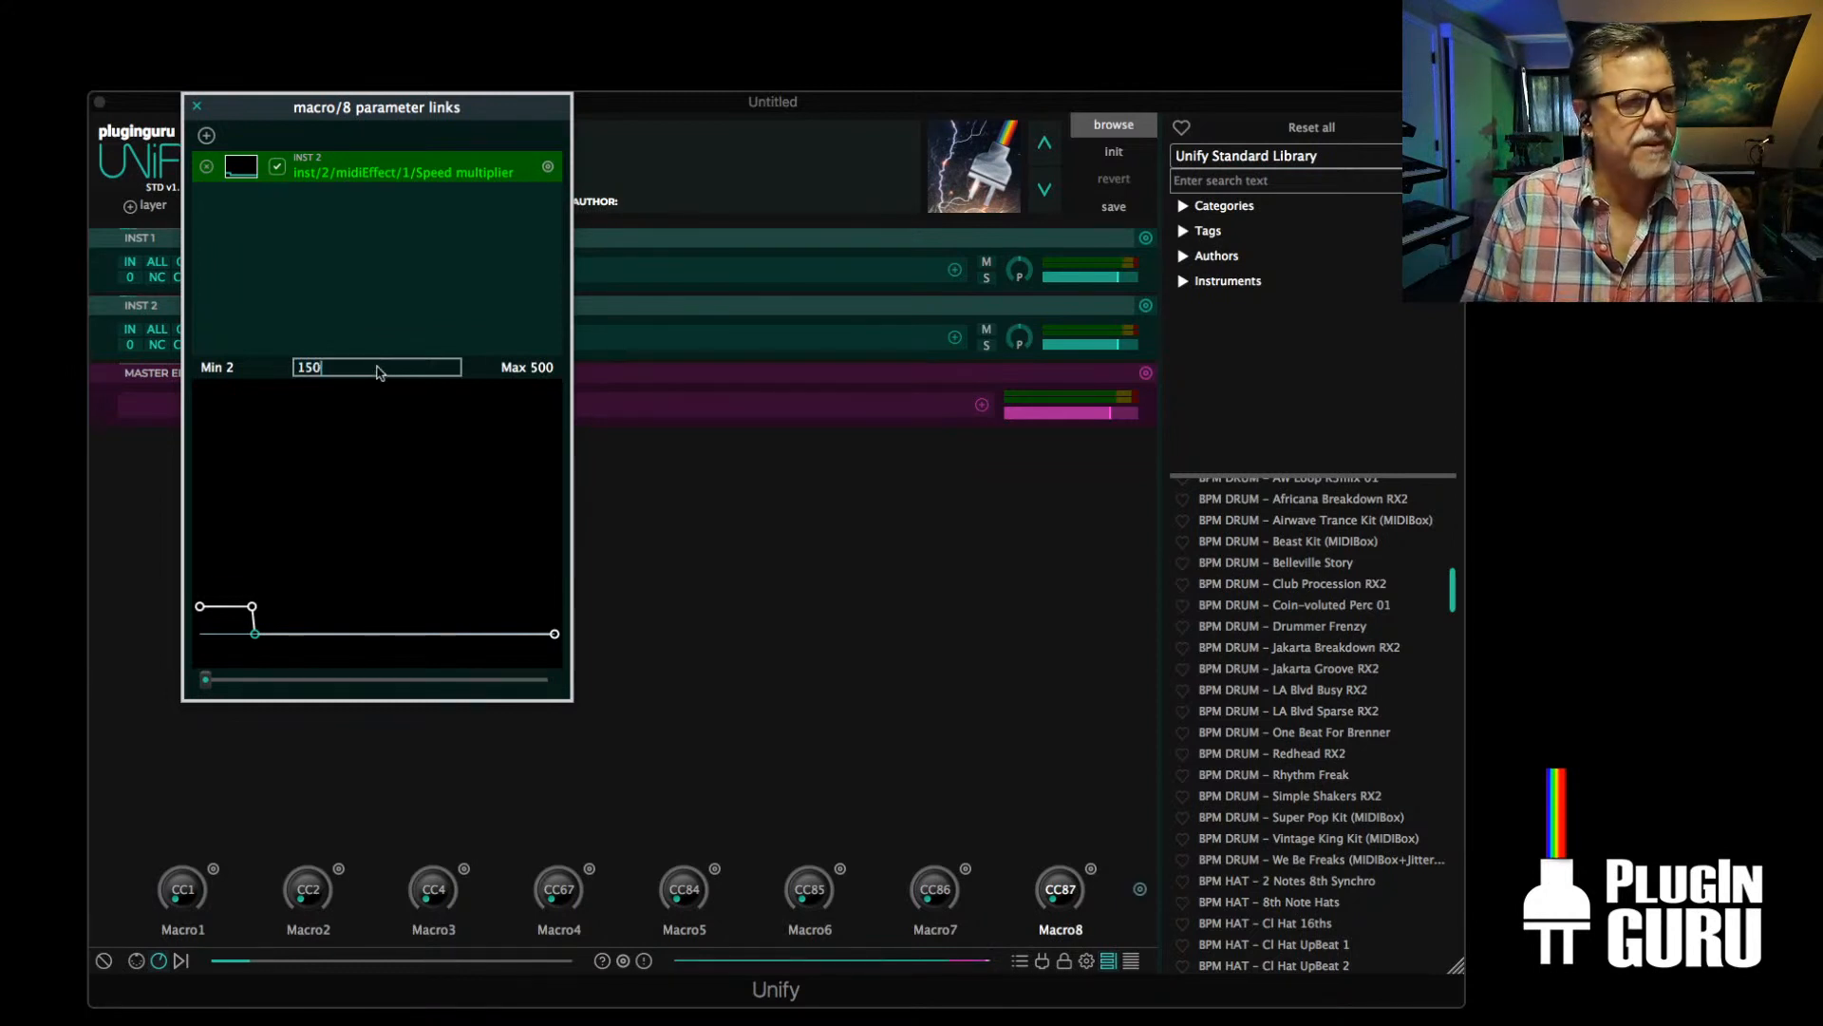
pyautogui.press('Return')
# Set the end point of Macro8's Speed multiplier curve to 150
pyautogui.click(555, 635)
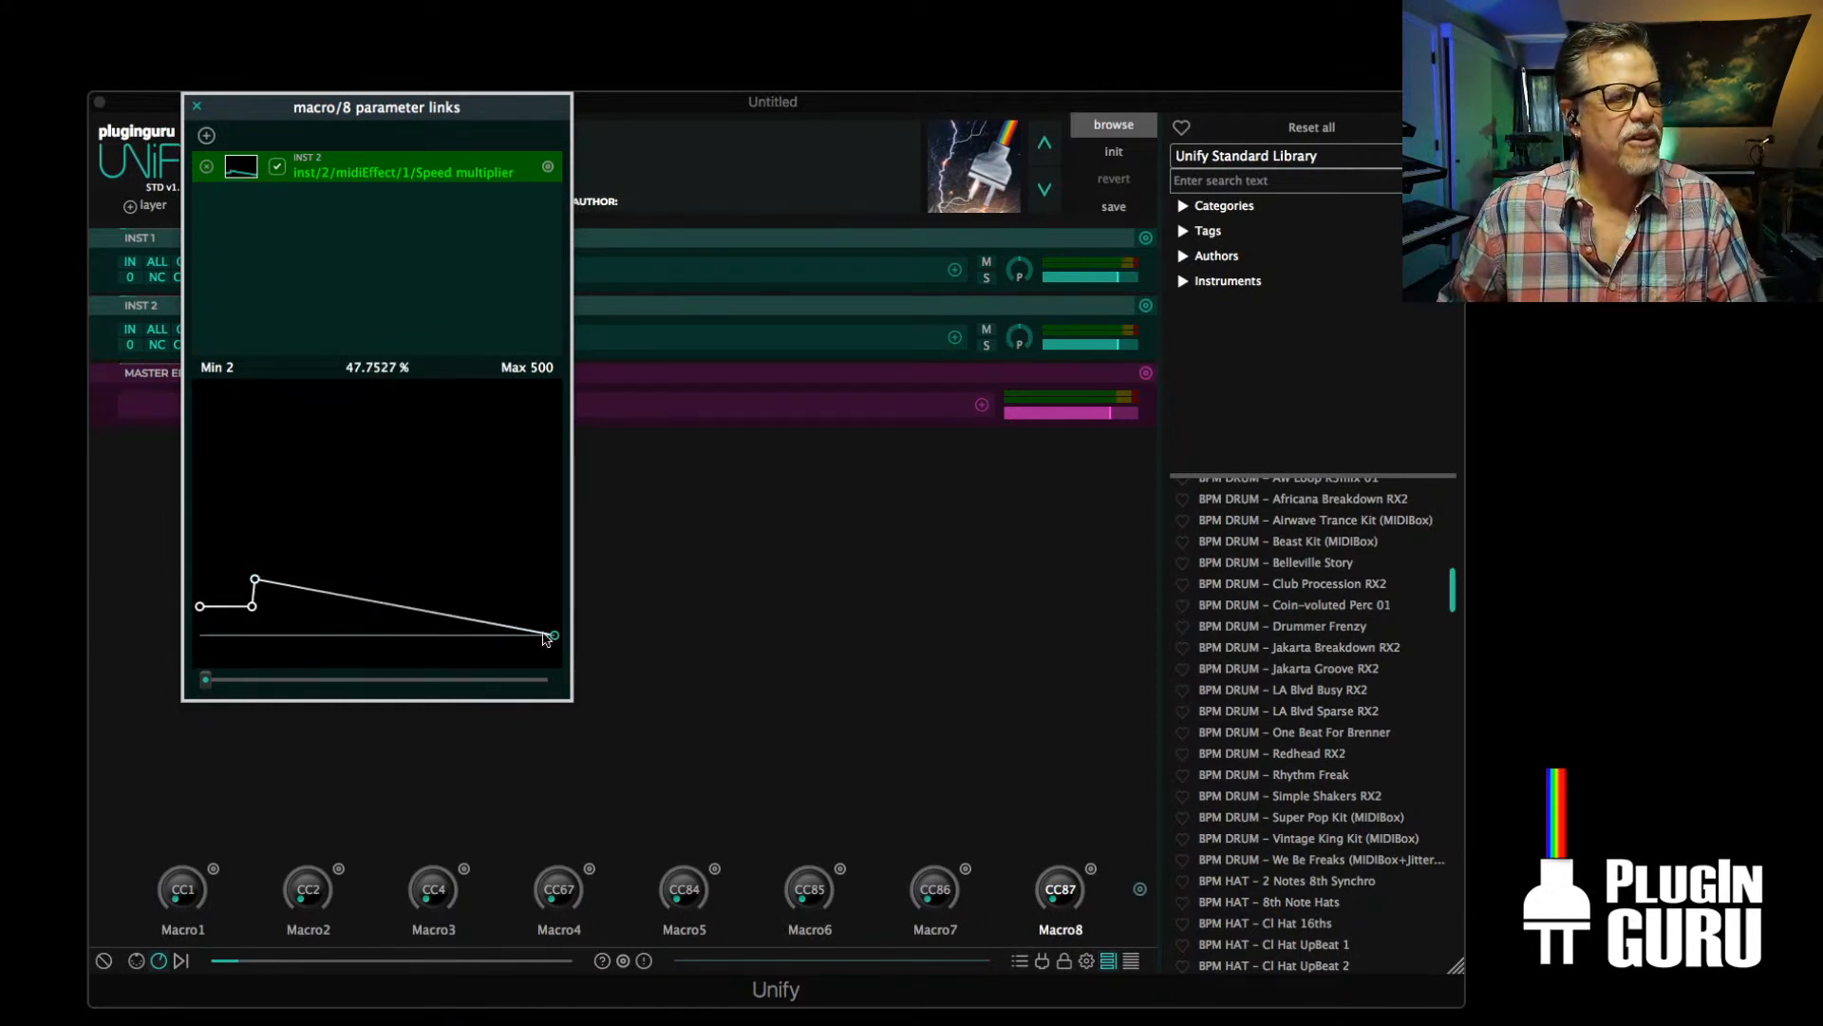
pyautogui.doubleClick(356, 366)
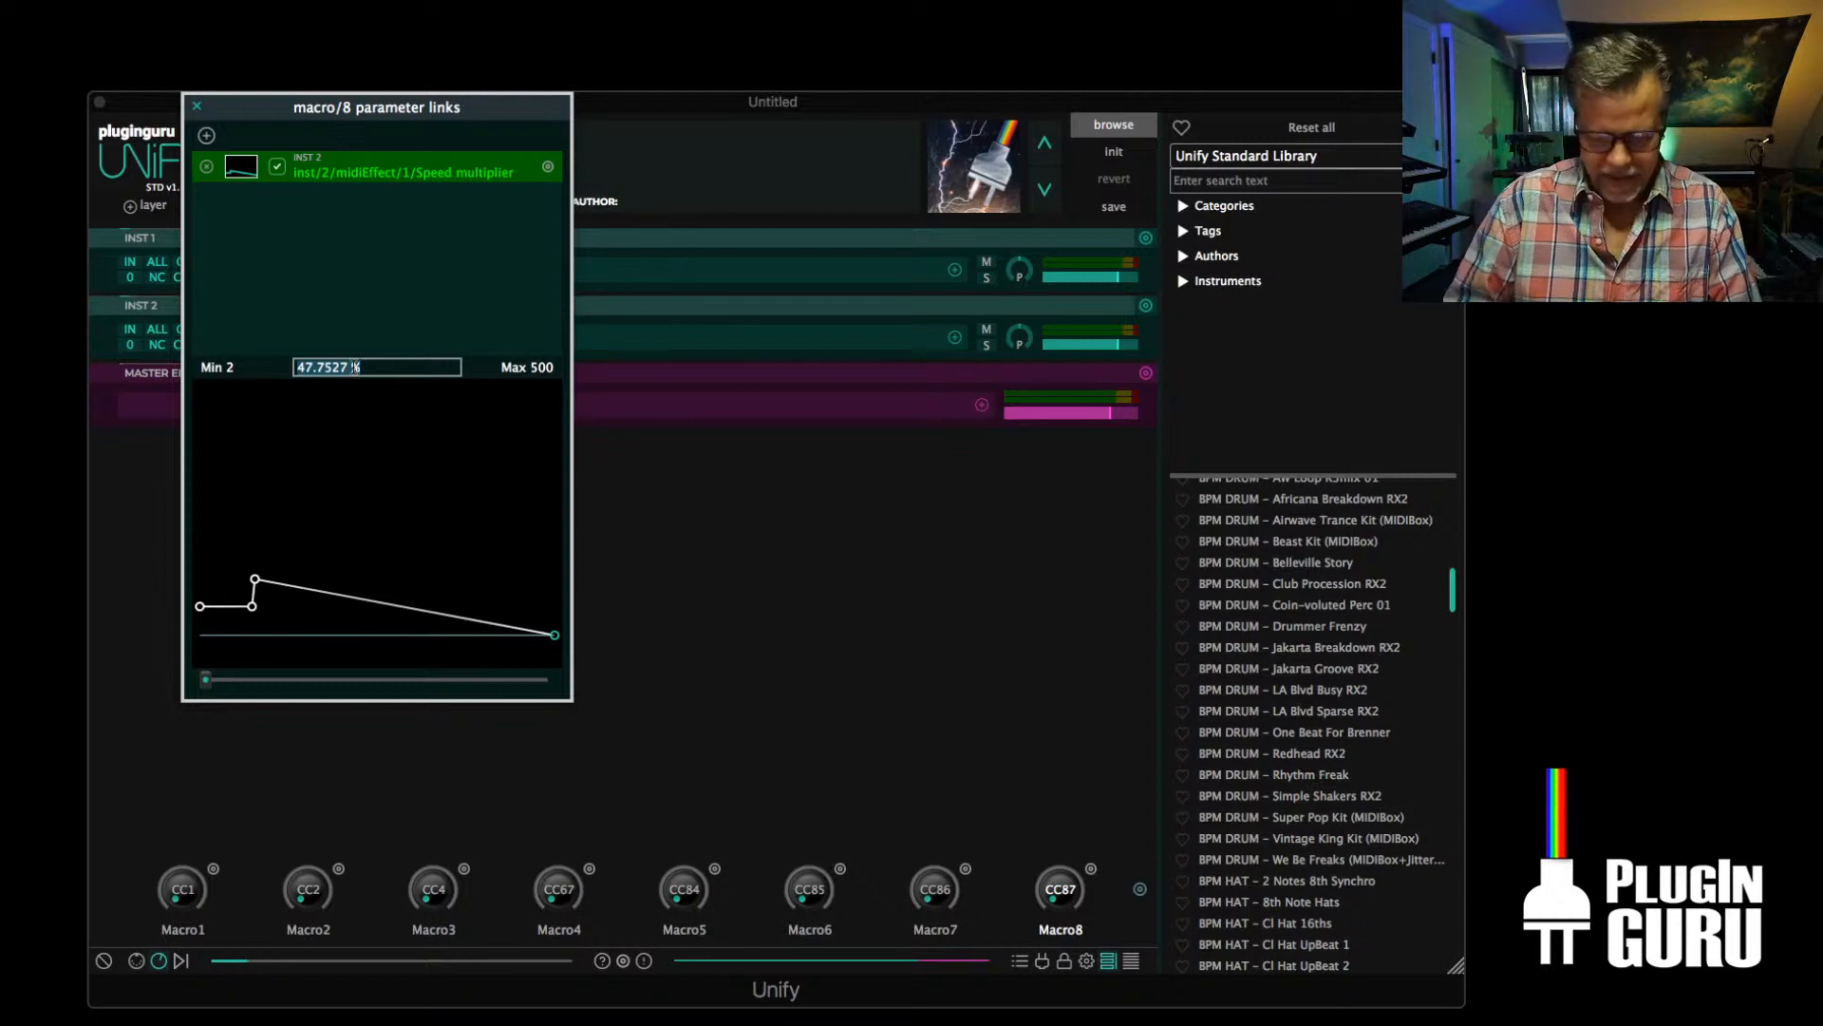
pyautogui.write('150')
pyautogui.press('Return')
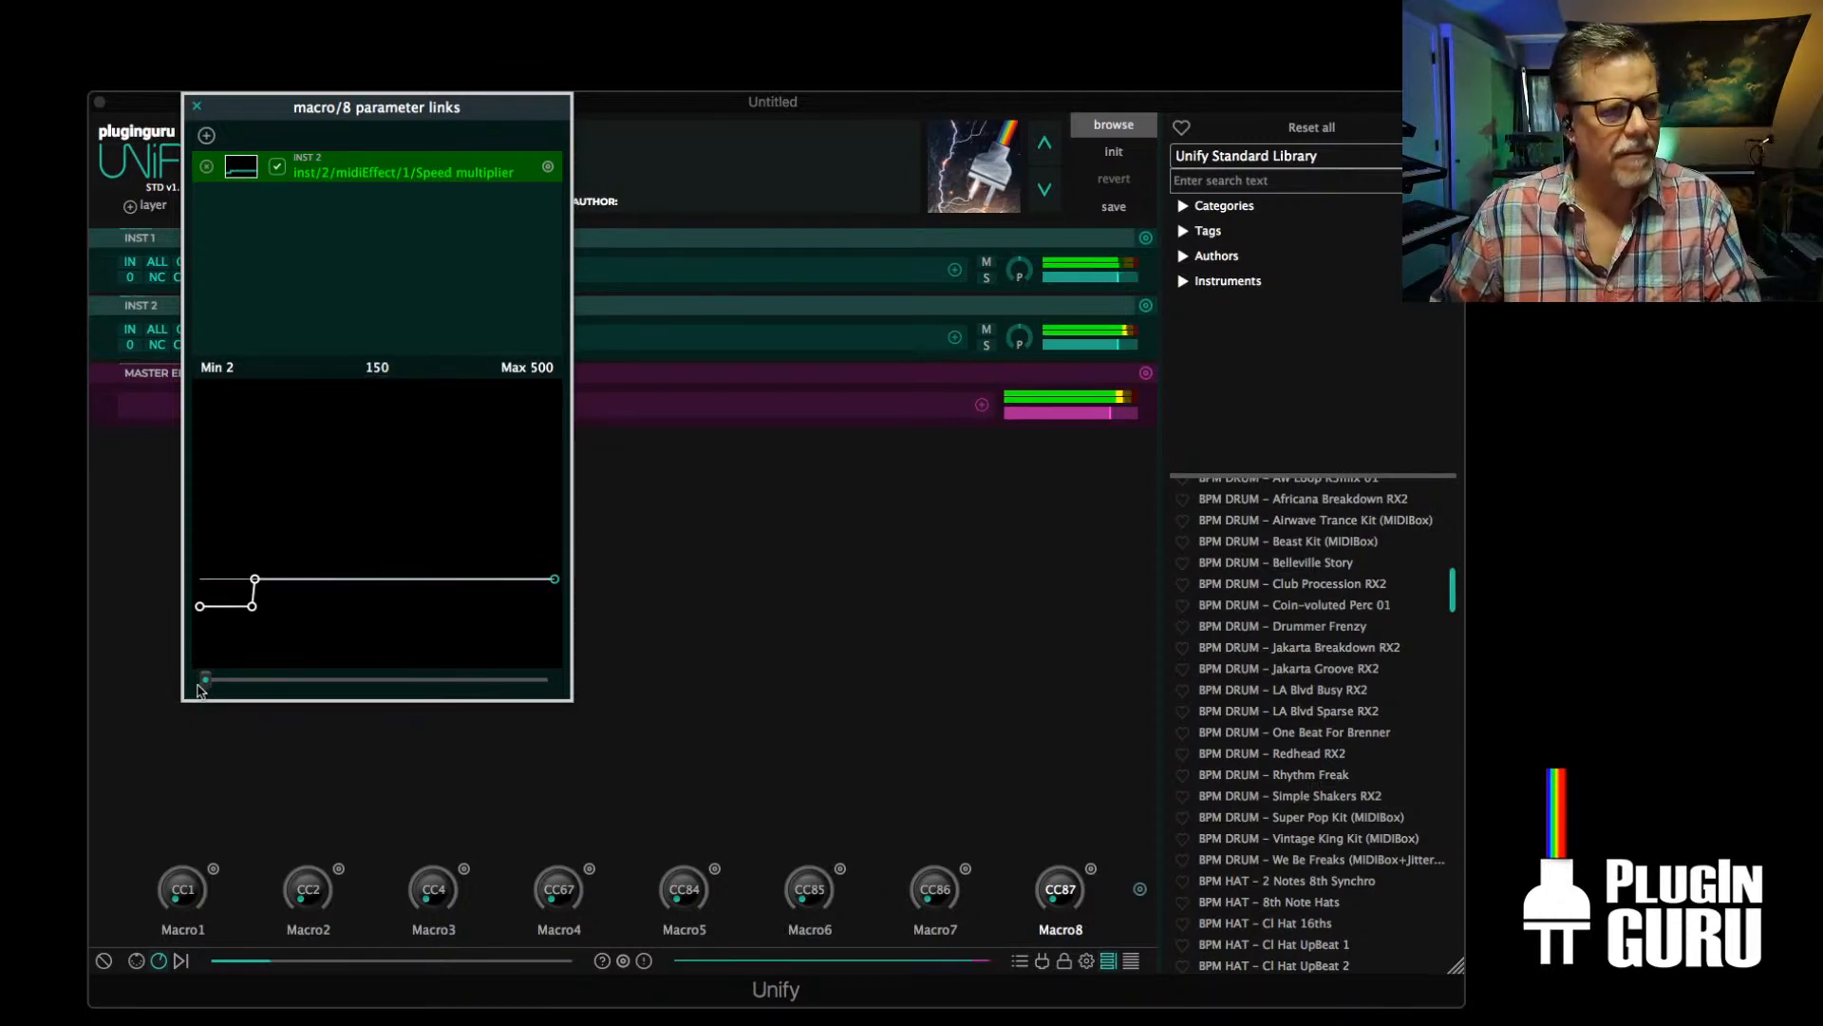
# Sweep Macro8 up and back twice to audition the switch to 150% speed, and close its parameter links
pyautogui.moveTo(205, 682); pyautogui.dragTo(296, 688)
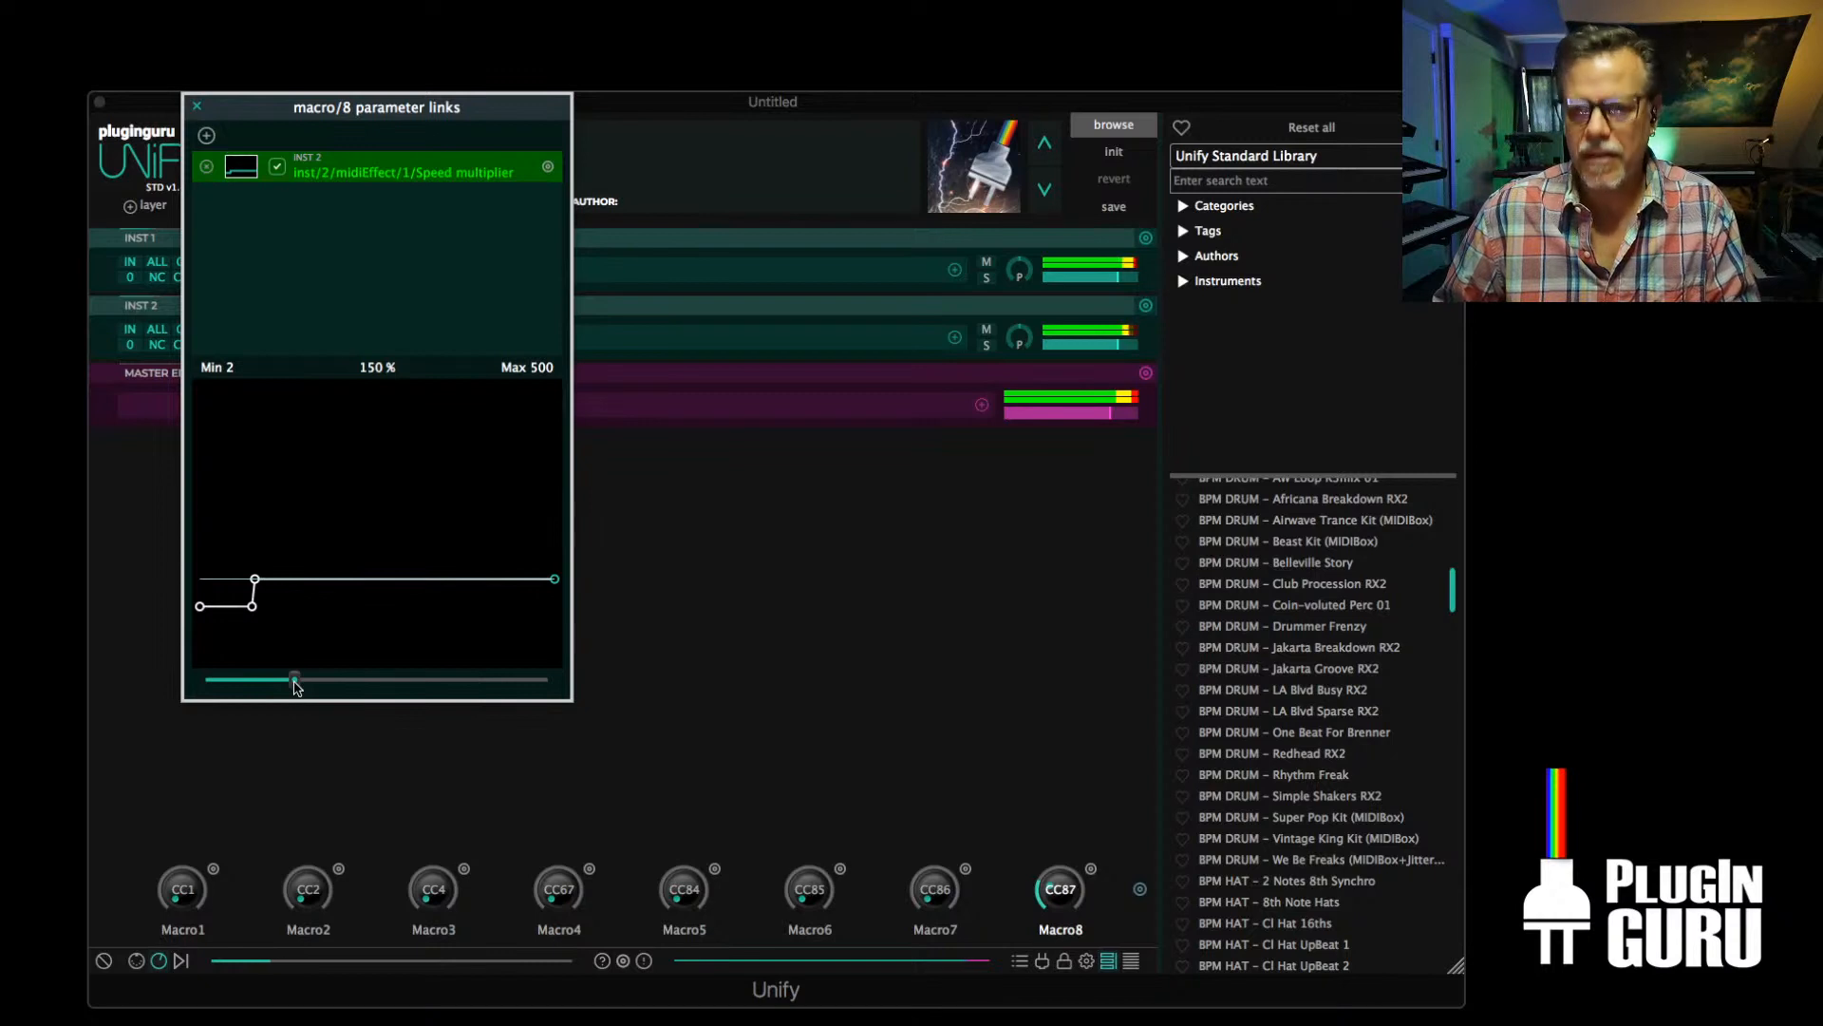
pyautogui.moveTo(296, 688); pyautogui.dragTo(109, 703)
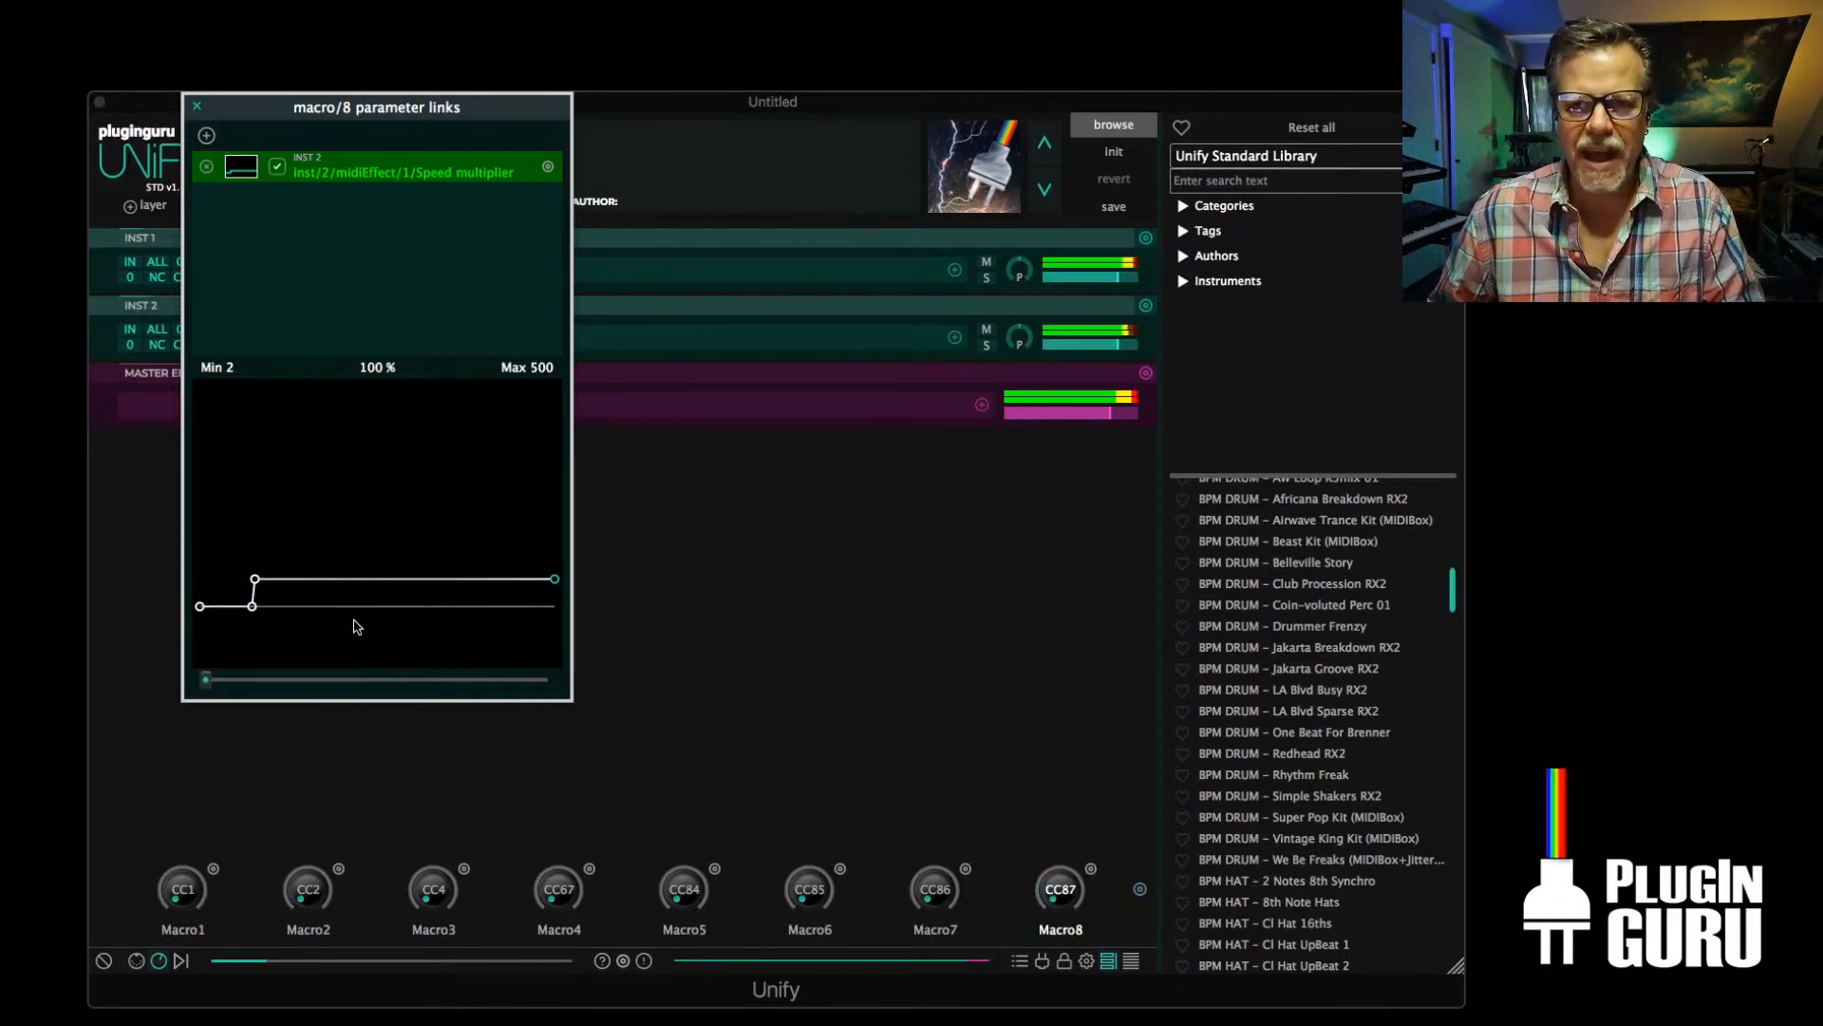
pyautogui.moveTo(207, 680); pyautogui.dragTo(333, 678)
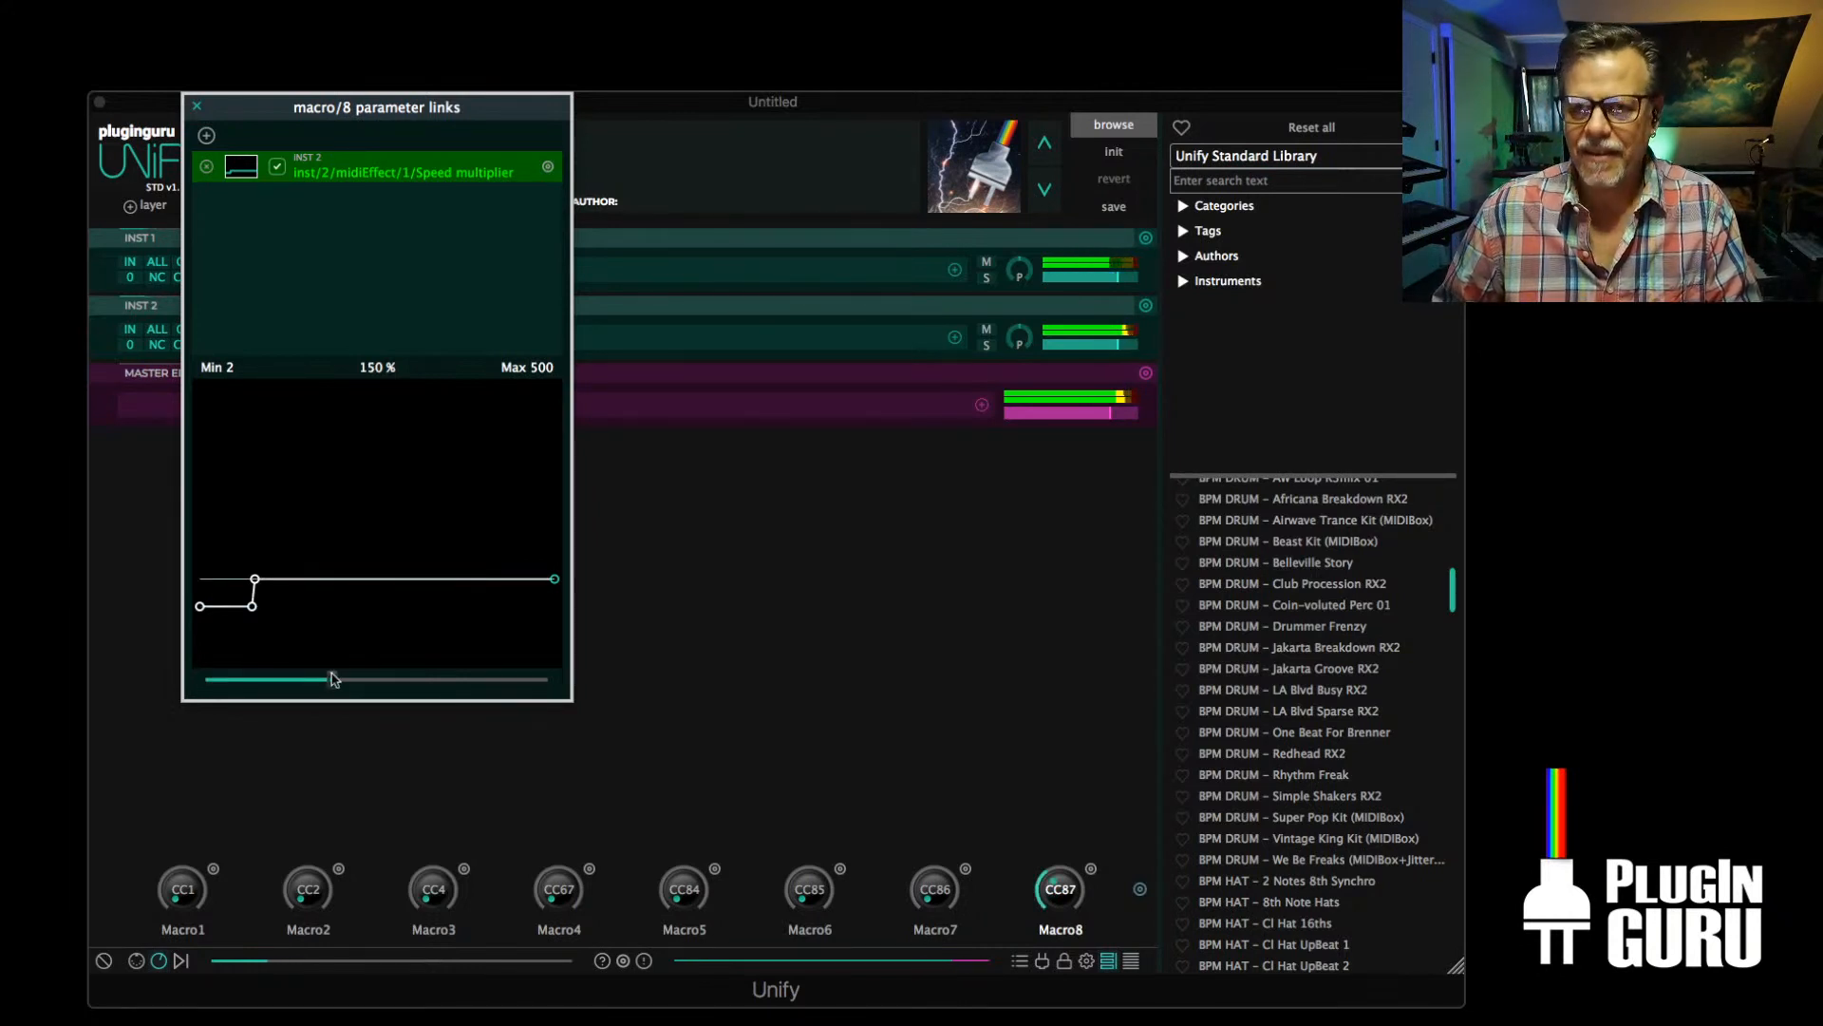
pyautogui.moveTo(332, 678); pyautogui.dragTo(145, 680)
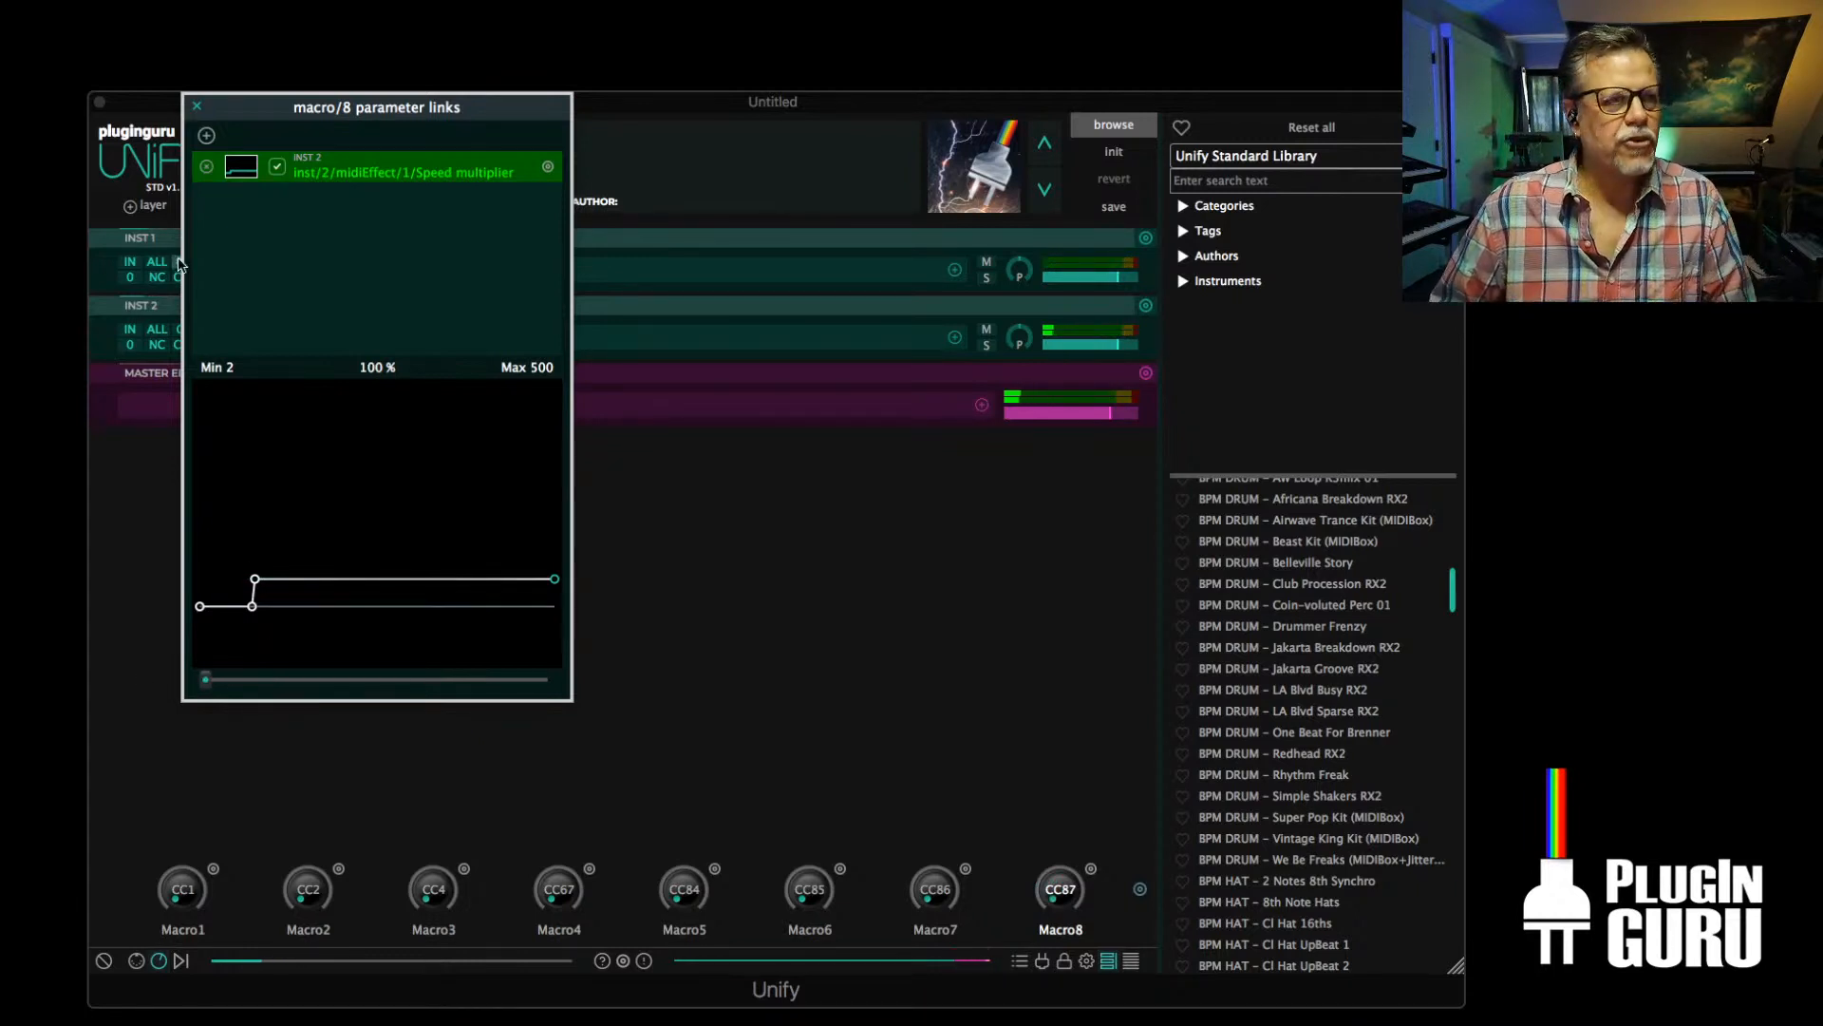
pyautogui.click(198, 107)
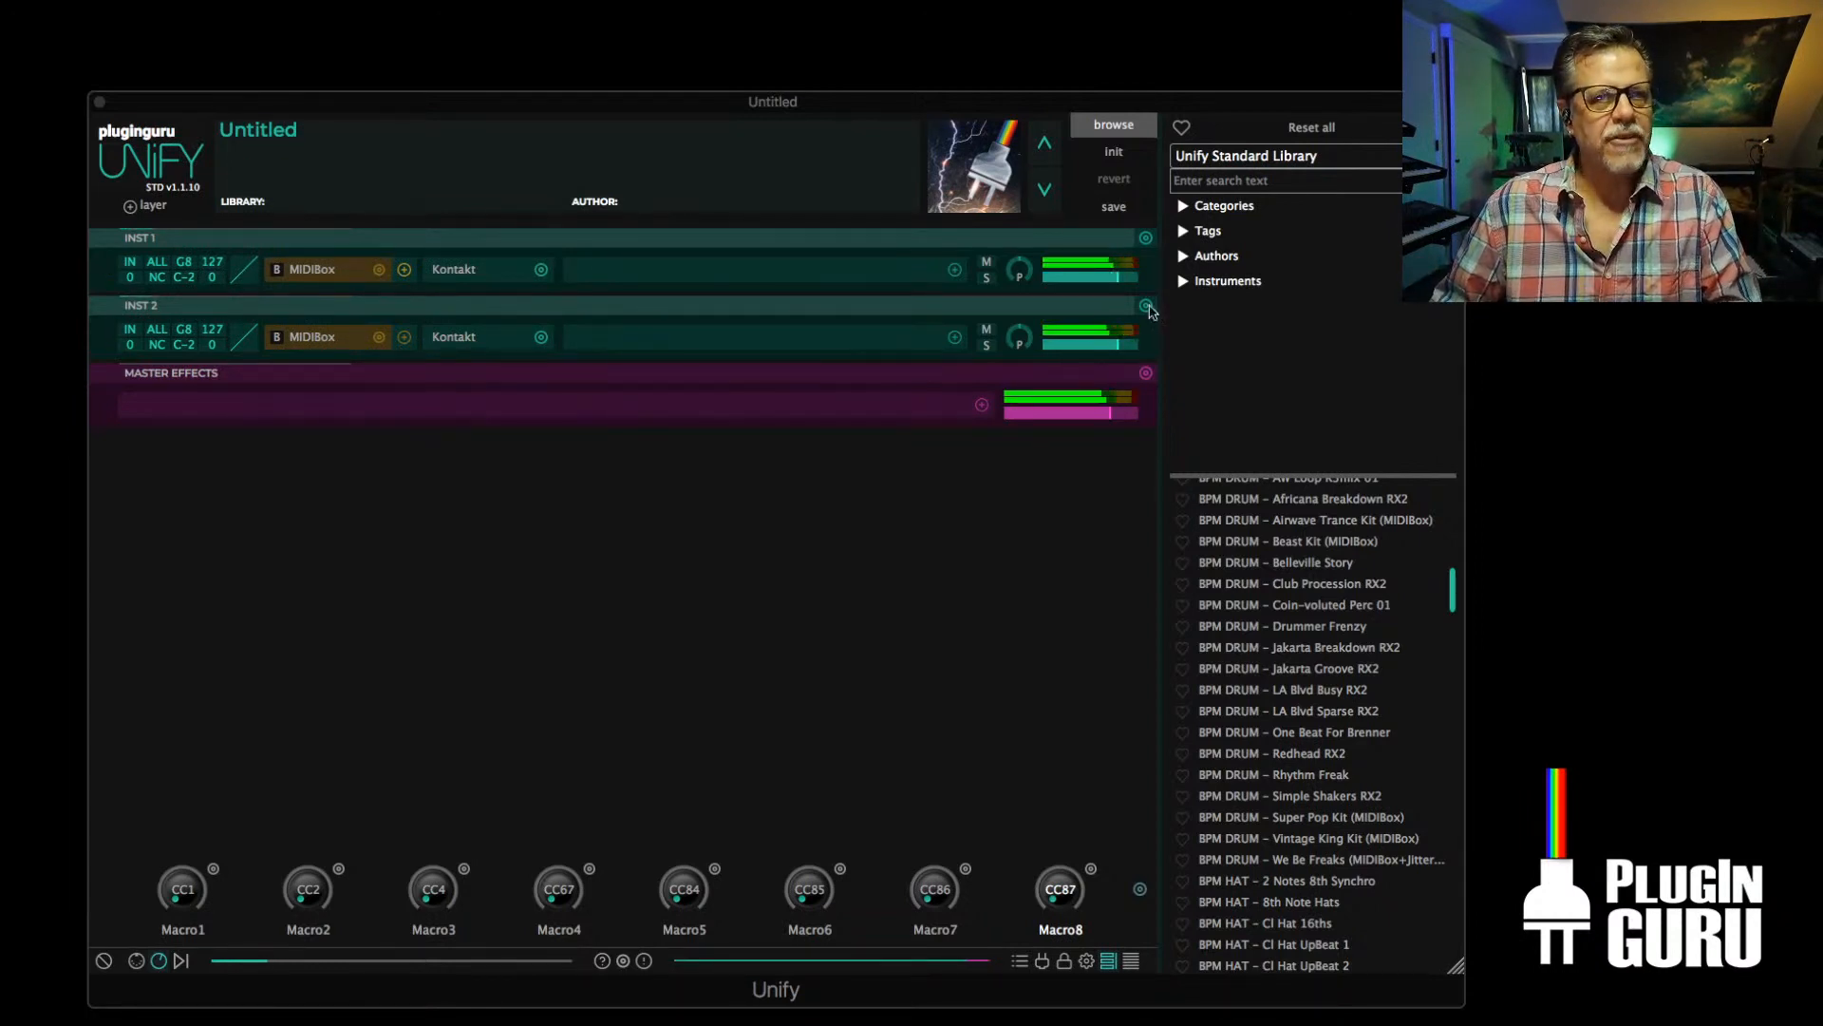
pyautogui.click(1235, 158)
pyautogui.click(1053, 545)
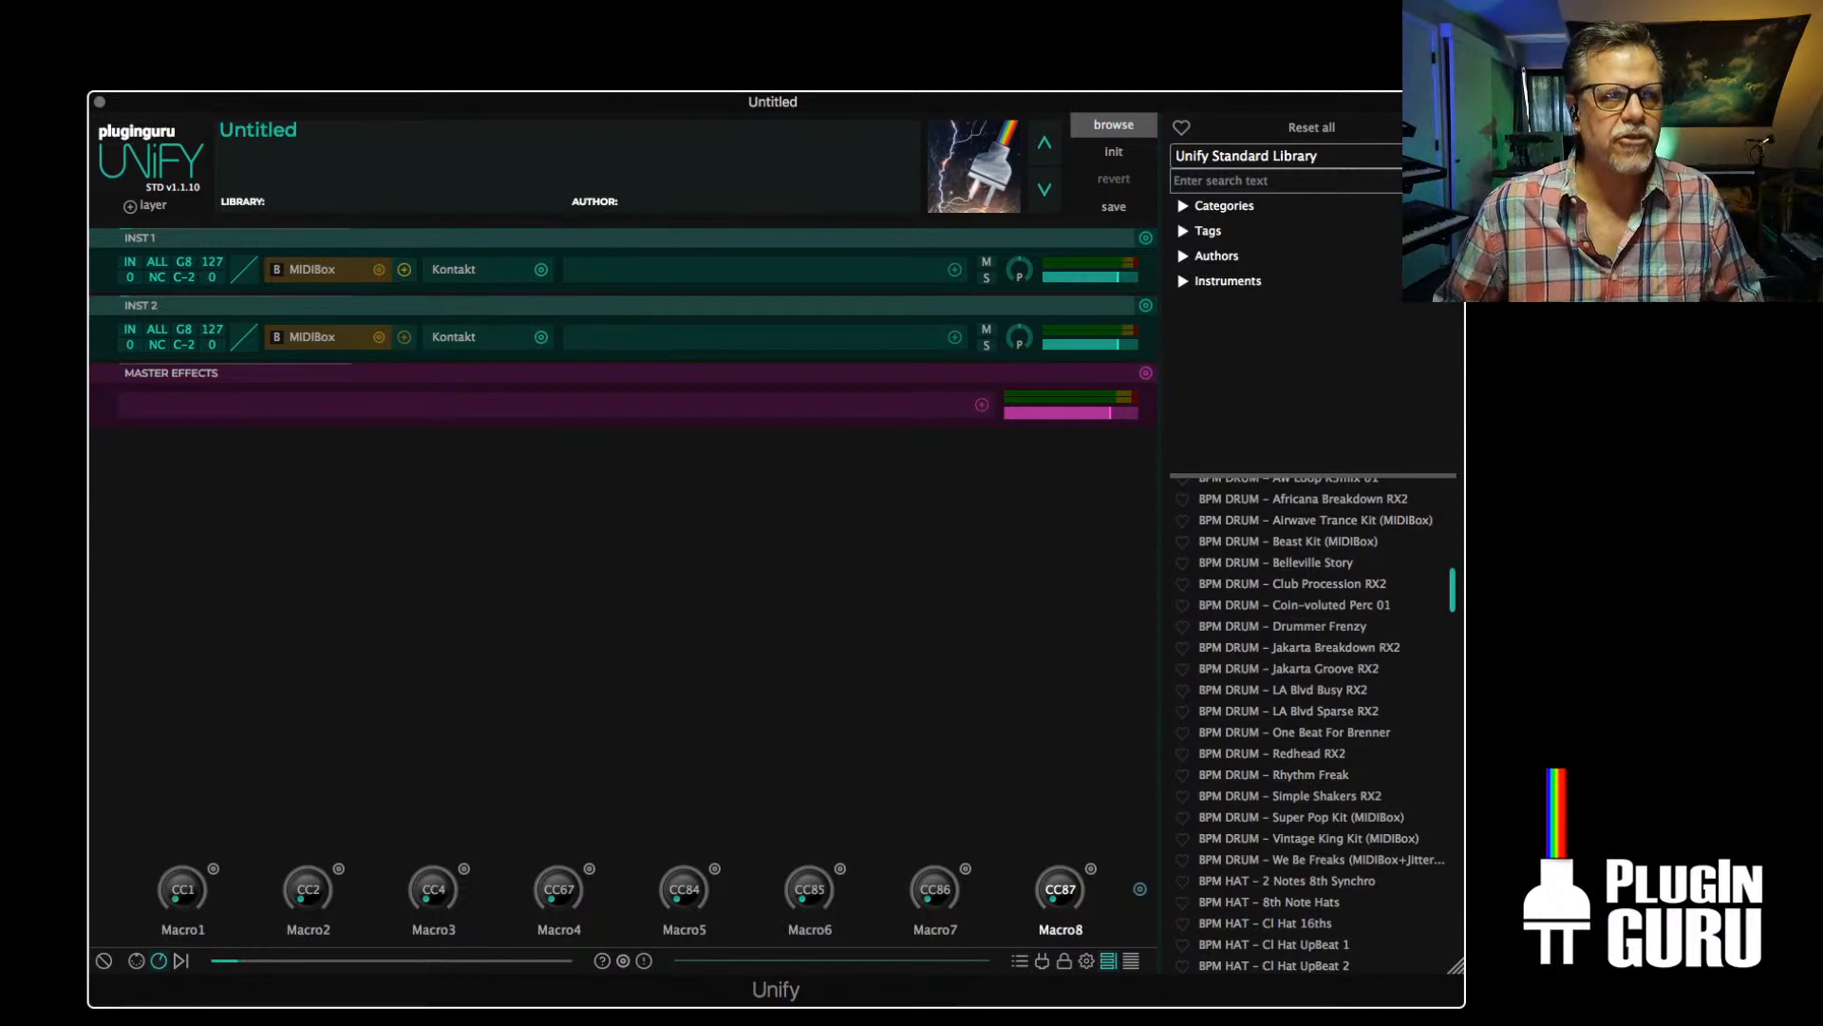
pyautogui.press('super+Tab')
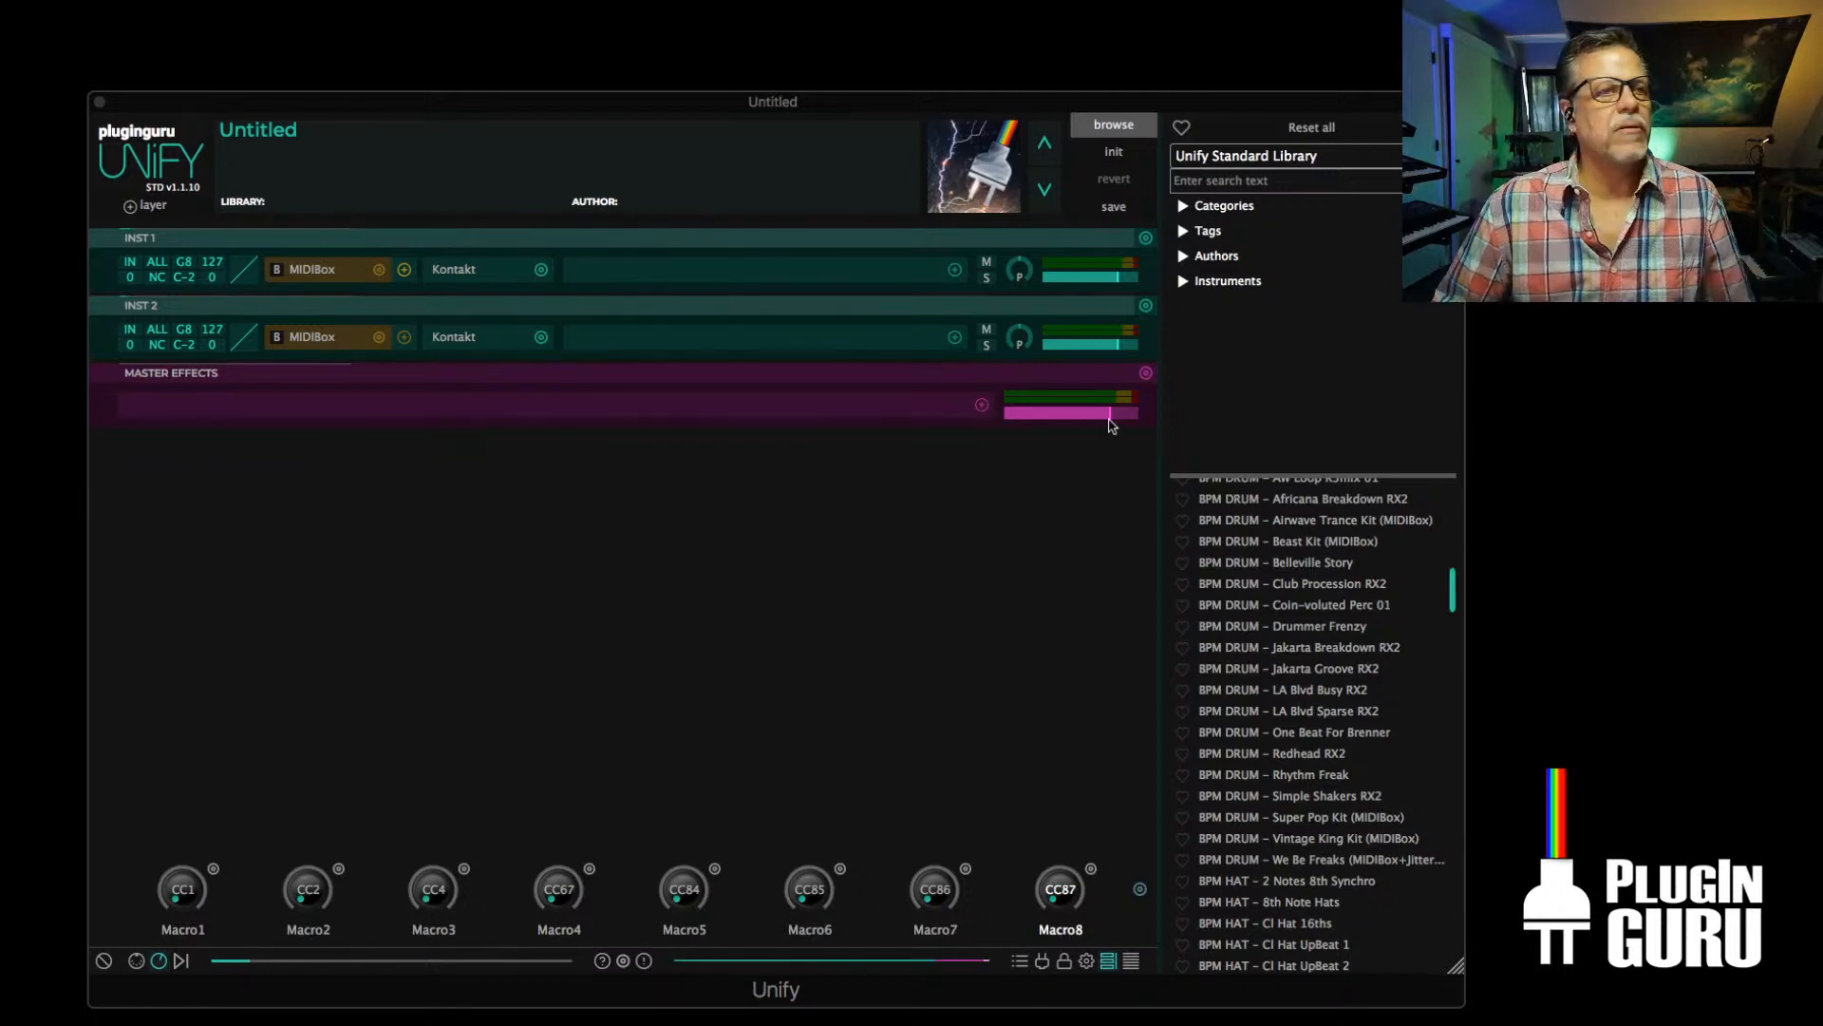
# Remove the INST 2 layer and delete the MIDIBox from INST 1
pyautogui.click(1145, 306)
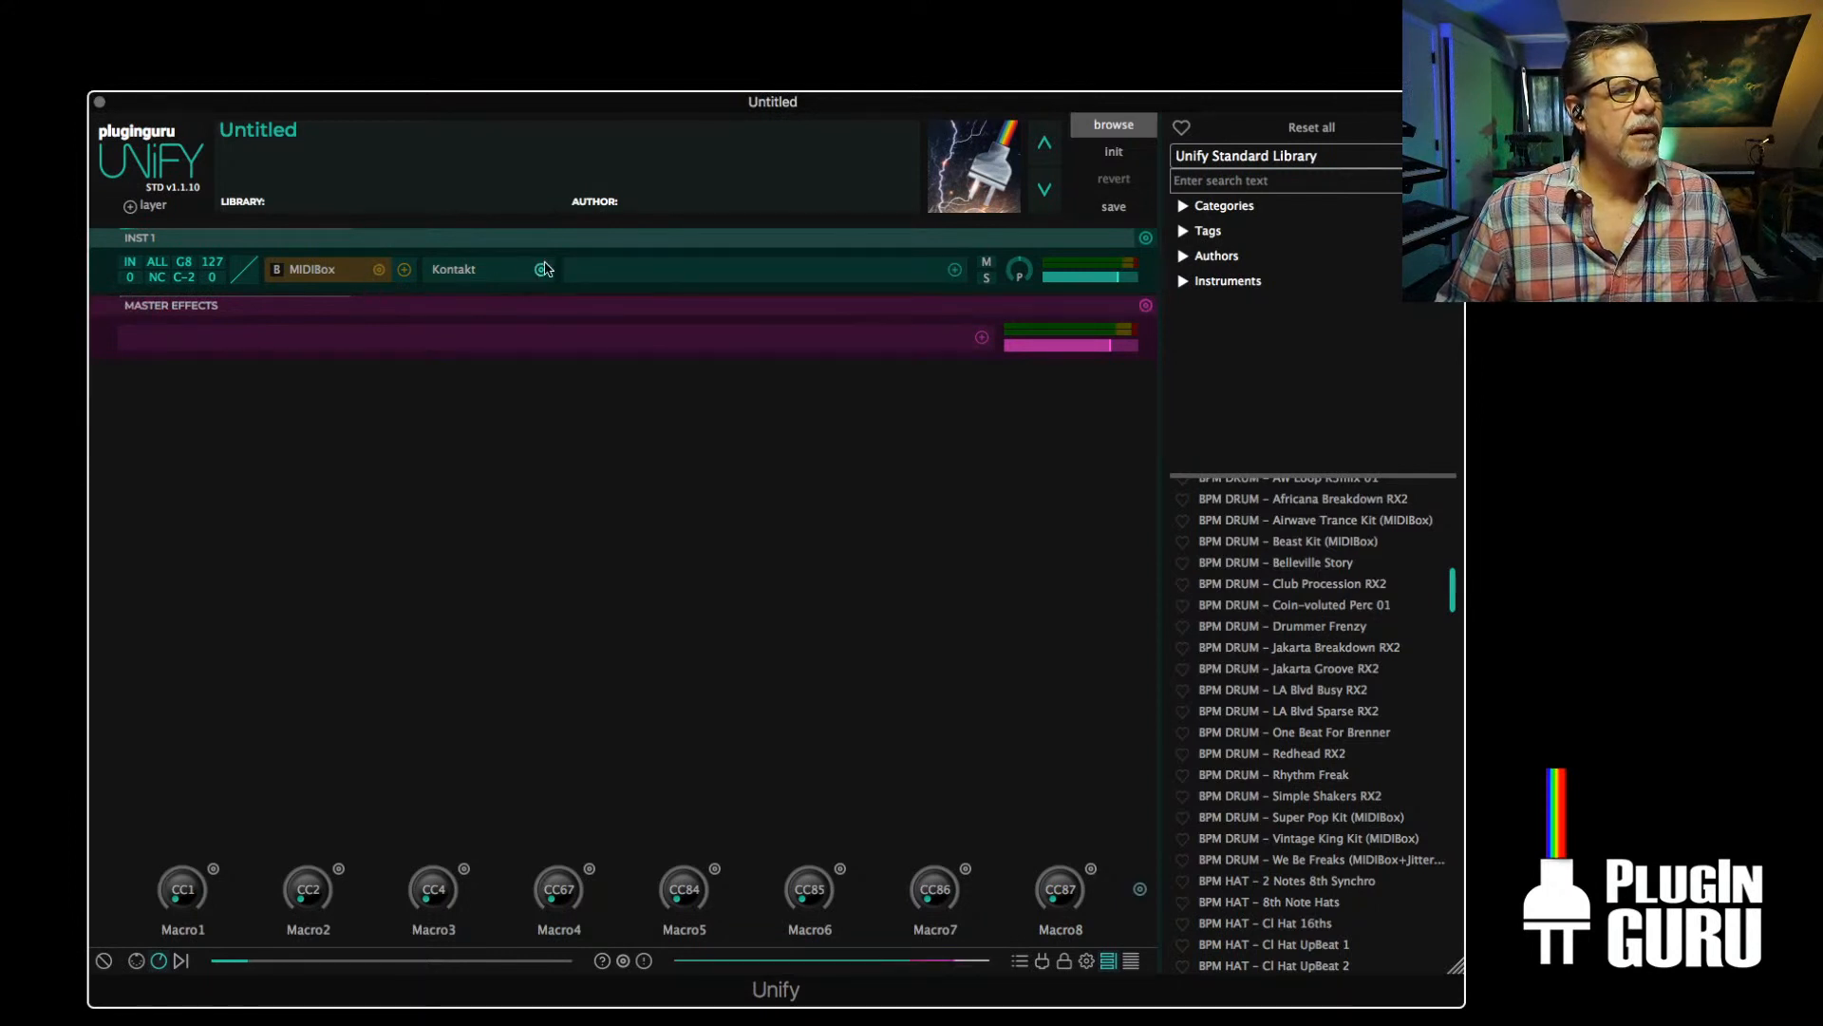
pyautogui.click(378, 270)
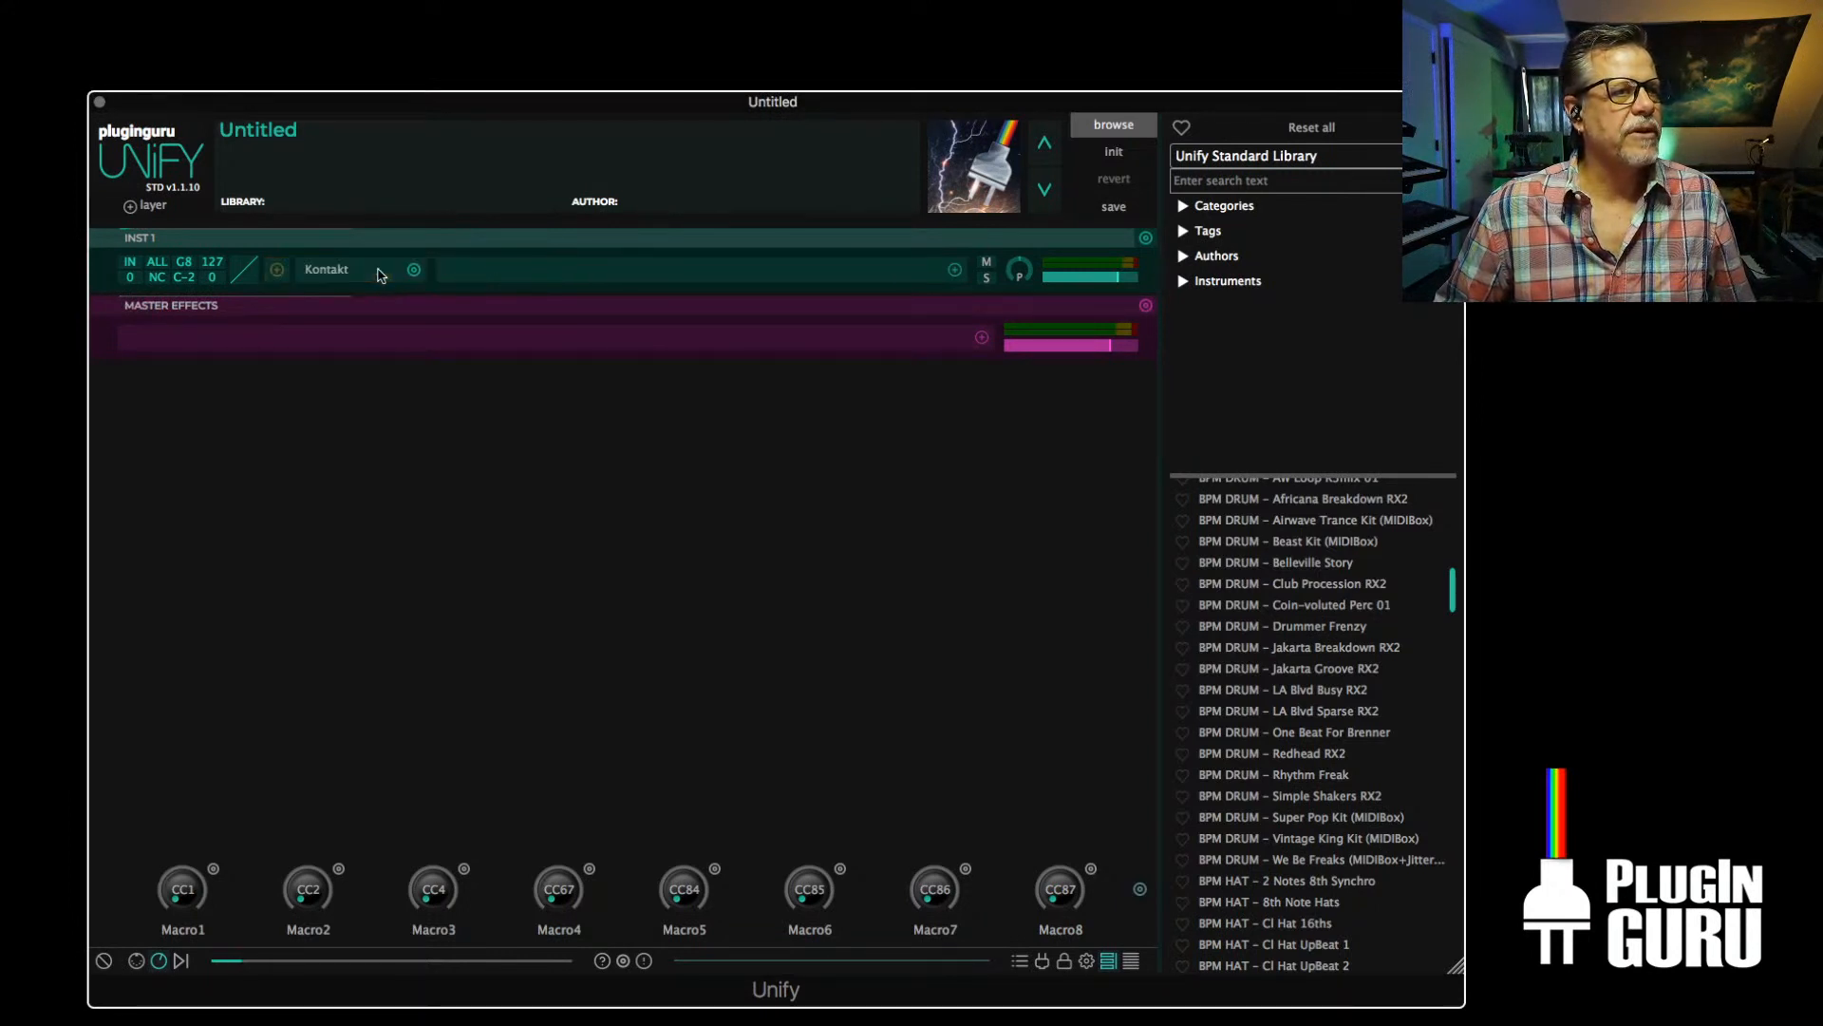
# Swap INST 1's Kontakt for StylusRMX from the favorite instruments, and close its authorization window
pyautogui.click(414, 269)
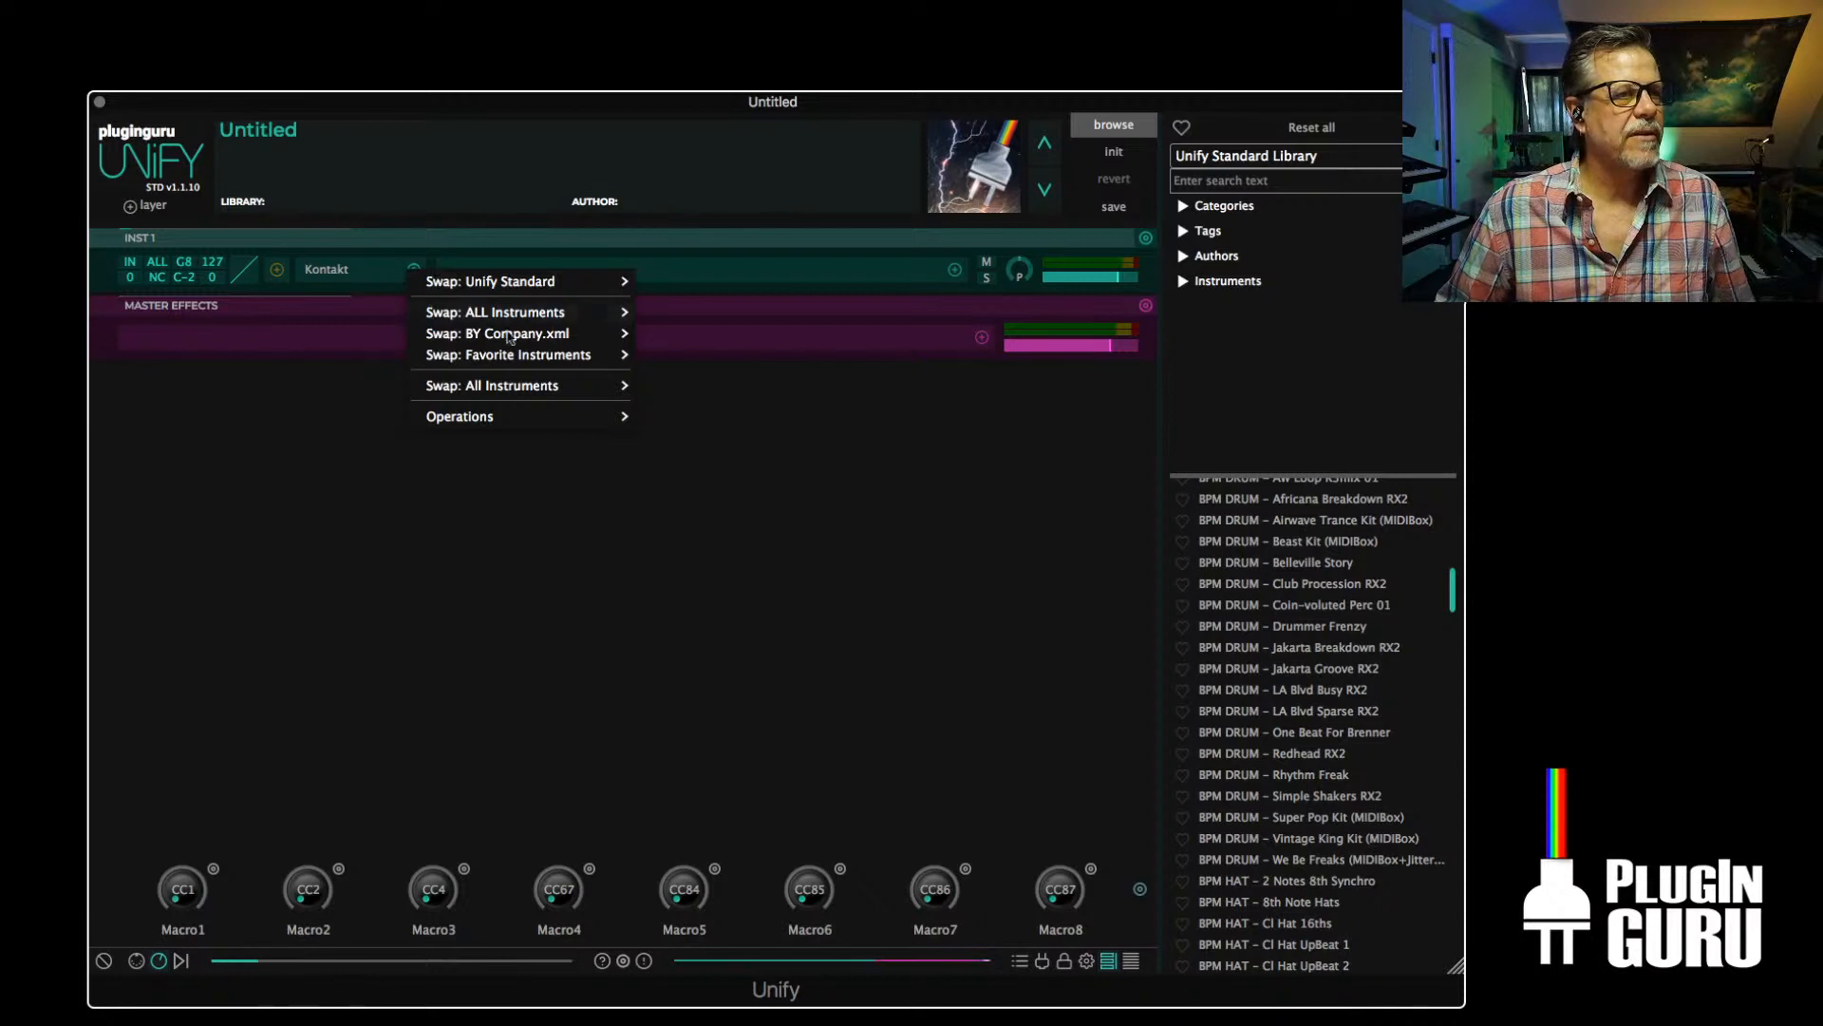
pyautogui.moveTo(491, 355)
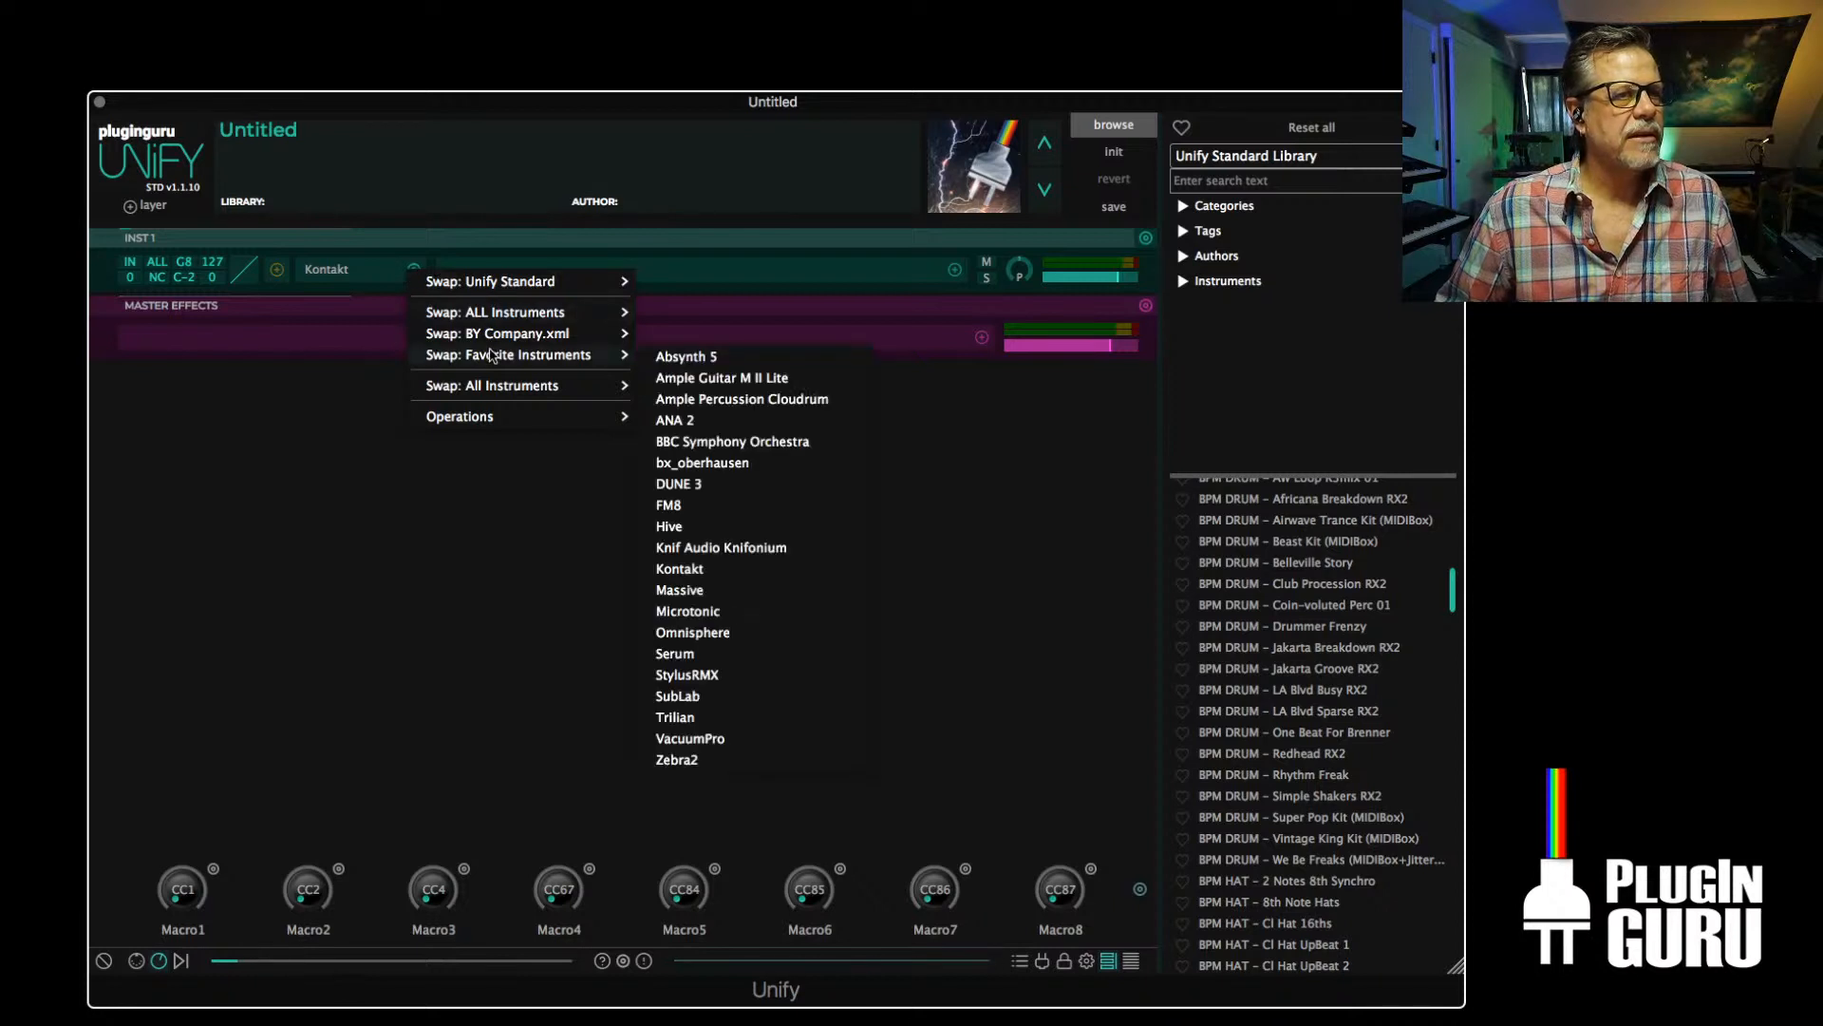
pyautogui.click(688, 675)
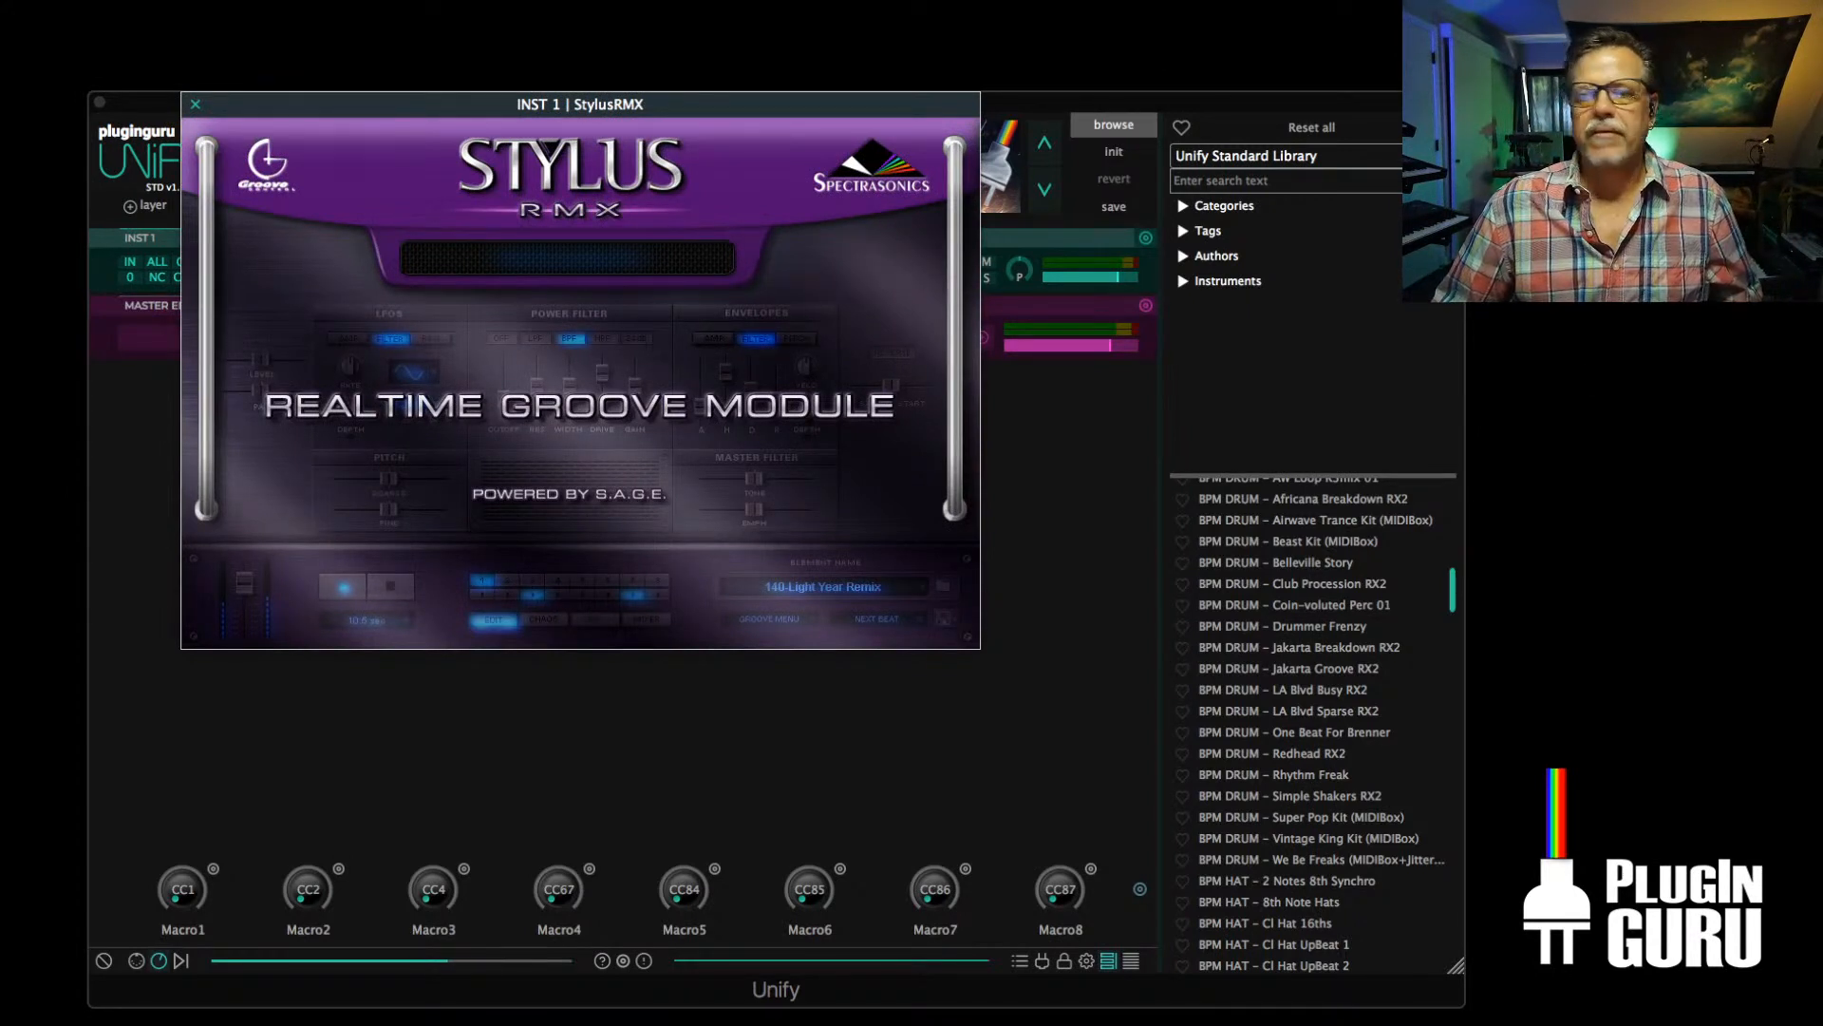
pyautogui.moveTo(279, 112); pyautogui.dragTo(366, 139)
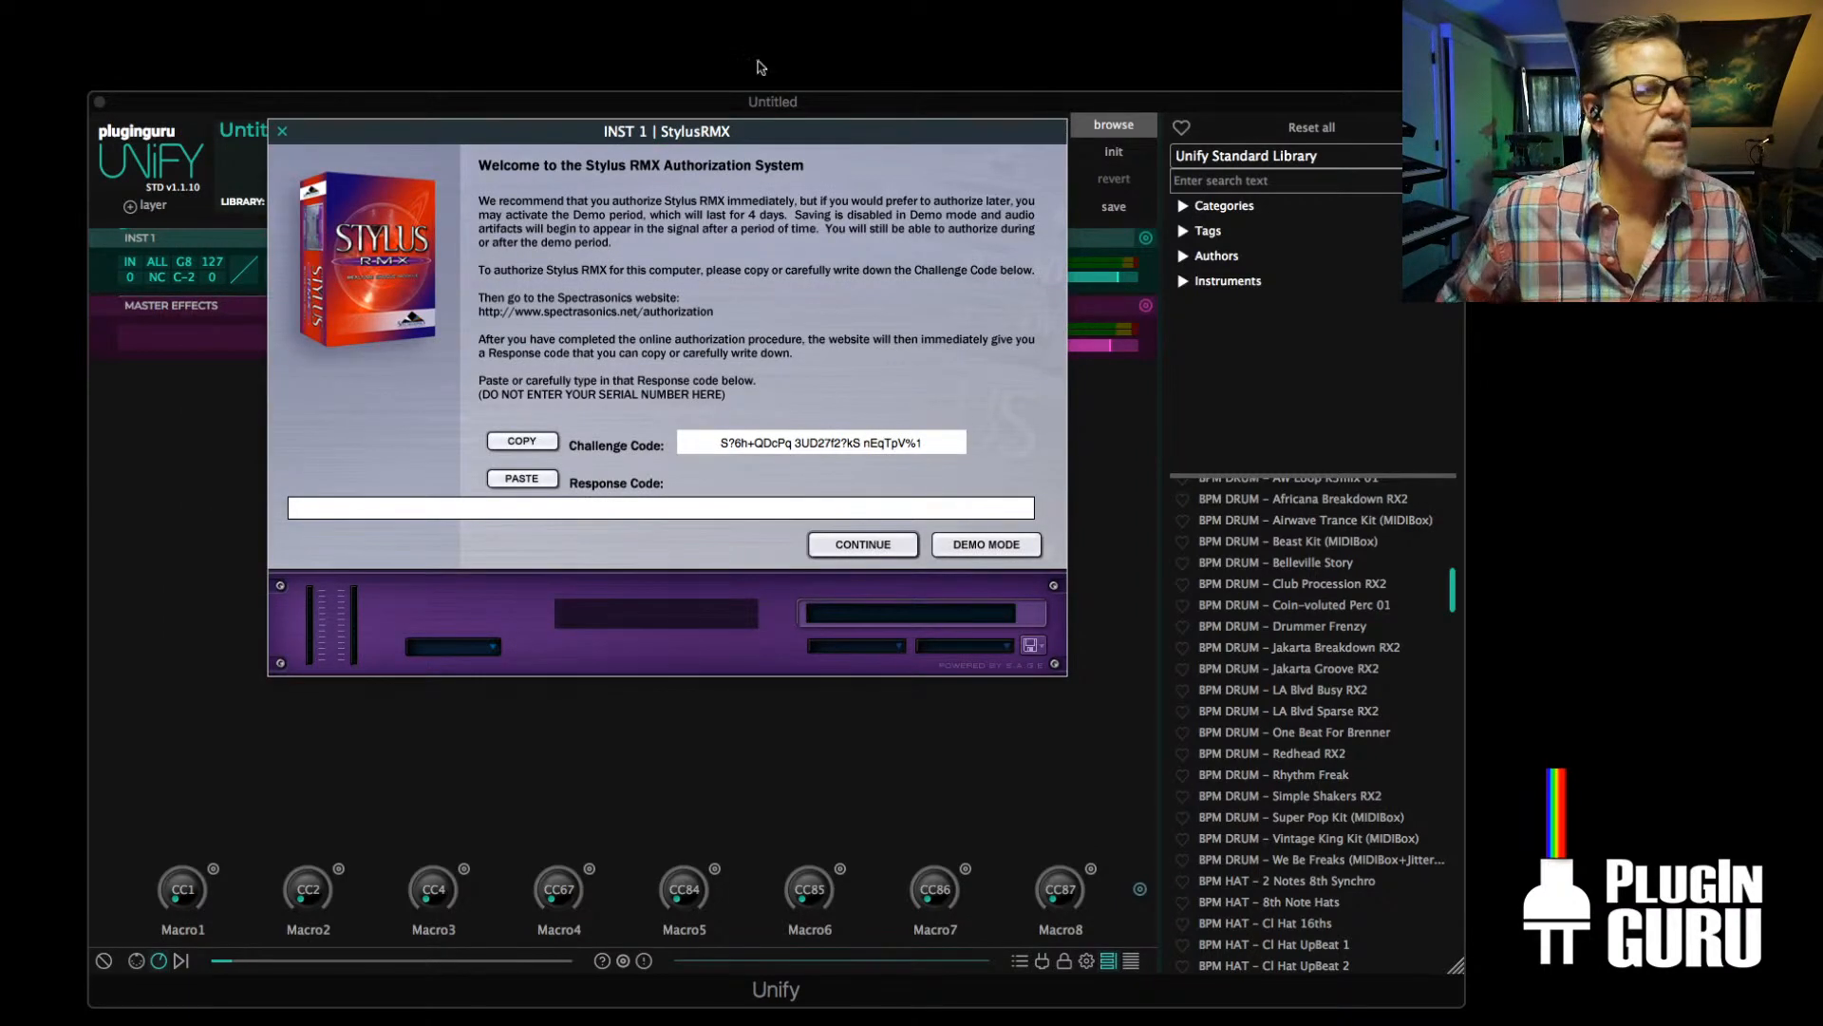
pyautogui.moveTo(808, 140); pyautogui.dragTo(843, 149)
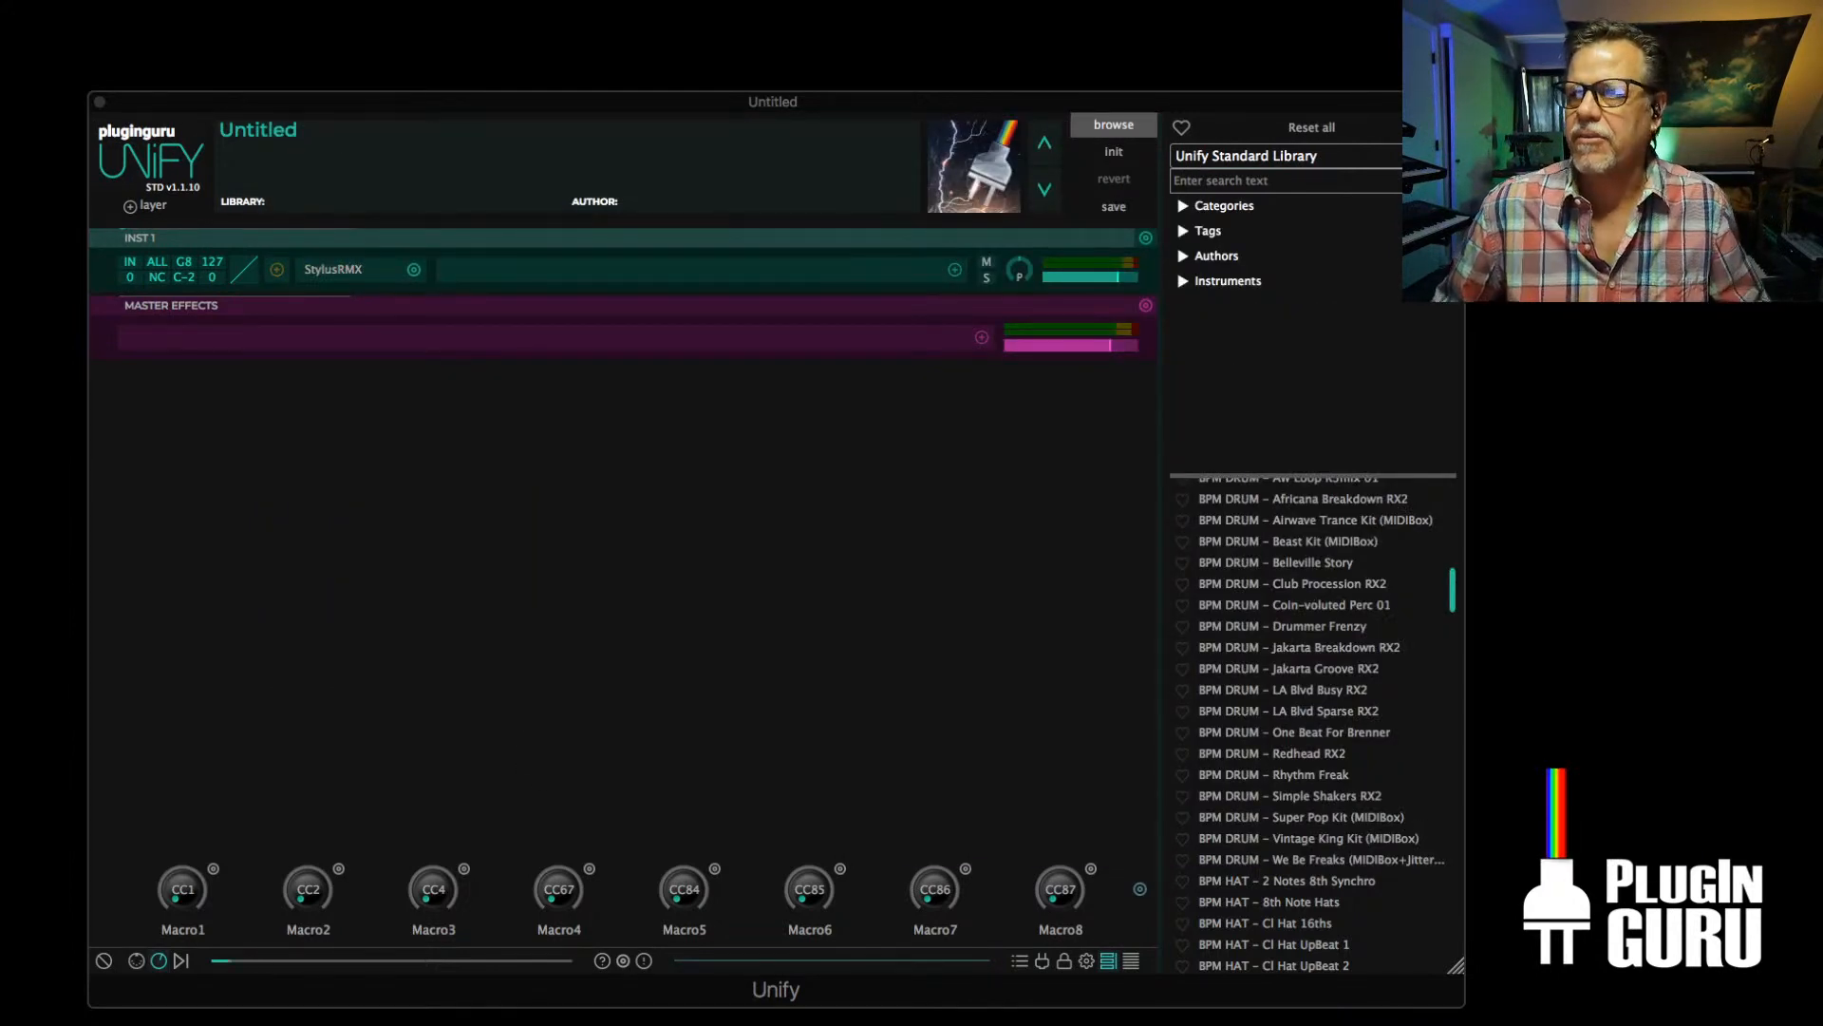
# Reload StylusRMX on INST 1 by swapping it for Absynth 5, closing that window, and swapping back to StylusRMX
pyautogui.press('super+Tab')
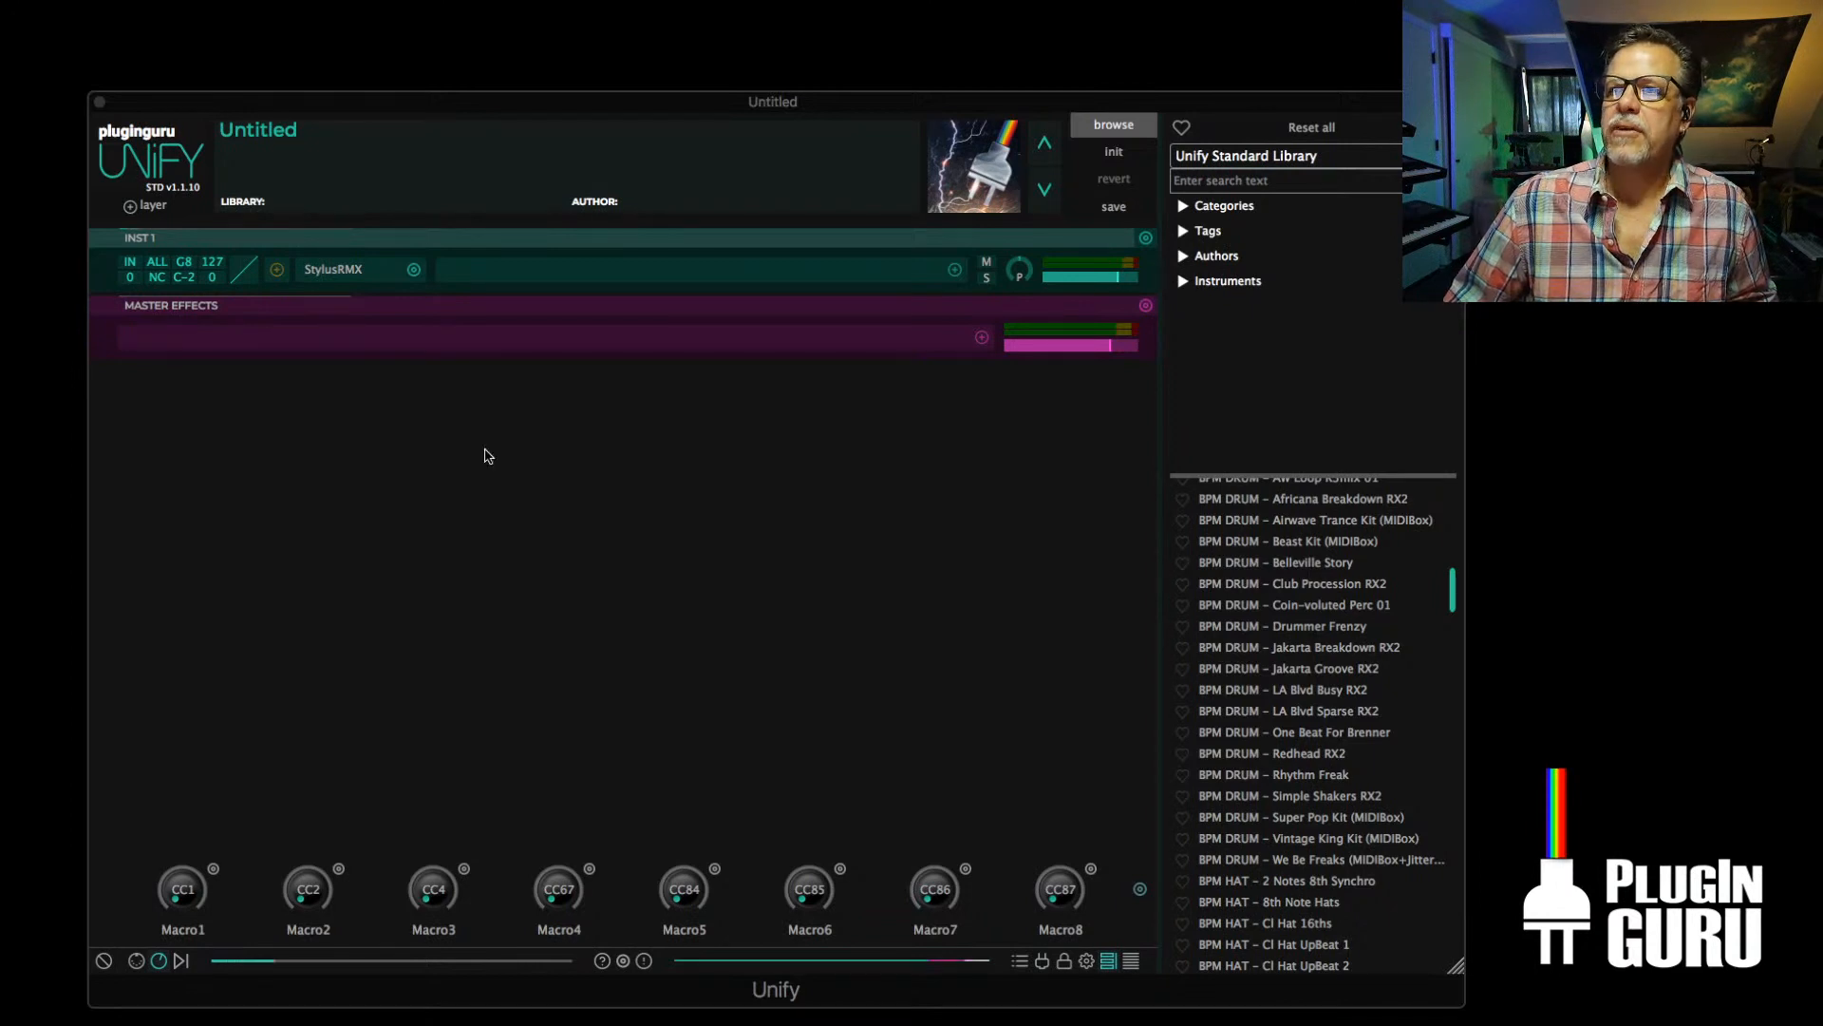
pyautogui.click(413, 270)
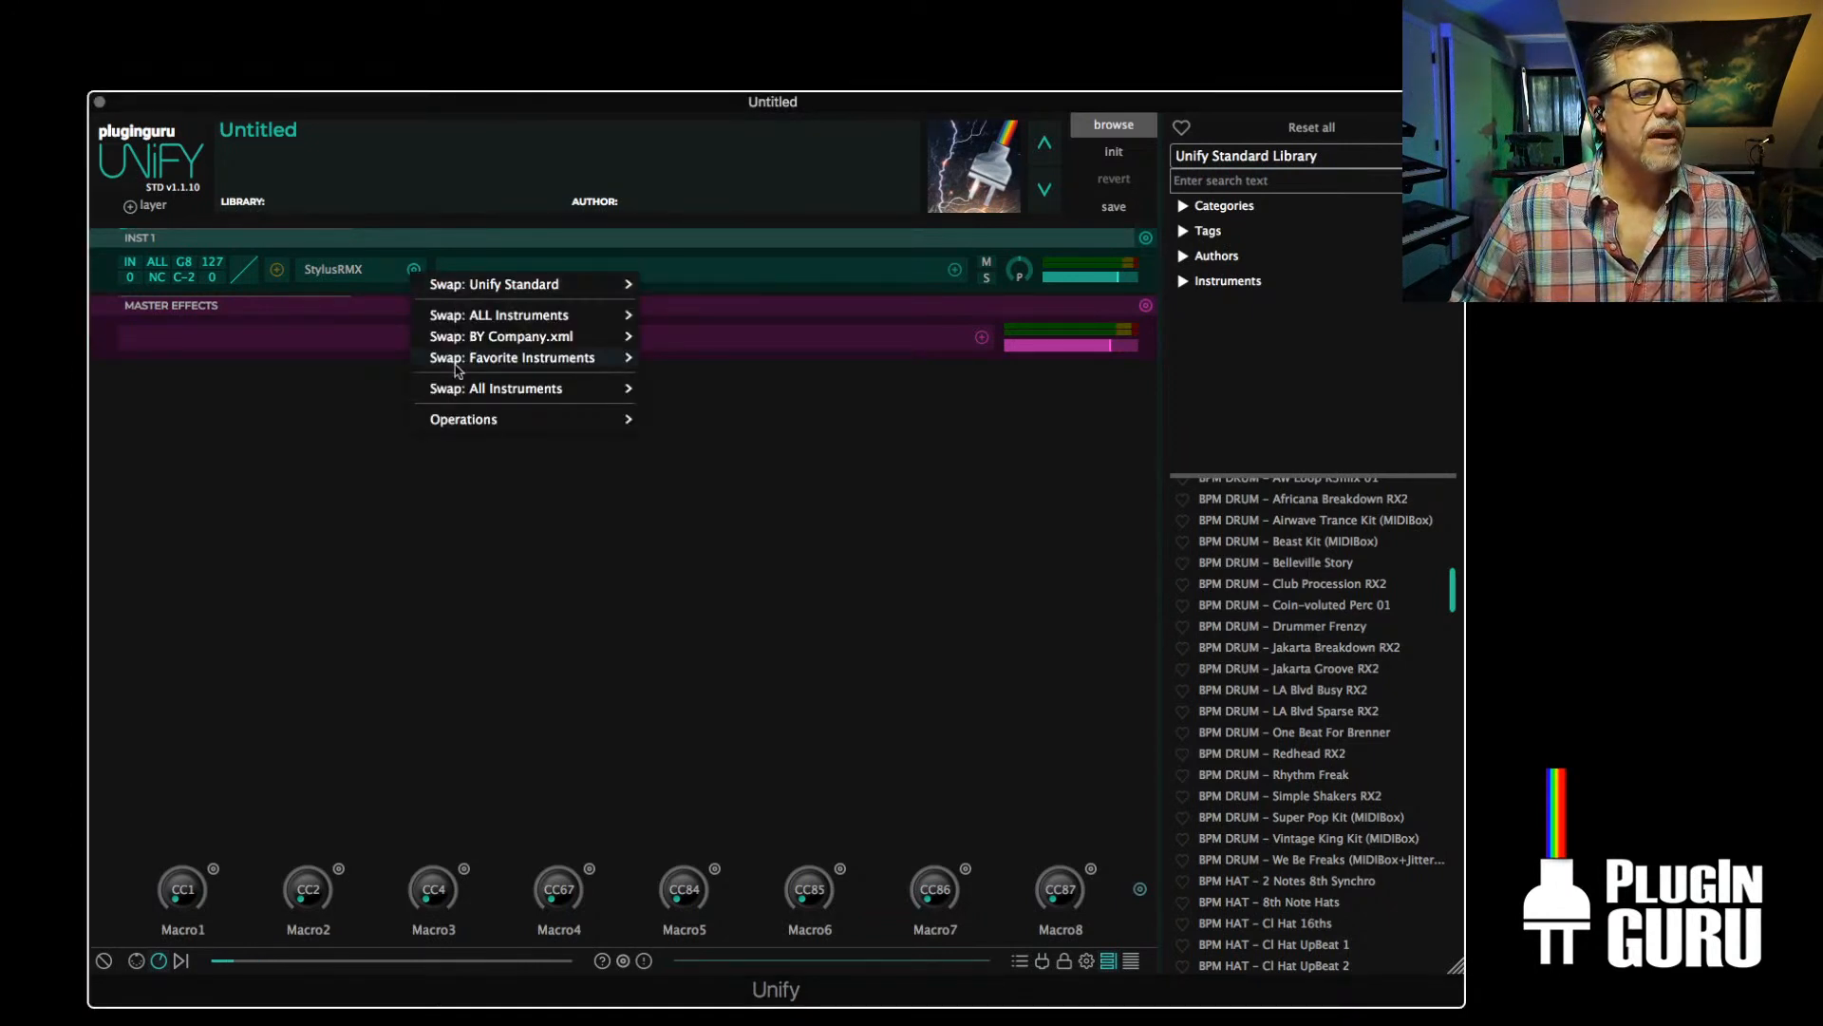
pyautogui.moveTo(457, 387)
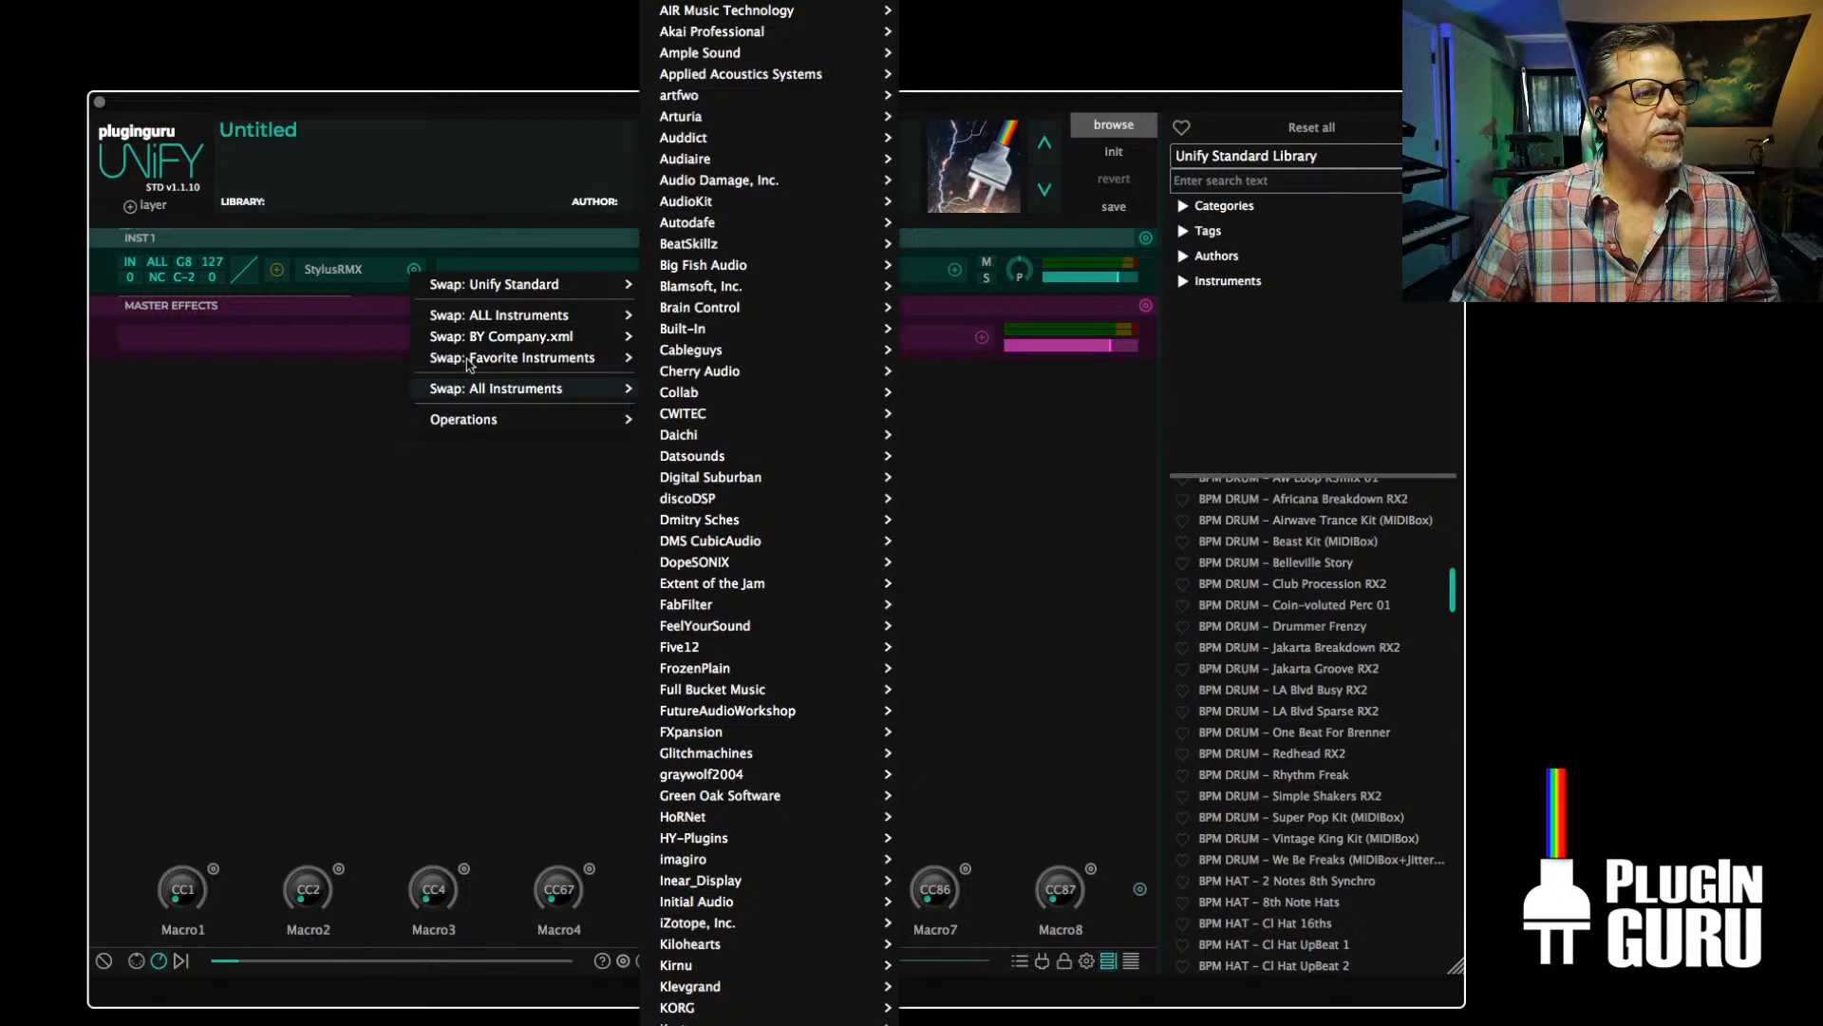
pyautogui.click(680, 363)
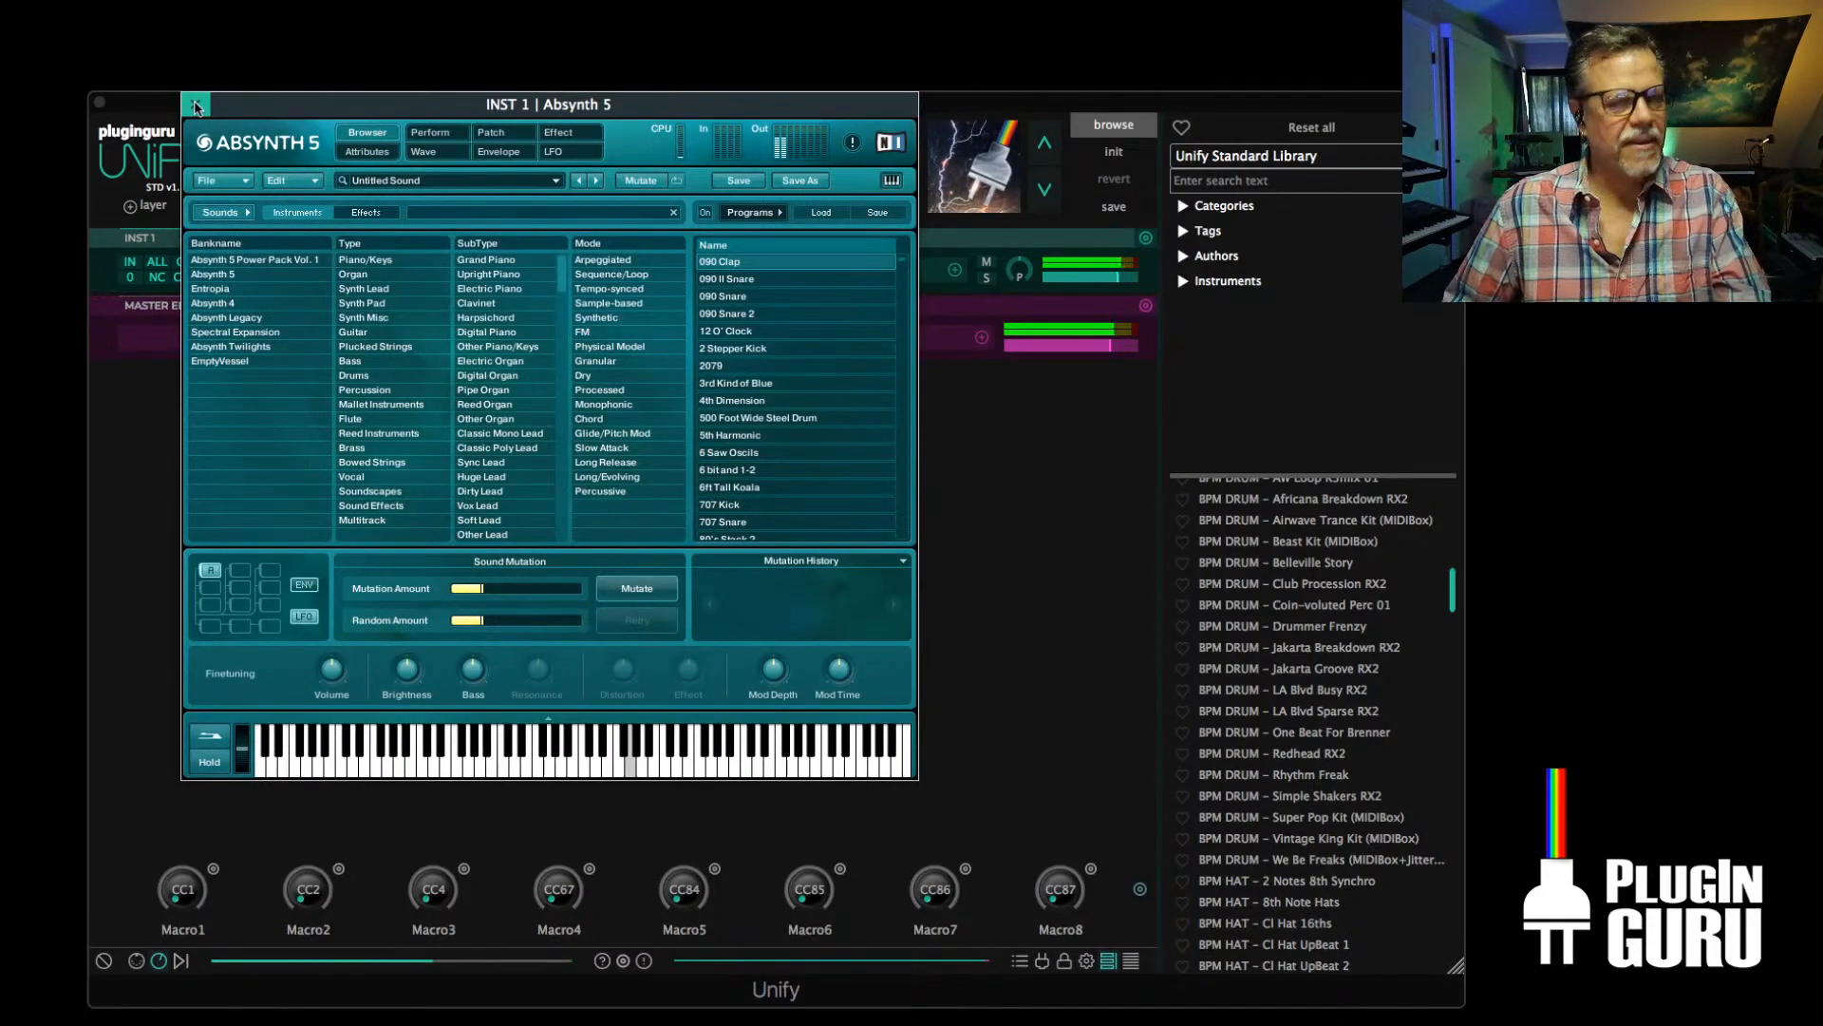
pyautogui.click(196, 104)
pyautogui.click(415, 271)
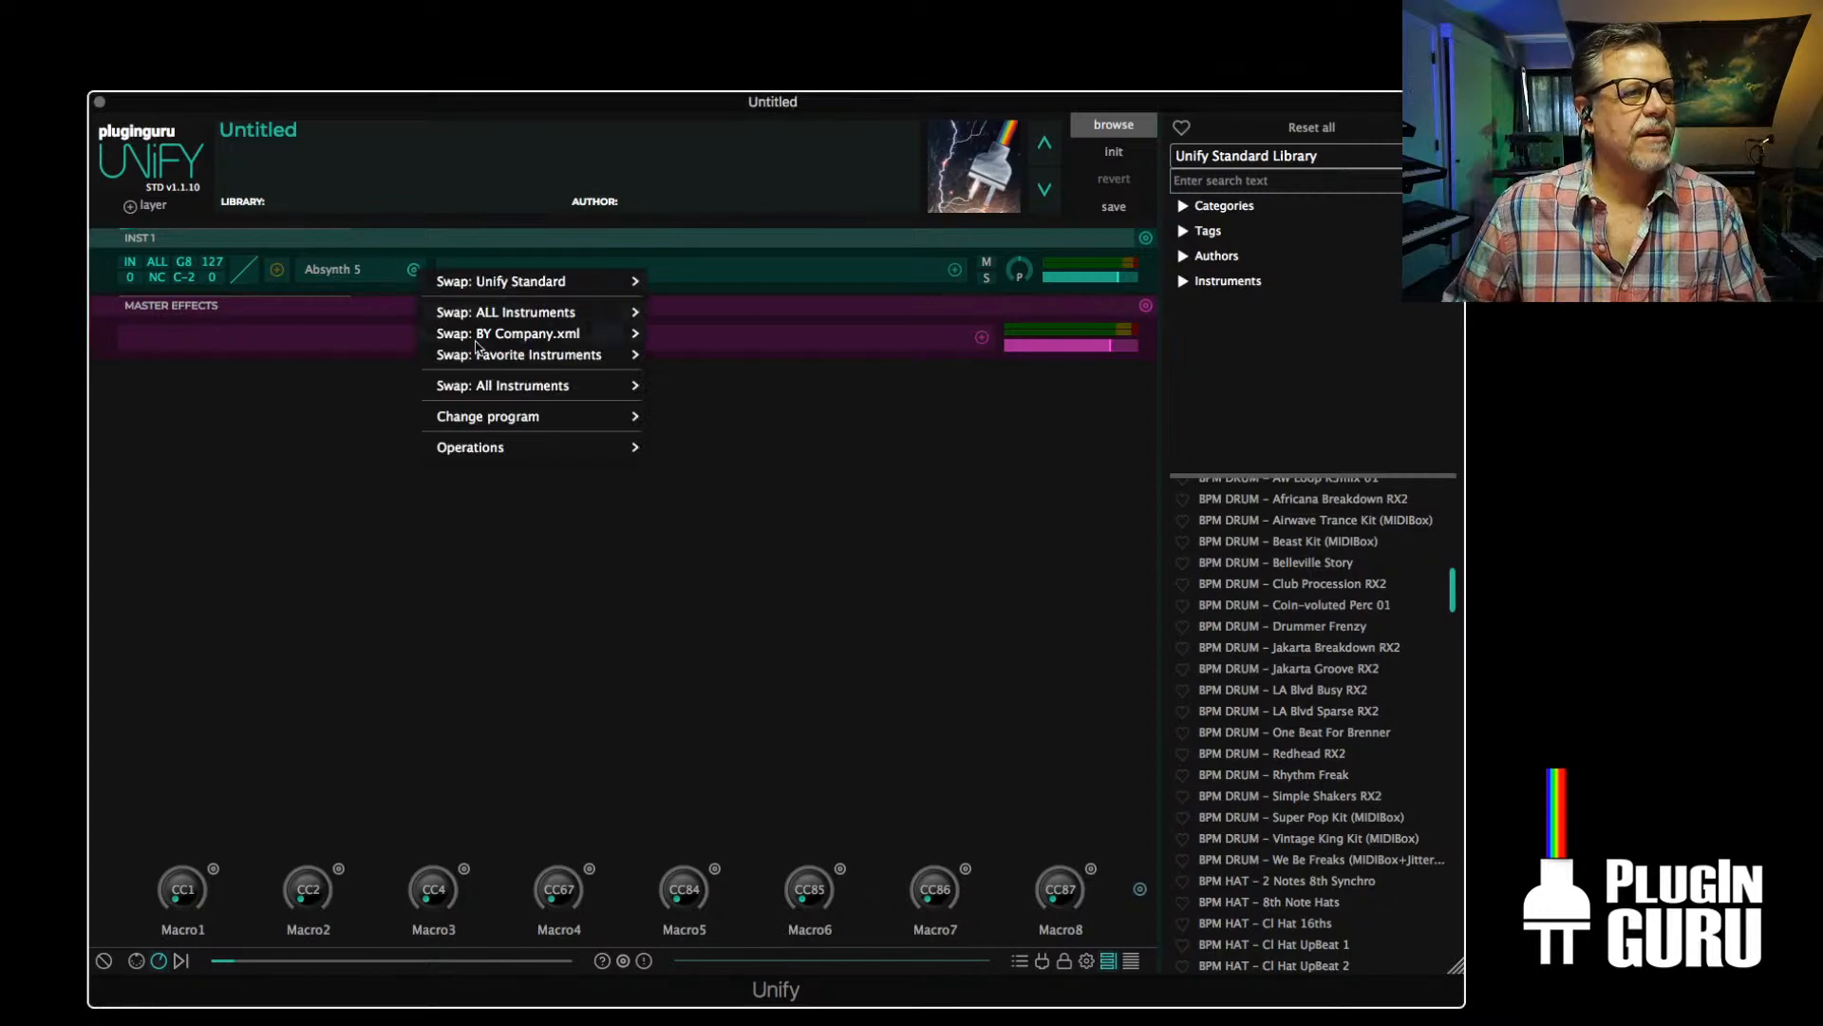
pyautogui.moveTo(477, 357)
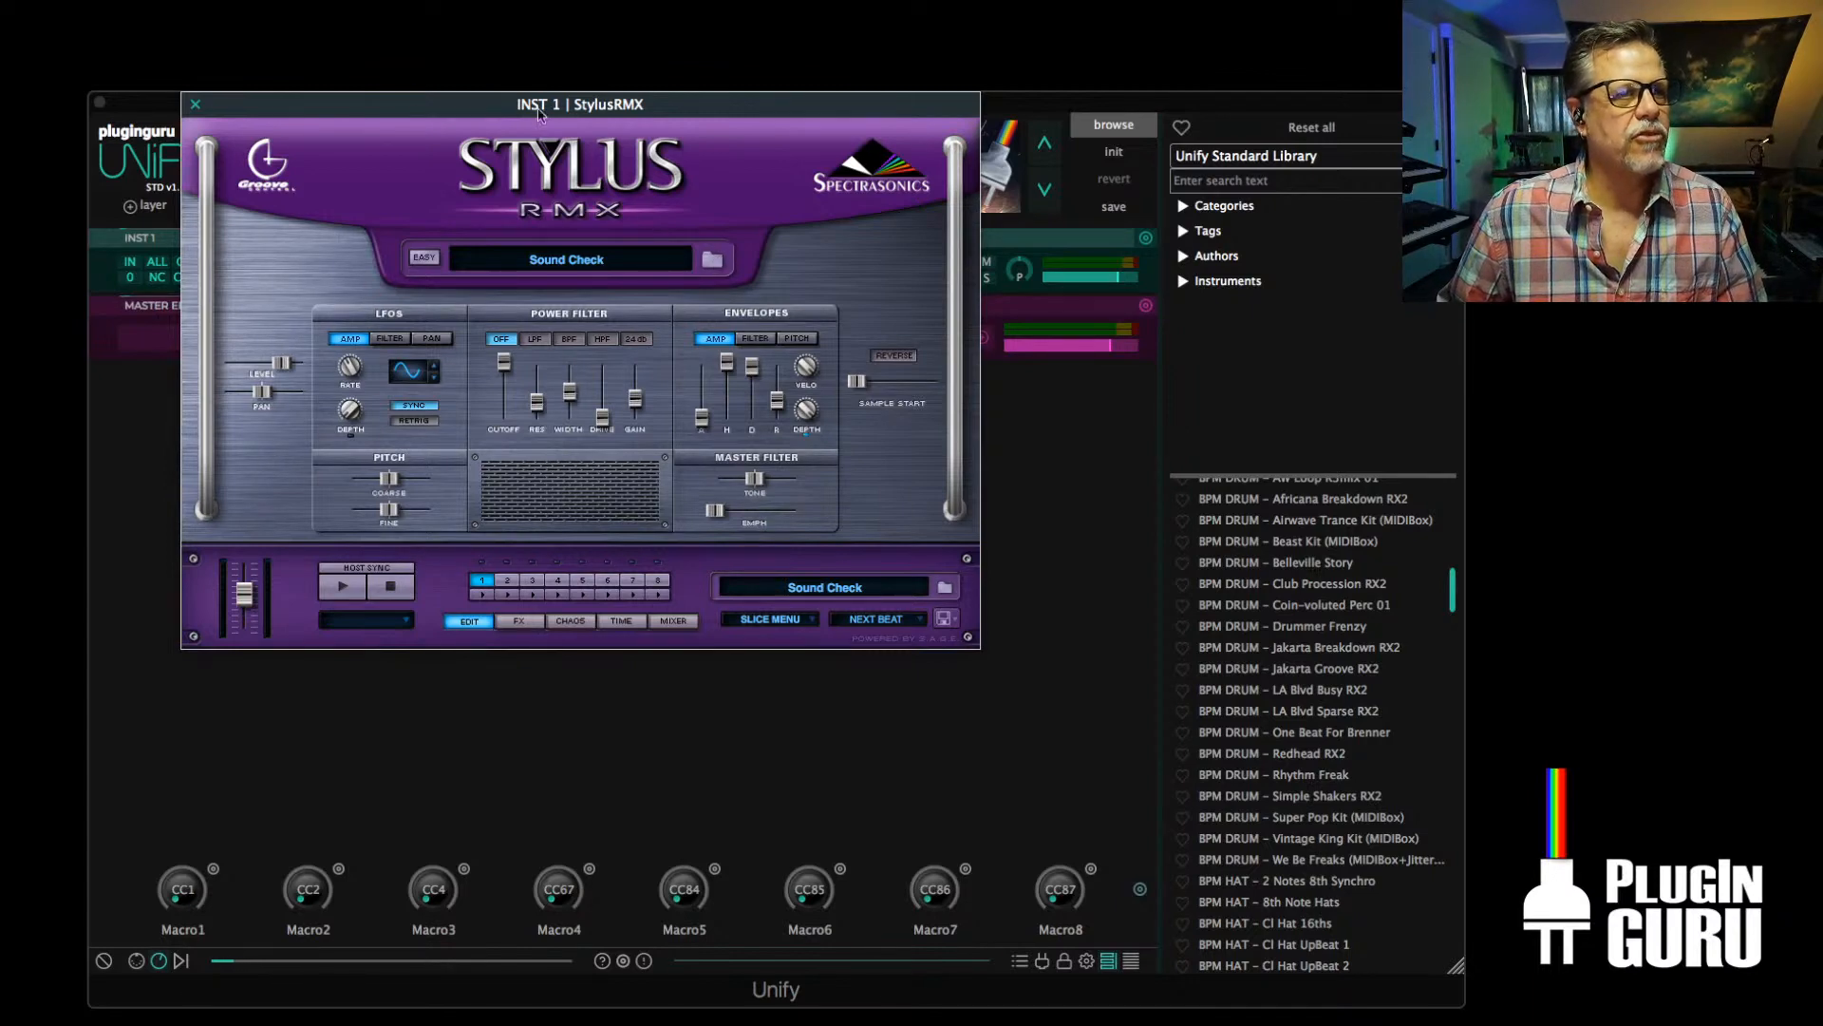
# Move the StylusRMX window aside and examine which StylusRMX parameters can be linked to Macro1
pyautogui.moveTo(536, 100); pyautogui.dragTo(1822, 356)
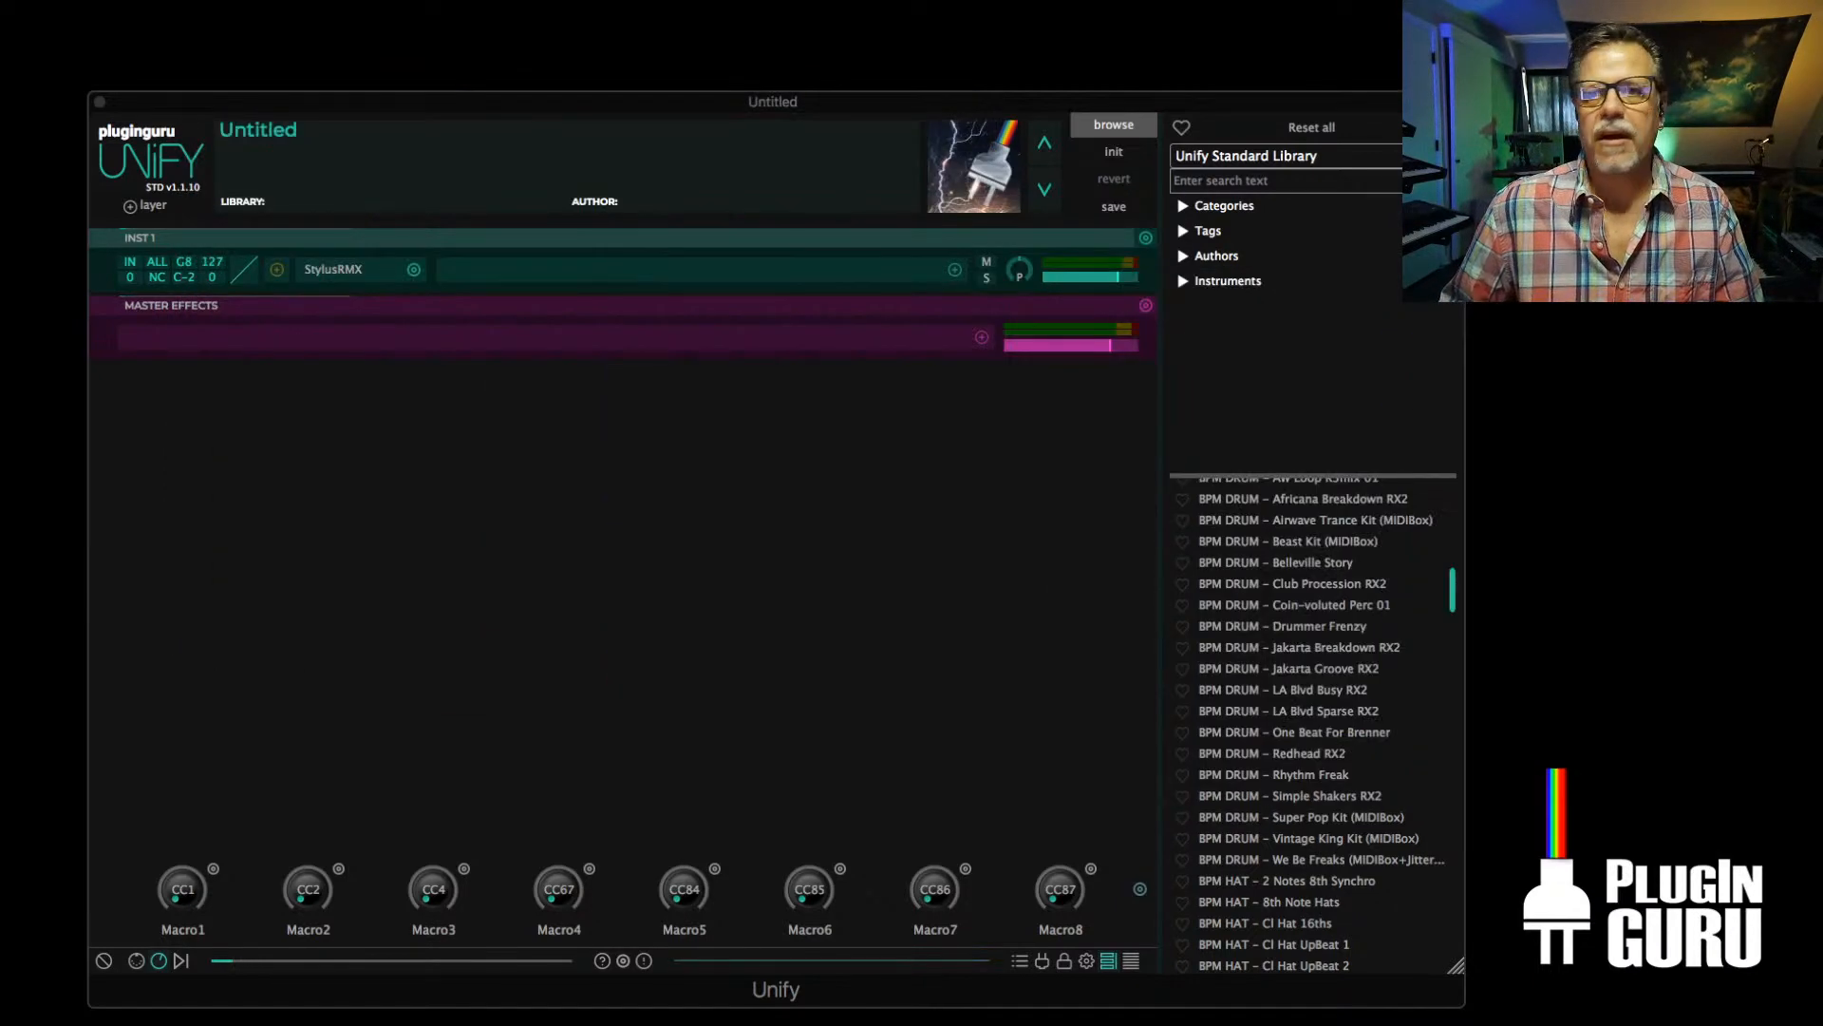
pyautogui.click(214, 869)
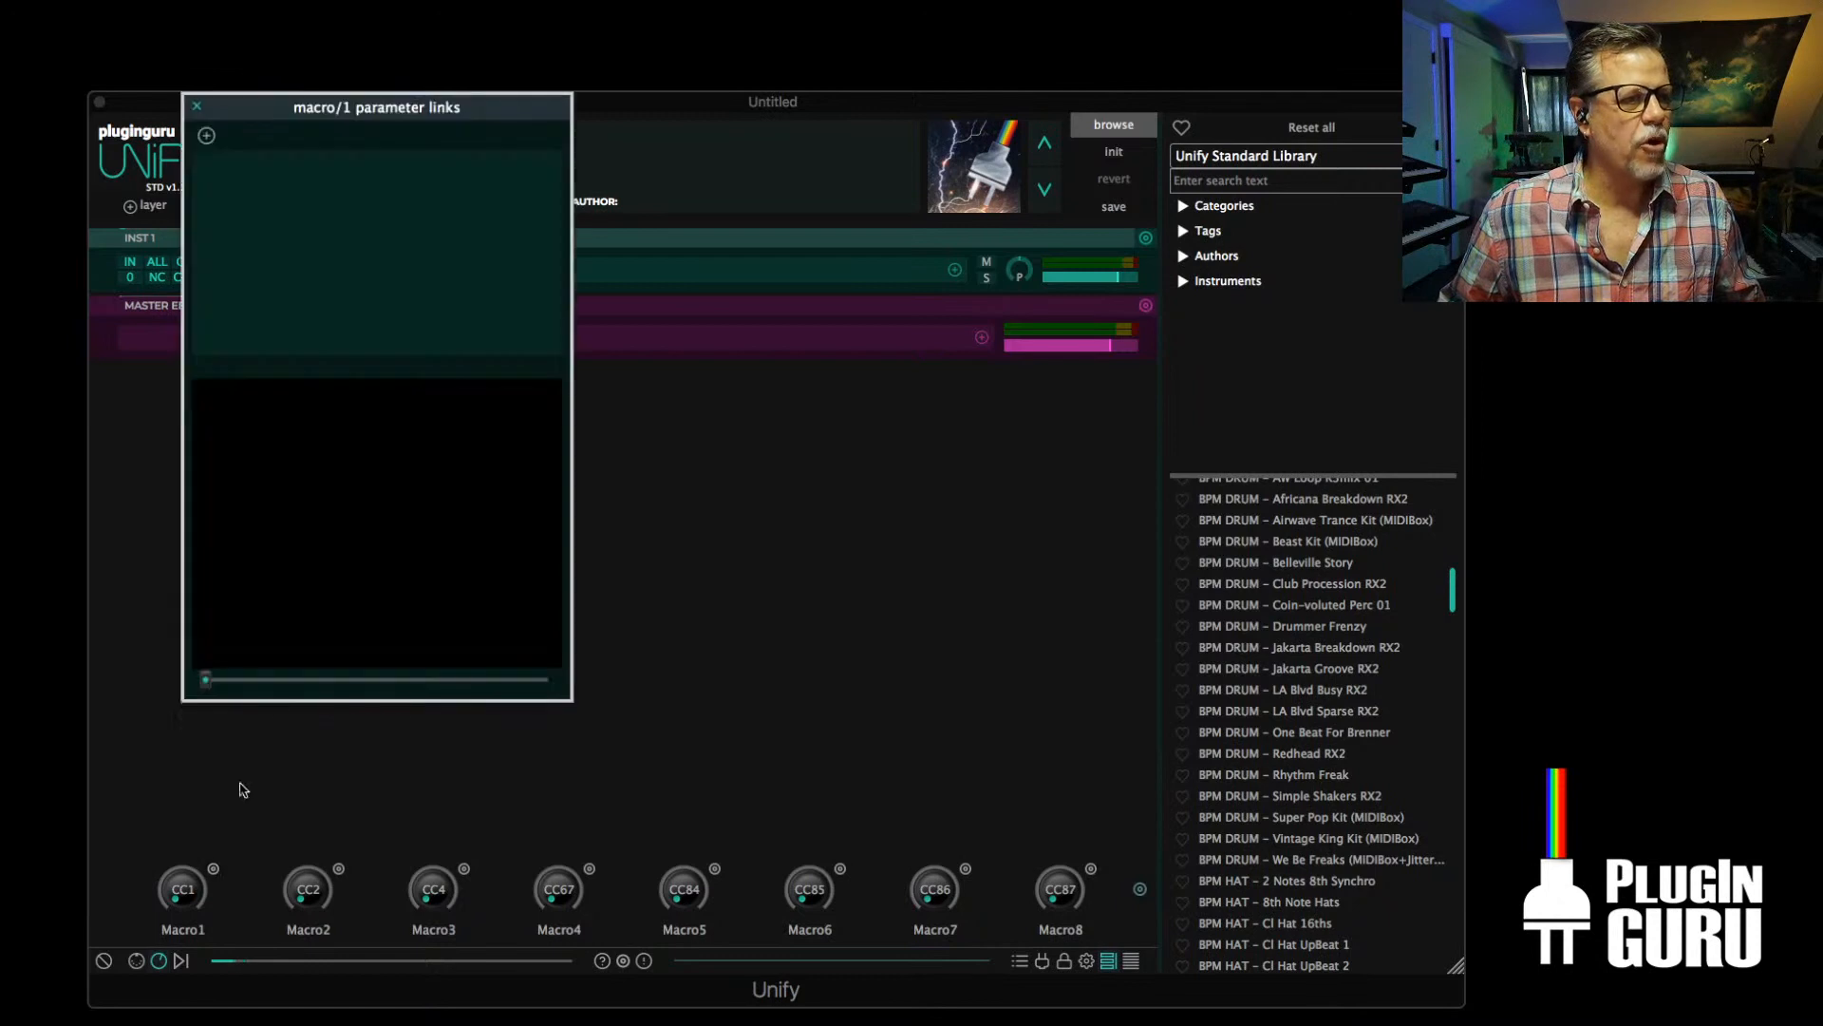
pyautogui.click(206, 134)
pyautogui.moveTo(232, 149)
pyautogui.moveTo(319, 150)
pyautogui.moveTo(400, 217)
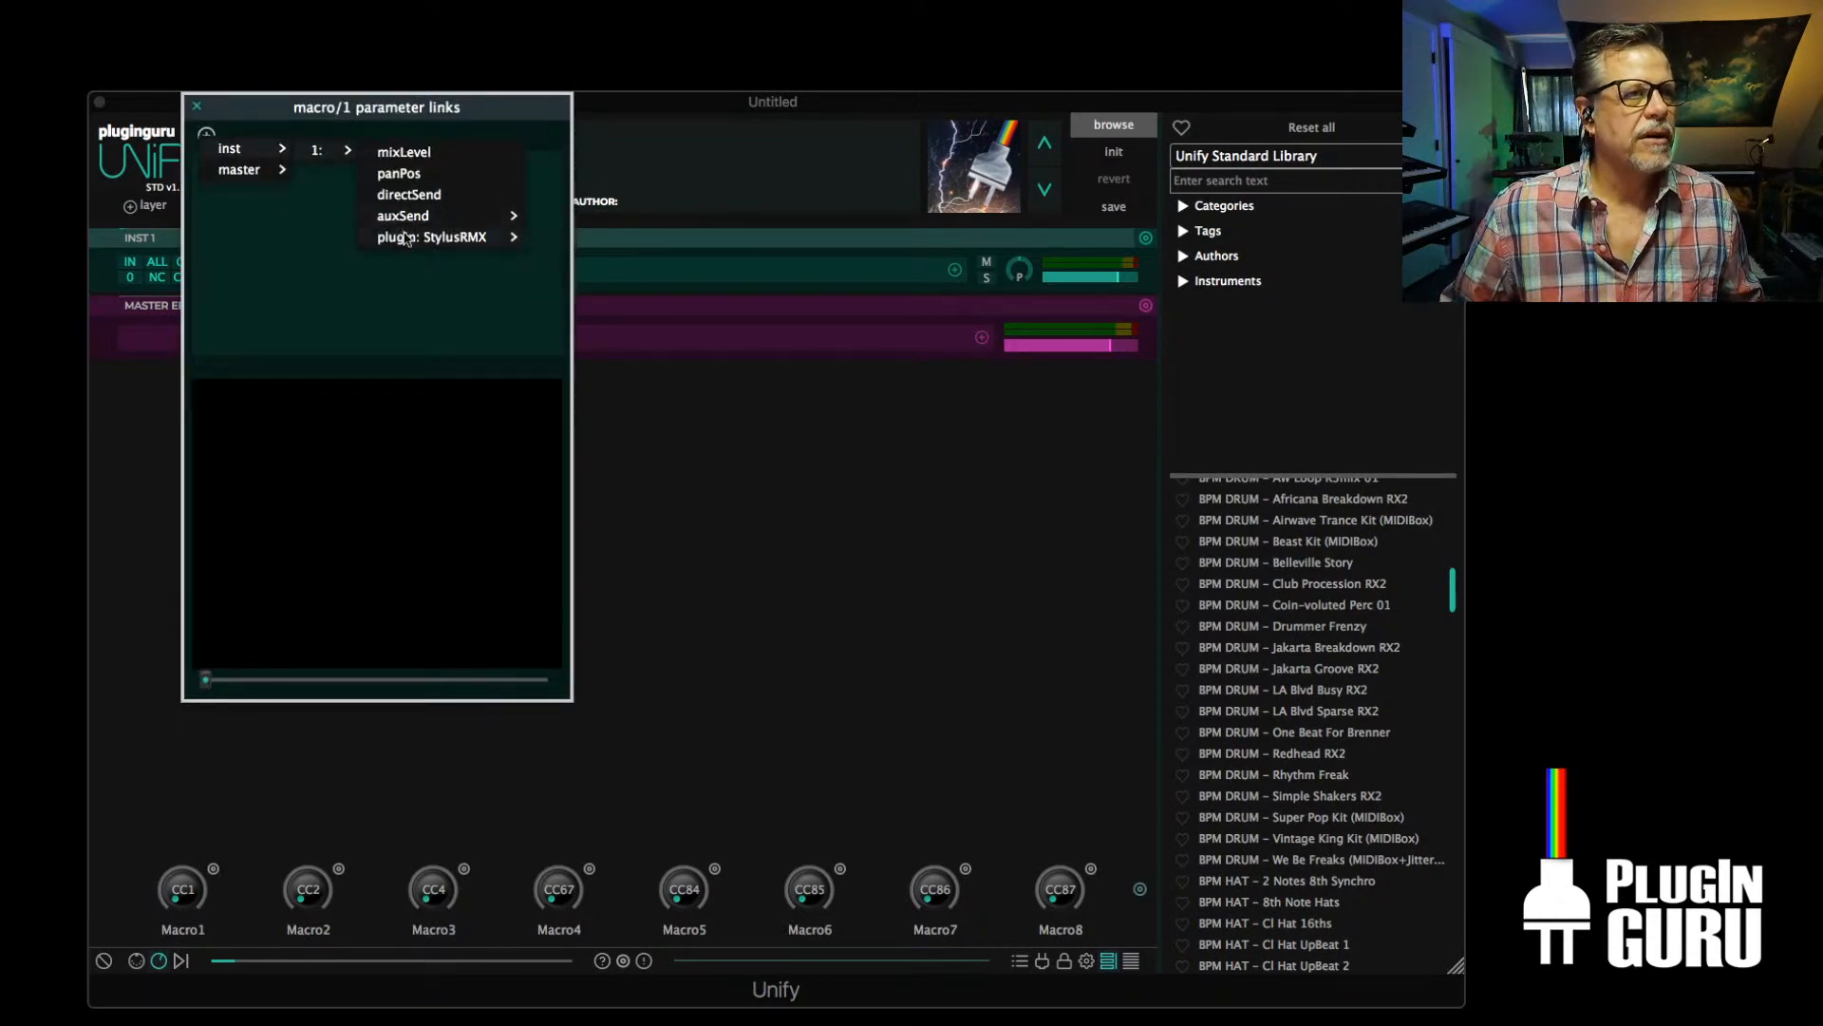
pyautogui.scroll(-5, 598, 1006)
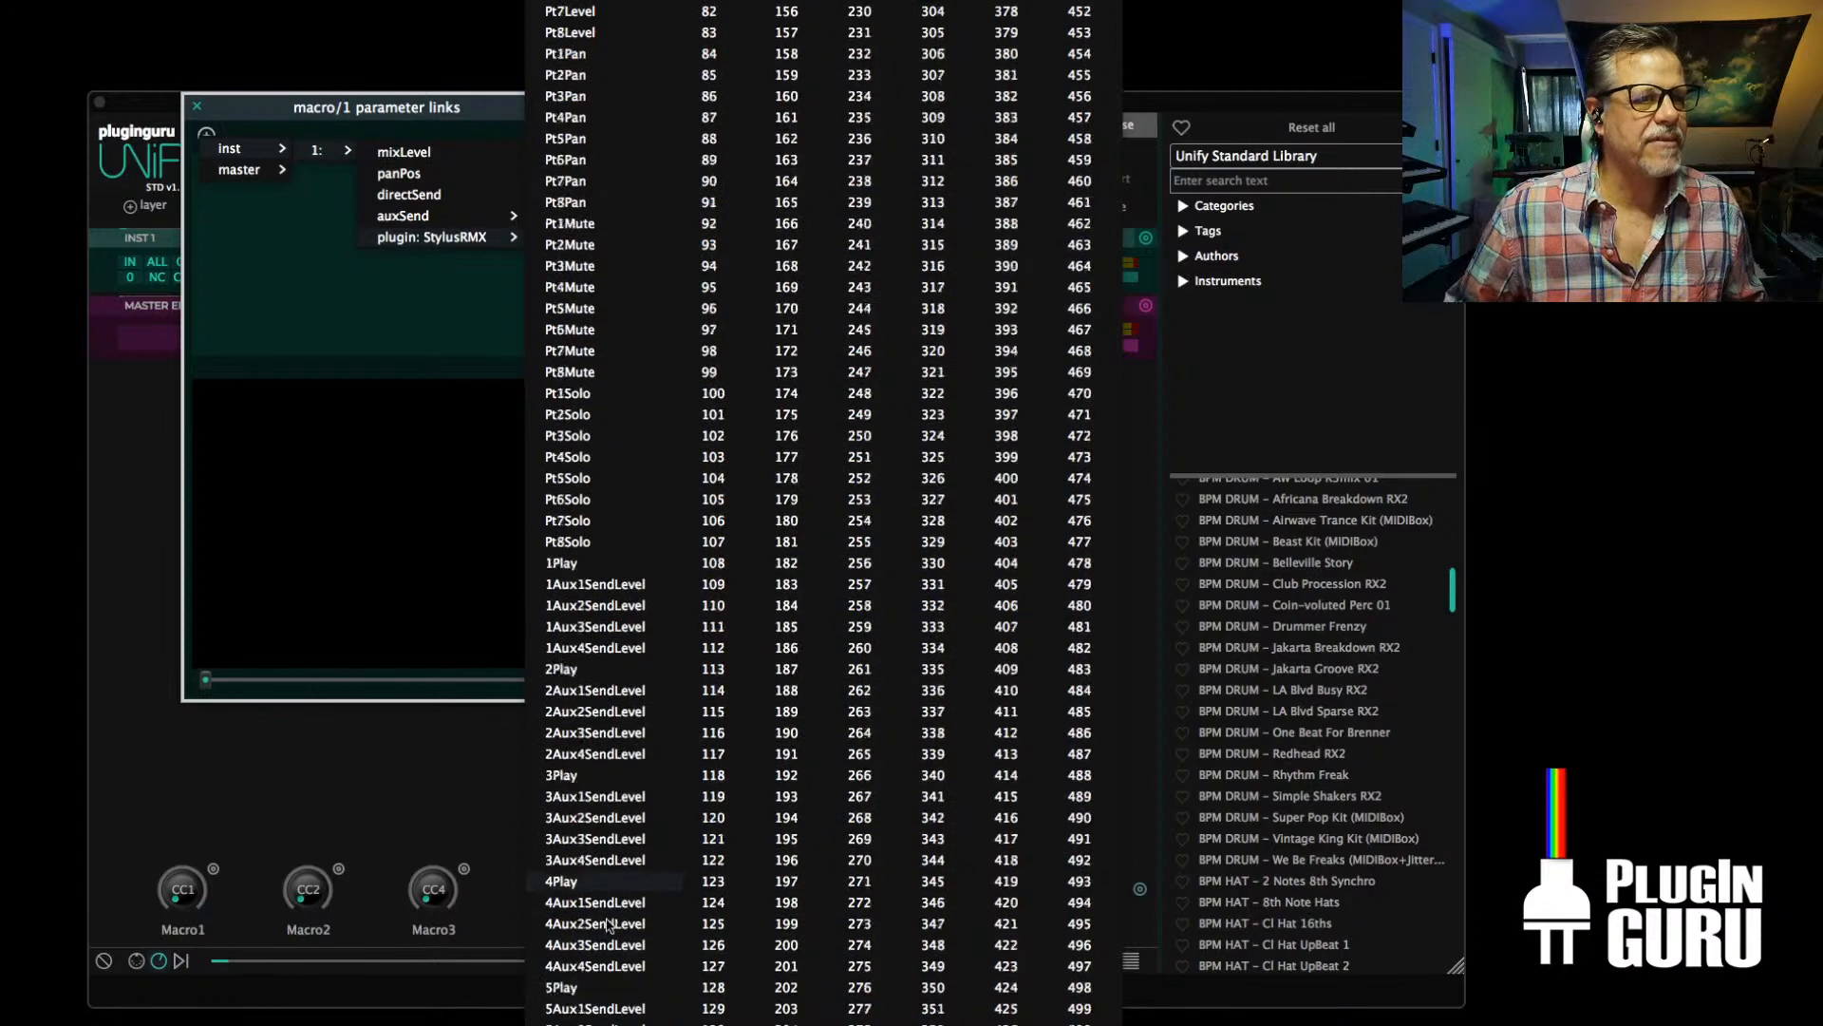
pyautogui.scroll(5, 598, 928)
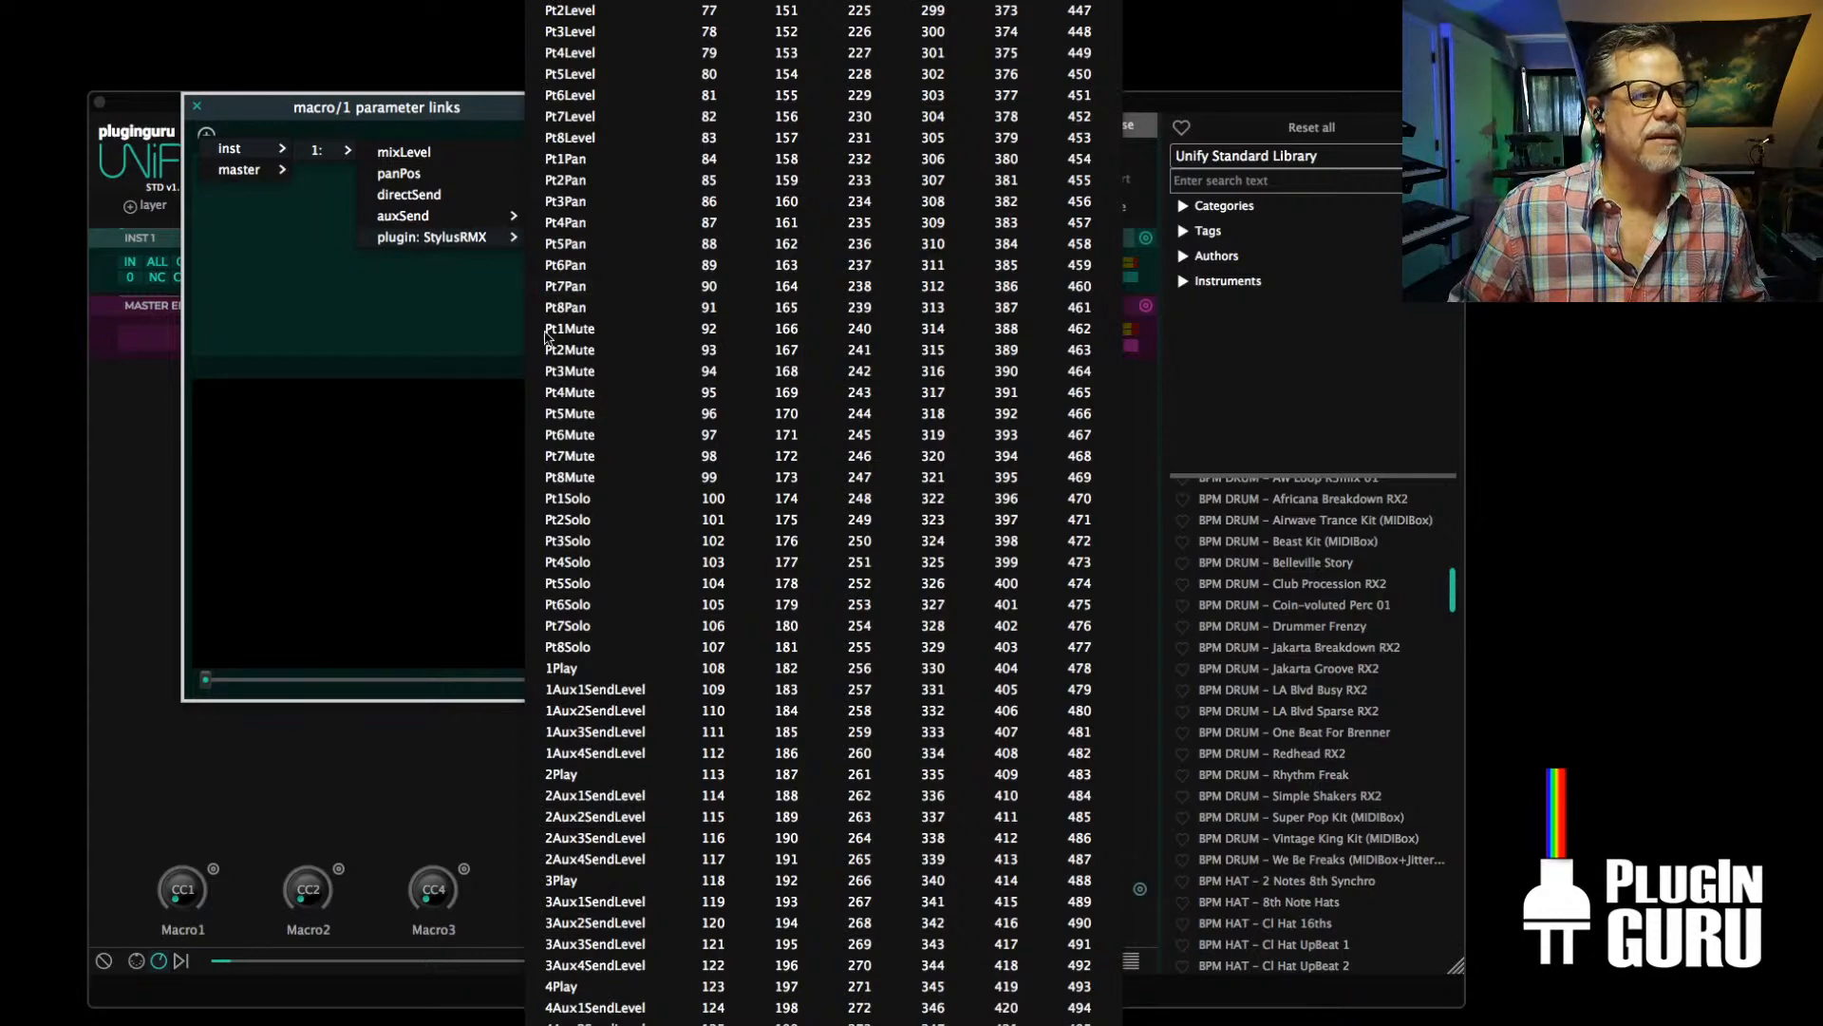
pyautogui.click(410, 331)
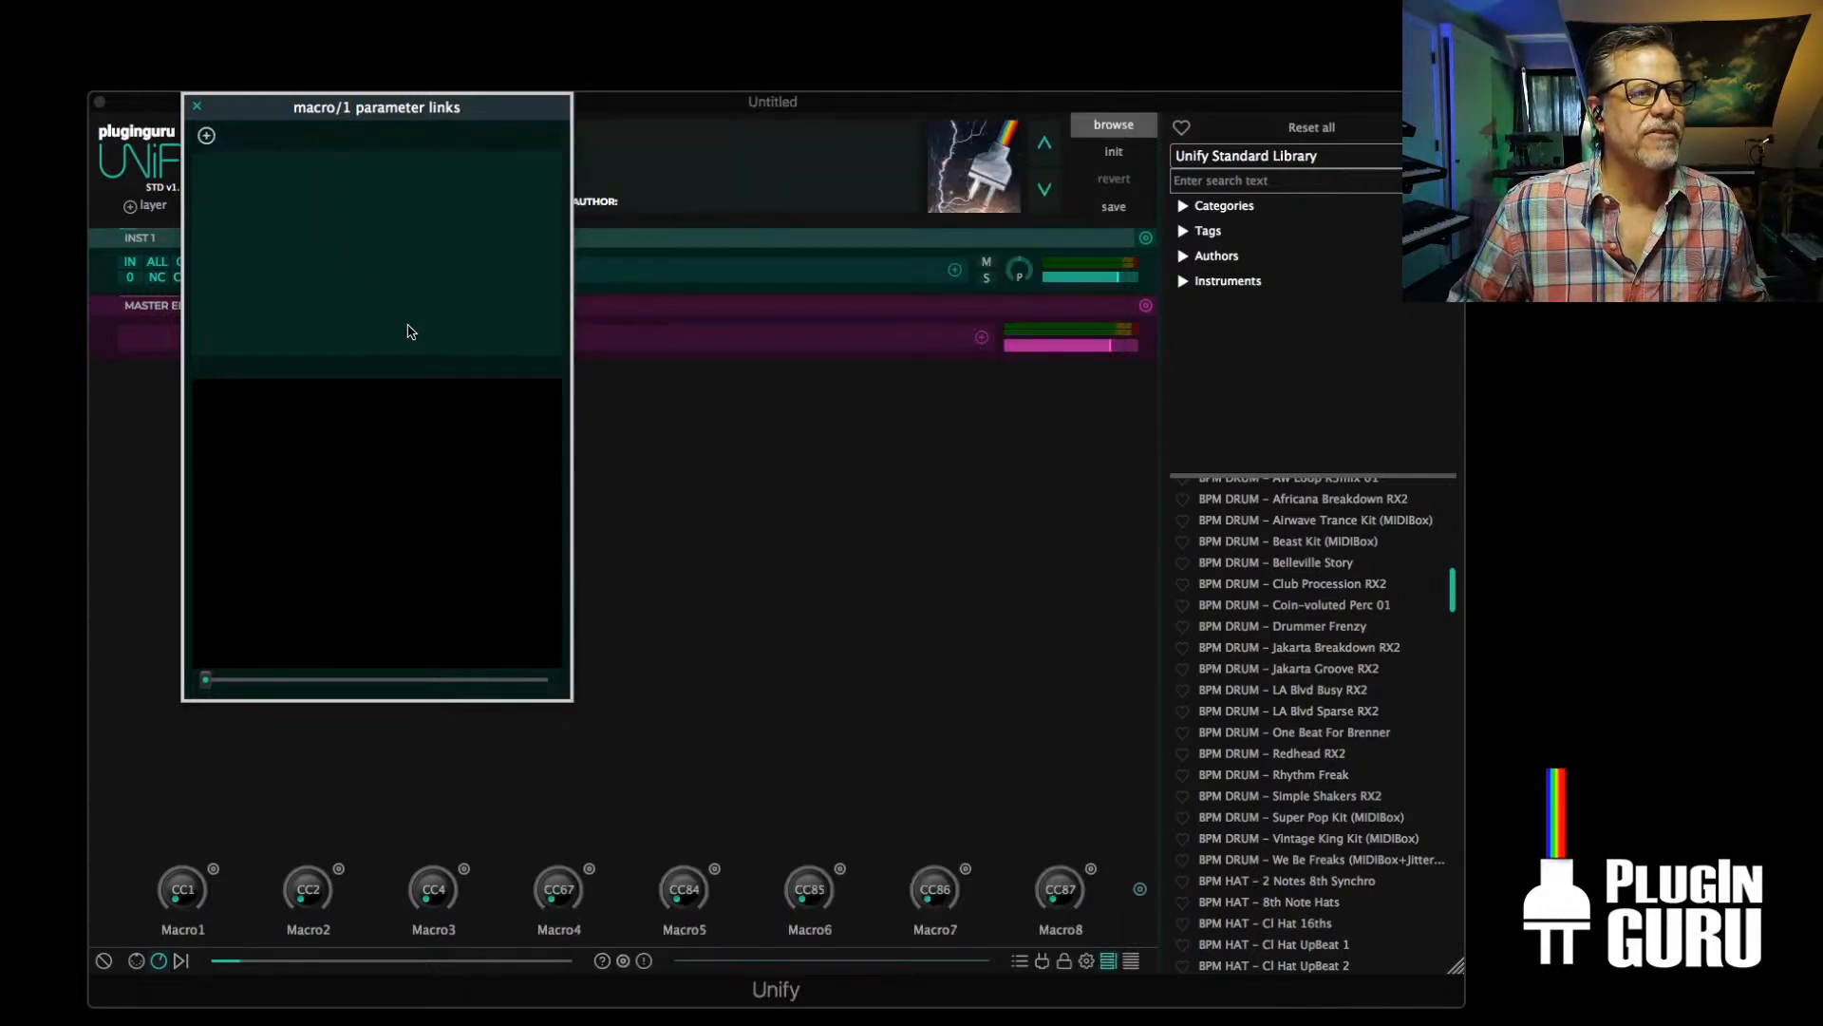
# Bring the StylusRMX window back, check its amp envelope attack control, and close Macro1's parameter links
pyautogui.moveTo(1822, 275); pyautogui.dragTo(511, 207)
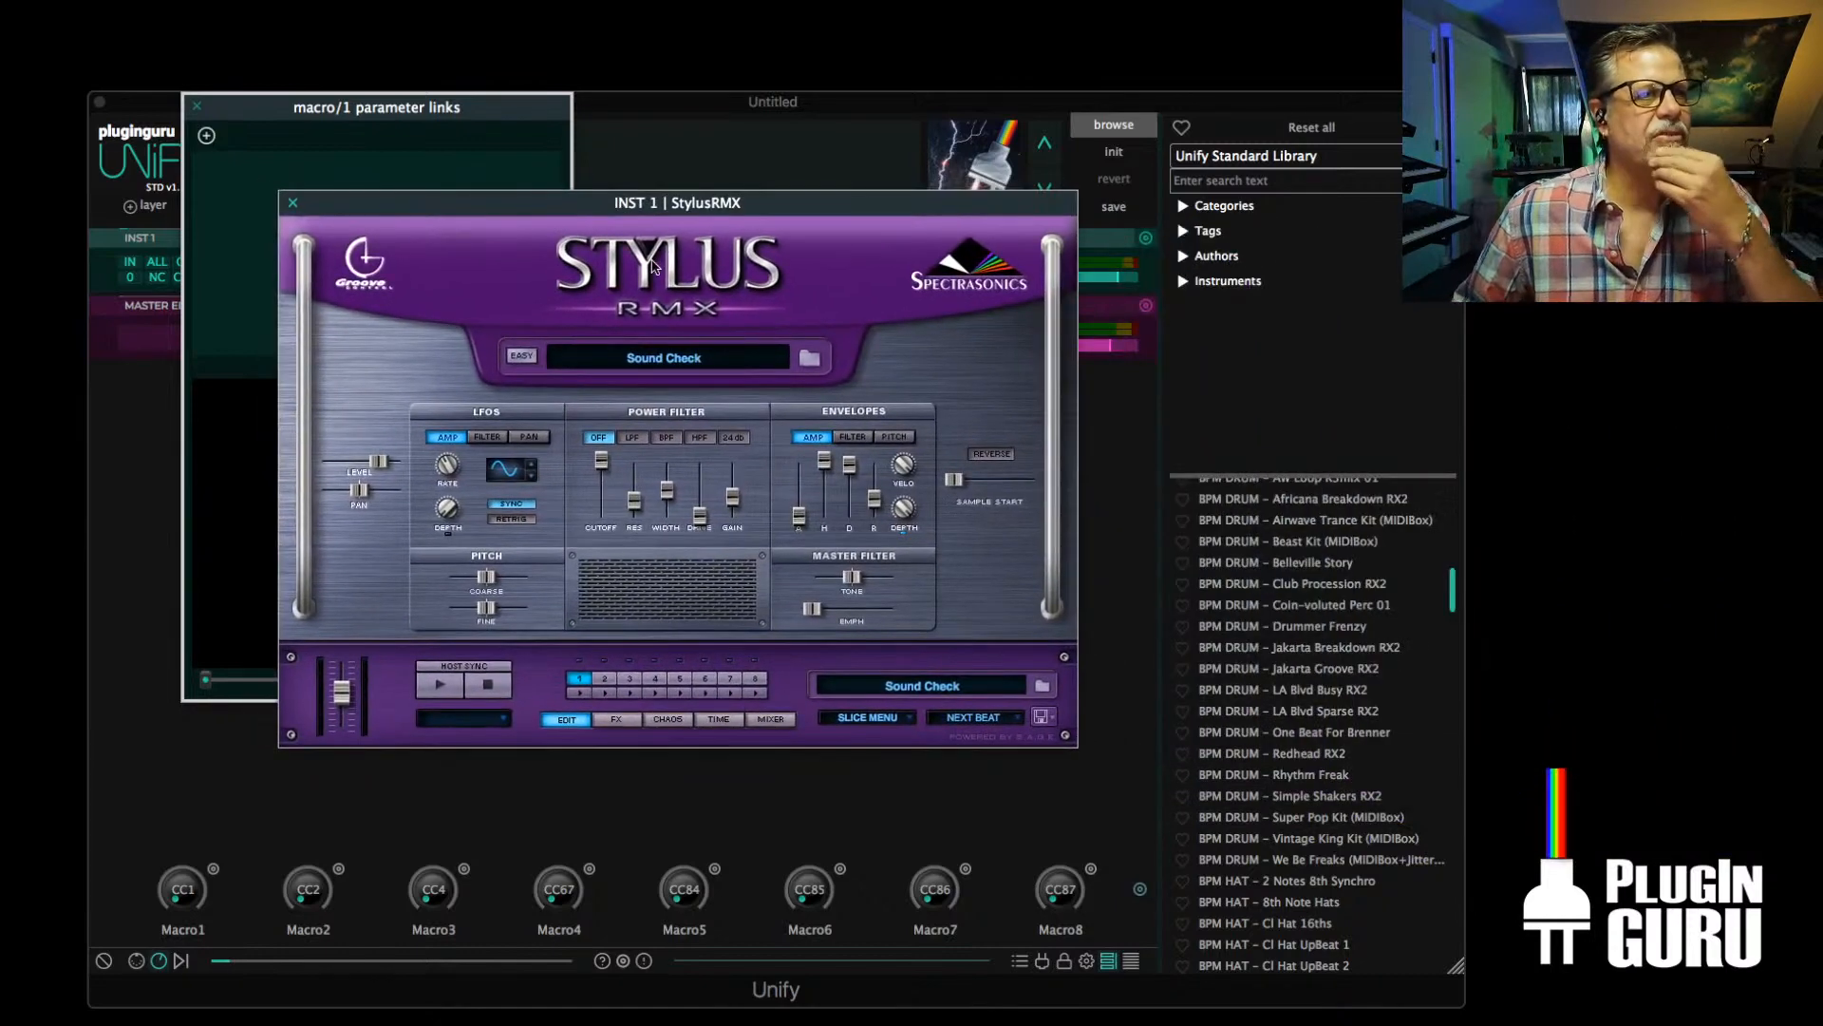
pyautogui.click(801, 519)
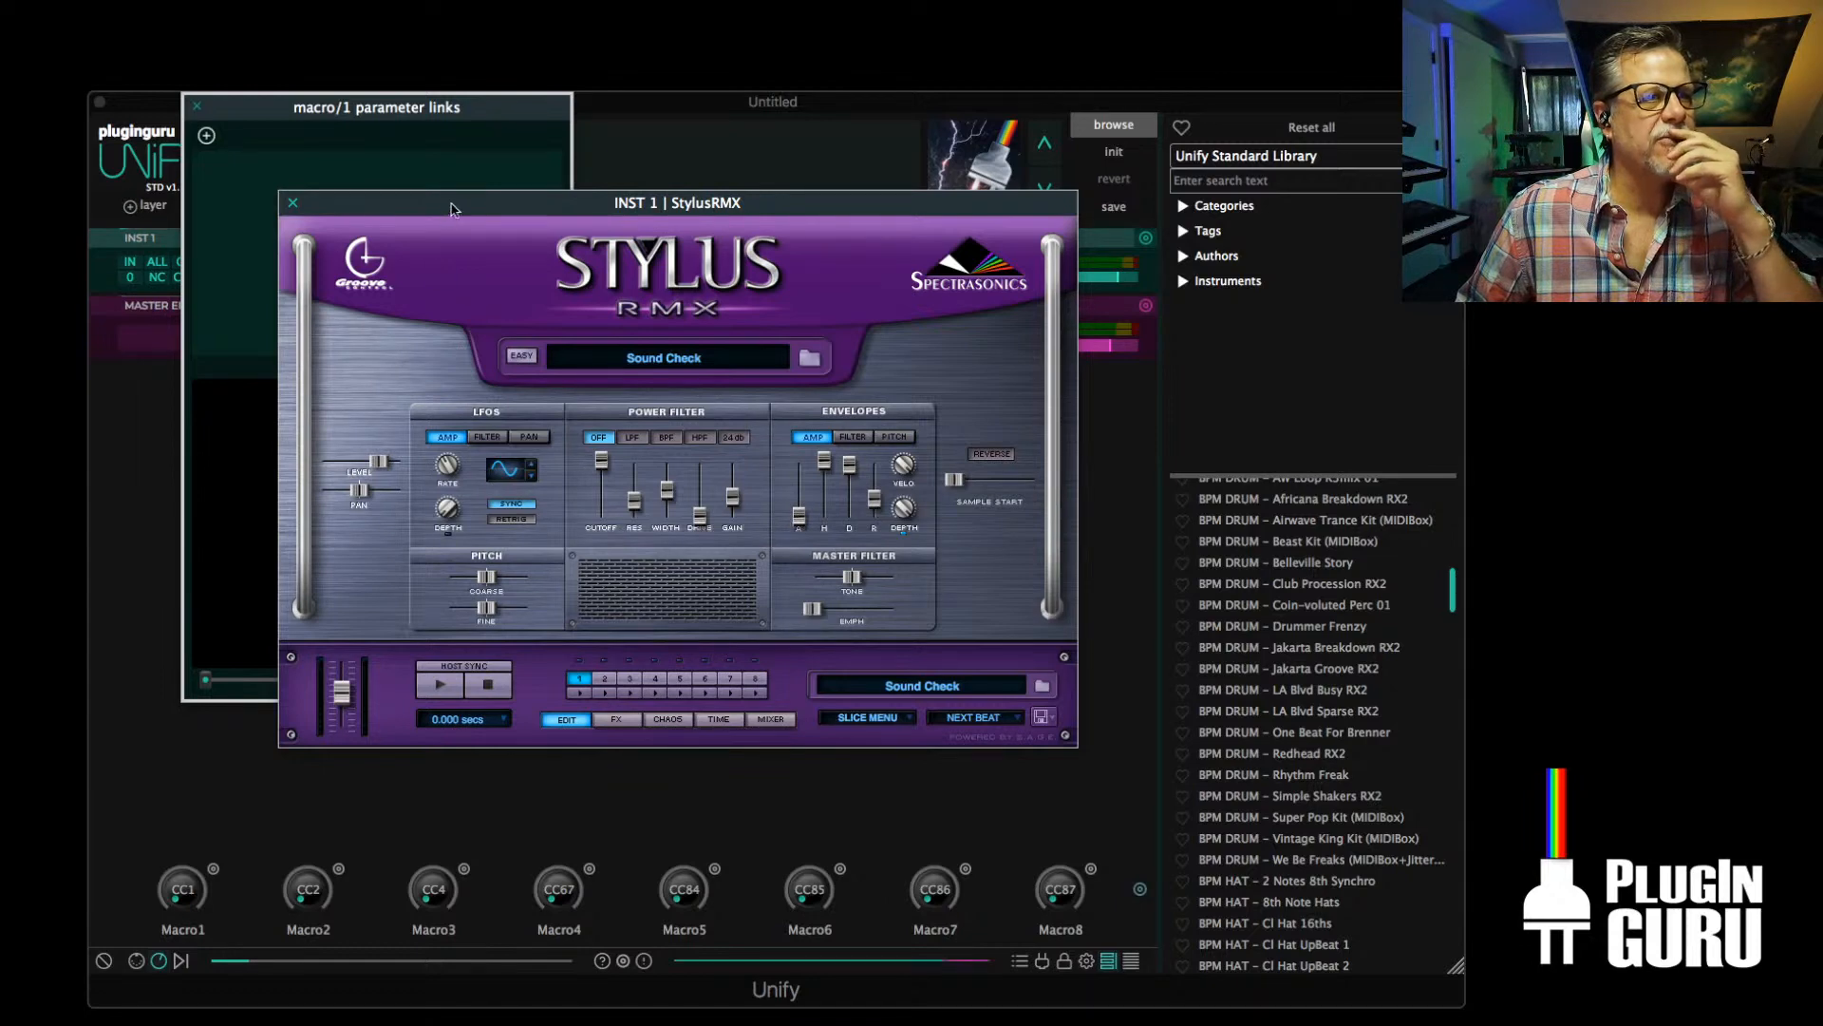
pyautogui.moveTo(453, 204); pyautogui.dragTo(777, 144)
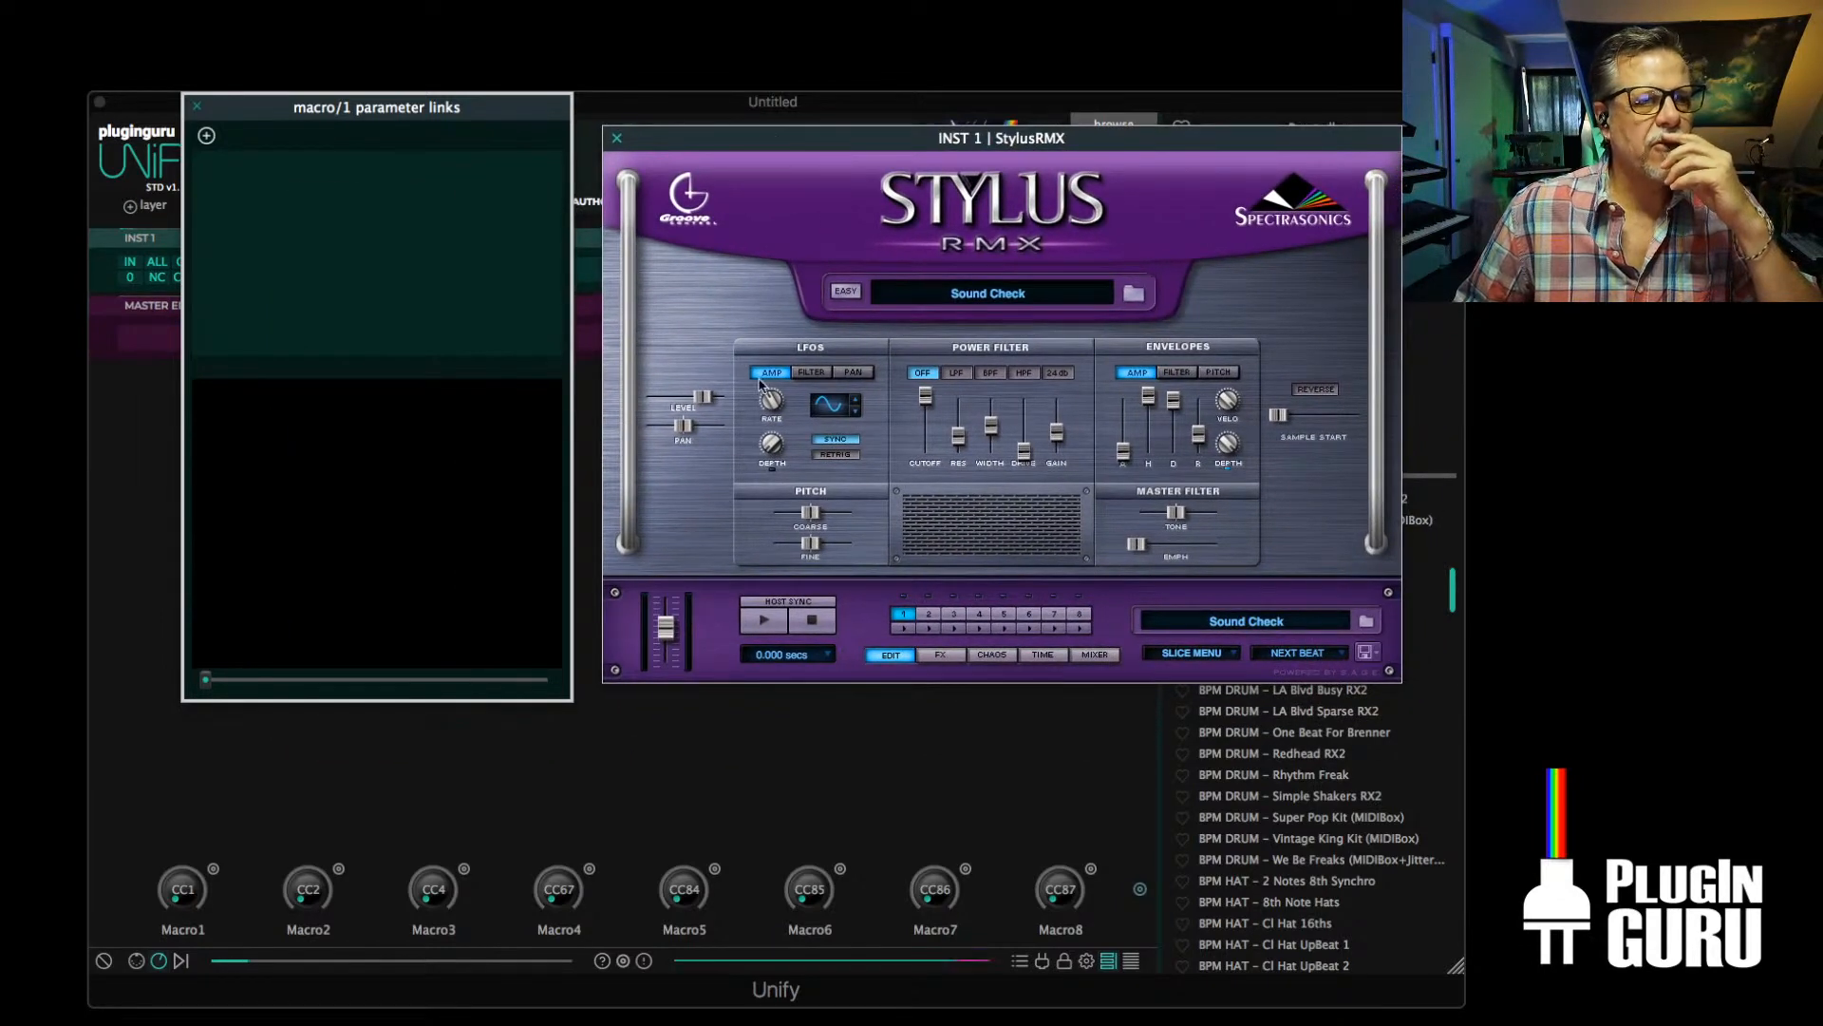
pyautogui.moveTo(778, 139); pyautogui.dragTo(766, 122)
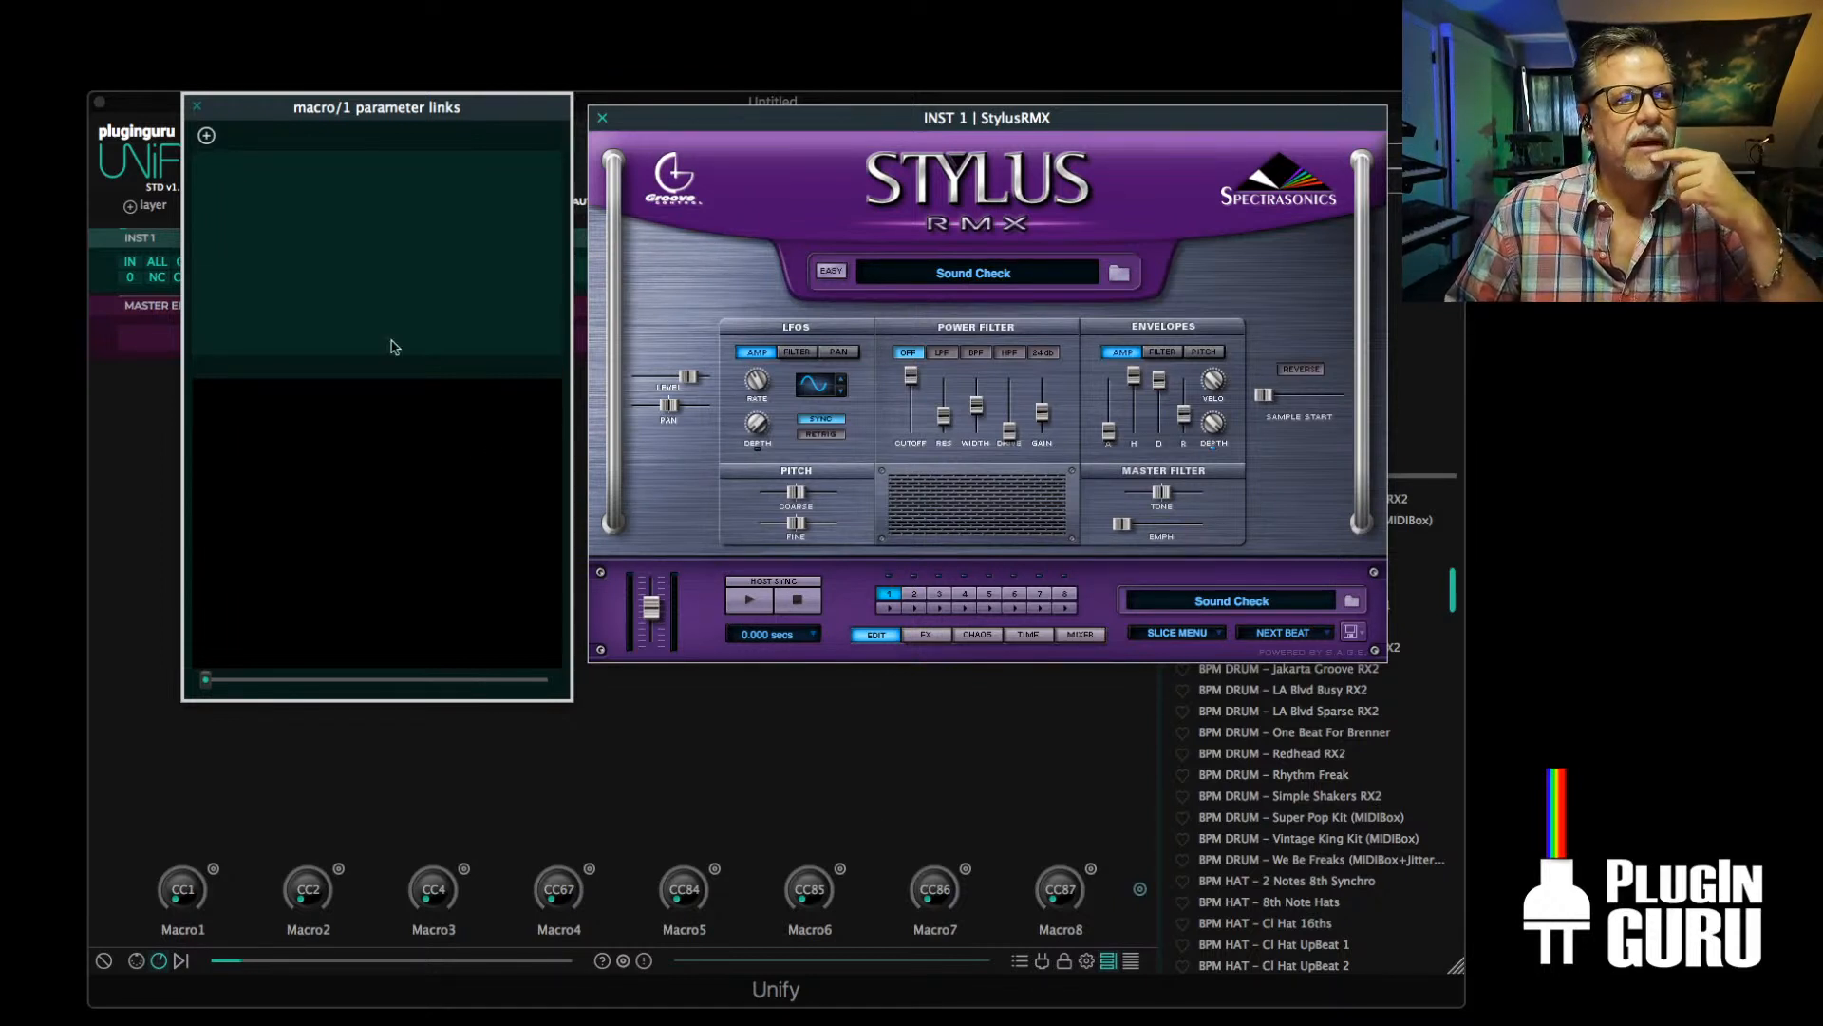
pyautogui.click(198, 107)
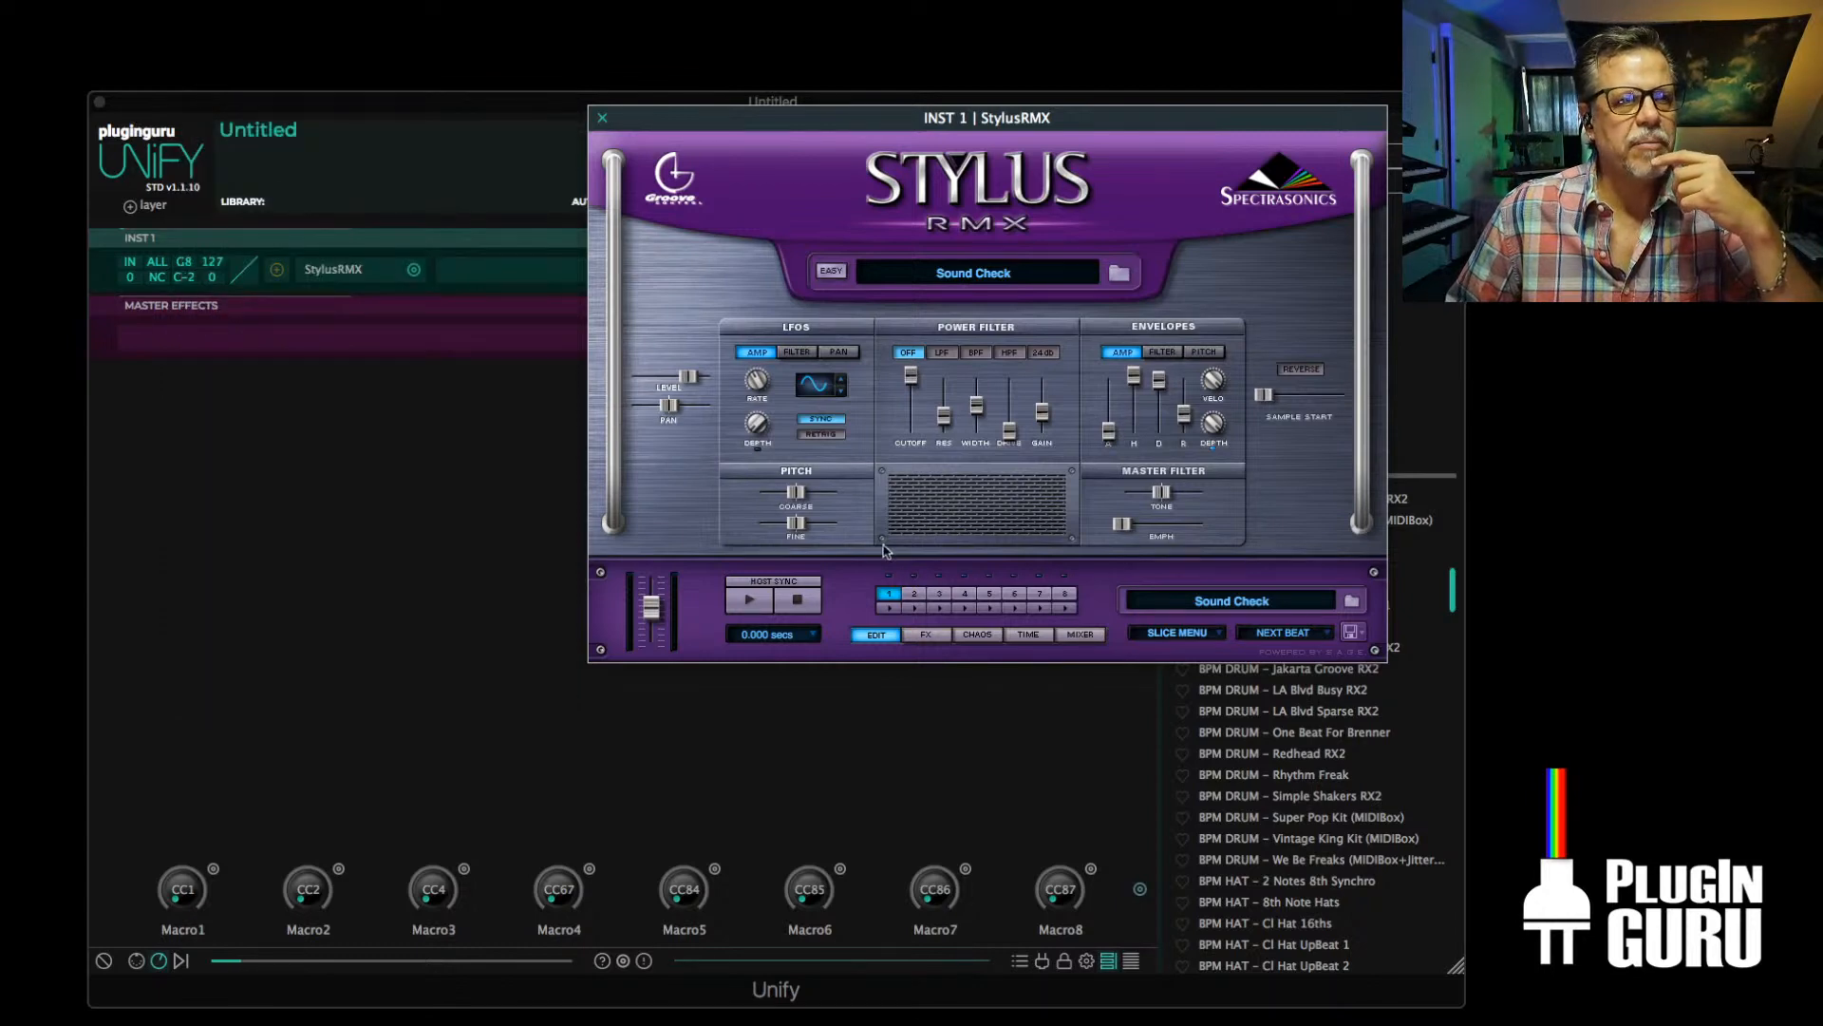
# Load the 115-Bongos 2 element from the Core Library's Groove Elements, Bongos suite, into StylusRMX part 1
pyautogui.press('super+Tab')
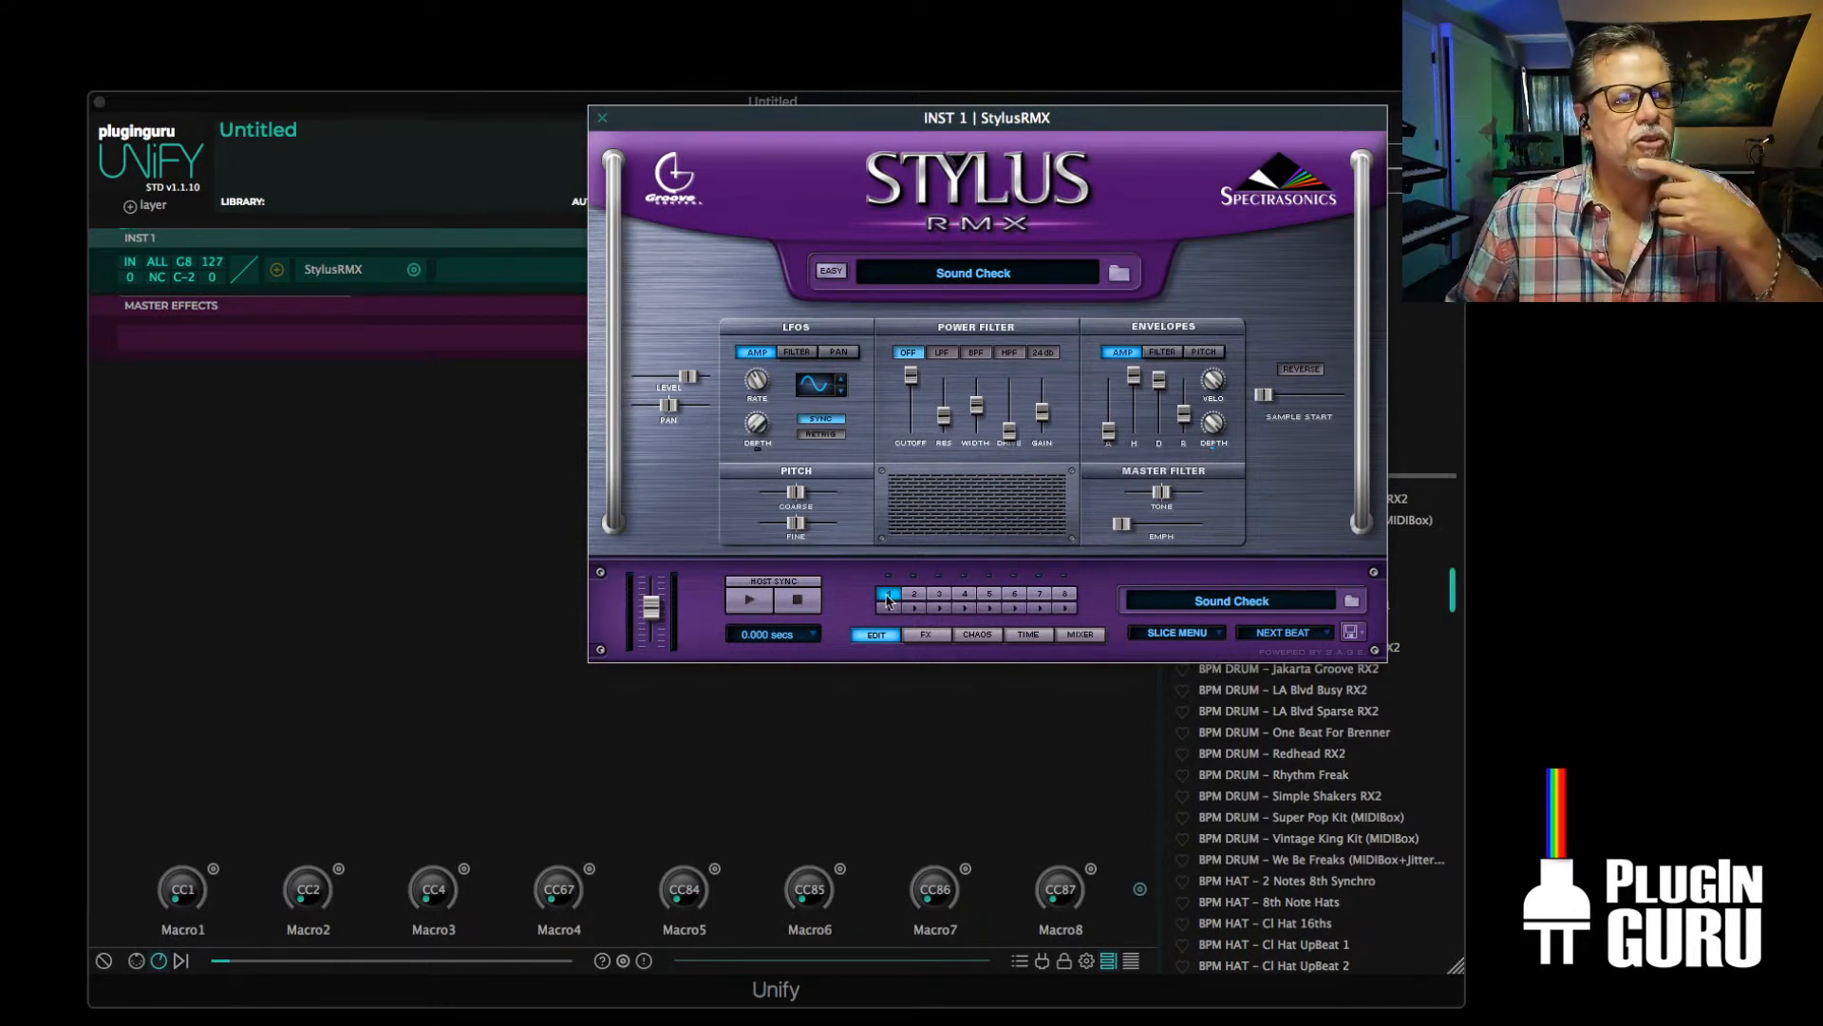
pyautogui.click(1351, 602)
pyautogui.click(688, 222)
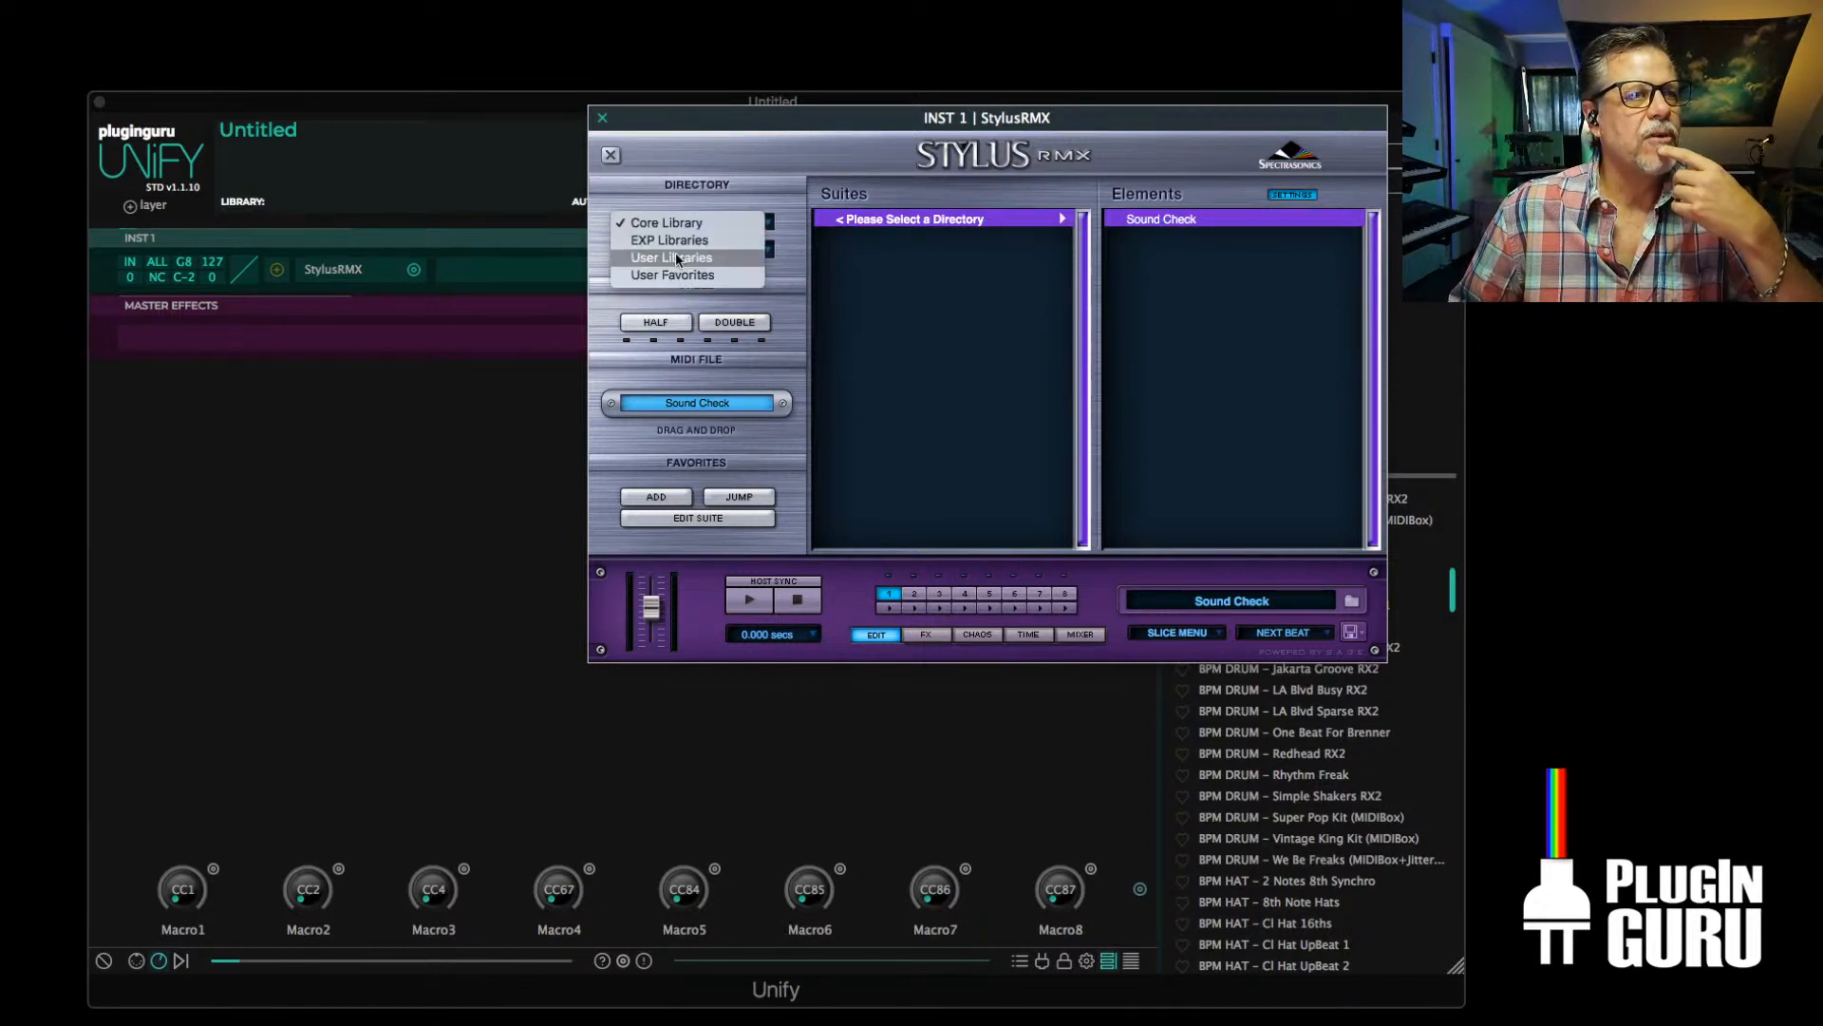
pyautogui.click(688, 361)
pyautogui.click(684, 251)
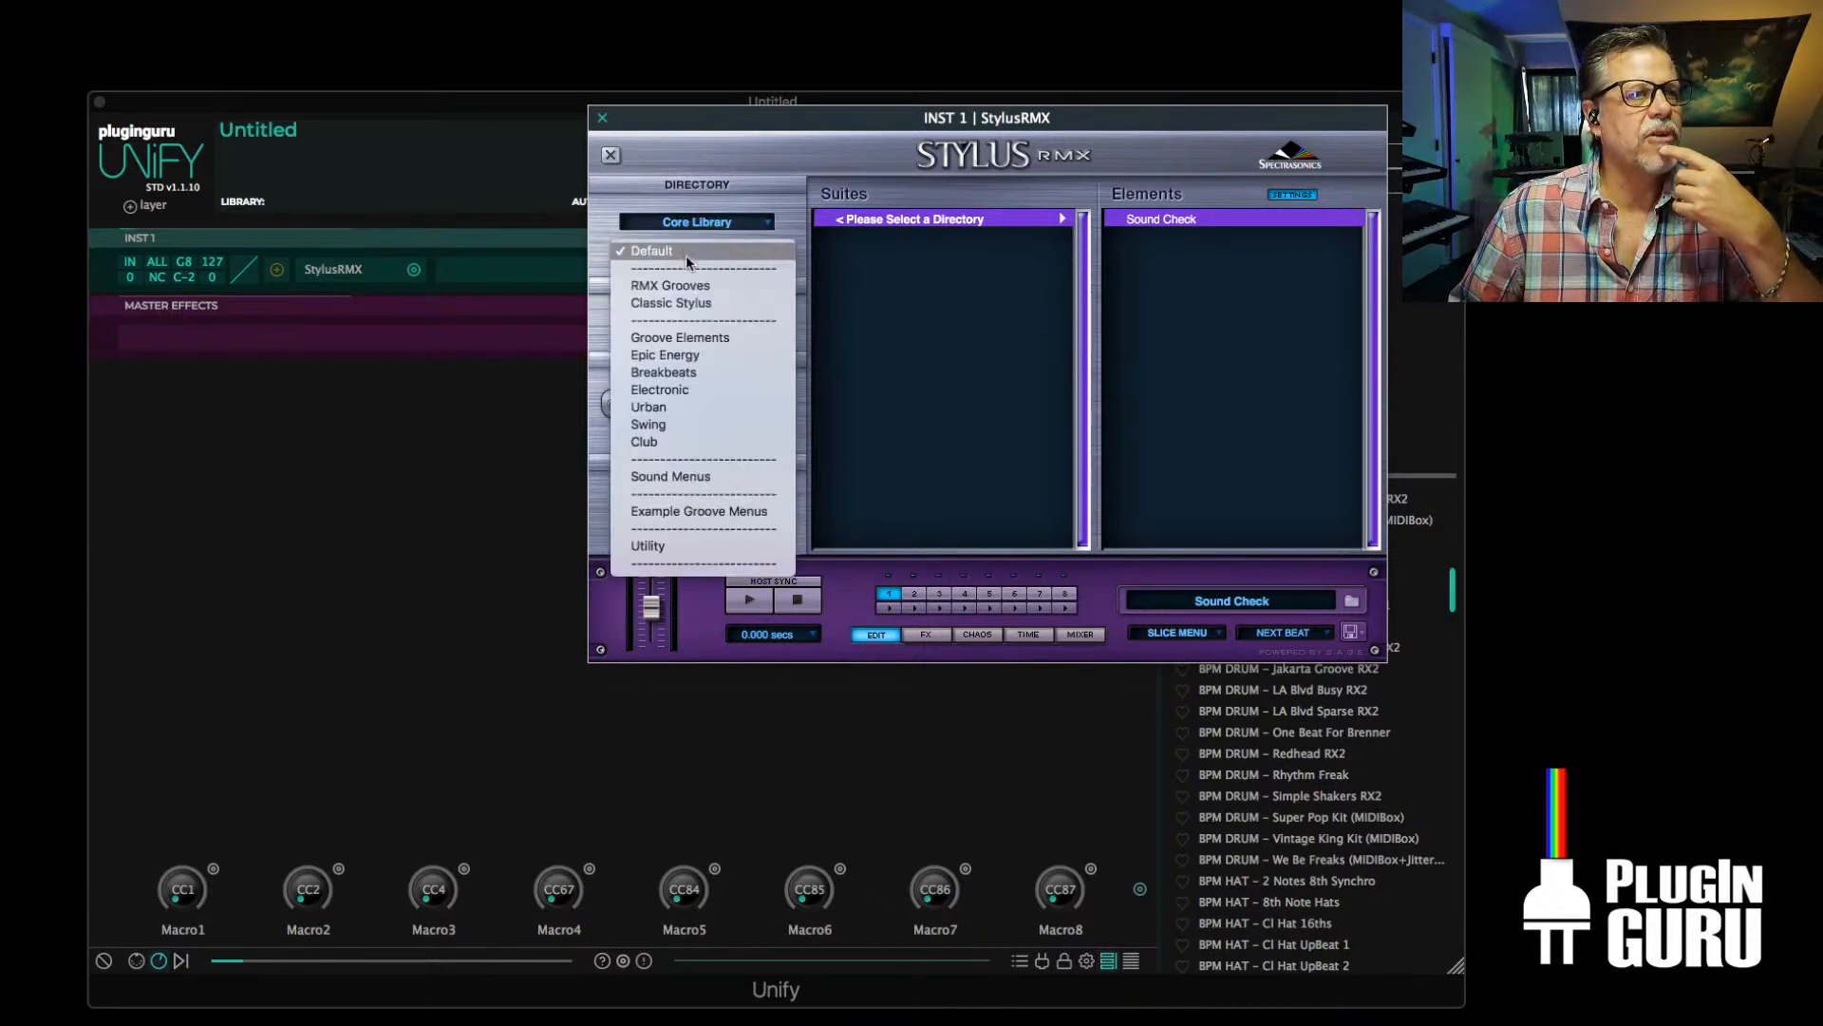
pyautogui.click(687, 337)
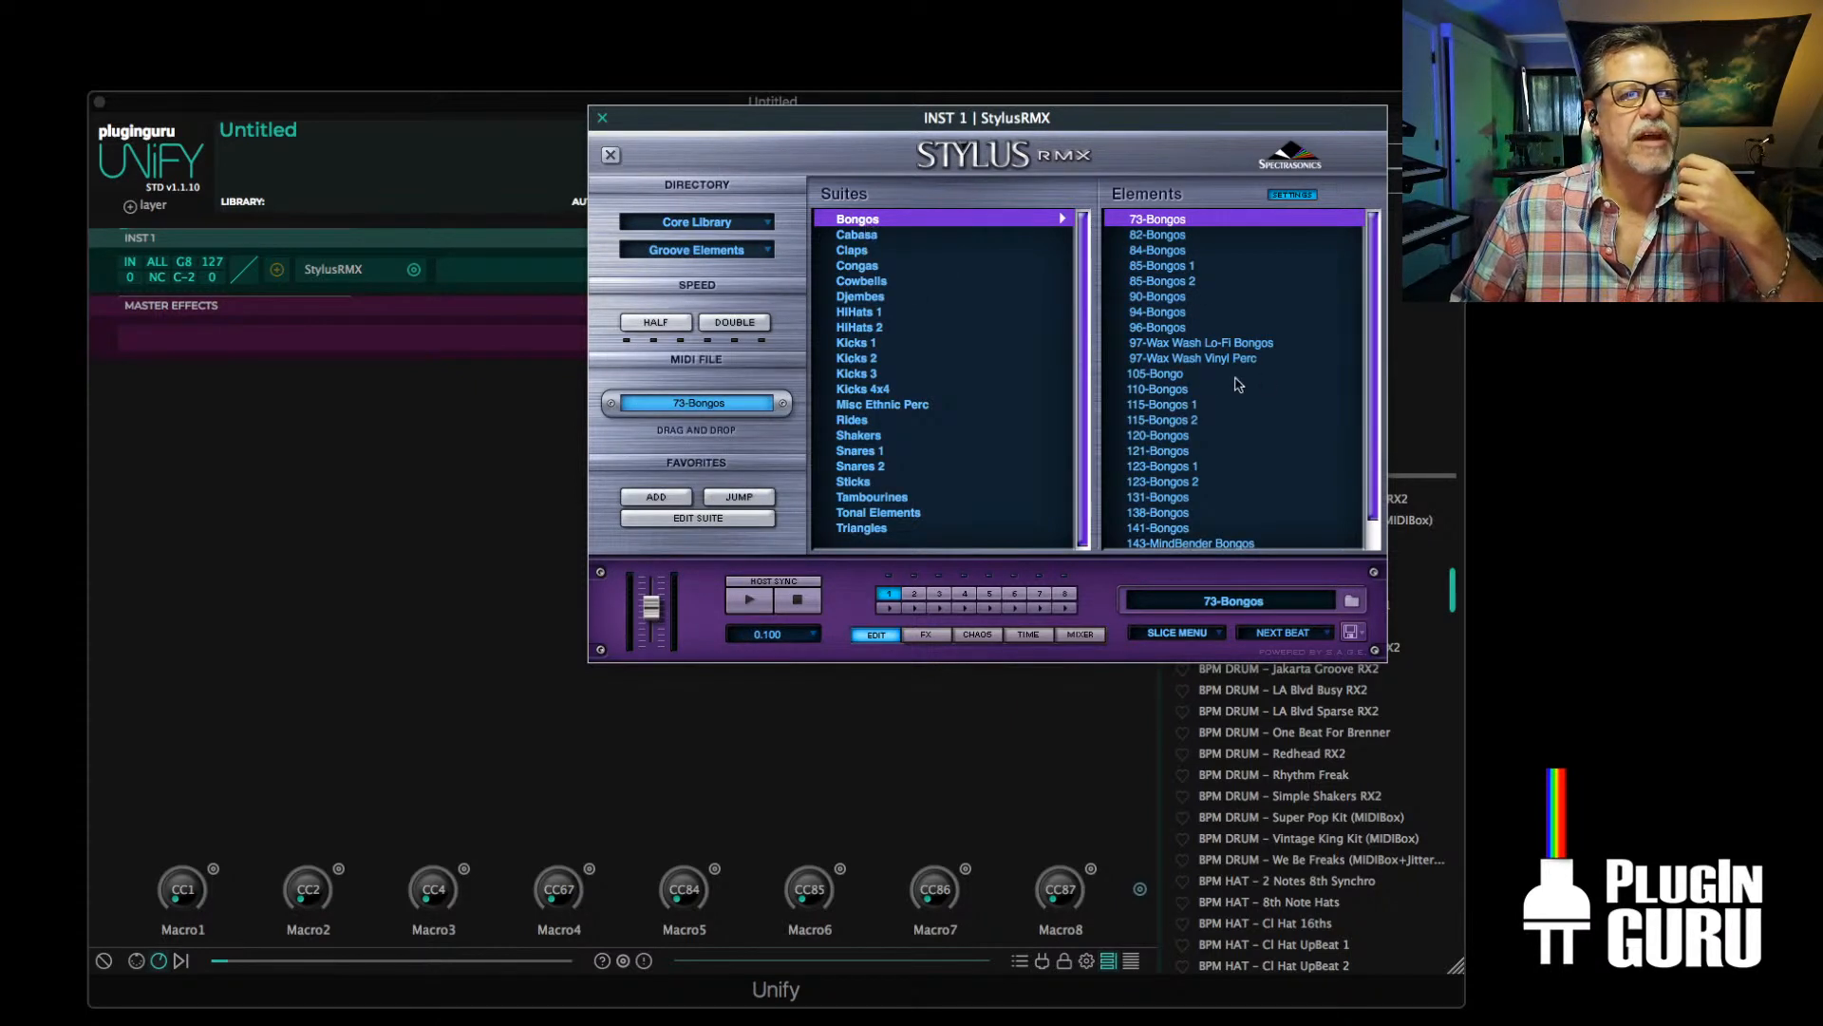
pyautogui.click(1164, 422)
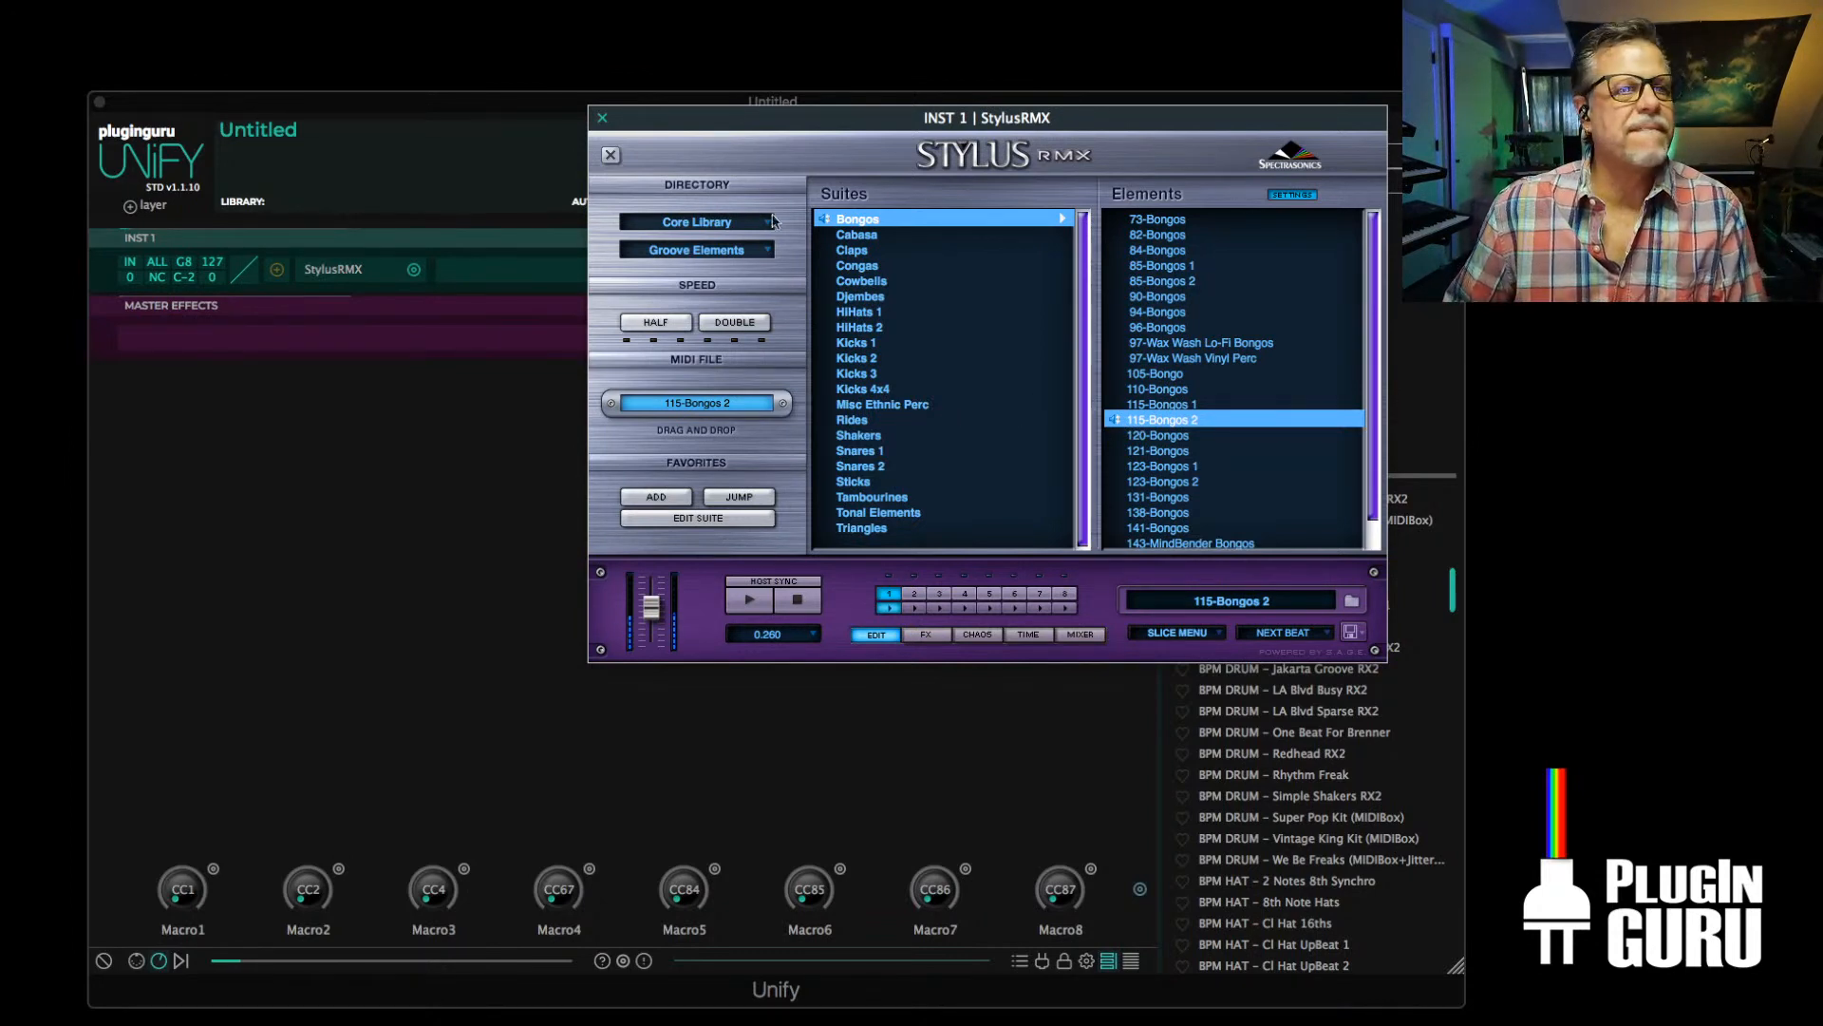
# Load the 64-Plod Dark element from the RMX Grooves 64-Plod suite into StylusRMX part 2
pyautogui.moveTo(775, 119); pyautogui.dragTo(487, 157)
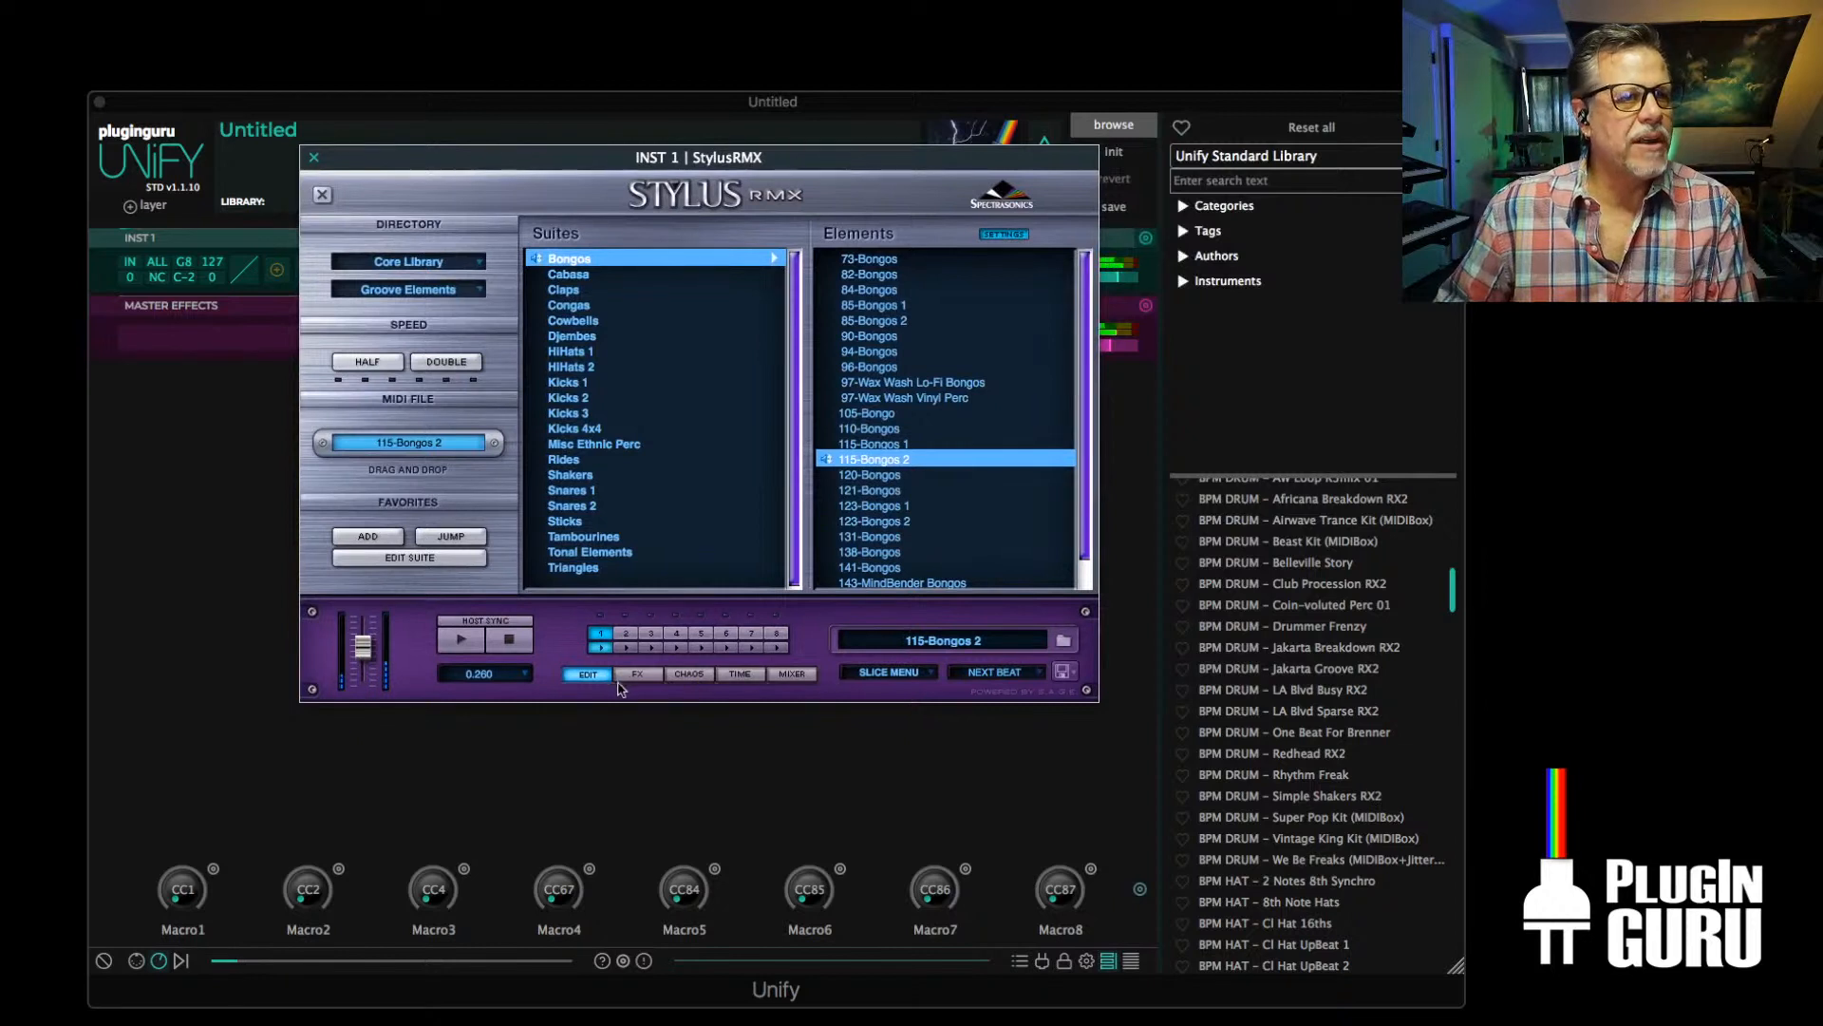
pyautogui.click(626, 634)
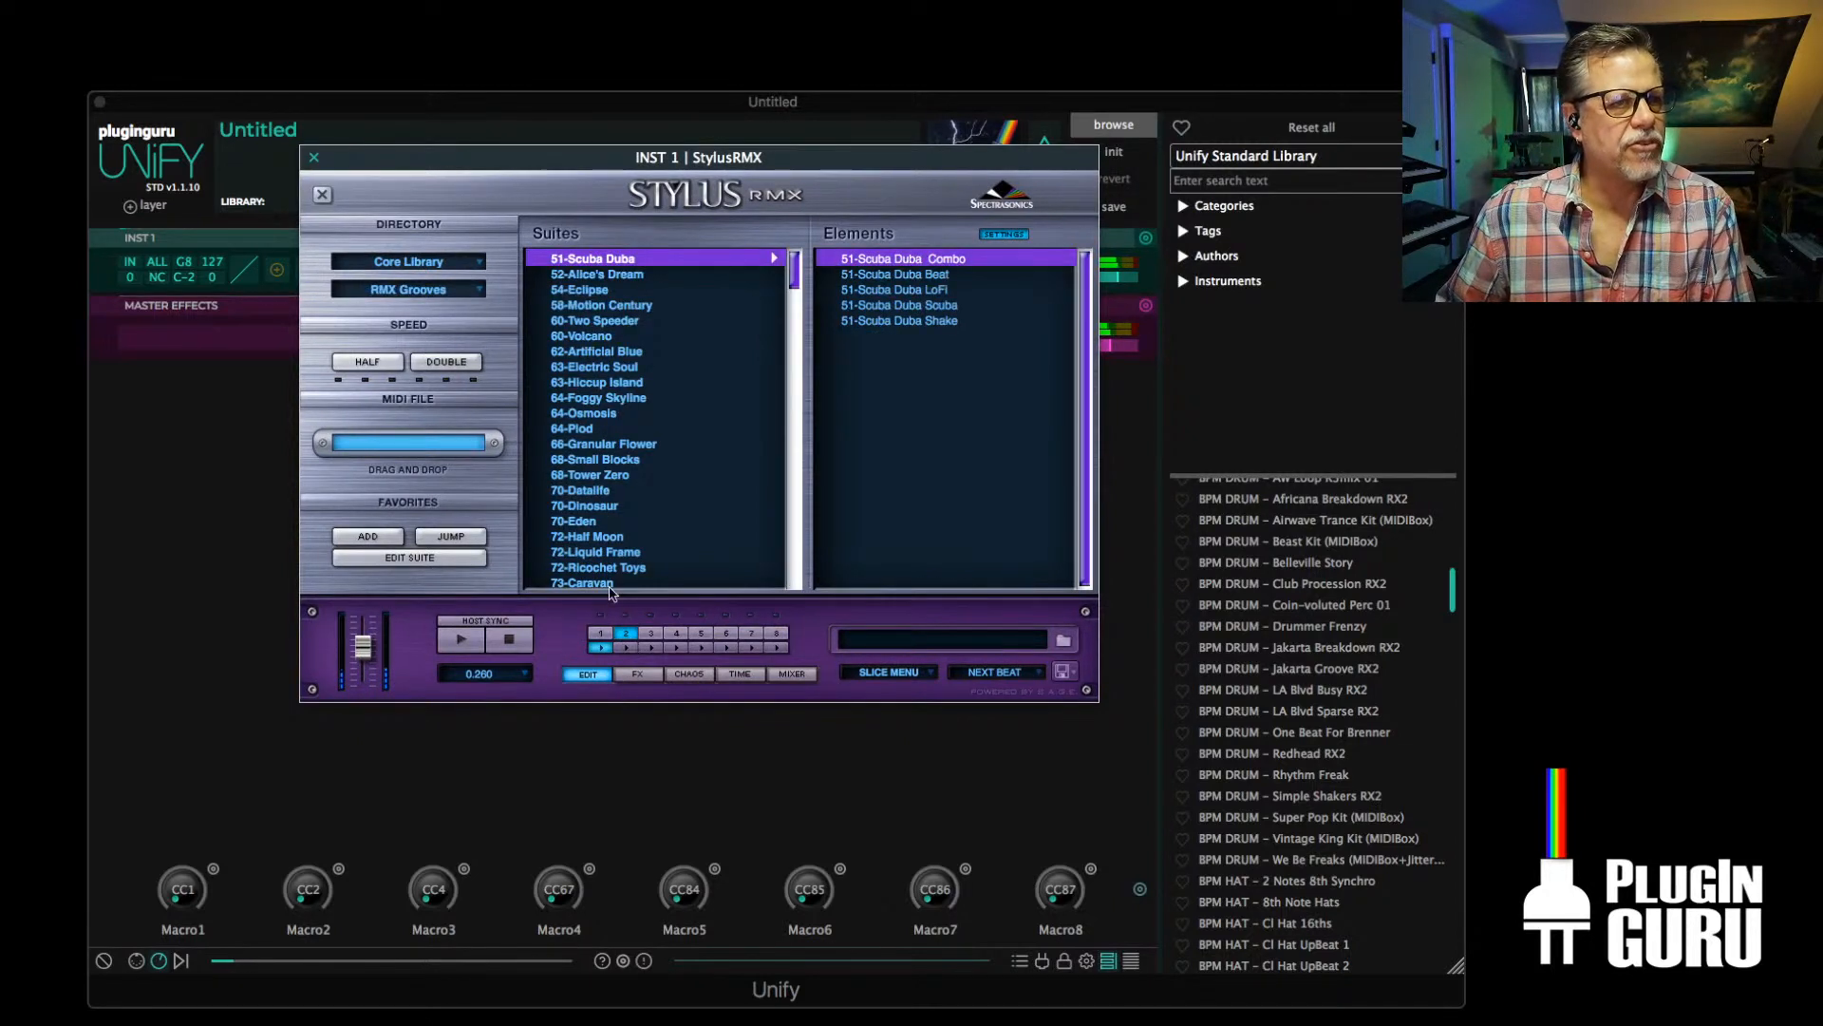
pyautogui.click(589, 428)
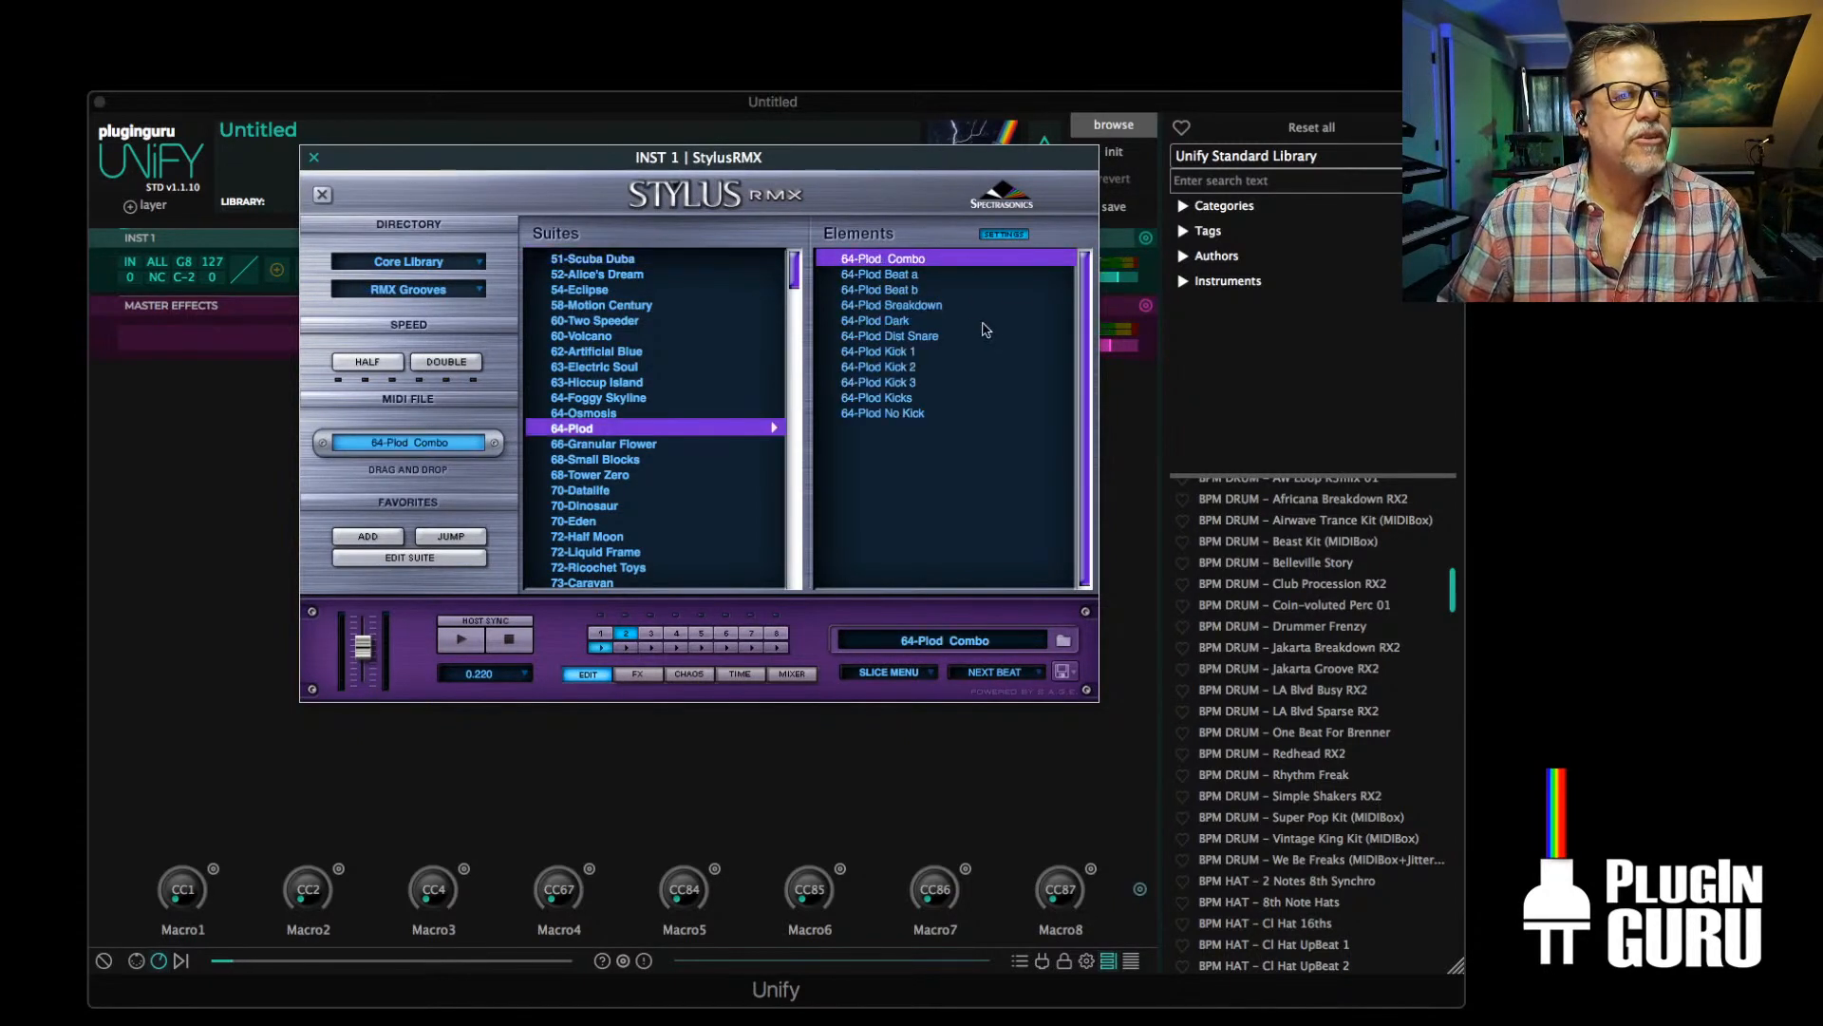
pyautogui.click(876, 322)
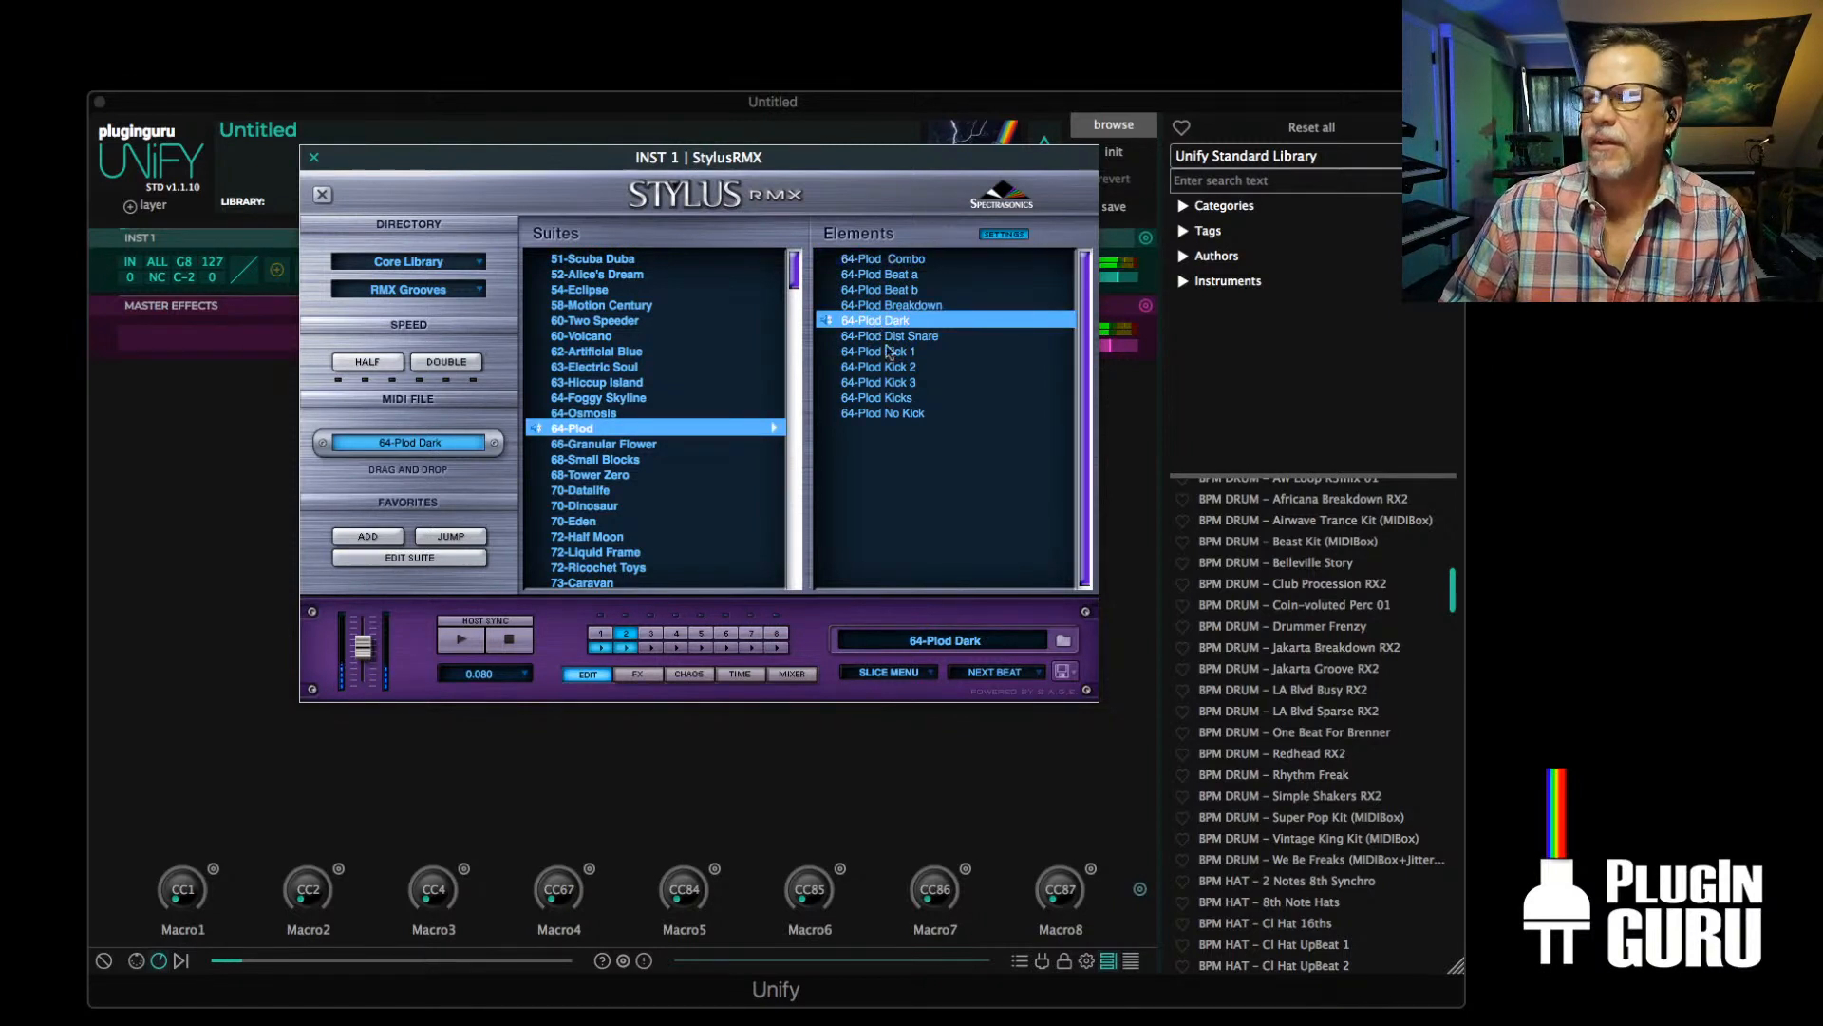
# Load 70-Dinosaur Bass Mix from the 70-Dinosaur suite into StylusRMX part 3 and stop playback
pyautogui.click(651, 633)
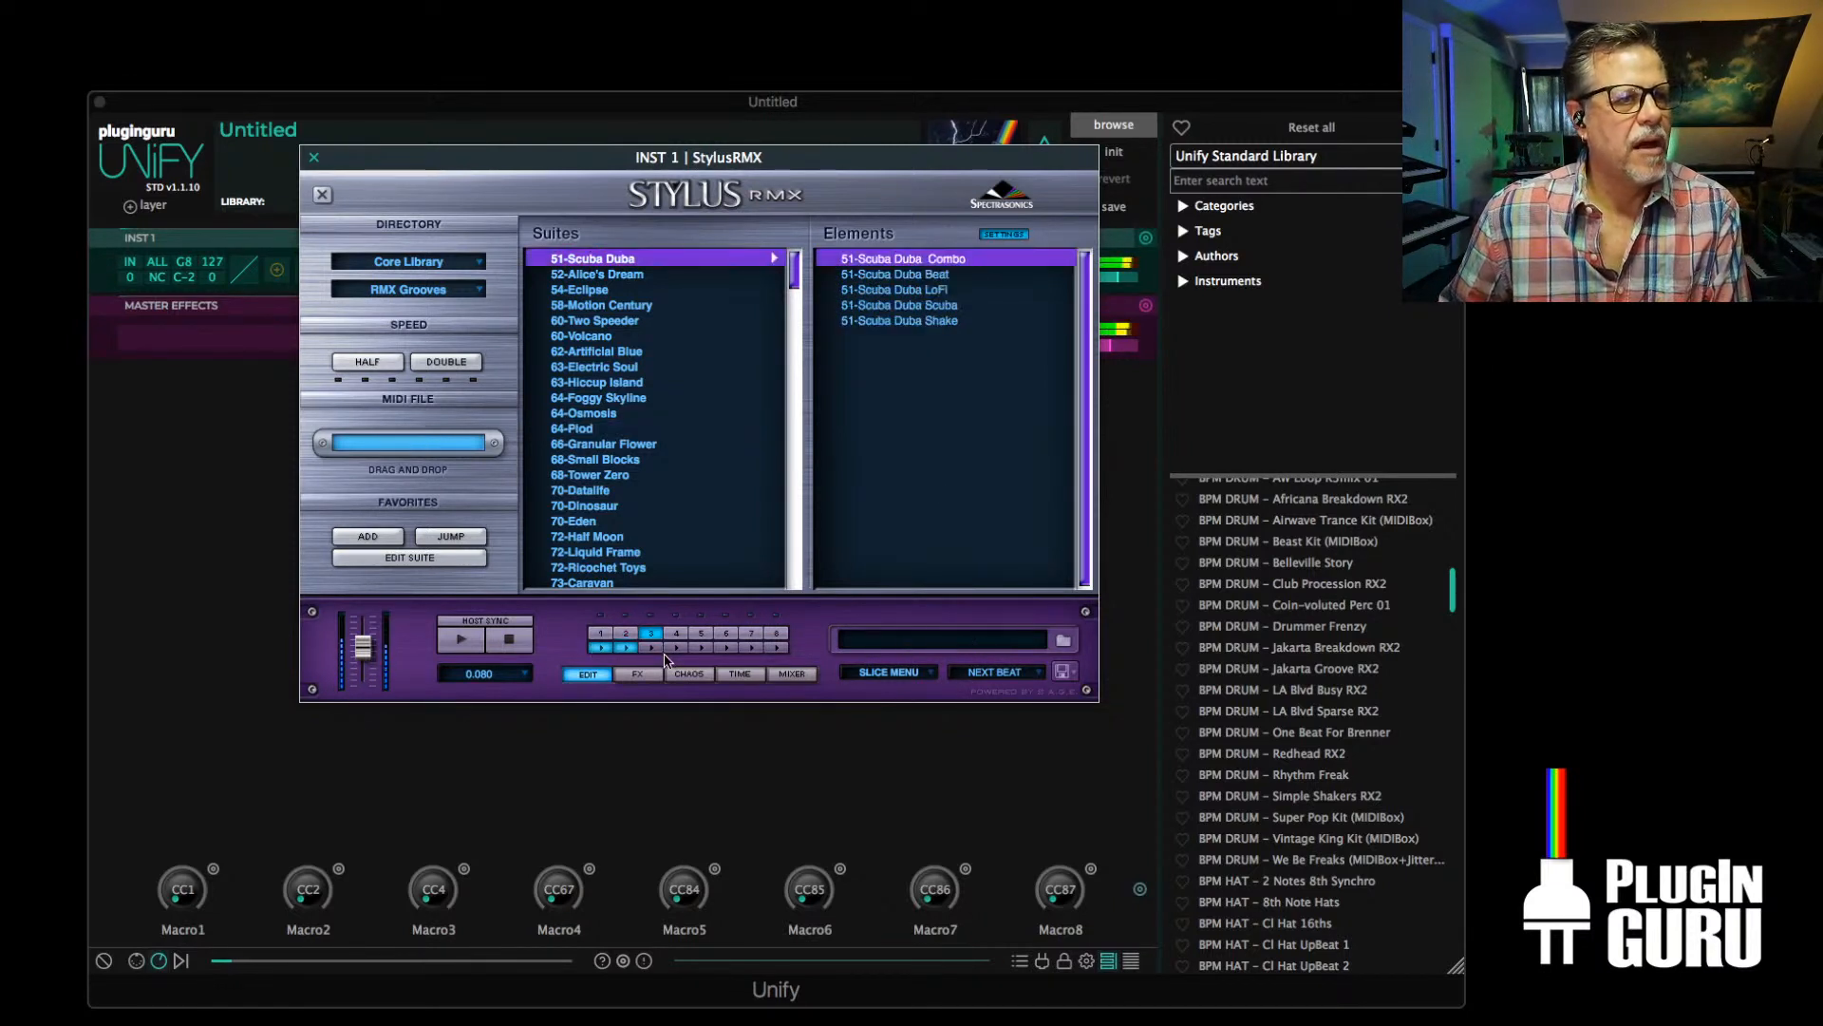
pyautogui.click(603, 505)
pyautogui.click(902, 274)
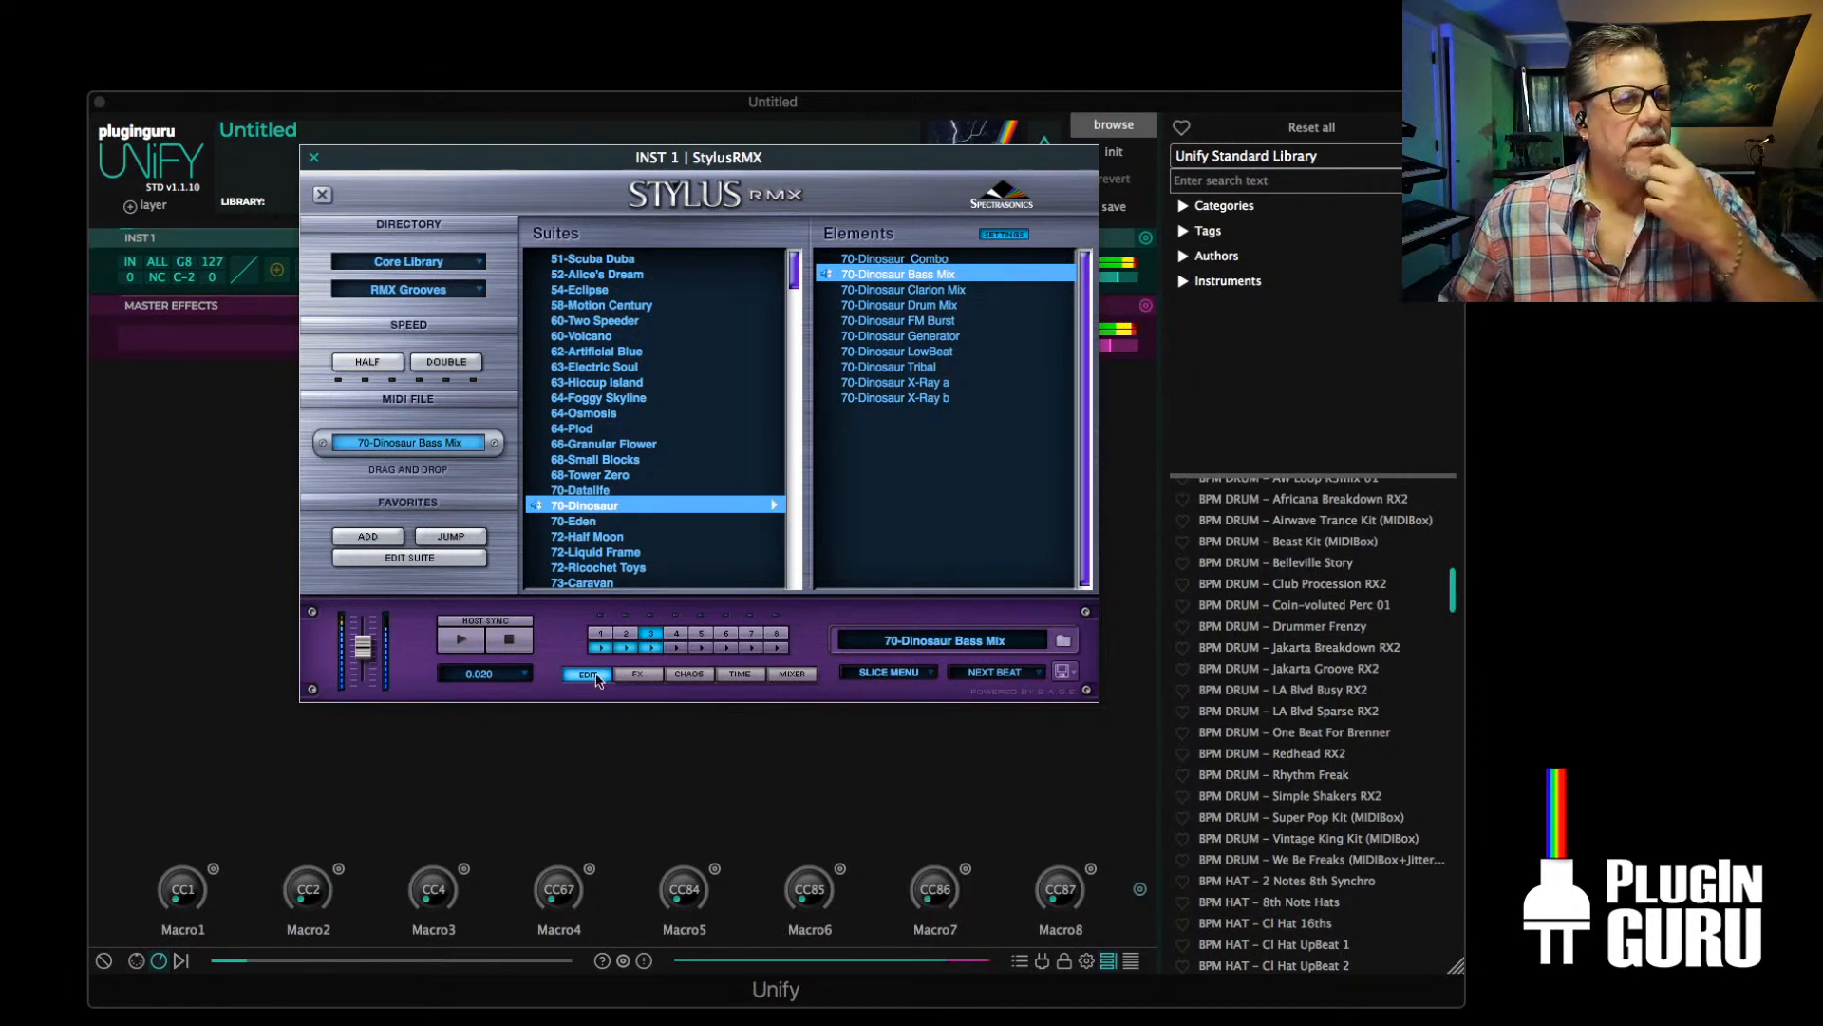
pyautogui.click(528, 641)
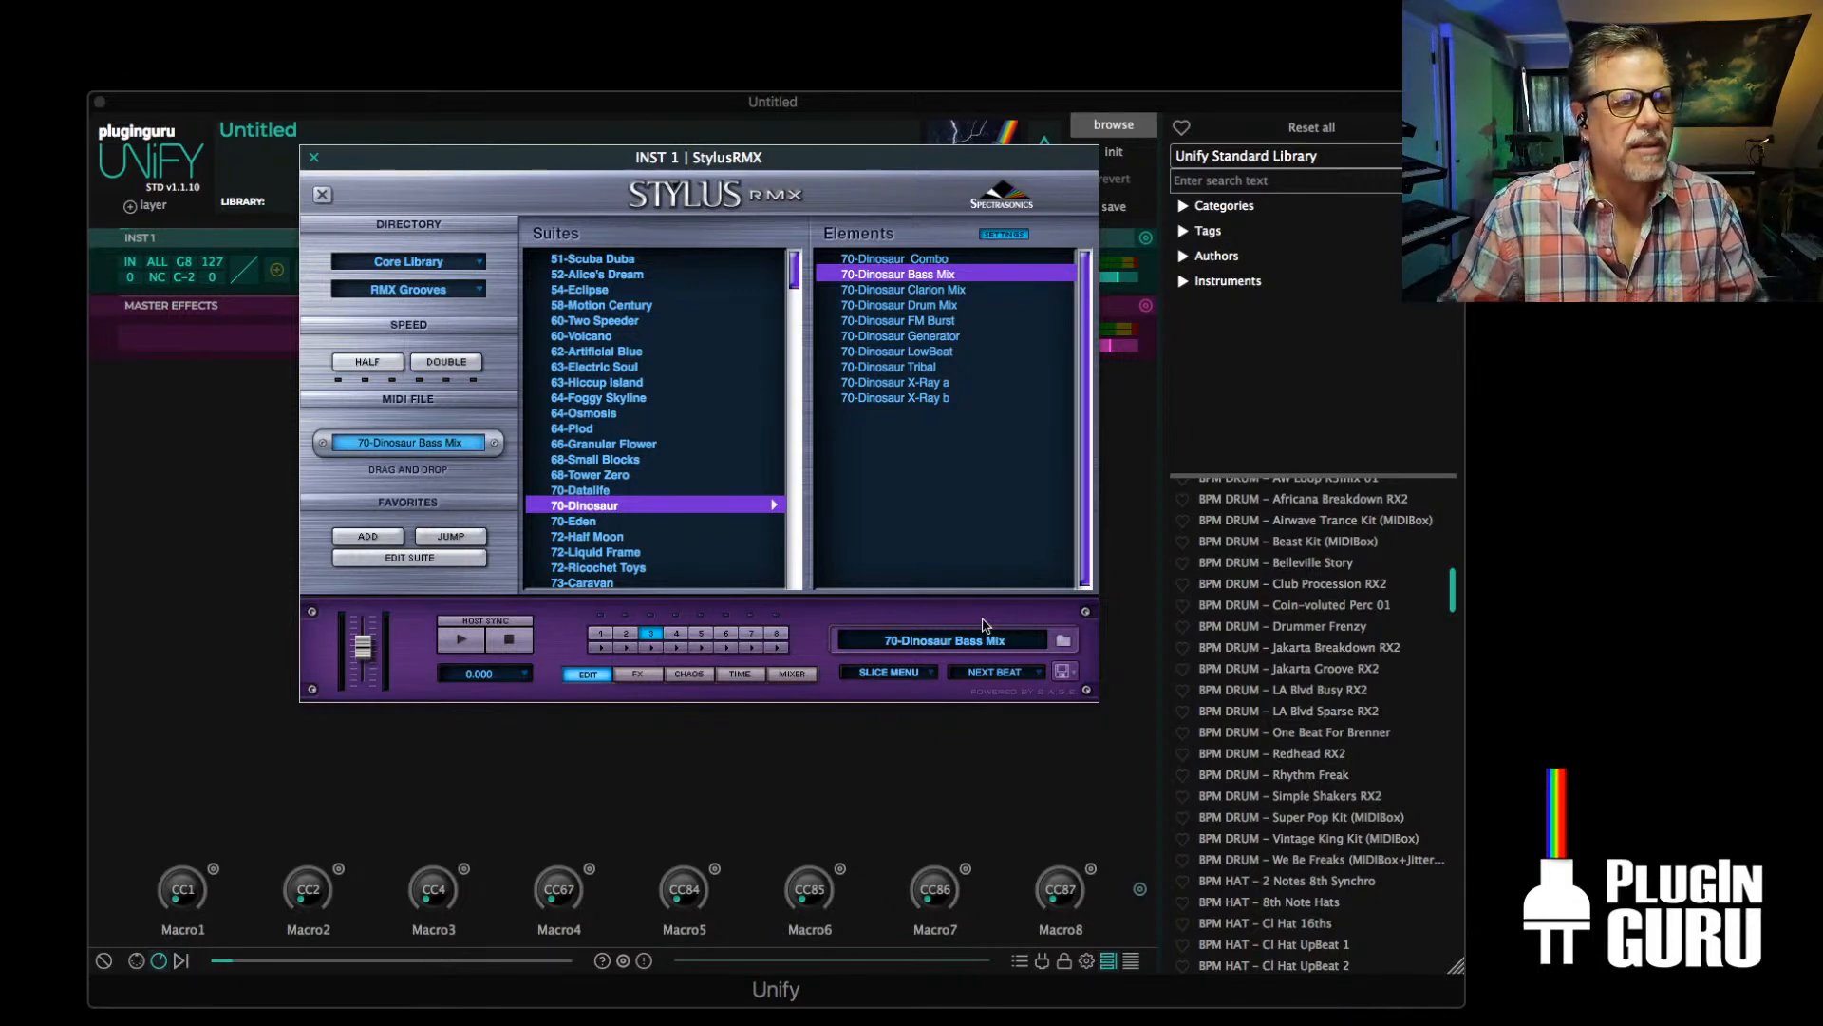
# Switch the StylusRMX mixer from Multi to Kit mode and load the Phat Whacker kit from PlugInGuru Vol 1 Kits
pyautogui.click(793, 674)
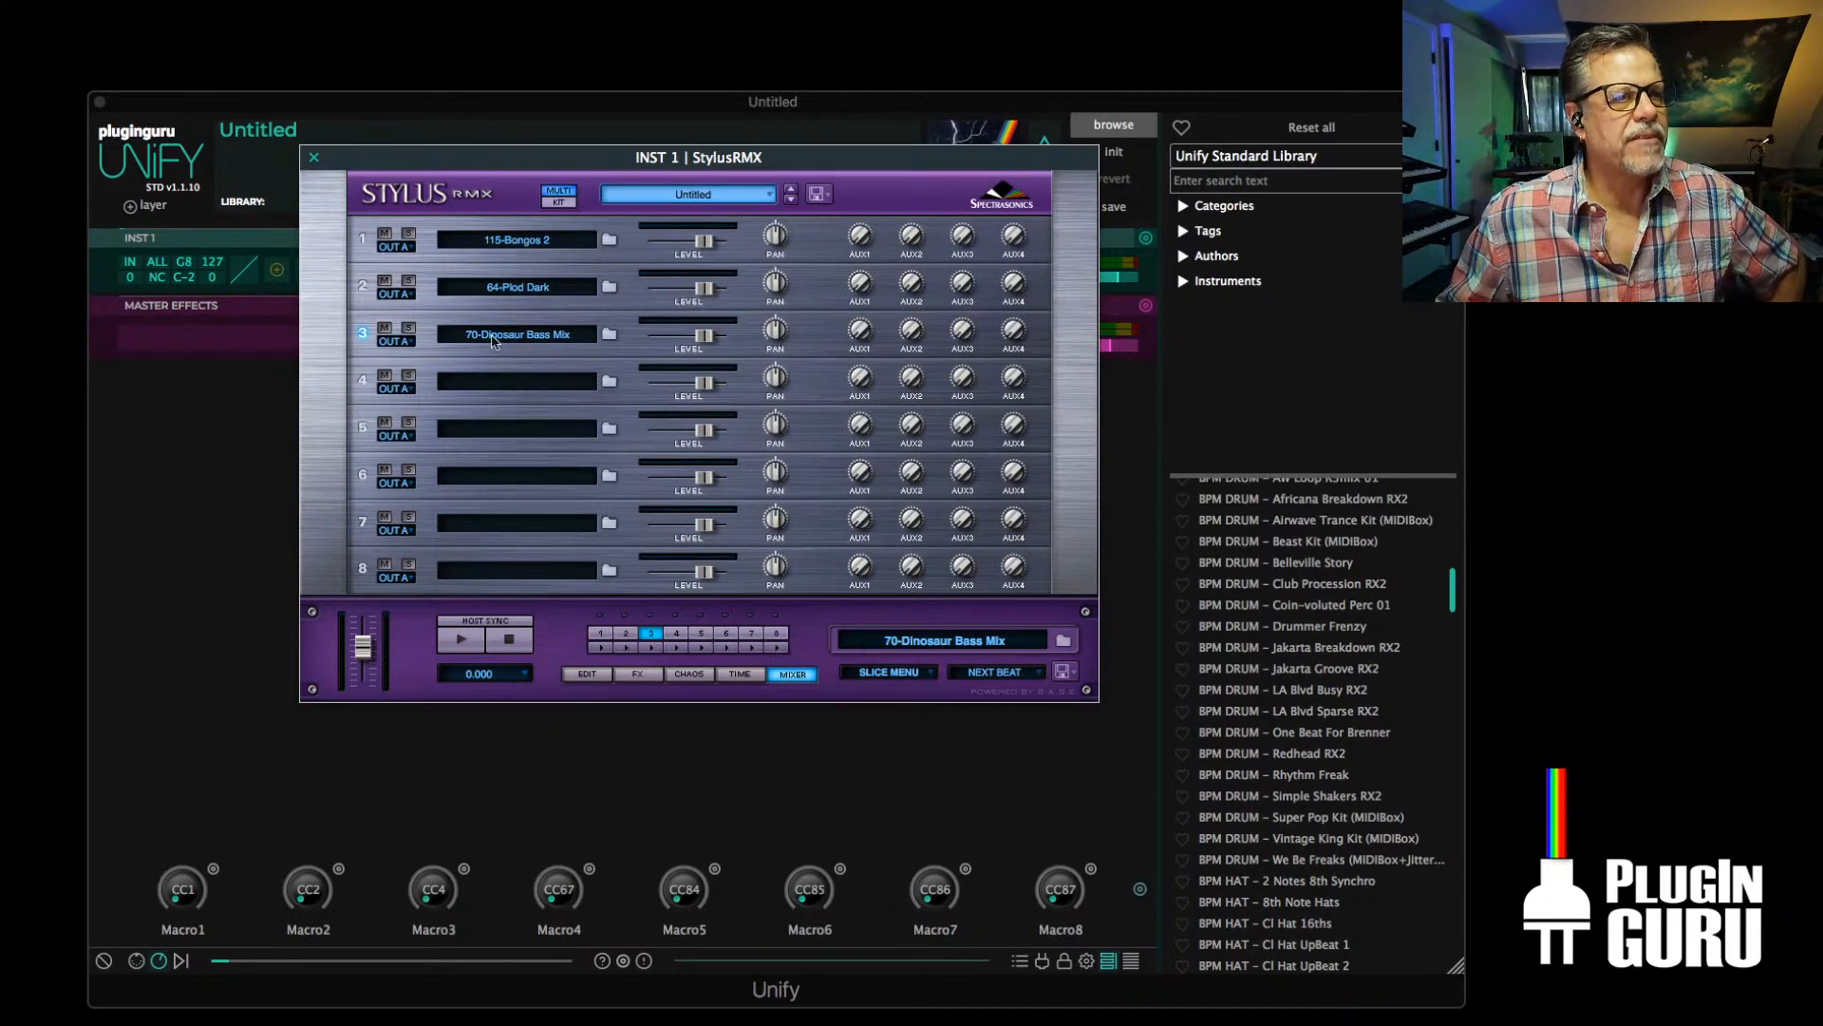
pyautogui.click(560, 203)
pyautogui.click(1076, 289)
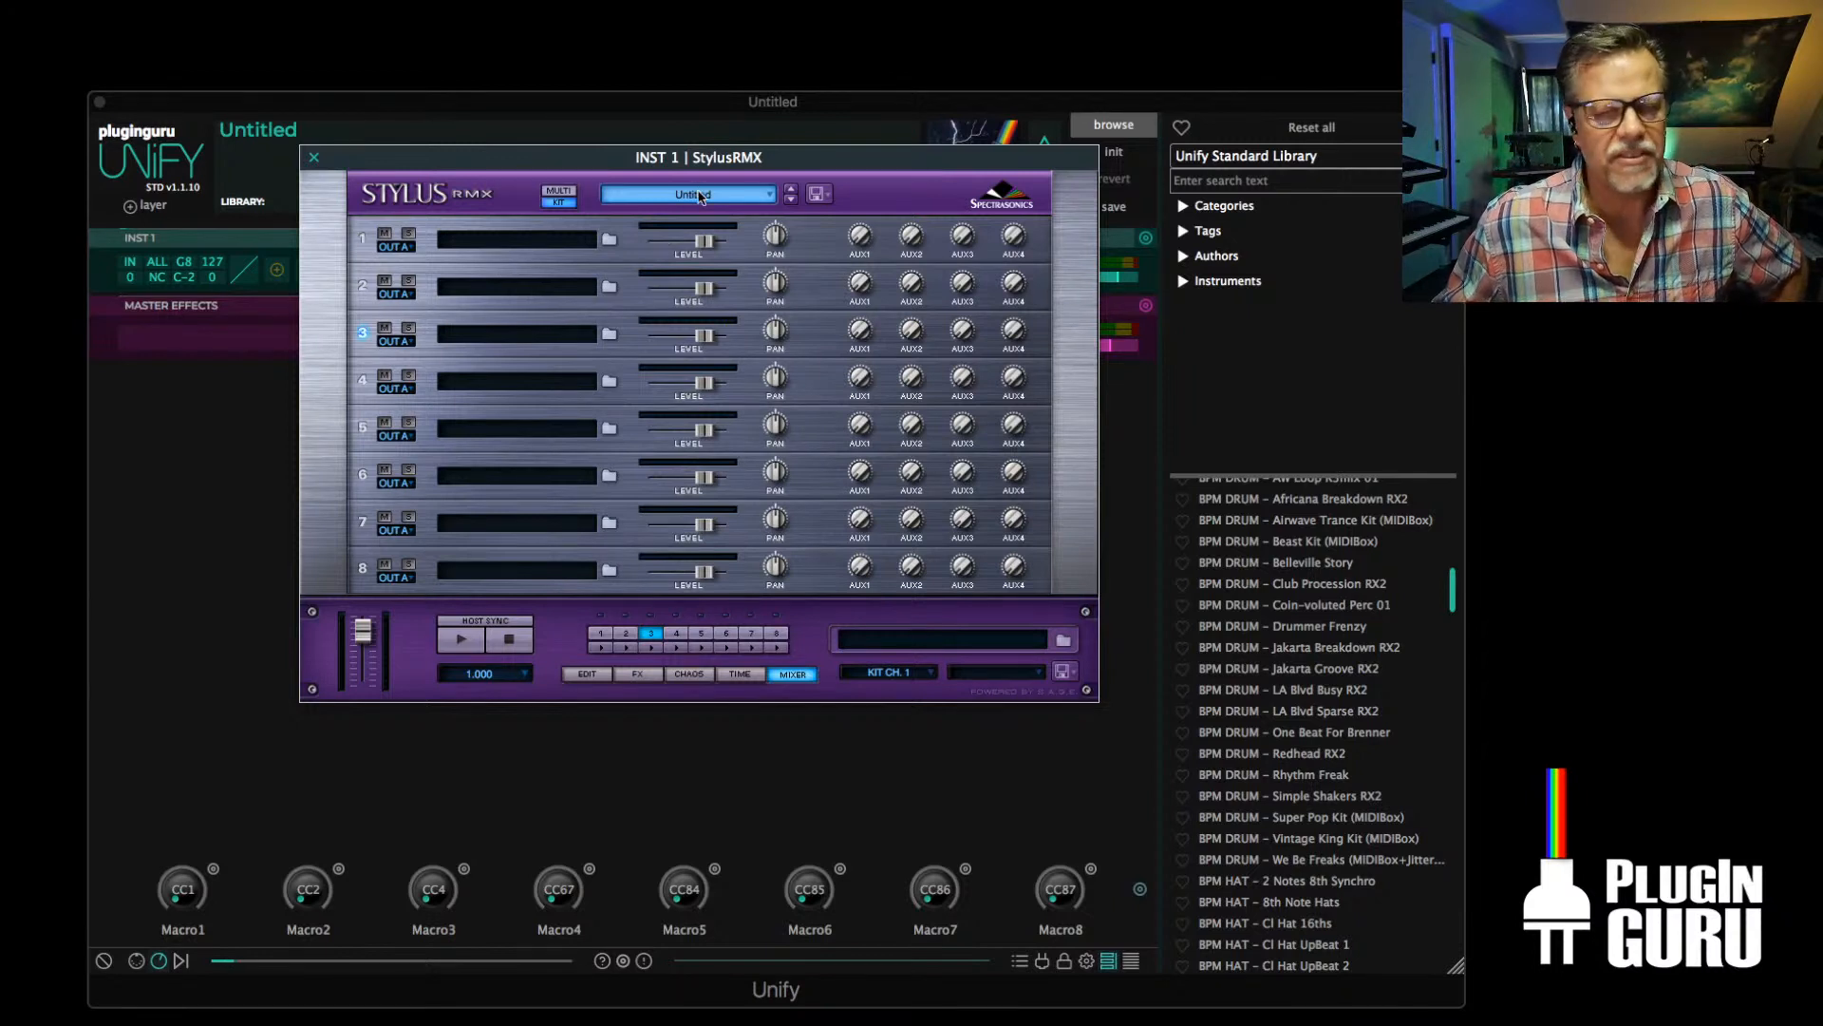
pyautogui.click(700, 196)
pyautogui.moveTo(700, 196)
pyautogui.moveTo(660, 219)
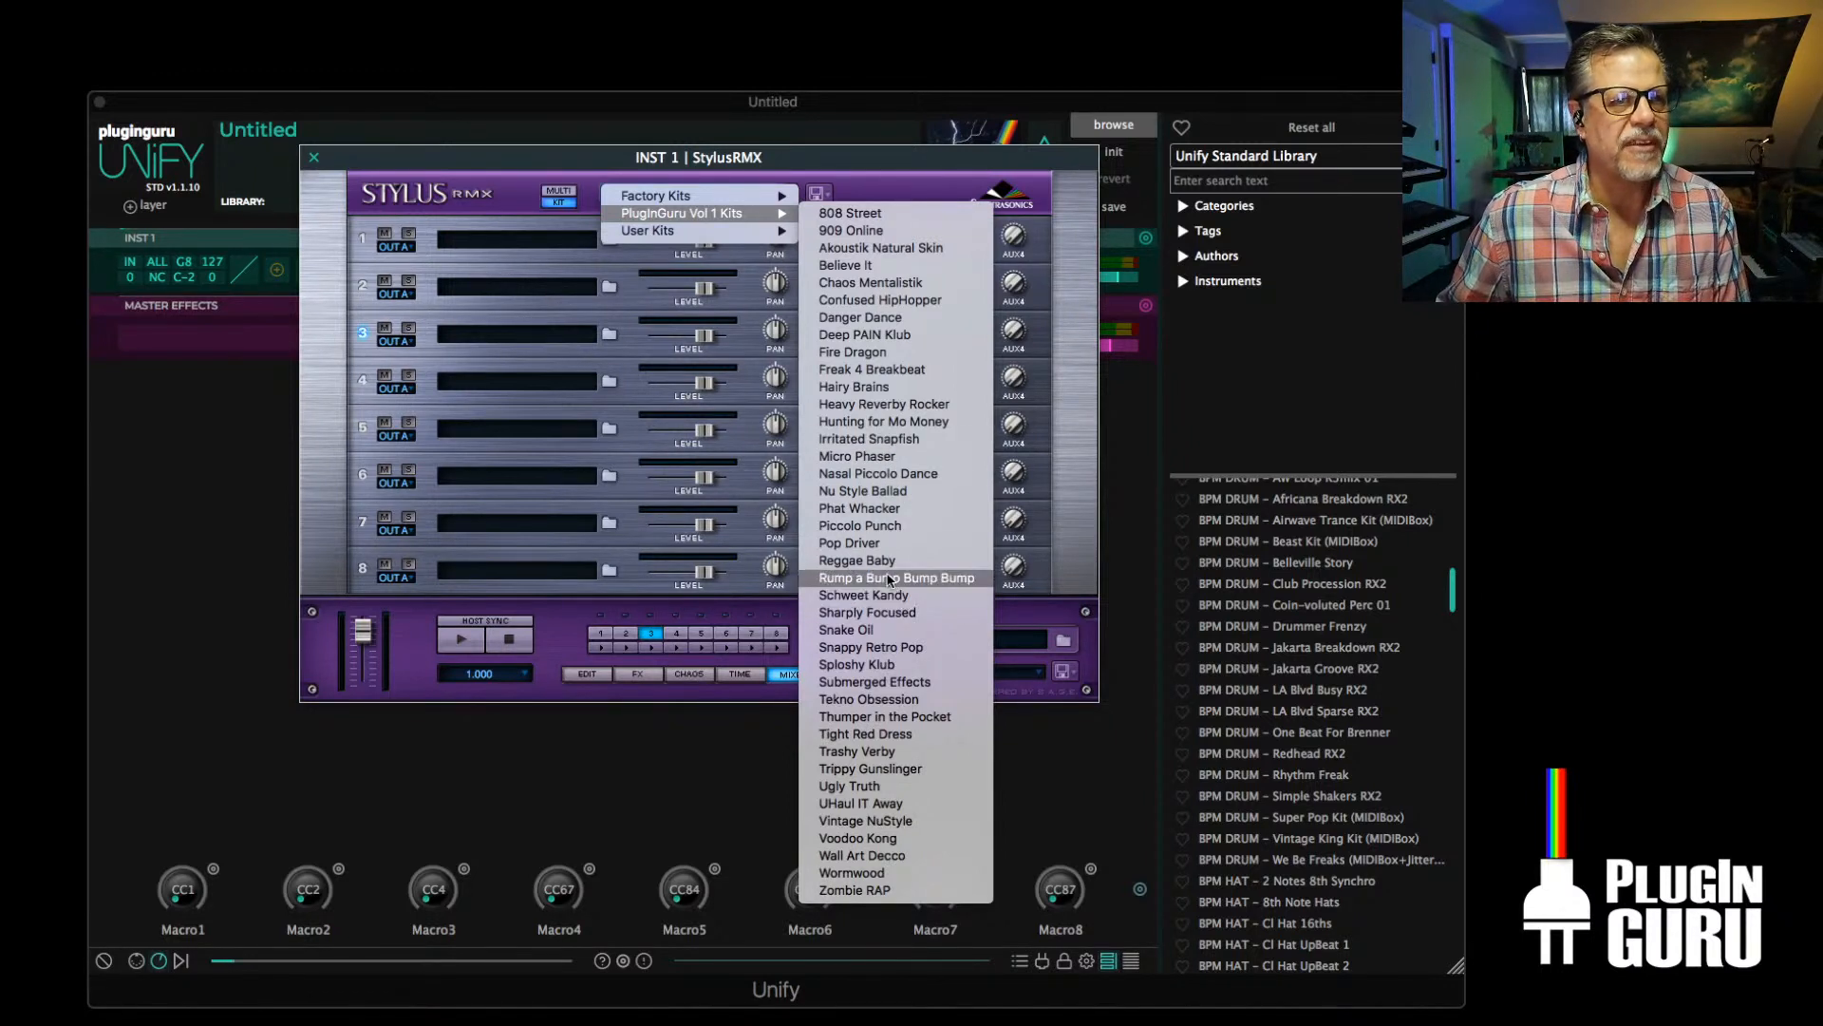
pyautogui.click(867, 516)
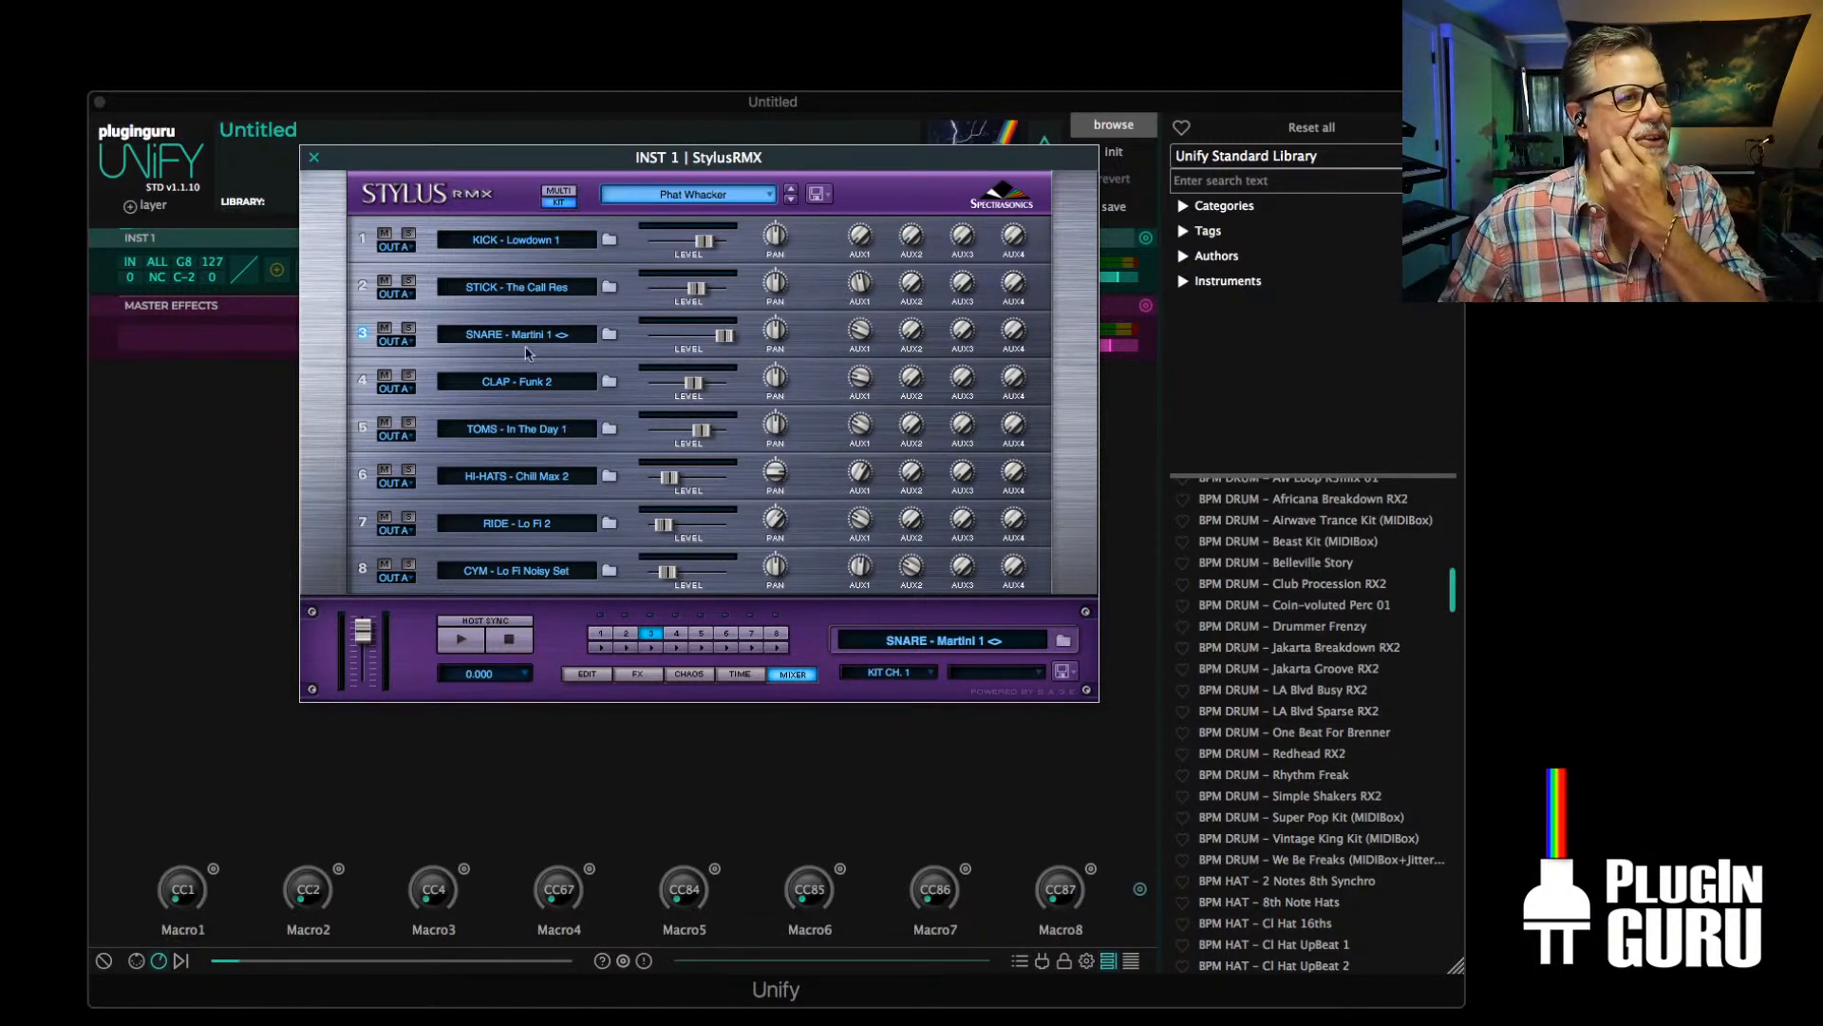
# Add the MIDIBox arpeggiator from the Unify Standard MIDI effects ahead of StylusRMX on INST 1
pyautogui.click(276, 271)
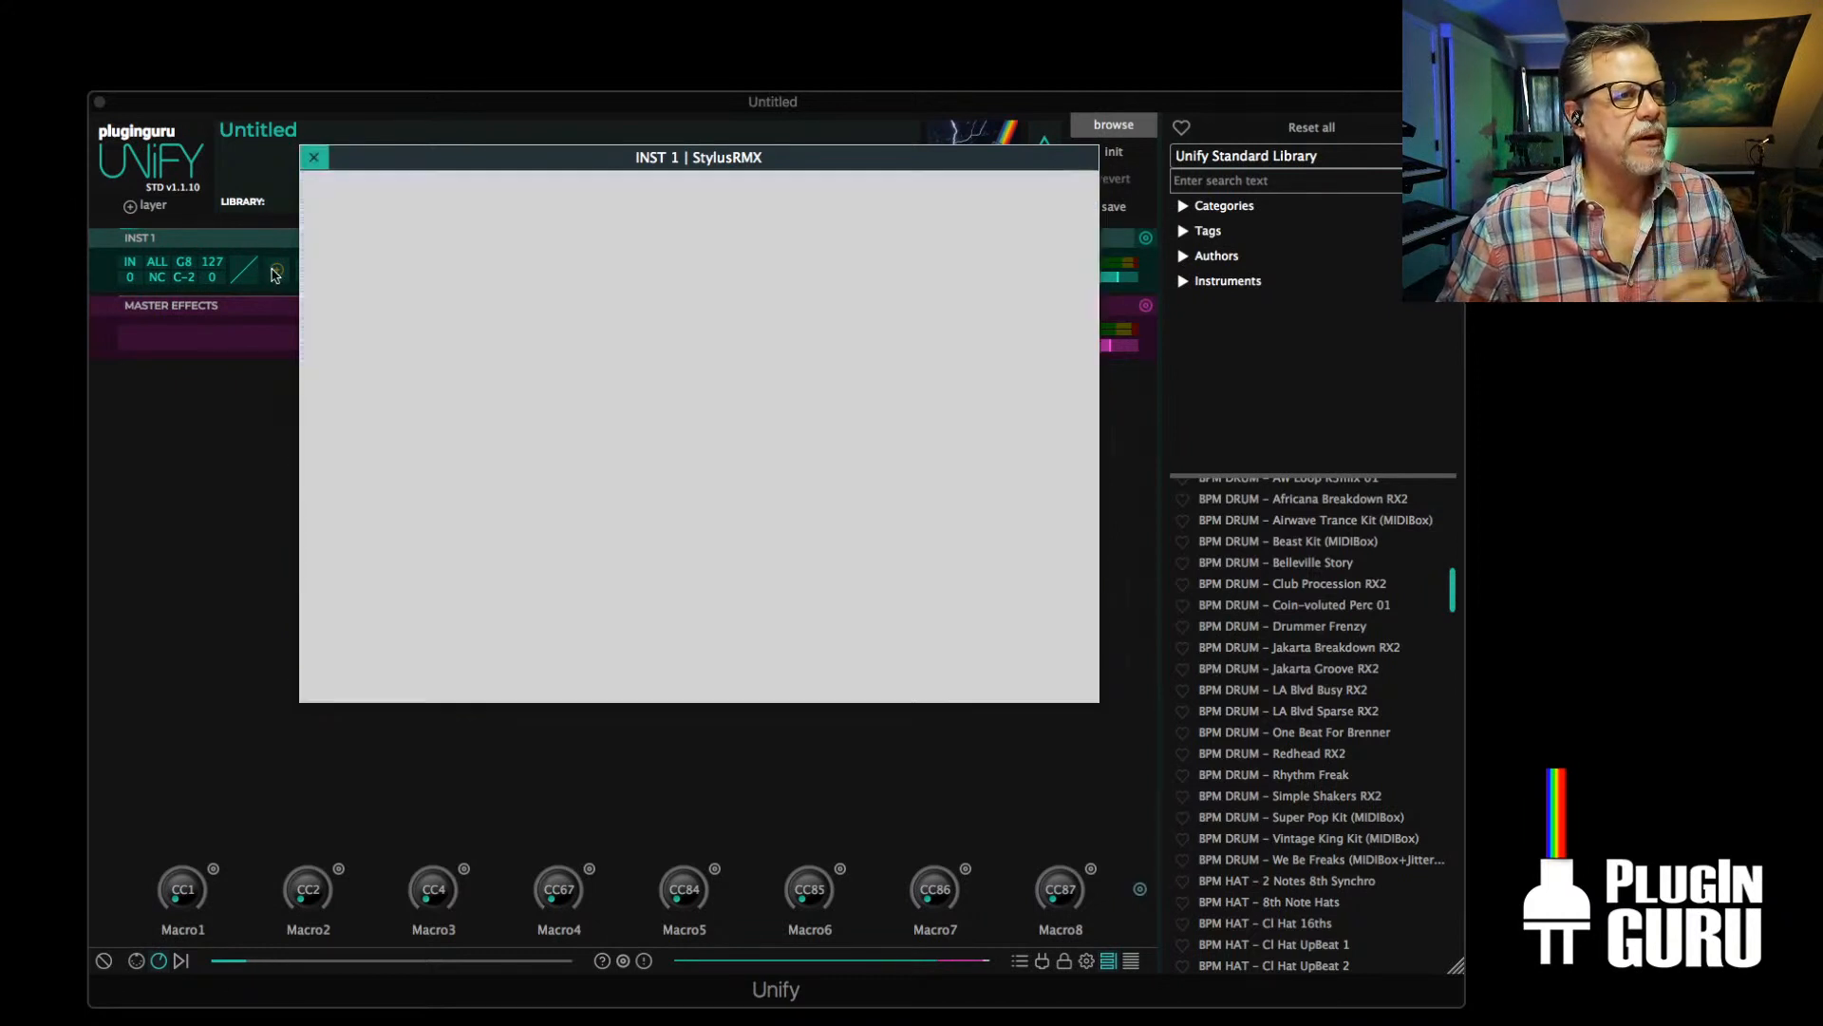
pyautogui.click(277, 272)
pyautogui.moveTo(437, 282)
pyautogui.moveTo(570, 284)
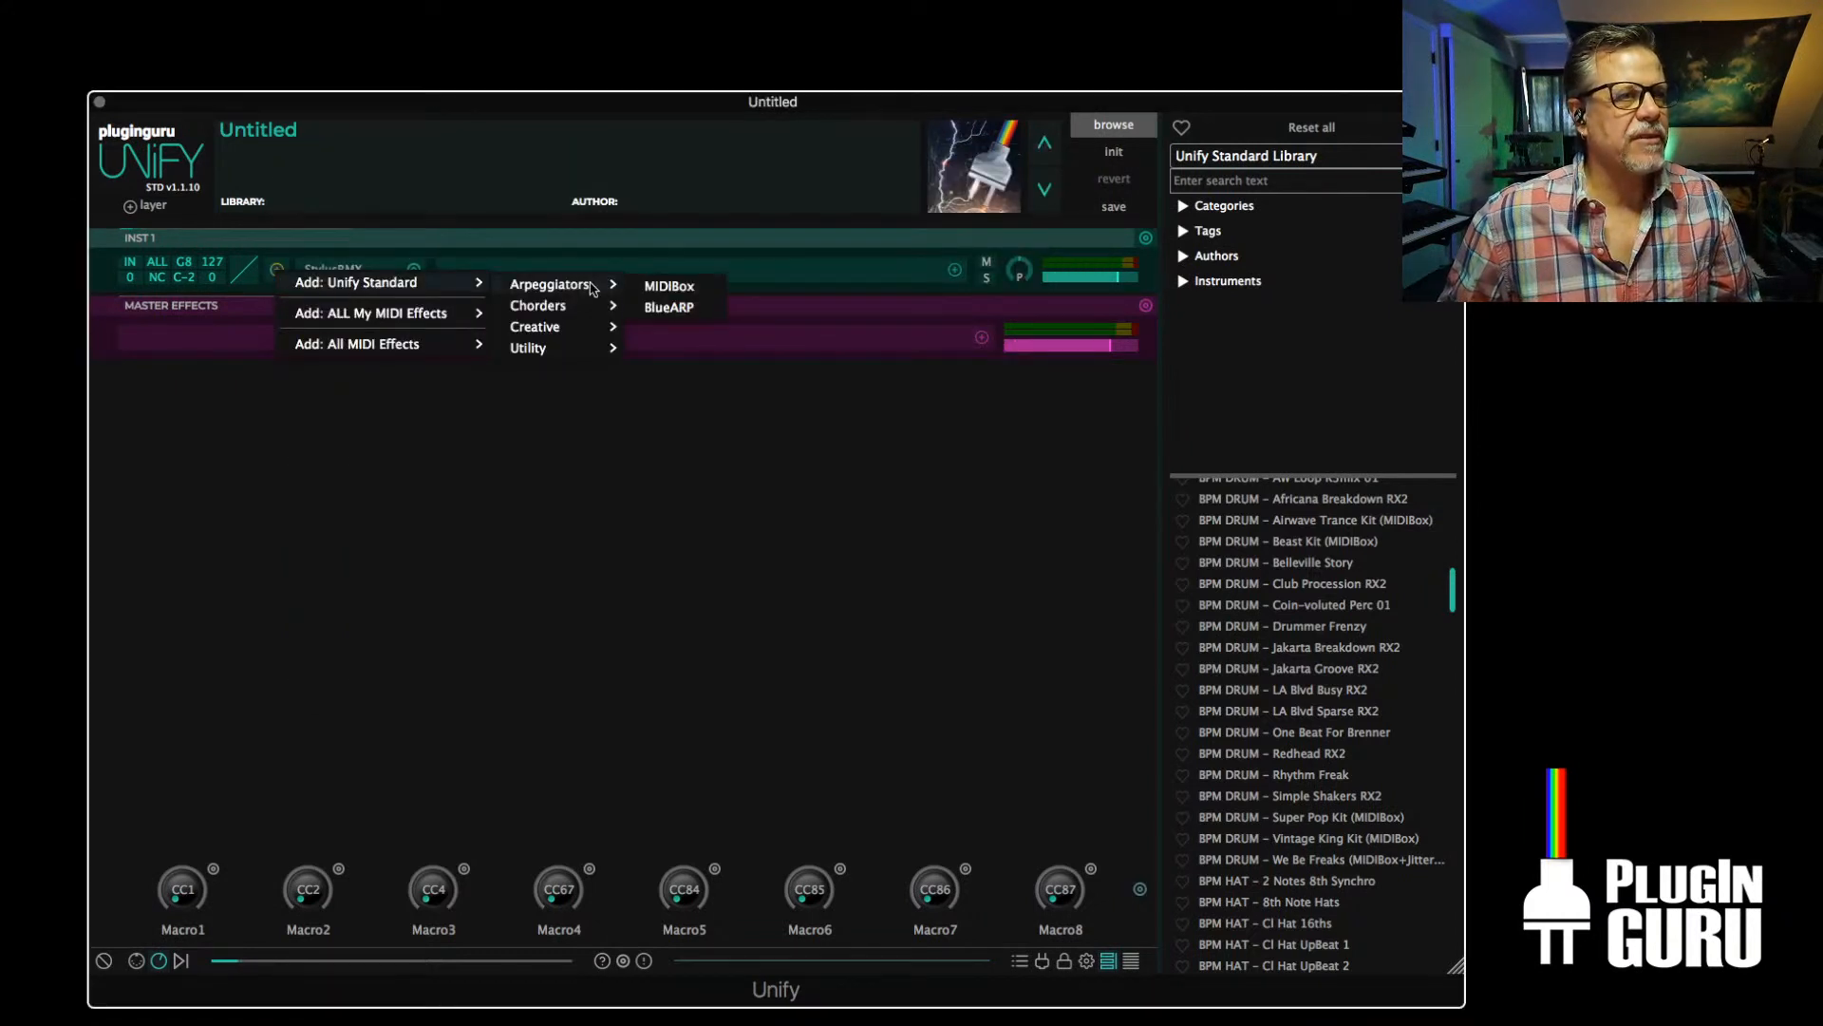
pyautogui.click(698, 289)
# Set MIDIBox to the Unify Standard Library and load 2 - Vintage King - Chillectro.mid from the Drum Kit - Vintage King Grooves folder
pyautogui.click(259, 179)
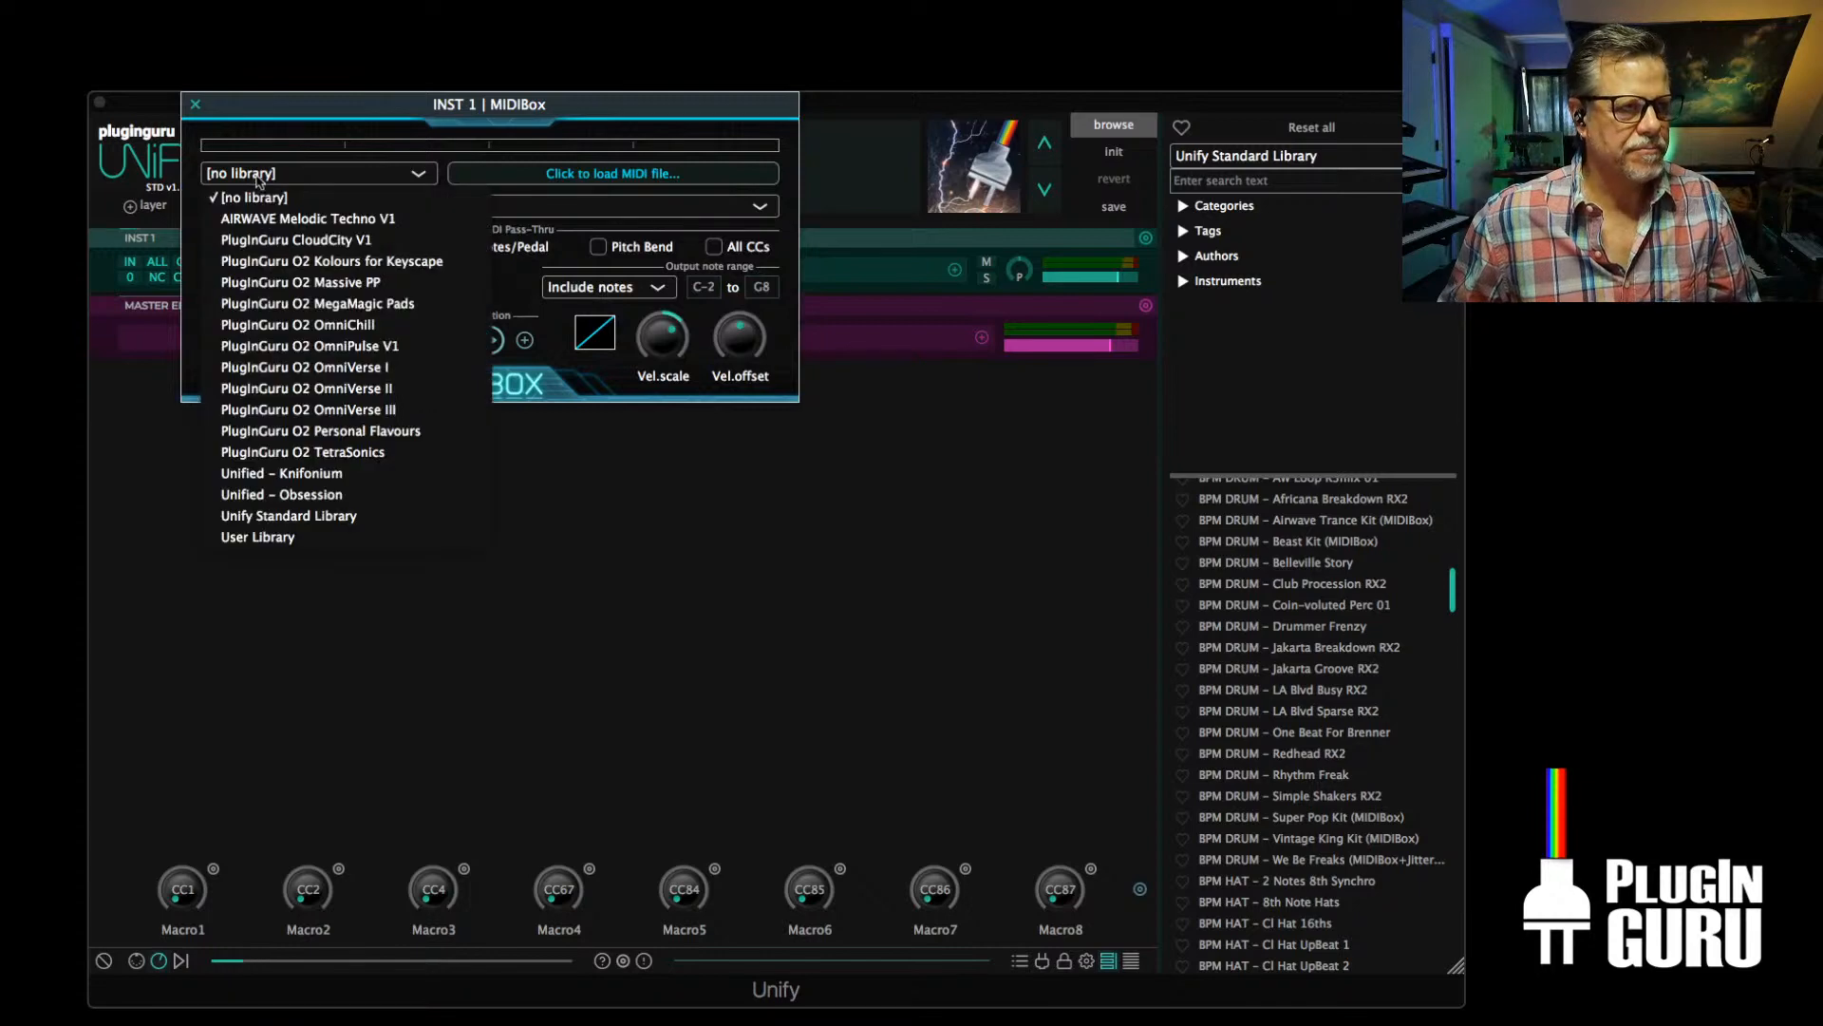
pyautogui.click(277, 516)
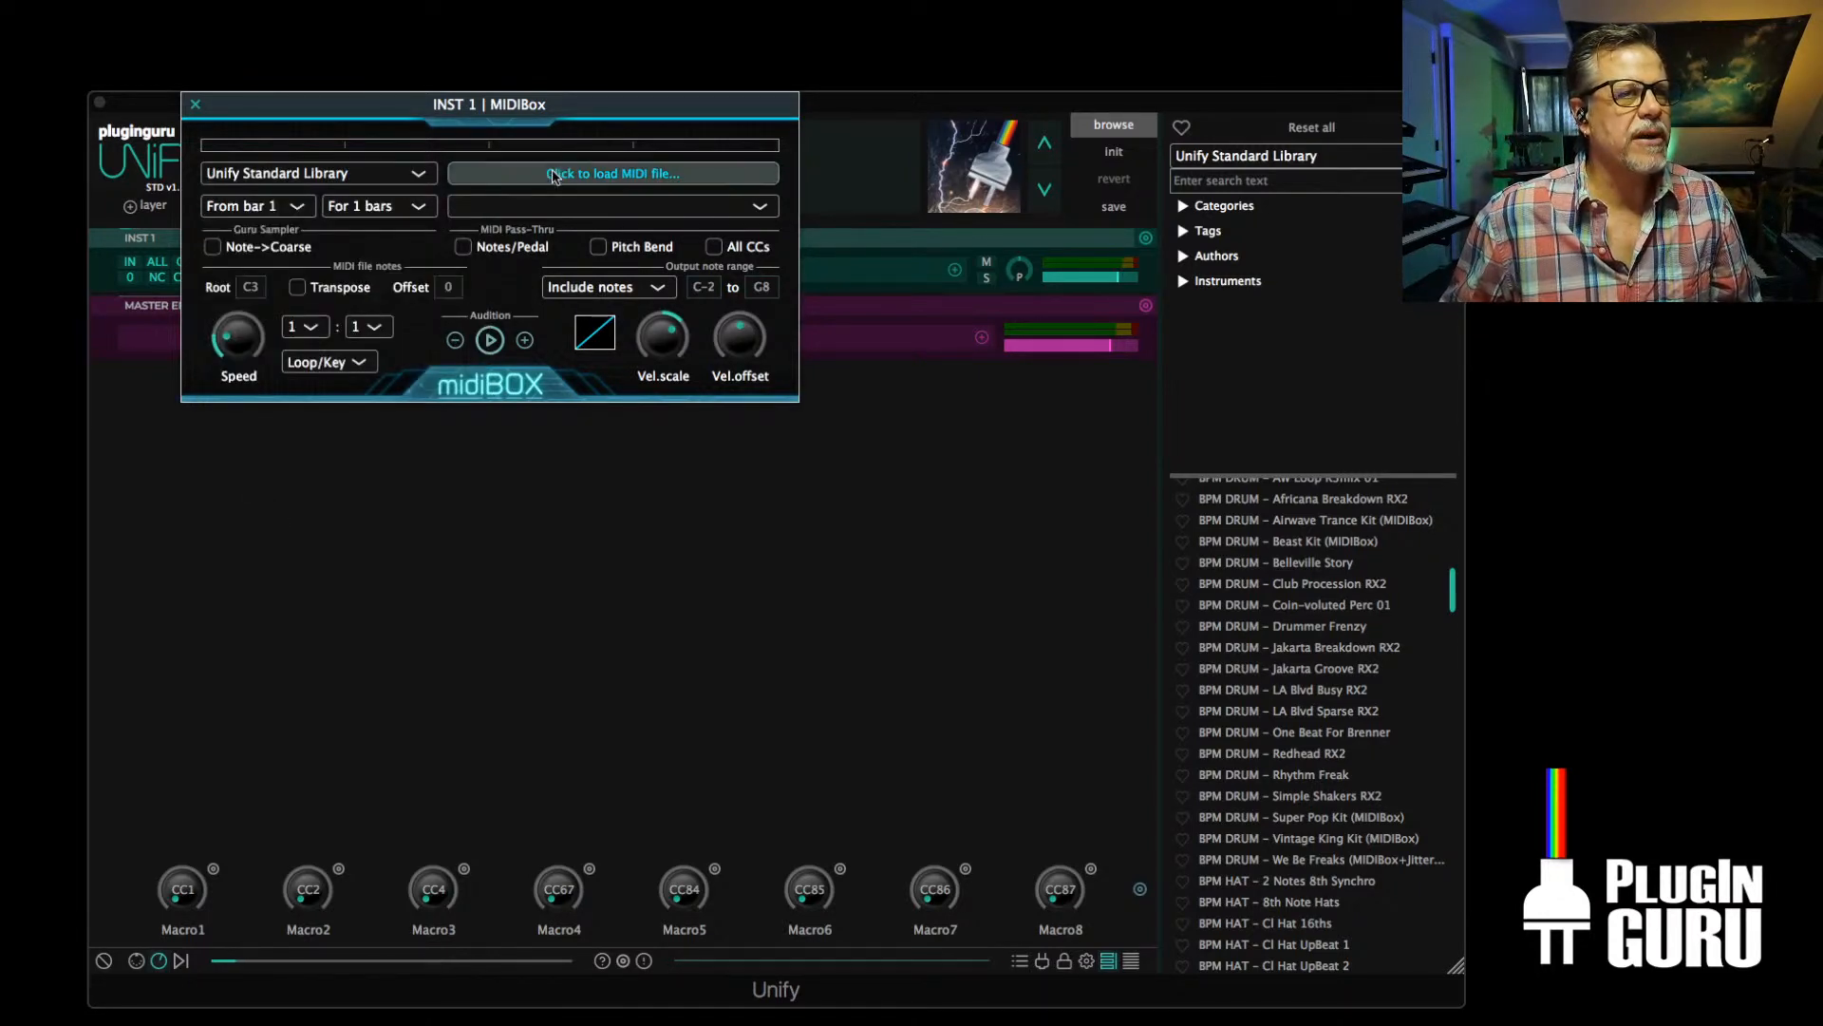
pyautogui.click(555, 176)
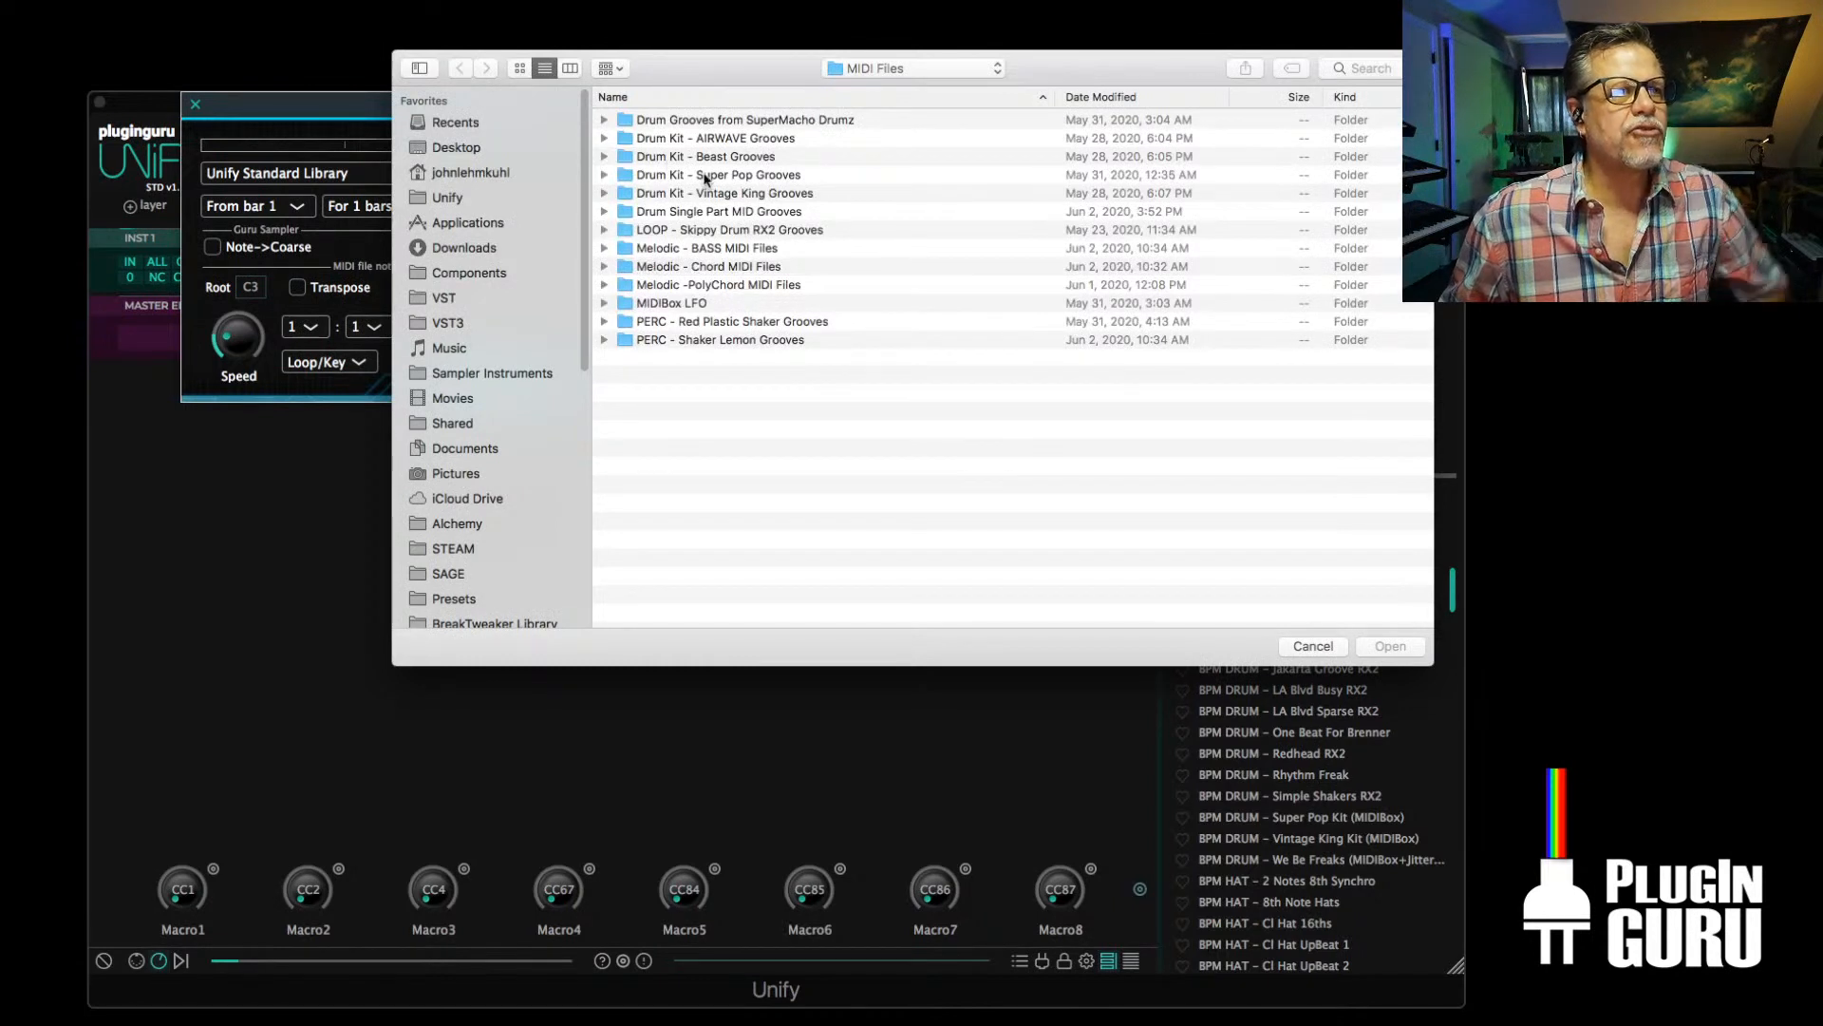
pyautogui.doubleClick(730, 197)
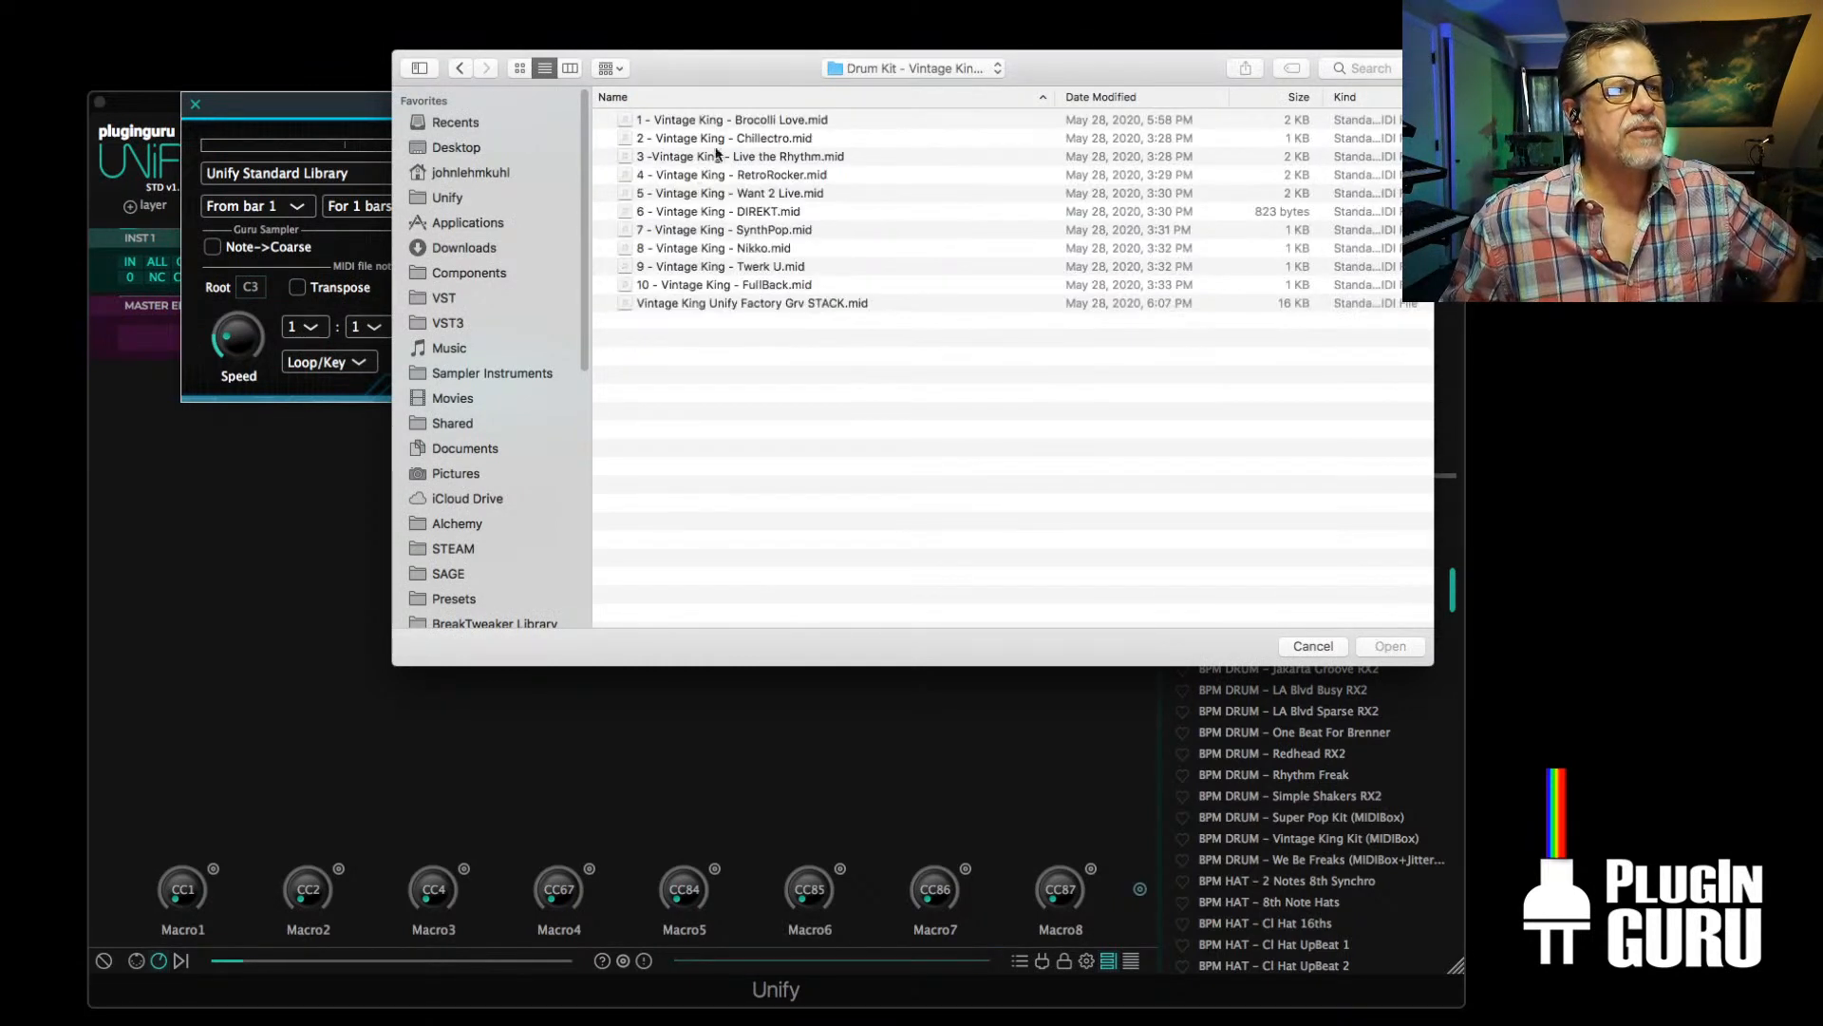
pyautogui.doubleClick(707, 139)
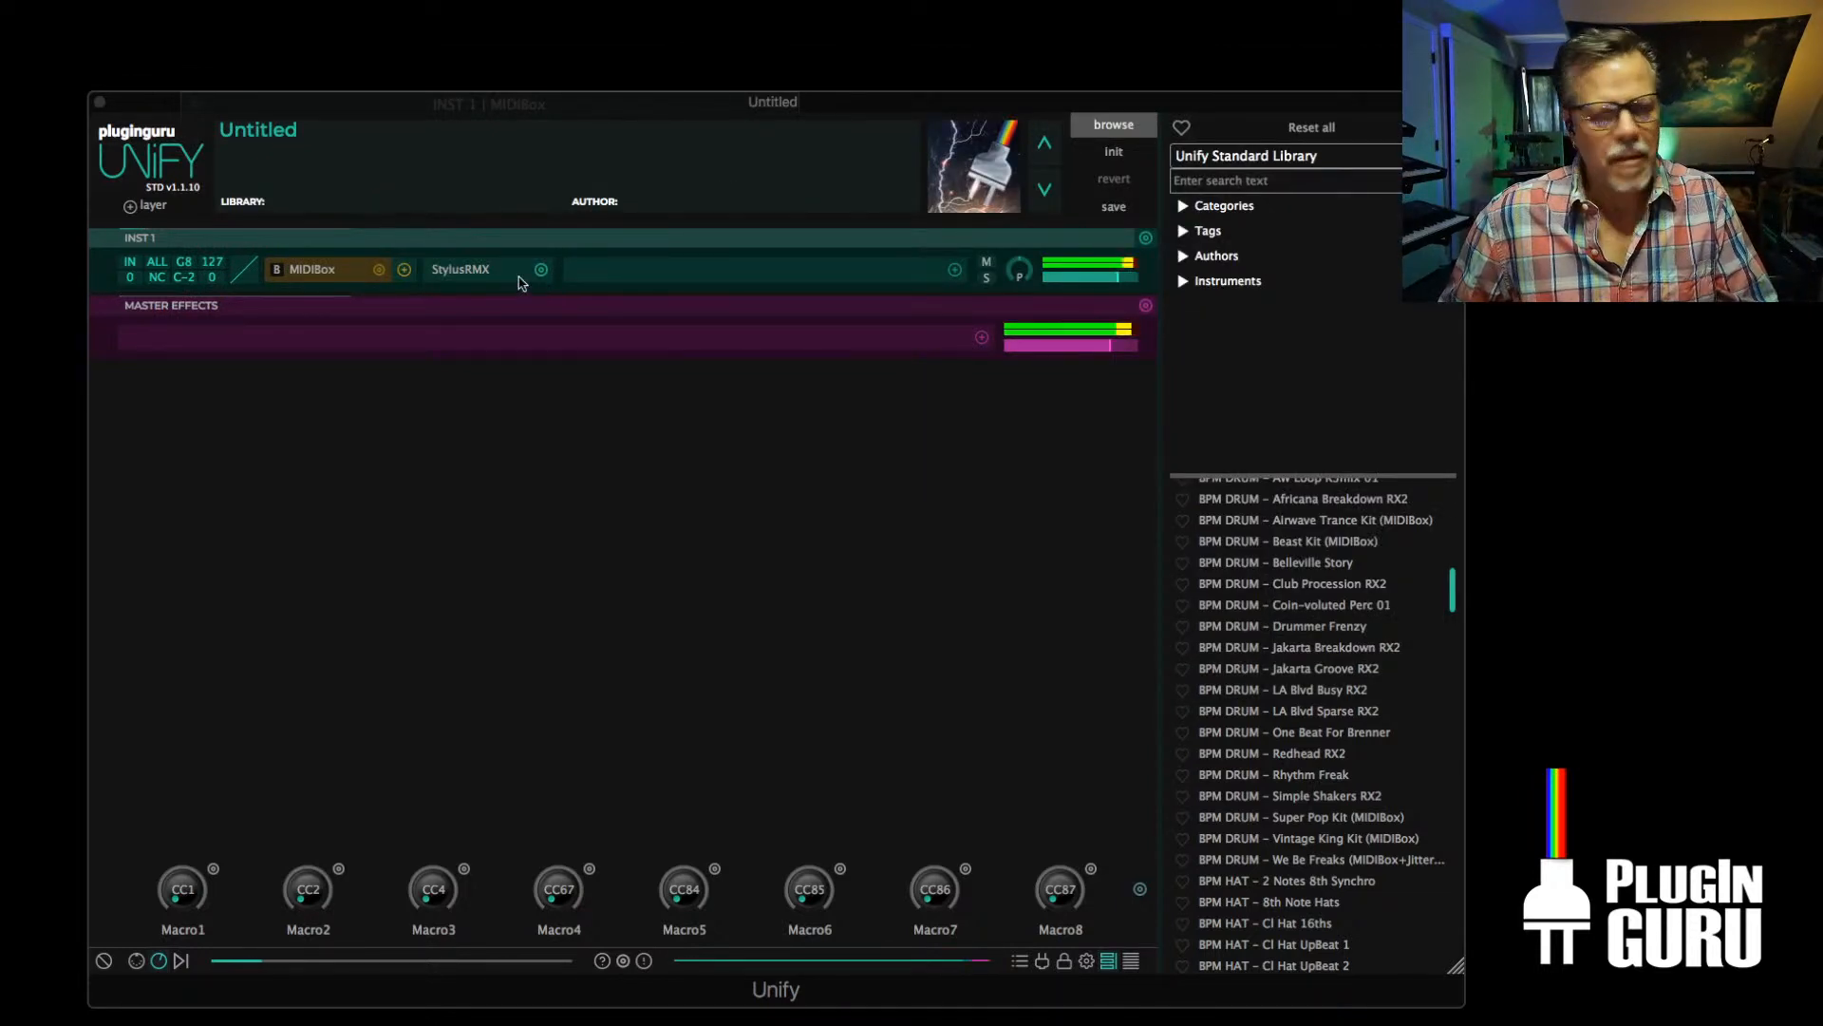
# Set MIDIBox's note offset to -12 and advance through the MIDI files to 4 - Vintage King - RetroRocker.mid
pyautogui.click(305, 271)
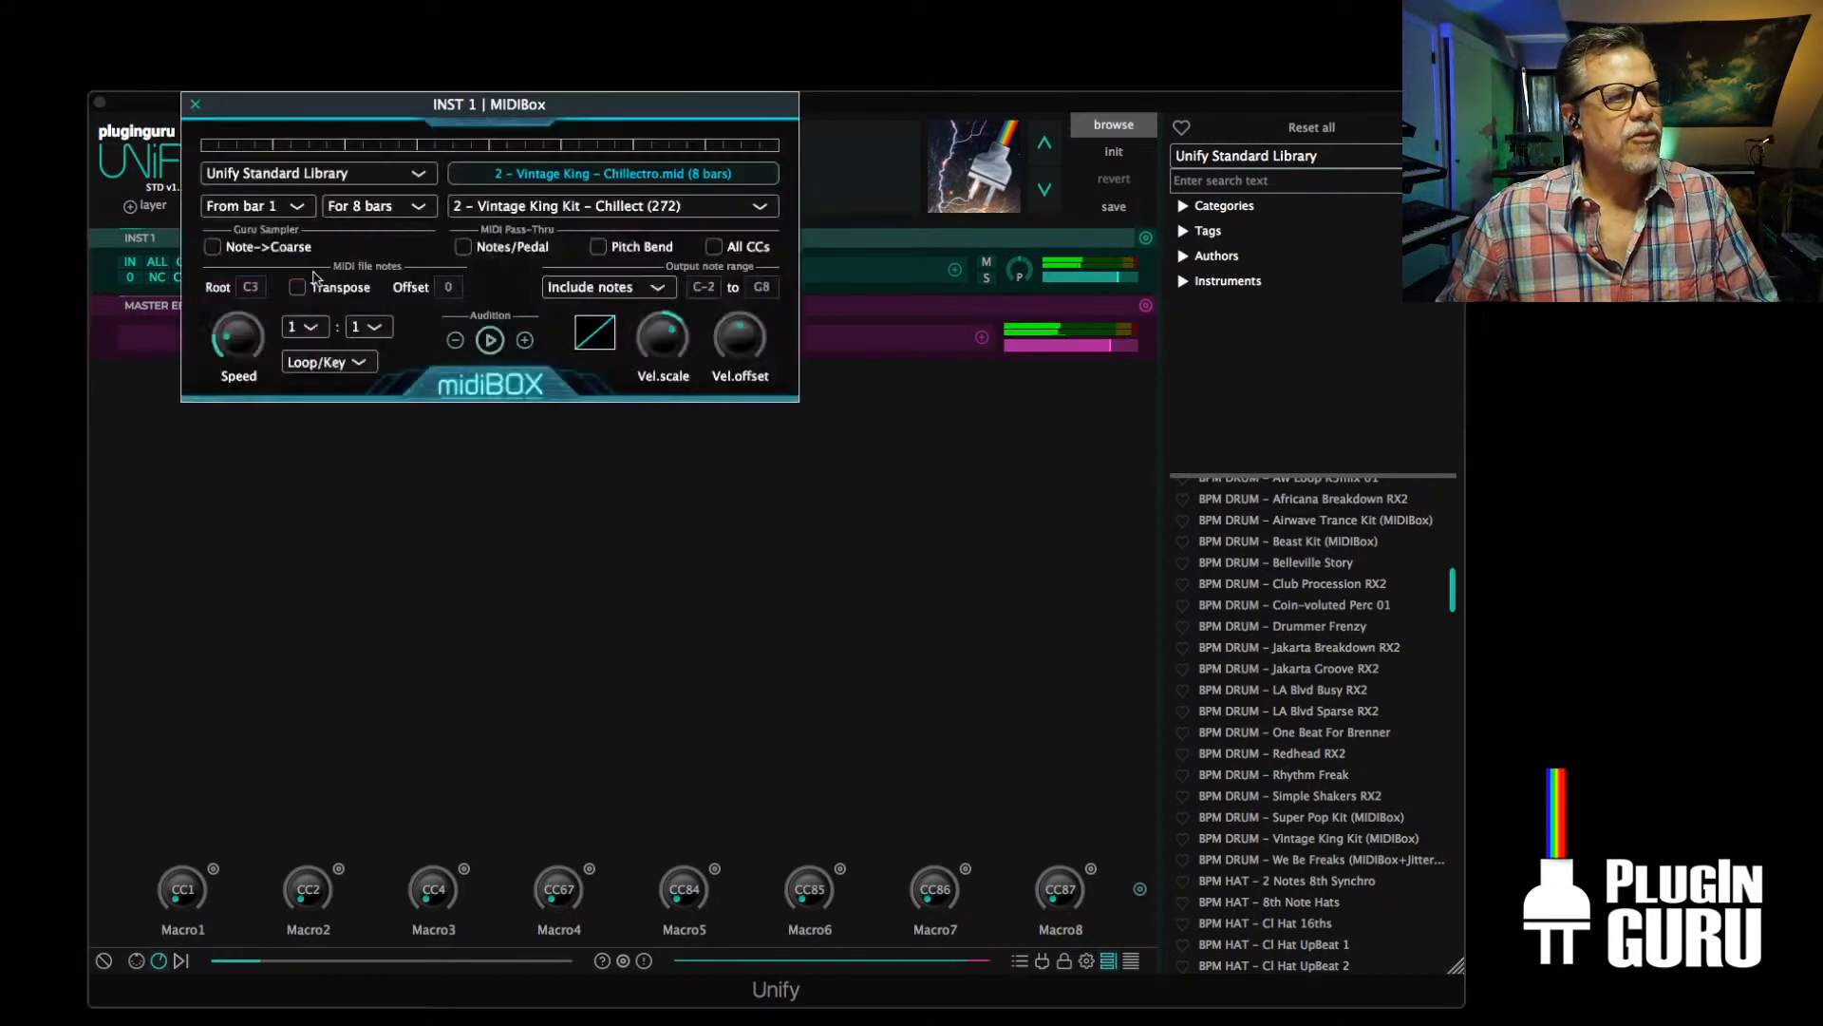
pyautogui.moveTo(453, 286); pyautogui.dragTo(464, 404)
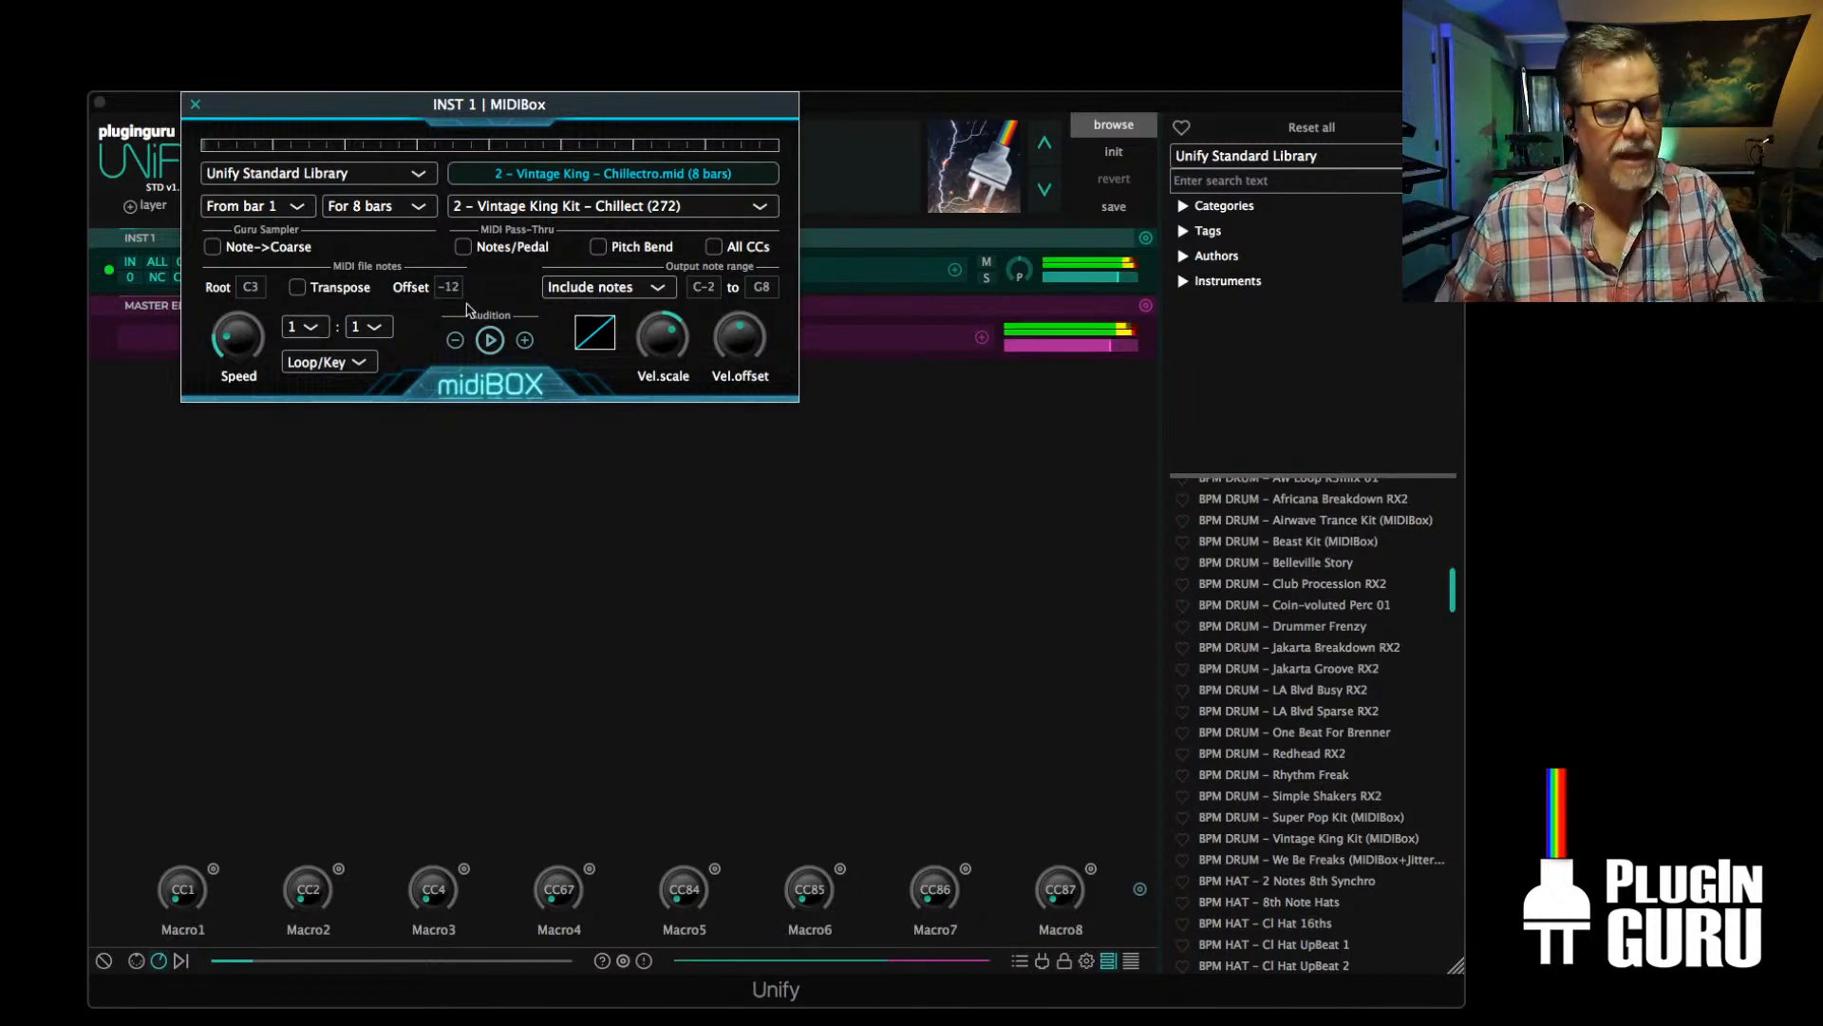
pyautogui.click(524, 340)
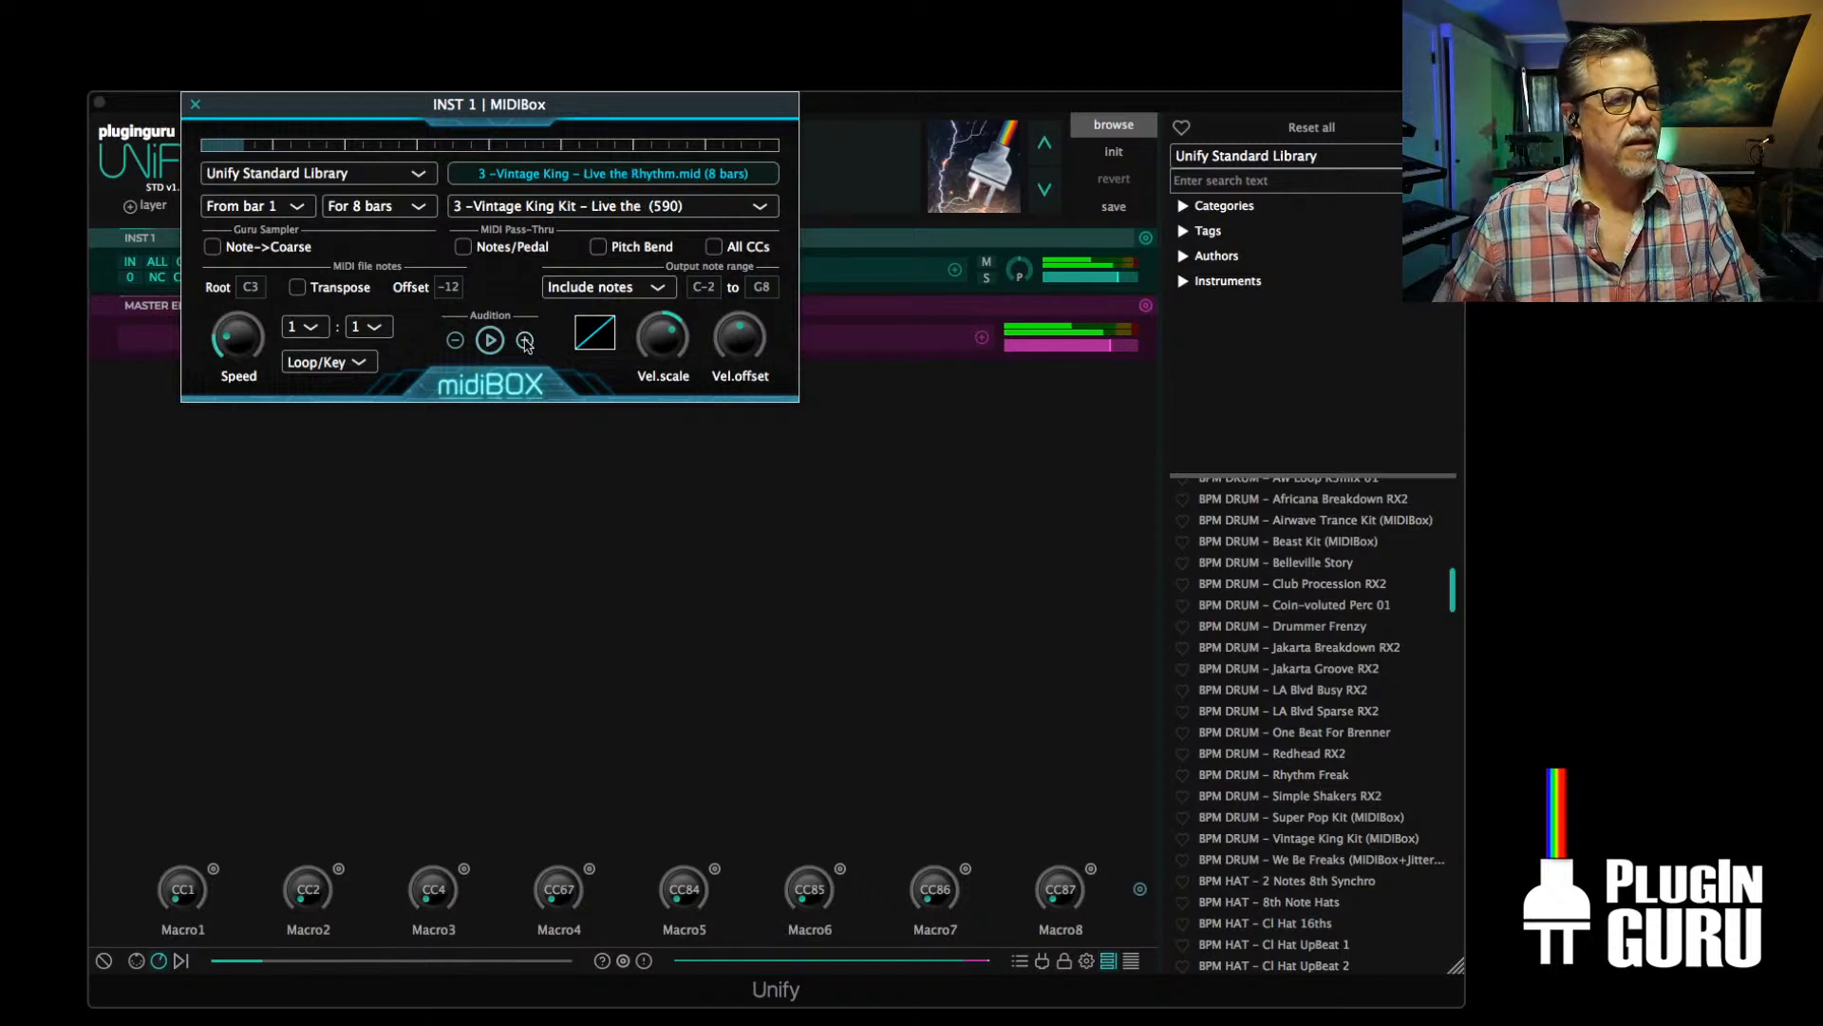
pyautogui.click(524, 340)
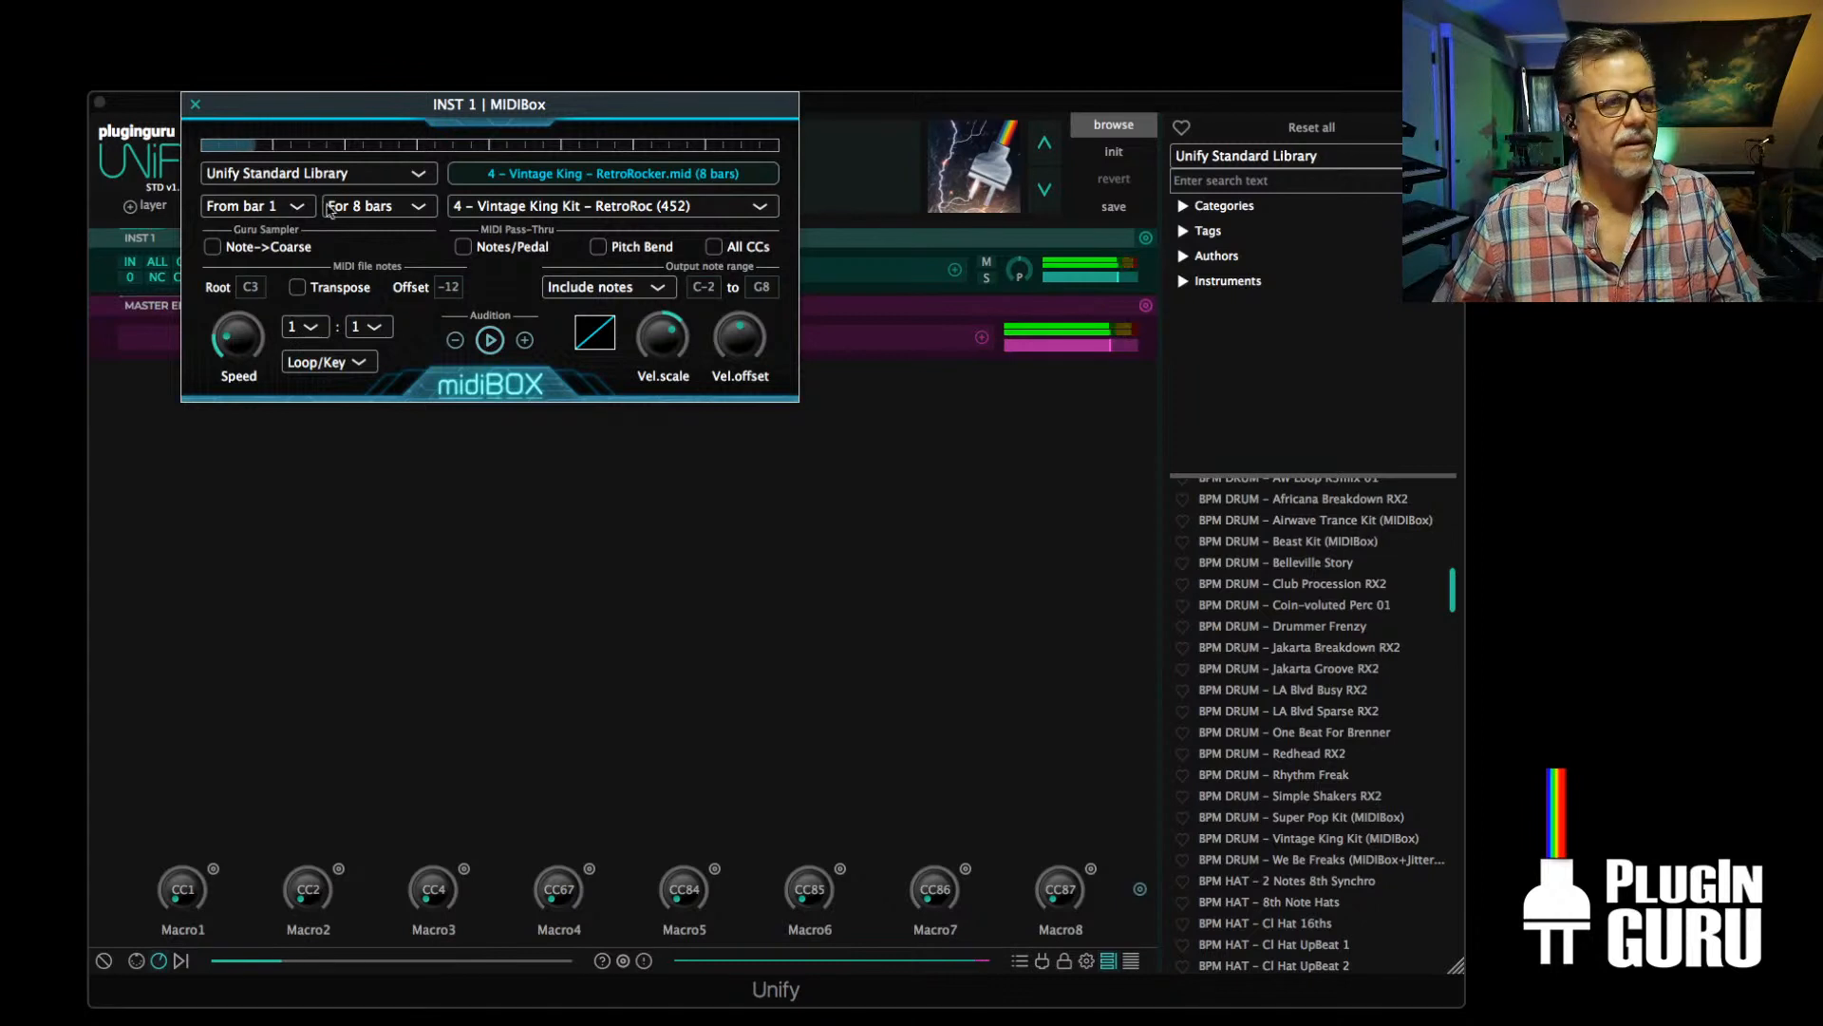
pyautogui.click(197, 105)
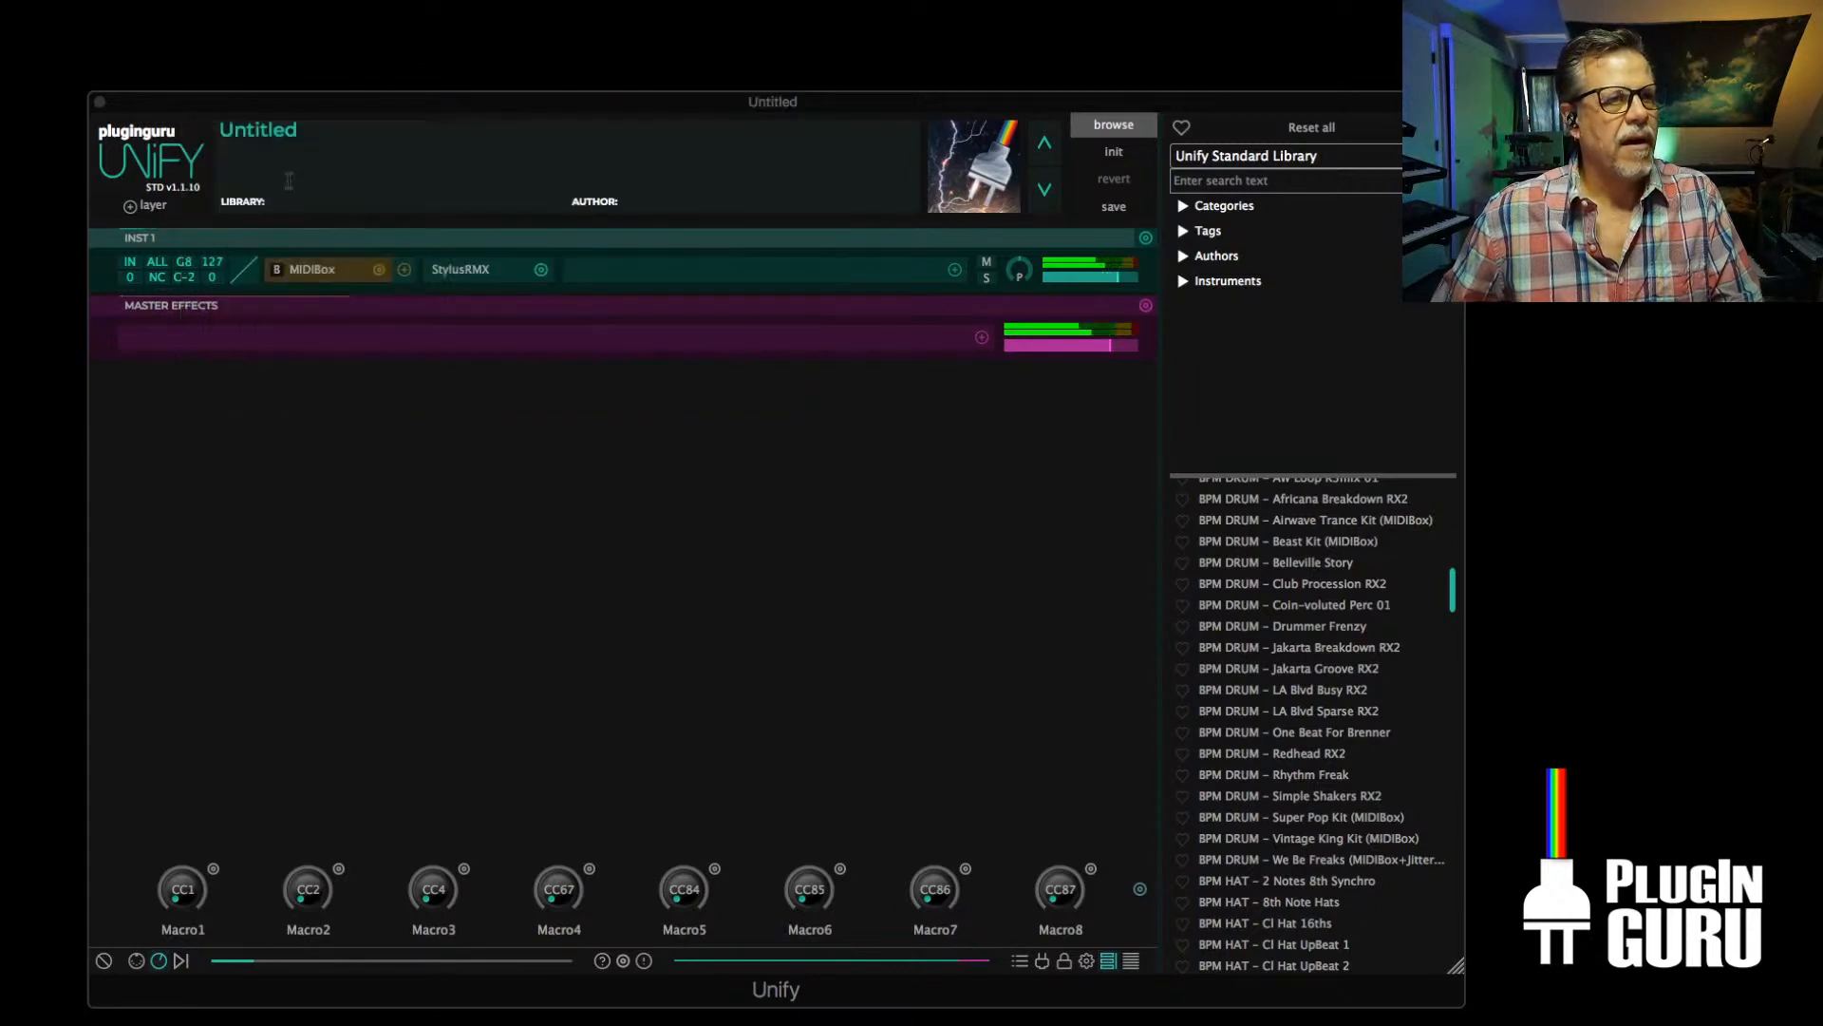
# Link Macro8 to the Track number parameter of the MIDIBox effect on INST 1
pyautogui.click(1090, 869)
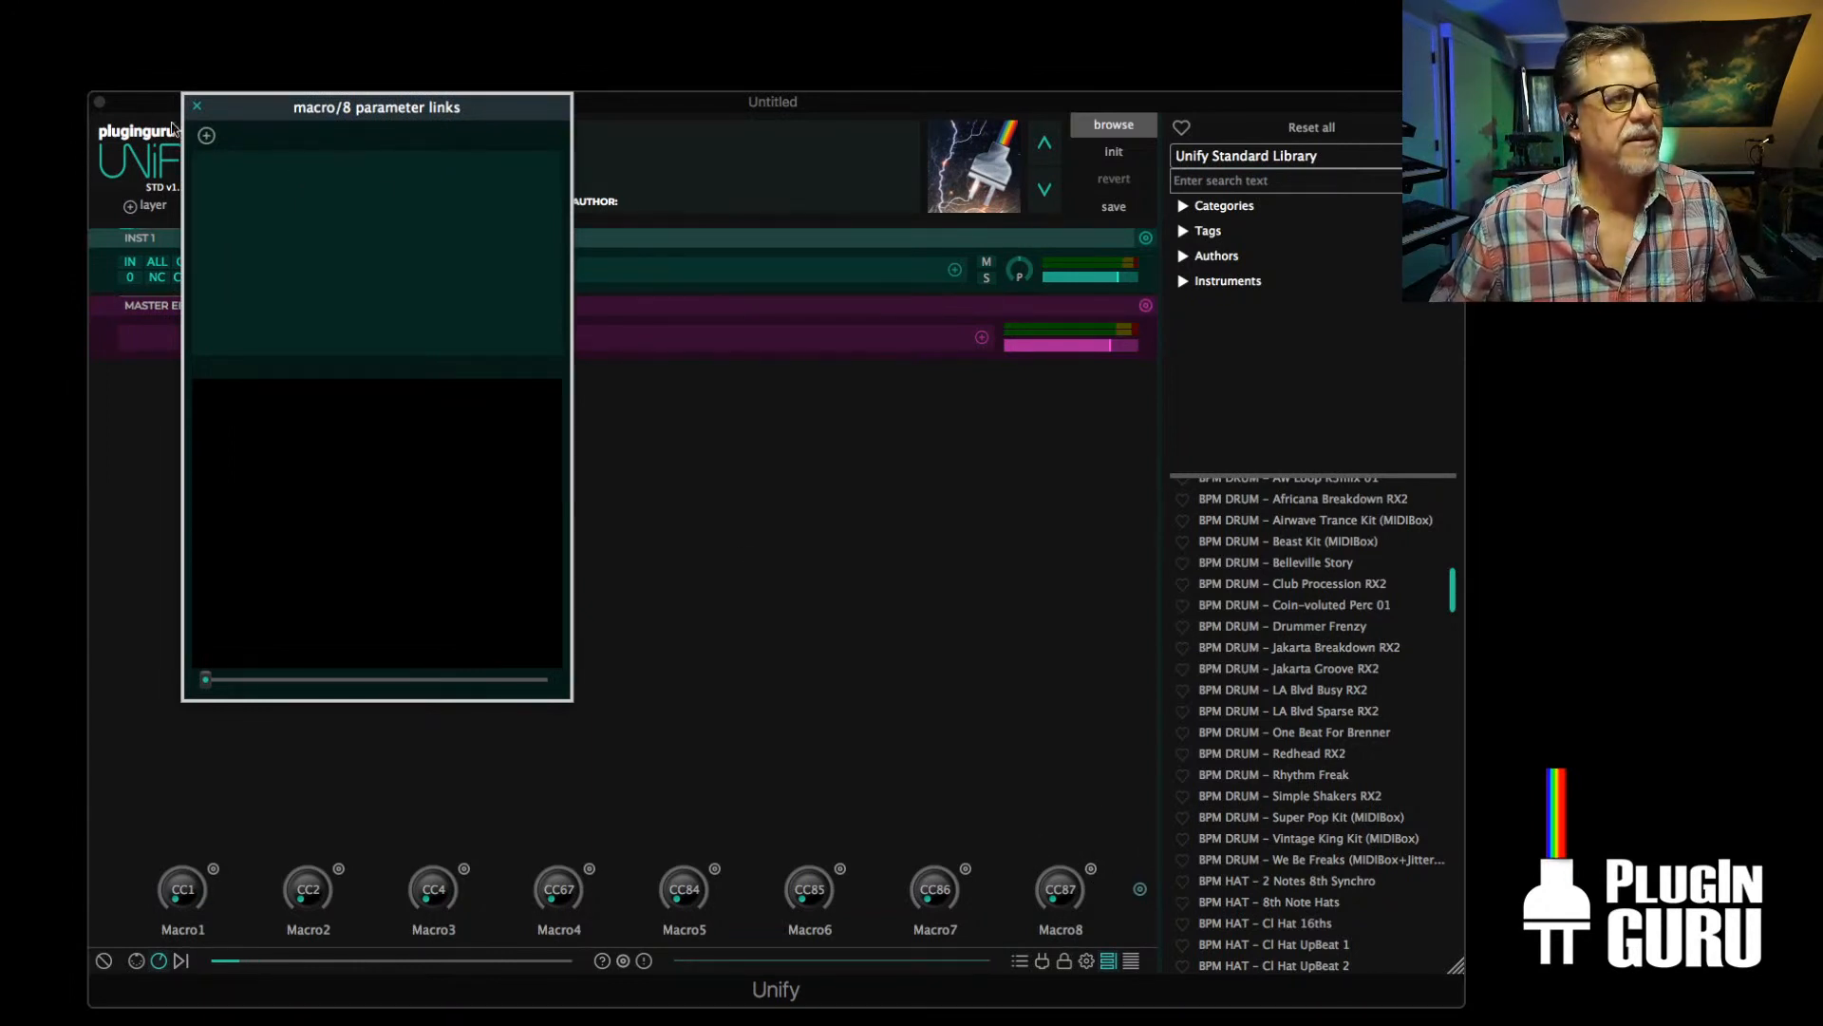
pyautogui.click(205, 137)
pyautogui.moveTo(233, 147)
pyautogui.moveTo(326, 152)
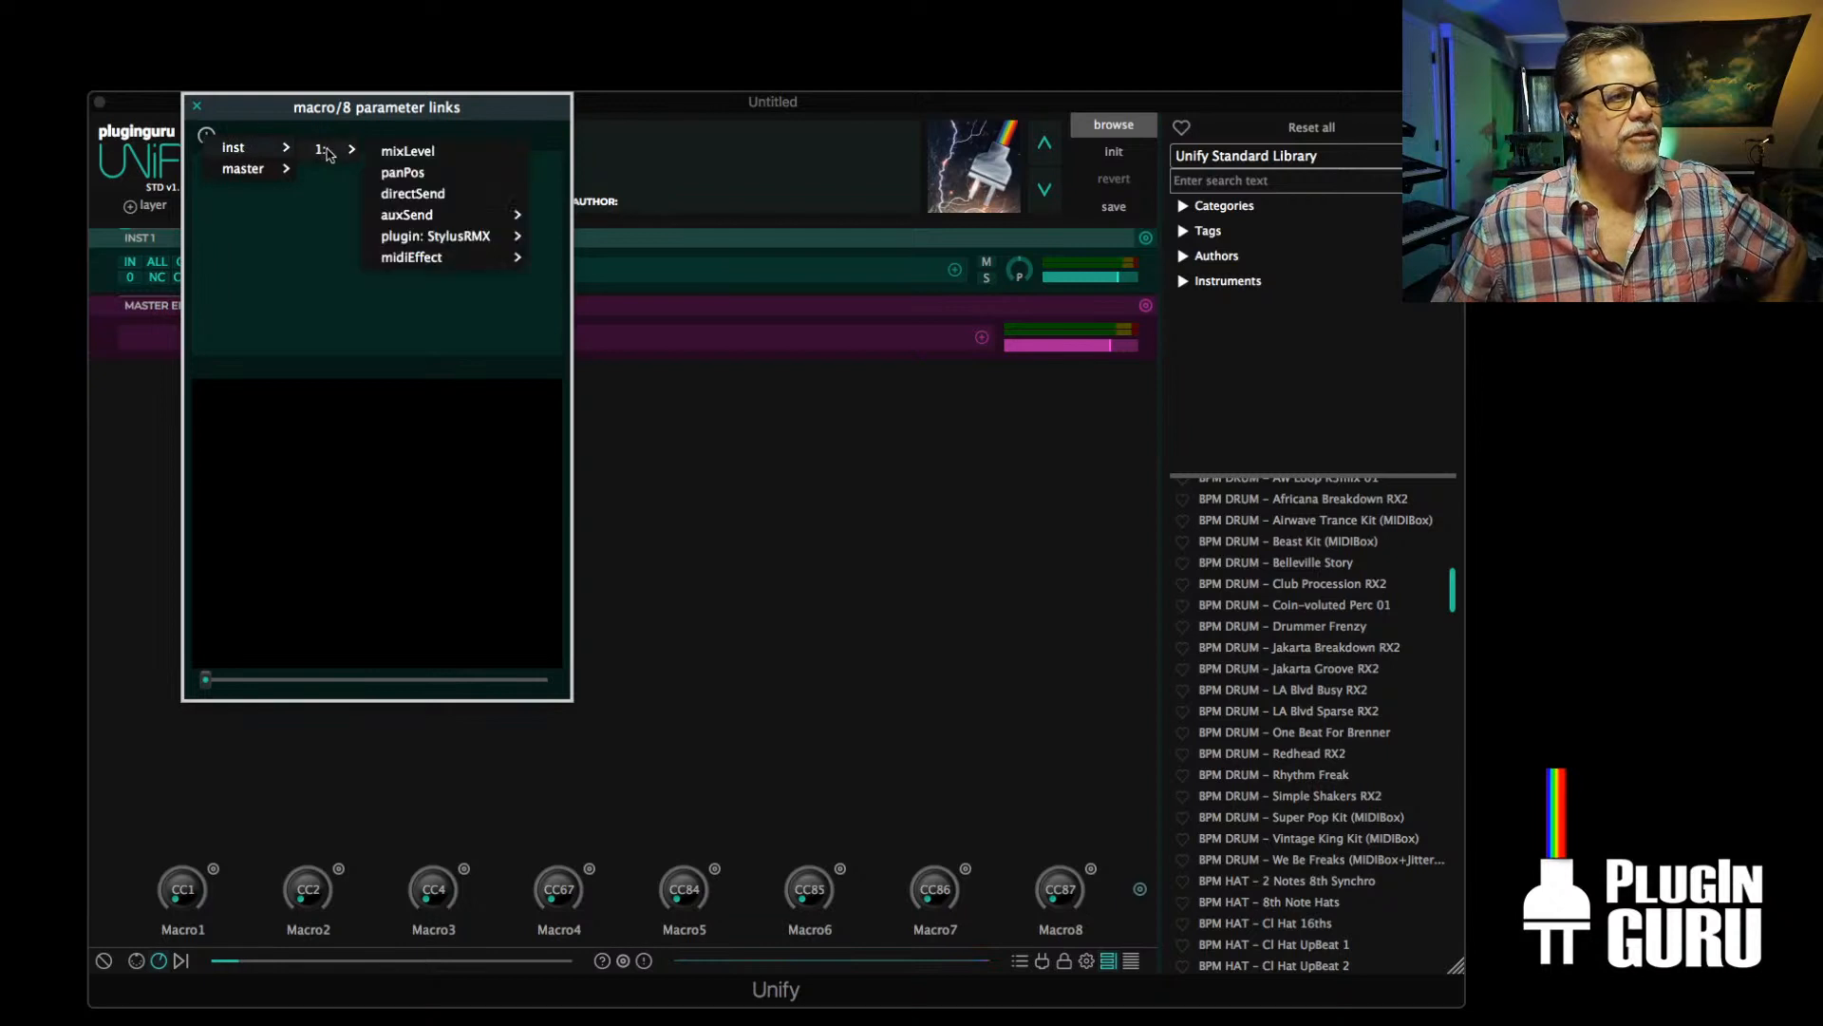
pyautogui.moveTo(403, 262)
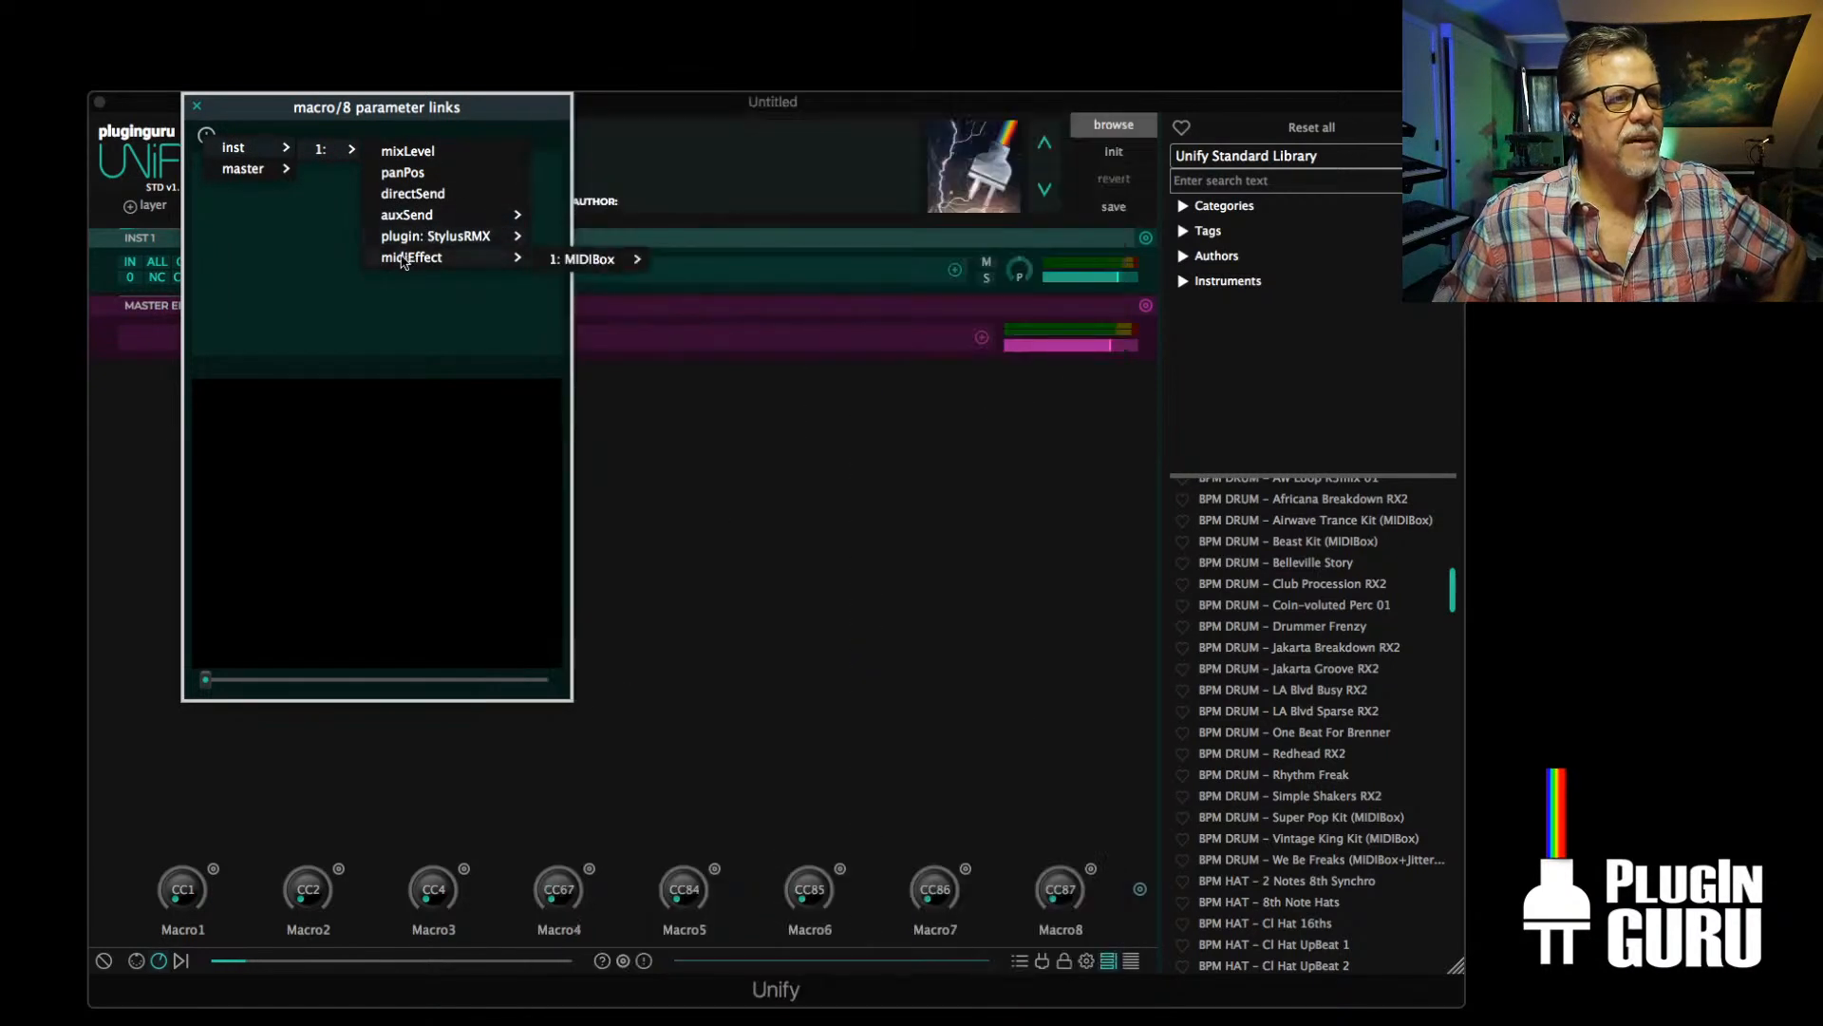
pyautogui.moveTo(581, 259)
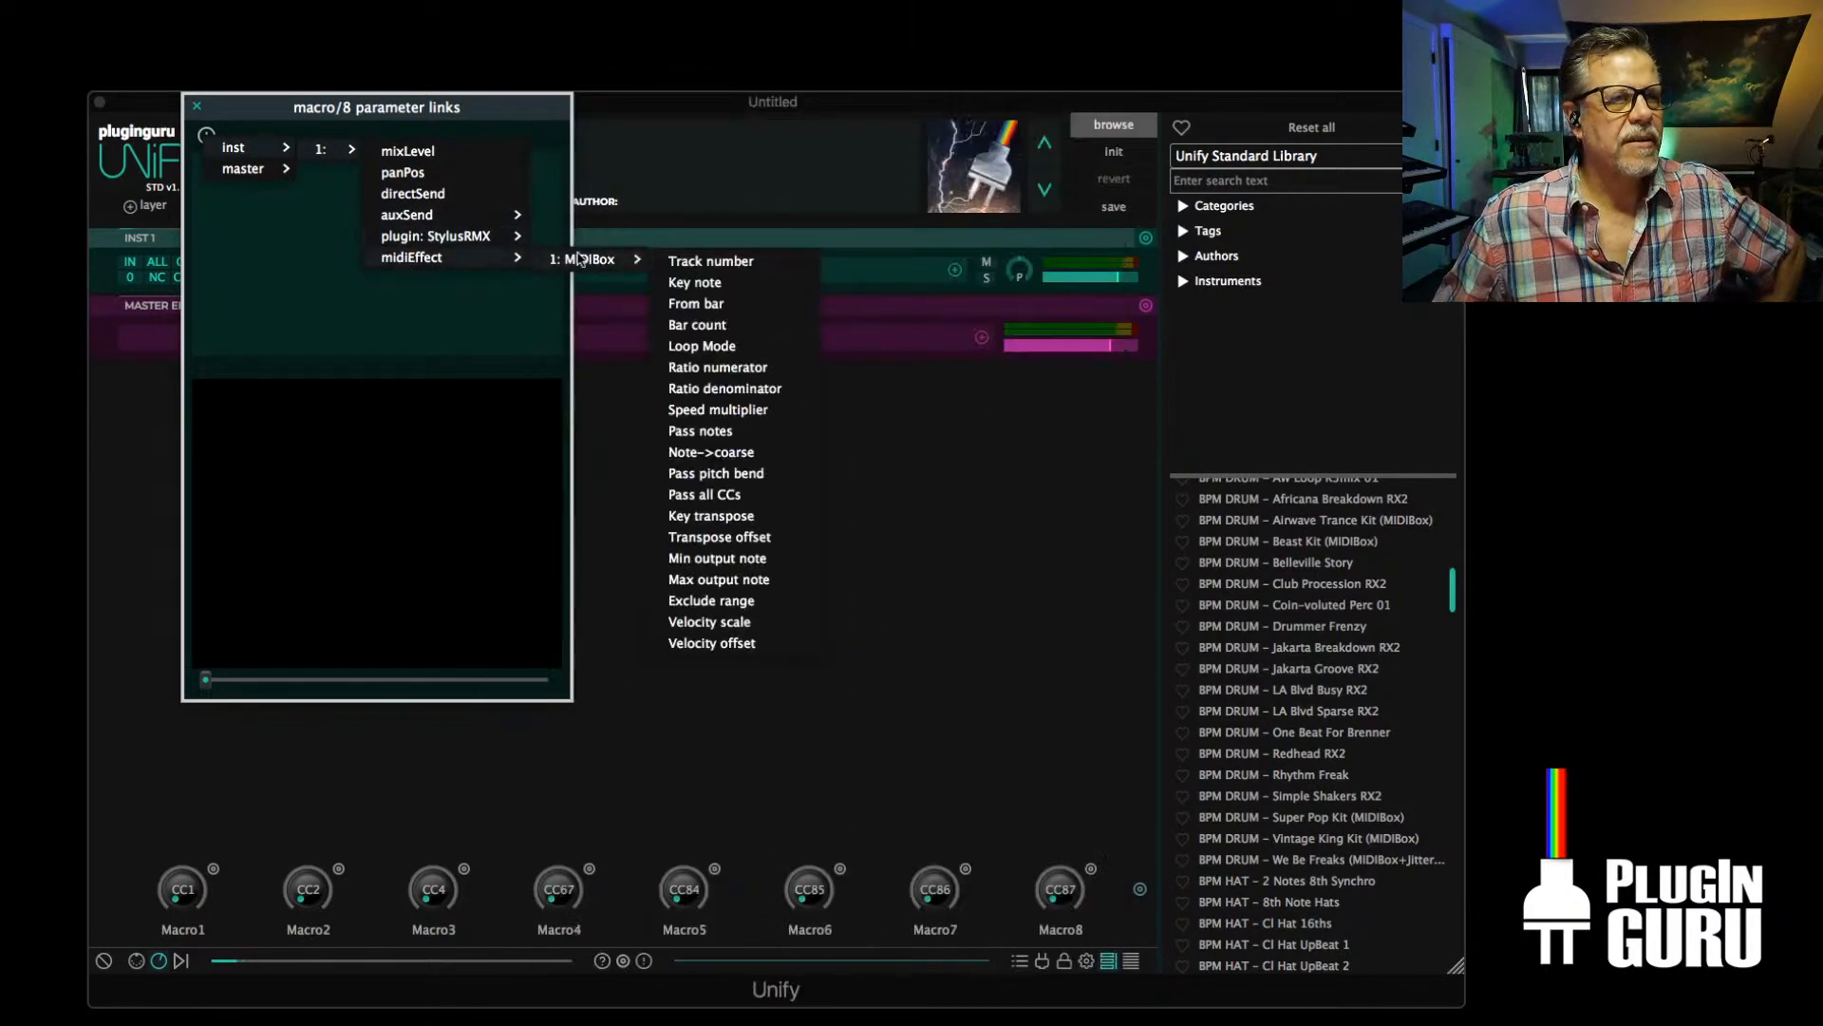
pyautogui.click(722, 261)
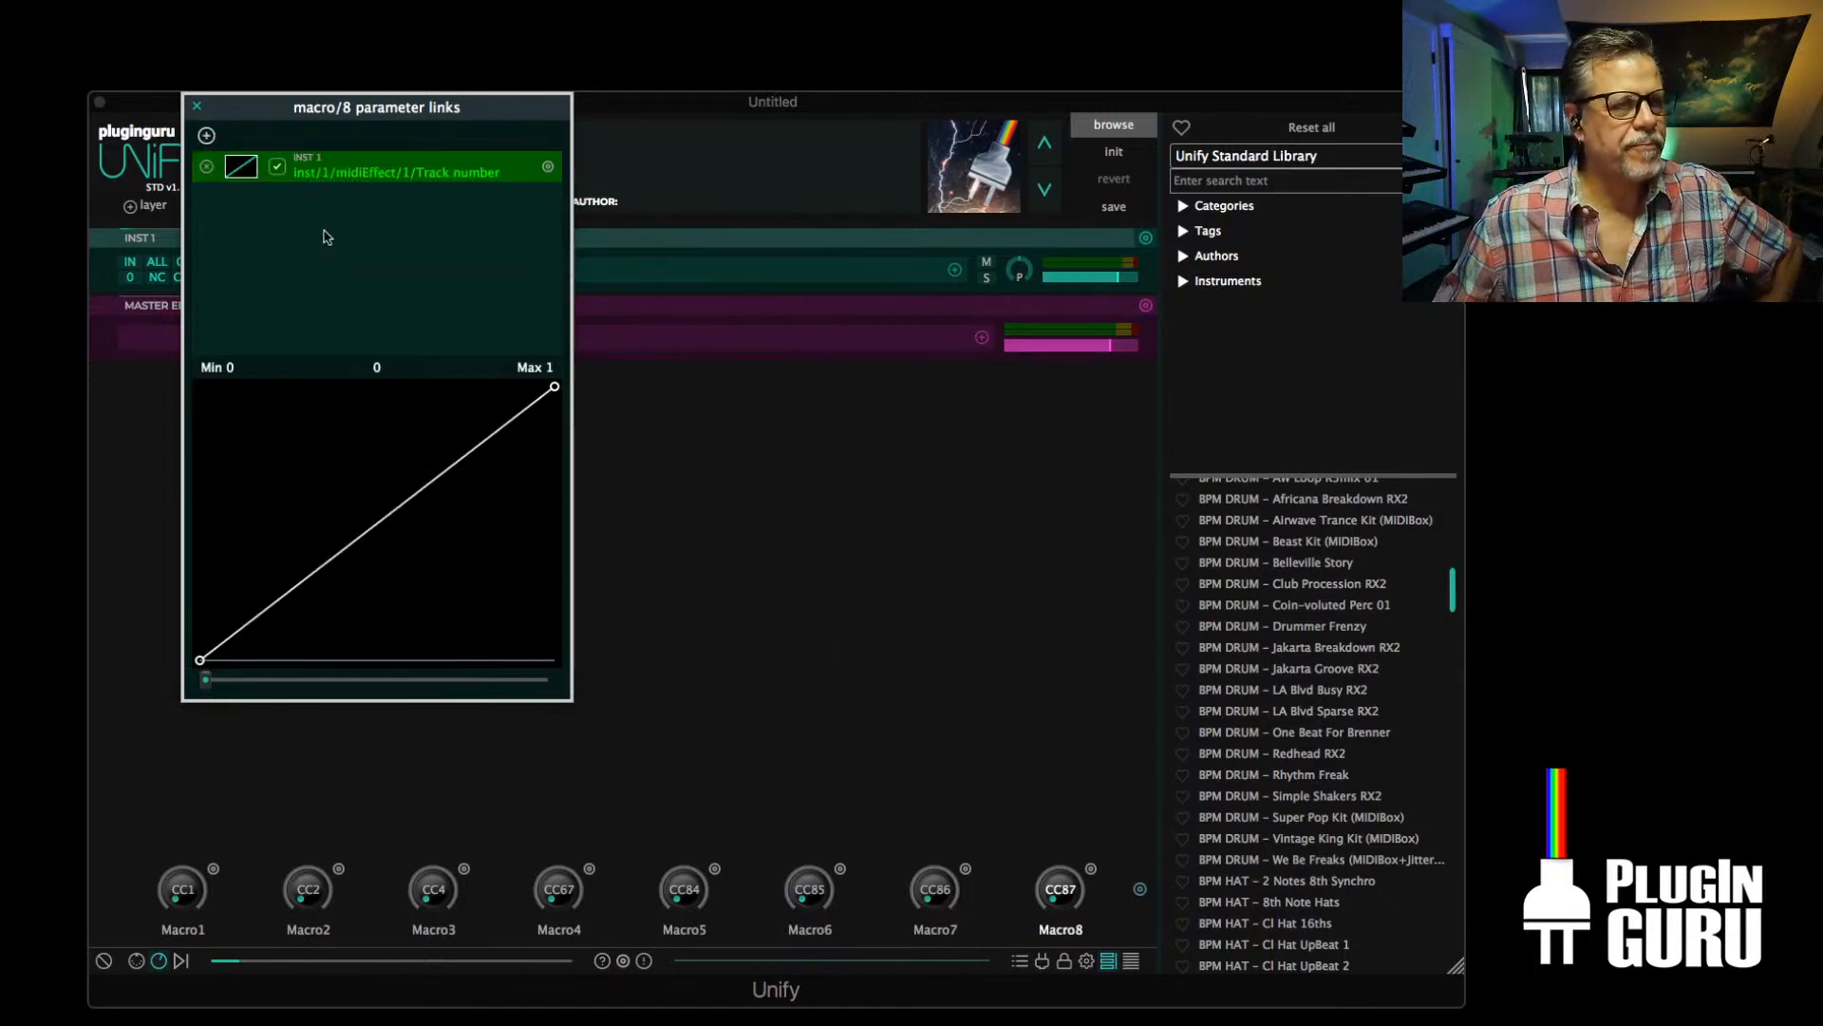
pyautogui.click(197, 107)
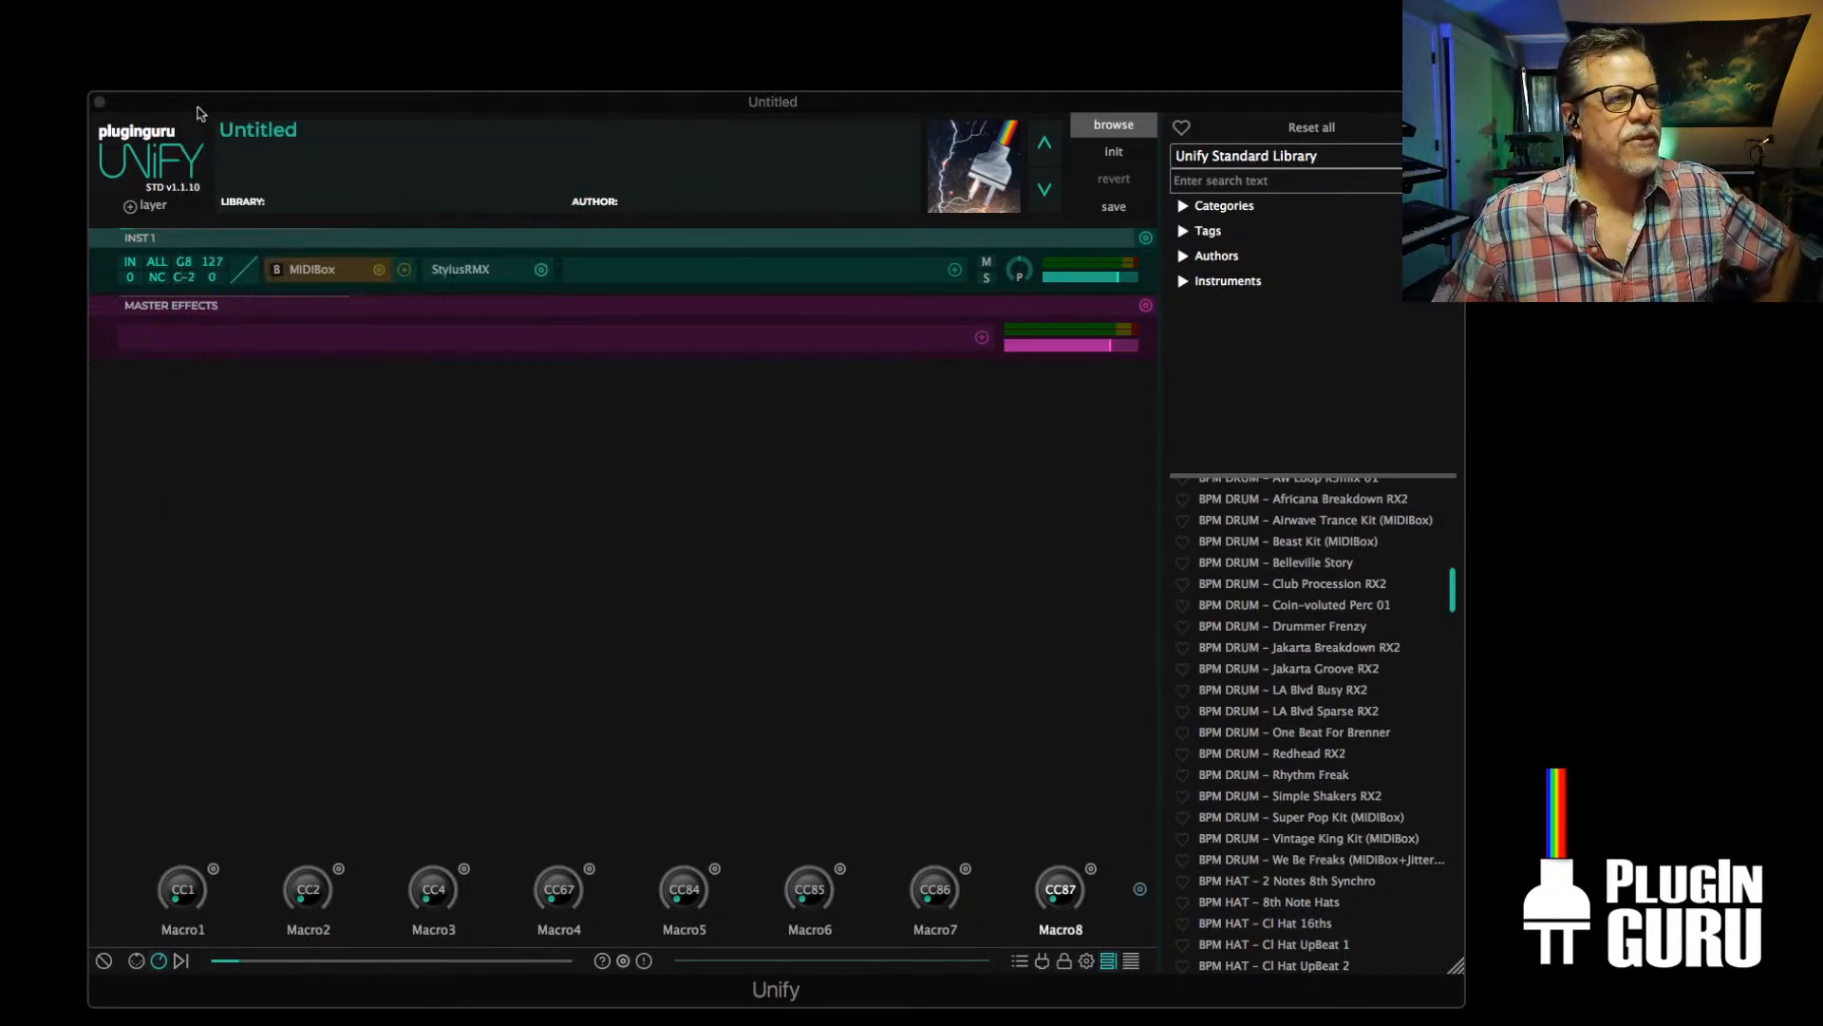
# Load Beast Unify Factory Grv STACK.mid from the Drum Kit - Beast Grooves folder into MIDIBox in place of the single-track file
pyautogui.click(314, 270)
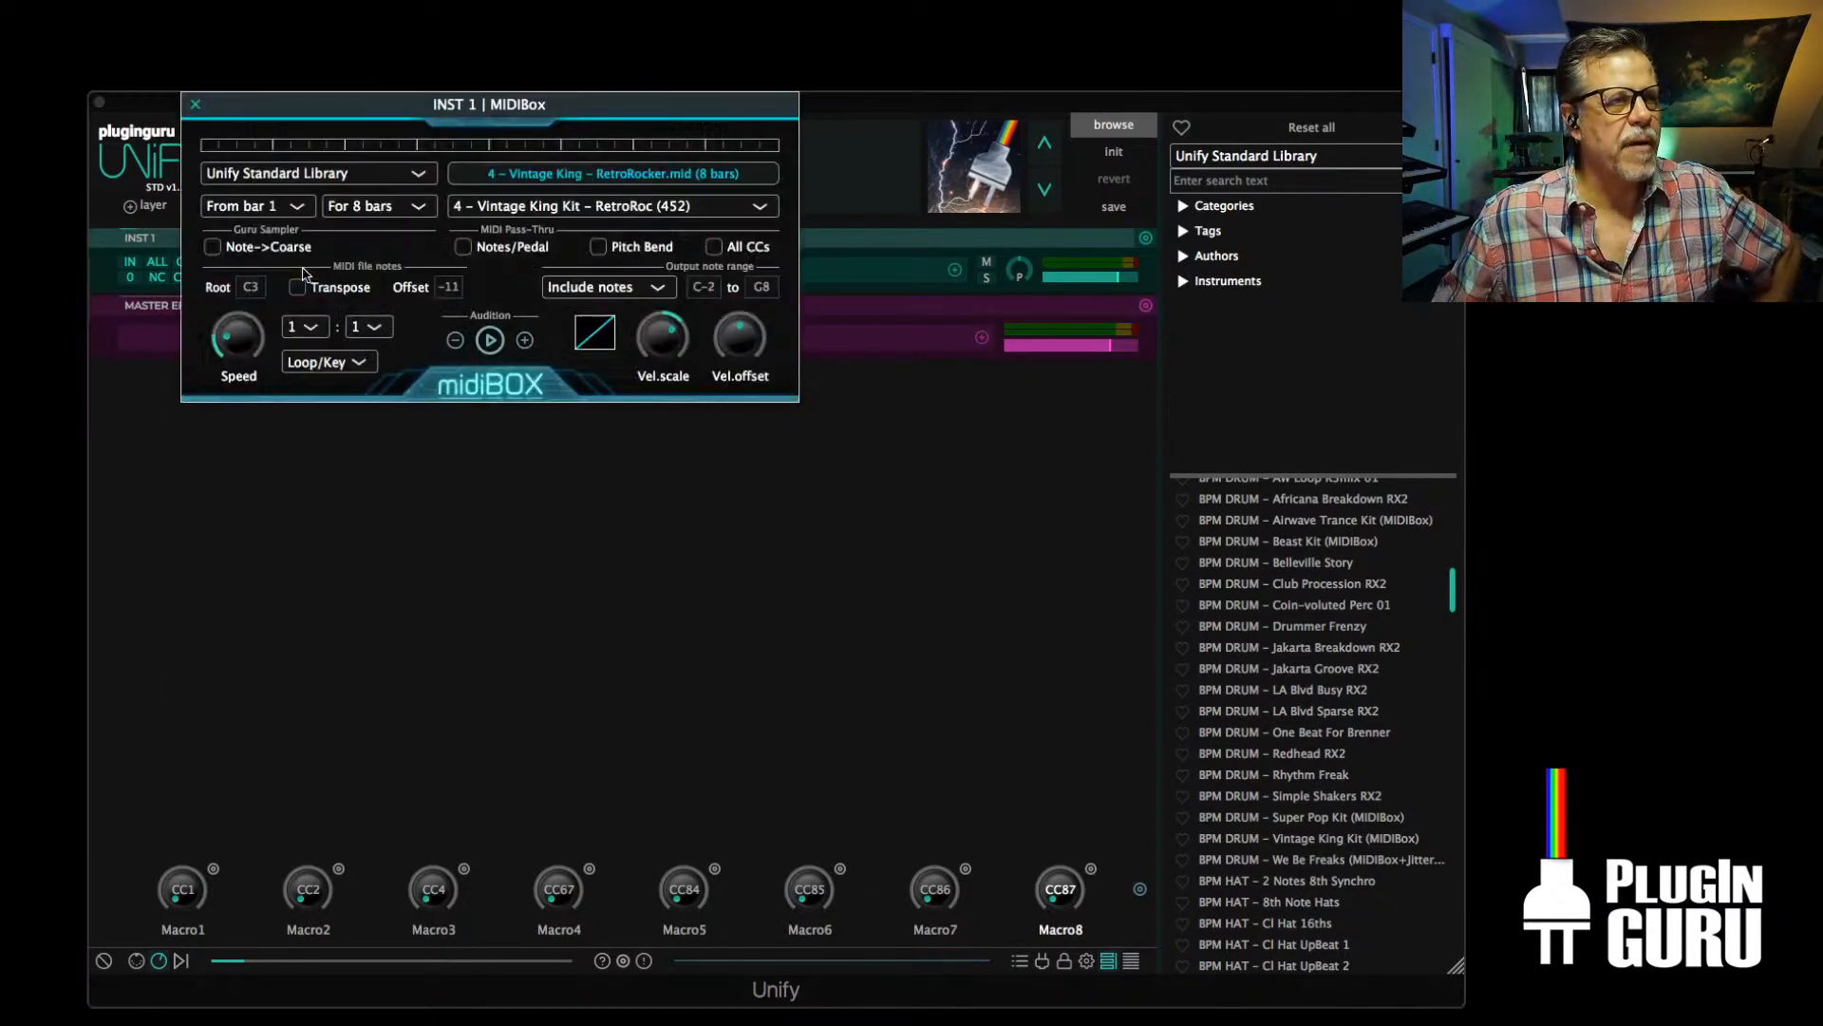
pyautogui.click(562, 209)
pyautogui.click(554, 213)
pyautogui.click(573, 207)
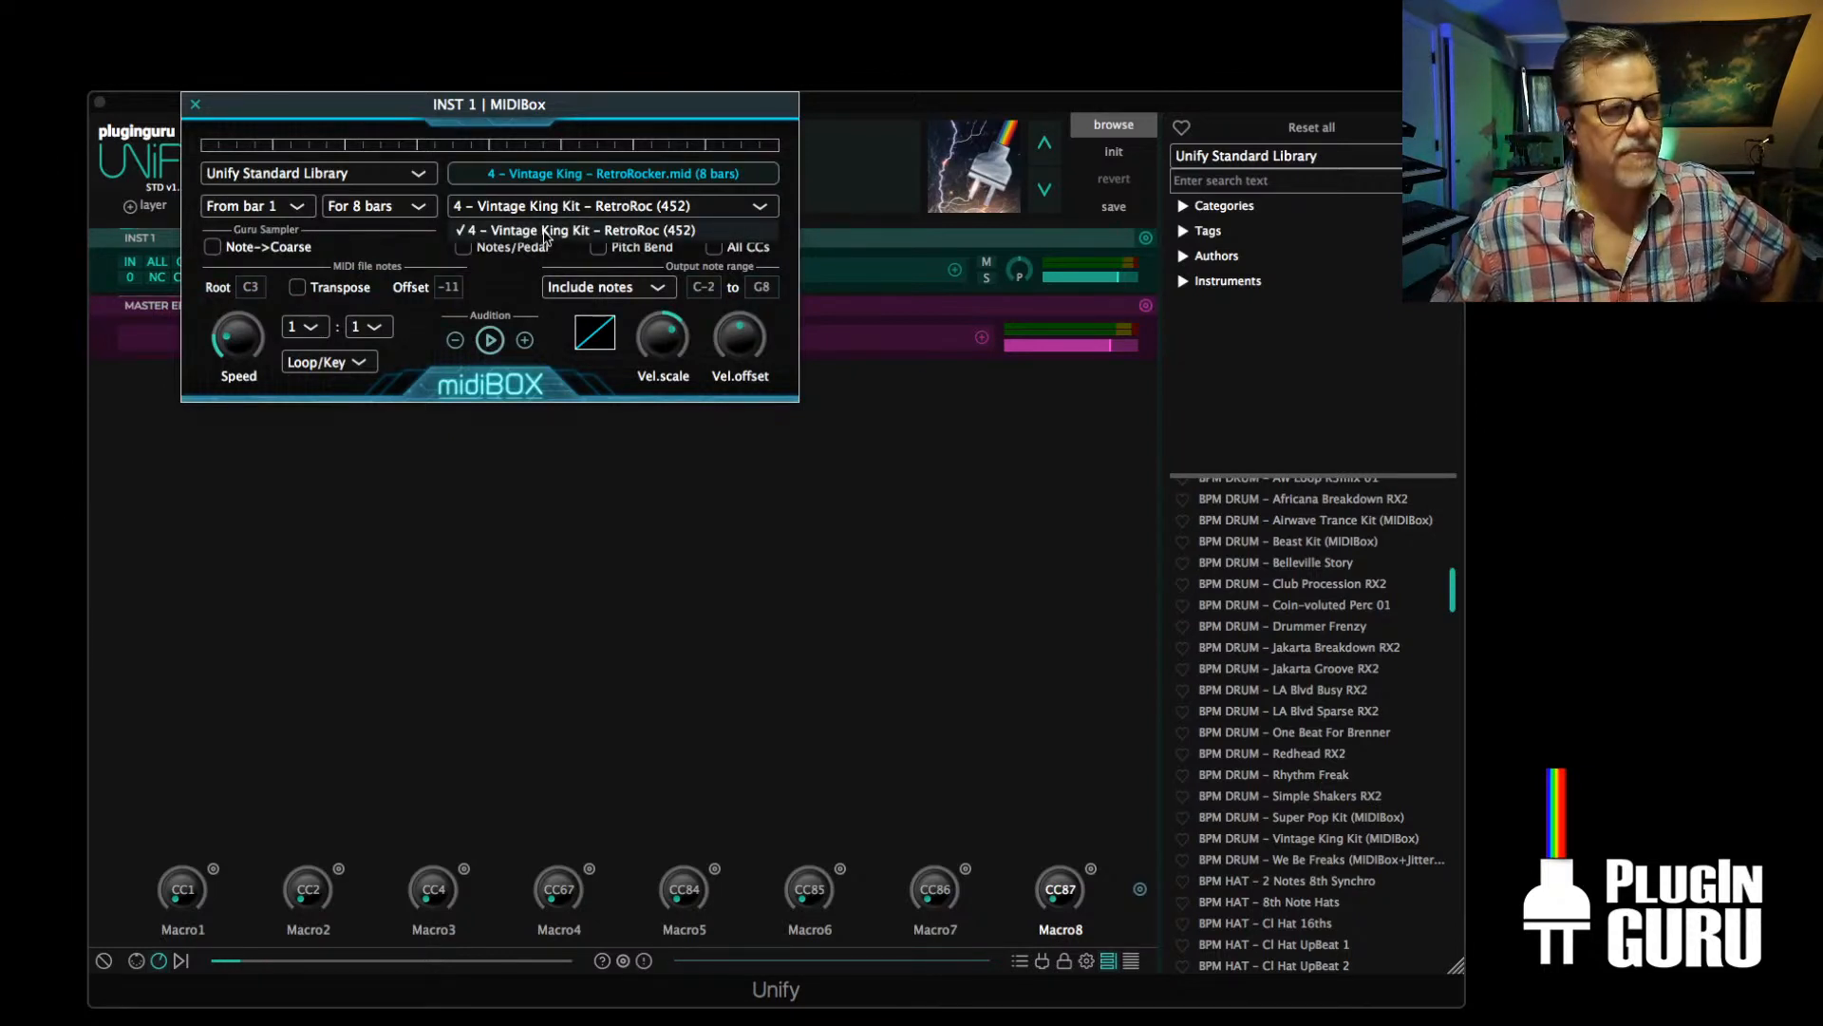
pyautogui.click(547, 232)
pyautogui.click(564, 180)
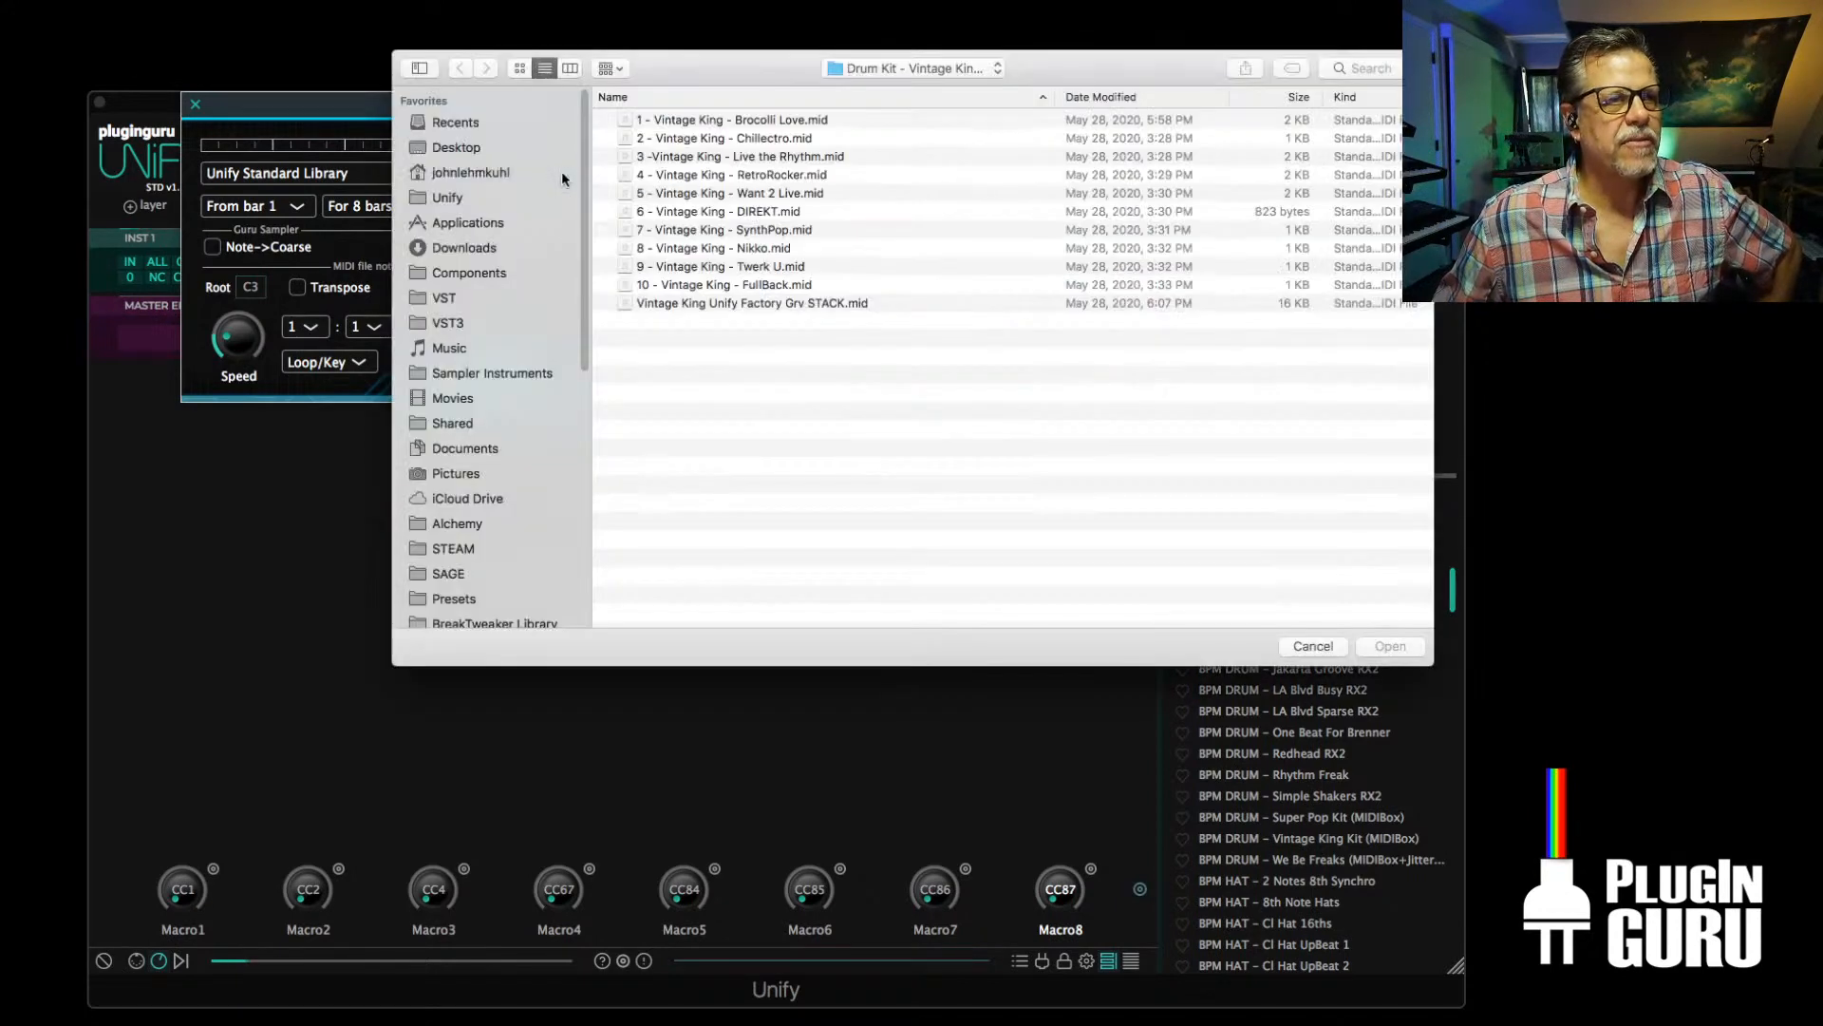
pyautogui.click(817, 306)
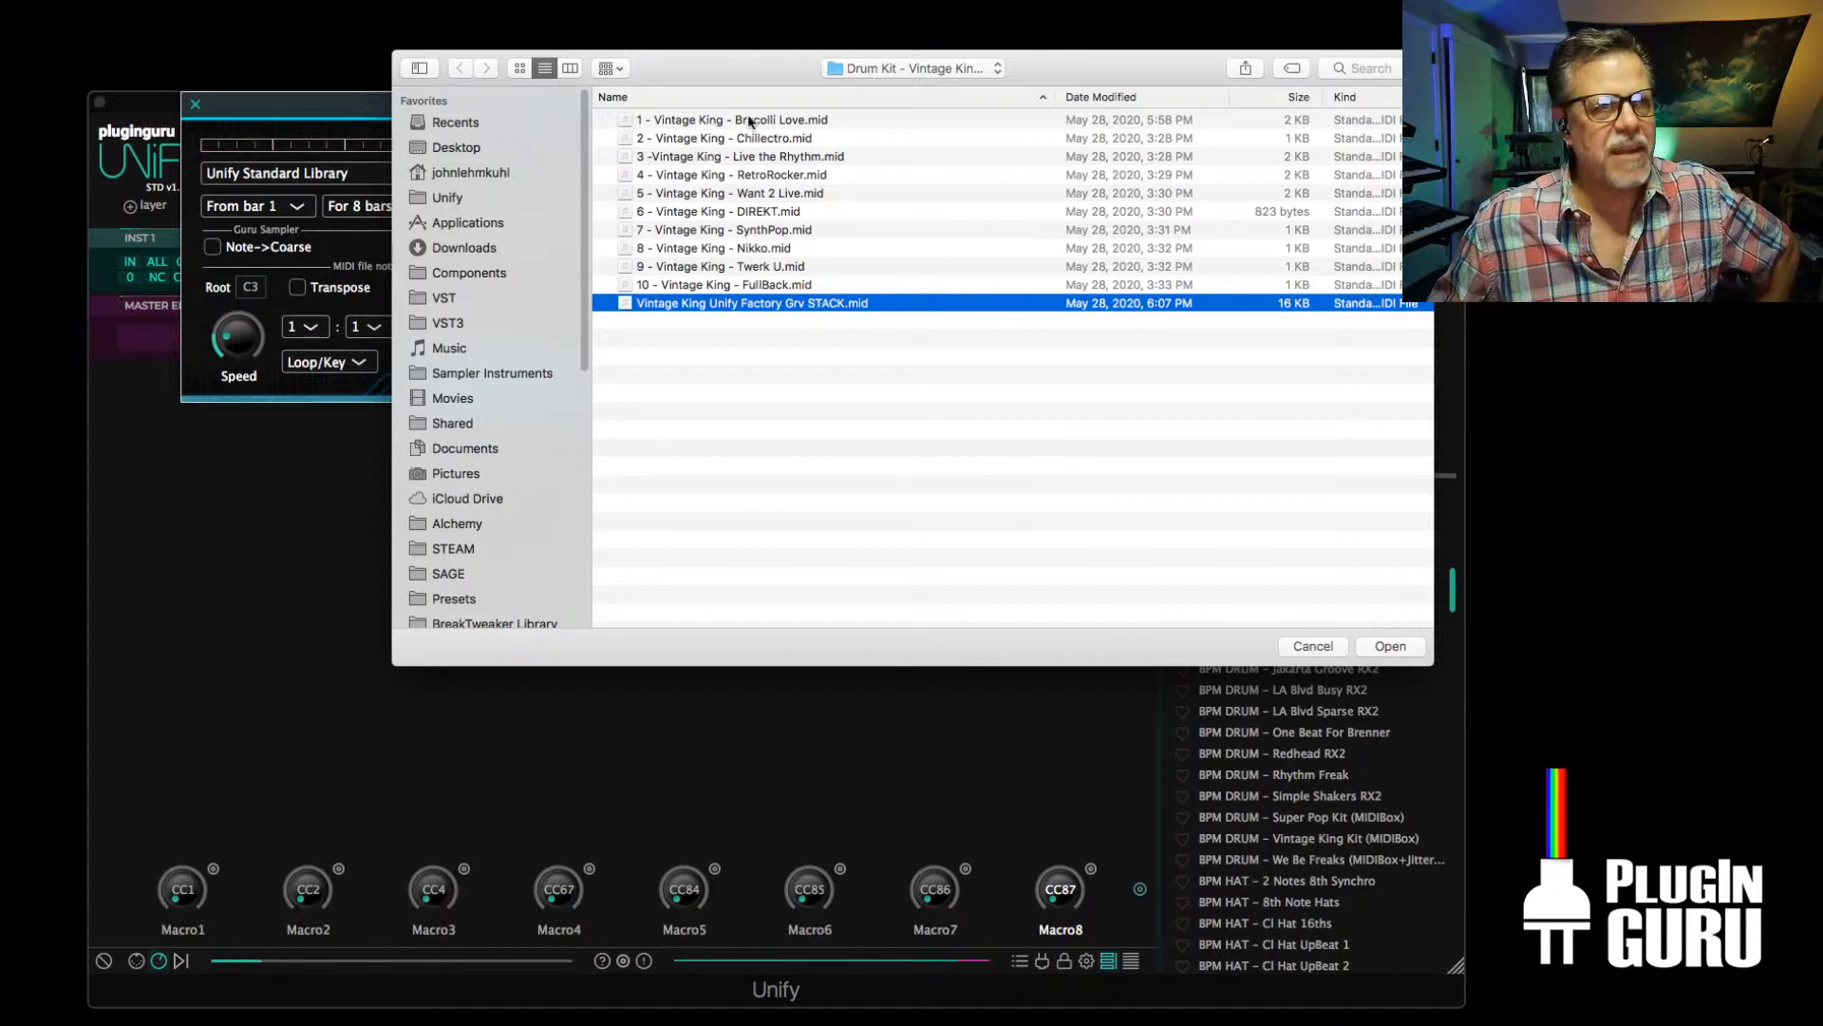
pyautogui.click(914, 68)
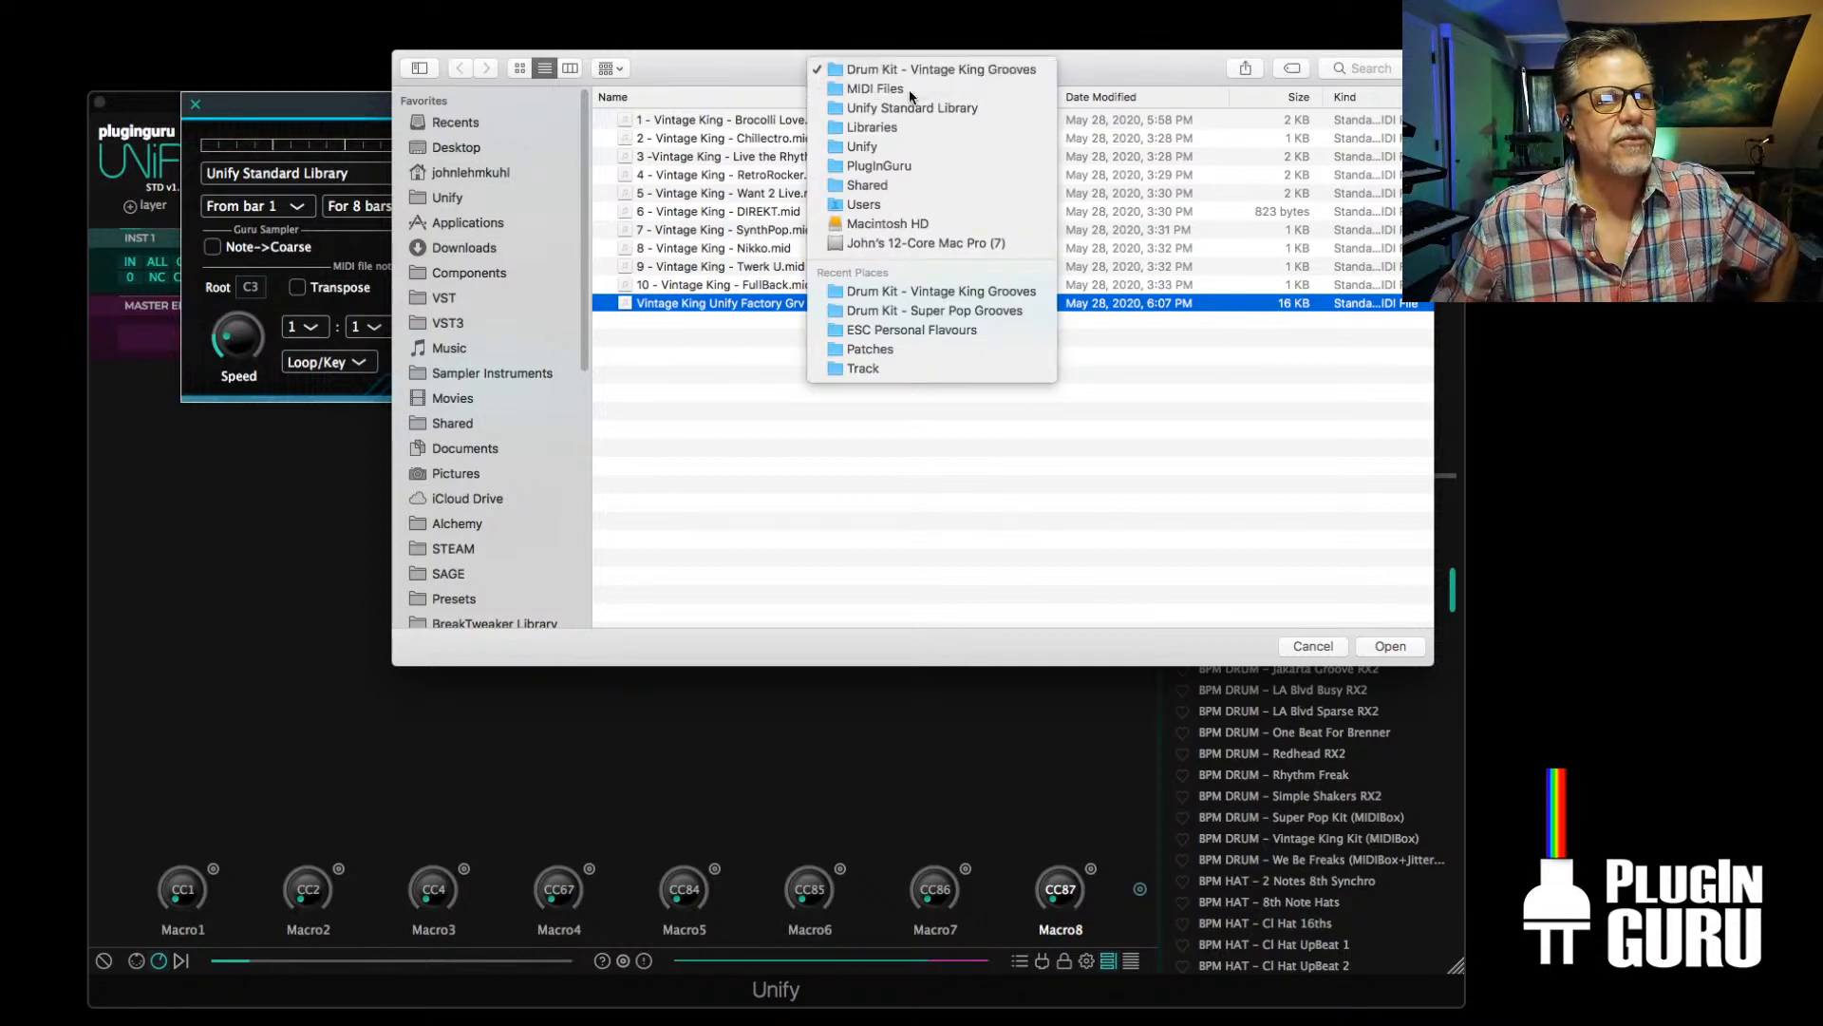
pyautogui.click(897, 89)
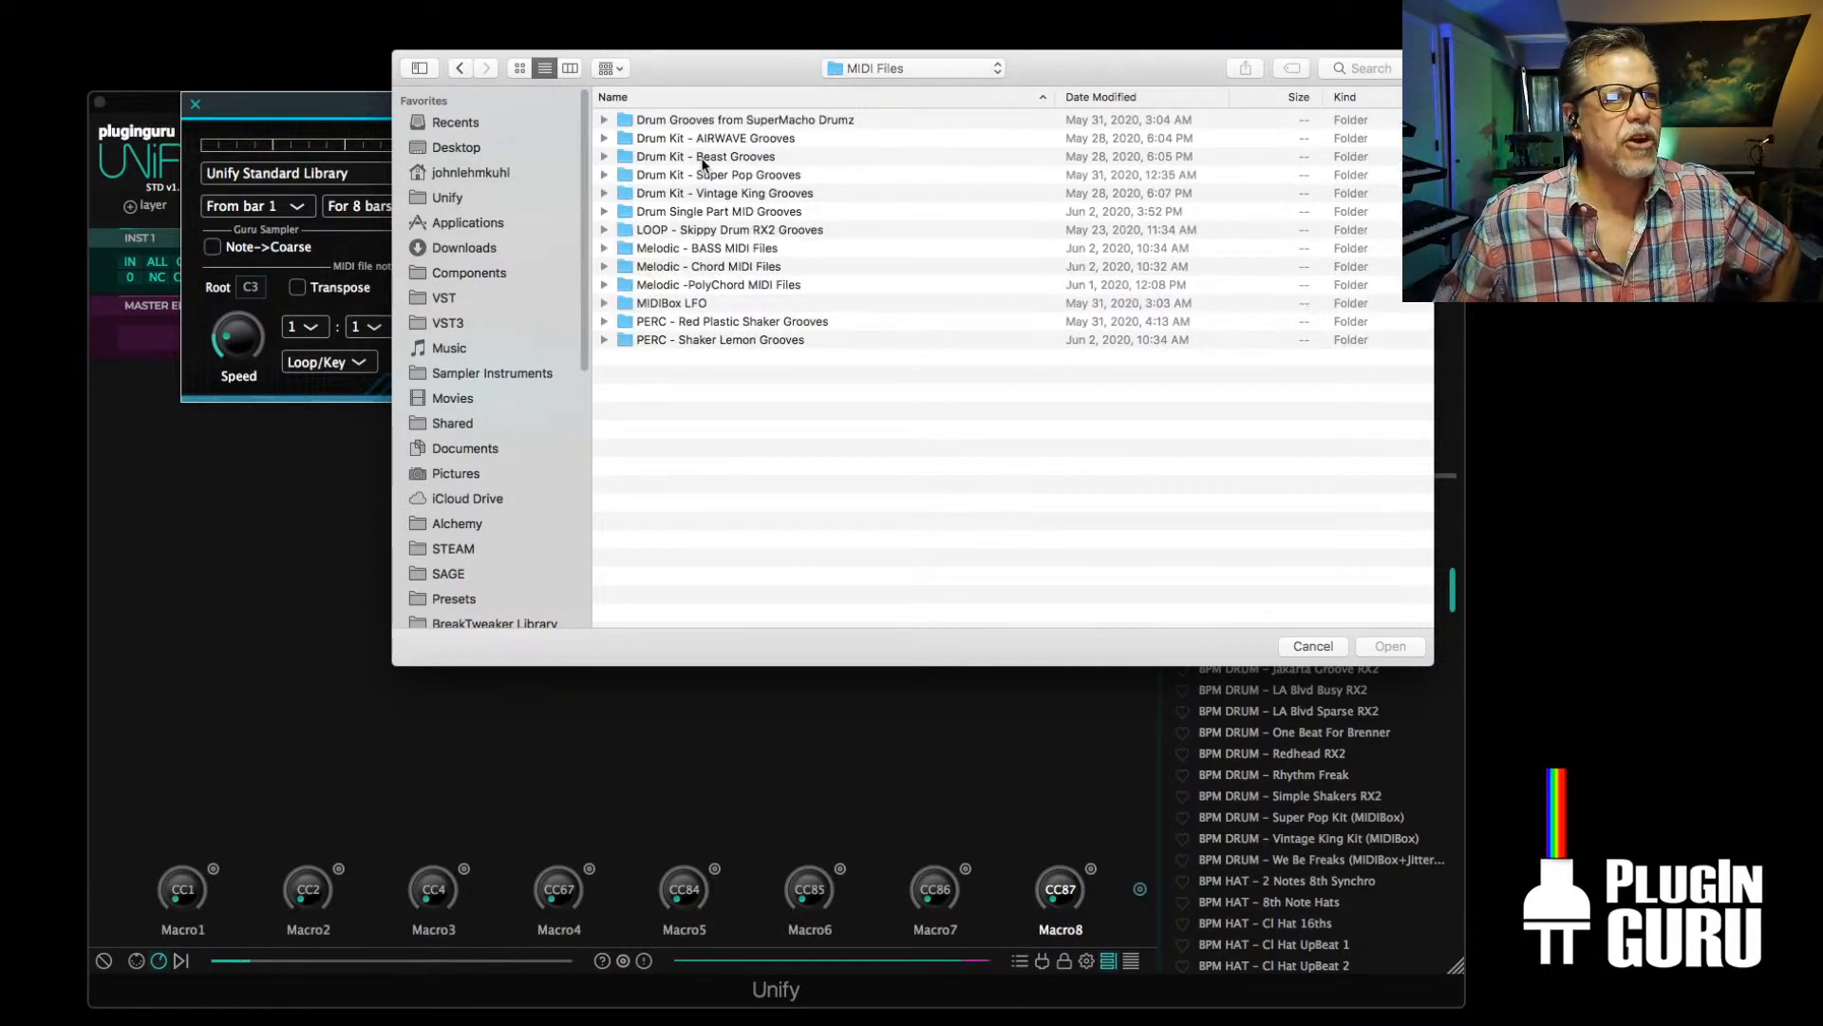
pyautogui.doubleClick(700, 158)
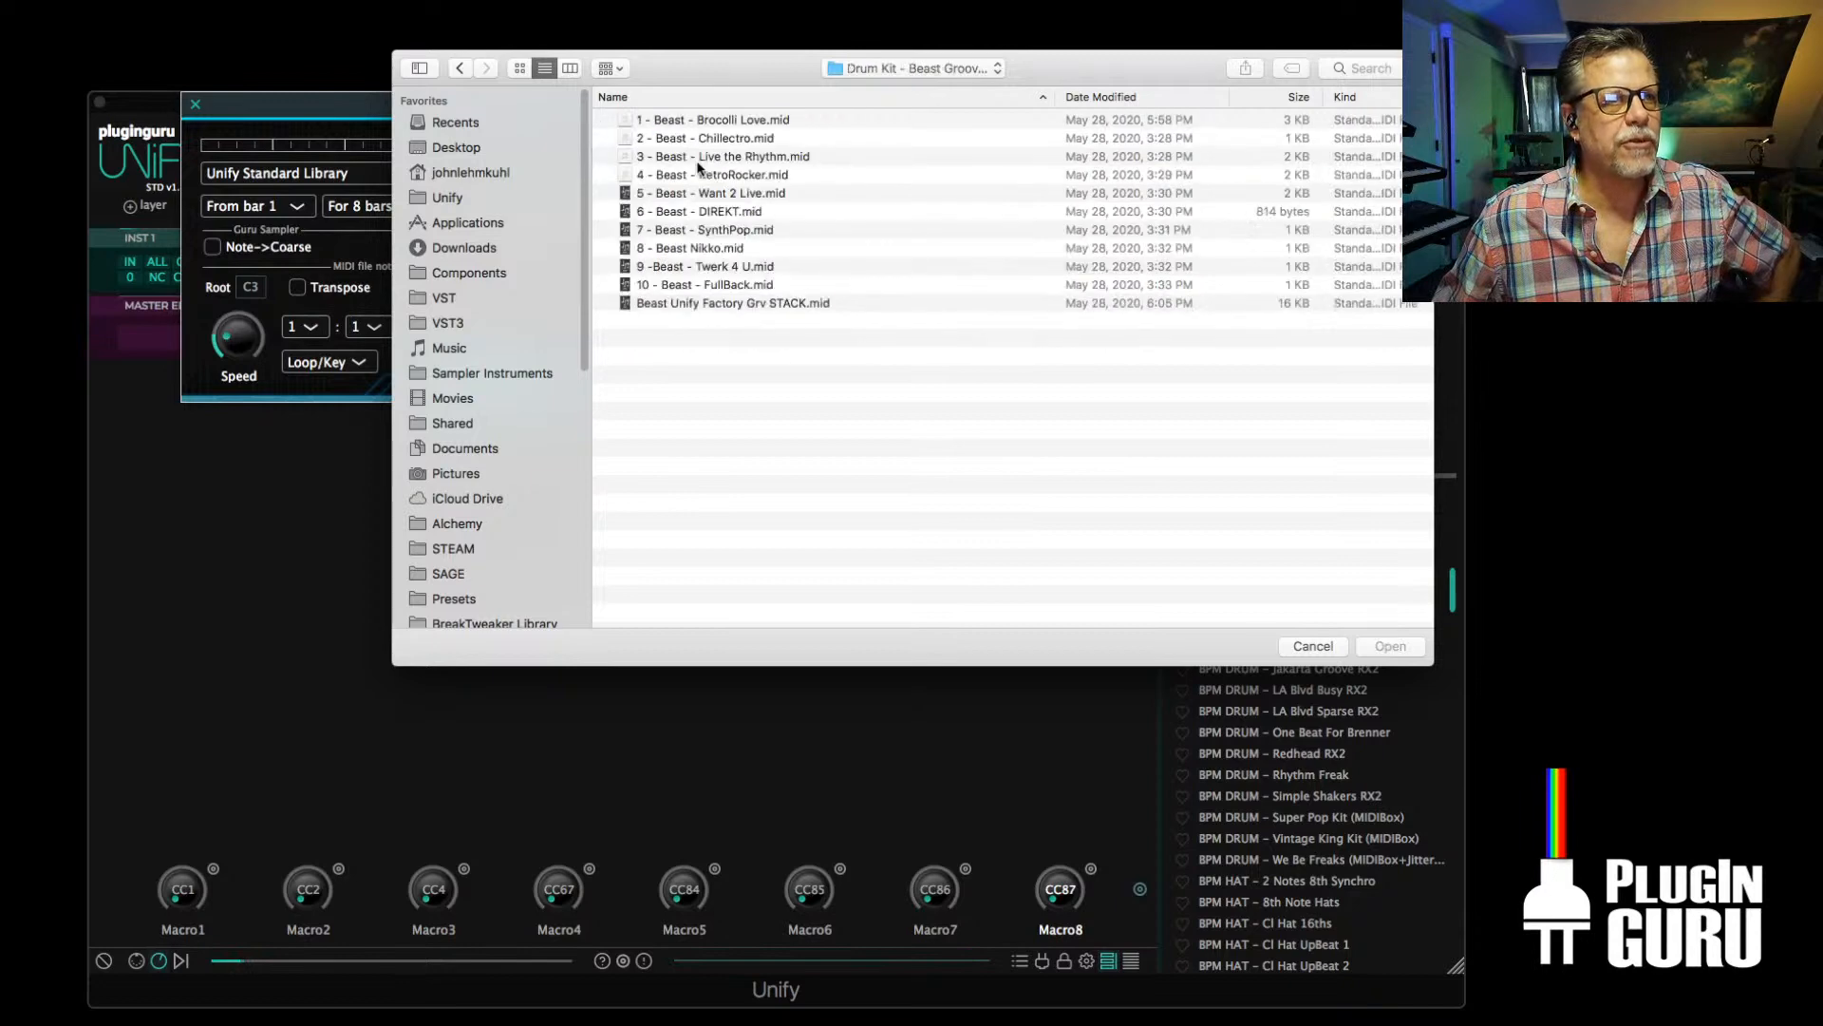
pyautogui.click(740, 303)
pyautogui.doubleClick(741, 304)
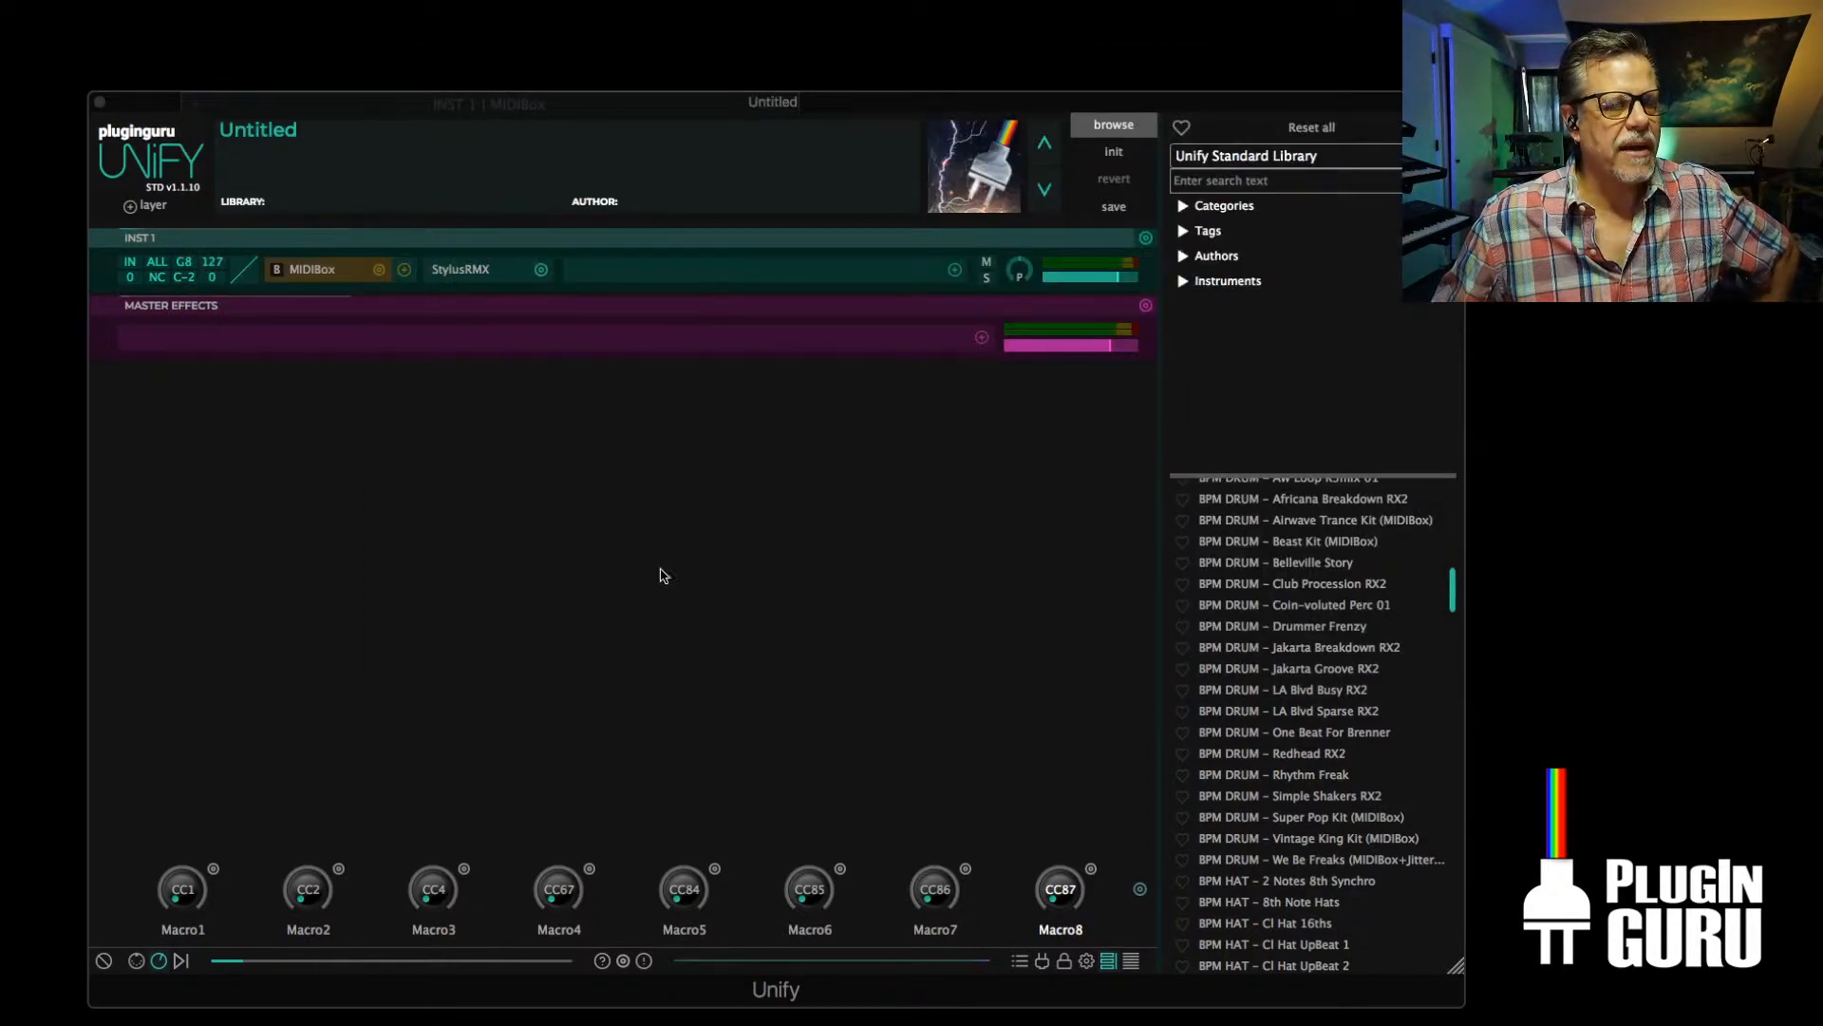
# Check the Beast stack's track list in MIDIBox and arrange the MIDIBox and Unify windows so the track name and Macro8 are both visible
pyautogui.click(315, 270)
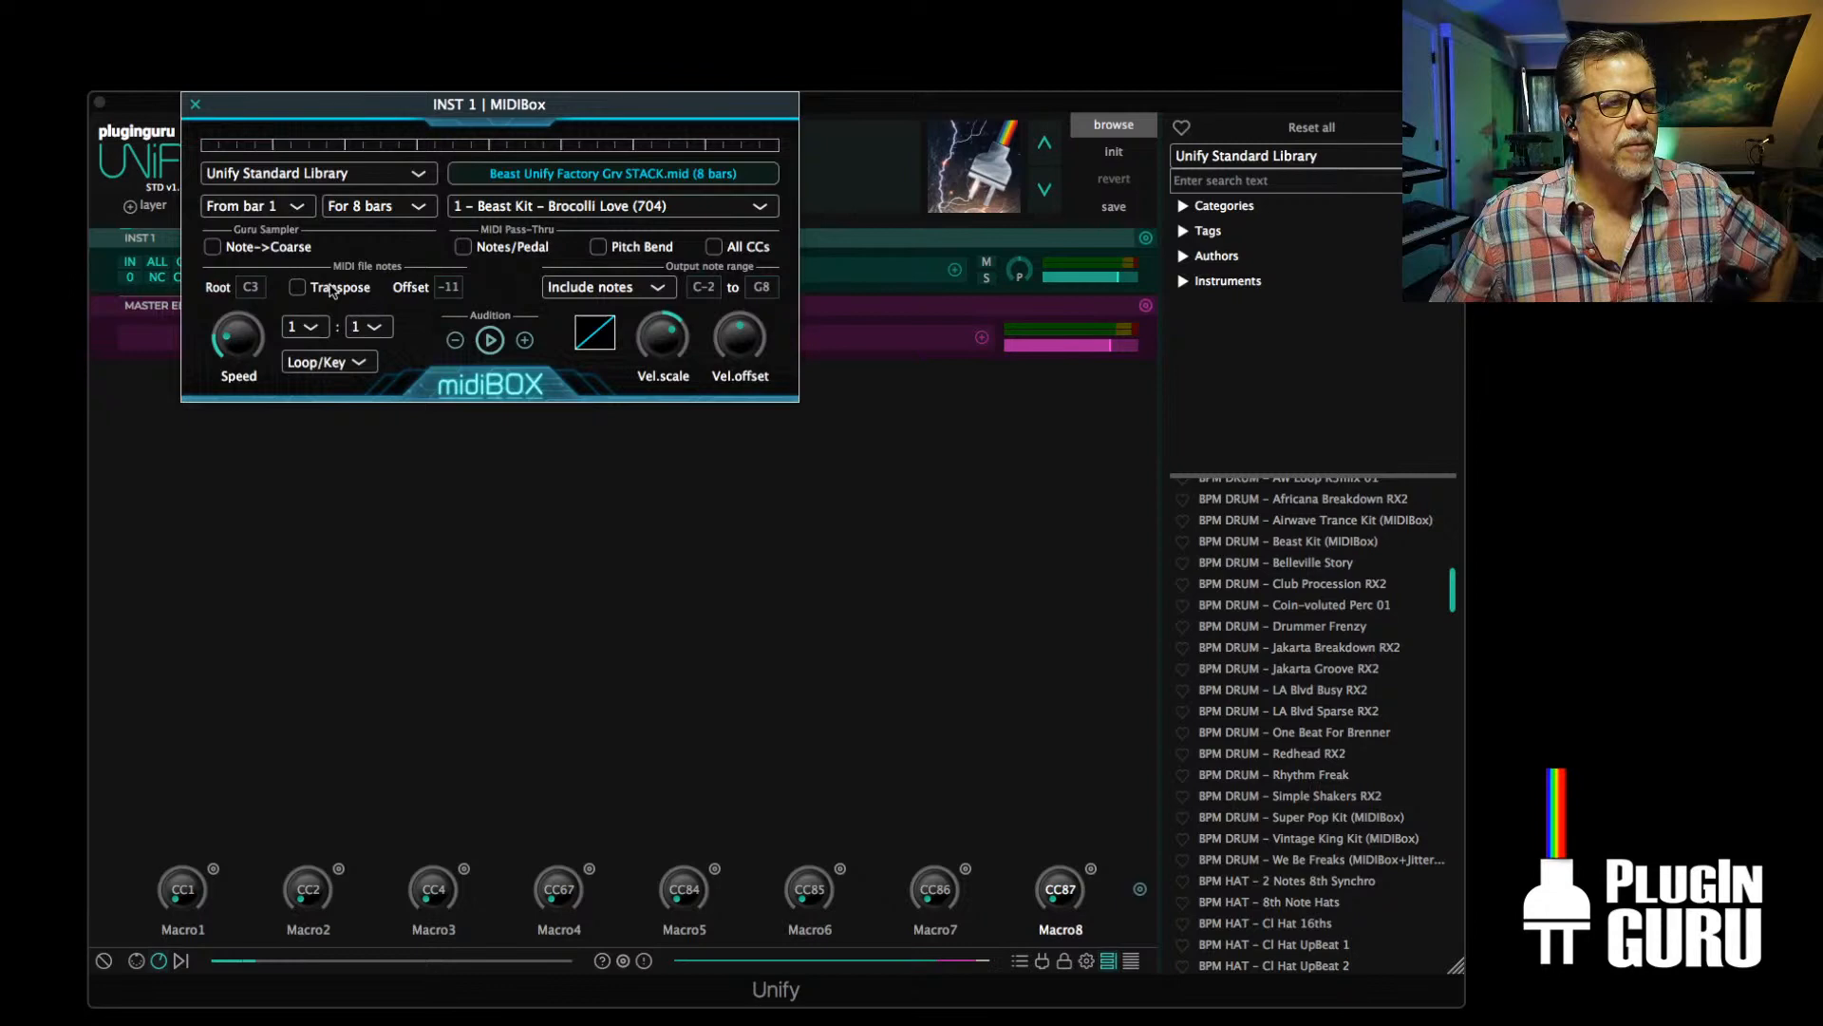
pyautogui.click(634, 207)
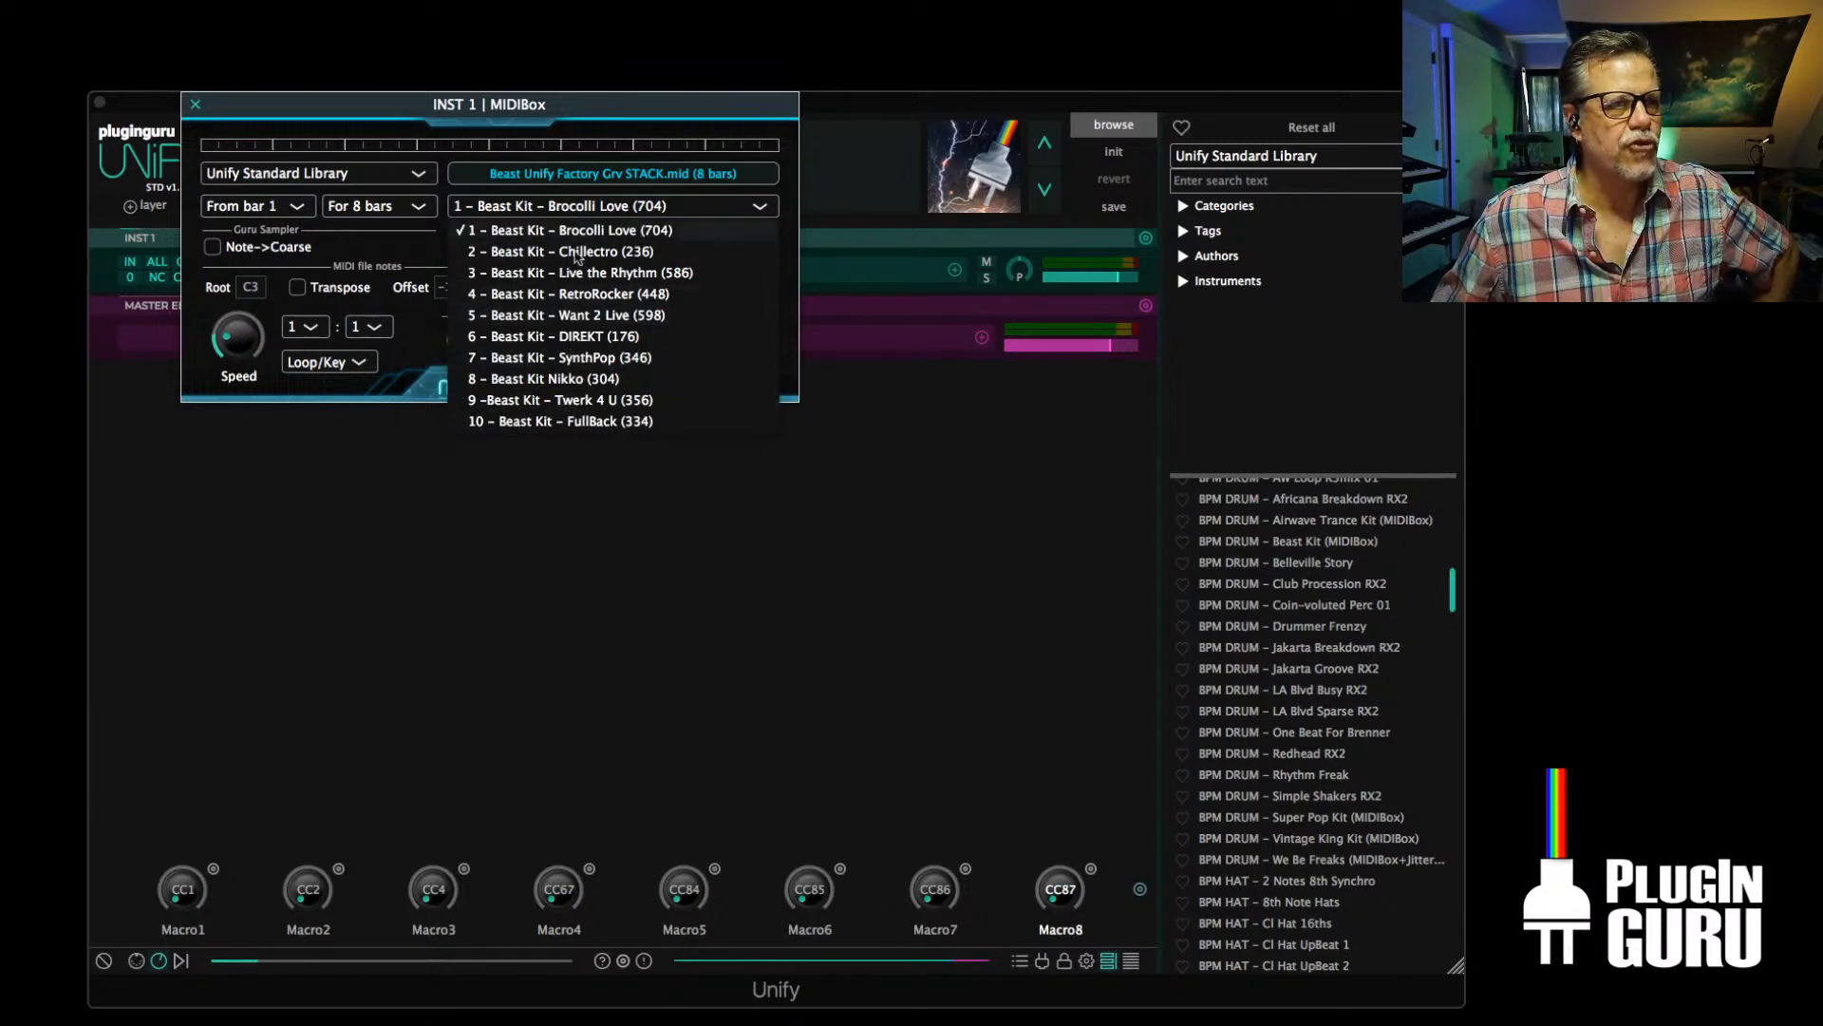
pyautogui.click(584, 586)
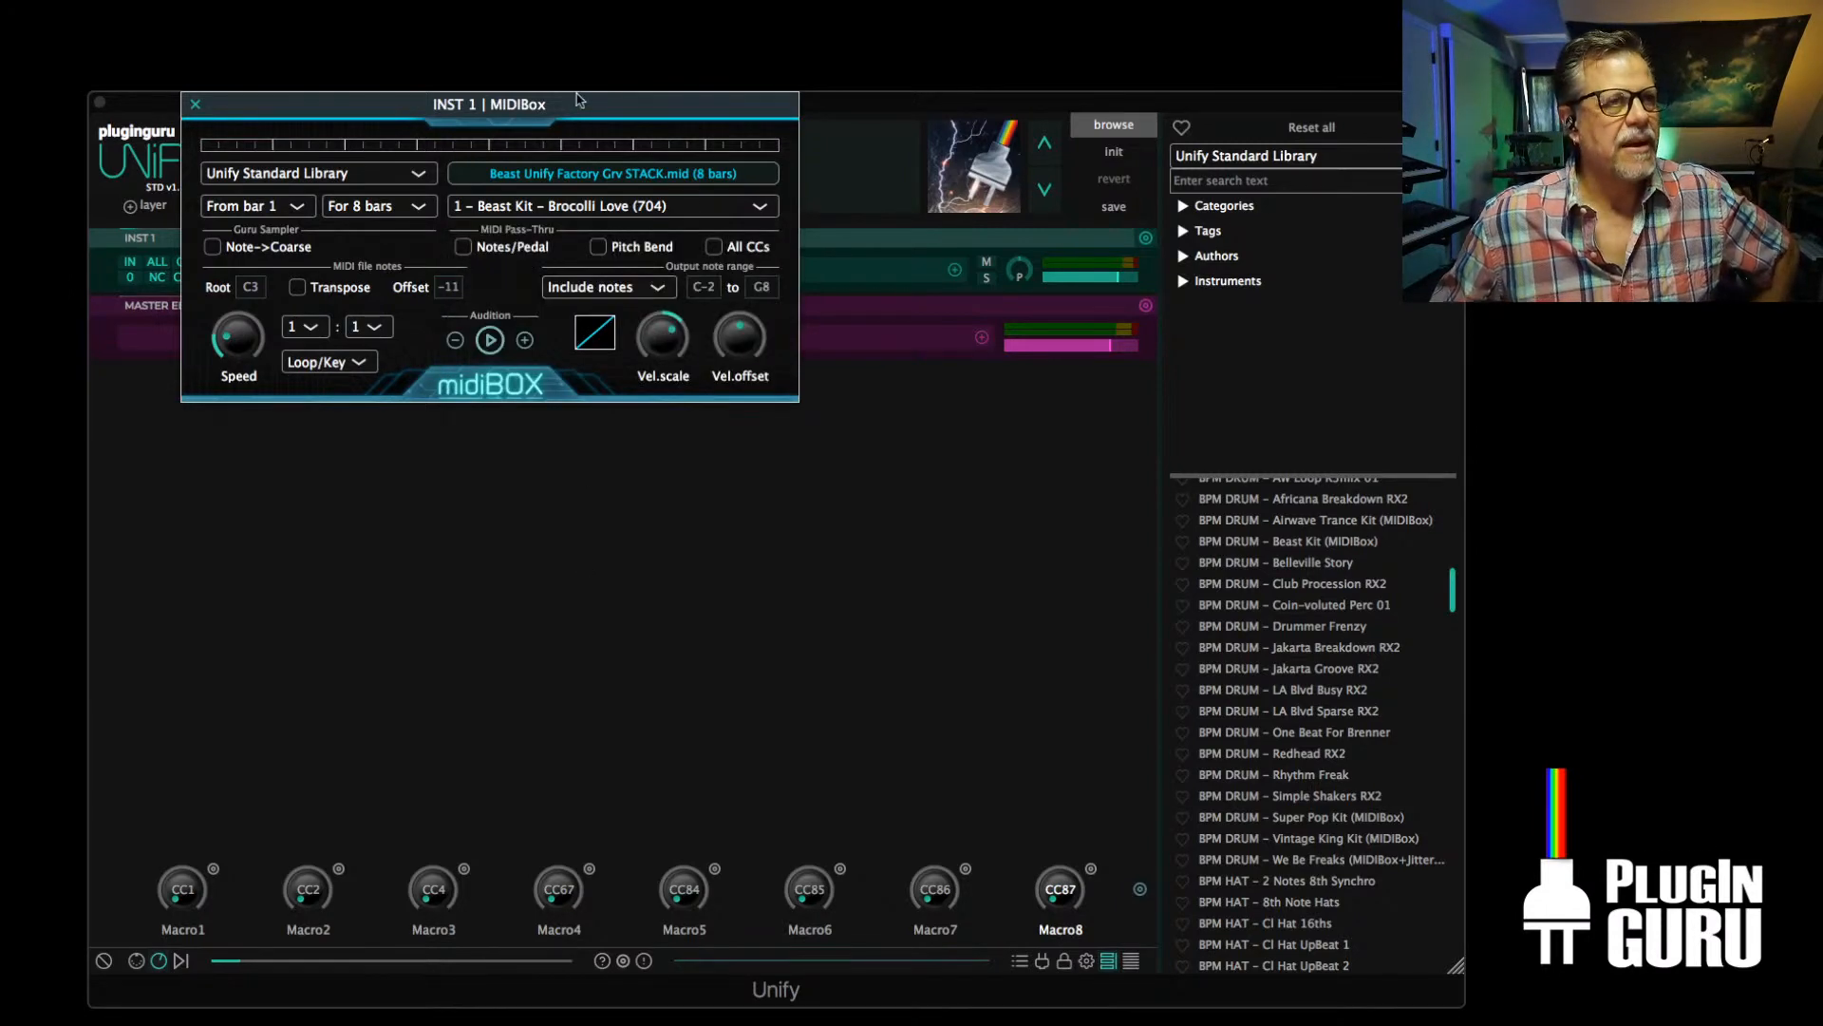
pyautogui.moveTo(579, 100); pyautogui.dragTo(566, 10)
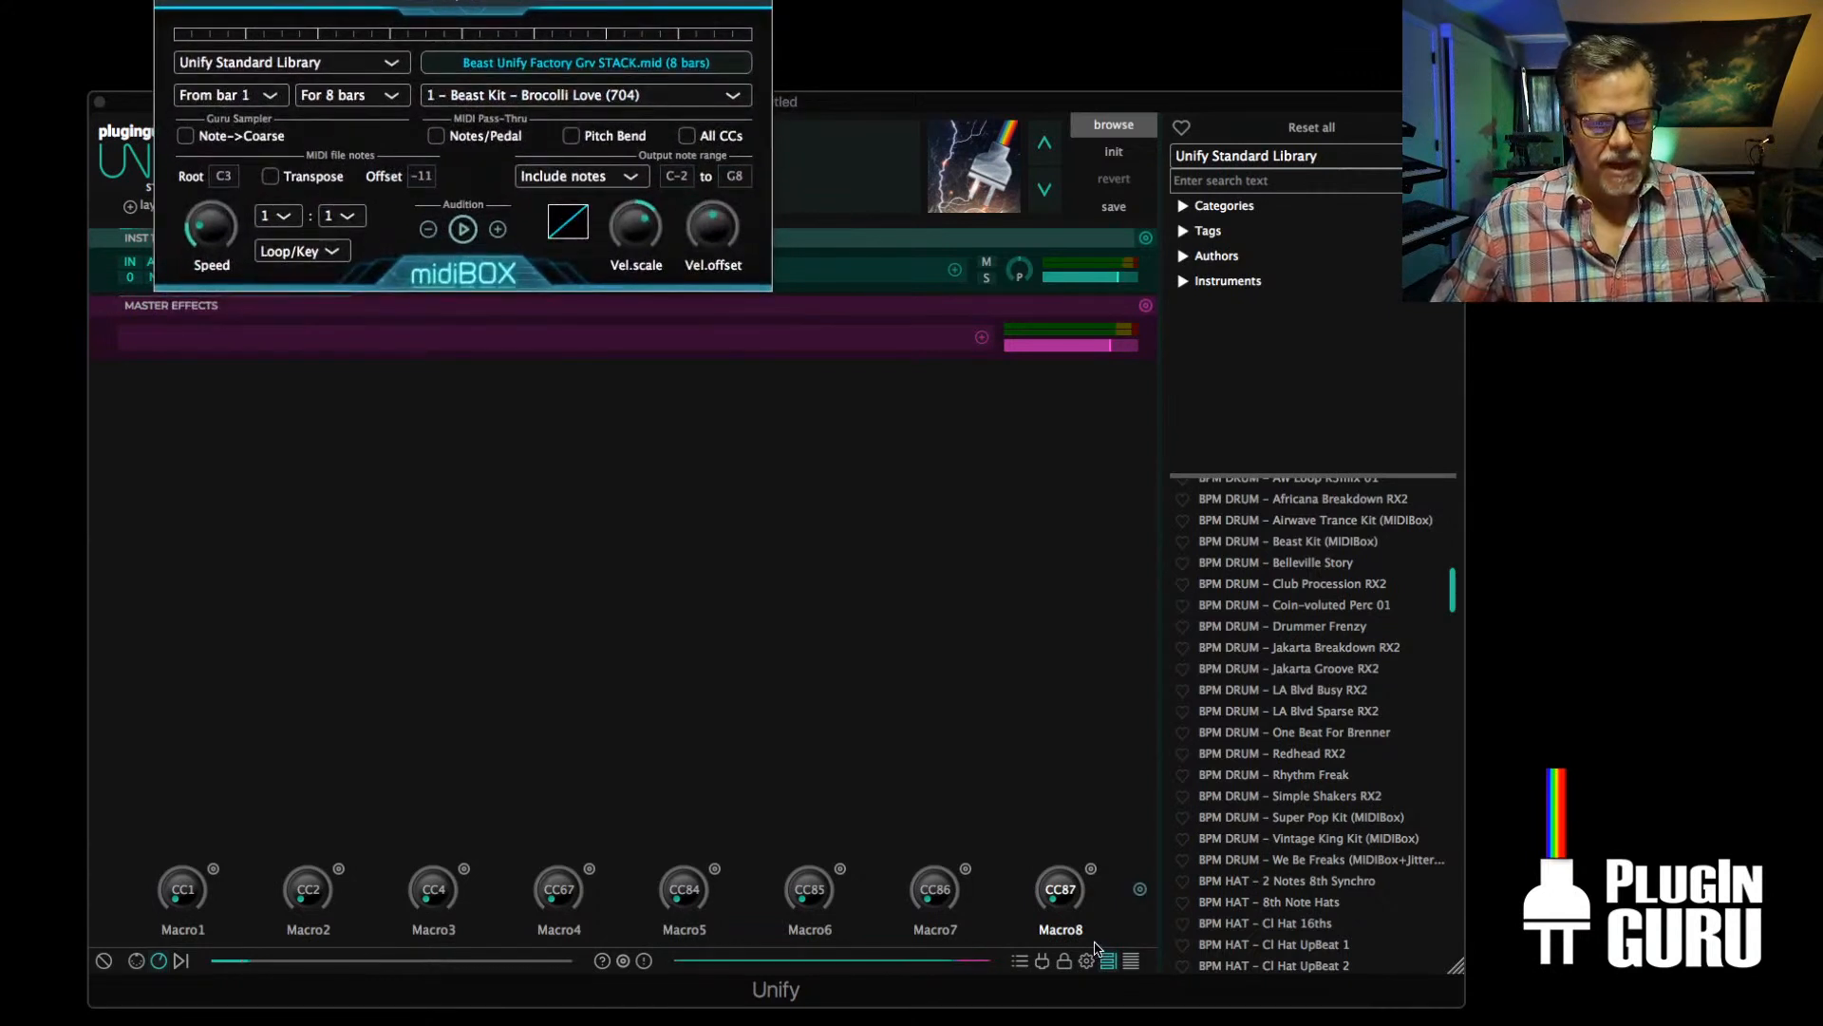
pyautogui.click(1063, 838)
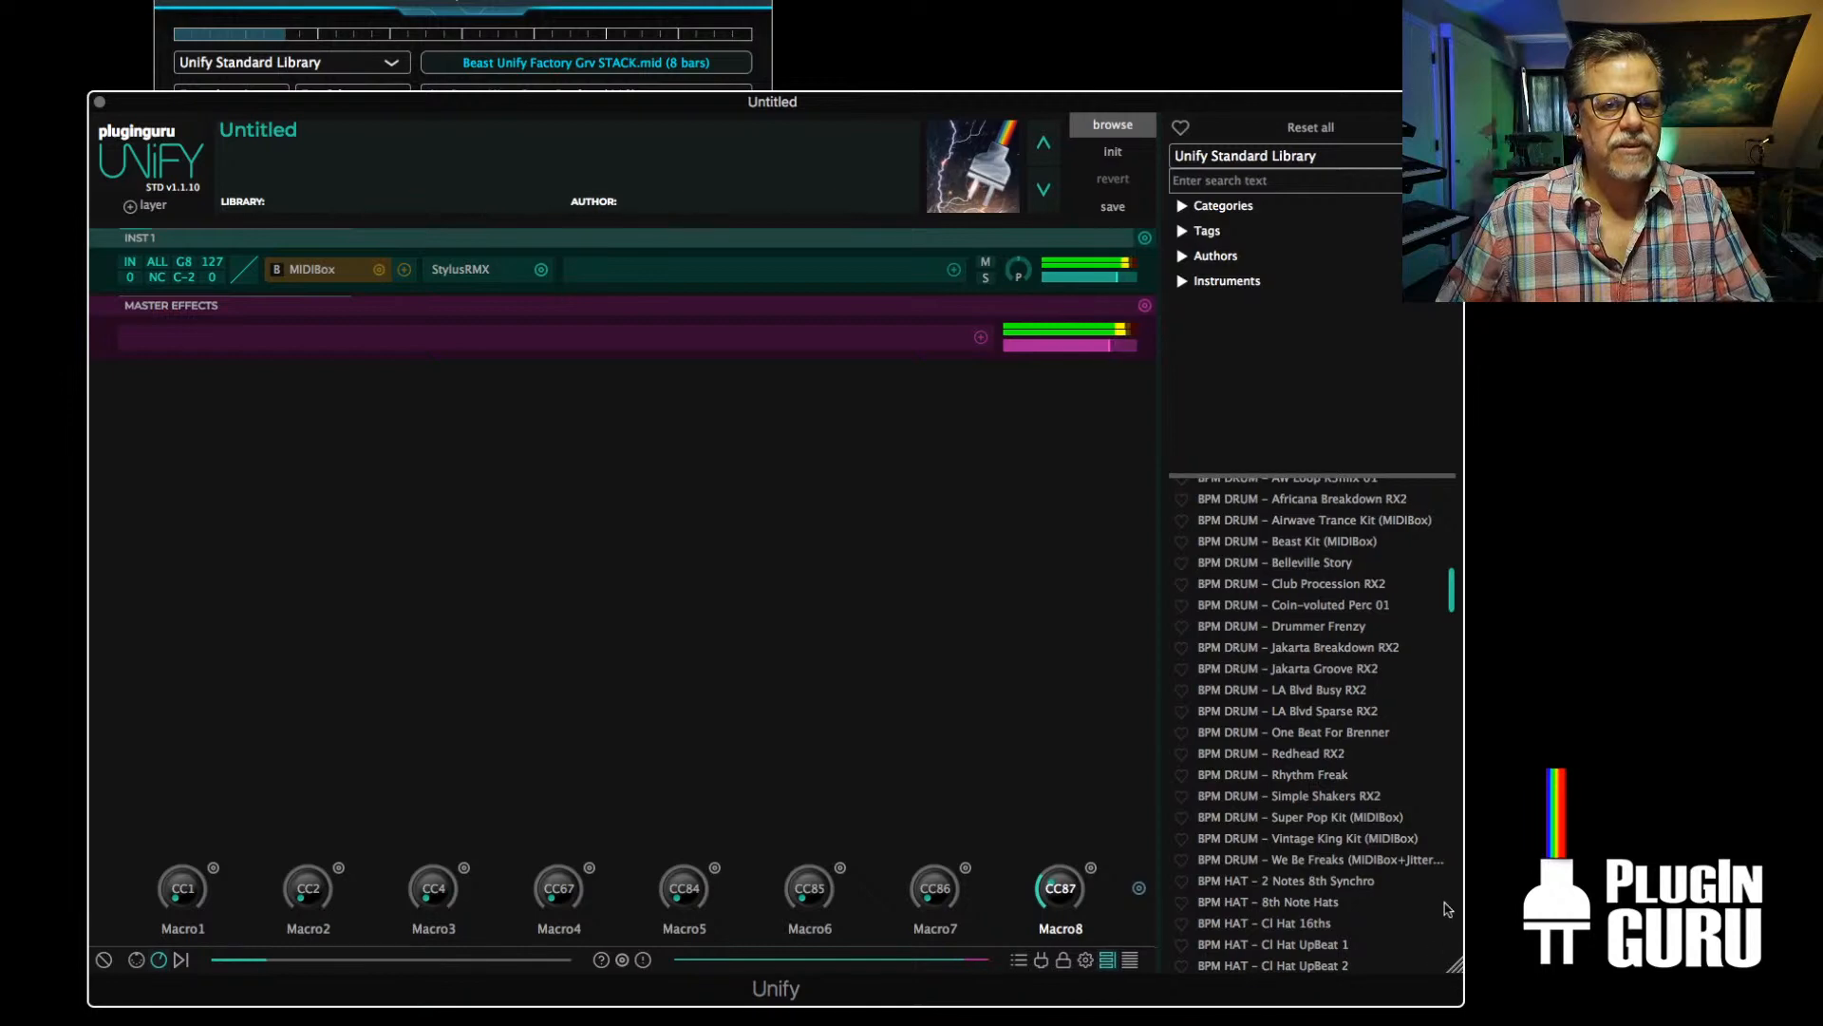
pyautogui.moveTo(1458, 978); pyautogui.dragTo(1408, 815)
pyautogui.moveTo(1193, 108); pyautogui.dragTo(1230, 279)
# Set MIDIBox's note offset to -12 and adjust Macro8 to switch the groove to 5 - Beast Kit - Want 2 Live
pyautogui.moveTo(1042, 950); pyautogui.dragTo(1067, 858)
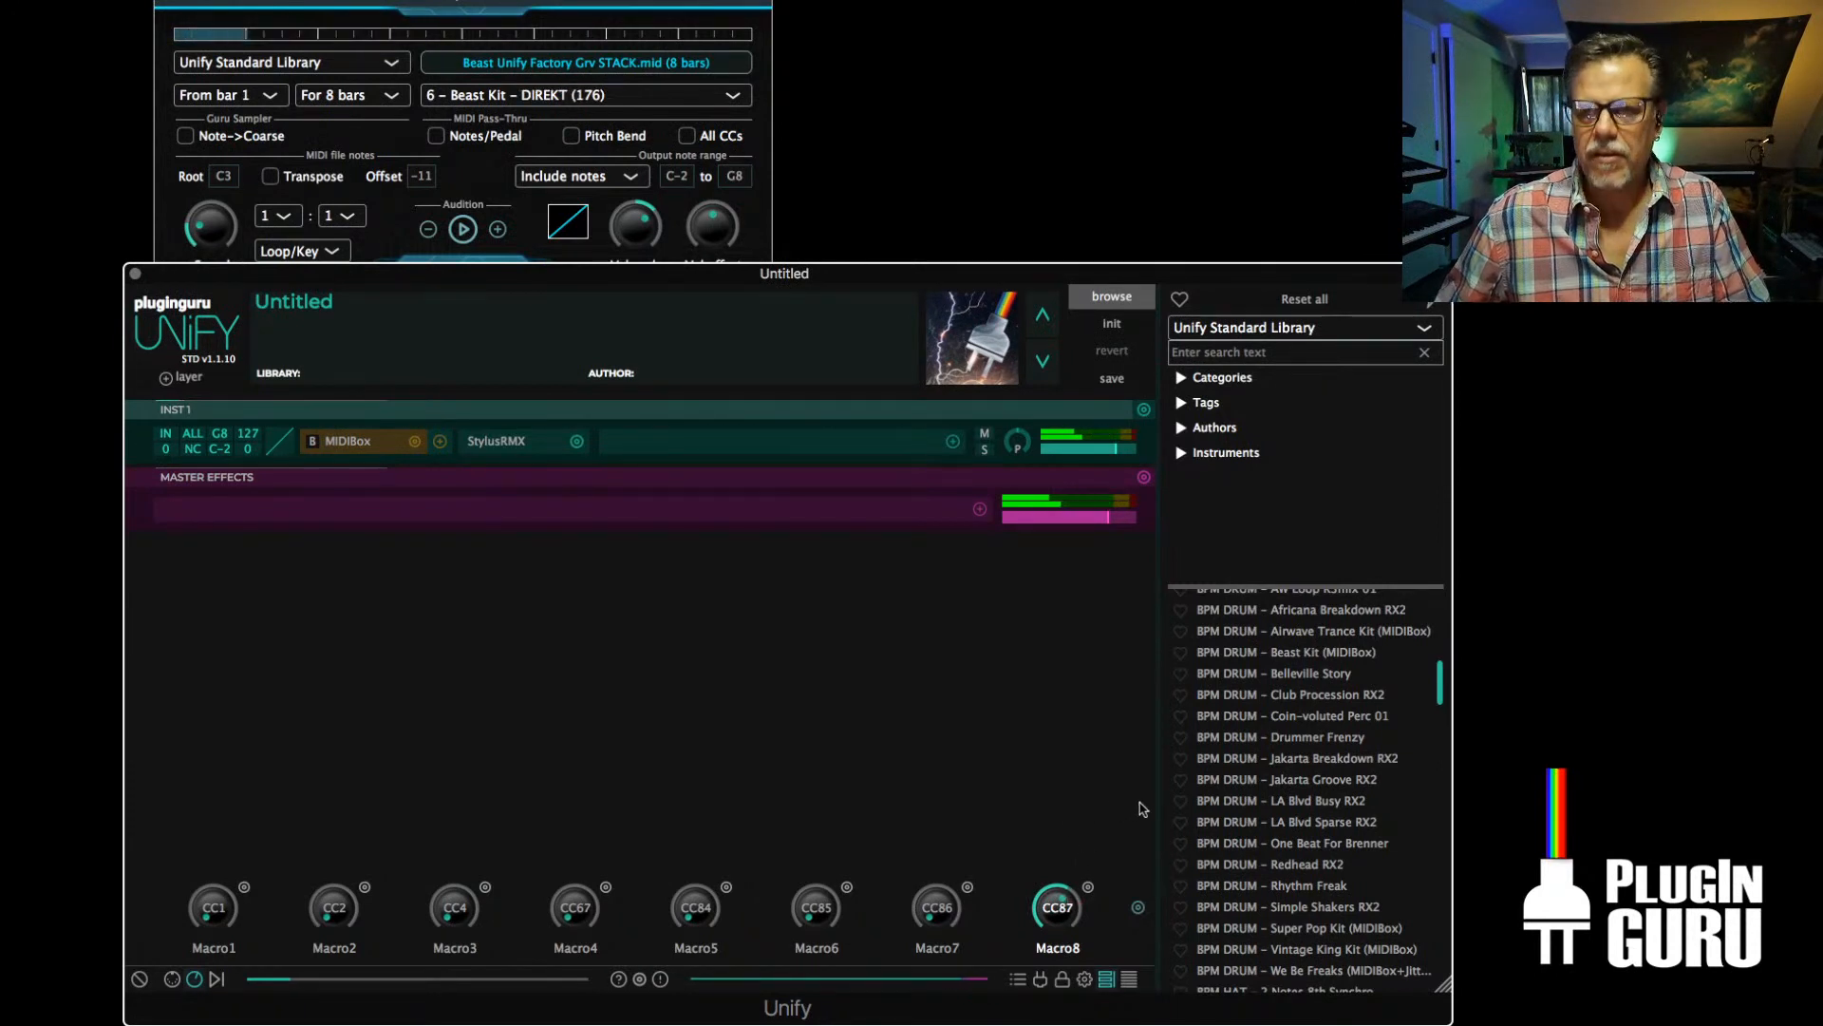
pyautogui.moveTo(1068, 914)
pyautogui.mouseDown()
pyautogui.moveTo(1070, 897)
pyautogui.moveTo(1067, 940)
pyautogui.mouseUp()
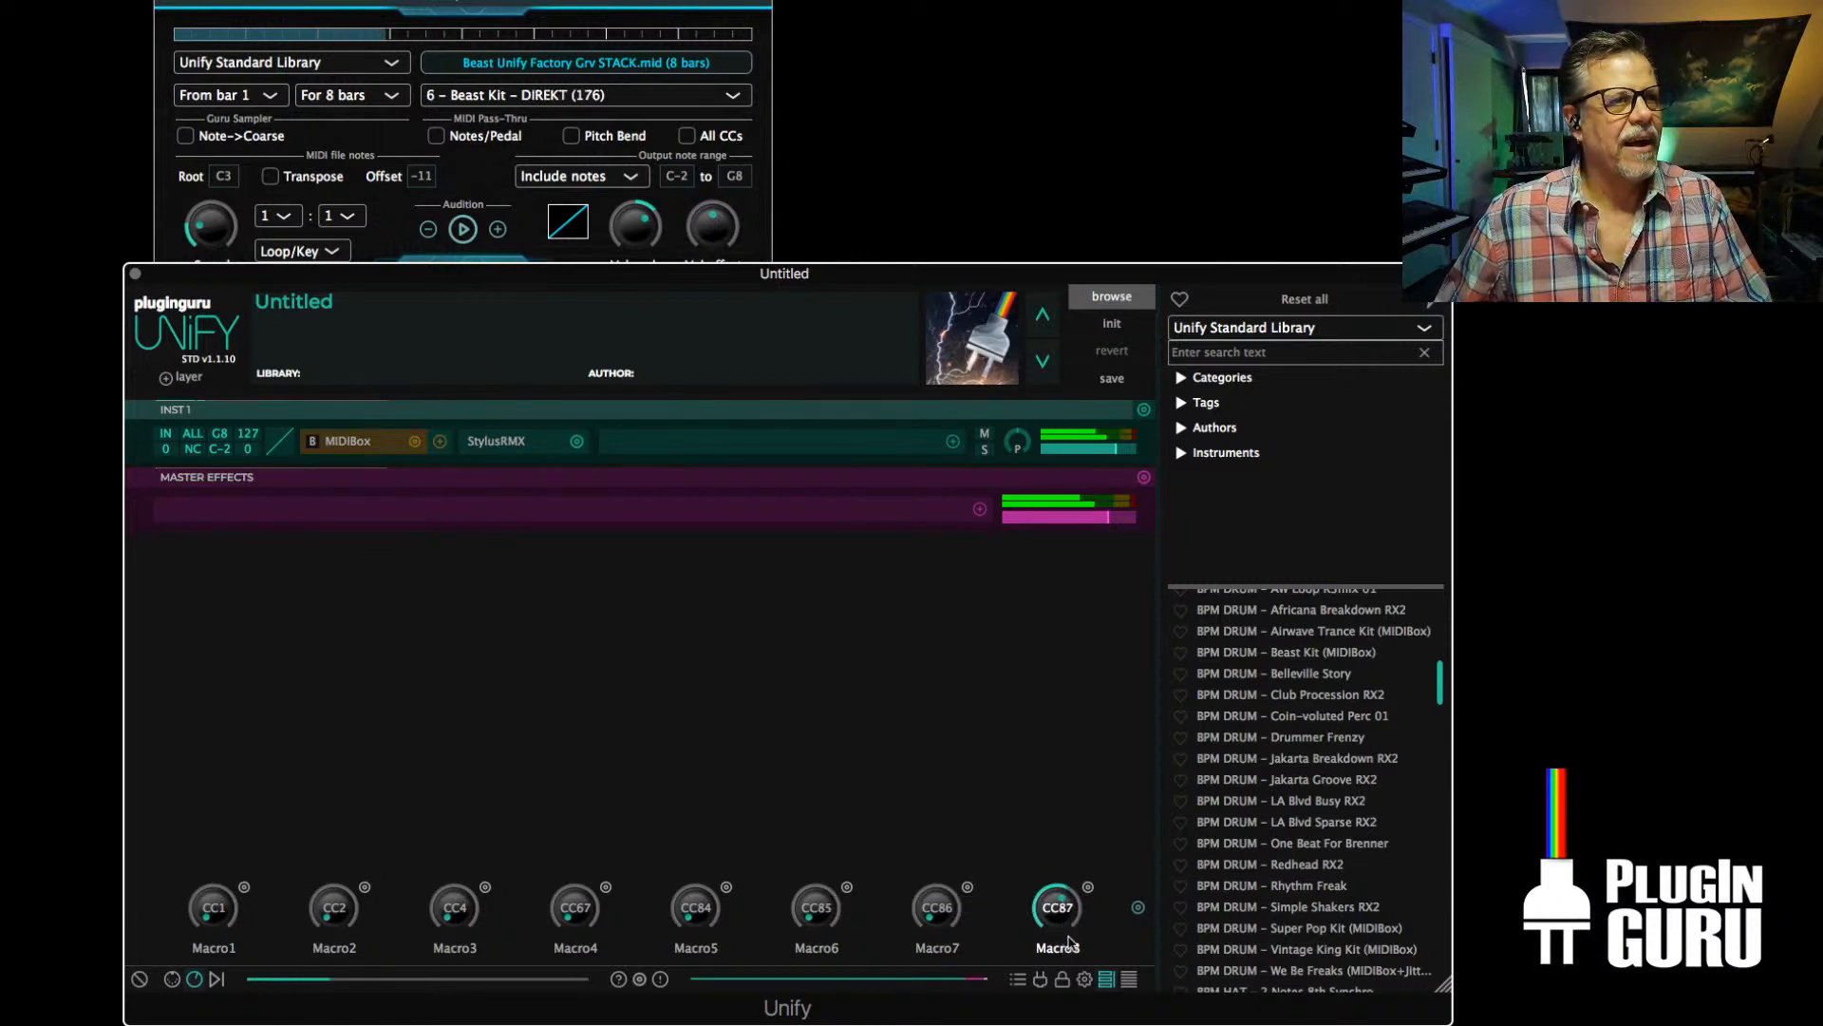
pyautogui.click(430, 180)
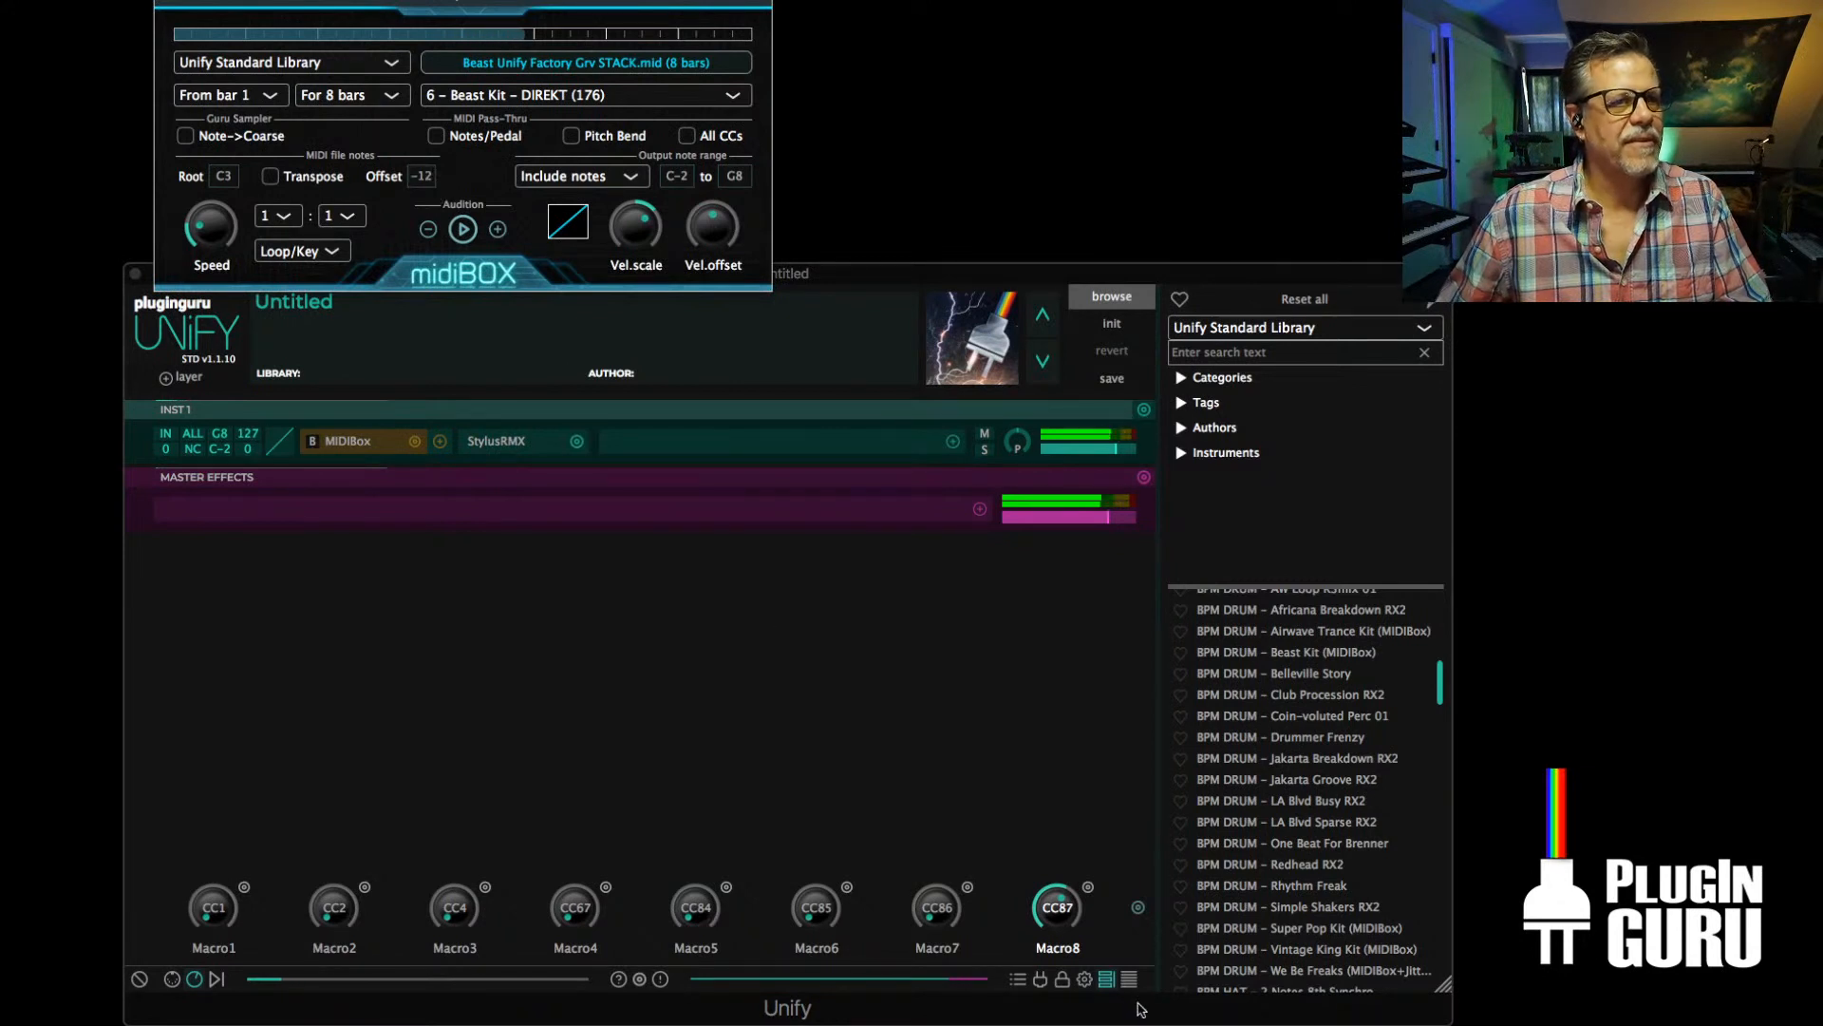
pyautogui.moveTo(1063, 912); pyautogui.dragTo(1063, 940)
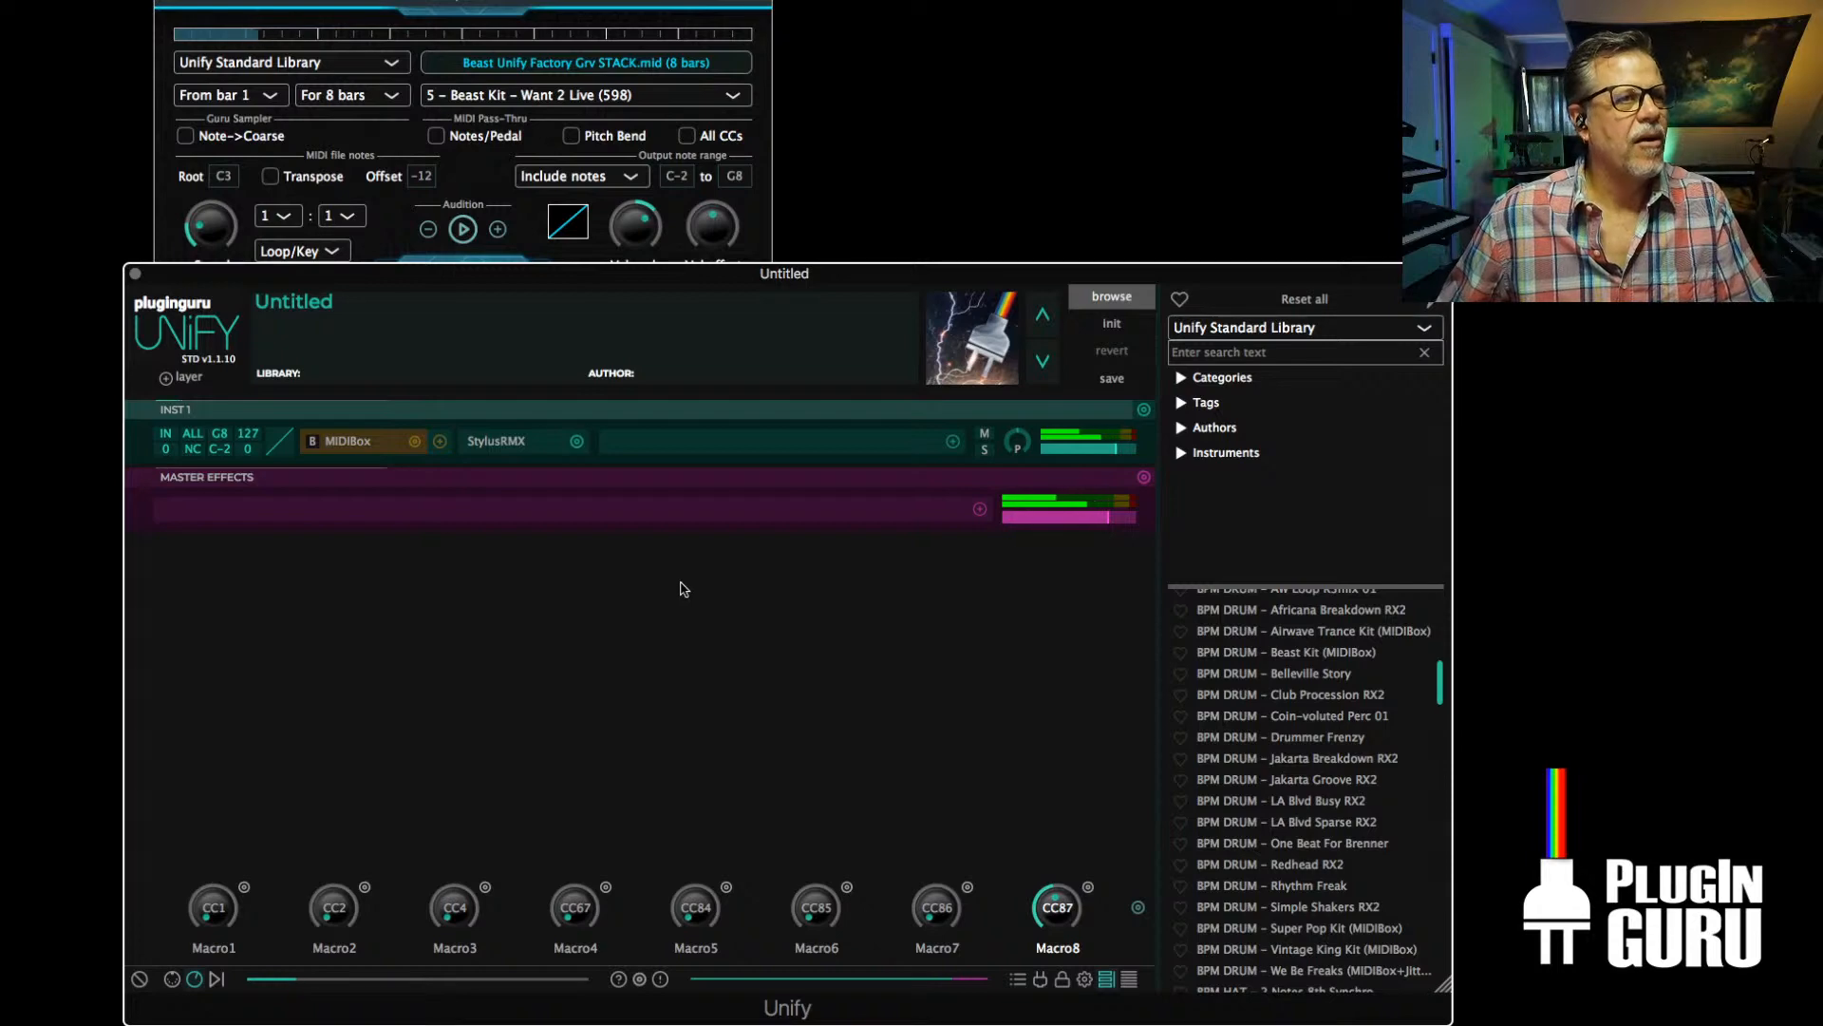
# Load the Piccolo Punch kit in Stylus RMX on INST 1, and close the Stylus RMX and MIDIBox windows
pyautogui.click(499, 442)
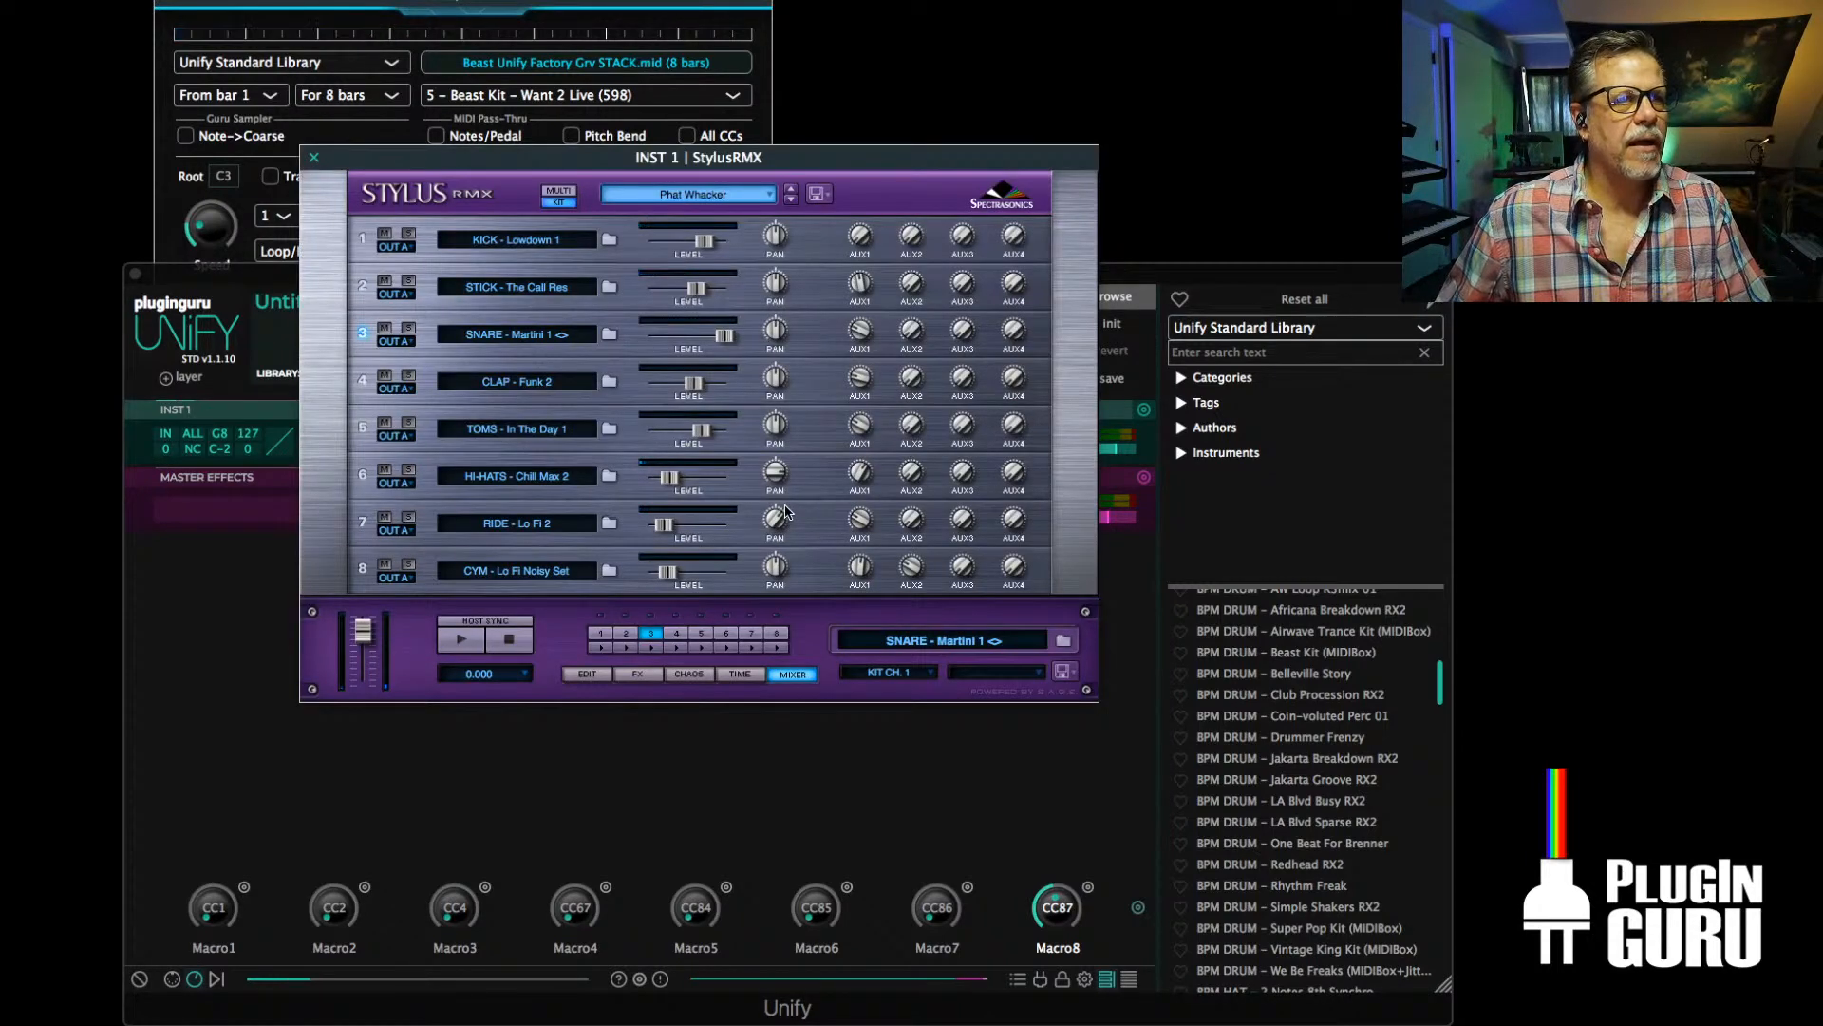
pyautogui.click(790, 201)
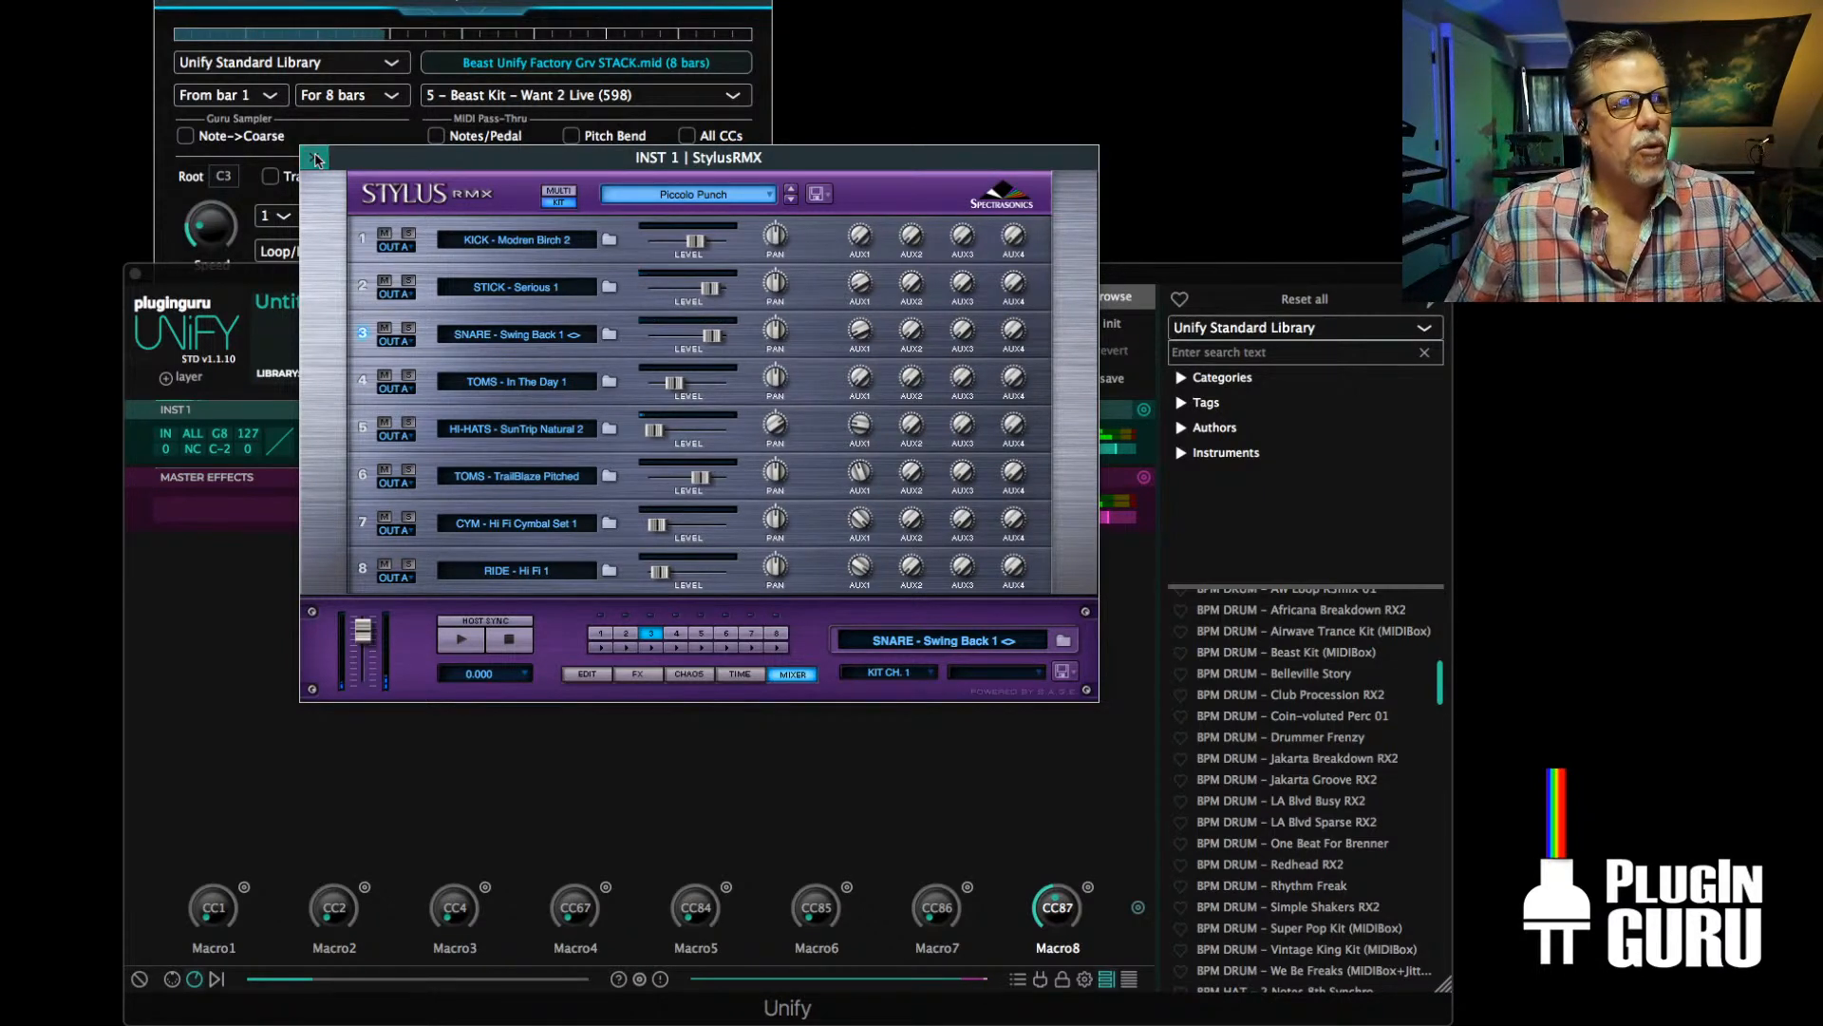
pyautogui.click(314, 158)
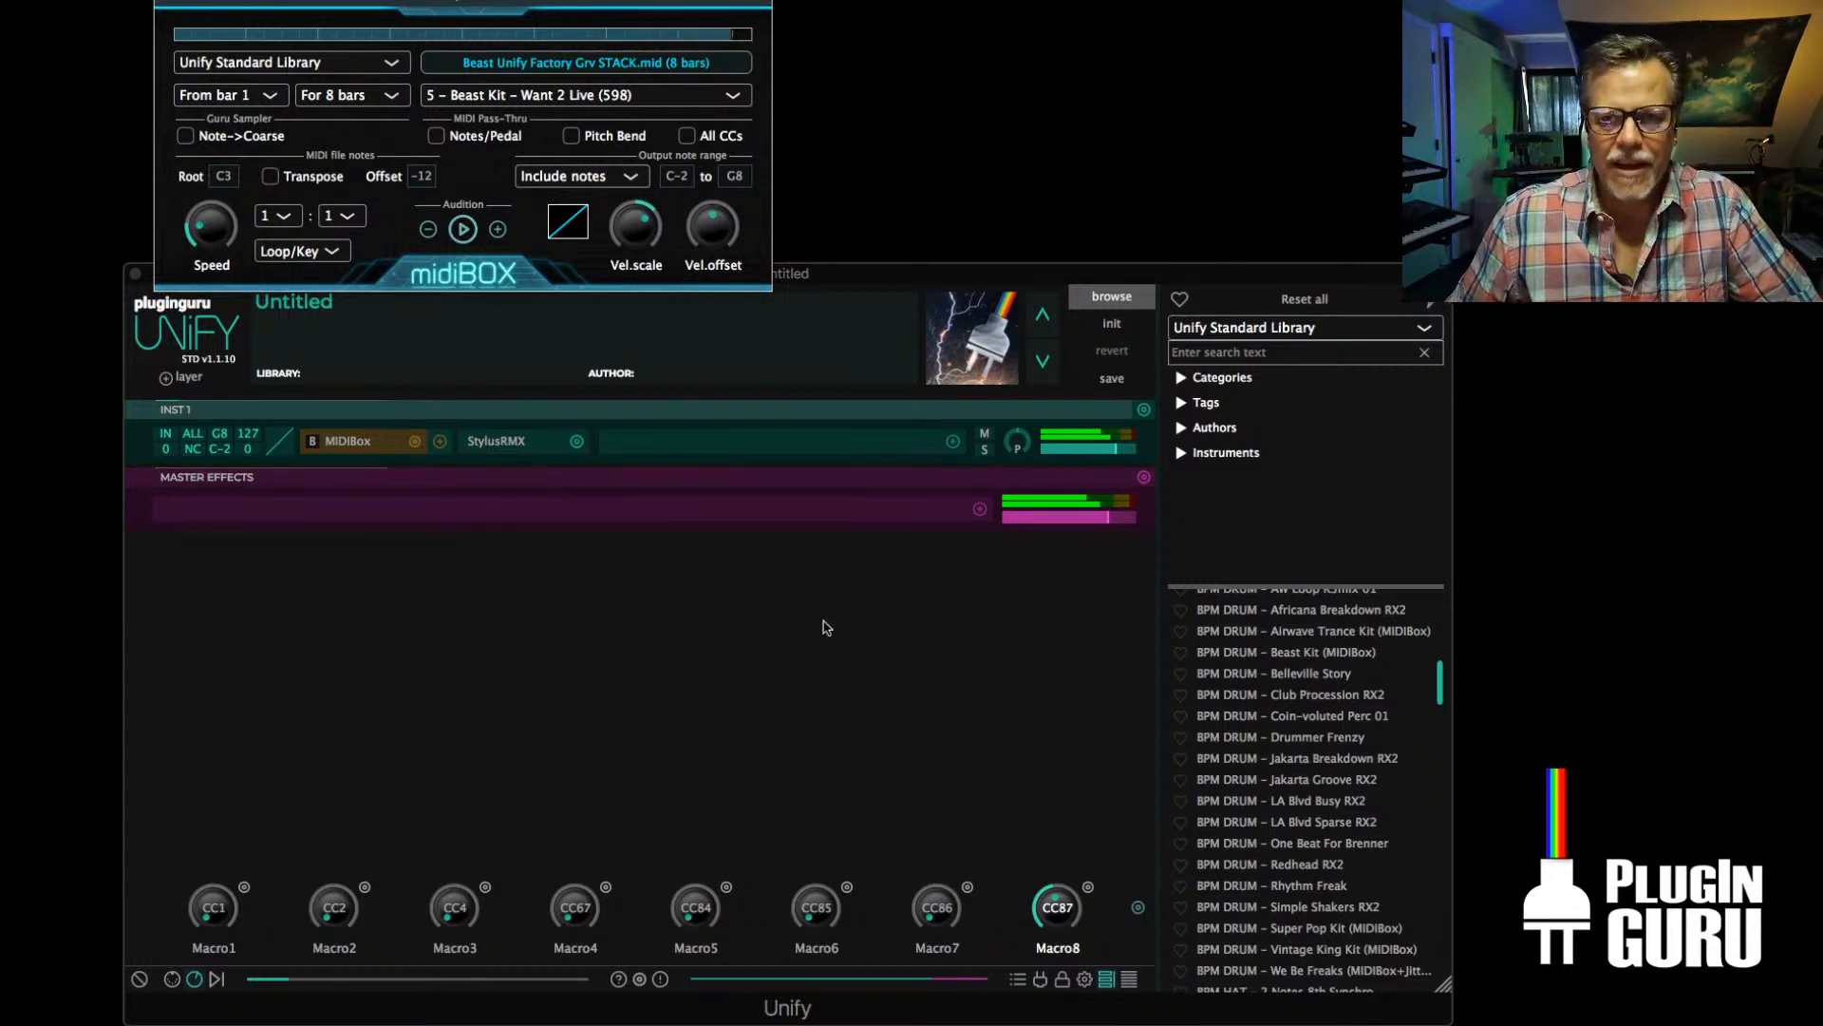
pyautogui.click(168, 2)
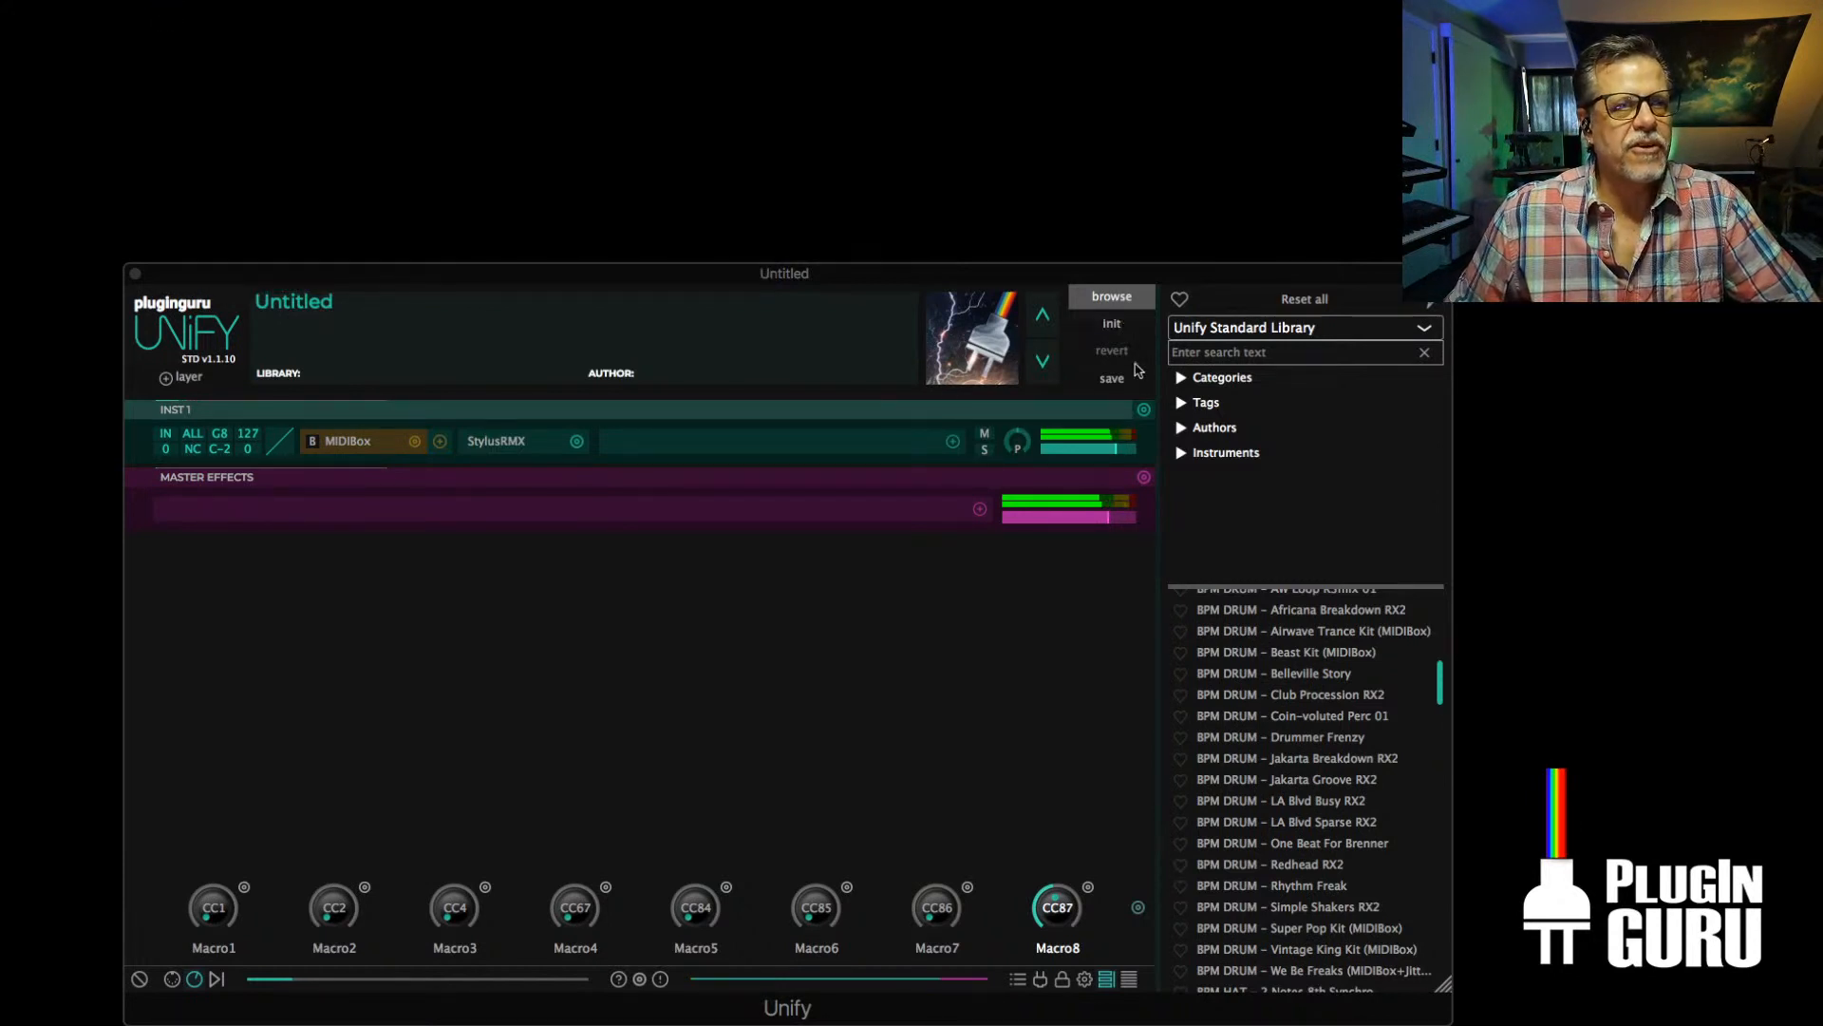
# Add the Kick Grv 1 instrument layer from the BPM DRUM - 1 Instrument Elements folder of PlugInGuru CloudCity V1
pyautogui.click(201, 378)
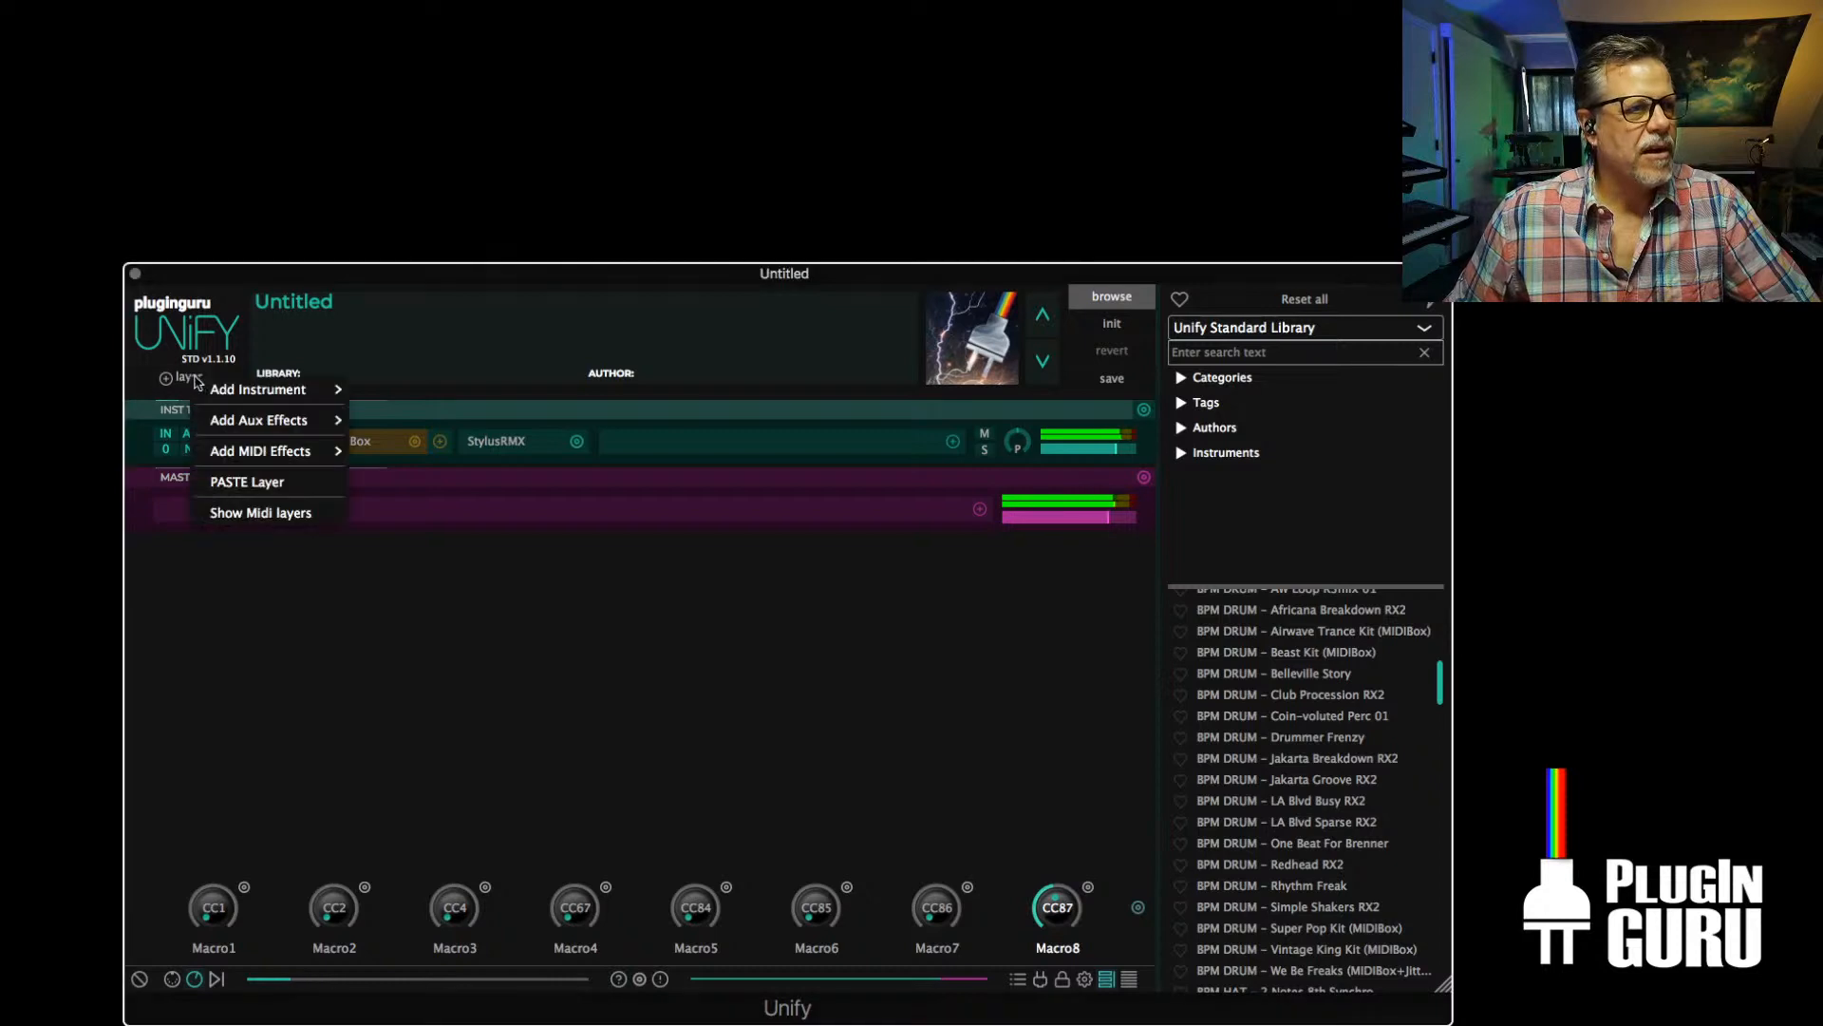
pyautogui.moveTo(252, 386)
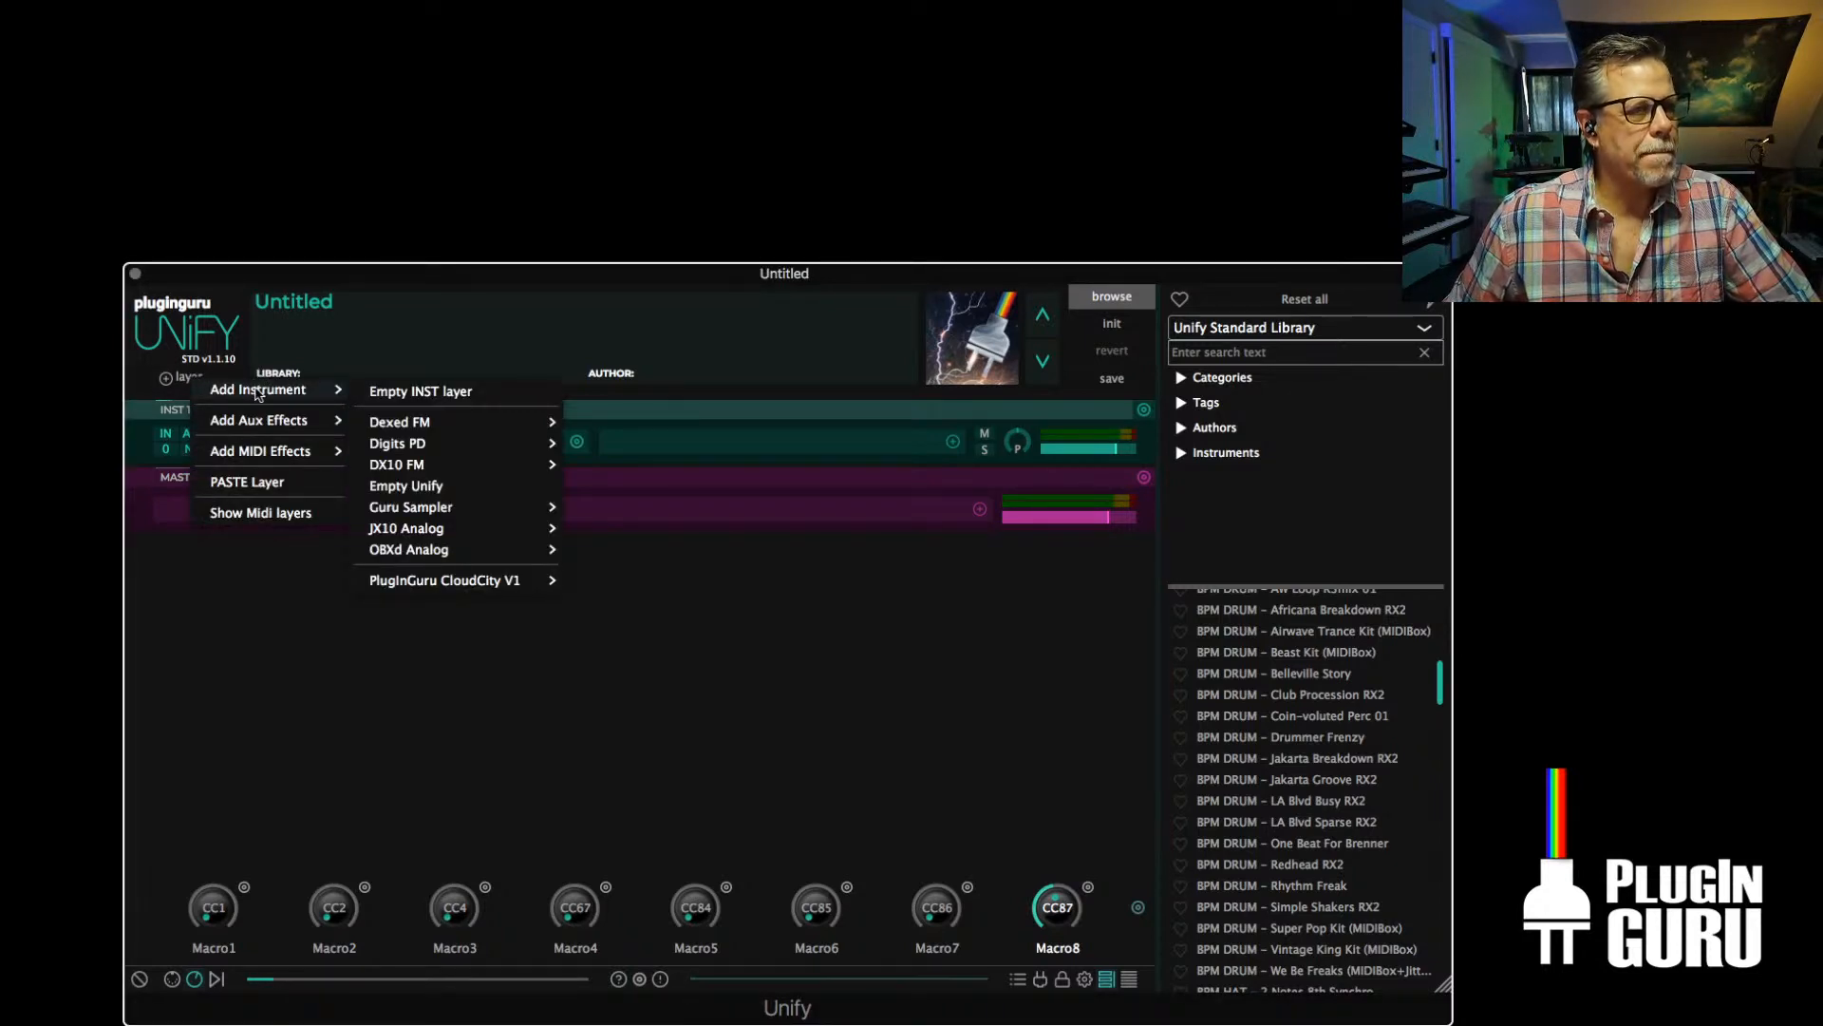
pyautogui.moveTo(465, 579)
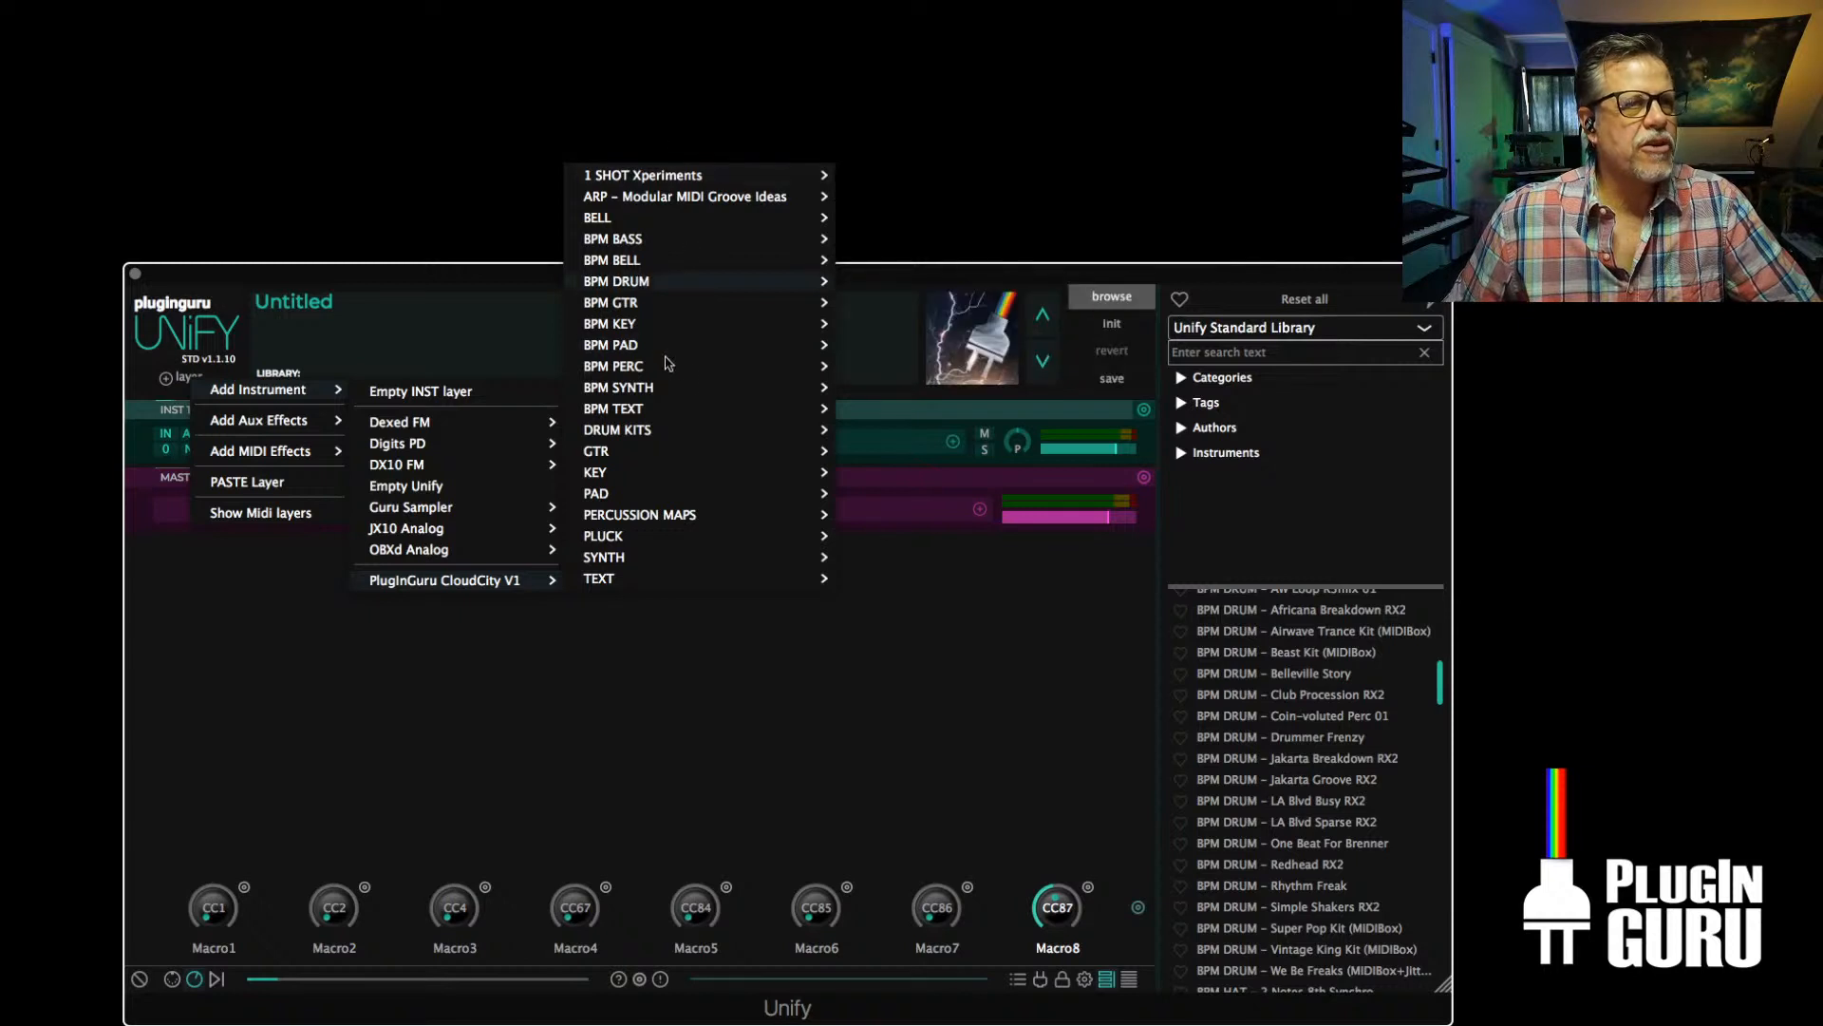
pyautogui.moveTo(648, 284)
pyautogui.moveTo(956, 290)
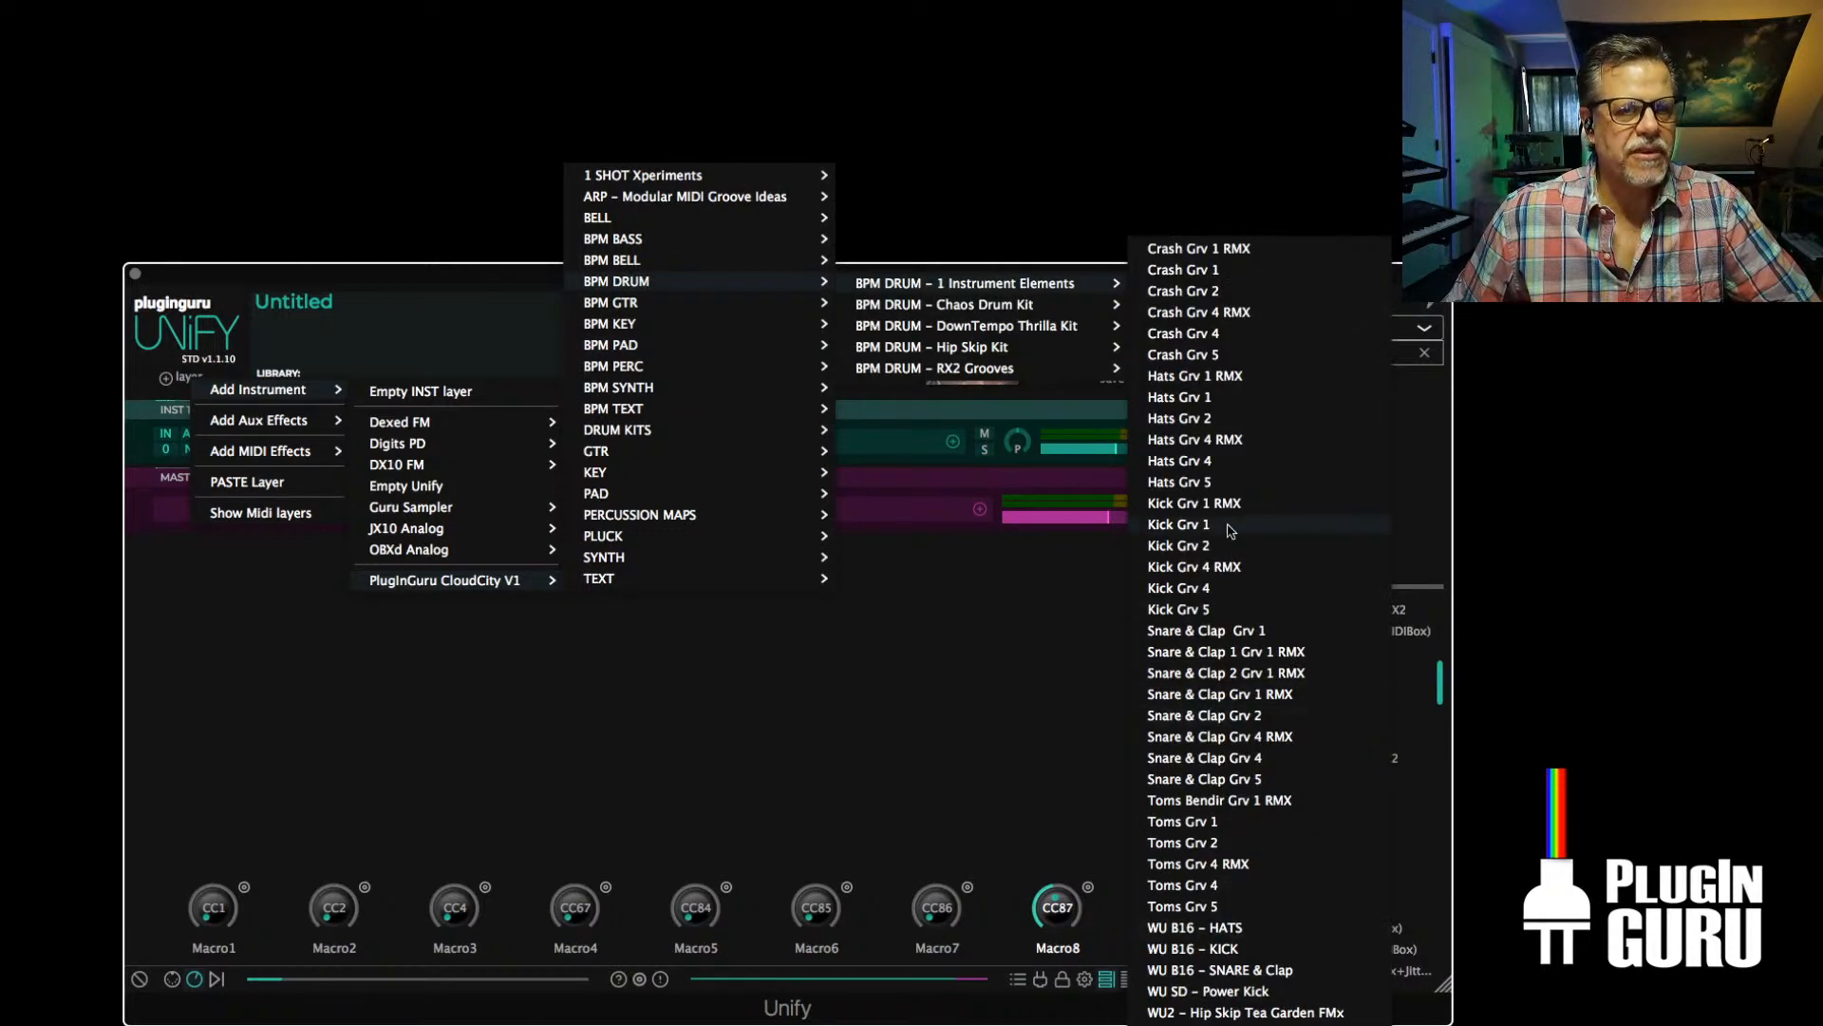
pyautogui.click(1182, 525)
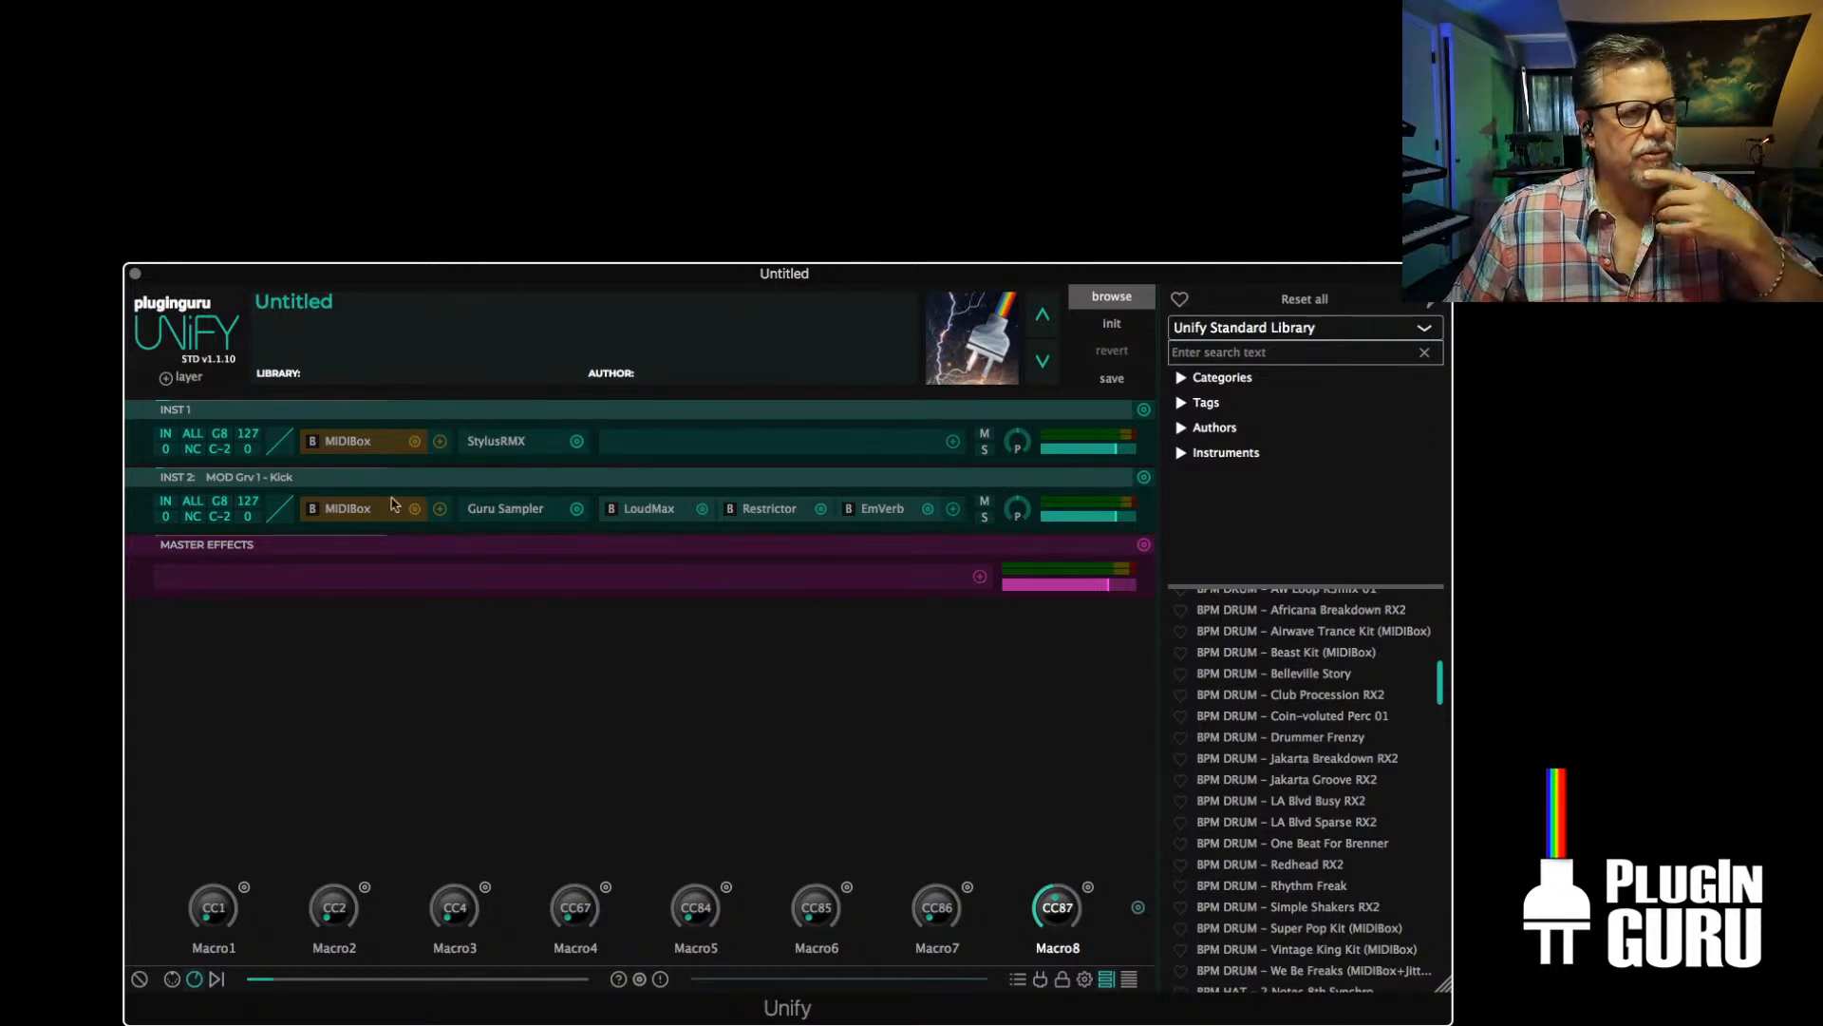
# Add the BPM DRUM - The Balance Chair RX2 layer from CloudCity V1's RX2 Grooves folder
pyautogui.click(195, 379)
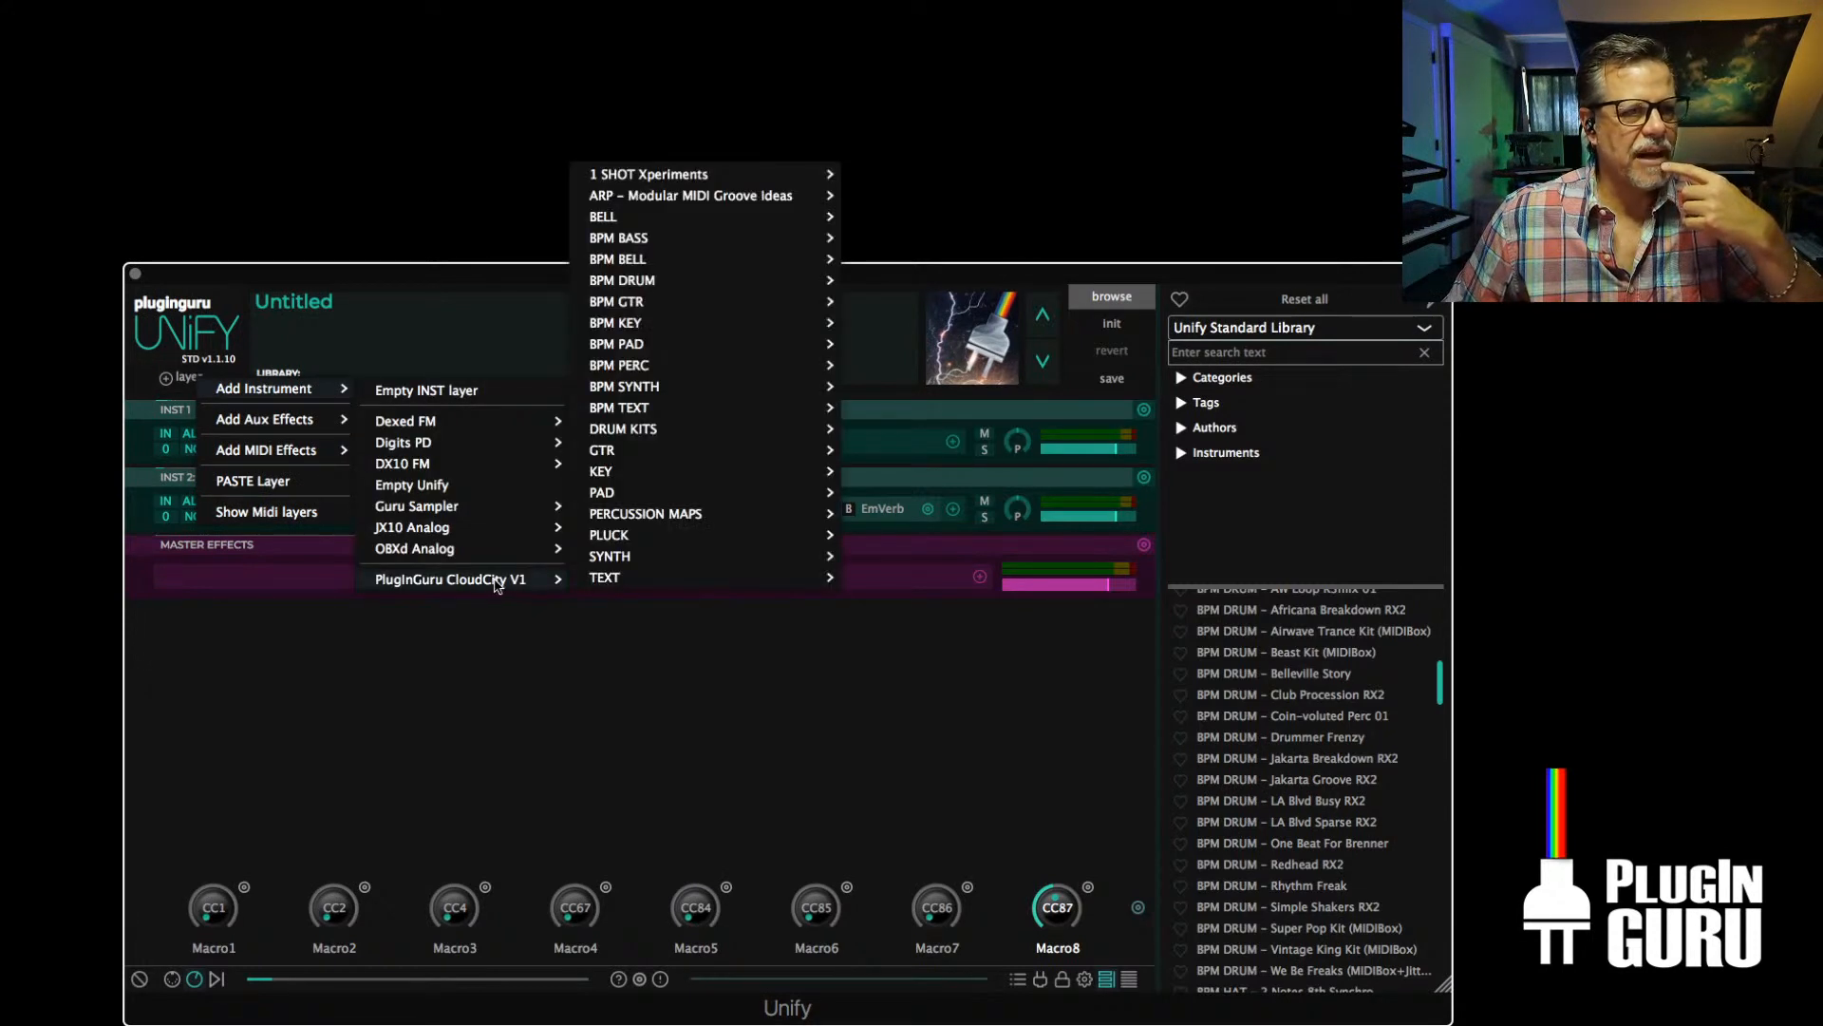
pyautogui.moveTo(639, 277)
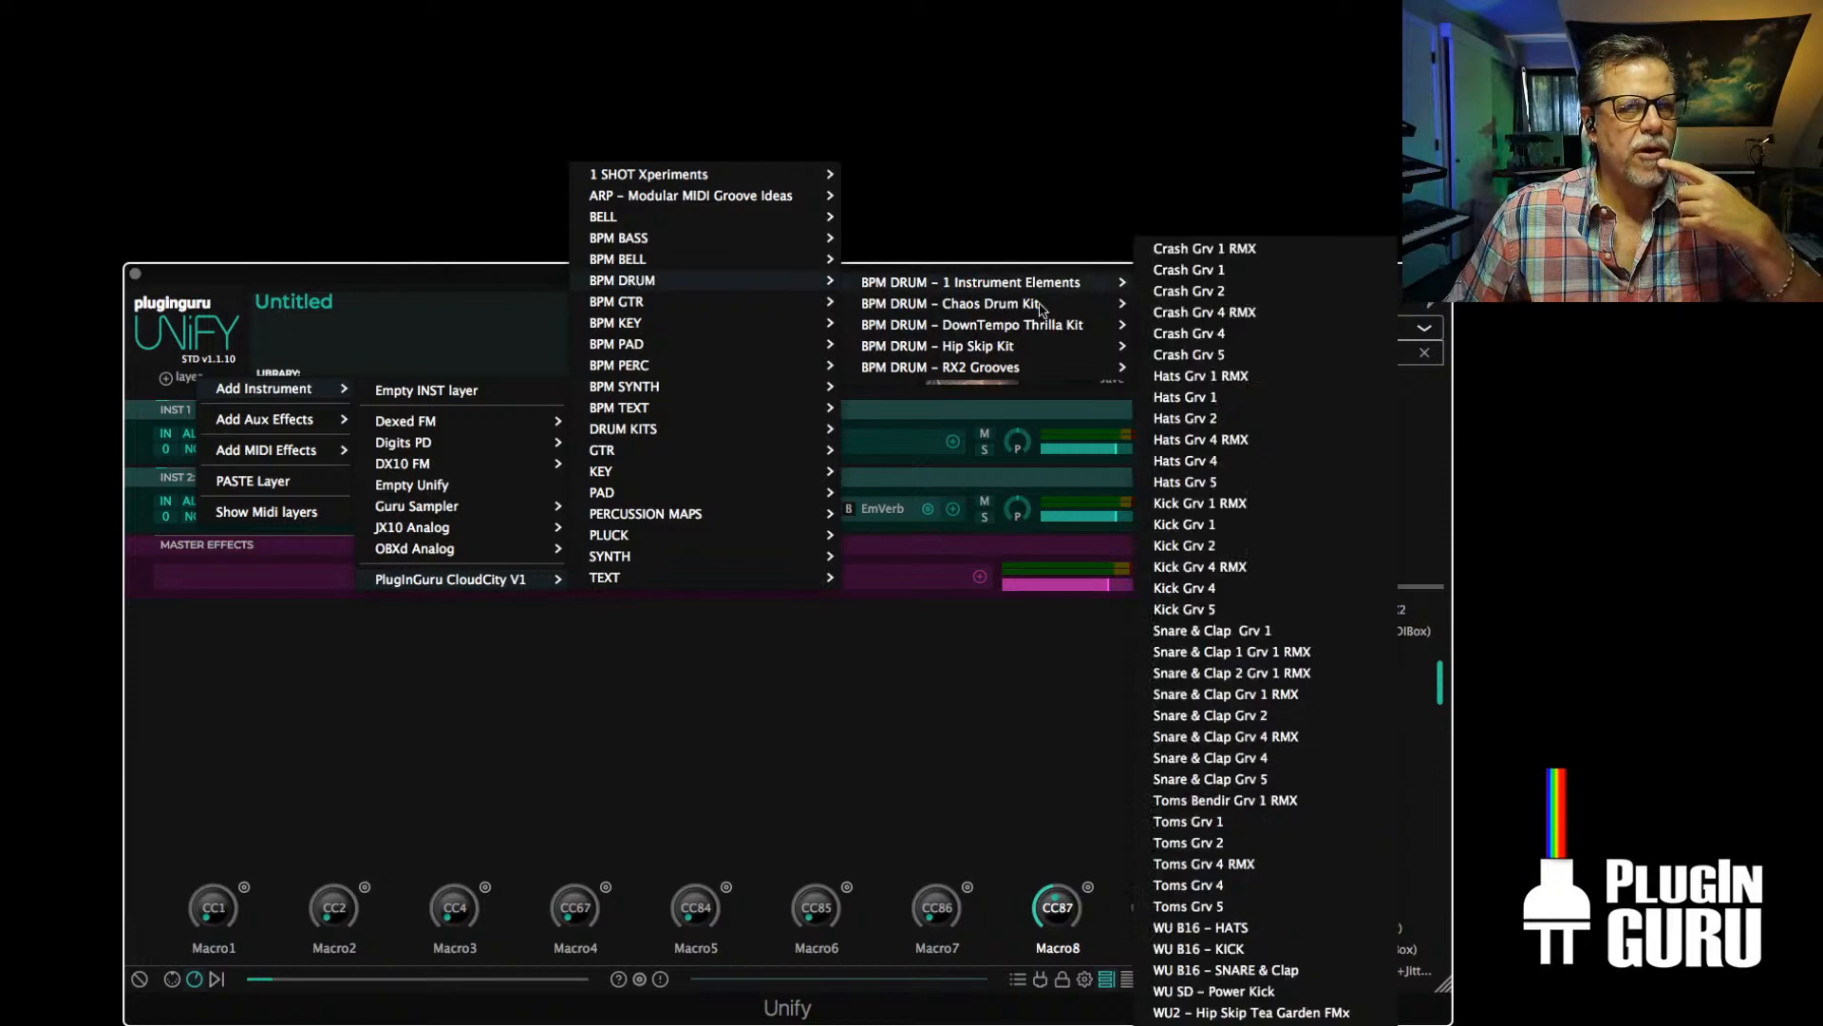
pyautogui.moveTo(974, 348)
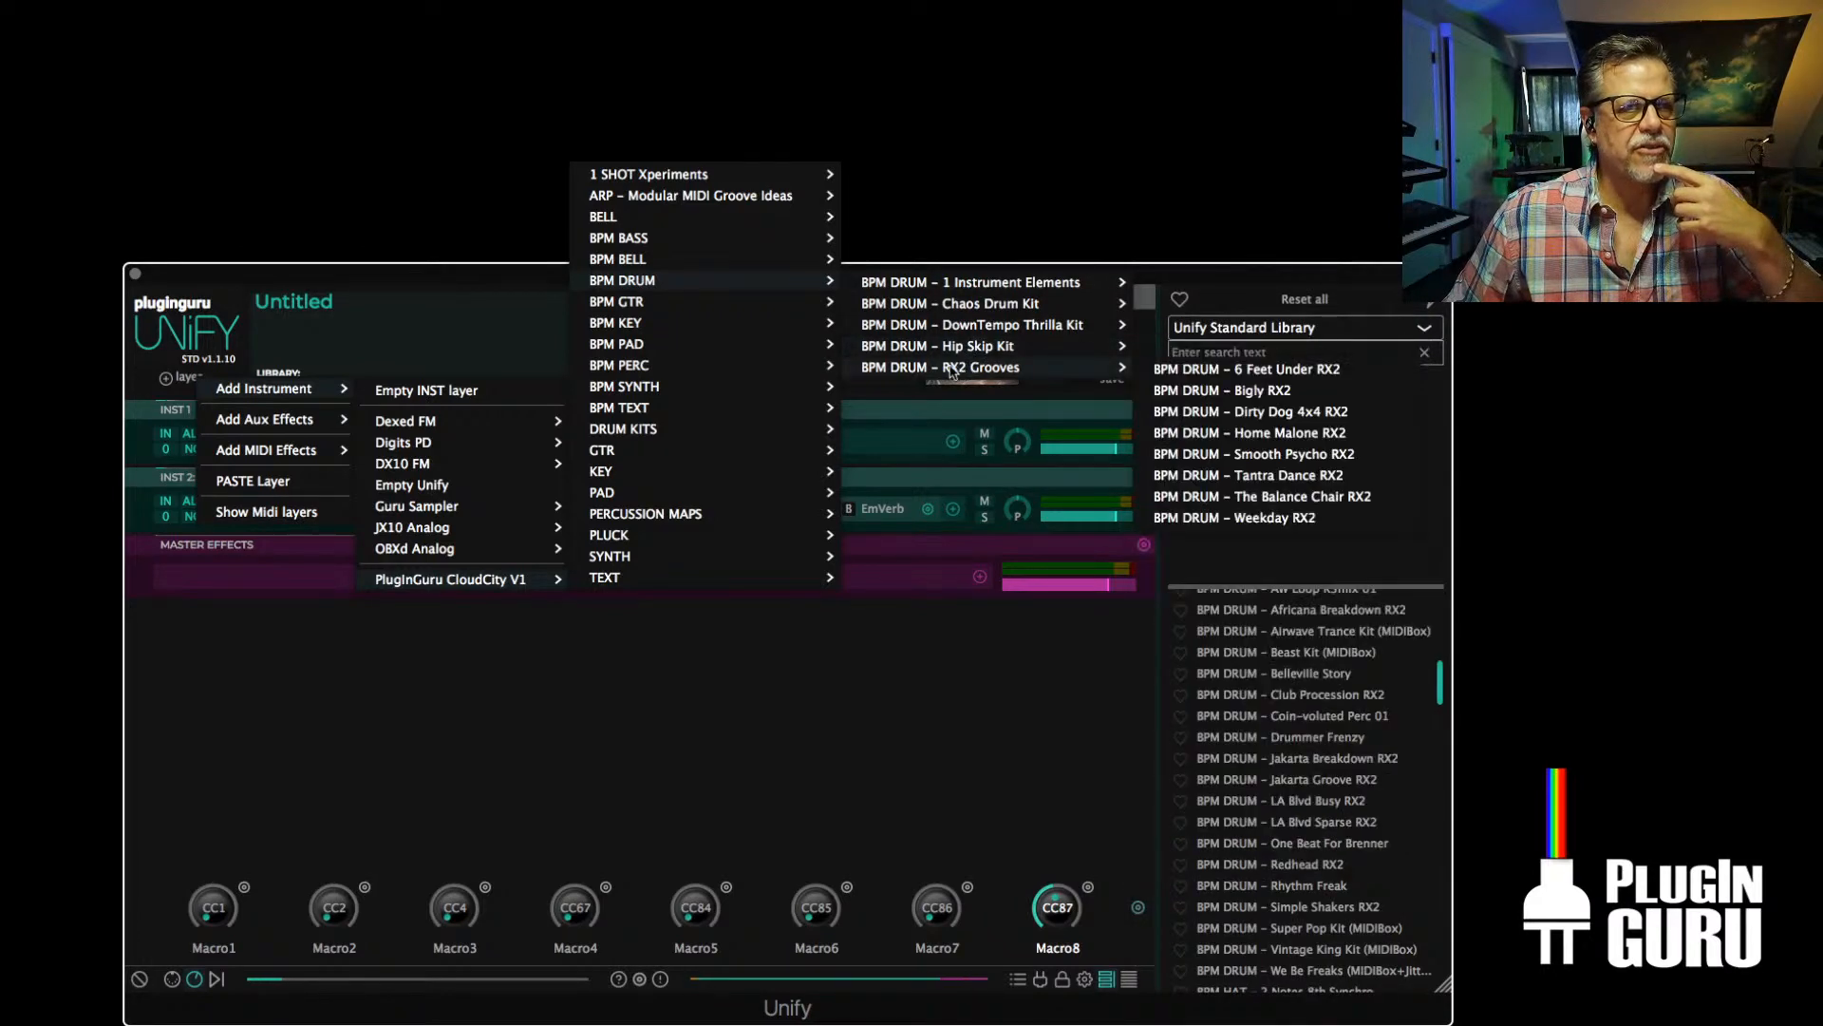
pyautogui.click(1274, 496)
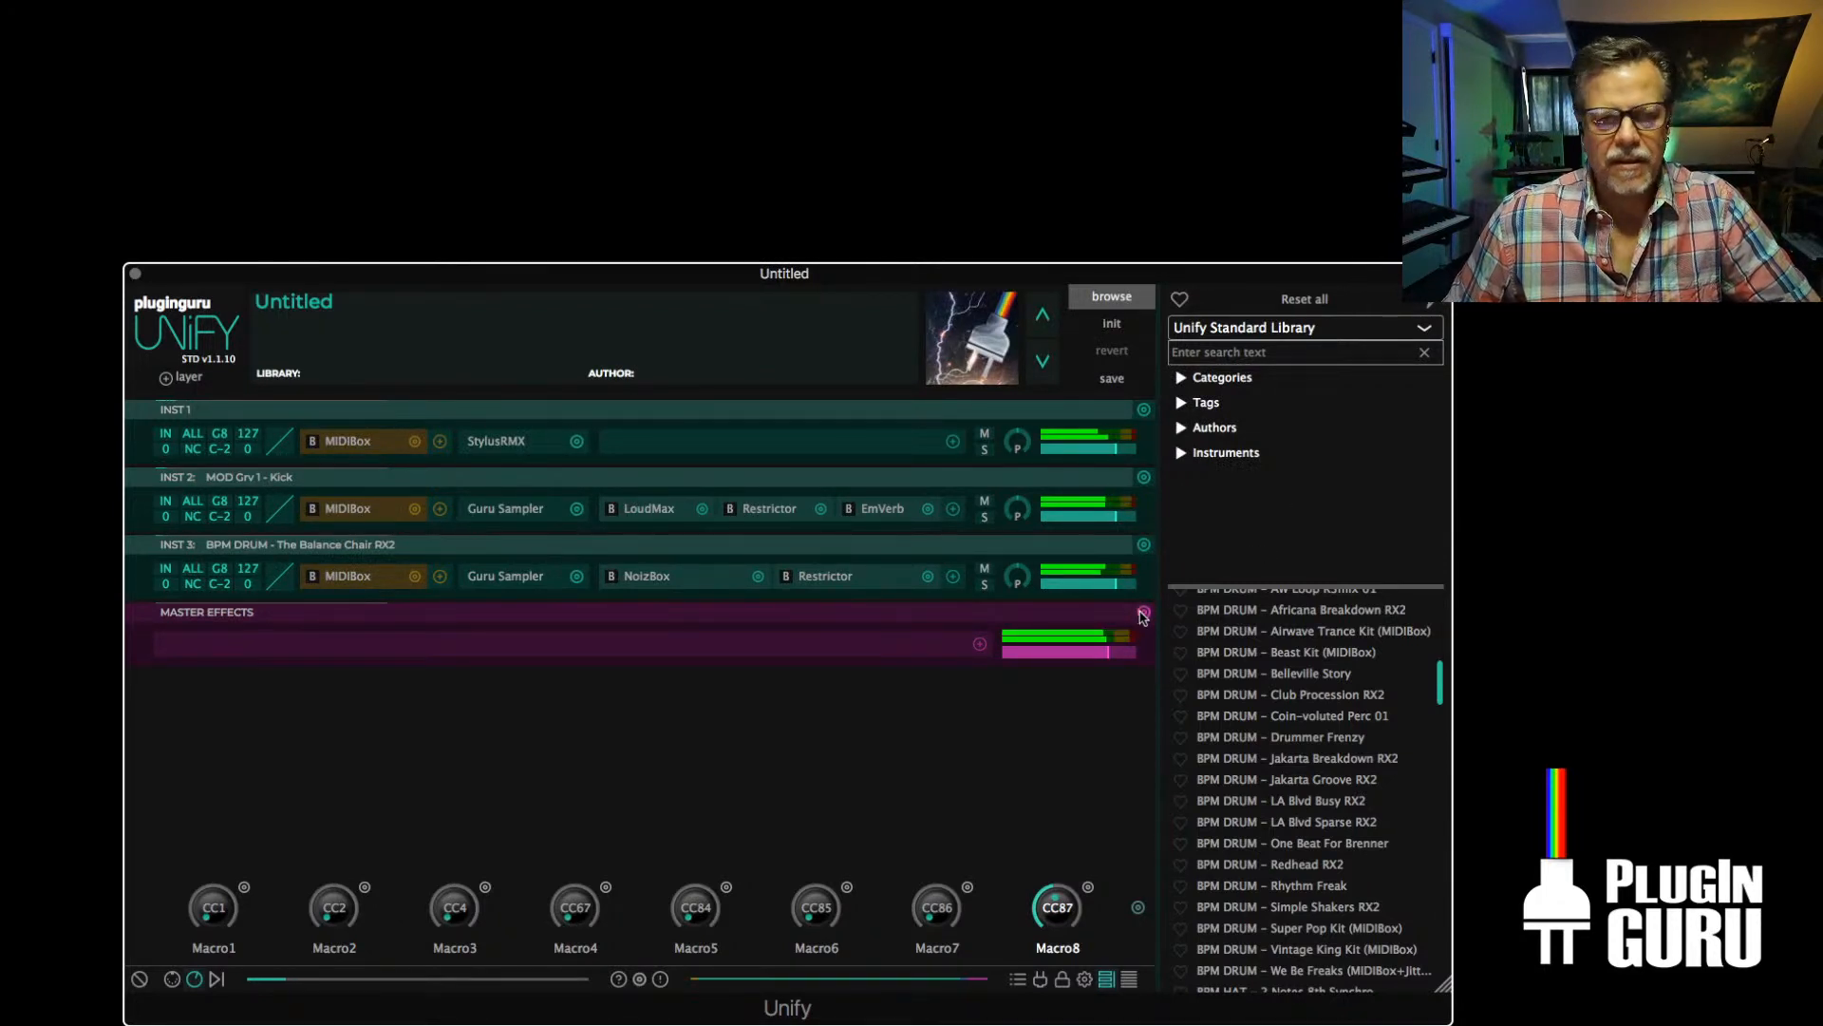
# Lower the Kick layer's level slightly, and delete both added CloudCity layers so only the Stylus RMX layer remains
pyautogui.moveTo(1118, 517); pyautogui.dragTo(1111, 517)
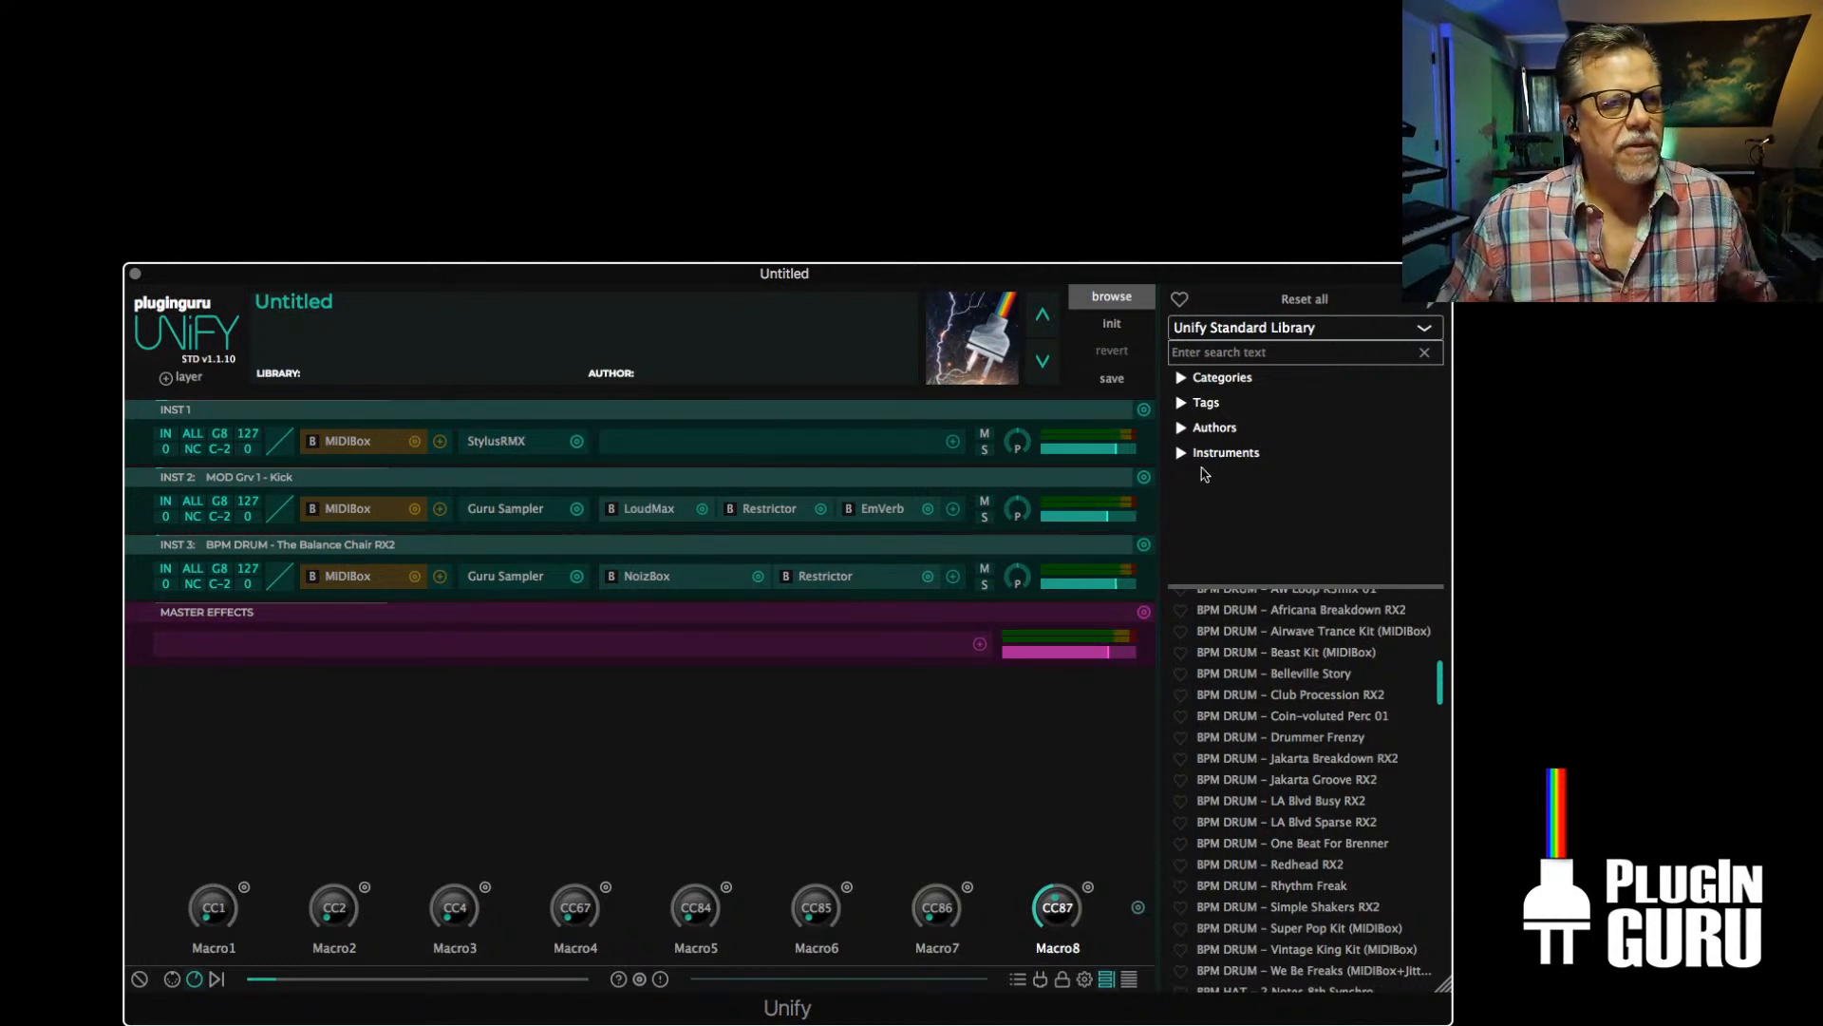
pyautogui.click(1144, 477)
pyautogui.click(1143, 477)
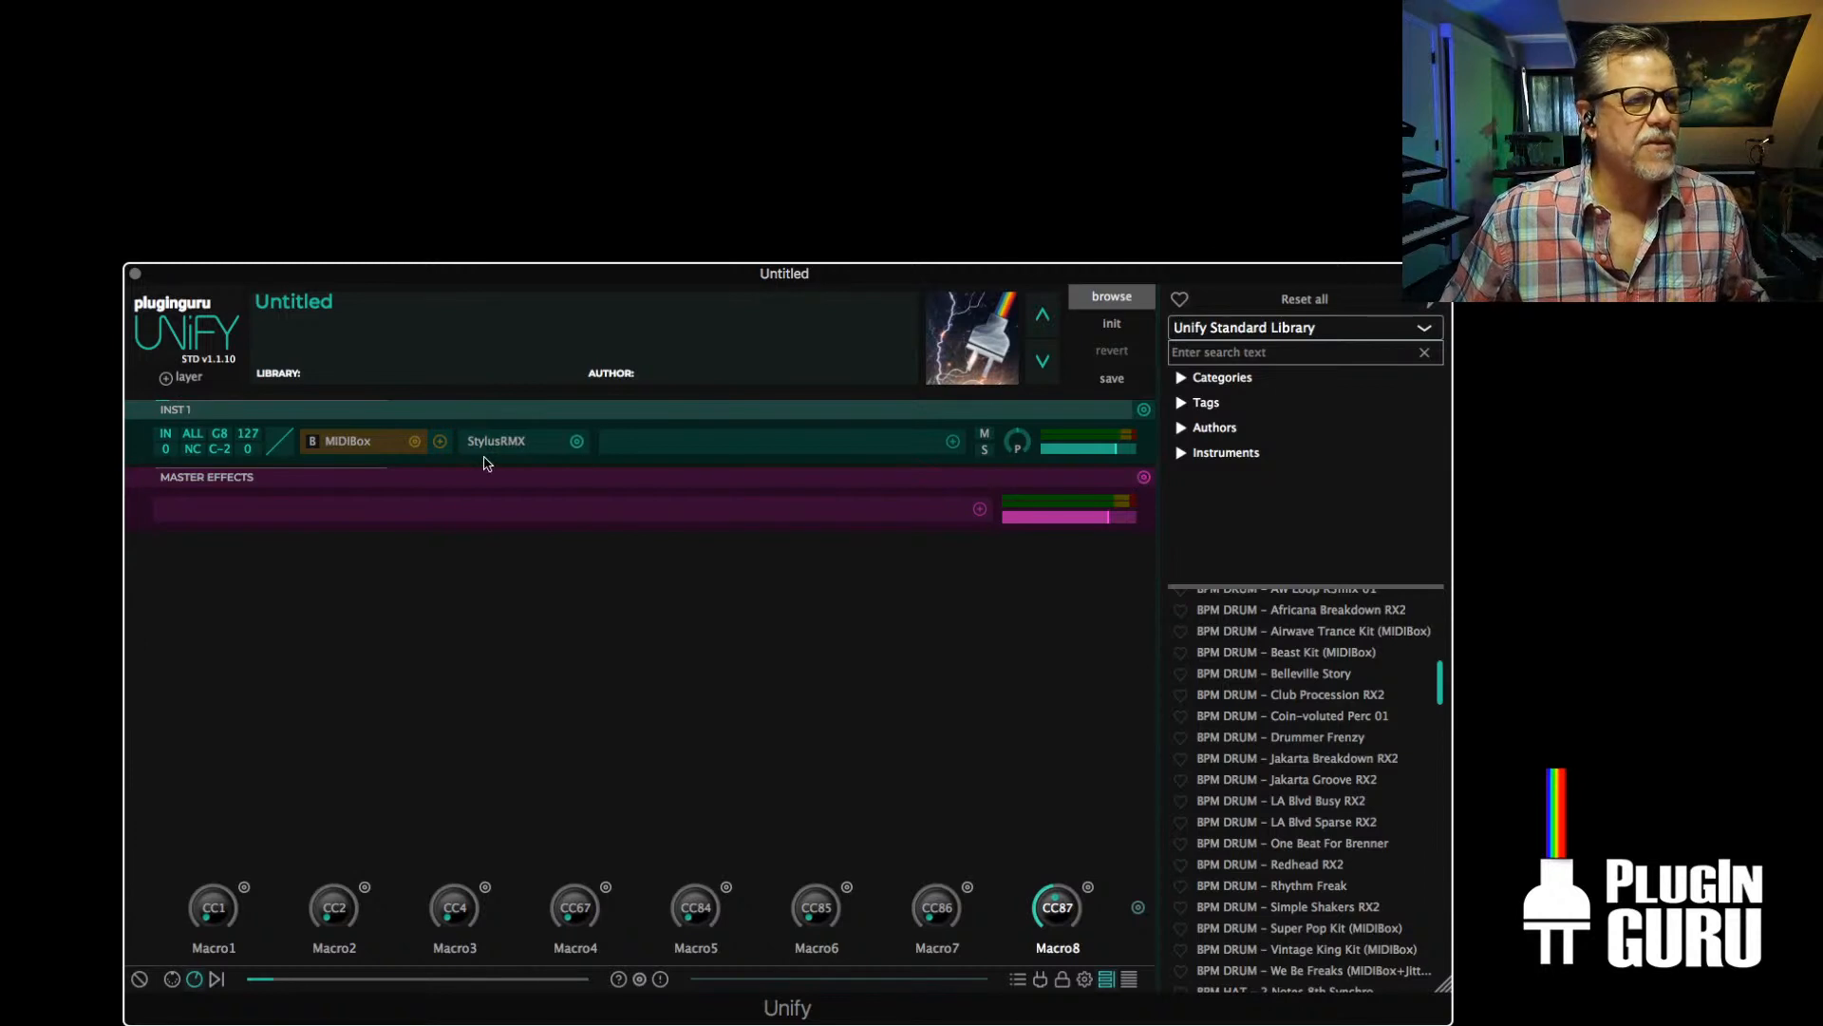
# Review the MIDIBox groove settings on INST 1 with its window moved over Unify, and close it
pyautogui.click(348, 442)
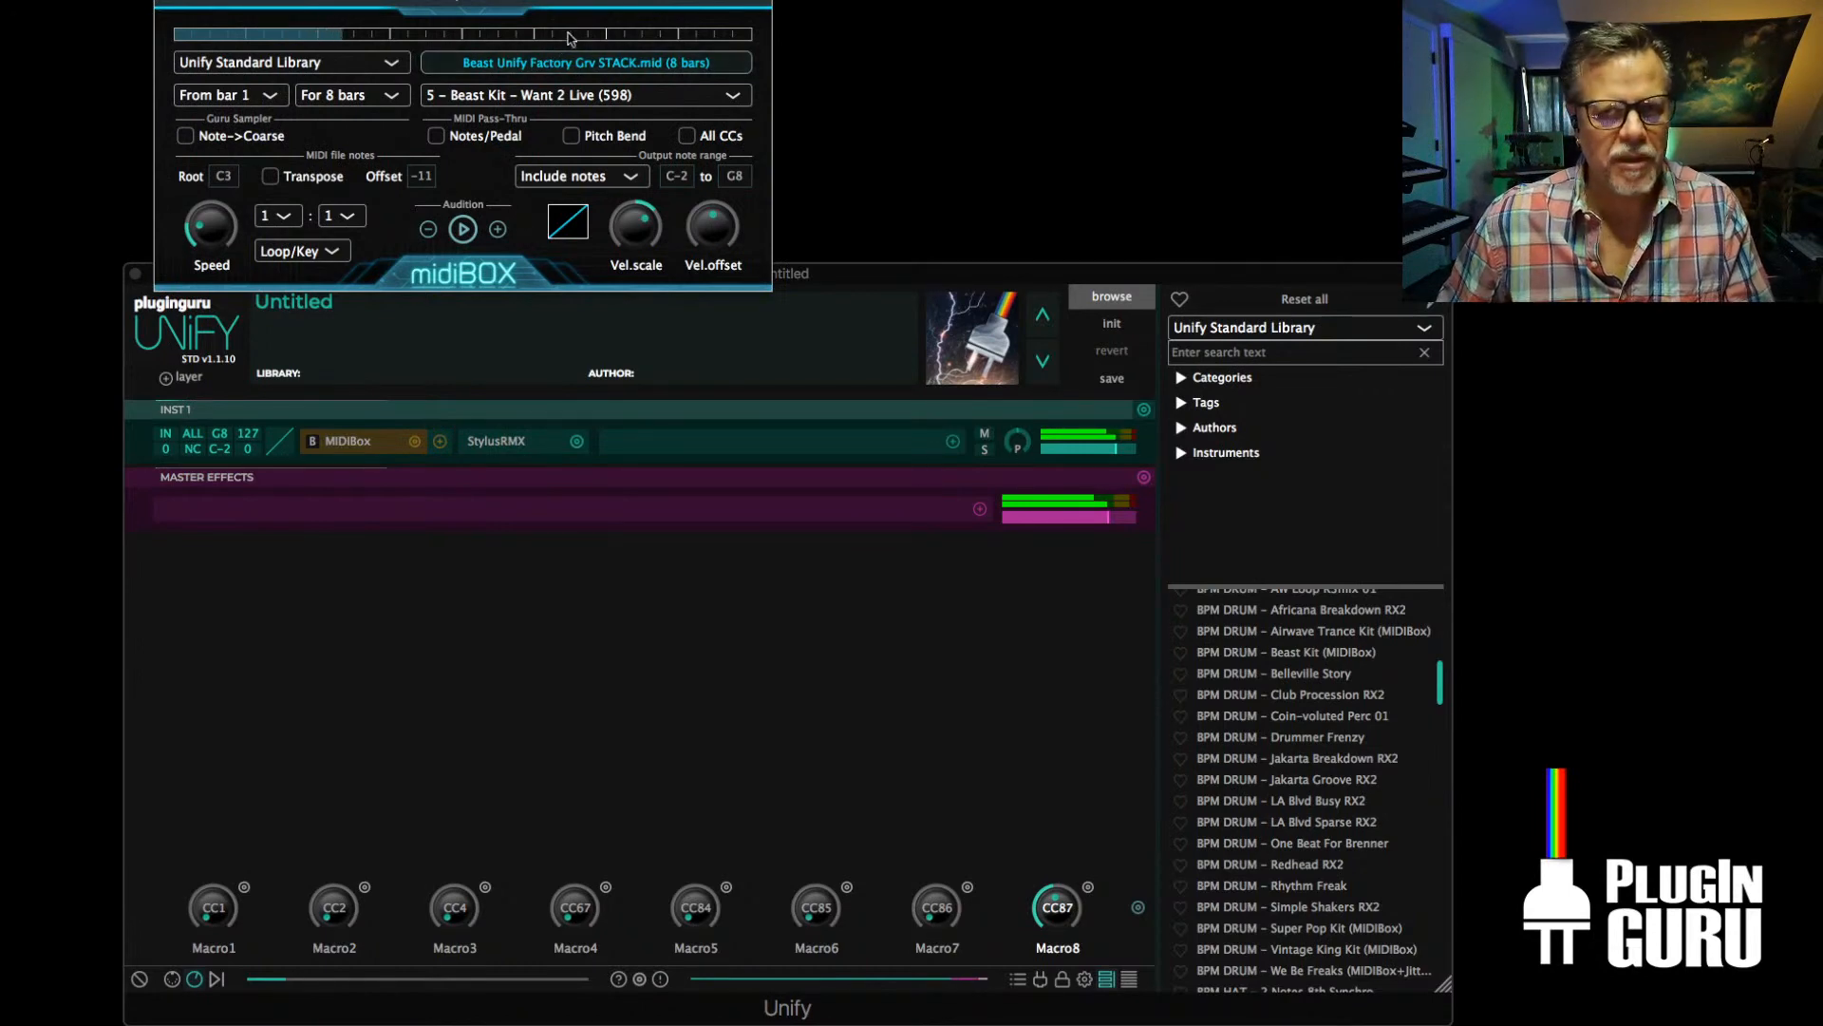
pyautogui.moveTo(568, 3); pyautogui.dragTo(587, 324)
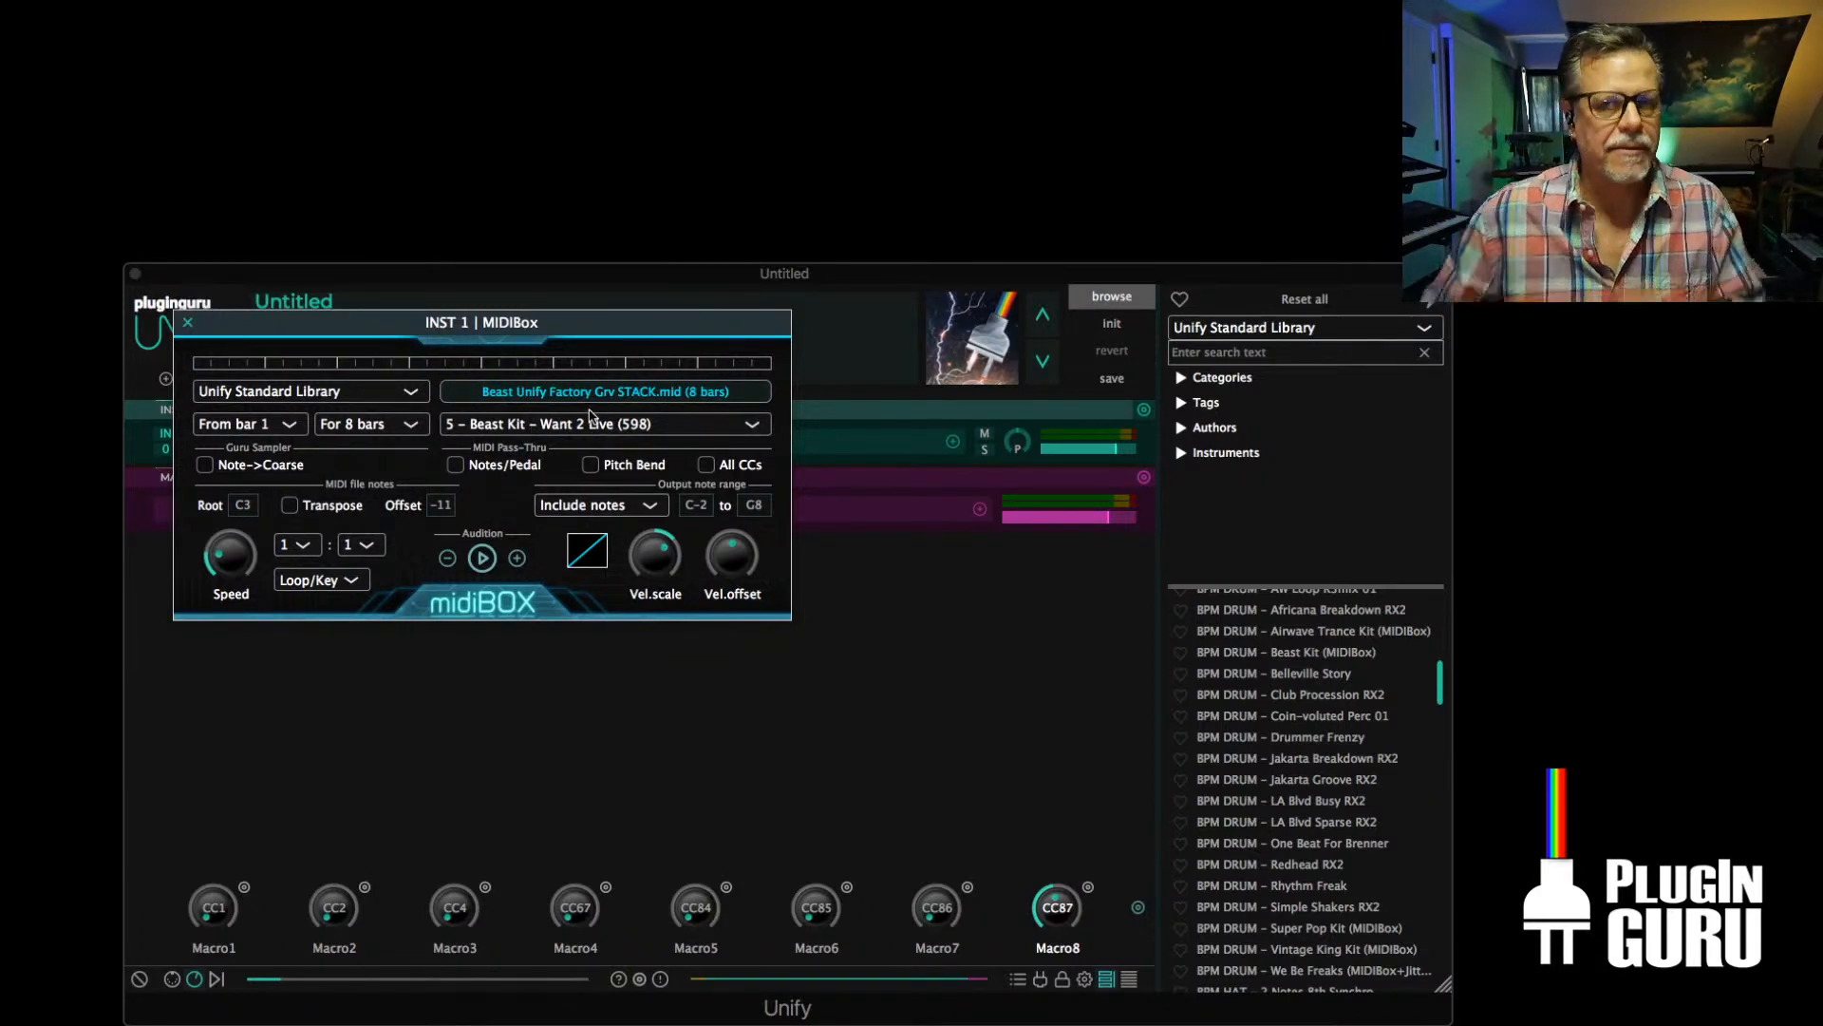
pyautogui.click(188, 324)
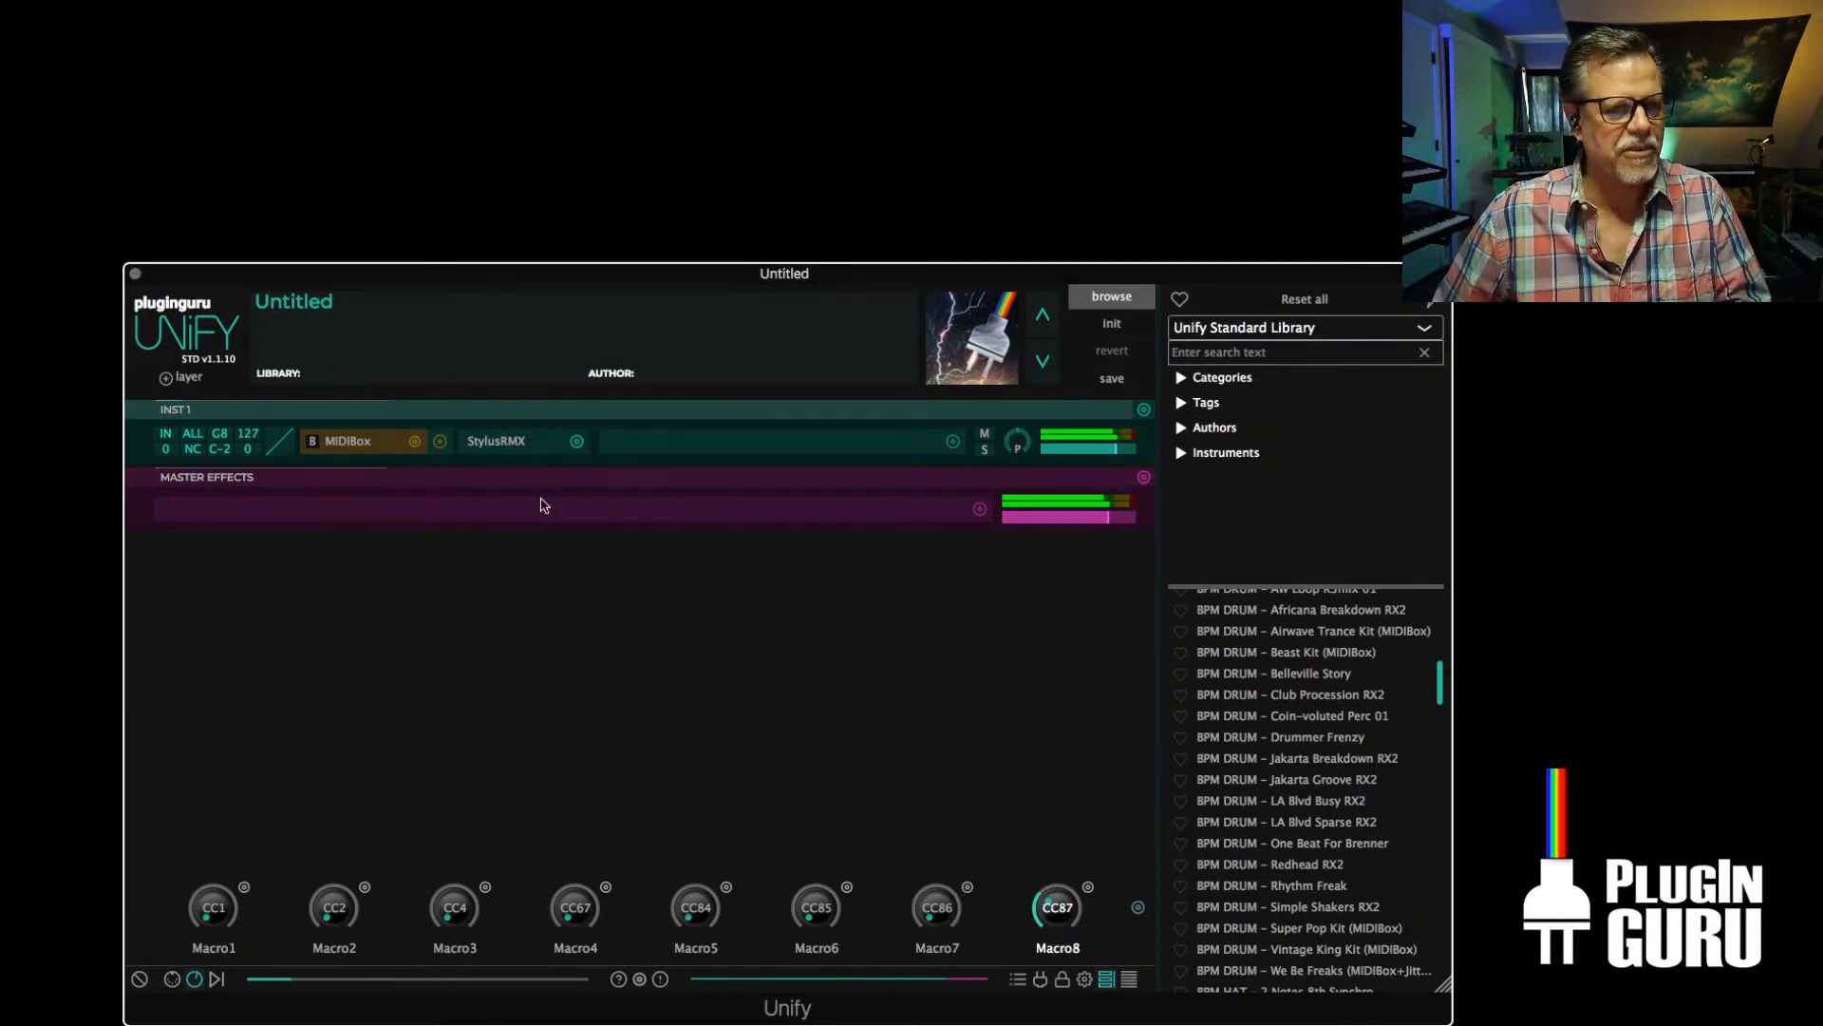
# Load the Pop Driver kit in Stylus RMX and raise the KICK - Sultrify 2 level to 2.50 dB
pyautogui.click(498, 442)
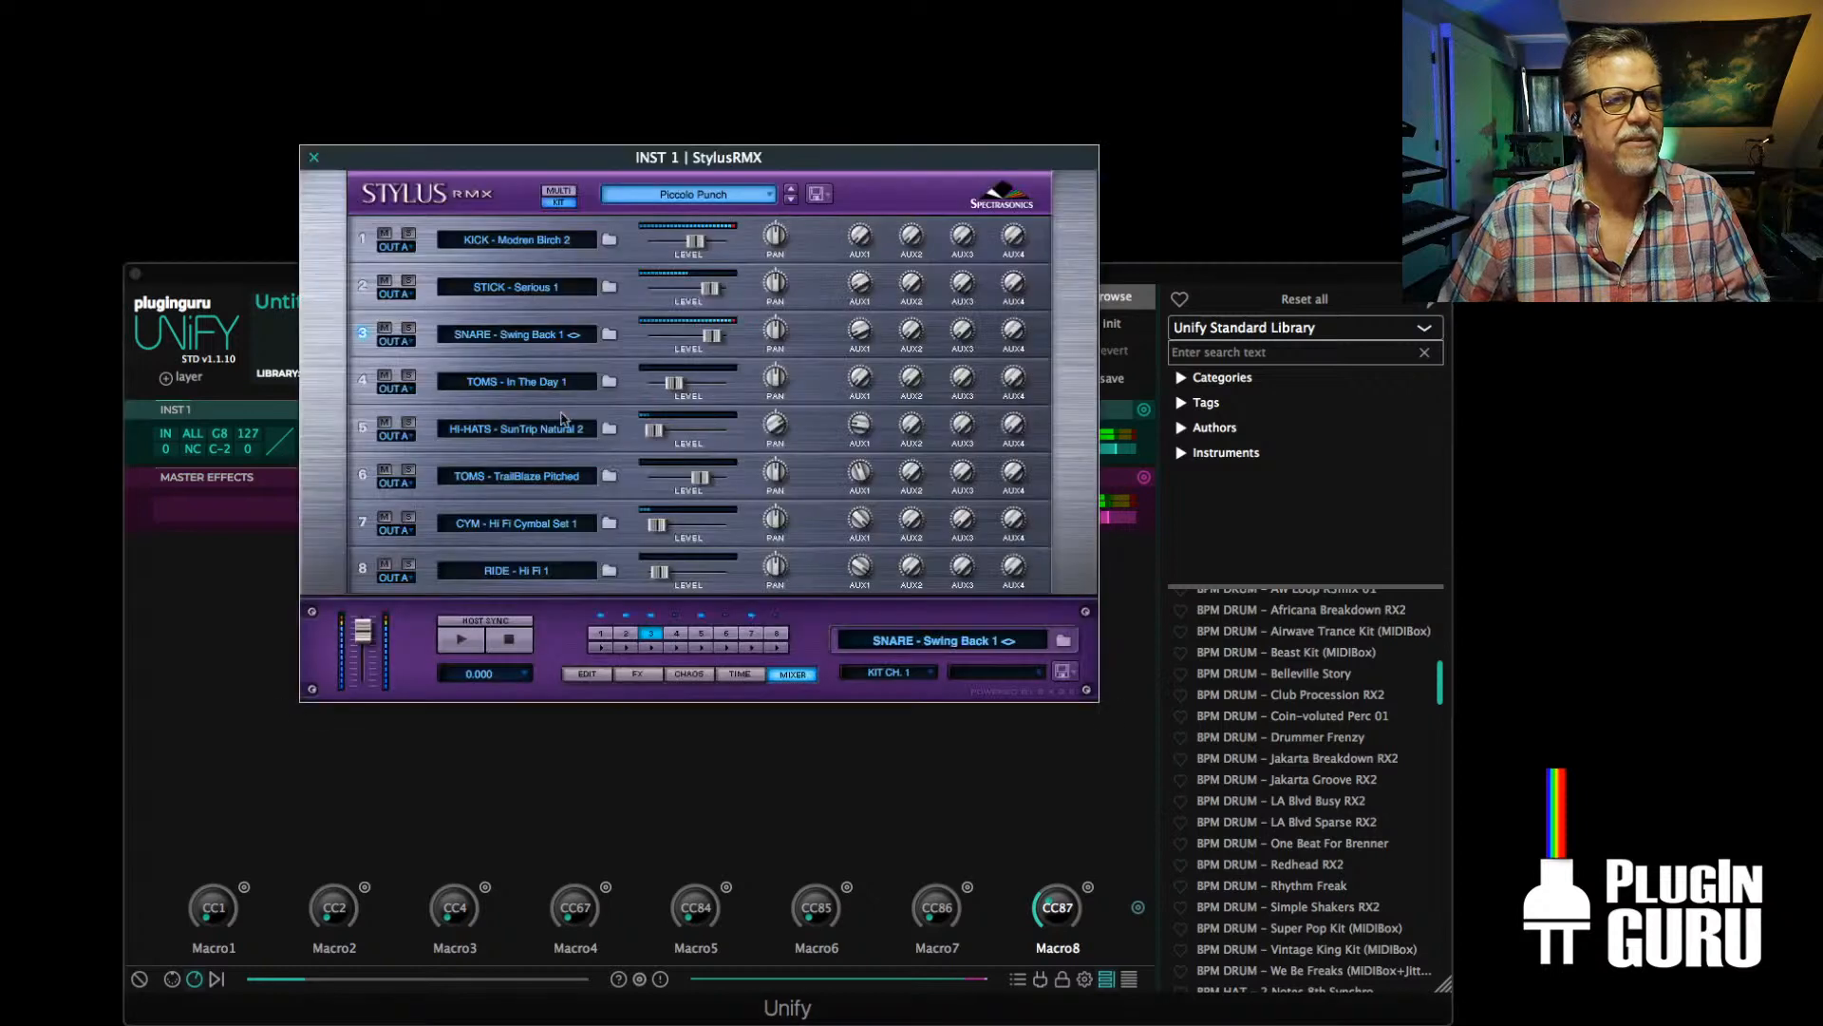
pyautogui.click(791, 199)
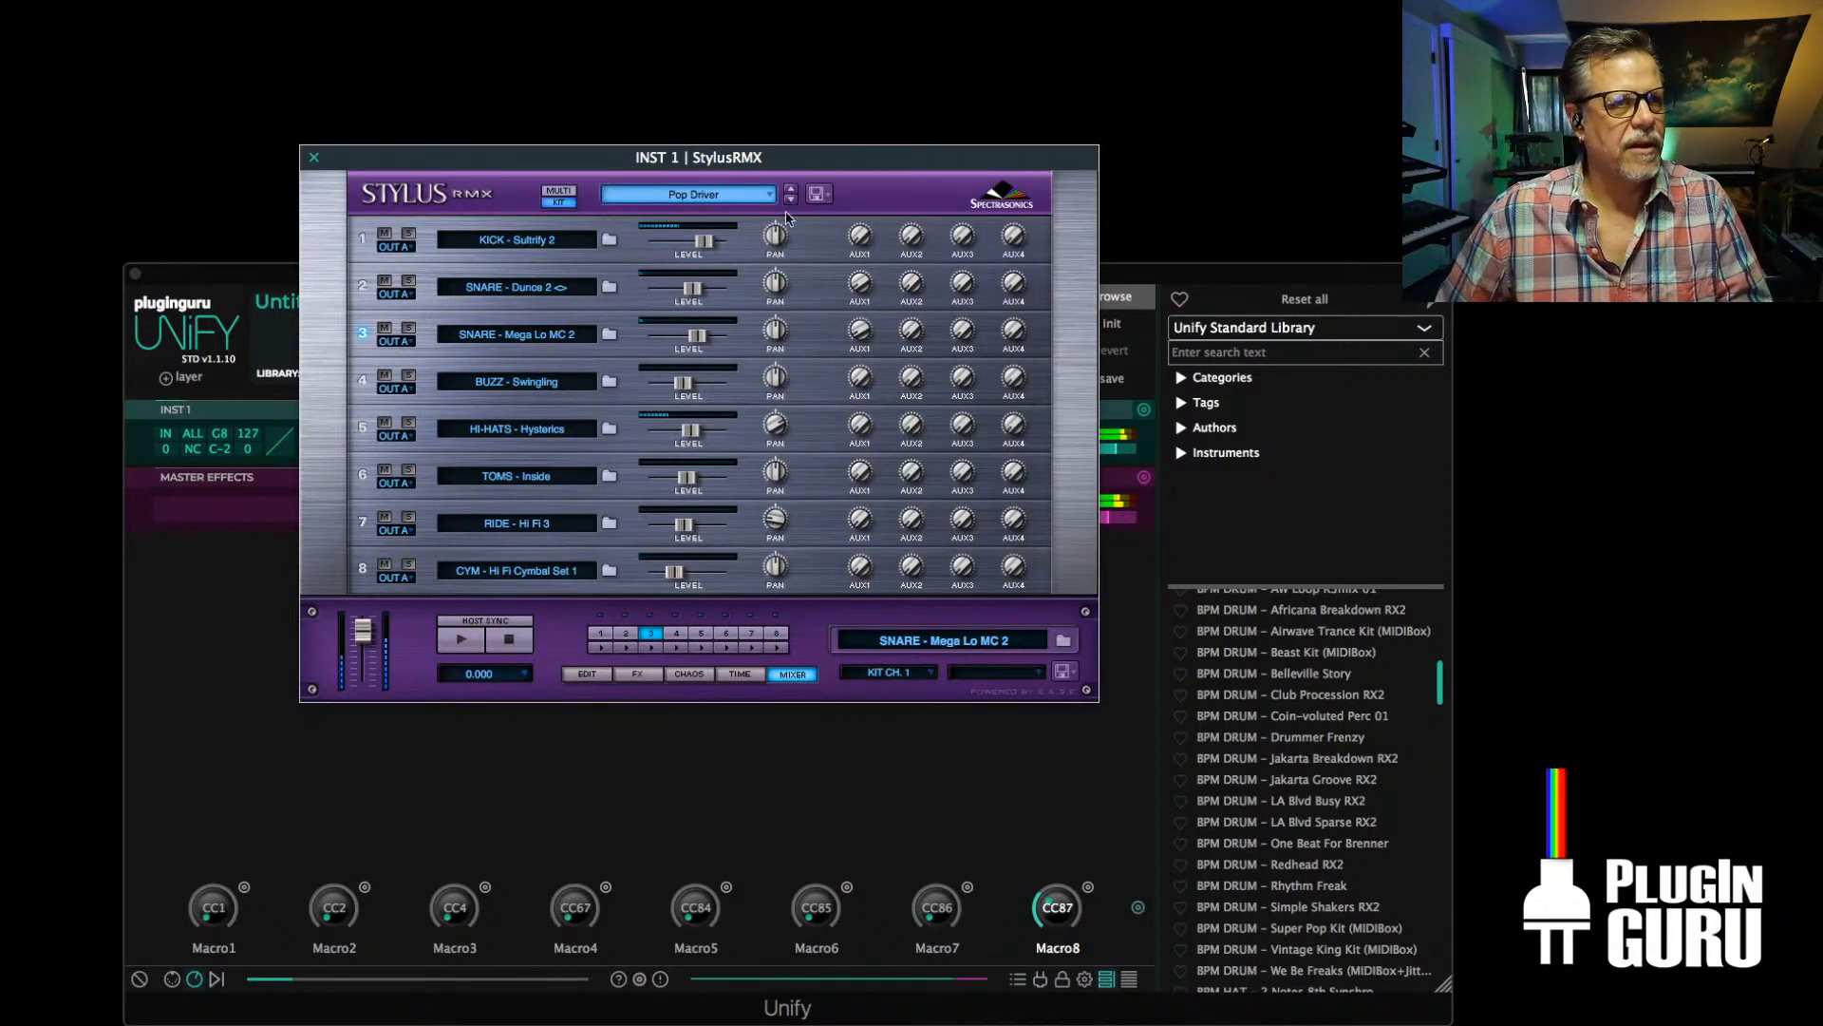
pyautogui.moveTo(704, 242); pyautogui.dragTo(724, 242)
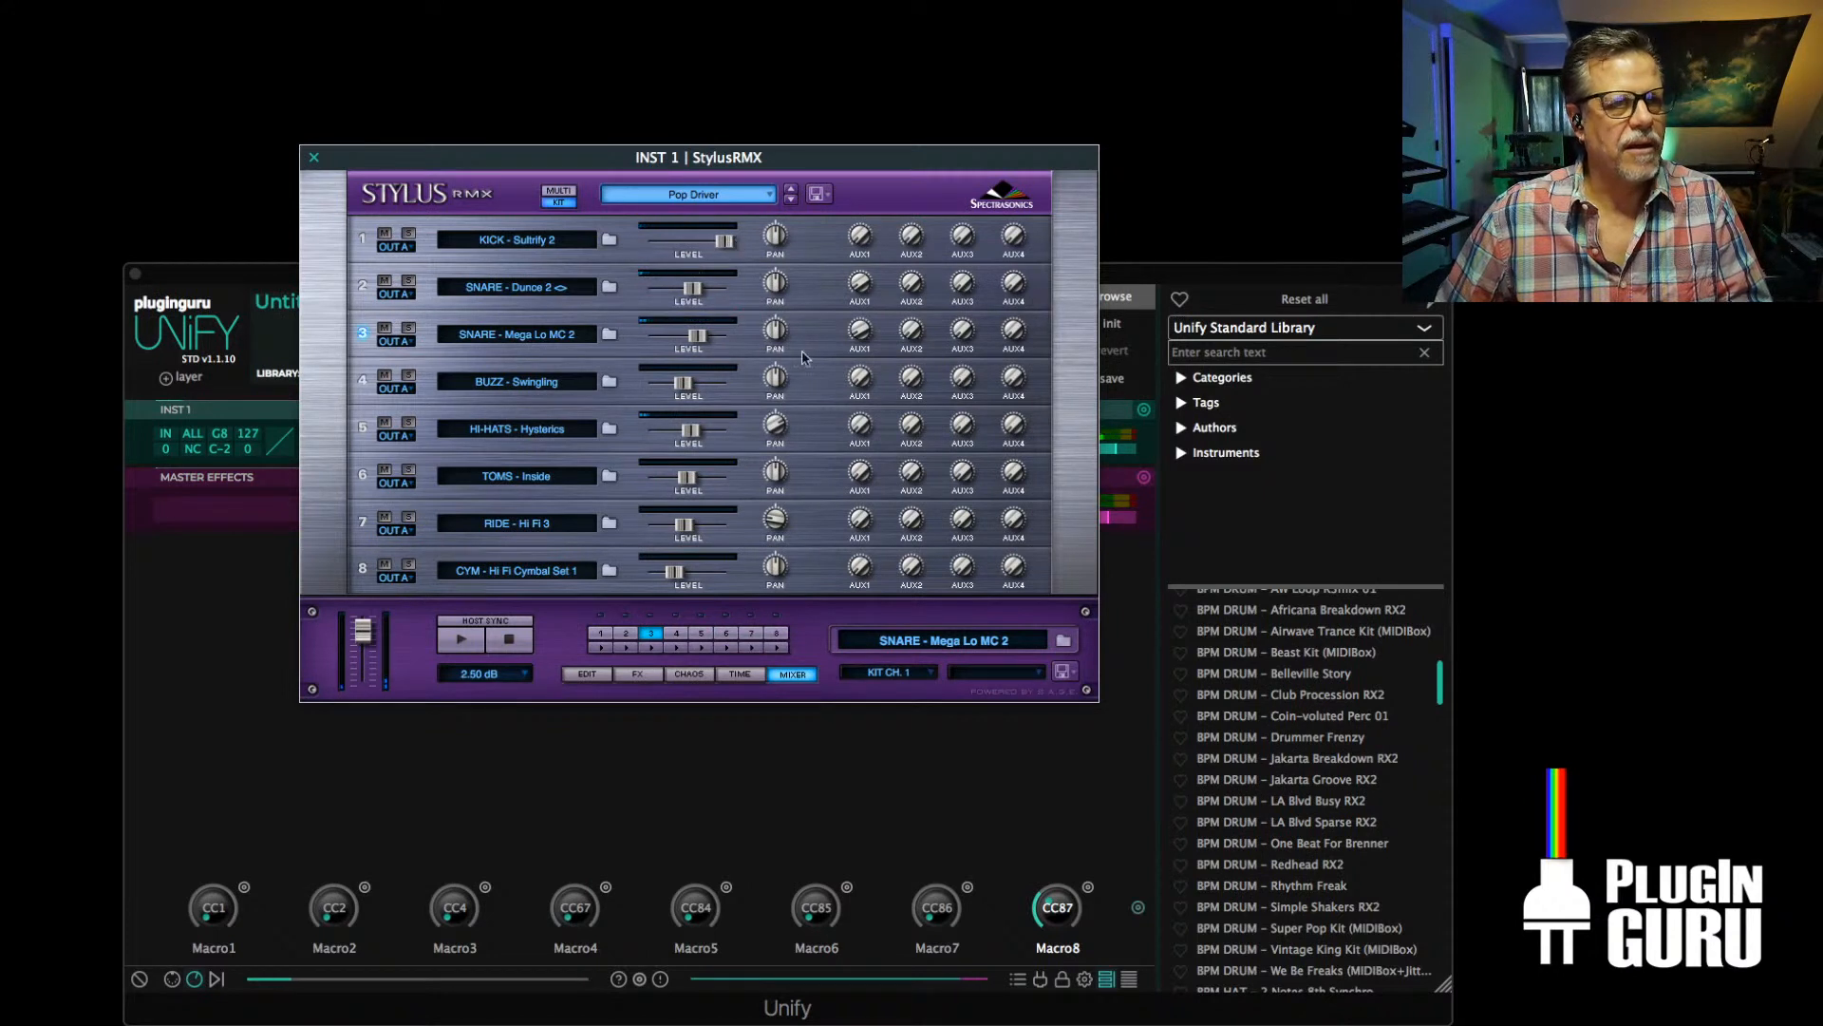
pyautogui.click(313, 157)
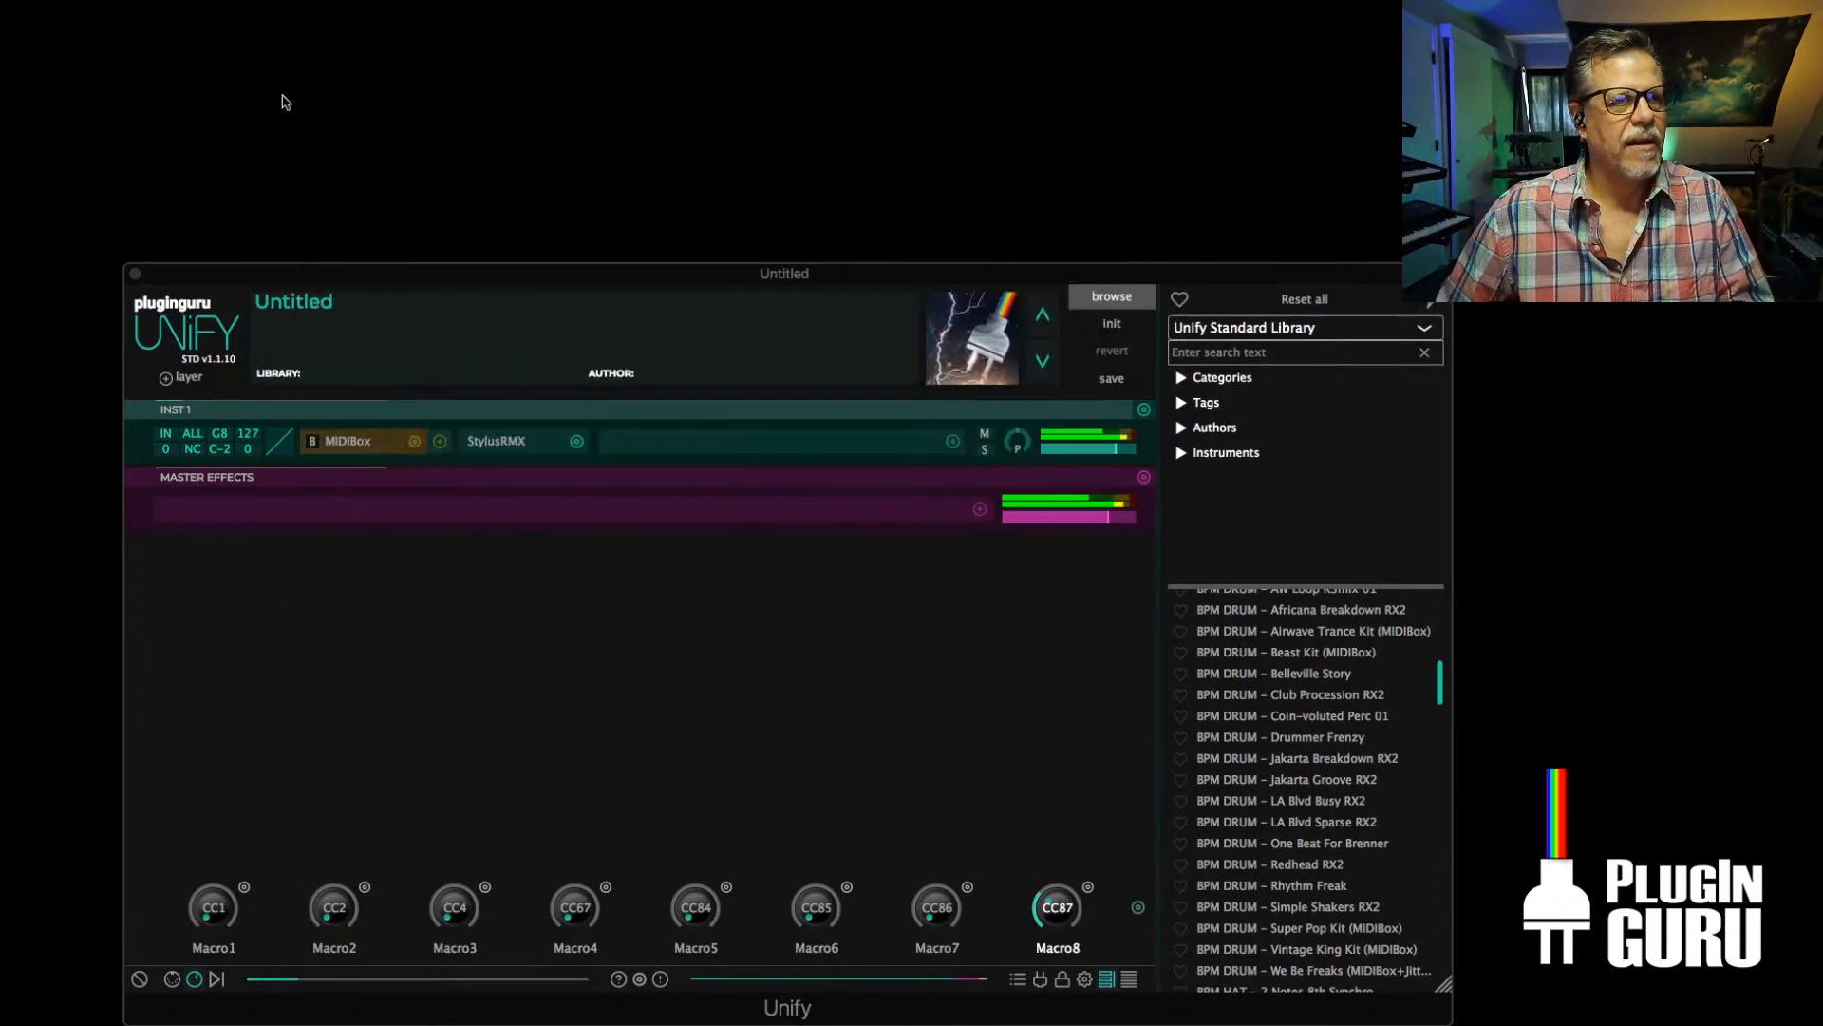
# Duplicate the INST 1 layer and swap StylusRMX for Guru Sampler on the copy, INST 2
pyautogui.click(1145, 409)
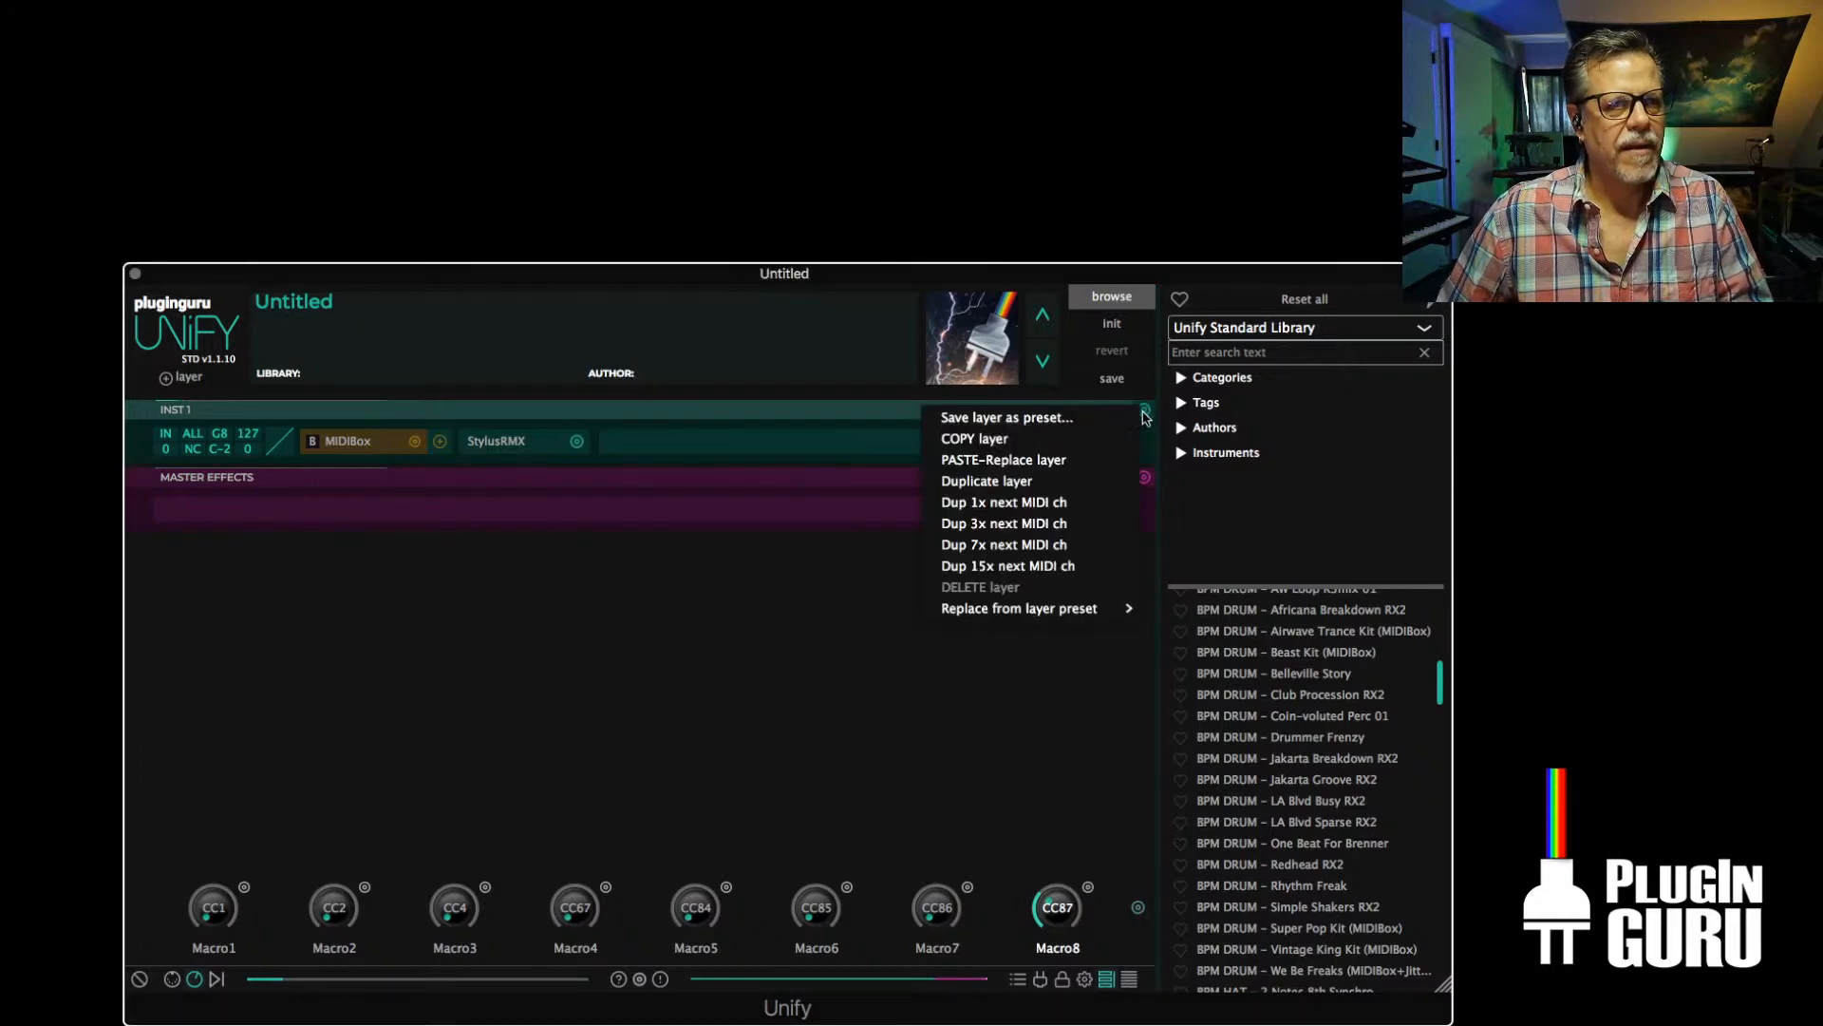
pyautogui.click(1009, 484)
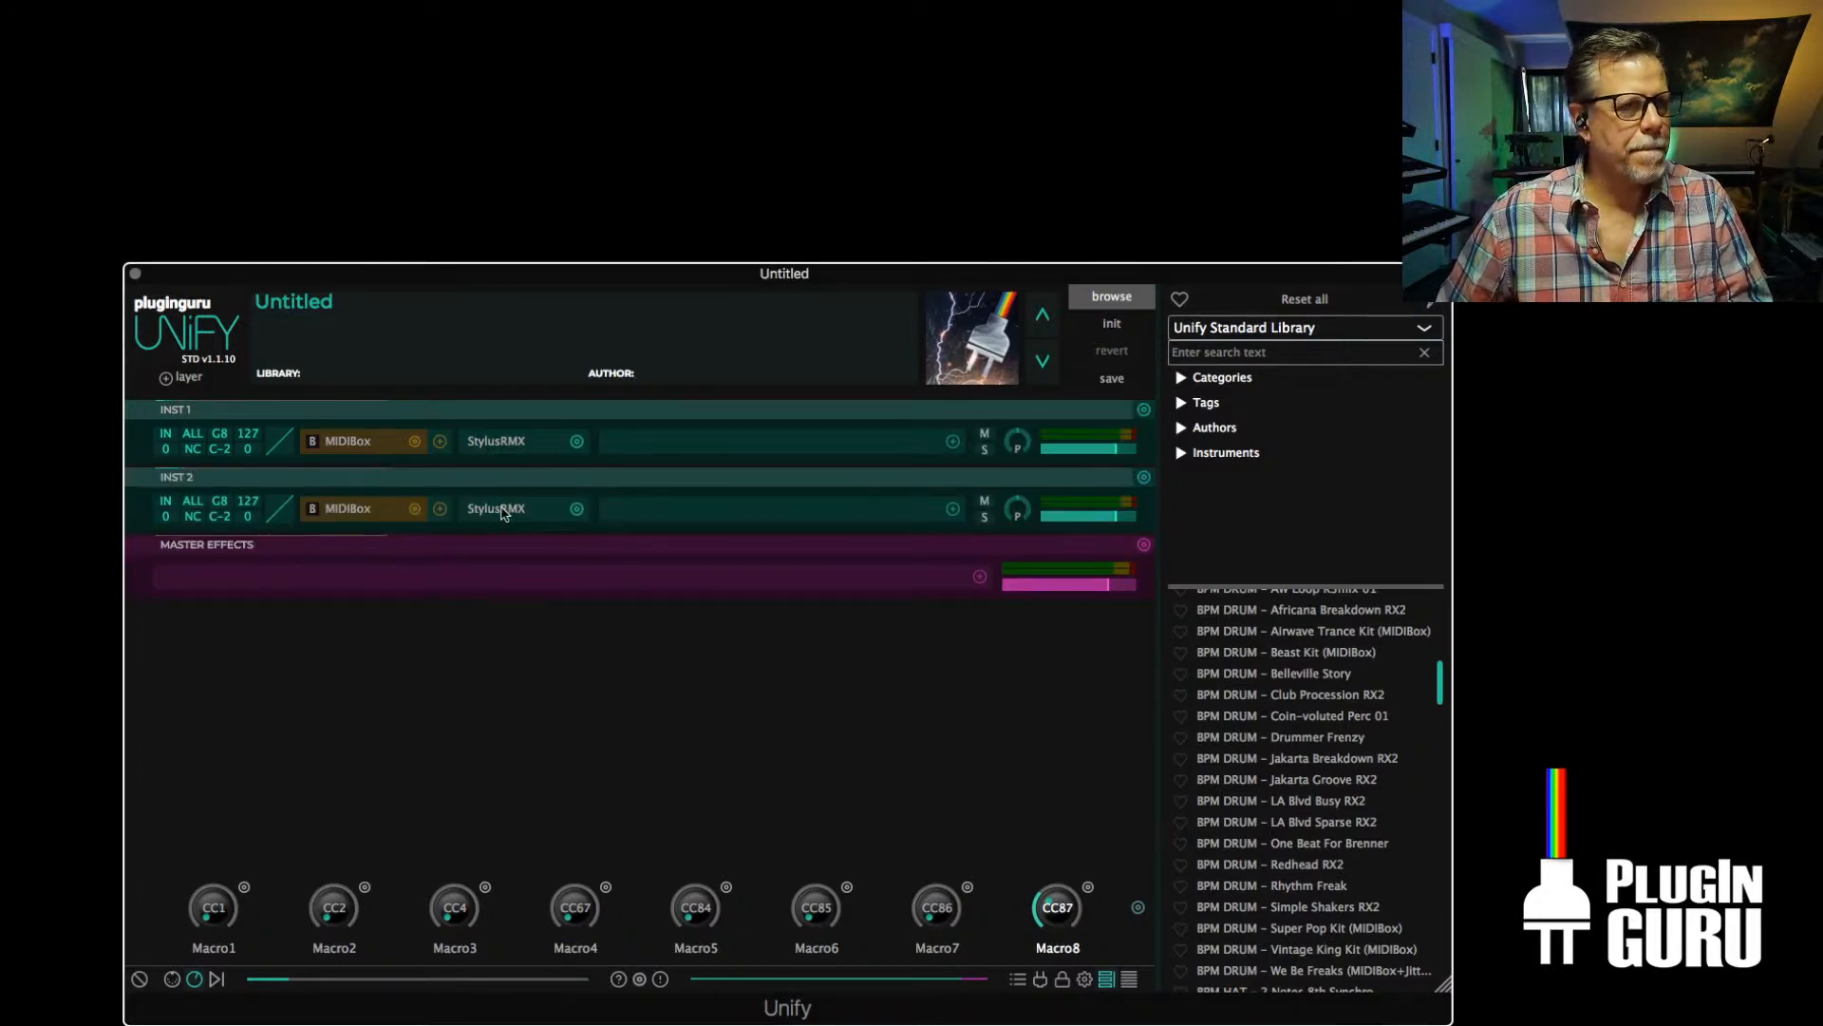
pyautogui.click(576, 509)
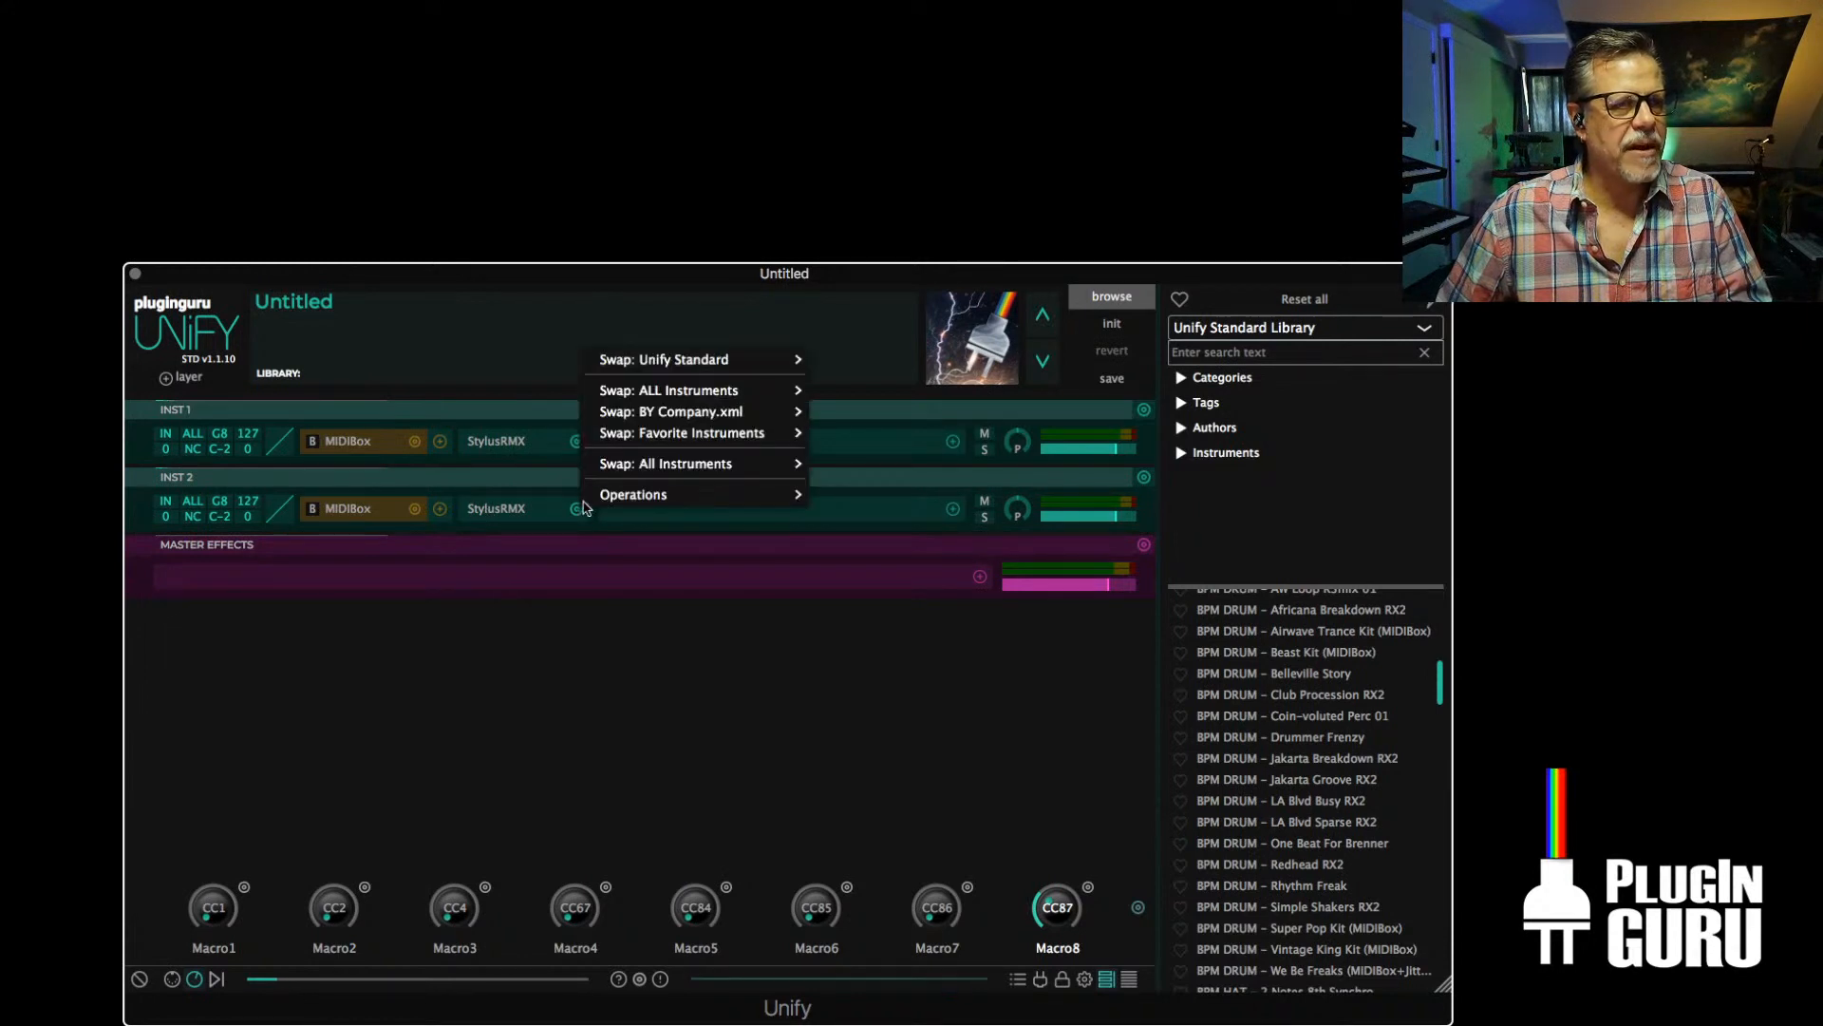
pyautogui.moveTo(679, 363)
pyautogui.moveTo(864, 359)
pyautogui.click(957, 359)
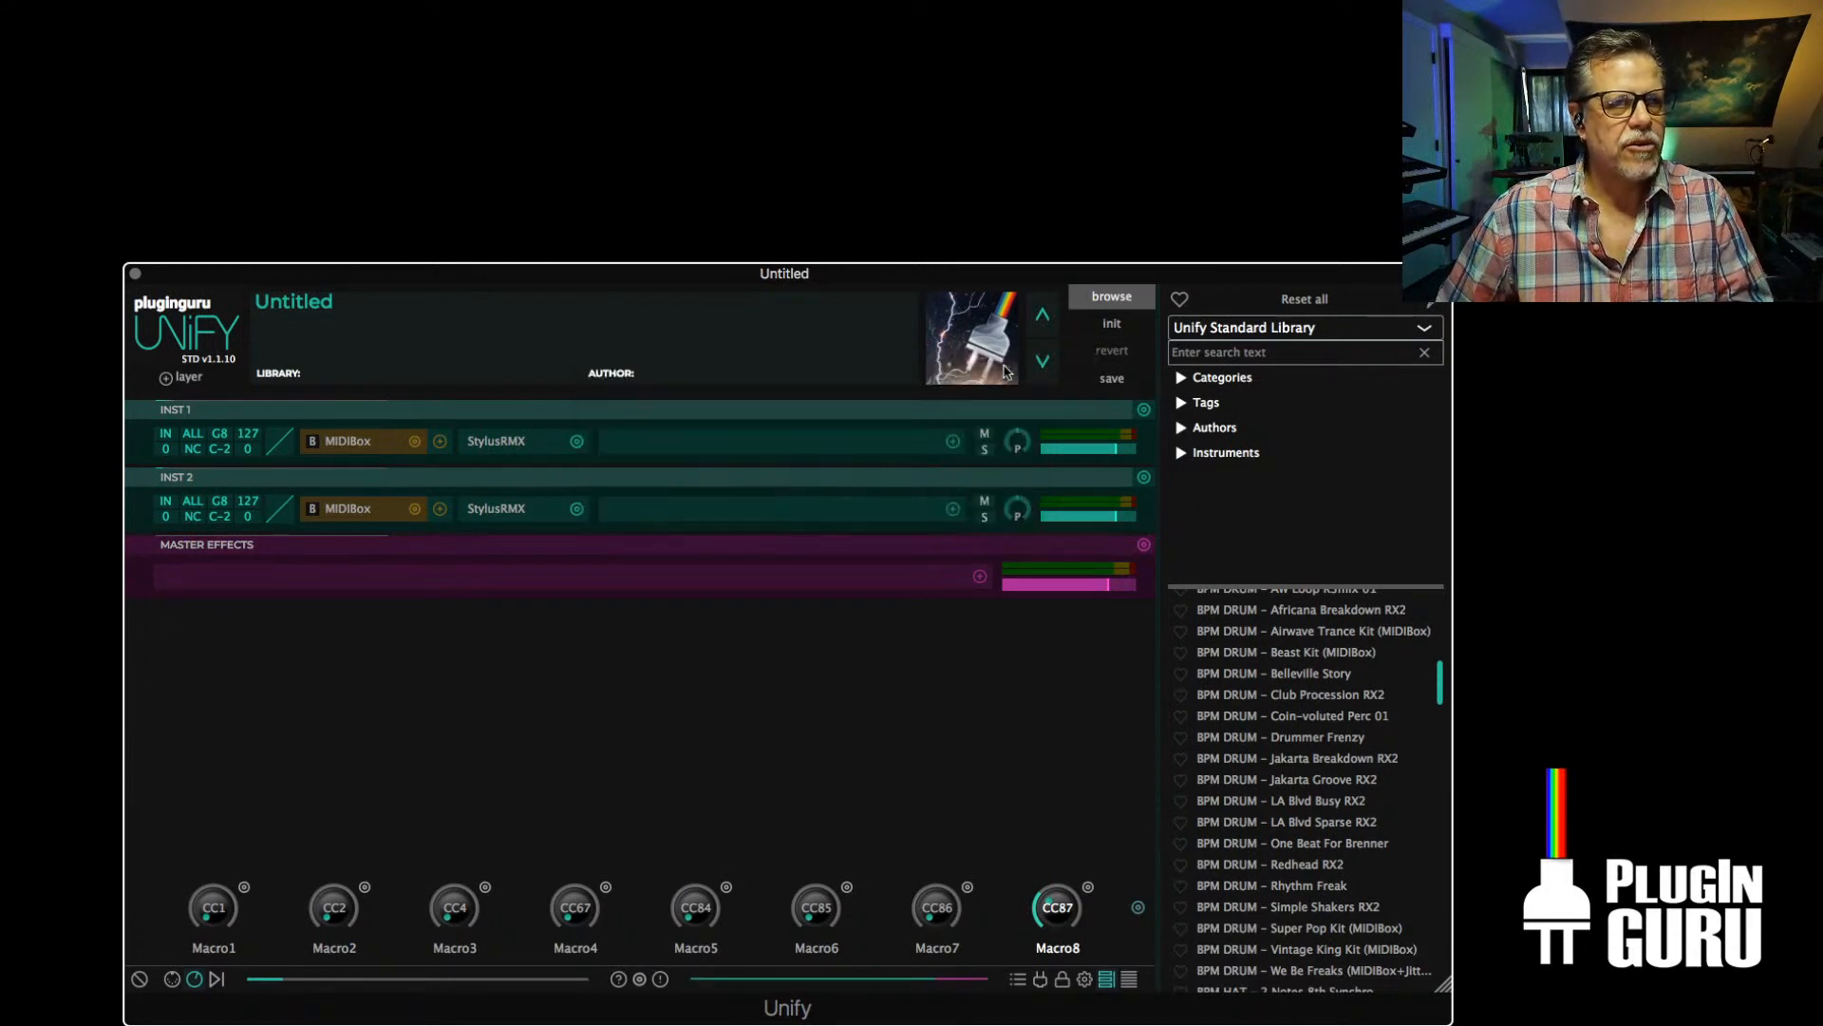
# Load DRUM KIT Vintage King from the Unify Bonus folder into INST 2's Guru Sampler and close its window
pyautogui.click(542, 249)
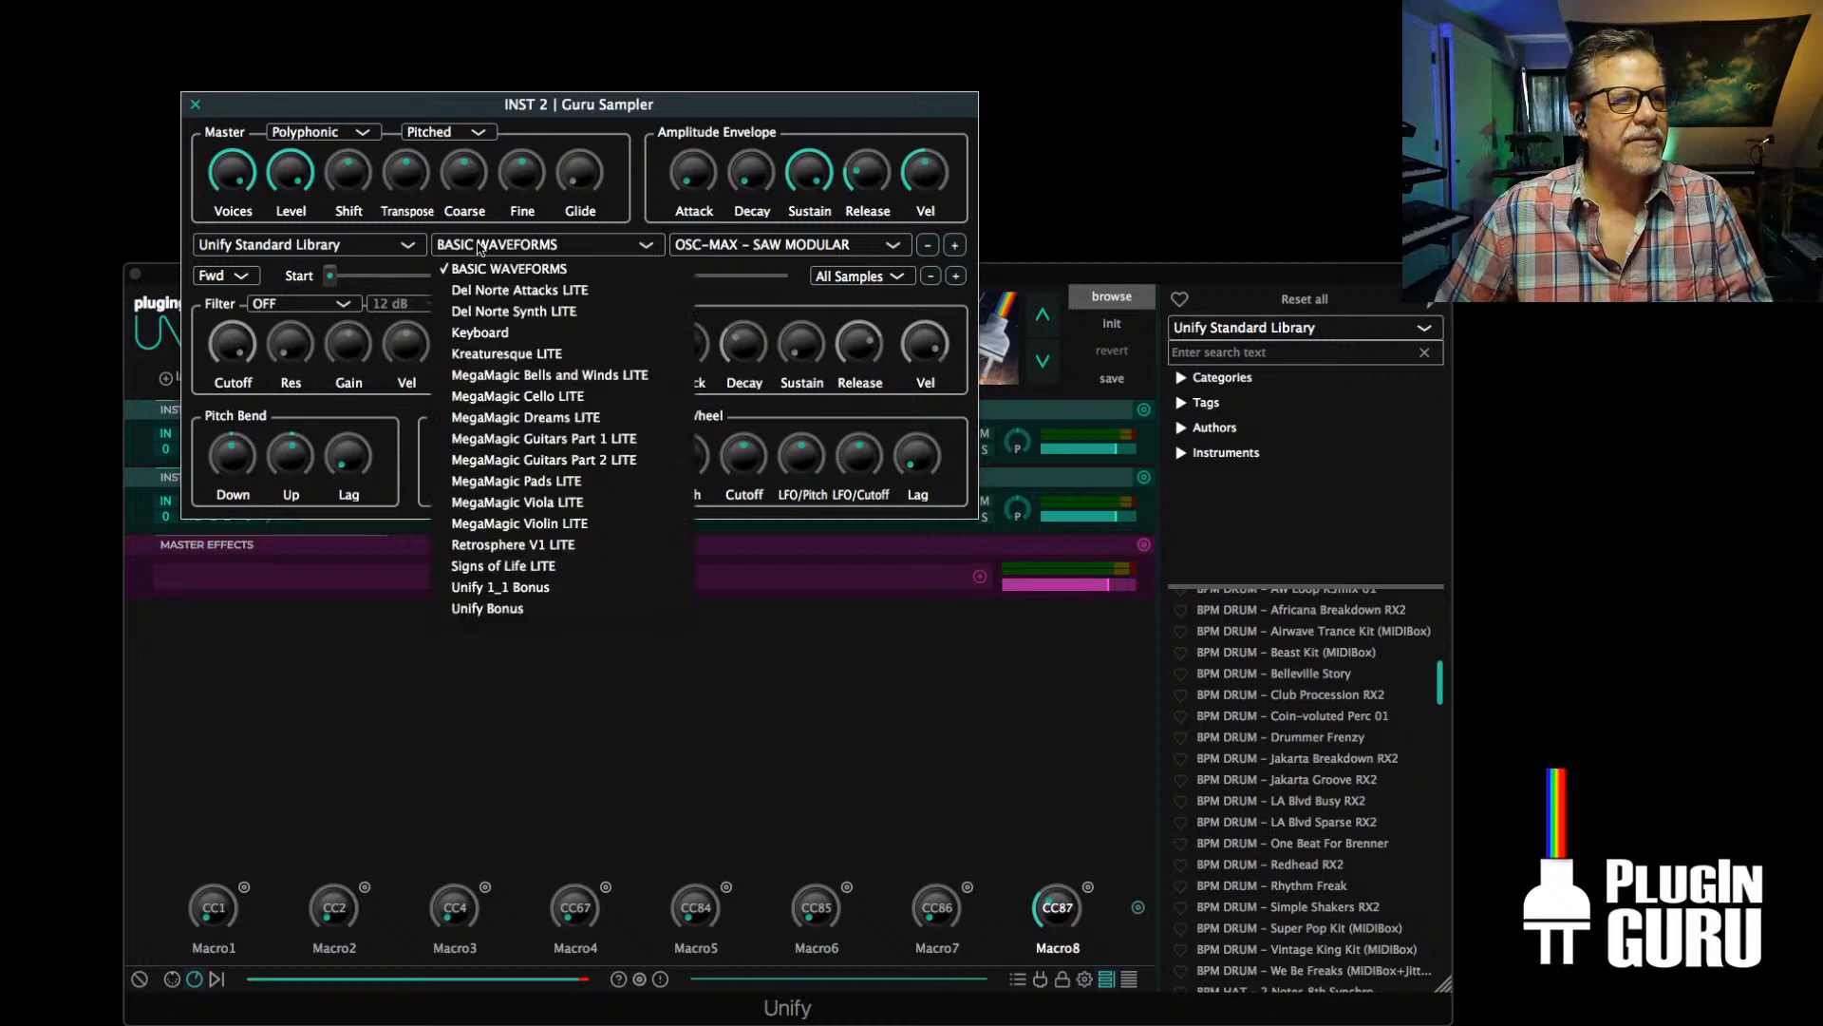
pyautogui.click(519, 609)
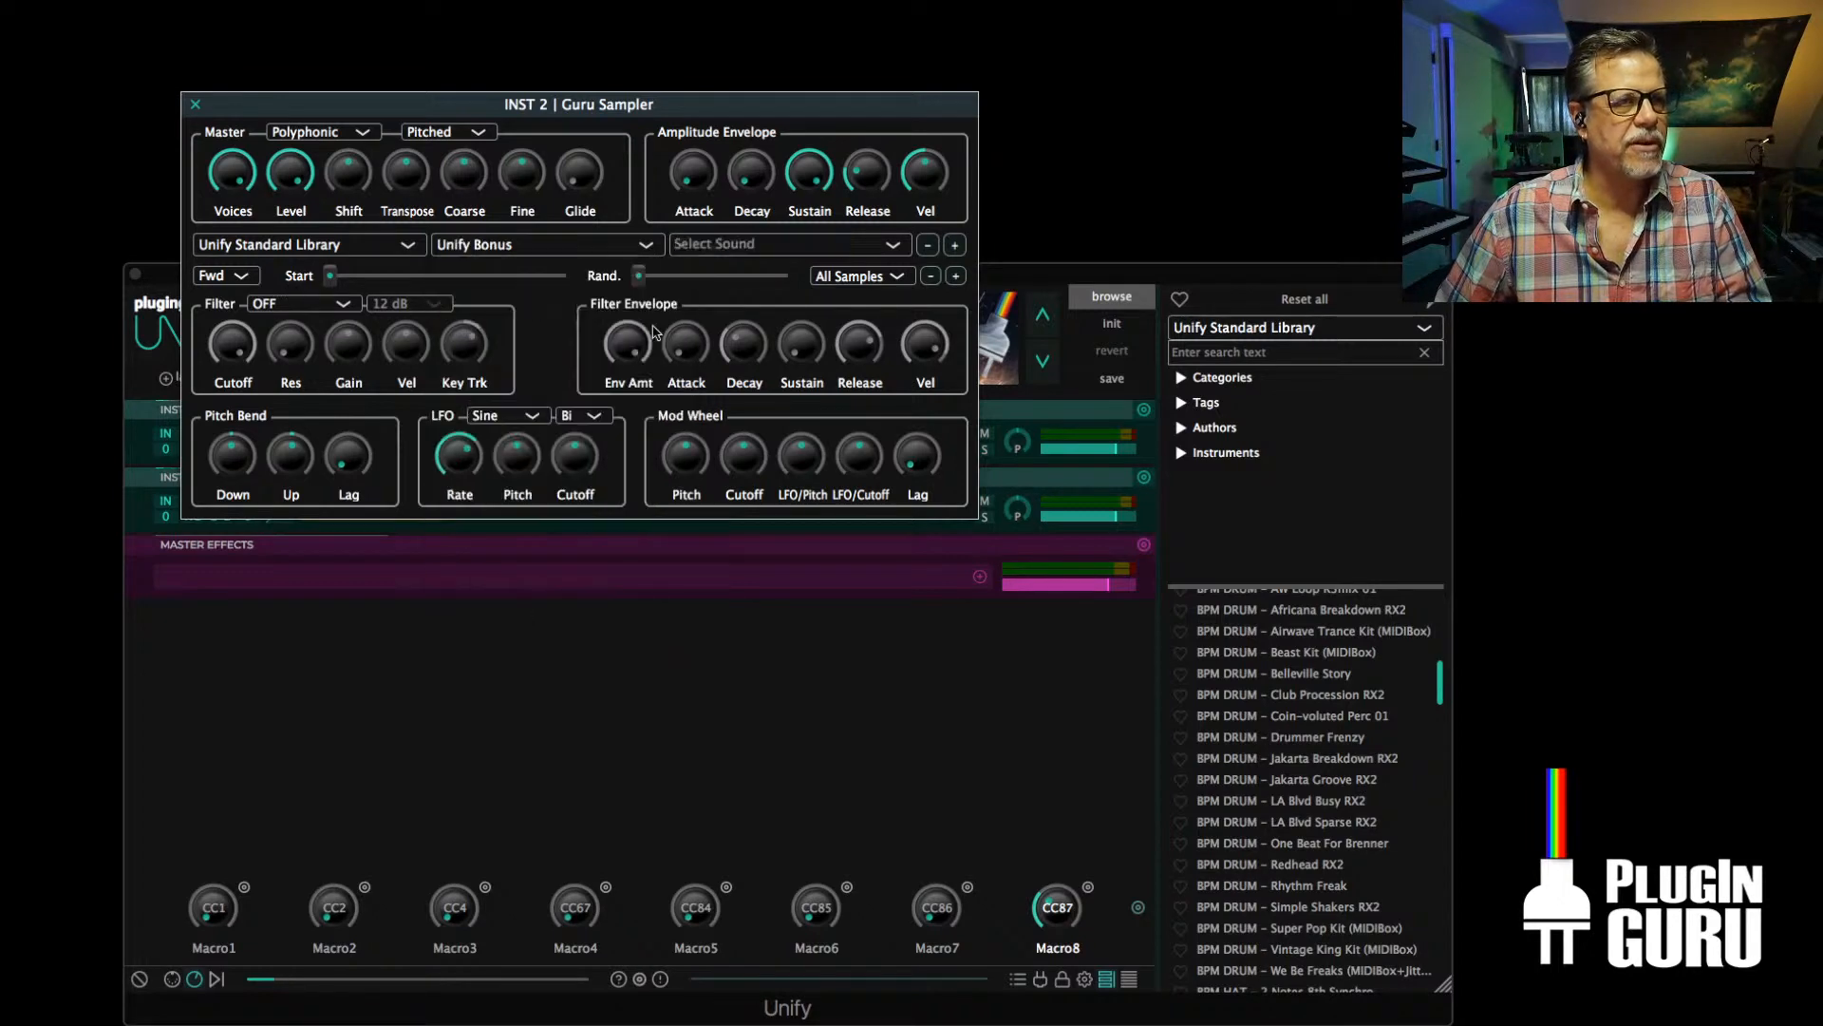
pyautogui.click(696, 253)
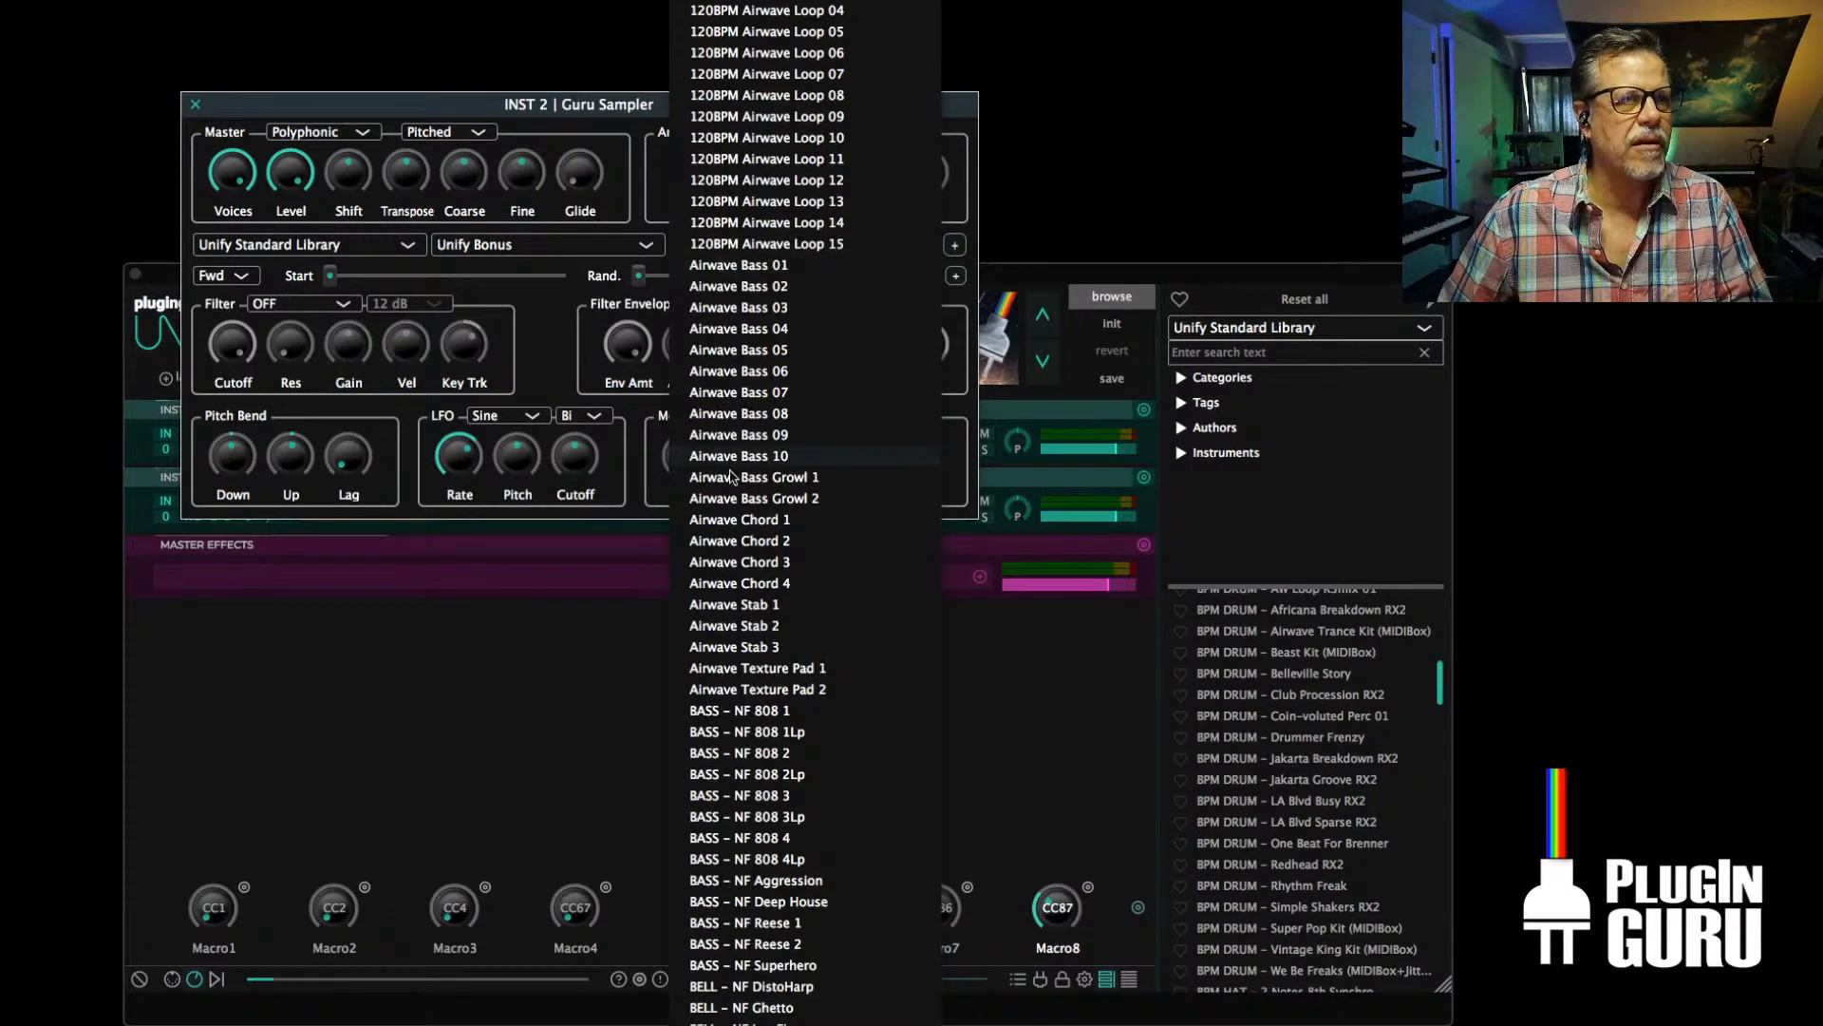
pyautogui.scroll(-5, 736, 498)
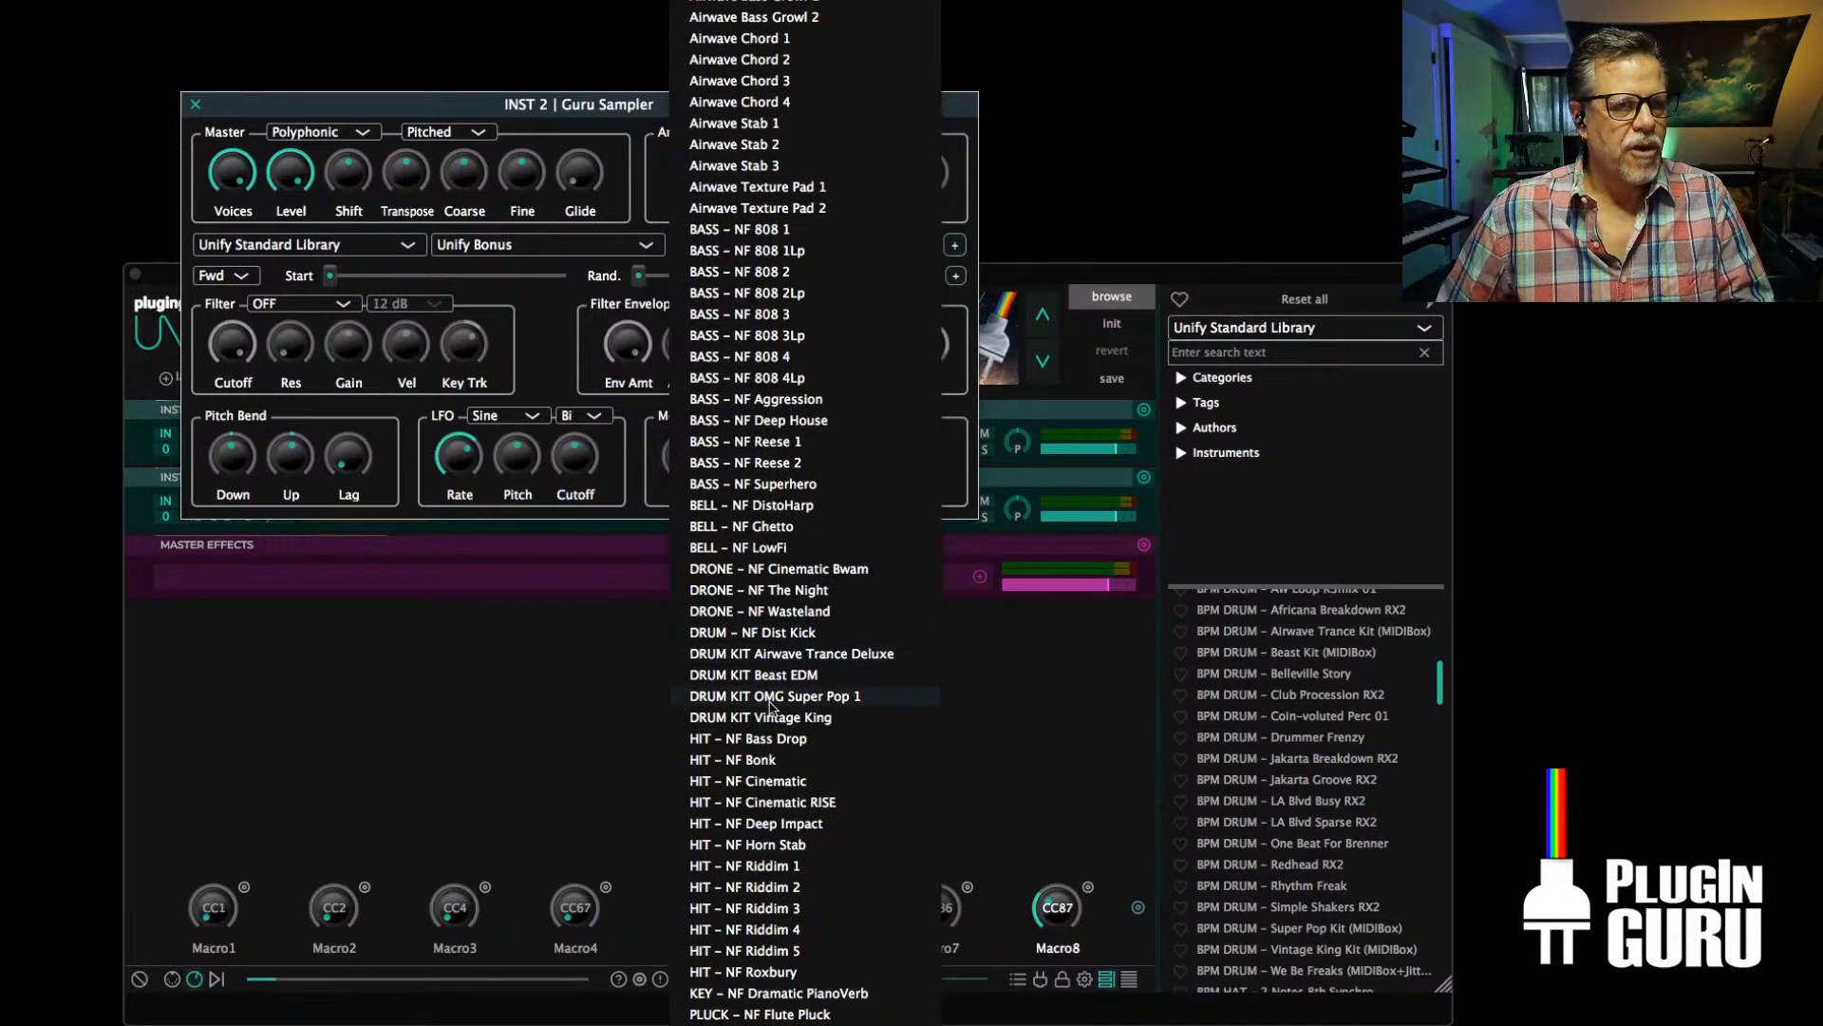
pyautogui.click(779, 717)
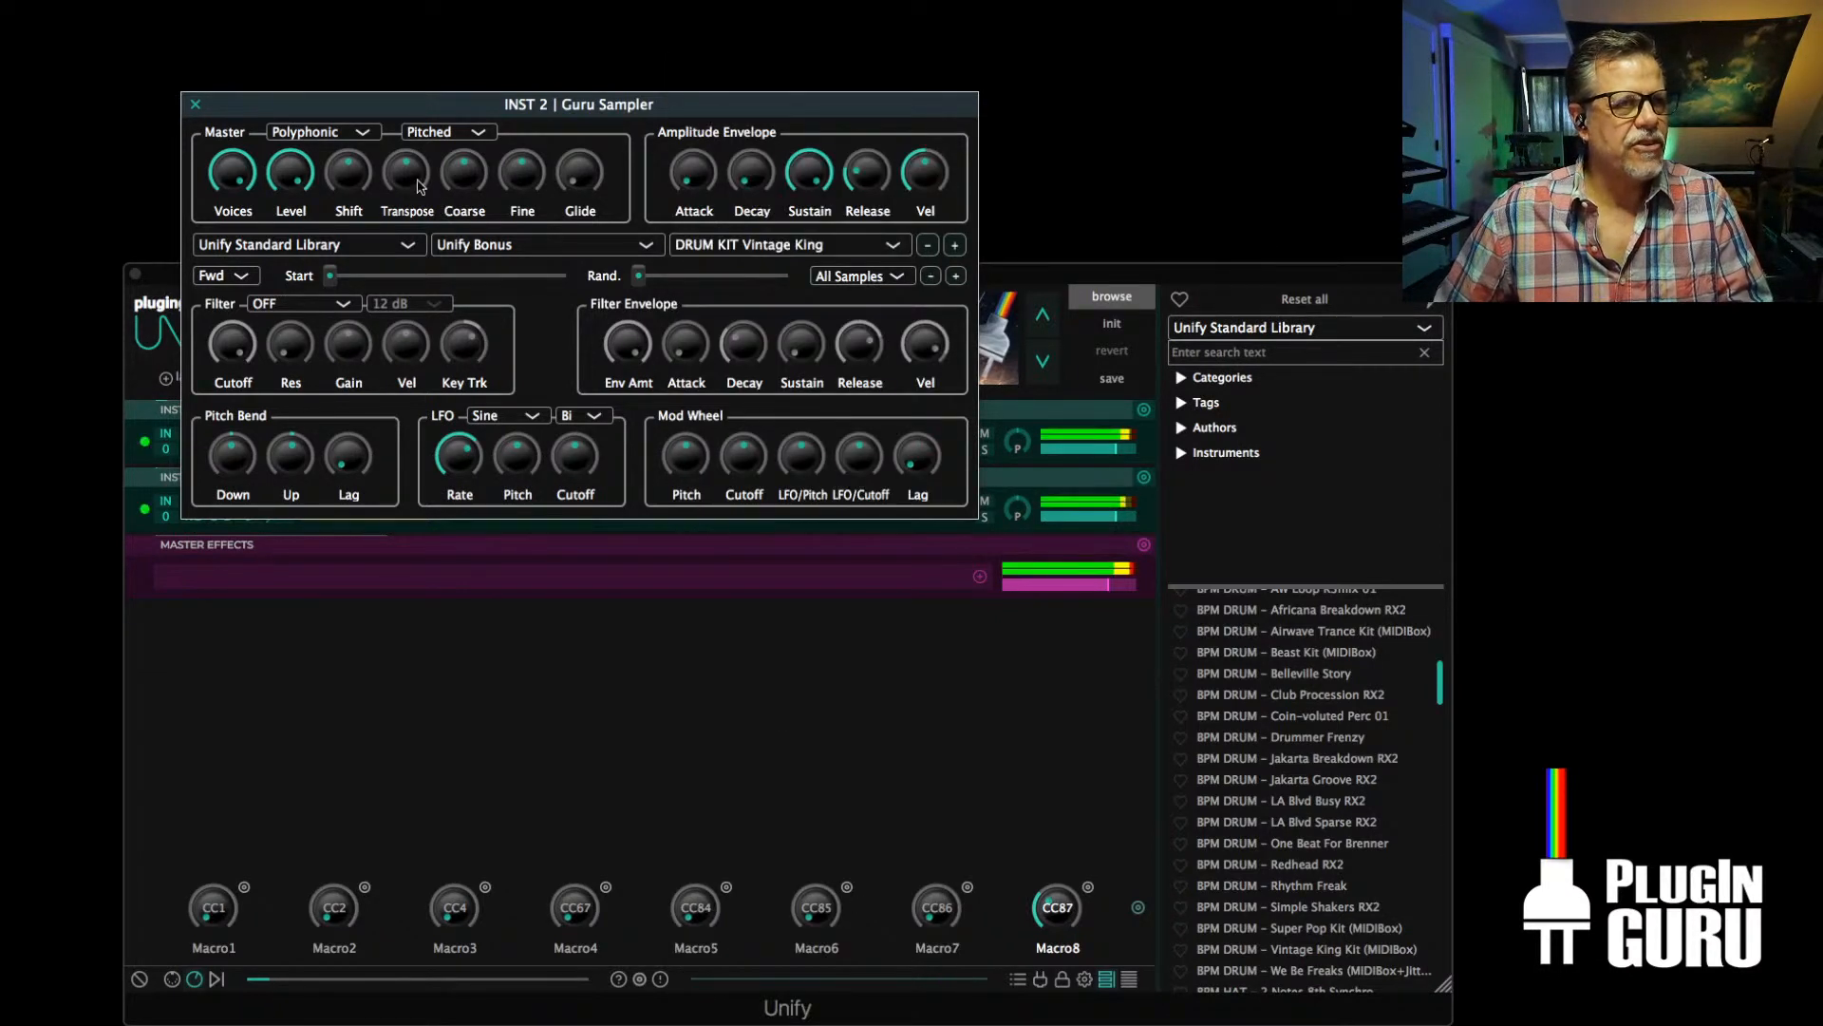
pyautogui.click(196, 105)
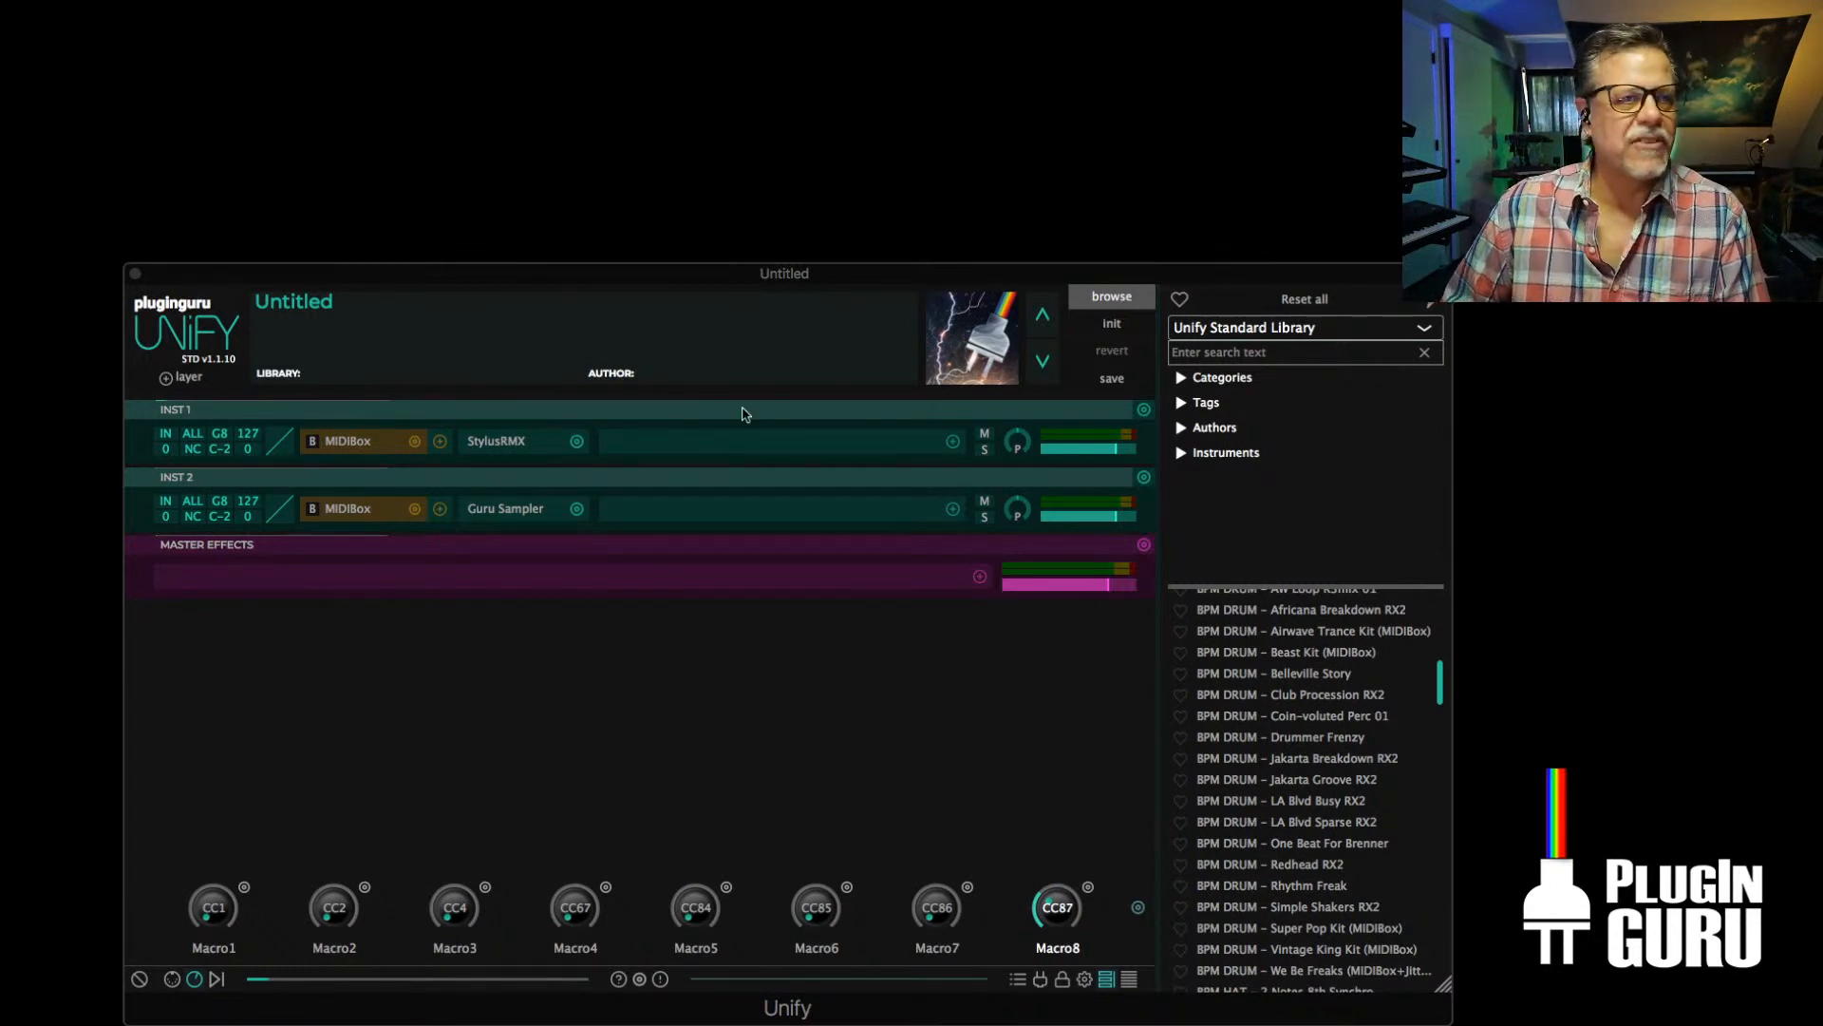
pyautogui.click(186, 378)
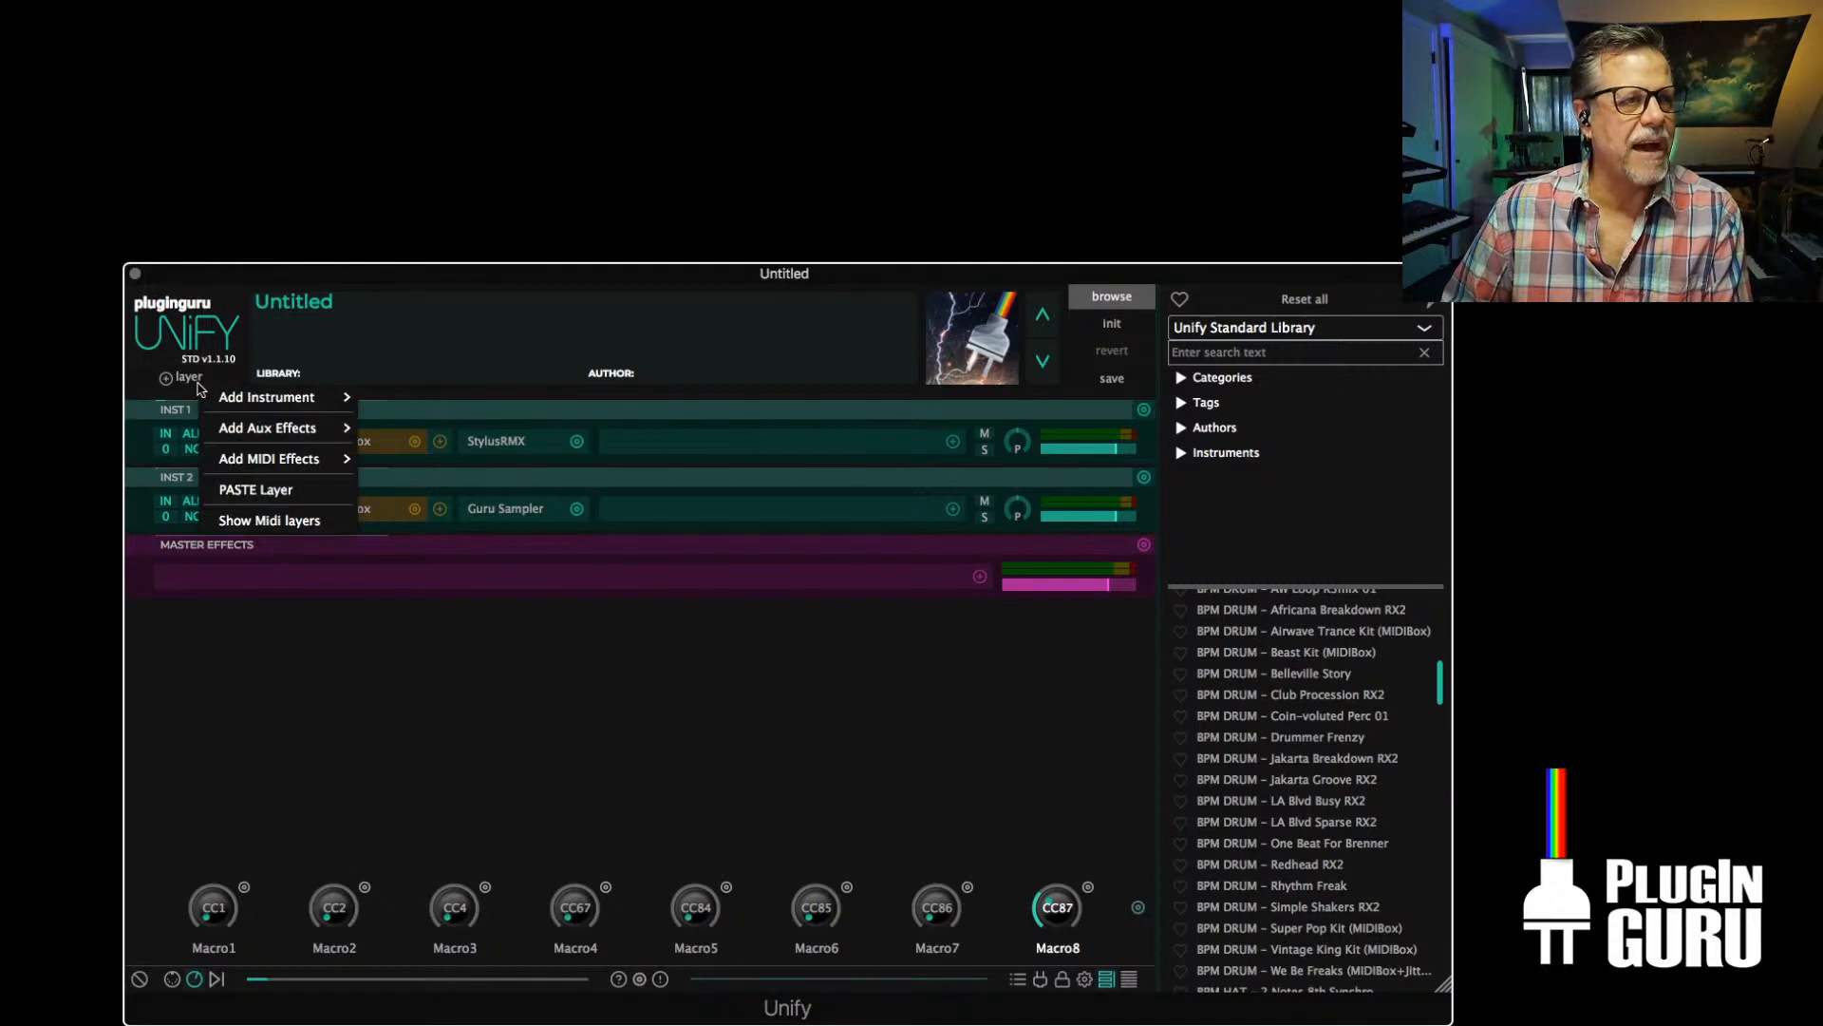
pyautogui.click(313, 696)
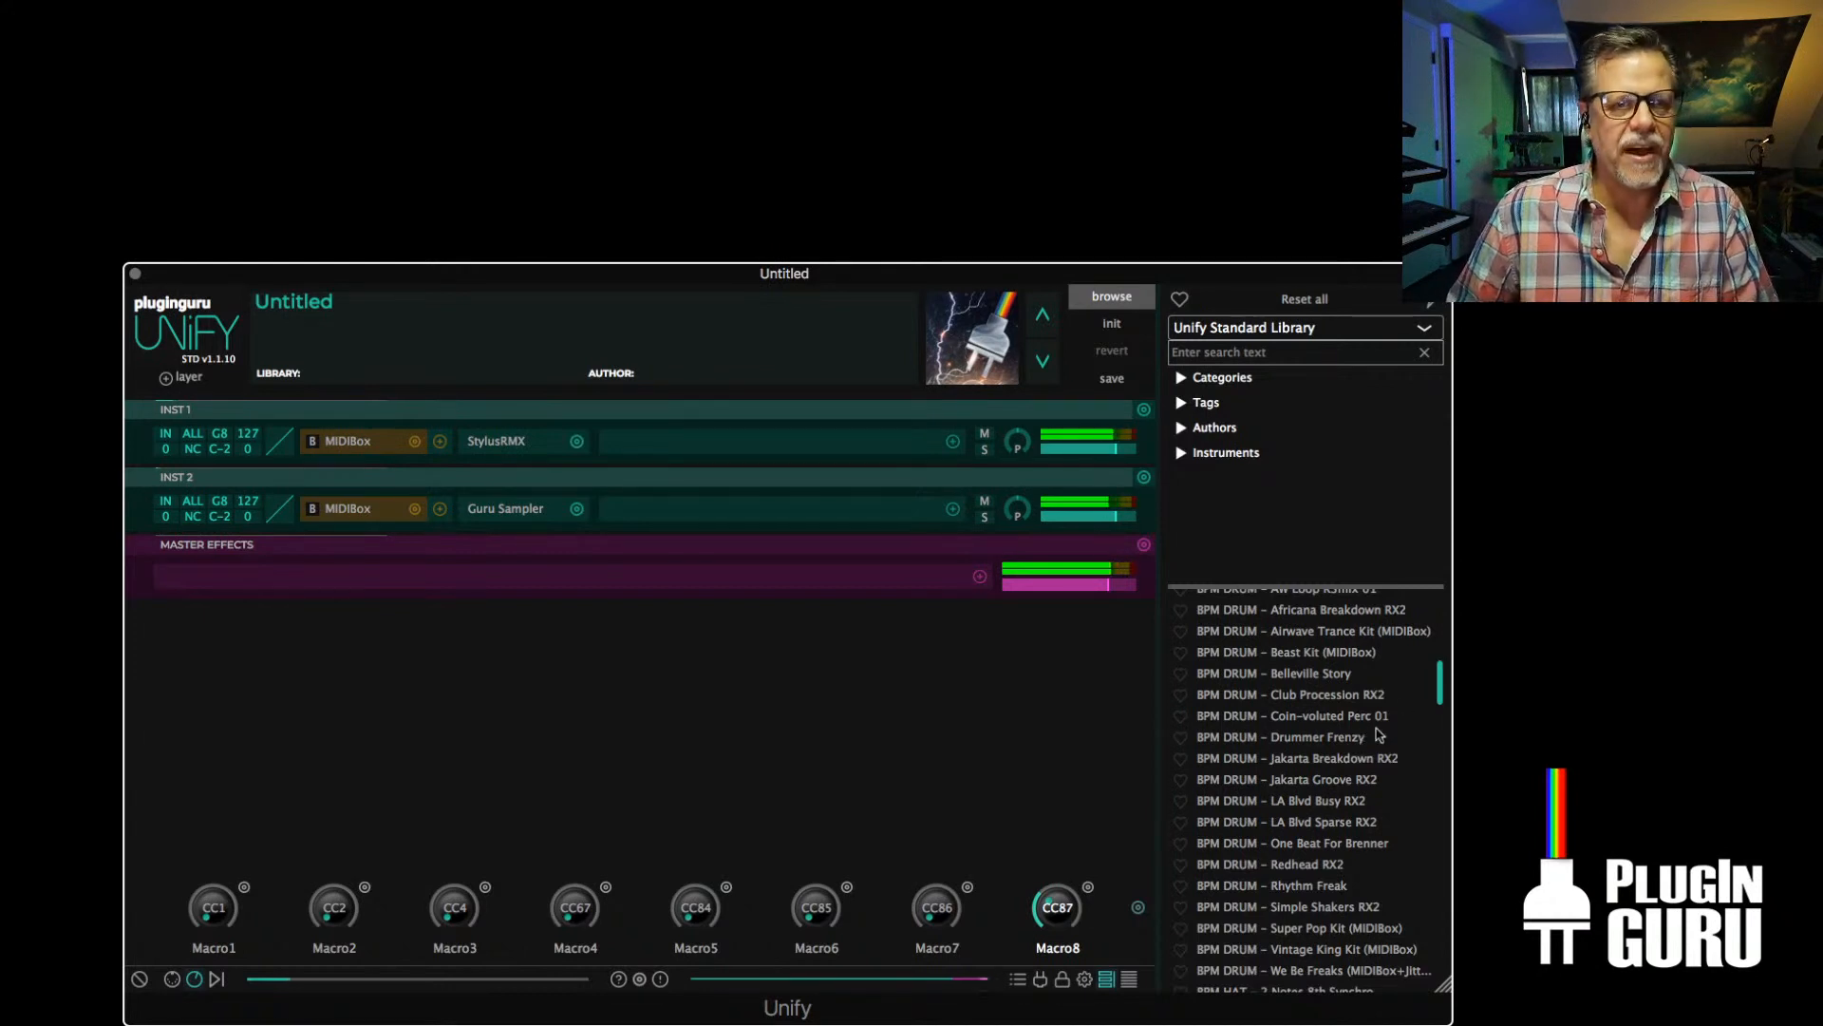
pyautogui.scroll(-5, 1297, 819)
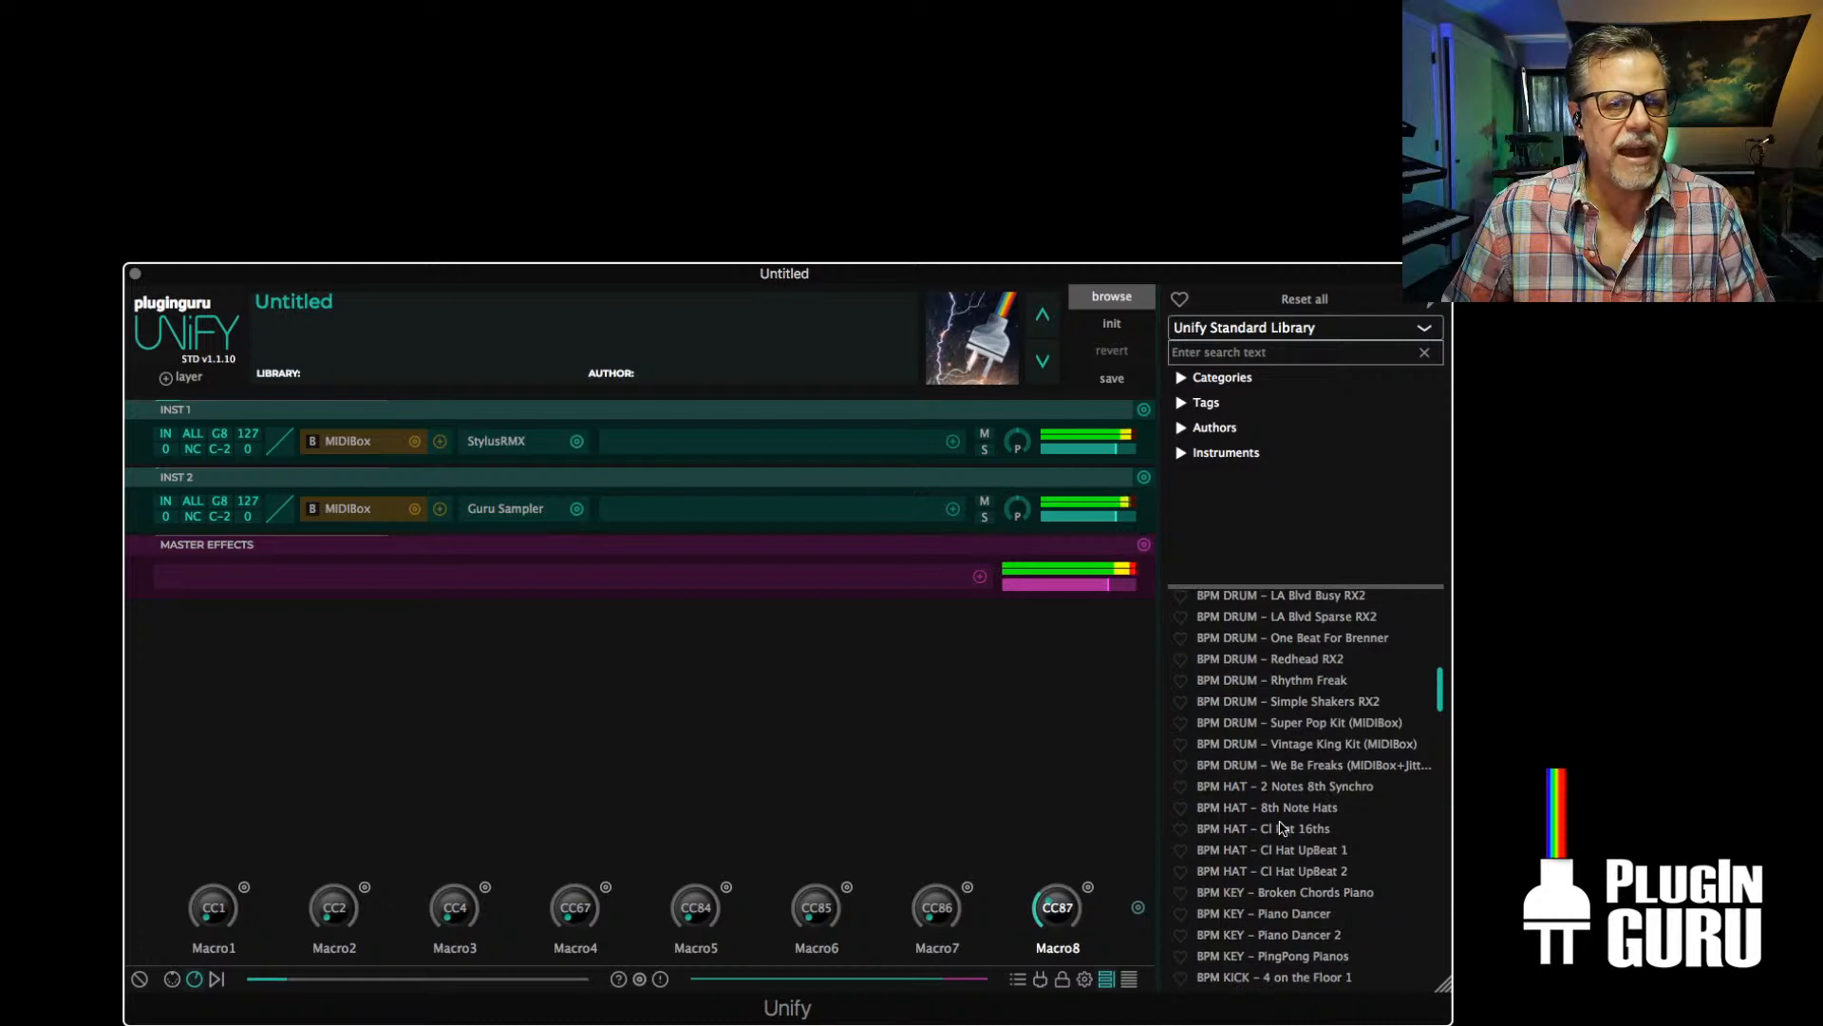
# Add BPM HAT - 2 Notes 8th Synchro as a Unify / No Pitch Shift layer and raise its level to maximum
pyautogui.rightClick(1312, 786)
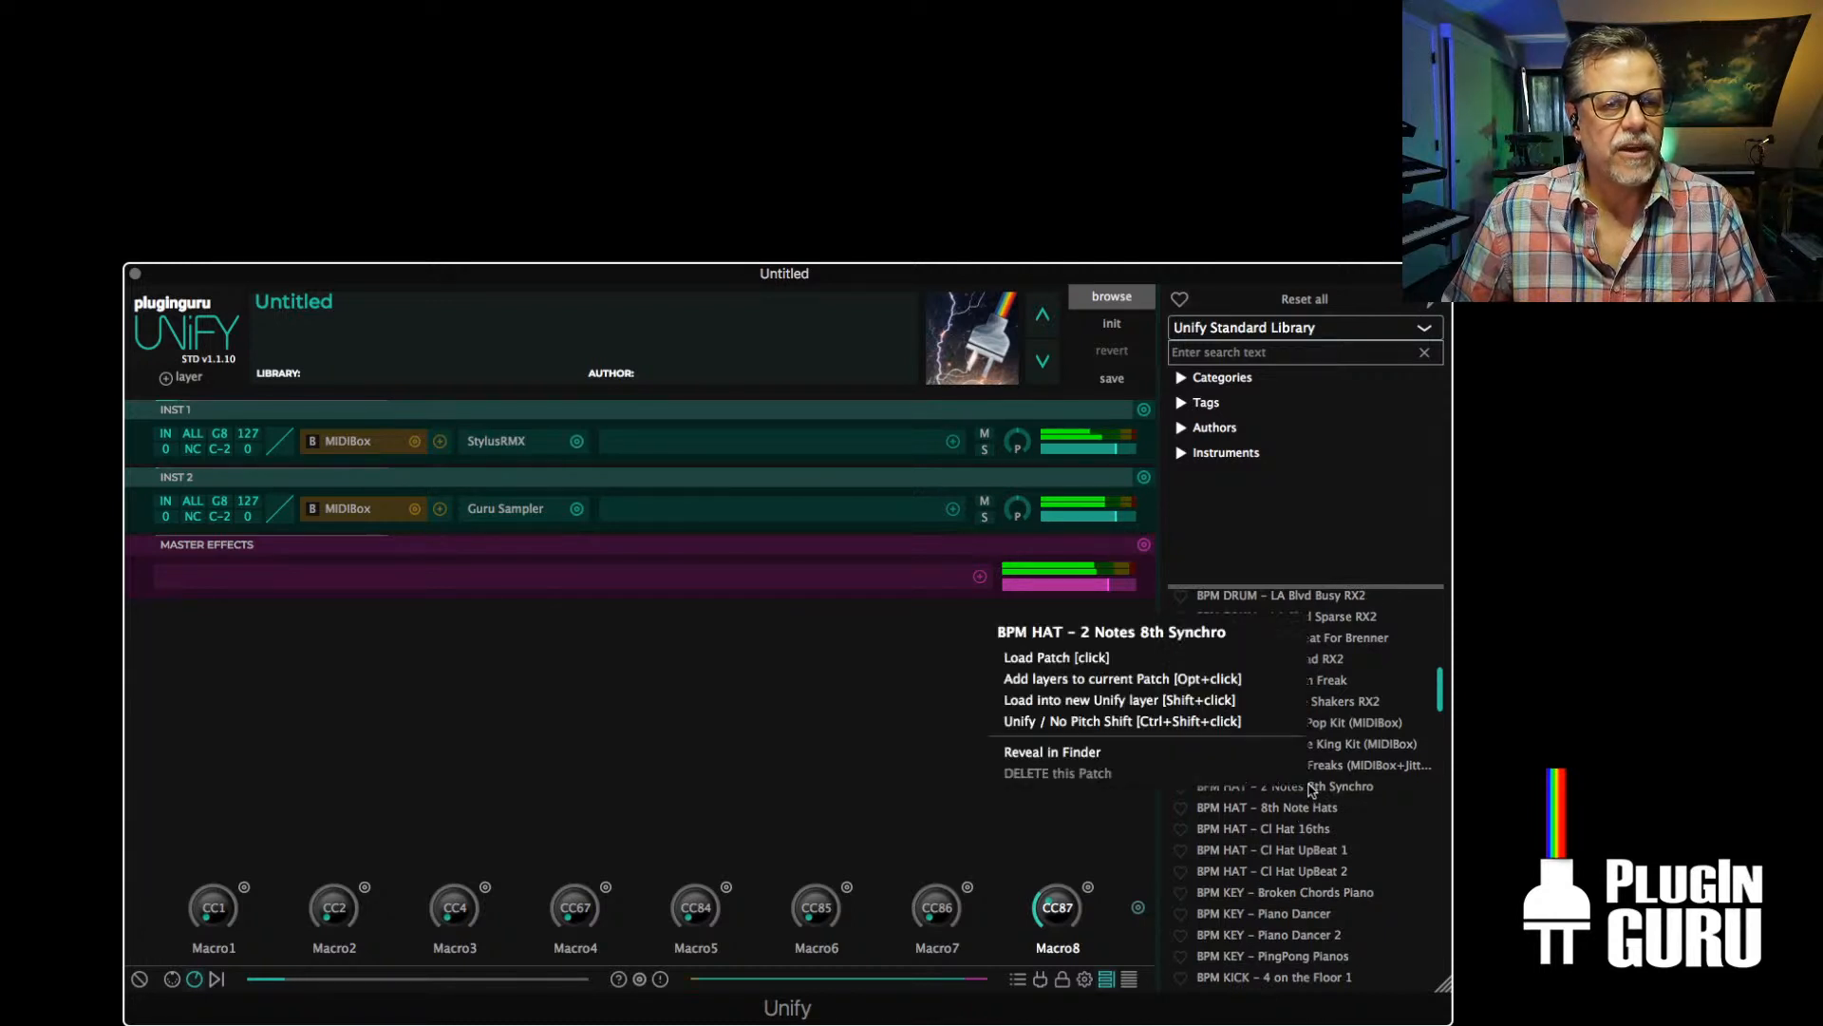
pyautogui.click(1113, 722)
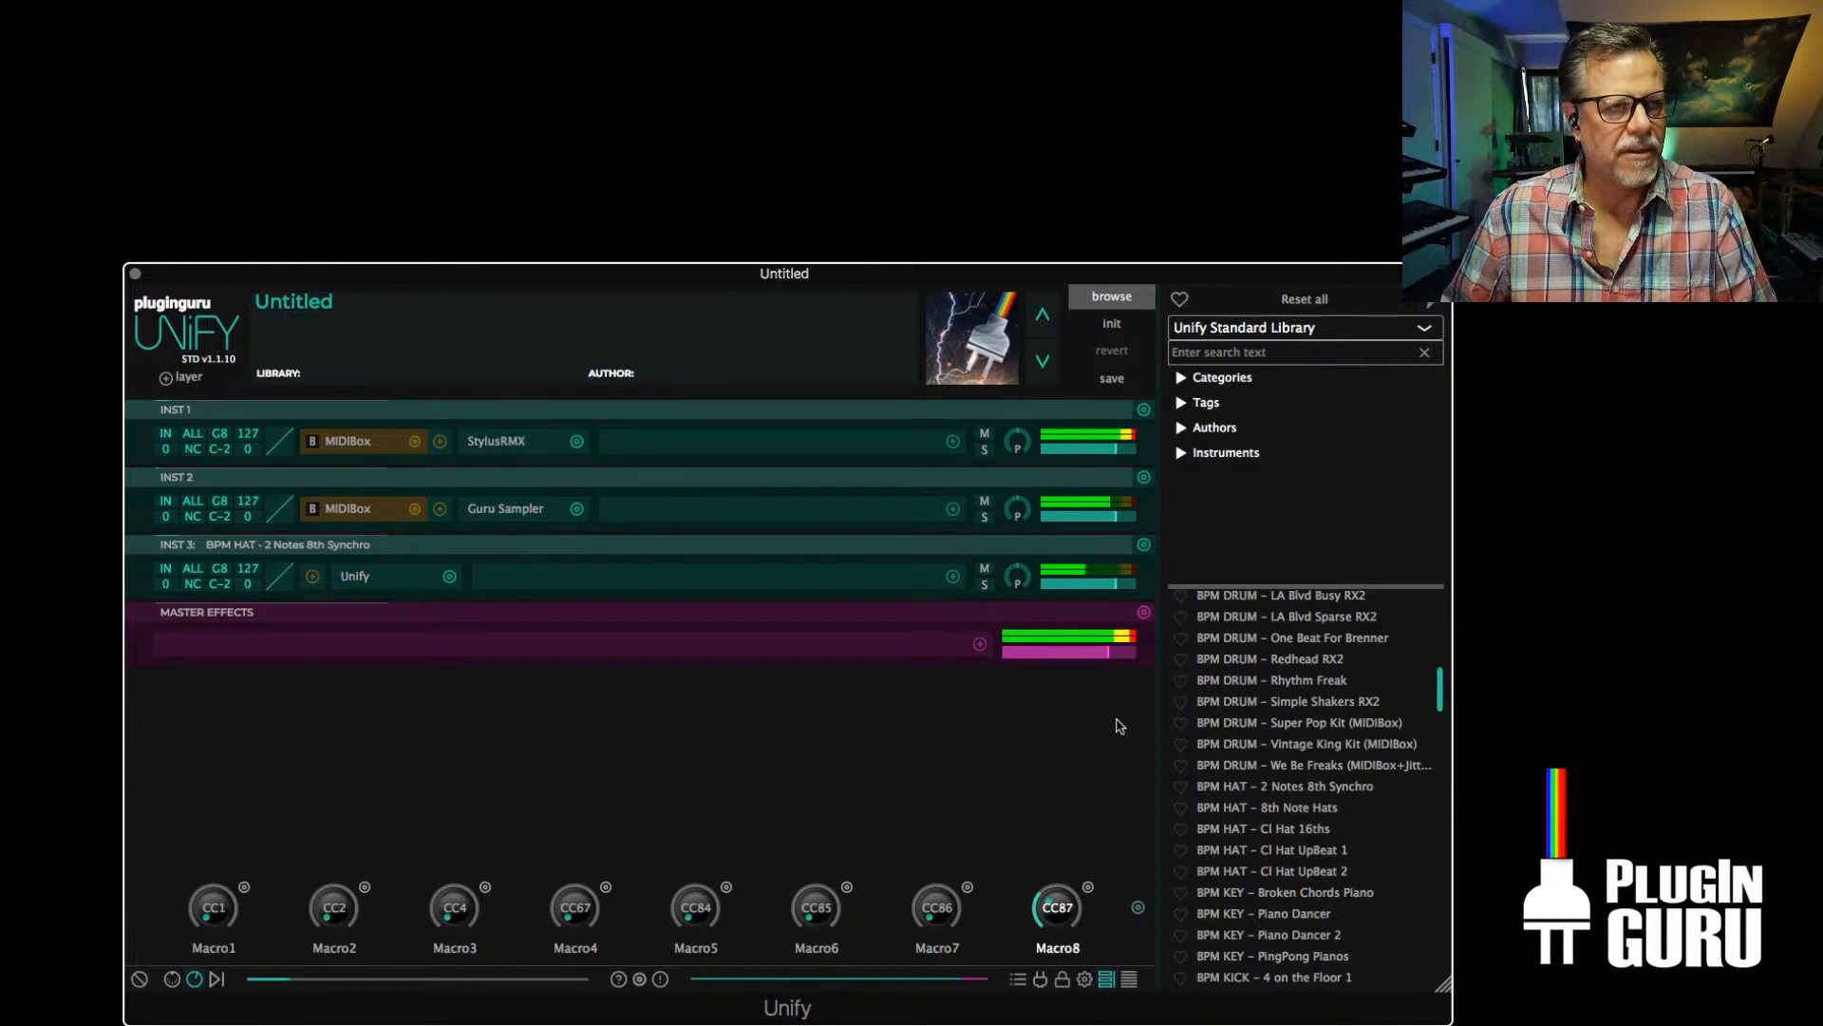
pyautogui.moveTo(1116, 585)
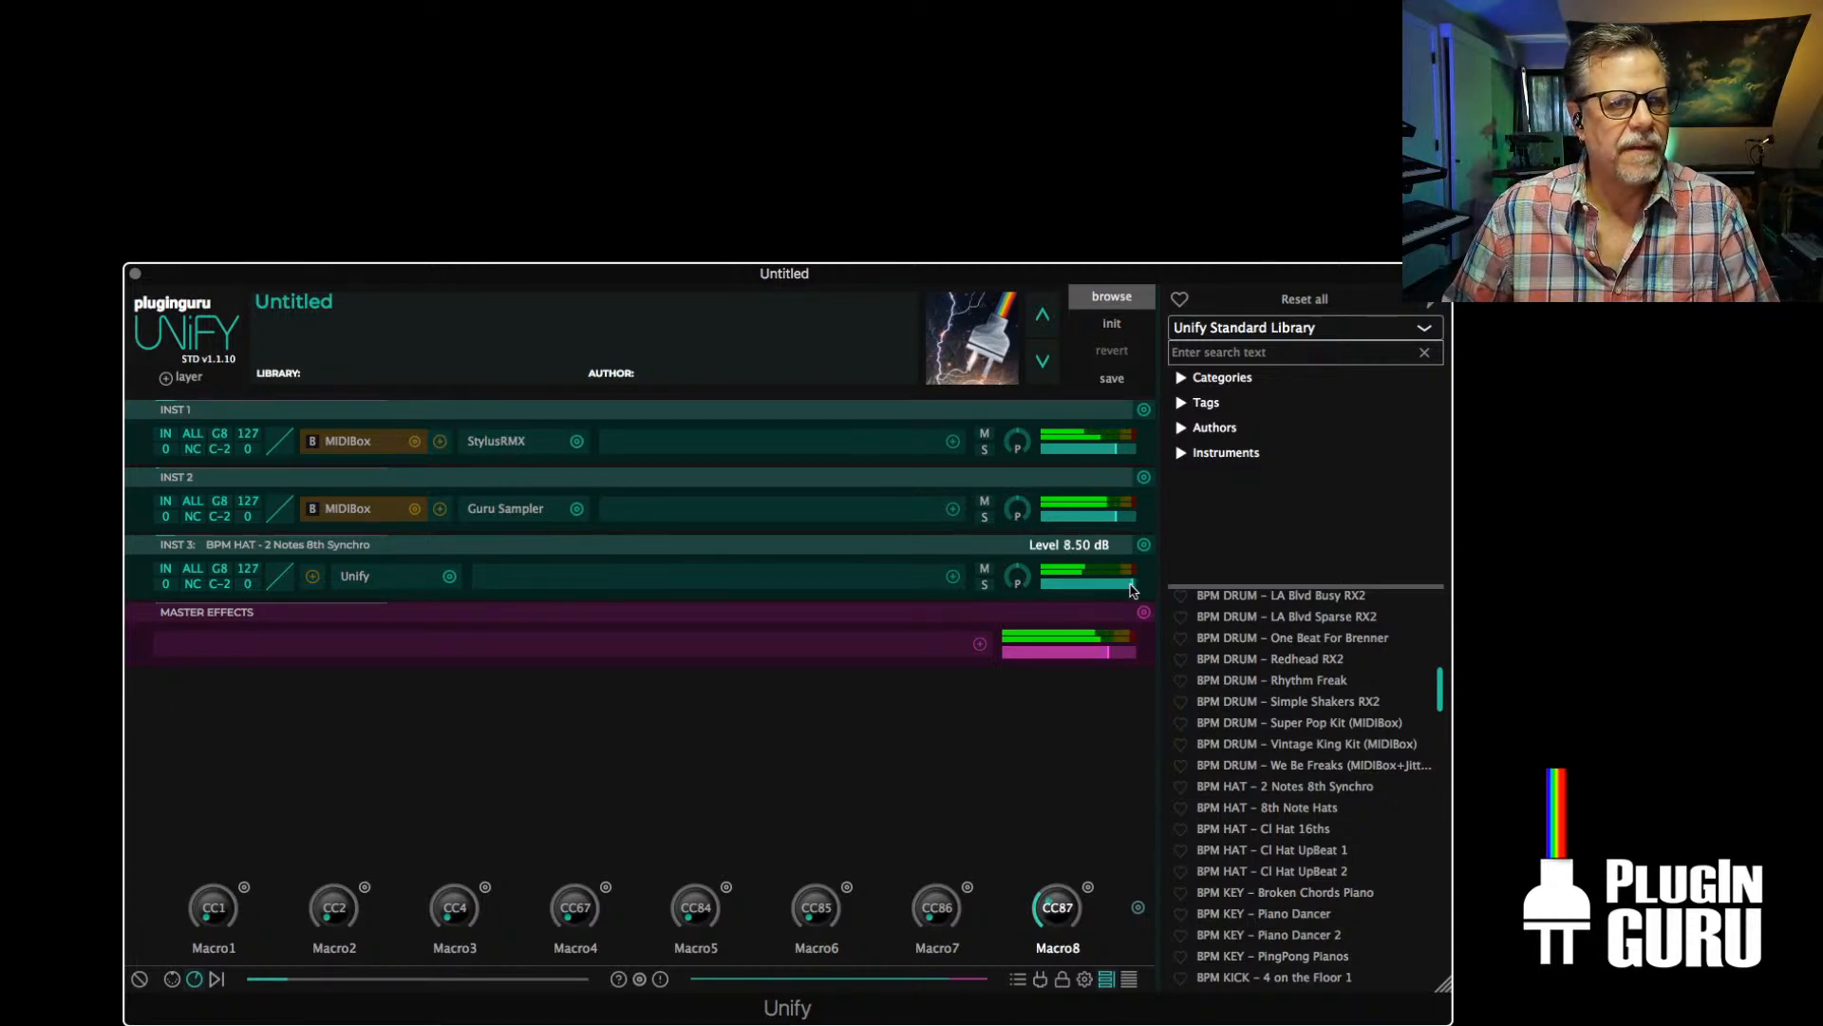
pyautogui.moveTo(1130, 584); pyautogui.dragTo(1137, 585)
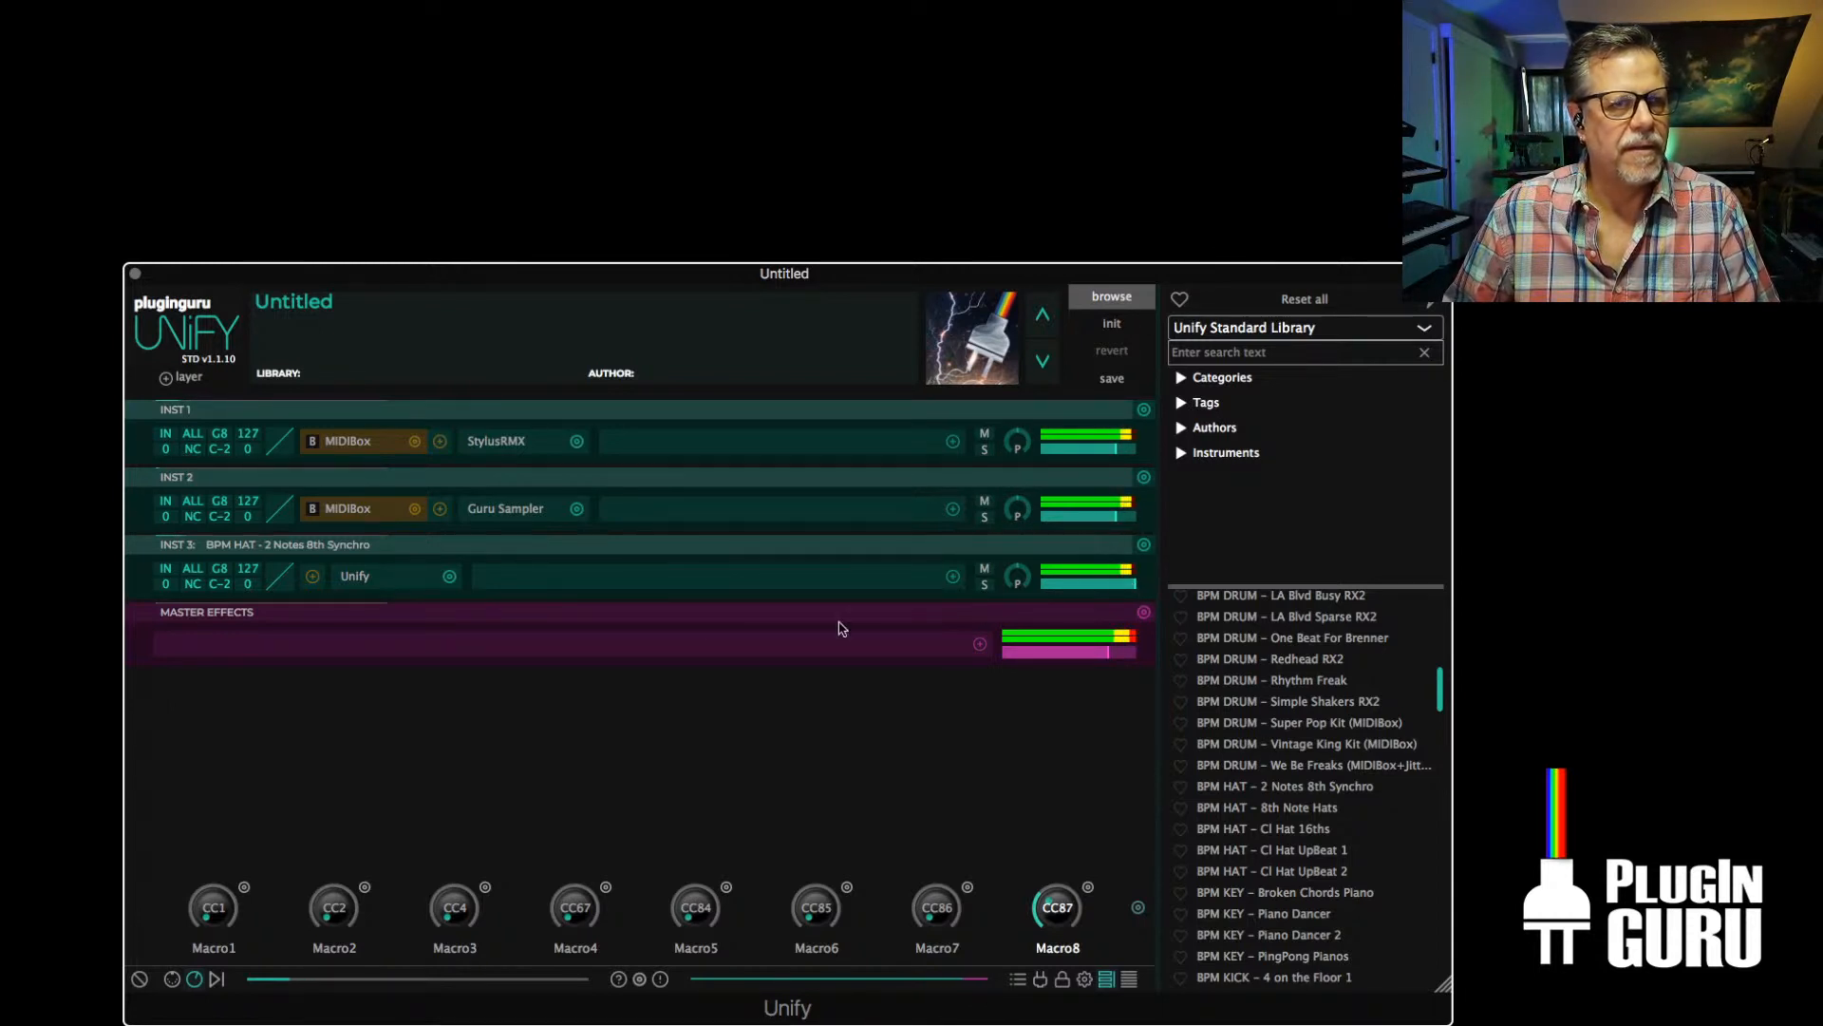
# Raise the coarse tuning of the Guru Sampler inside INST 3's nested Unify to 9 semitones and close the sampler window
pyautogui.doubleClick(357, 577)
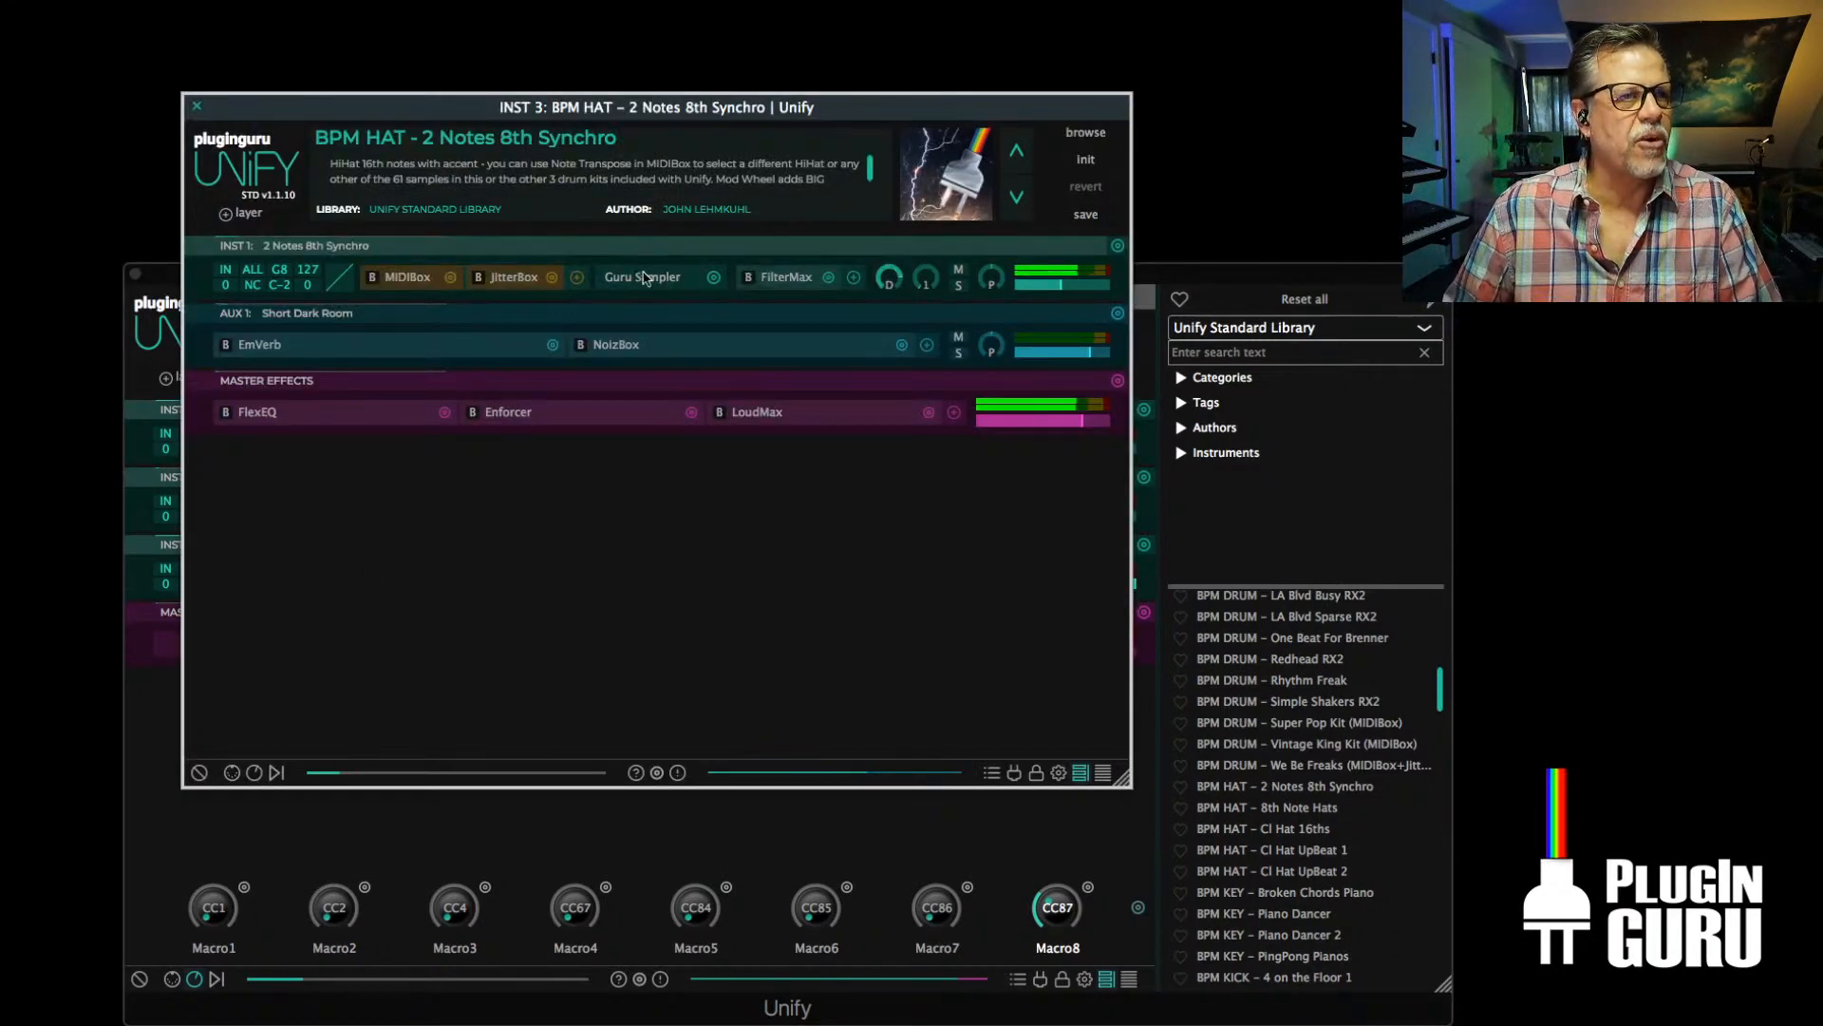
pyautogui.doubleClick(645, 277)
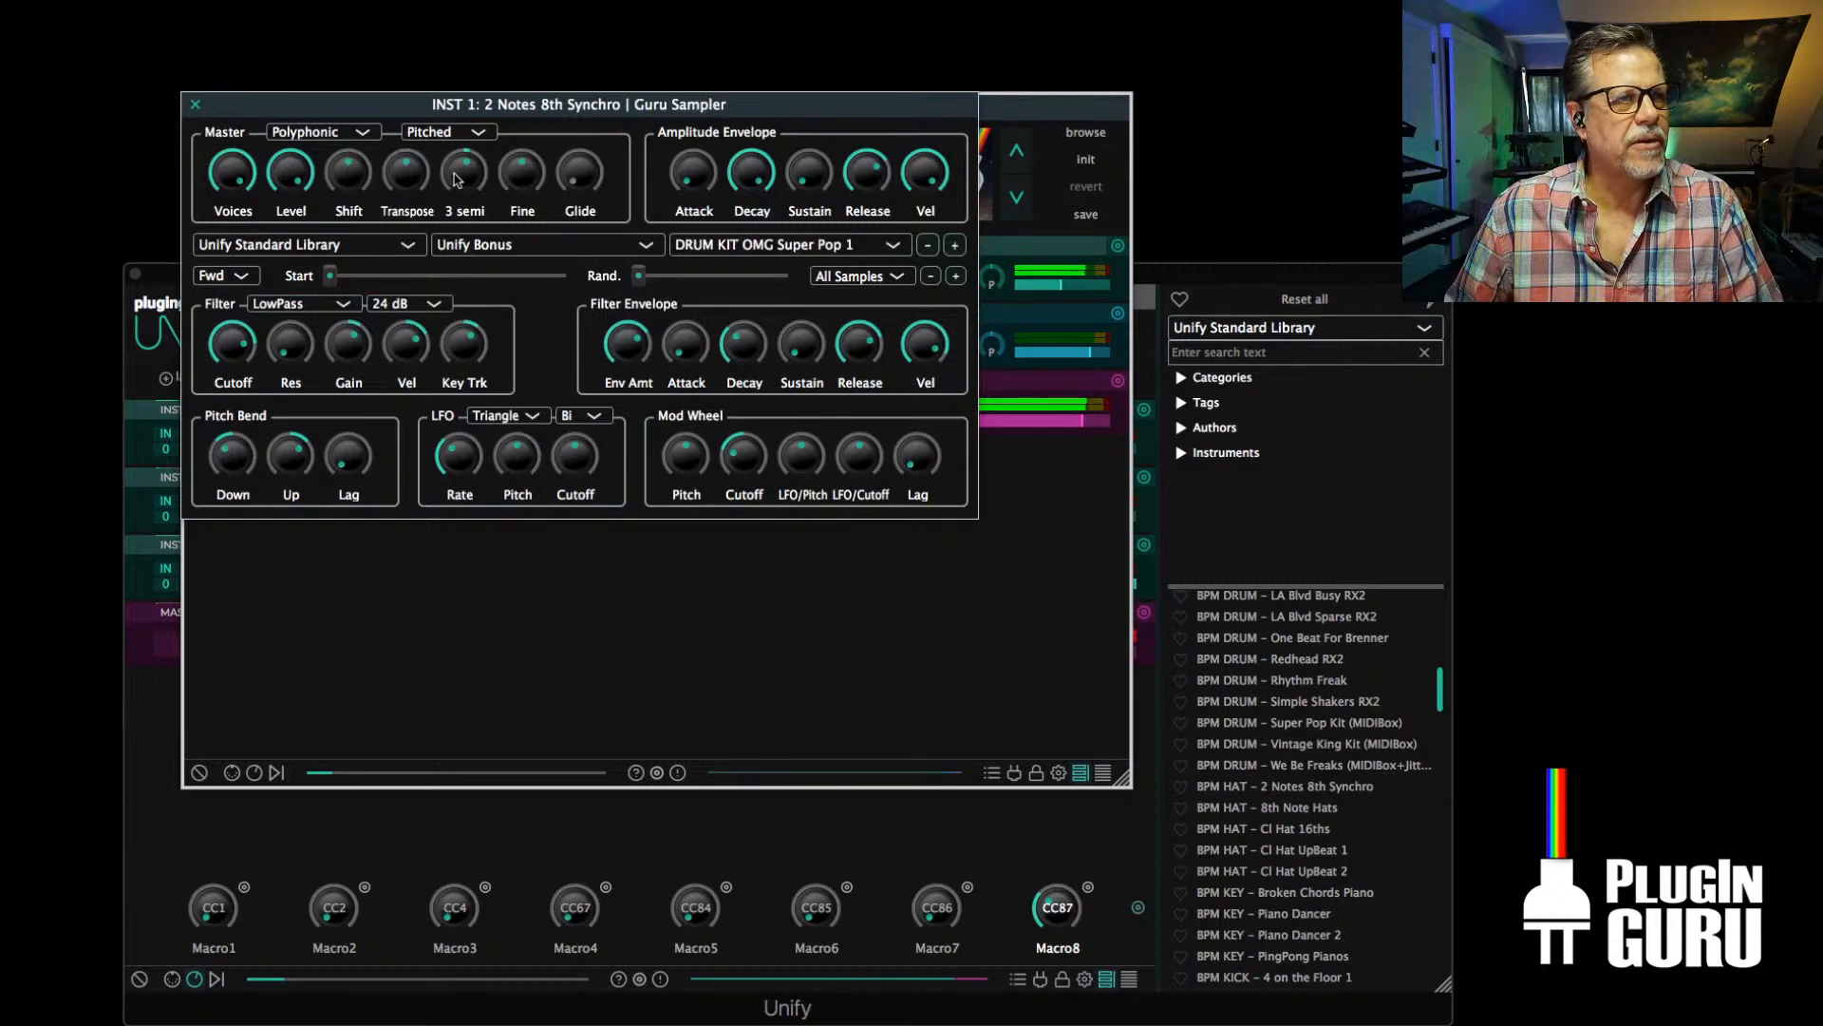
pyautogui.moveTo(456, 180); pyautogui.dragTo(460, 163)
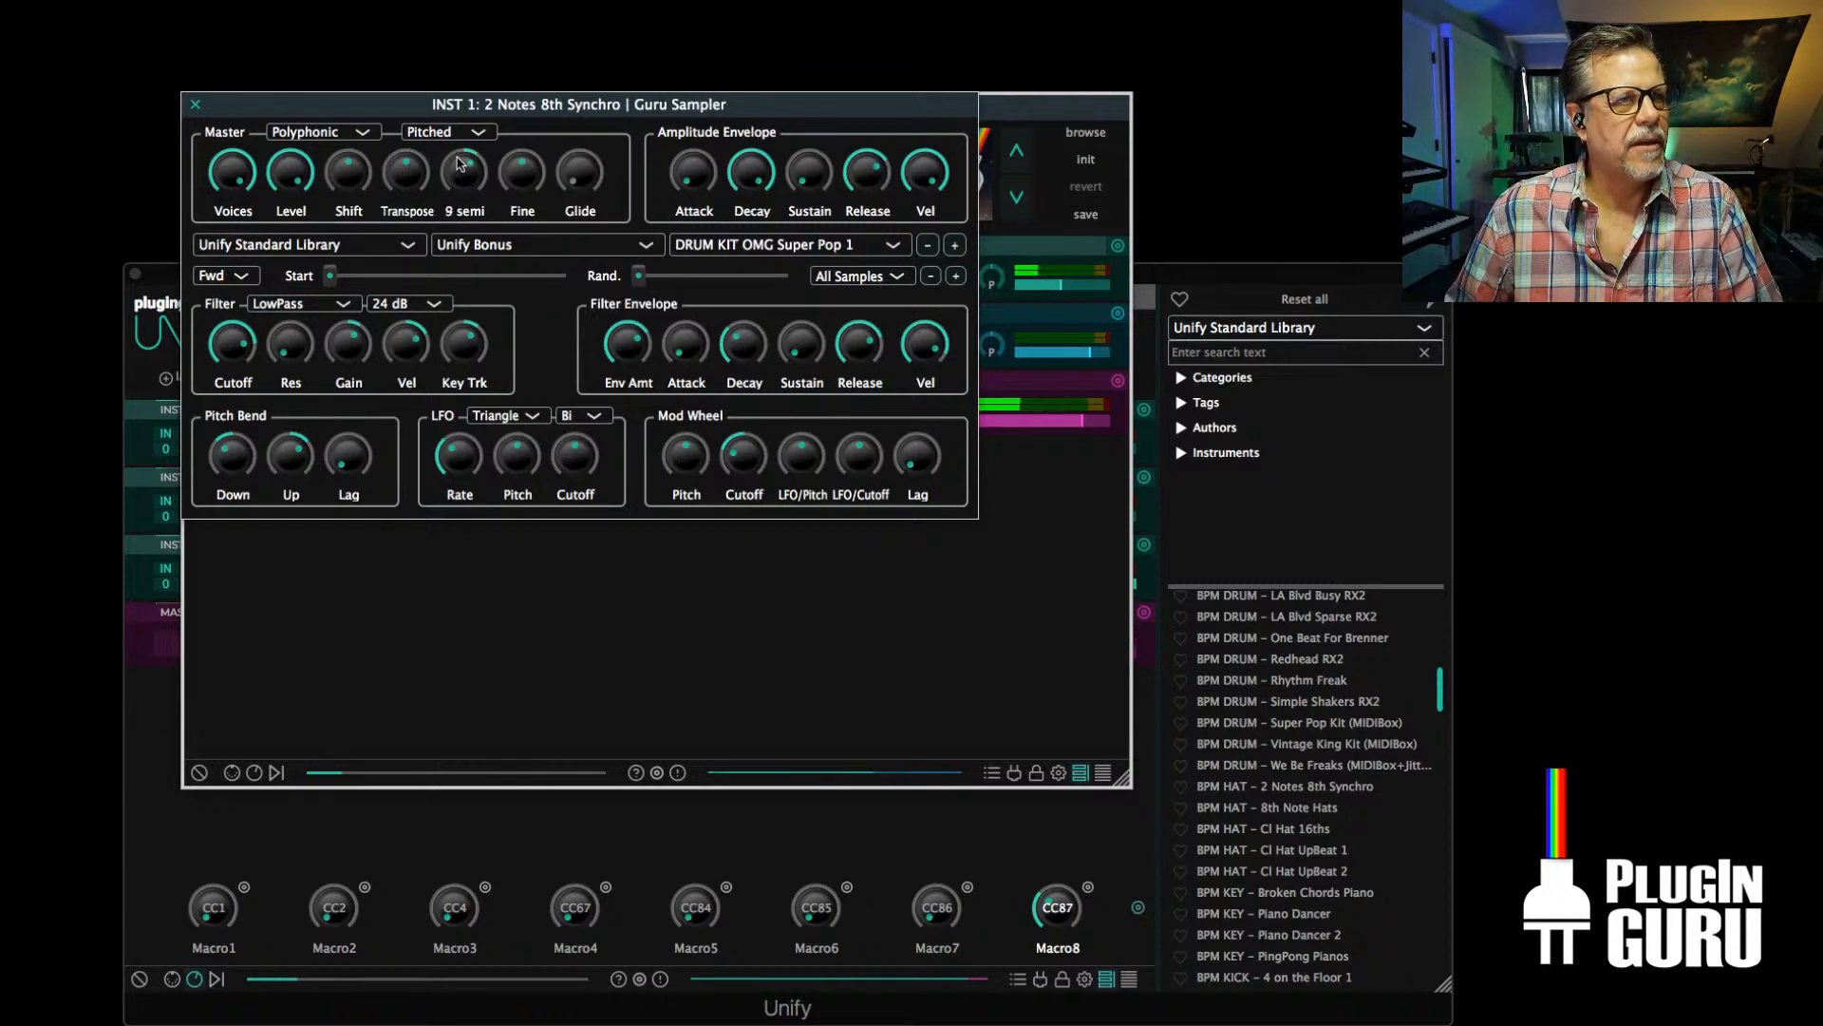
pyautogui.click(195, 103)
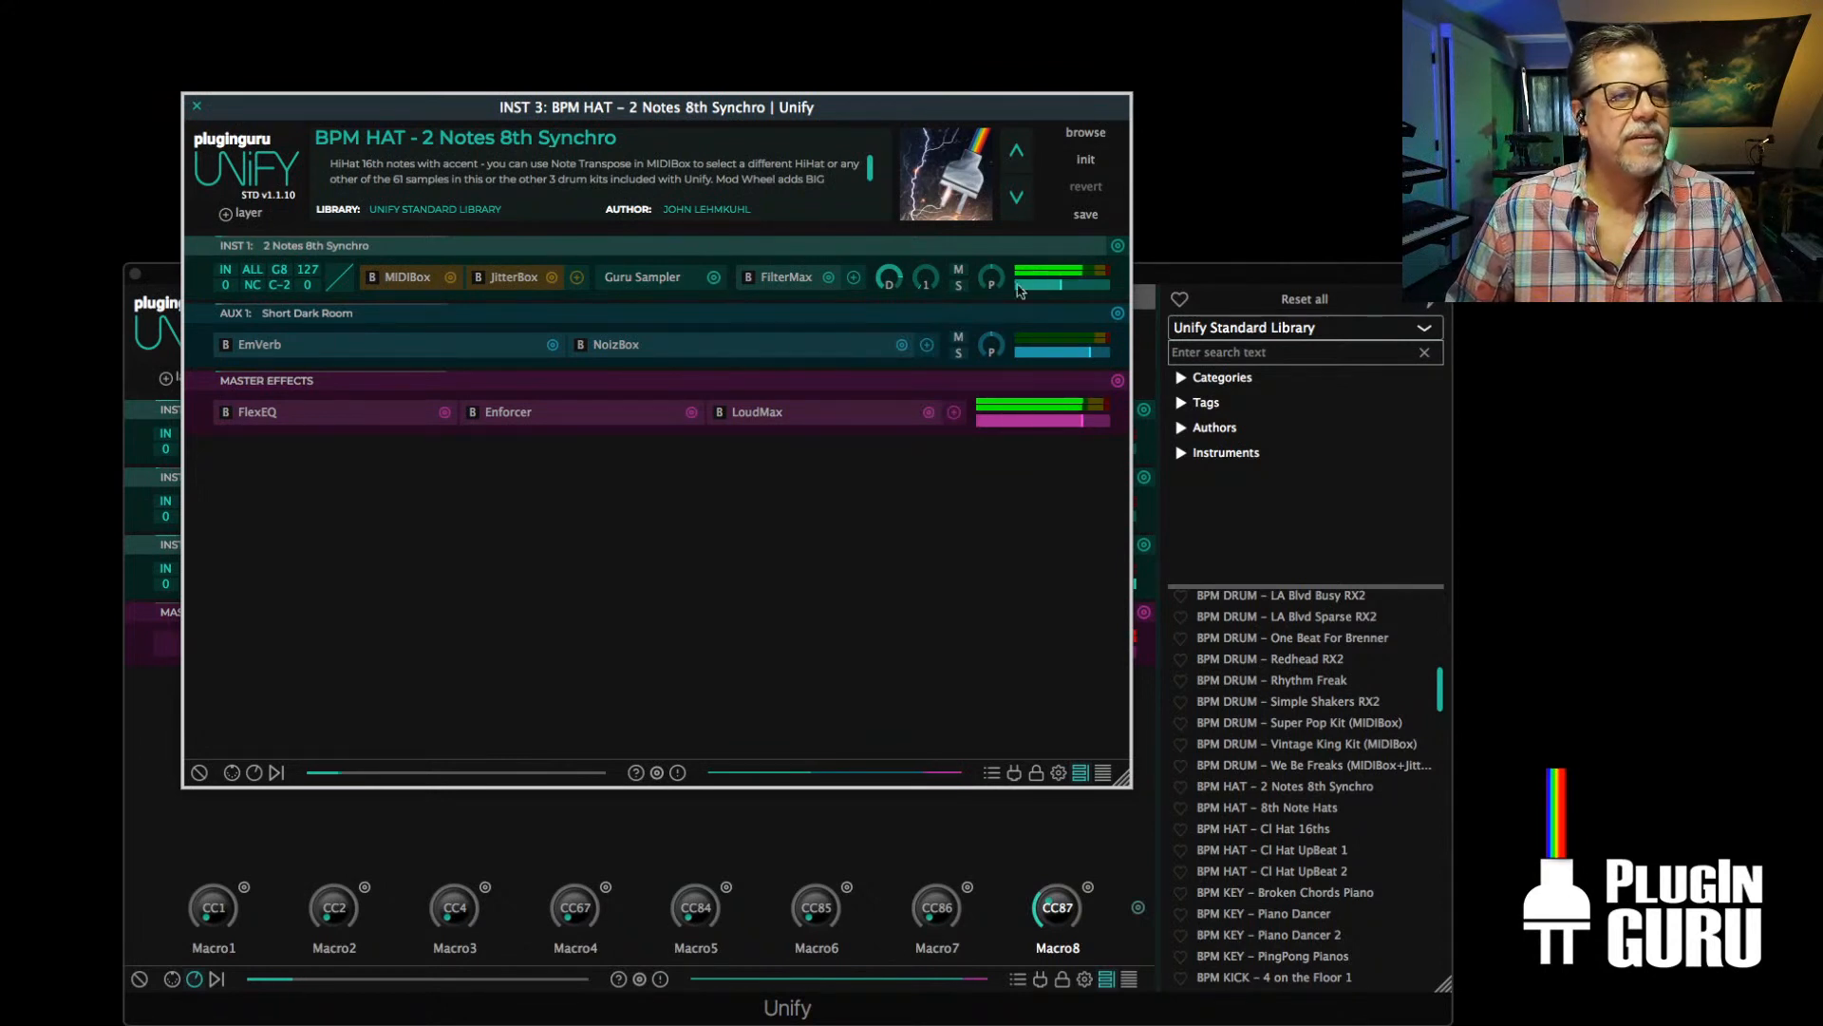
# Raise the hi-hat layer's send to AUX 1, shorten EmVerb's Decay to about half, and close the EmVerb and INST 3 windows
pyautogui.moveTo(927, 279); pyautogui.dragTo(937, 235)
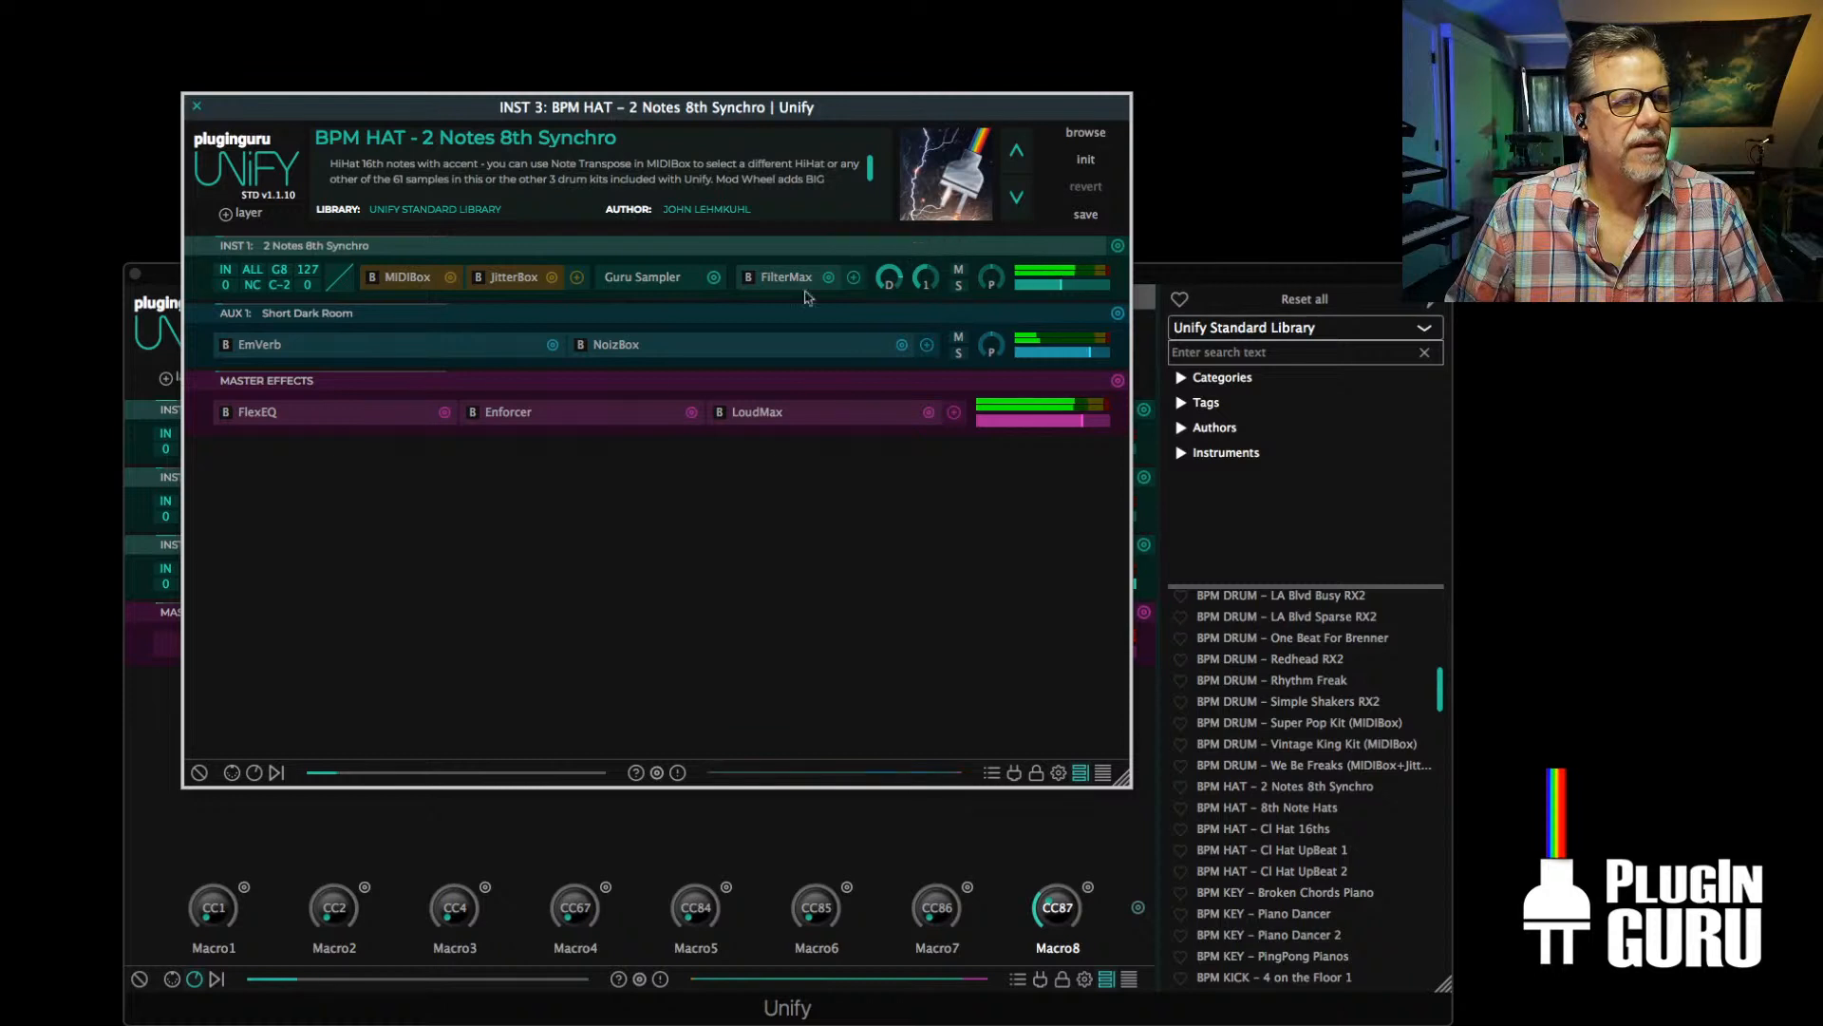
pyautogui.click(271, 350)
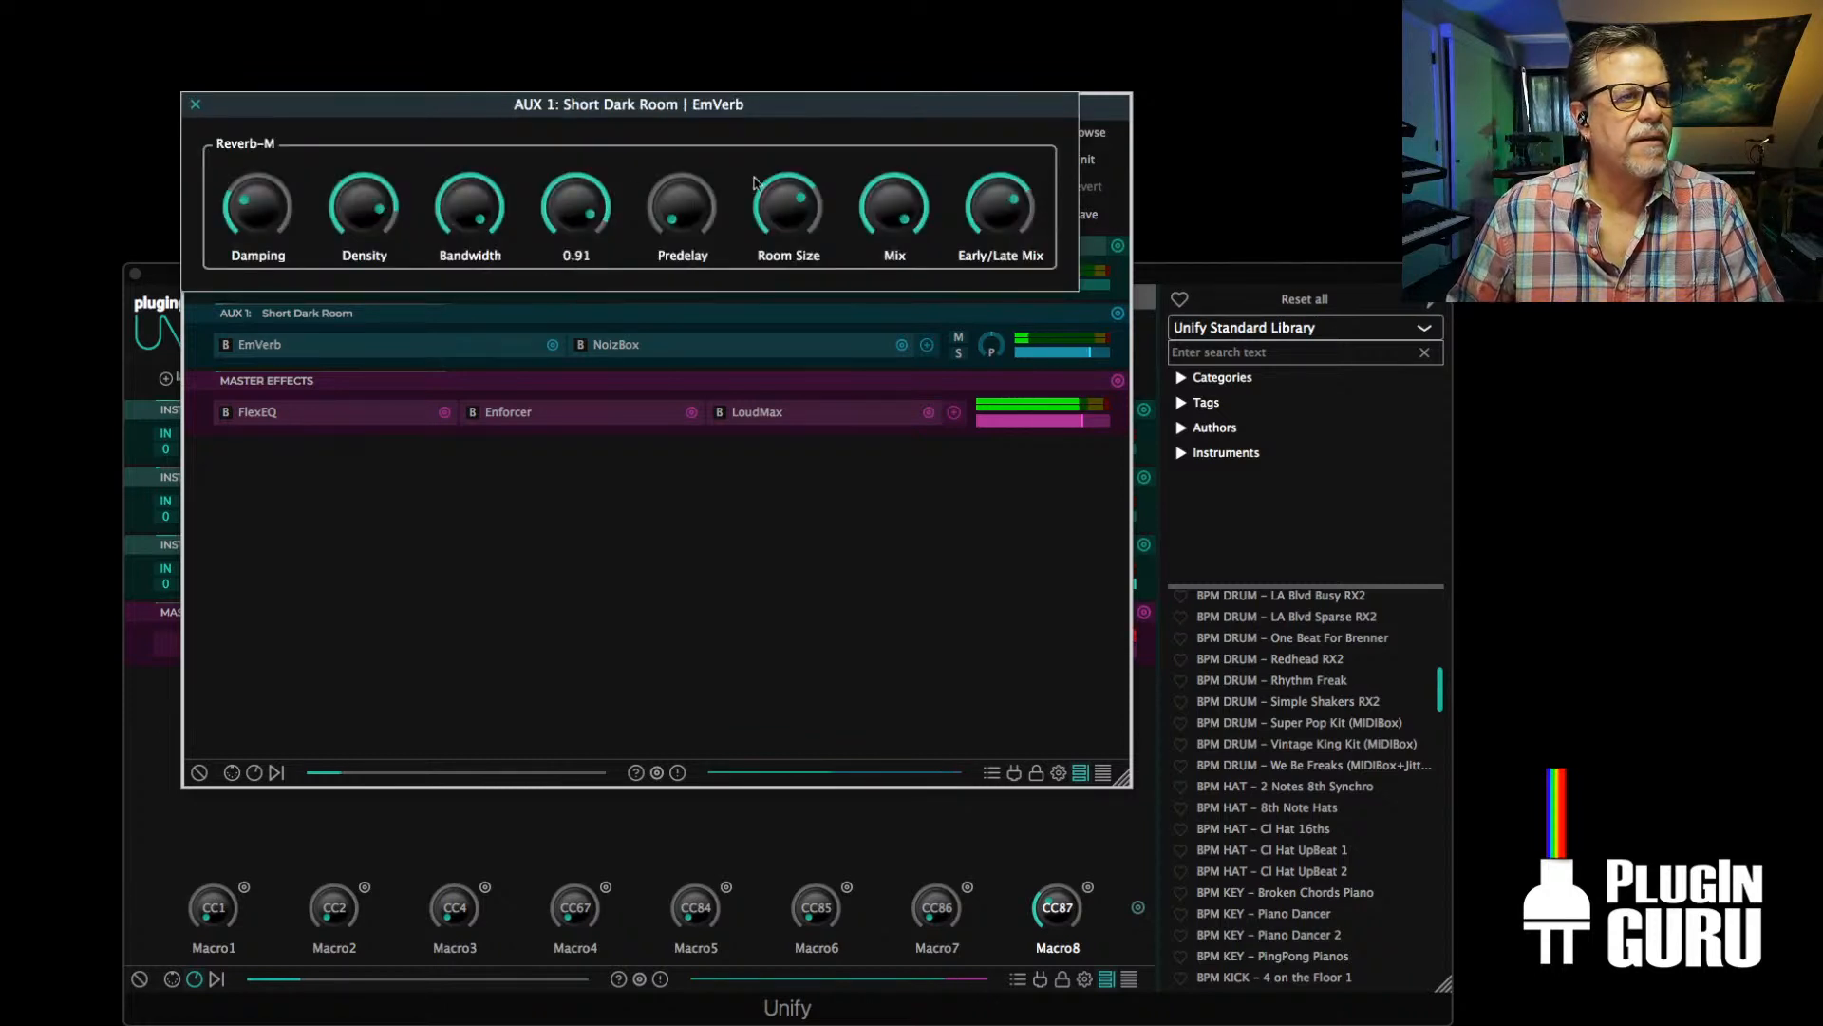
pyautogui.moveTo(576, 211); pyautogui.dragTo(559, 291)
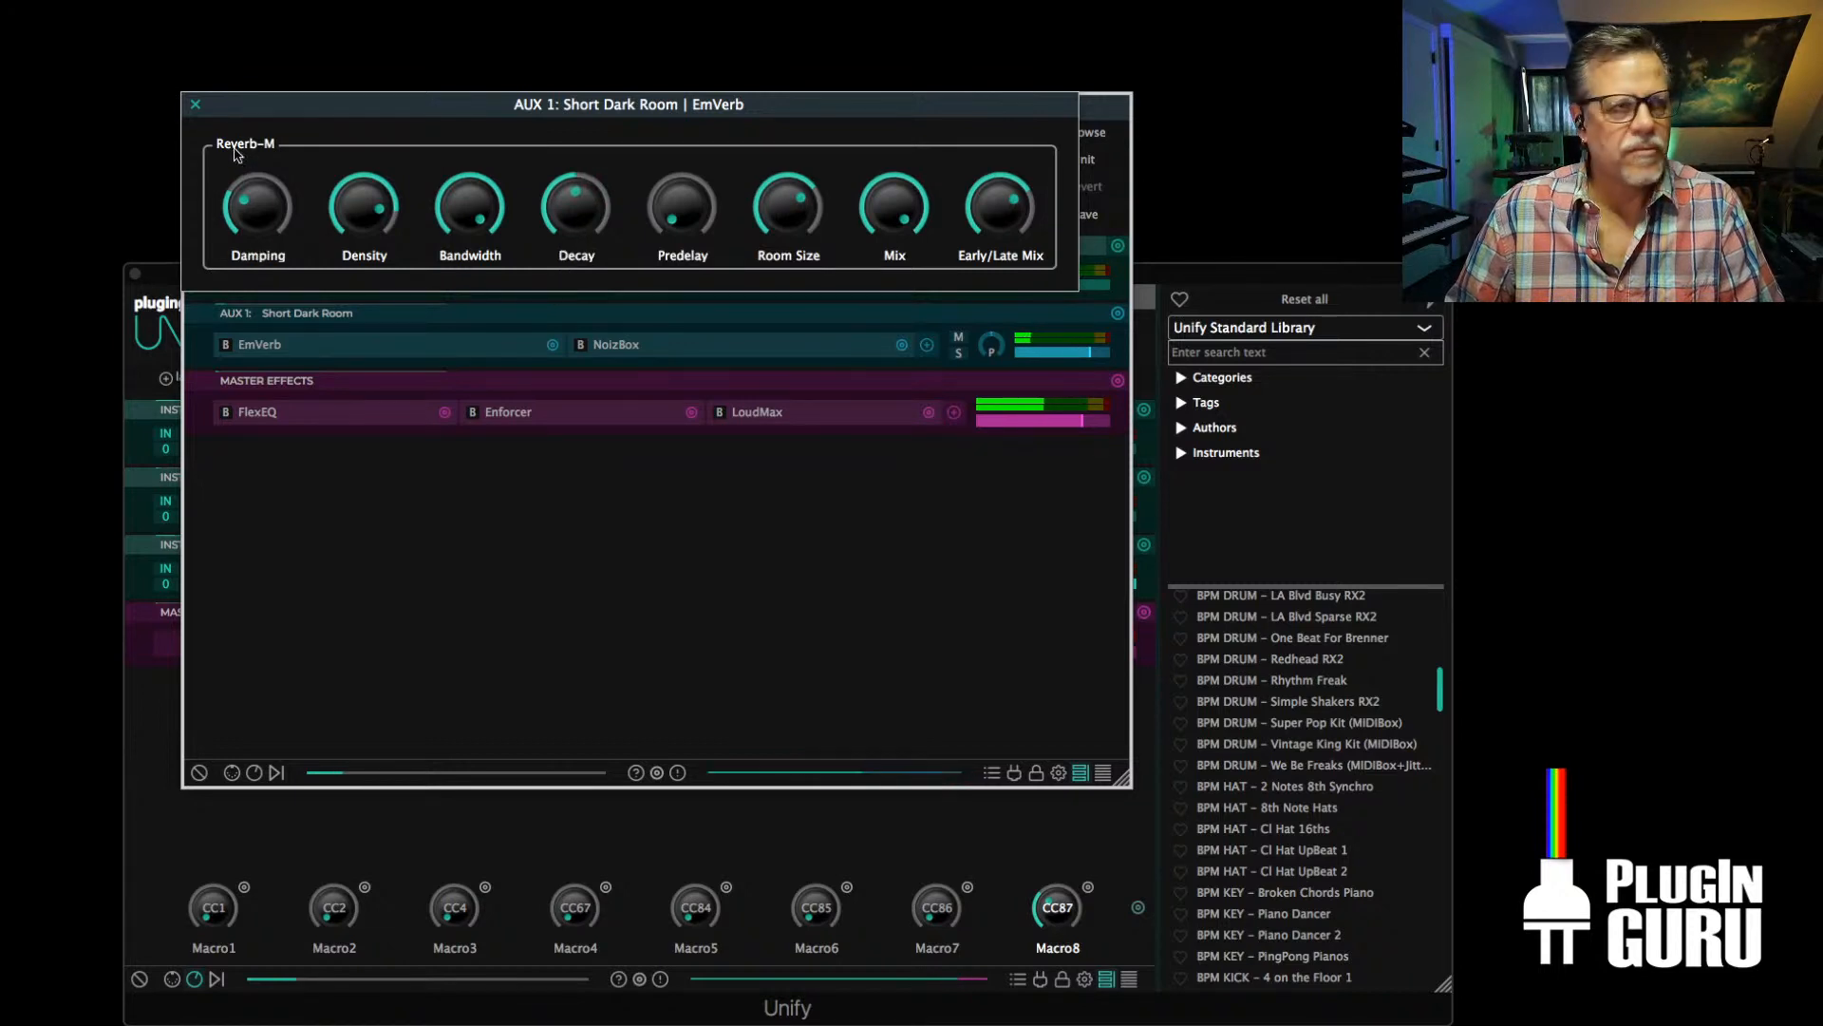
pyautogui.click(196, 104)
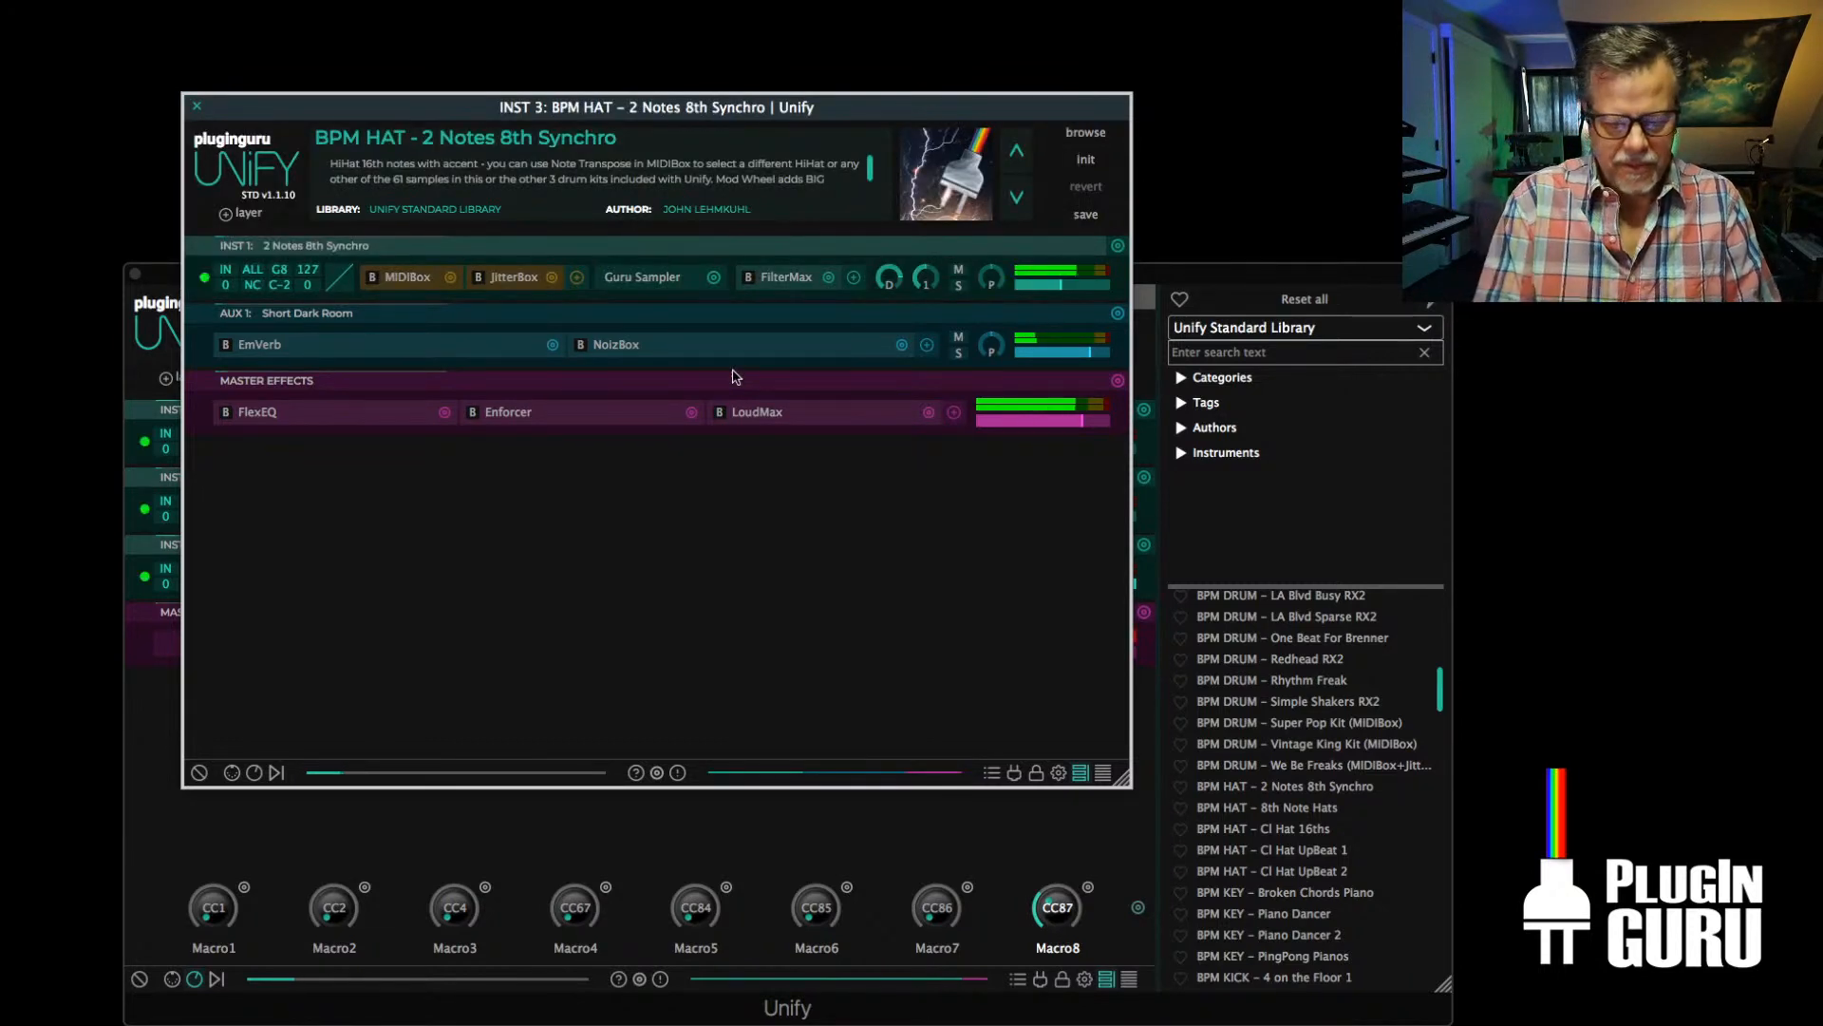
pyautogui.click(196, 105)
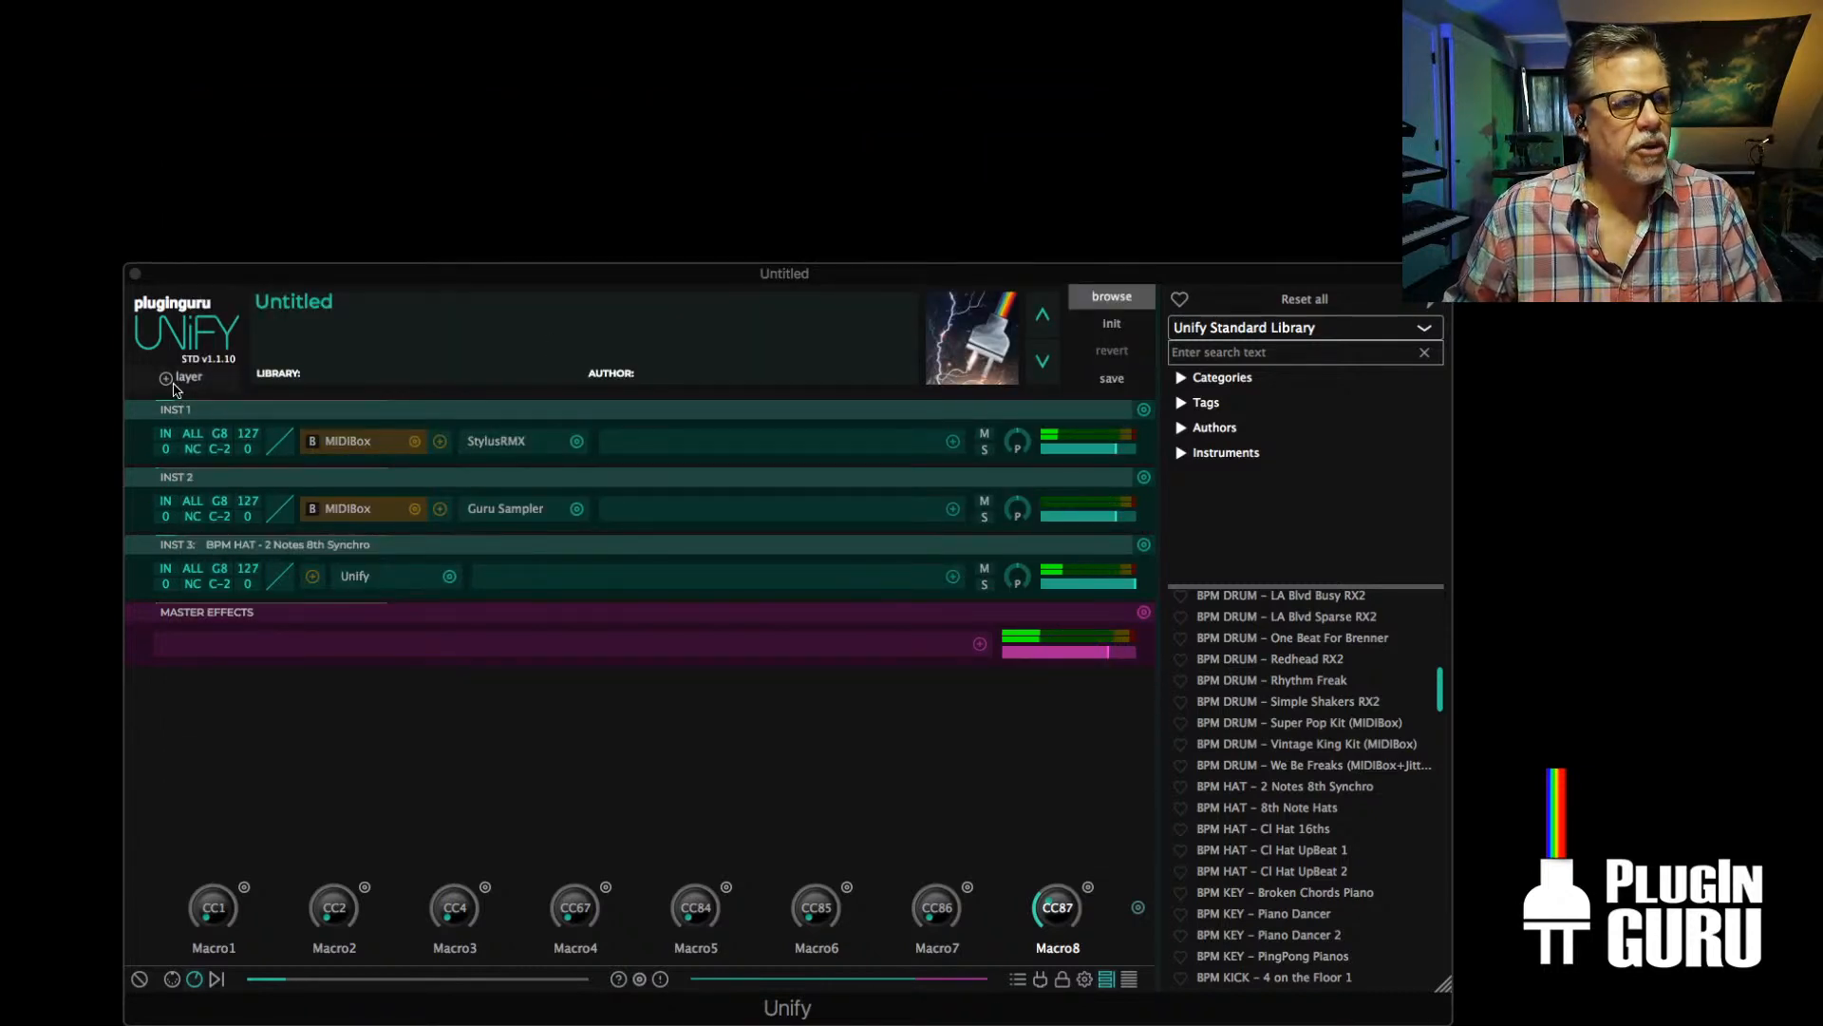
# Add an instrument layer with BPM DRUM - DTempo Paris from the PlugInGuru CloudCity V1 DownTempo Thrilla Kit
pyautogui.click(177, 378)
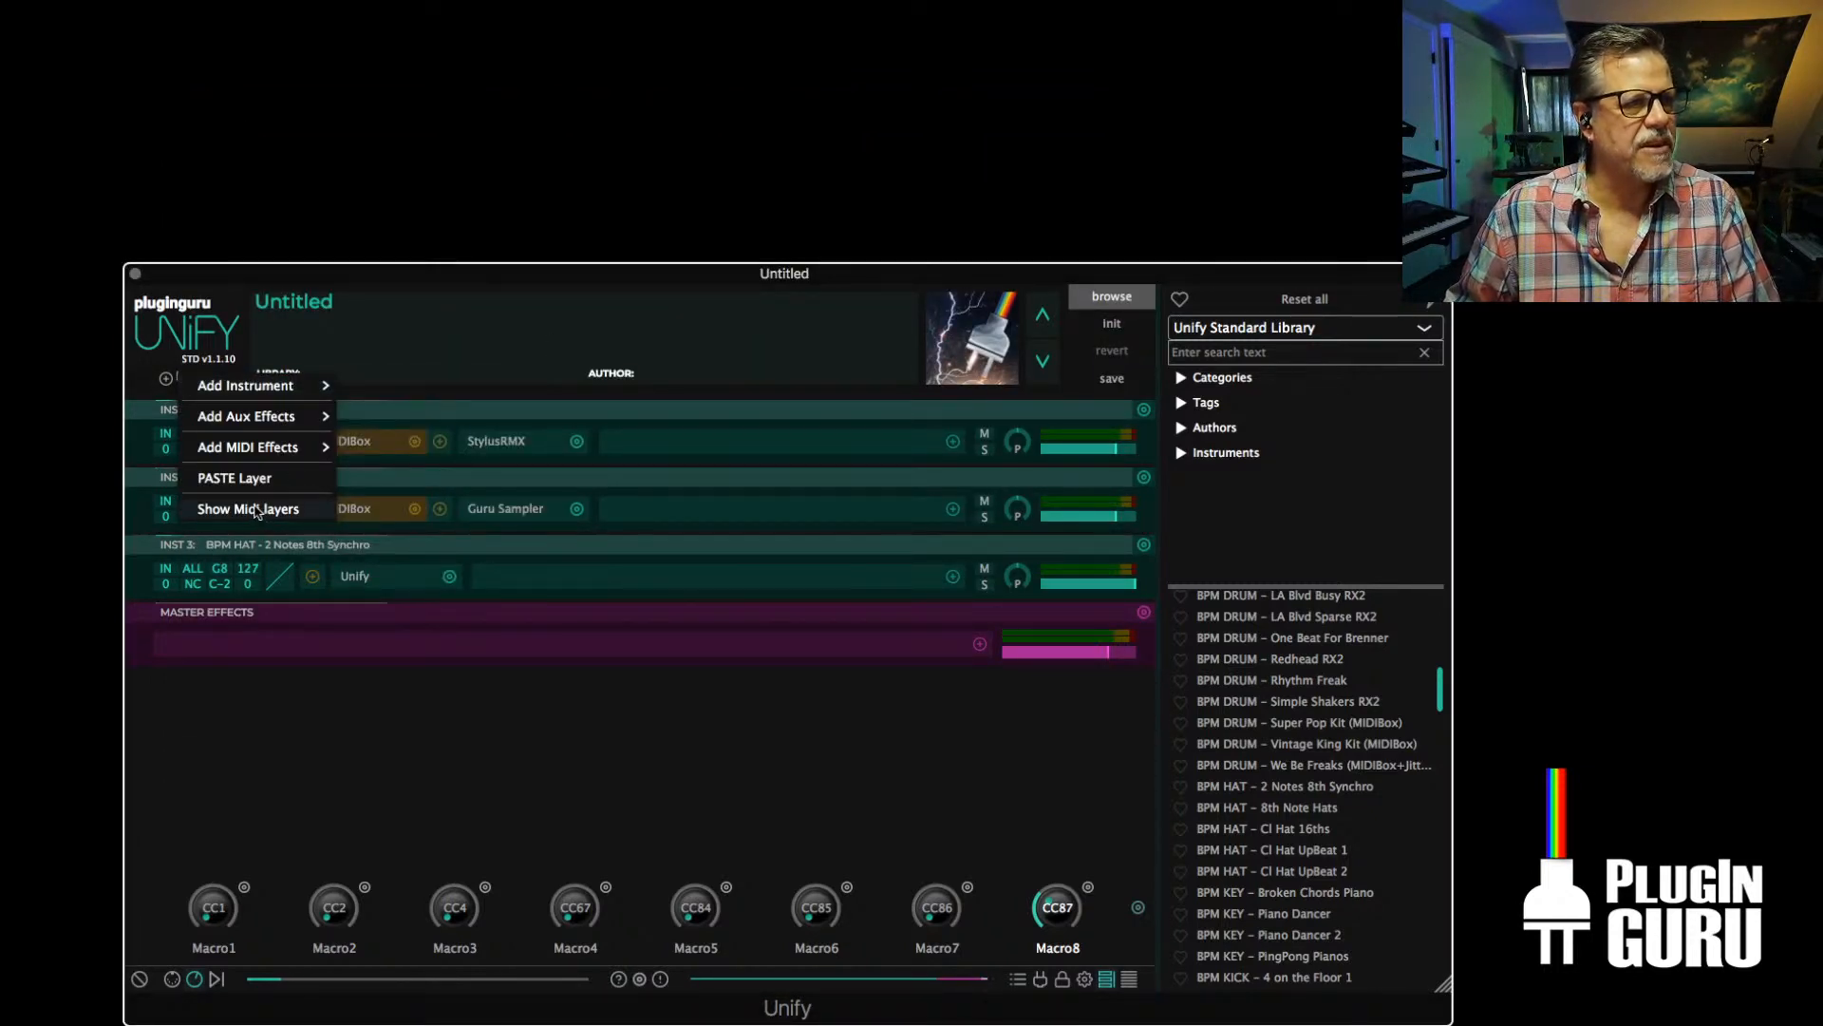
pyautogui.moveTo(264, 388)
pyautogui.moveTo(454, 577)
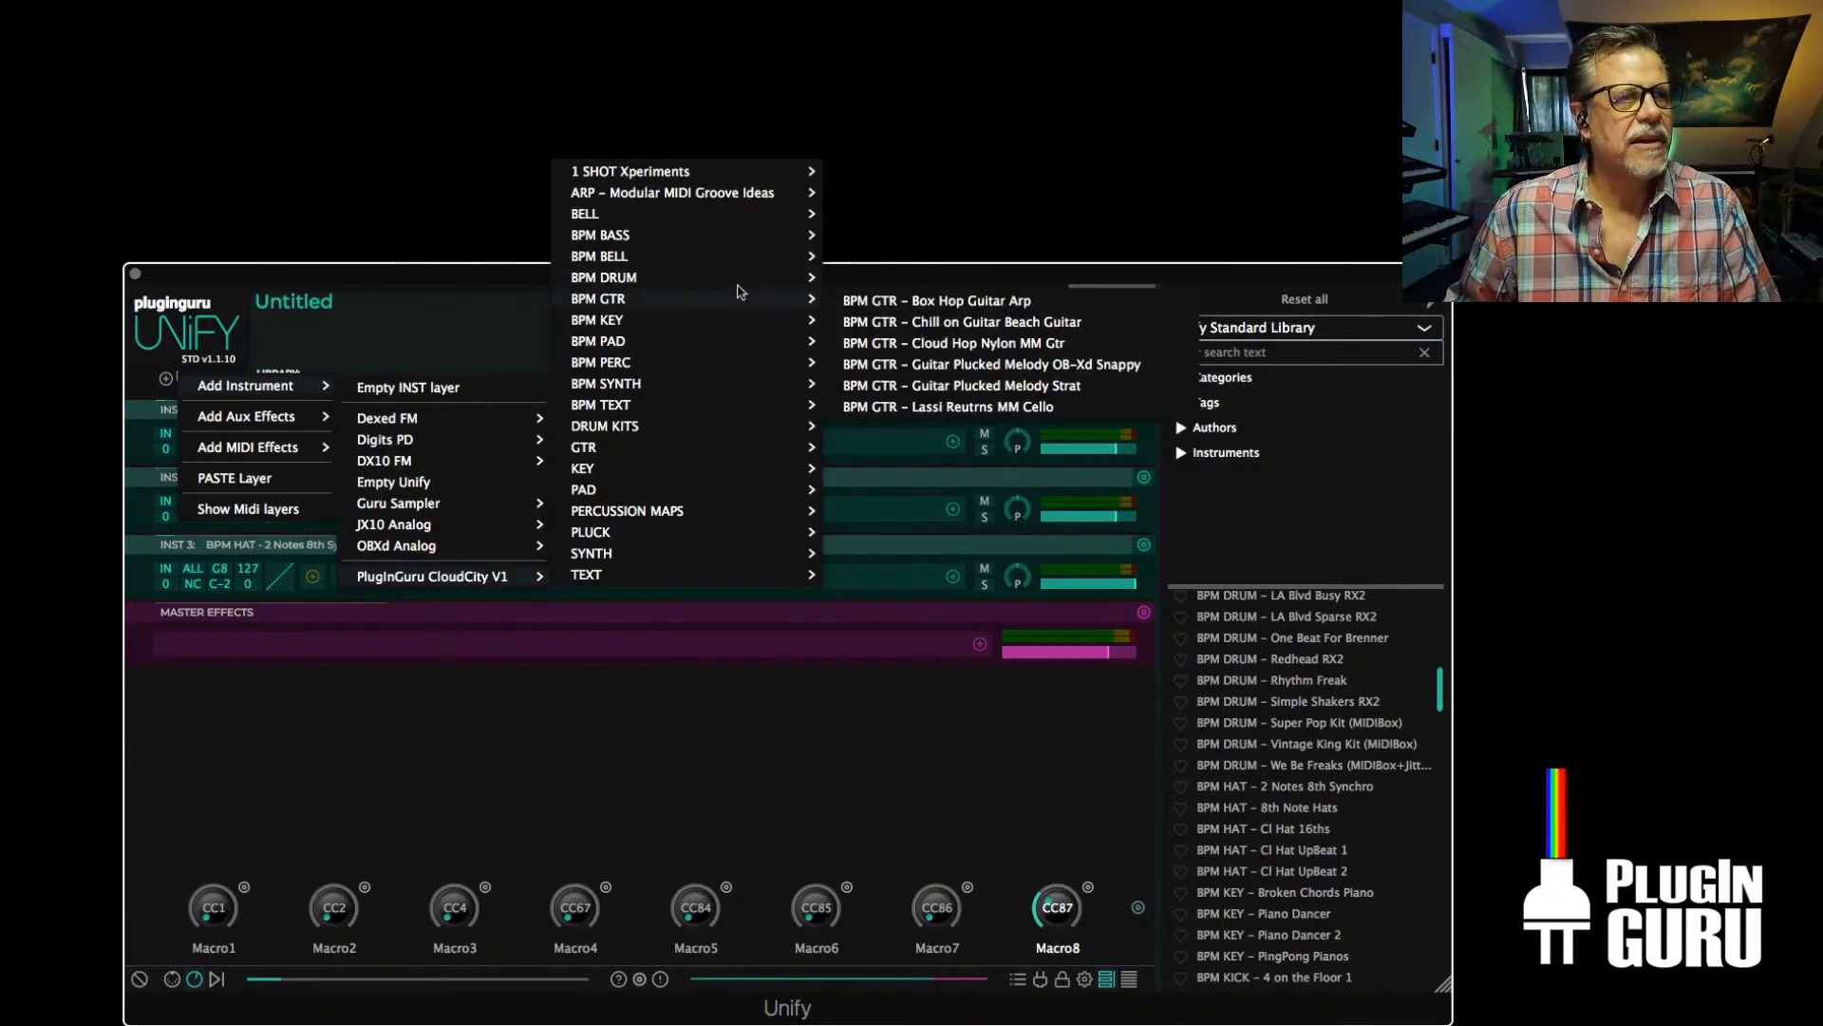
pyautogui.moveTo(664, 277)
pyautogui.moveTo(1015, 311)
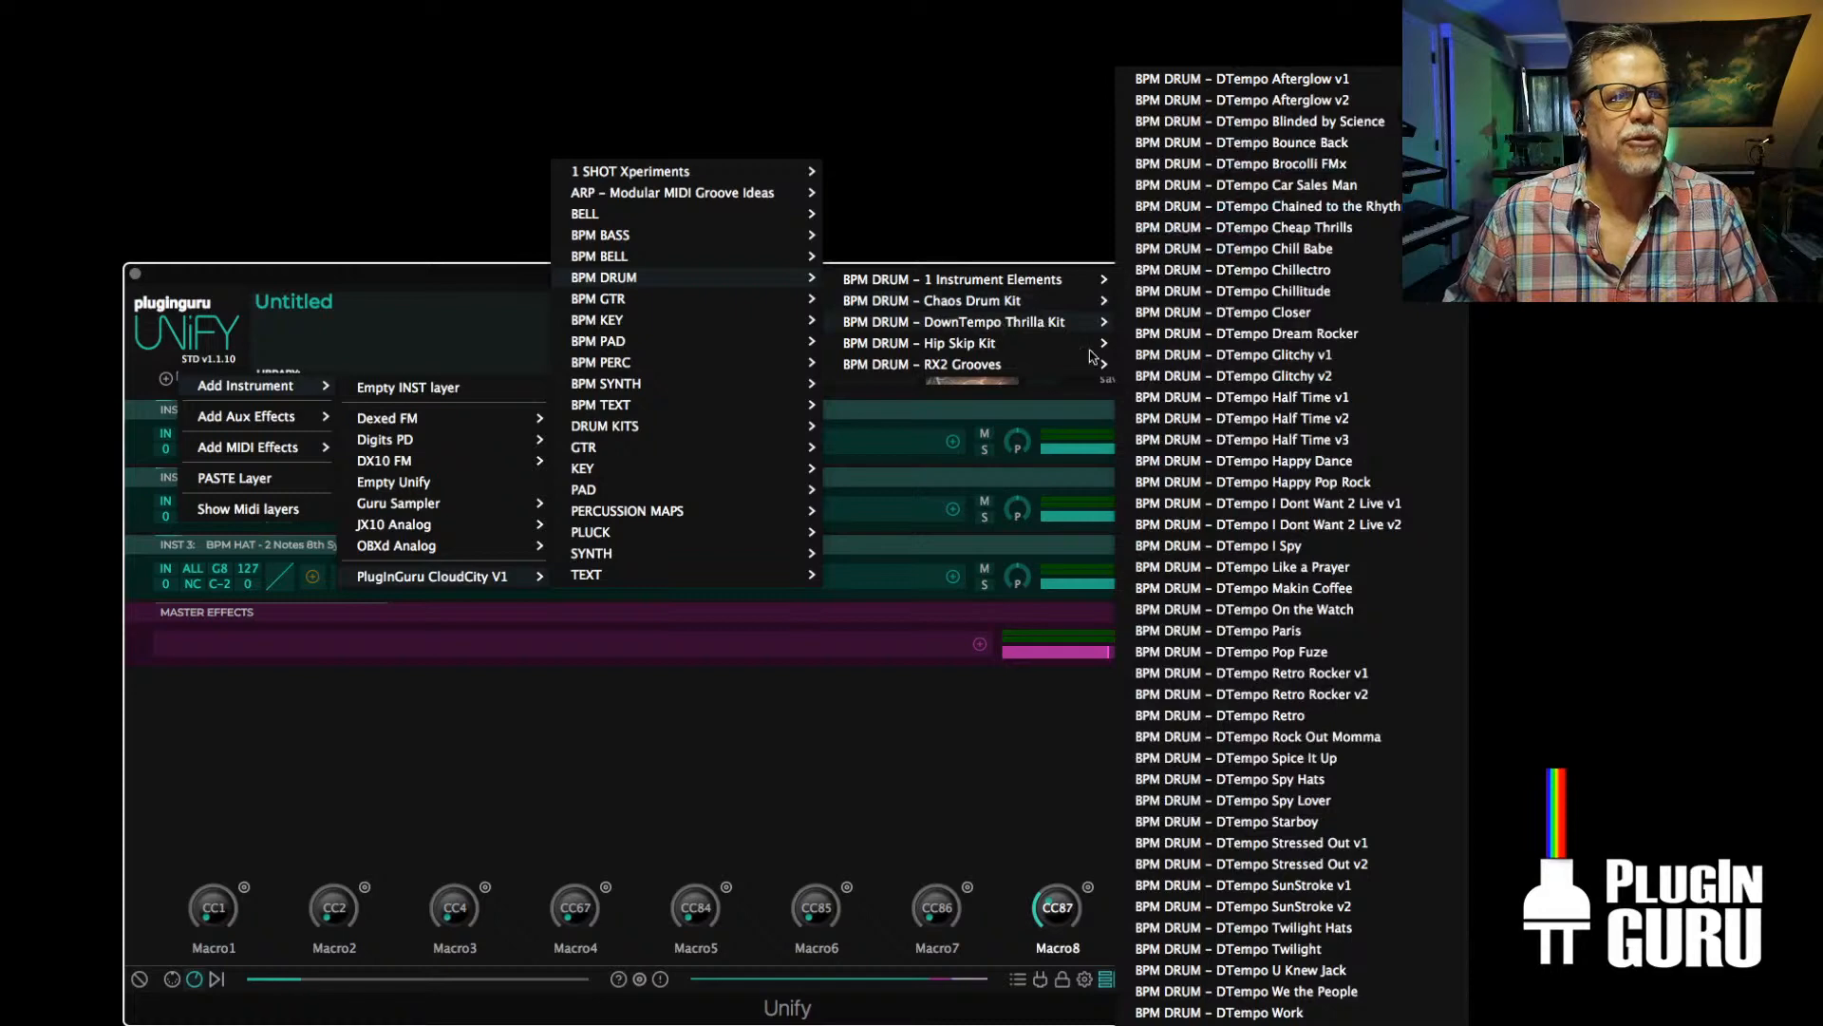
pyautogui.click(1266, 632)
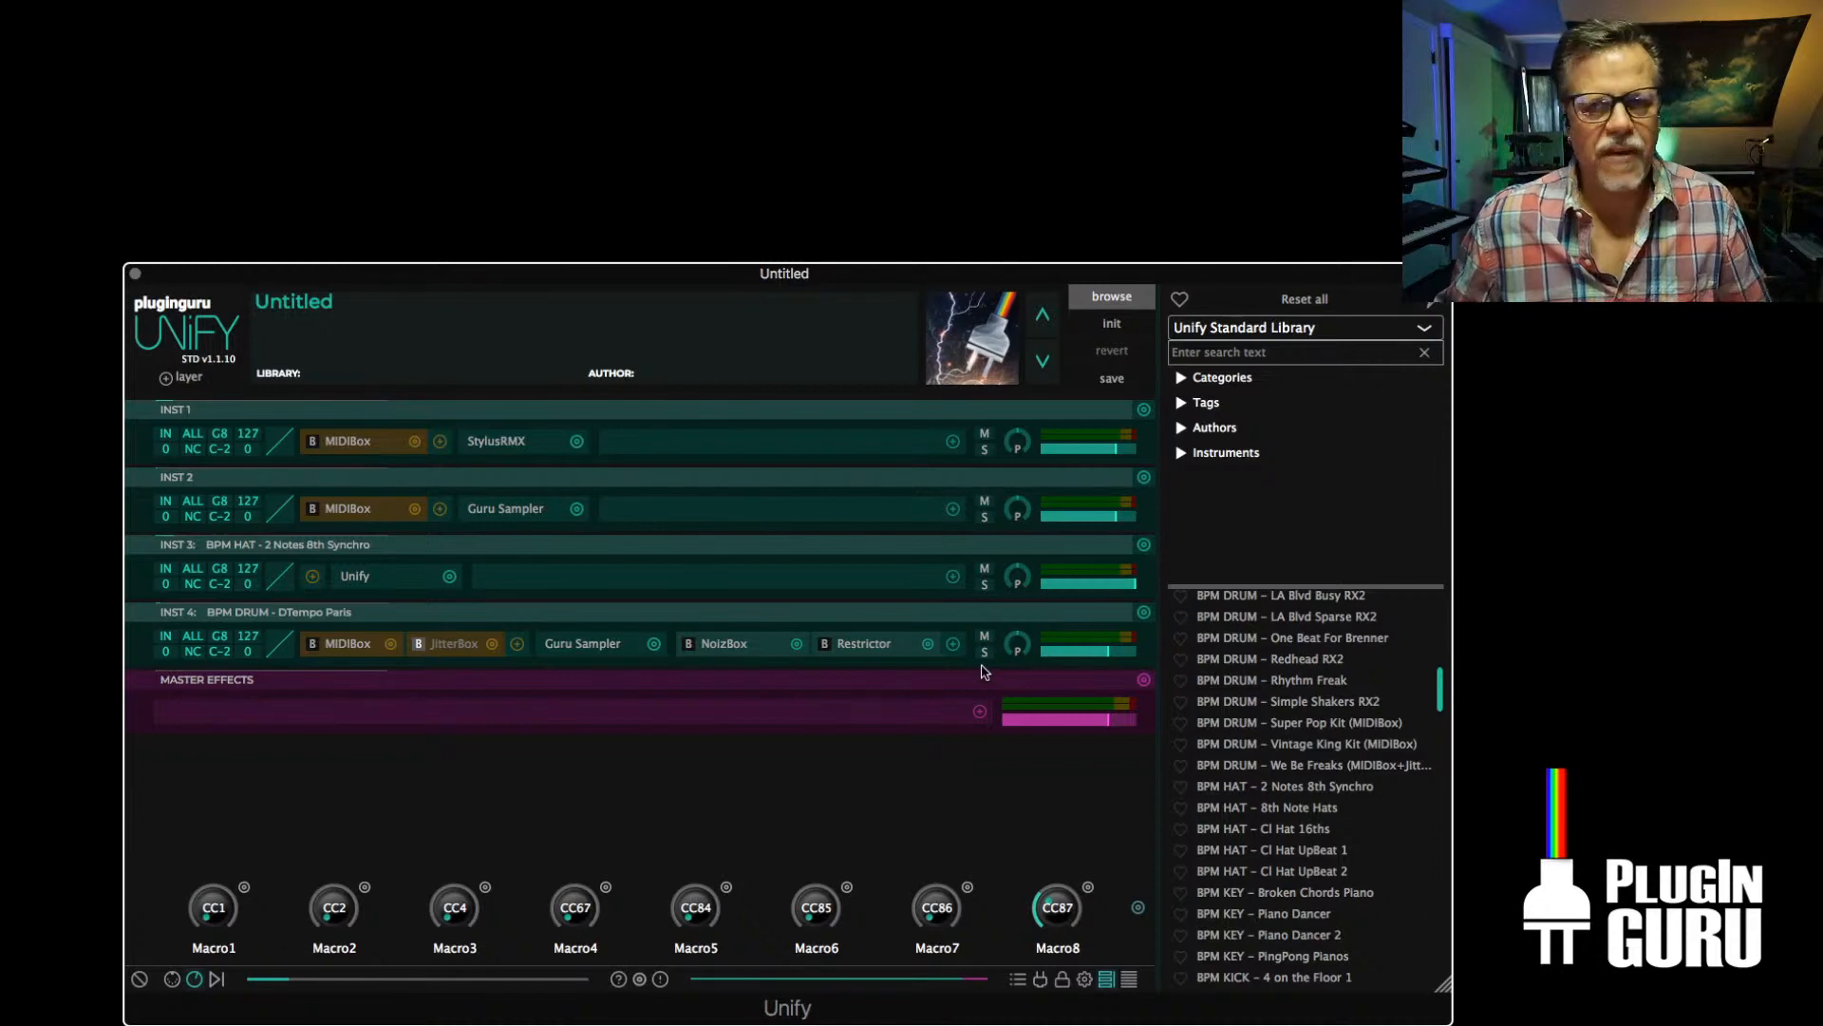
# Add the CloudCity V1 layer BPM BASS - LFO MIDI Test Bass and set its level to -7.50 dB
pyautogui.click(185, 377)
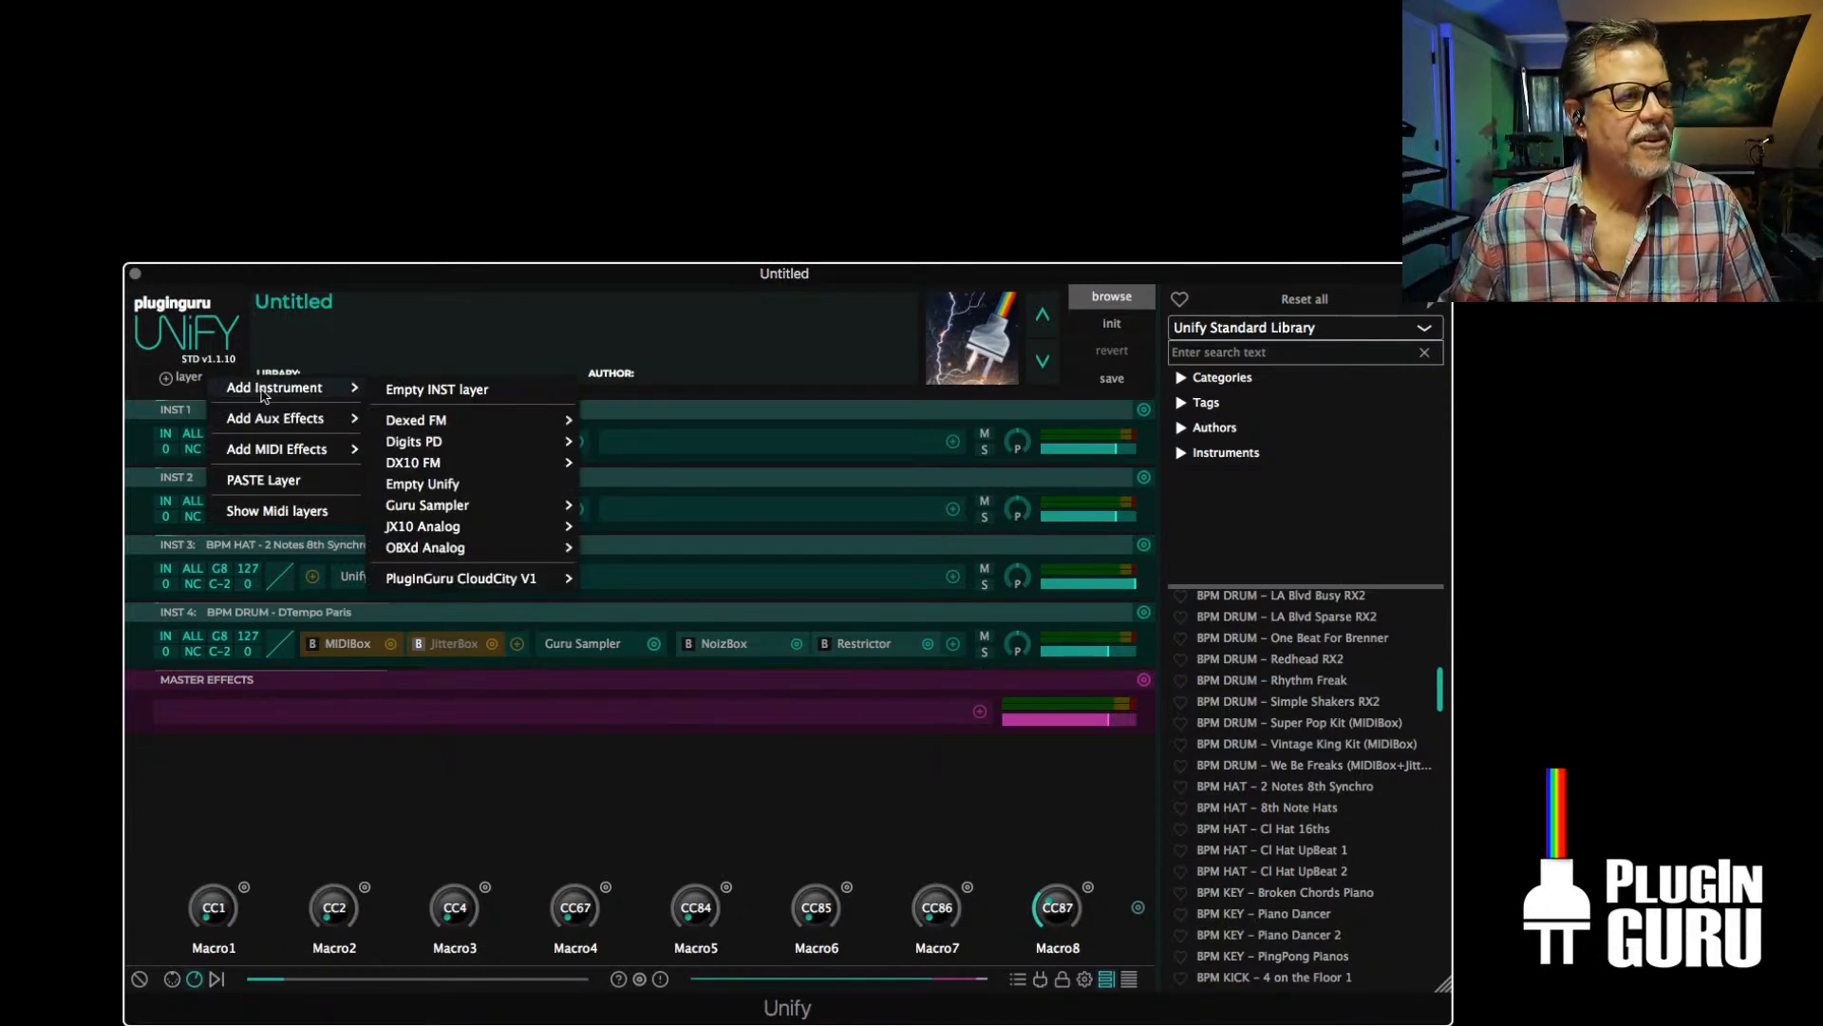
pyautogui.moveTo(275, 387)
pyautogui.moveTo(494, 577)
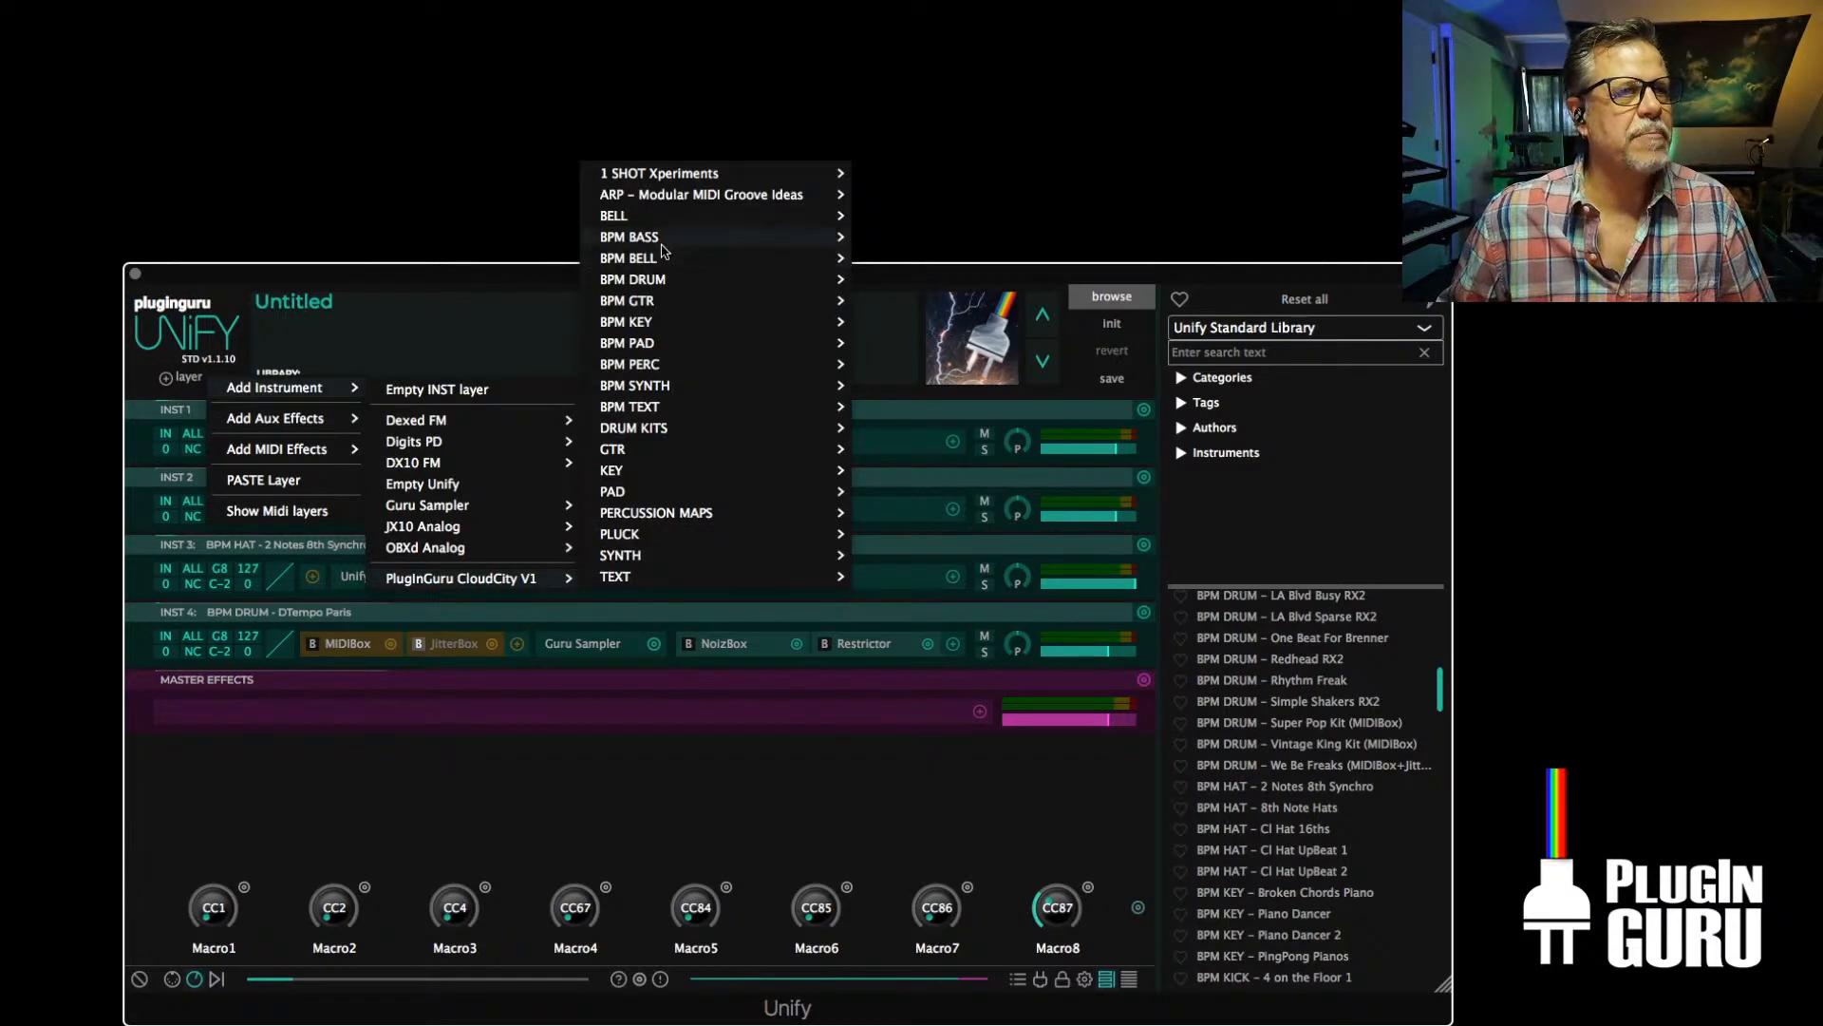
pyautogui.moveTo(684, 237)
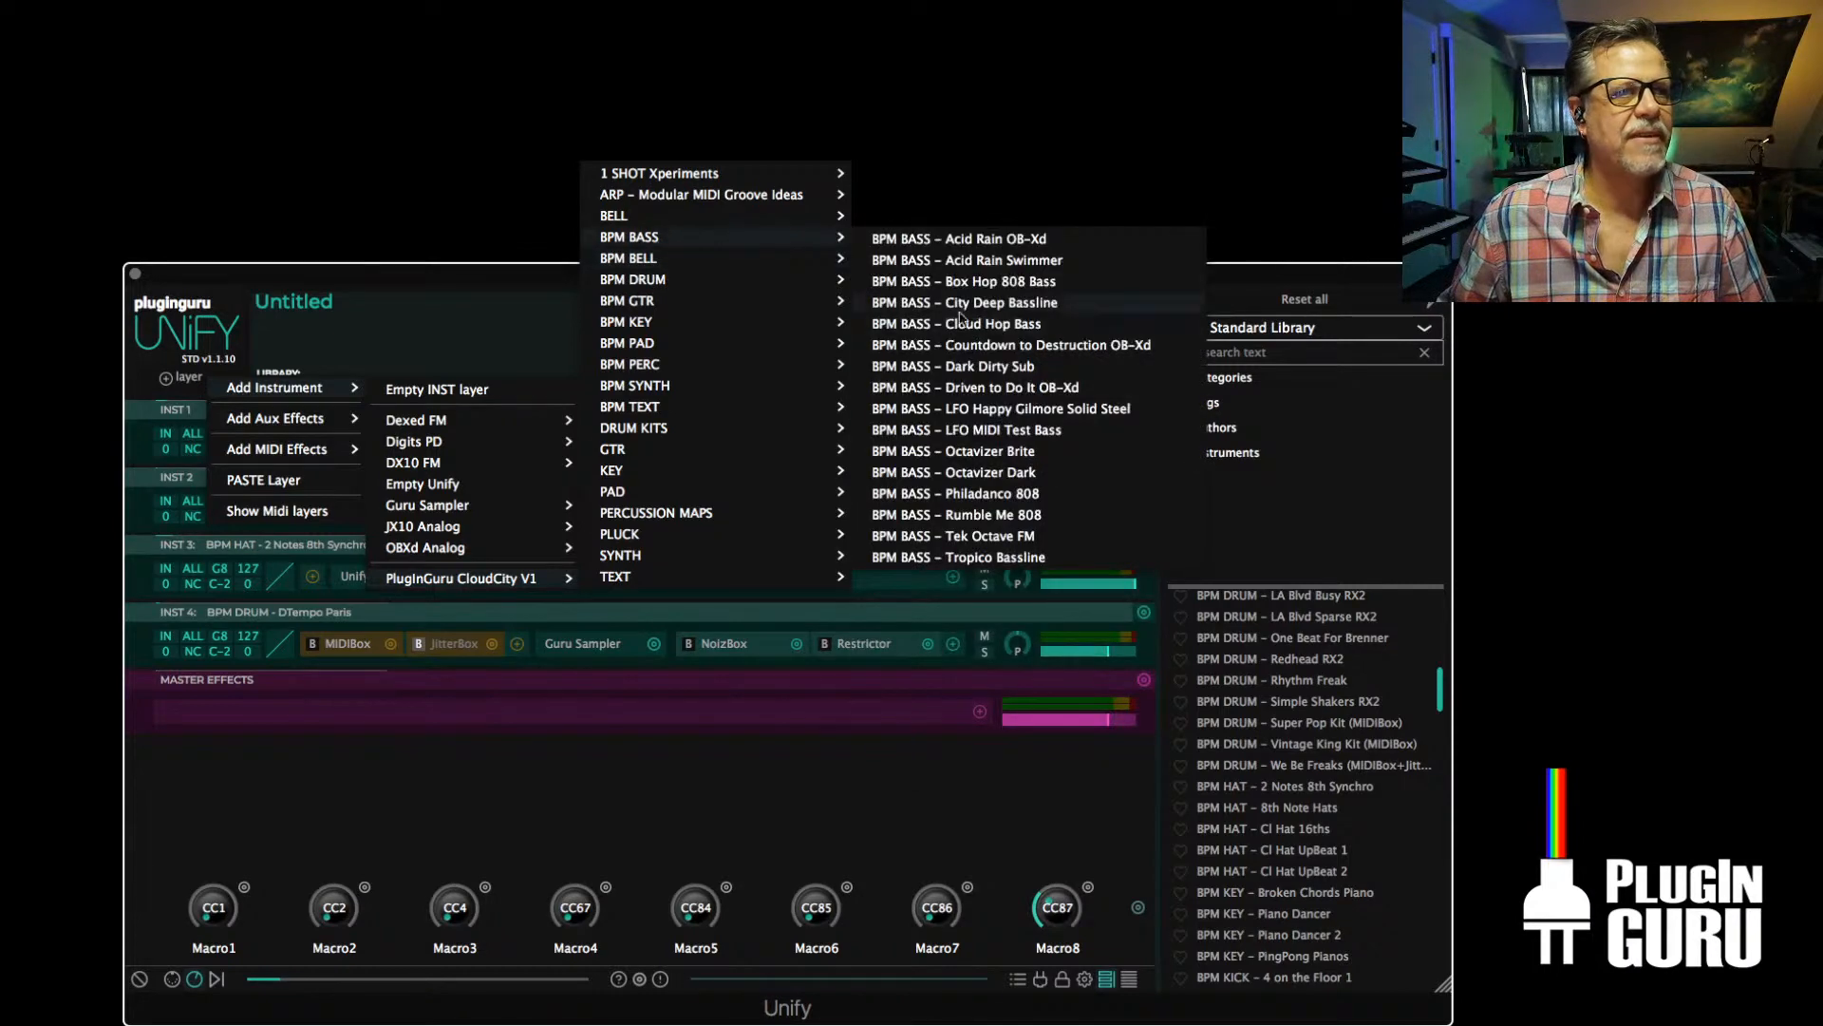
pyautogui.click(1007, 436)
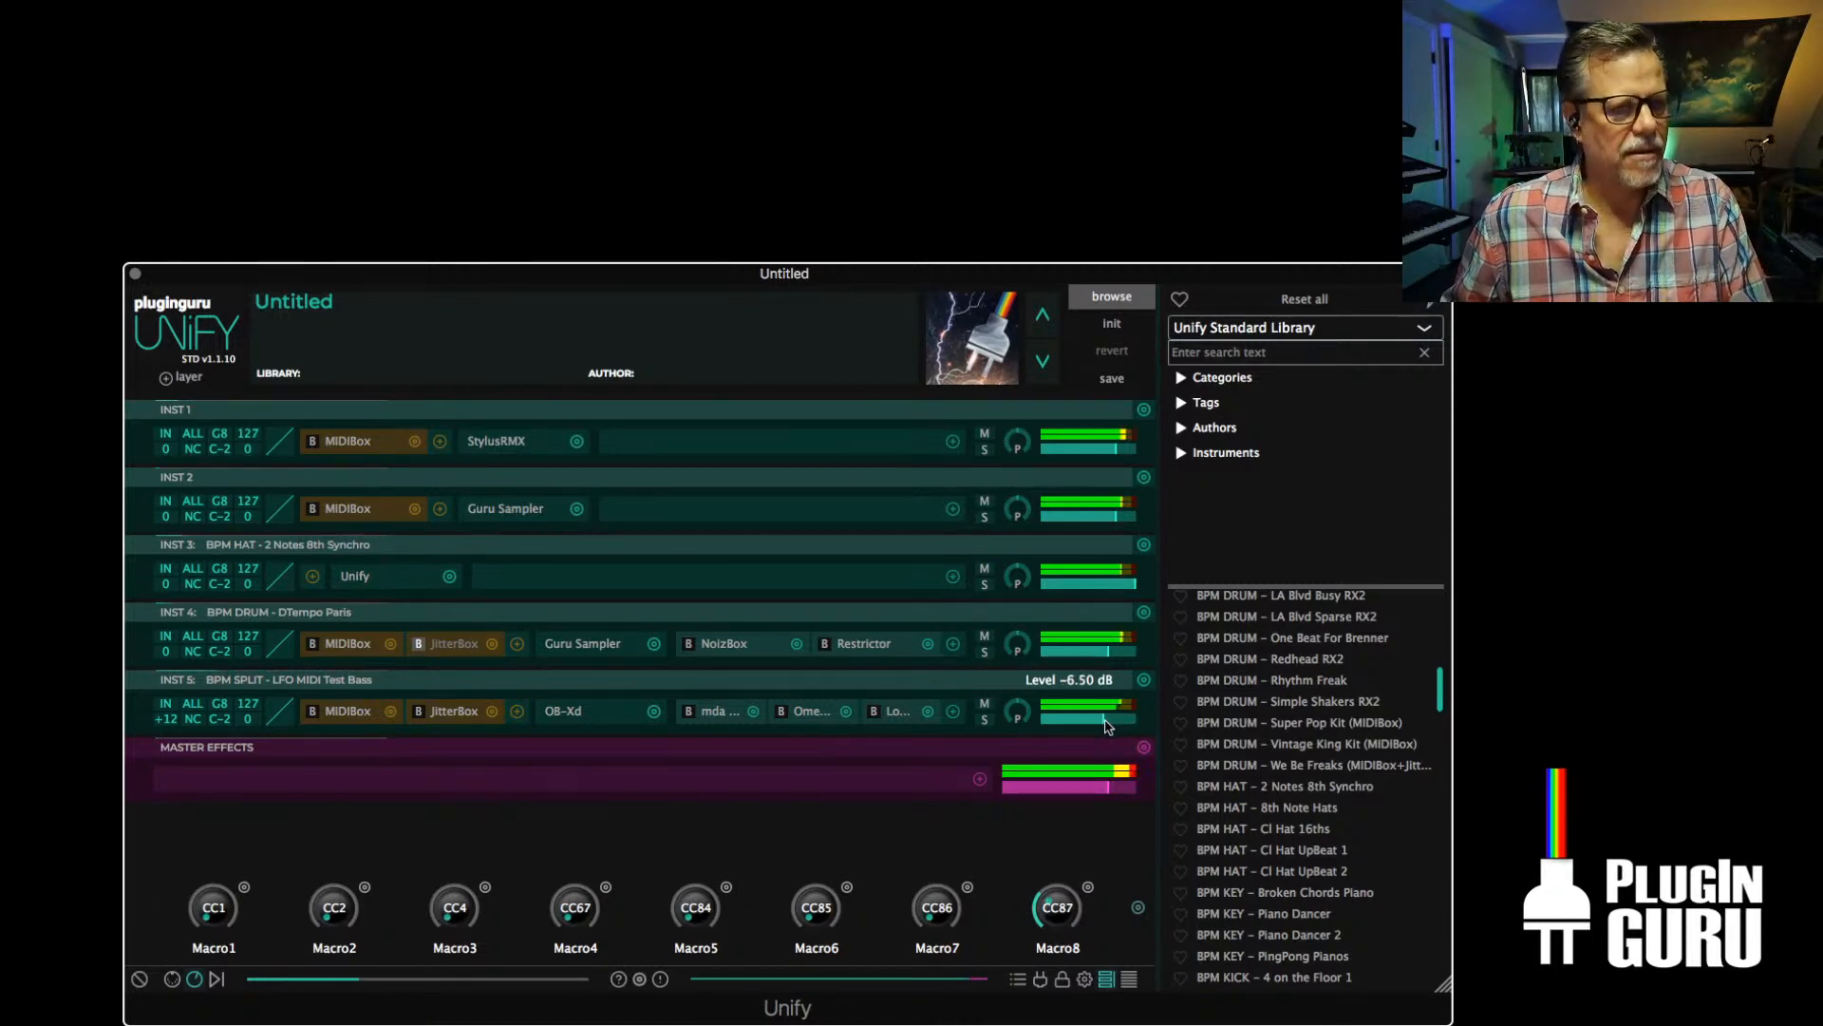
pyautogui.moveTo(1103, 727); pyautogui.dragTo(1107, 727)
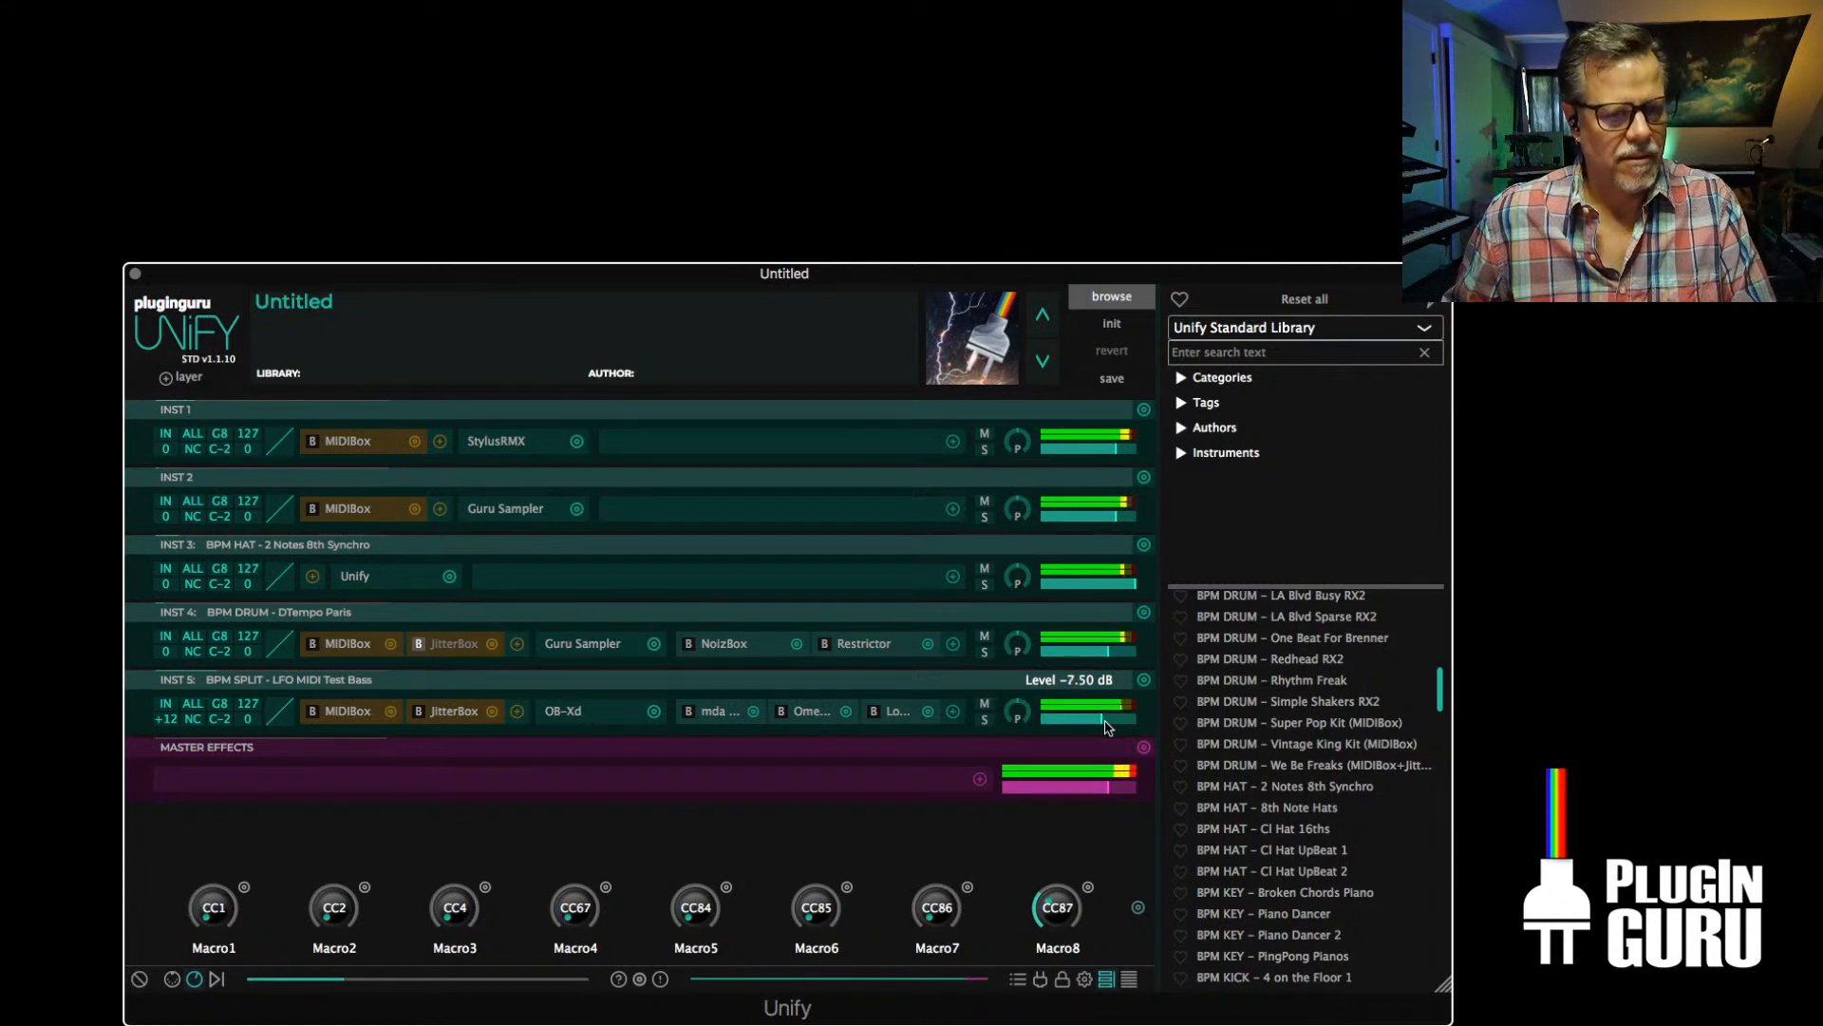
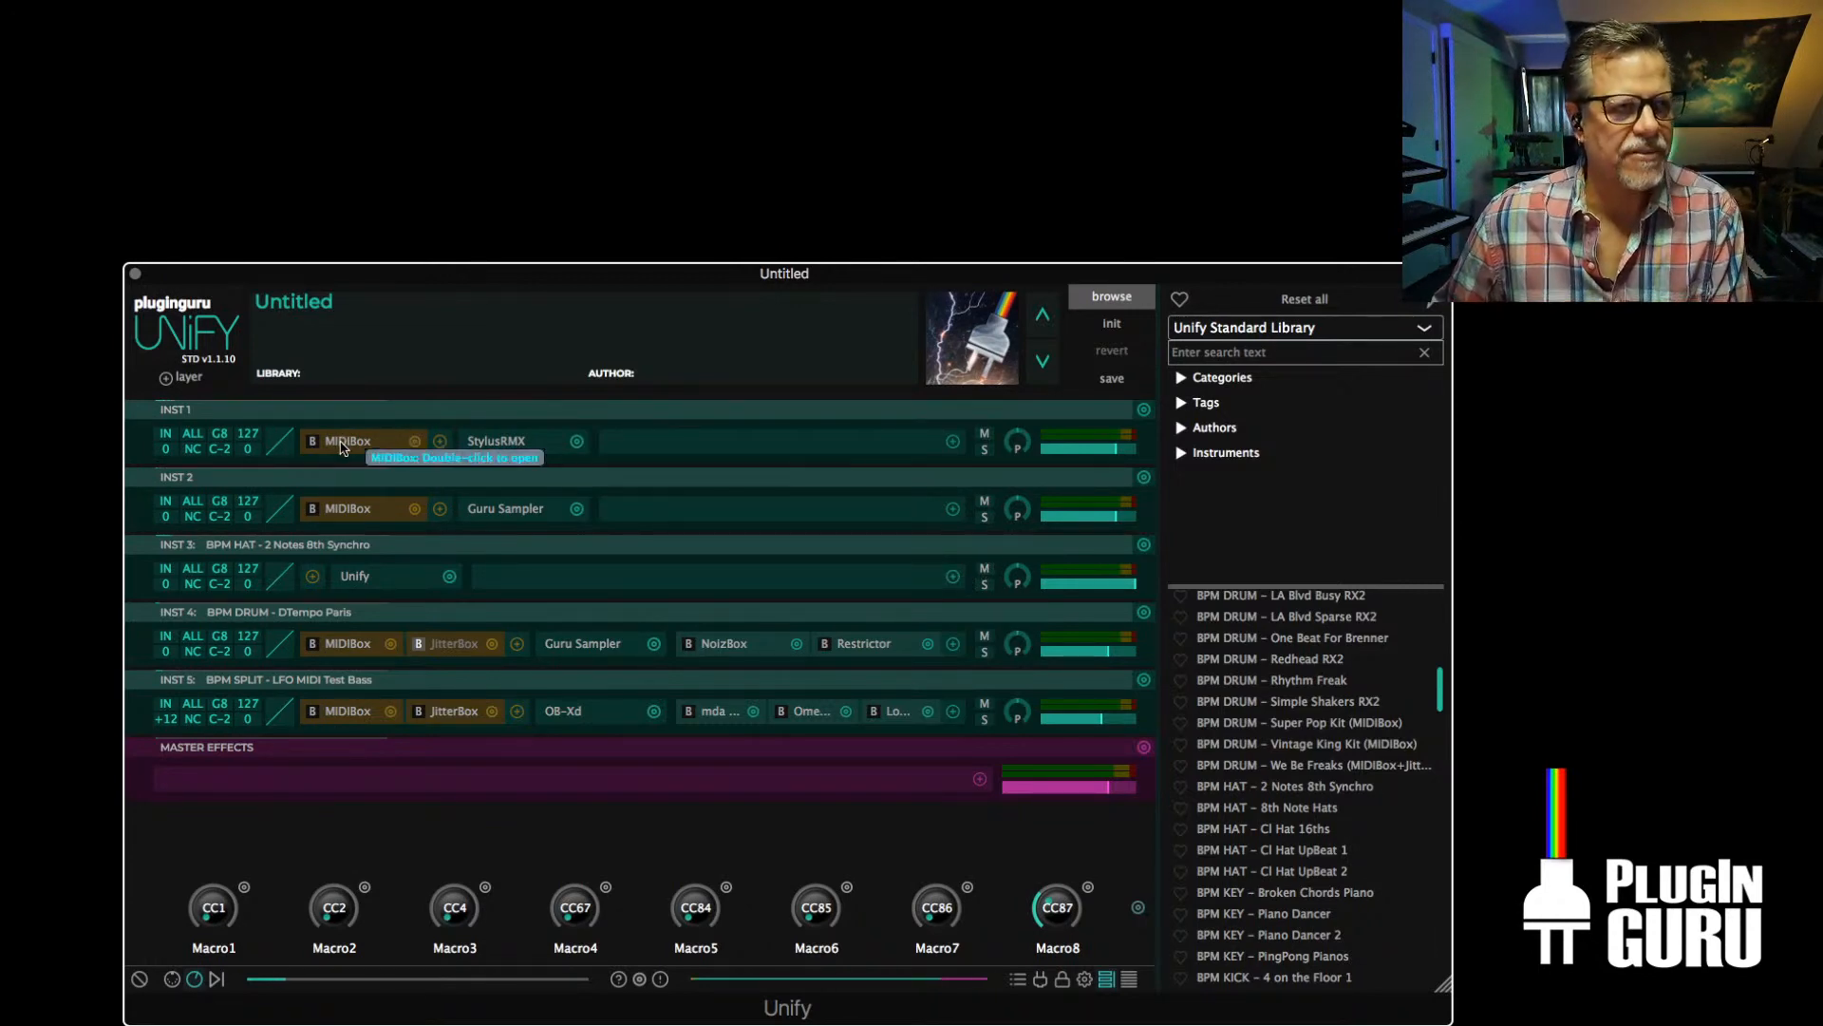
# Load the factory Ambient Suspense Kit into the StylusRMX instrument on INST 1 and slightly lower that layer's level
pyautogui.click(496, 443)
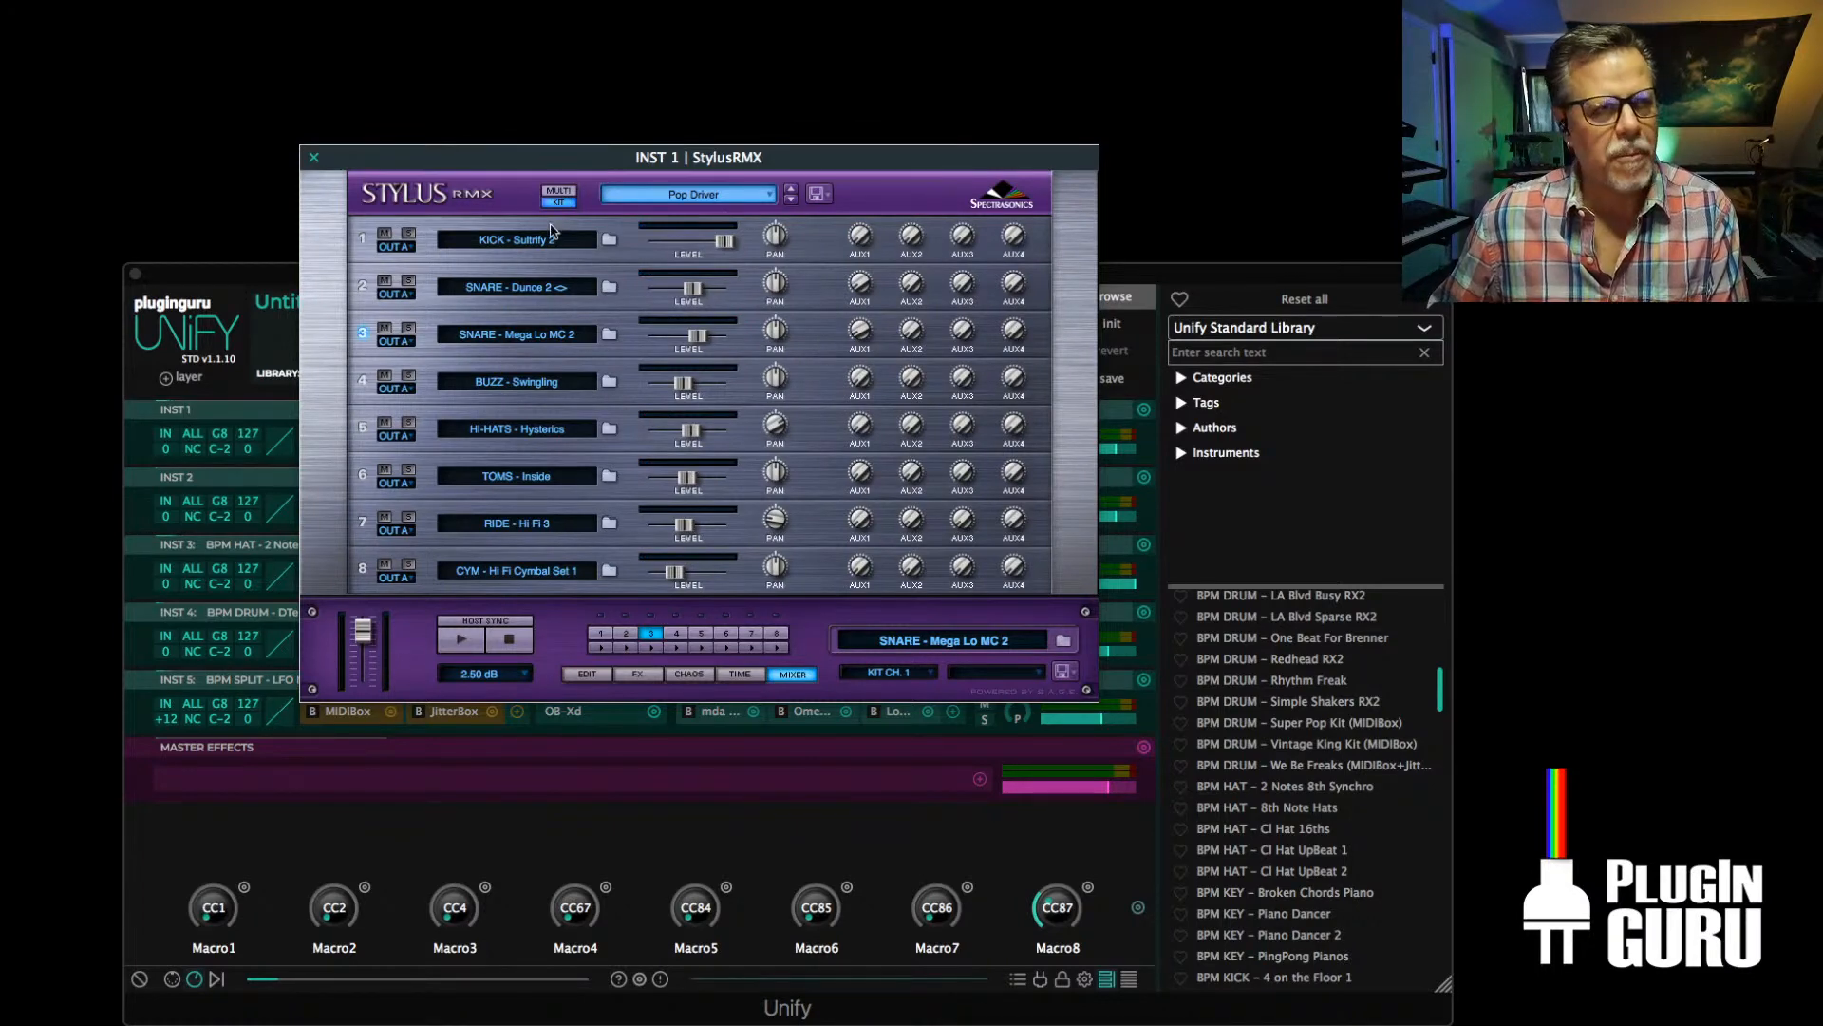
pyautogui.click(698, 194)
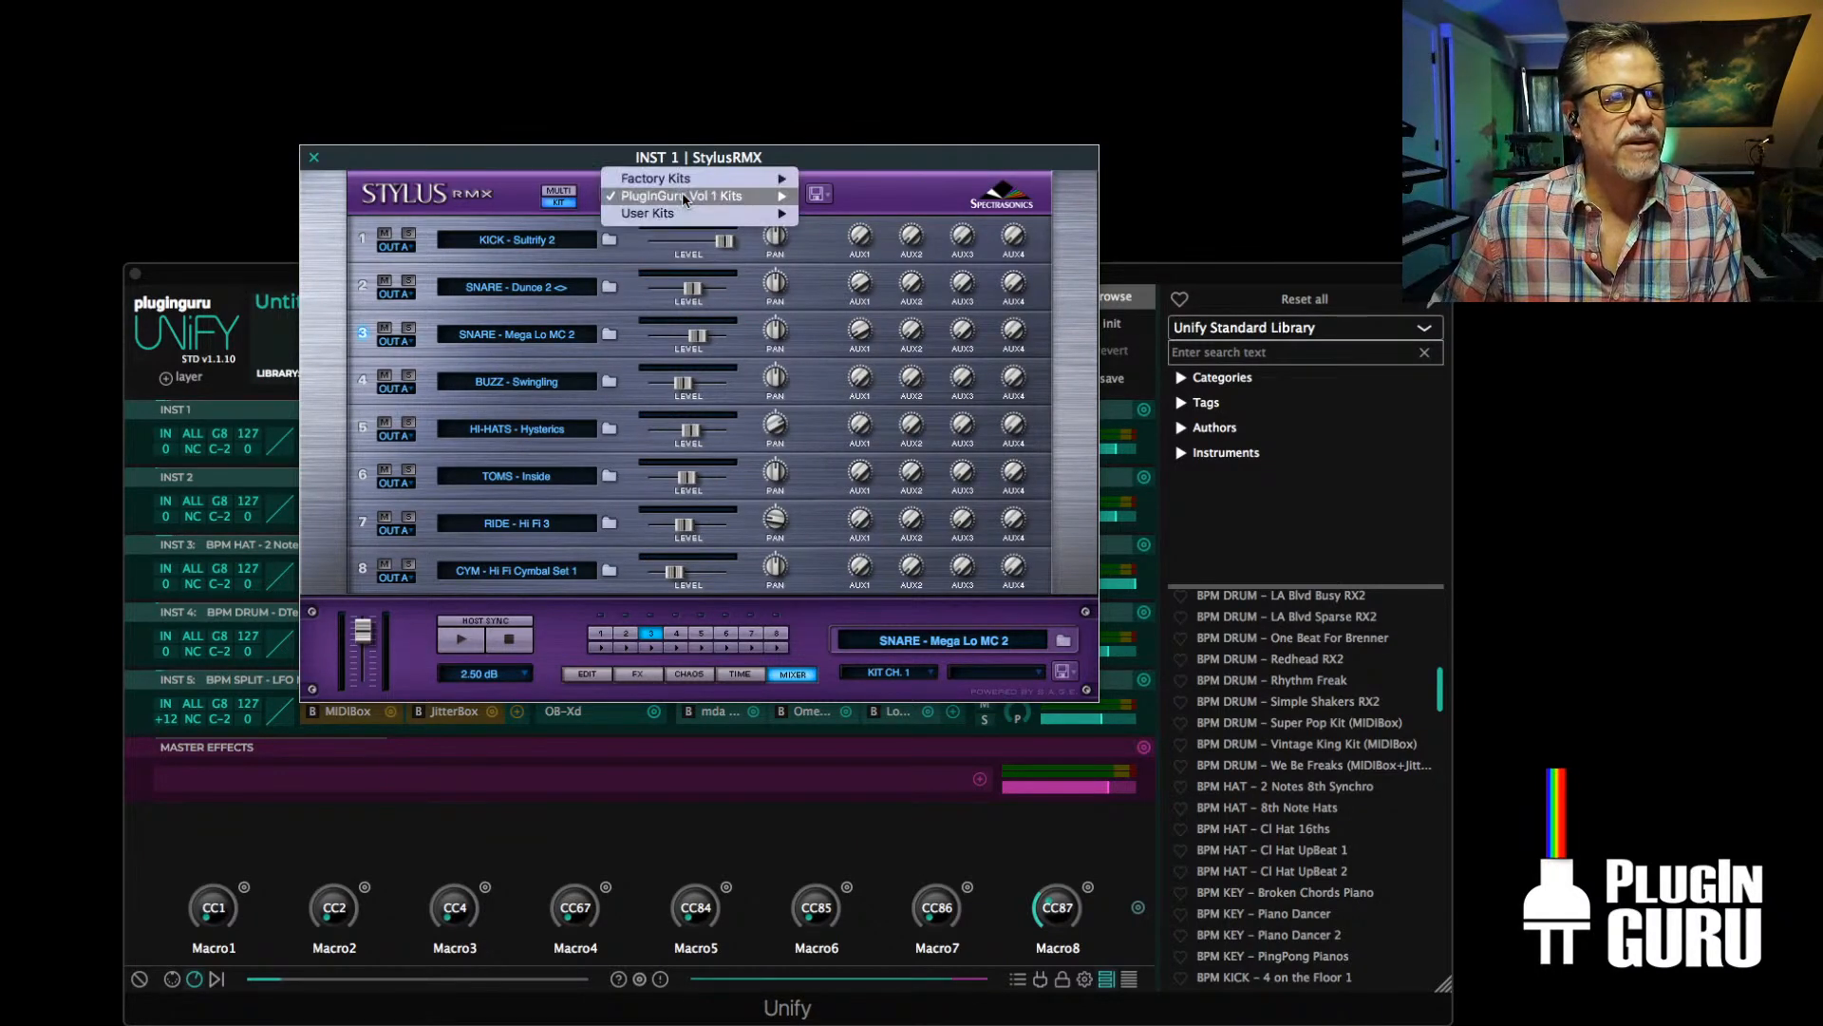
pyautogui.moveTo(672, 176)
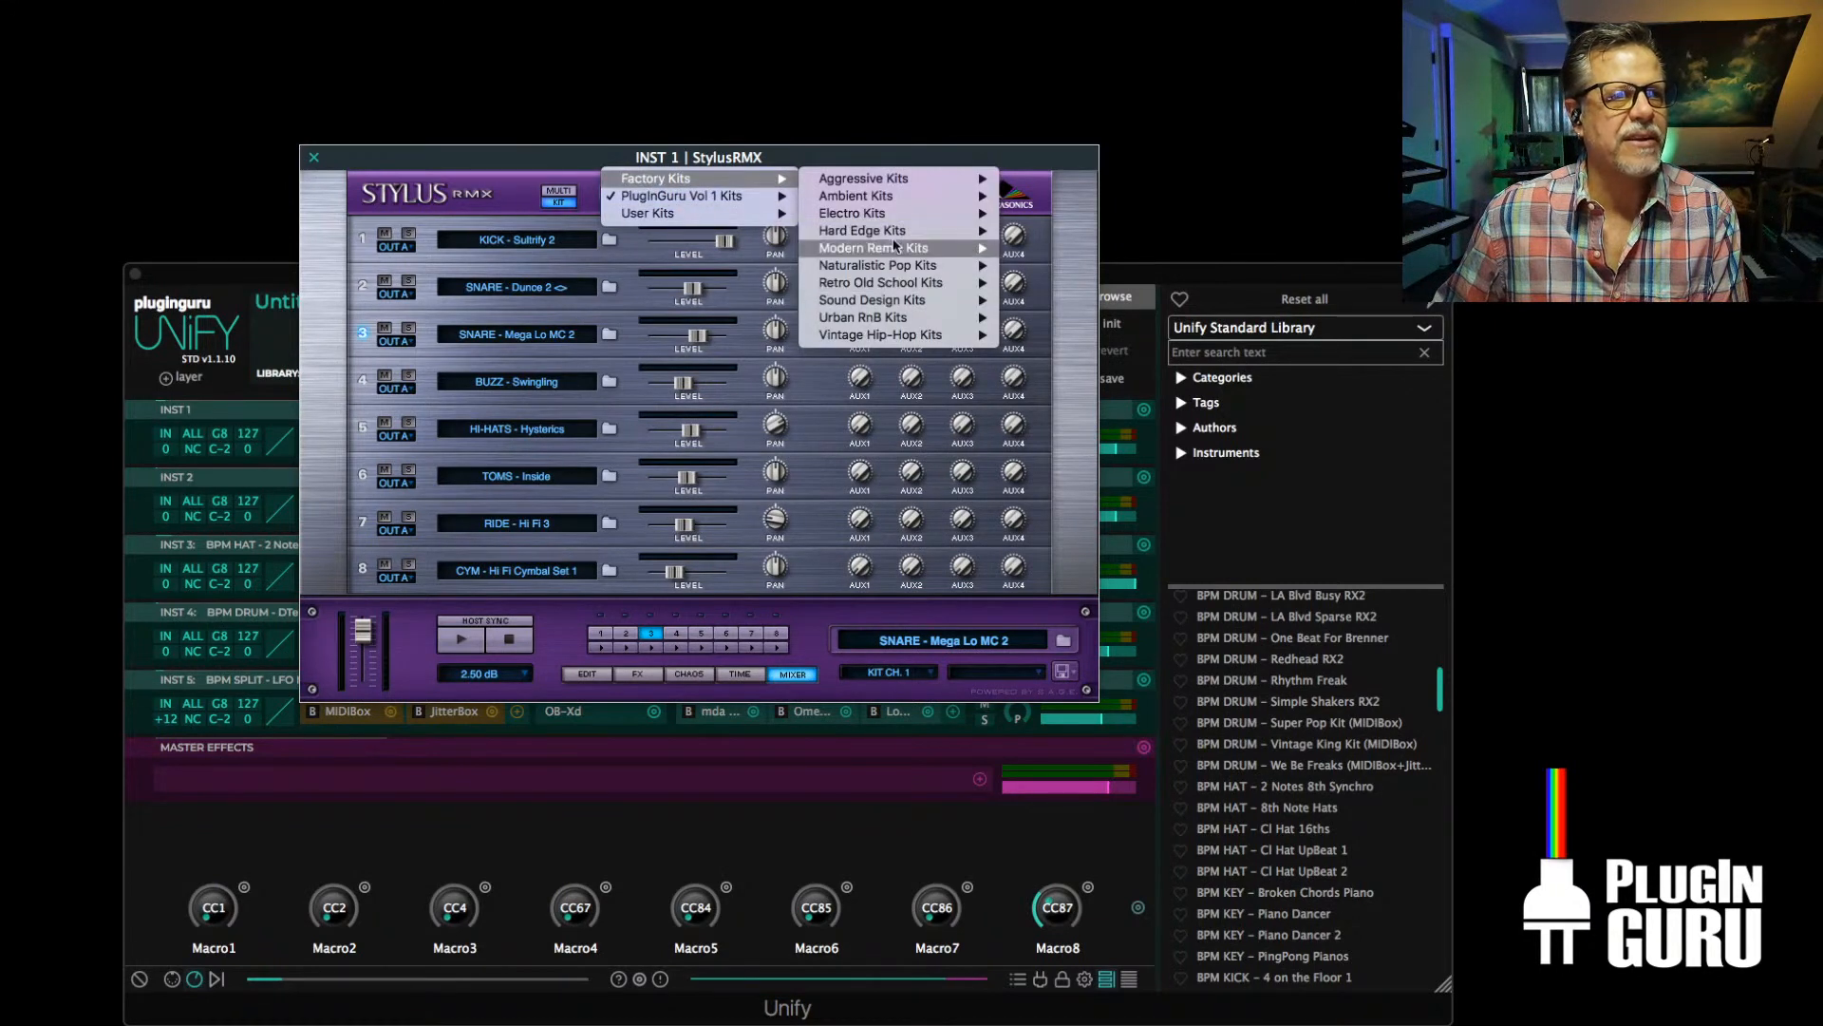
pyautogui.moveTo(893, 245)
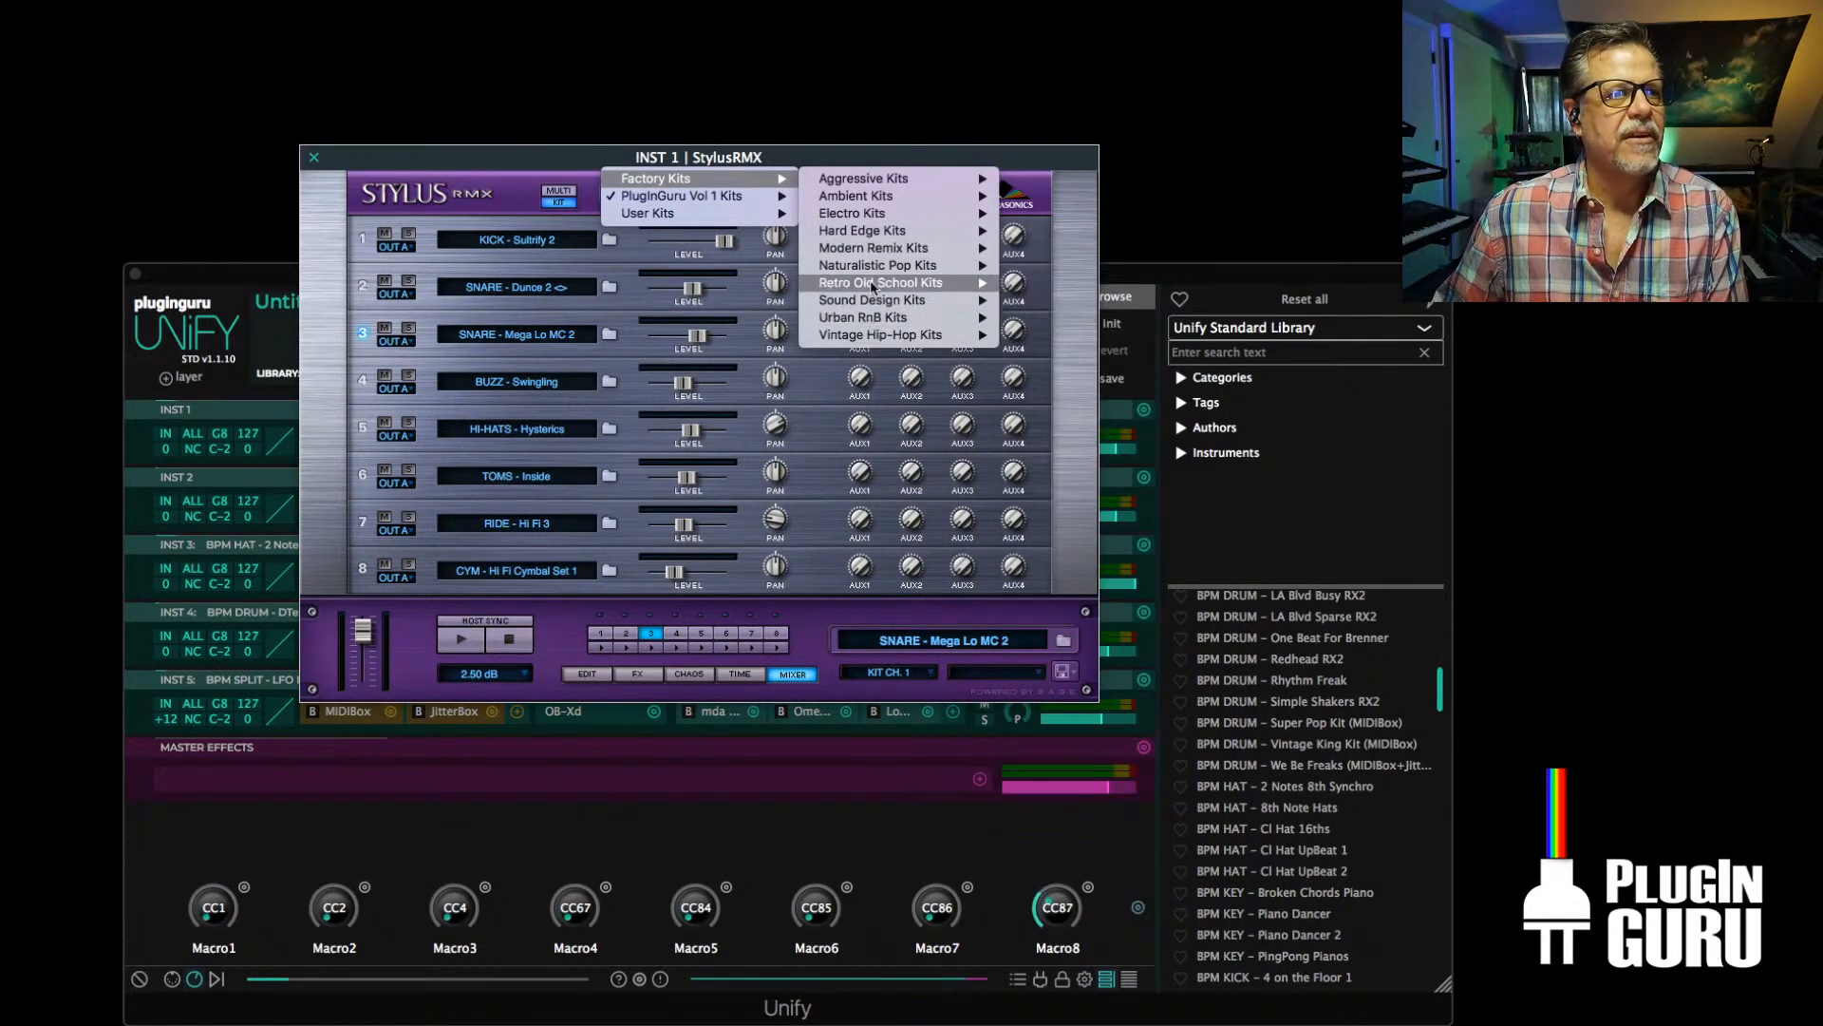
pyautogui.moveTo(876, 182)
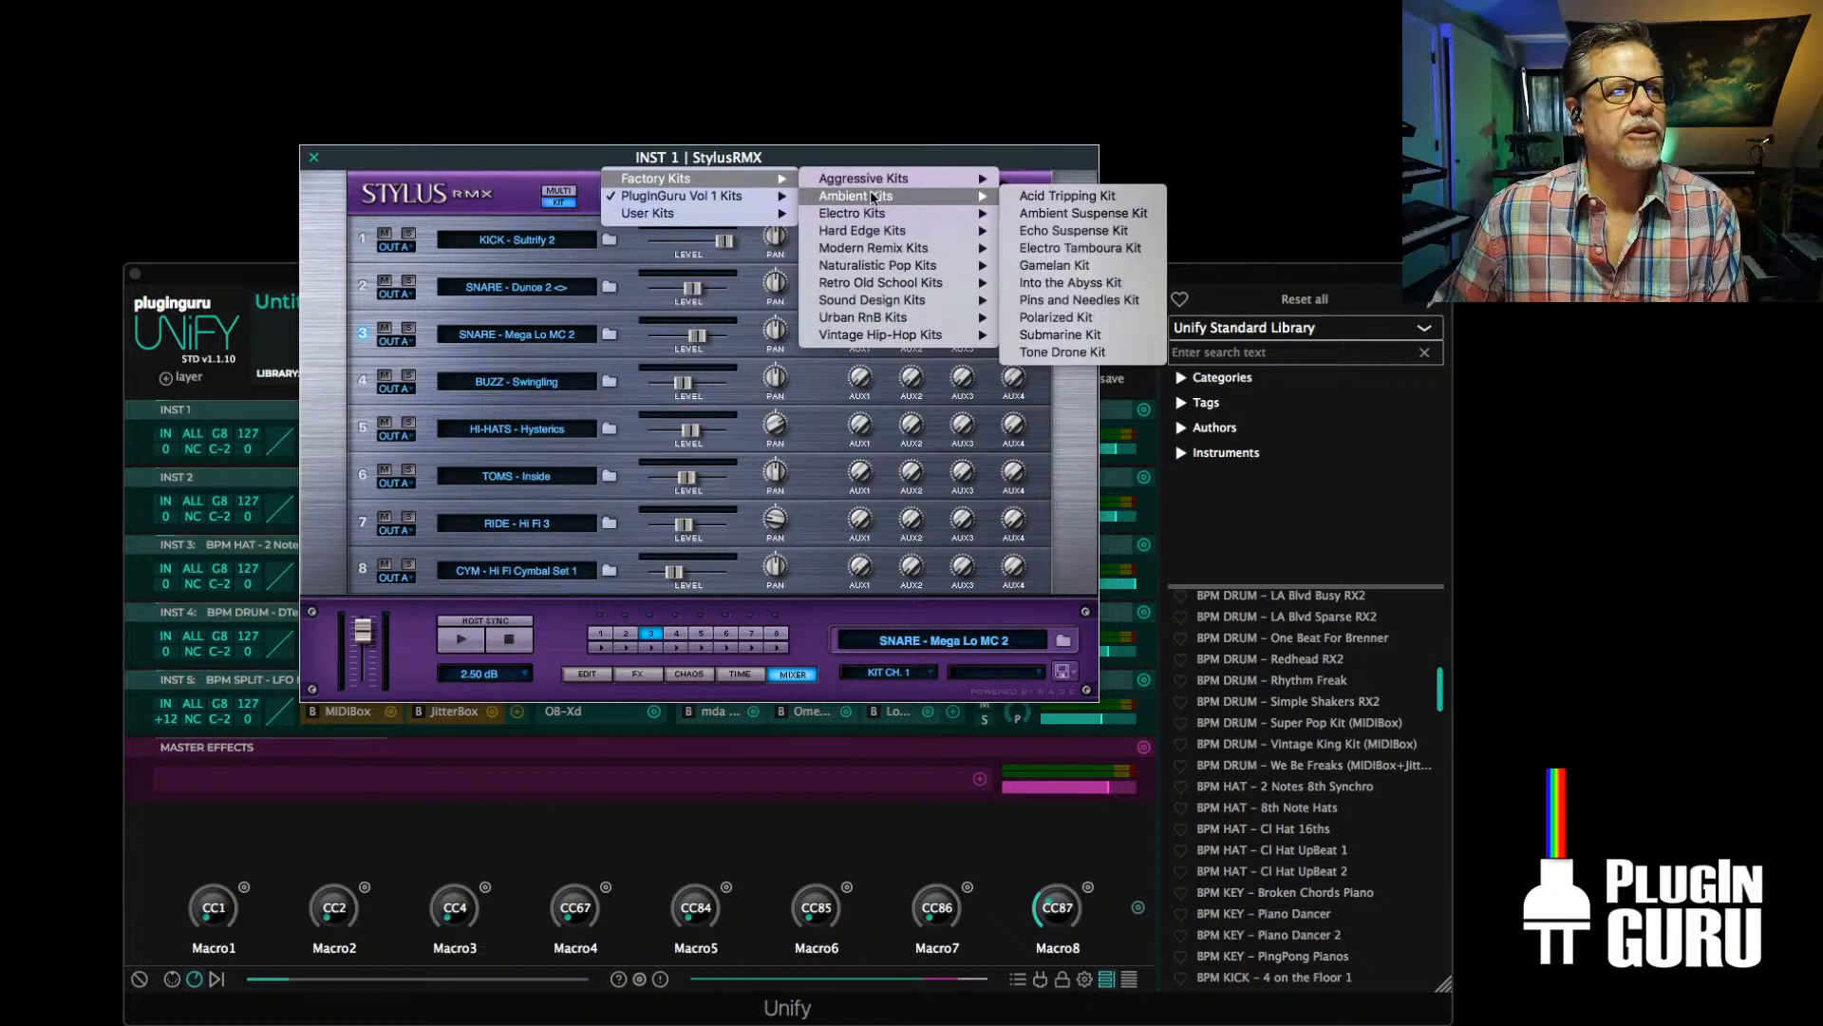
pyautogui.click(1044, 219)
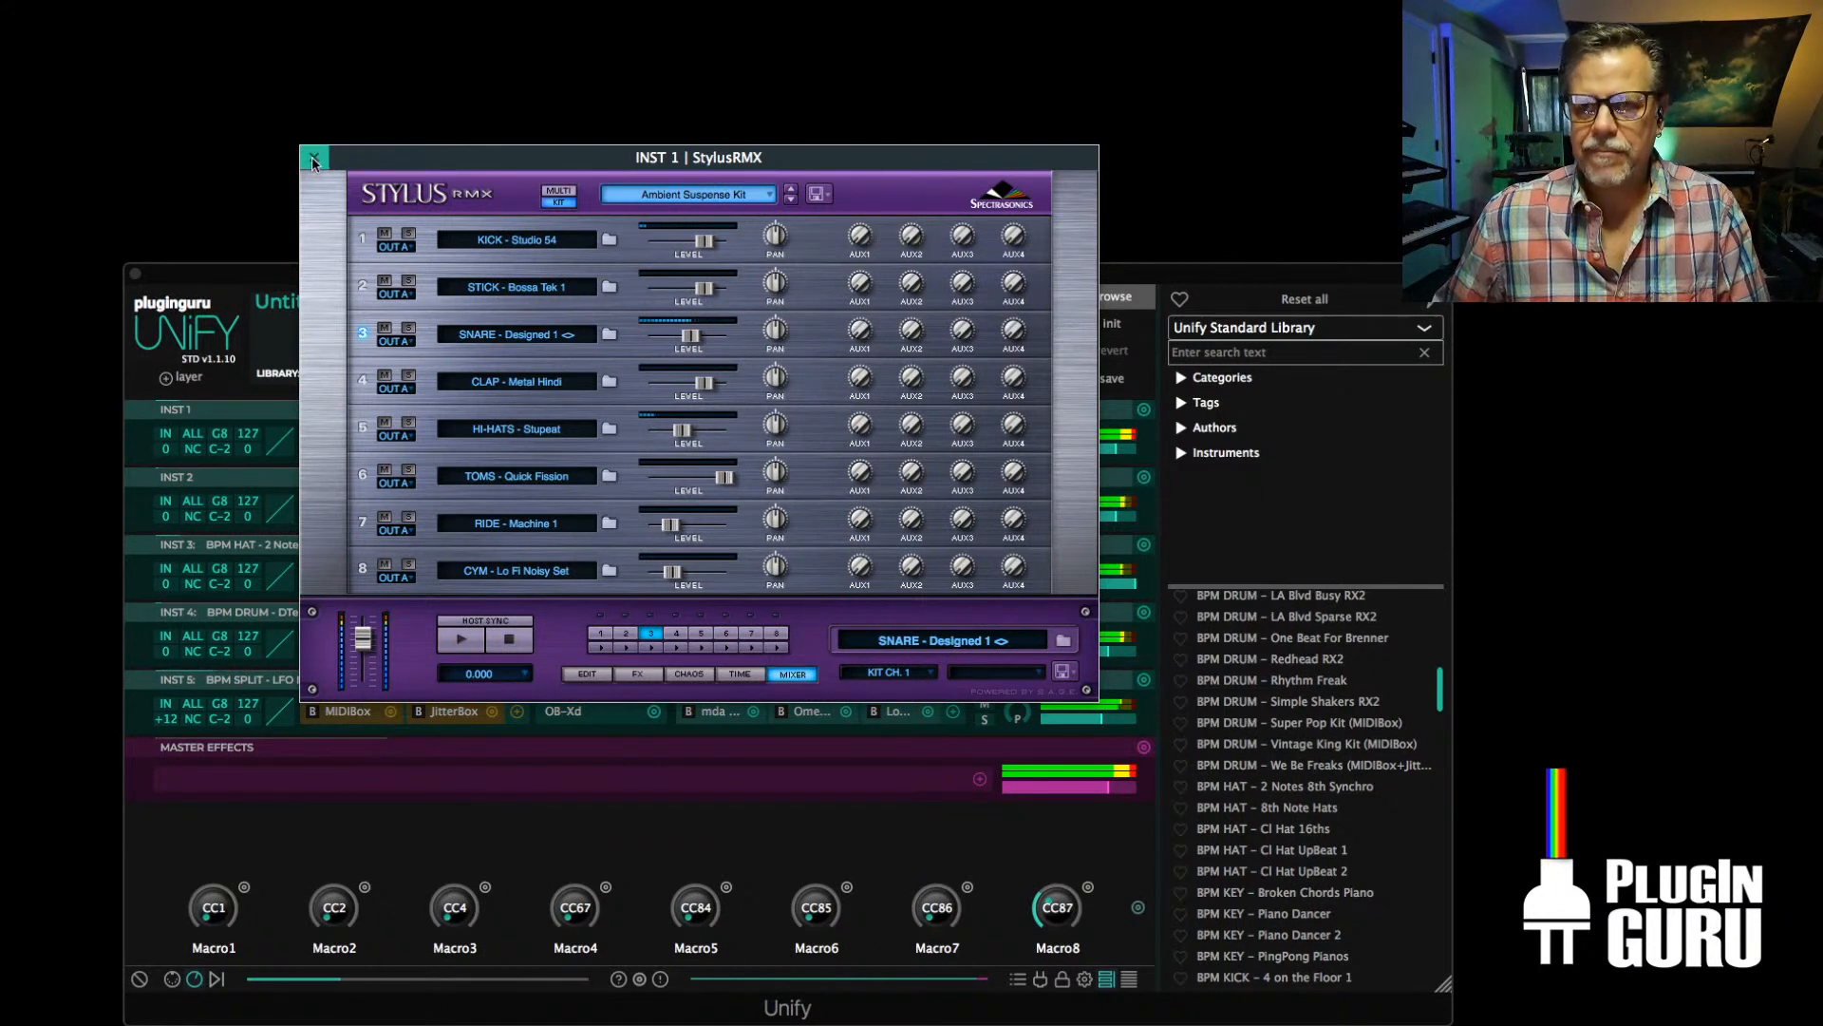
pyautogui.click(314, 159)
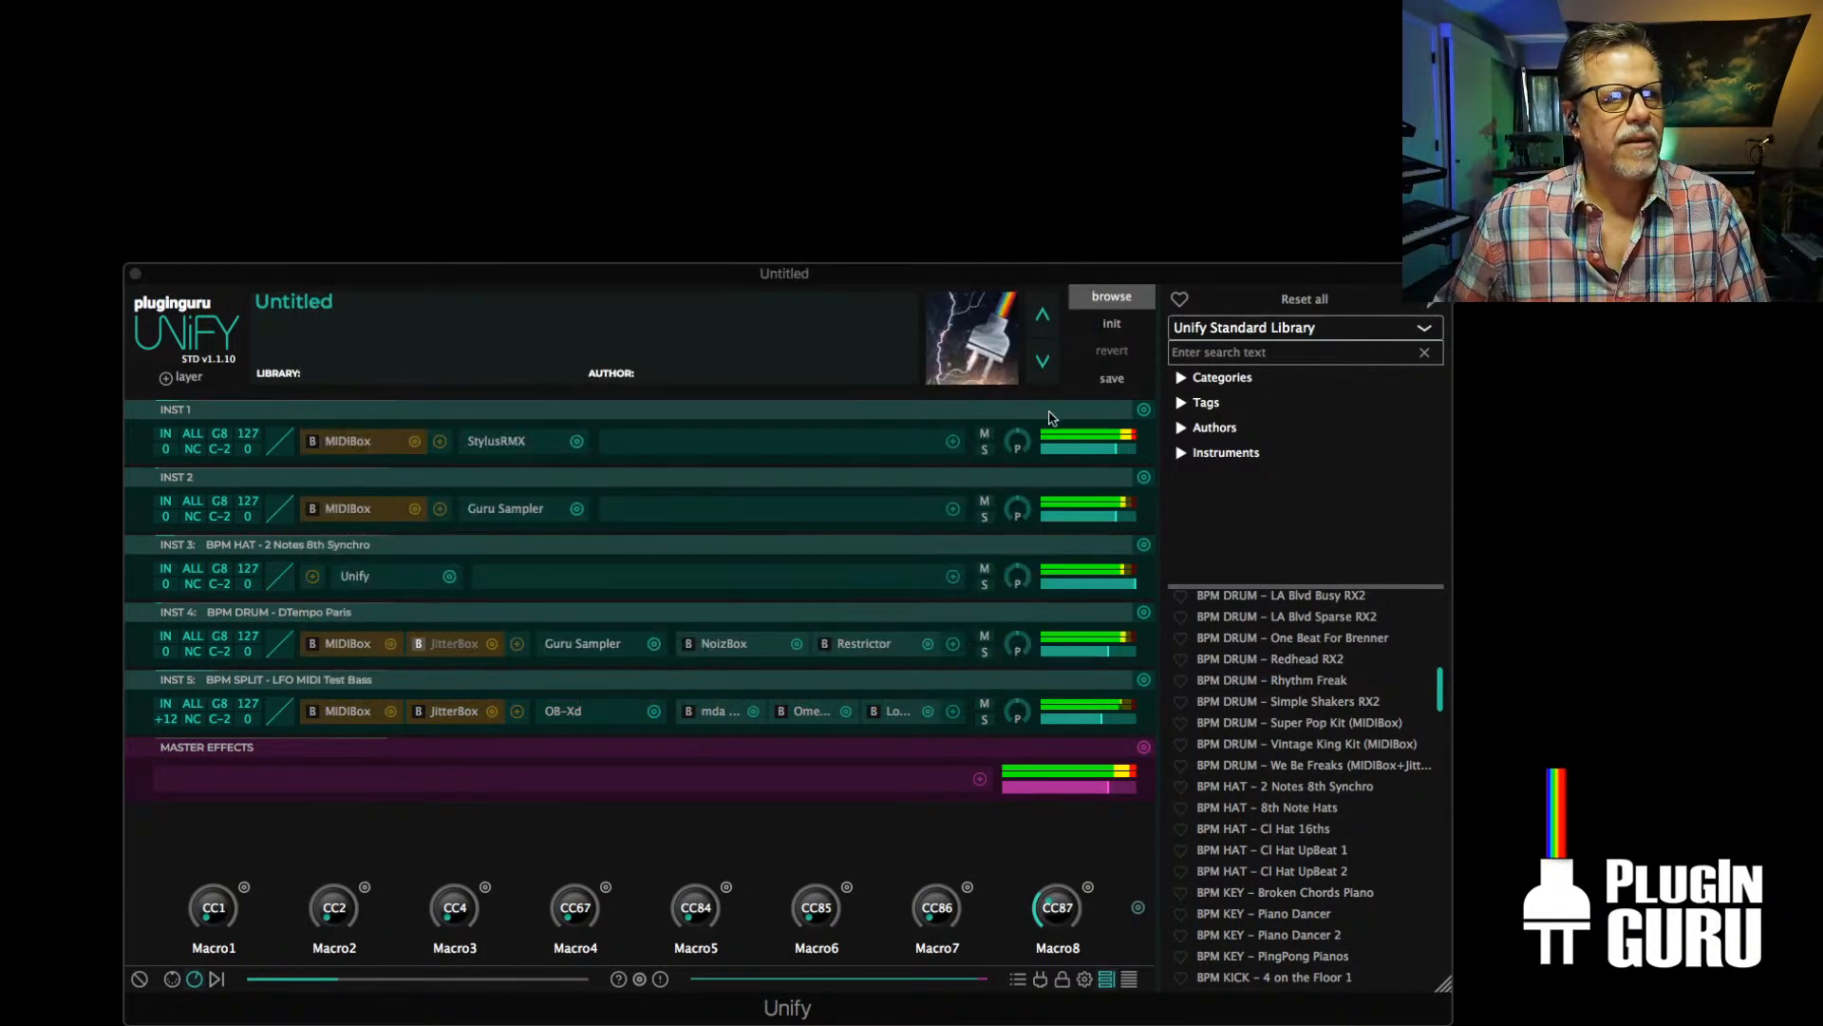
pyautogui.moveTo(1111, 448); pyautogui.dragTo(1102, 453)
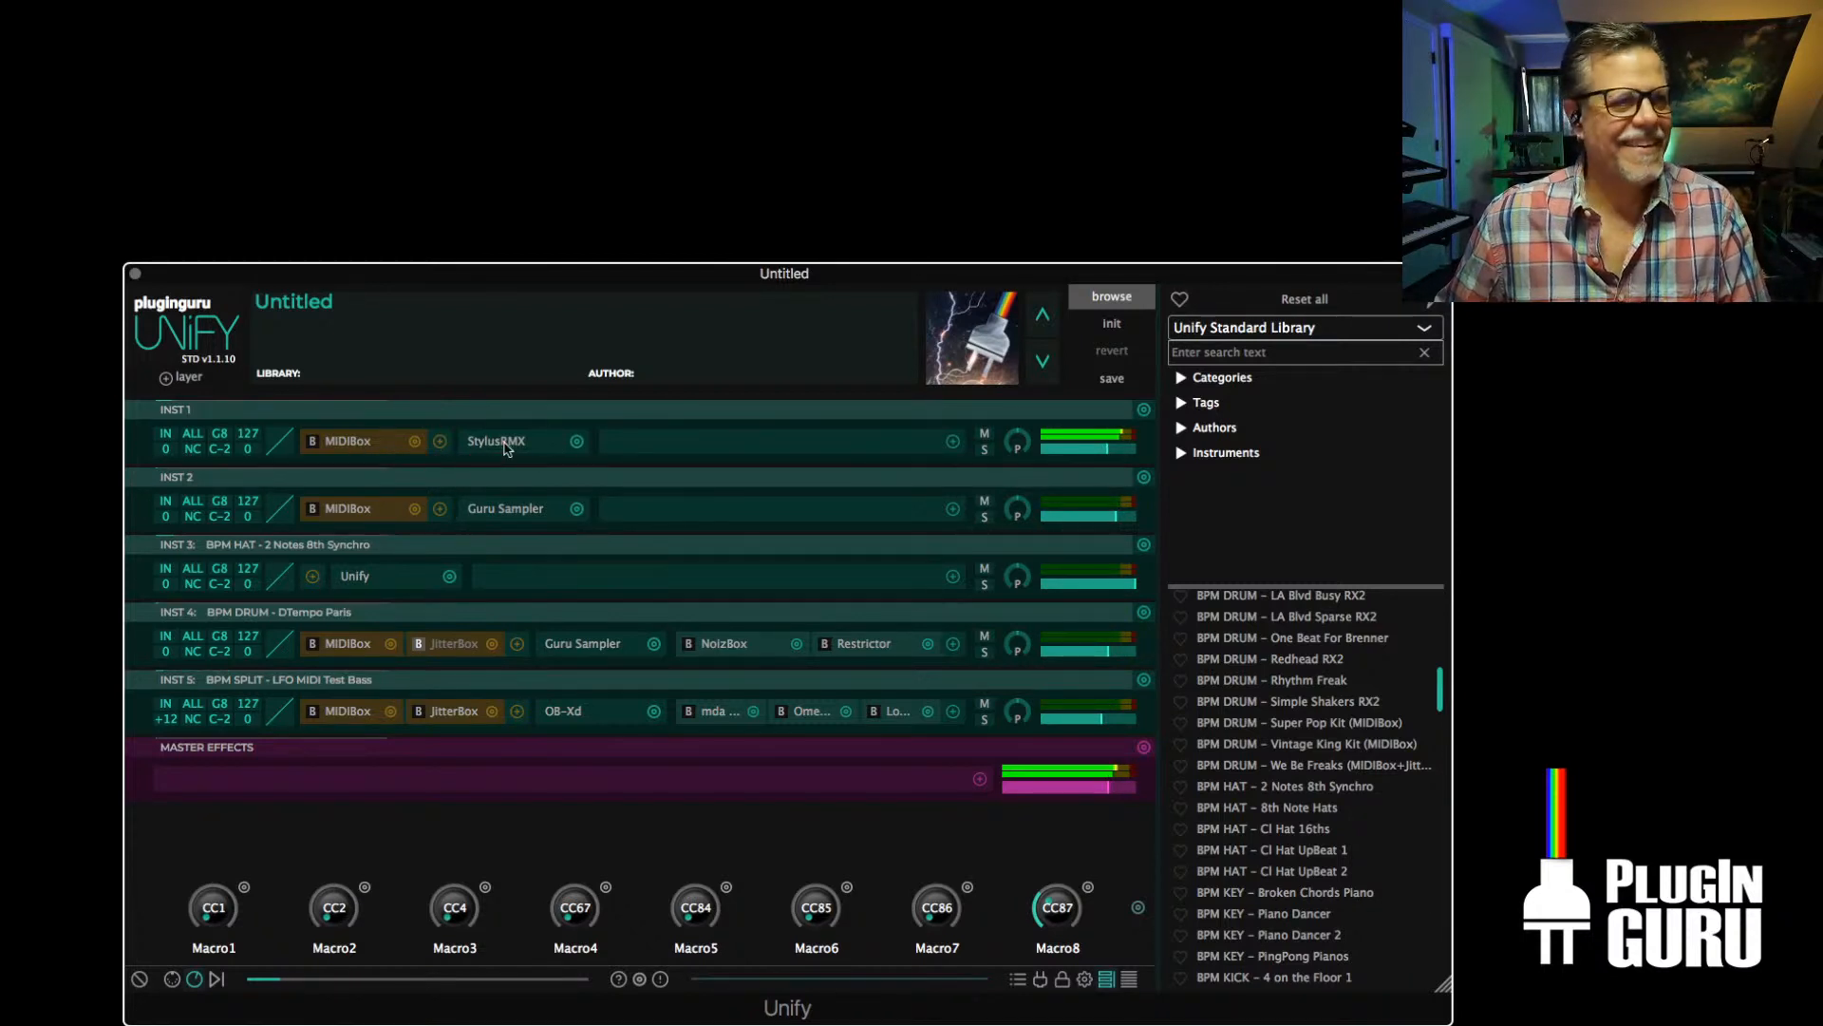
# Advance INST 1's StylusRMX through the ambient kits to the Gamelan Kit, and mute the INST 5 layer
pyautogui.click(503, 446)
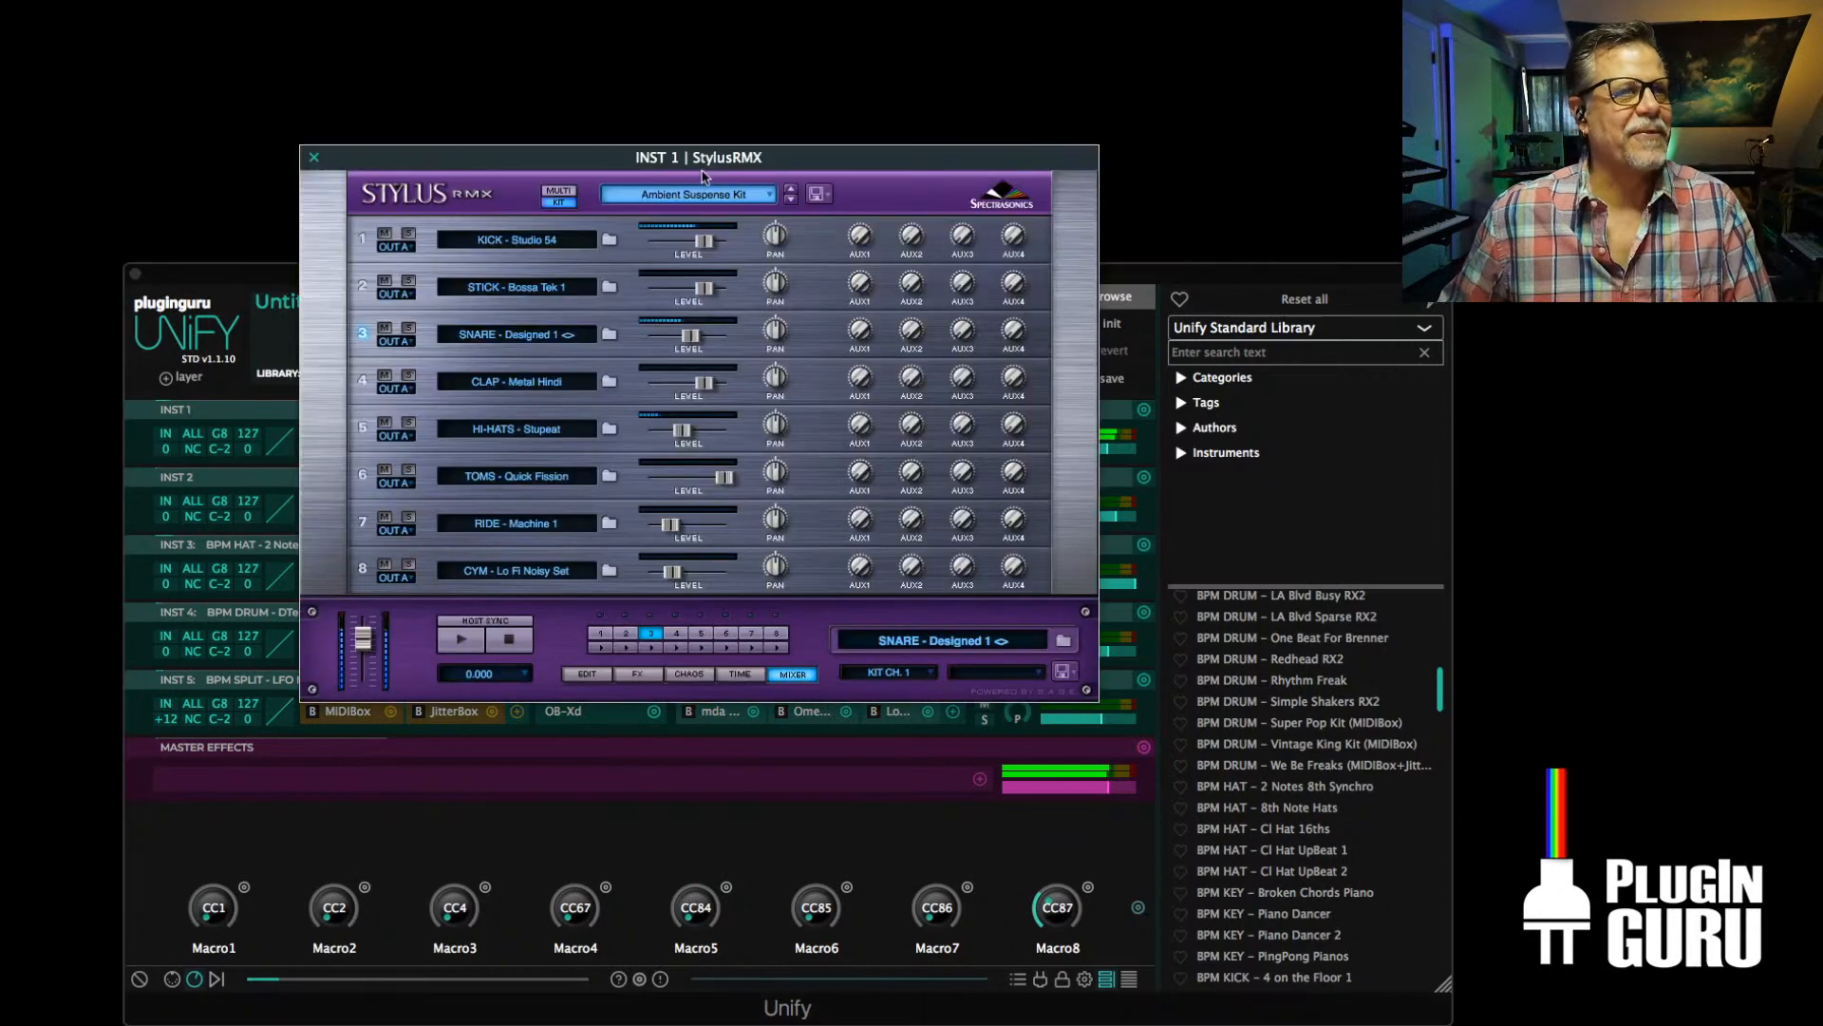
pyautogui.click(790, 201)
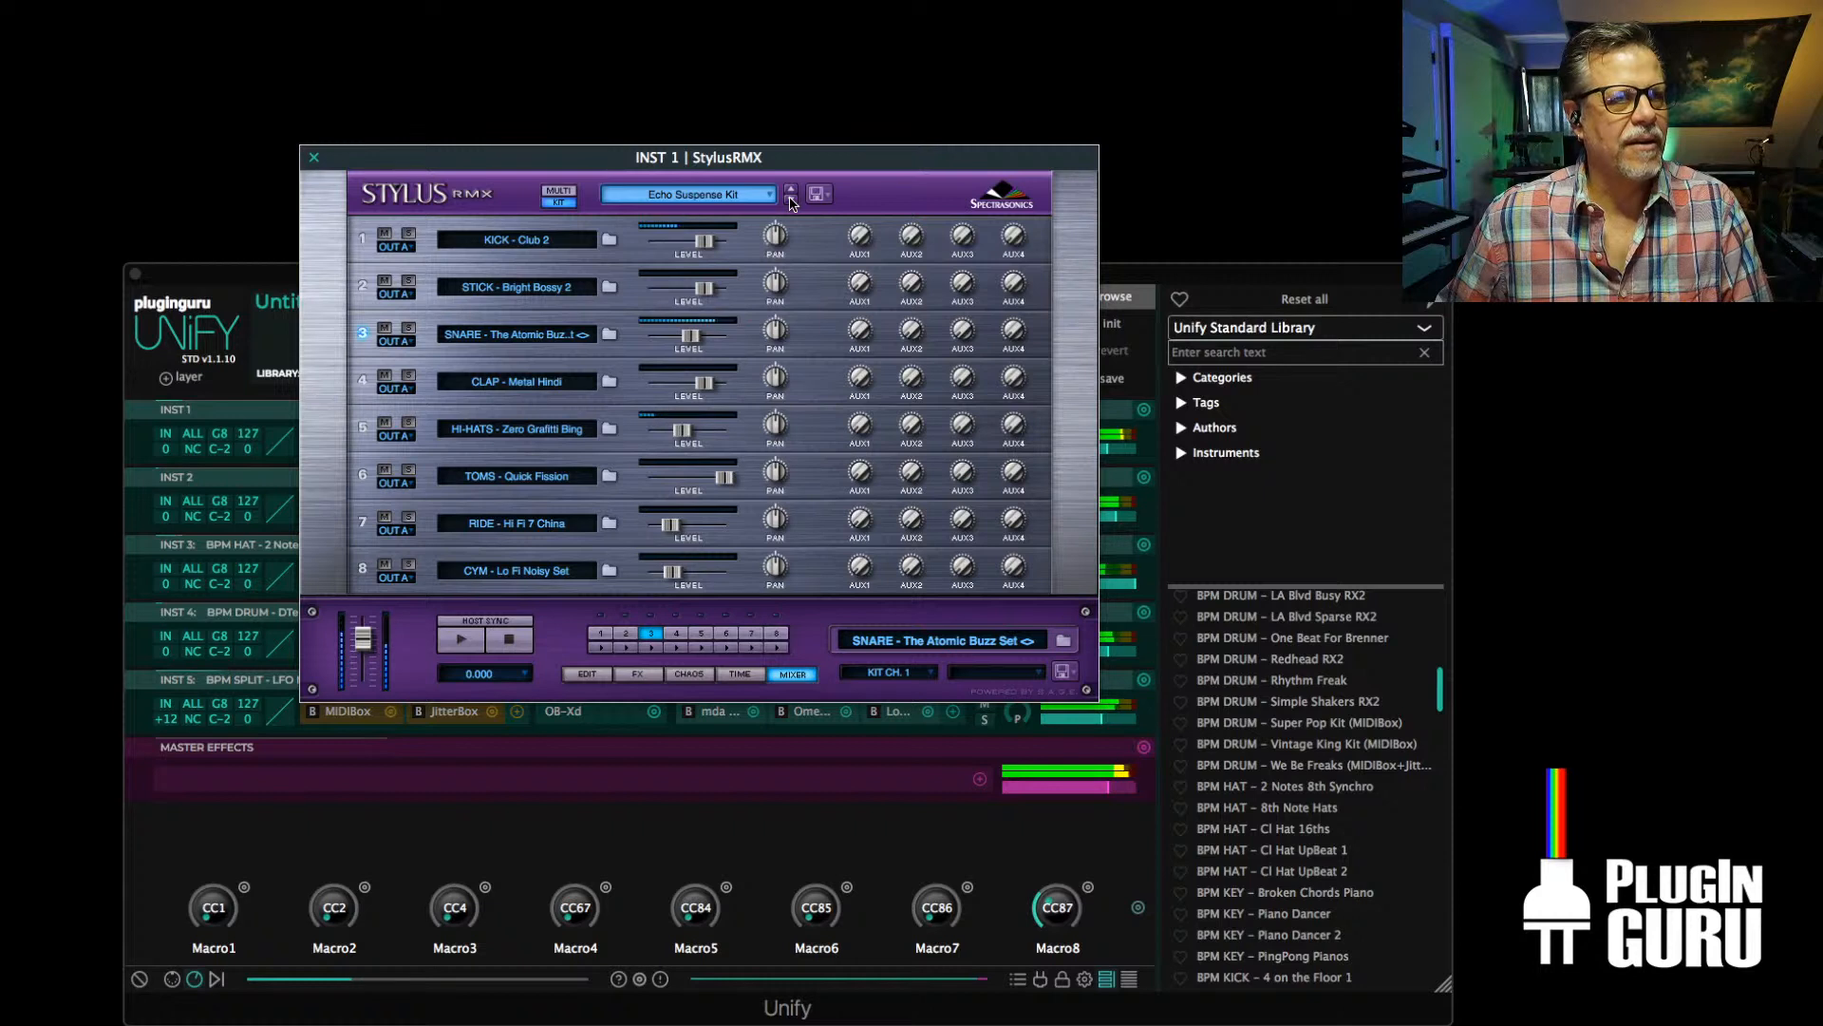
pyautogui.click(790, 200)
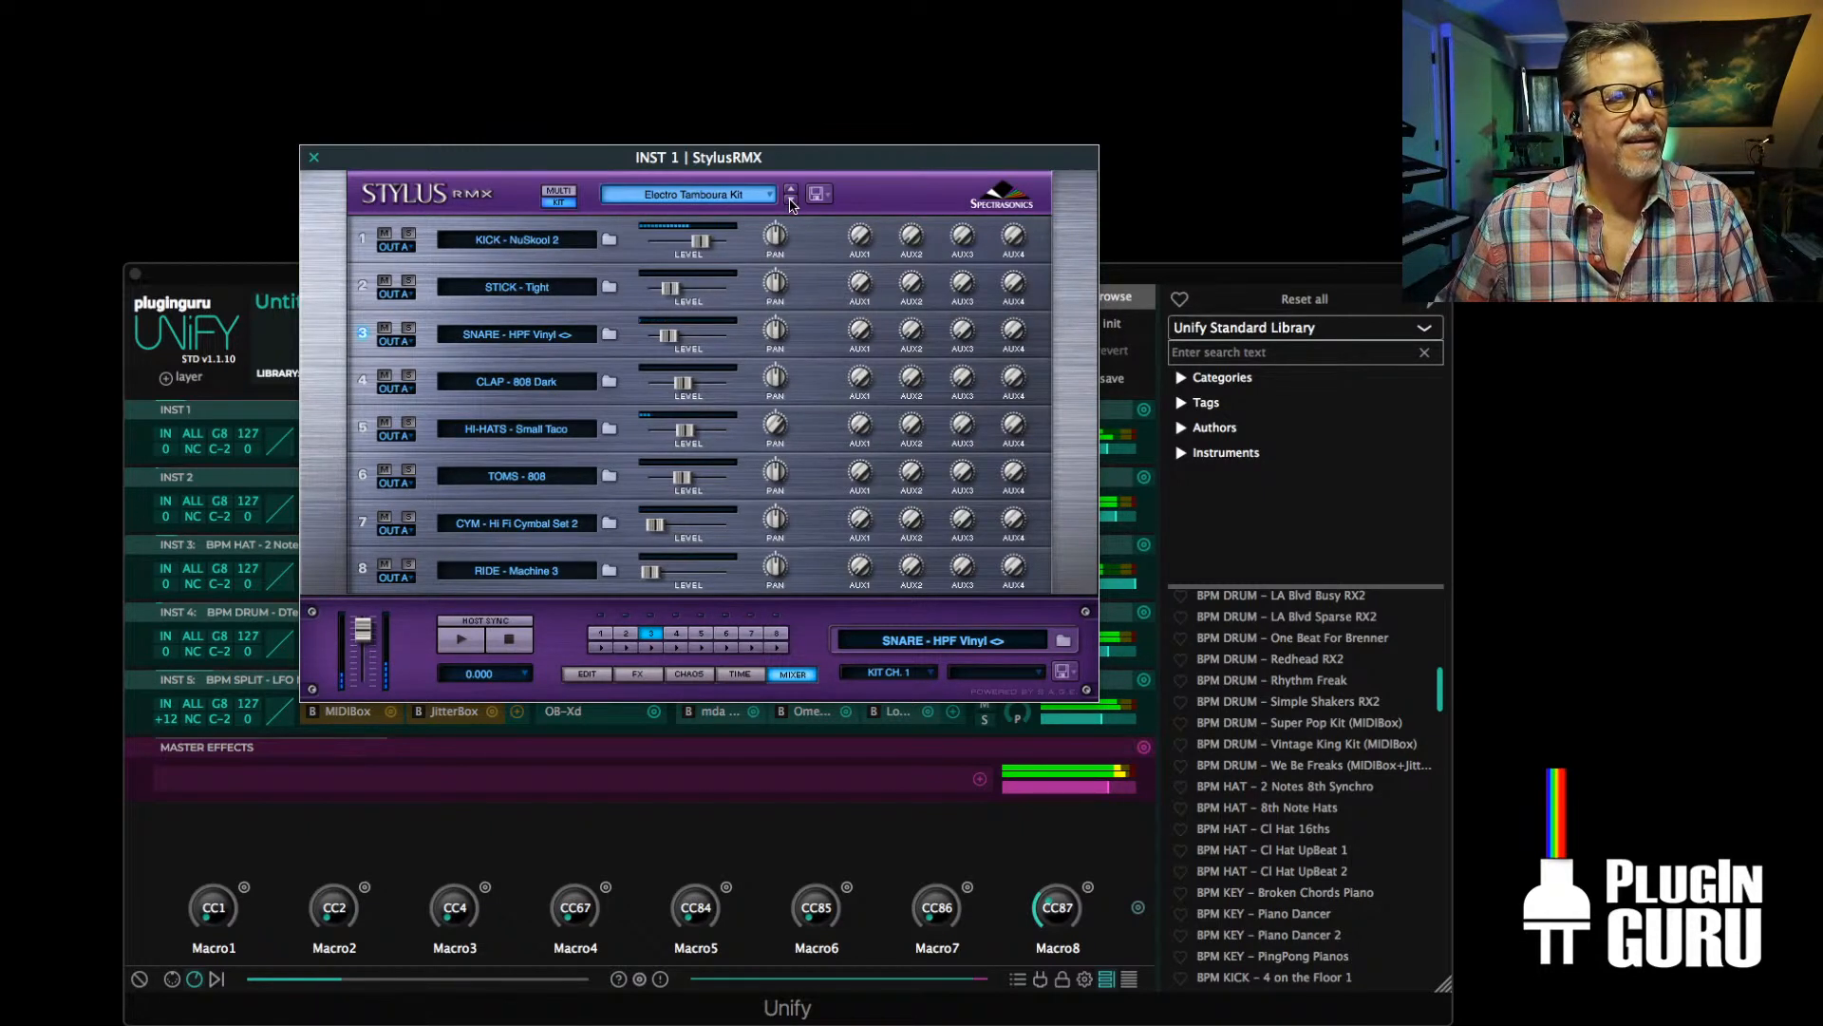
pyautogui.click(790, 200)
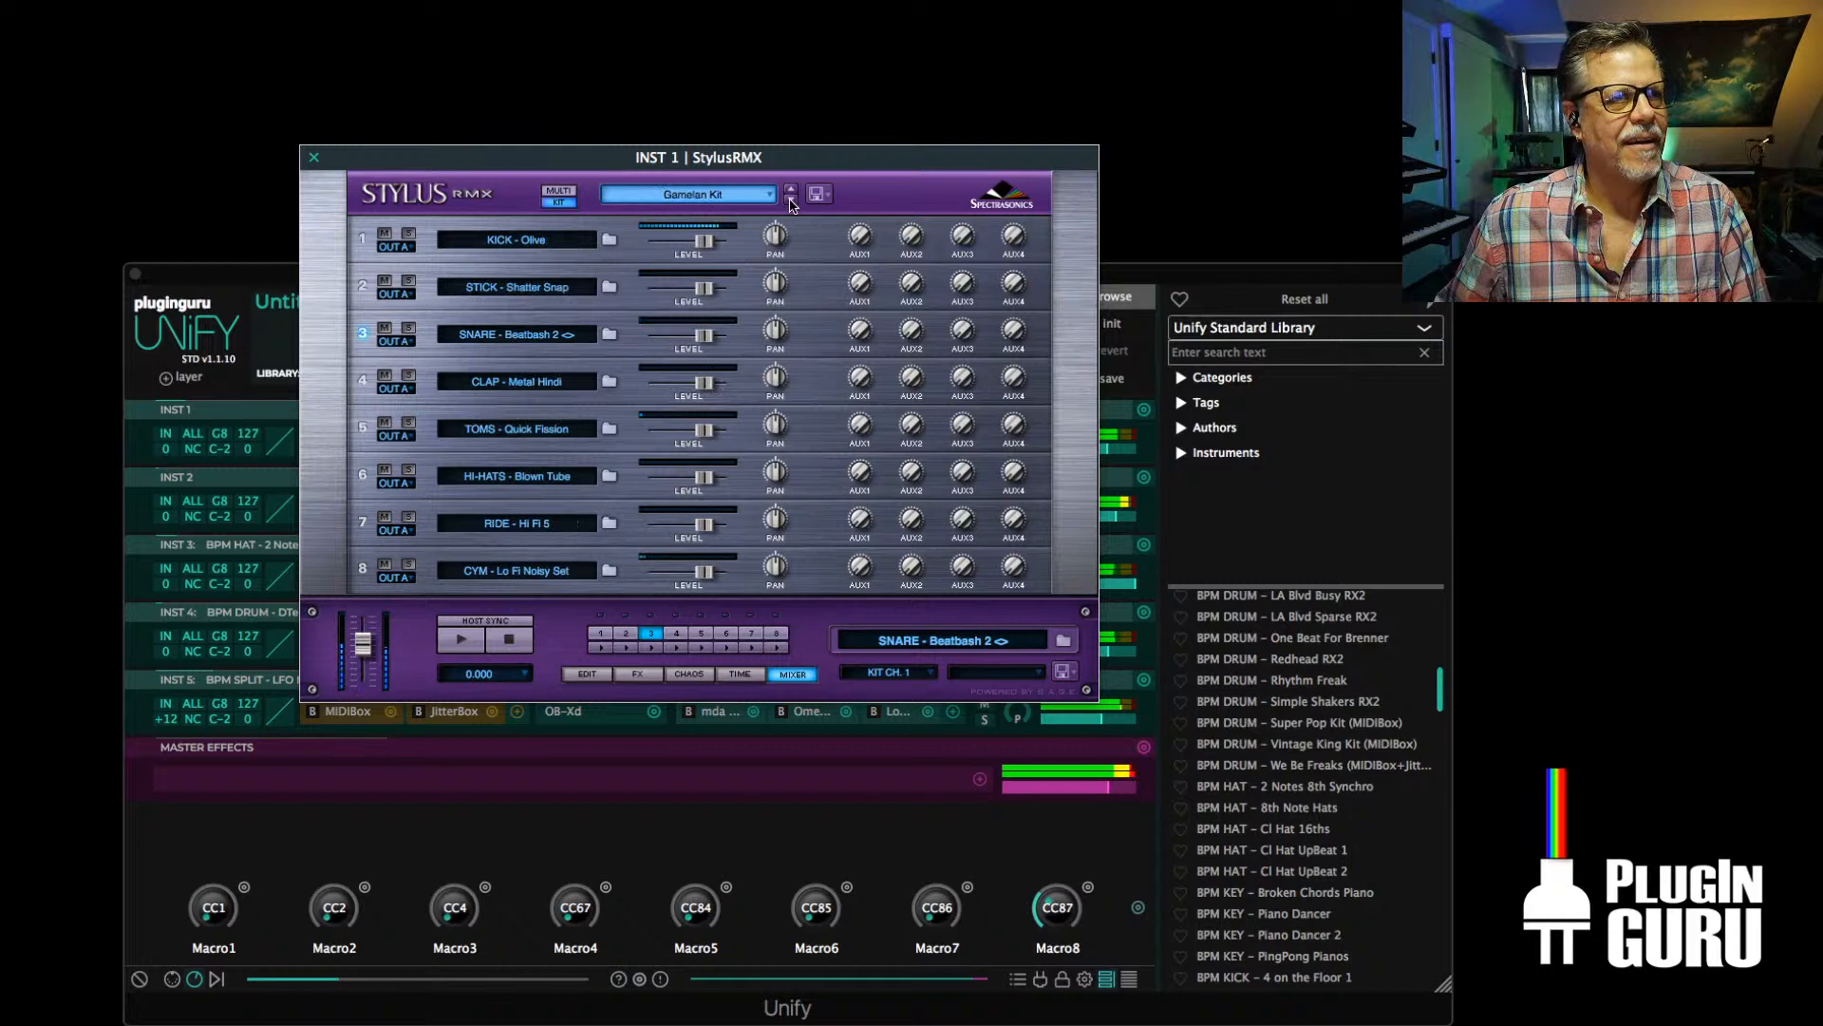
pyautogui.click(310, 154)
pyautogui.click(983, 702)
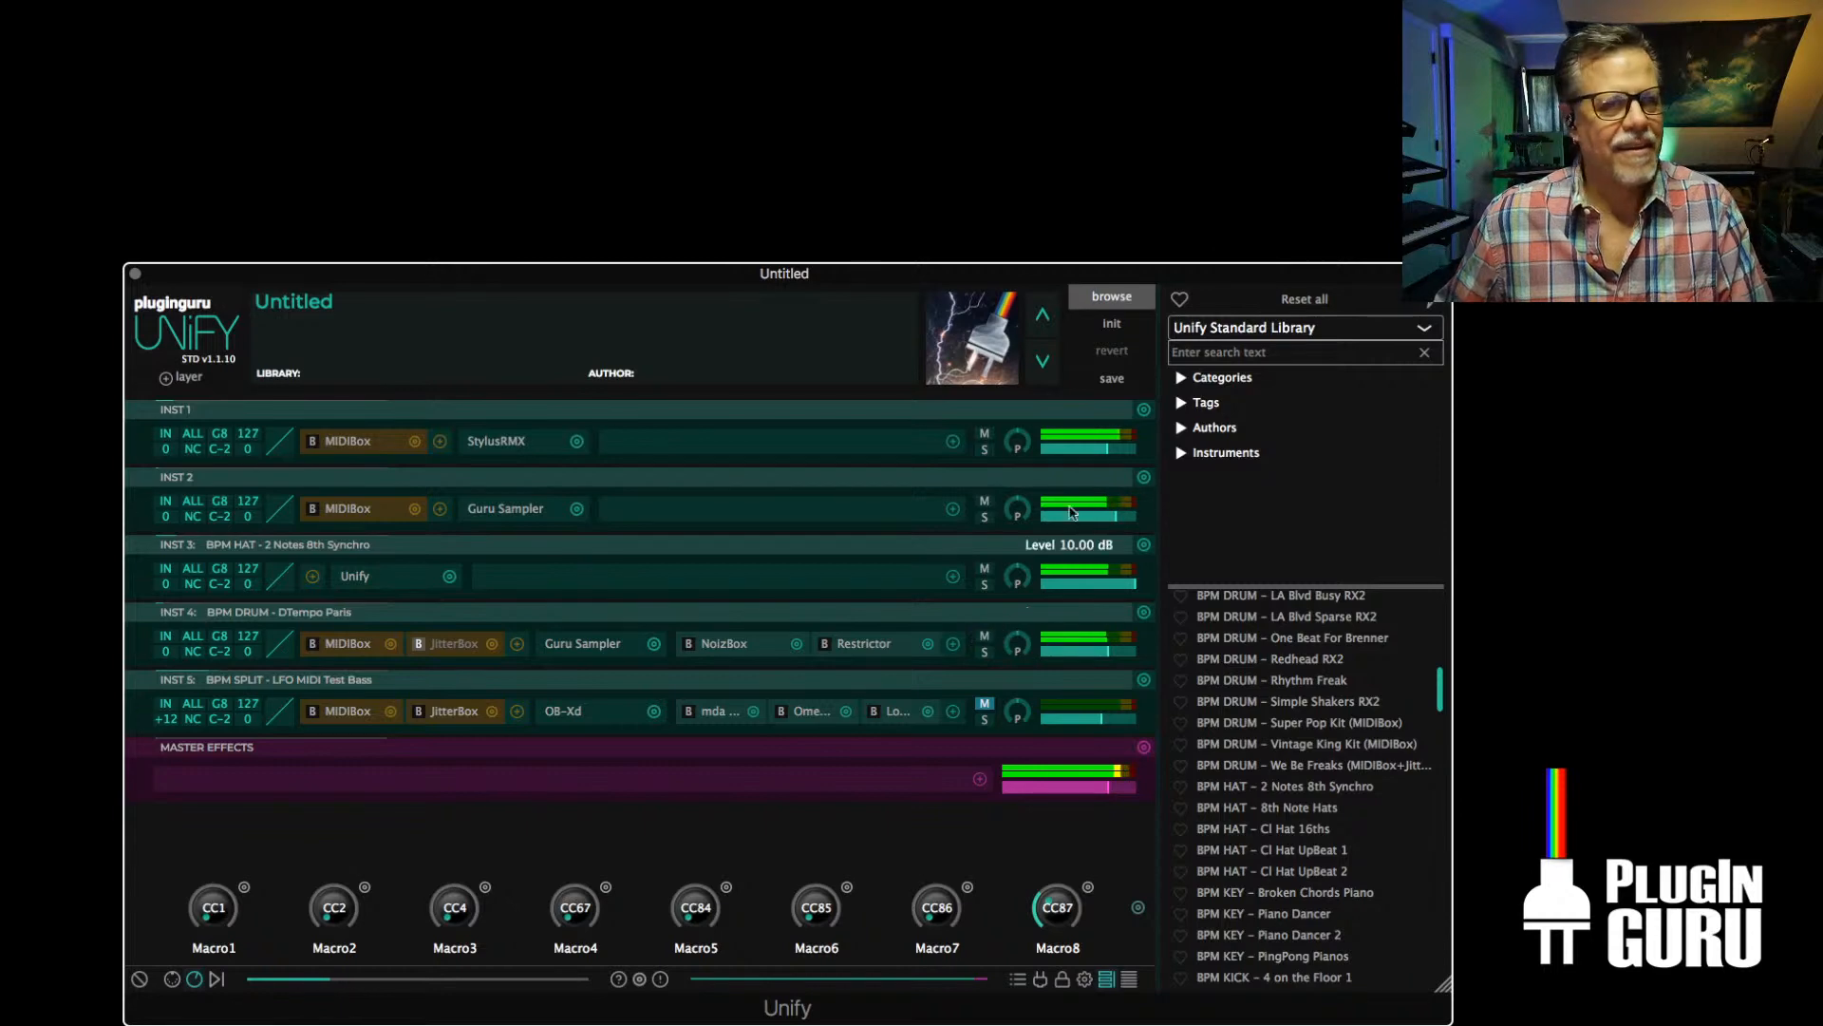
# Initialize the patch to the single INST 1 layer and switch its StylusRMX from Kit to Multi mode
pyautogui.click(1111, 324)
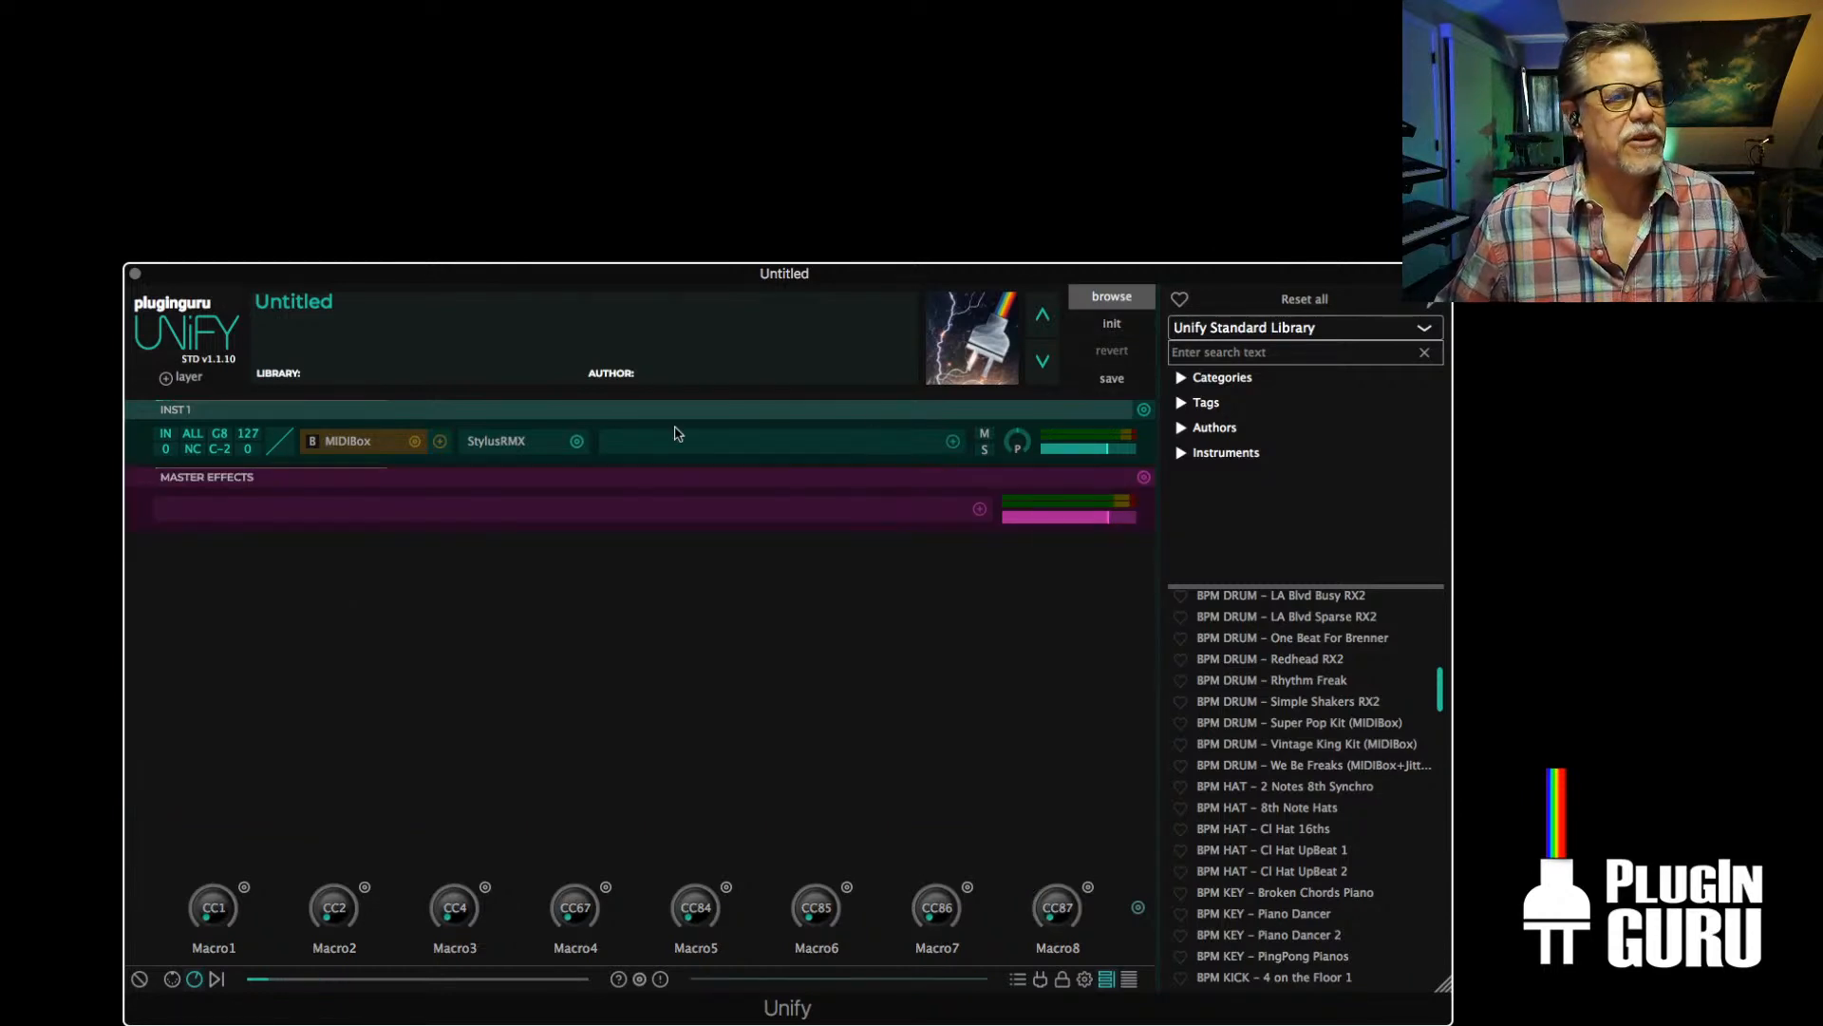
pyautogui.click(501, 441)
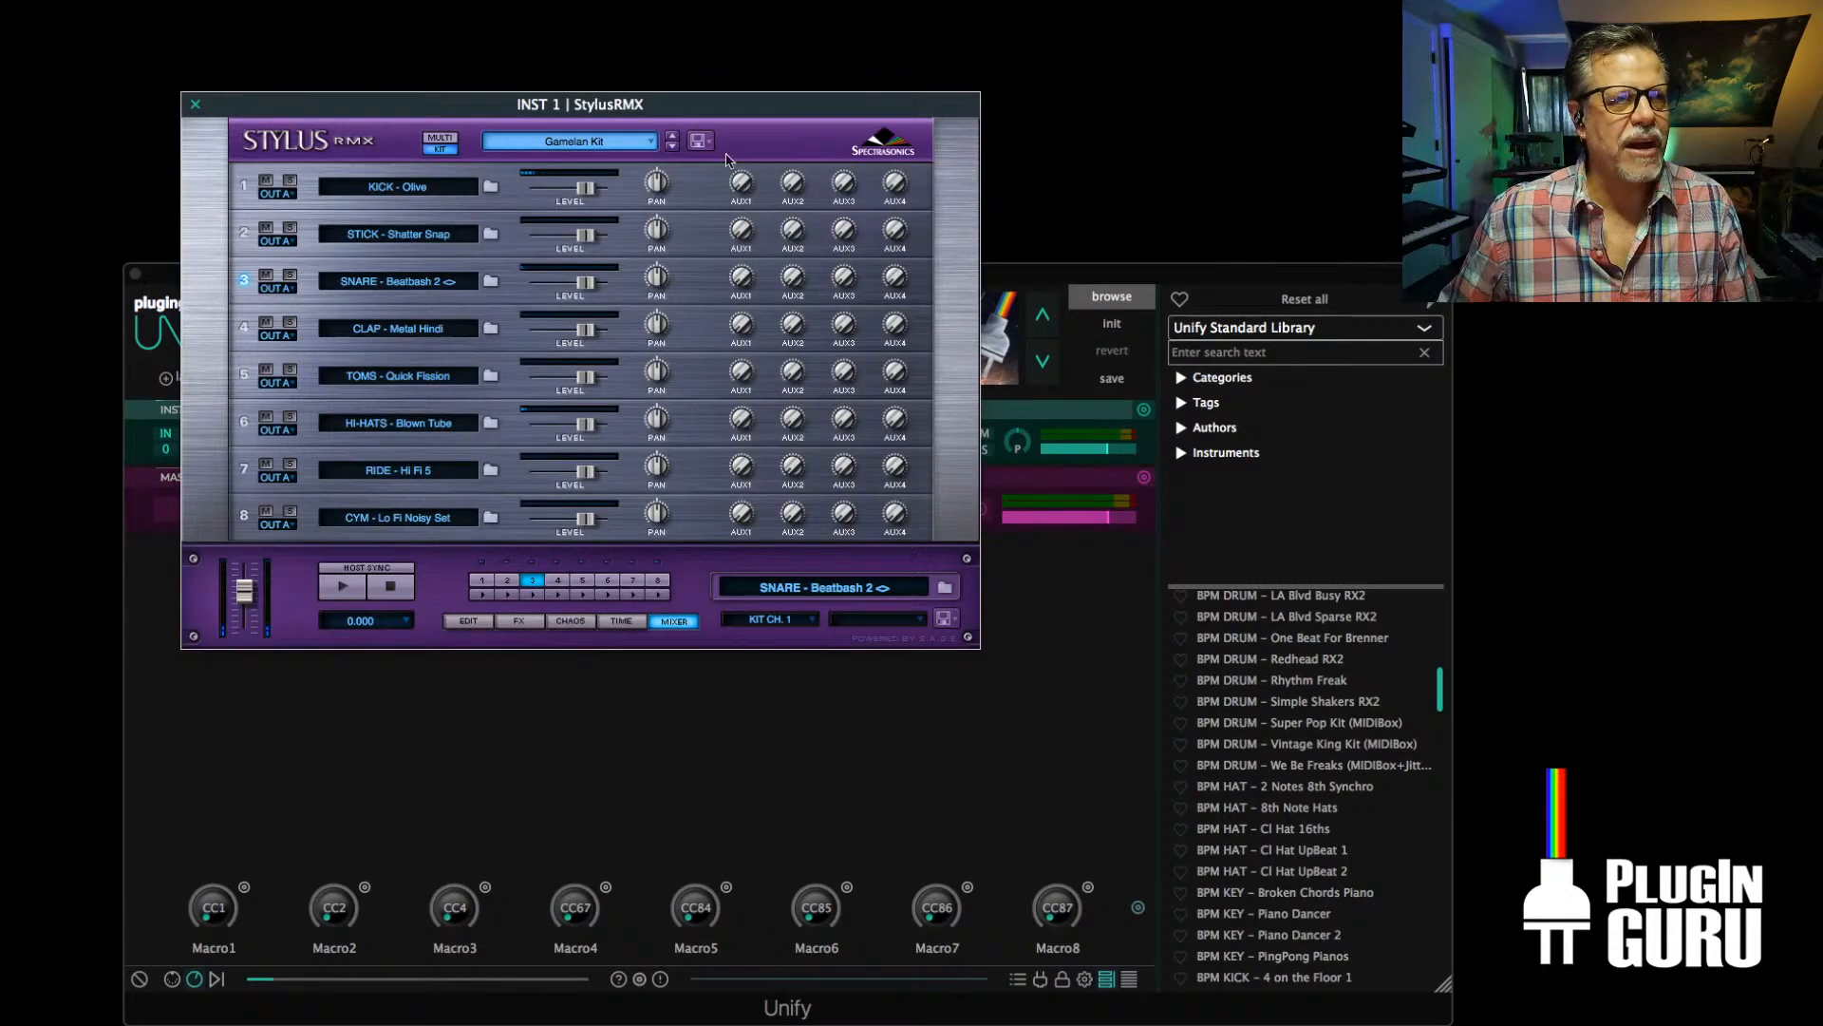
pyautogui.click(440, 141)
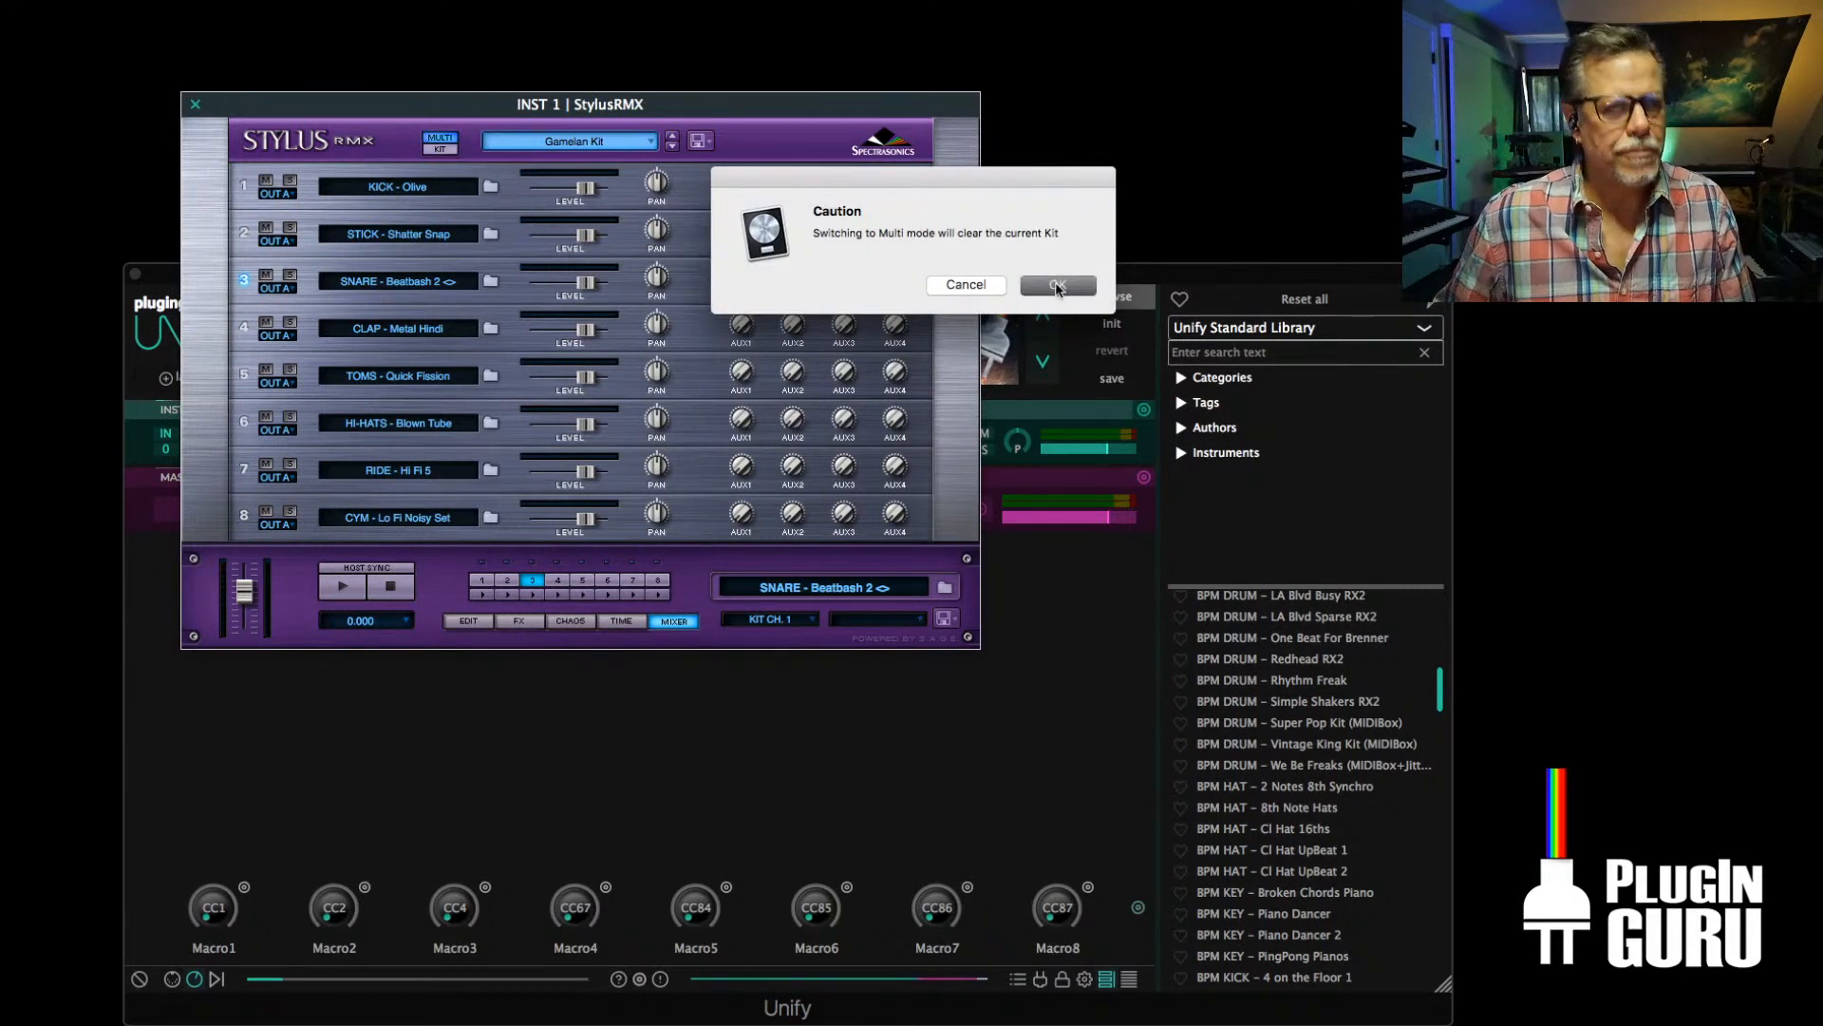
pyautogui.click(1056, 286)
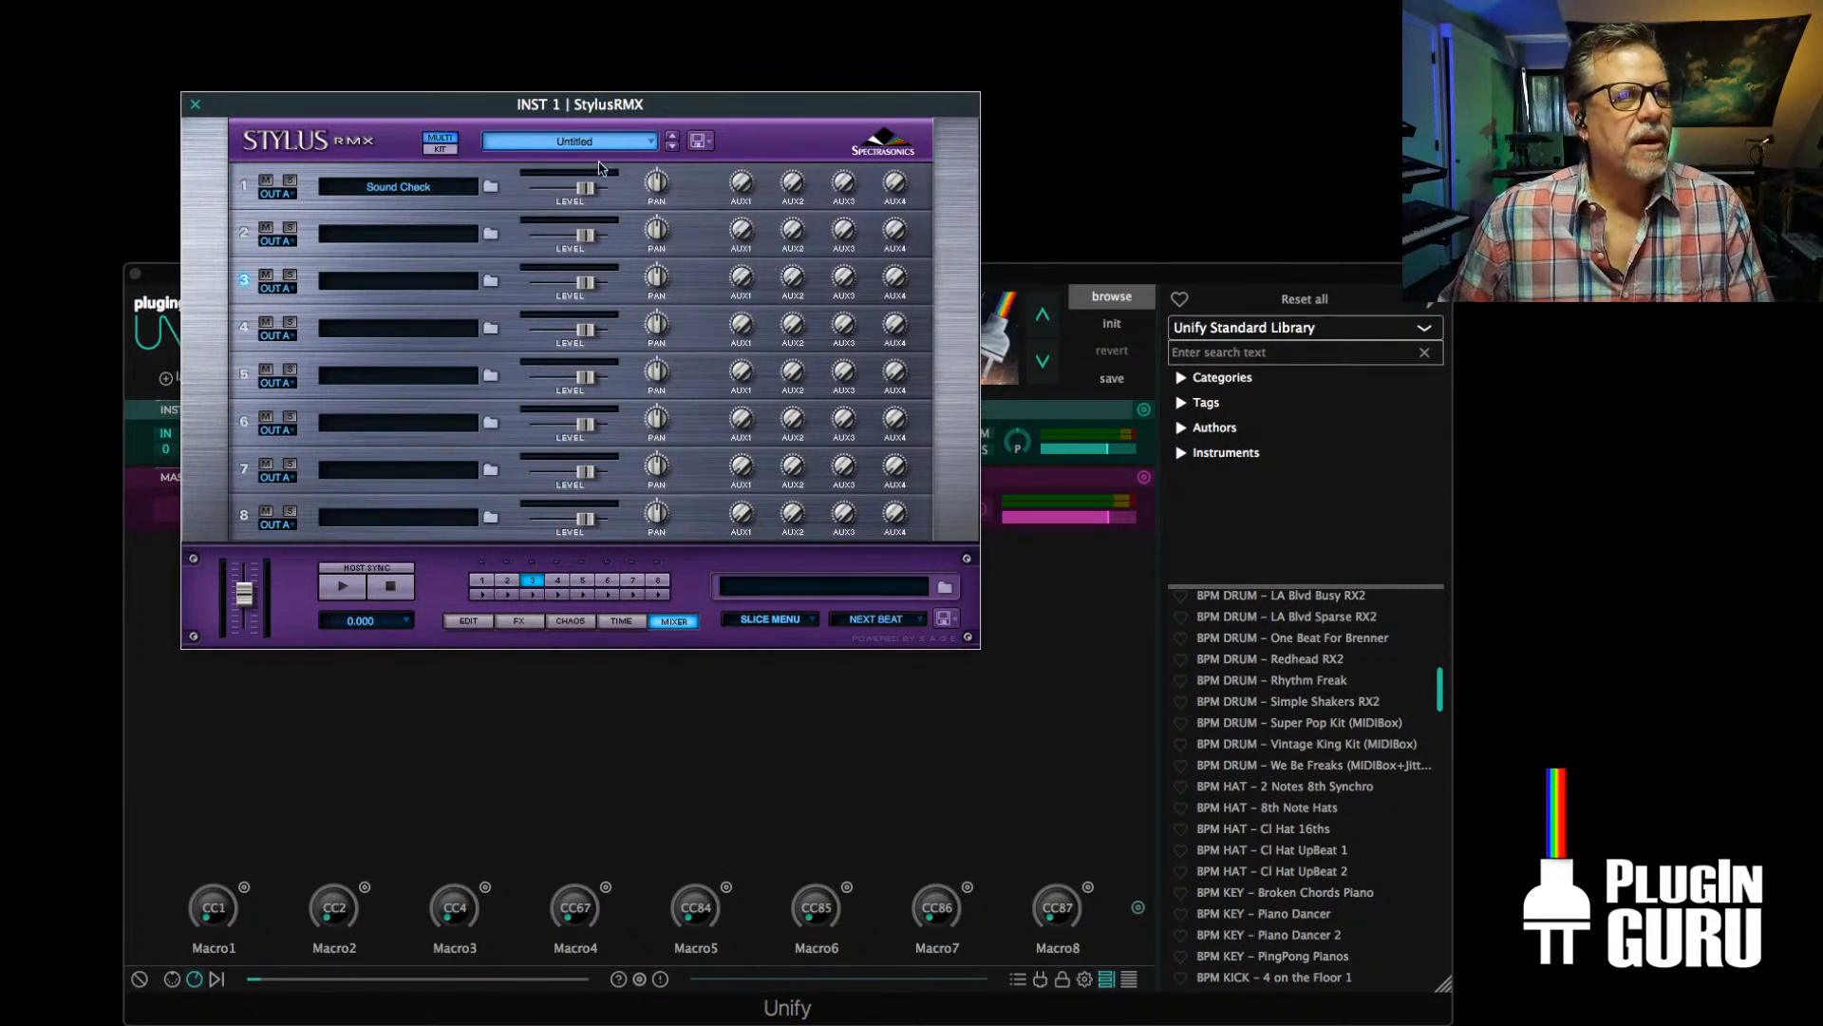
# Load the MENU - Wierdness 1 element from the Core Library's Sound Menus - Electro suite into StylusRMX part 1
pyautogui.click(490, 190)
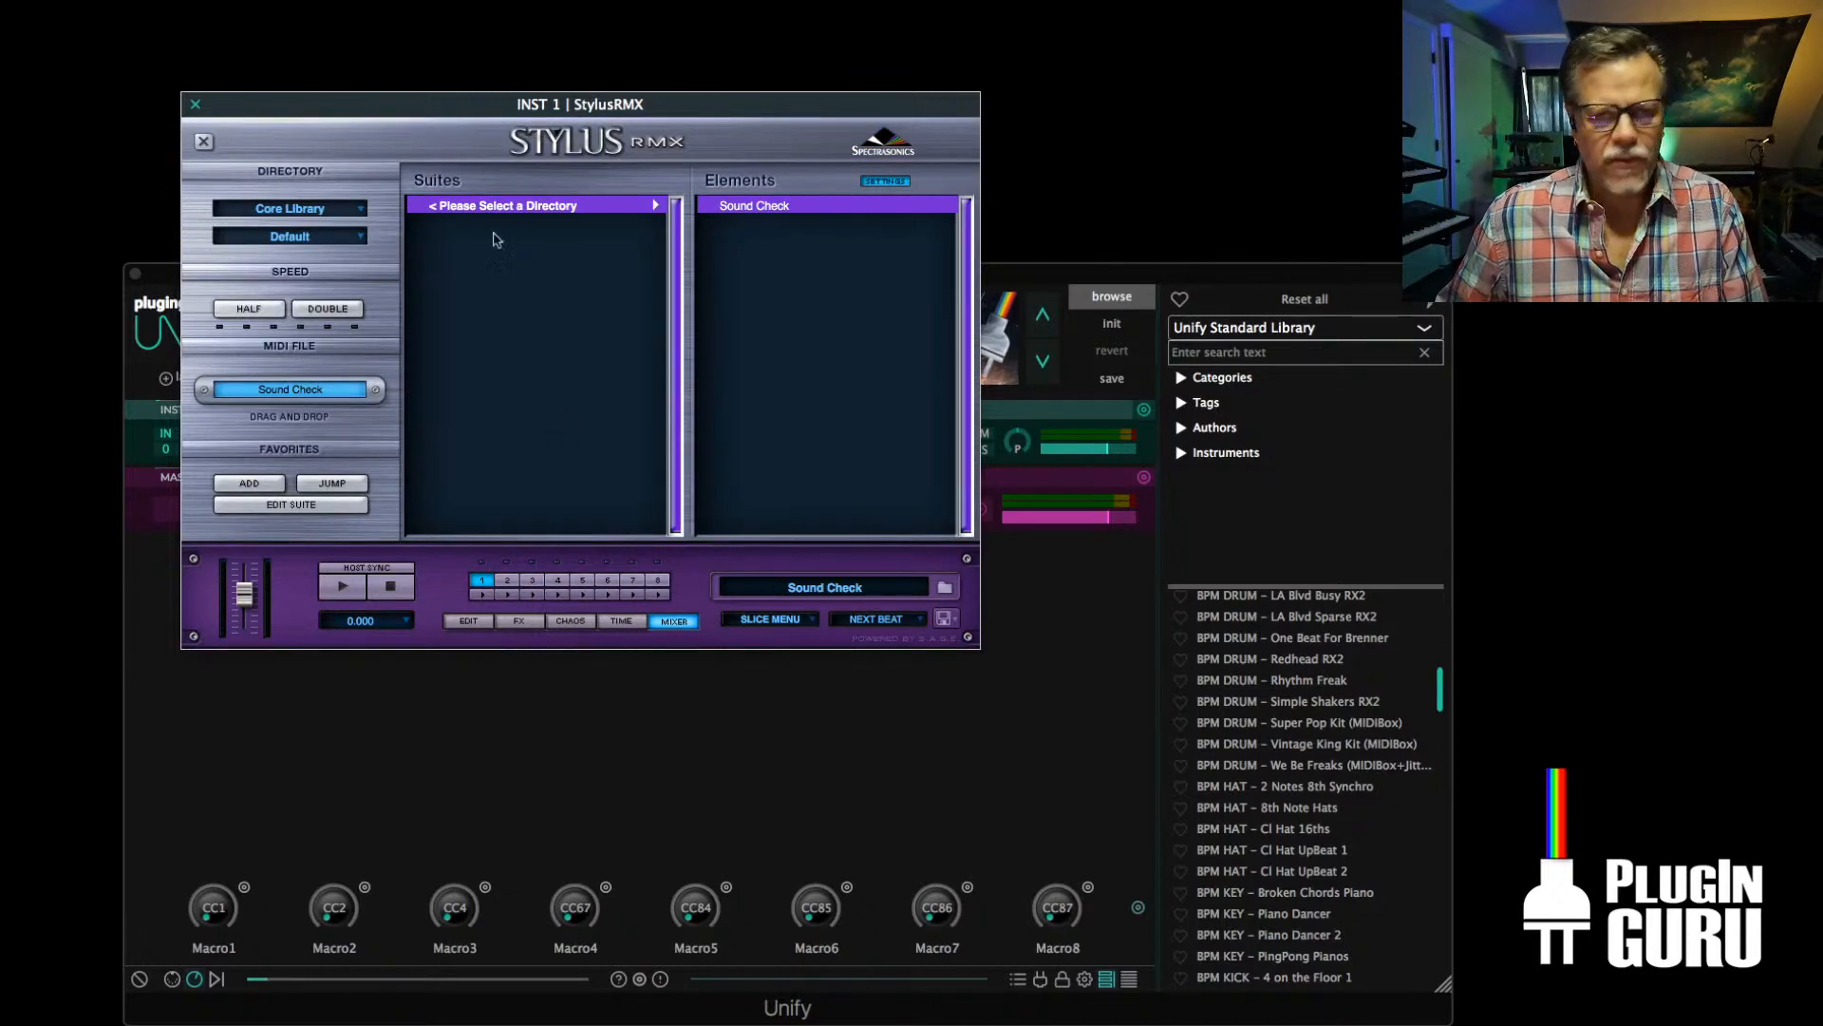
pyautogui.moveTo(550, 95); pyautogui.dragTo(670, 158)
pyautogui.click(397, 274)
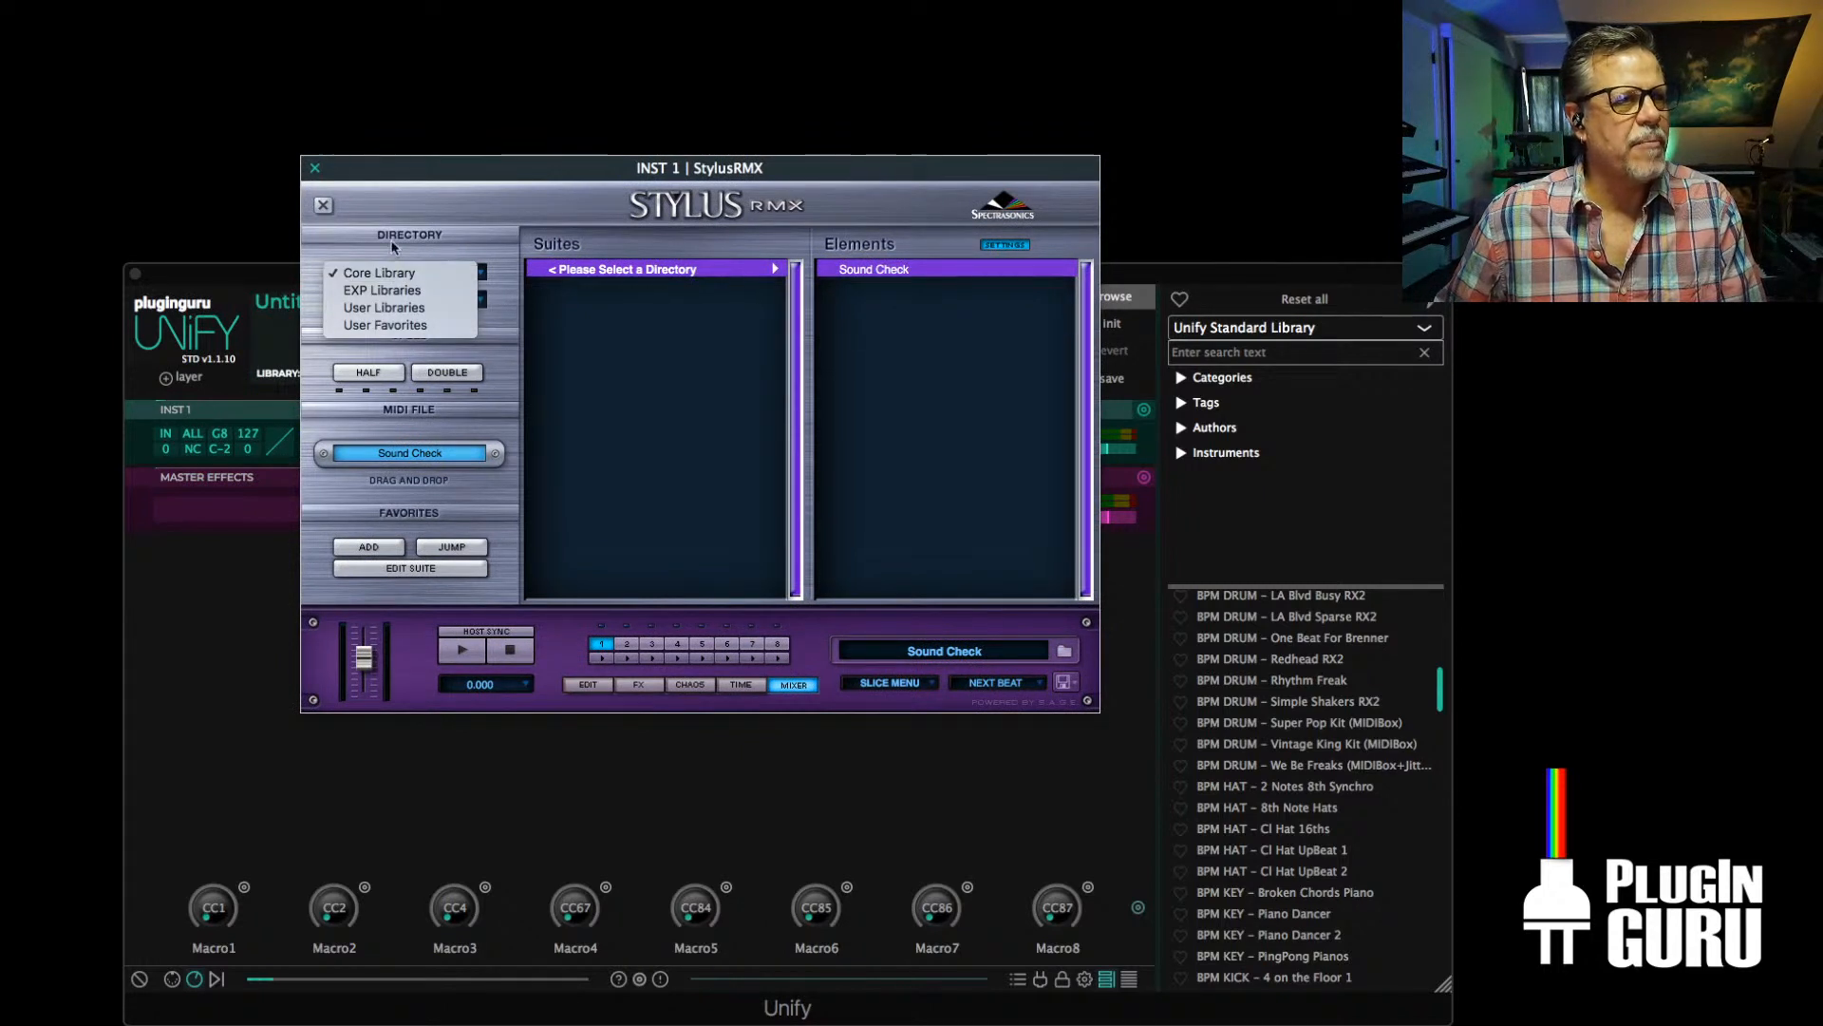
pyautogui.click(397, 276)
pyautogui.click(393, 300)
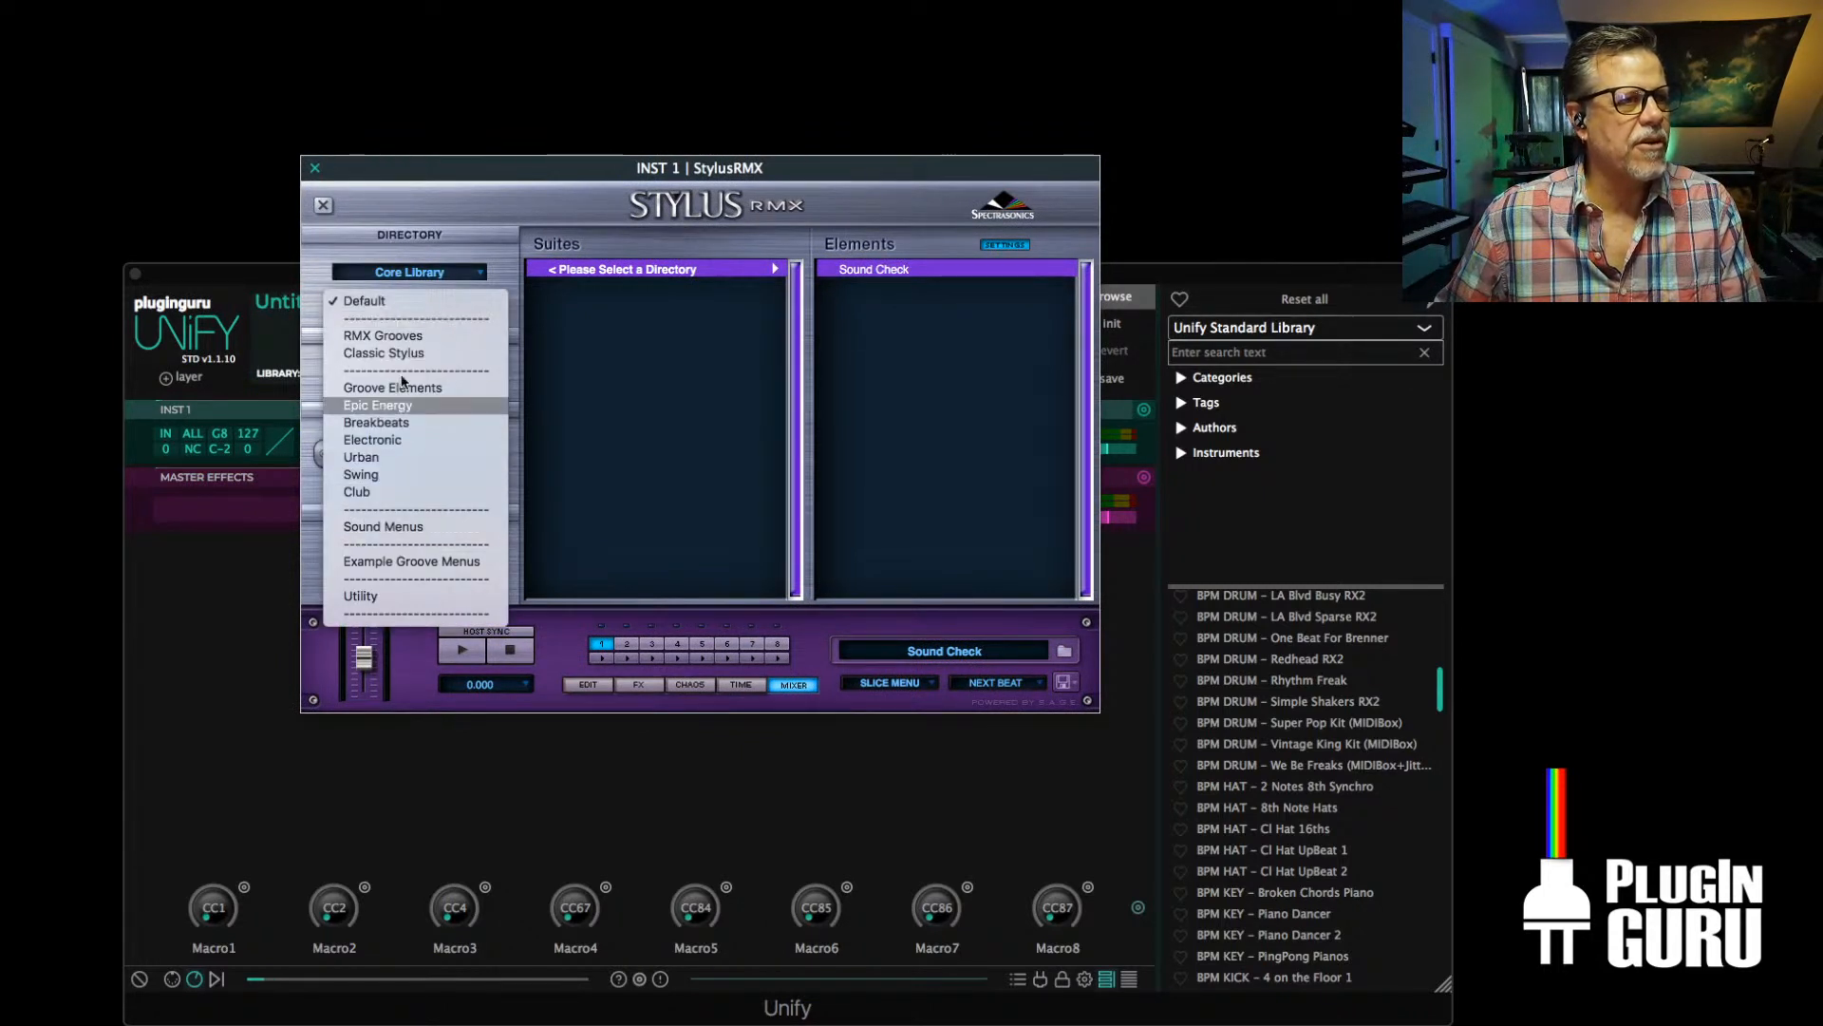
pyautogui.click(418, 530)
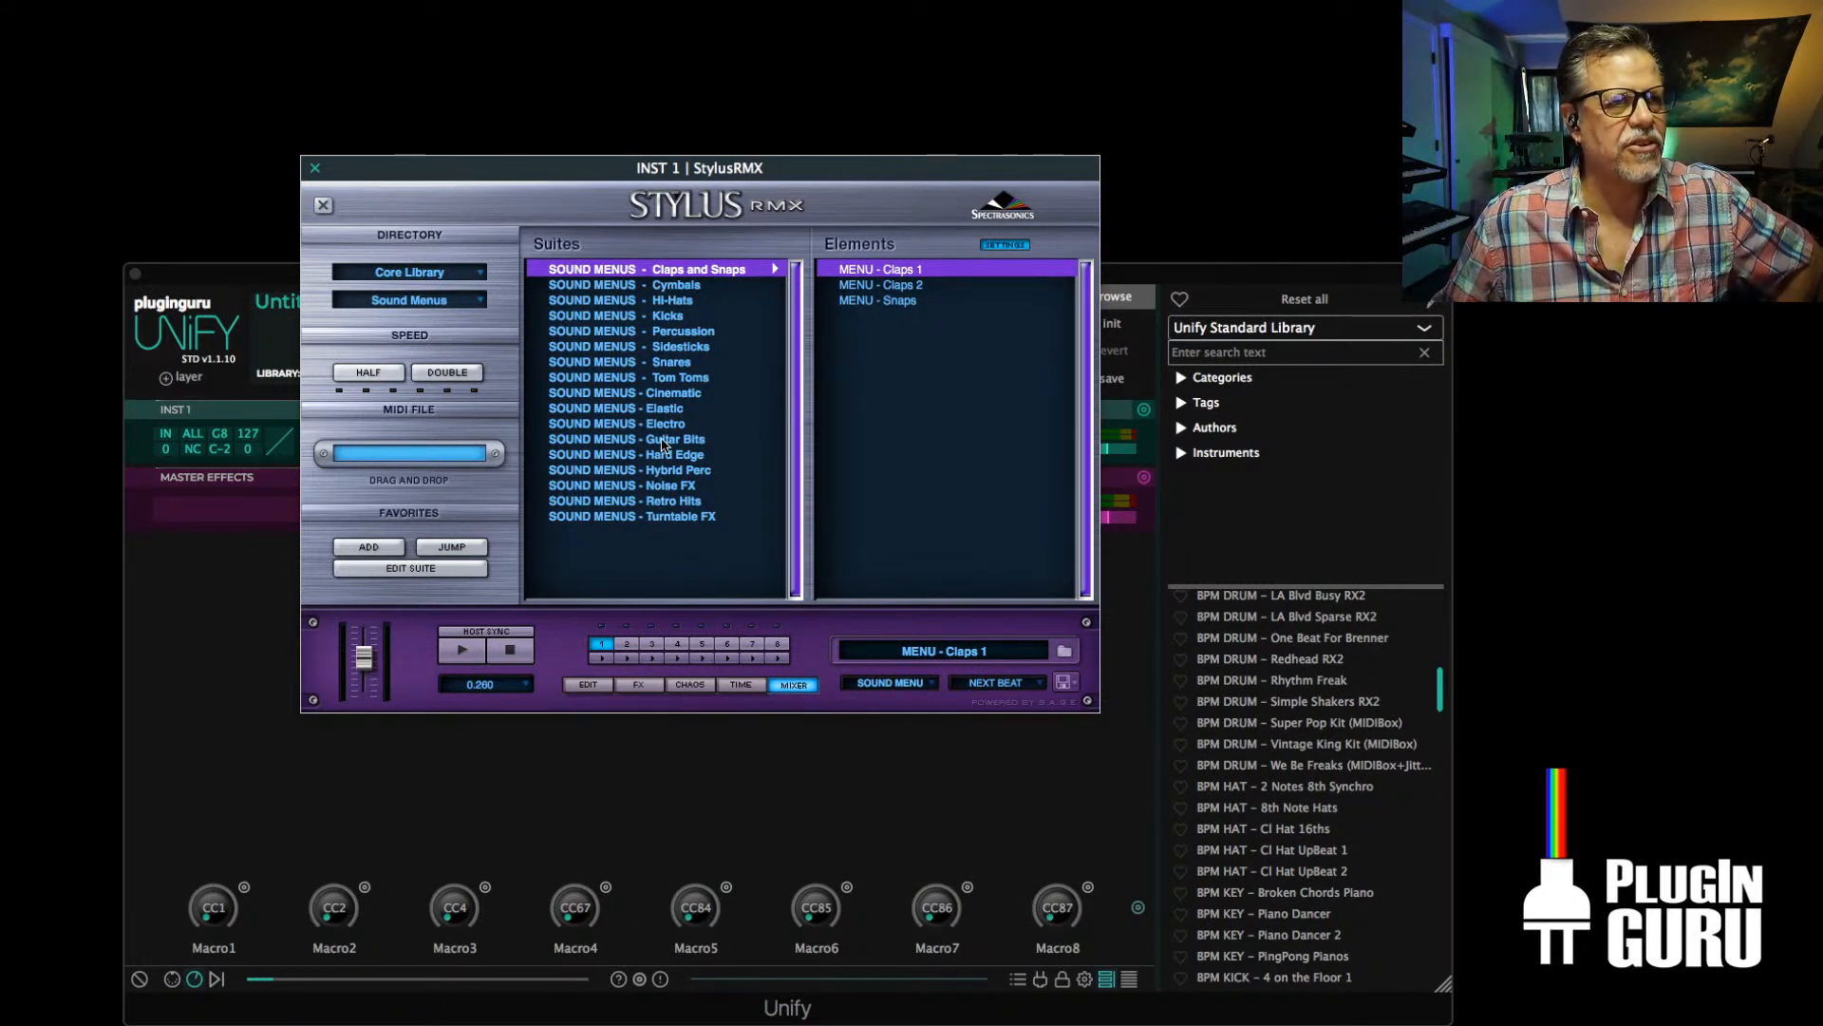
pyautogui.click(657, 425)
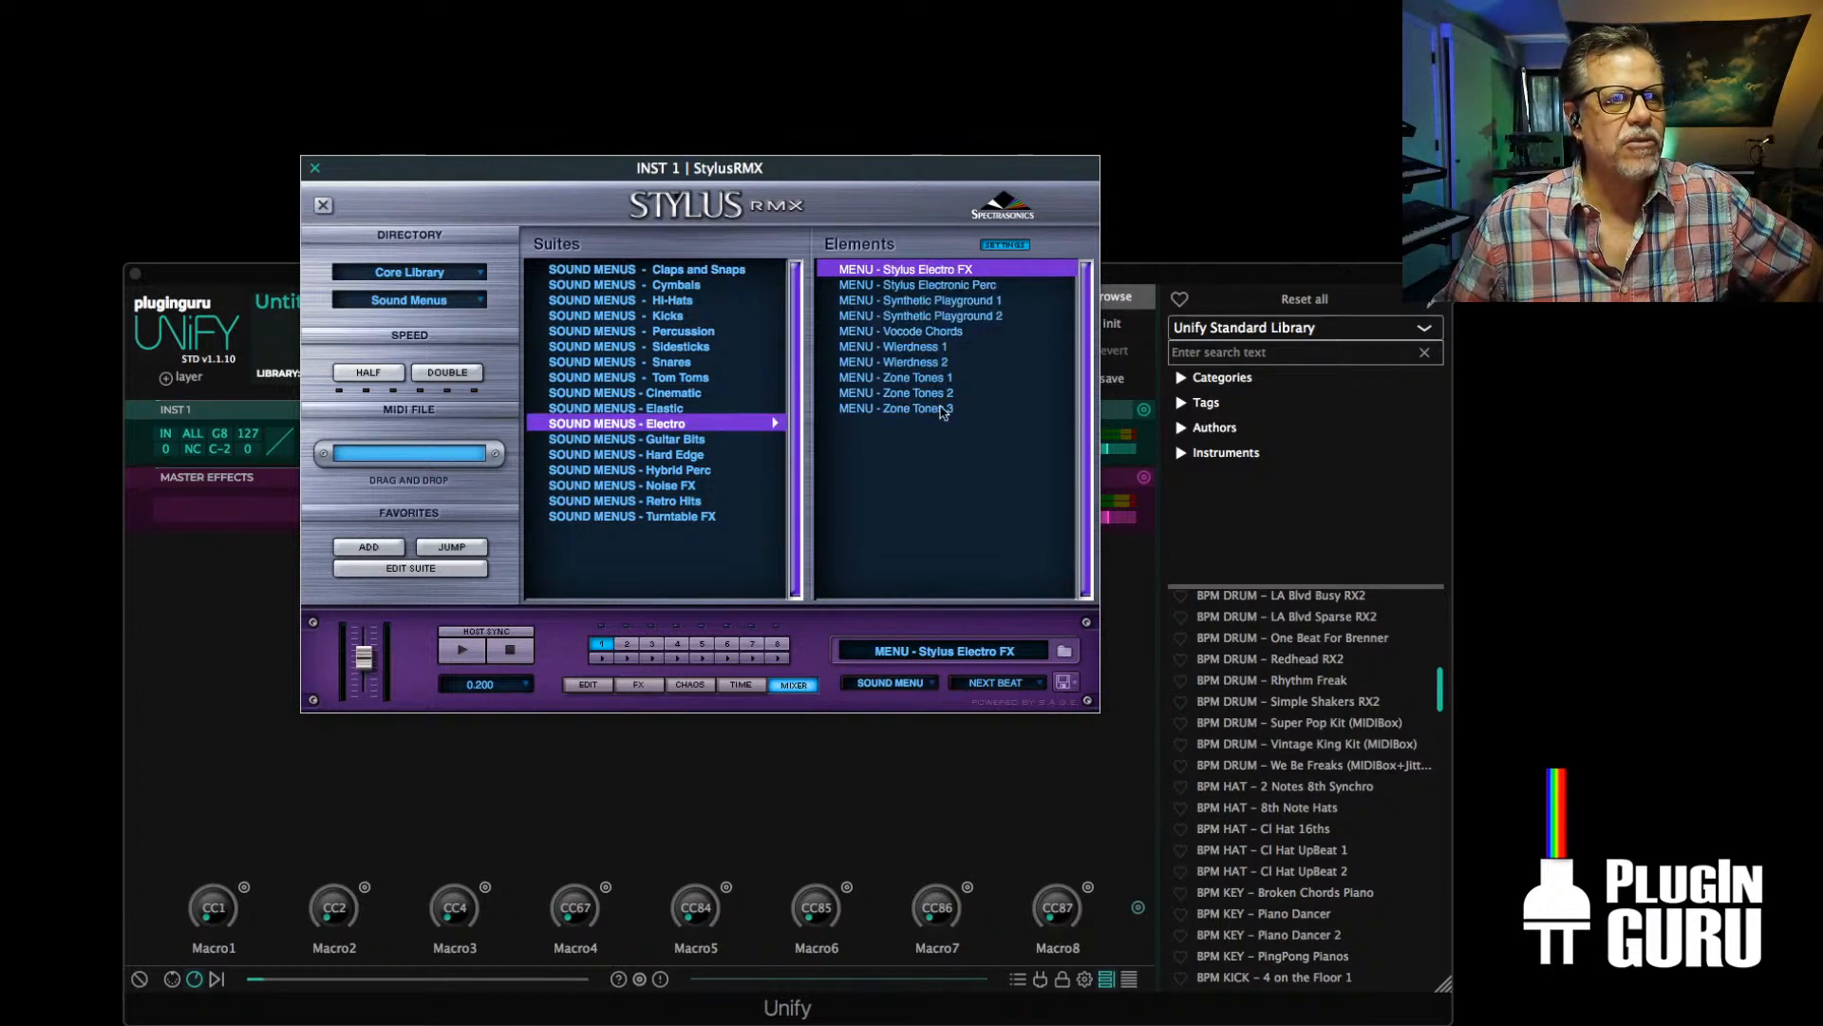
pyautogui.click(903, 347)
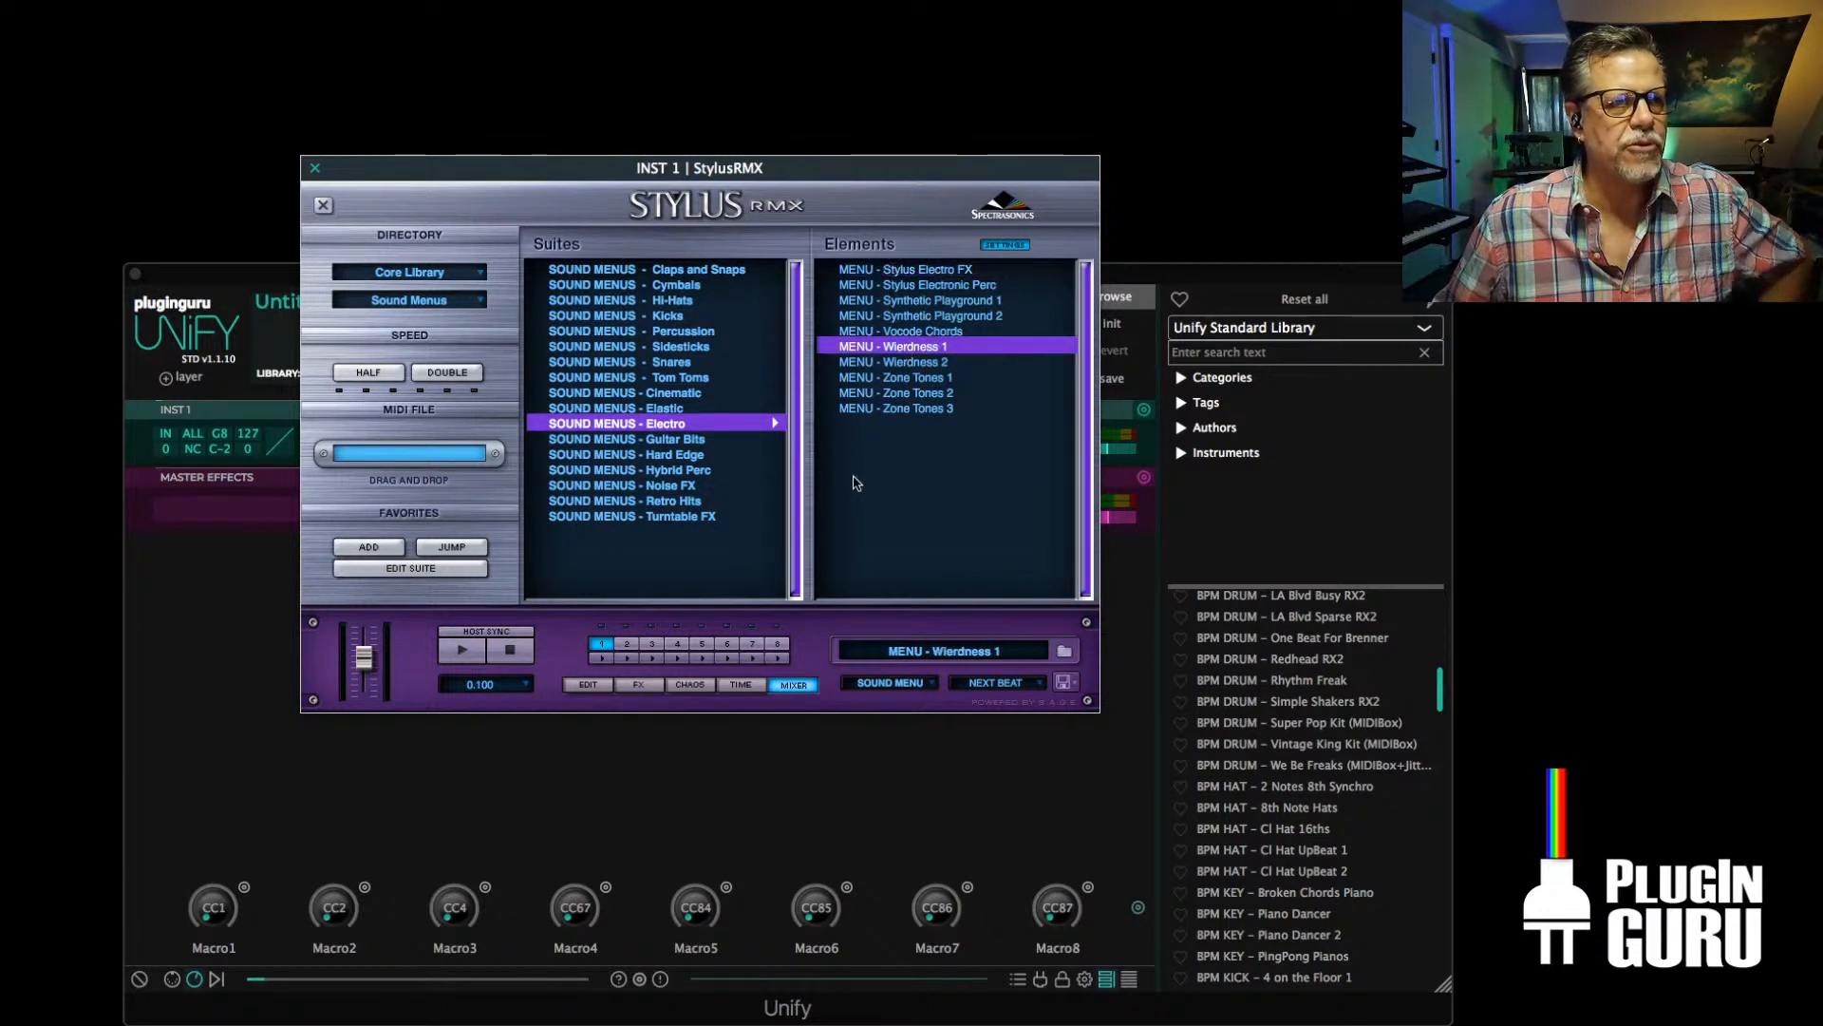
# Show the on-screen keyboard and bypass the MIDIBox on the INST 1 layer
pyautogui.click(172, 978)
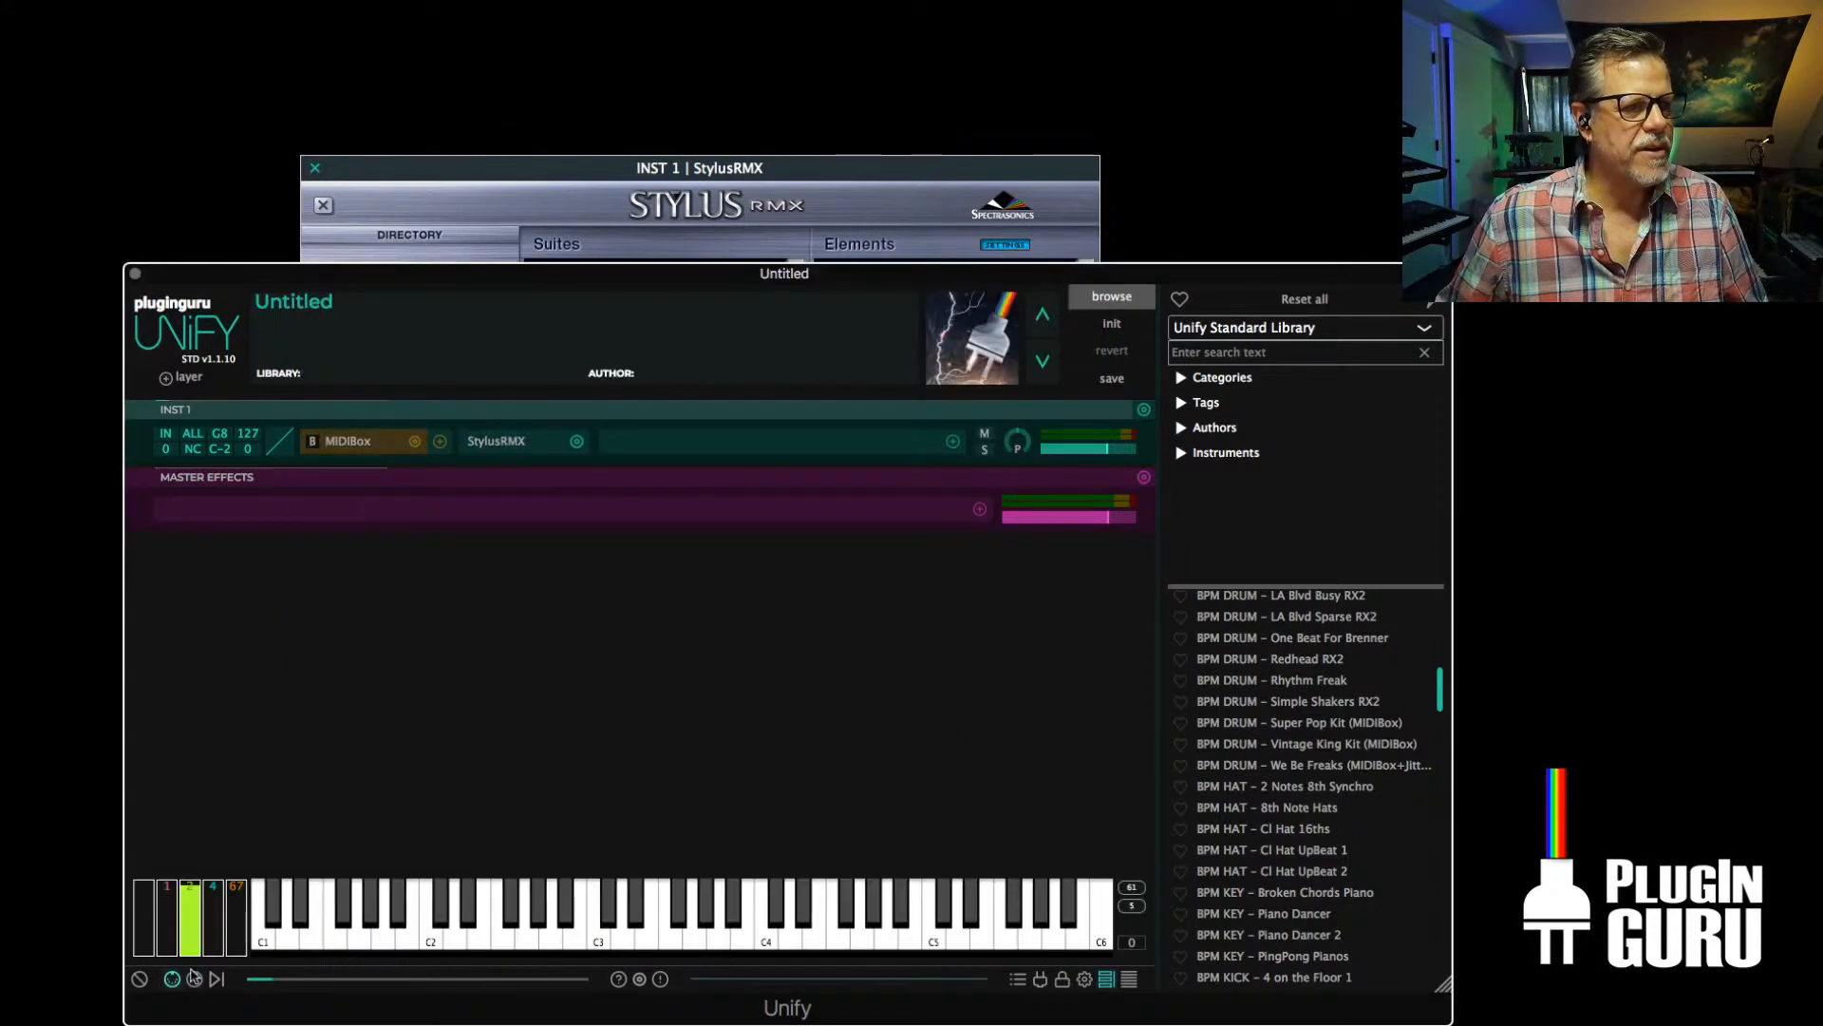
pyautogui.click(530, 185)
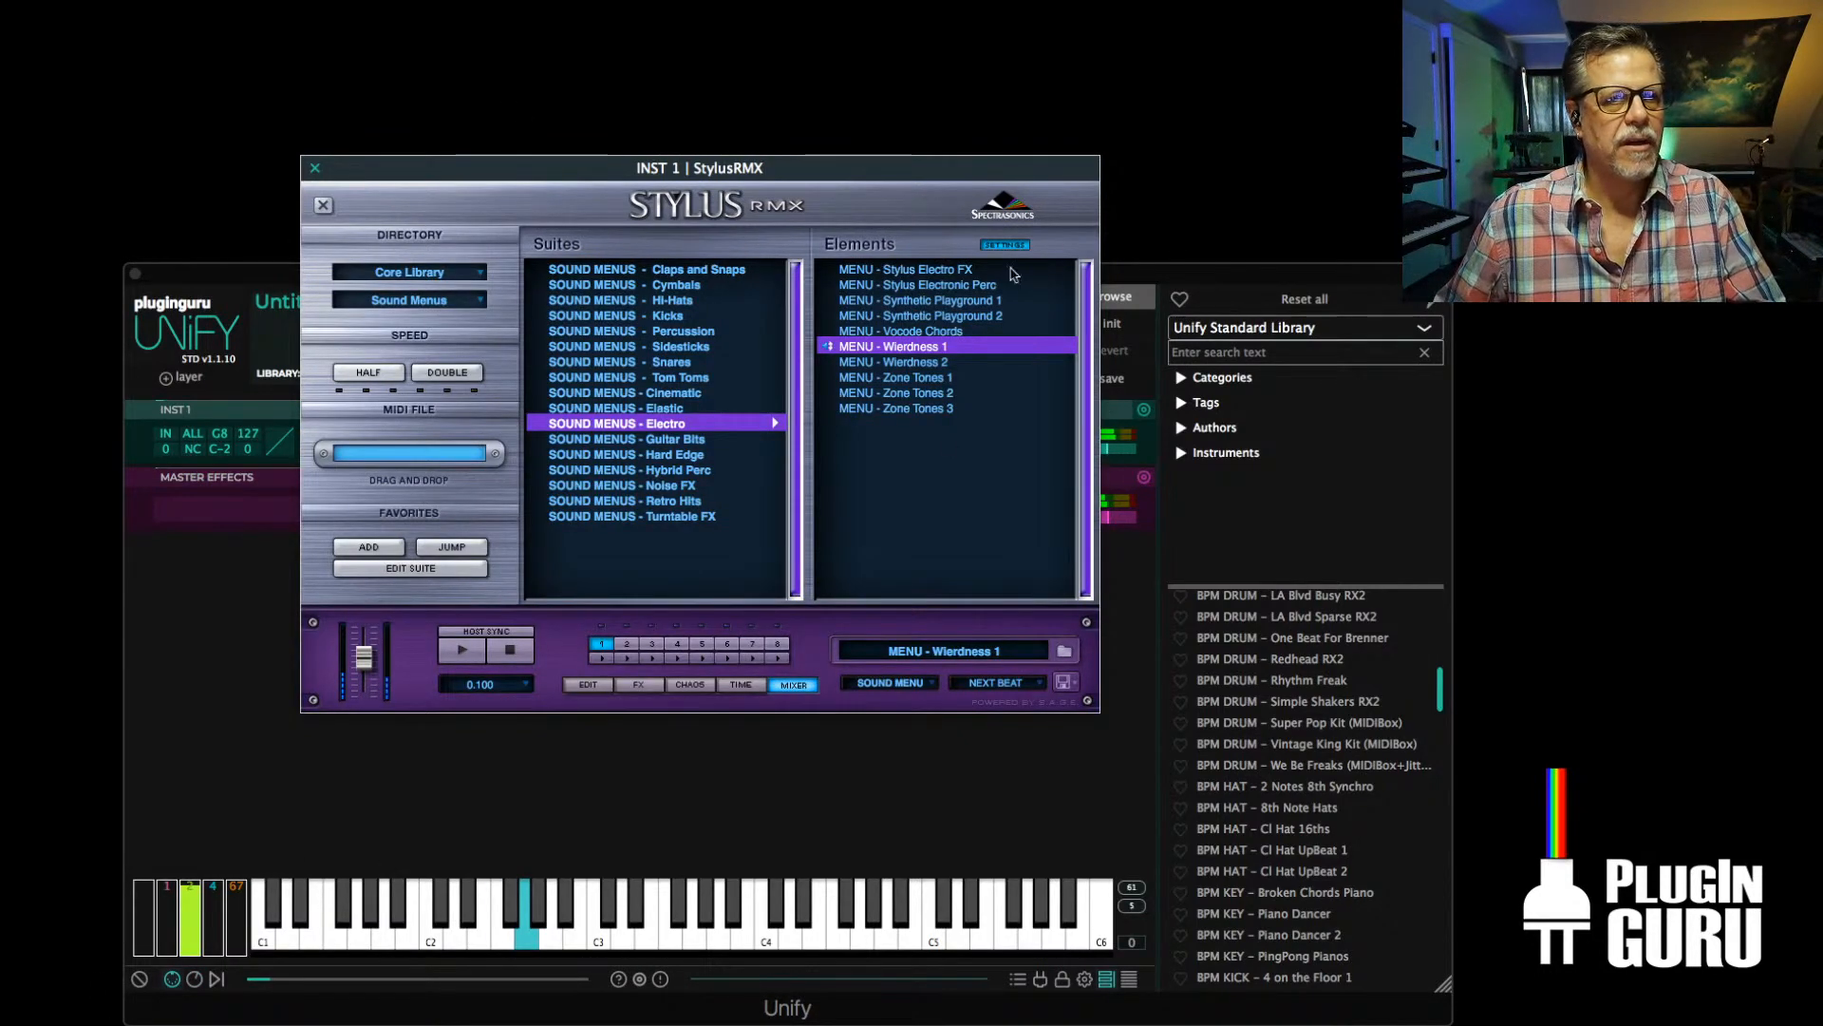
pyautogui.moveTo(962, 169); pyautogui.dragTo(966, 531)
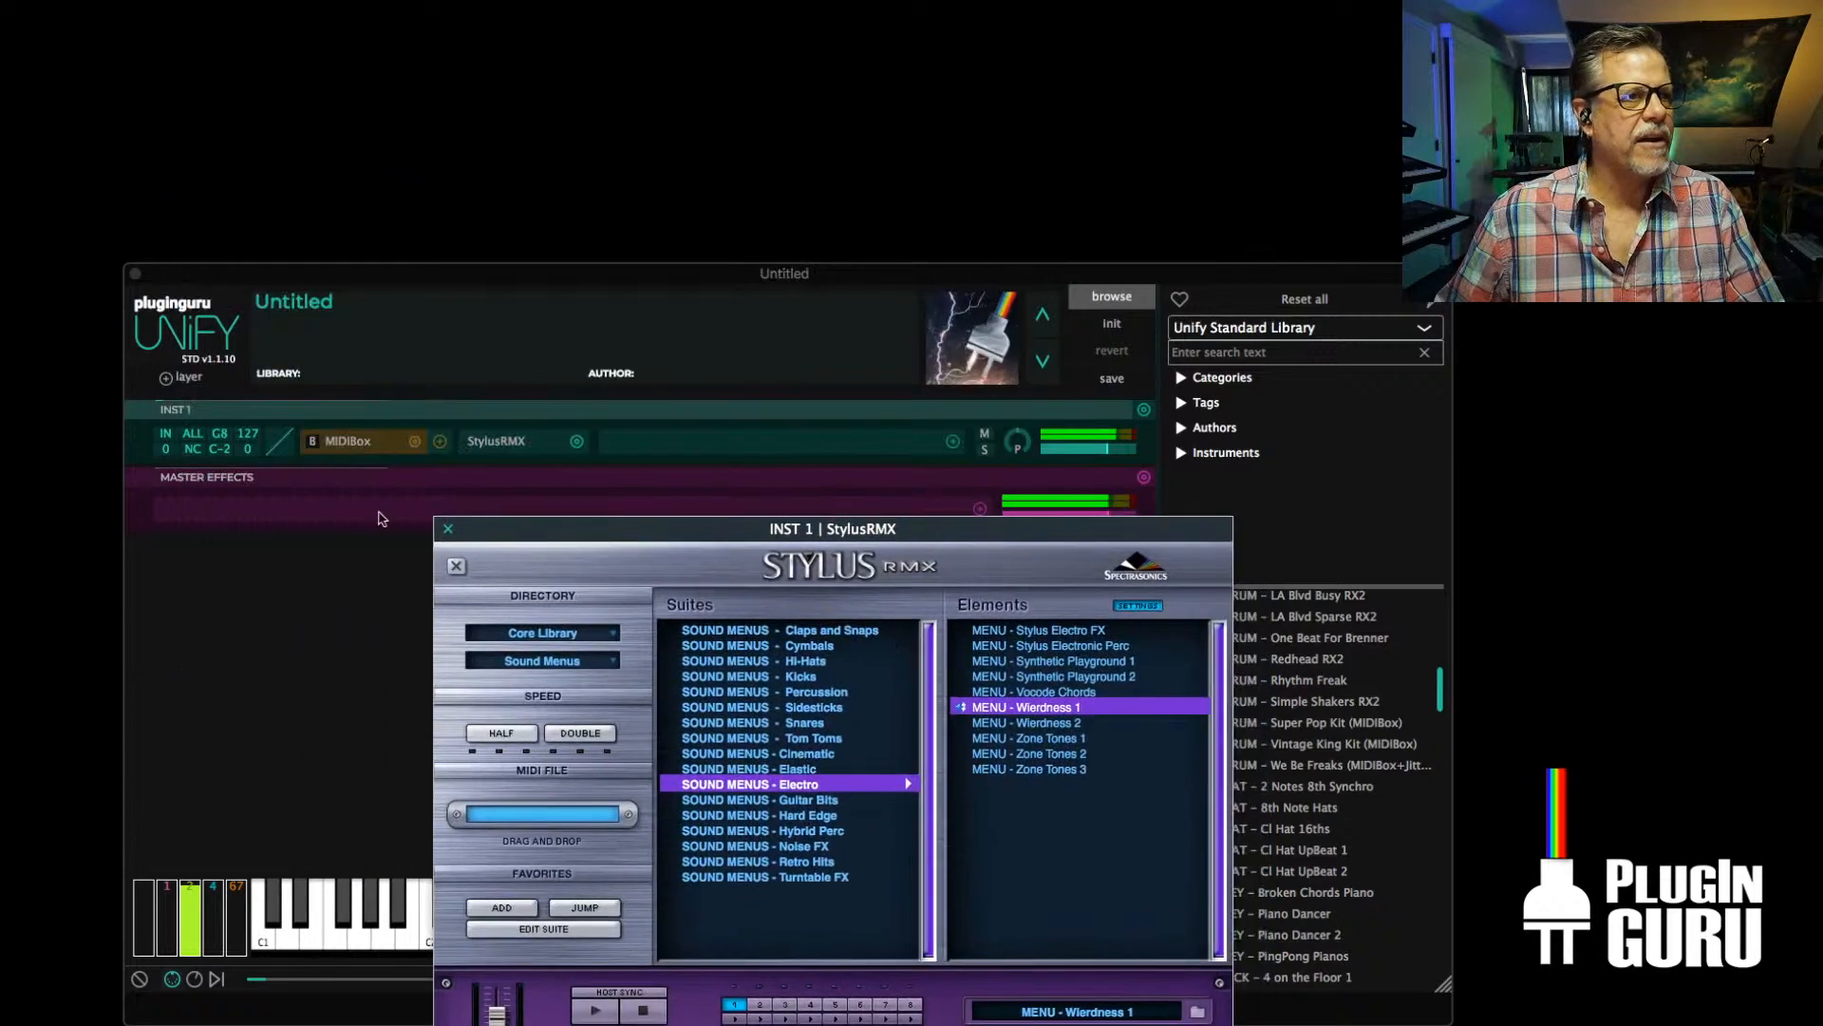
pyautogui.click(319, 452)
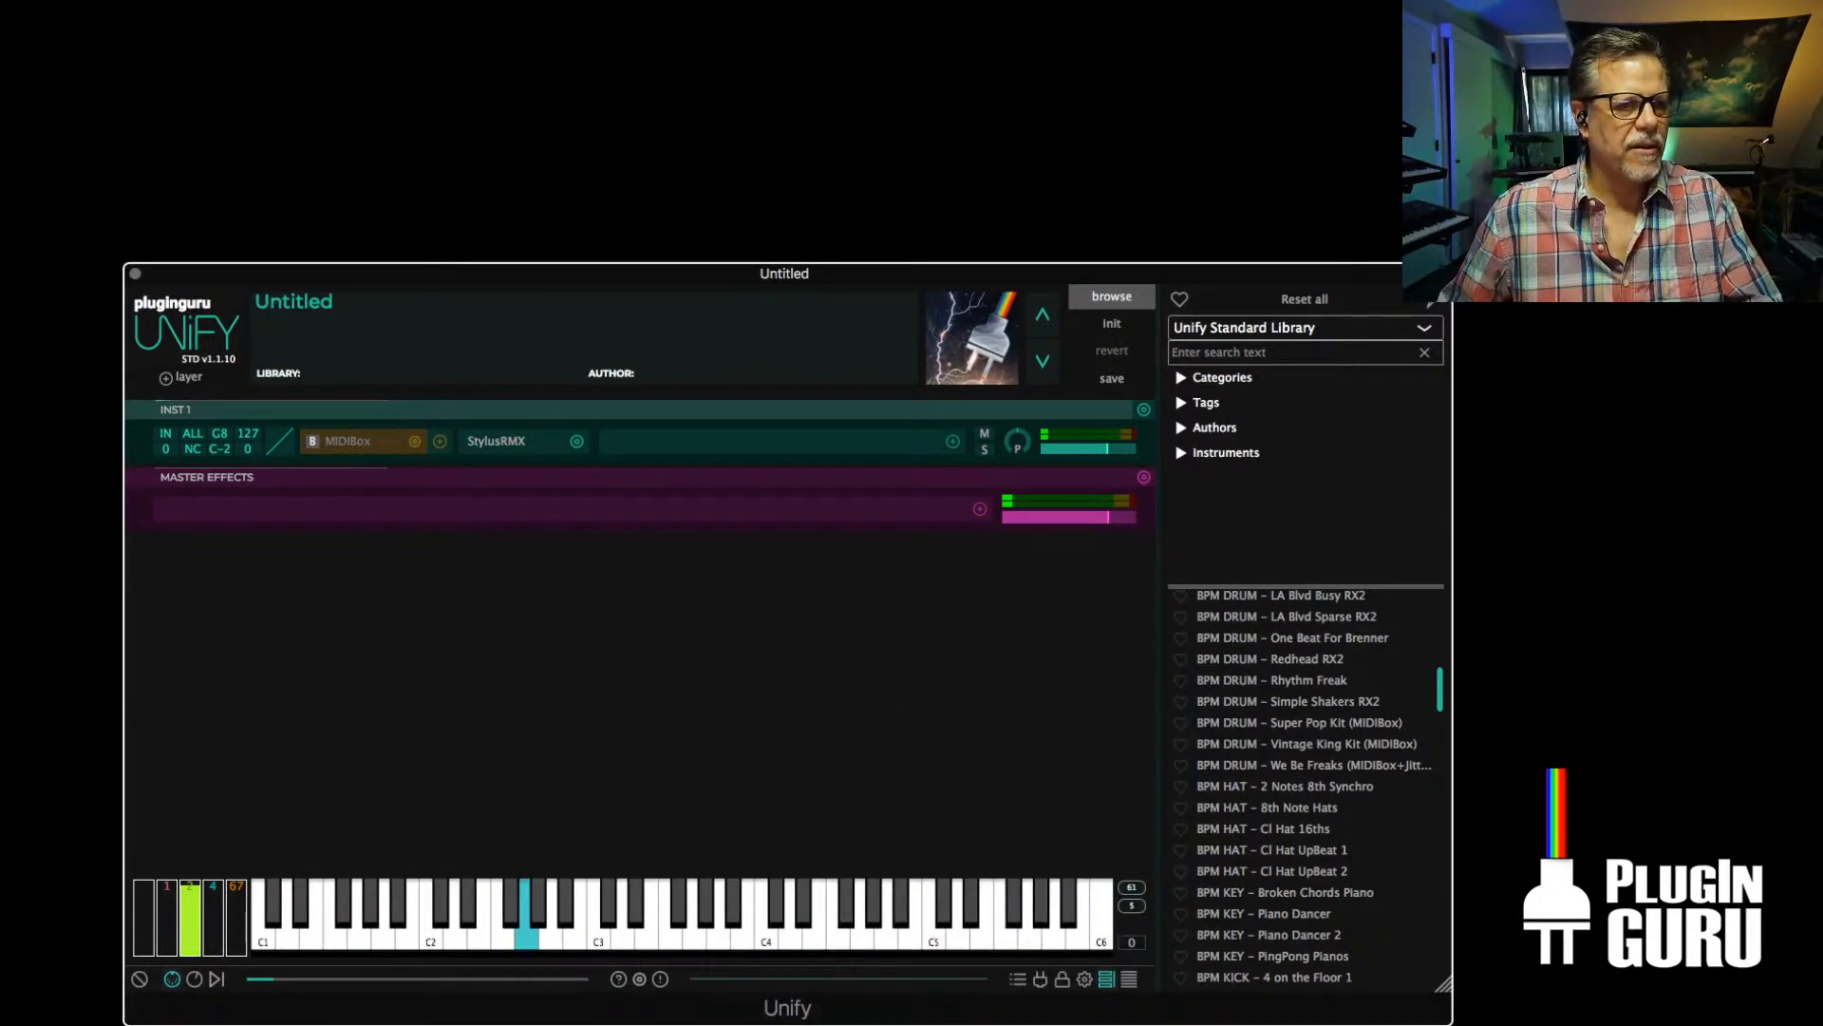
# Reopen StylusRMX on INST 1 and raise its output level to 2.50 dB
pyautogui.click(525, 443)
pyautogui.moveTo(958, 530); pyautogui.dragTo(883, 295)
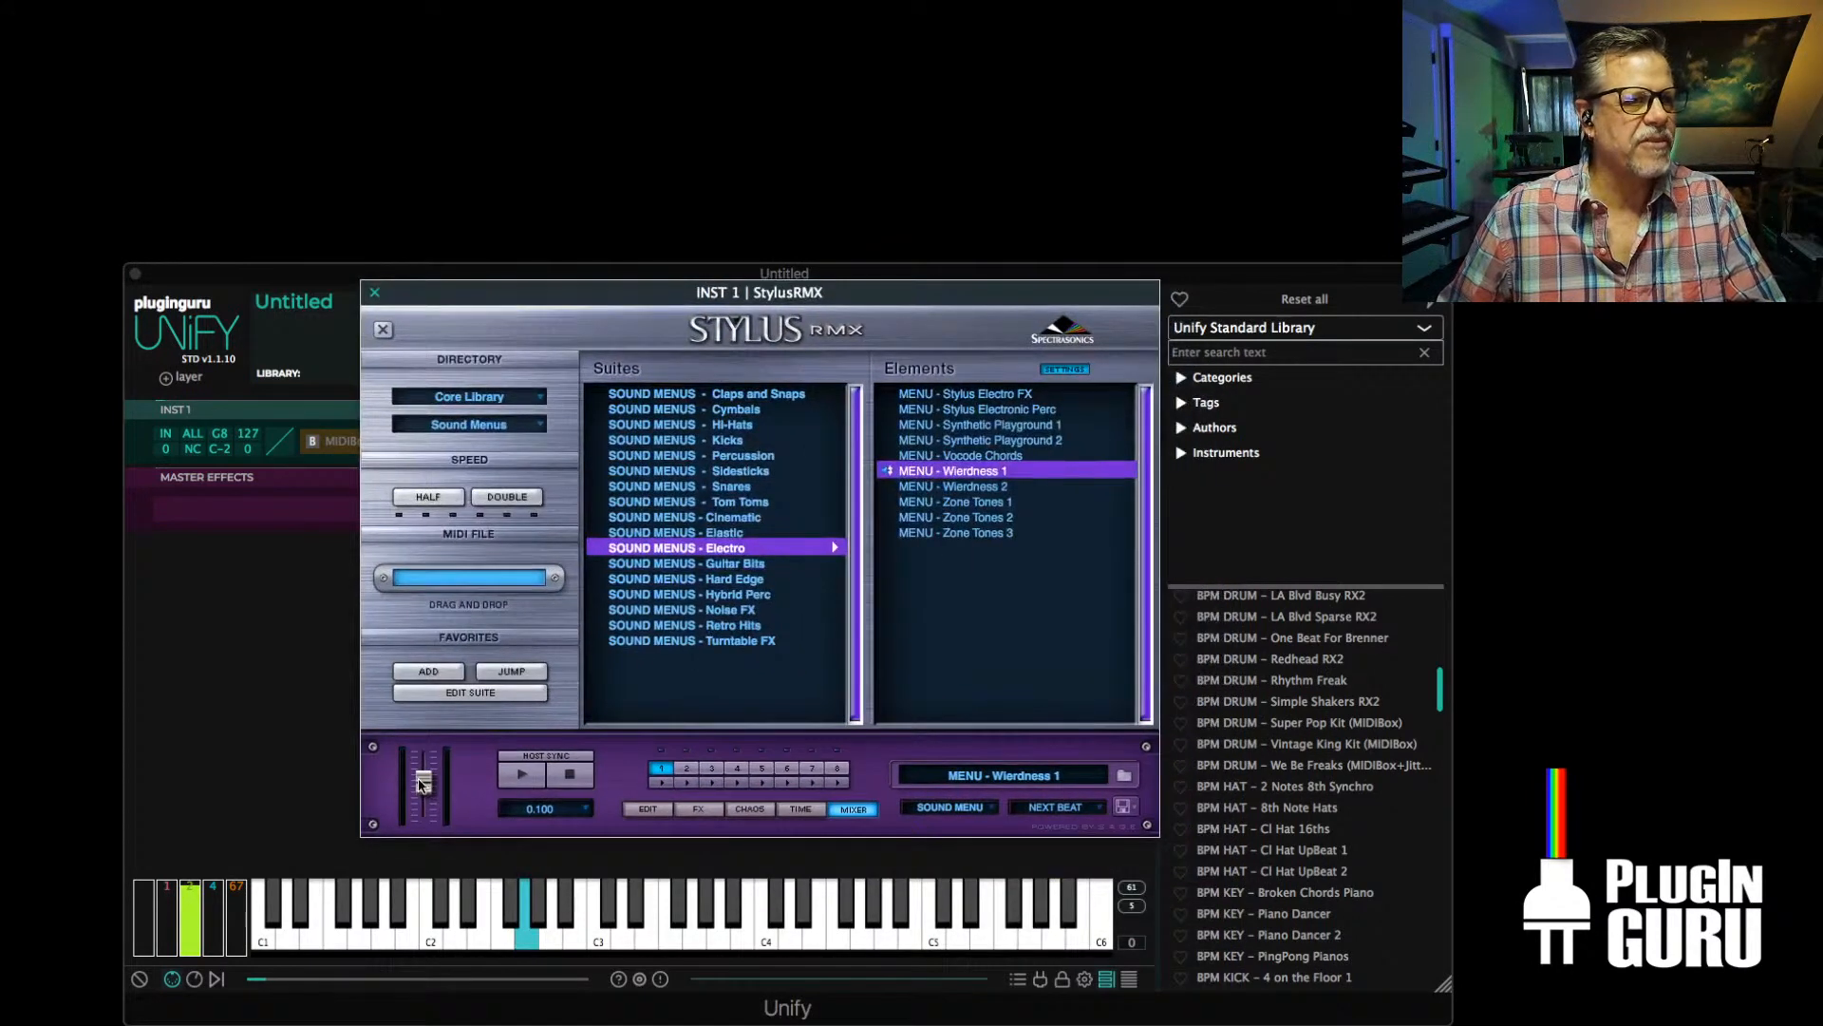
pyautogui.moveTo(421, 784); pyautogui.dragTo(427, 750)
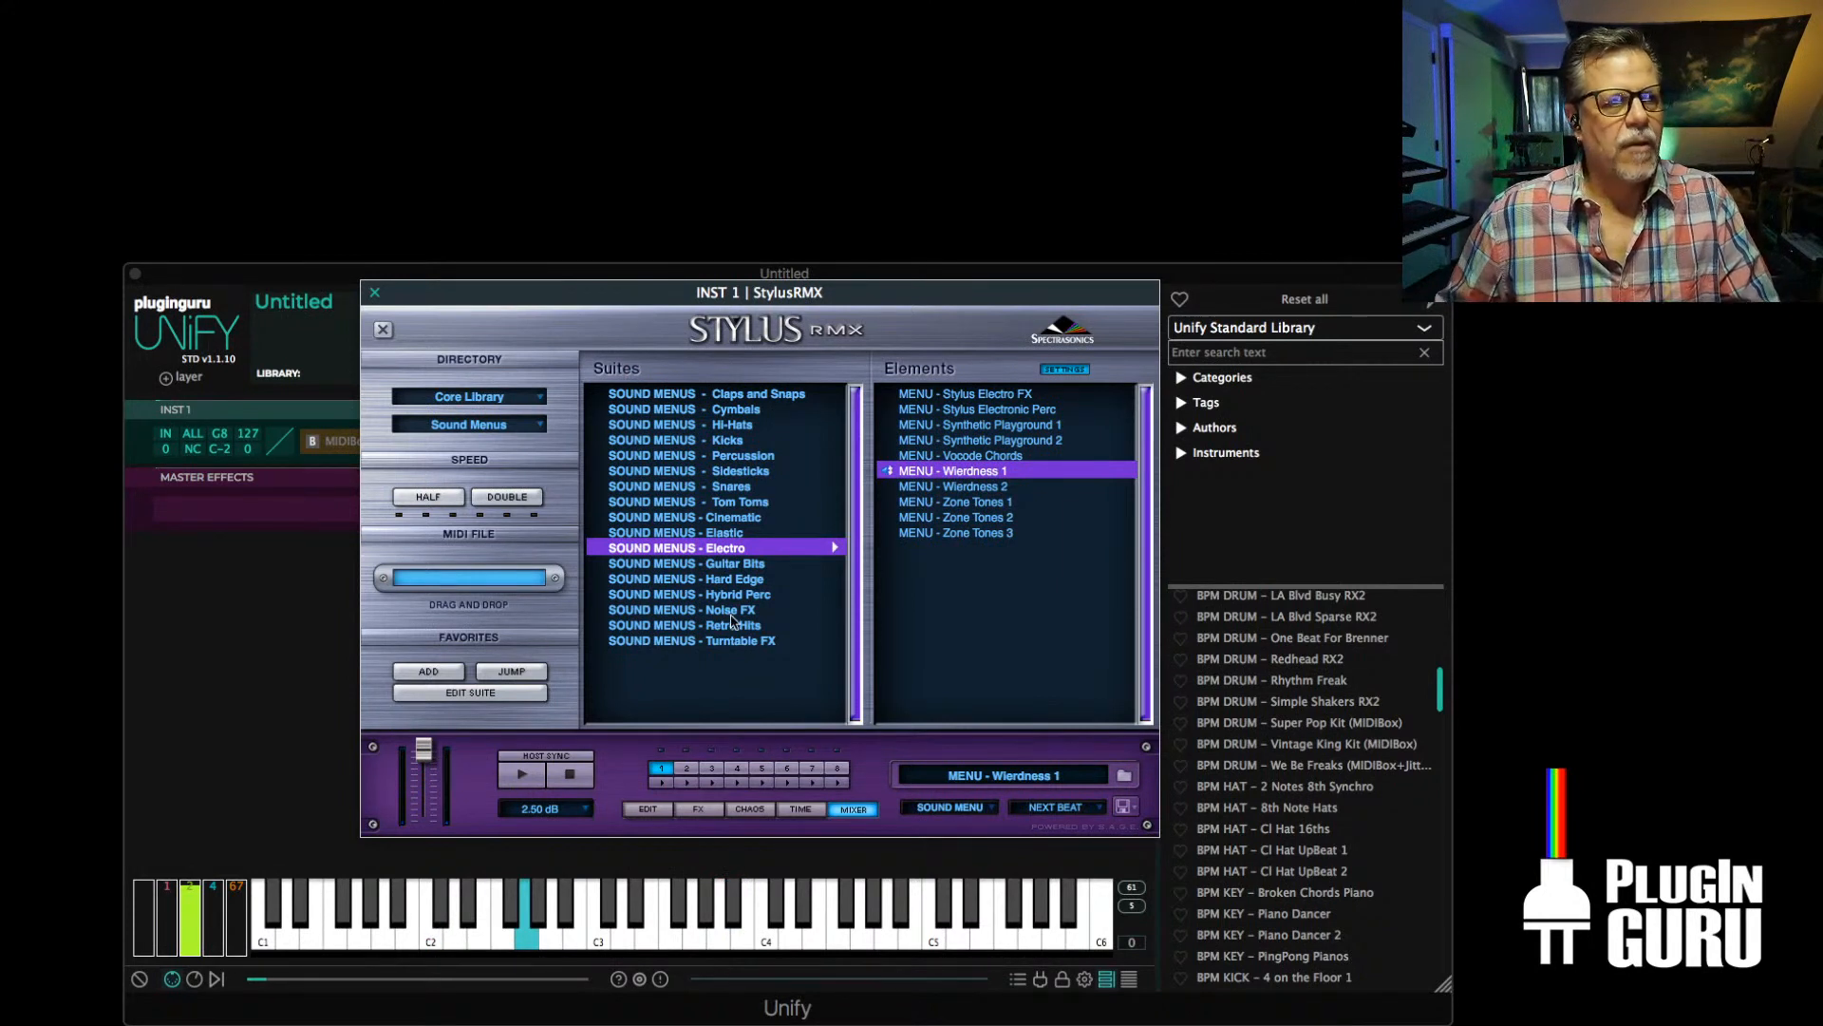
# Load the MENU - Needledrops Noises element from the Sound Menus - Turntable FX suite into StylusRMX part 1
pyautogui.click(732, 642)
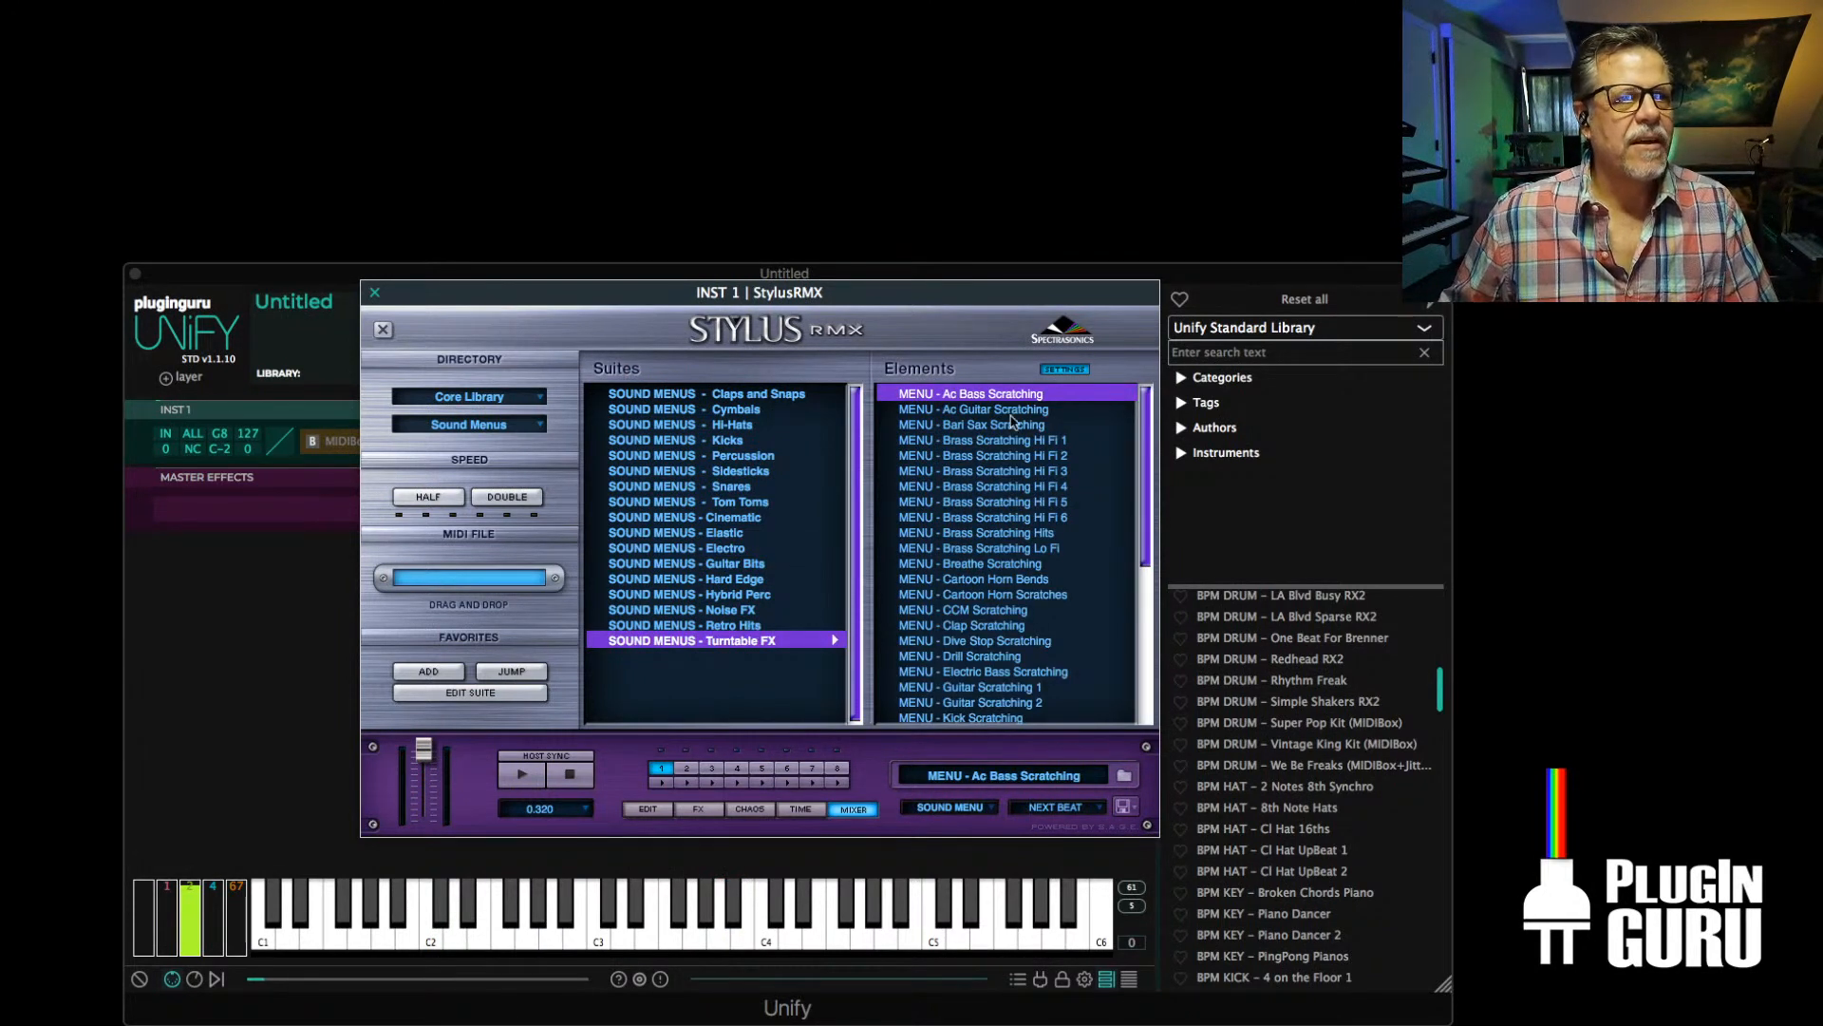
pyautogui.scroll(-6, 1002, 504)
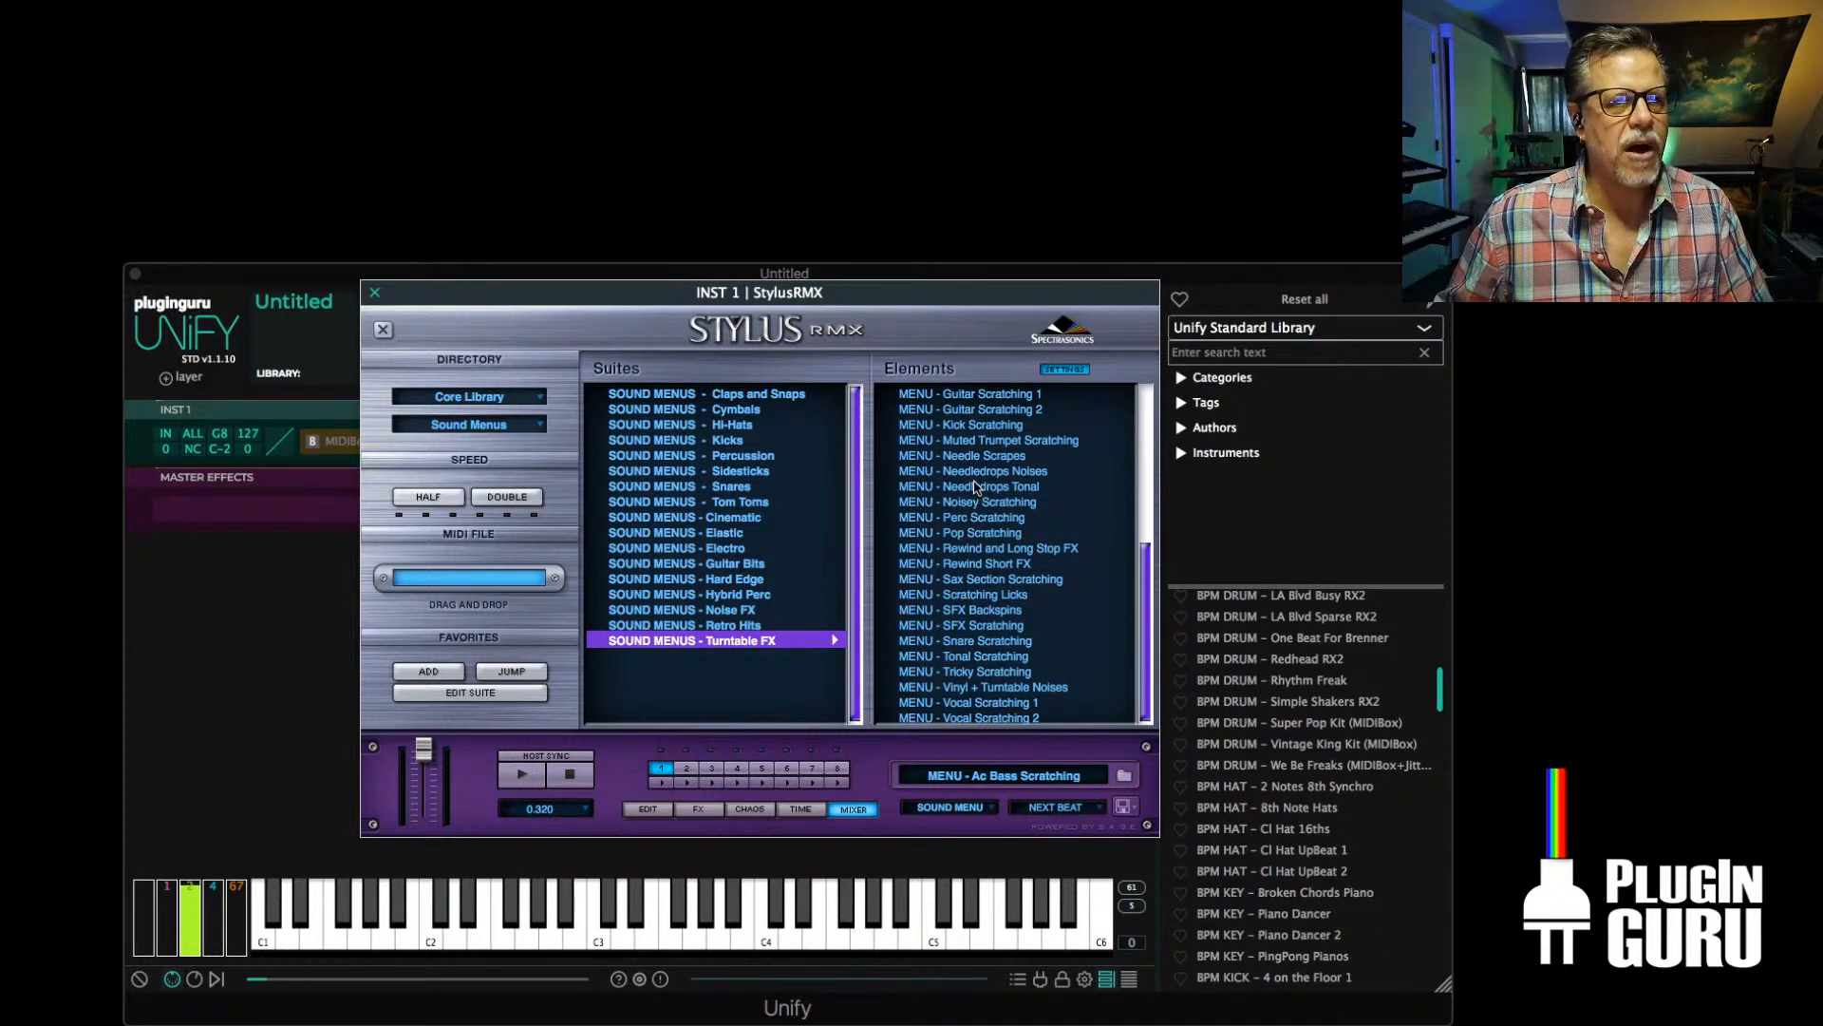
pyautogui.click(976, 472)
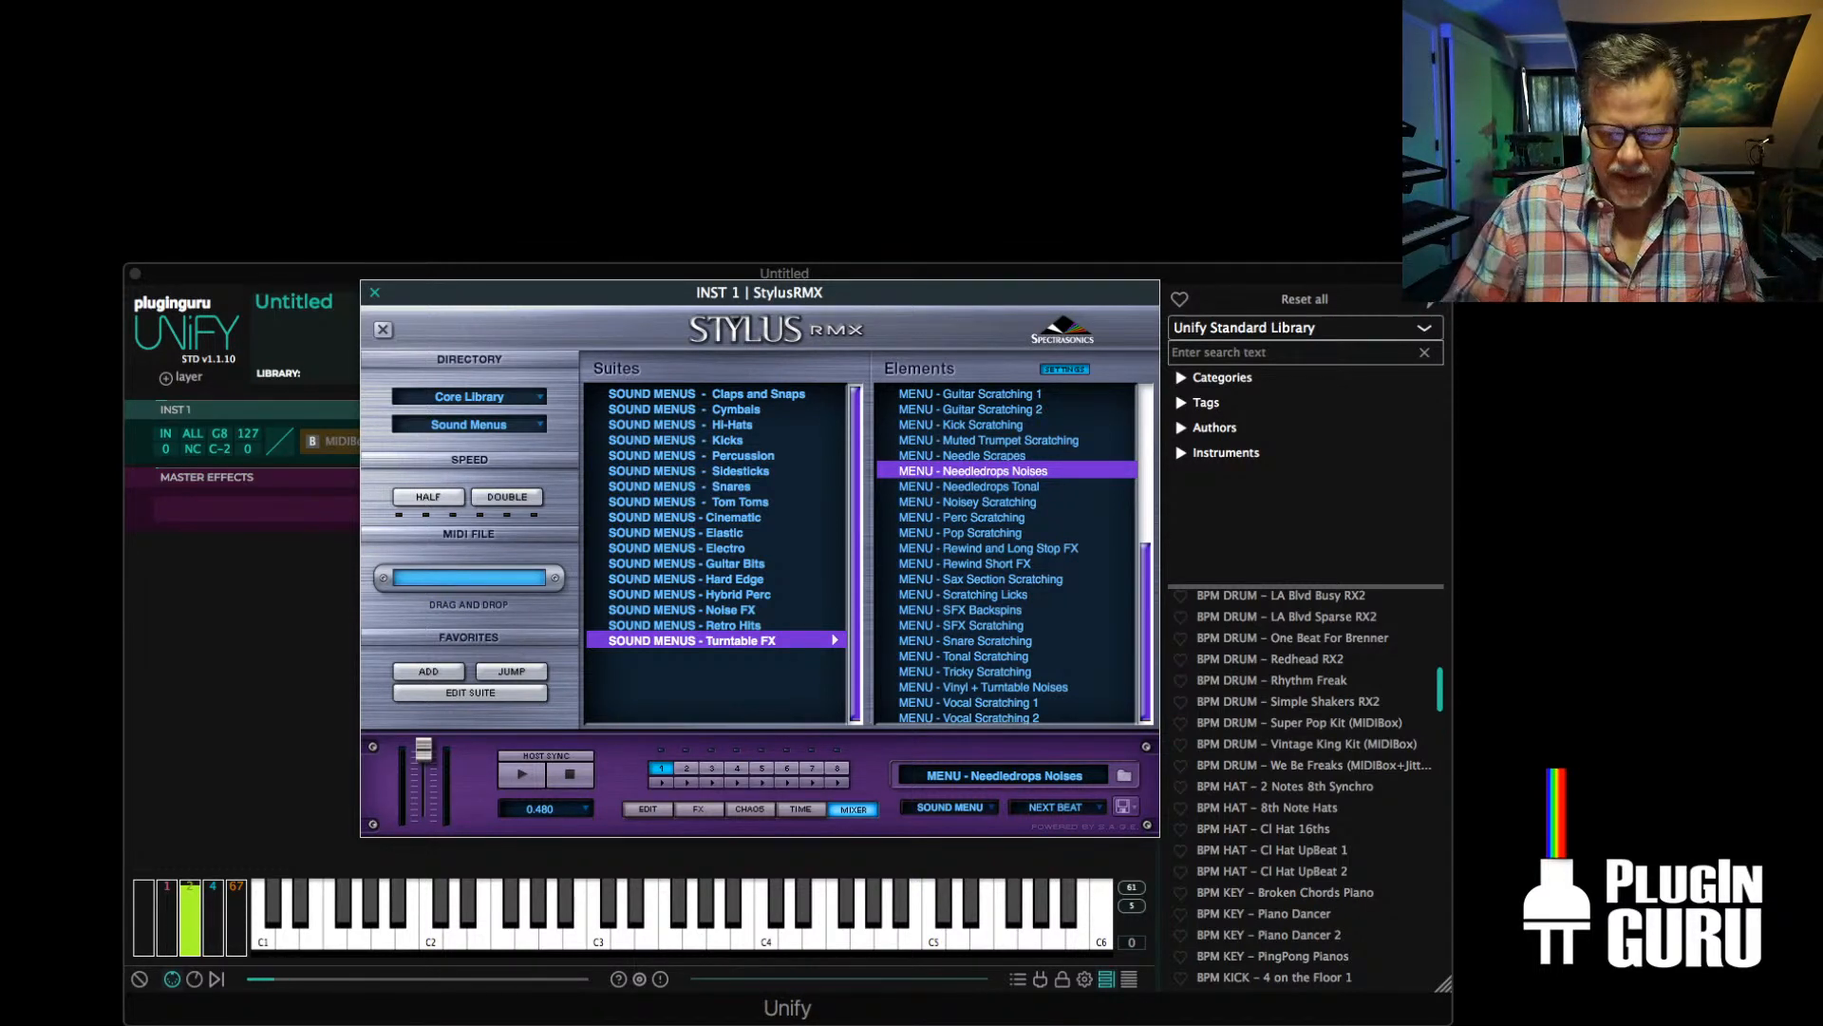
# Add the CloudCity V1 instrument DRUM KIT - Hip SKIP Kit as a new layer and adjust the output levels of INST 1 and INST 2
pyautogui.moveTo(437, 303); pyautogui.dragTo(459, 712)
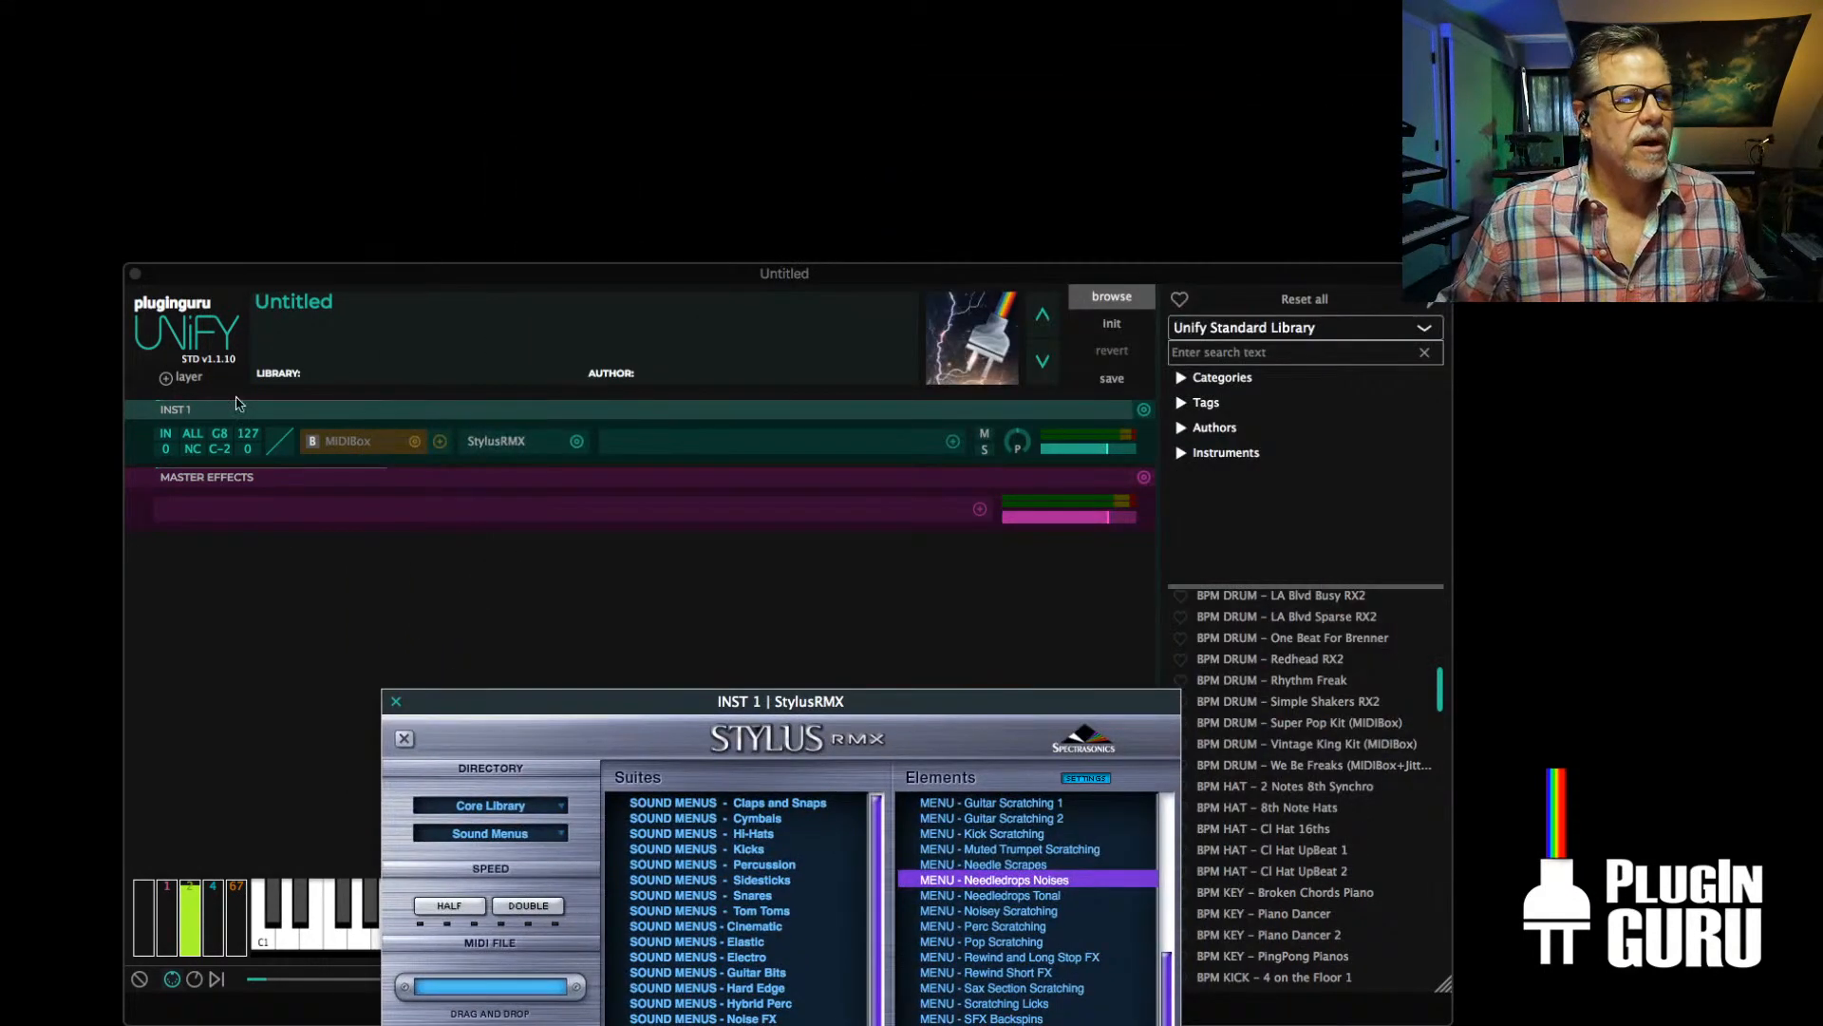
pyautogui.click(189, 378)
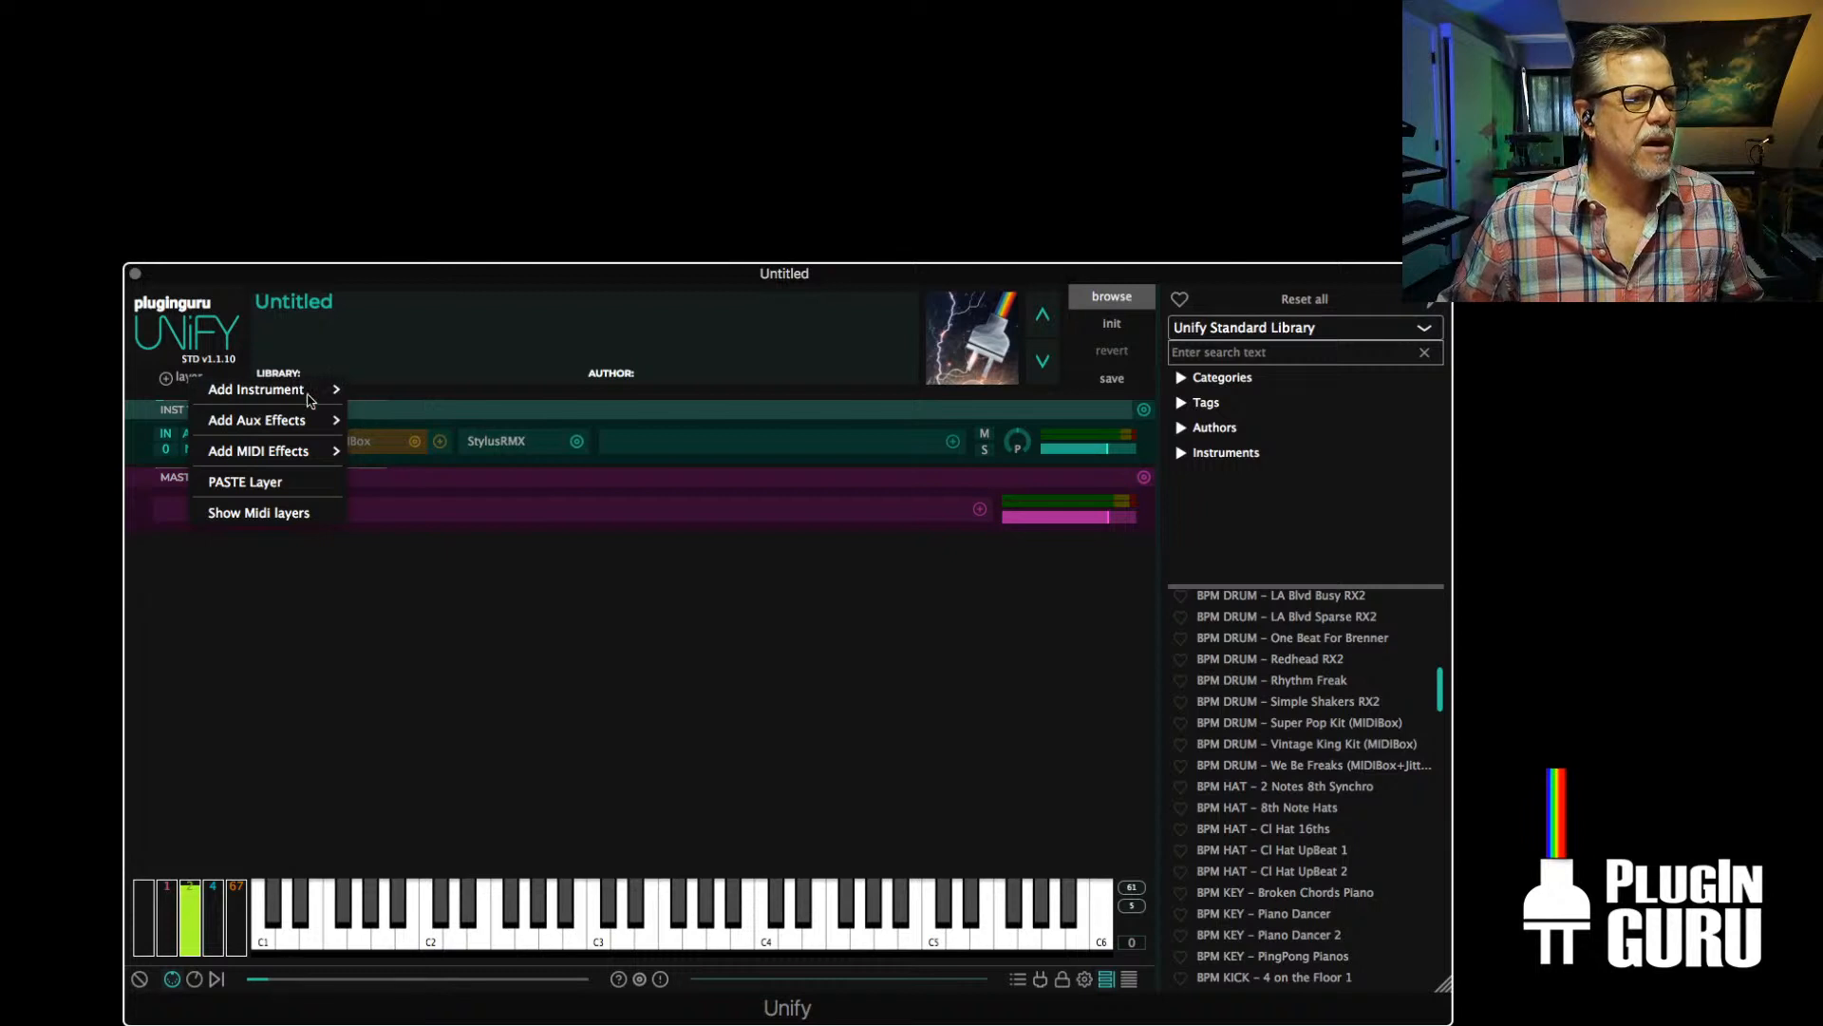
pyautogui.moveTo(289, 392)
pyautogui.moveTo(456, 576)
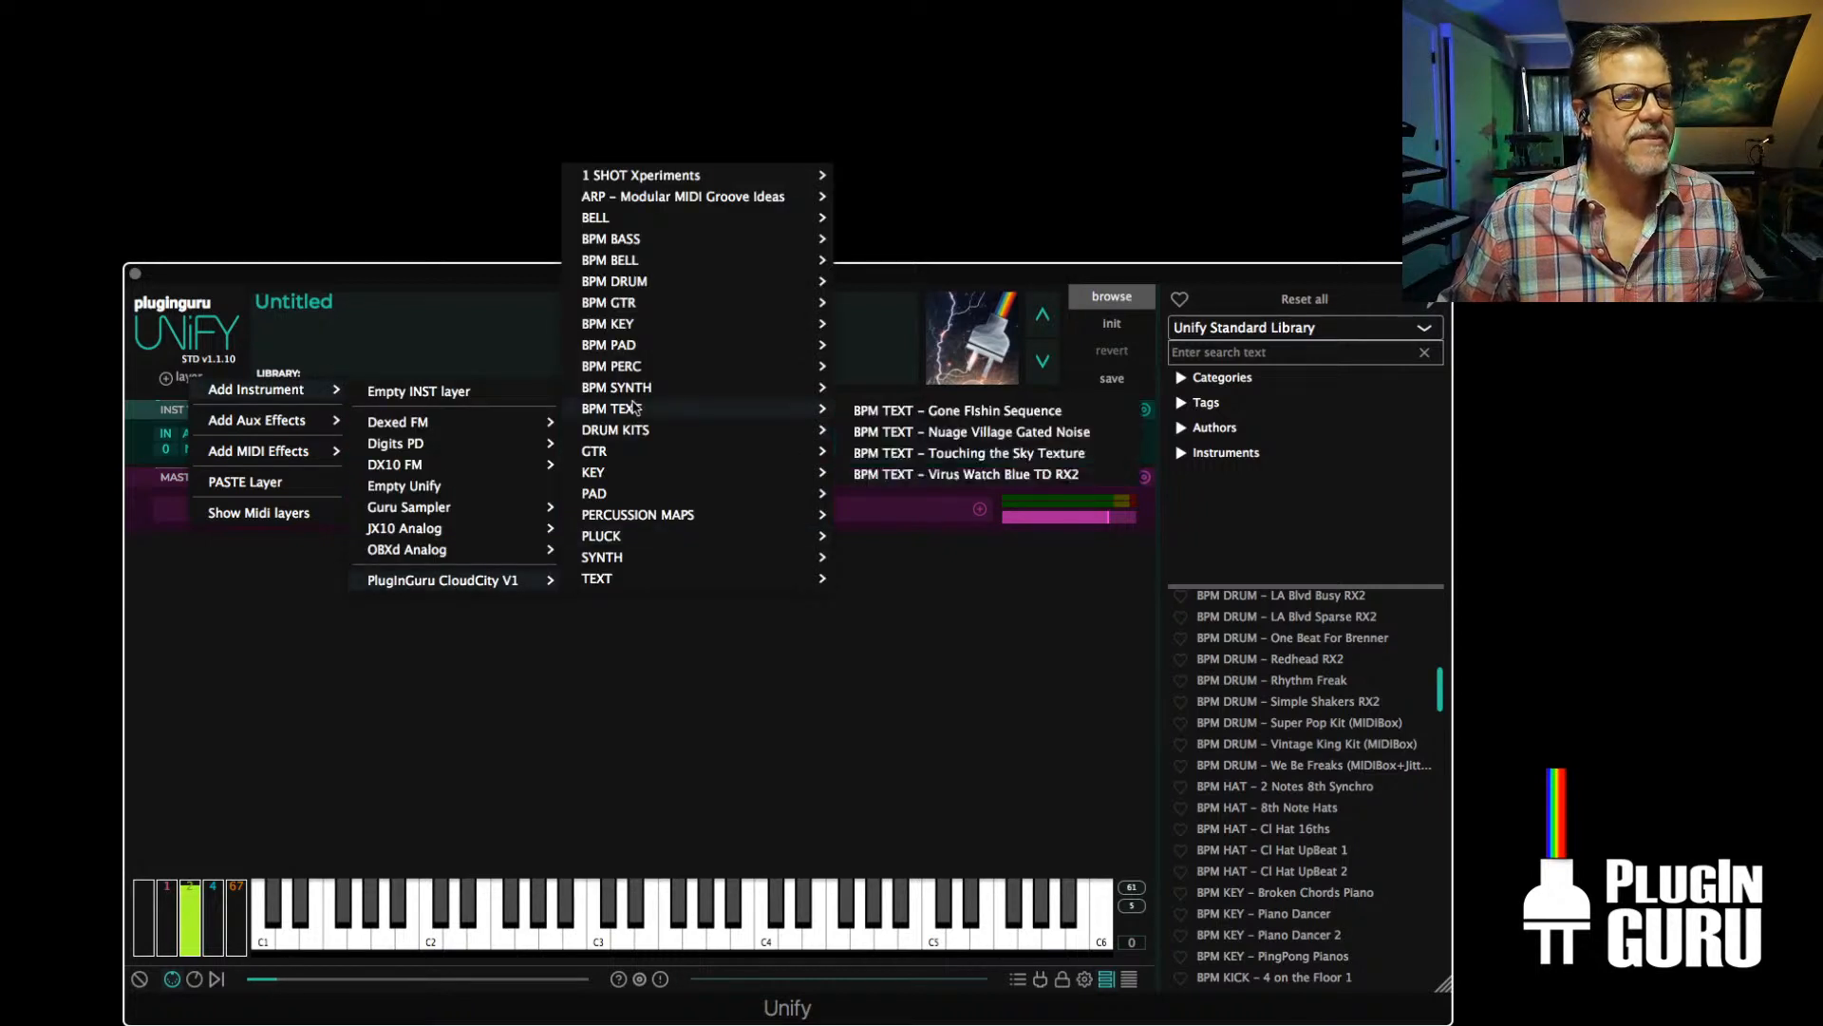
pyautogui.moveTo(626, 440)
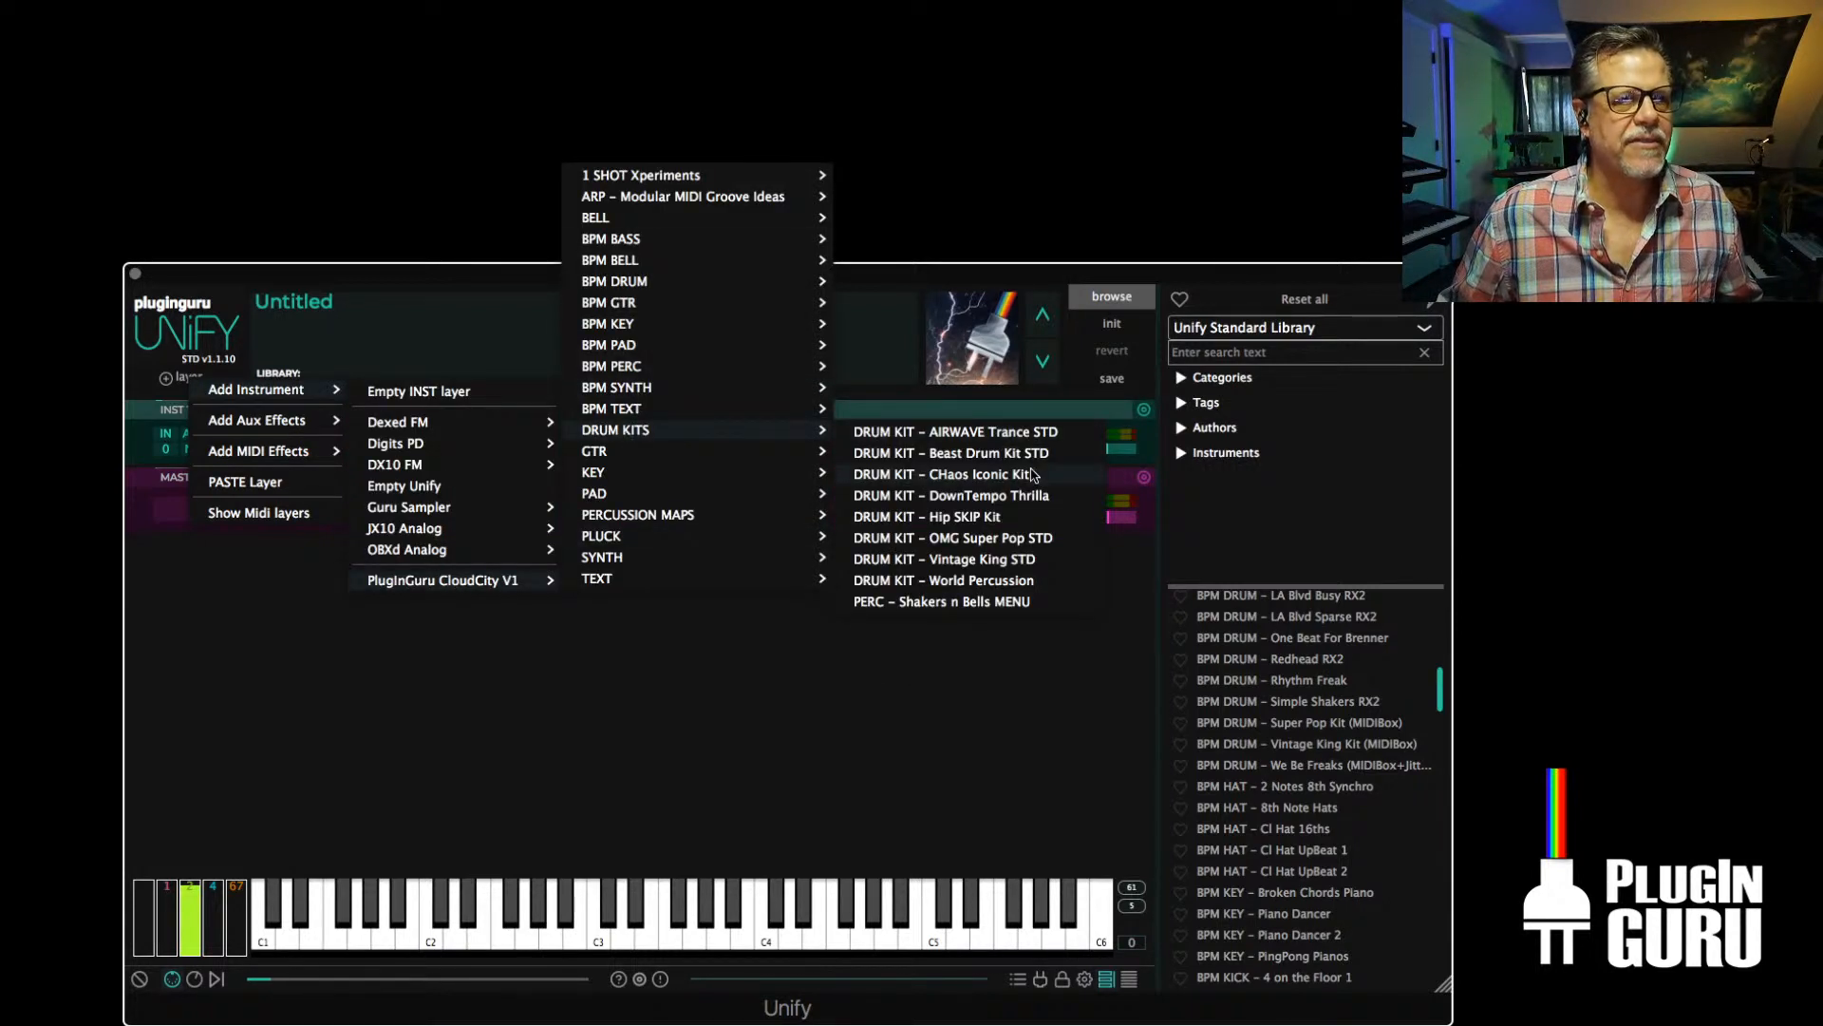
pyautogui.click(951, 521)
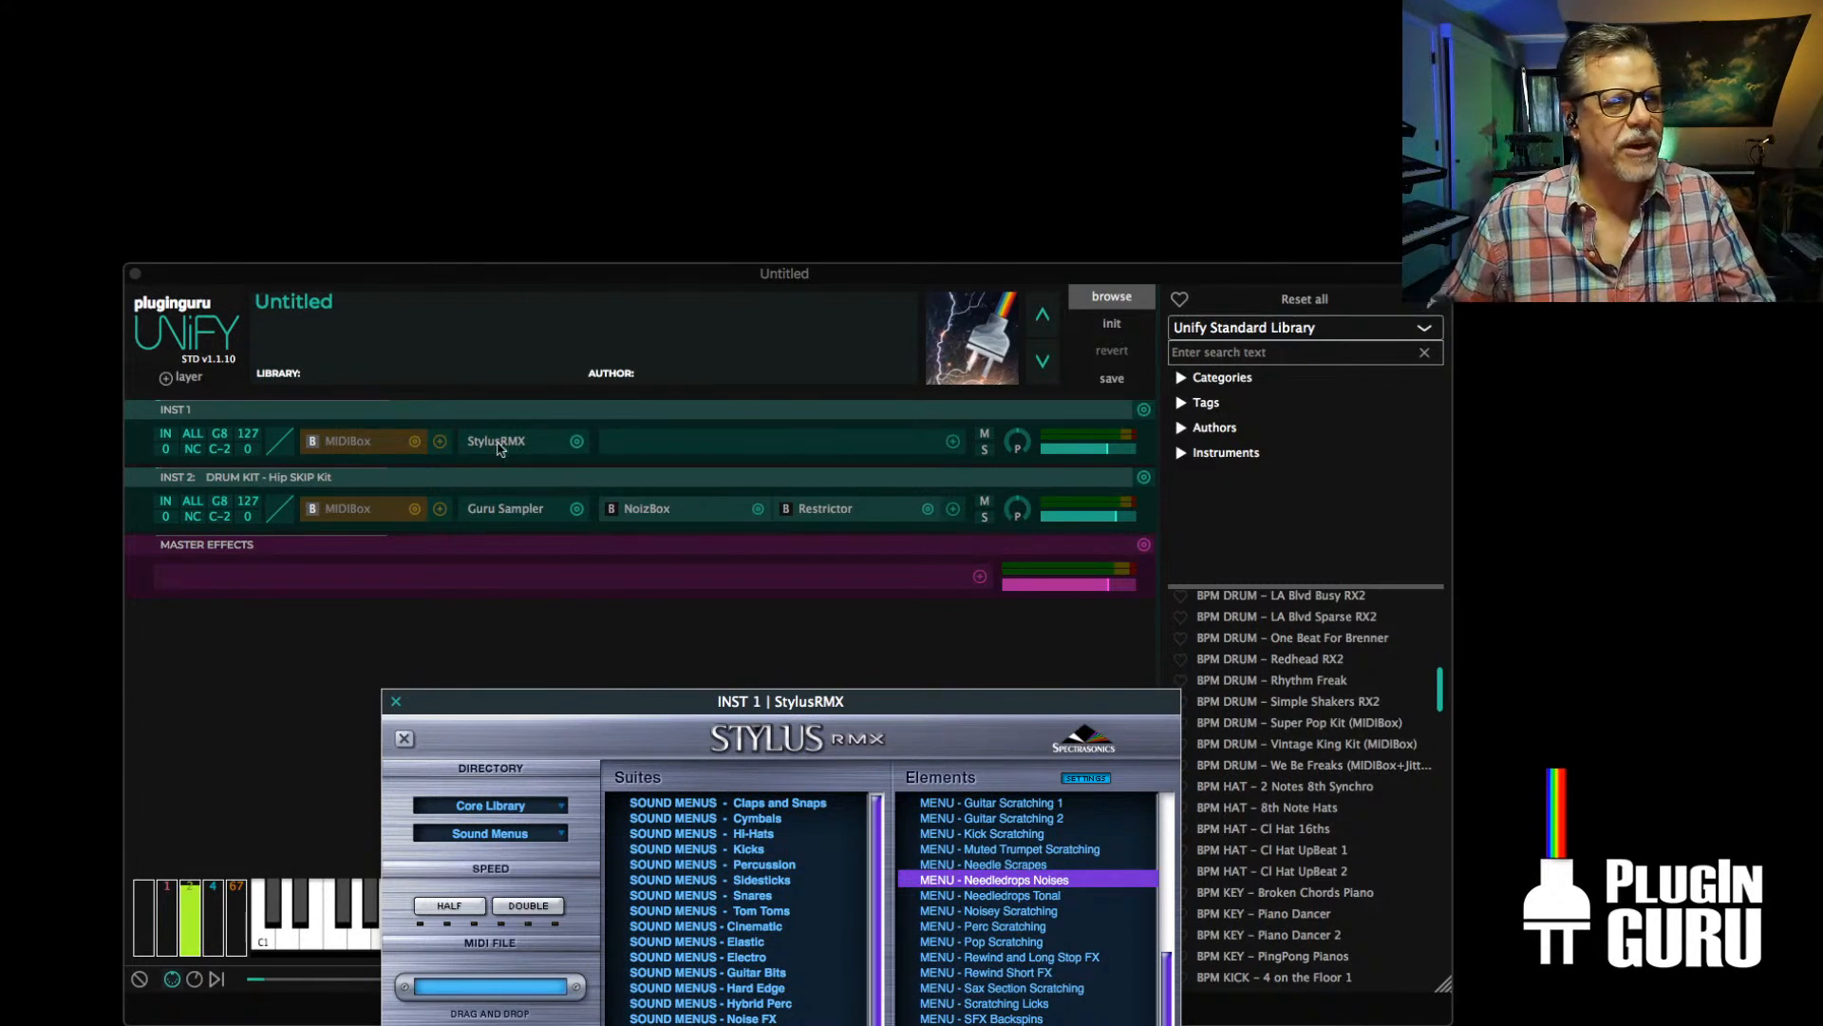
pyautogui.click(1121, 451)
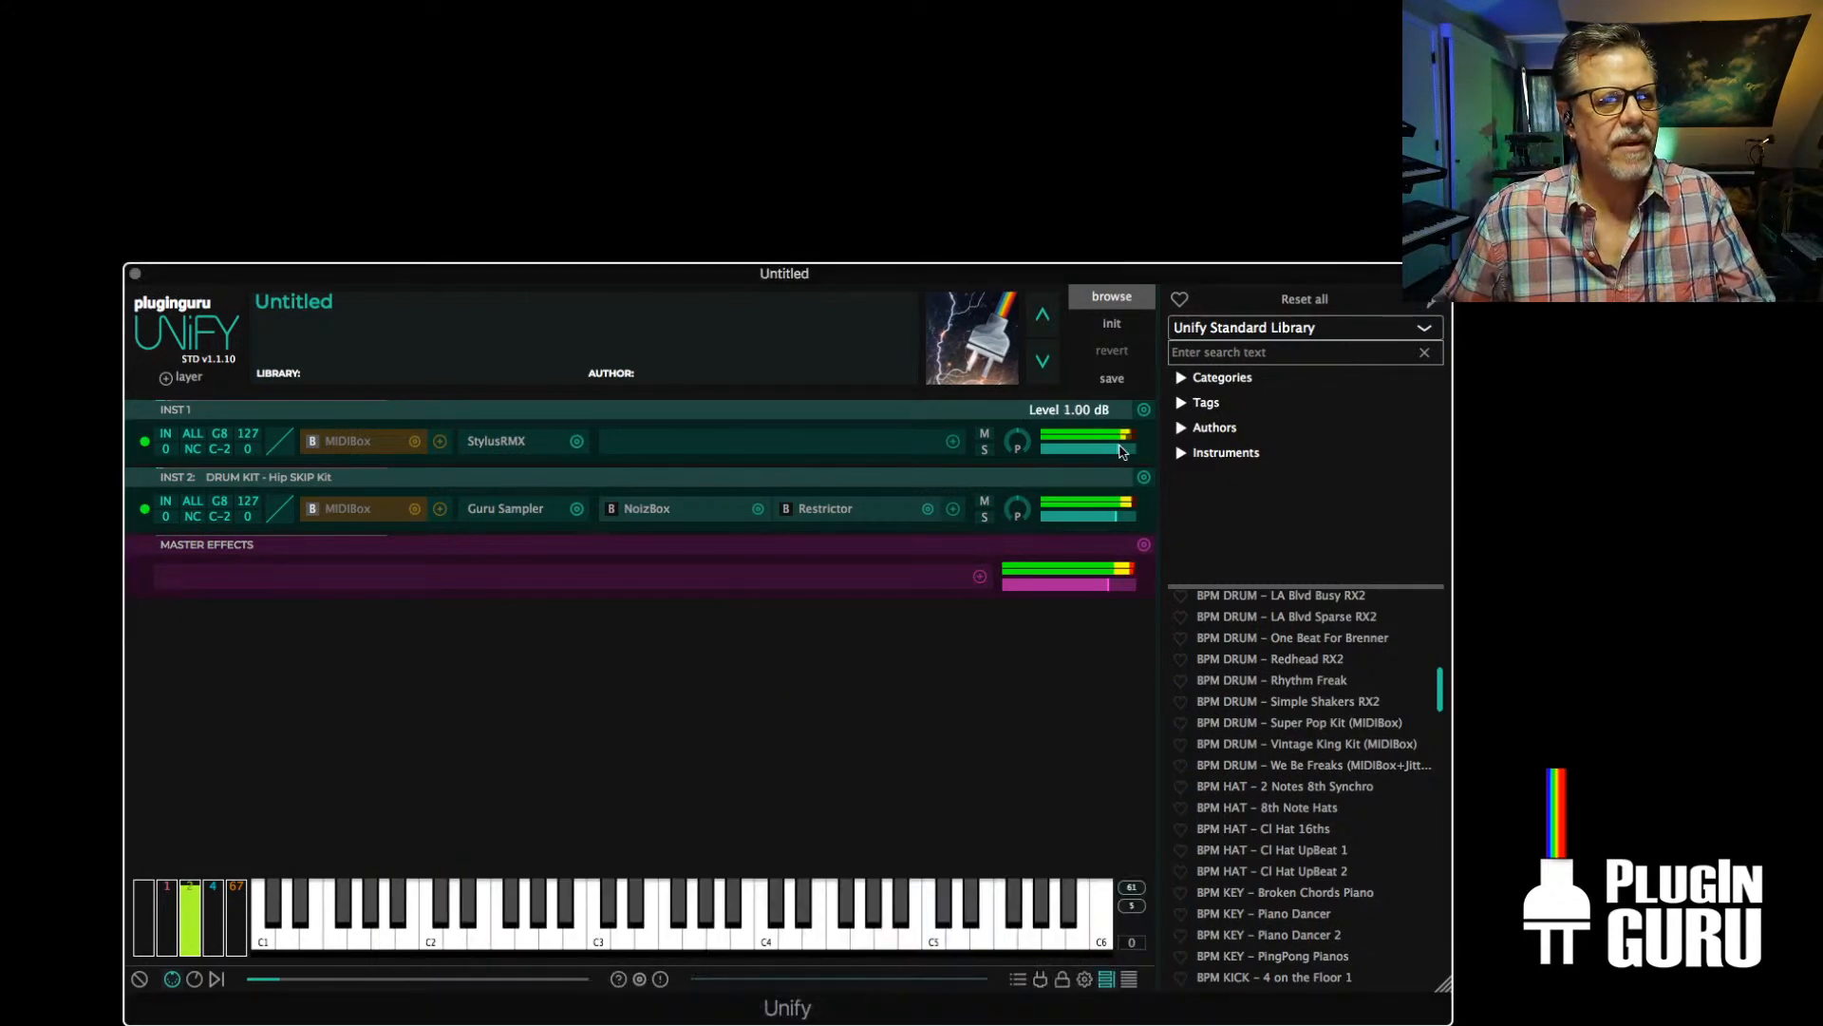
pyautogui.moveTo(1117, 517); pyautogui.dragTo(1128, 519)
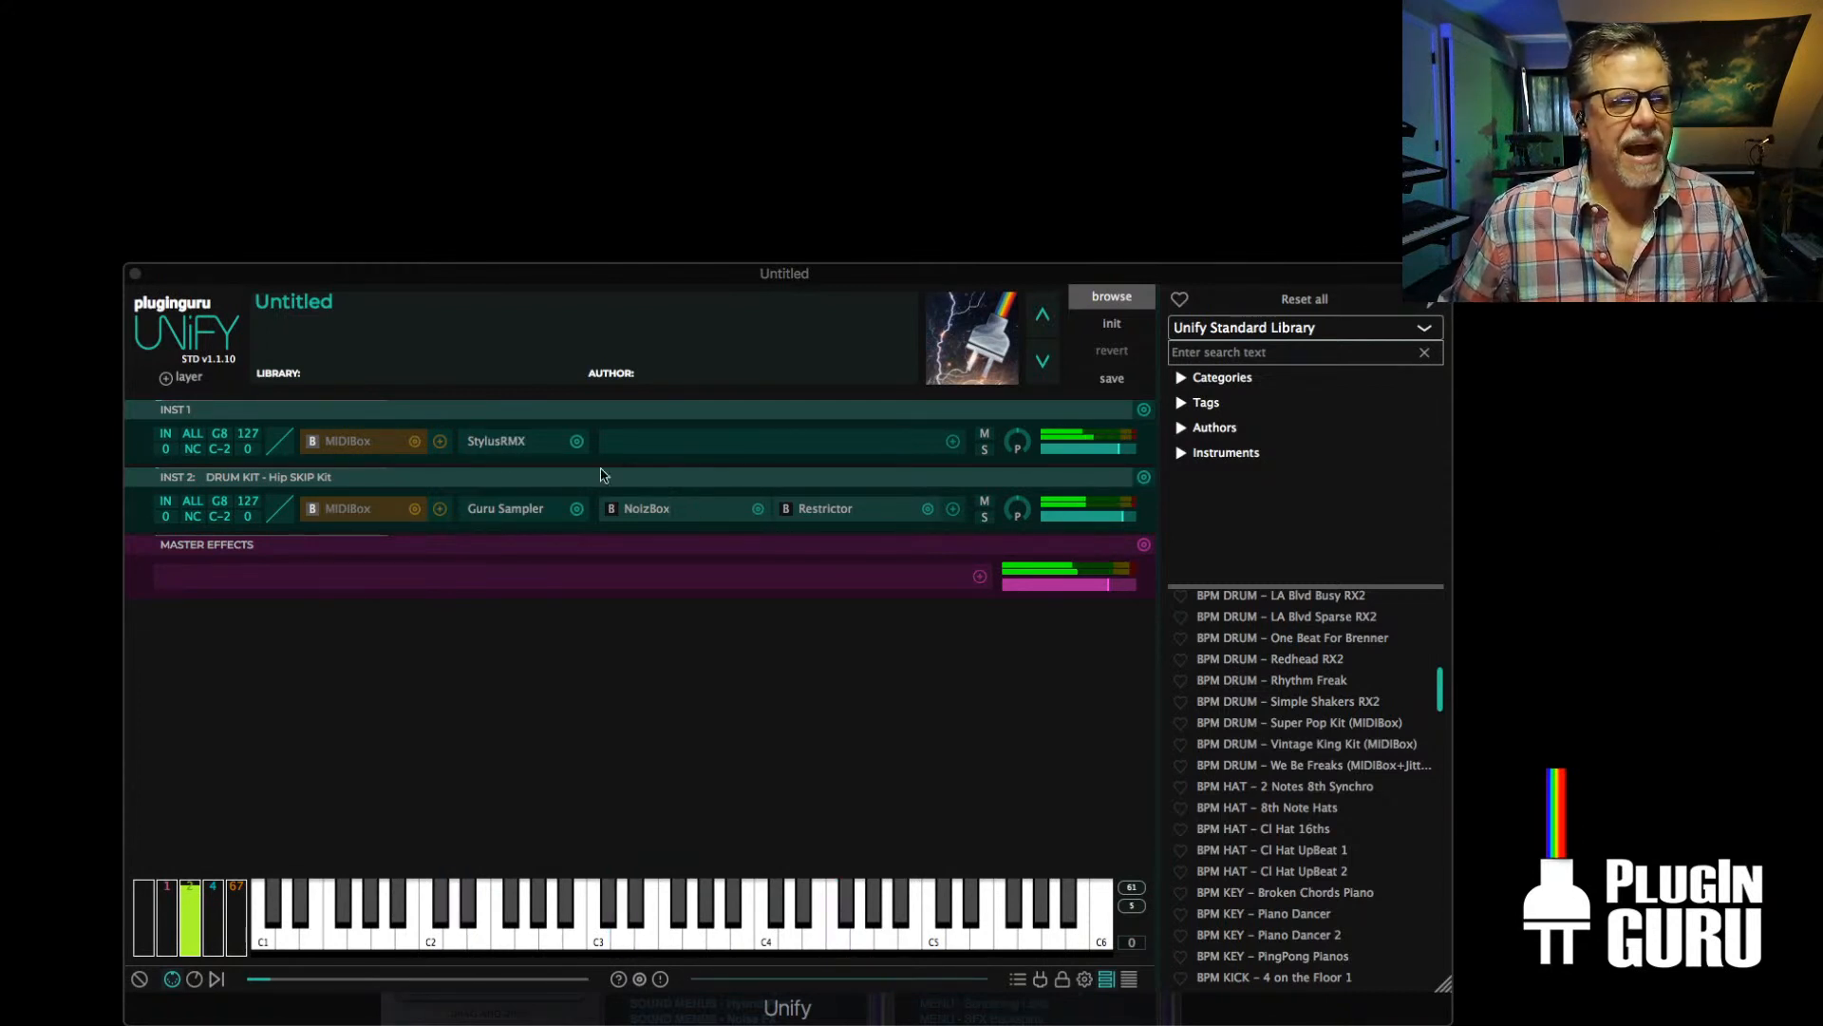
# Try the Perc, Muted Trumpet and Electric Bass Scratching elements in StylusRMX on INST 1, settling on MENU - Dive Stop Scratching
pyautogui.doubleClick(493, 443)
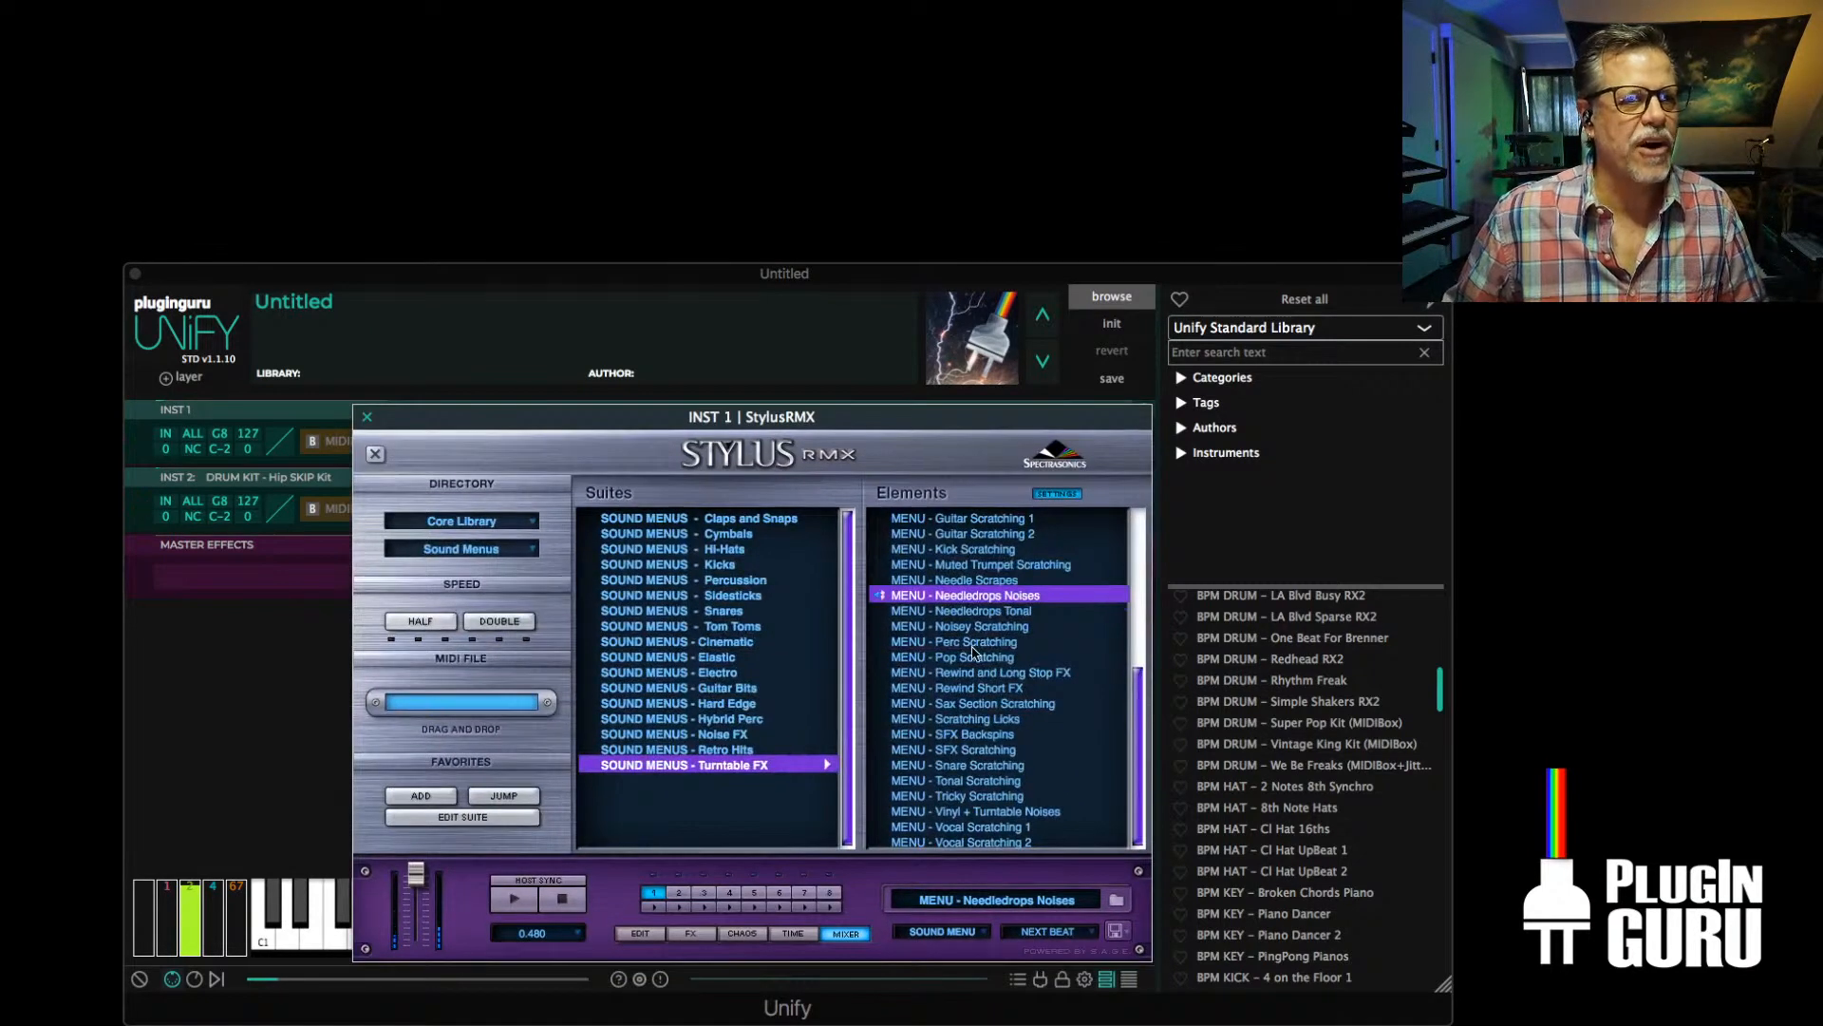
pyautogui.click(971, 643)
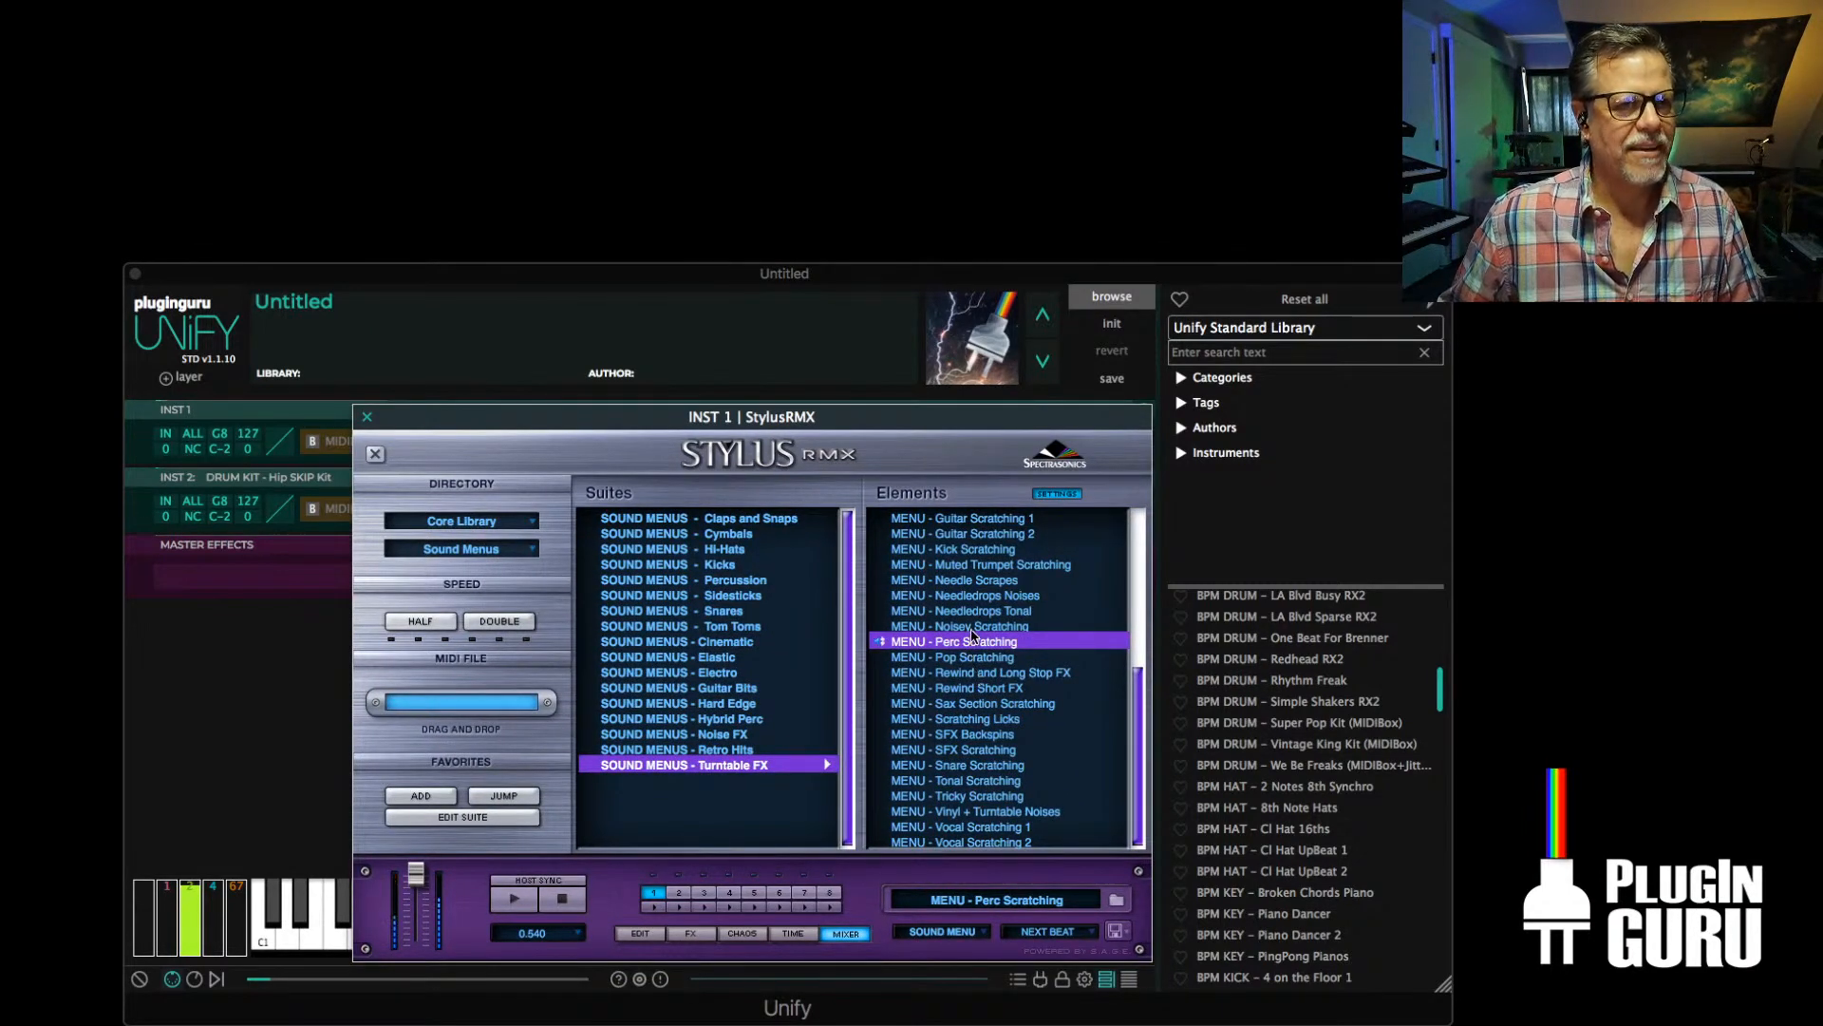
pyautogui.click(981, 565)
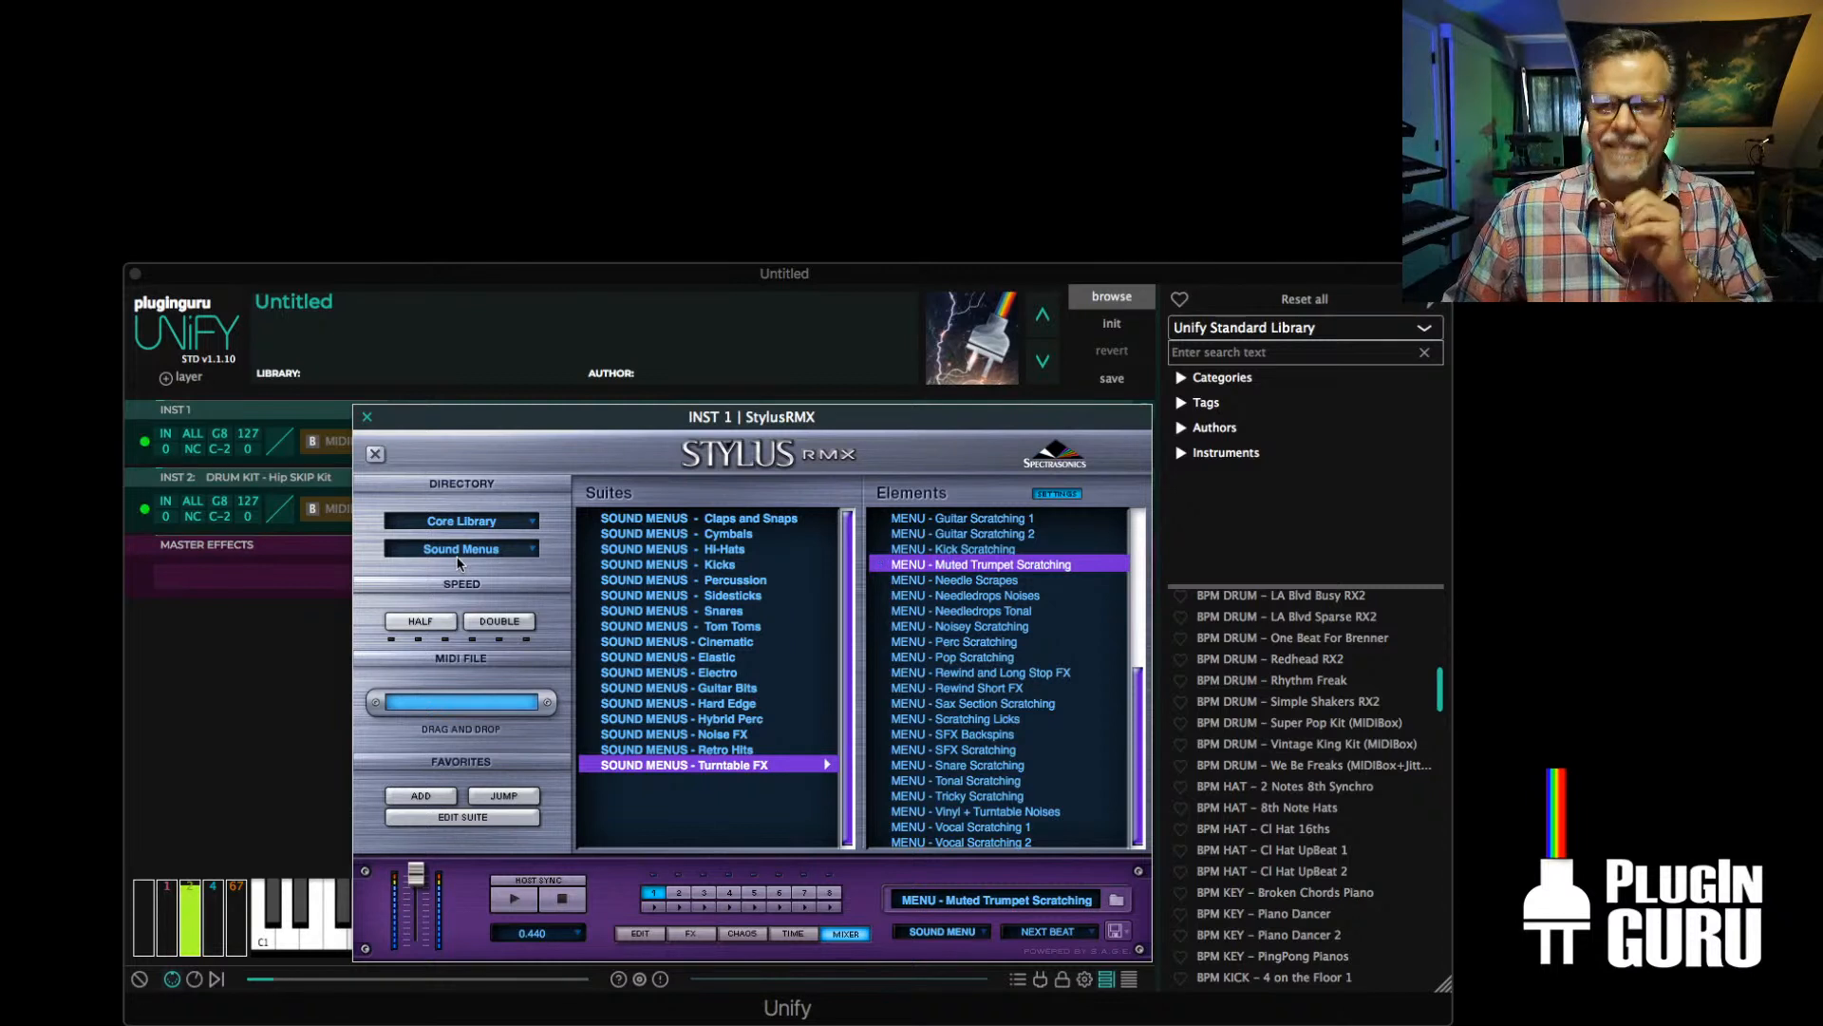
pyautogui.scroll(2, 942, 667)
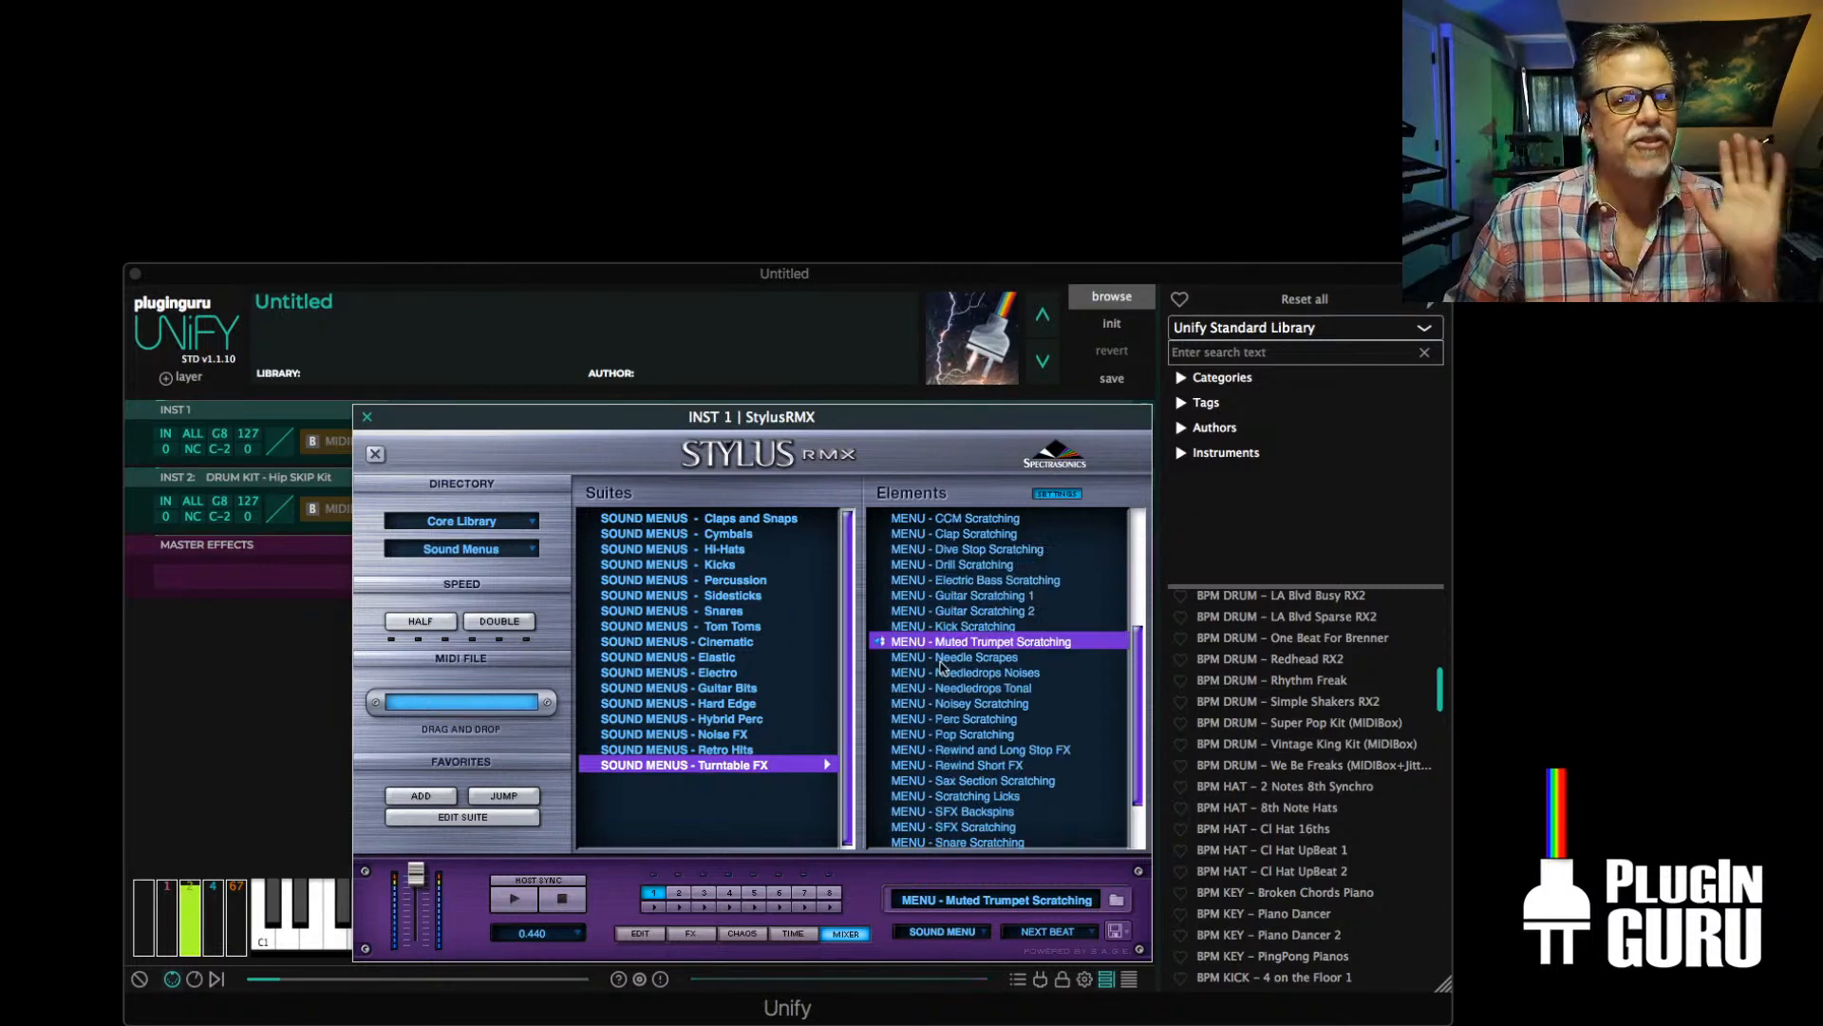
pyautogui.click(968, 581)
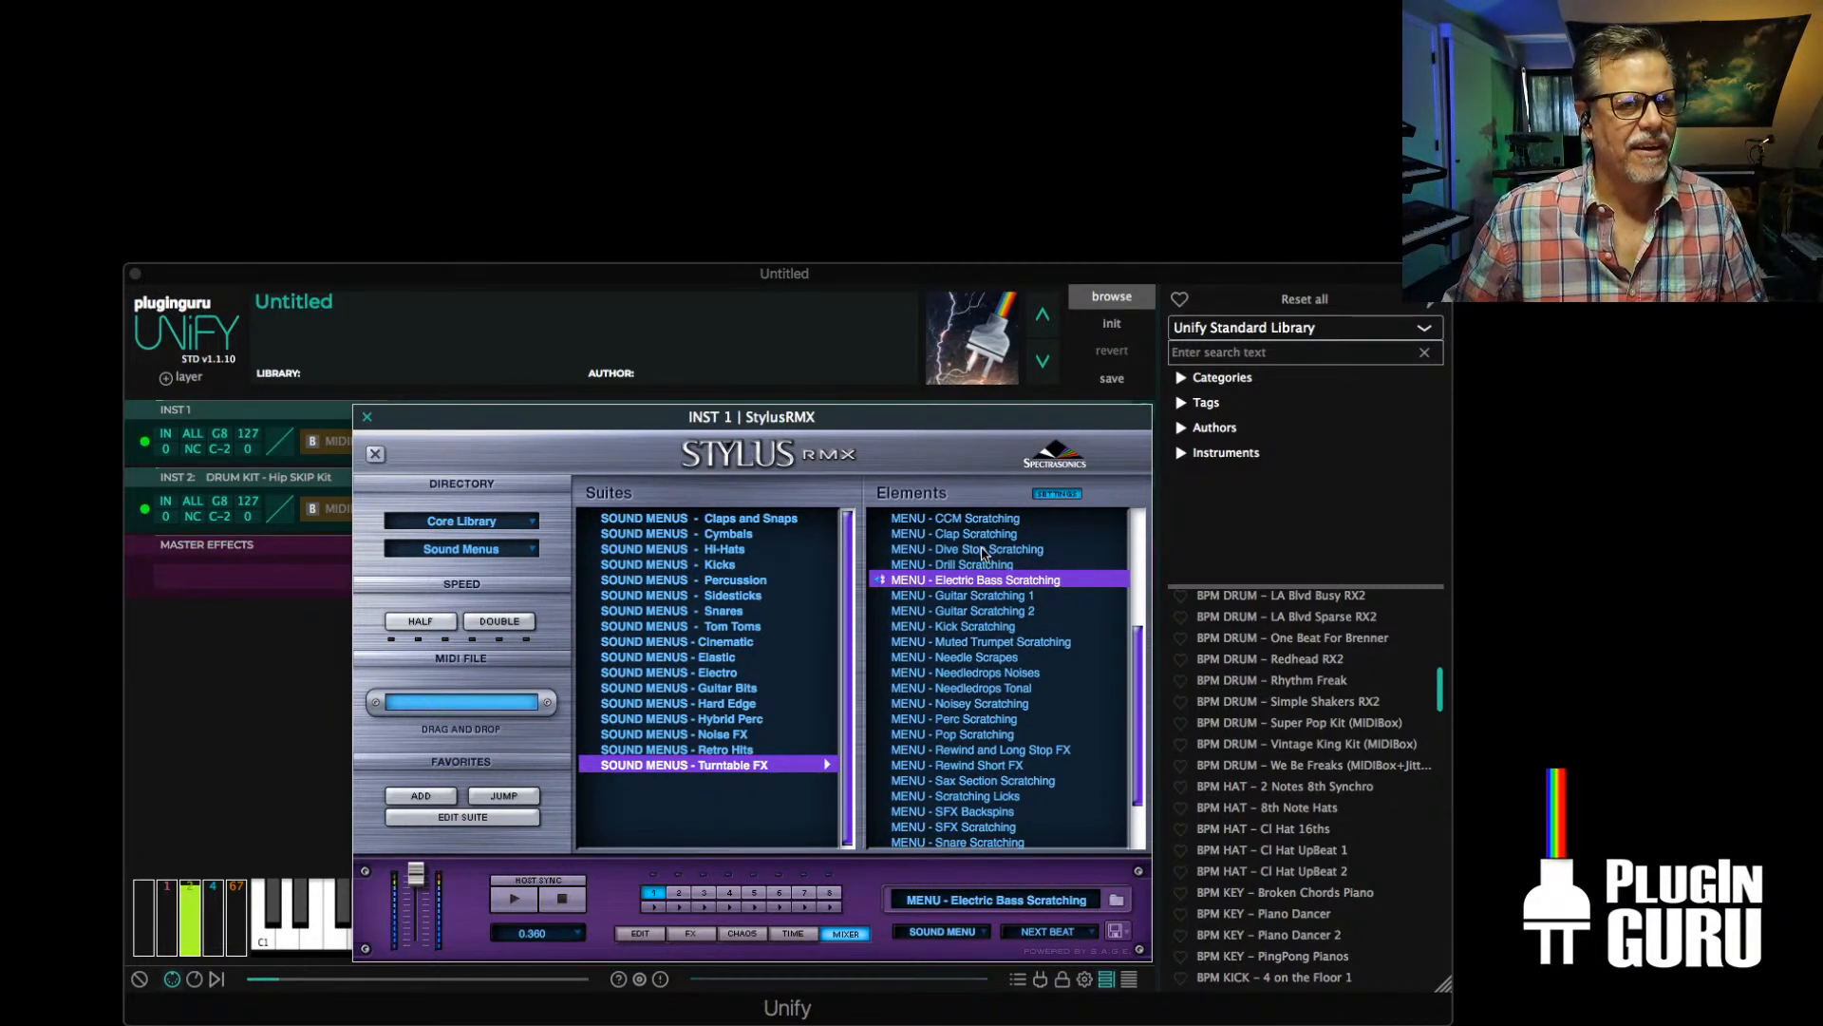
pyautogui.click(983, 550)
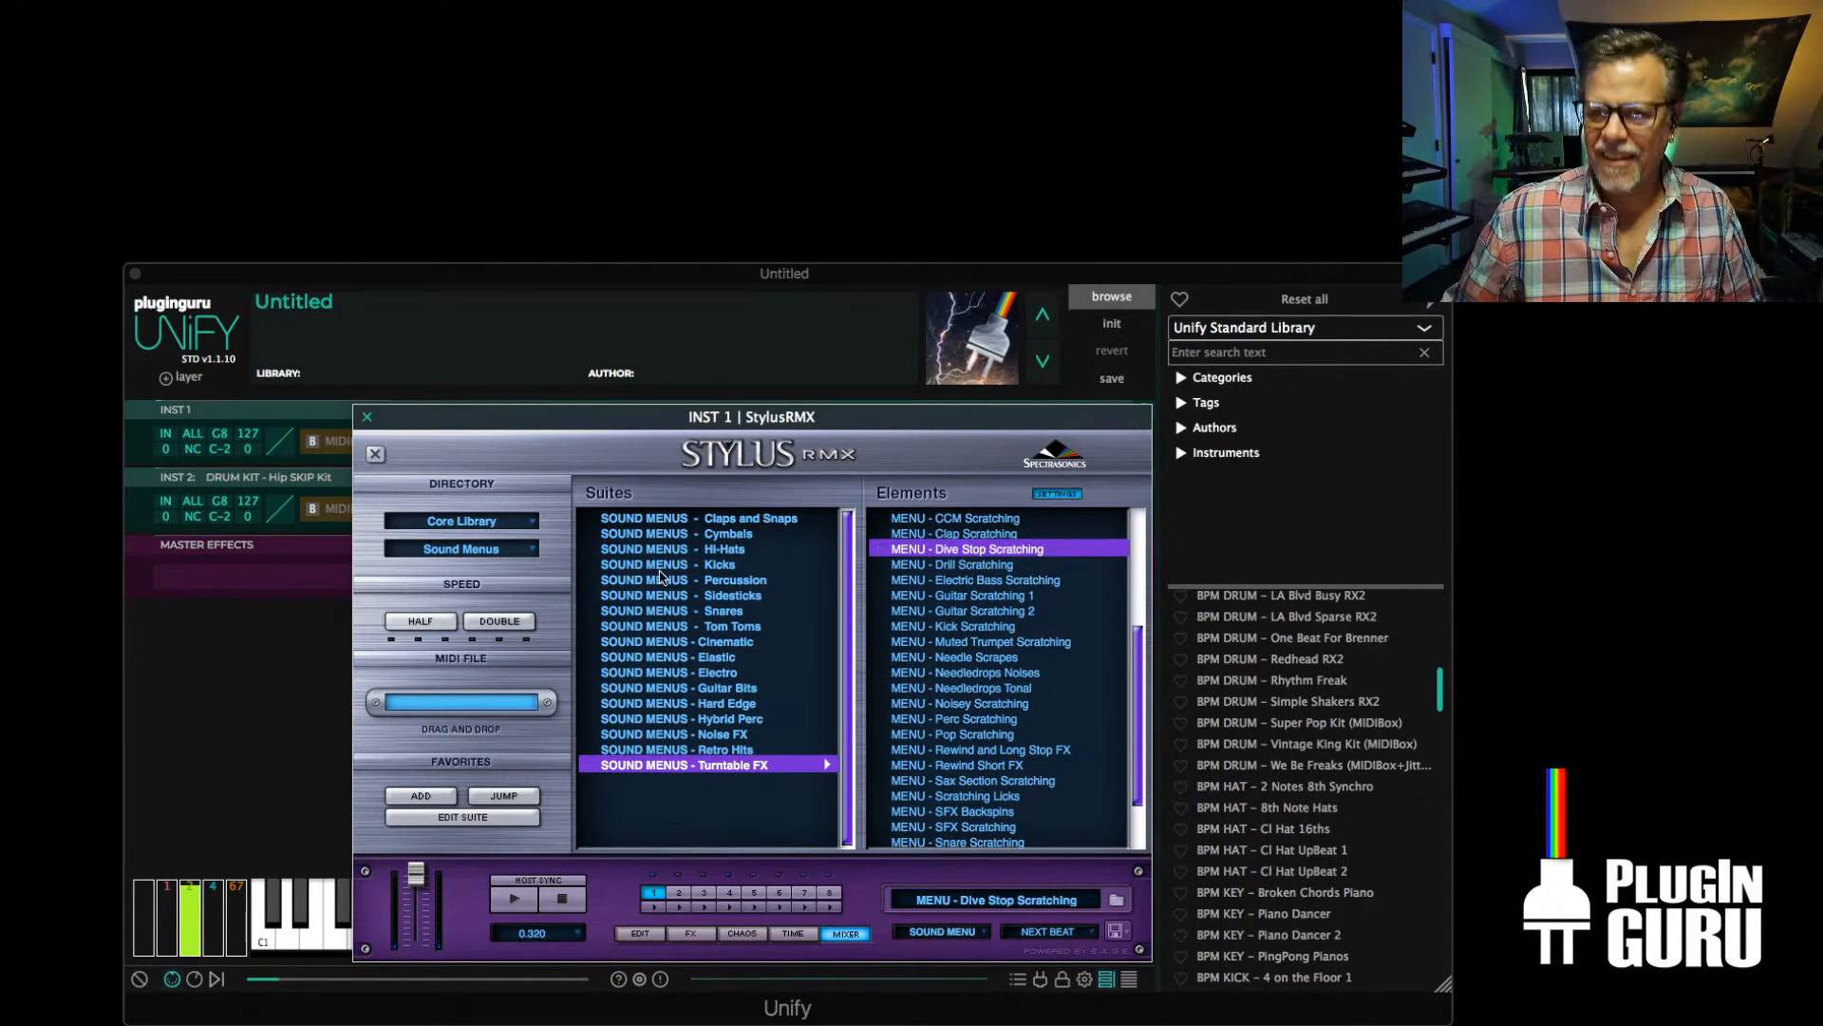
pyautogui.click(368, 419)
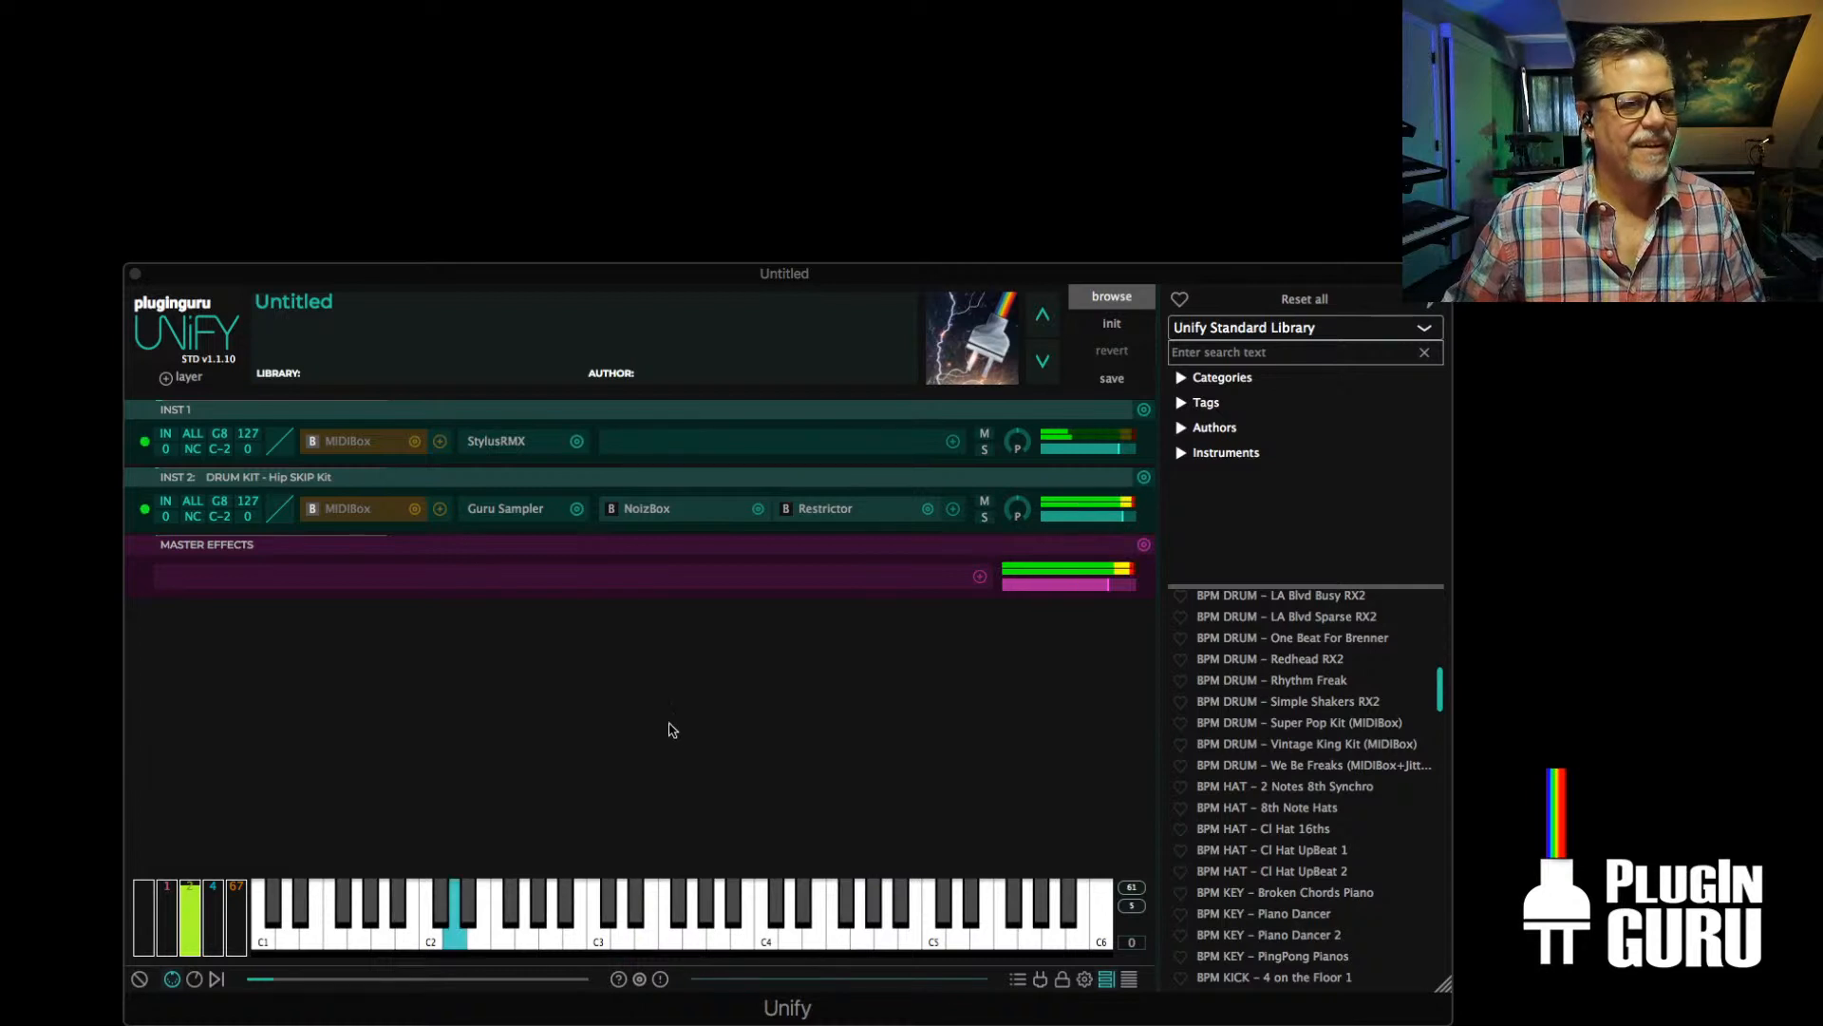
# Add DRUM KIT - Beast Drum Kit STD from PlugInGuru CloudCity V1 as a third instrument layer
pyautogui.click(190, 377)
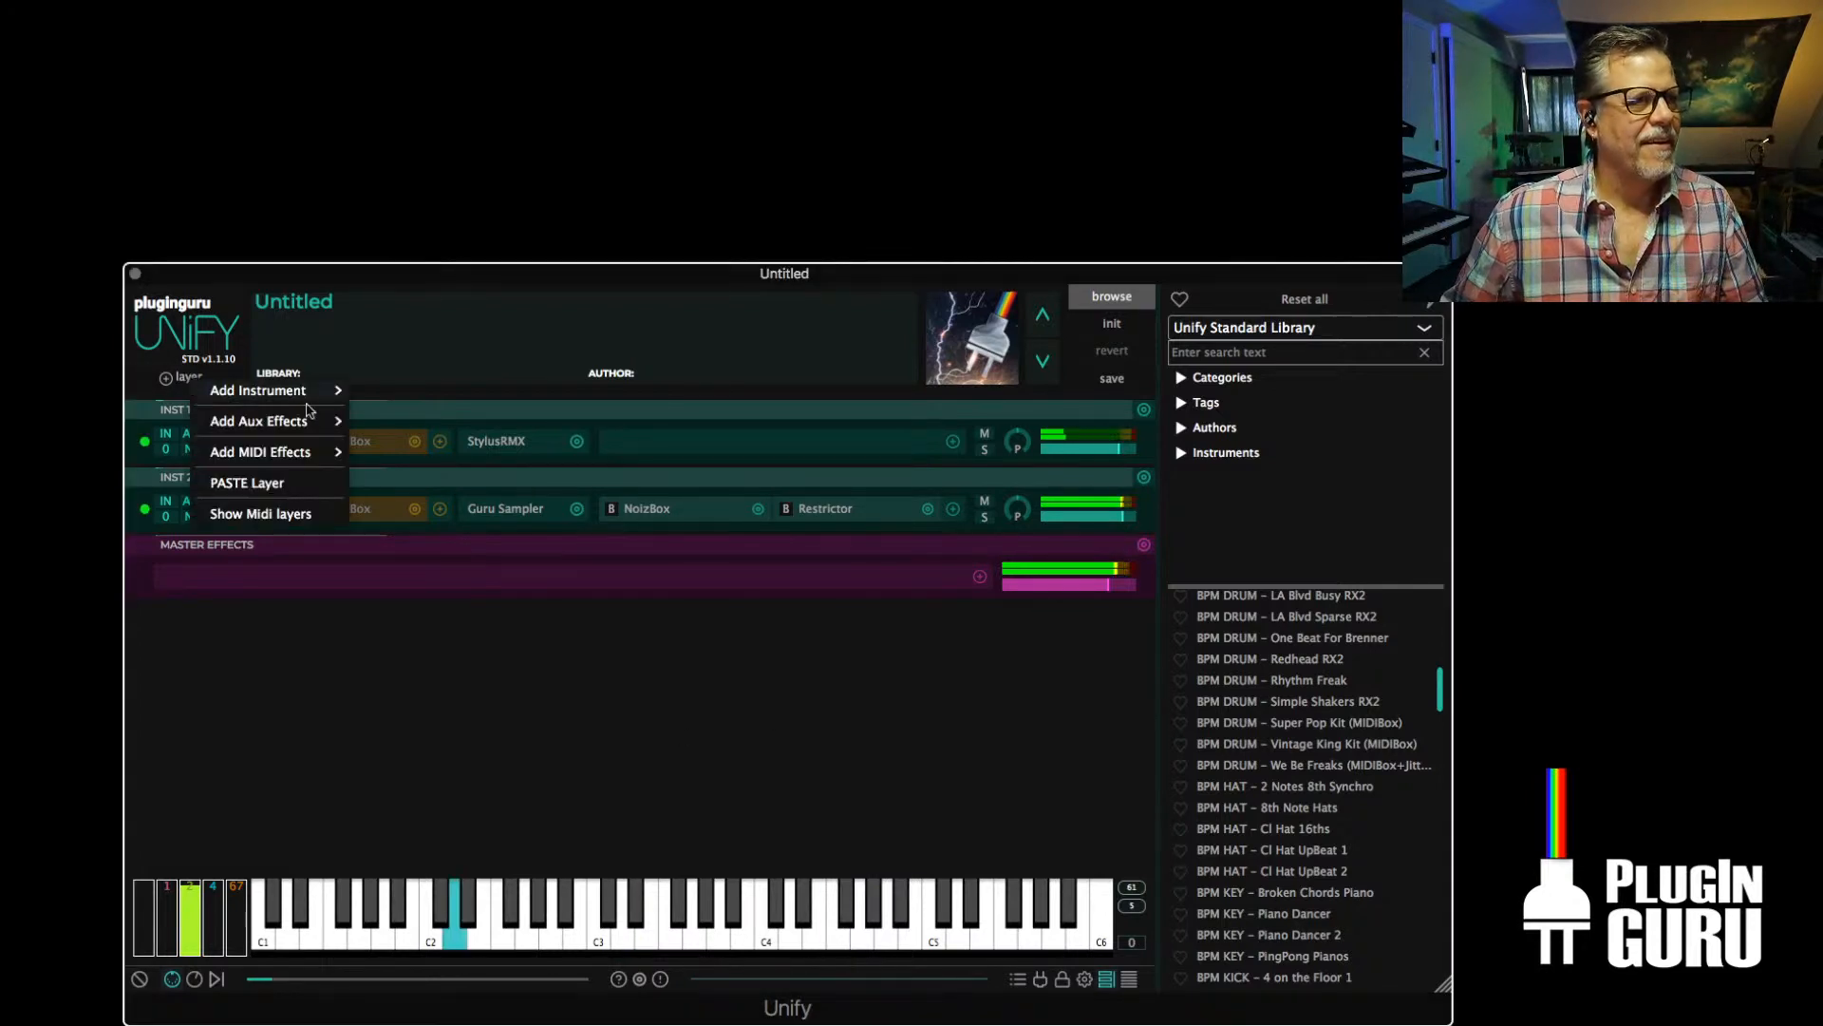
pyautogui.moveTo(259, 390)
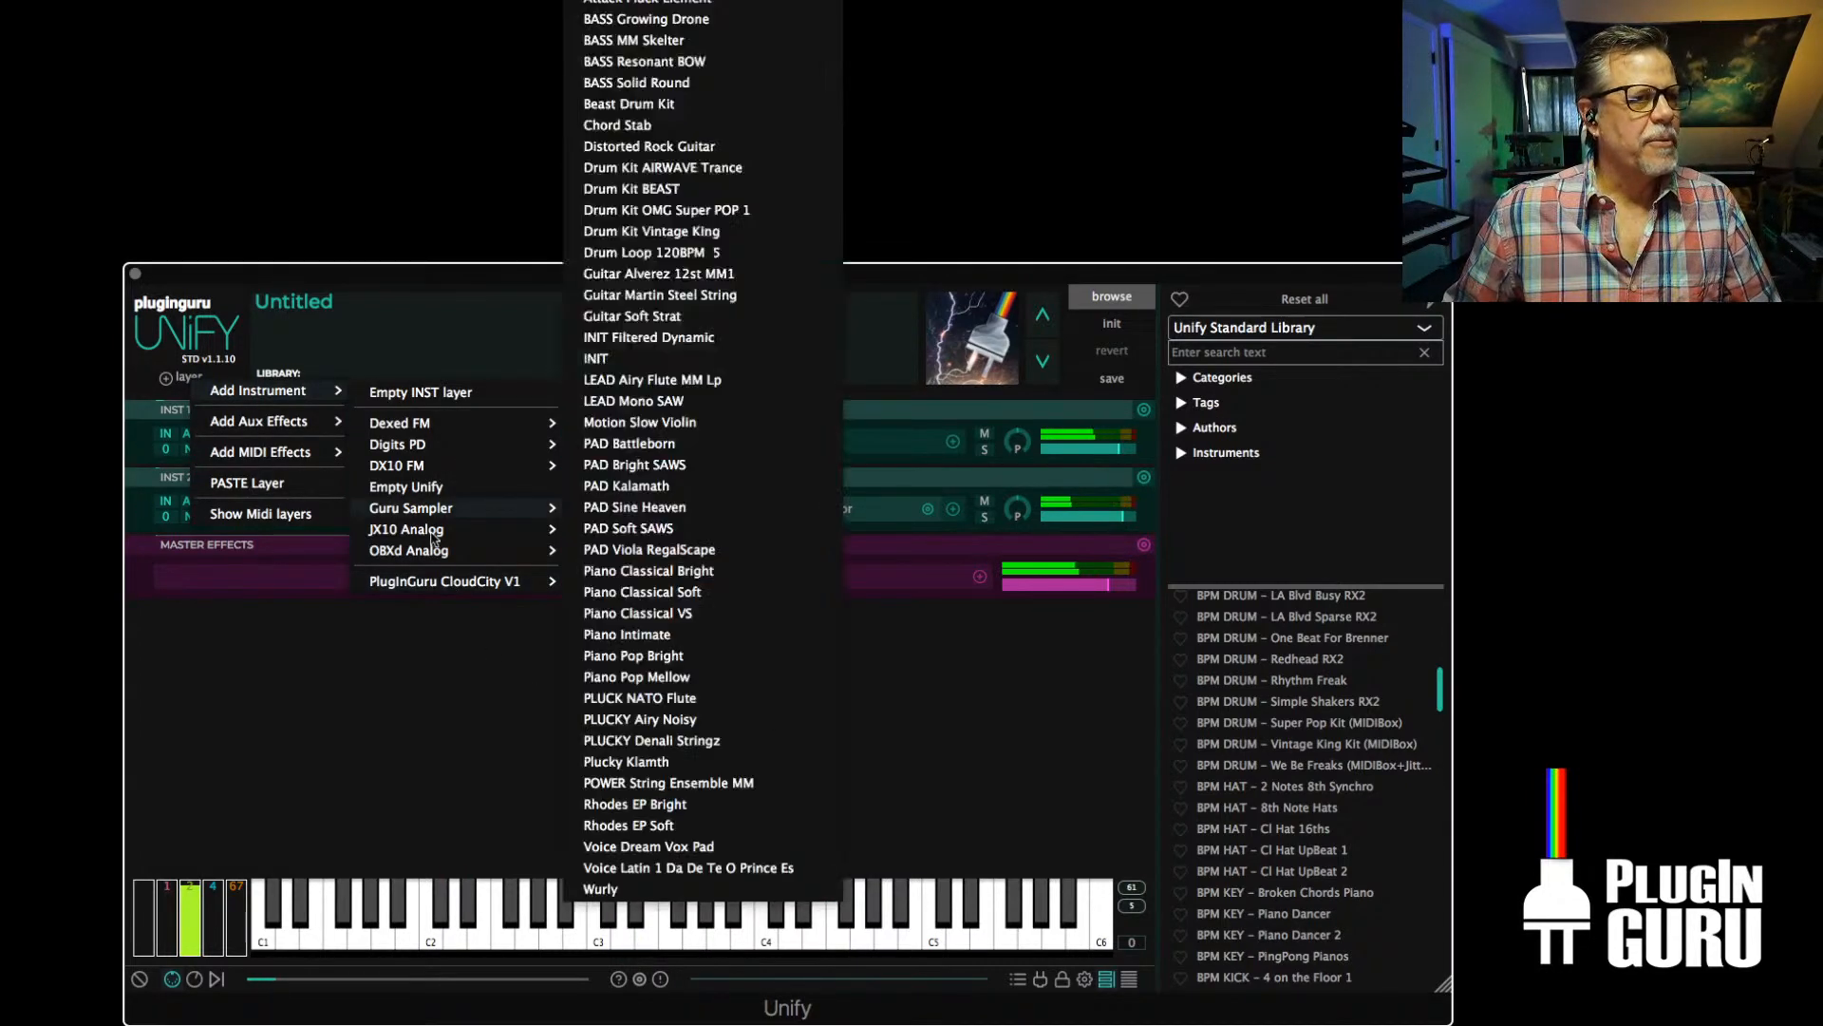
pyautogui.moveTo(556, 559)
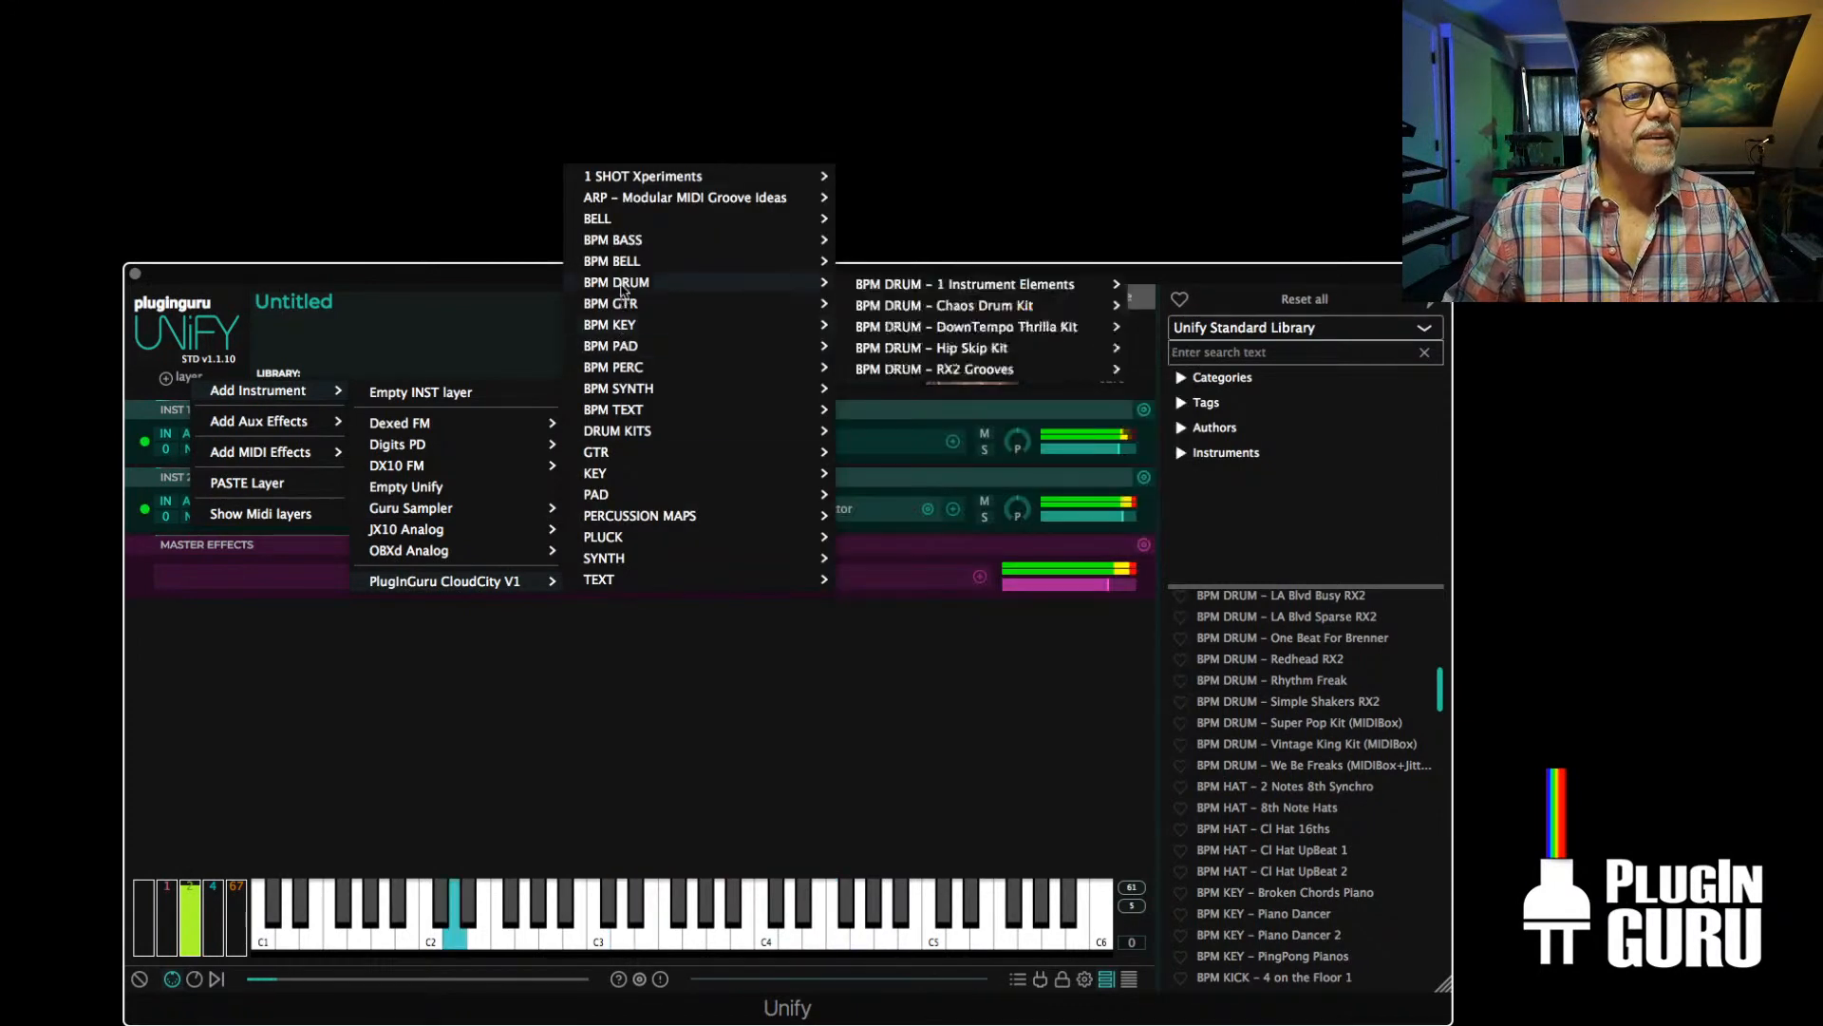
pyautogui.moveTo(640, 332)
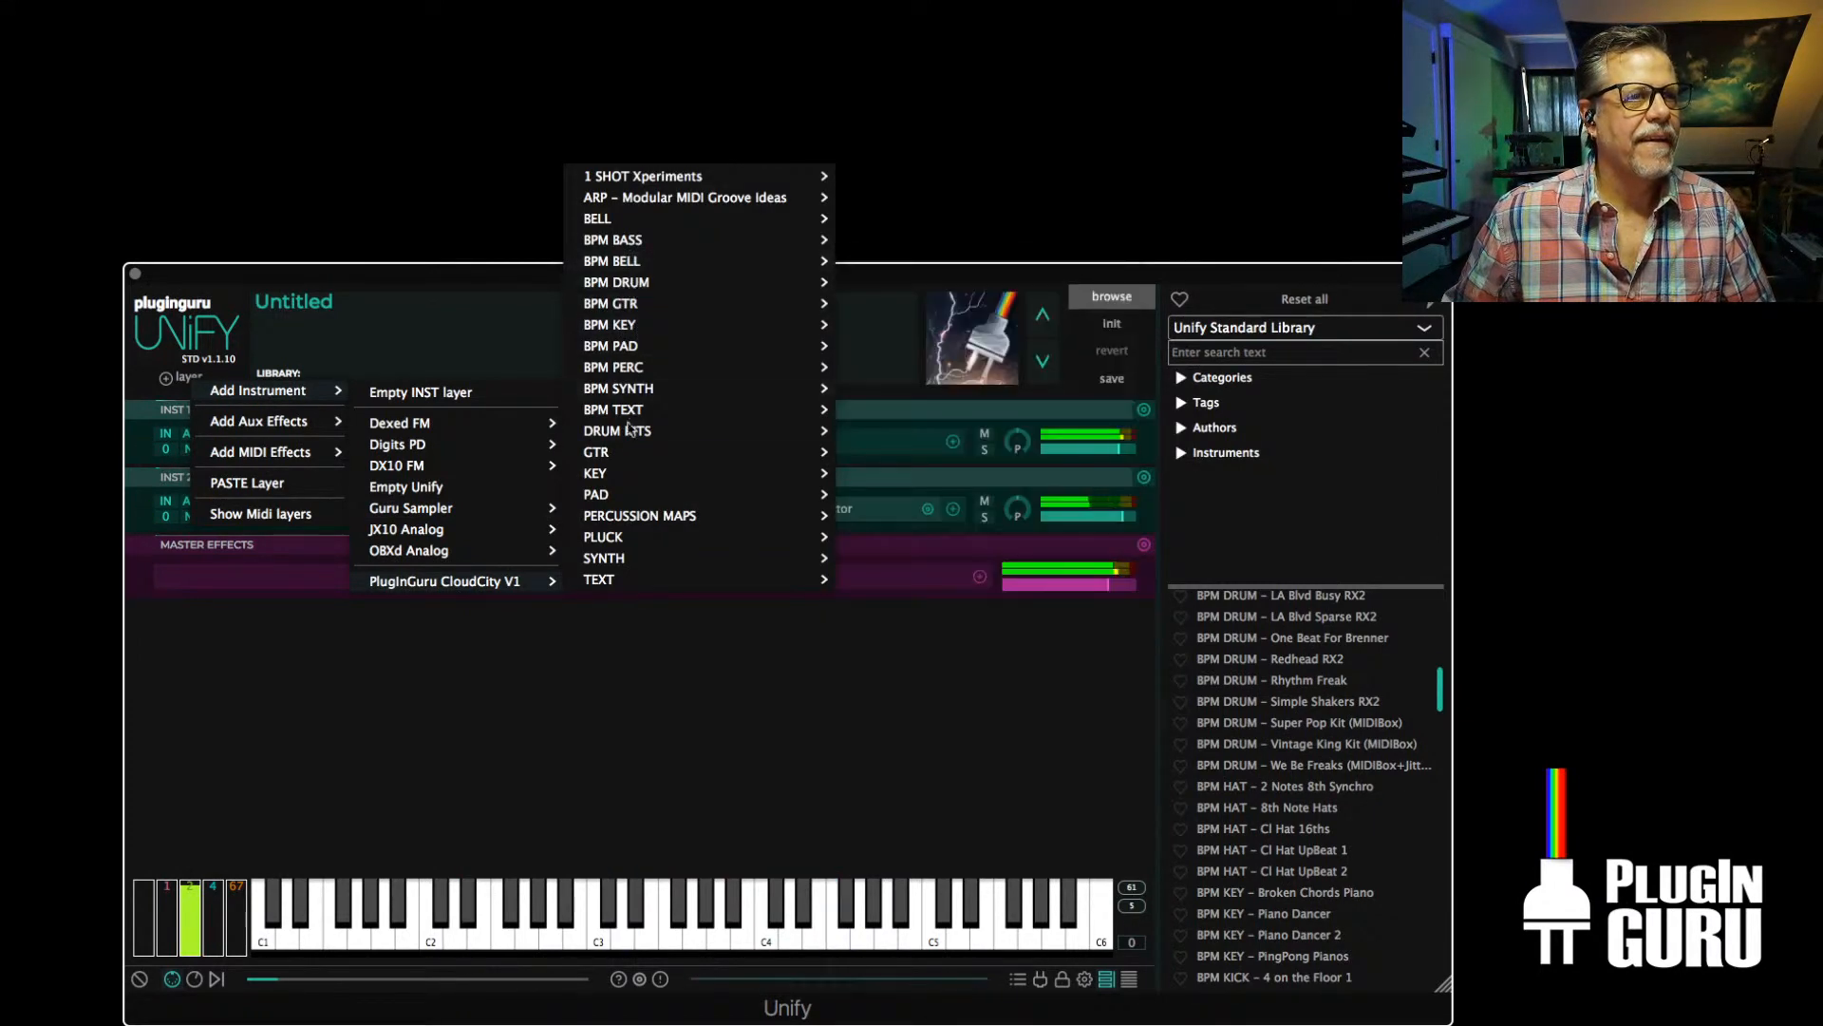
pyautogui.moveTo(622, 429)
pyautogui.click(952, 454)
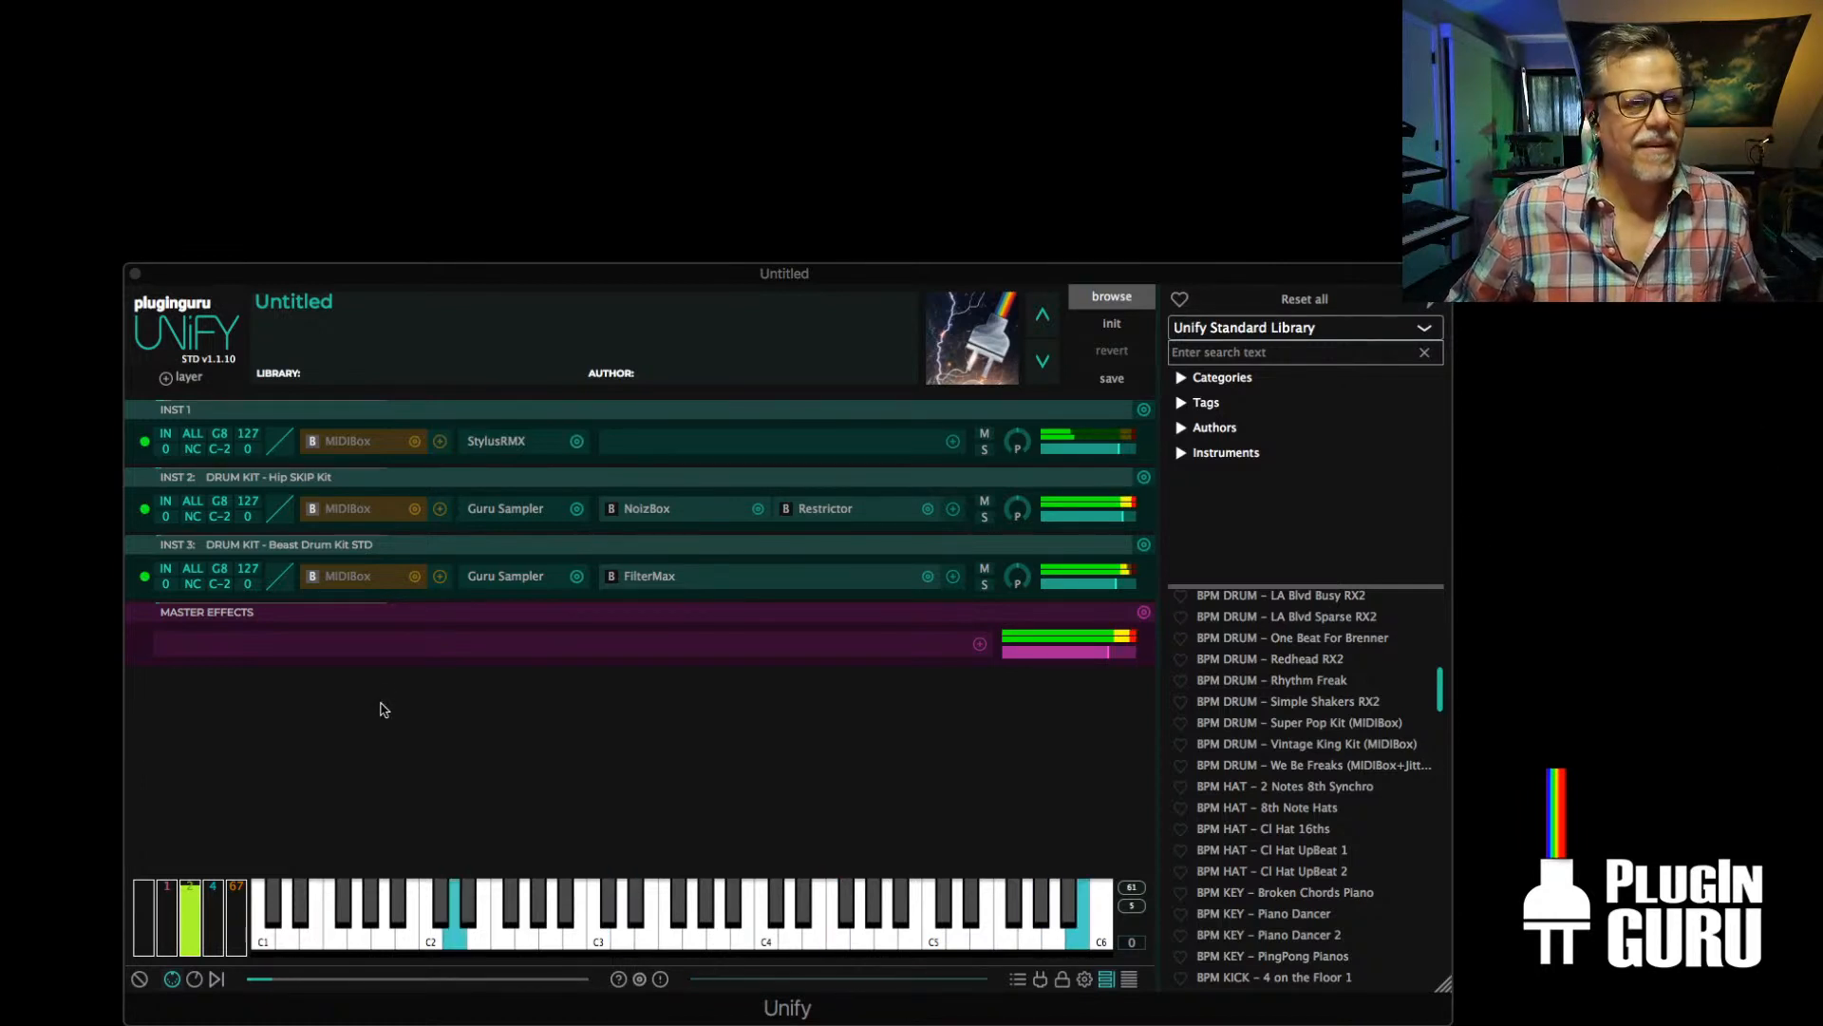
# Solo the Beast Drum Kit layer and lower its highest key limit to G5
pyautogui.click(983, 585)
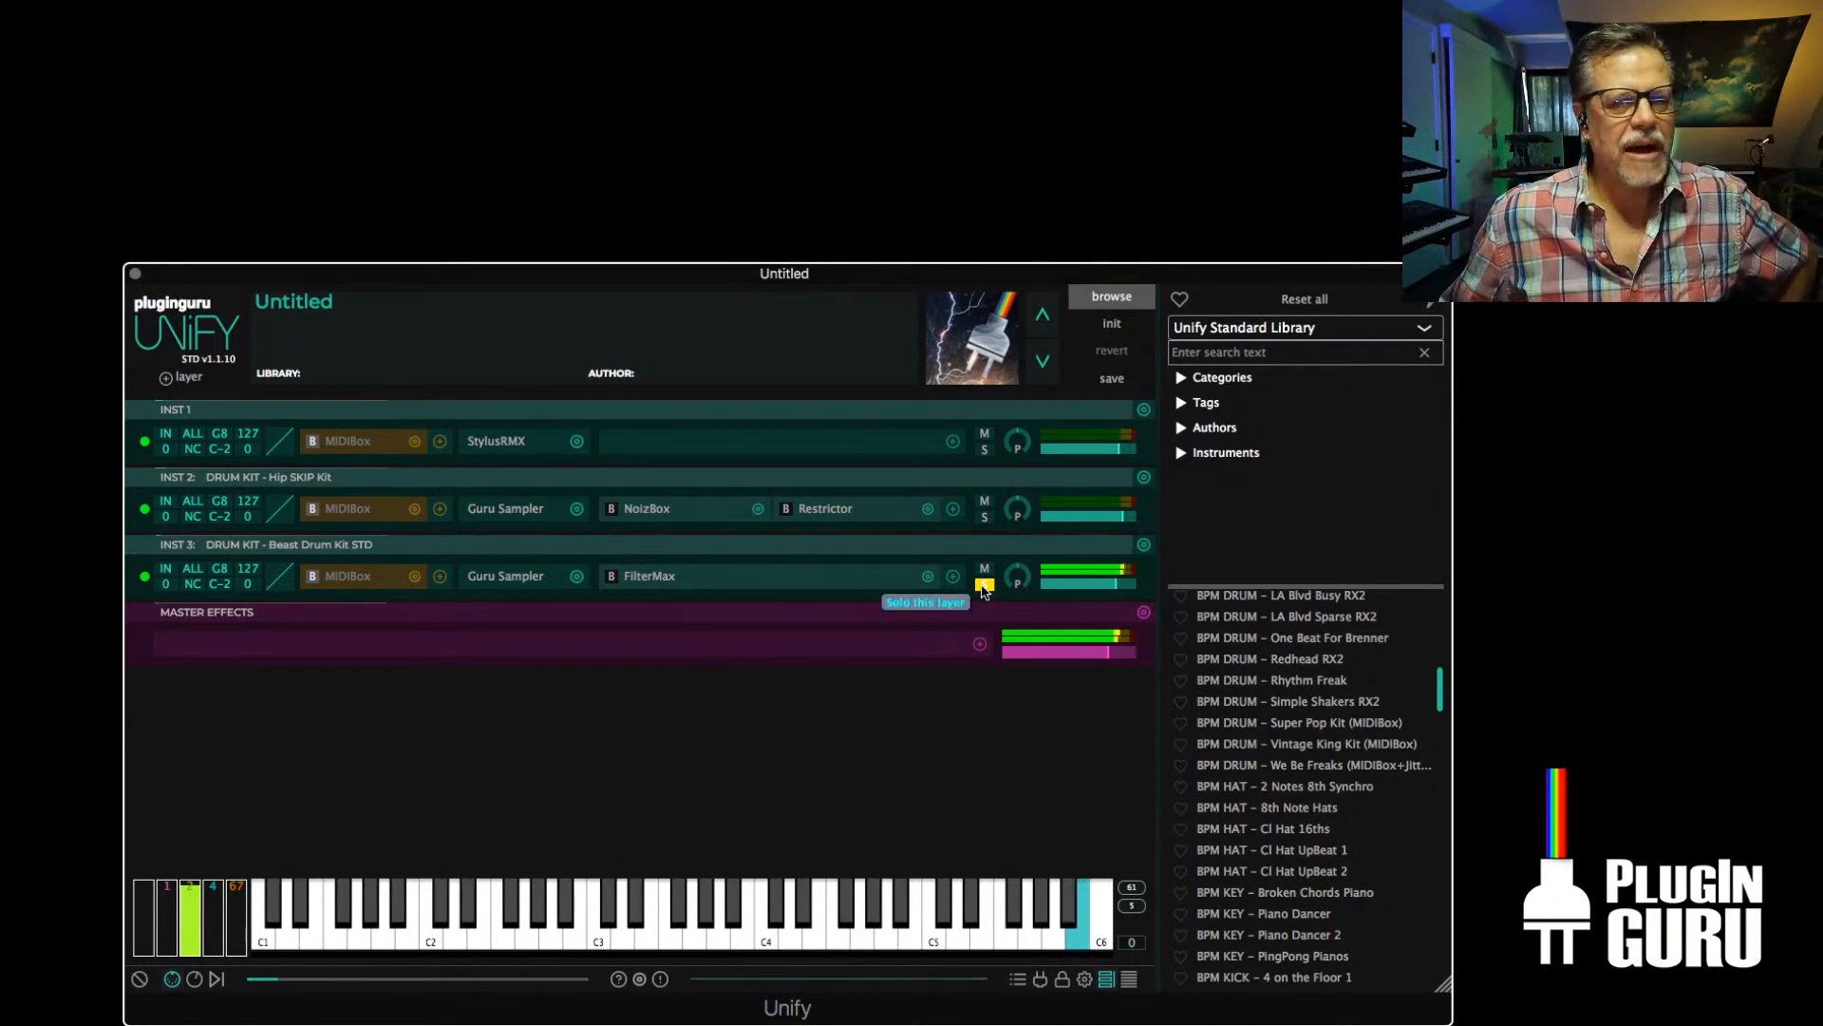
pyautogui.moveTo(219, 570)
pyautogui.mouseDown()
pyautogui.moveTo(219, 623)
pyautogui.moveTo(223, 571)
pyautogui.mouseUp()
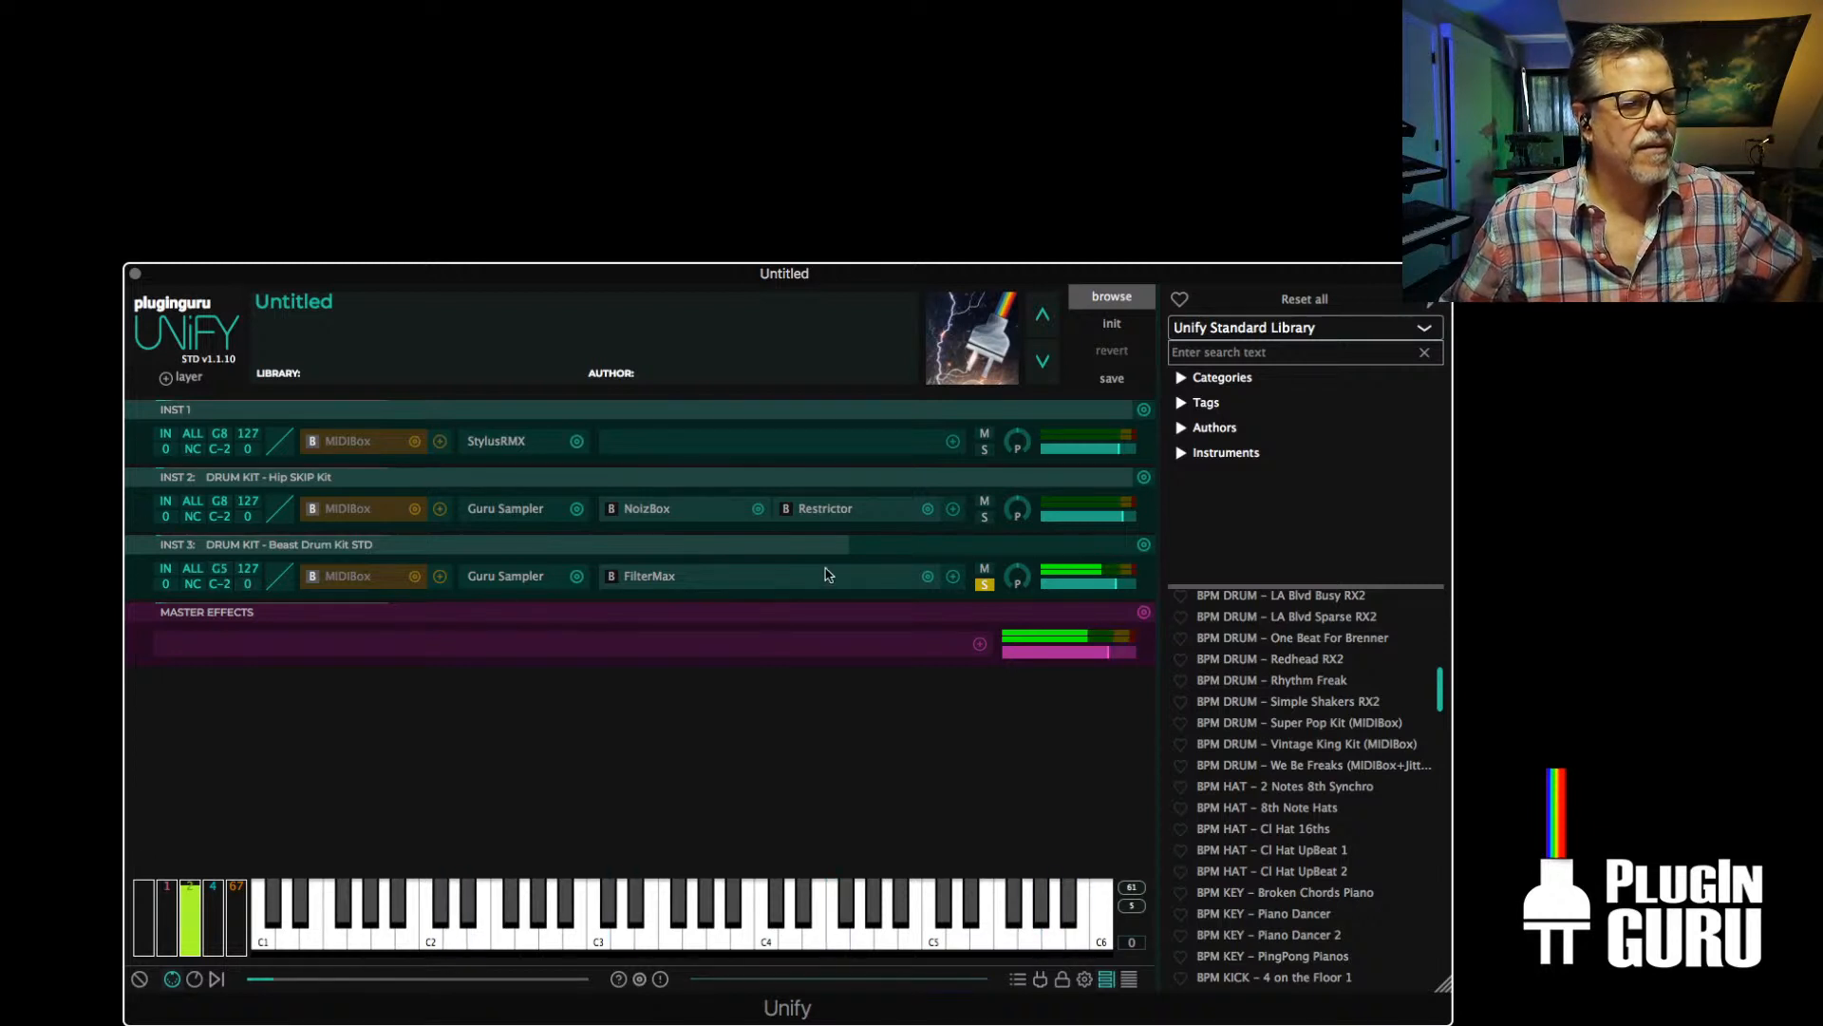
# Add the Dragonfly Room reverb to the INST 3 layer and increase its room size
pyautogui.click(952, 577)
pyautogui.moveTo(911, 460)
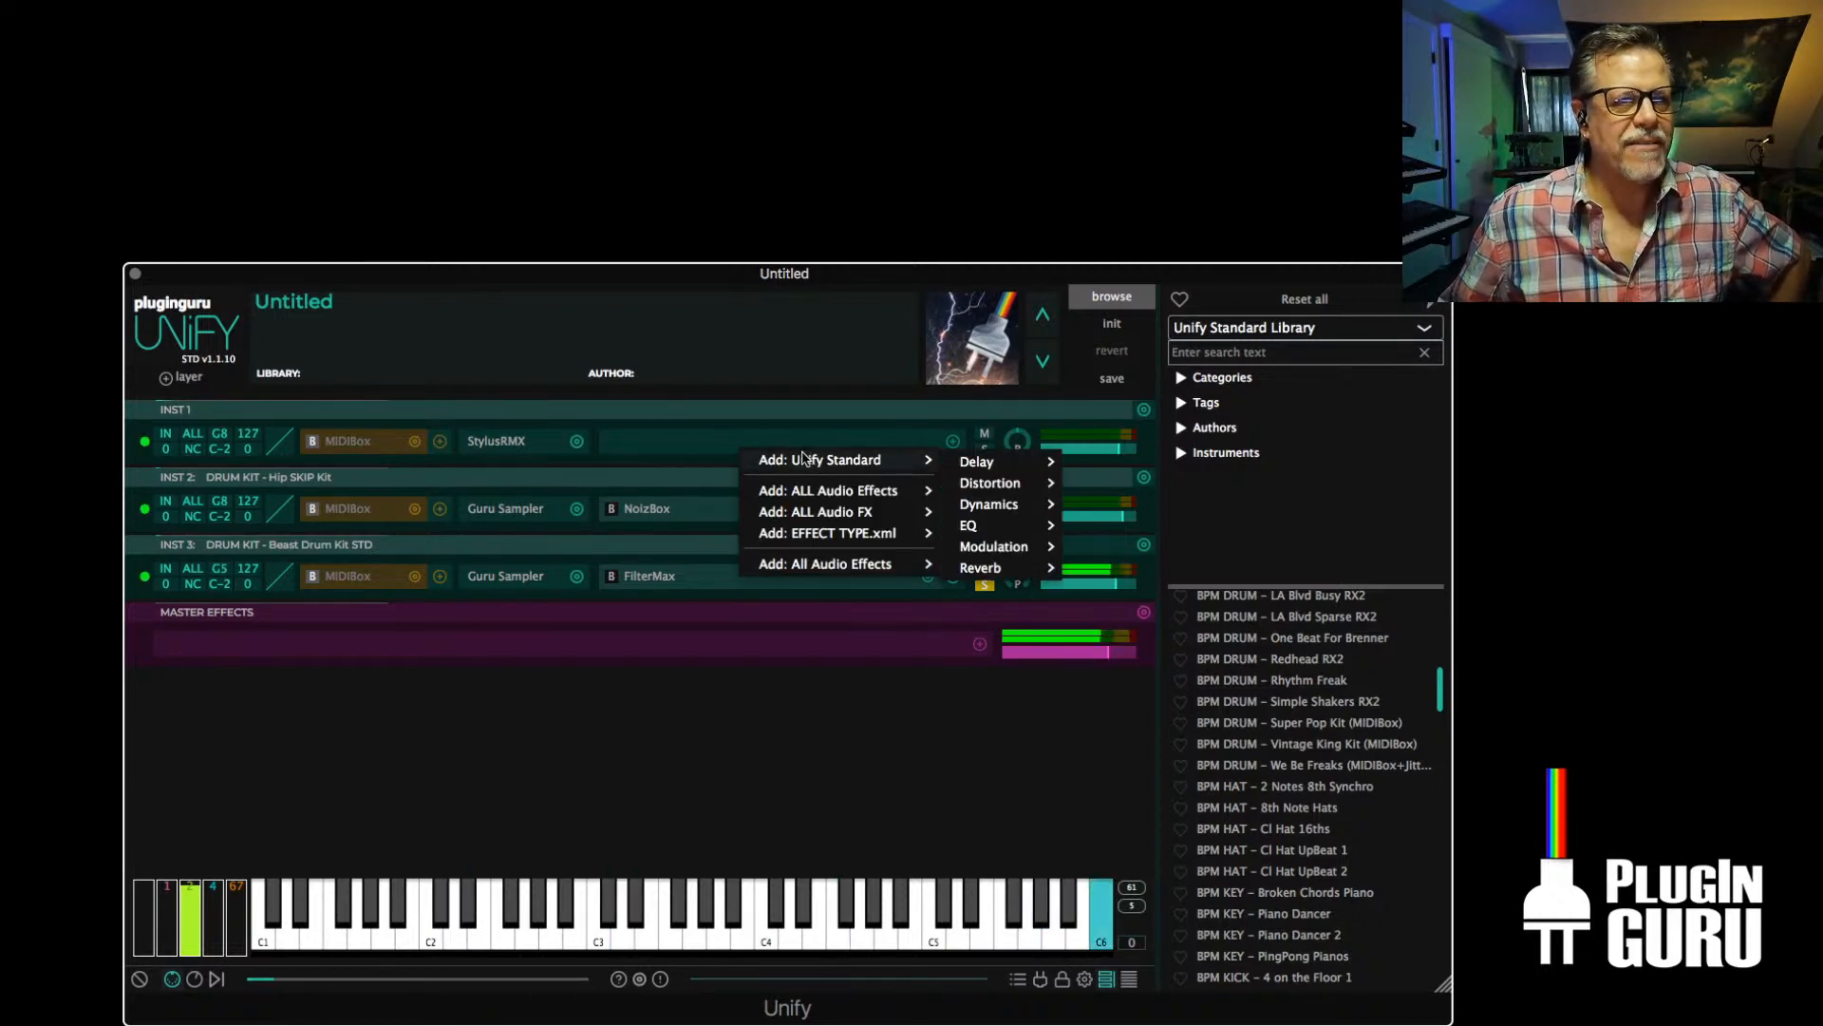
pyautogui.moveTo(1040, 566)
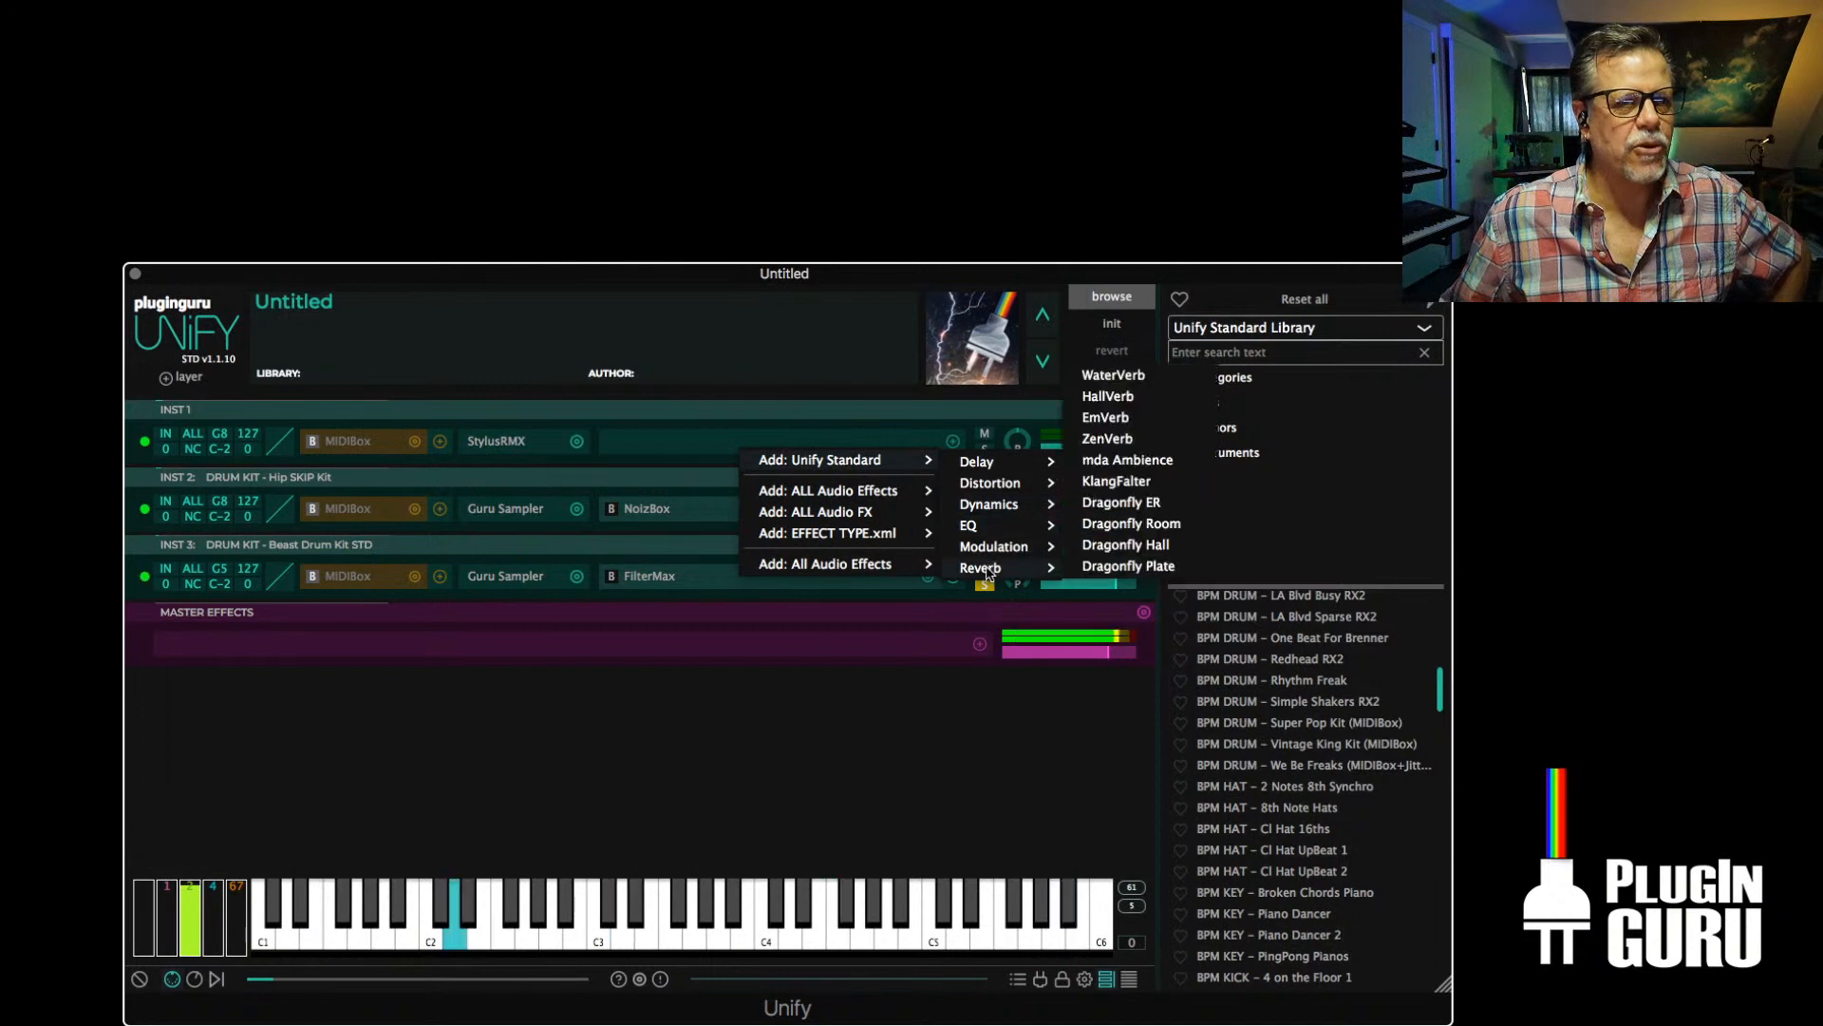
pyautogui.click(1131, 523)
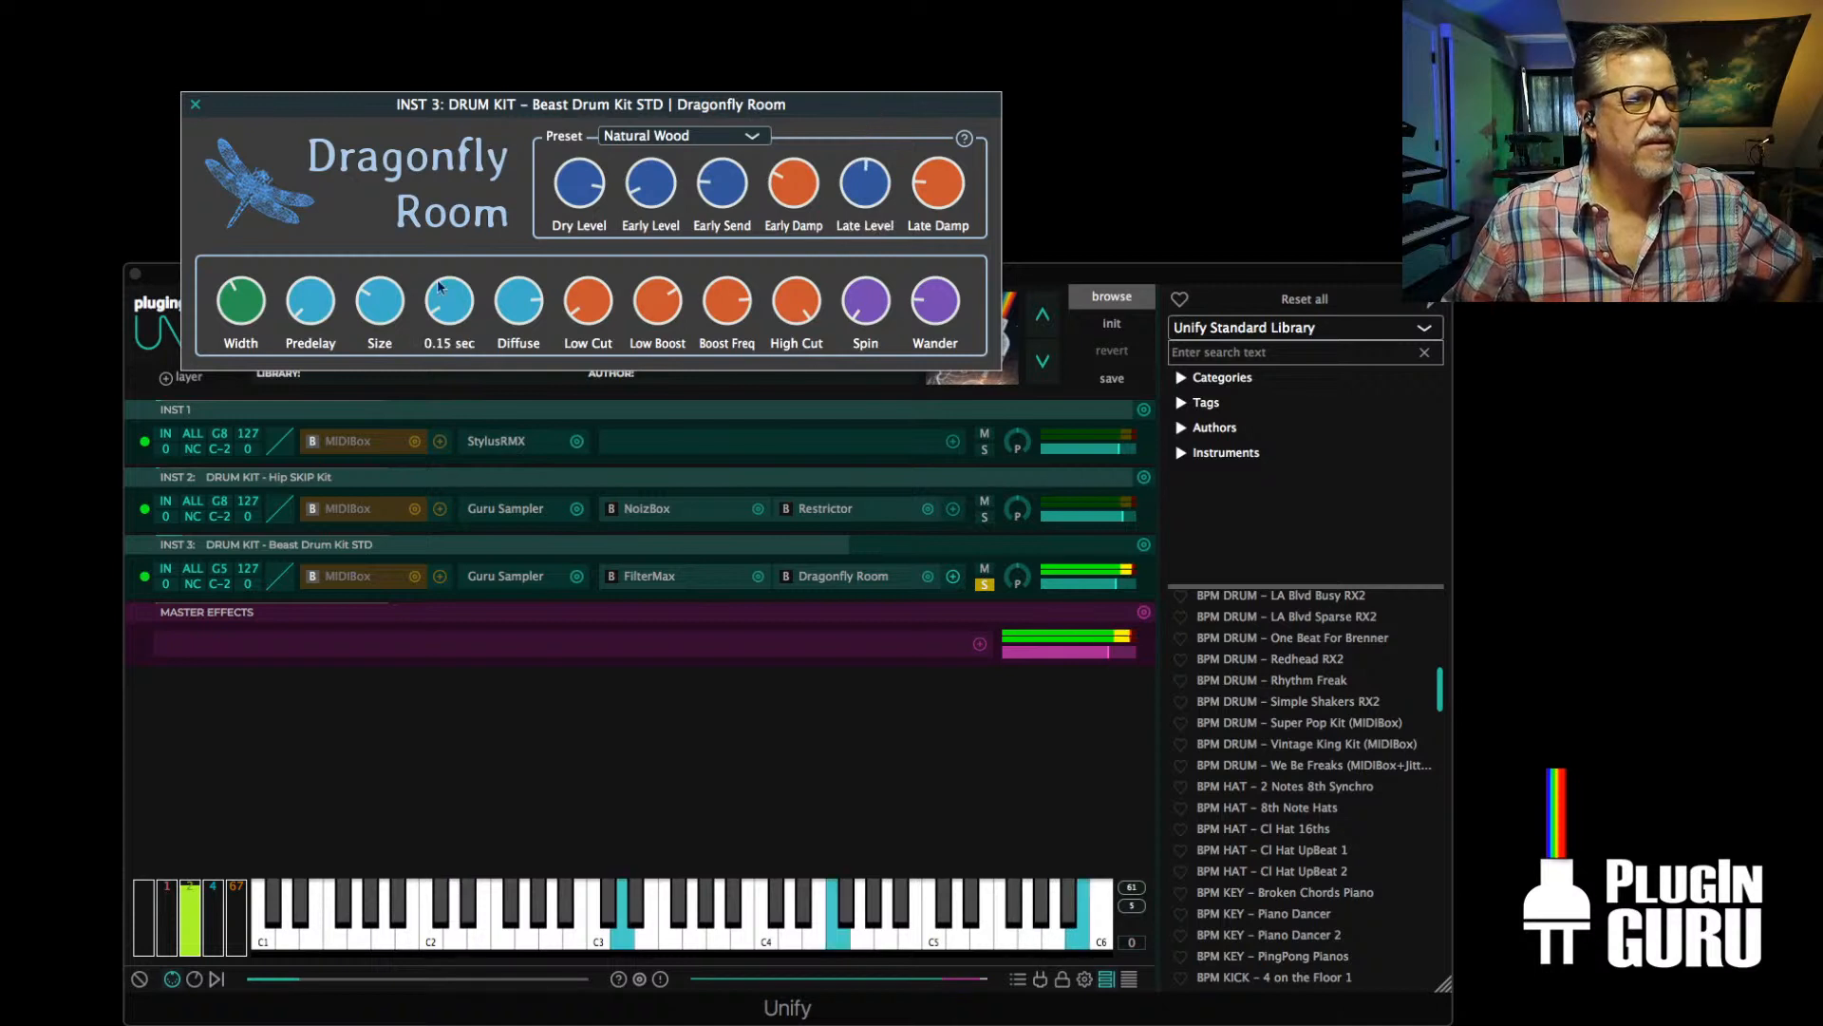
pyautogui.moveTo(384, 287); pyautogui.dragTo(449, 250)
pyautogui.click(195, 103)
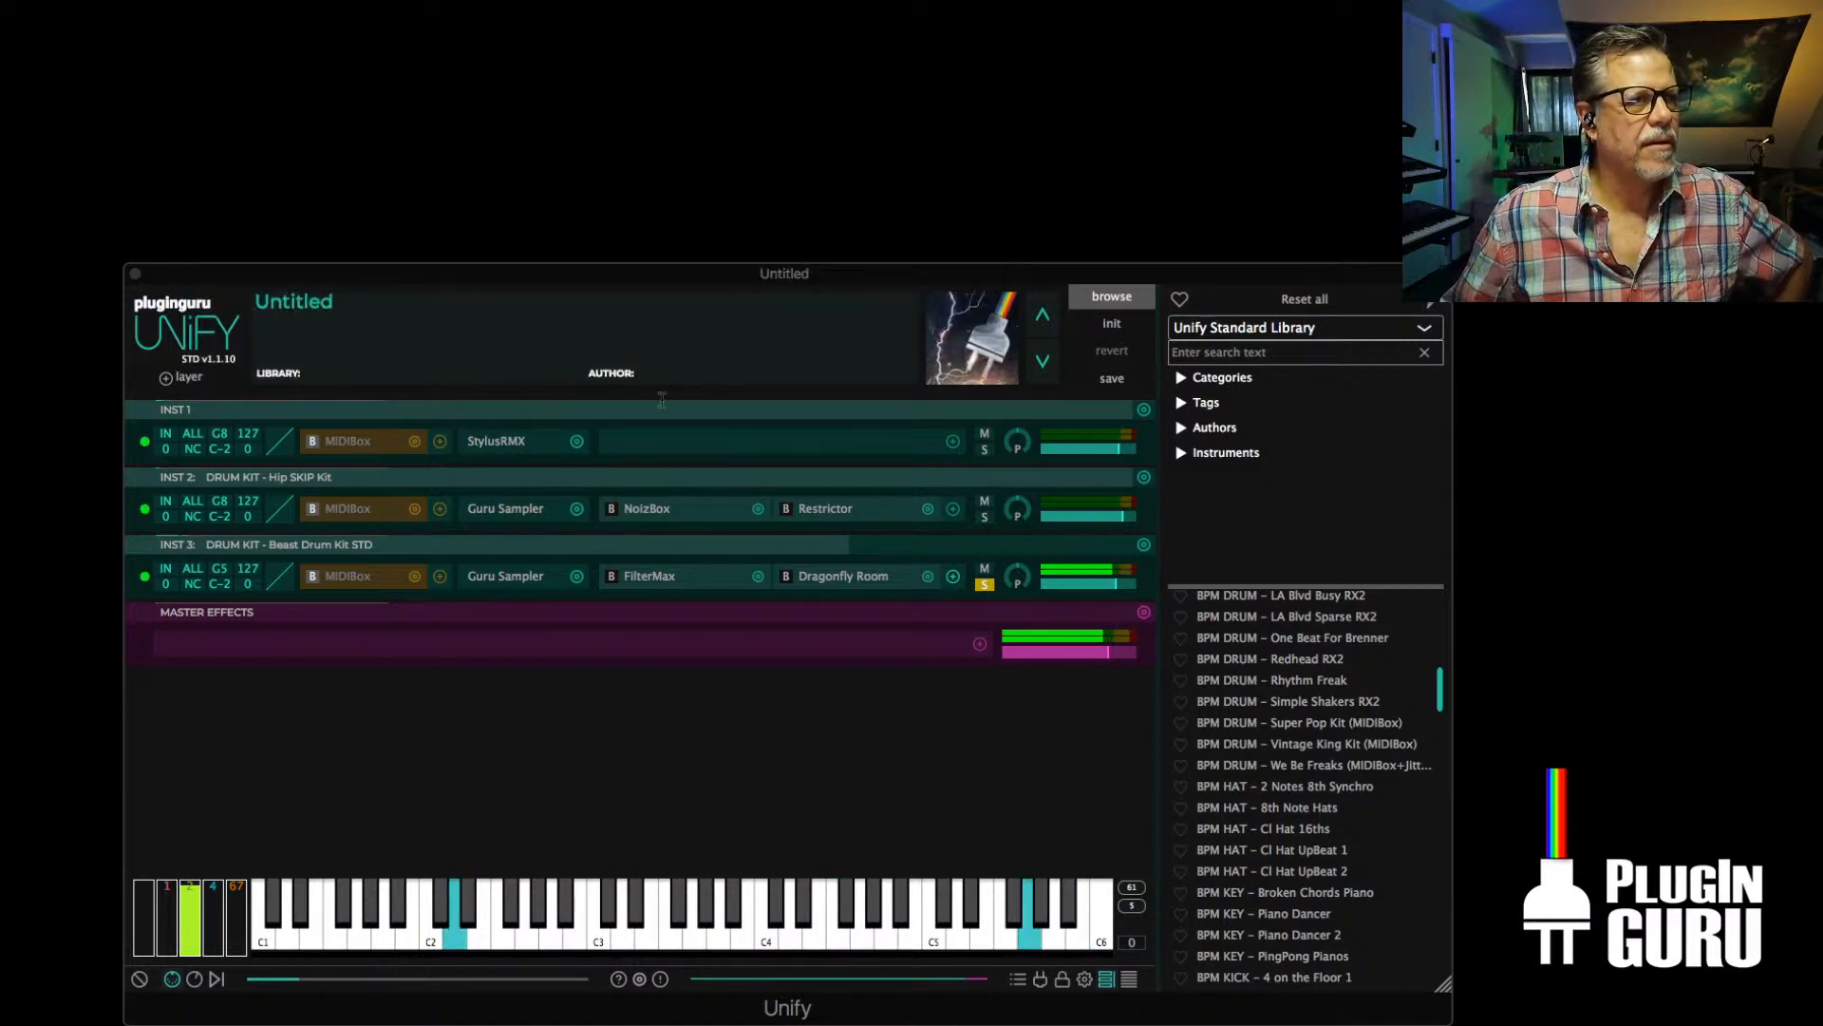
# Add the NoizBox distortion effect after Dragonfly Room on the INST 3 layer
pyautogui.click(953, 577)
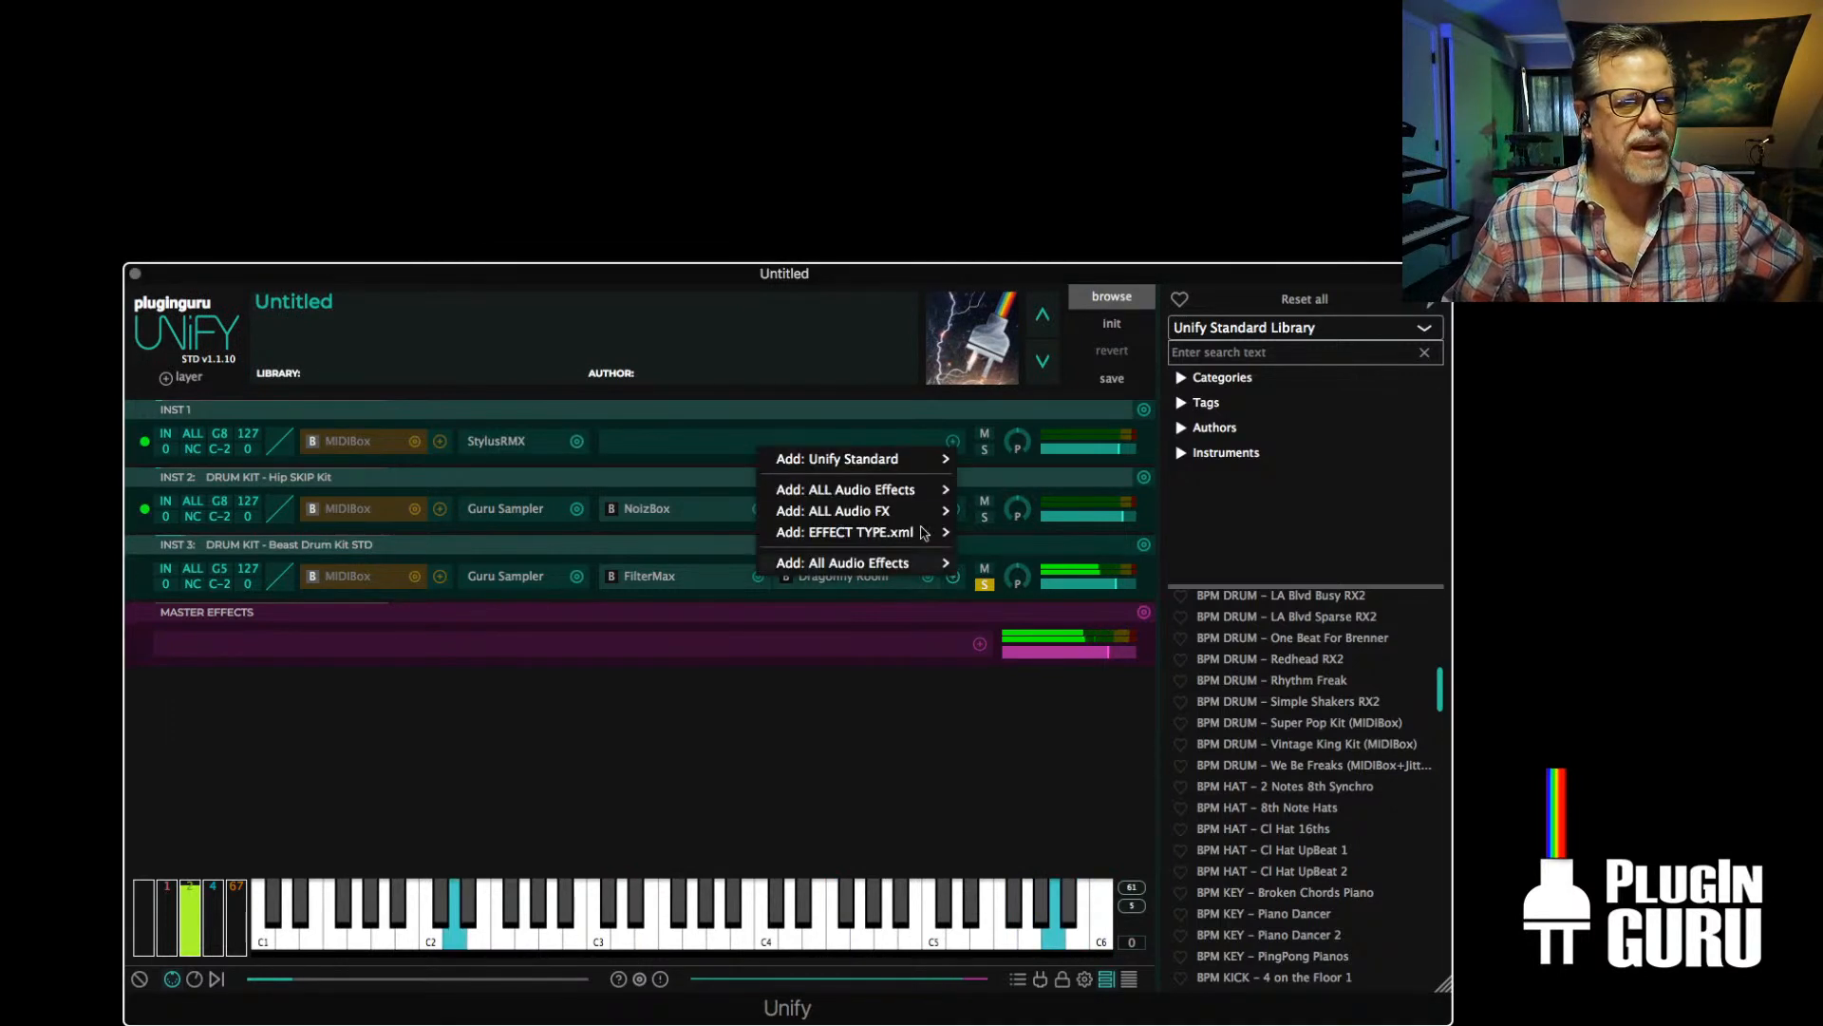
pyautogui.moveTo(876, 458)
pyautogui.moveTo(1006, 504)
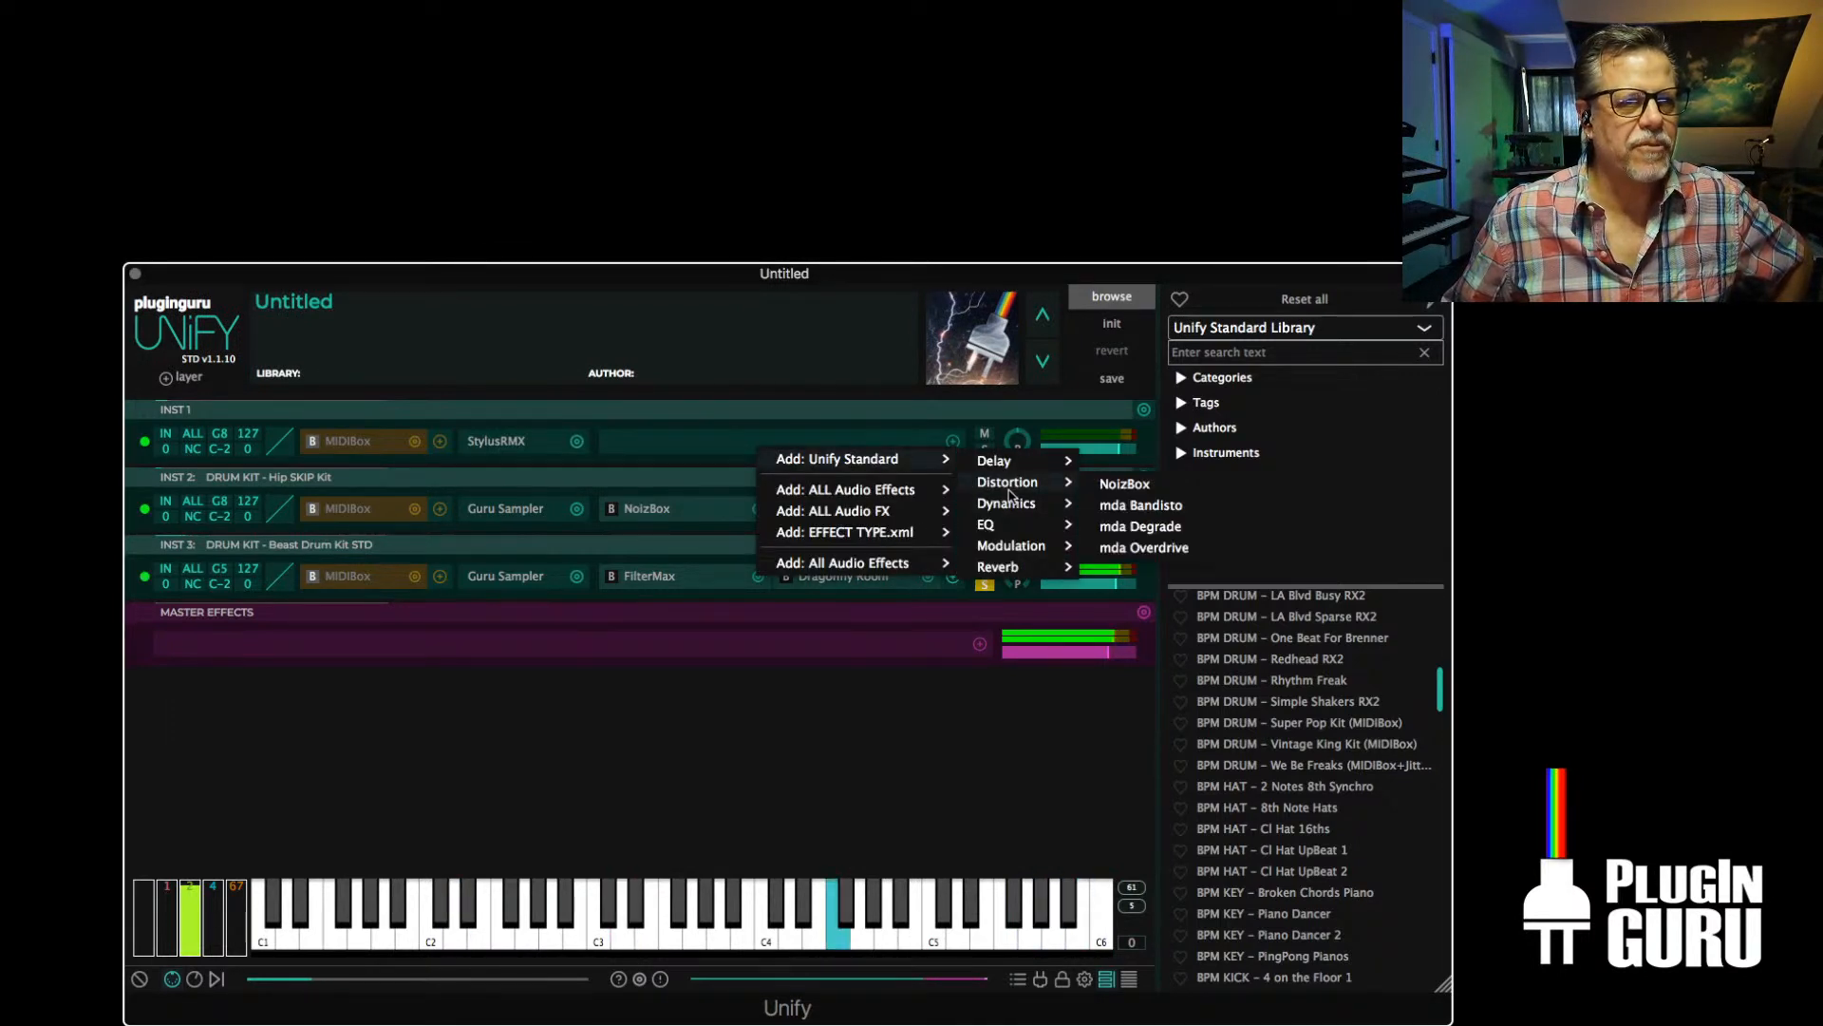
pyautogui.click(1121, 484)
# Shape the NoizBox distortion with a Power Curve, raising the curve amount to about two thirds
pyautogui.click(518, 185)
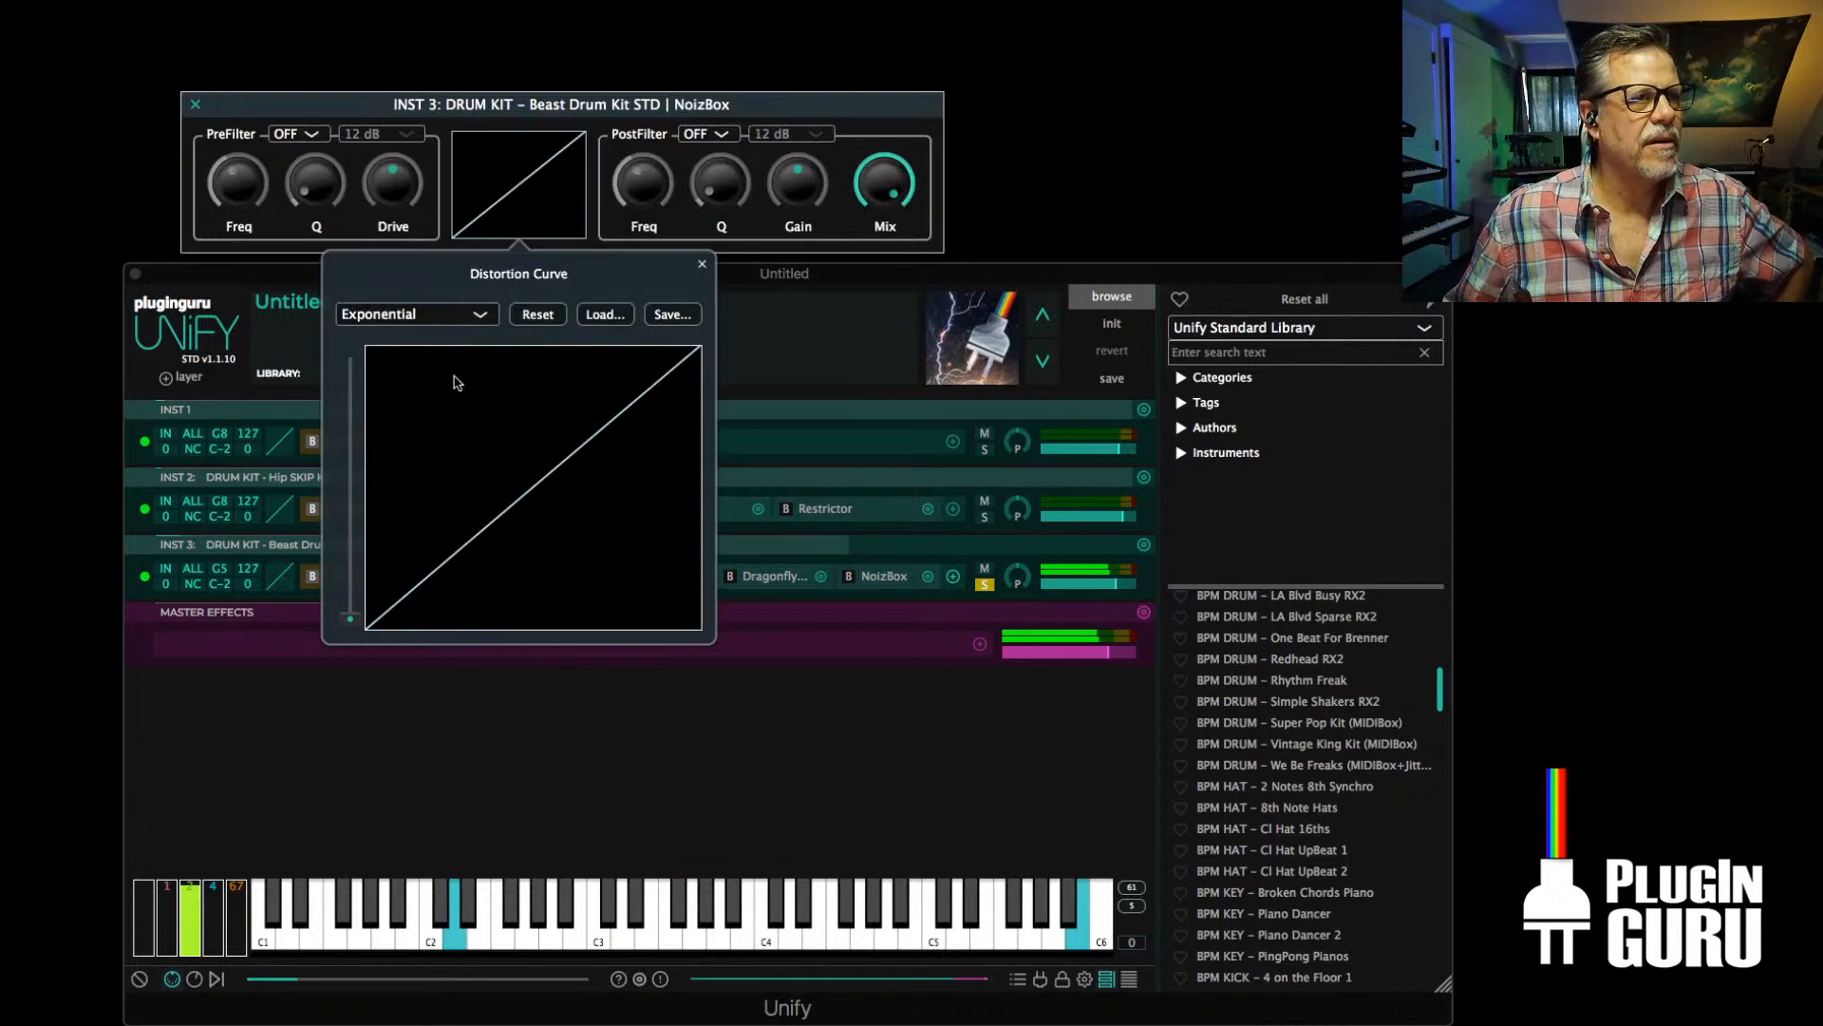
pyautogui.moveTo(350, 632); pyautogui.dragTo(349, 490)
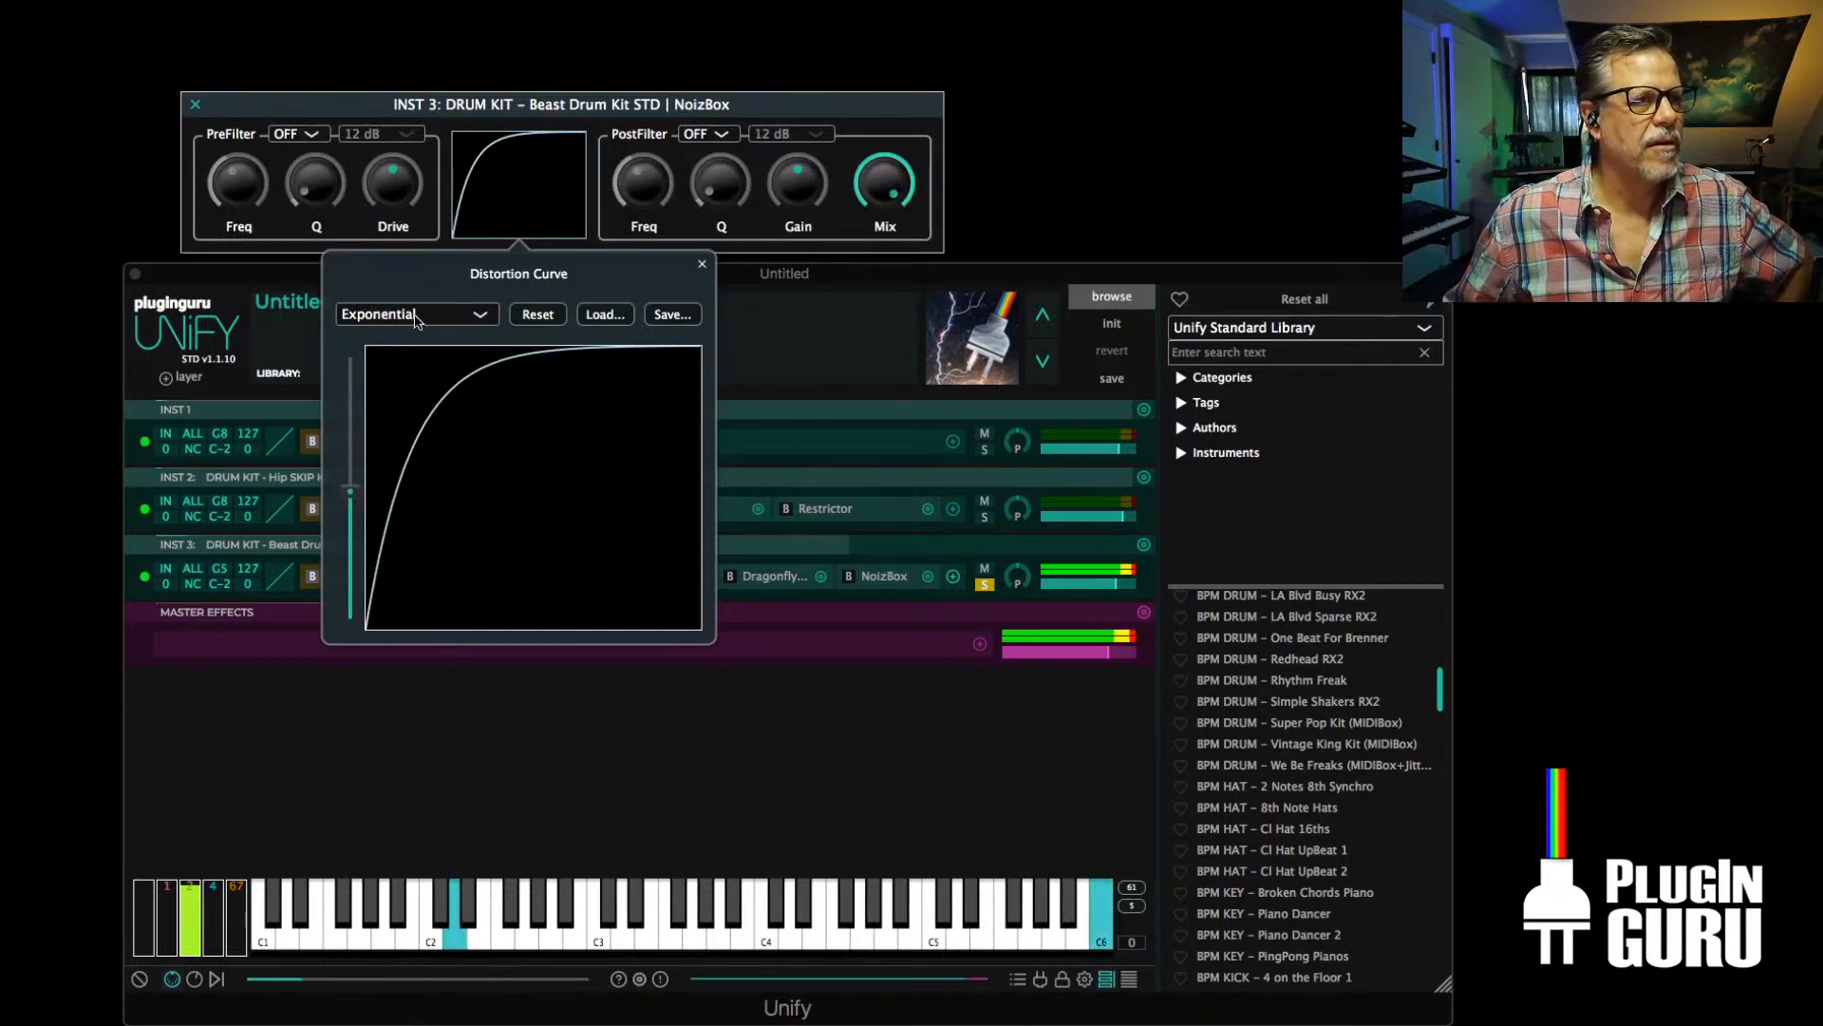
pyautogui.click(461, 314)
pyautogui.click(411, 359)
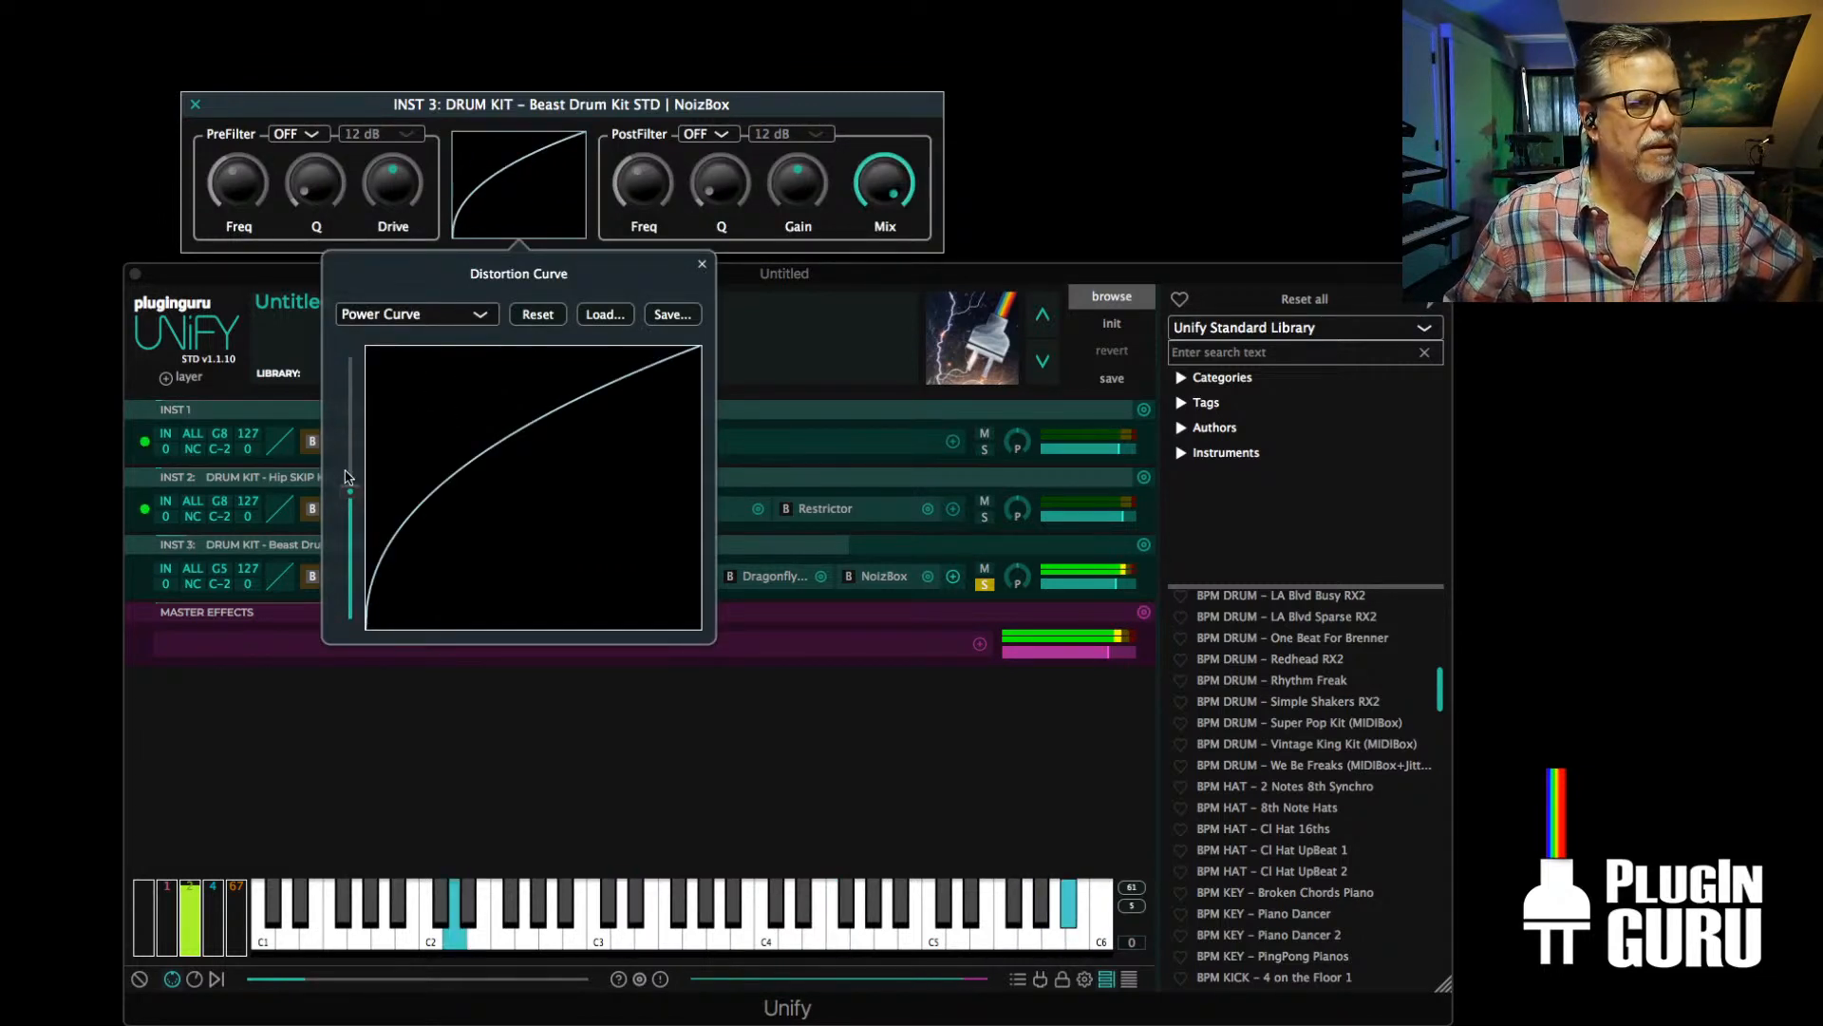
pyautogui.moveTo(350, 490); pyautogui.dragTo(357, 454)
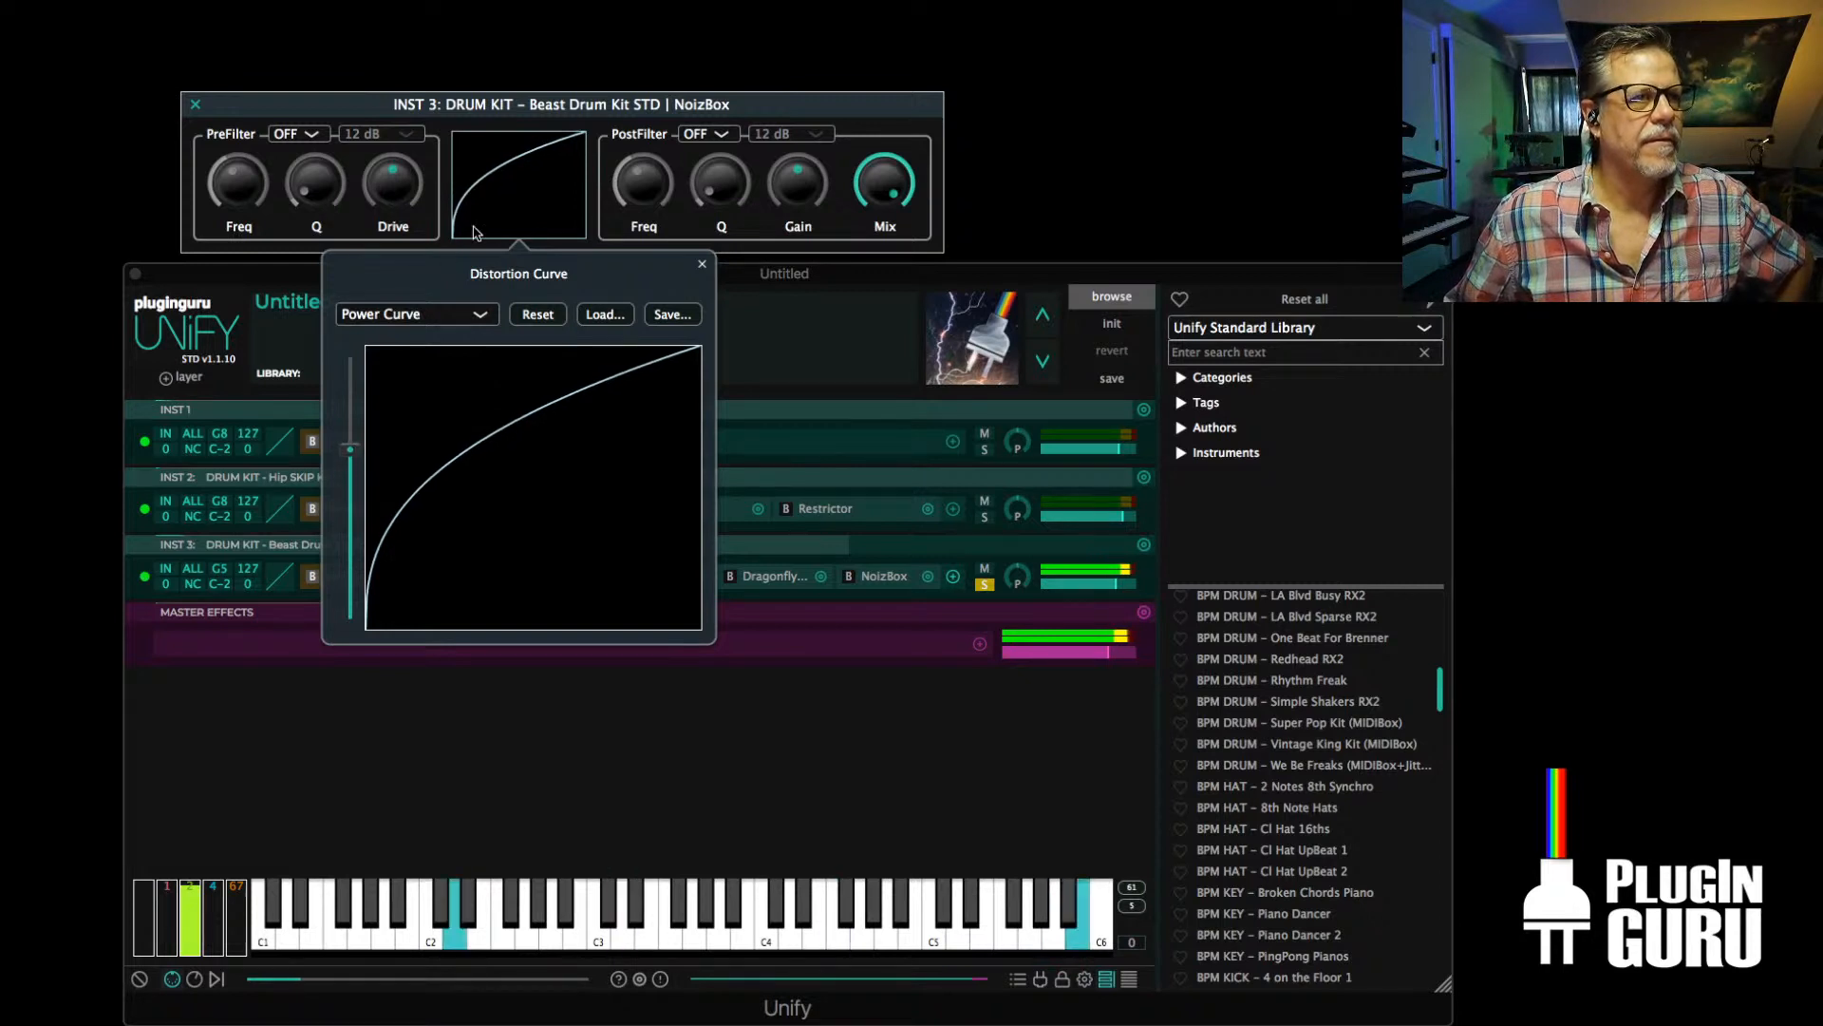
# Set the NoizBox PostFilter to LP and adjust its cutoff frequency and Q
pyautogui.click(723, 135)
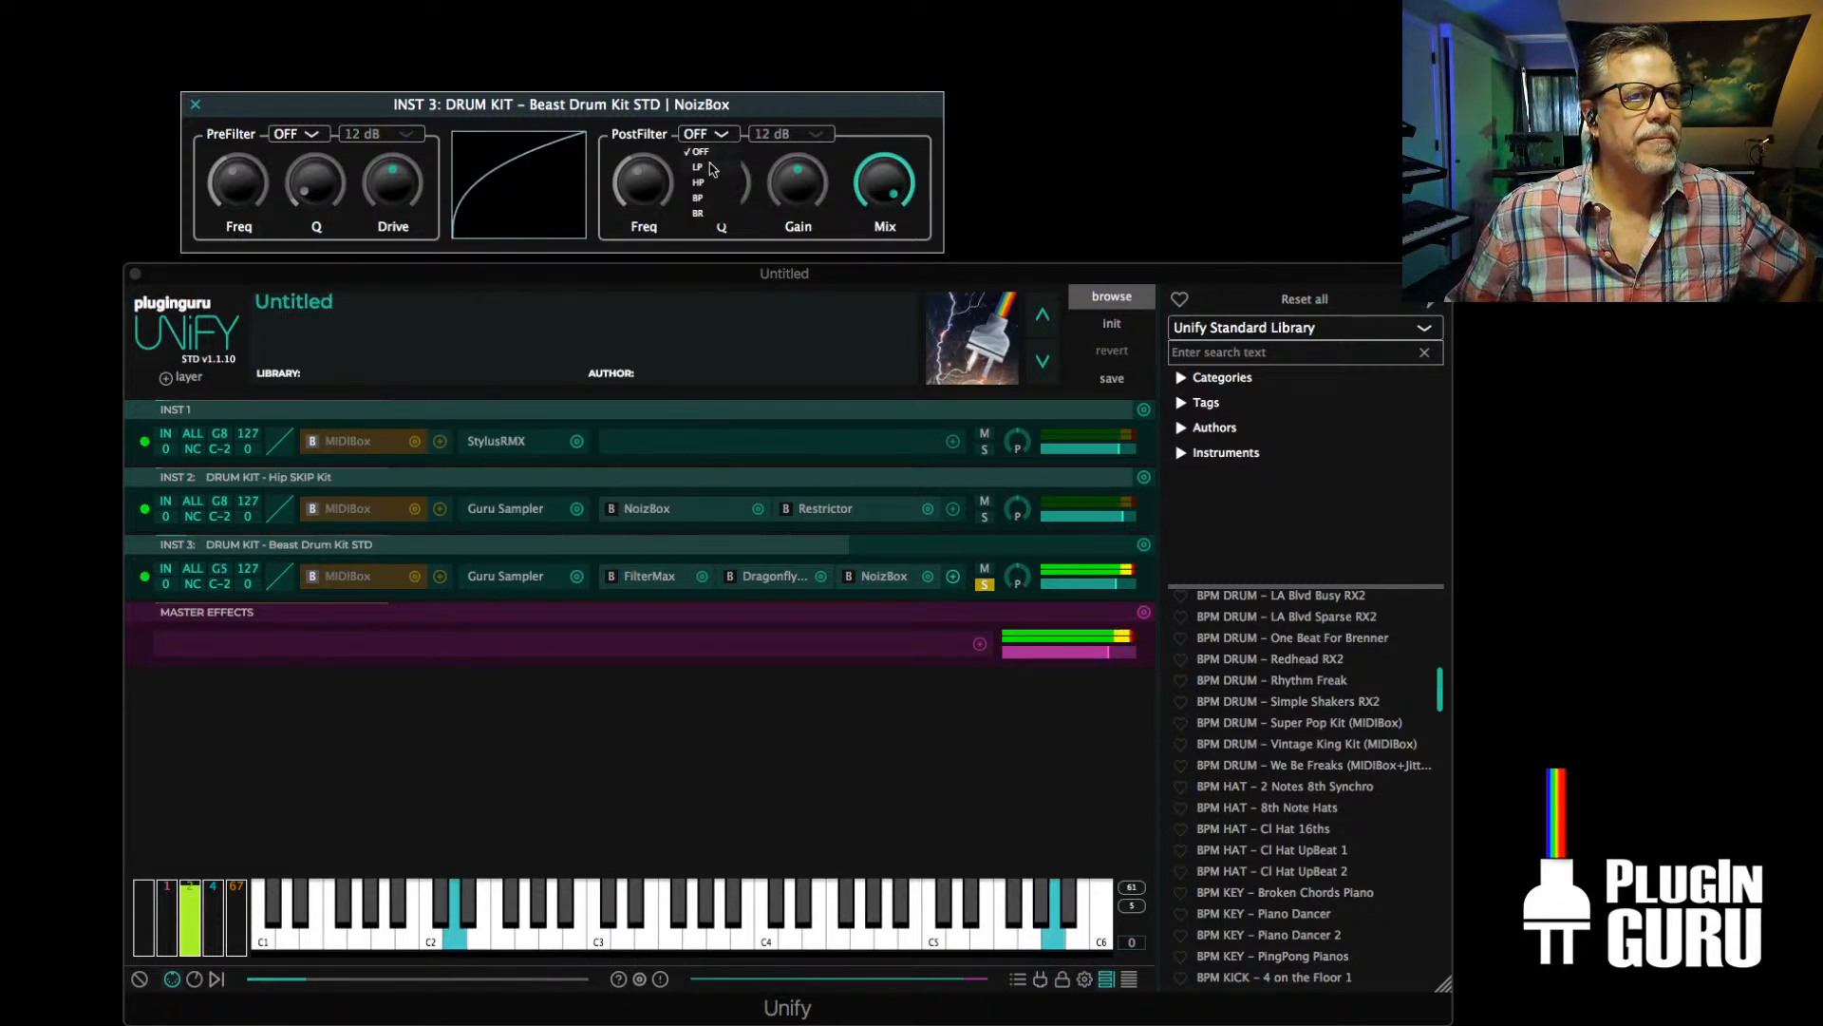
pyautogui.click(712, 167)
pyautogui.moveTo(720, 182); pyautogui.dragTo(743, 69)
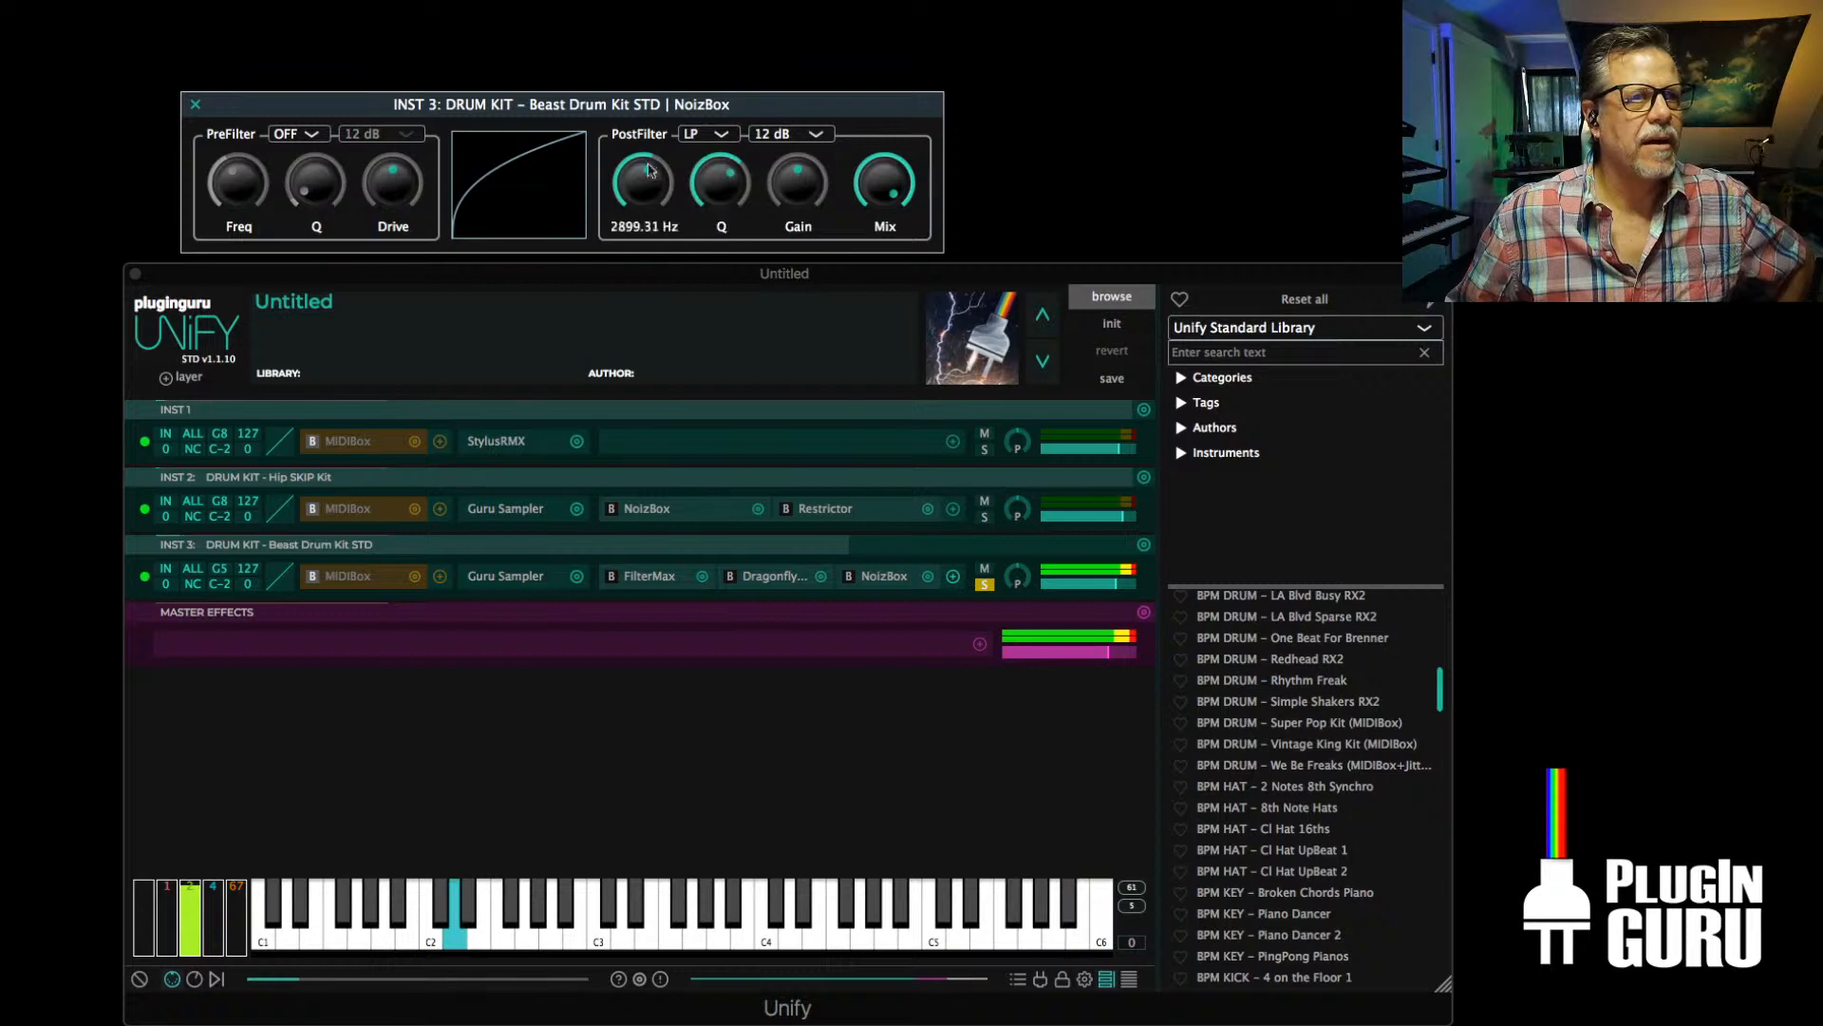
pyautogui.moveTo(650, 170)
pyautogui.mouseDown()
pyautogui.moveTo(643, 247)
pyautogui.moveTo(660, 182)
pyautogui.mouseUp()
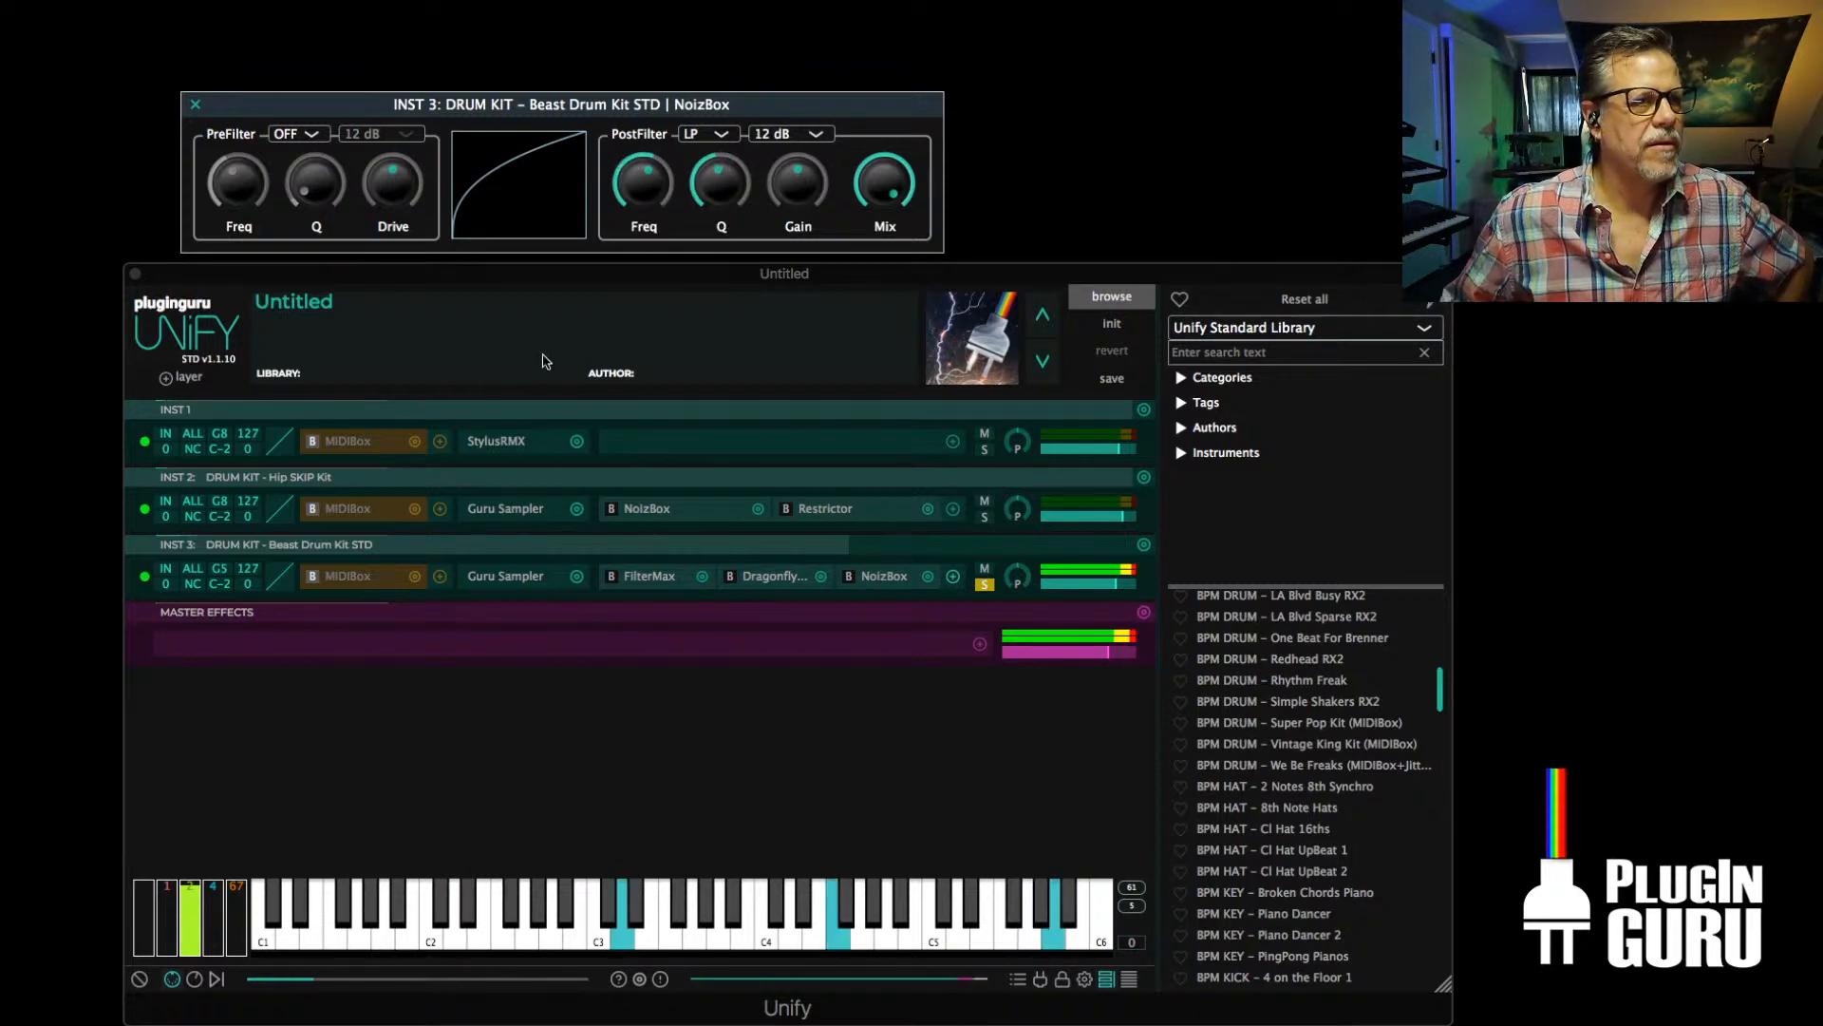
# Try an mda Envelope effect after NoizBox on INST 3, with attack 1 ms, release 1 ms and gain -8 dB
pyautogui.click(954, 578)
pyautogui.moveTo(843, 460)
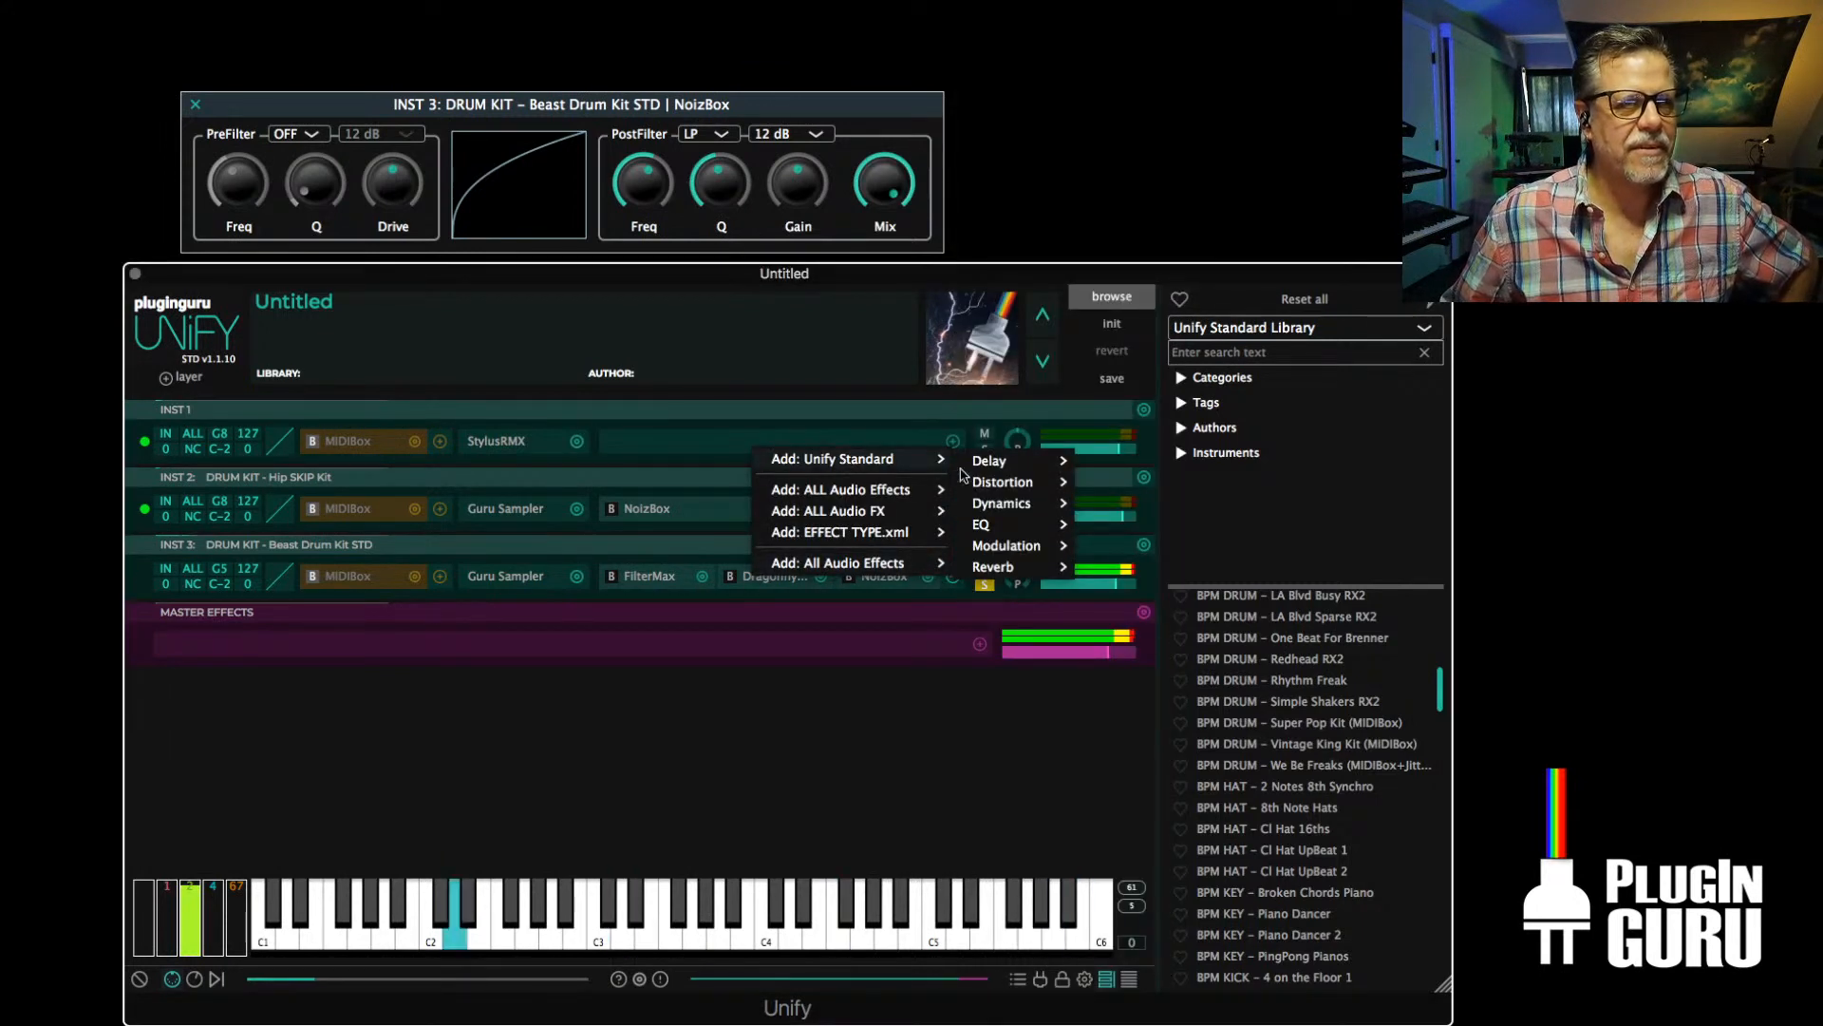
pyautogui.moveTo(1002, 503)
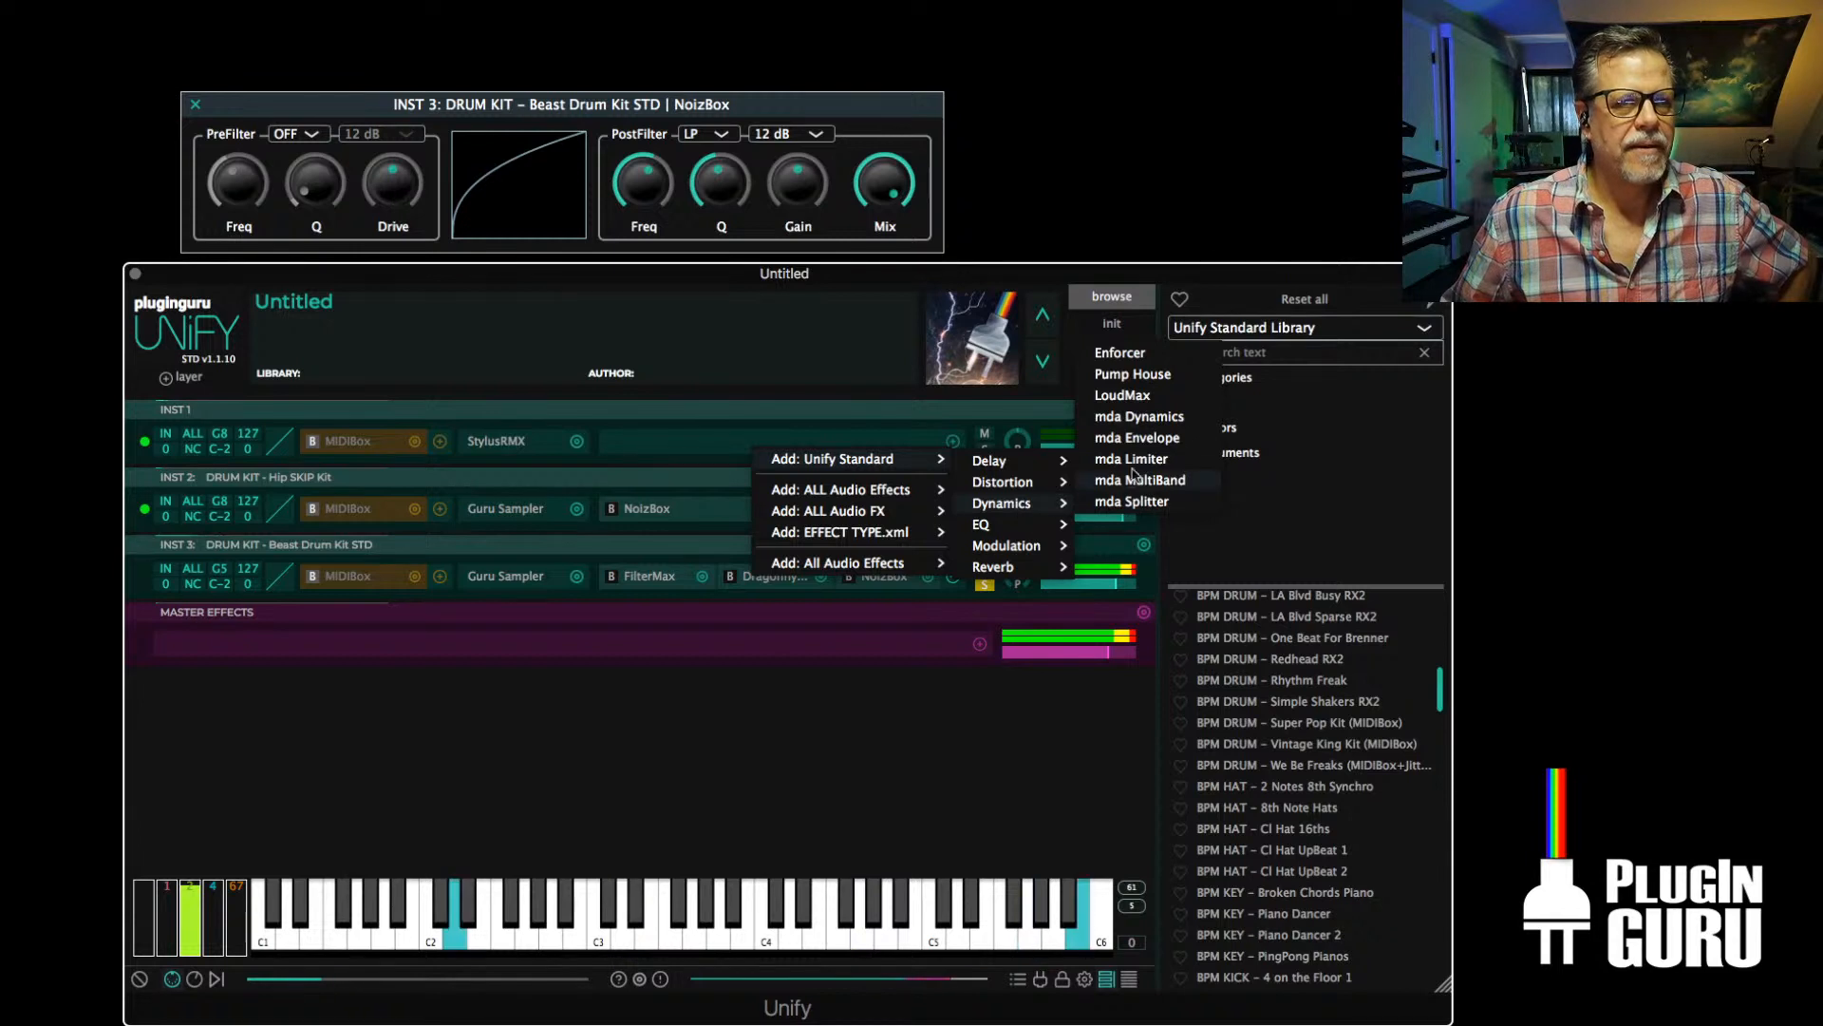
pyautogui.click(1148, 439)
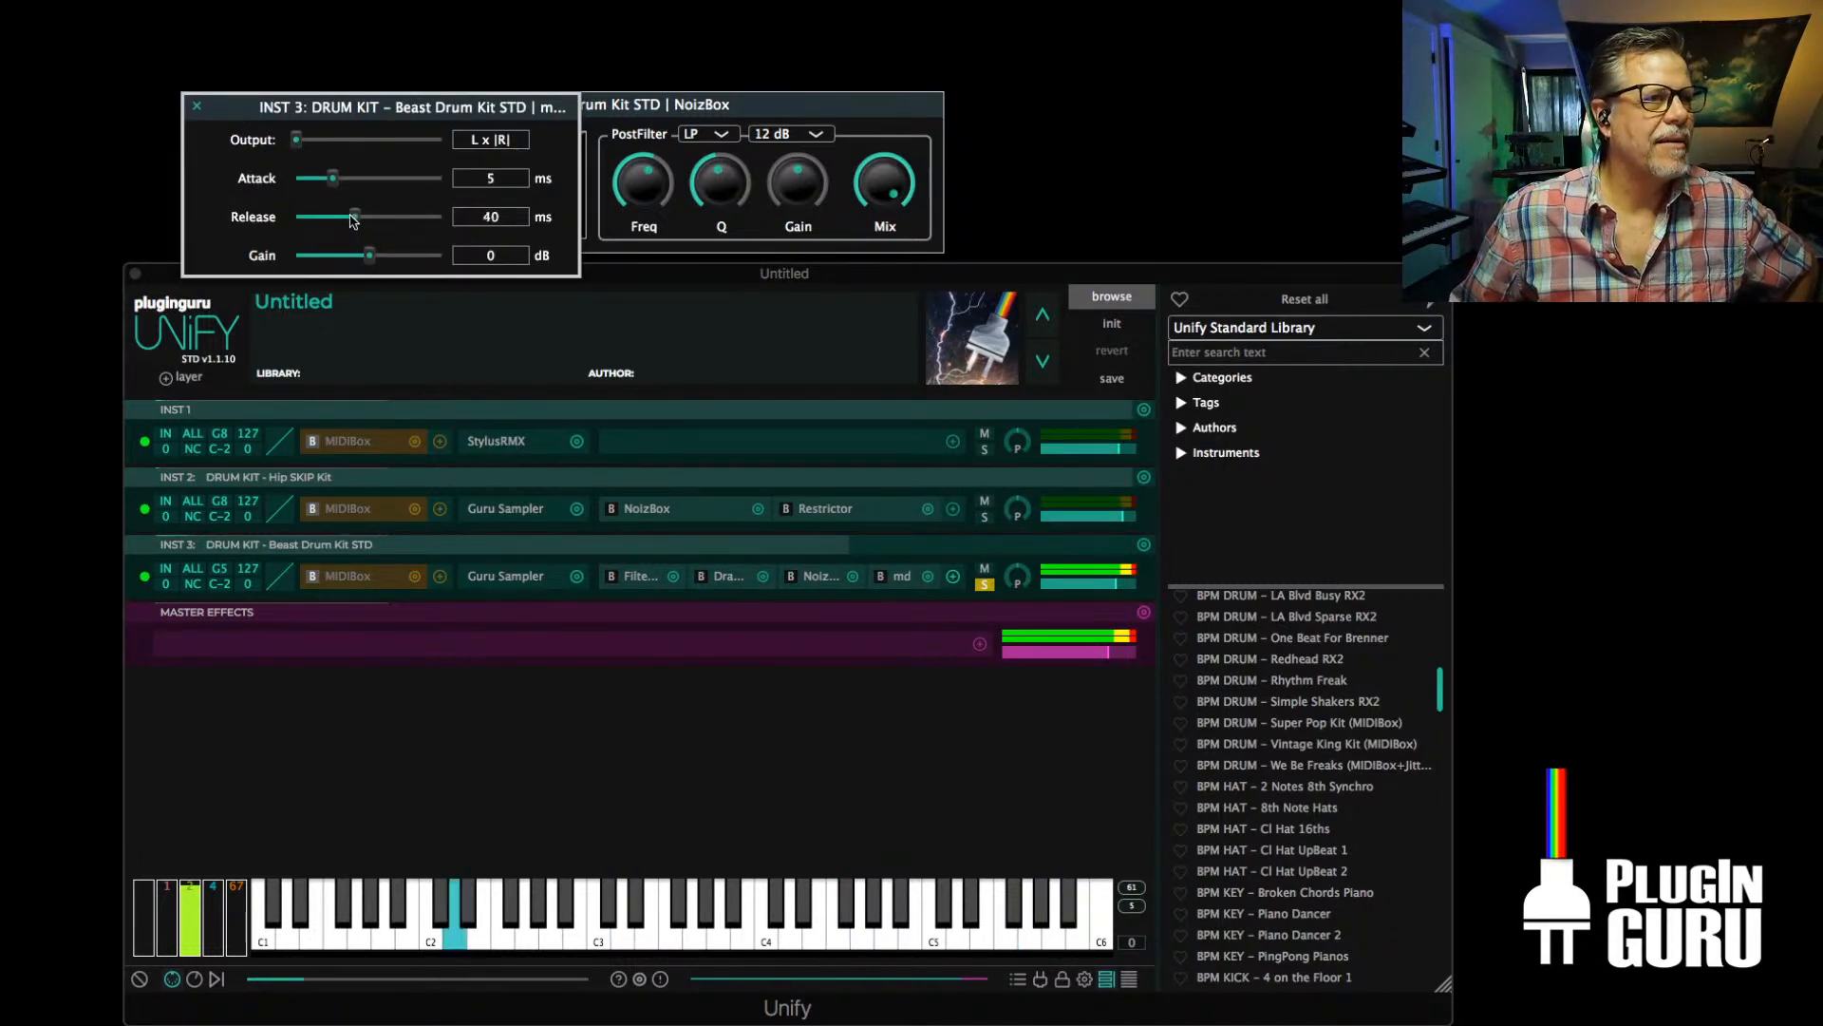
pyautogui.moveTo(354, 216); pyautogui.dragTo(343, 263)
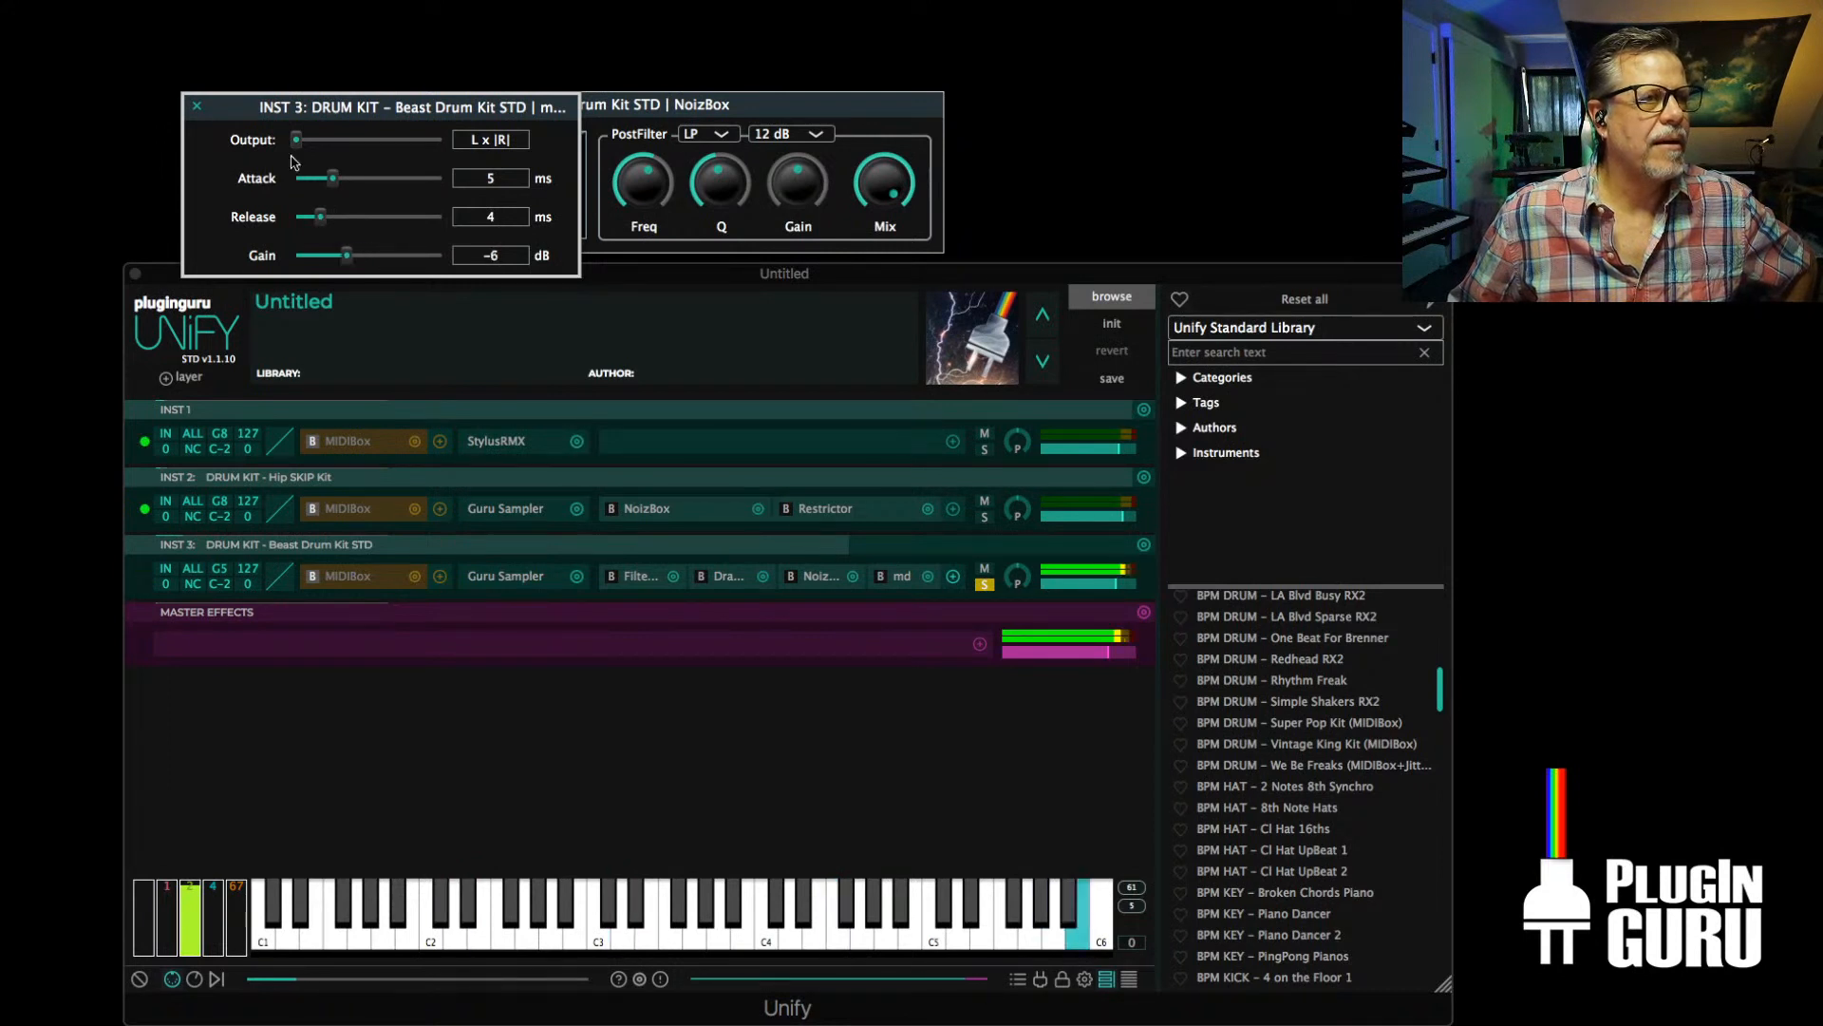
pyautogui.moveTo(296, 139)
pyautogui.mouseDown()
pyautogui.moveTo(398, 143)
pyautogui.moveTo(319, 160)
pyautogui.moveTo(386, 165)
pyautogui.moveTo(296, 178)
pyautogui.moveTo(295, 142)
pyautogui.mouseUp()
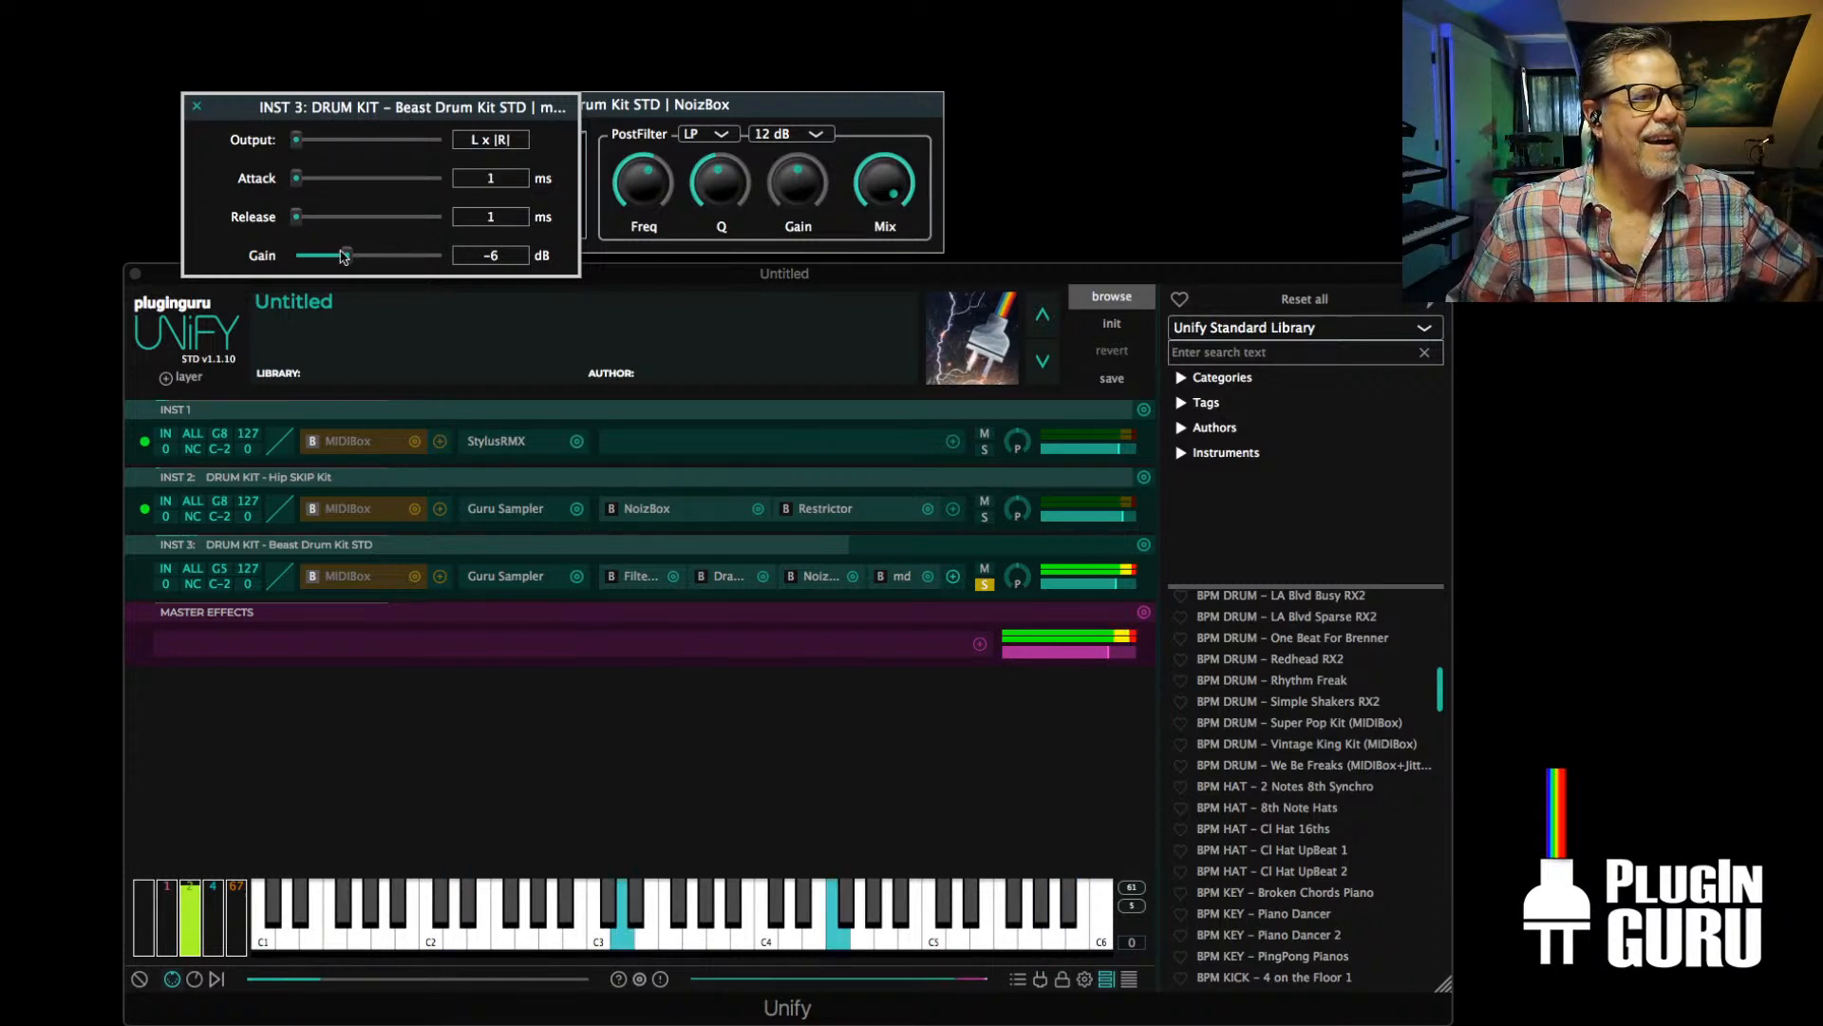
pyautogui.moveTo(346, 255)
pyautogui.mouseDown()
pyautogui.moveTo(303, 257)
pyautogui.moveTo(375, 257)
pyautogui.moveTo(340, 262)
pyautogui.mouseUp()
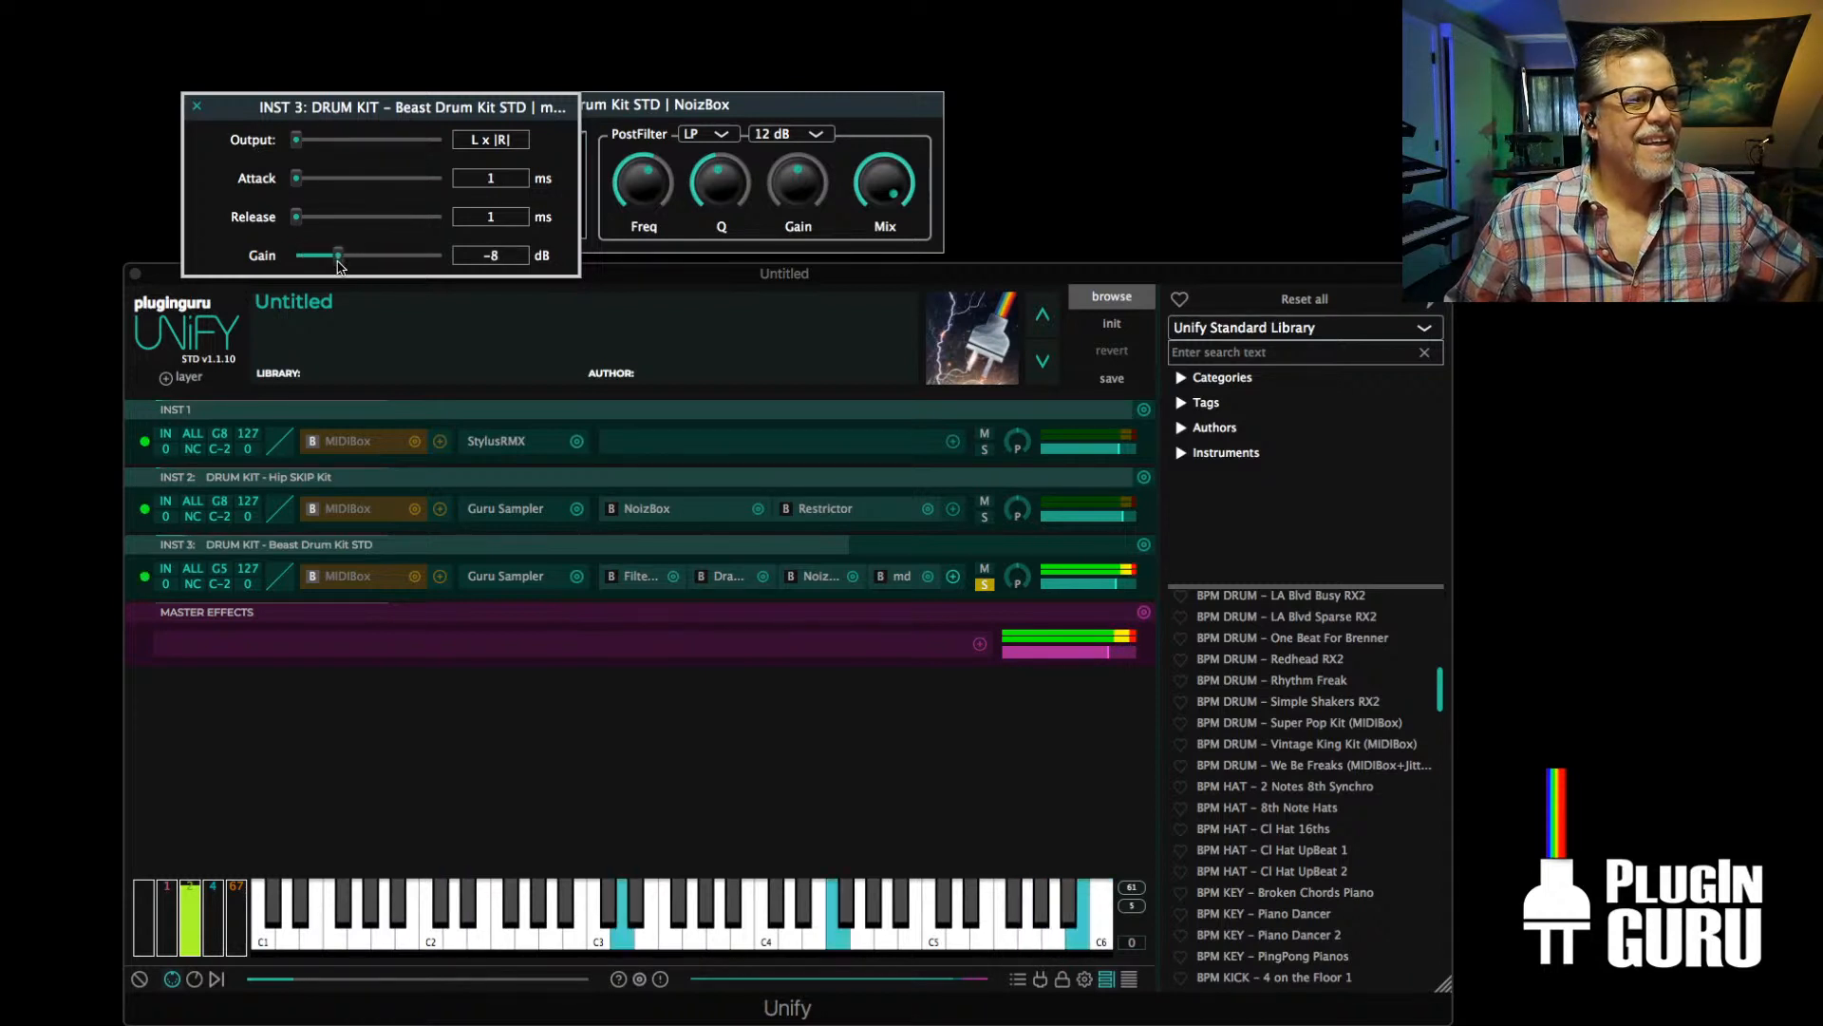
# Swap the mda Envelope effect on the INST 3 layer for A1TriggerGate
pyautogui.click(927, 577)
pyautogui.moveTo(854, 533)
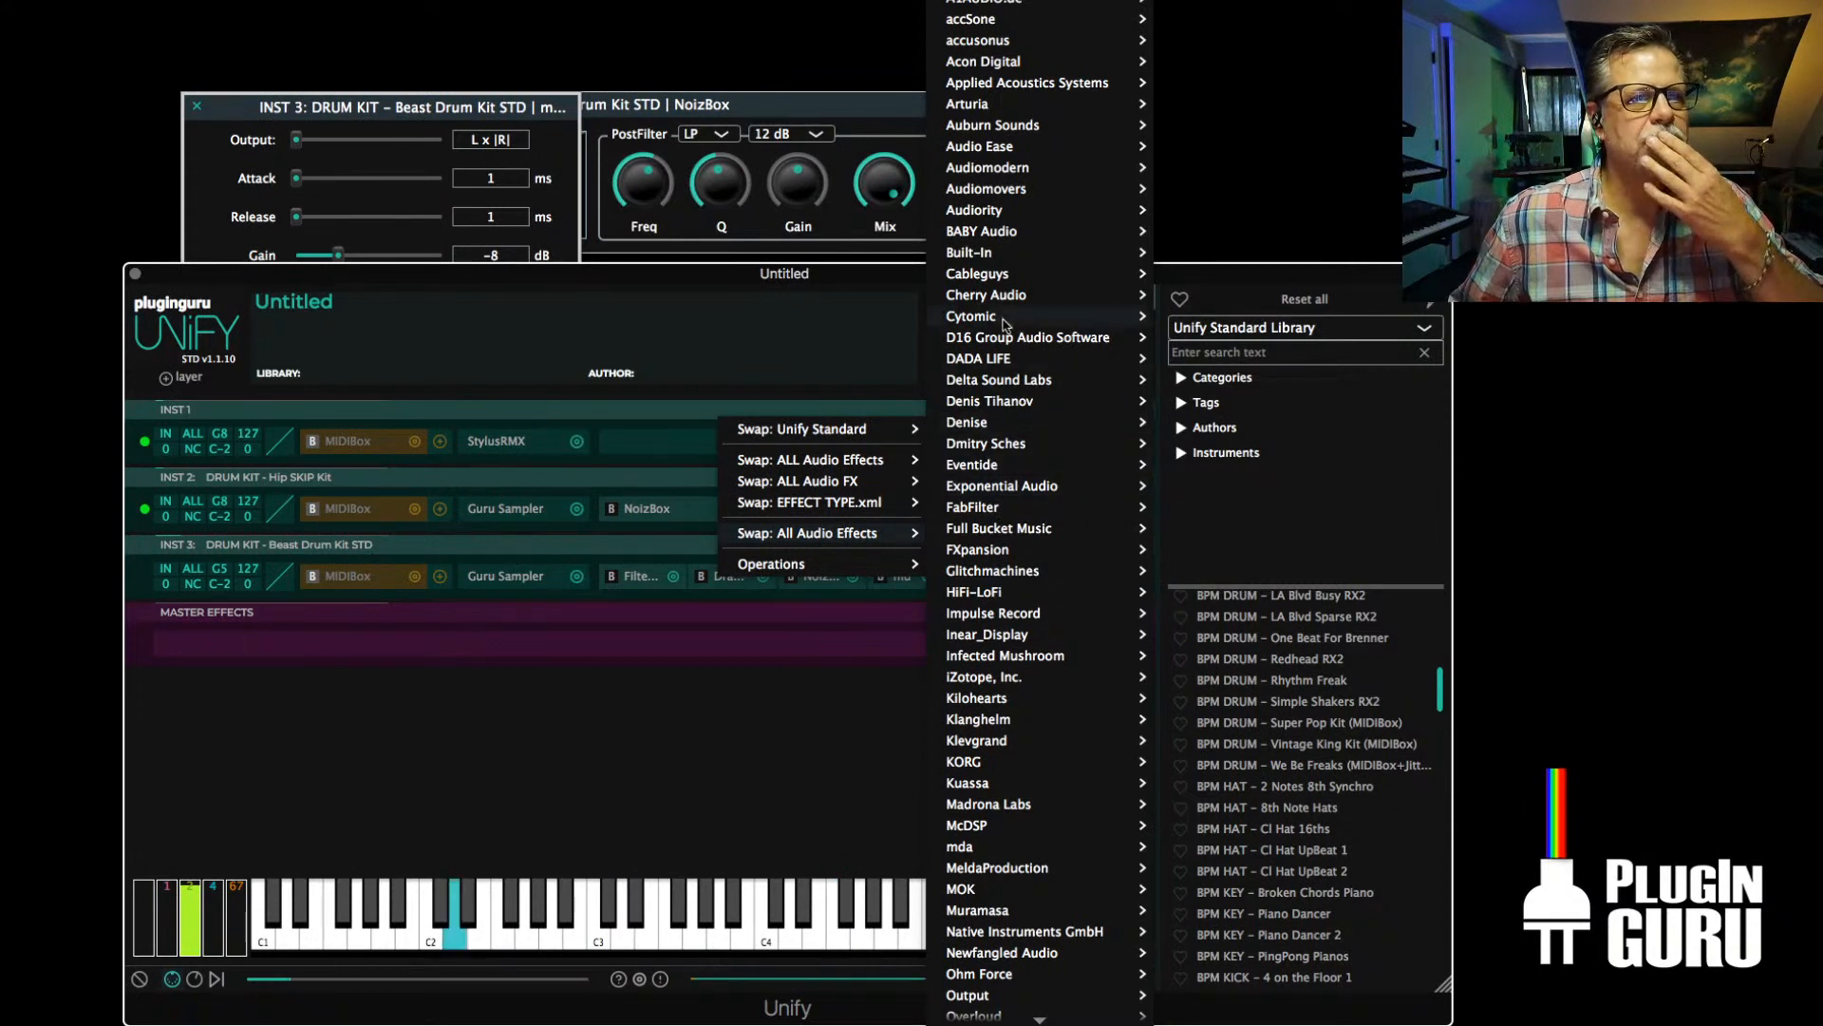
pyautogui.moveTo(1013, 193)
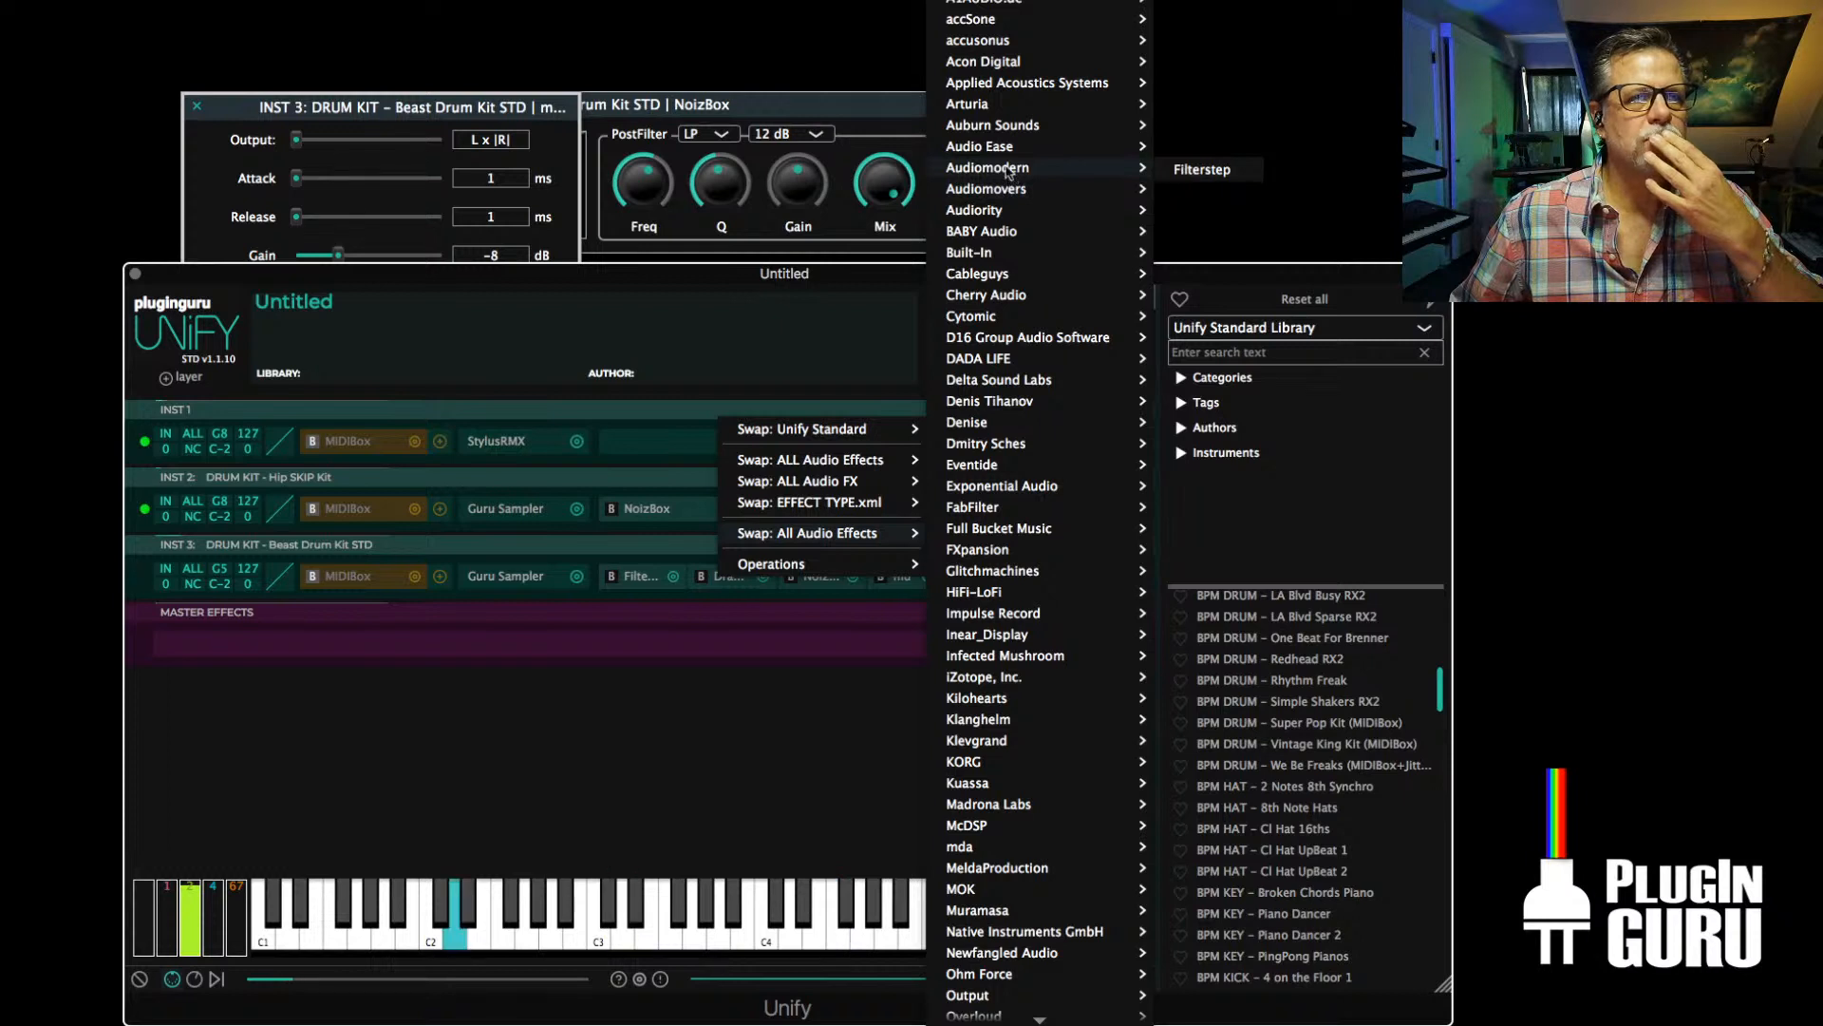
pyautogui.moveTo(1012, 148)
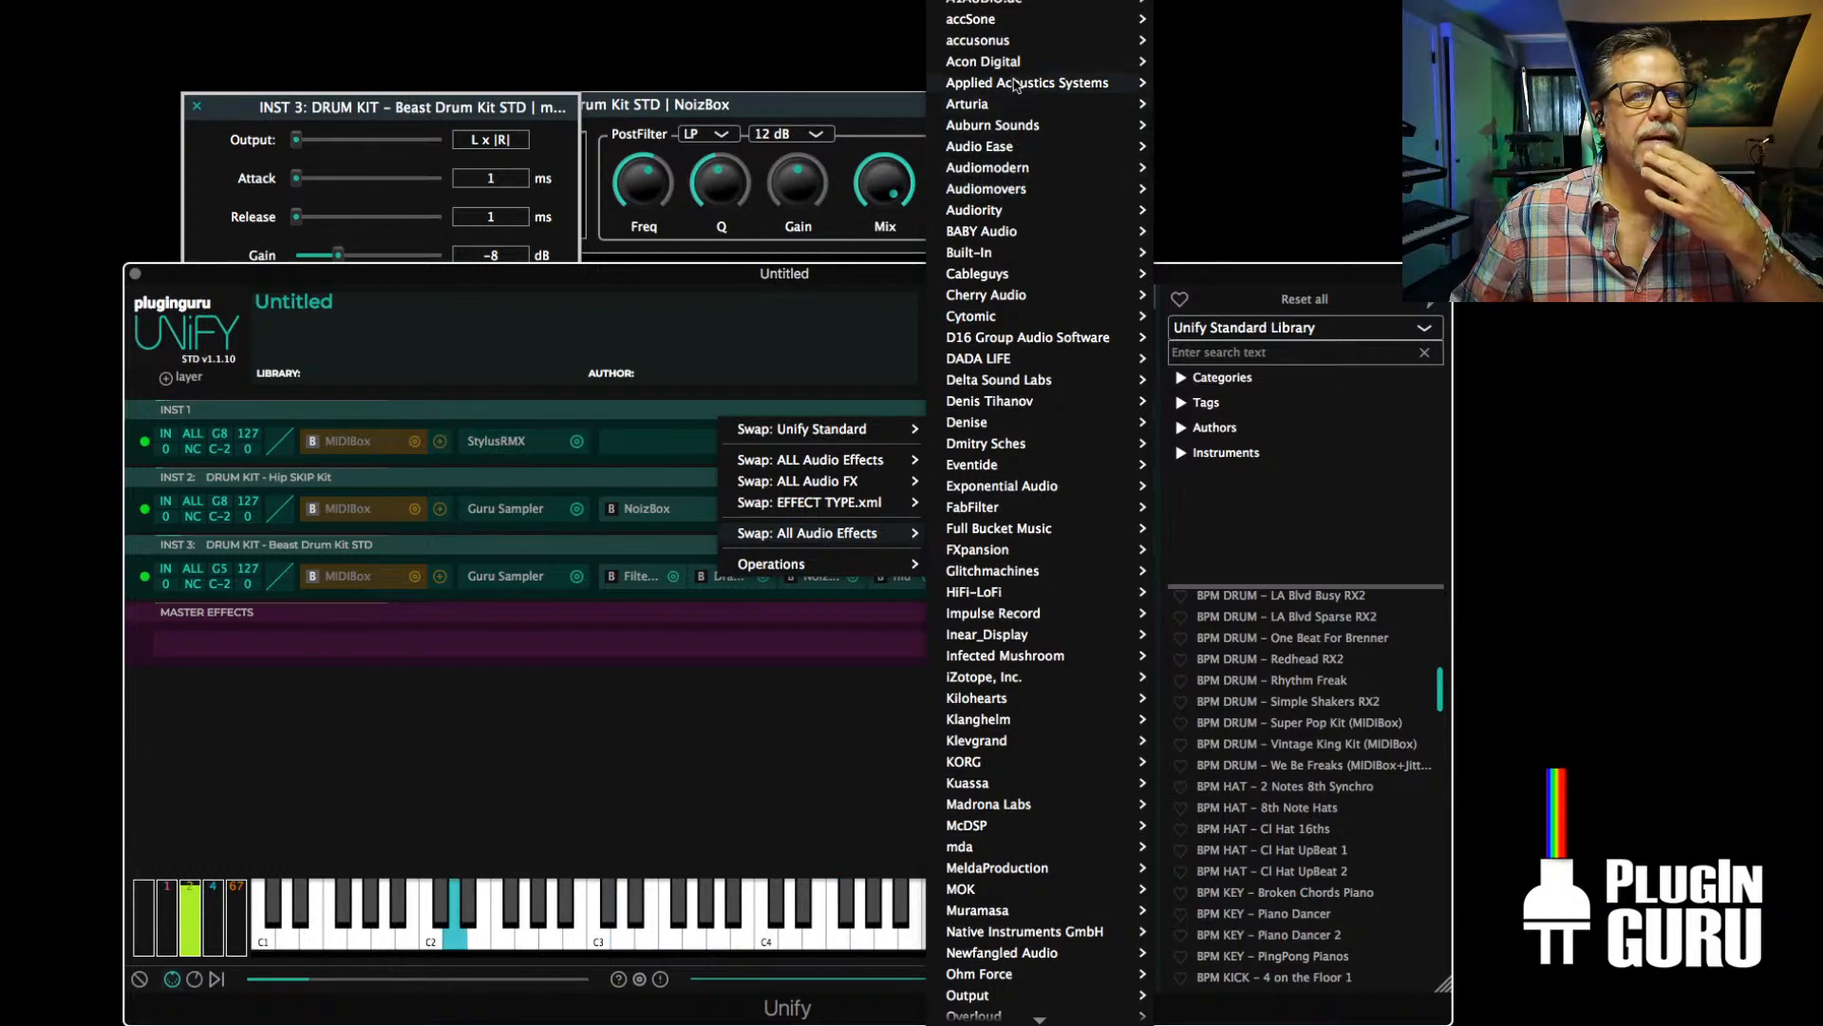
pyautogui.moveTo(1012, 22)
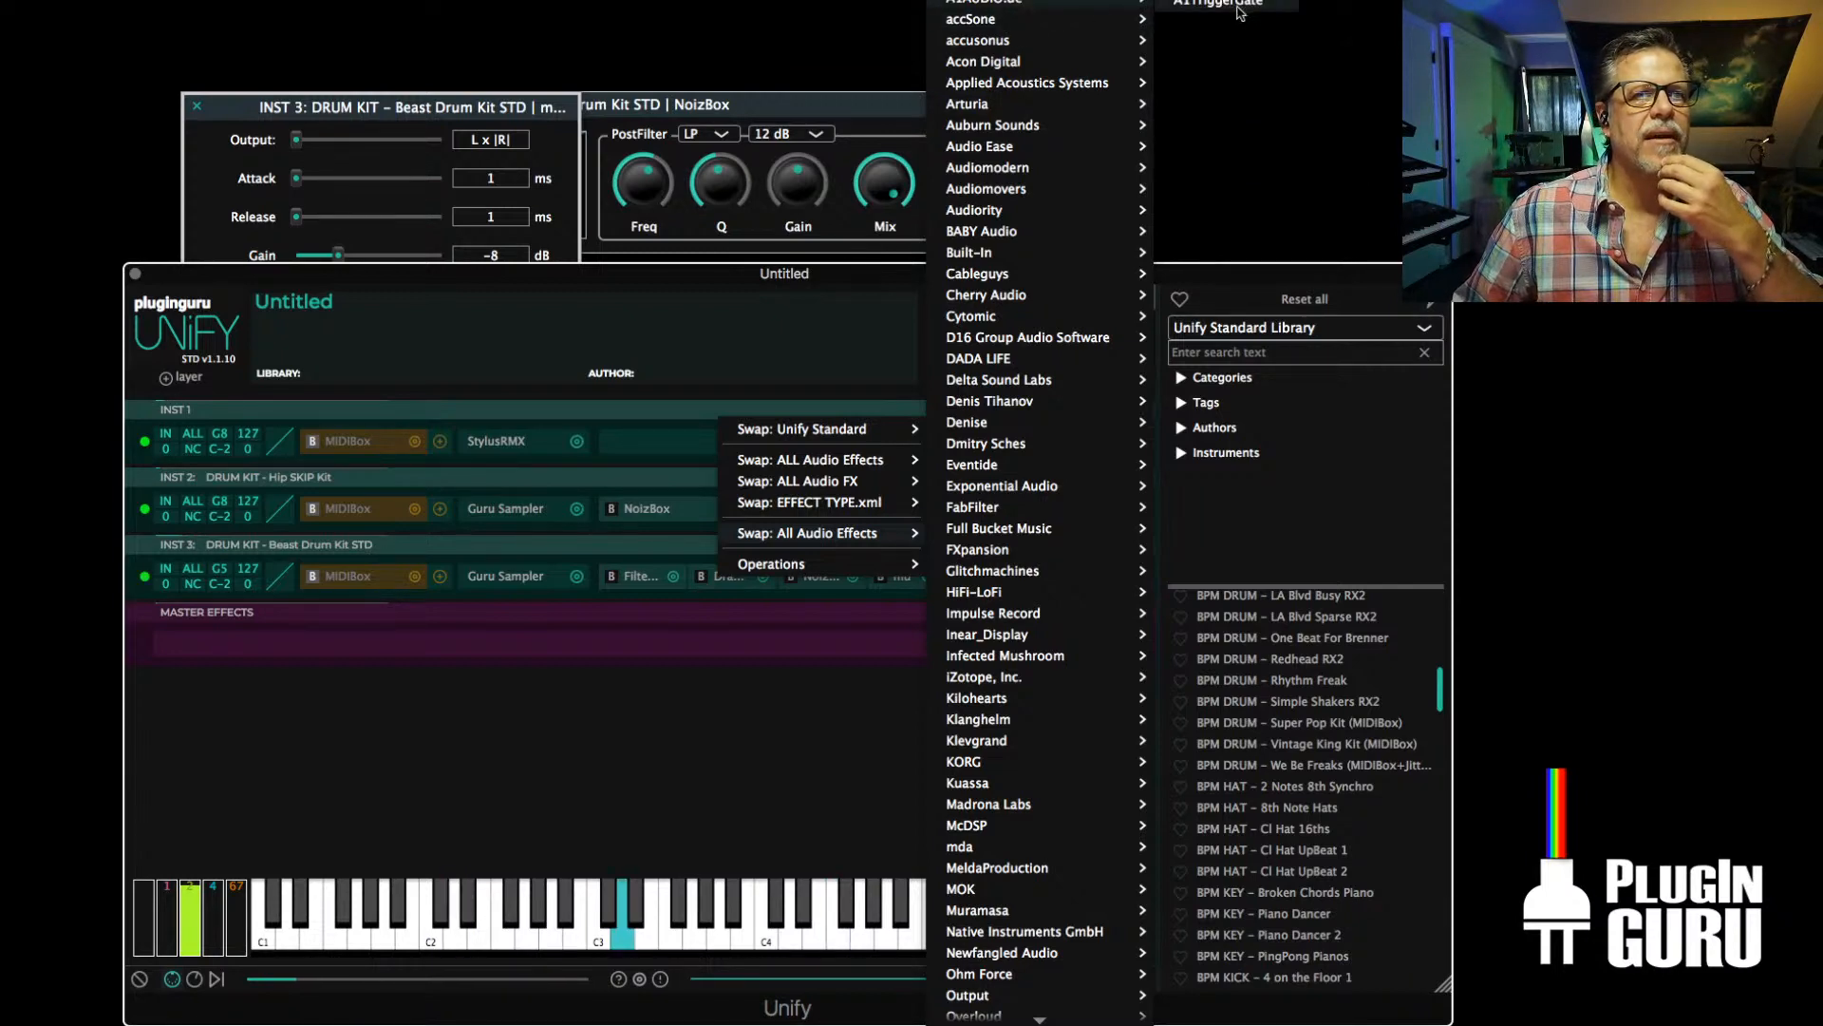
pyautogui.click(1173, 91)
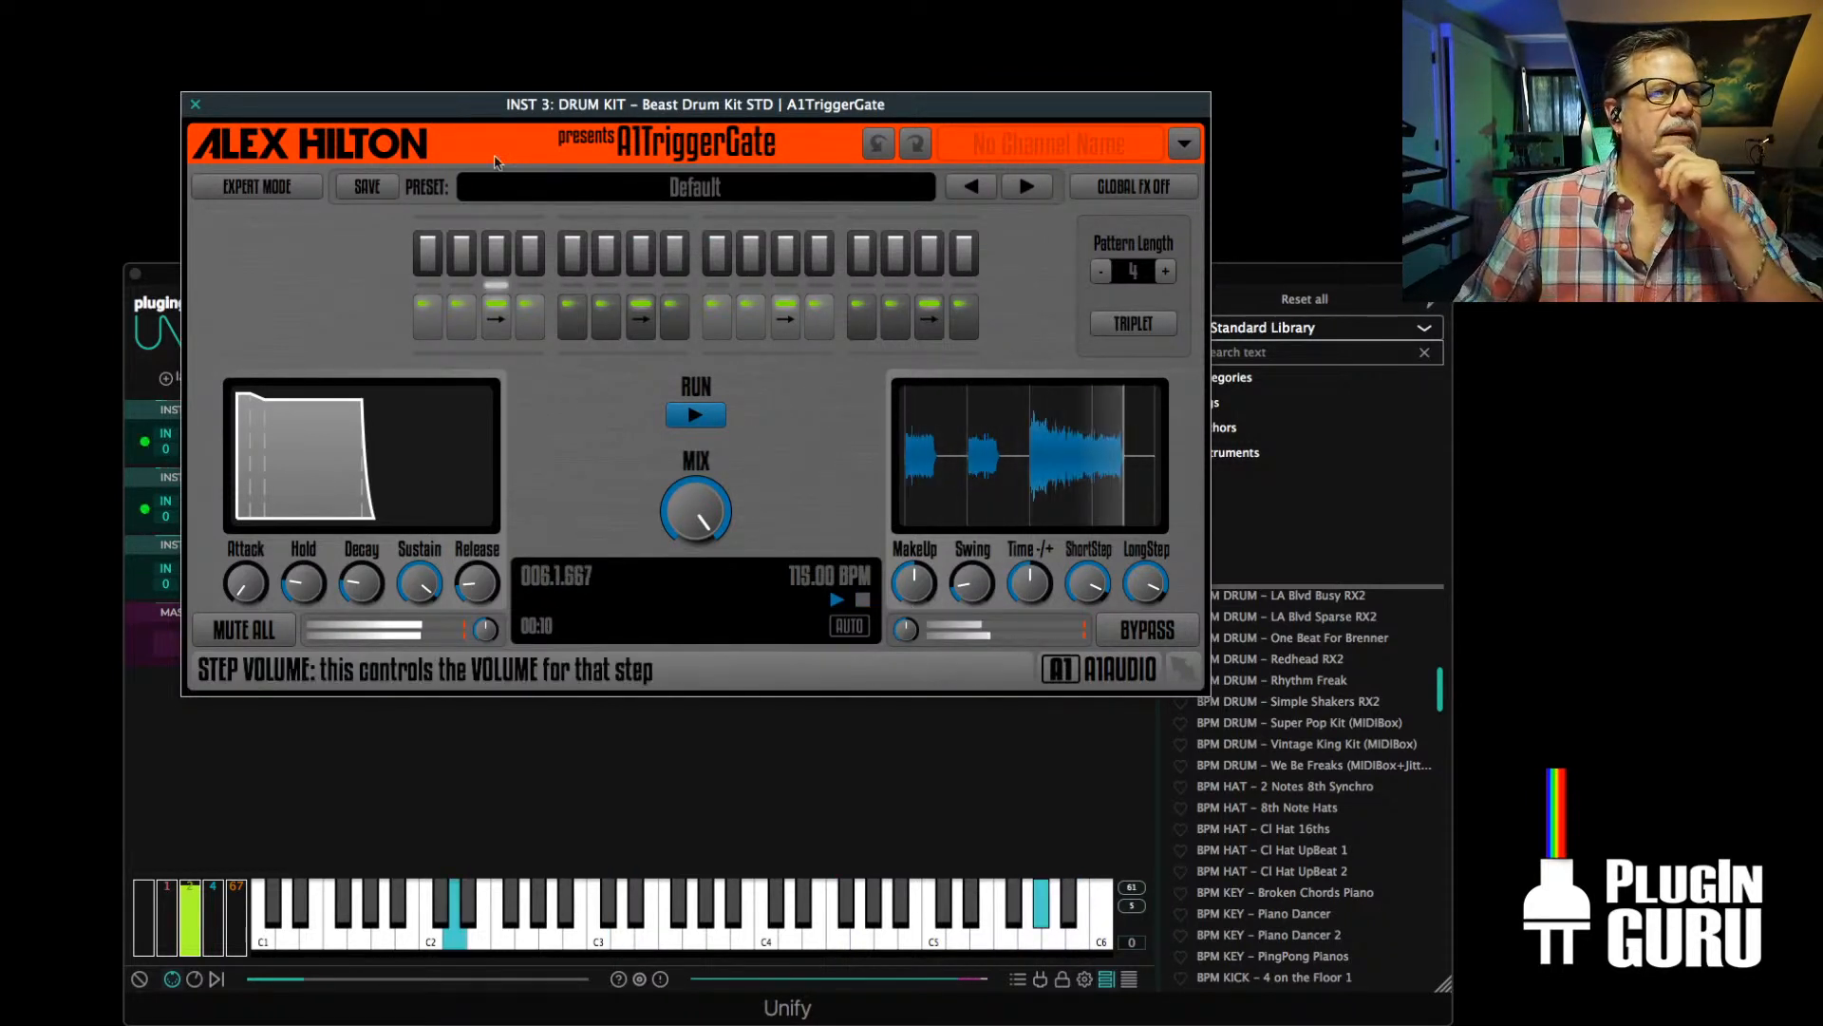
pyautogui.moveTo(504, 110); pyautogui.dragTo(597, 282)
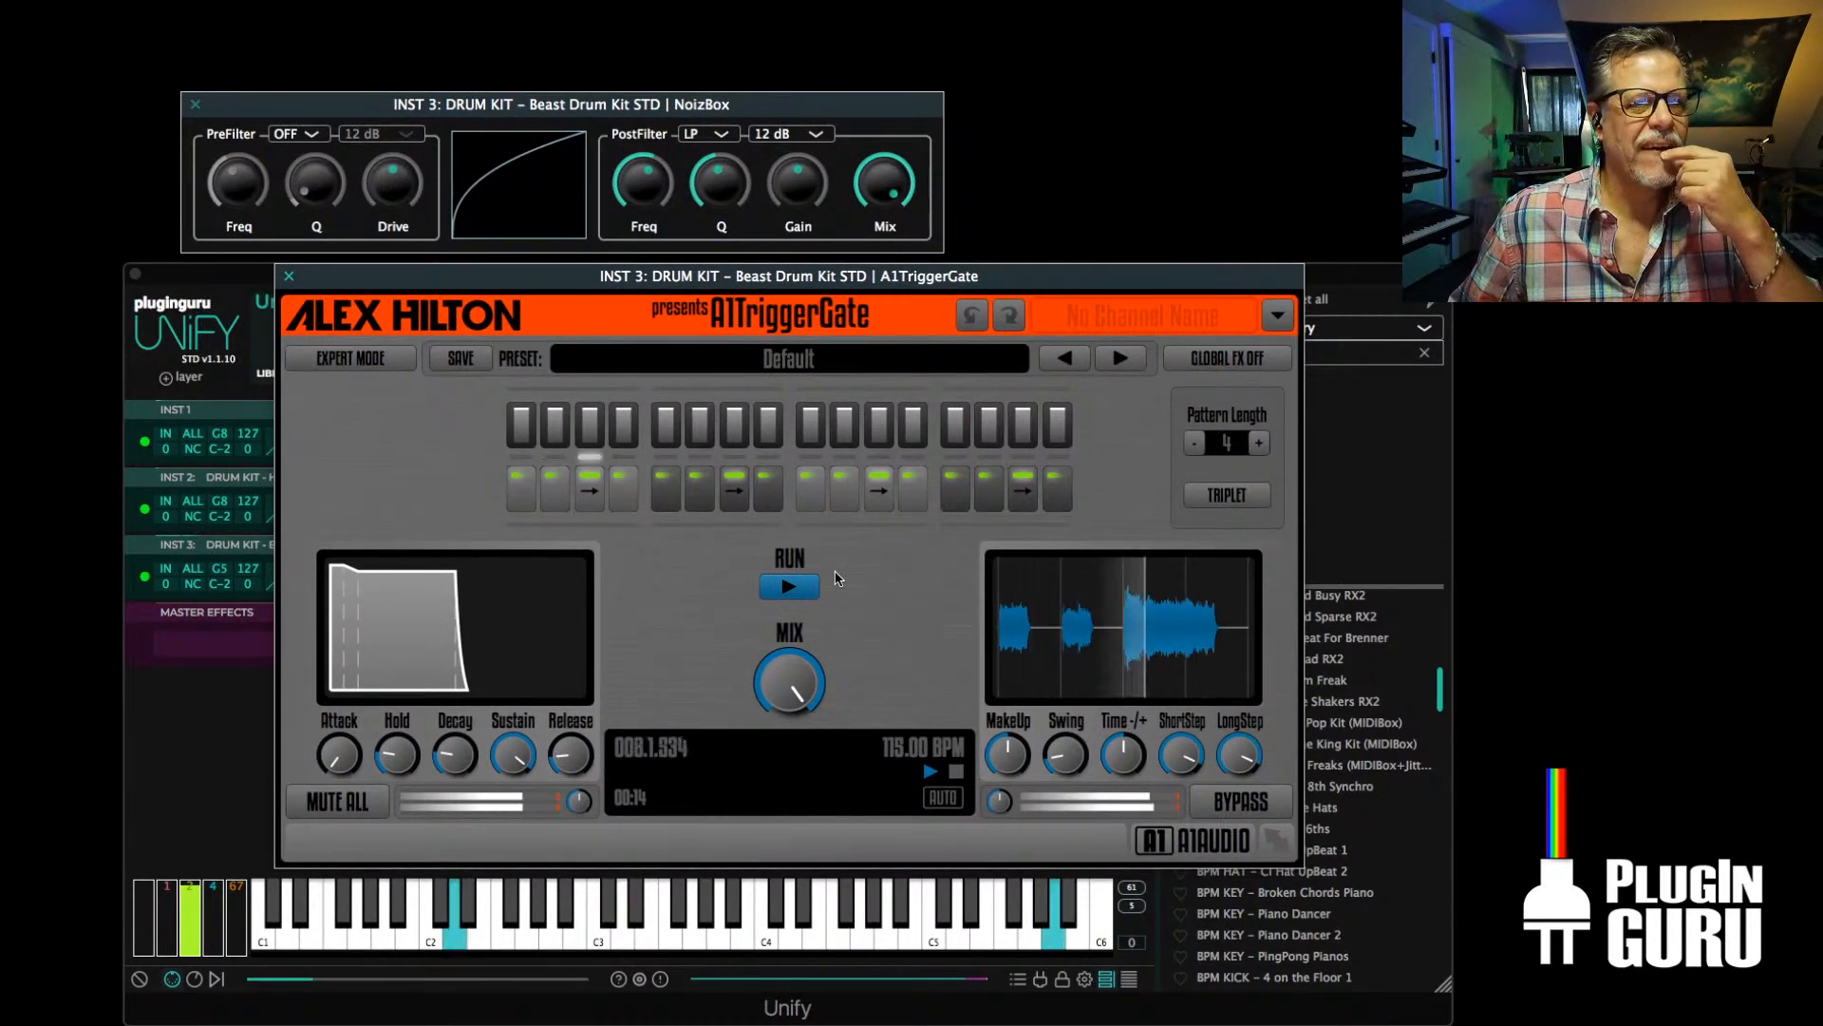
# Set A1TriggerGate steps 9 and 10 to LongStep and lower the volumes of steps 9 to 16, with step 11 at 31%
pyautogui.click(817, 491)
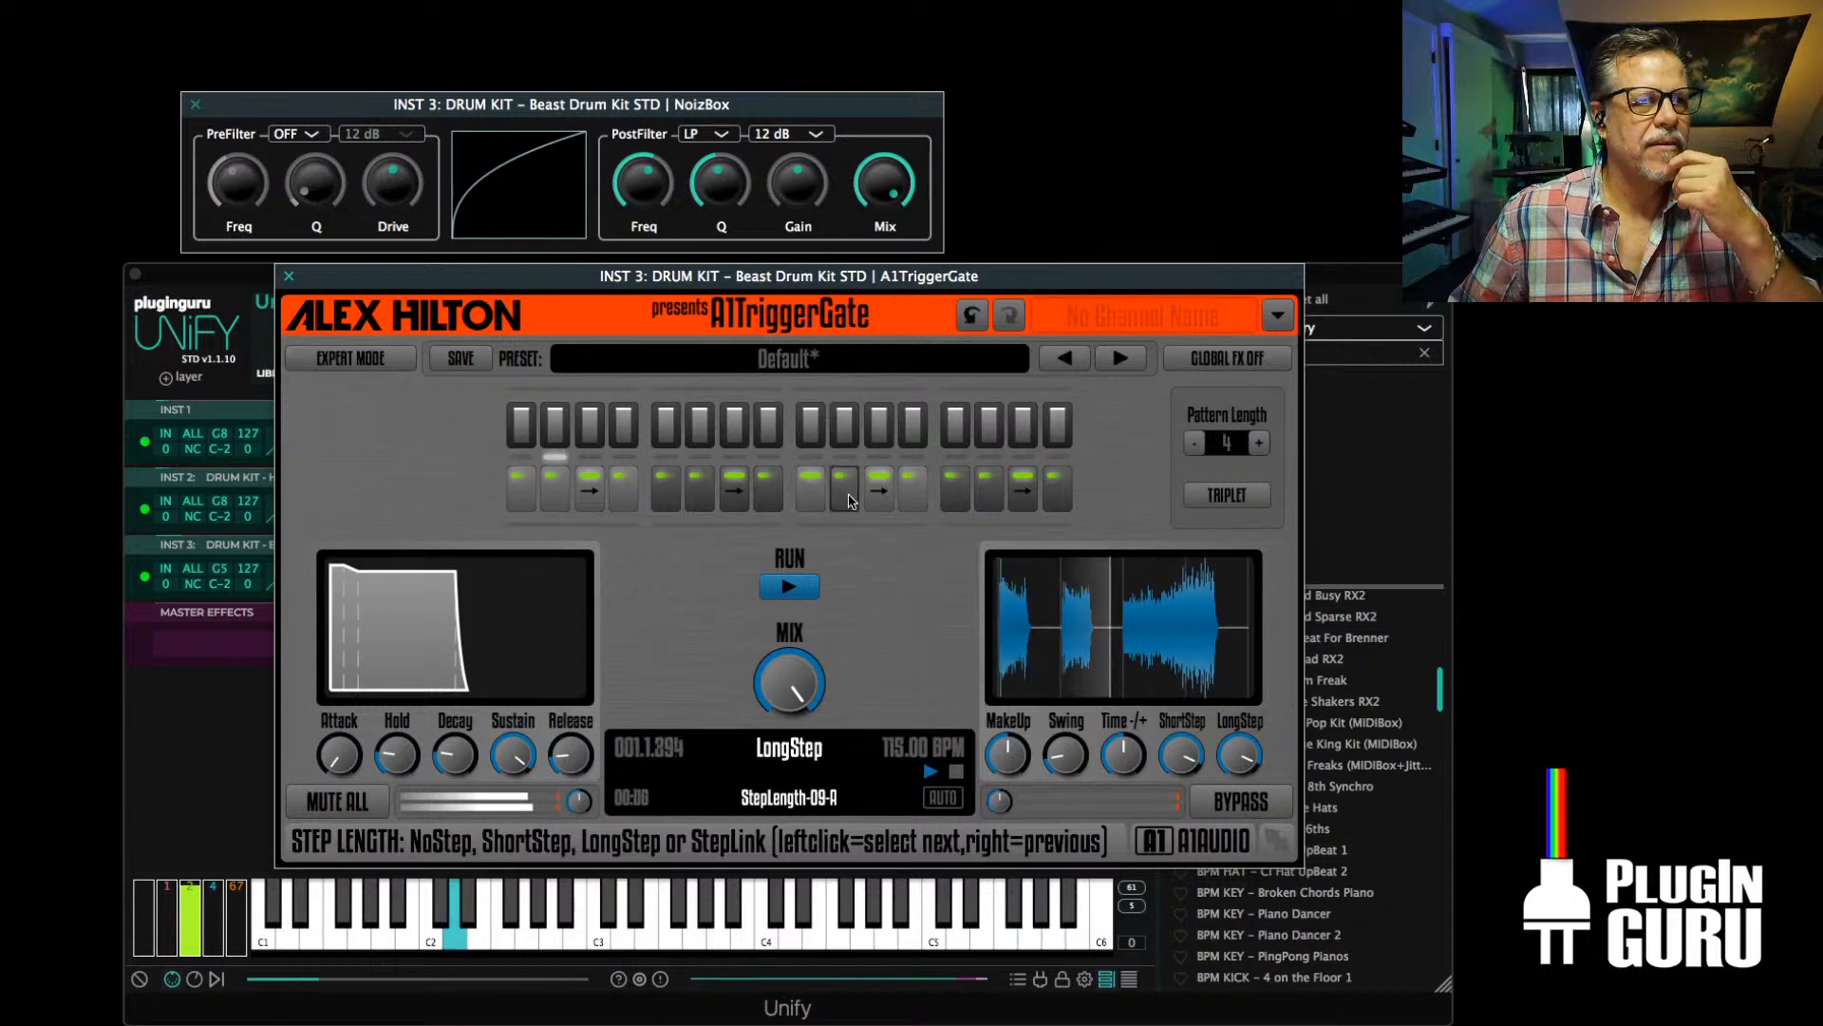
pyautogui.click(847, 490)
pyautogui.click(818, 435)
pyautogui.click(855, 434)
pyautogui.click(879, 434)
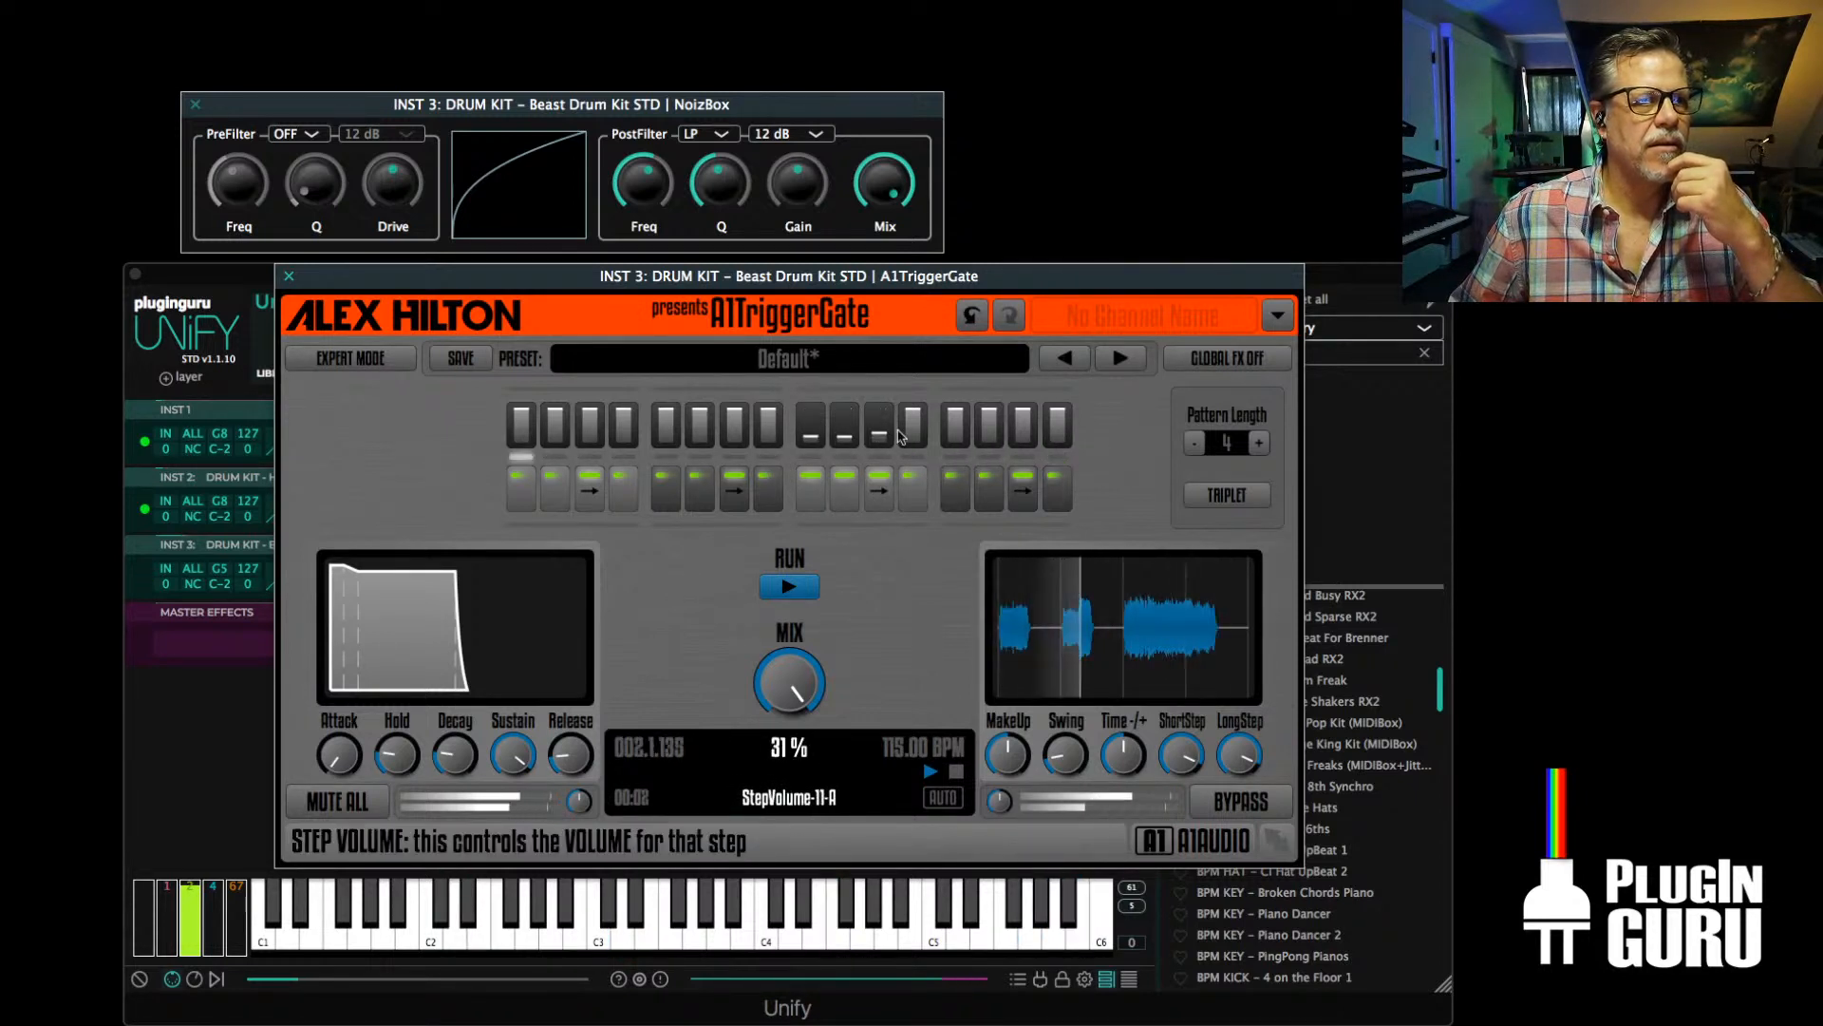
pyautogui.click(912, 434)
pyautogui.click(956, 434)
pyautogui.click(989, 434)
pyautogui.click(1022, 434)
pyautogui.click(1057, 433)
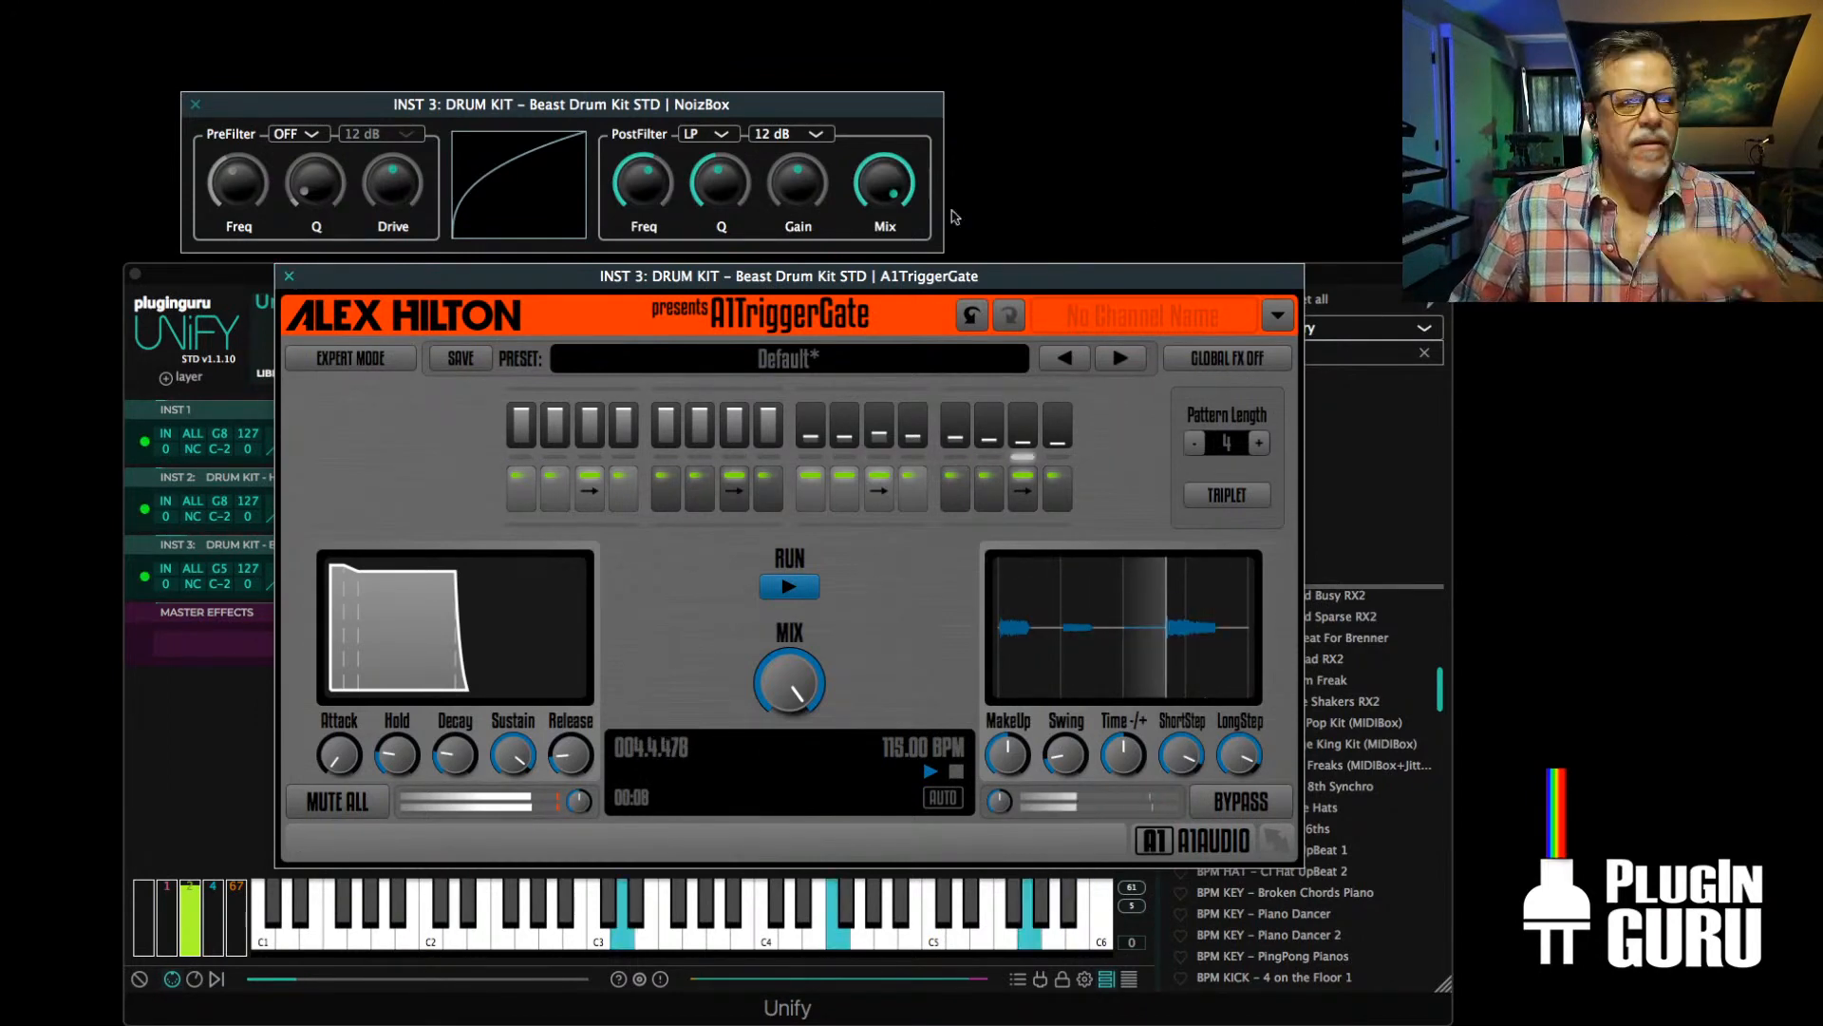
pyautogui.click(290, 277)
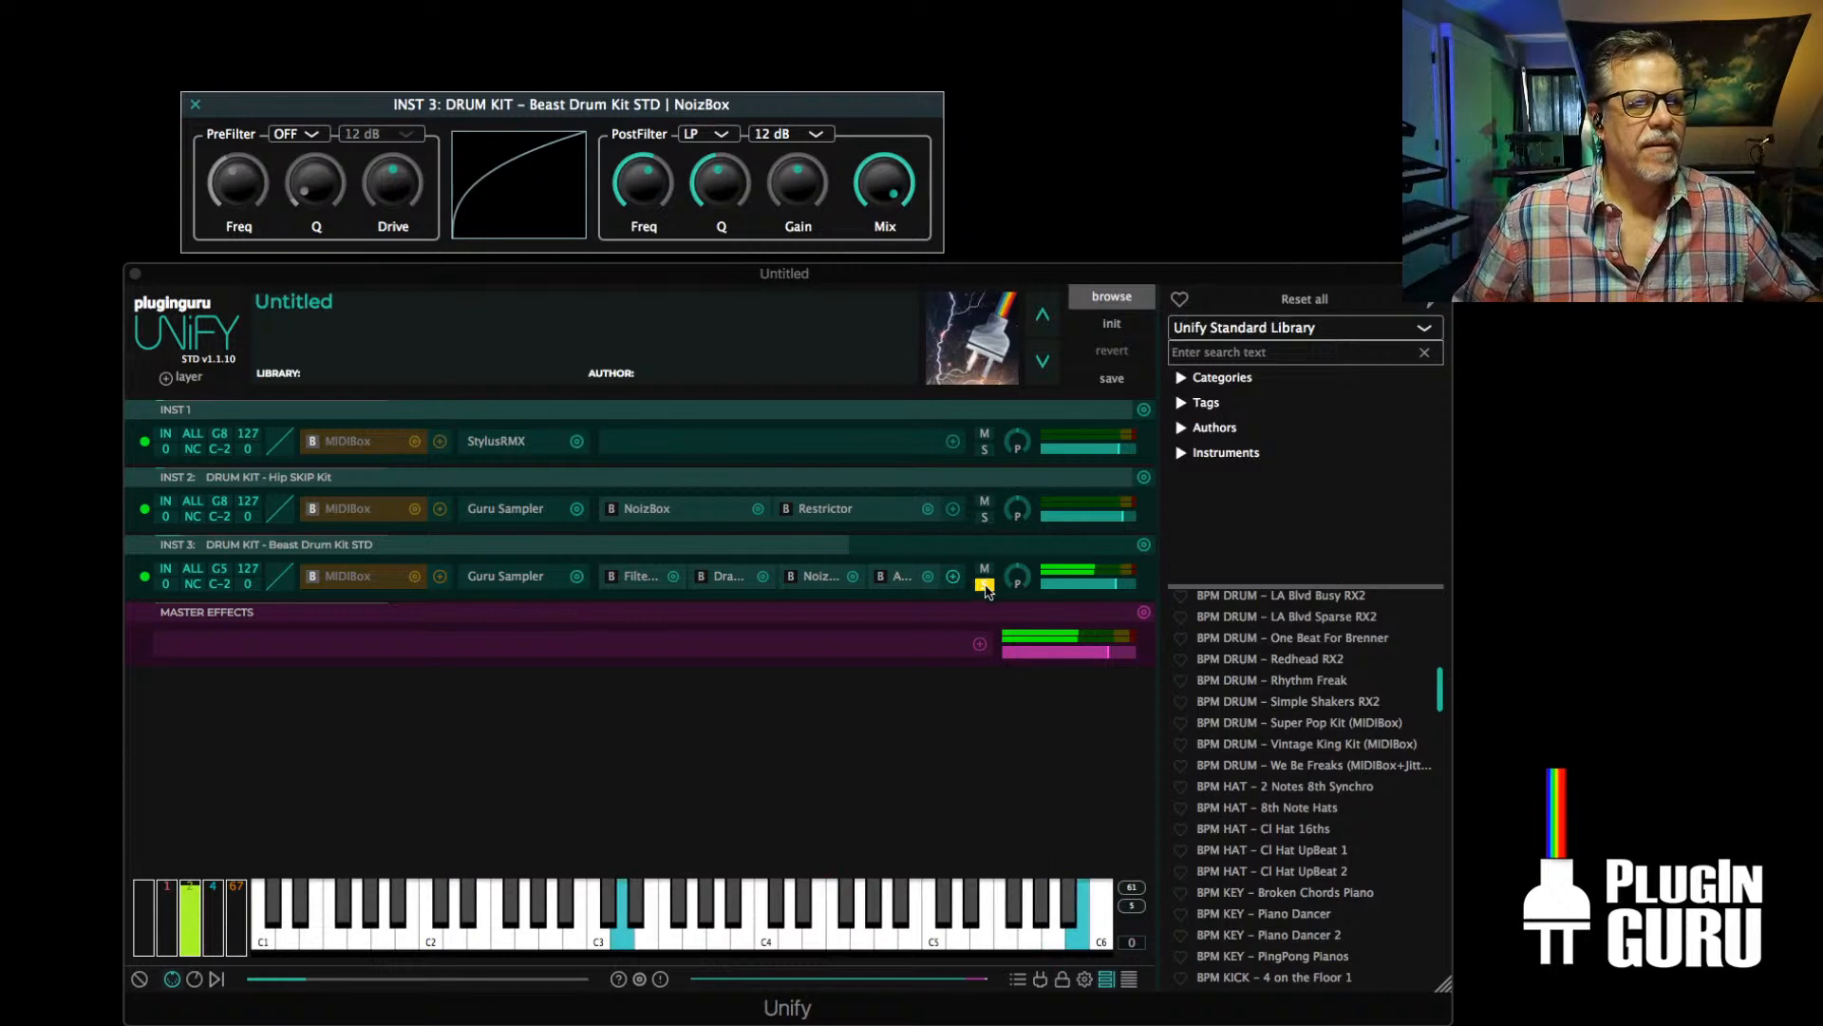
# Take INST 3 out of solo and raise its NoizBox PostFilter cutoff frequency, readjusting the Q
pyautogui.click(984, 584)
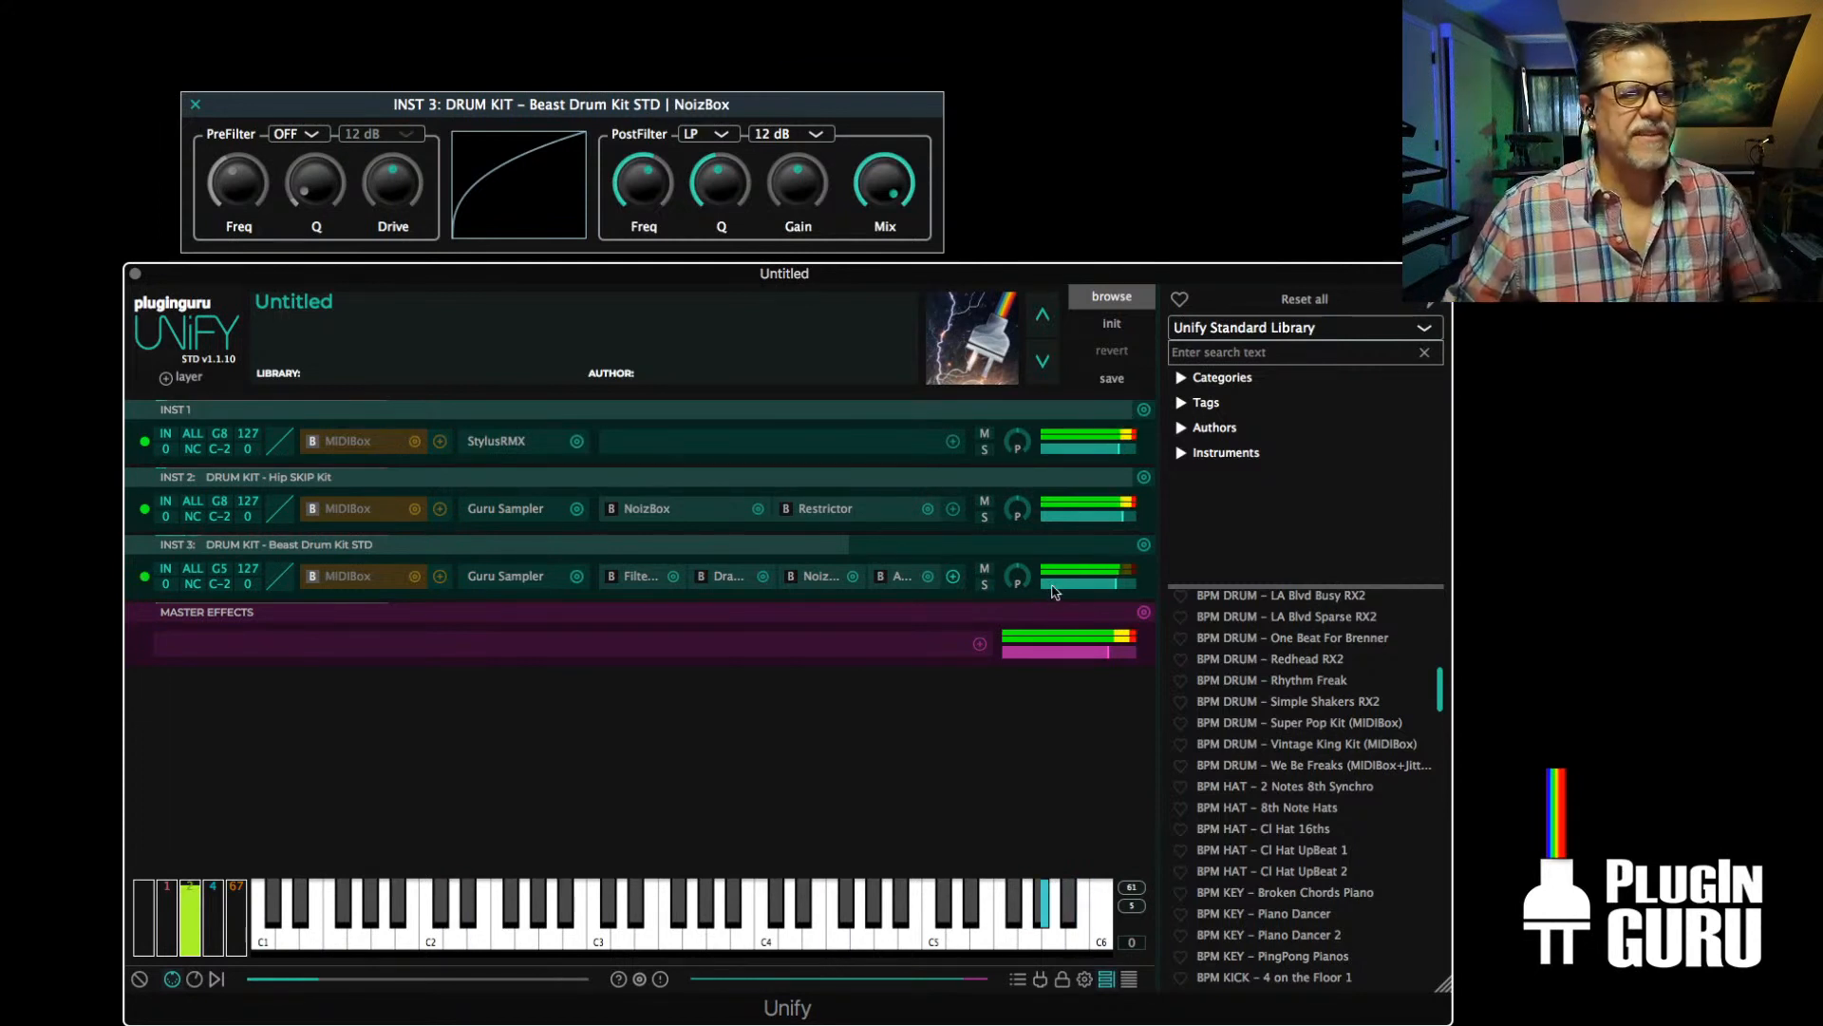
pyautogui.click(814, 579)
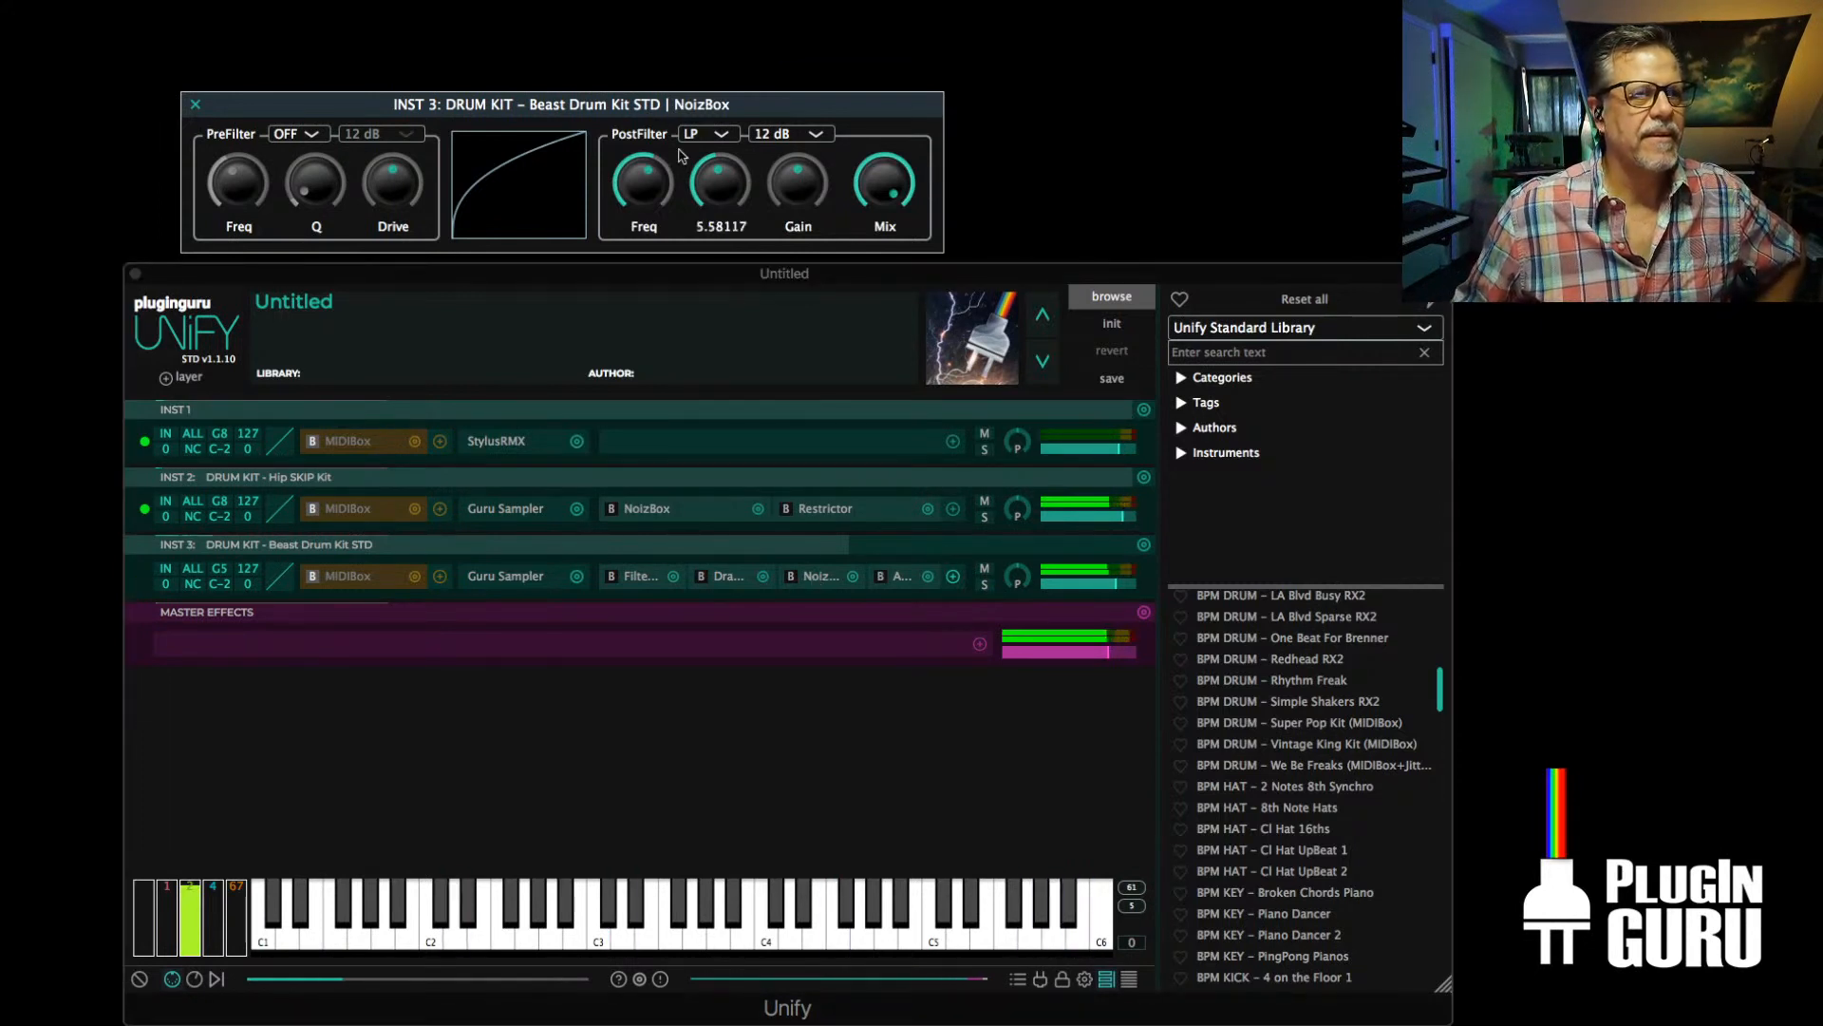
pyautogui.moveTo(645, 190); pyautogui.dragTo(711, 189)
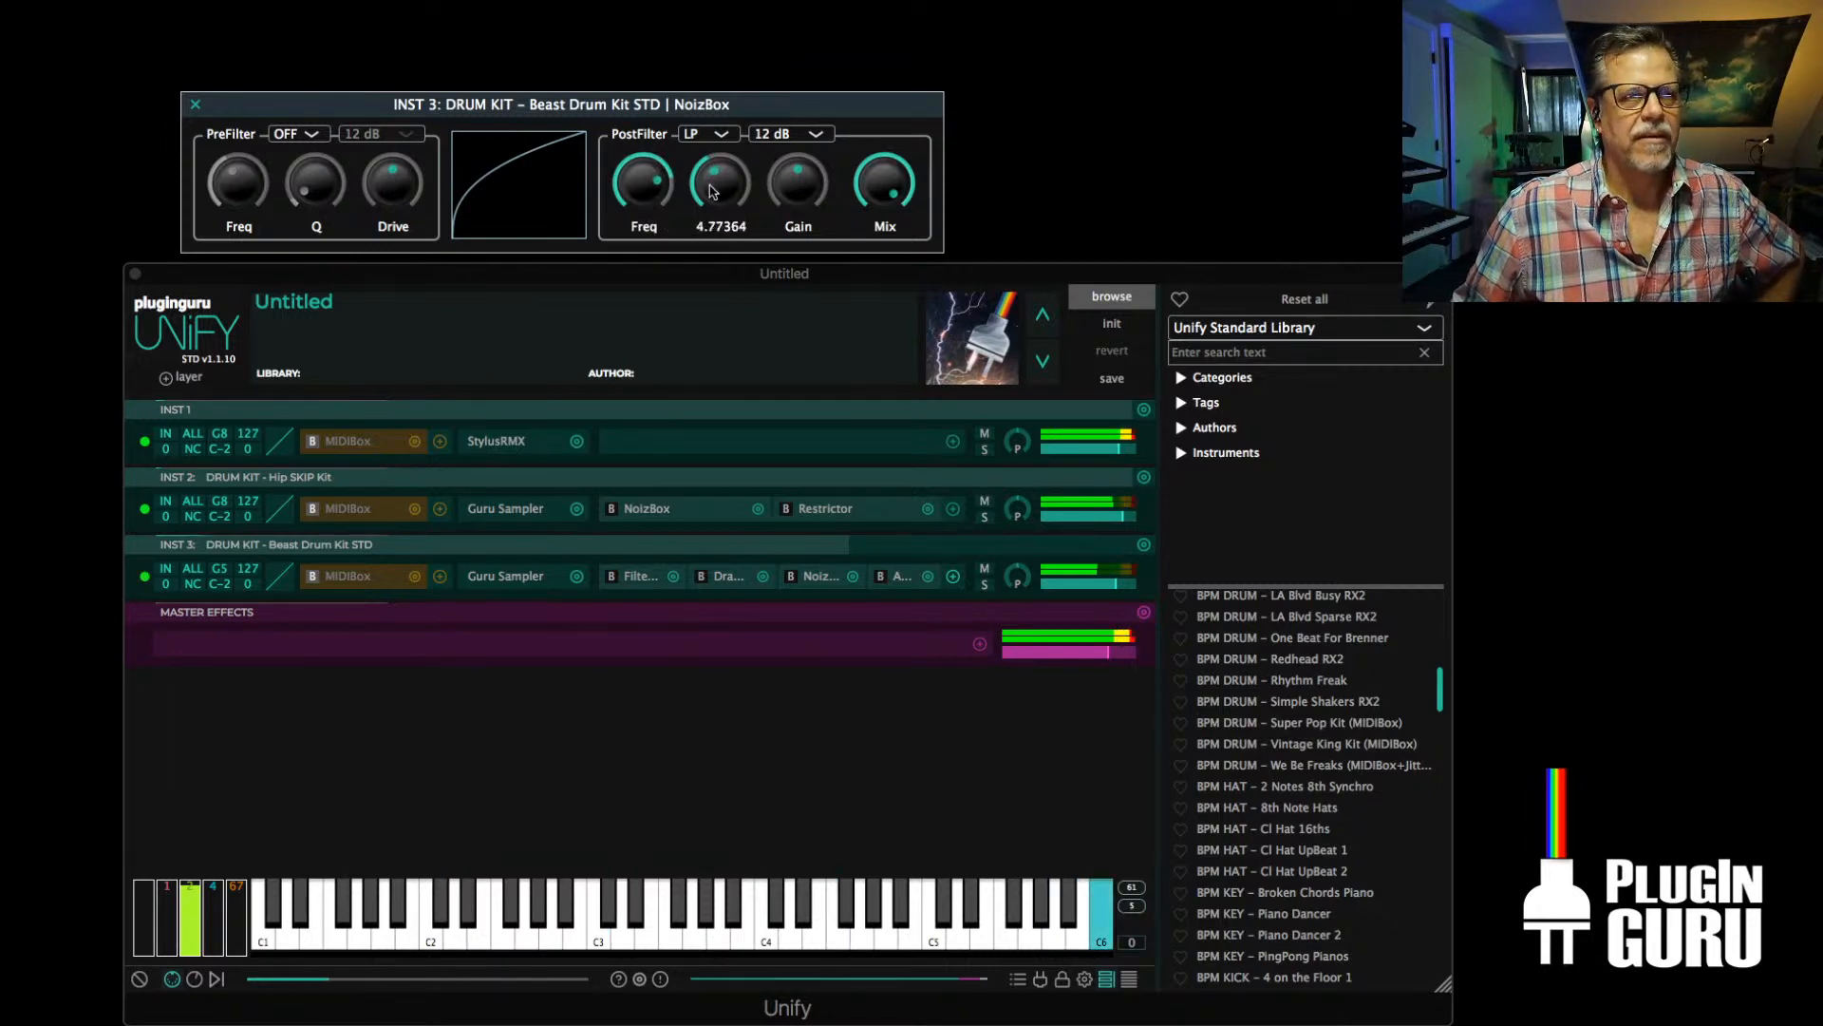
pyautogui.click(195, 104)
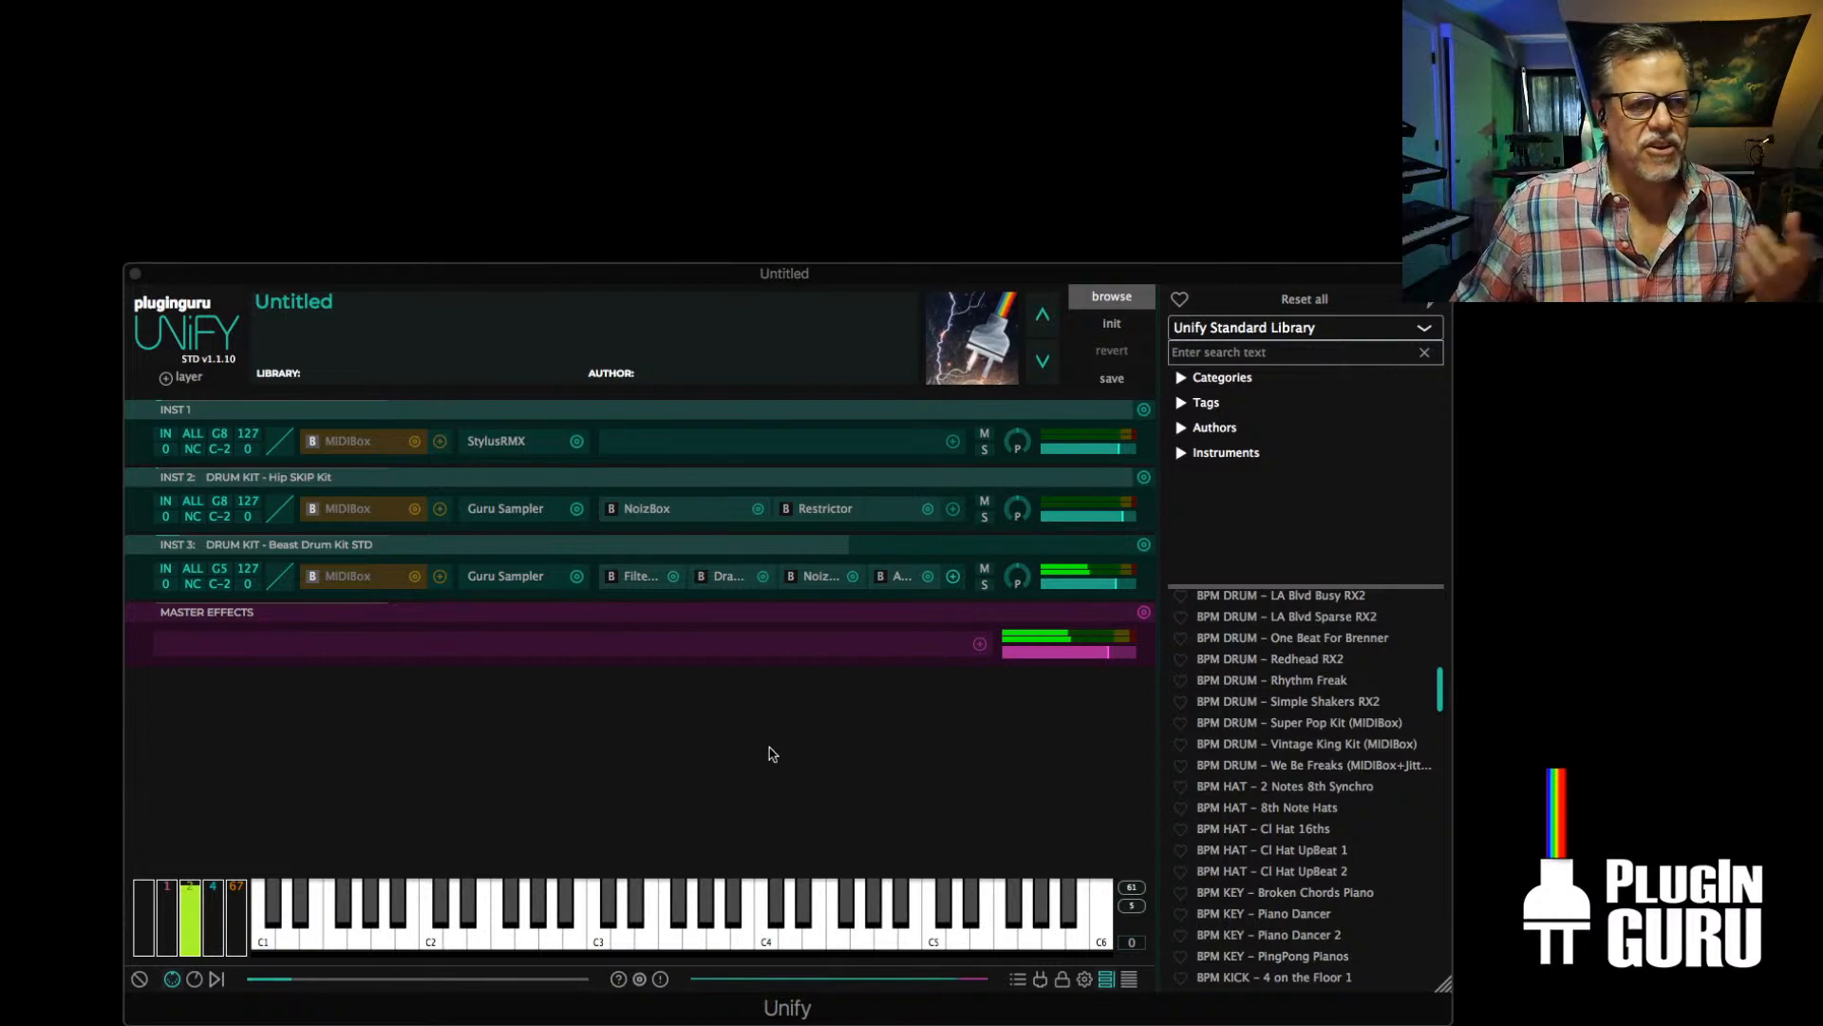
# Add an instrument layer with the PluginGuru CloudCity V1 preset BPM BASS - City Deep Bassline
pyautogui.click(195, 379)
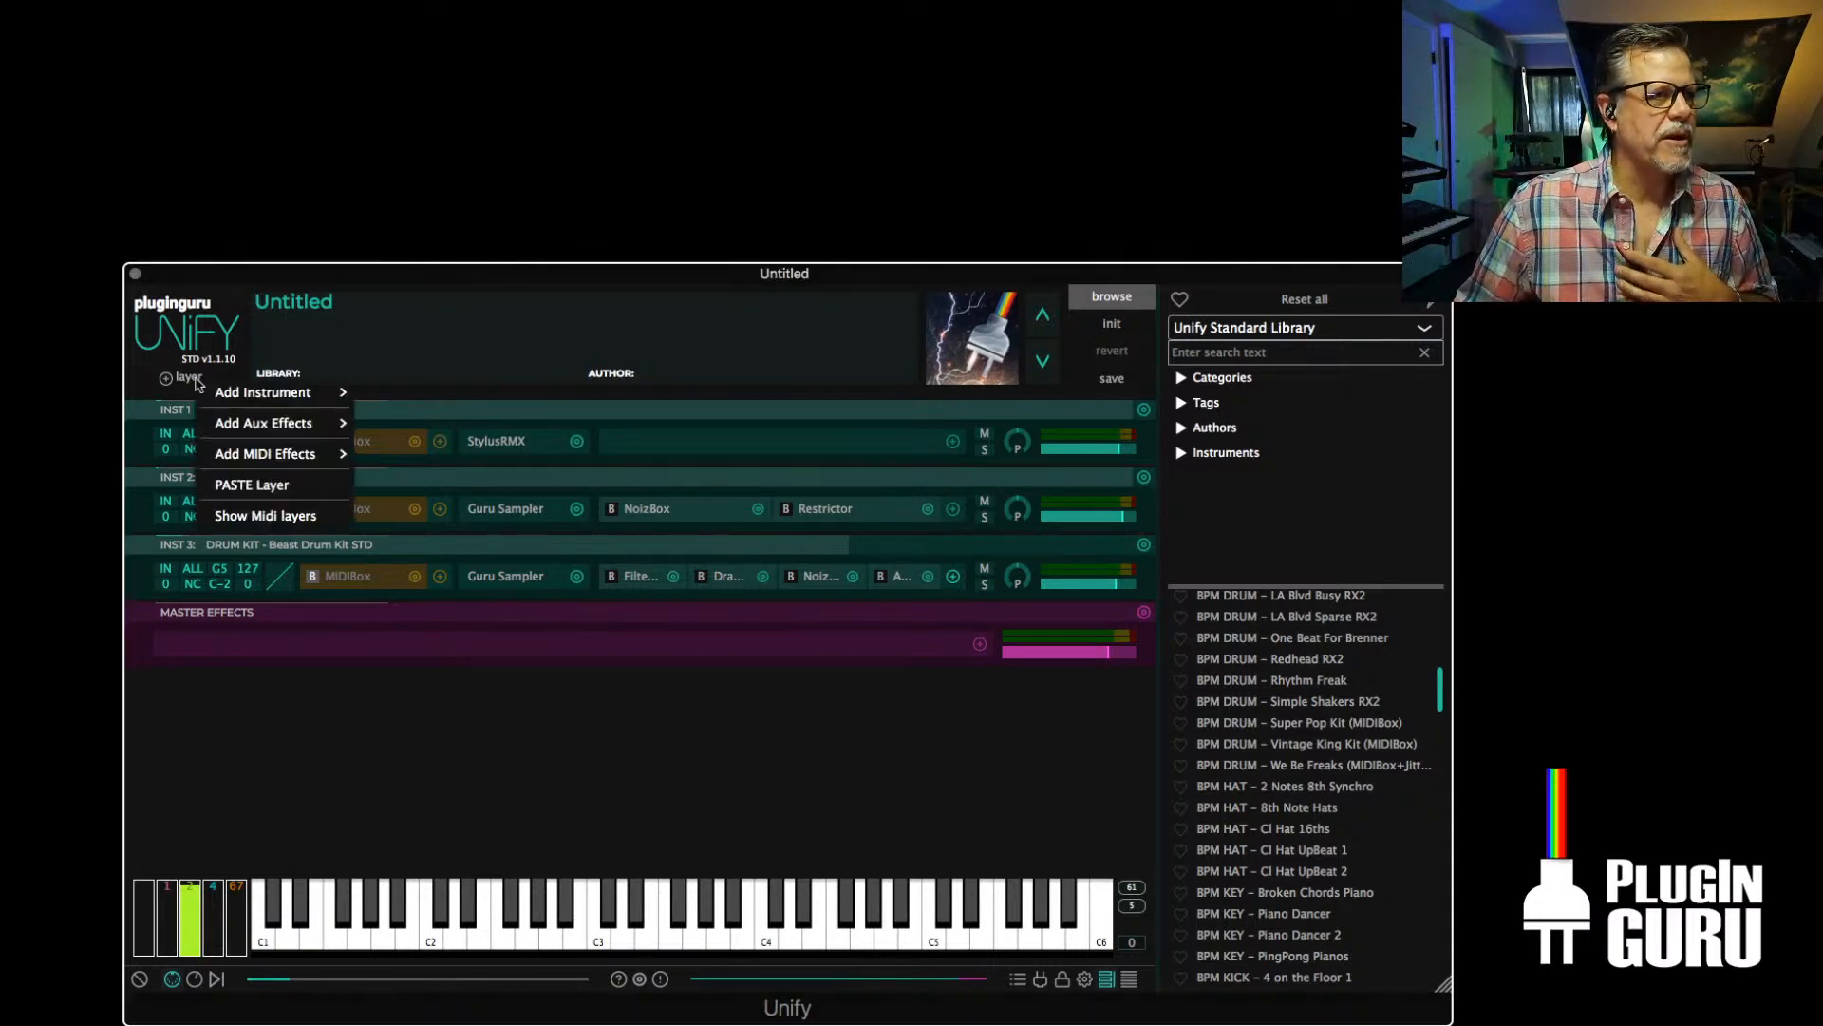
pyautogui.moveTo(295, 393)
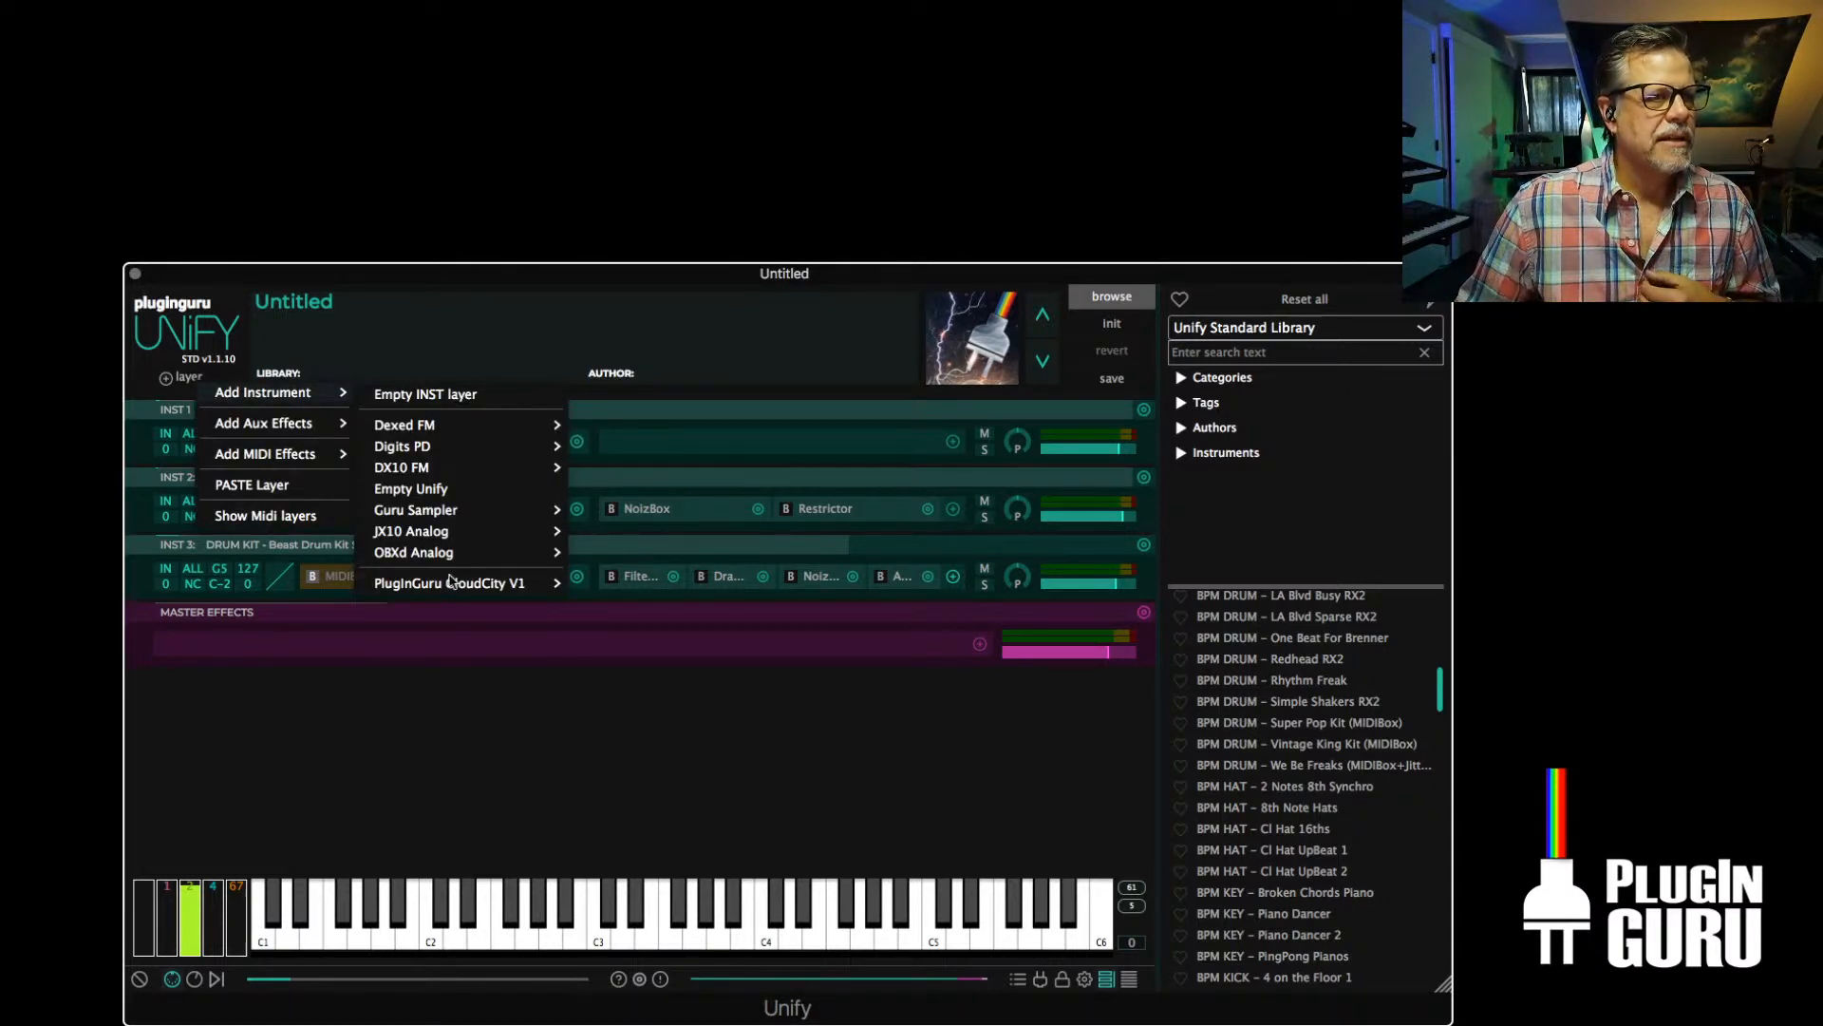
pyautogui.moveTo(451, 581)
pyautogui.moveTo(660, 261)
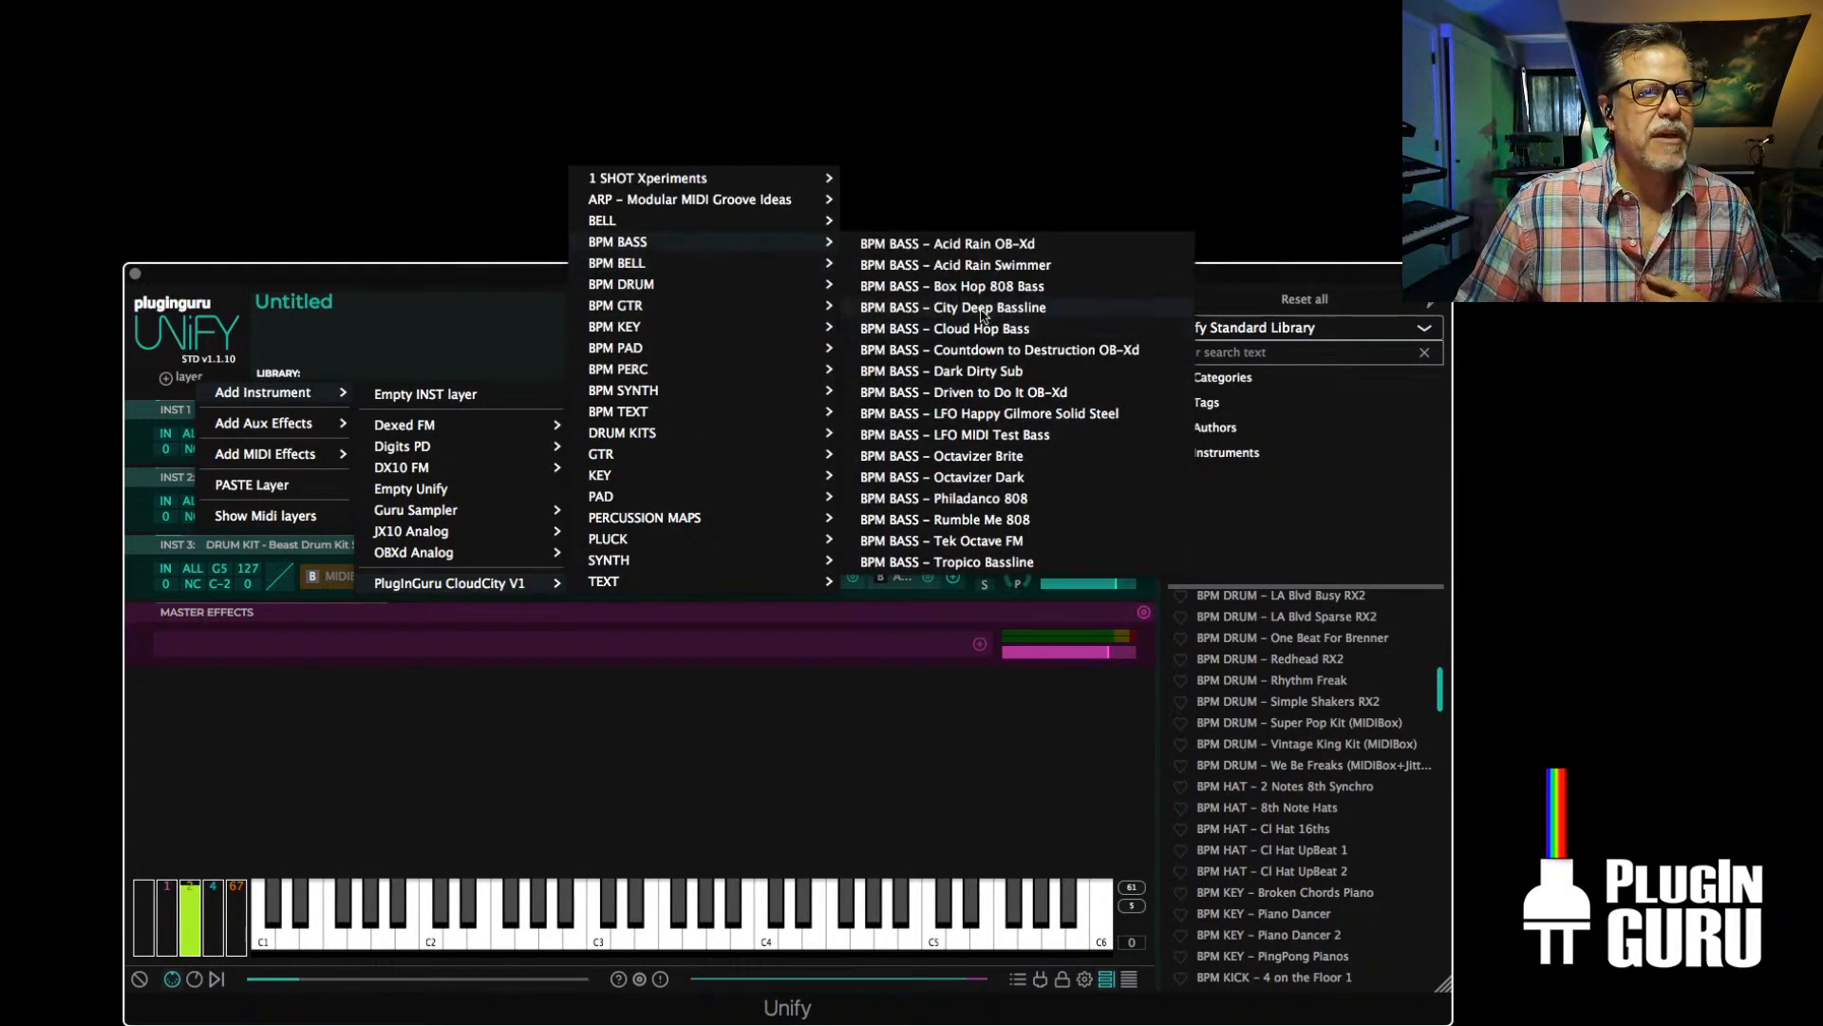
pyautogui.click(982, 309)
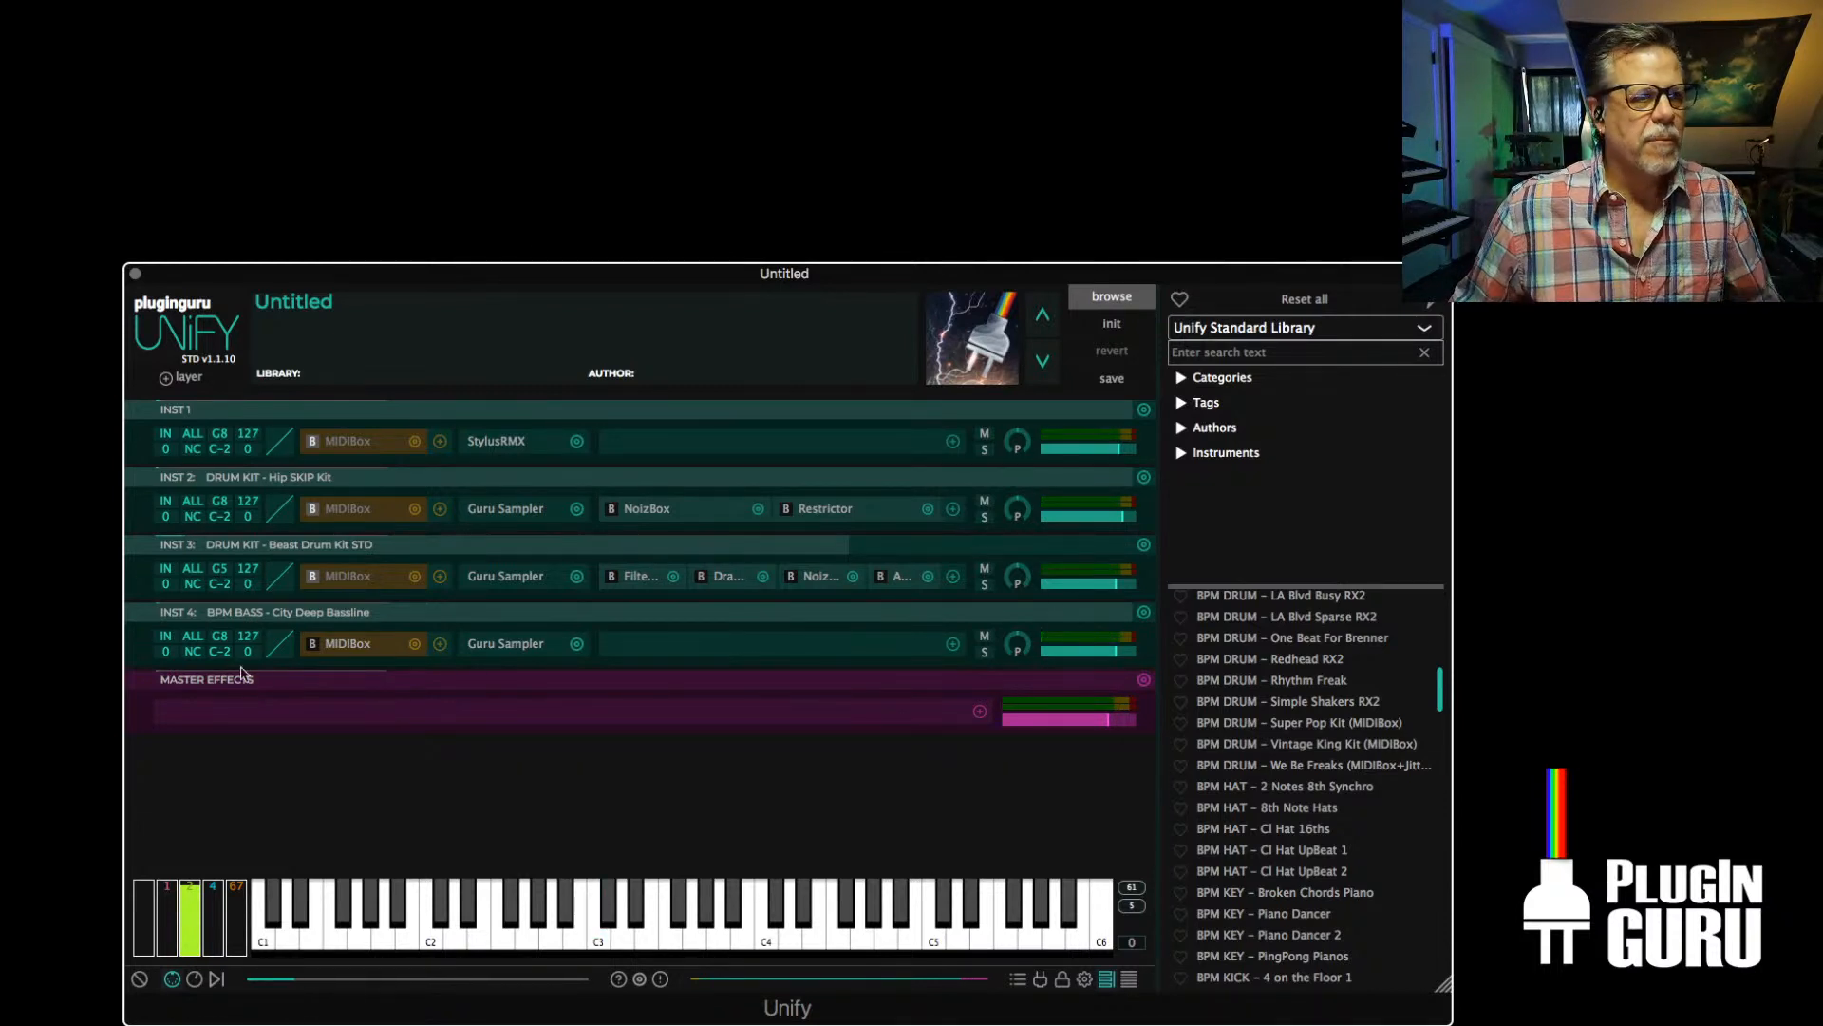
# Assign the INST 4 bass layer to MIDI channel 2 and the INST 1, INST 2 and INST 3 layers to channel 1
pyautogui.click(193, 636)
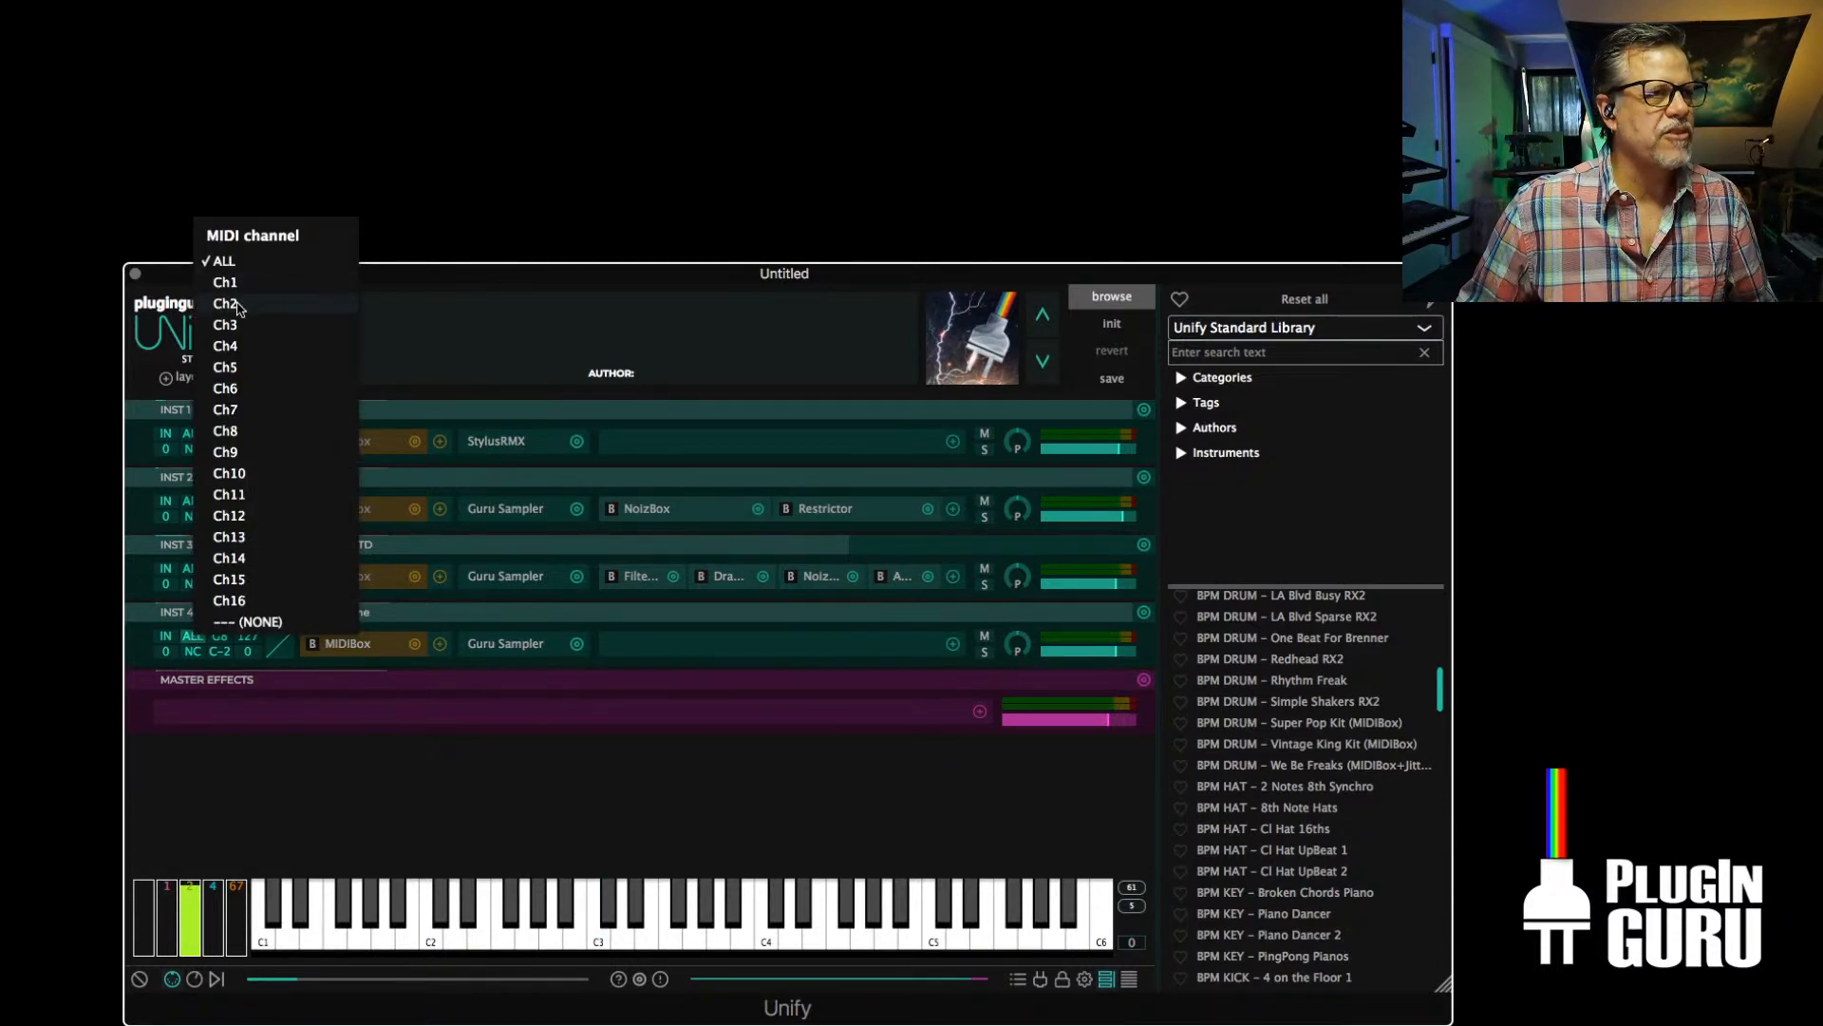
pyautogui.click(238, 308)
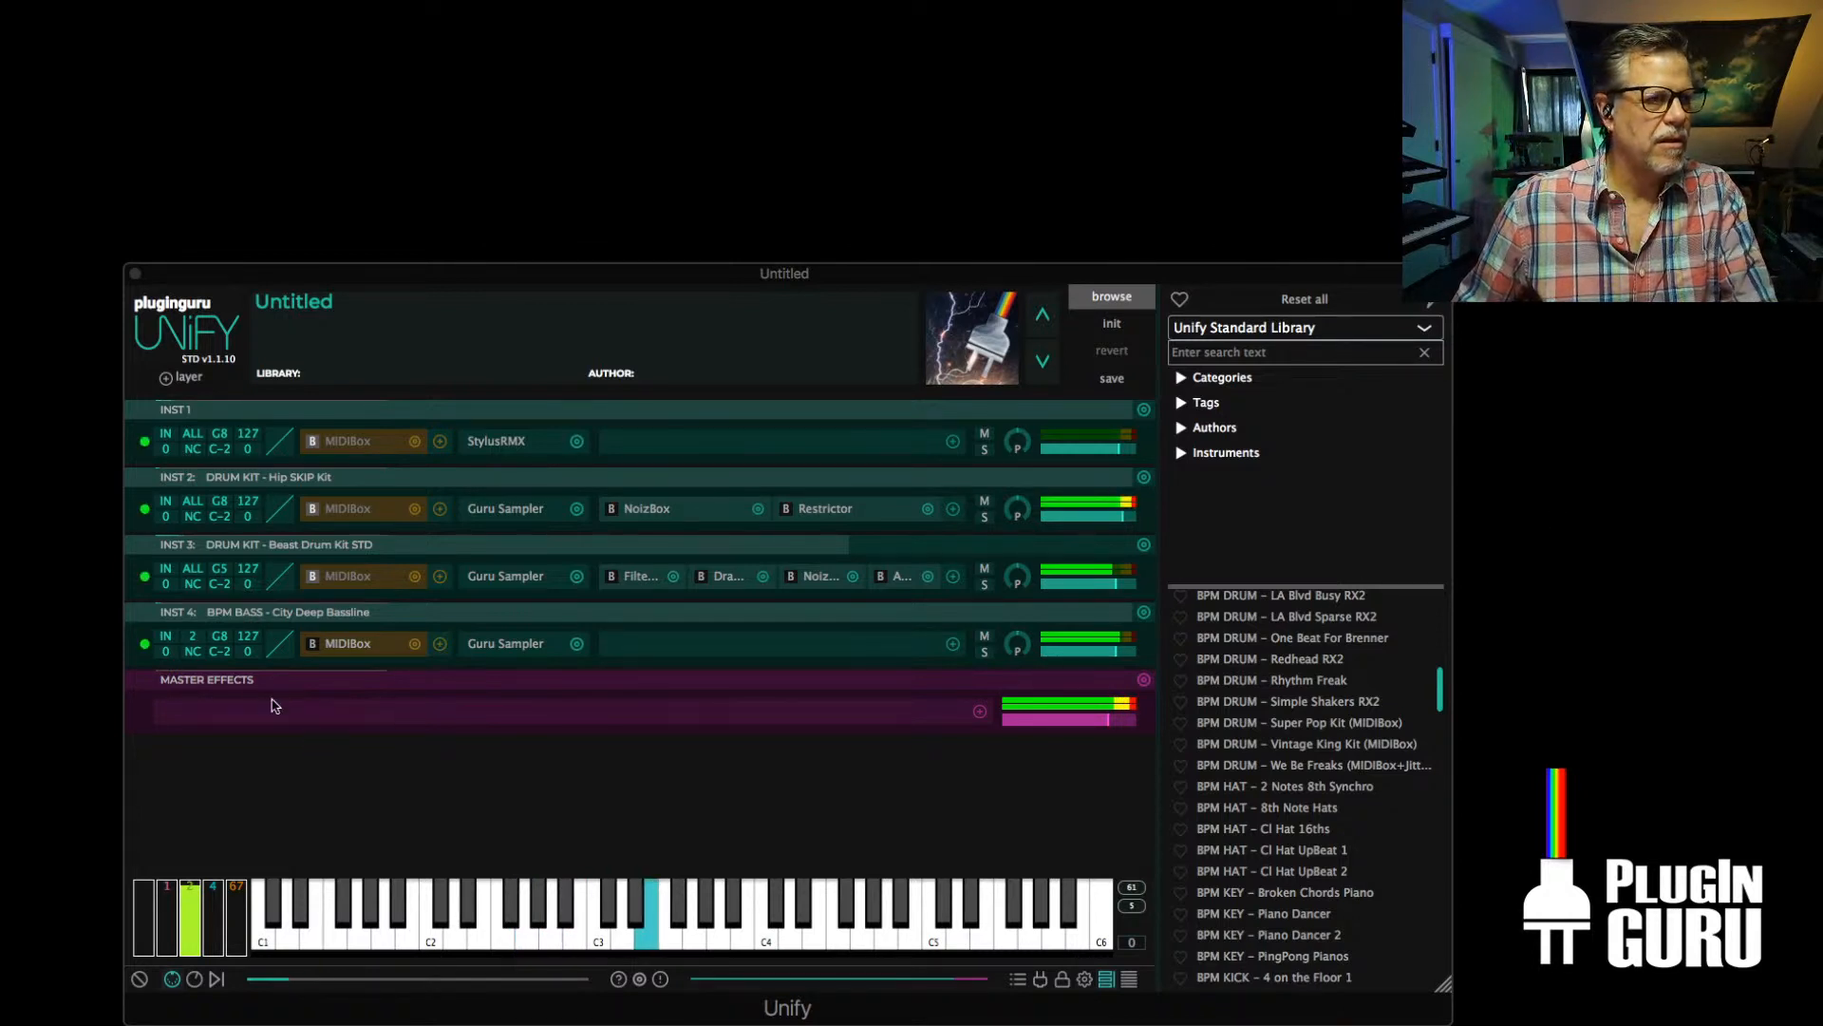
pyautogui.click(193, 434)
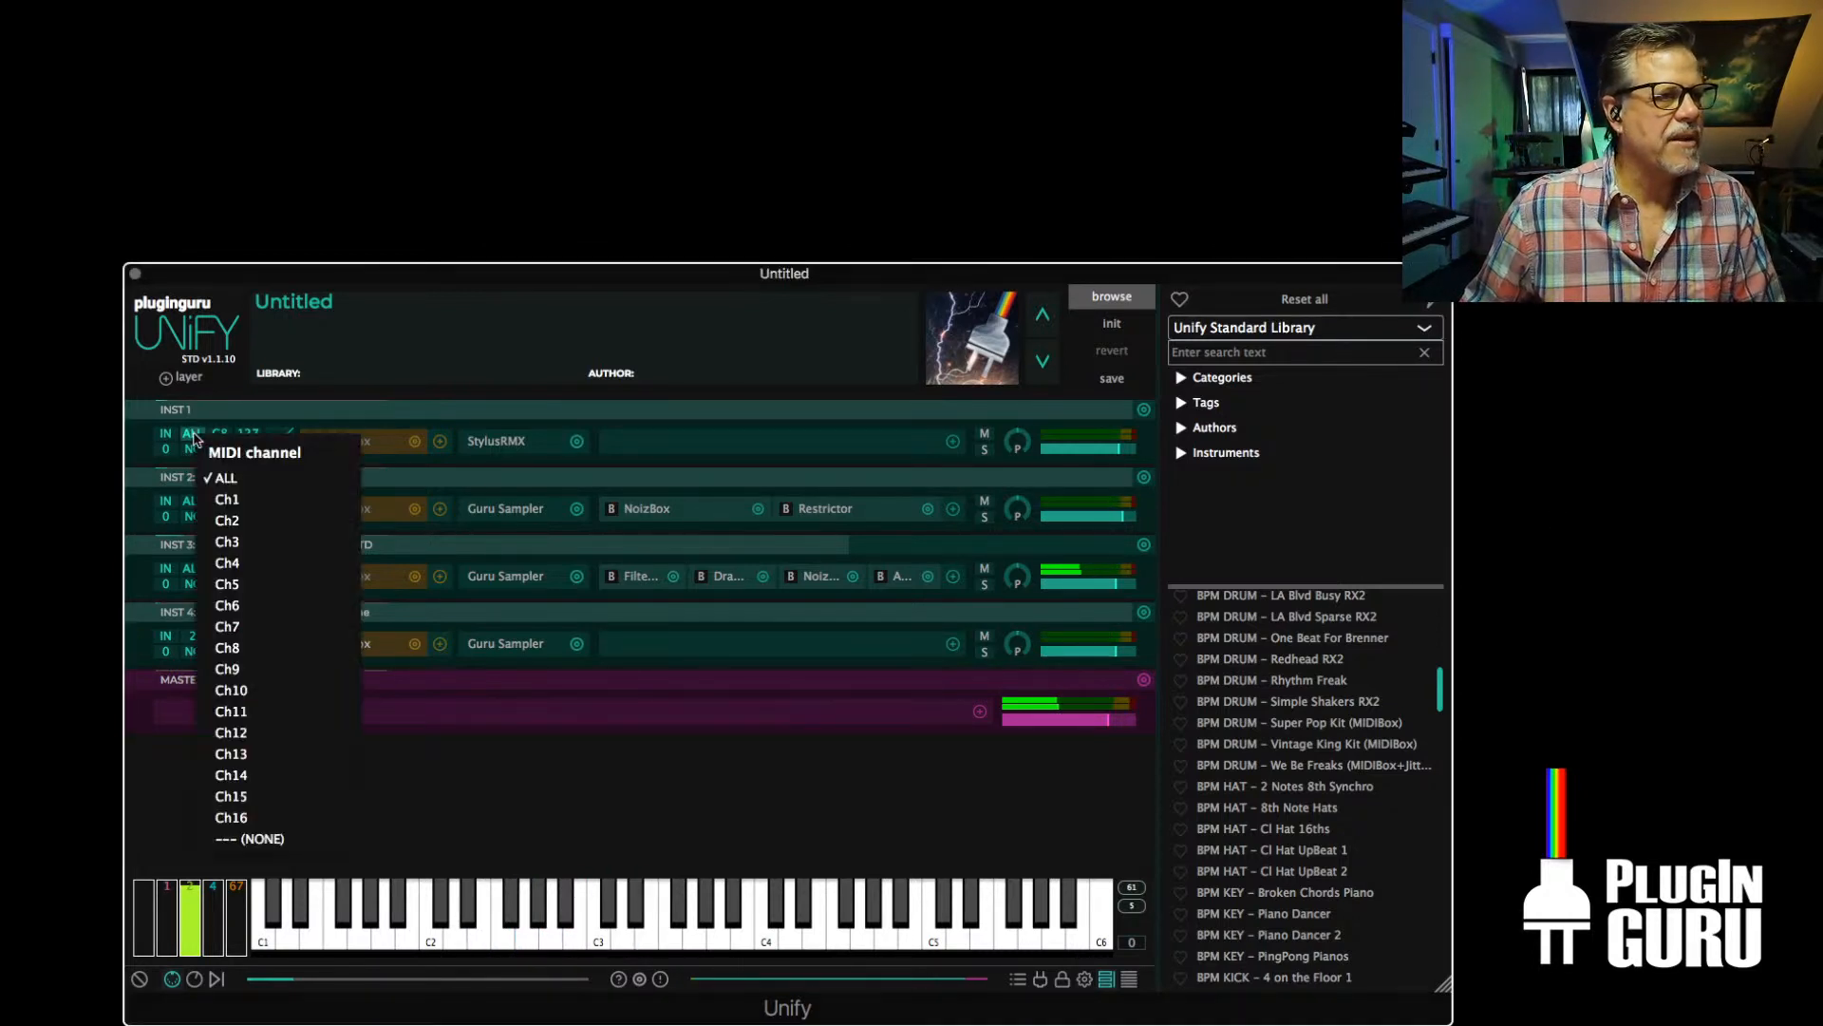
pyautogui.click(227, 499)
pyautogui.click(193, 501)
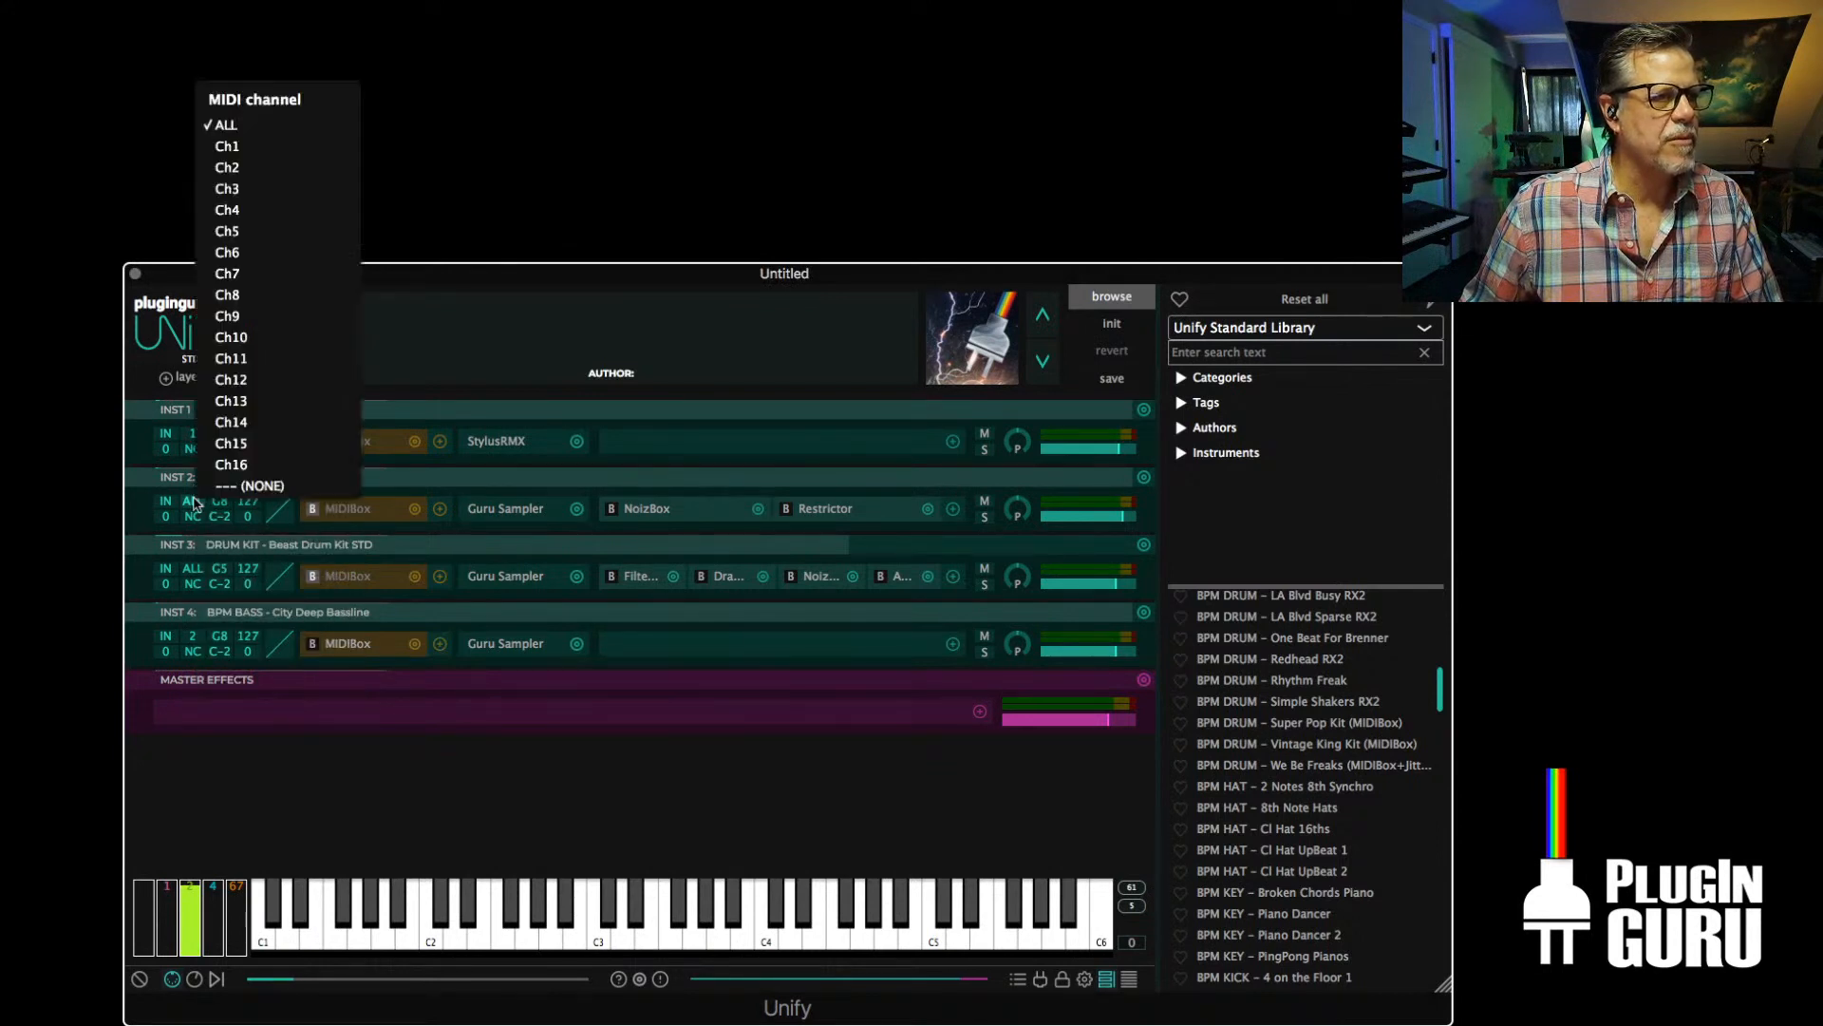
pyautogui.click(237, 146)
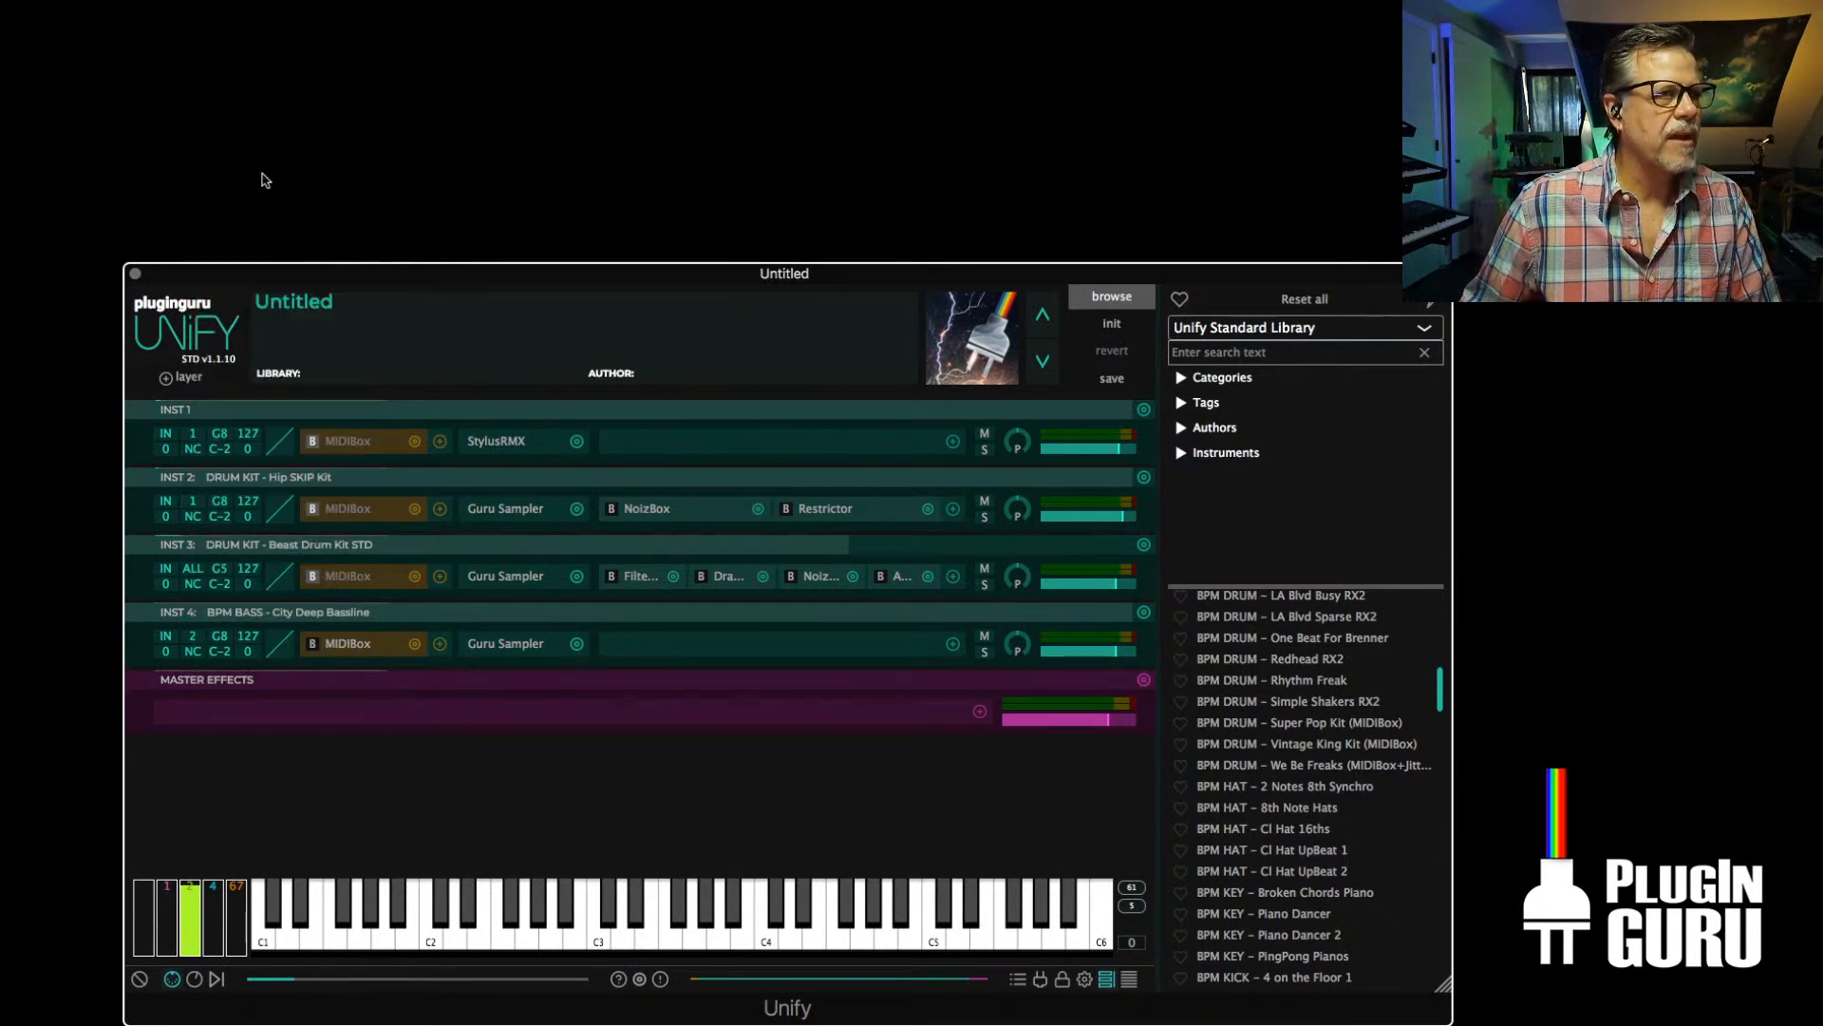
pyautogui.click(193, 568)
pyautogui.click(250, 224)
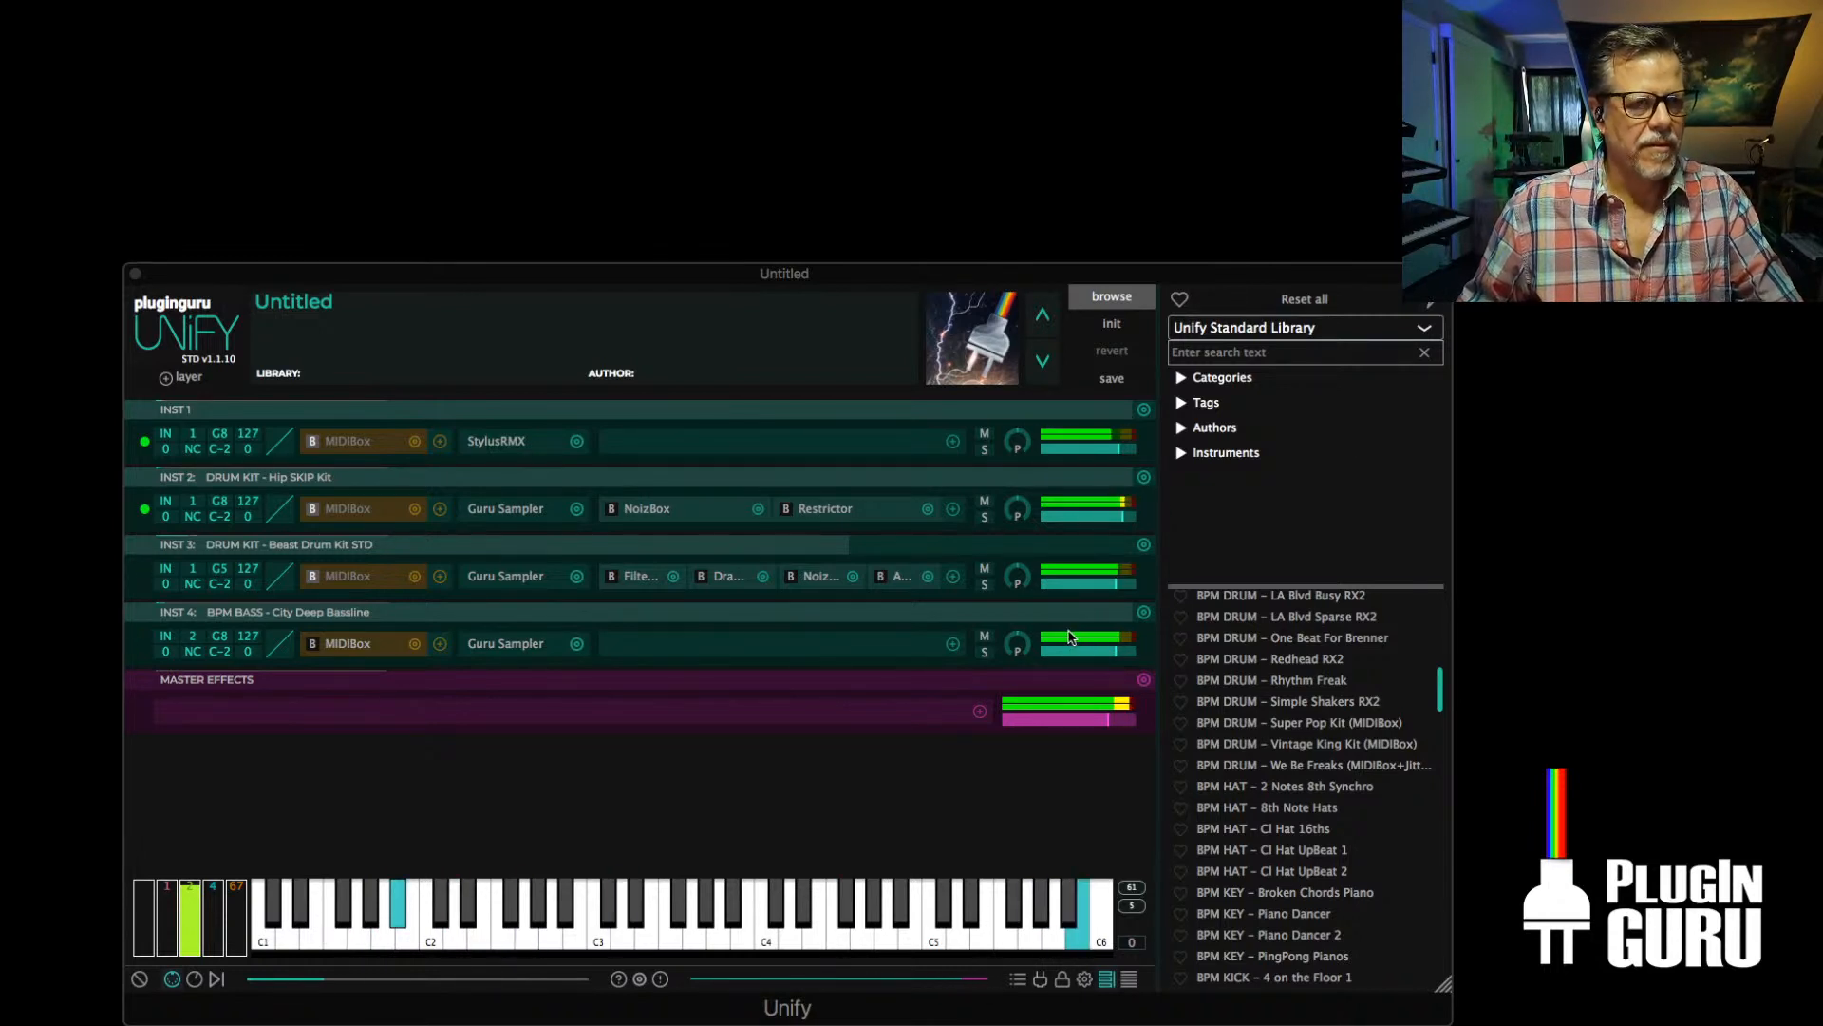
# Lower the levels of INST 1 to 3 and duplicate the INST 4 bass layer once to the next MIDI channel
pyautogui.moveTo(1115, 652)
pyautogui.mouseDown()
pyautogui.moveTo(1097, 657)
pyautogui.moveTo(1114, 658)
pyautogui.mouseUp()
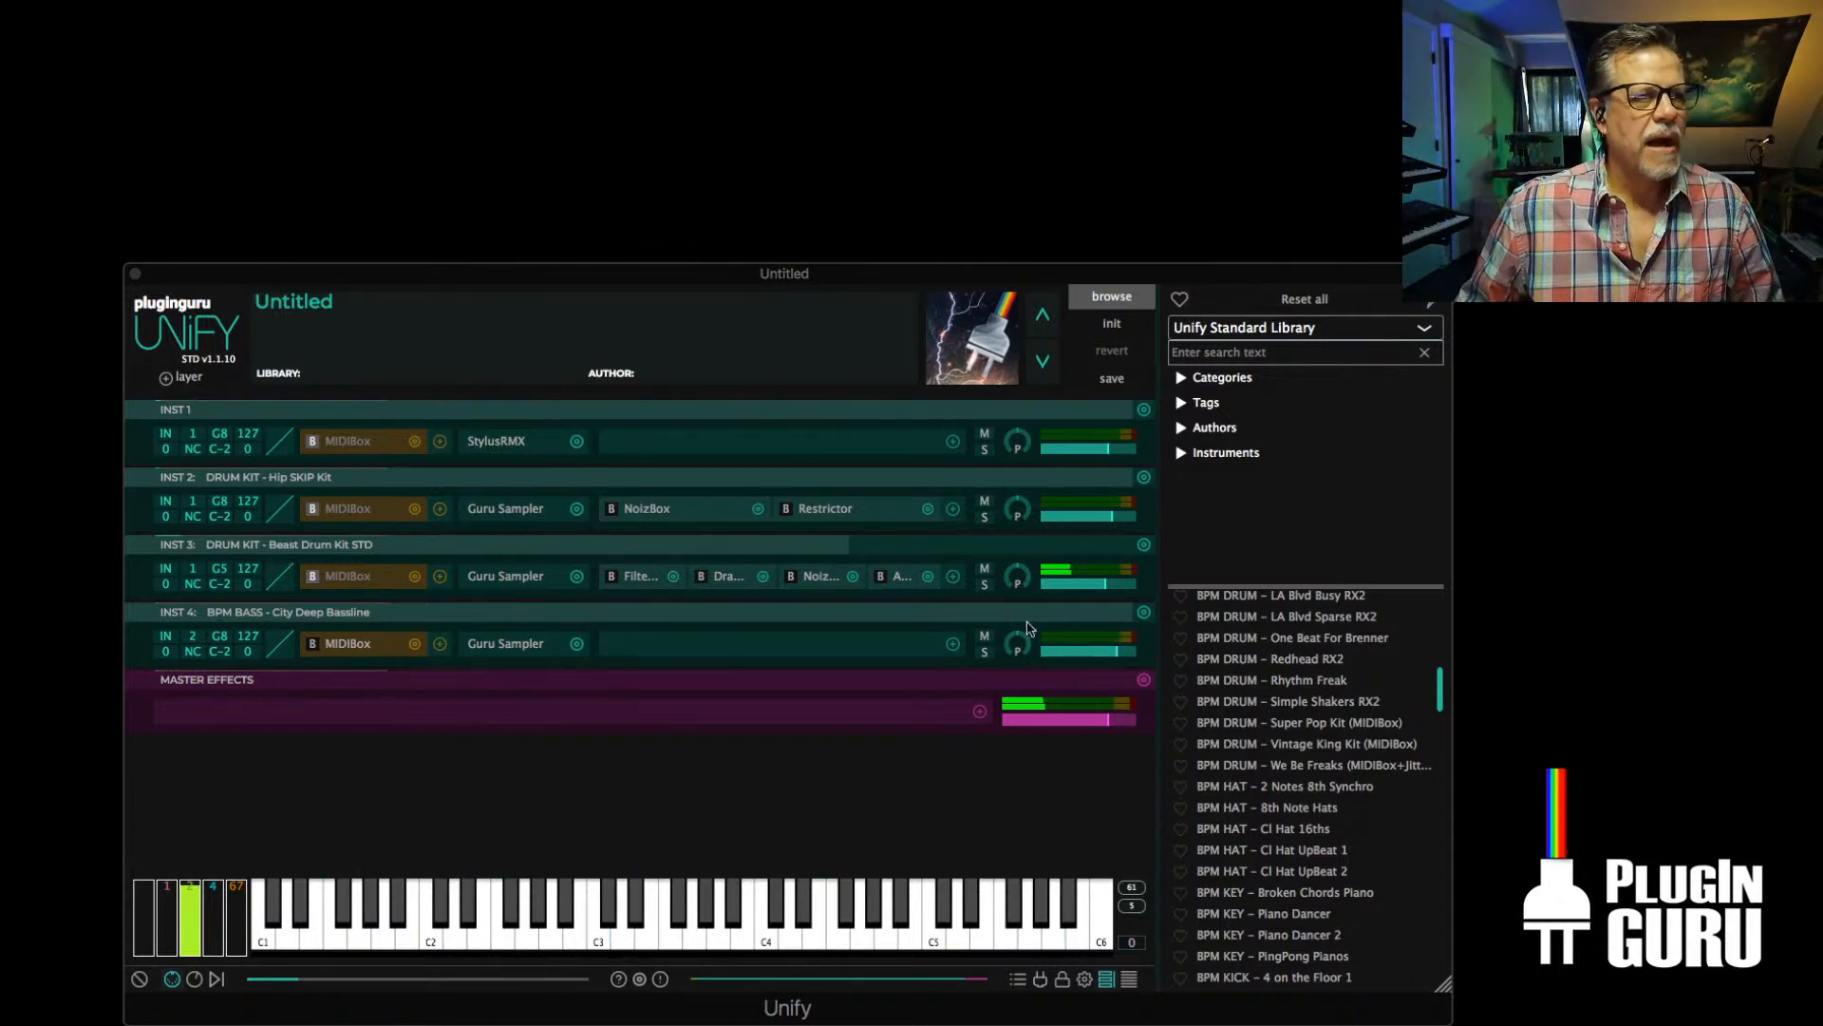
pyautogui.click(1142, 612)
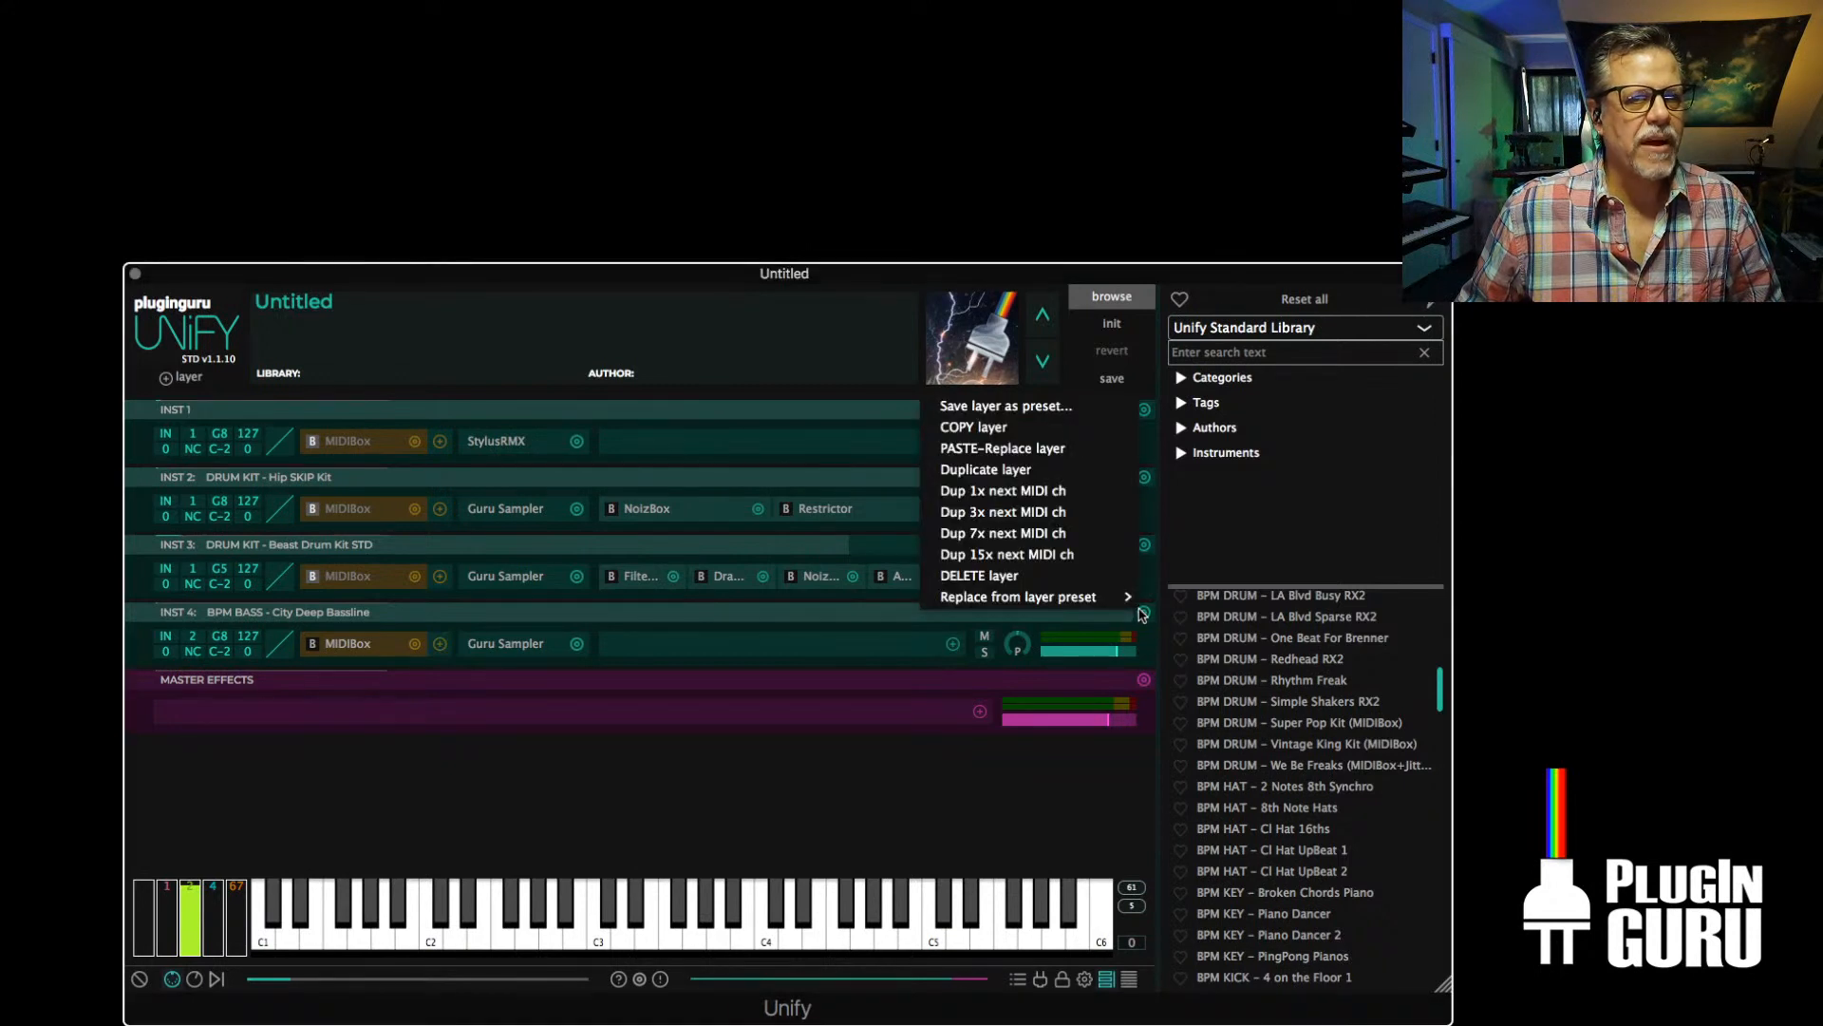
pyautogui.click(993, 491)
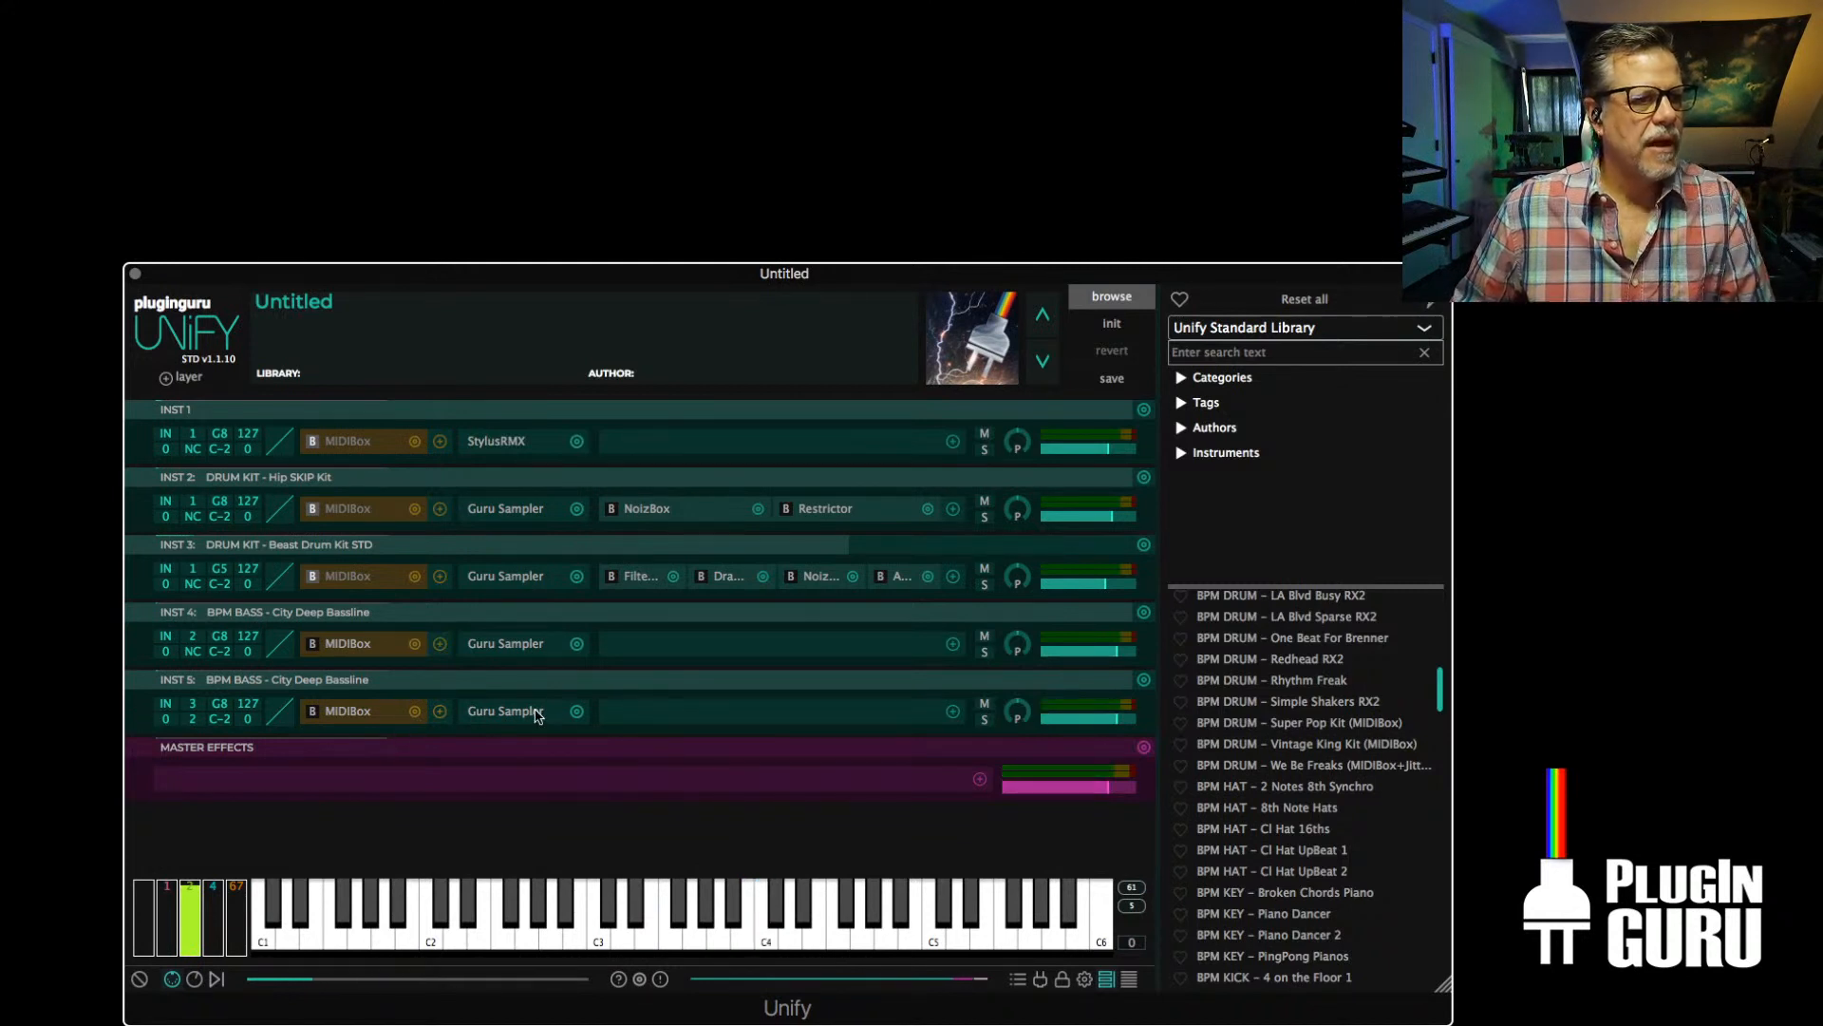
# Replace the INST 5 layer with the PluginGuru CloudCity V1 preset BPM PAD - Nuage Village Gated Bells
pyautogui.click(1144, 681)
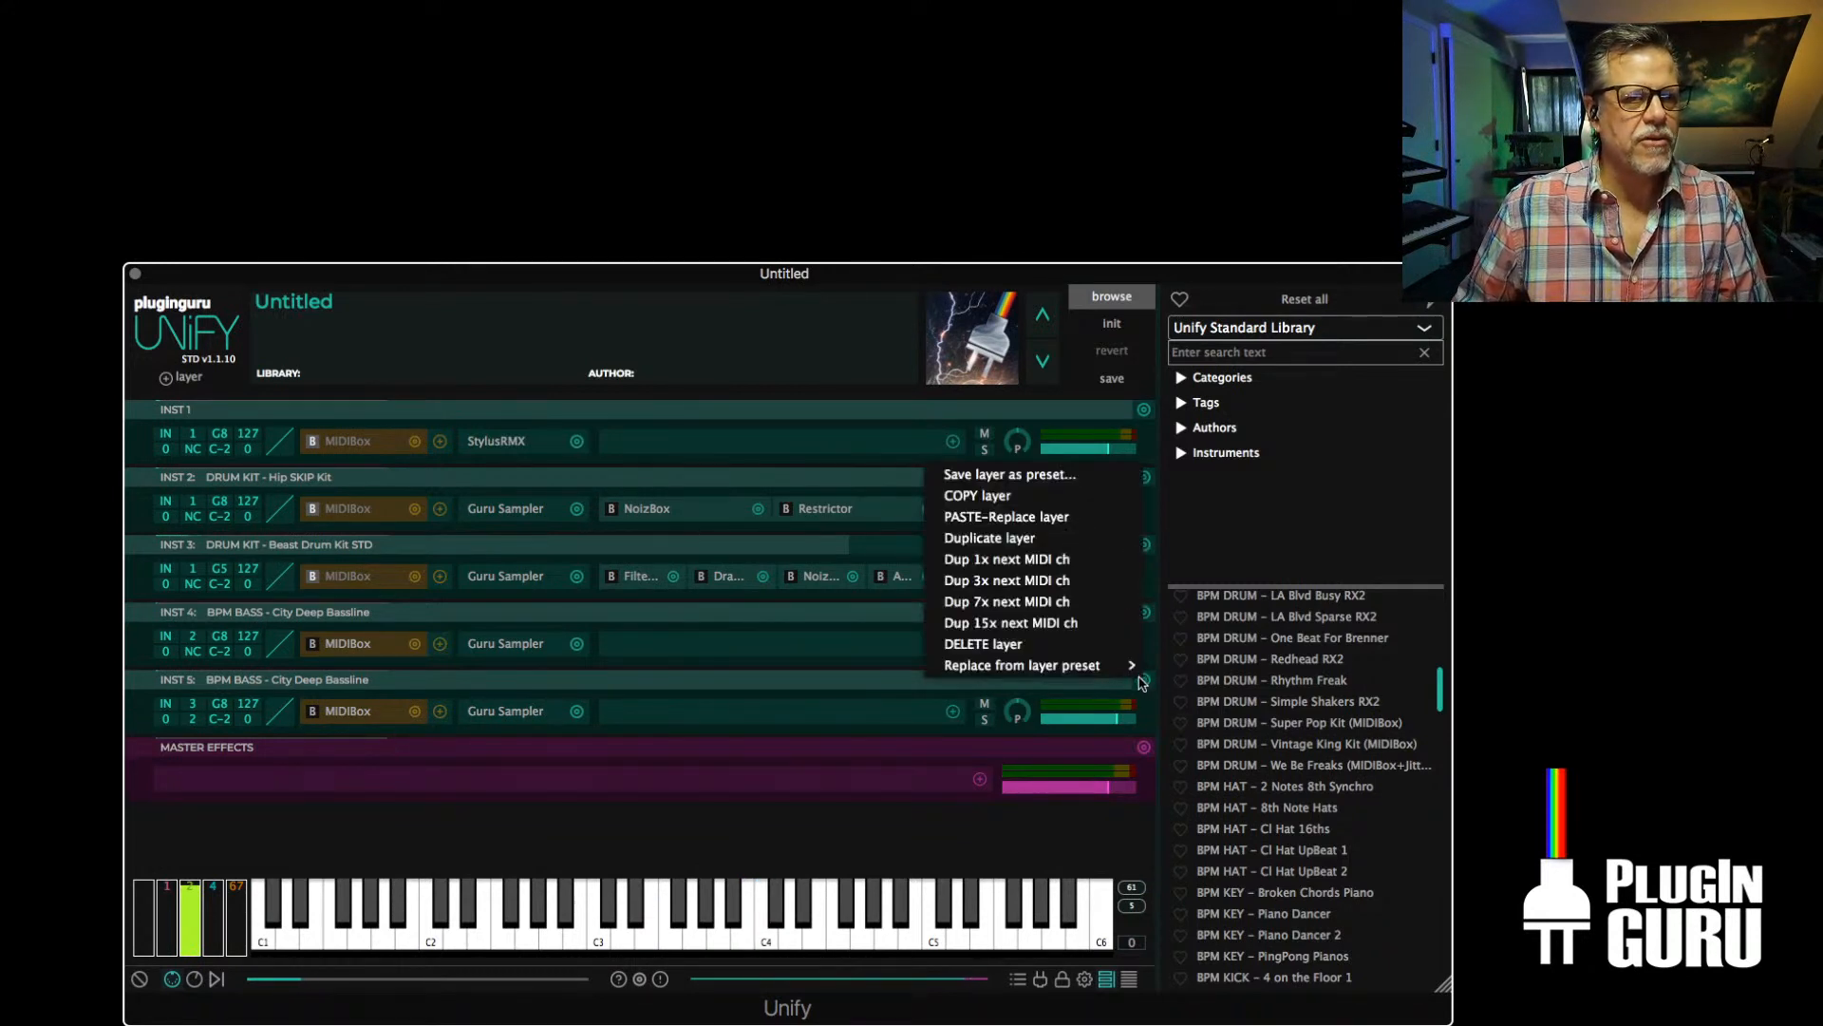
pyautogui.moveTo(1047, 674)
pyautogui.moveTo(1243, 665)
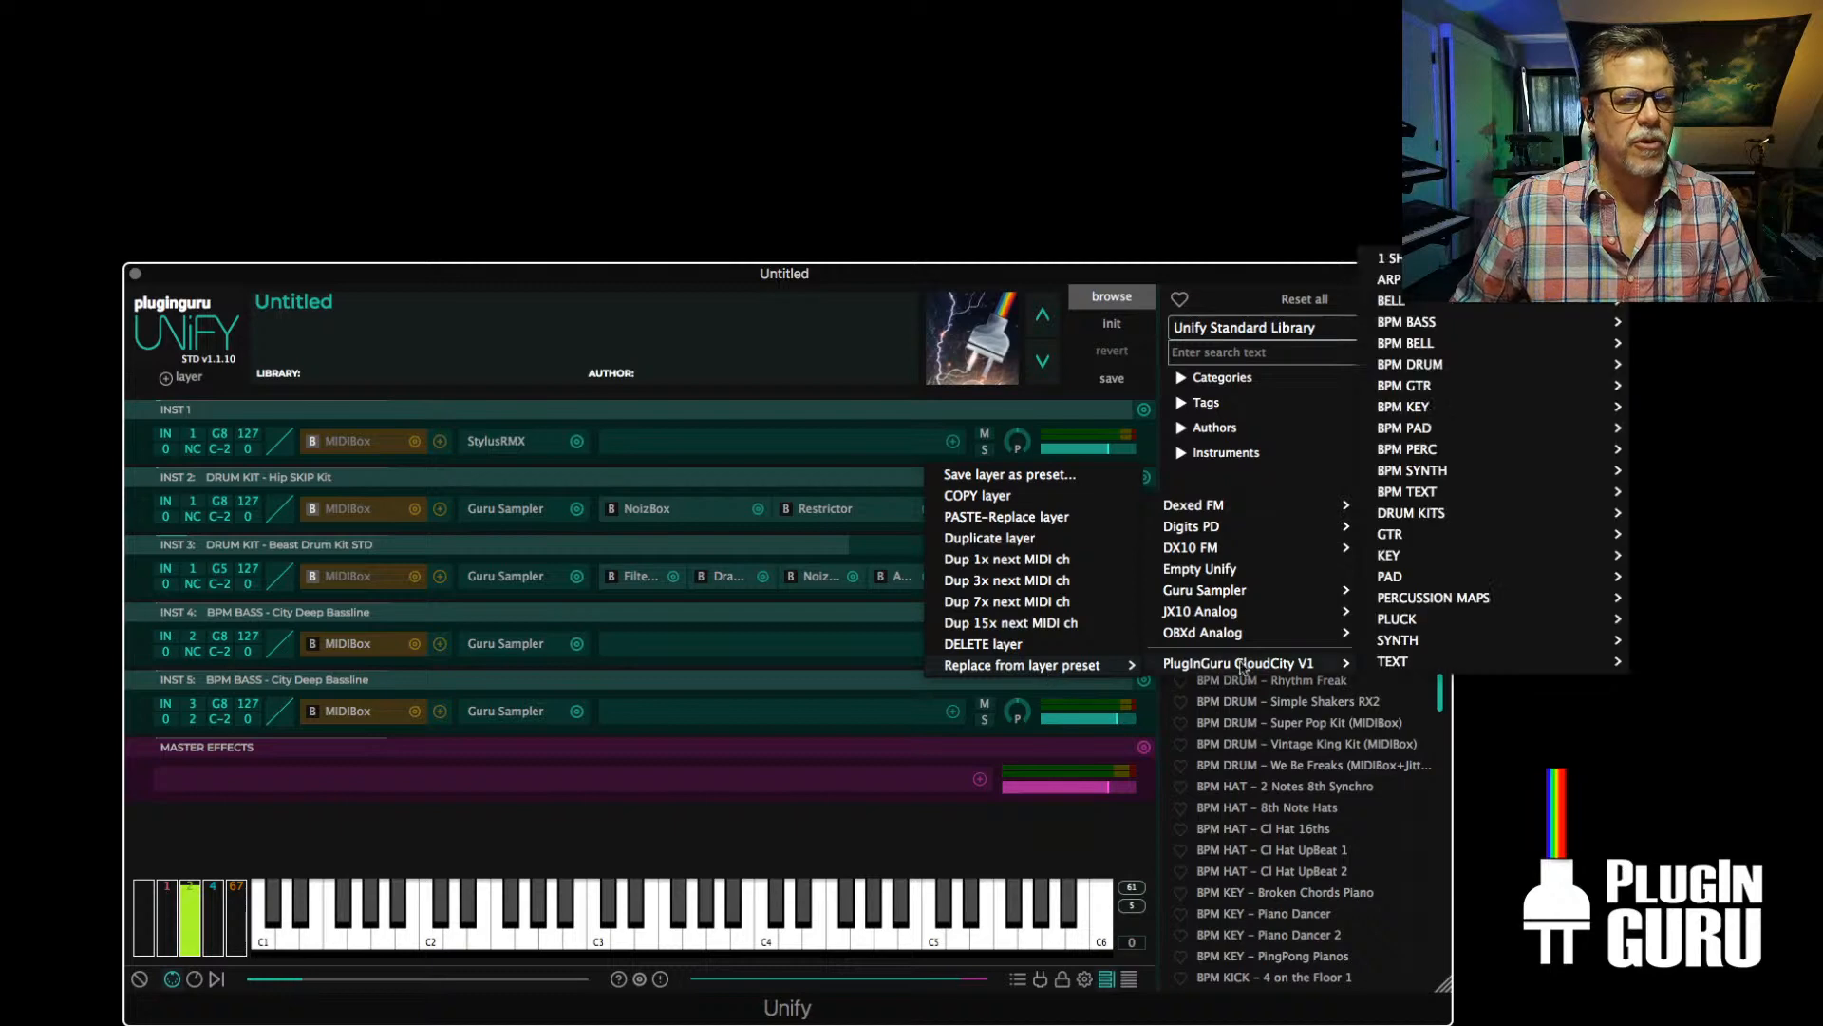
pyautogui.moveTo(1405, 429)
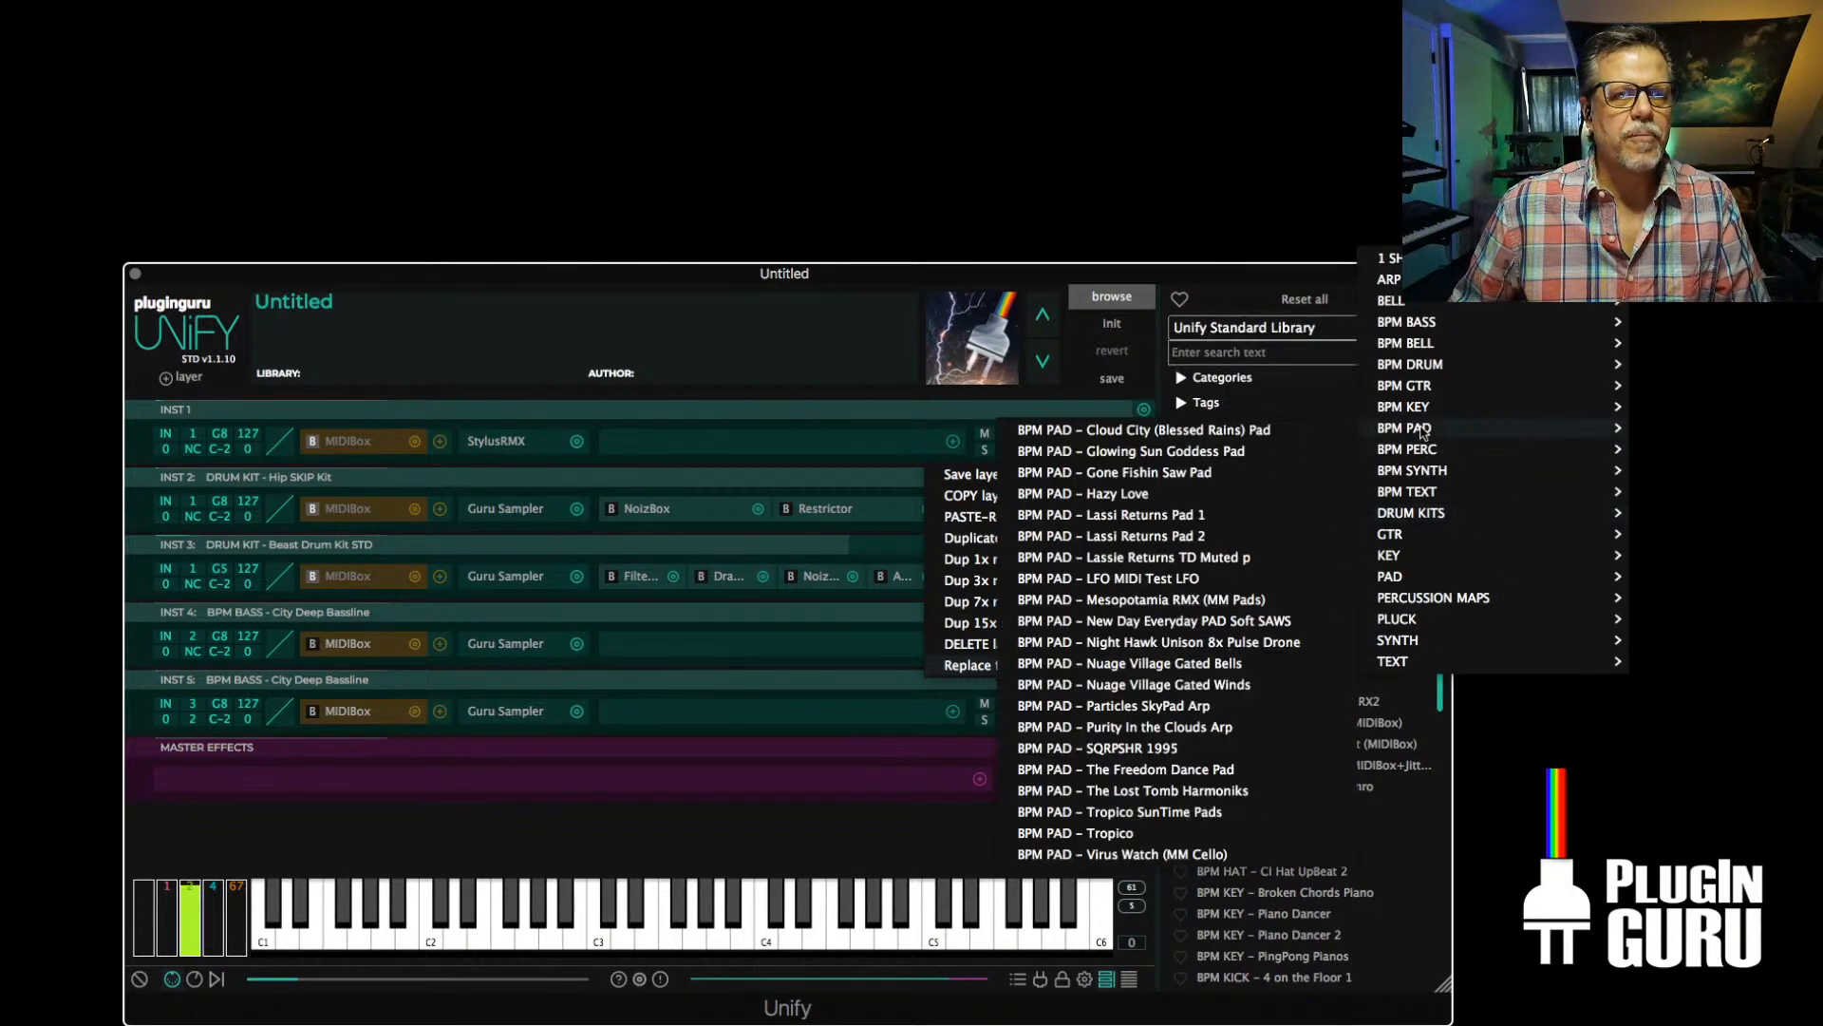
pyautogui.click(1165, 665)
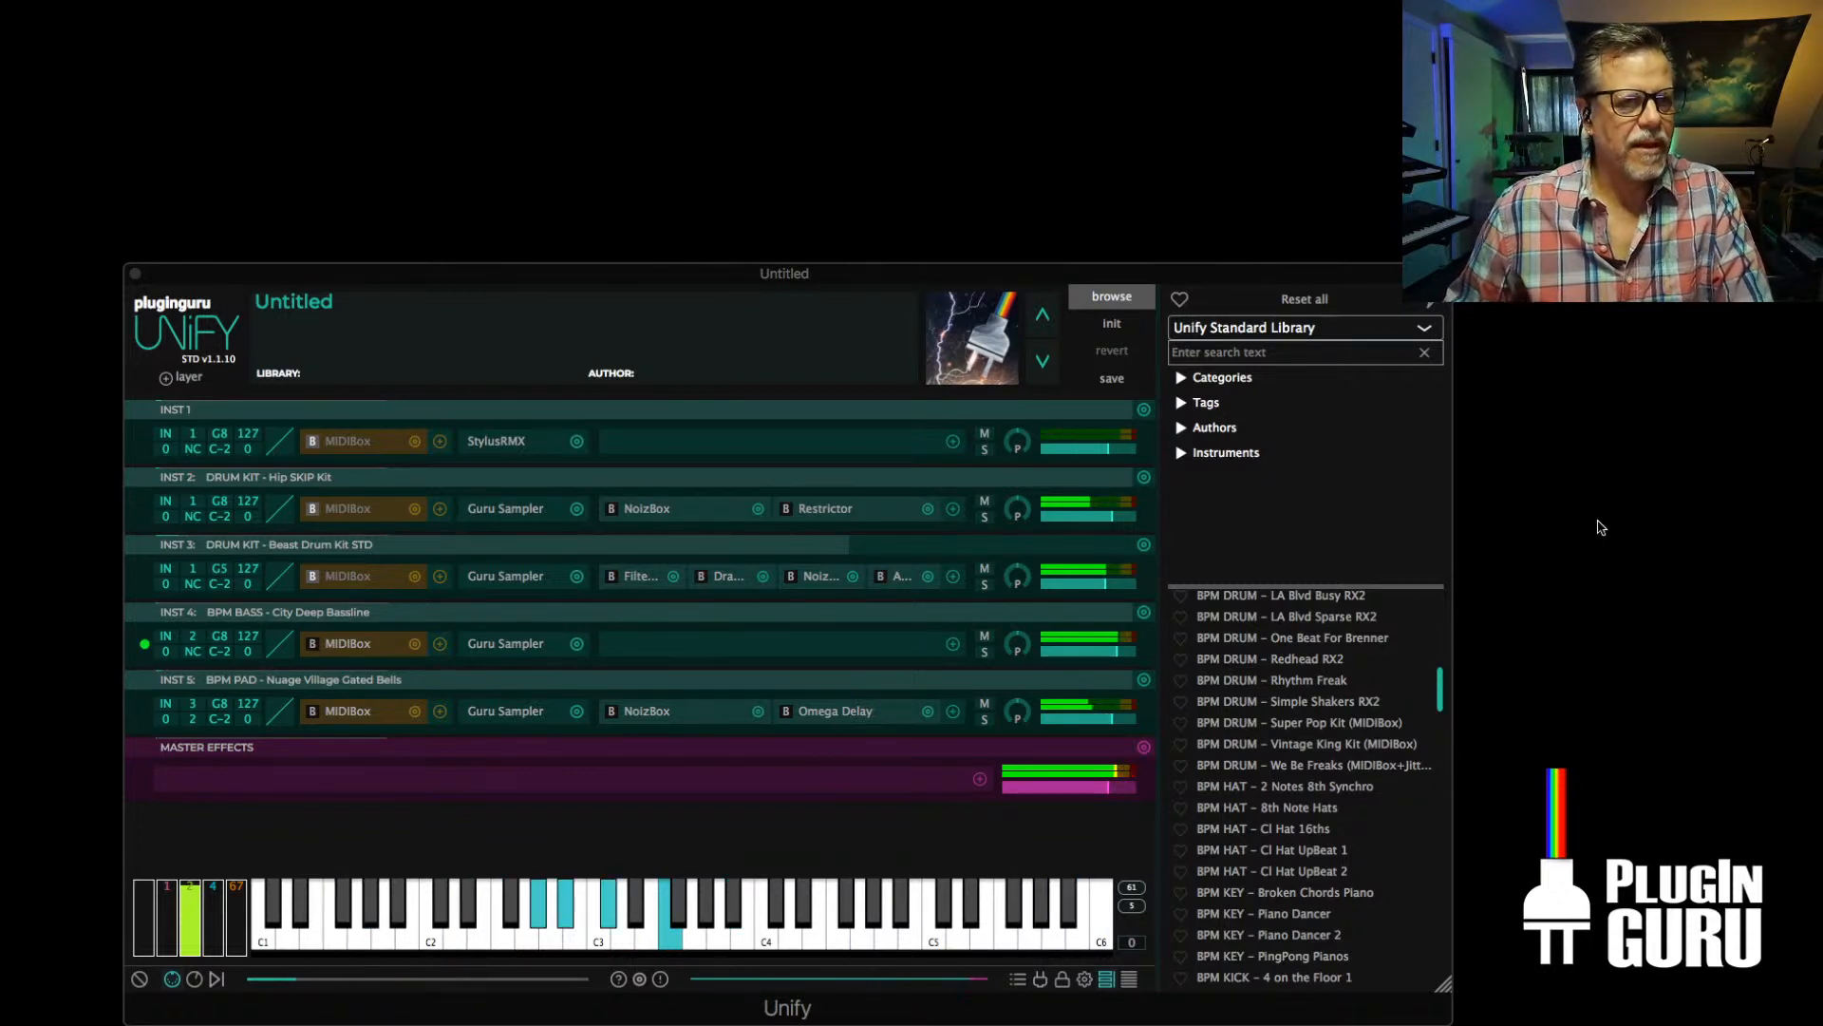
# Replace the INST 5 layer with the CloudCity preset BPM PAD - Gone Fishin Saw Pad and open its Guru Sampler settings
pyautogui.click(1143, 679)
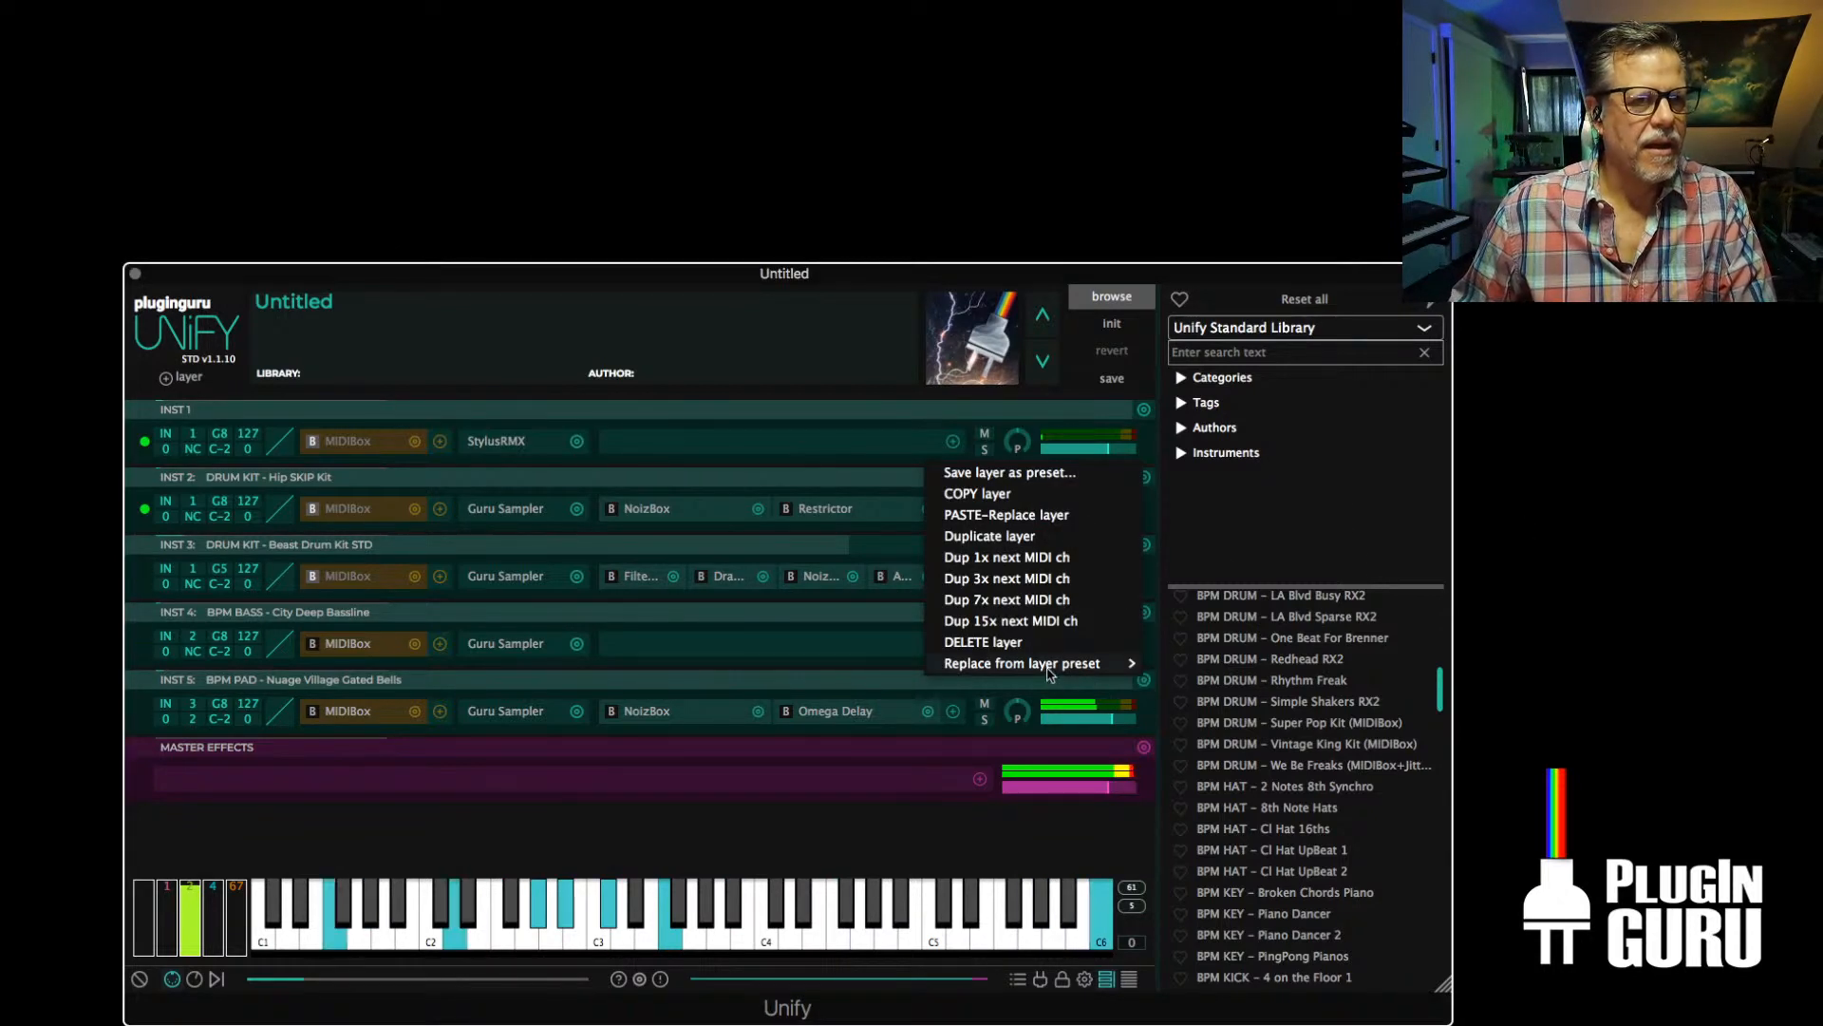
pyautogui.moveTo(1120, 663)
pyautogui.moveTo(1203, 664)
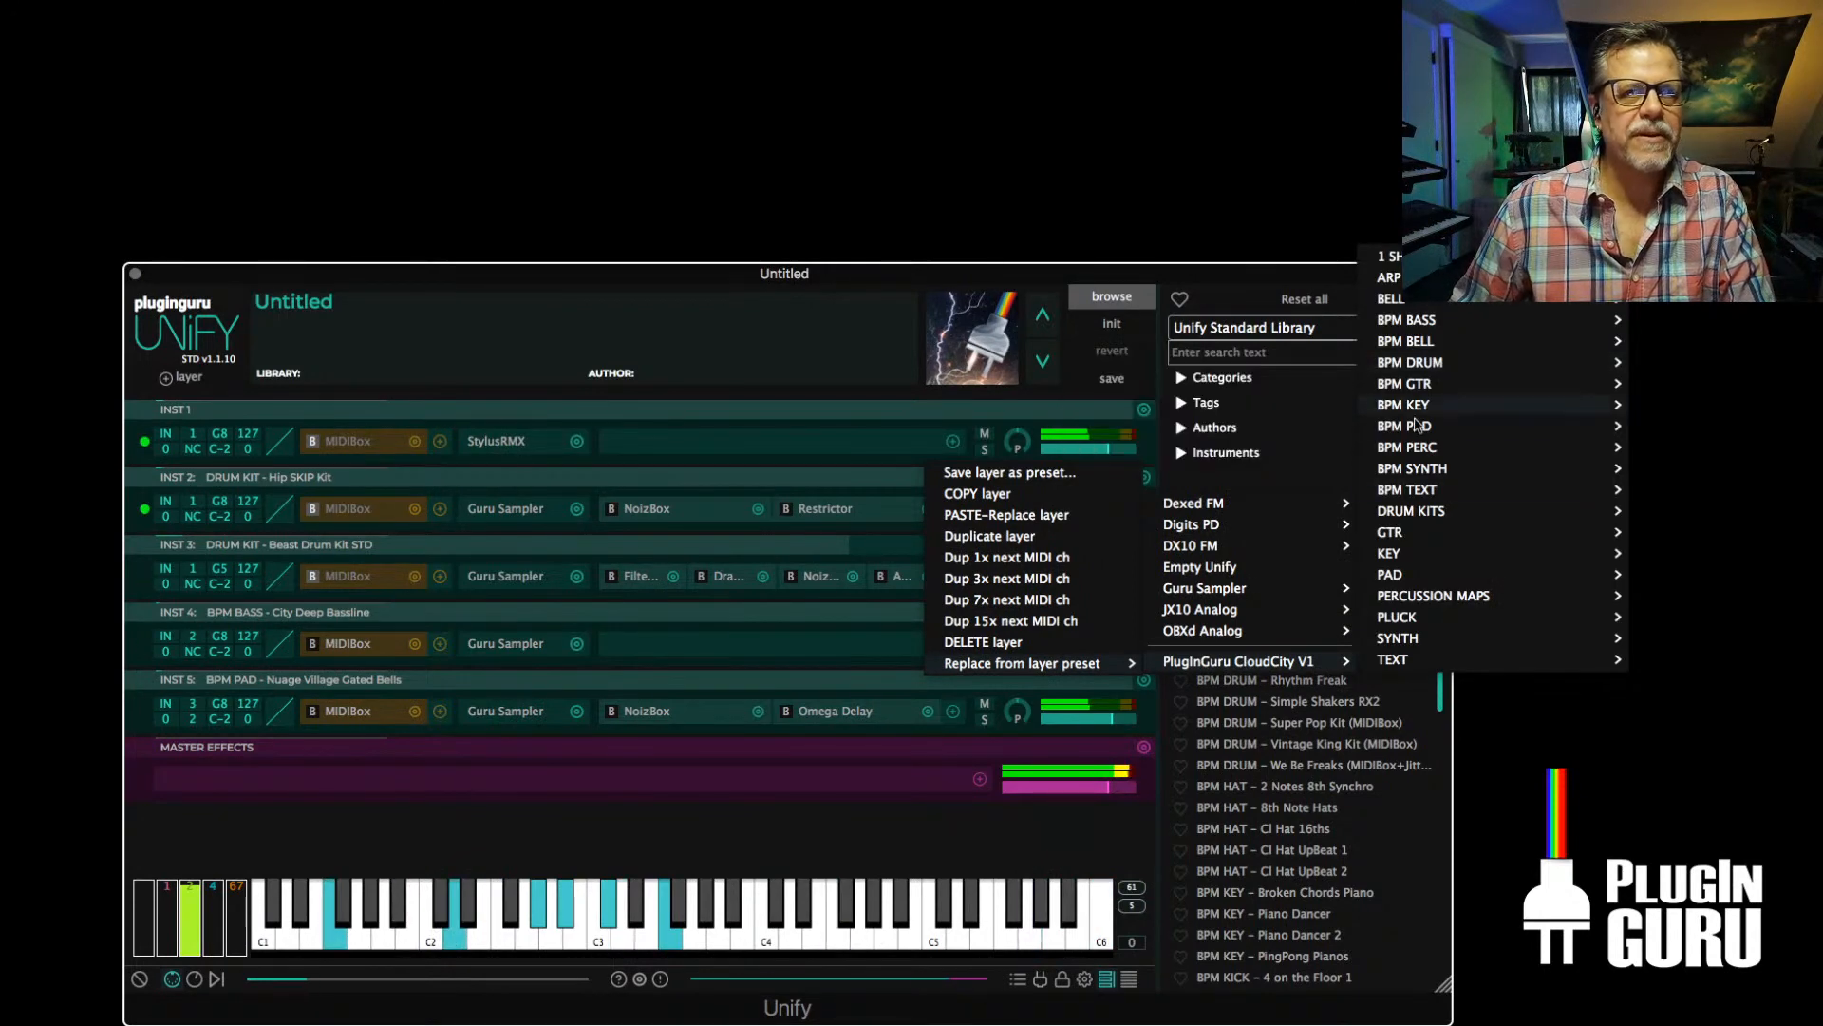
pyautogui.moveTo(1409, 429)
pyautogui.click(1193, 471)
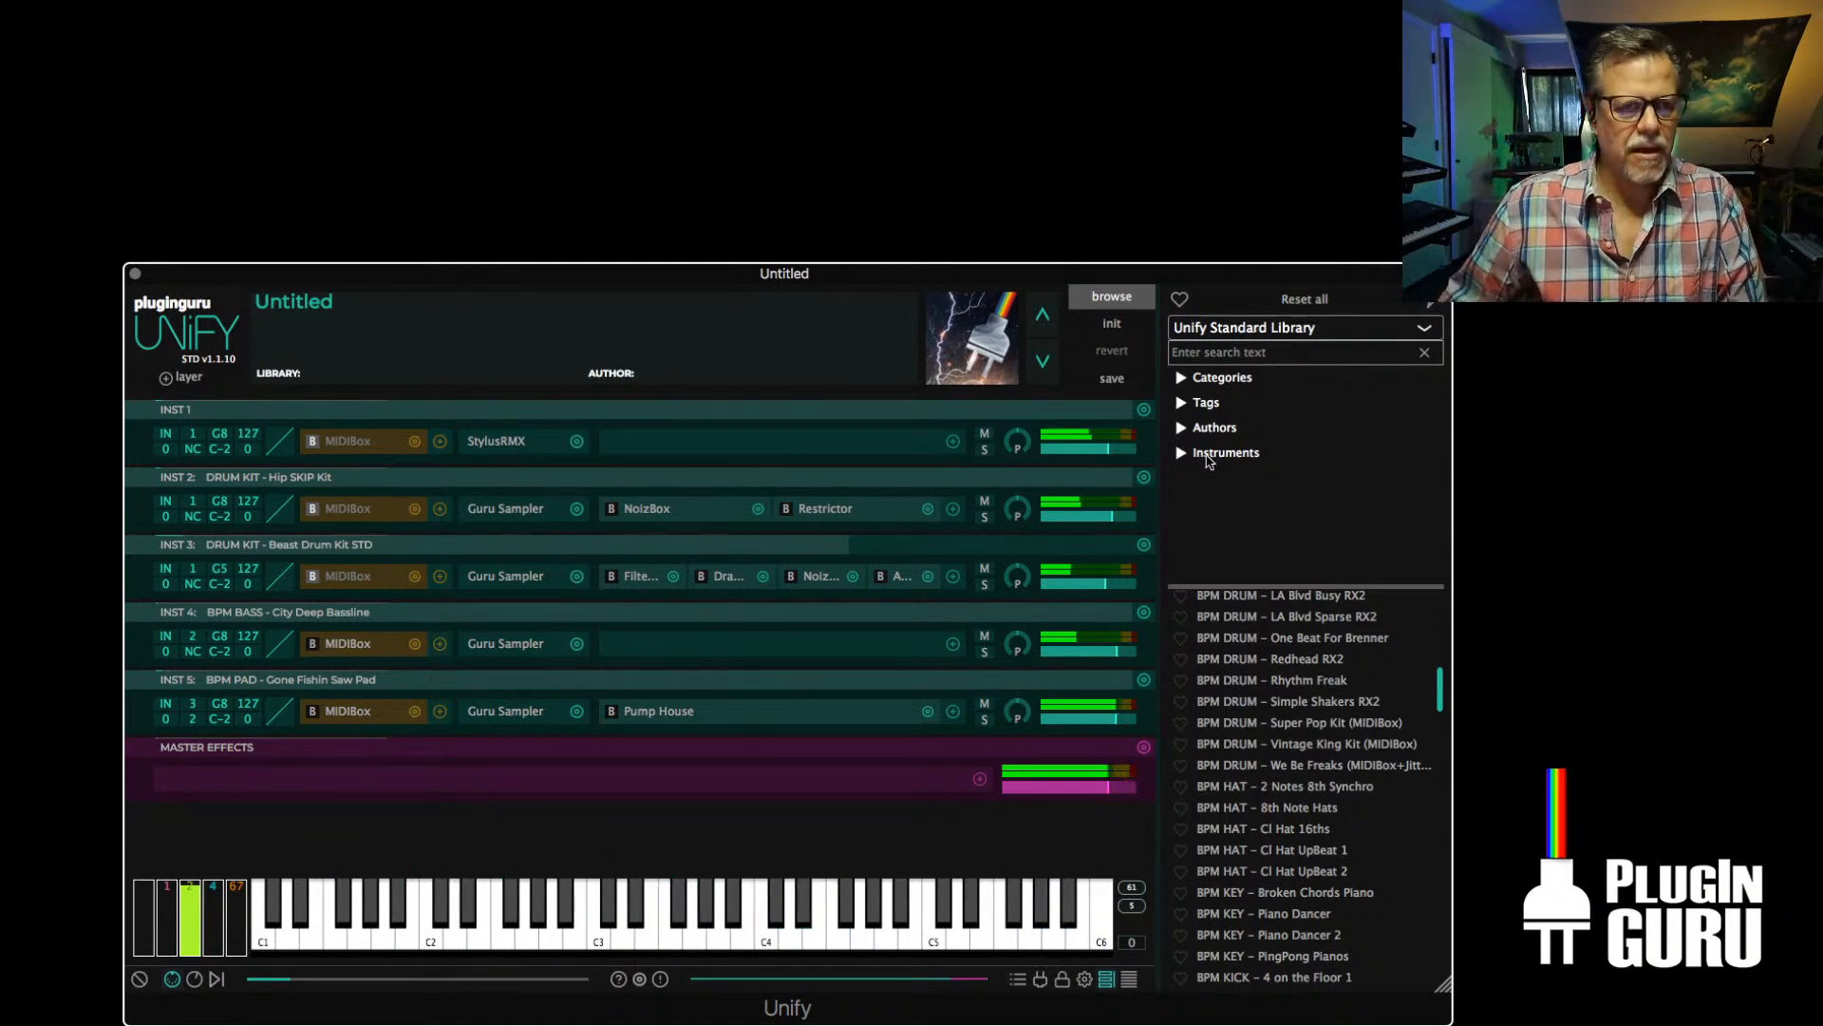
pyautogui.click(528, 717)
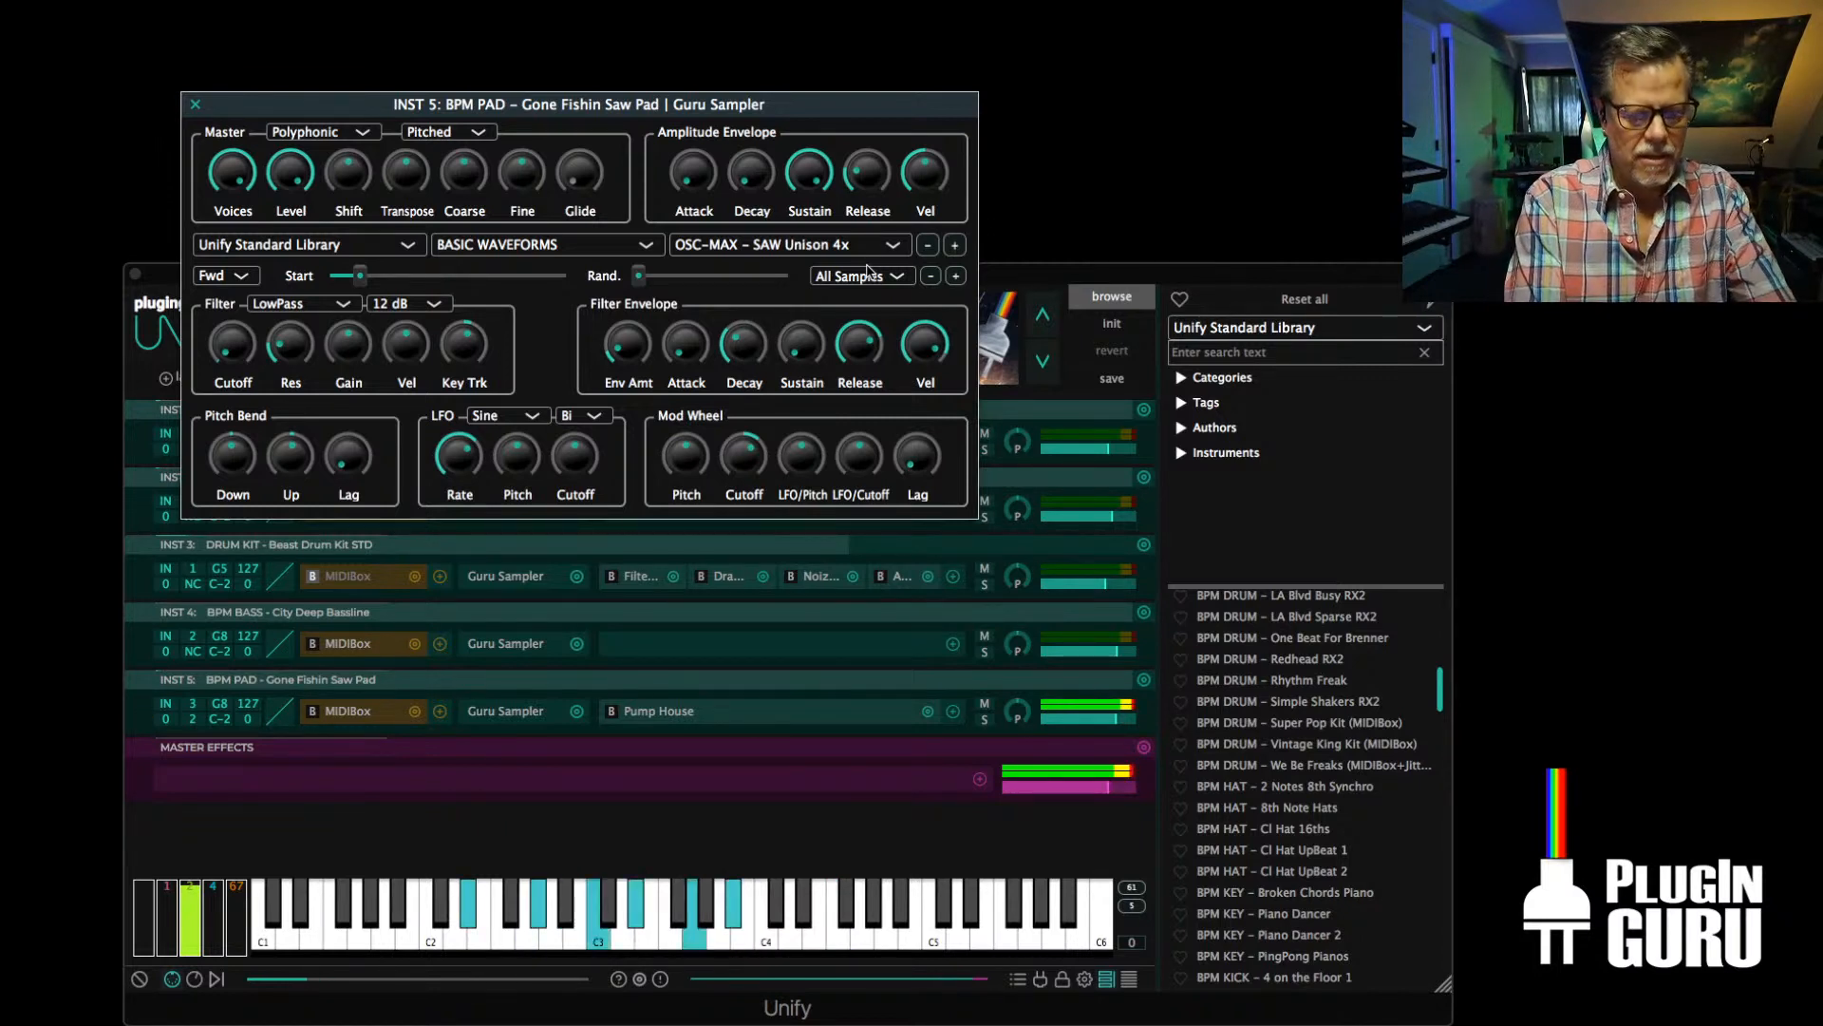
pyautogui.press('super+Tab')
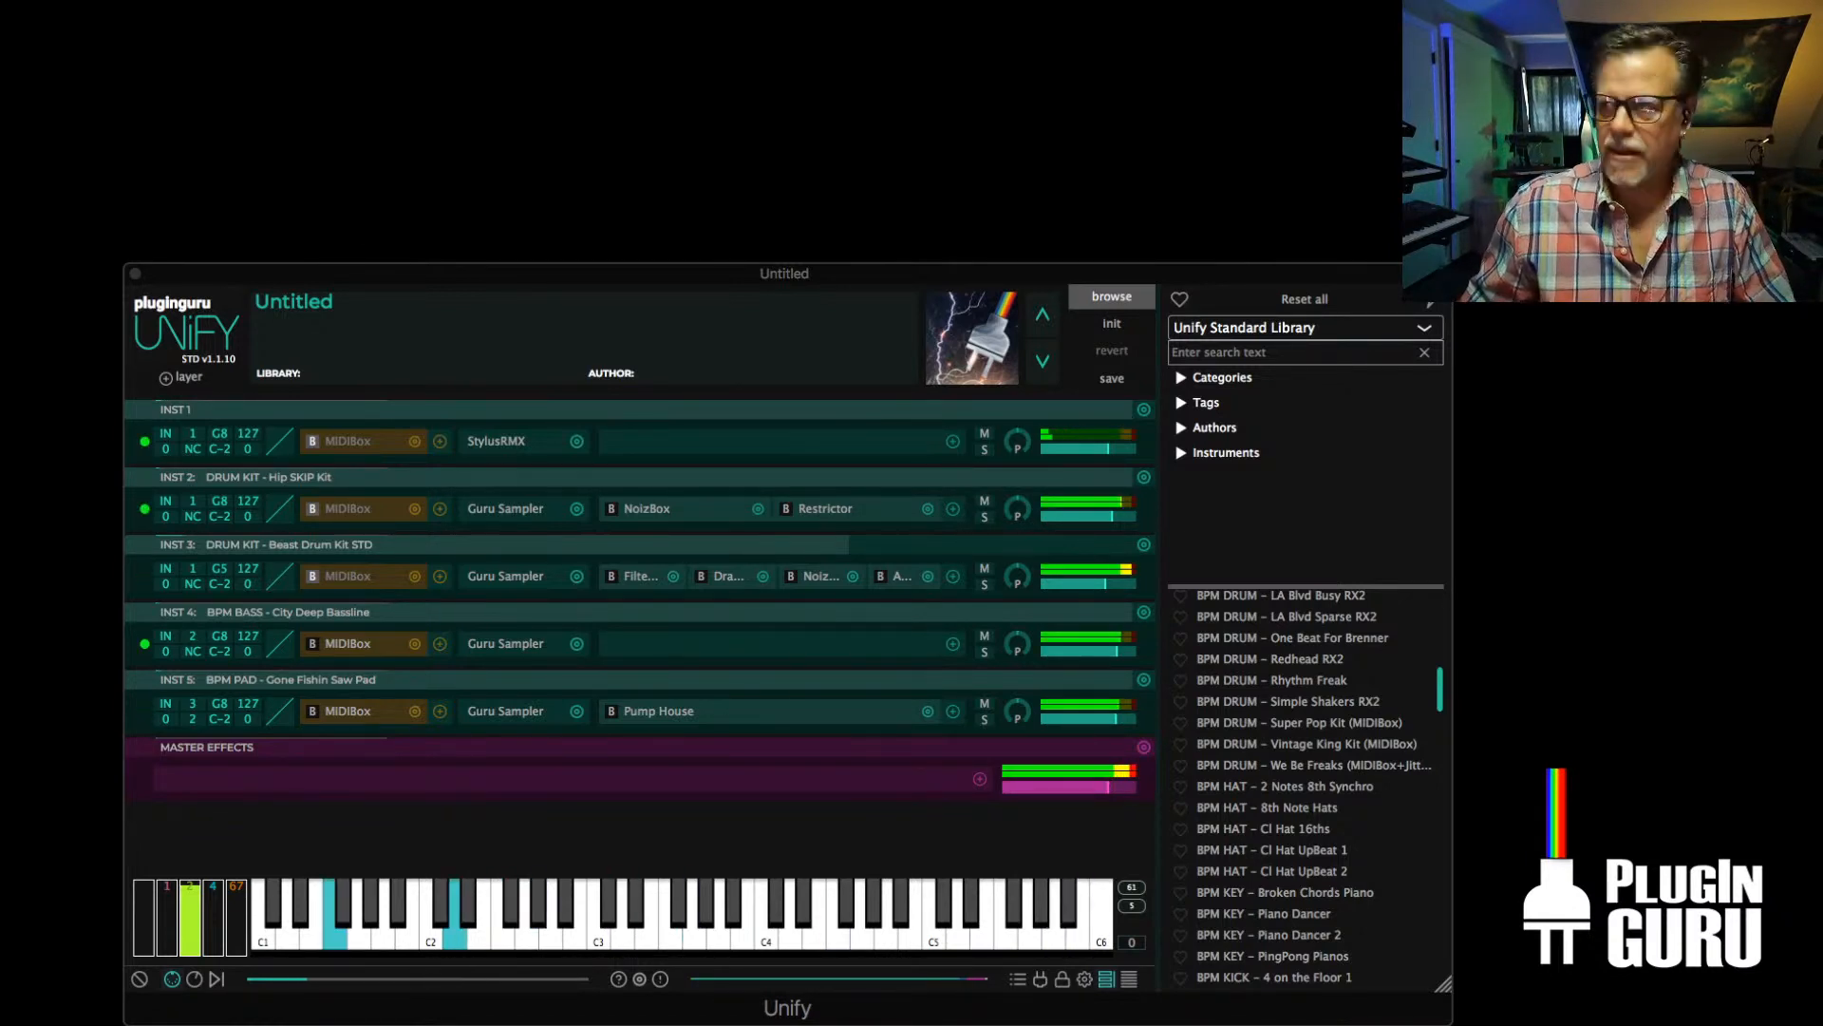
# Add a NoizBox distortion effect after Pump House on the INST 5 pad layer
pyautogui.click(952, 713)
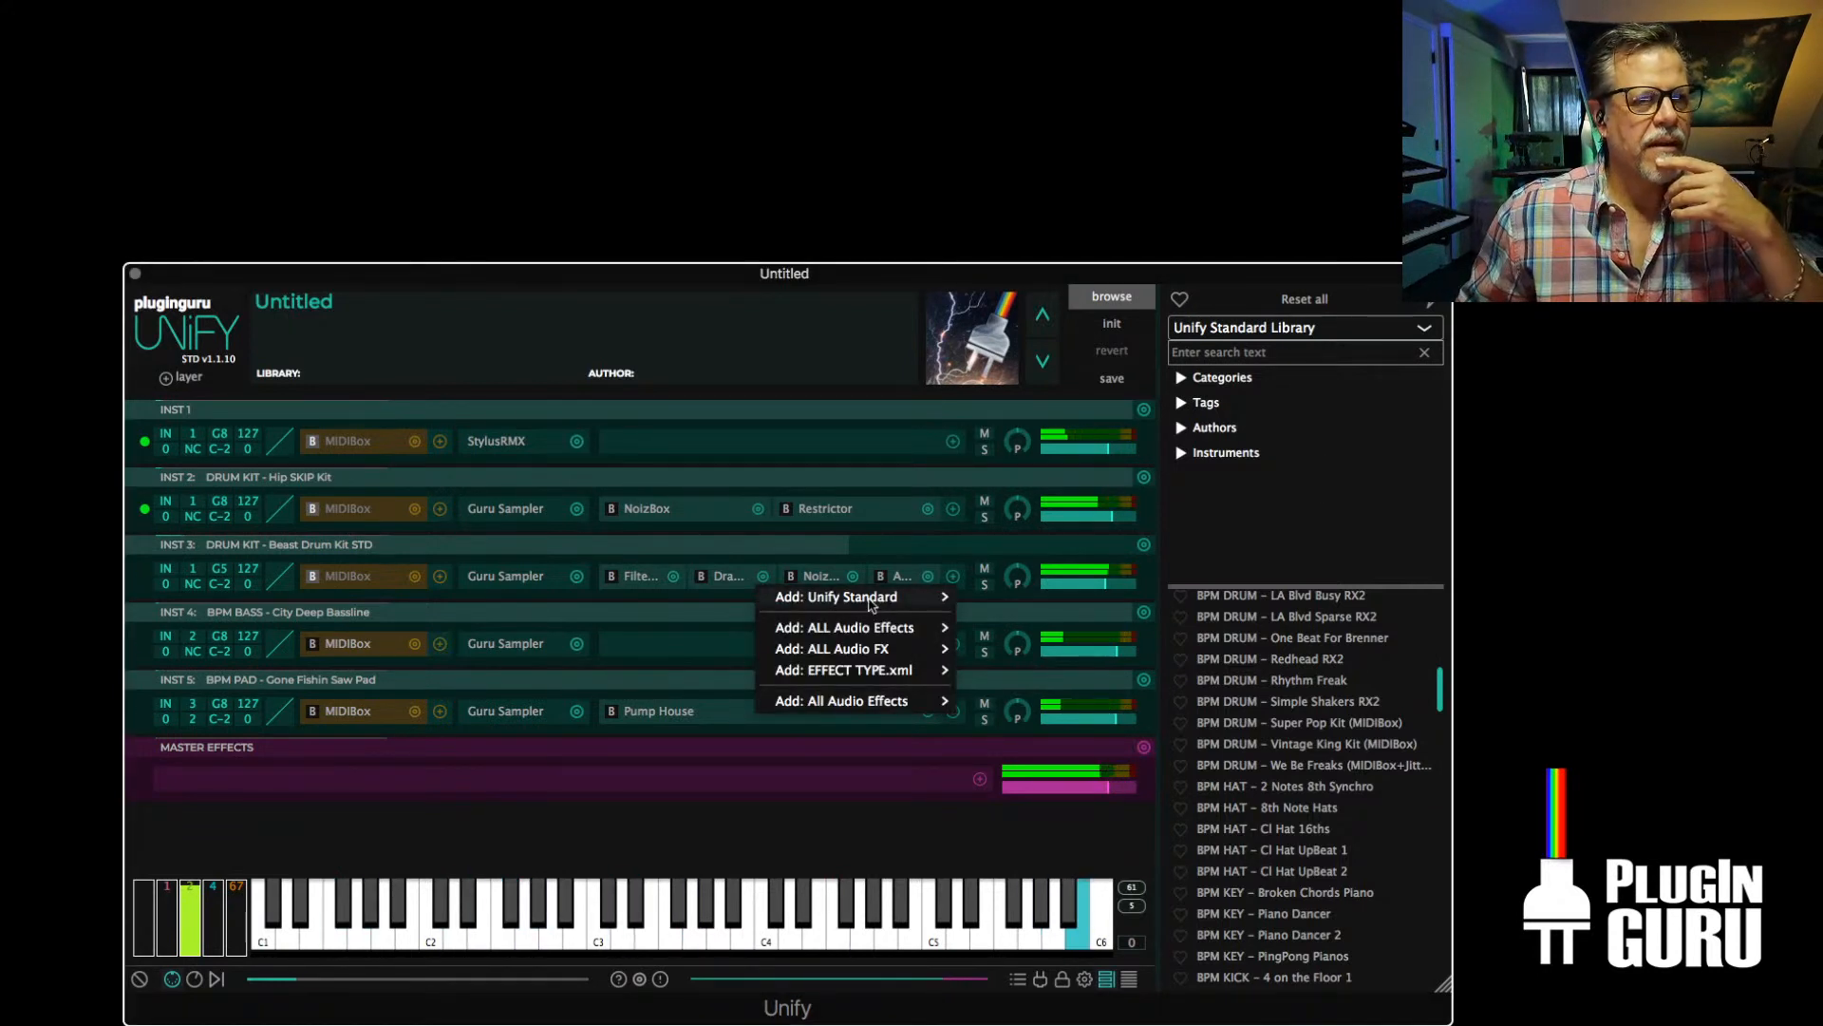
pyautogui.moveTo(883, 597)
pyautogui.moveTo(1038, 541)
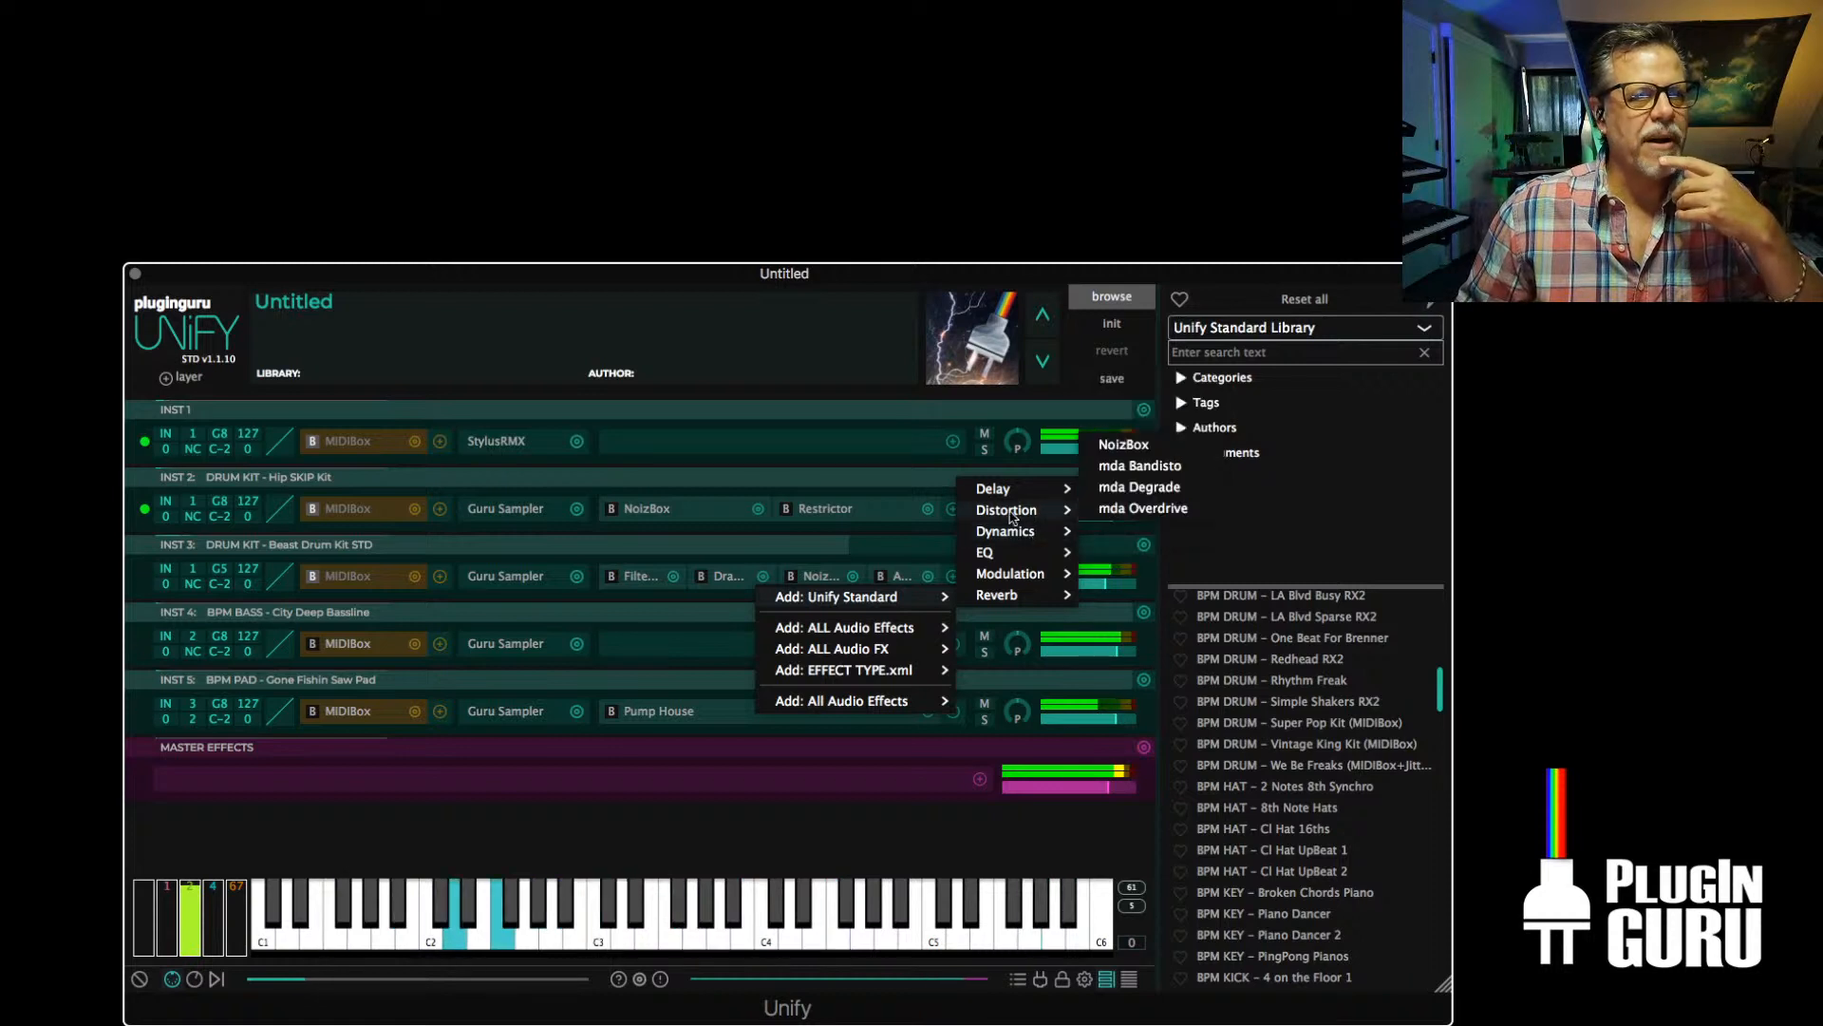
pyautogui.click(1123, 444)
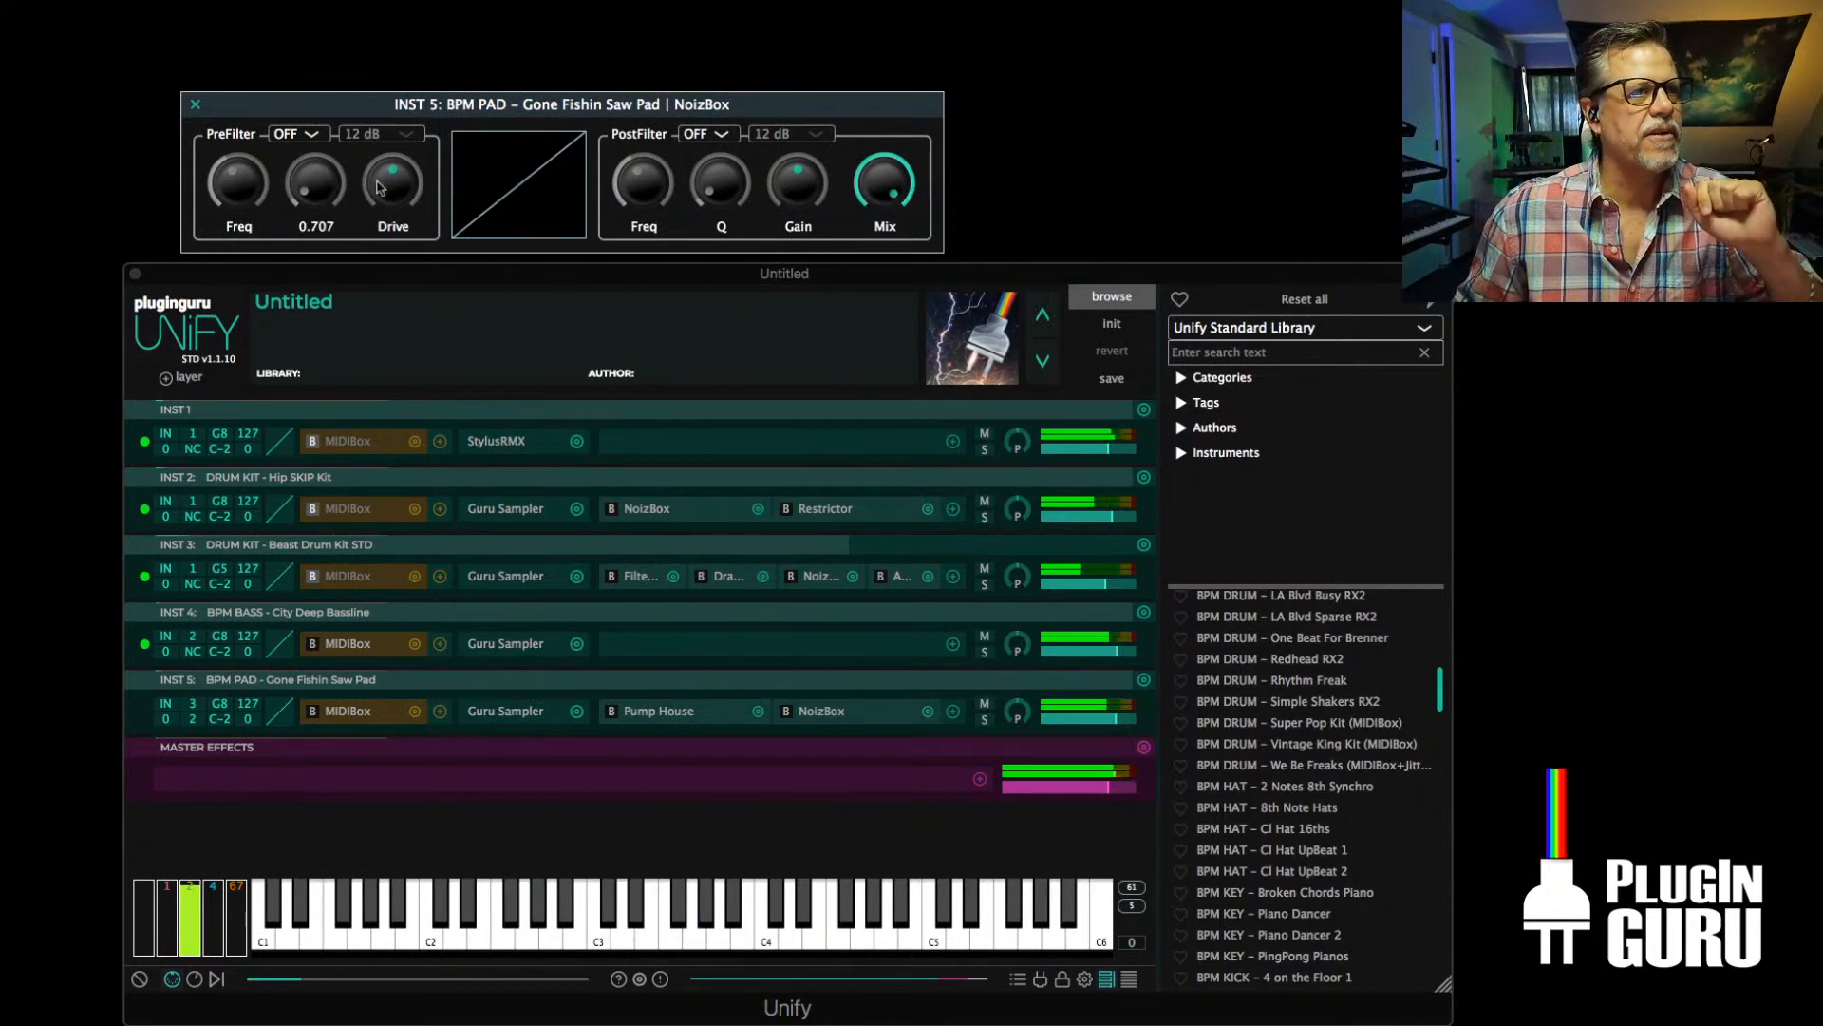
# Shape the INST 5 NoizBox distortion curve as a Power Curve with a raised curve amount
pyautogui.click(519, 230)
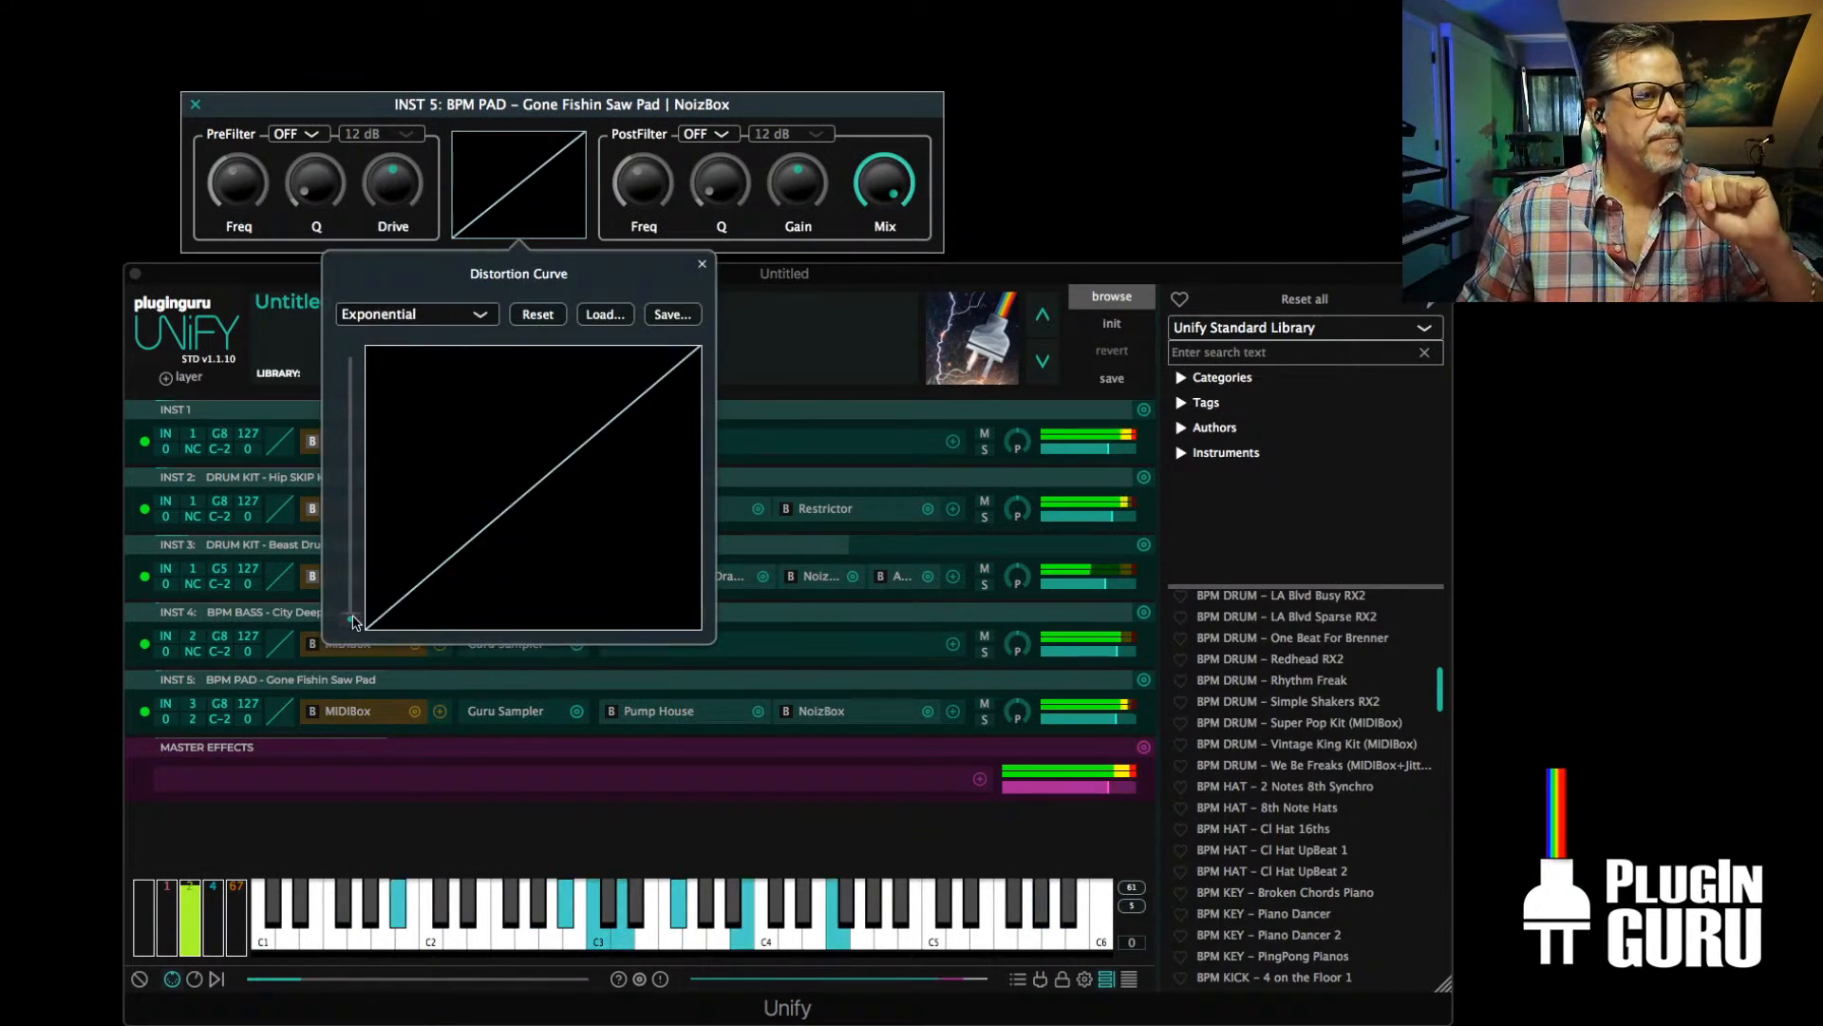
pyautogui.moveTo(350, 618); pyautogui.dragTo(384, 510)
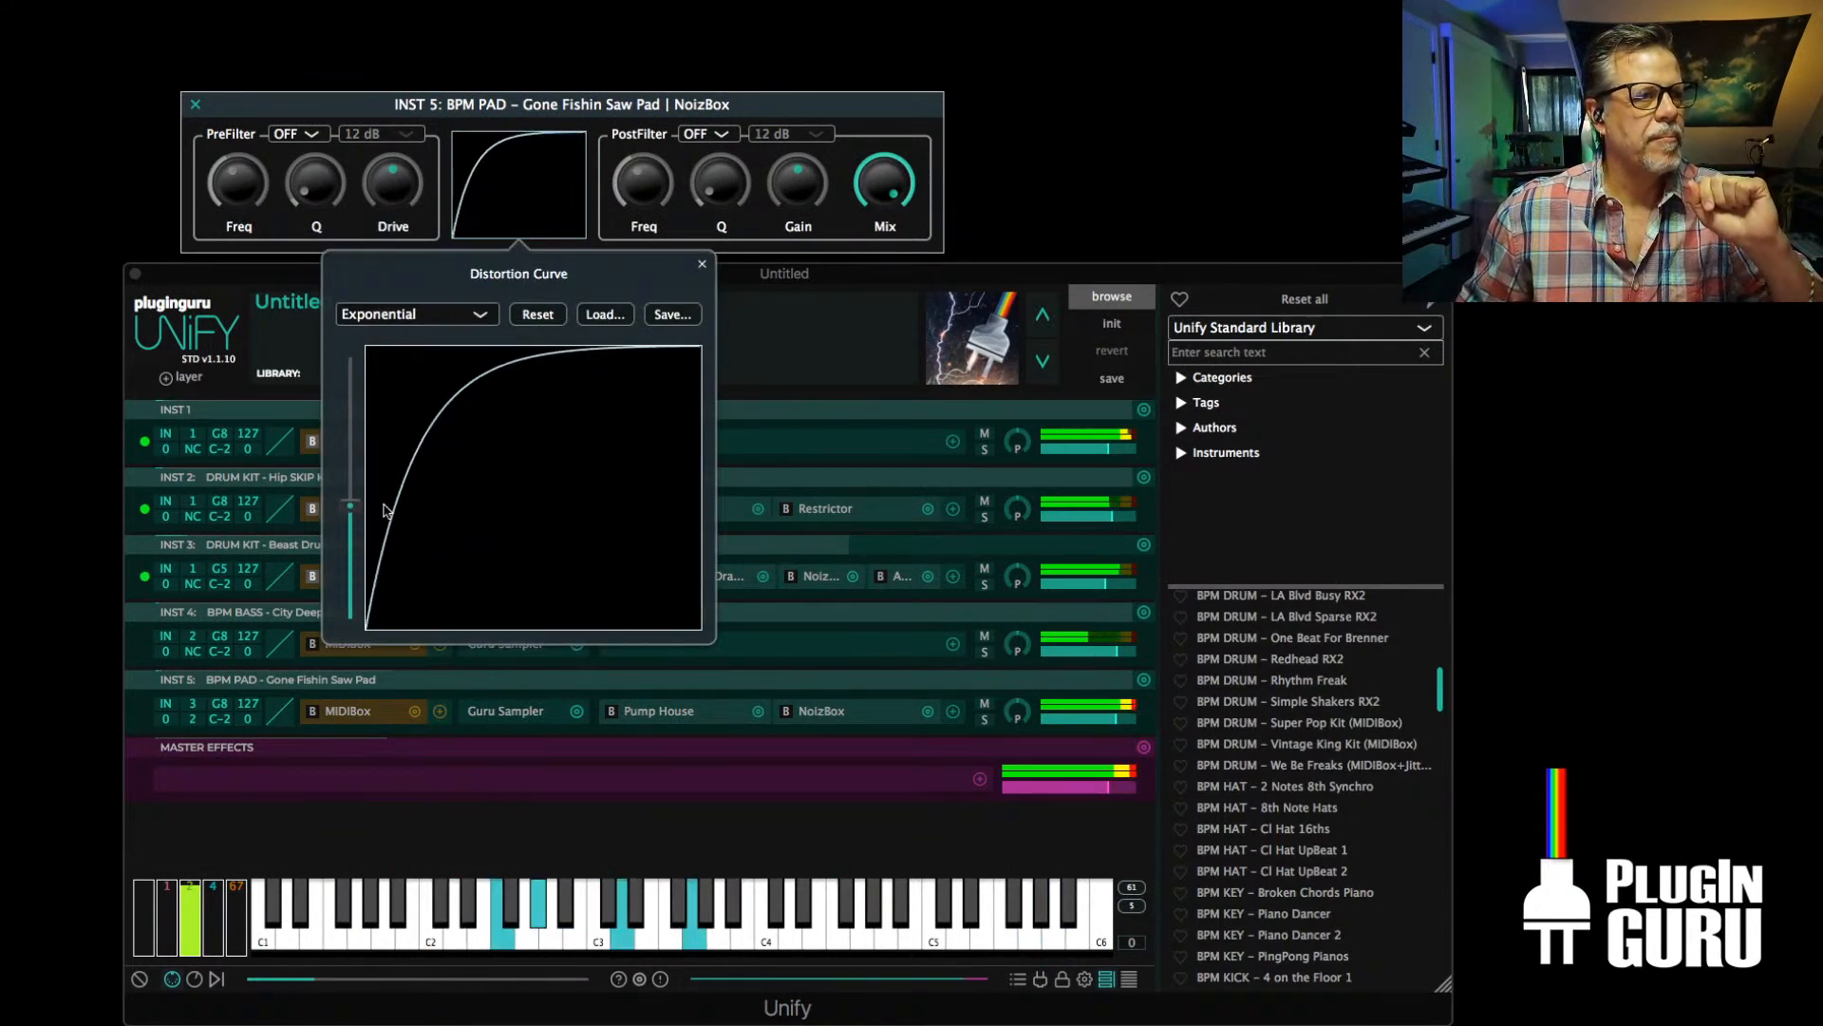
pyautogui.click(426, 316)
pyautogui.click(418, 361)
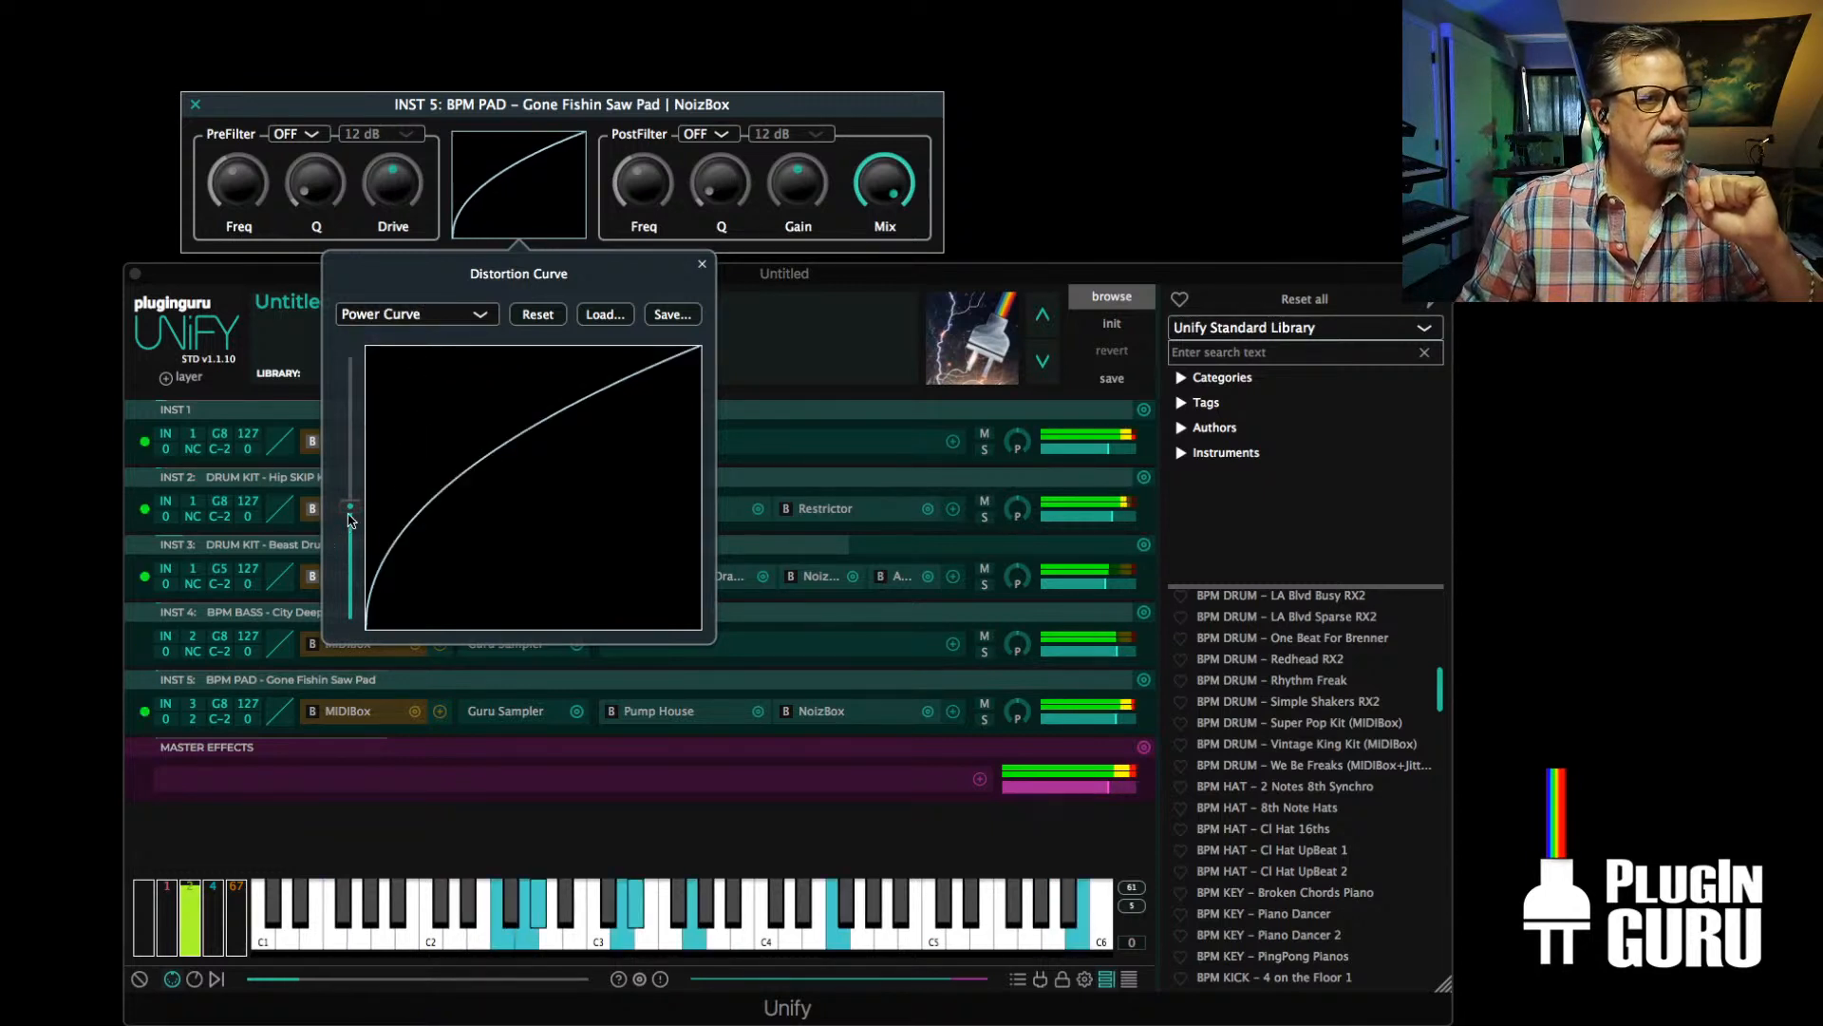
pyautogui.moveTo(349, 507); pyautogui.dragTo(349, 435)
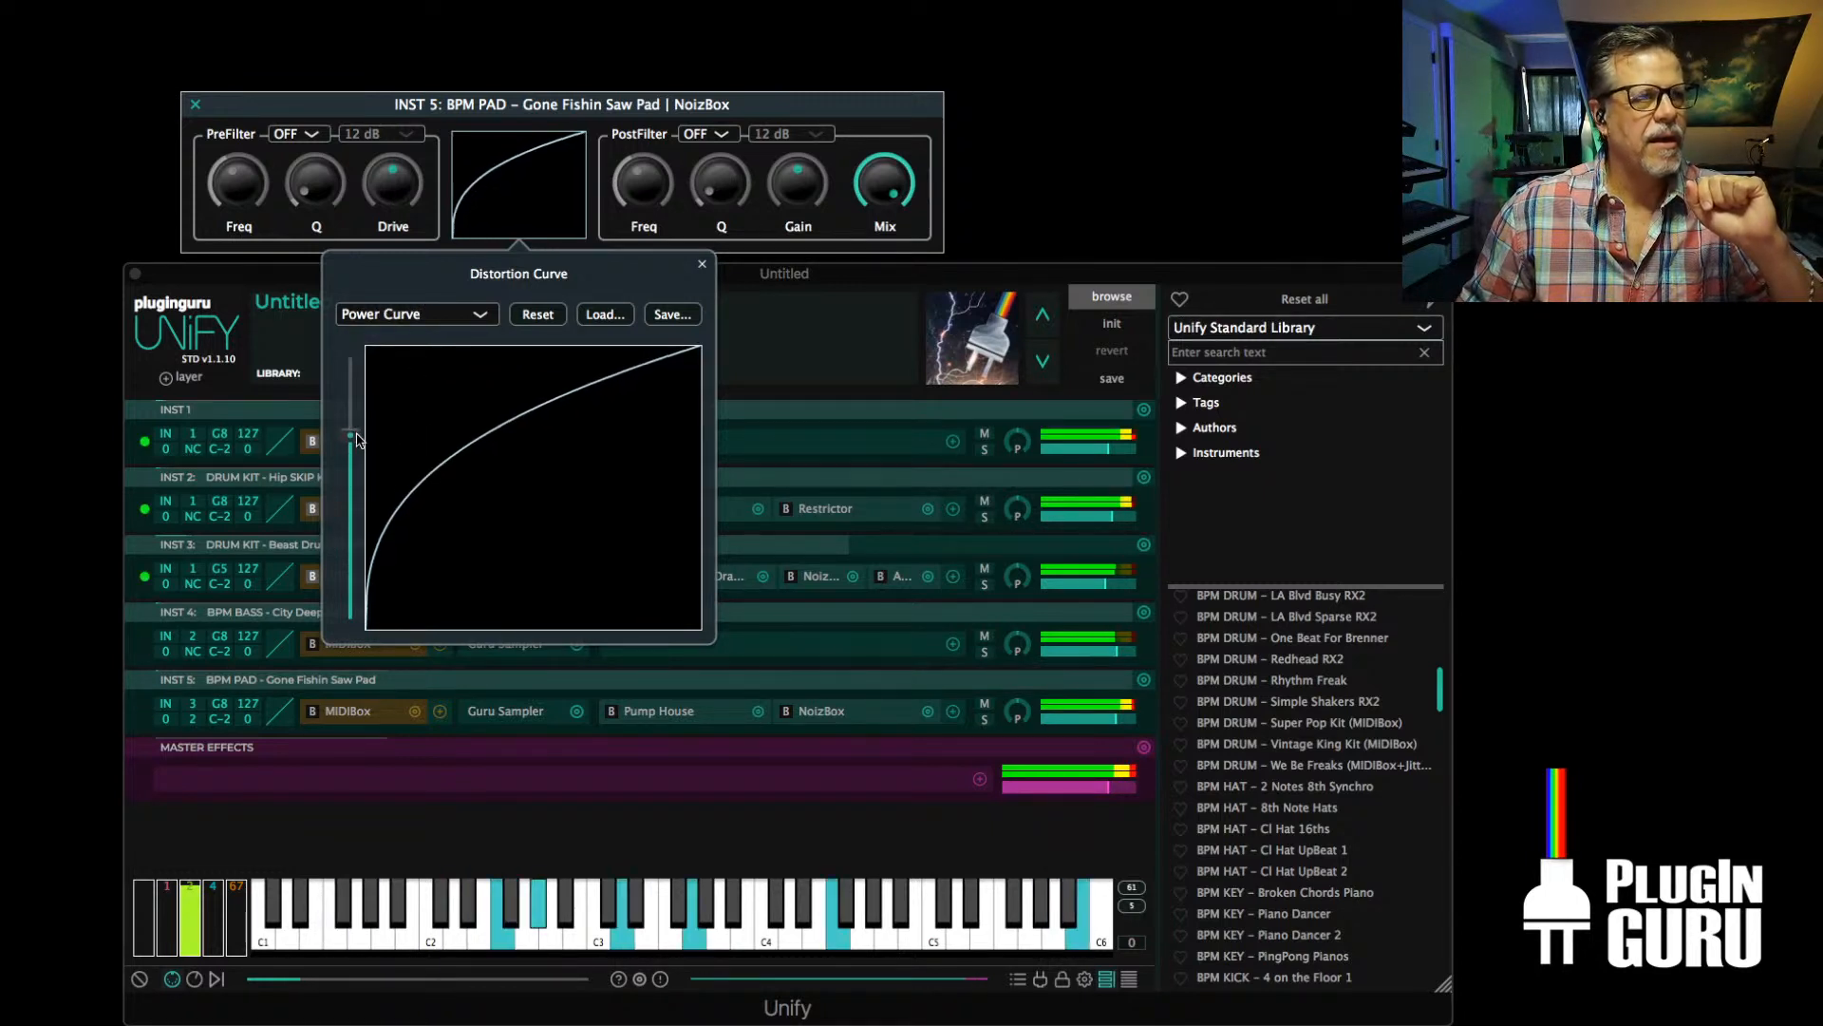
pyautogui.click(702, 263)
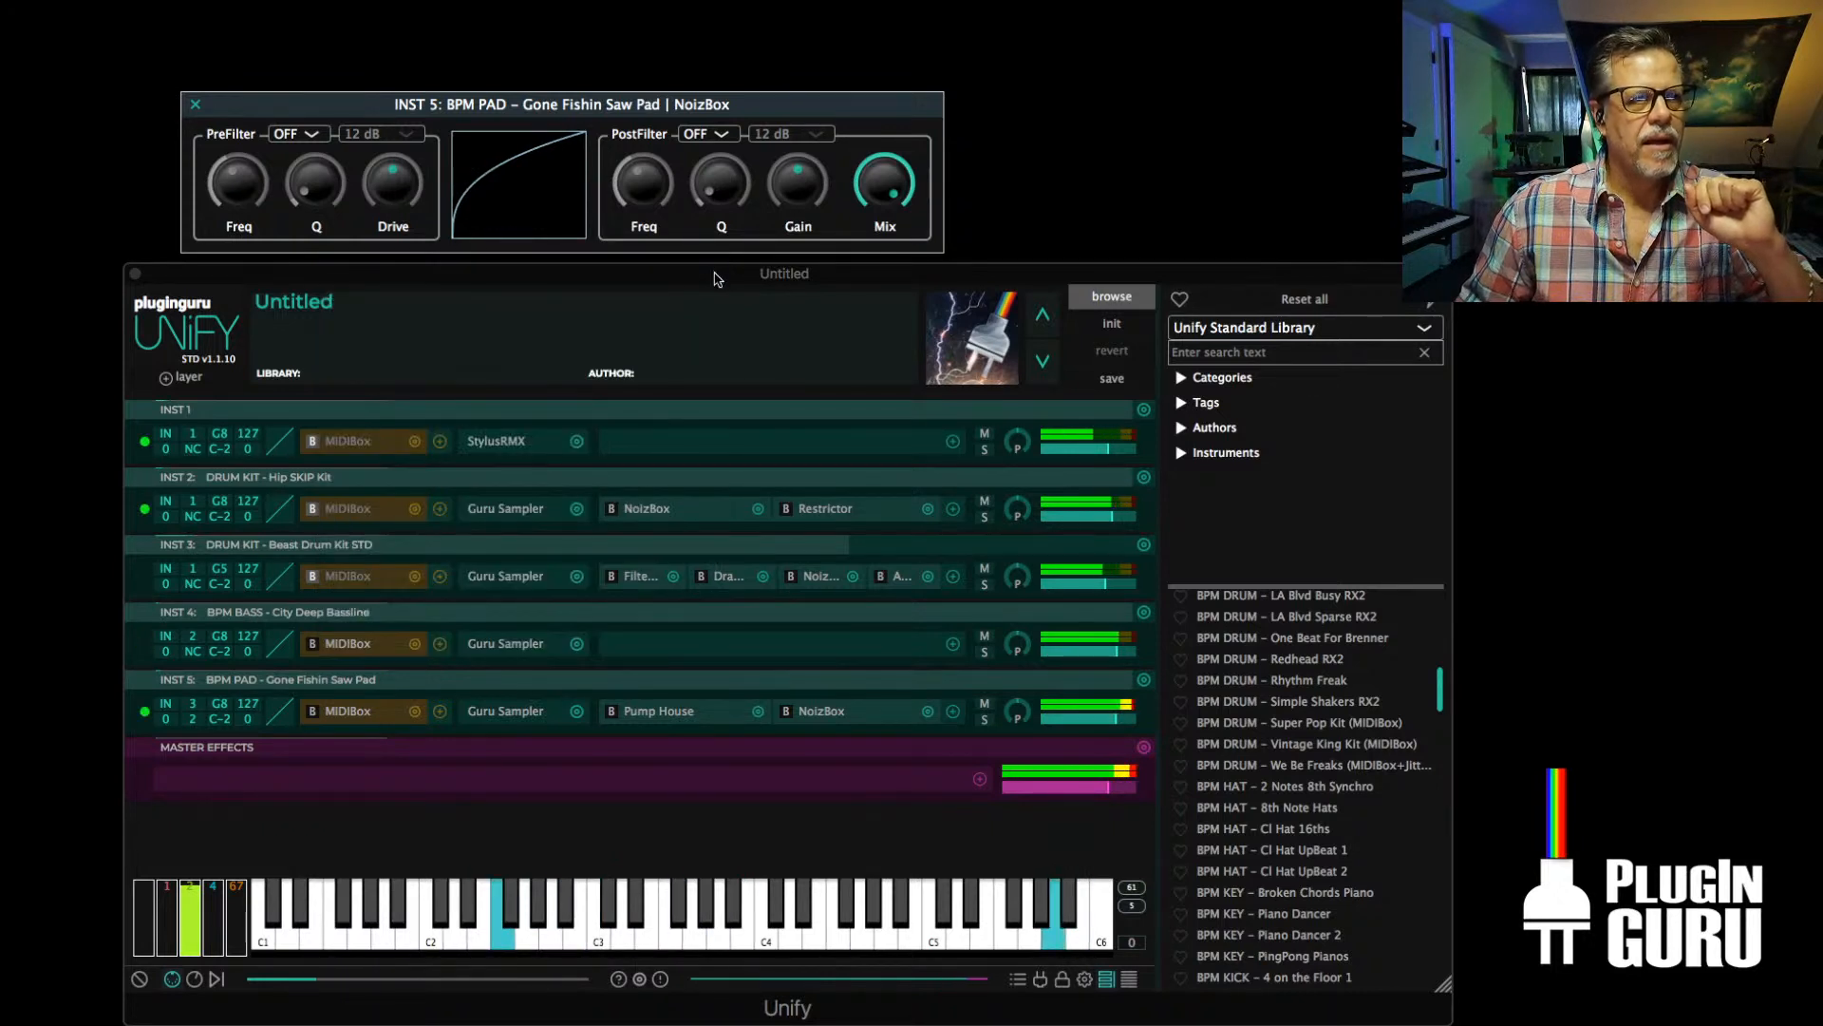
# Set the INST 5 NoizBox PreFilter to HP and raise its cutoff frequency and Q
pyautogui.moveTo(365, 221)
pyautogui.click(294, 133)
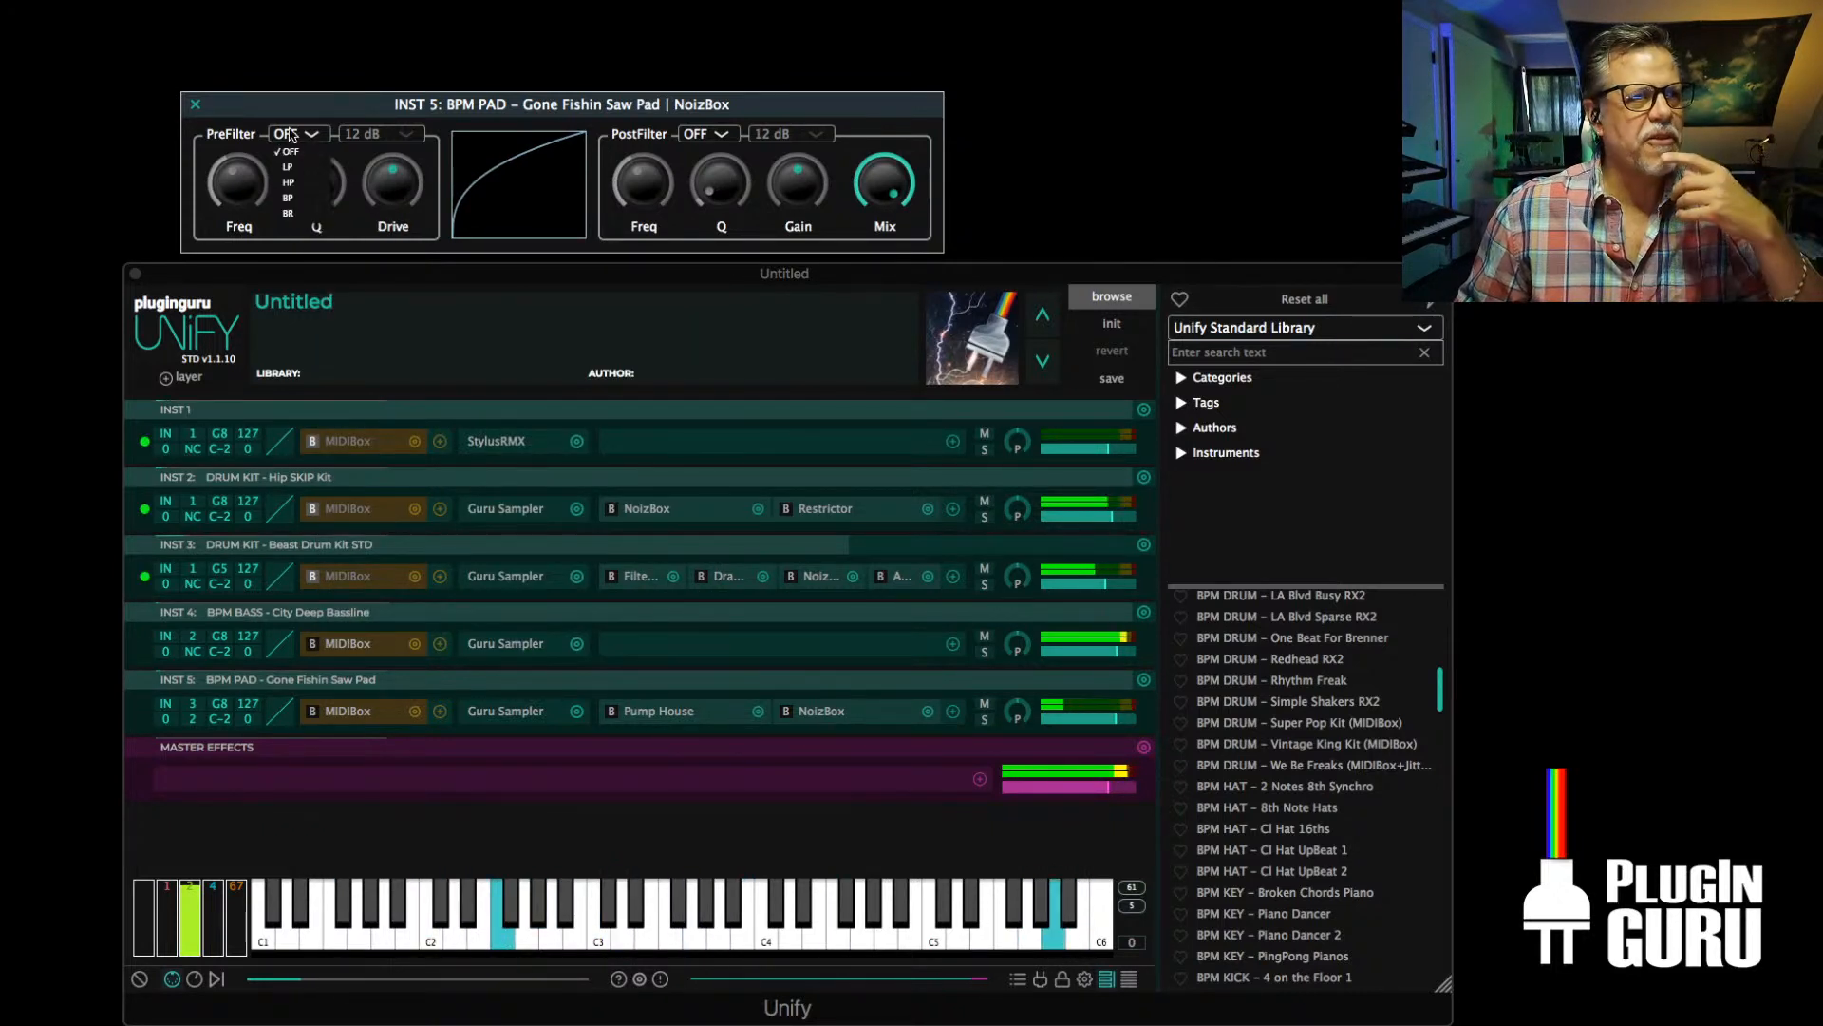
pyautogui.click(295, 184)
pyautogui.moveTo(244, 195); pyautogui.dragTo(324, 92)
pyautogui.moveTo(249, 179); pyautogui.dragTo(236, 215)
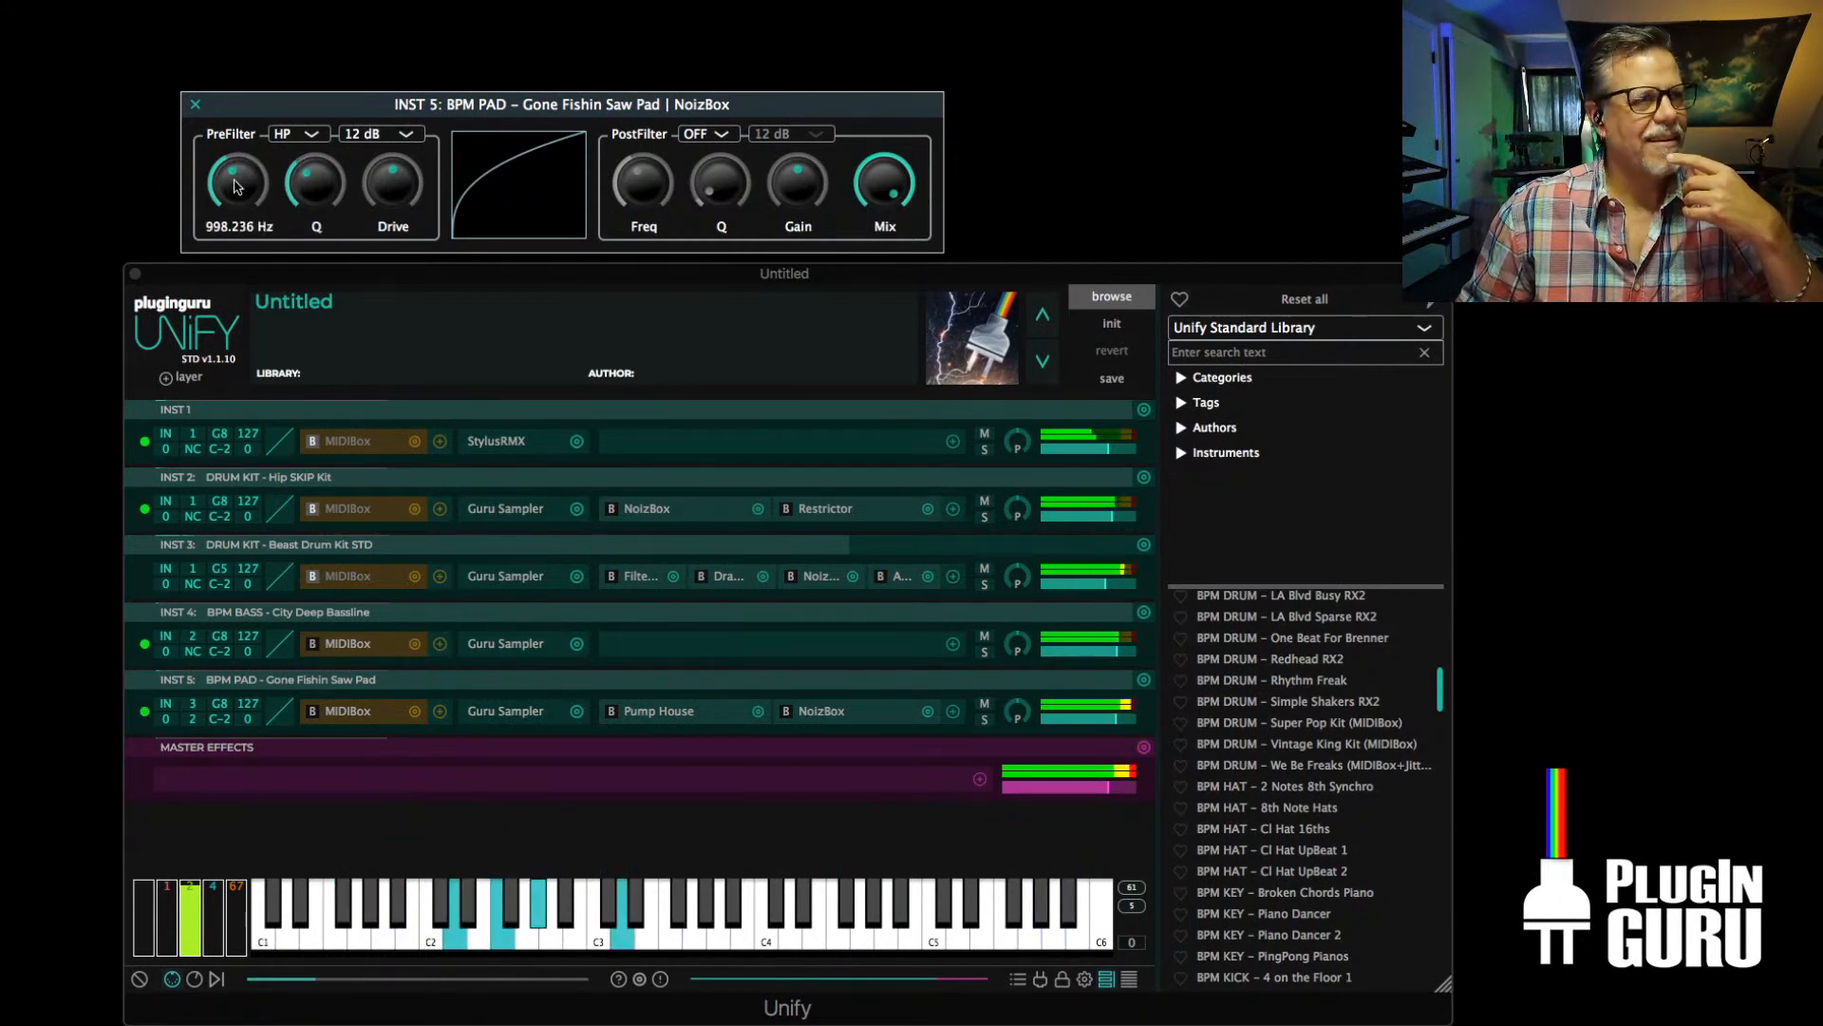
pyautogui.moveTo(241, 159); pyautogui.dragTo(256, 144)
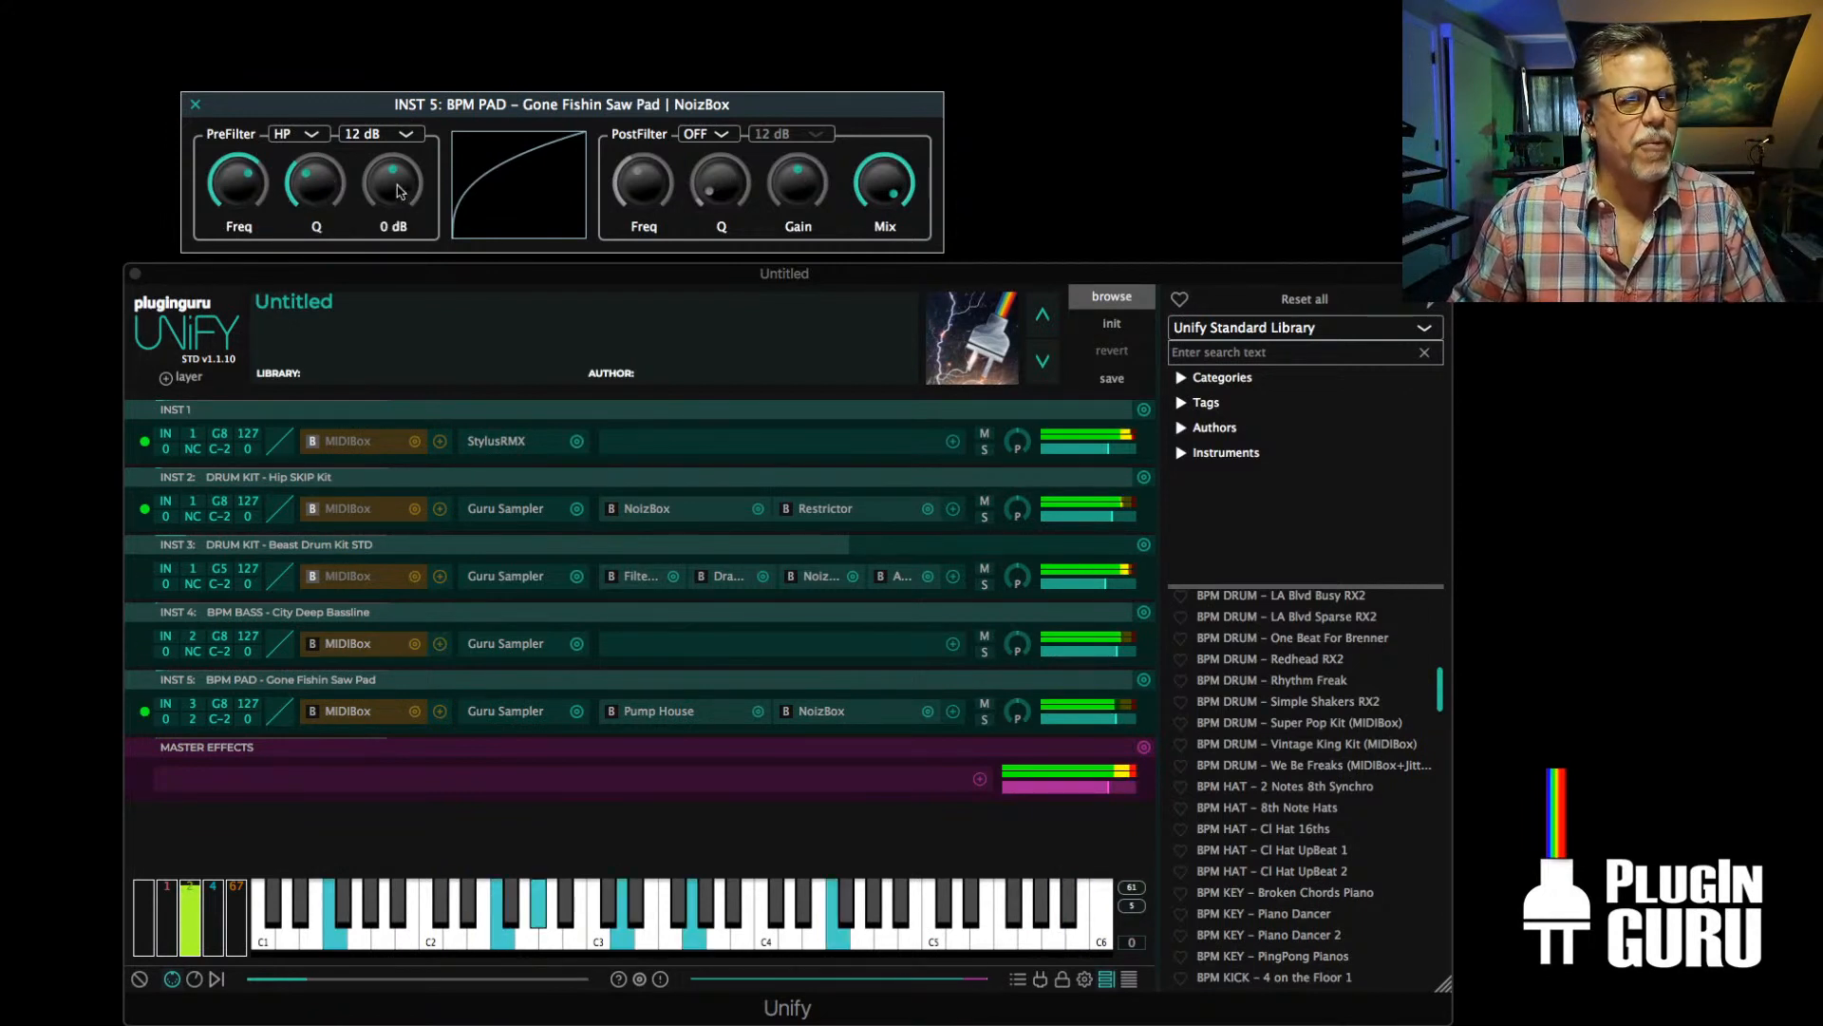
# Raise the INST 5 NoizBox Drive slightly, reduce its Mix to a partial blend, and close the effect window
pyautogui.moveTo(396, 188); pyautogui.dragTo(406, 166)
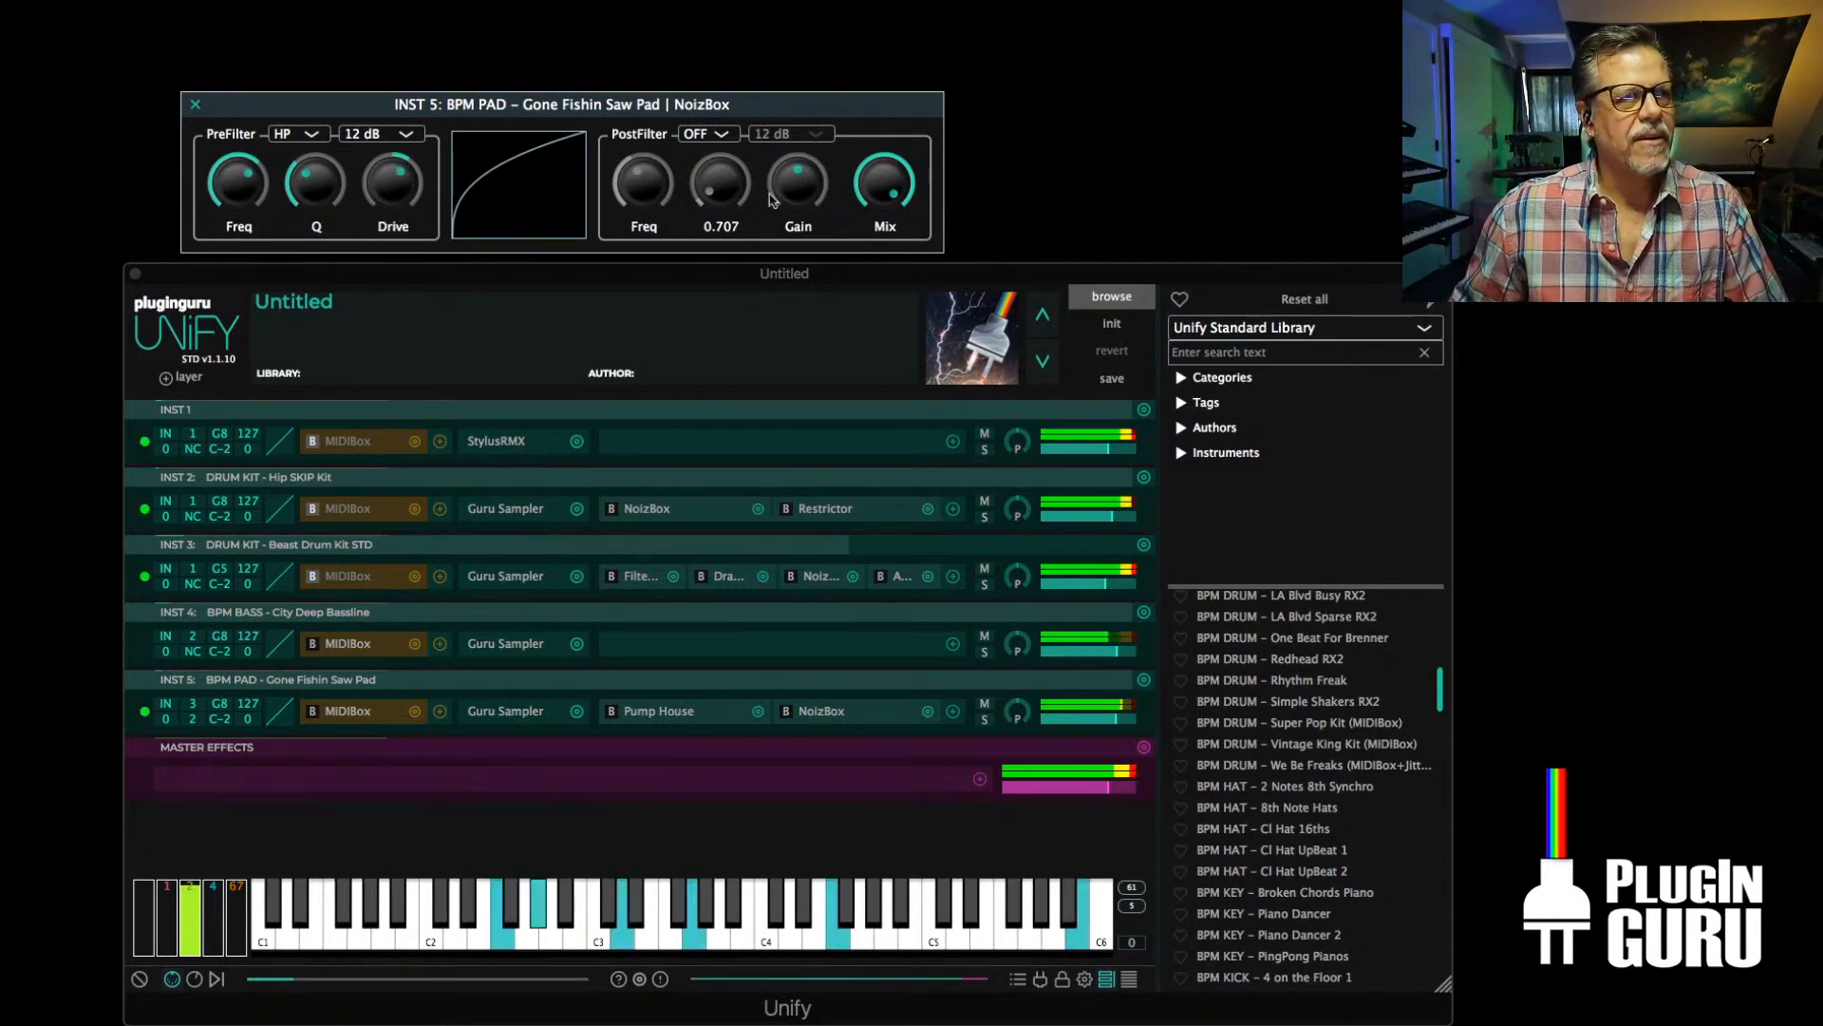
pyautogui.moveTo(891, 190); pyautogui.dragTo(893, 194)
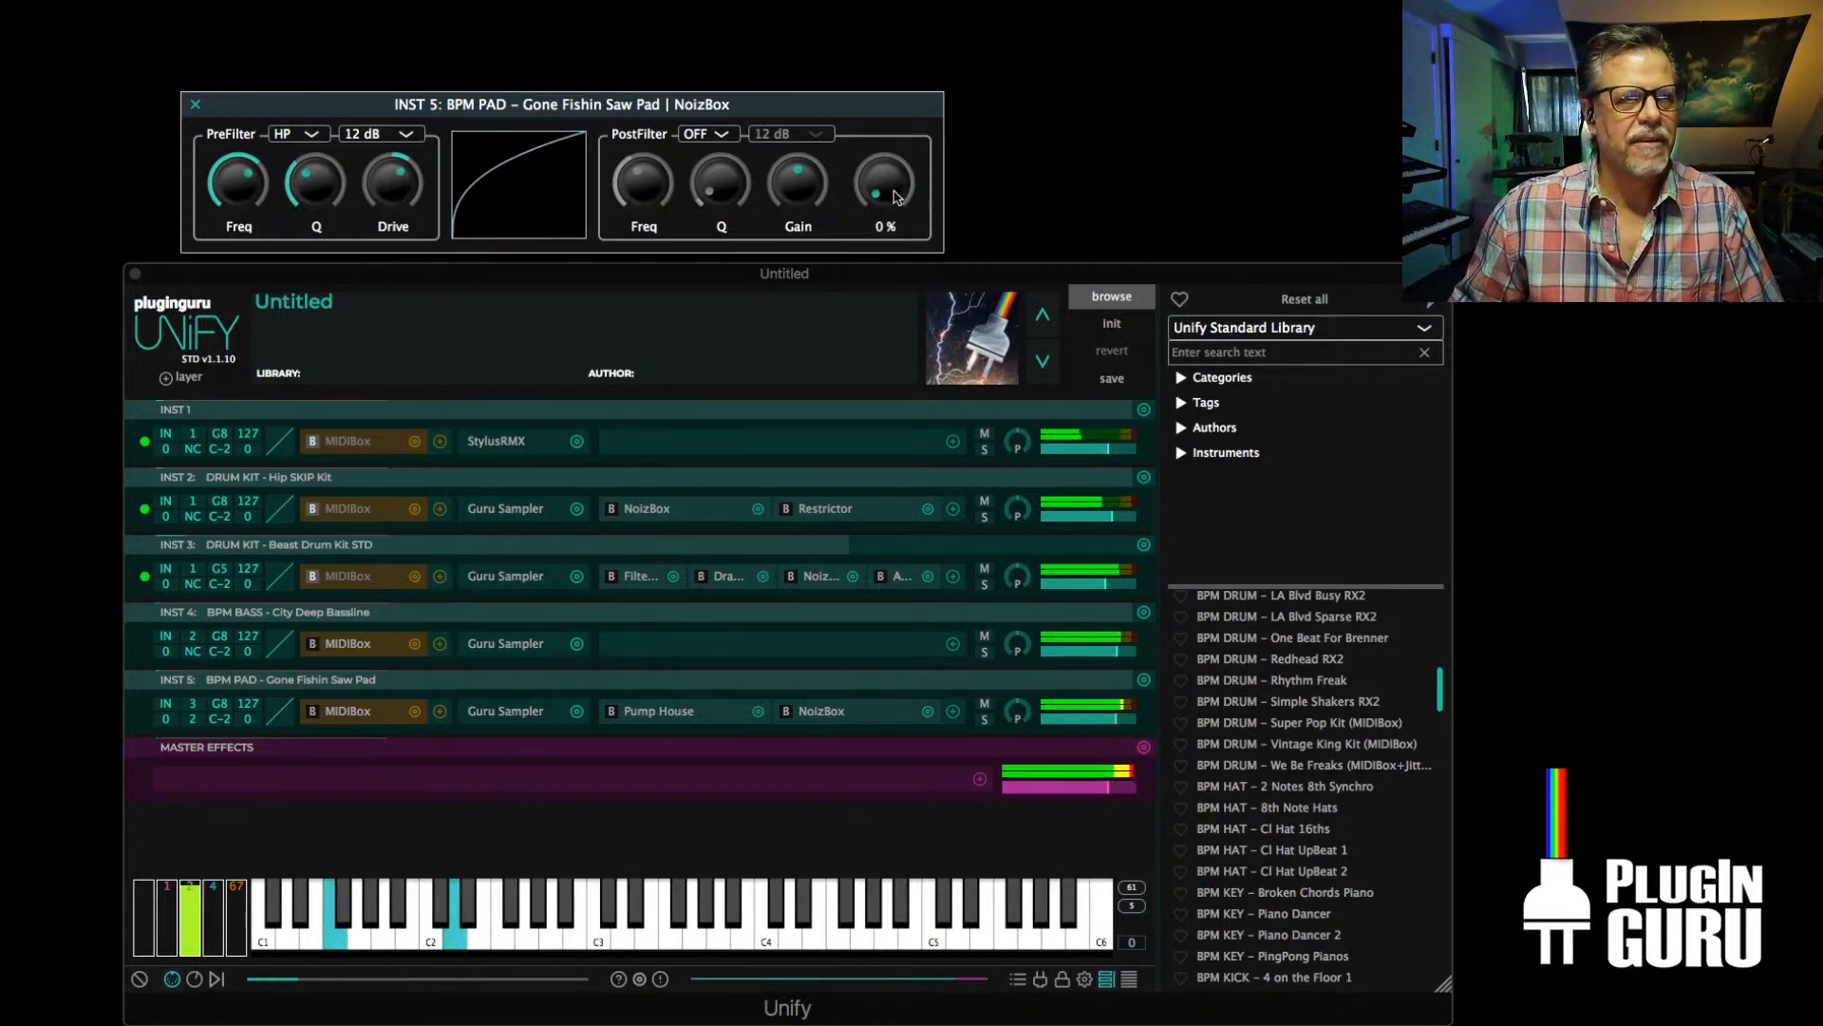
pyautogui.moveTo(895, 183); pyautogui.dragTo(917, 78)
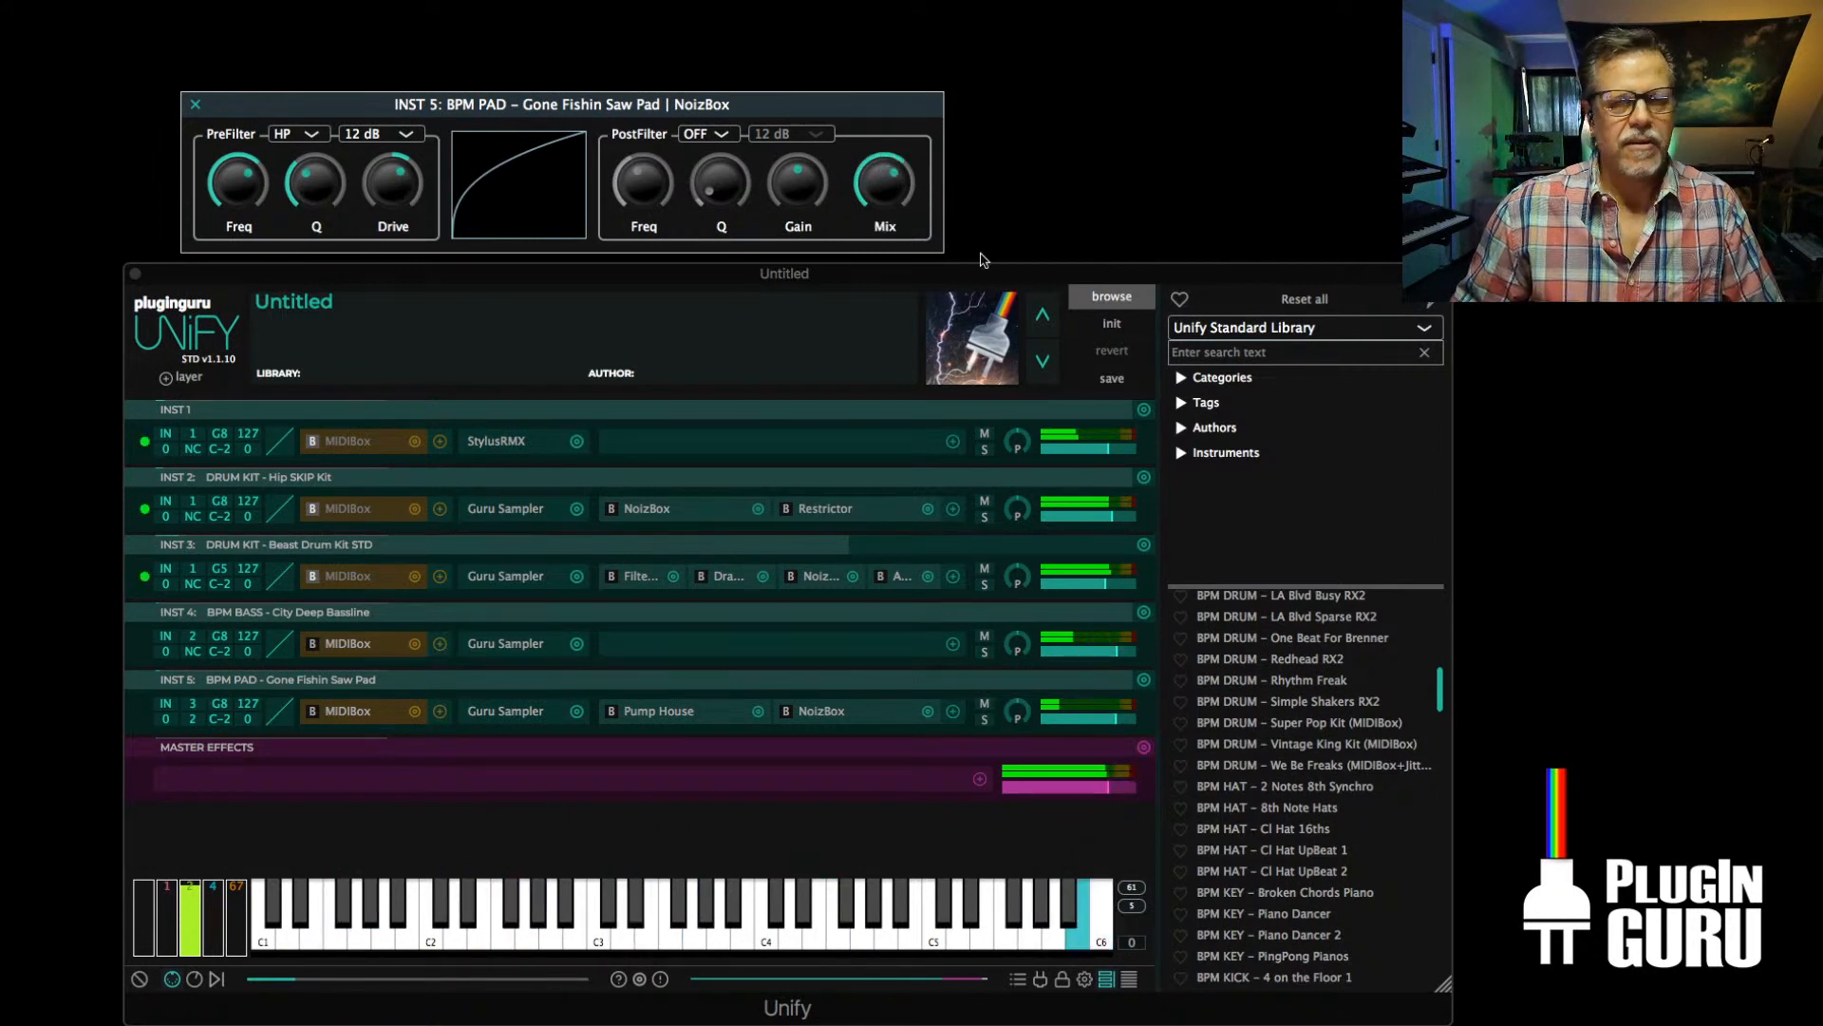
pyautogui.click(195, 105)
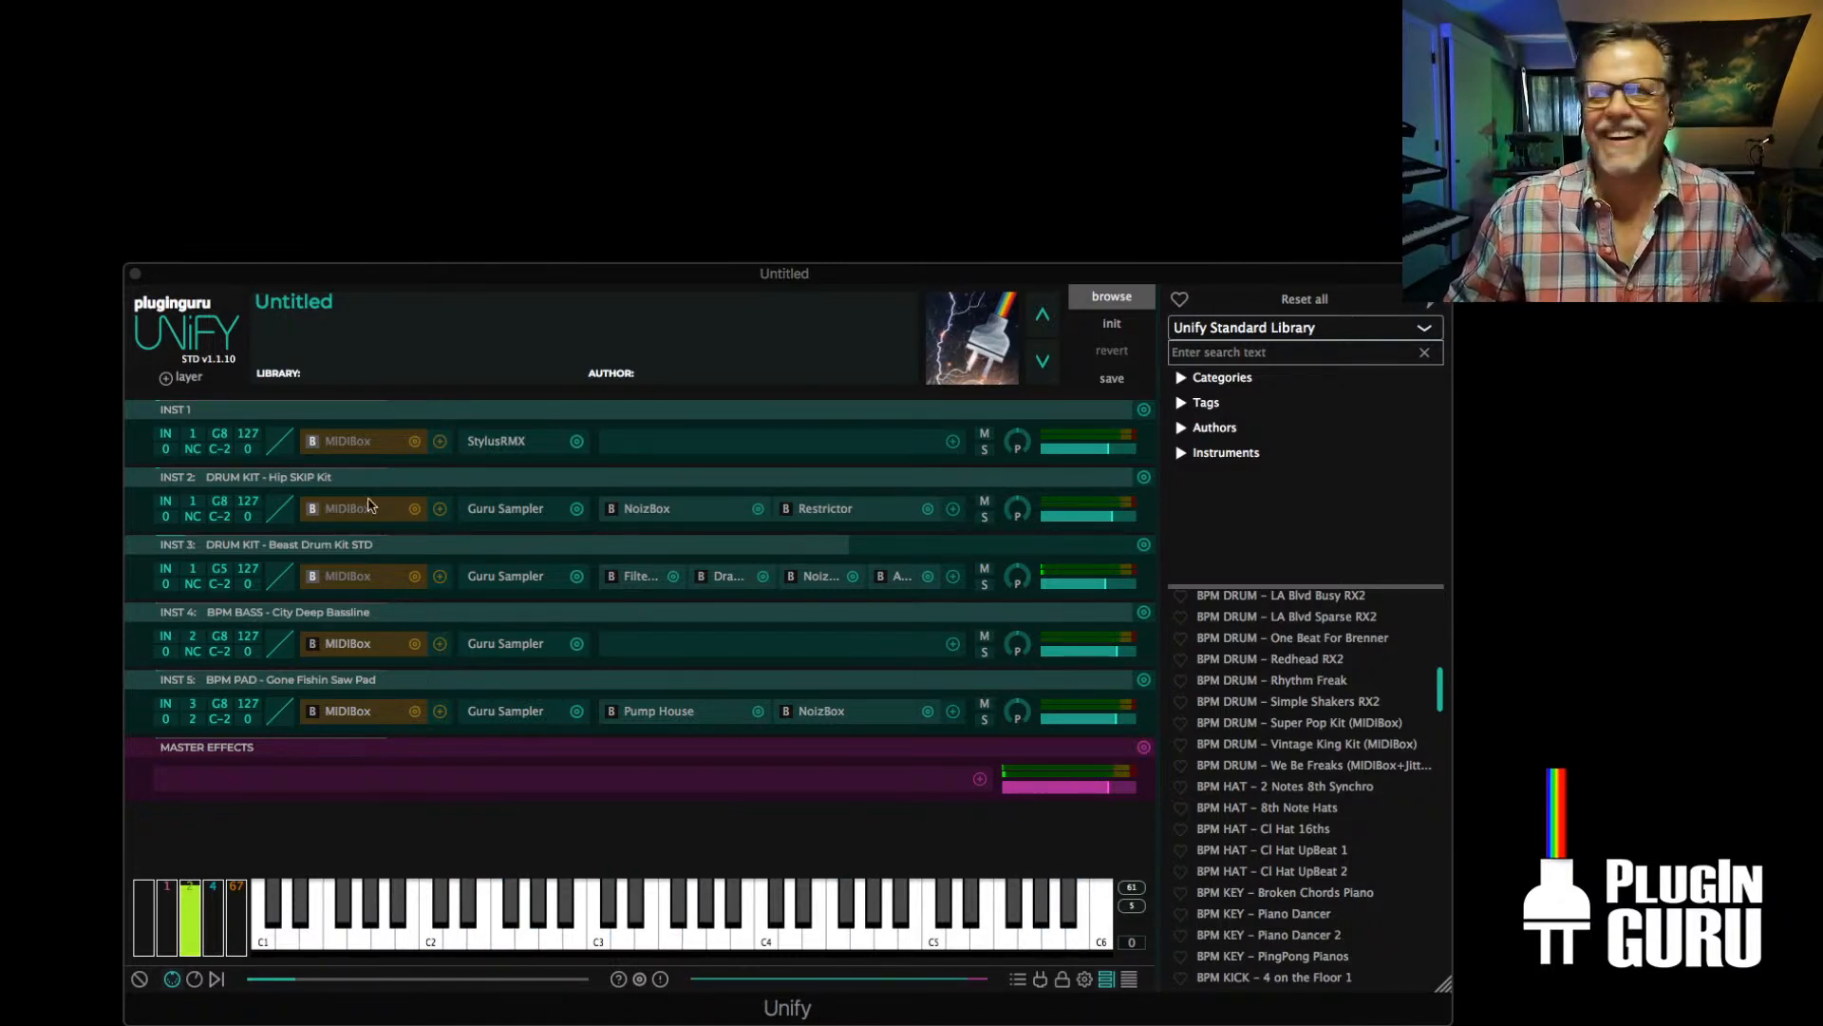
# Duplicate the INST 5 pad layer once to the next MIDI channel and strip the copy's MIDIBox, Pump House and NoizBox
pyautogui.click(1145, 680)
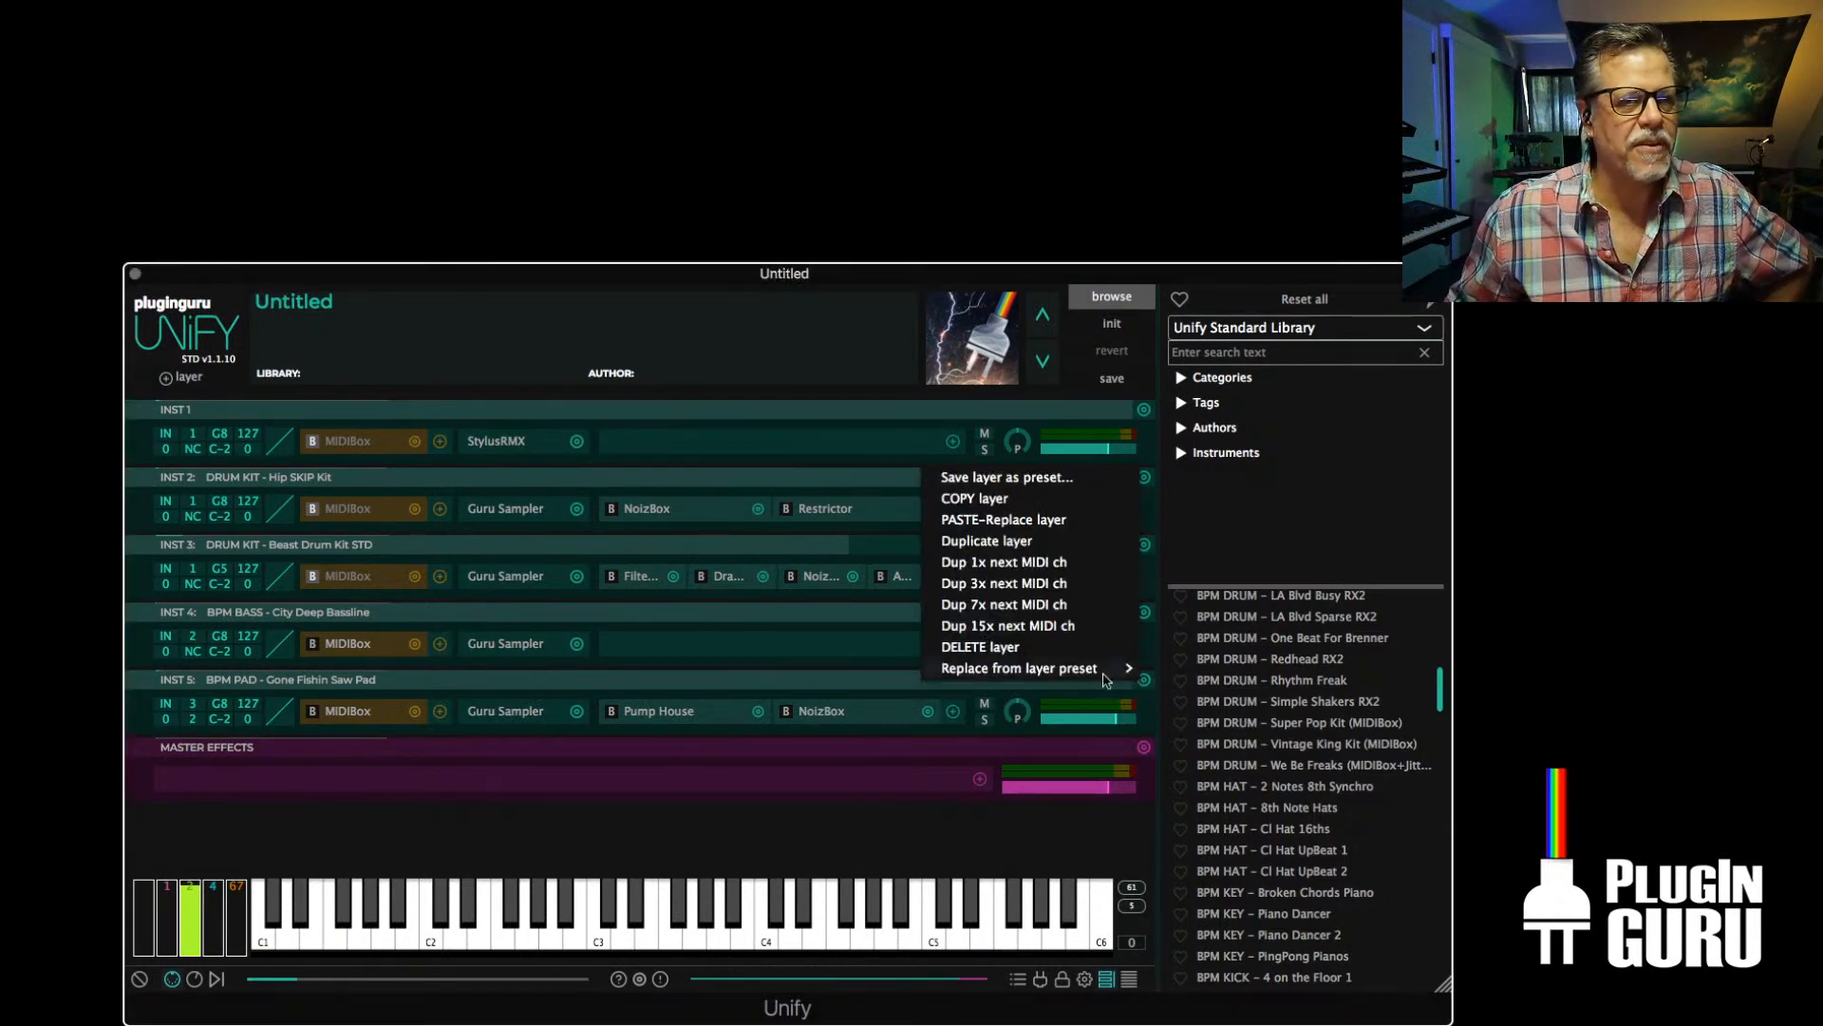
pyautogui.click(991, 563)
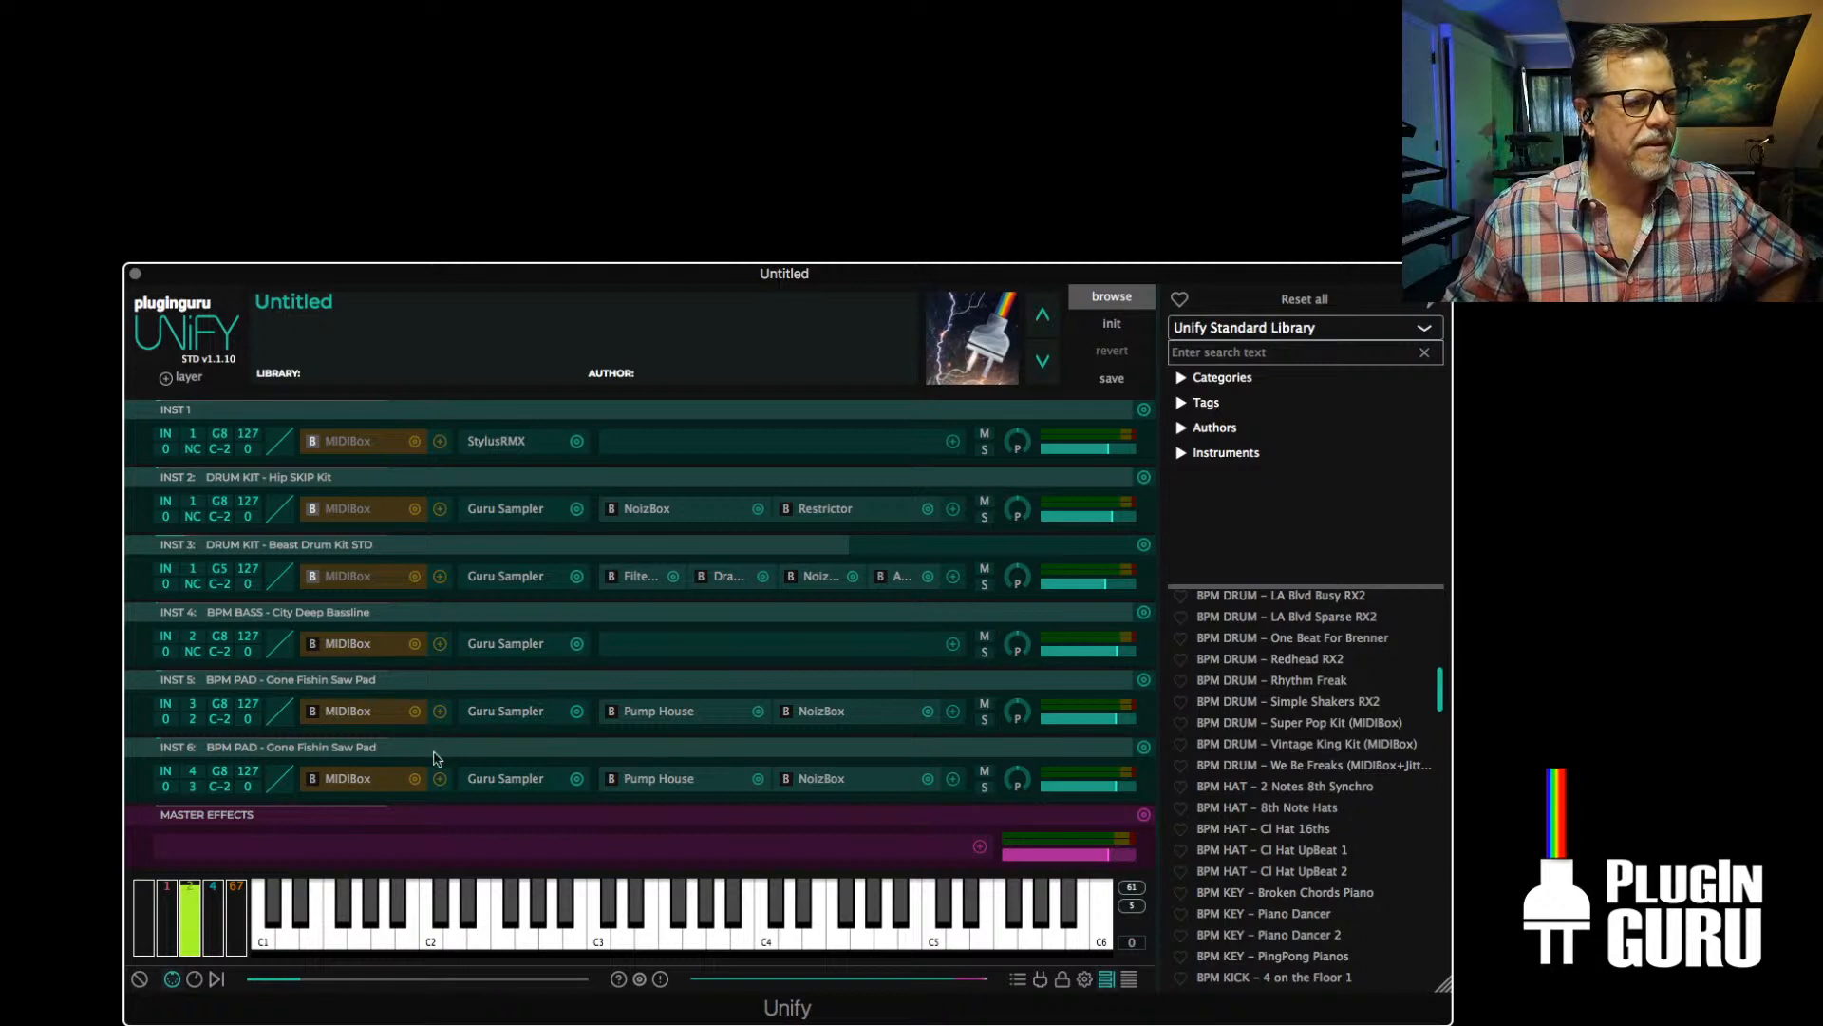
pyautogui.click(415, 779)
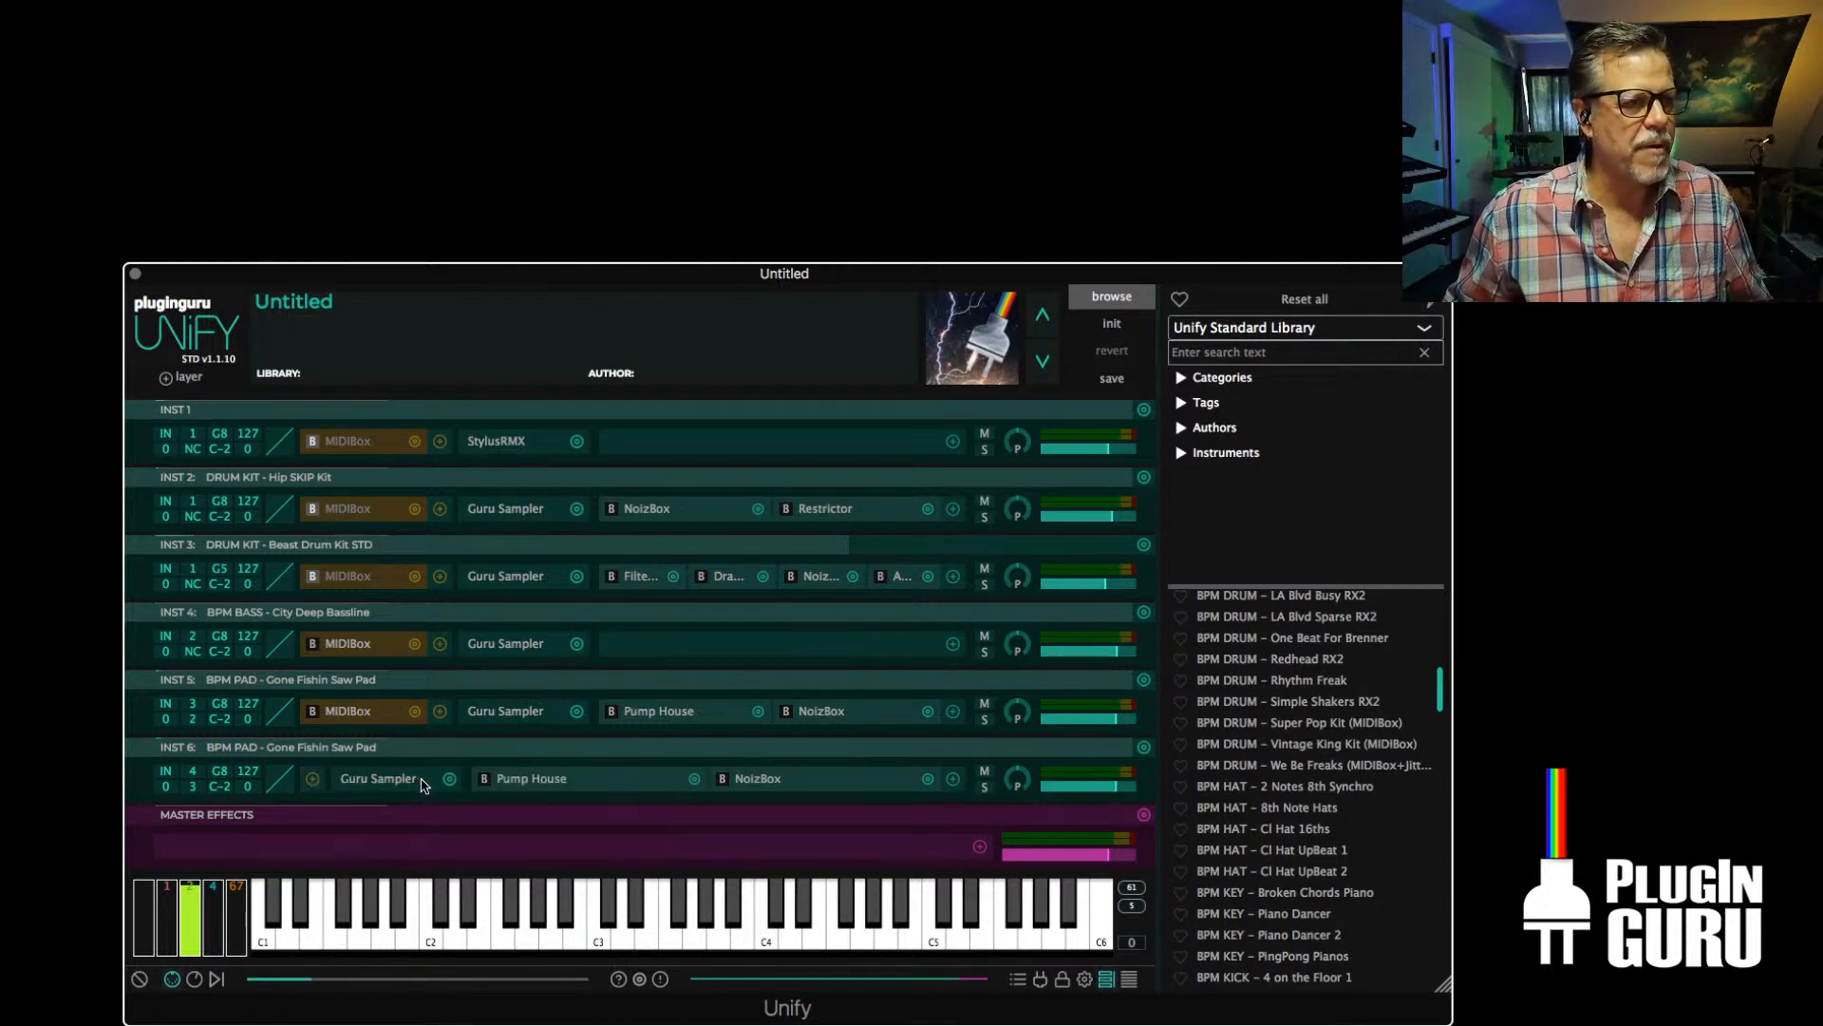
pyautogui.click(928, 779)
# Swap the INST 6 Guru Sampler for the BeatSkillz BFDRUMS instrument and close its window
pyautogui.click(449, 778)
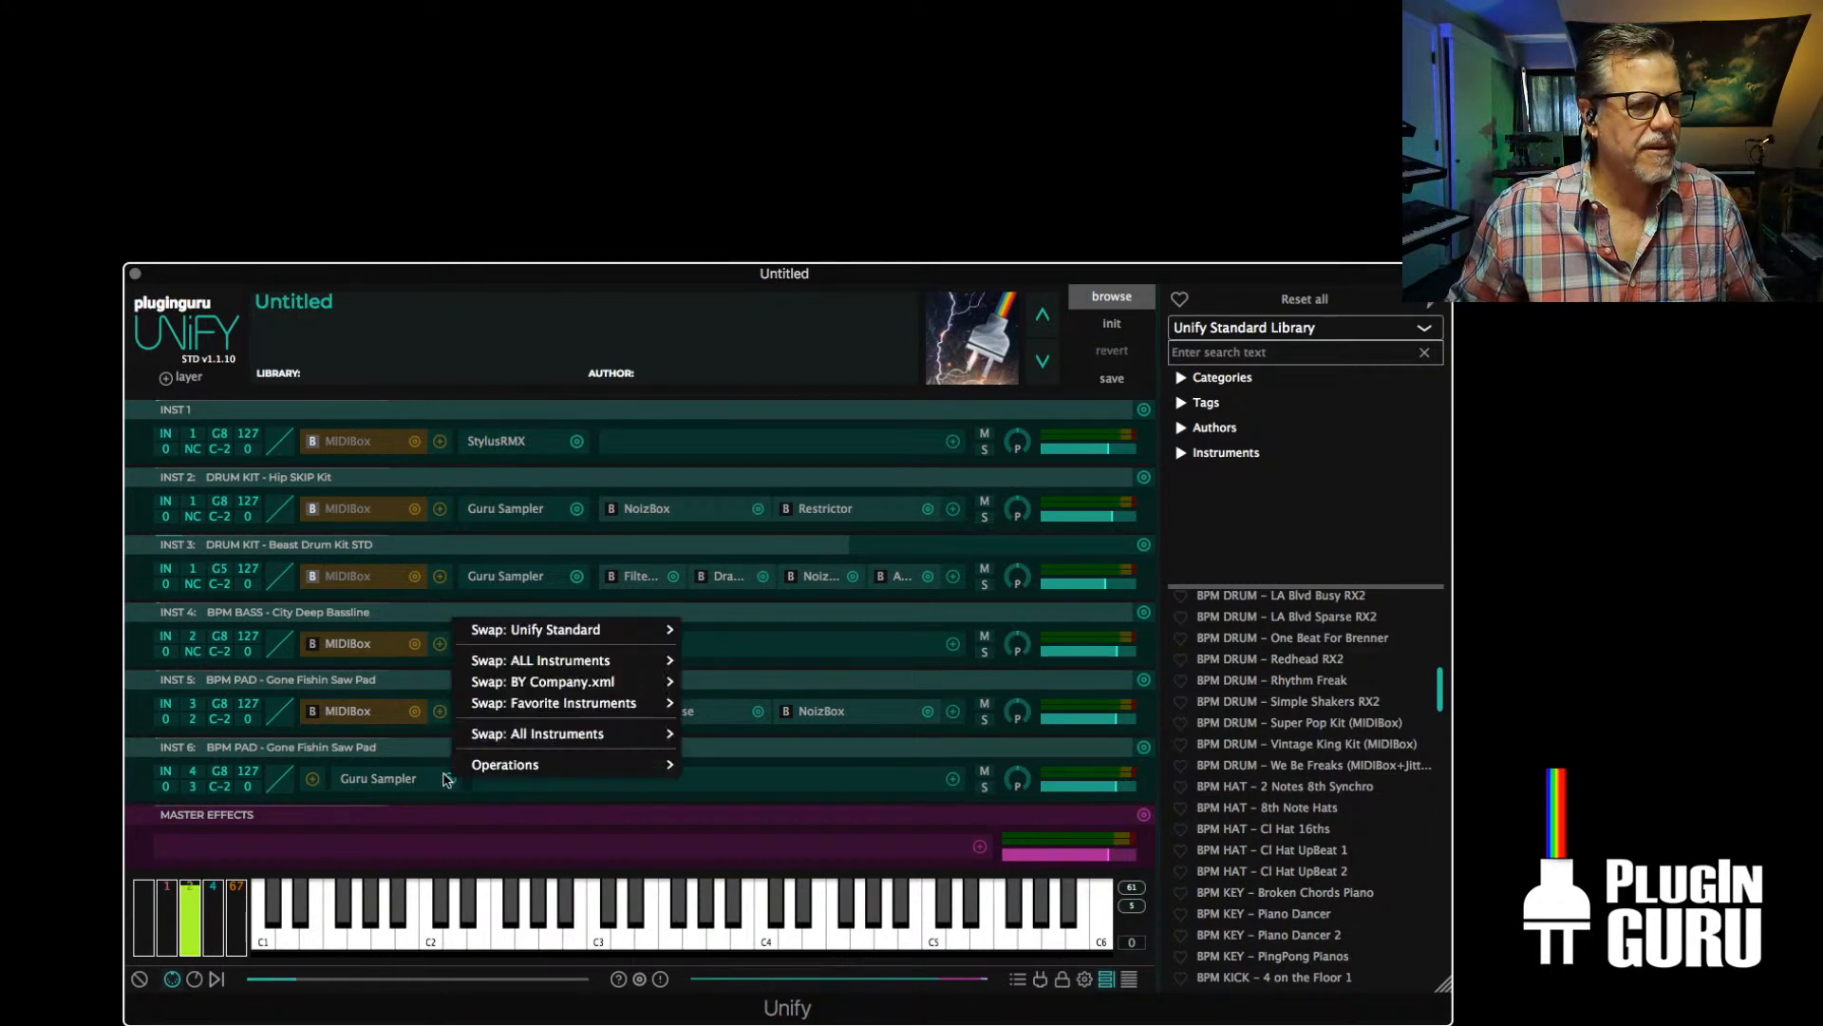
pyautogui.moveTo(530, 738)
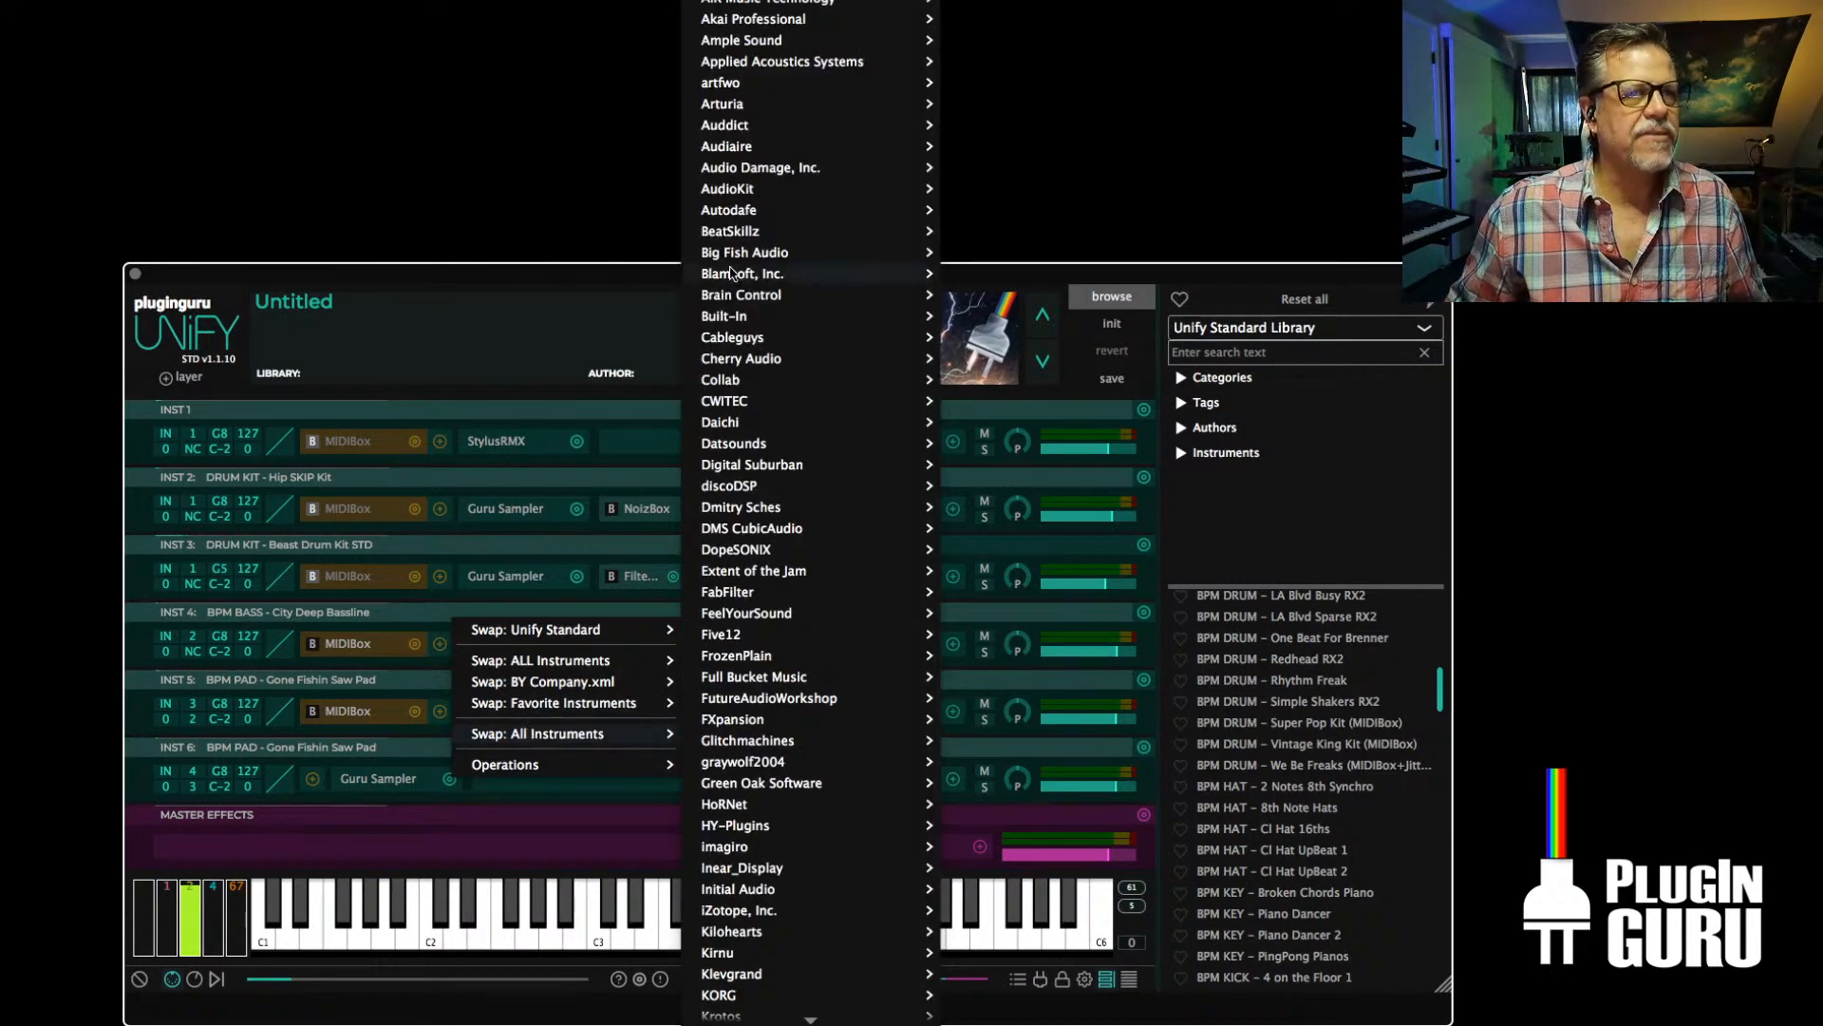
pyautogui.moveTo(788, 238)
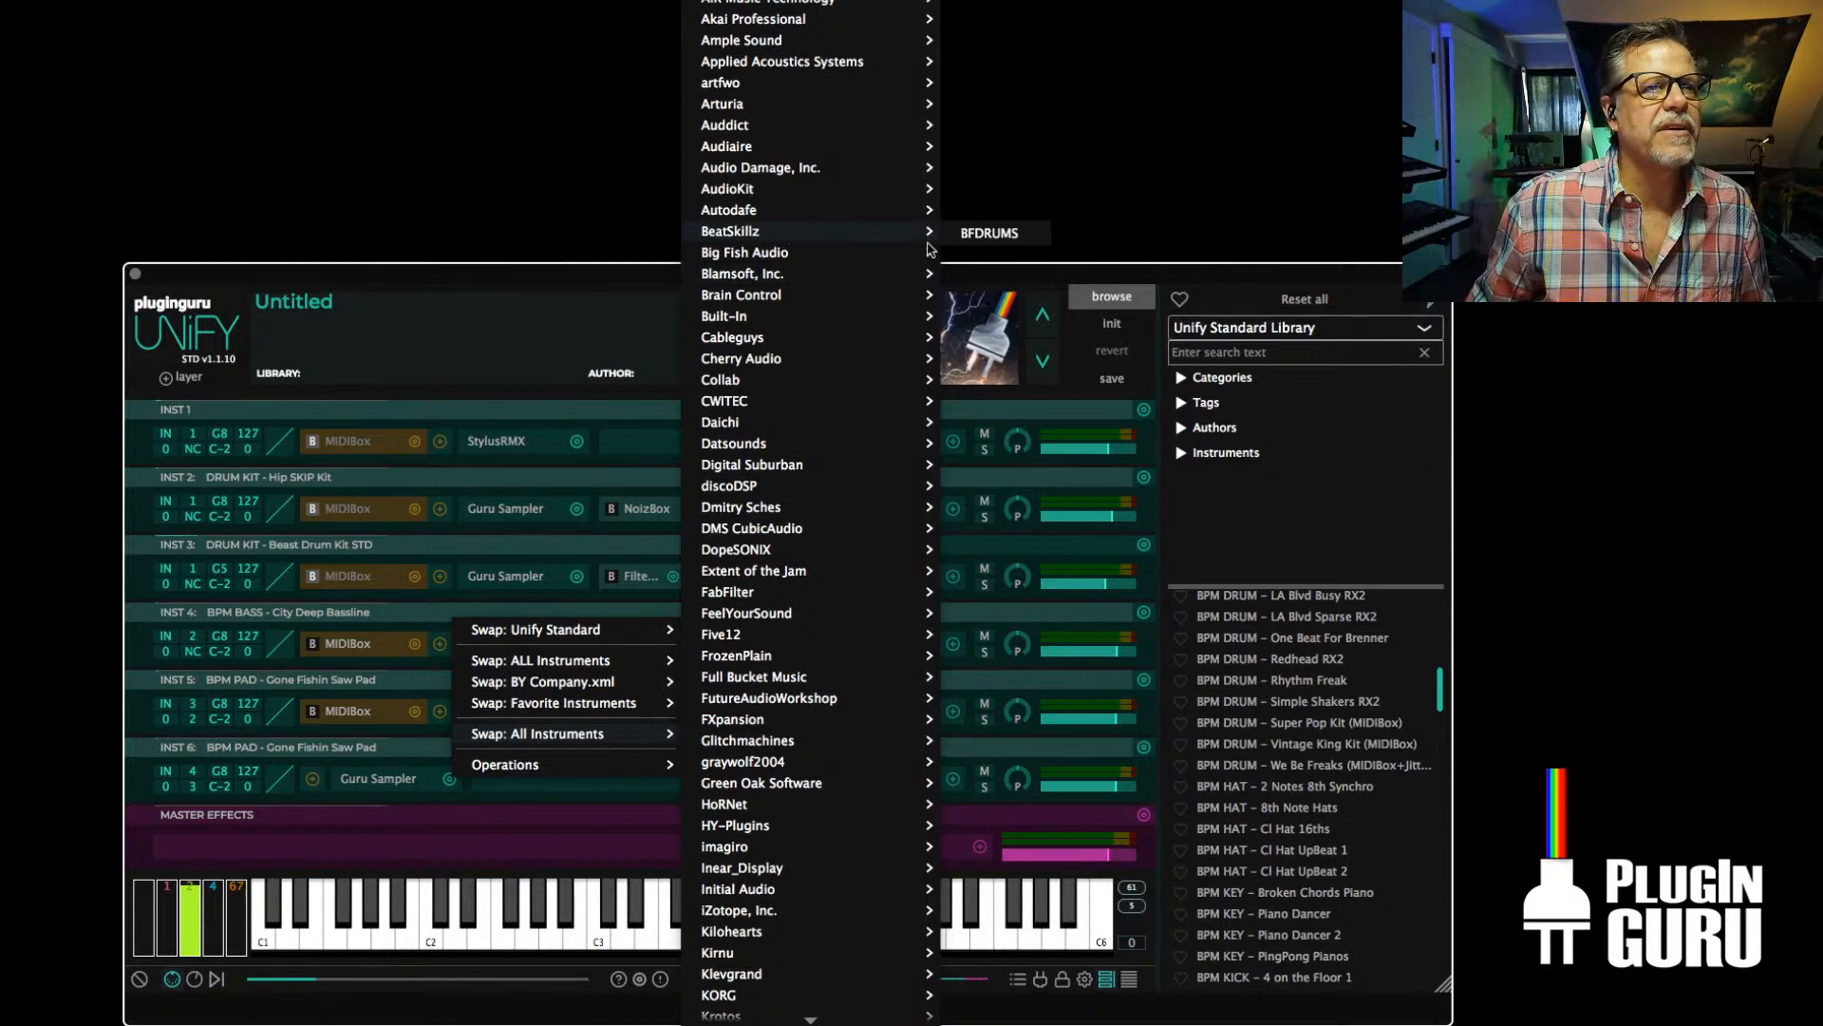
pyautogui.click(989, 233)
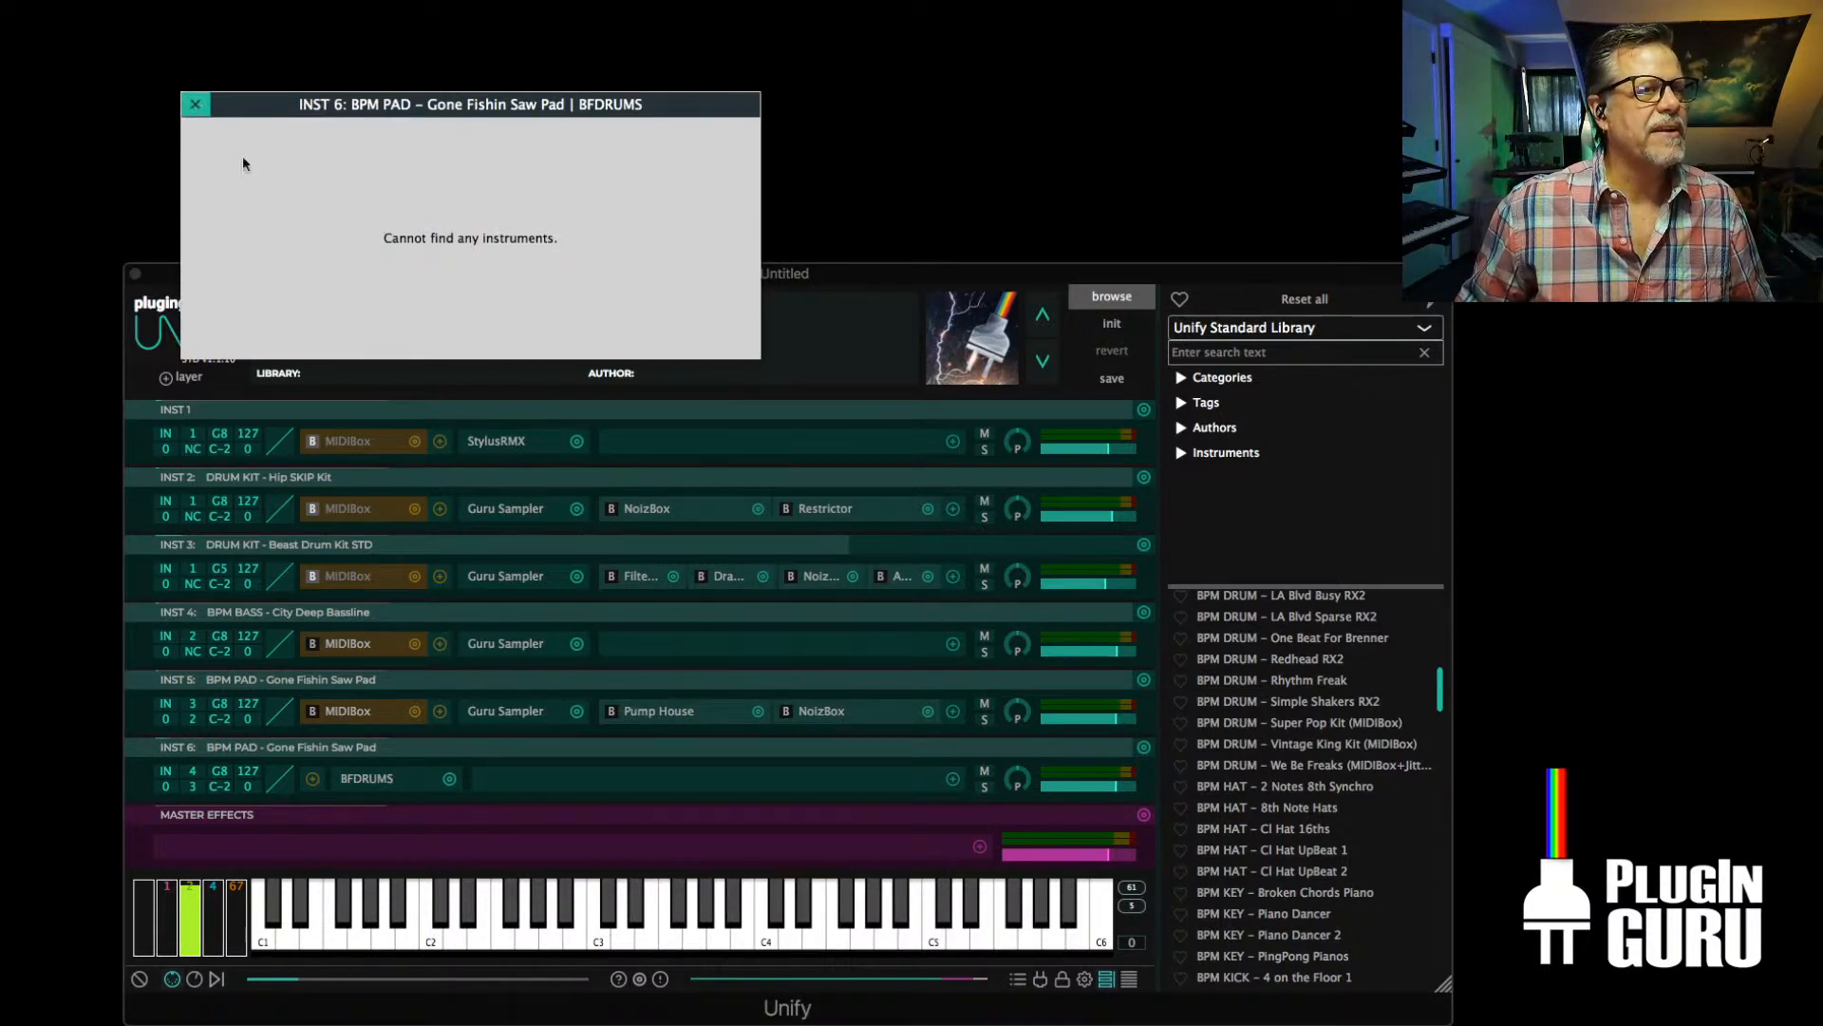
pyautogui.click(193, 106)
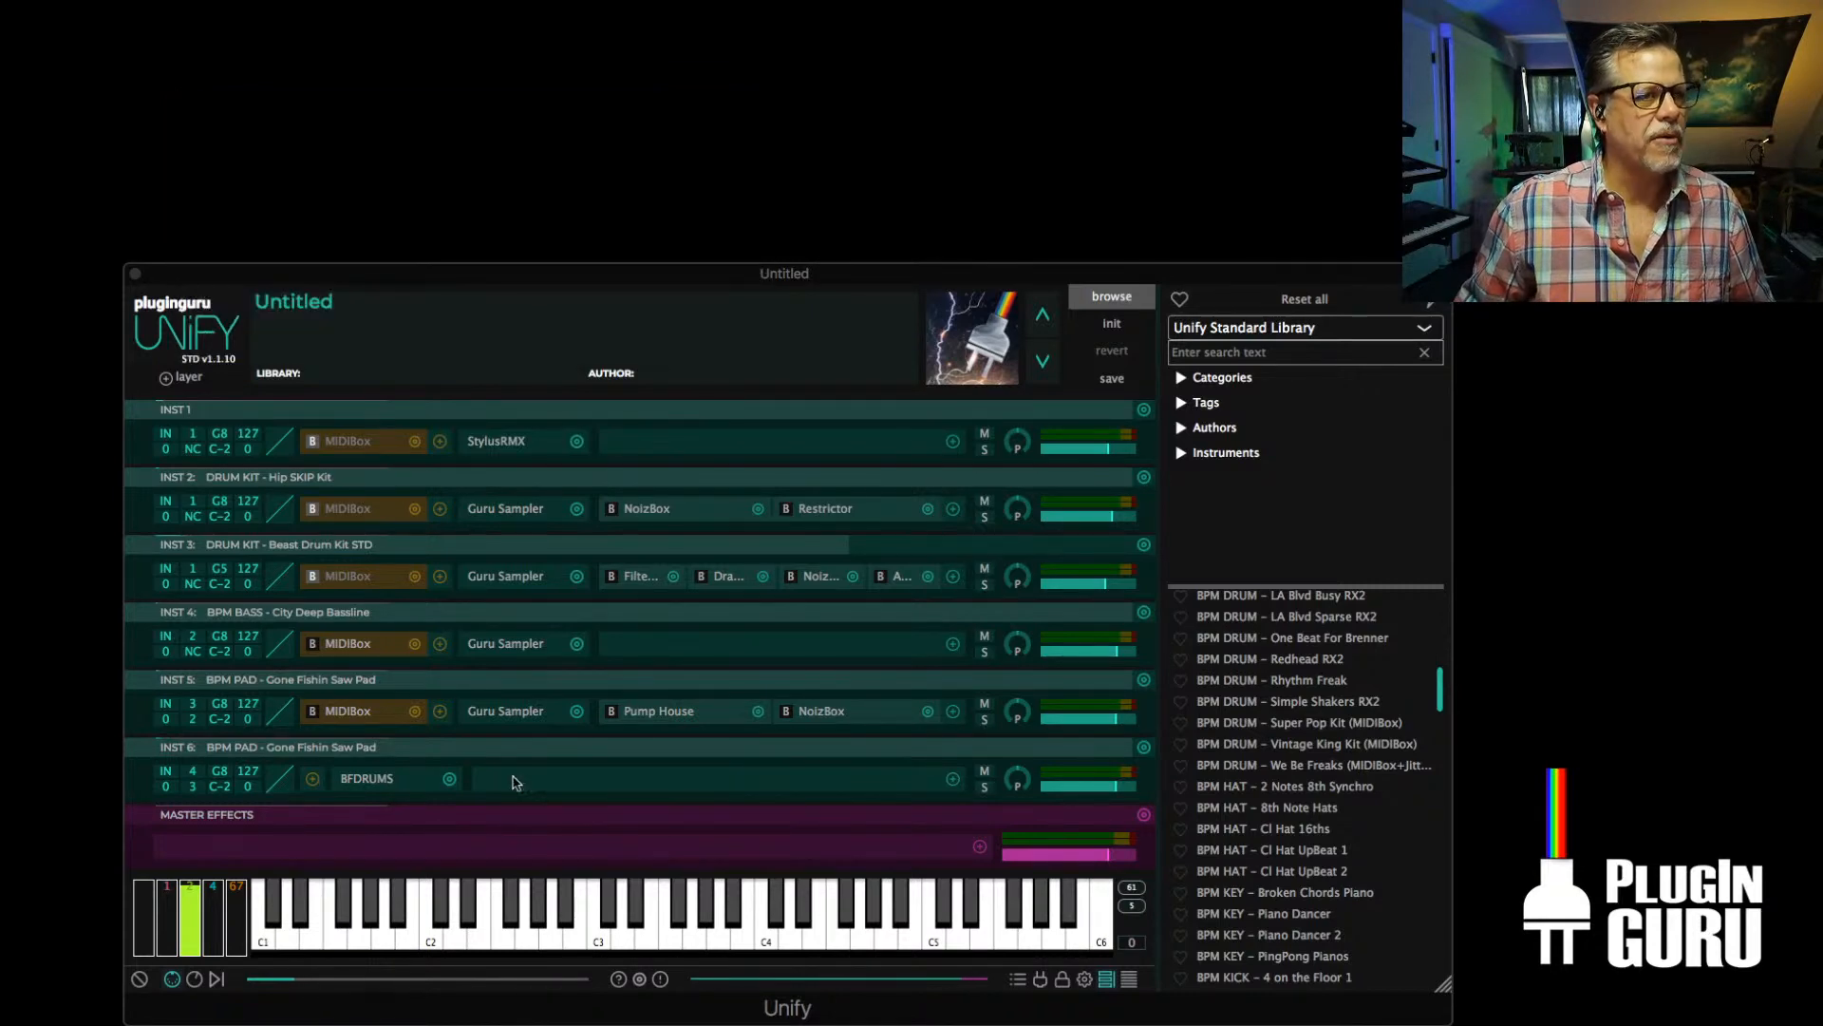
# Look through the manufacturers in the INST 6 instrument swap list for a replacement for BFDRUMS
pyautogui.click(450, 779)
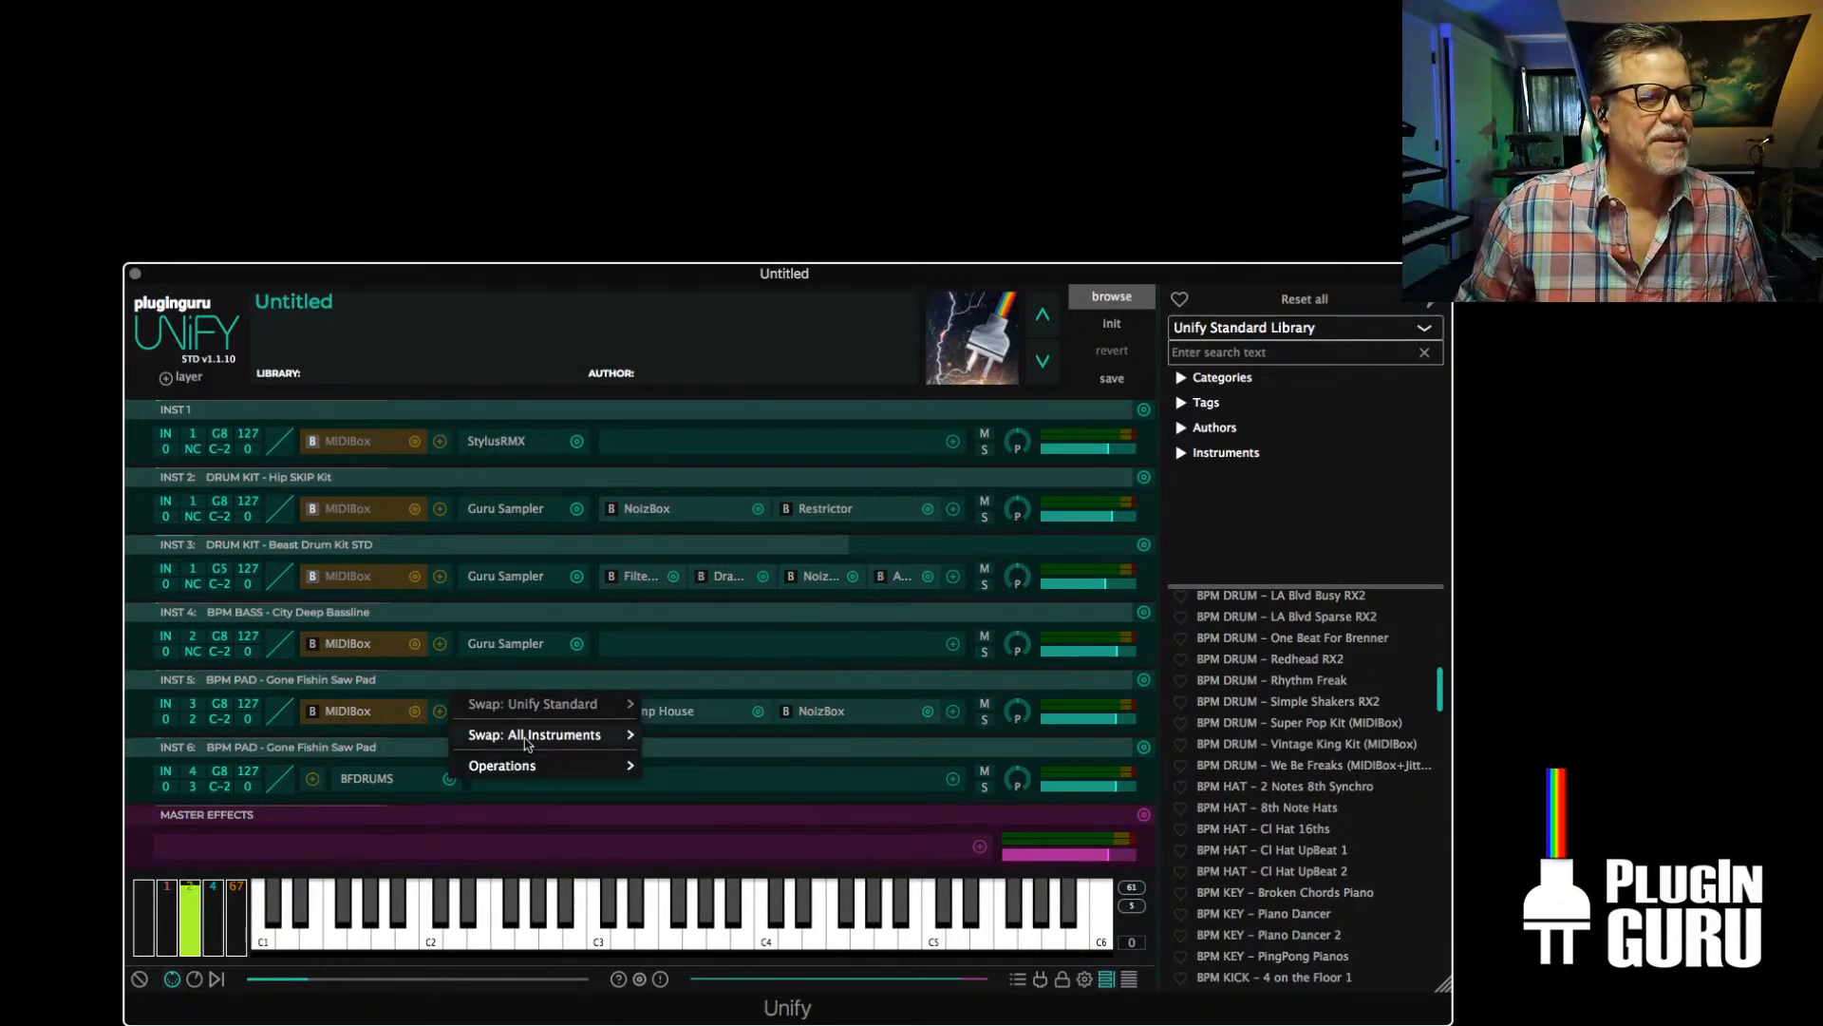
pyautogui.moveTo(524, 737)
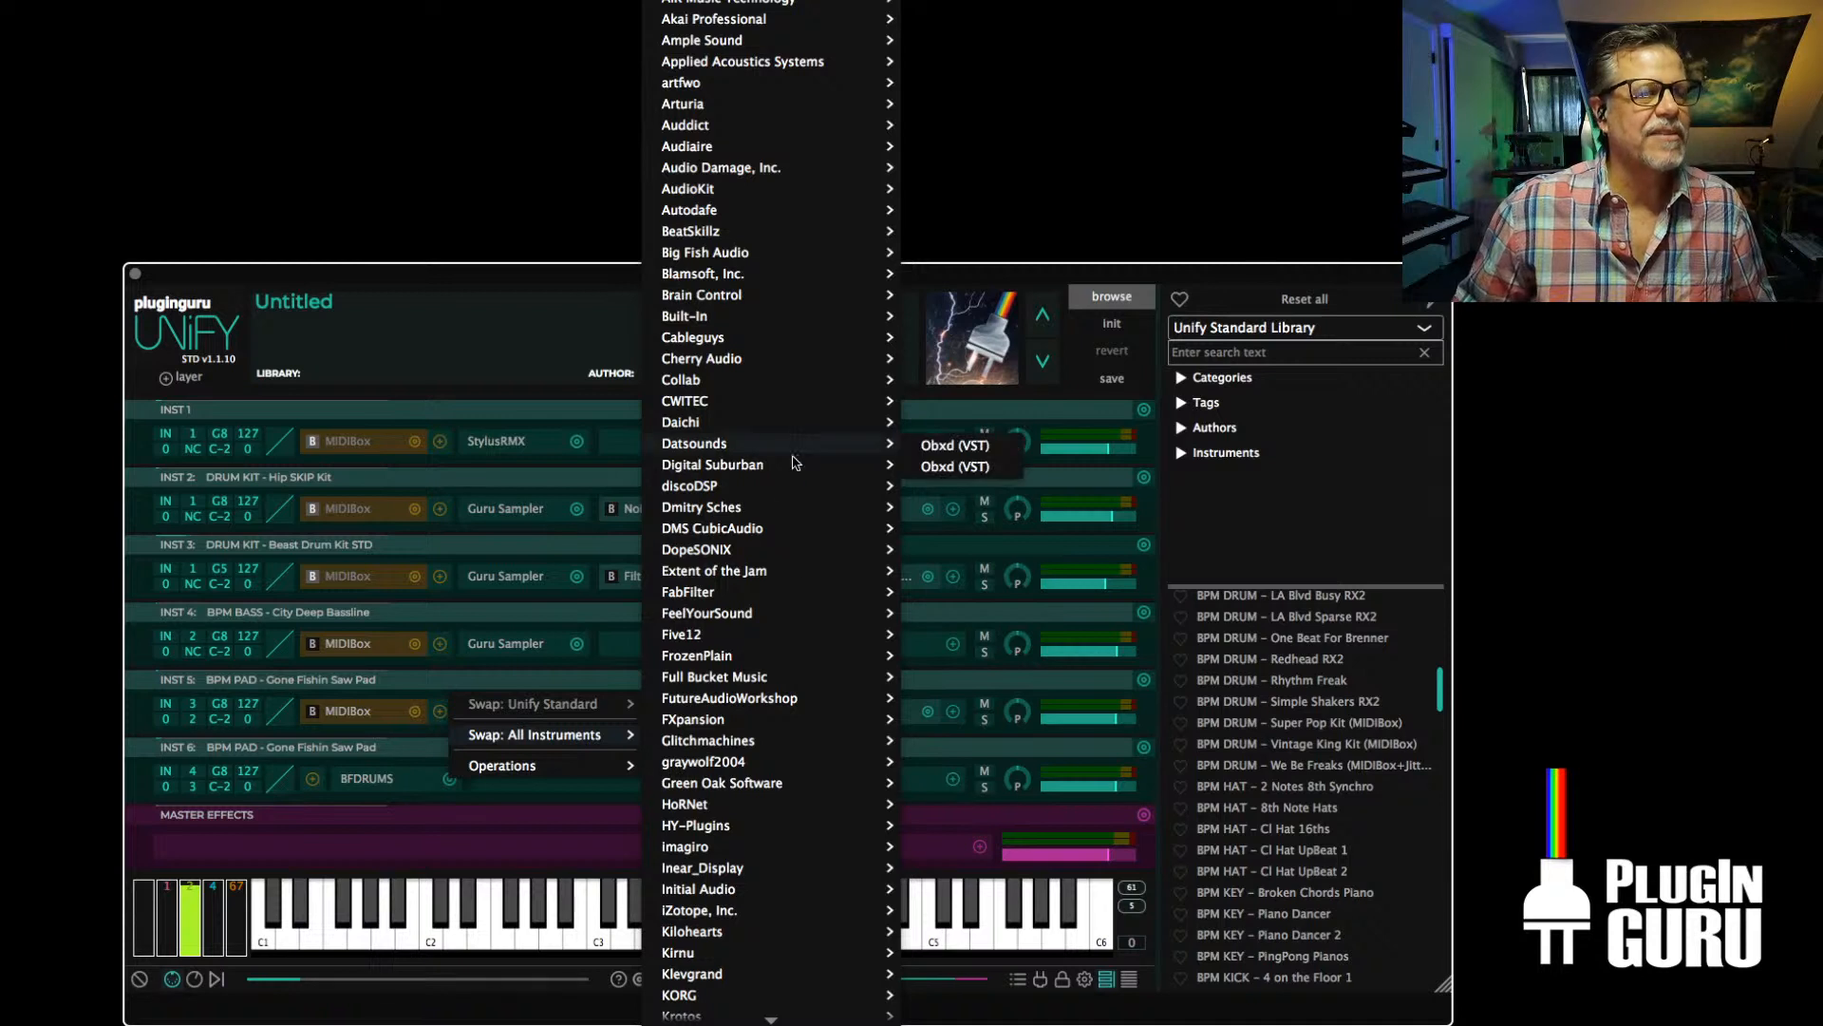
pyautogui.moveTo(776, 88)
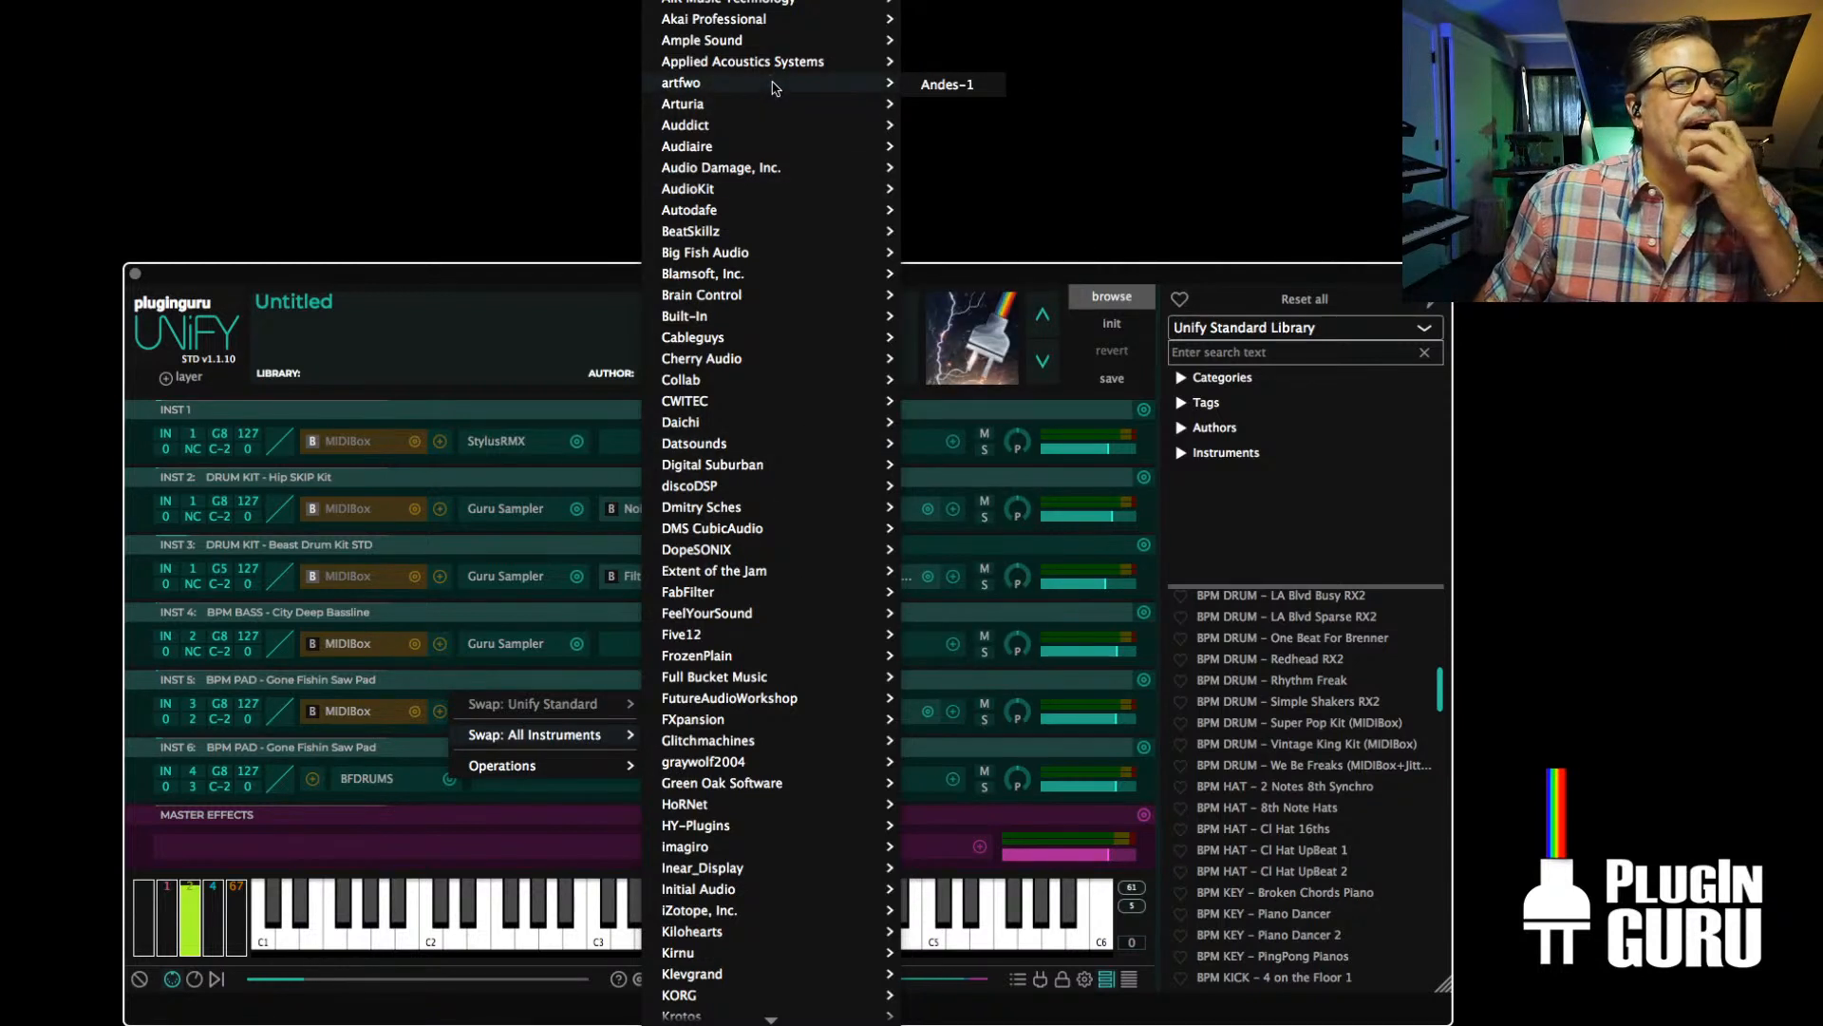
pyautogui.moveTo(755, 24)
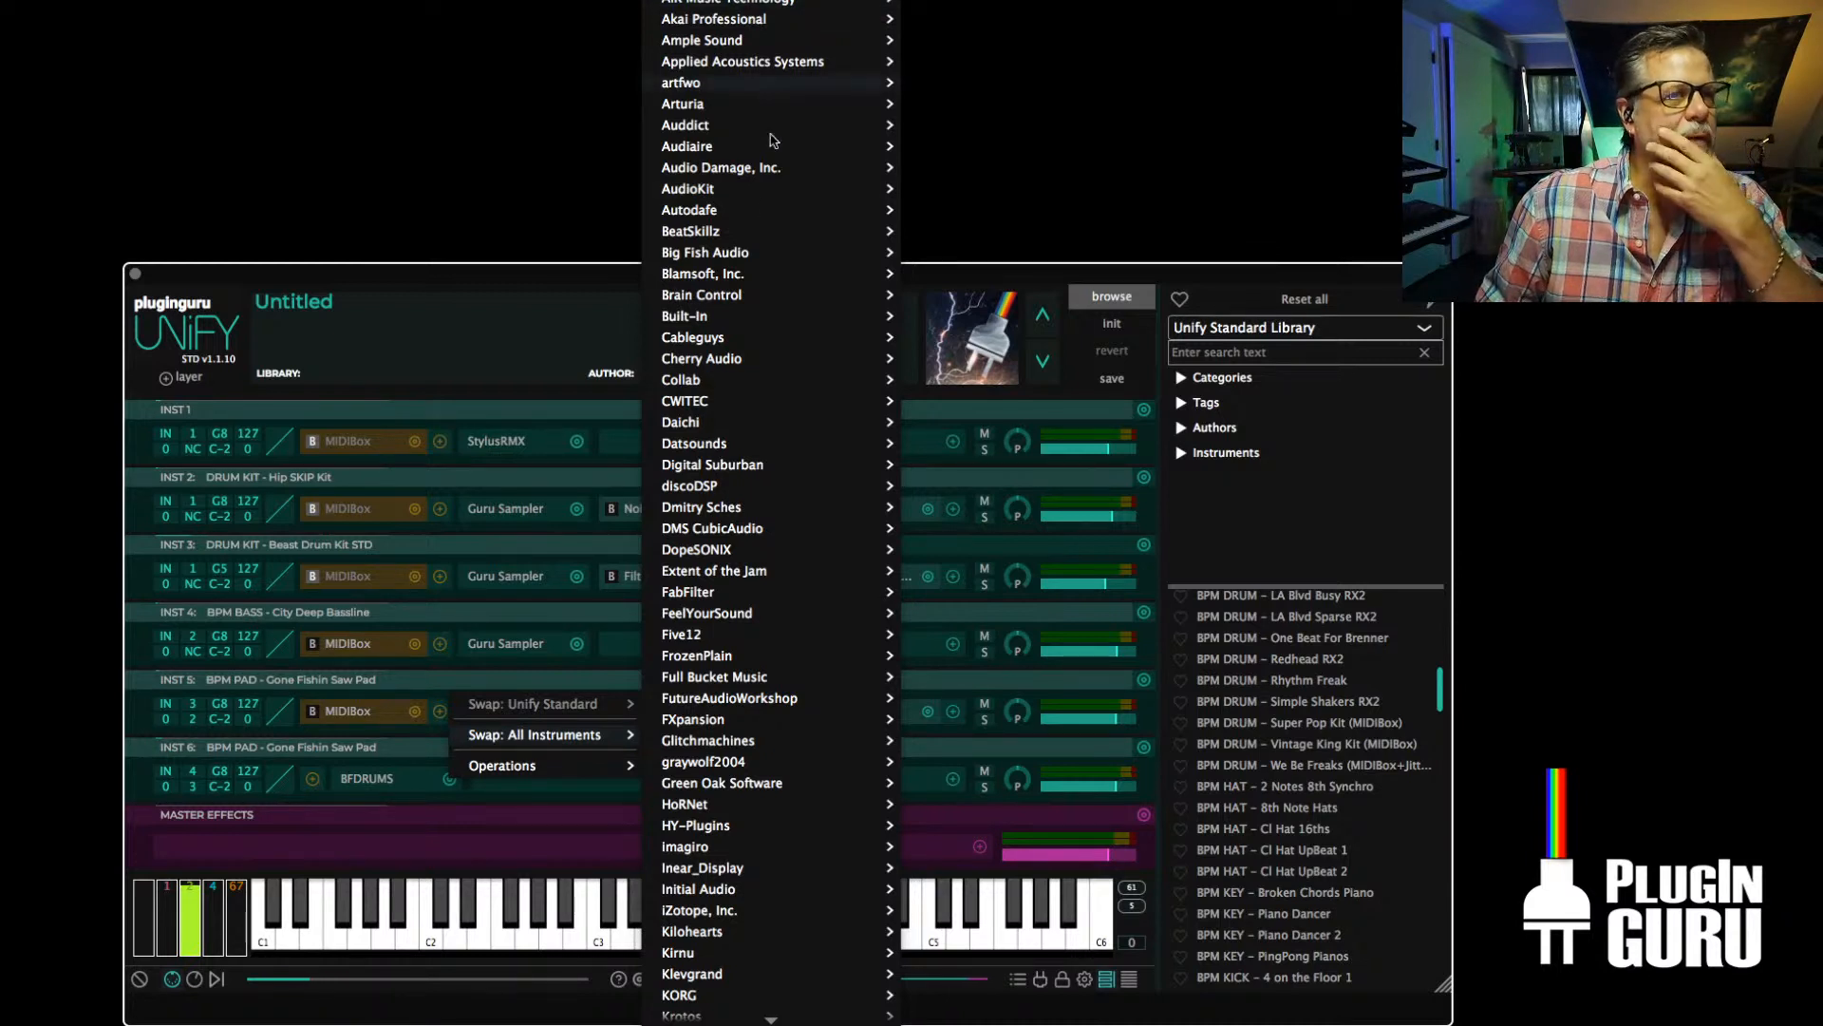
pyautogui.moveTo(745, 313)
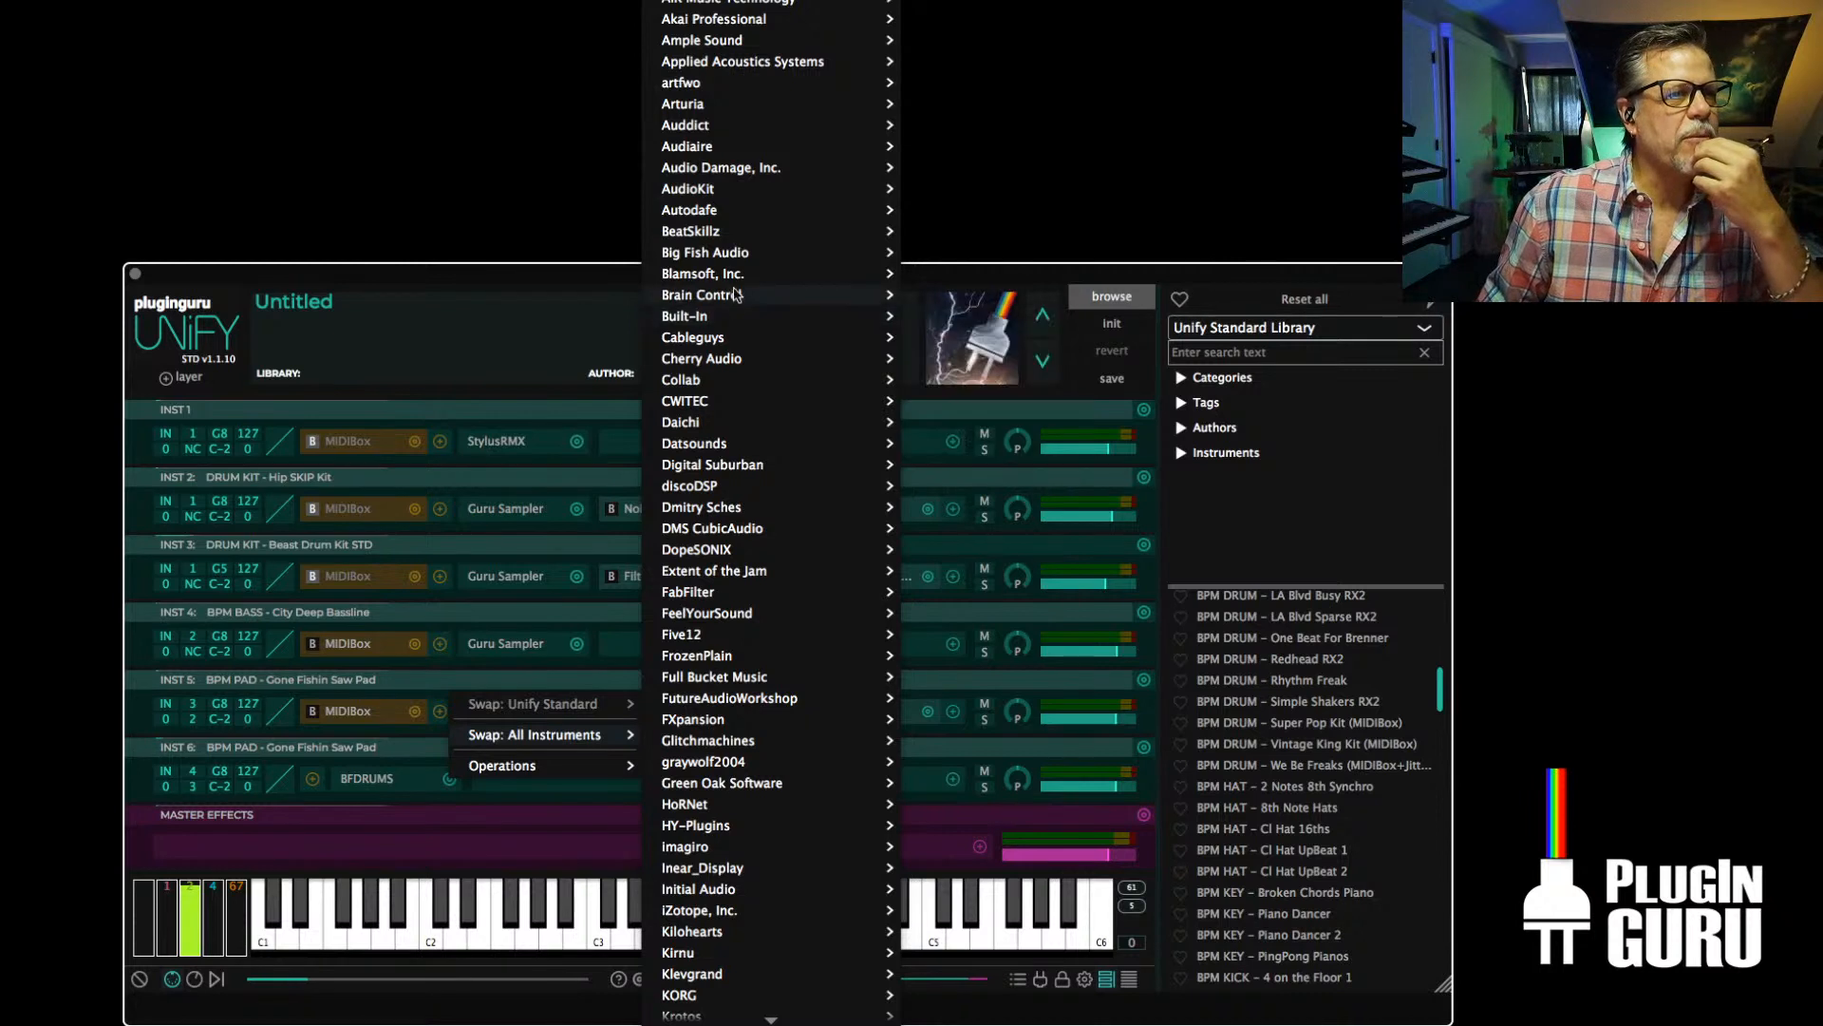
pyautogui.moveTo(732, 282)
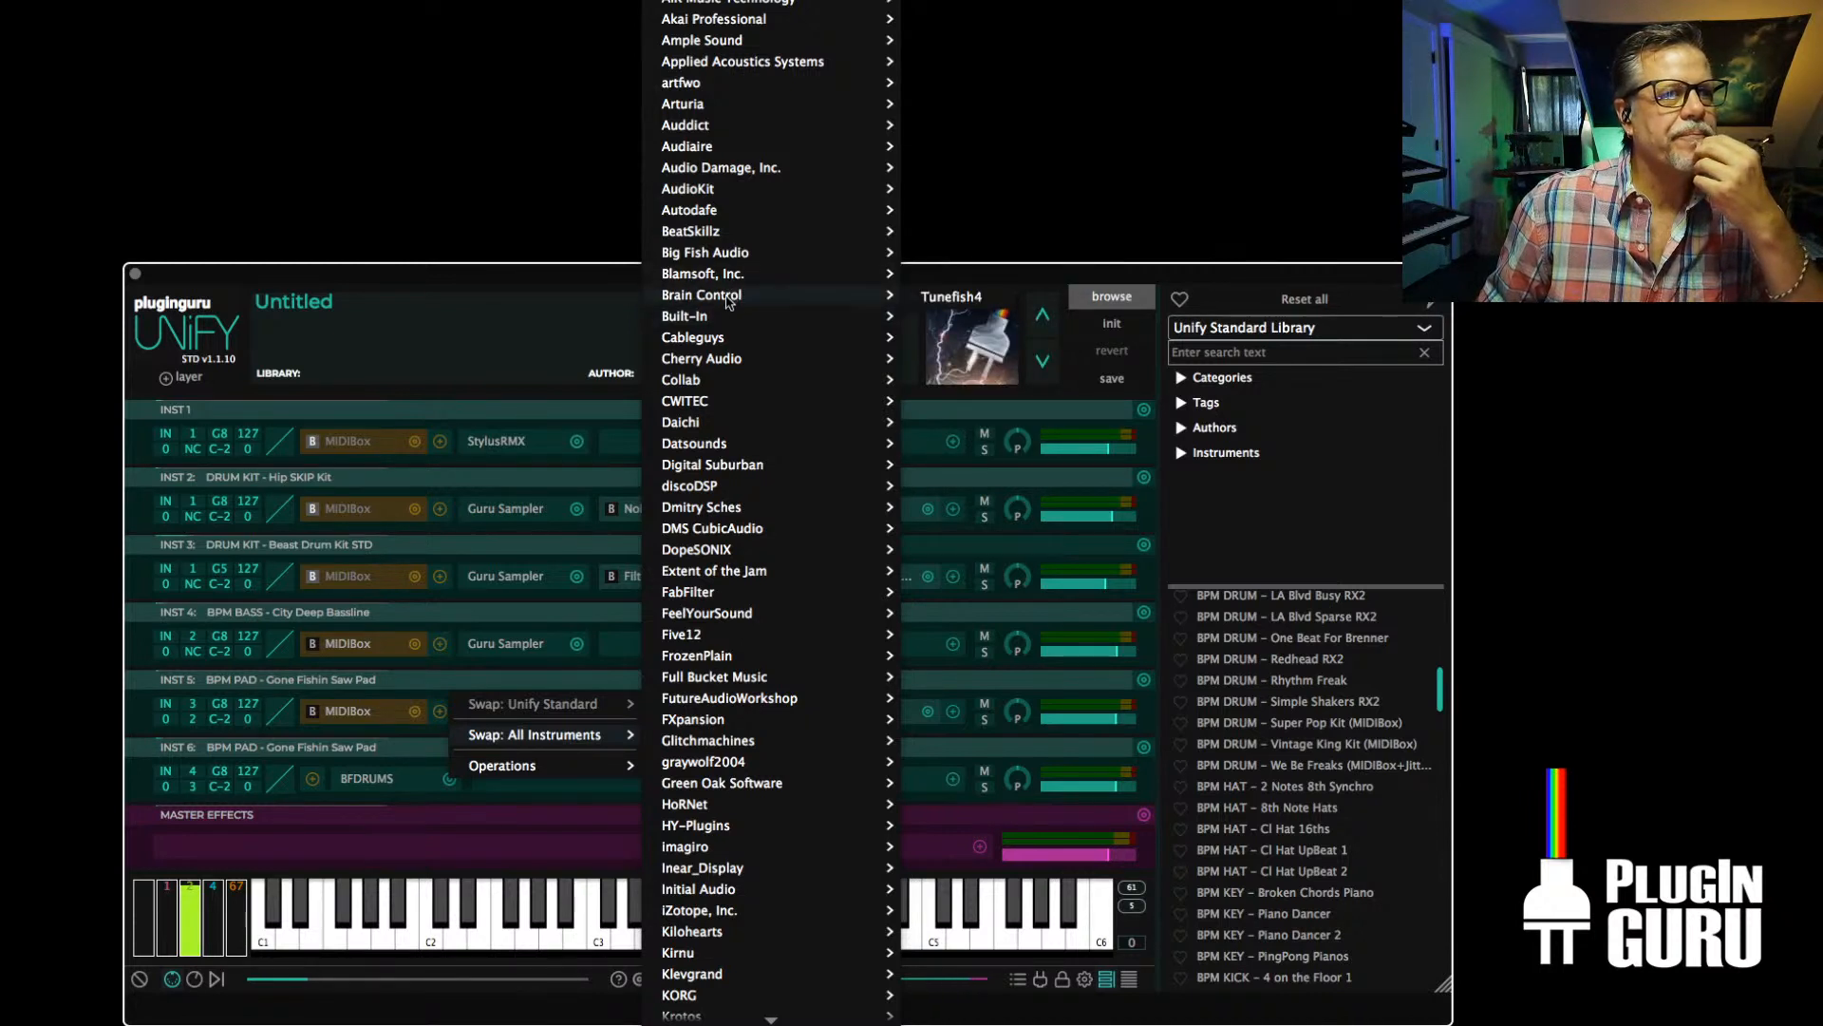
pyautogui.moveTo(720, 232)
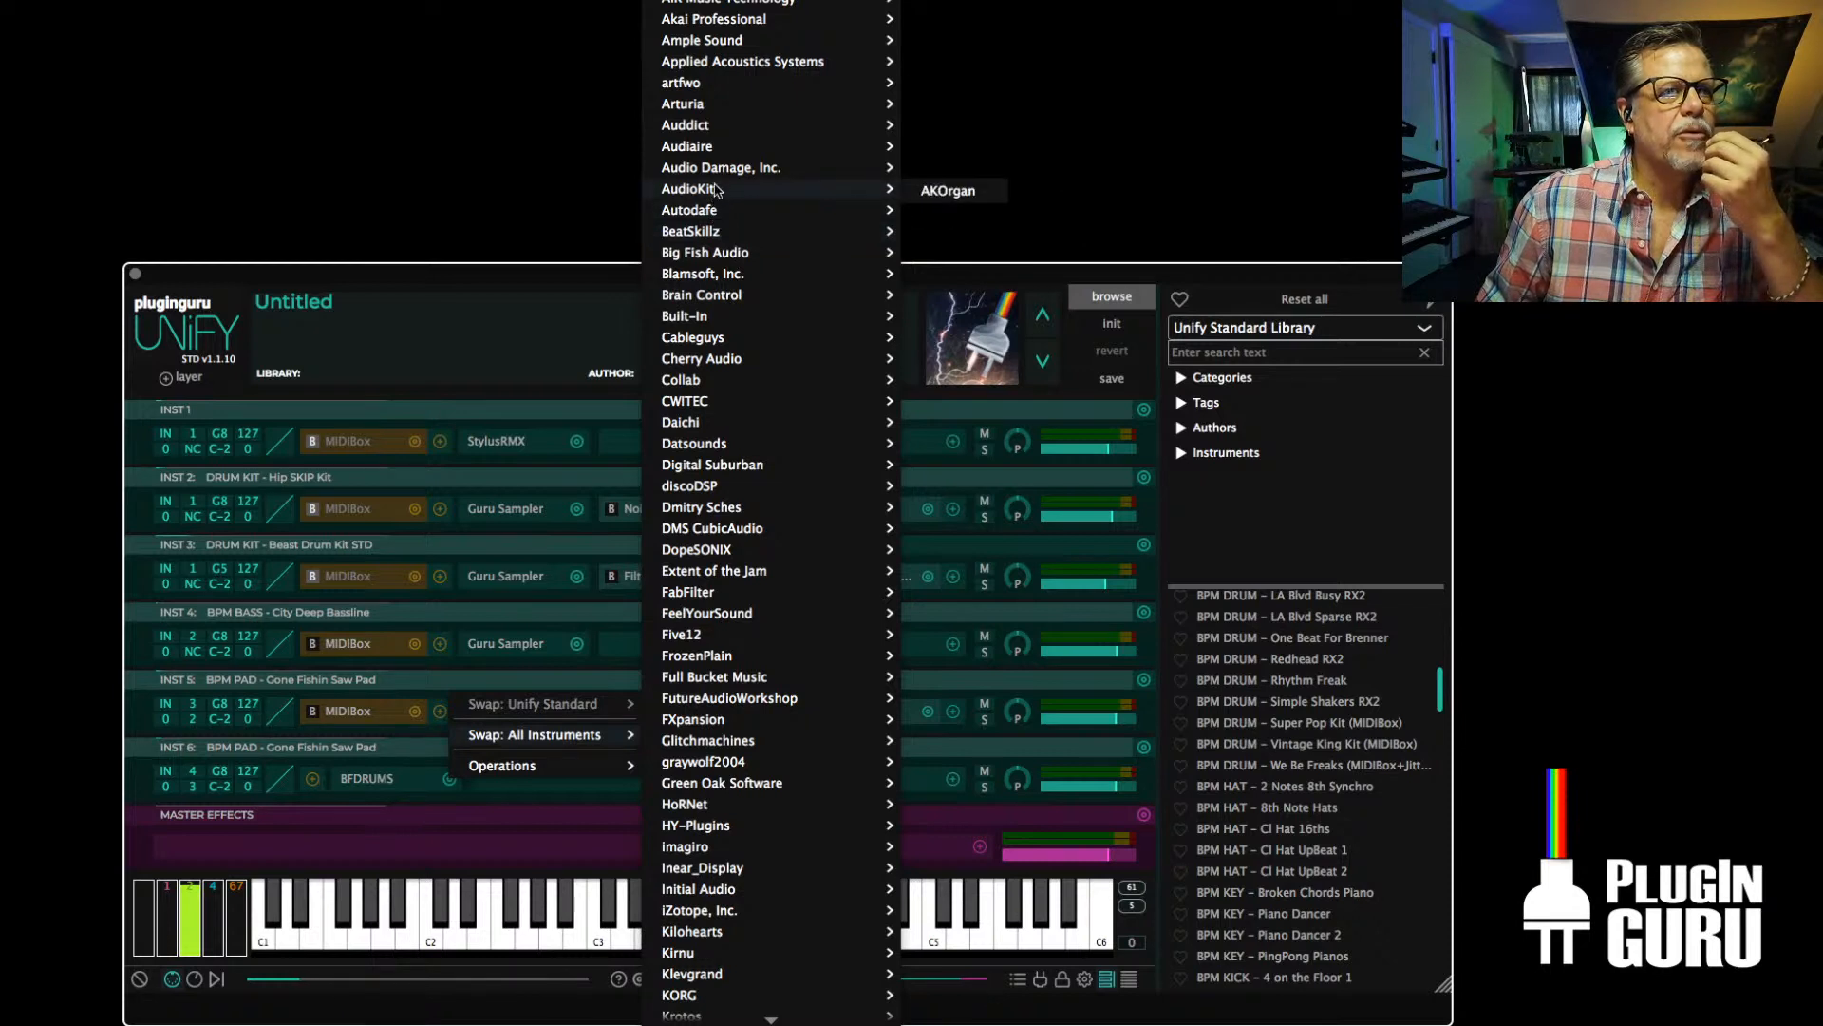
pyautogui.moveTo(733, 152)
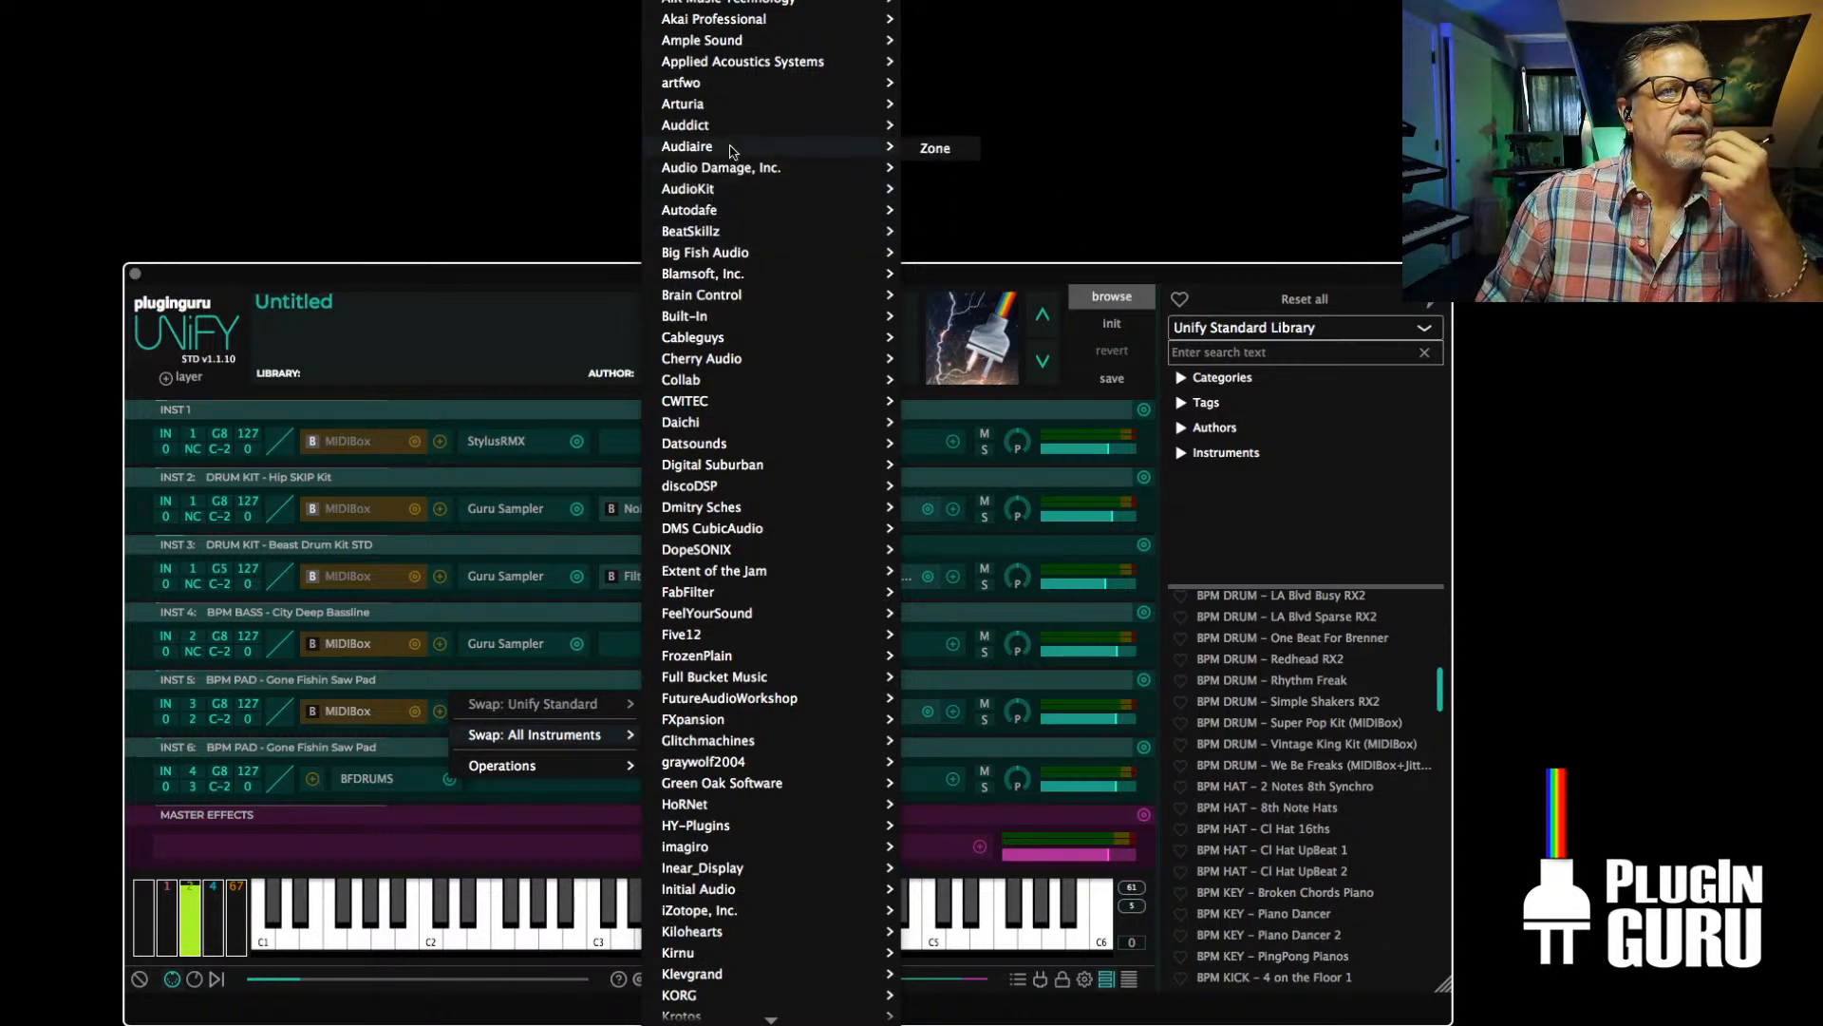
pyautogui.click(561, 276)
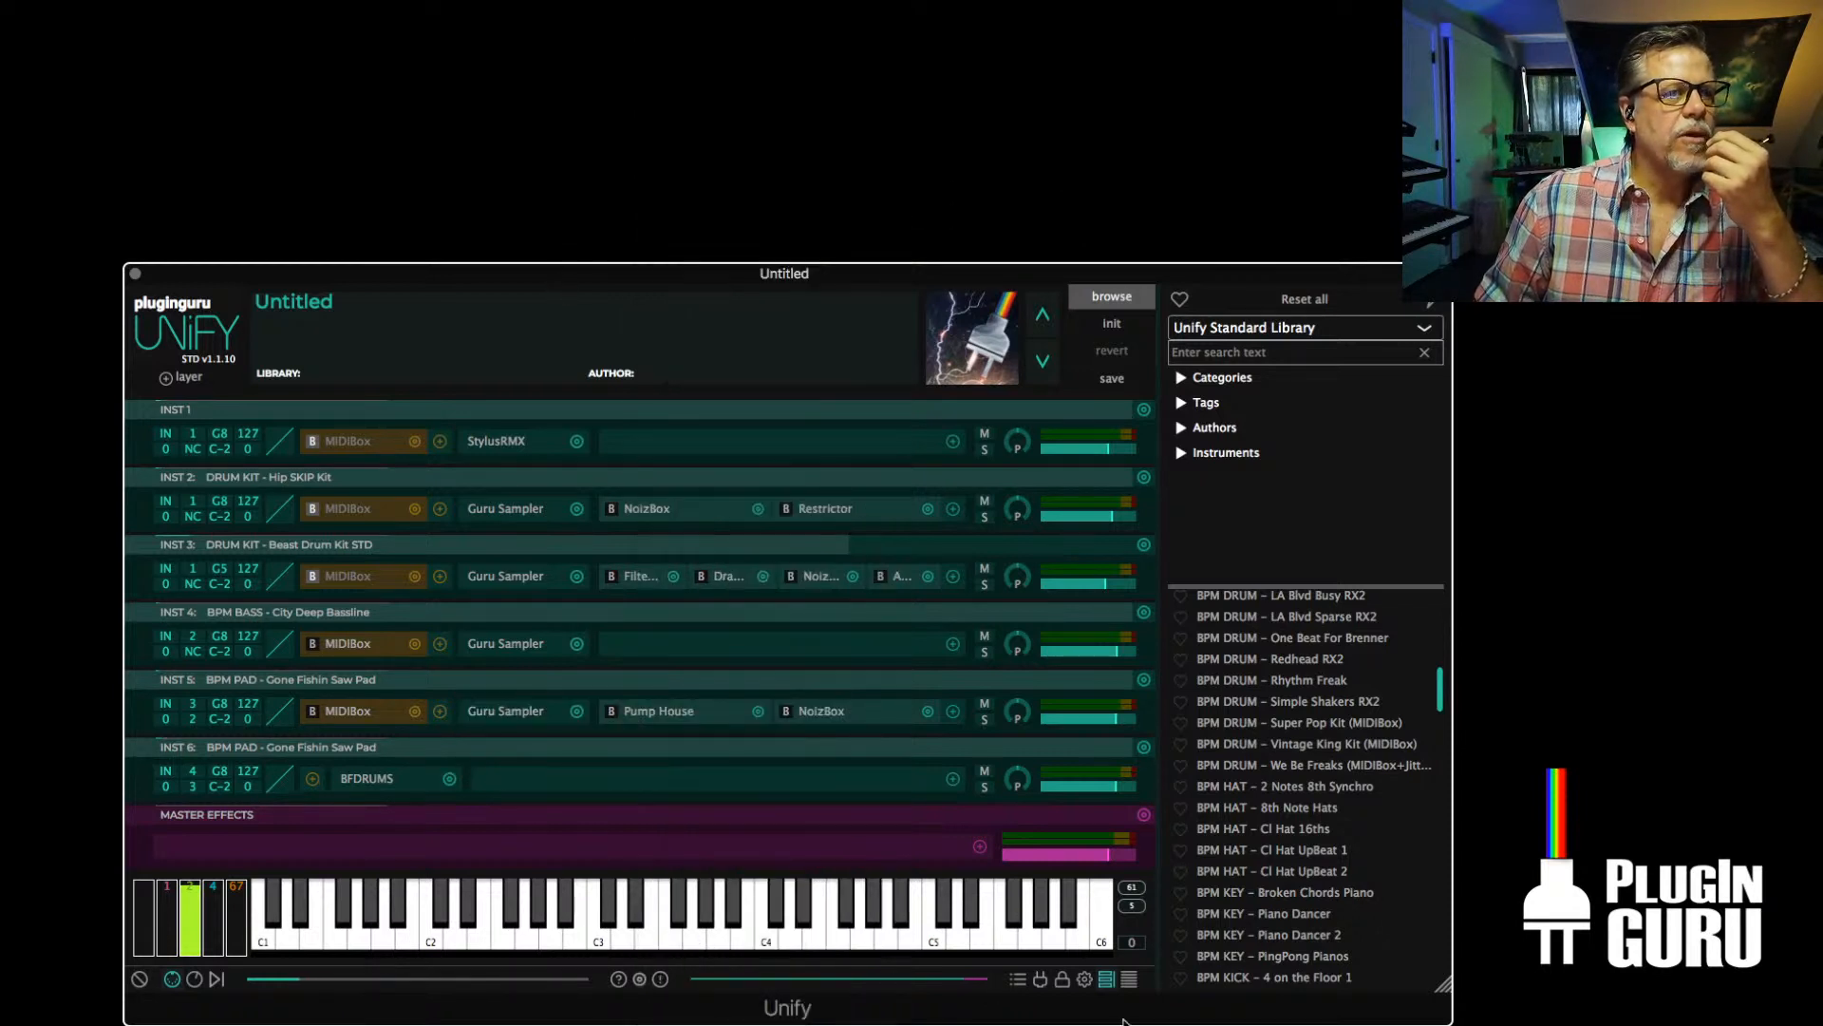
# Search the favorite plug-in subsets list for "dope", close that view and restore the patch browser
pyautogui.click(1018, 979)
pyautogui.click(614, 371)
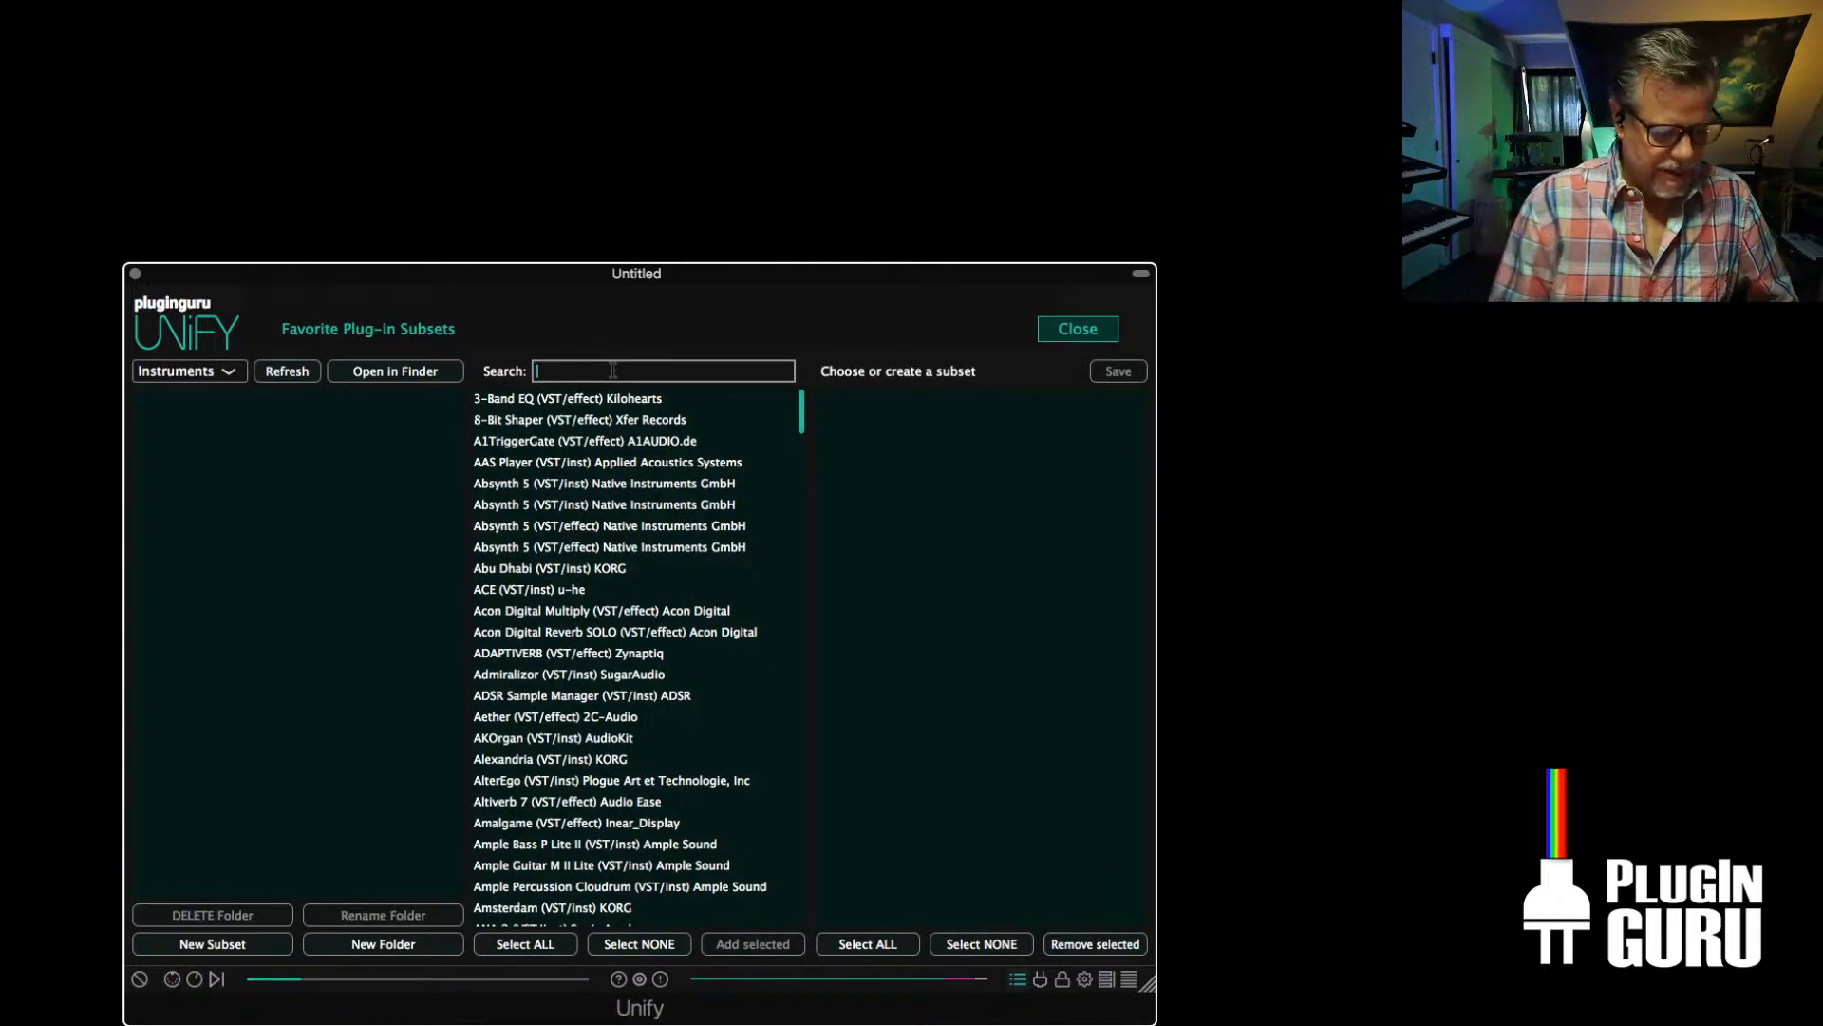
pyautogui.write('dope')
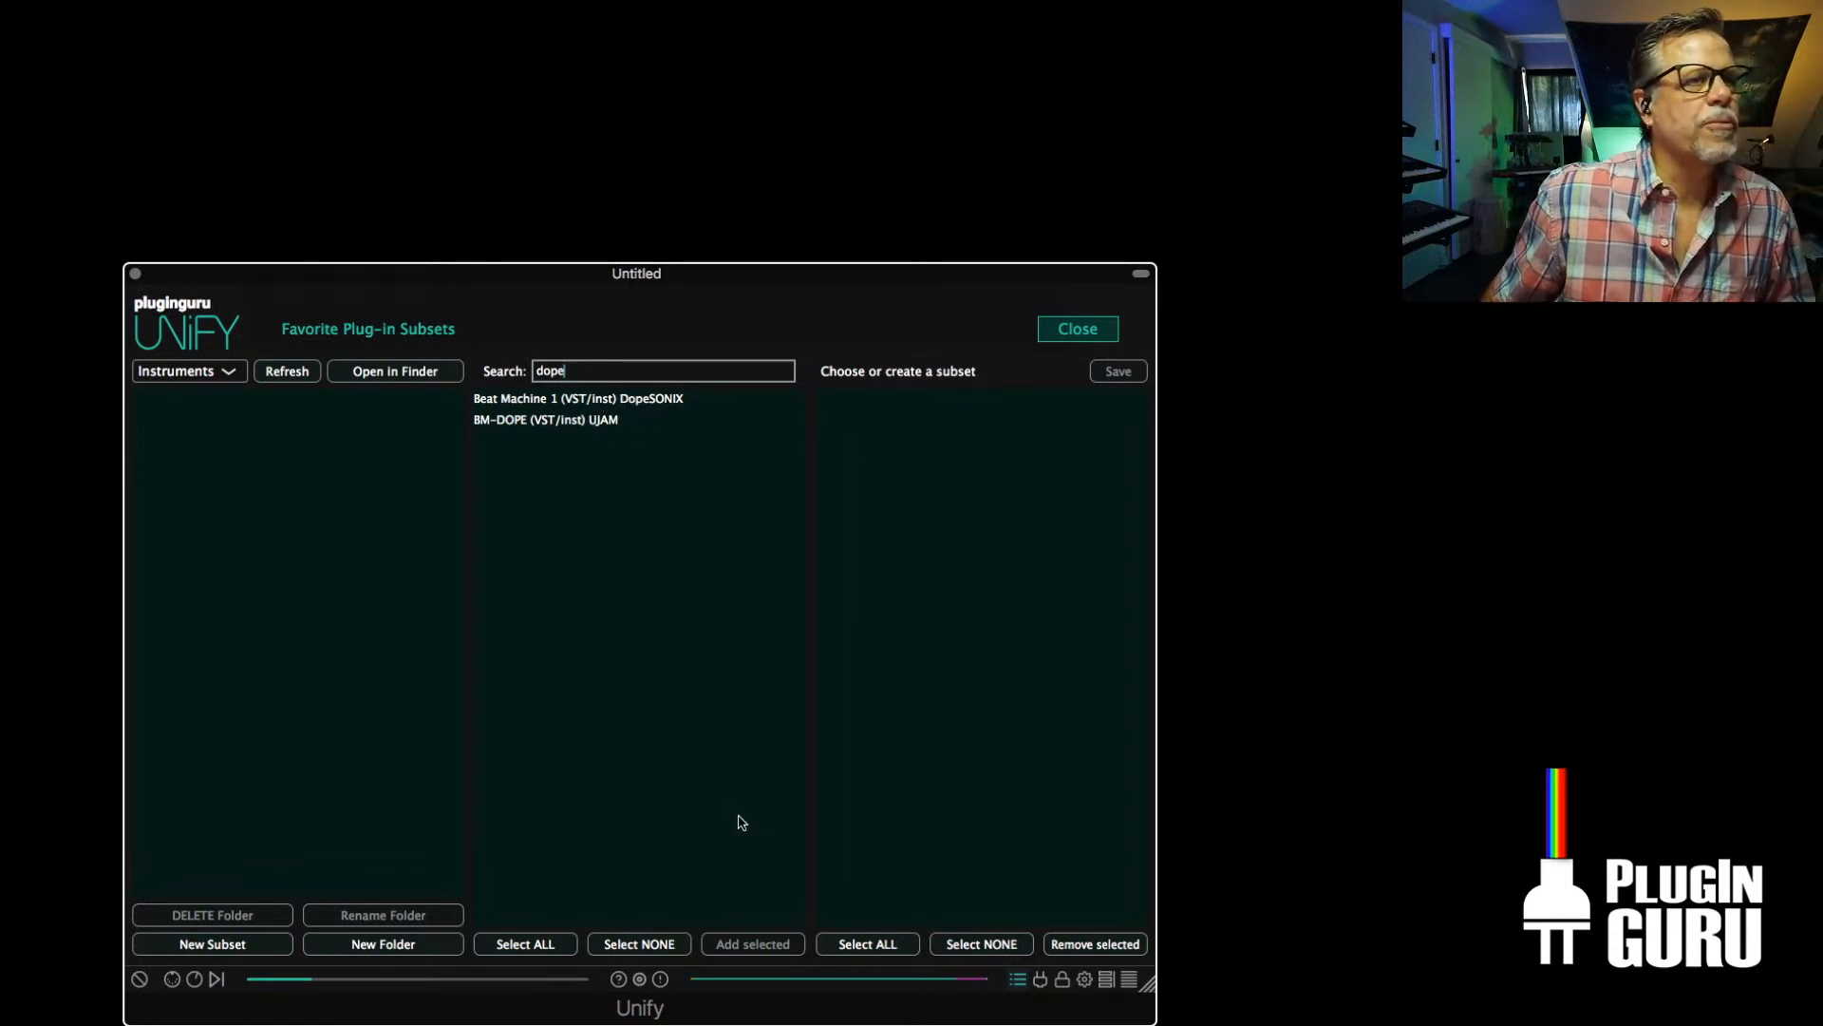
pyautogui.click(1115, 328)
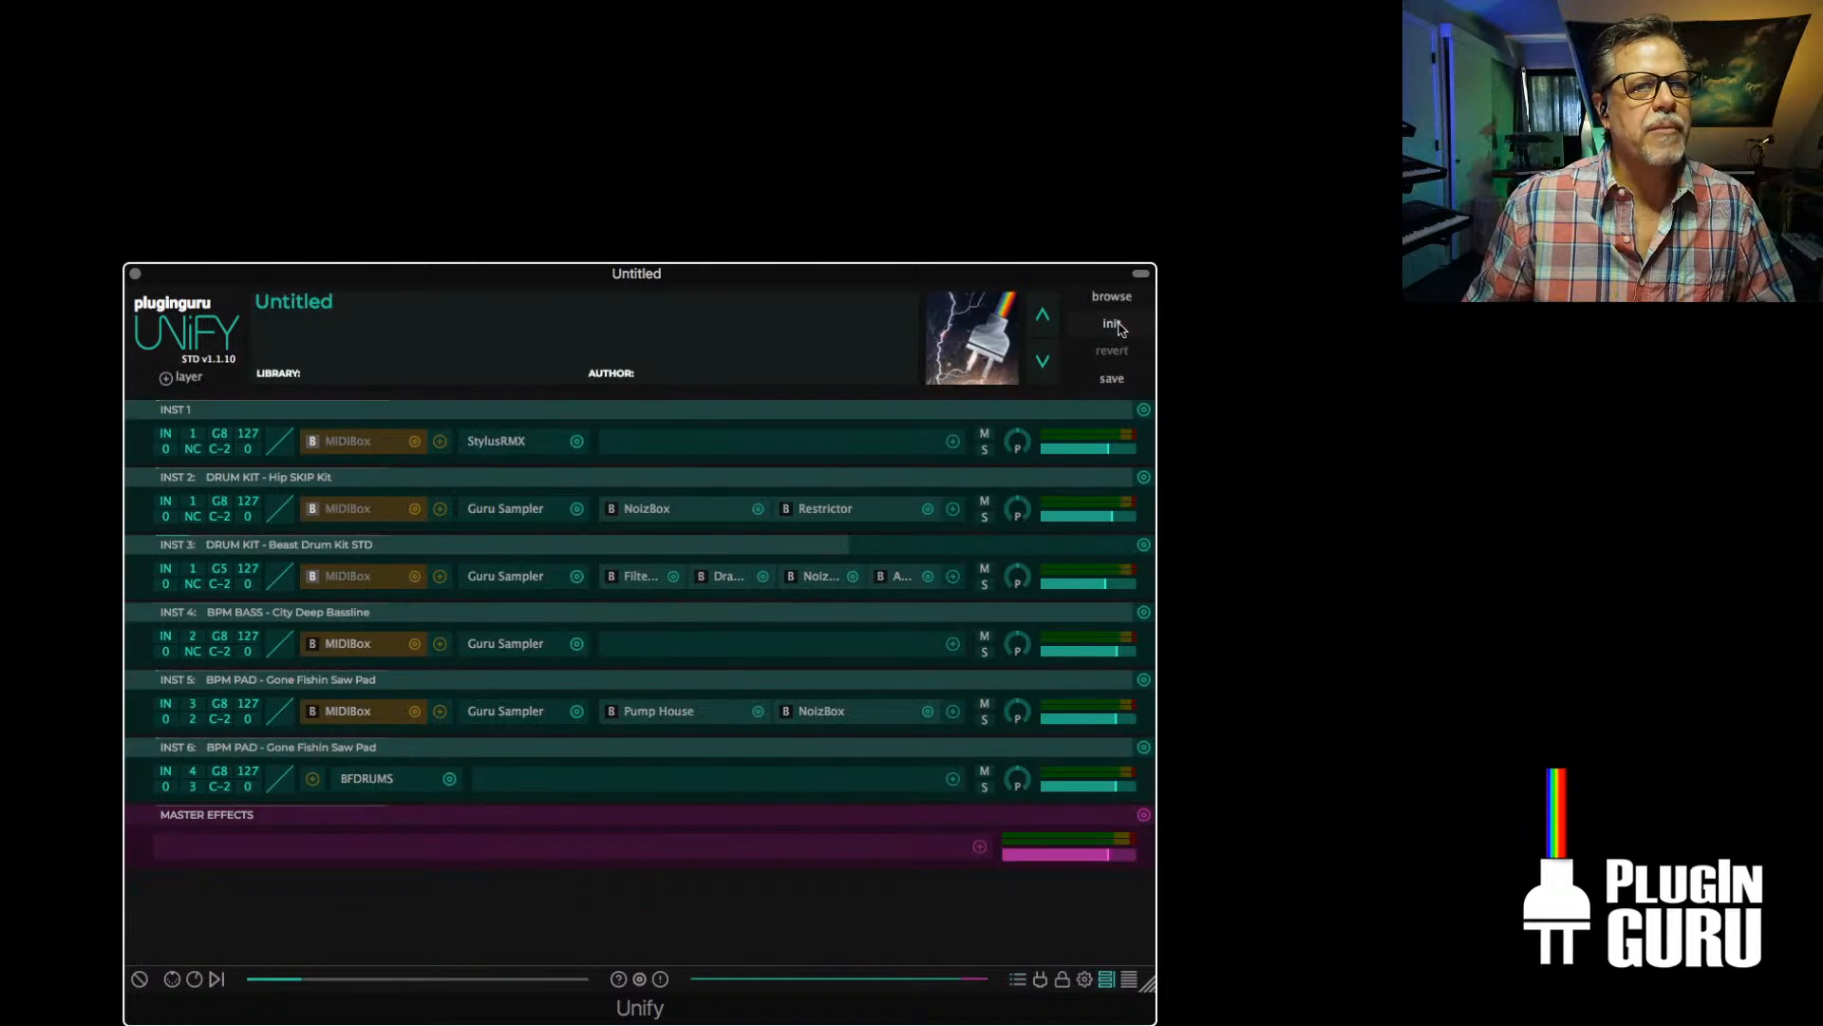
pyautogui.click(1108, 298)
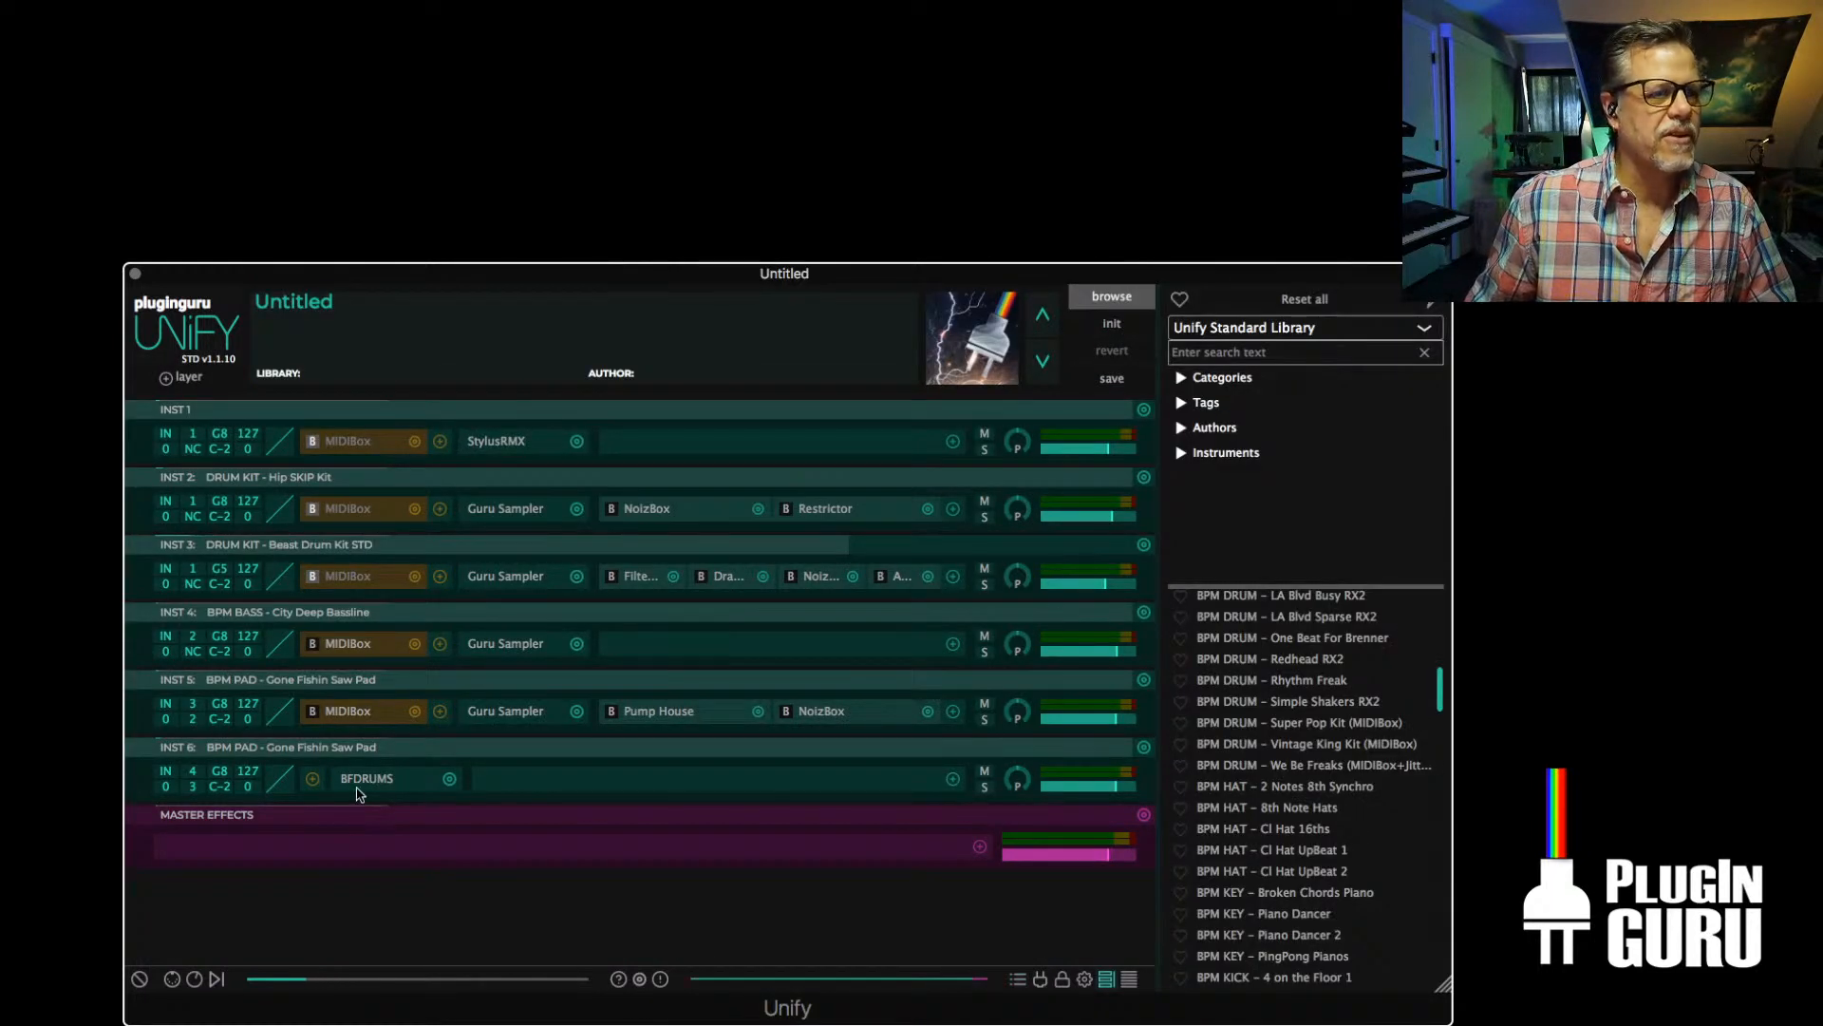
# Swap the INST 6 BFDRUMS instrument for Beat Machine 1 by DopeSONIX
pyautogui.click(450, 779)
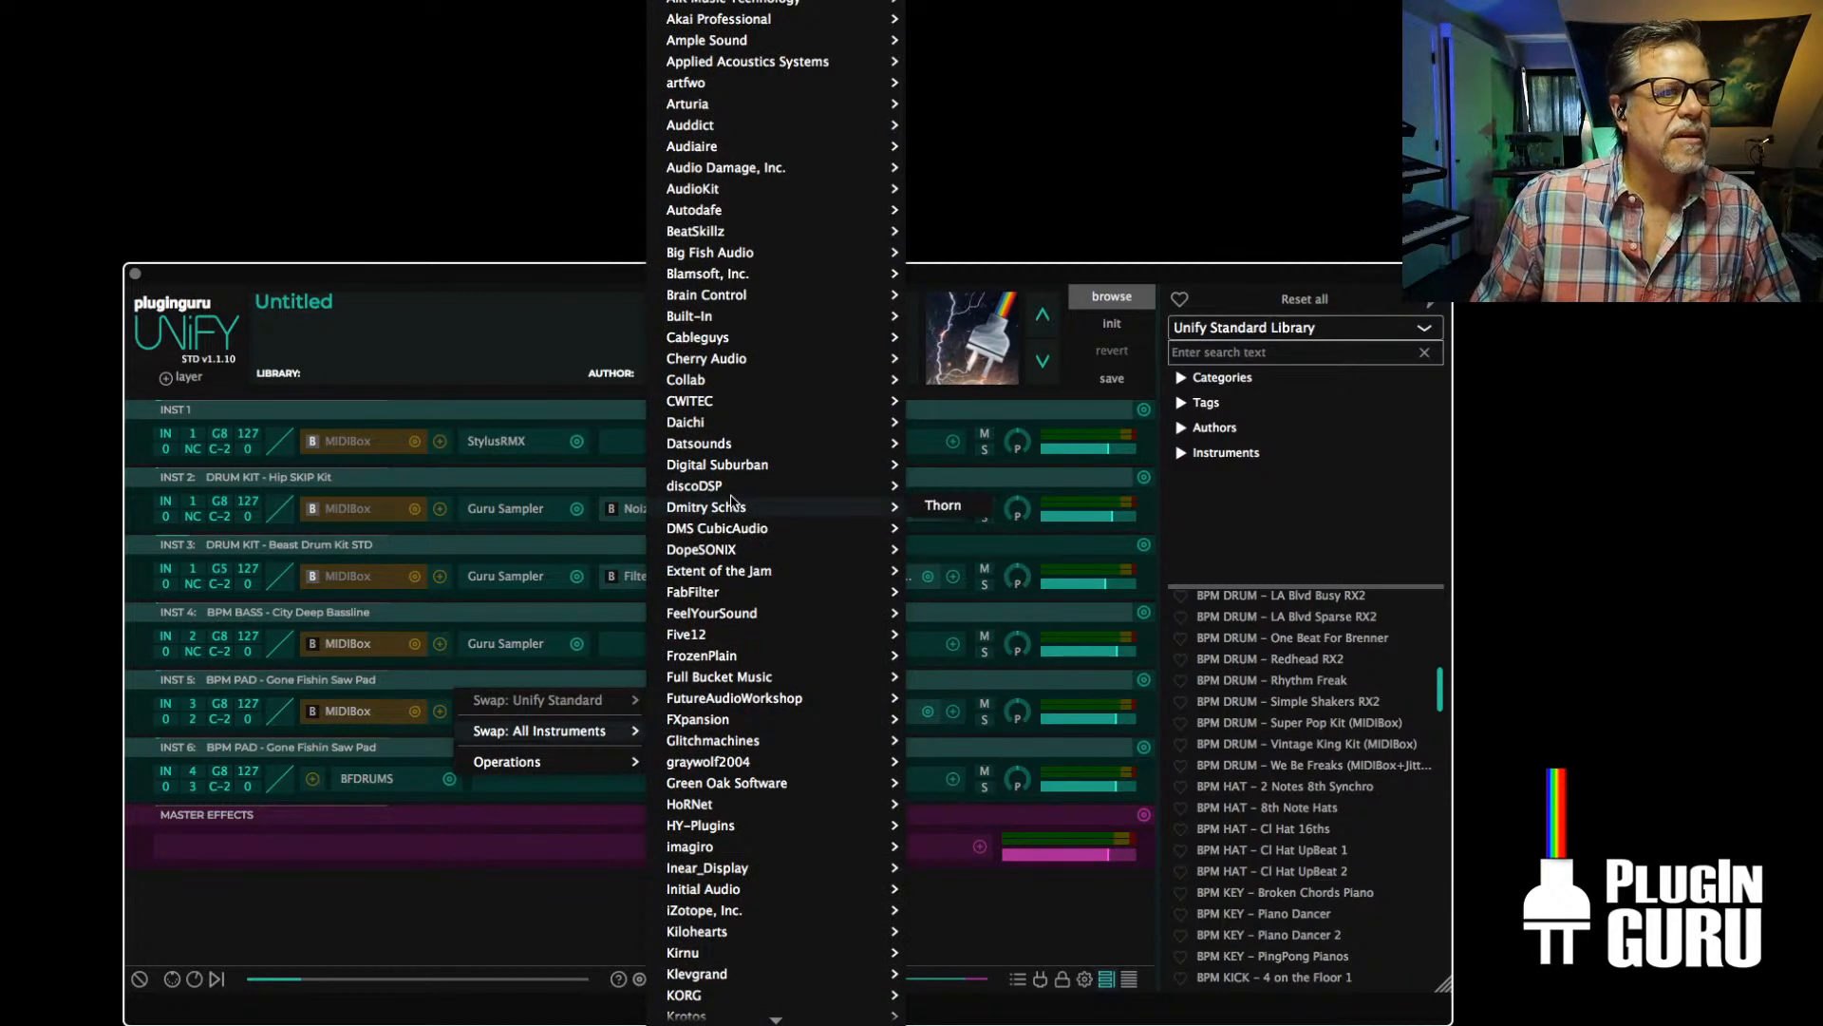
pyautogui.moveTo(732, 493)
pyautogui.moveTo(731, 551)
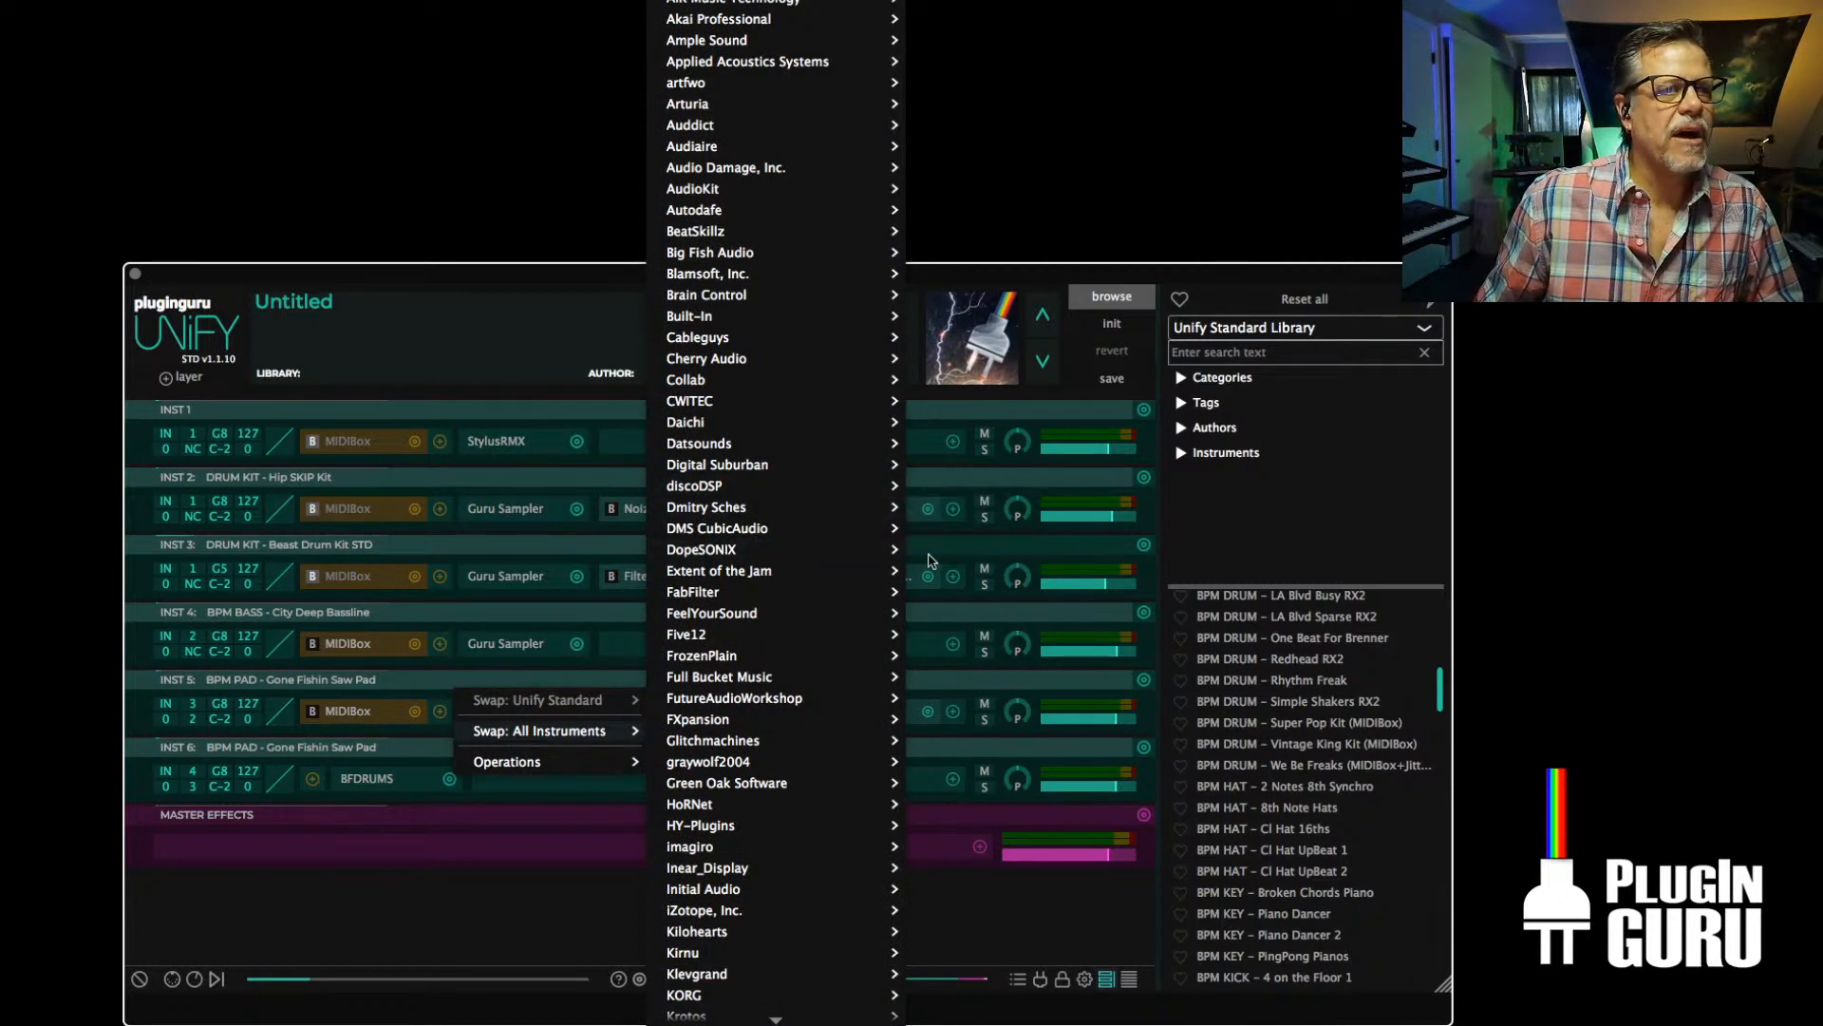
pyautogui.click(988, 549)
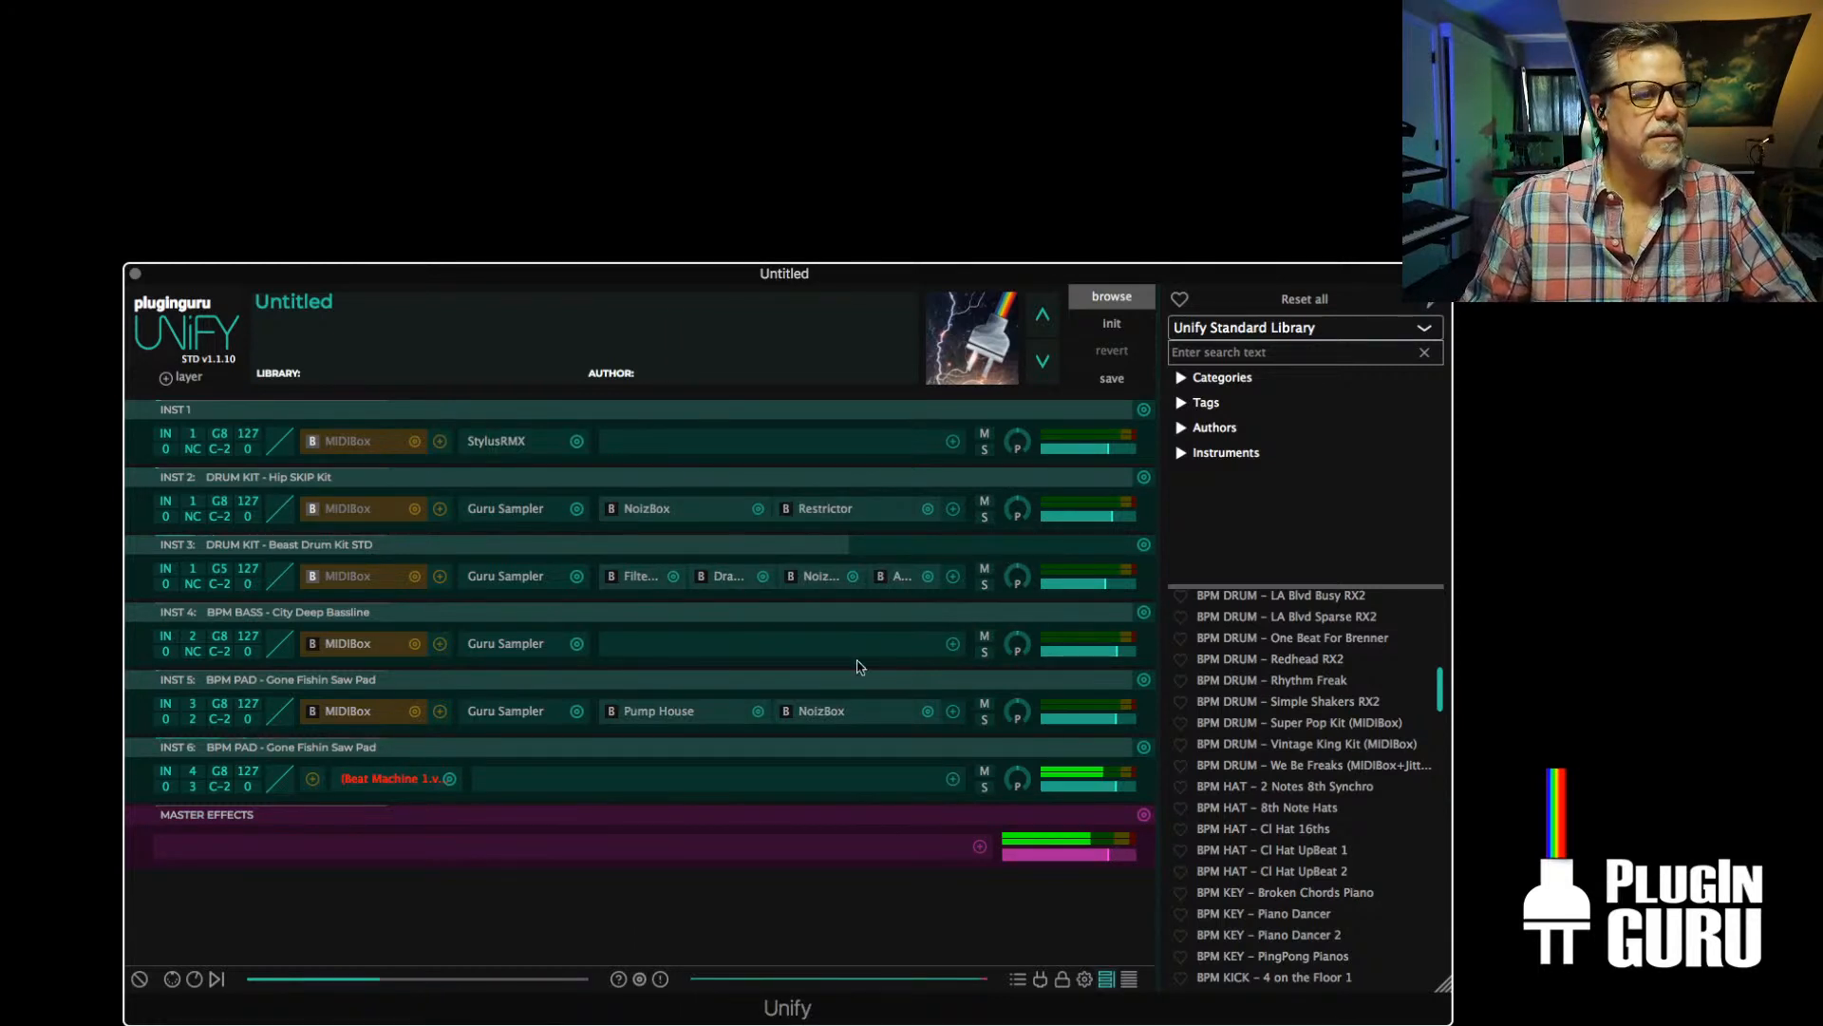
pyautogui.click(449, 778)
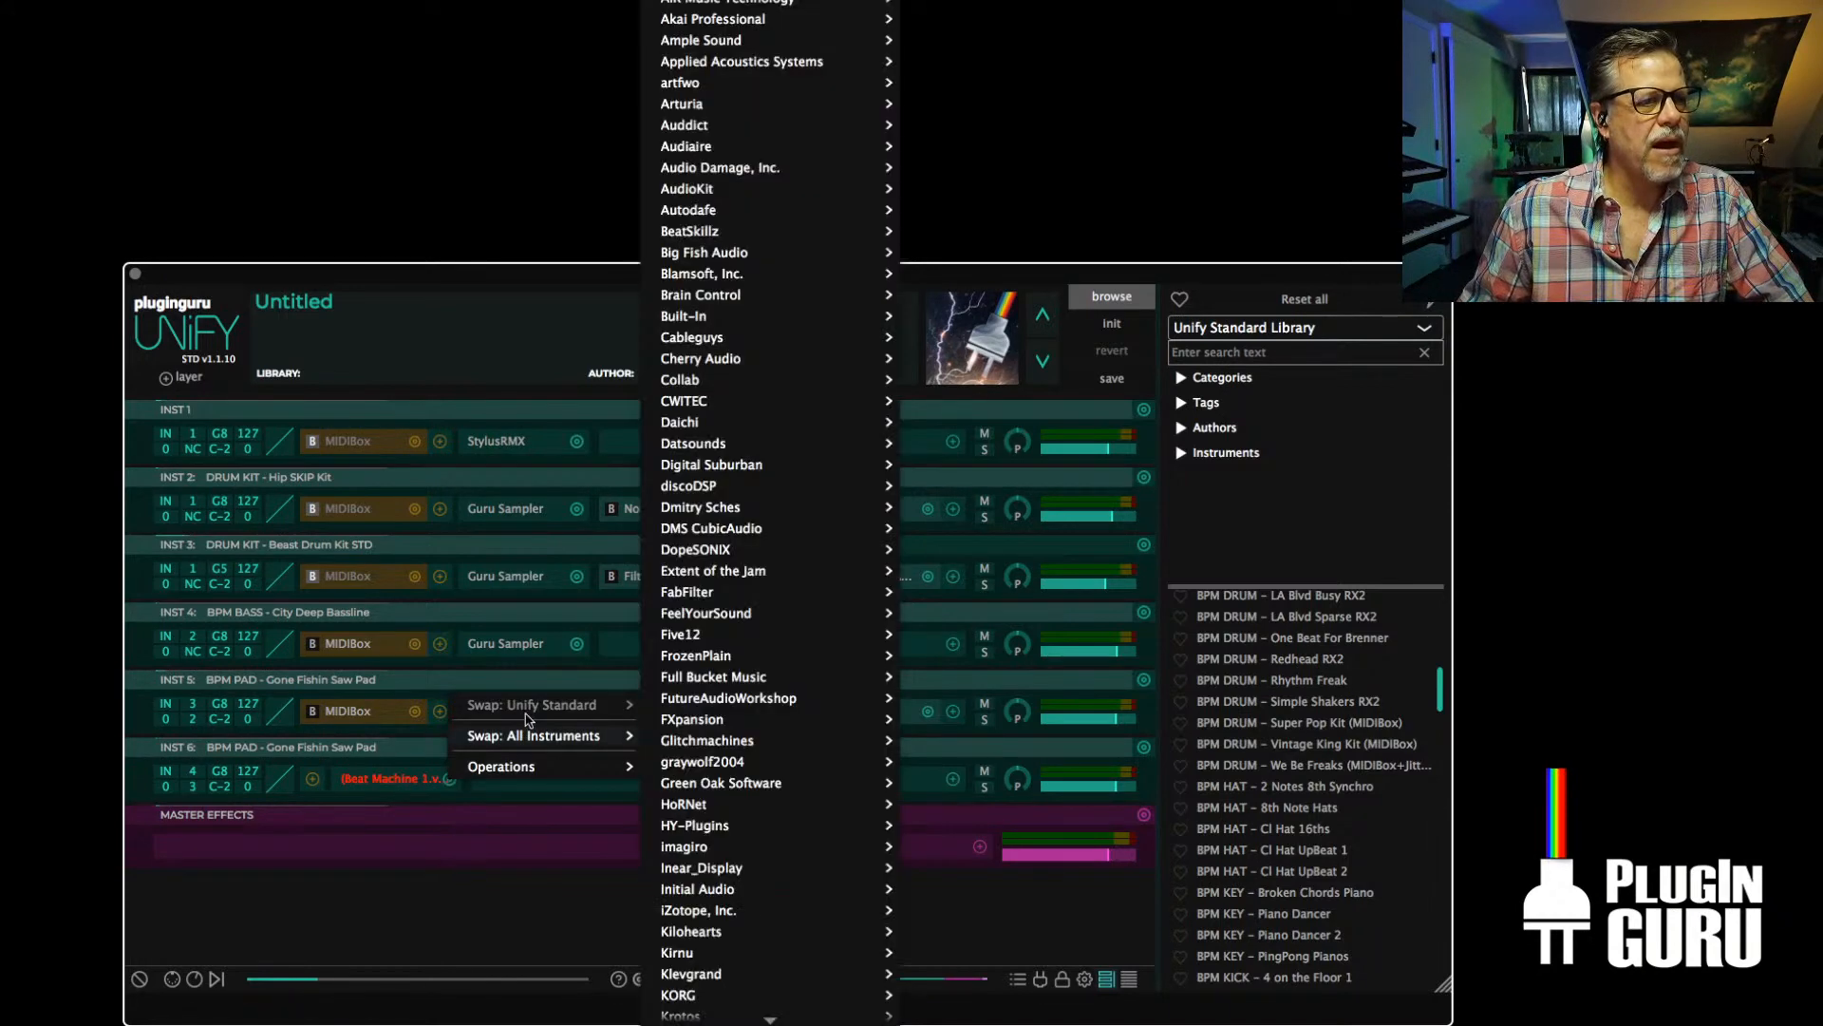
pyautogui.scroll(-5, 768, 830)
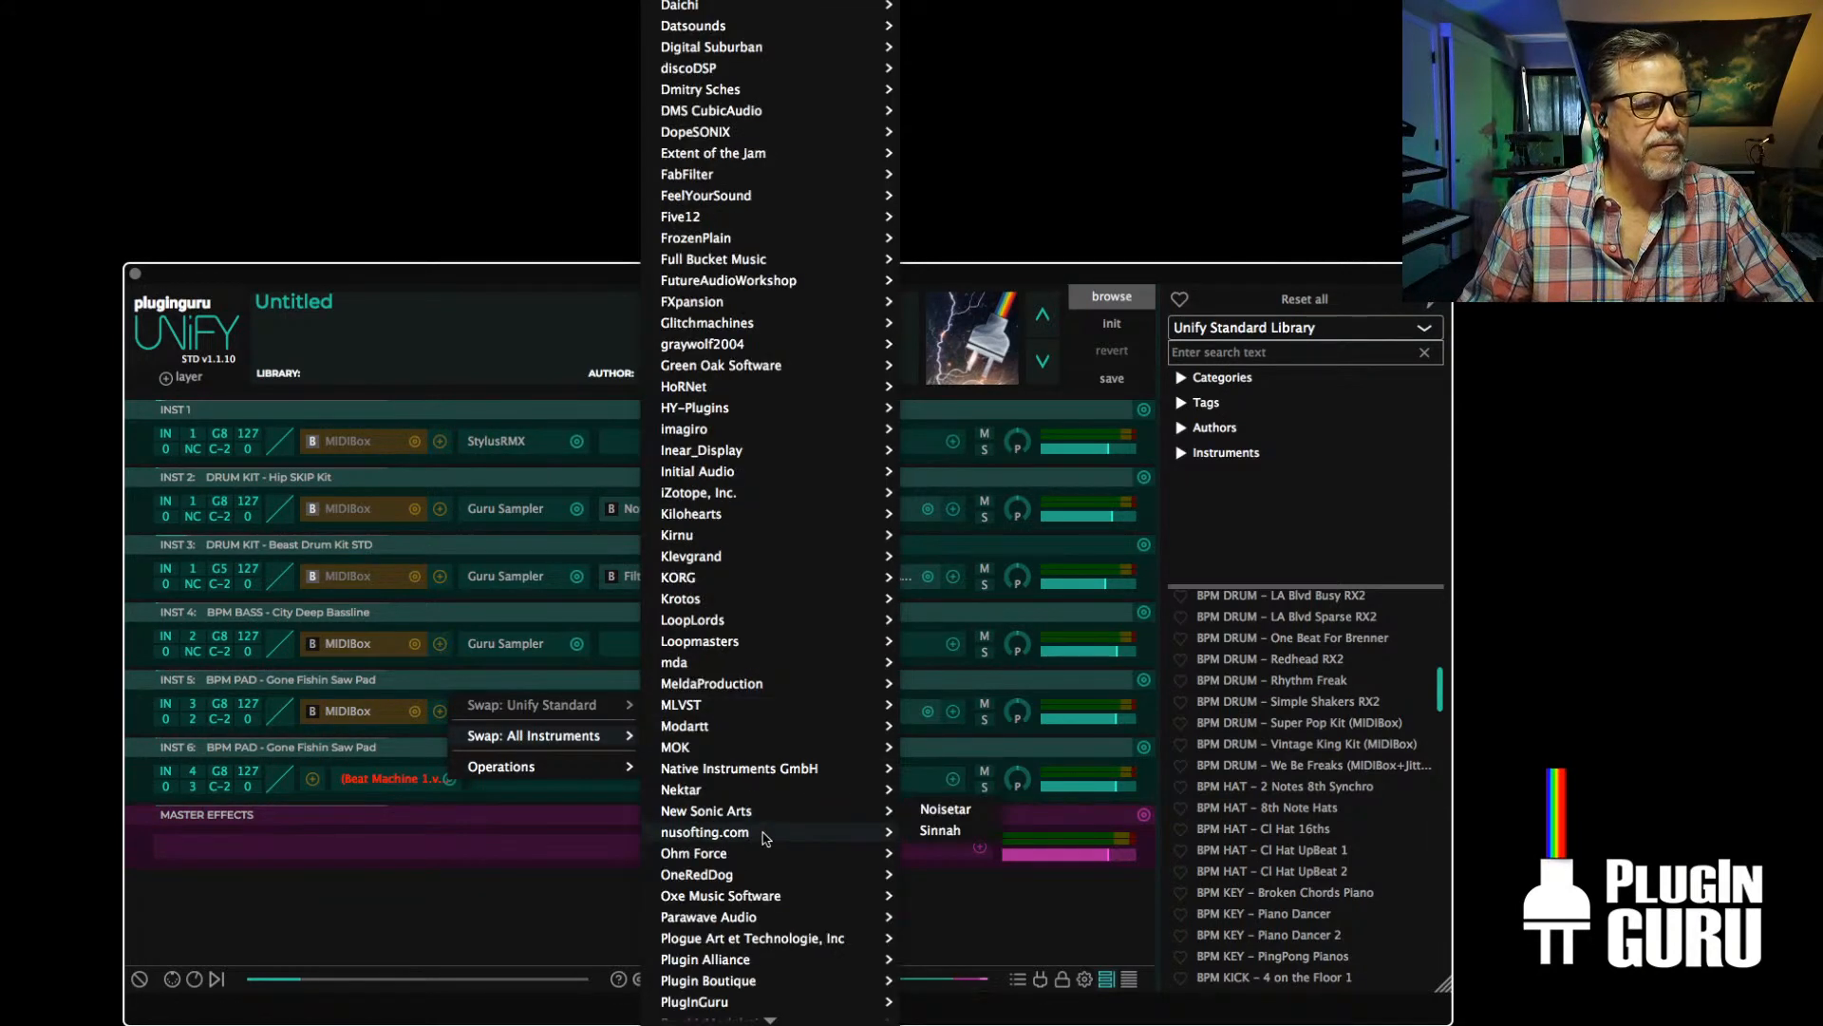
pyautogui.moveTo(760, 788)
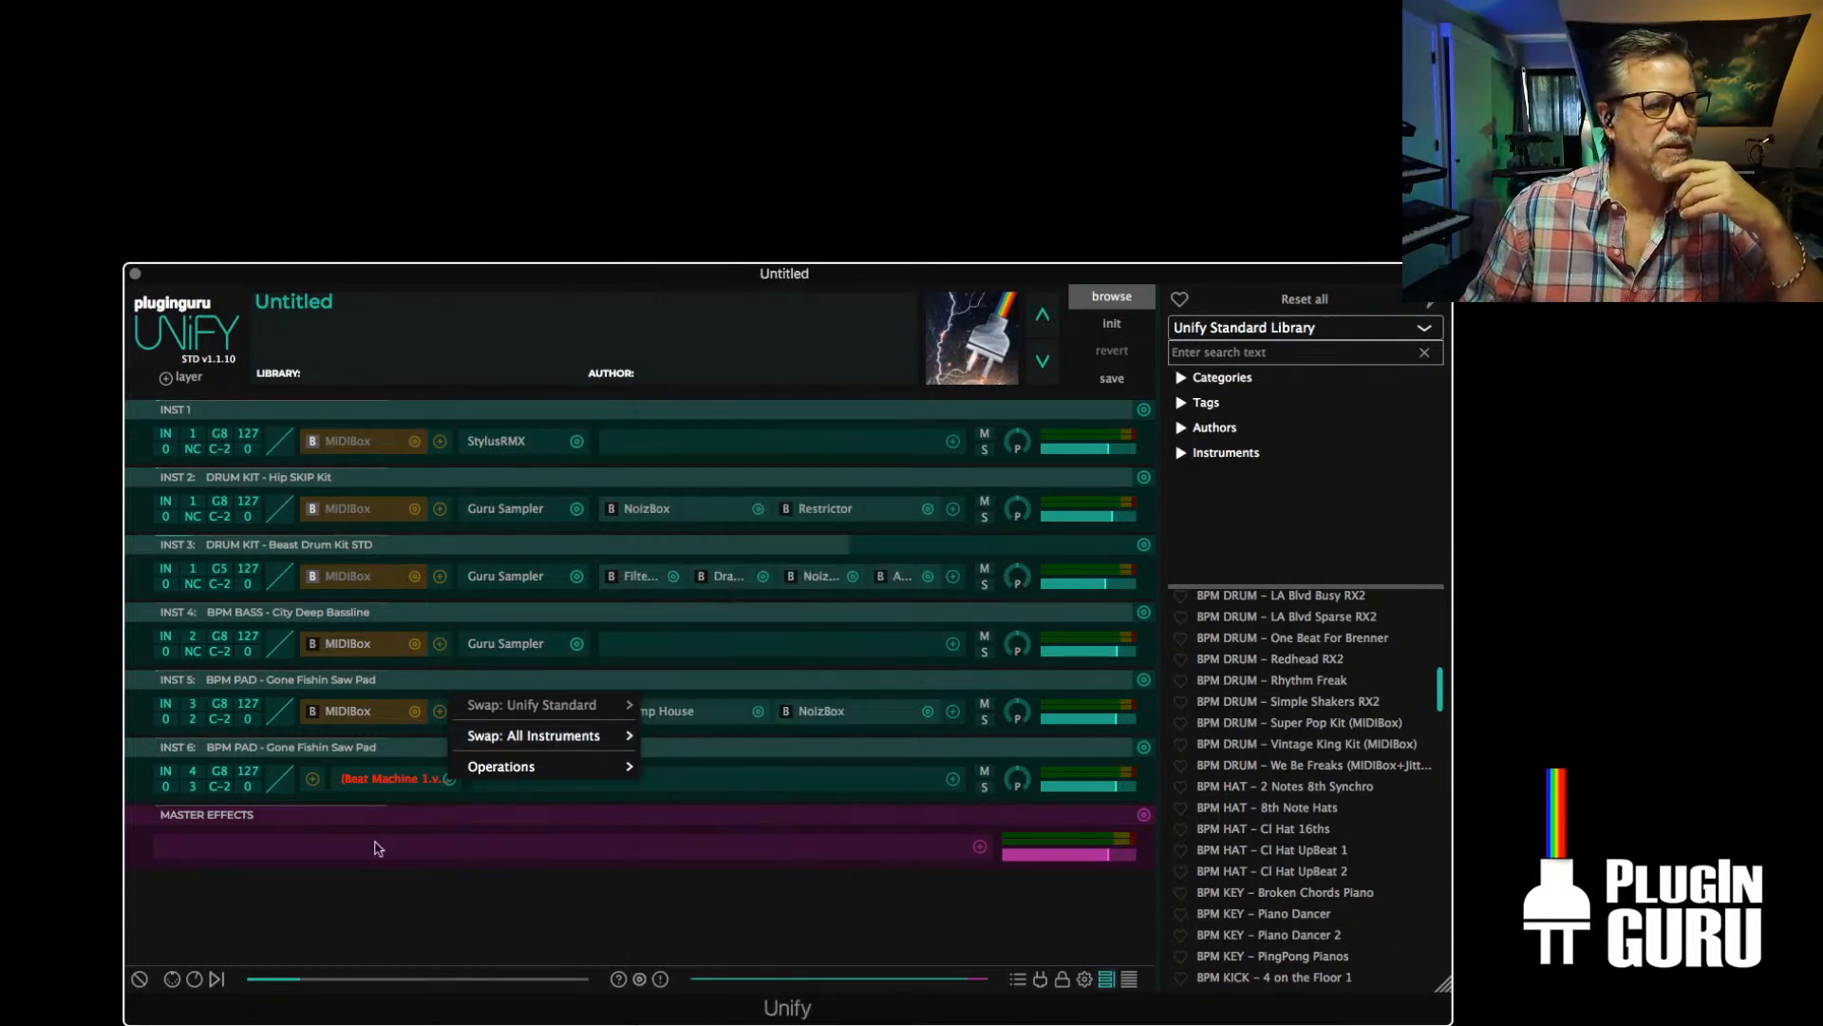
pyautogui.click(348, 861)
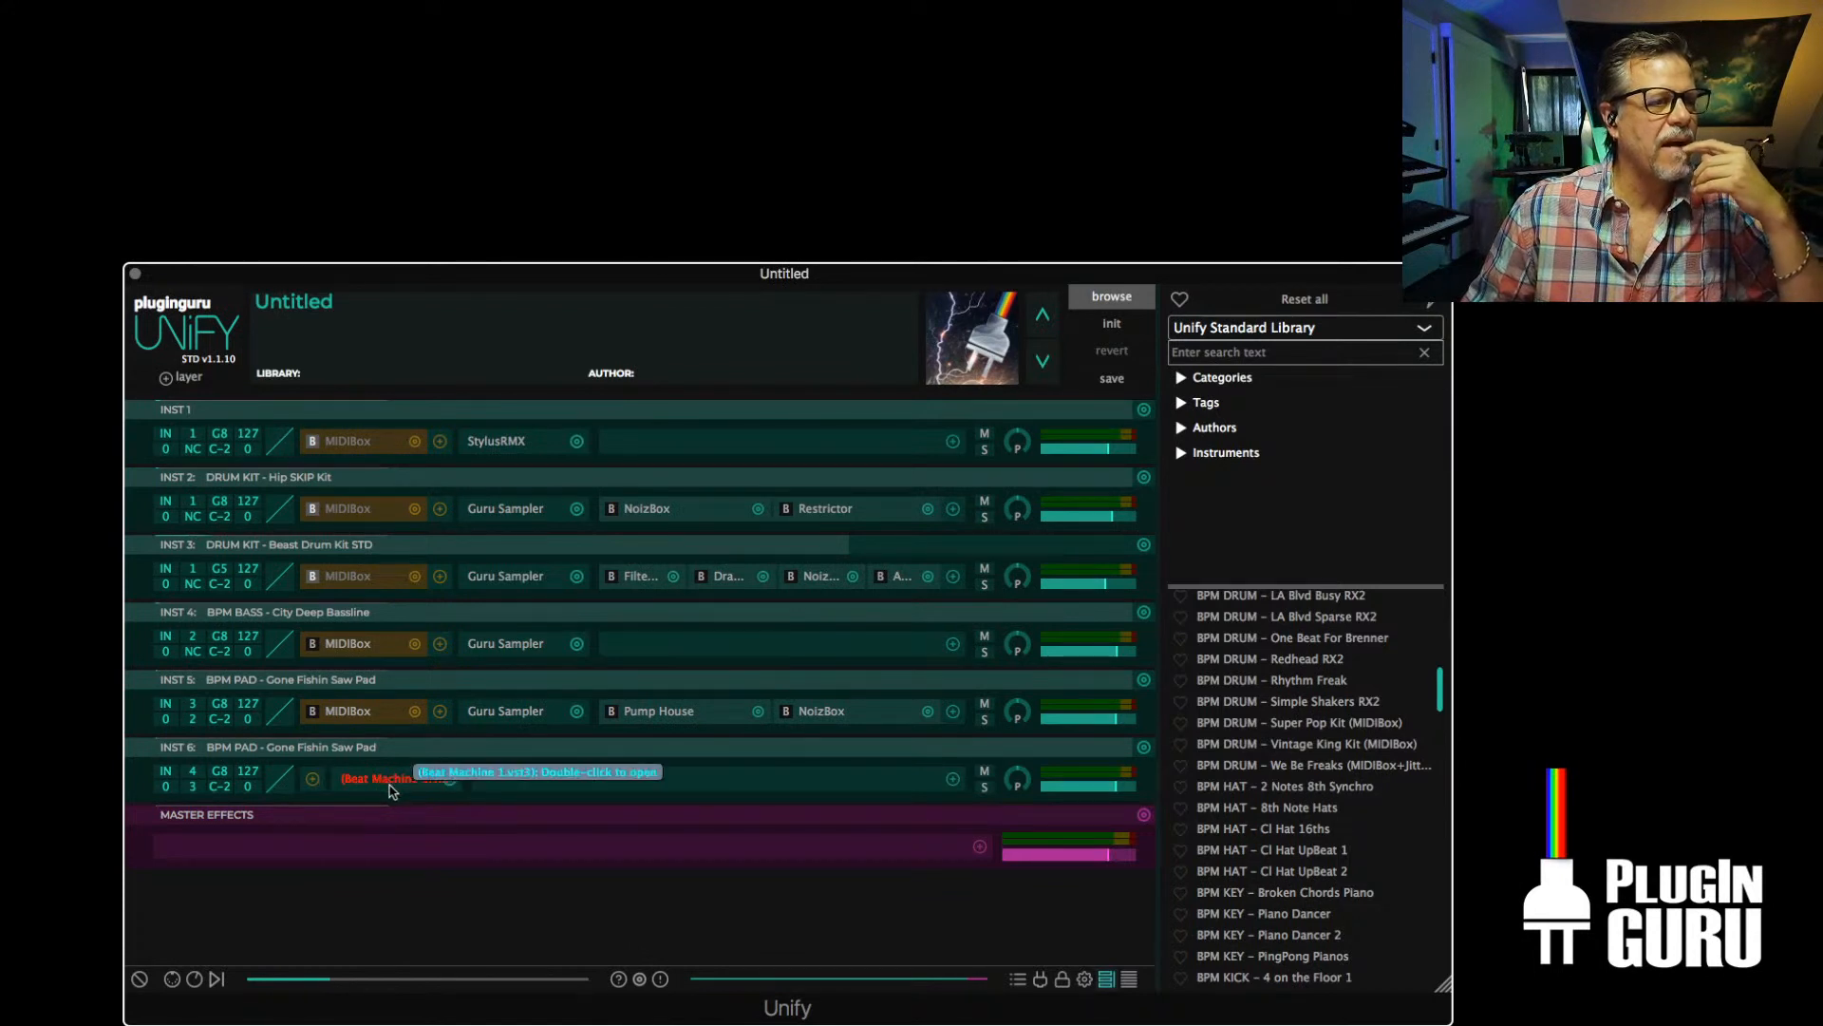
# Delete the INST 6 layer and duplicate the INST 5 pad layer once to the next MIDI channel
pyautogui.keyDown('alt'); pyautogui.click(1142, 747); pyautogui.keyUp('alt')
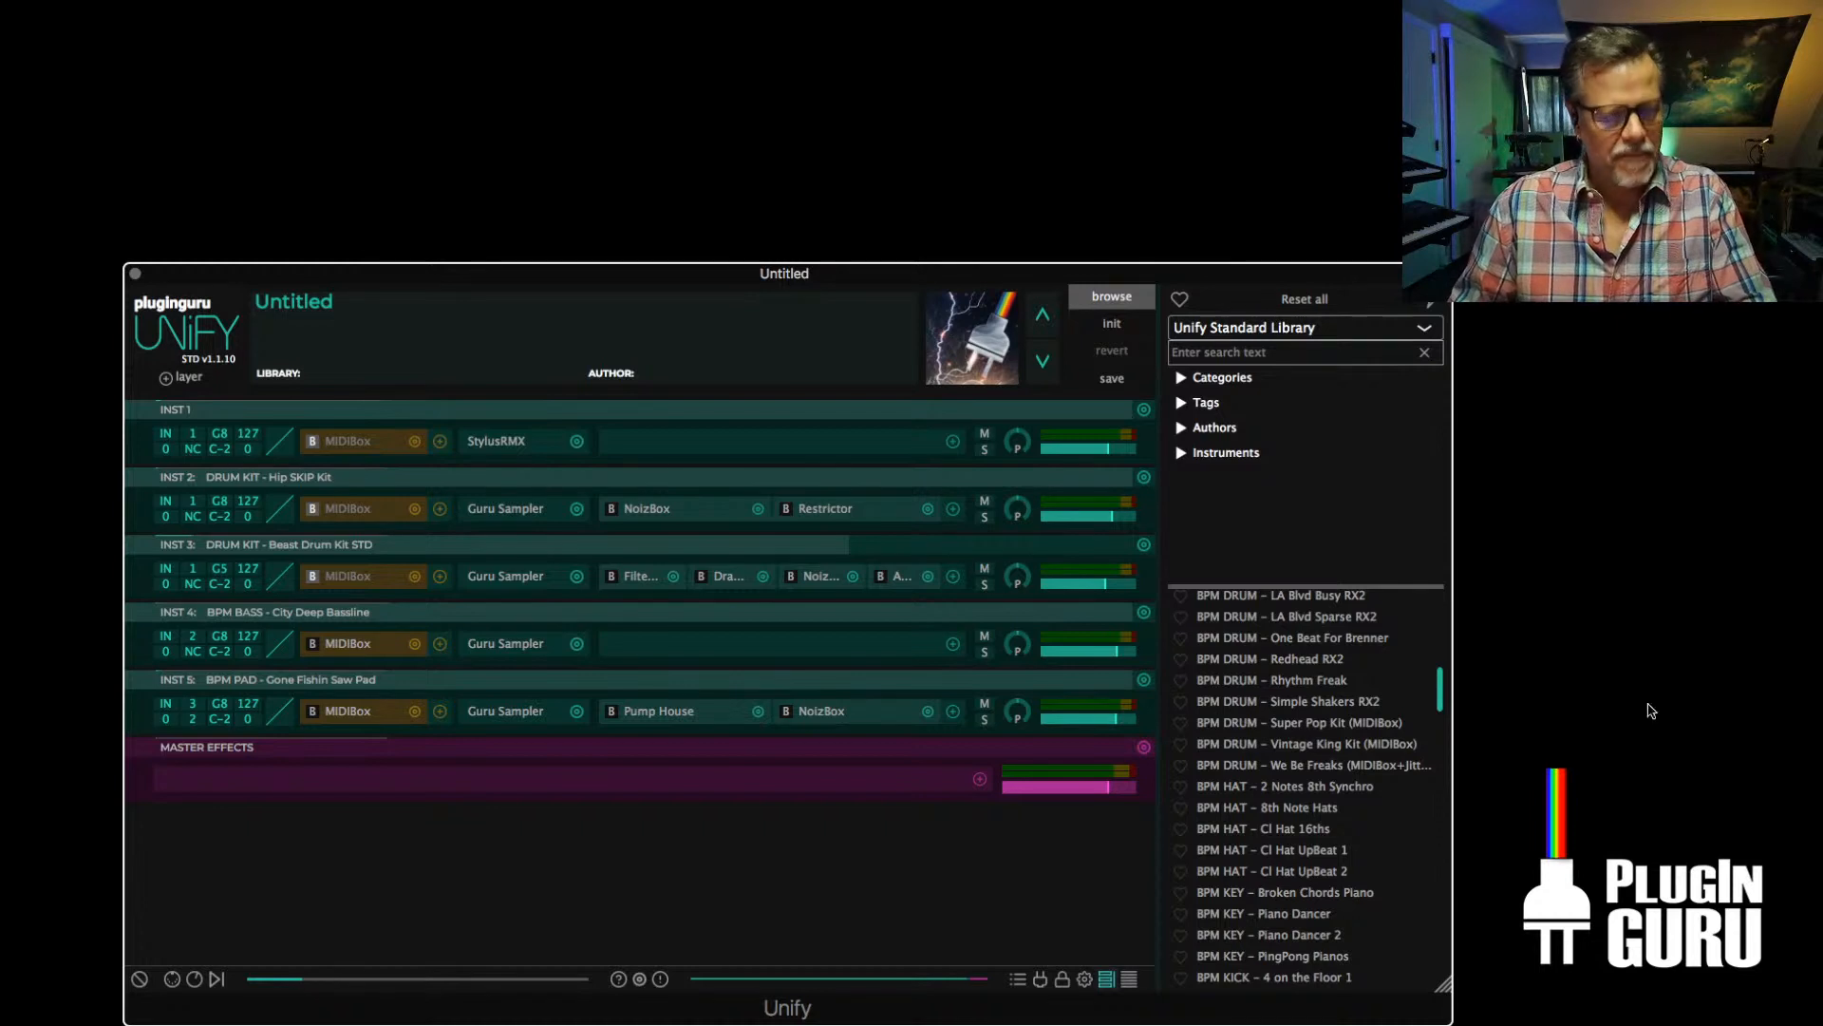
pyautogui.press('space')
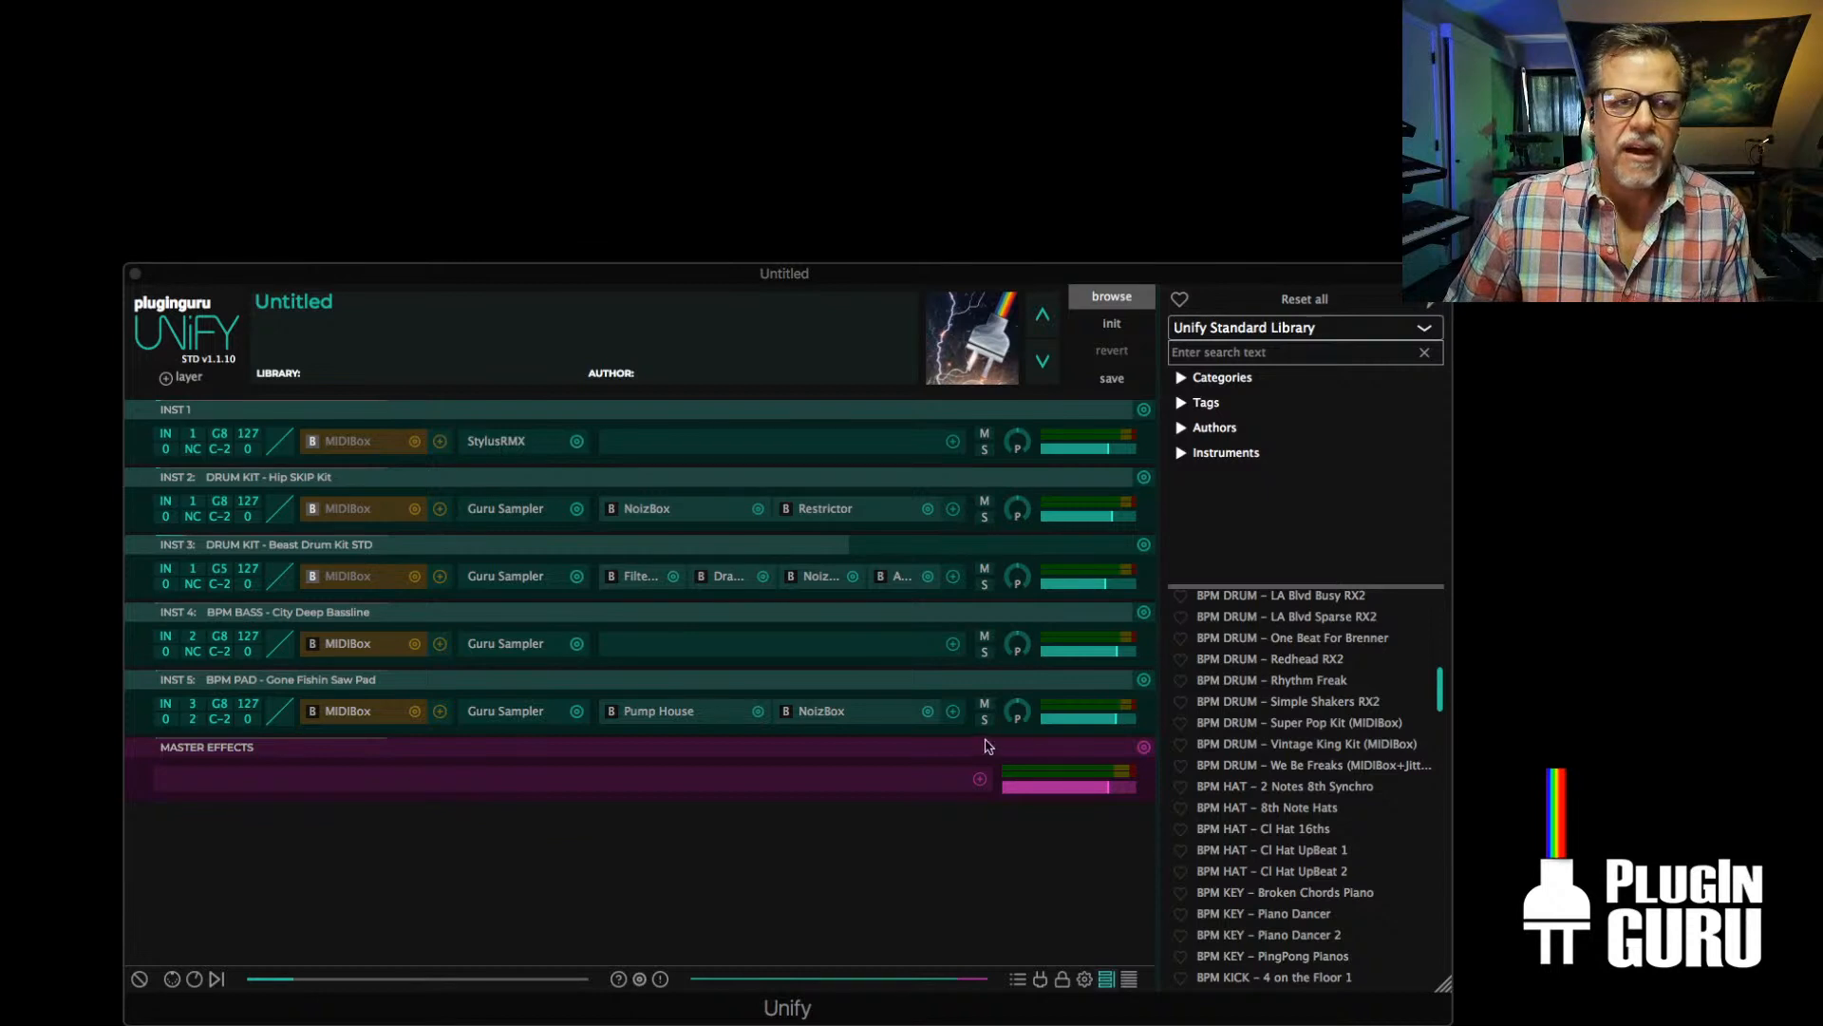
pyautogui.click(1143, 679)
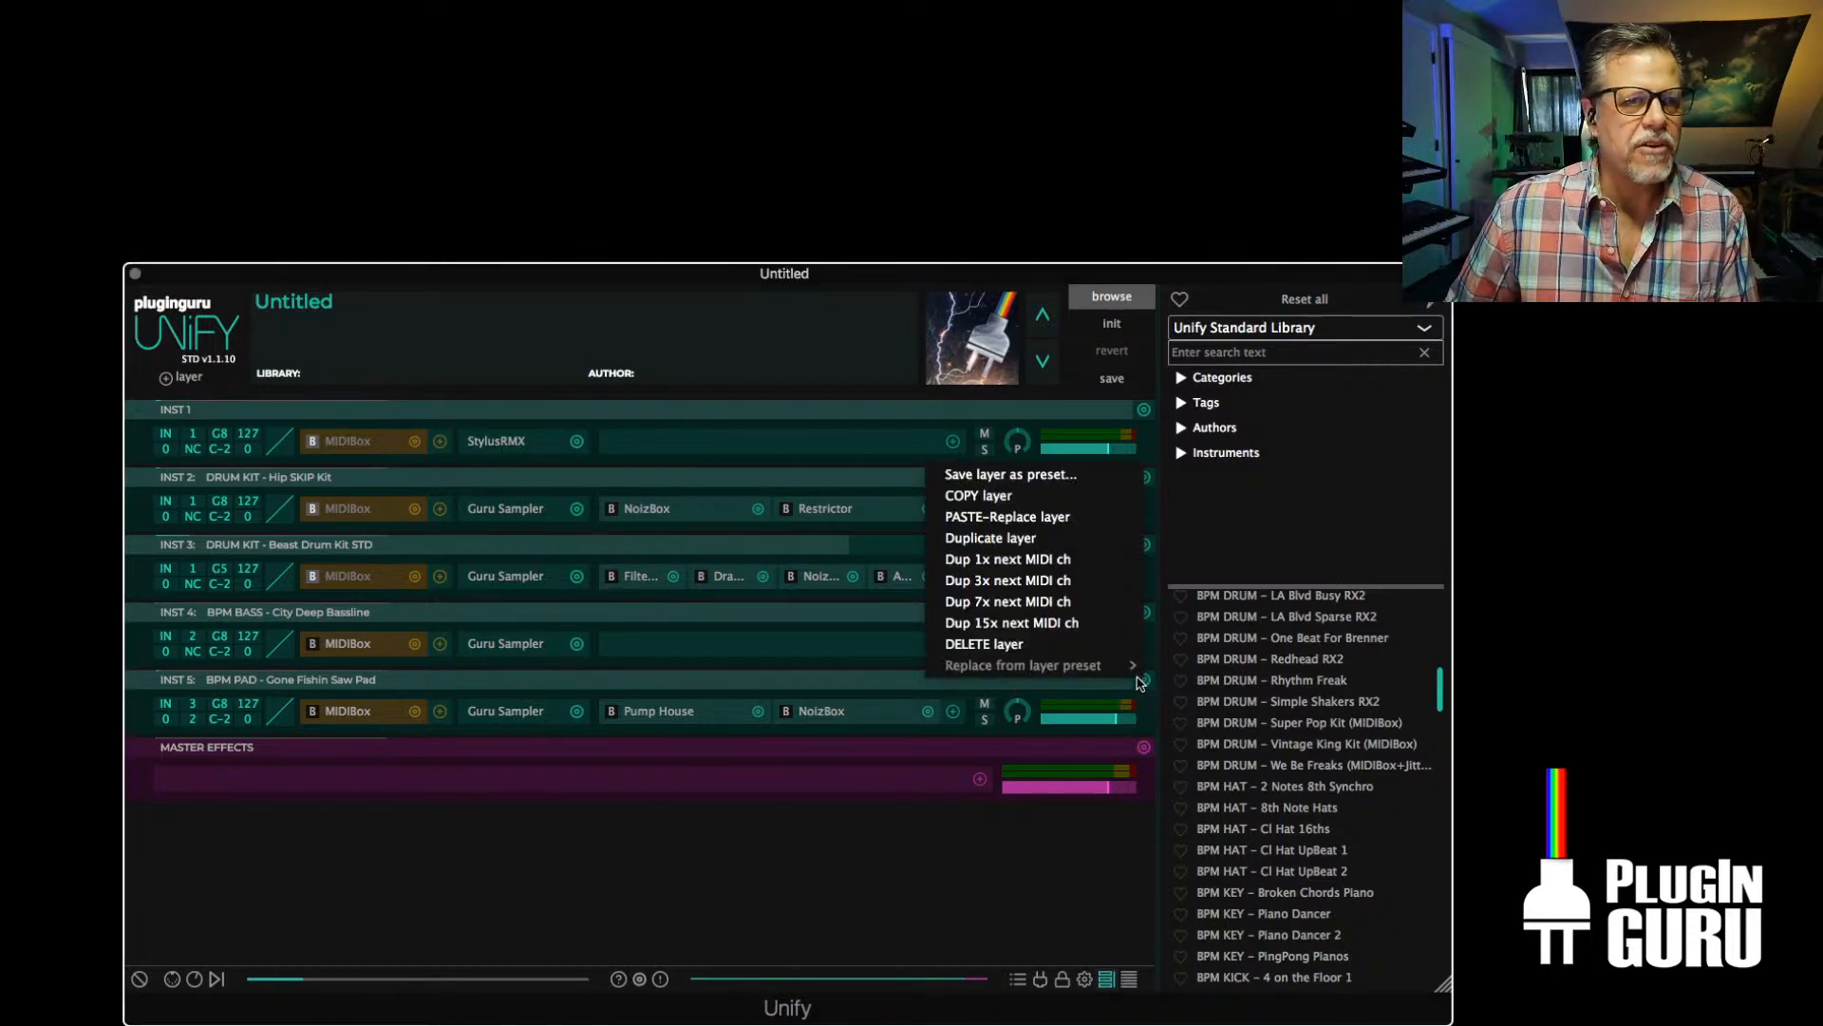
pyautogui.click(990, 560)
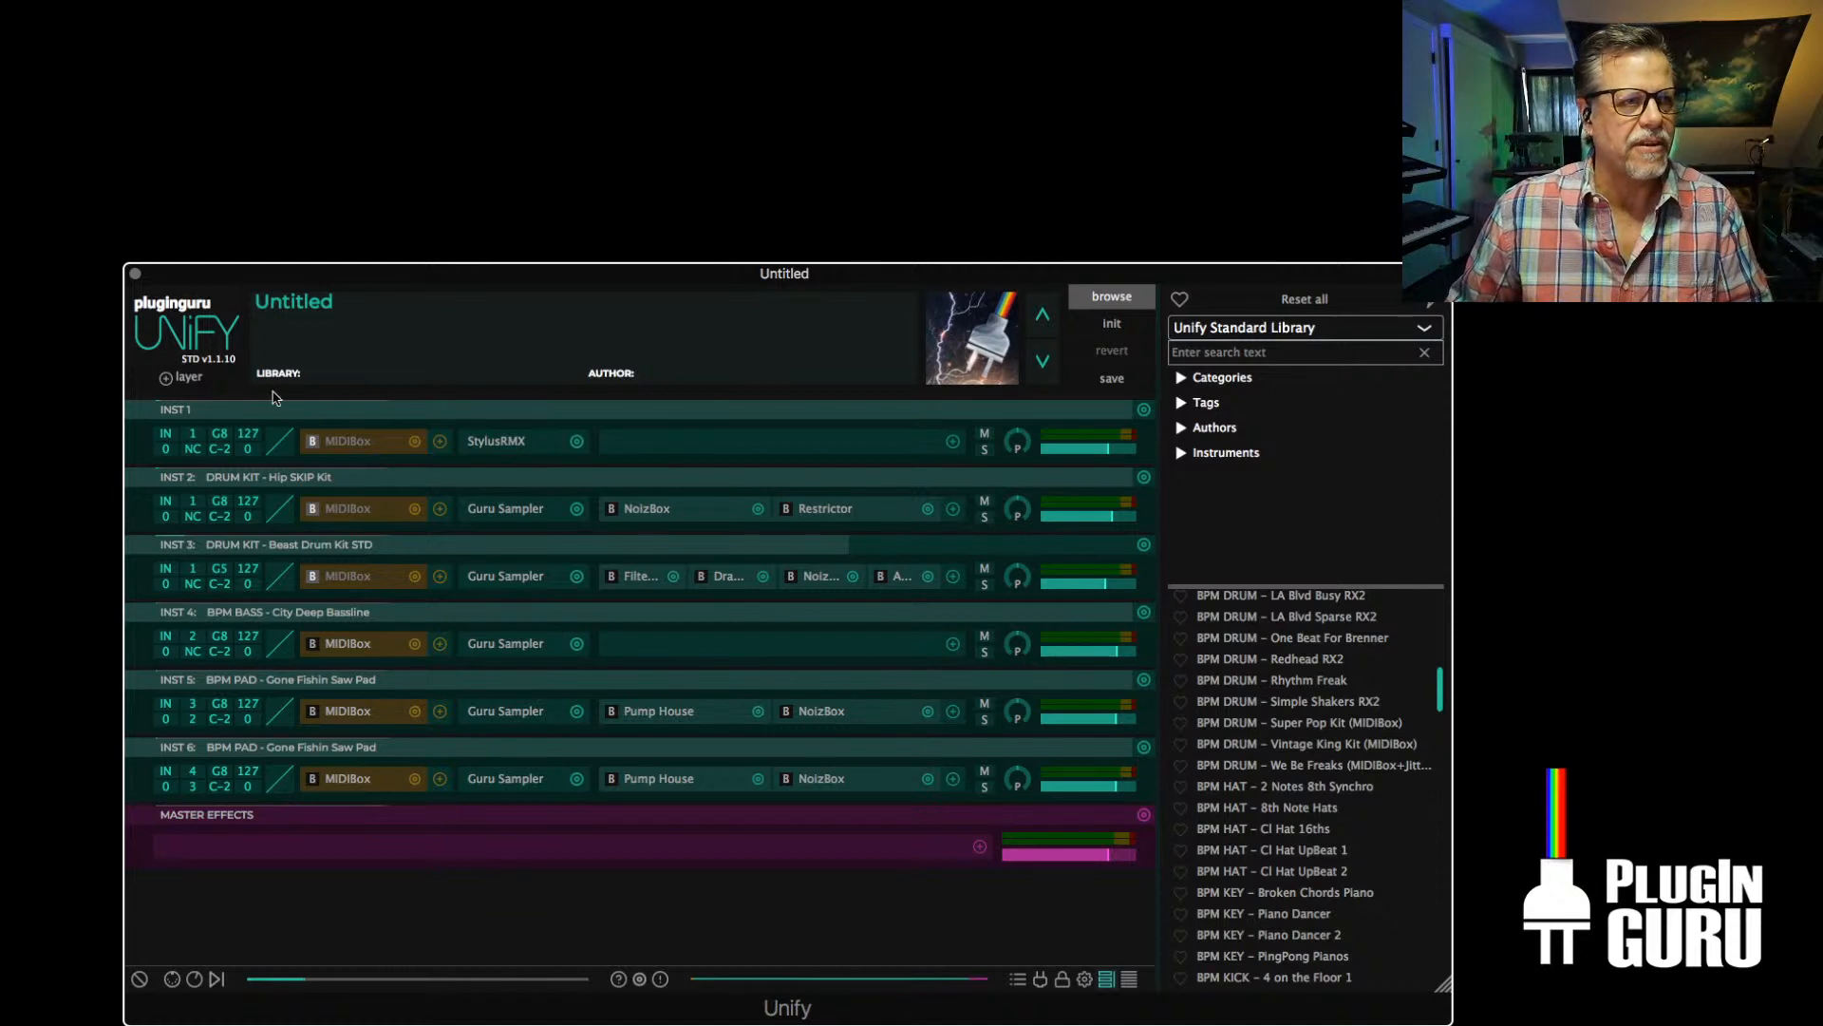
# Initialize the untitled multi-channel patch
pyautogui.click(198, 382)
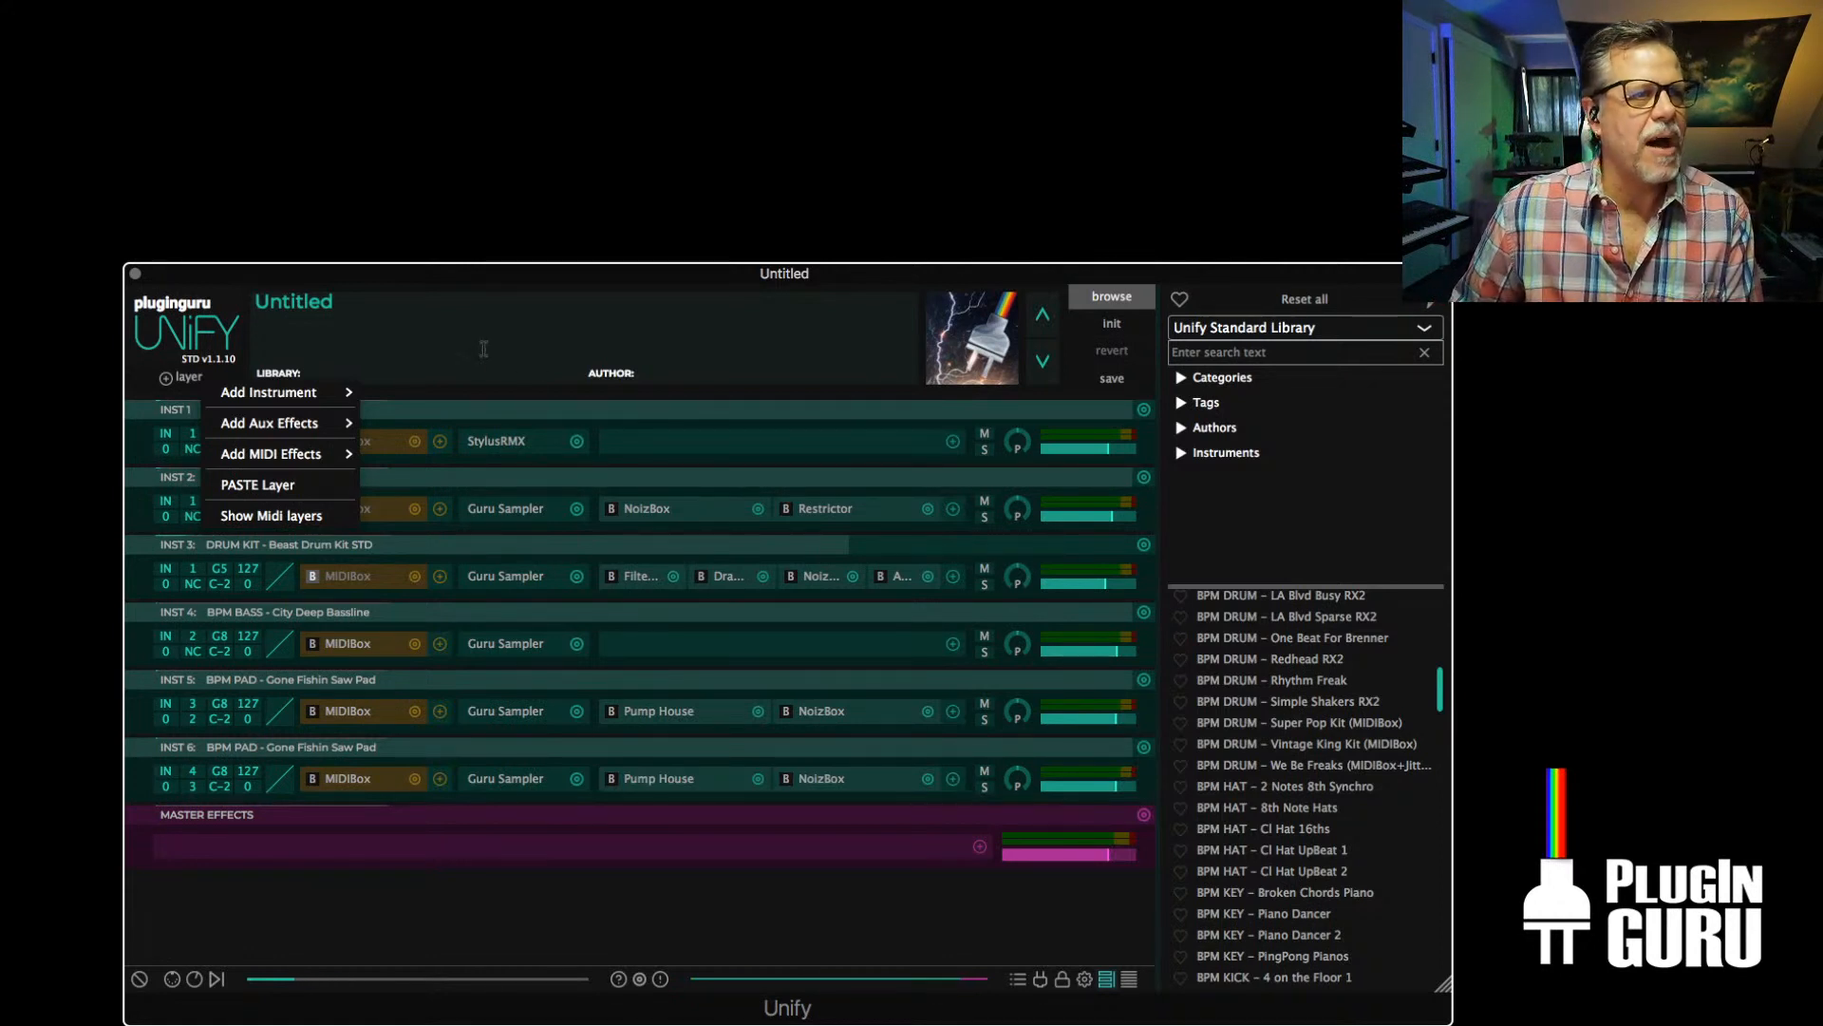
pyautogui.click(484, 403)
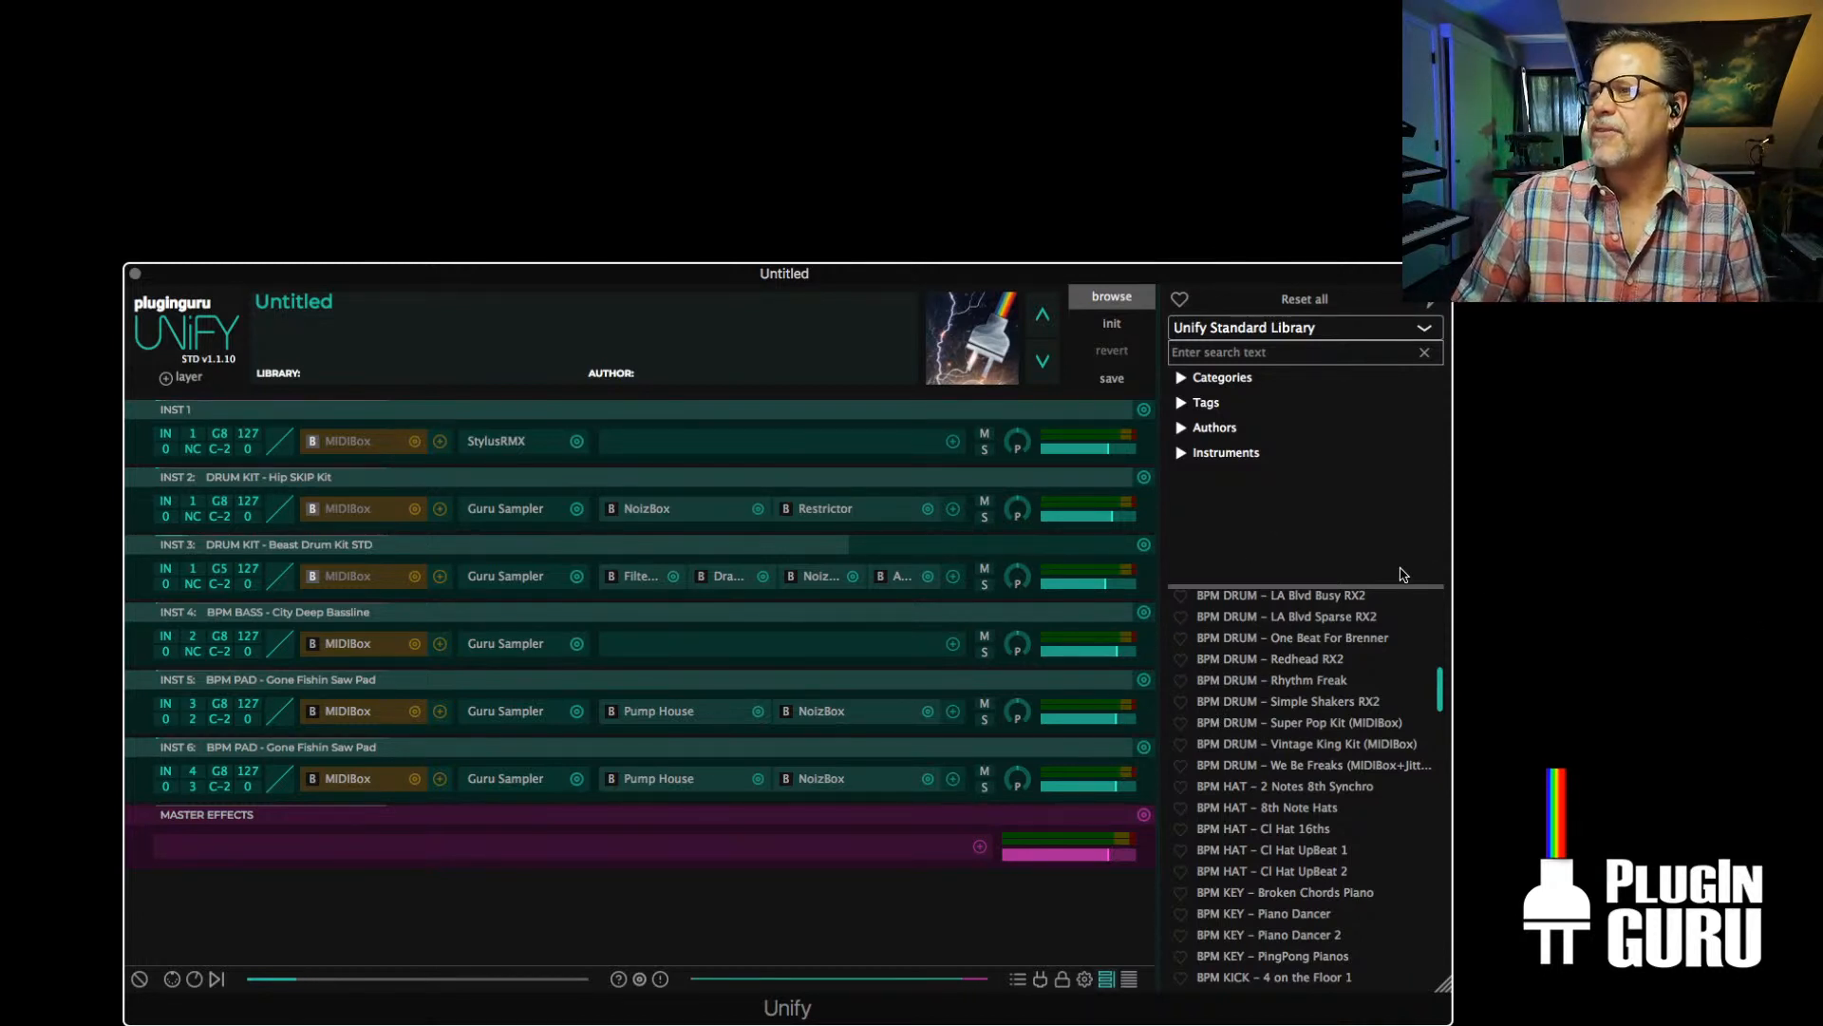
pyautogui.click(1121, 333)
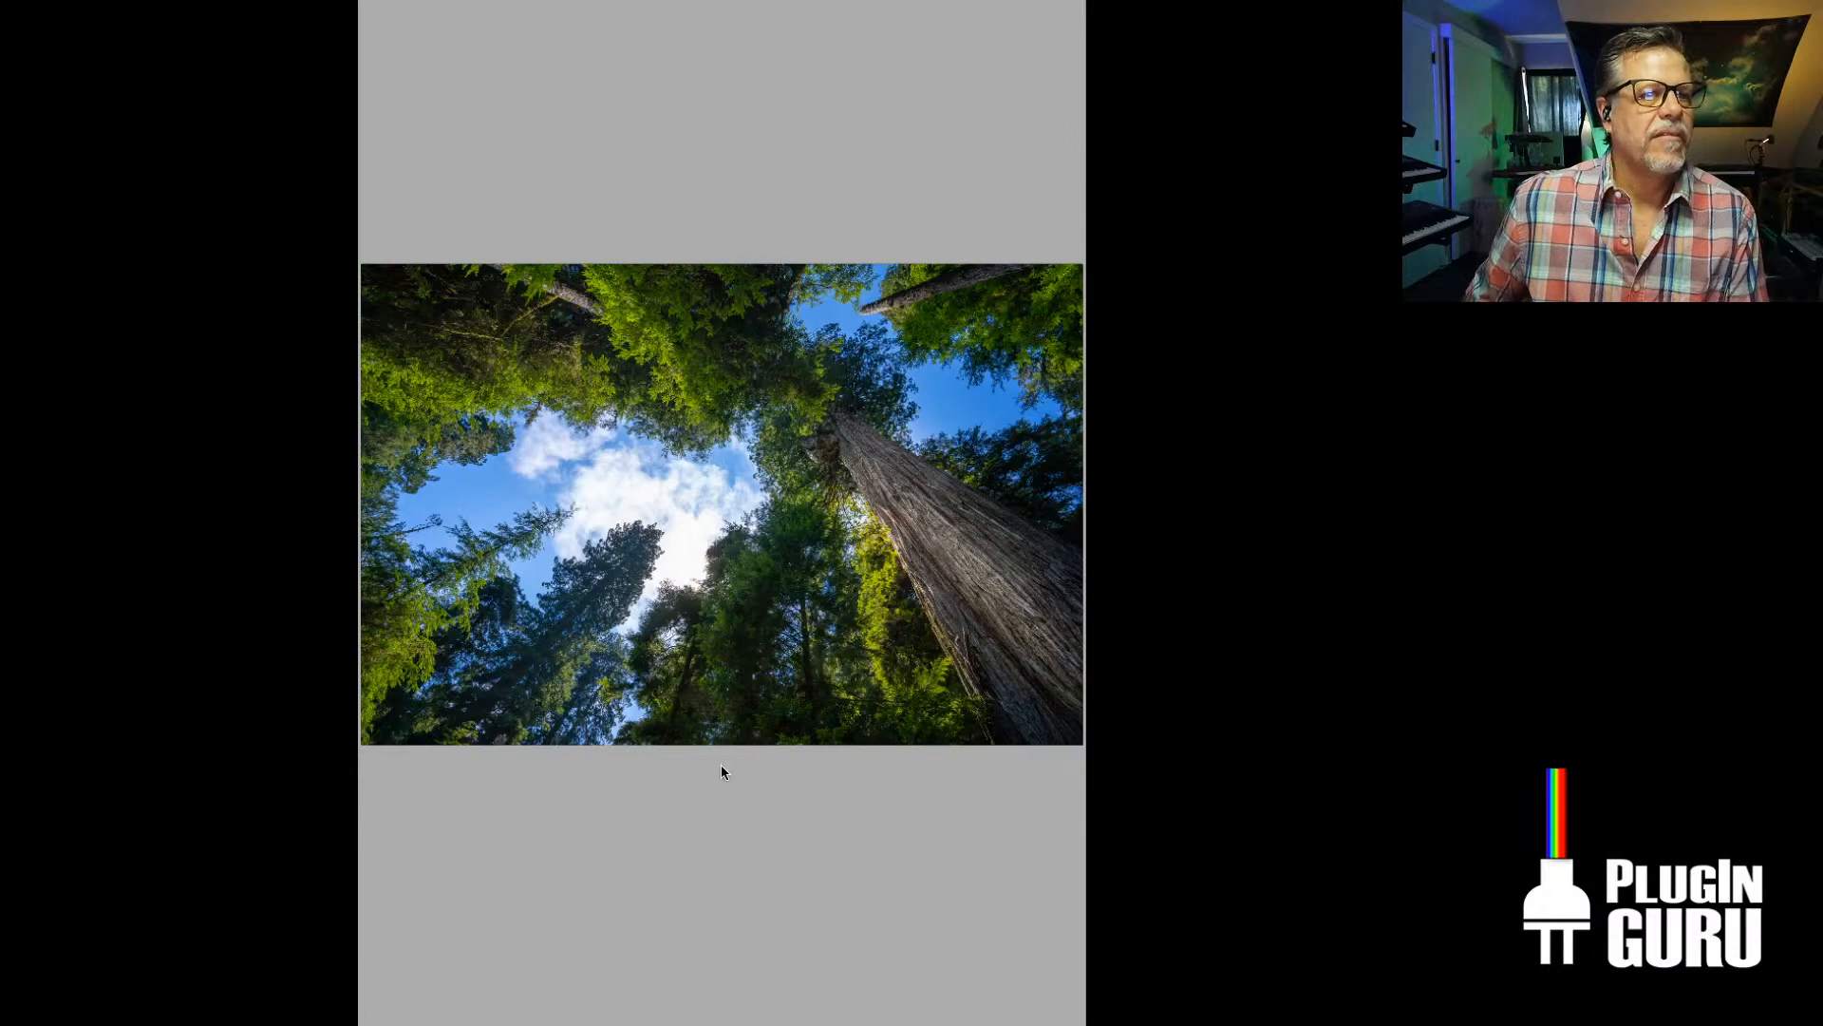
# Enlarge and reposition the photo preview window and view JML02904.jpg, JML02873.jpg and IMG_0137.jpg
pyautogui.moveTo(1086, 1024); pyautogui.dragTo(1782, 900)
pyautogui.moveTo(1149, 0); pyautogui.dragTo(774, 52)
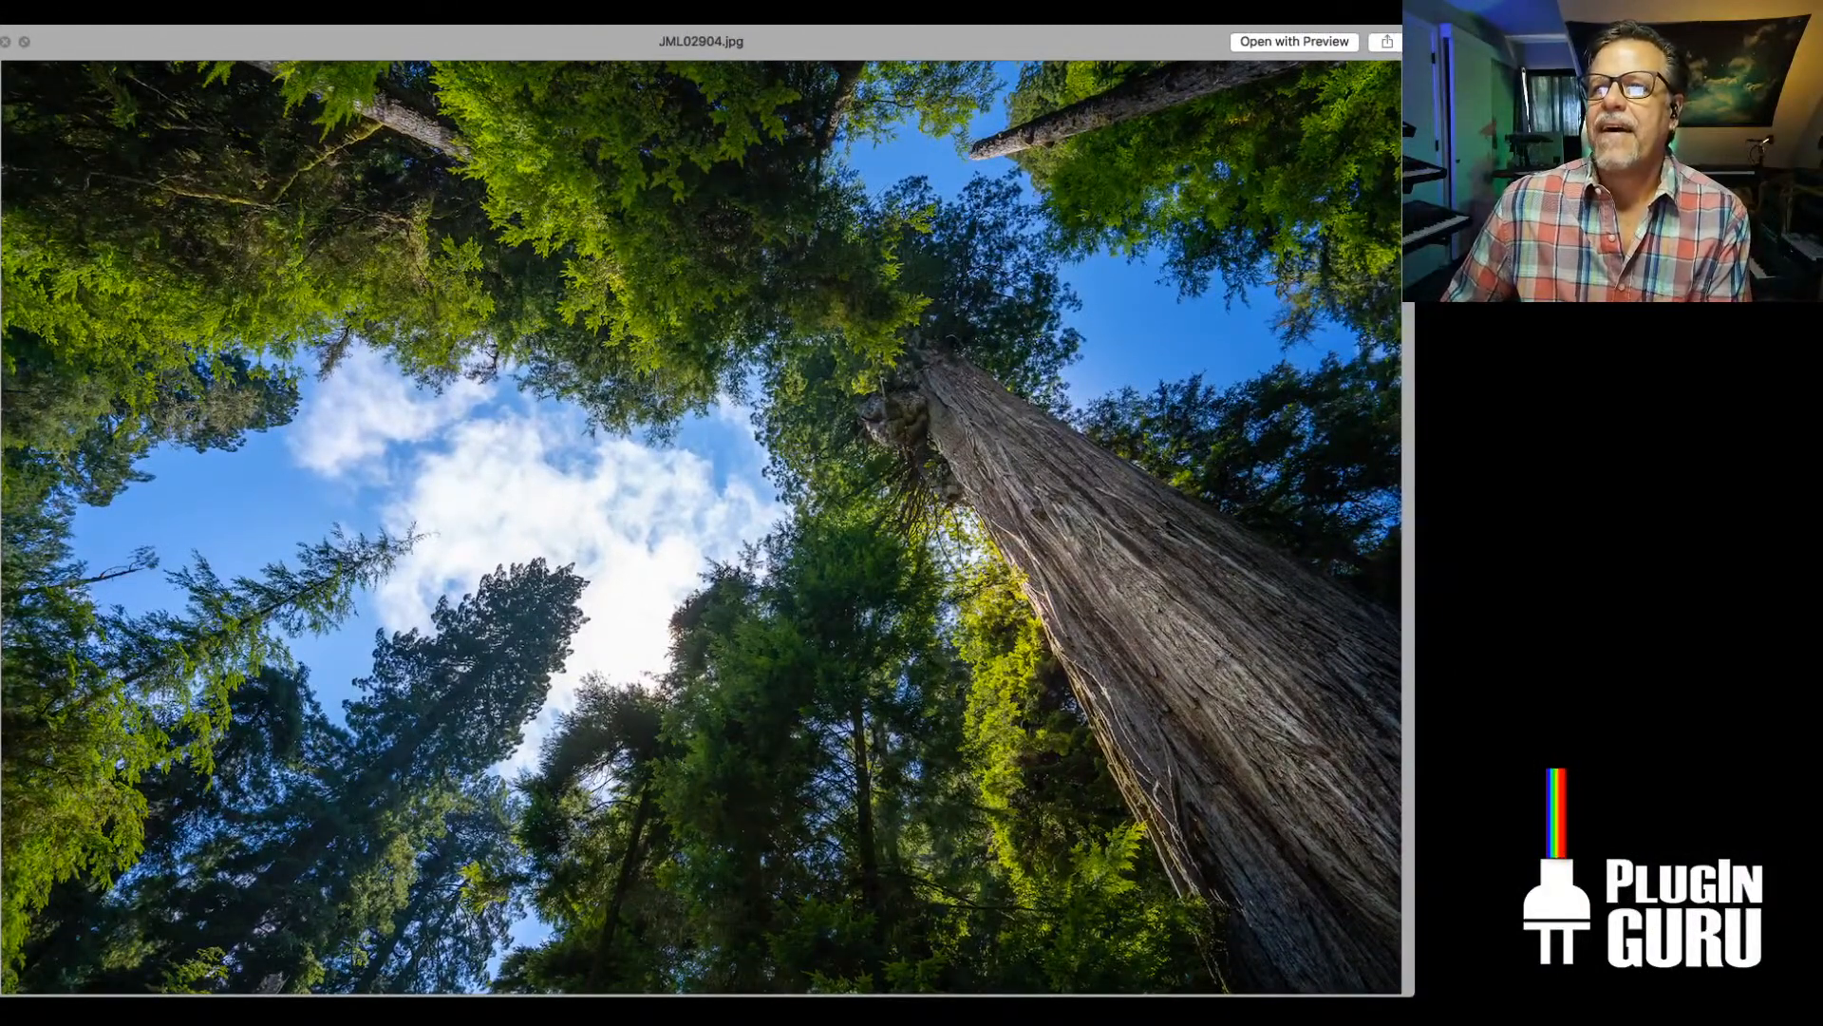
pyautogui.press('Up')
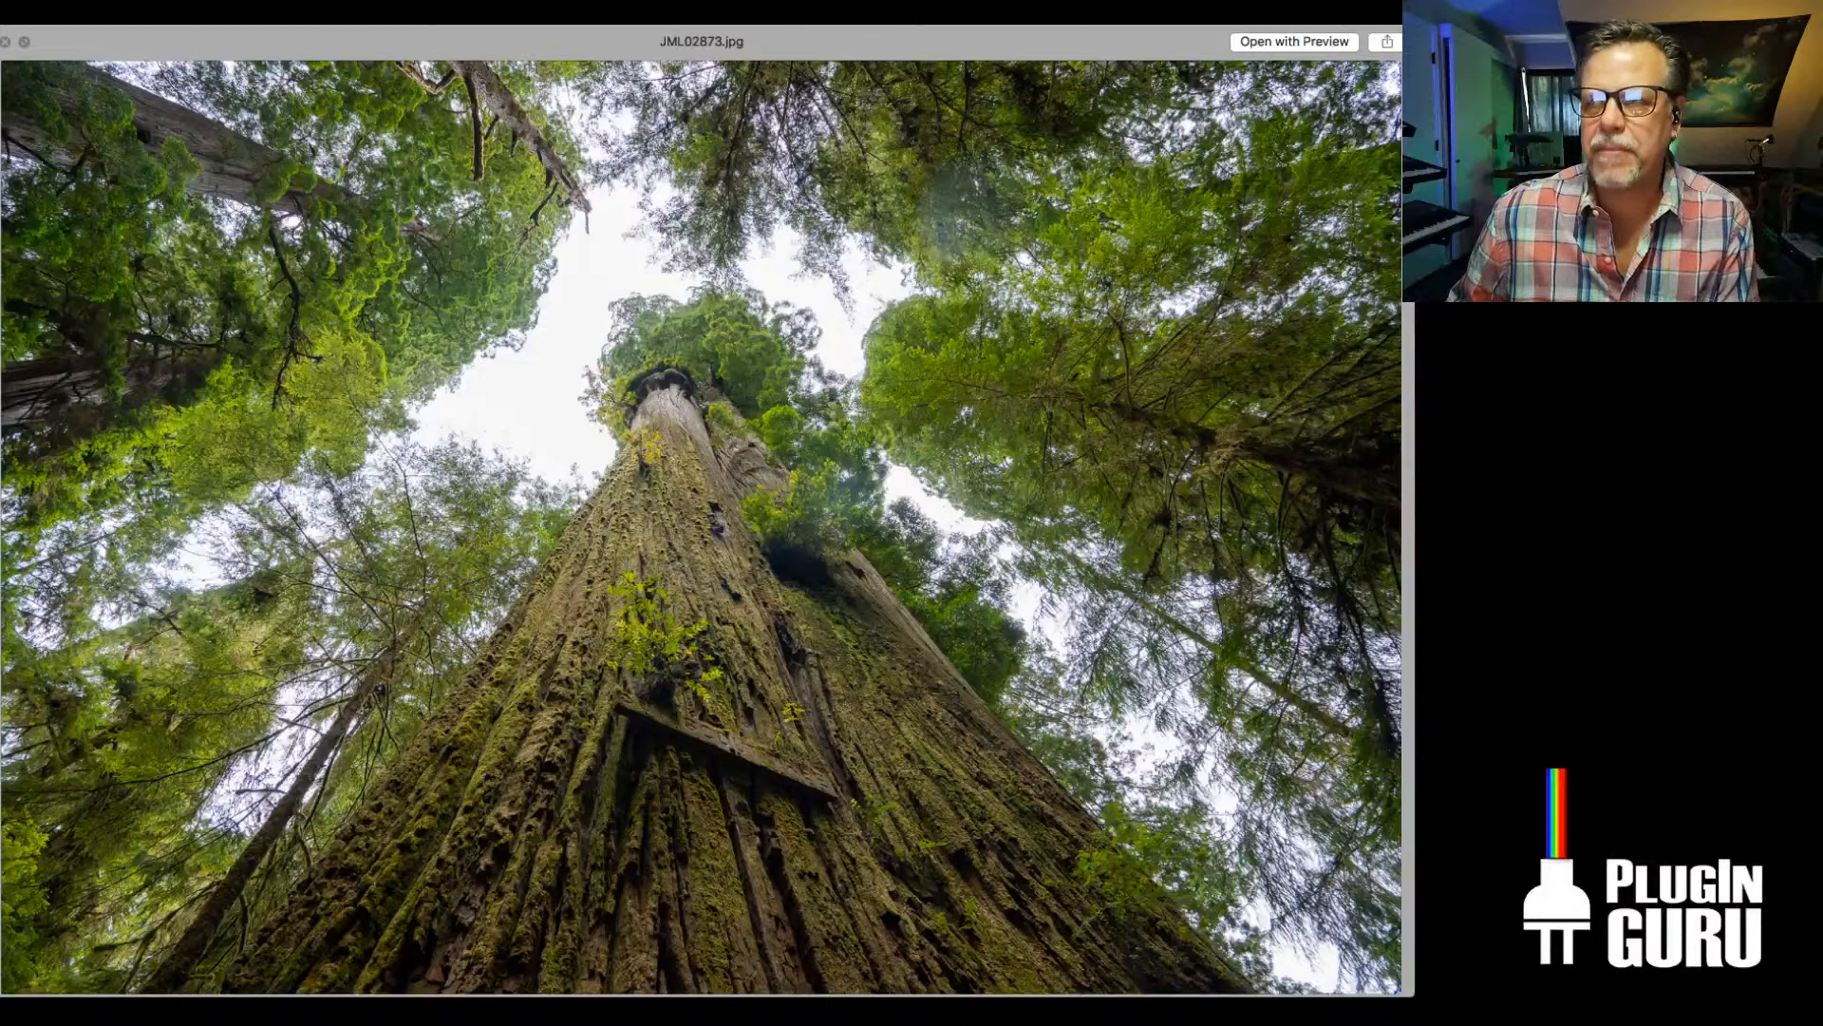
pyautogui.press('Down')
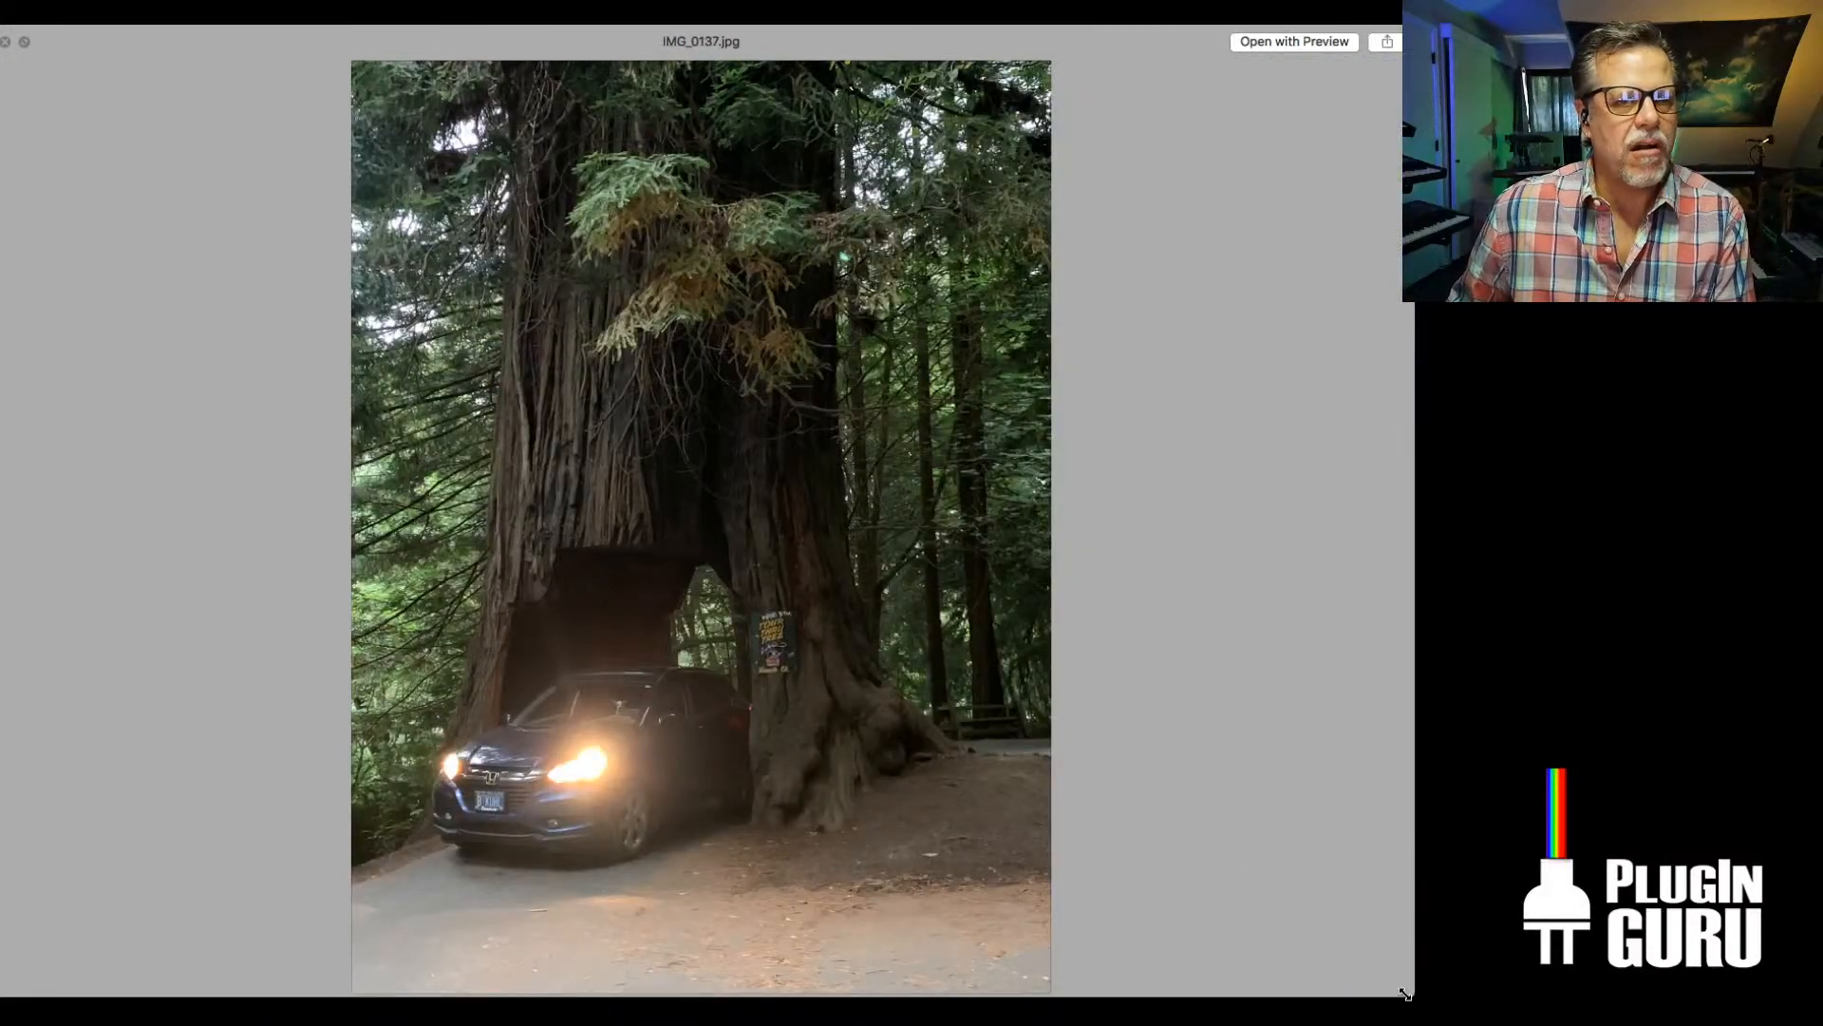
pyautogui.moveTo(1411, 994); pyautogui.dragTo(1562, 1025)
pyautogui.moveTo(810, 44); pyautogui.dragTo(652, 0)
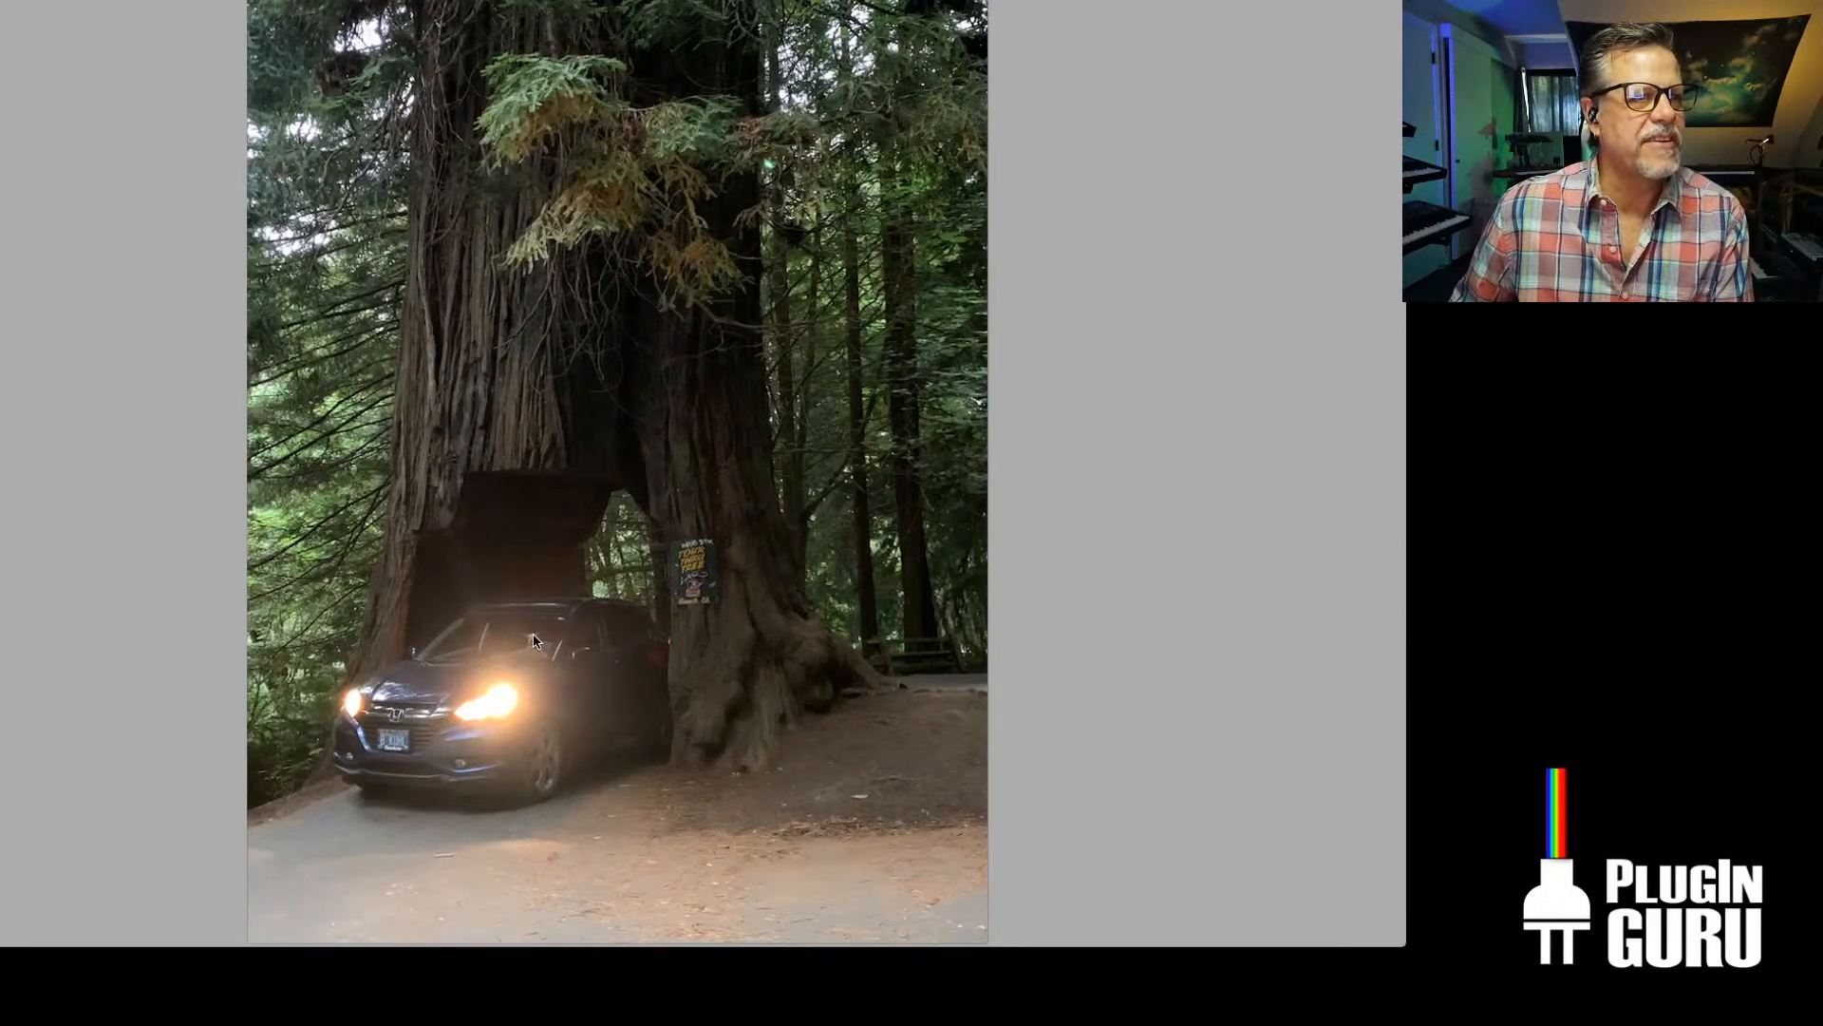
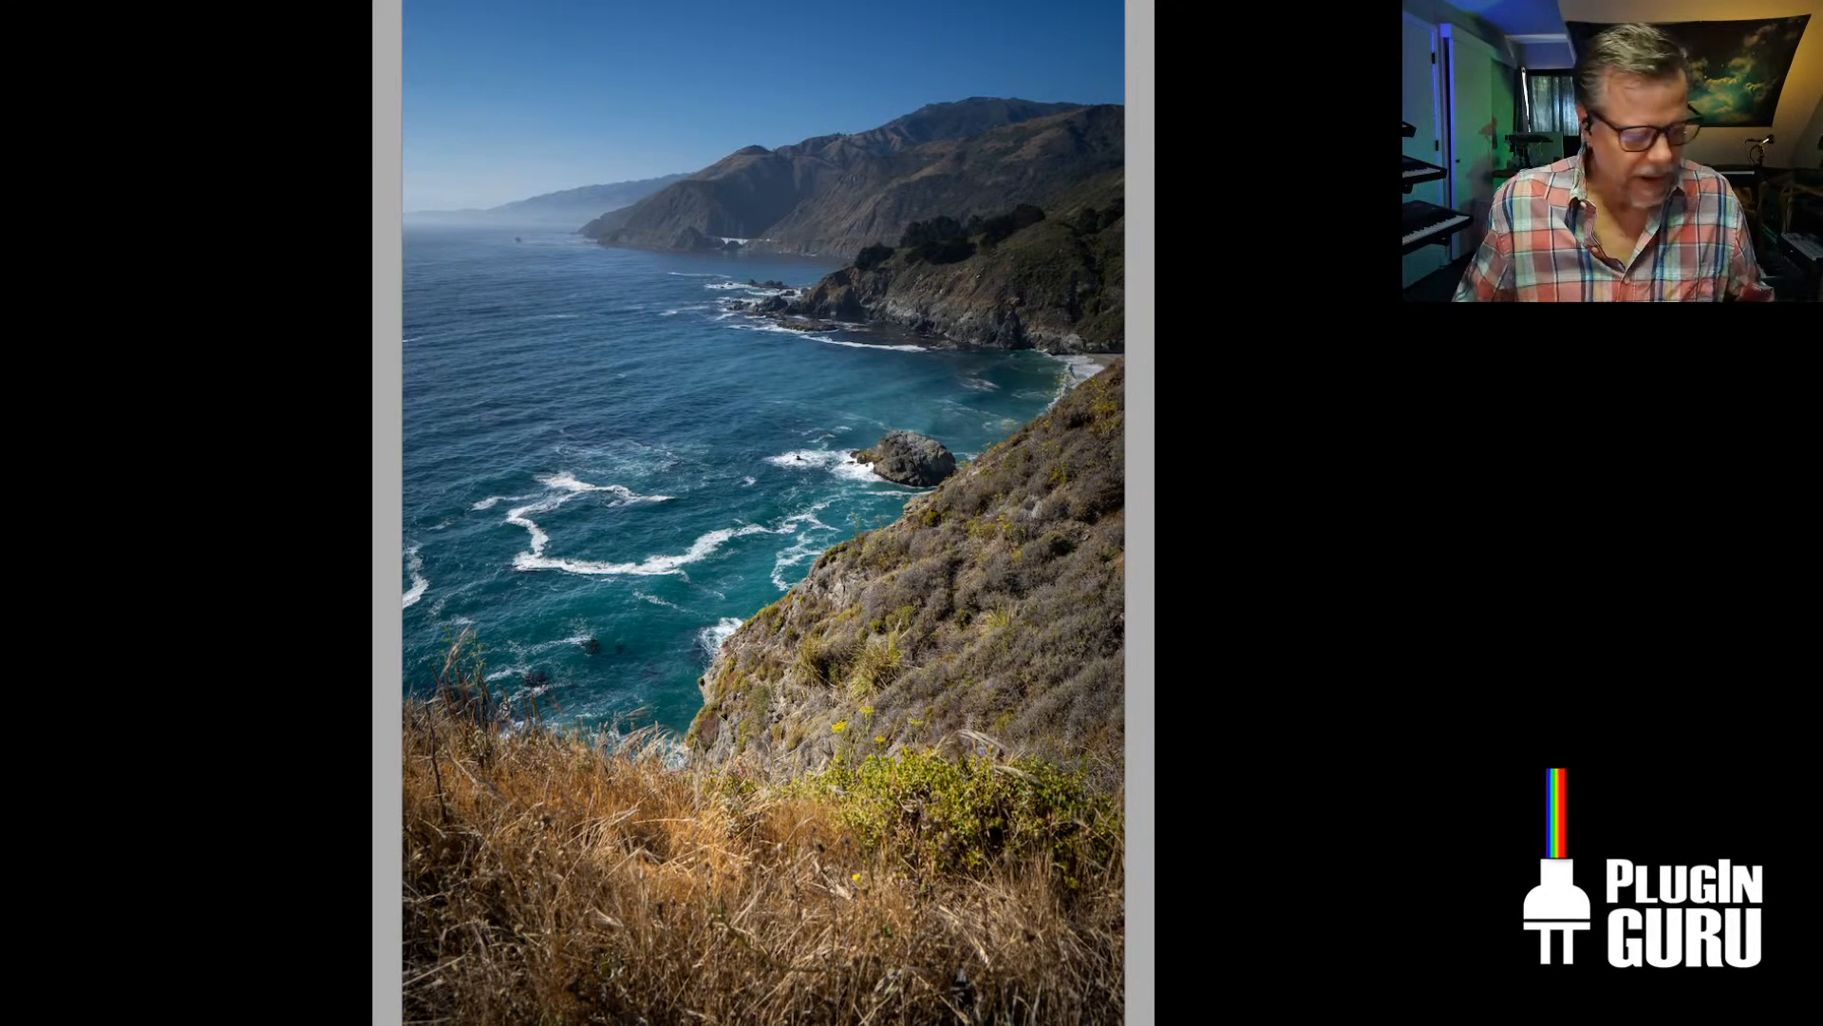
# Close the photo preview and try to load the patch BPM - Checkmate from the PlugInGuru O2 Massive PP library
pyautogui.click(812, 165)
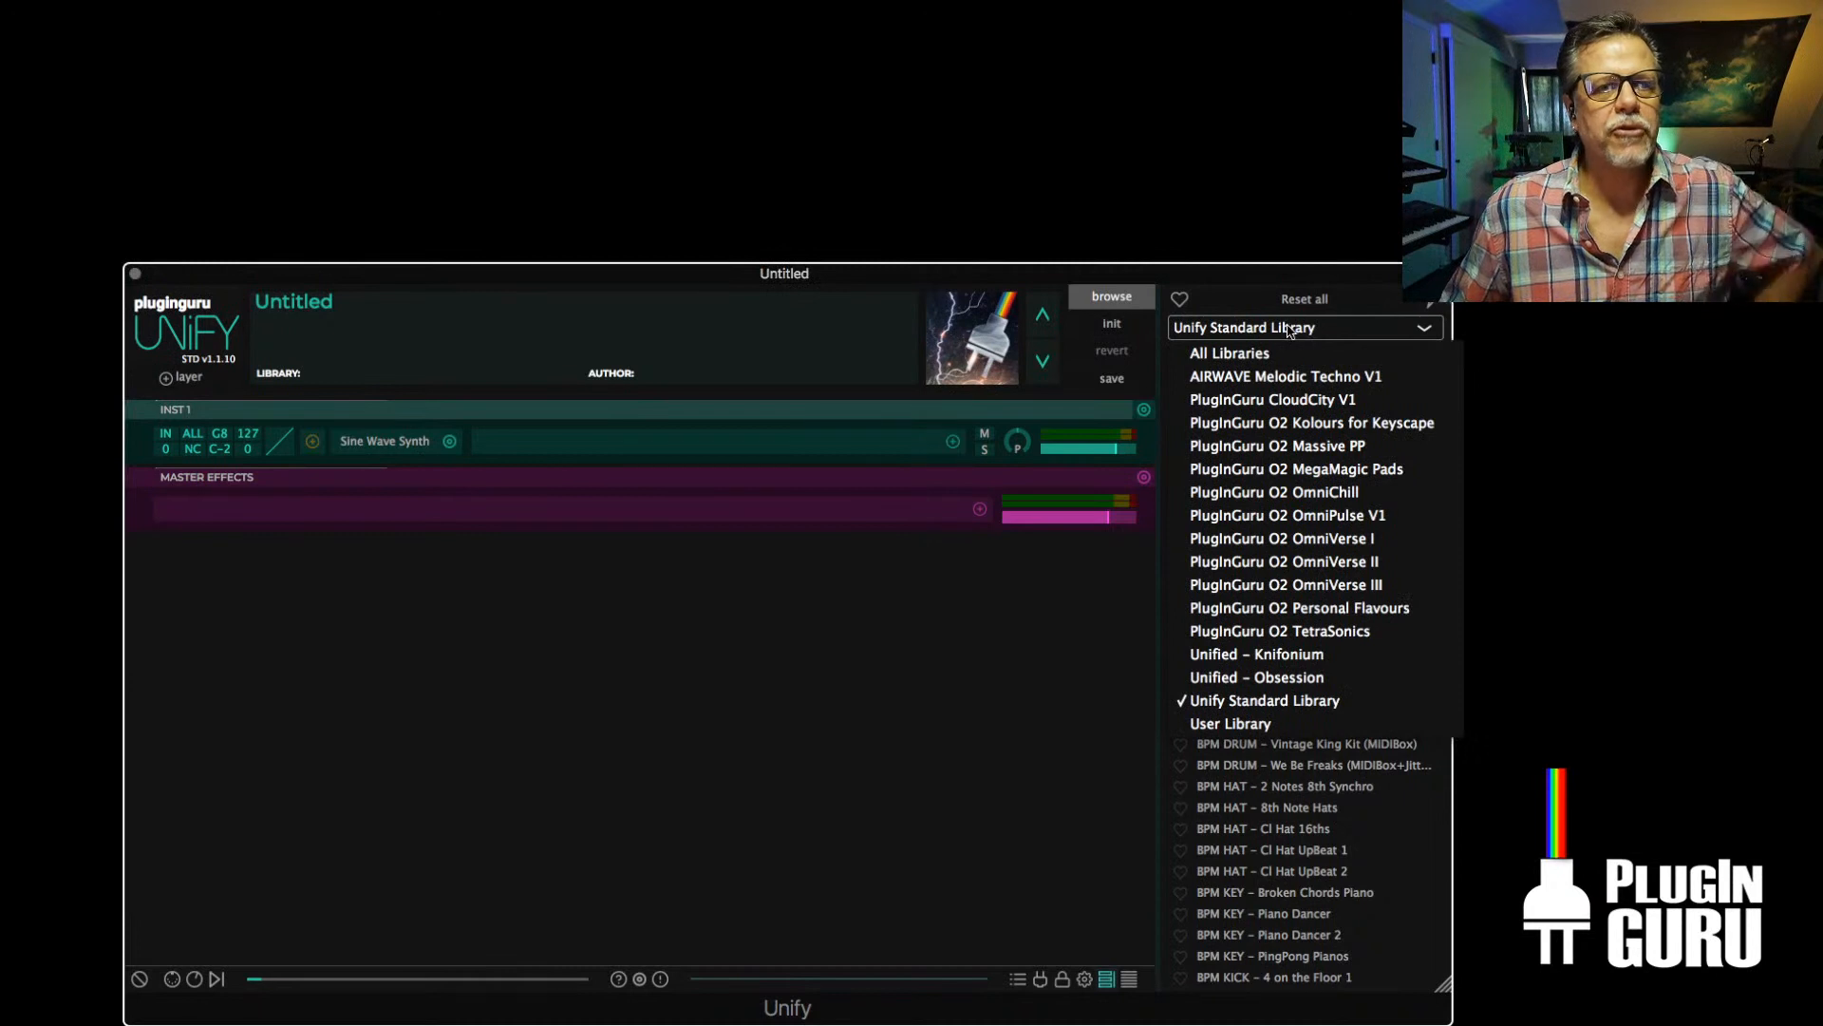
pyautogui.click(1272, 447)
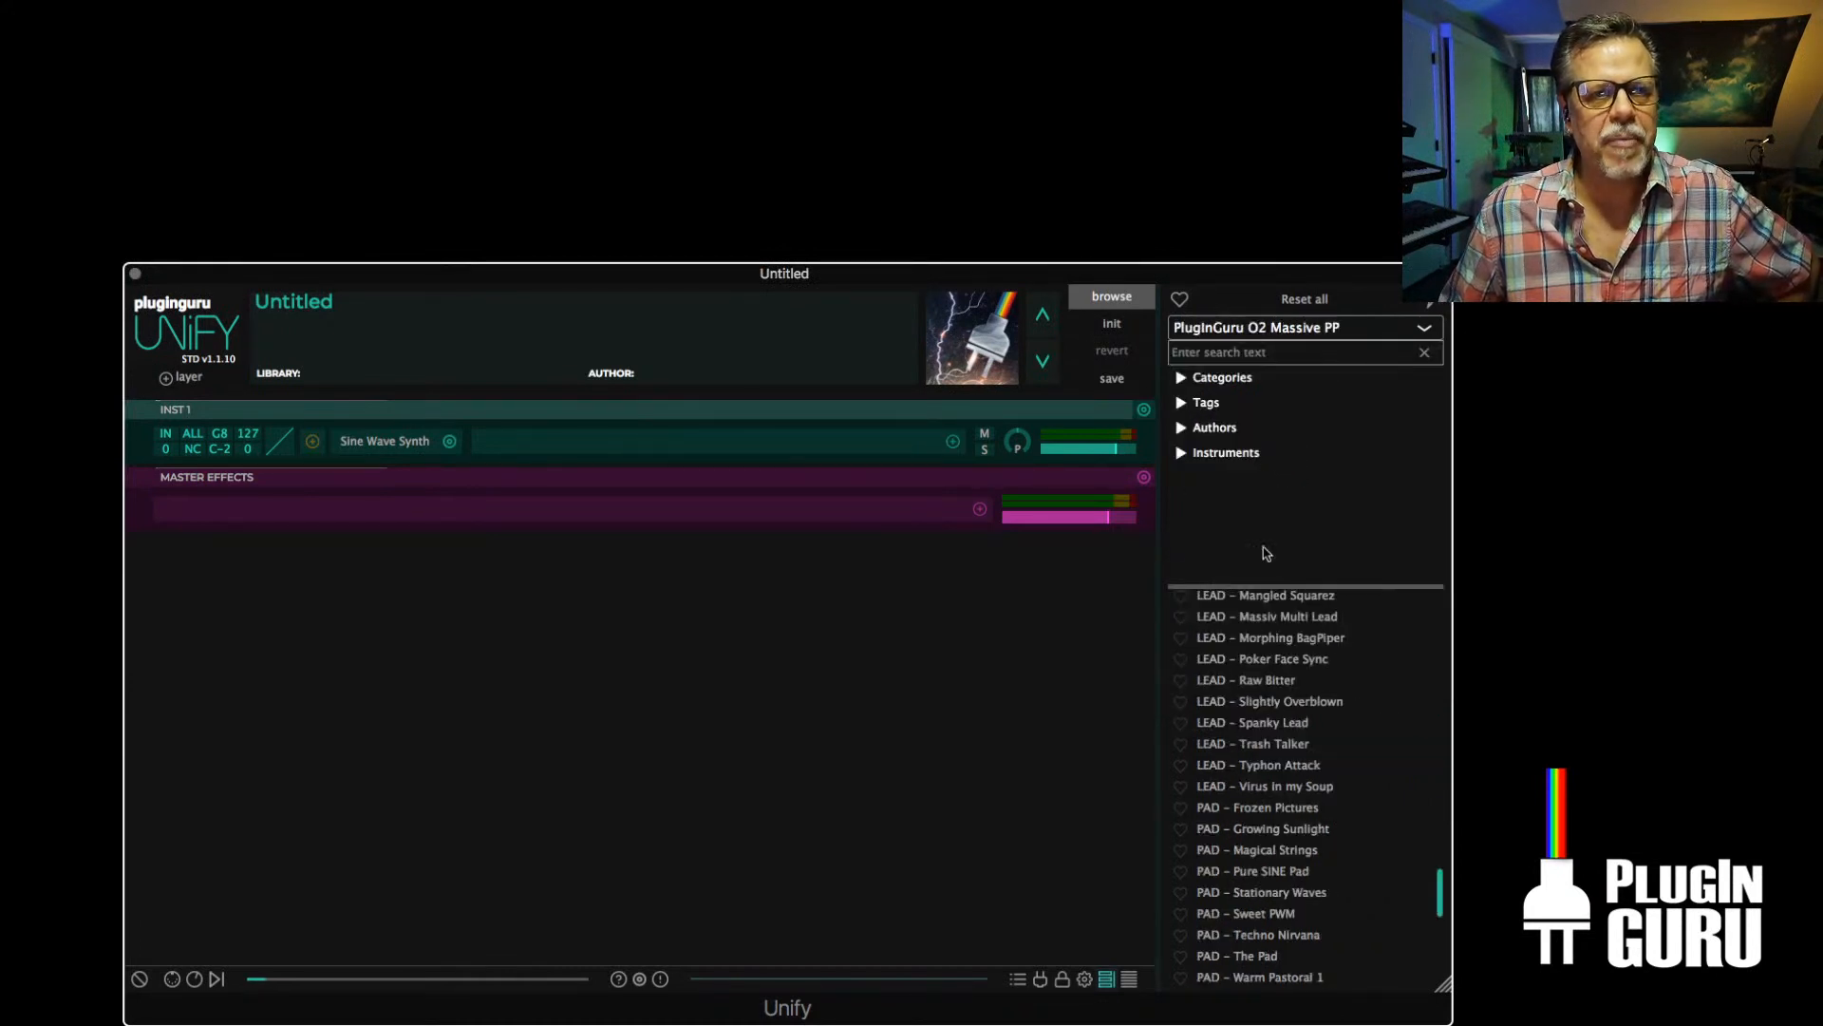
pyautogui.scroll(10, 1258, 662)
pyautogui.scroll(10, 1259, 661)
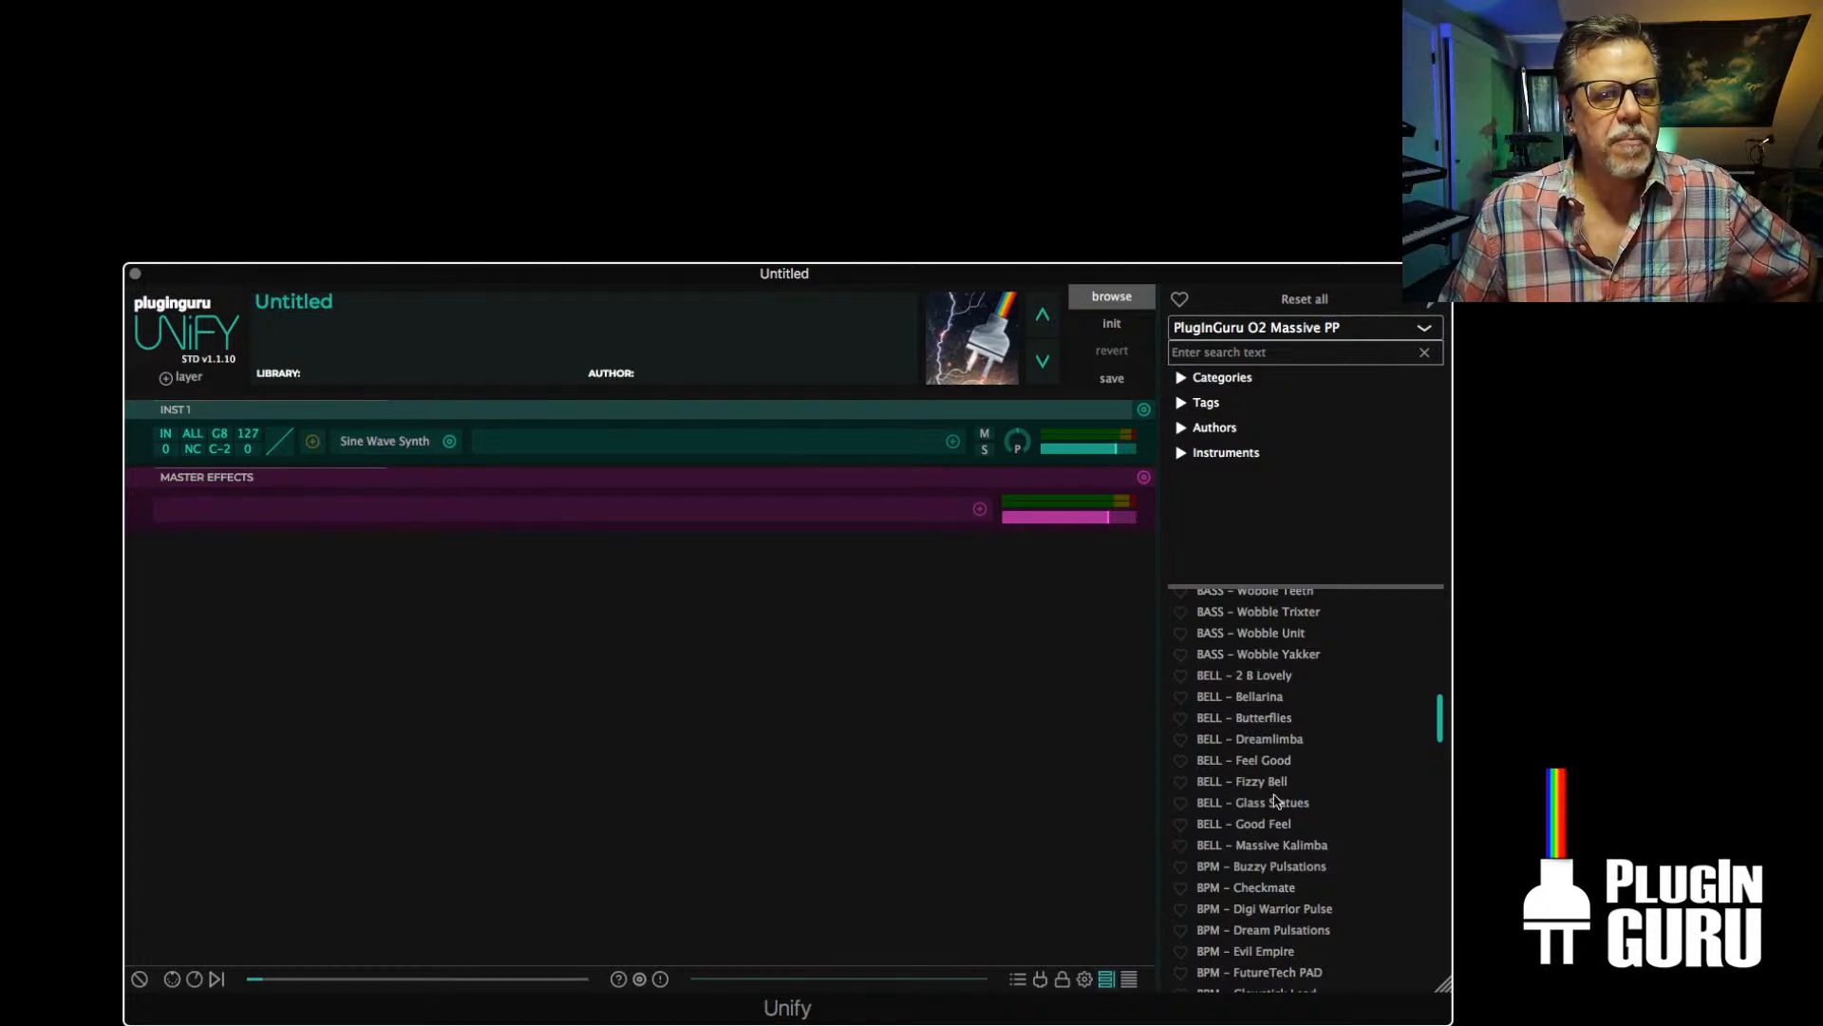
pyautogui.scroll(-8, 1283, 803)
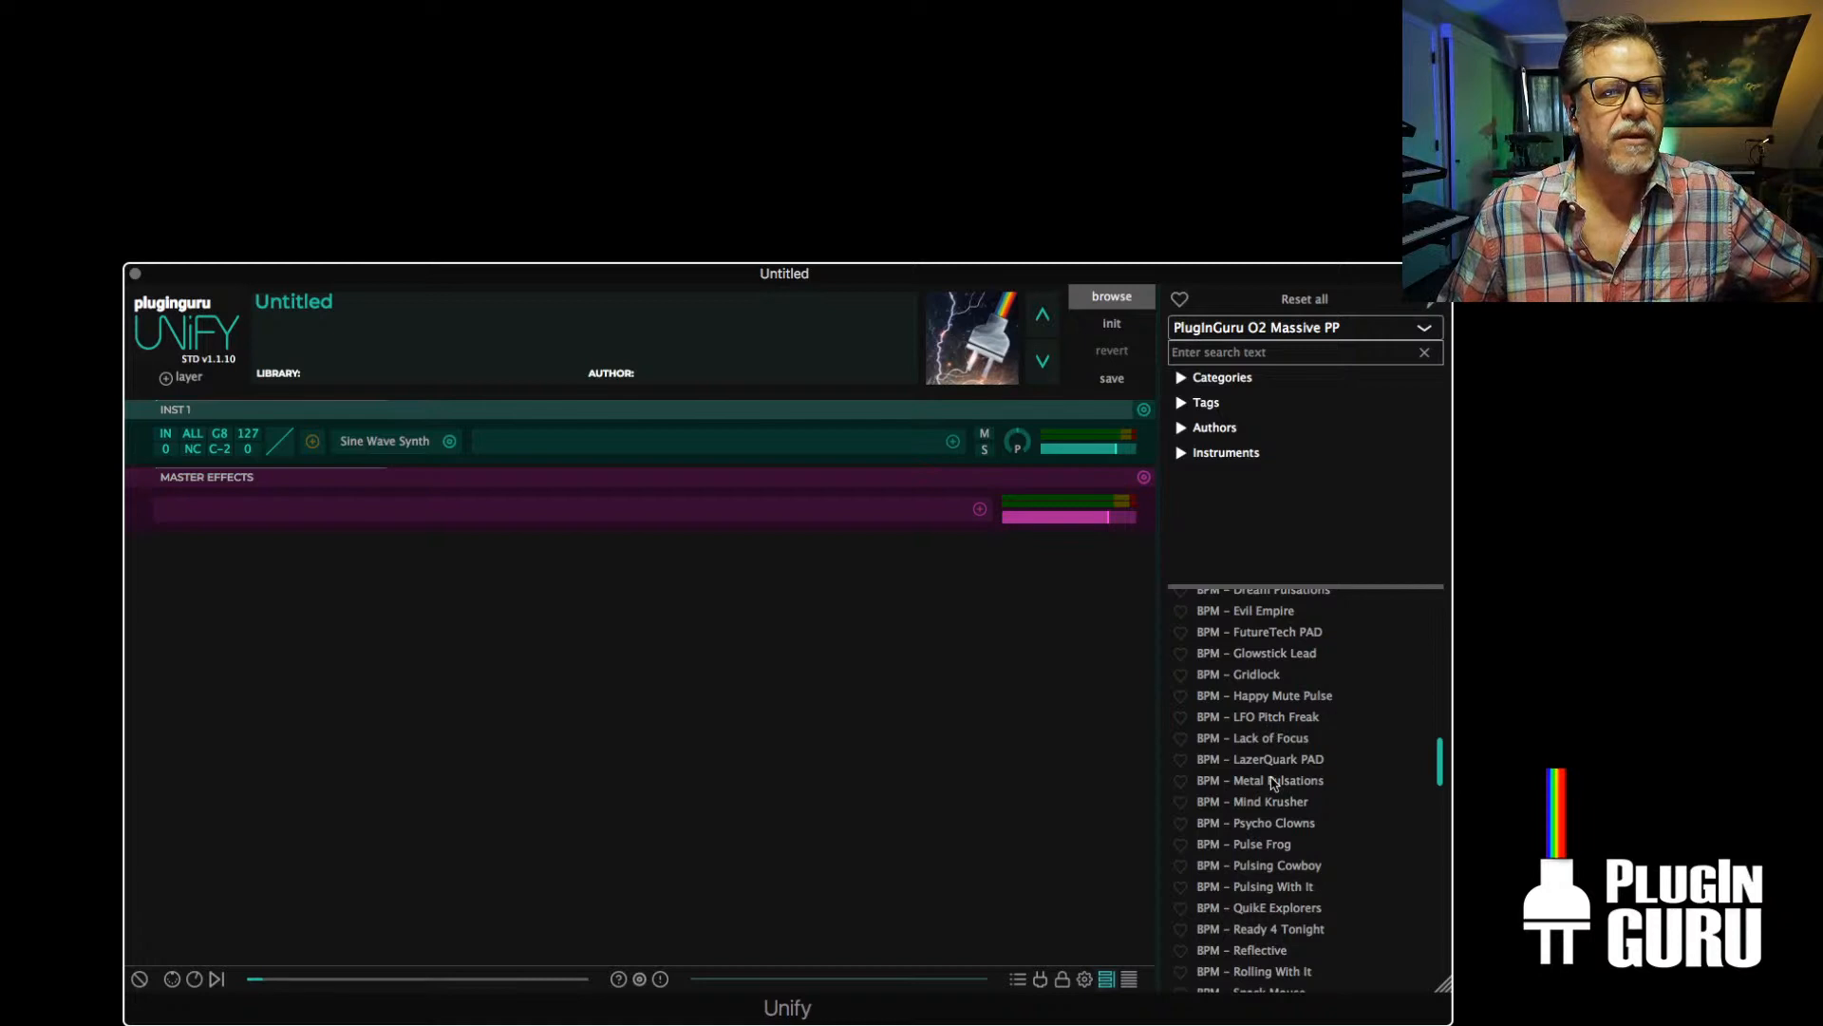
pyautogui.scroll(-3, 1276, 803)
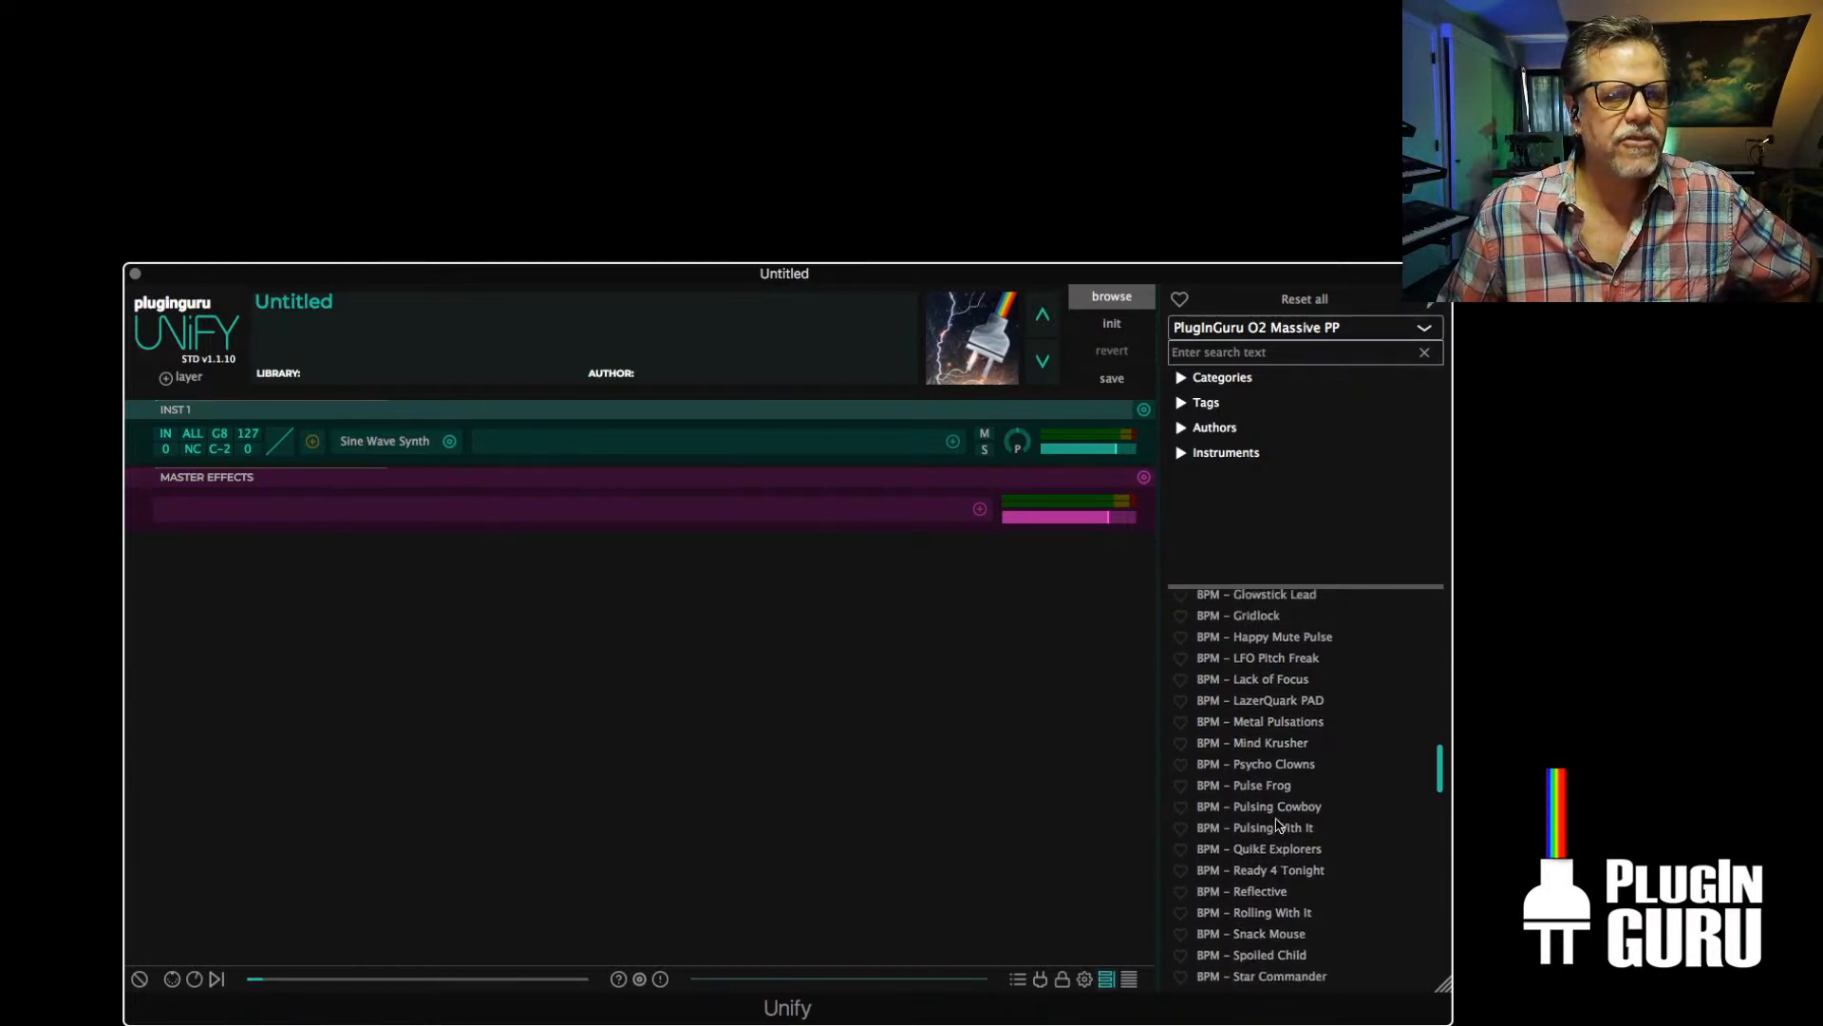
pyautogui.scroll(10, 1277, 825)
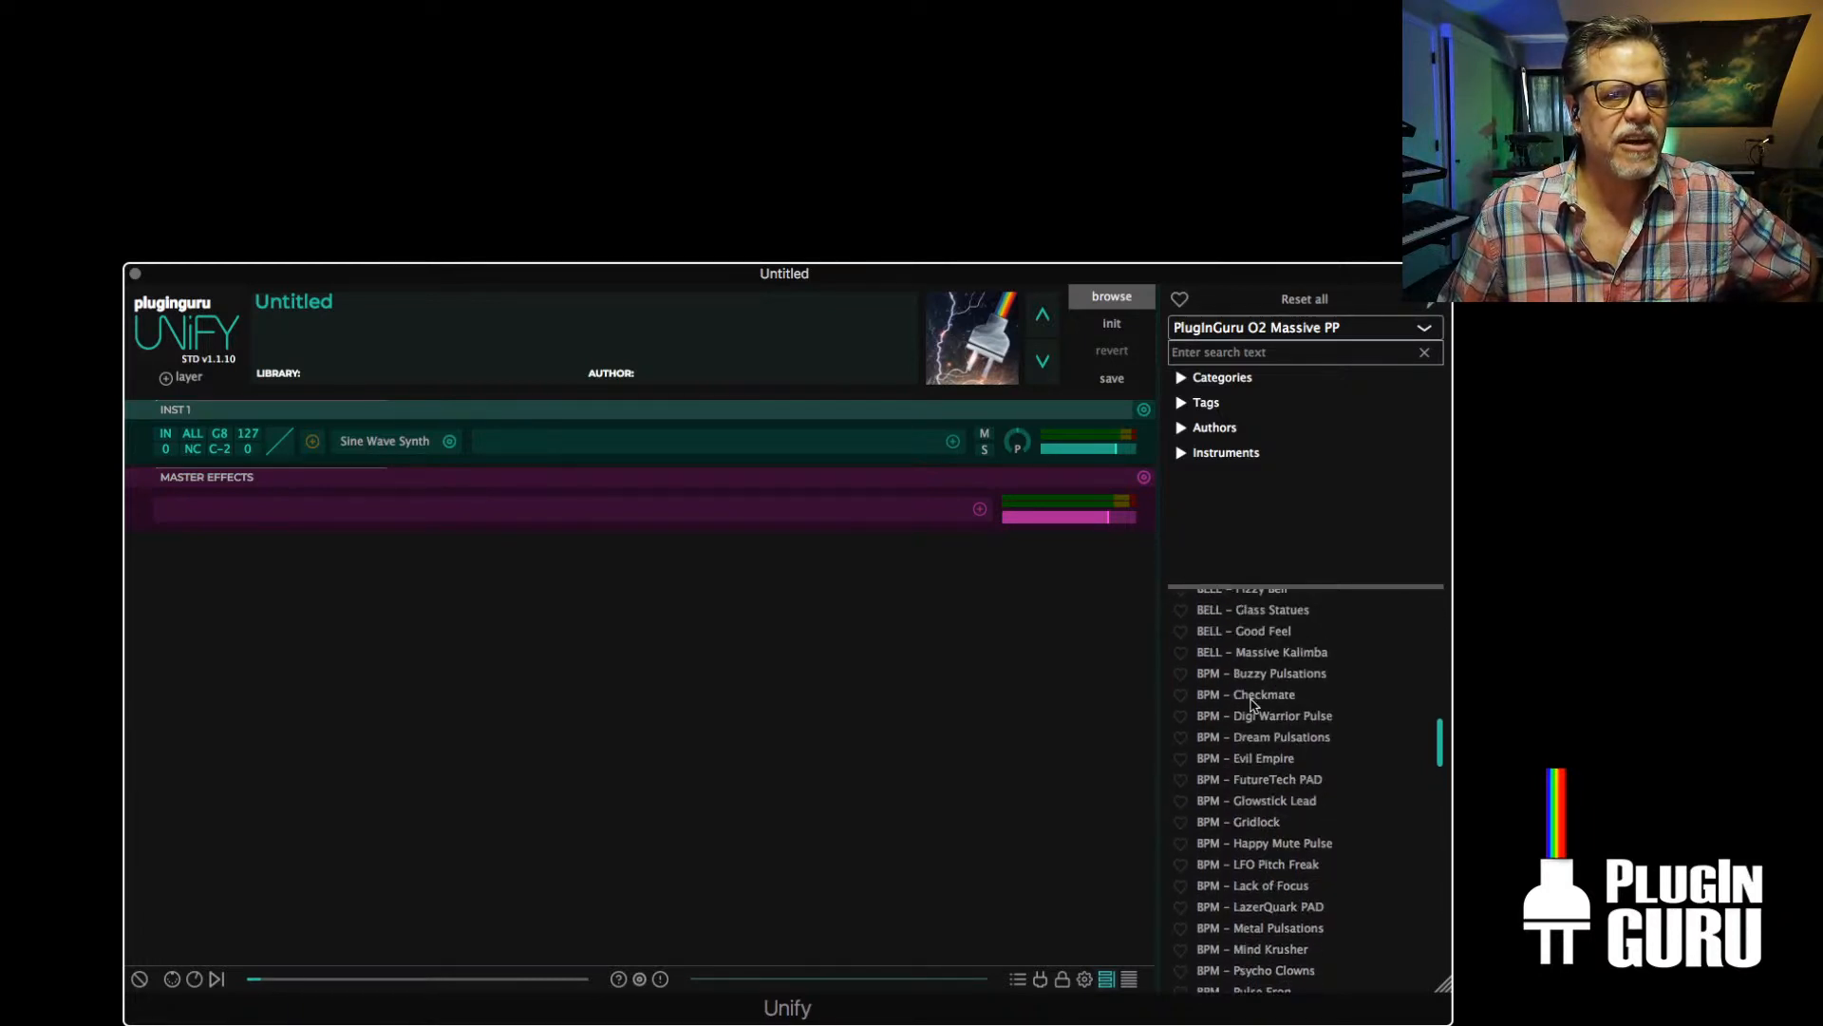
pyautogui.click(1251, 700)
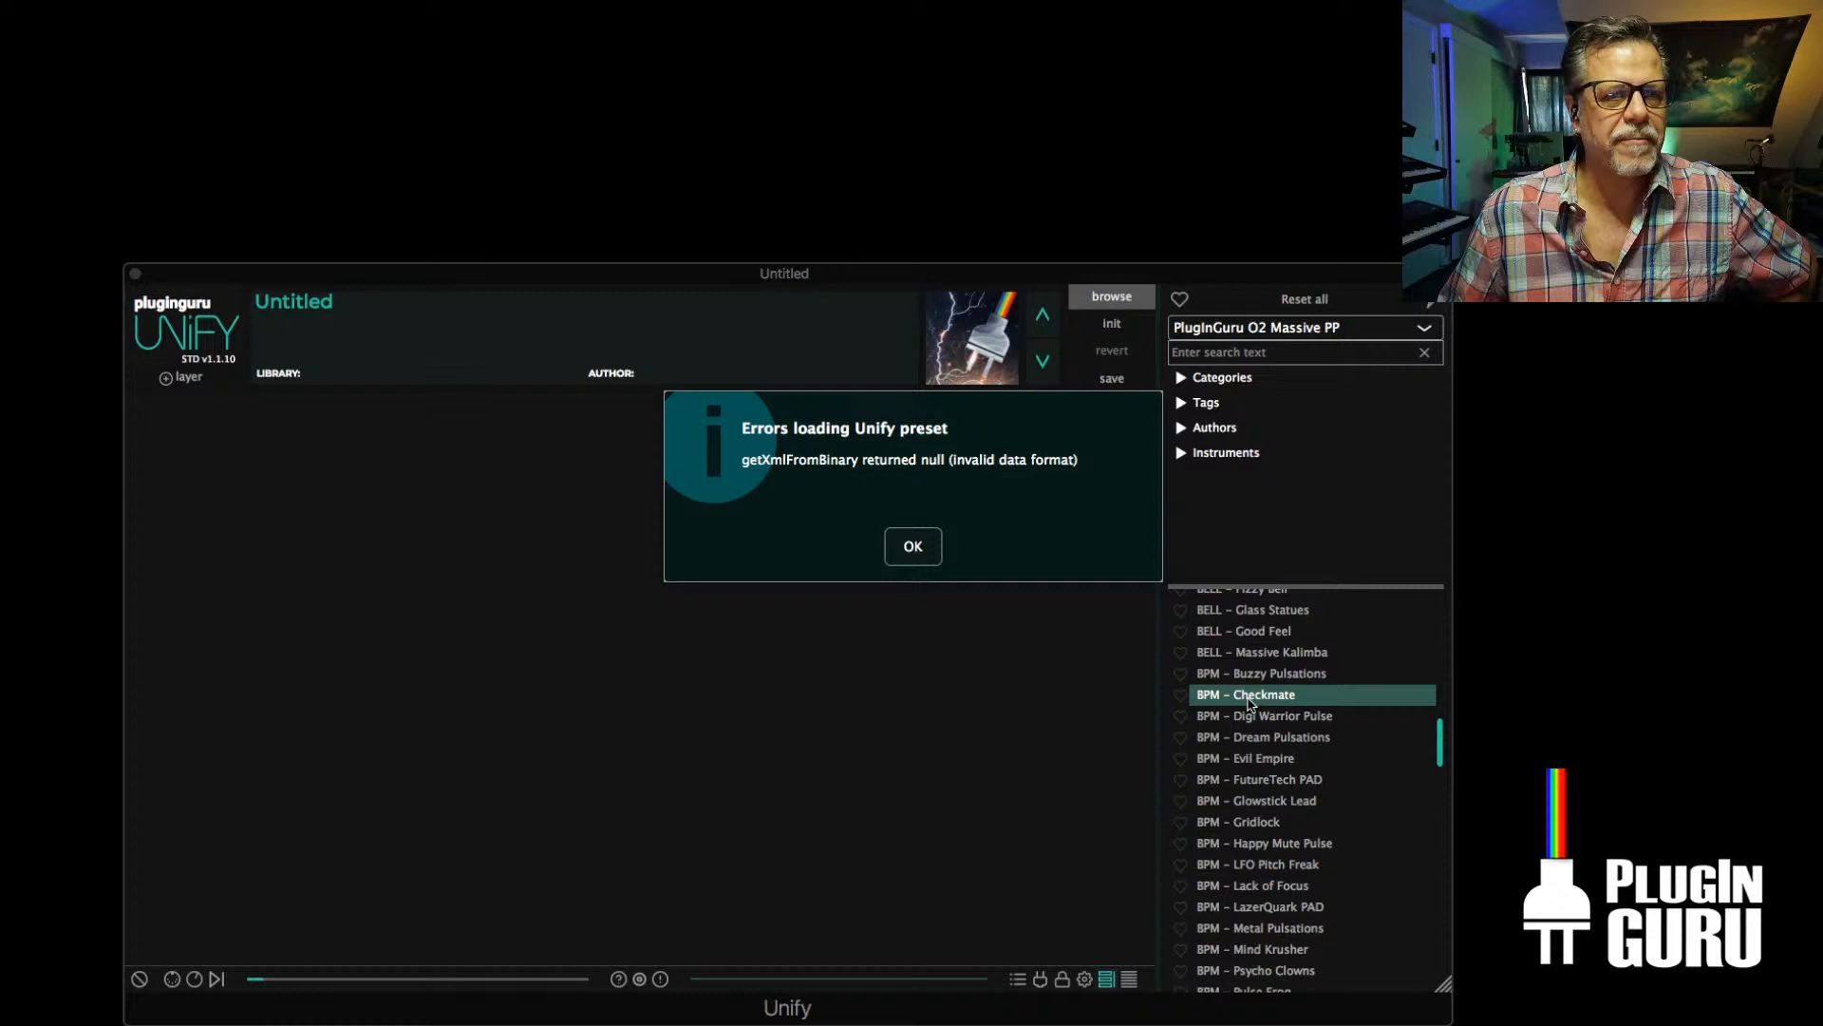
pyautogui.click(913, 547)
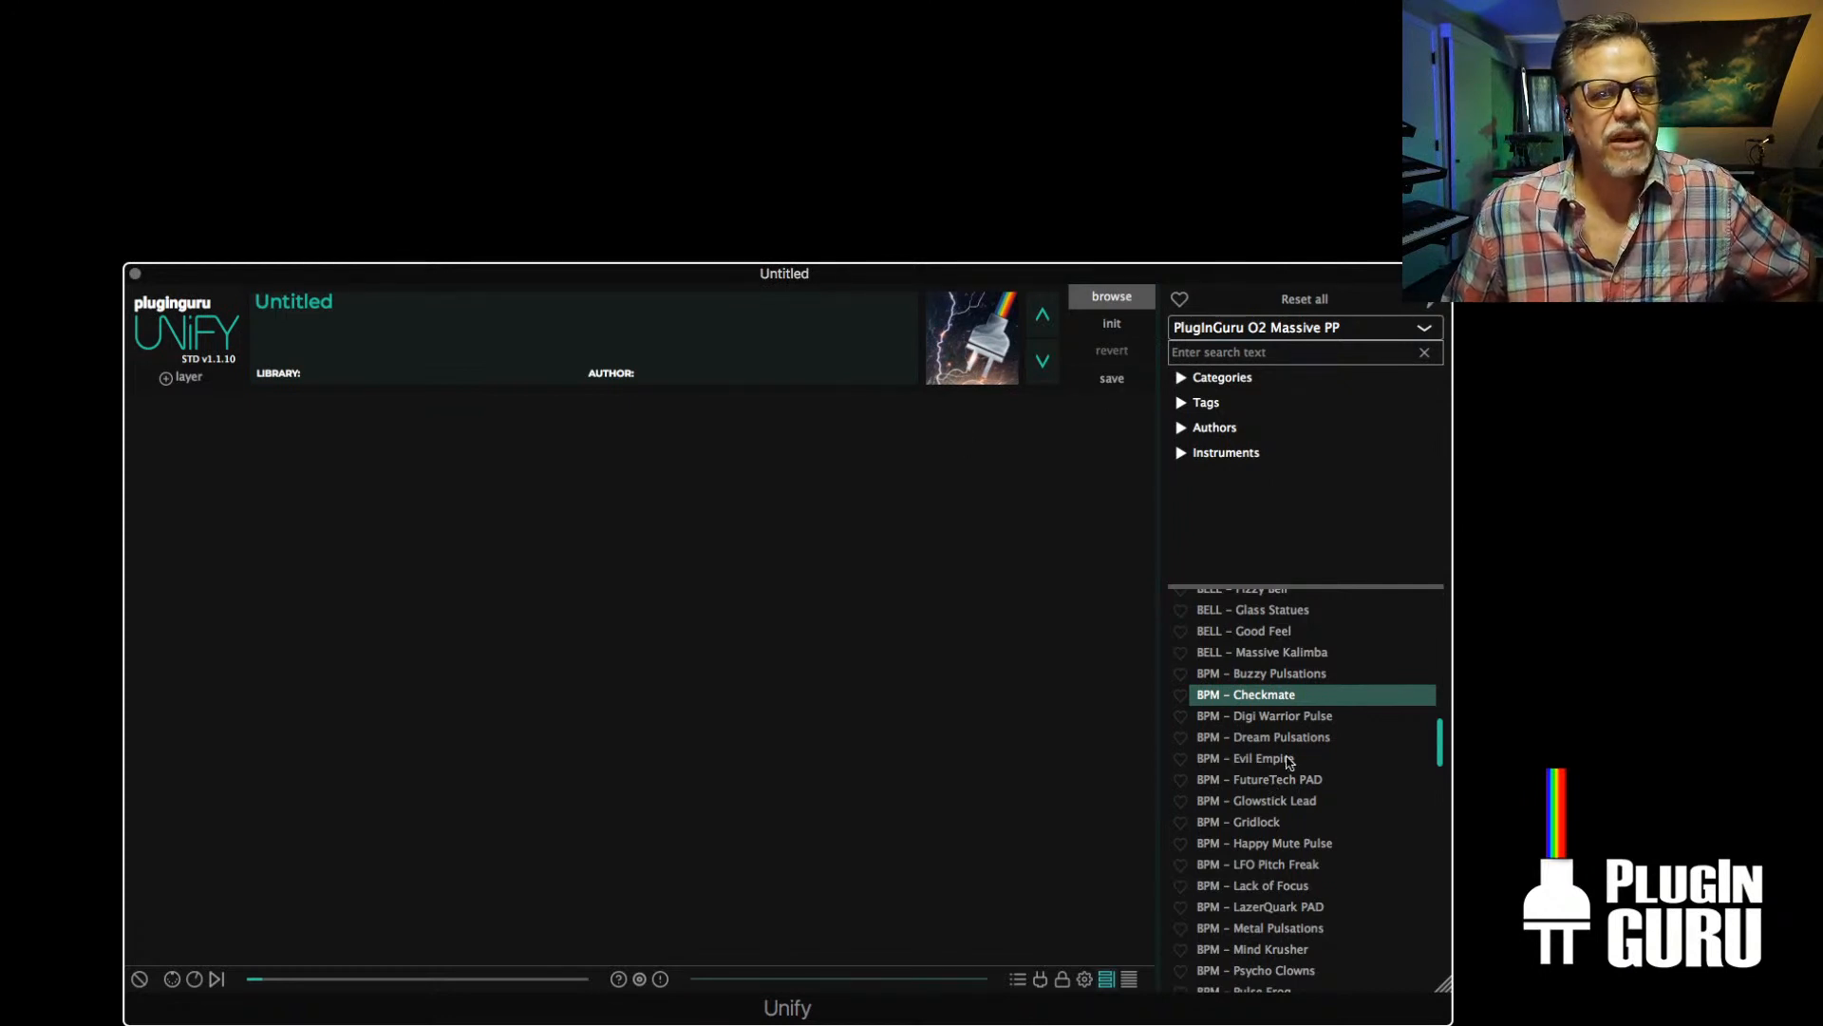
# Try to load the patch BPM Bell - Pelralla CG from the PlugInGuru O2 Personal Flavours library
pyautogui.click(1264, 328)
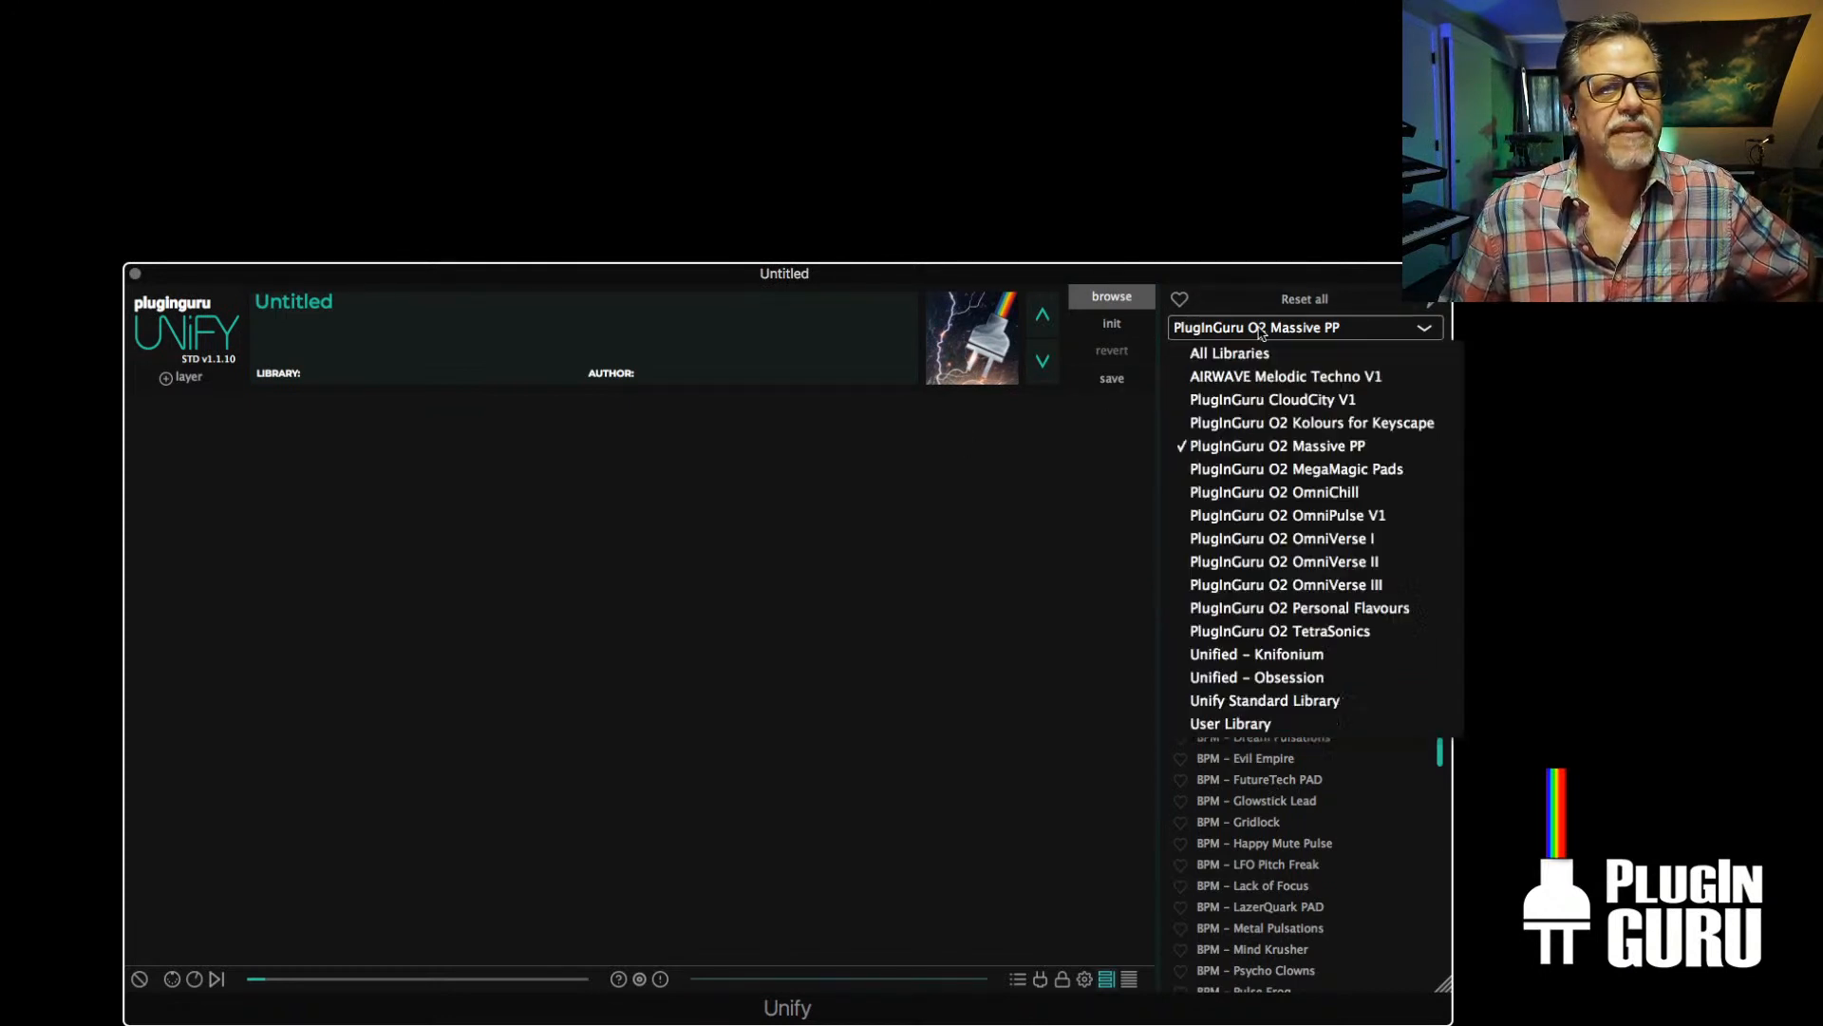
pyautogui.click(1275, 609)
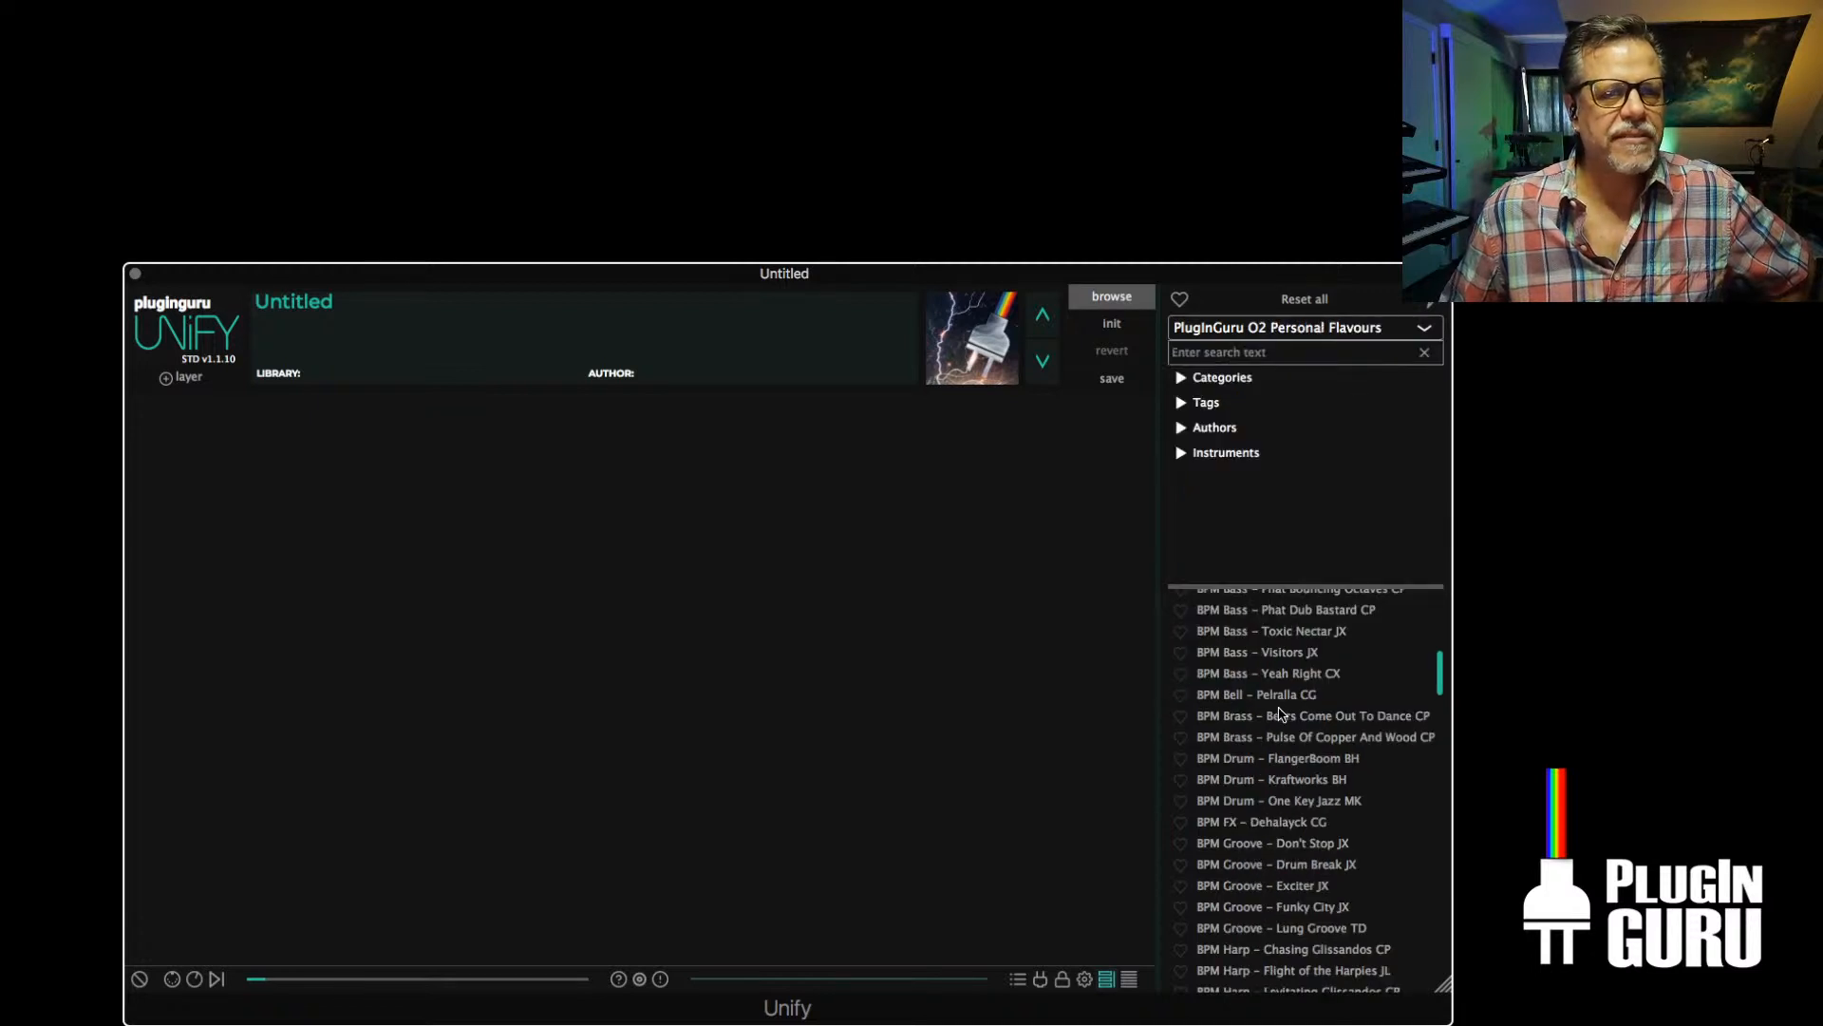
pyautogui.click(1273, 696)
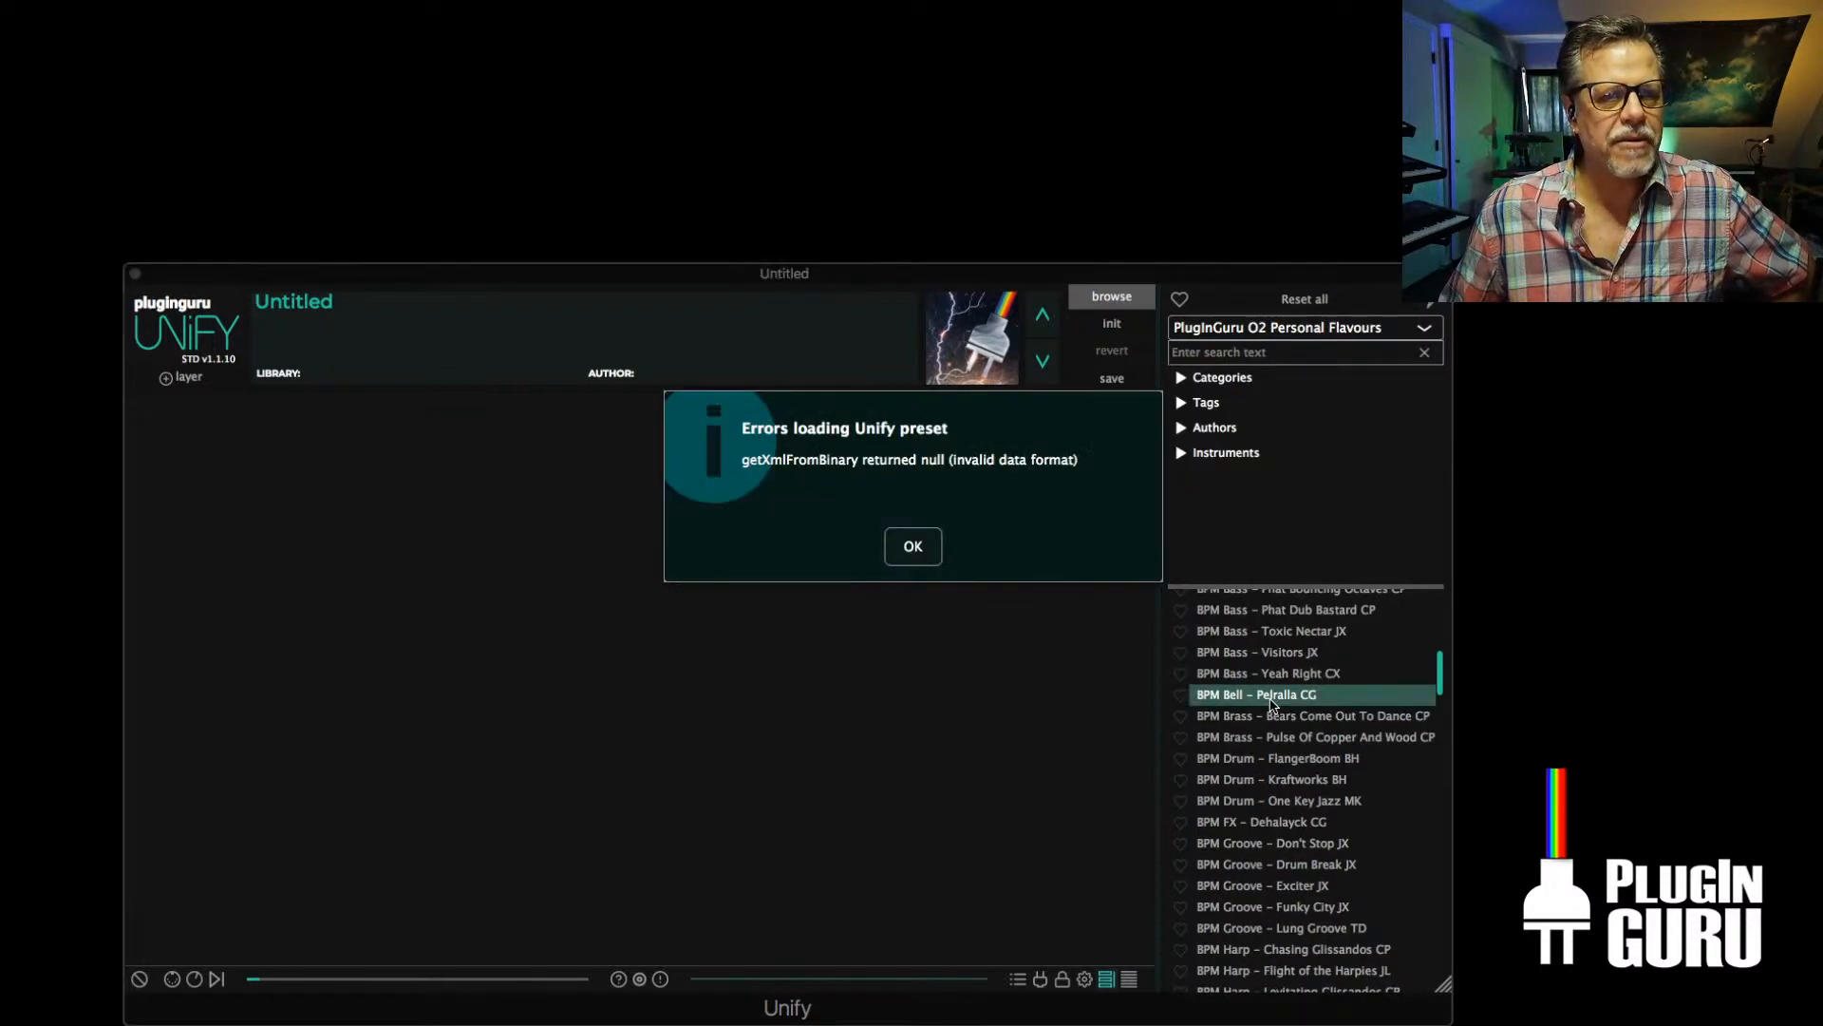
pyautogui.click(894, 546)
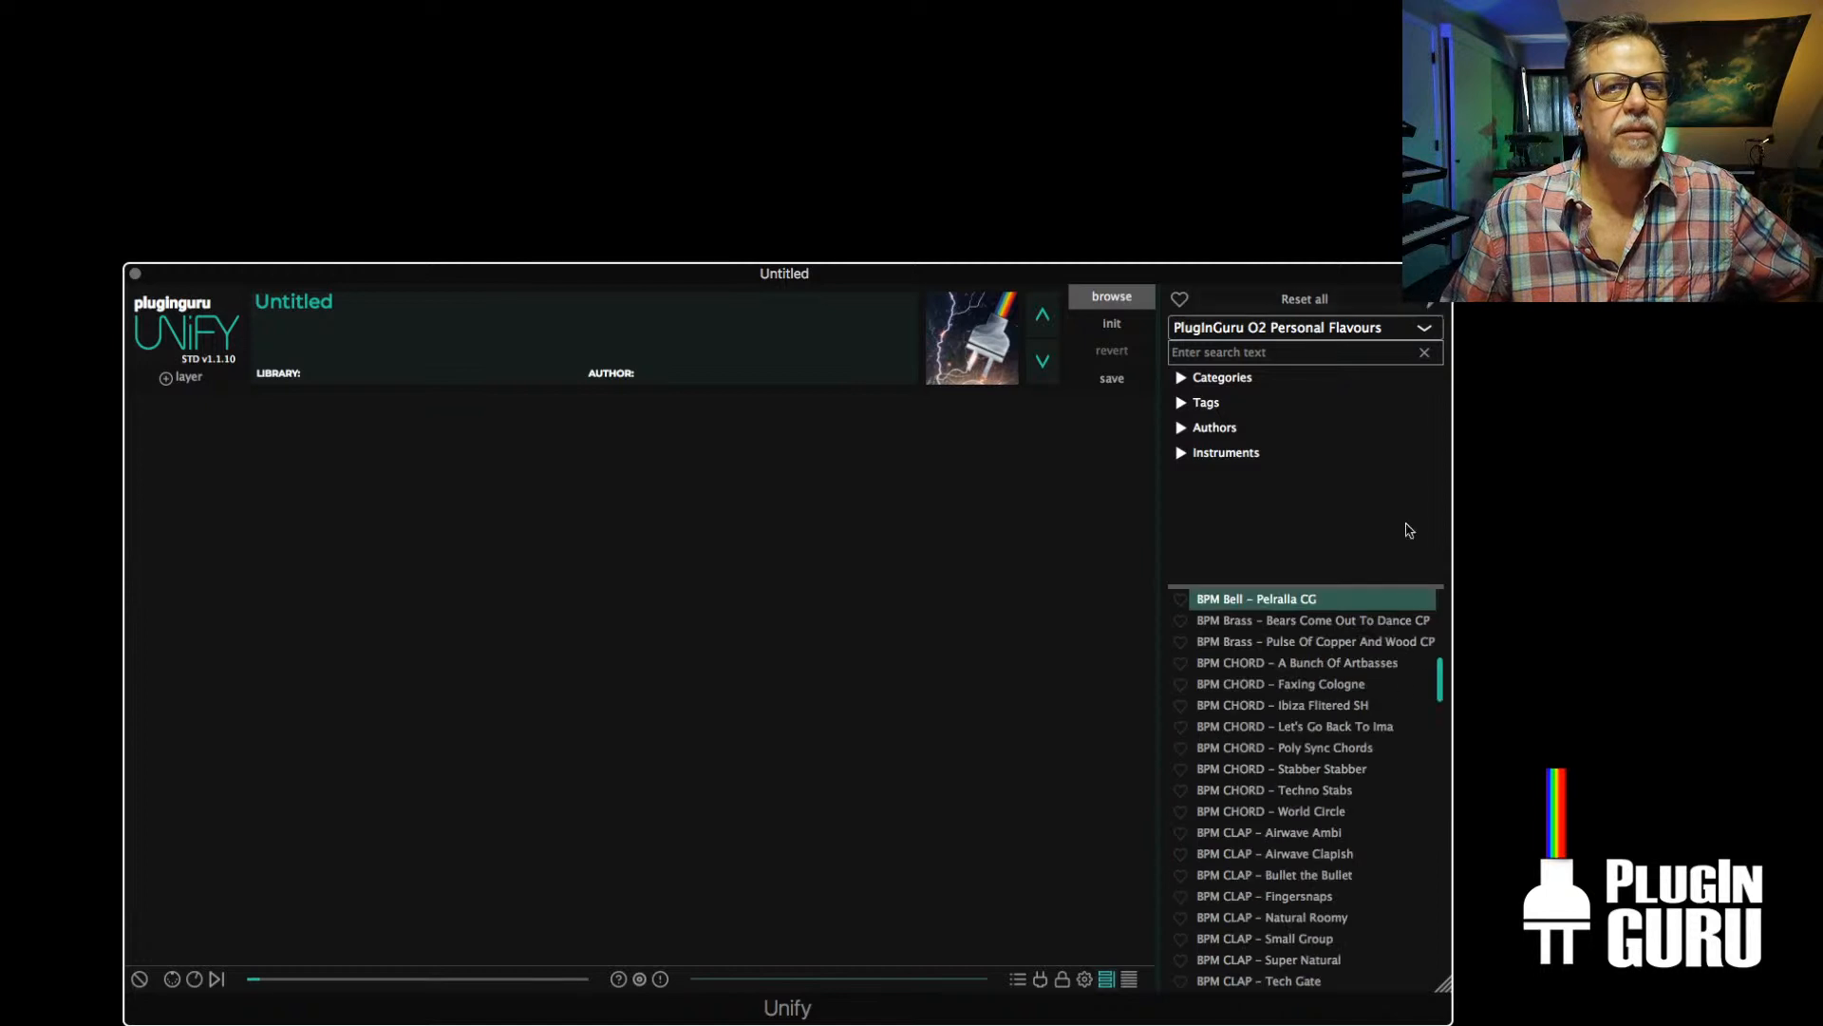
# Refresh the patch database with All Libraries selected and ignore the Logic Pro X crash report
pyautogui.click(1433, 303)
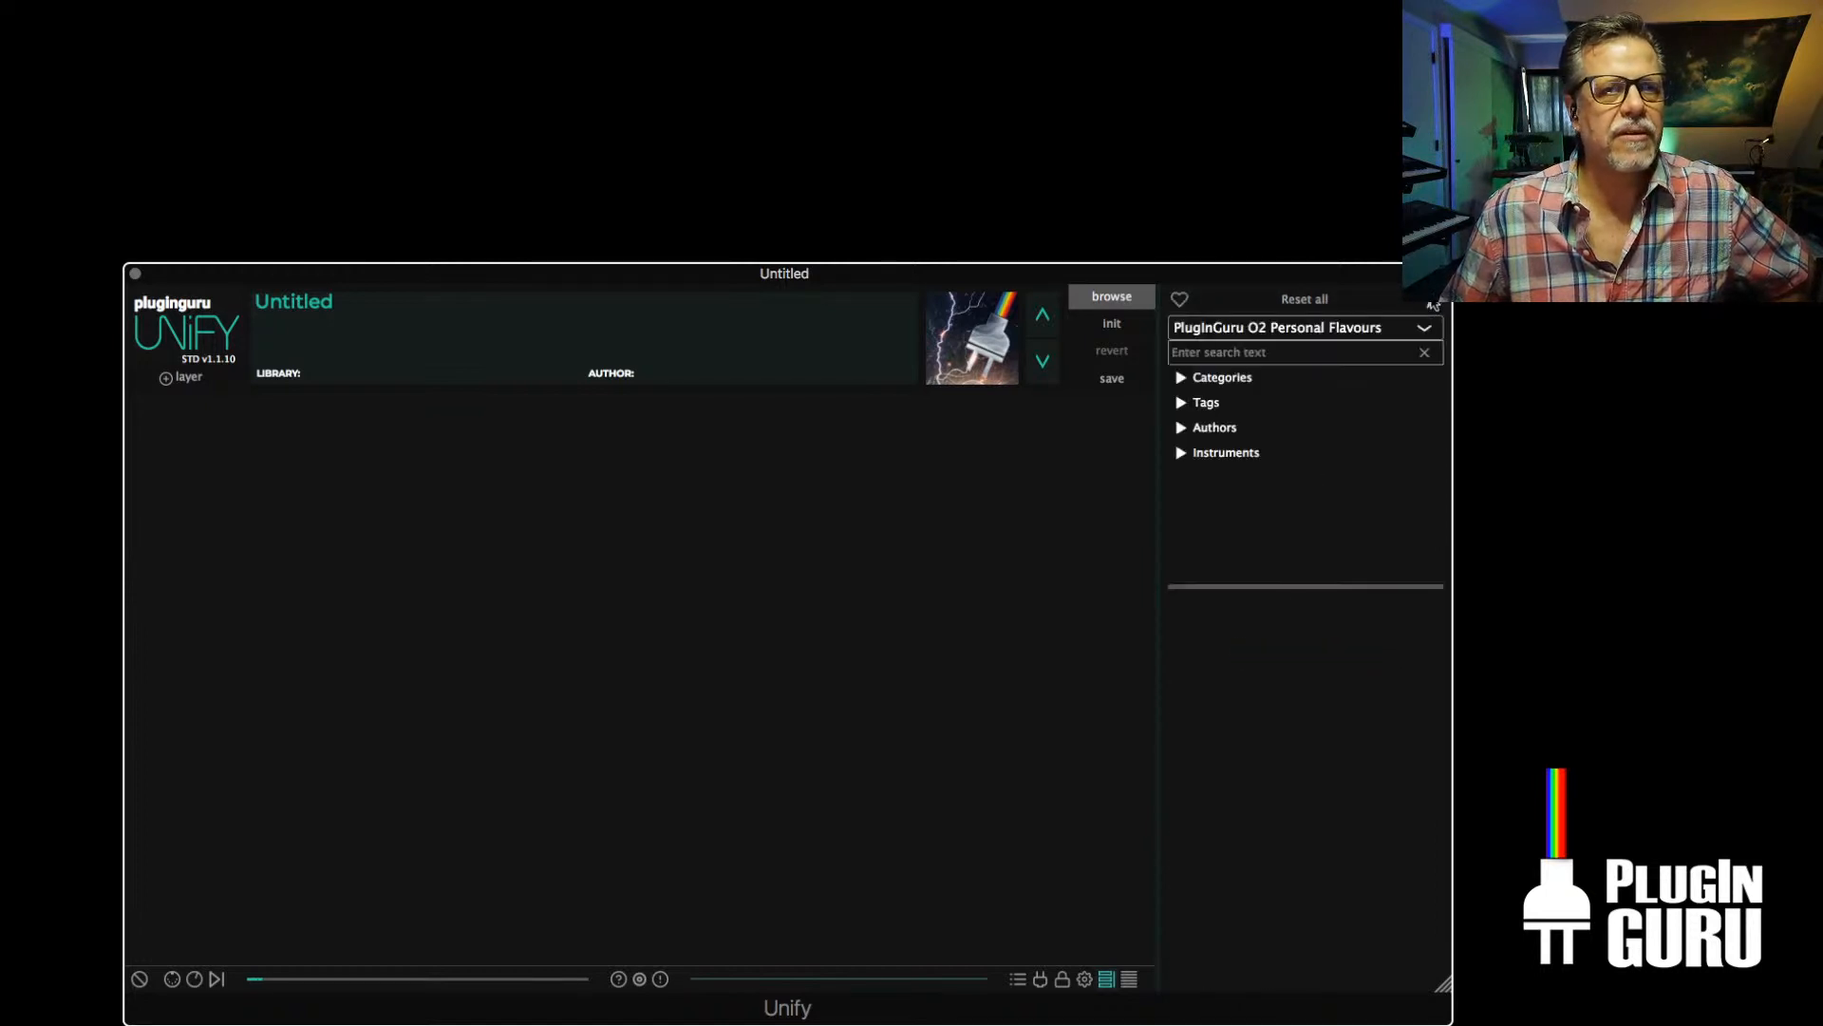
pyautogui.click(1303, 326)
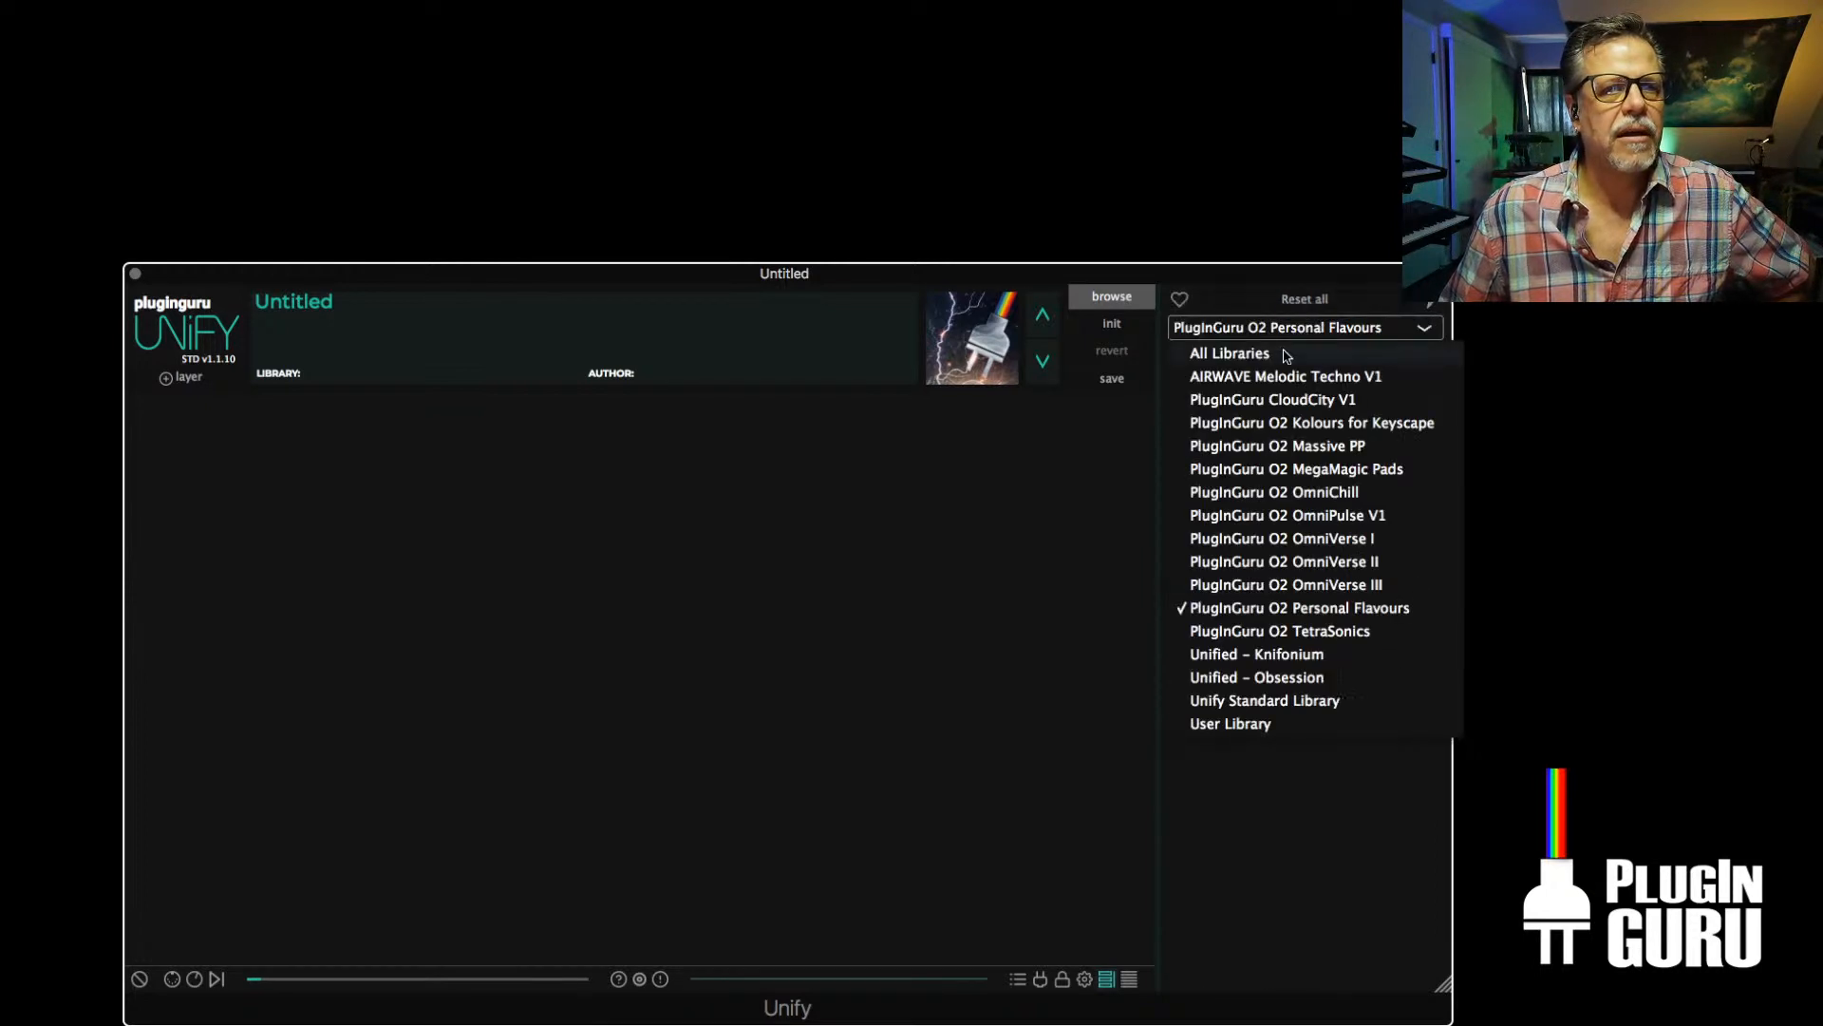
pyautogui.click(1286, 358)
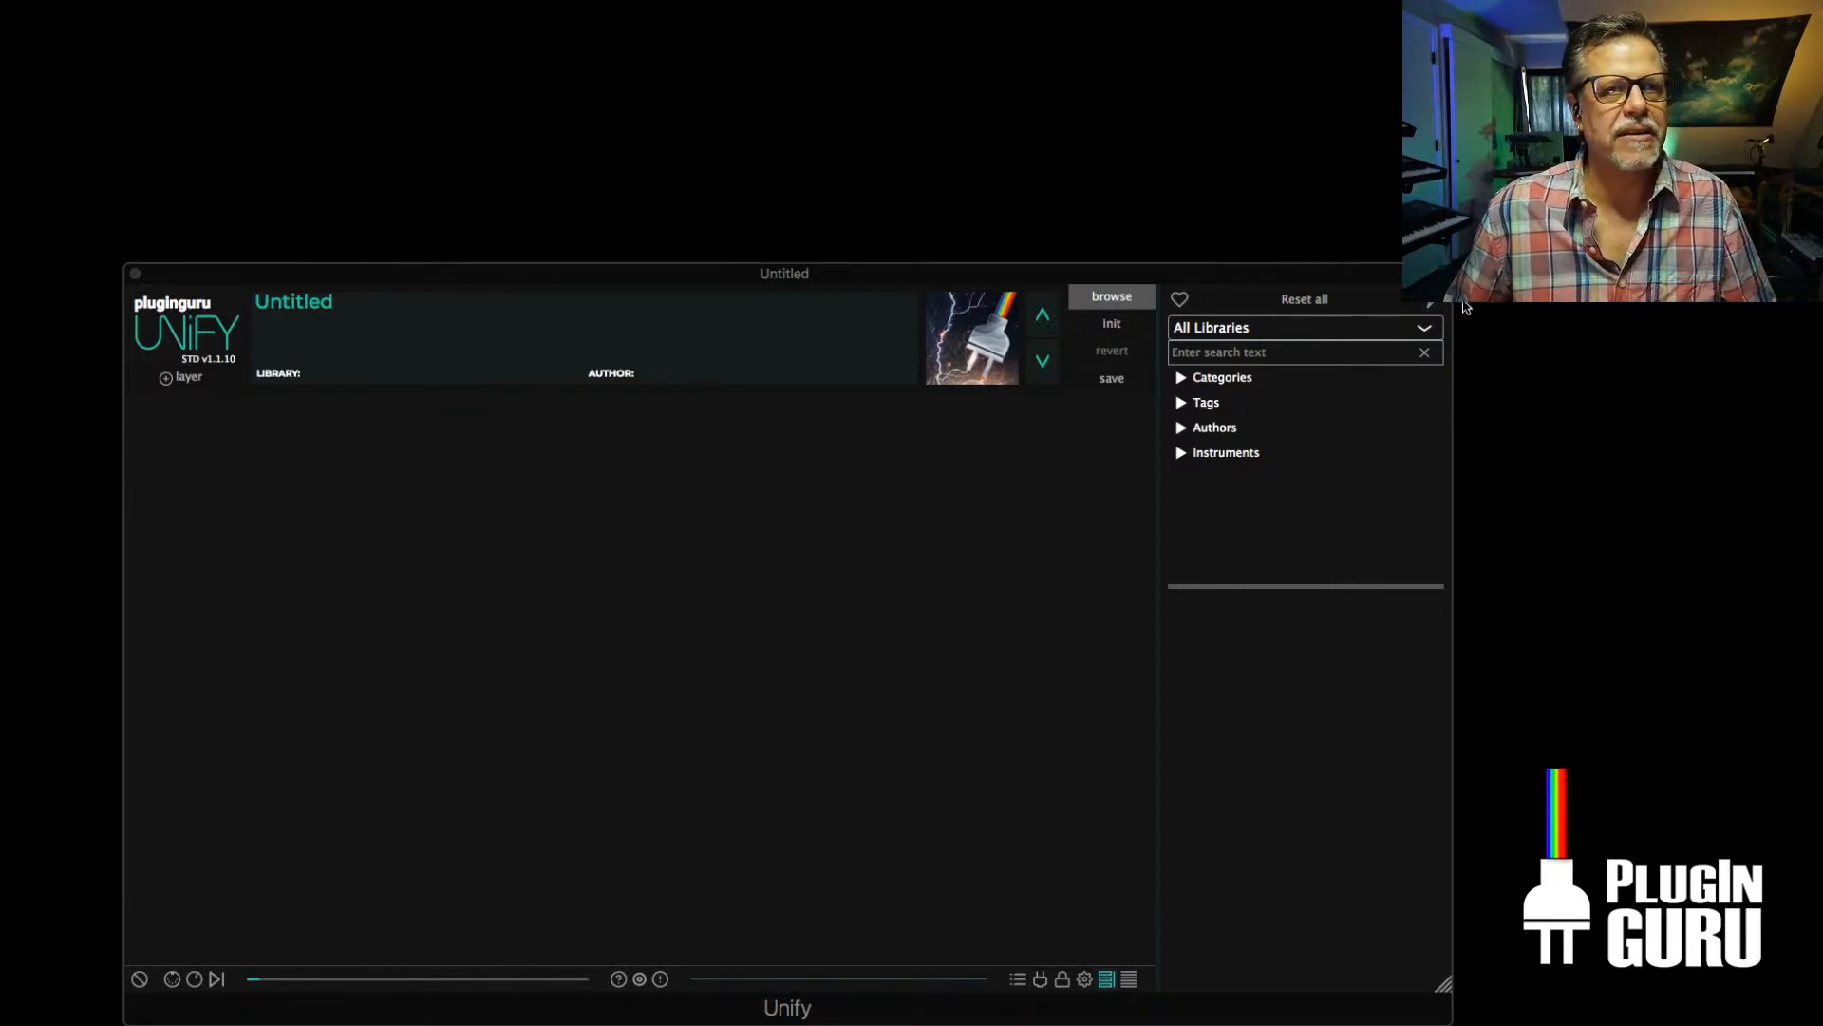
pyautogui.click(1423, 303)
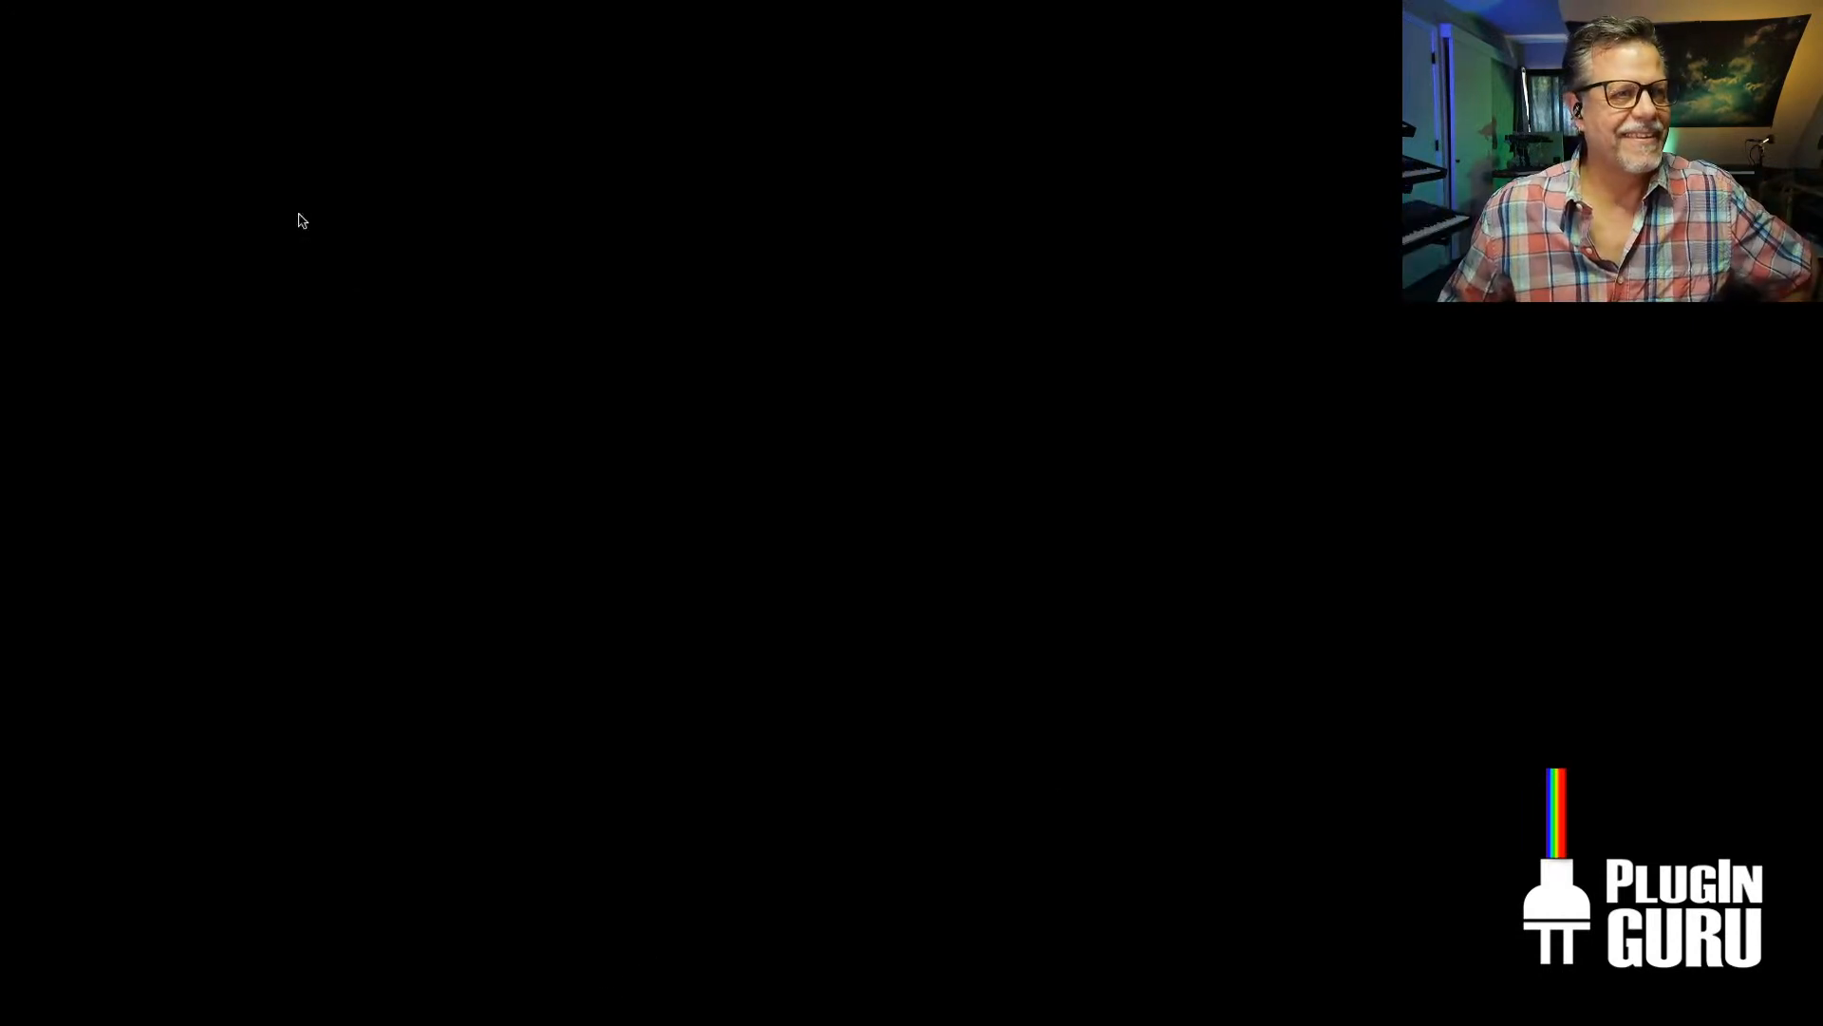
pyautogui.click(21, 1)
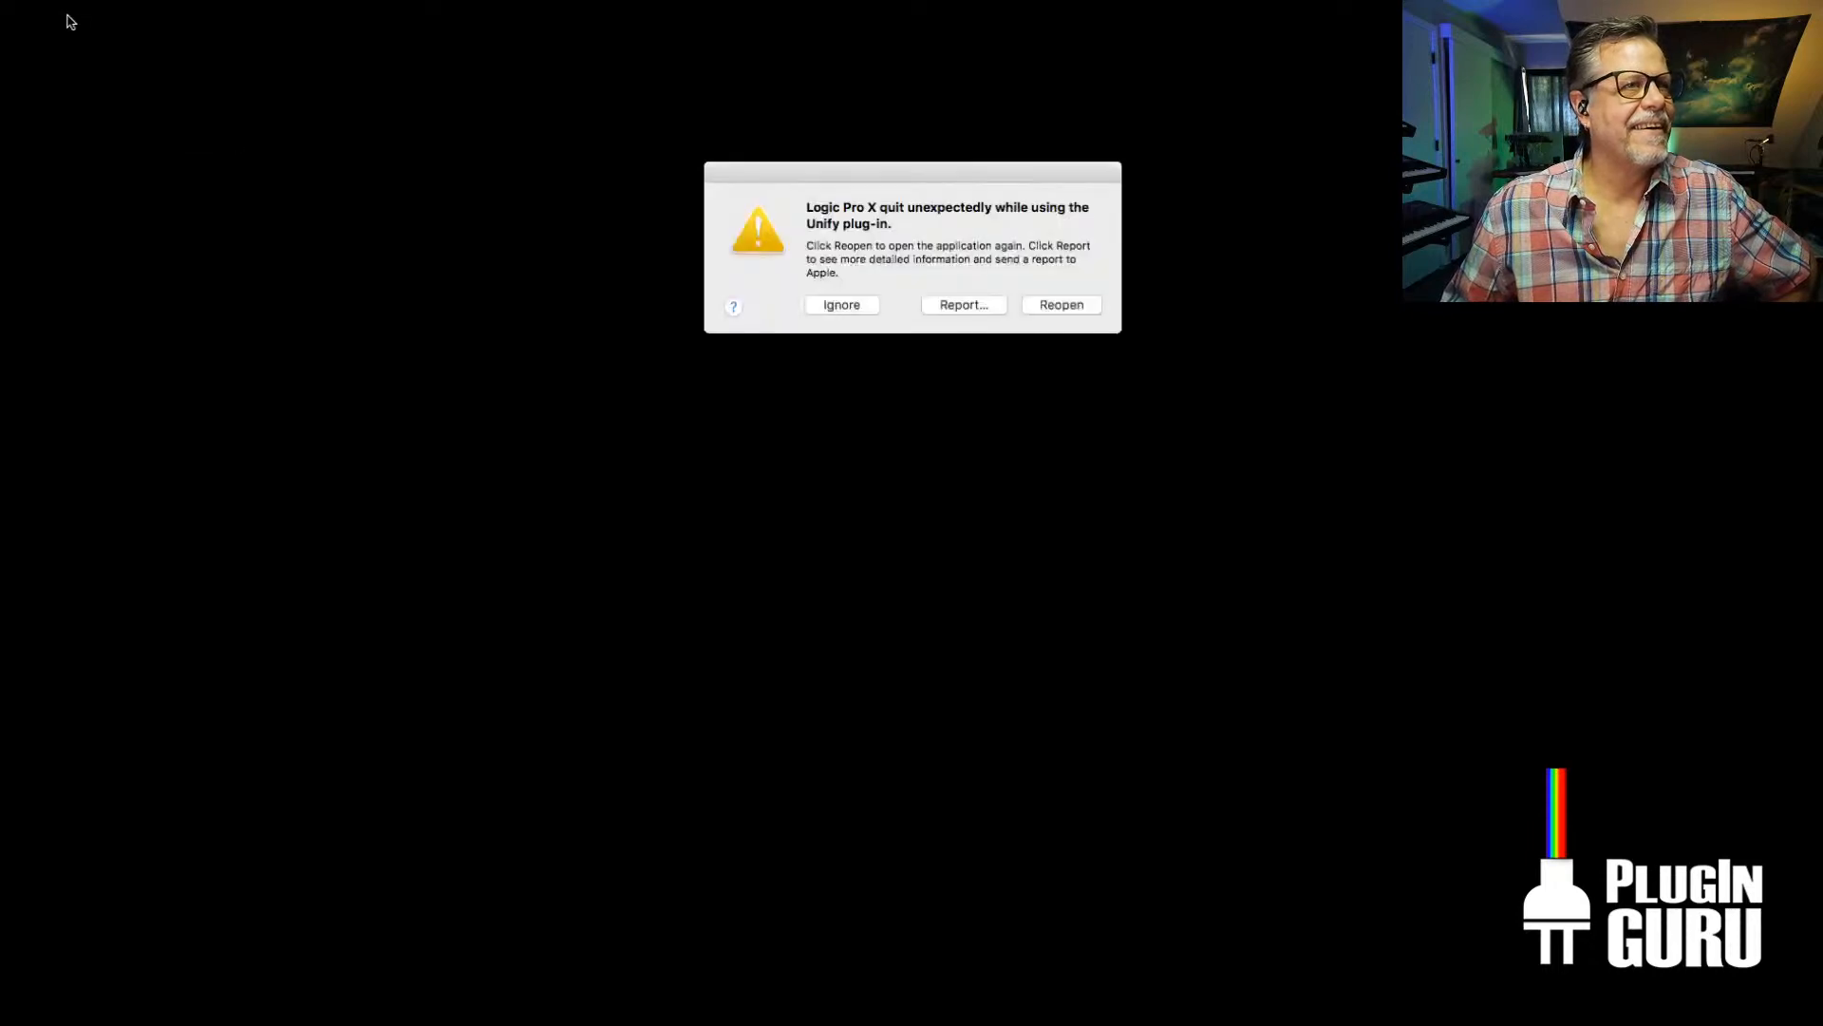
pyautogui.click(839, 305)
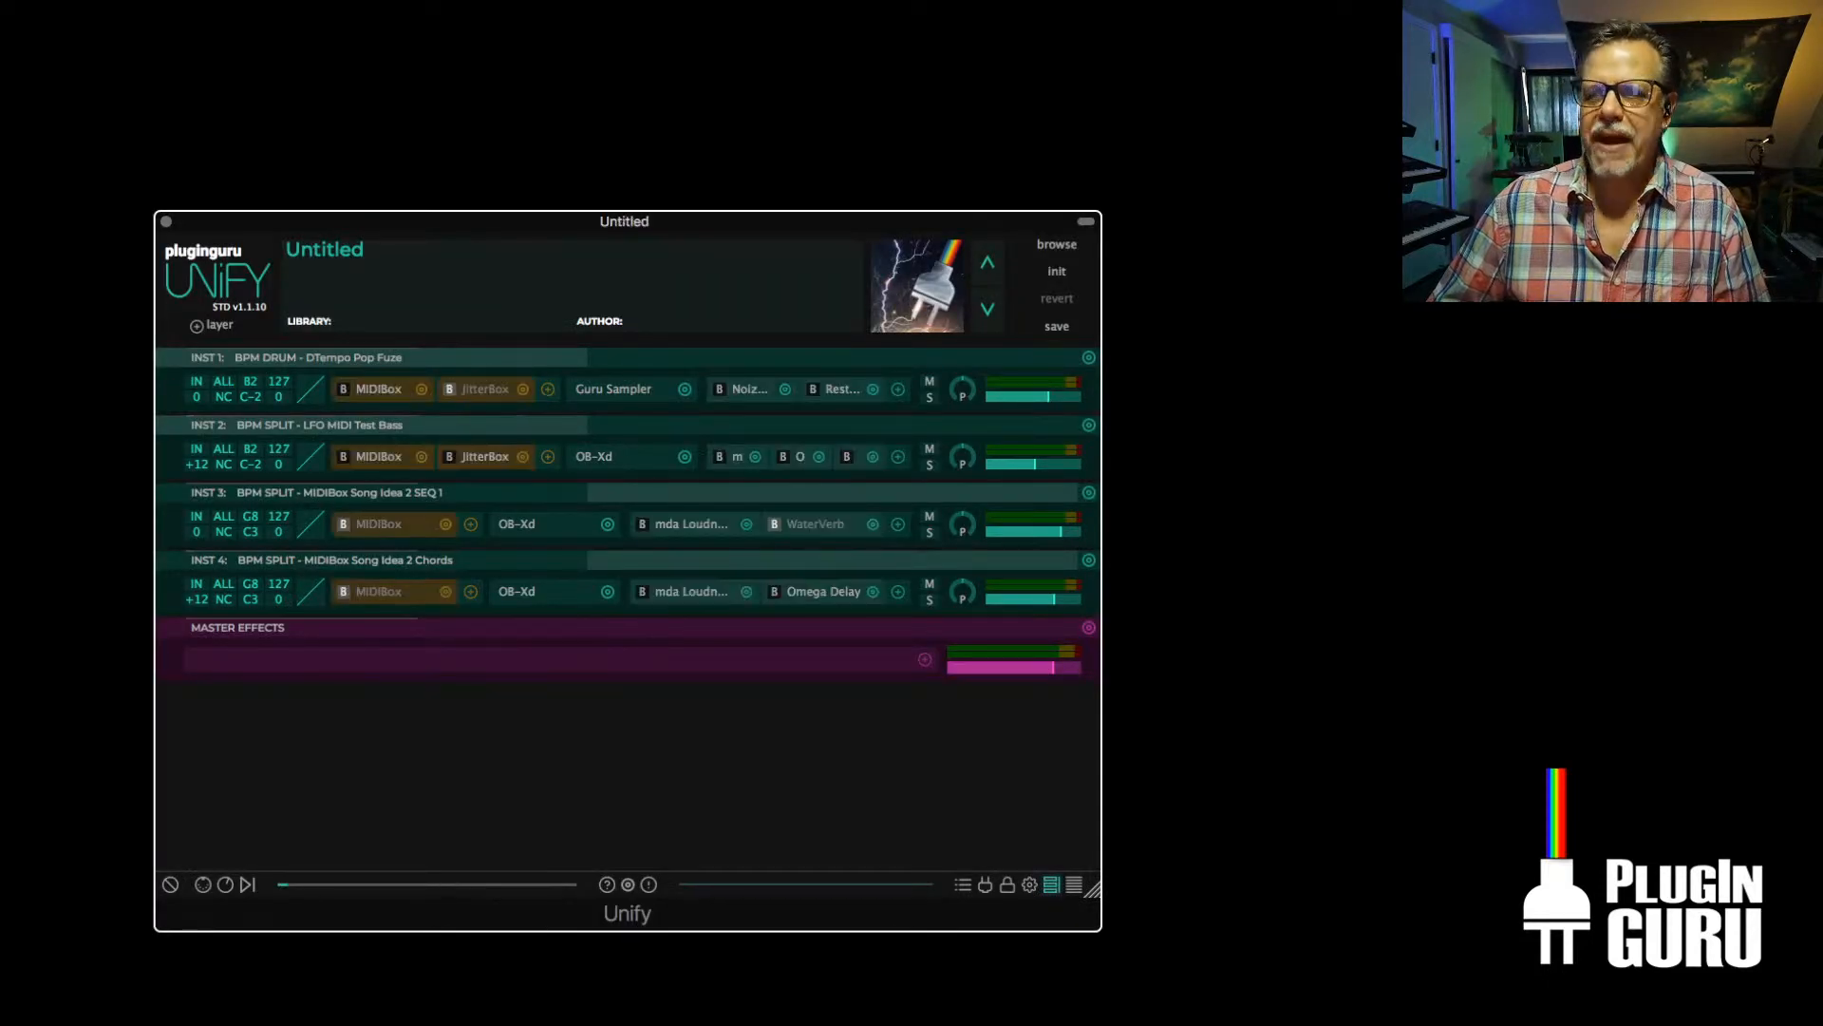
# Show the preset browser, refresh its patch database, and enlarge and reposition the Unify window
pyautogui.click(1057, 245)
pyautogui.click(1352, 251)
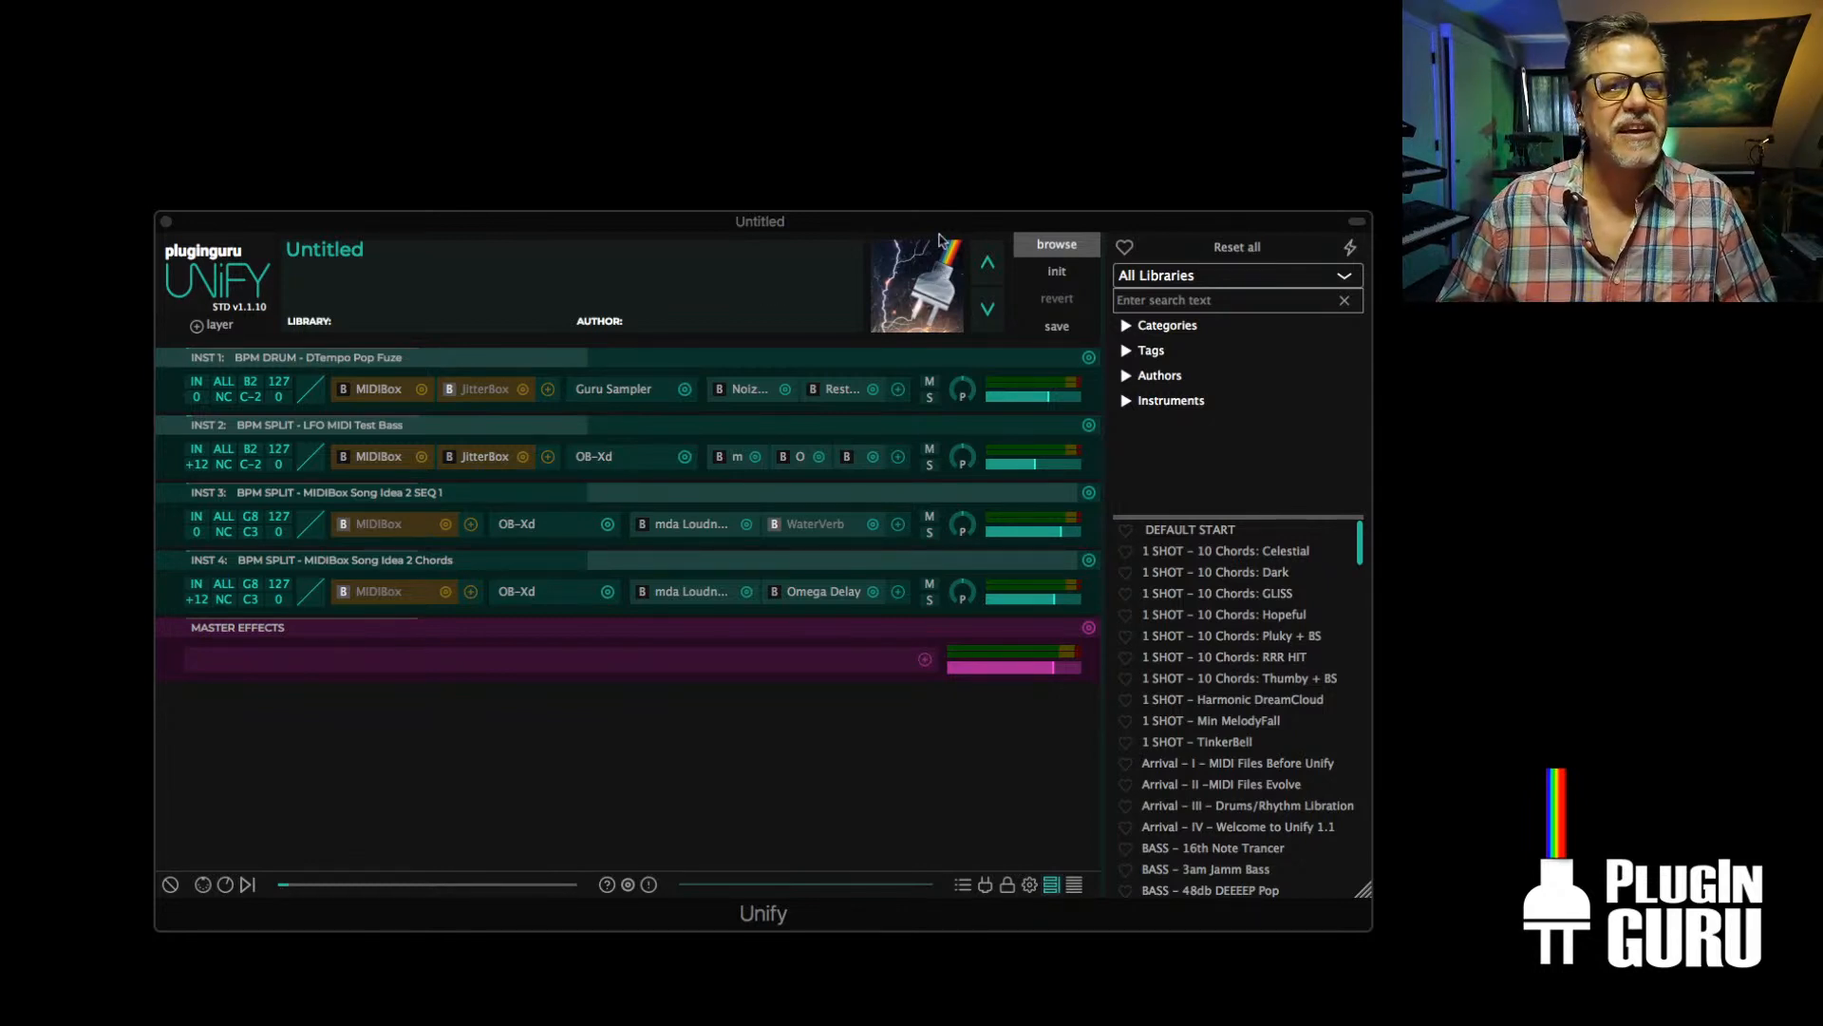
pyautogui.moveTo(938, 232); pyautogui.dragTo(883, 226)
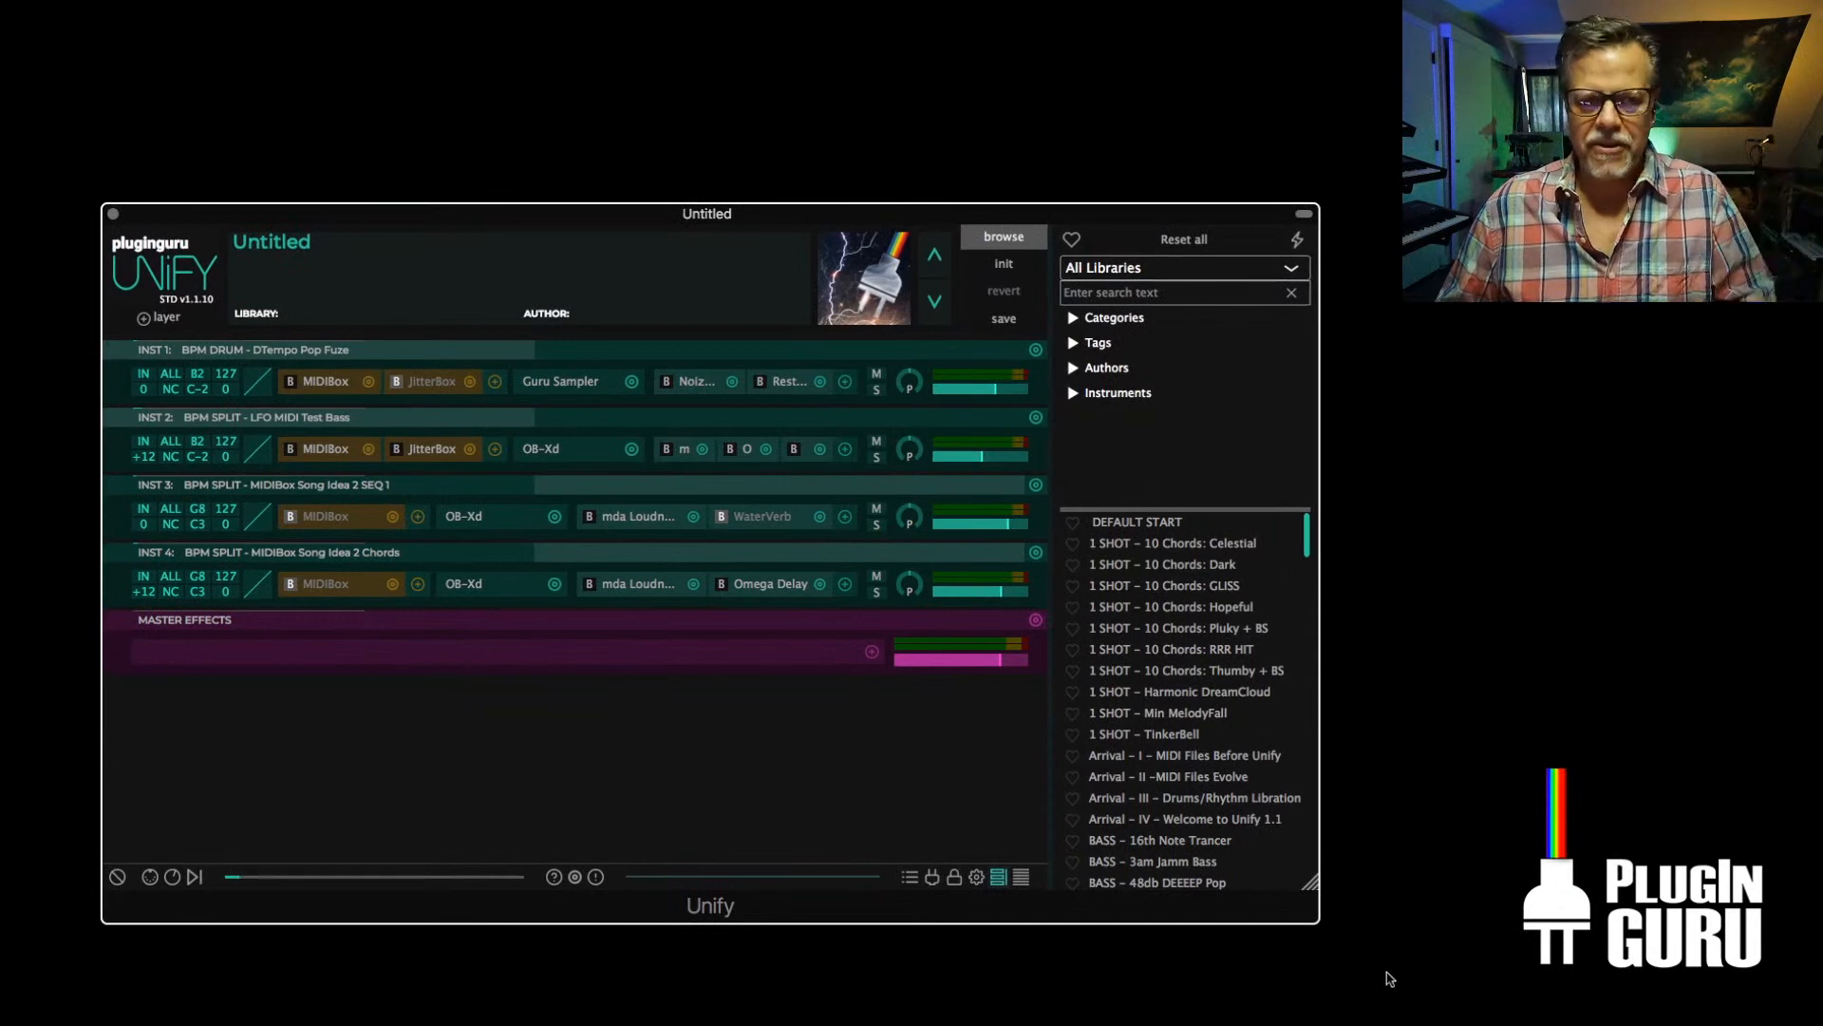
pyautogui.moveTo(1312, 882); pyautogui.dragTo(1430, 941)
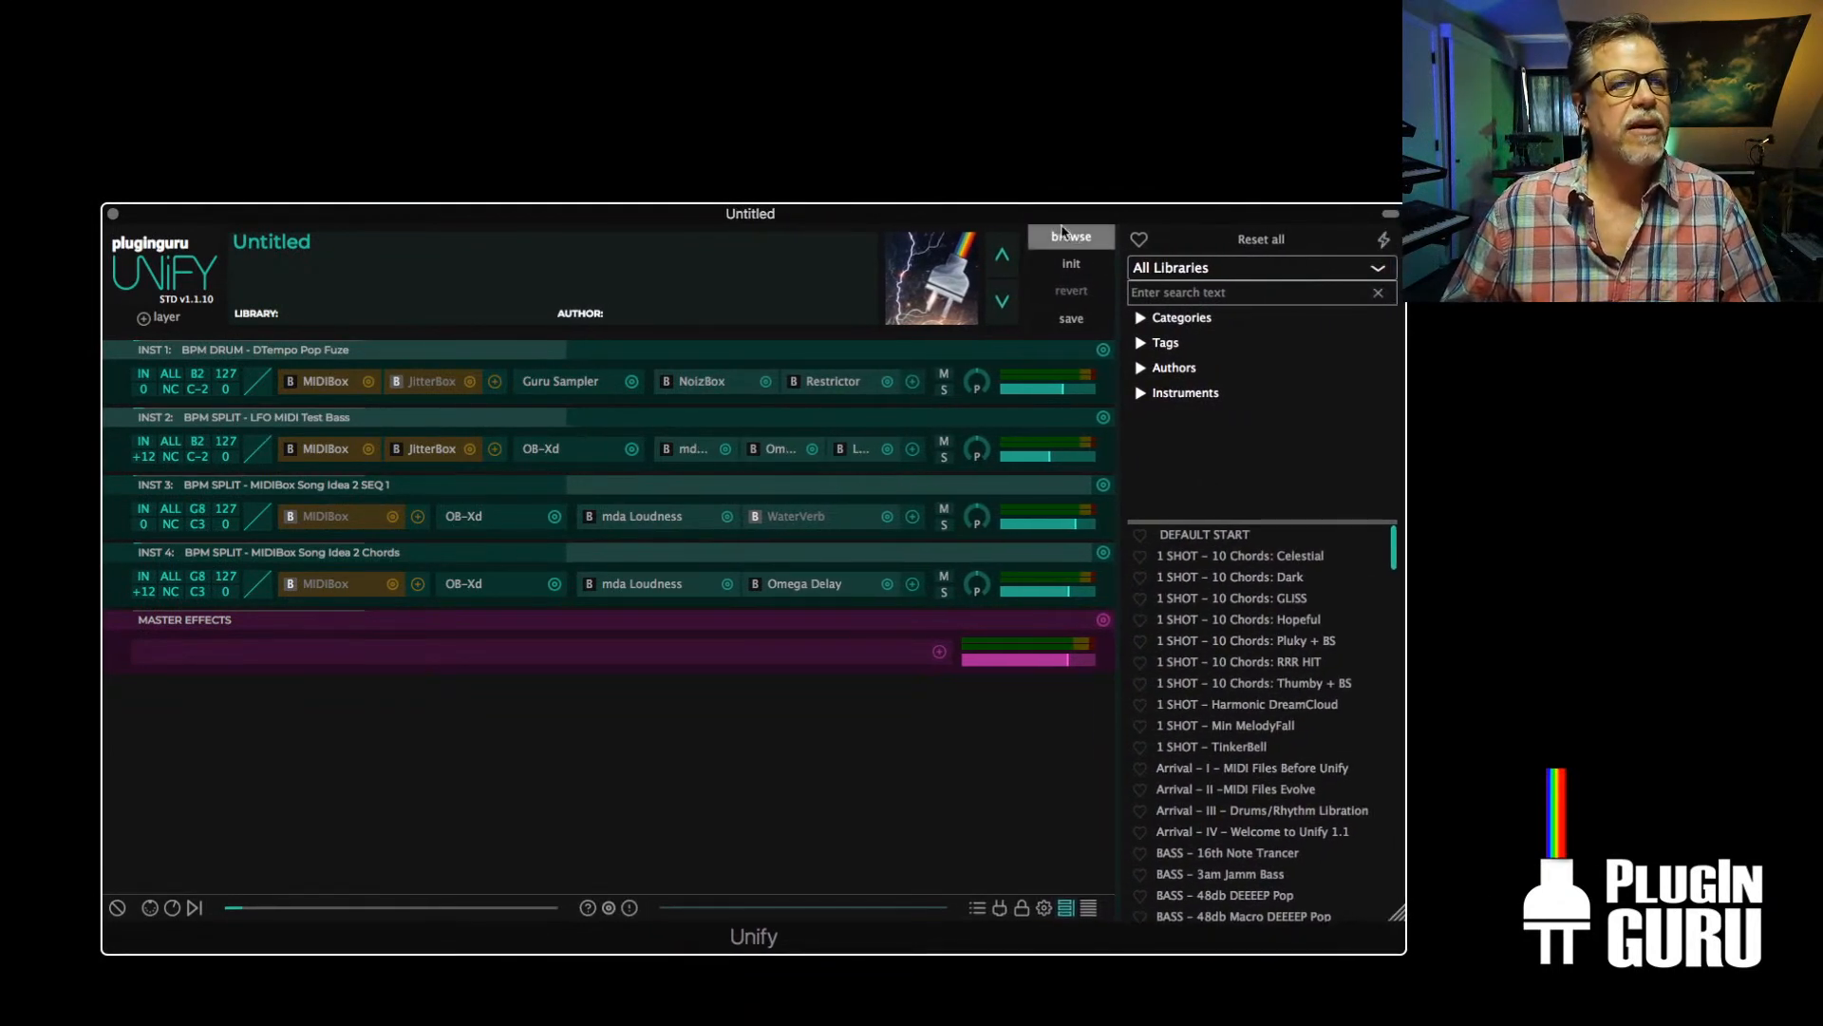
pyautogui.moveTo(1060, 221); pyautogui.dragTo(1036, 225)
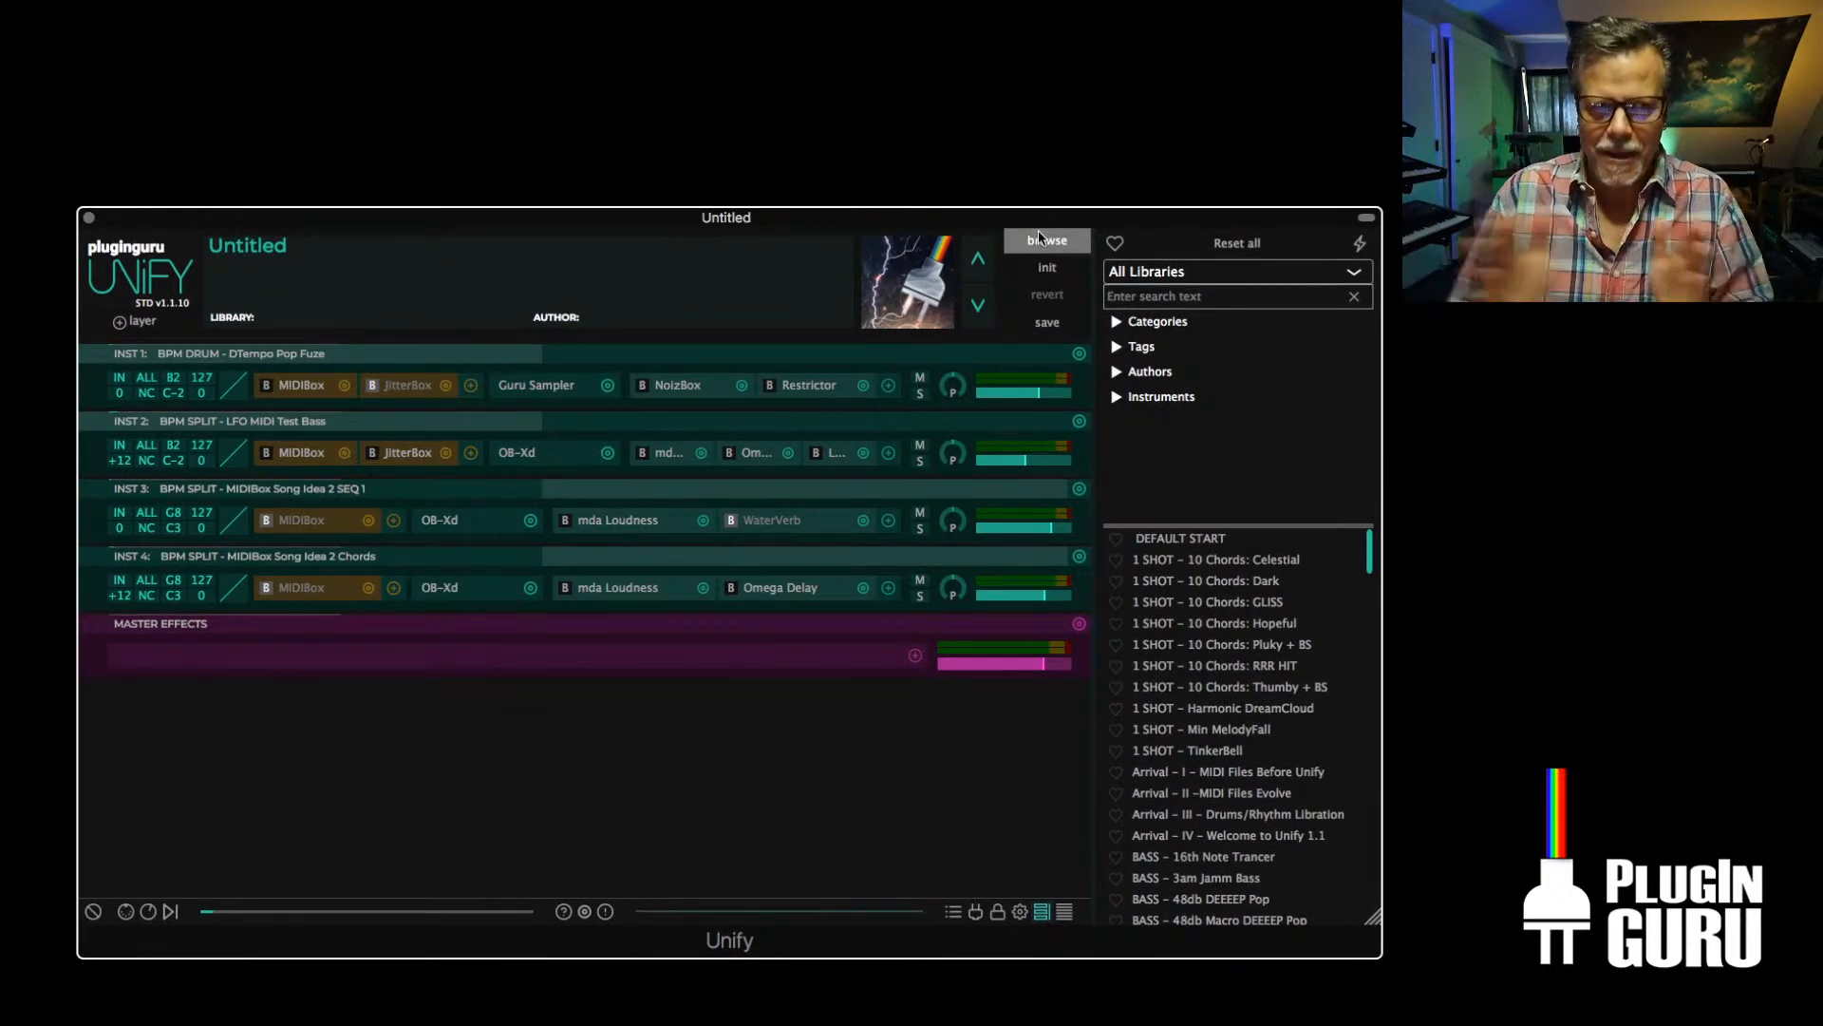
# Load BPM Arp - Berlinale BH from the PlugInGuru O2 Personal Flavours library and enlarge the plug-in window
pyautogui.click(1189, 274)
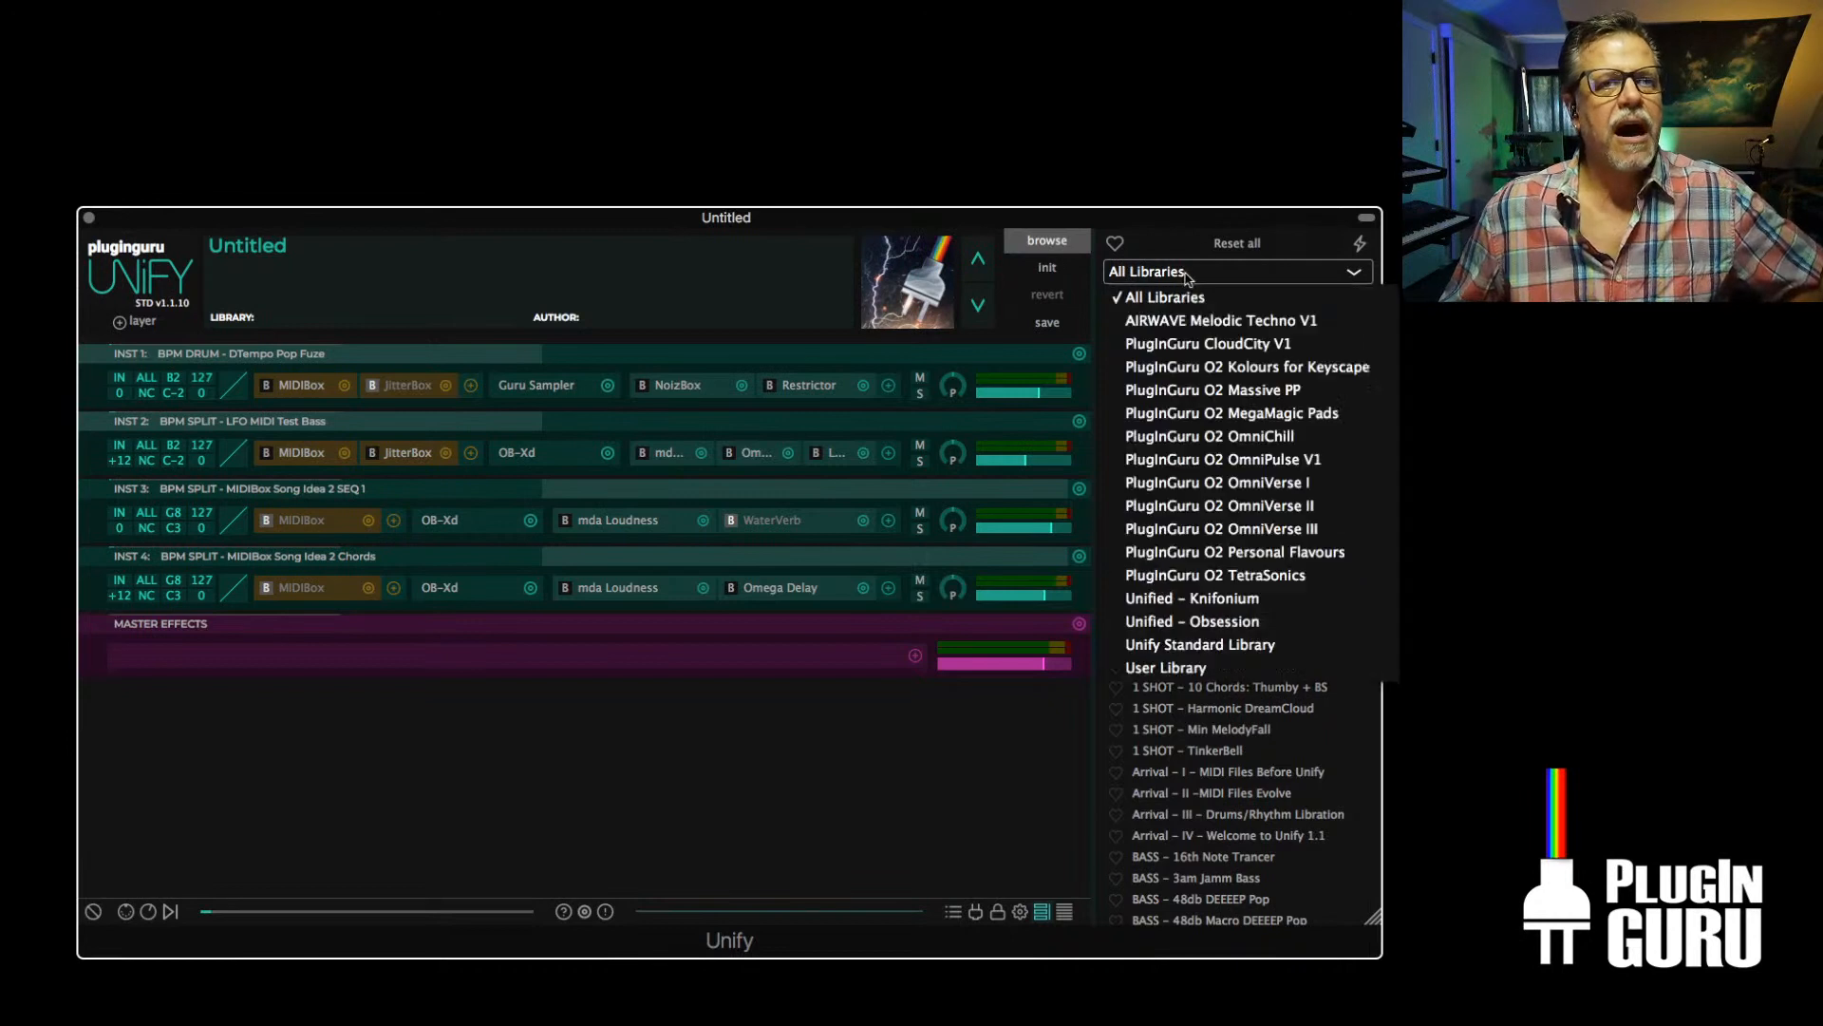
pyautogui.click(1230, 552)
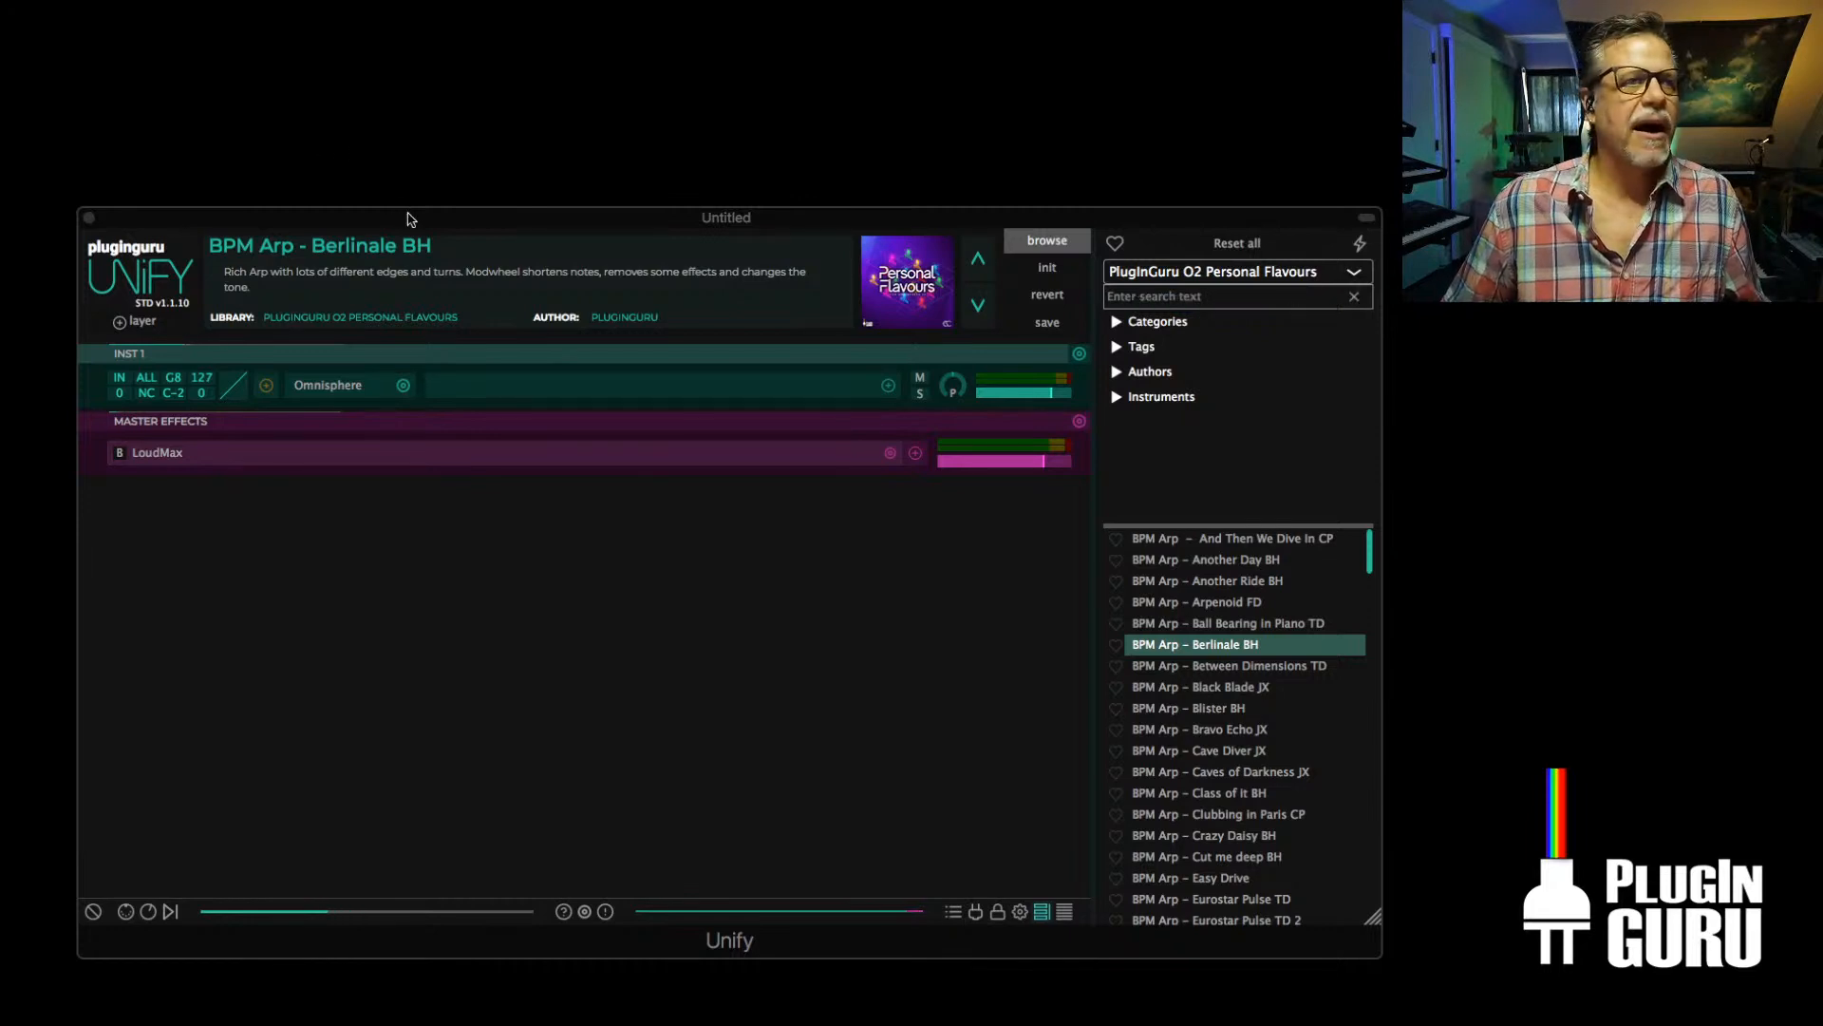
pyautogui.moveTo(409, 218); pyautogui.dragTo(351, 3)
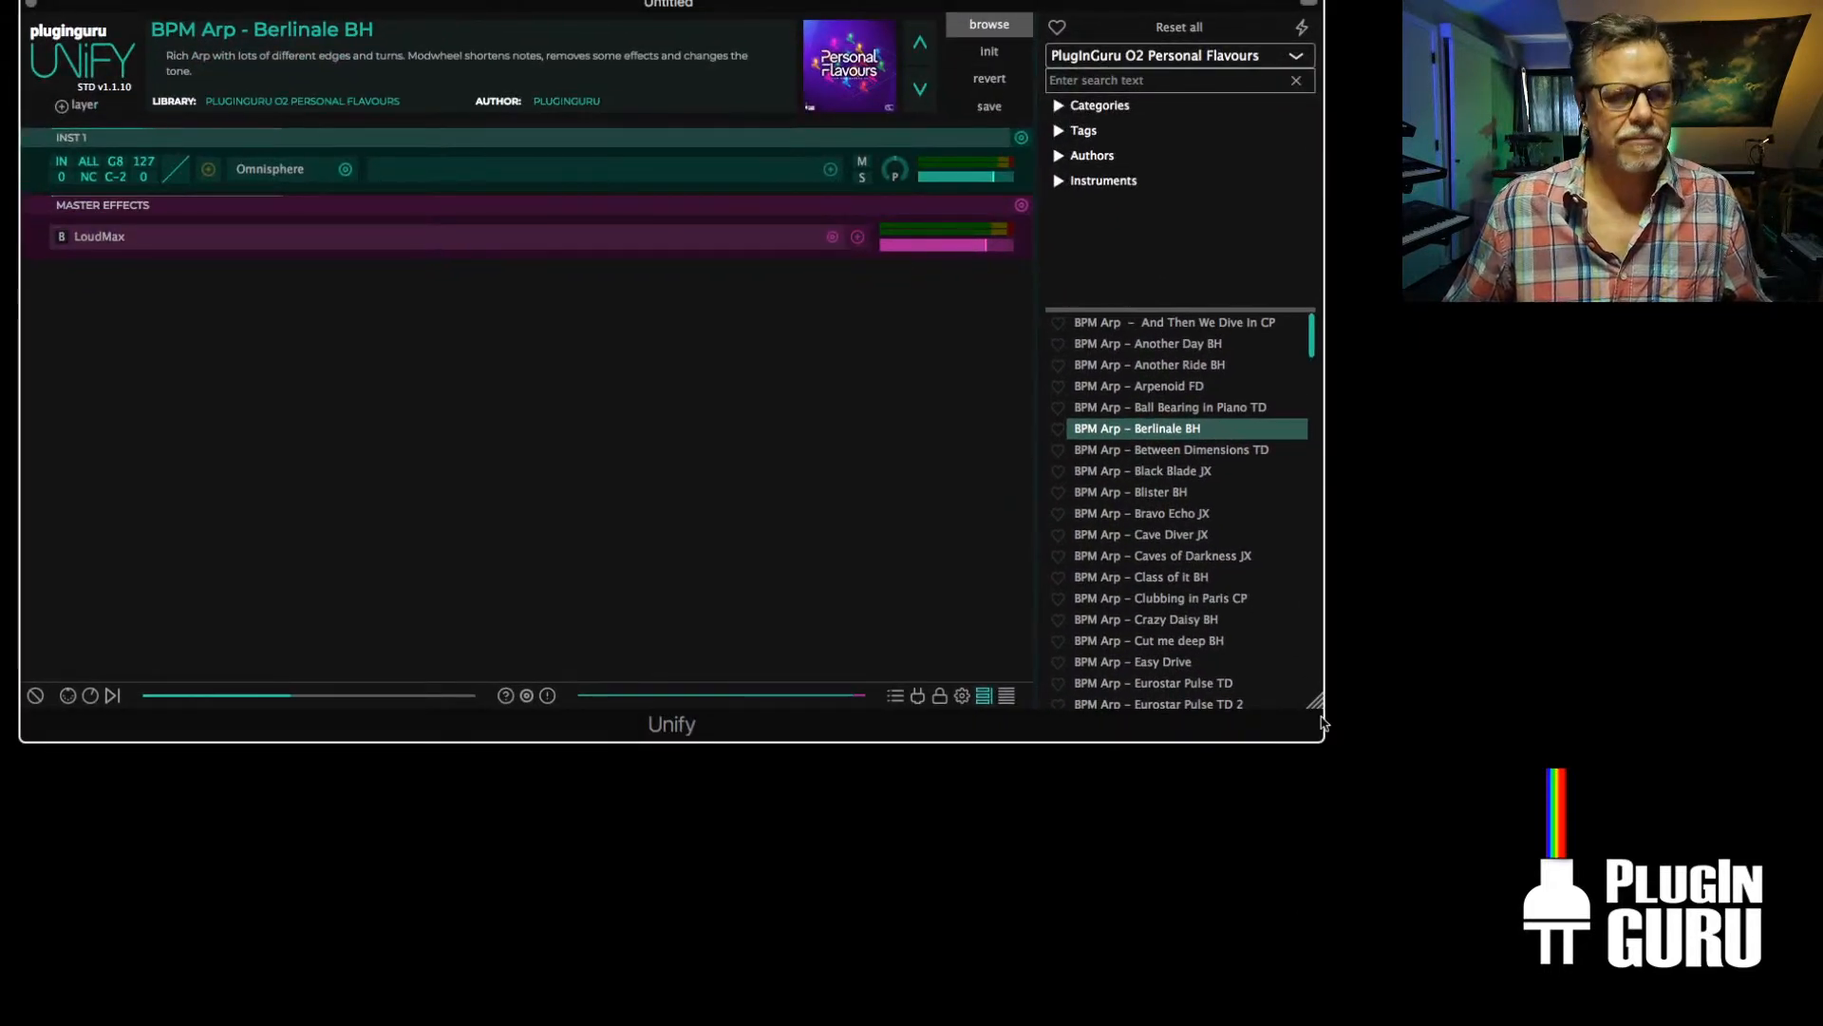
pyautogui.moveTo(1315, 707); pyautogui.dragTo(1403, 847)
pyautogui.moveTo(962, 9); pyautogui.dragTo(955, 12)
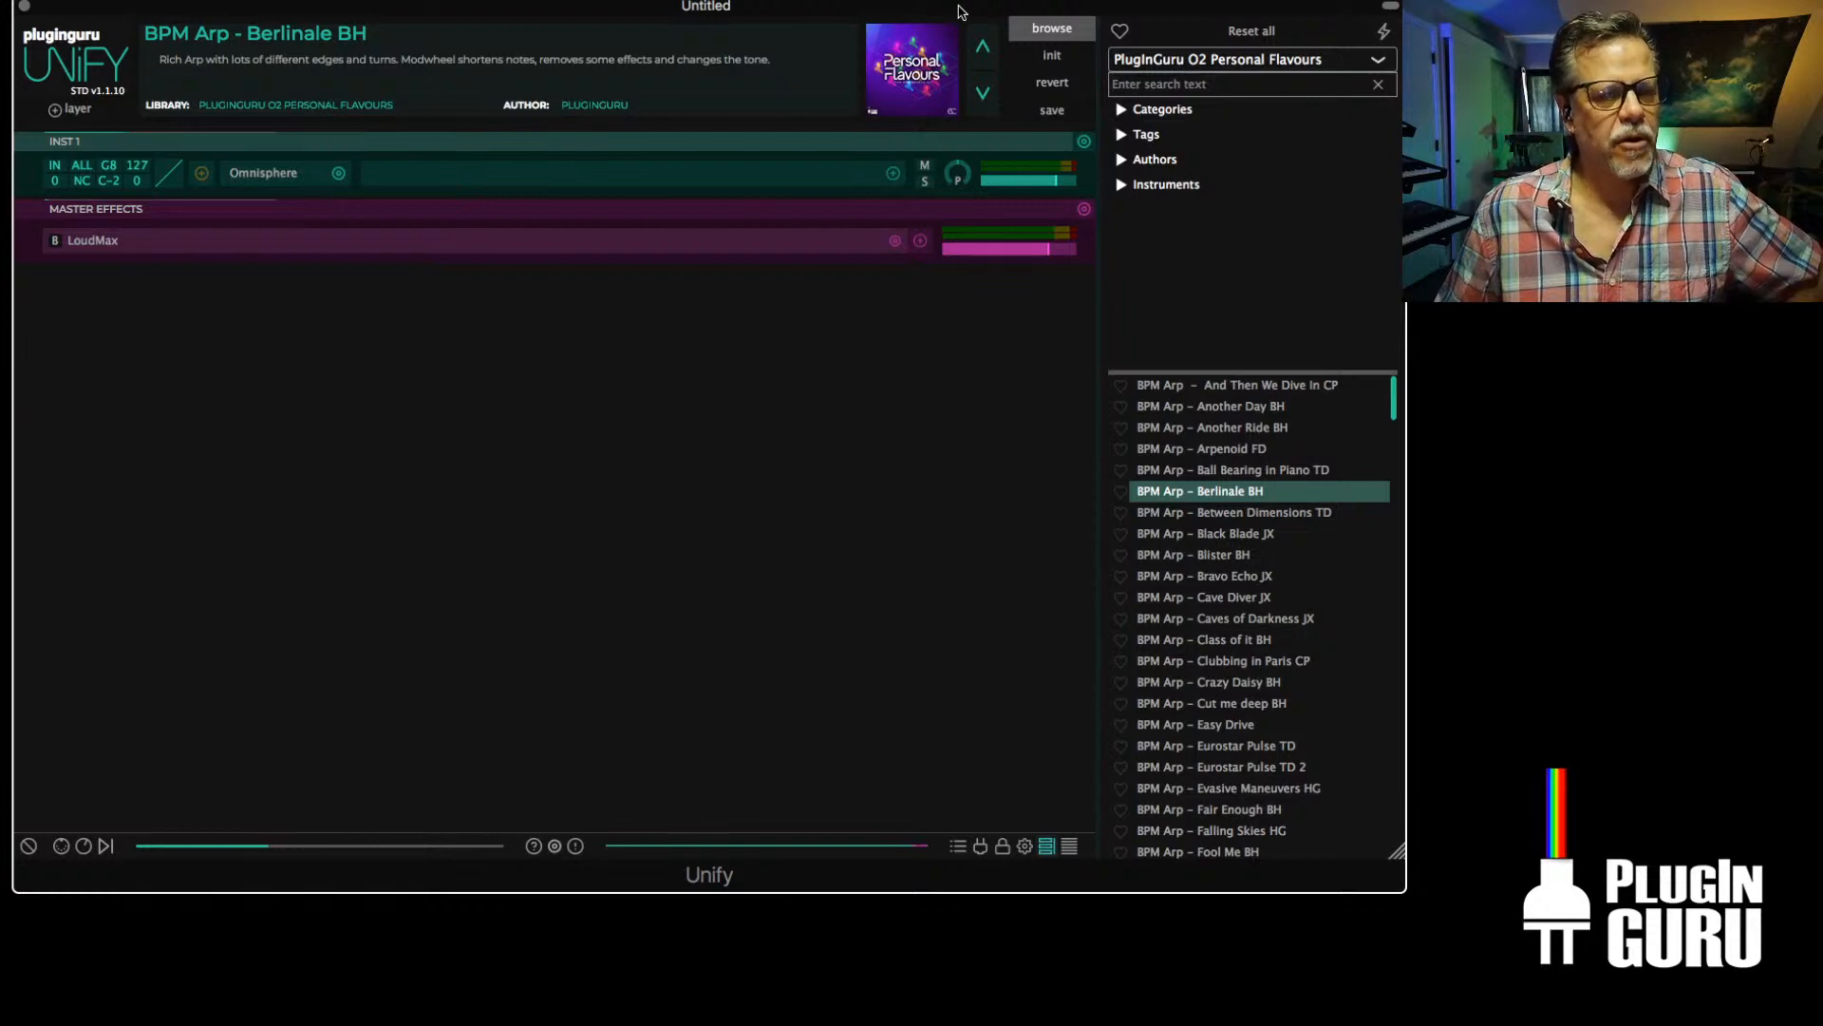
# Review the list of available libraries without changing the selection, and reposition the plug-in window
pyautogui.click(1245, 61)
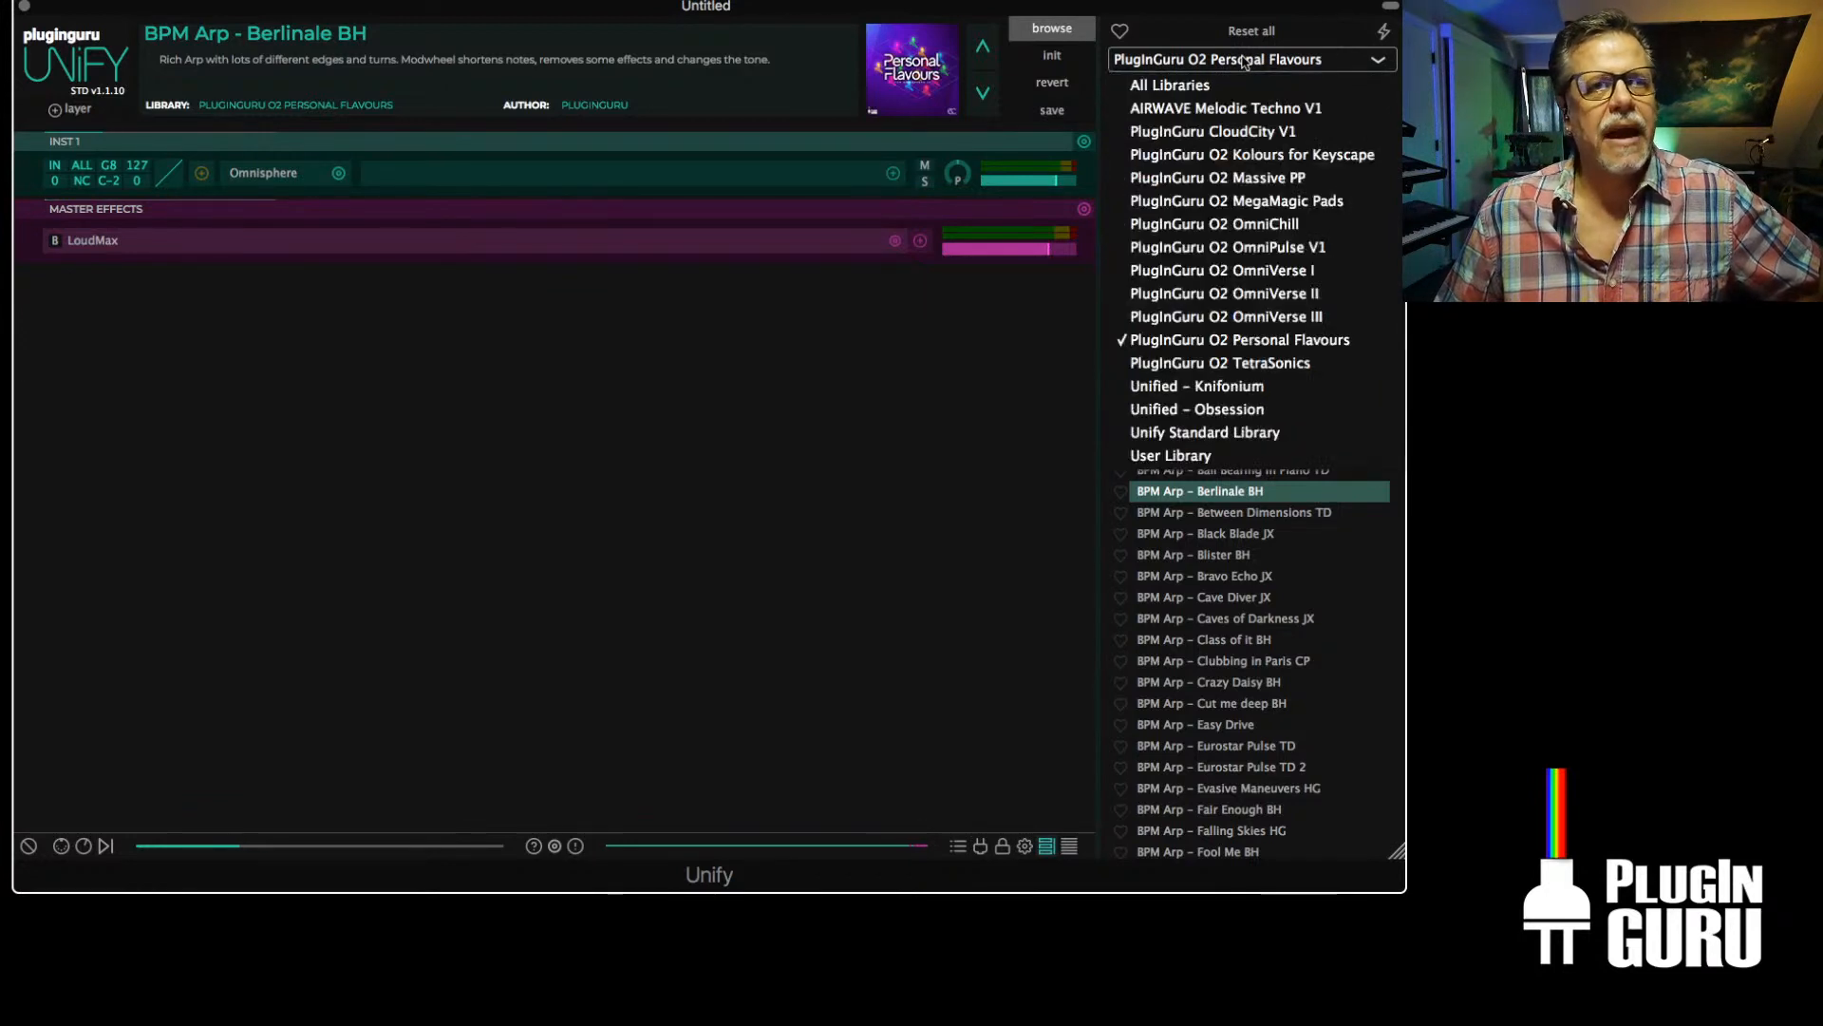
pyautogui.click(786, 603)
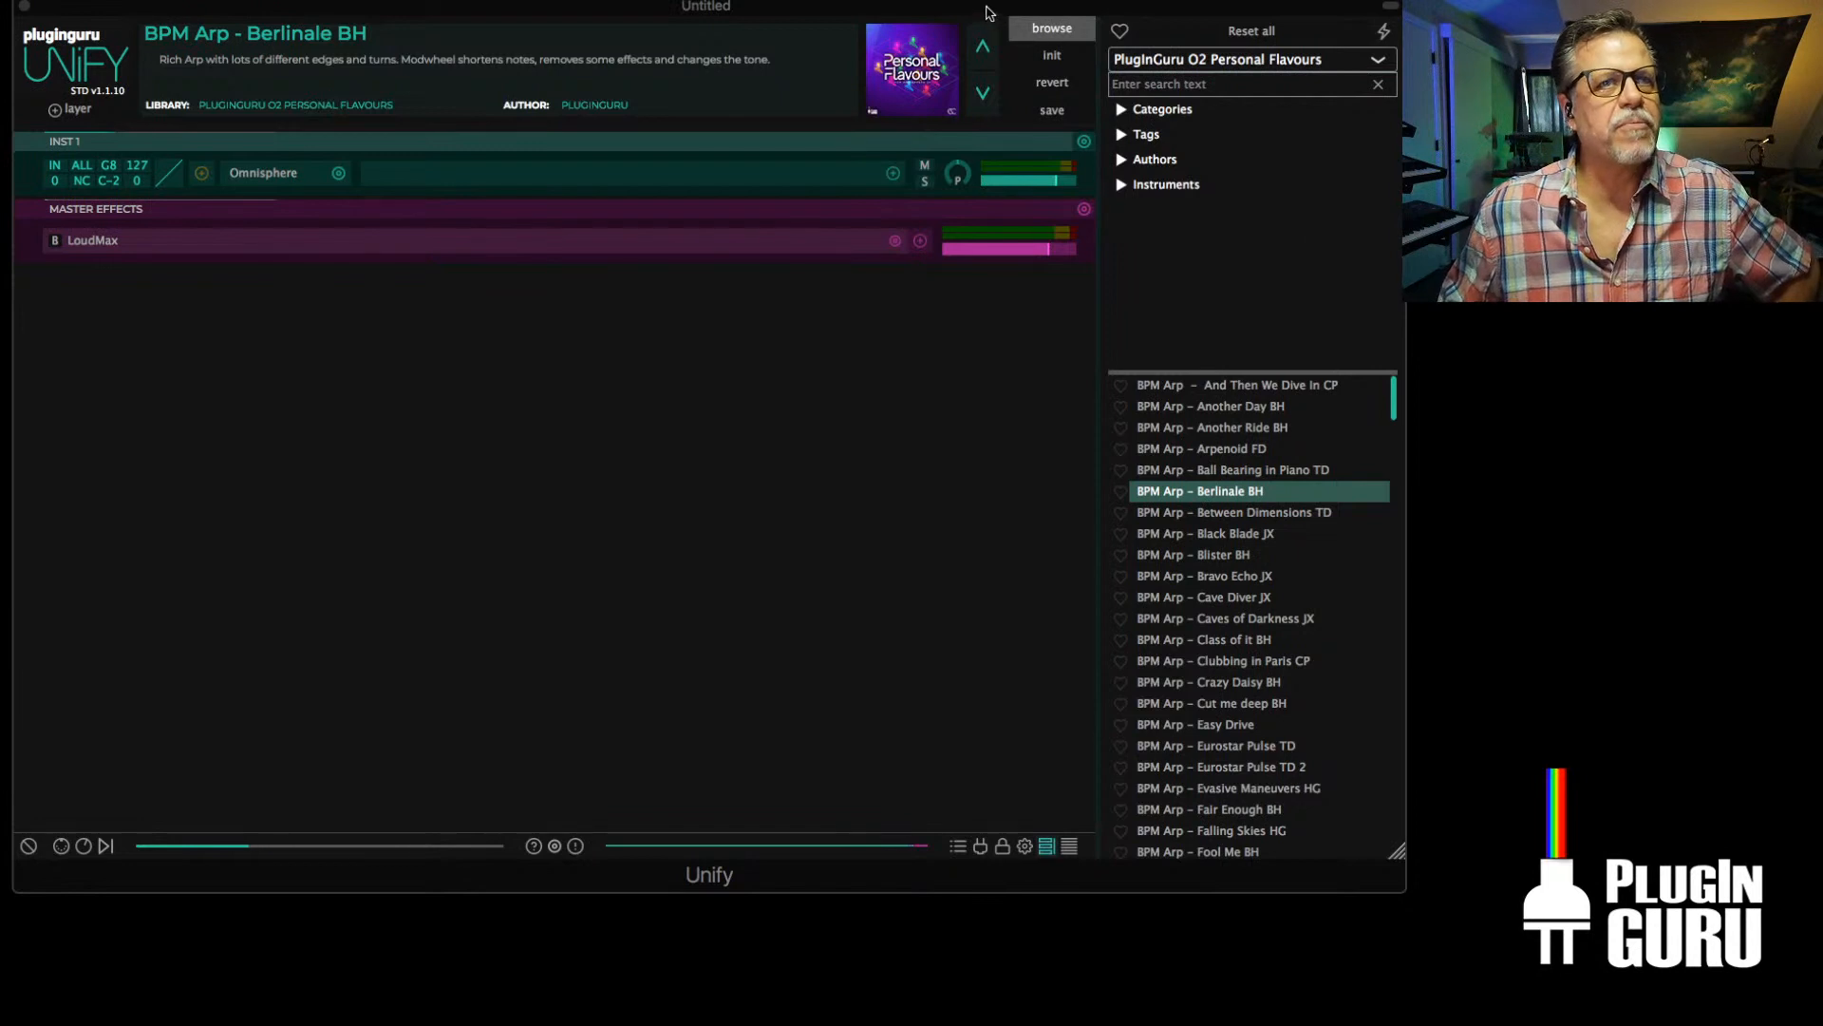
pyautogui.moveTo(986, 7); pyautogui.dragTo(990, 33)
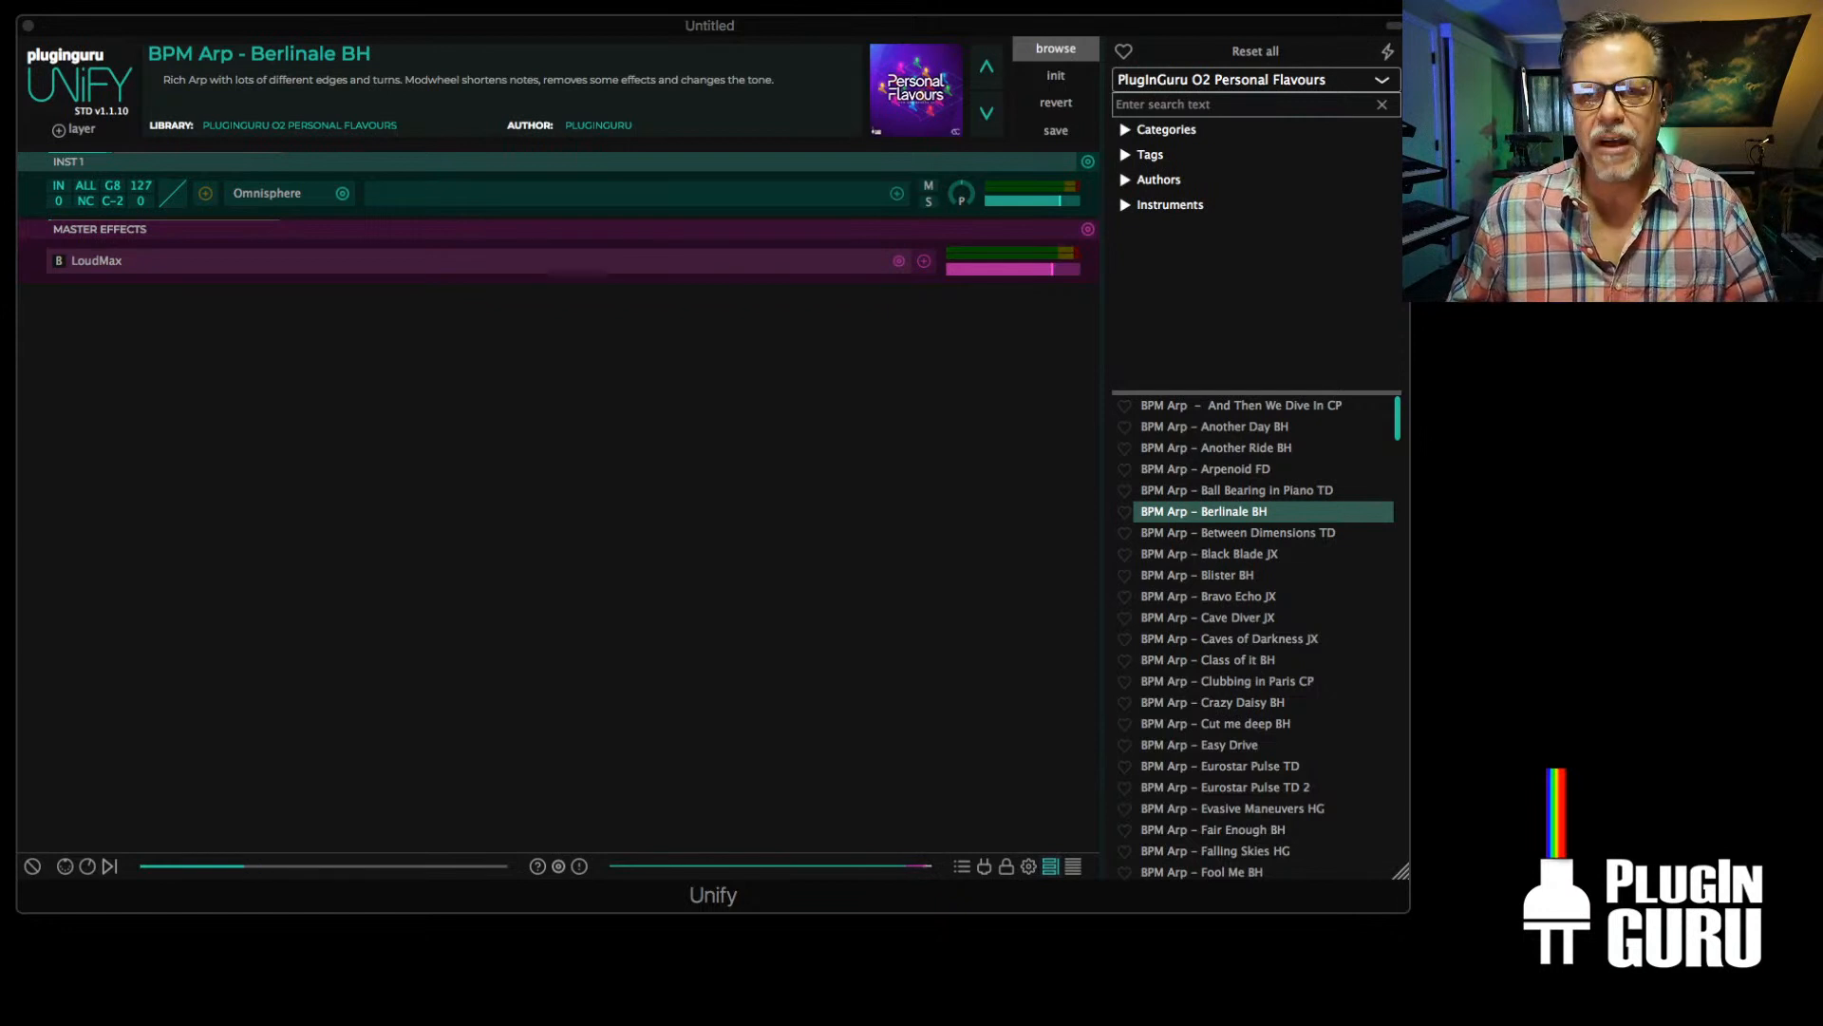
pyautogui.moveTo(848, 30); pyautogui.dragTo(895, 88)
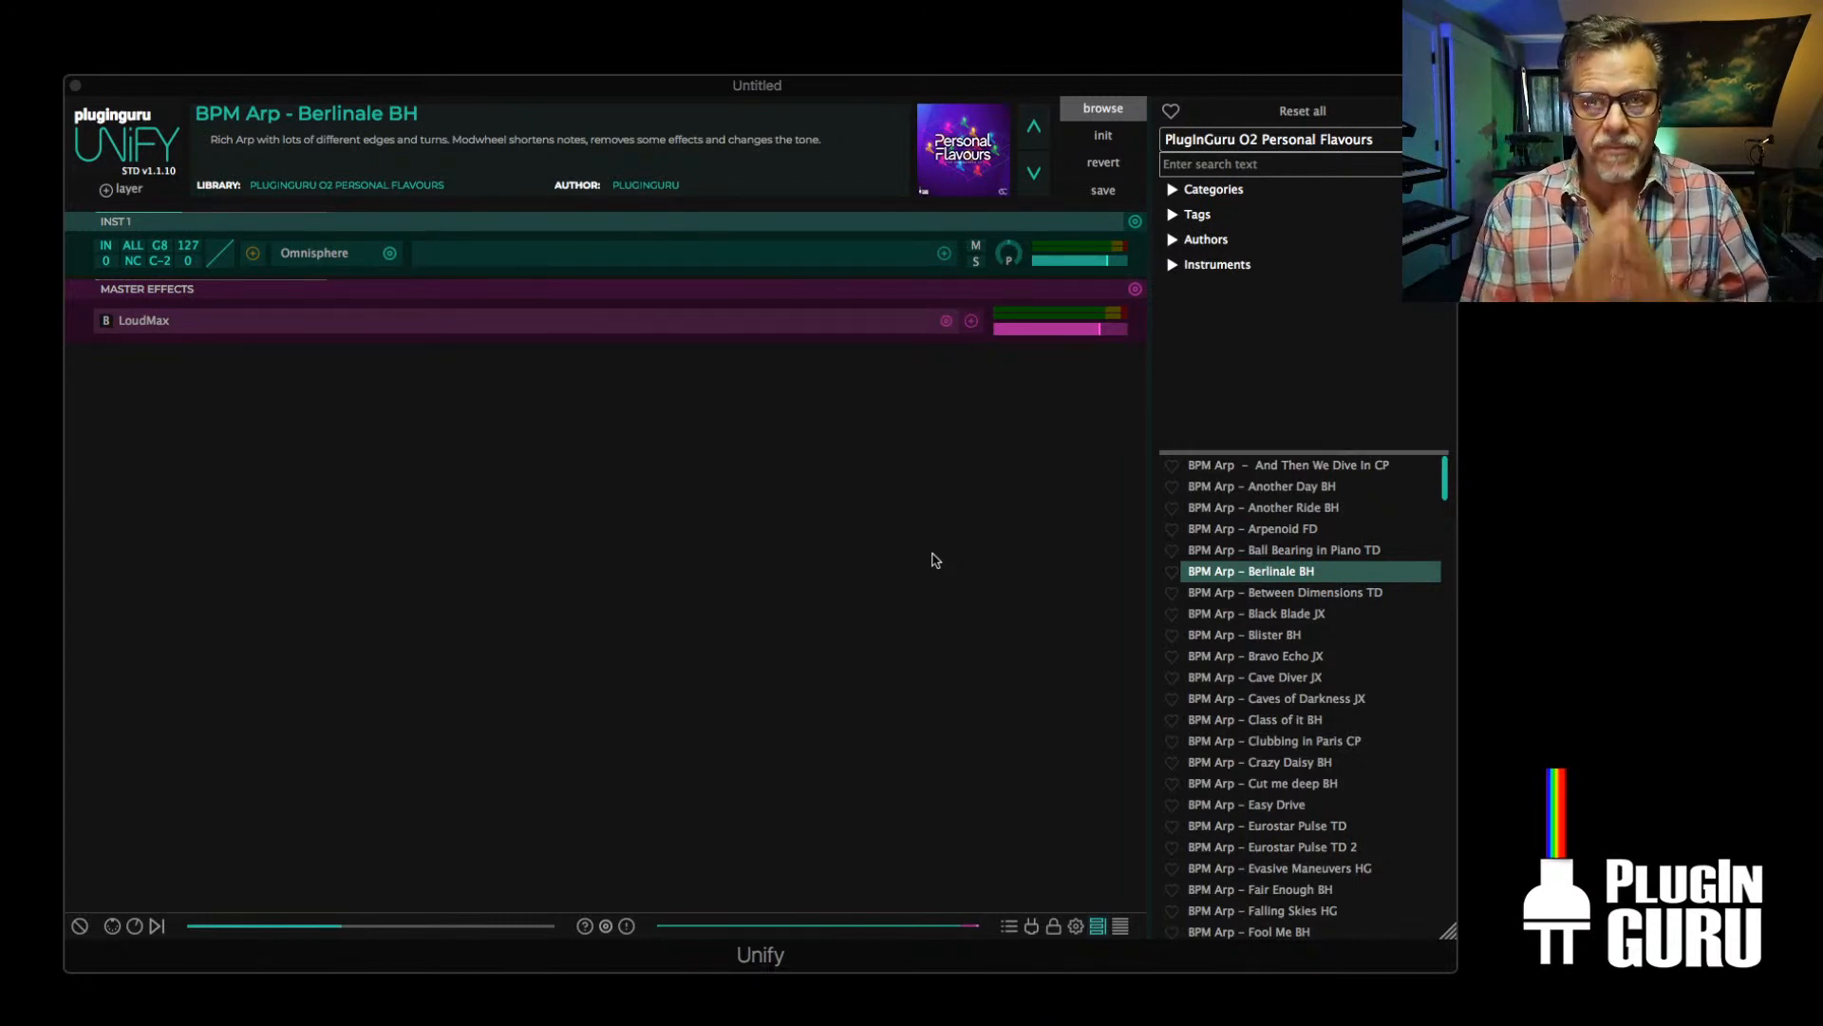
# Load the patch BPM Arp - Clubbing in Paris CP, reveal its file in Finder and move that window aside
pyautogui.click(1256, 137)
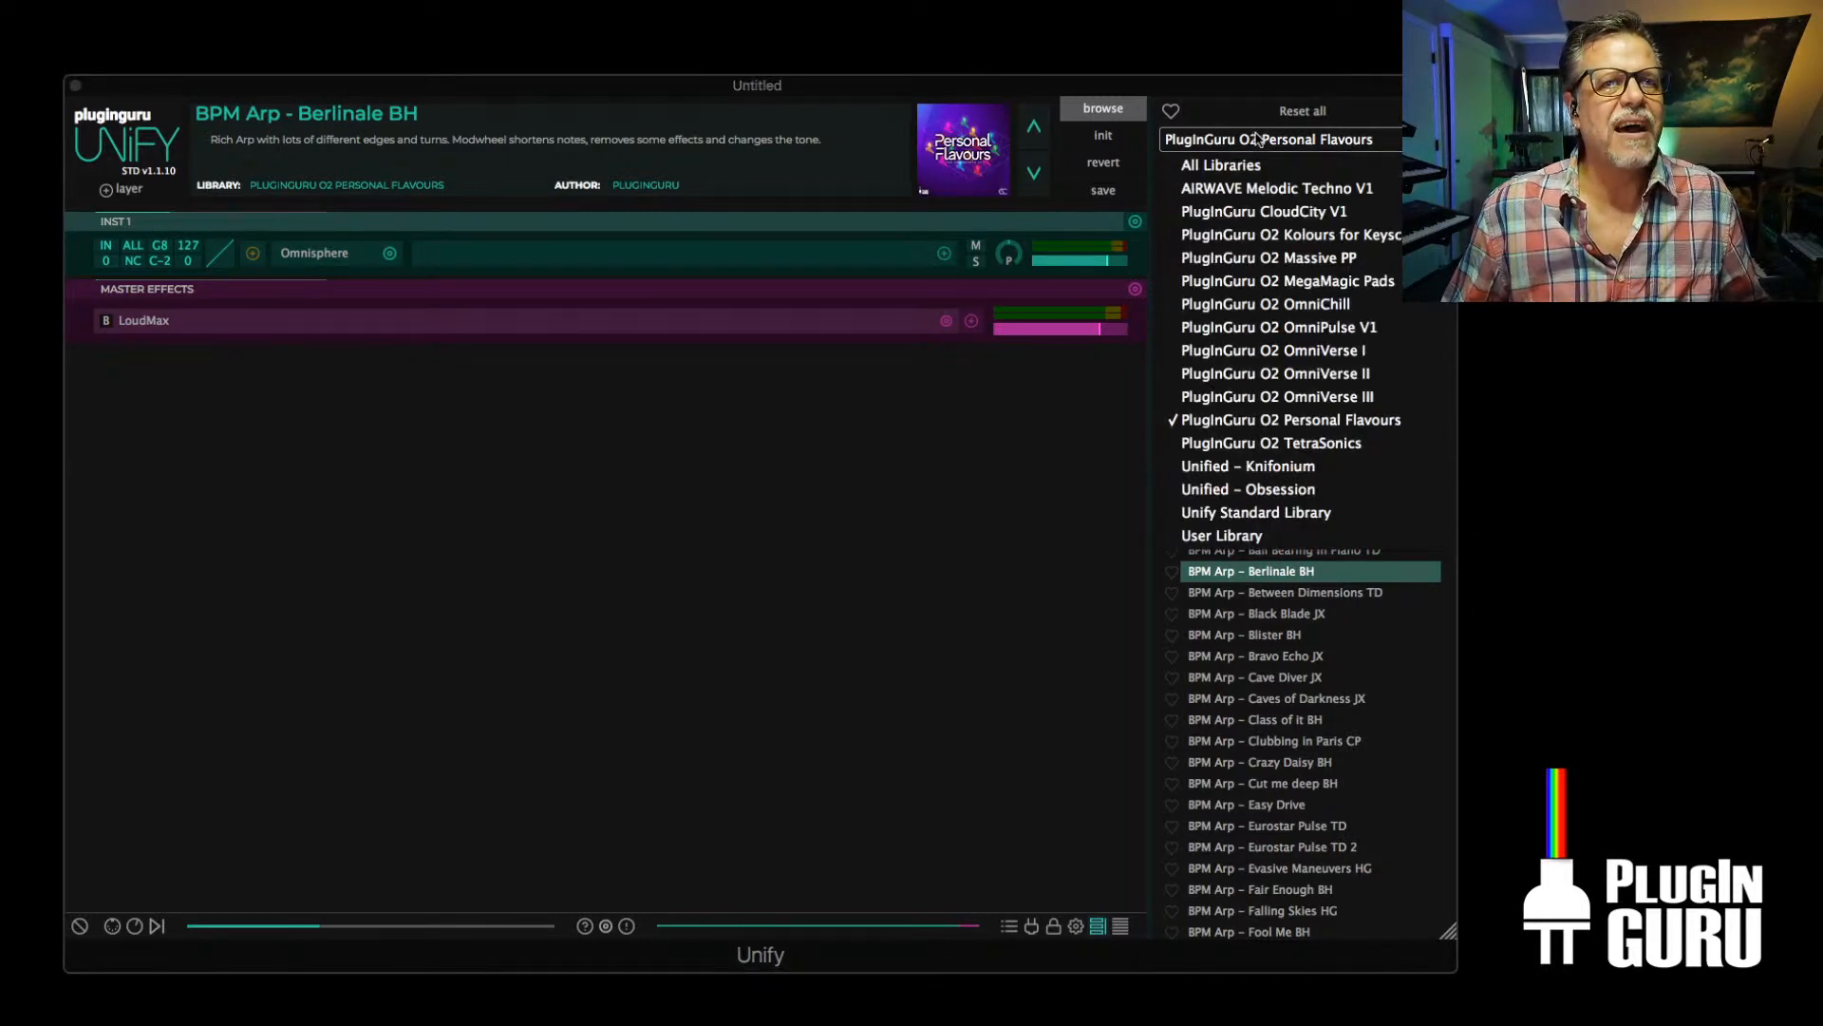
pyautogui.click(1274, 746)
pyautogui.click(1274, 746)
pyautogui.rightClick(1274, 746)
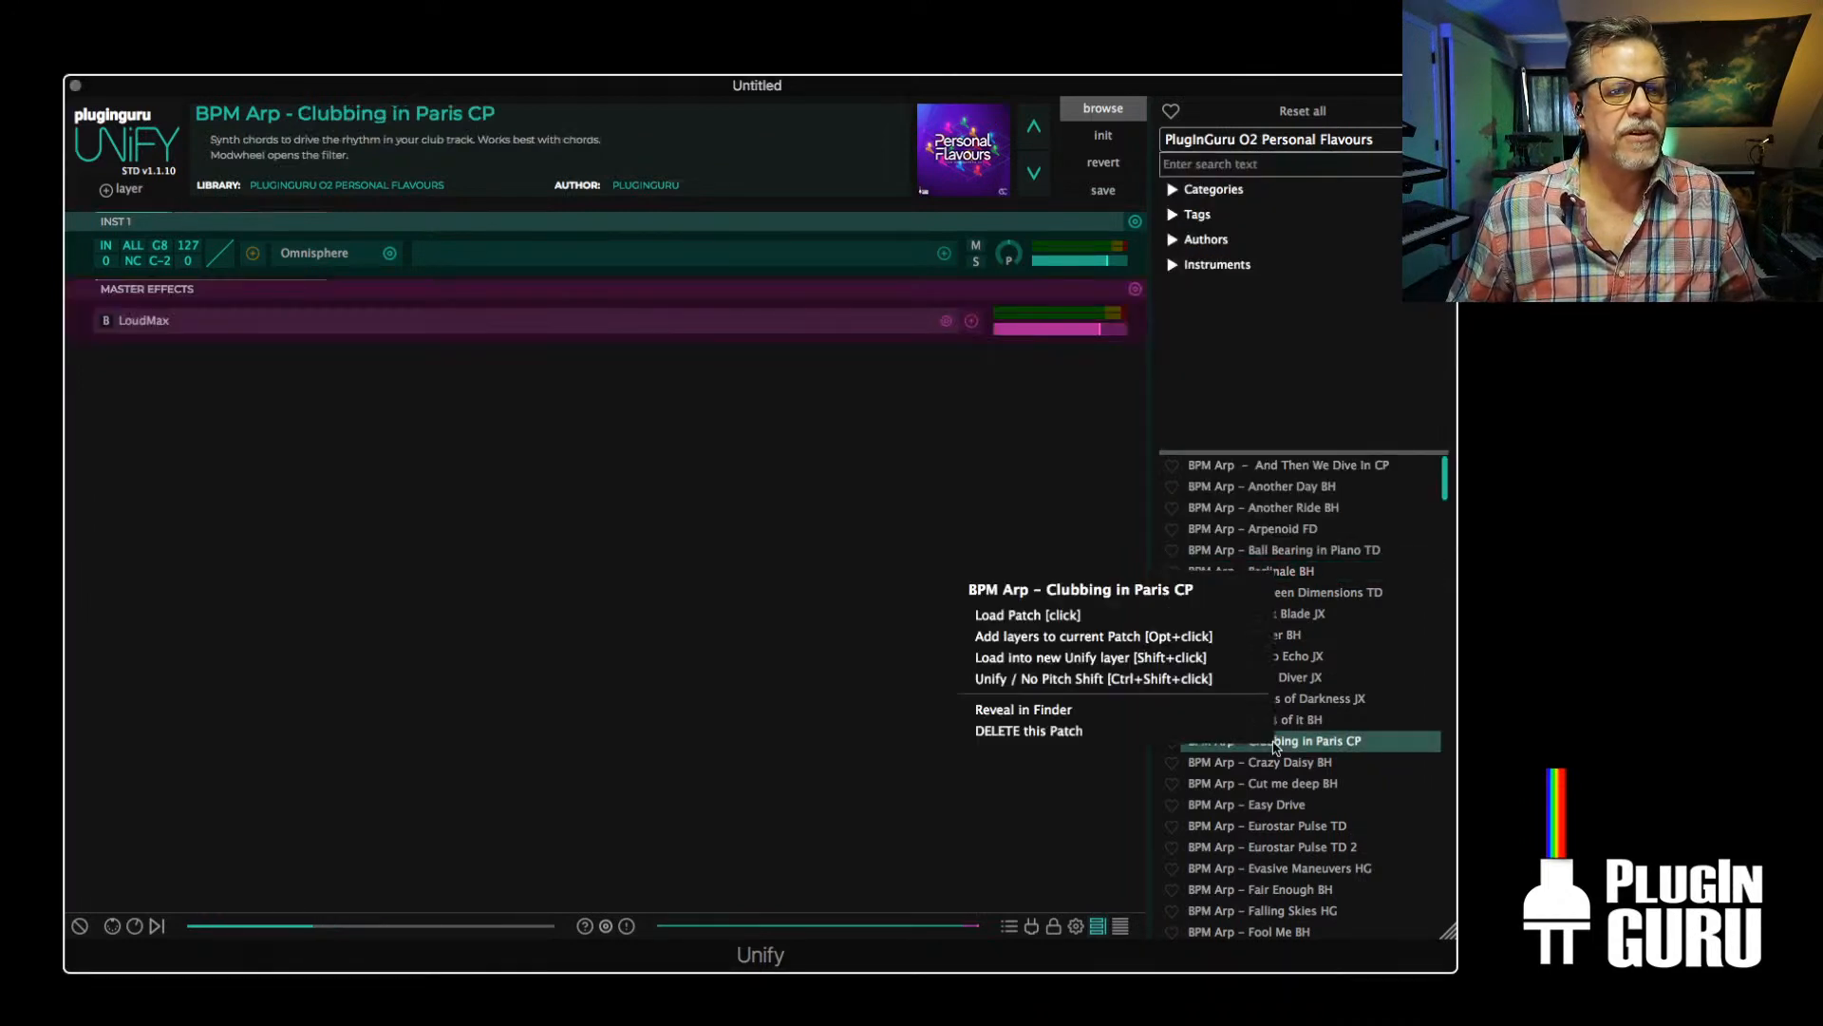
pyautogui.click(1054, 712)
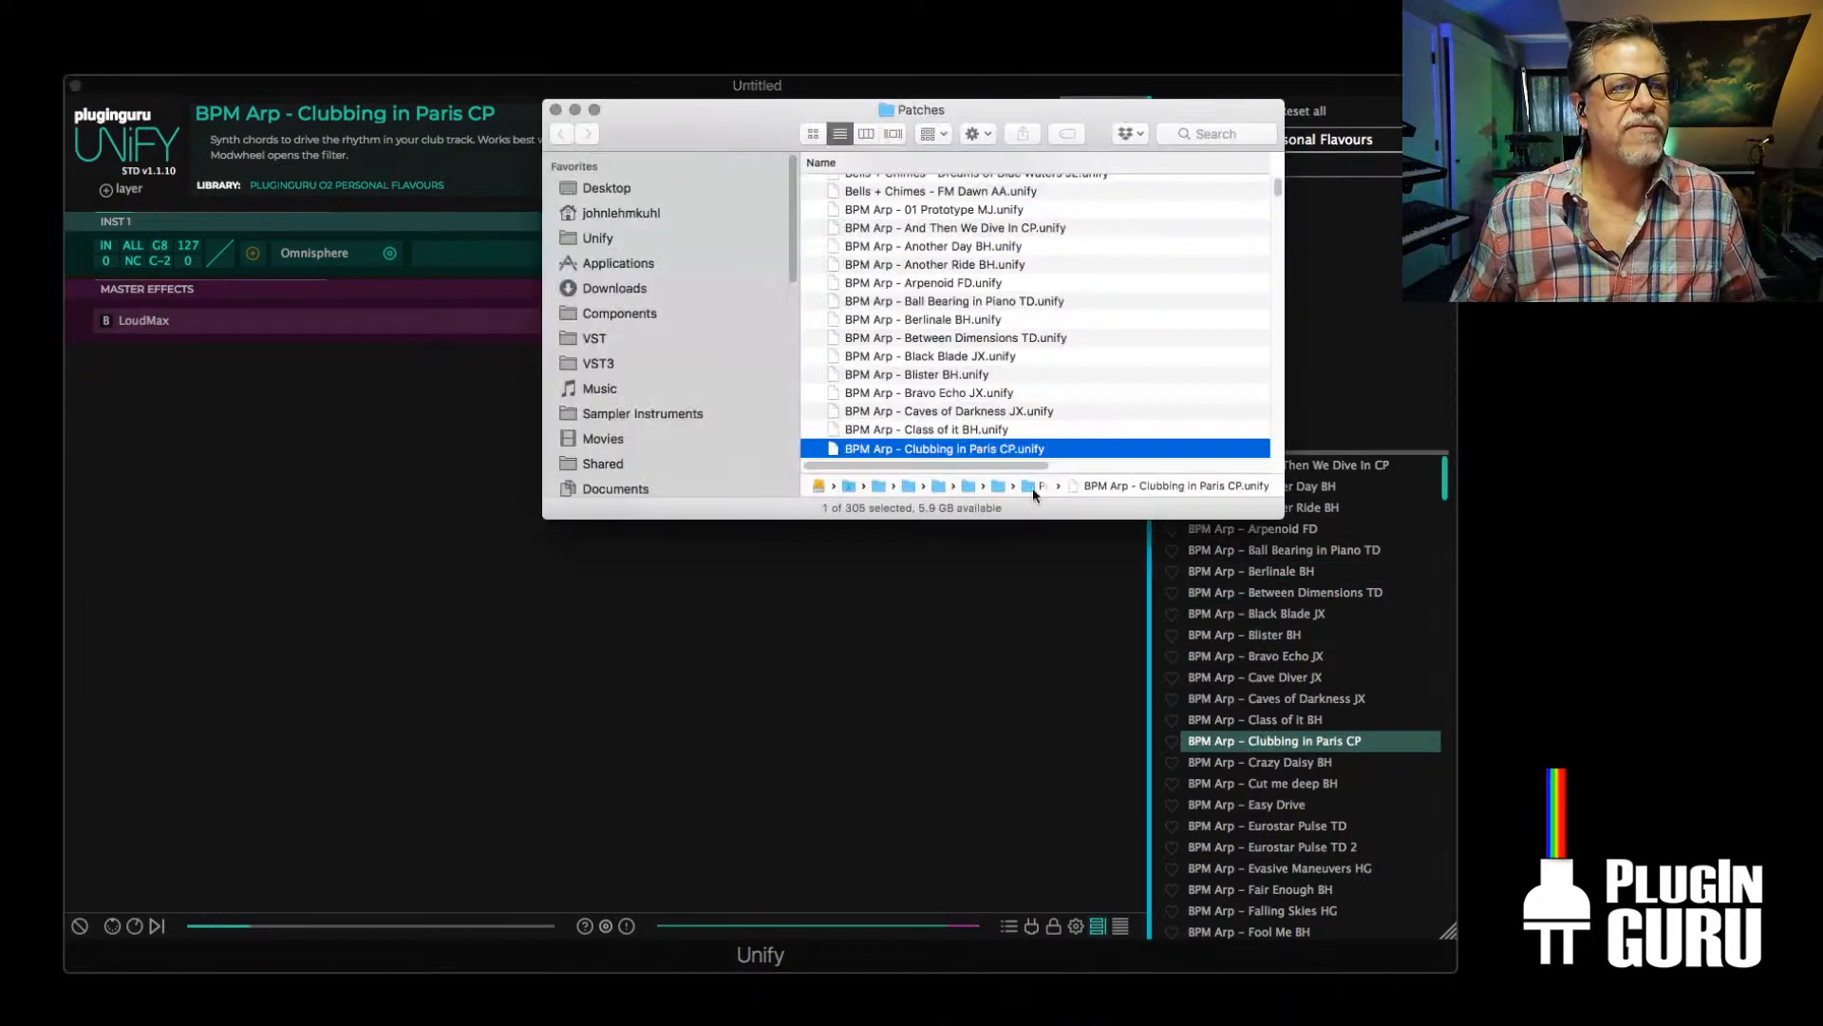
pyautogui.moveTo(747, 140); pyautogui.dragTo(1821, 664)
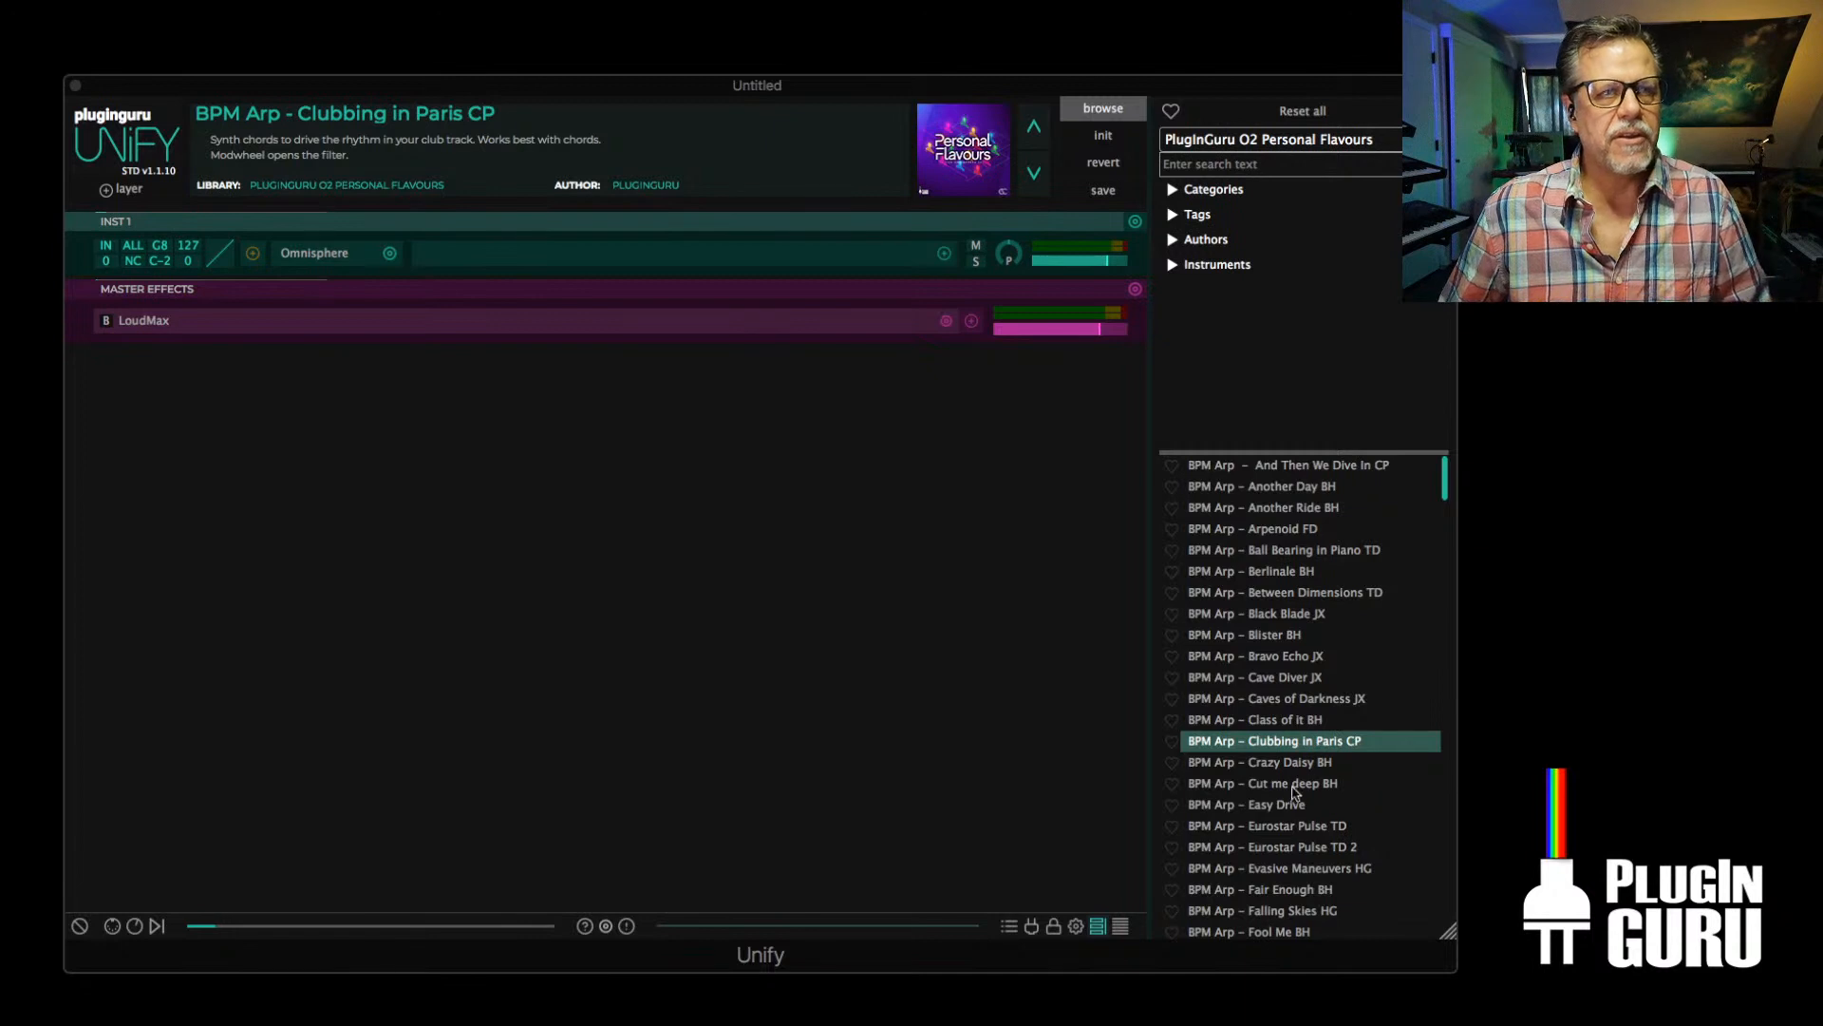
# Load BPM Arp - Fair Enough BH, and inside Omnisphere load BASS - Nordic Trashcan JS from the ESC Personal Flavours user directory
pyautogui.scroll(-3, 1292, 792)
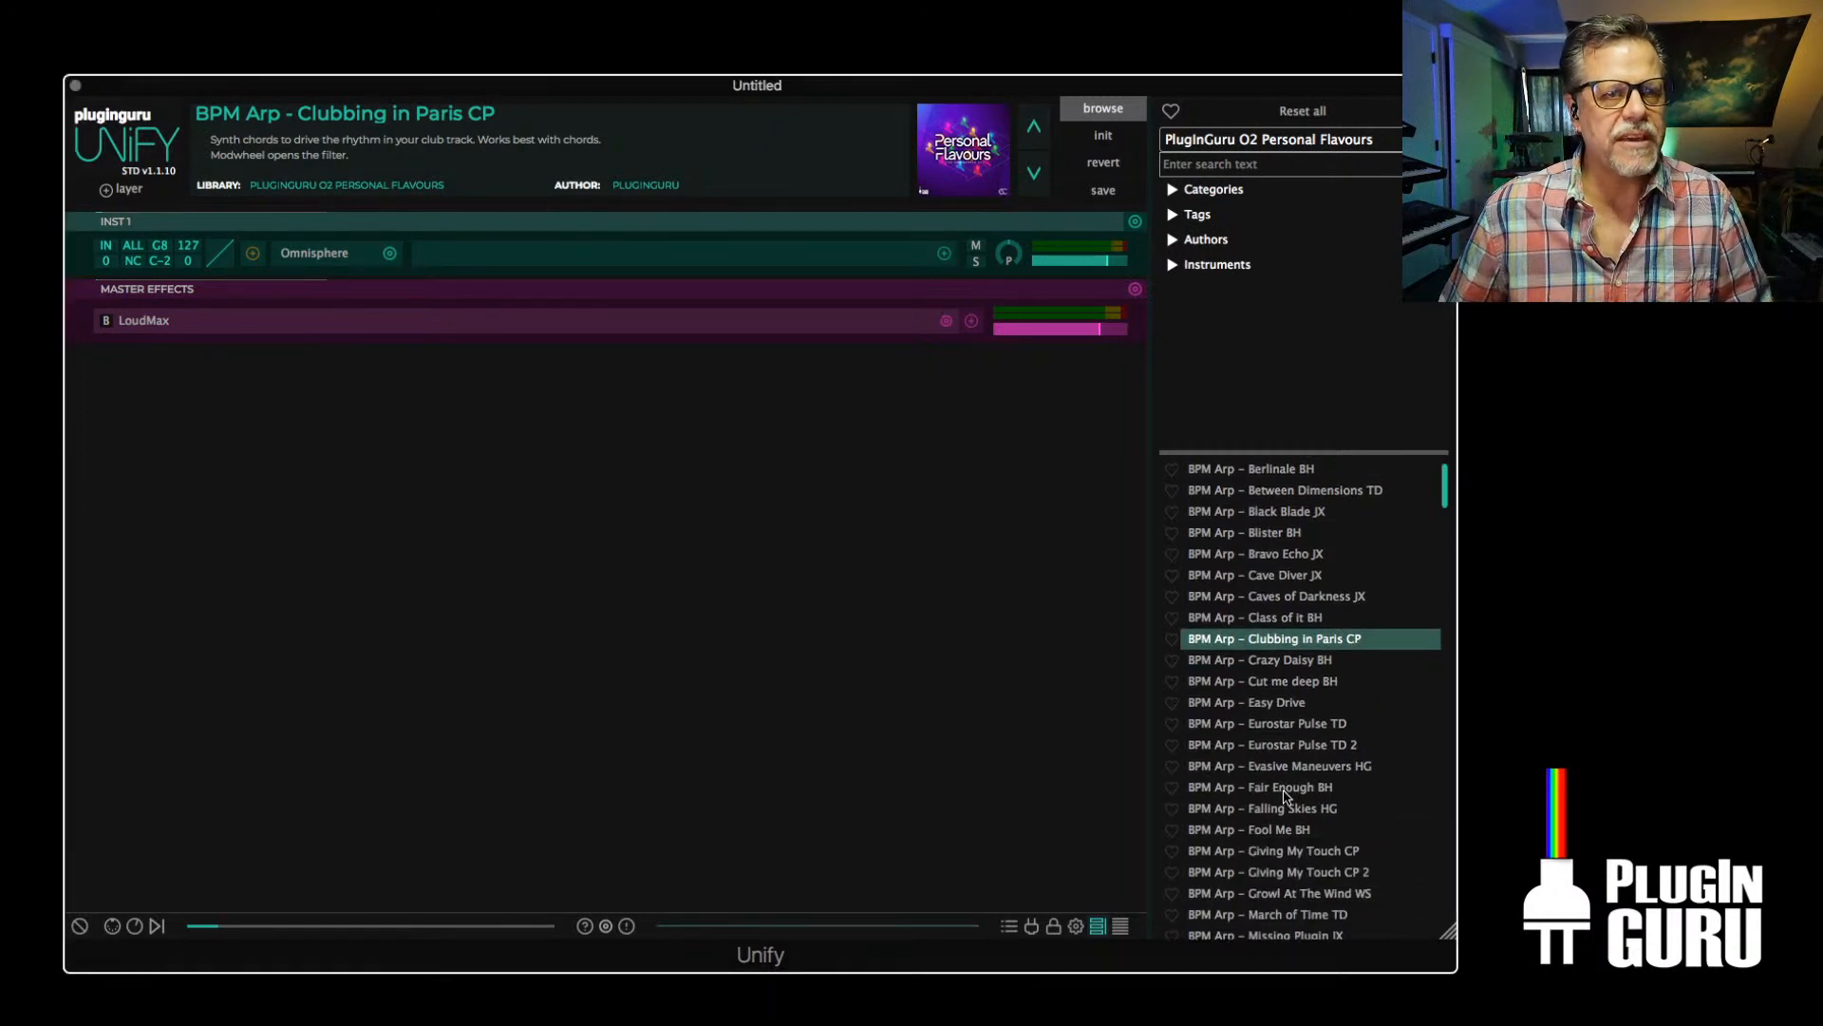
pyautogui.click(1284, 788)
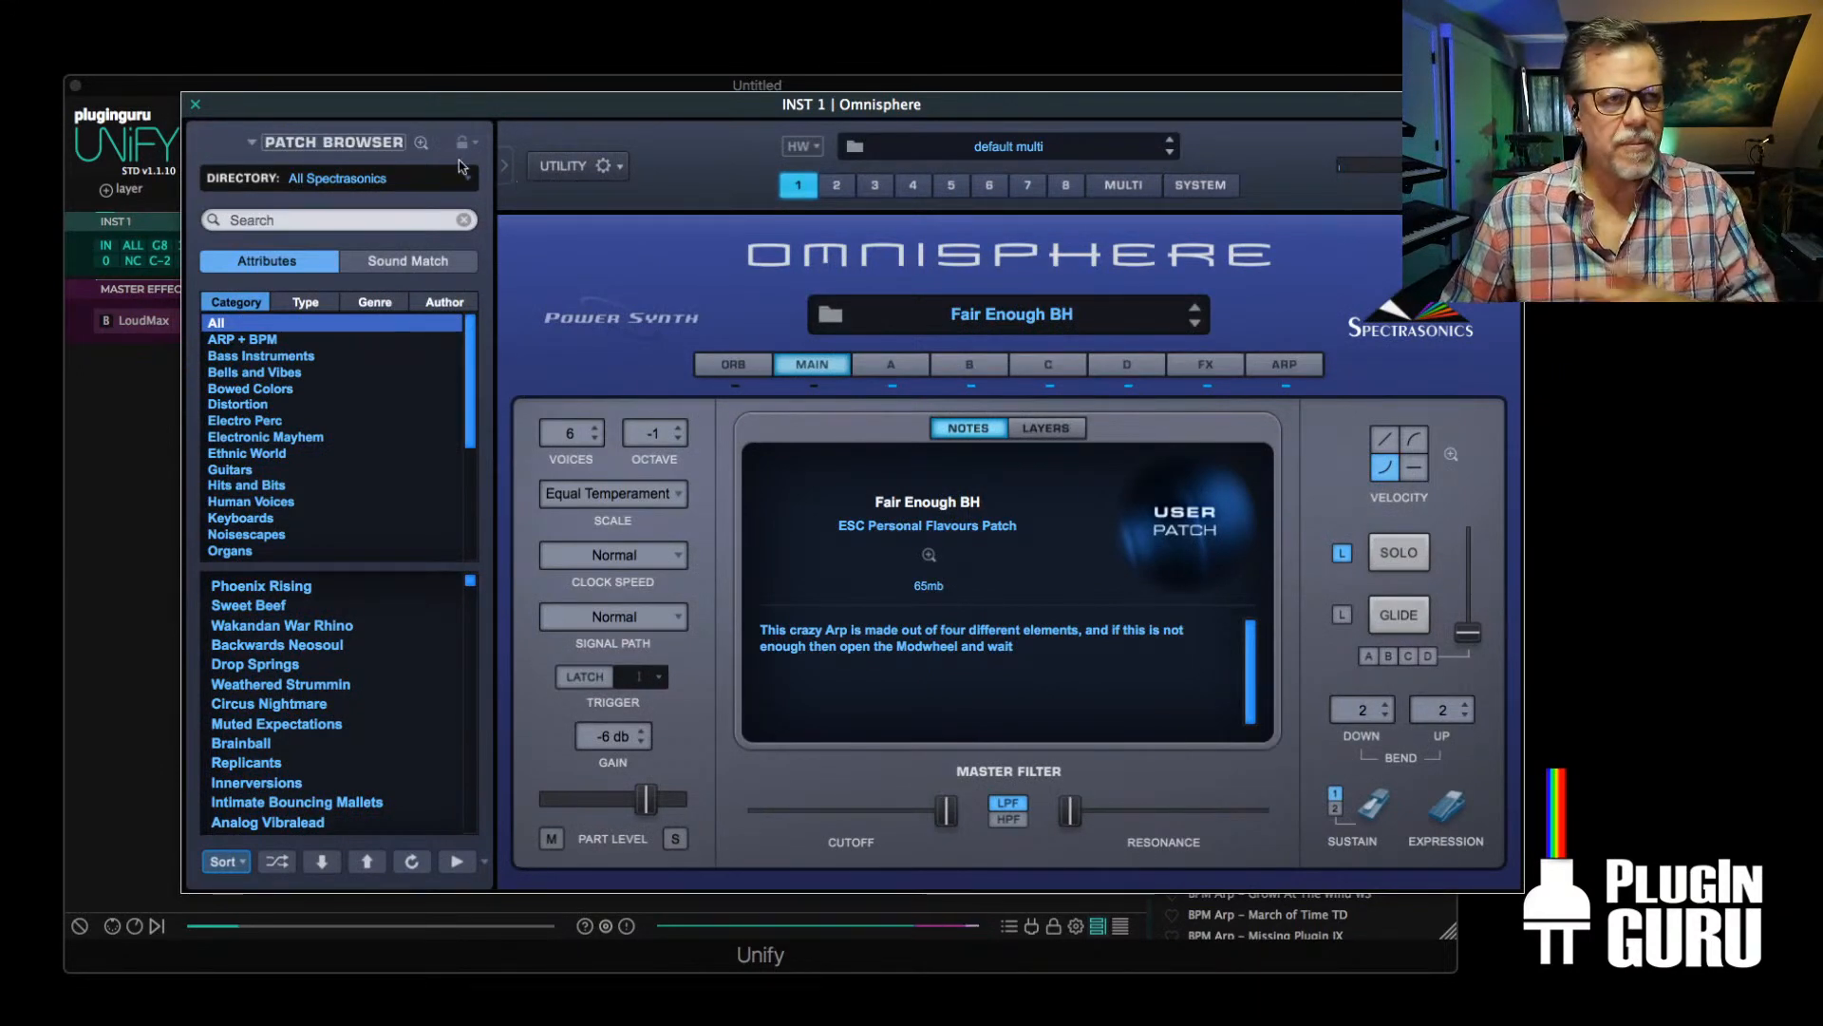
pyautogui.click(337, 181)
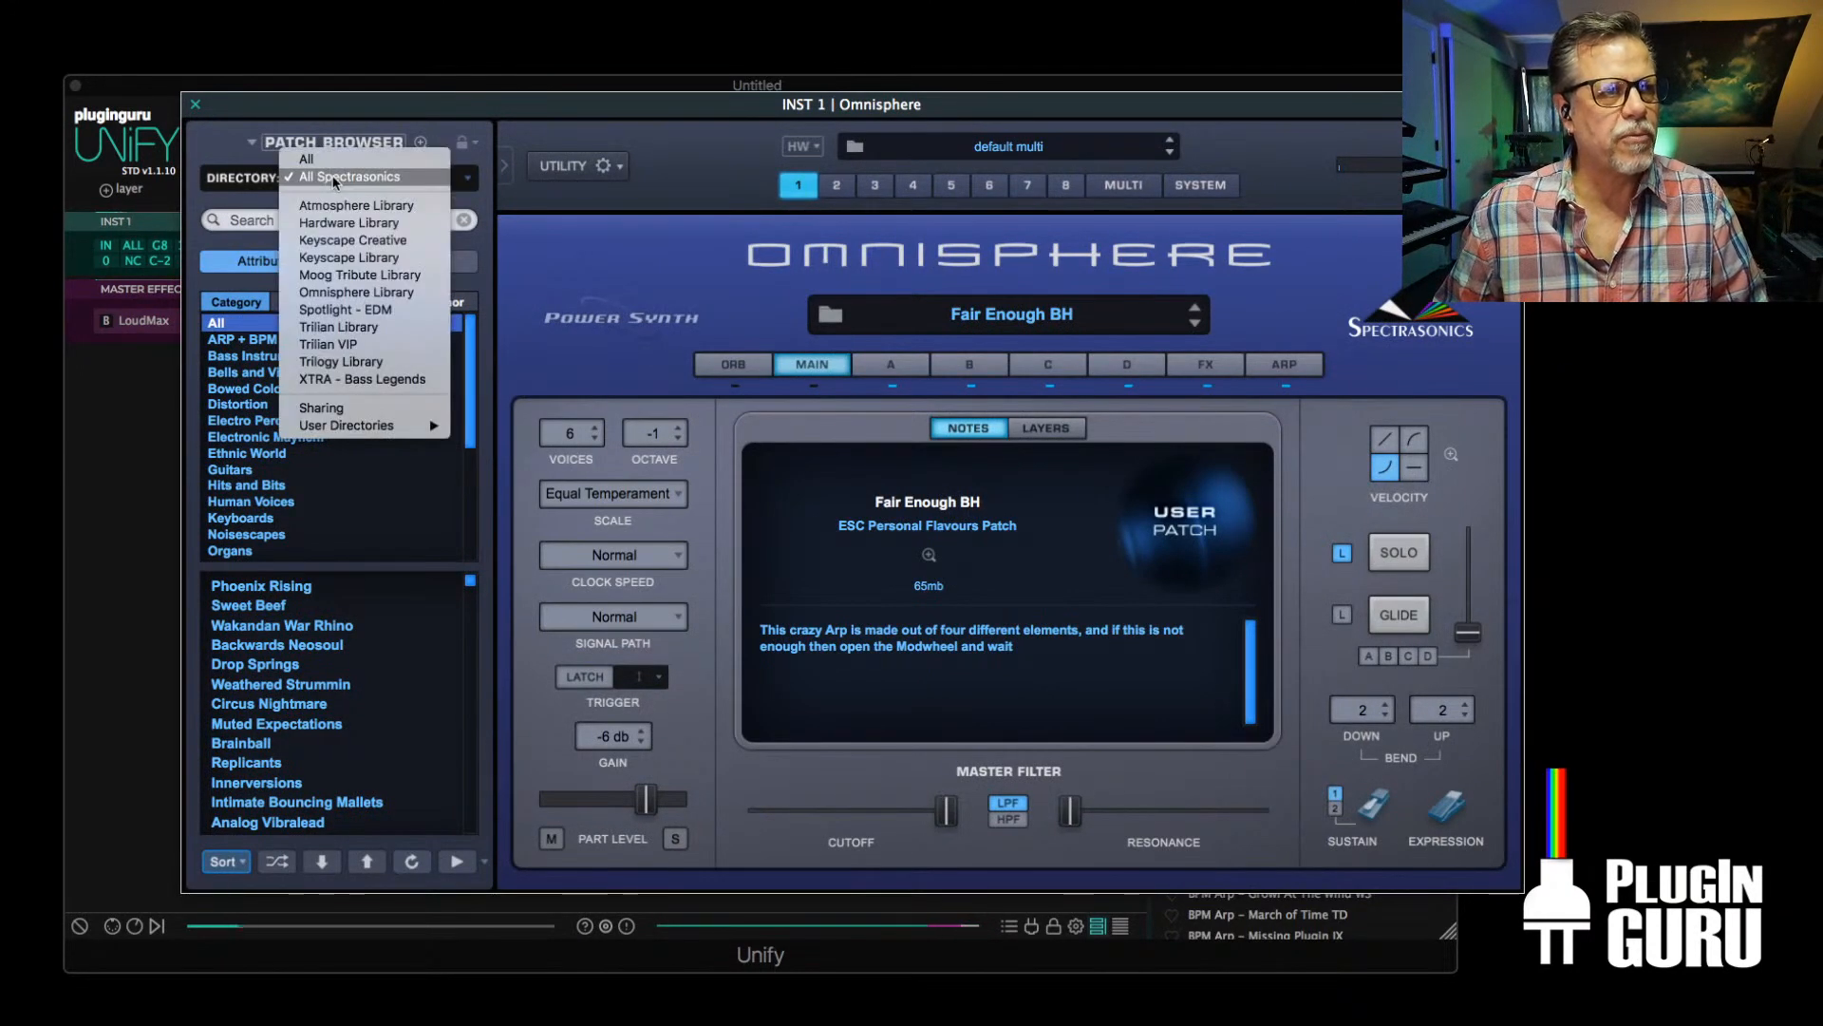
pyautogui.moveTo(363, 428)
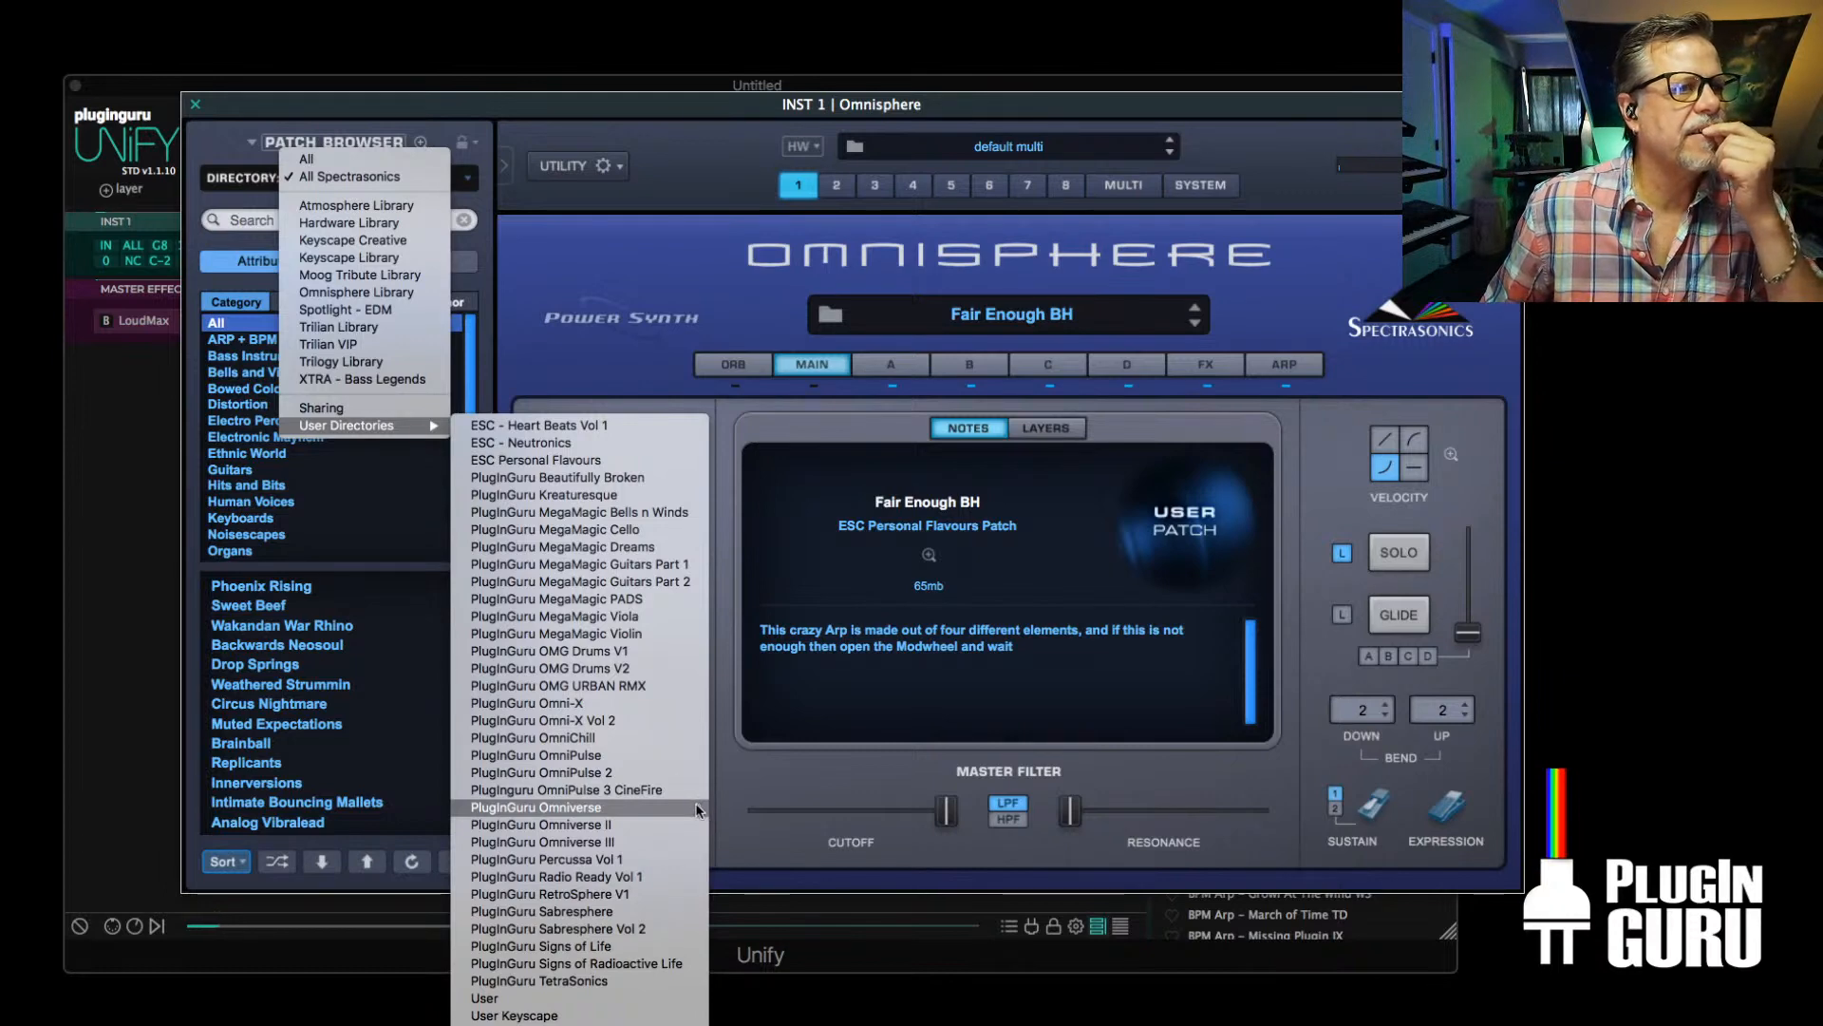
pyautogui.click(589, 463)
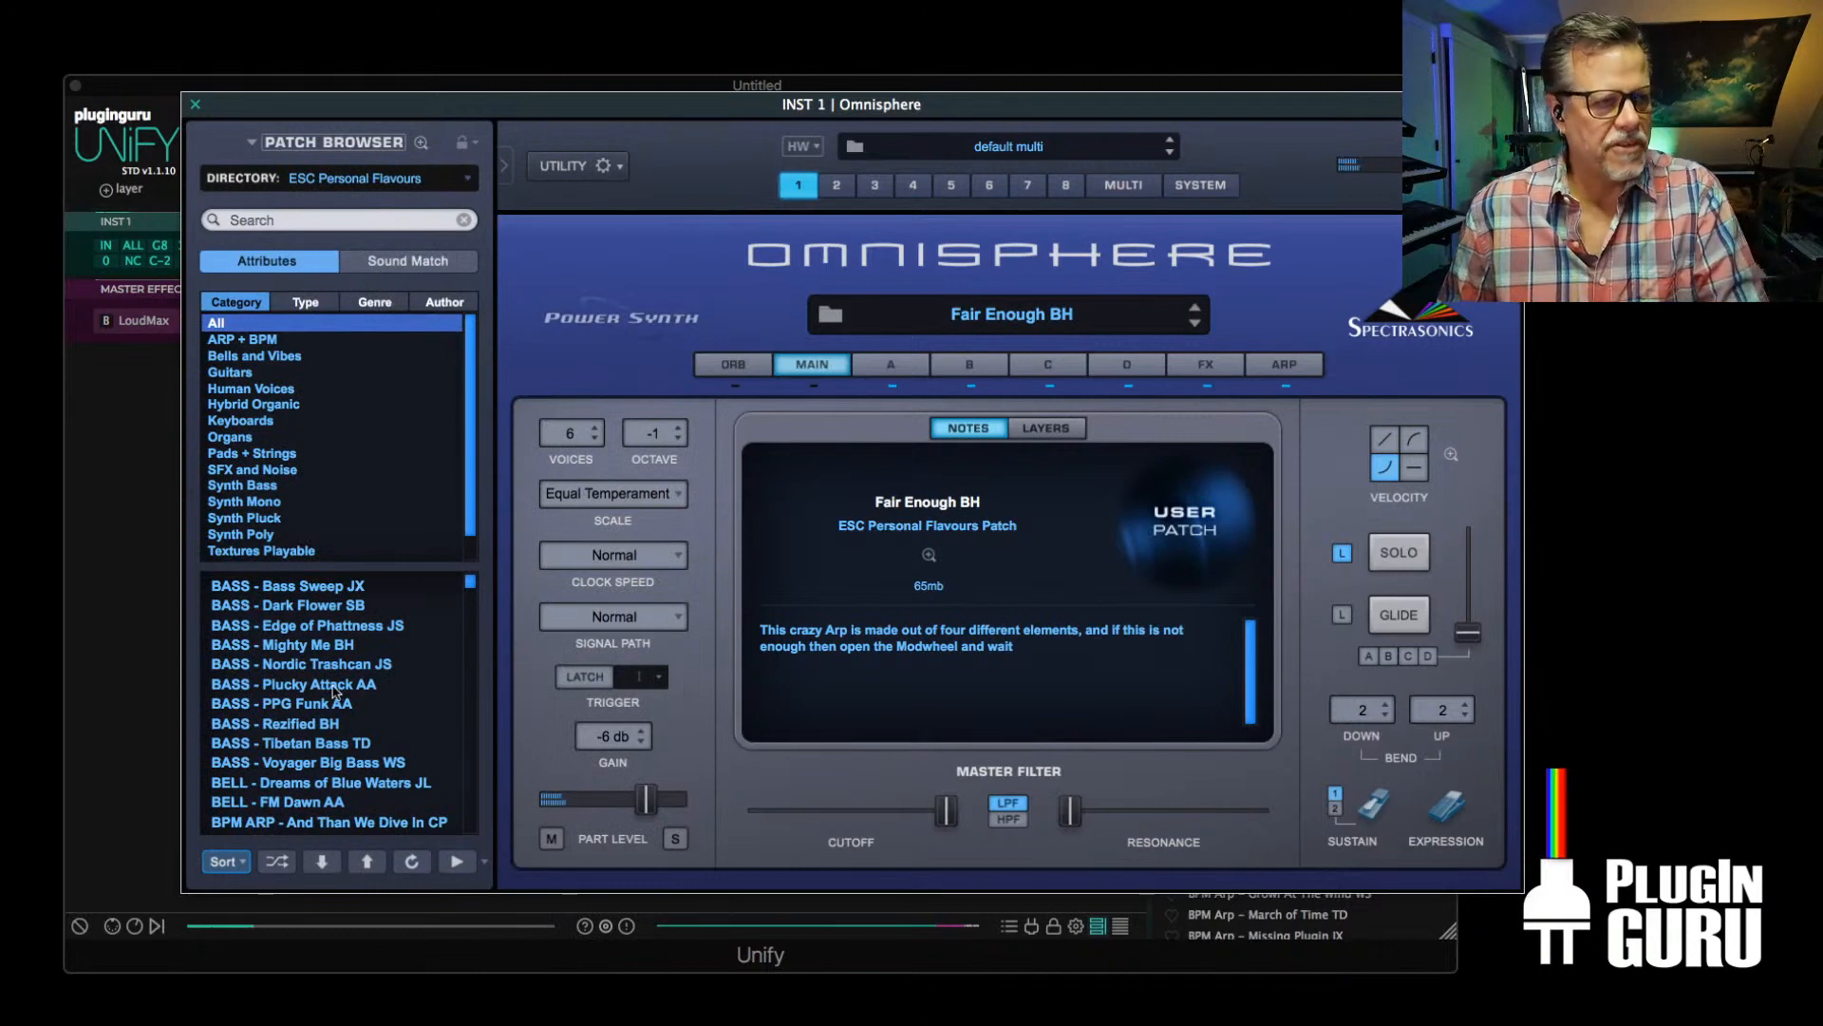
pyautogui.click(337, 665)
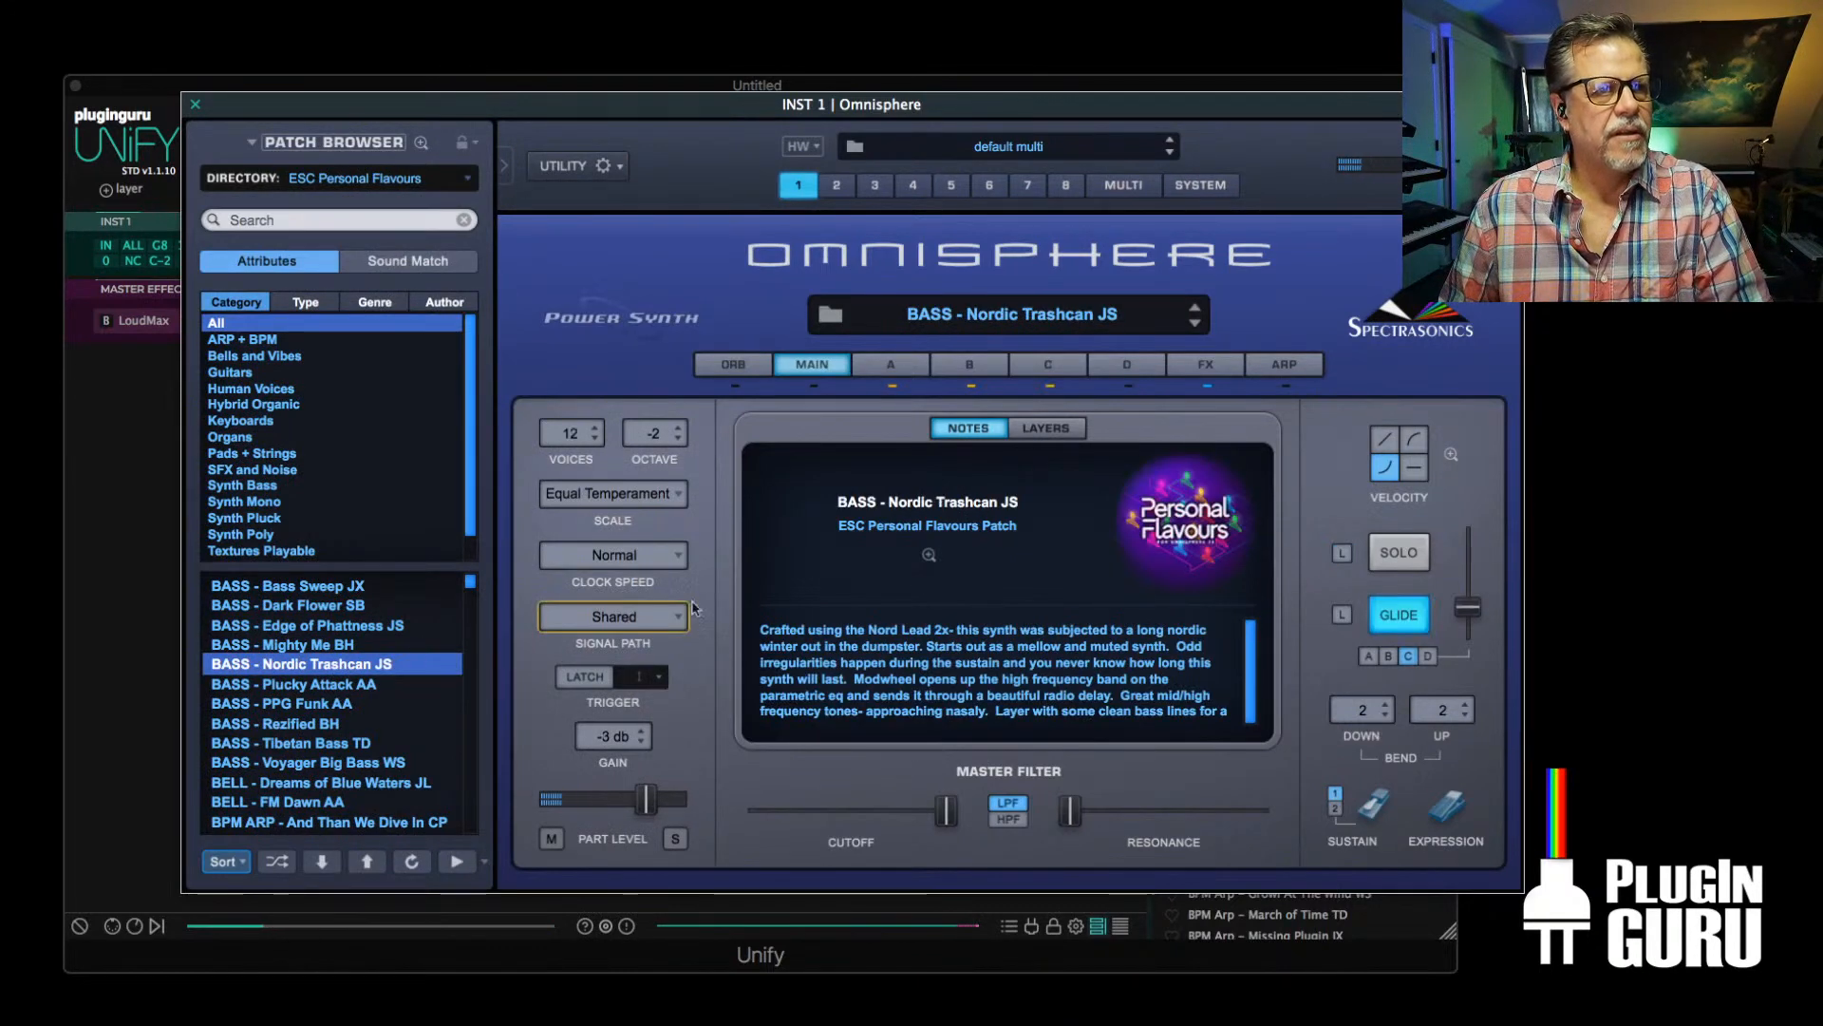
# Review Omnisphere's user directories without changing the selection, reposition the plug-in window and close it
pyautogui.click(409, 179)
pyautogui.moveTo(415, 181)
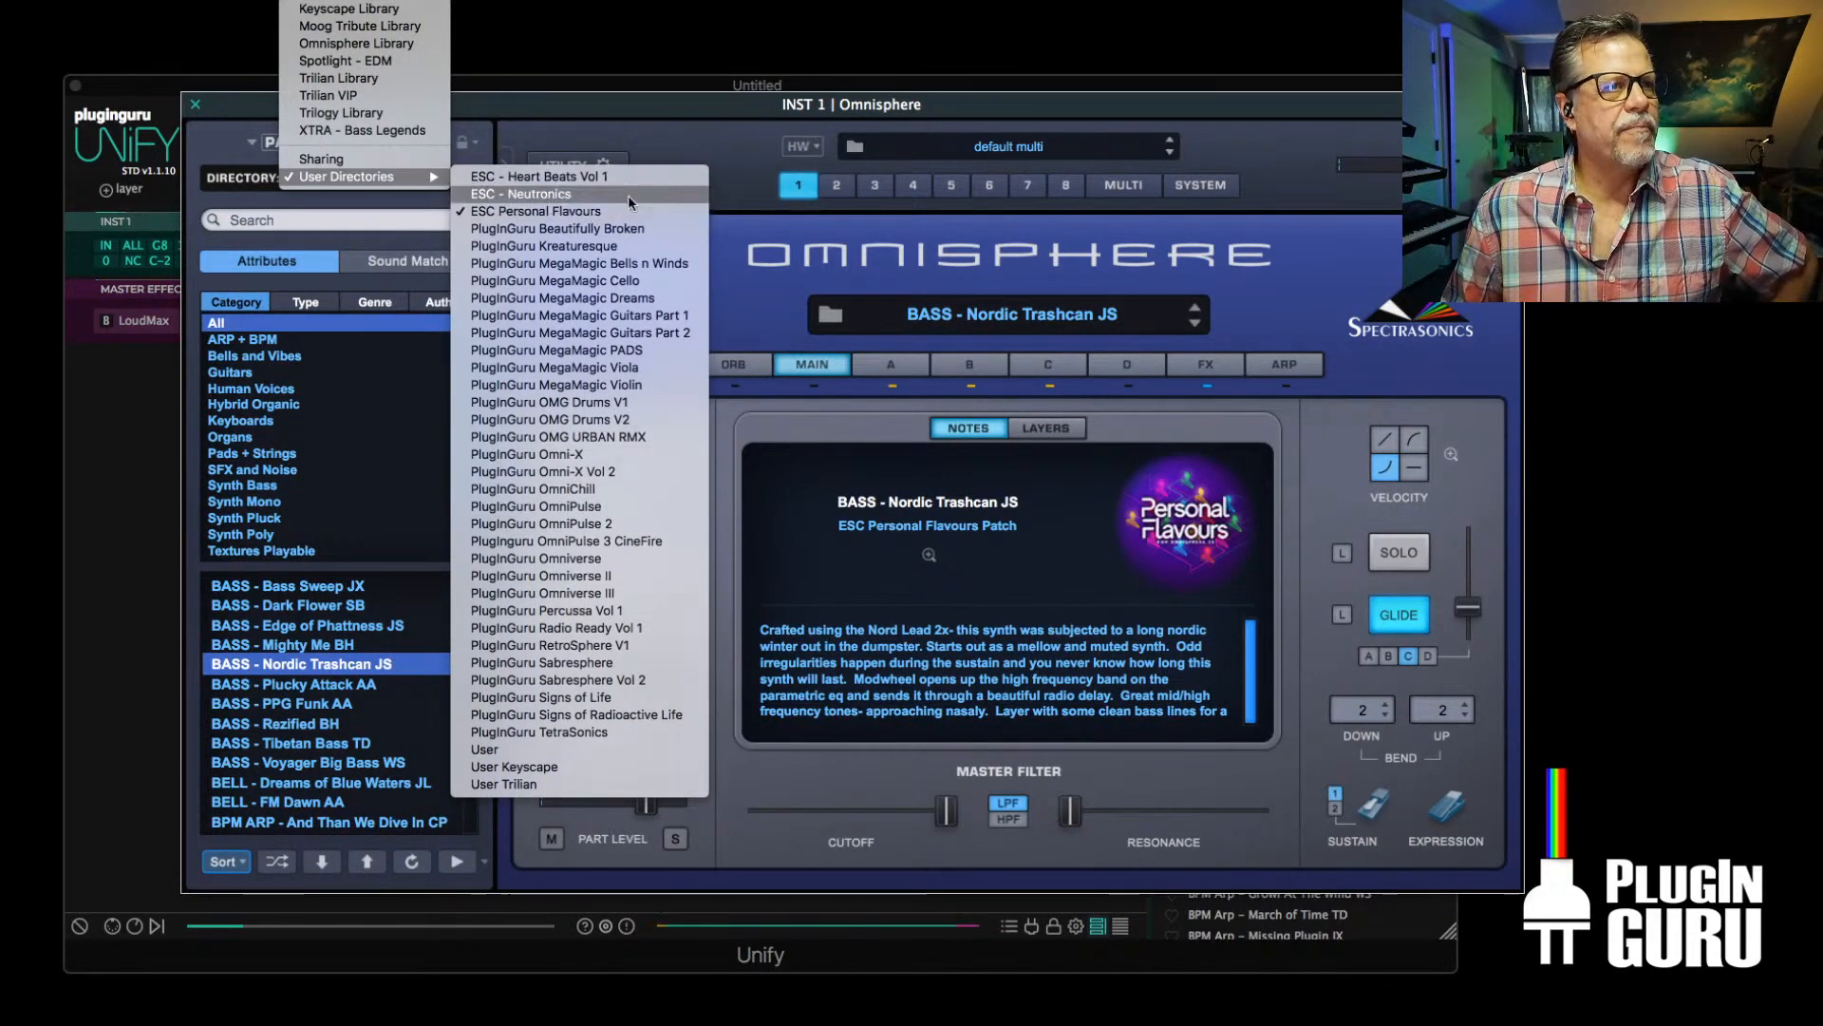
pyautogui.click(797, 284)
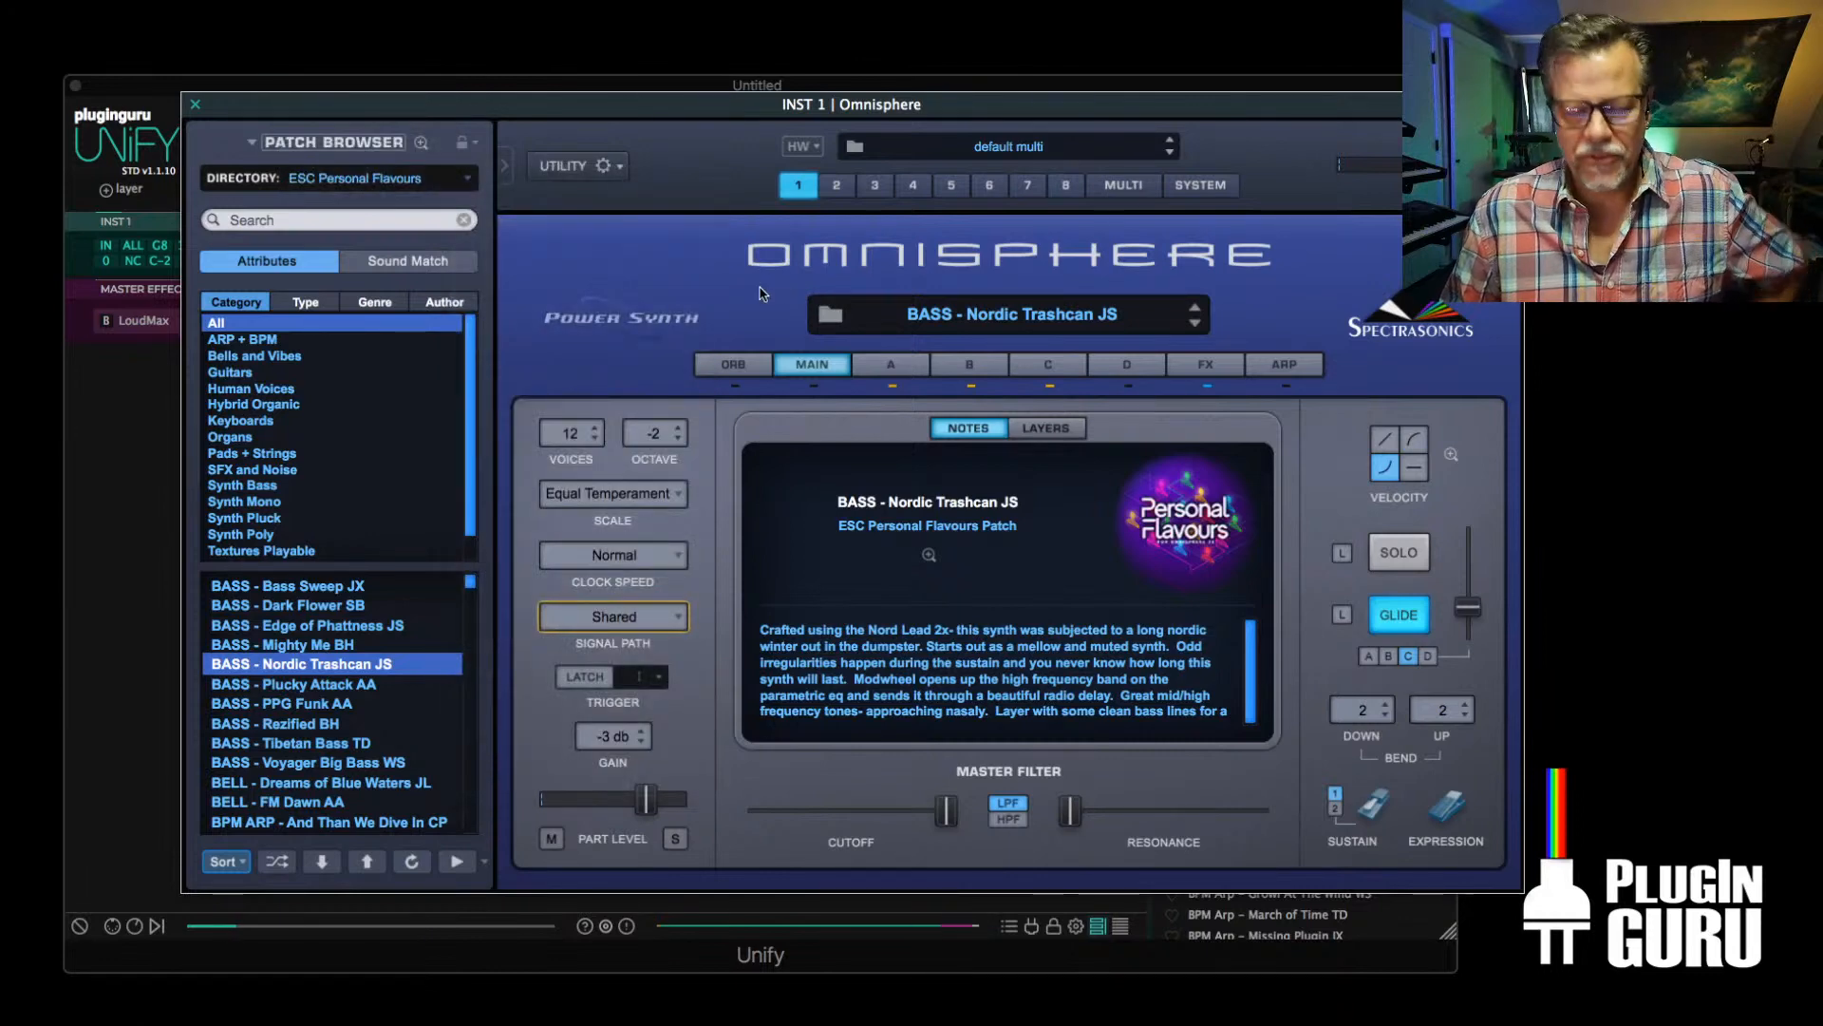
pyautogui.click(356, 178)
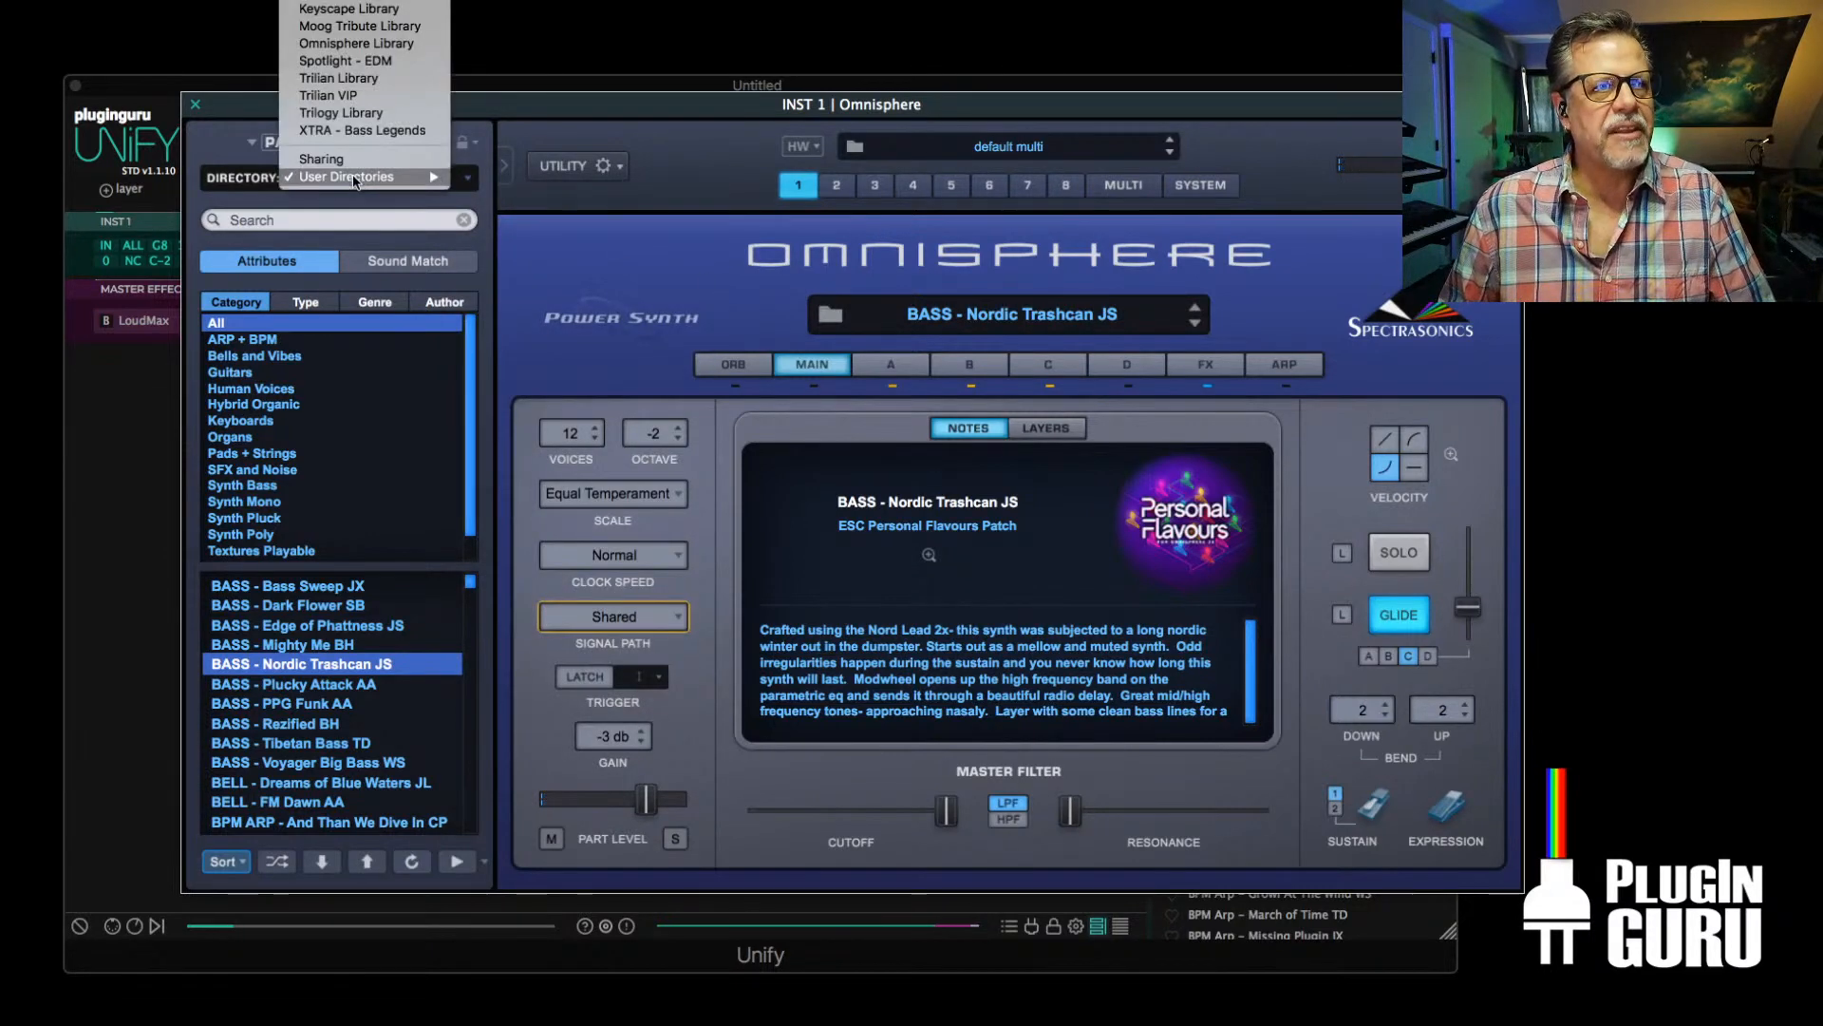
pyautogui.moveTo(361, 187)
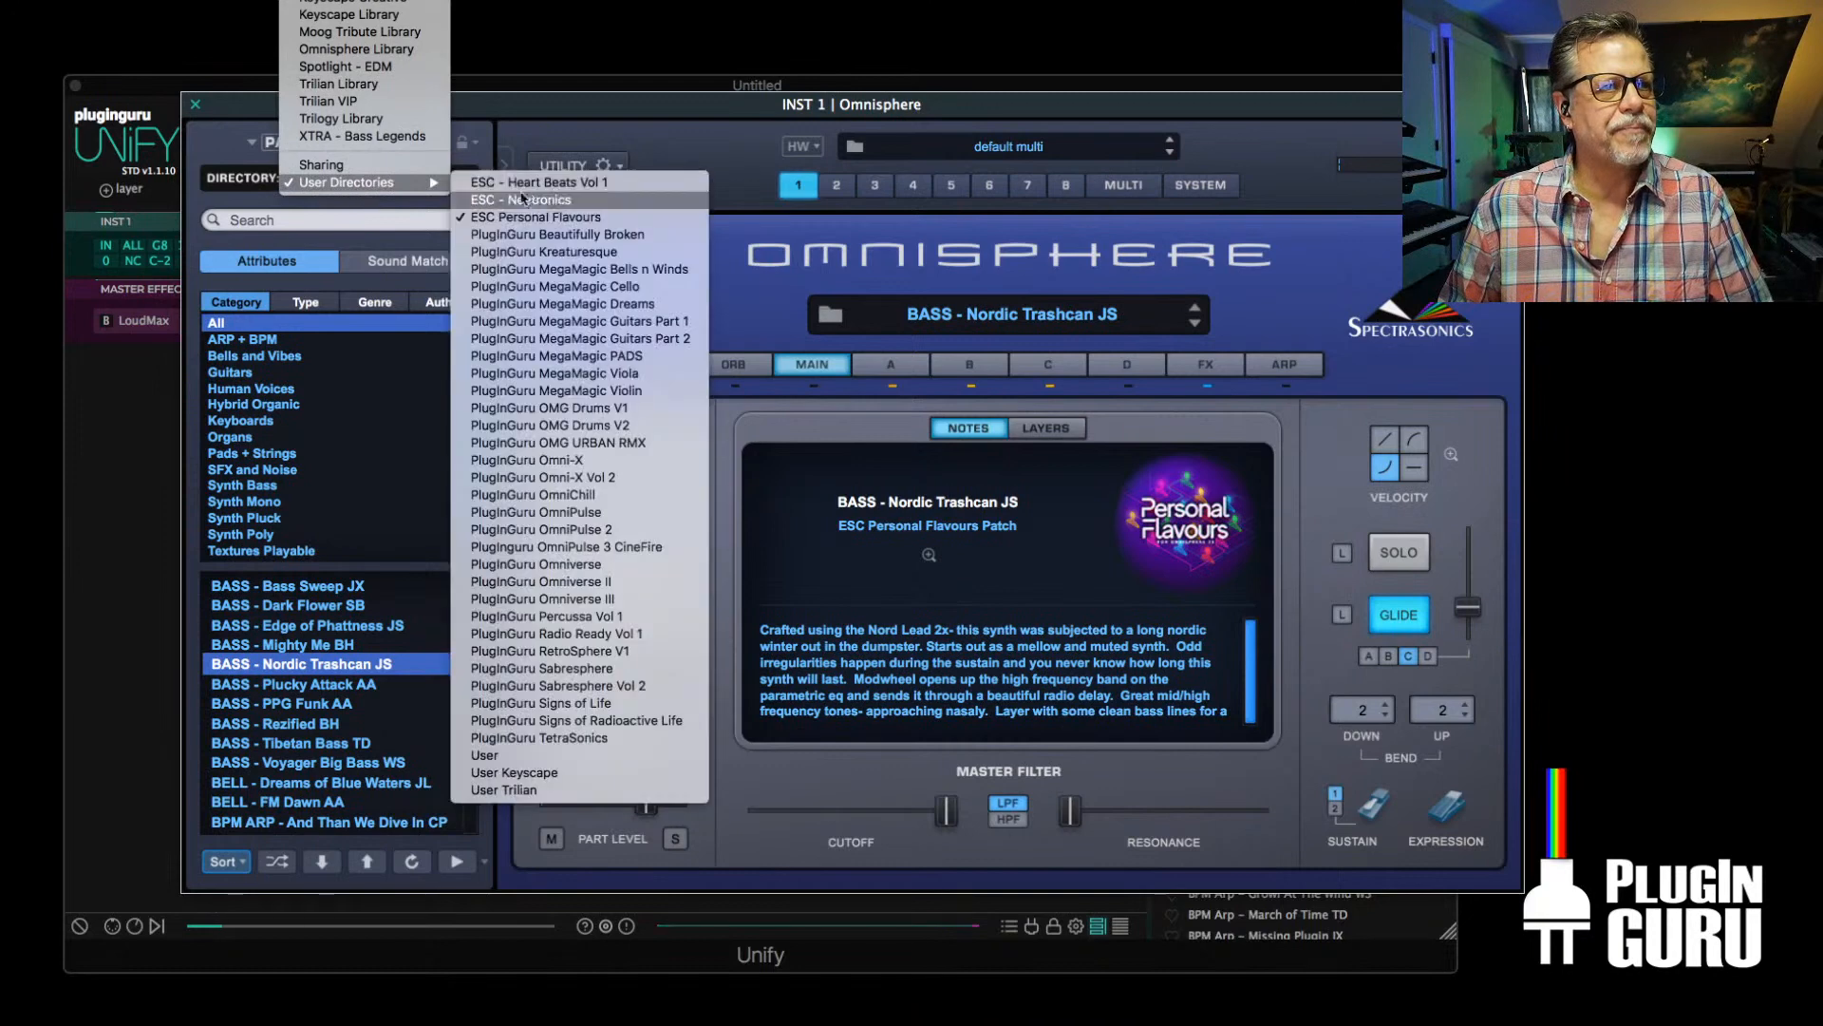
pyautogui.click(734, 144)
pyautogui.moveTo(590, 119); pyautogui.dragTo(518, 143)
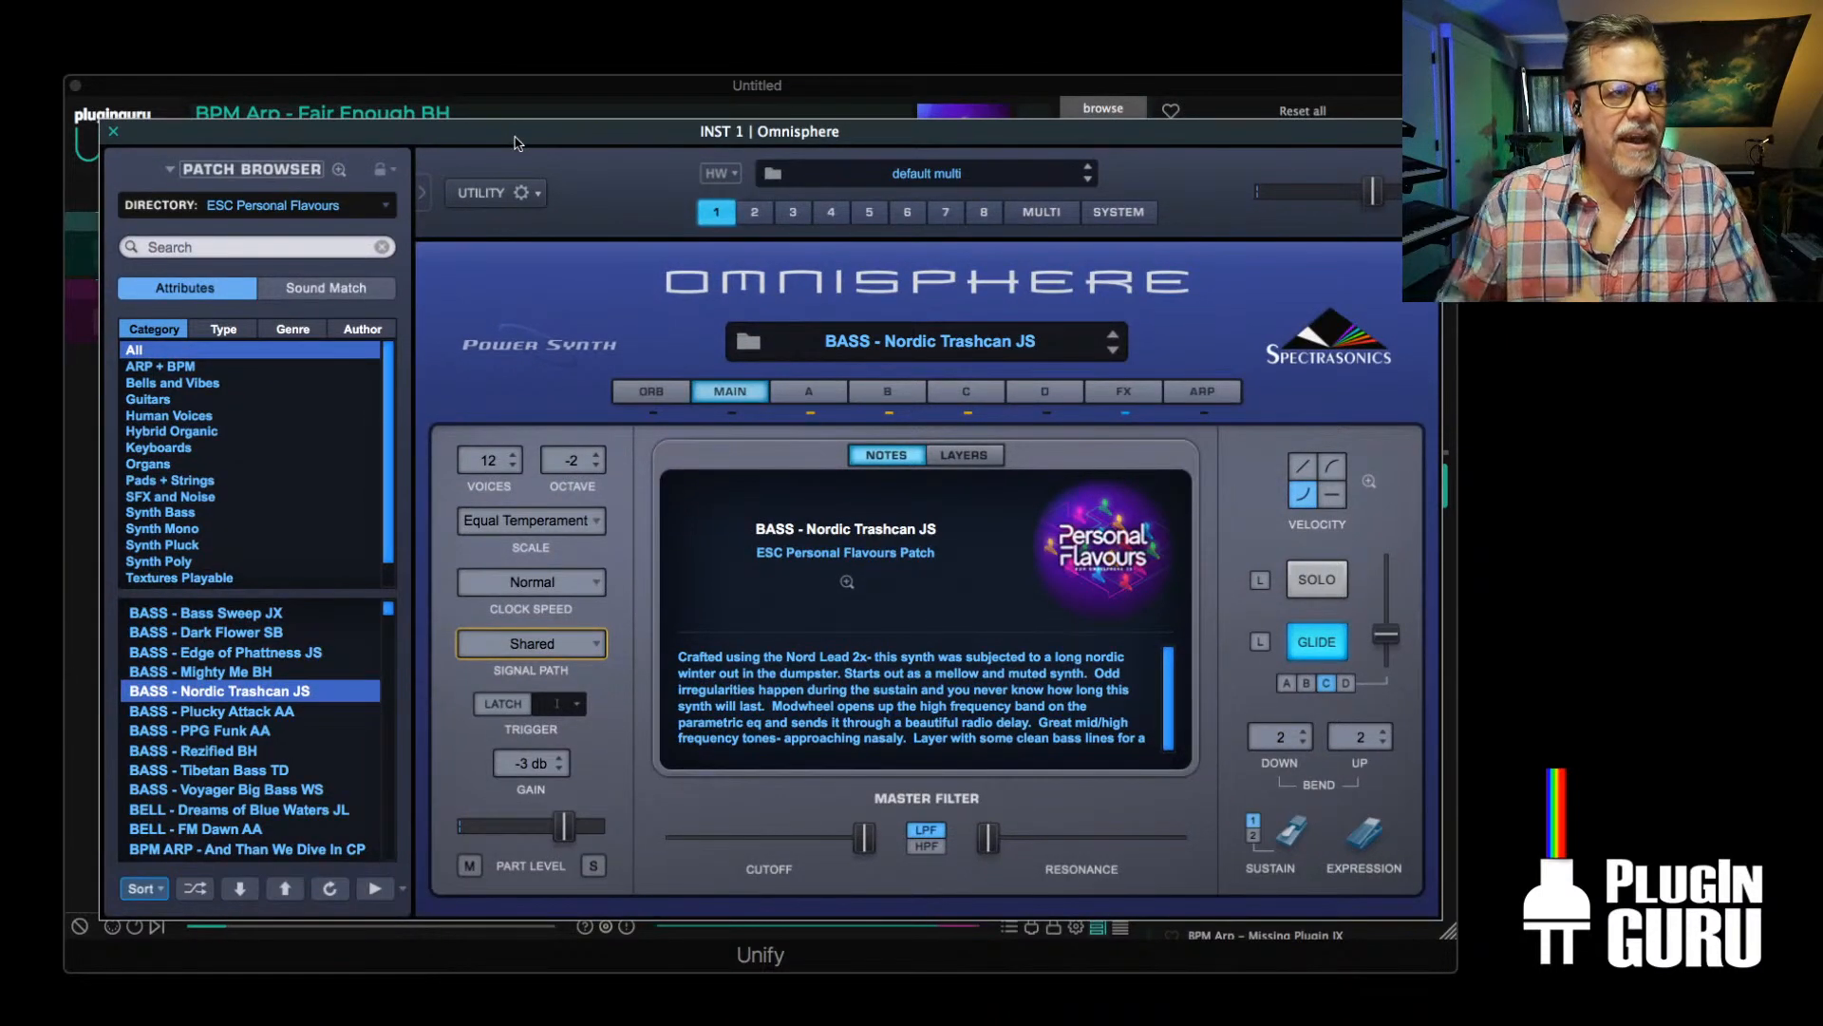
pyautogui.click(113, 131)
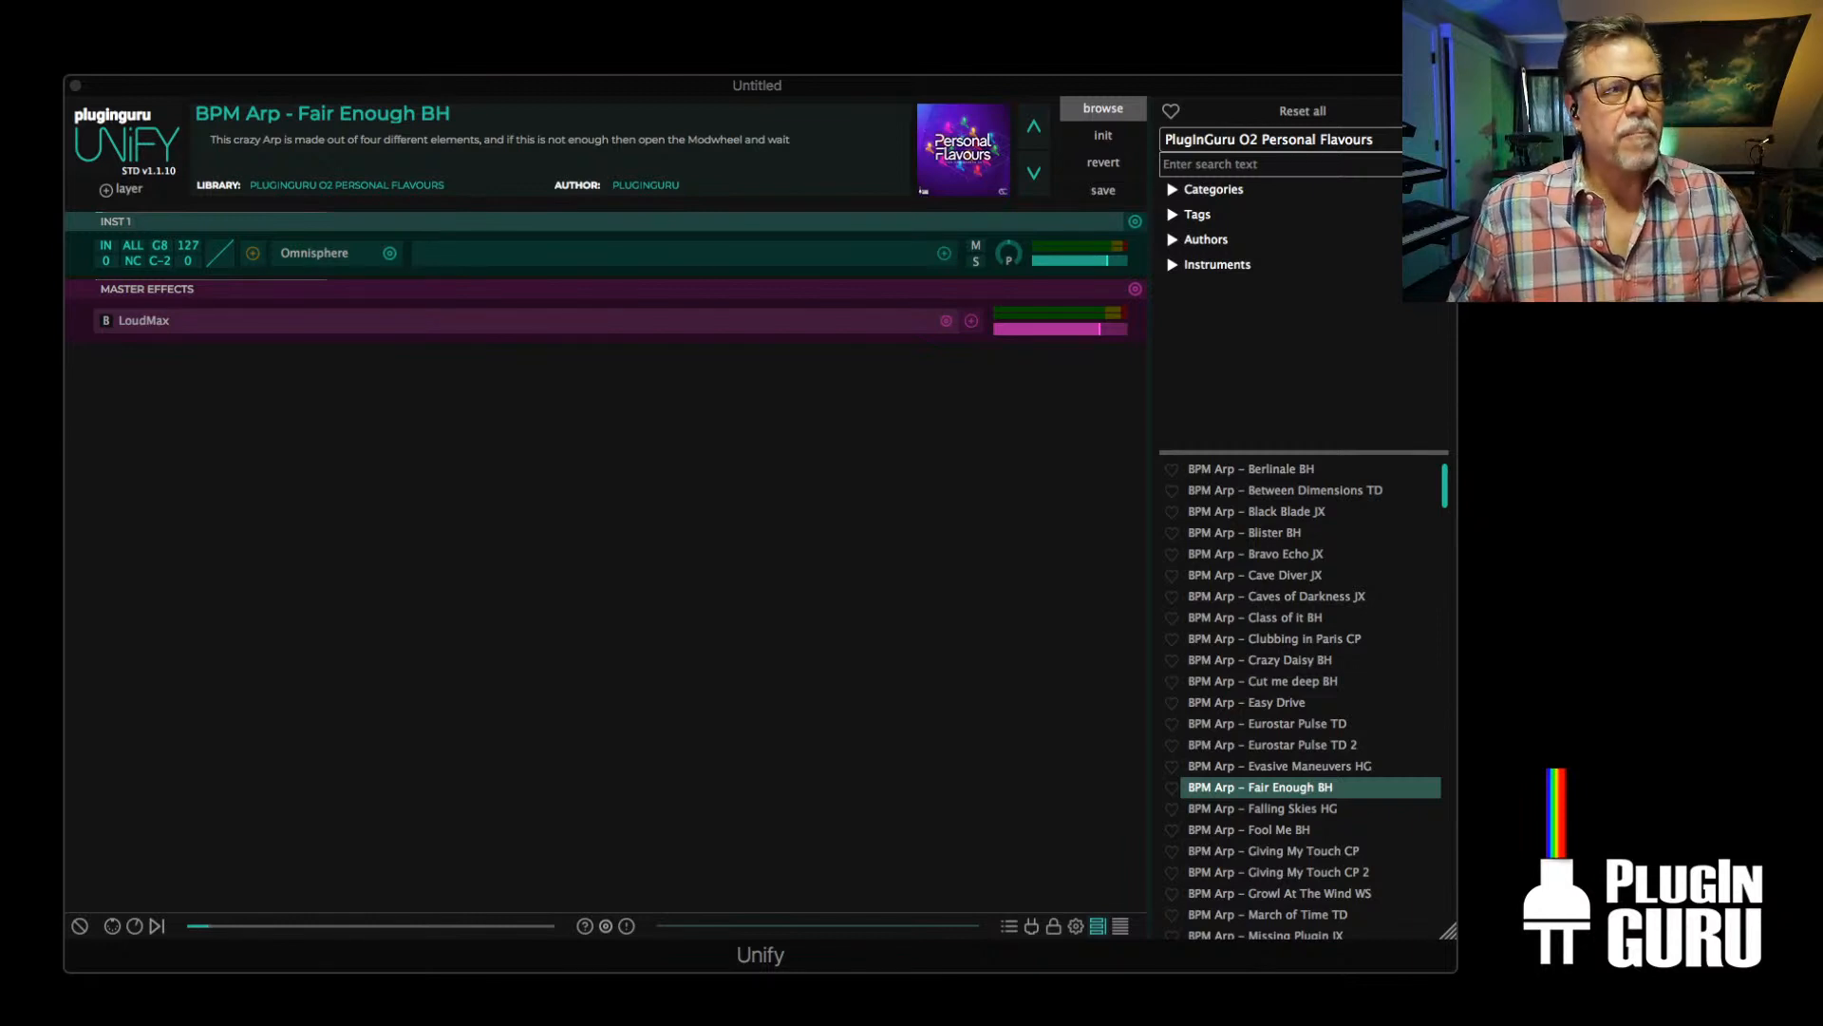
# Load BELL - Beautiful Chaos 2 from the PlugInGuru O2 OmniVerse I library and add BELL - Bright Heavenly 2 as a new Unify layer
pyautogui.click(1339, 143)
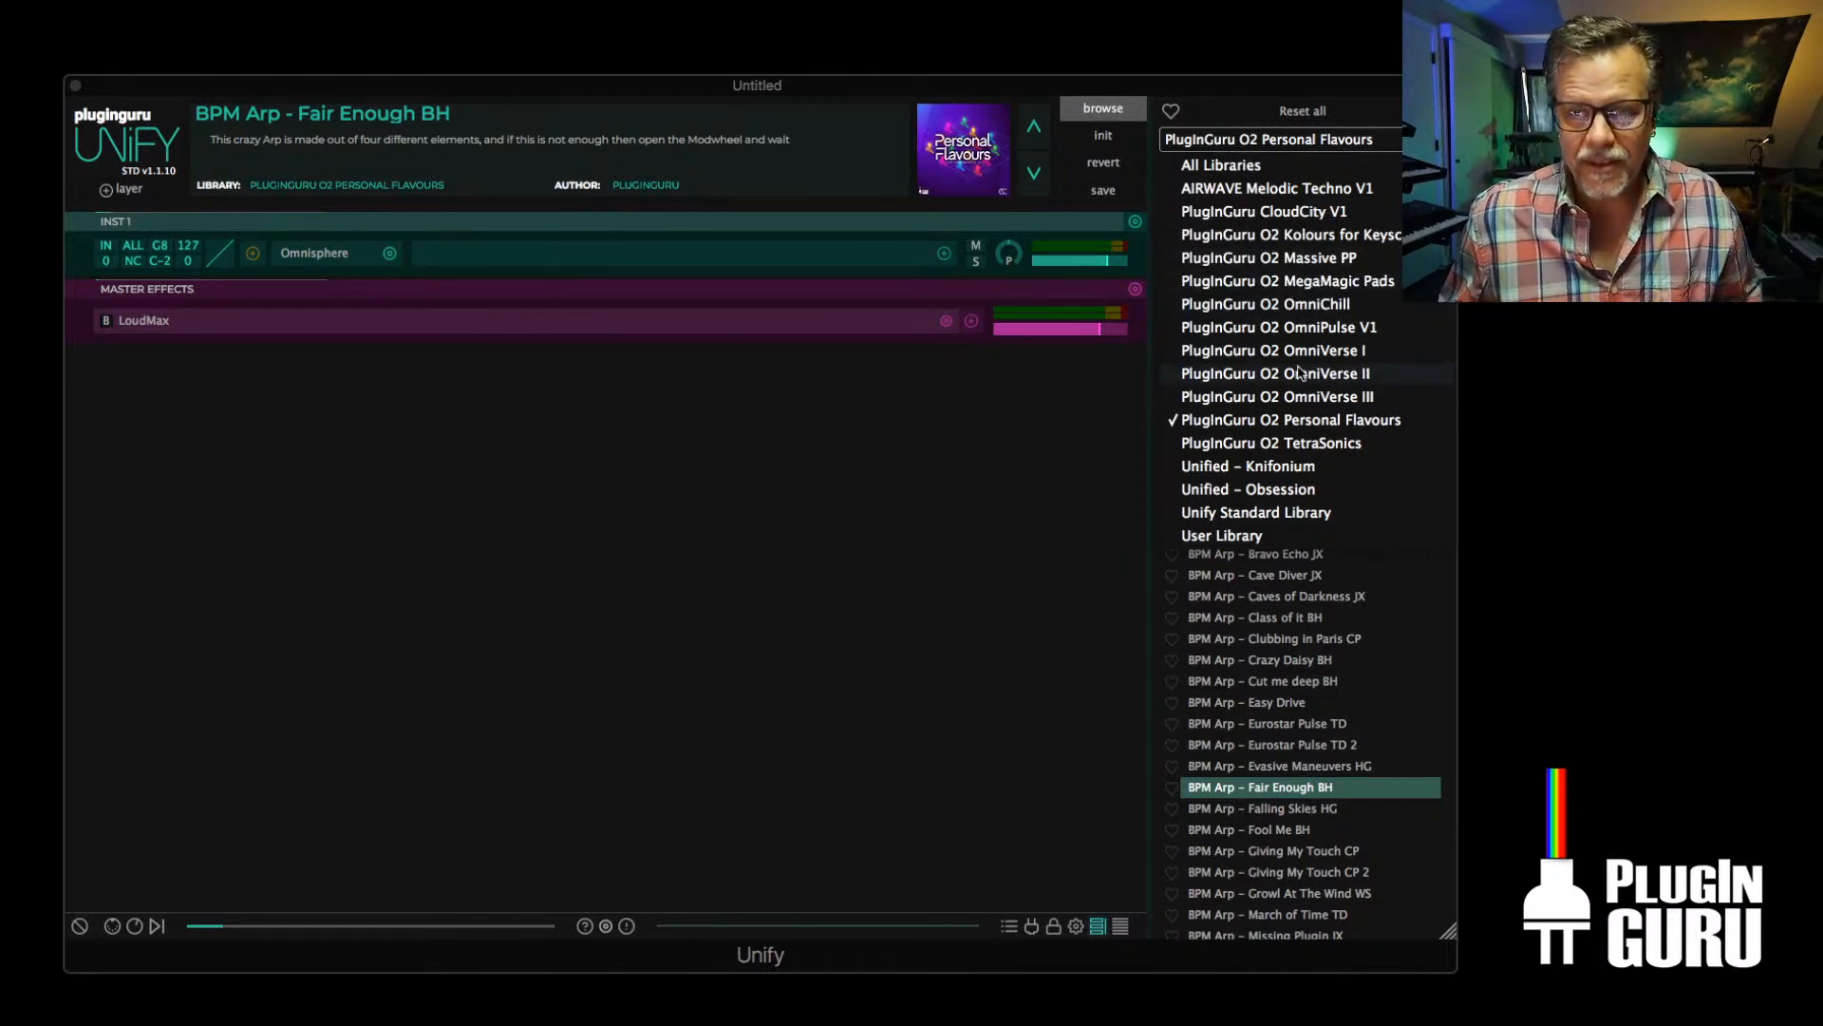
pyautogui.click(1344, 353)
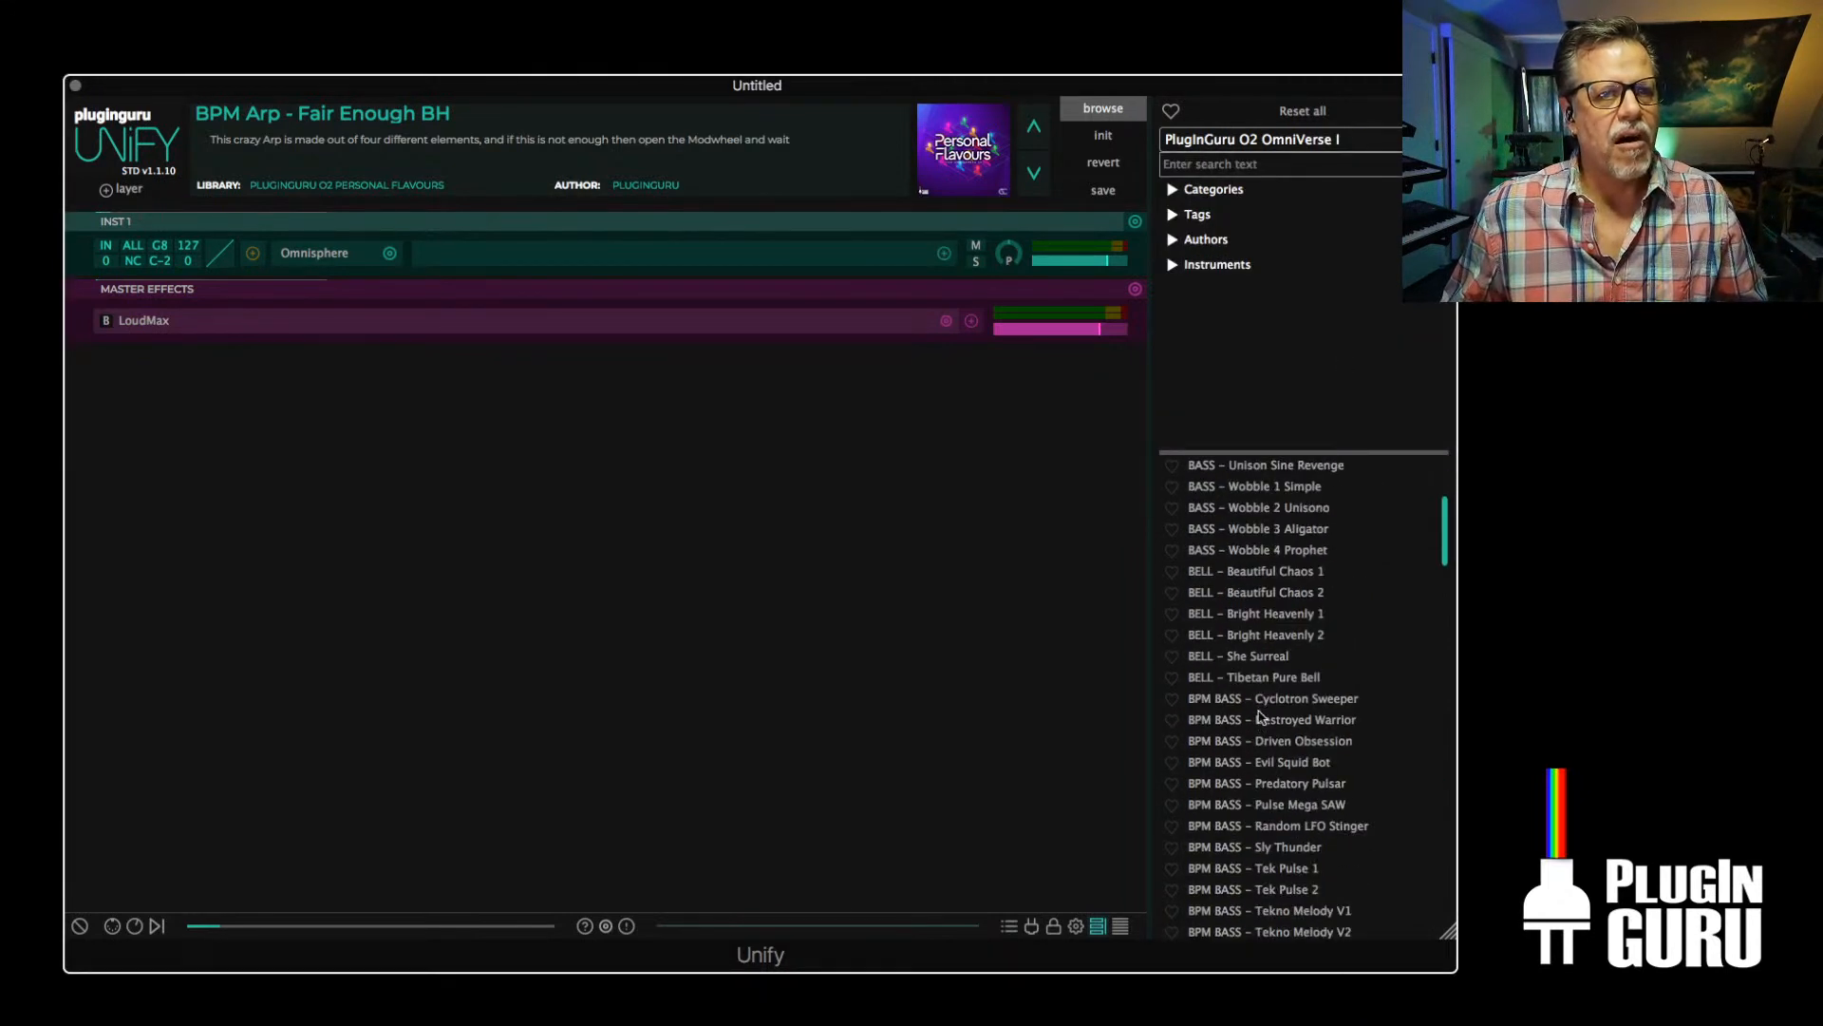
pyautogui.click(1262, 592)
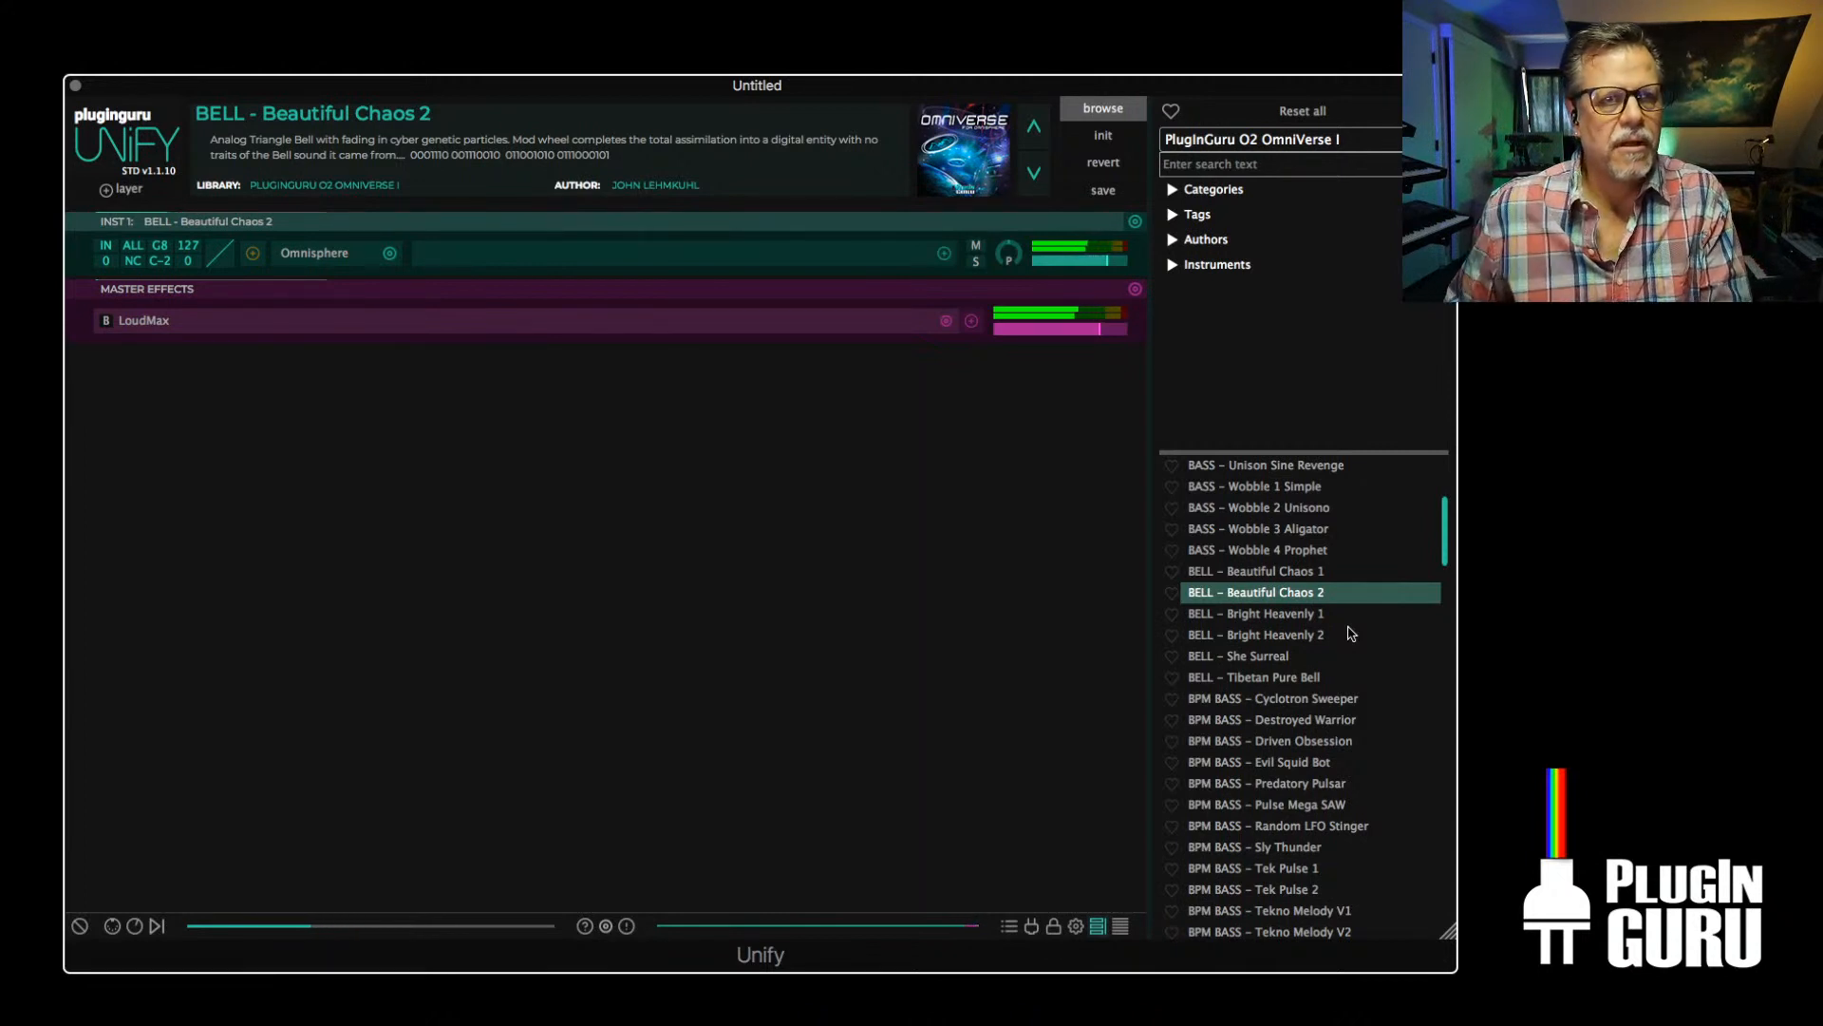
pyautogui.rightClick(1264, 634)
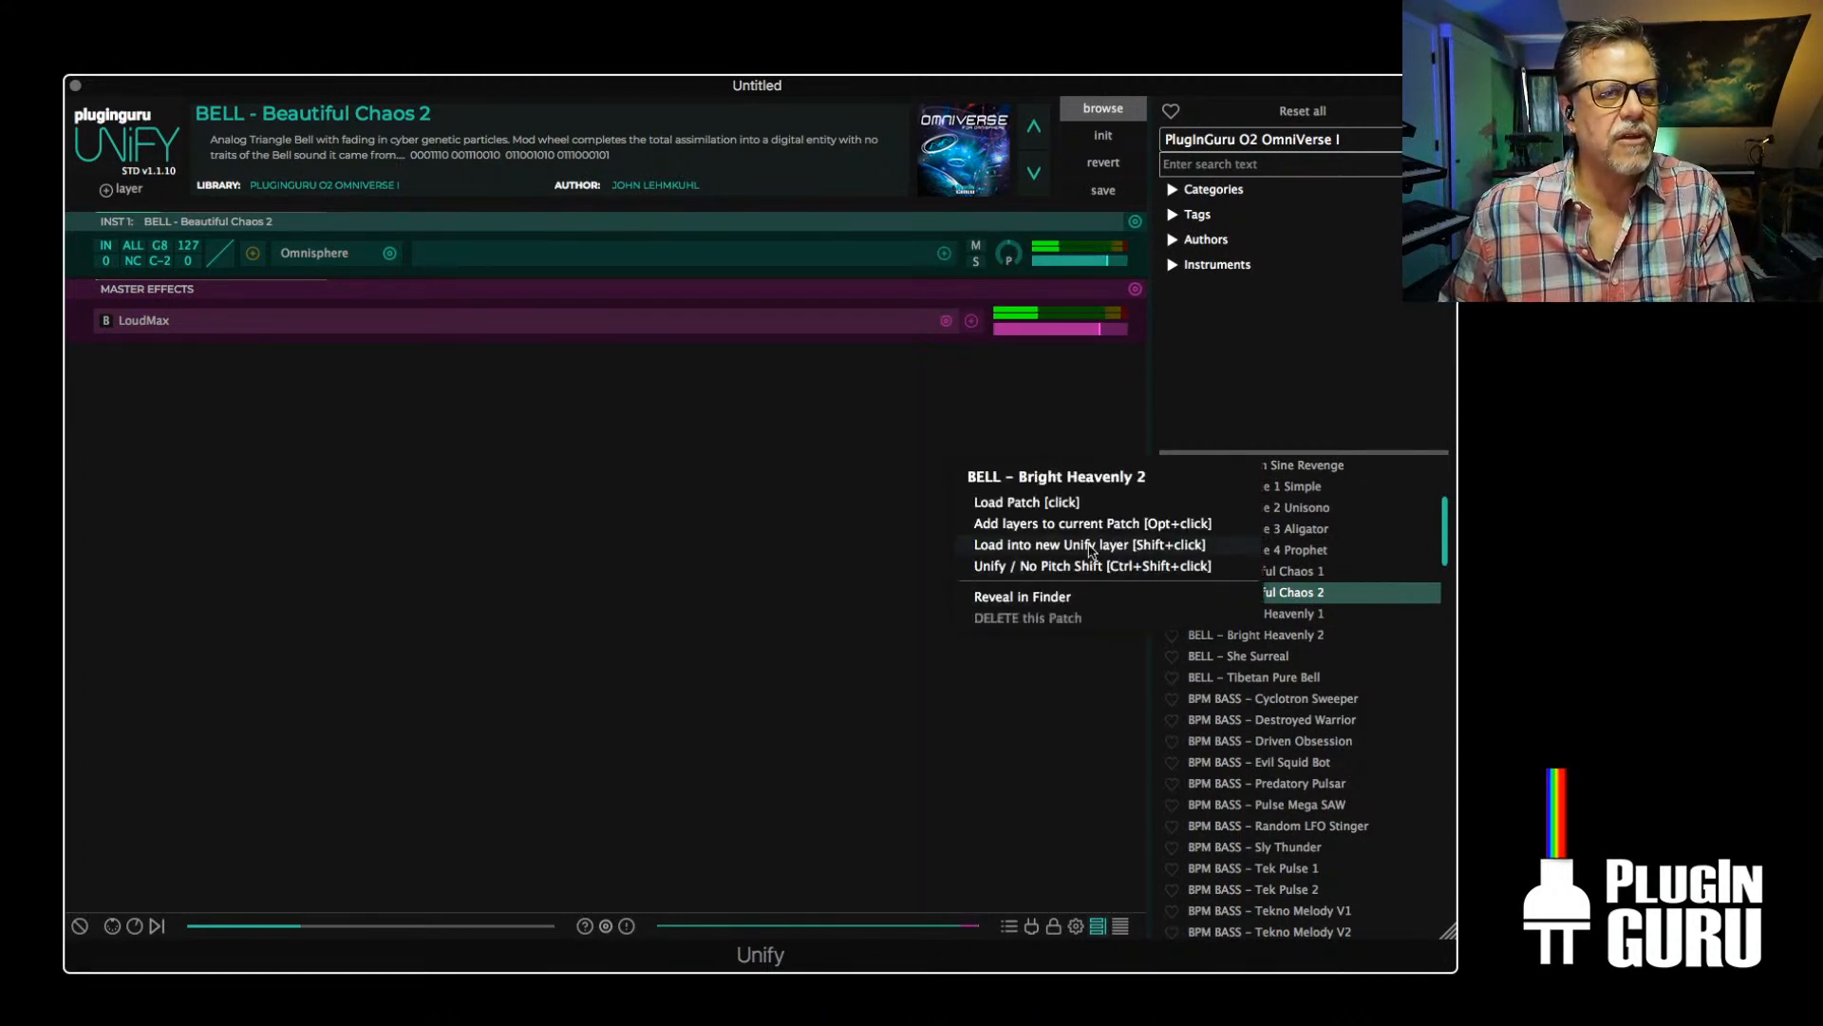
pyautogui.click(1093, 550)
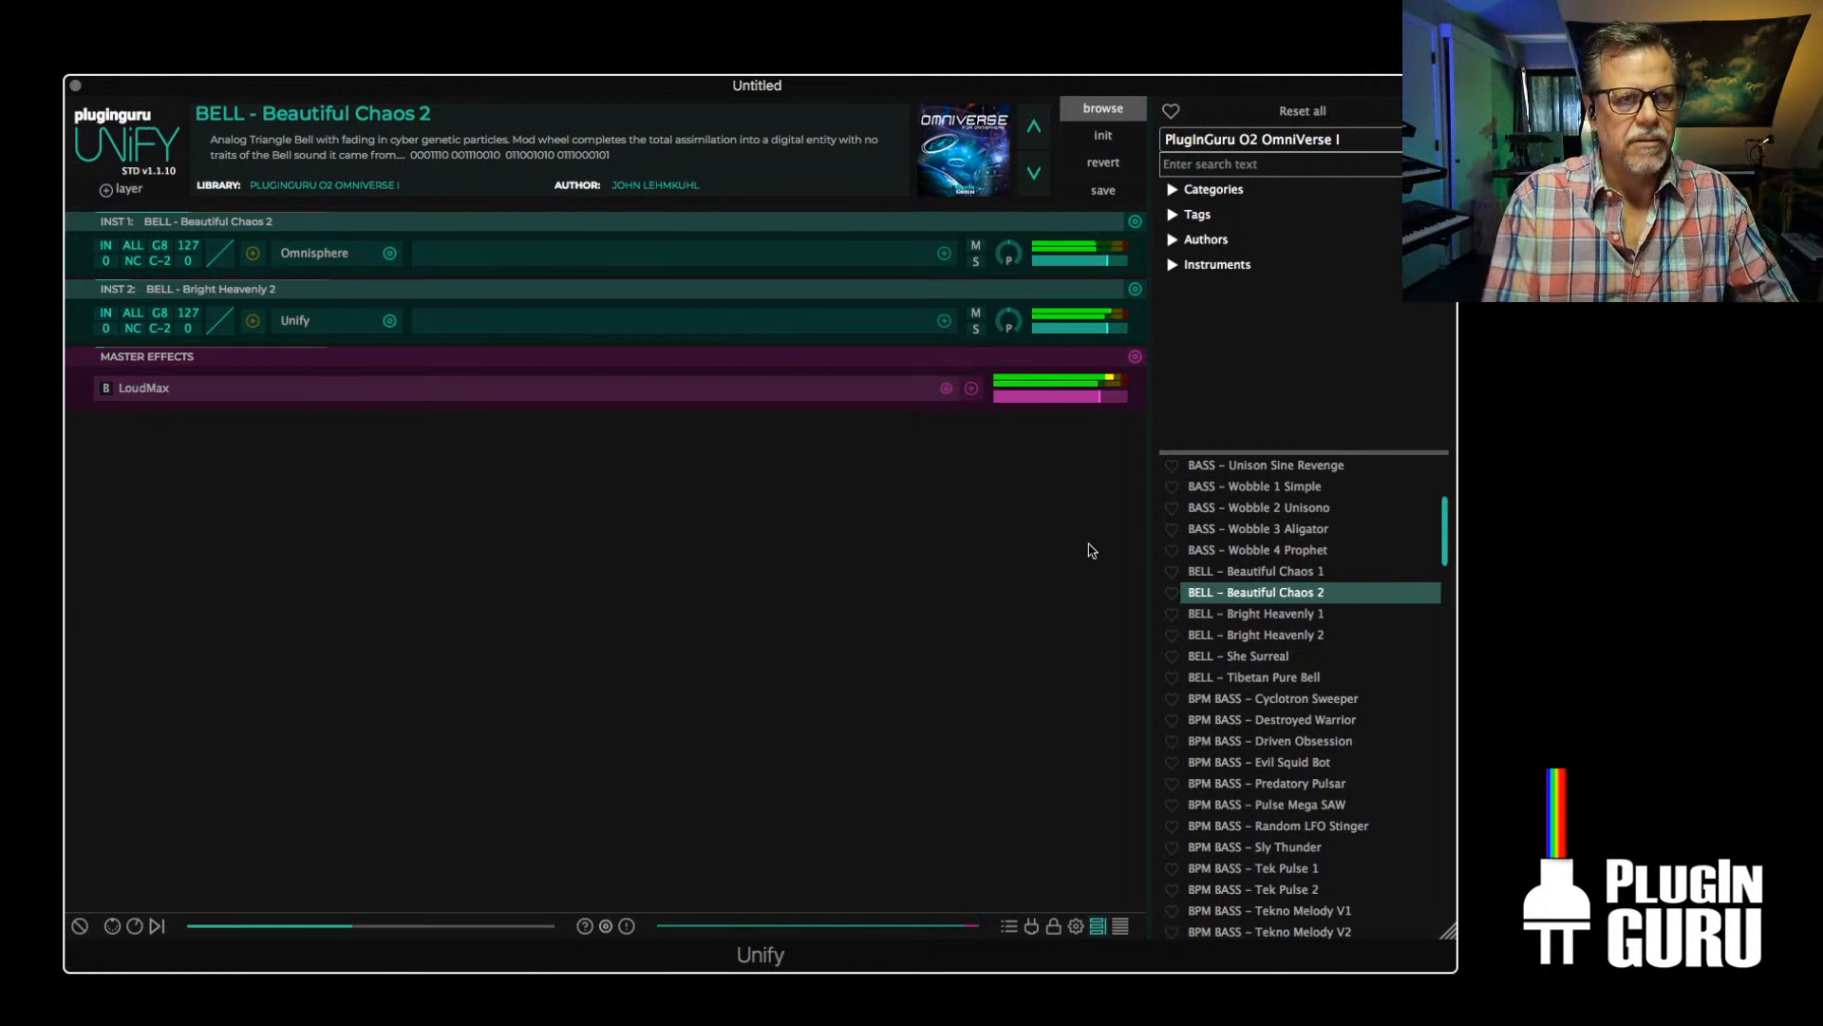
# Add BELL - Water meets Dreams from the PlugInGuru O2 OmniVerse III library as a new Unify layer
pyautogui.click(1255, 139)
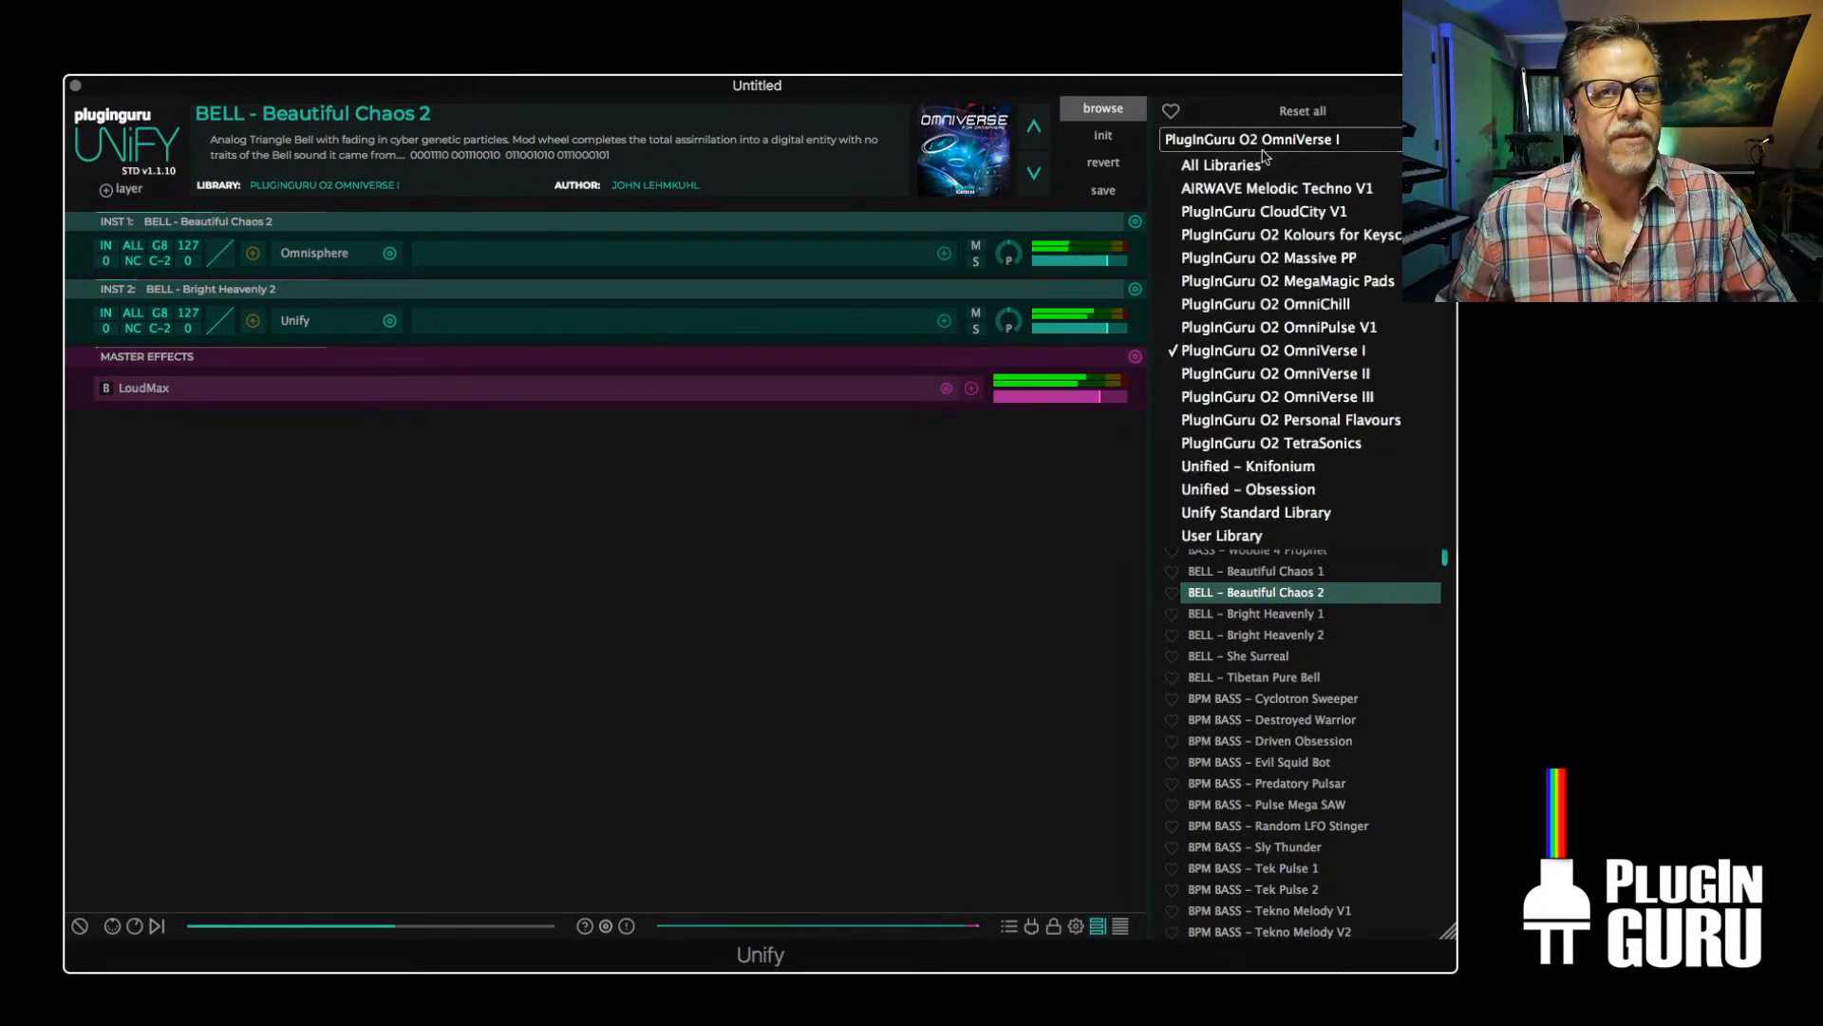
pyautogui.click(1280, 395)
pyautogui.scroll(6, 1294, 658)
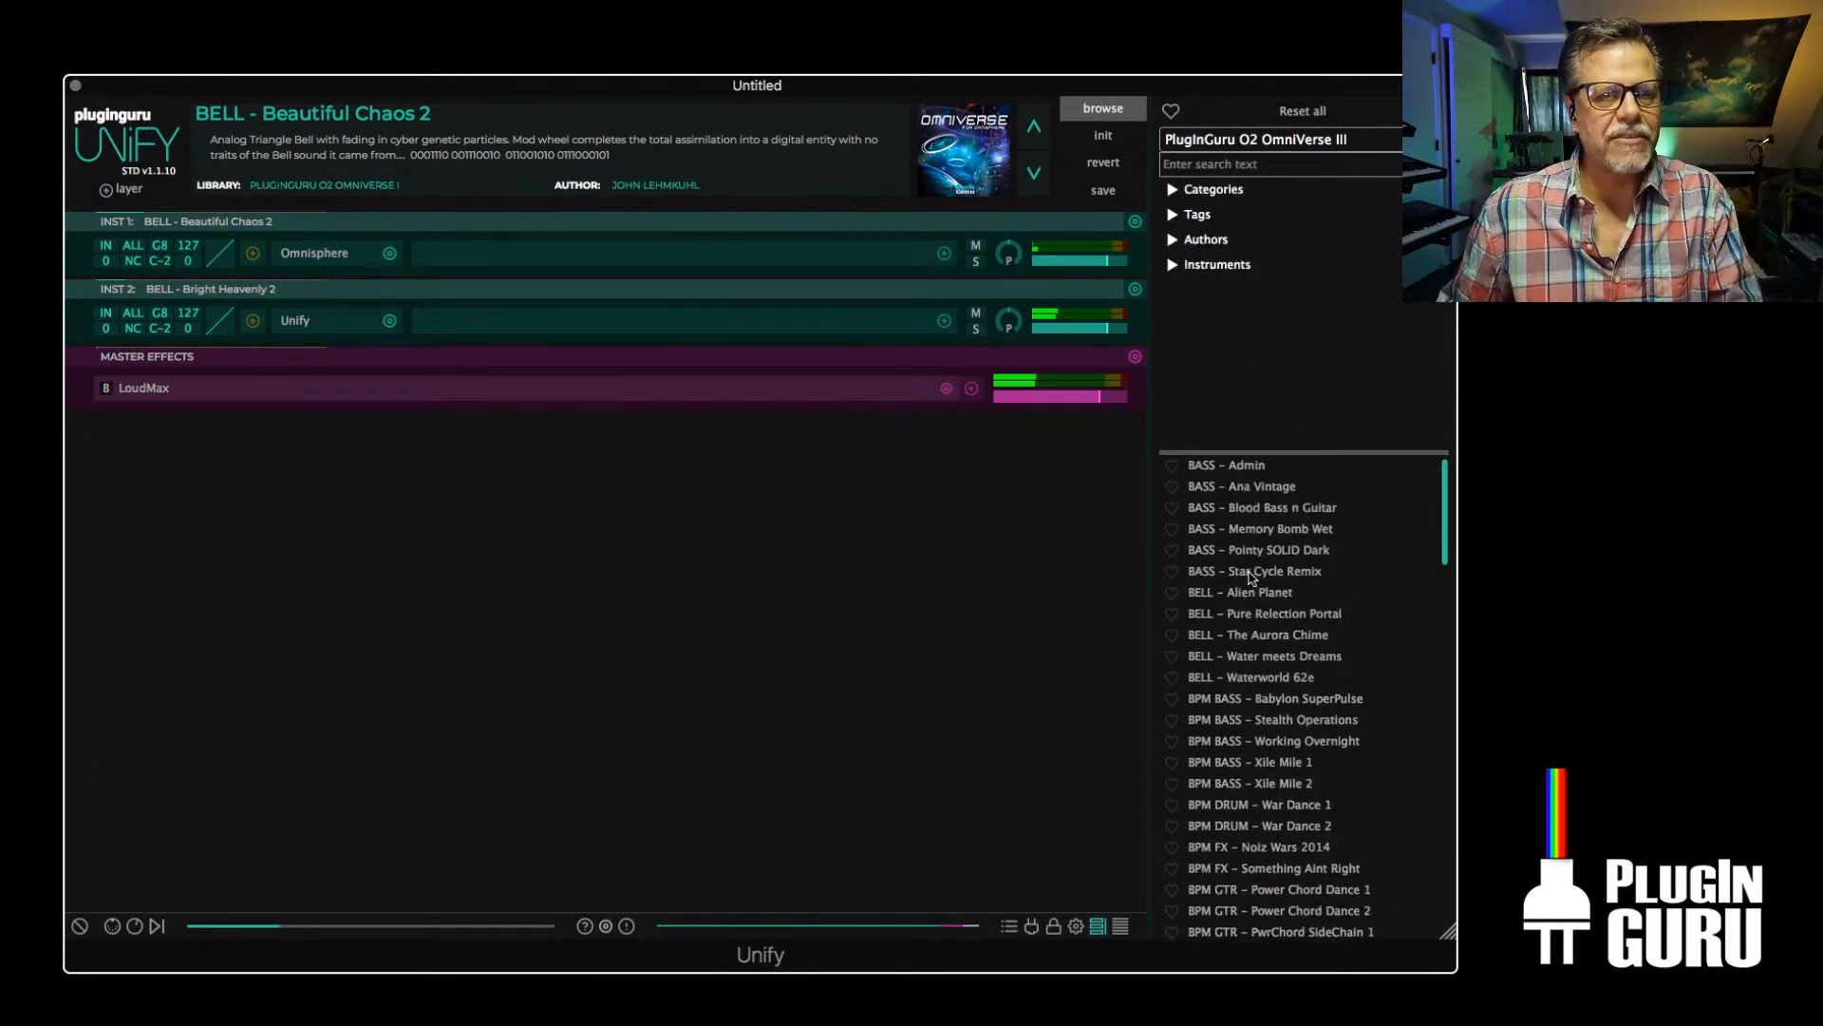
pyautogui.scroll(-3, 1292, 751)
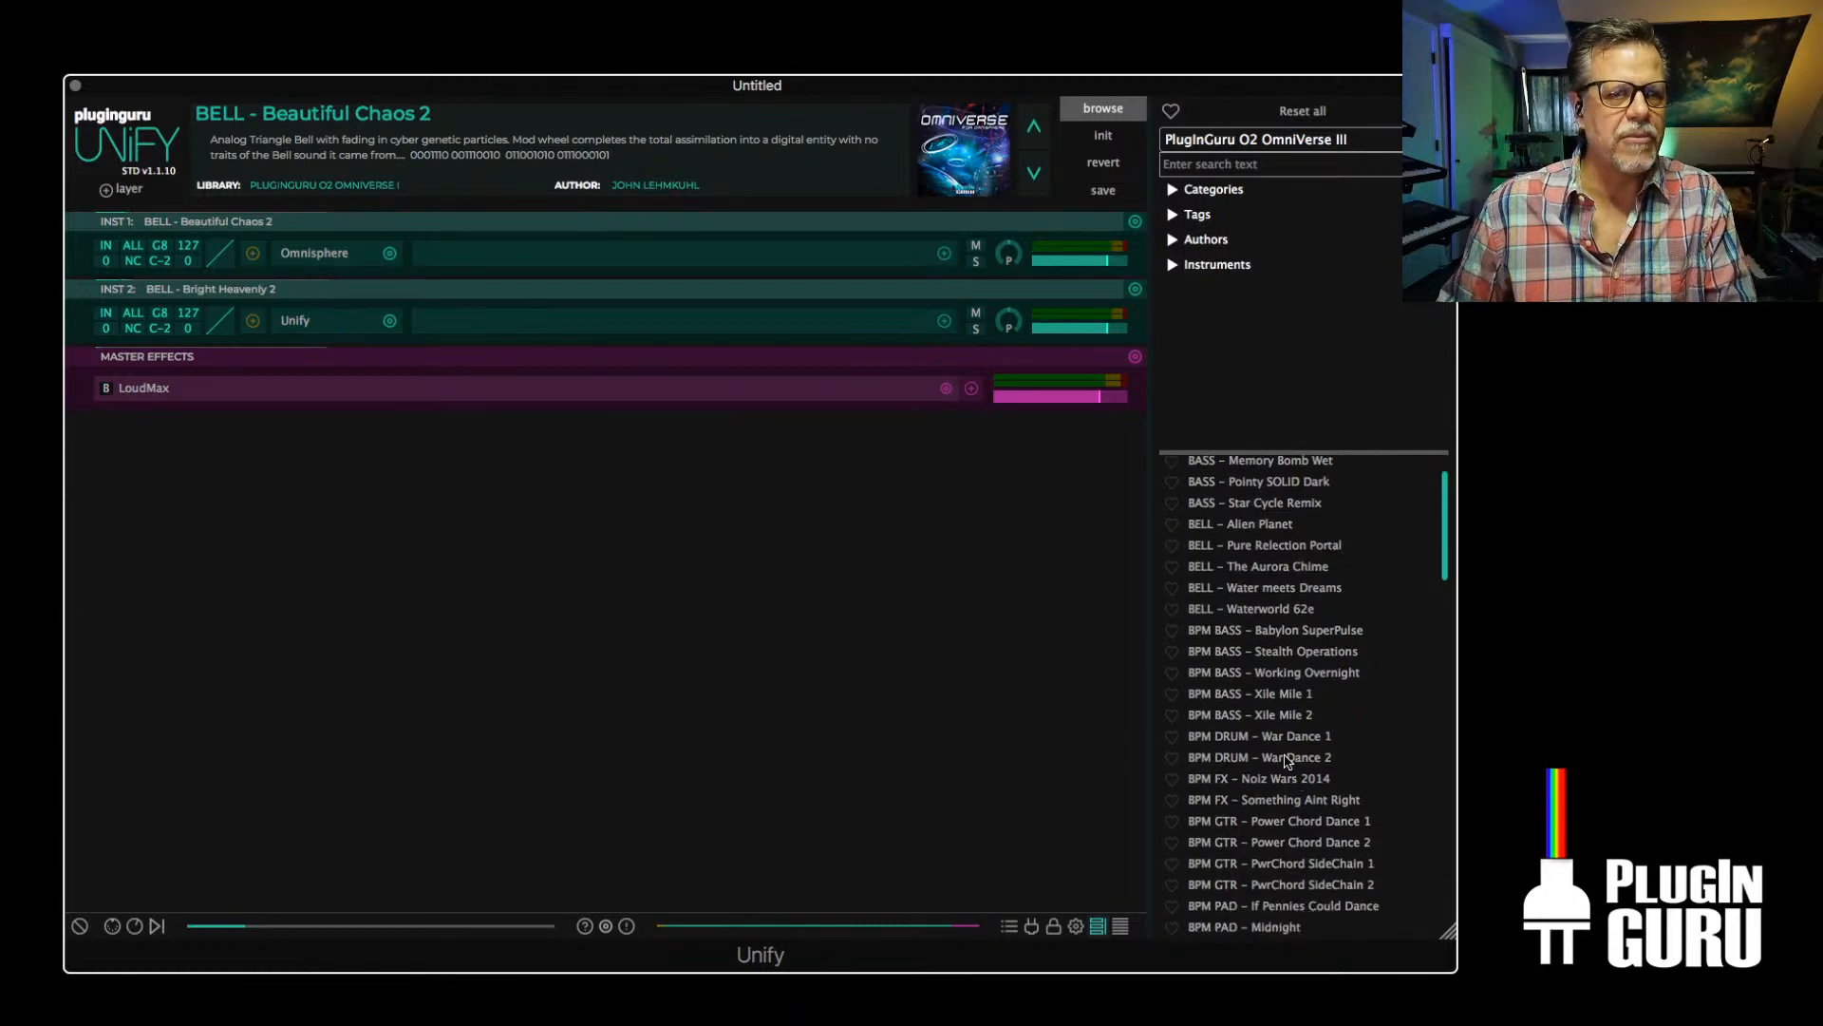
pyautogui.rightClick(1263, 589)
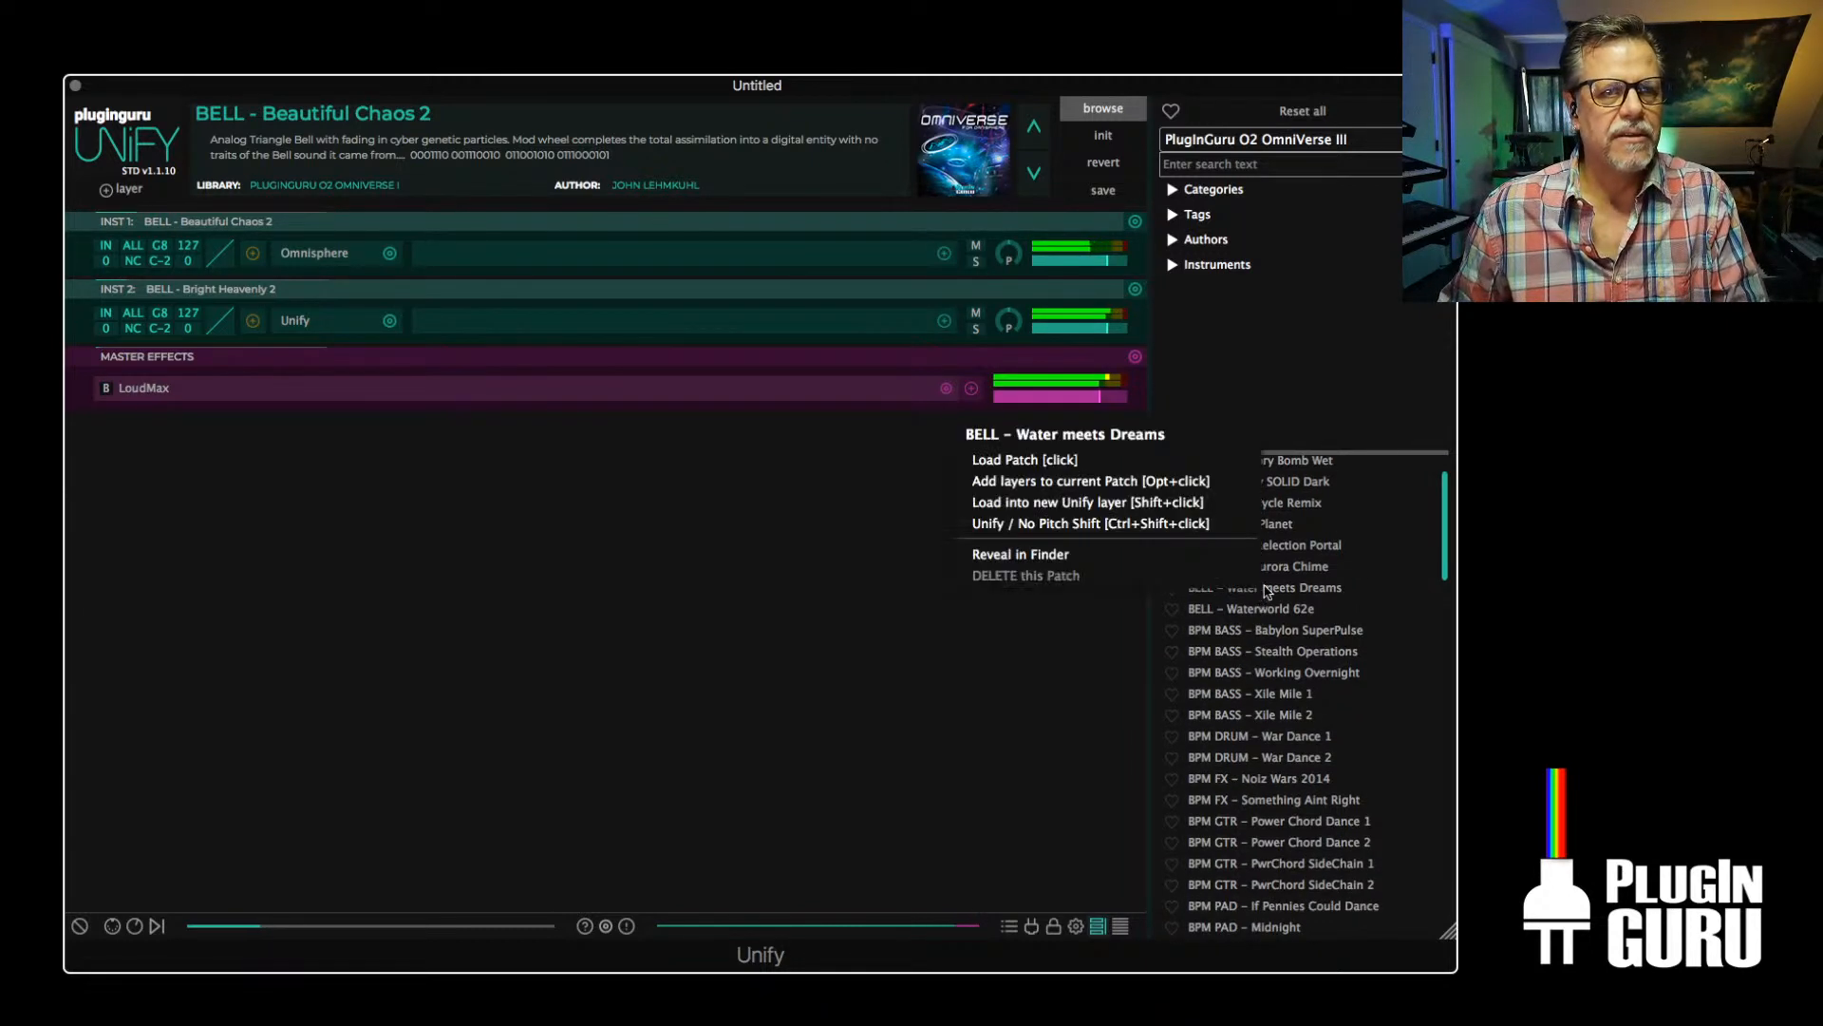
pyautogui.click(1085, 503)
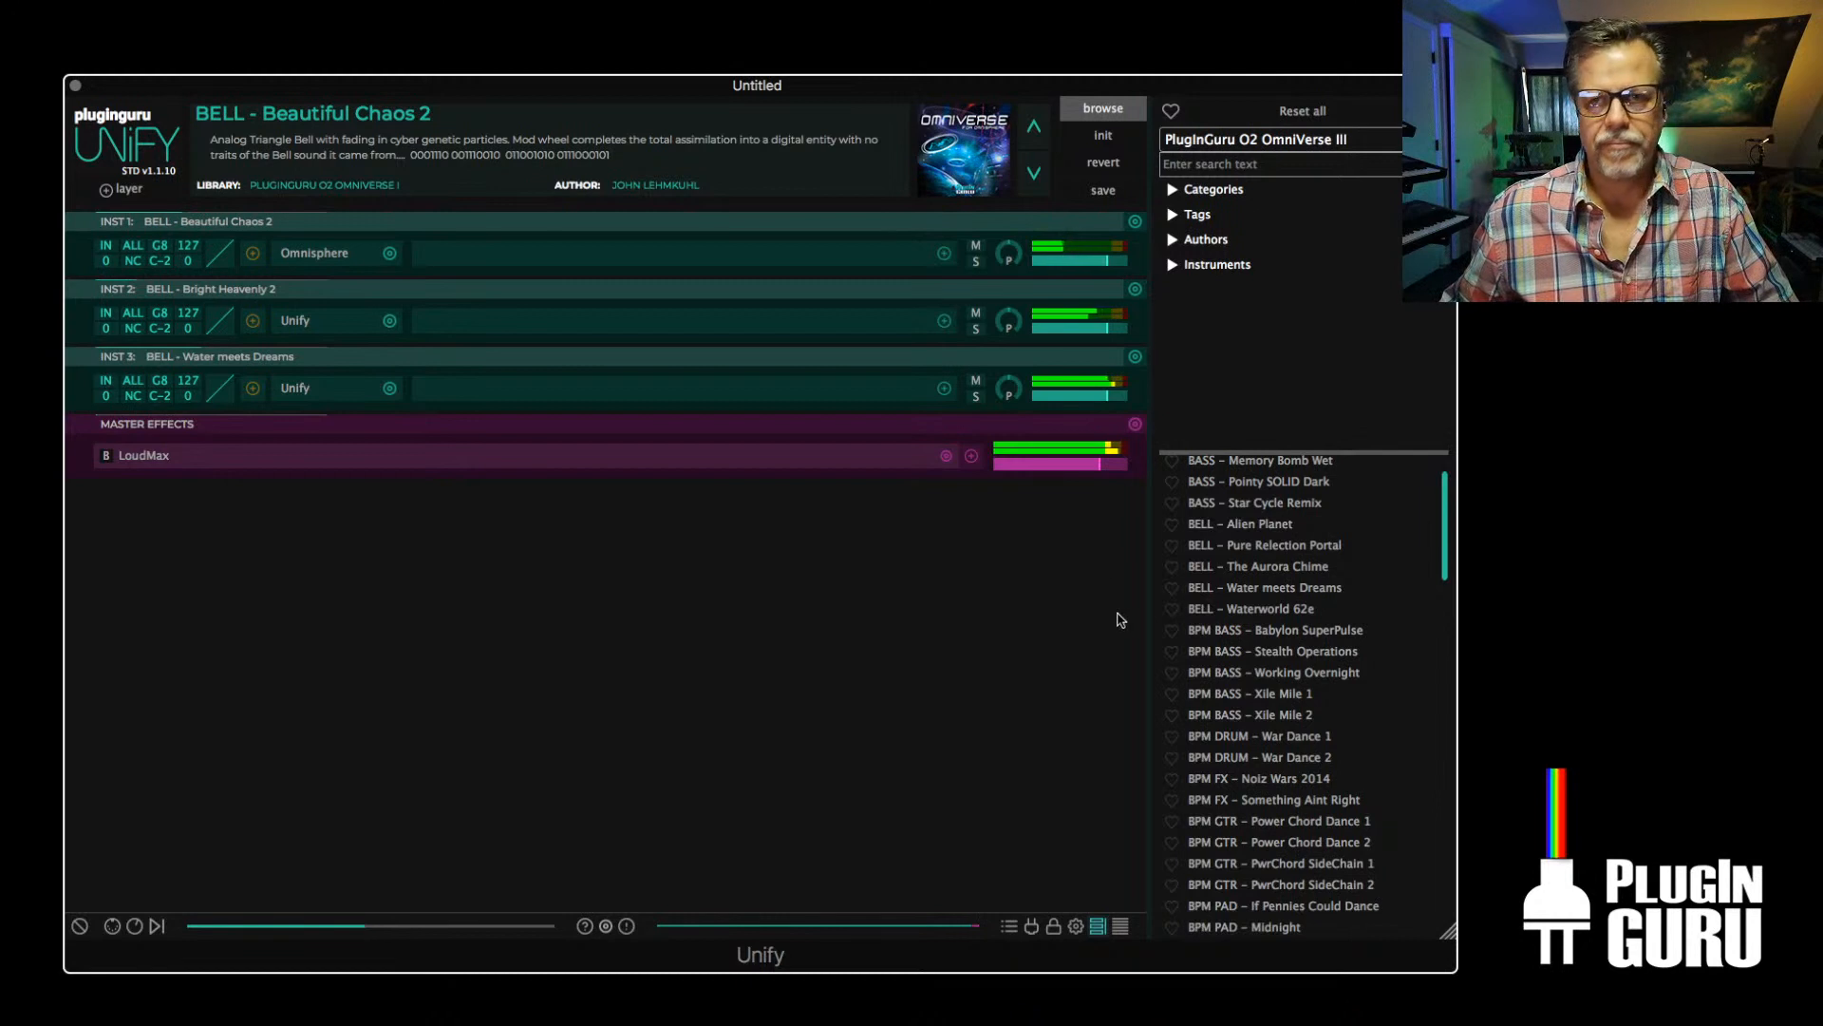
# Browse the bass patches in the Unify Standard Library
pyautogui.click(1282, 140)
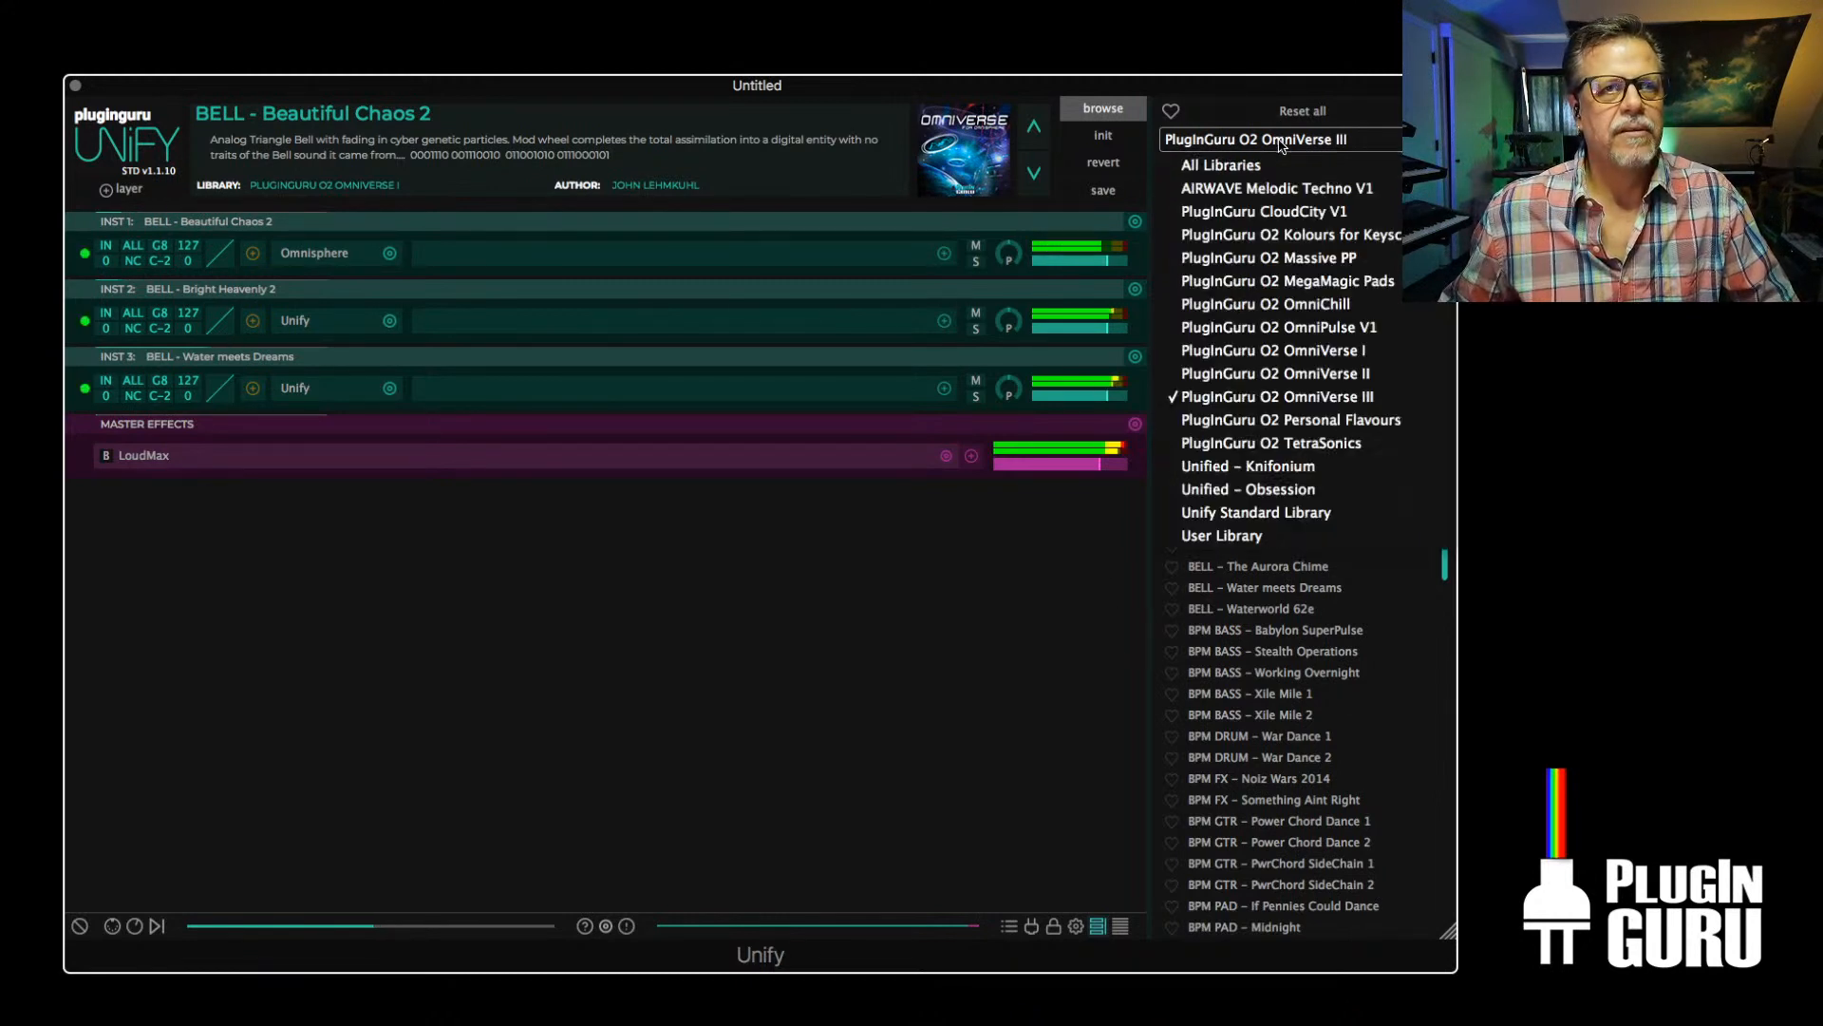
pyautogui.click(1255, 513)
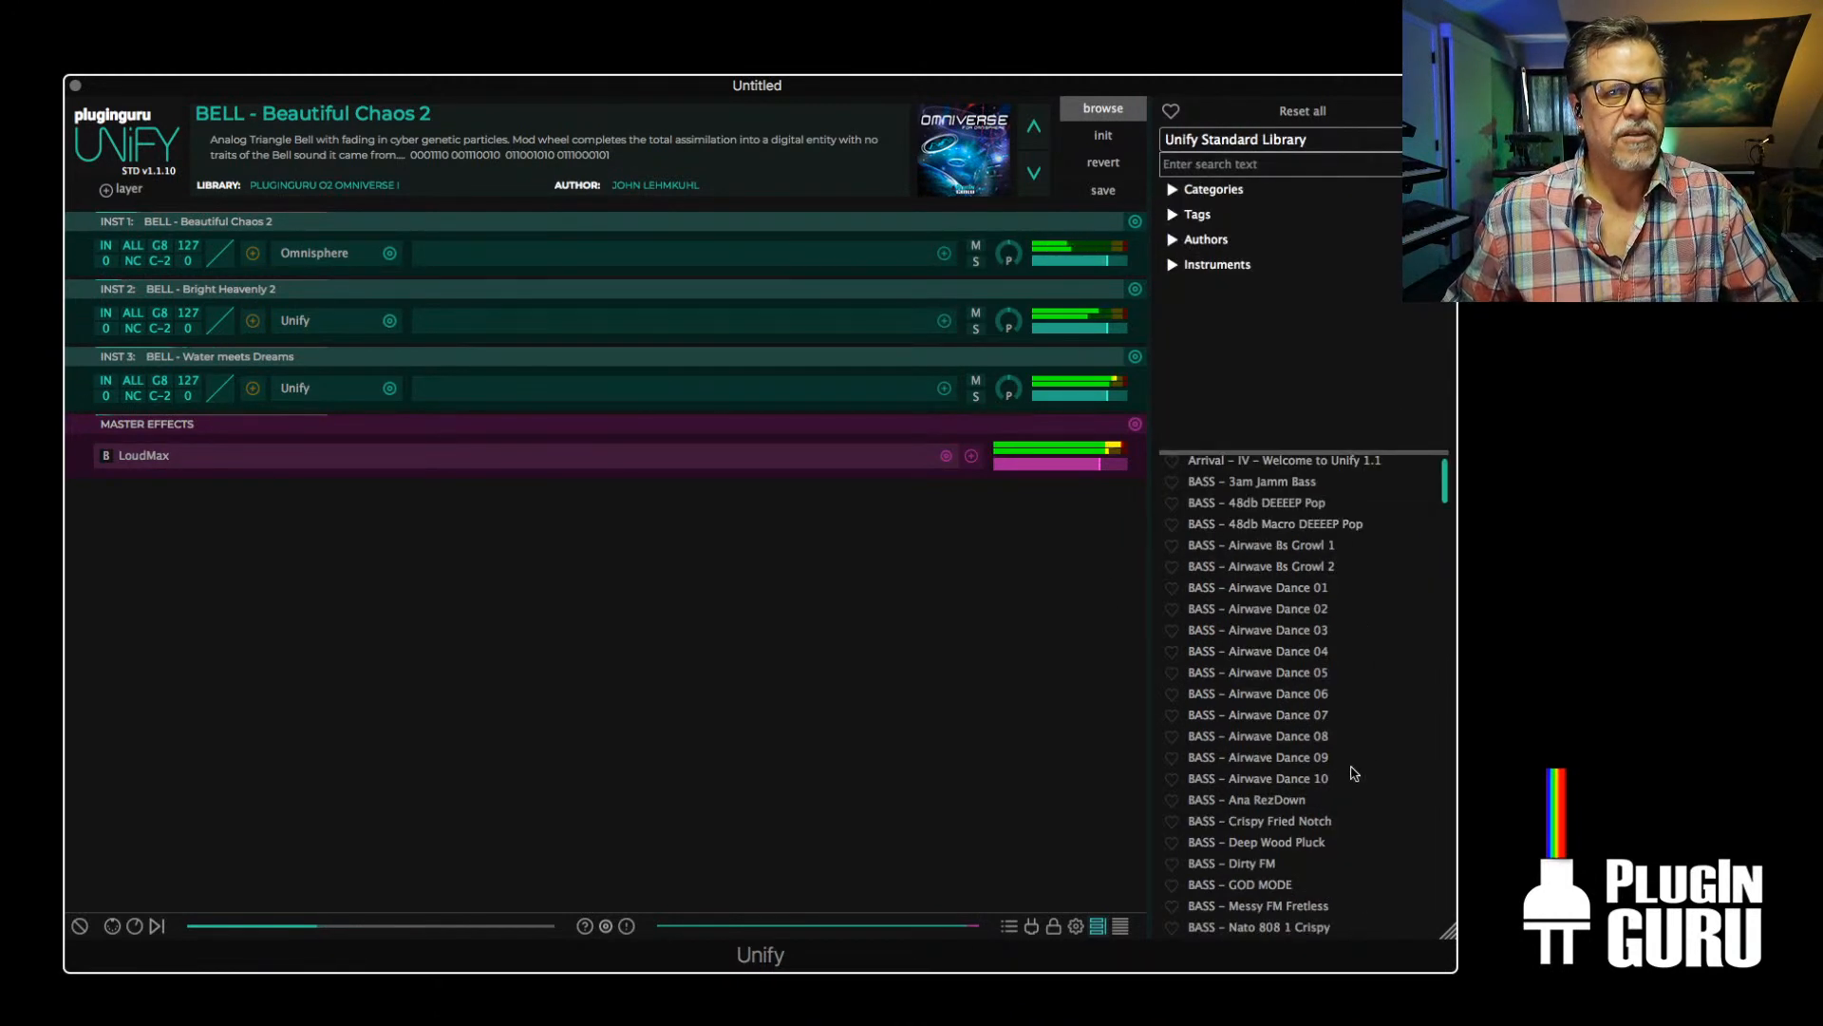
pyautogui.scroll(-2, 1282, 747)
pyautogui.scroll(-6, 1282, 750)
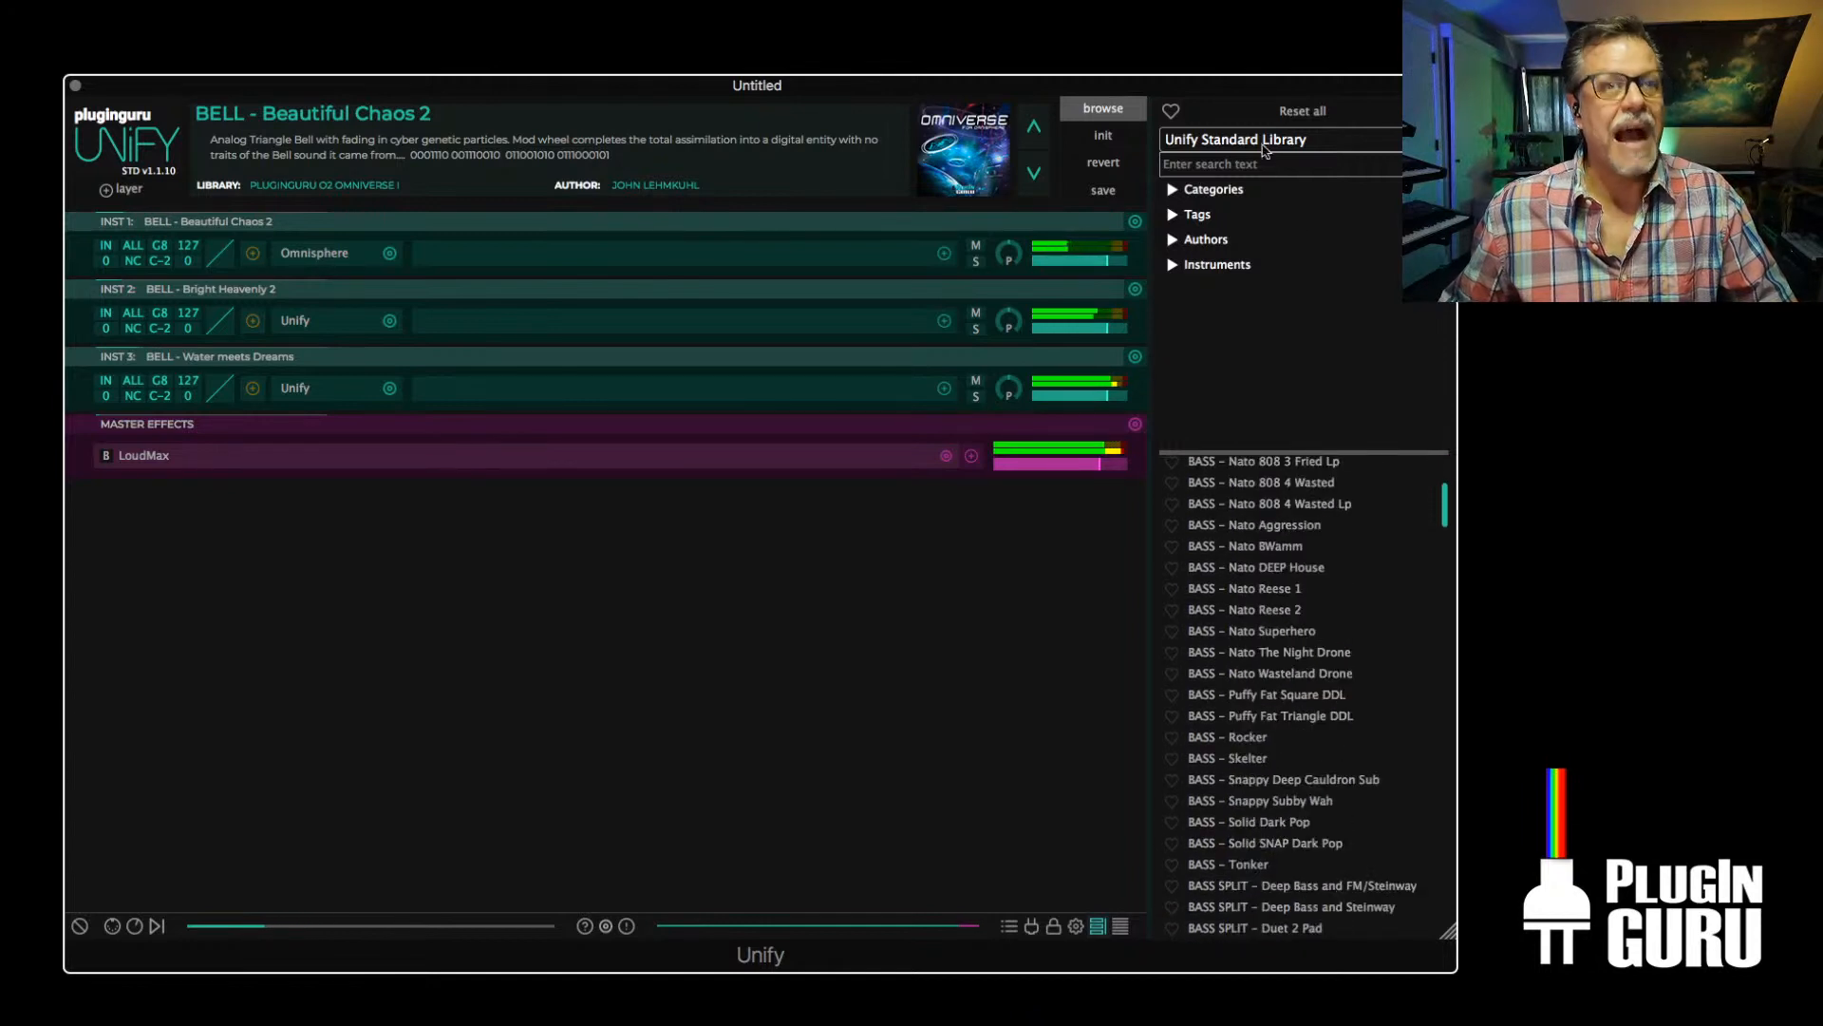
# Add BELL - Dreamy Alias from the PlugInGuru CloudCity V1 library as a new Unify layer
pyautogui.click(1263, 143)
pyautogui.click(1255, 212)
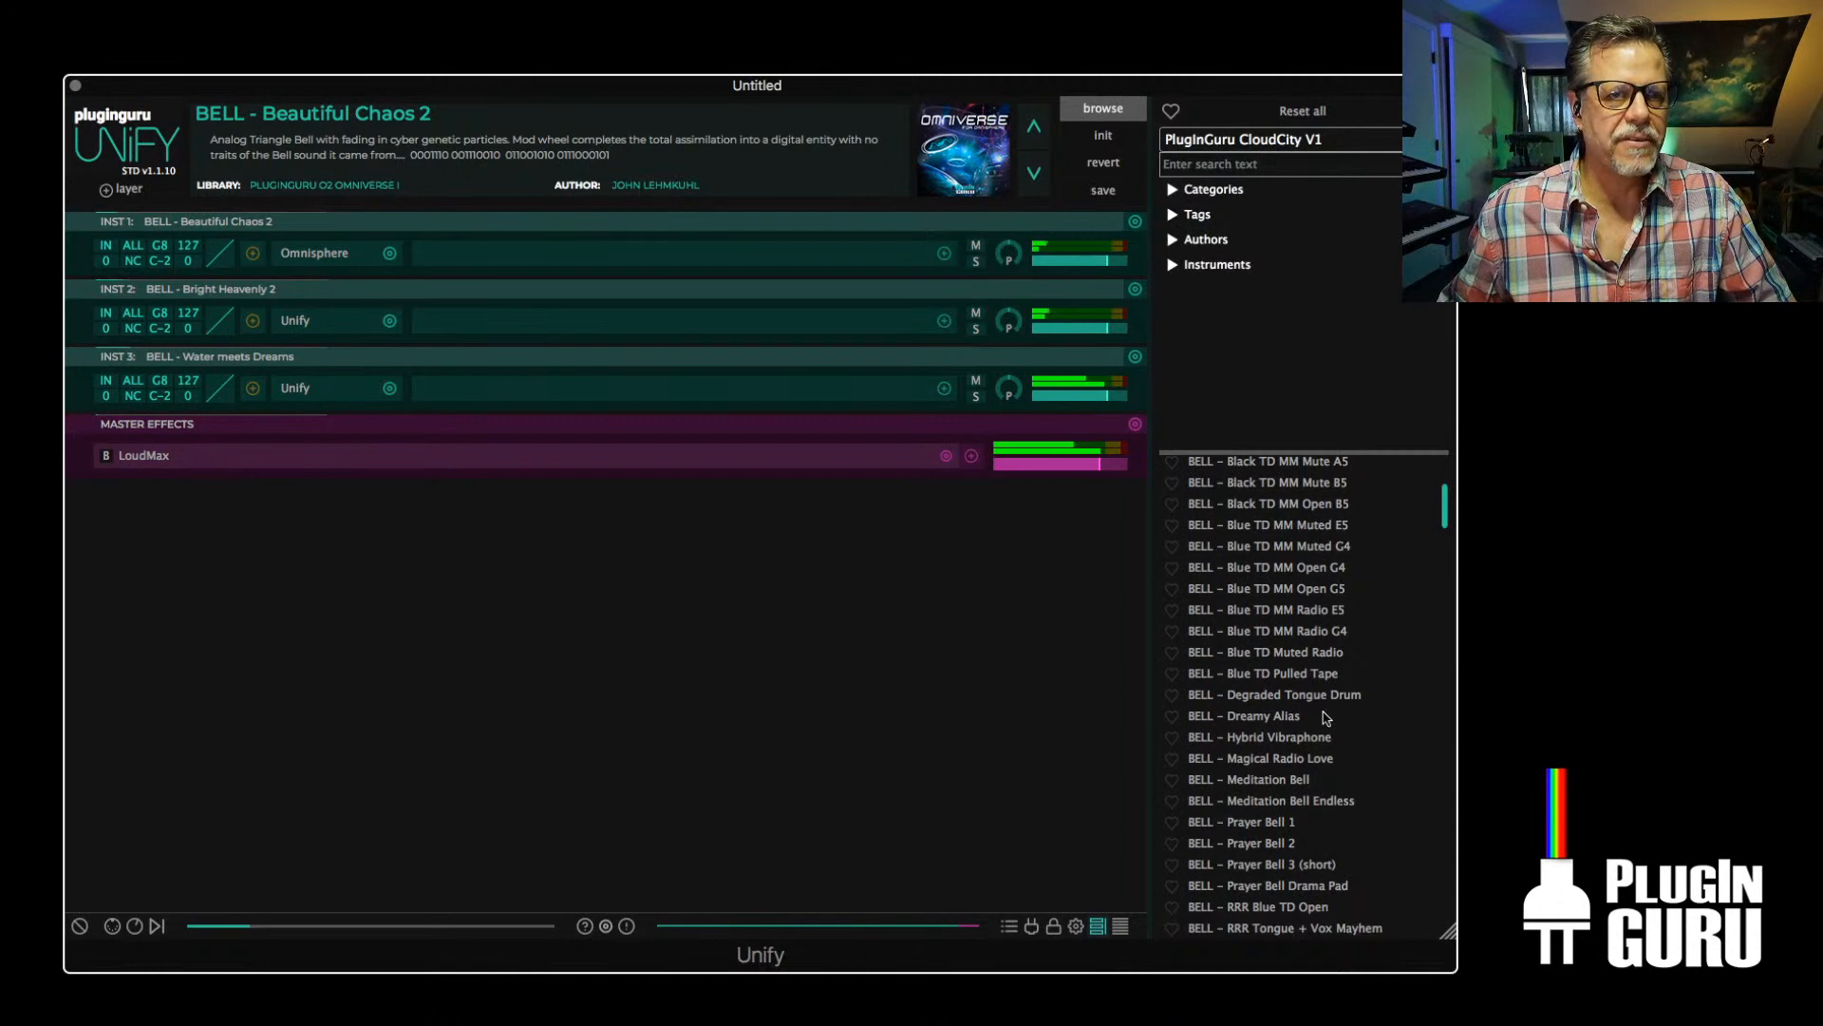
pyautogui.rightClick(1272, 717)
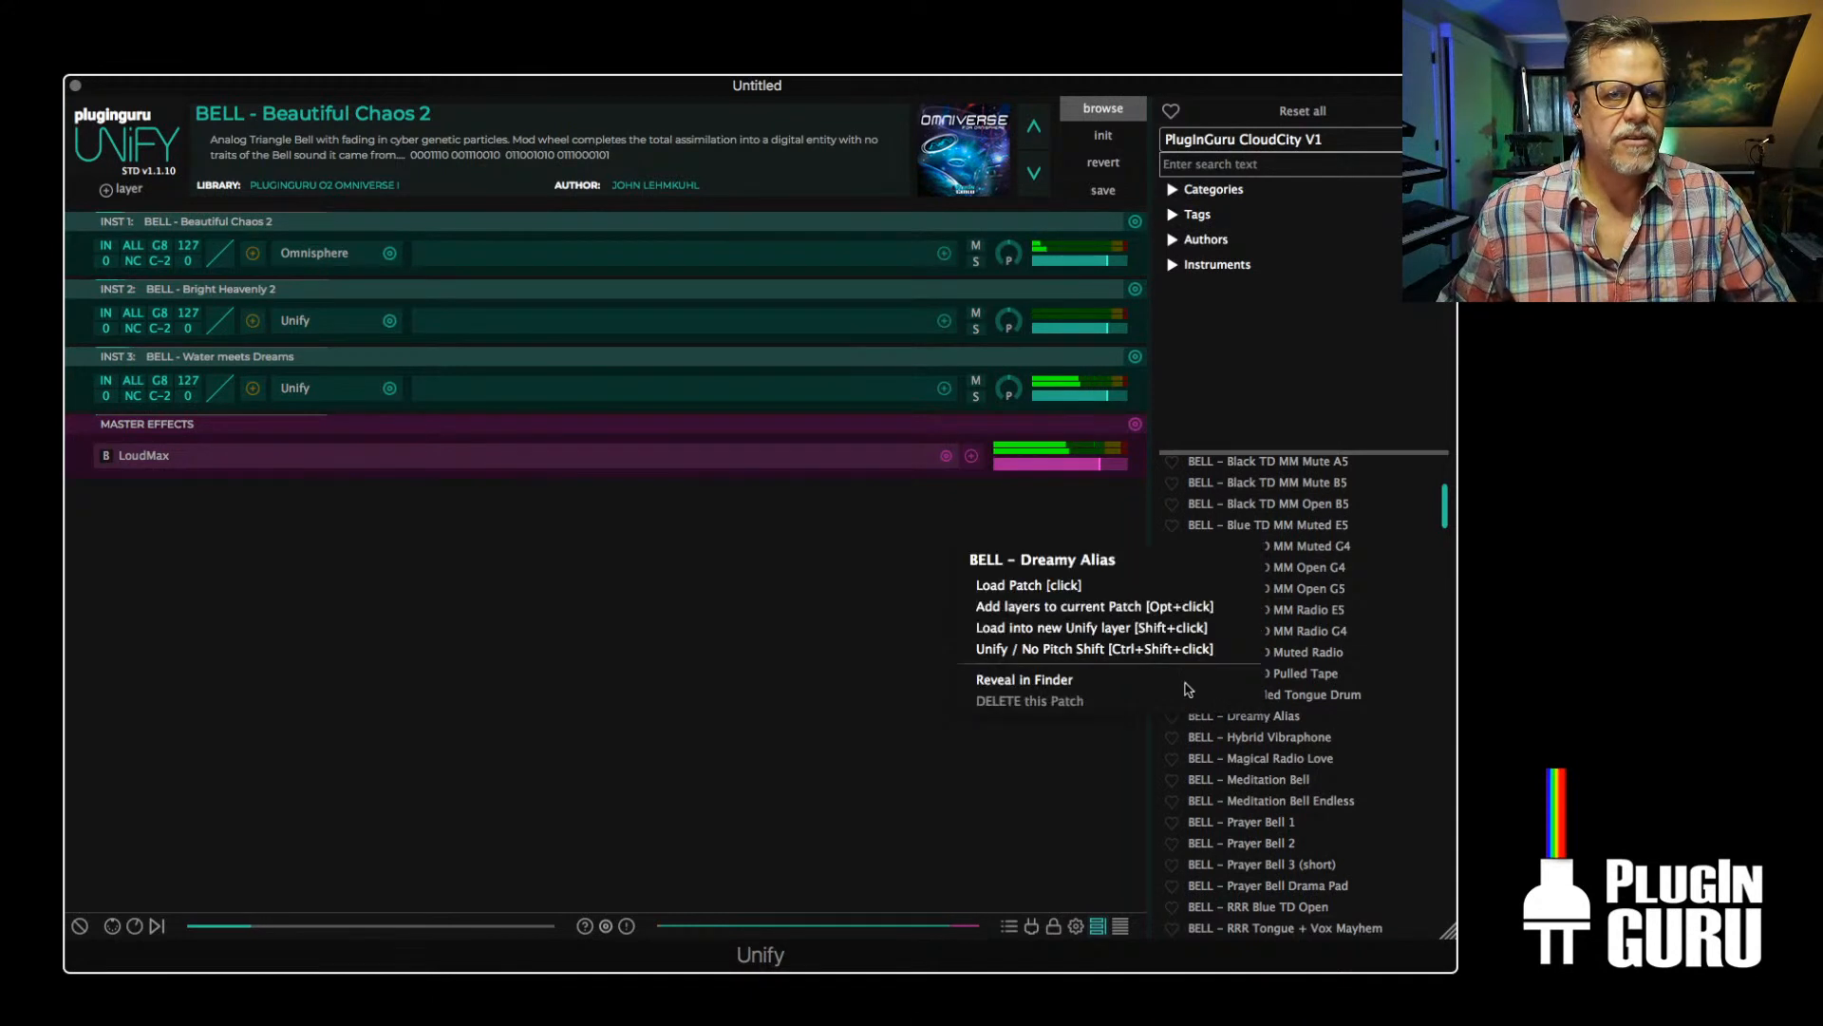
pyautogui.click(1080, 629)
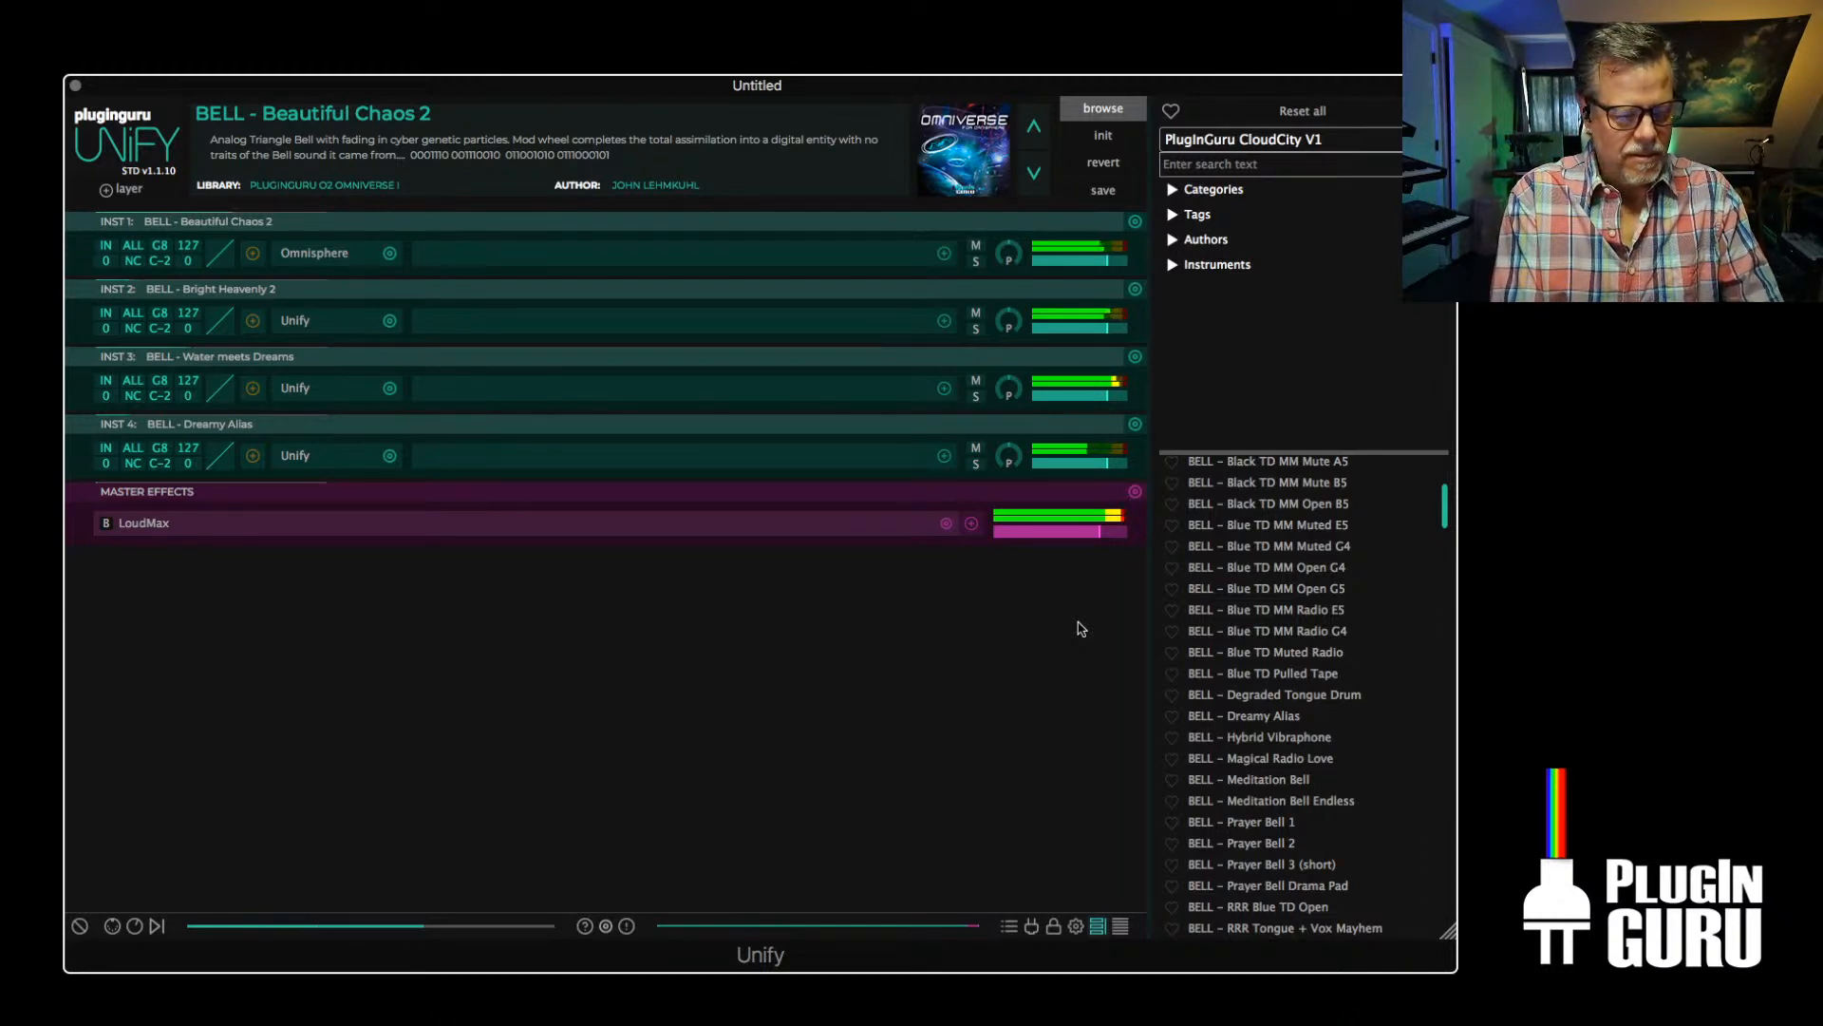
# Lower the volume of all four instrument layers slightly and look further through the CloudCity V1 bell patches
pyautogui.moveTo(1108, 465); pyautogui.dragTo(1098, 471)
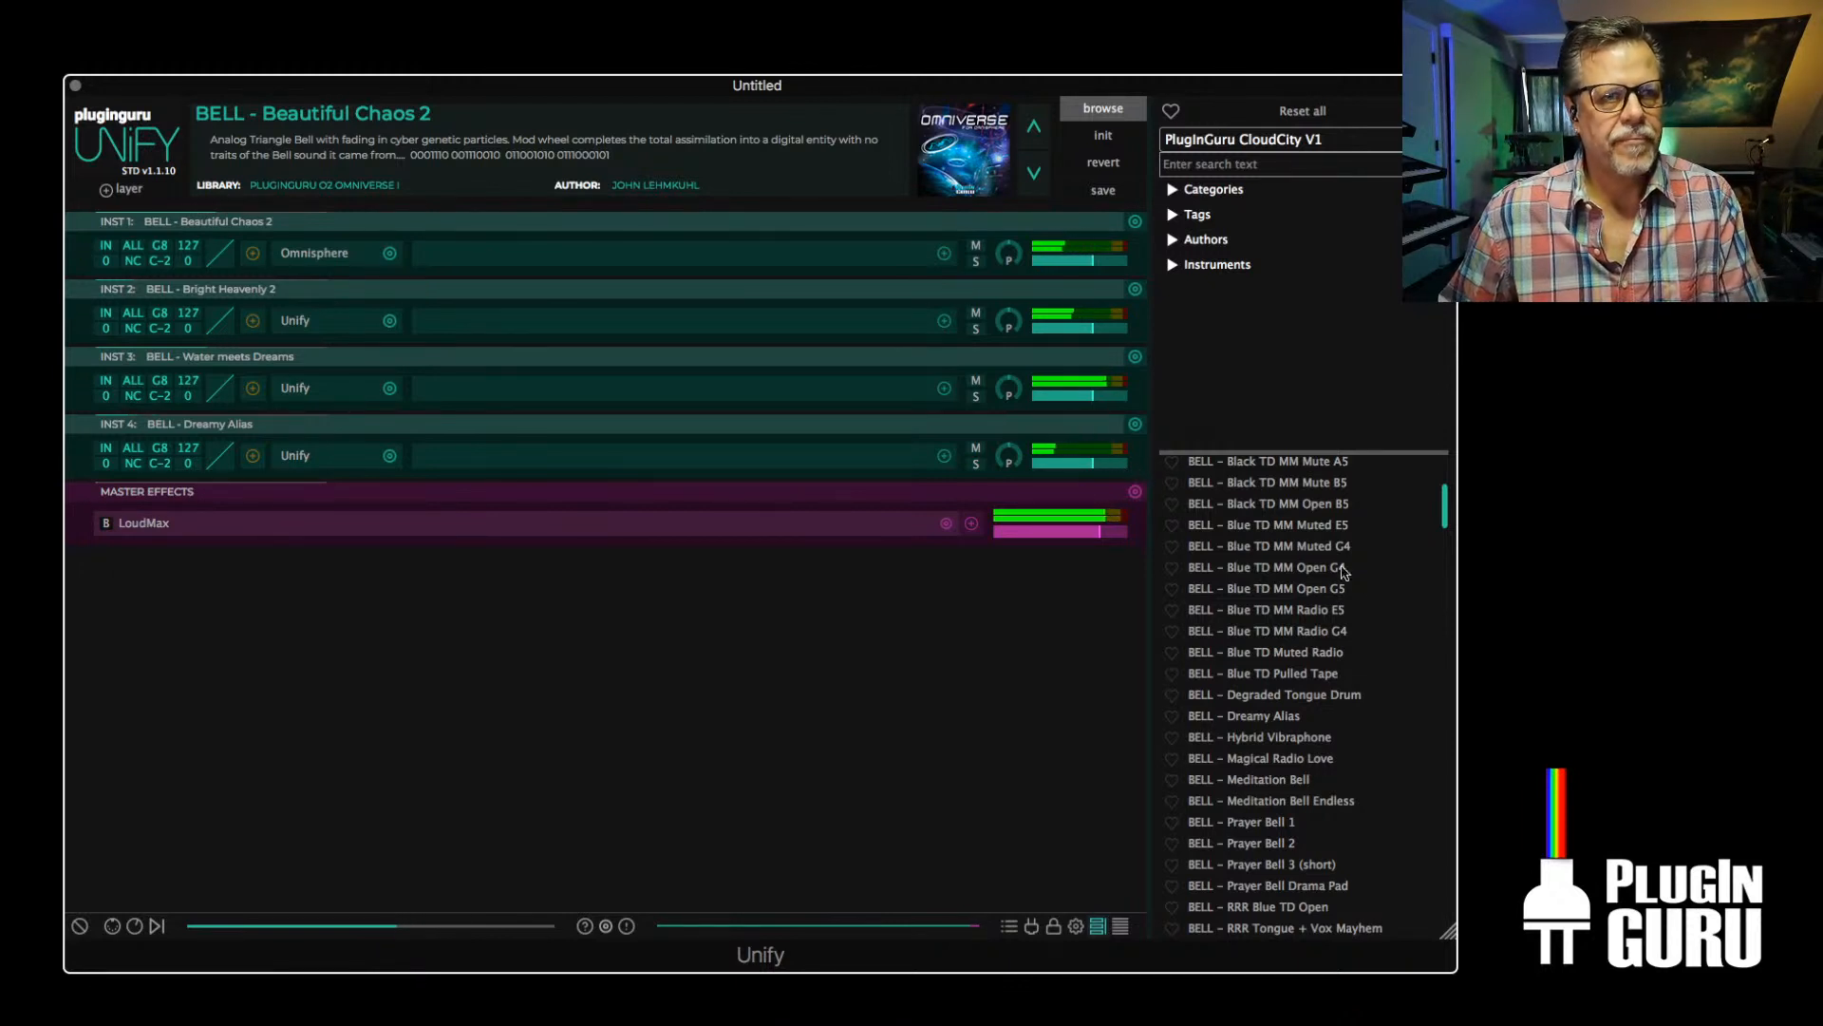
pyautogui.scroll(-5, 1334, 747)
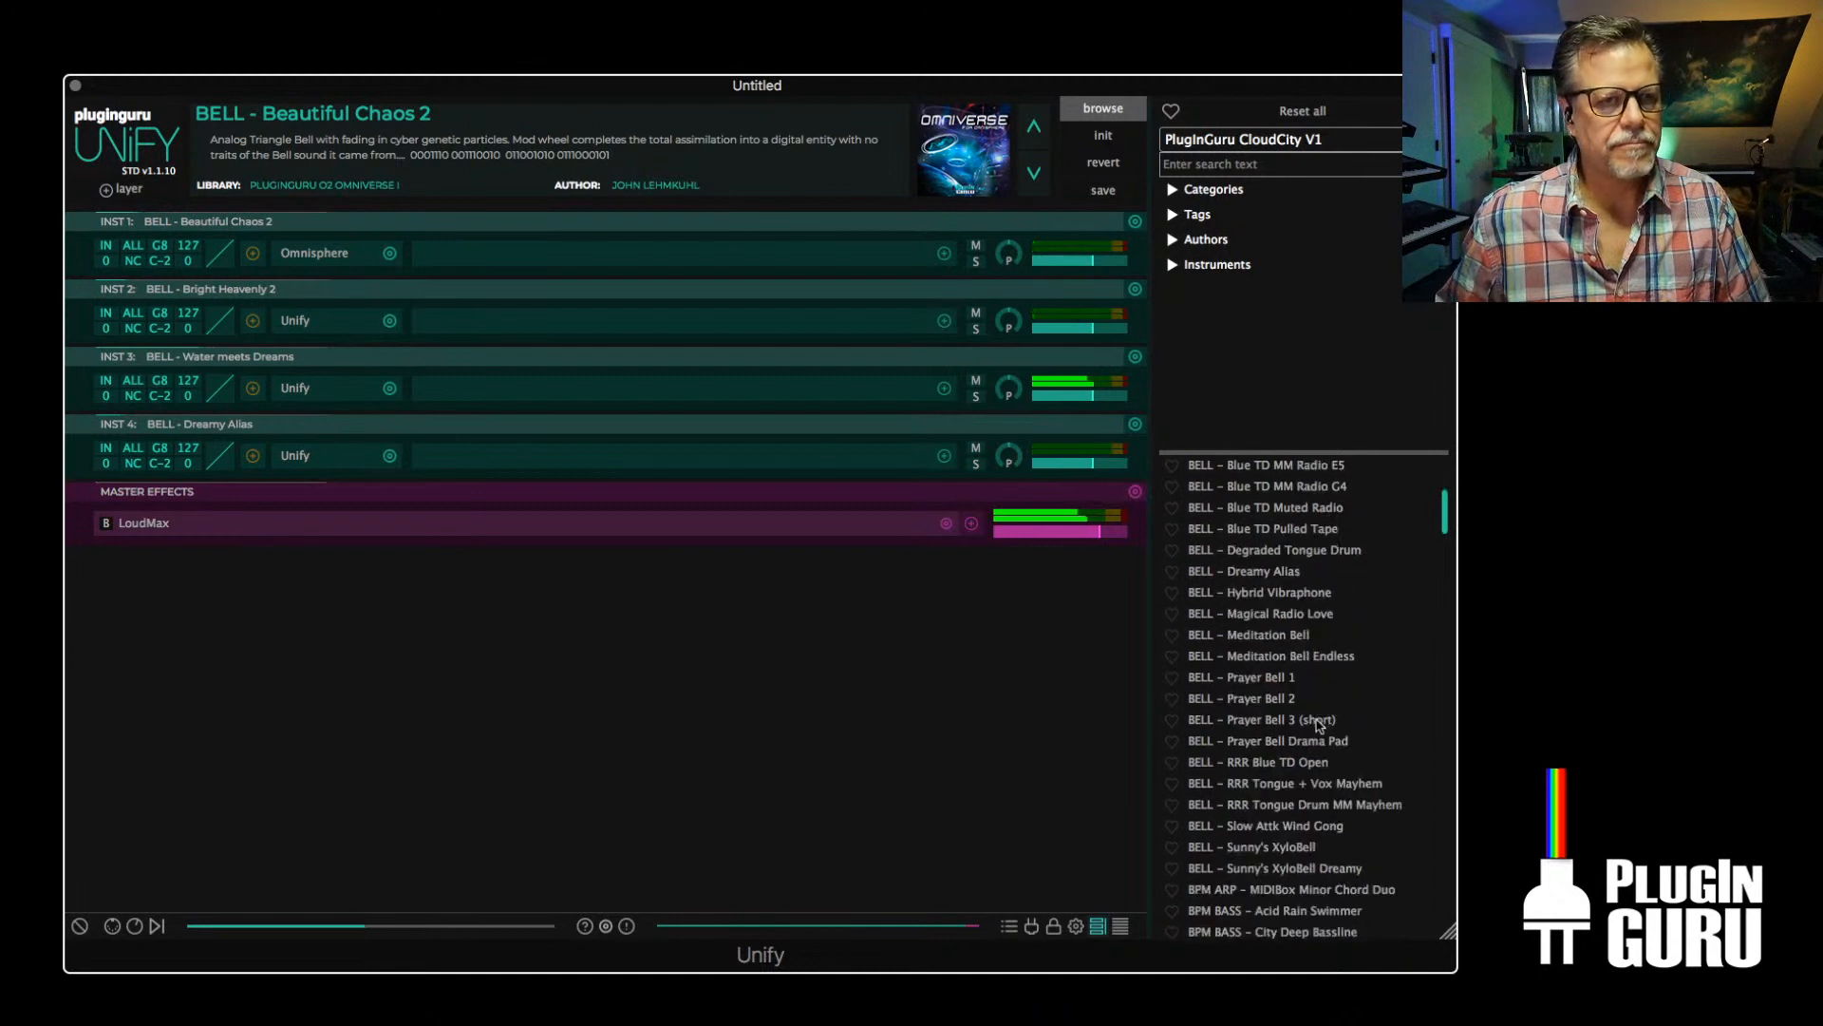